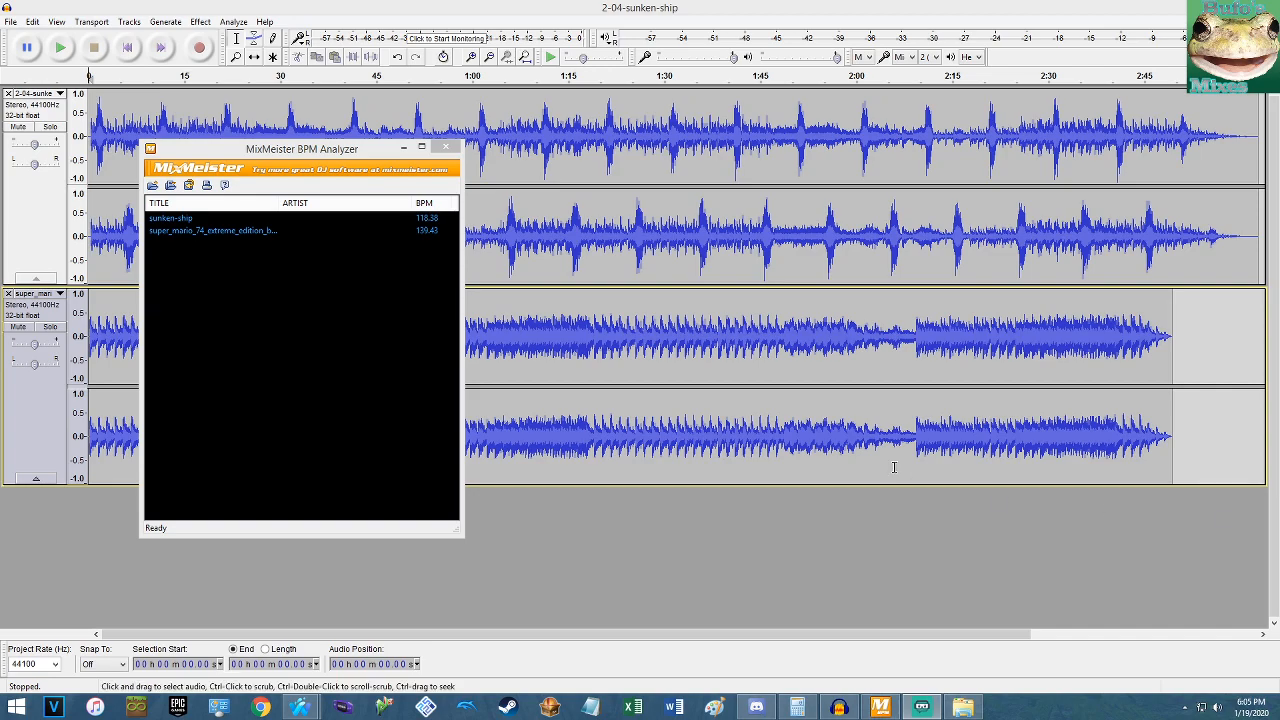
Switch from the MixMeister BPM Analyzer to the Audacity project holding the two music tracks.
click(353, 6)
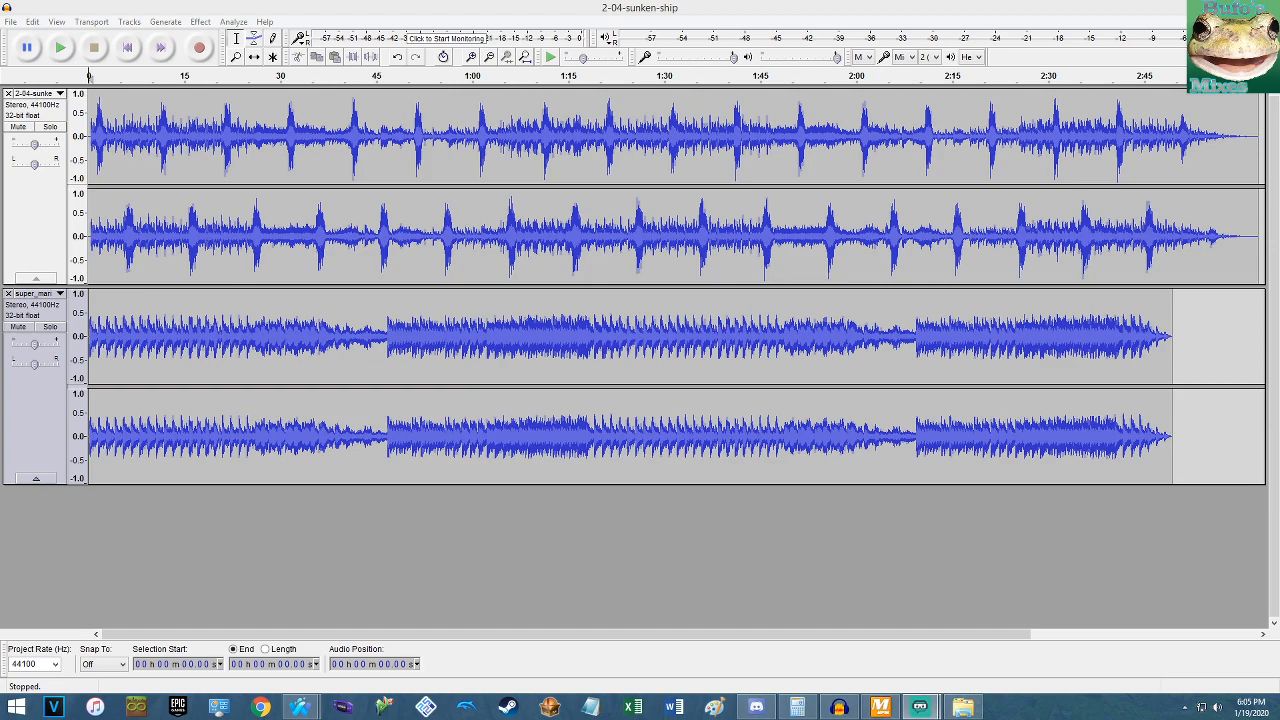
click(1186, 288)
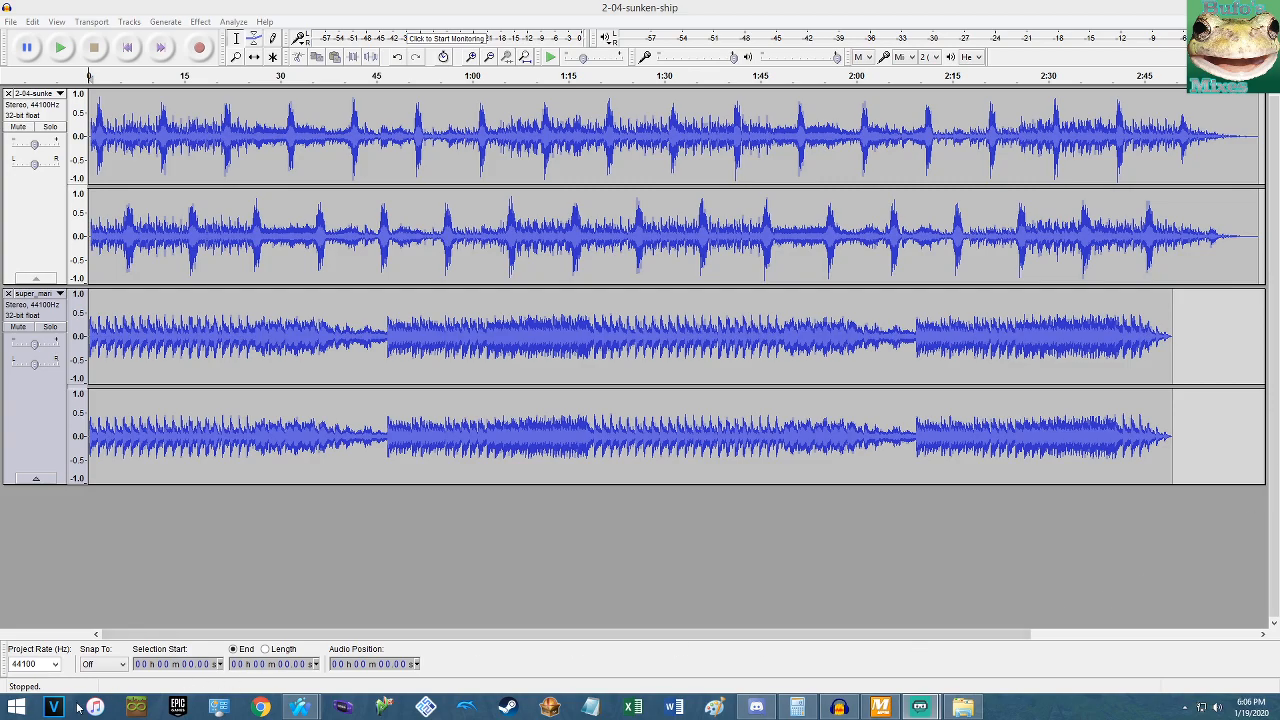
Search the system for "camera", open the Camera app, block its use of the location, and leave the app.
click(16, 707)
text(camera)
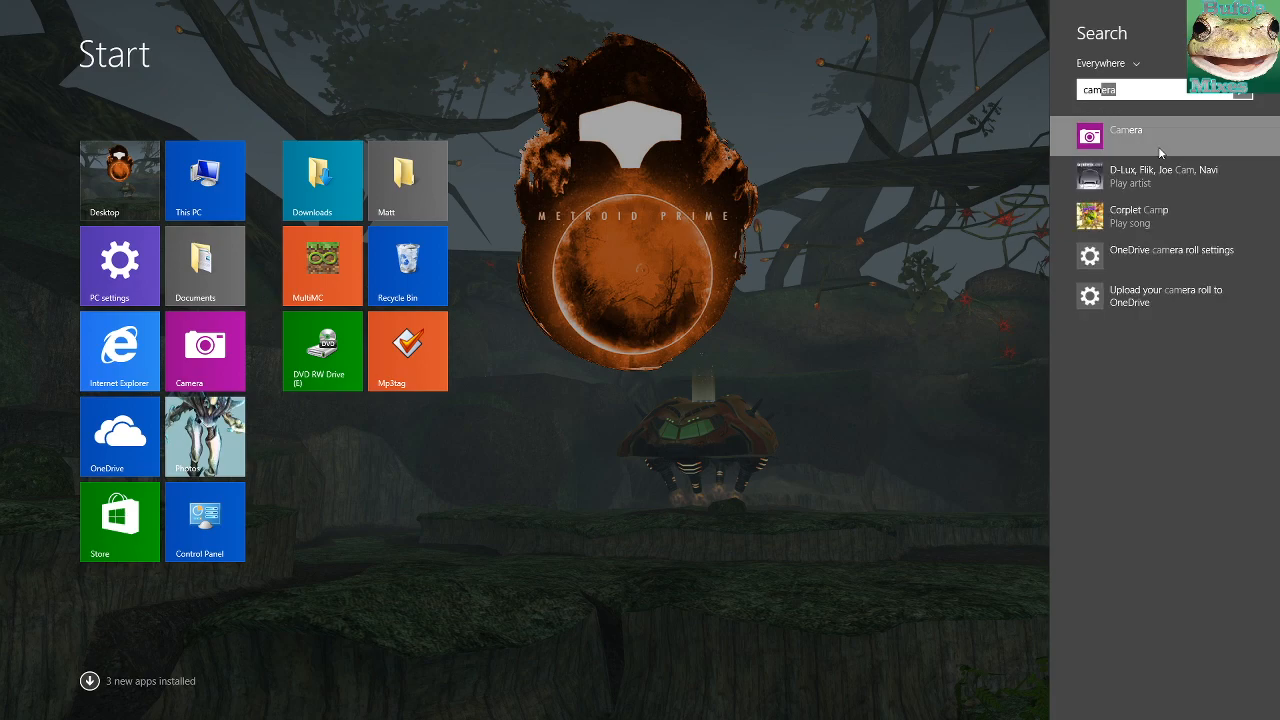
click(1158, 145)
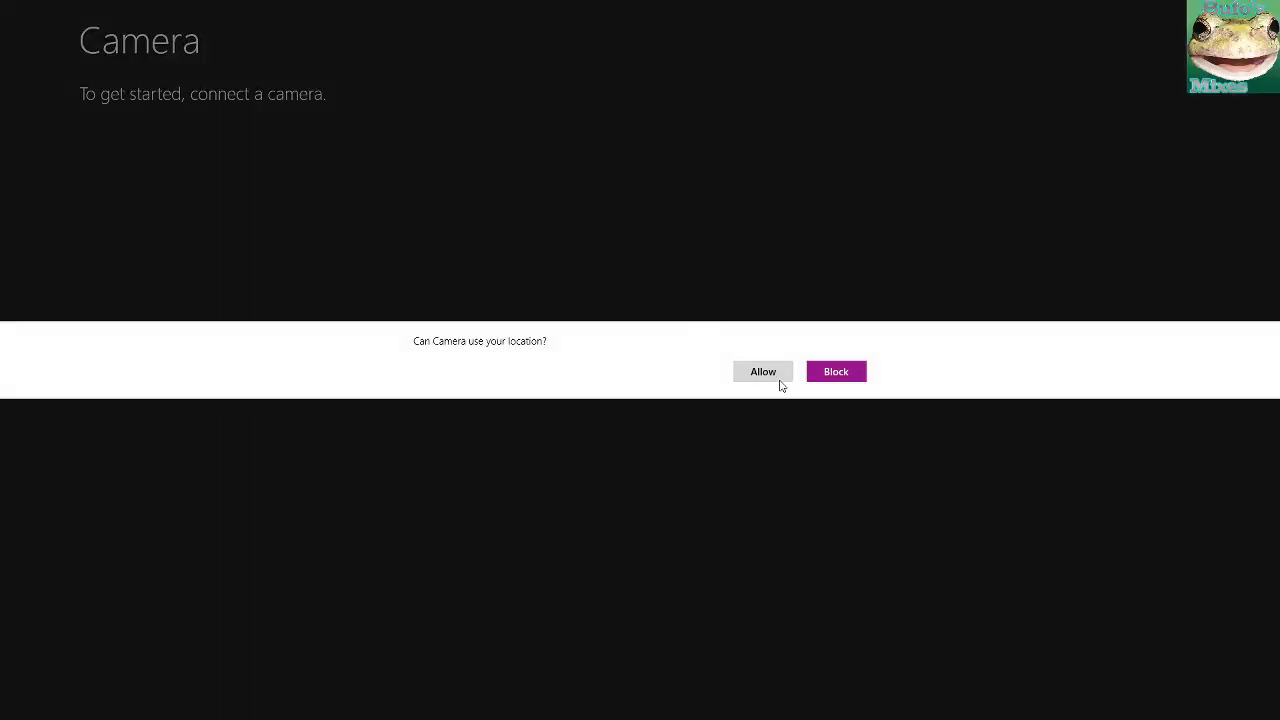
click(840, 373)
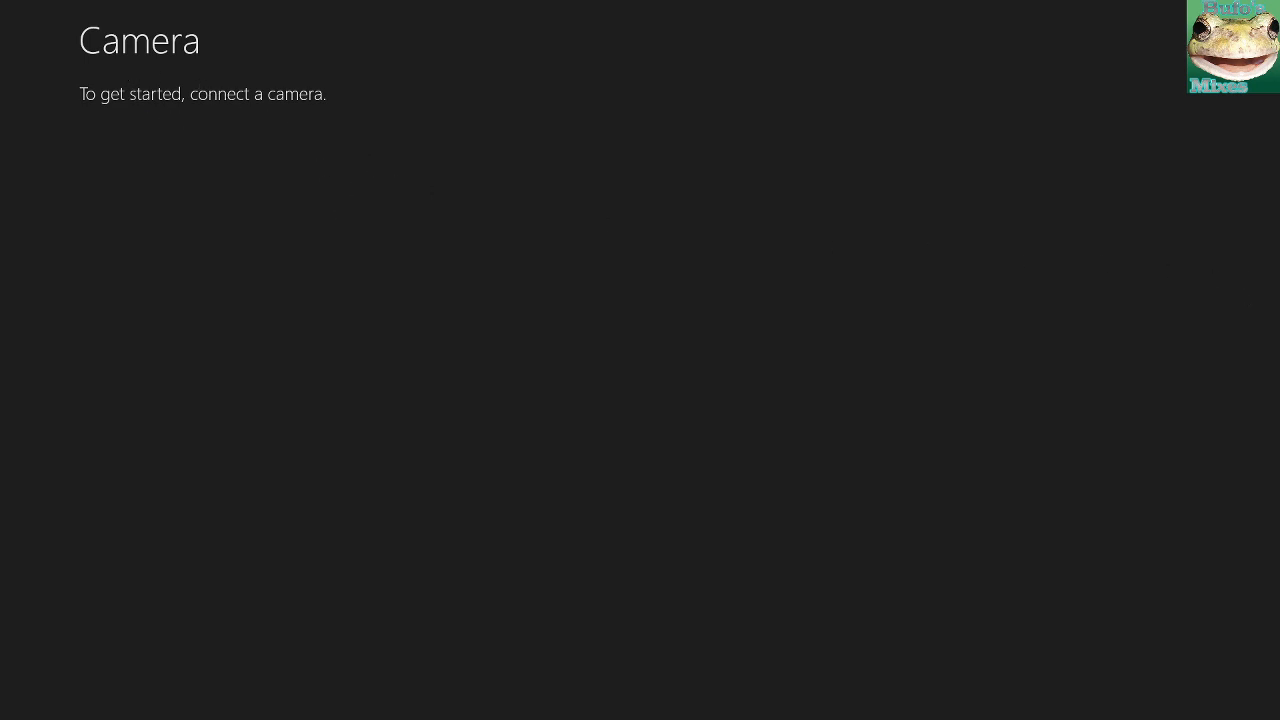
click(1267, 7)
Search the system for the Logitech software and launch Logitech Capture.
click(10, 713)
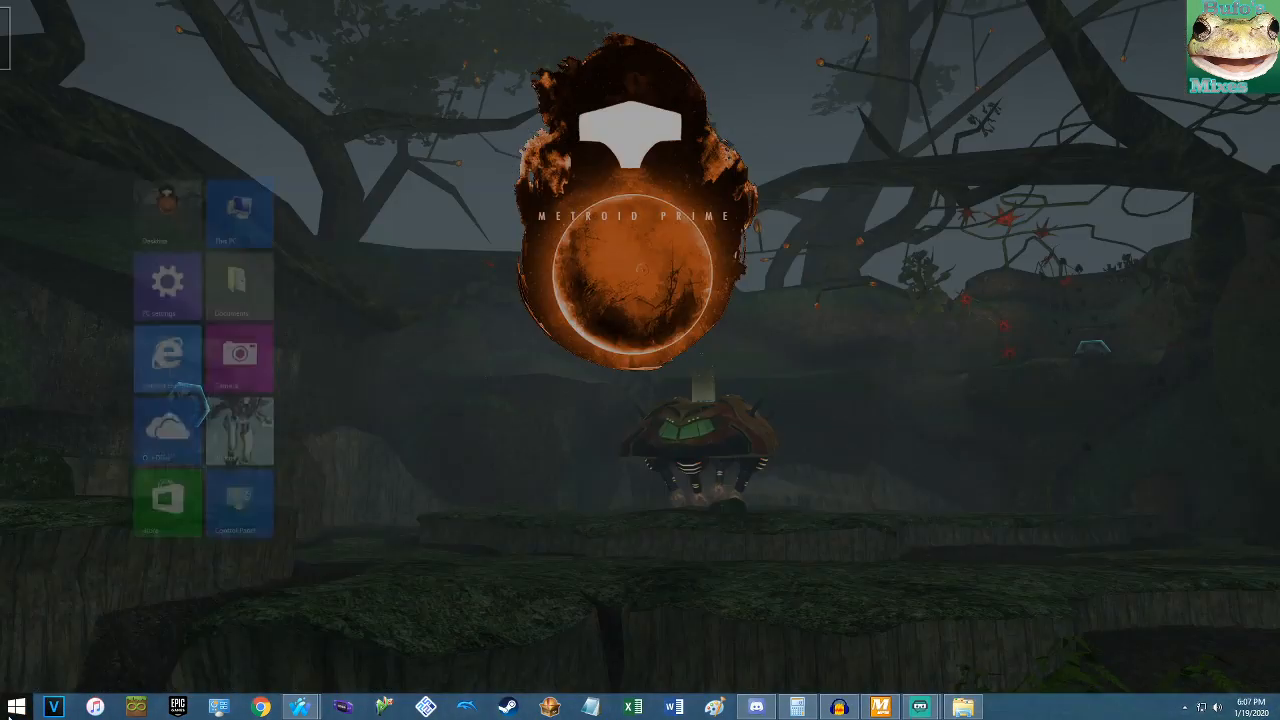
text(logitc)
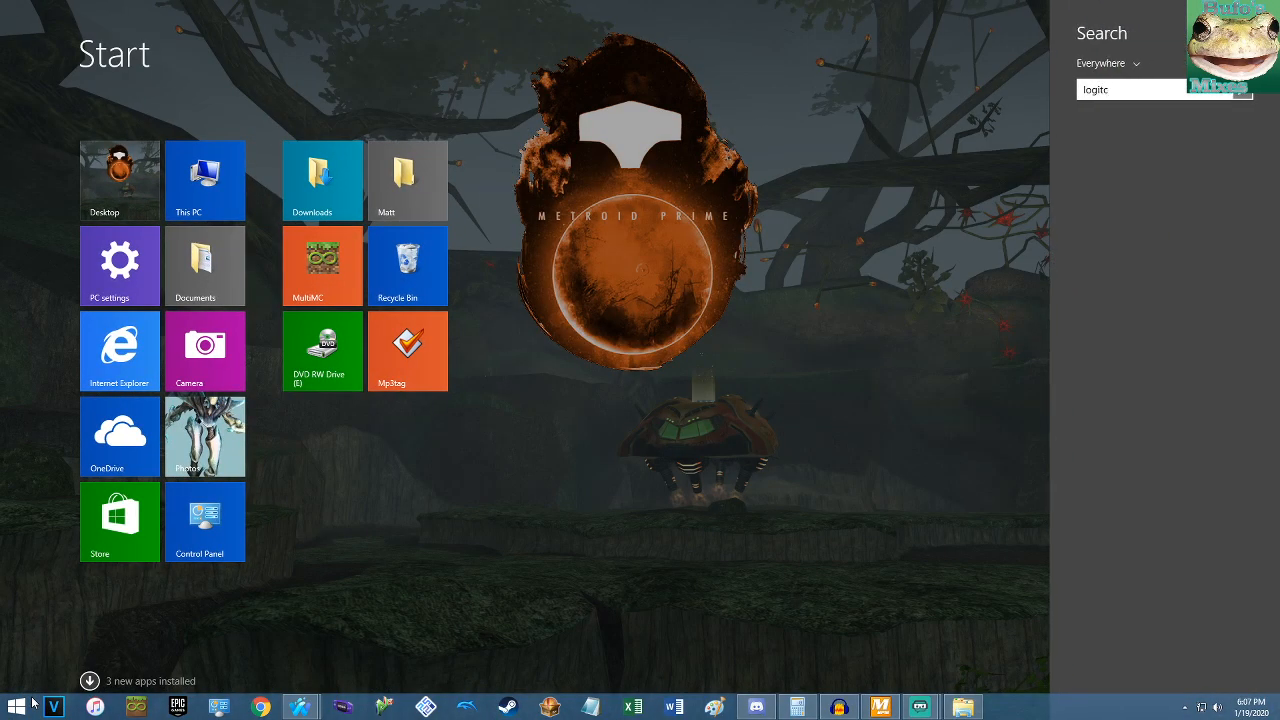
key(BackSpace)
click(1097, 214)
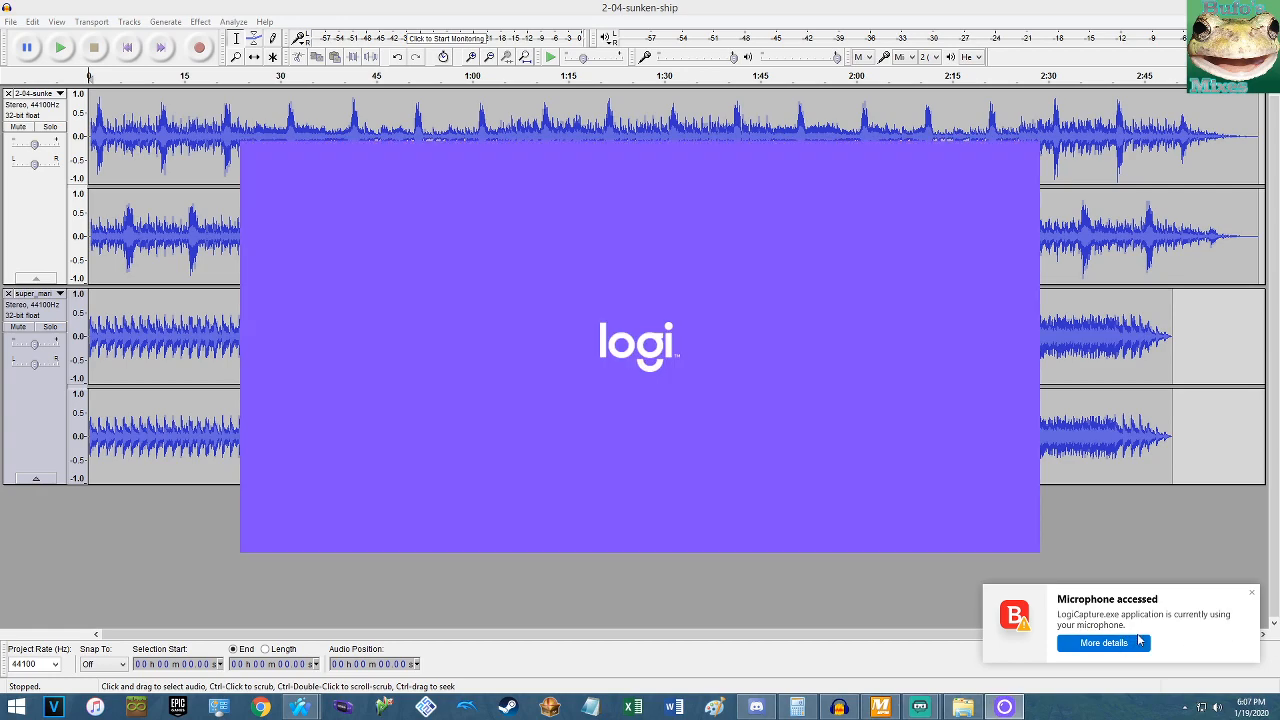
Open the Bitdefender microphone alert details, dismiss the Microphone monitor, and turn off Webcam Protection.
click(1097, 643)
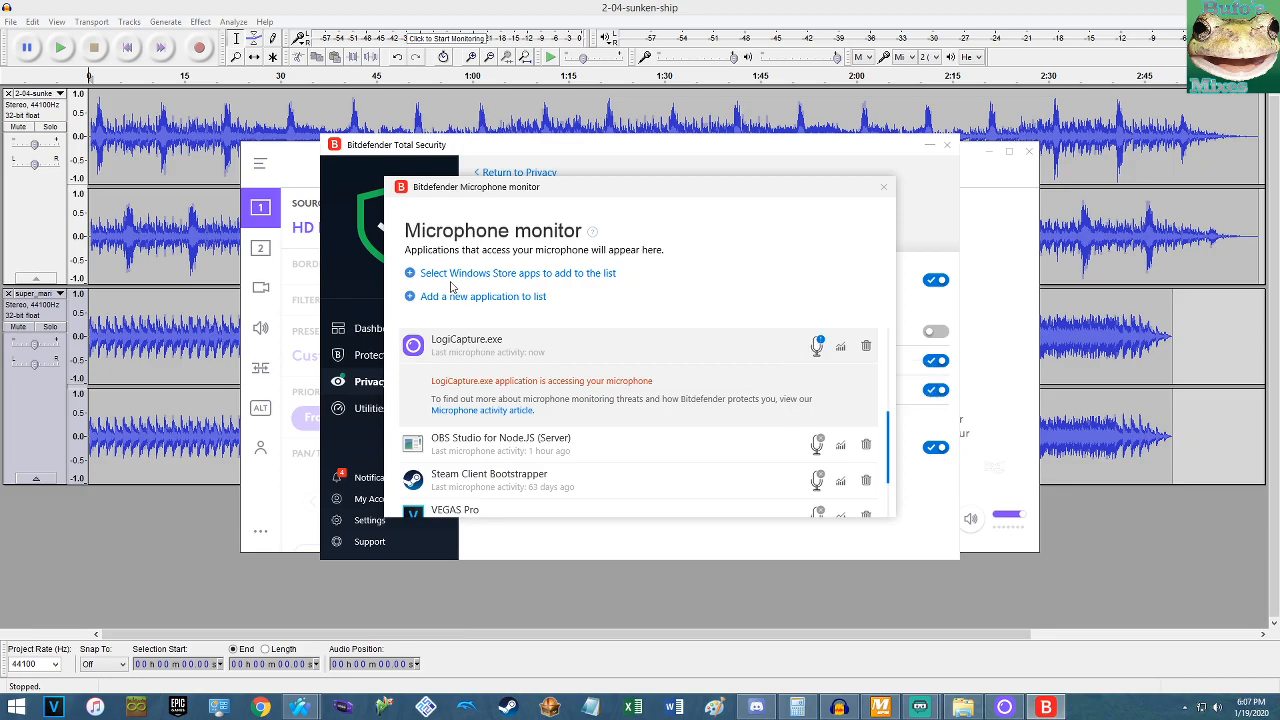
drag(548, 194, 733, 316)
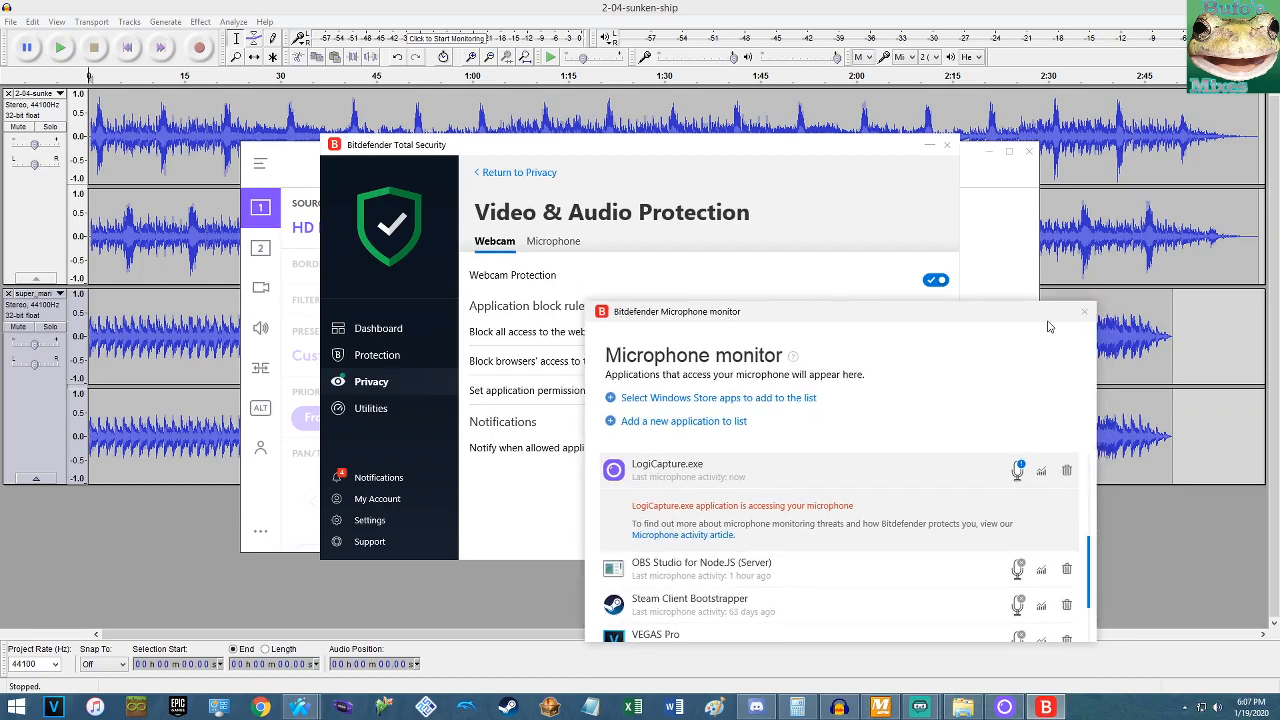
click(1085, 312)
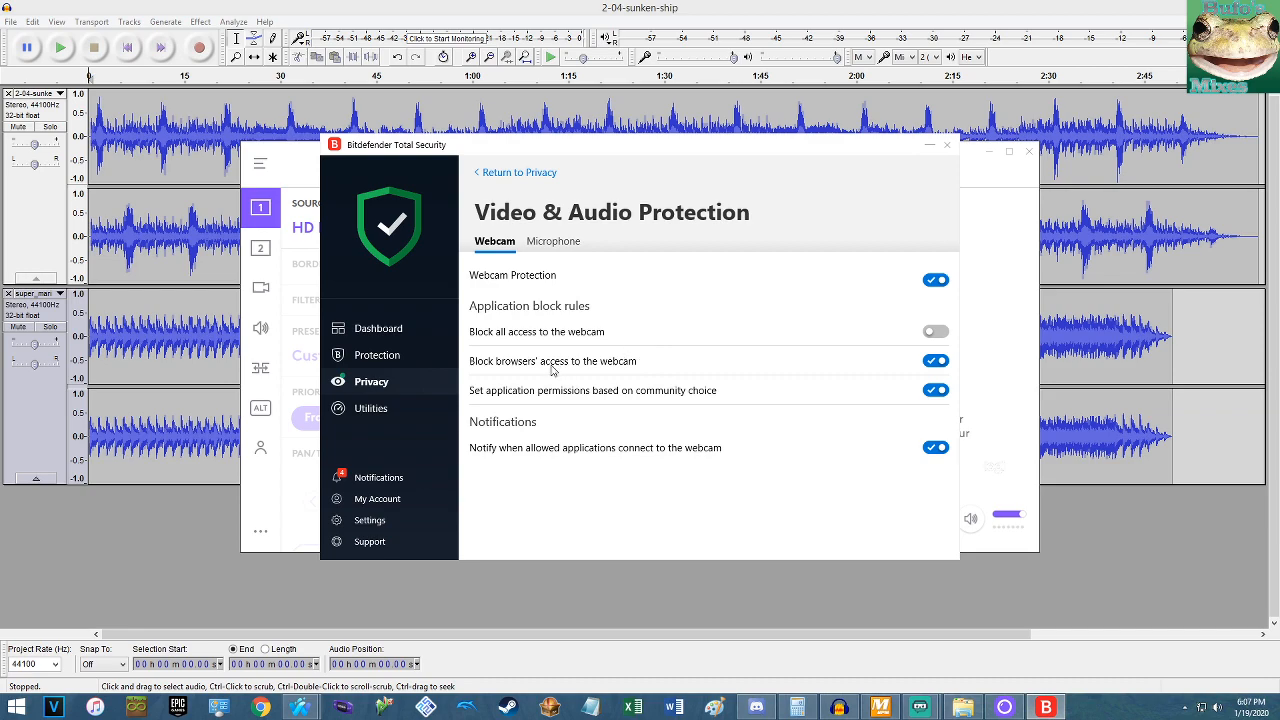
click(935, 284)
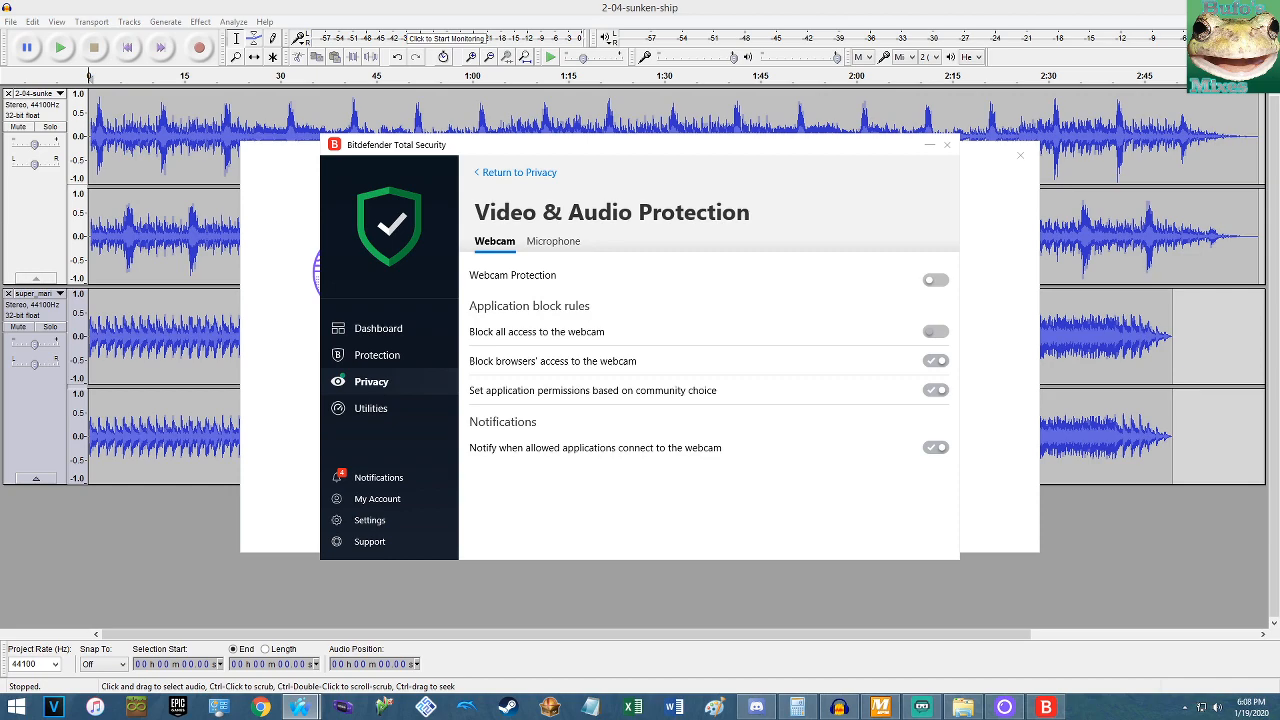
Separate the Bitdefender and Logitech Capture windows, and continue with the pending Logitech Capture update.
drag(441, 146, 638, 349)
drag(452, 181, 363, 109)
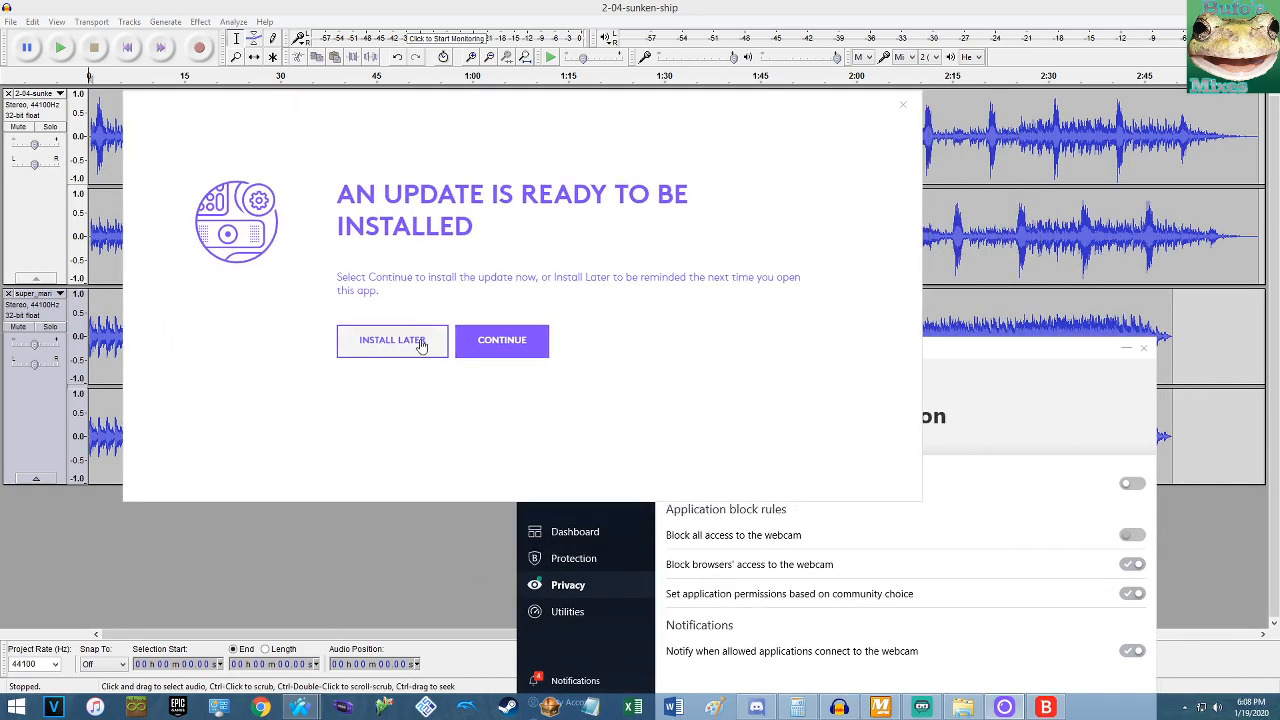
click(485, 340)
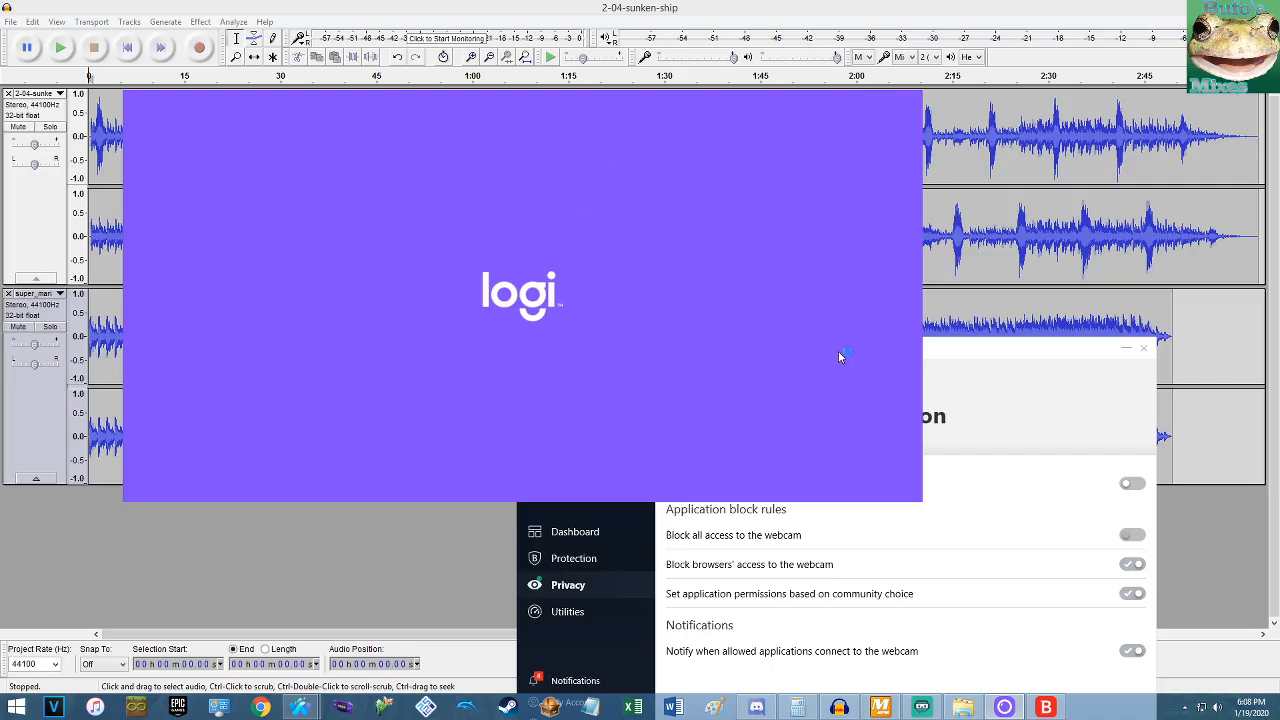
drag(954, 350, 940, 573)
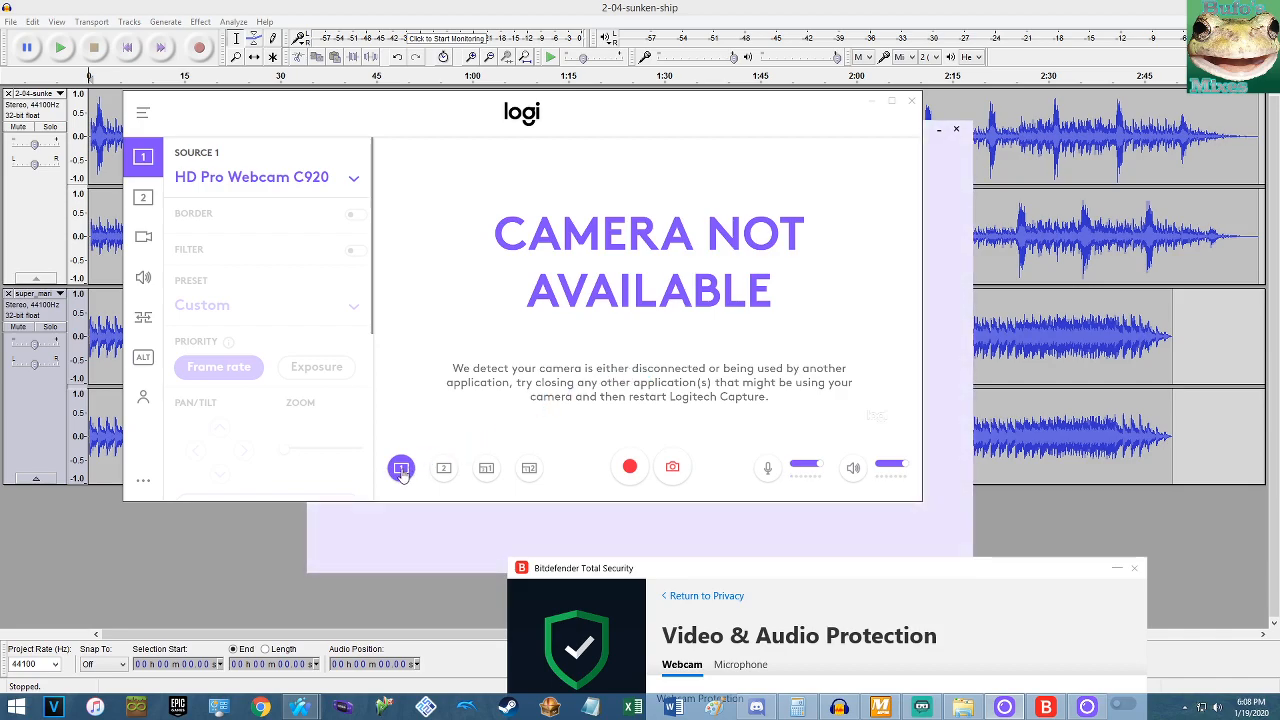
Check the webcam picture in Logitech Capture through the Source 1, Source 2 and combined scene views, and look through the Source 1 options.
click(673, 469)
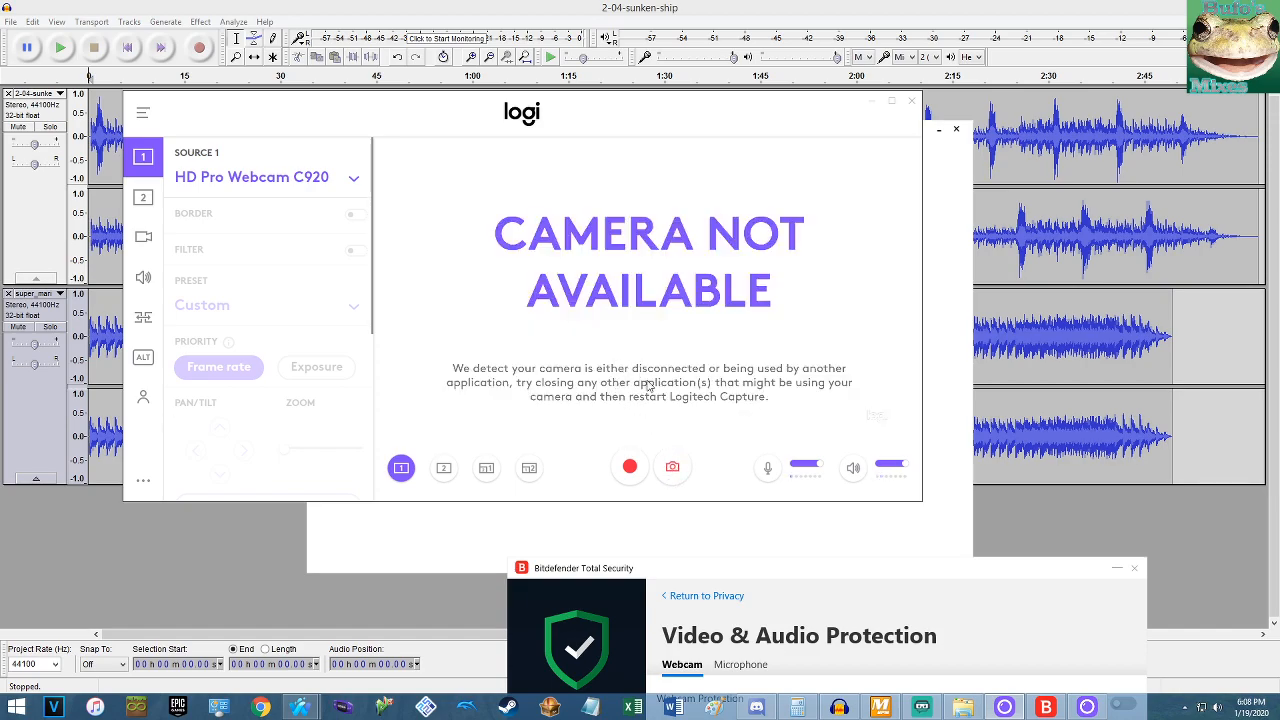
click(443, 471)
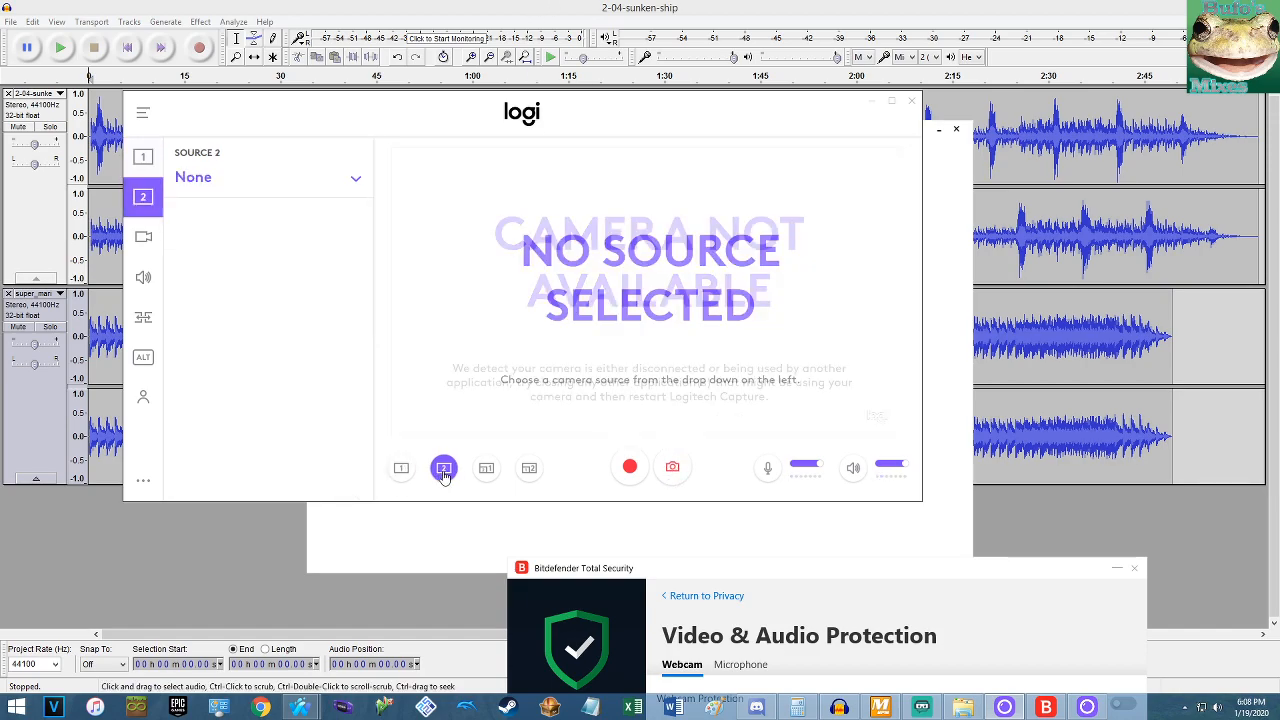
click(489, 473)
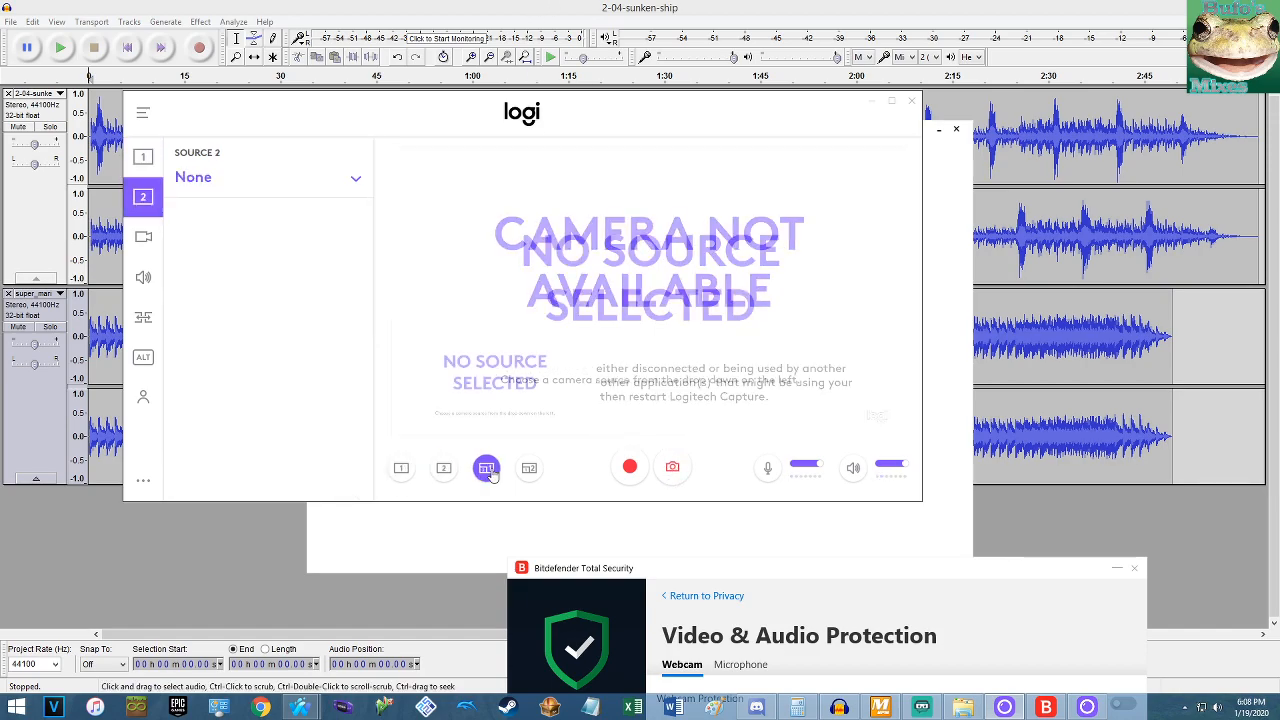
click(143, 157)
click(242, 180)
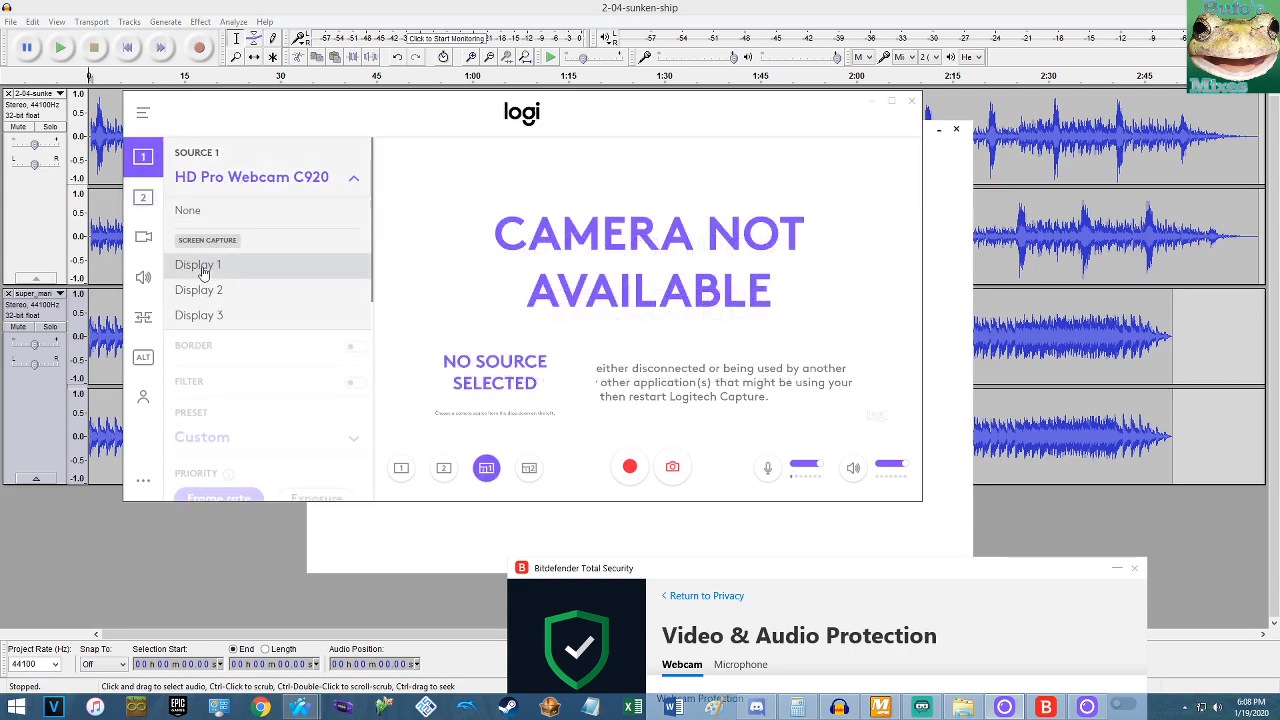
click(400, 467)
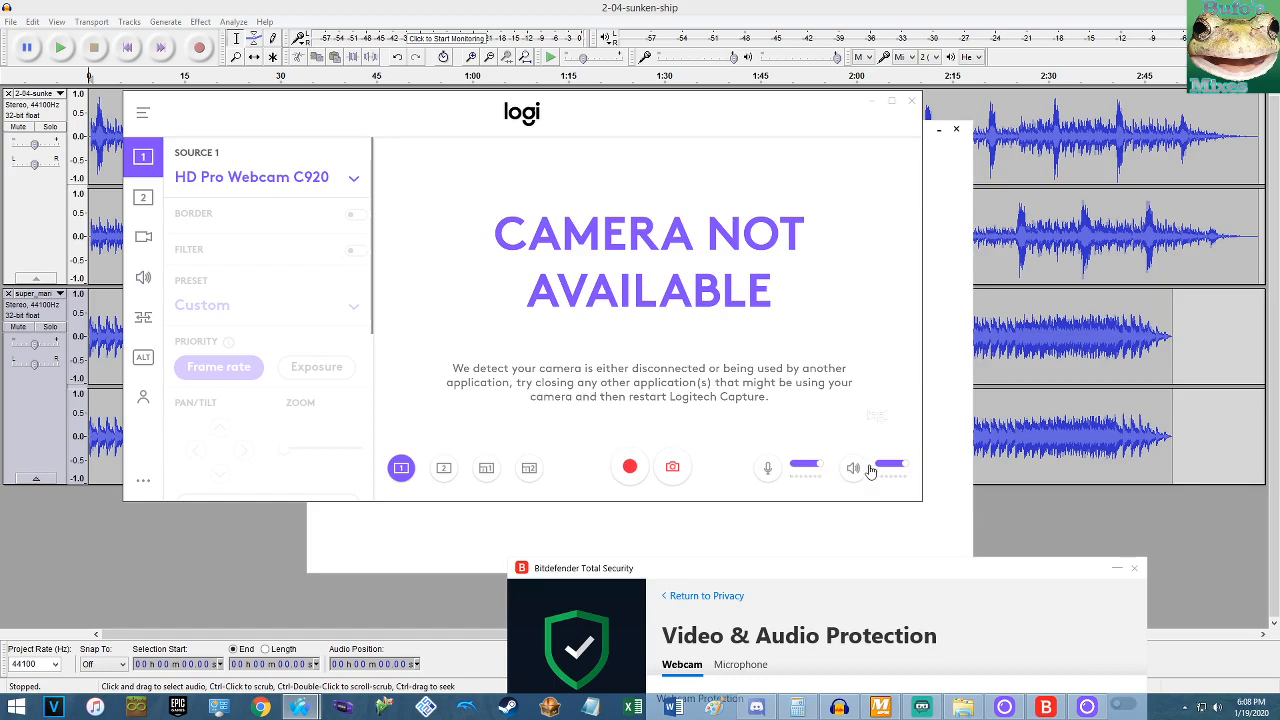
drag(500, 139, 632, 171)
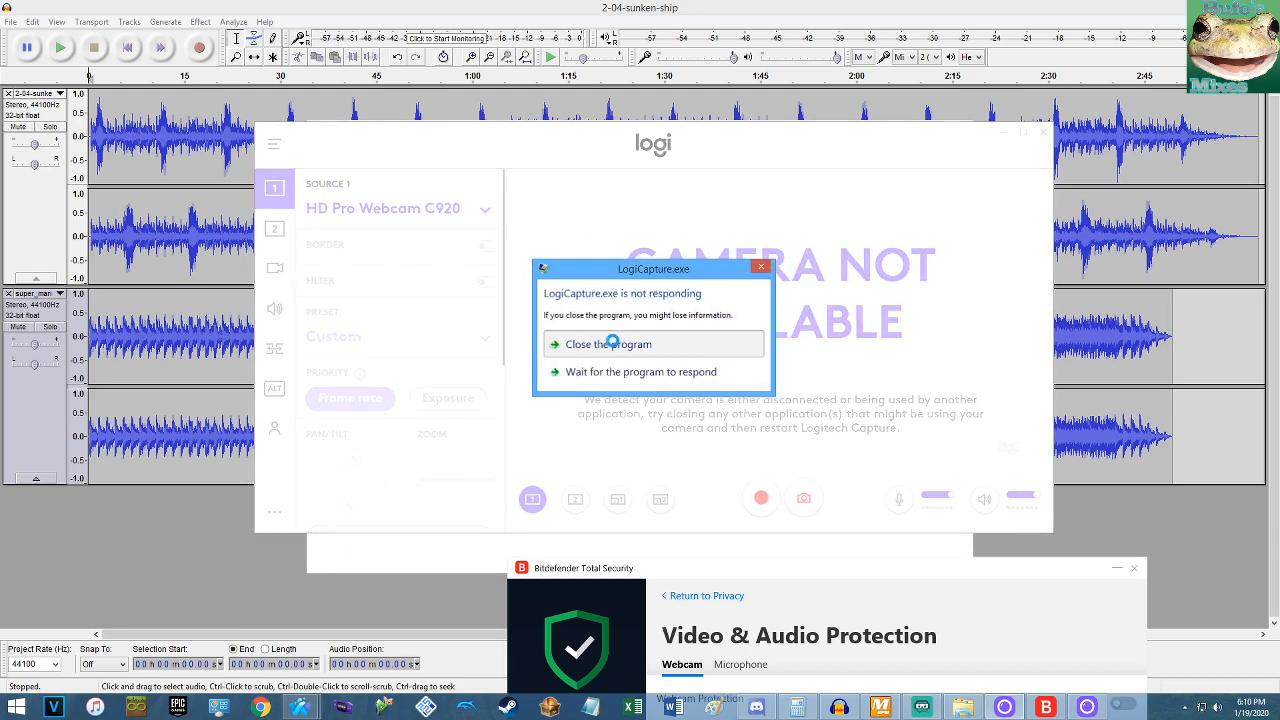
Turn Webcam Protection back on in Bitdefender and put its window away.
drag(997, 567, 713, 180)
click(856, 311)
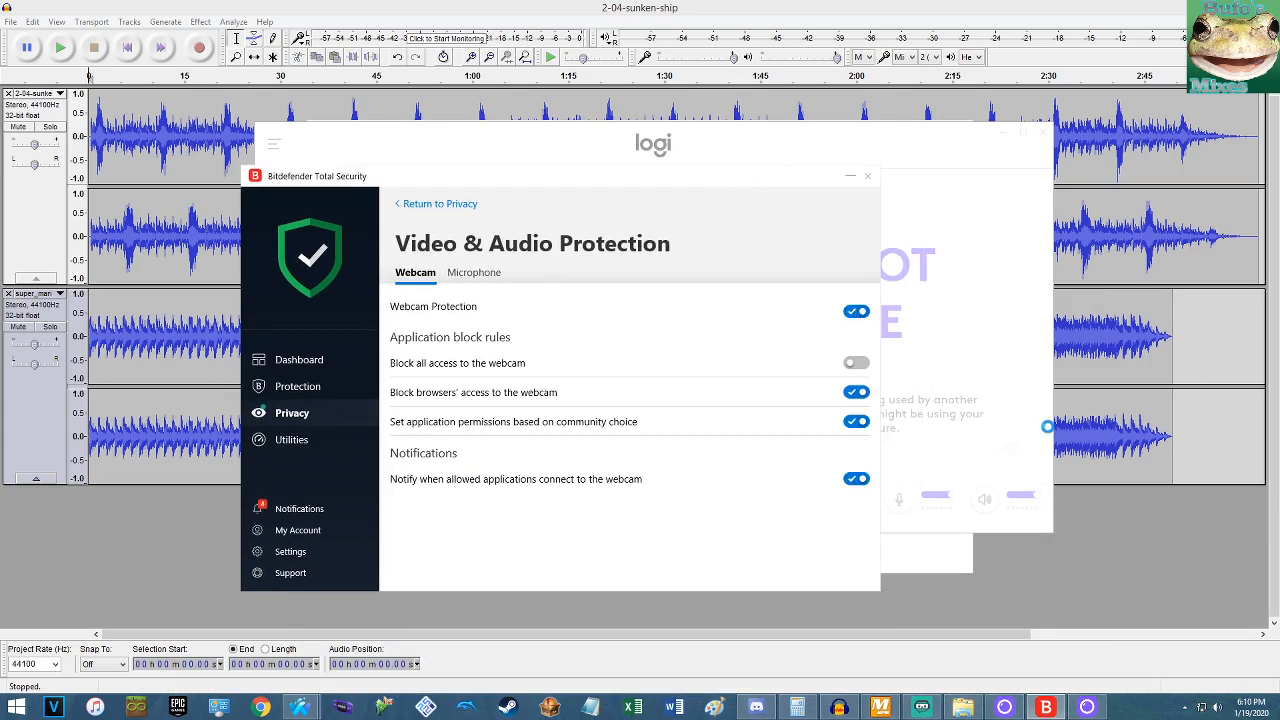
click(1047, 708)
Switch to the Logitech Capture installer, start the installation, and decline sharing analytics data.
click(1086, 708)
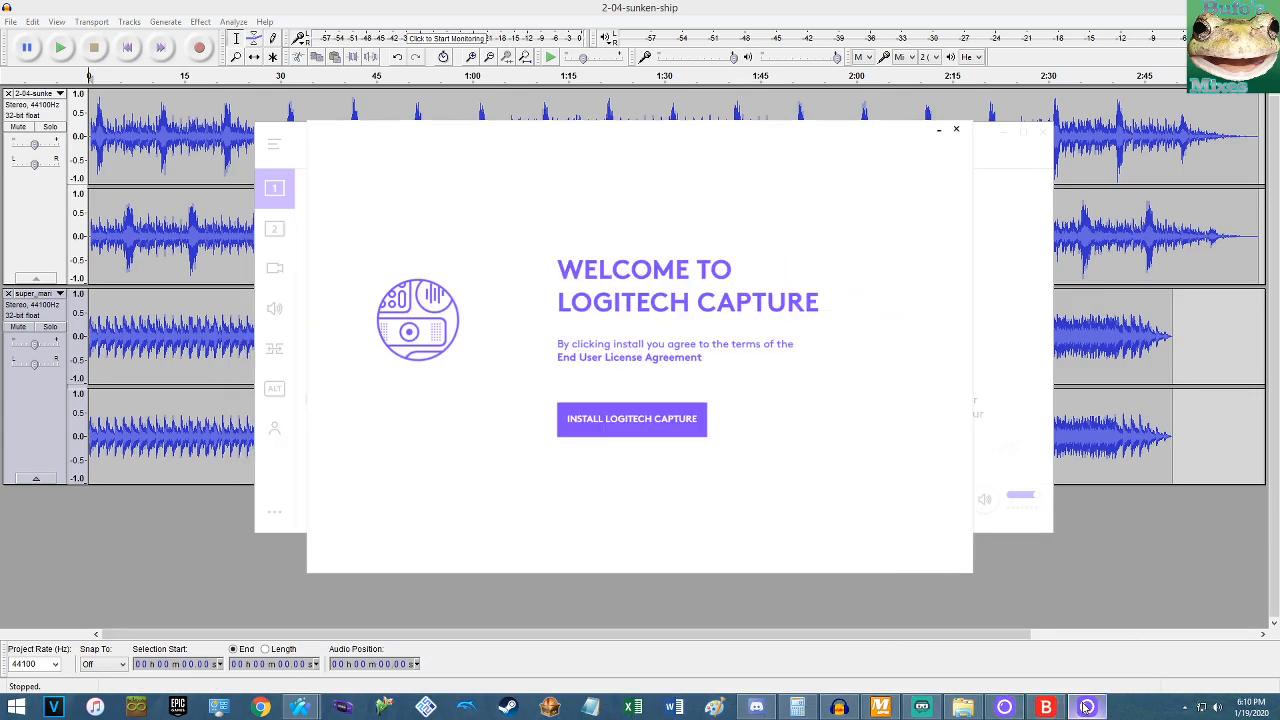
click(628, 427)
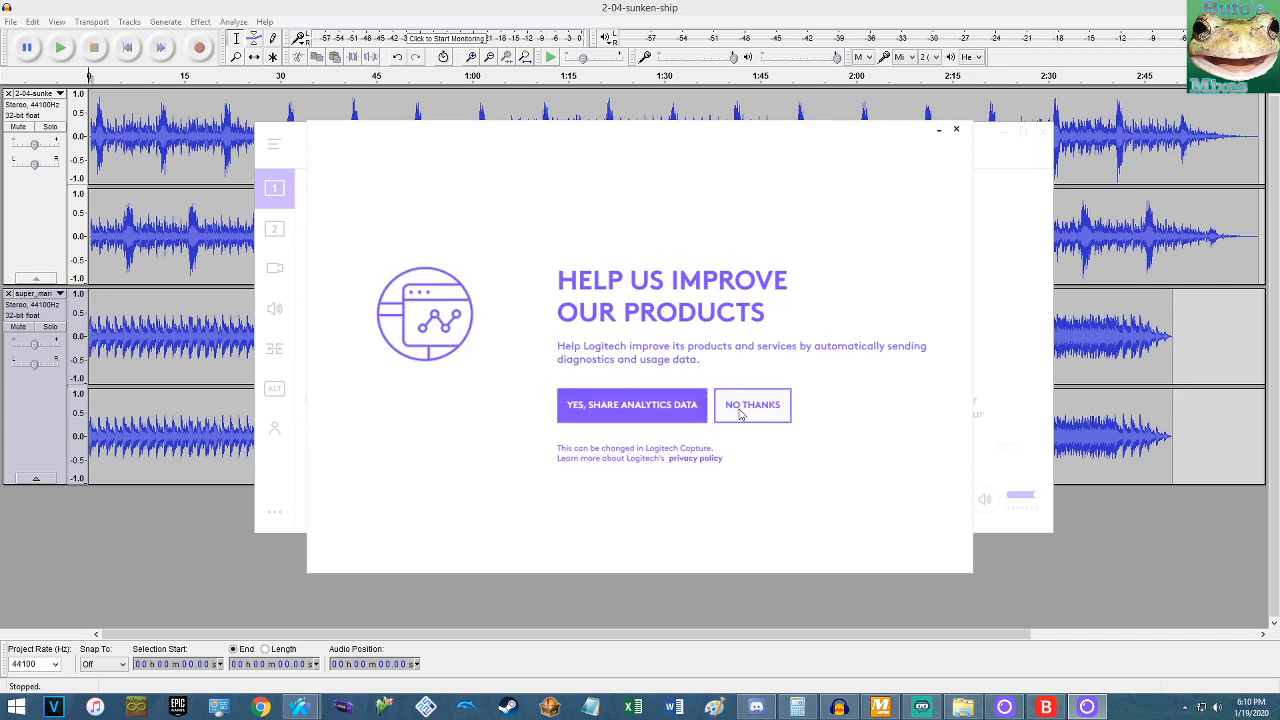
click(740, 413)
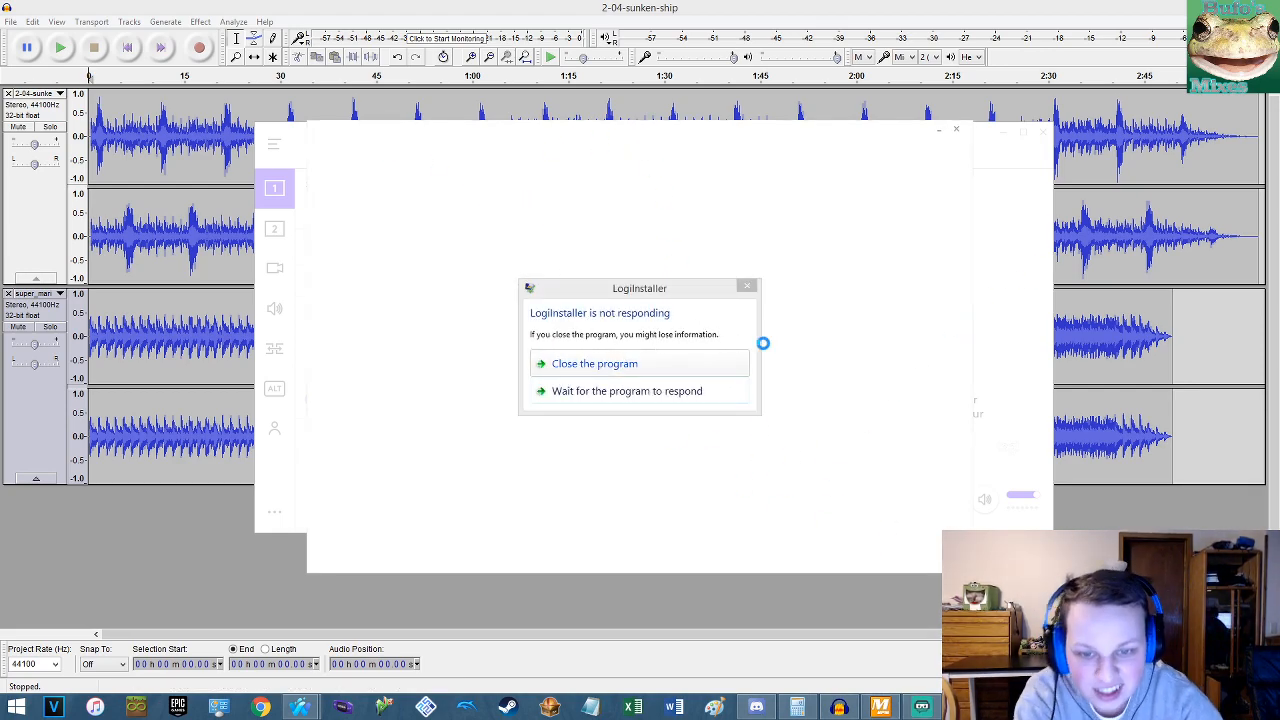
Force the unresponsive Logitech program to close by ending its process, and sort the Task Manager processes by memory use.
click(690, 364)
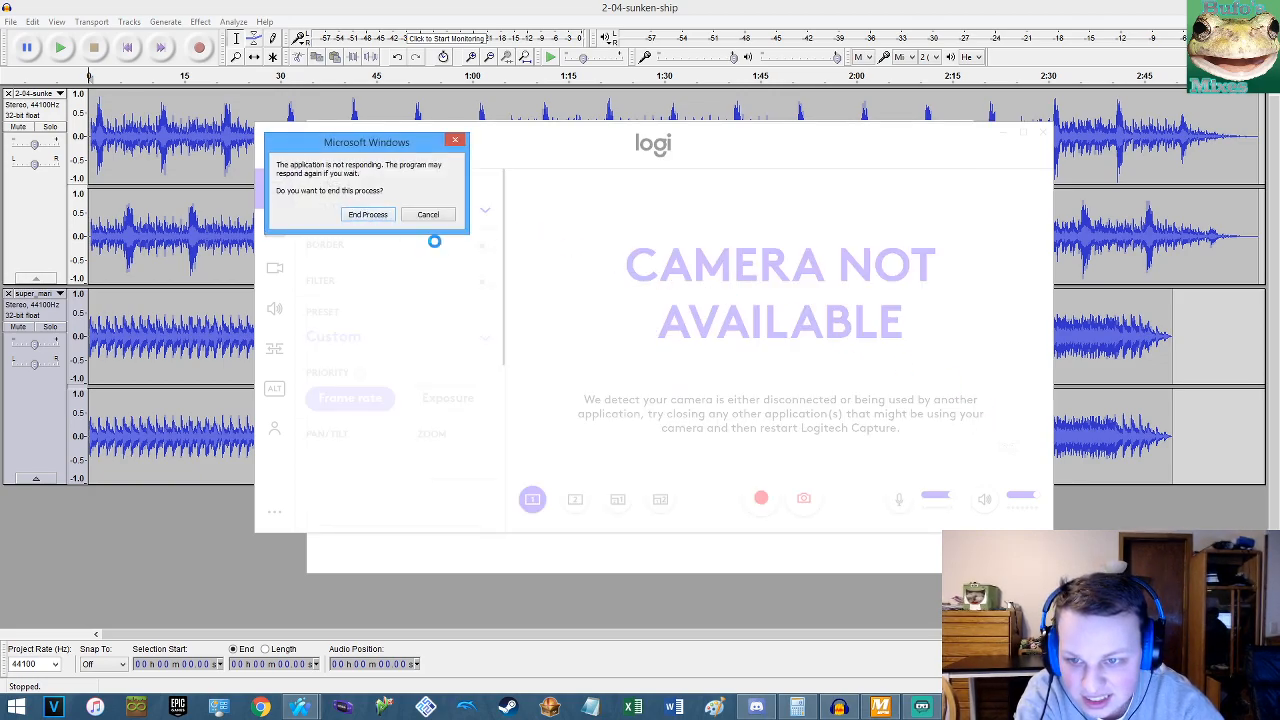
key(ctrl+shift+Escape)
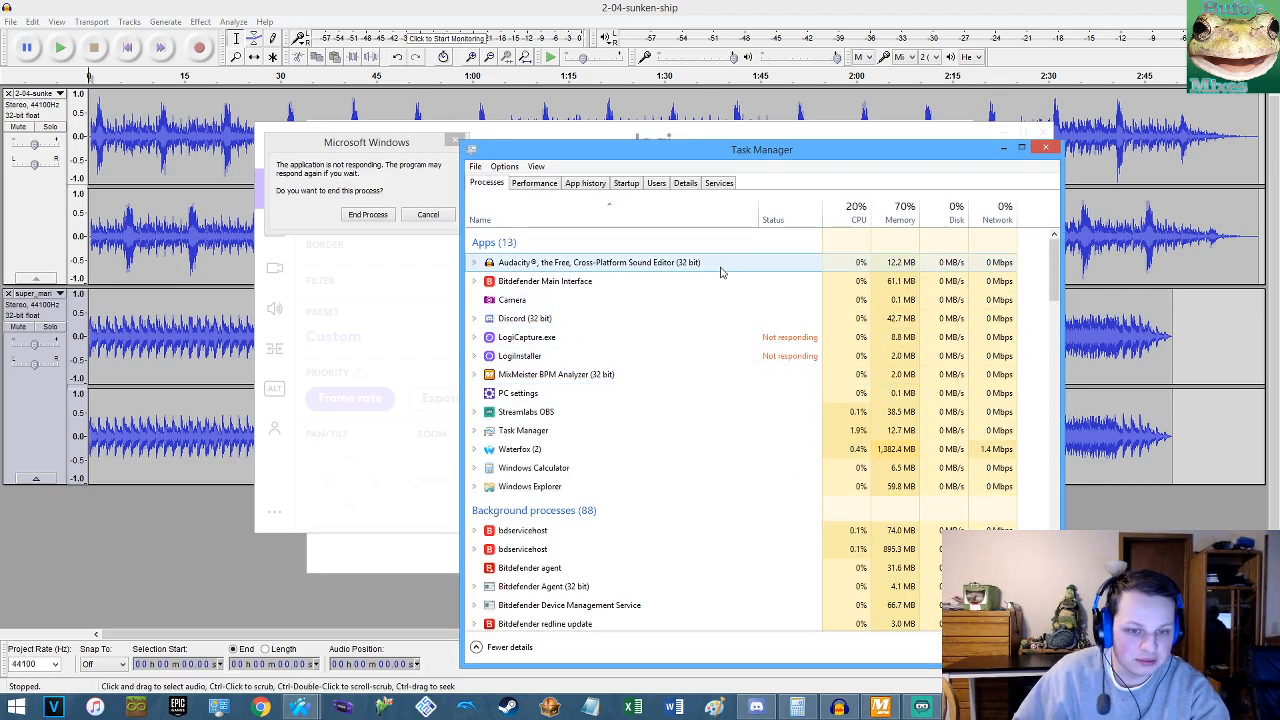
click(899, 212)
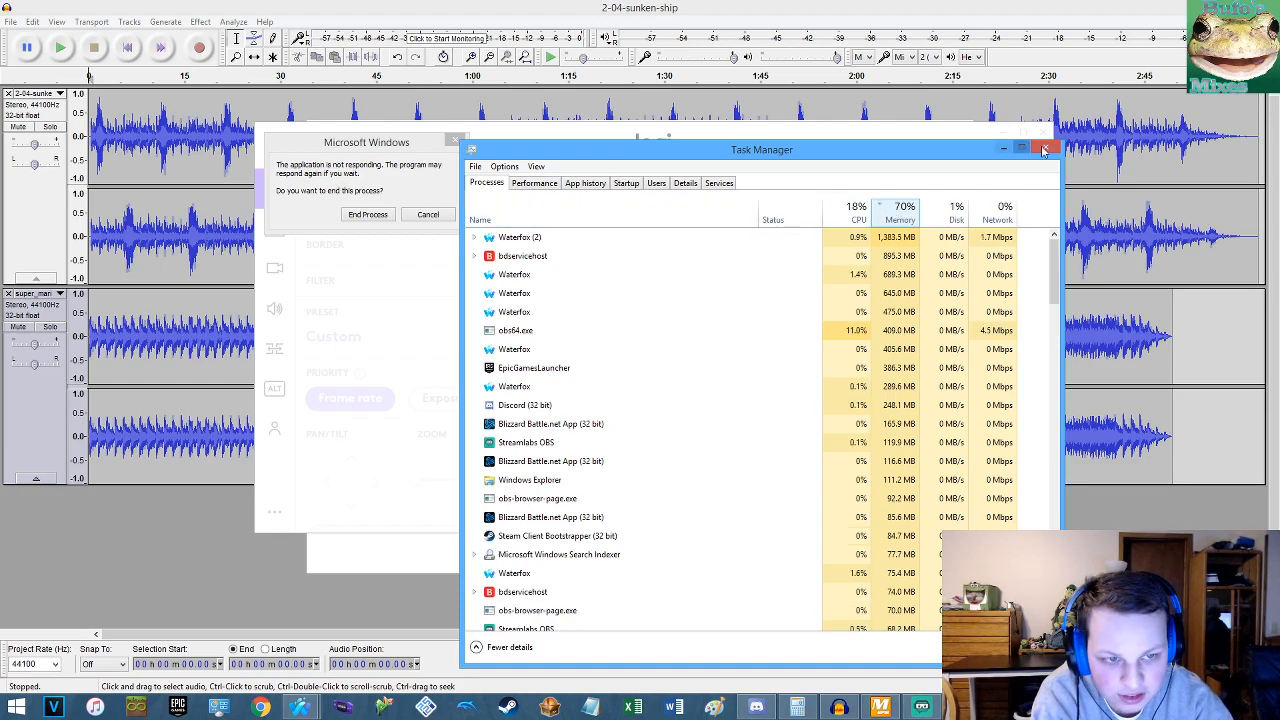
click(1003, 147)
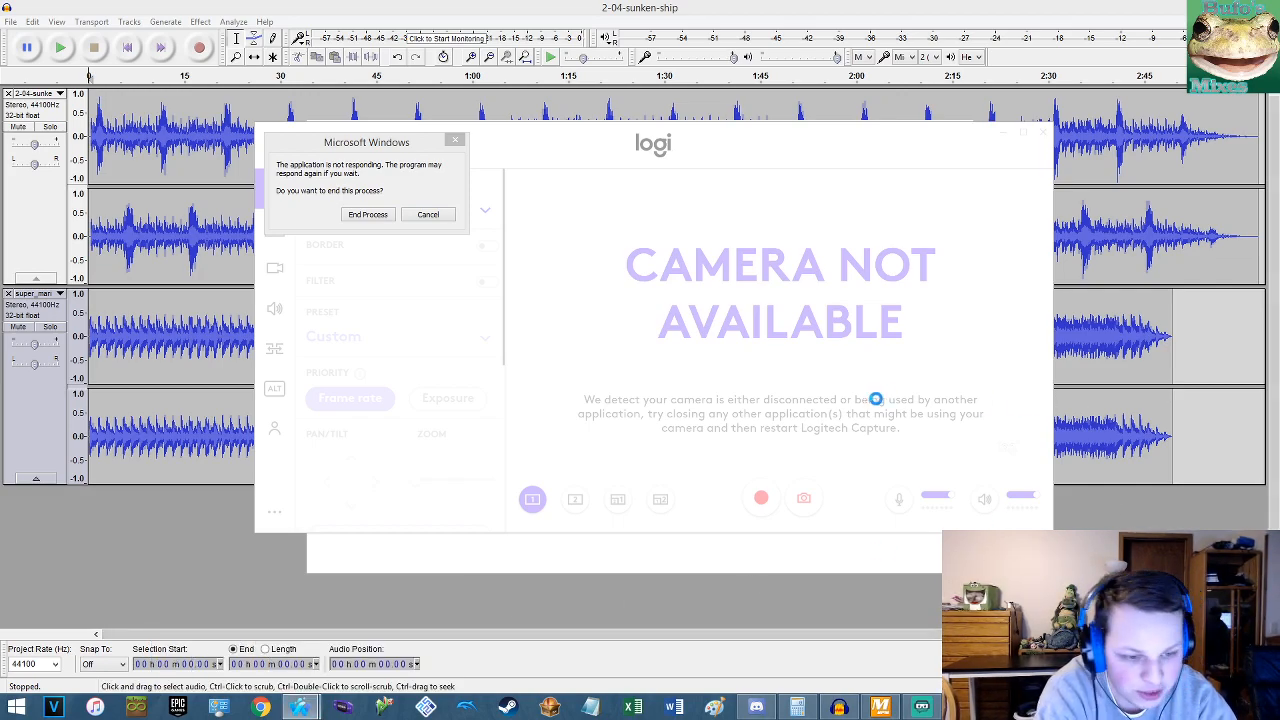
click(379, 217)
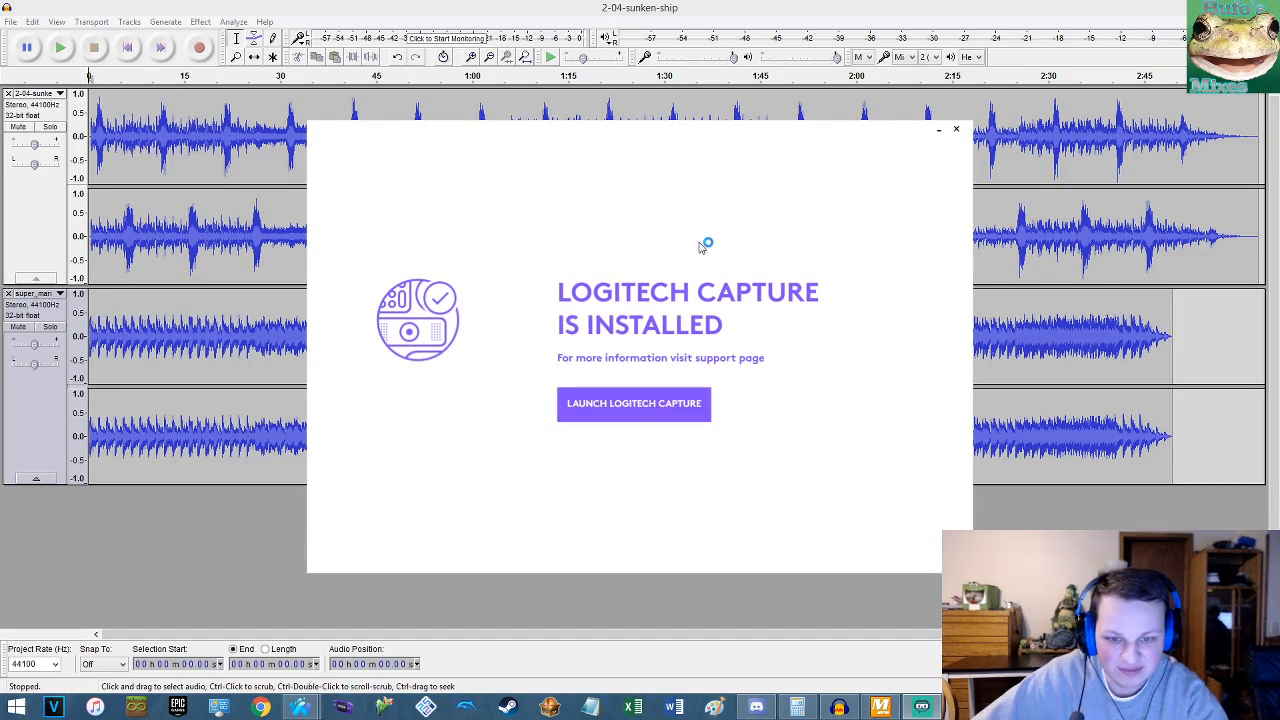
Launch the newly installed Logitech Capture to check the webcam, and close it.
click(620, 404)
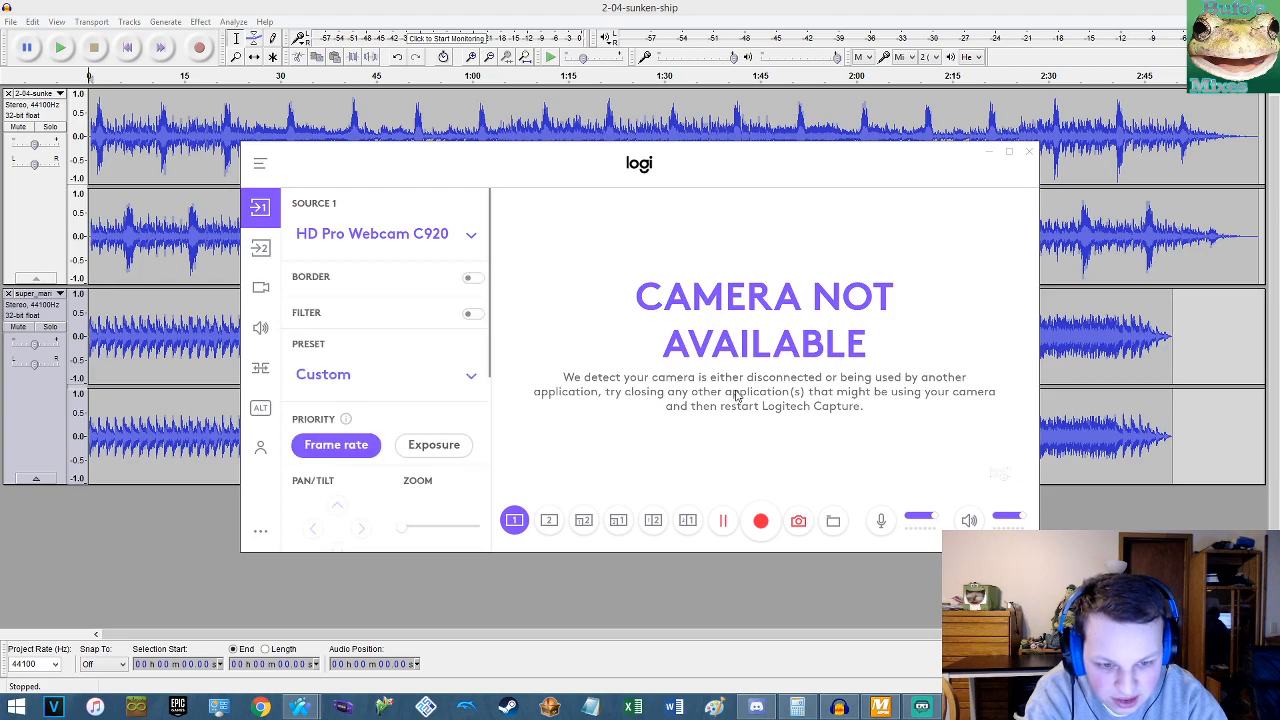
click(1029, 152)
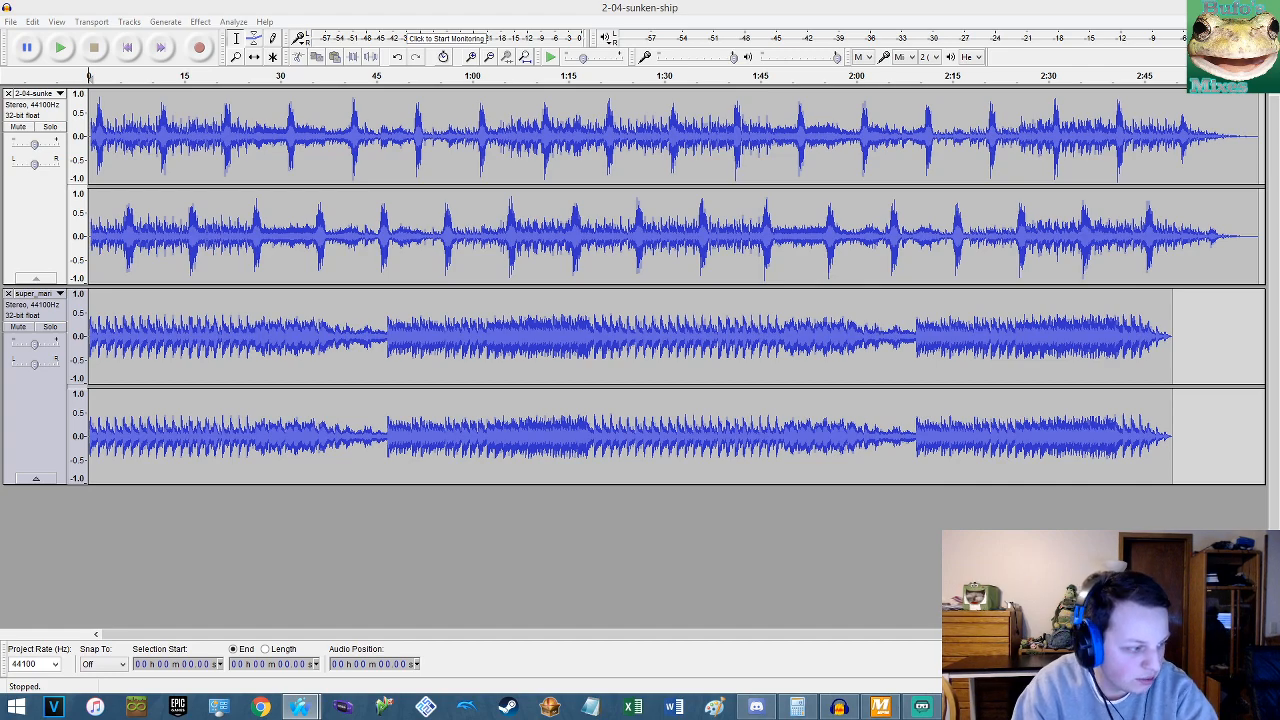
Play the two tracks in Audacity from the beginning for a few seconds and stop playback.
click(126, 50)
key(space)
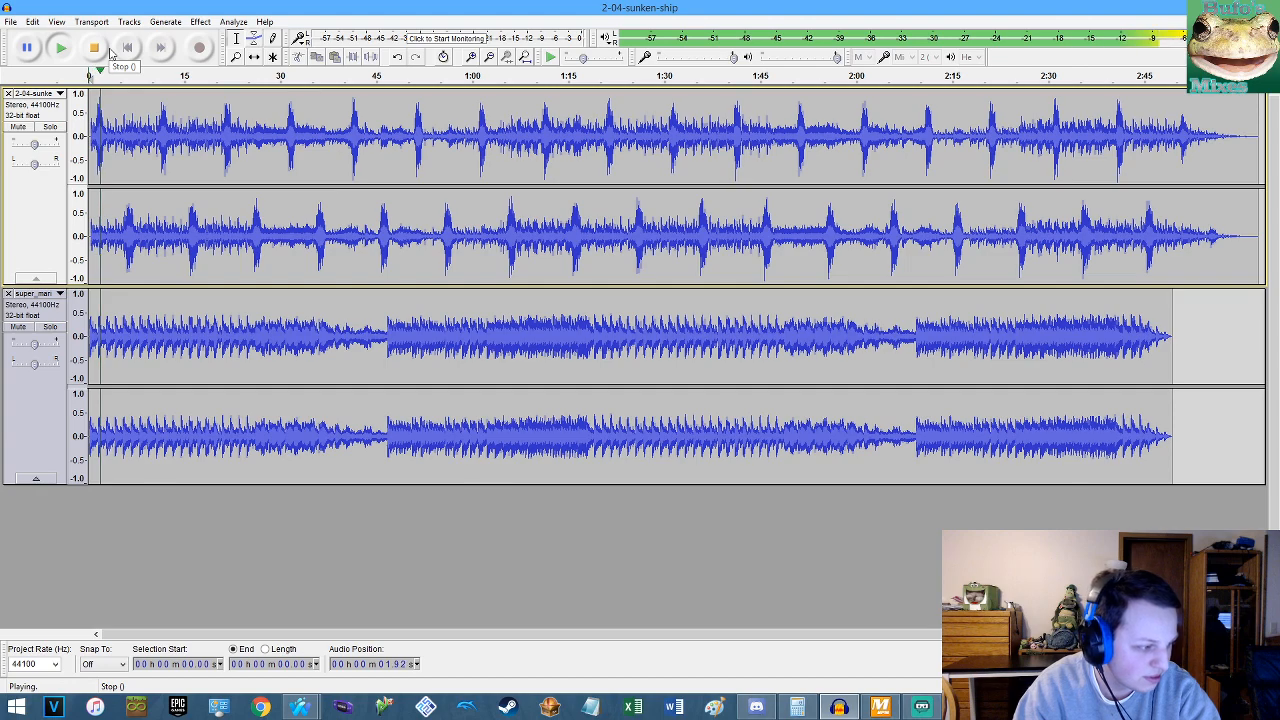
click(108, 50)
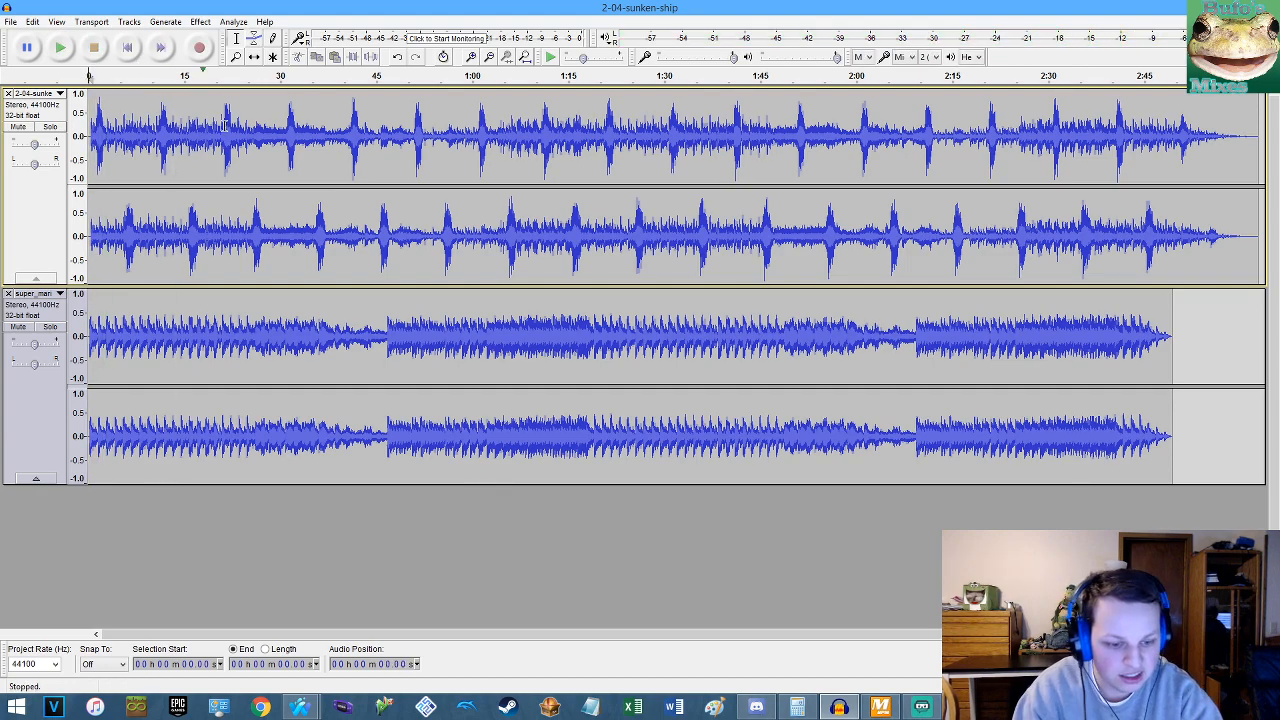
Review the webcam rules in Bitdefender's Video & Audio Protection settings and close the Bitdefender window.
click(962, 707)
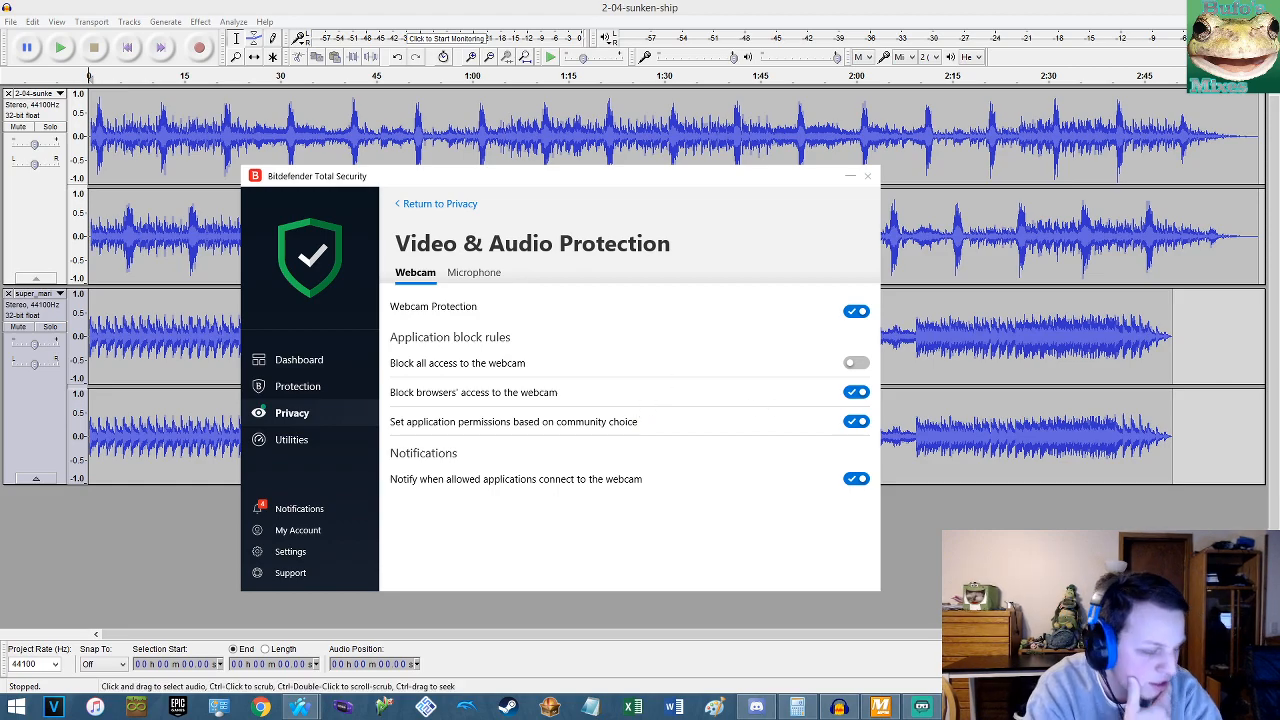
click(867, 176)
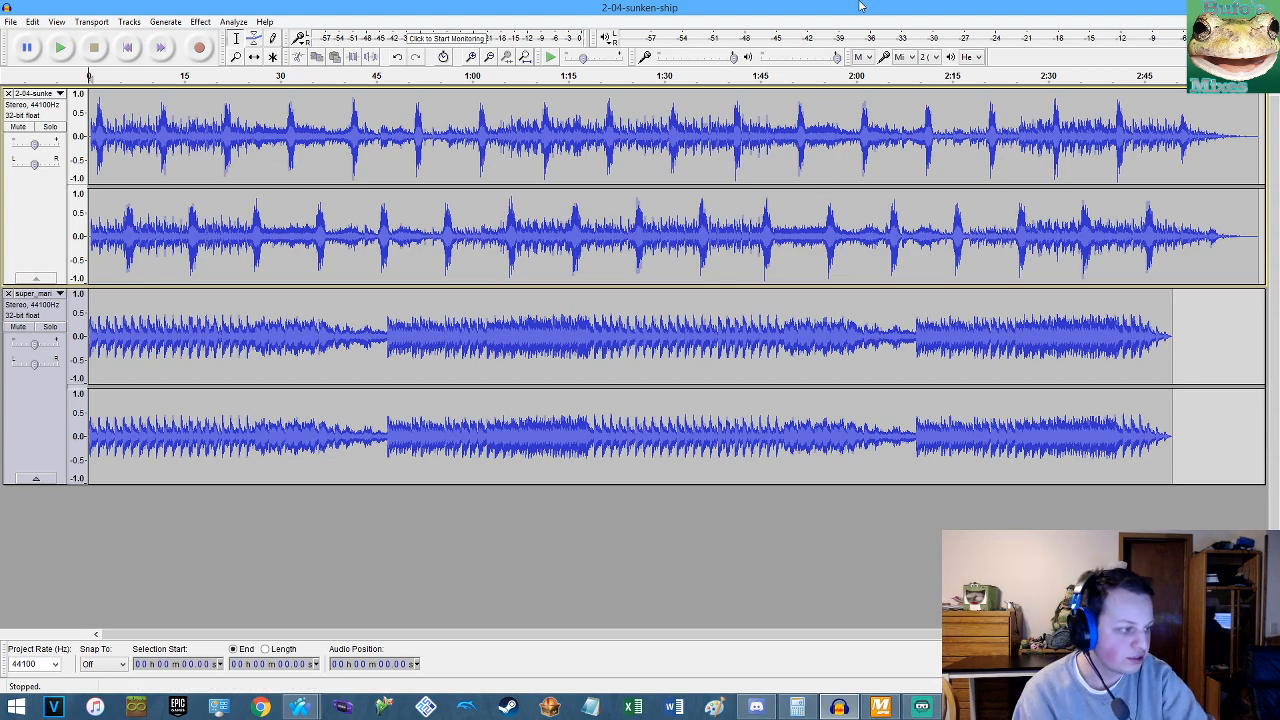
mouse_move(1278, 2)
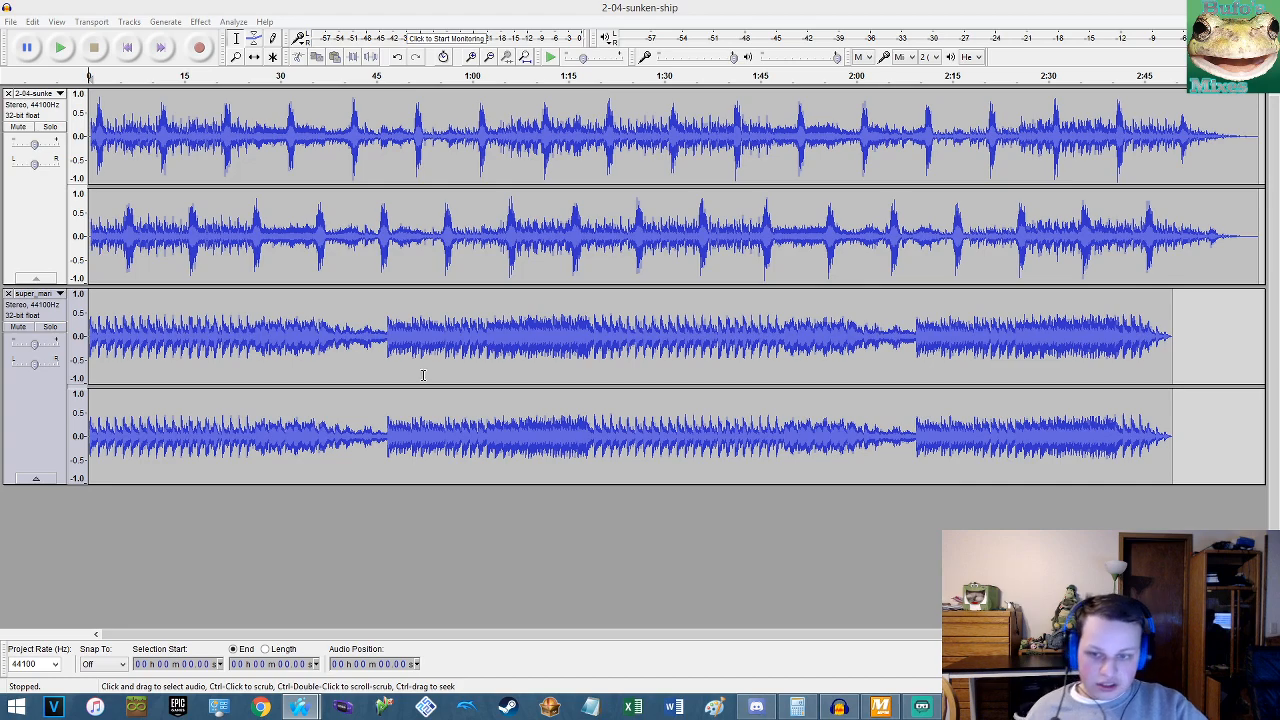
Solo the sunken-ship track and play its opening to find where the first beat starts.
double_click(301, 335)
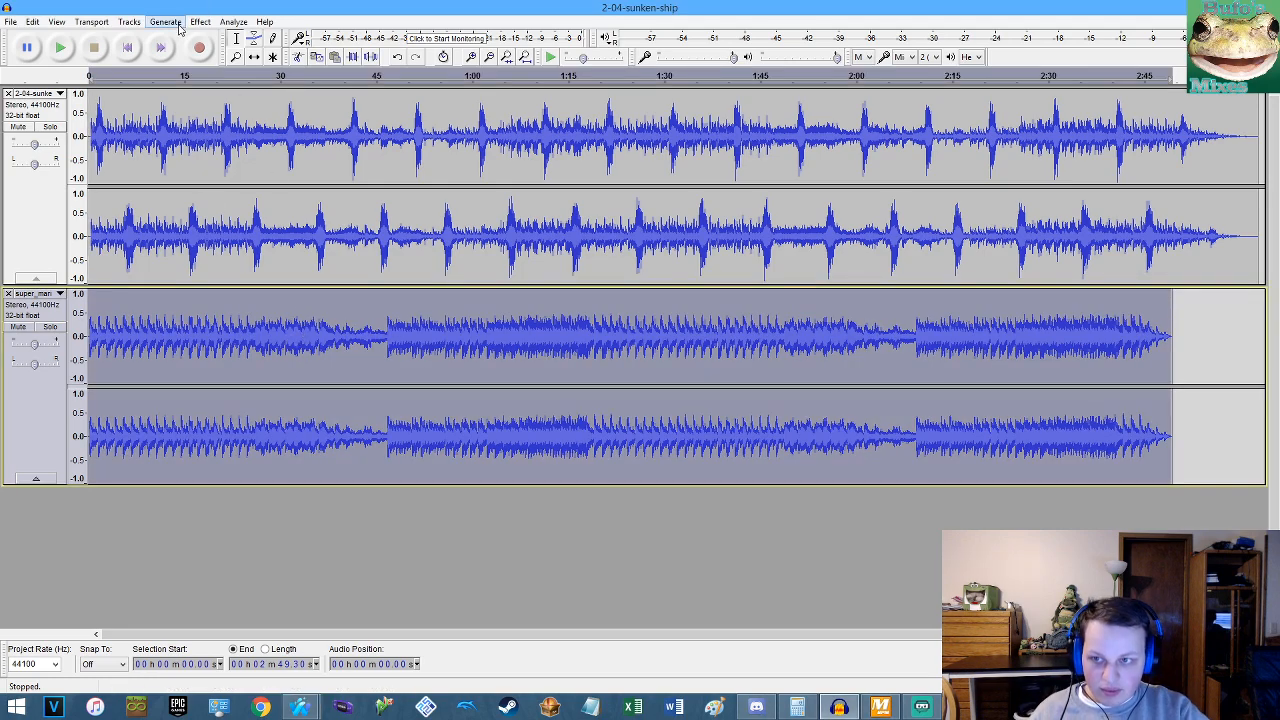
click(50, 126)
key(space)
scroll(178, 132, up, 4)
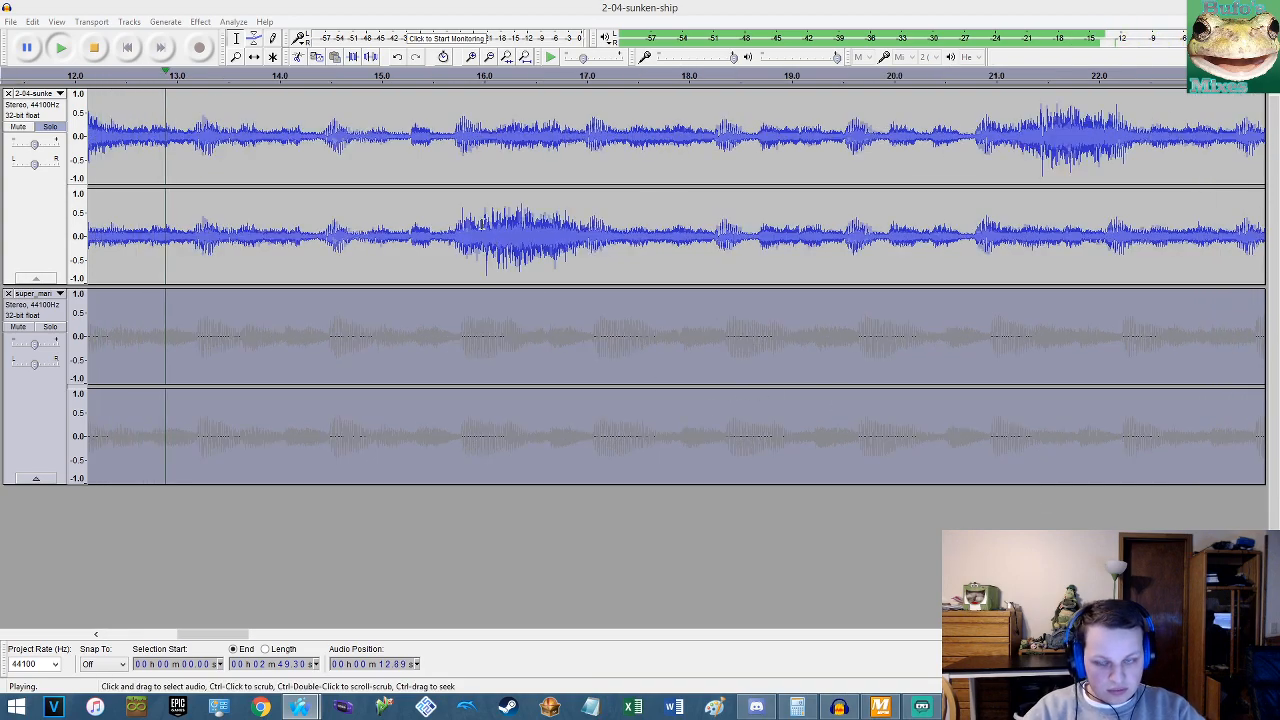
click(250, 5)
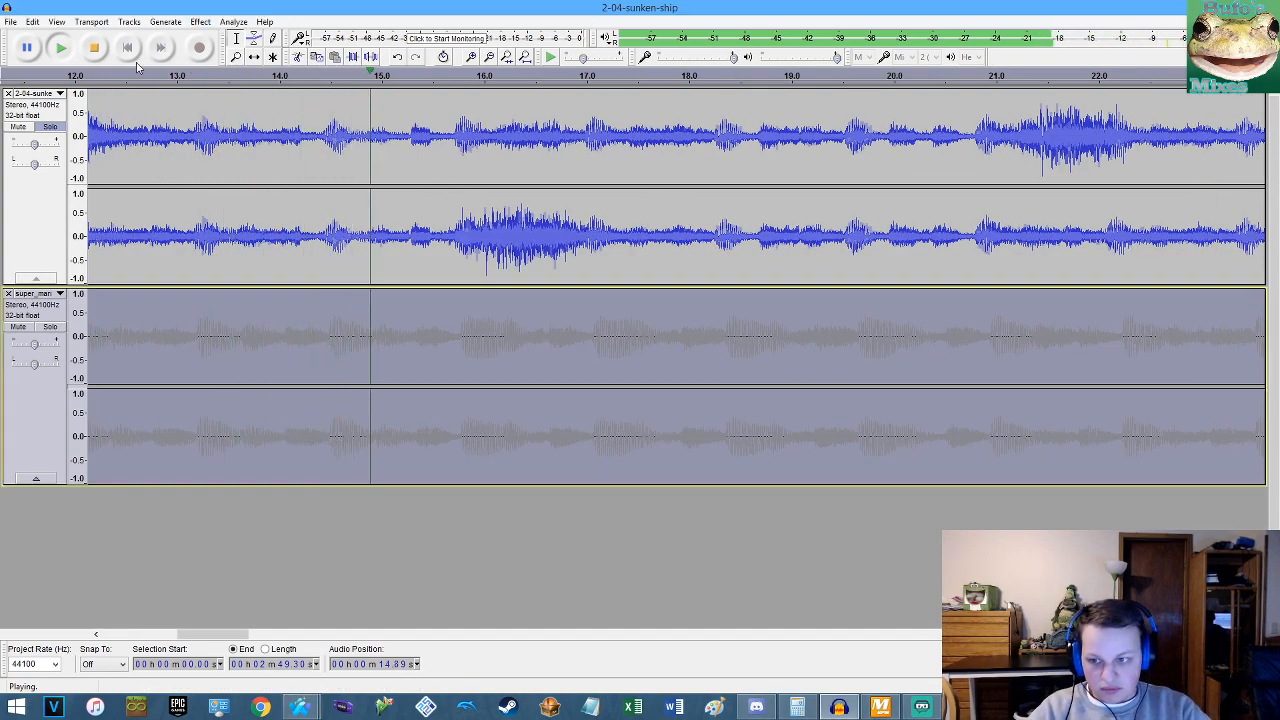
key(space)
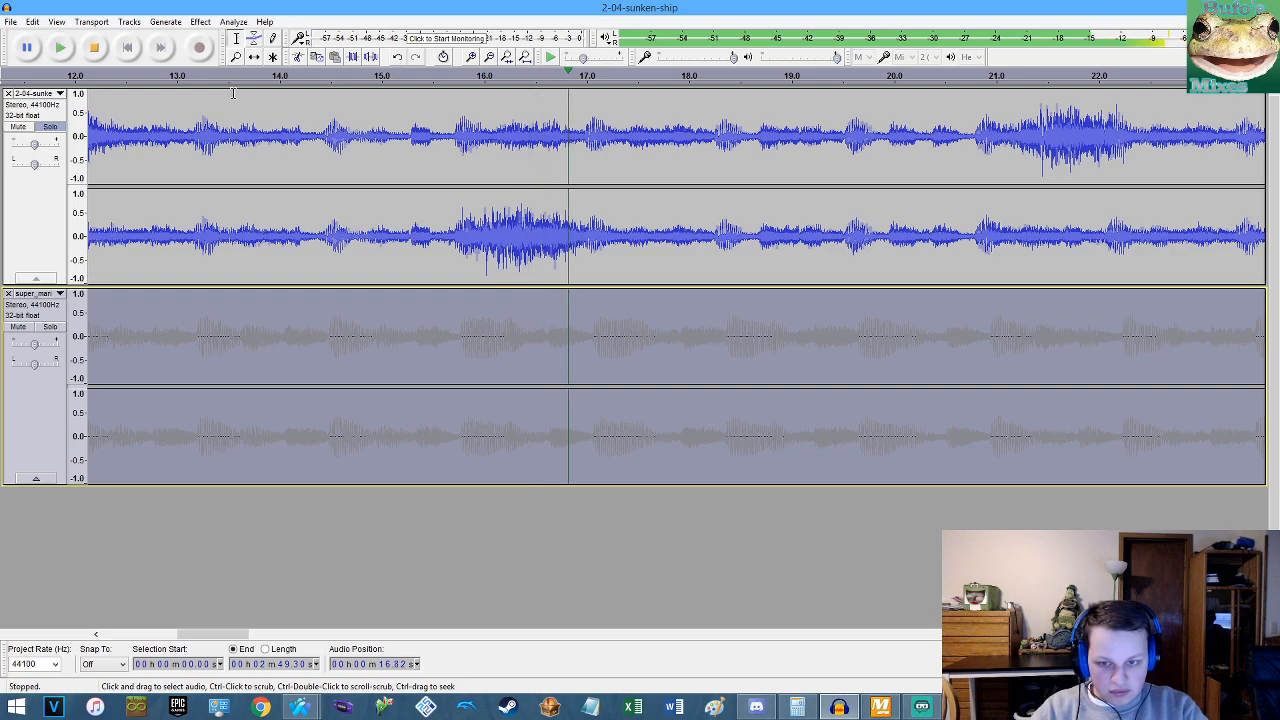
key(Home)
key(space)
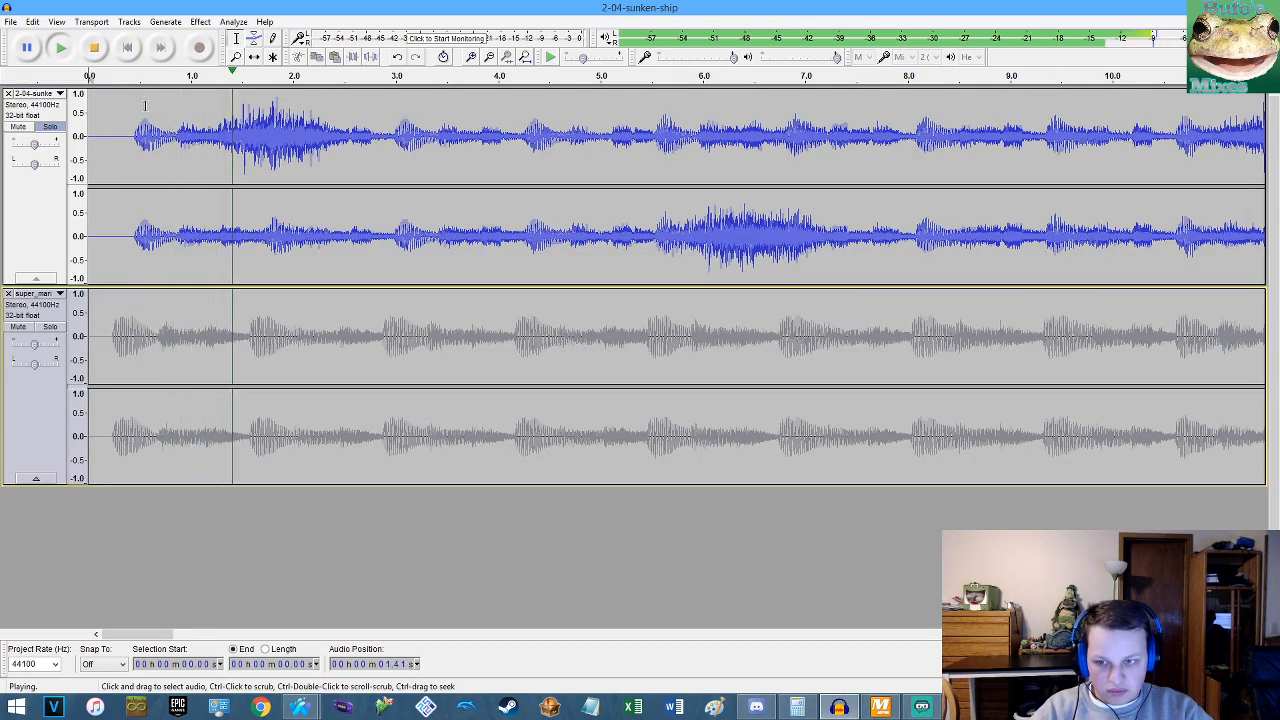
key(space)
Delete the silence before the first sound at the start of the sunken-ship track.
scroll(137, 140, up, 3)
scroll(137, 140, up, 10)
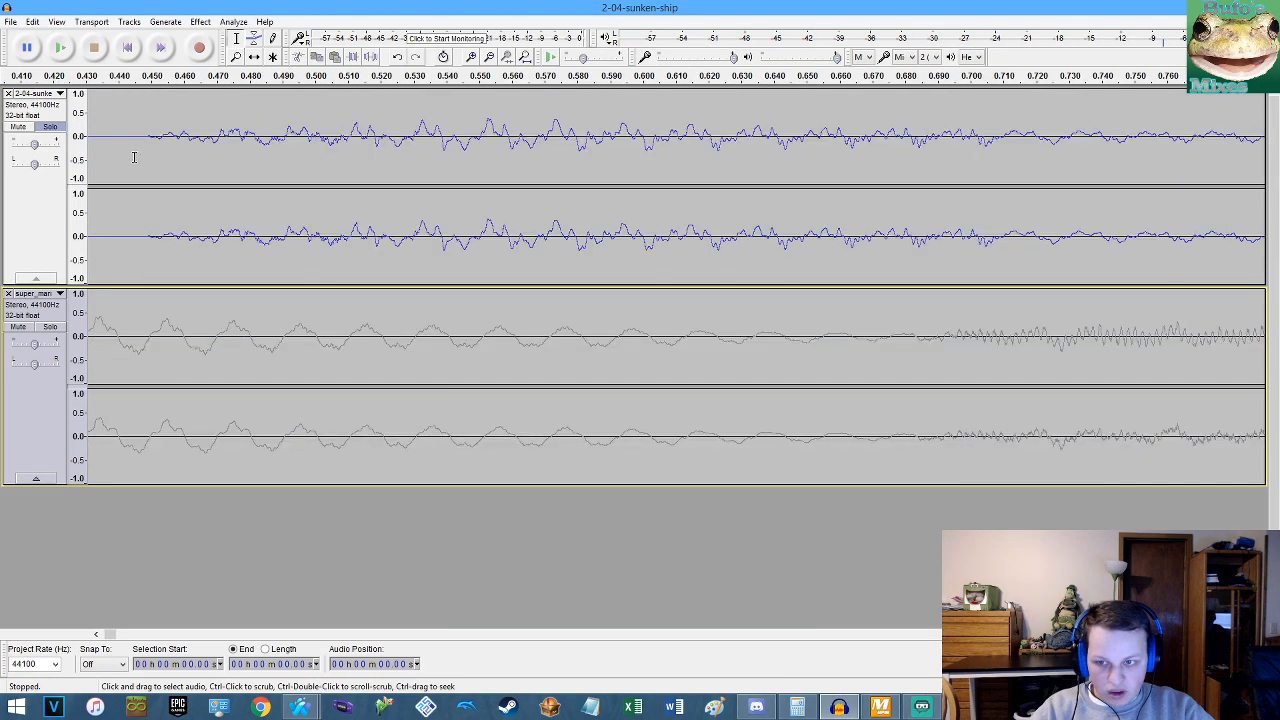
scroll(134, 150, up, 3)
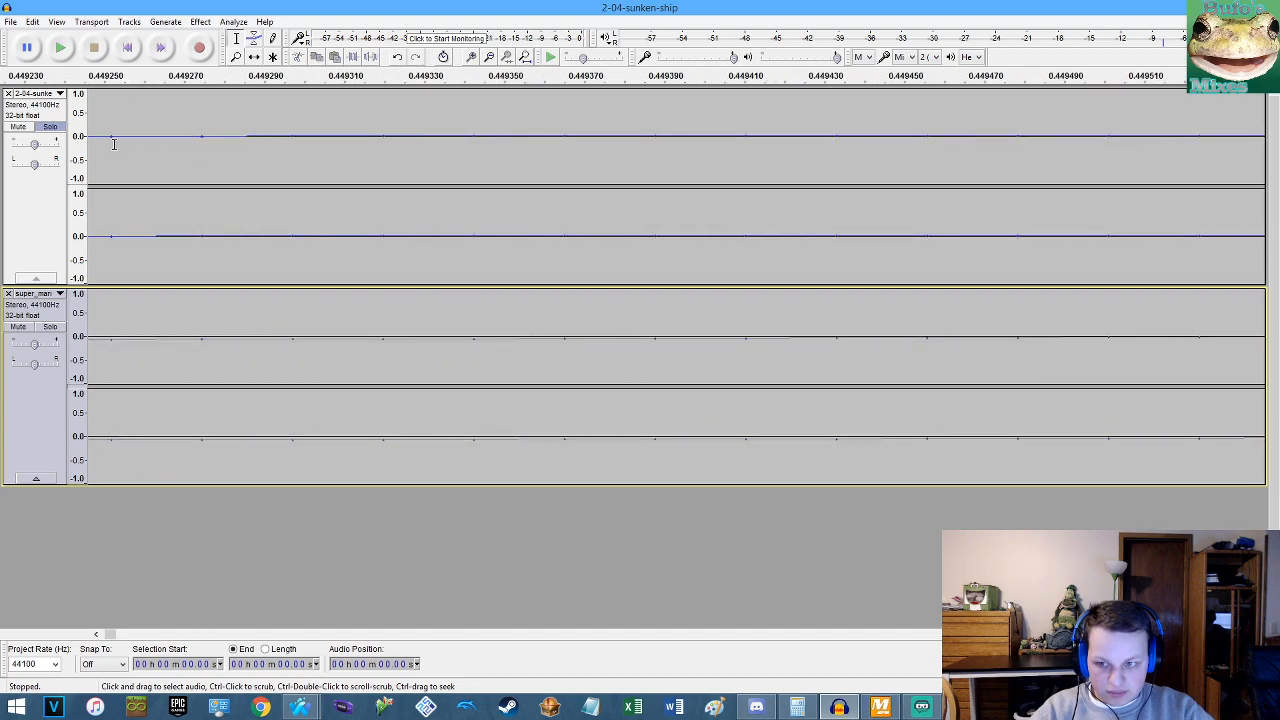
click(110, 143)
key(shift+Home)
key(Delete)
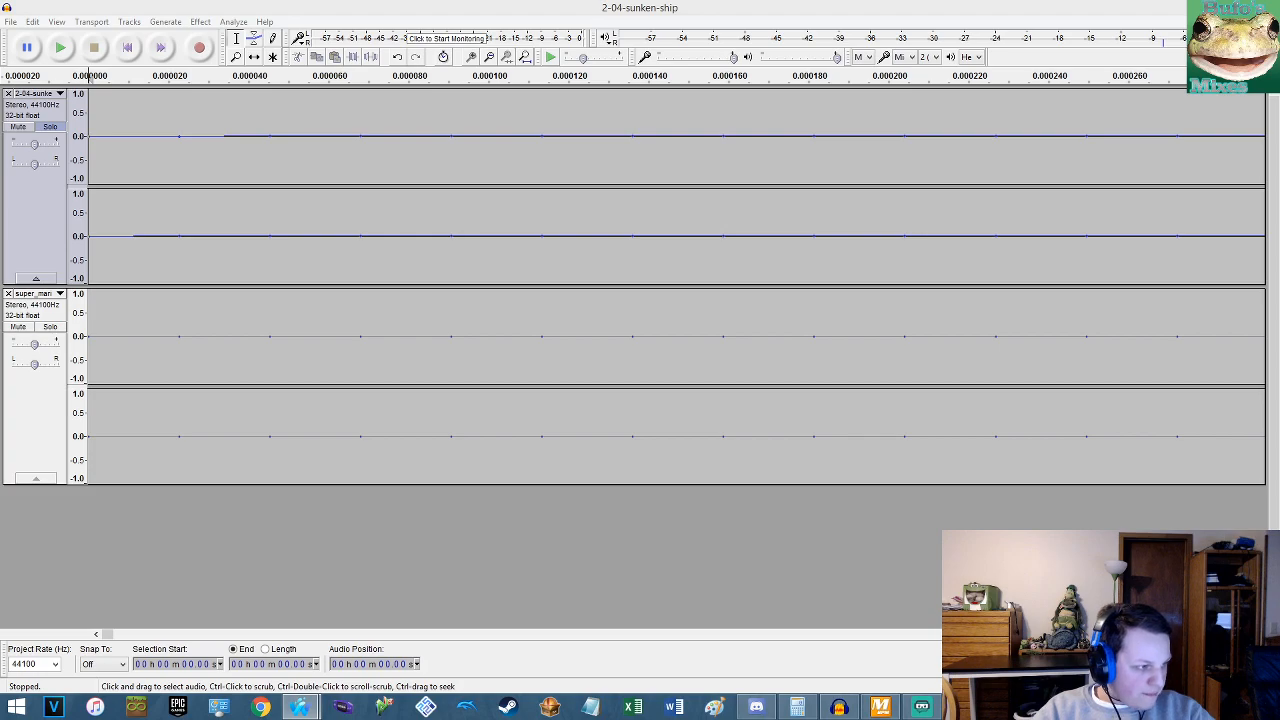
Play the trimmed sunken-ship track from the beginning and move the audiokeychain browser window off this screen.
click(374, 134)
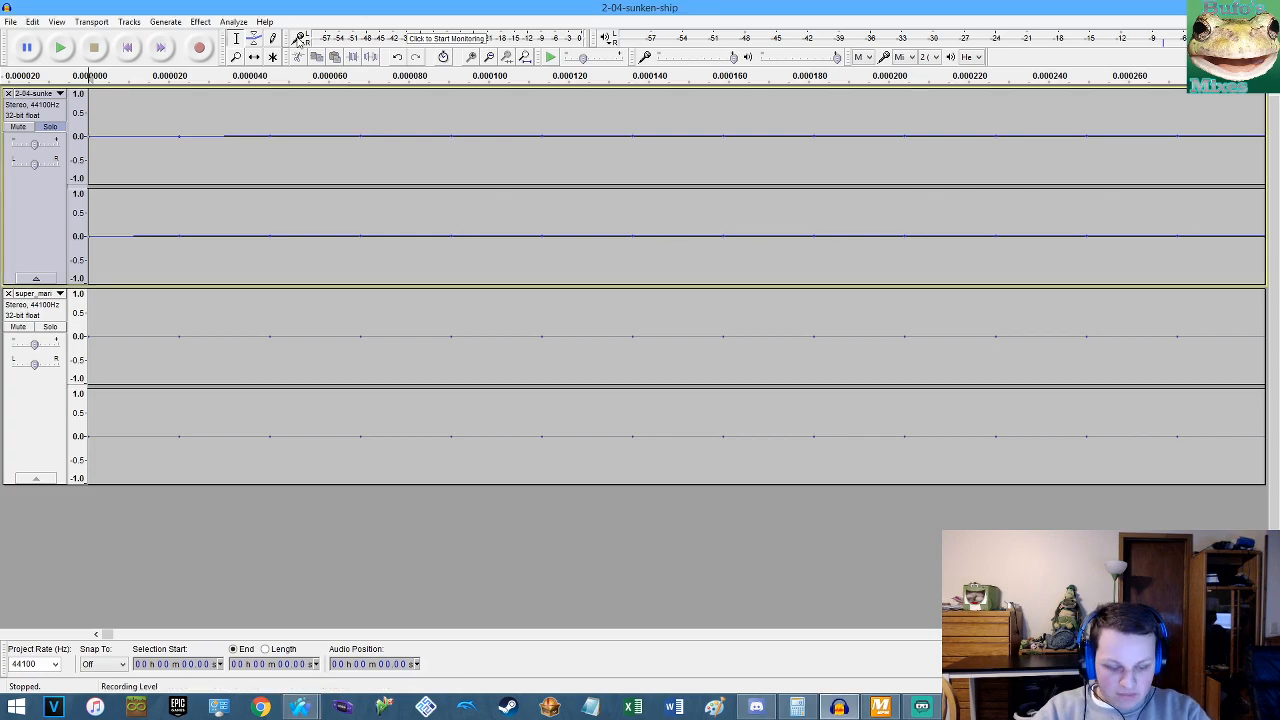
key(space)
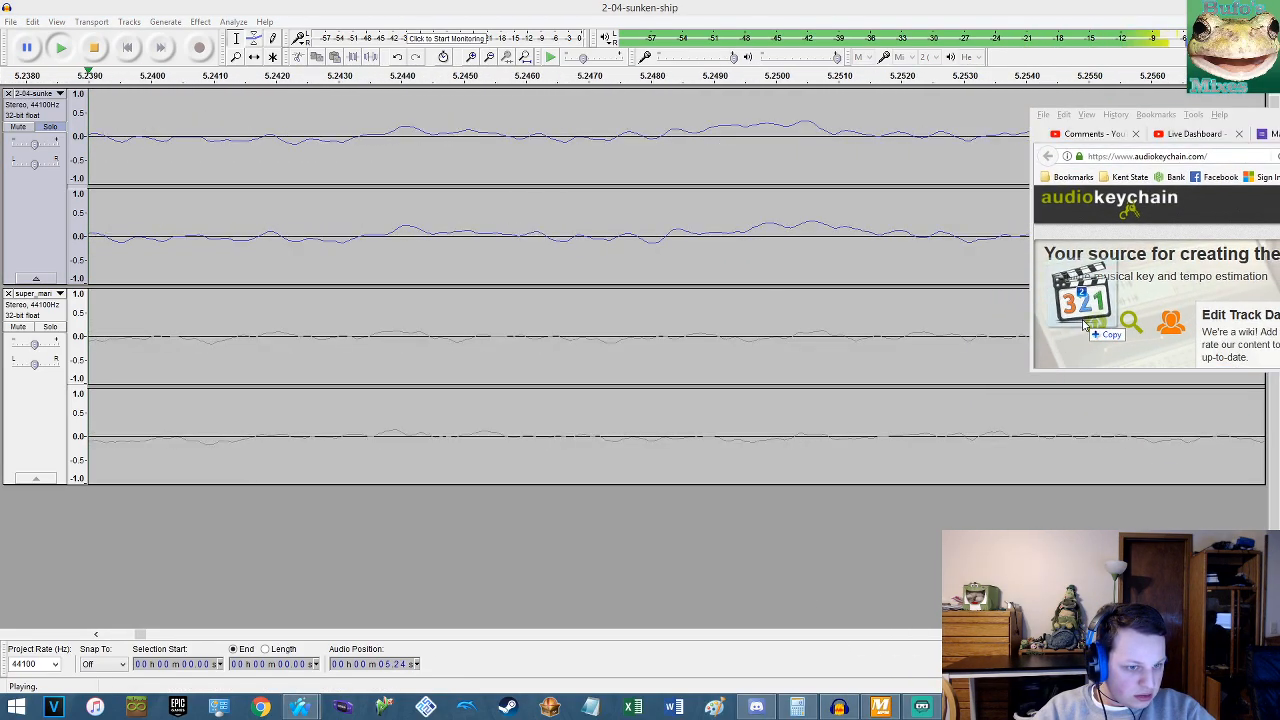
drag(1163, 128, 1279, 161)
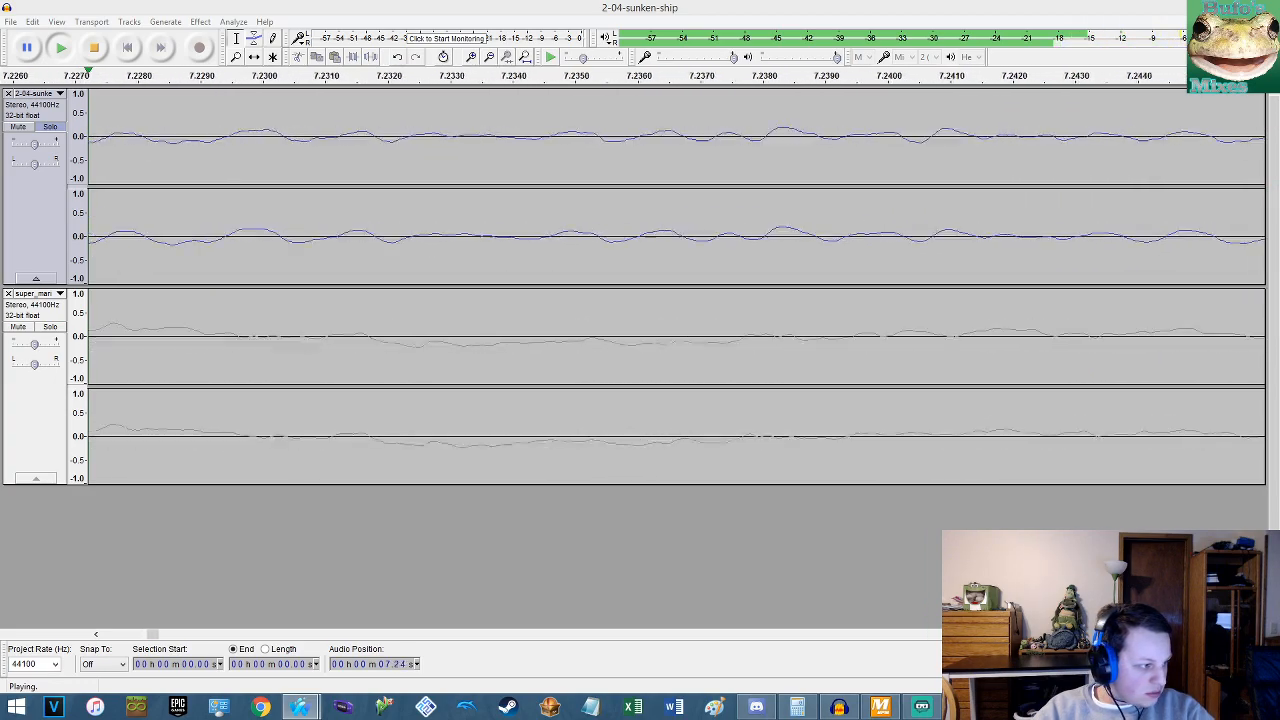
click(820, 7)
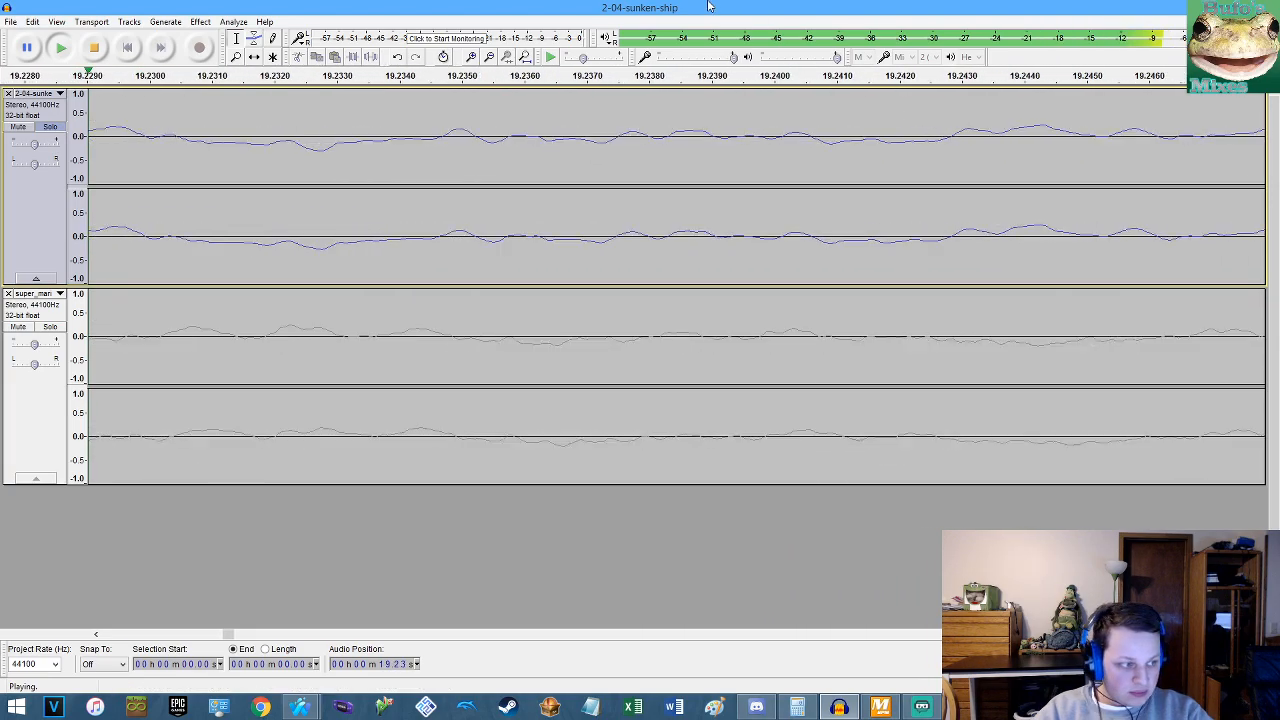
Check both tracks' tempos in MixMeister BPM Analyzer, then return to Audacity and stop playback.
click(880, 707)
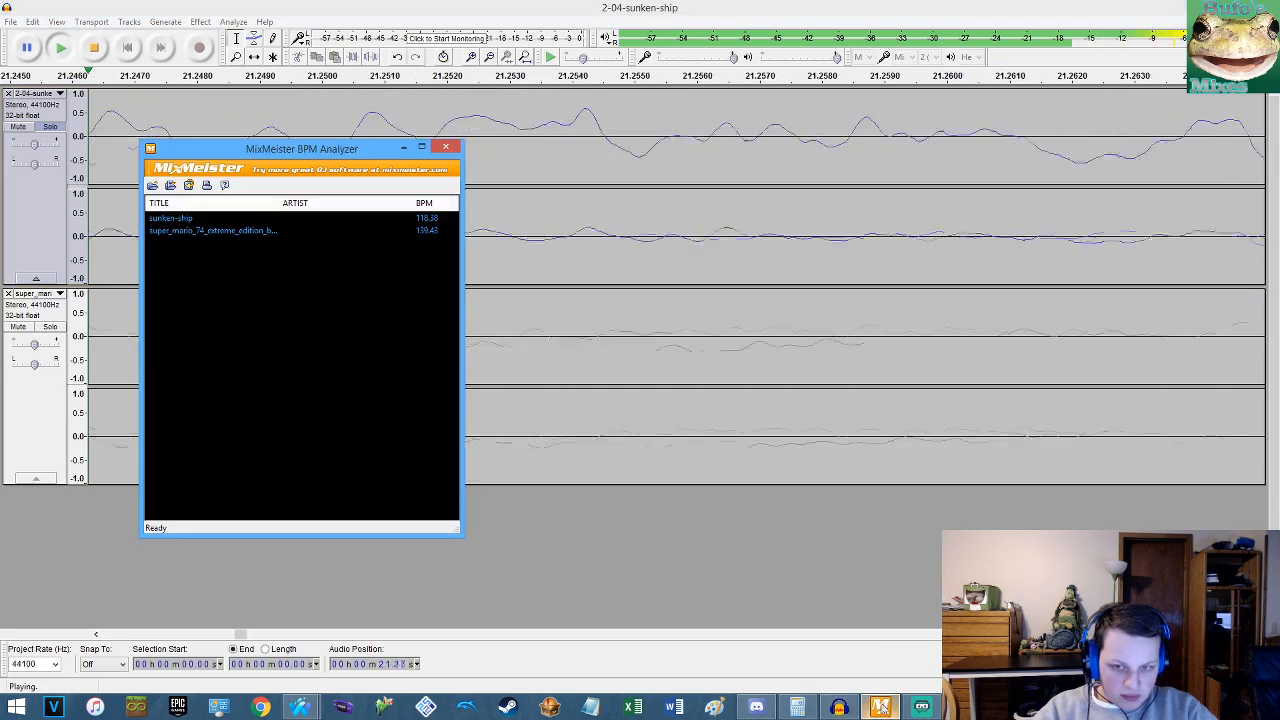
click(416, 25)
click(526, 58)
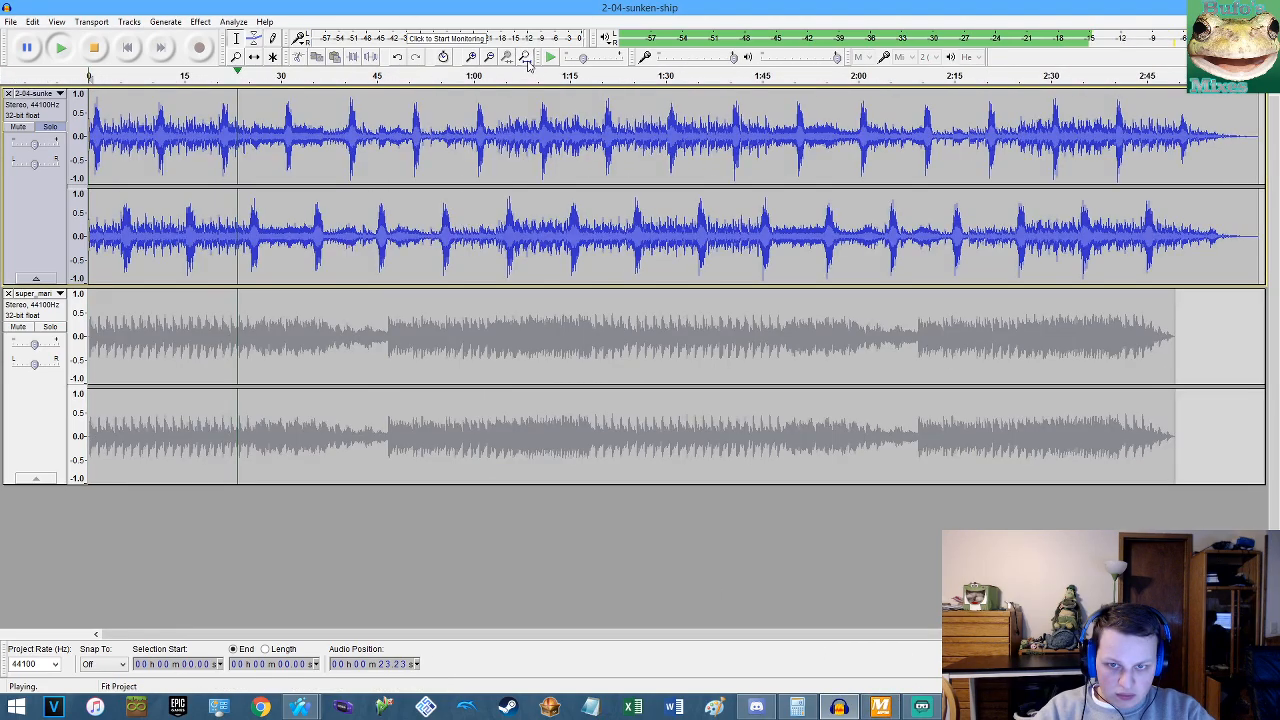
key(space)
Replay the sunken-ship opening, locate a beat's exact onset, and enter its time, 2.54, in the Calculator.
scroll(525, 143, up, 4)
key(space)
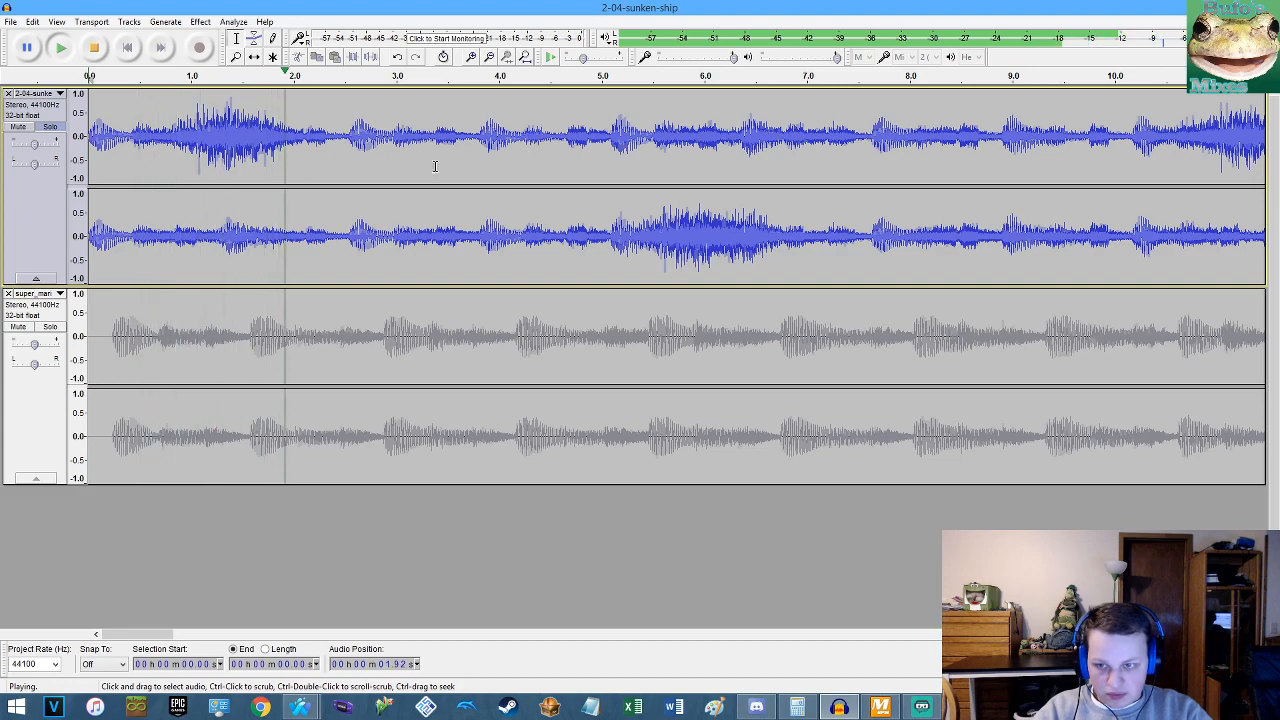
scroll(435, 166, up, 2)
key(space)
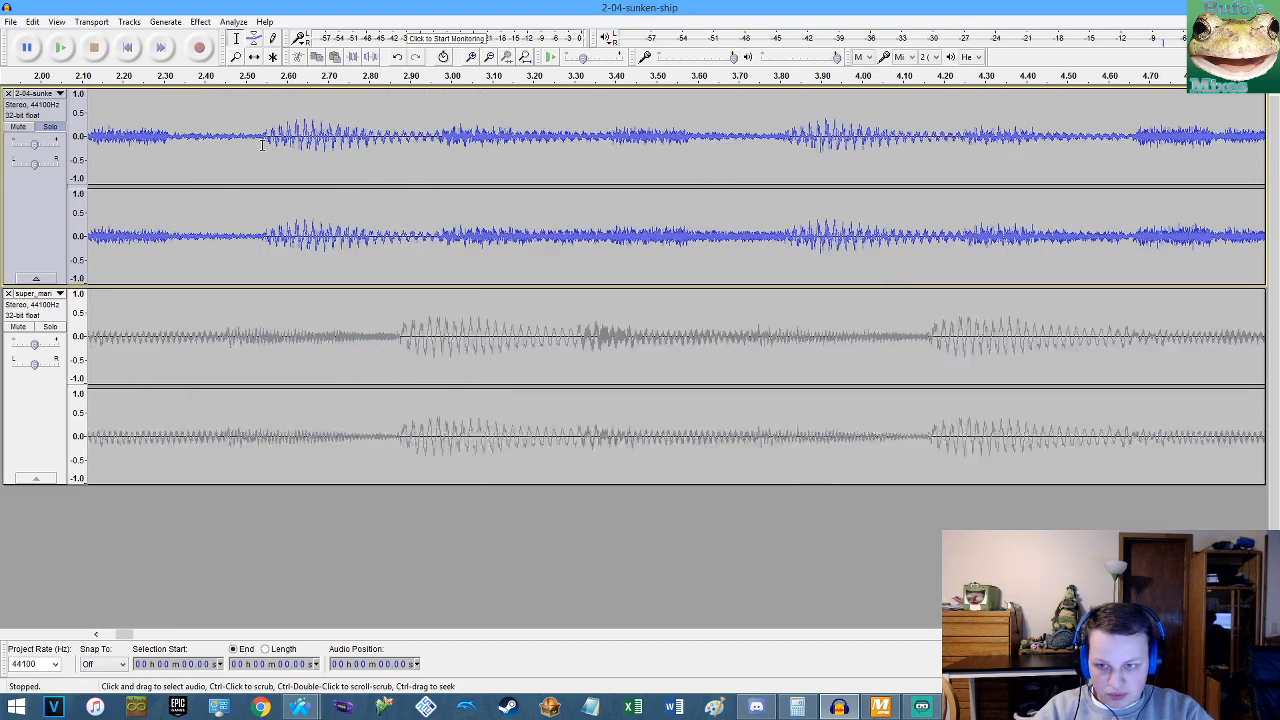
scroll(262, 145, up, 10)
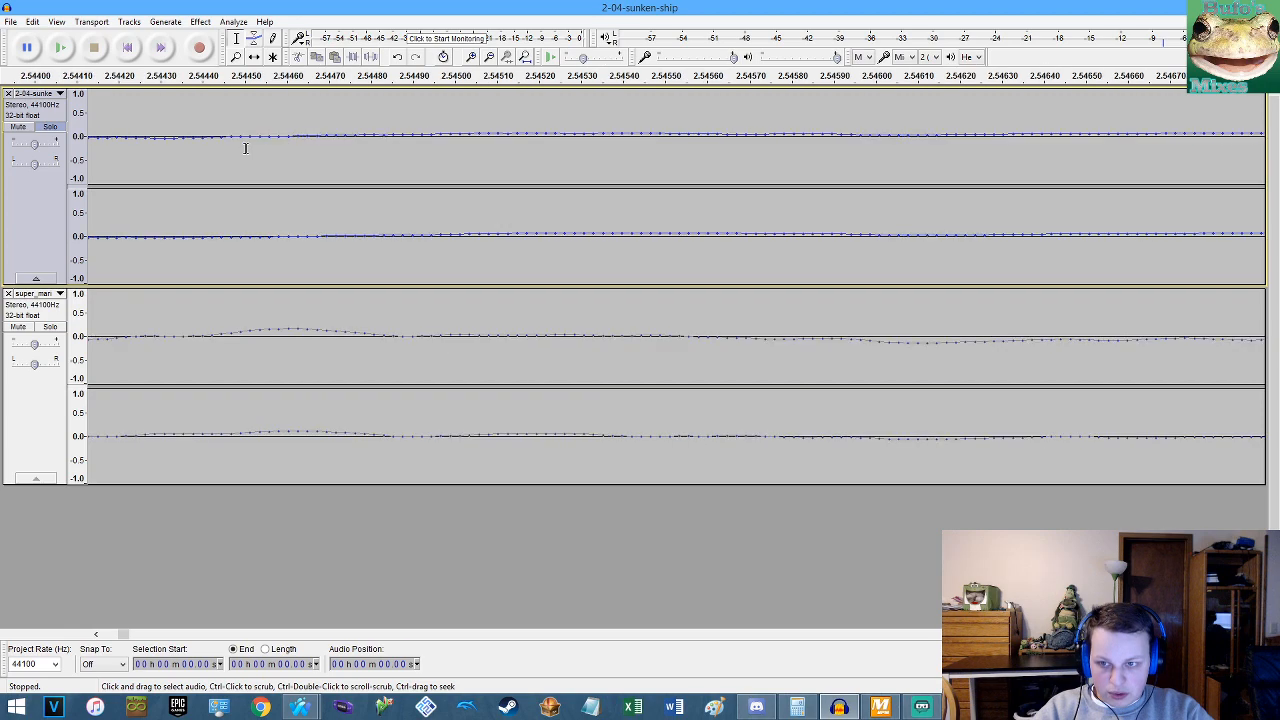
click(795, 707)
text(2.54)
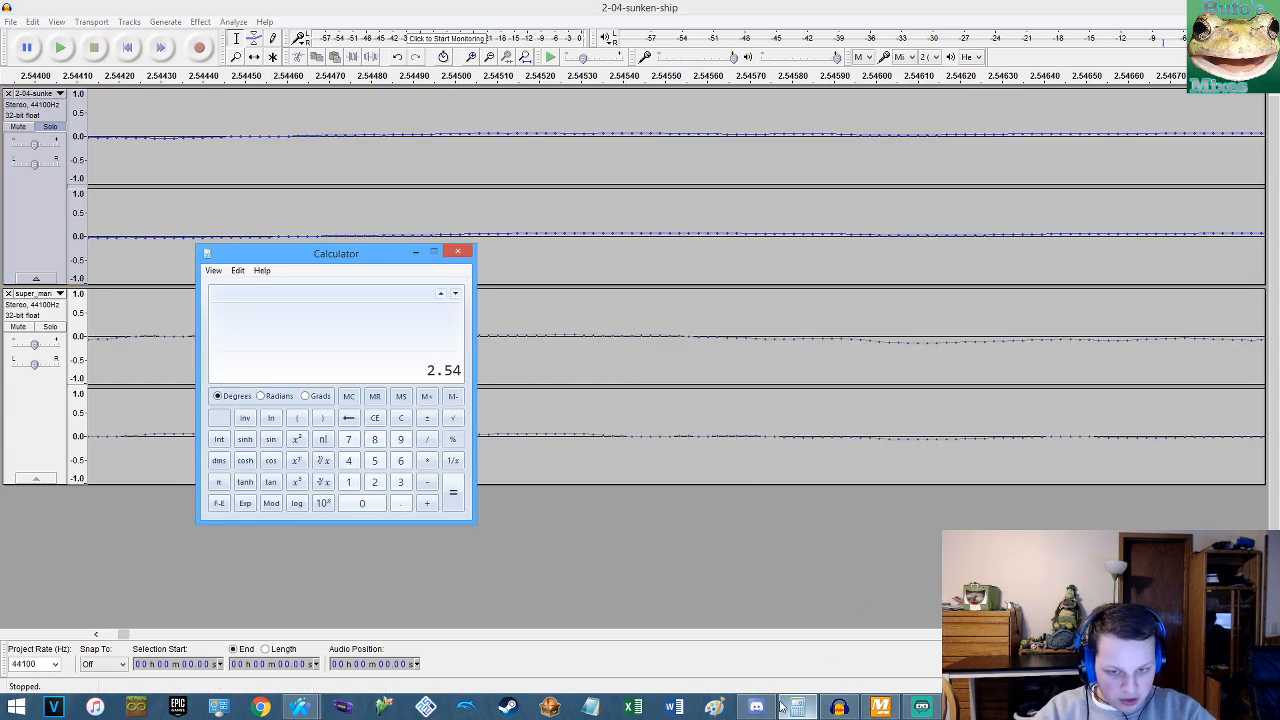
Switch the solo from the sunken-ship track to the super_mario track in Audacity and play its opening briefly.
click(51, 328)
click(50, 127)
click(117, 57)
click(61, 48)
scroll(278, 294, down, 13)
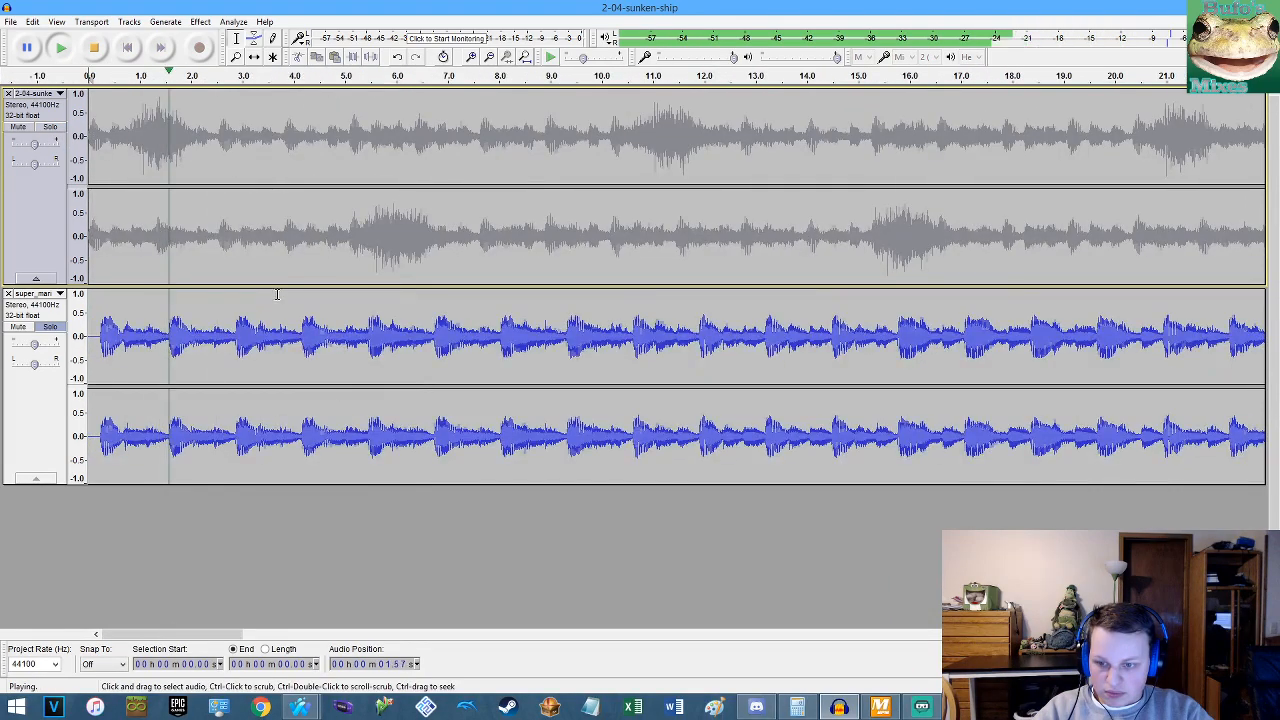
key(space)
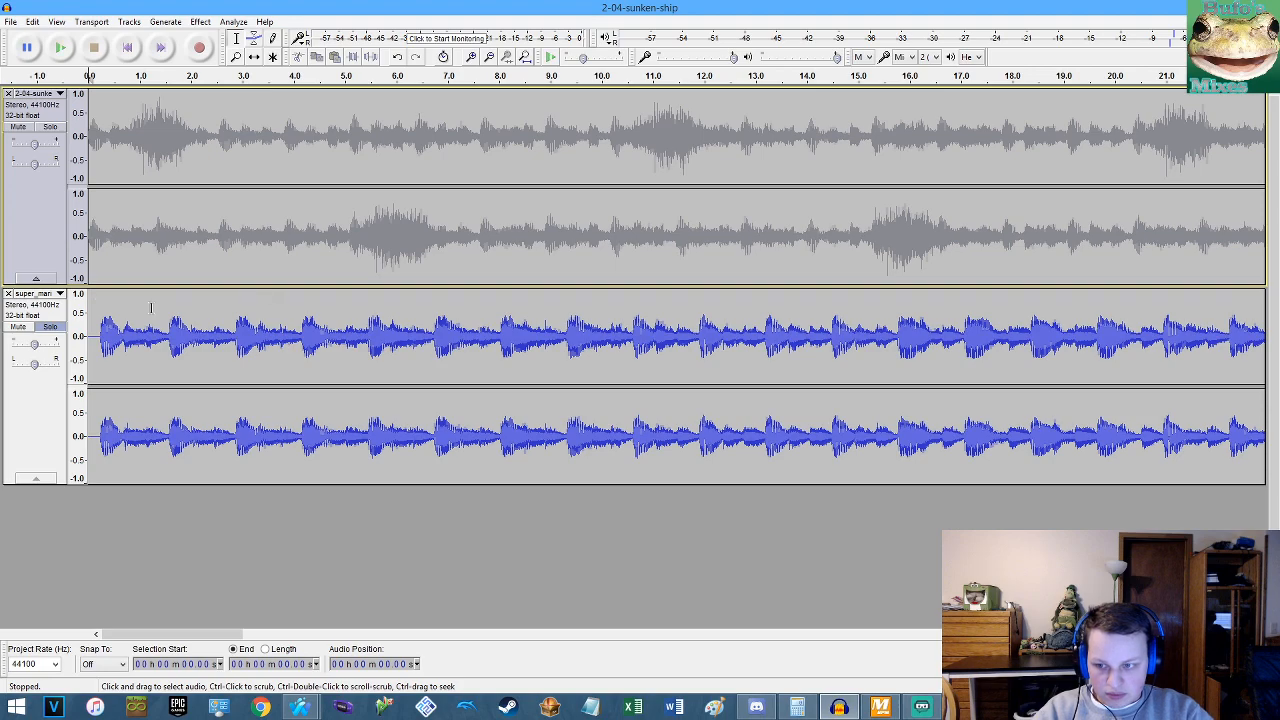
Open the super_mario track's name to read it in full, and cancel the renaming.
click(33, 293)
click(45, 308)
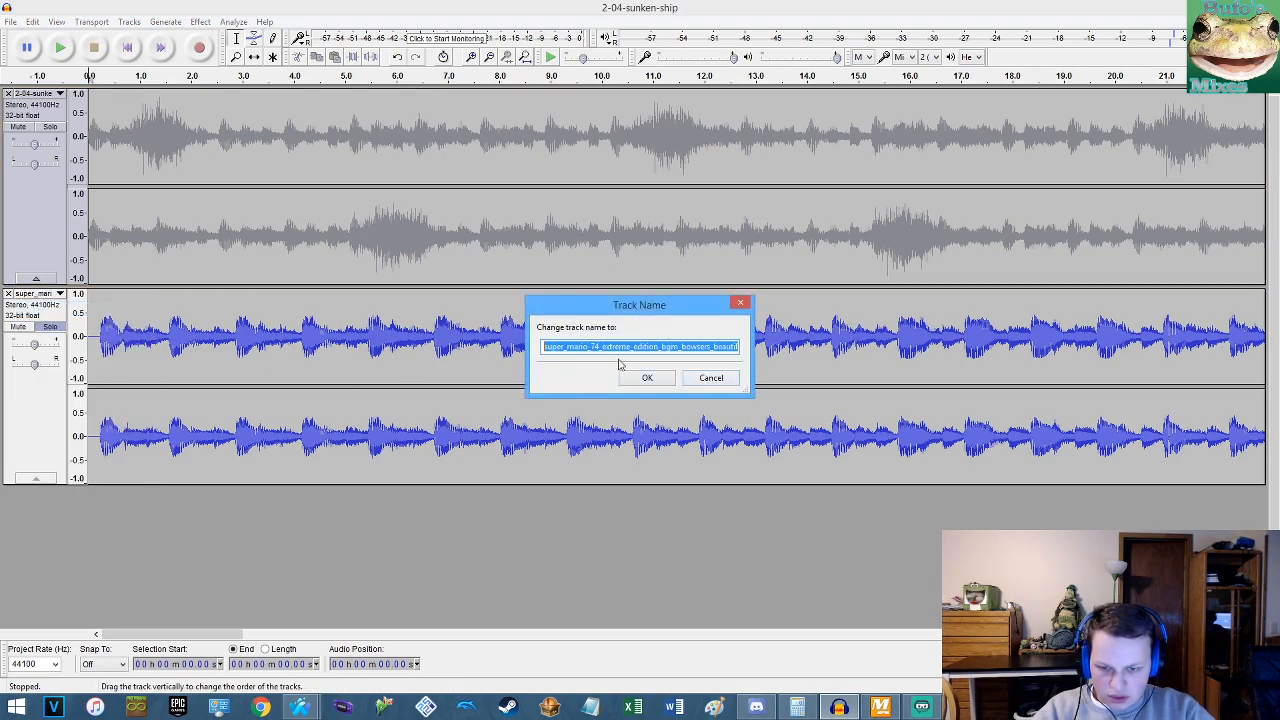
click(705, 378)
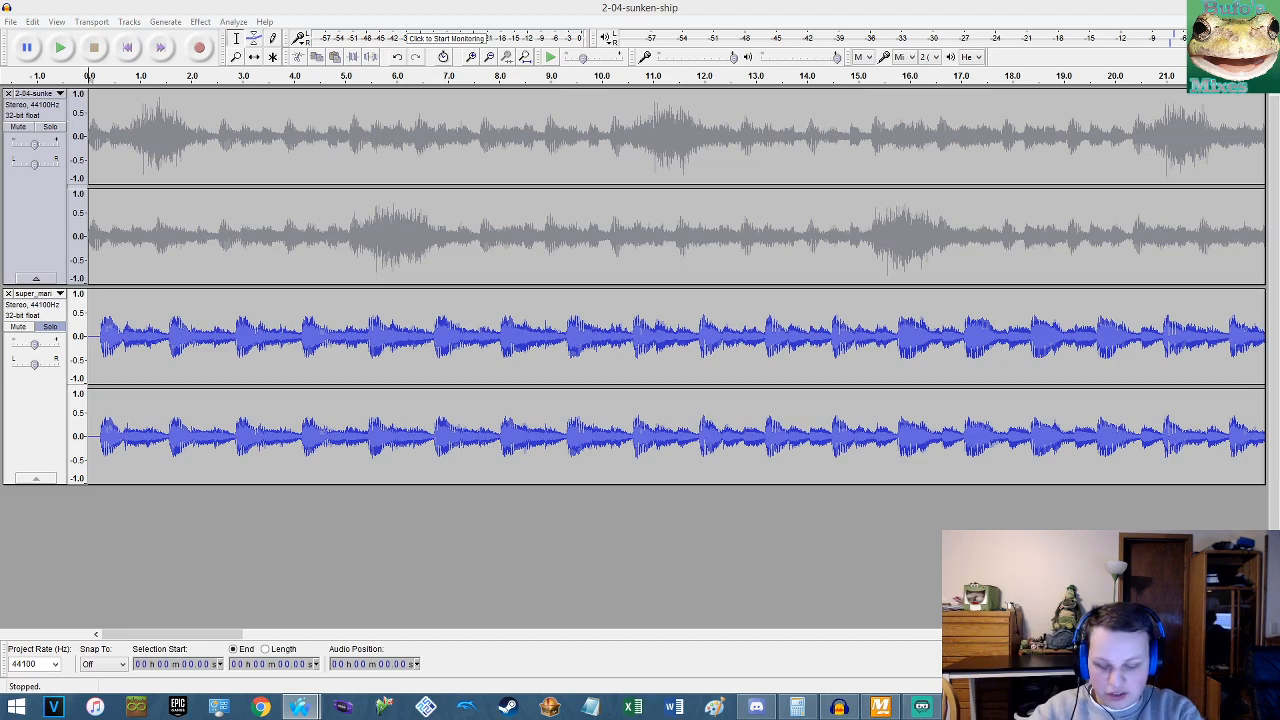
Delete the silence before the first sound at the start of the super_mario track.
click(700, 8)
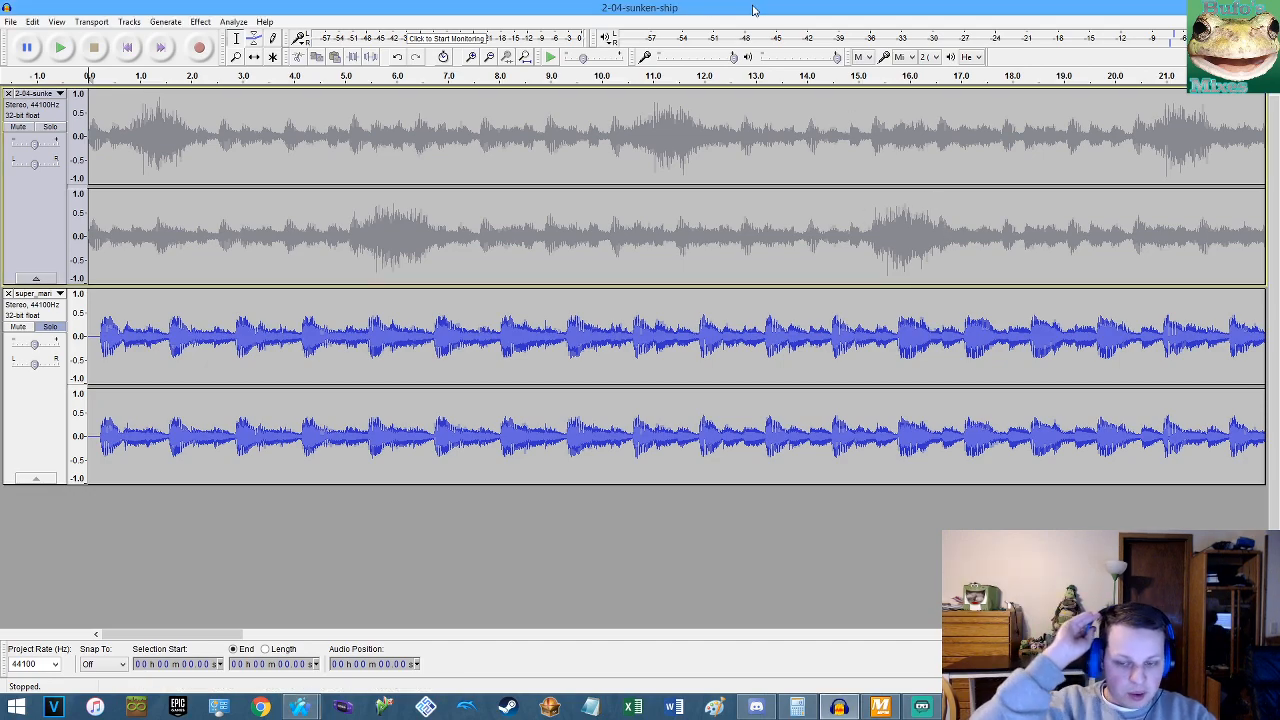
click(569, 330)
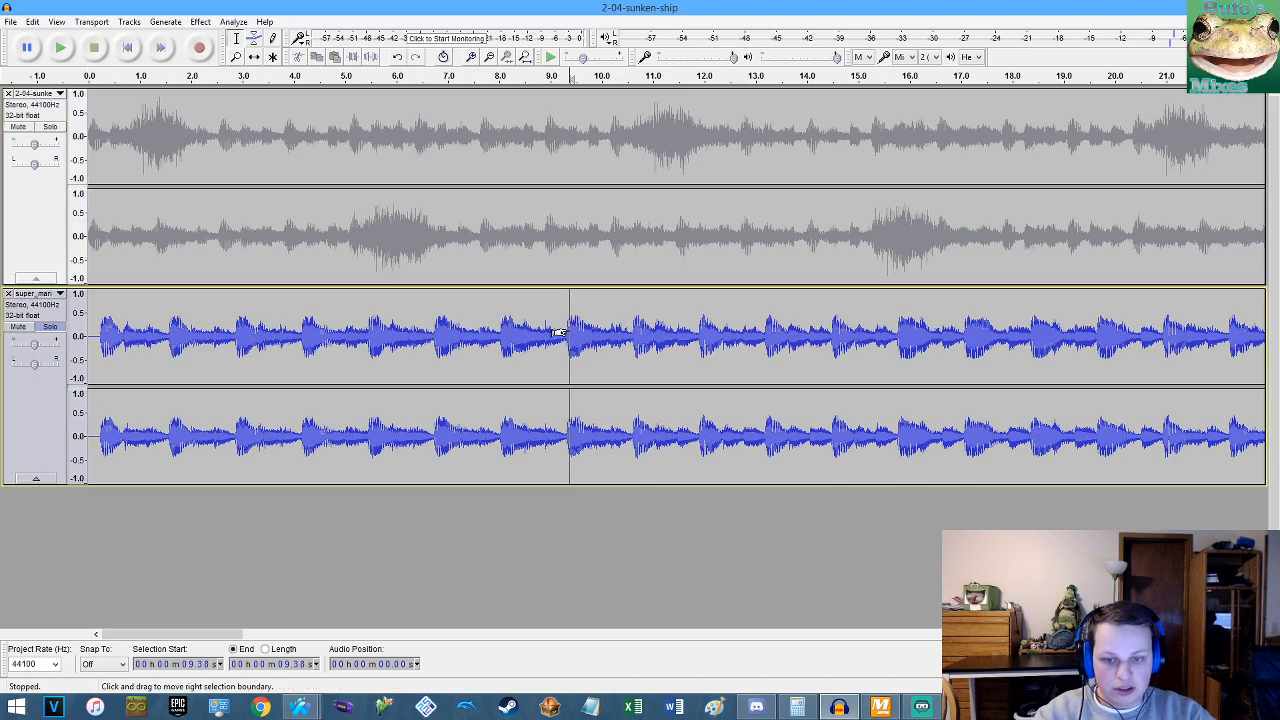
key(Home)
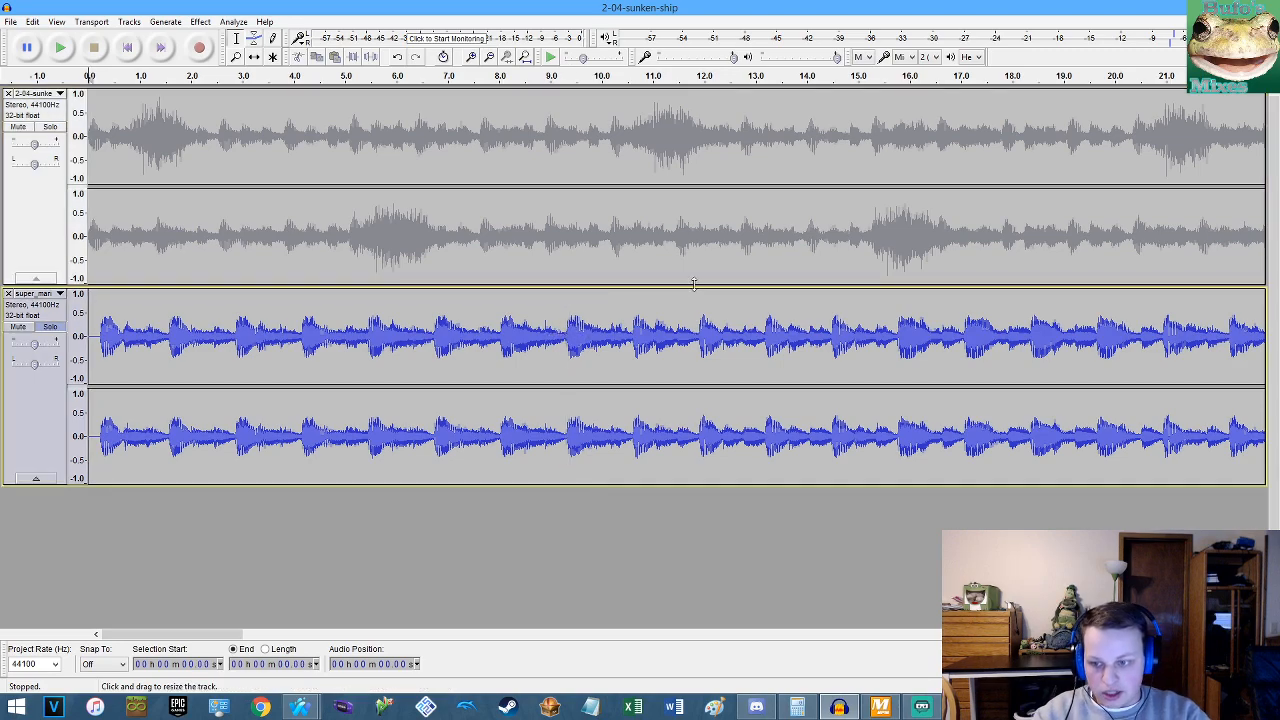
scroll(154, 310, up, 8)
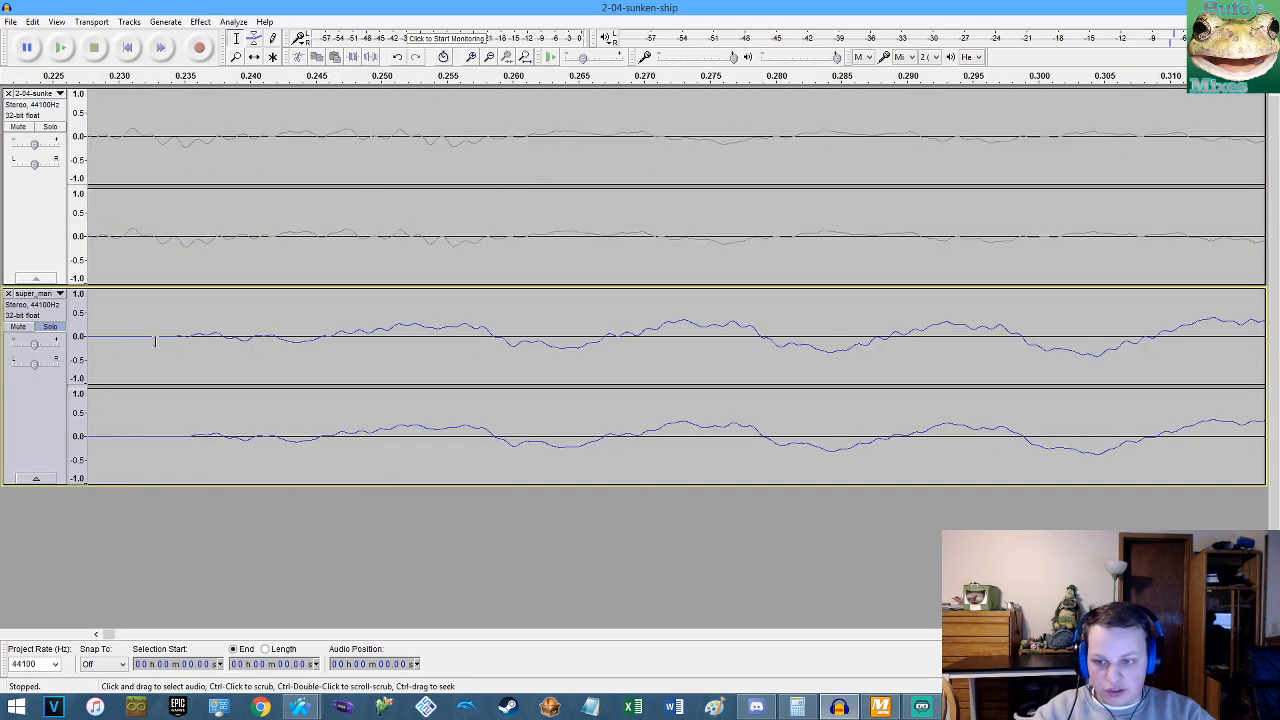
scroll(181, 347, up, 6)
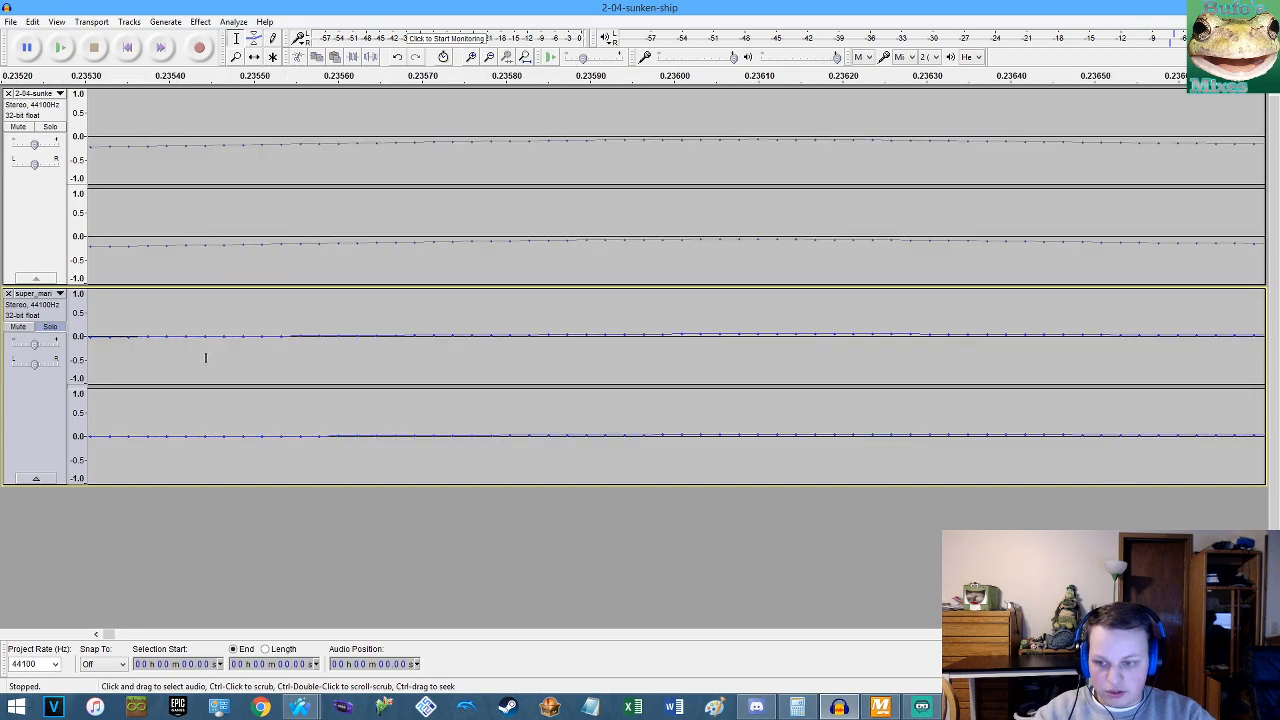
scroll(273, 361, up, 2)
click(279, 339)
key(Home)
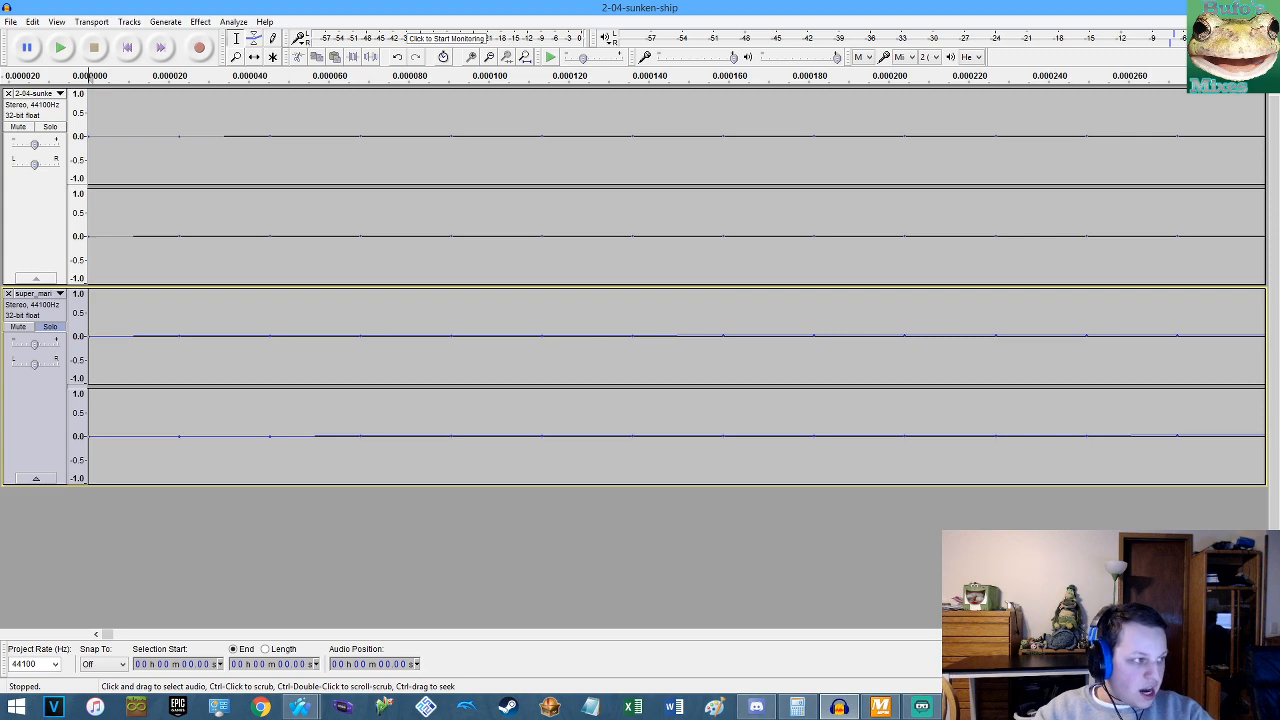
Bring the browser into view, look over the Rotten Tomatoes movie ratings, and move it away to return to the full Audacity project.
key(alt+Tab)
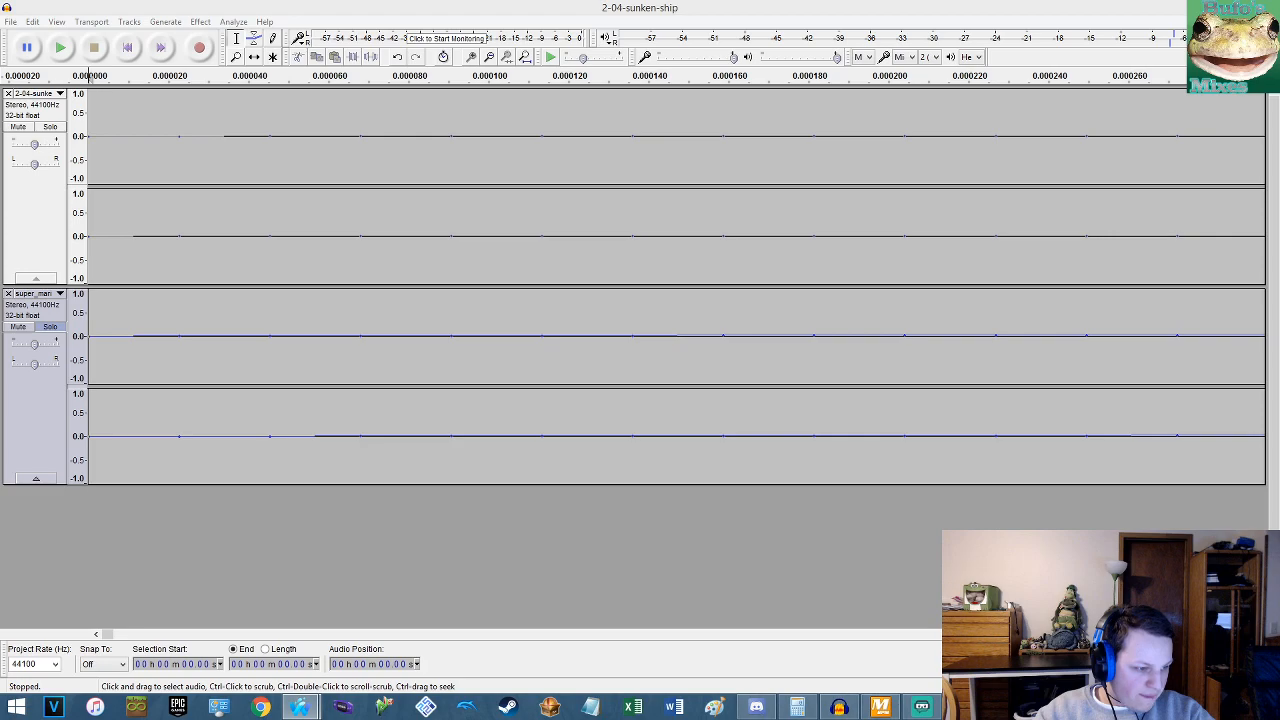
drag(1279, 146, 882, 143)
drag(1096, 401, 1172, 642)
scroll(660, 481, down, 2)
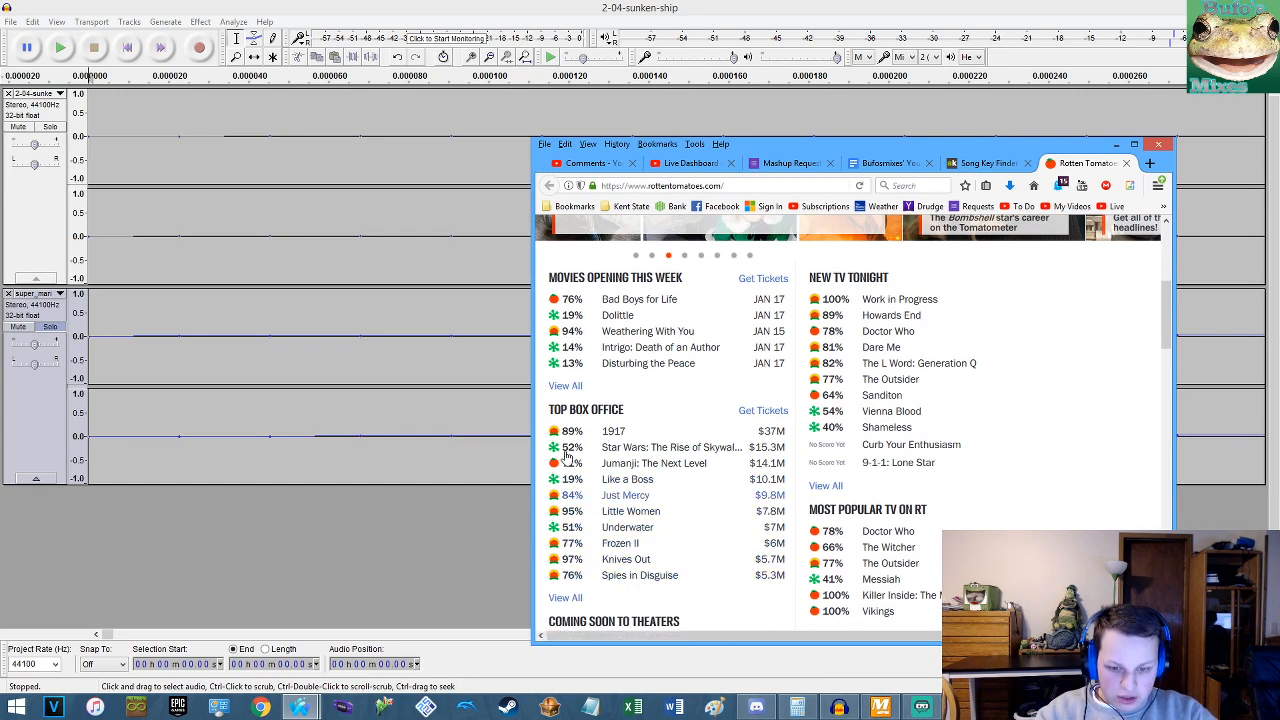
drag(885, 163, 1279, 120)
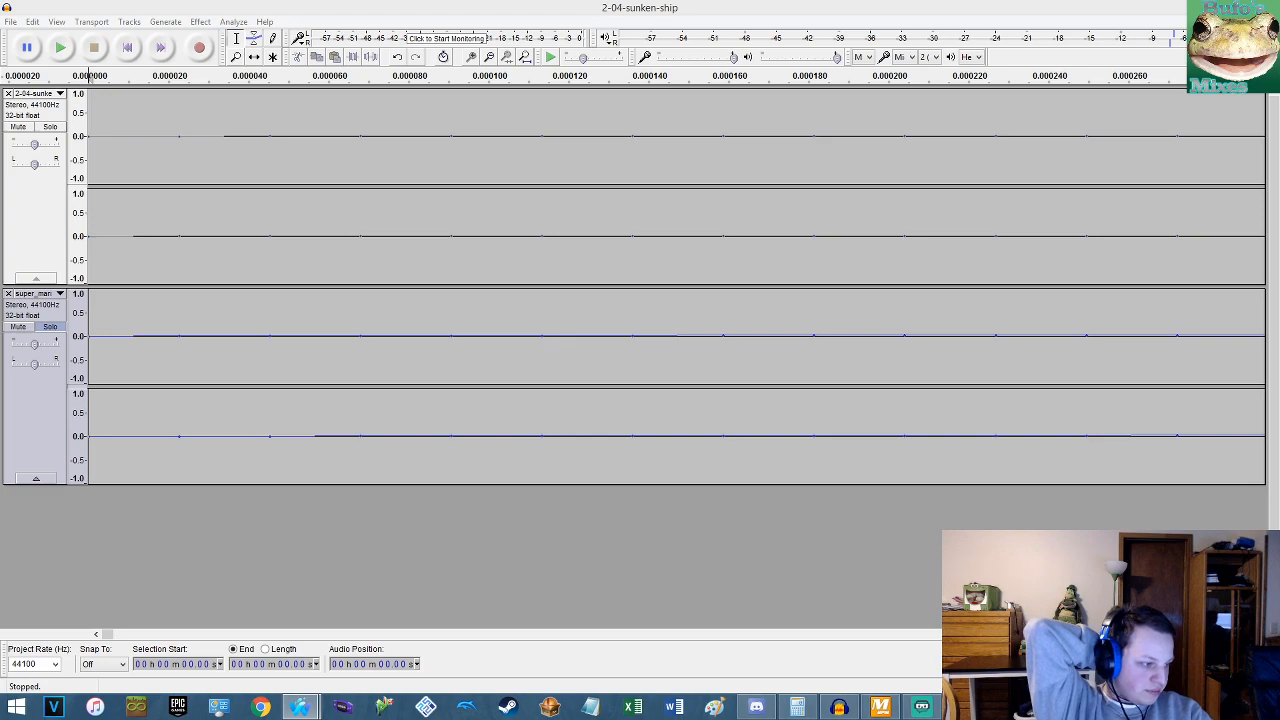
key(ctrl+f)
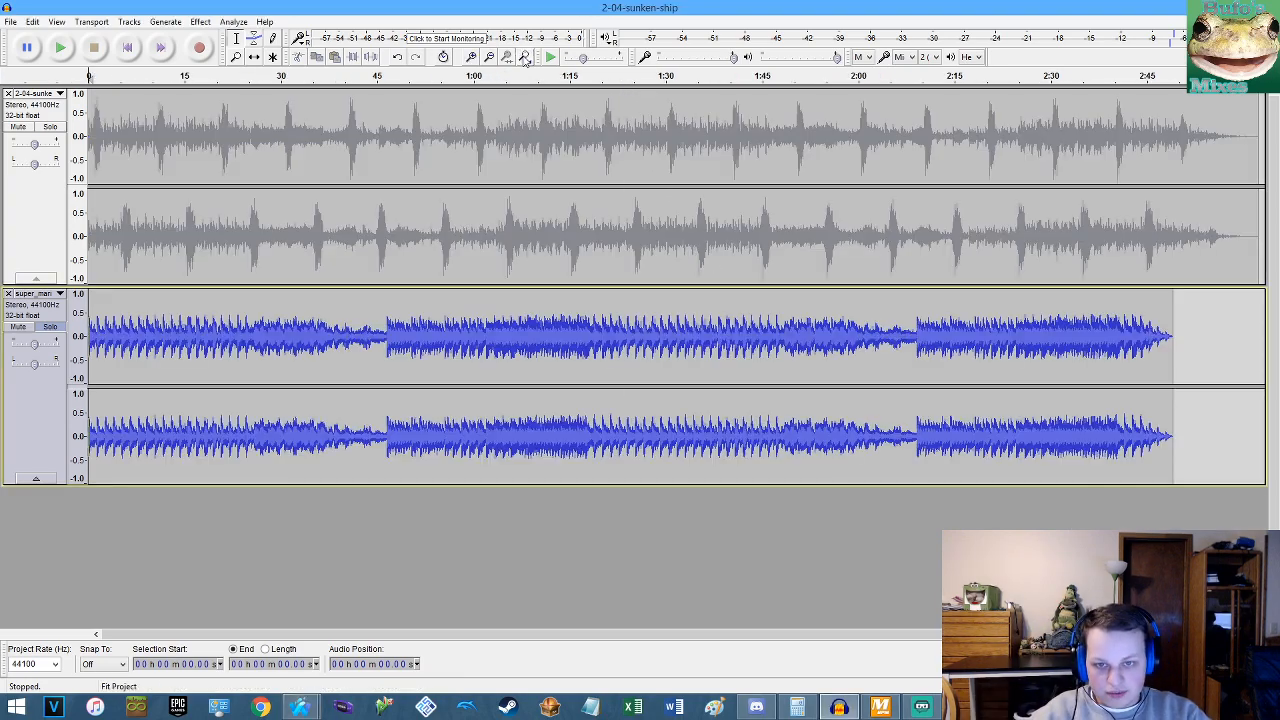
Play the opening of the super_mario track and place the cursor where the phrase repeats, at about 2.63 s.
key(space)
scroll(192, 314, up, 9)
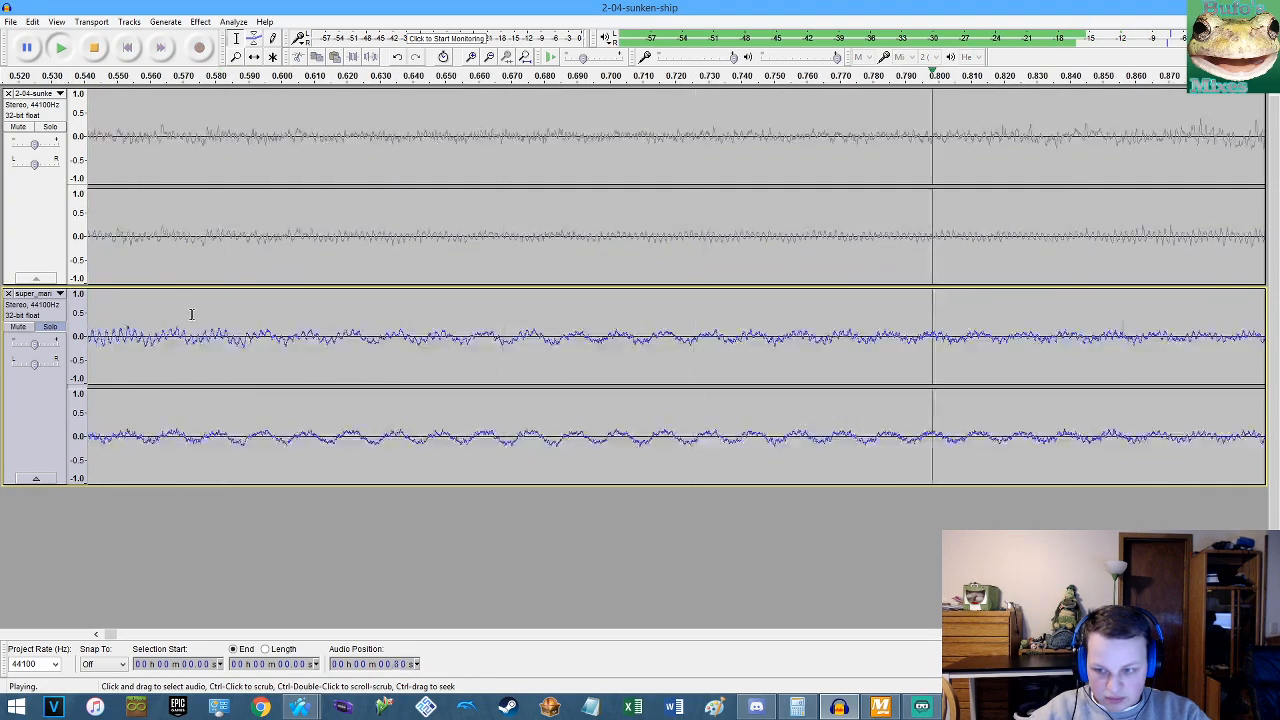
scroll(191, 314, down, 3)
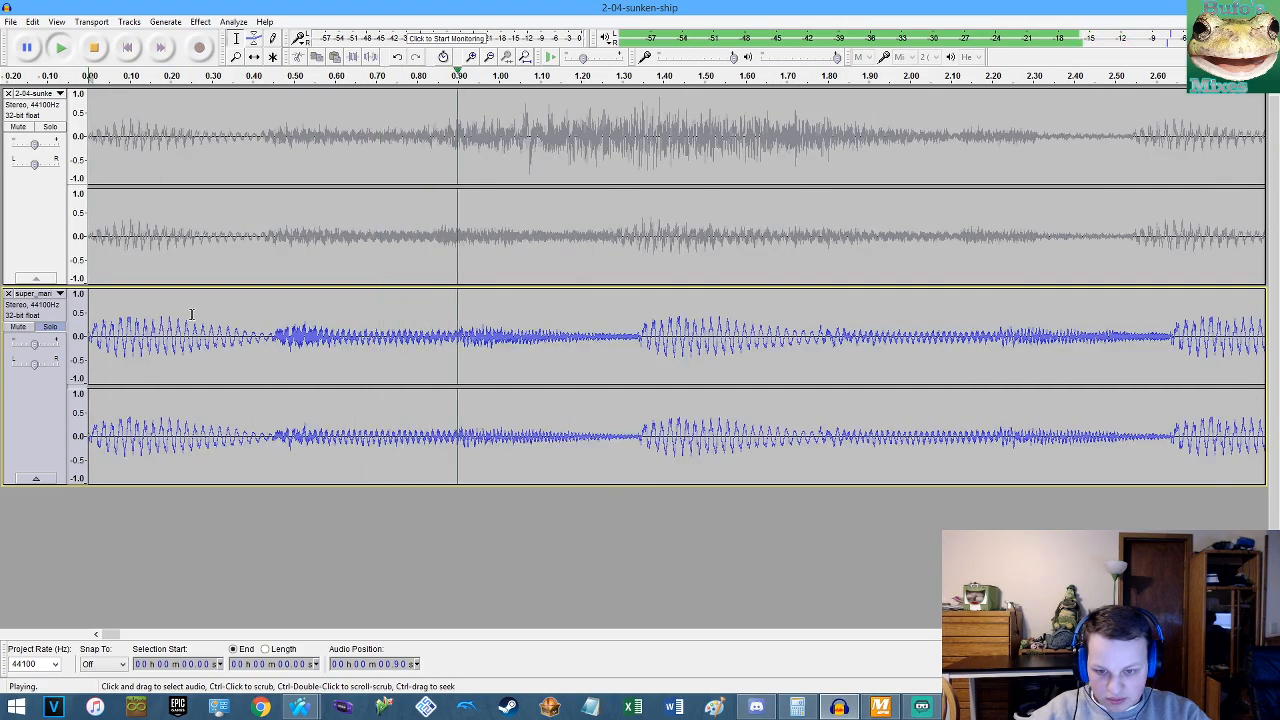
key(space)
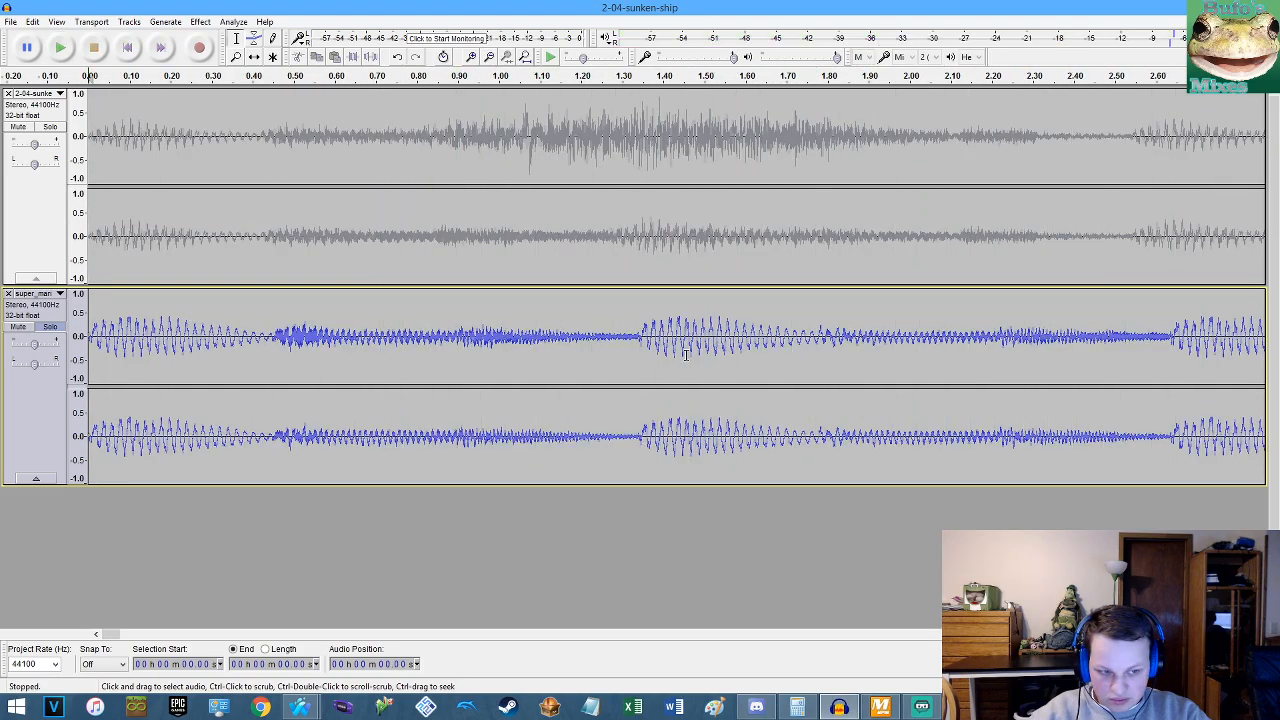
scroll(1141, 350, up, 9)
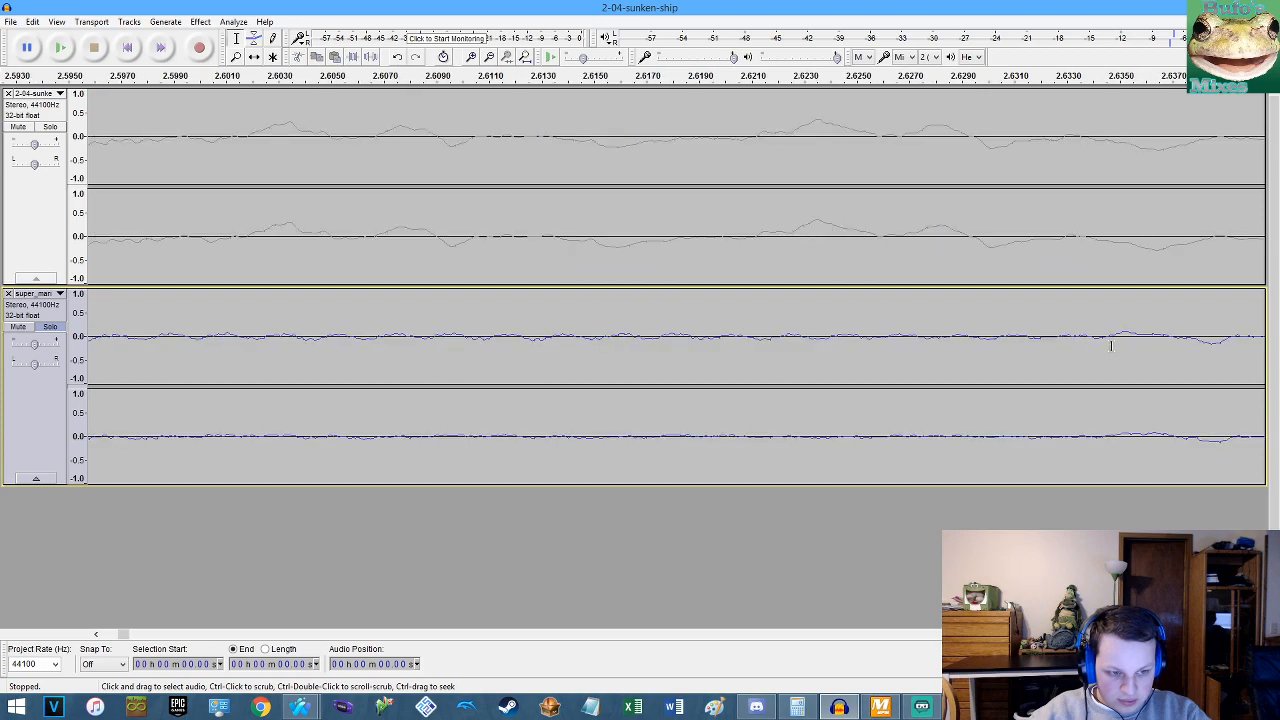
scroll(1093, 344, up, 3)
click(1077, 340)
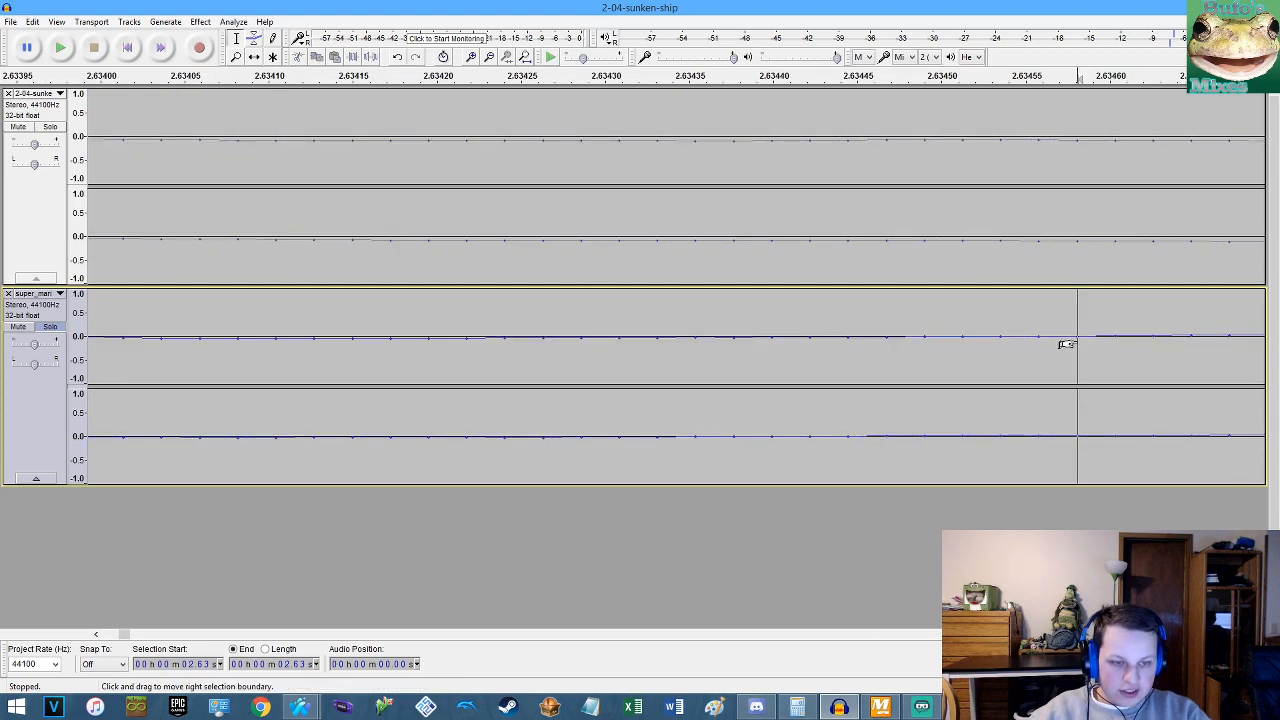
In Calculator, copy the previous result, clear it, and compute the percentage difference as 2.63 / 2.54, minus 1, times 100.
click(797, 707)
right_click(446, 372)
click(462, 380)
click(375, 417)
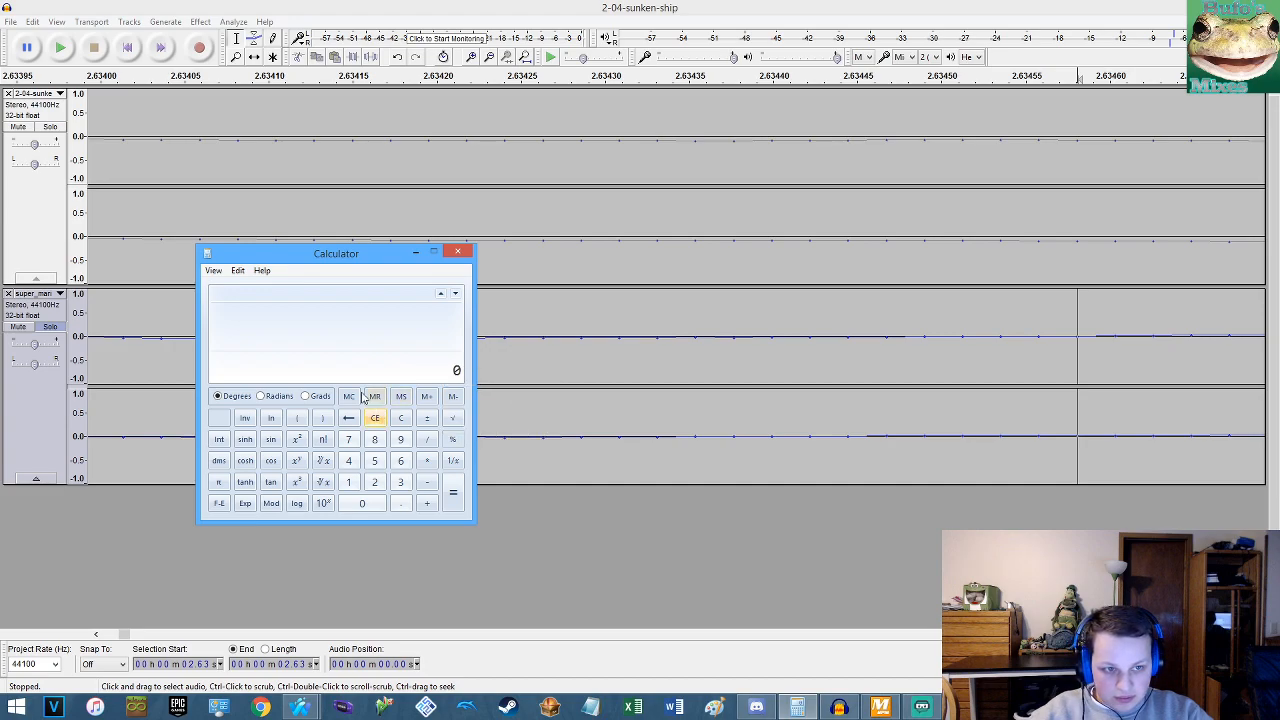
text(2.63)
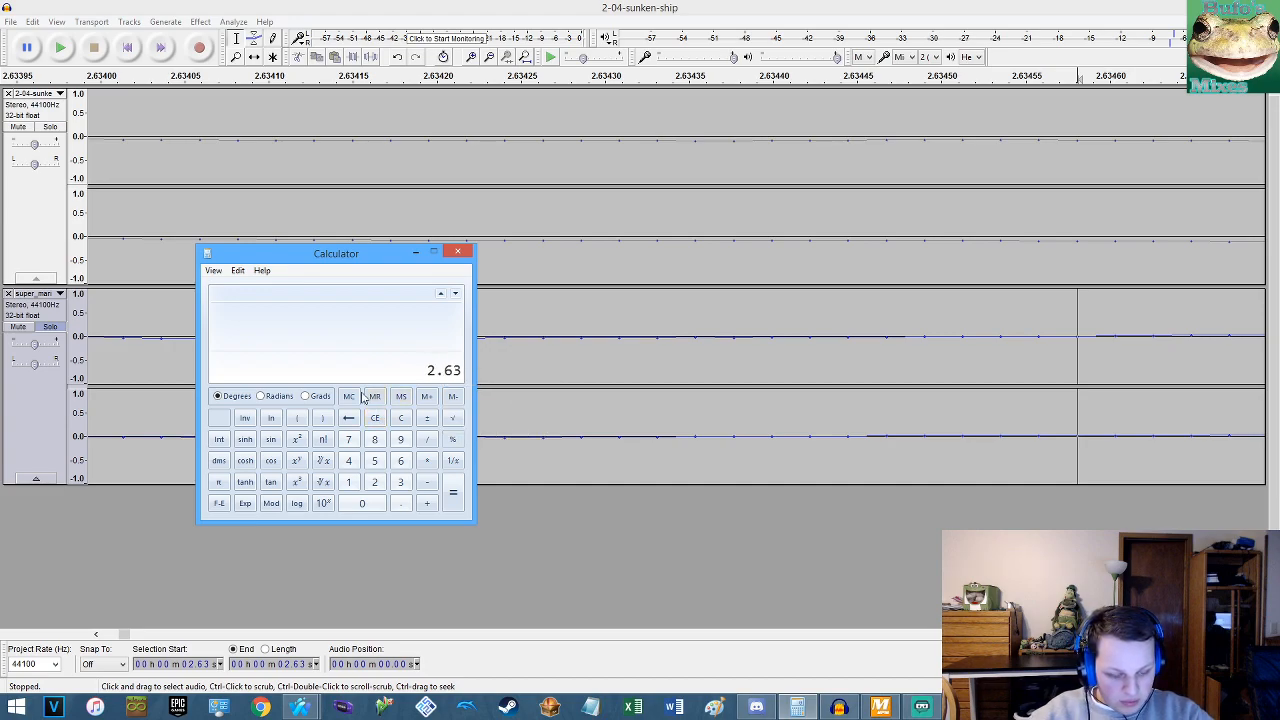
key(ctrl+v)
key(Return)
text(-1)
key(Return)
text(*100)
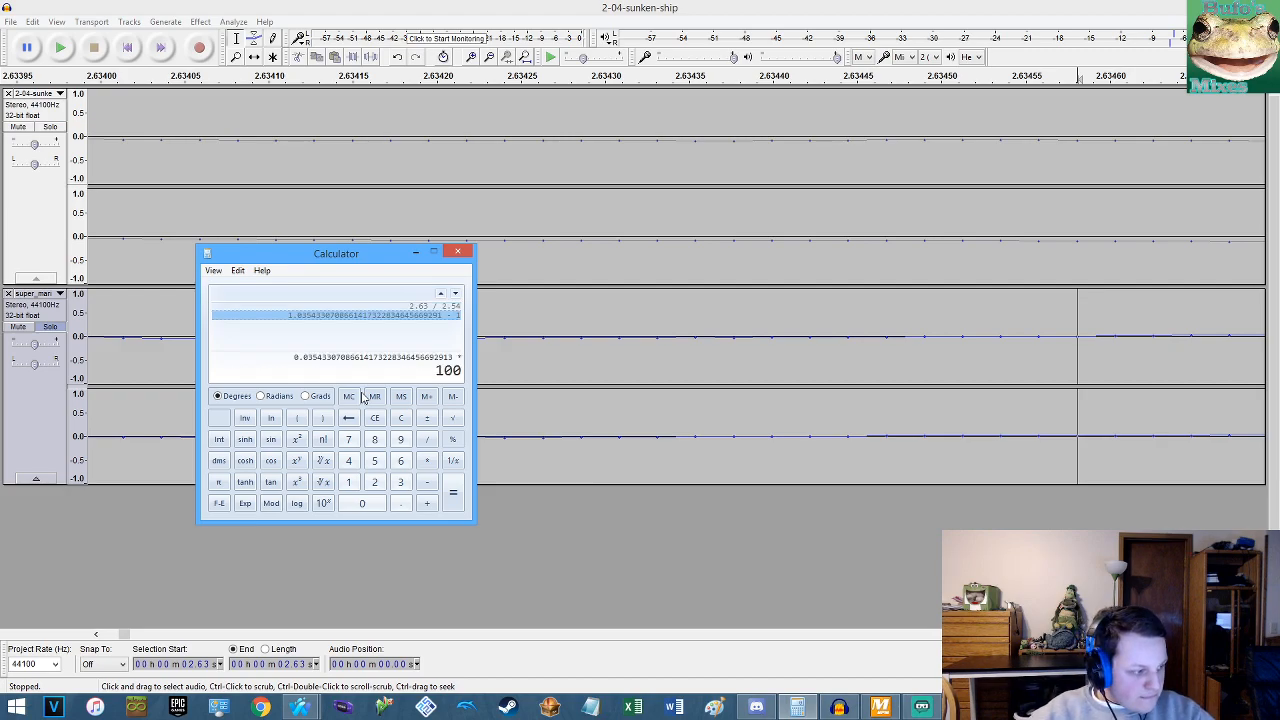
key(Return)
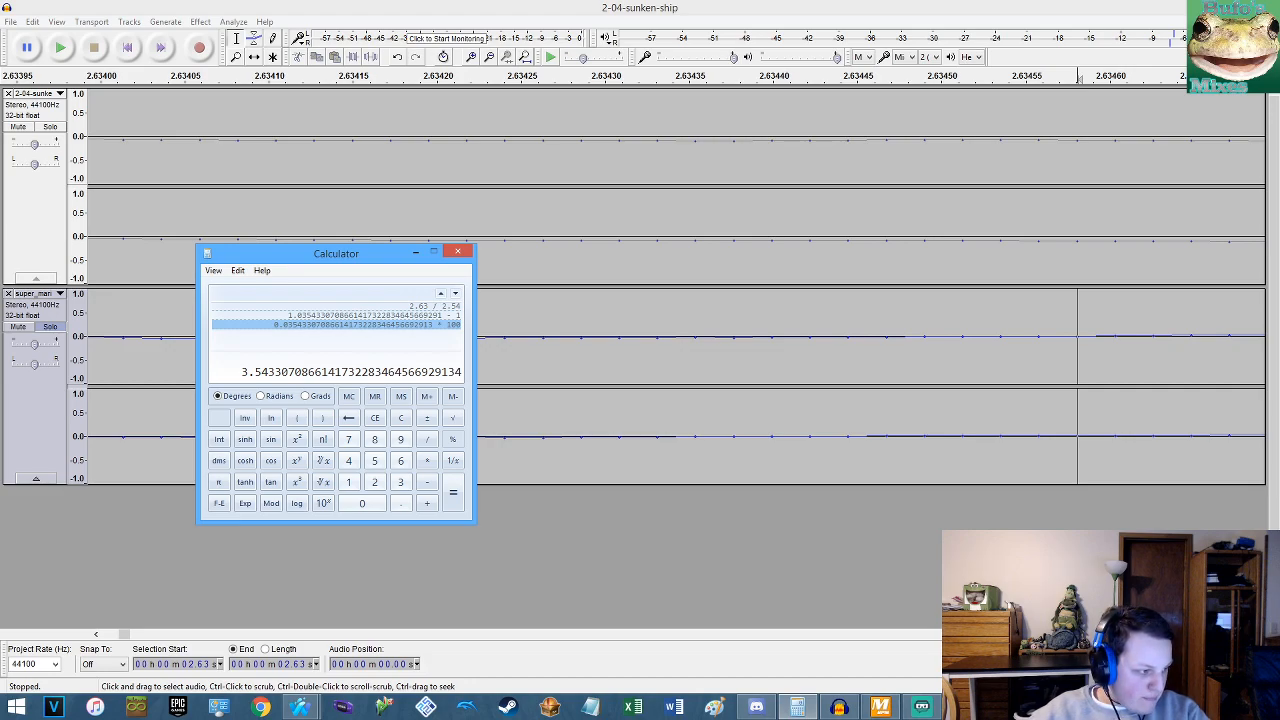
Copy the calculated percentage difference from Calculator.
key(alt+Tab)
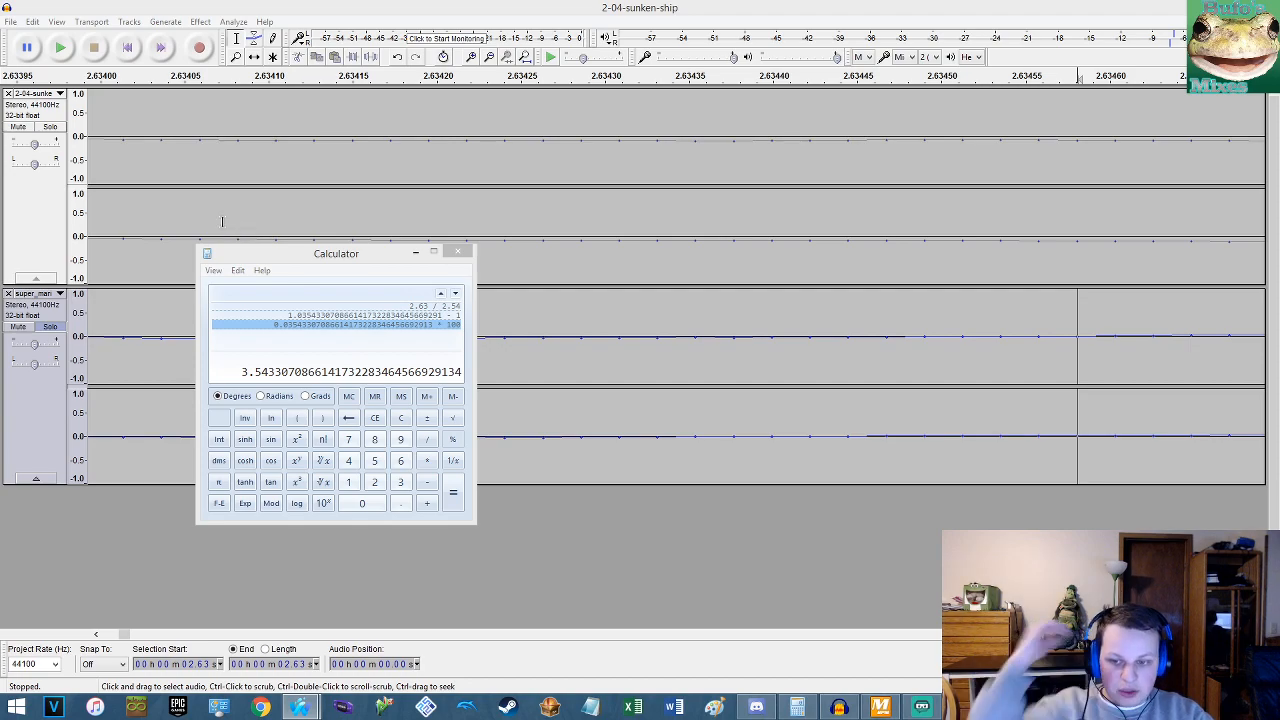
right_click(281, 370)
click(296, 379)
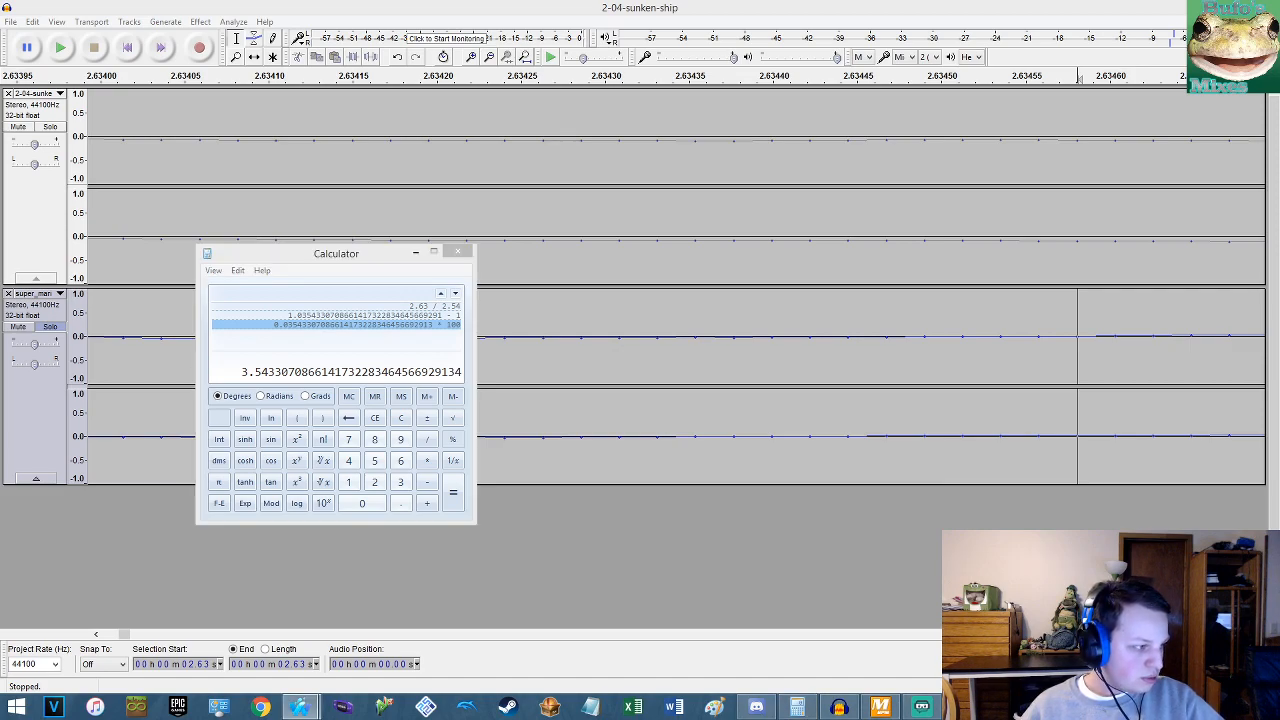
click(303, 258)
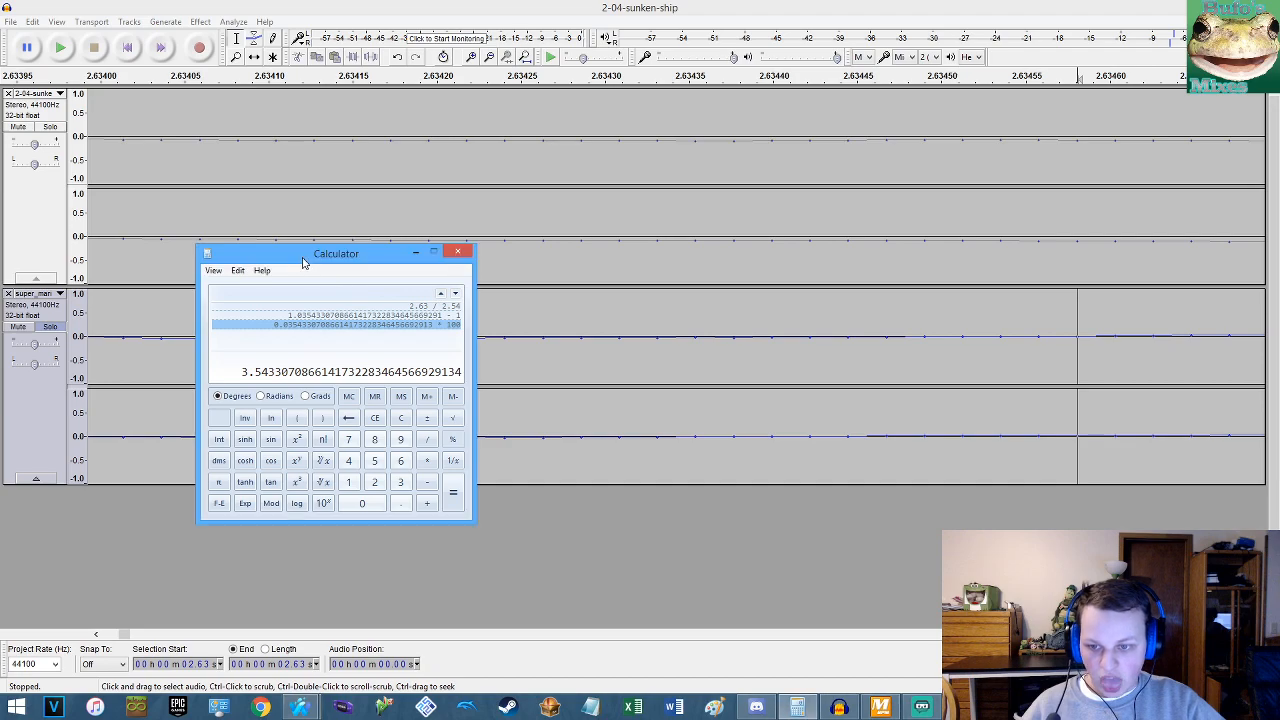
right_click(293, 377)
click(313, 385)
Back in Audacity, select the whole super_mario track and change its tempo by the copied percentage, about 3.543.
click(325, 6)
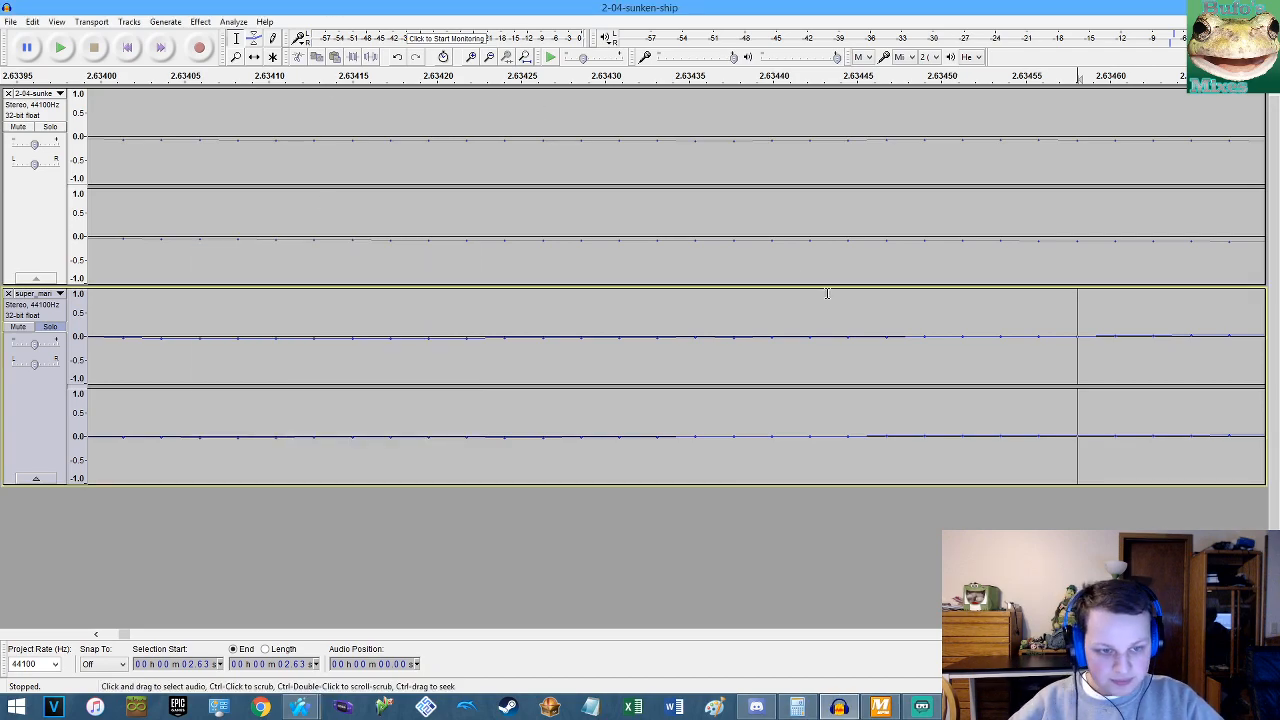
double_click(683, 360)
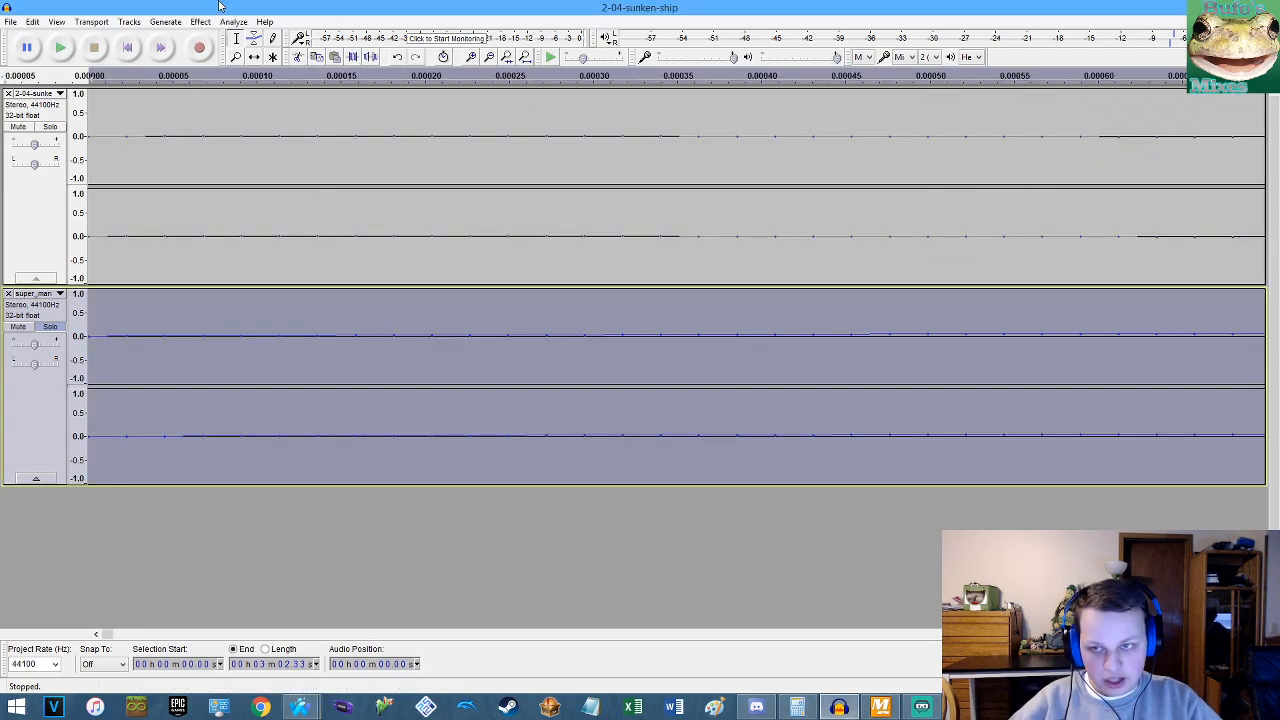
click(200, 22)
click(265, 148)
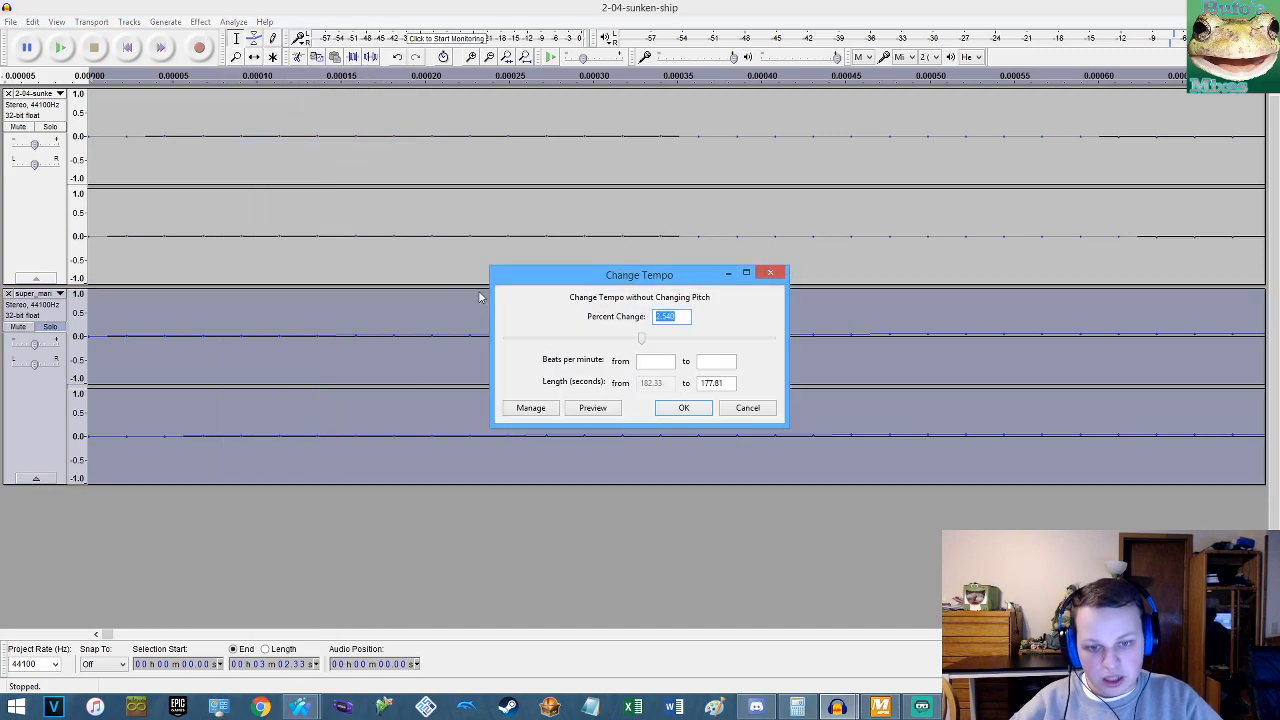
click(660, 408)
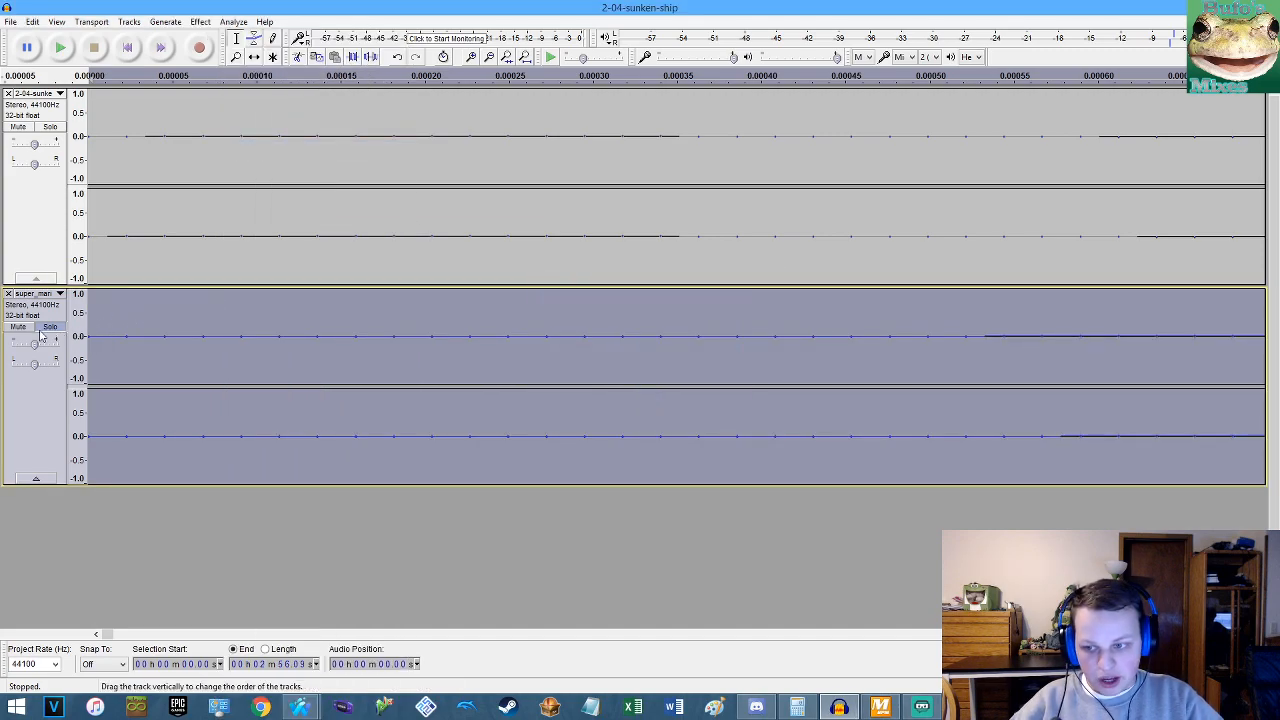
Turn off the solo on the super_mario track and move the cursor to the start of the sunken-ship track.
click(323, 215)
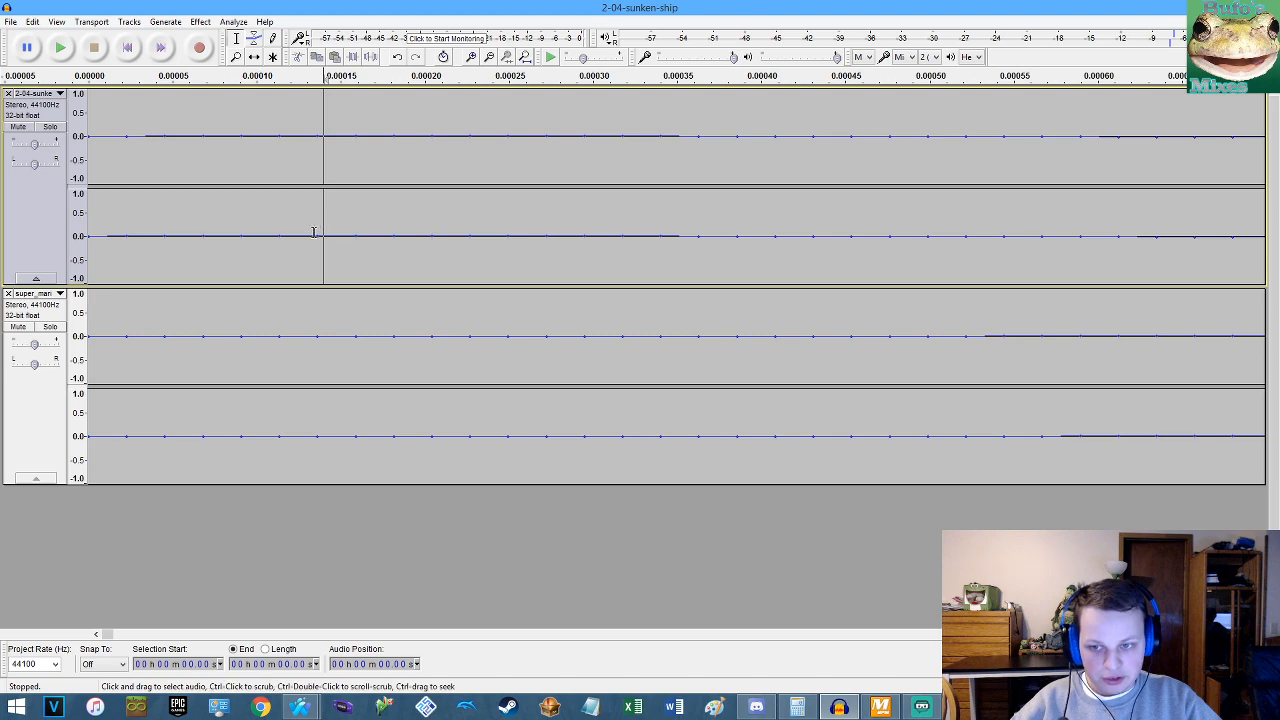
key(Home)
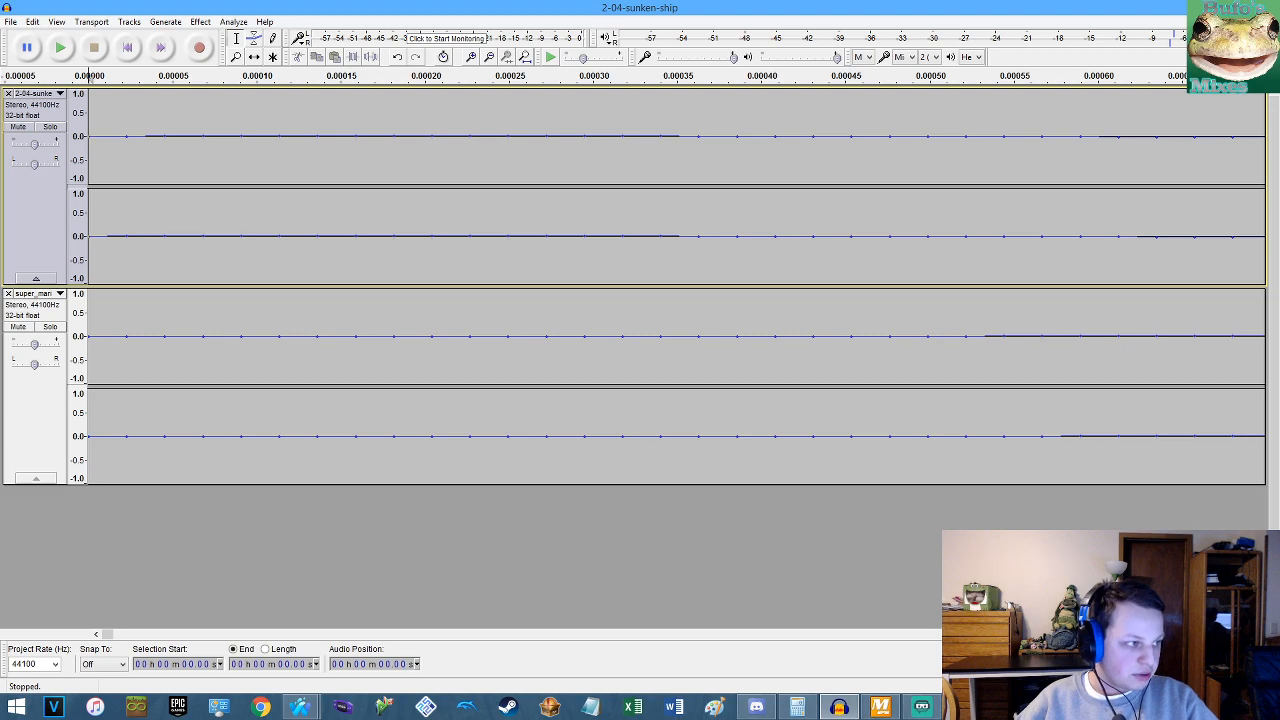
key(alt+Tab)
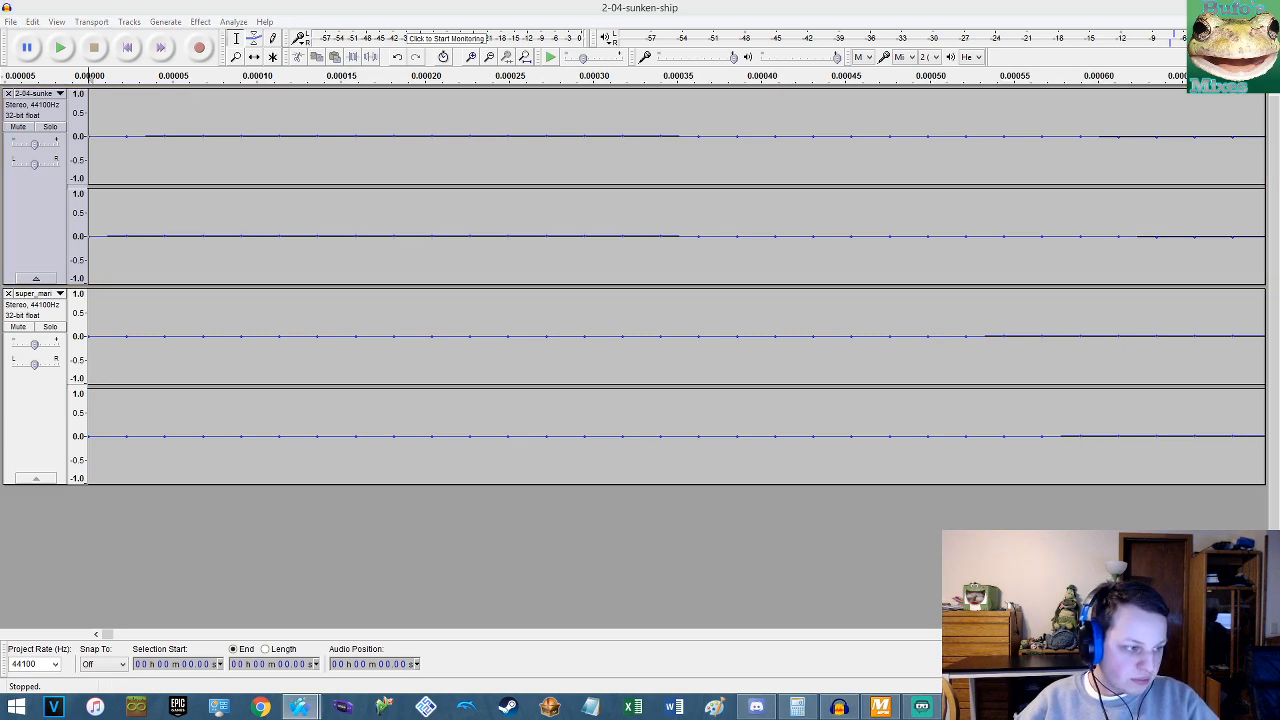
key(alt+Tab)
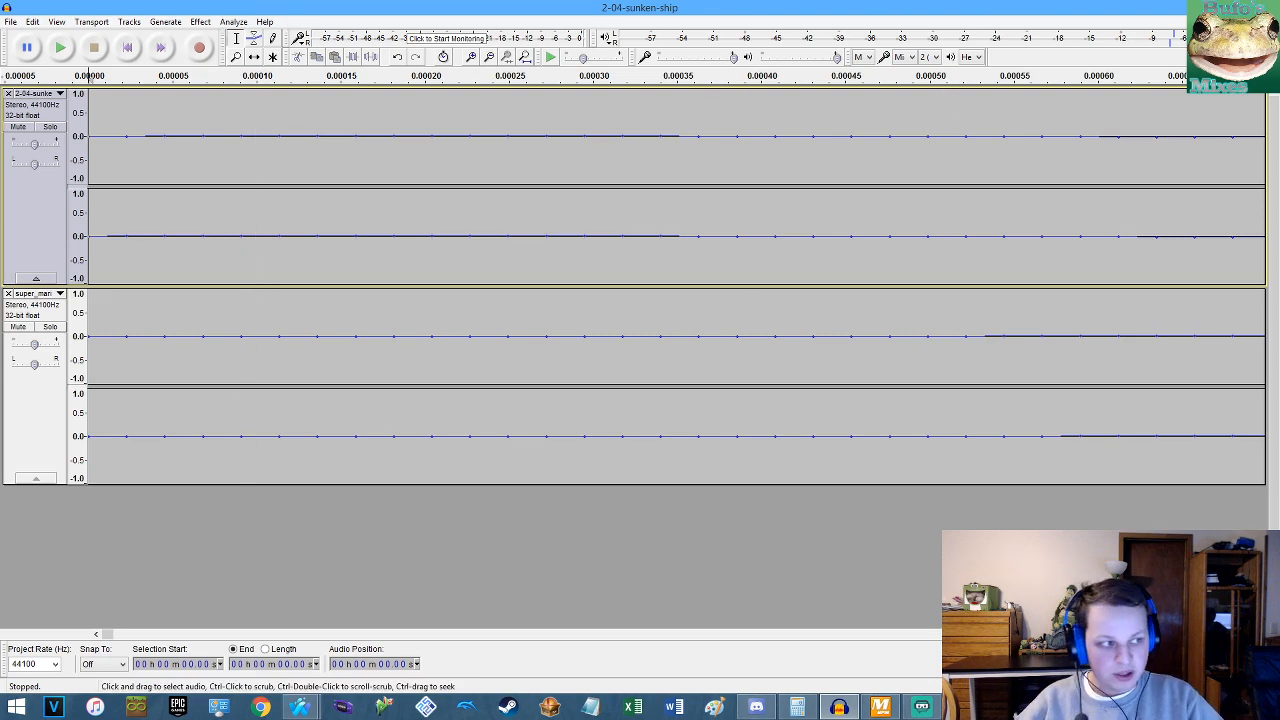
key(alt+Tab)
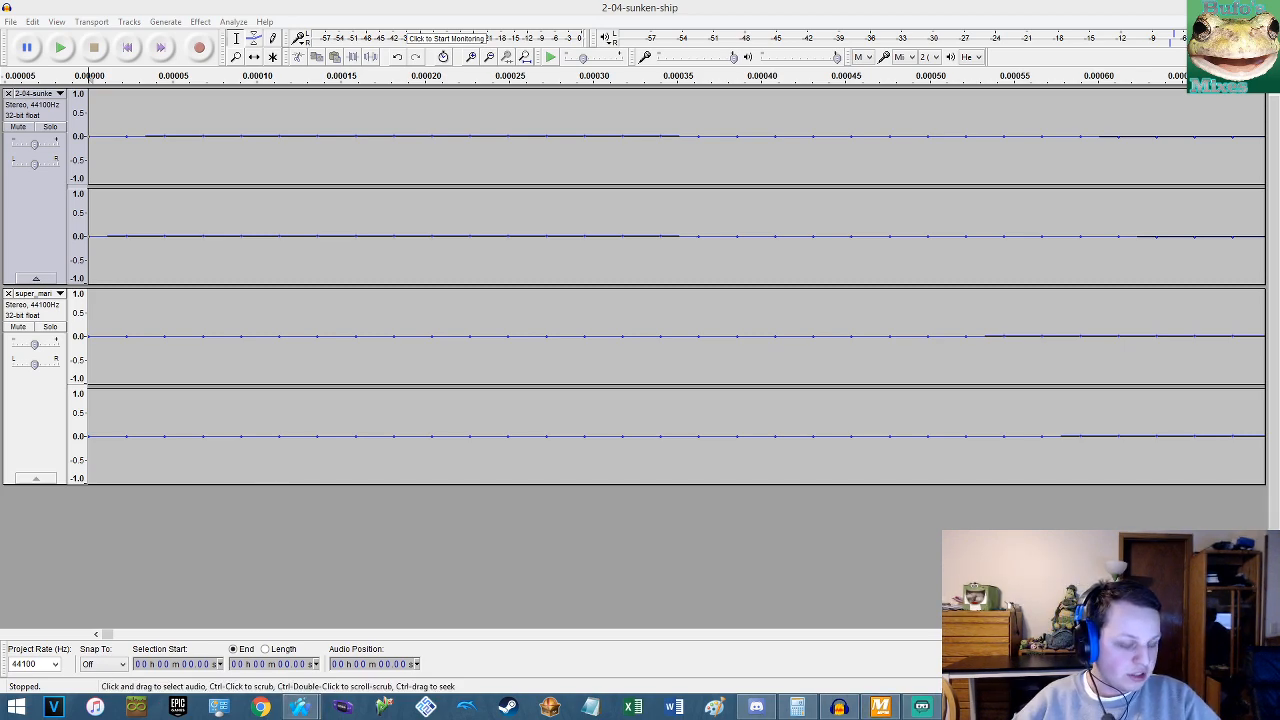
Switch to File Explorer at The Battle Cats Music folder and show its songs as extra large icons.
right_click(963, 706)
click(923, 582)
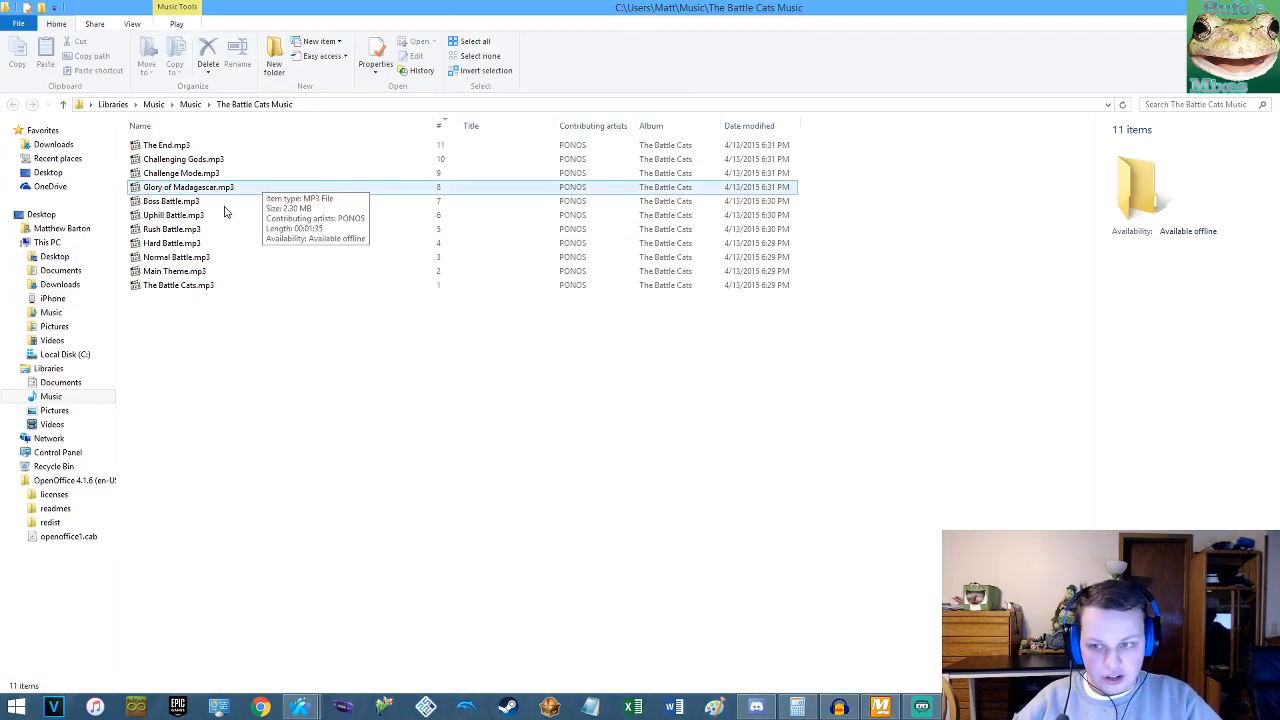
right_click(250, 361)
mouse_move(275, 387)
click(426, 389)
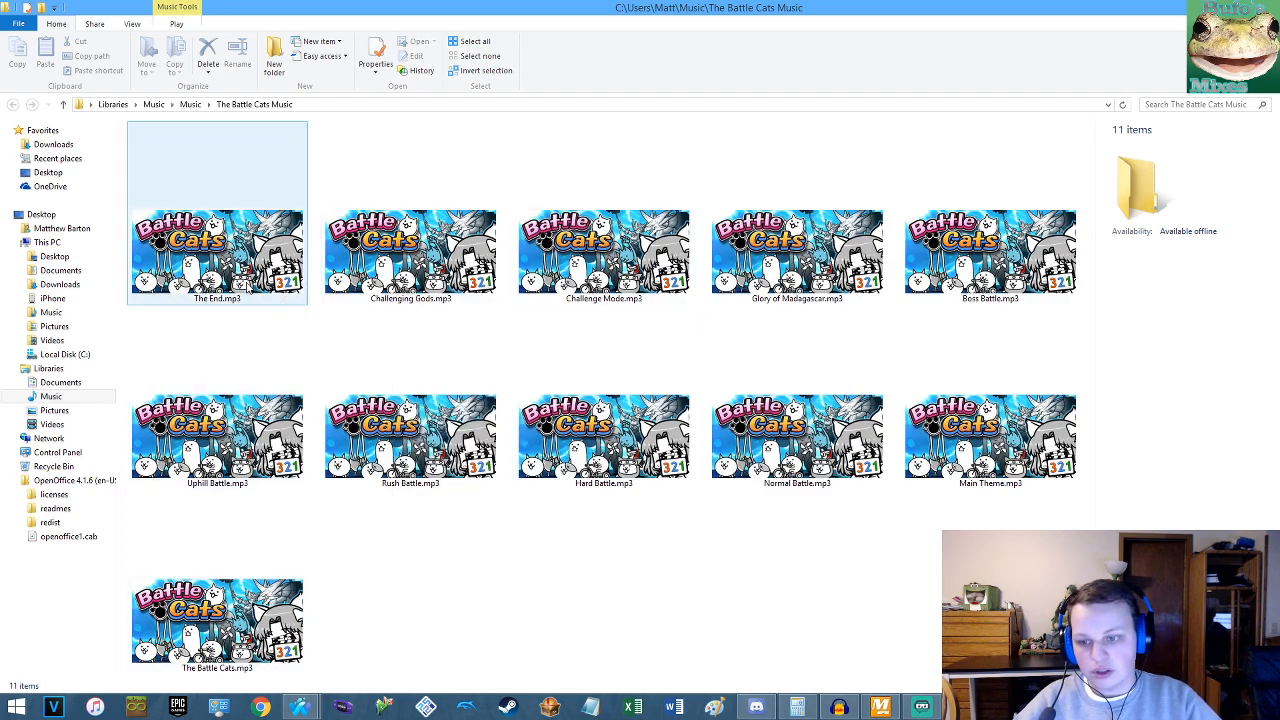
Look through the songs in The Battle Cats Music folder, selecting them one by one to view their details.
click(255, 290)
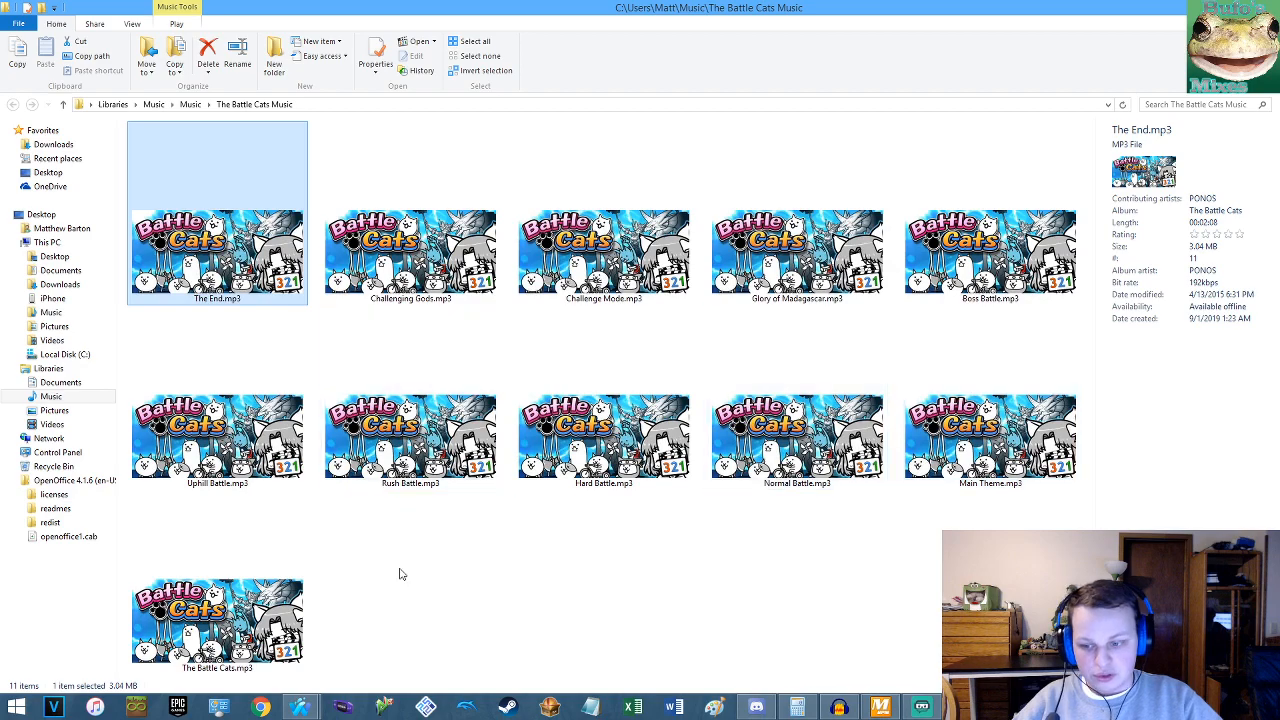
click(466, 600)
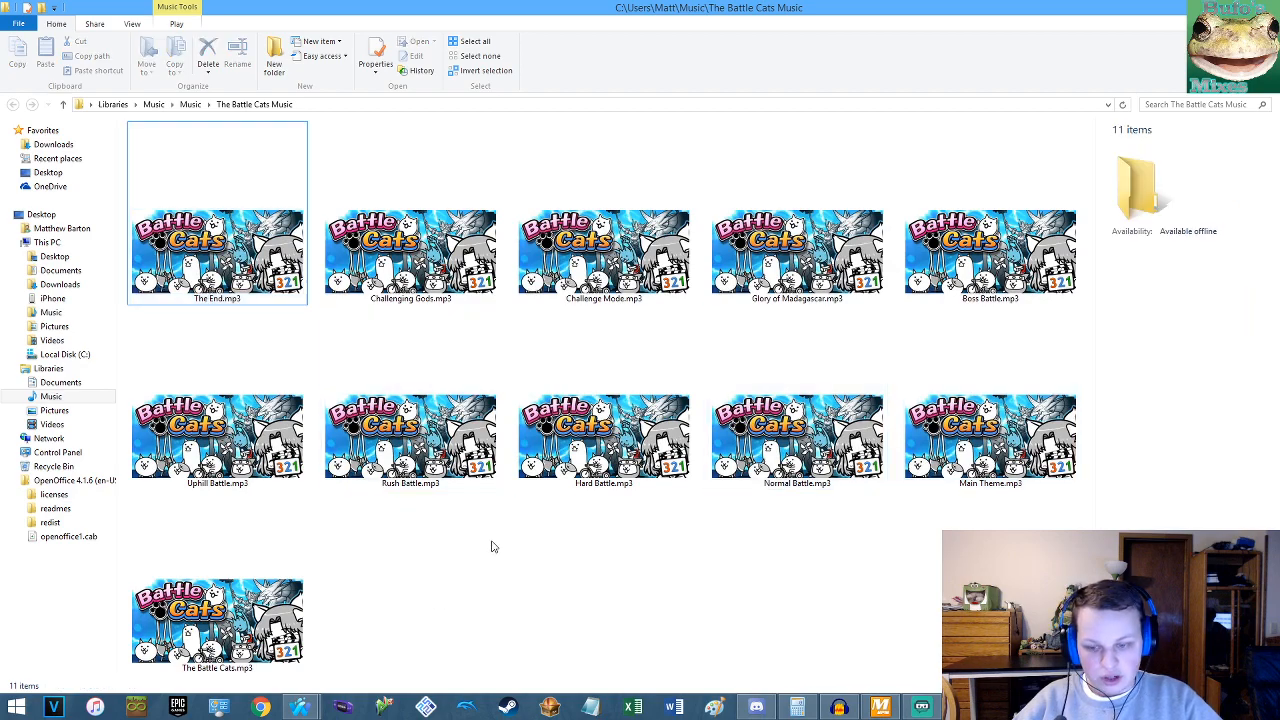
click(232, 292)
click(376, 277)
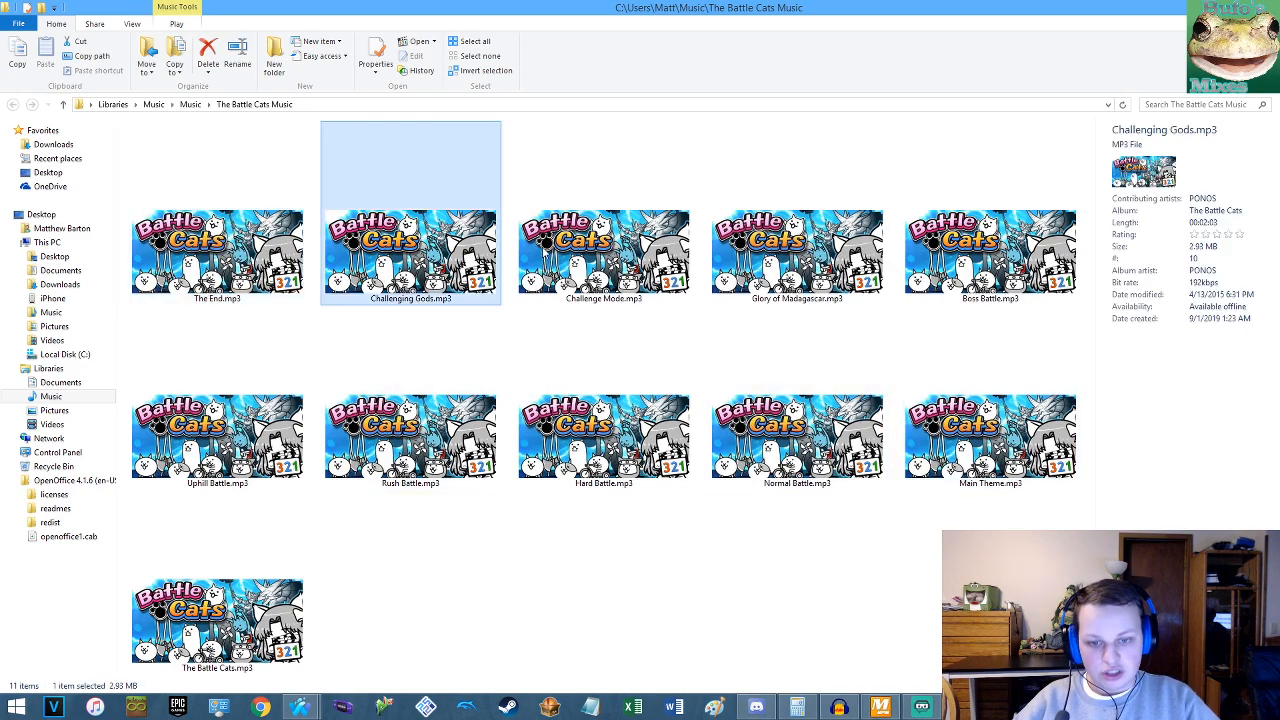
click(590, 252)
click(838, 251)
click(977, 262)
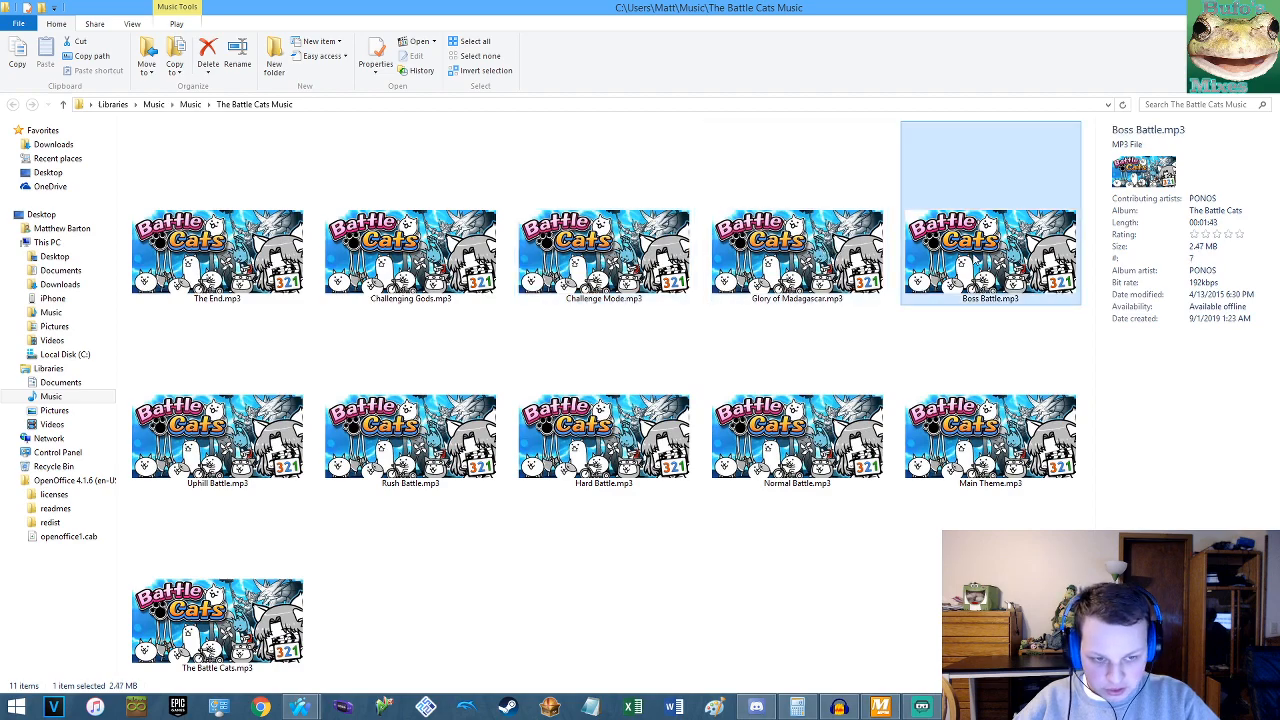
click(972, 447)
click(757, 440)
click(605, 428)
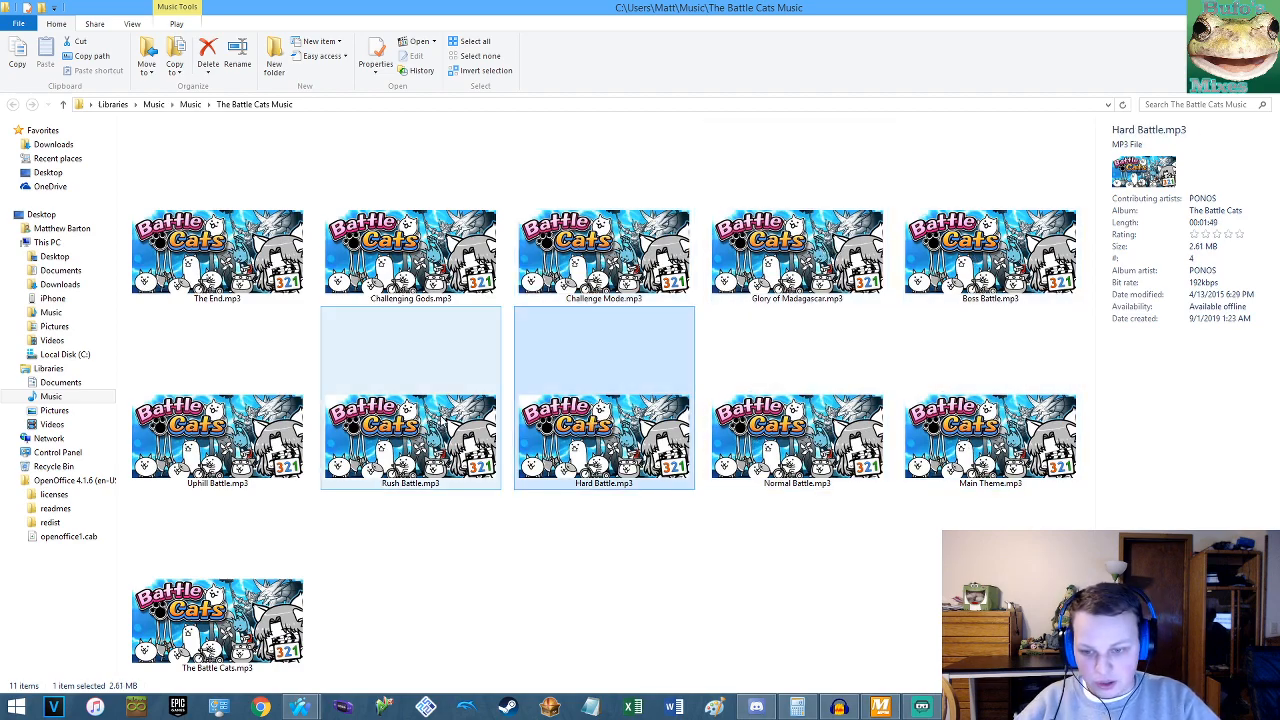
click(458, 423)
click(220, 427)
click(229, 639)
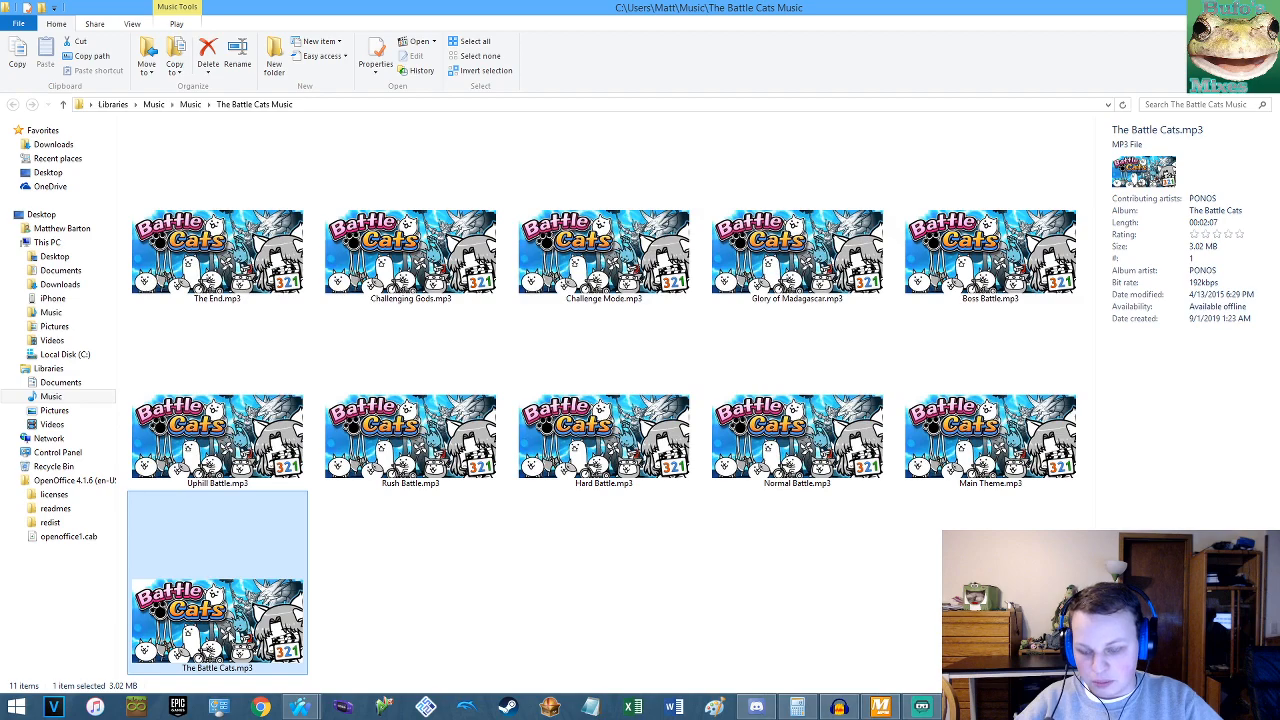
click(413, 600)
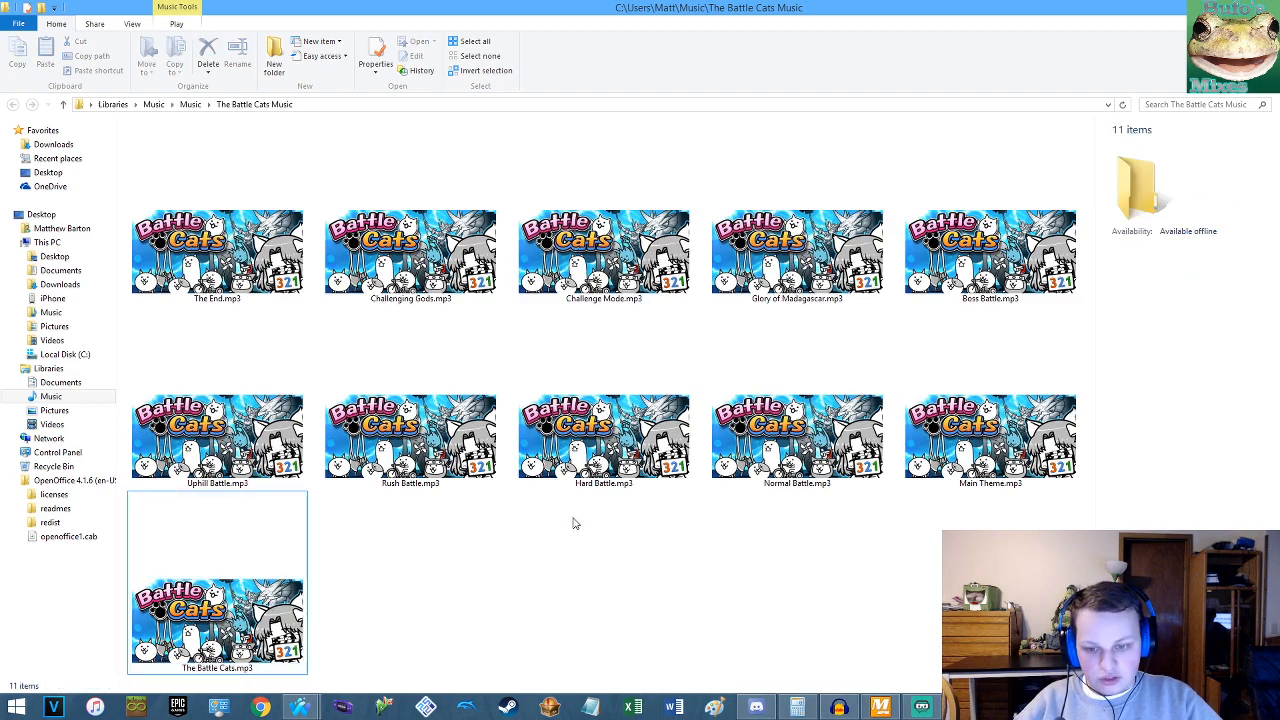
Try the large icons and list views, restore the details view, sort by track number, and switch away from File Explorer to Audacity.
right_click(490, 530)
mouse_move(575, 403)
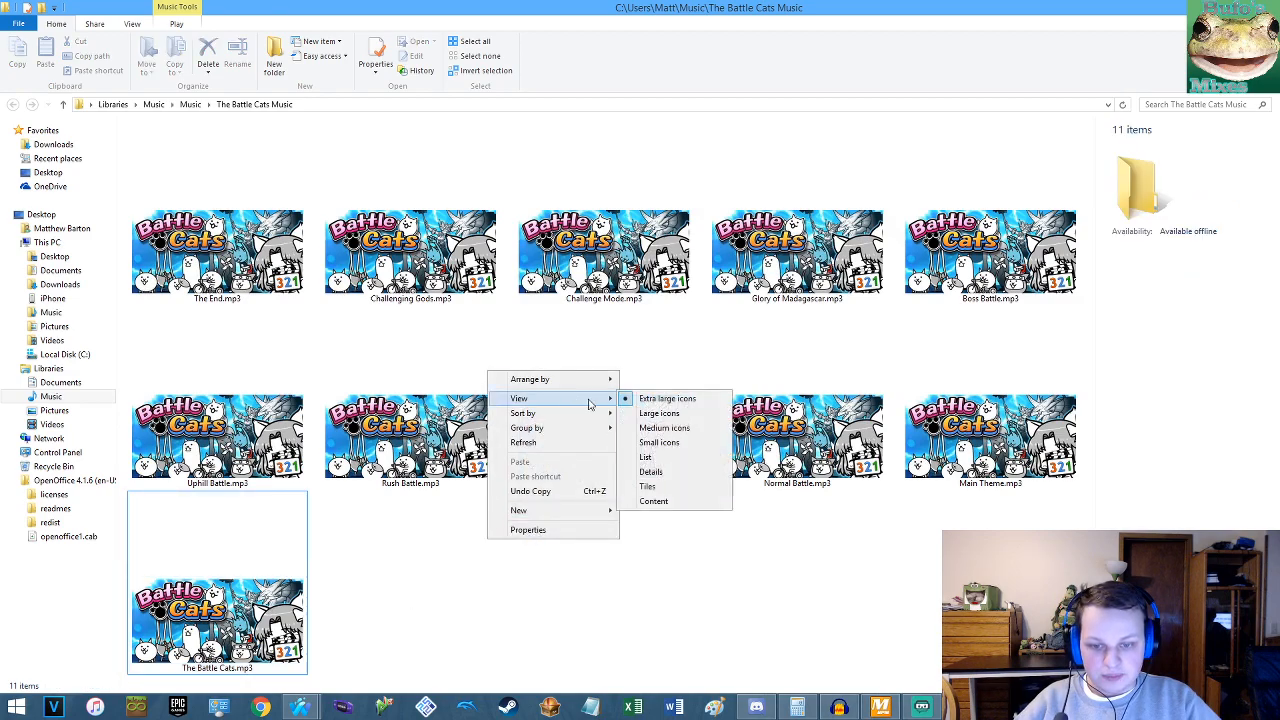
click(660, 414)
right_click(503, 257)
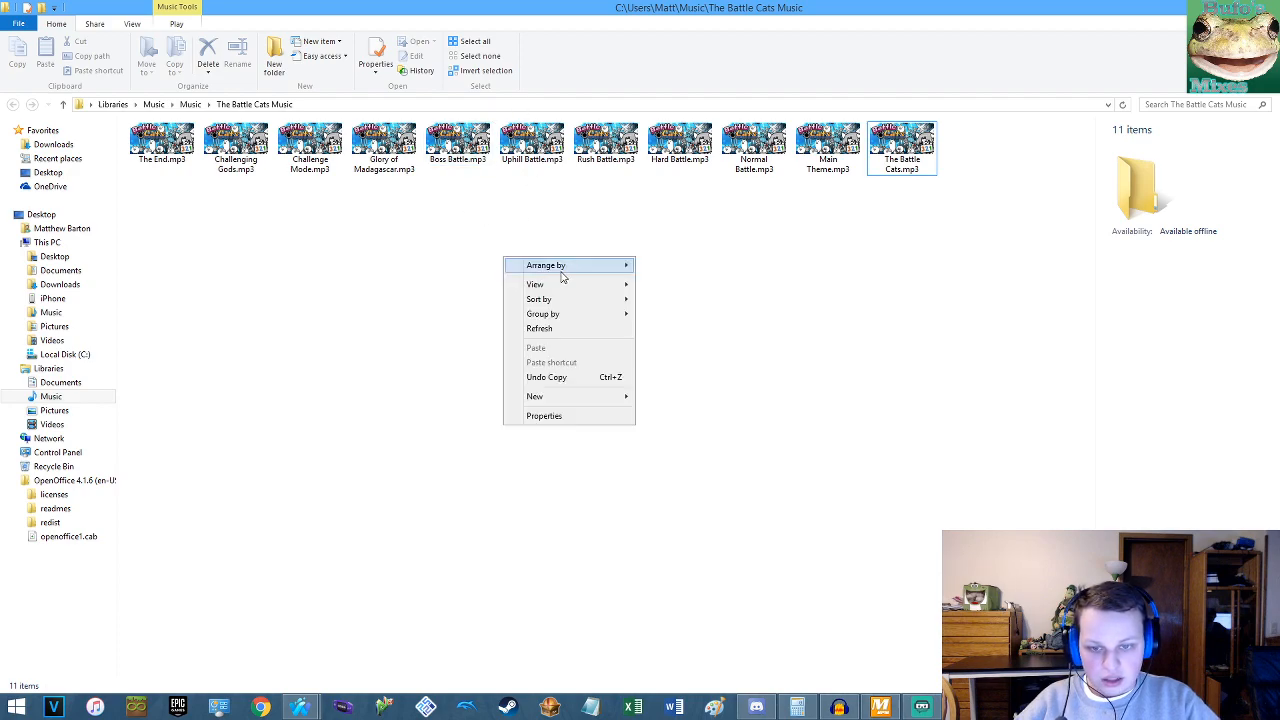
mouse_move(590, 284)
click(668, 344)
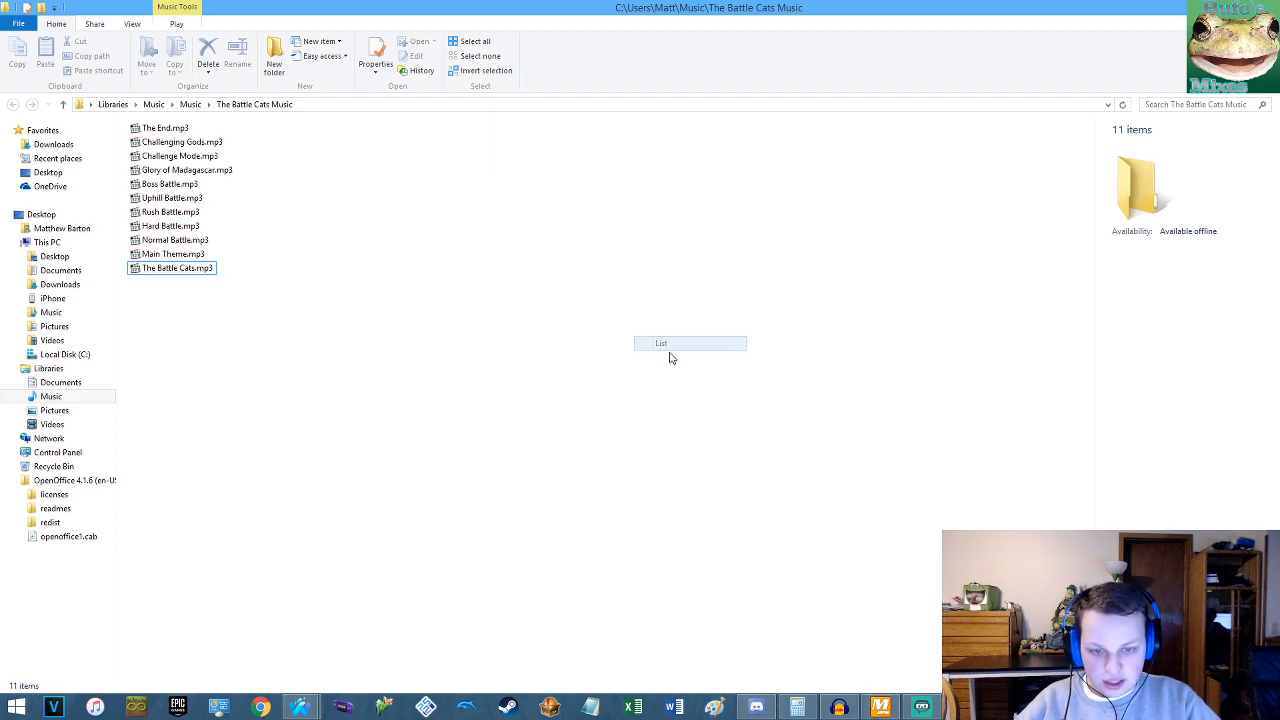
right_click(395, 238)
mouse_move(455, 263)
click(575, 340)
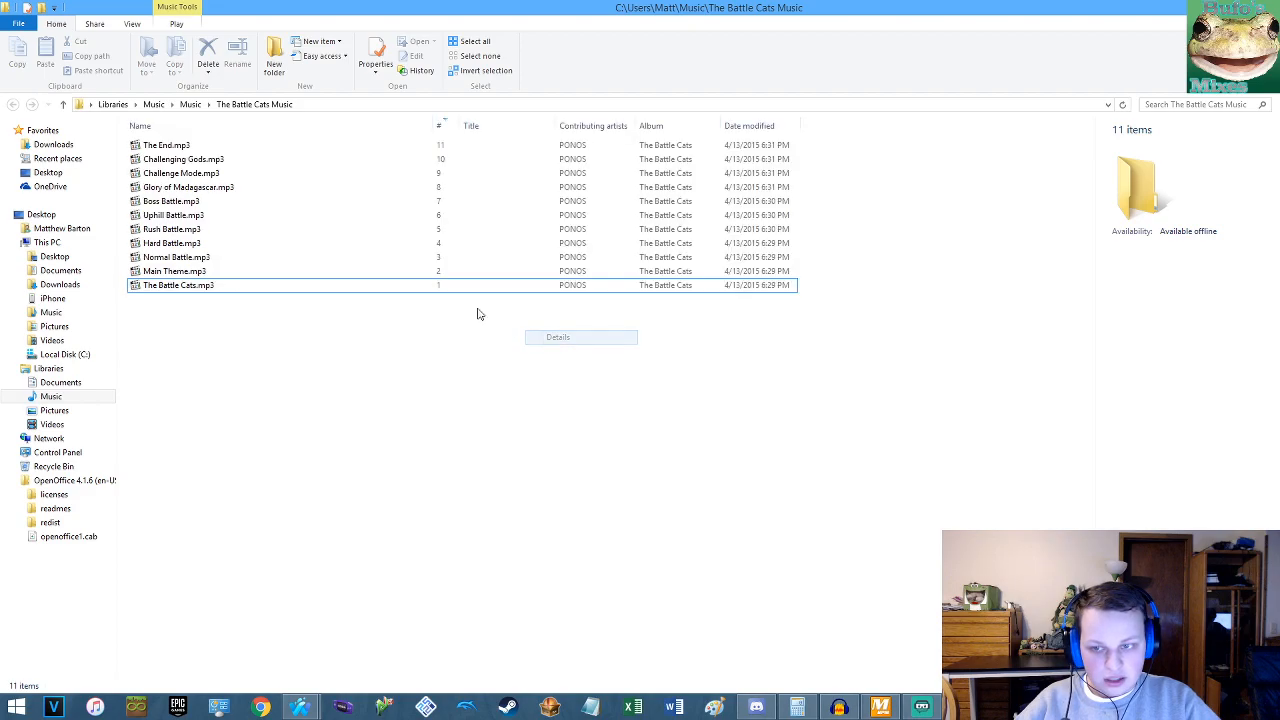
click(441, 125)
key(alt+Tab)
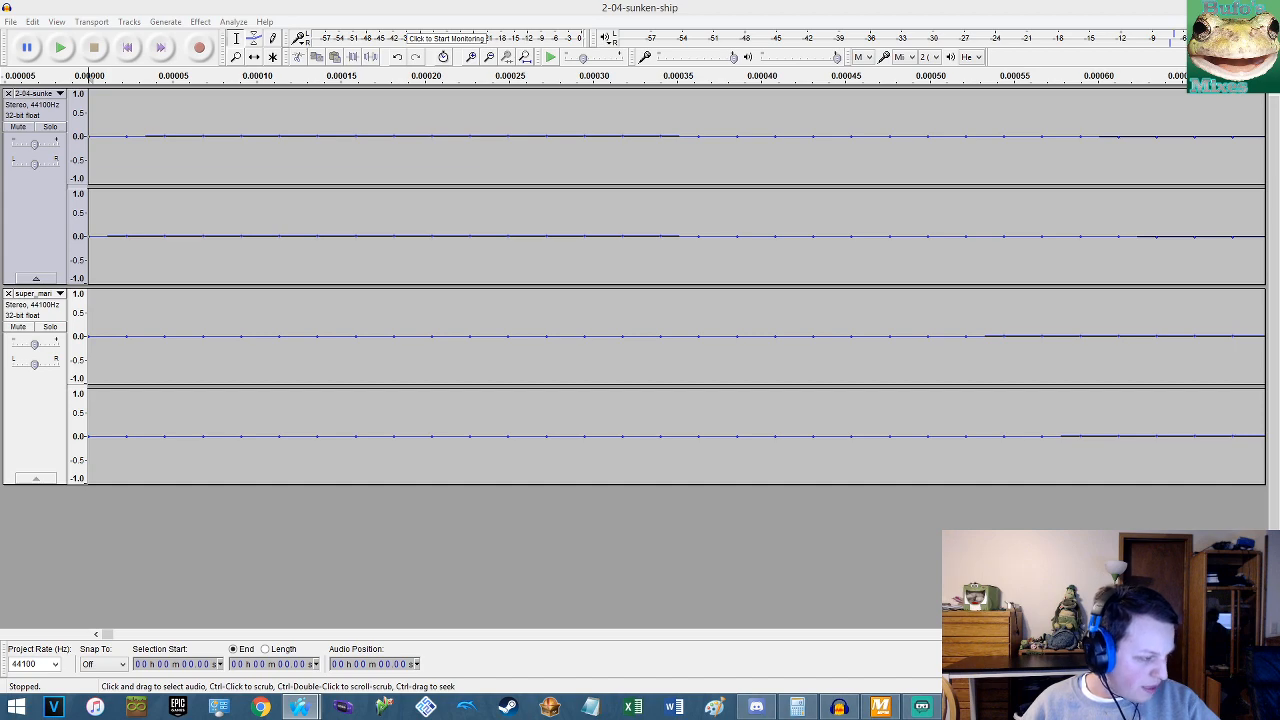
Return to the Audacity project and fit the full length of both tracks in view.
click(593, 7)
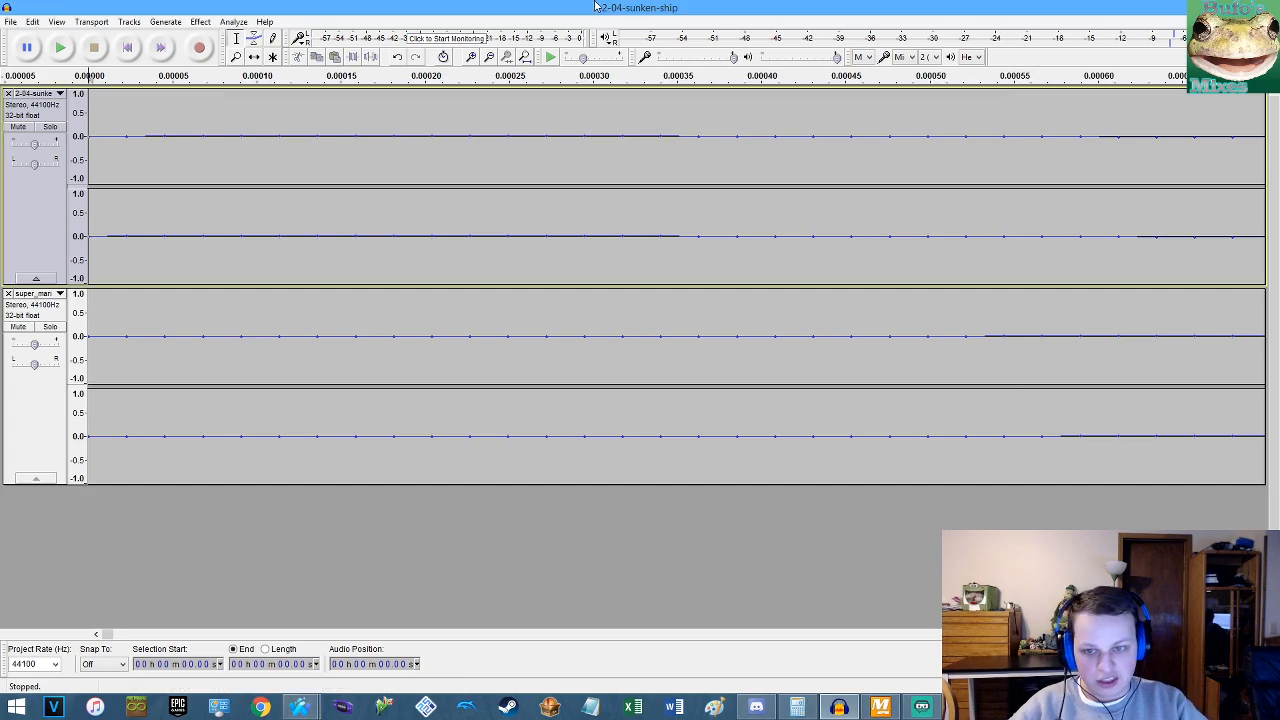
click(525, 56)
click(32, 21)
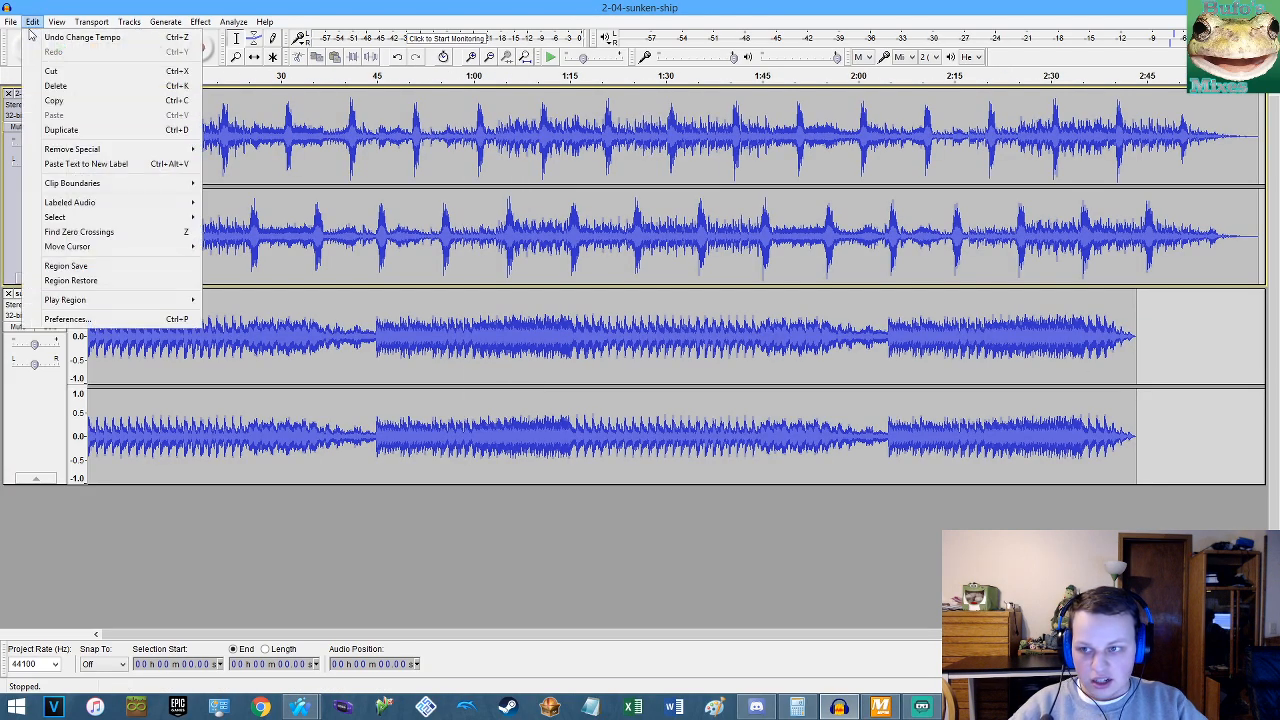
click(60, 33)
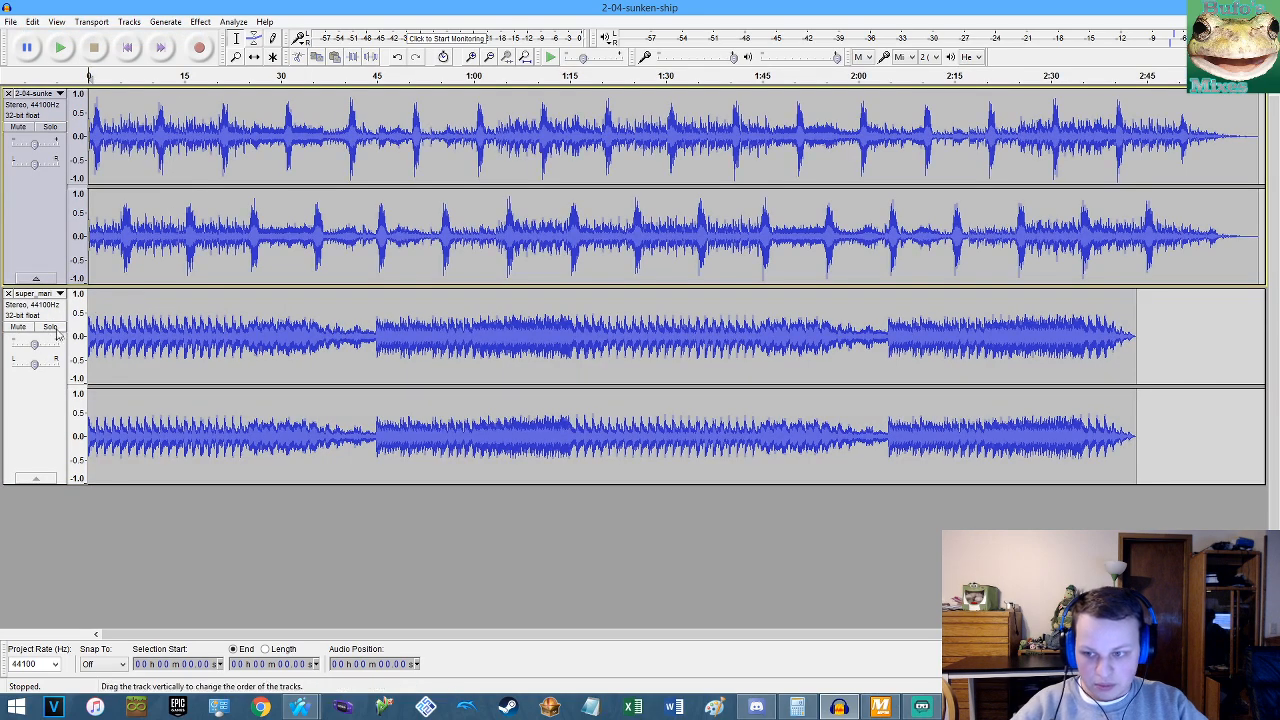
click(118, 103)
click(130, 55)
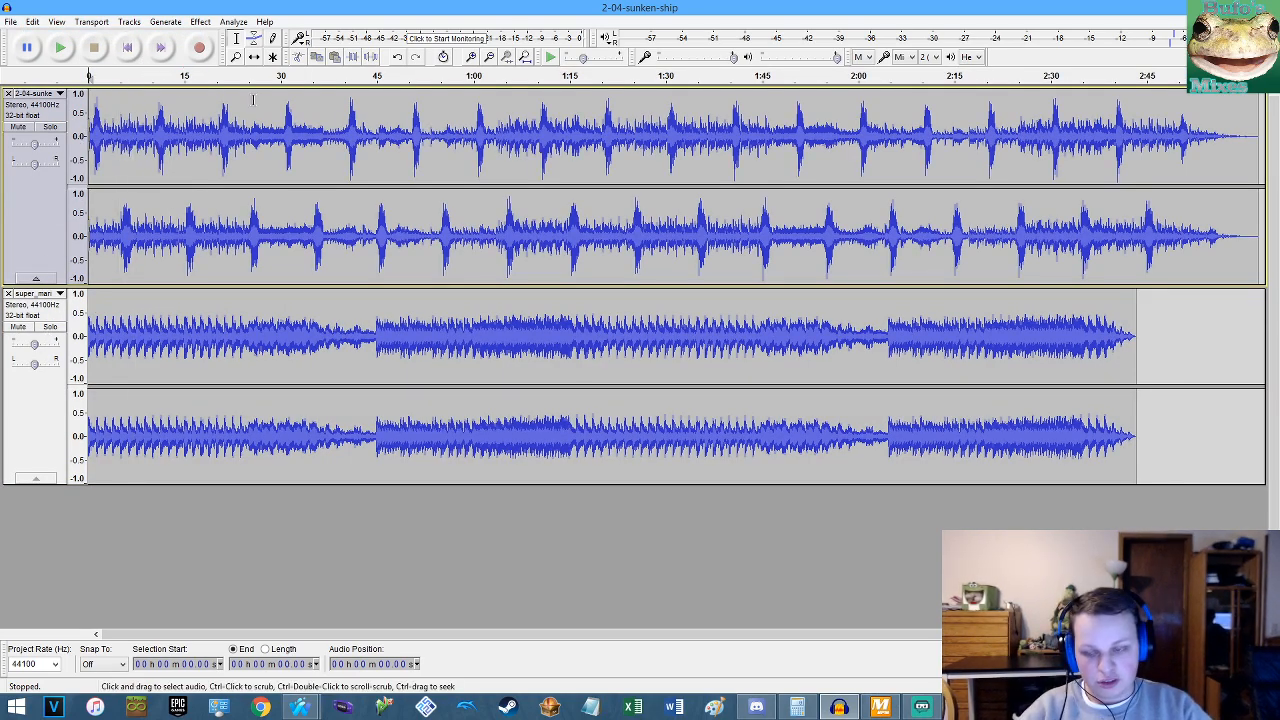
Play both tracks together from the start, toggling solo on each, to compare their beats over the opening seconds.
key(ctrl+1)
key(ctrl+1)
key(ctrl+1)
key(ctrl+1)
key(ctrl+1)
key(ctrl+1)
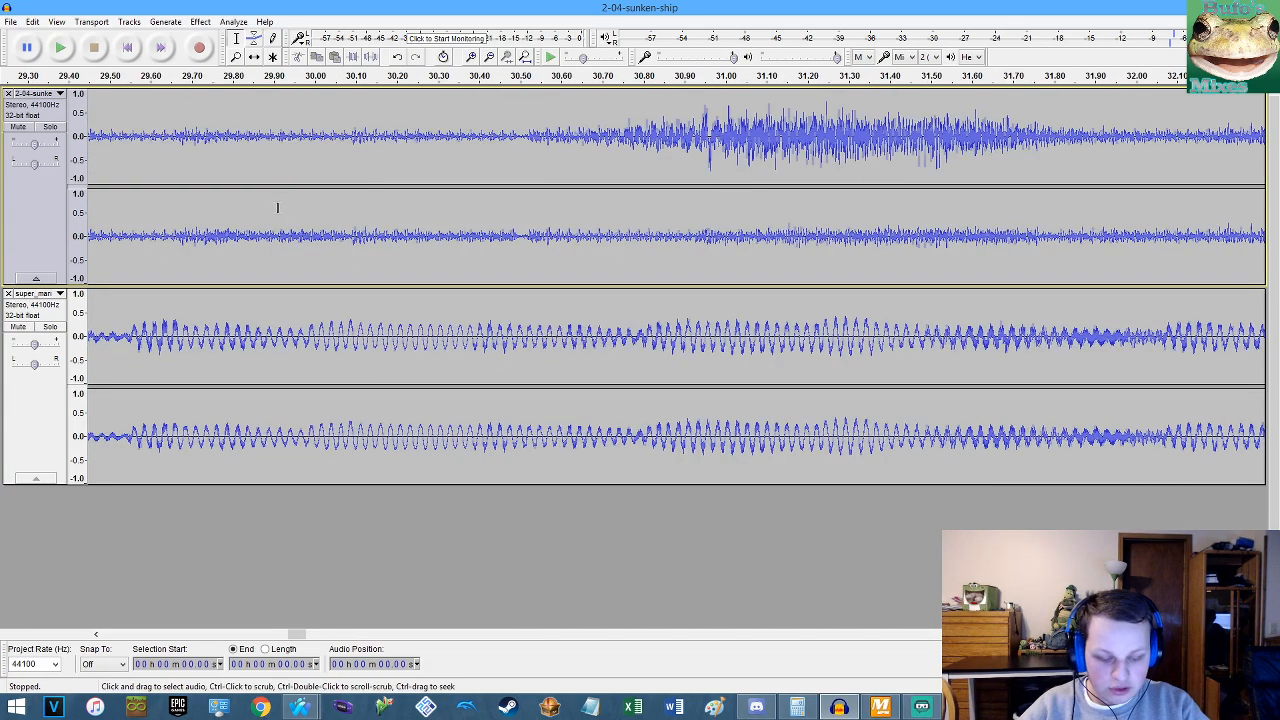
key(space)
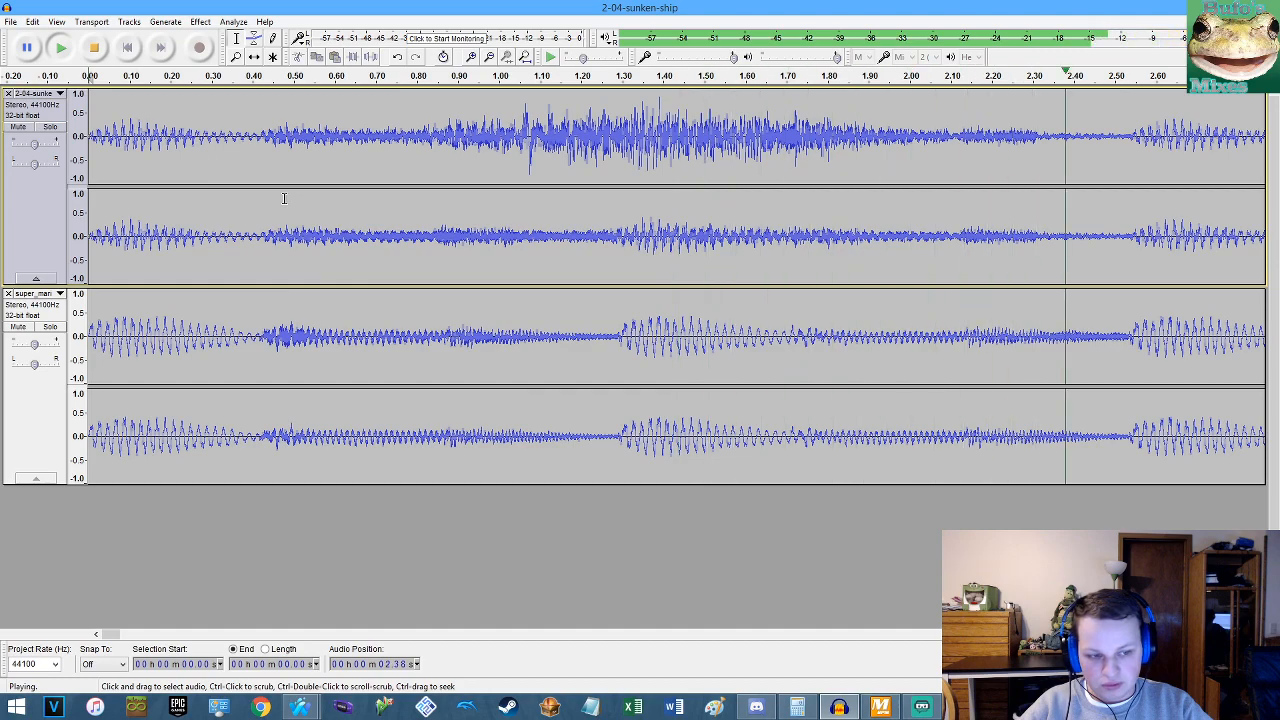
click(49, 327)
click(49, 327)
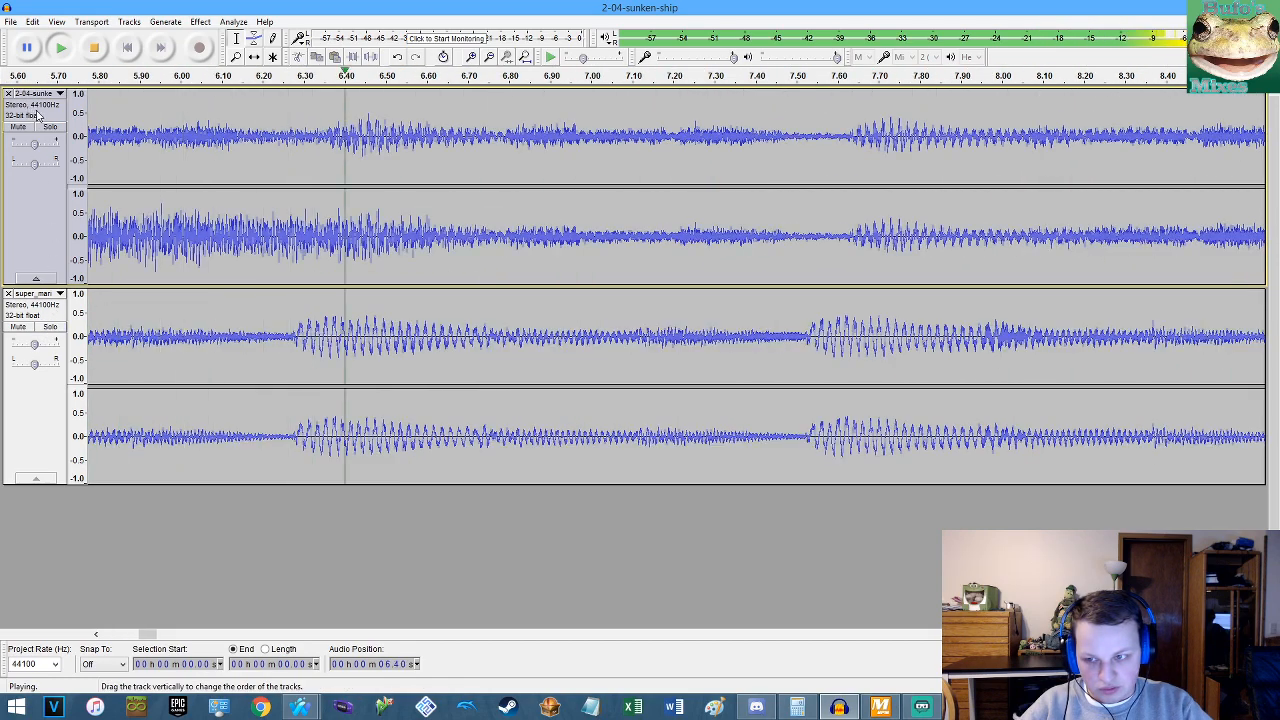
click(51, 127)
click(51, 127)
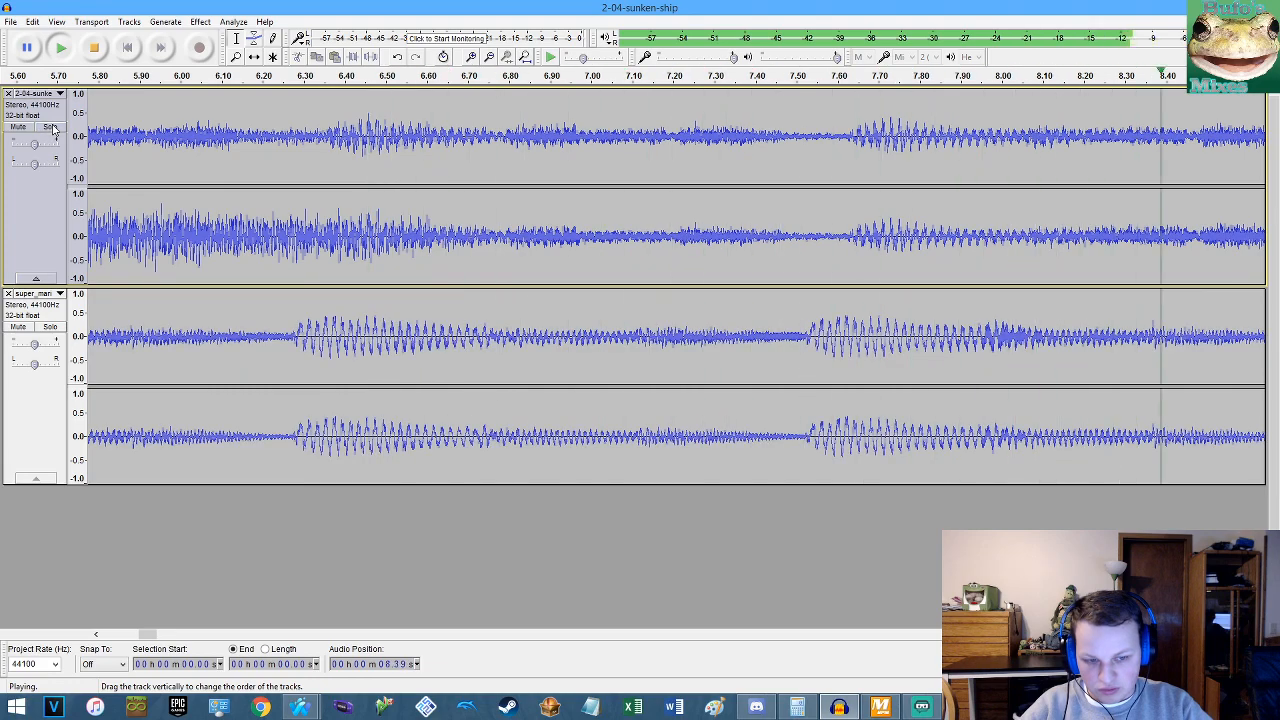
key(space)
Undo the last tempo change on the super_mario track.
key(ctrl+z)
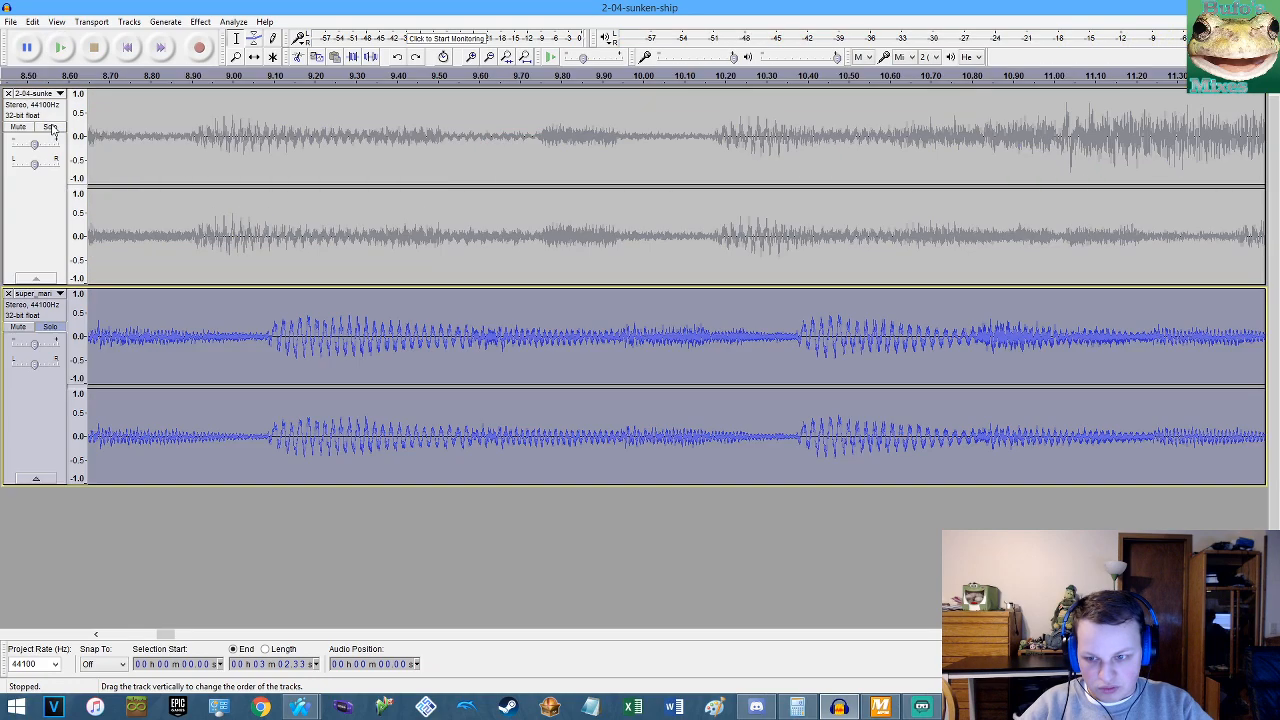
click(51, 127)
click(51, 127)
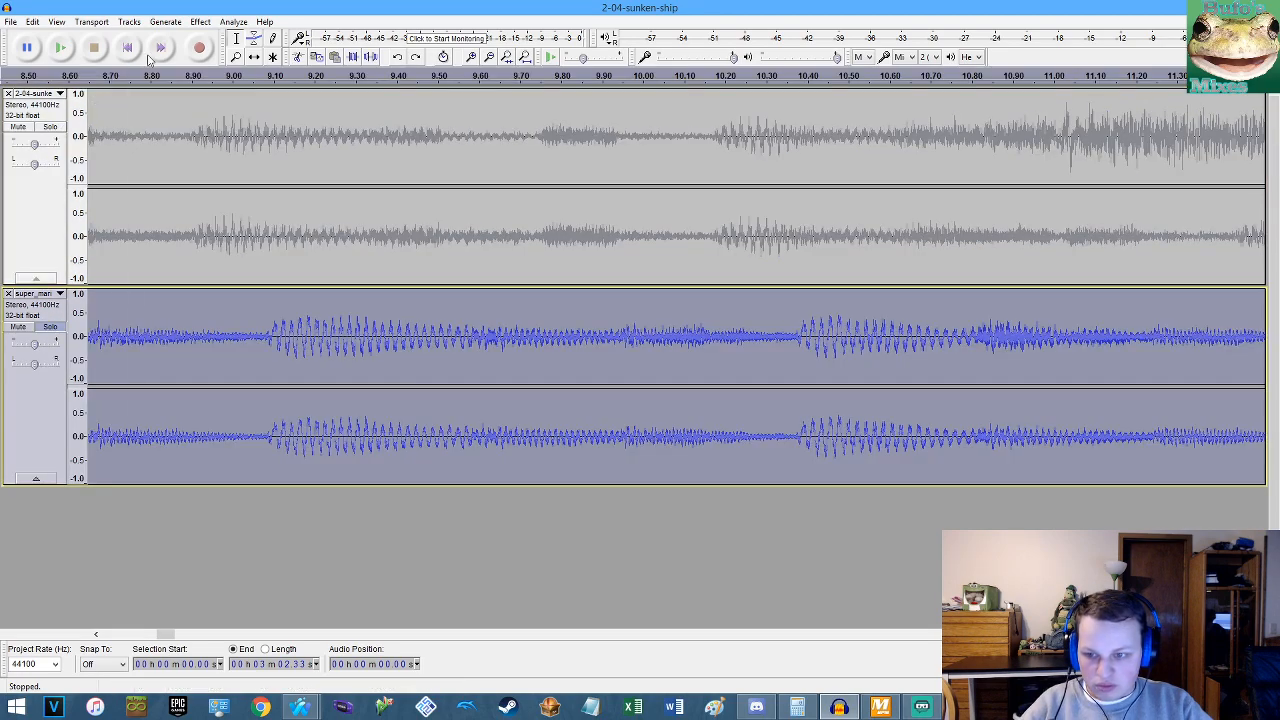
Try Change Tempo on the super_mario track after trimming digits from the percent change.
click(200, 21)
click(267, 148)
click(672, 315)
key(BackSpace)
key(BackSpace)
key(Return)
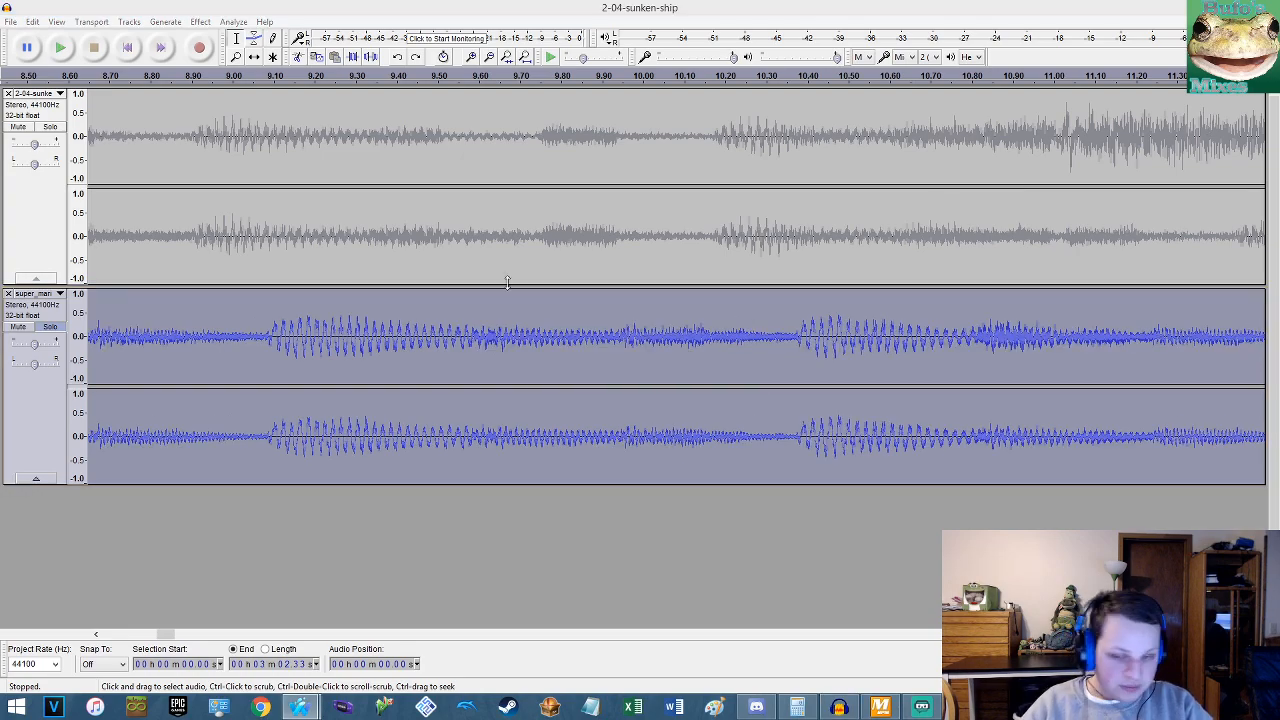
Try Change Tempo on the super_mario track with a percent change ending in 4, and undo it.
click(200, 21)
click(268, 152)
key(Right)
key(BackSpace)
key(BackSpace)
key(BackSpace)
text(4)
key(Return)
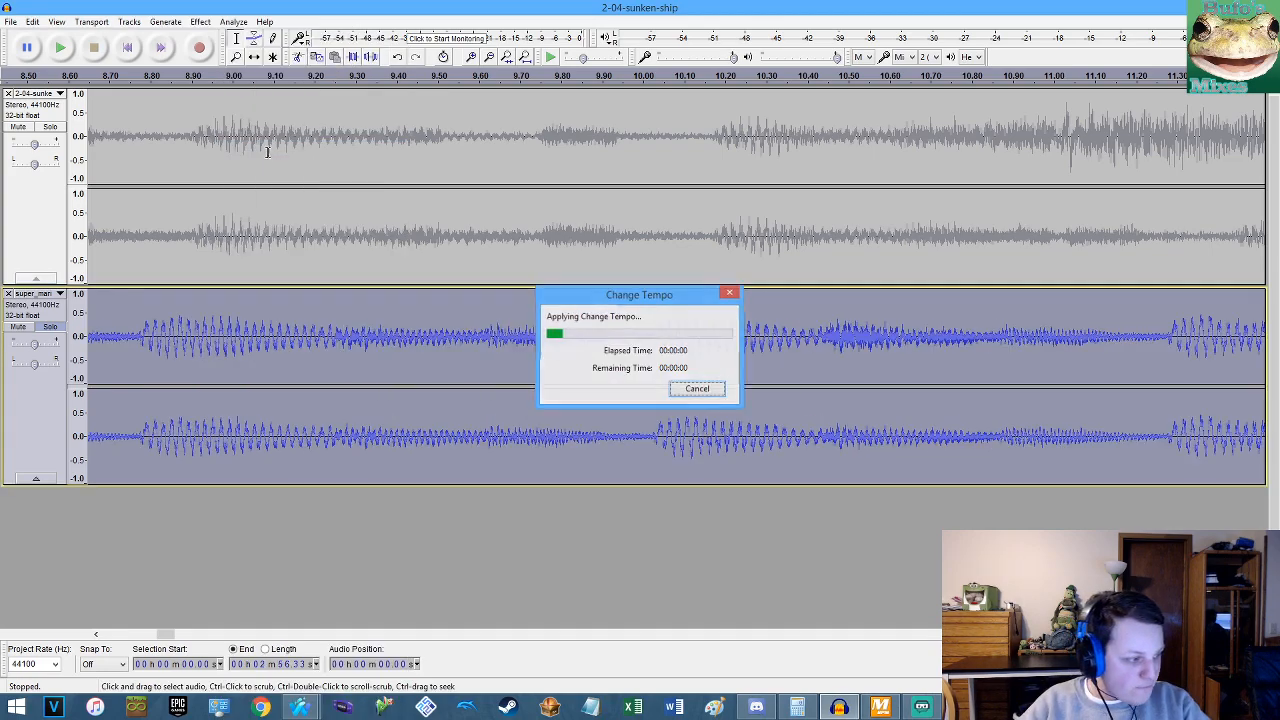
key(ctrl+z)
Try Change Tempo on the super_mario track with a percent change ending in 3, and undo it.
click(200, 21)
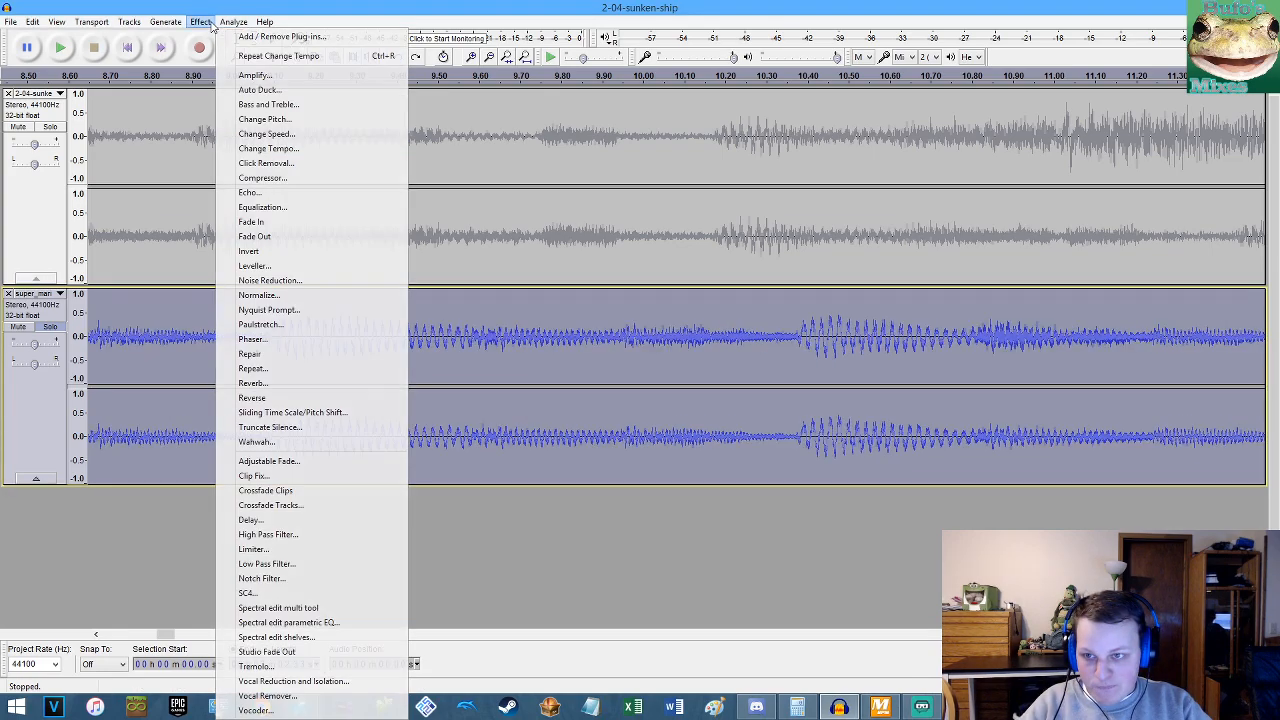
click(297, 152)
key(Right)
key(BackSpace)
key(BackSpace)
text(3)
key(Return)
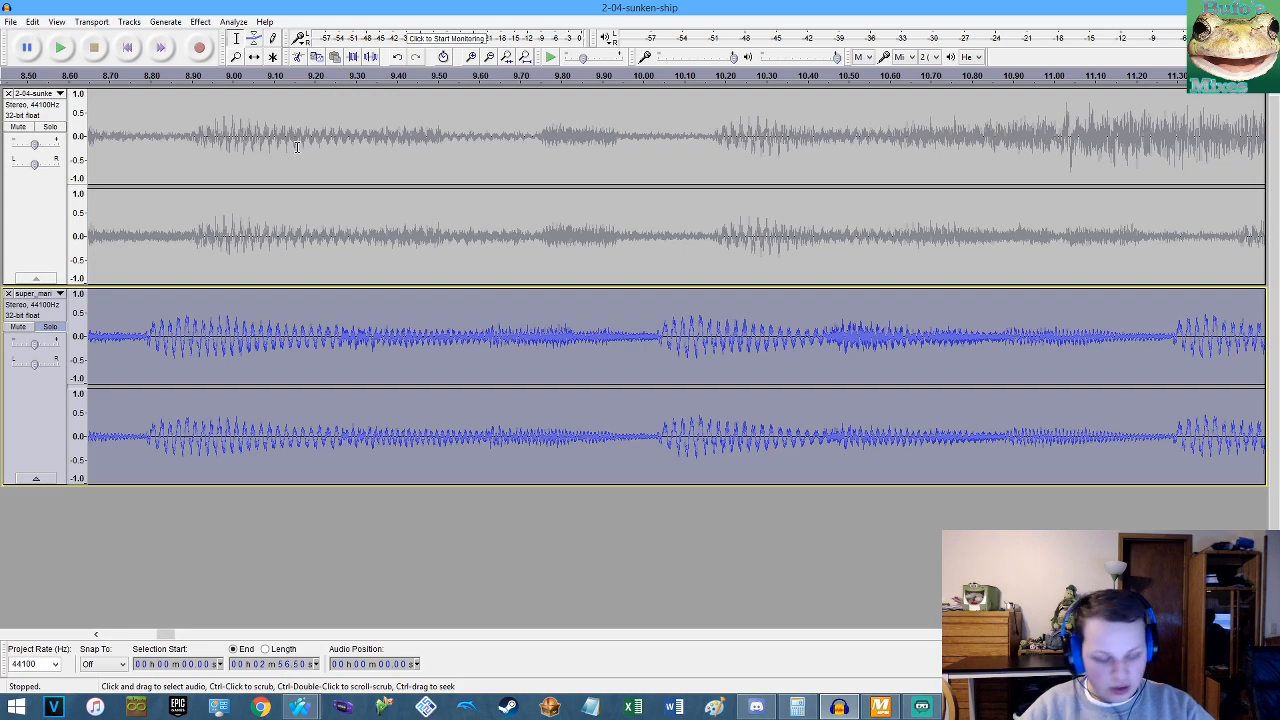
key(ctrl+z)
Try another Change Tempo adjustment on the super_mario track and compare its beats with the sunken-ship track.
click(201, 22)
click(240, 150)
key(Right)
key(Return)
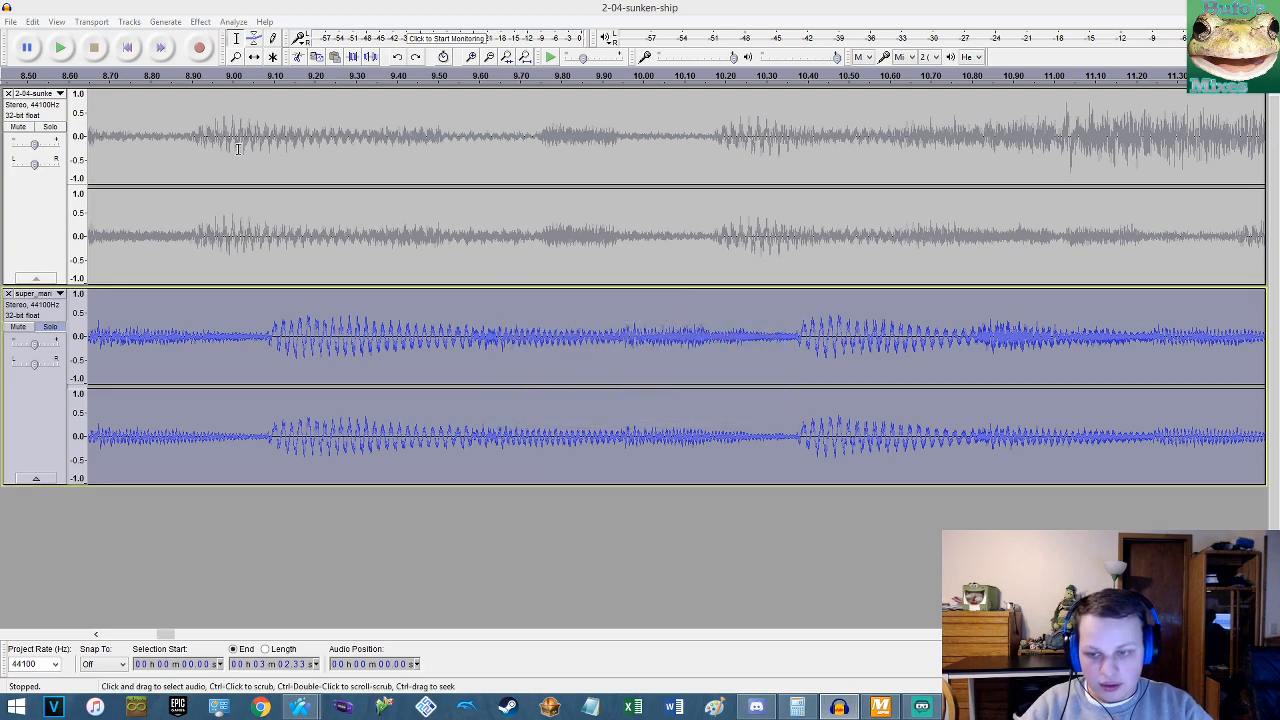
click(201, 22)
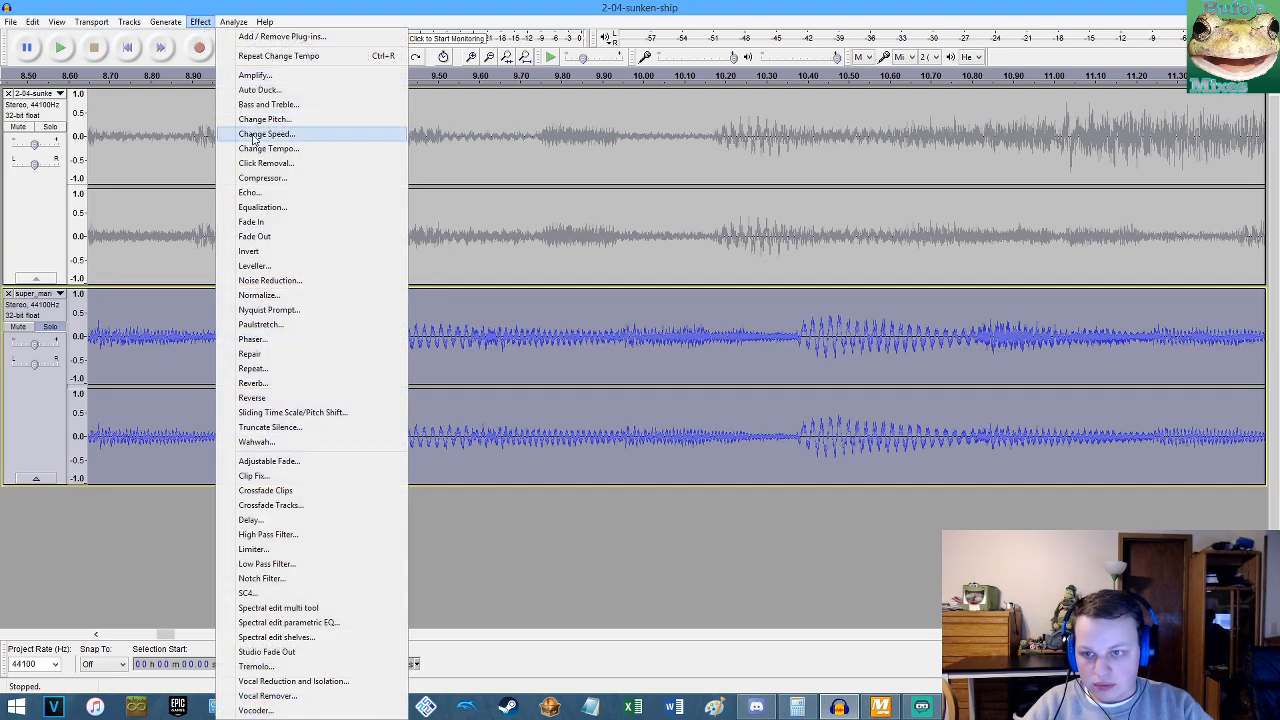
click(245, 164)
click(788, 295)
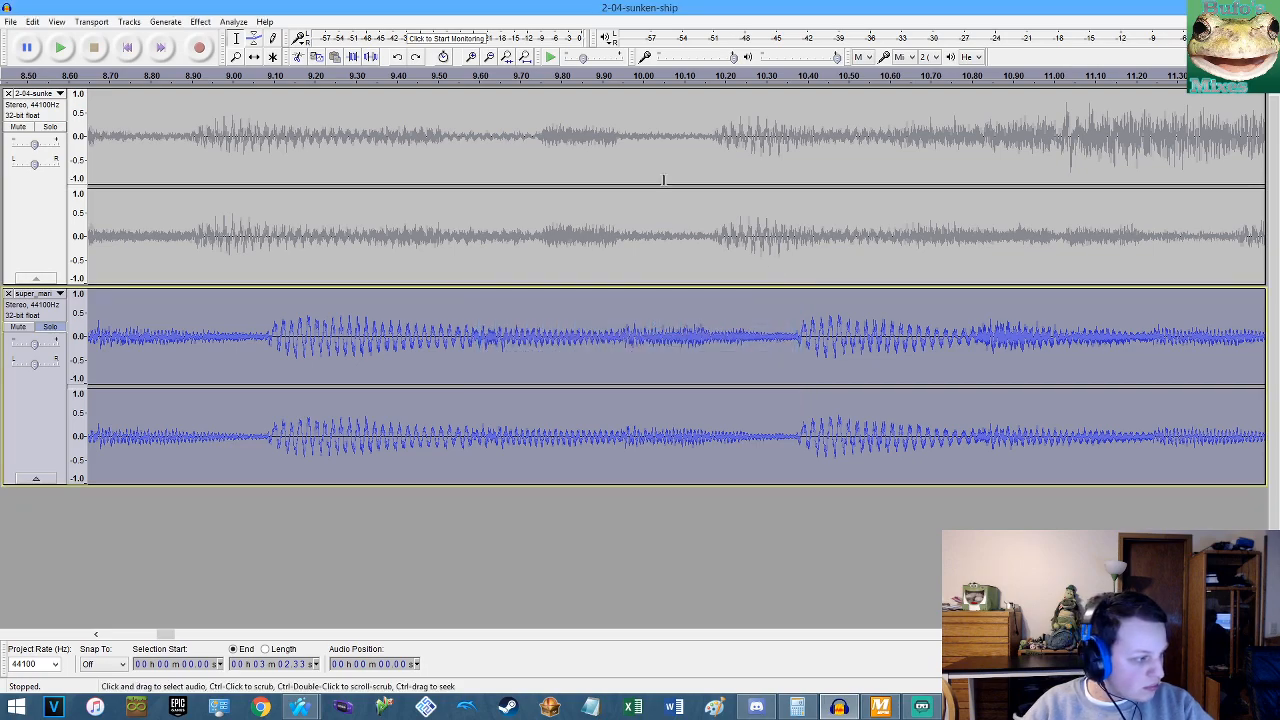
Try a 3% tempo change on the super_mario track and undo it.
click(201, 22)
click(266, 147)
text(3.)
key(Return)
key(ctrl+z)
Try a 2.5% tempo change on the super_mario track.
click(201, 22)
click(266, 147)
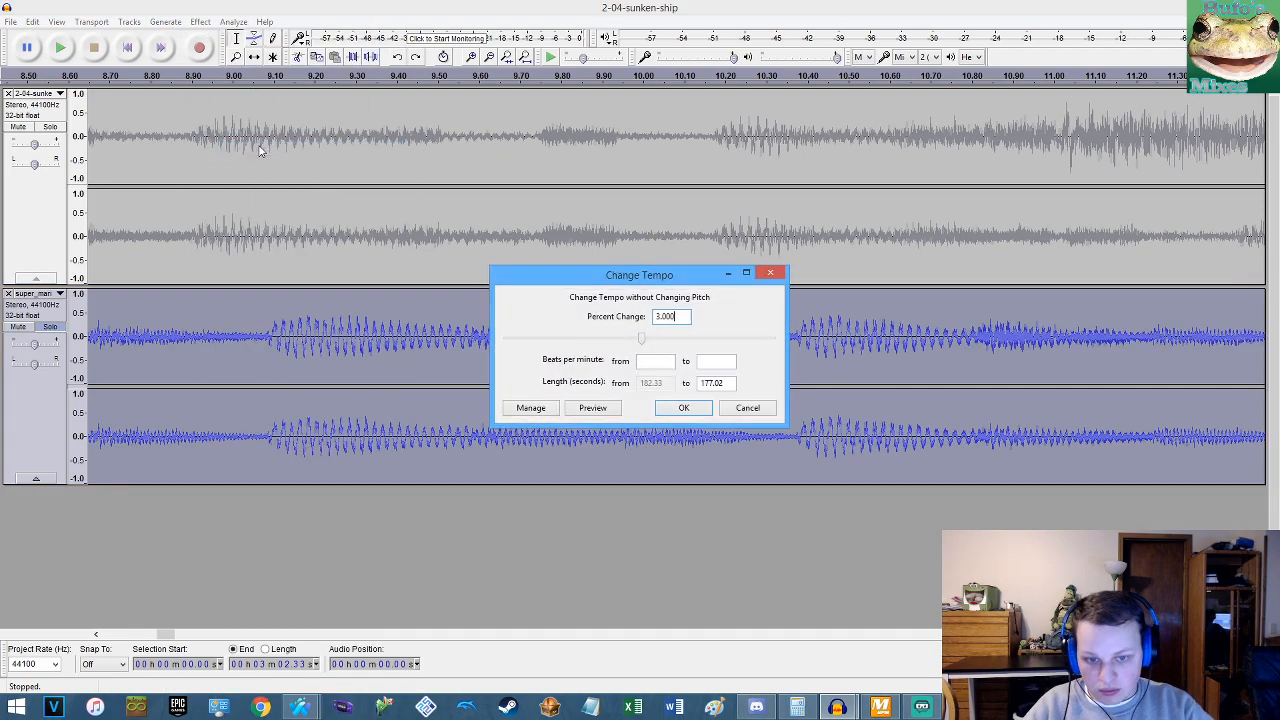
text(2.5)
key(Return)
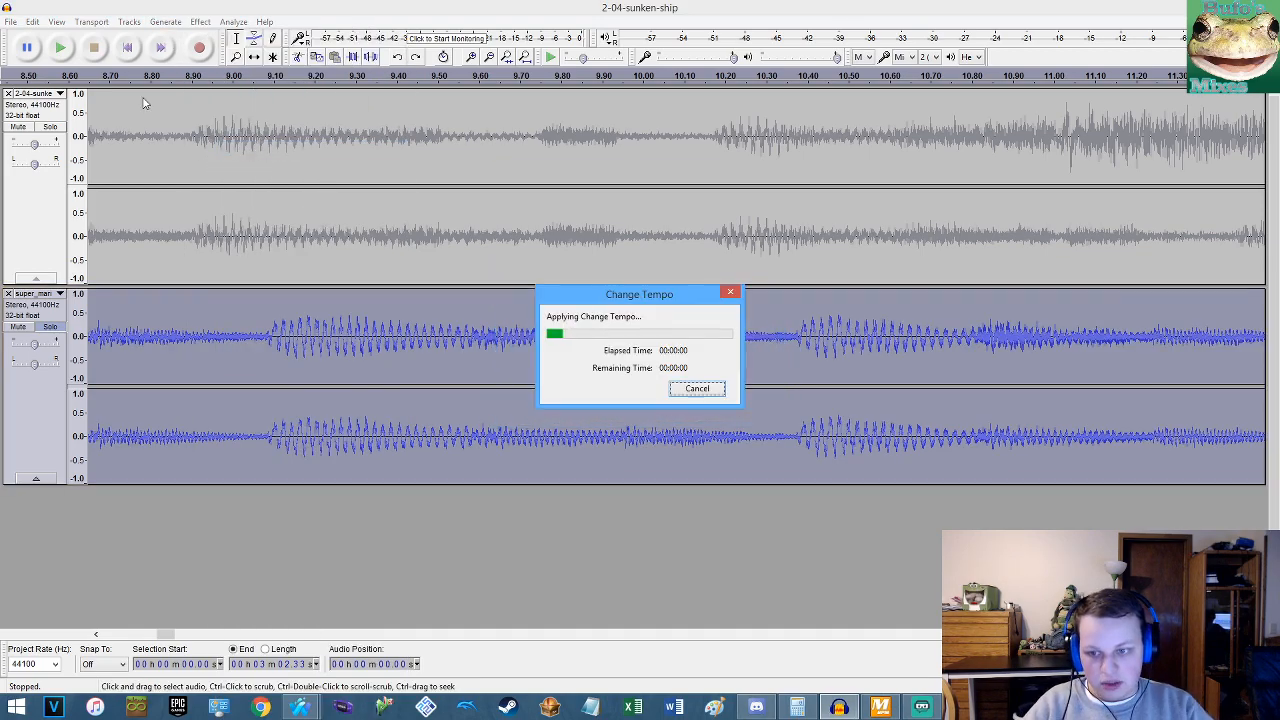
Try a 2.25% tempo change on the super_mario track and undo it.
scroll(175, 115, up, 2)
click(200, 21)
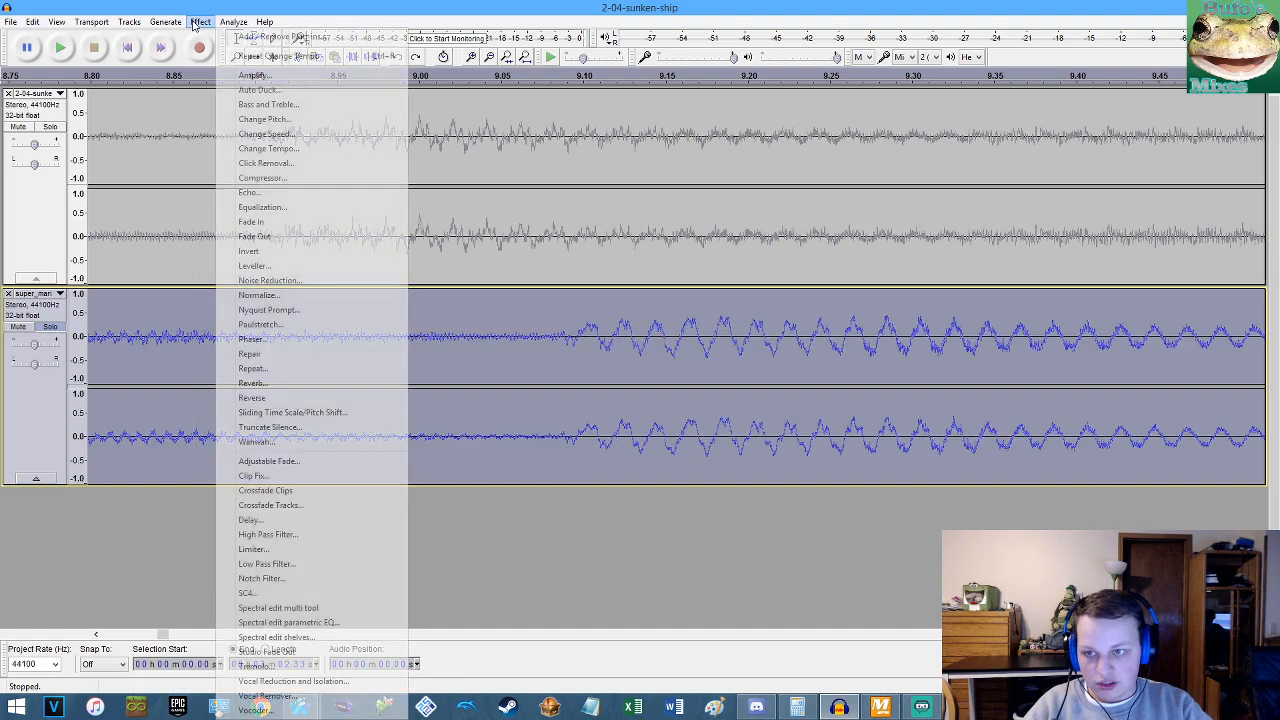
click(262, 148)
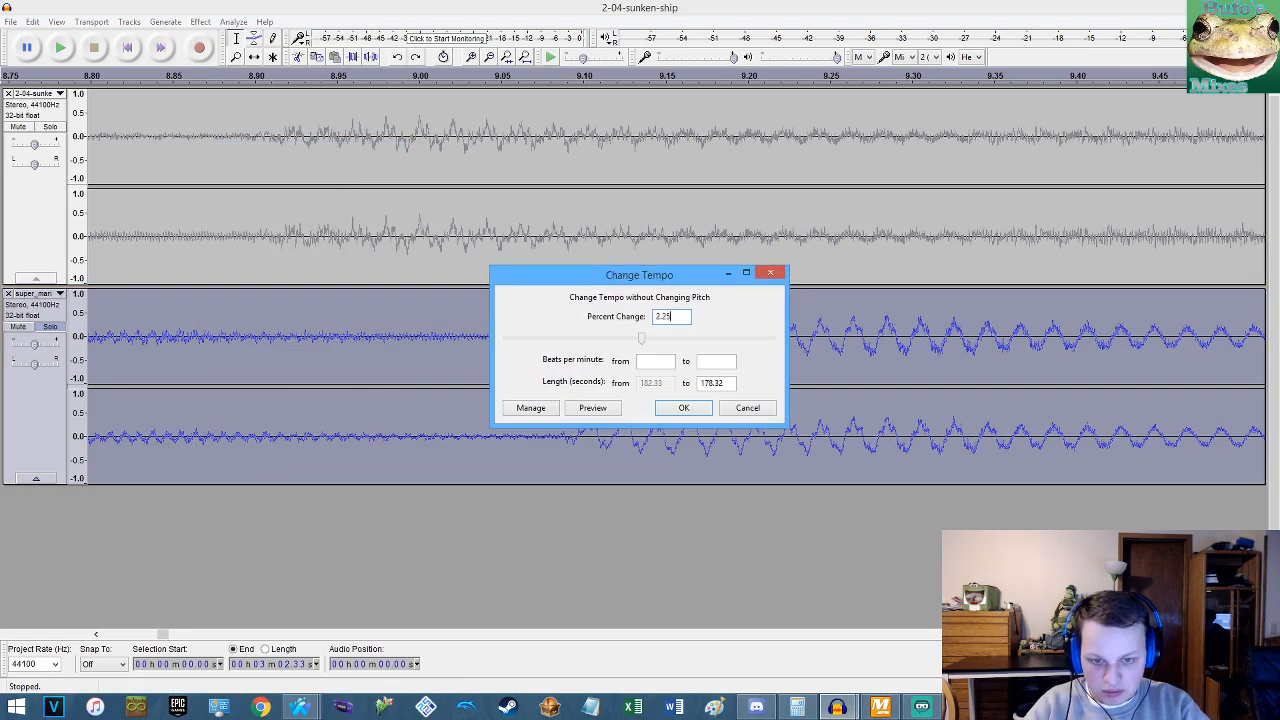
key(Return)
key(ctrl+z)
Try a 2.2% tempo change on the super_mario track and check the beat alignment near 8.89 s with solo off.
click(200, 21)
click(262, 148)
key(Return)
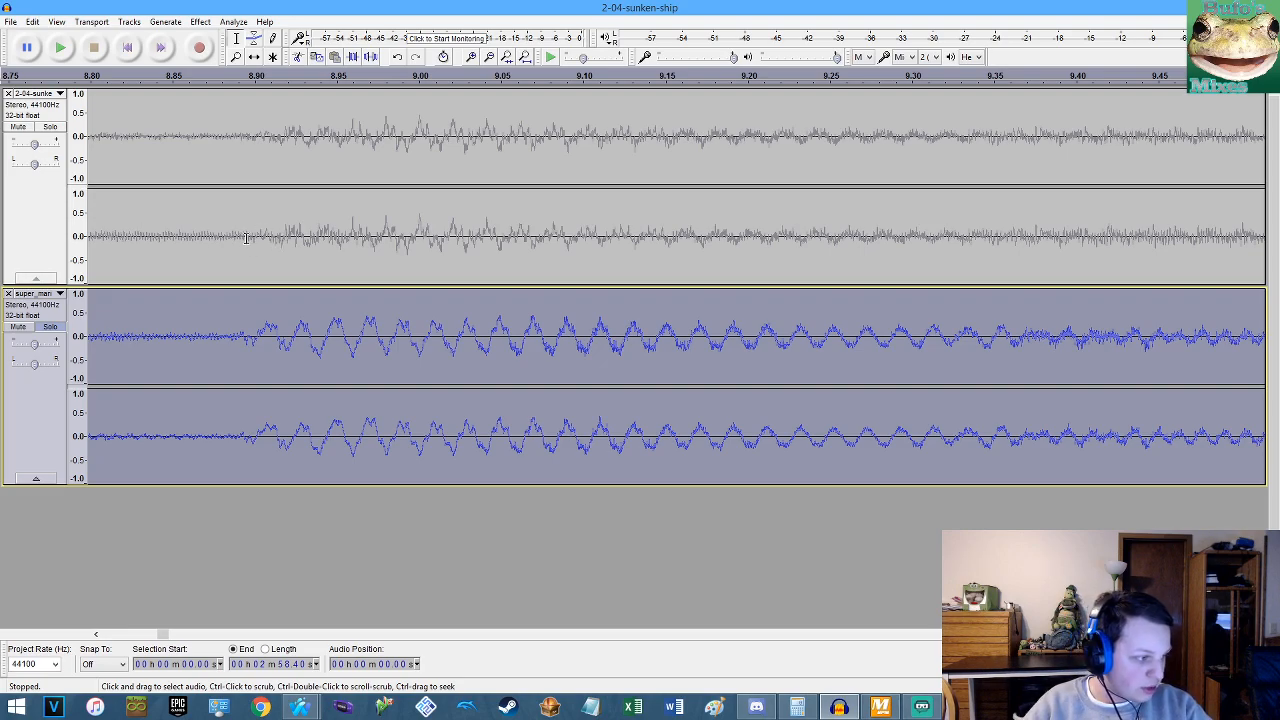
click(50, 326)
click(235, 214)
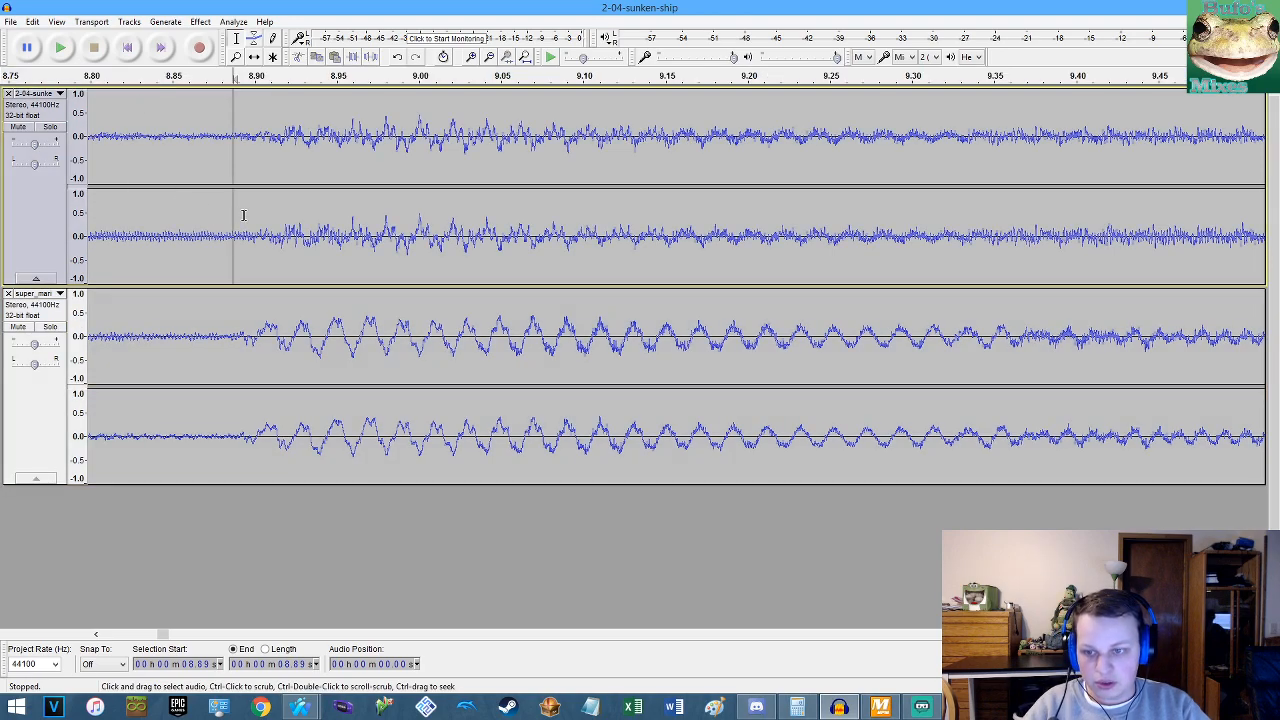
key(ctrl+a)
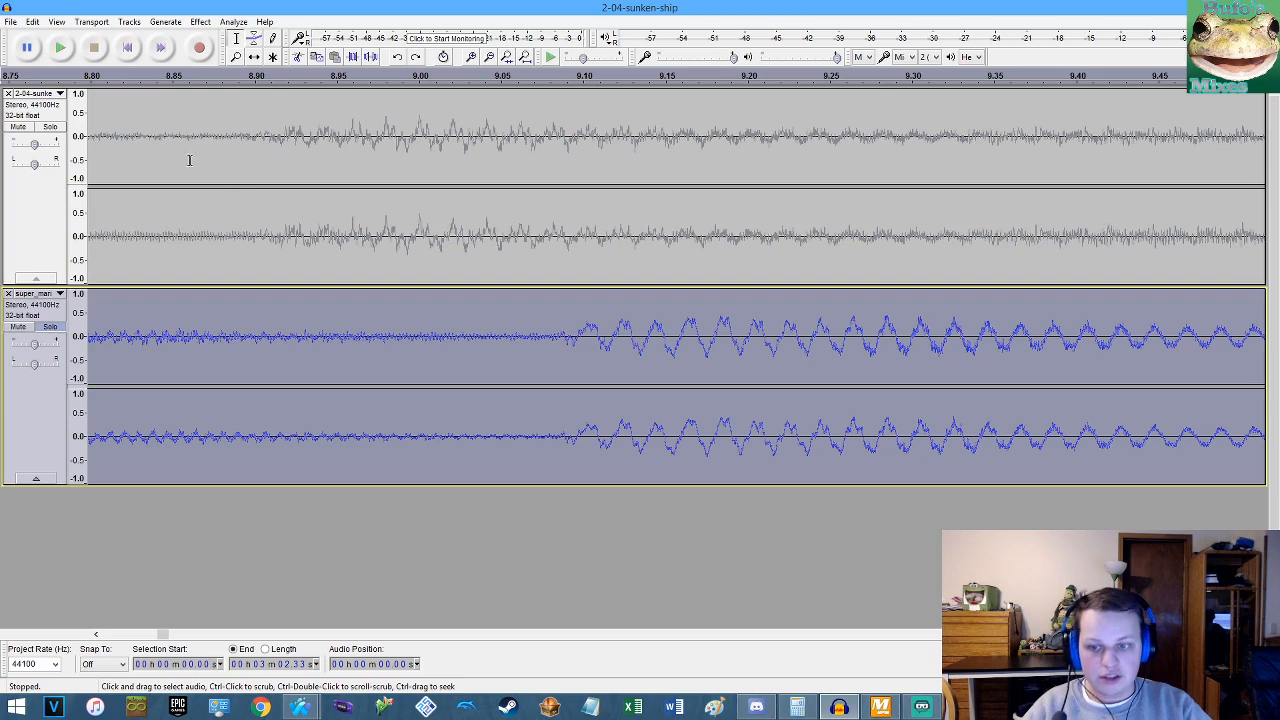
Try a 2.19% tempo change on the super_mario track.
click(200, 21)
click(262, 148)
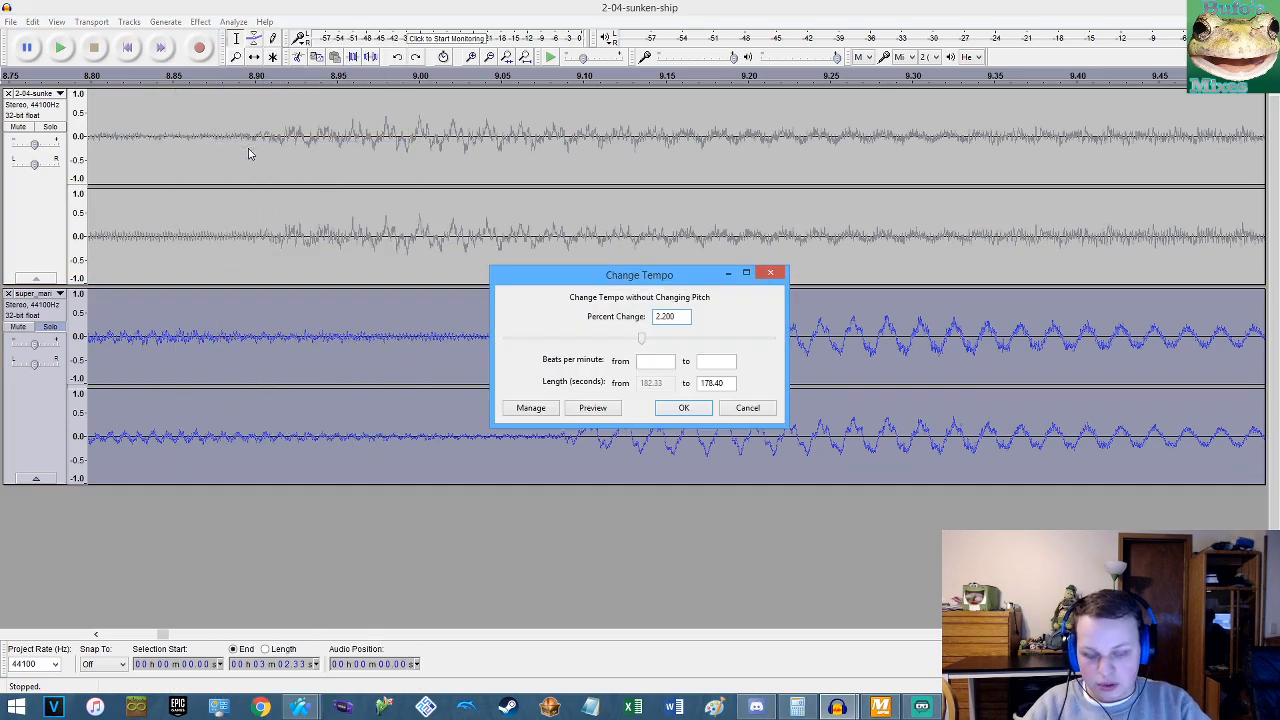
text(2.19)
key(Return)
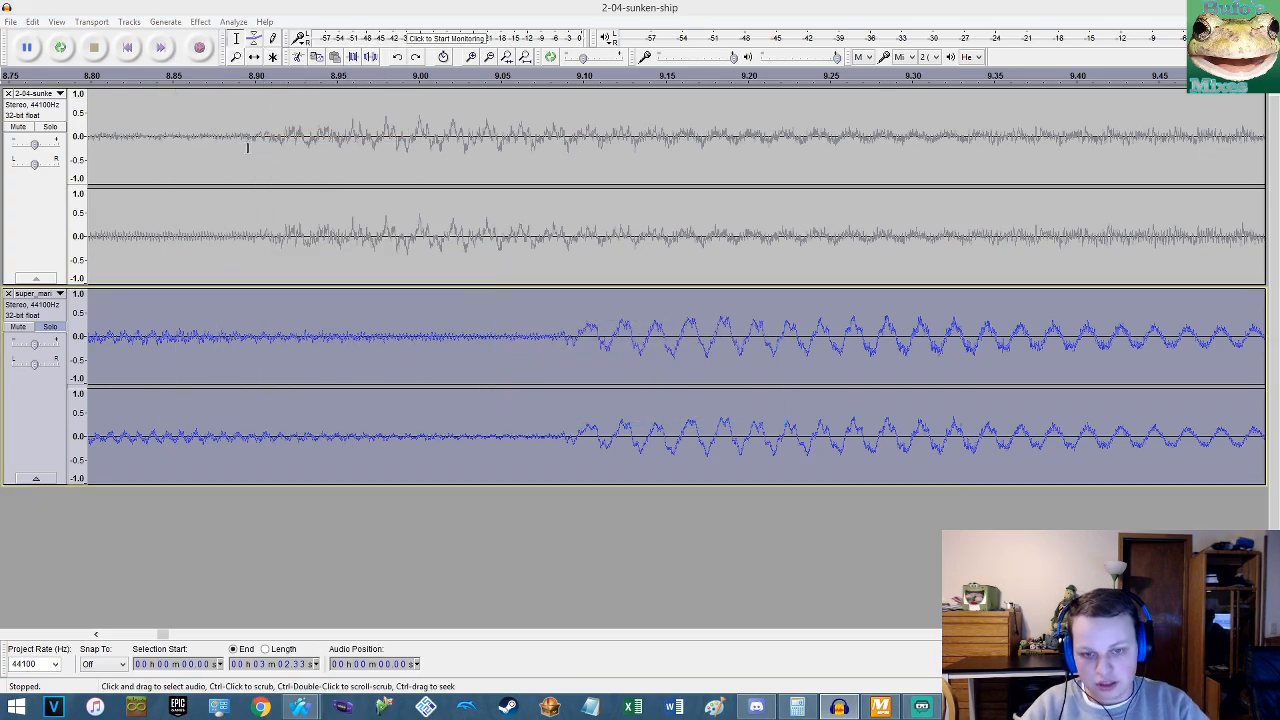
Try a 2.18% tempo change on the super_mario track.
click(201, 21)
click(265, 147)
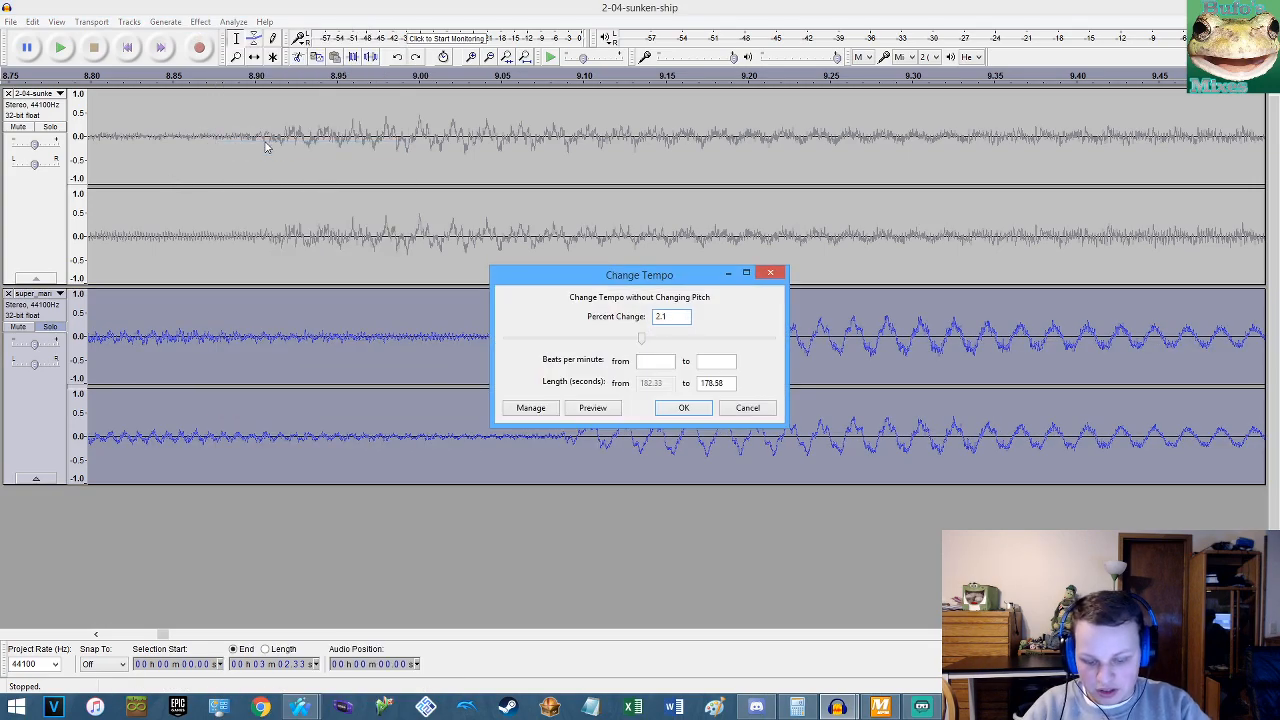
key(Return)
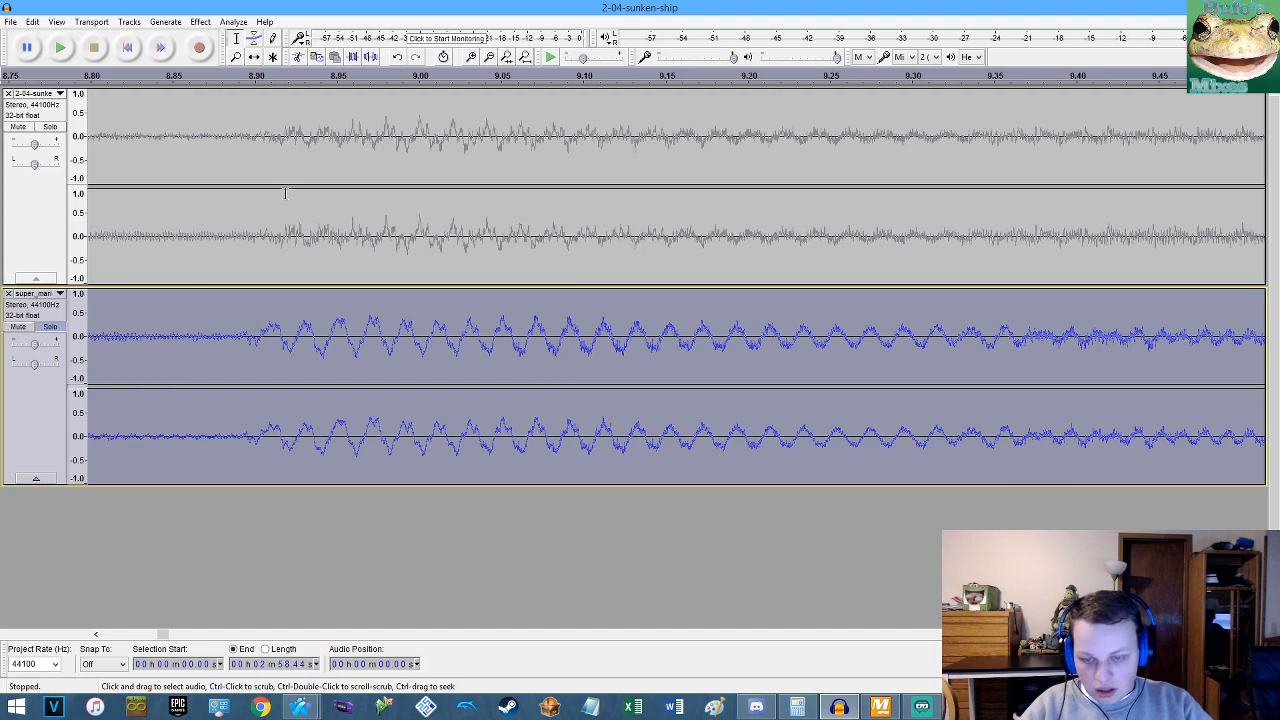
Turn off the super_mario solo, play both tracks from the start, and examine their beat alignment around 16.5 s.
key(Home)
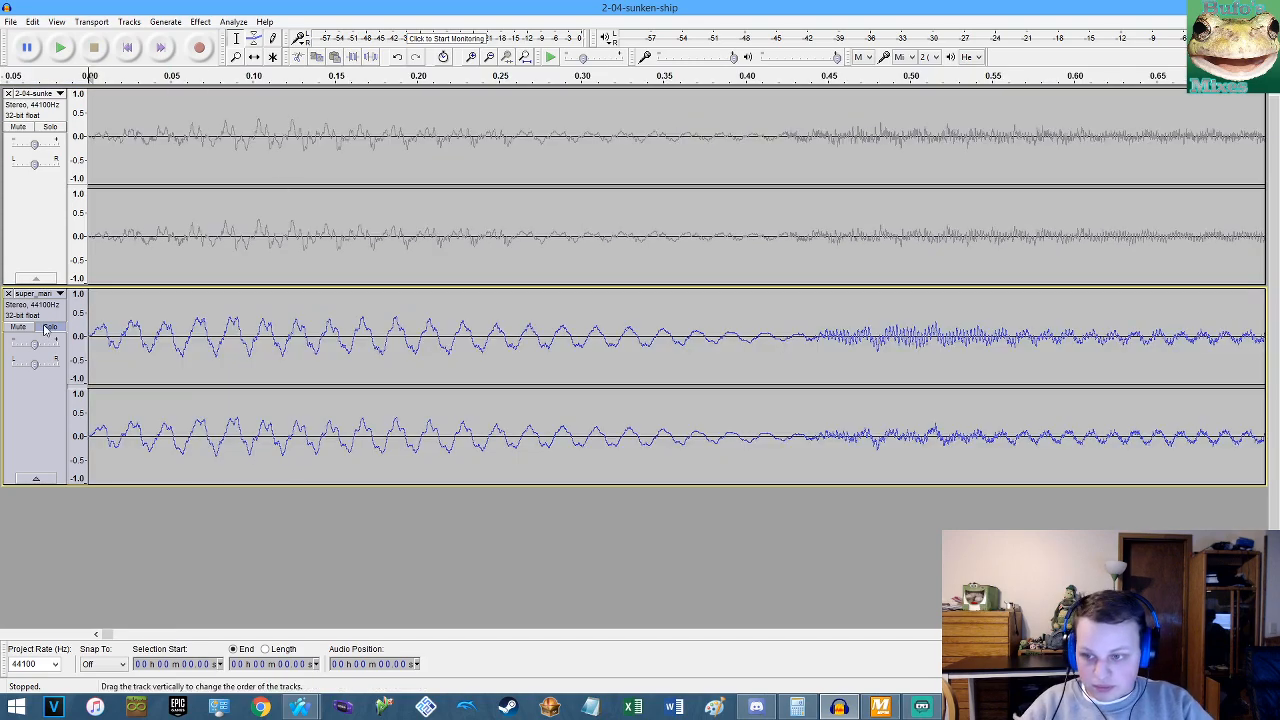
key(space)
scroll(261, 252, down, 4)
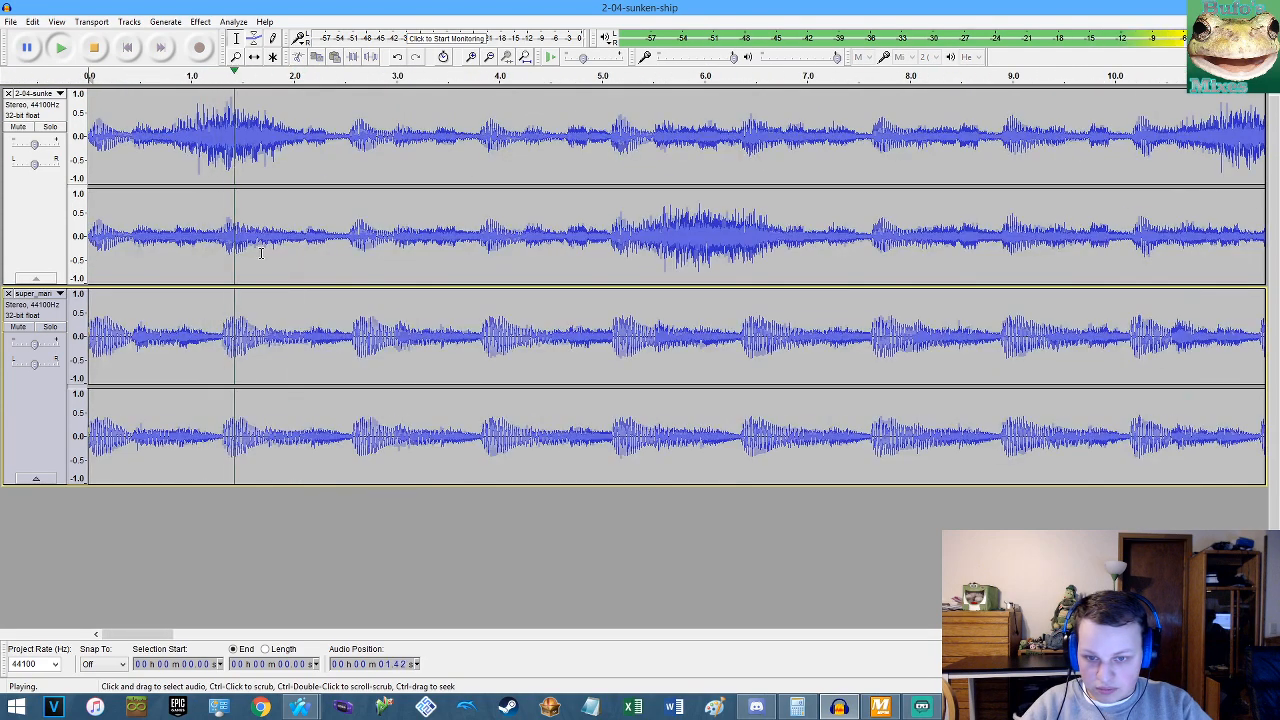
scroll(647, 229, up, 2)
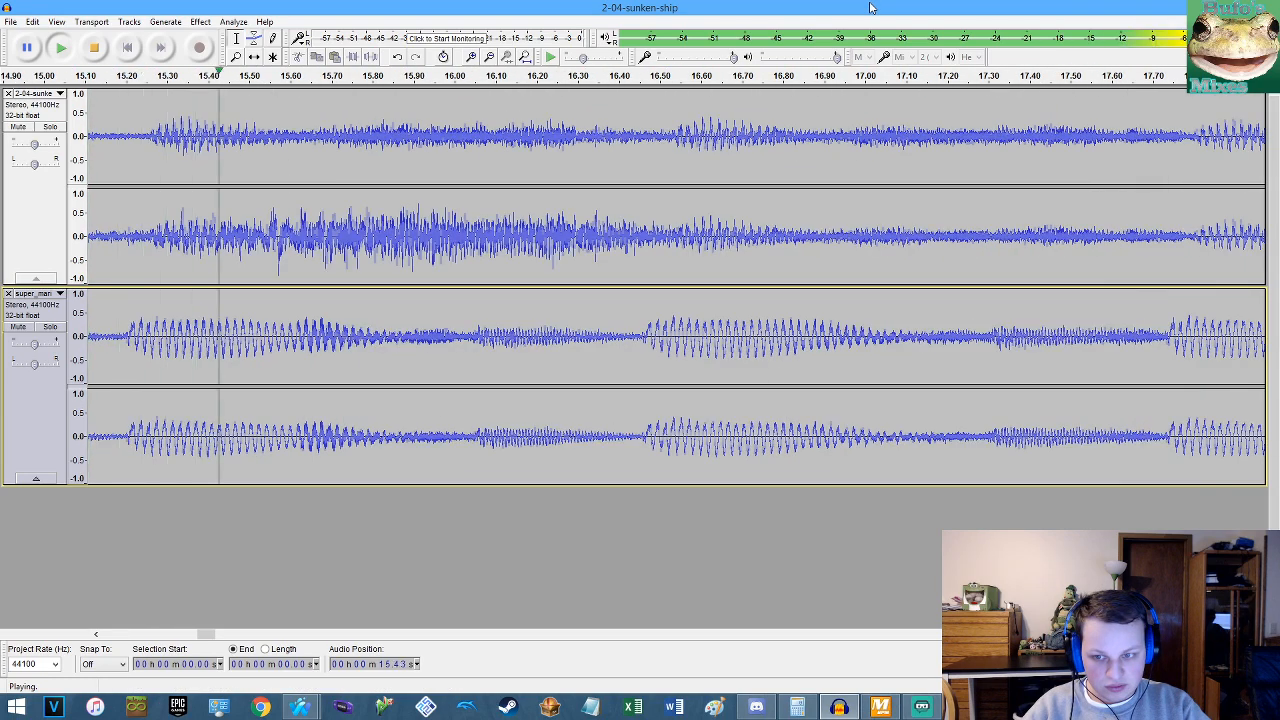
key(space)
scroll(671, 208, up, 1)
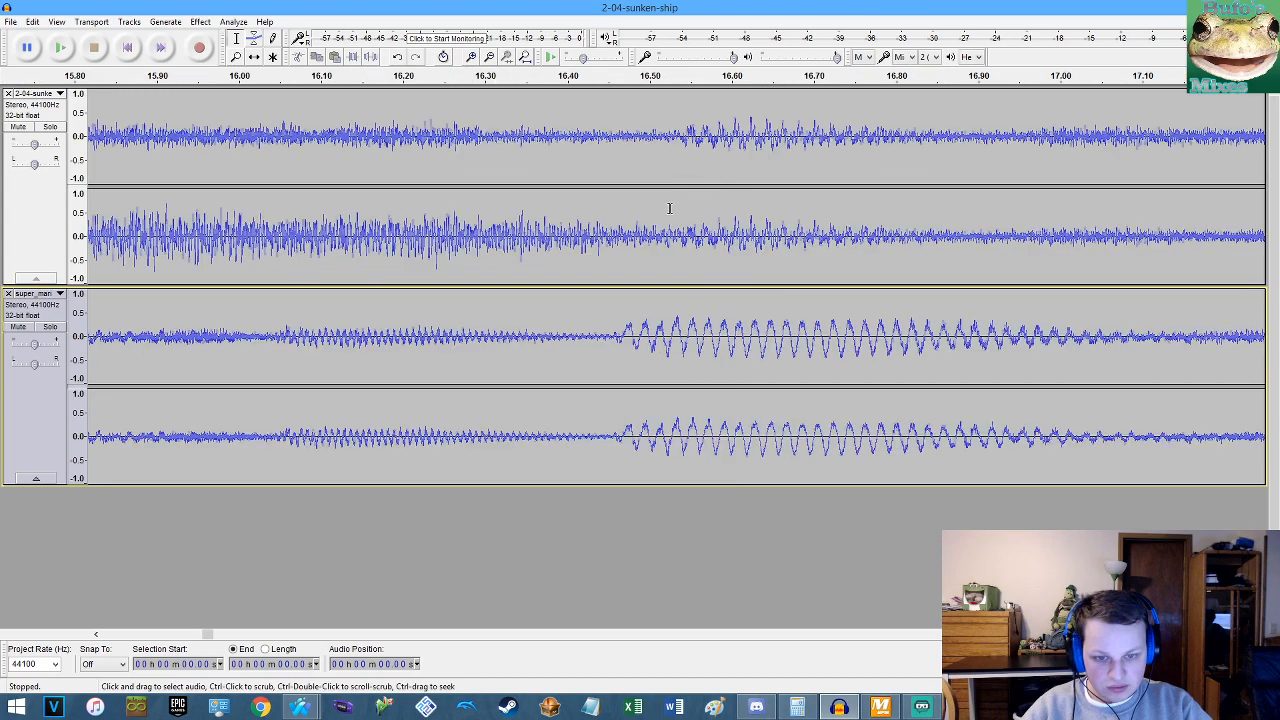
Undo the 2.18% tempo change on the super_mario track and try 2.15% instead.
key(ctrl+z)
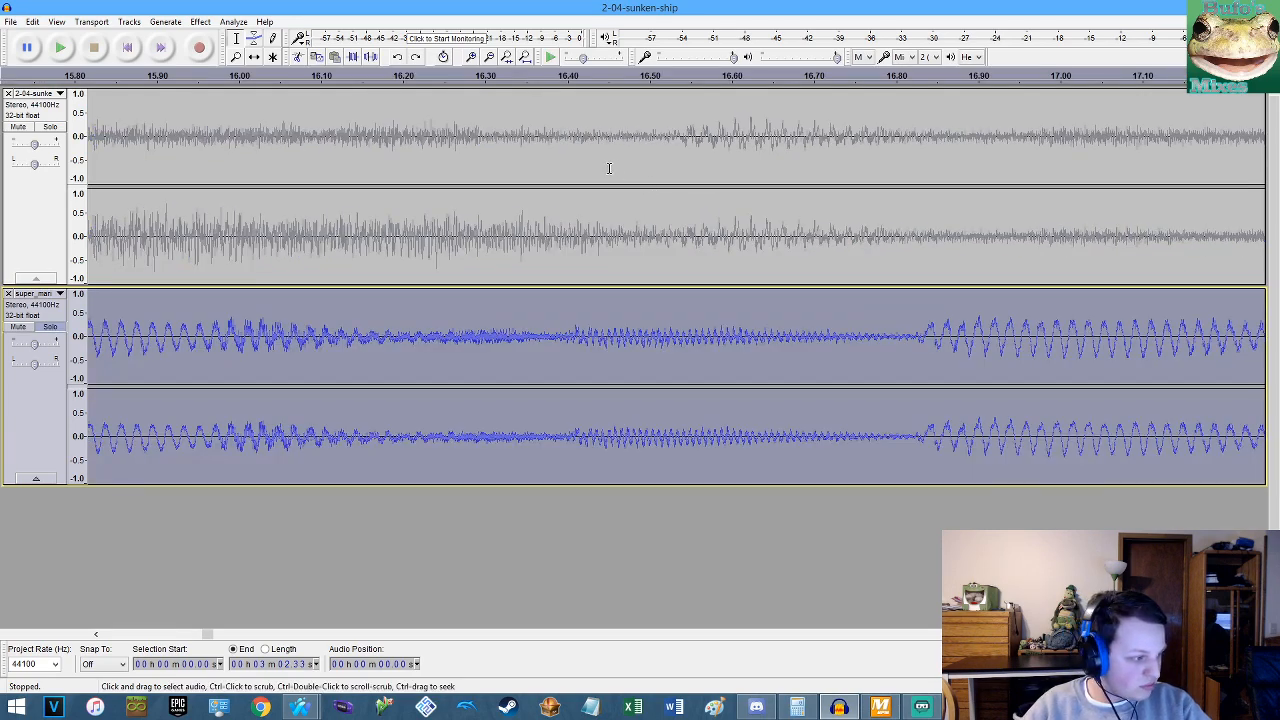
click(203, 23)
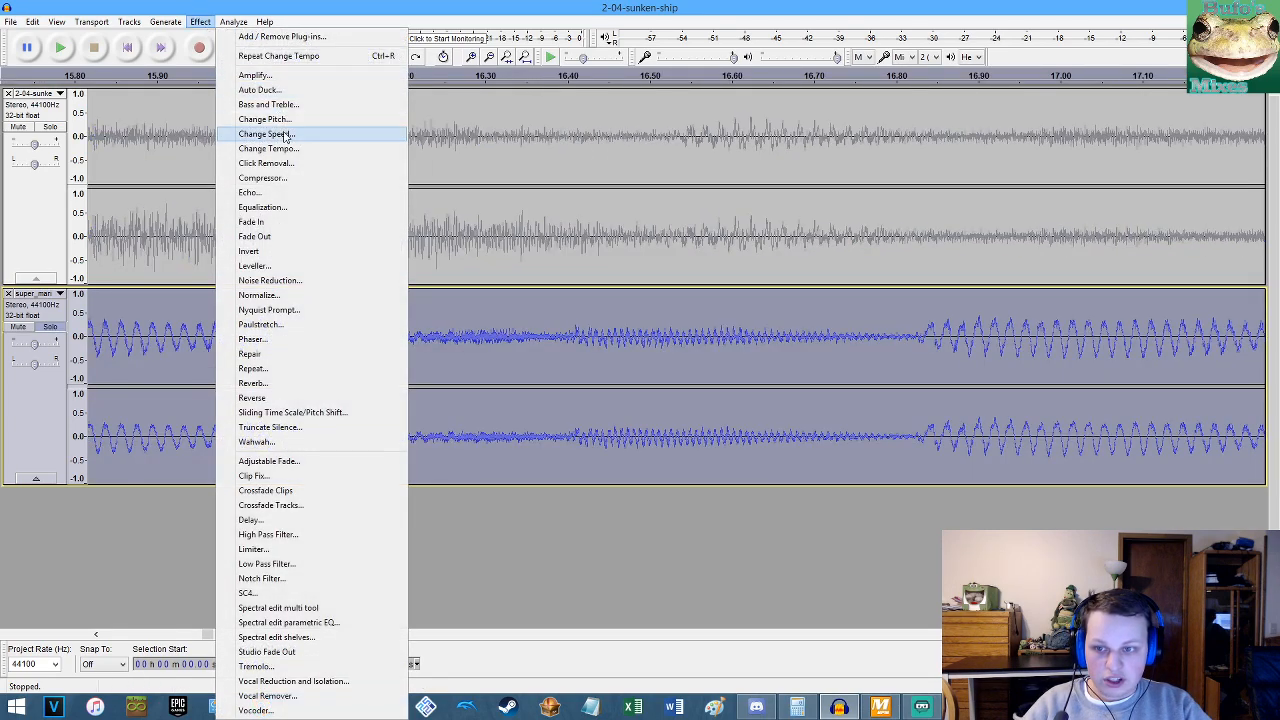
click(286, 147)
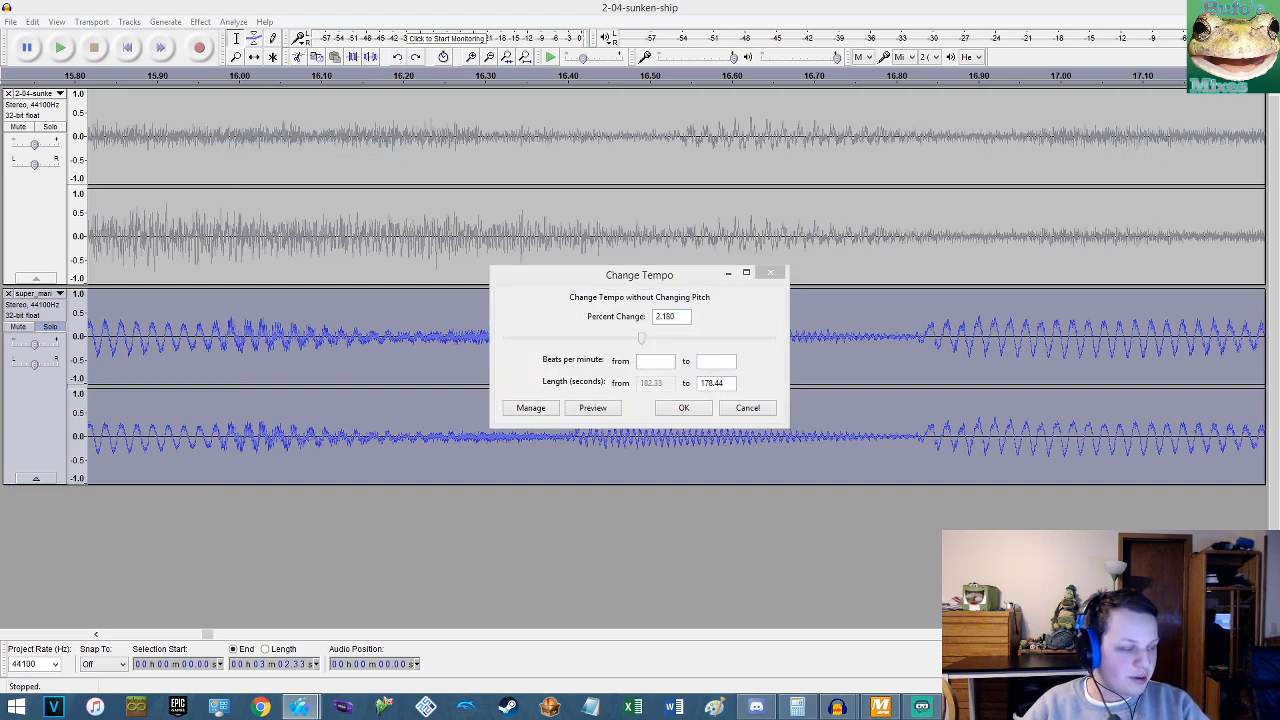
click(678, 315)
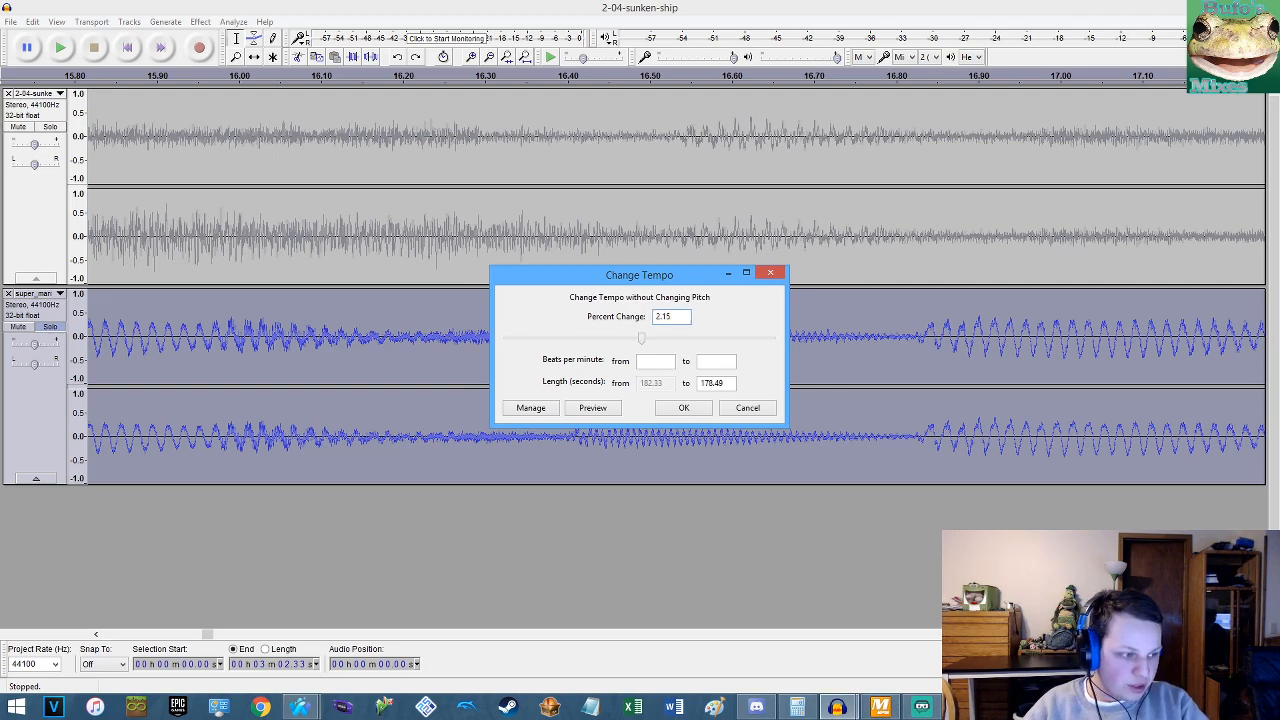
text(2.15)
key(Return)
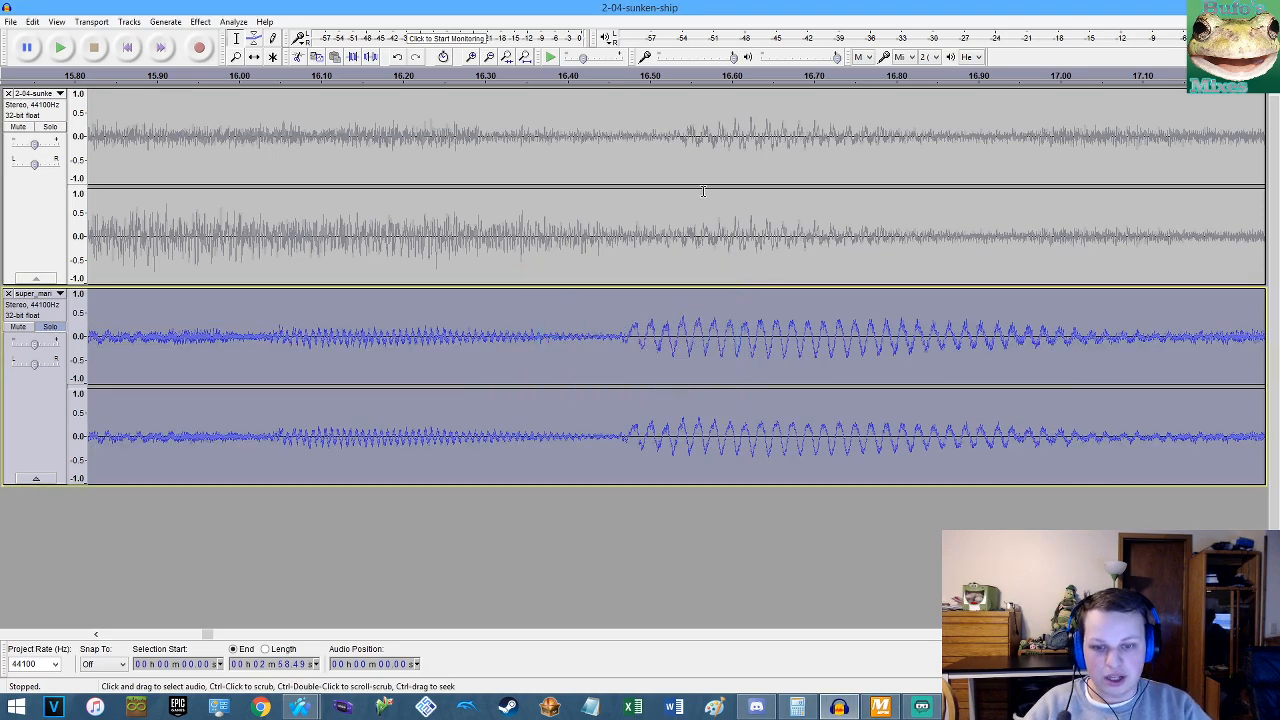
scroll(687, 194, down, 1)
scroll(690, 195, up, 1)
key(ctrl+z)
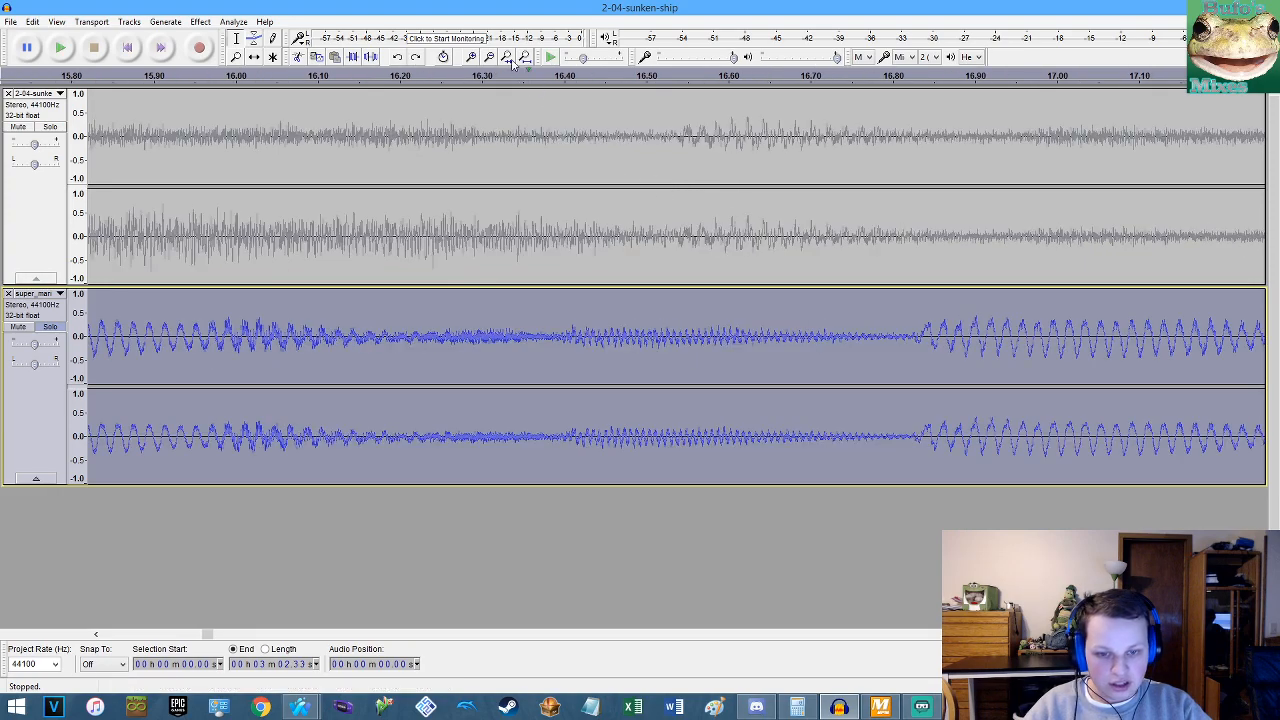
Retry the super_mario tempo change from the 2.15% setting and try lowering it to 2.1%.
click(200, 21)
click(268, 149)
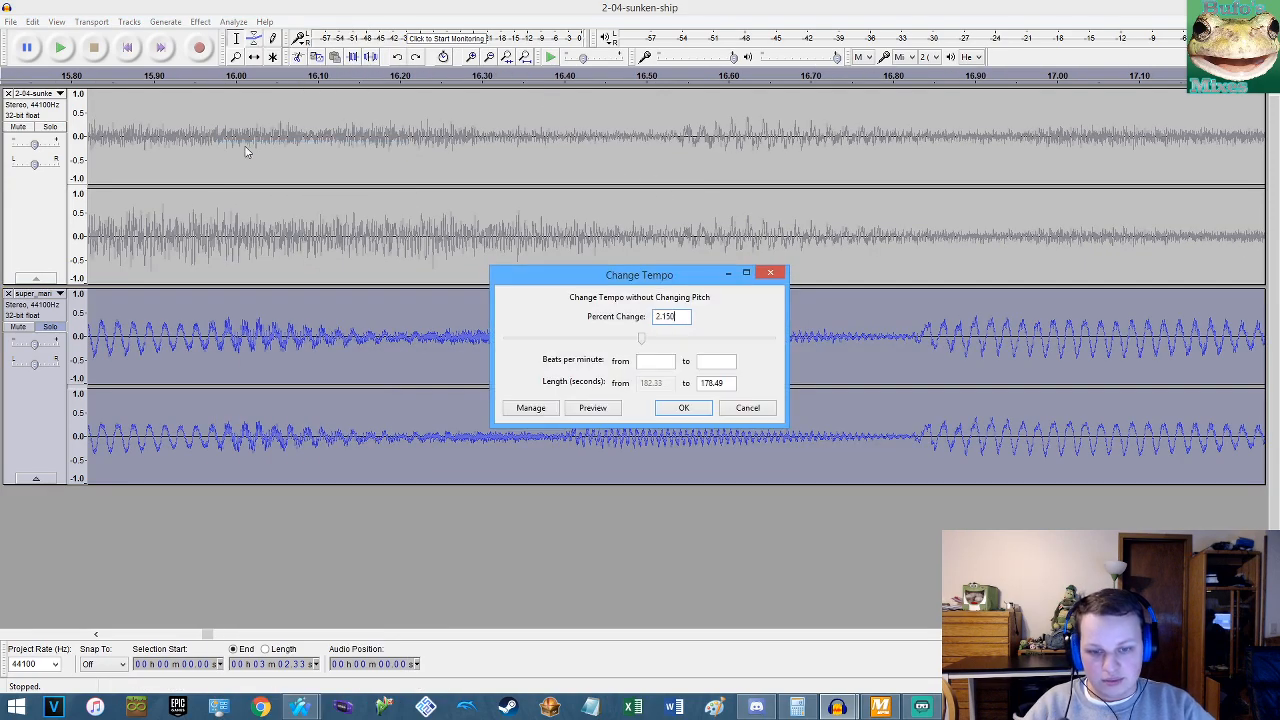
key(Return)
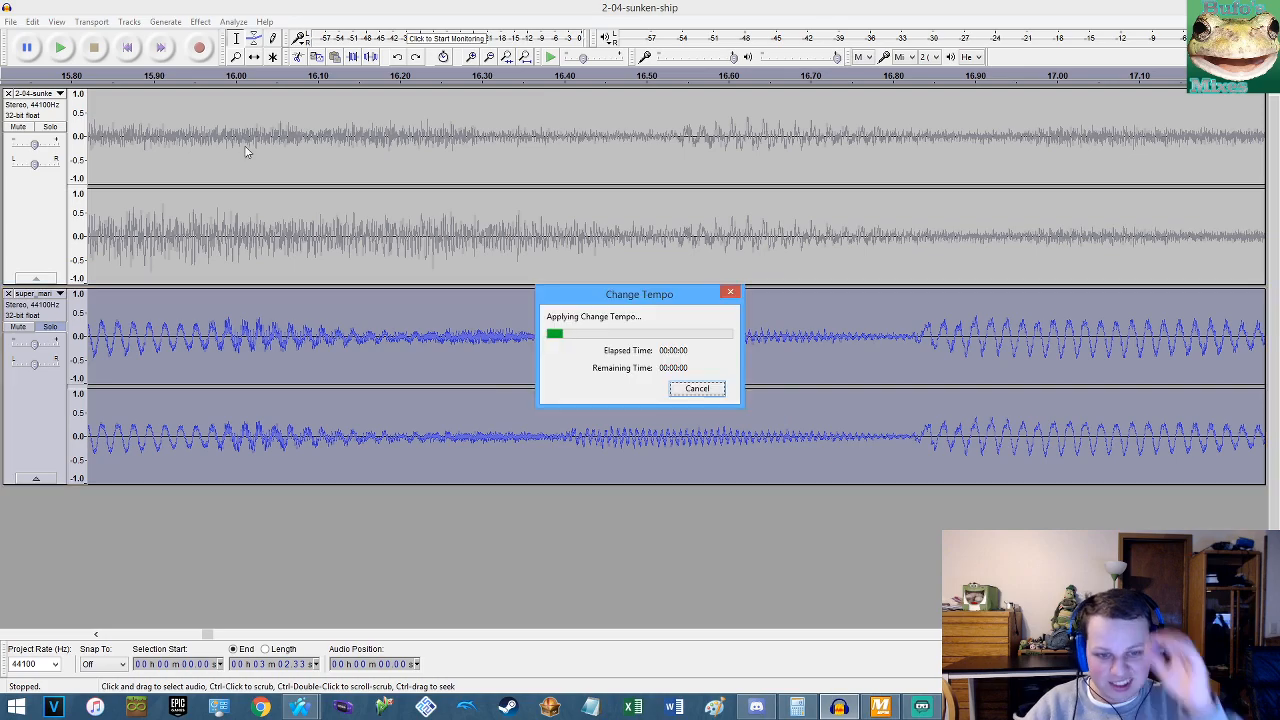
key(ctrl+z)
click(200, 21)
click(255, 149)
text(2.1)
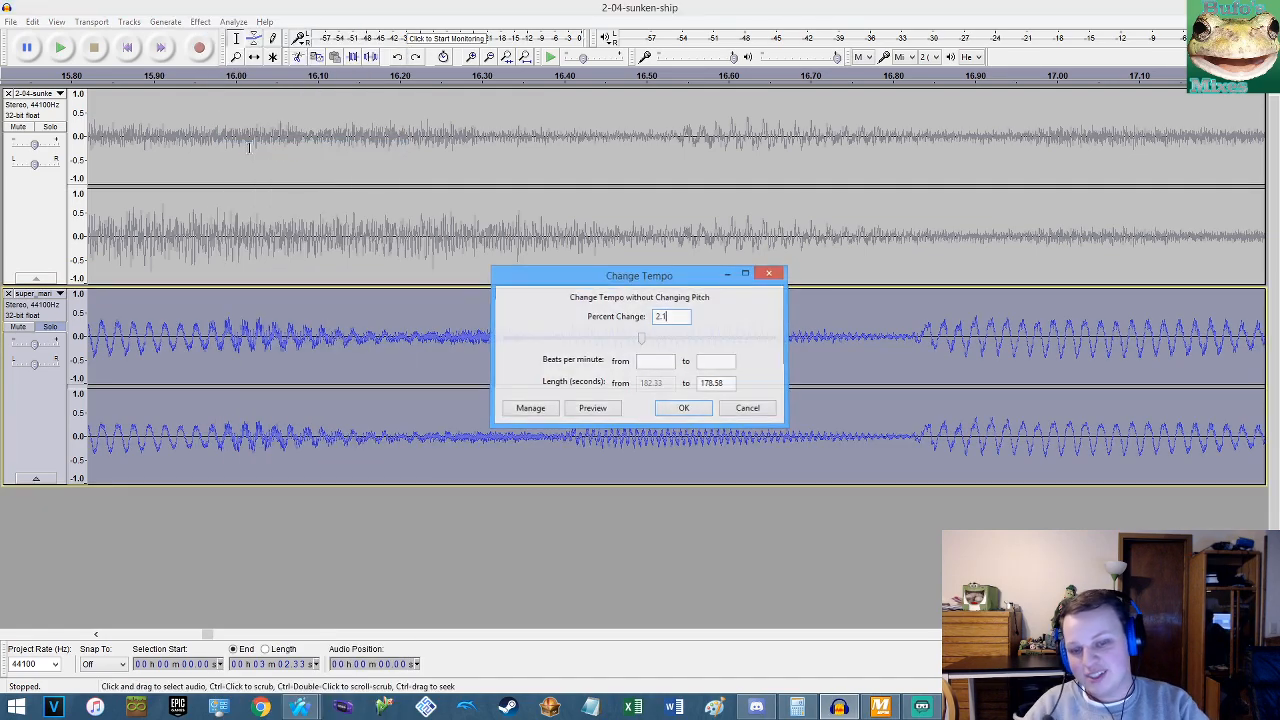
key(Return)
key(ctrl+z)
Try a 2.05% tempo change on the super_mario track, undoing it and retrying from that setting.
click(200, 21)
click(270, 150)
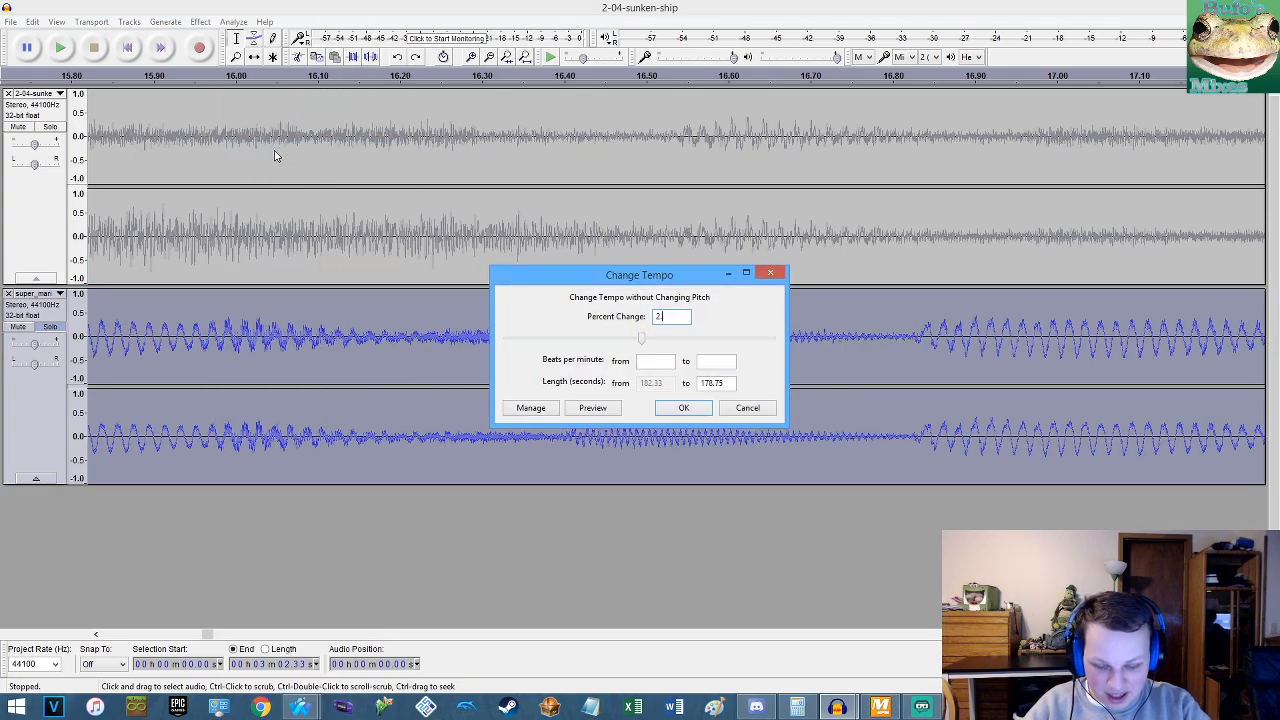
key(Return)
key(ctrl+z)
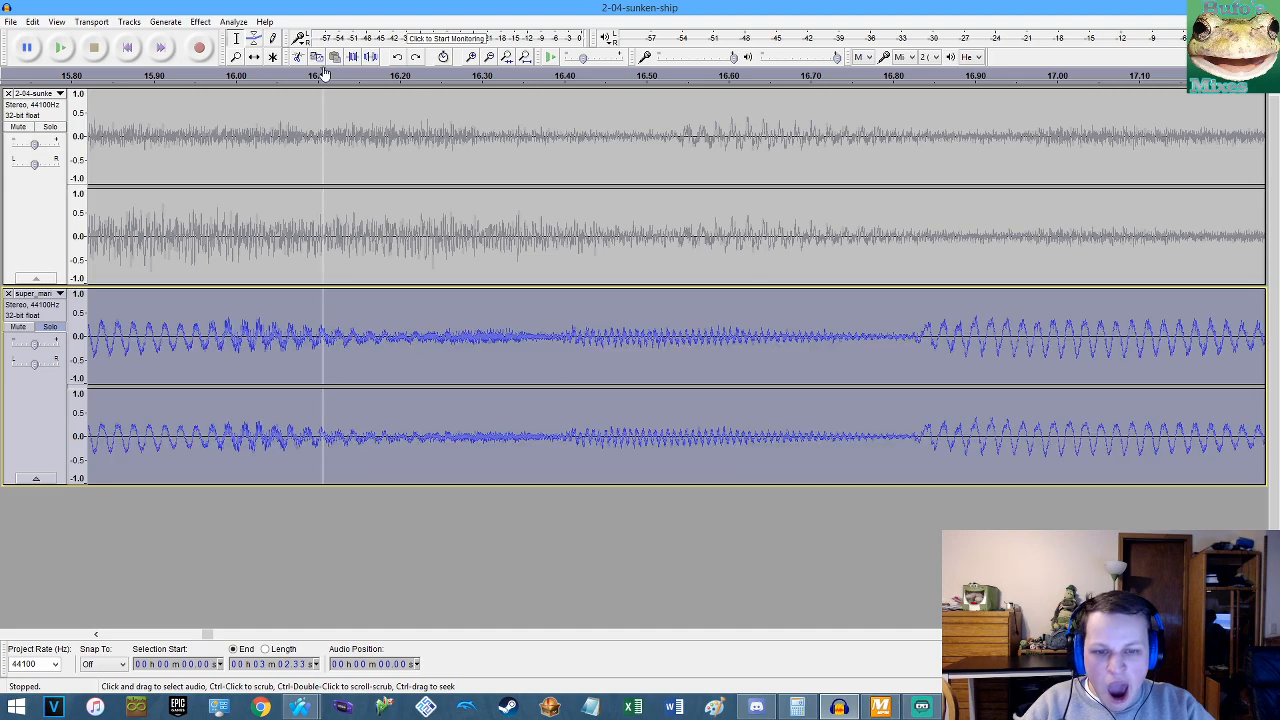
click(200, 21)
click(272, 150)
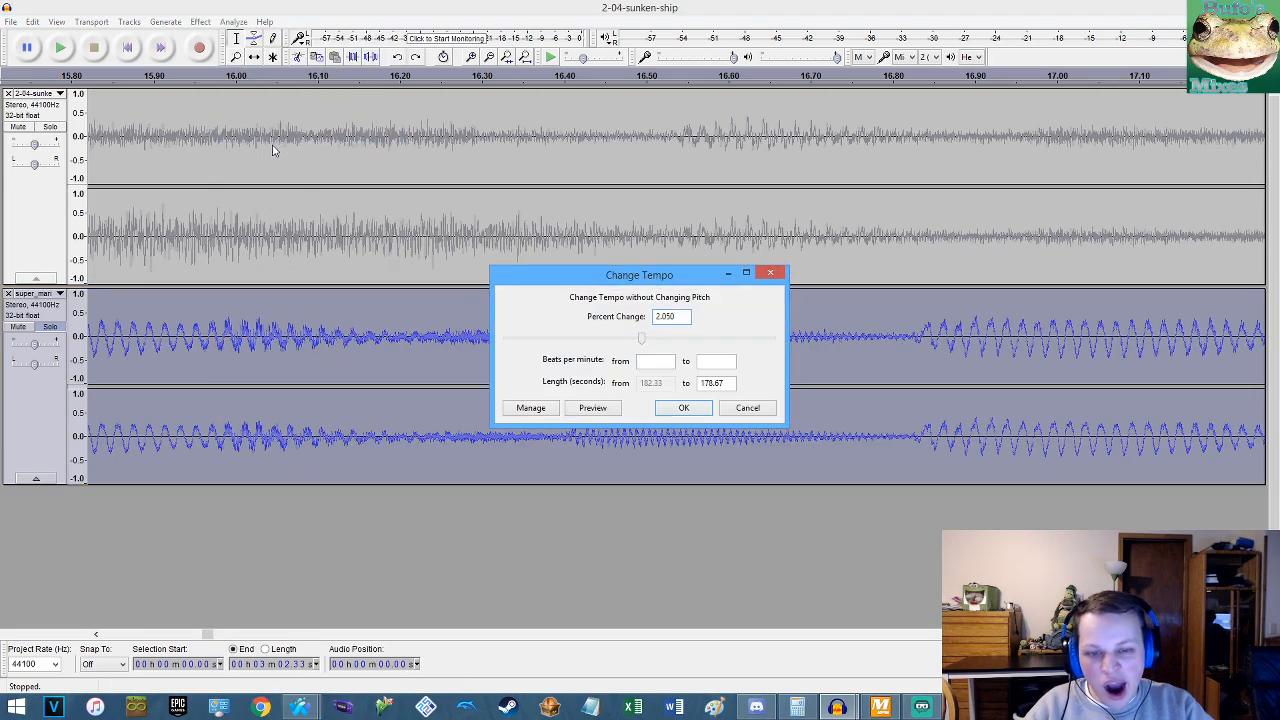
key(Return)
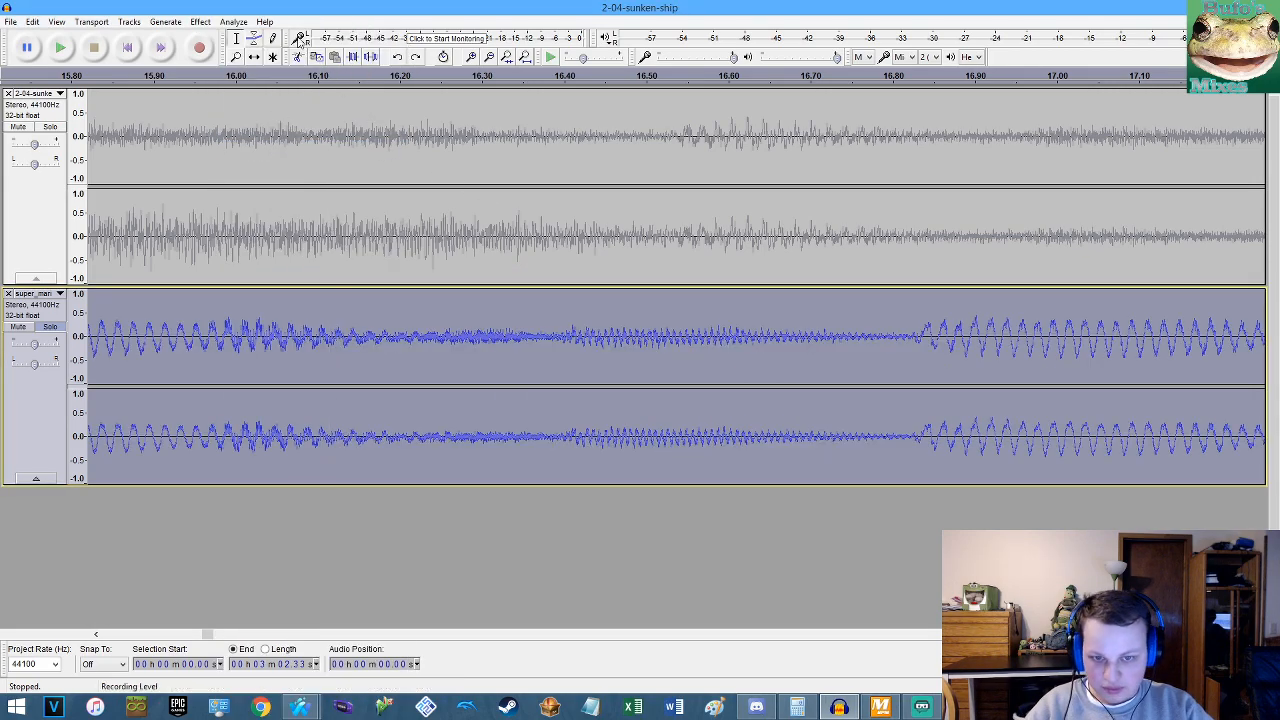
Try a 1.9% tempo change on the super_mario track.
click(205, 21)
click(255, 150)
text(1)
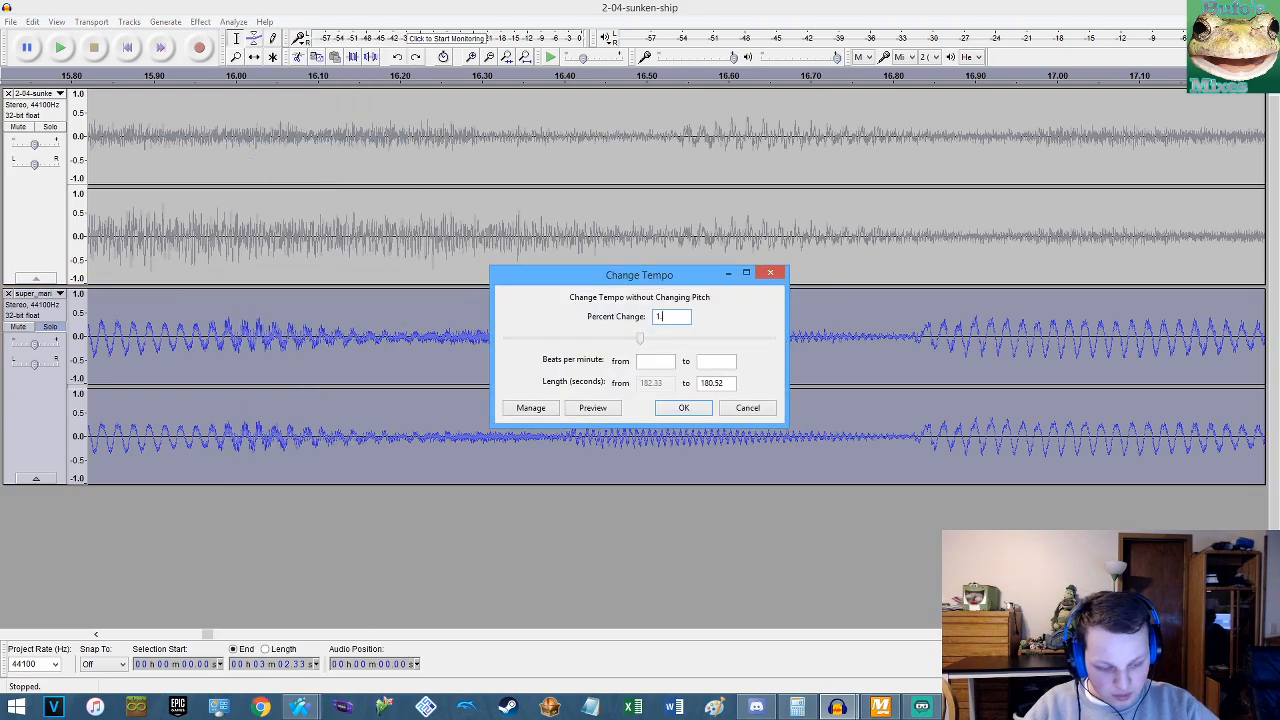
text(.9)
key(Return)
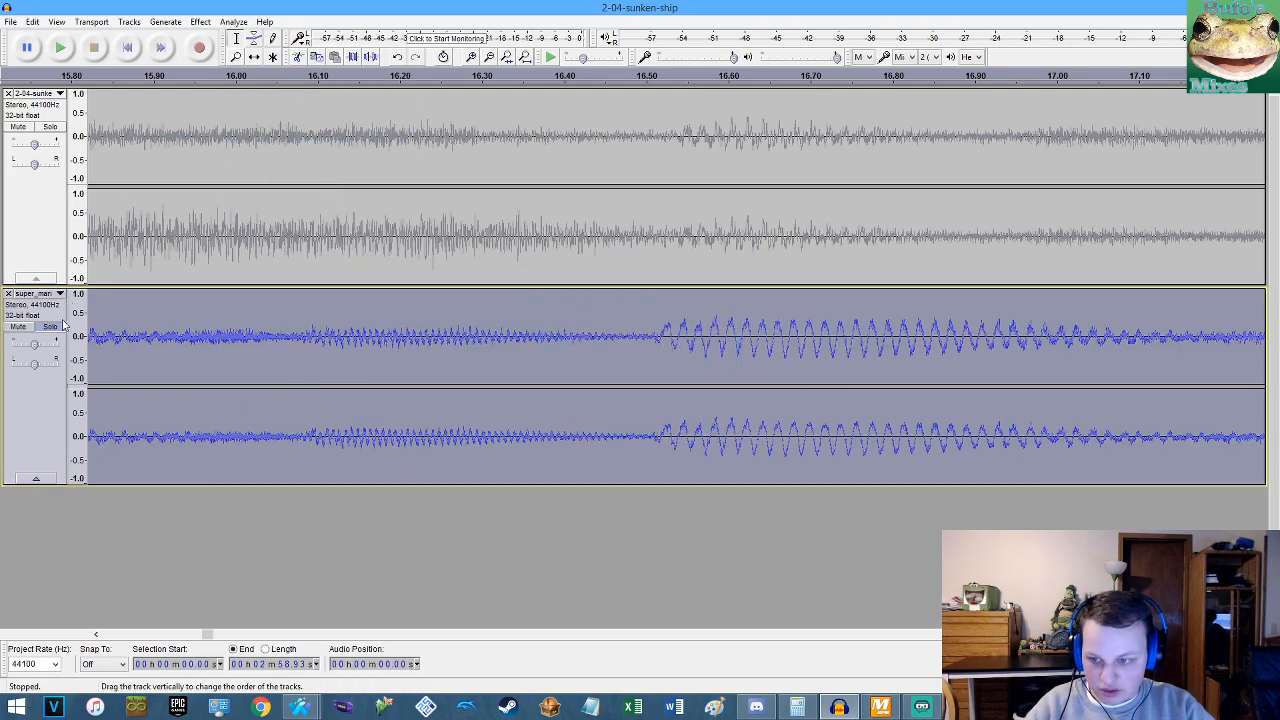
Play both tracks from 15.89 s and toggle solo on each to compare their beats.
click(147, 234)
key(space)
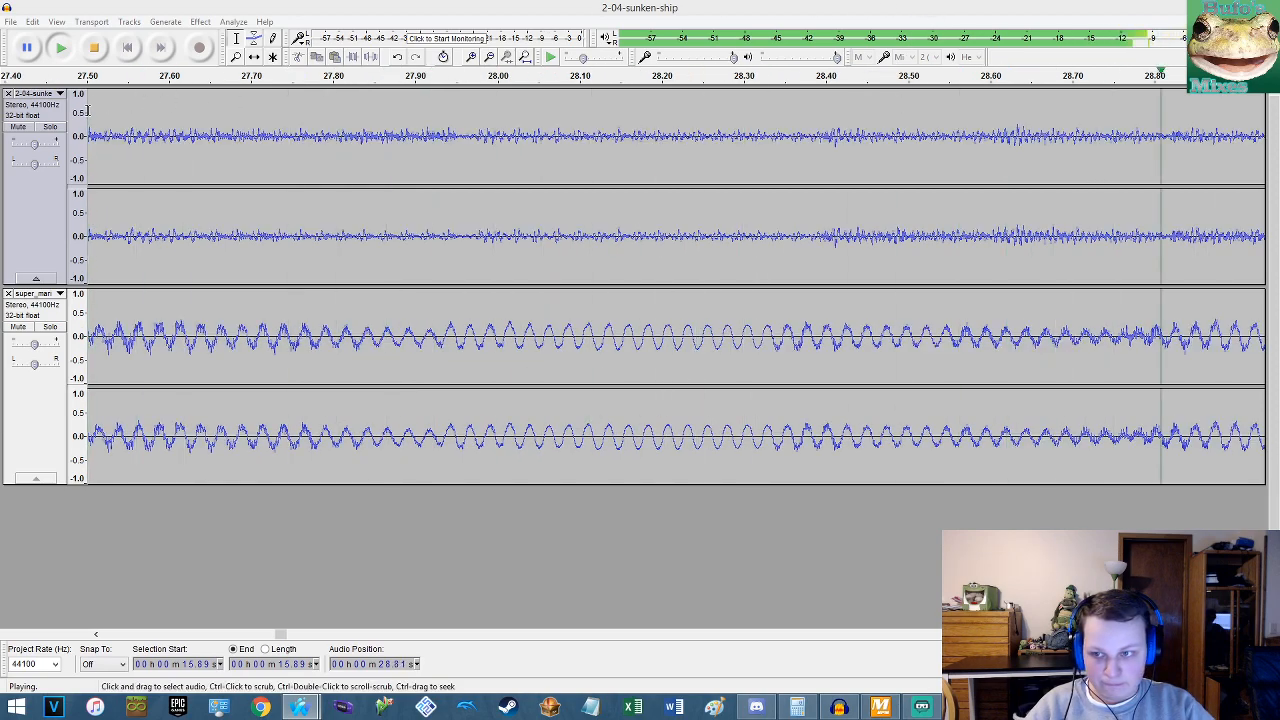
click(50, 128)
click(50, 128)
click(50, 327)
click(50, 128)
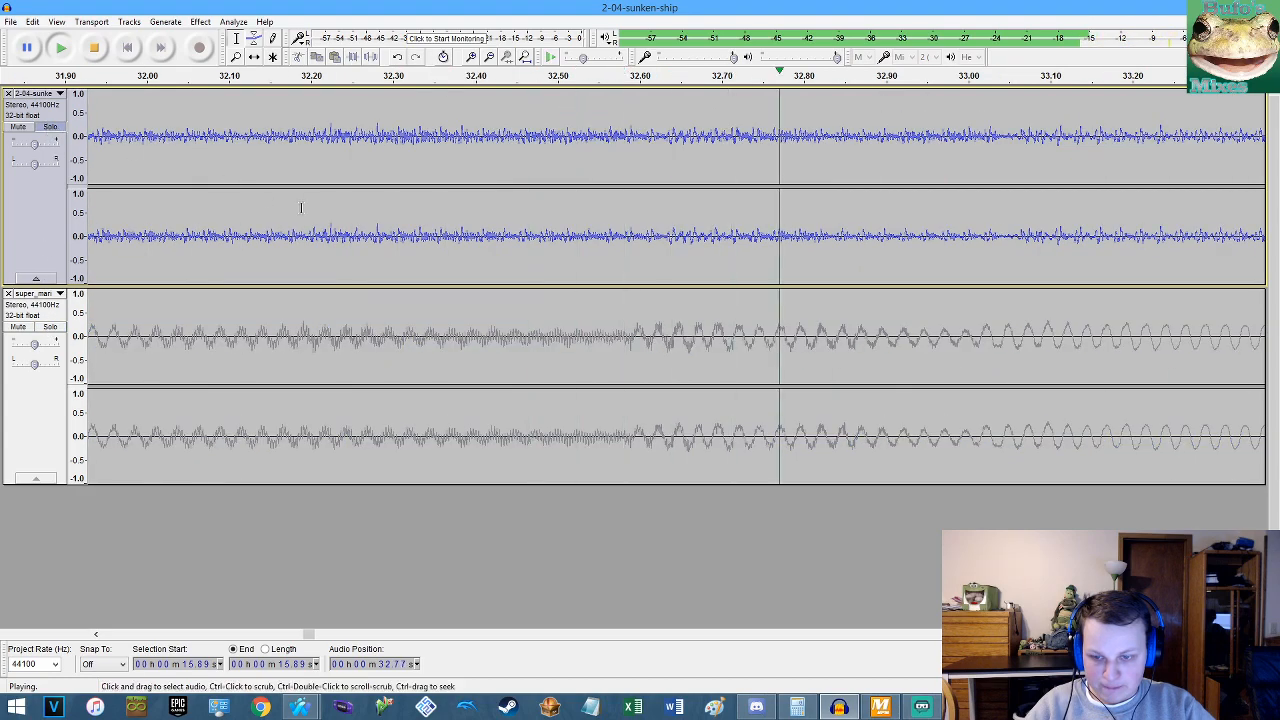
scroll(301, 207, down, 5)
click(50, 128)
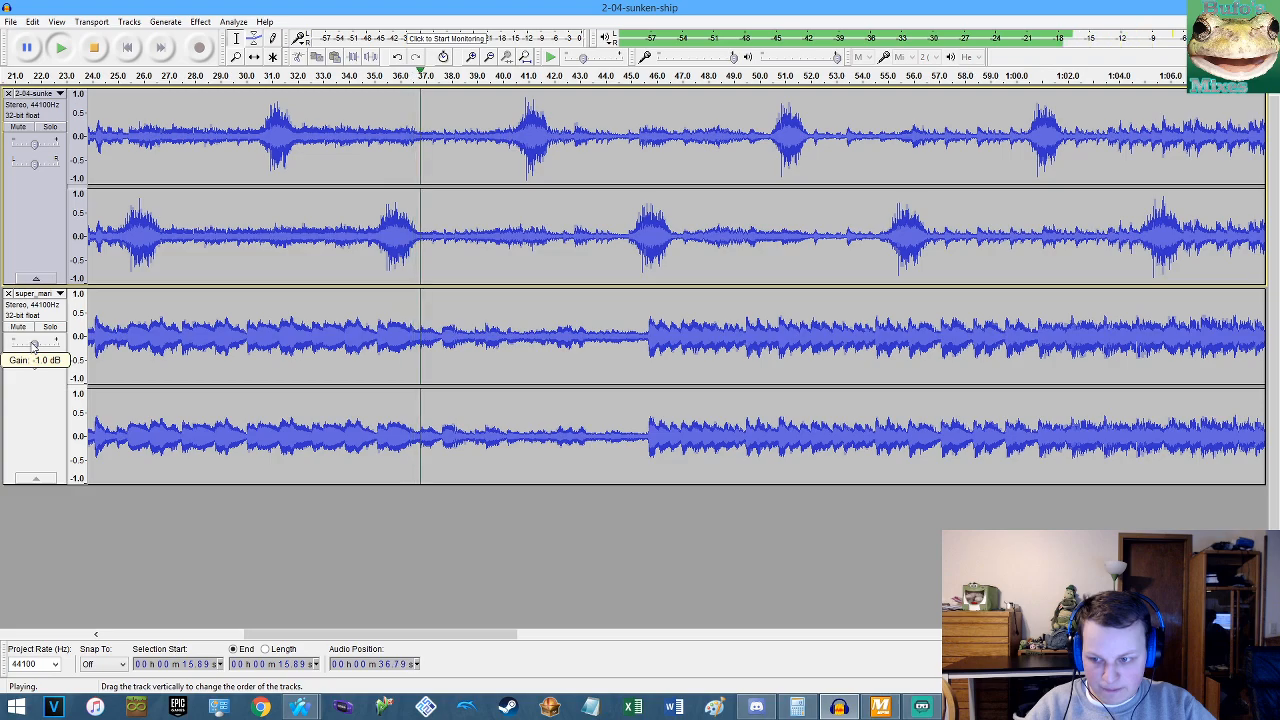
Examine the beat alignment of both tracks during playback up to about 1:21, comparing with the sunken-ship solo, and stop playback.
scroll(549, 237, down, 2)
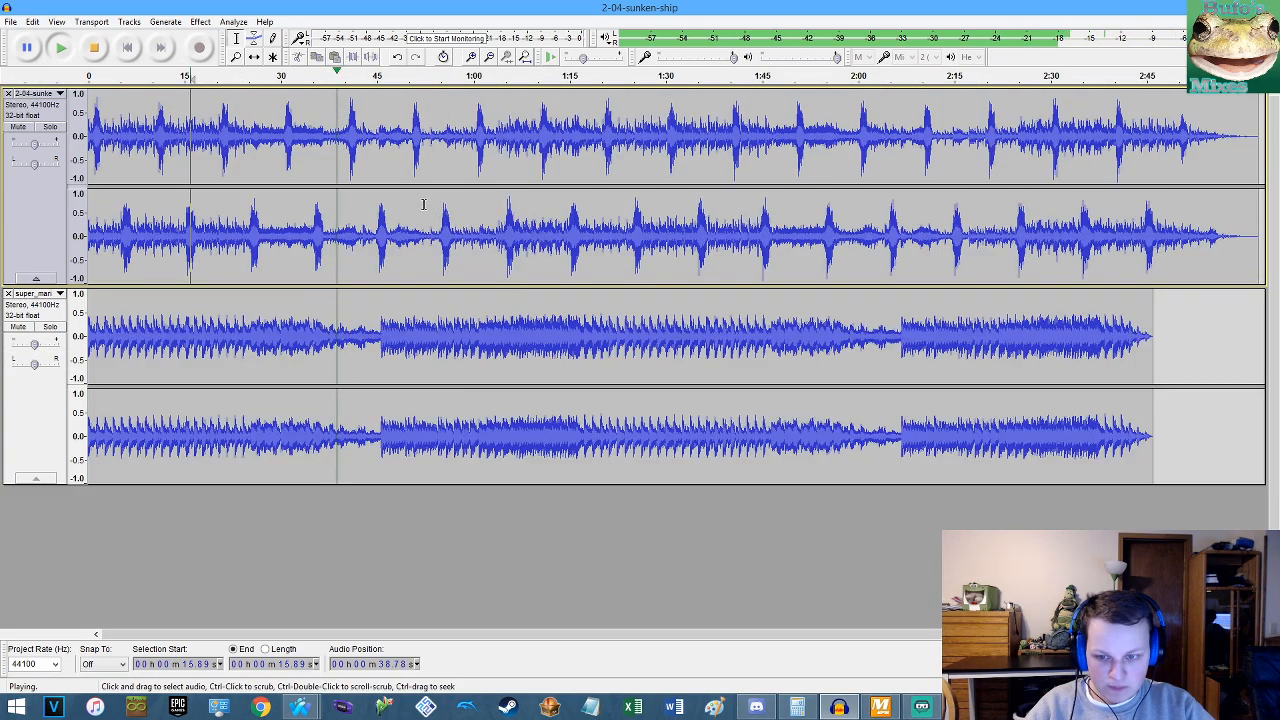
scroll(396, 197, up, 5)
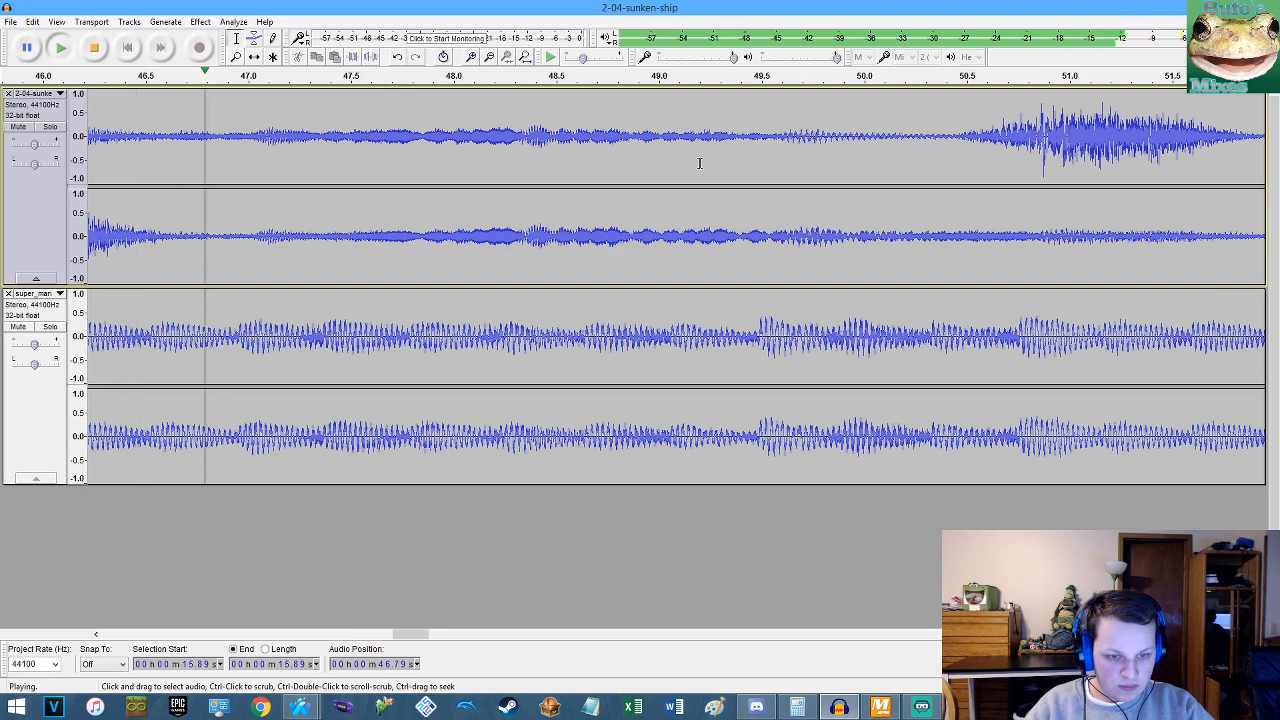
scroll(700, 163, down, 3)
scroll(801, 163, up, 2)
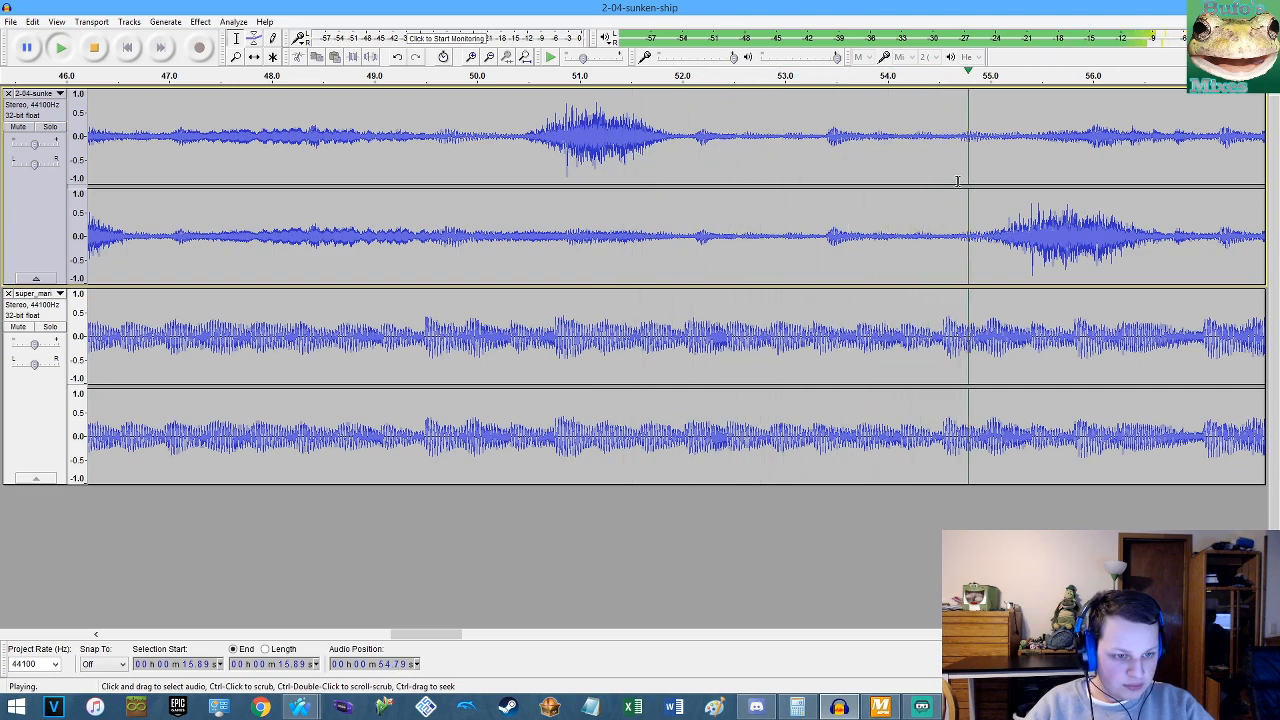
scroll(1057, 188, up, 1)
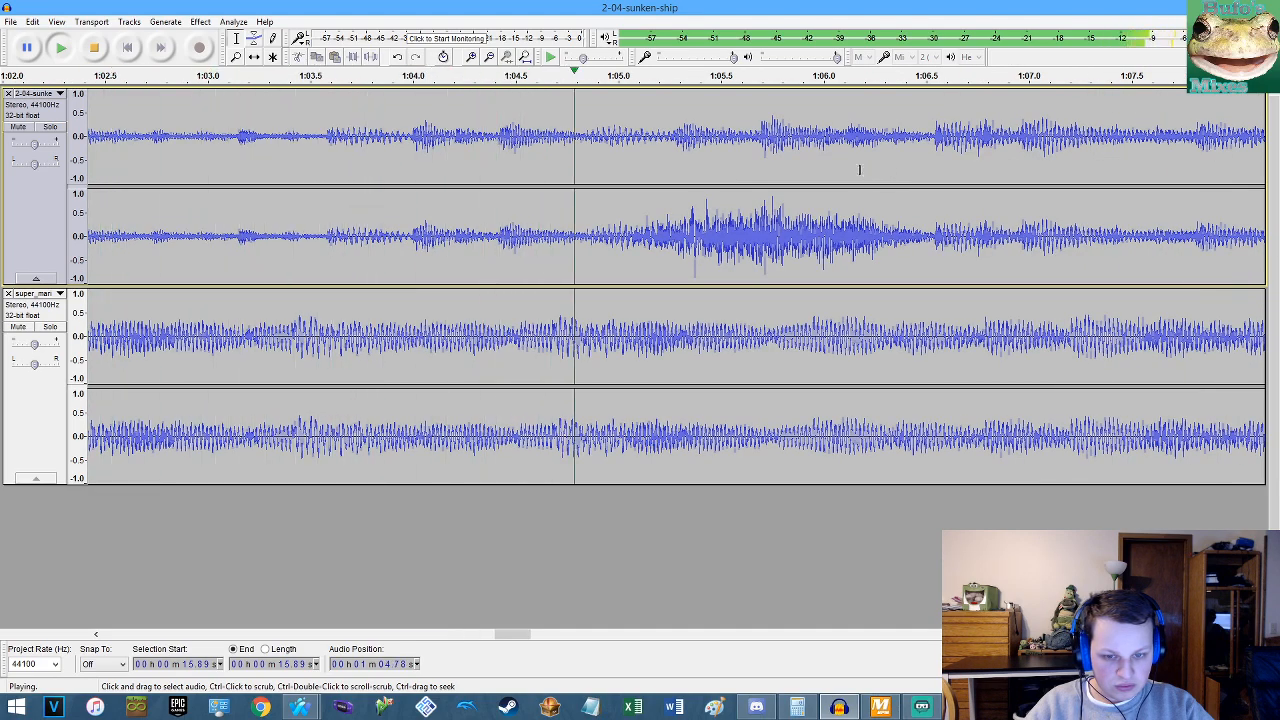
scroll(849, 168, down, 4)
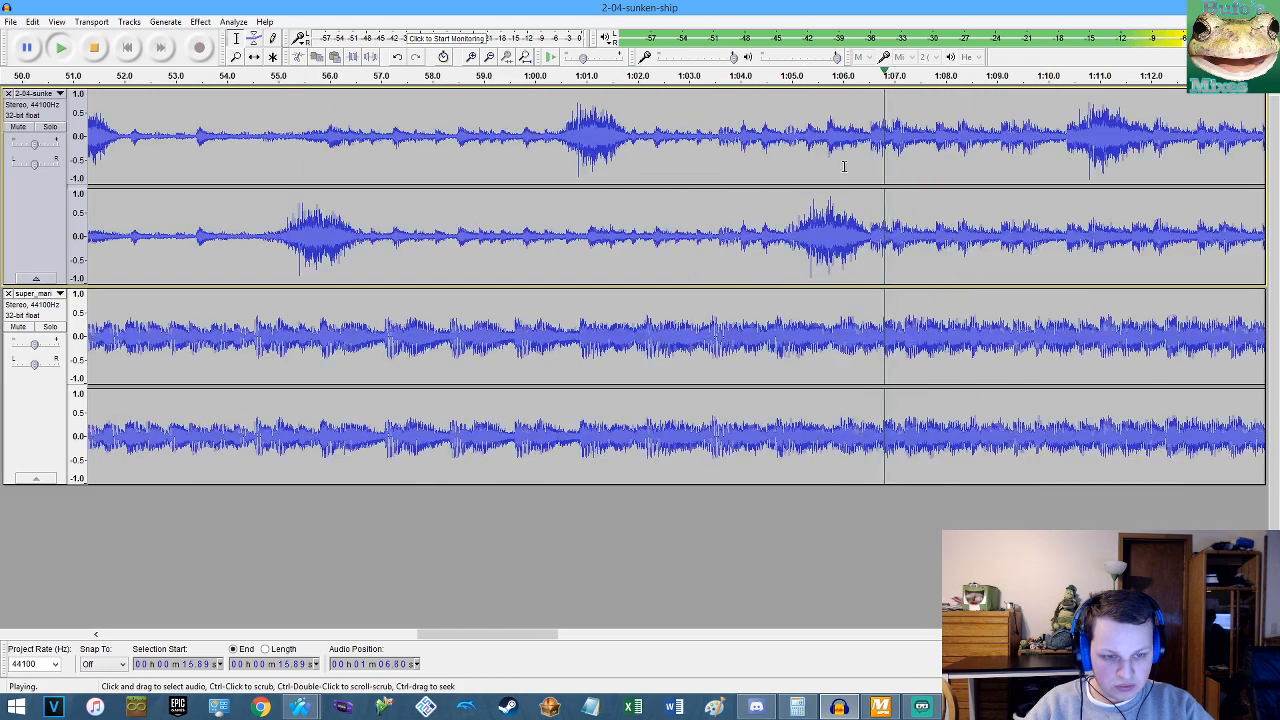
scroll(1002, 211, up, 3)
scroll(1001, 211, up, 1)
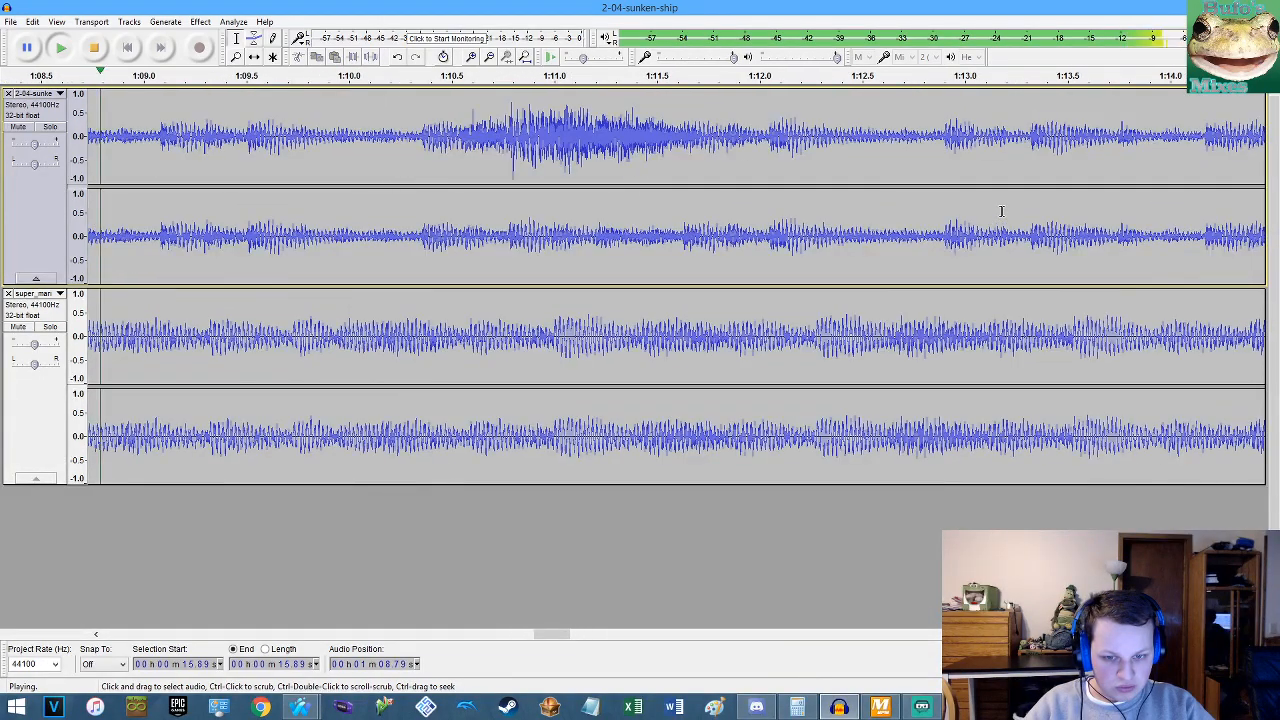
scroll(966, 206, down, 5)
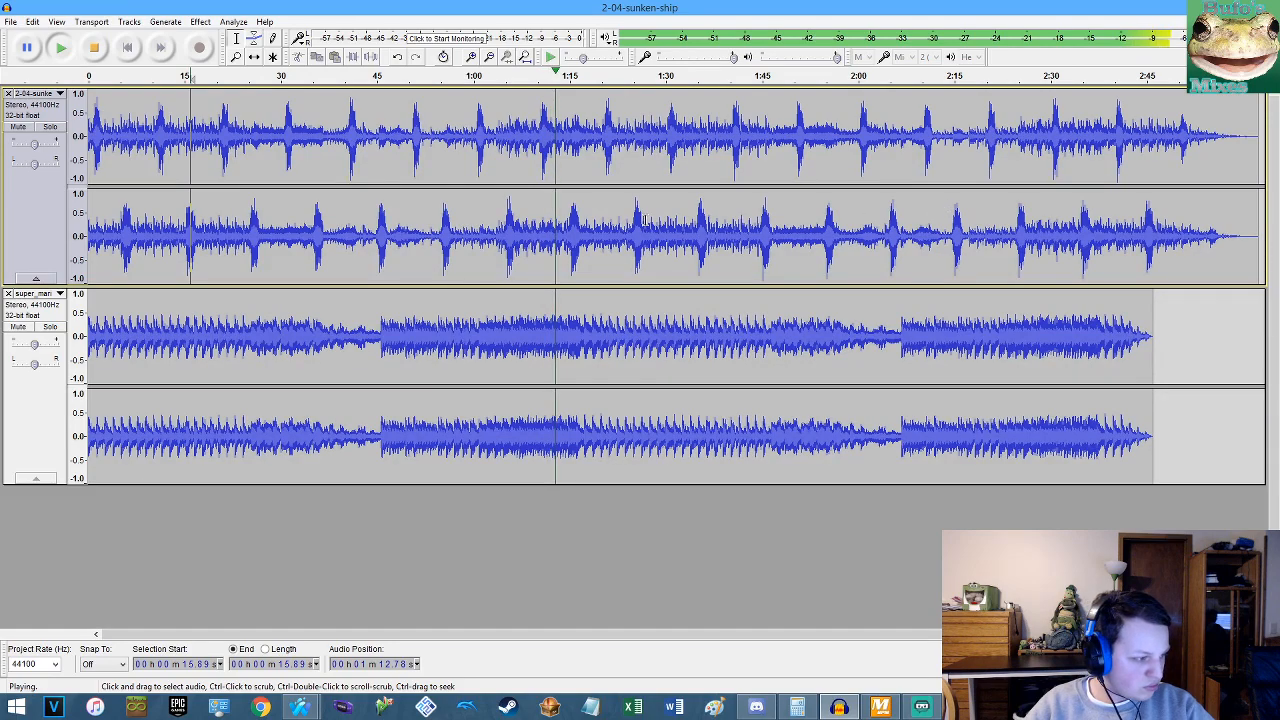
scroll(632, 219, up, 5)
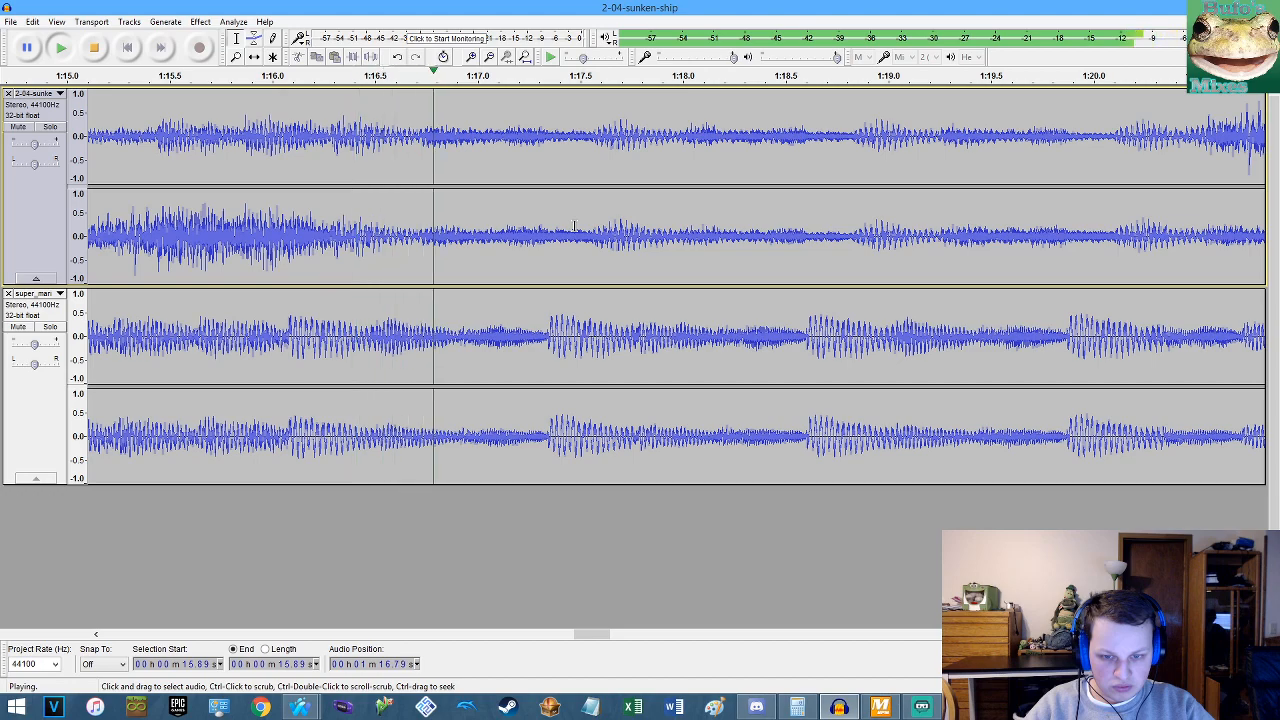
click(50, 128)
click(49, 129)
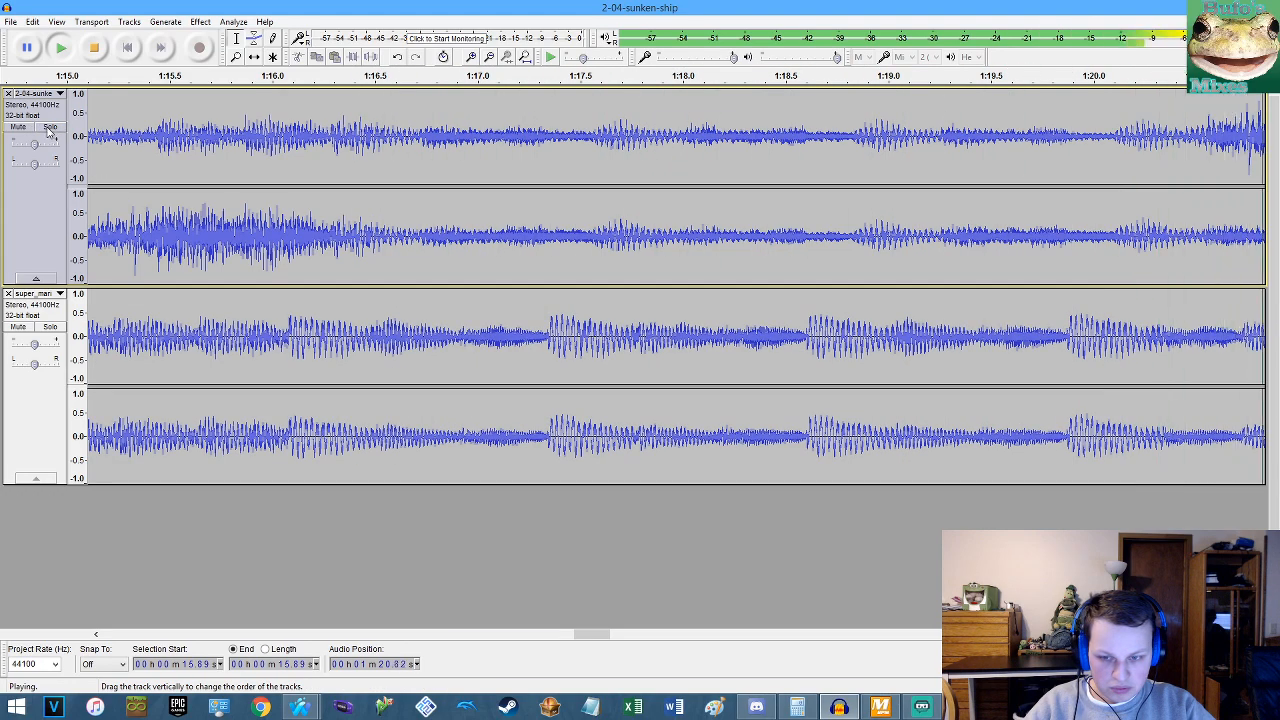
key(space)
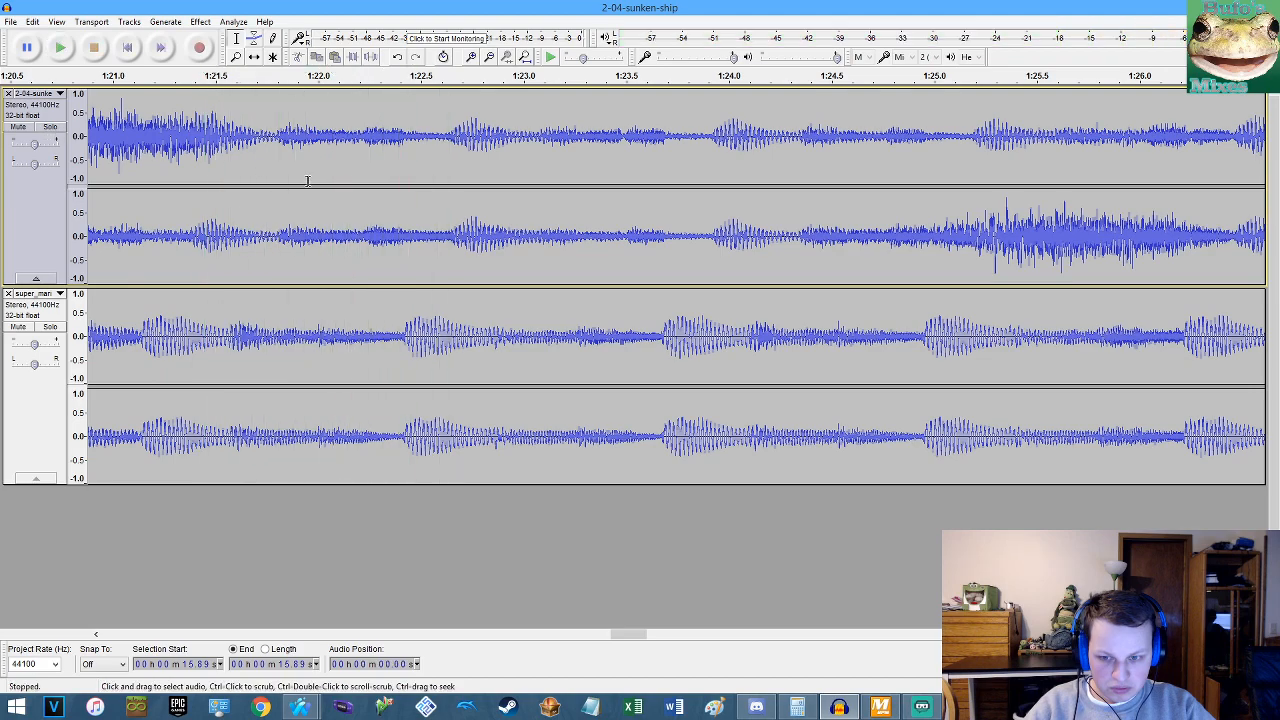
Undo the super_mario tempo change and retry 1.9% to recheck the alignment around 1:23.
key(ctrl+z)
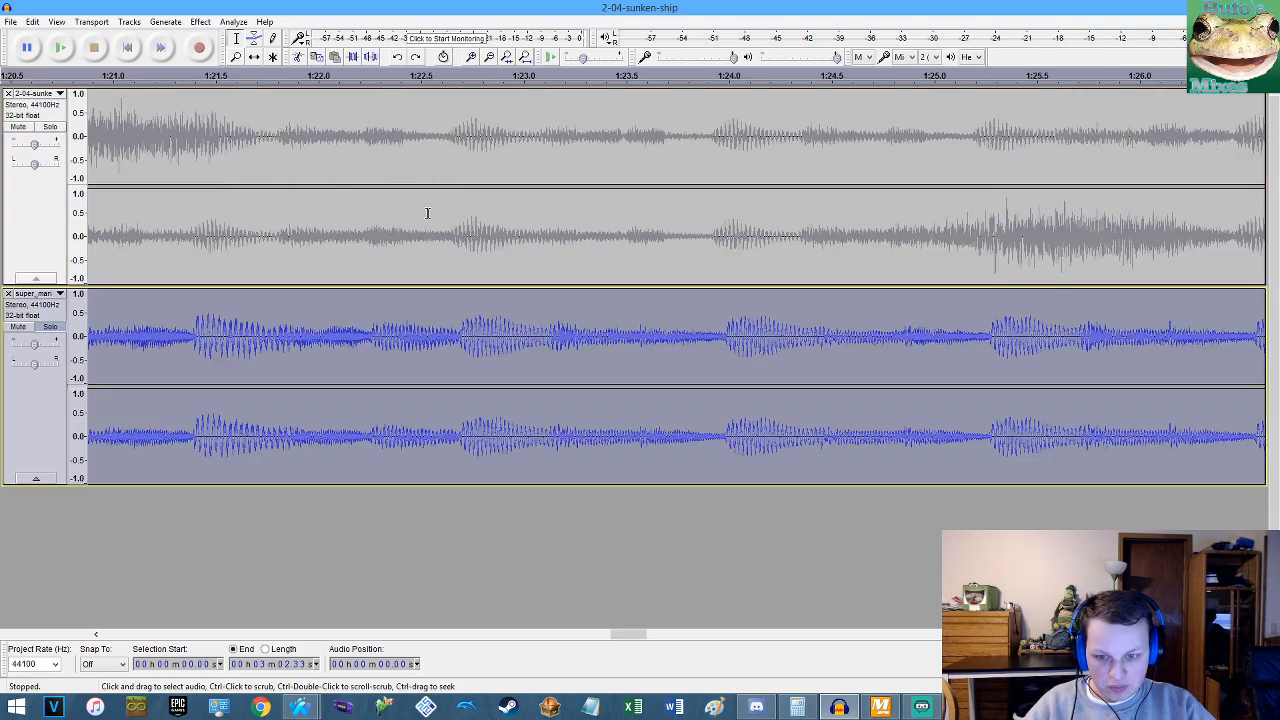
click(200, 22)
click(262, 150)
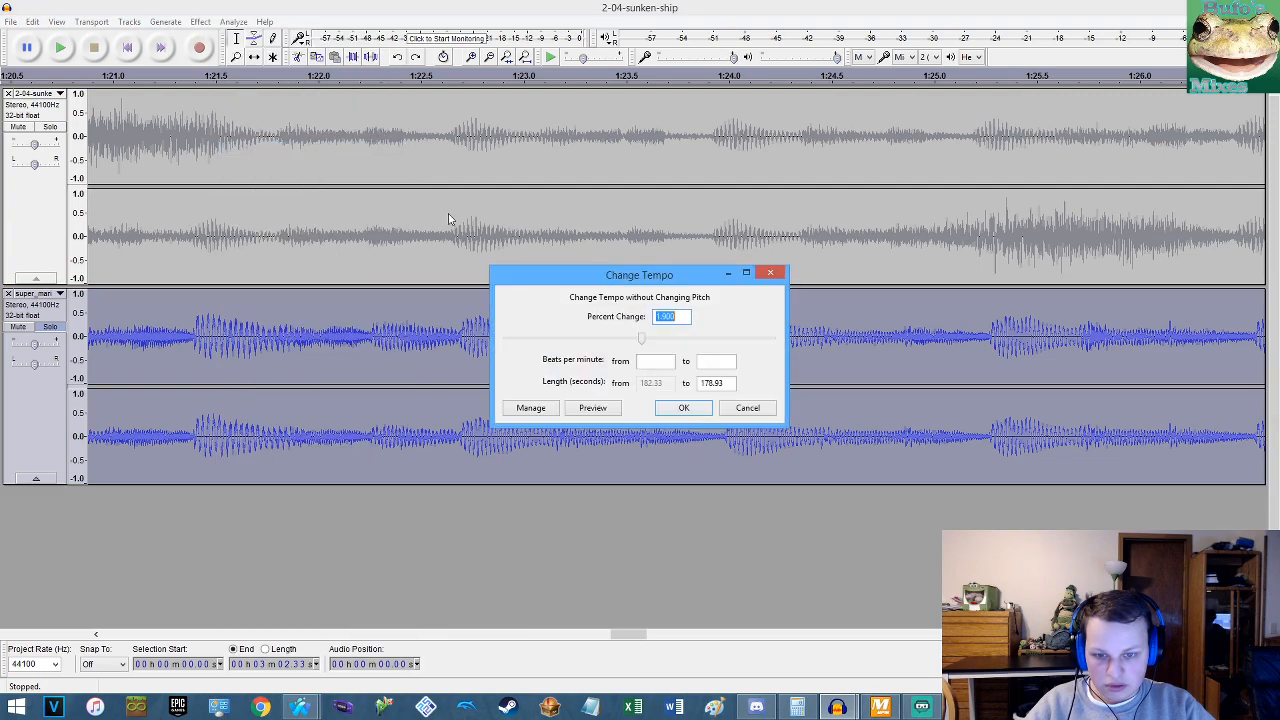
click(683, 407)
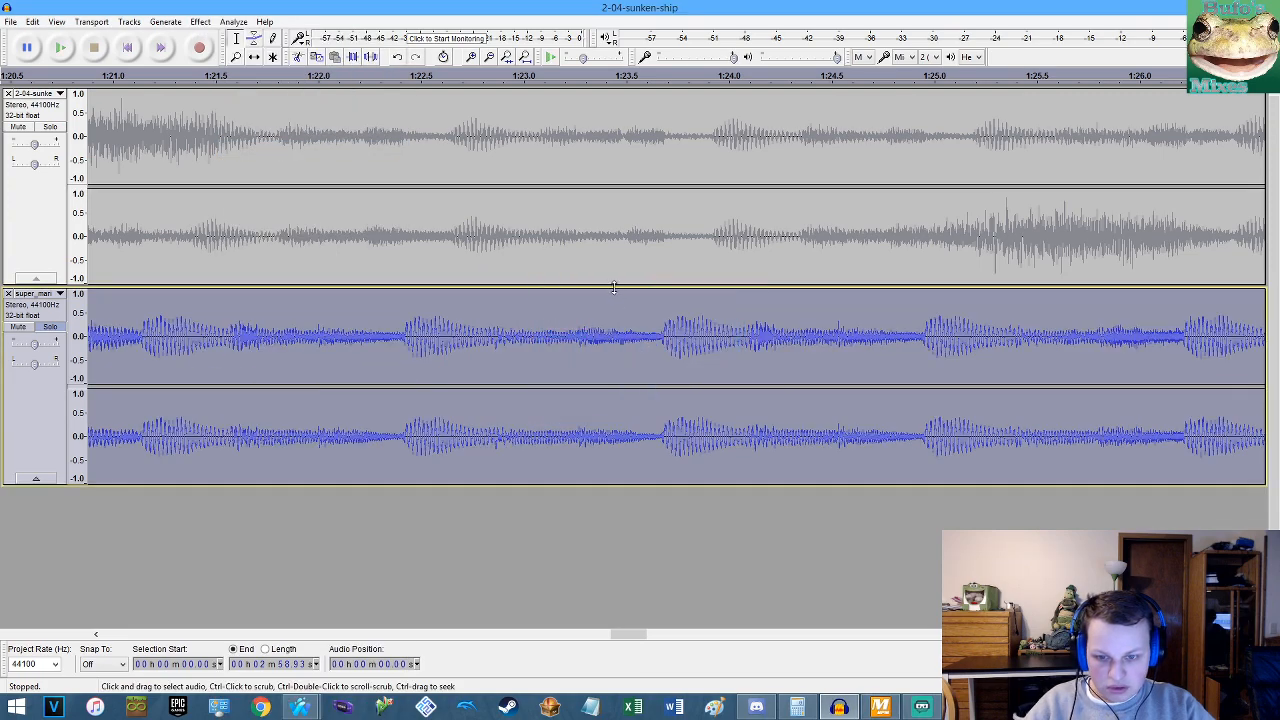
Try a 1.8% tempo change on the super_mario track.
click(190, 24)
click(262, 150)
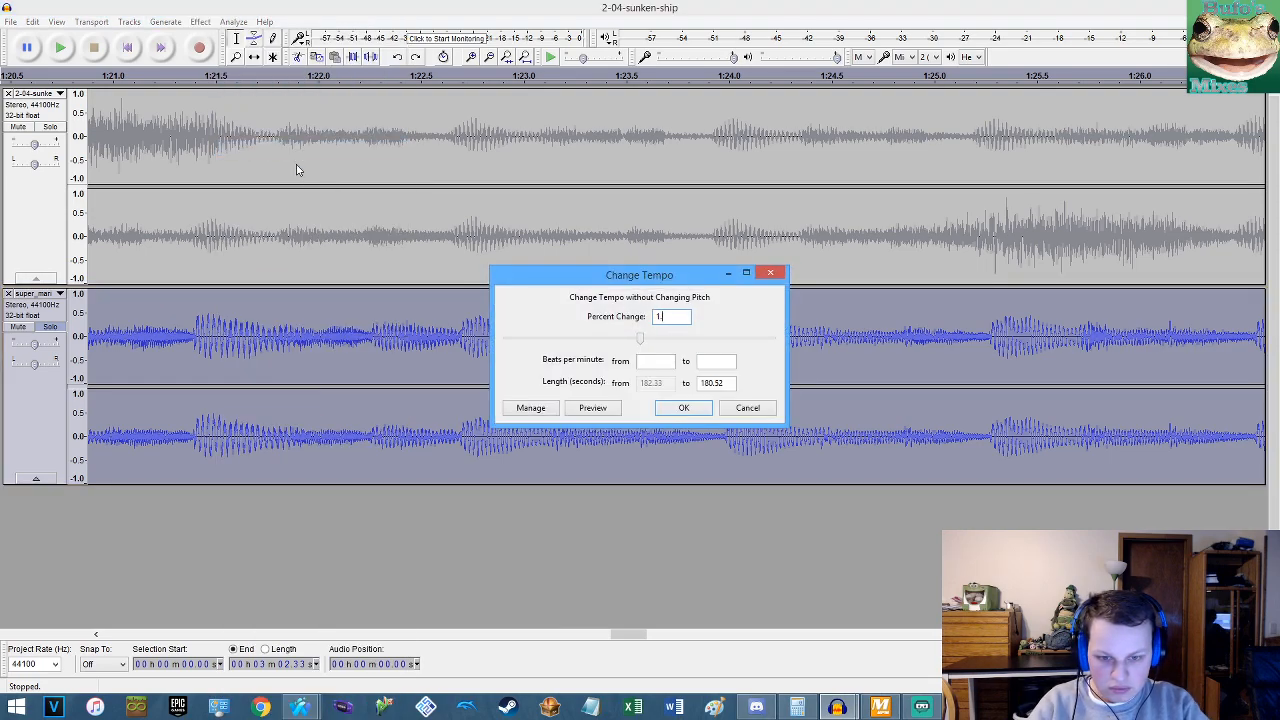
key(Return)
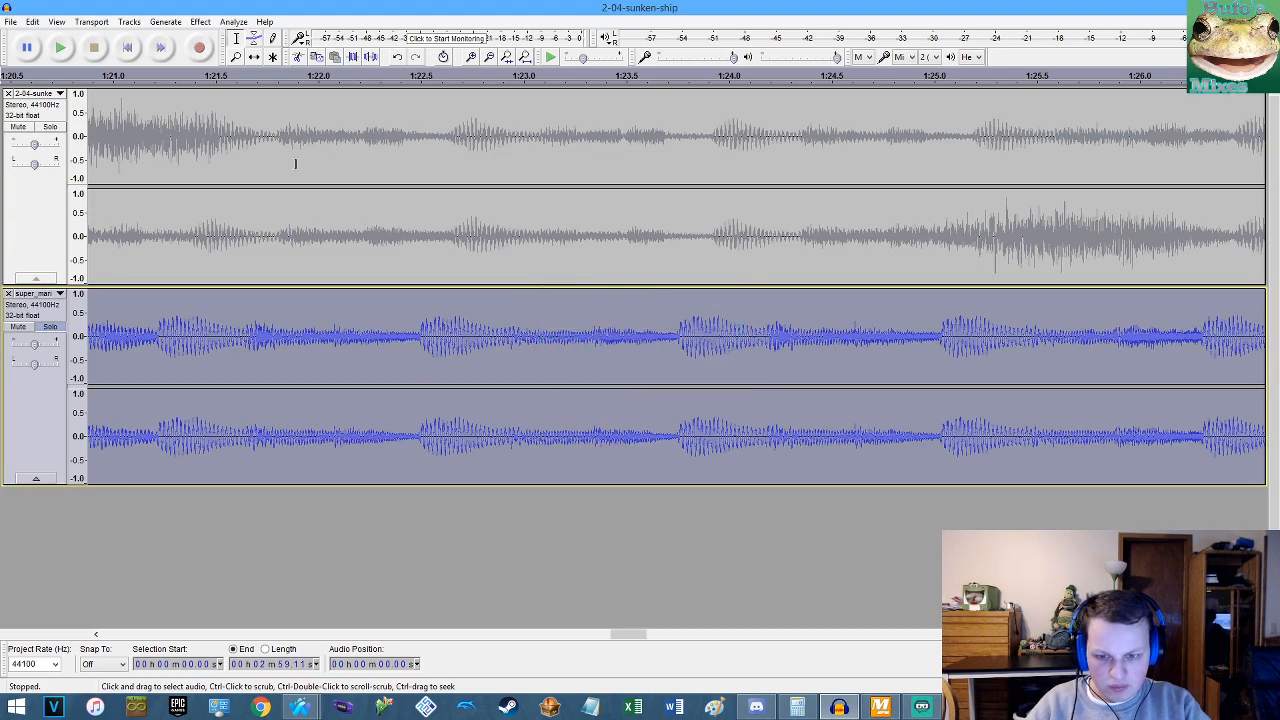
key(ctrl+z)
Undo the 1.8% tempo change on the super_mario track and try 1.5% instead.
click(200, 22)
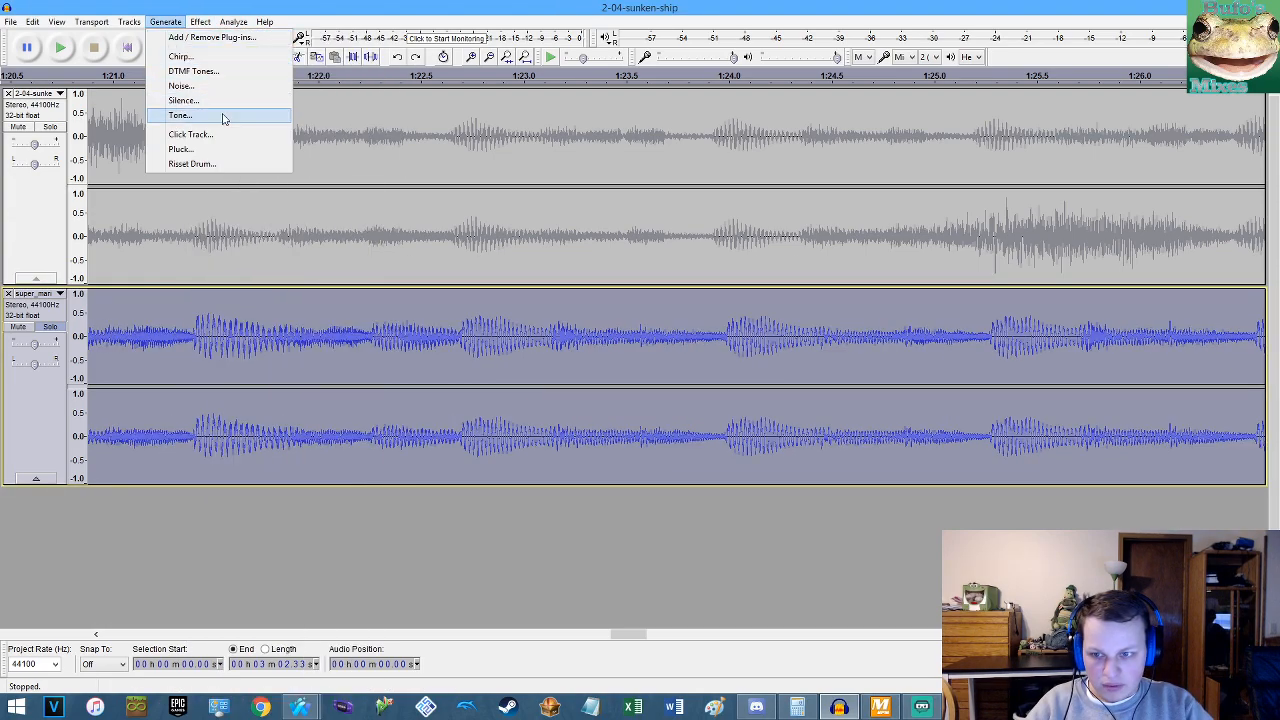
click(251, 148)
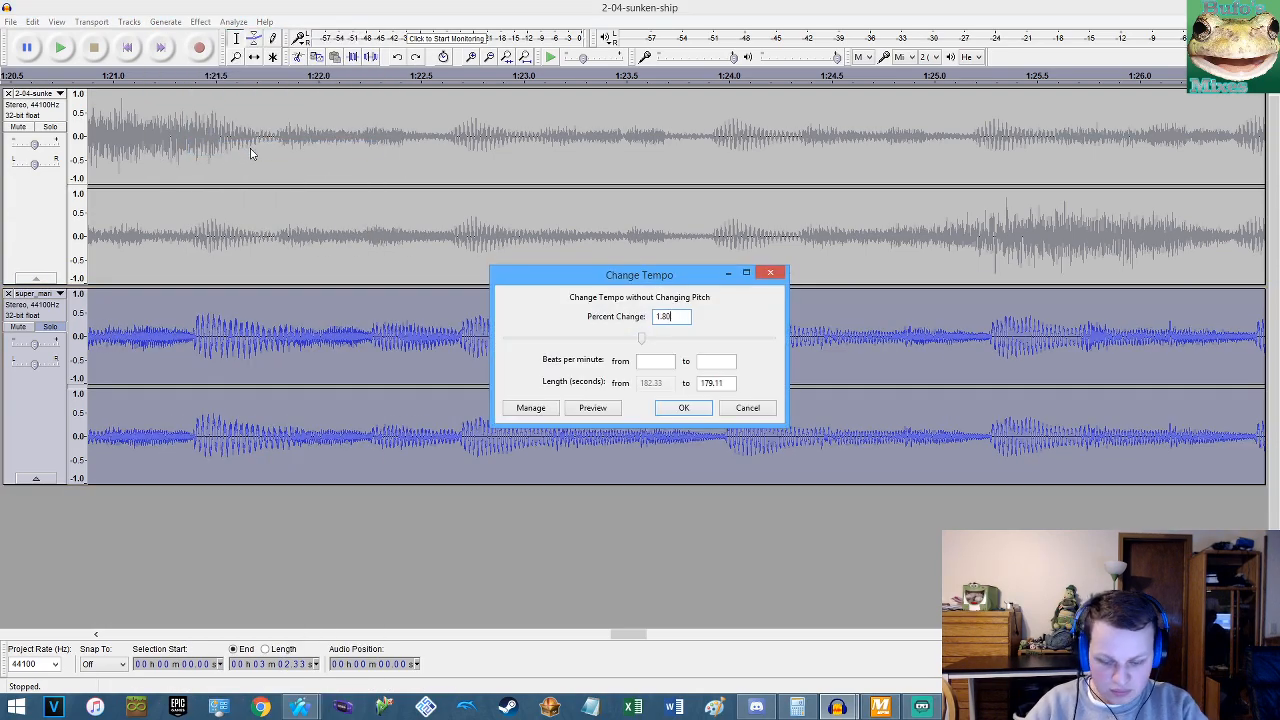
key(Return)
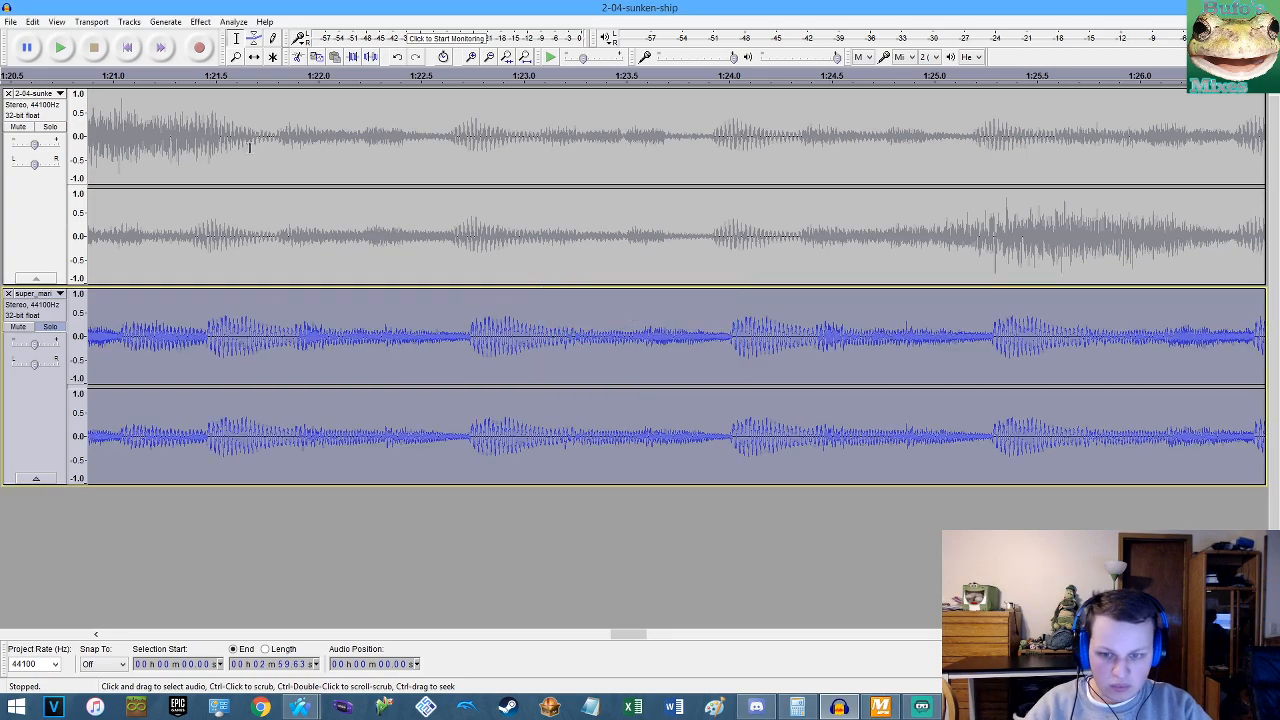
Undo the 1.5% tempo change and apply a slightly larger one, making the super_mario track 2 min 59.46 s long.
key(ctrl+z)
click(203, 21)
click(260, 148)
key(Right)
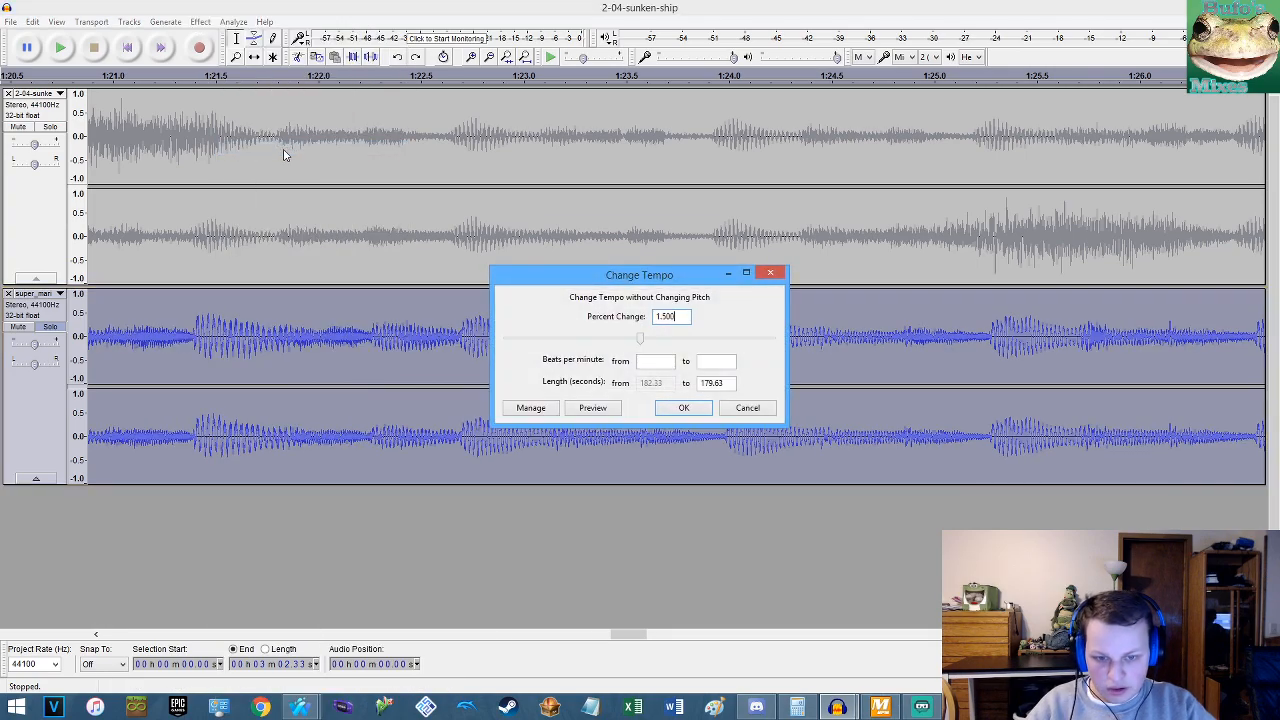
key(Return)
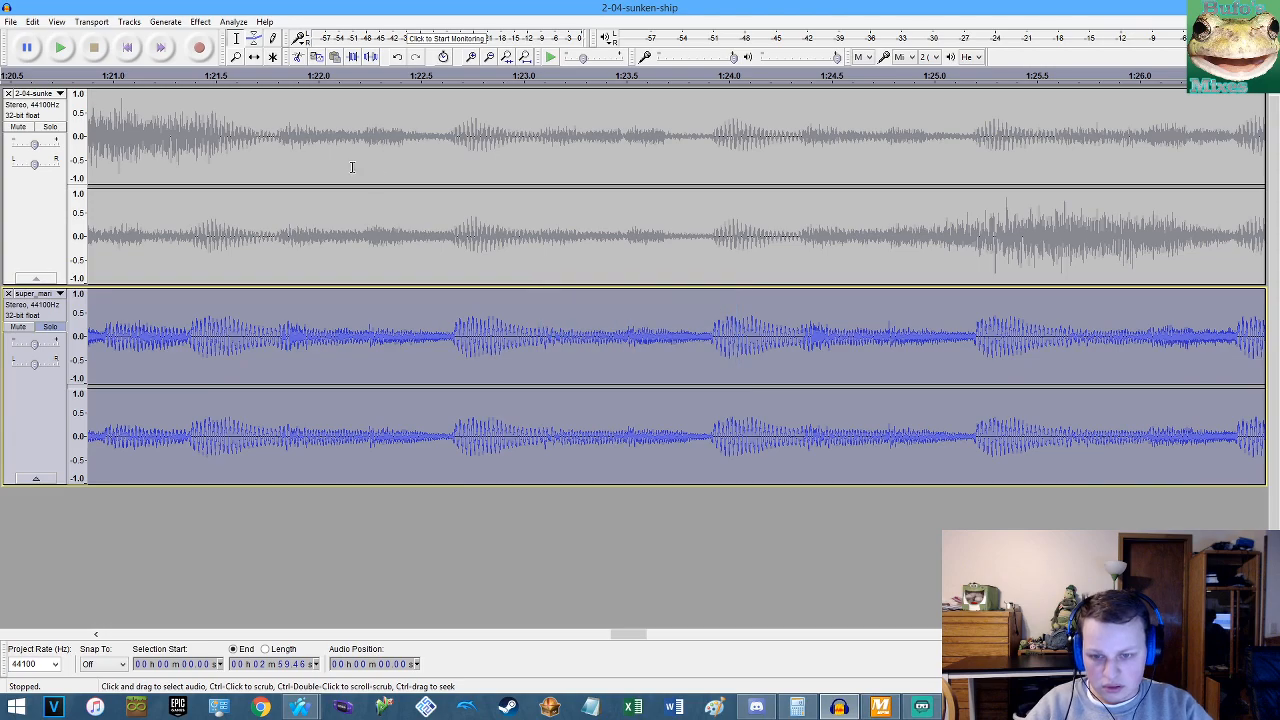
Turn off solo on the super_mario track and play both tracks from 1:22.29 to check their alignment.
ctrl+scroll(447, 226, up, 1)
ctrl+scroll(447, 226, up, 1)
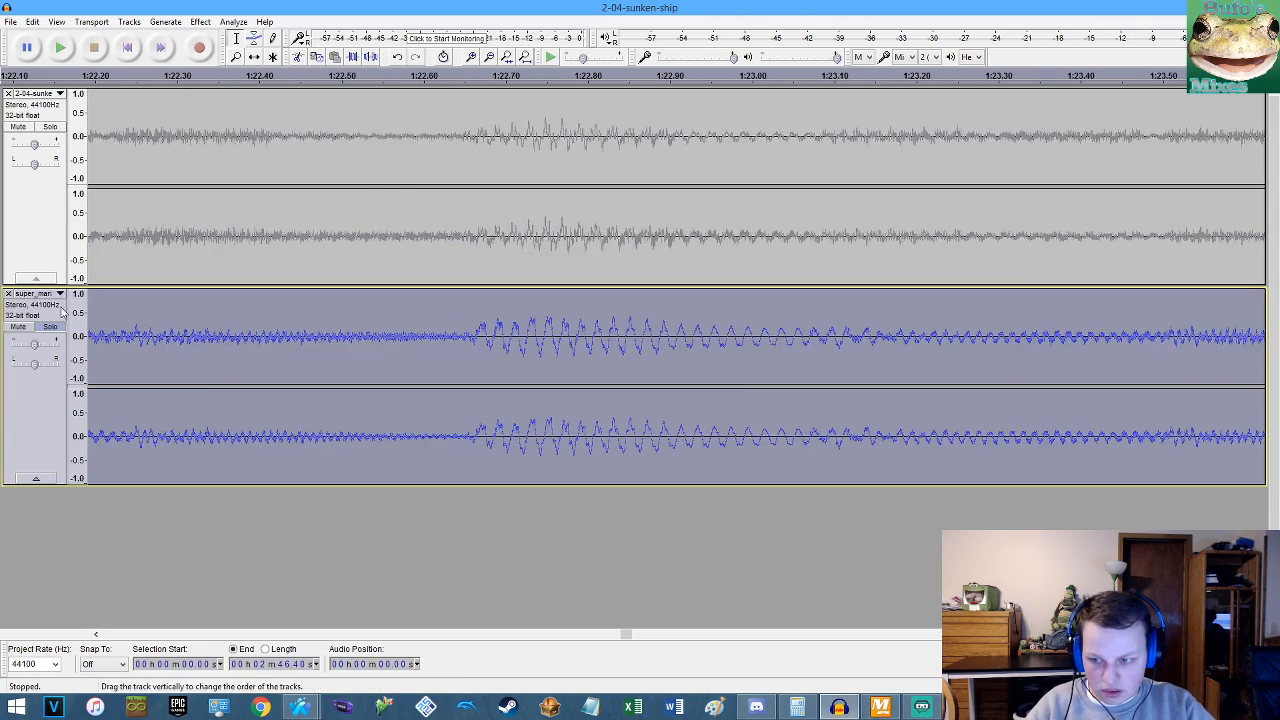
click(169, 245)
key(space)
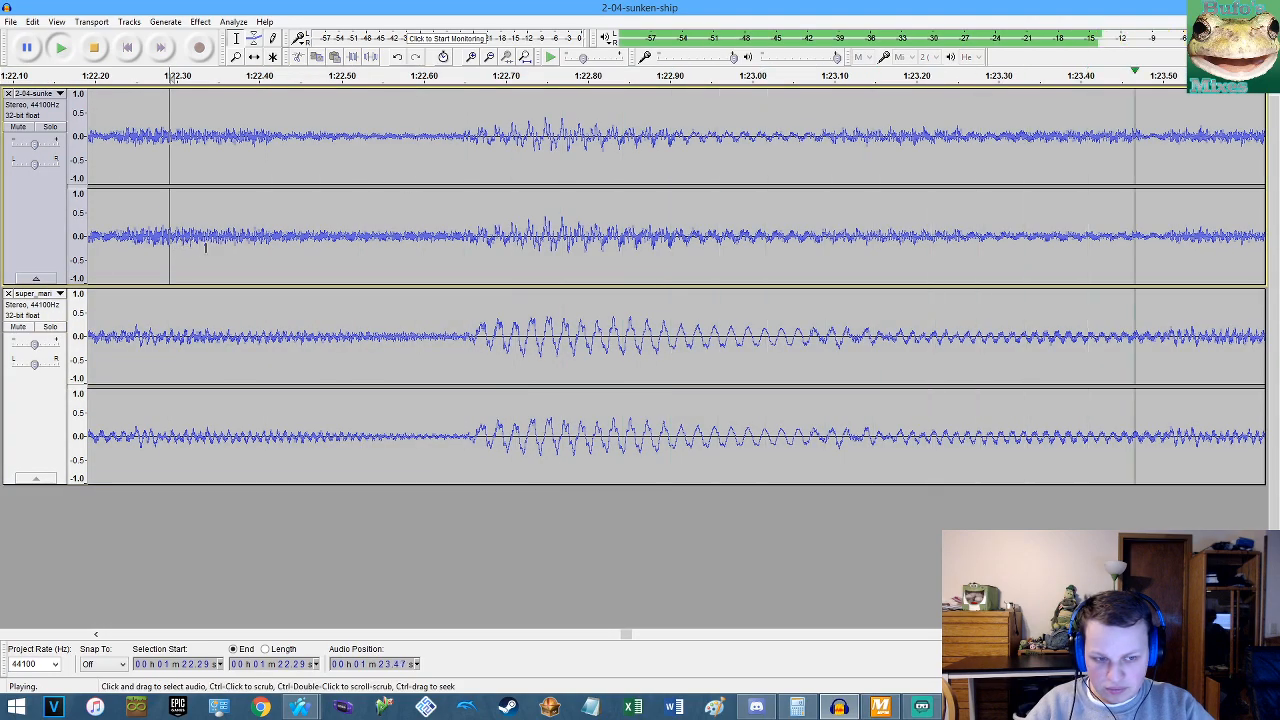
Play both tracks from 1:15.03 to about 1:21.85 and examine how their beats line up.
ctrl+scroll(254, 256, down, 6)
click(193, 246)
click(142, 243)
key(space)
key(space)
ctrl+scroll(158, 240, up, 3)
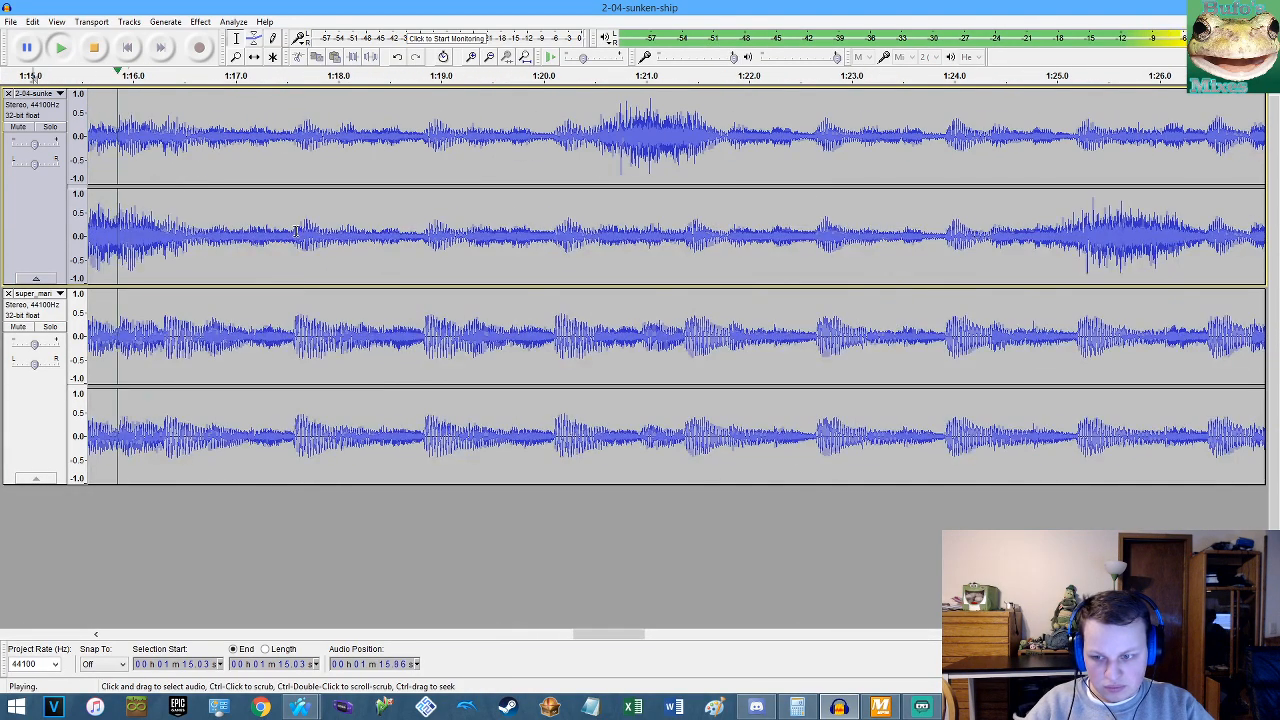
ctrl+scroll(303, 231, up, 1)
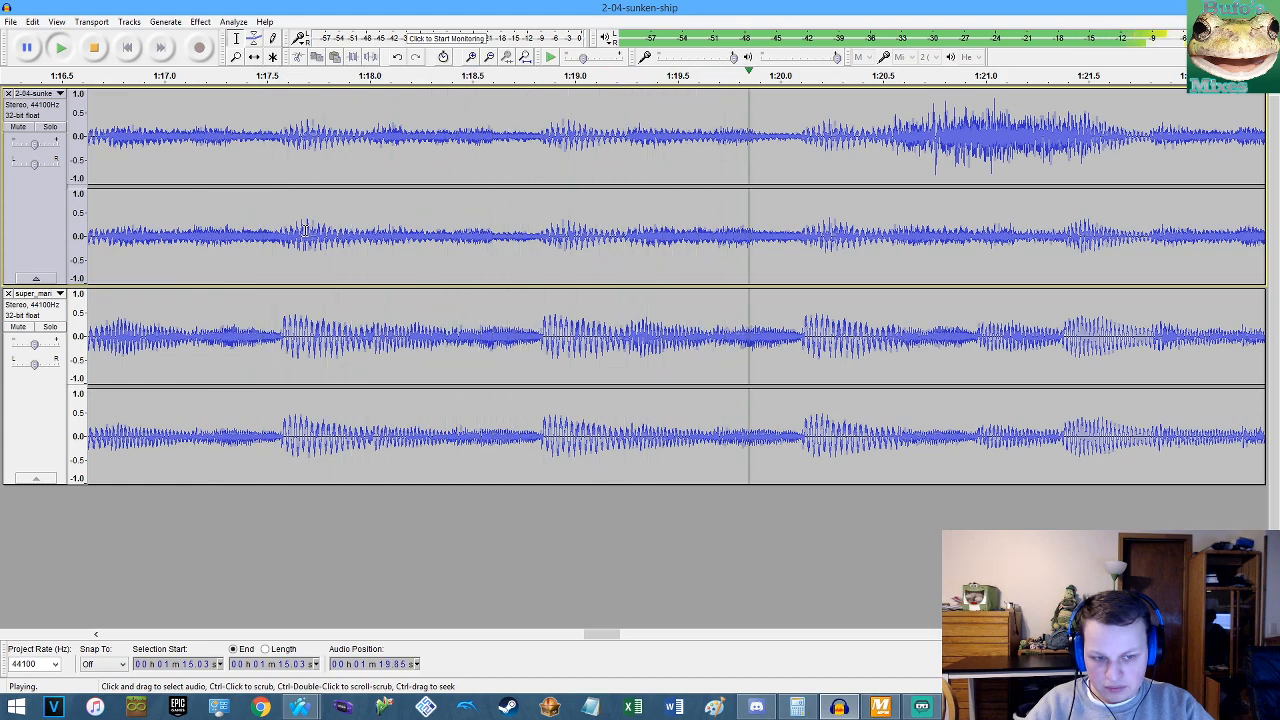
ctrl+scroll(303, 231, down, 1)
ctrl+scroll(522, 250, up, 2)
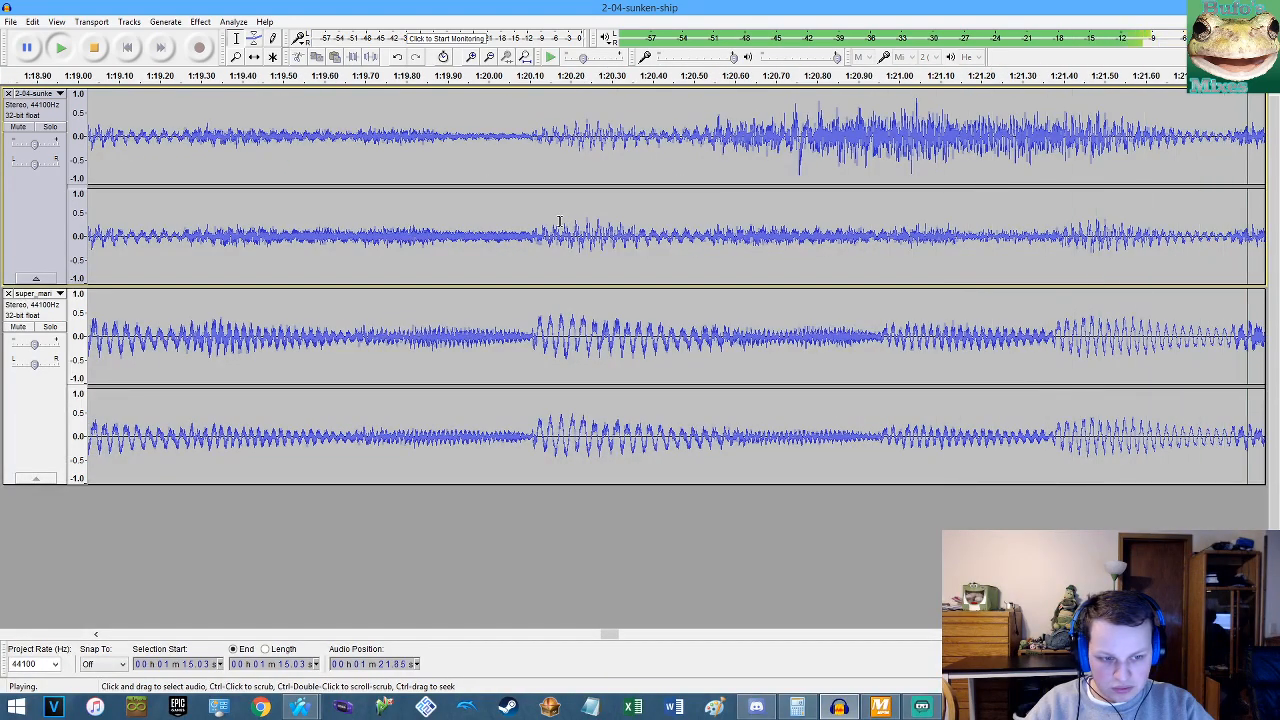
key(space)
ctrl+scroll(457, 290, down, 1)
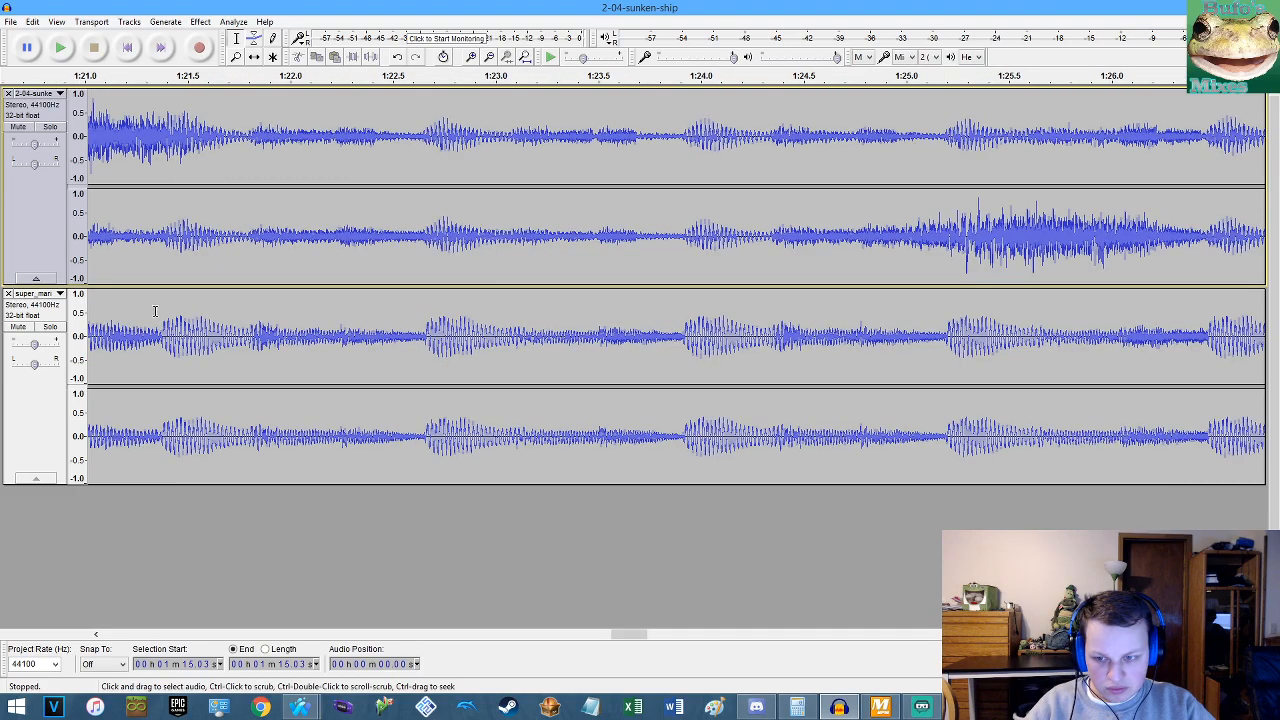
Locate the super_mario beat start near 1:21 and place the cut point at 1:21.37 on both tracks.
click(114, 318)
key(space)
key(space)
scroll(152, 319, up, 6)
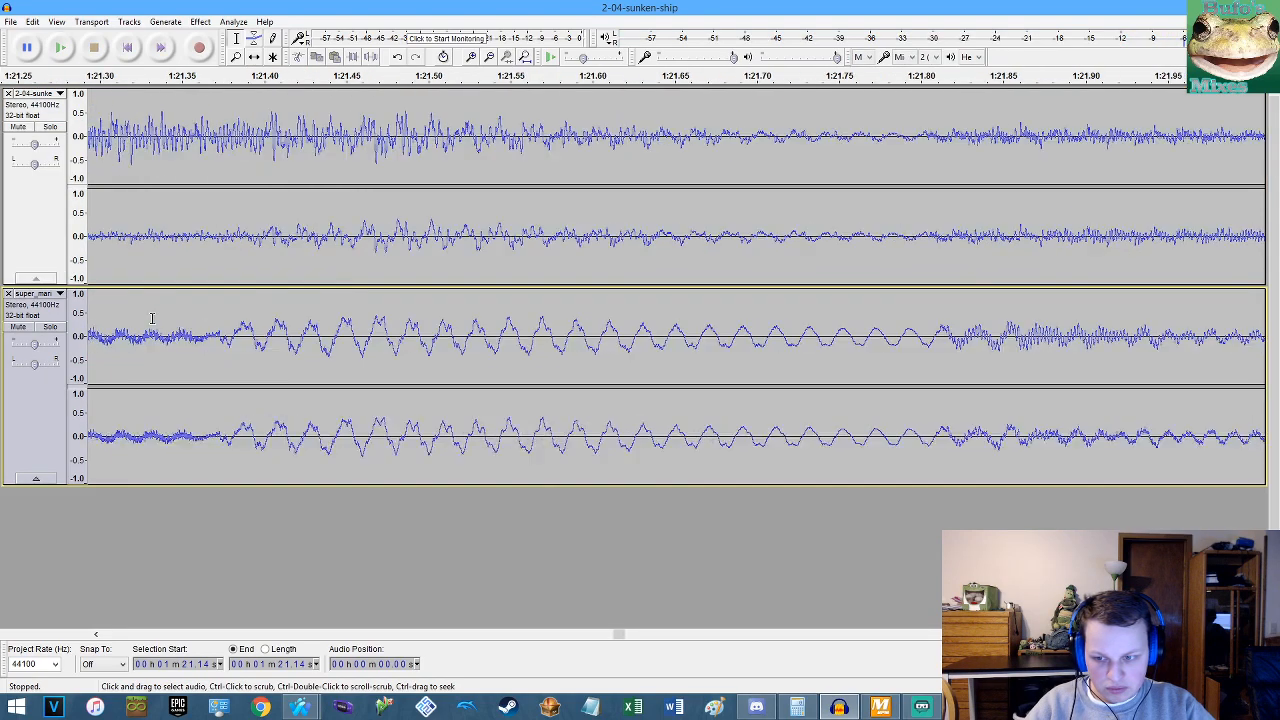
scroll(174, 346, up, 6)
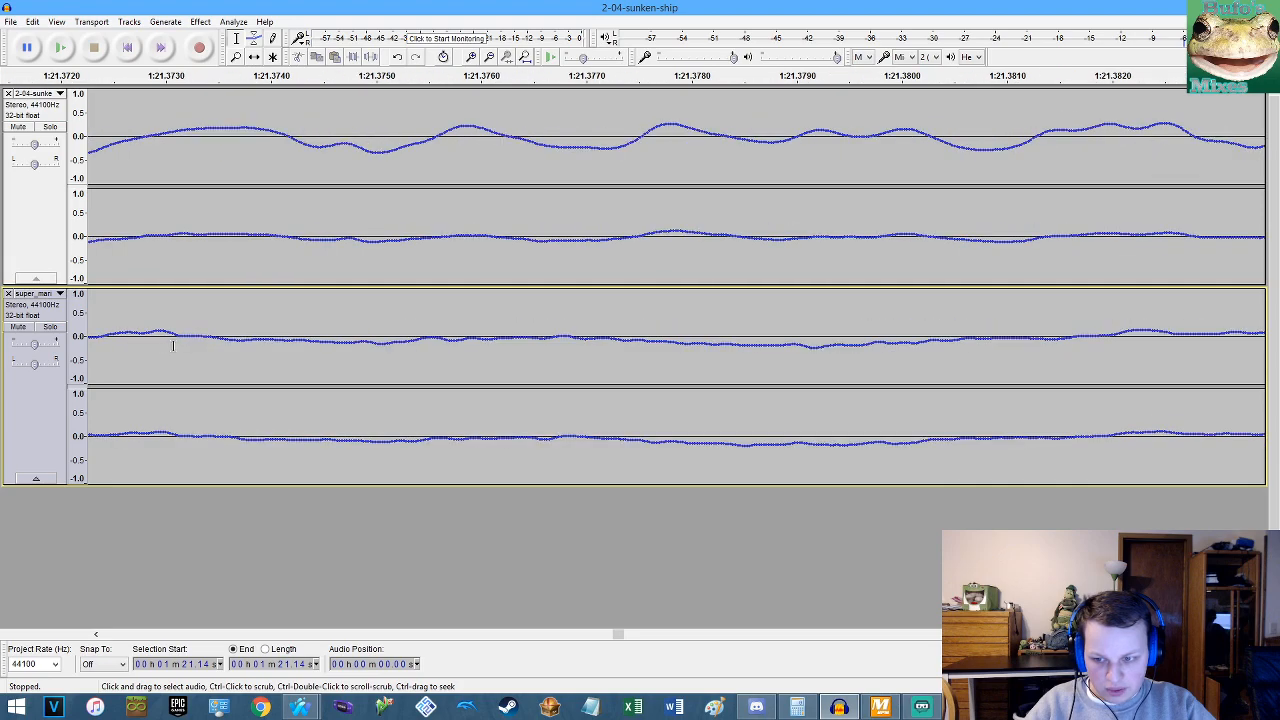
click(157, 439)
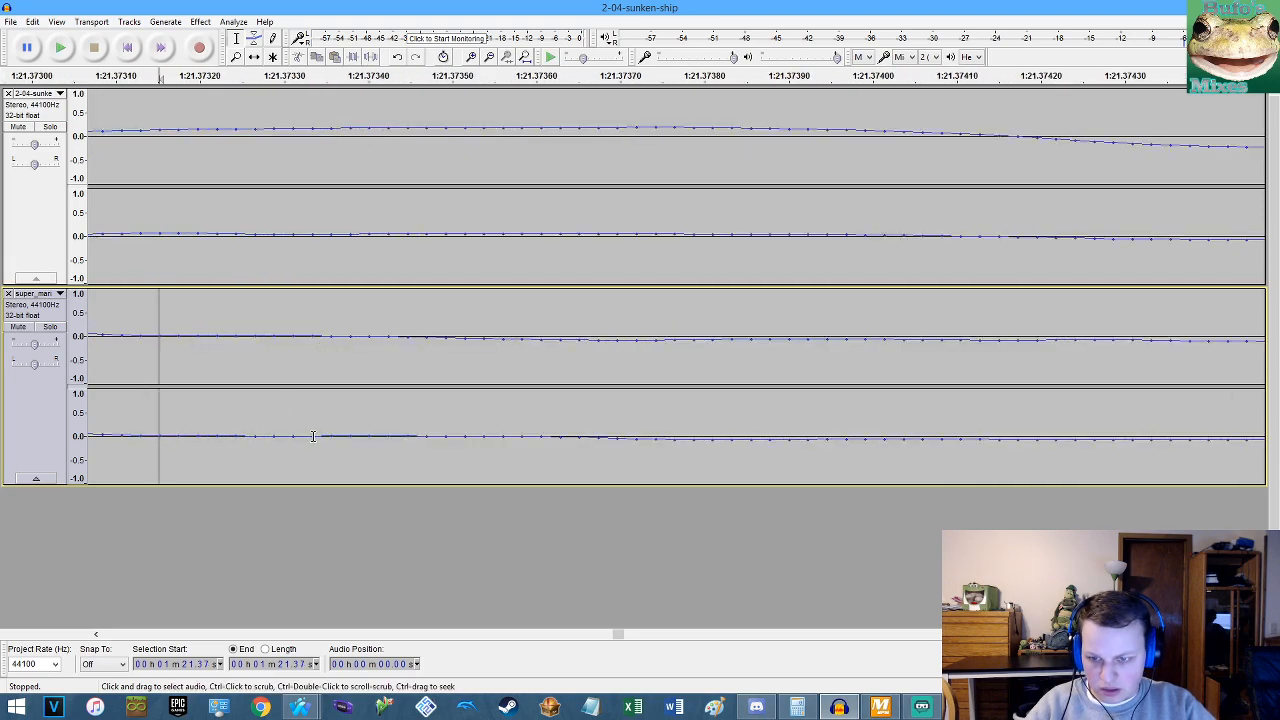
shift+click(143, 264)
click(160, 272)
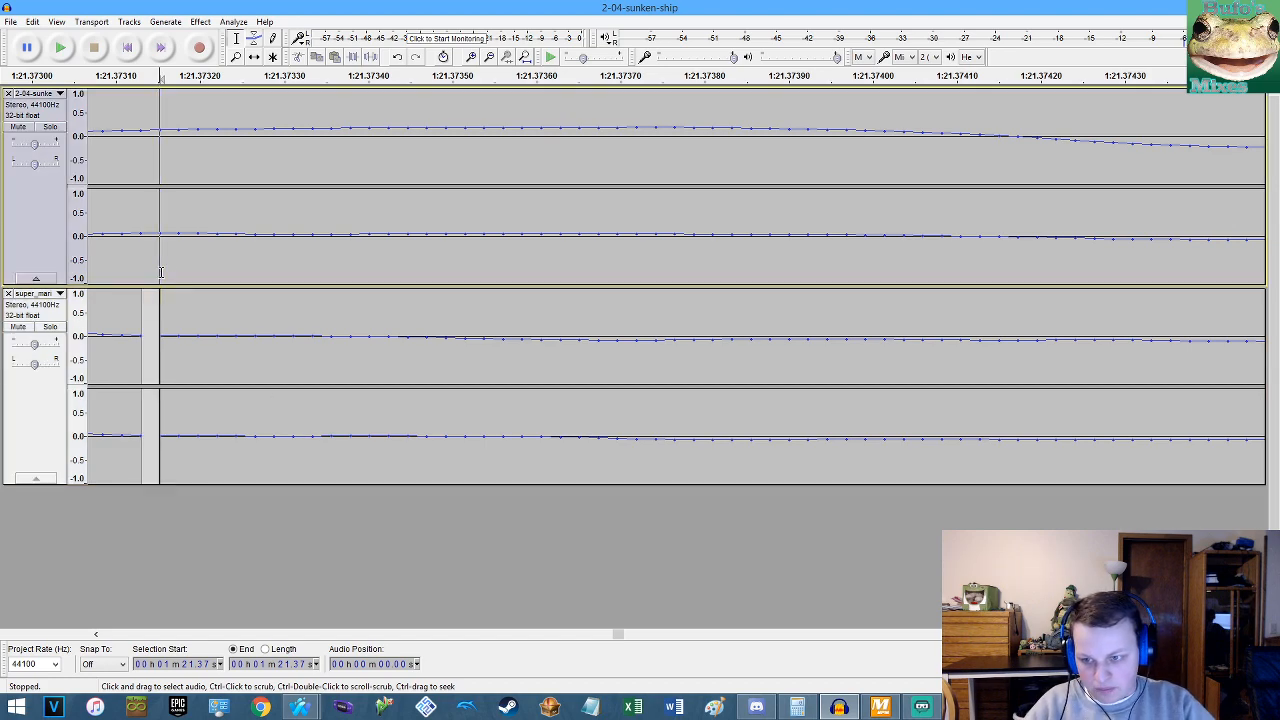
Split at 1:21.37 and delete the remaining audio after that point on both tracks.
key(ctrl+i)
double_click(212, 229)
key(Delete)
double_click(277, 341)
key(Delete)
click(524, 57)
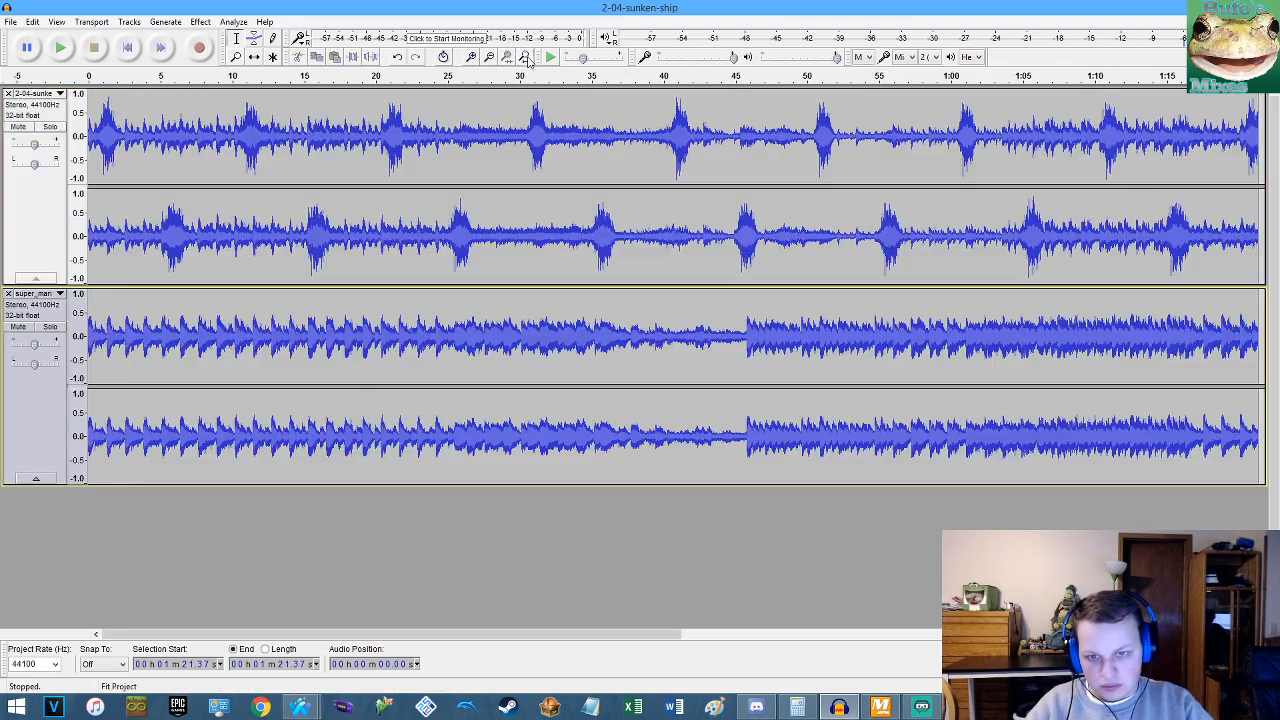
Copy the 0 to 1:21.37 section of both tracks and paste it so three copies follow each other.
key(shift+Home)
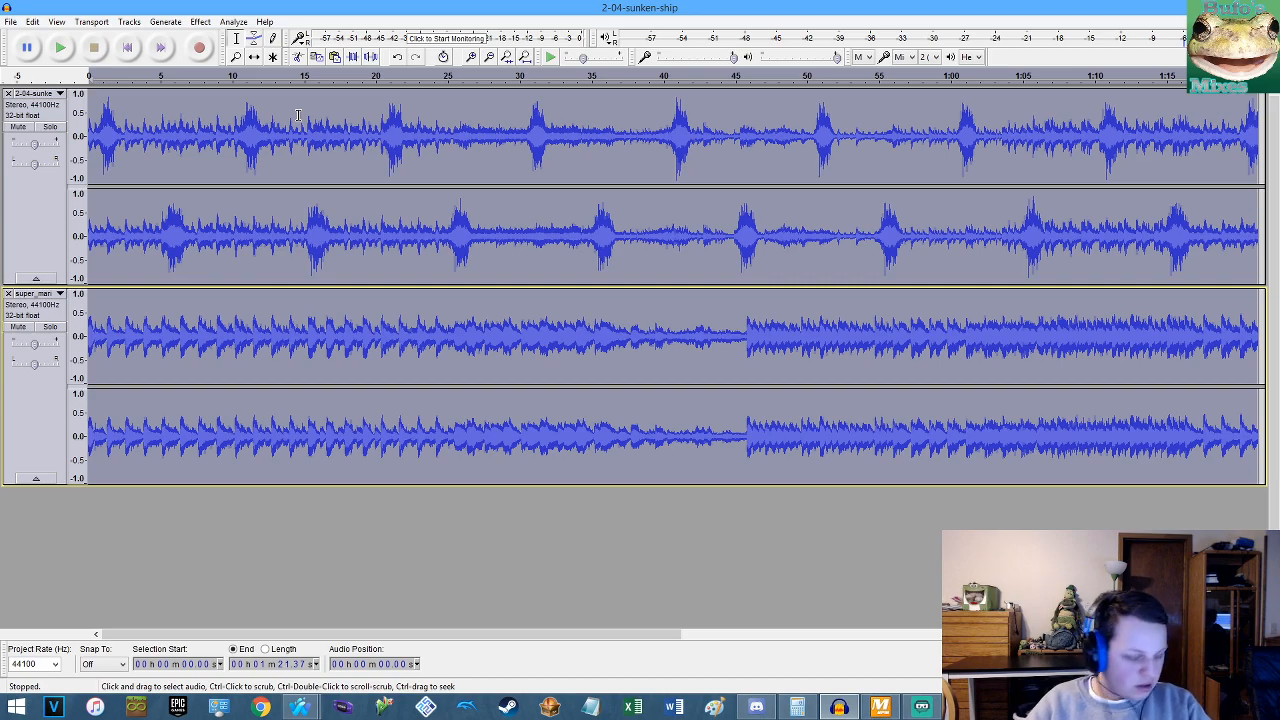
key(Home)
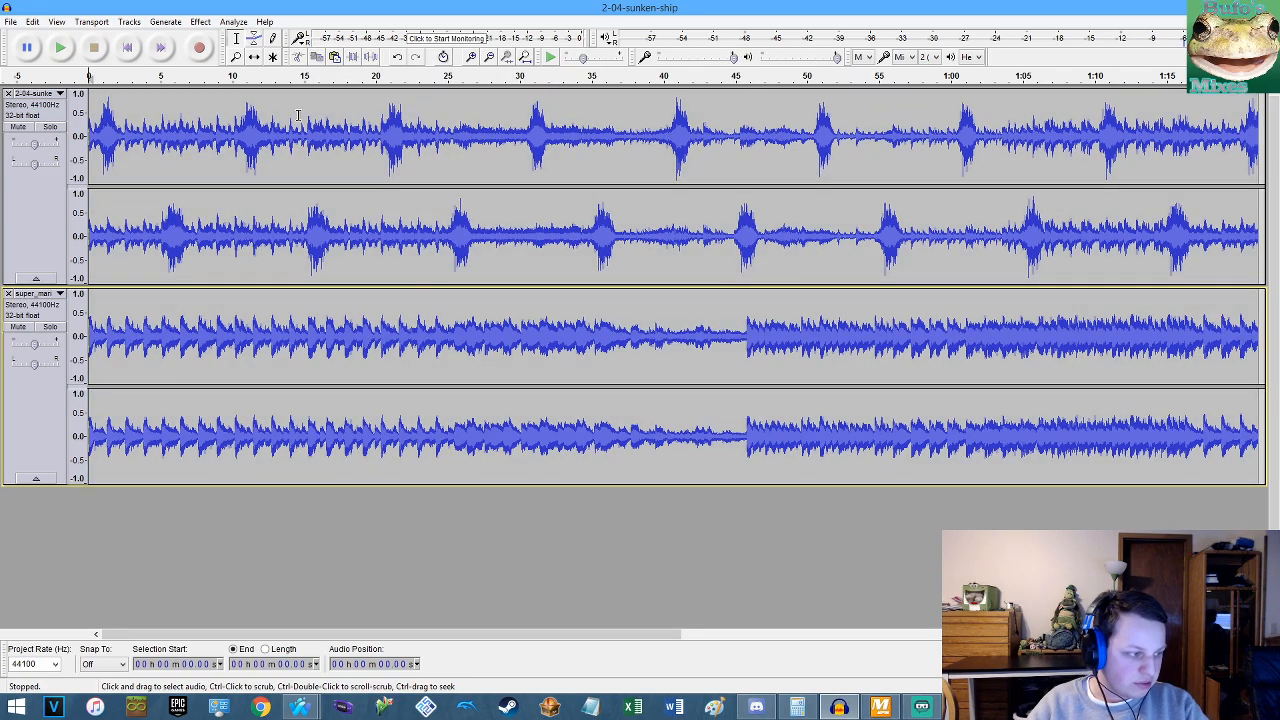
key(ctrl+a)
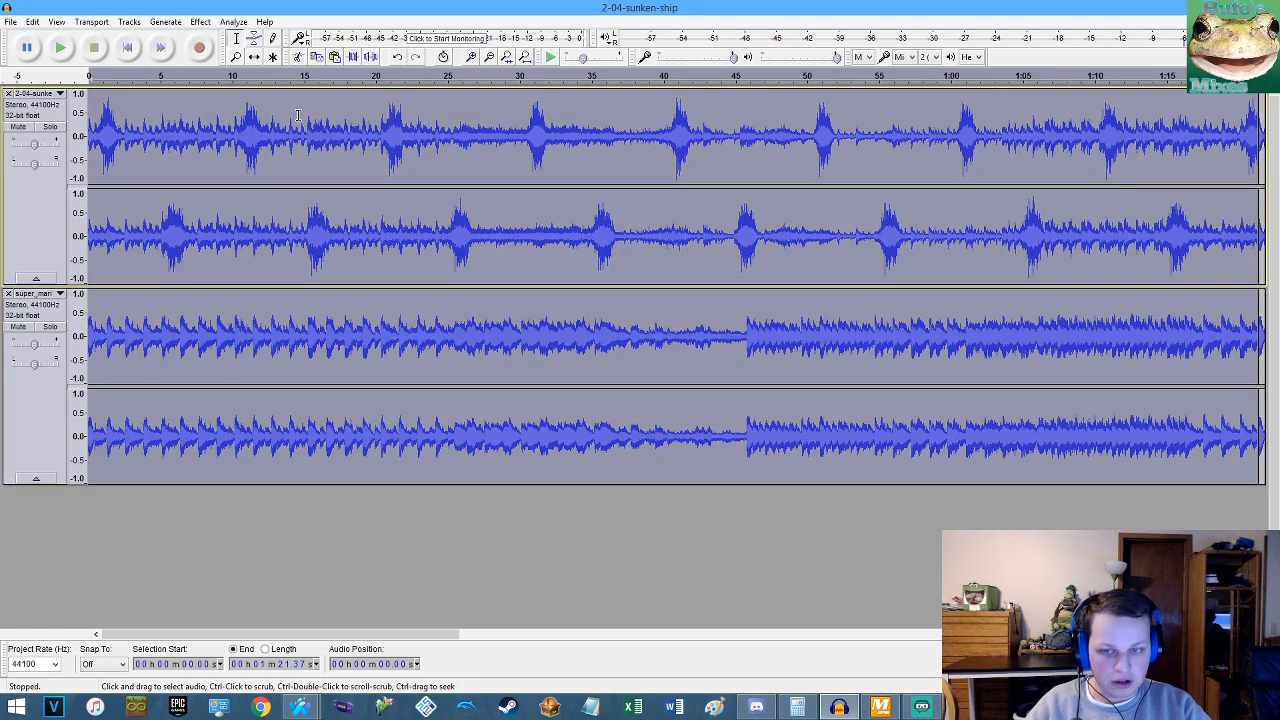
click(525, 55)
Play both tracks from 2:40.38 and check the loop join near 2:42.75.
click(857, 235)
key(space)
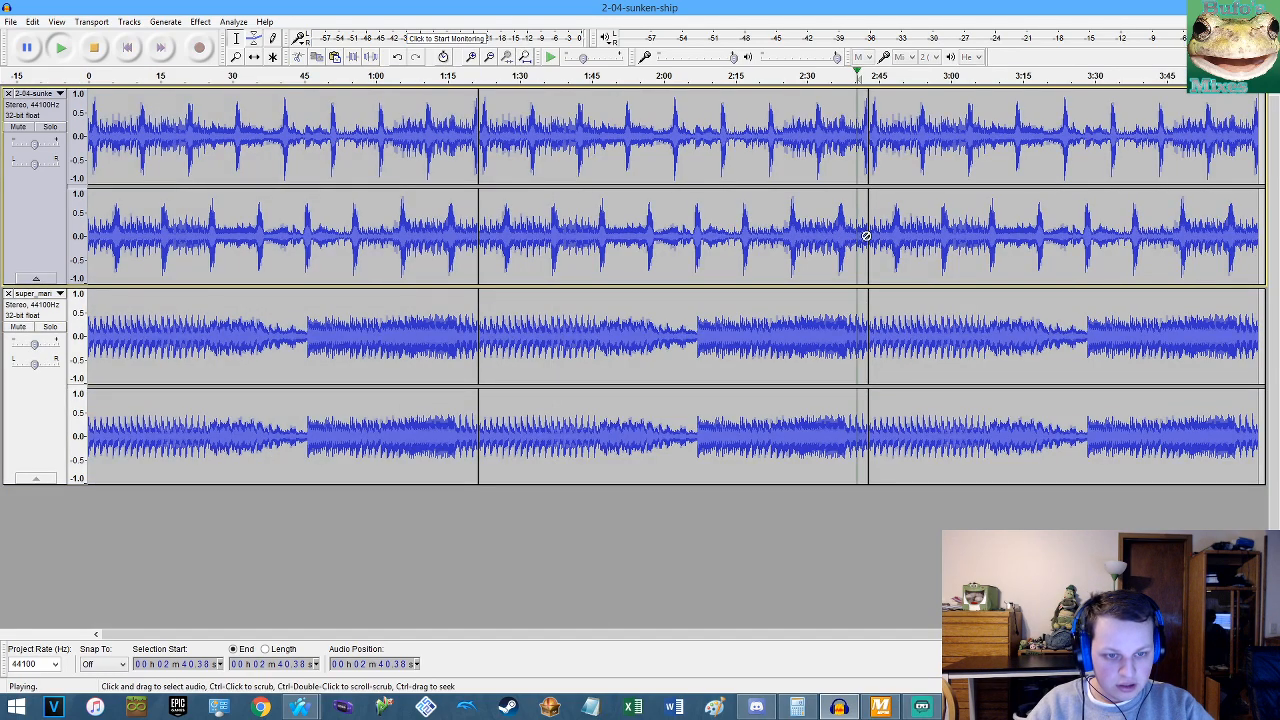
scroll(870, 226, up, 5)
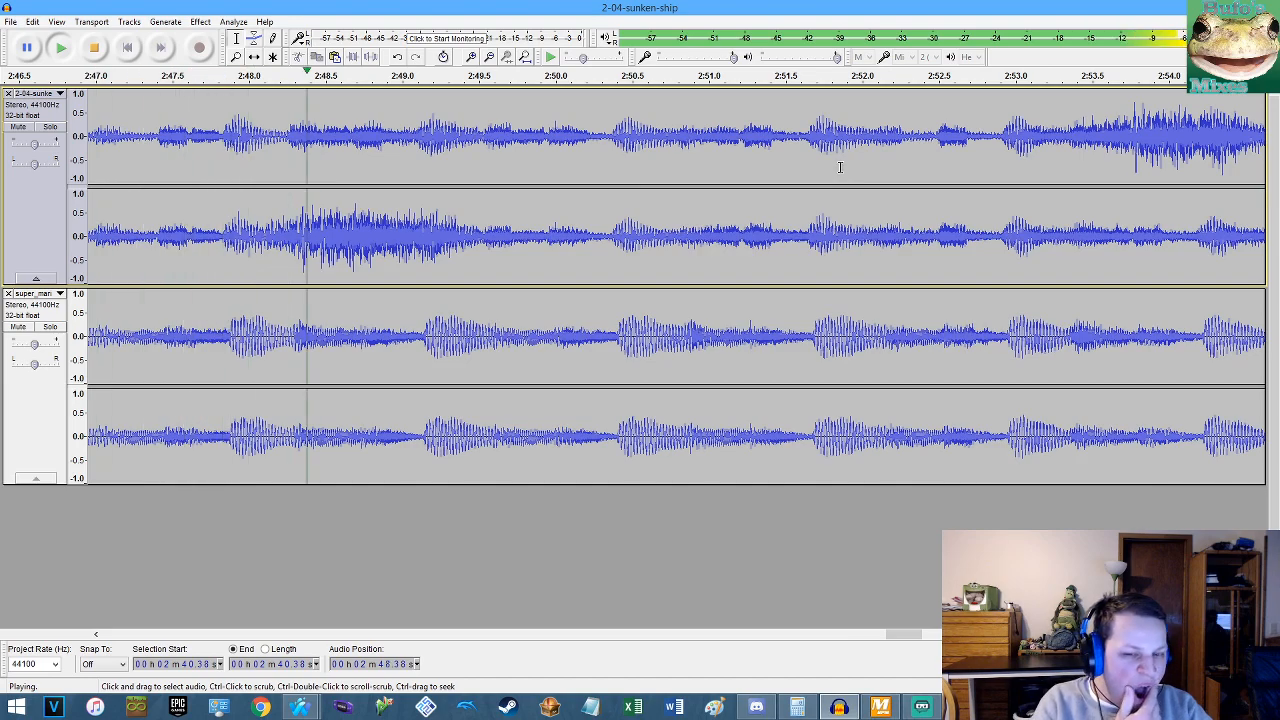
key(space)
key(space)
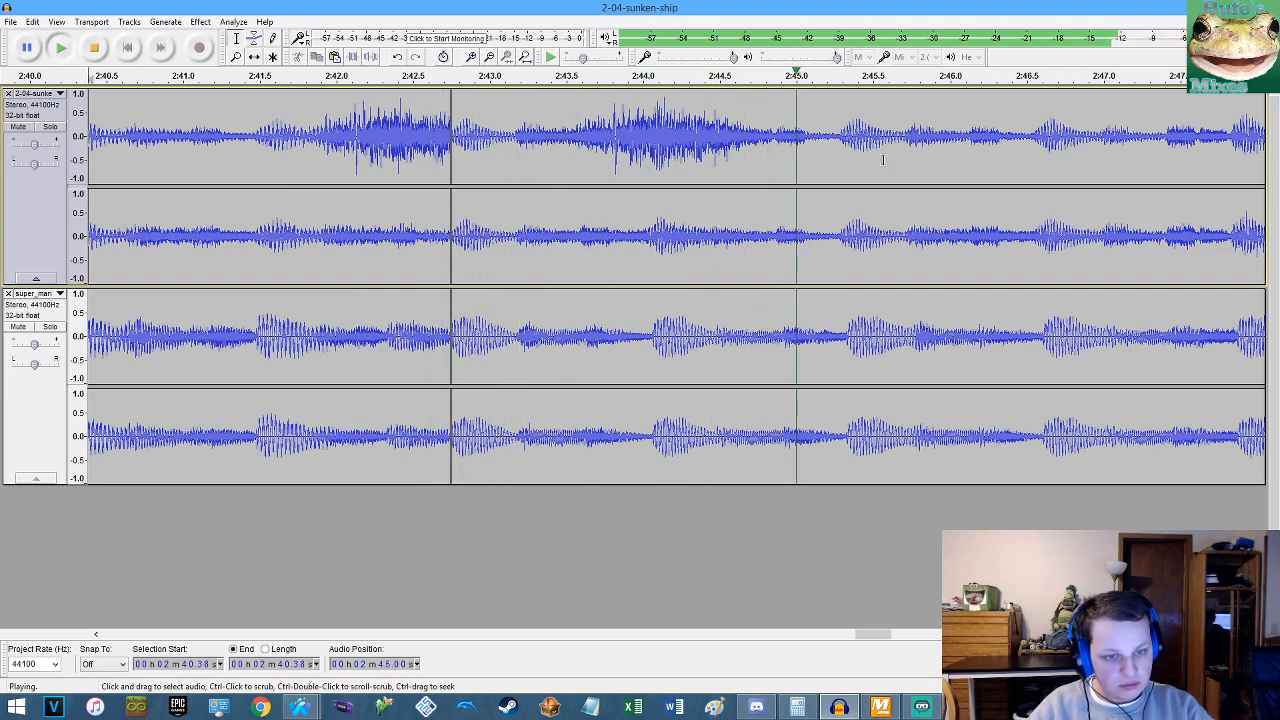
key(space)
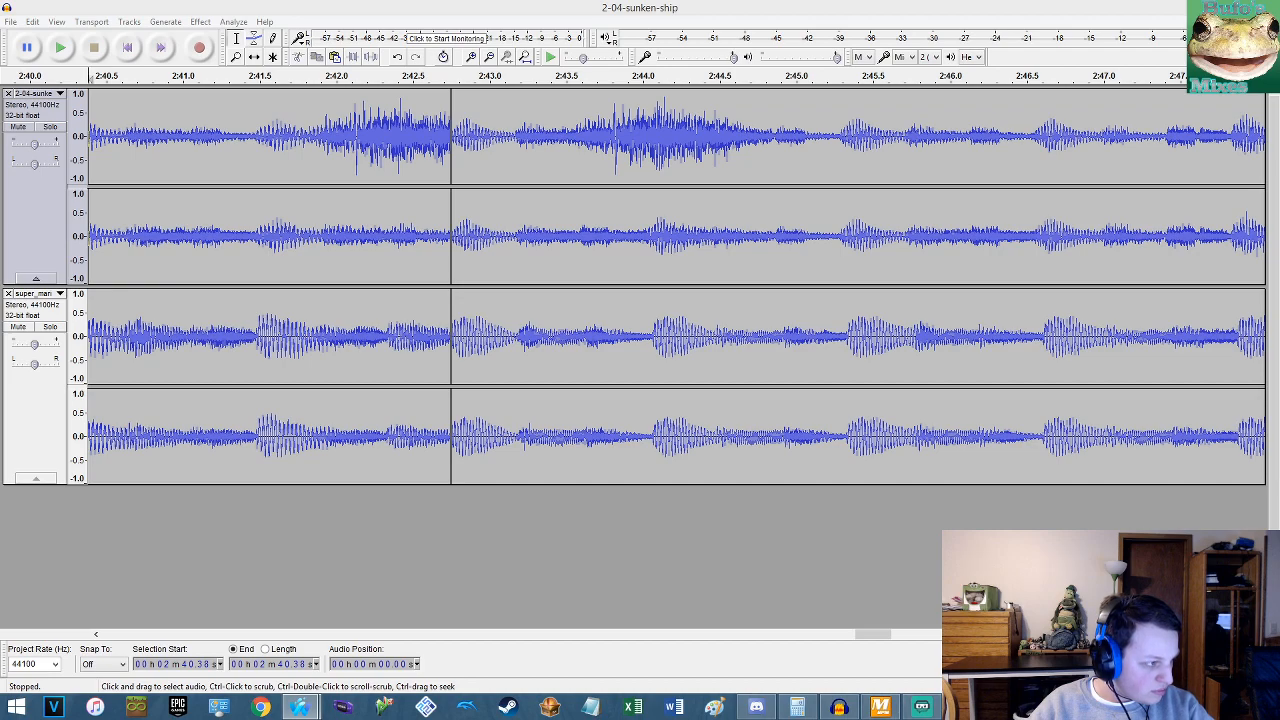
Replay both tracks from 2:40.38 well into the third loop, past 3:30, and stop playback.
click(787, 7)
key(space)
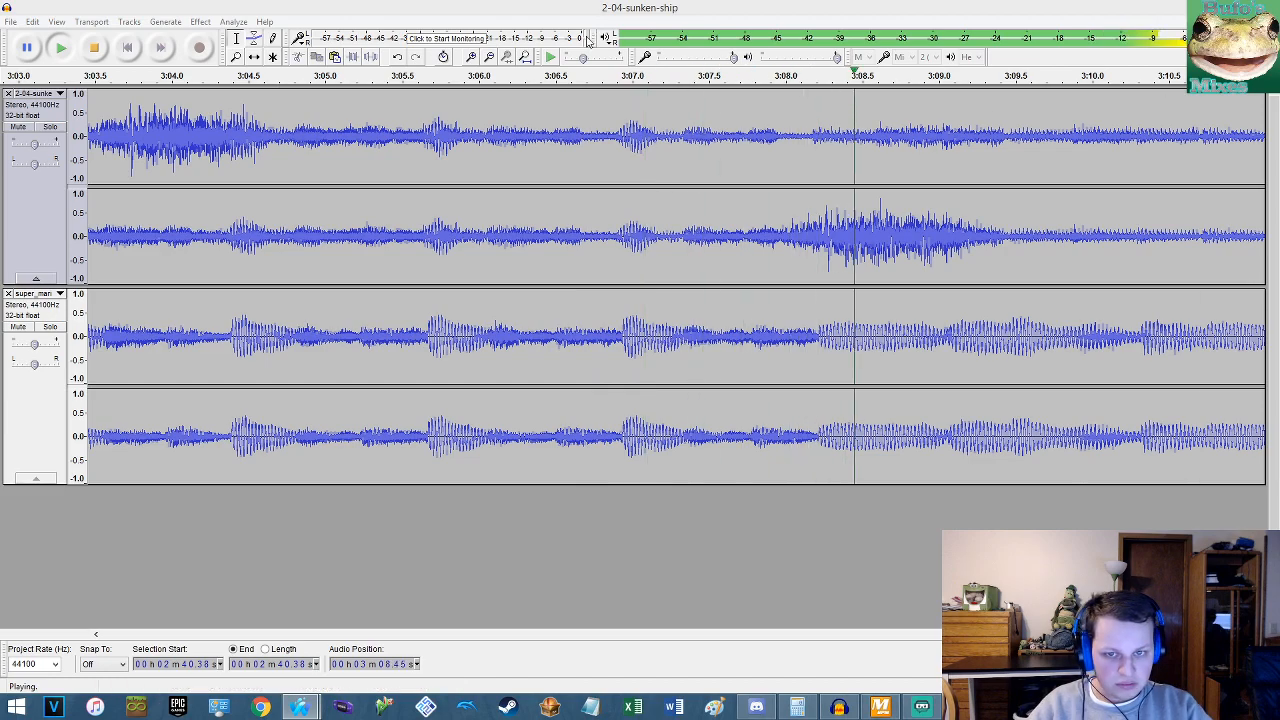
click(524, 58)
key(space)
key(space)
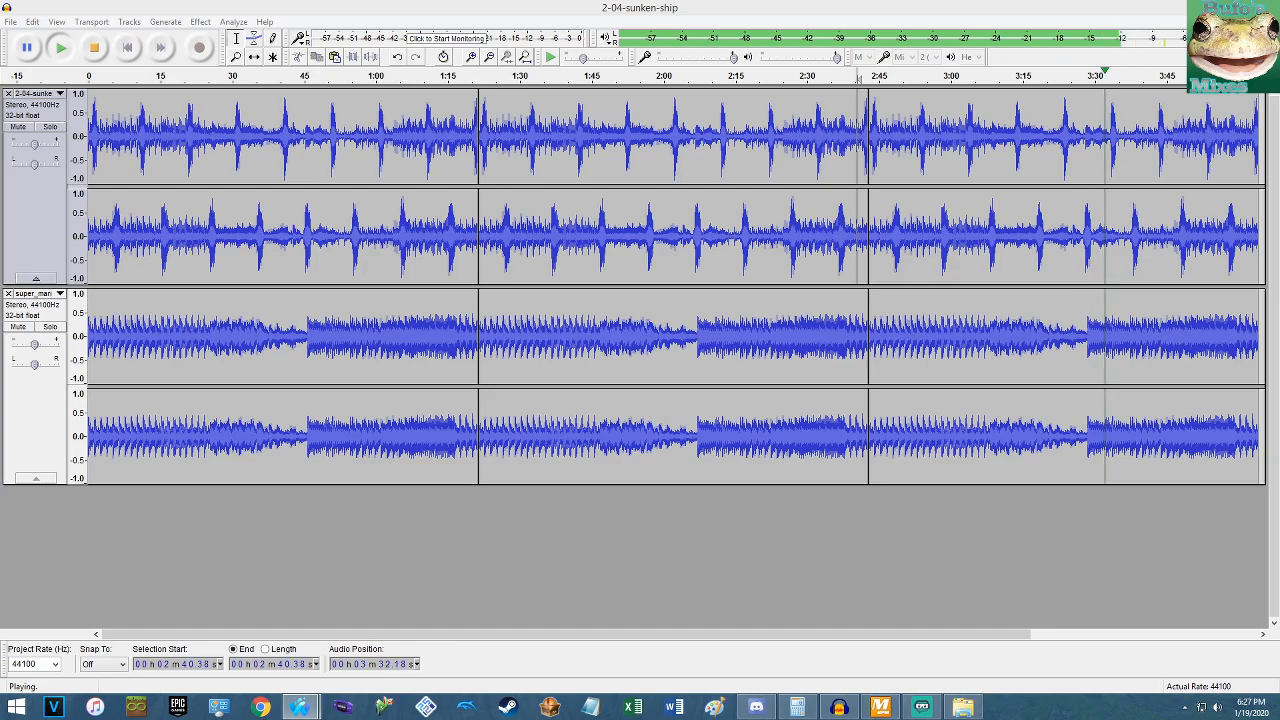
key(space)
Play past the last loop join to find an ending beat and delete everything after 2:47.84 on both tracks.
scroll(879, 265, up, 2)
key(space)
scroll(917, 236, up, 2)
scroll(863, 228, up, 1)
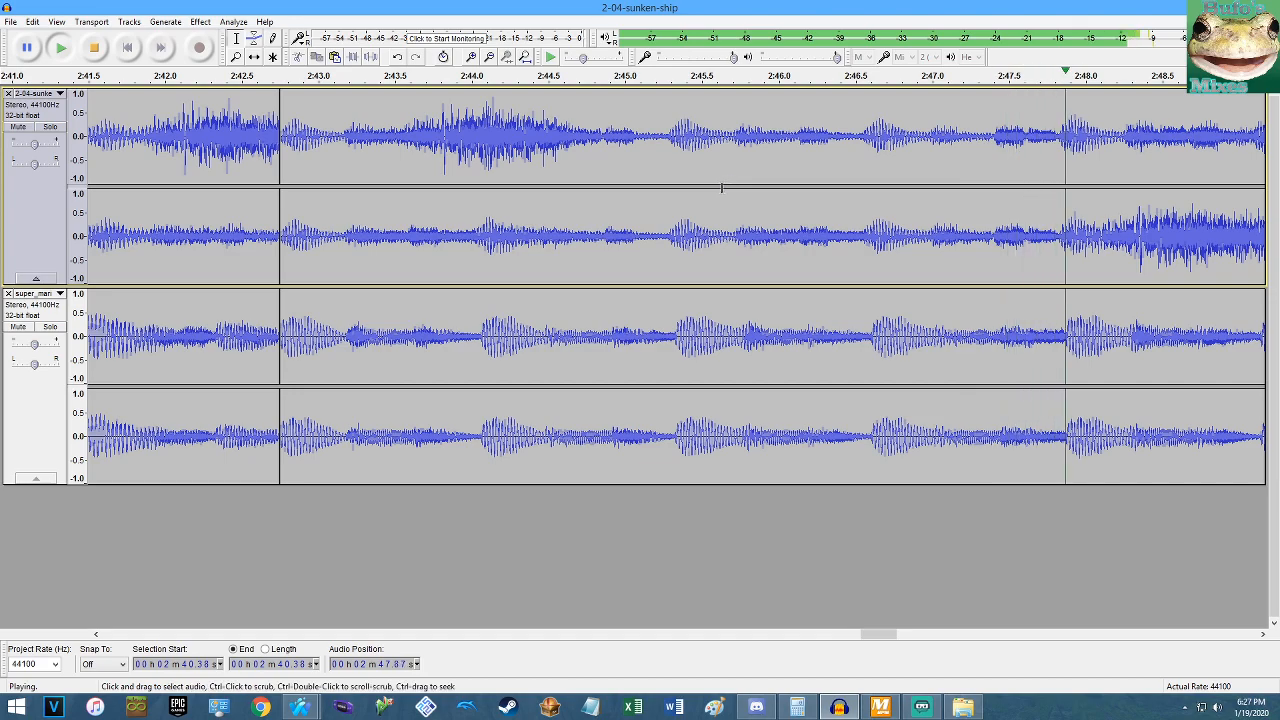
key(space)
scroll(1064, 248, up, 3)
scroll(1064, 248, up, 7)
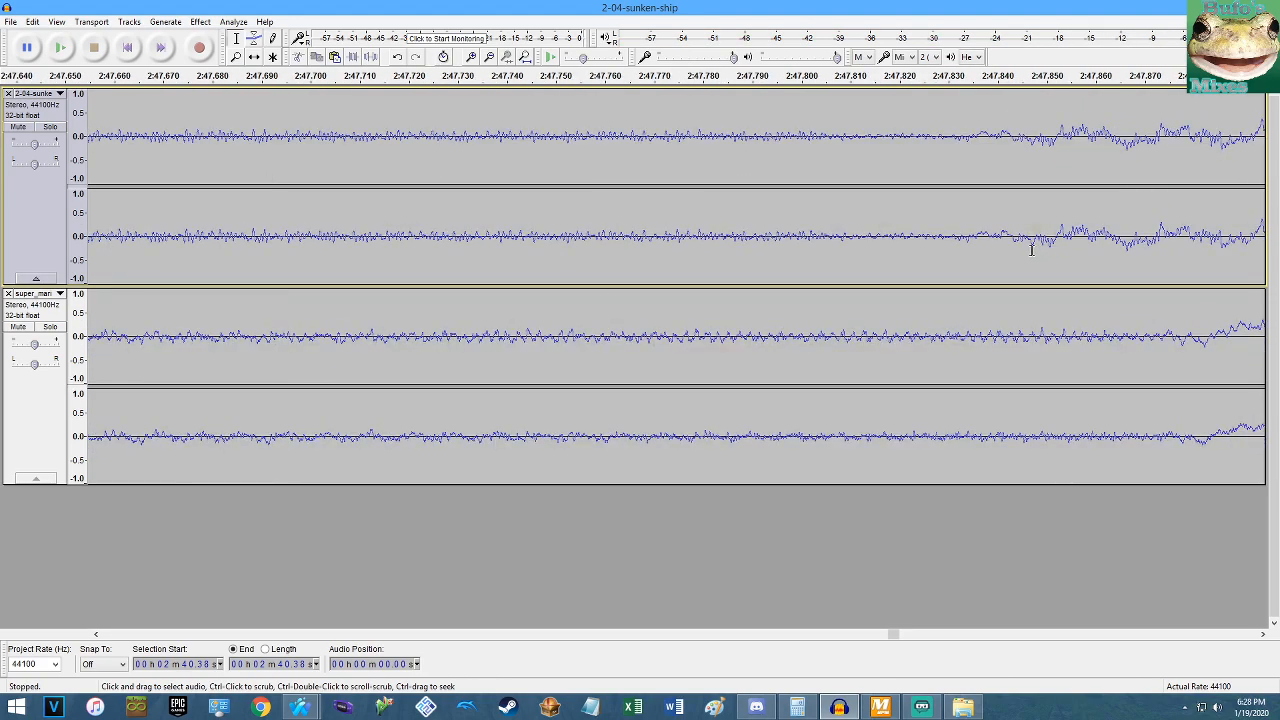
scroll(953, 237, up, 4)
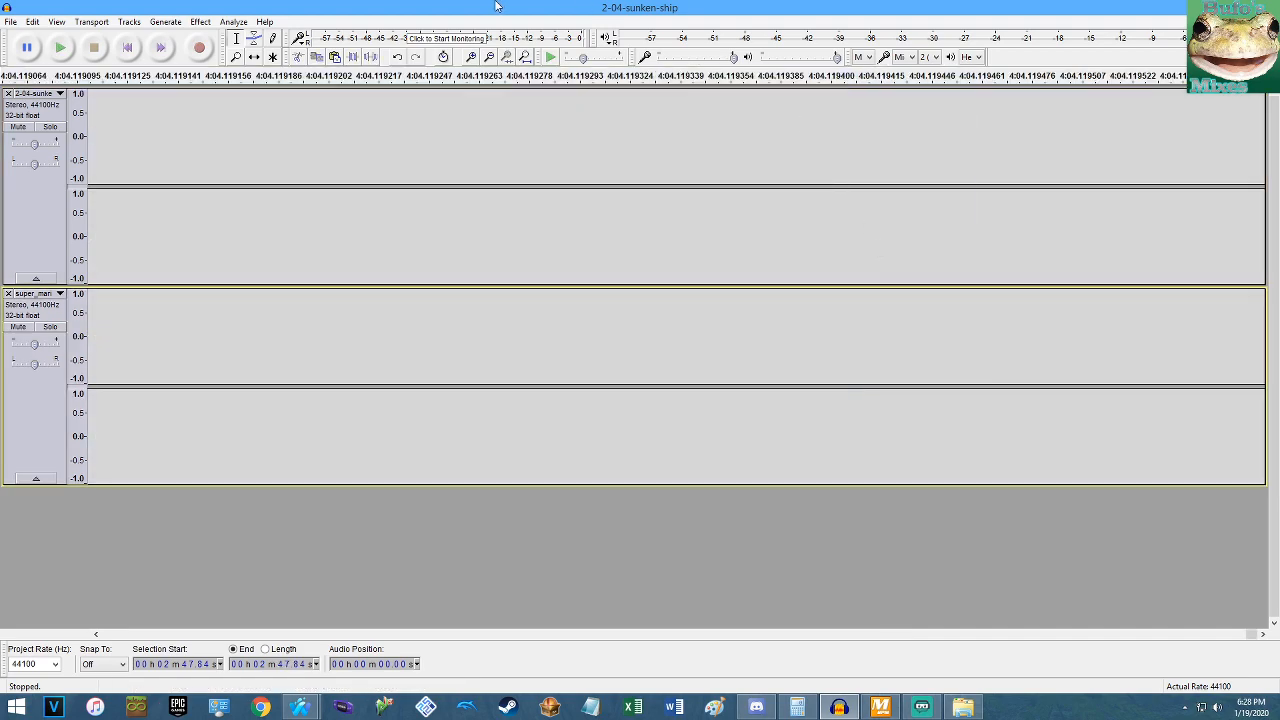
click(525, 58)
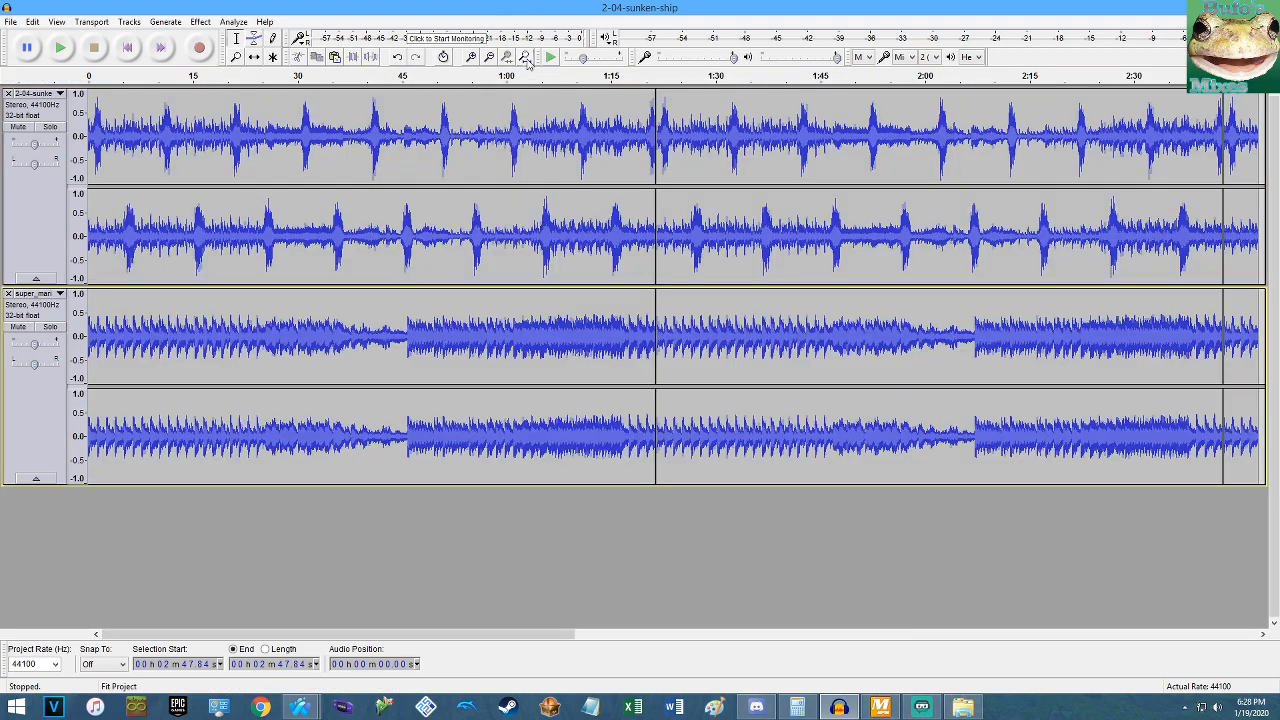
Fade out the final section from 2:42.75 to 2:47.84 on both tracks.
double_click(1236, 142)
key(shift+Down)
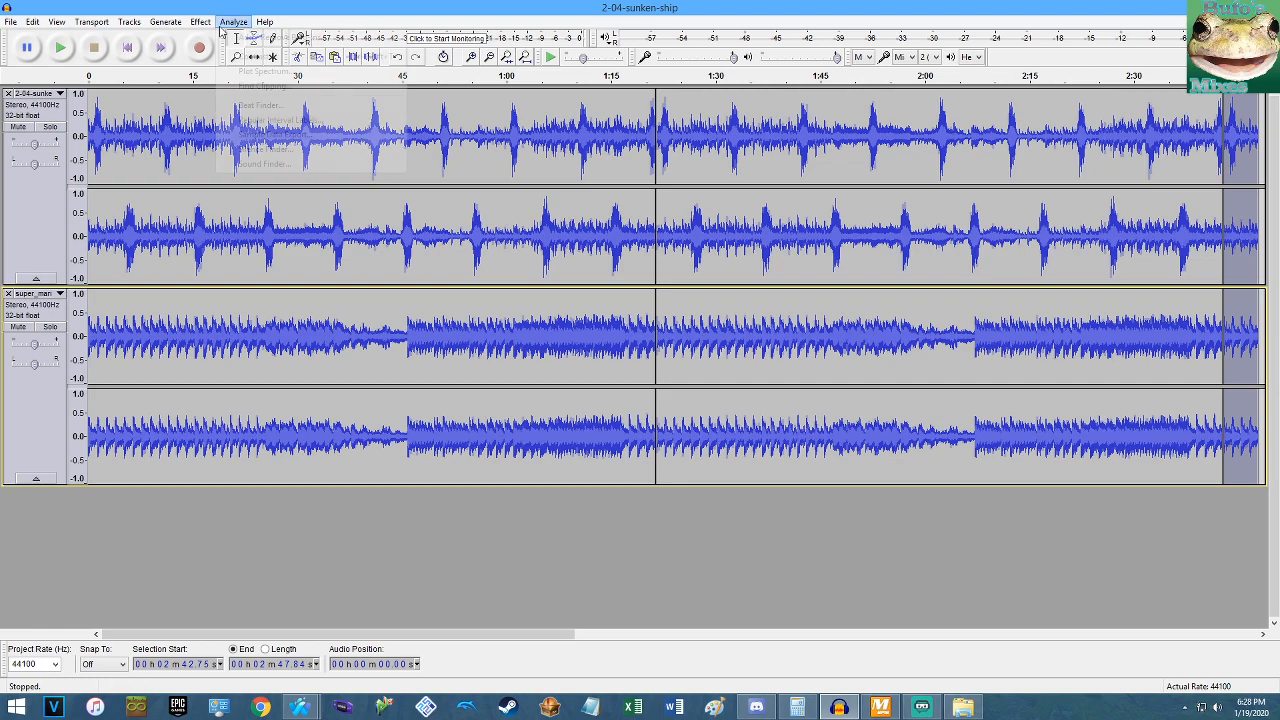
click(200, 21)
click(300, 237)
key(ctrl+shift+a)
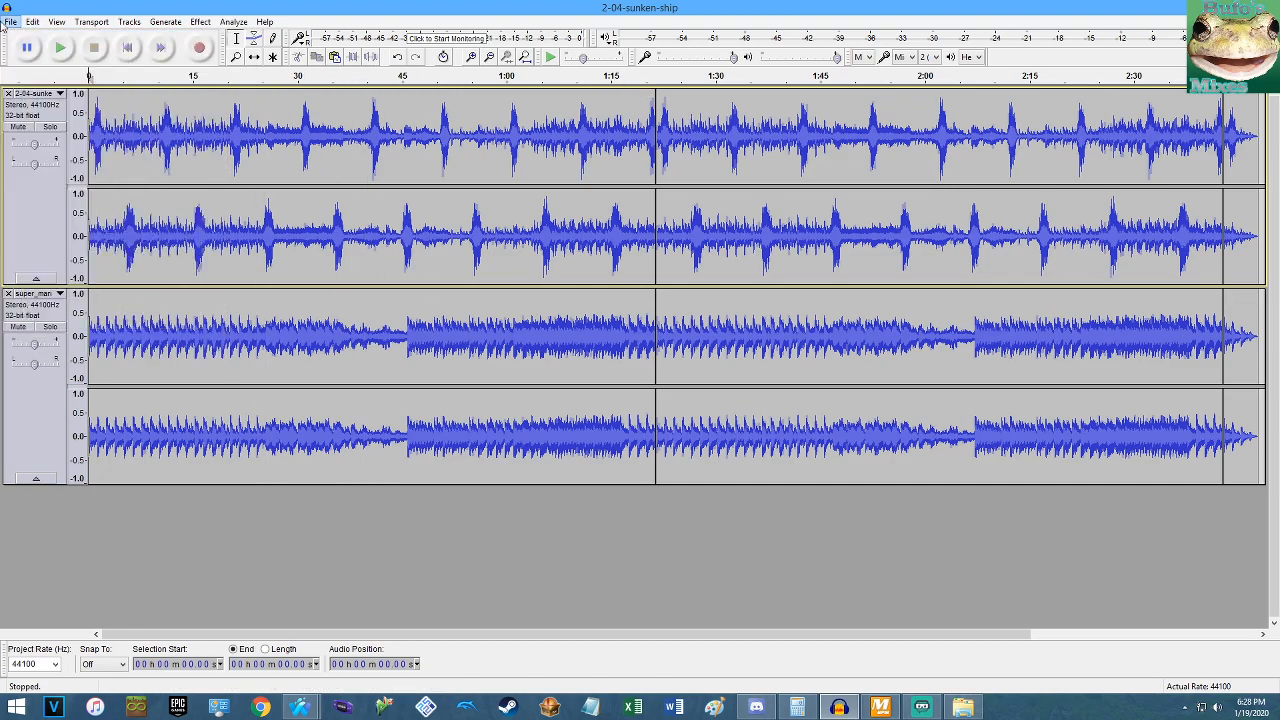
Start saving the project with the file name "Sunken Ship Duo" and copy that name.
click(30, 116)
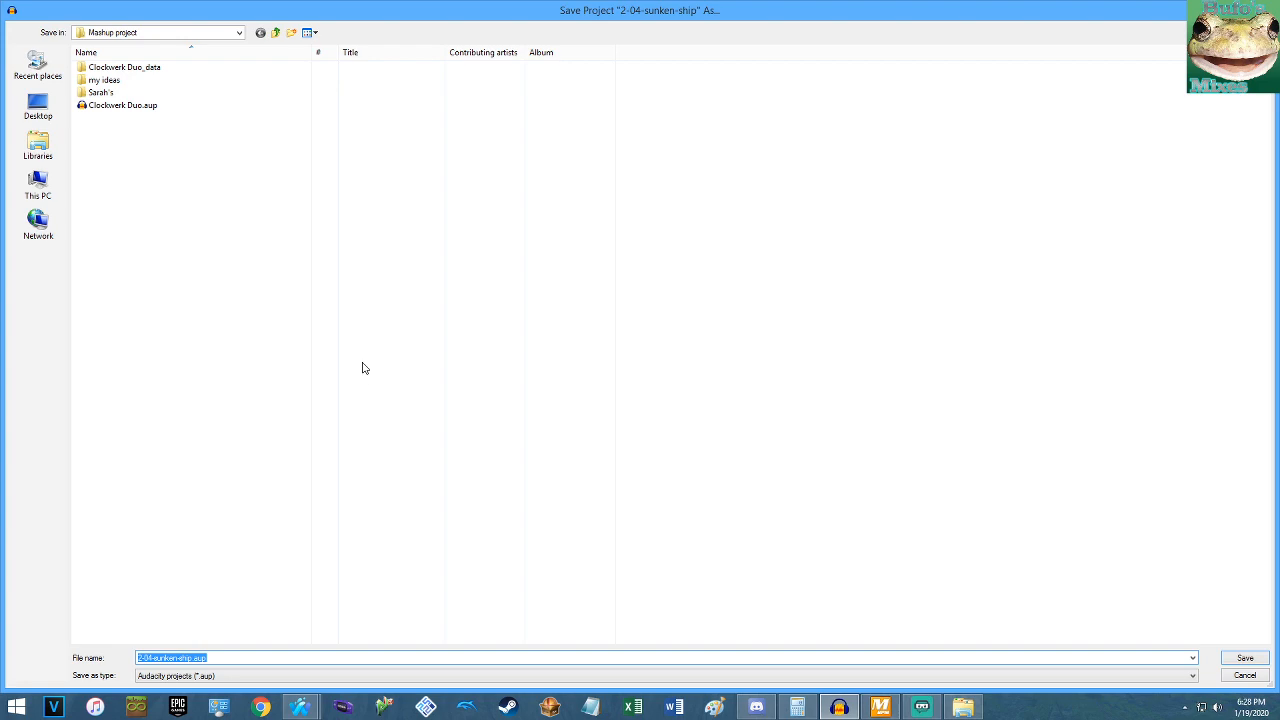
click(192, 657)
key(shift+Home)
text(Sunken Ship Duo)
key(shift+Home)
key(ctrl+c)
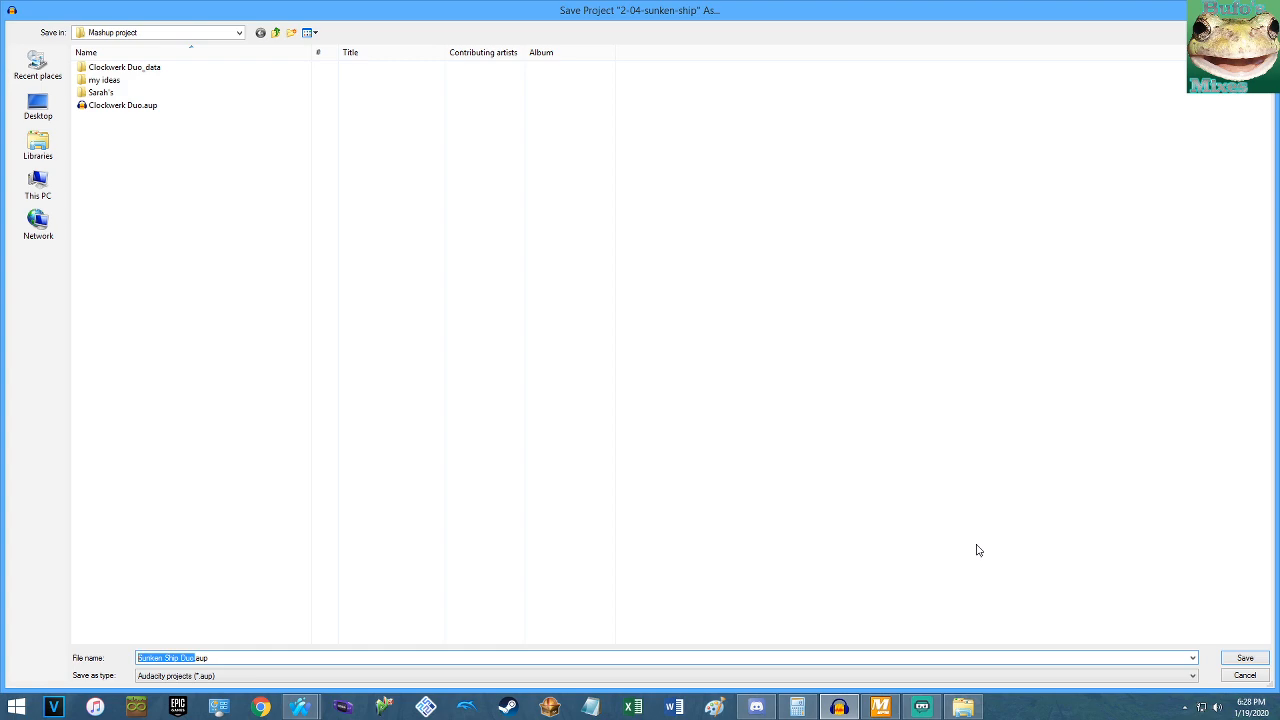
Choose the Audacity-Projects folder in Documents as the destination and save the project there as Sunken Ship Duo.
click(44, 148)
double_click(115, 75)
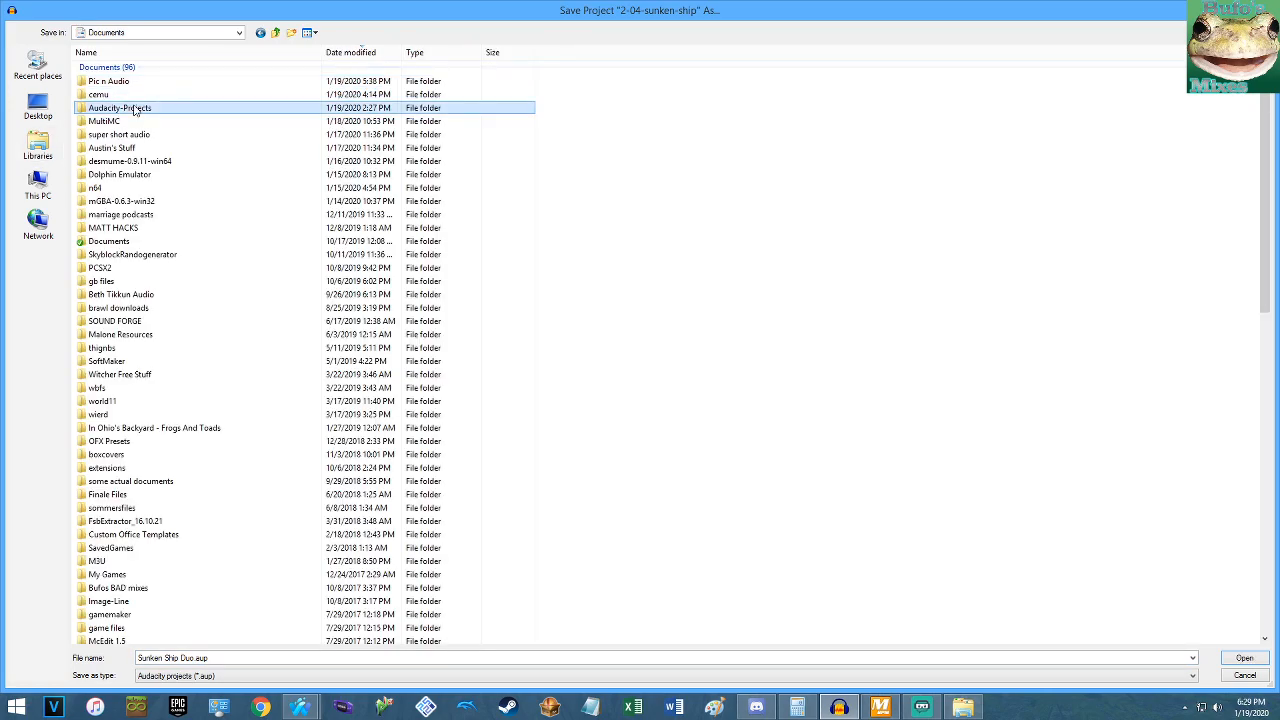
double_click(133, 107)
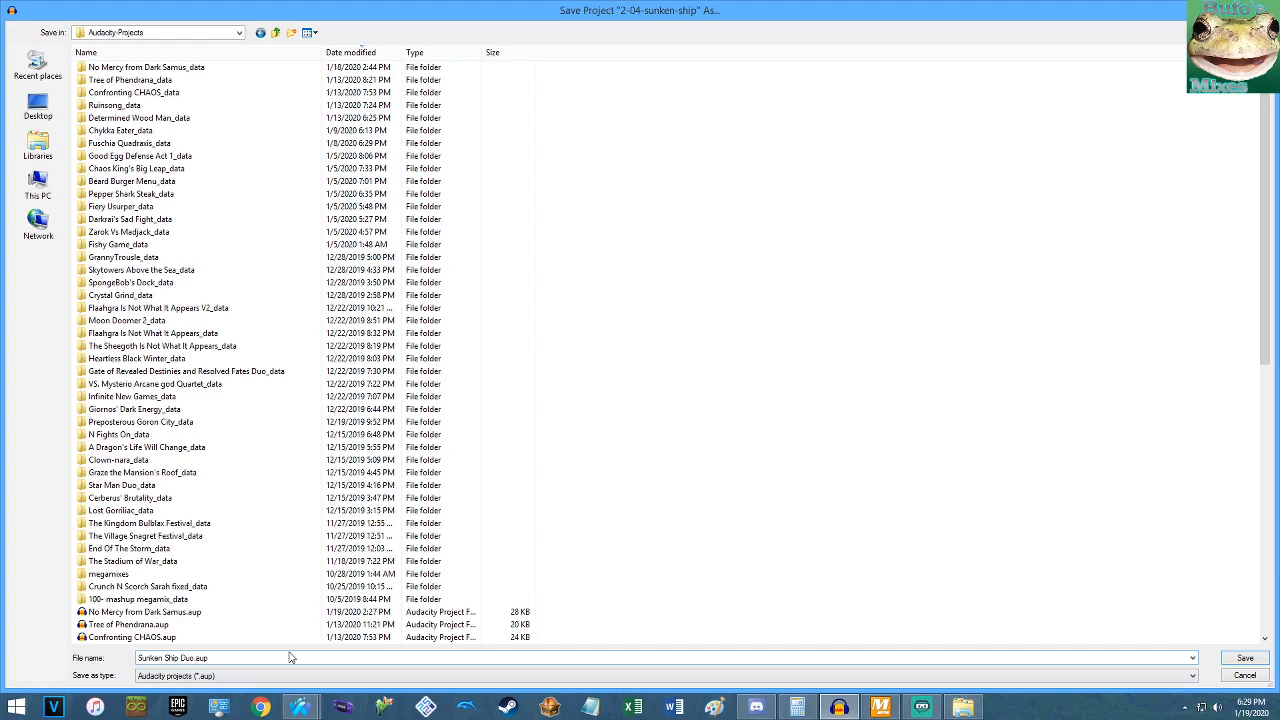
click(1245, 658)
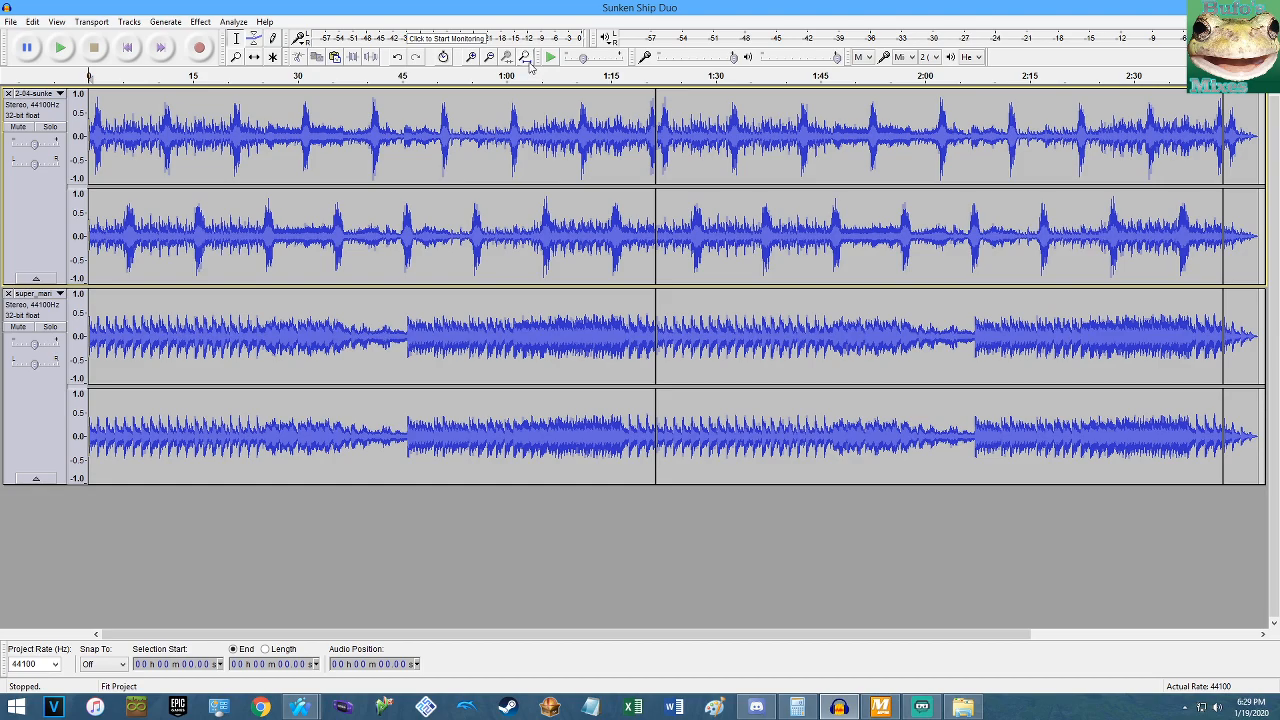
Open the project's metadata tags and load the Tags.xml template.
click(10, 21)
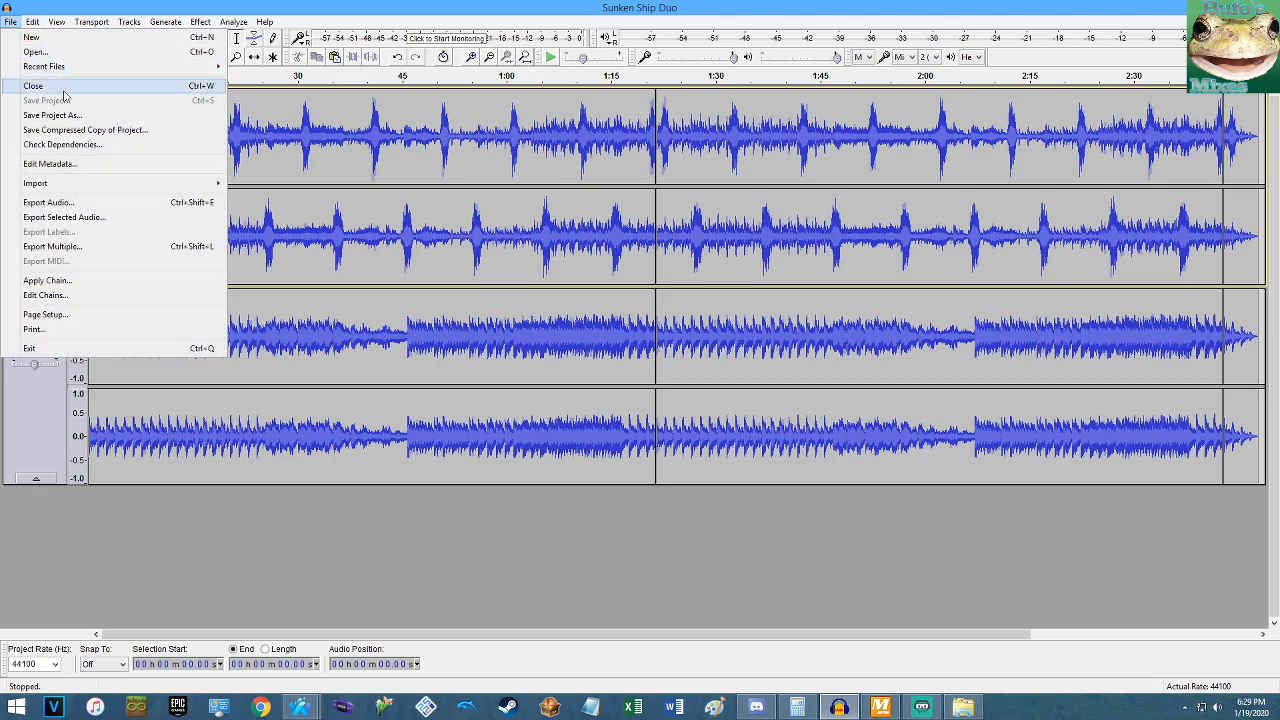
click(50, 163)
click(412, 492)
double_click(104, 105)
Set the track number tag to 1079 and save the tags as a template, overwriting Tags.xml.
click(272, 233)
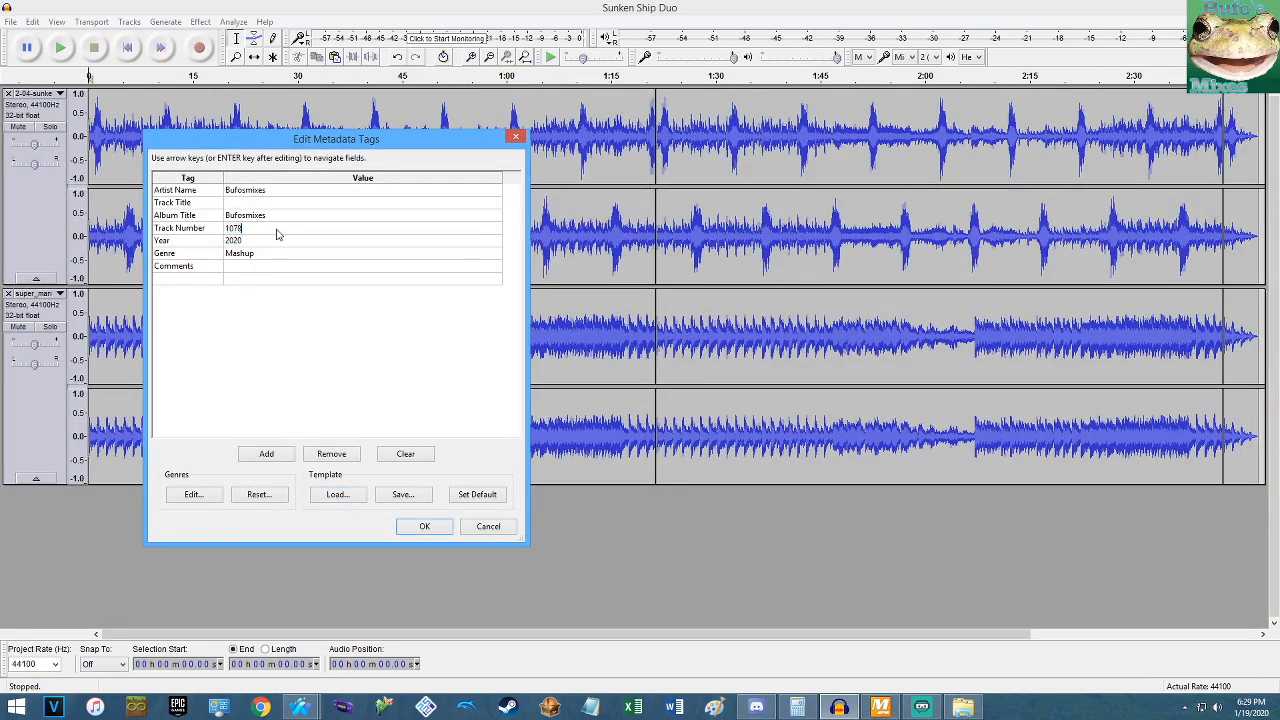
click(410, 495)
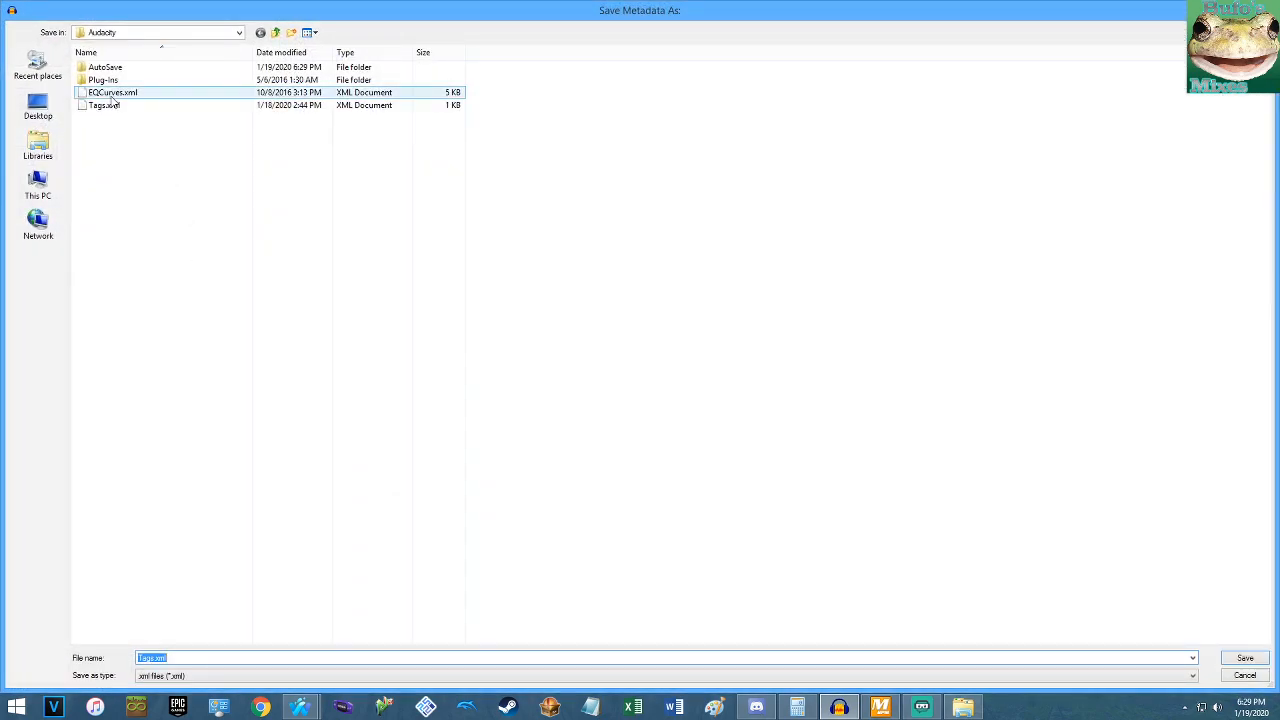
double_click(106, 105)
click(670, 350)
Paste "Sunken Ship Duo" as the track title and accept the metadata.
click(282, 205)
key(ctrl+v)
click(424, 526)
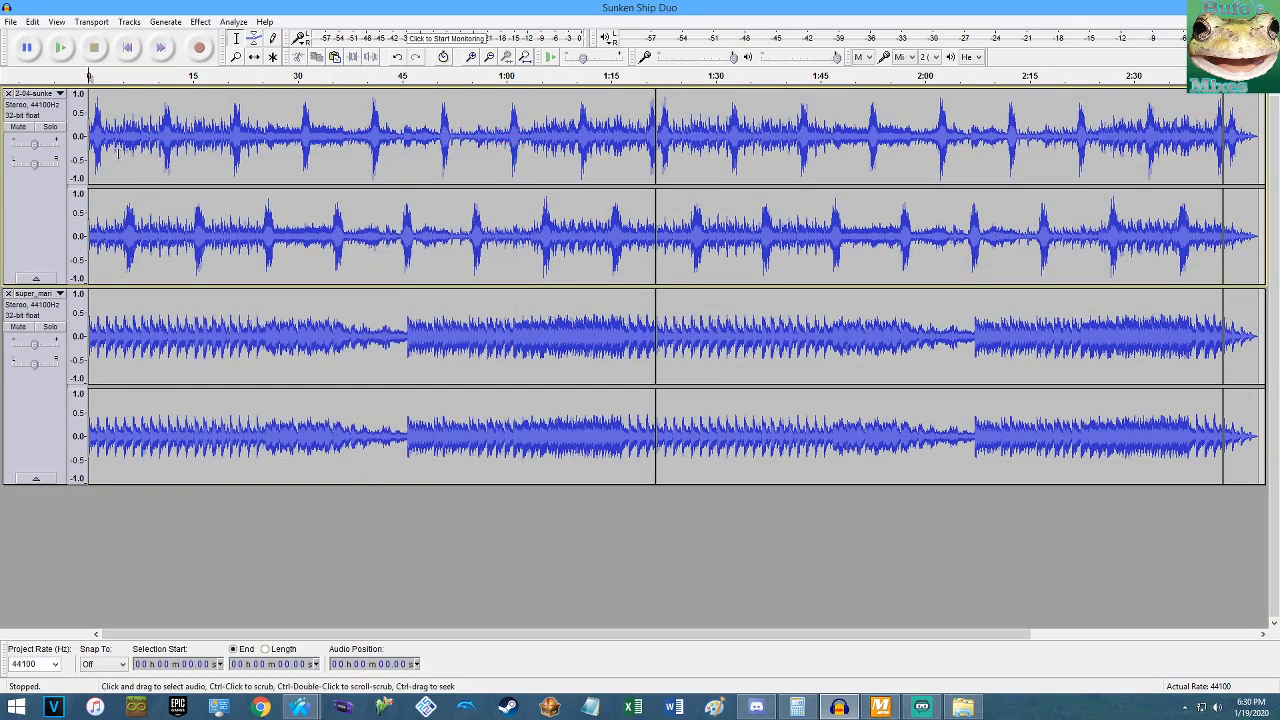
Export the mix as a 16-bit WAV to the Pic n Audio folder, removing the spaces to name it SunkenShipDuo.wav.
click(10, 21)
mouse_move(60, 177)
click(265, 197)
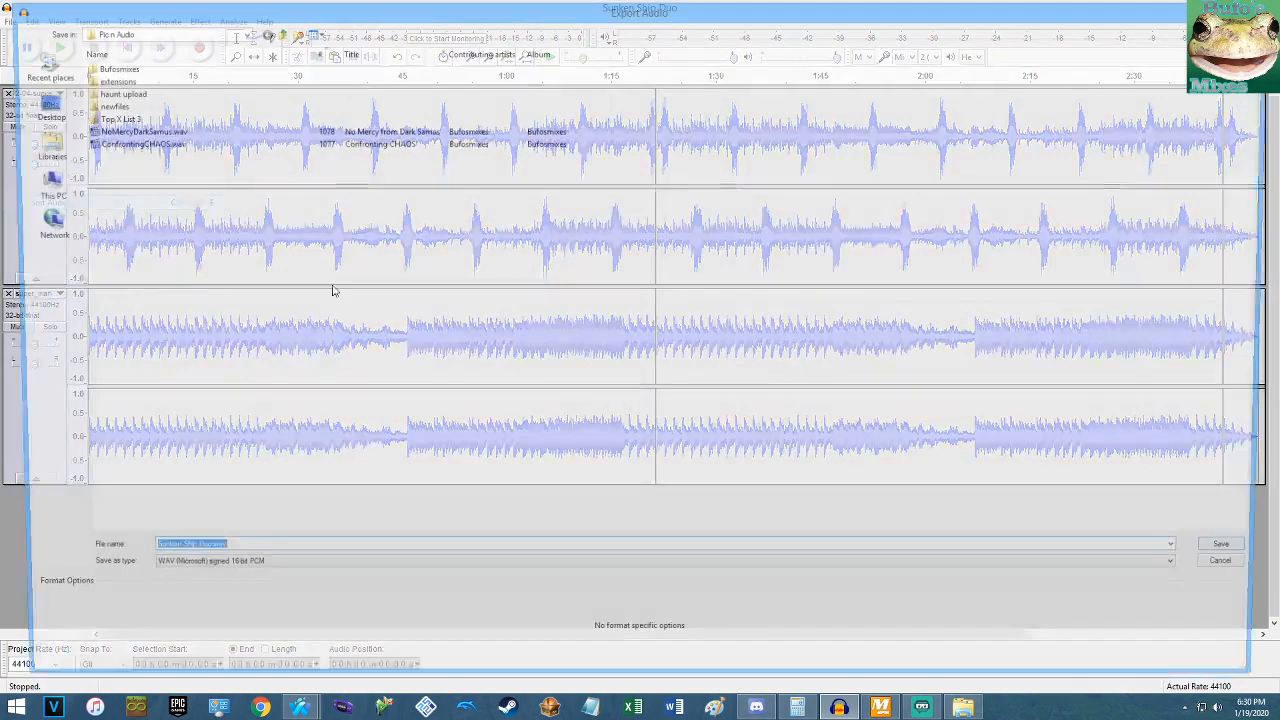
key(Left)
key(Left)
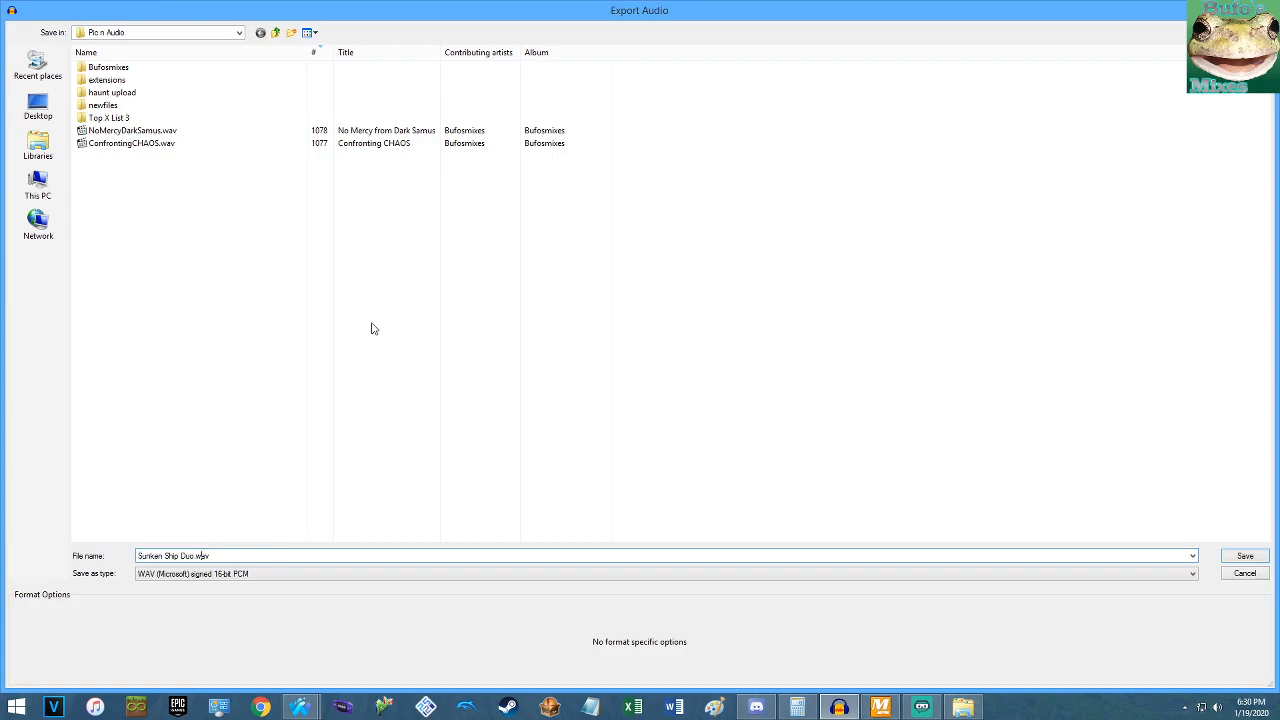
key(Left)
key(Left)
key(Left)
key(Left)
key(Left)
key(BackSpace)
key(Left)
key(Left)
key(Left)
key(Left)
key(BackSpace)
click(1241, 556)
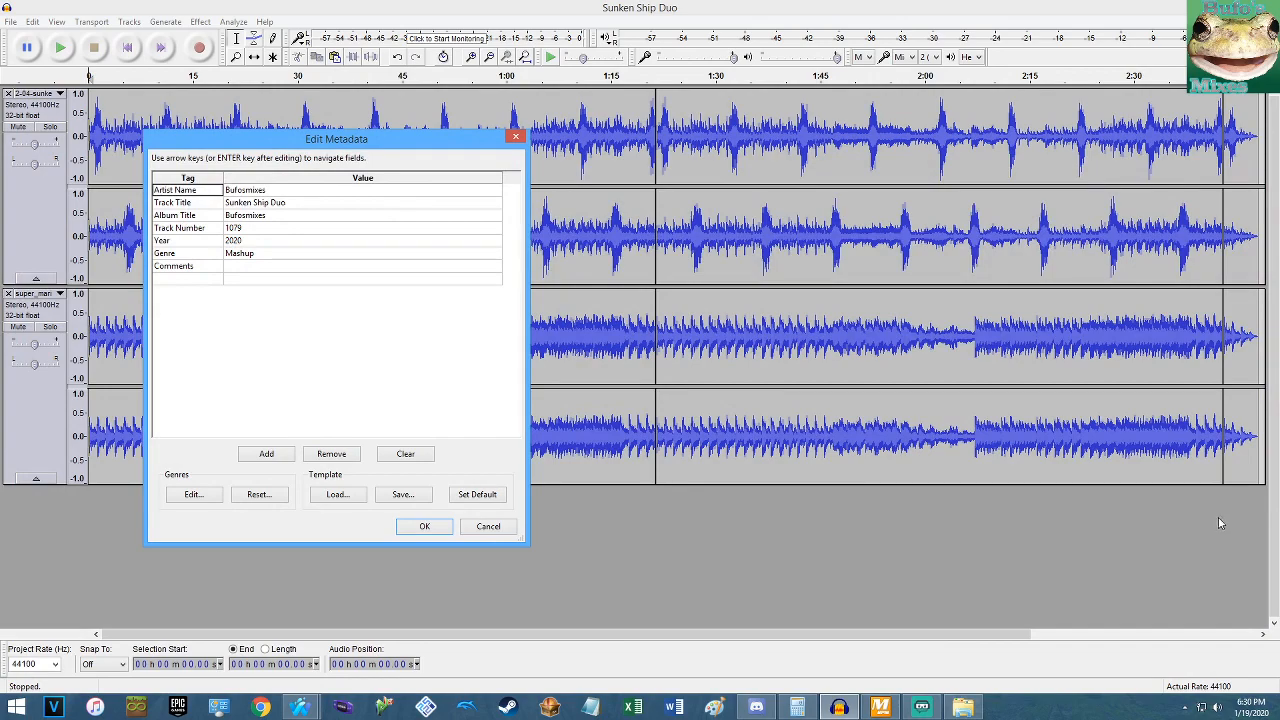
click(424, 526)
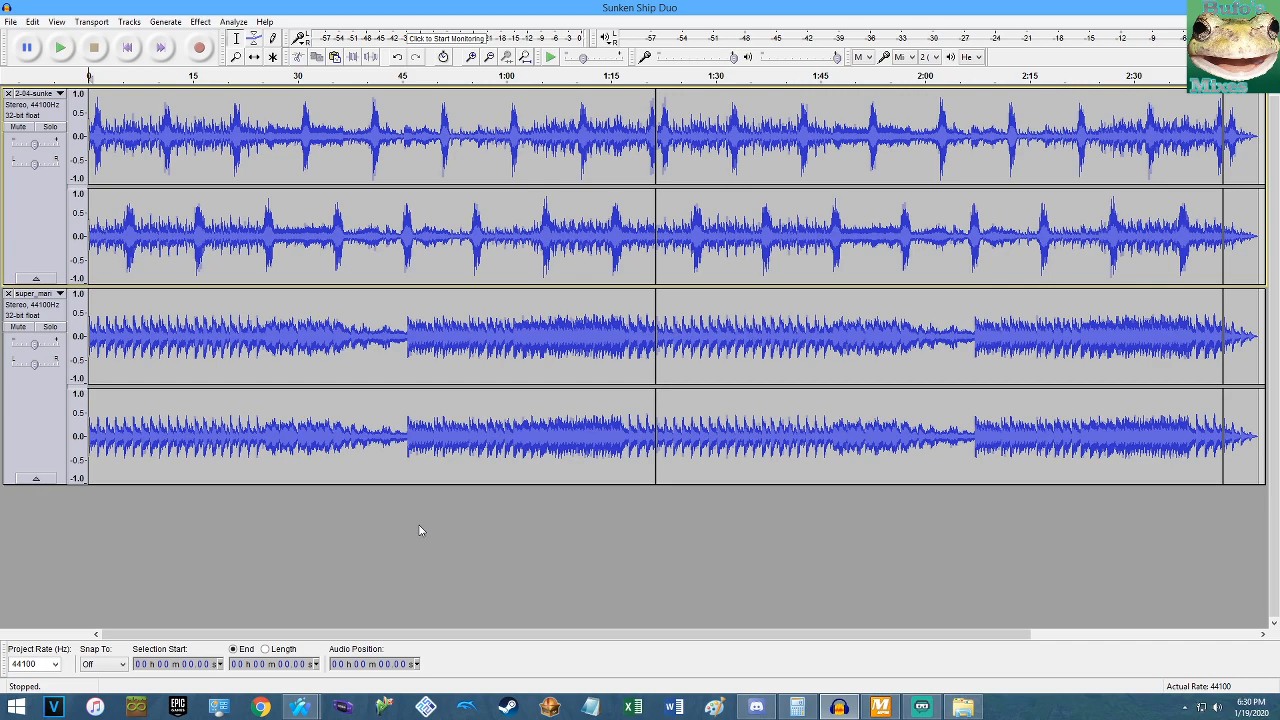
Start another audio export of the mix with the file type set to MP3 Files.
click(10, 21)
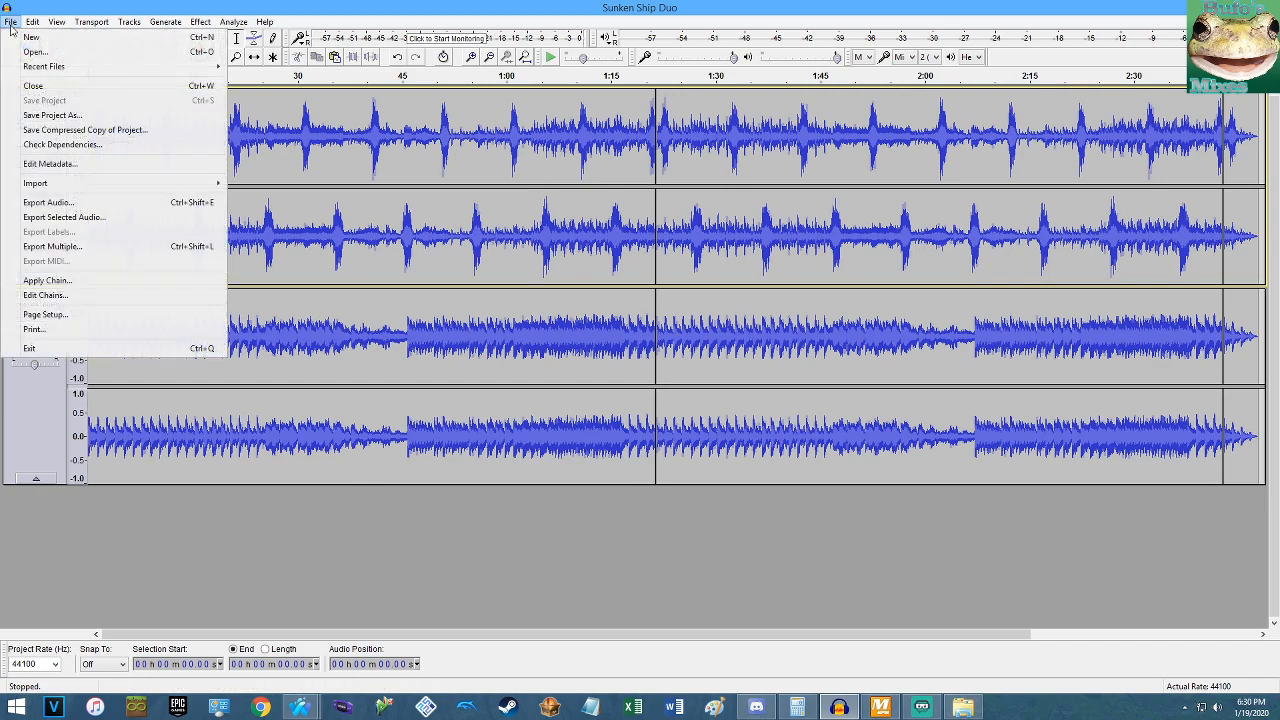
click(48, 200)
click(173, 573)
click(177, 620)
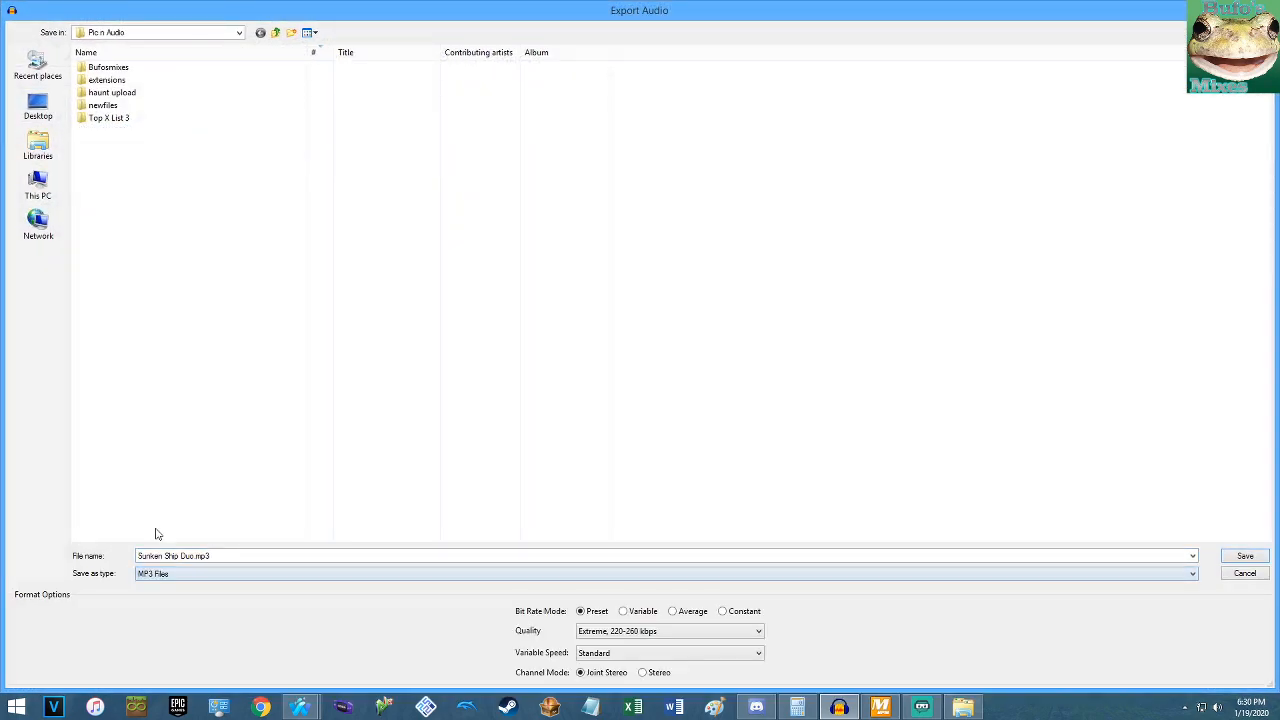
Sort the Music library by date modified and choose its Bufosmixes Vol 2 folder as the MP3 export destination.
click(61, 158)
double_click(246, 72)
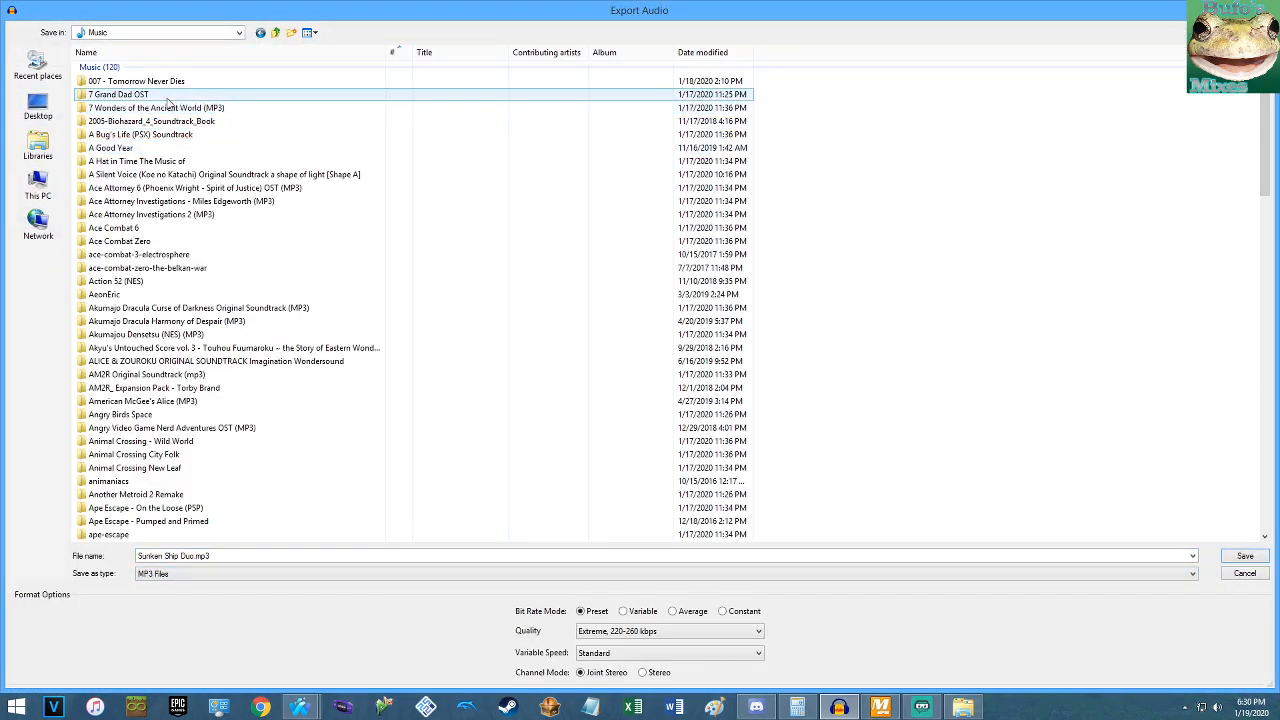
click(130, 97)
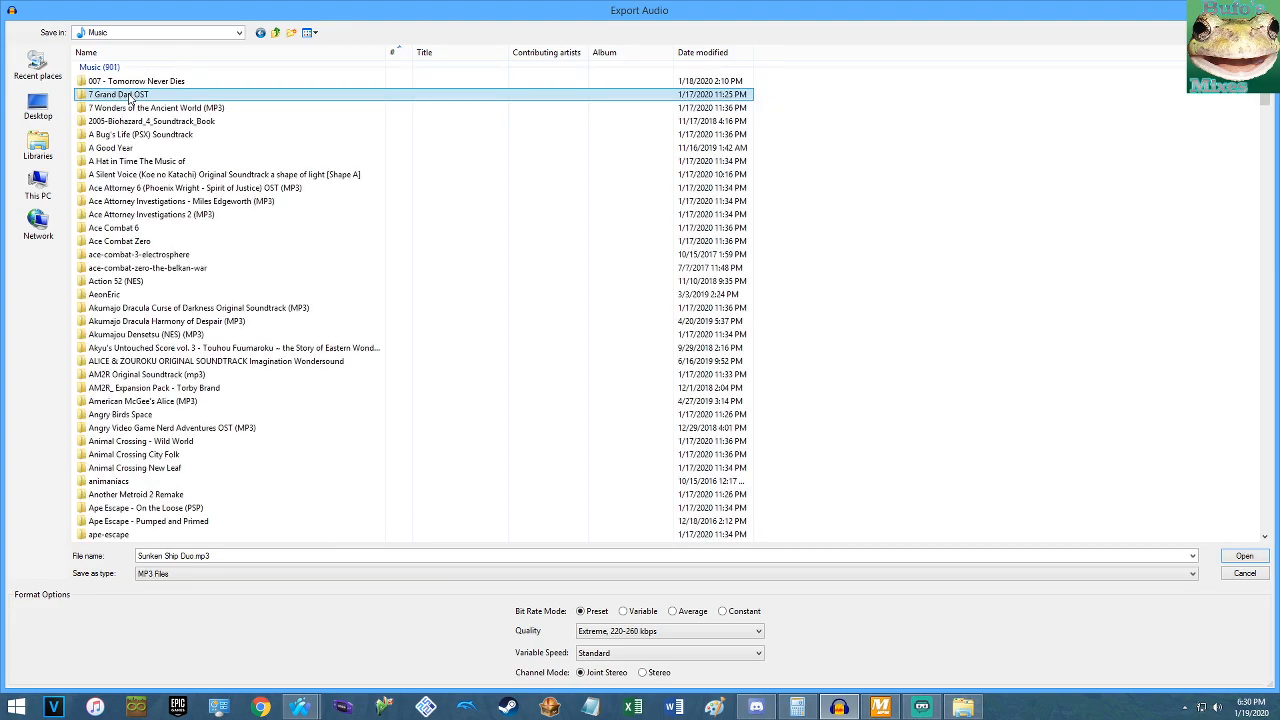
text(buf)
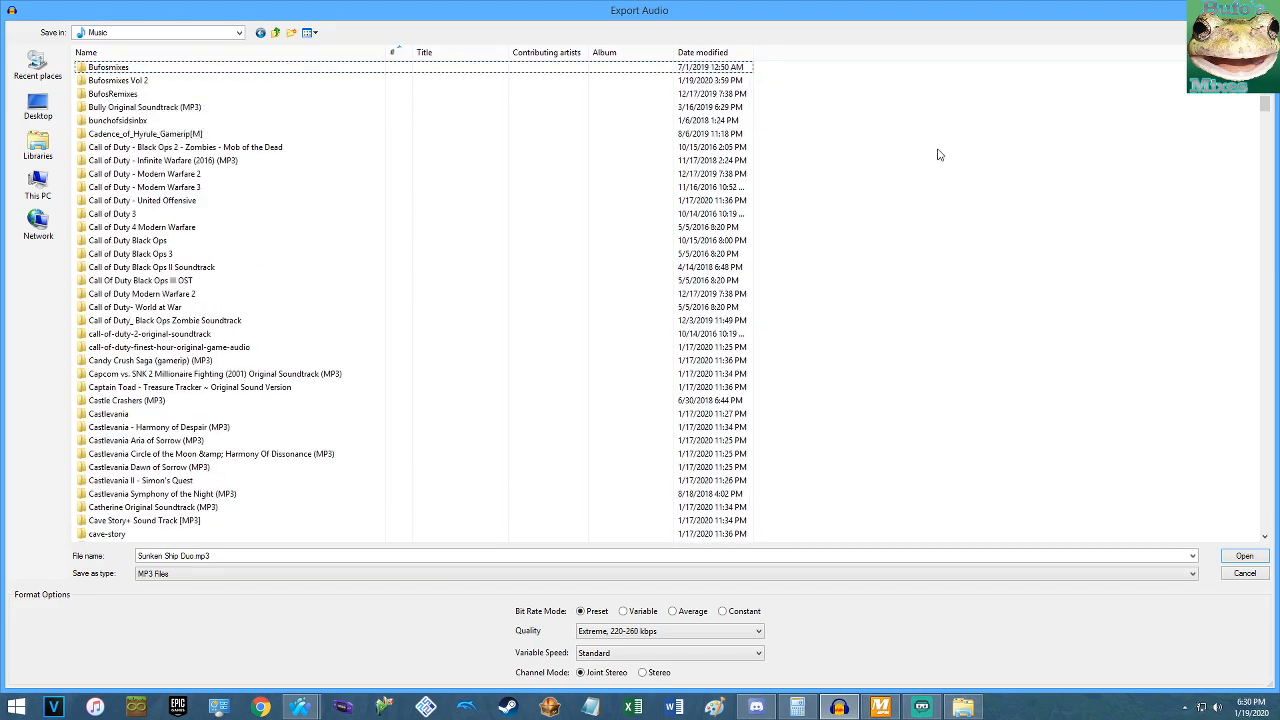
right_click(937, 152)
mouse_move(1000, 191)
click(1104, 264)
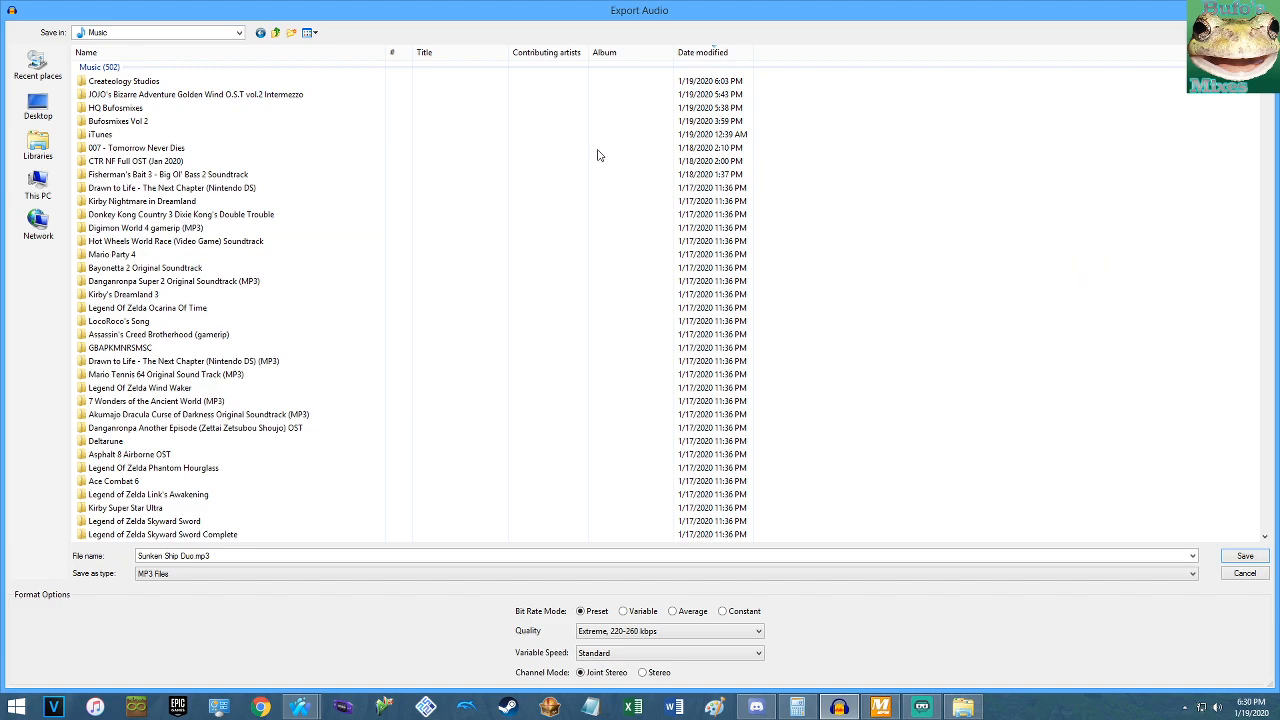
click(143, 148)
double_click(143, 148)
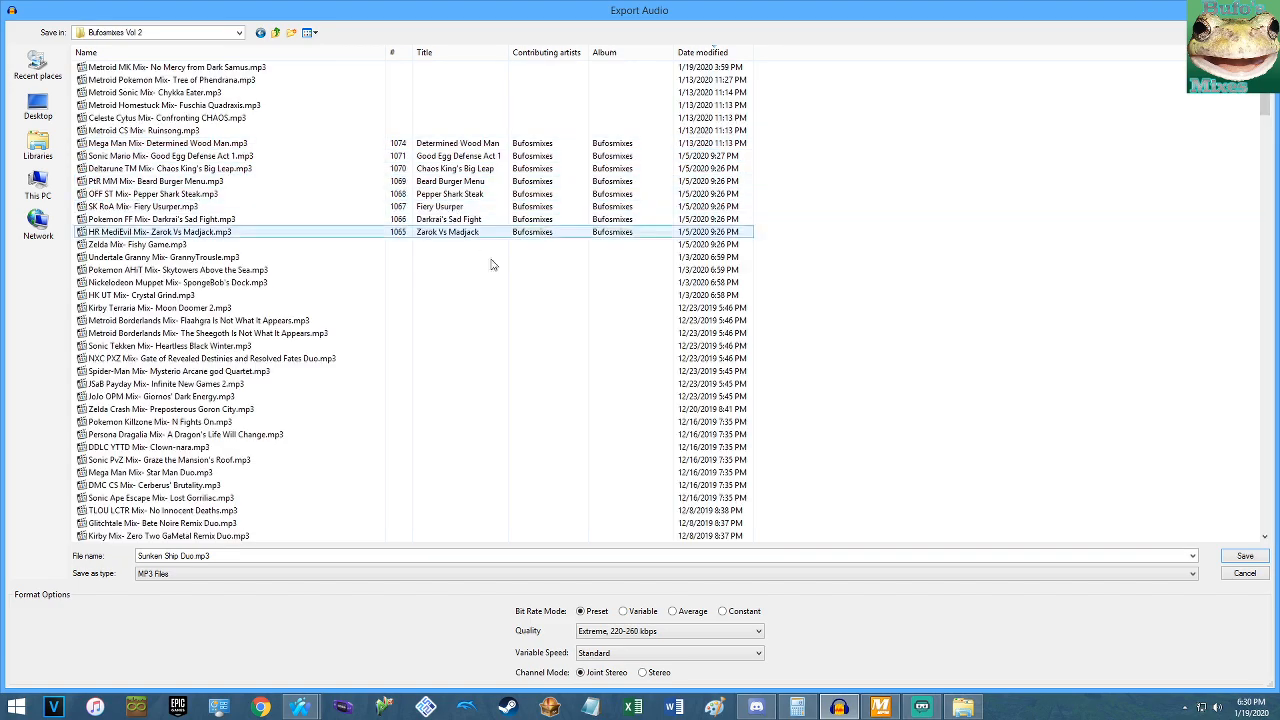
Prefix the MP3 file name with "Mario Mix-" and export it, keeping the entered metadata.
click(315, 556)
key(Home)
text(Mario Mix)
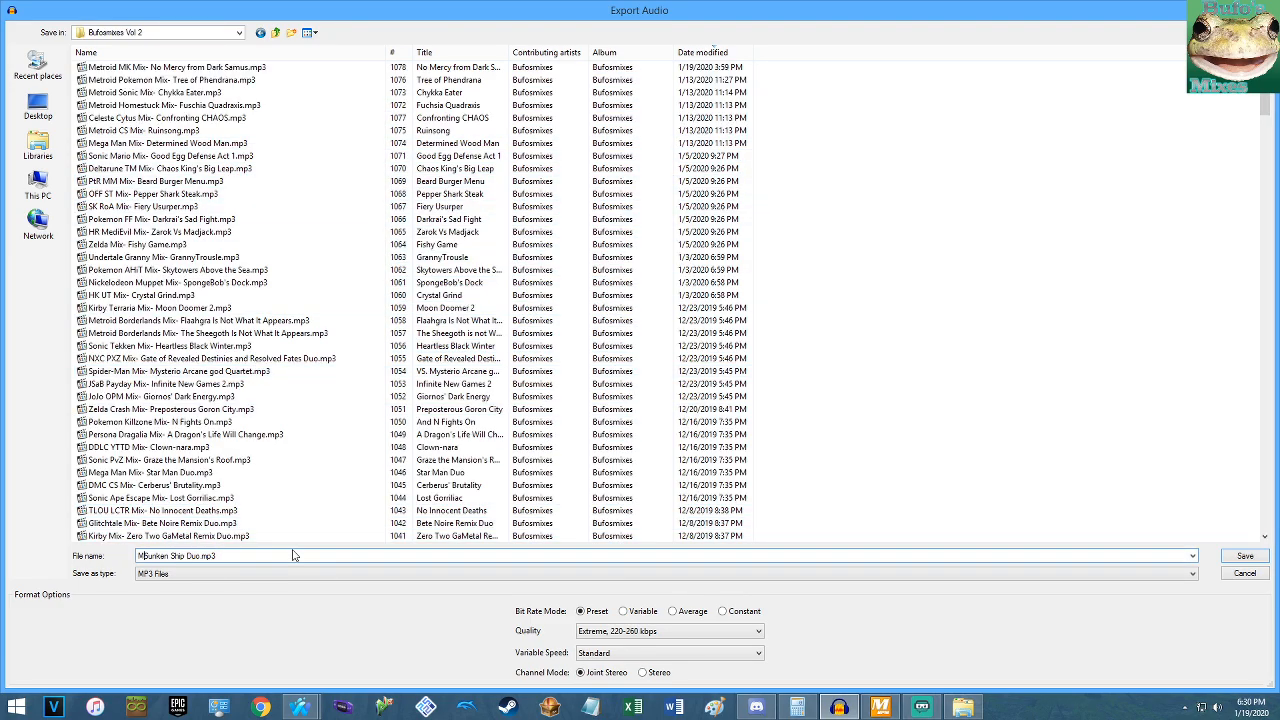
text(-)
click(1245, 557)
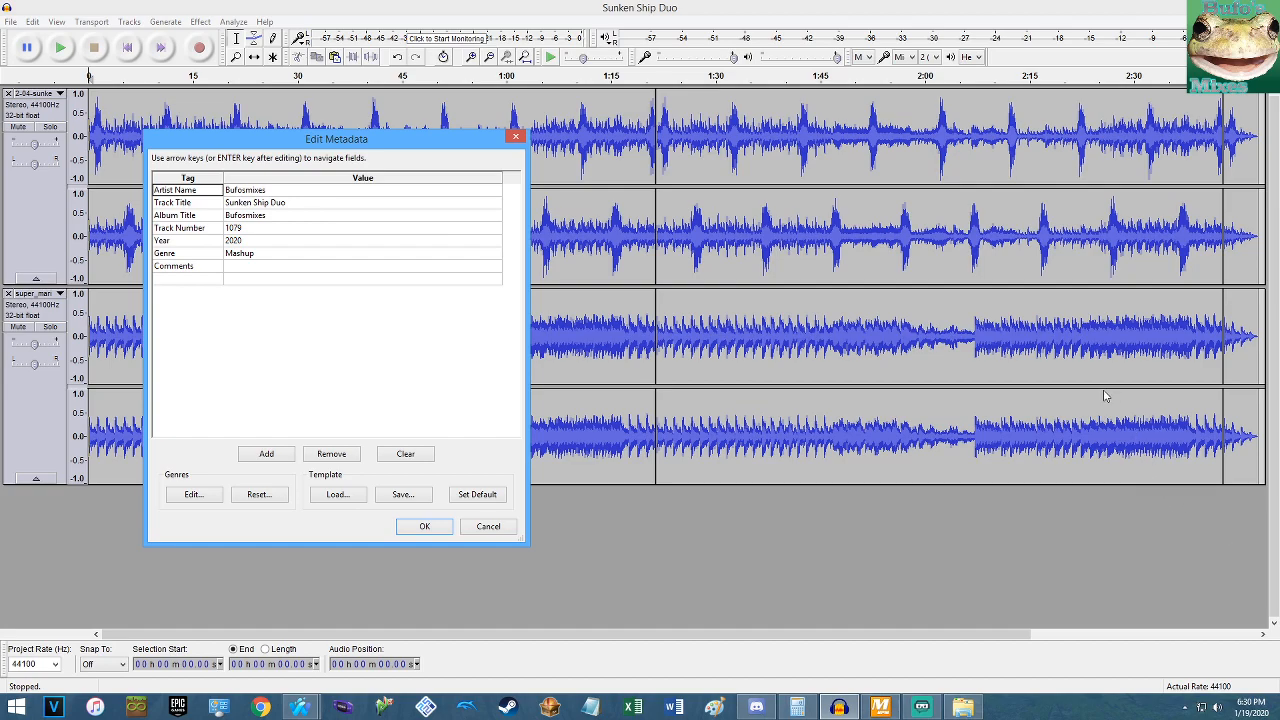
click(426, 526)
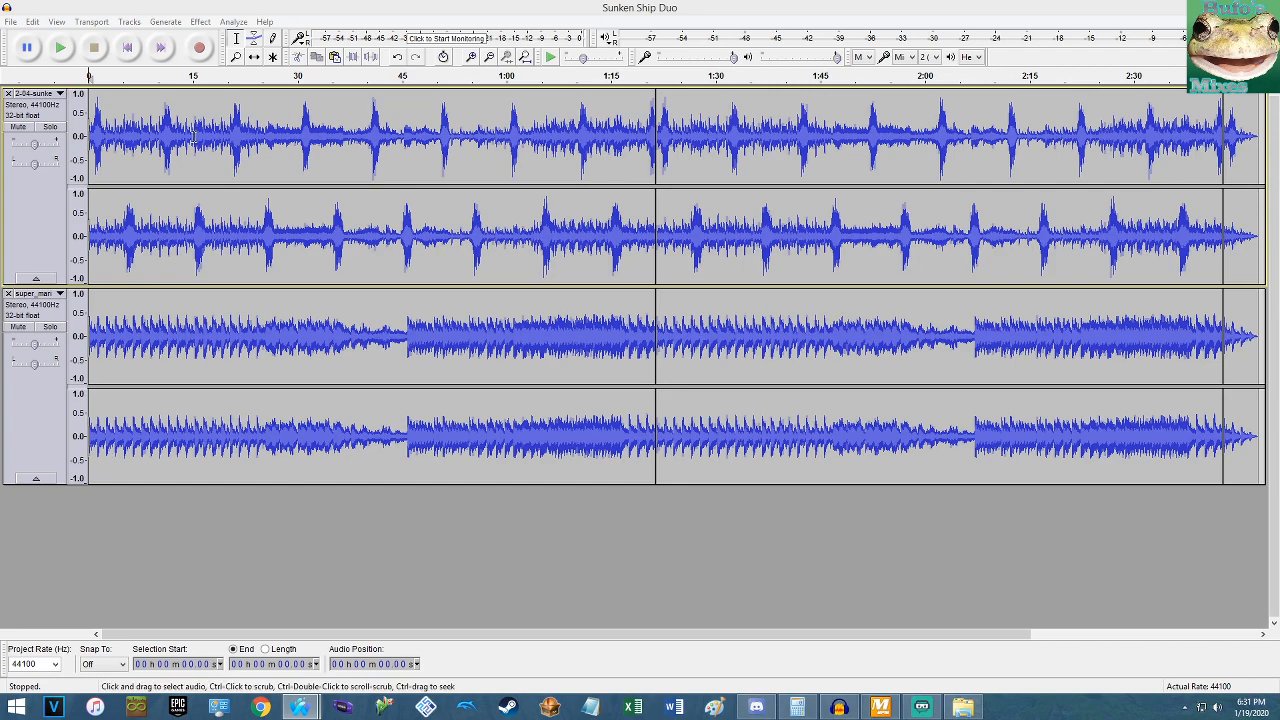
Close the Sunken Ship Duo project and clear both songs from the MixMeister BPM Analyzer list.
click(134, 26)
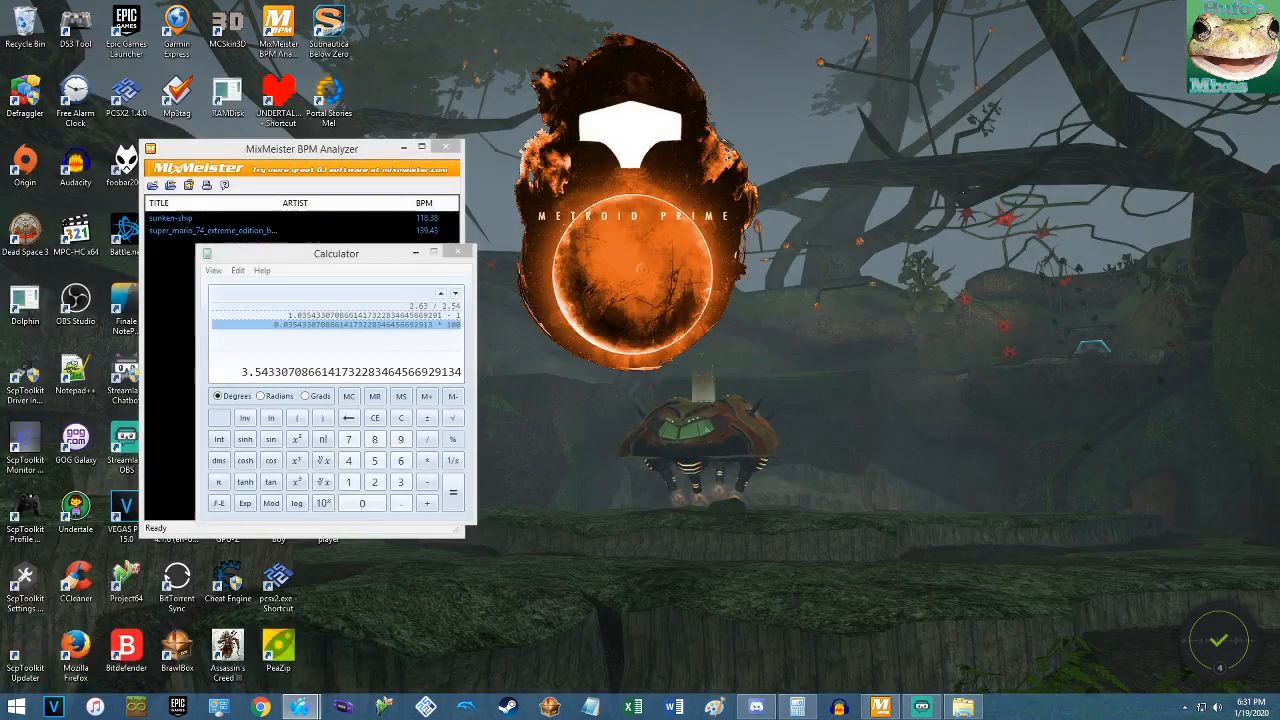
click(290, 156)
key(ctrl+a)
key(Delete)
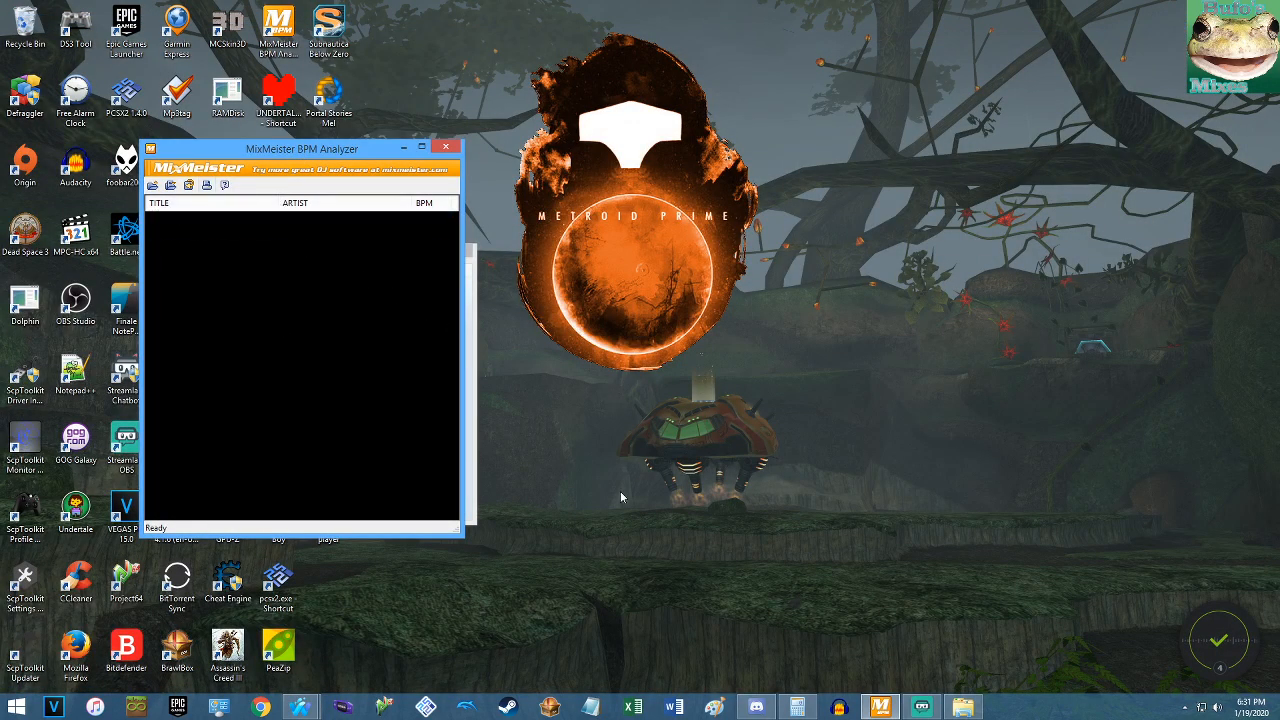
Relaunch Audacity, load the Creepy Castle Mine Cart and Crystal Cav tracks, and close the media player previewing the song.
click(840, 707)
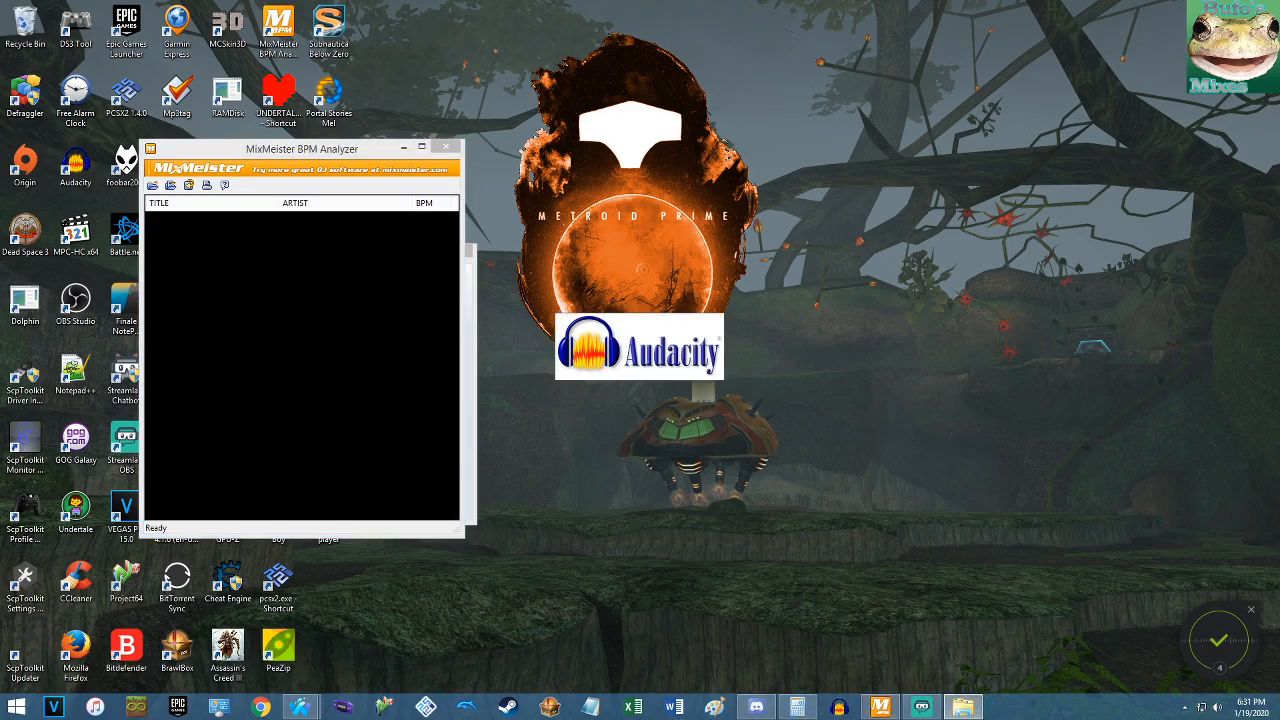
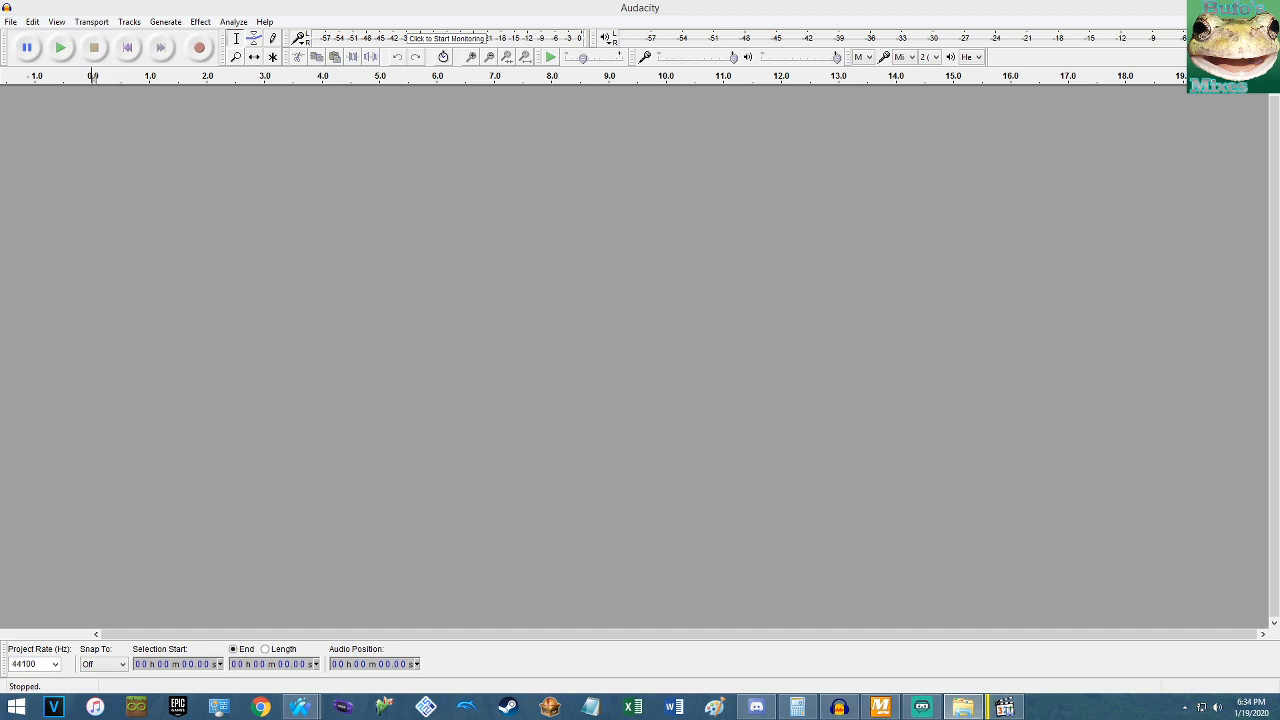
drag(1168, 367, 956, 367)
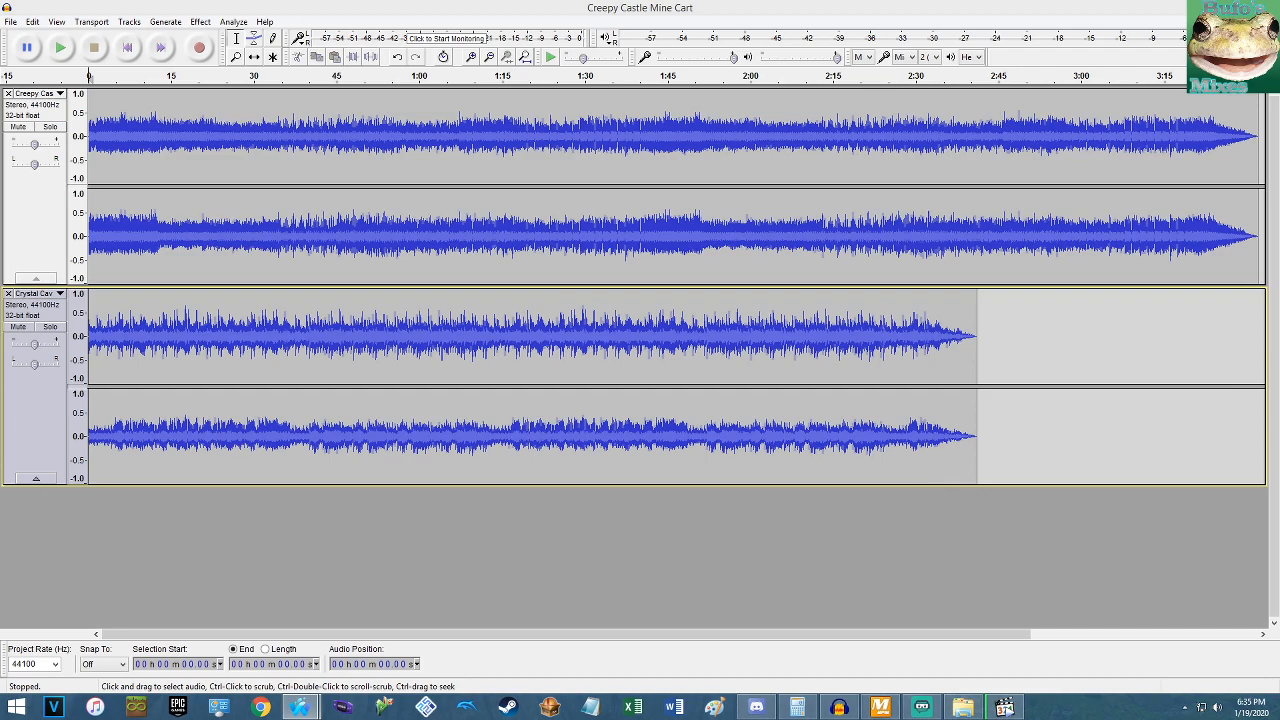
mouse_move(1005, 706)
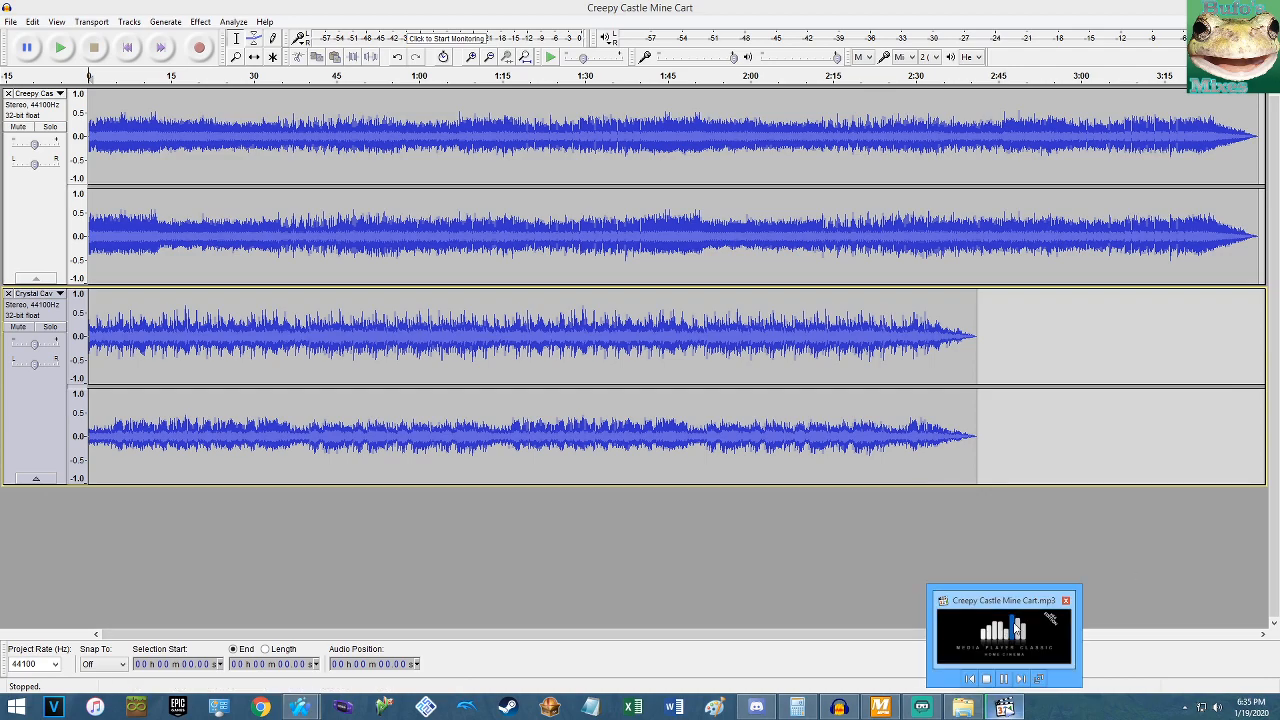
click(1072, 595)
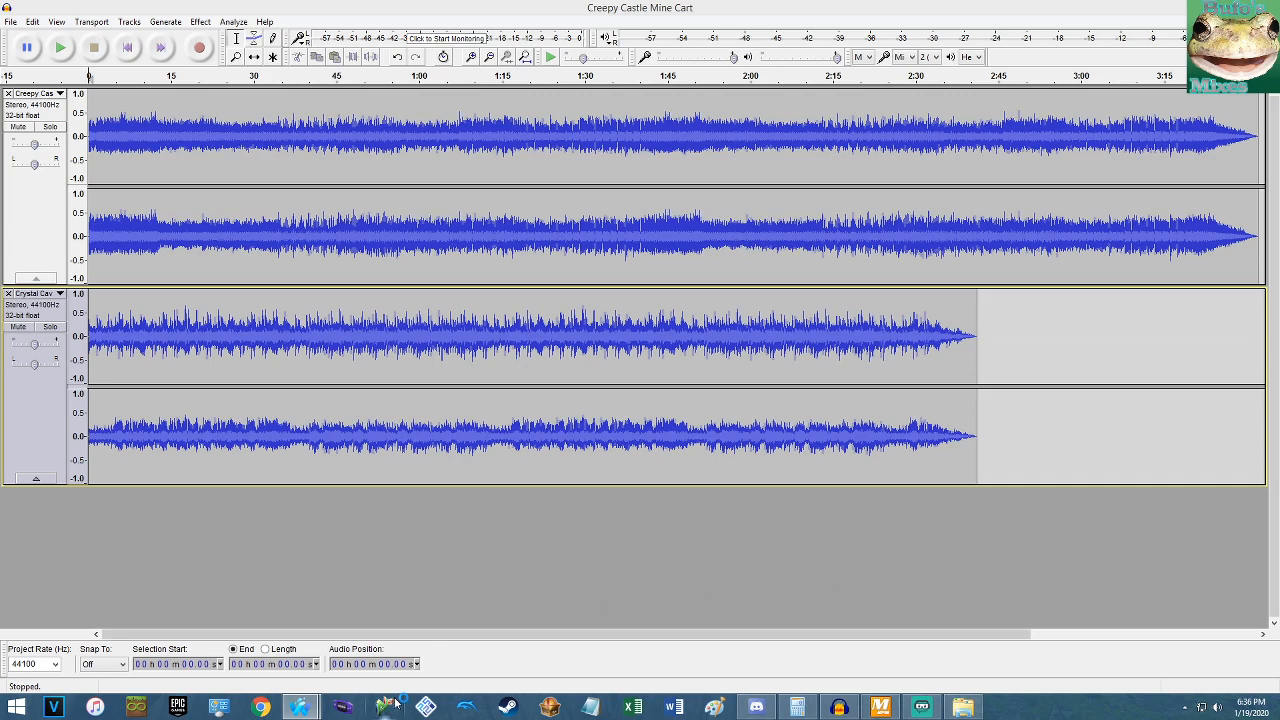
Switch to Project64, highlight Donkey Kong 64 (U) in the game list, and close the emulator.
key(alt+Tab)
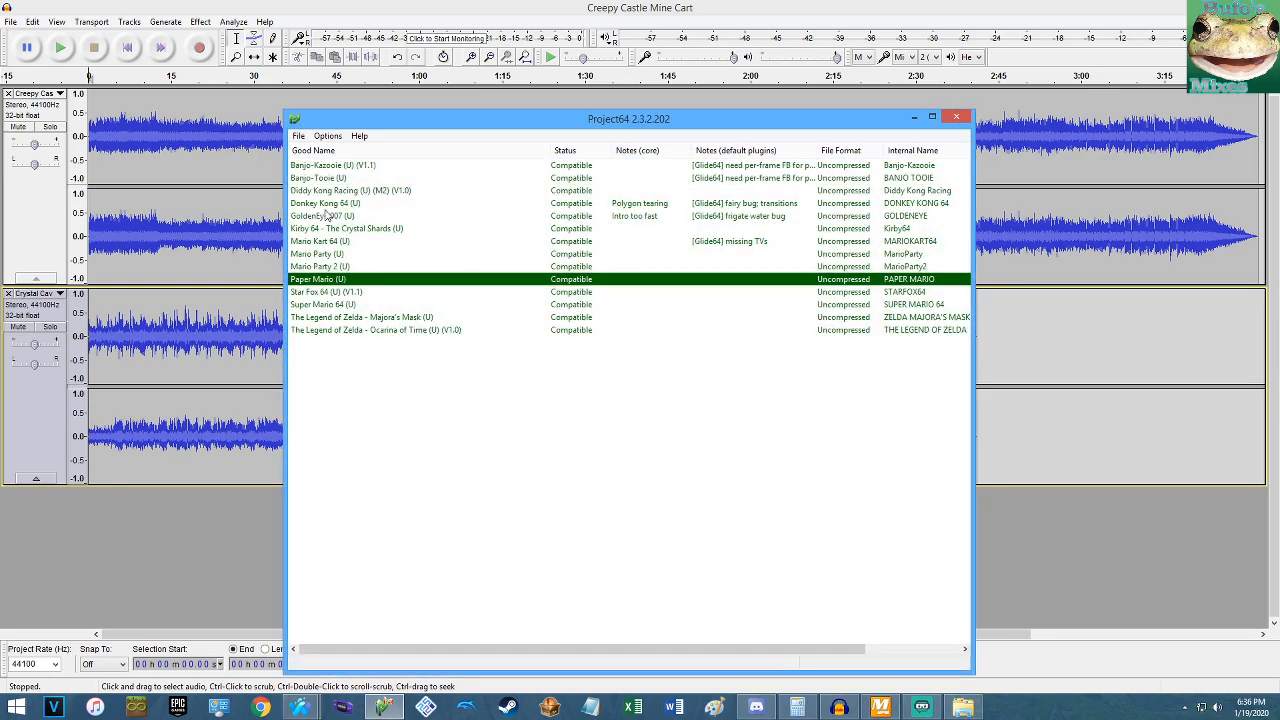
click(328, 205)
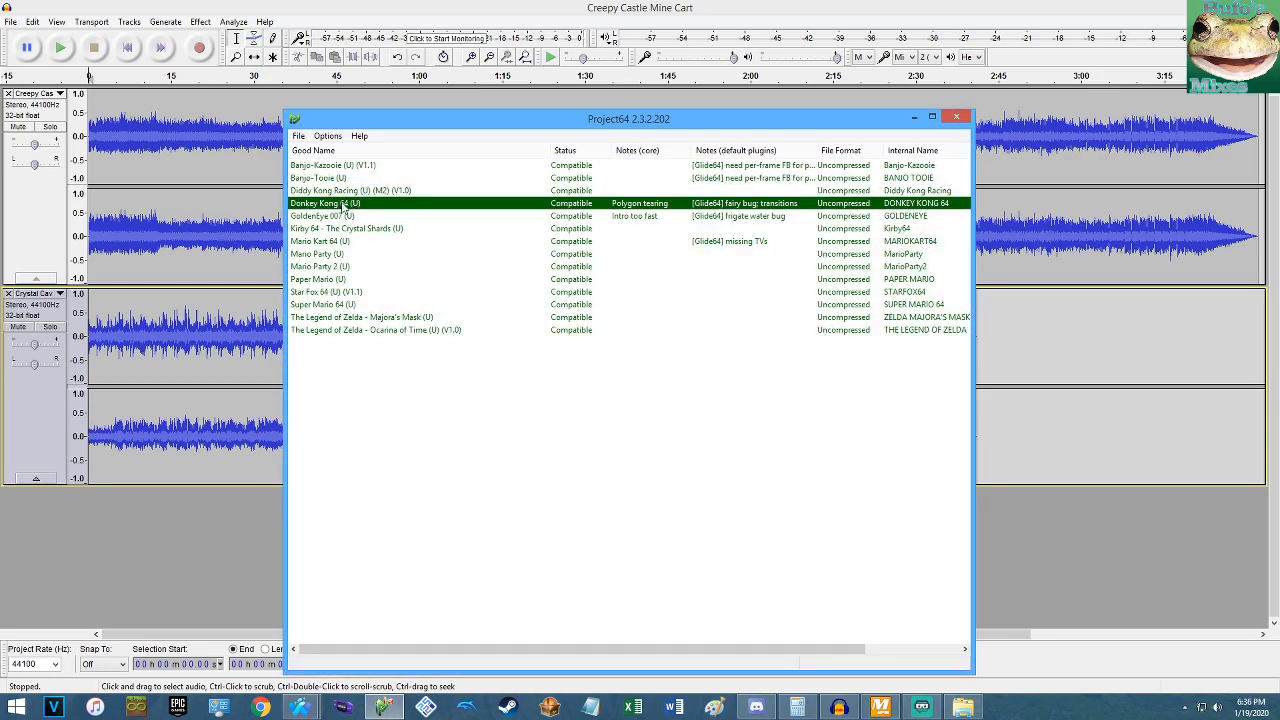
click(956, 117)
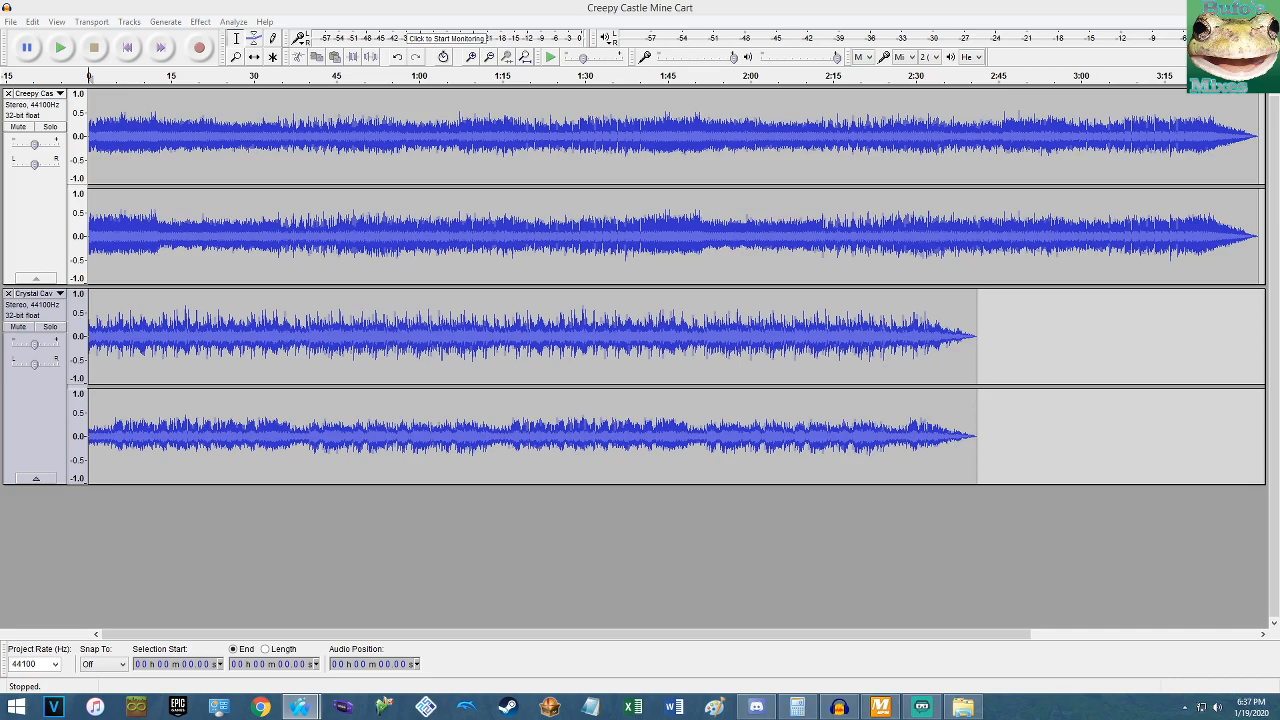
Switch to the browser, leave the full-size view of The Last Battle on DeviantArt, and examine the artwork's details.
drag(1279, 200, 688, 1)
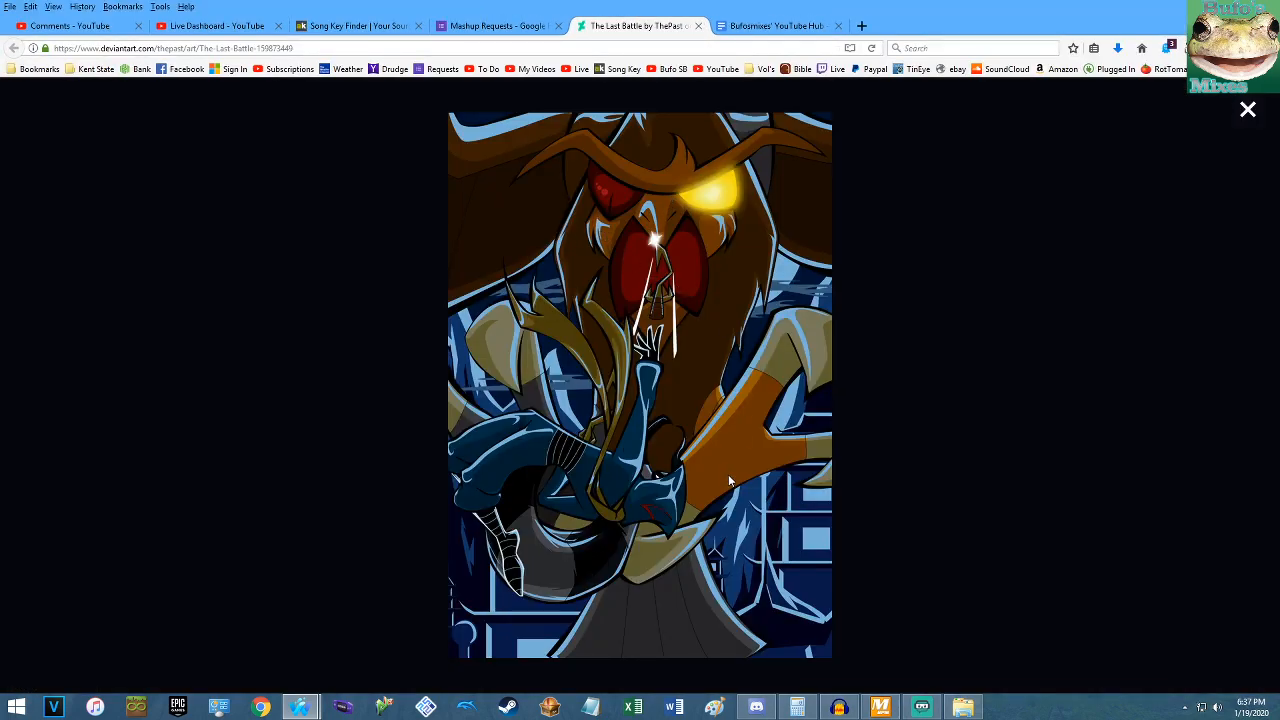
right_click(548, 432)
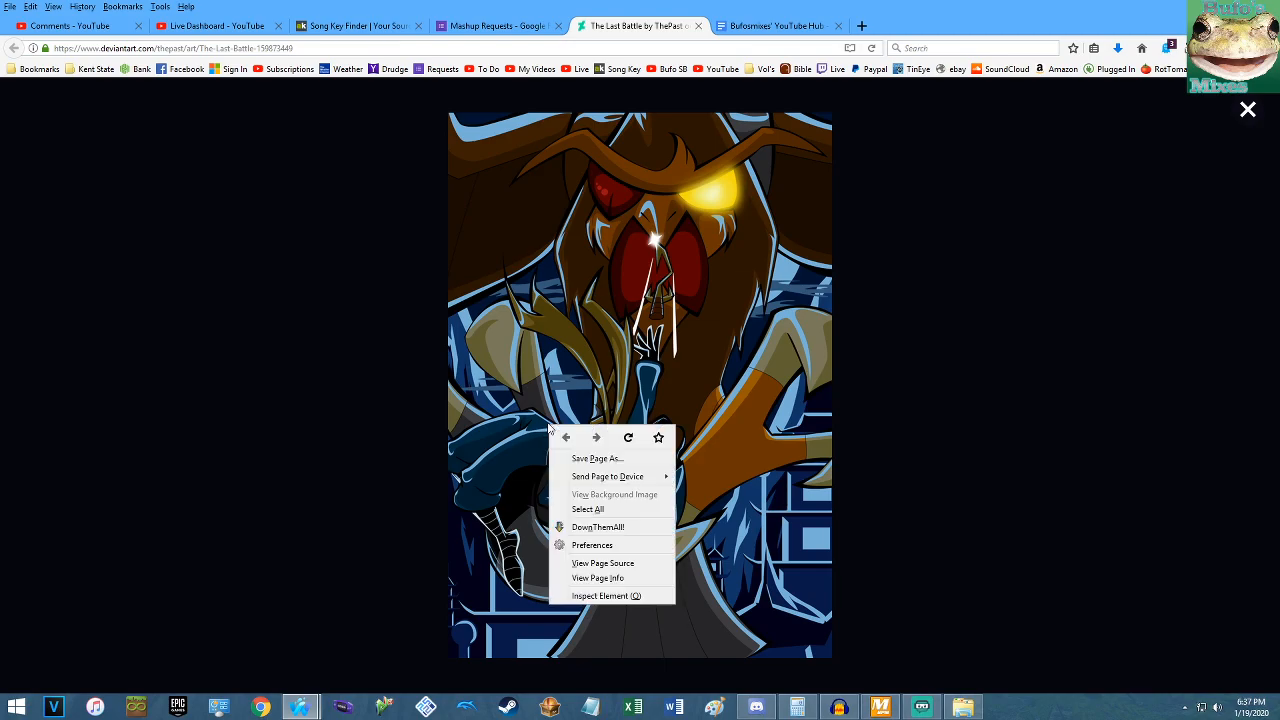
right_click(762, 453)
click(946, 403)
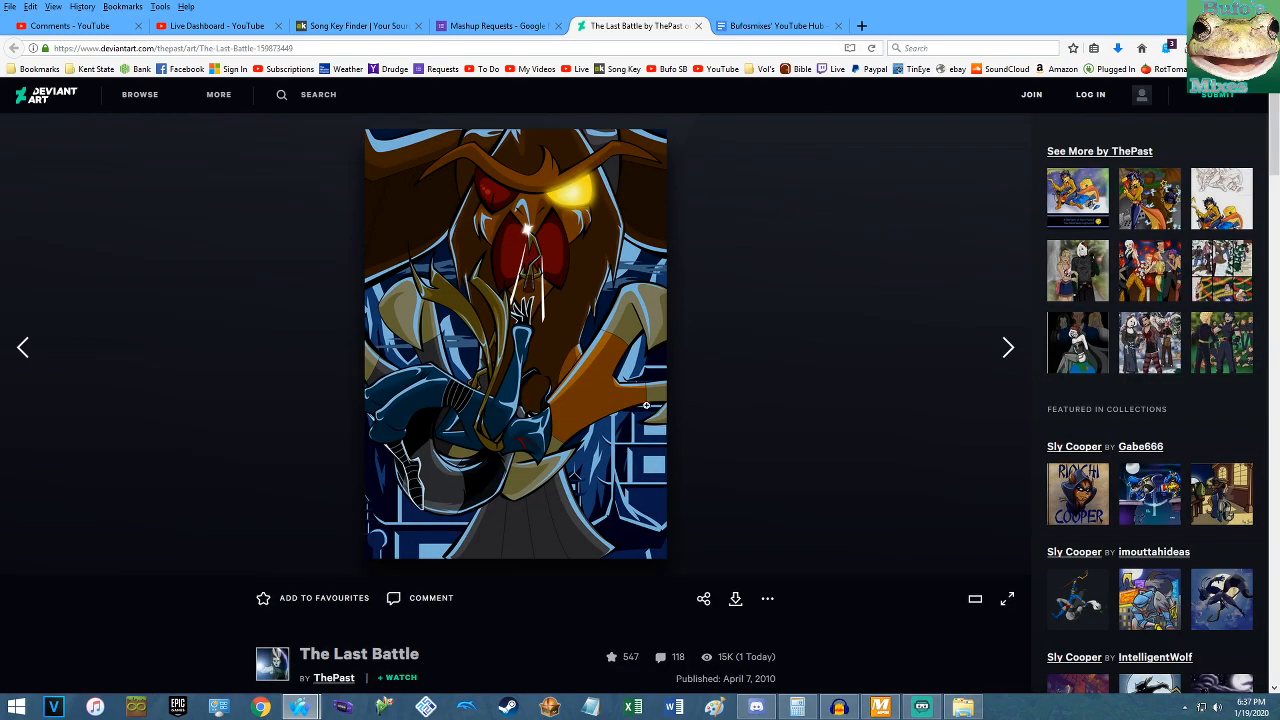
scroll(610, 404, down, 3)
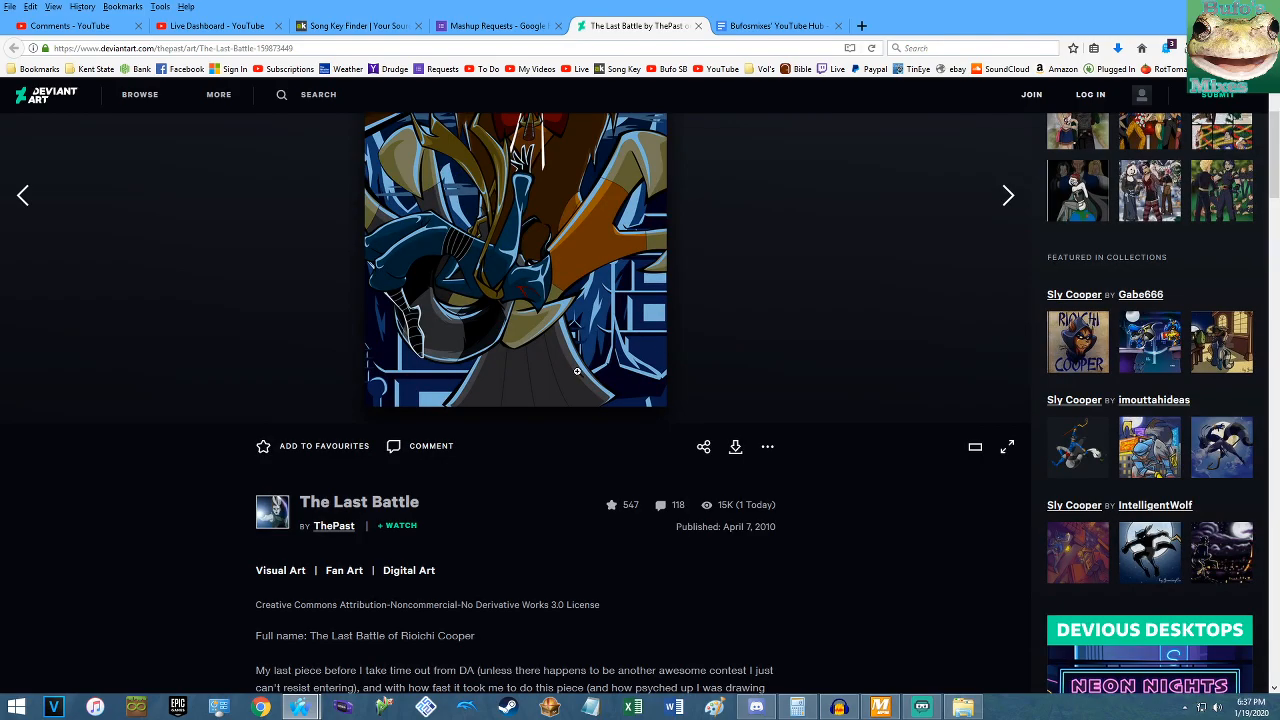
Finish viewing The Last Battle artwork, close its DeviantArt page and clear the browser from in front of the Audacity project.
scroll(550, 370, down, 1)
scroll(550, 370, up, 4)
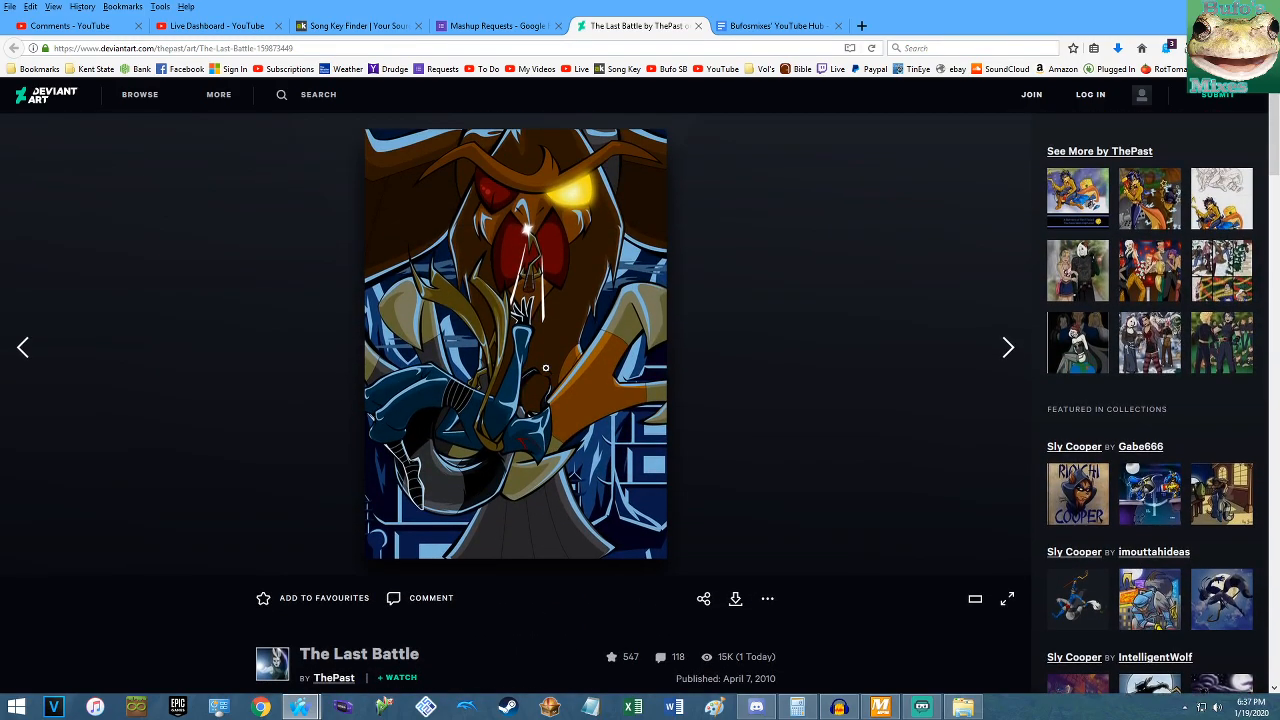
middle_click(638, 27)
drag(640, 8, 682, 18)
click(881, 4)
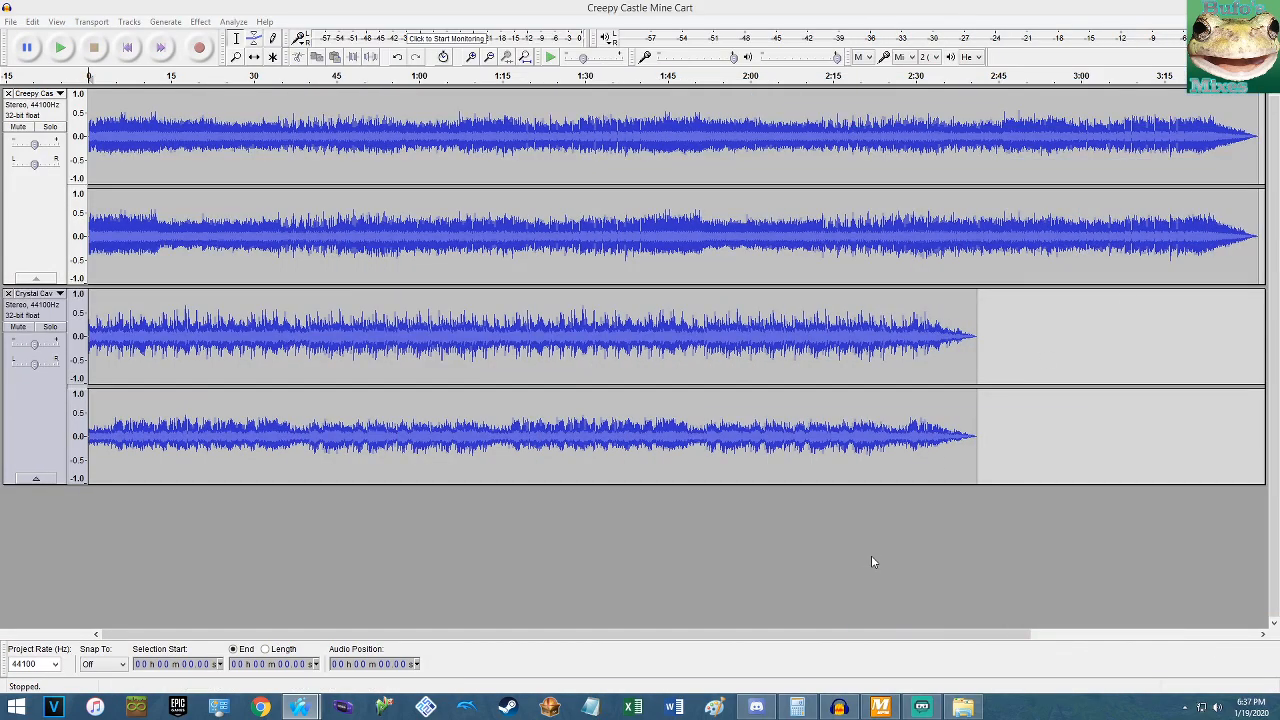
Open ClockwerkDuo.mp4 in the media player, reposition its window to view the finished mashup video, and close the player.
click(960, 707)
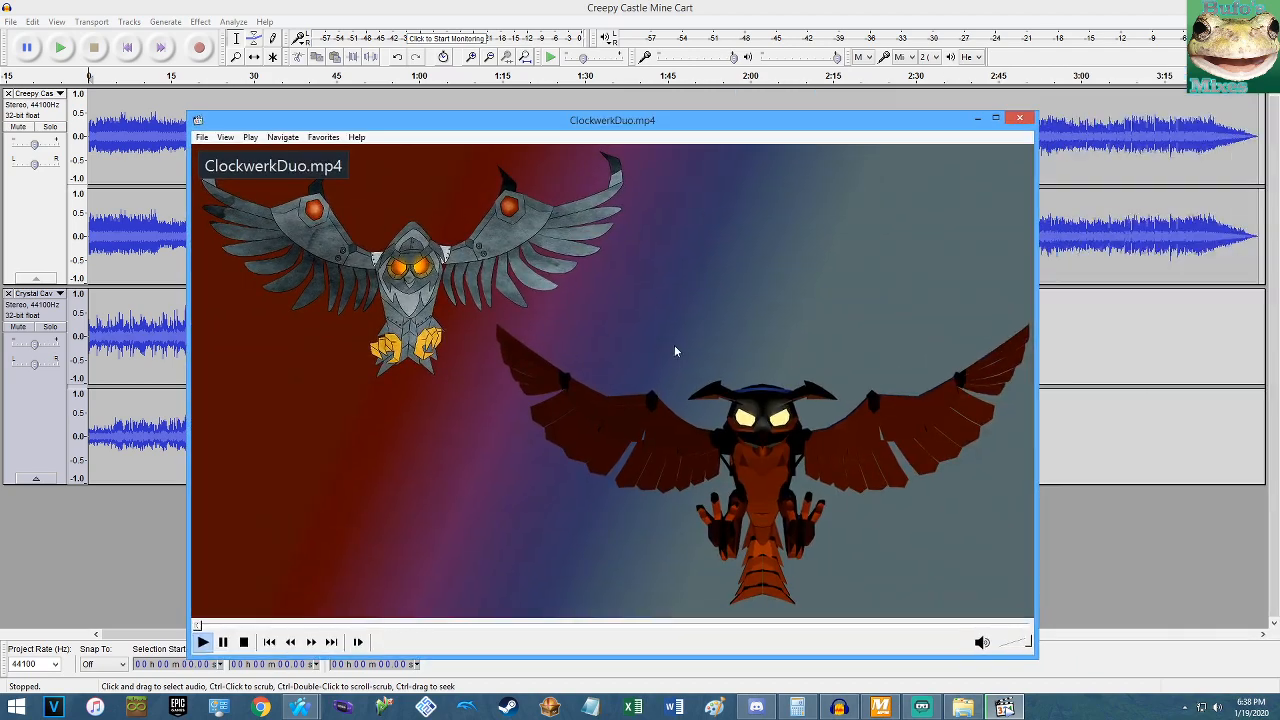
drag(674, 345, 537, 280)
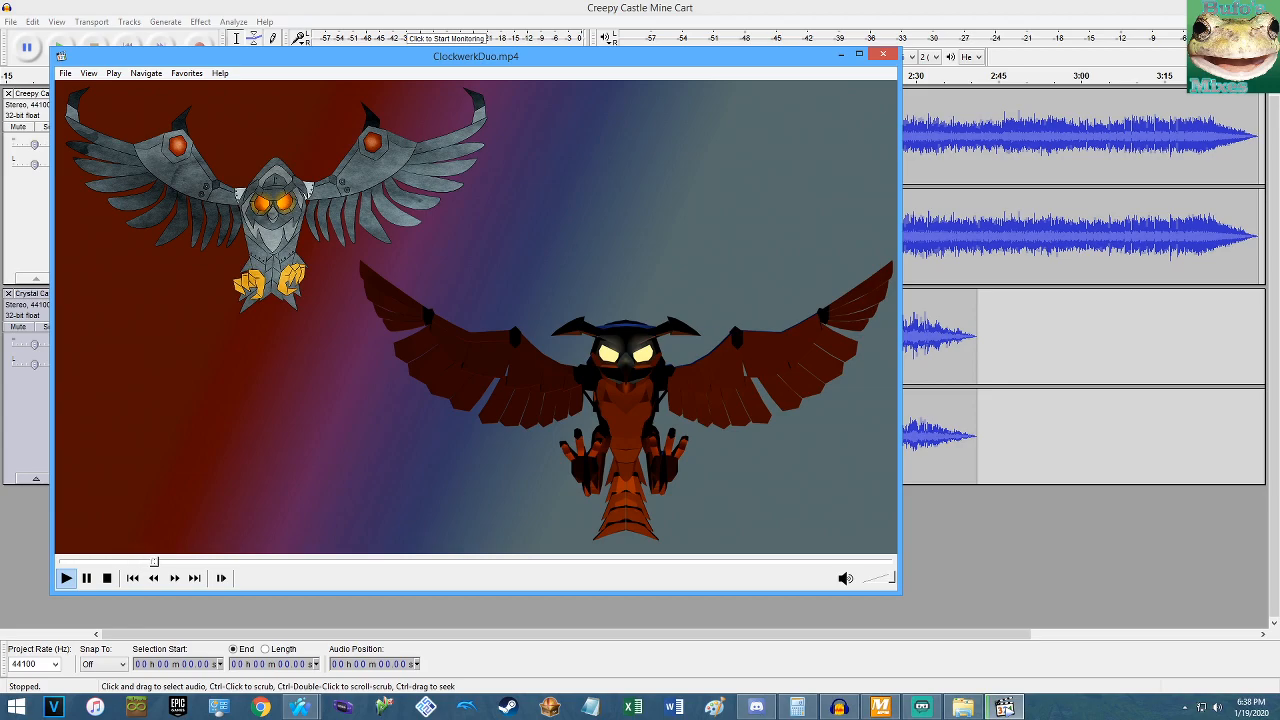
click(315, 706)
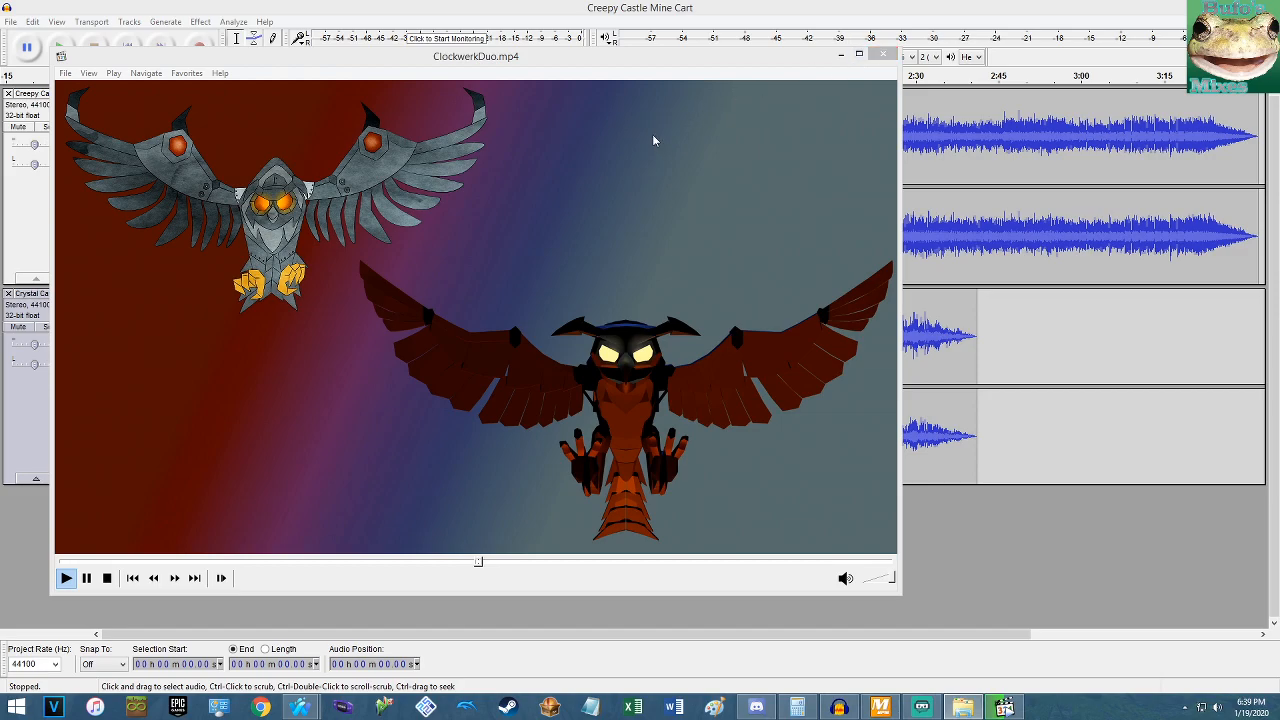
click(552, 49)
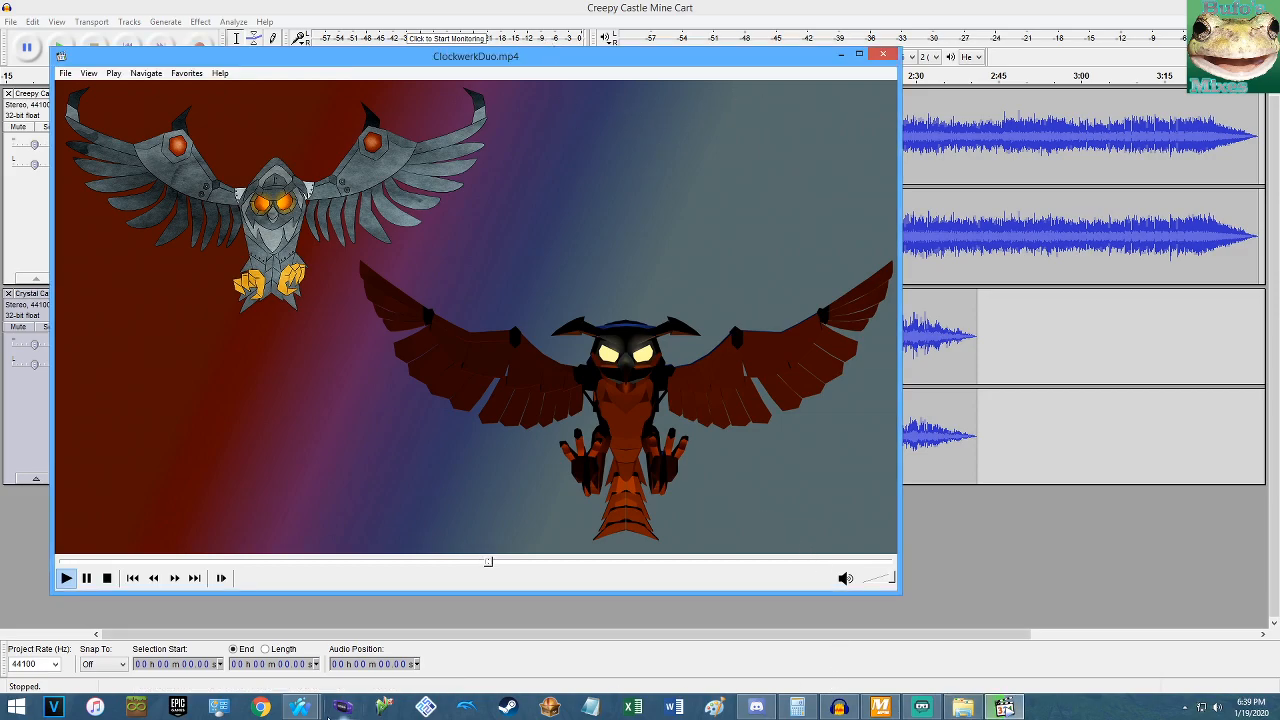
click(300, 707)
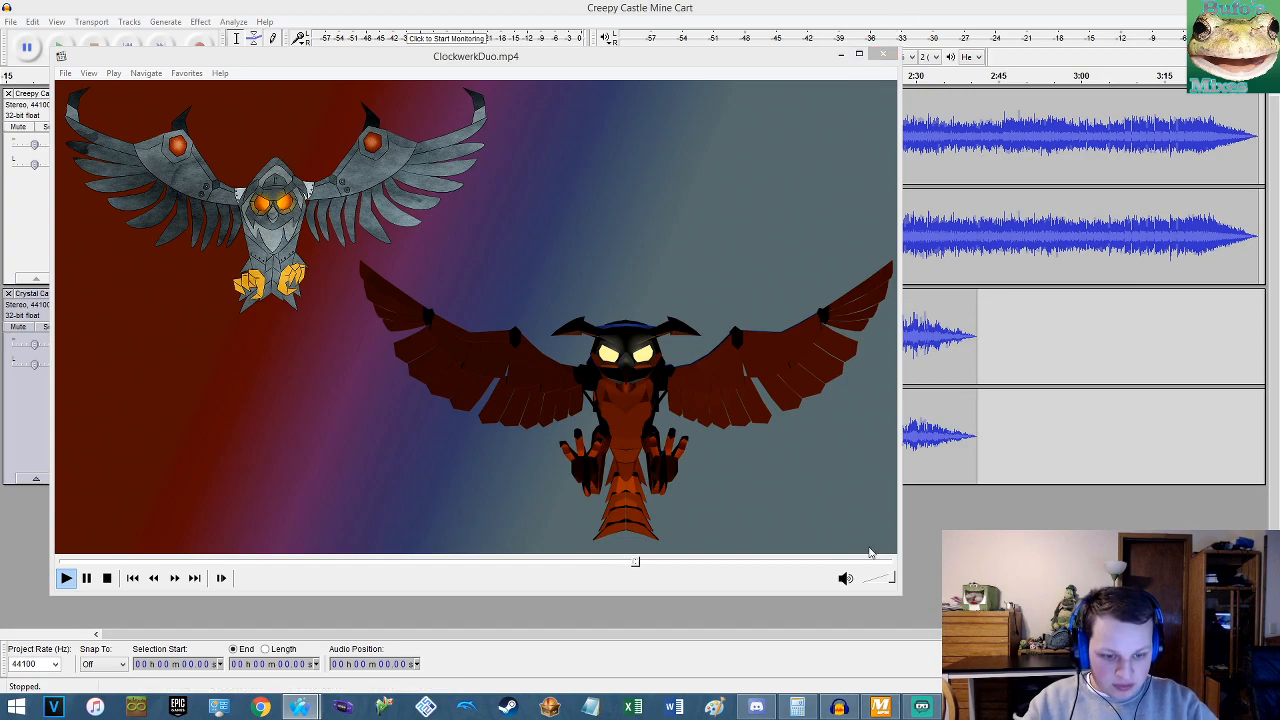
click(883, 54)
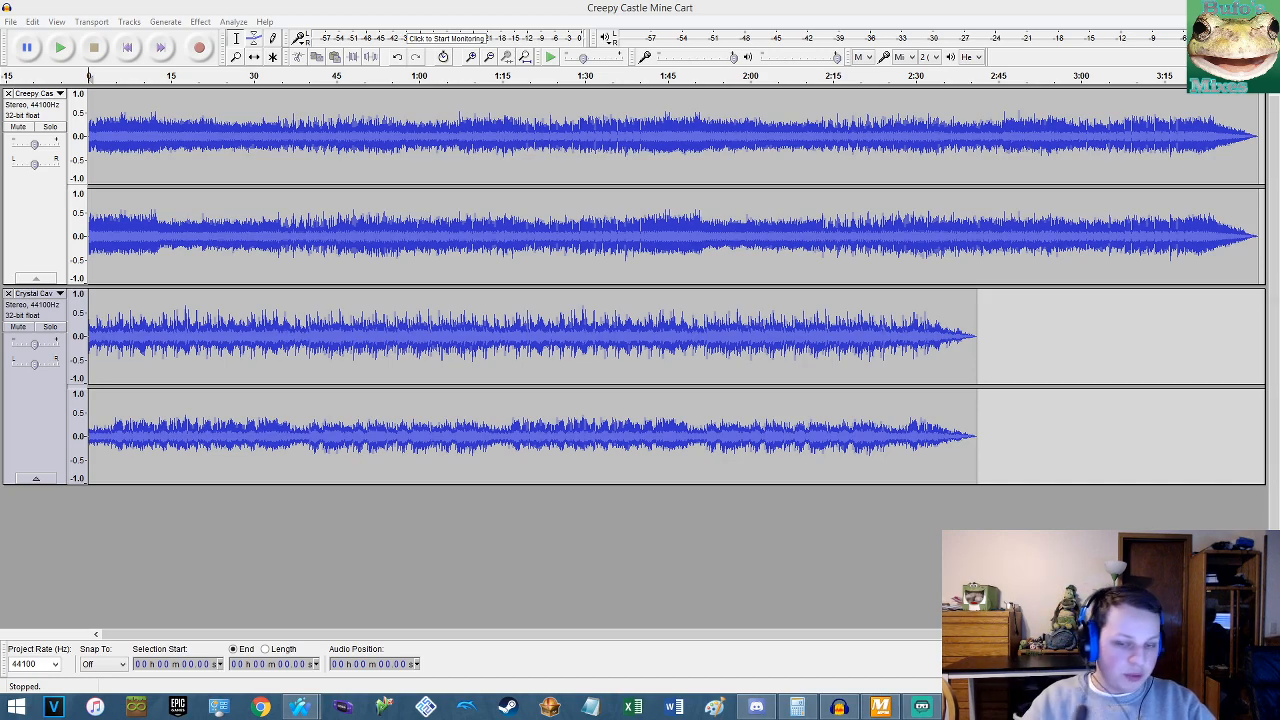
click(524, 8)
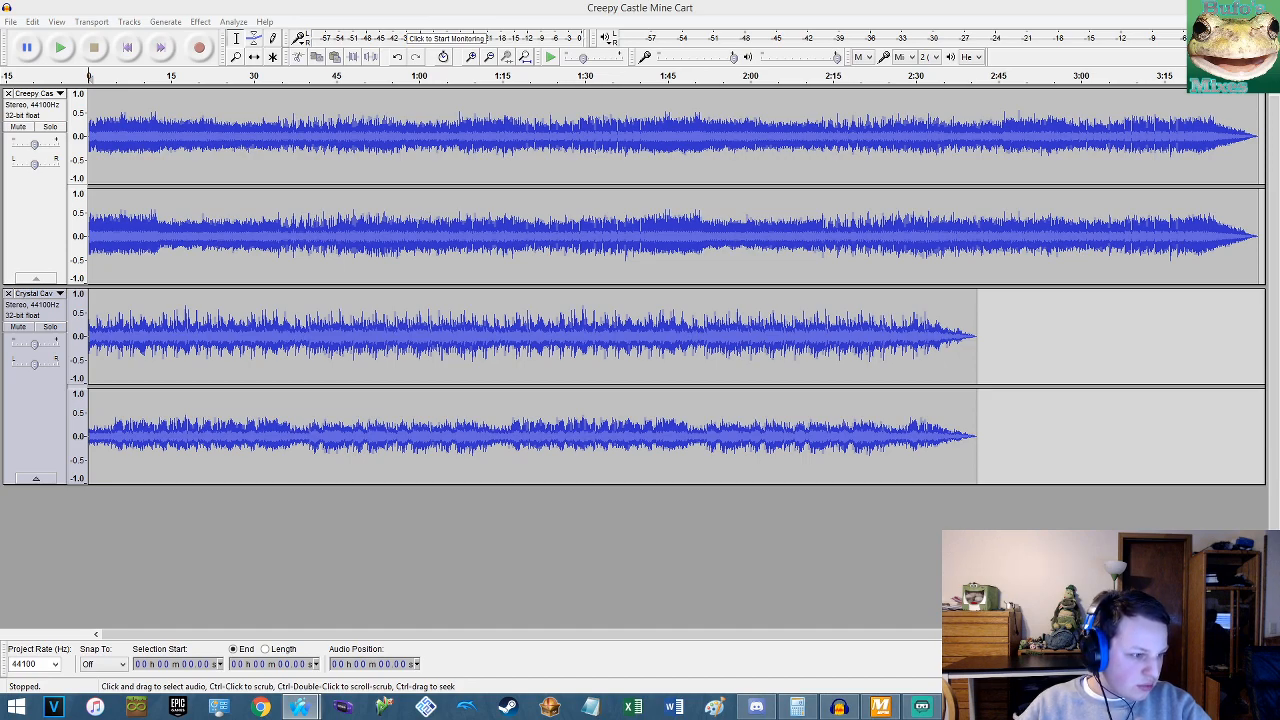
click(868, 7)
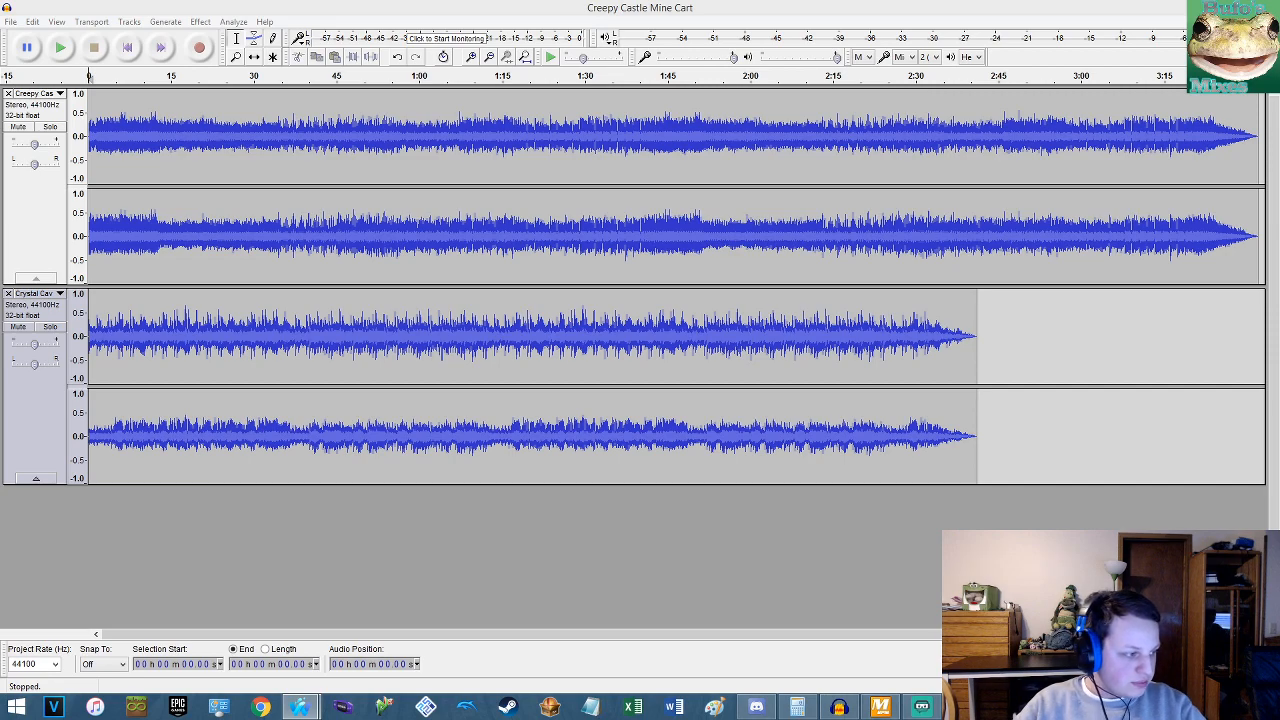
click(440, 8)
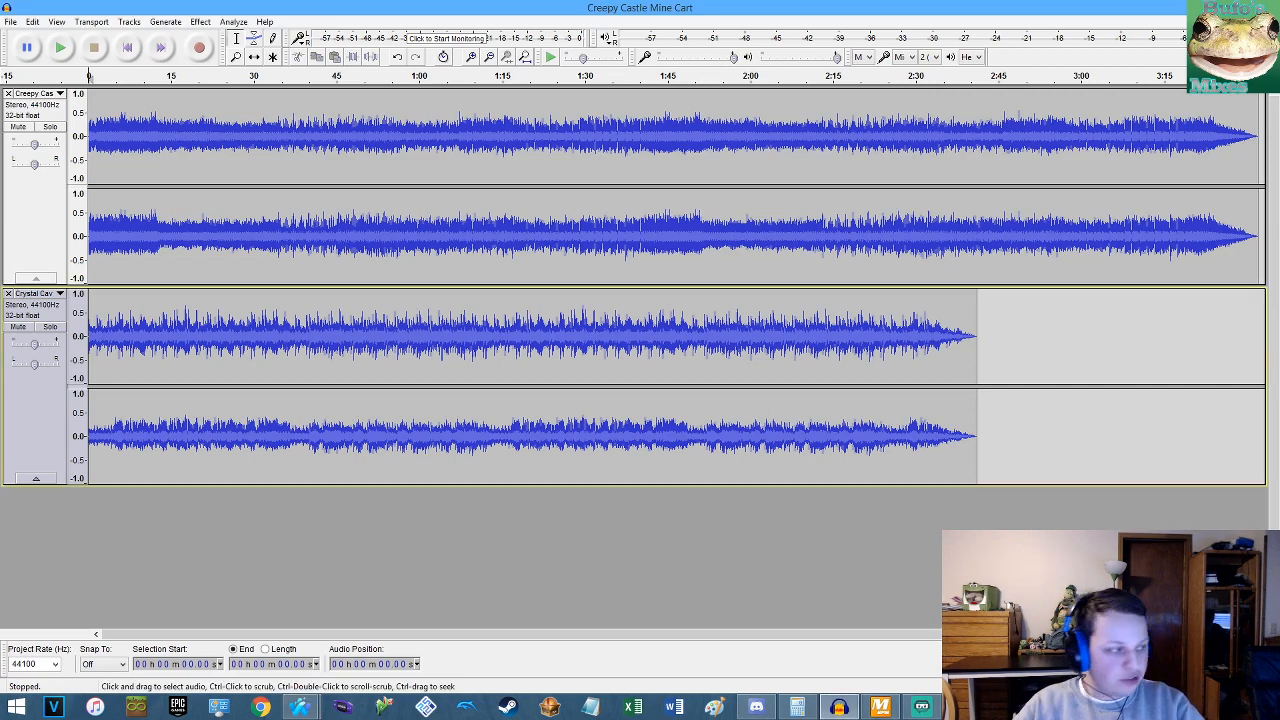
key(alt+Tab)
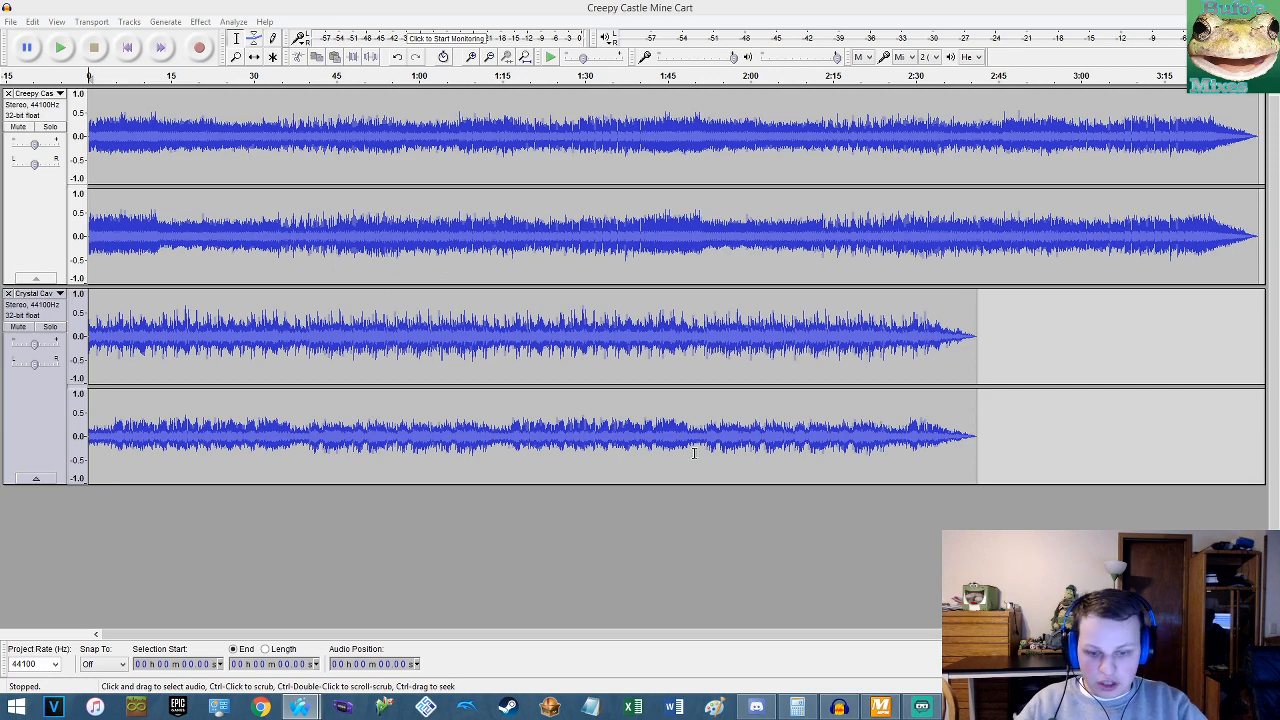
Switch to MixMeister BPM Analyzer and analyze the tempo of Creepy Castle Mine Cart and Crystal Caves Indoors.
click(880, 707)
key(alt+Tab)
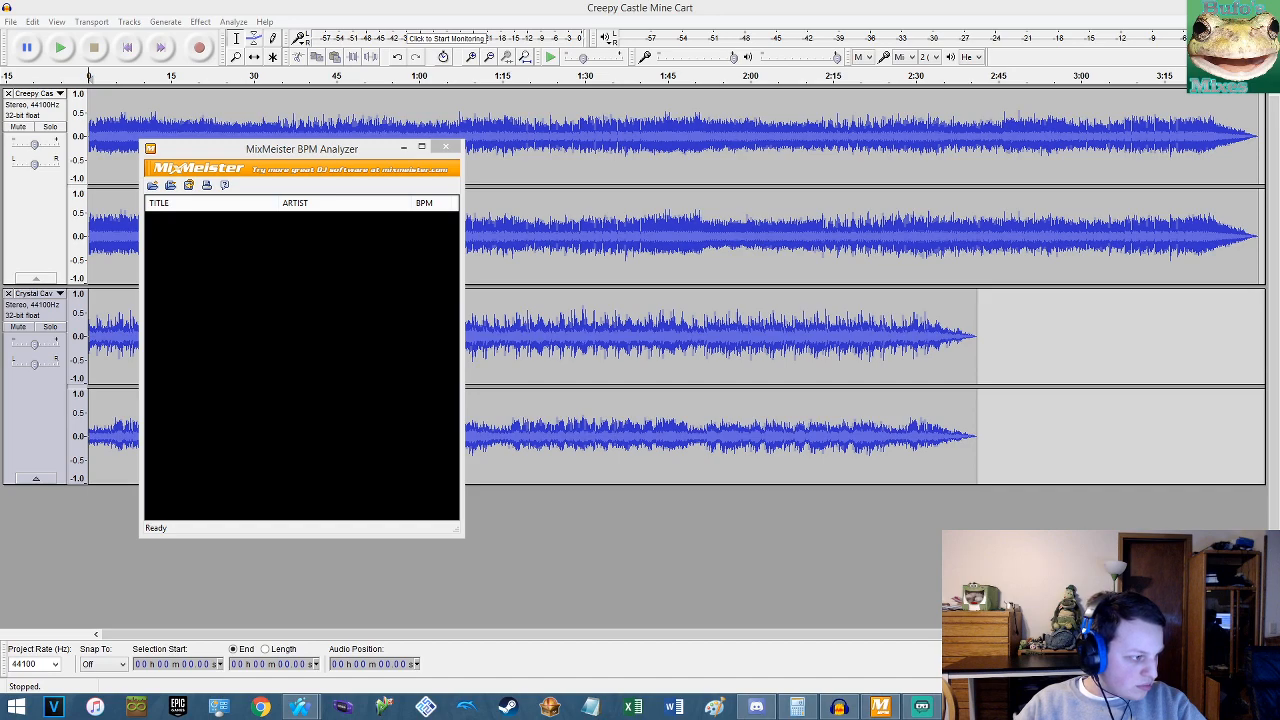
drag(1066, 388, 415, 345)
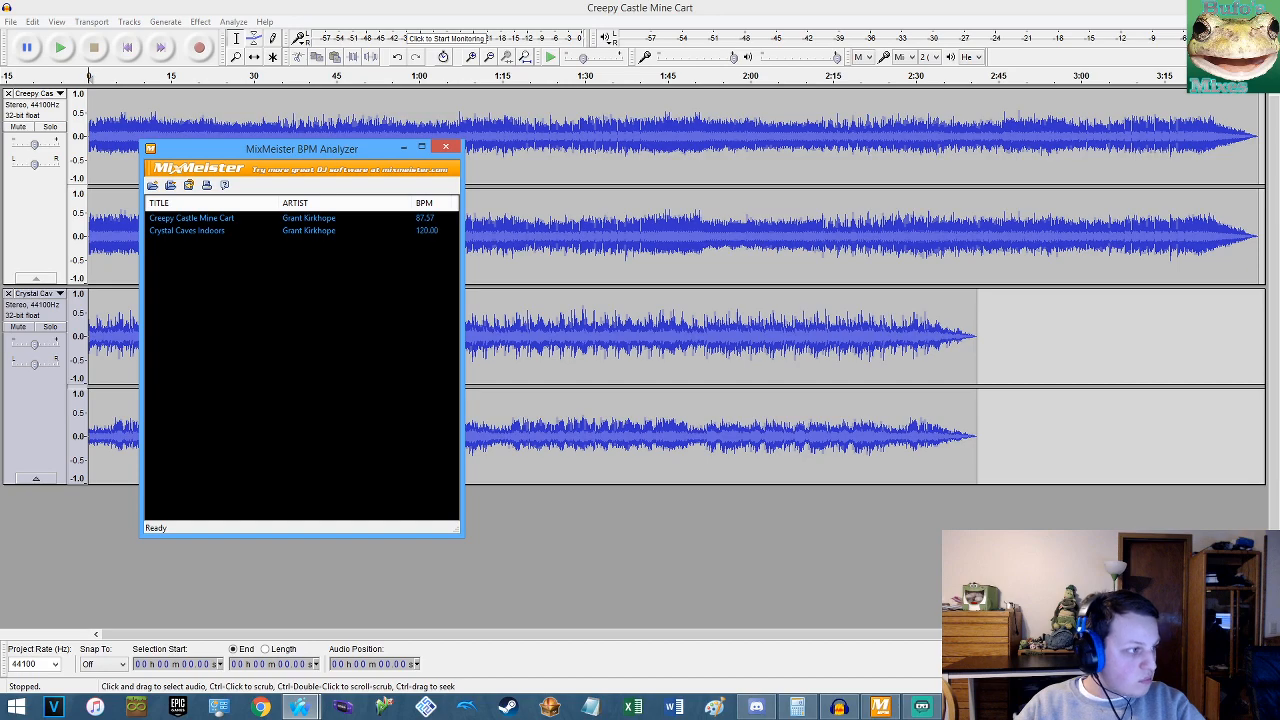
Bring the audiokeychain browser page partly into view and open the recently used Pic n Audio folder.
drag(1279, 72, 1279, 112)
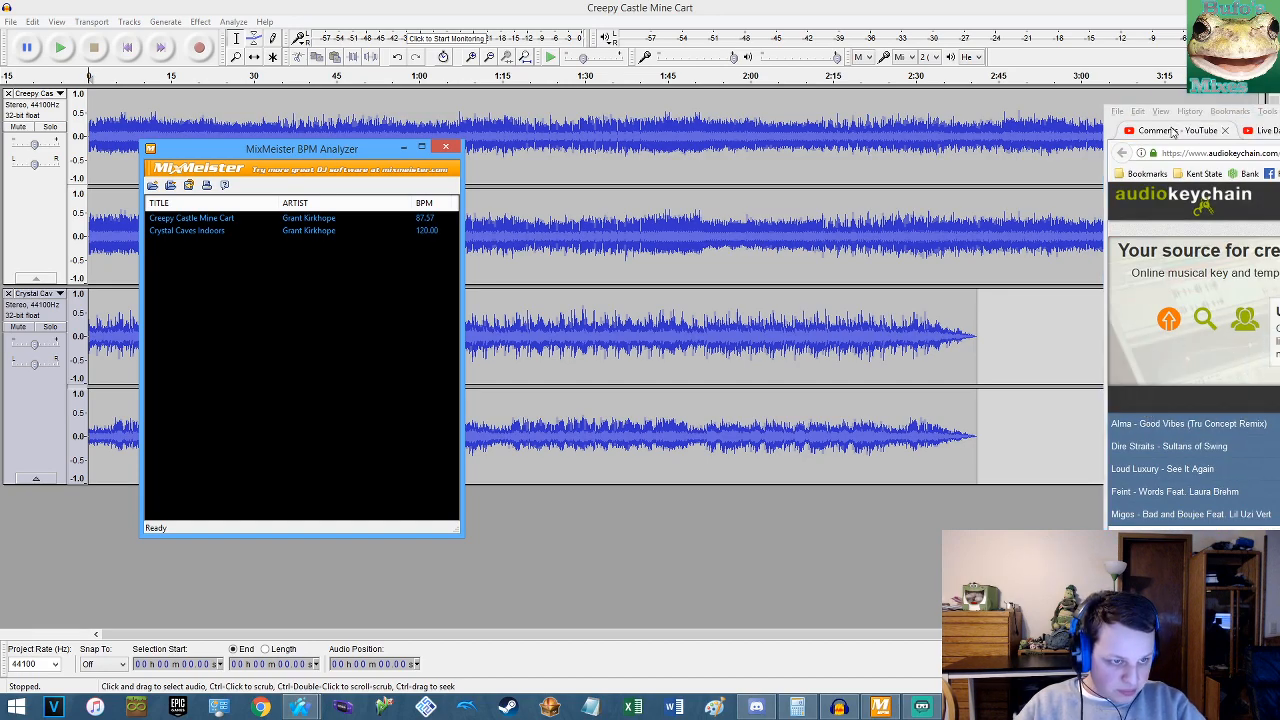
click(1129, 131)
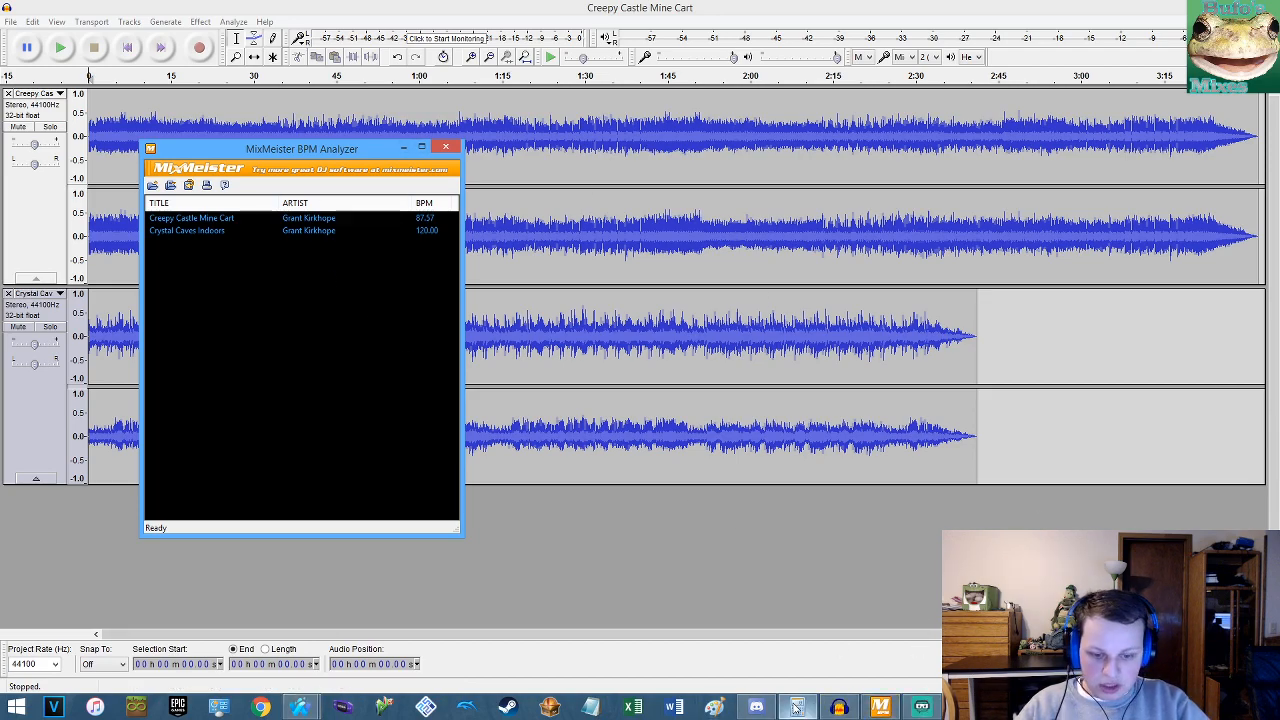
right_click(963, 707)
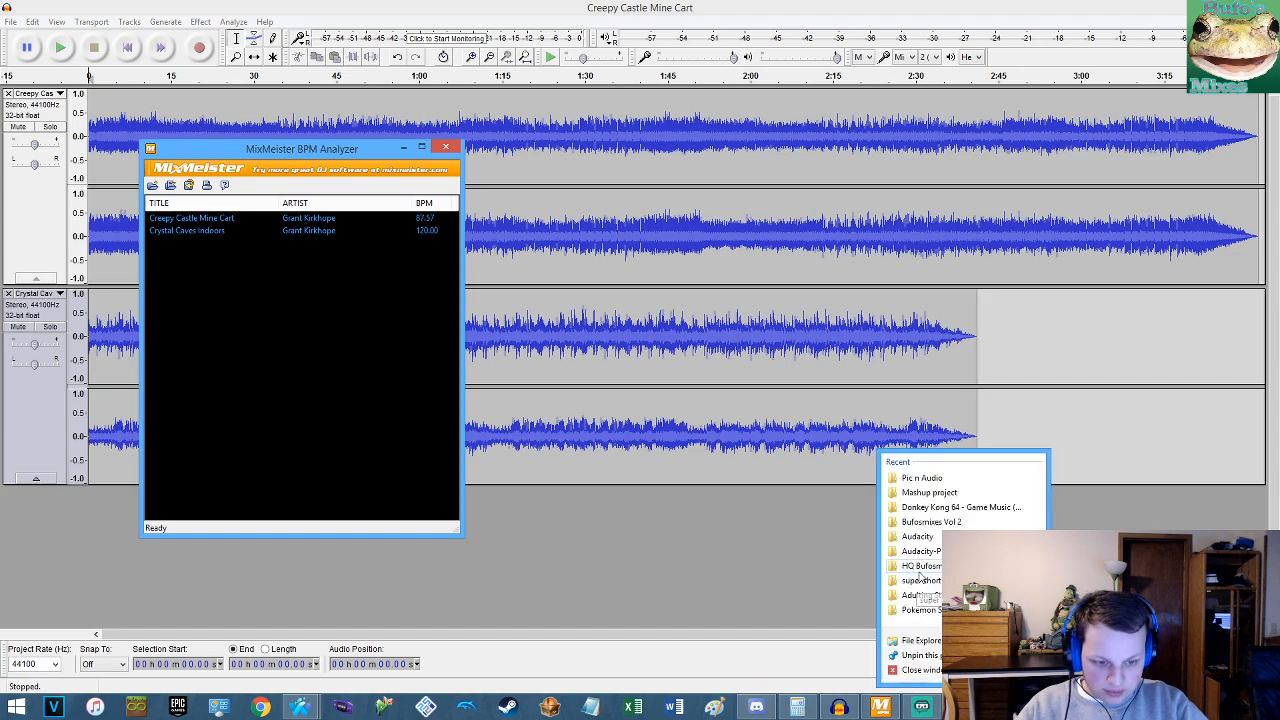
click(944, 476)
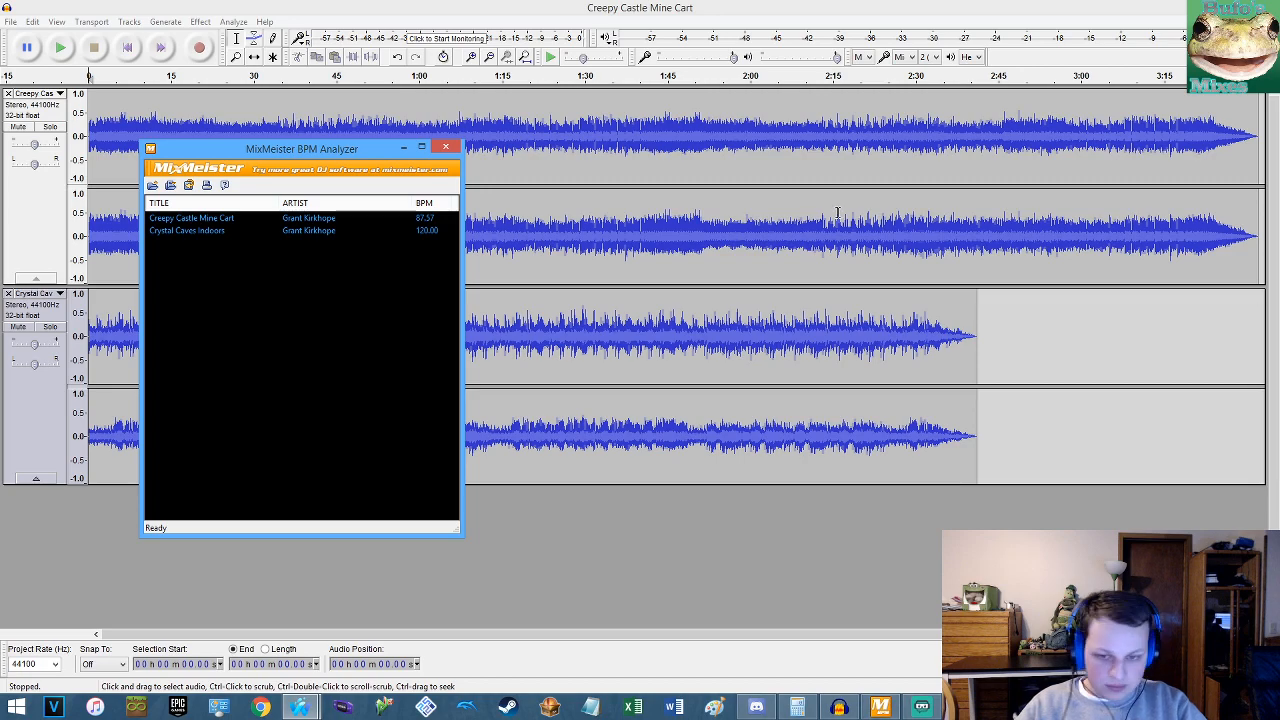
Minimize the BPM analyzer, solo the Creepy Castle Mine Cart track, play its opening from the start, stop playback and return to the analyzer.
click(404, 147)
click(221, 165)
click(44, 129)
scroll(200, 128, up, 5)
key(Home)
key(space)
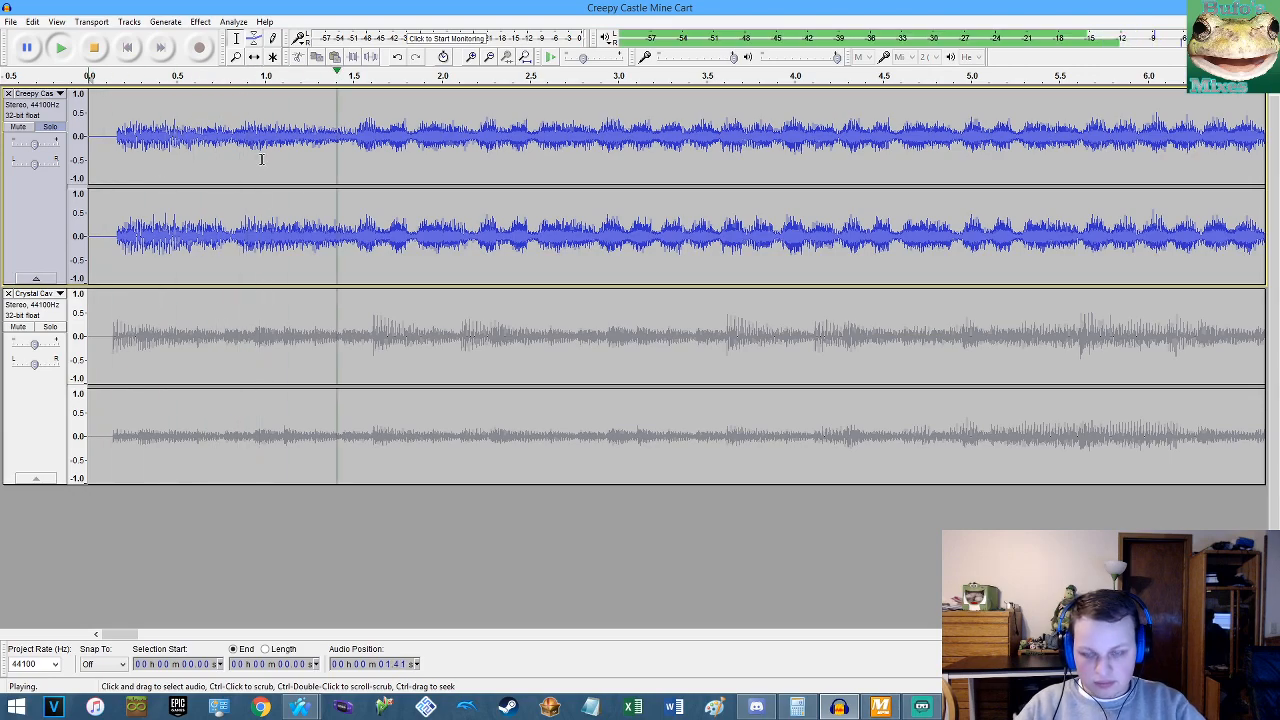
scroll(260, 157, down, 1)
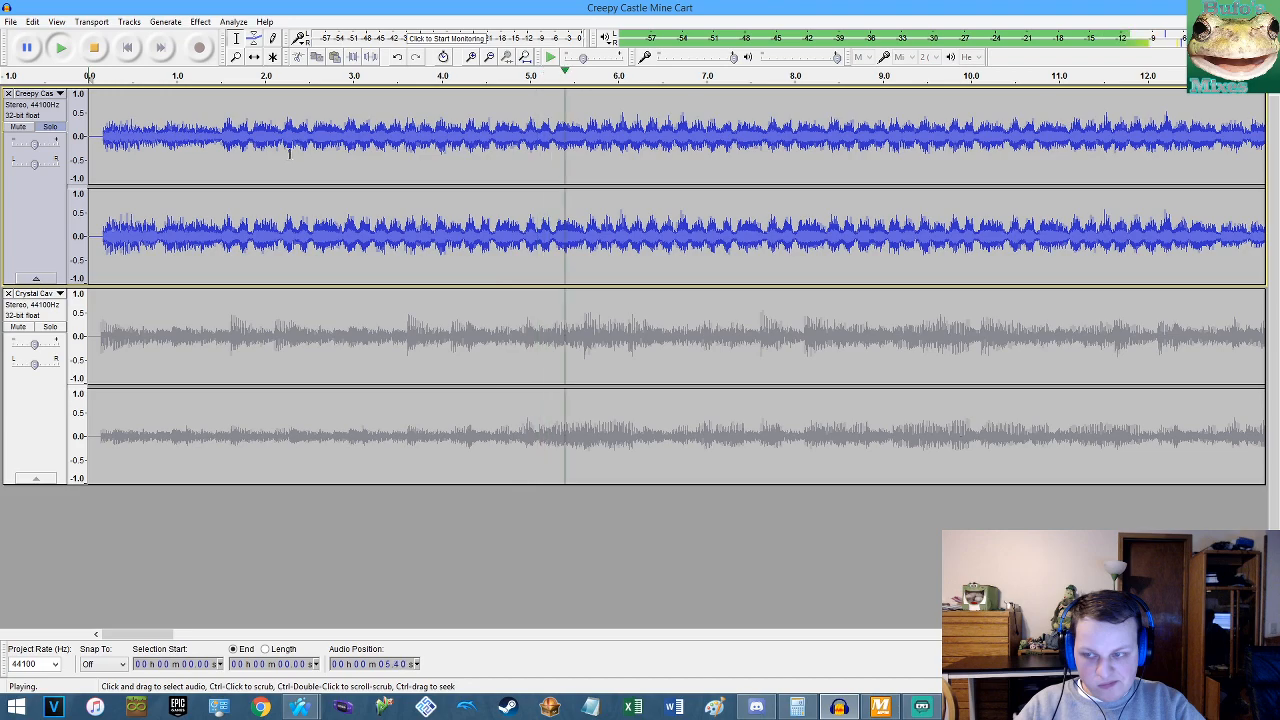
scroll(777, 117, down, 1)
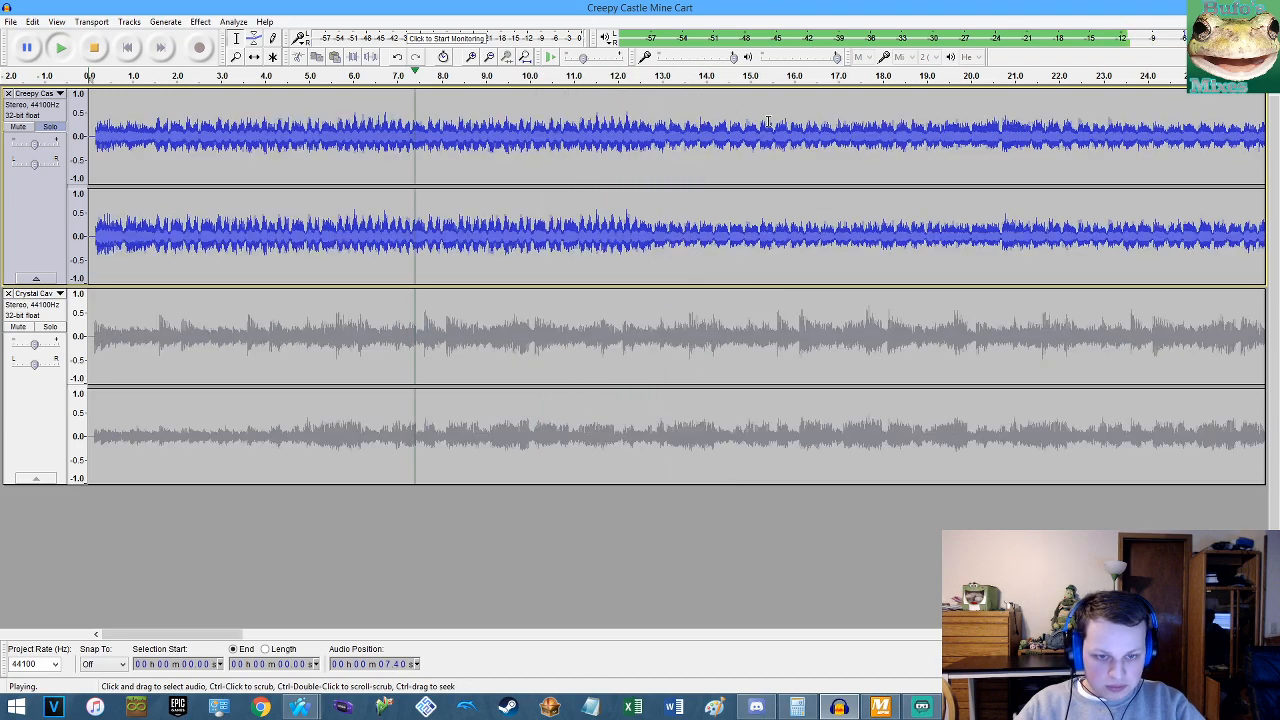
scroll(534, 137, down, 1)
scroll(534, 137, up, 2)
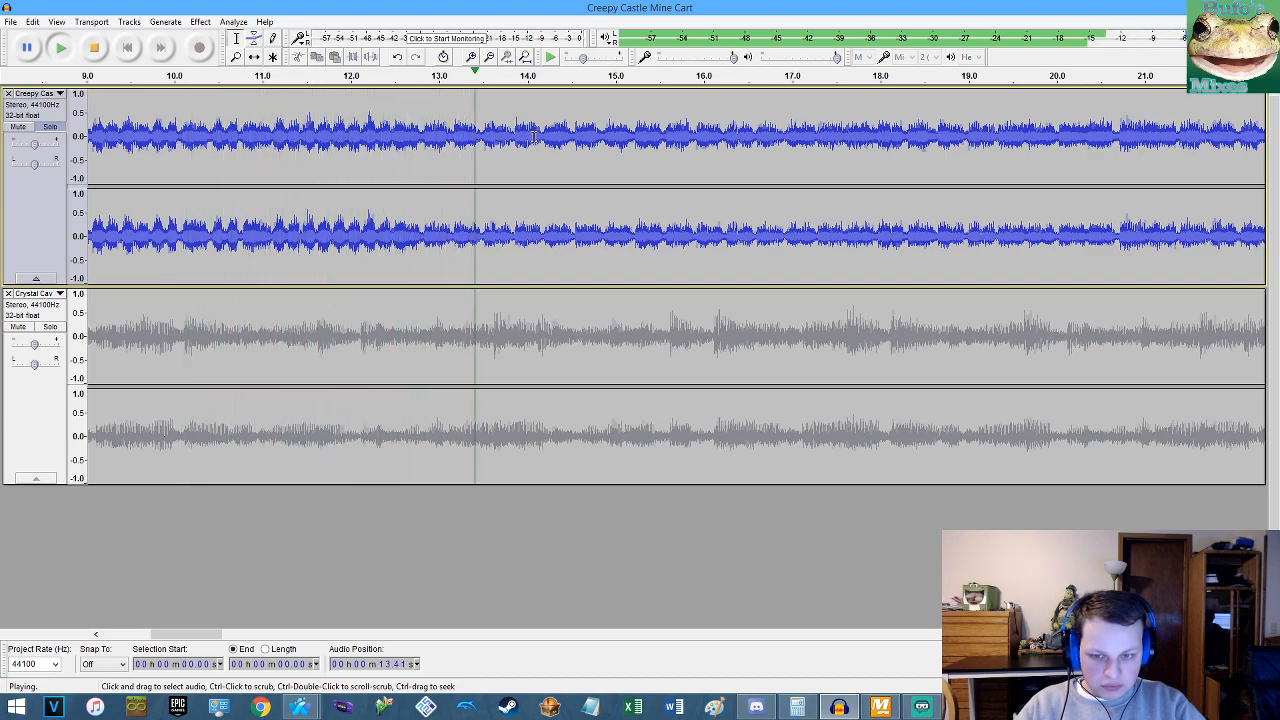
key(space)
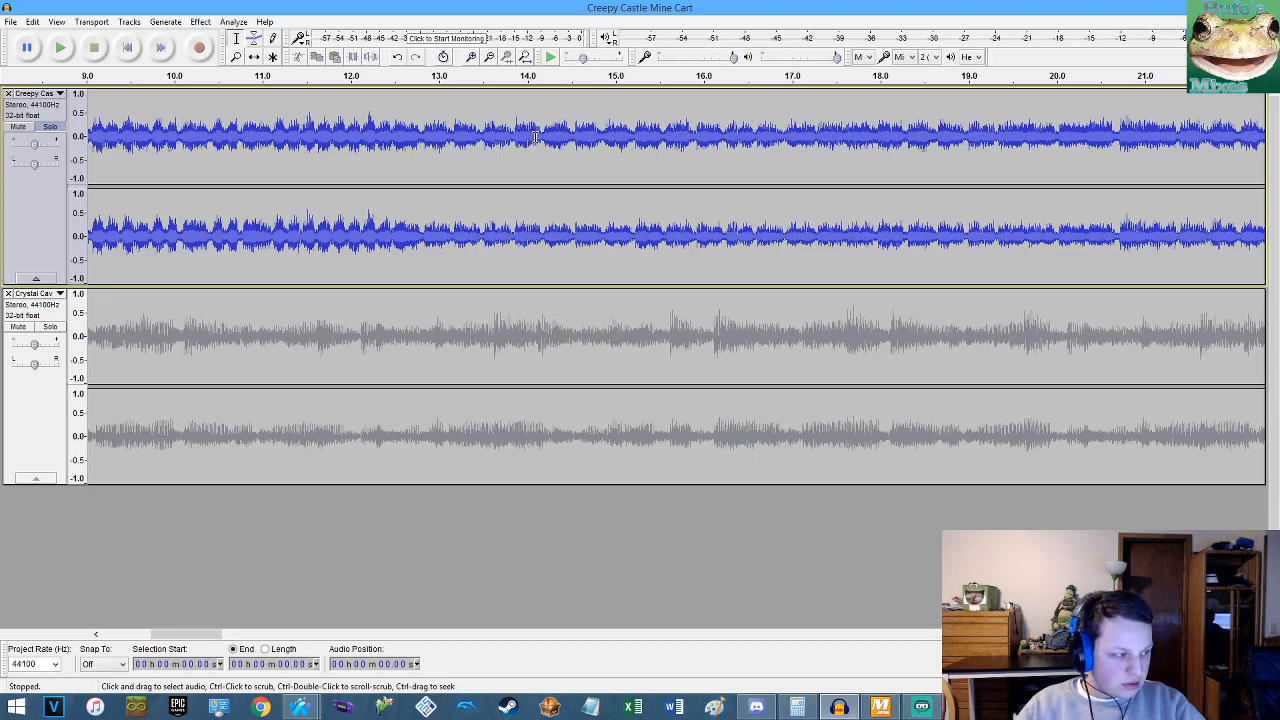
click(880, 707)
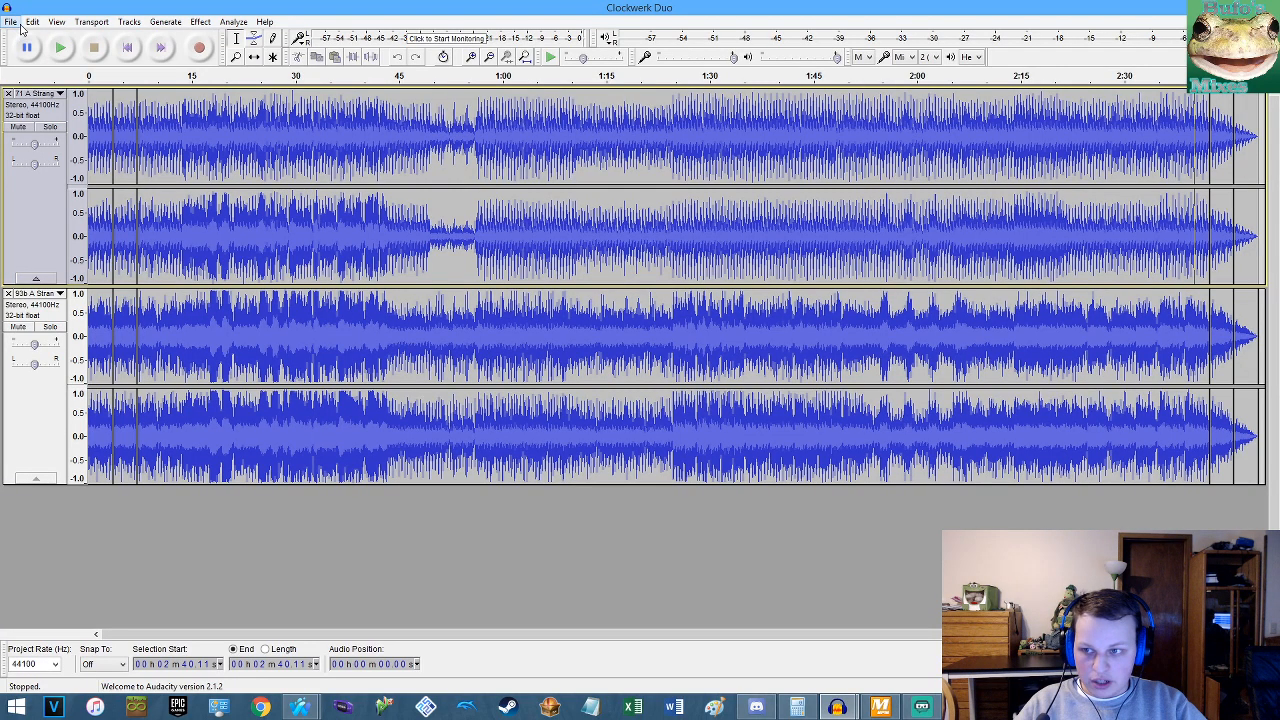
Set the Track Title metadata tag of the Clockwerk Duo project to "A Strange Reunion Duo".
click(12, 22)
click(50, 163)
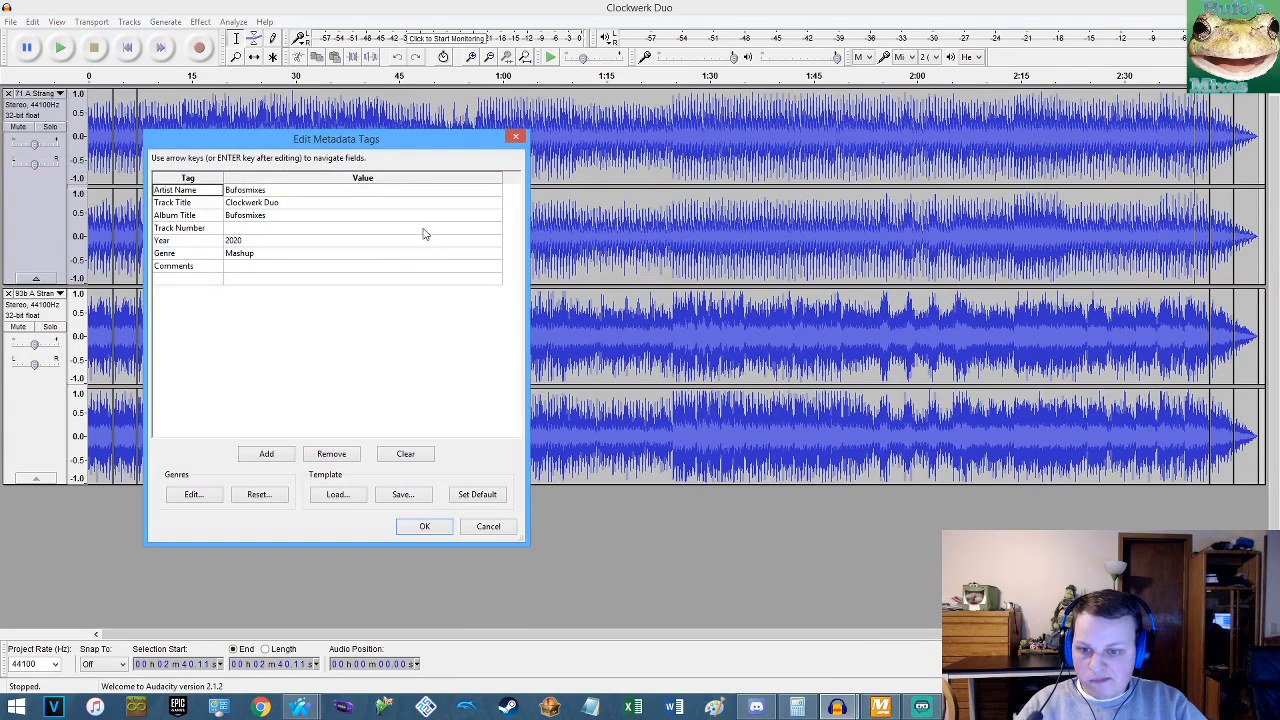
click(277, 203)
click(277, 203)
text(AStrangeReunionDuo)
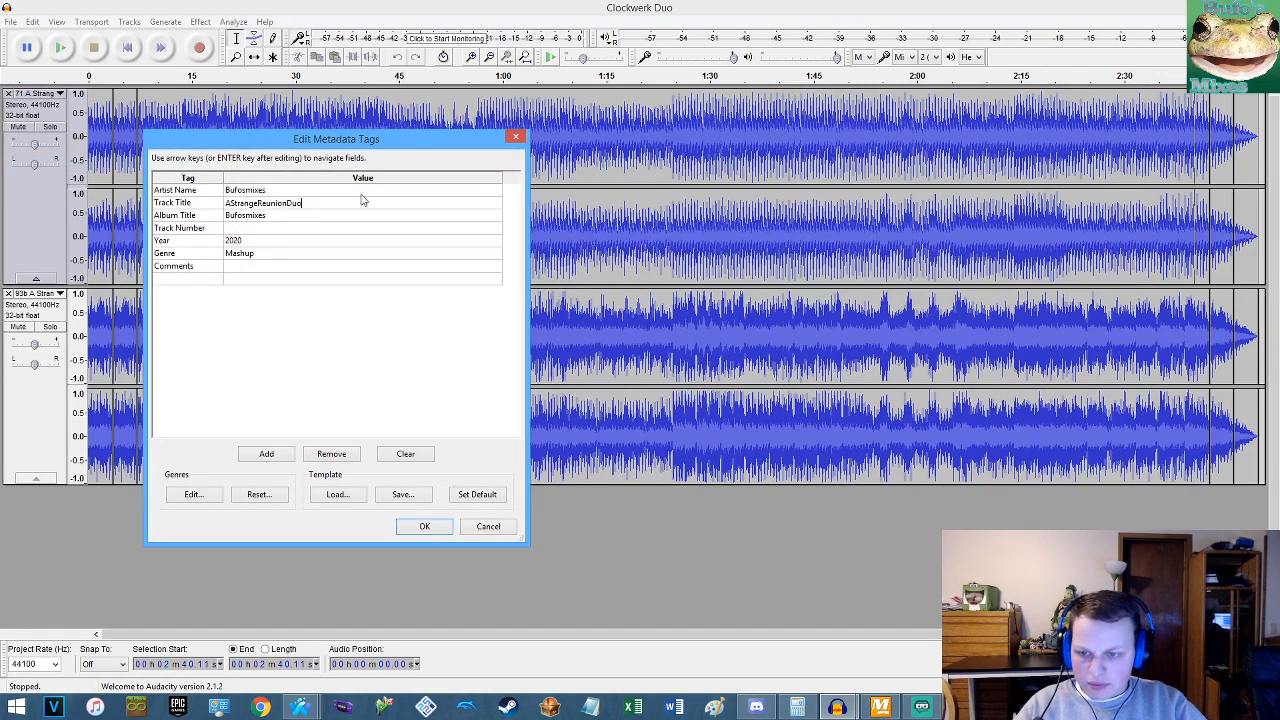
click(233, 203)
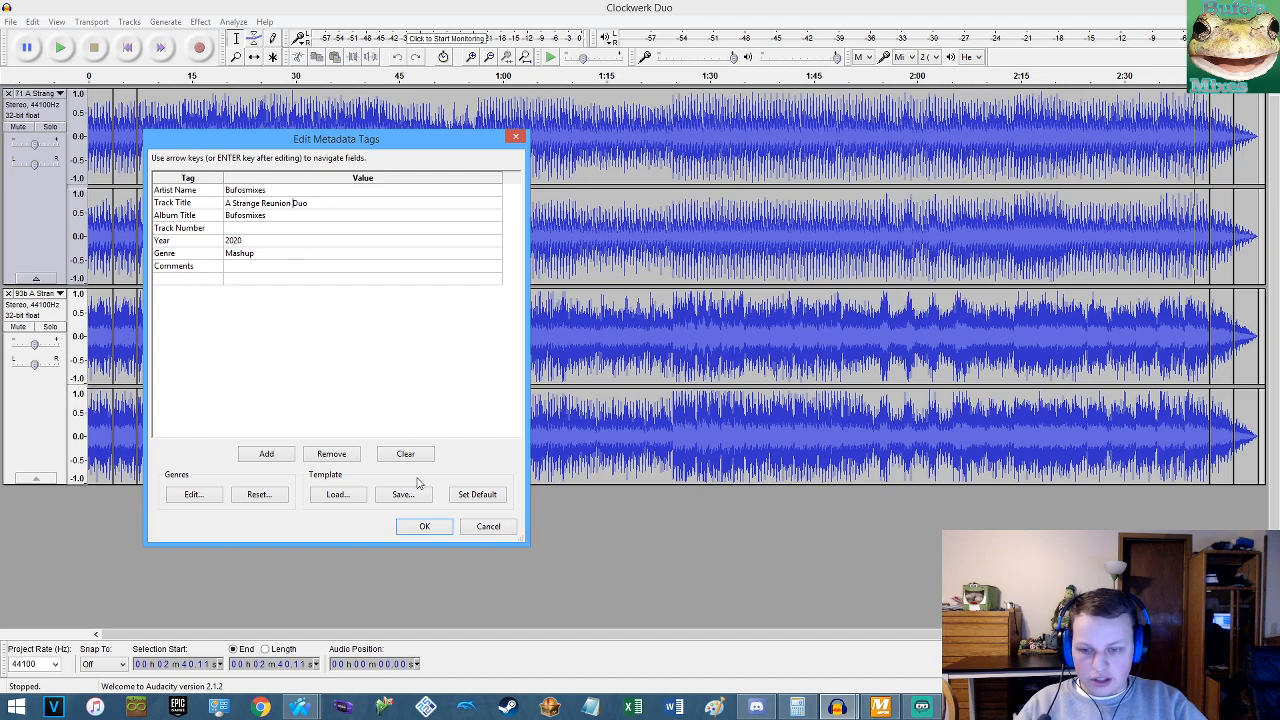
click(422, 527)
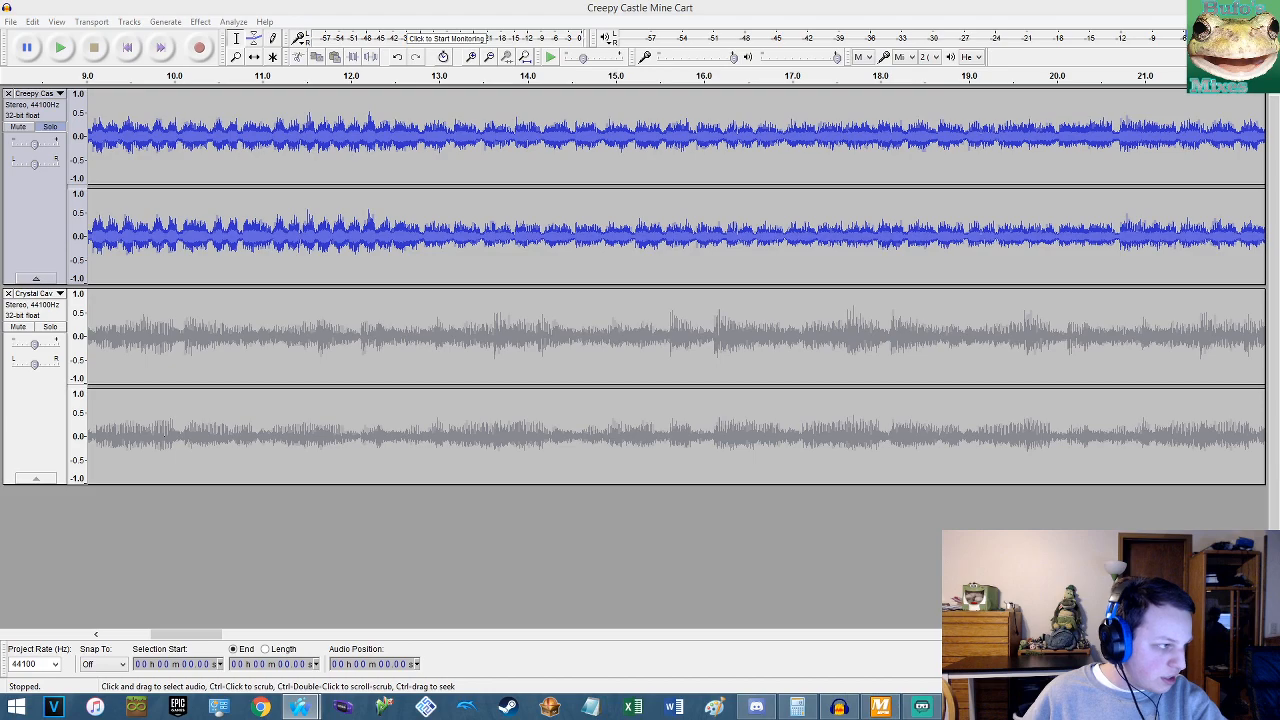
Bring up the browser, open the watch page of Spider-Man Mix: Mysterio Arcane god Tetrad on YouTube, and move the window away.
drag(1279, 400, 725, 99)
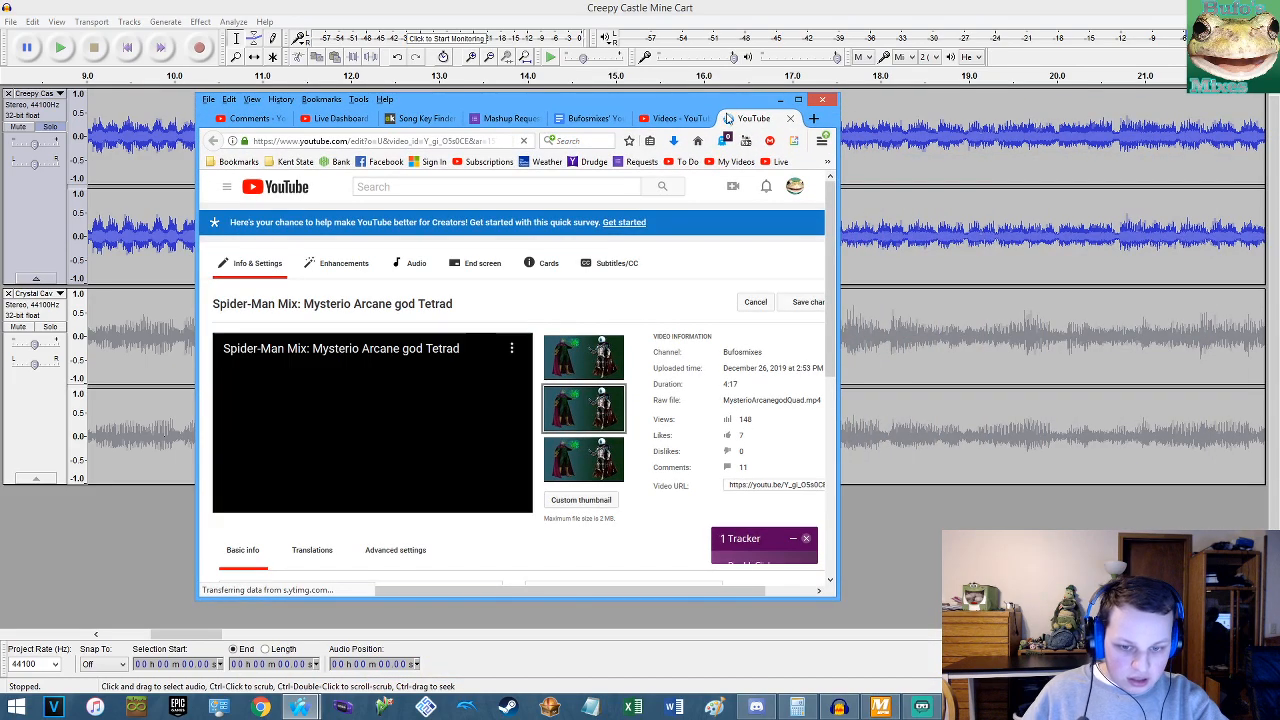
click(401, 352)
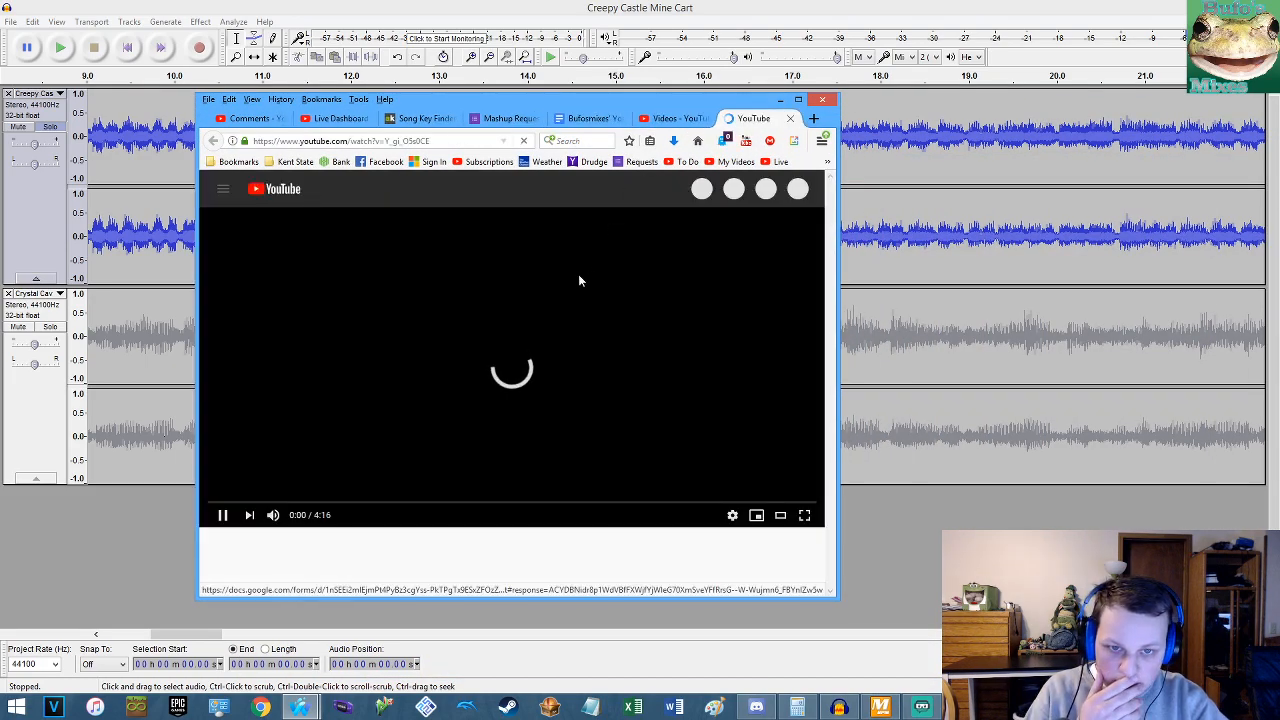
click(406, 334)
drag(682, 101, 1279, 240)
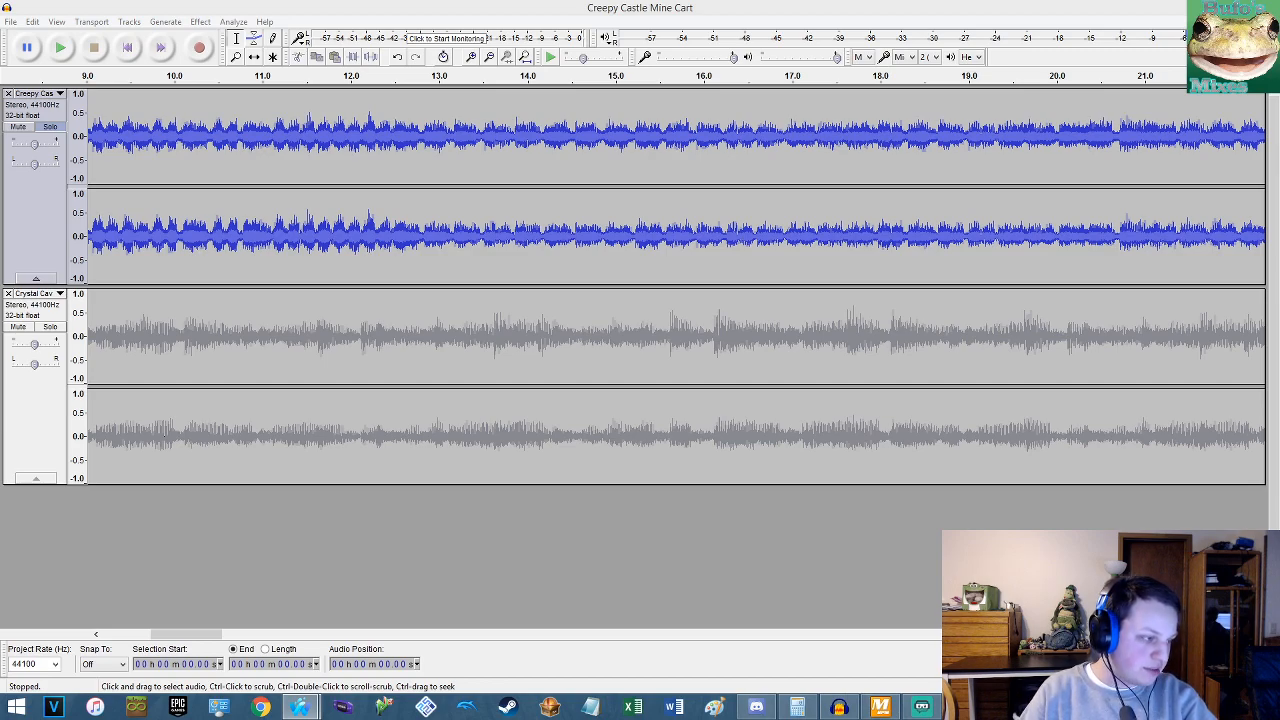
click(612, 6)
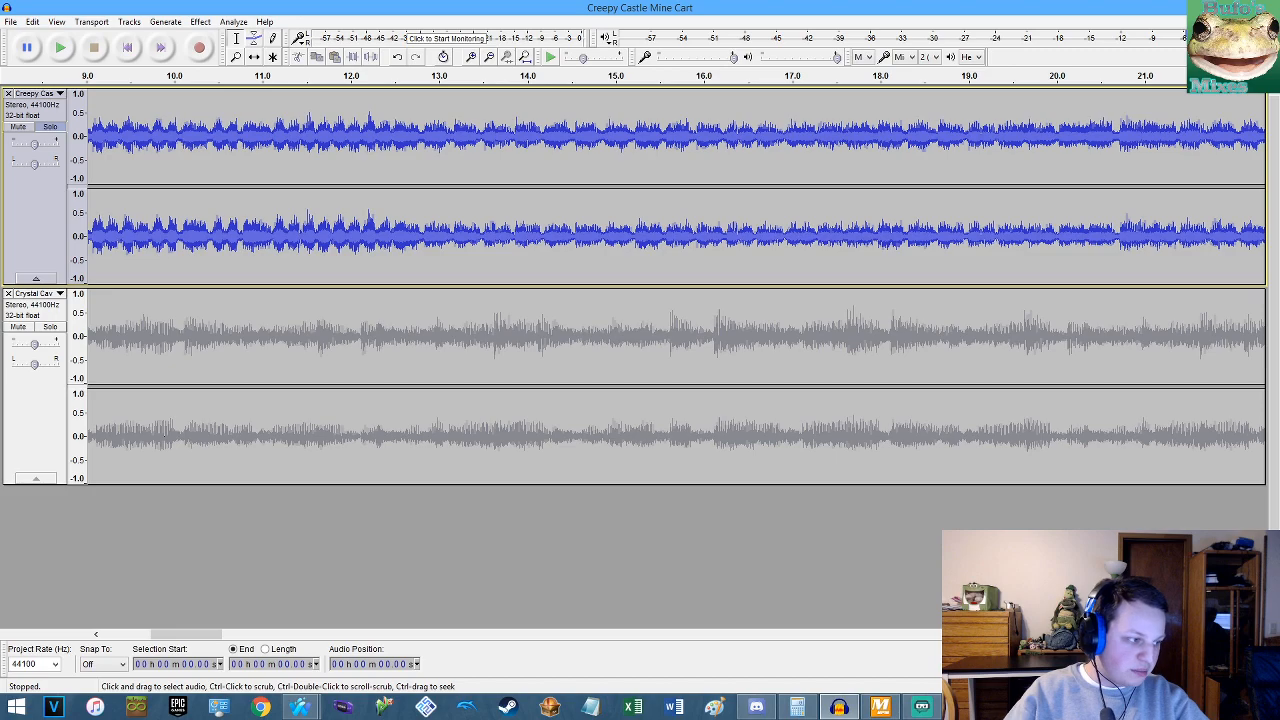
key(alt+Tab)
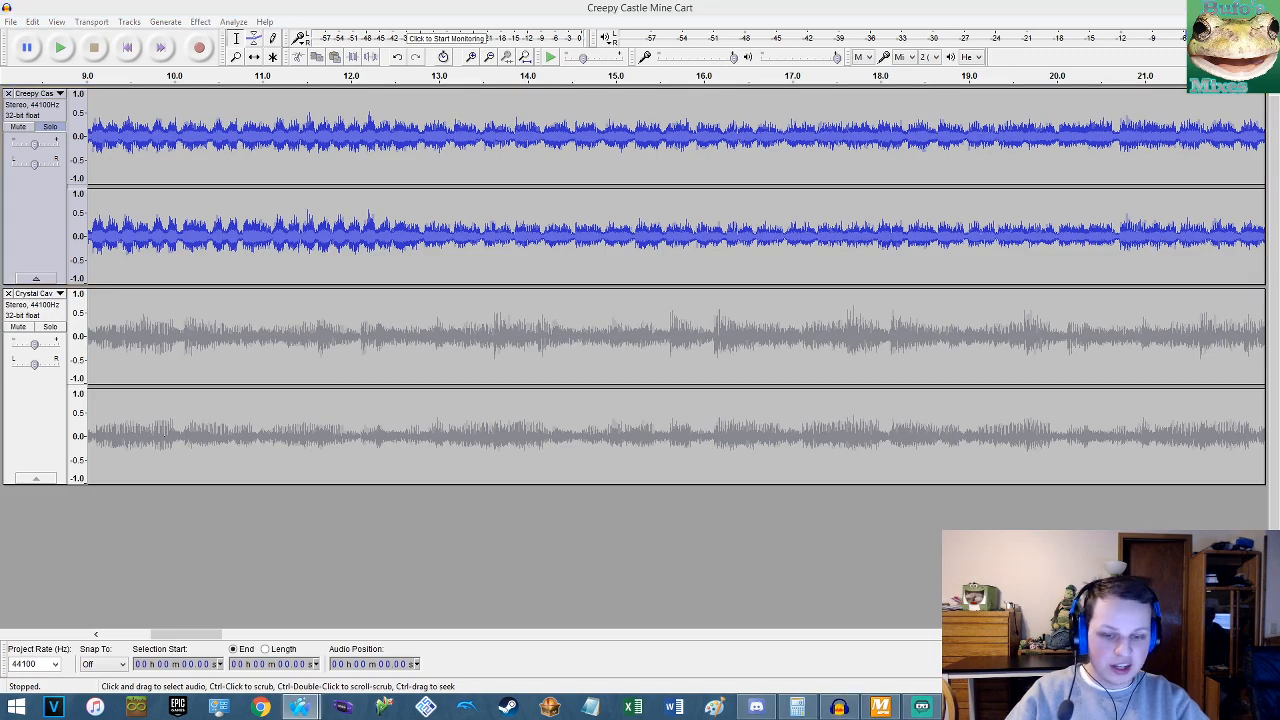
key(alt+Tab)
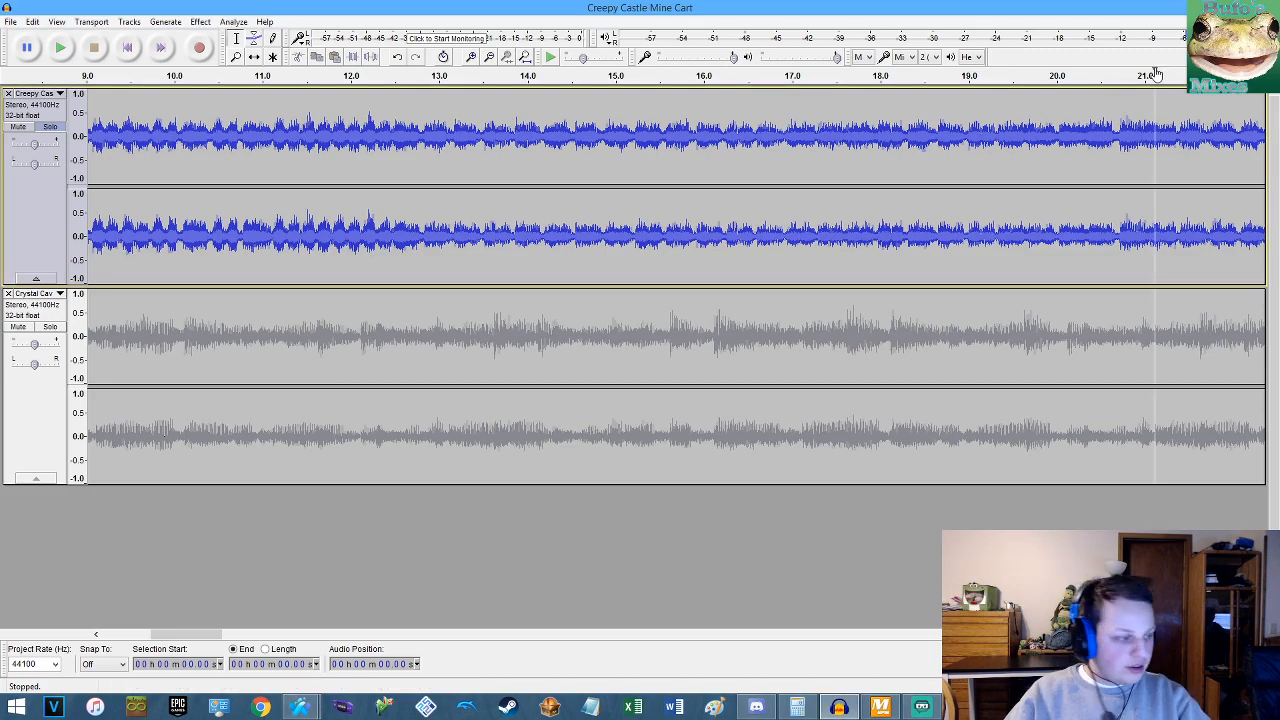
key(alt+Tab)
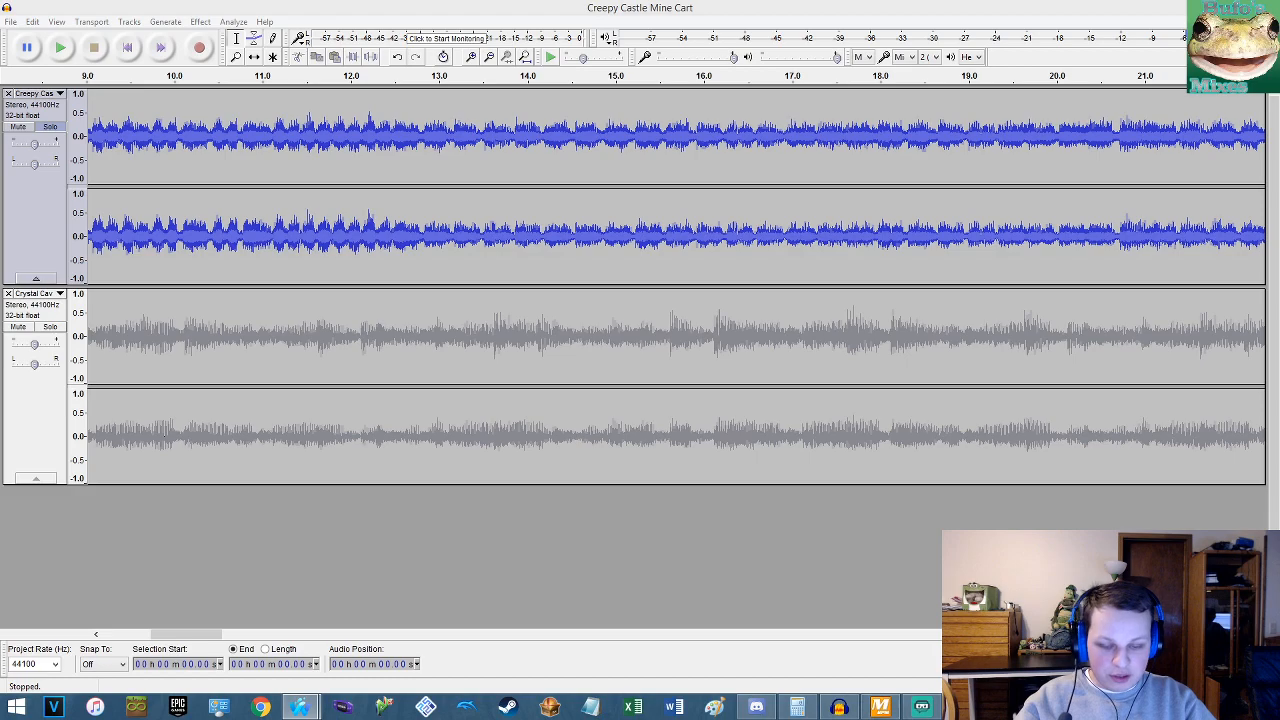
Delete the silence before the first sound of the Creepy Castle Mine Cart track.
click(628, 7)
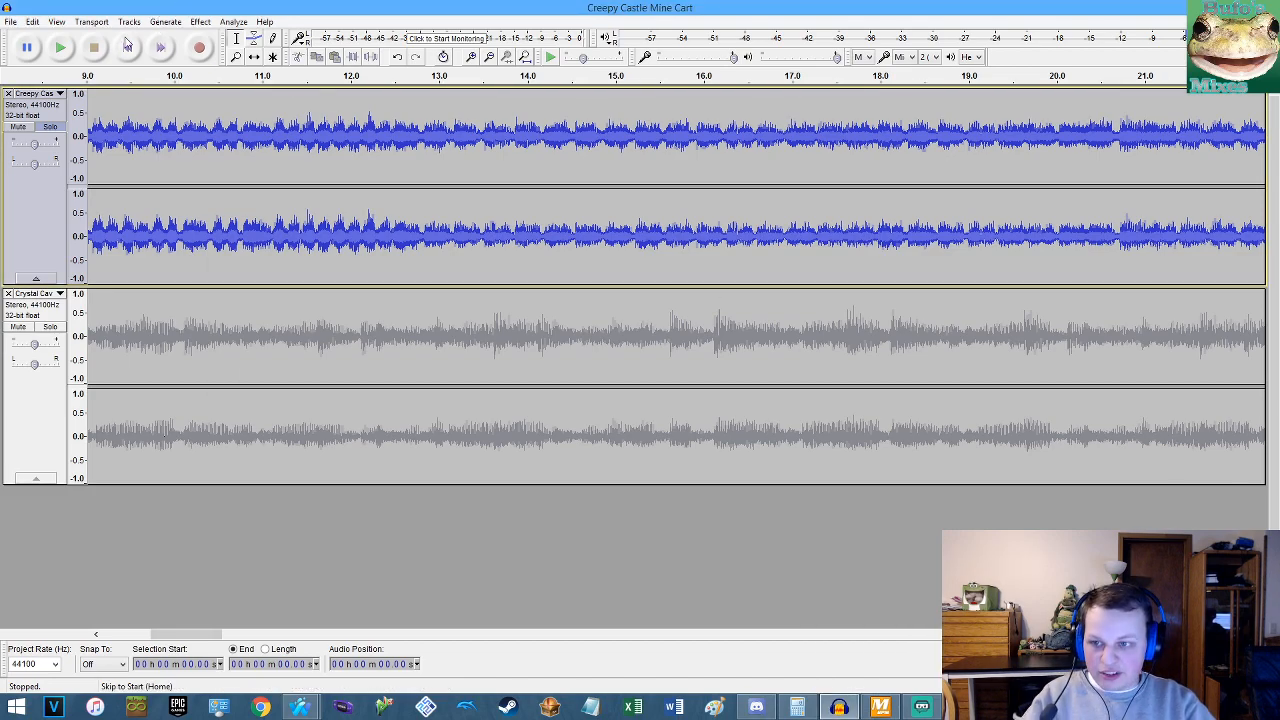
click(127, 47)
scroll(157, 143, up, 14)
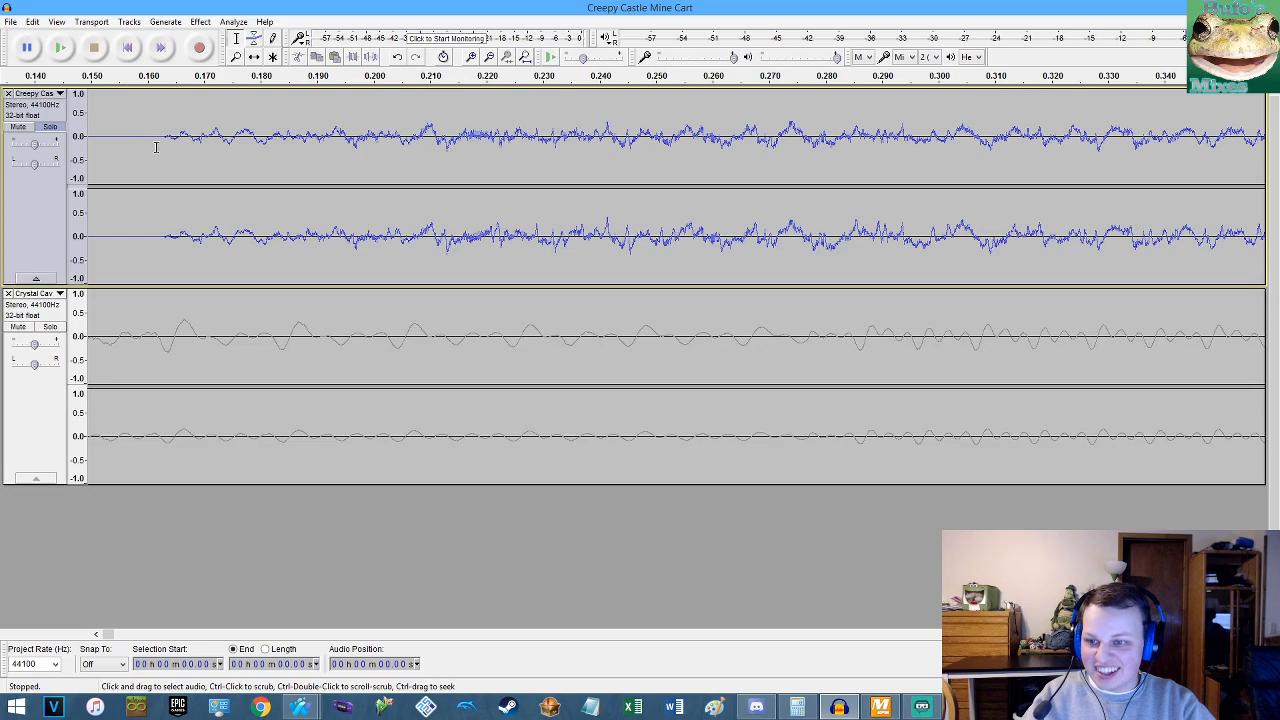
click(214, 136)
key(shift+Home)
key(Delete)
Play the trimmed Creepy Castle Mine Cart track from its start and from about 1:39.8, and return to the start.
key(space)
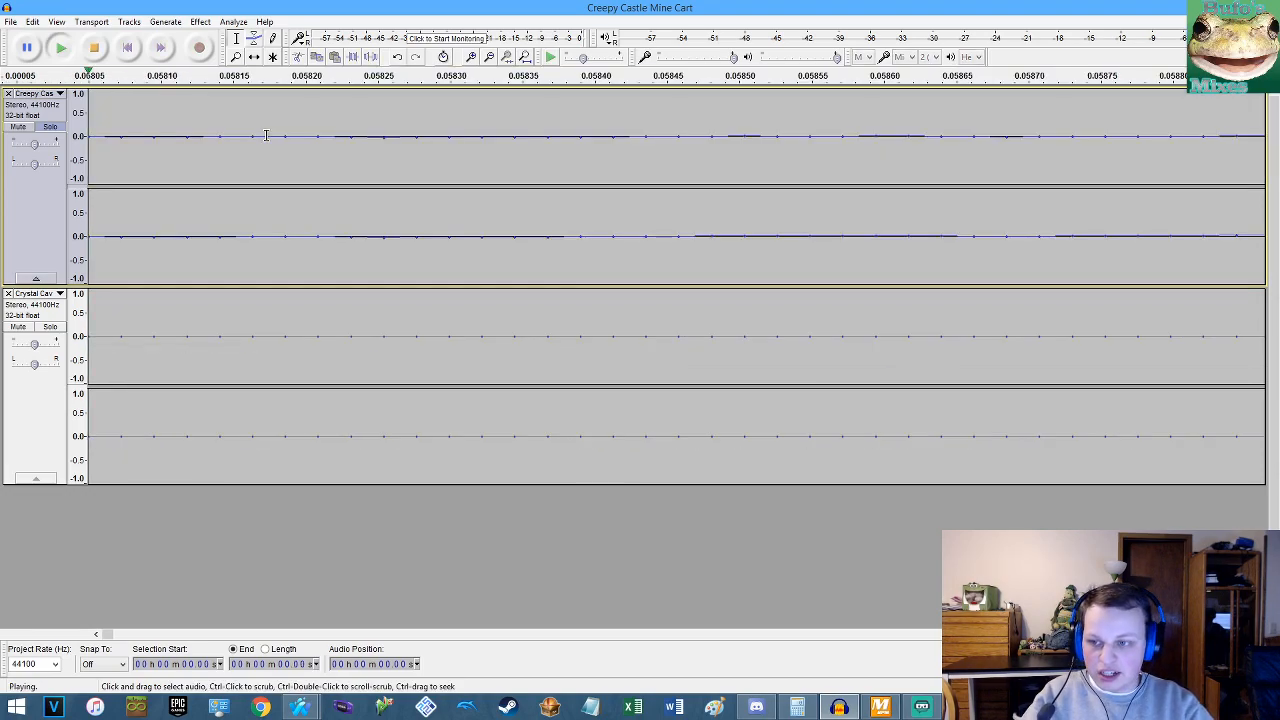
scroll(298, 144, down, 10)
scroll(304, 152, down, 7)
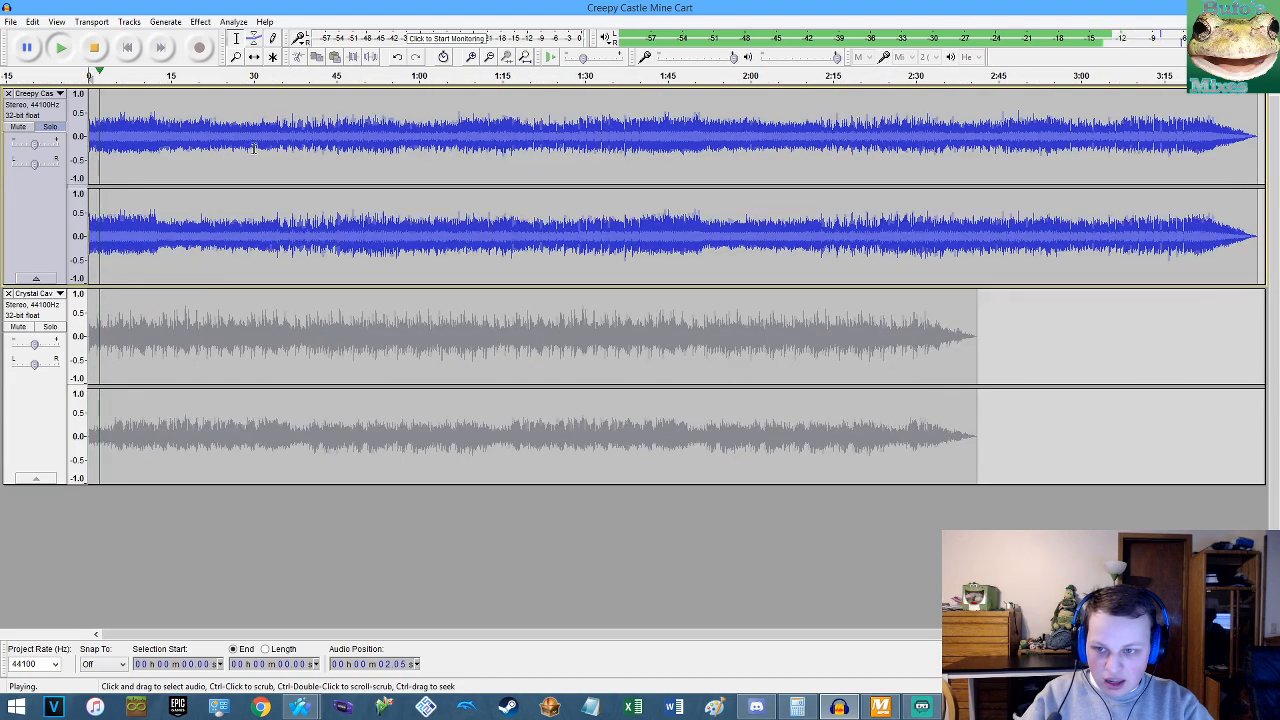
scroll(241, 145, down, 4)
key(space)
click(364, 229)
key(space)
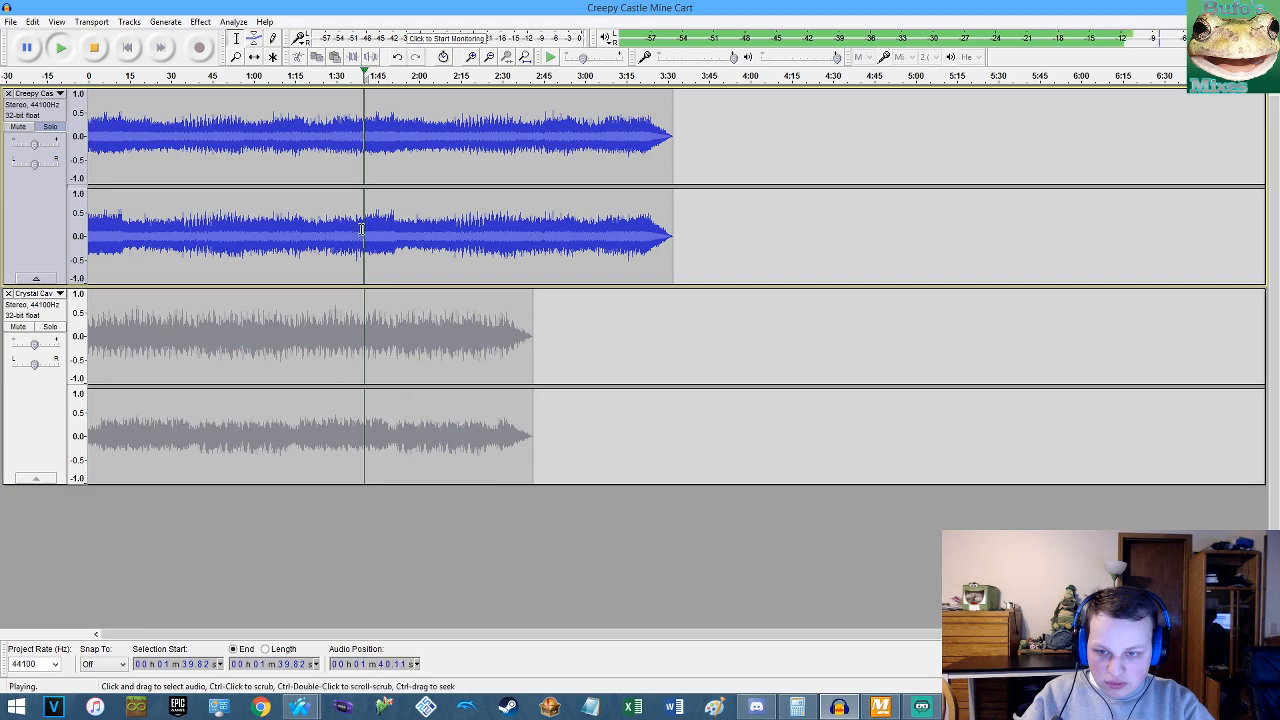
key(space)
key(Home)
scroll(305, 220, up, 7)
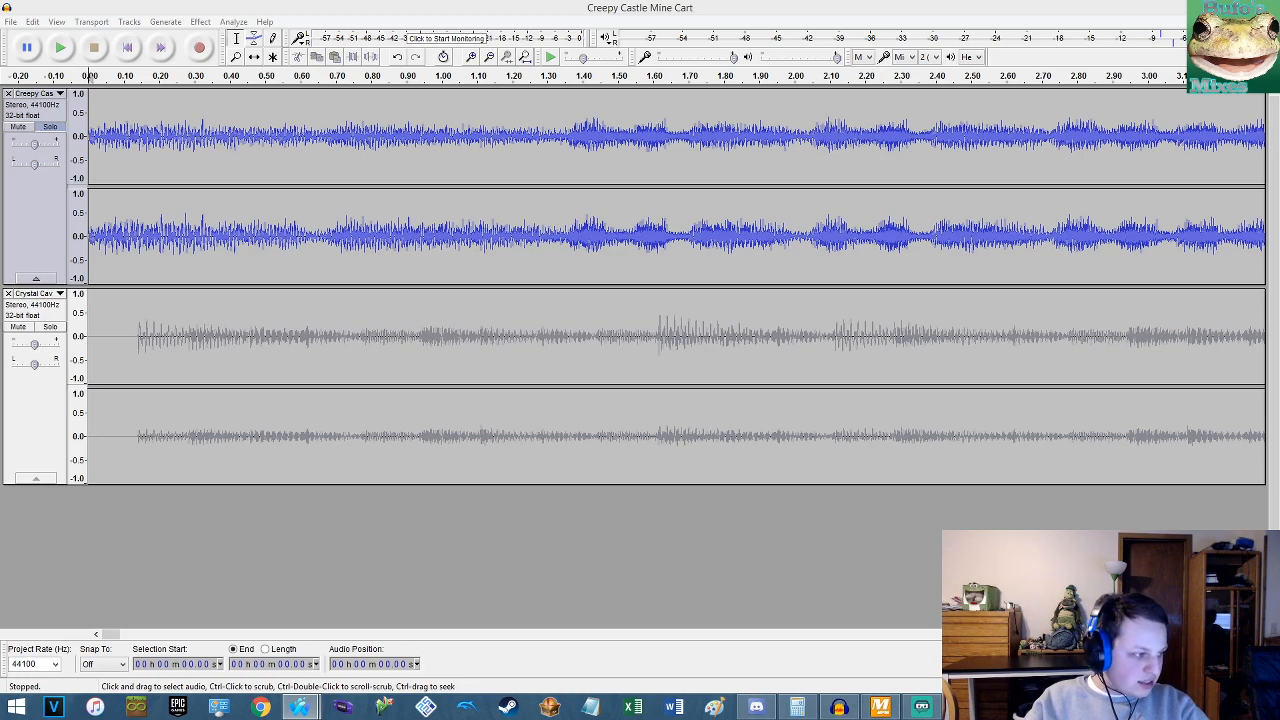
Play the opening seconds of the soloed Creepy Castle Mine Cart track and stop playback.
click(674, 17)
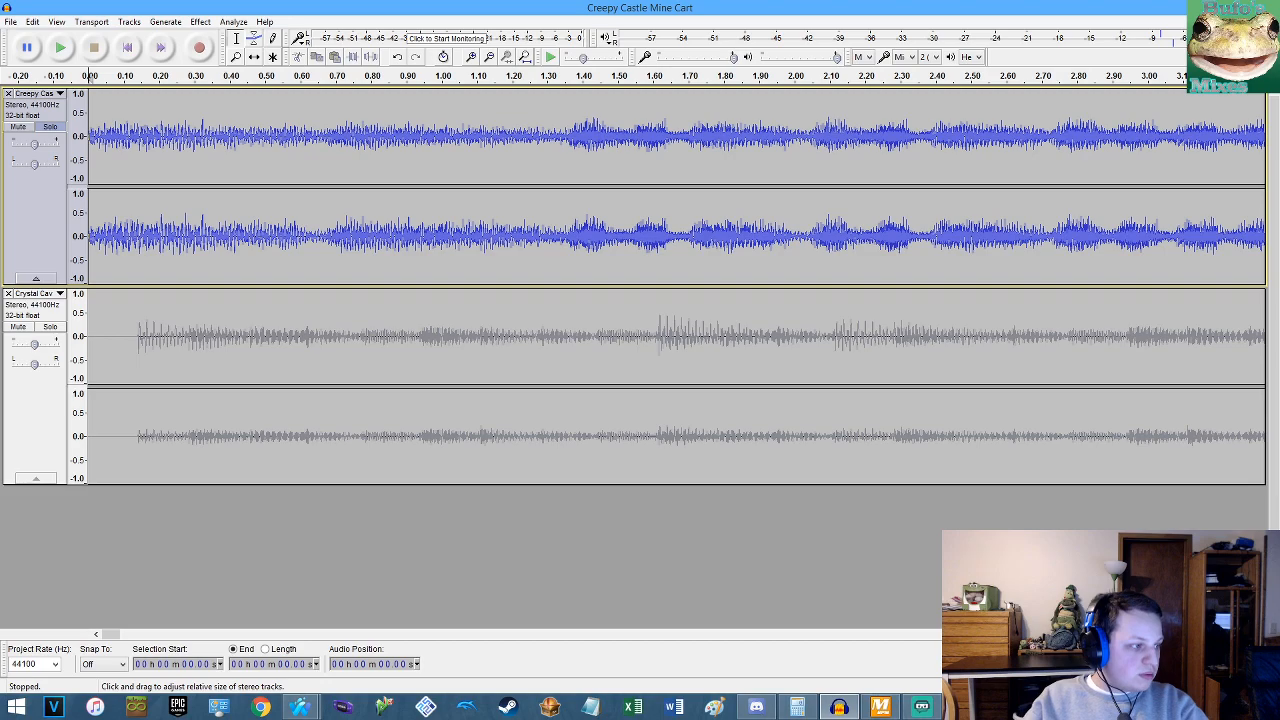
mouse_move(880, 707)
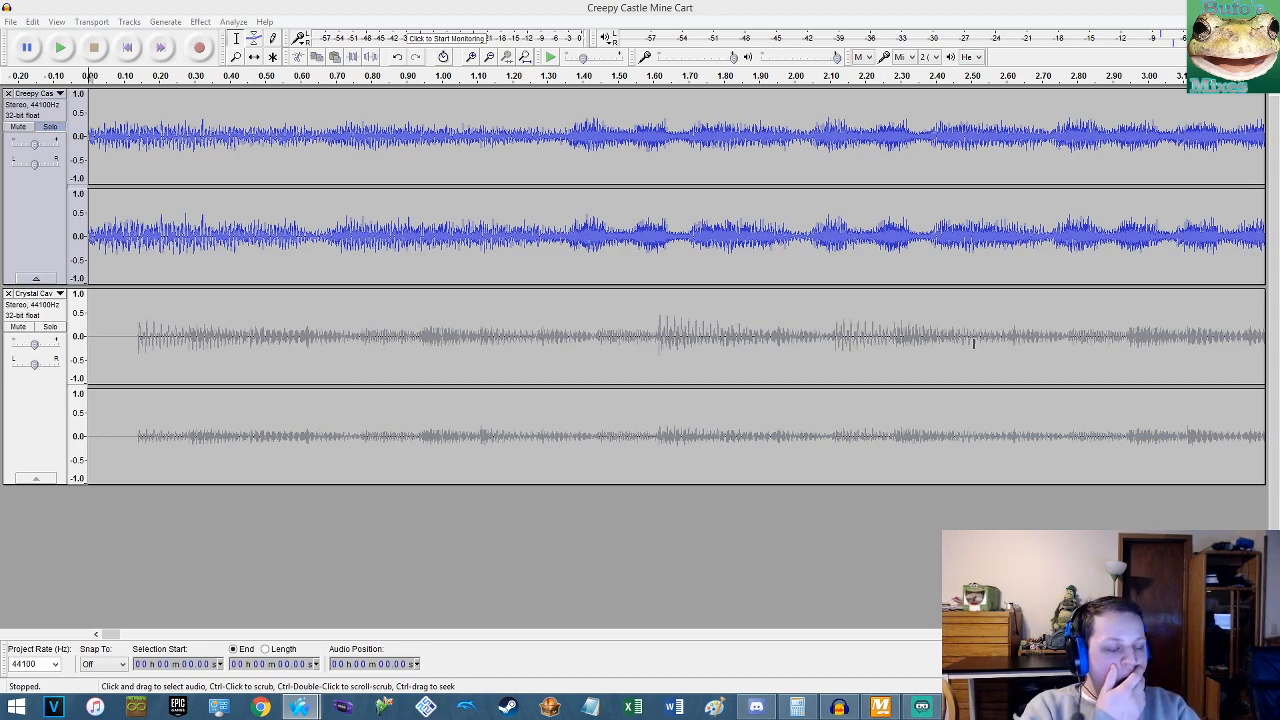
click(266, 7)
key(space)
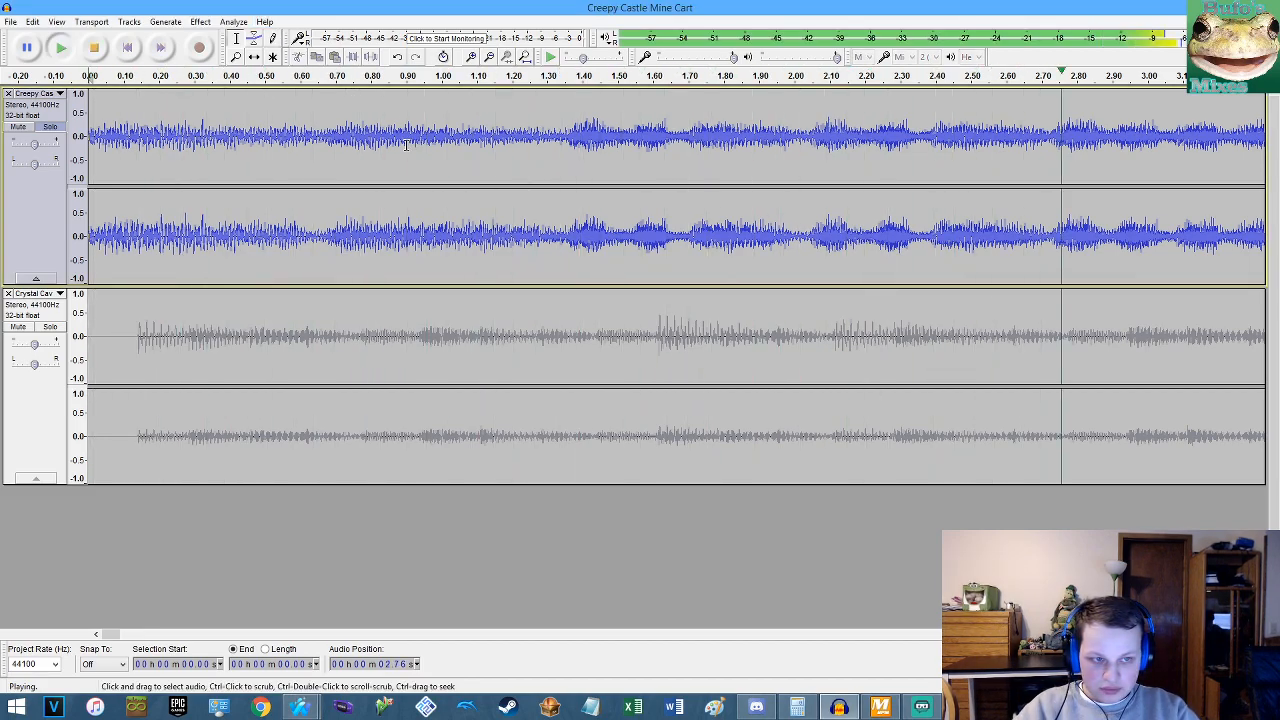
key(space)
Magnify the Creepy Castle Mine Cart waveform around 1.36 seconds and enter 1.36 in the Calculator.
ctrl+scroll(565, 143, up, 2)
ctrl+scroll(565, 143, up, 7)
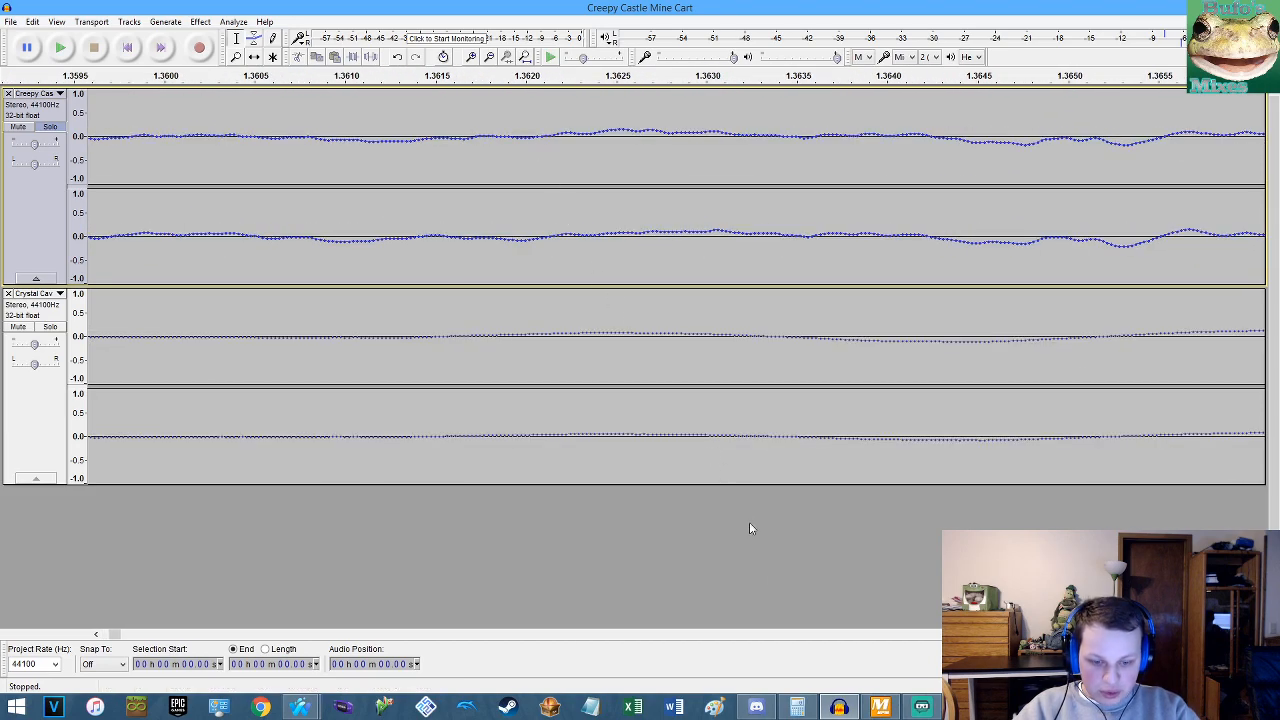
click(797, 707)
text(1.36)
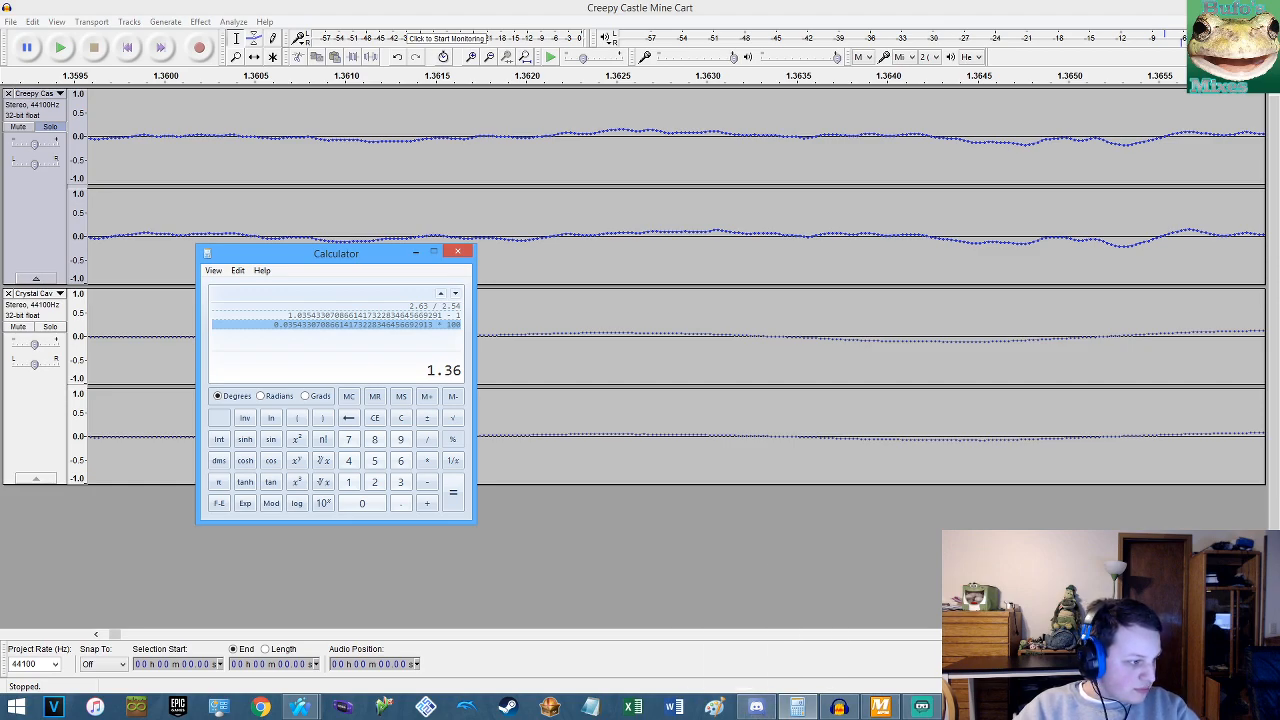
key(alt+Tab)
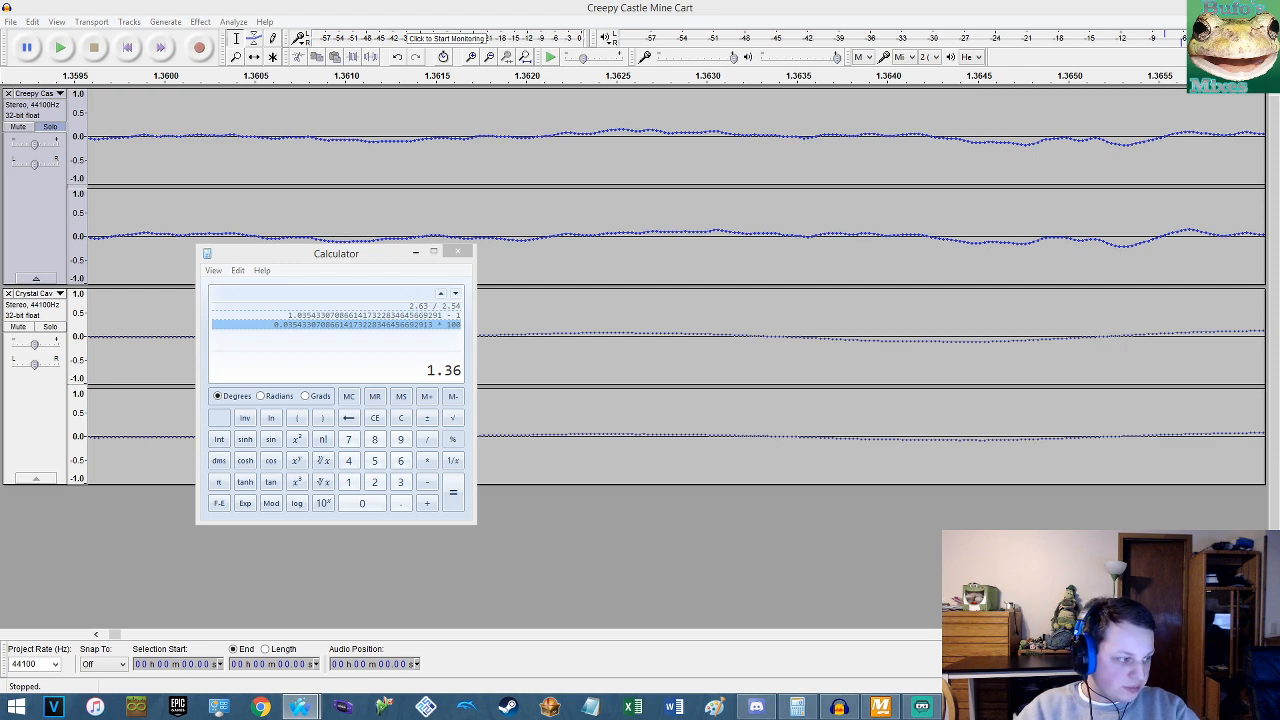
right_click(440, 366)
click(472, 373)
Solo the Crystal Caves track instead of Creepy Castle Mine Cart and play its opening from the start.
click(50, 308)
click(54, 126)
click(127, 48)
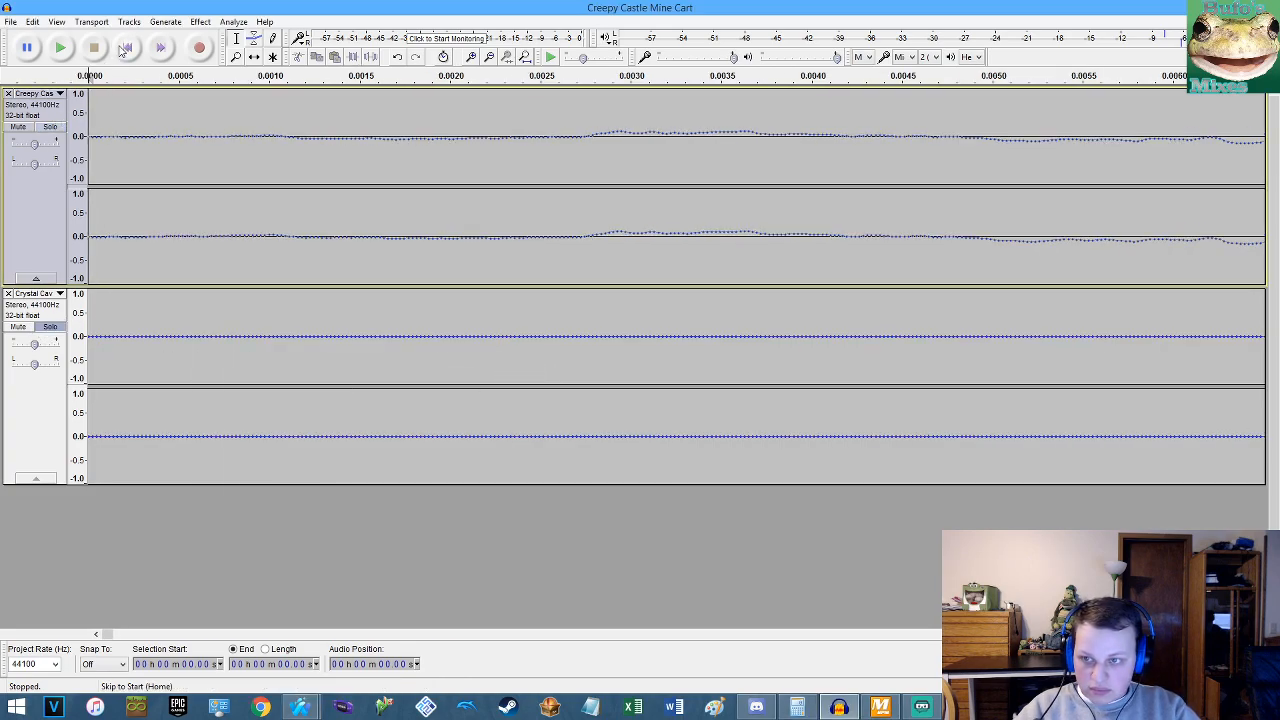
key(space)
scroll(183, 174, down, 6)
scroll(184, 175, down, 7)
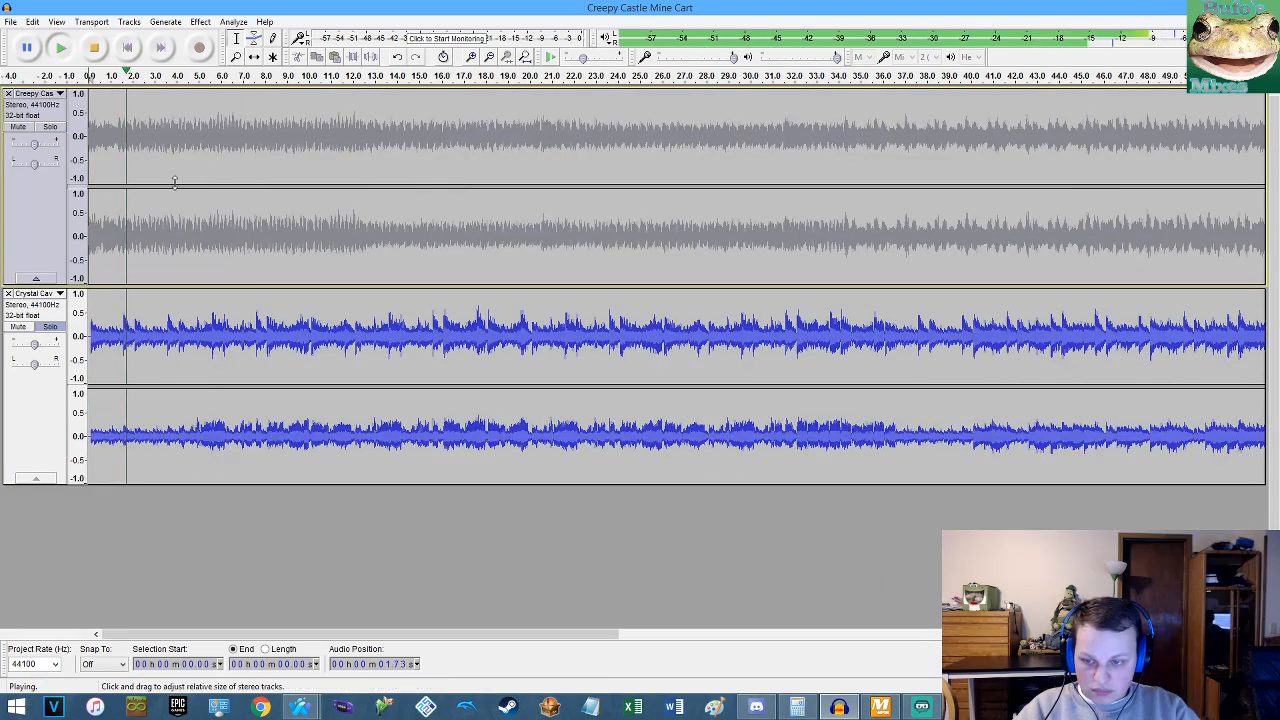
scroll(175, 182, down, 2)
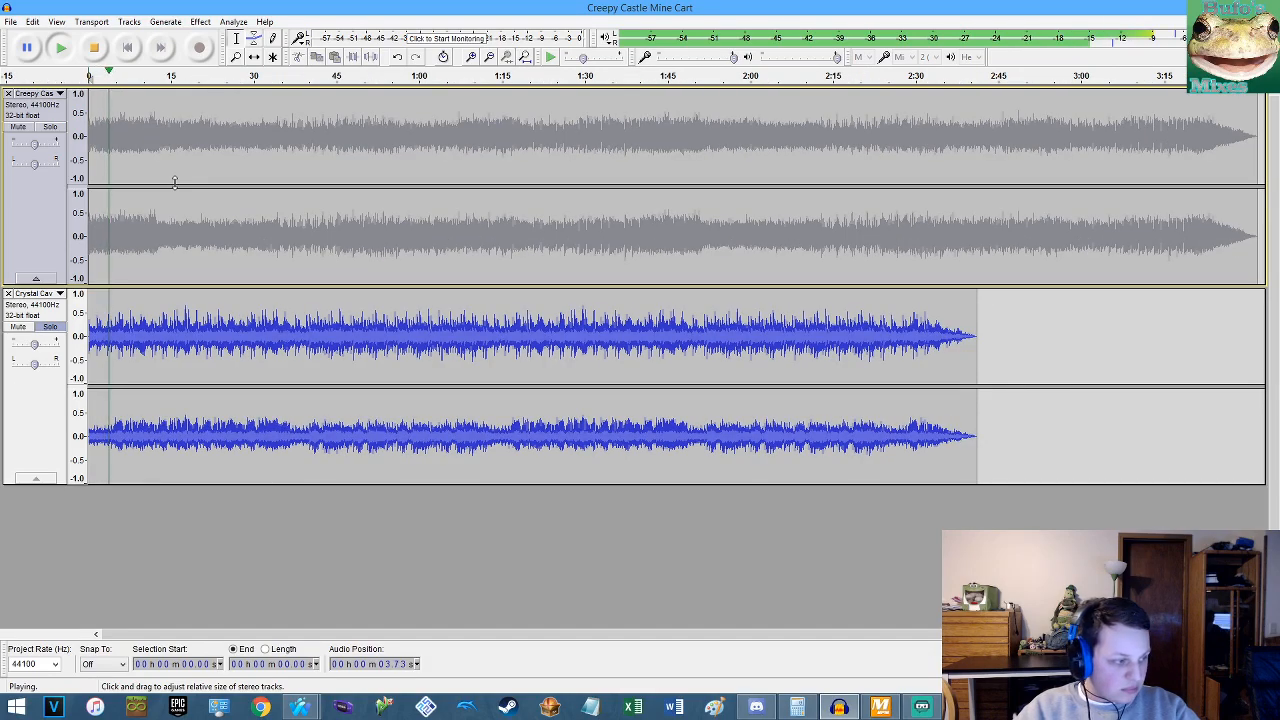
key(space)
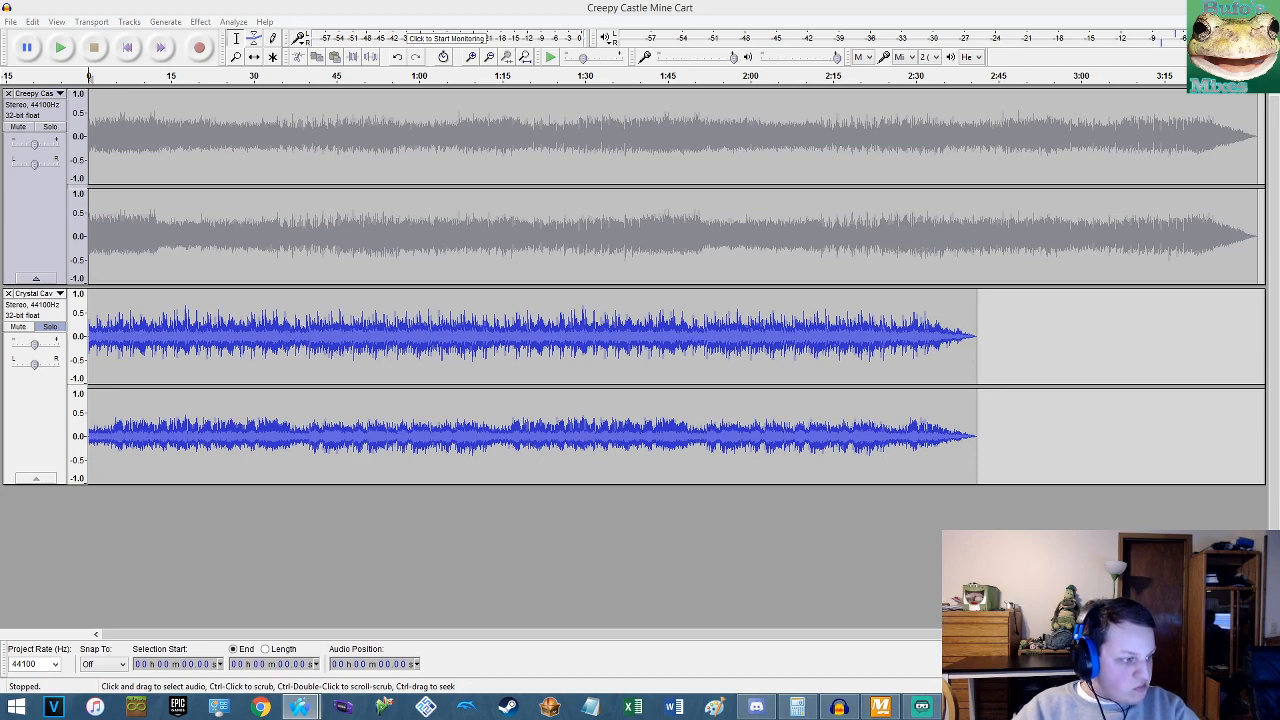
Play the Crystal Caves opening again and place the cursor at about 0.14 seconds, just before its first sound.
click(160, 347)
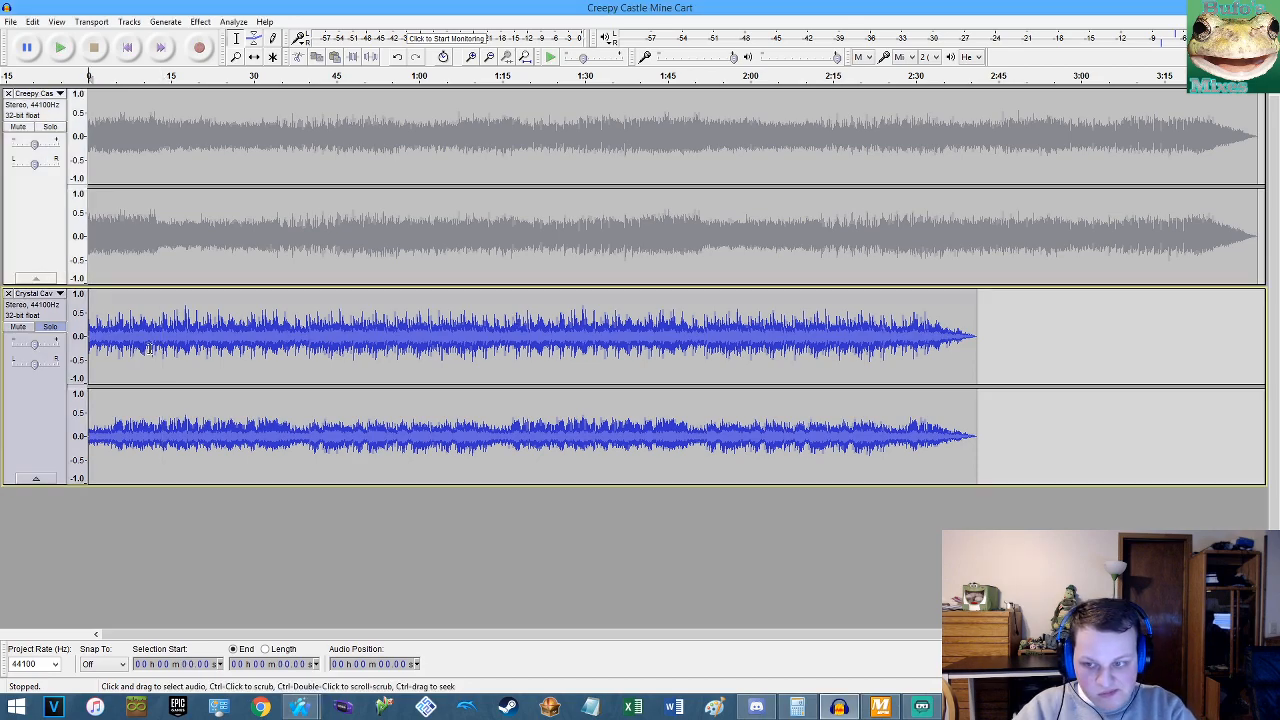
key(space)
scroll(164, 328, up, 6)
key(space)
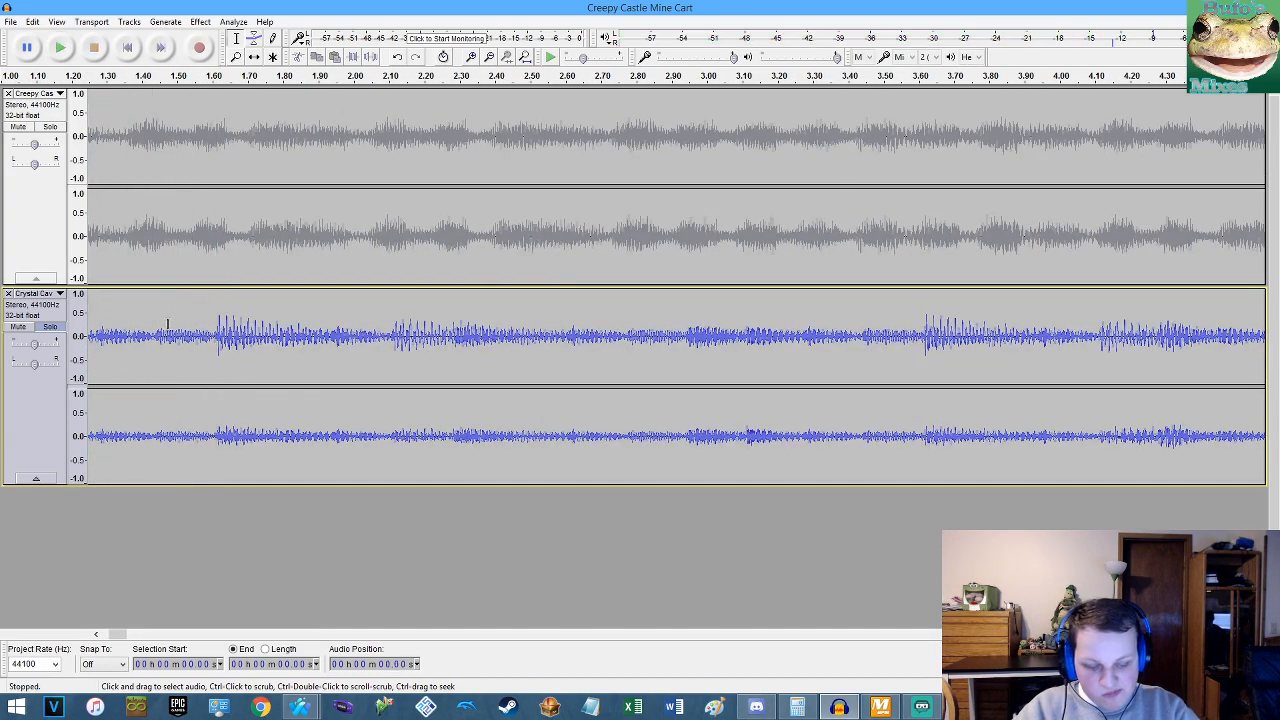
scroll(167, 323, up, 3)
scroll(166, 340, up, 7)
scroll(227, 349, up, 3)
click(216, 345)
View the full name of the Crystal Caves track and close the naming dialog.
click(38, 295)
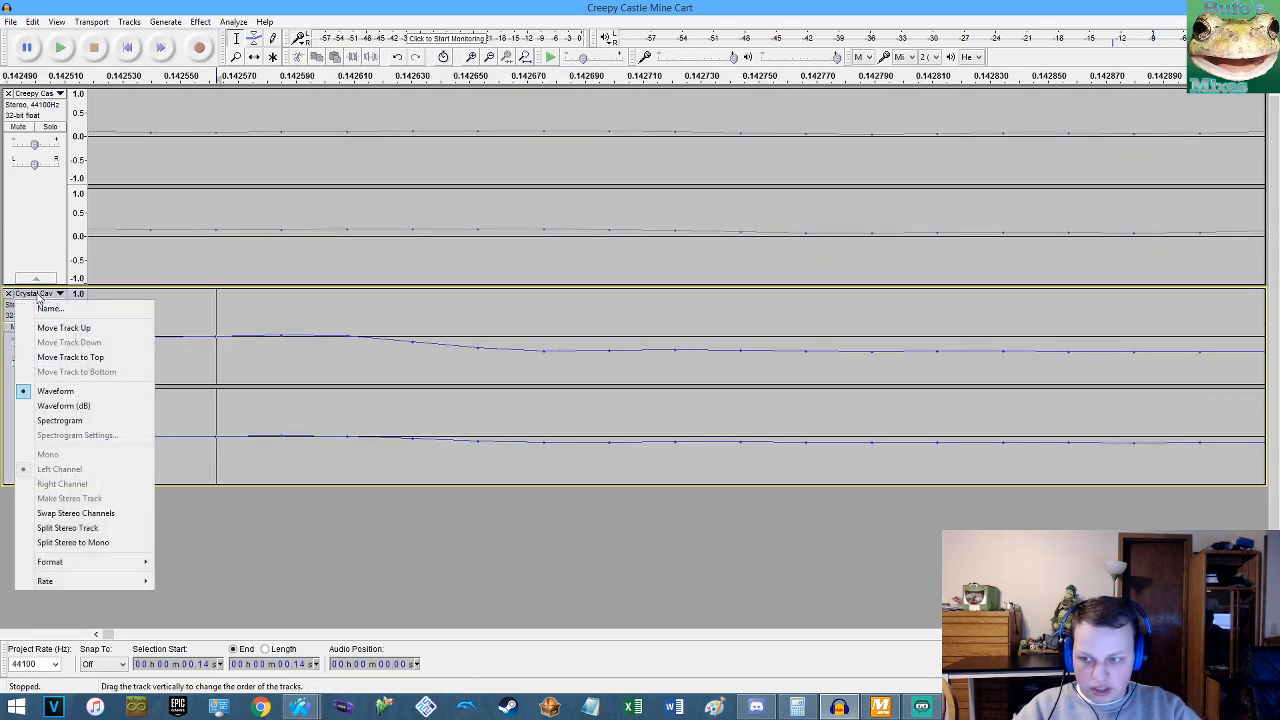
click(48, 308)
click(709, 376)
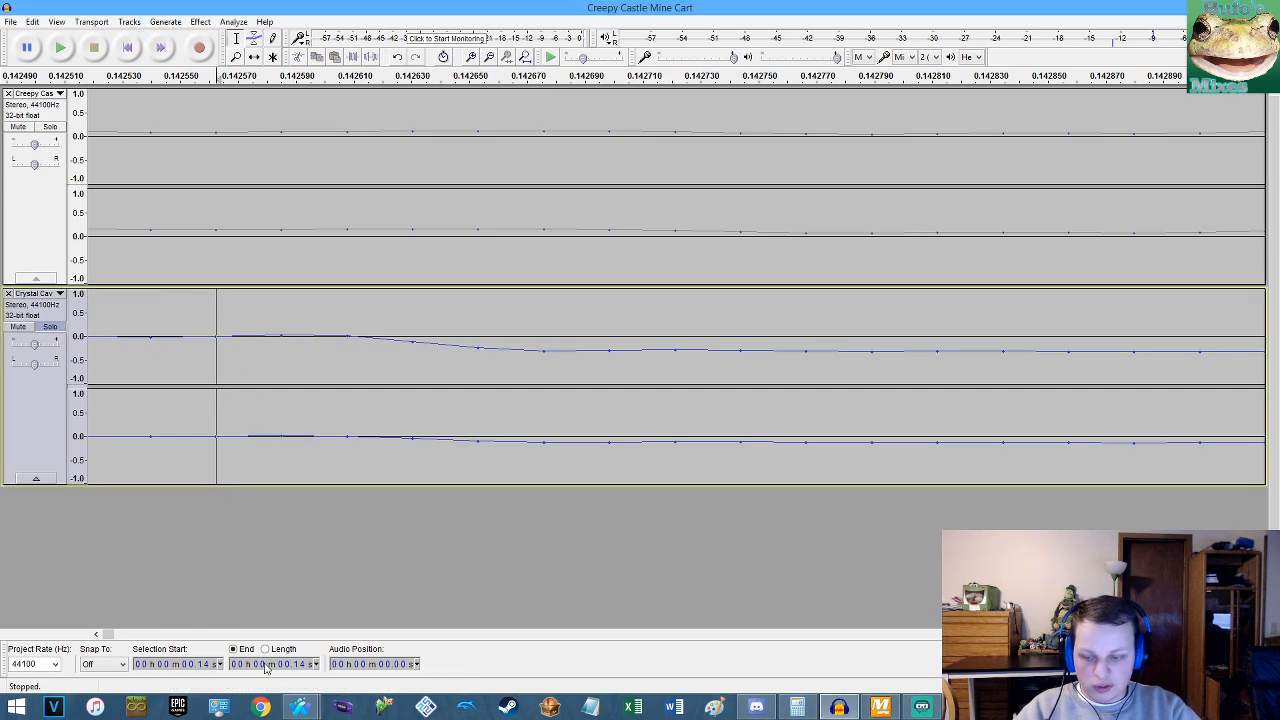
Play the Crystal Caves track from the cursor at its first sound and stop playback.
mouse_move(299, 707)
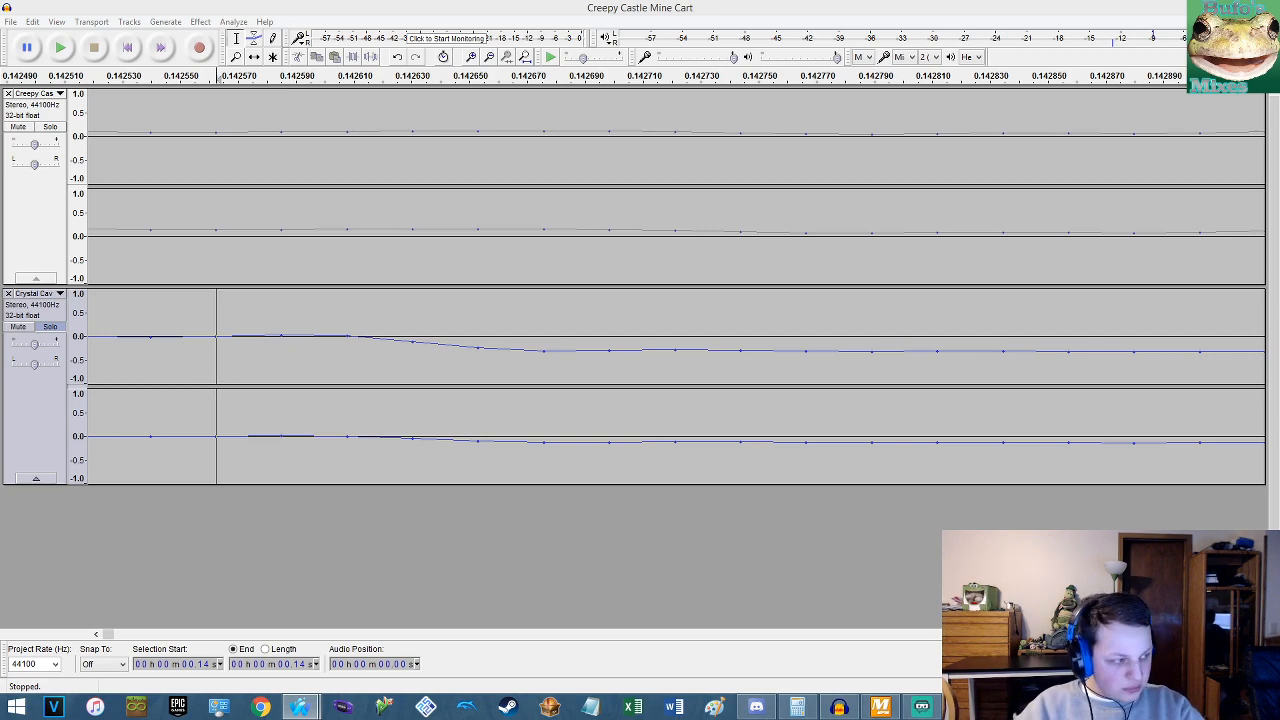
click(387, 6)
key(space)
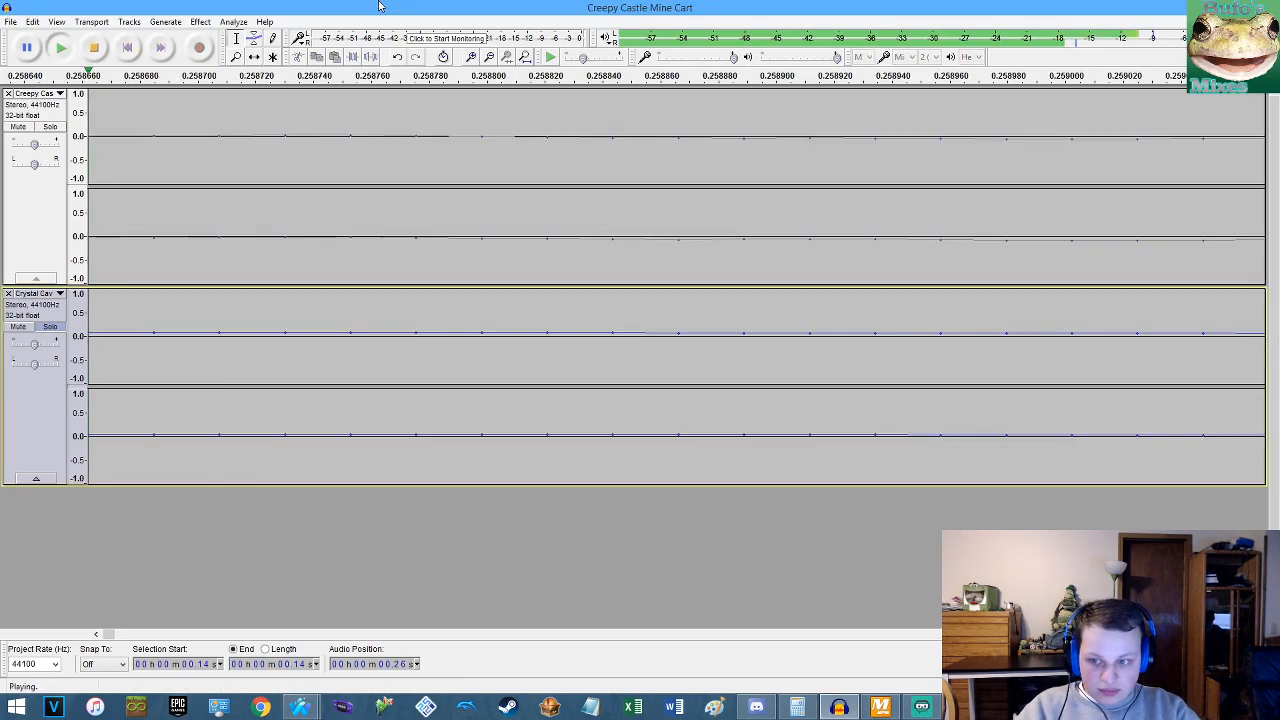
scroll(523, 205, down, 10)
key(space)
Delete the silence before the first sound of the Crystal Caves track.
key(Home)
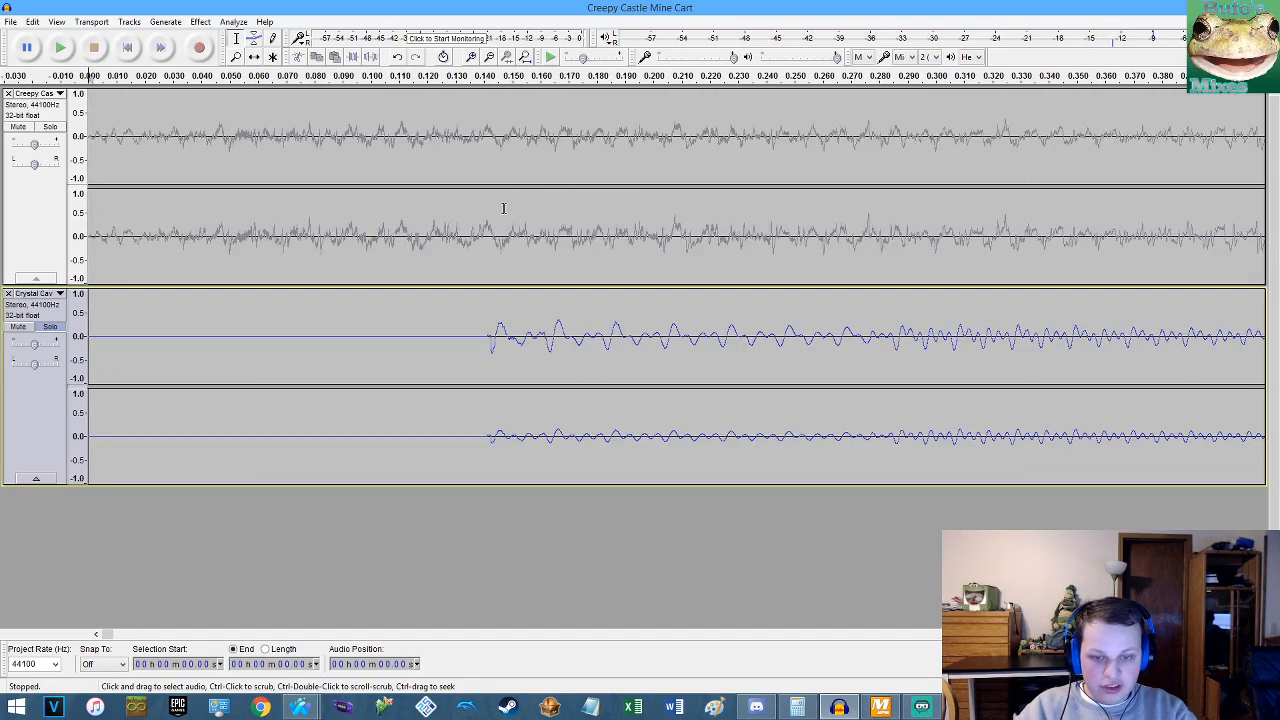
scroll(489, 345, up, 3)
scroll(489, 345, up, 6)
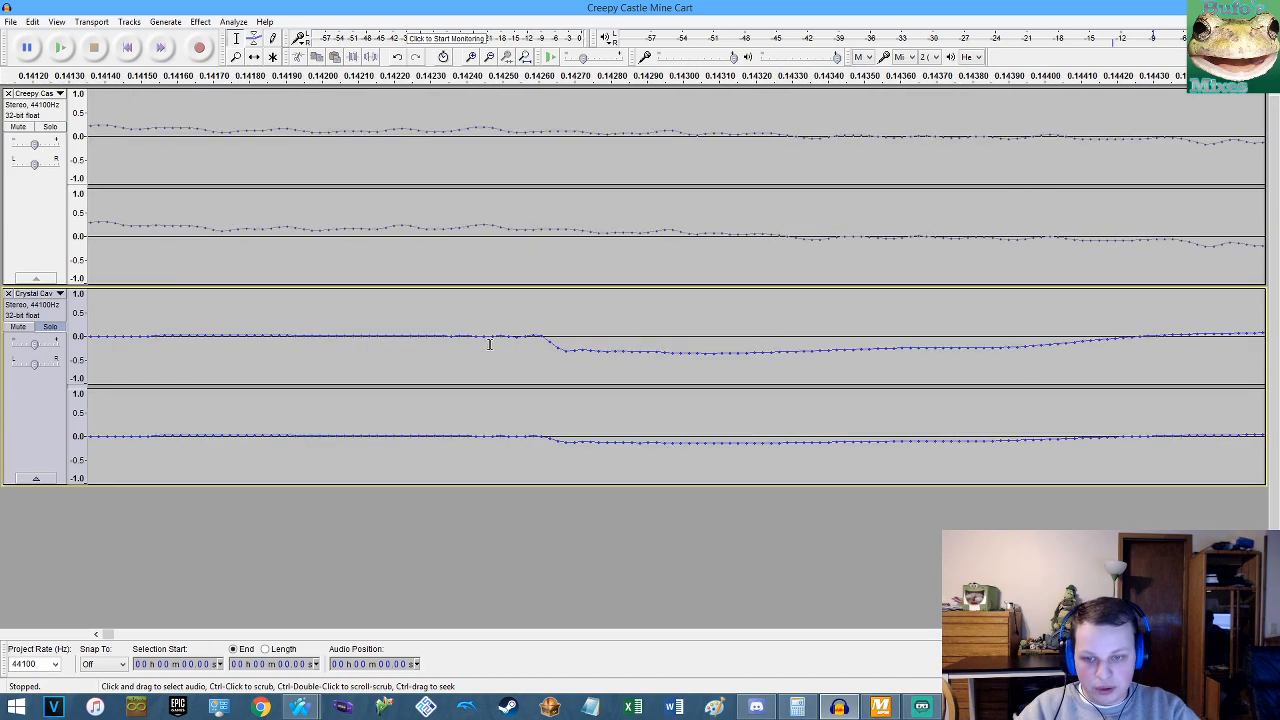
click(569, 337)
key(Home)
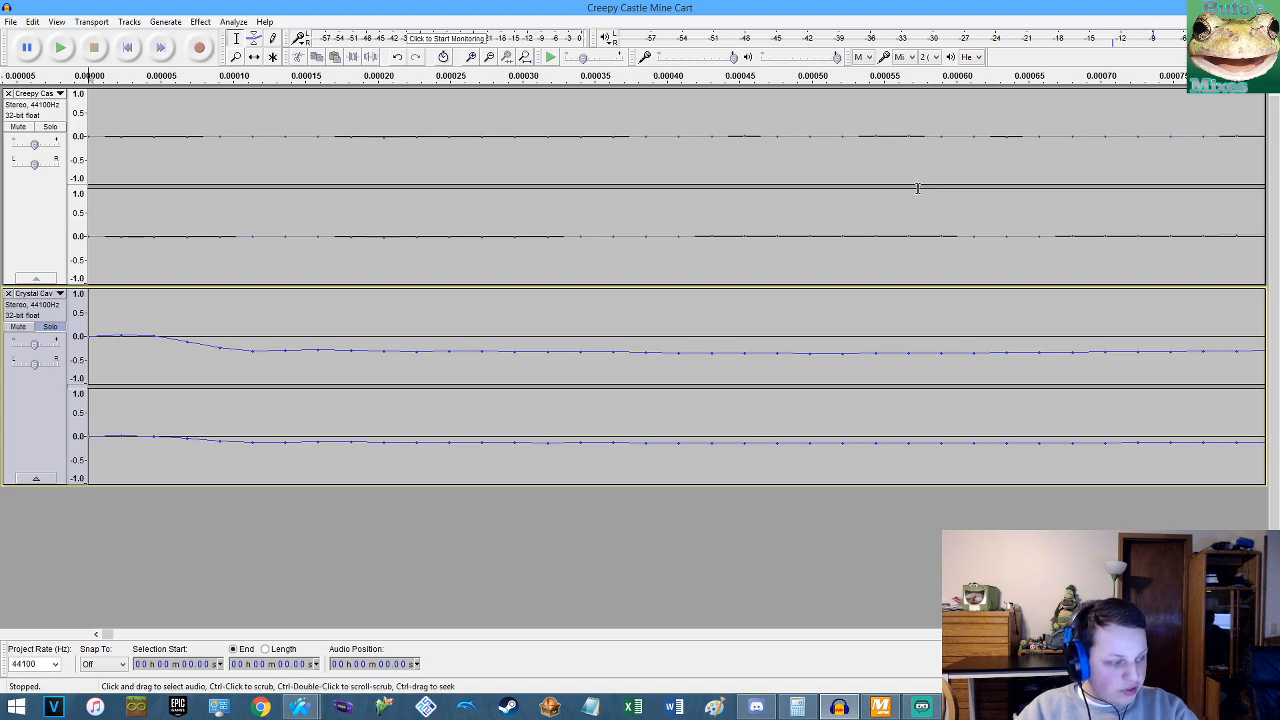
Play the trimmed Crystal Caves track from the start, stop playback and bring up the MixMeister BPM Analyzer.
key(alt+Tab)
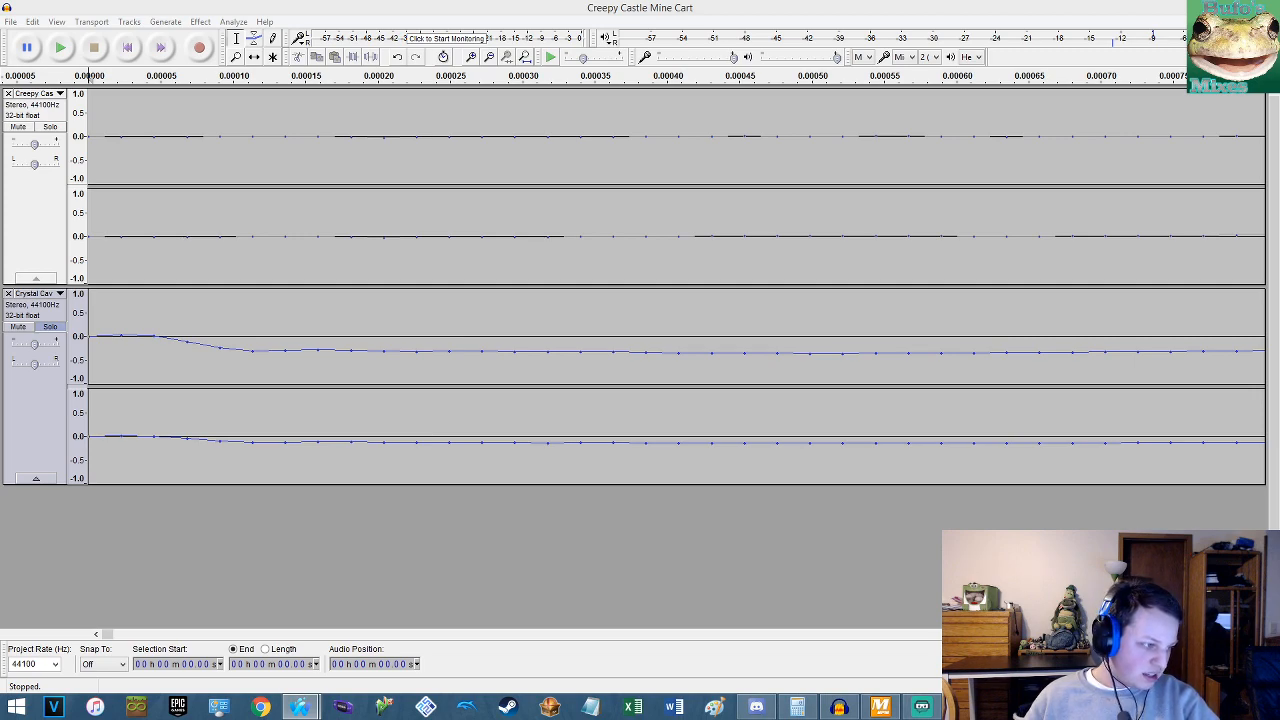
click(401, 6)
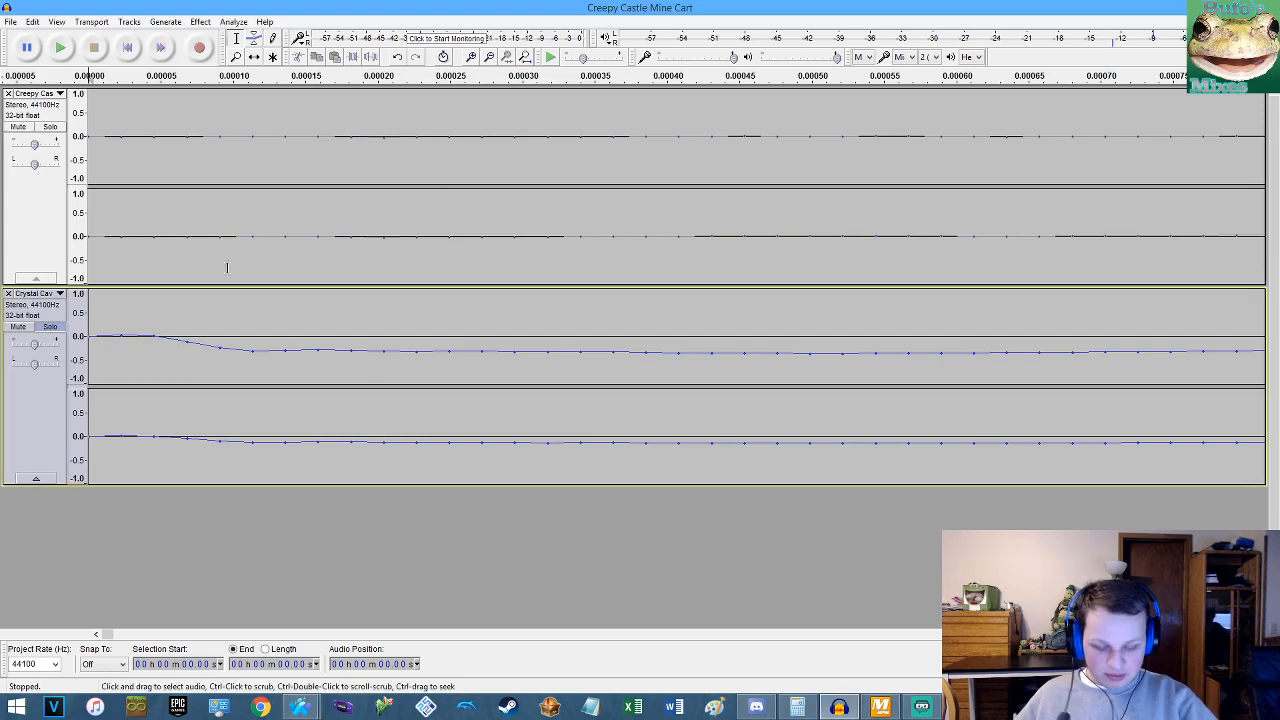
ctrl+scroll(226, 267, down, 10)
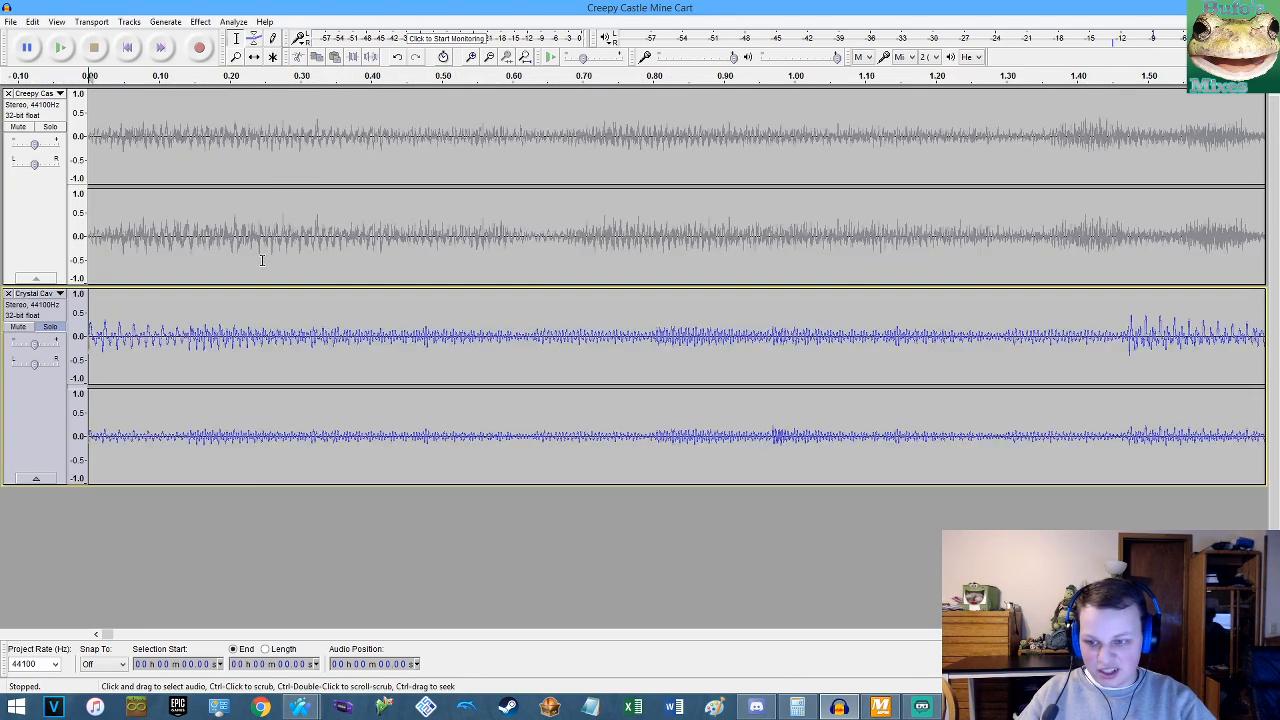
key(space)
ctrl+scroll(260, 260, down, 1)
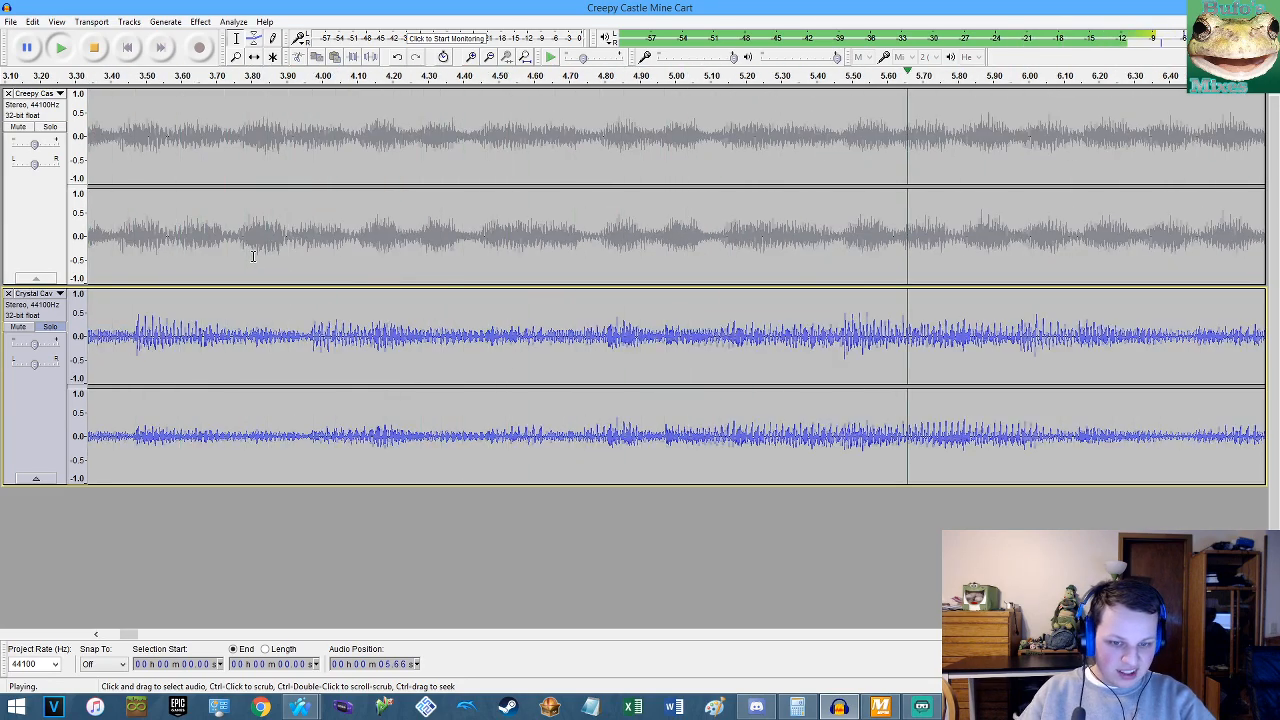
key(space)
click(880, 707)
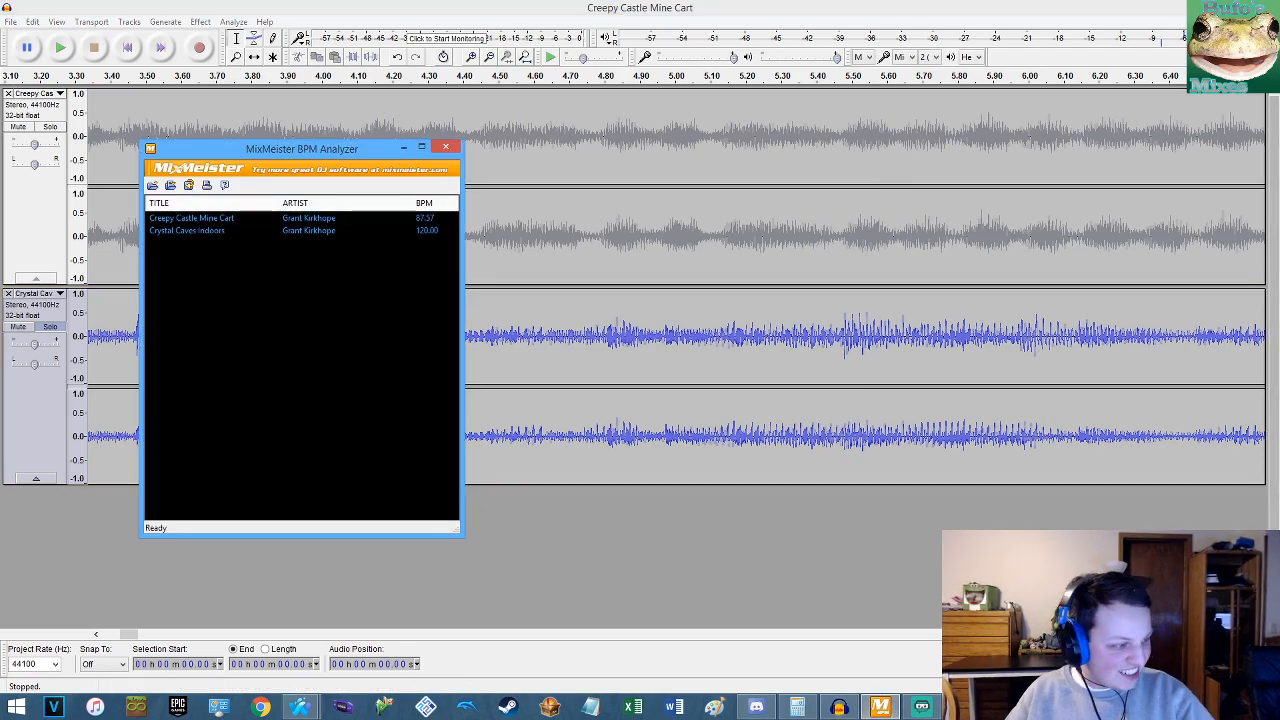
click(300, 707)
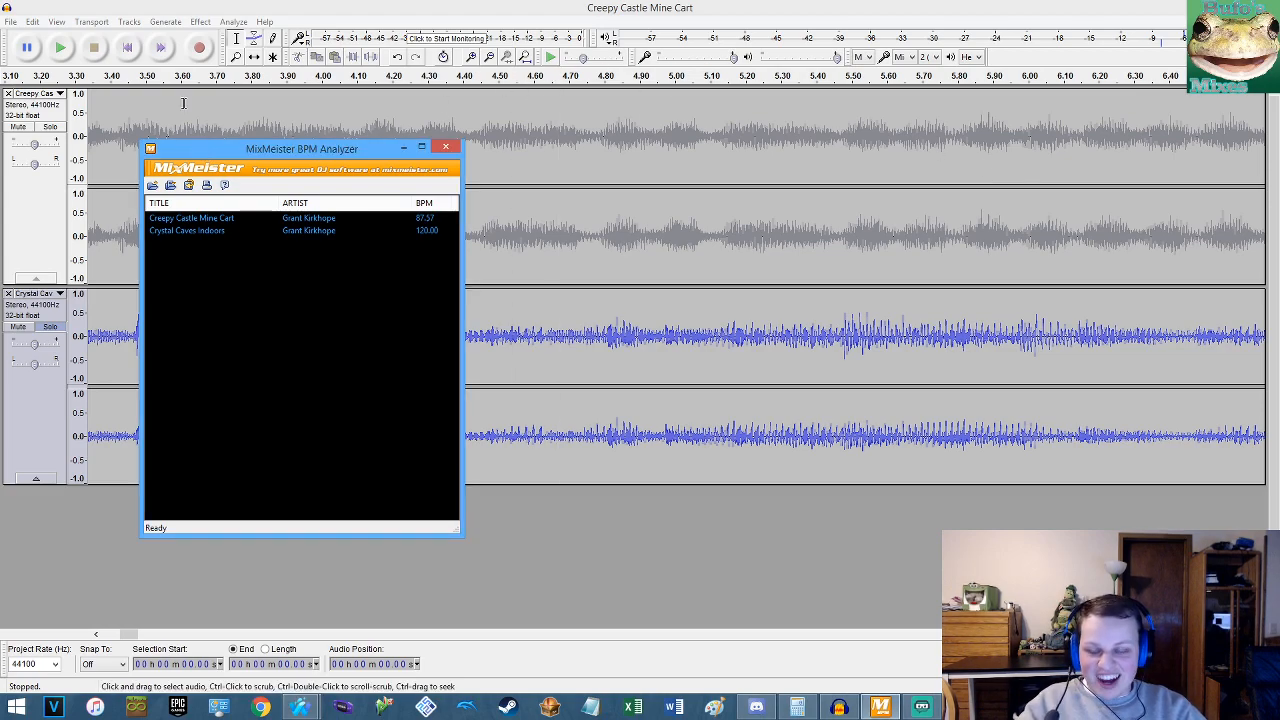
Return to the Audacity project and play the soloed Crystal Caves track from the start twice.
click(364, 7)
key(Home)
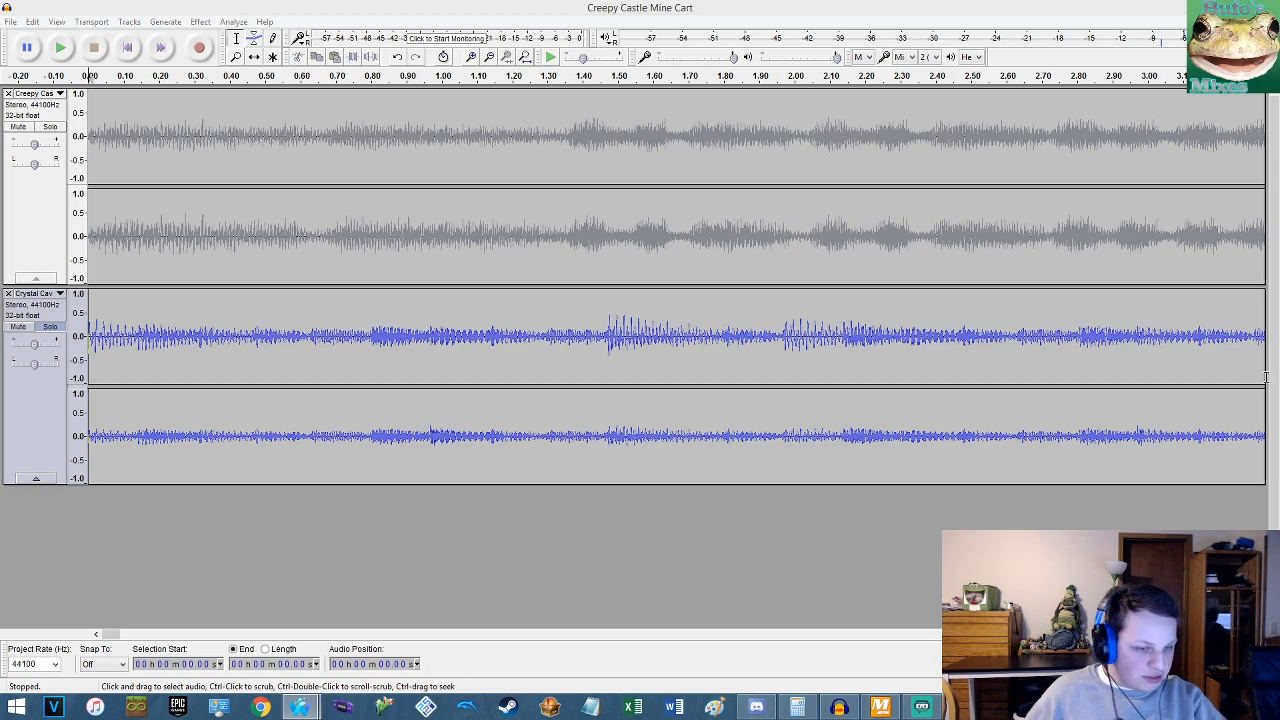
click(127, 48)
click(63, 49)
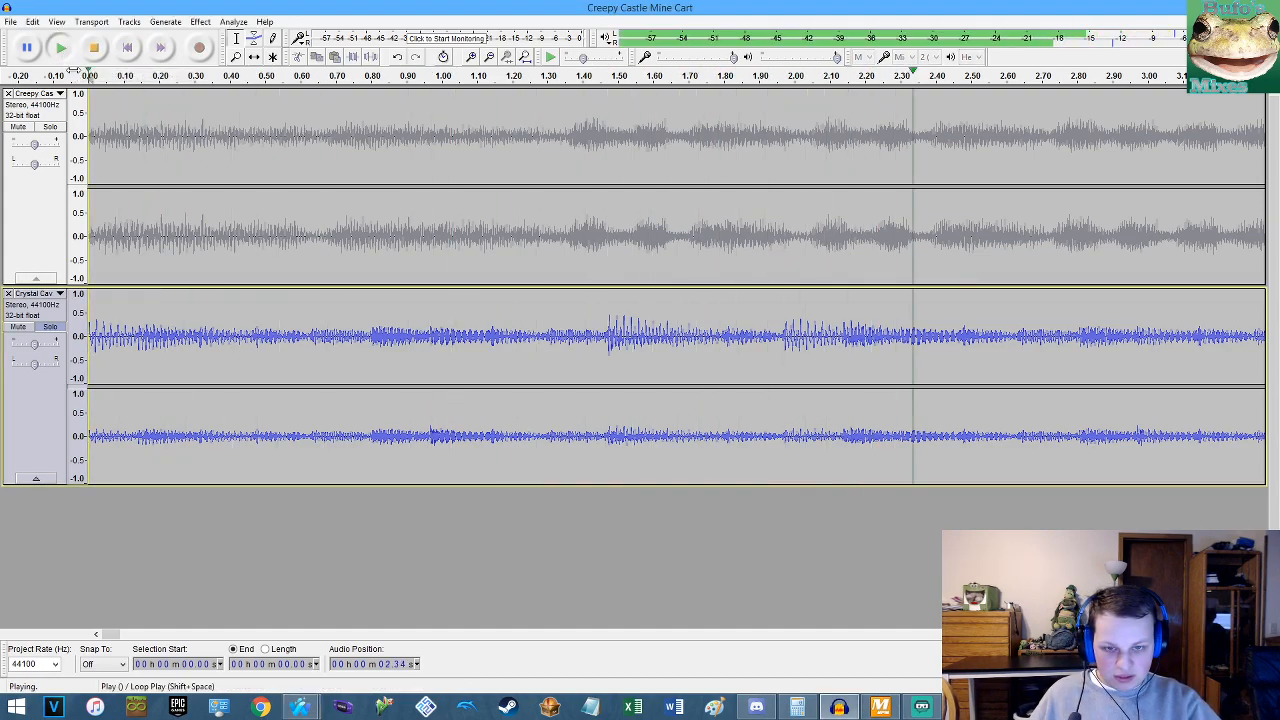
key(space)
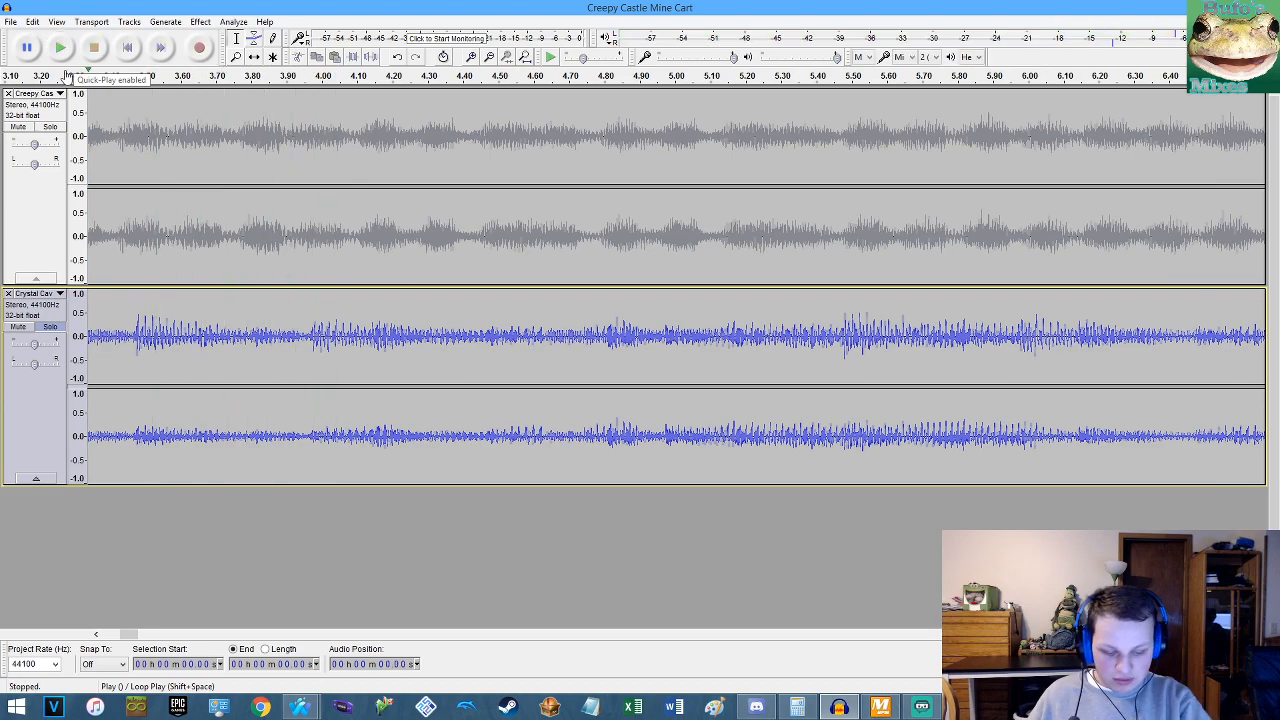
key(space)
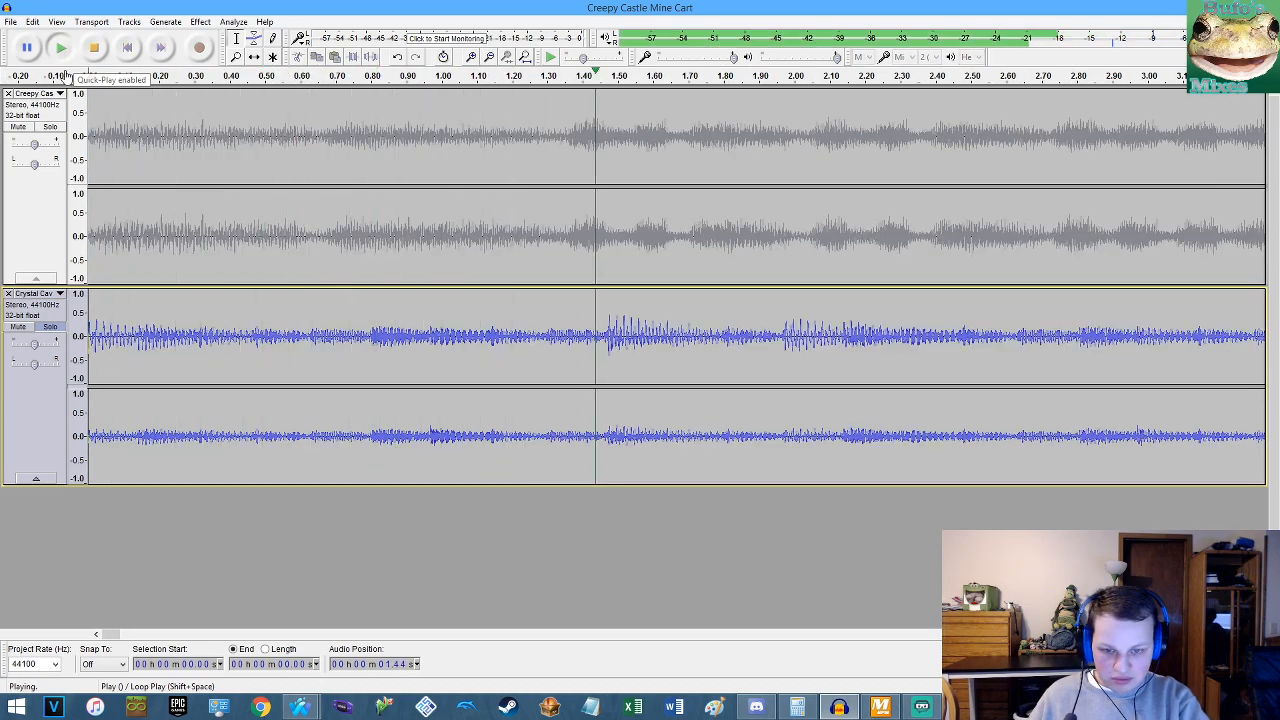
Stop playback, examine the Crystal Caves waveform at the beat near 1.47 s, and calculate 1.3614 / 2 in the calculator.
key(space)
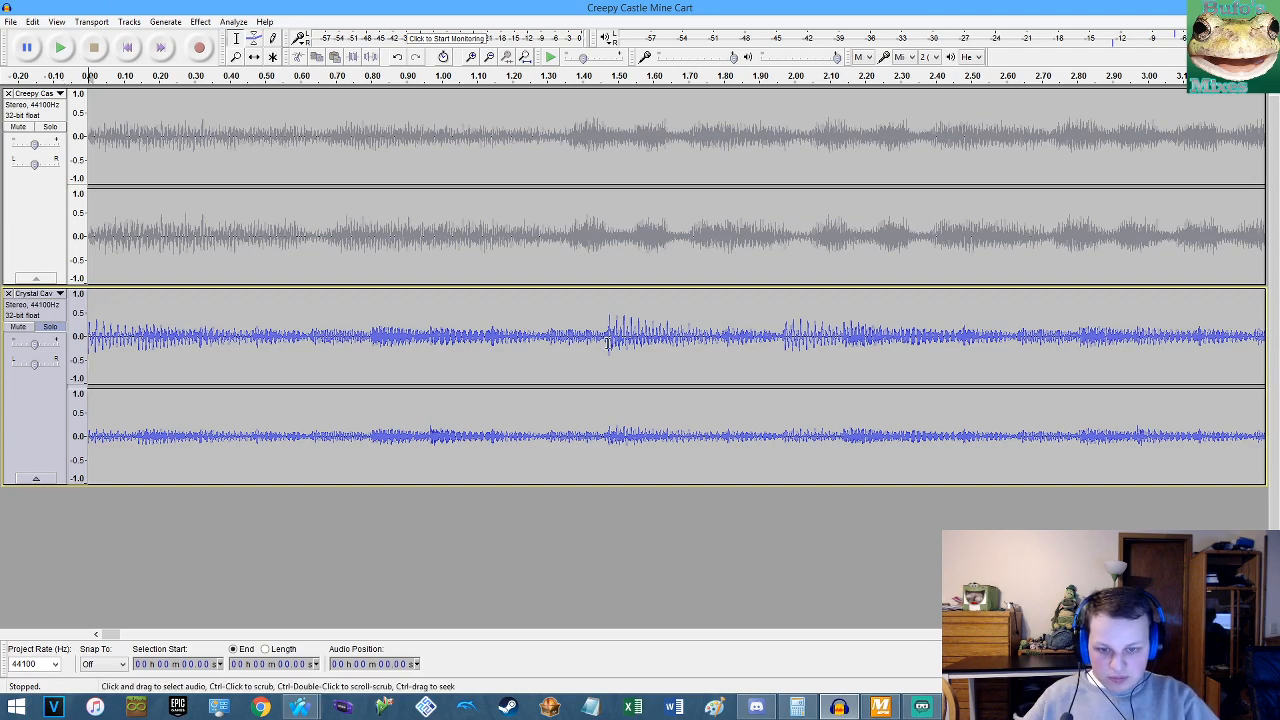
scroll(606, 320, up, 8)
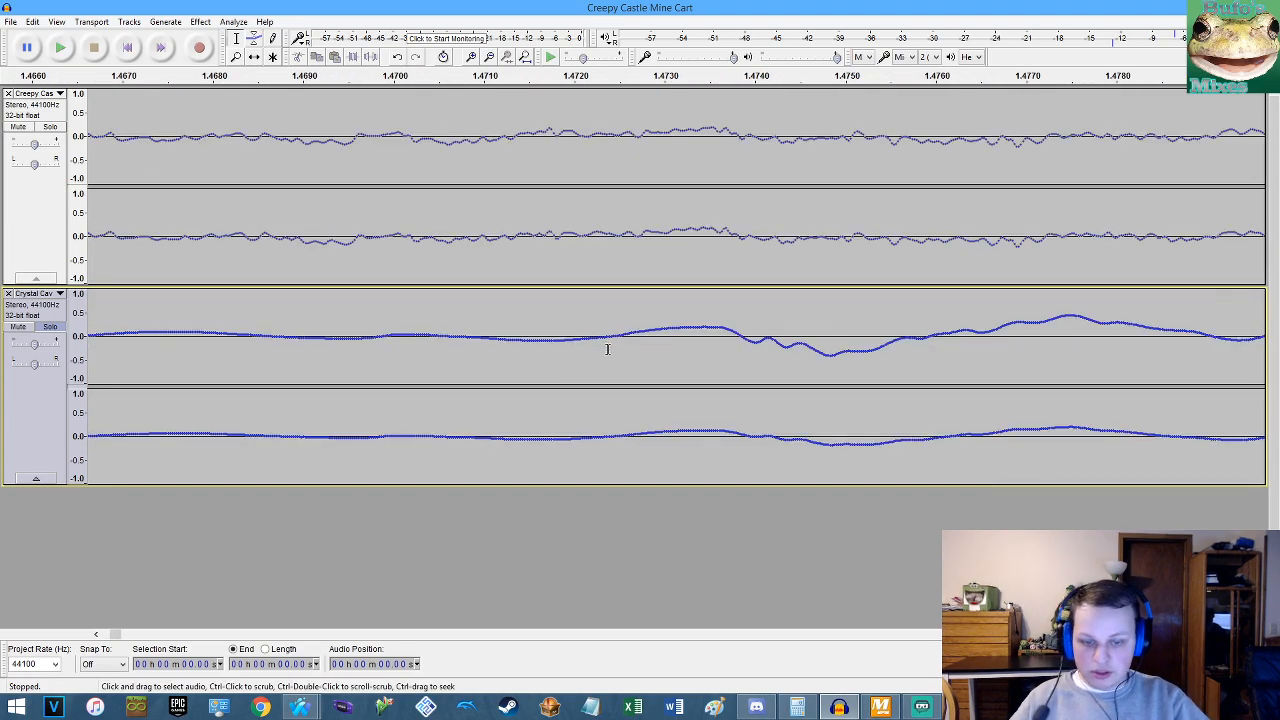
click(797, 707)
right_click(455, 372)
click(455, 373)
text(3614 / )
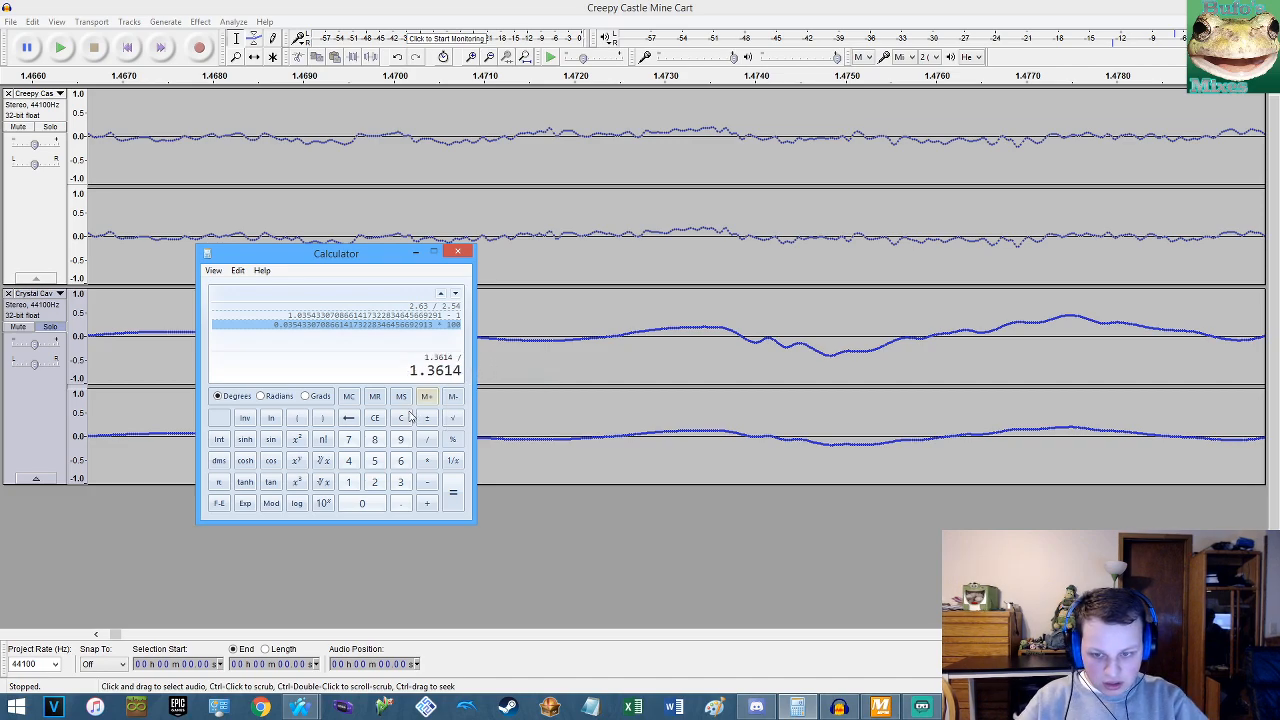
text(2)
key(Return)
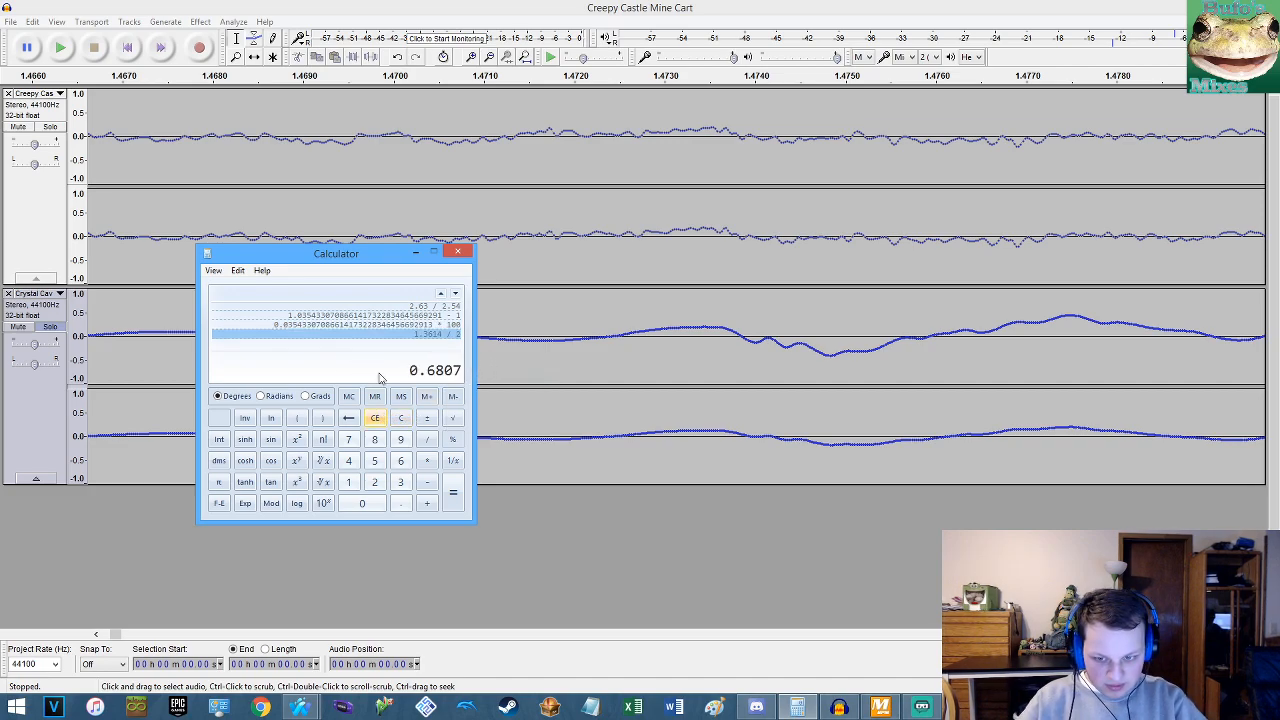
Calculate the tempo change percentage by dividing 1.47 by 1.36, subtracting 1 and multiplying by 100.
click(374, 418)
text(1.47 / 1.36)
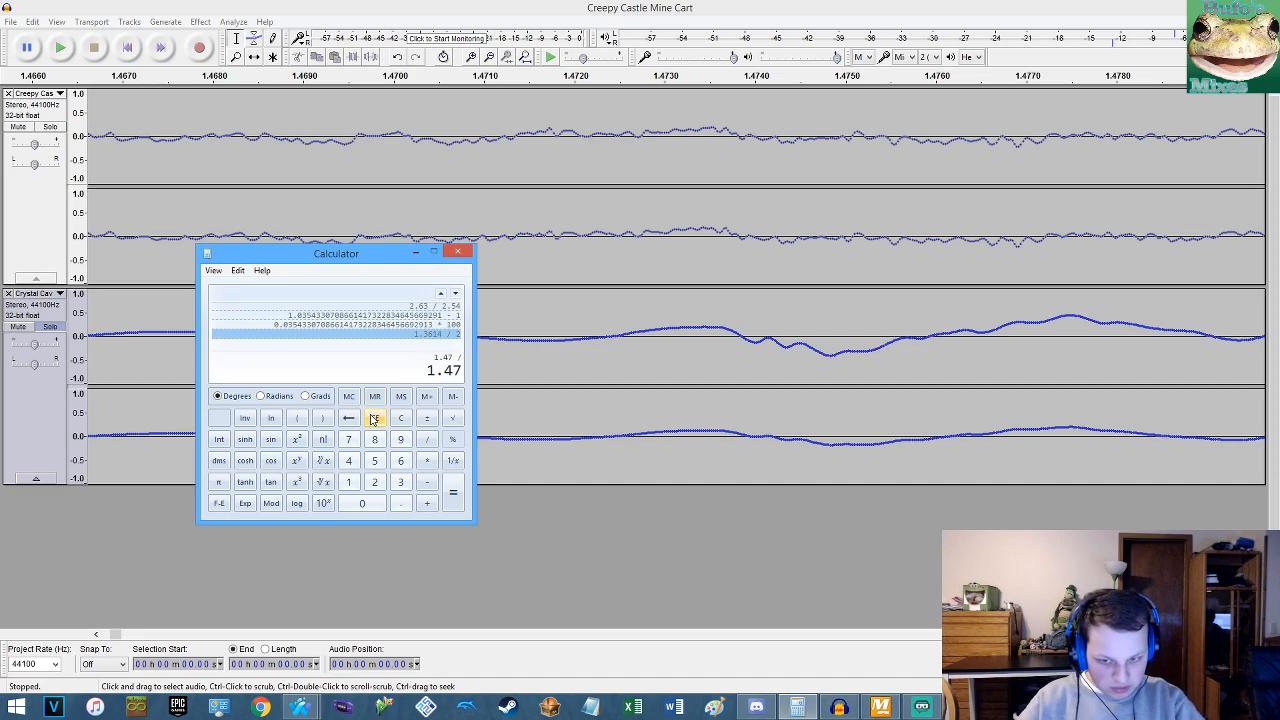
key(Return)
text(-1)
key(Return)
text(*100)
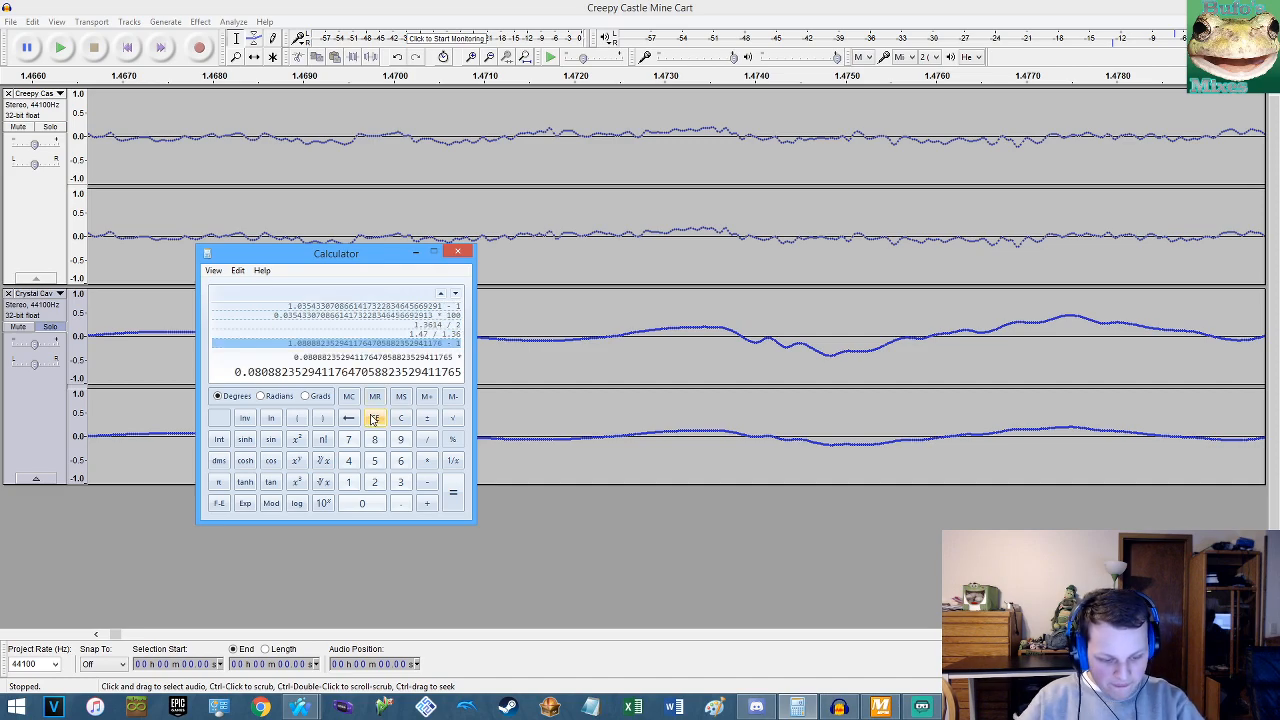
key(Return)
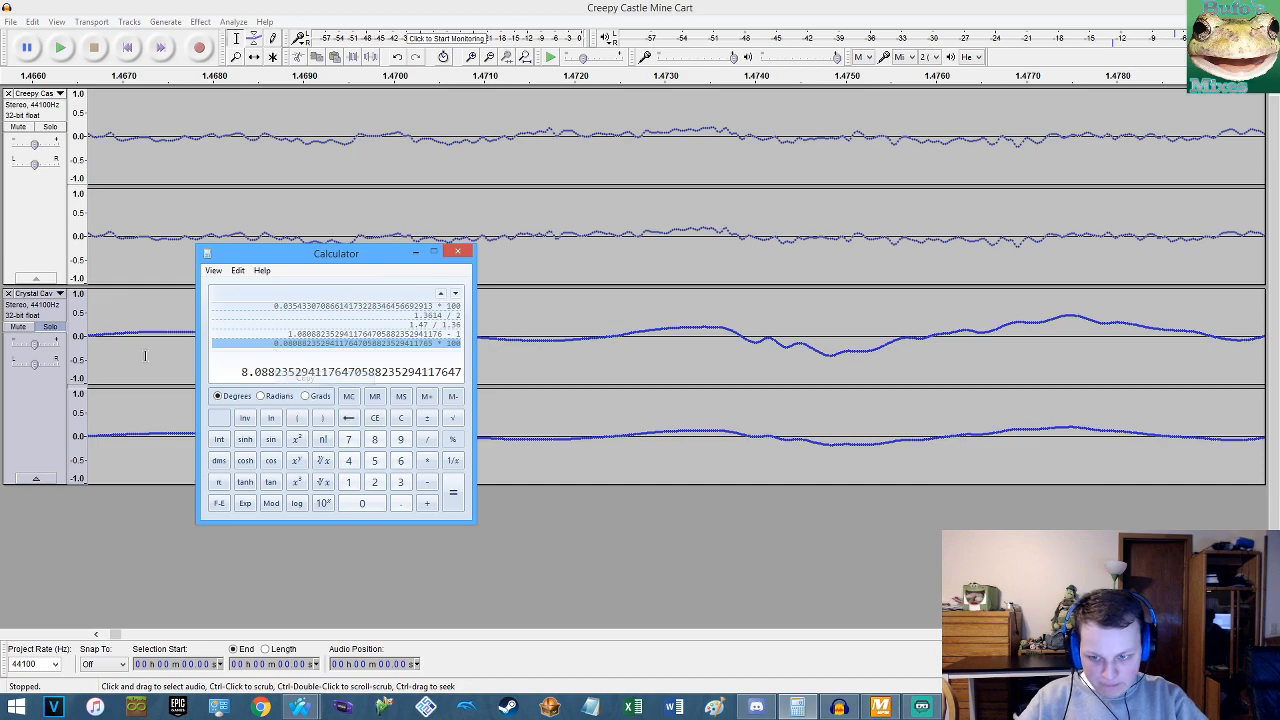
Try the Change Tempo effect on the entire Crystal Caves track with the calculated change of about 8.088 percent.
click(139, 355)
key(End)
key(shift+Home)
click(200, 21)
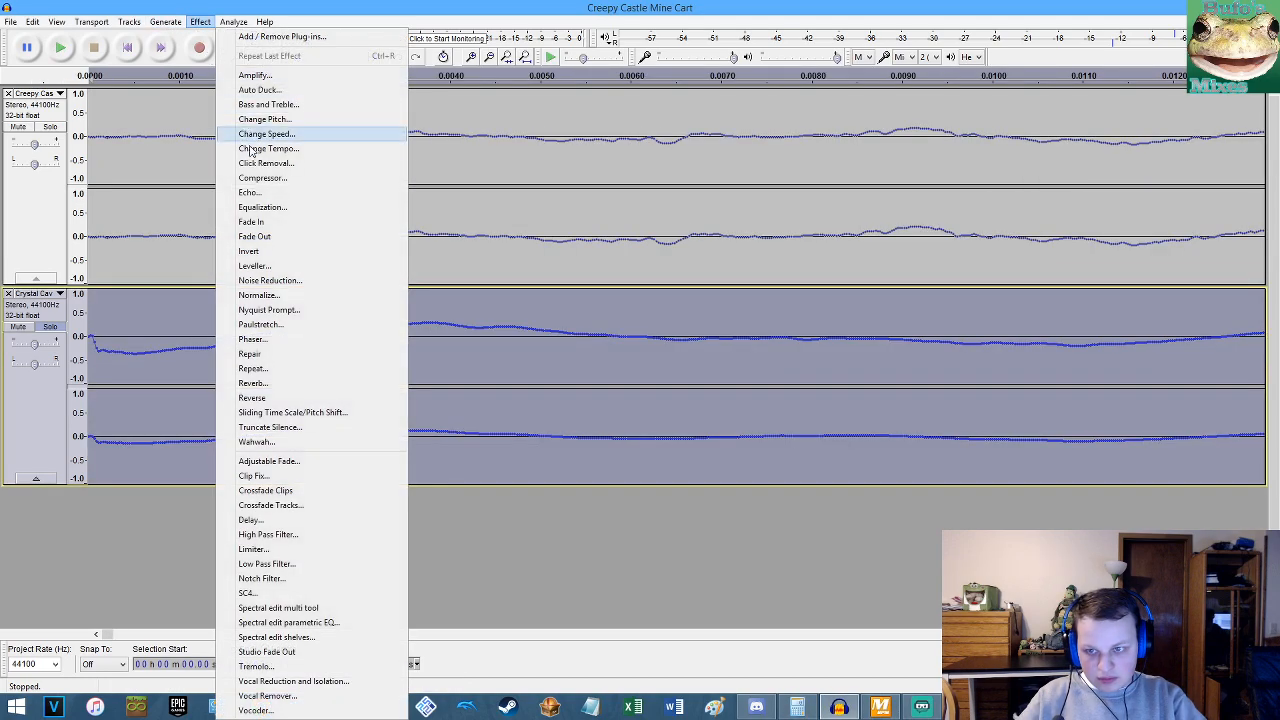
click(280, 147)
click(670, 413)
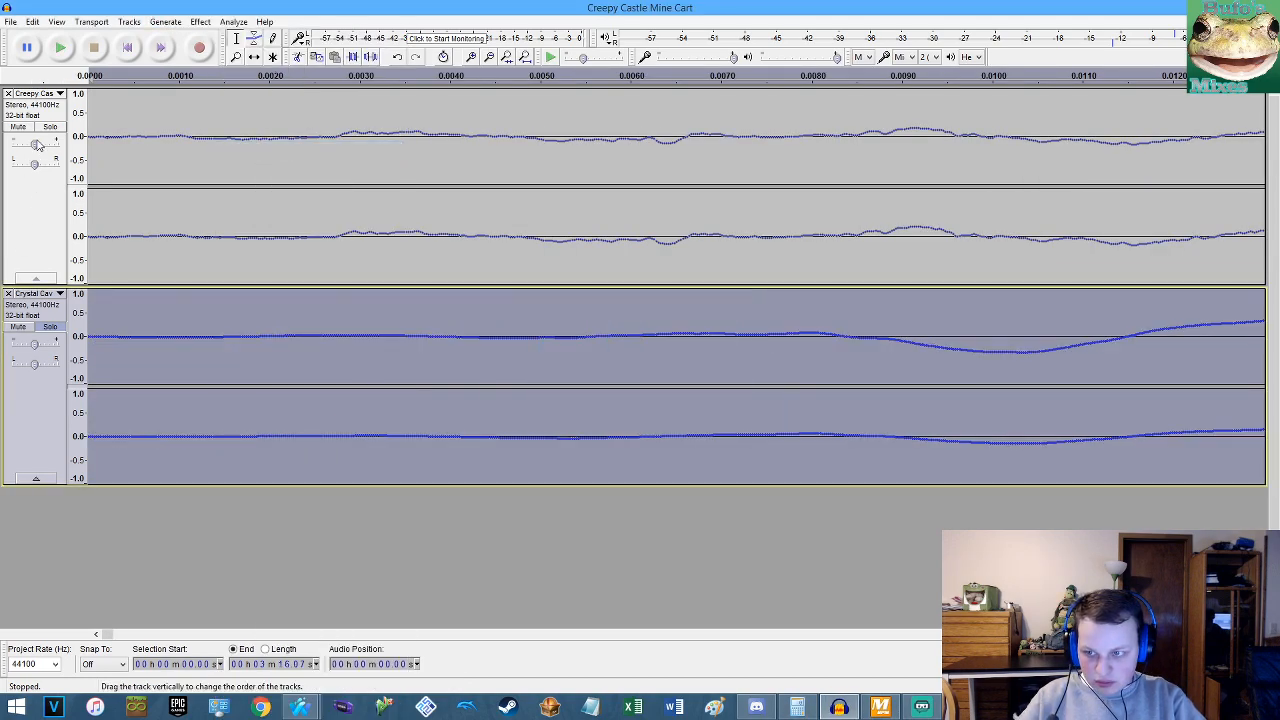
Unsolo the Crystal Caves track and play both tracks from the start, slightly lowering the Creepy Castle track's volume before stopping.
click(52, 328)
key(Home)
key(space)
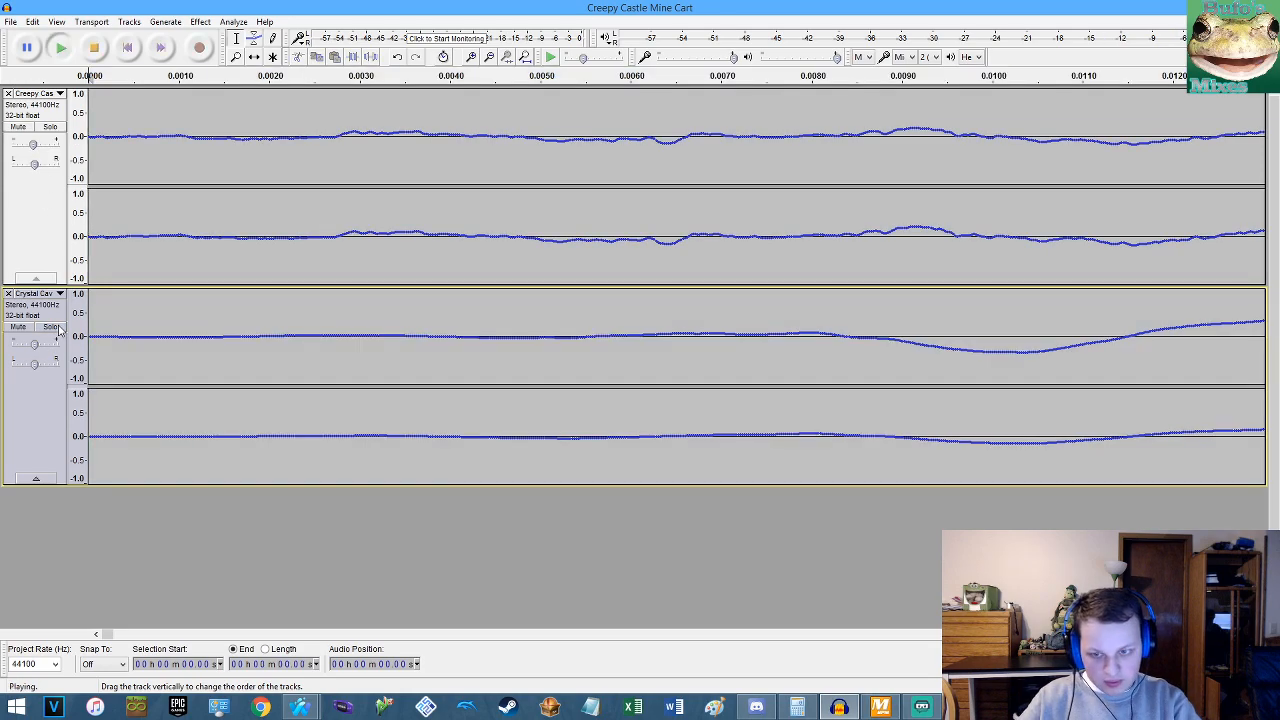
scroll(337, 325, down, 6)
scroll(337, 325, down, 3)
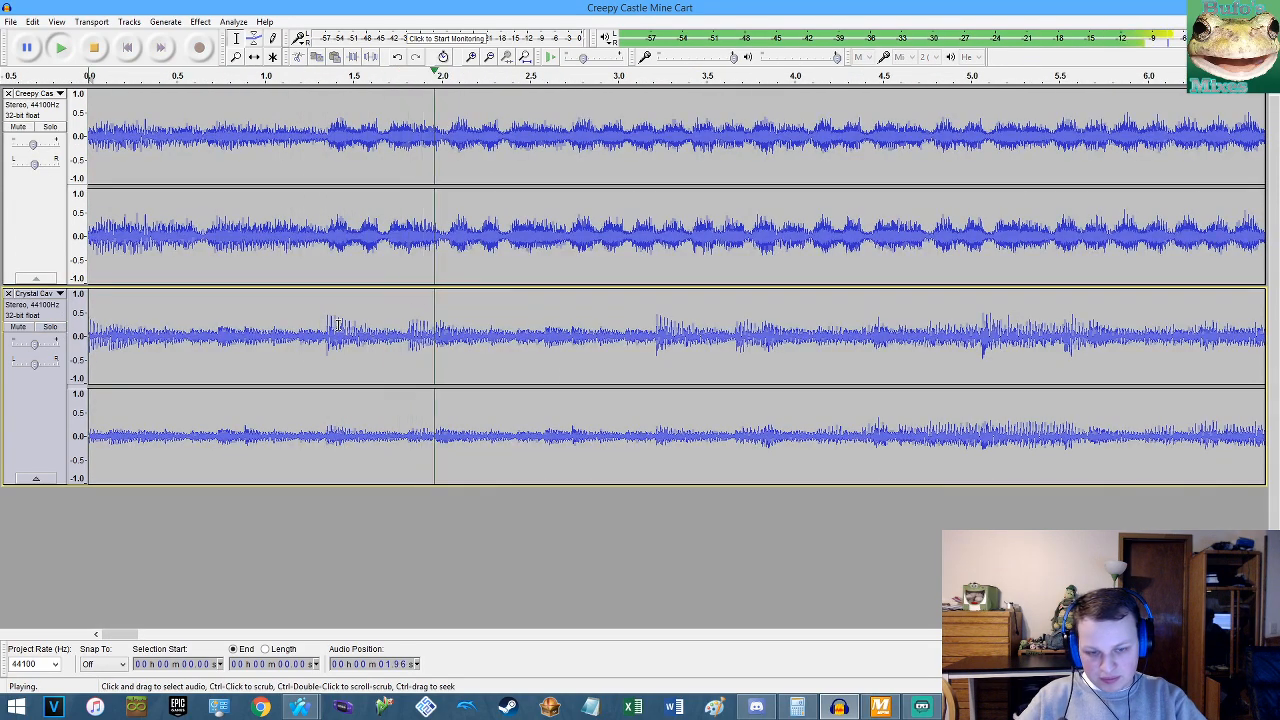
drag(33, 143, 30, 147)
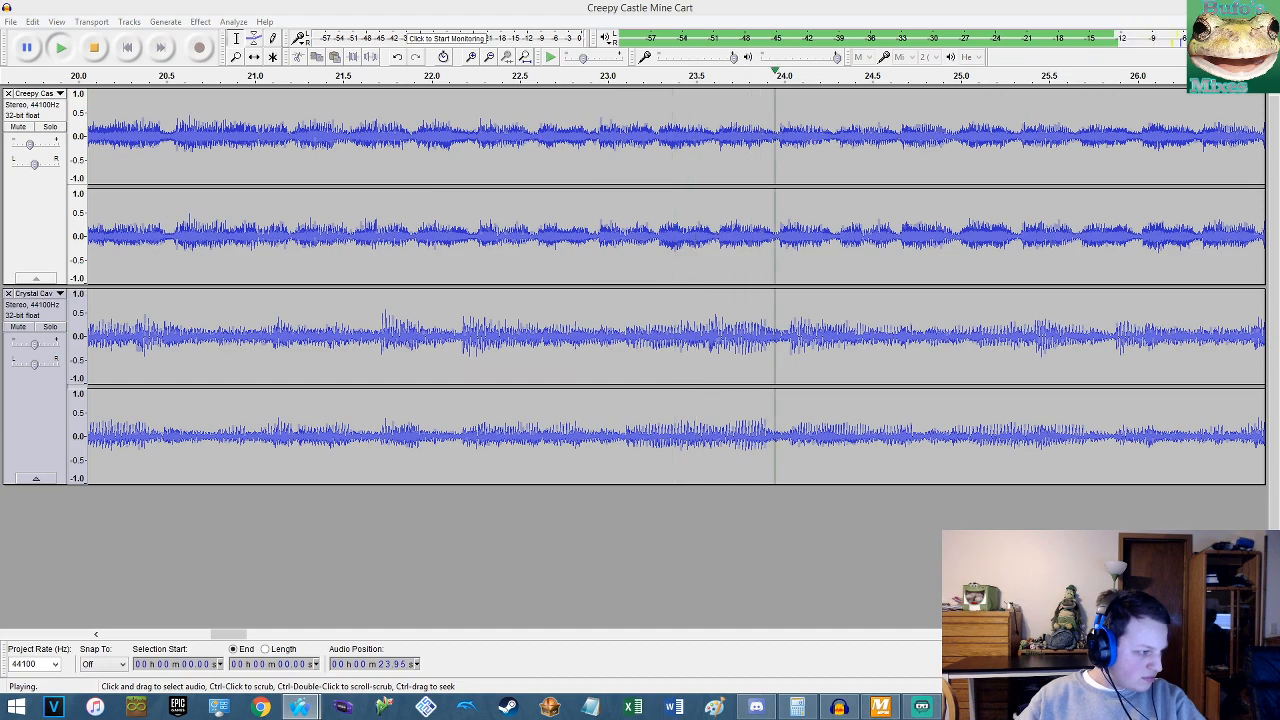
key(space)
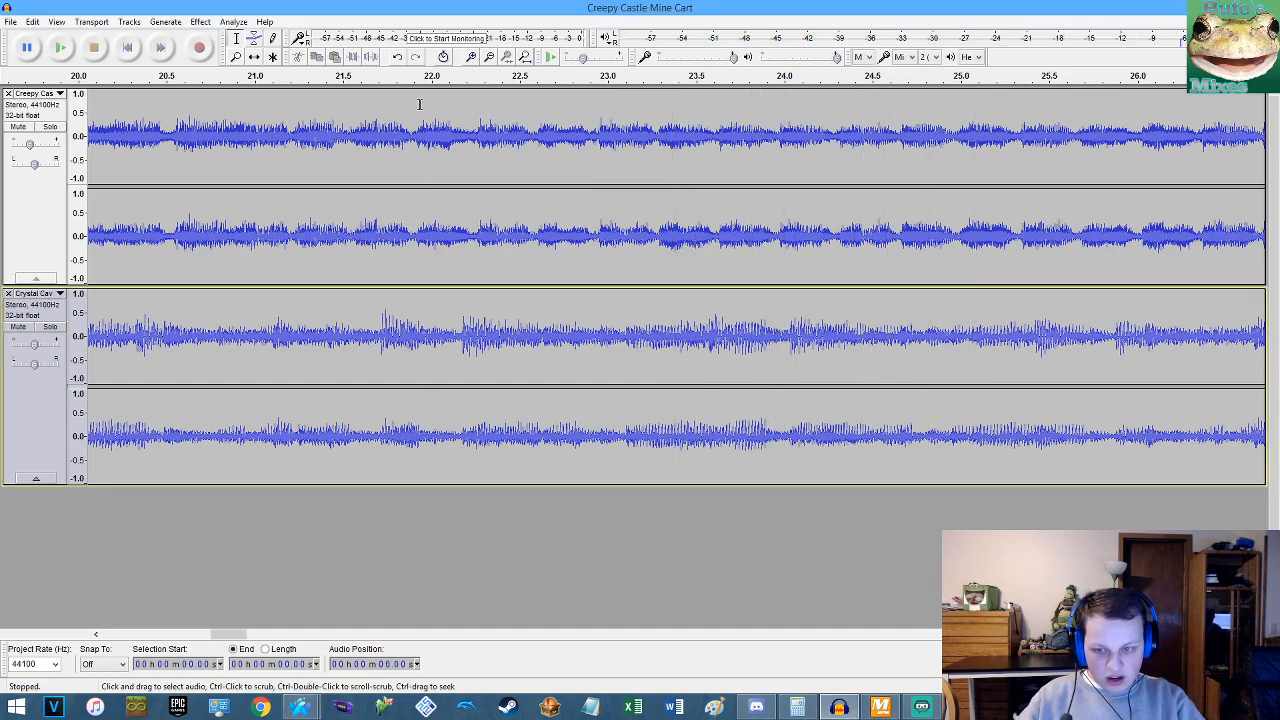
Undo the last tempo change on the Crystal Caves track and return the cursor to the project start.
key(ctrl+z)
click(32, 21)
click(60, 34)
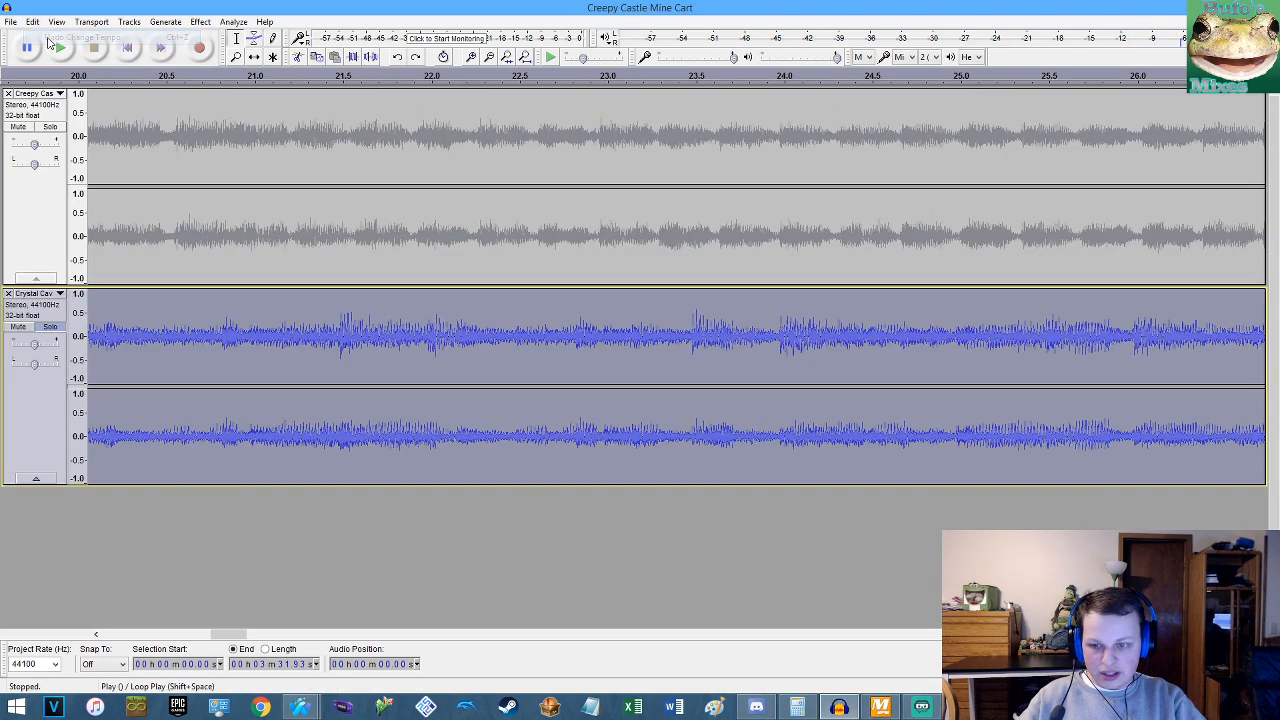
key(Home)
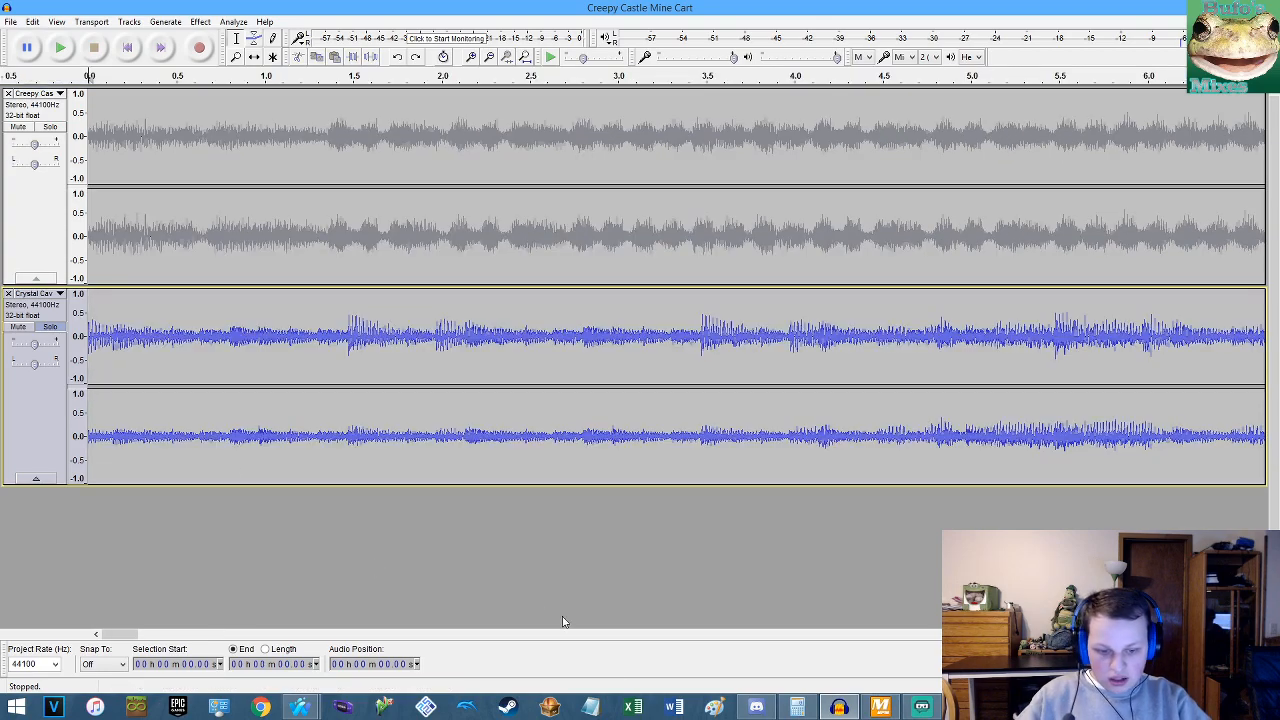
Bring up the MixMeister BPM Analyzer and select the Creepy Castle Mine Cart entry to examine its BPM.
click(880, 707)
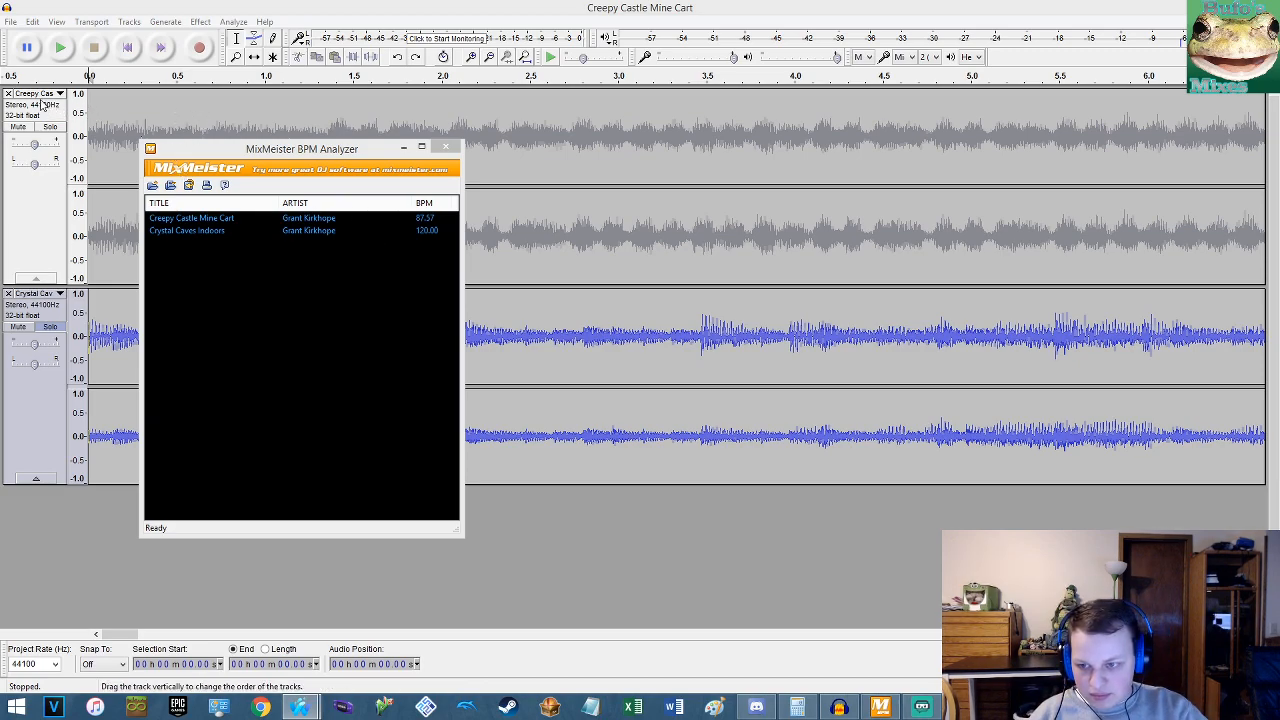
drag(255, 150, 236, 149)
drag(1279, 129, 1279, 101)
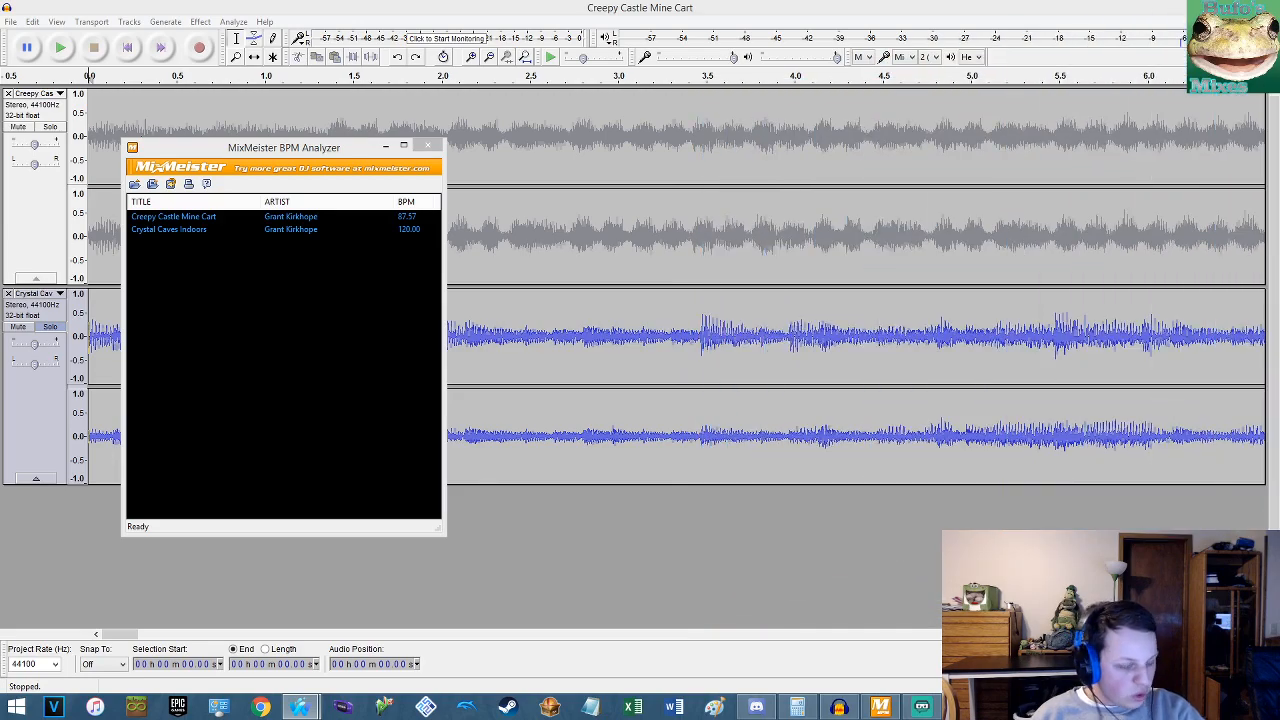
click(410, 217)
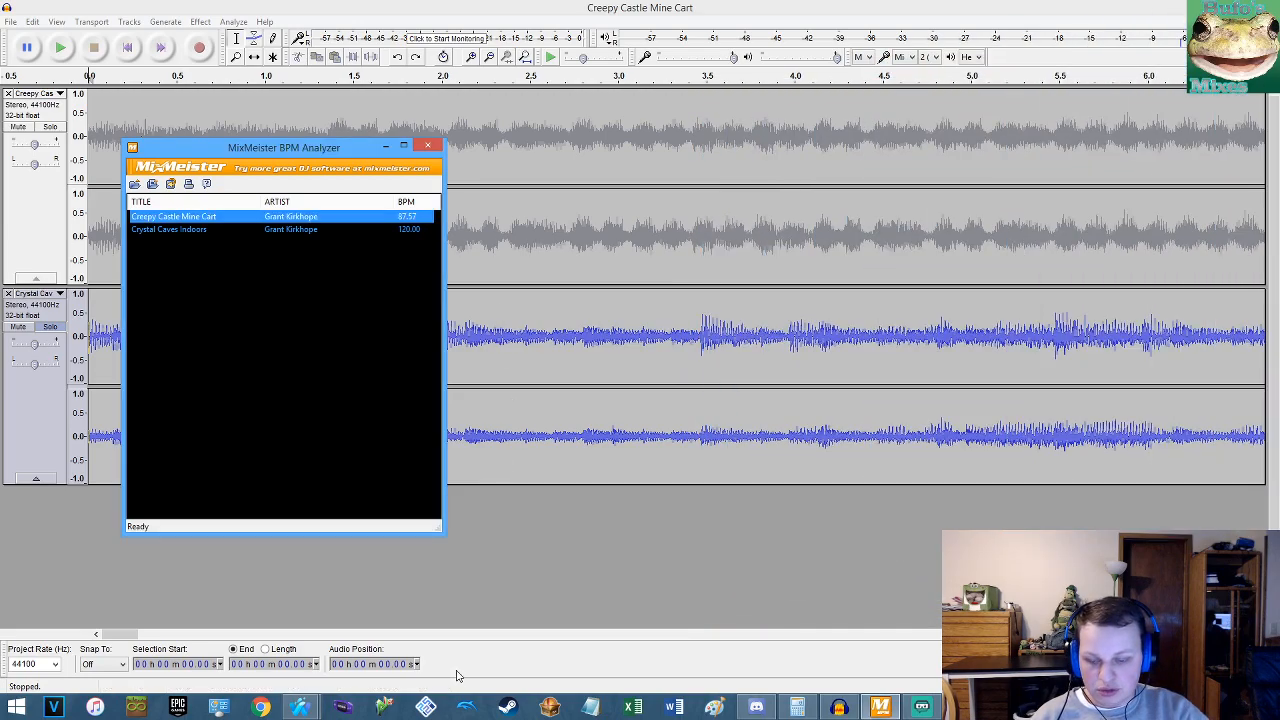
Double the Creepy Castle track's tempo in the calculator with 87.5 * 2.
click(797, 707)
mouse_move(757, 710)
text(87.5 * 2)
key(Return)
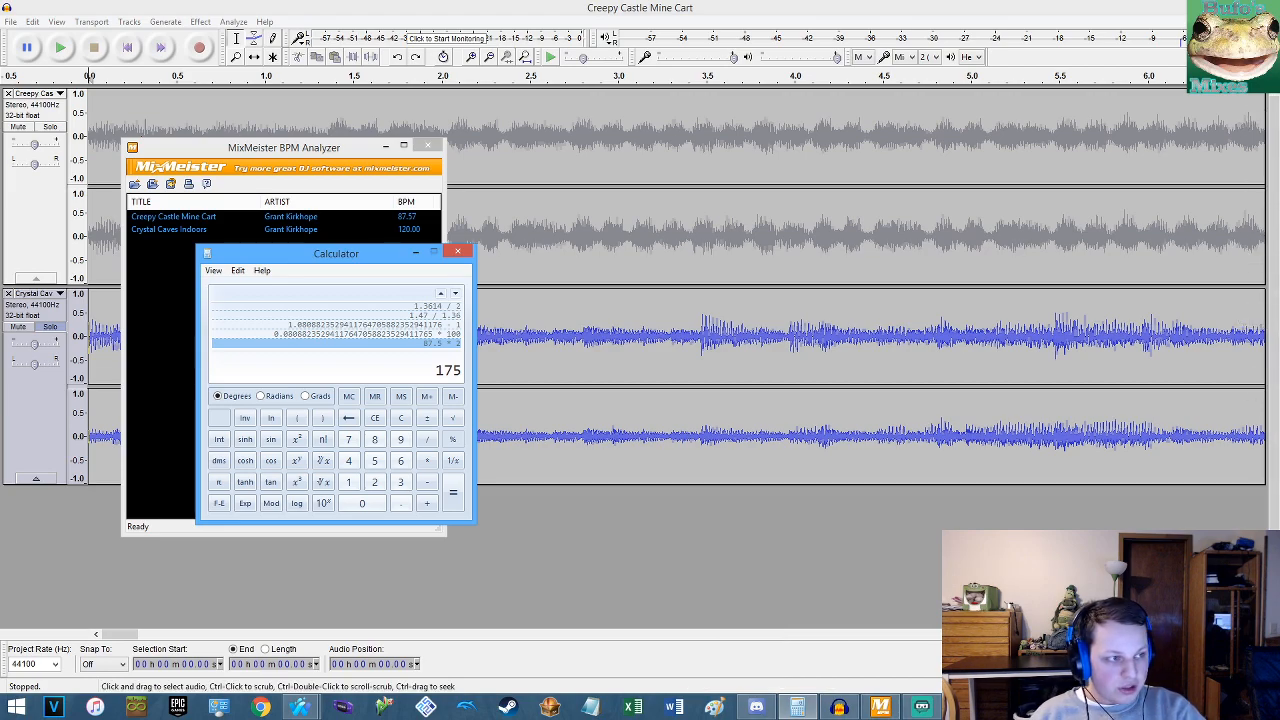
Copy the doubled tempo from the calculator, move the calculator just below the two BPM entries, and return to the BPM Analyzer.
click(300, 706)
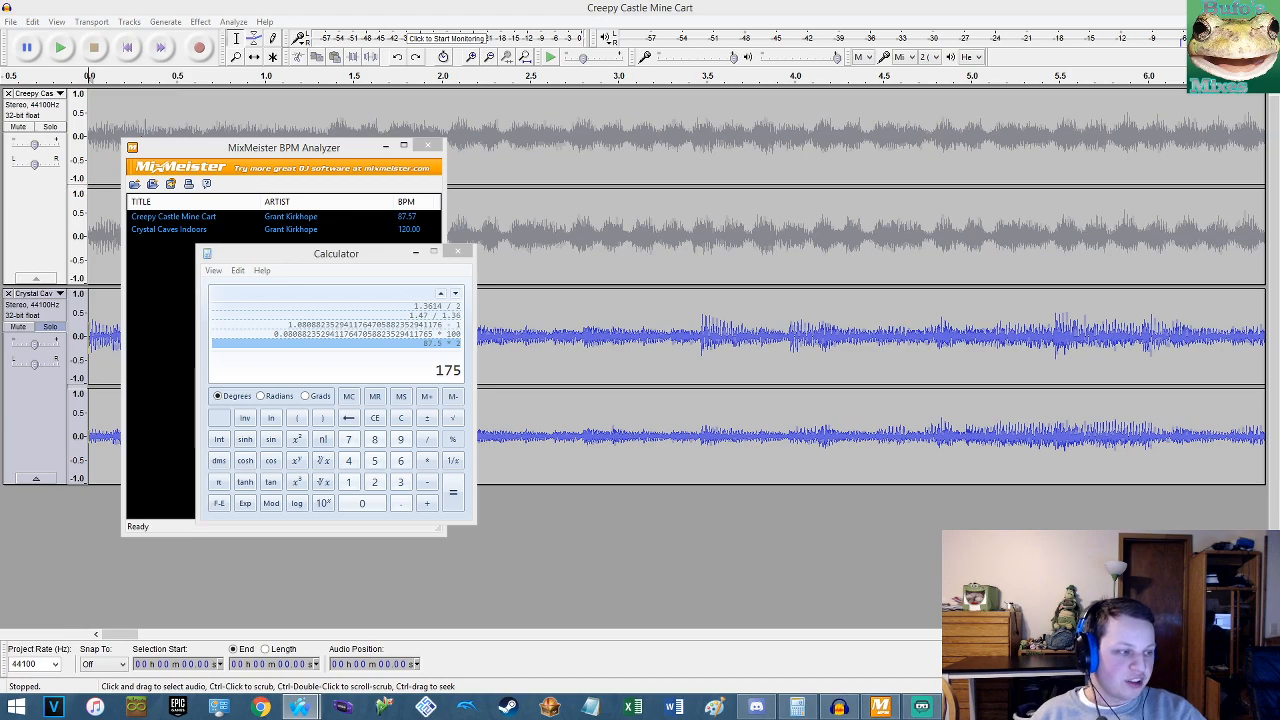
click(266, 258)
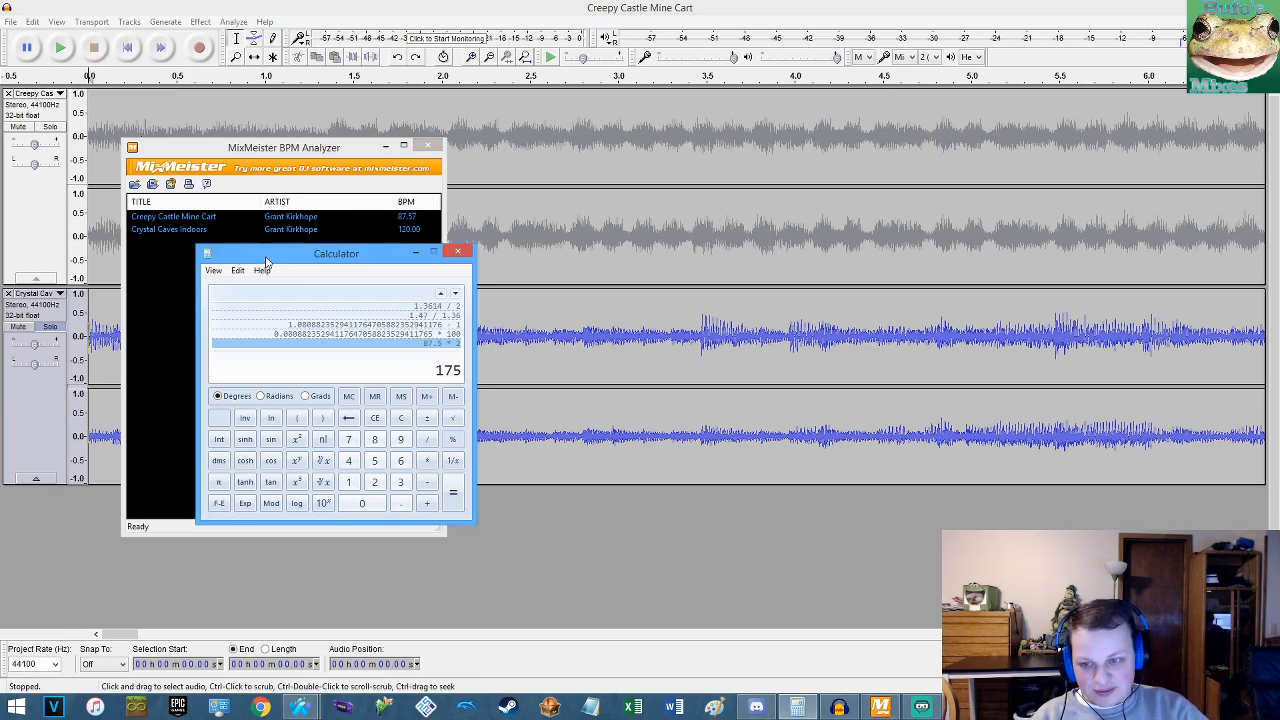
right_click(424, 368)
click(445, 375)
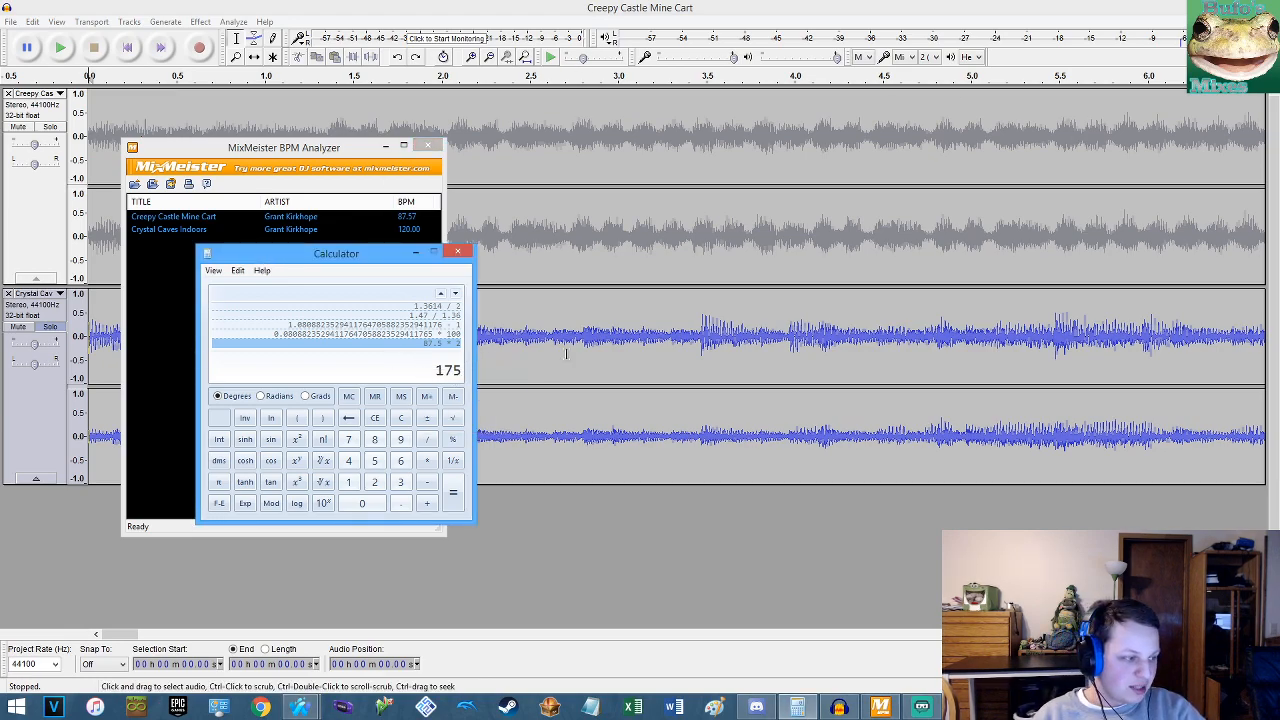
drag(245, 262, 194, 254)
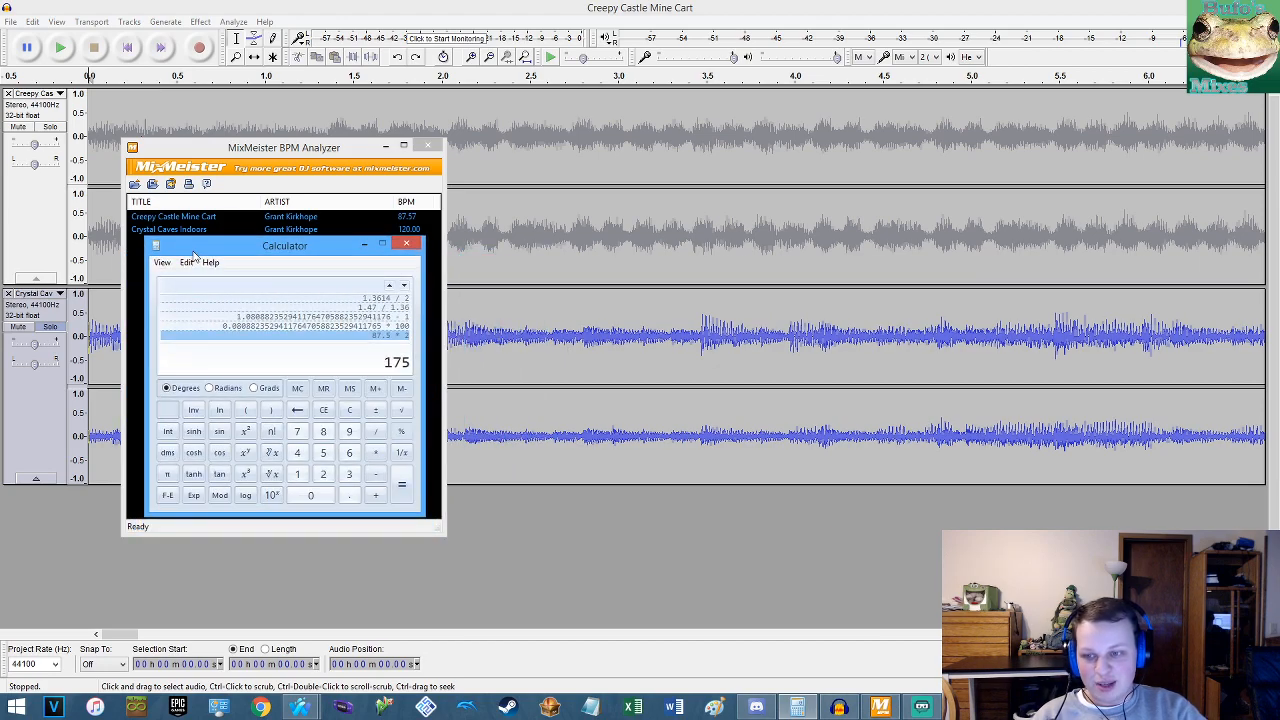
click(205, 152)
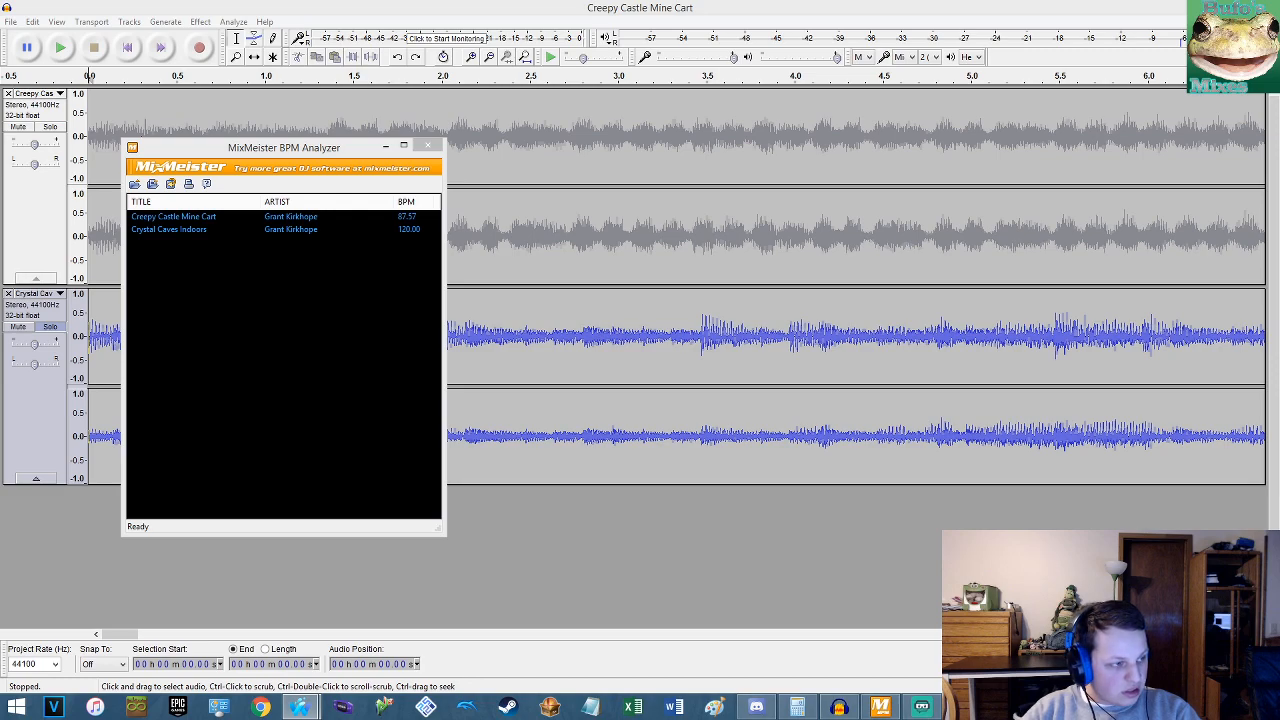
Switch to Audacity, play the soloed Crystal Caves track from the start, restart it once to time its beats, and stop playback.
click(292, 12)
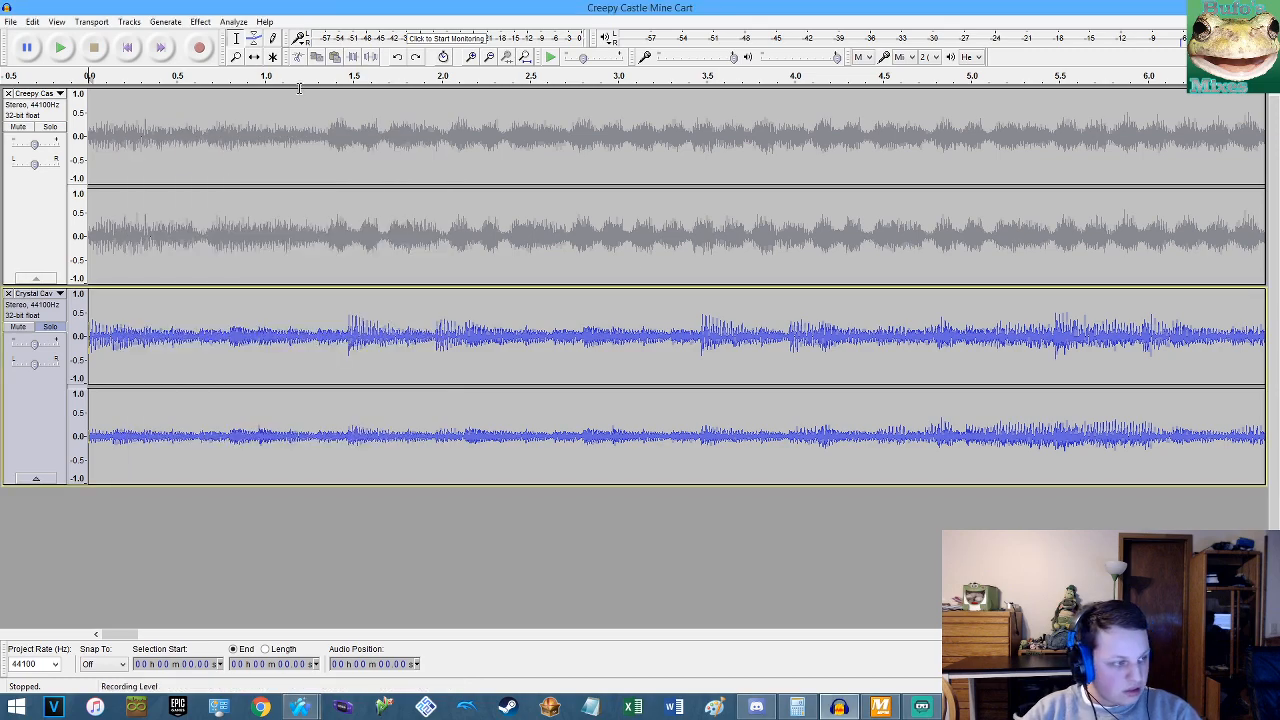
click(60, 47)
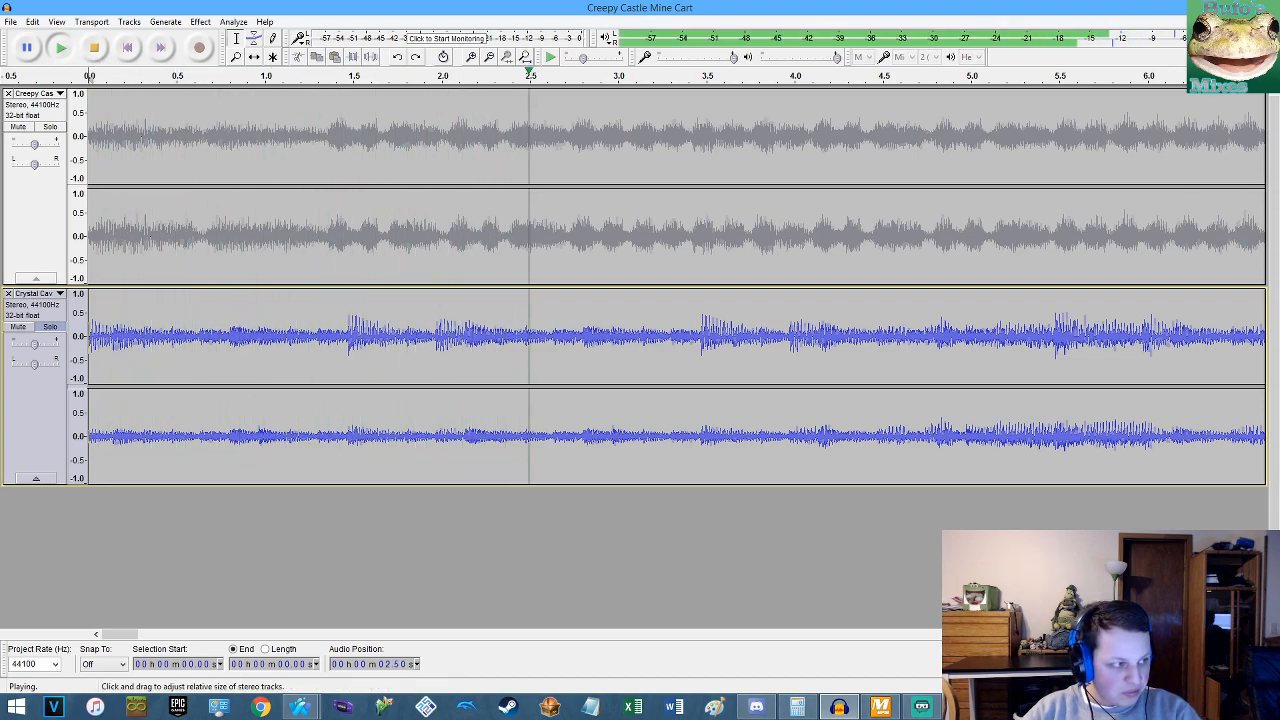
click(300, 708)
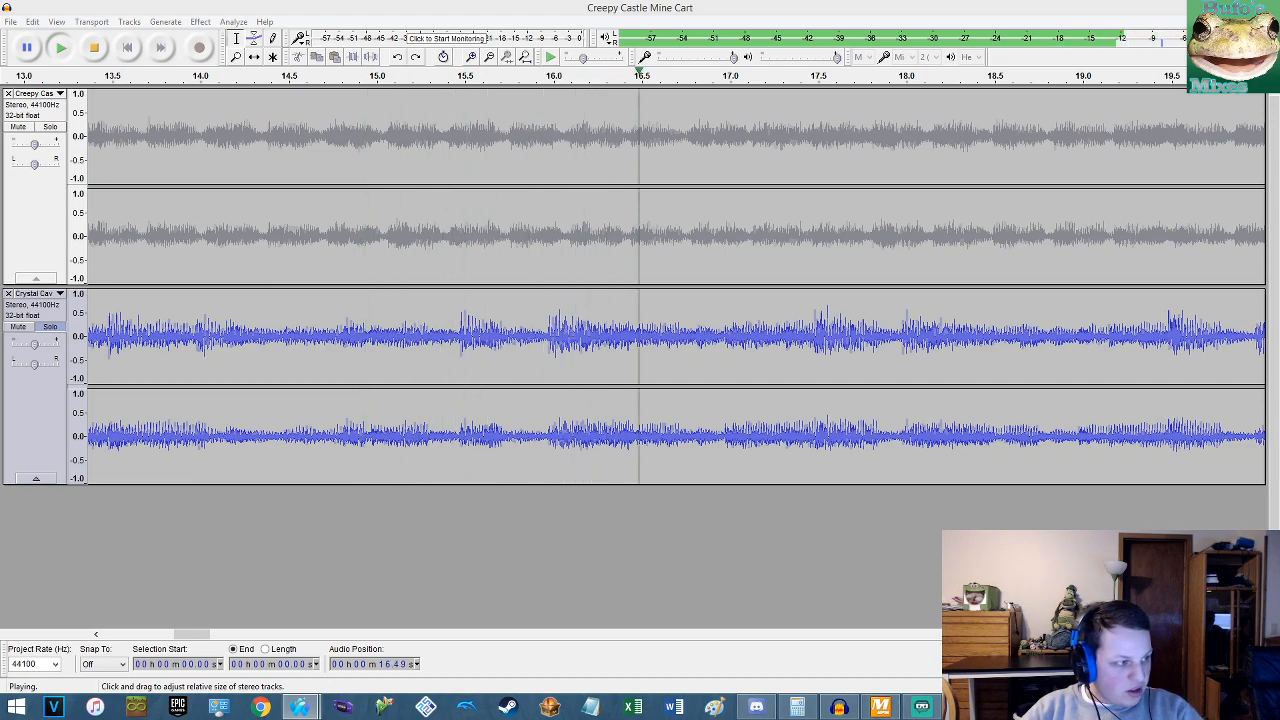
click(530, 7)
key(space)
key(space)
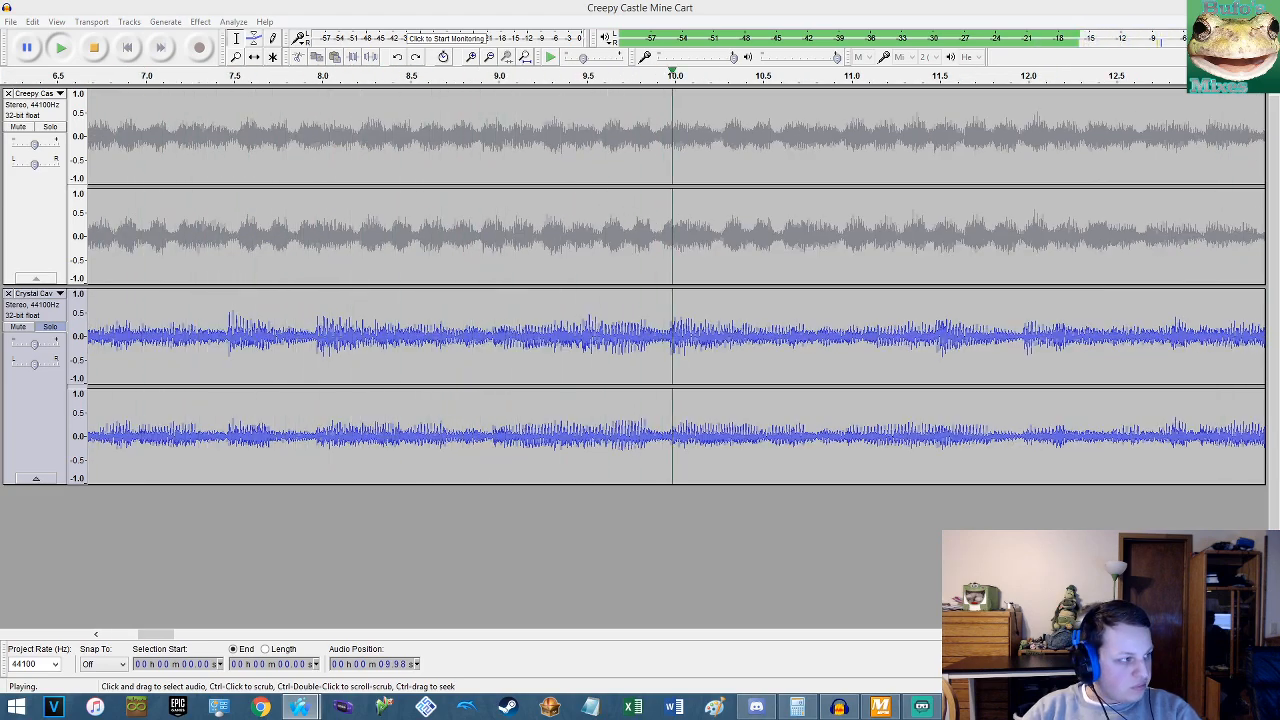
key(space)
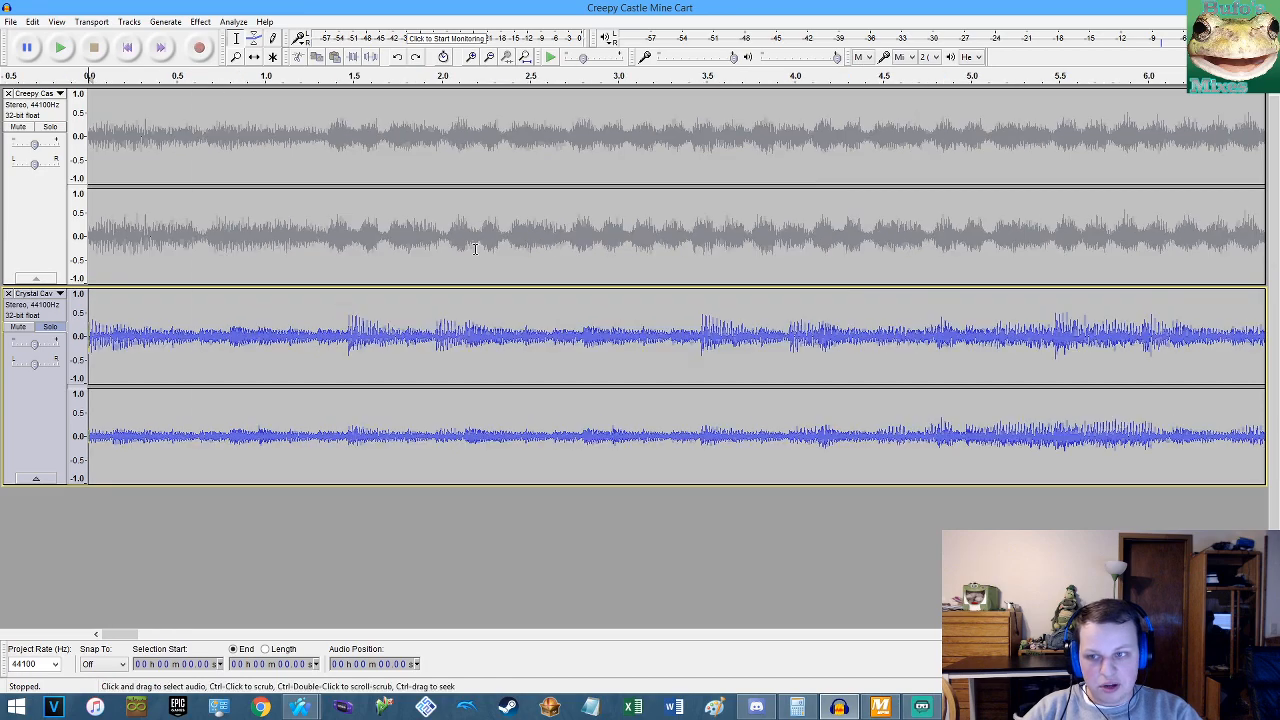
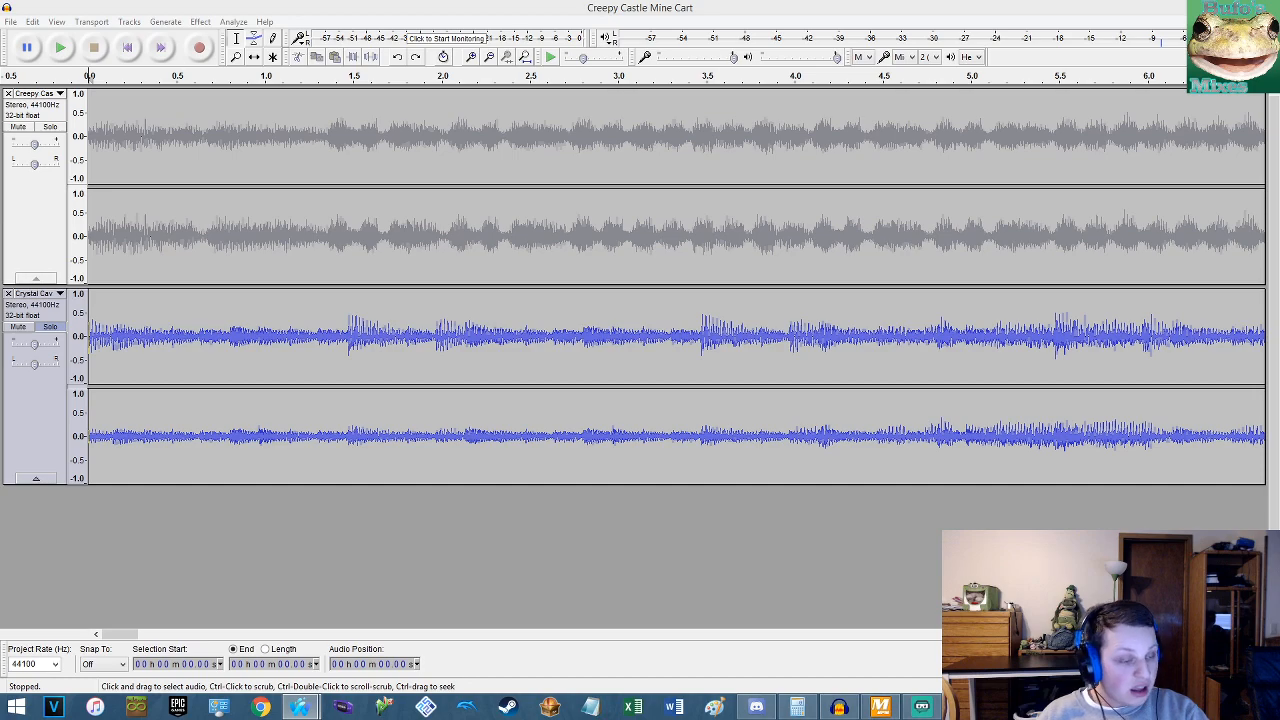
click(339, 4)
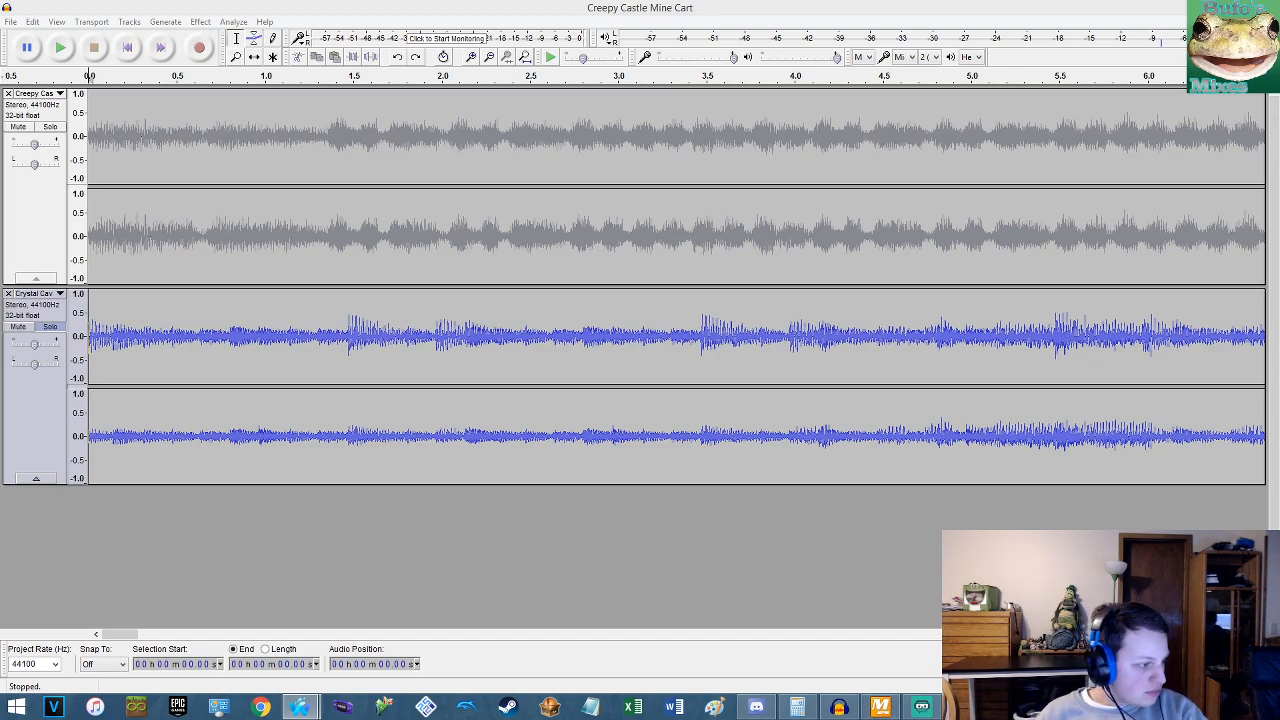
click(480, 8)
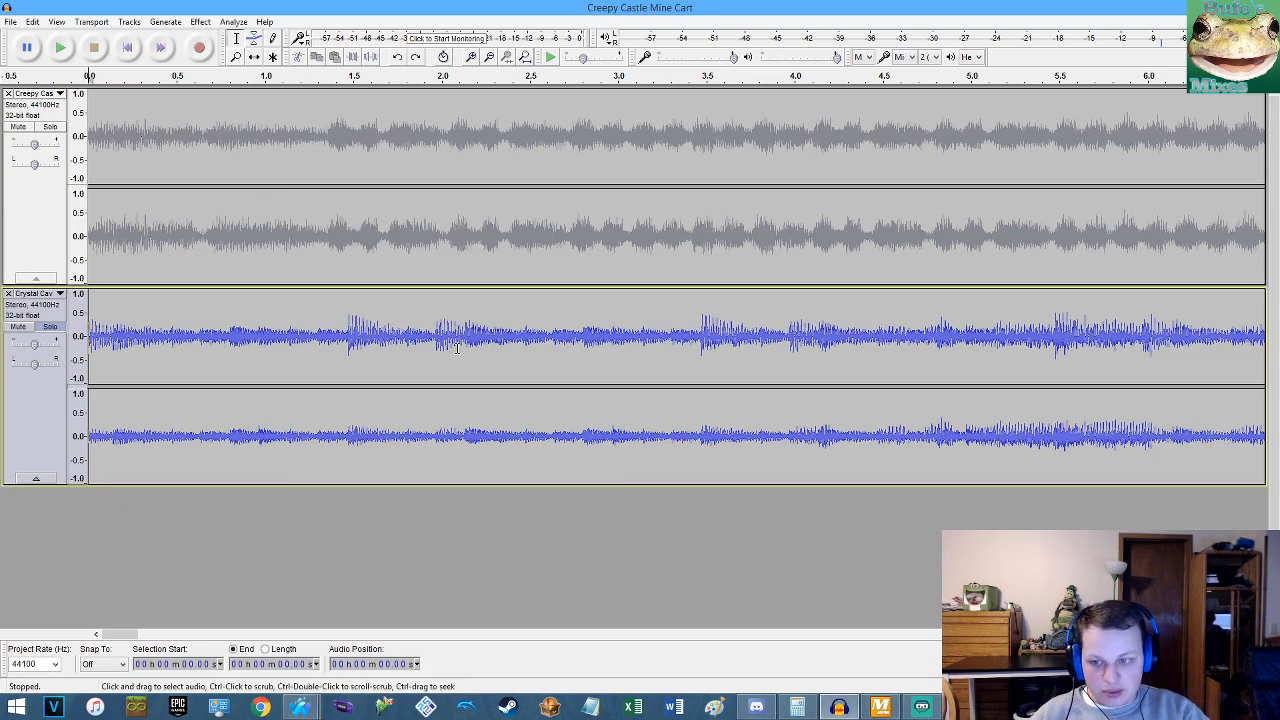
Bring up the BPM Analyzer with the calculator over it and divide the doubled tempo of 175 by 121.
click(880, 707)
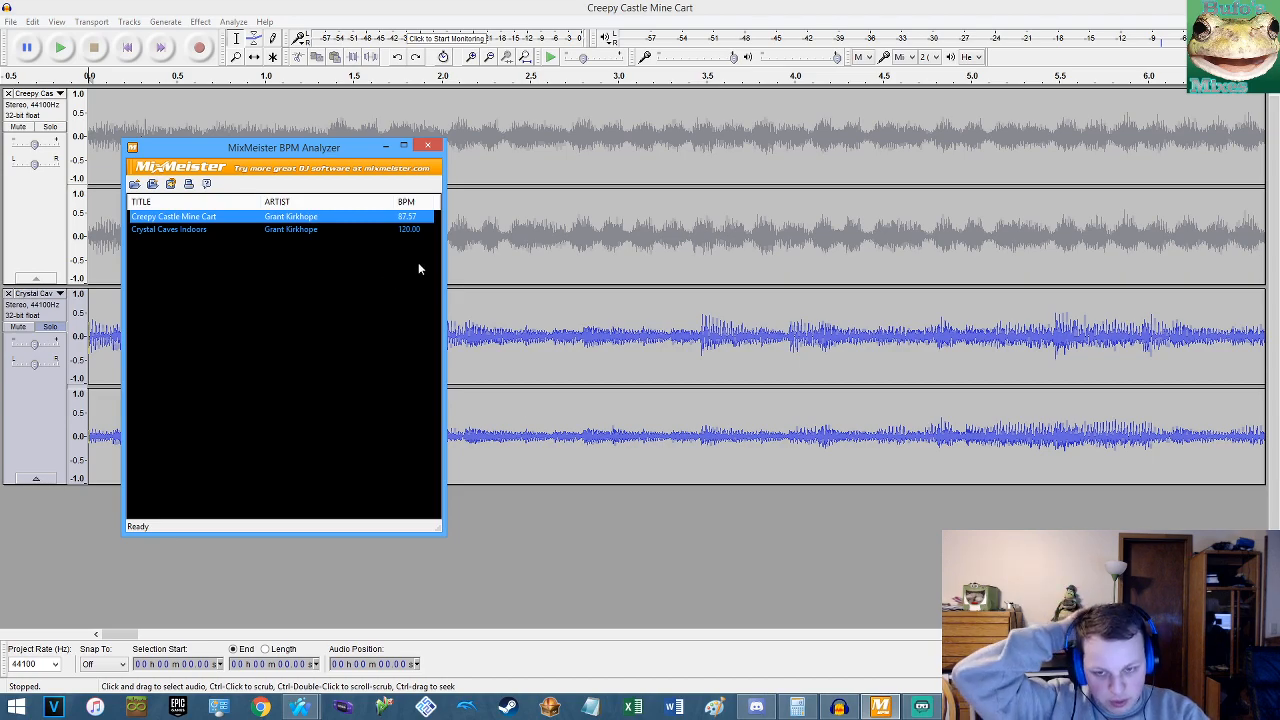
click(797, 707)
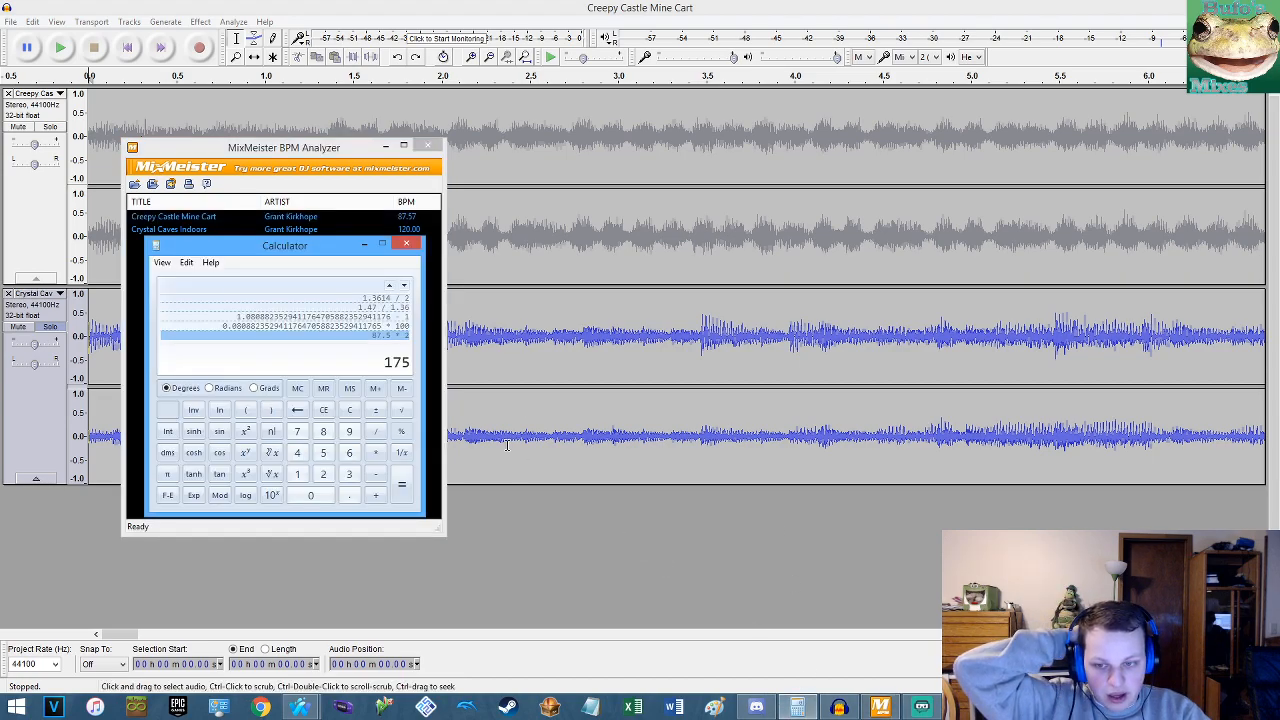
key(slash)
text(121)
key(Return)
Convert the tempo ratio to a percent change by subtracting 1 and multiplying by 100.
key(minus)
text(1)
key(Return)
key(asterisk)
text(10)
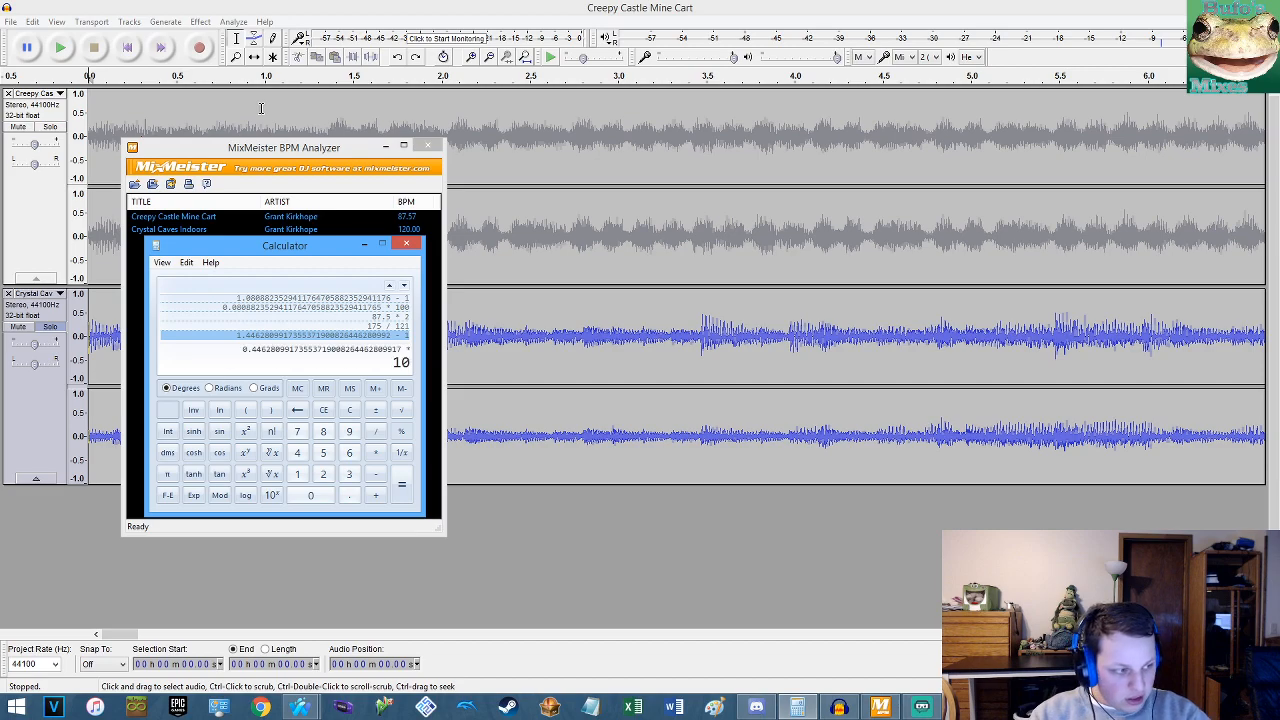
text(0)
key(Return)
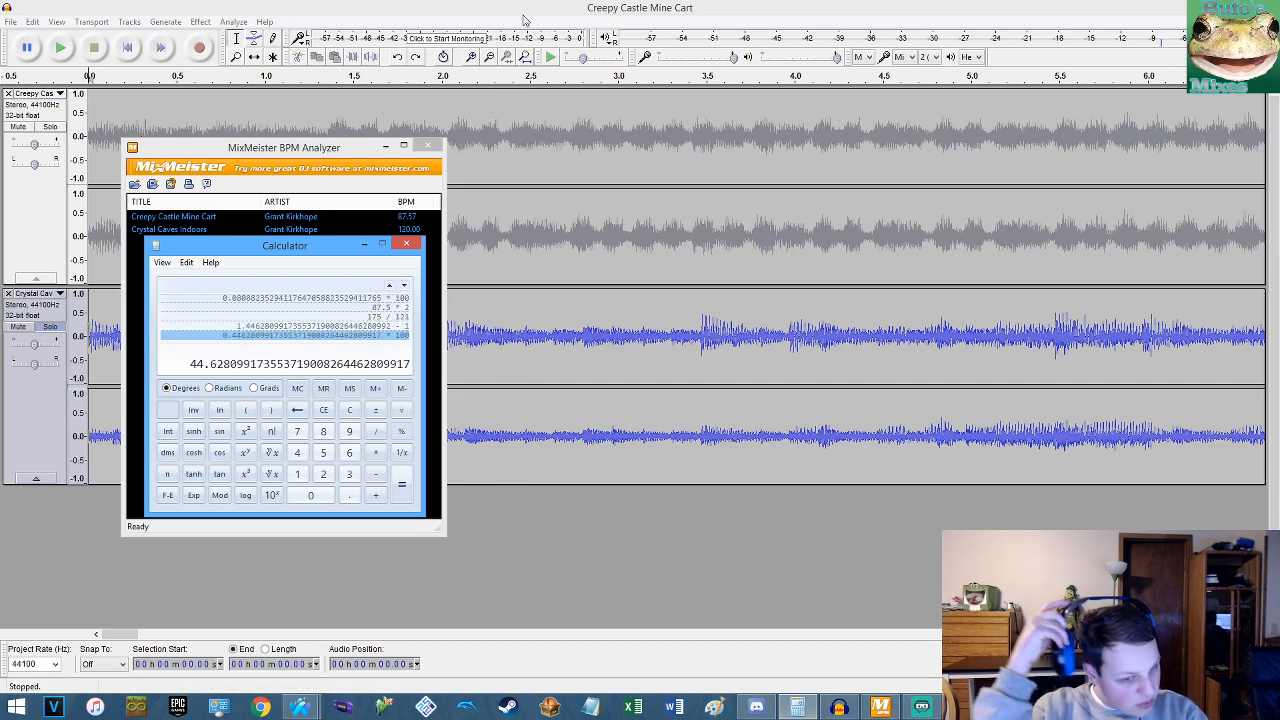
Copy the calculated percent change from the calculator.
right_click(209, 363)
click(230, 374)
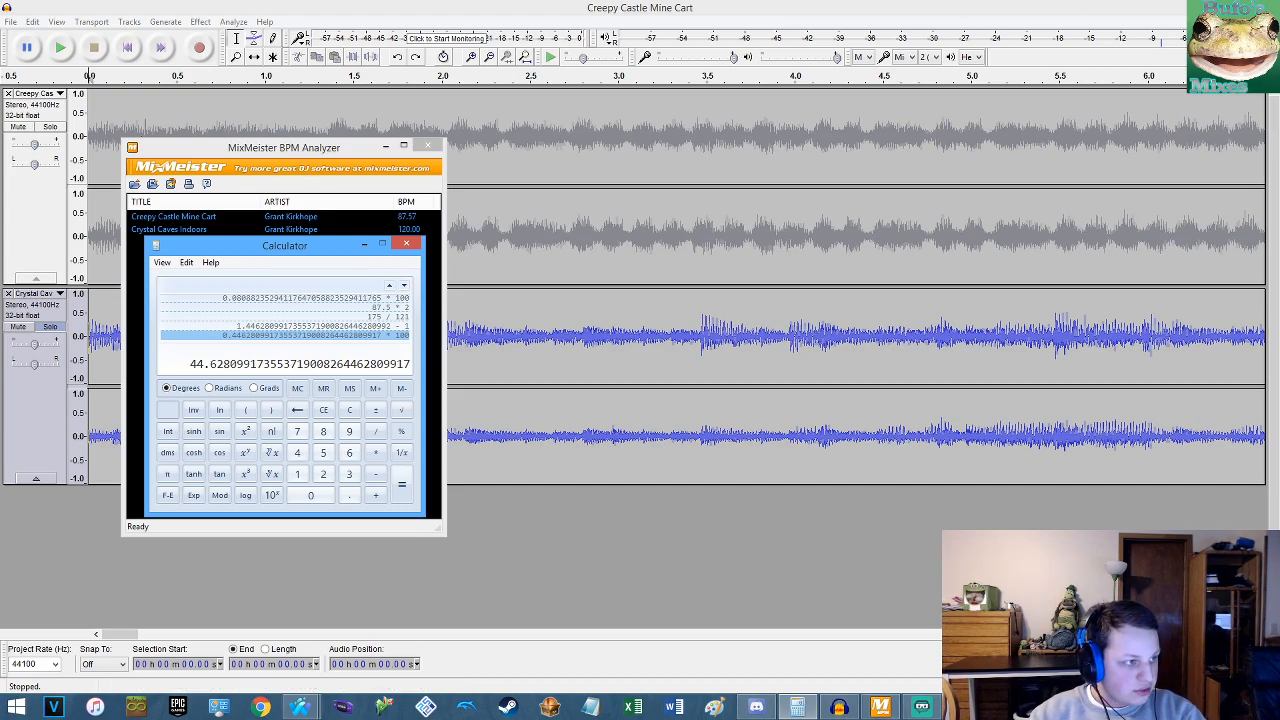
key(super+c)
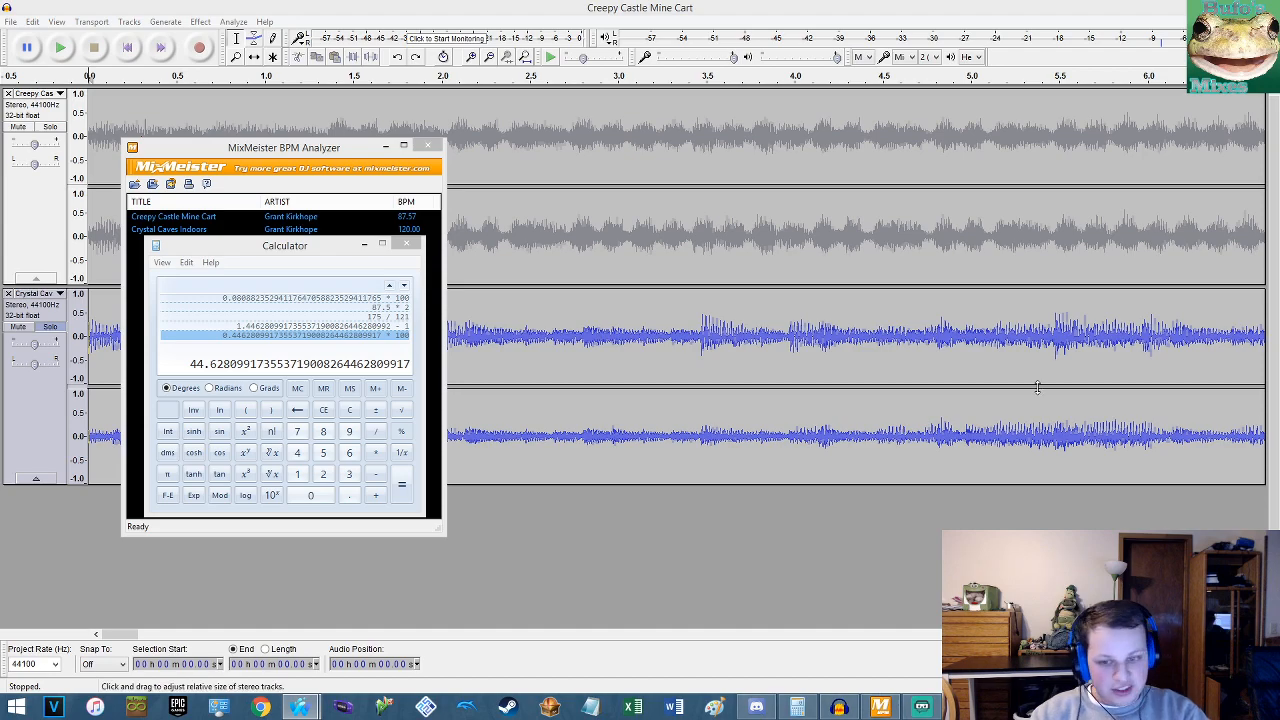
click(228, 253)
right_click(240, 356)
click(243, 369)
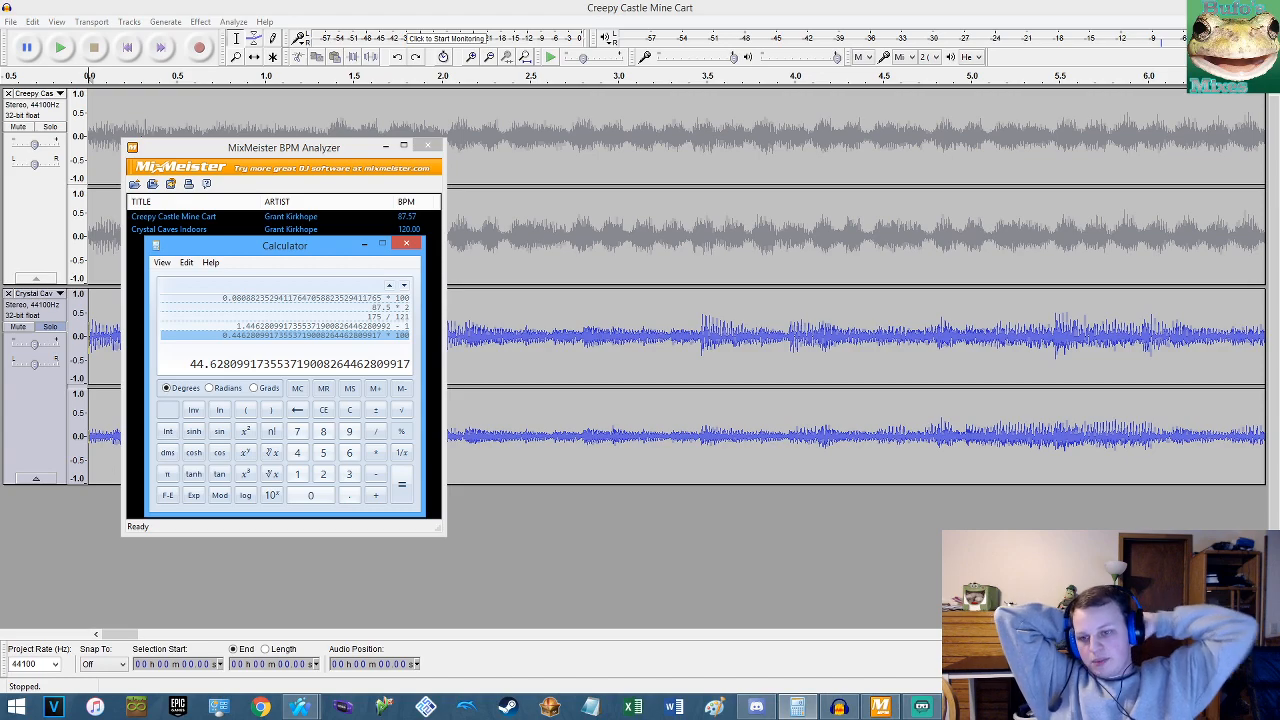
Bring up the AudioKeychain results in the browser and place them beside the BPM Analyzer to compare both tracks' BPM values.
click(266, 151)
drag(266, 152, 300, 155)
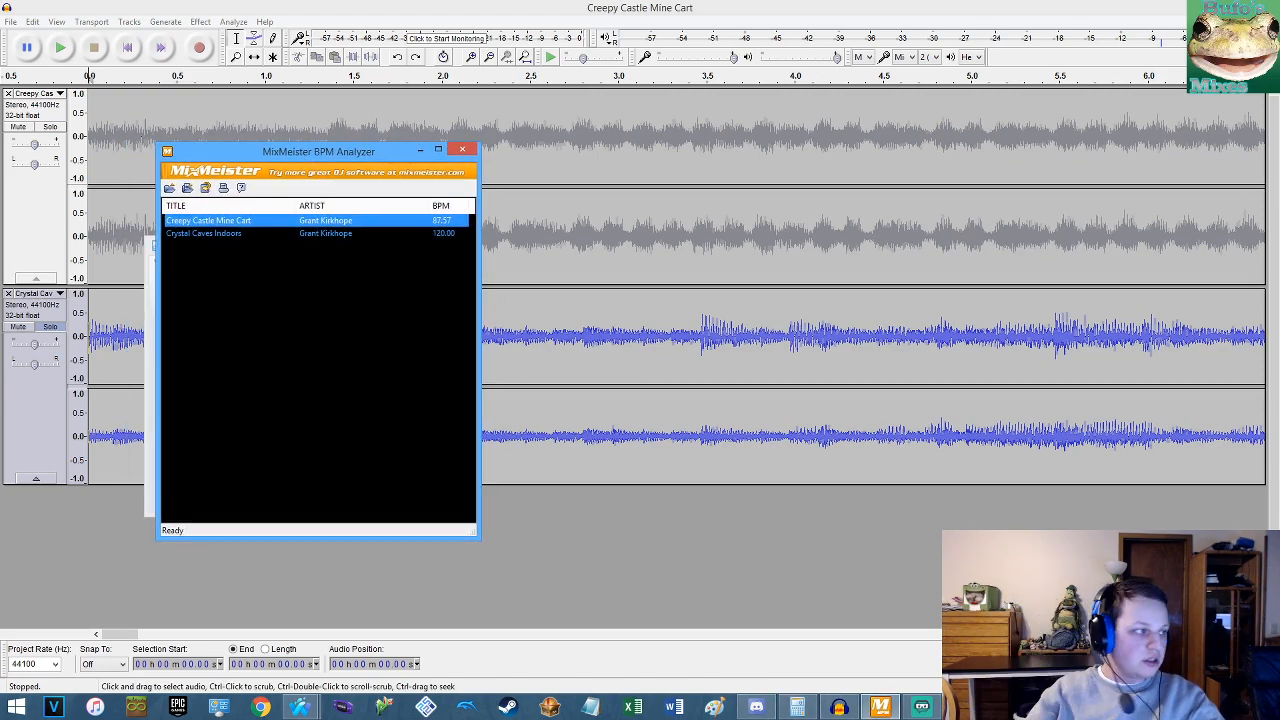
key(alt+Tab)
drag(1279, 157, 725, 107)
scroll(869, 485, down, 3)
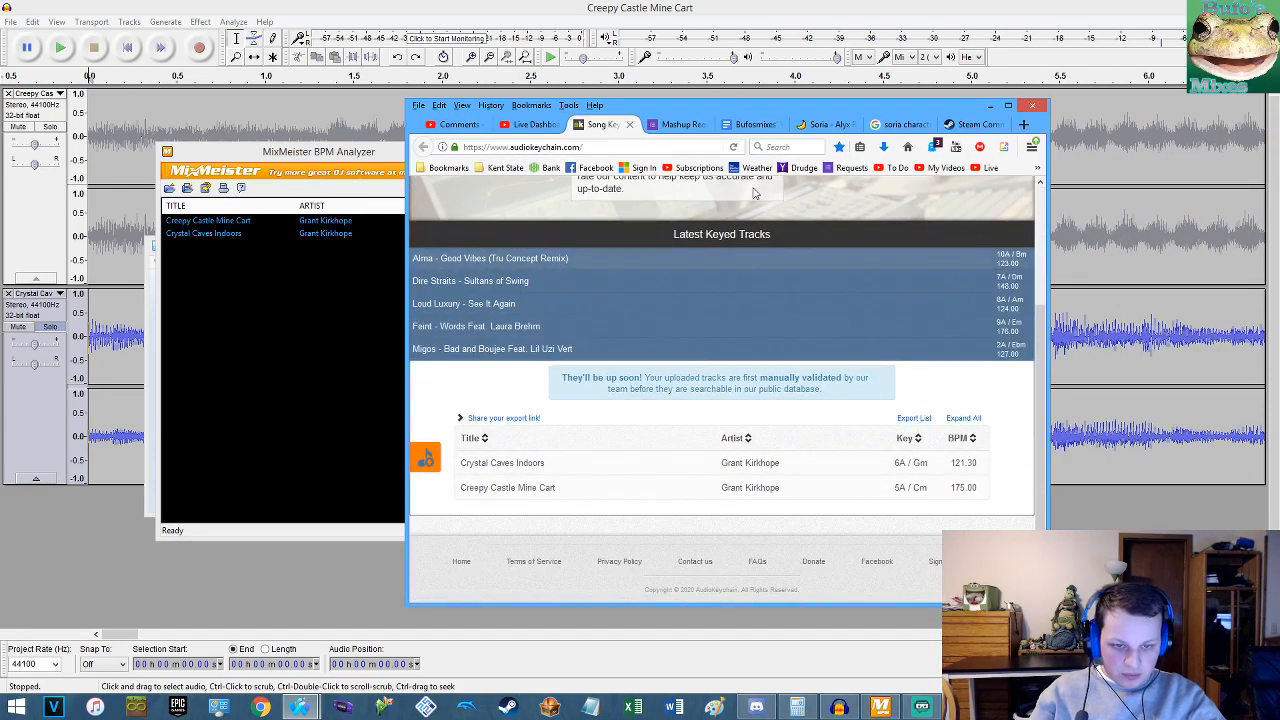
drag(316, 153, 268, 144)
drag(650, 111, 675, 113)
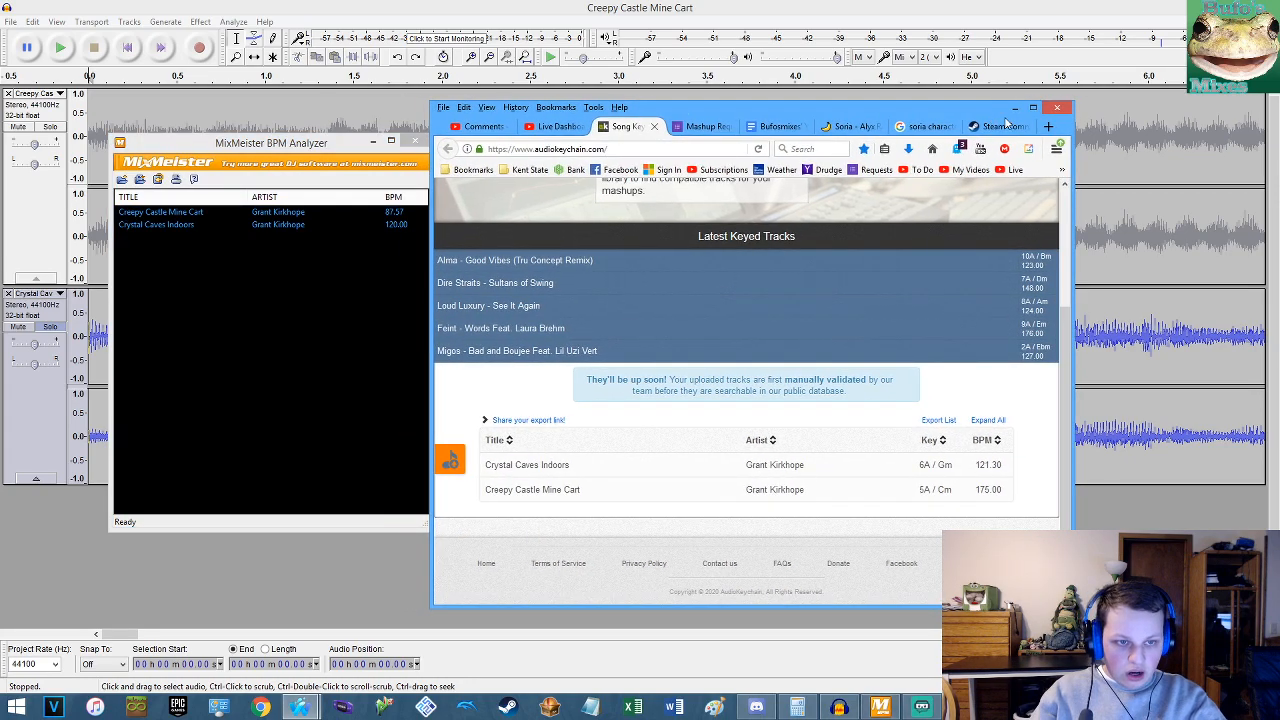
Open the all8.com Tap for Beats Per Minute page in a new browser tab and activate its tapping box.
click(1048, 126)
text(tap)
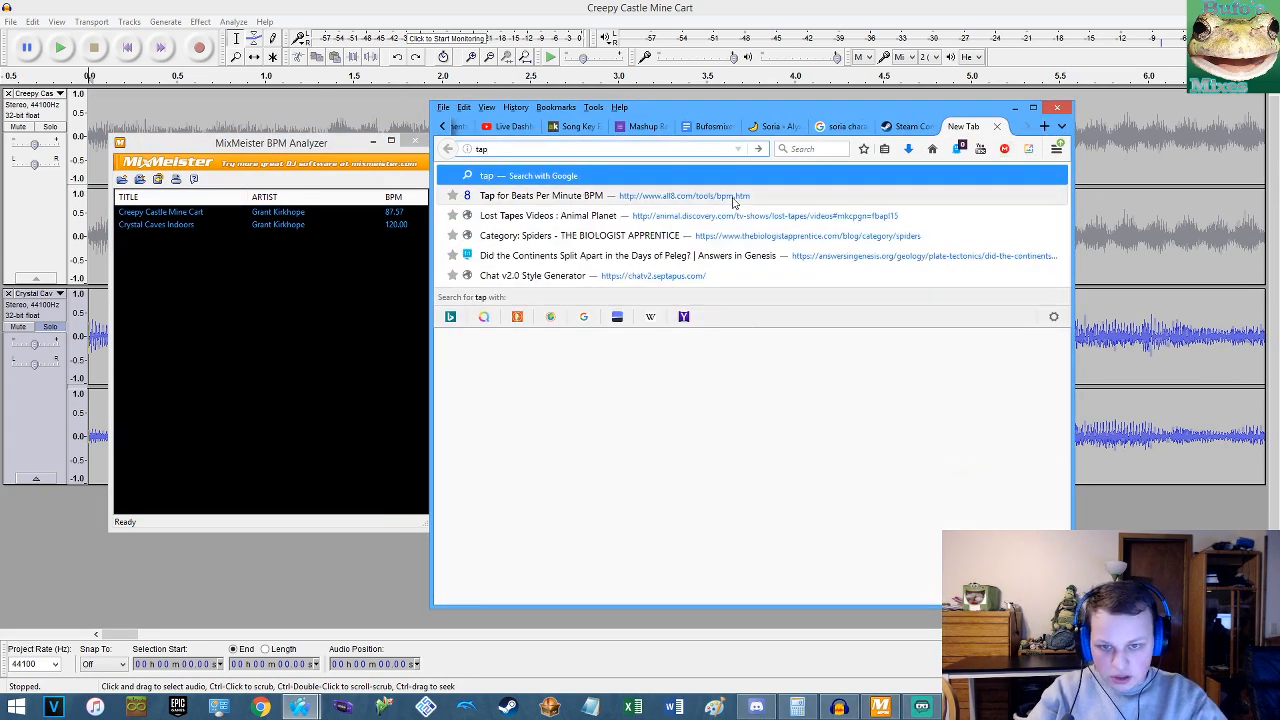
click(647, 196)
drag(709, 115, 747, 110)
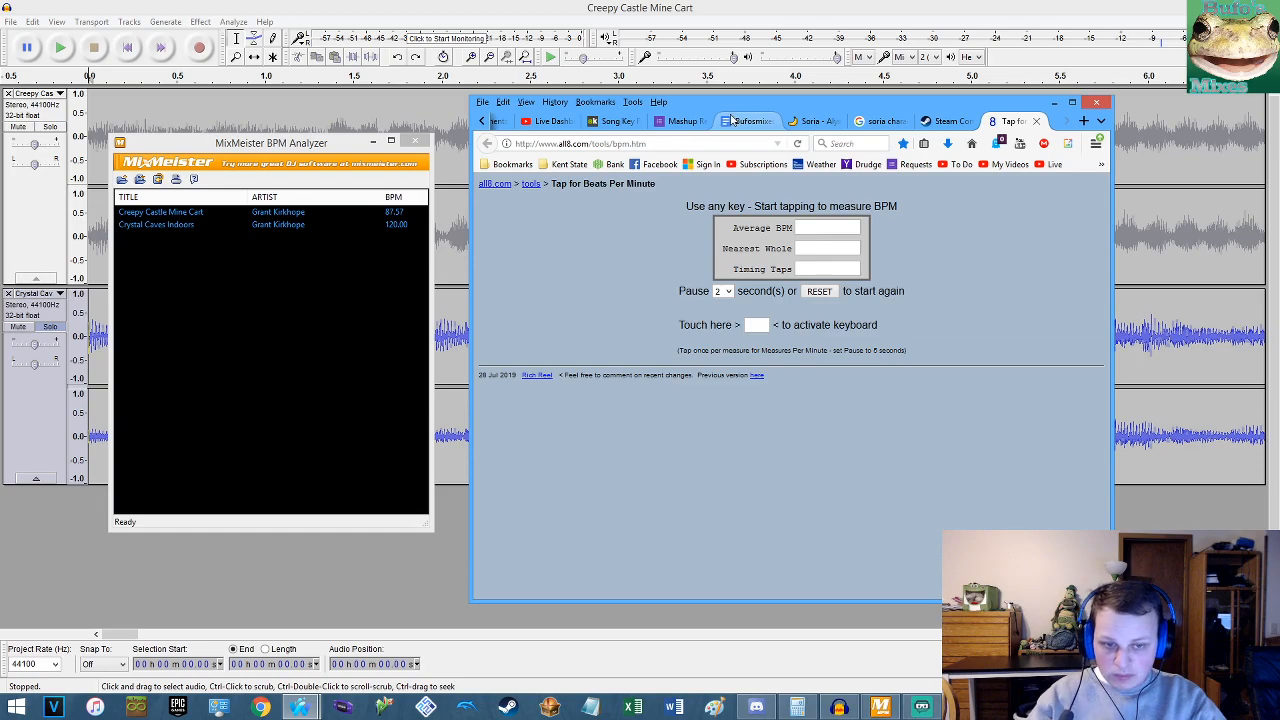
click(758, 322)
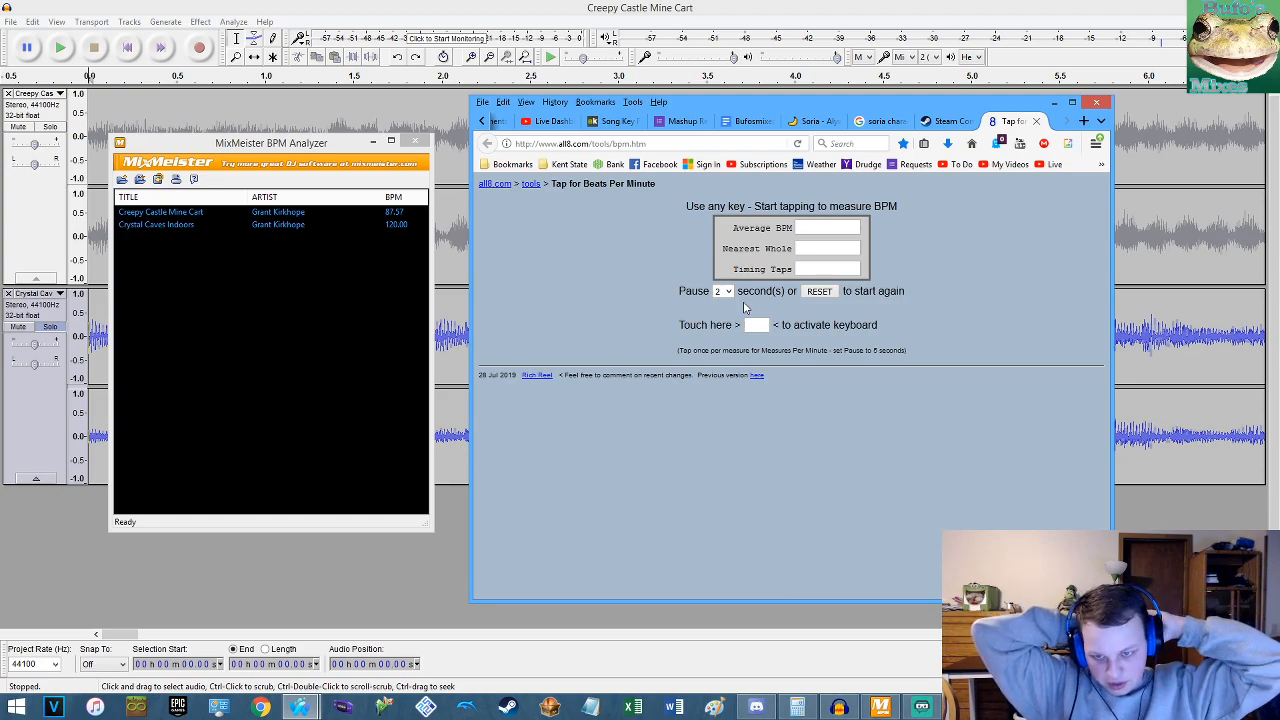
Minimize the browser, return to Audacity, and open the Crystal Caves track's name dialog and close it without changes.
click(1054, 102)
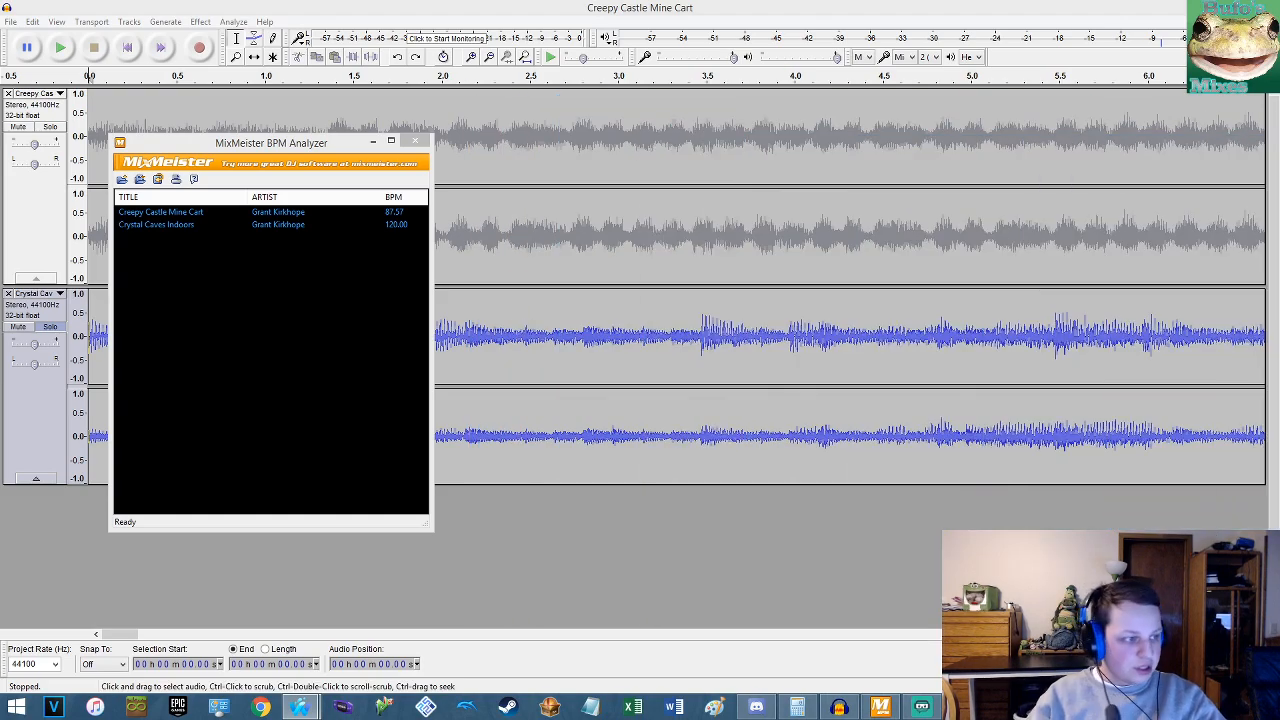
click(190, 8)
click(24, 293)
click(45, 306)
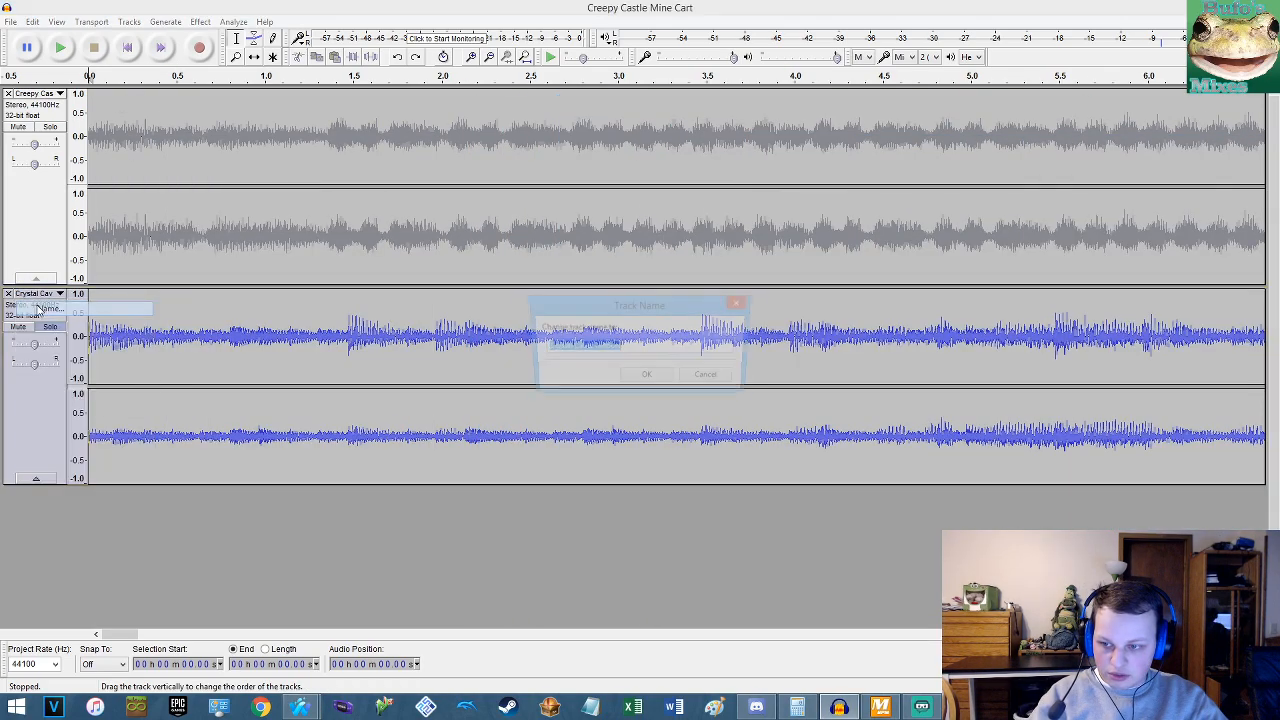
click(740, 304)
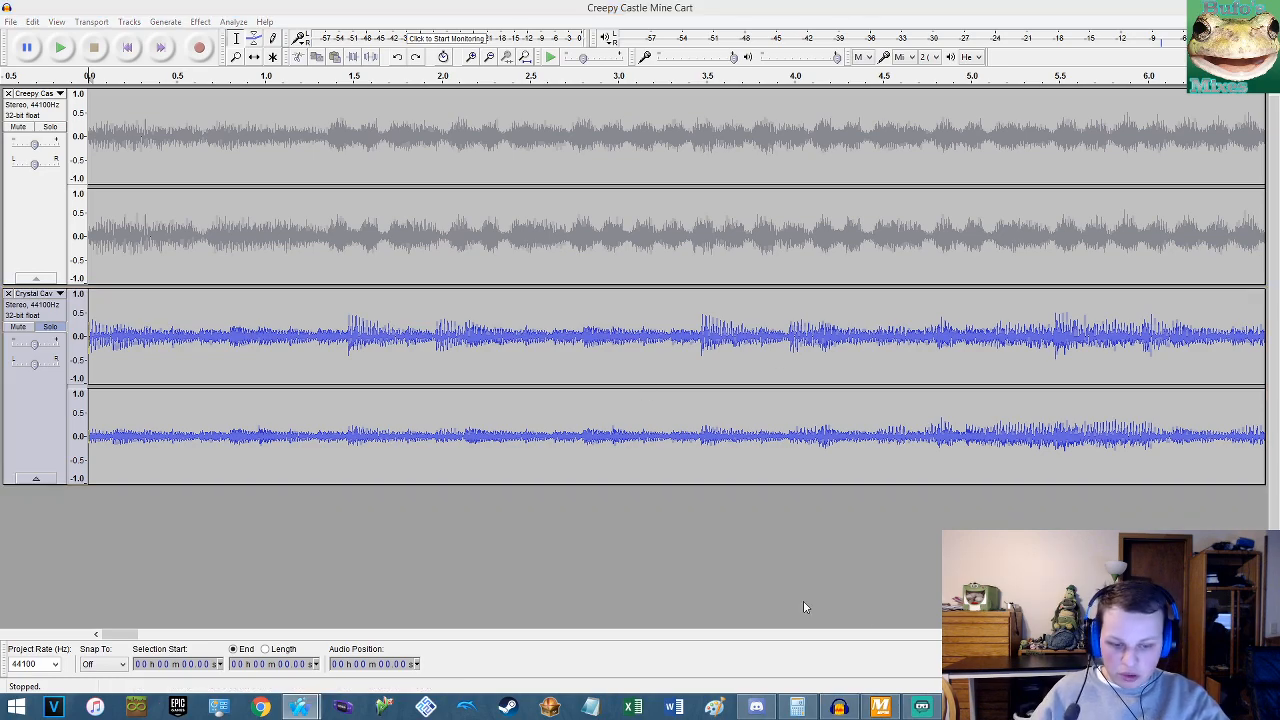
Copy the percent change from the calculator again and bring up the BPM Analyzer to recheck the tempos.
click(797, 707)
right_click(281, 365)
click(309, 371)
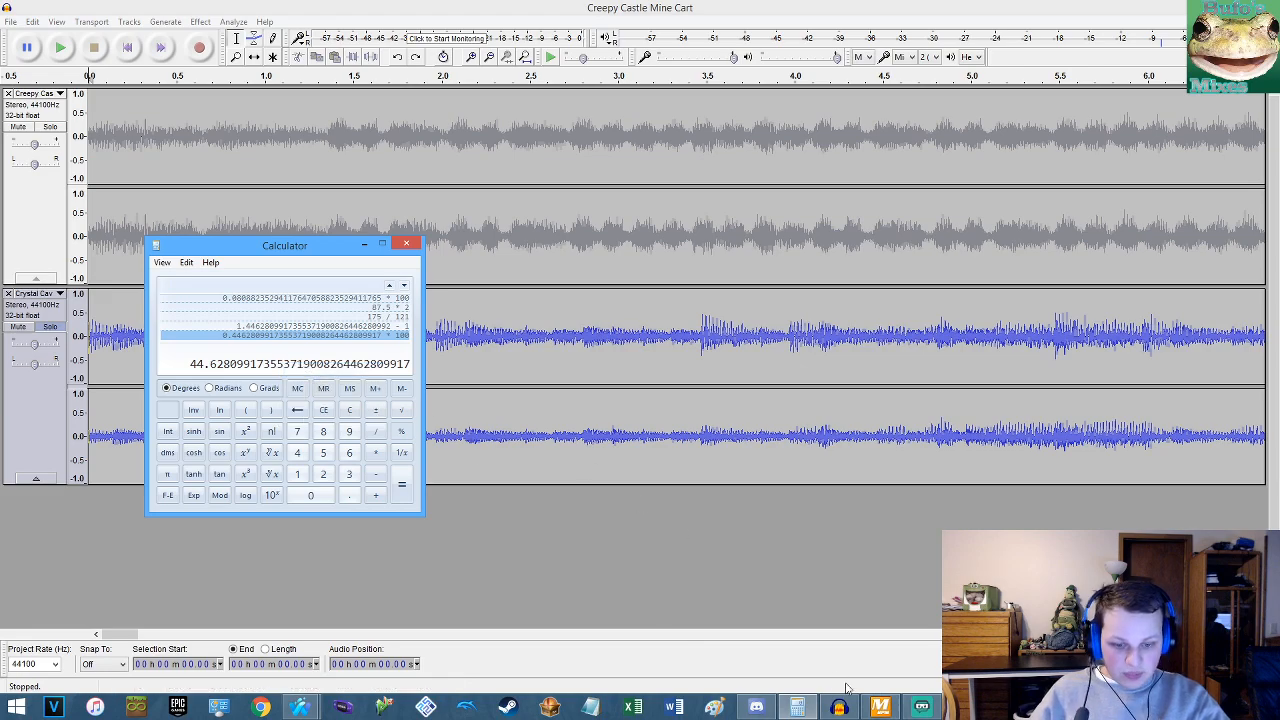
click(880, 707)
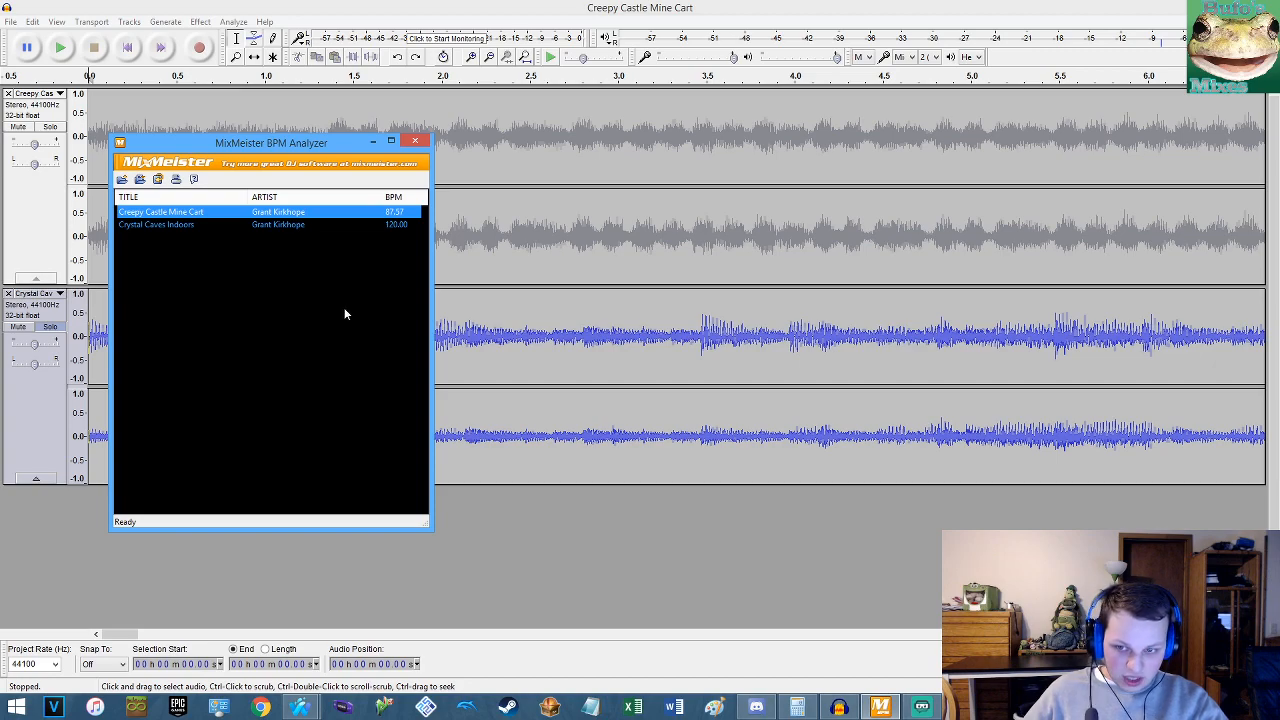
click(797, 707)
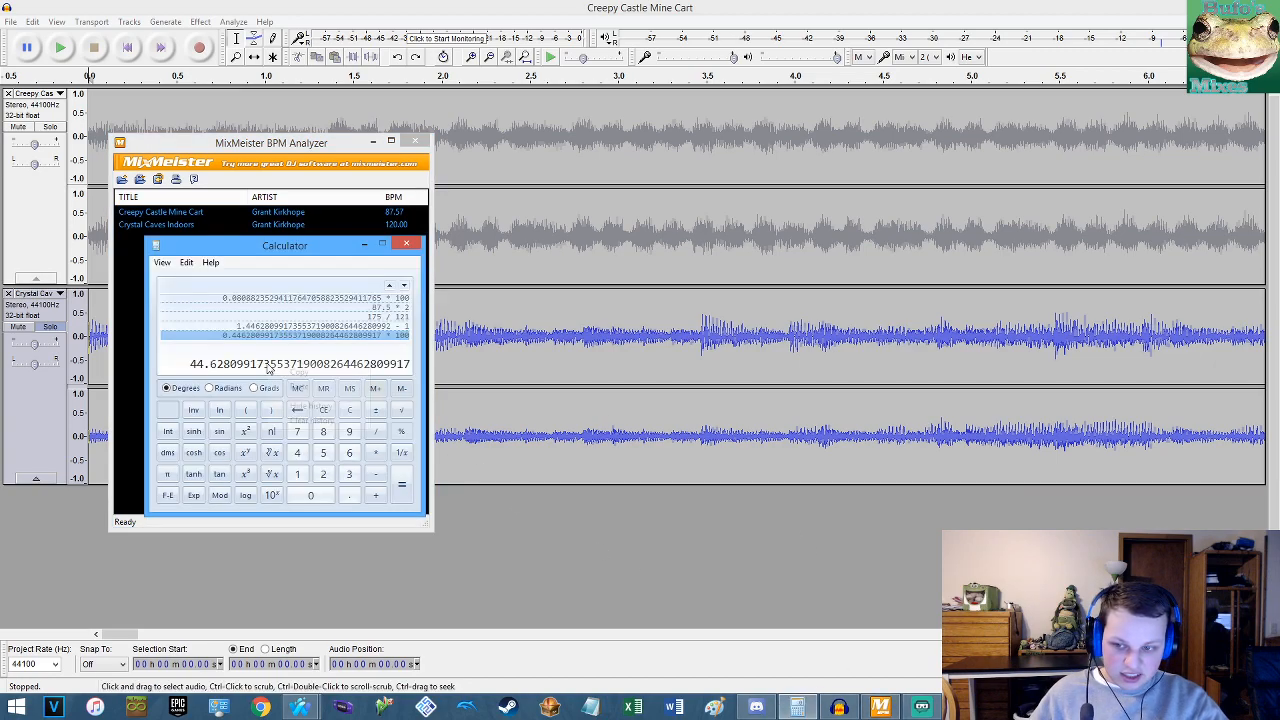
click(260, 141)
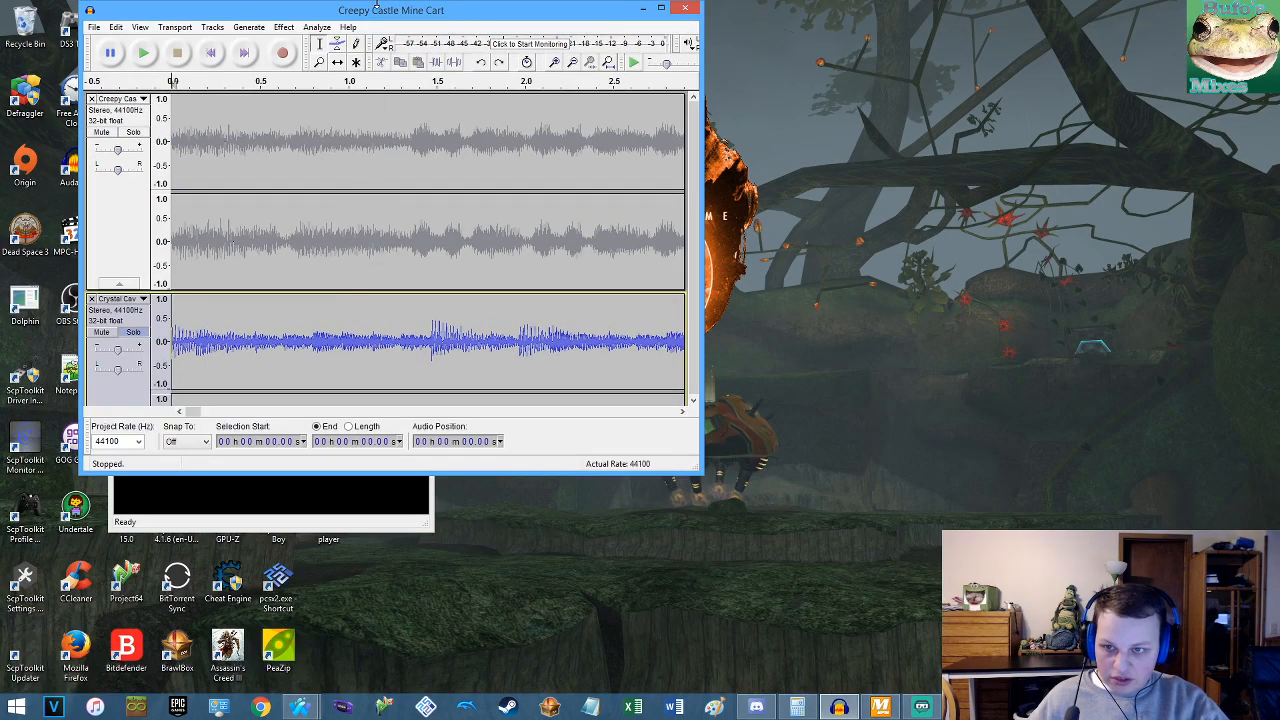
Maximize the Audacity window, select the entire Crystal Caves track, and open the Change Tempo effect.
drag(373, 5, 370, 13)
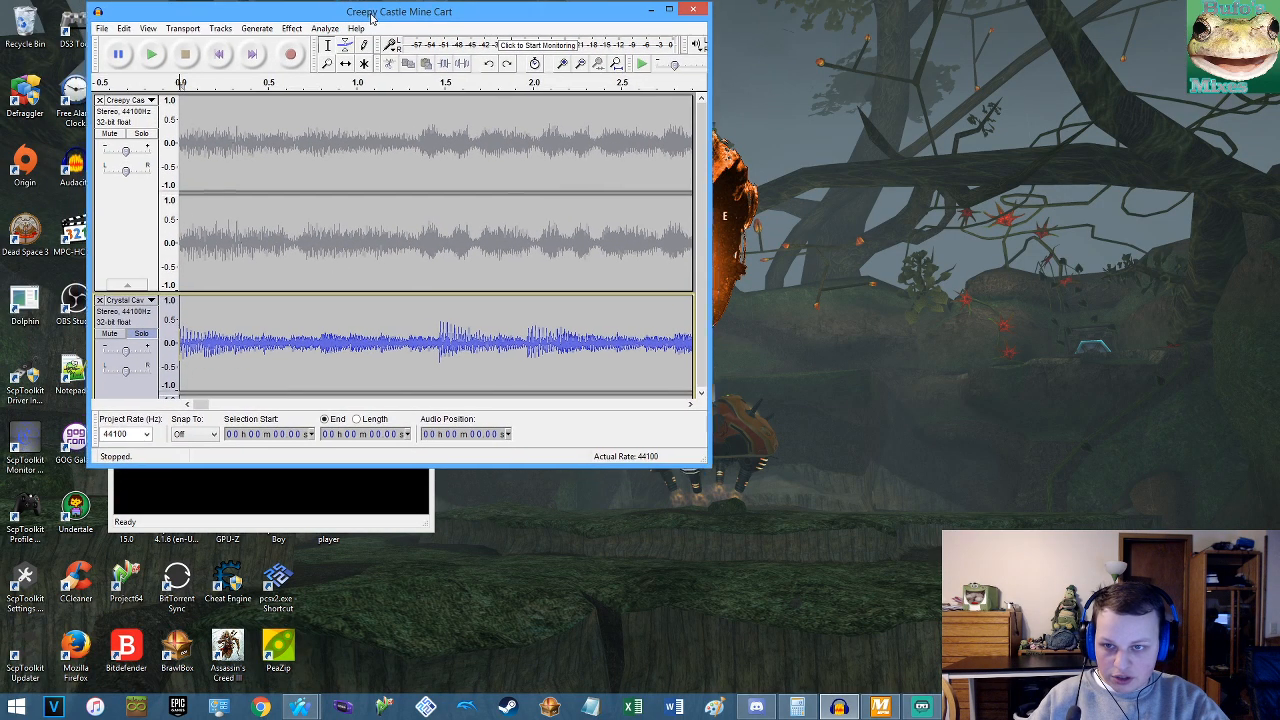
double_click(370, 13)
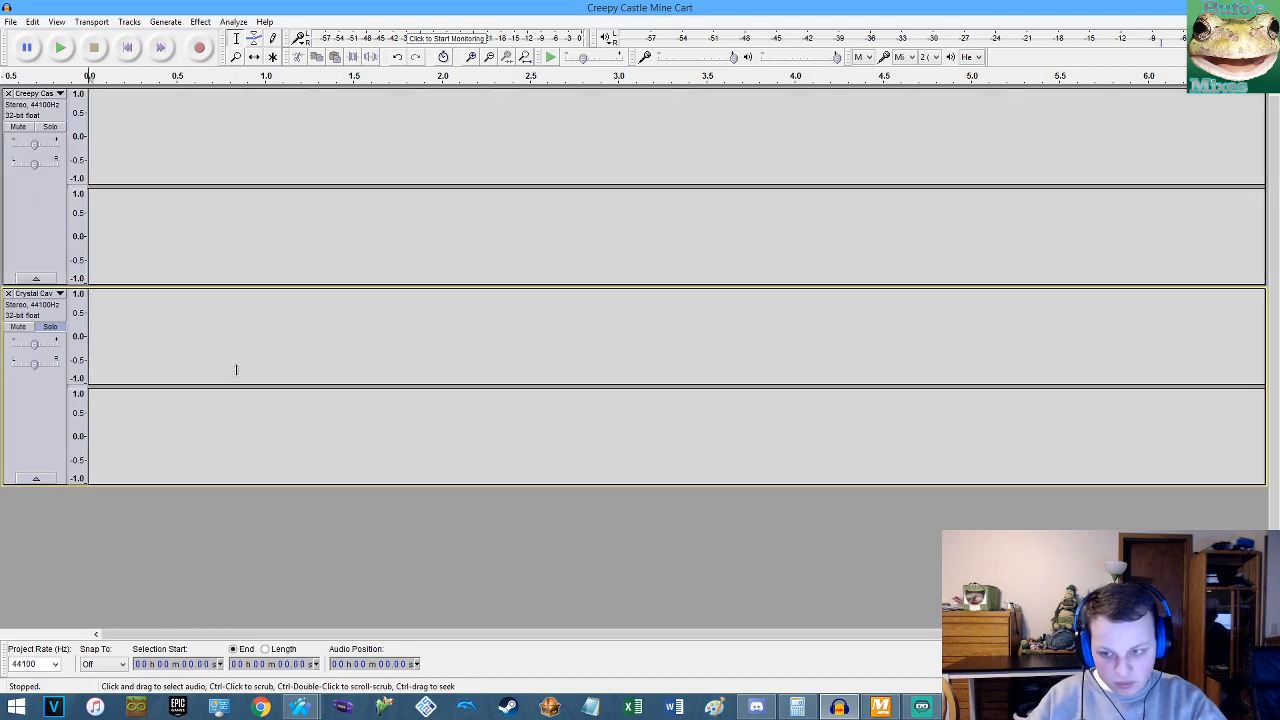
key(ctrl+z)
key(End)
click(323, 370)
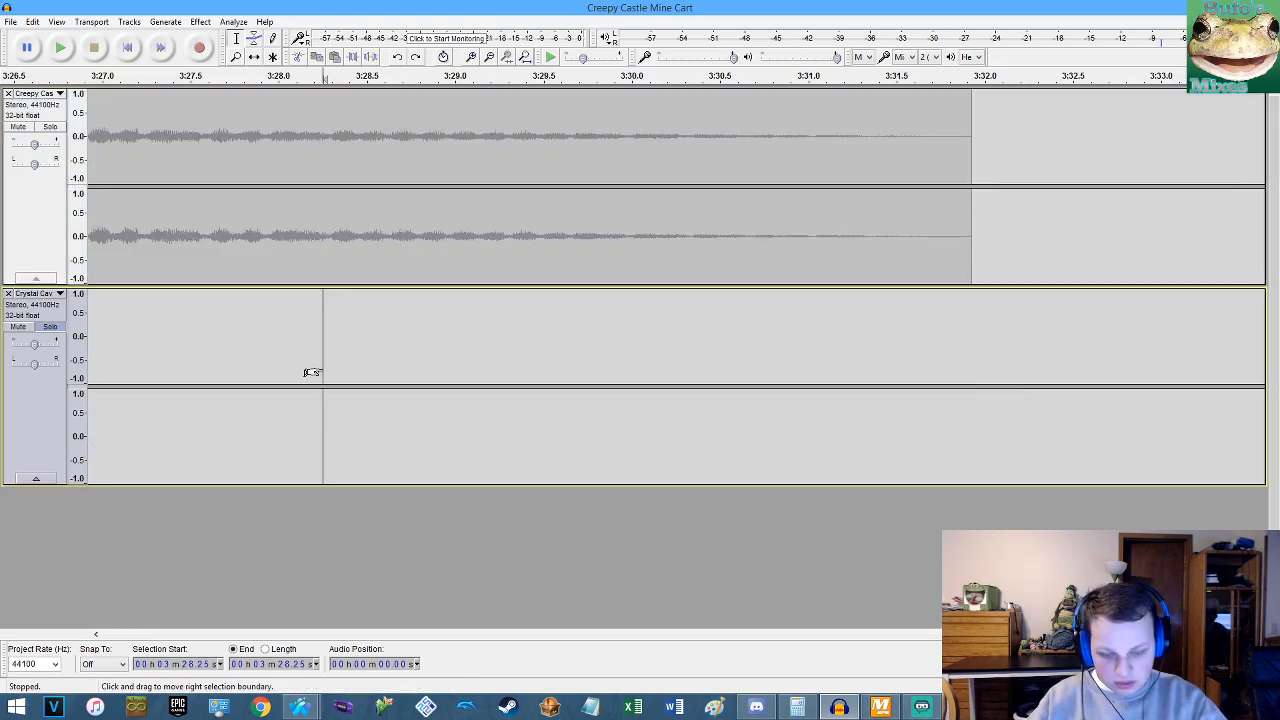
key(ctrl+z)
click(200, 22)
click(270, 148)
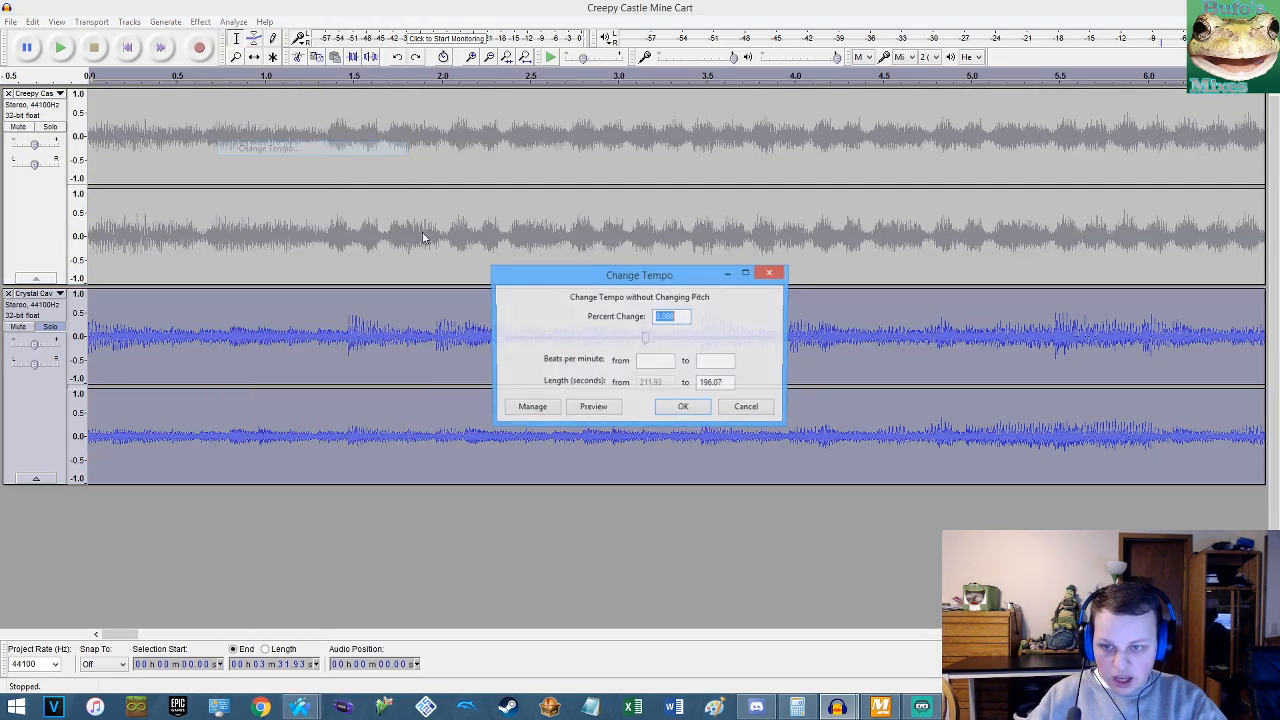
Apply the tempo change to the Crystal Cav track, turn off its solo and play it together with the Creepy Castle track.
click(683, 406)
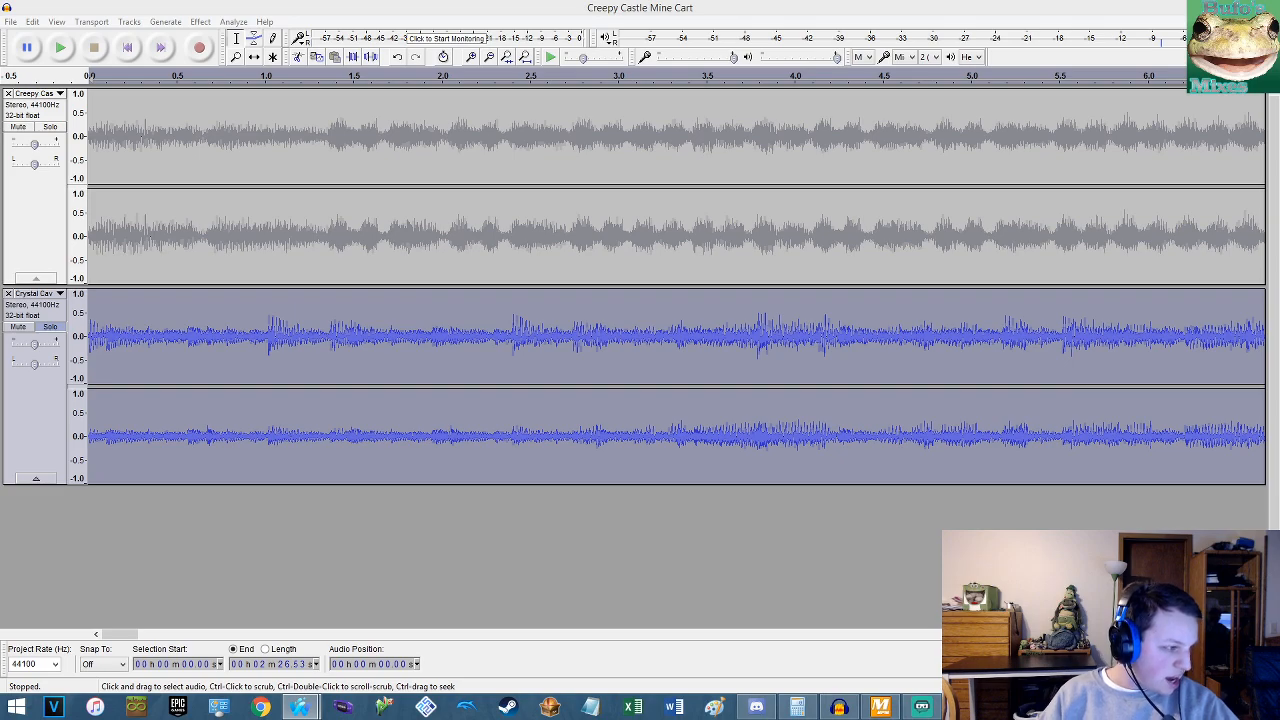
click(50, 327)
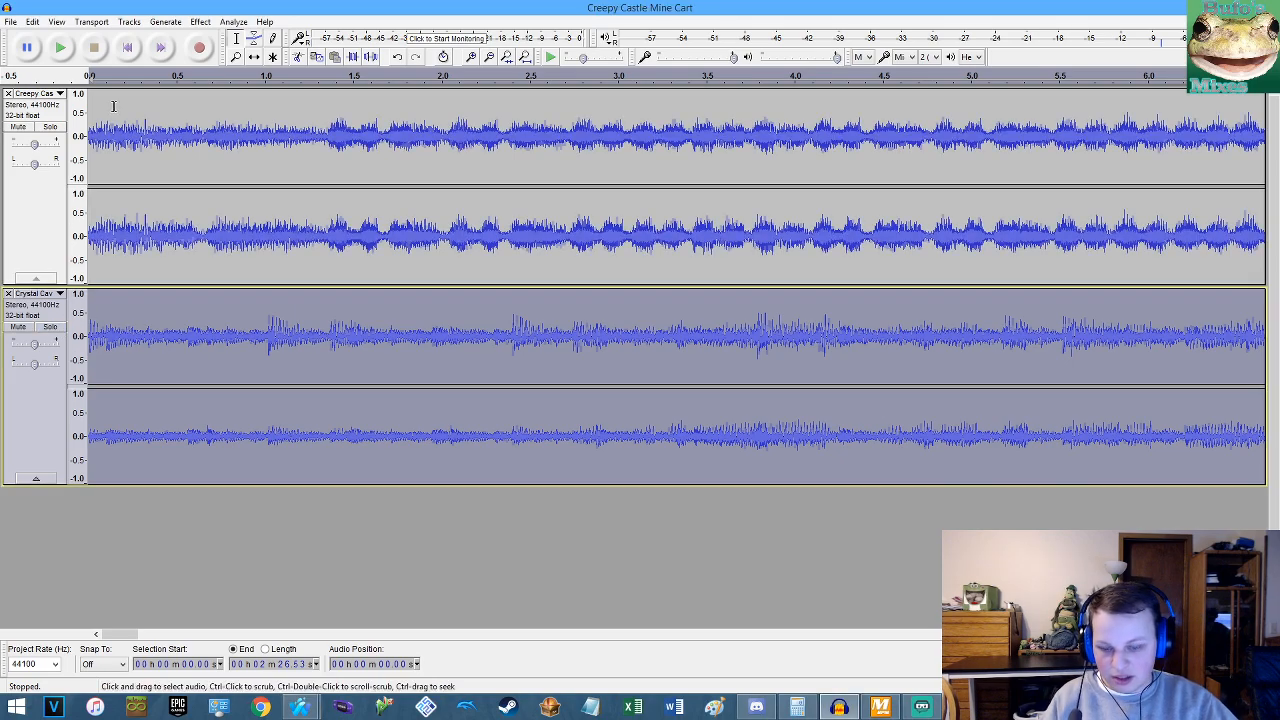
click(113, 106)
key(space)
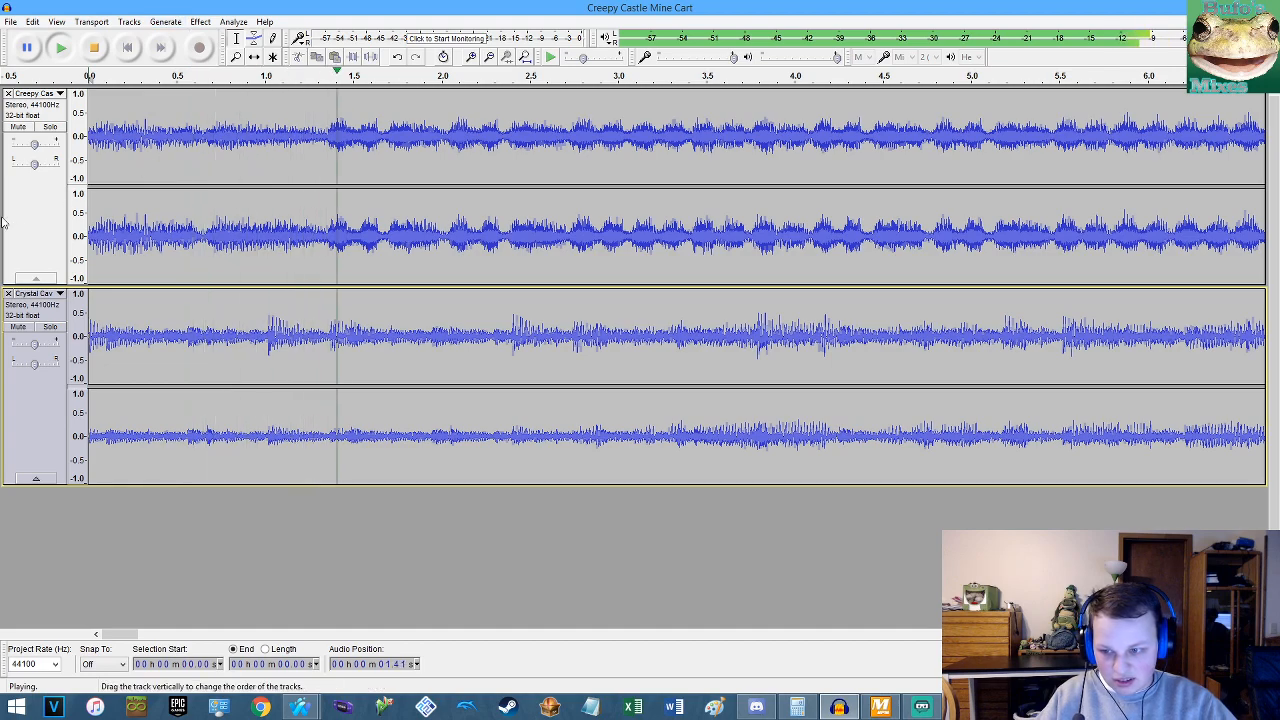
Try a gain of about -8 dB on the Creepy Castle track and undo back to before the Crystal Cav tempo change.
drag(34, 144, 26, 148)
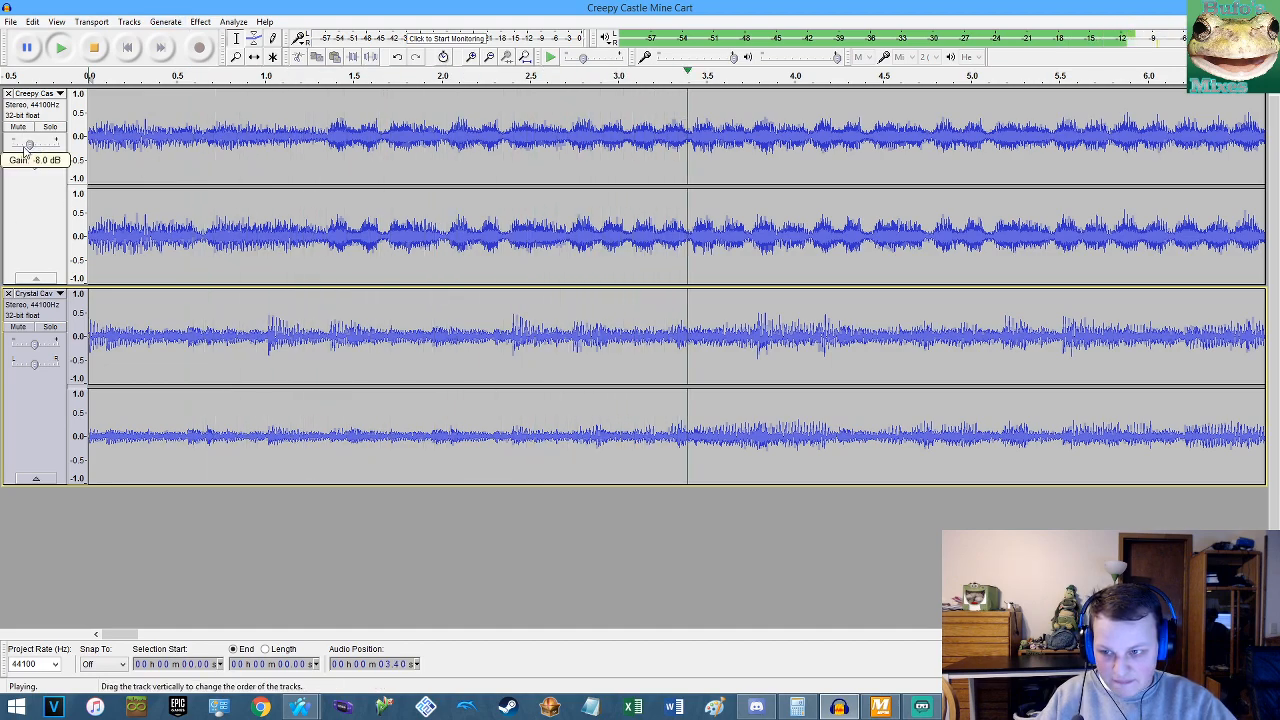
click(32, 21)
click(63, 37)
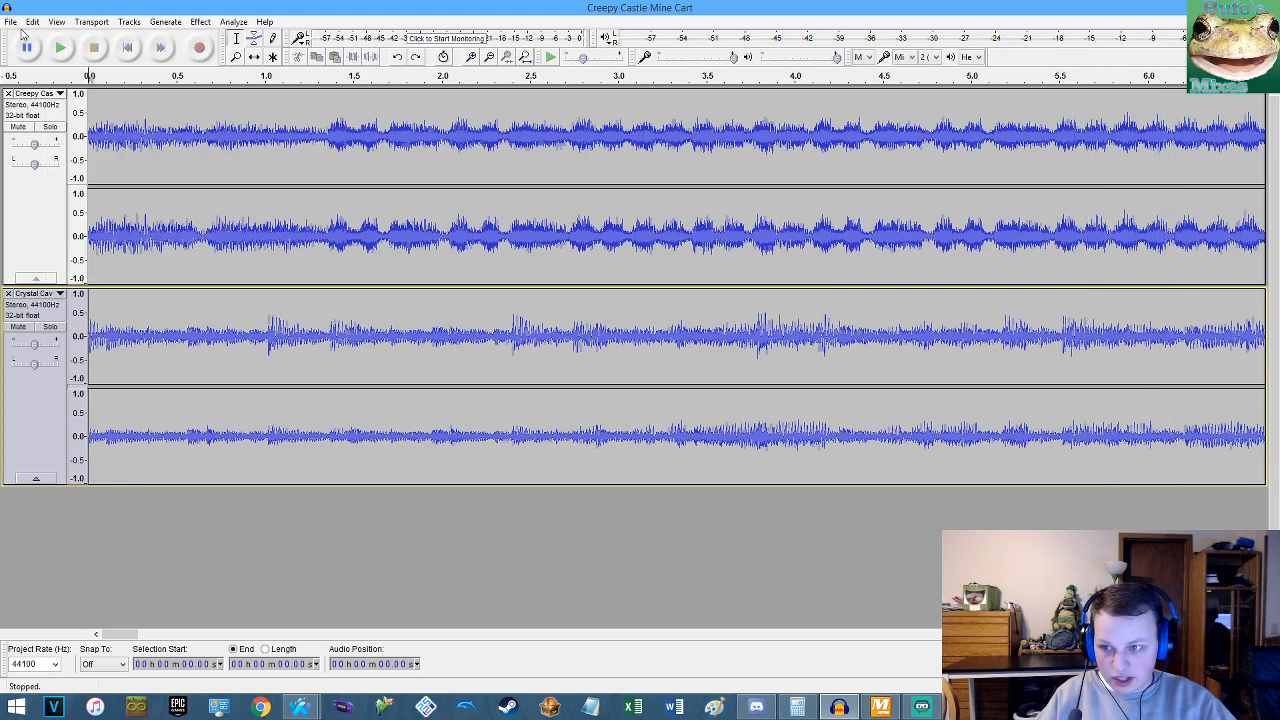
click(32, 21)
click(45, 37)
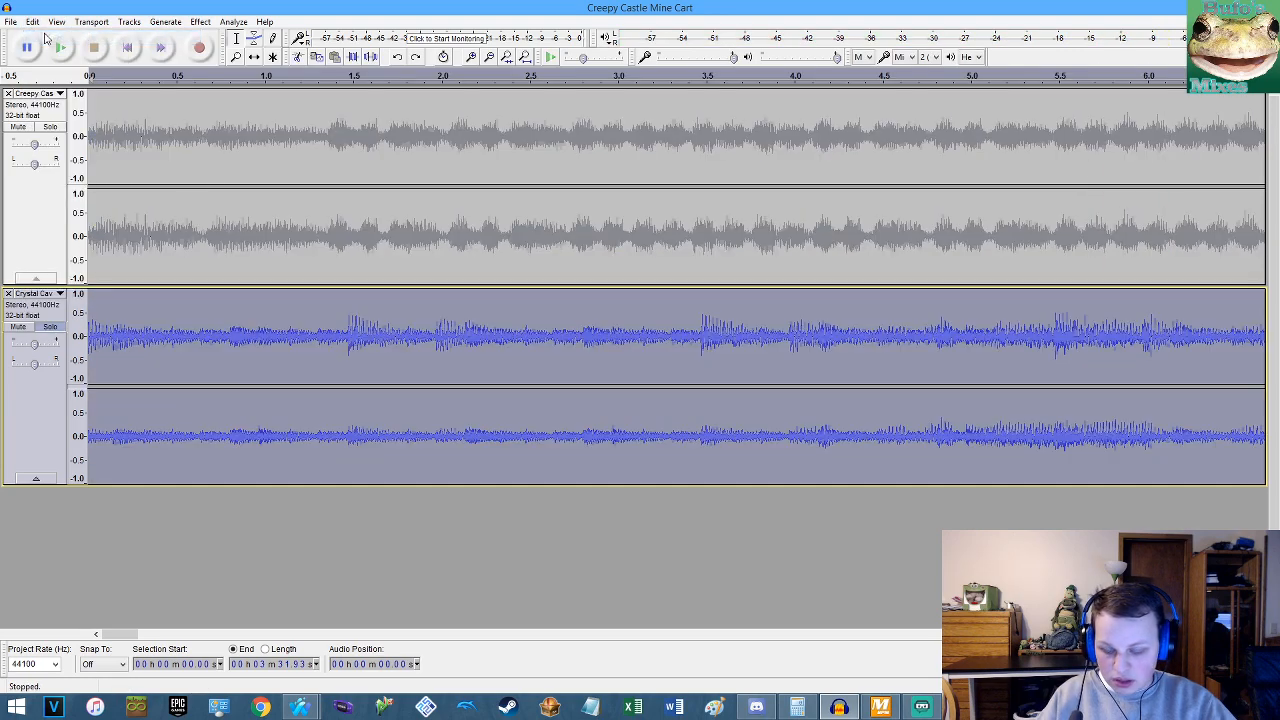
Redo the Crystal Cav tempo change and play the mix with the Creepy Castle track's gain at -9 dB.
key(ctrl+y)
drag(34, 146, 23, 148)
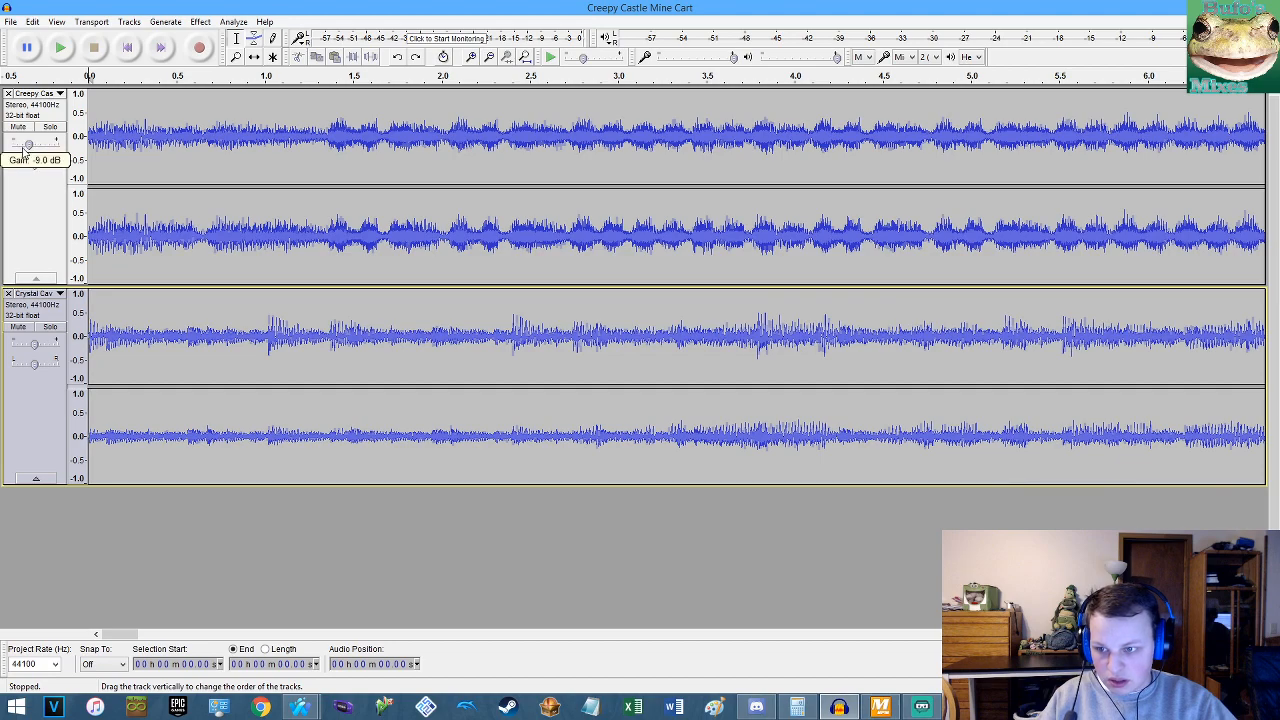
key(space)
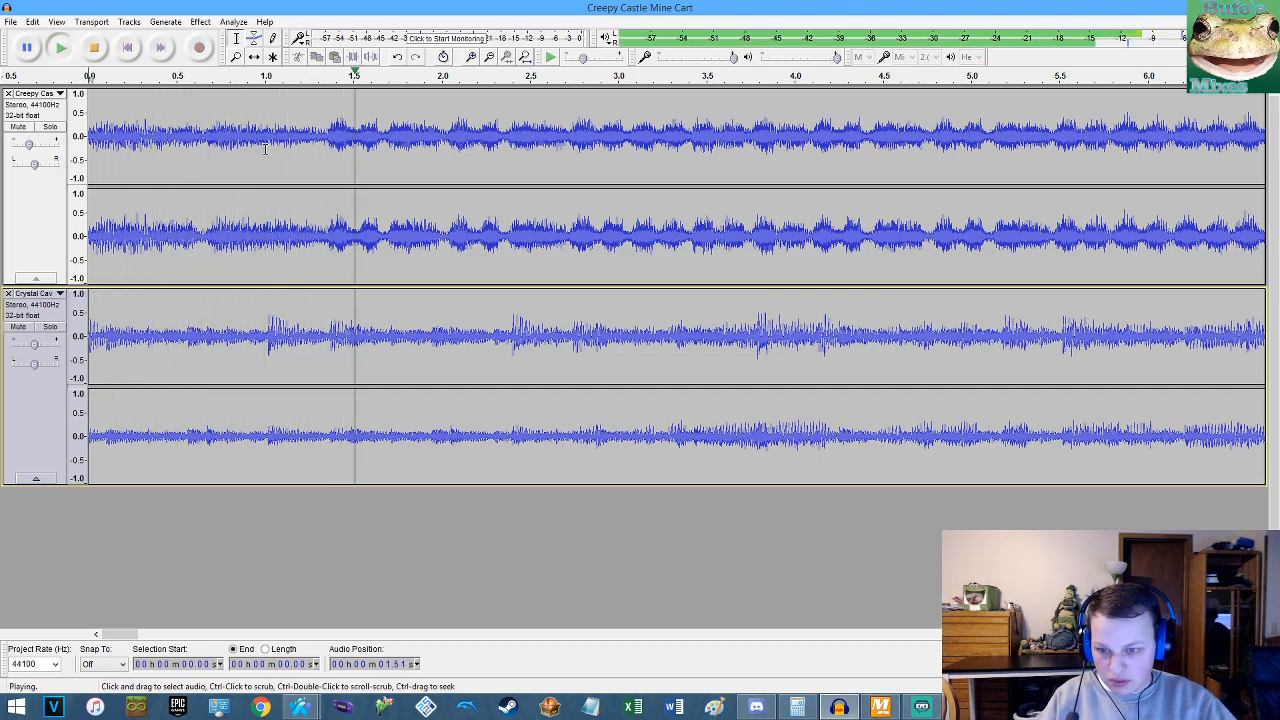
Listen to the Crystal Cav track soloed and mixed with Creepy Castle, and undo its tempo change.
click(50, 327)
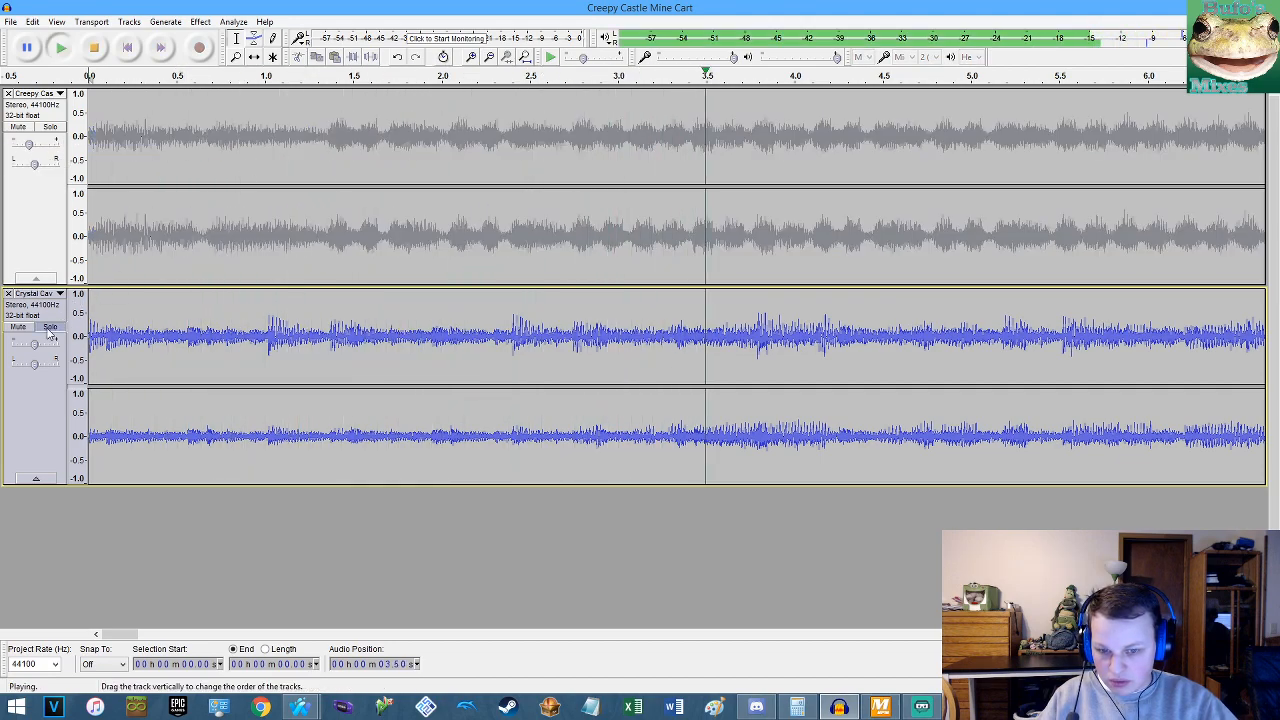
click(50, 327)
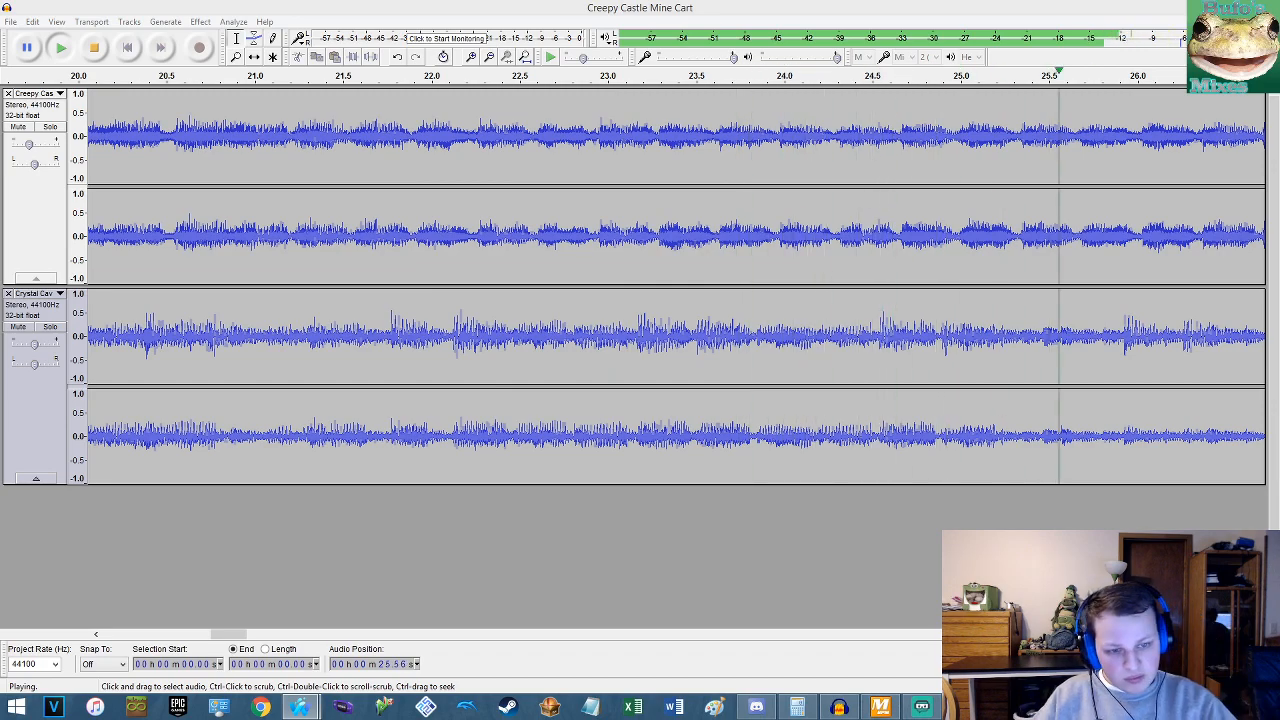
click(834, 18)
key(space)
key(Home)
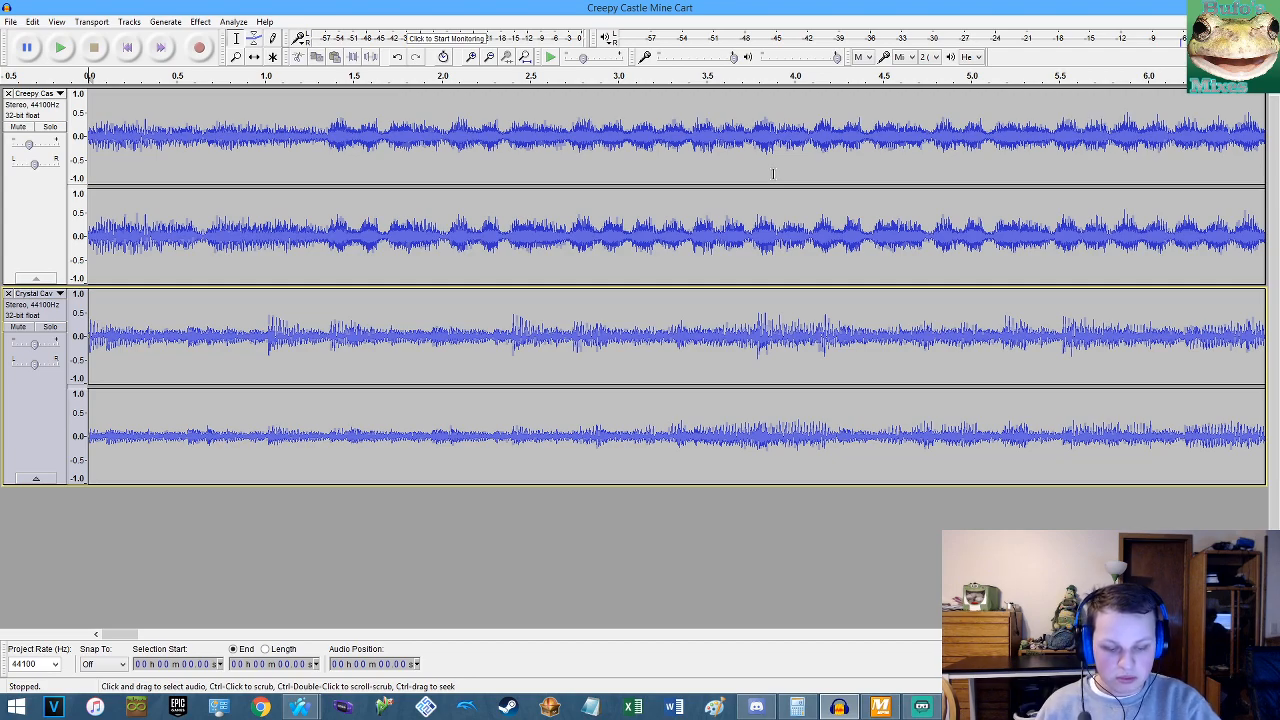
key(ctrl+z)
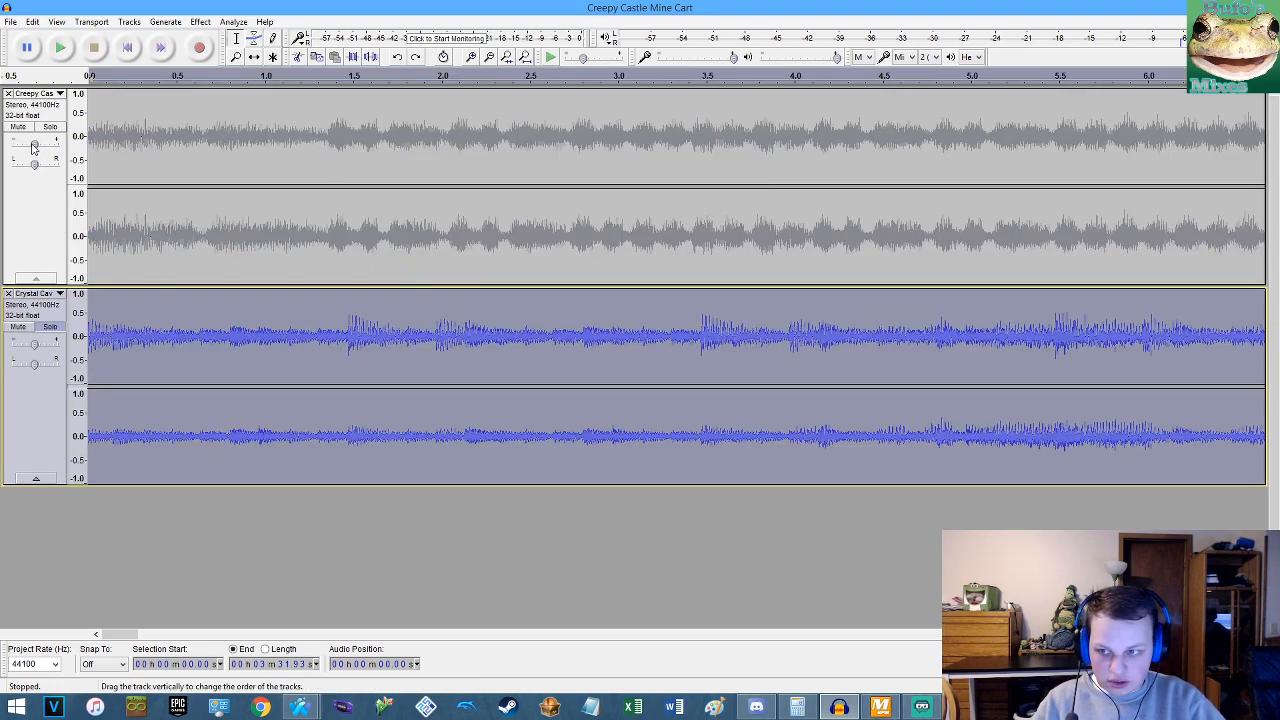
Lower the gain of the Creepy Castle track.
drag(31, 145, 19, 150)
Switch to the Calculator and work out the percent change: 121 divided by 87.5, minus 1, times 100.
click(797, 707)
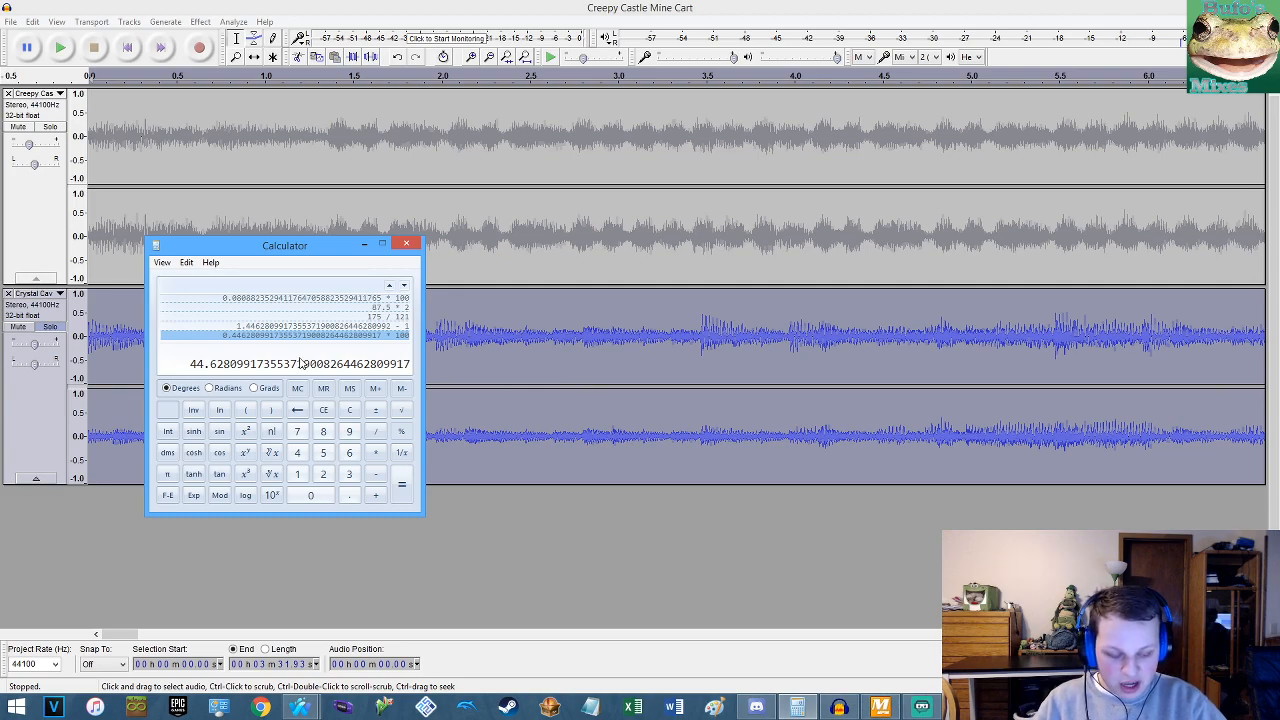
key(1)
key(2)
key(1)
key(slash)
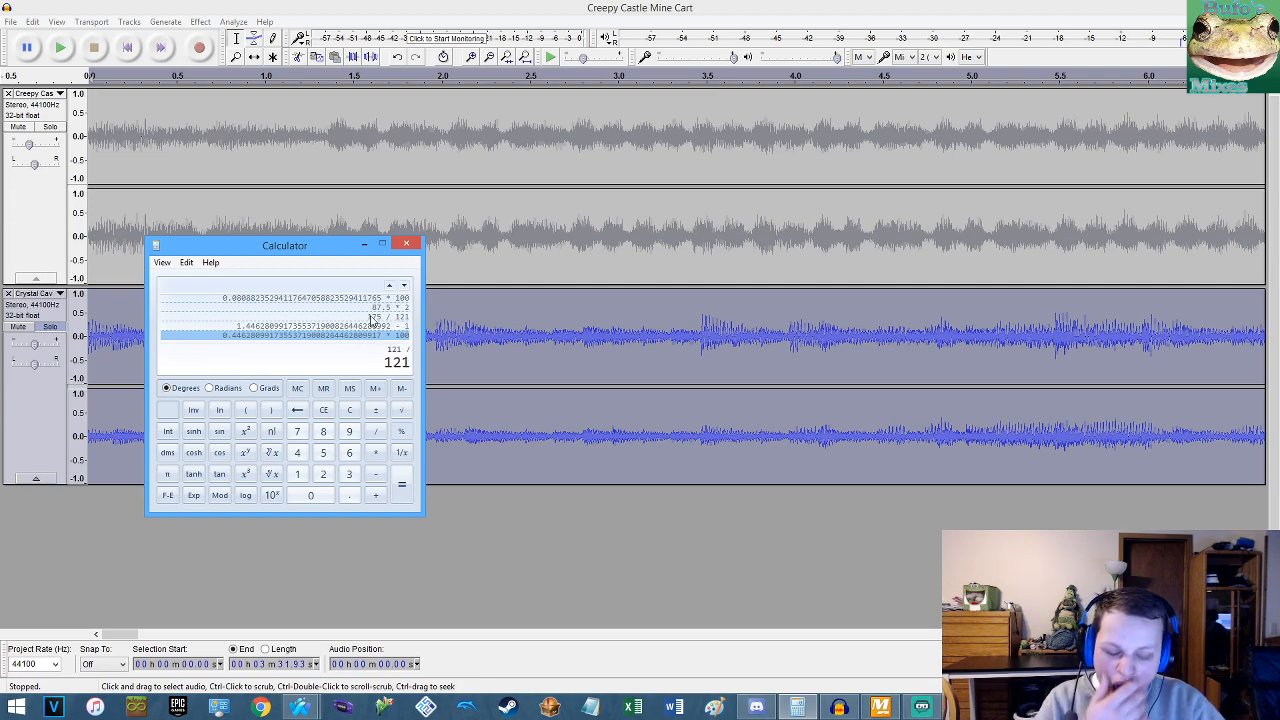
text(87.5)
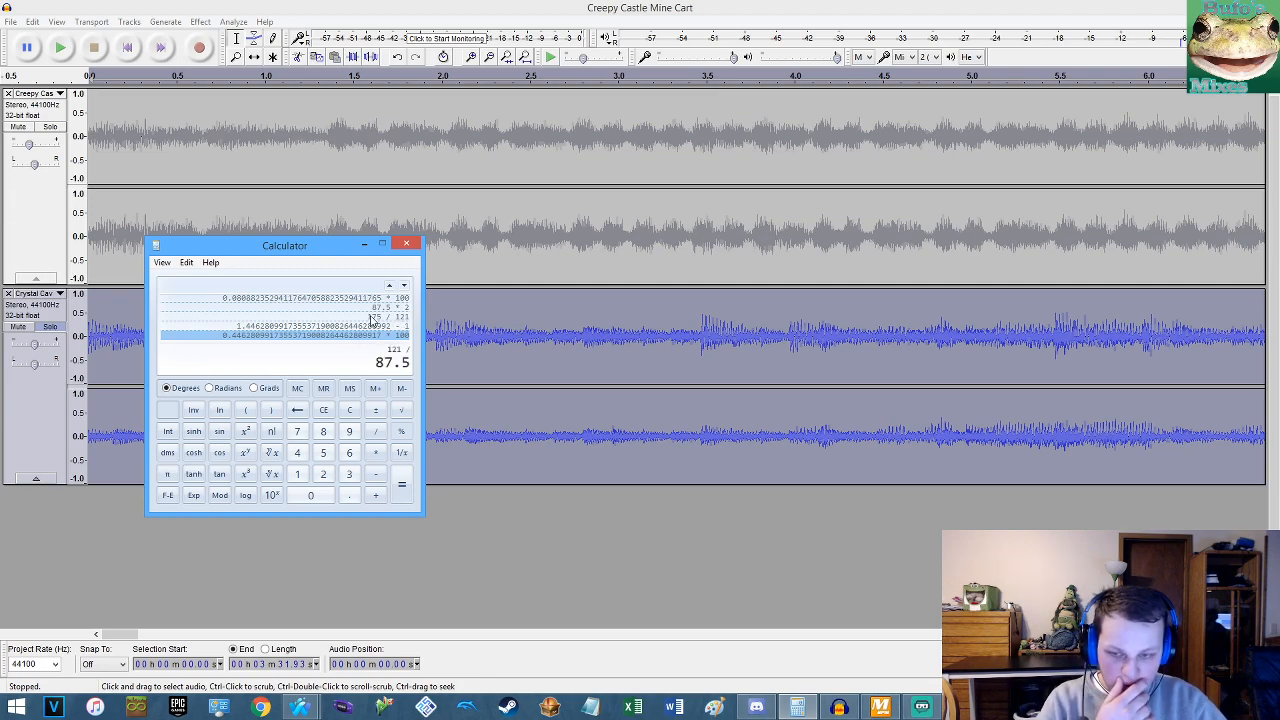
key(Return)
text(-1)
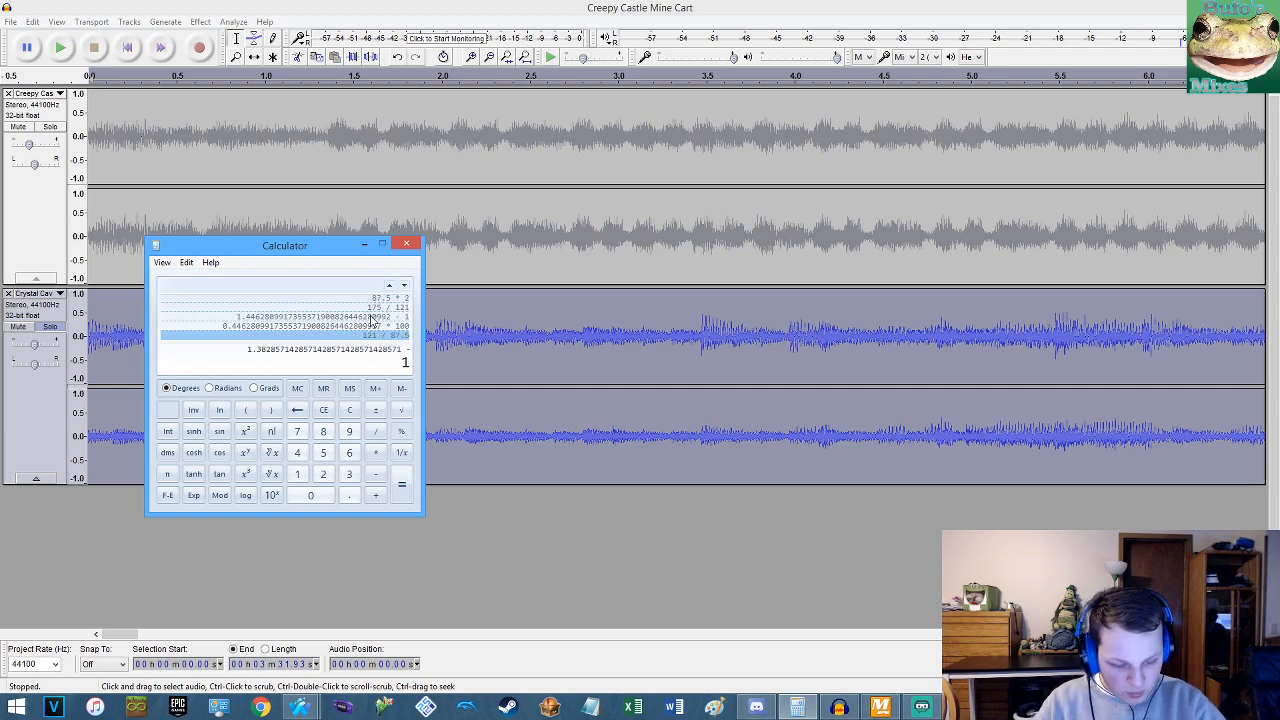
key(Return)
text(*100)
key(Return)
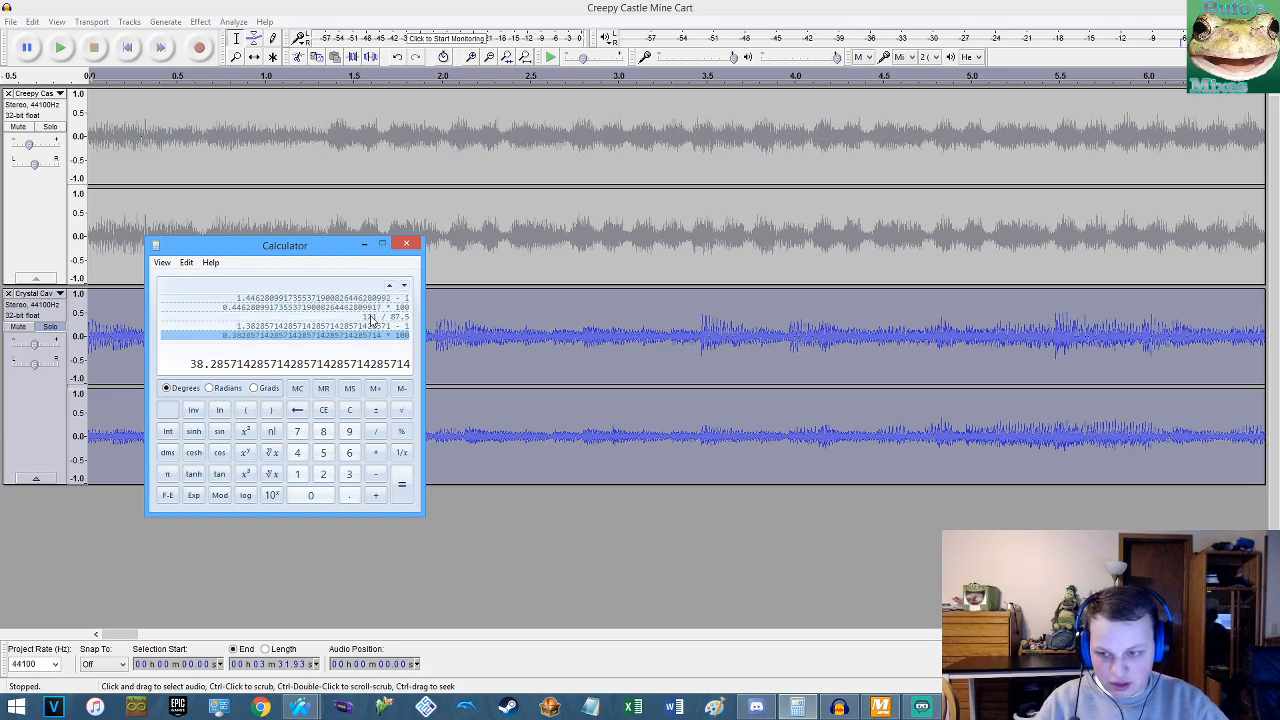
Change the tempo of the whole Creepy Castle track by 38.285 percent.
click(183, 213)
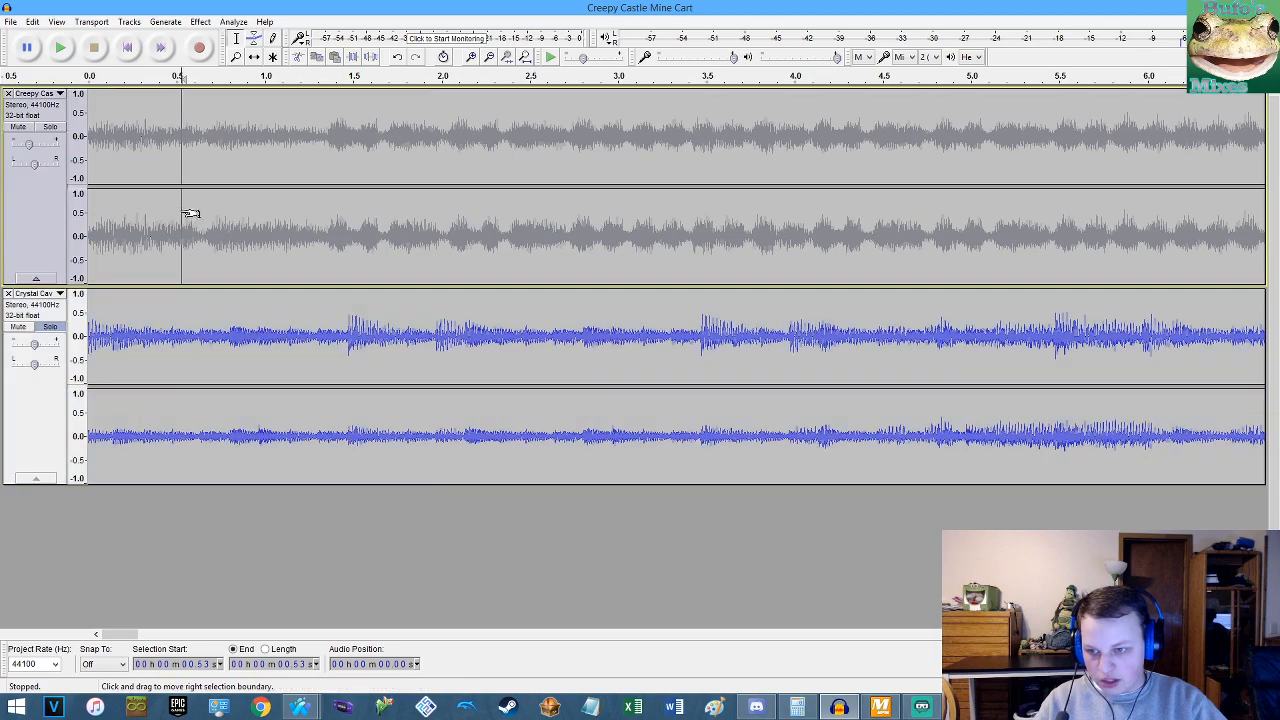
double_click(126, 119)
click(200, 22)
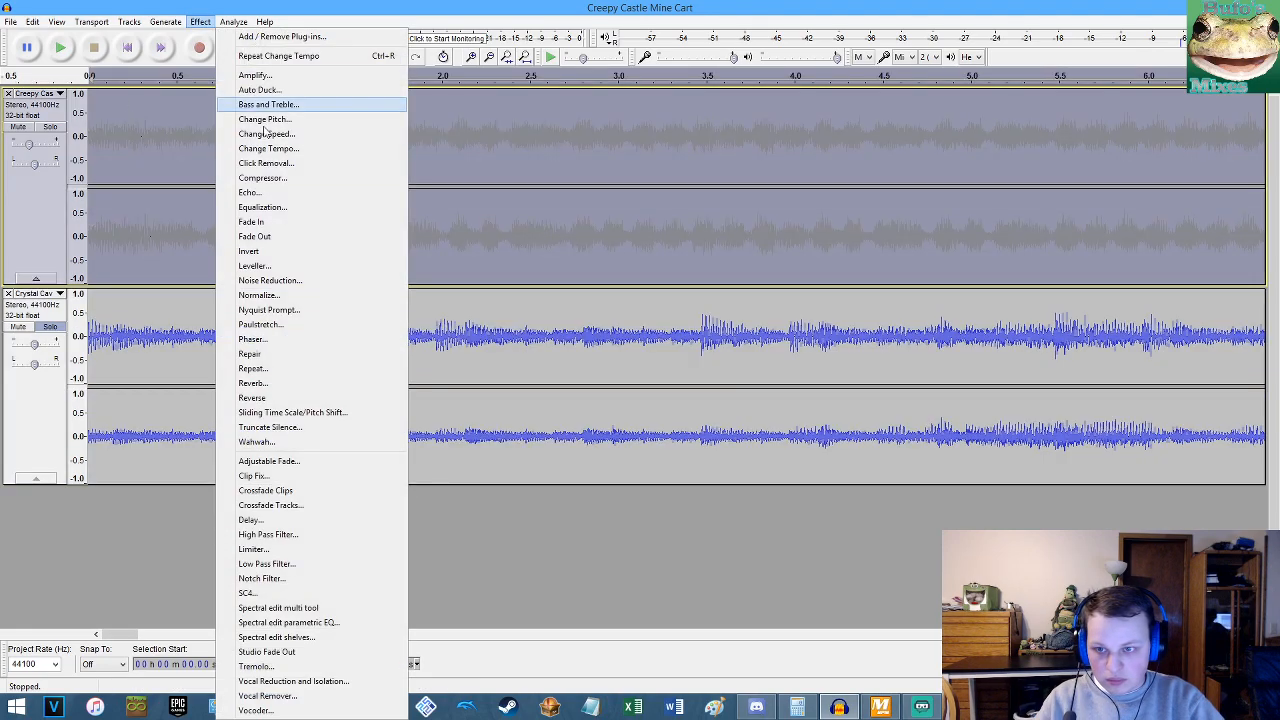
click(252, 150)
text(38.285)
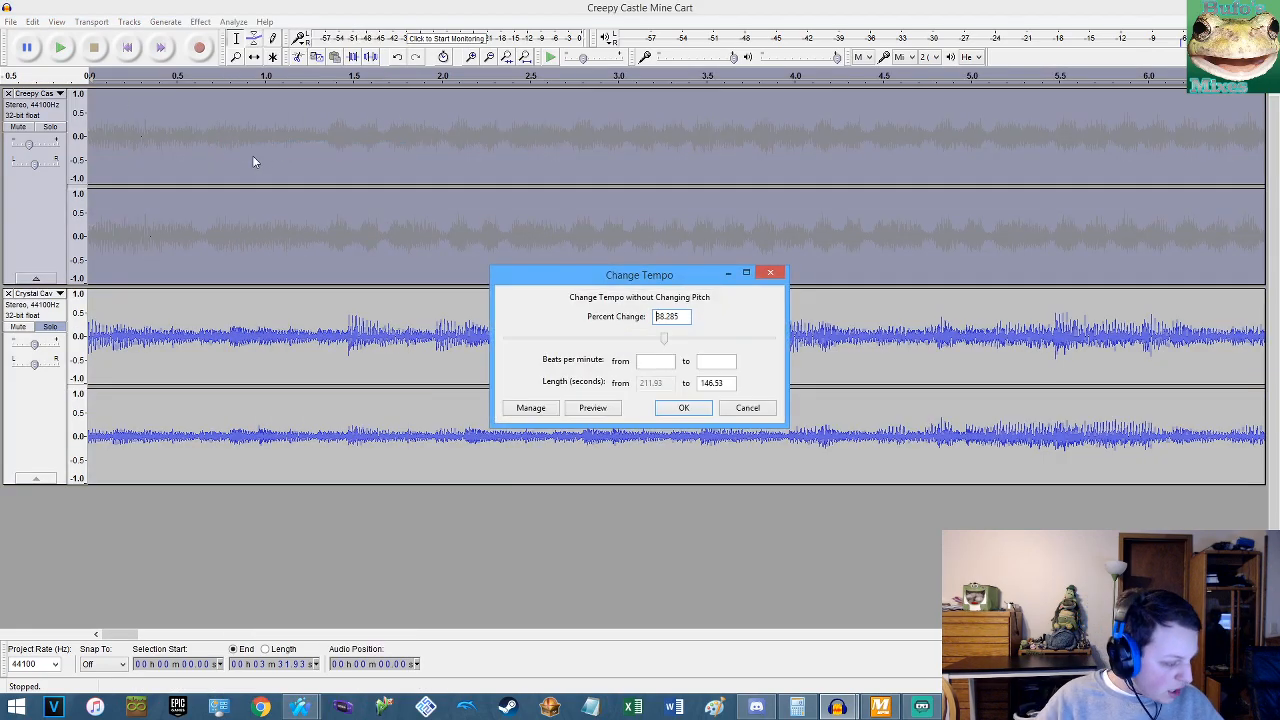
key(Return)
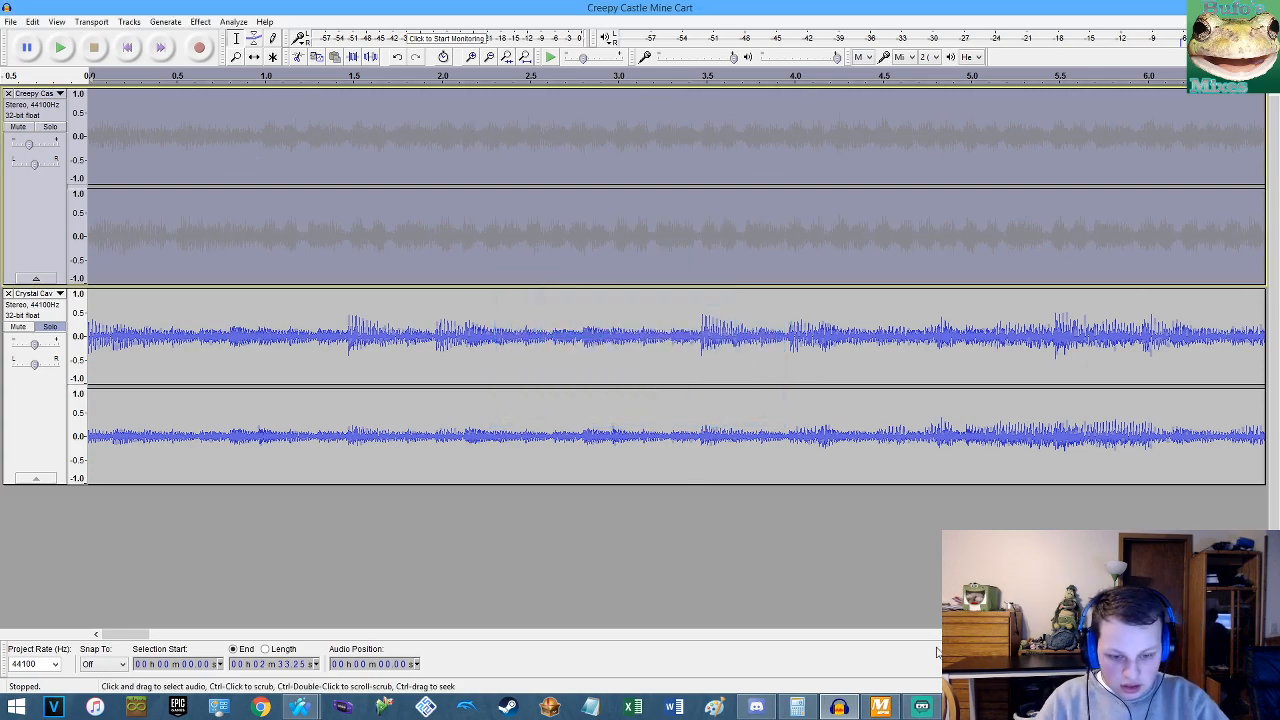
Switch to Steam and try to open the unread chat message from the notifications, closing the friends and Steam windows.
click(509, 707)
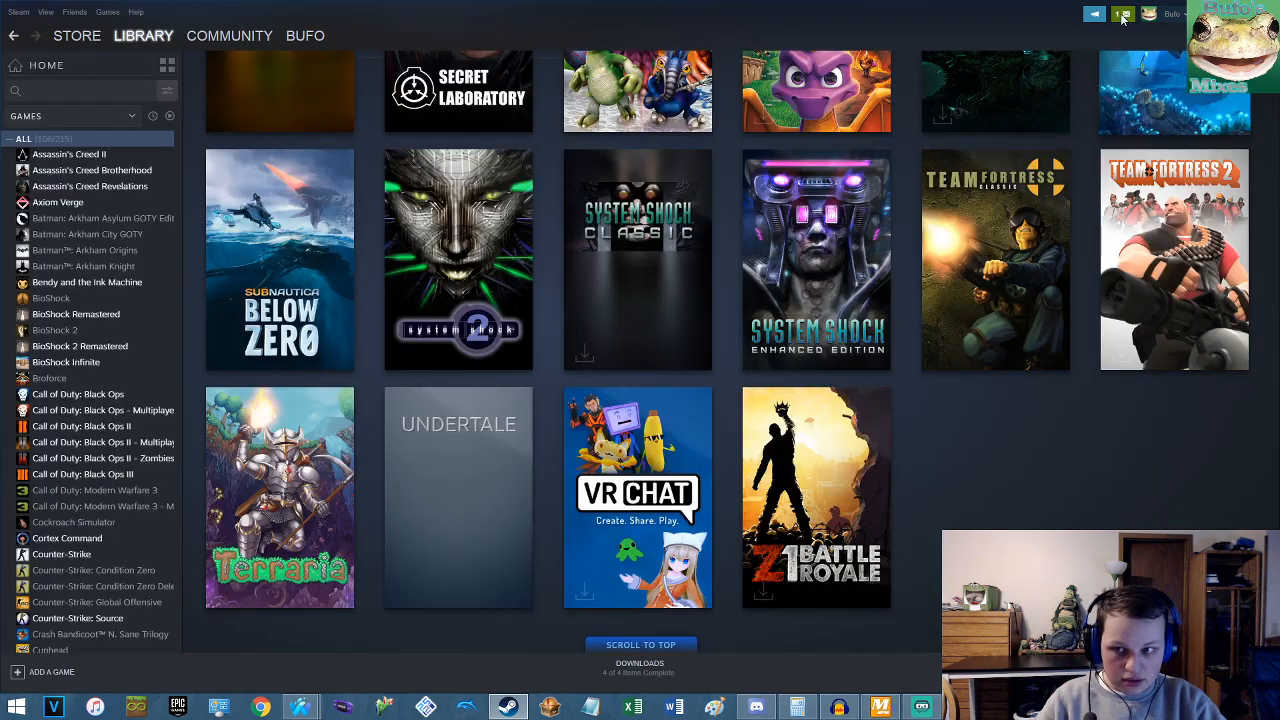
click(1123, 15)
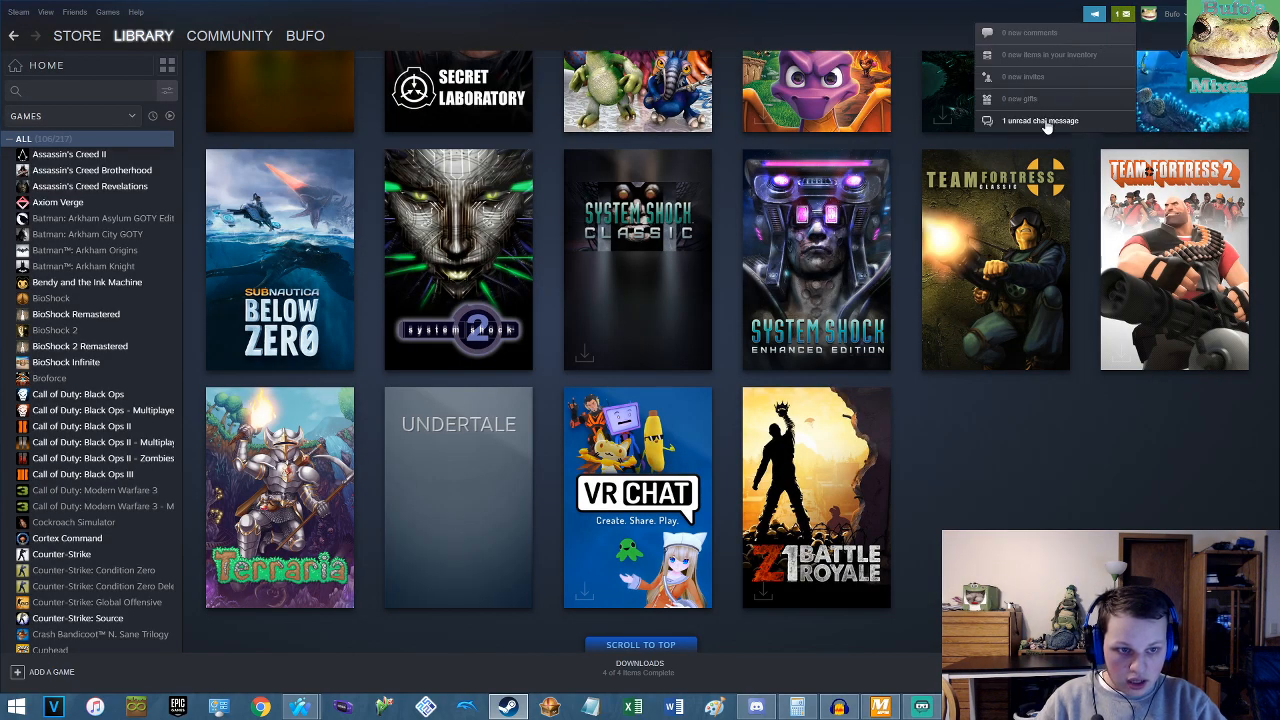
click(1045, 118)
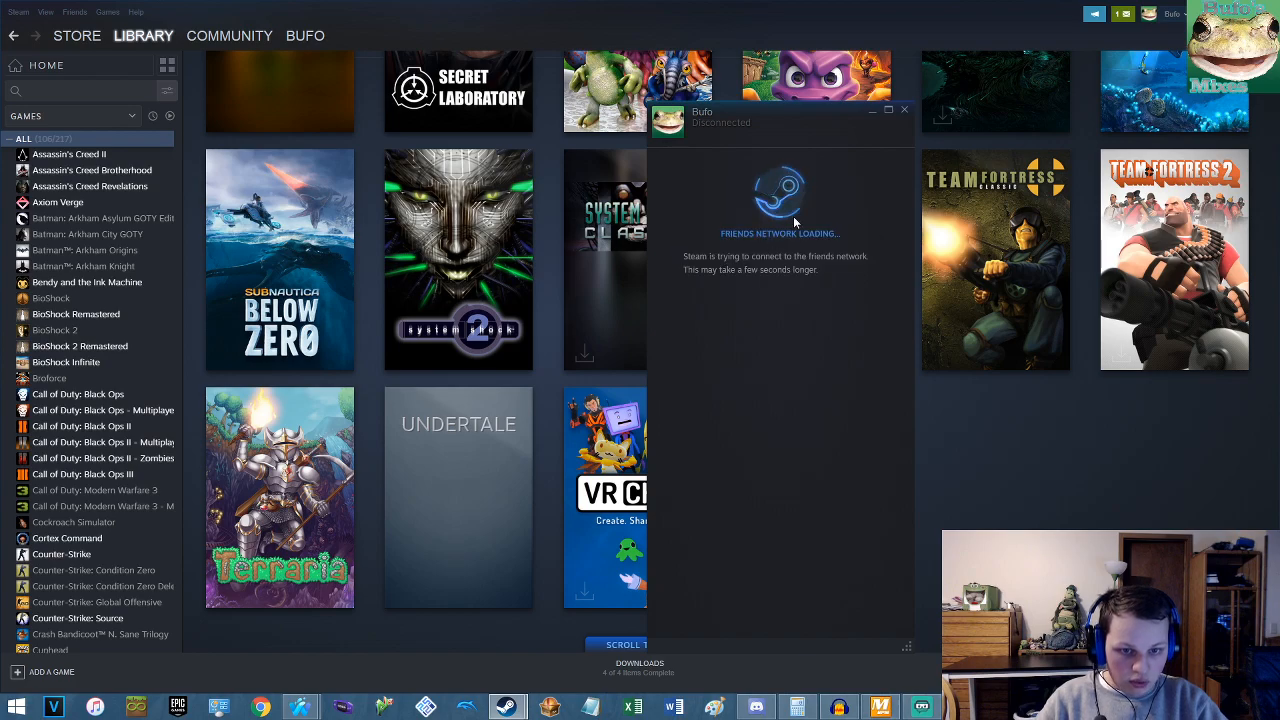
click(904, 110)
click(1268, 9)
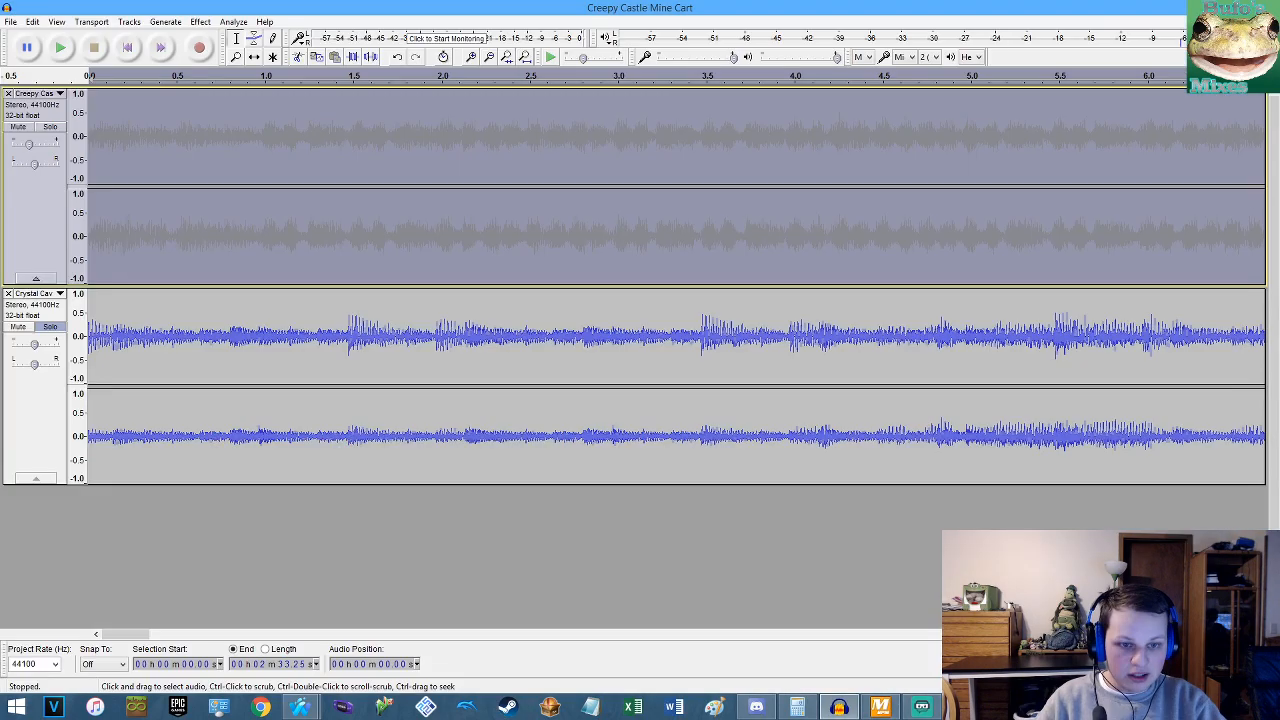
Reopen Steam's friends list and open the friend's chat with the unread message.
click(507, 707)
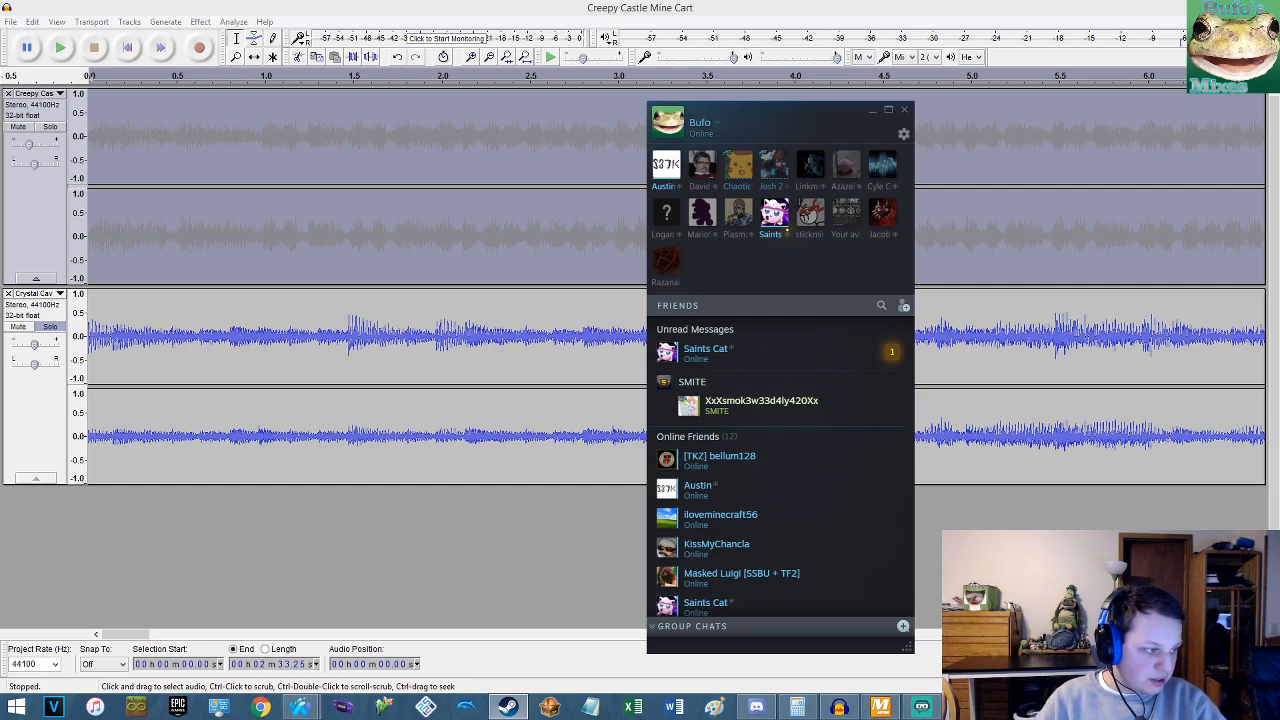
click(741, 350)
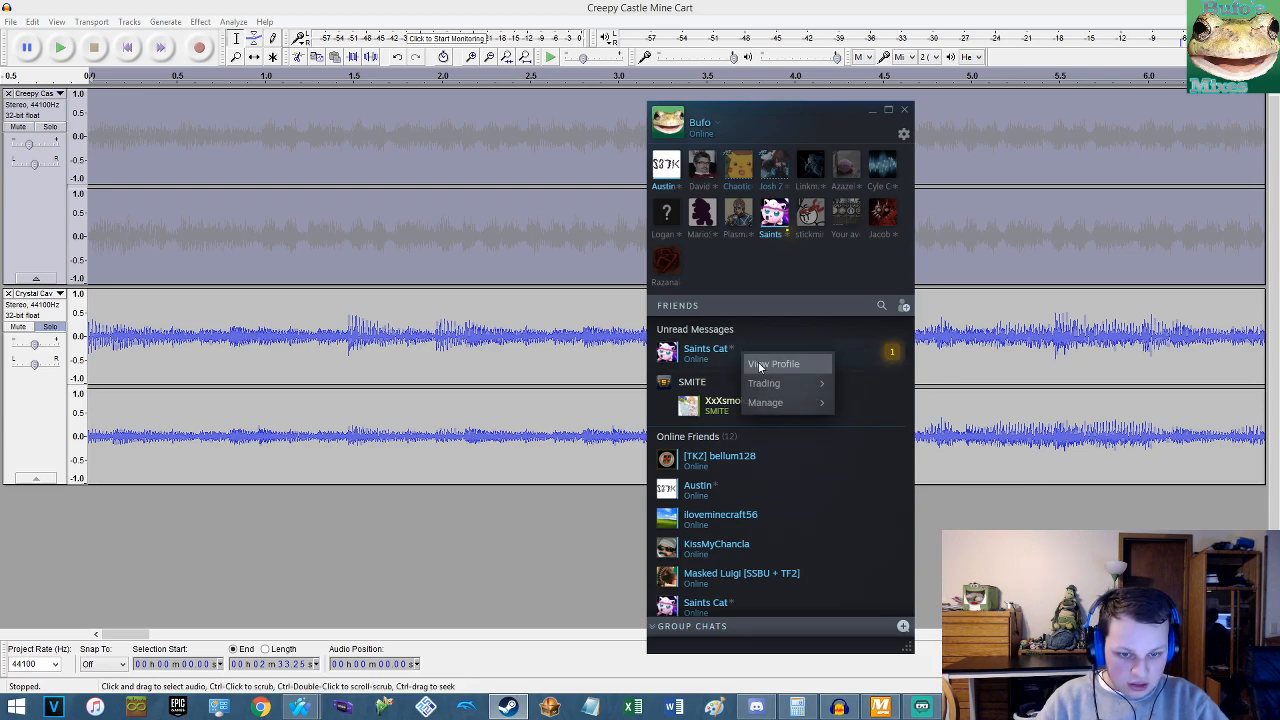
click(668, 353)
click(674, 355)
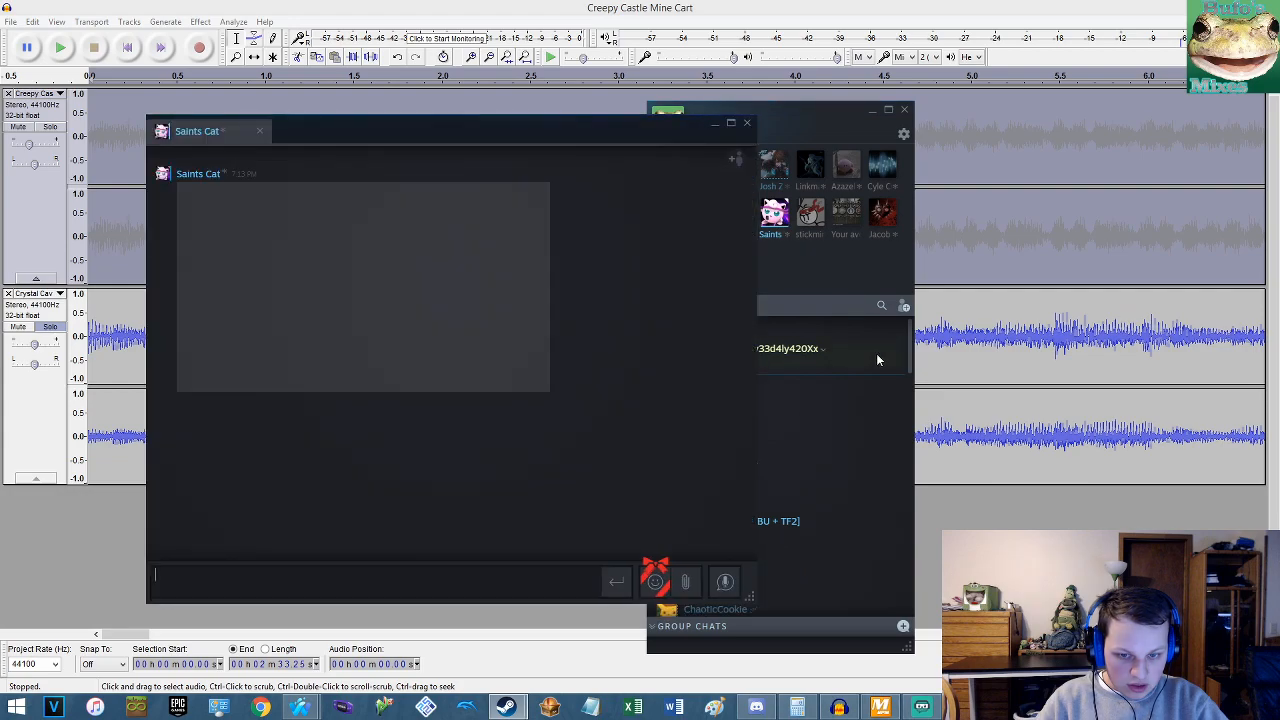
View the picture in the chat enlarged, and close the image, the chat and the friends list.
click(351, 282)
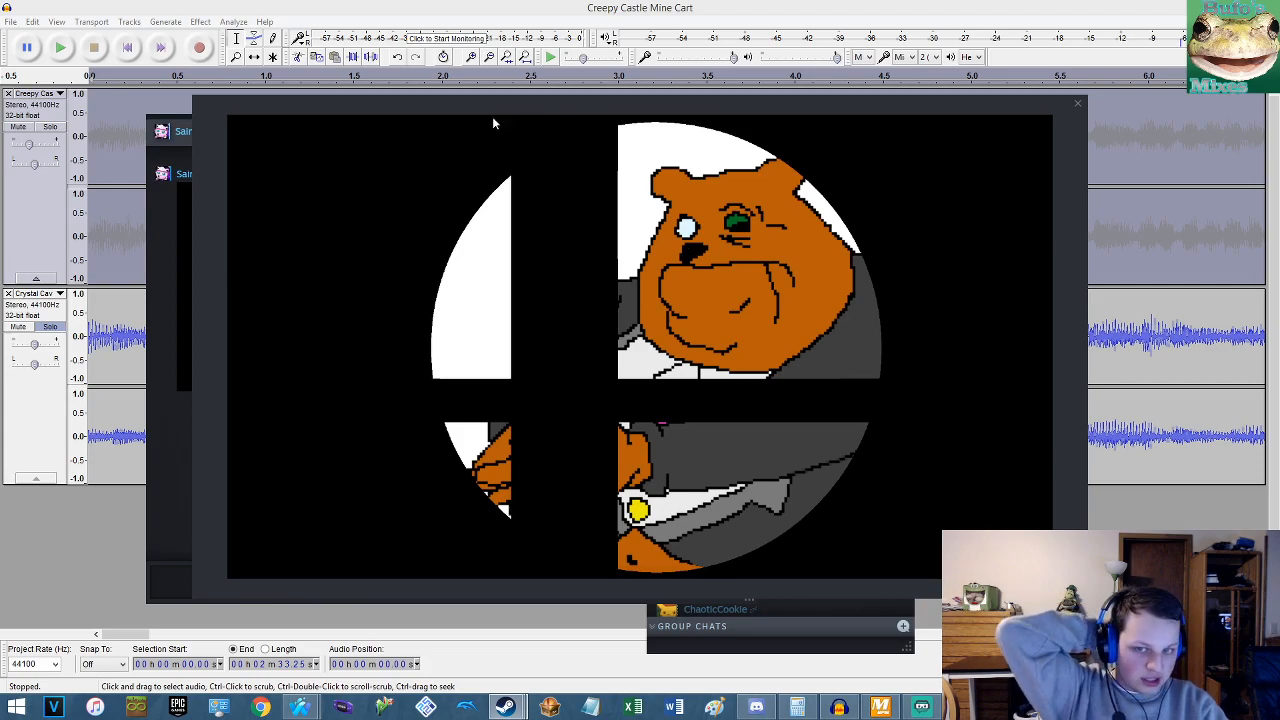
click(1078, 104)
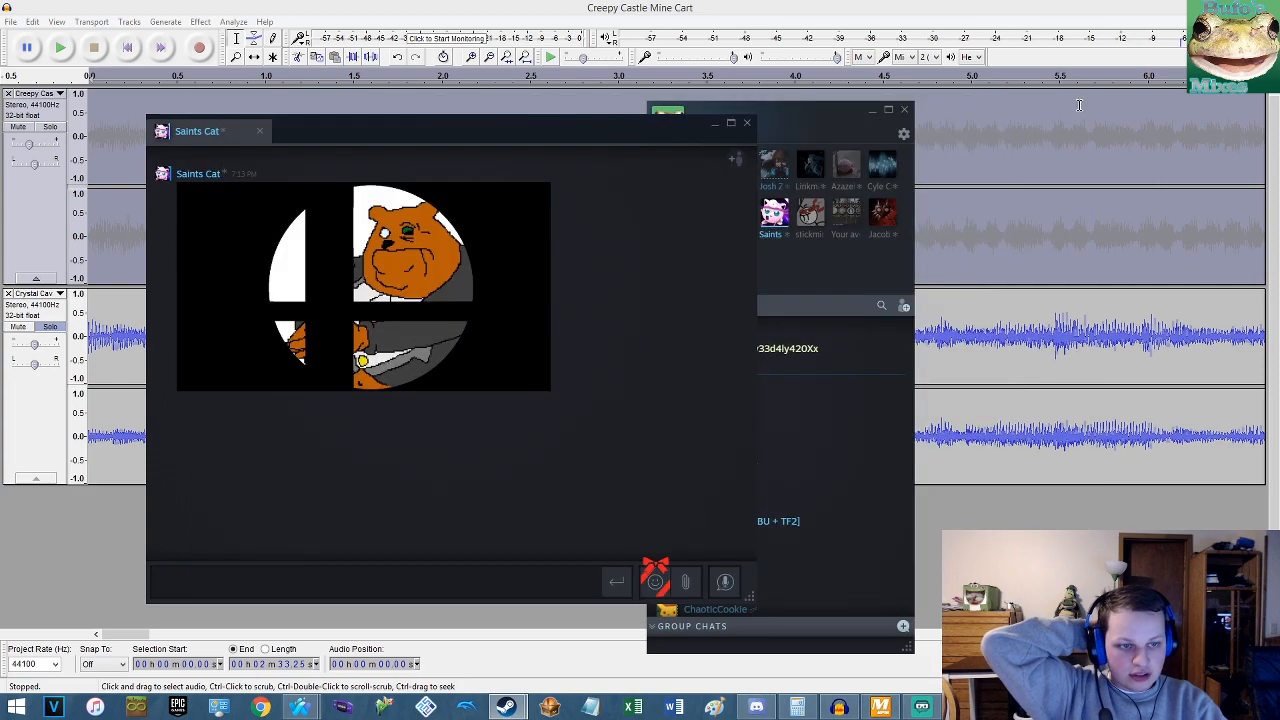
click(259, 131)
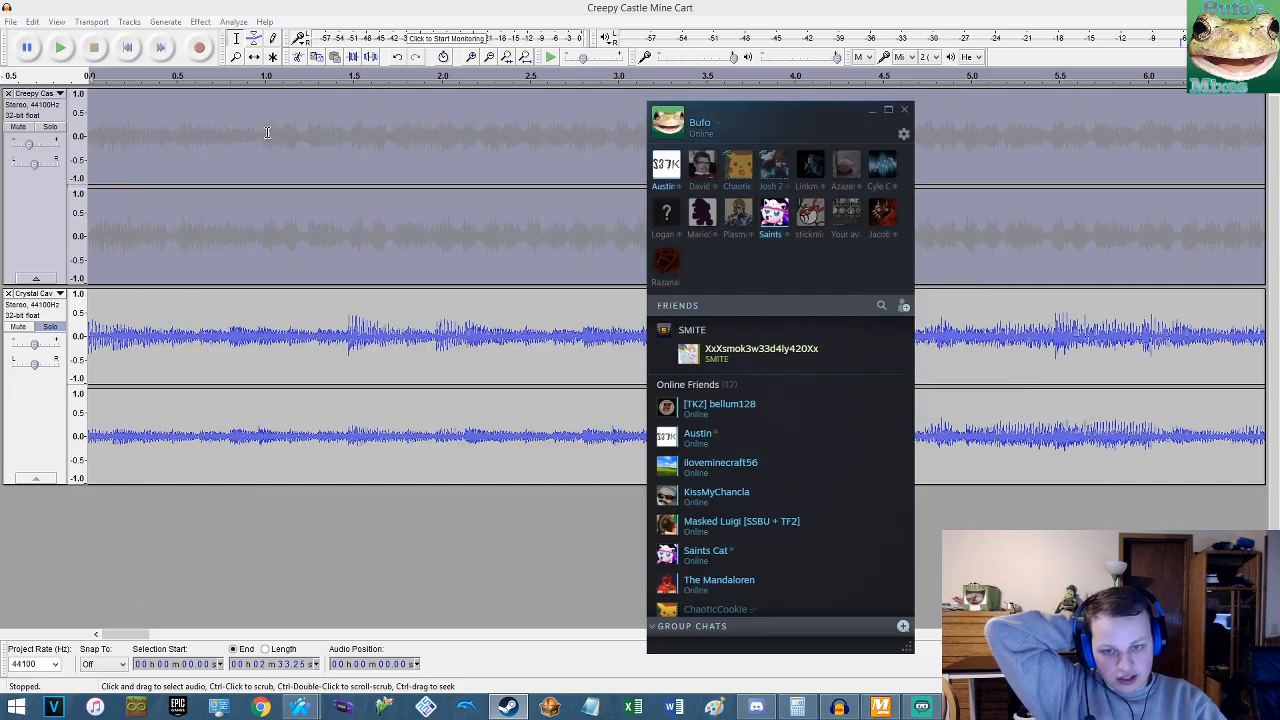
click(904, 109)
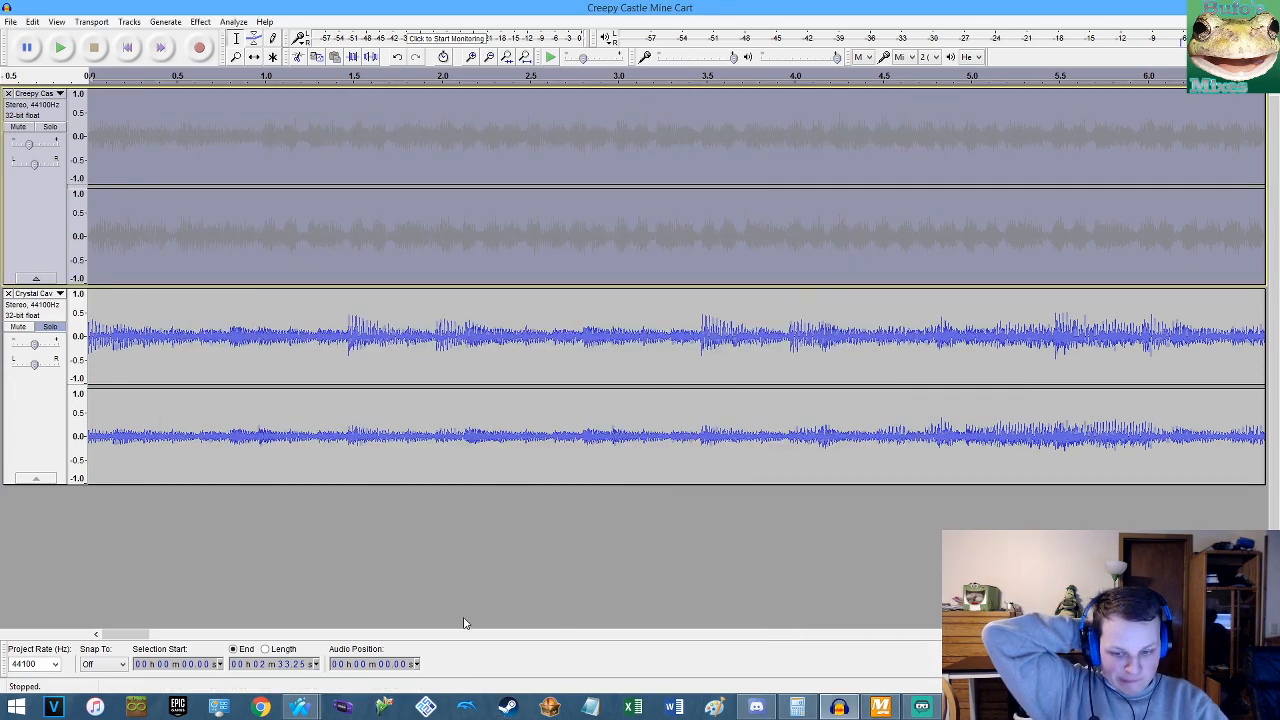
Clear the selection, briefly play the Crystal Cav track from the start and turn off its solo.
click(300, 598)
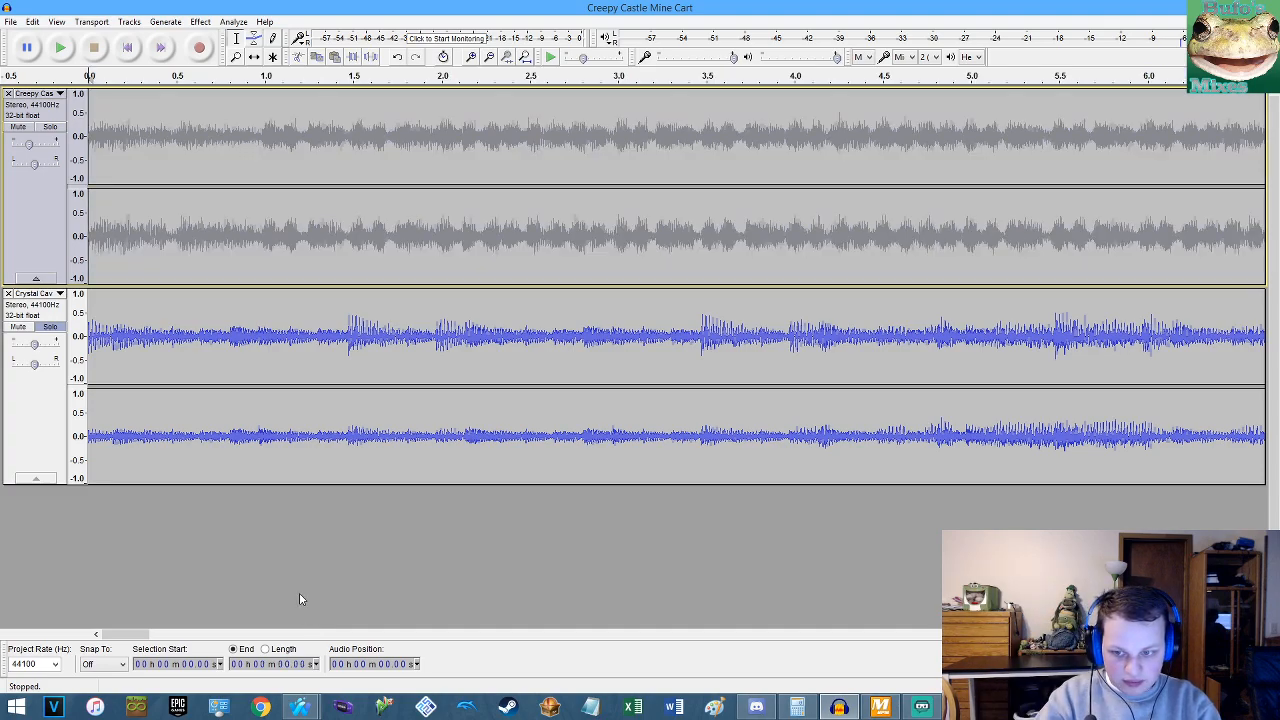
key(space)
key(space)
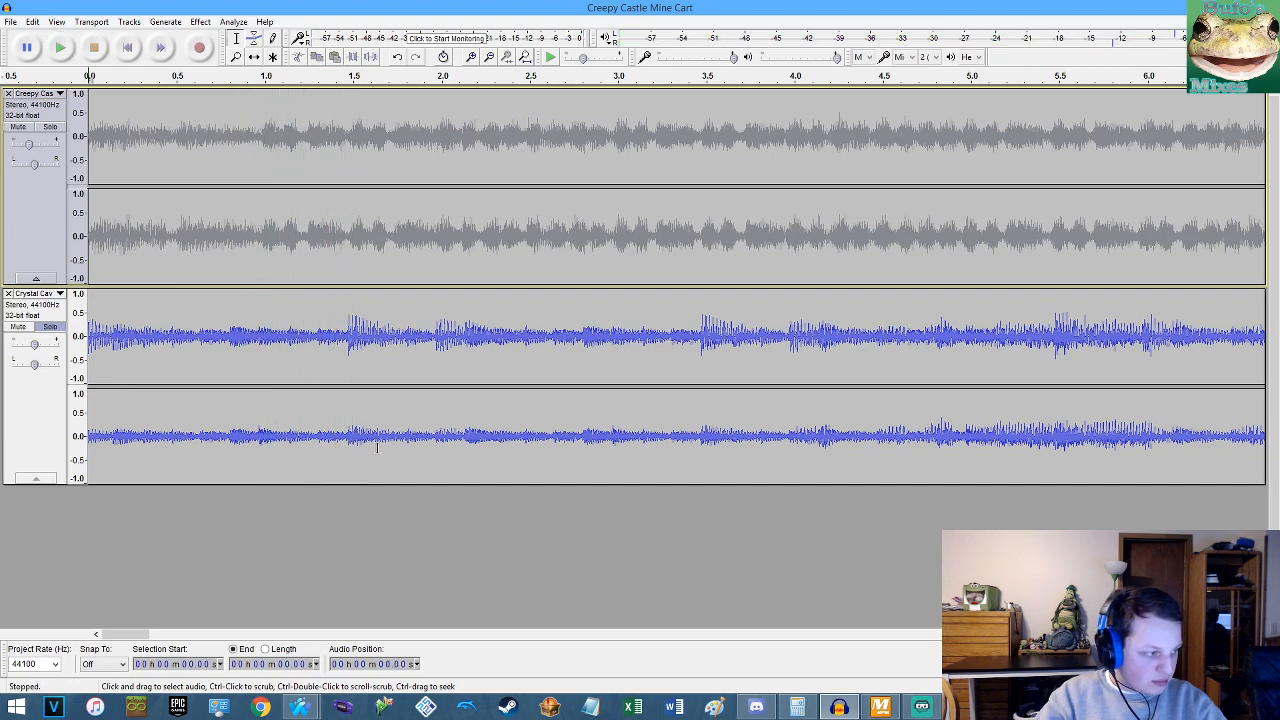
click(49, 328)
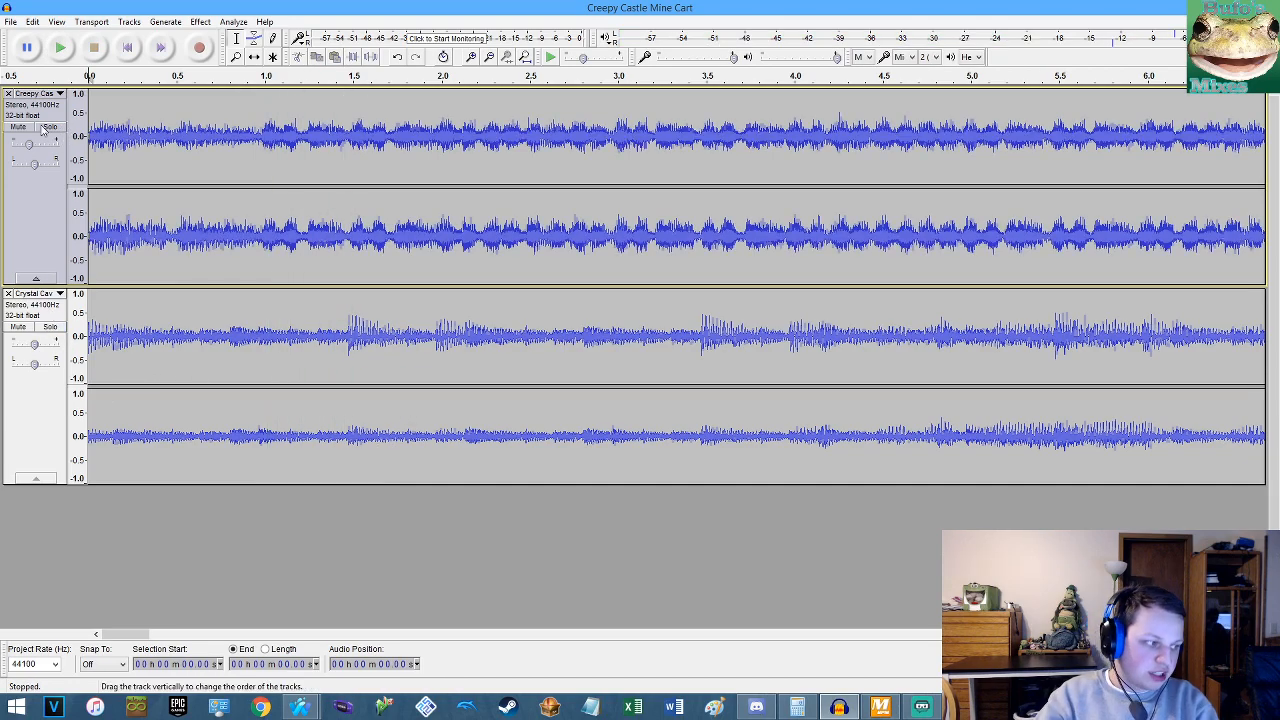
Play both tracks briefly from the start and close the Creepy Castle Mine Cart project without saving.
key(space)
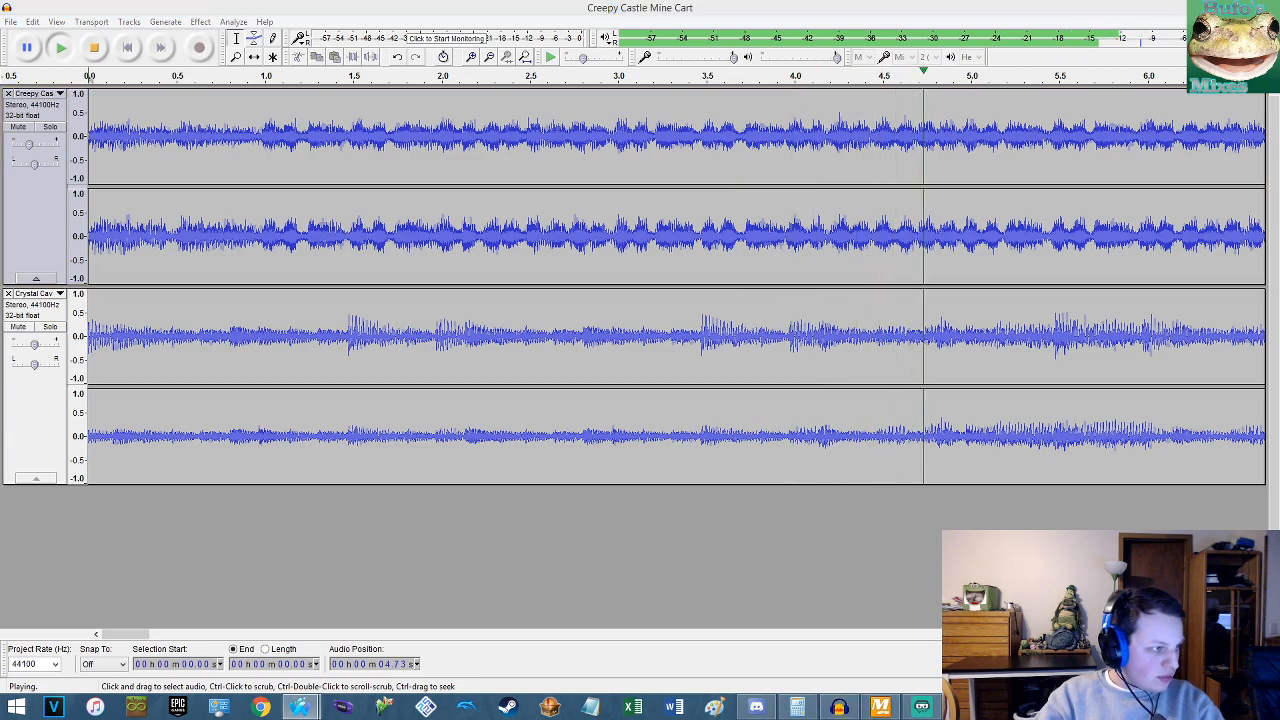
key(space)
key(alt+F4)
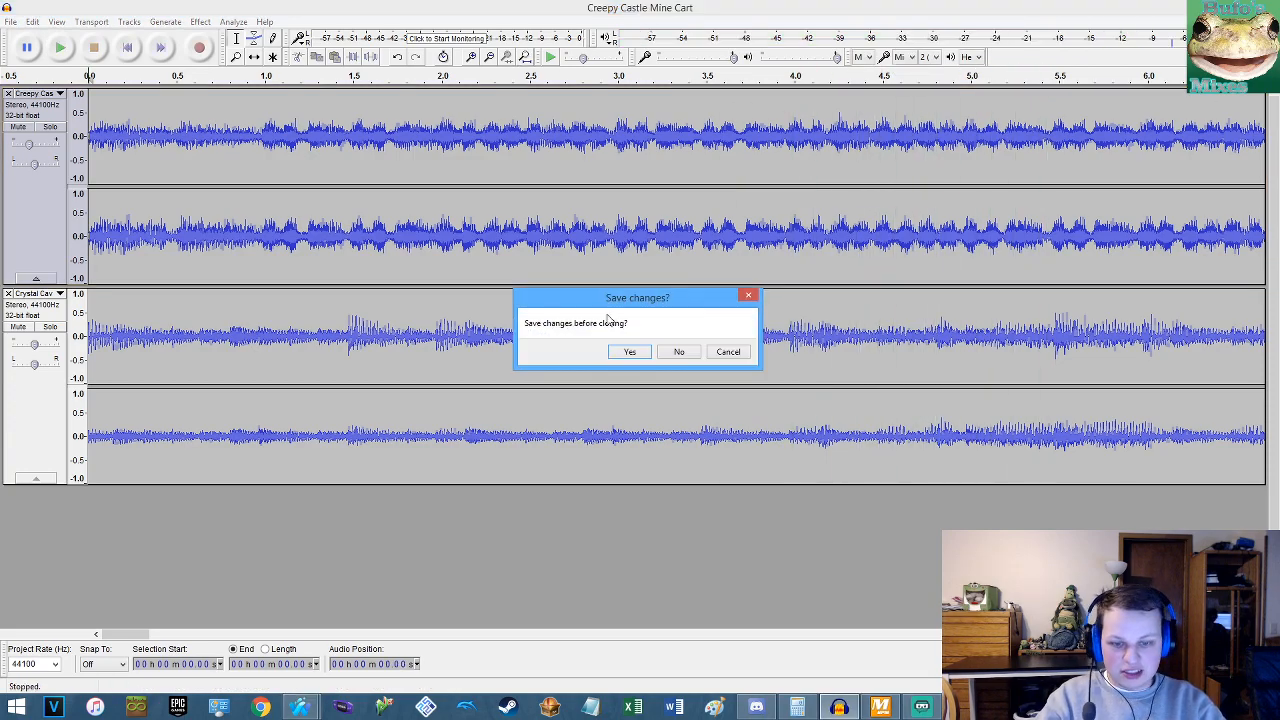
click(677, 352)
Remove all the old songs from the list in MixMeister BPM Analyzer.
click(210, 157)
drag(251, 248, 167, 209)
key(Delete)
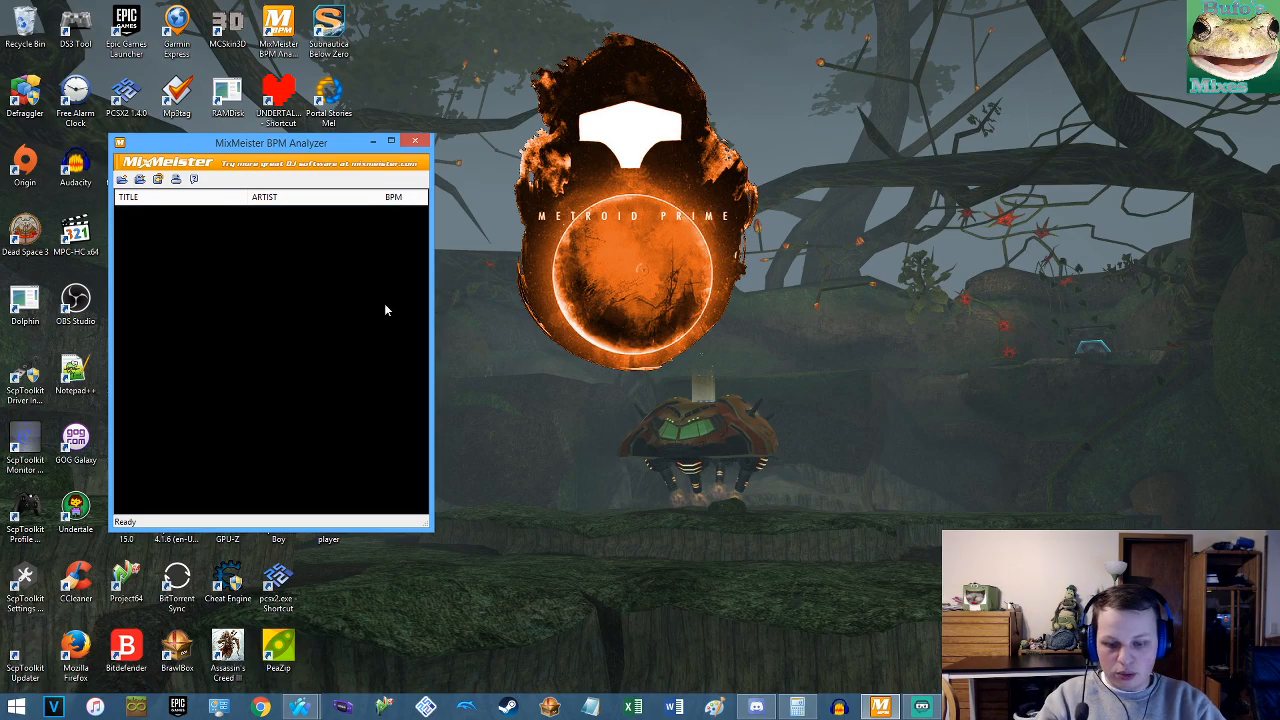
Switch to Audacity and import the 102 Welcome to Station Square and Sonic Adventure Special Remix MP3s from the mashup folder.
click(846, 708)
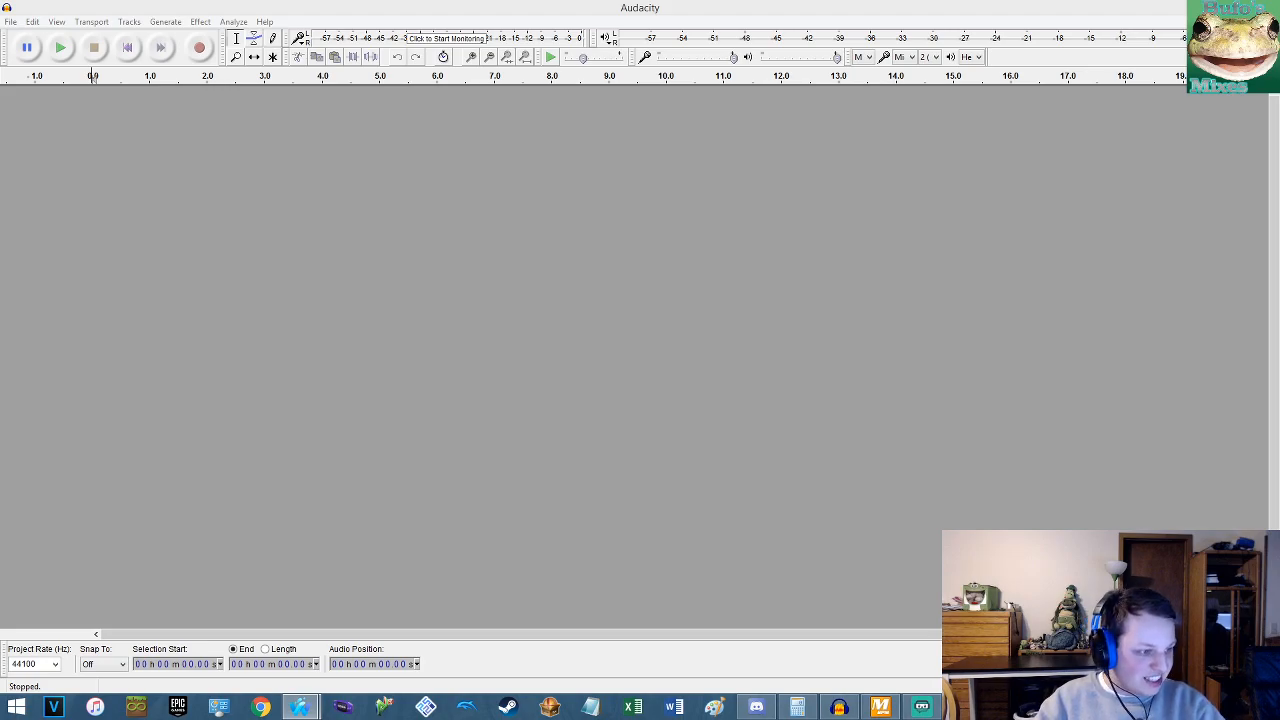
click(962, 707)
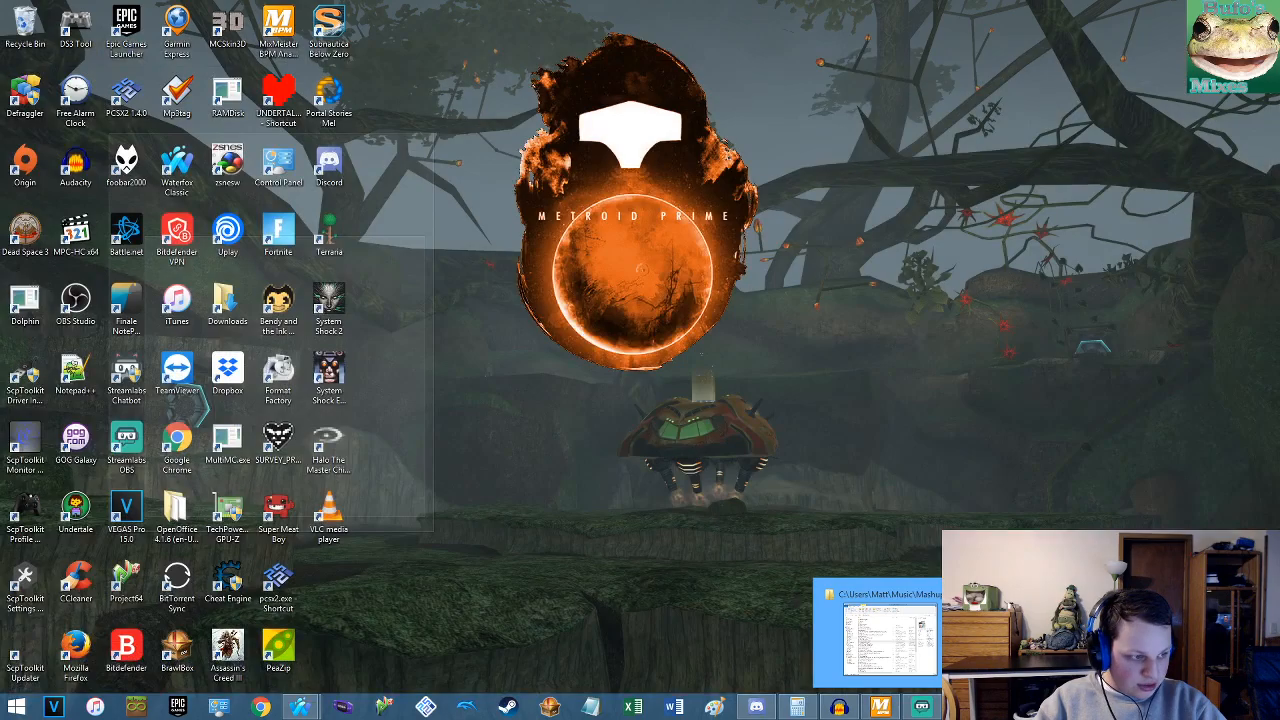
click(927, 638)
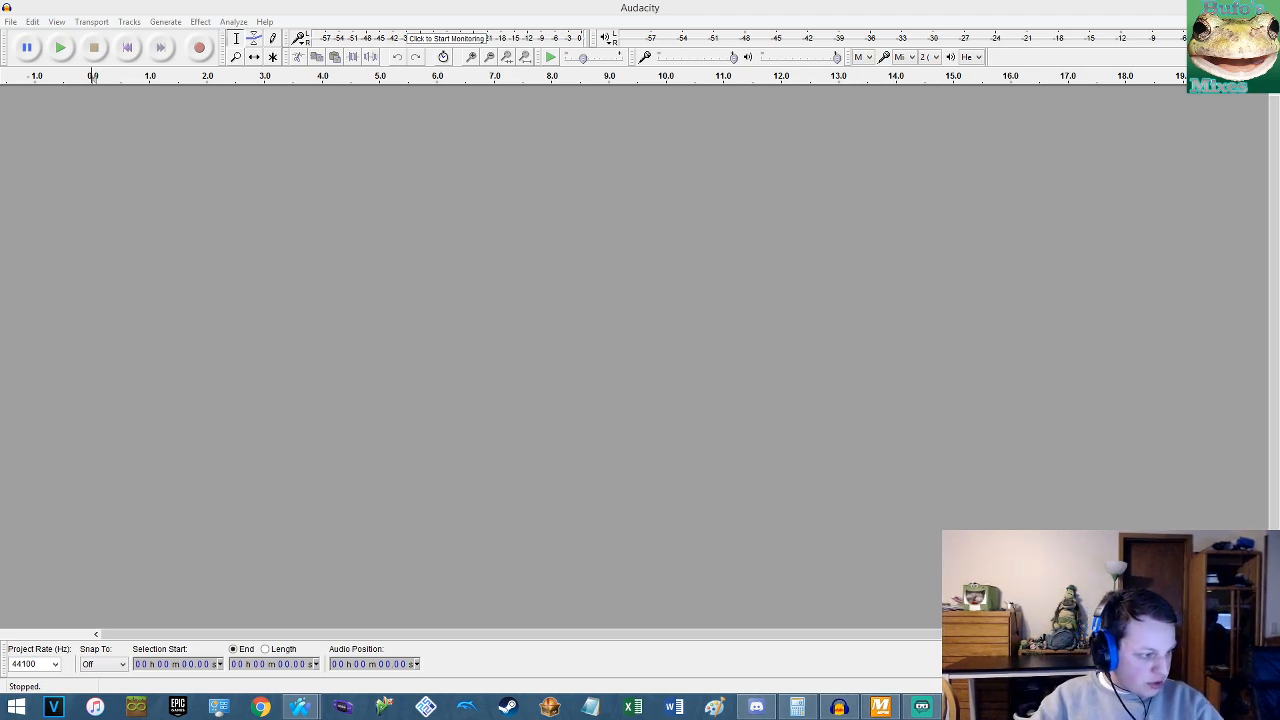
drag(1279, 500, 938, 488)
Analyze the tempo of both Welcome to Station Square files in MixMeister BPM Analyzer and return to Audacity.
click(878, 703)
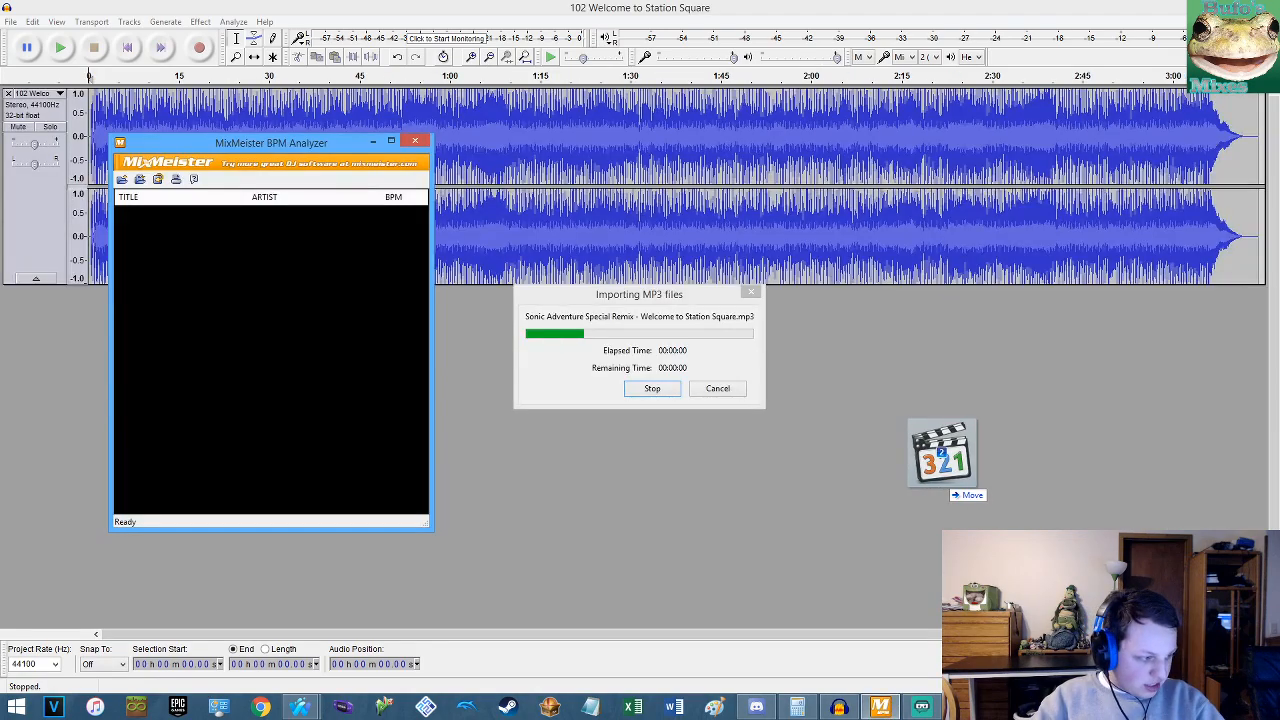
drag(1279, 538, 248, 402)
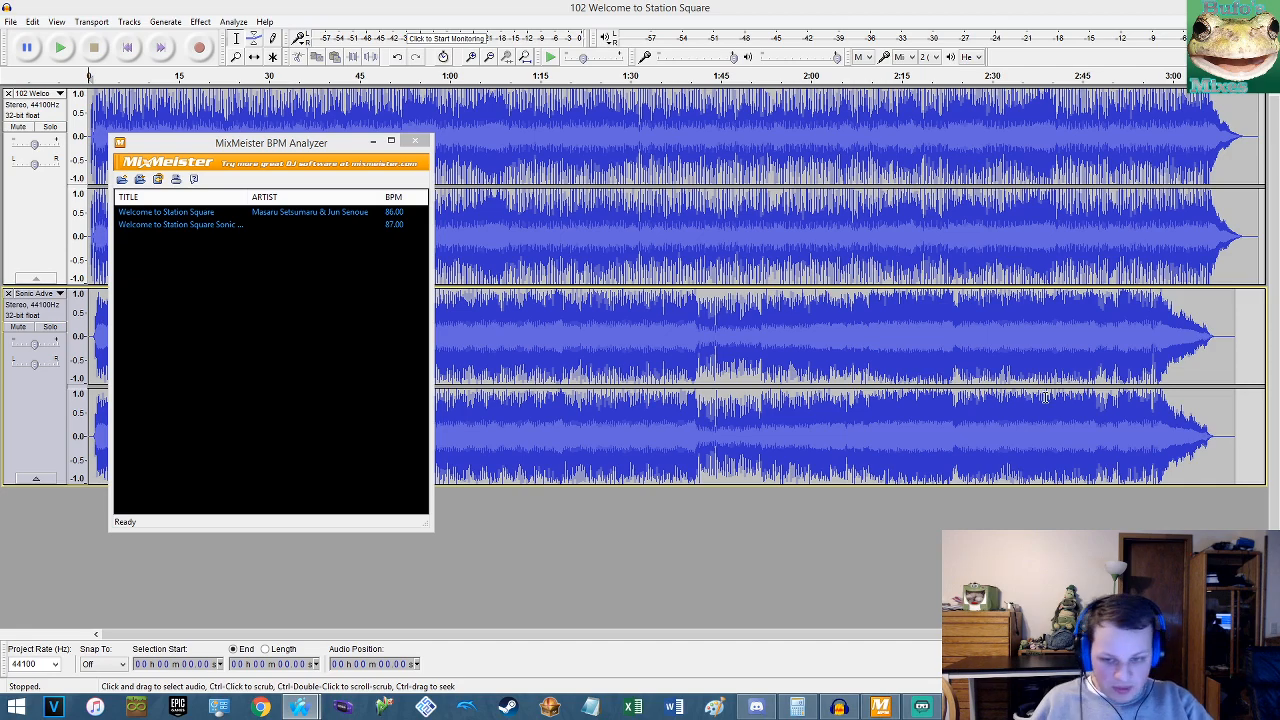
click(385, 9)
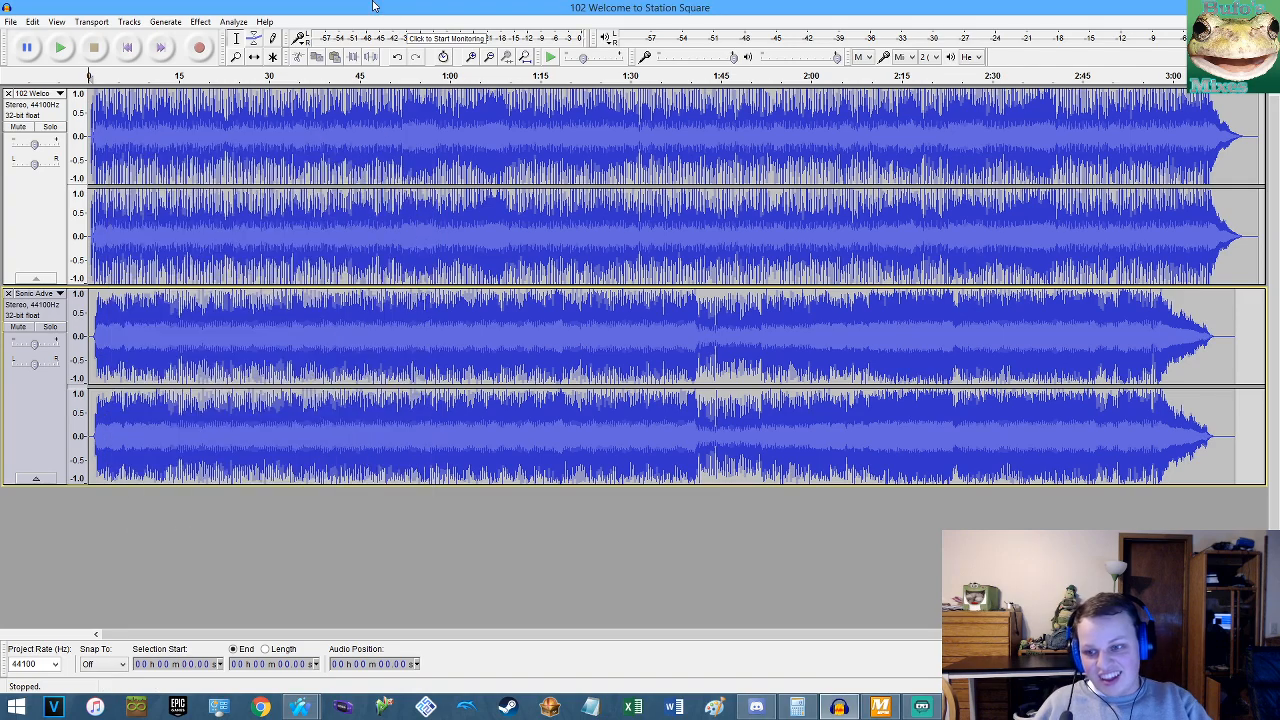
Solo the 102 Welcome to Station Square track, delete the silence before its first sound and play the trimmed start.
click(119, 120)
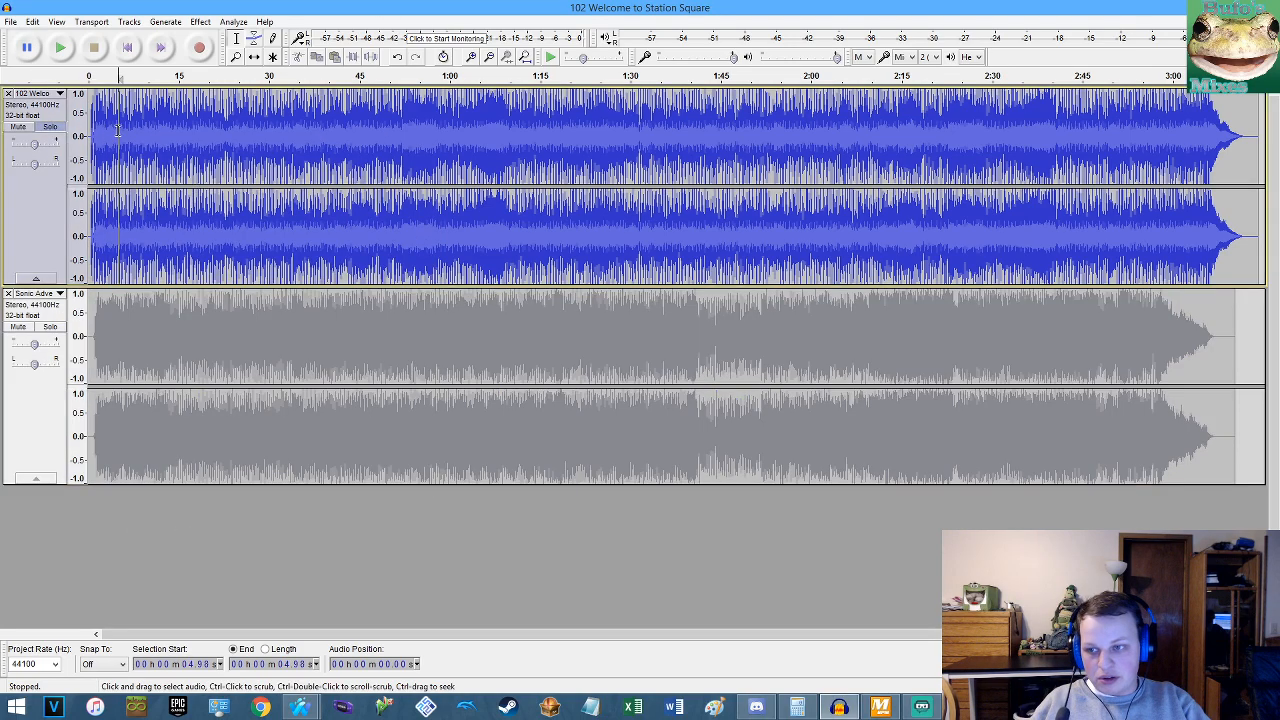
scroll(199, 122, up, 7)
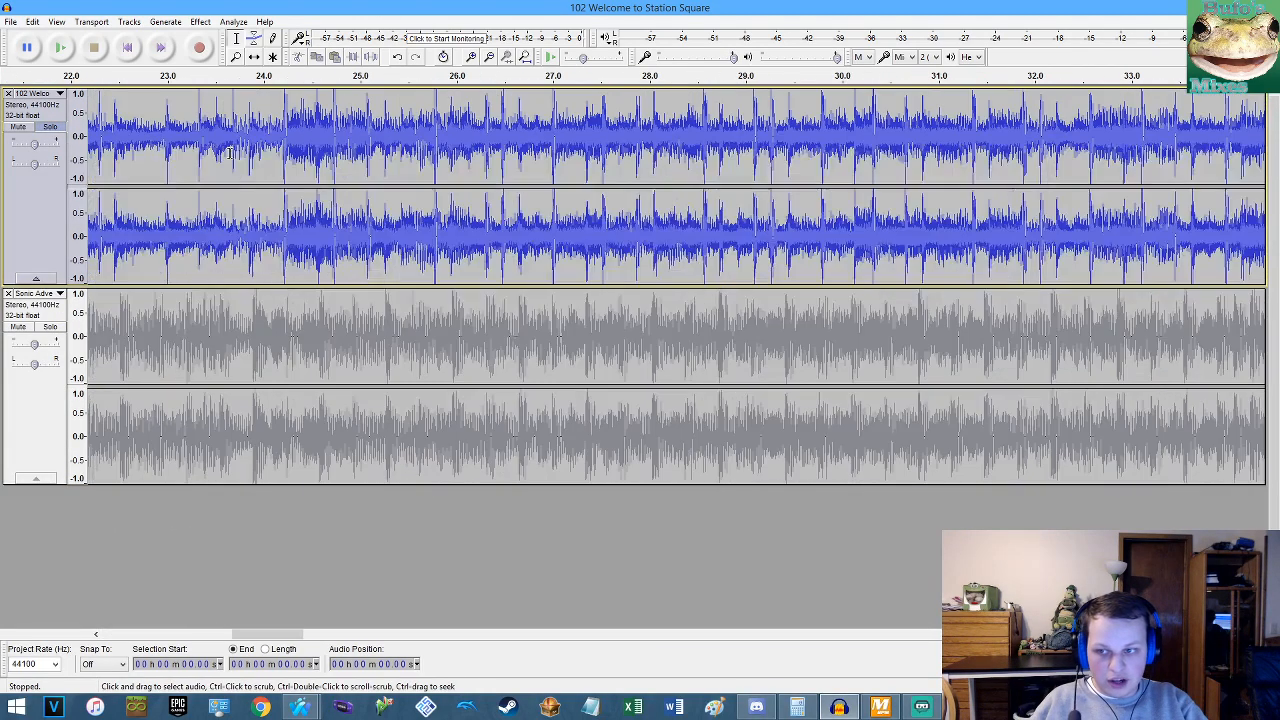
key(Home)
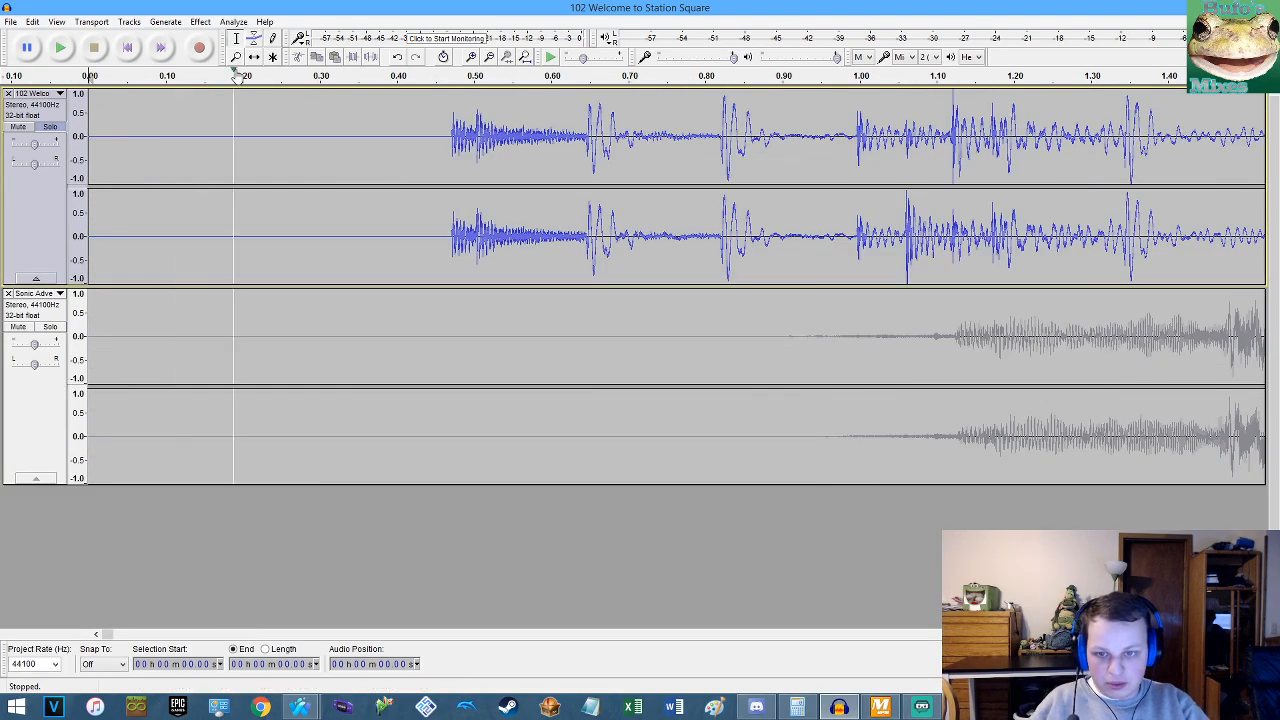
scroll(452, 140, up, 3)
scroll(375, 138, up, 8)
click(395, 140)
key(shift+Home)
key(Delete)
key(space)
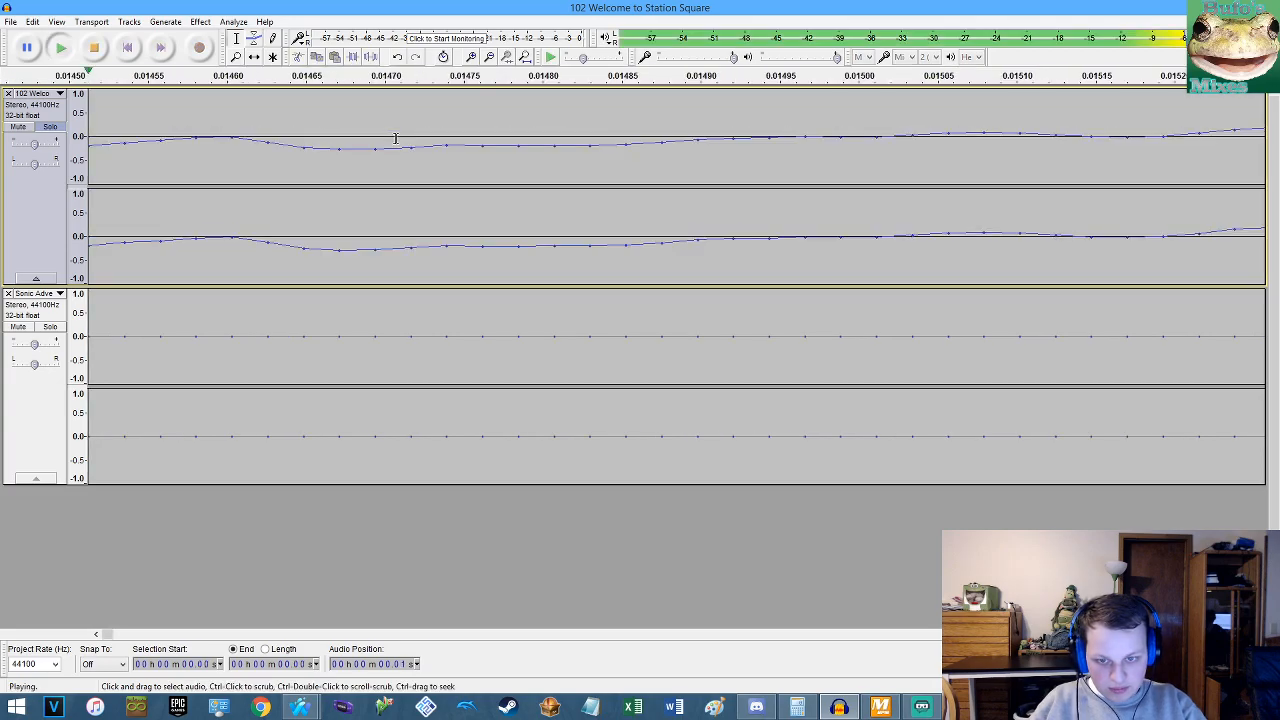
scroll(402, 138, down, 10)
scroll(402, 138, down, 5)
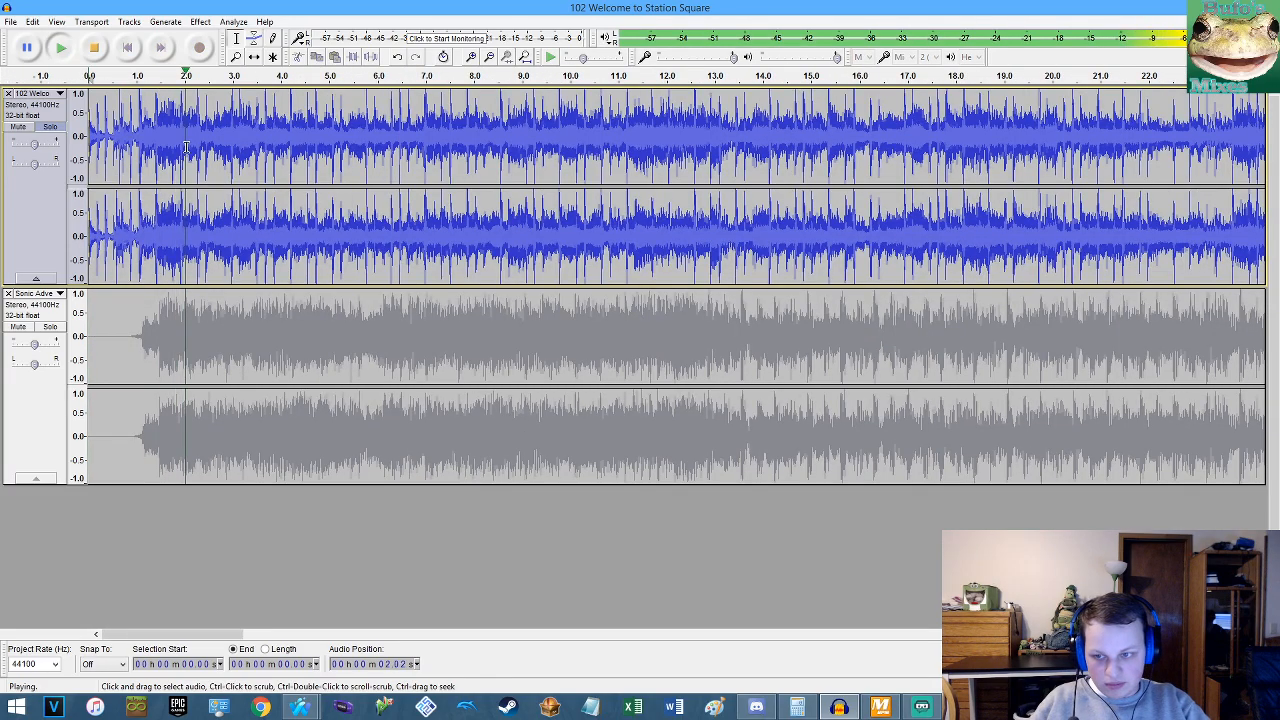
key(space)
Solo the Sonic Adventure track instead and play it from the start to locate where its beat begins.
scroll(154, 219, up, 3)
scroll(154, 219, up, 13)
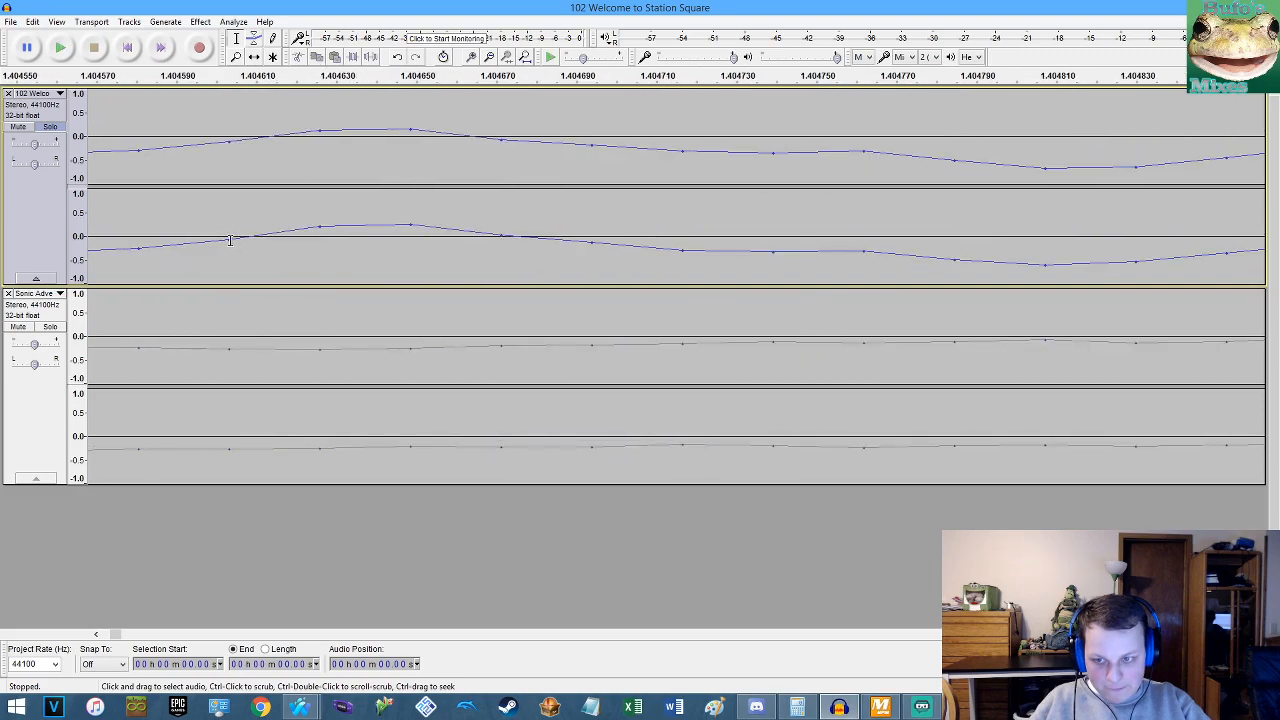
scroll(226, 324, down, 5)
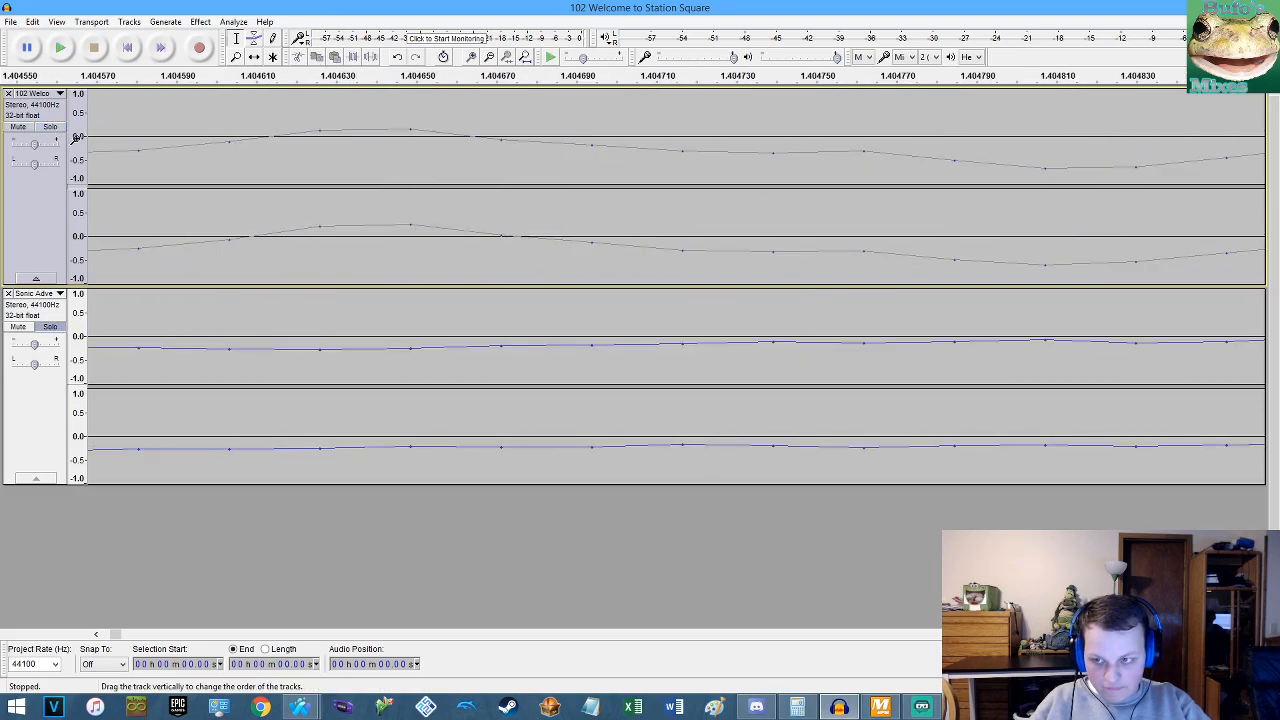
scroll(220, 326, down, 7)
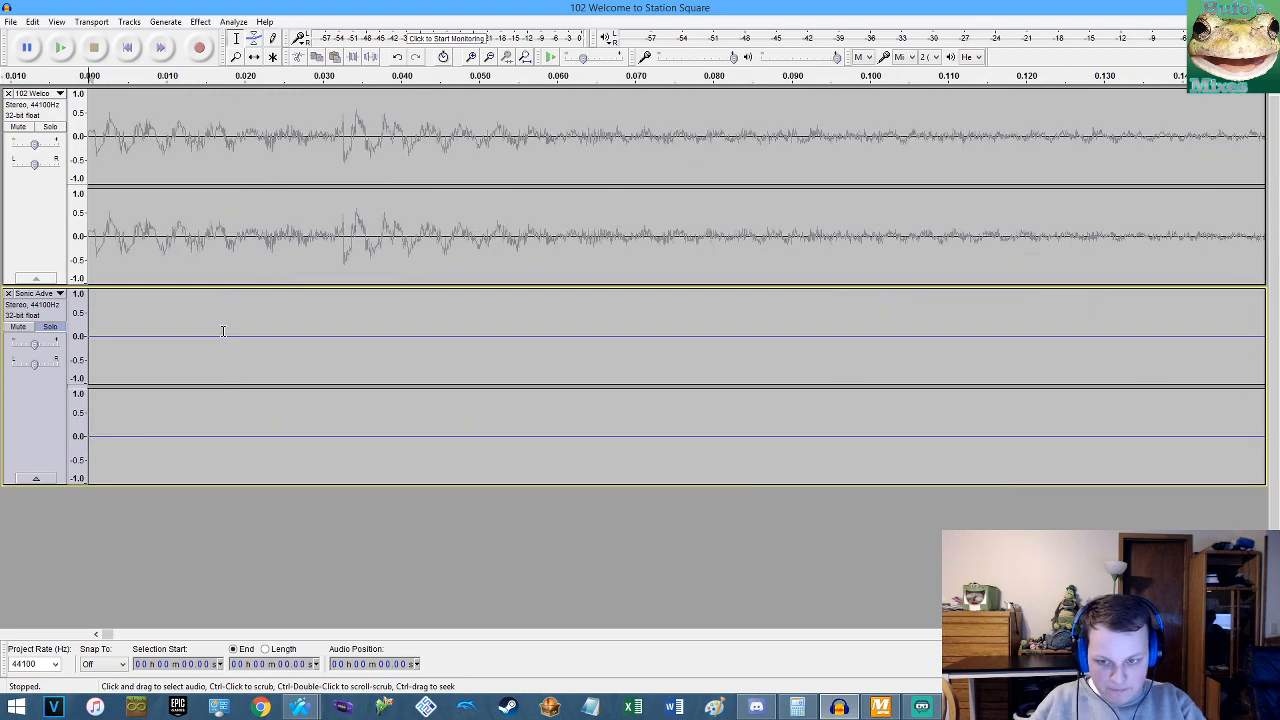
scroll(549, 356, down, 2)
key(space)
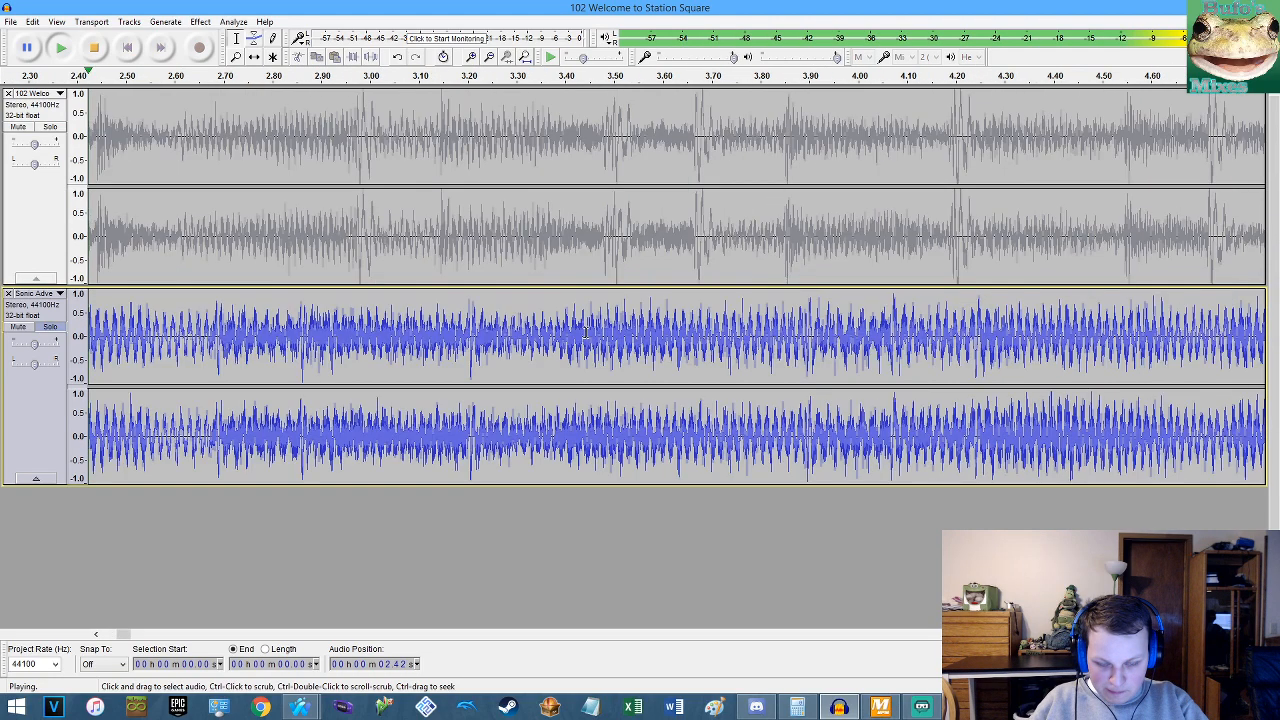
scroll(575, 326, down, 5)
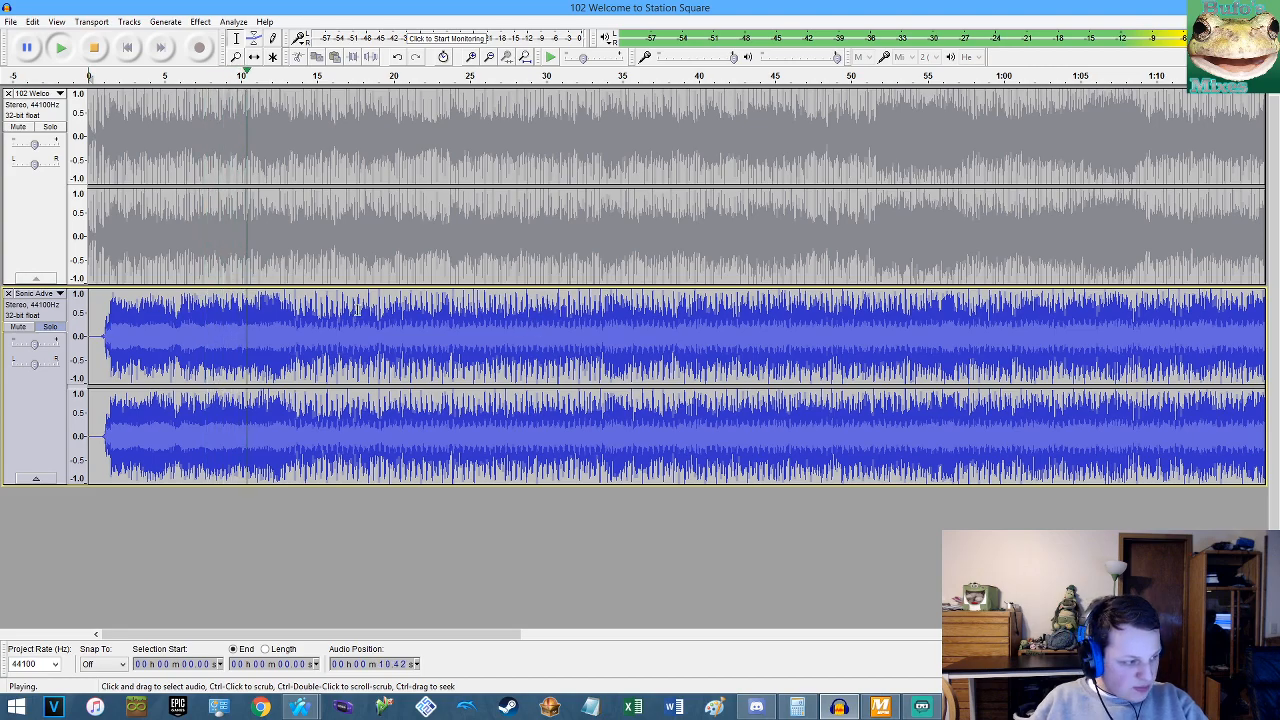
scroll(357, 311, up, 4)
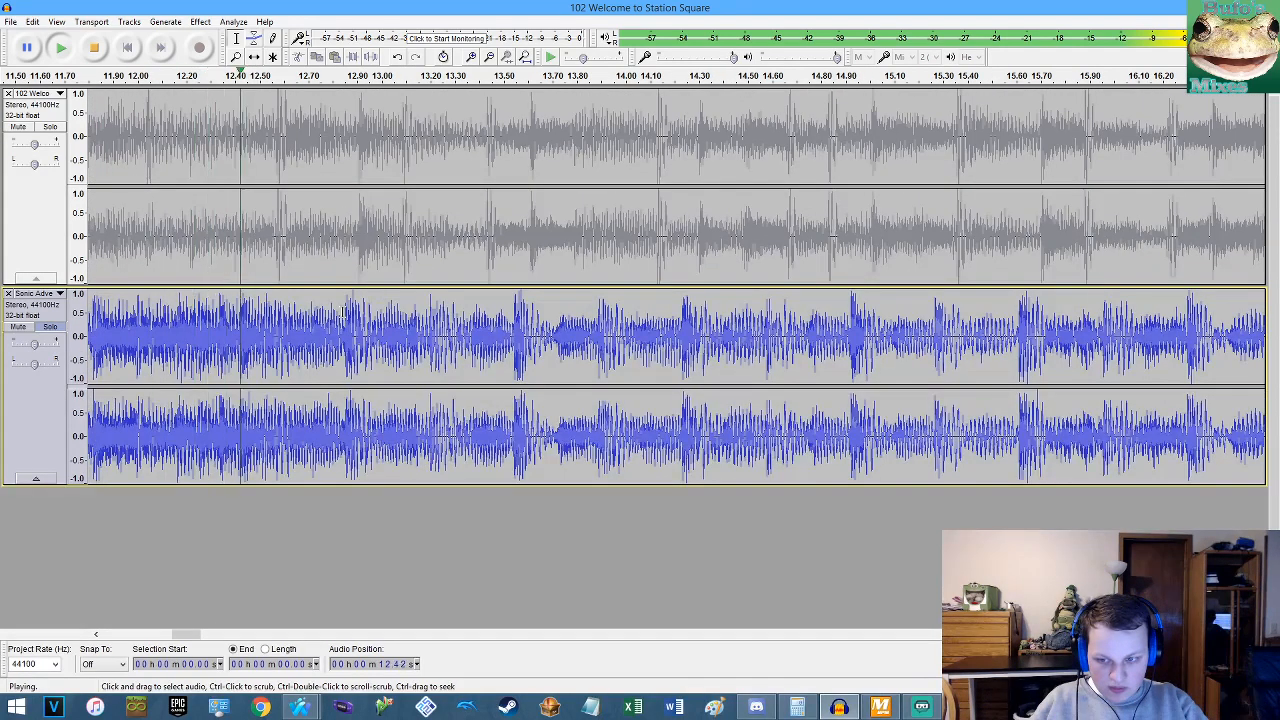
Place the cursor at 12.00 s in the Sonic Adventure track and listen from there.
click(137, 331)
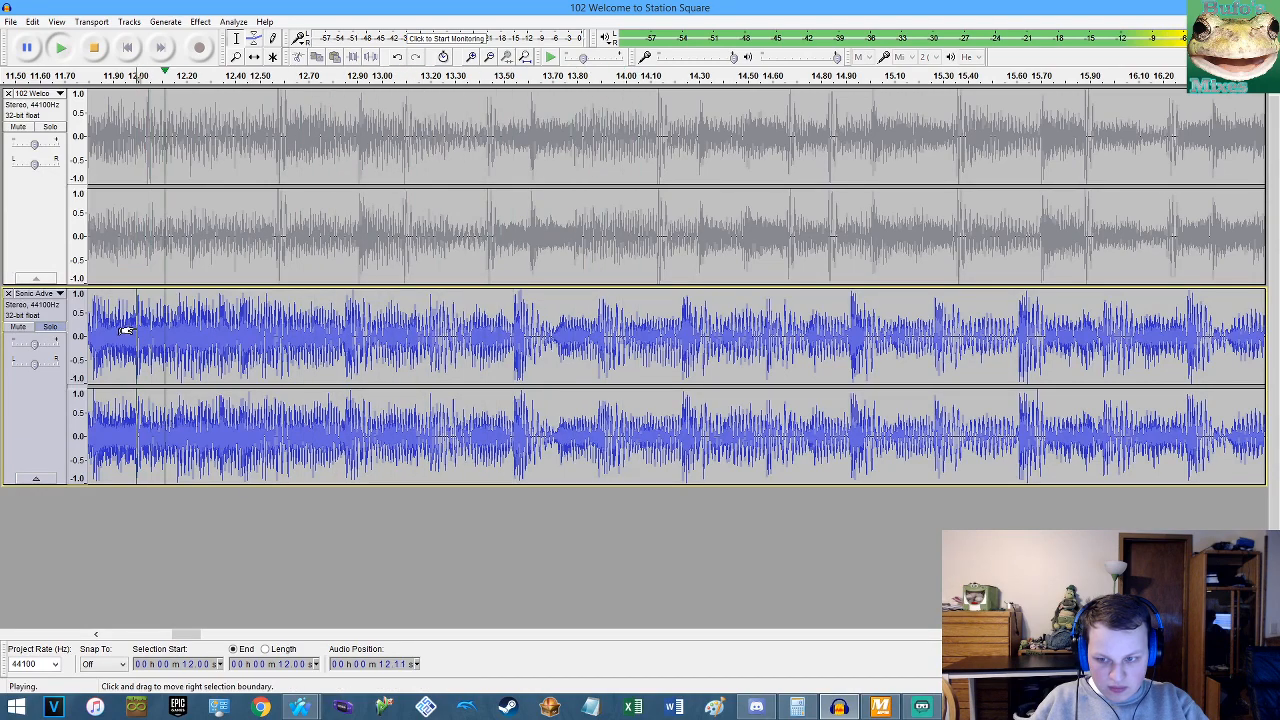
scroll(216, 331, up, 1)
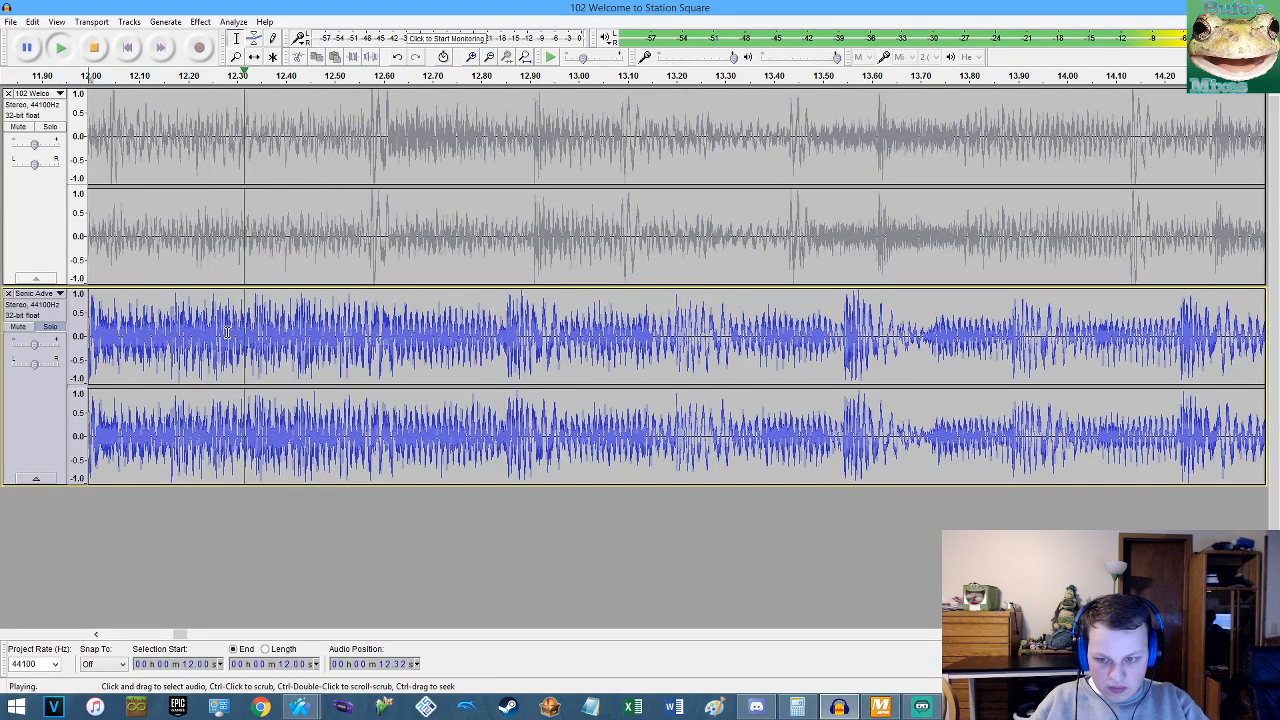
scroll(227, 333, up, 1)
key(space)
key(space)
key(space)
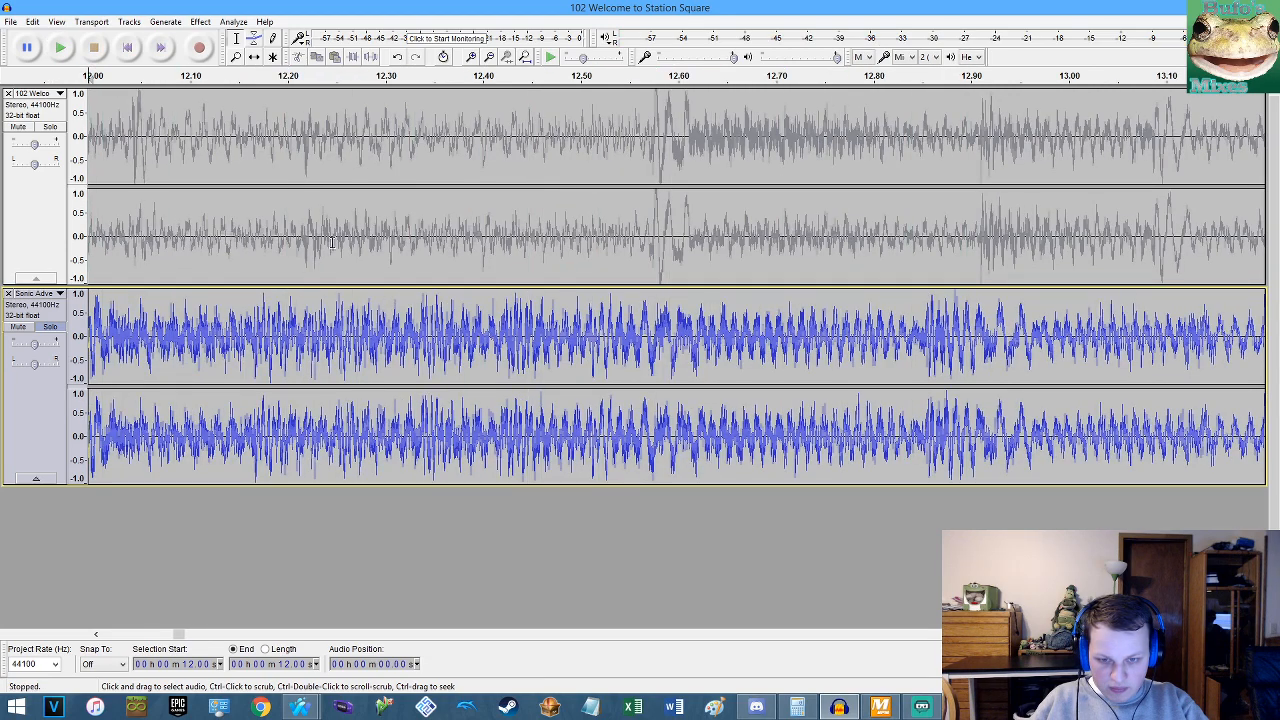
Lower the play-at-speed rate and play the Sonic Adventure track from 12.00 s at that slower speed.
drag(585, 60, 575, 58)
click(551, 57)
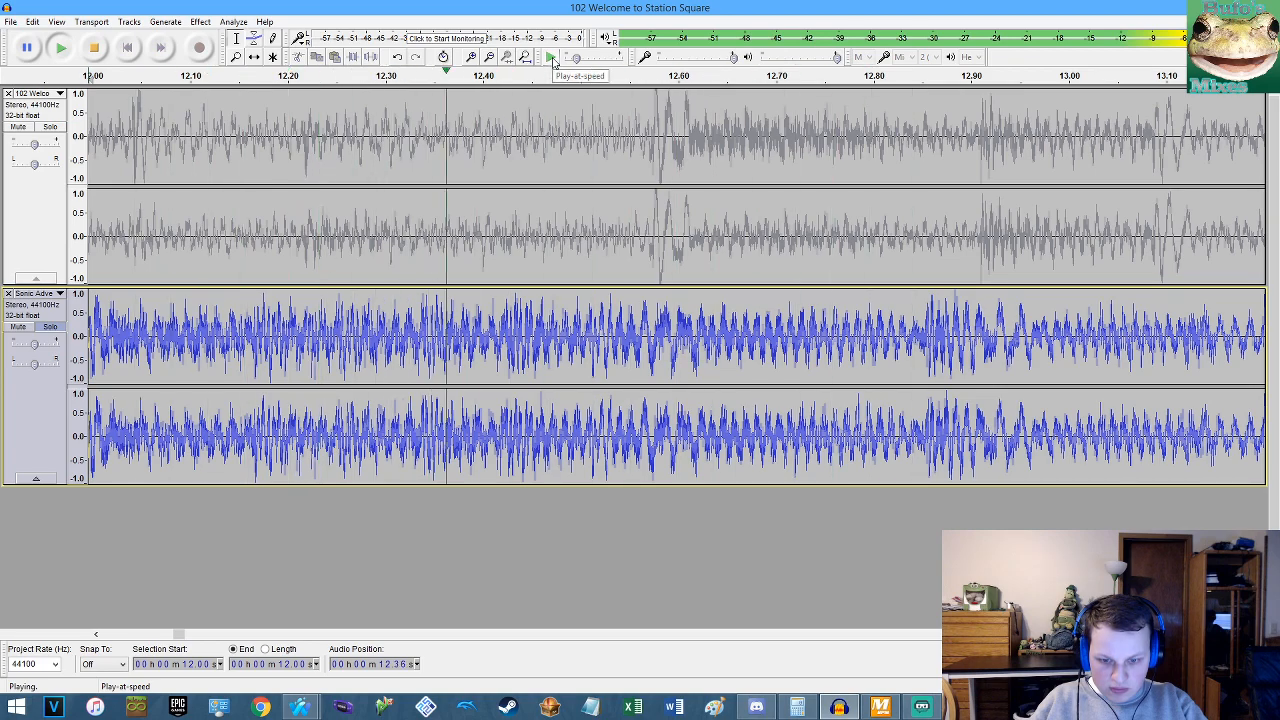
key(space)
Cut the Sonic Adventure track's audio from the start up to the beat at 12.51 s, checking the point by playback.
ctrl+scroll(594, 329, up, 5)
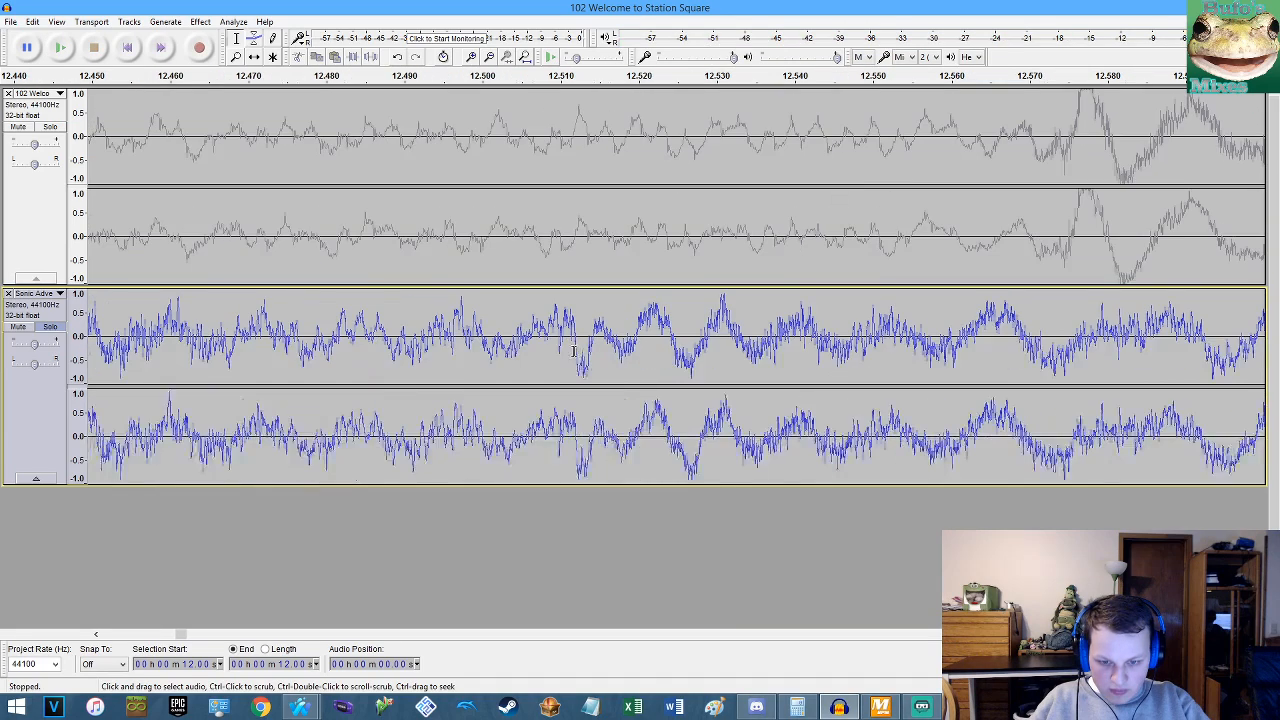
ctrl+scroll(533, 351, up, 6)
click(411, 337)
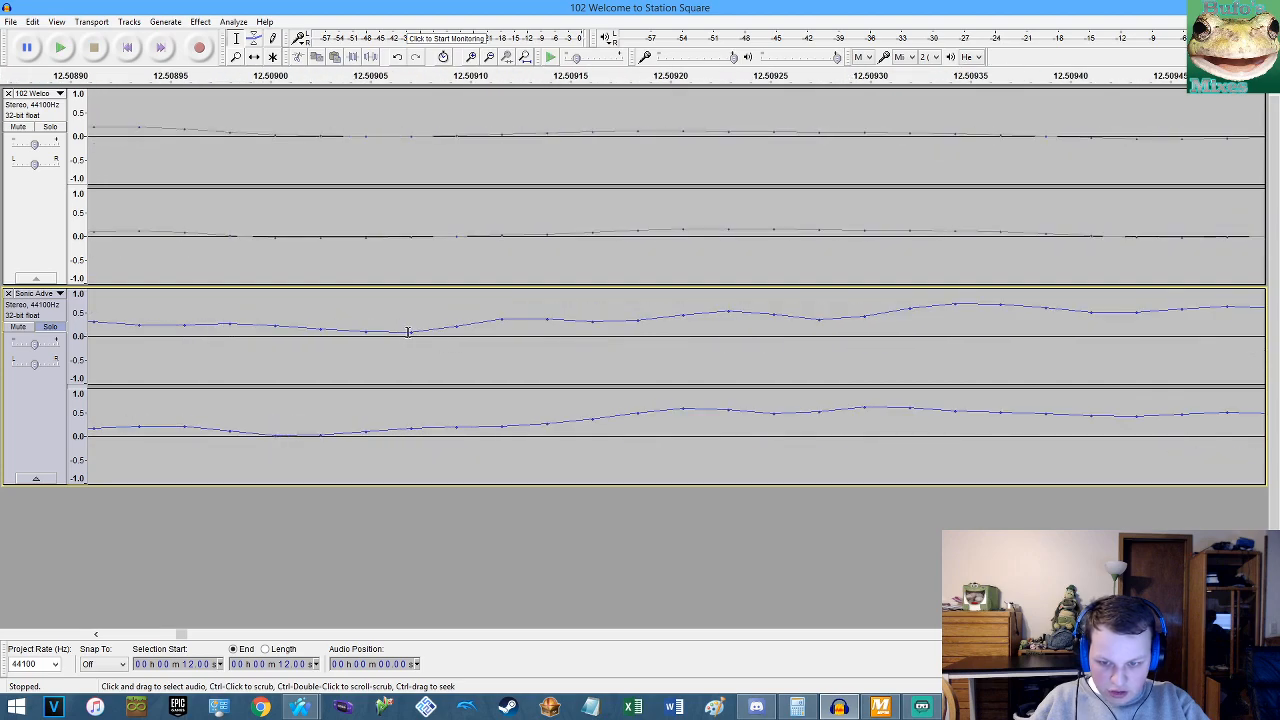
key(space)
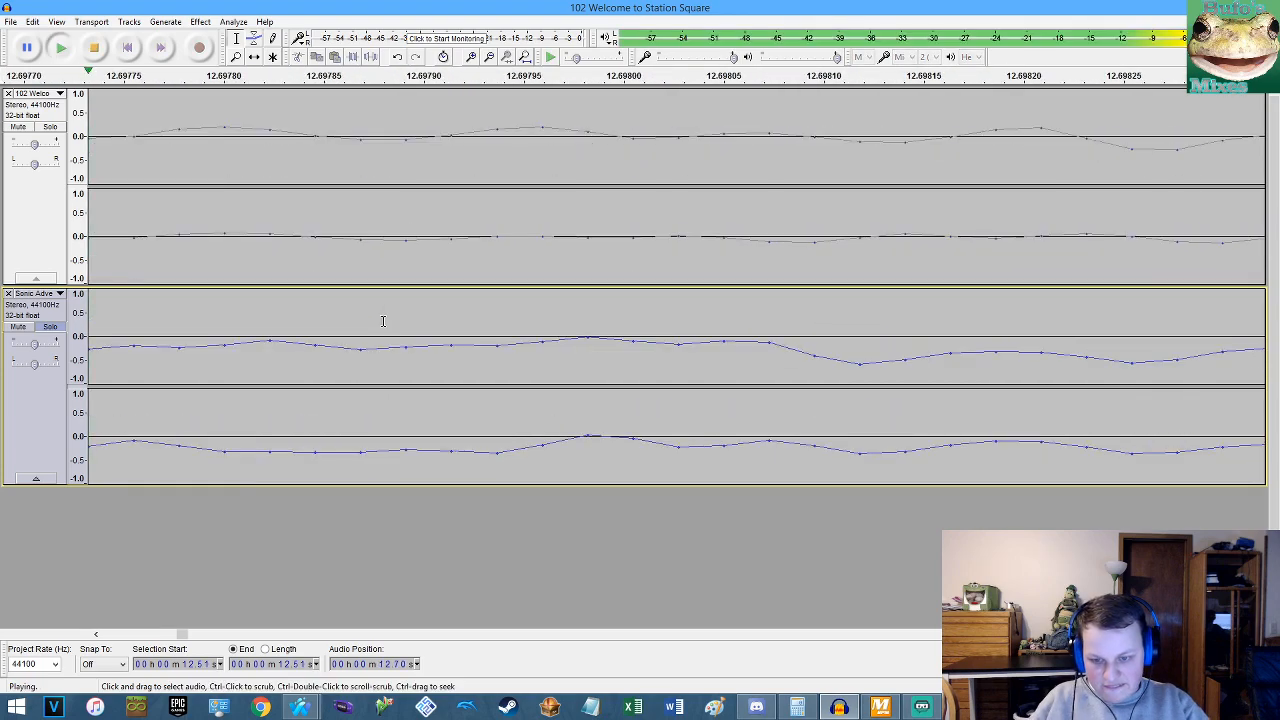
key(space)
key(End)
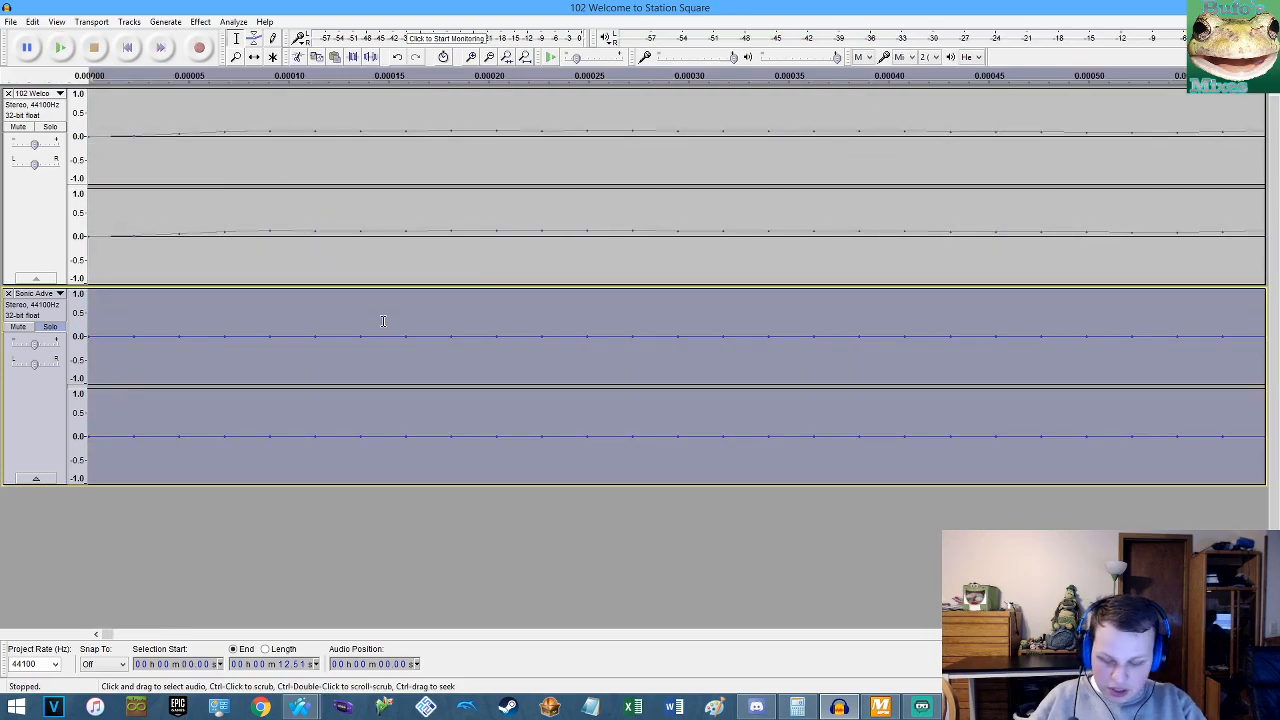
key(Home)
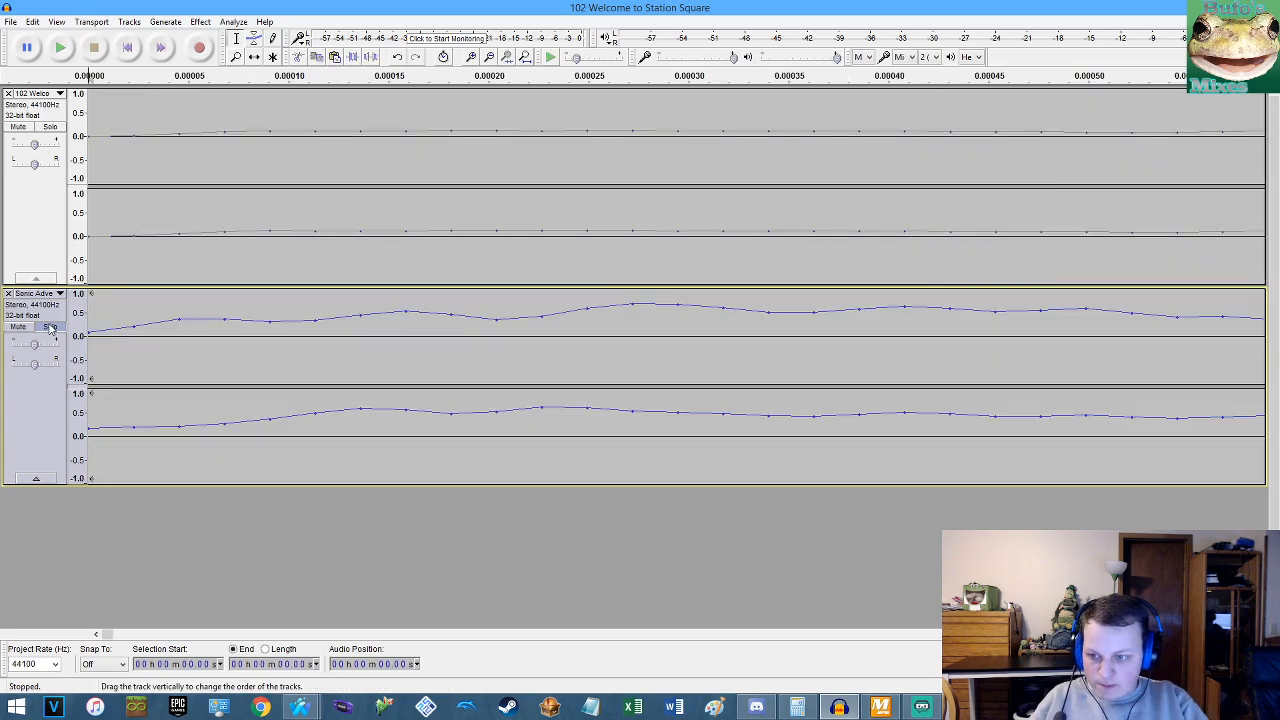
Solo the 102 Welcome to Station Square track and play it from 0.74 s to find its first beat.
click(63, 155)
click(50, 127)
scroll(162, 156, down, 15)
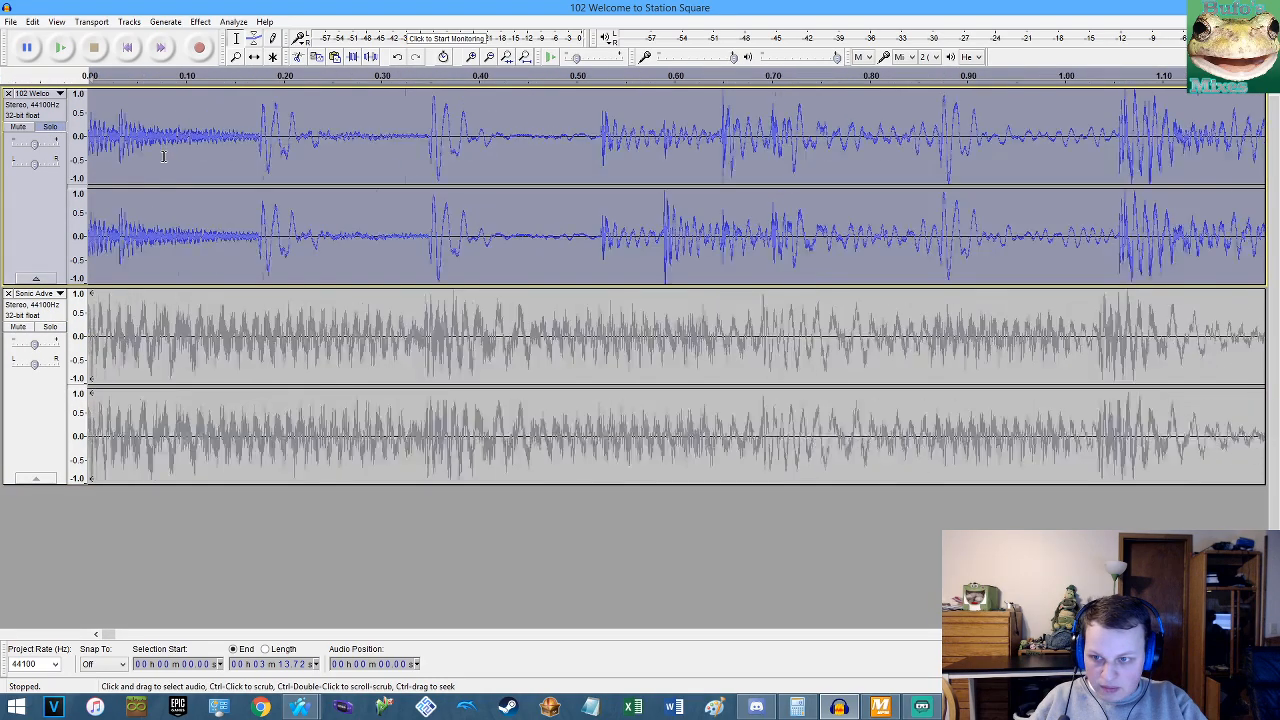
scroll(163, 157, down, 1)
click(110, 146)
key(space)
scroll(122, 145, up, 4)
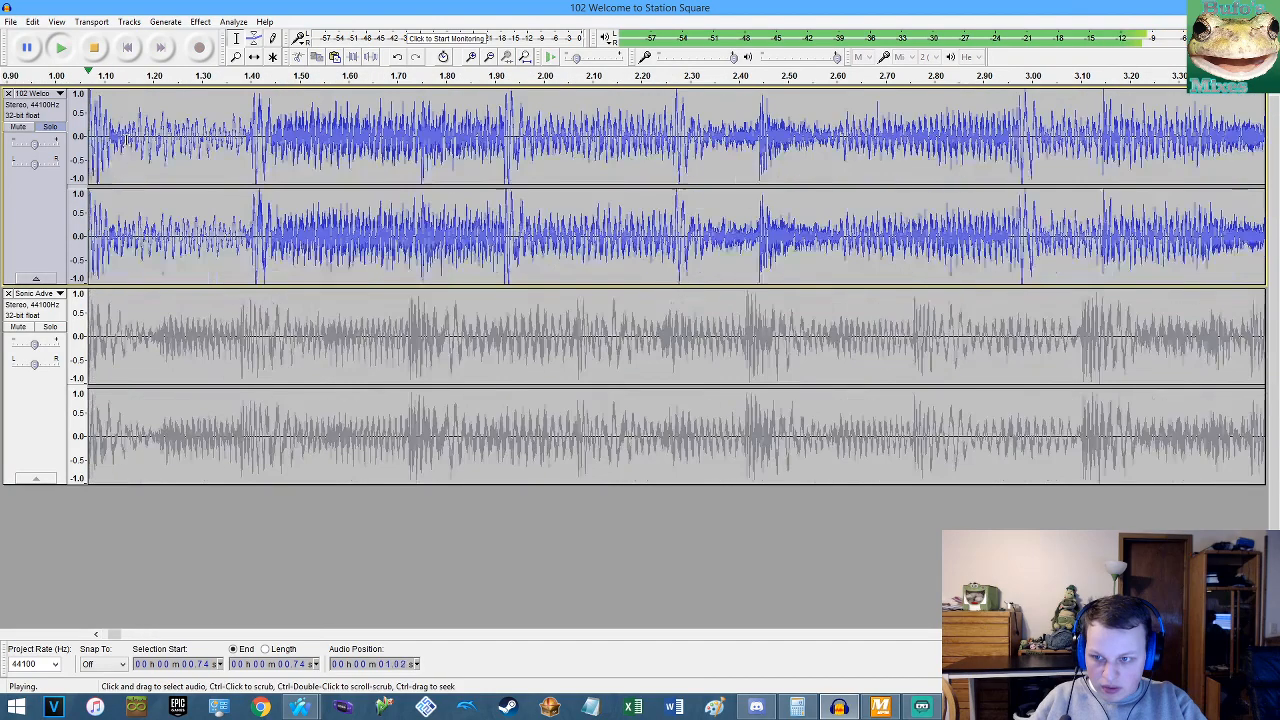
key(space)
Move the 102 Welcome to Station Square track's audio before the beat at 1.40 s to the end of the track.
scroll(264, 141, up, 5)
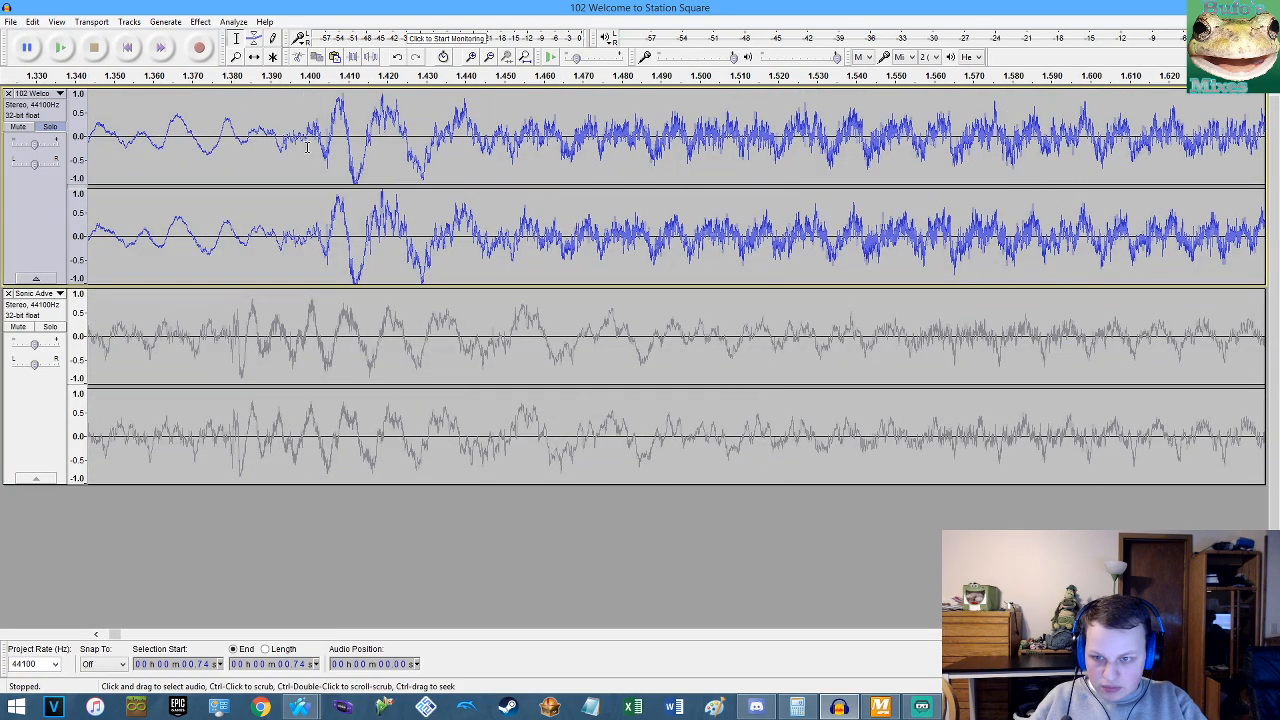
scroll(291, 141, up, 3)
scroll(291, 141, up, 4)
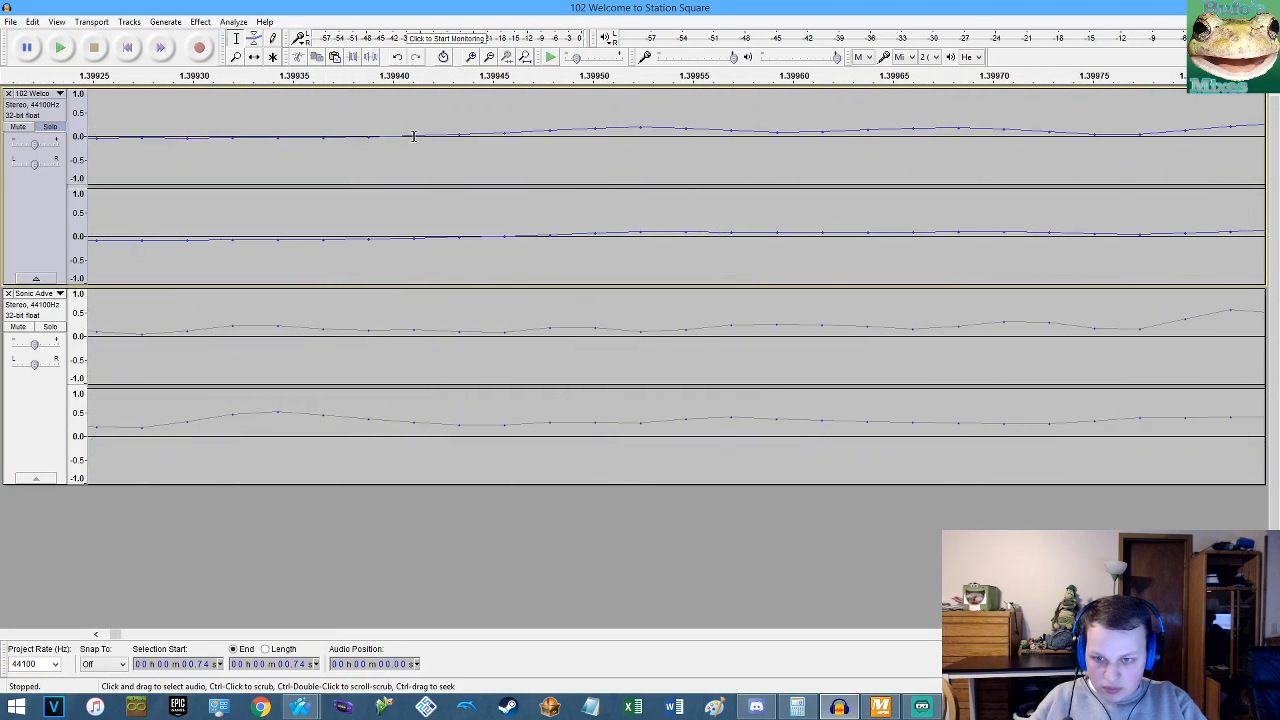
click(504, 235)
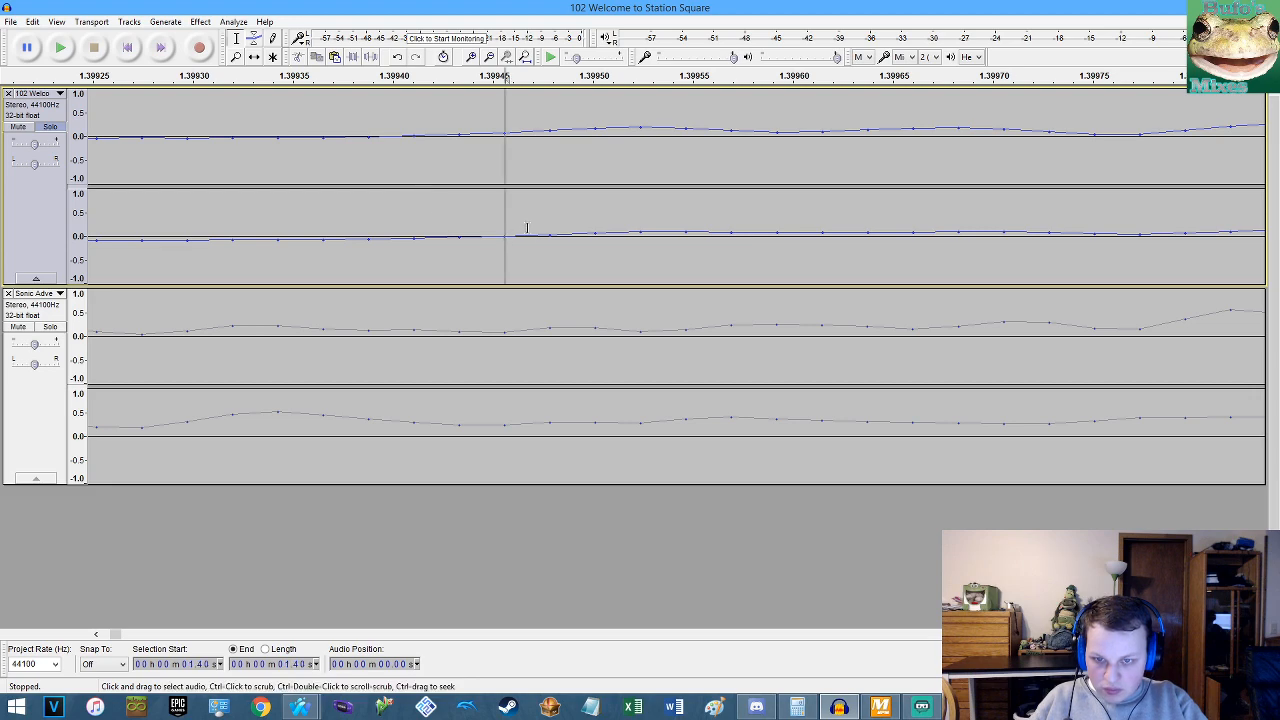
click(459, 136)
key(shift+Left)
key(shift+Home)
key(ctrl+x)
key(End)
key(ctrl+v)
key(Home)
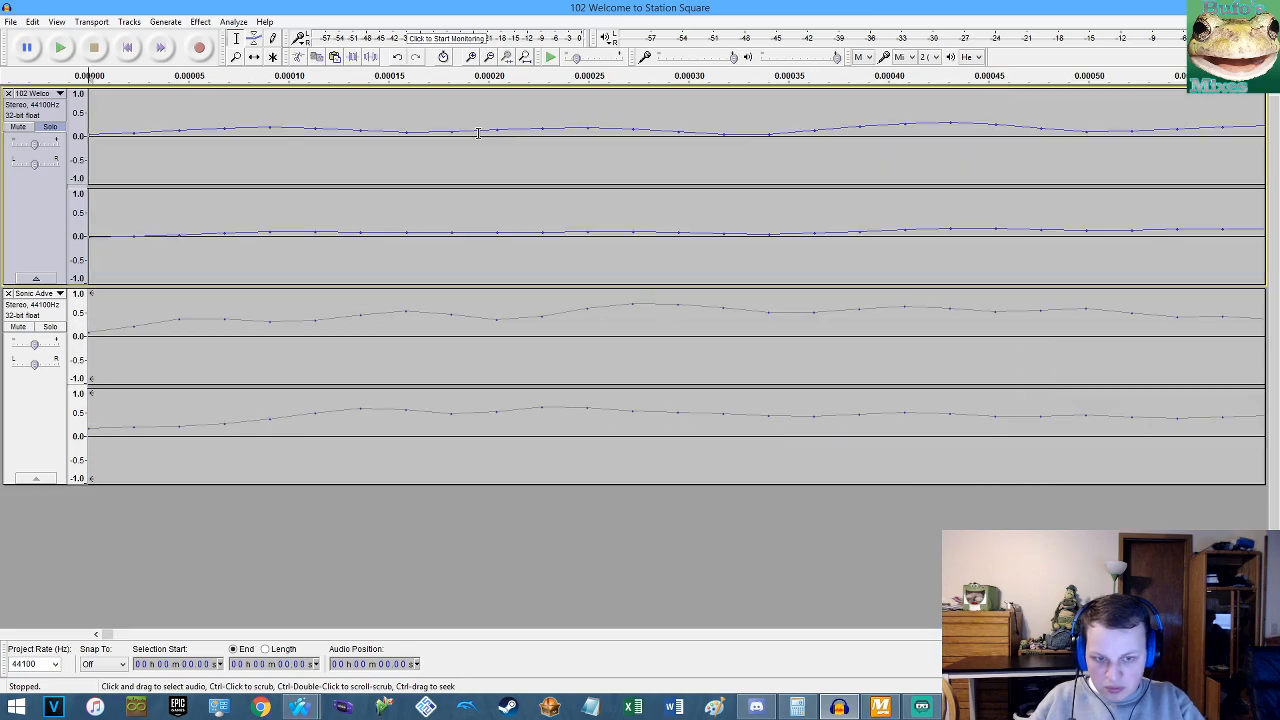
Turn off solo on the 102 Welcome to Station Square track and play both tracks together from the start.
click(45, 128)
key(space)
scroll(265, 210, down, 13)
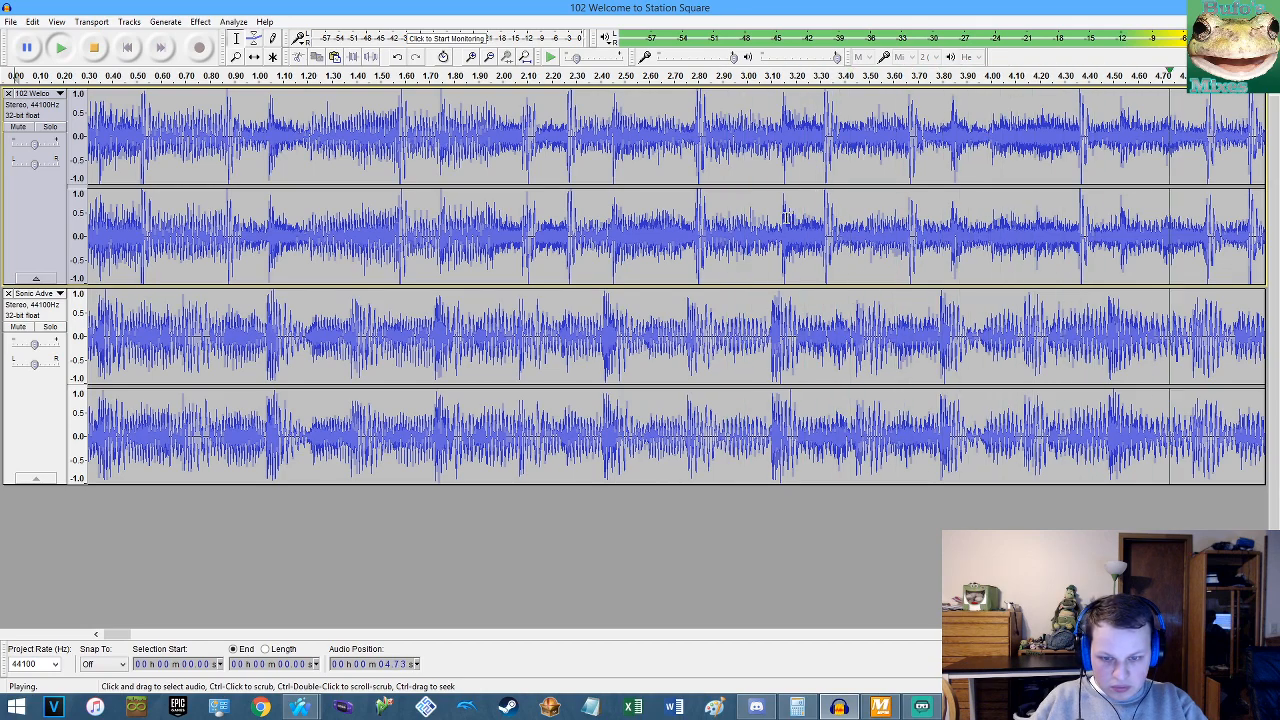
key(space)
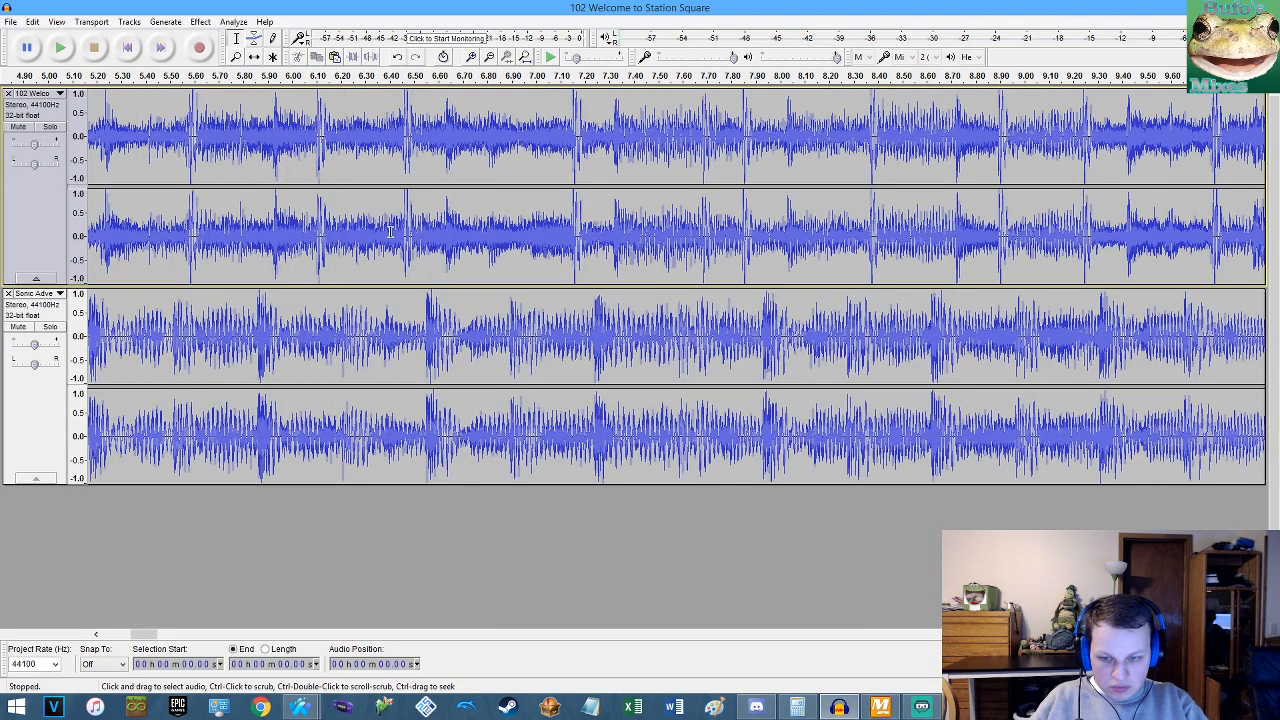
Open Change Tempo for the whole 102 Welcome to Station Square track and switch to MixMeister BPM Analyzer to check both songs' BPM.
key(ctrl+a)
click(200, 21)
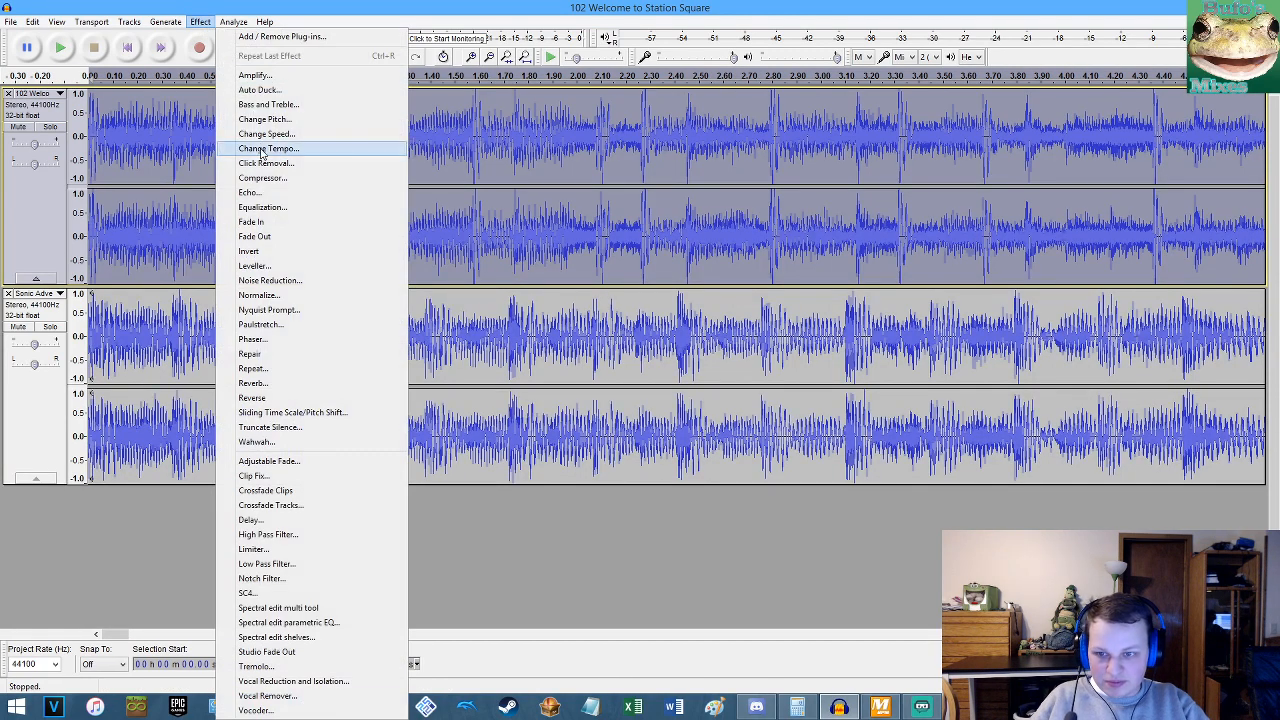
click(265, 148)
click(880, 707)
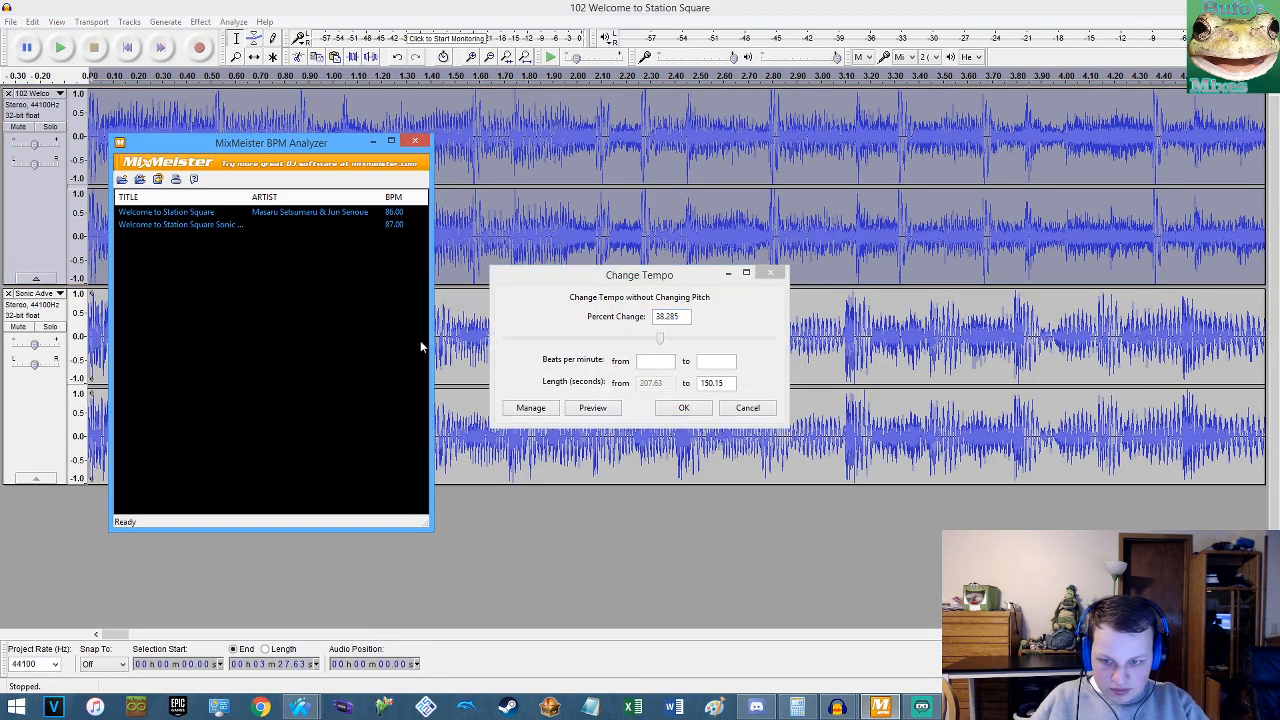
click(300, 707)
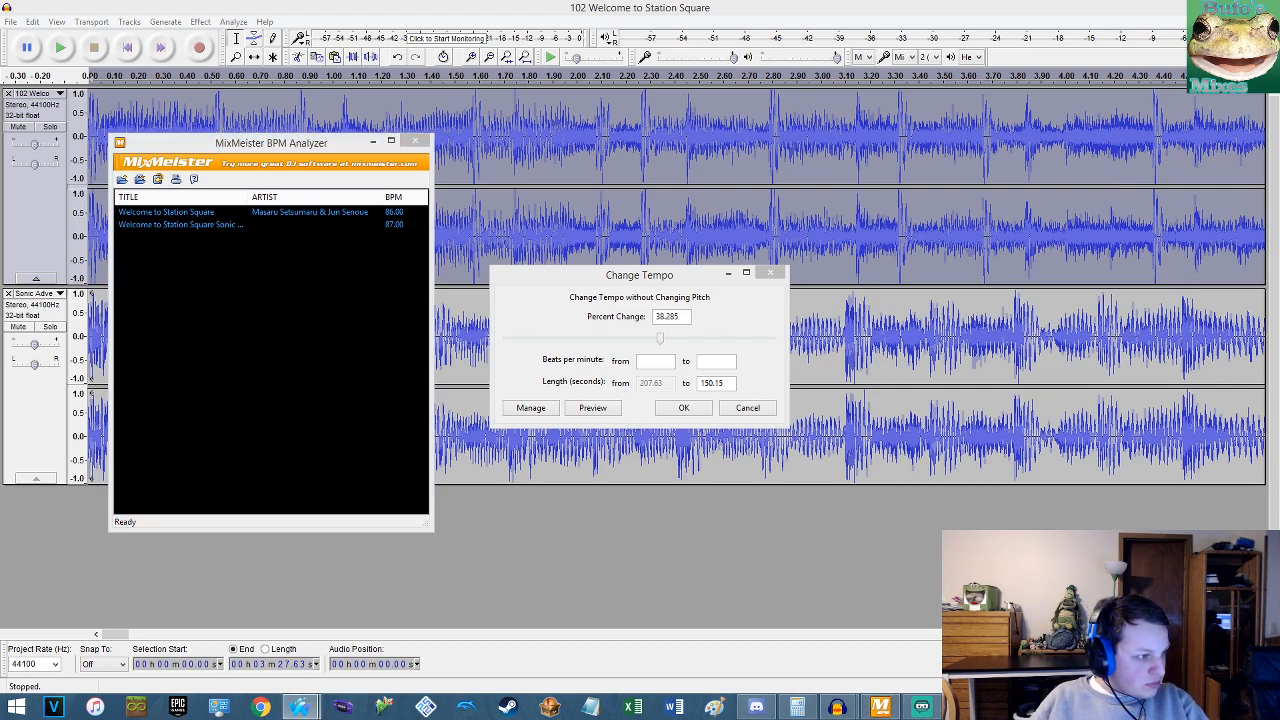
drag(1279, 103, 1150, 103)
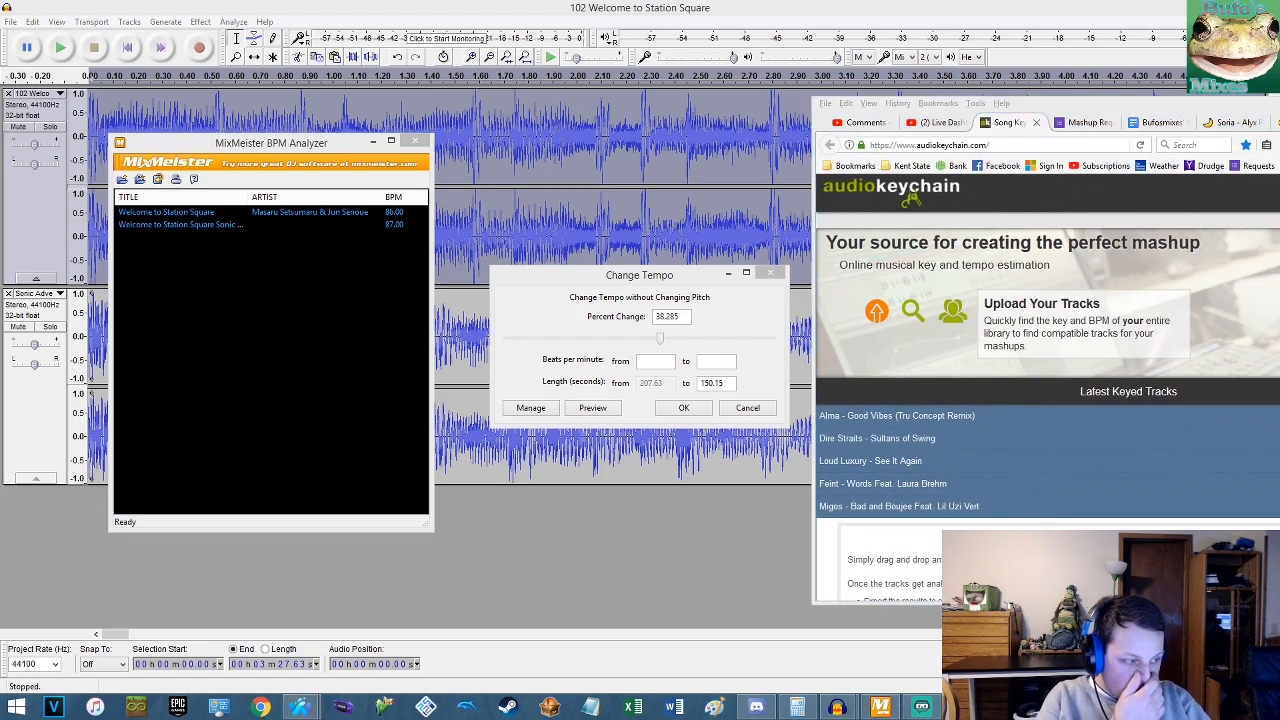
drag(1125, 103, 1279, 103)
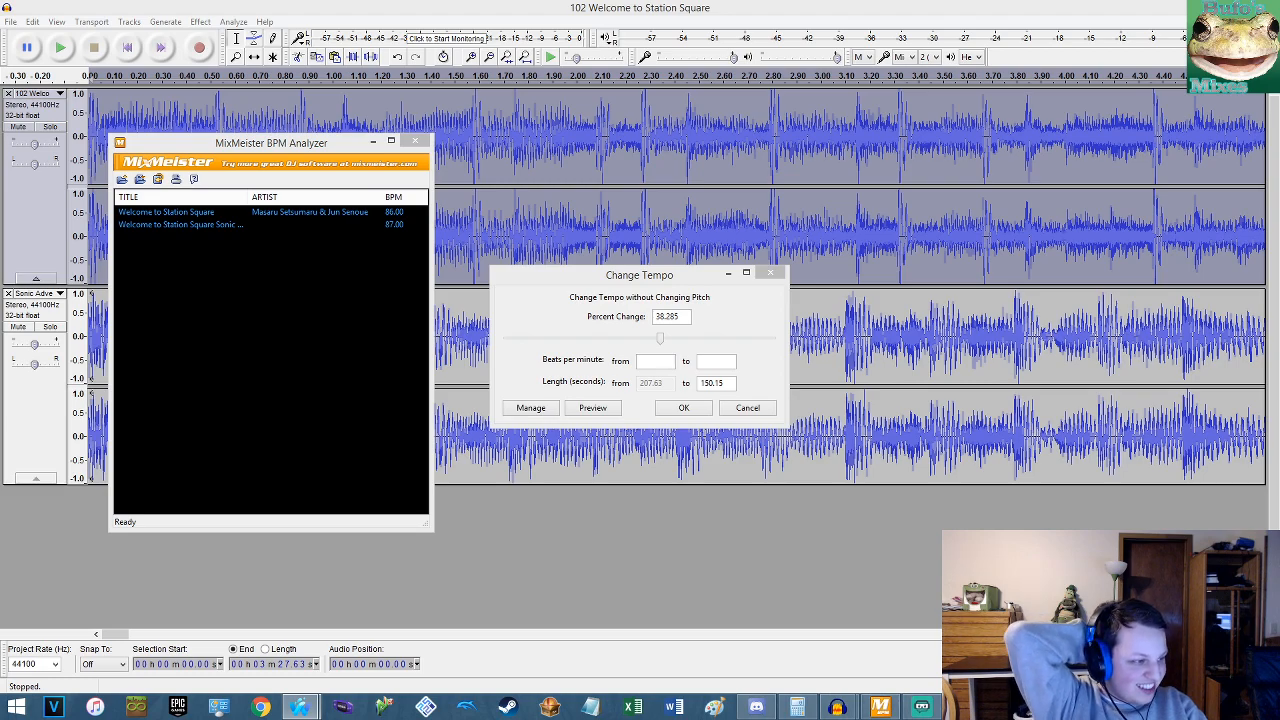
click(650, 316)
click(432, 402)
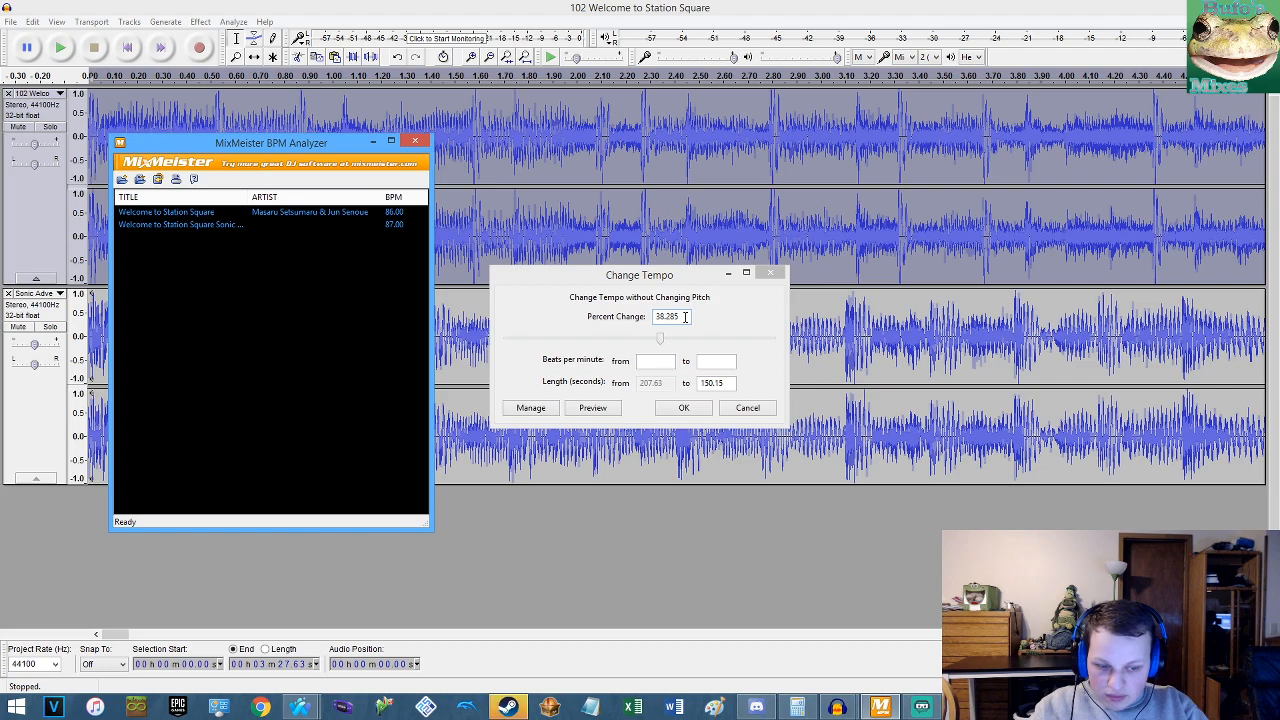
click(508, 707)
click(288, 350)
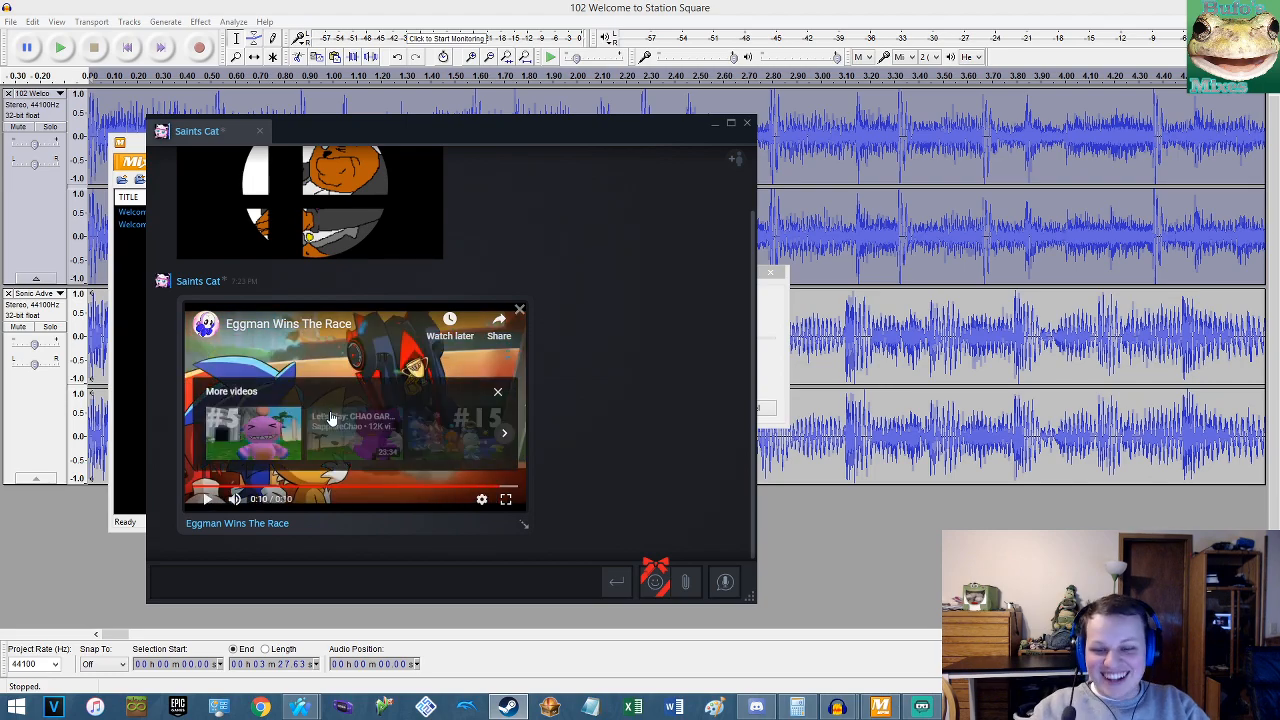
click(497, 391)
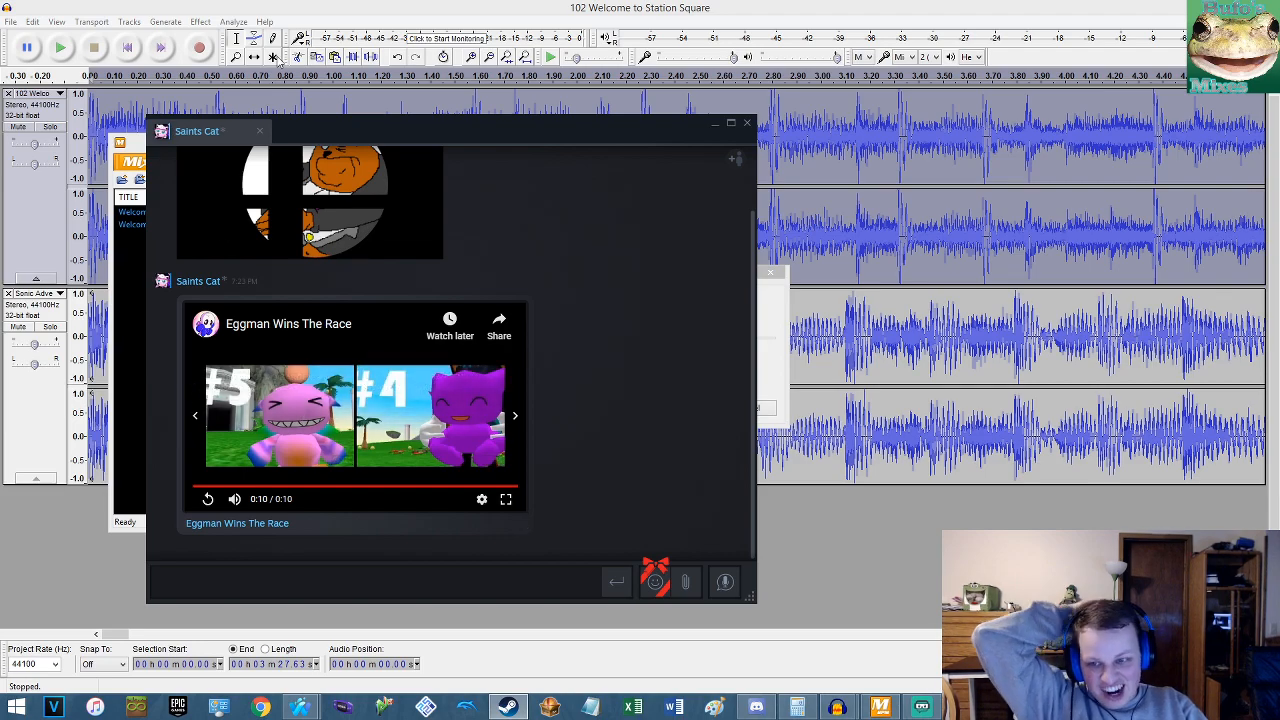
click(987, 201)
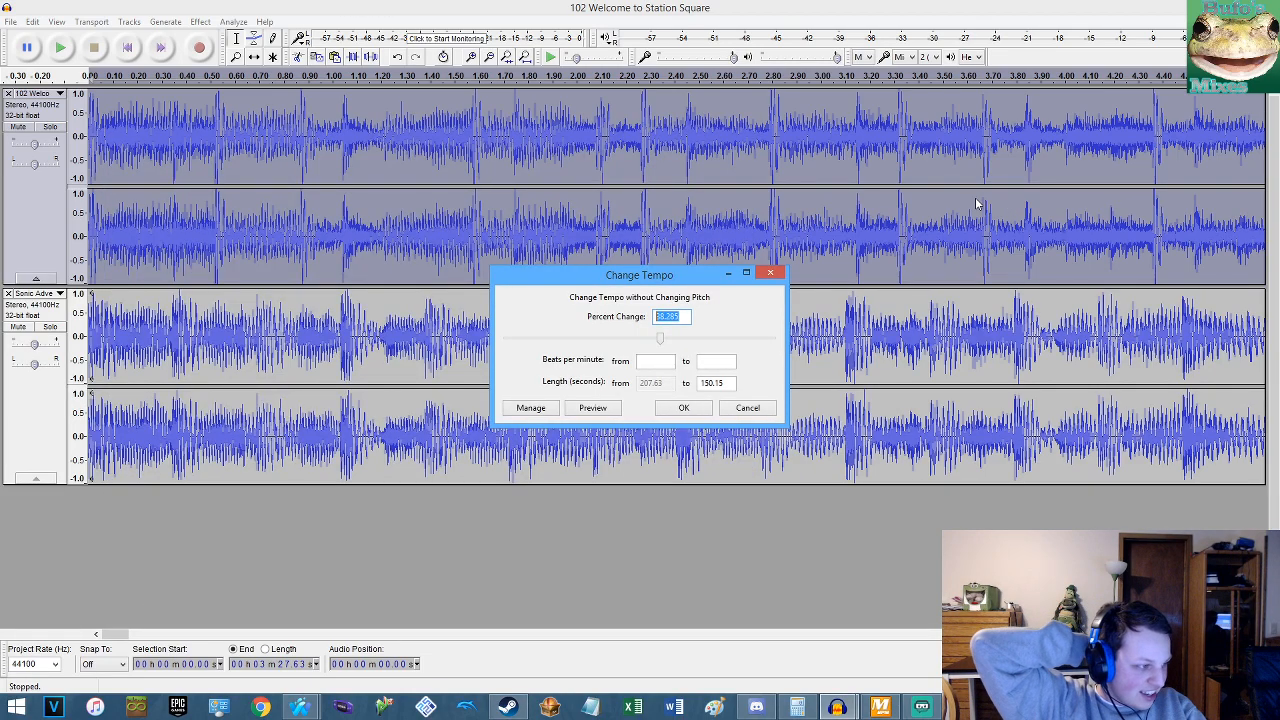
Change the tempo of the 102 Welcome to Station Square track from 86 to 87 BPM, checking the values in MixMeister BPM Analyzer.
click(880, 707)
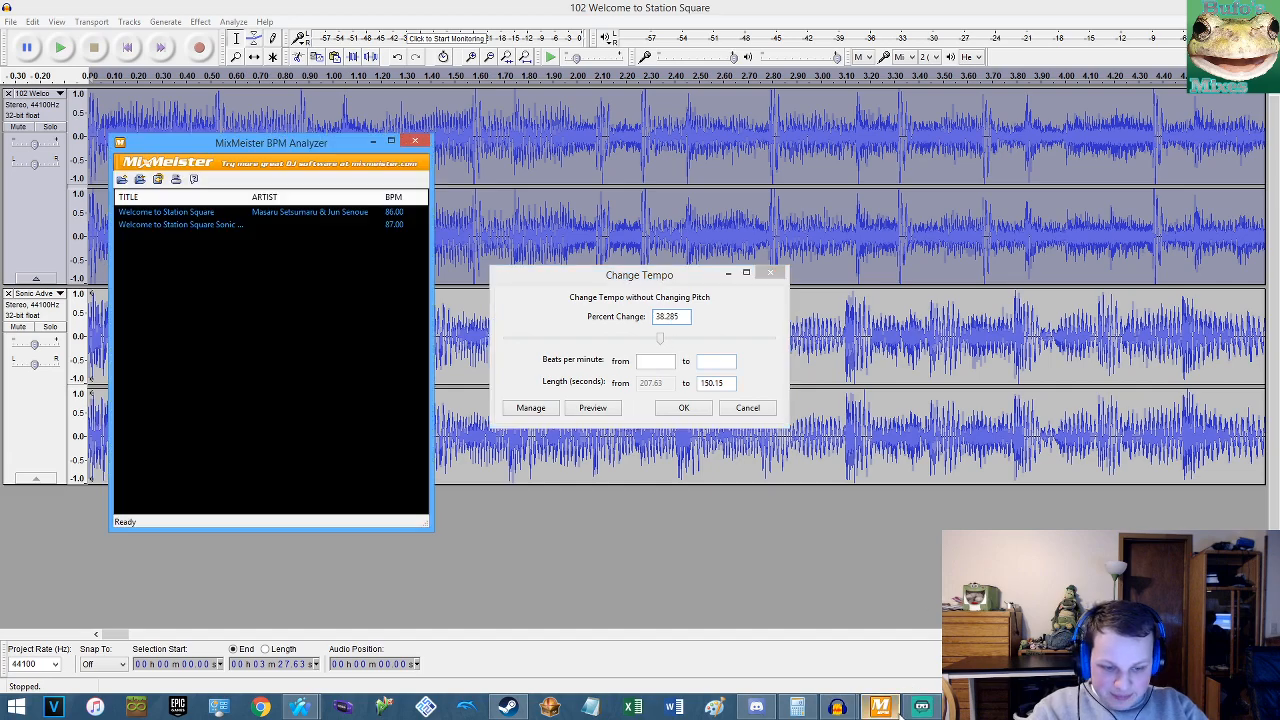
click(658, 362)
text(86)
key(Tab)
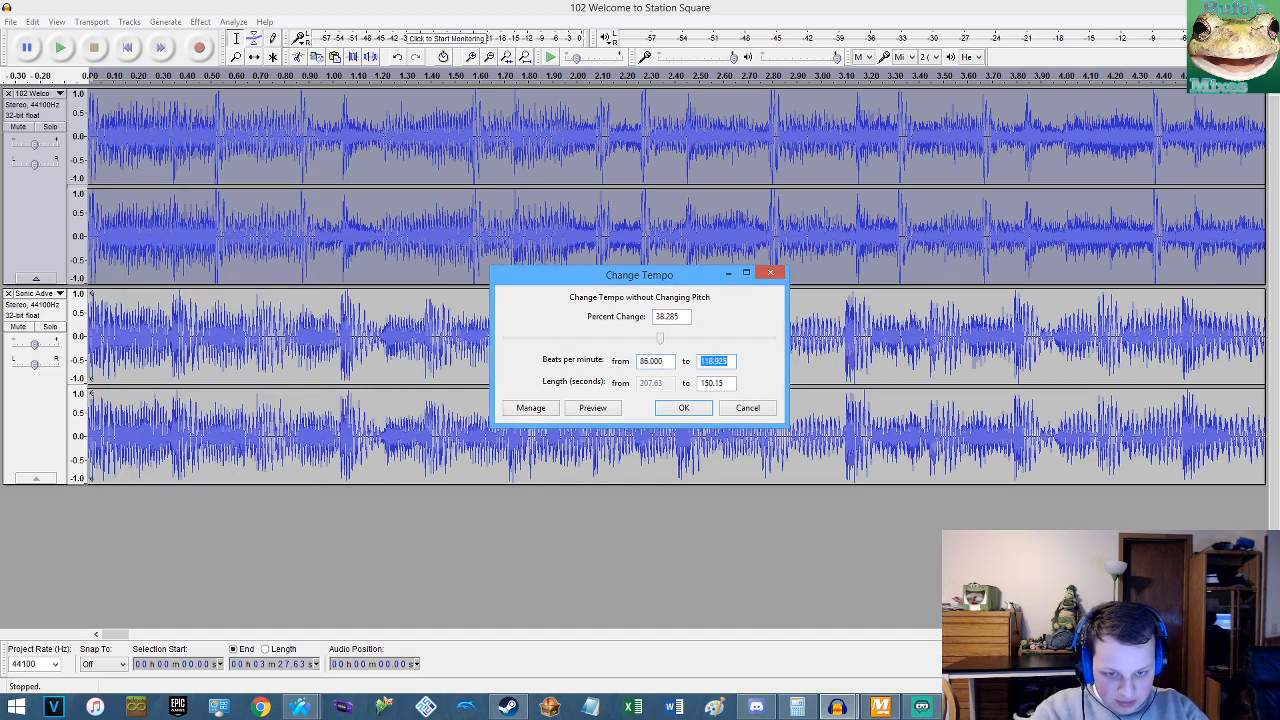
key(Return)
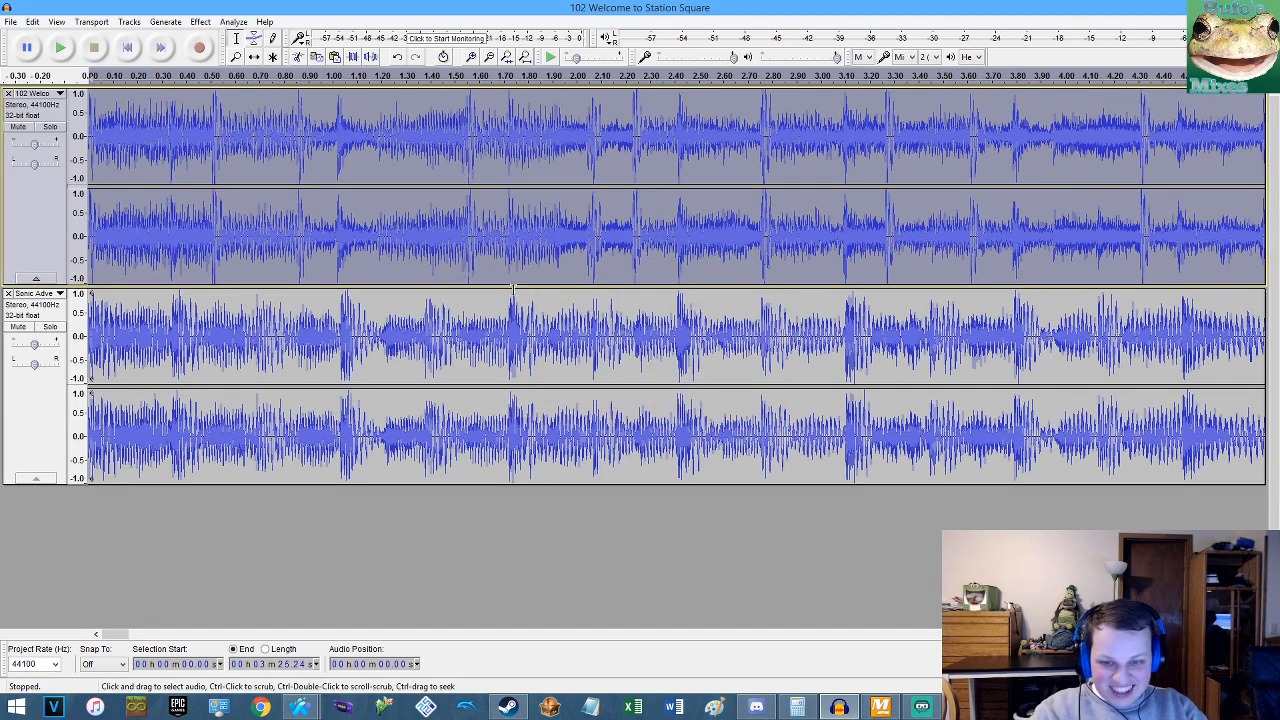
Undo the last tempo change on the 102 Welcome to Station Square track.
key(ctrl+z)
key(ctrl+z)
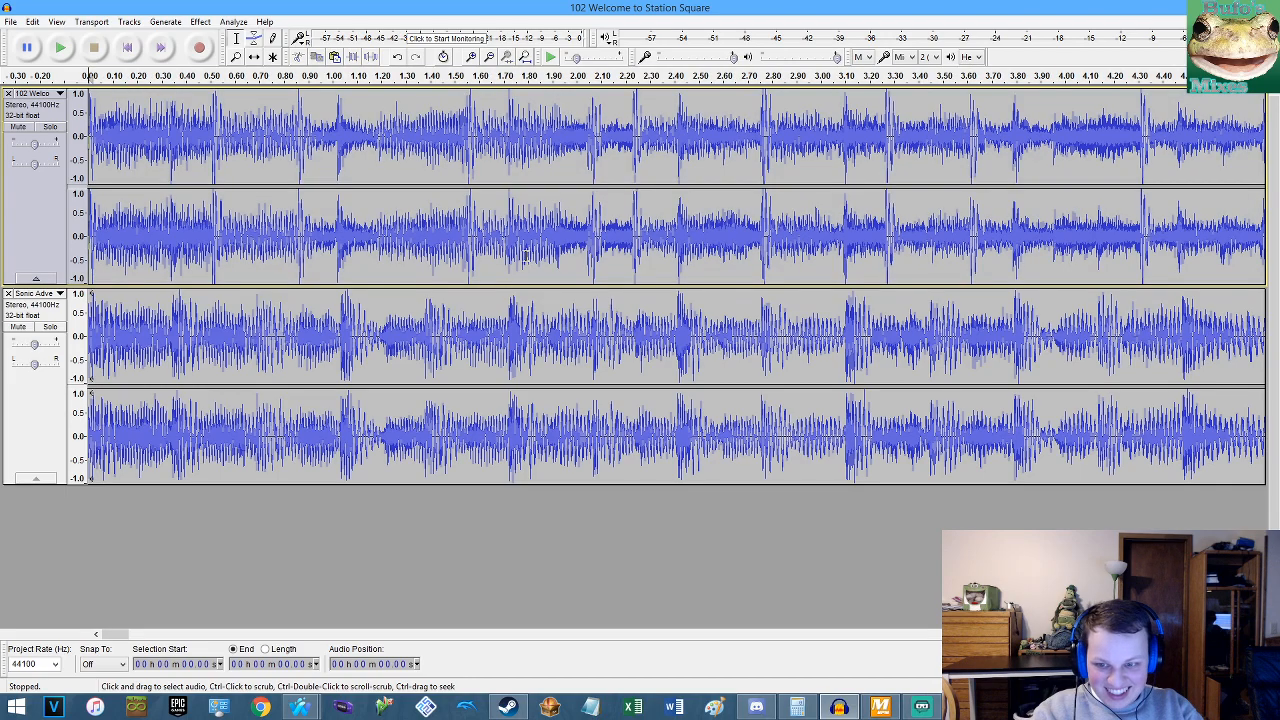
scroll(380, 252, up, 2)
scroll(380, 252, down, 1)
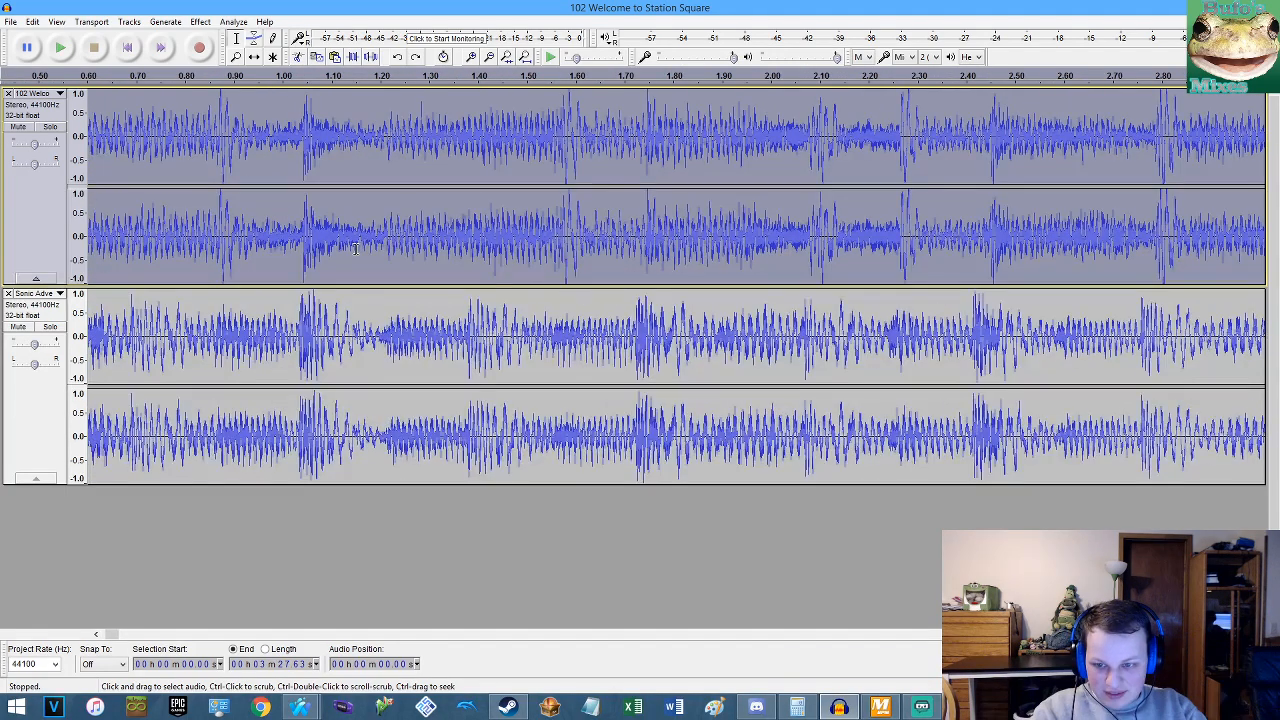
Play both tracks together from the start and compare their beat positions around 12.73 s.
key(Home)
key(space)
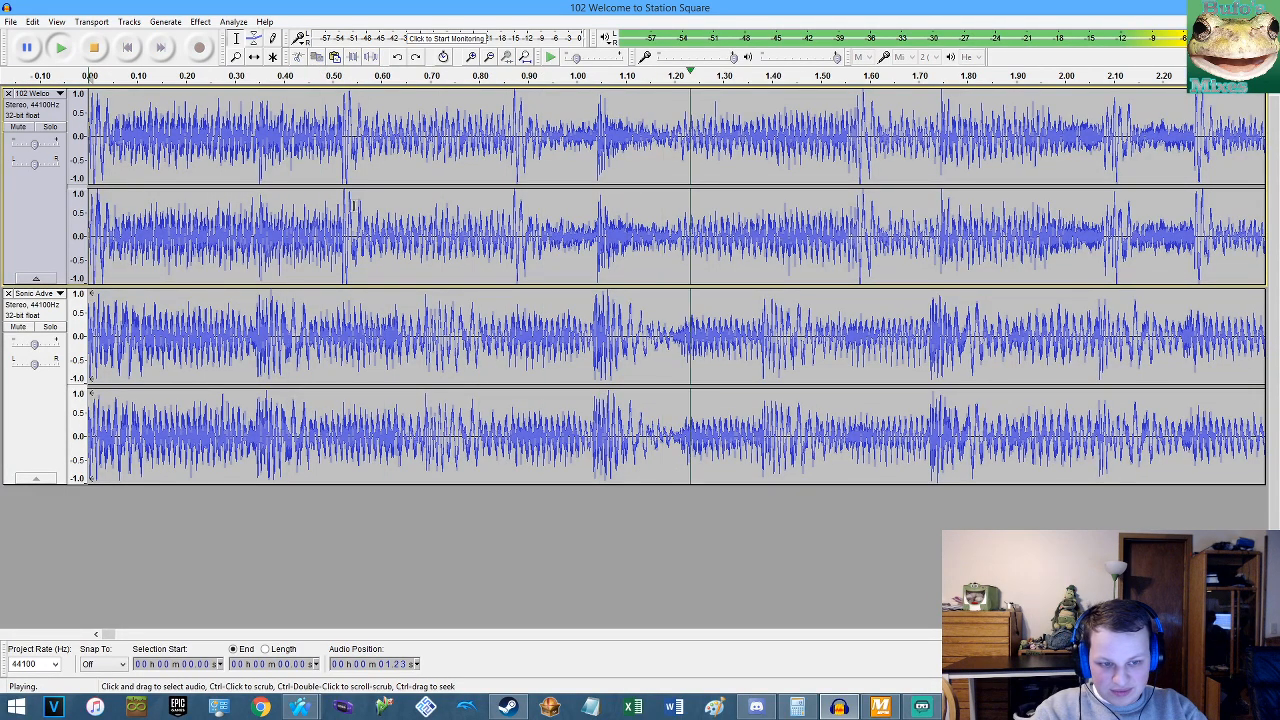
key(space)
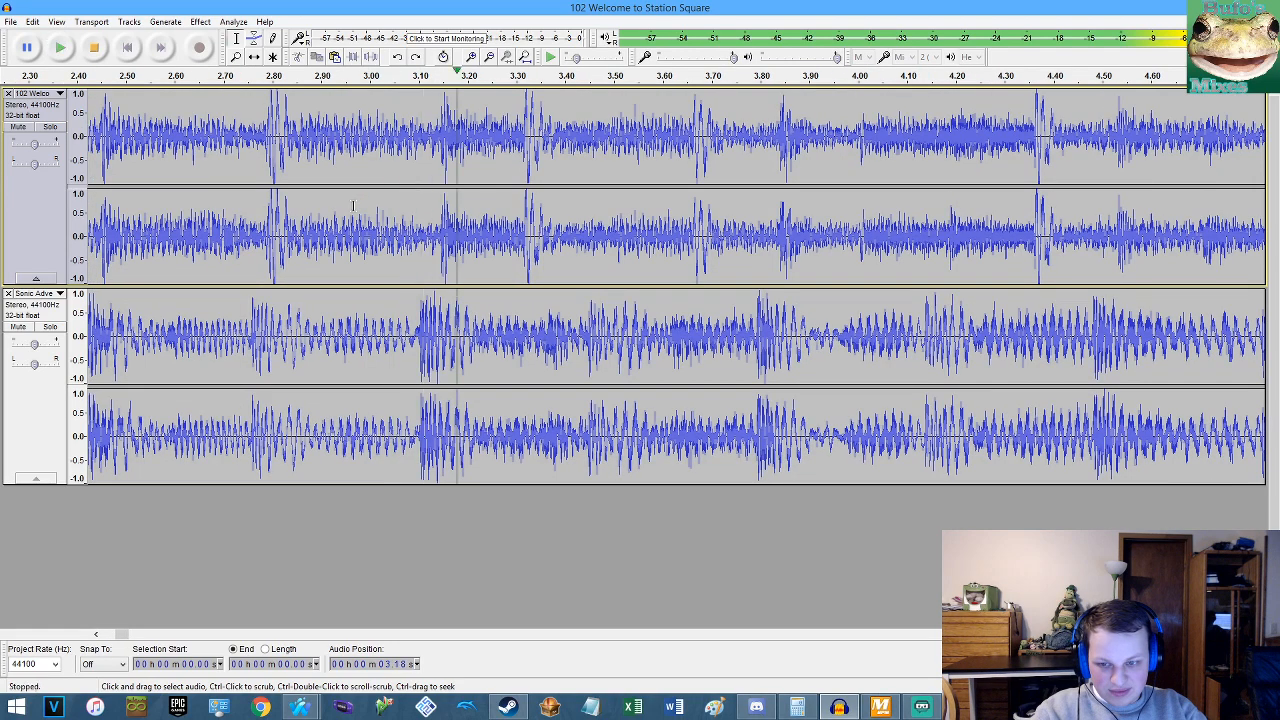
key(space)
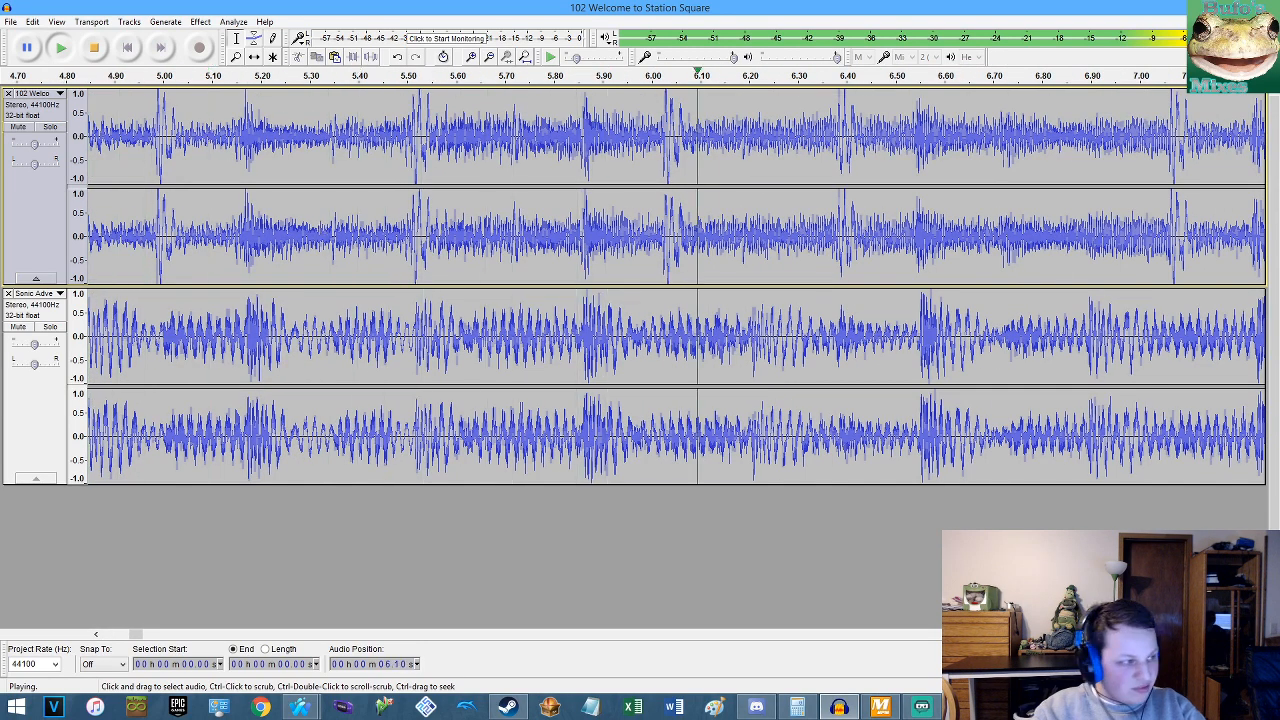
key(alt+Tab)
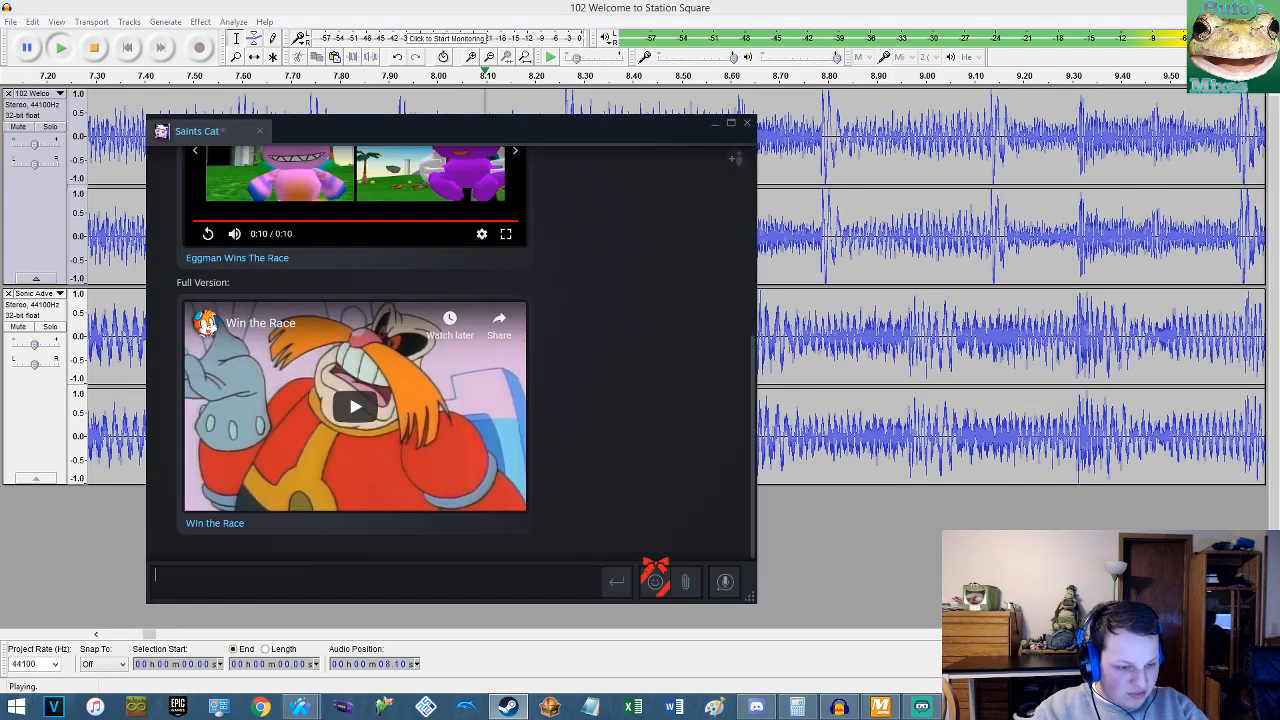
click(279, 7)
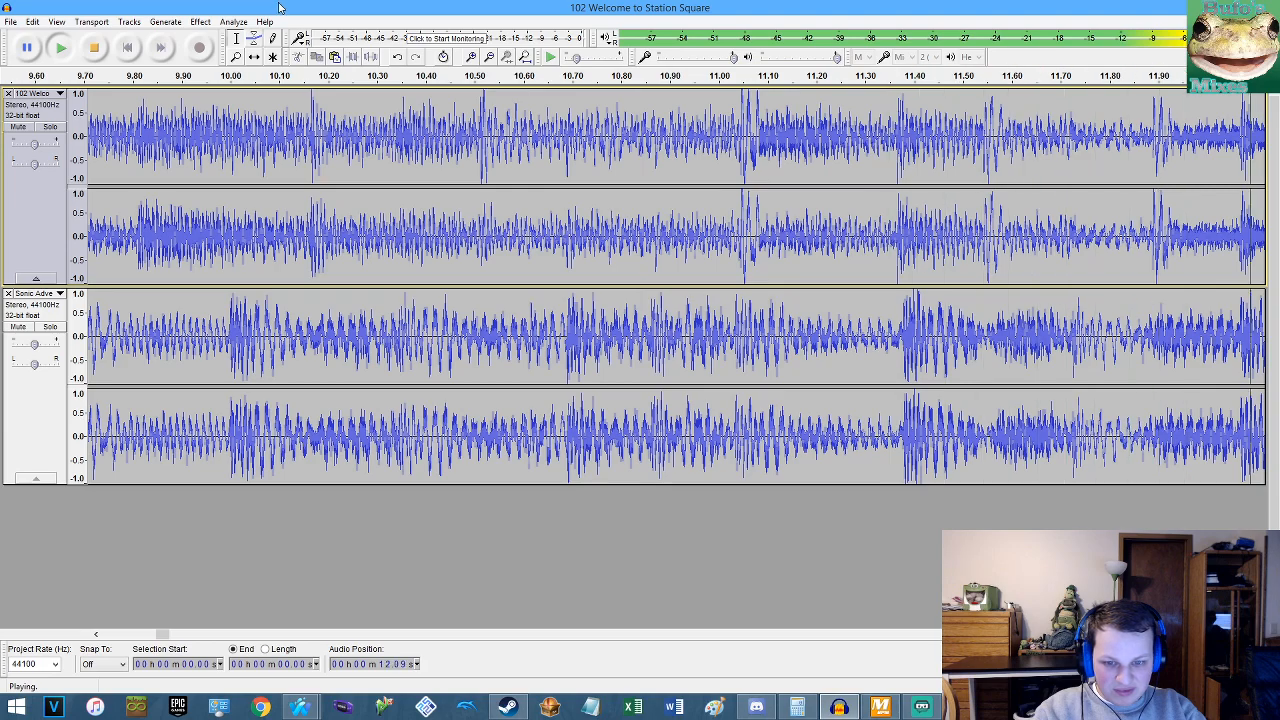
key(space)
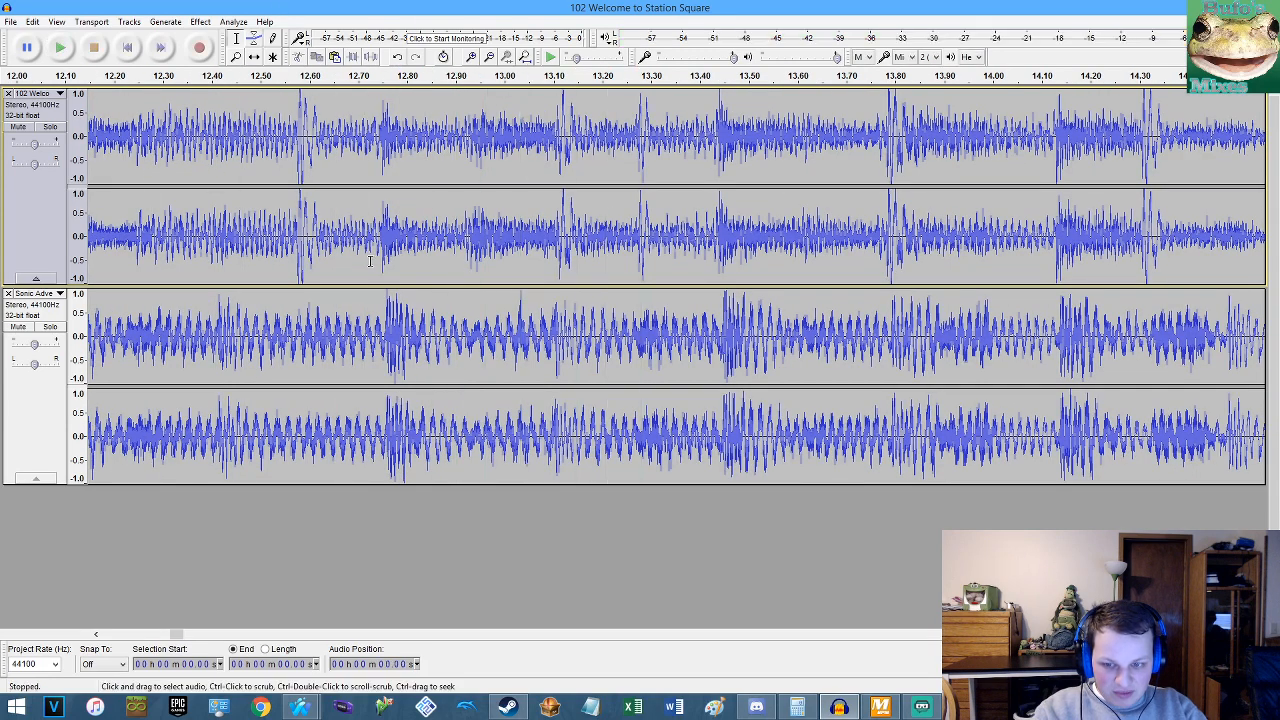
ctrl+scroll(378, 258, up, 3)
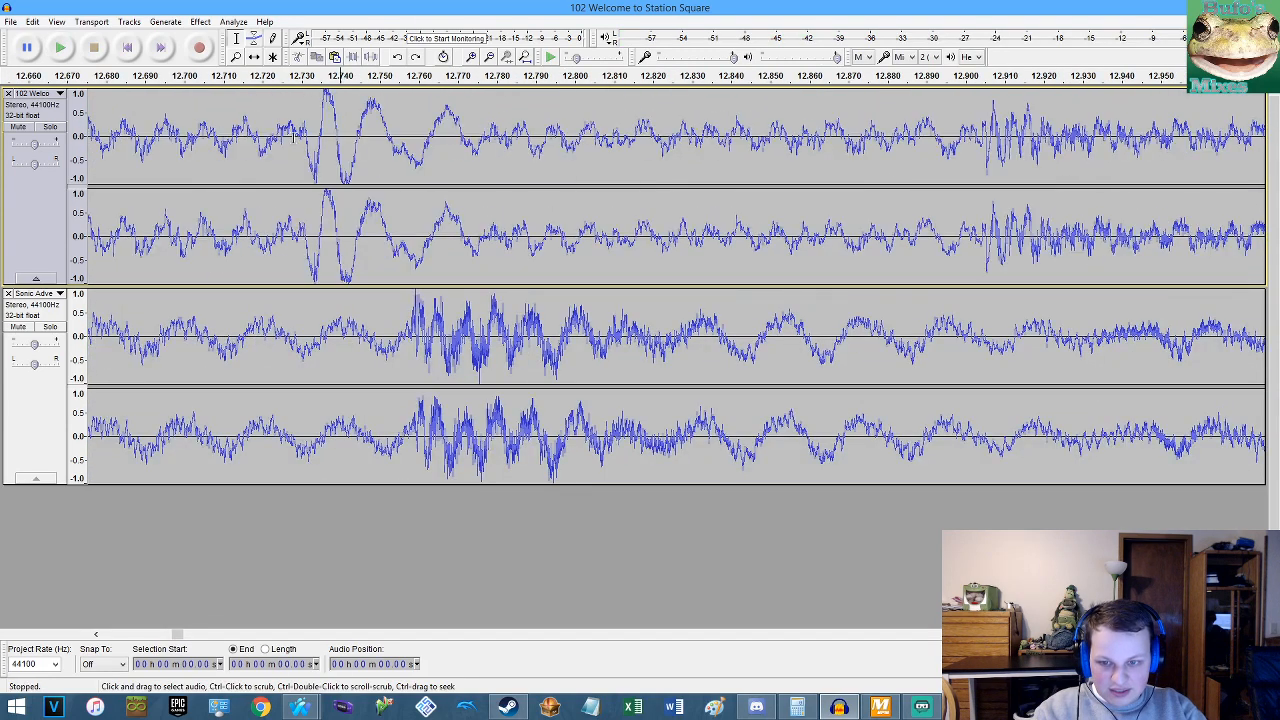
click(33, 22)
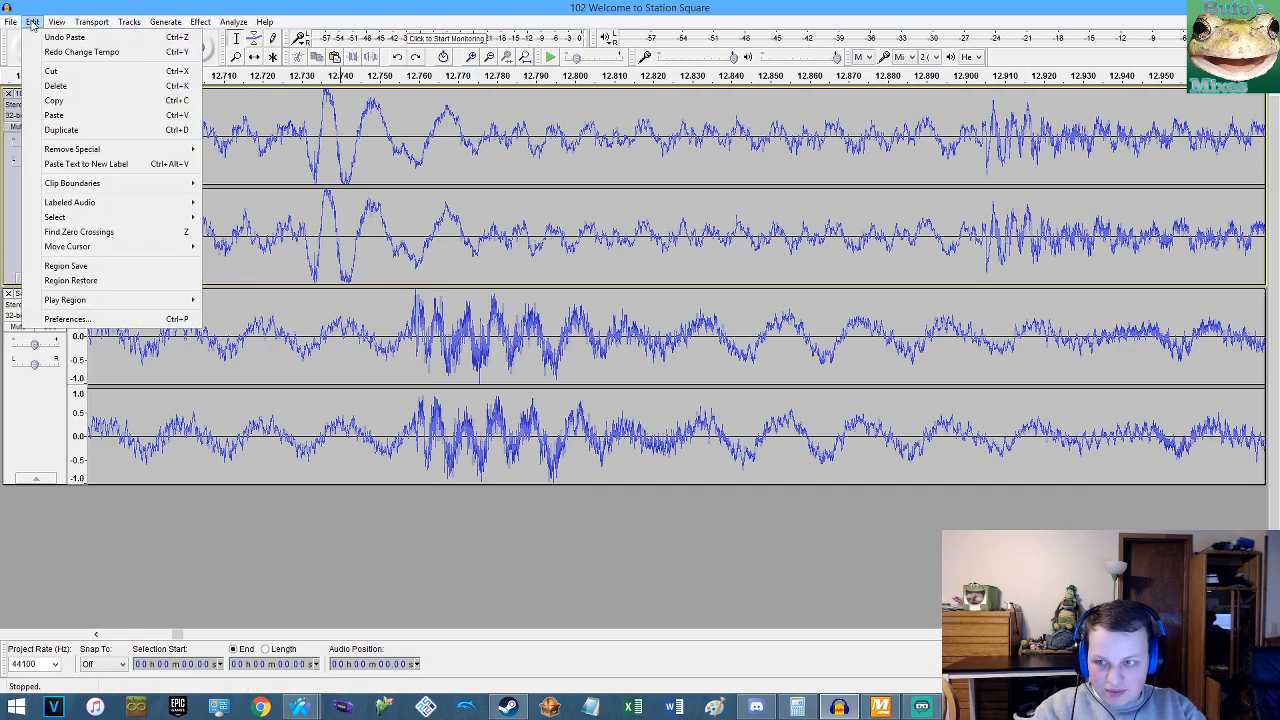
click(291, 122)
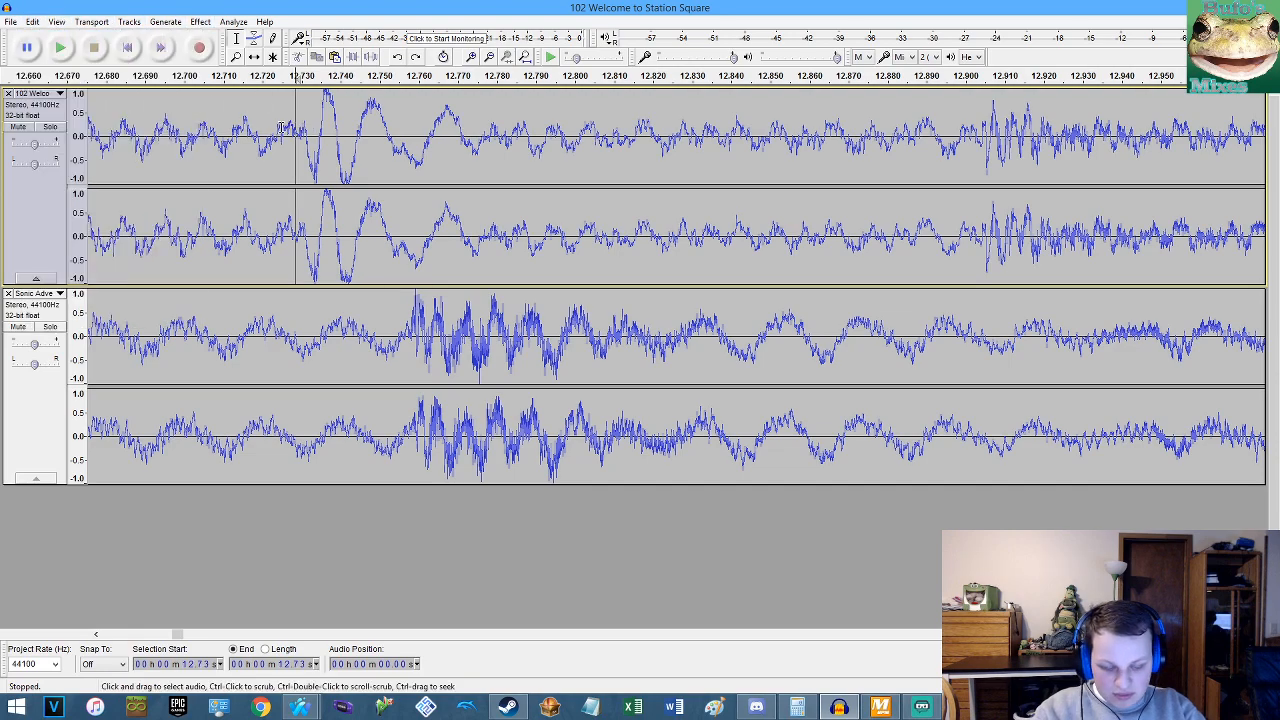
Raise the tempo of the whole 102 Welcome to Station Square track by 1.1 percent with Change Tempo.
key(End)
key(shift+Home)
click(200, 22)
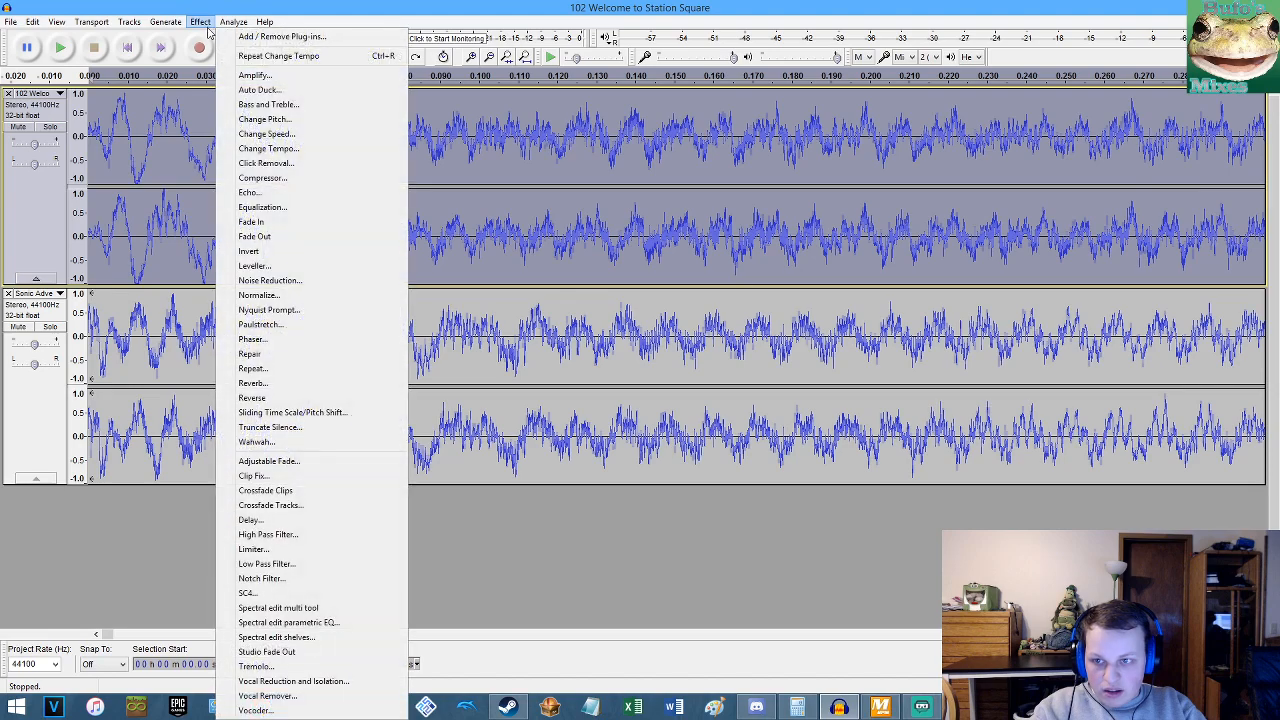
click(300, 148)
click(670, 316)
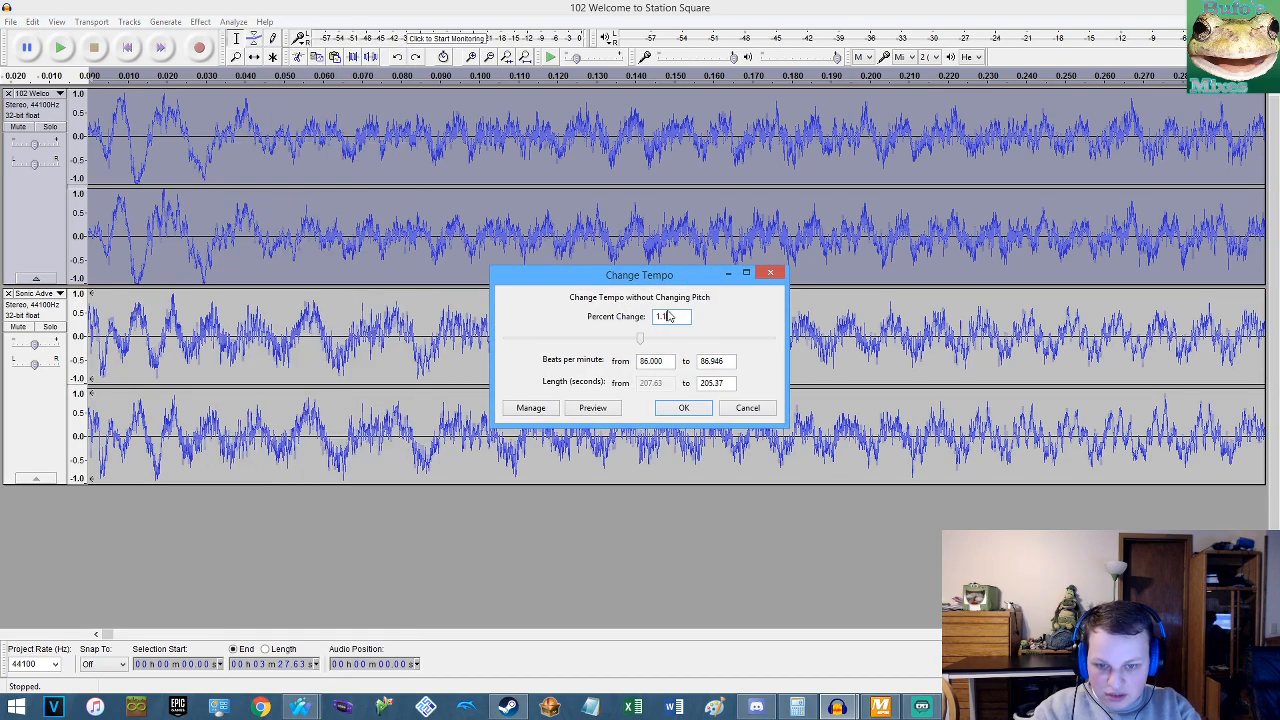
click(684, 407)
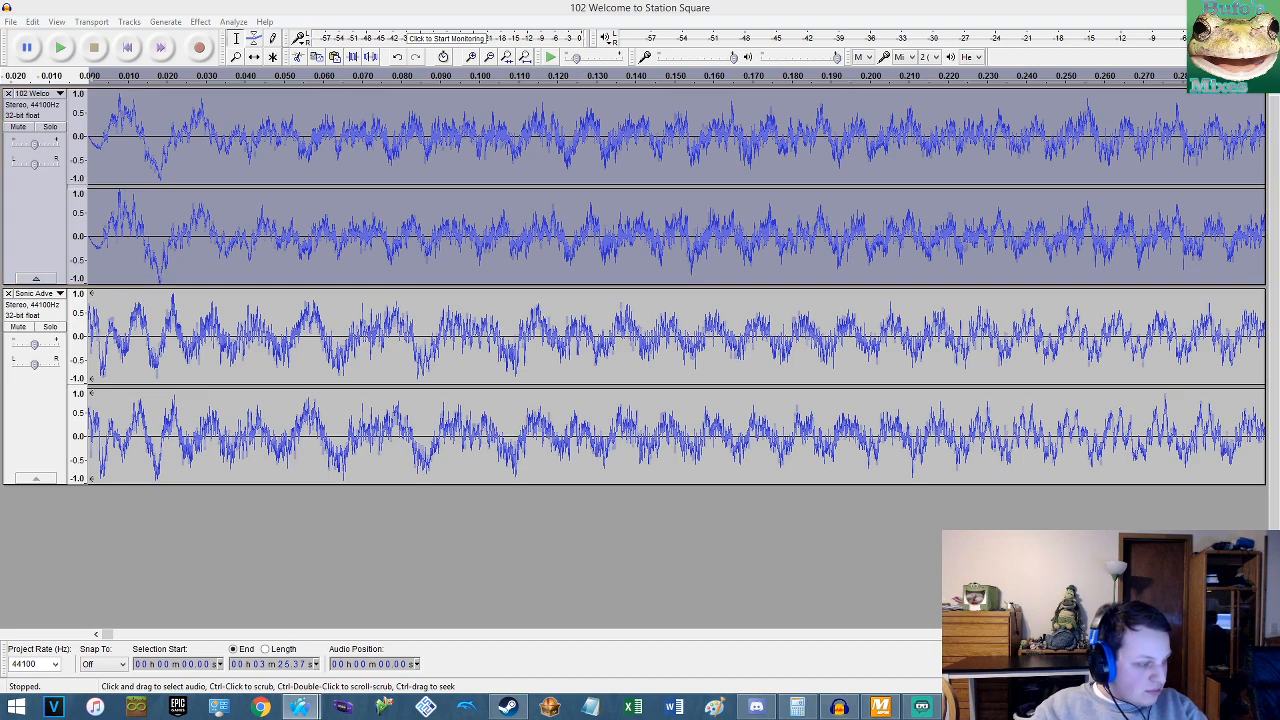
click(505, 700)
click(355, 406)
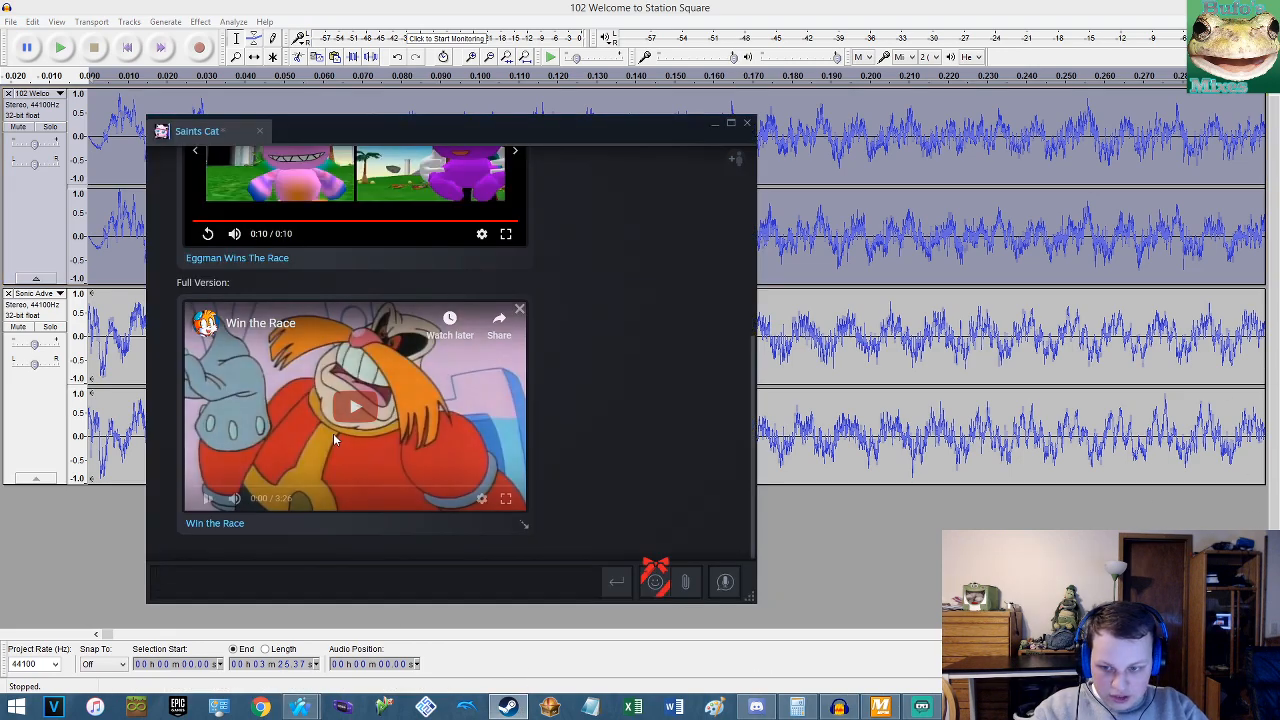
click(224, 486)
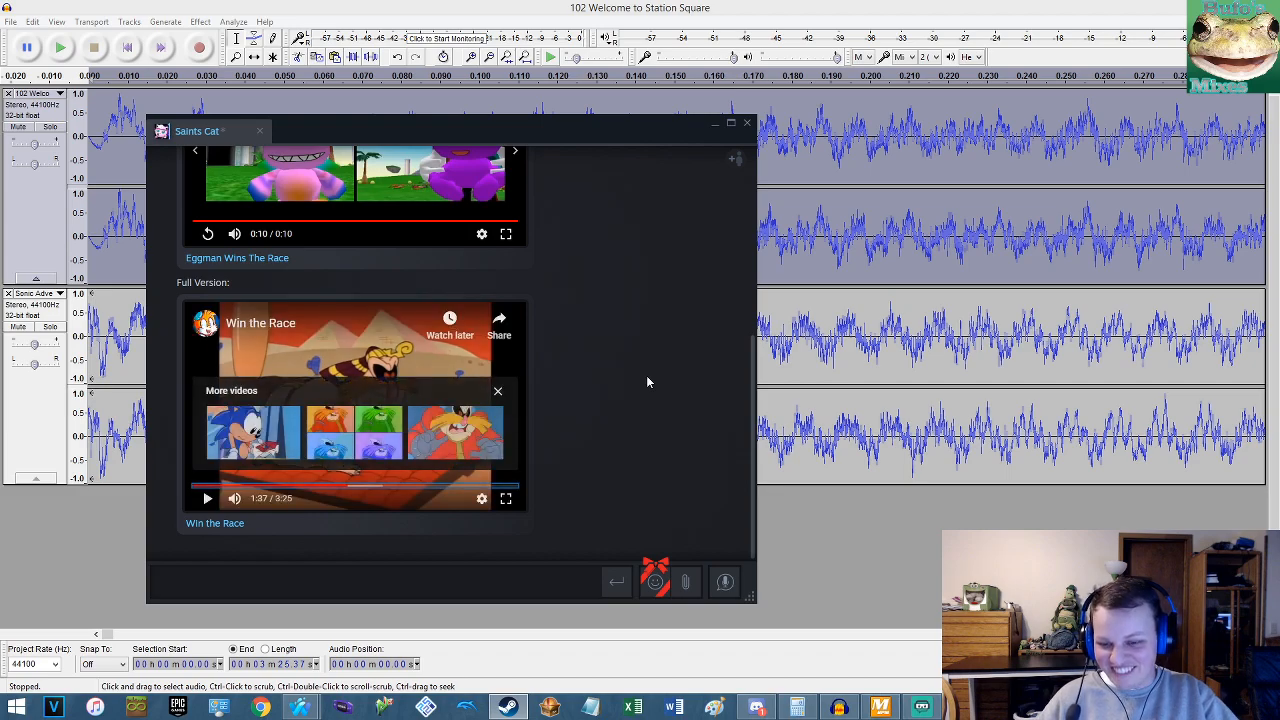
click(505, 397)
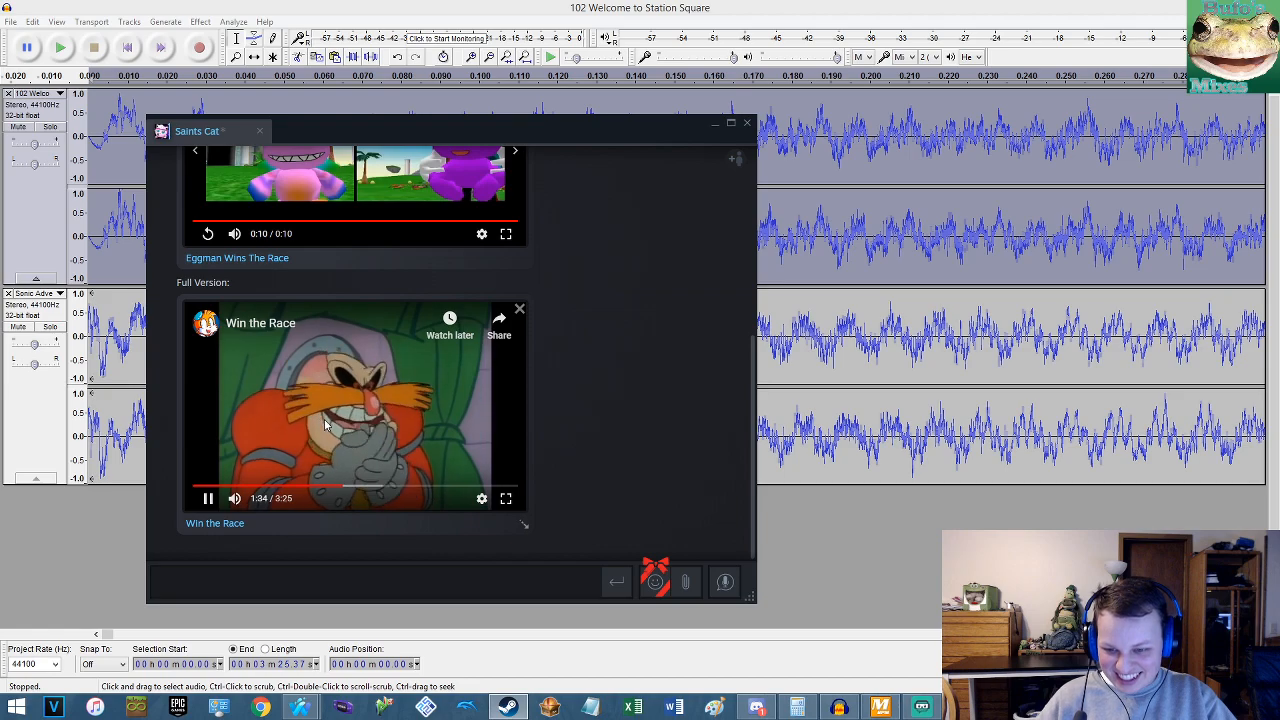
click(372, 408)
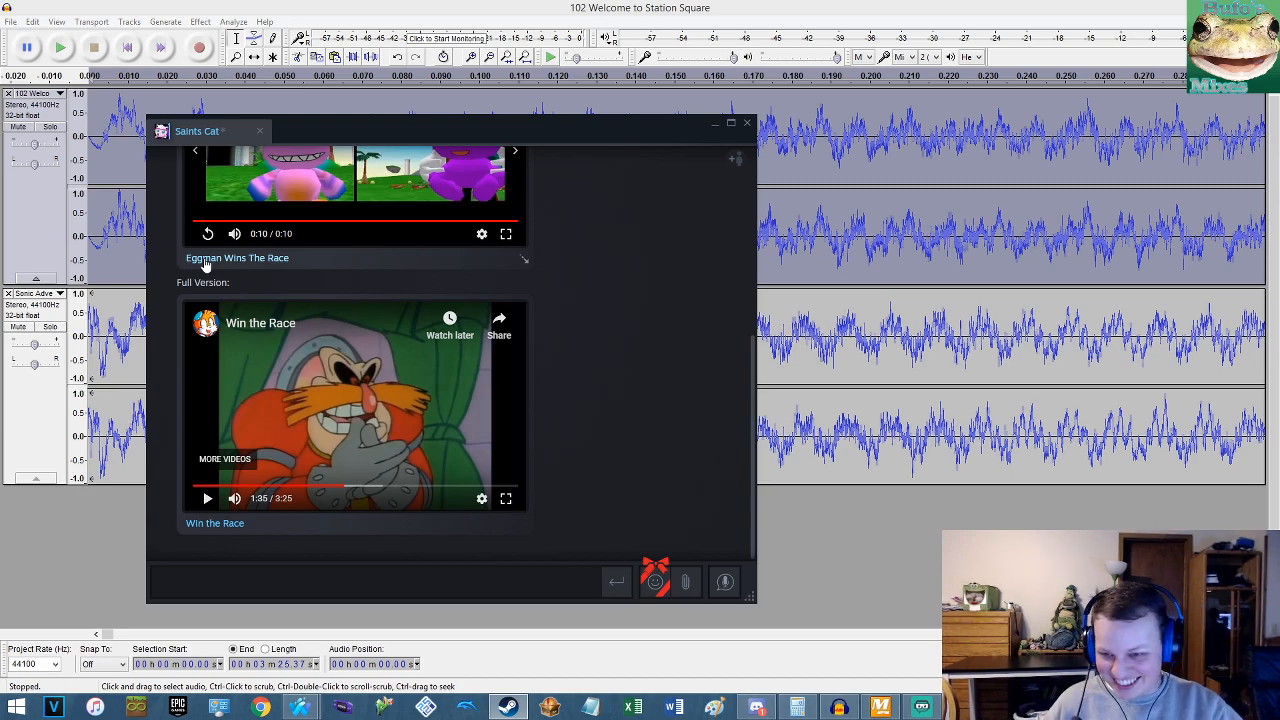
click(398, 8)
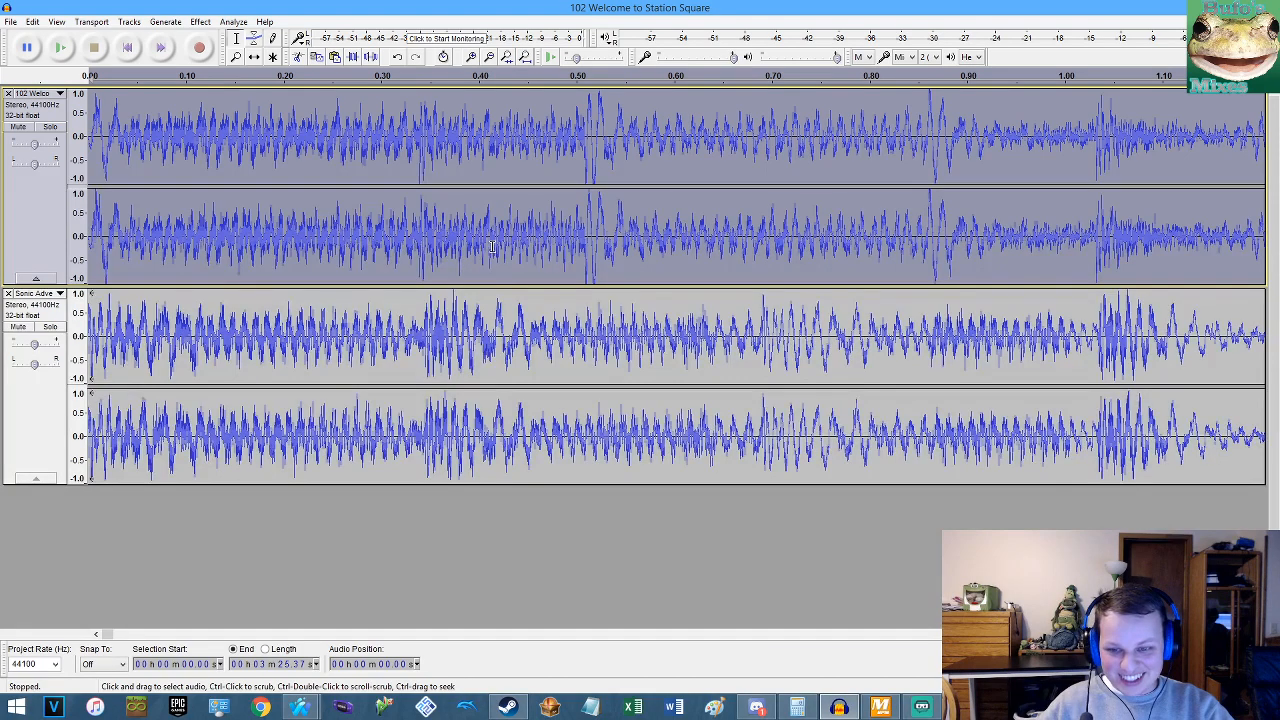
click(716, 708)
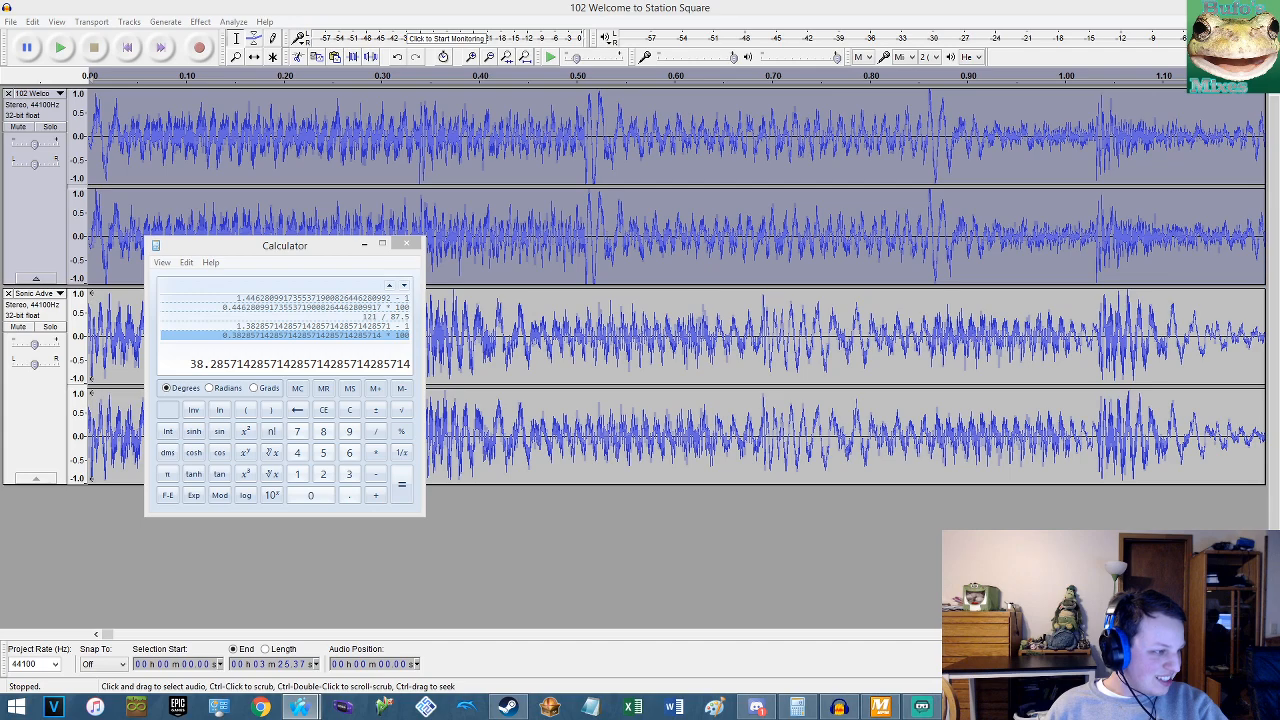
click(911, 193)
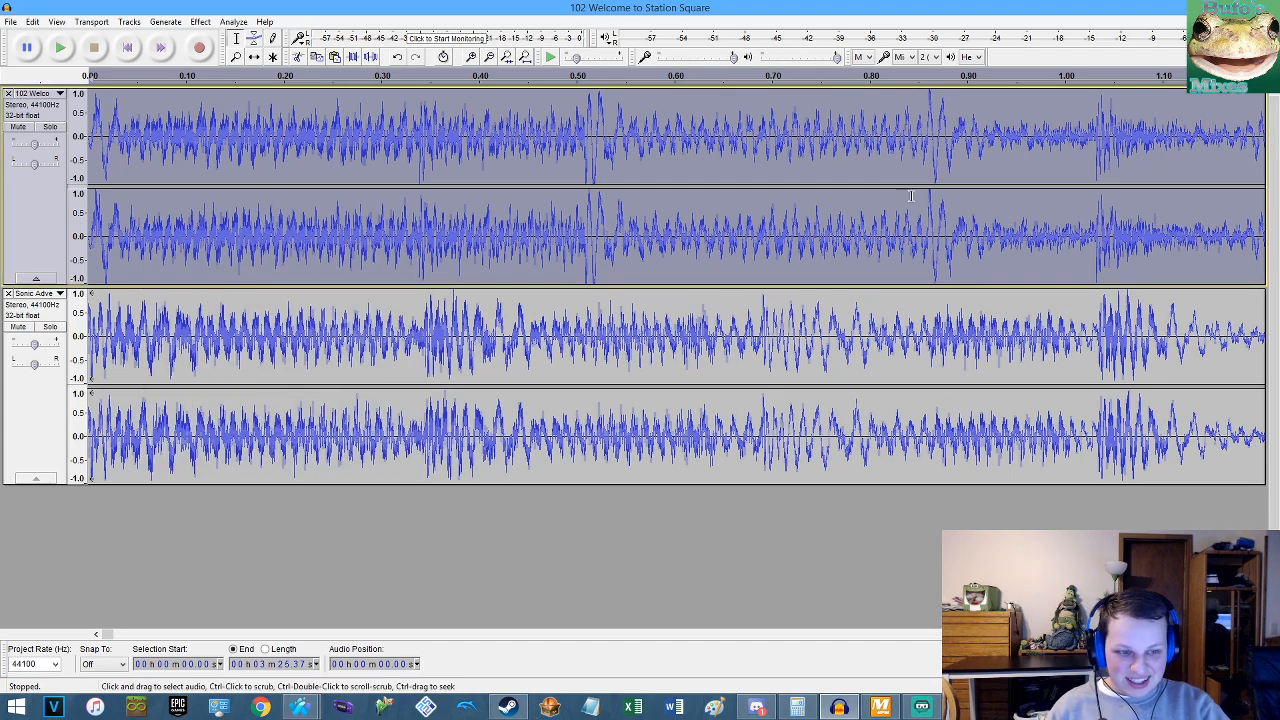
Undo and redo the 1.1 percent tempo change on the 102 Welcome to Station Square track, comparing both tracks' beats around 1.04 s.
key(ctrl+z)
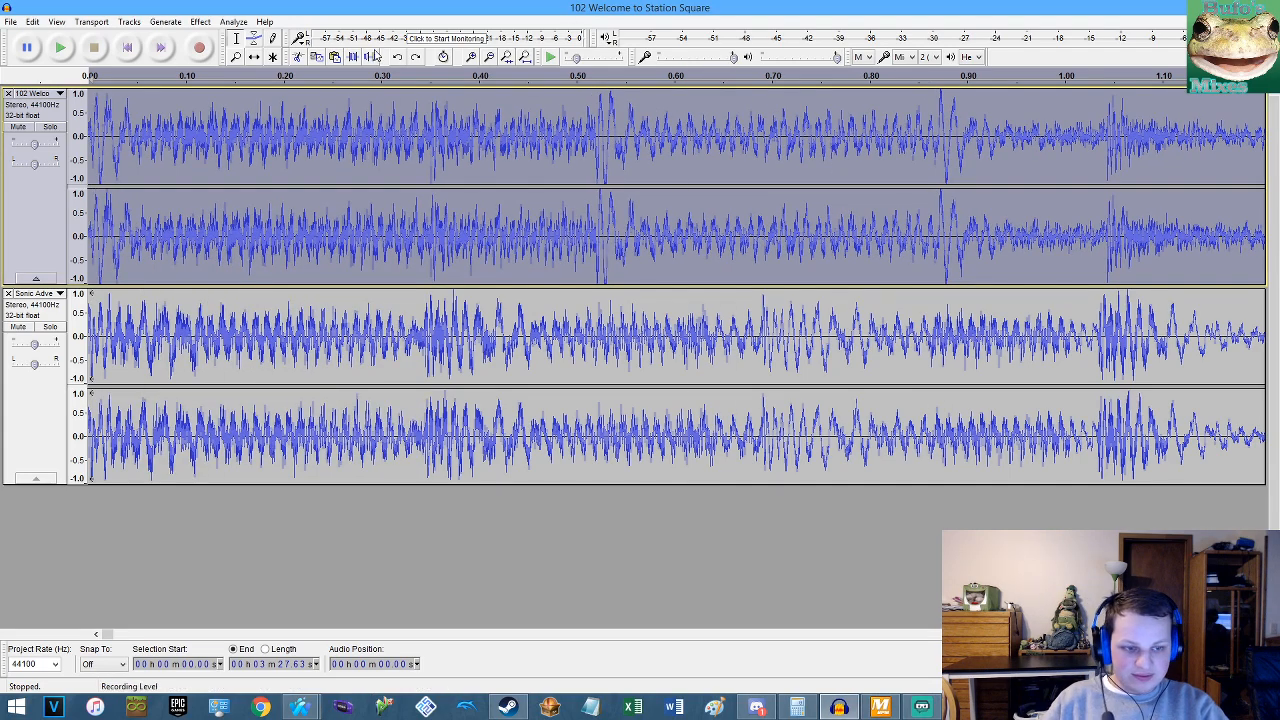
click(32, 21)
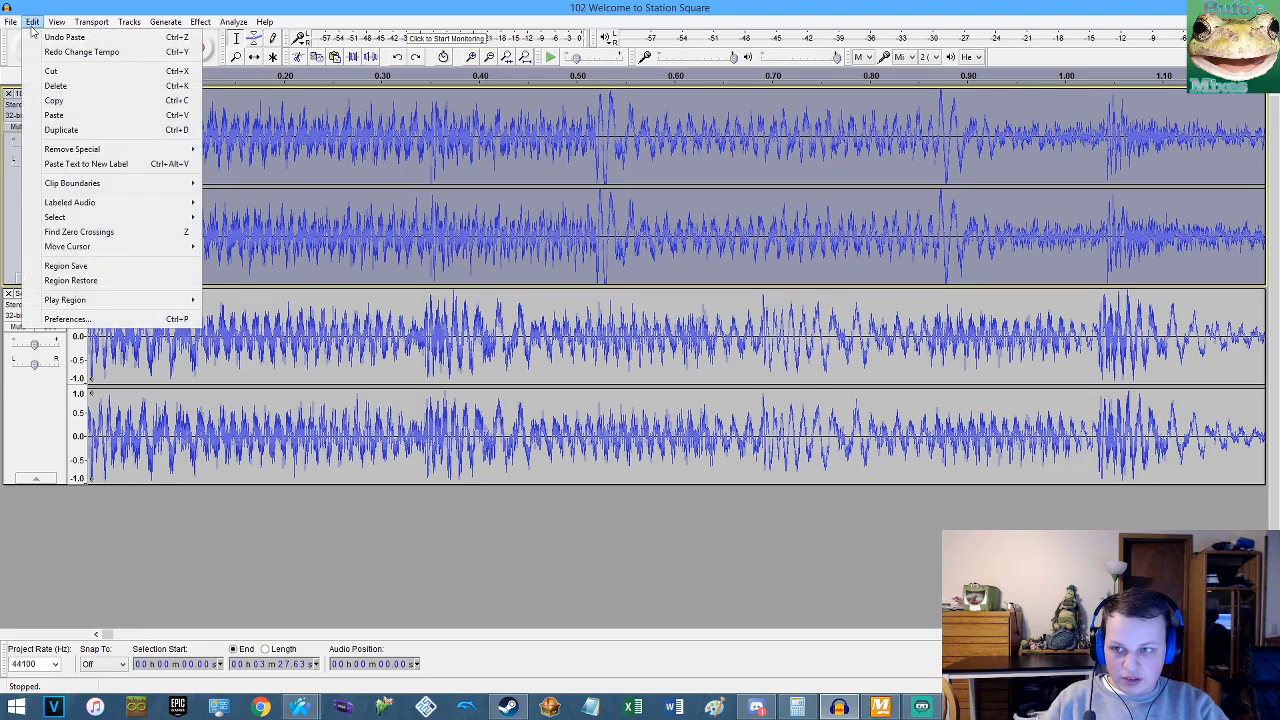
click(113, 52)
scroll(1104, 258, up, 3)
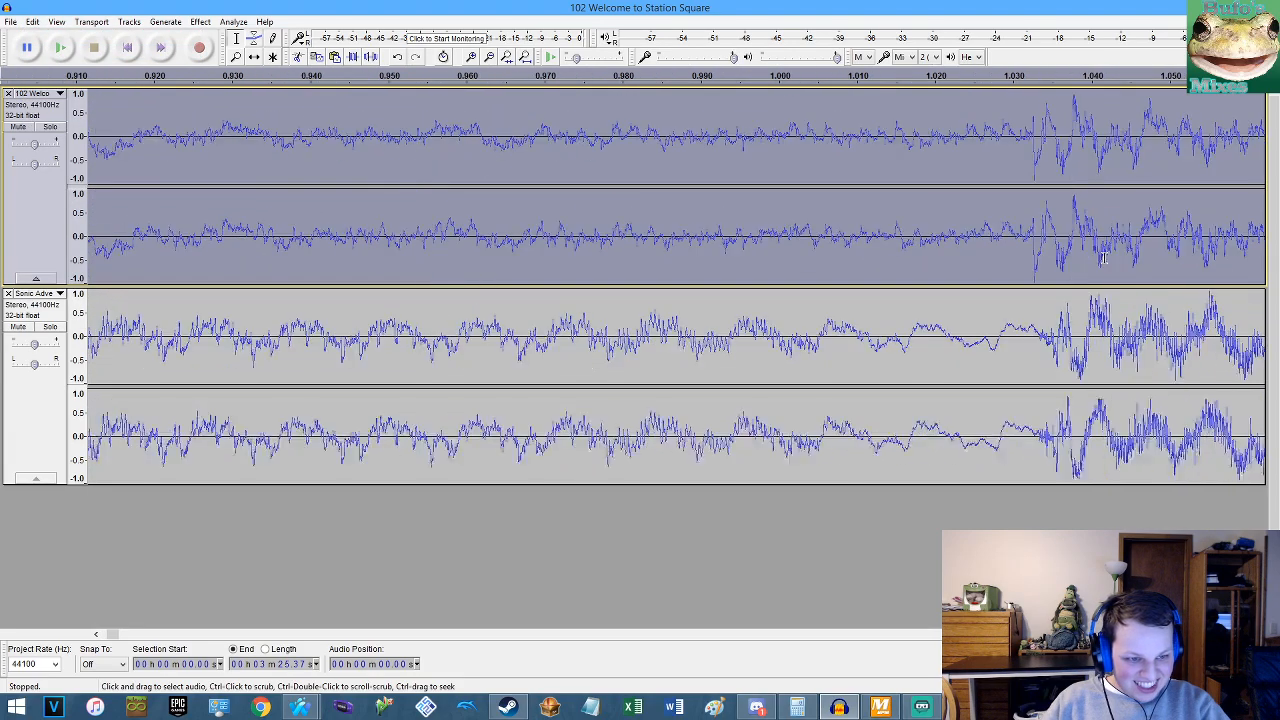
scroll(1104, 258, up, 2)
Replace the 102 Welcome to Station Square track's tempo increase with 1.050 percent, undoing and redoing it to compare the beat positions.
key(ctrl+z)
click(200, 21)
click(257, 150)
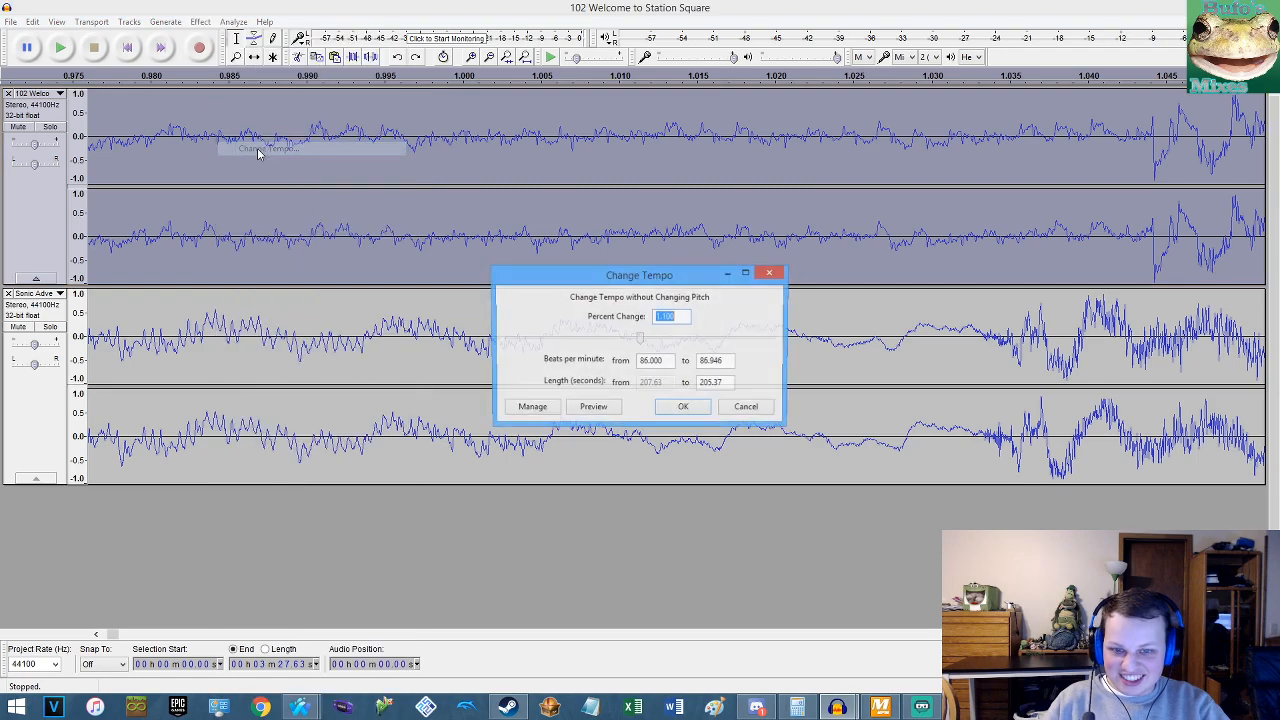
text(1.)
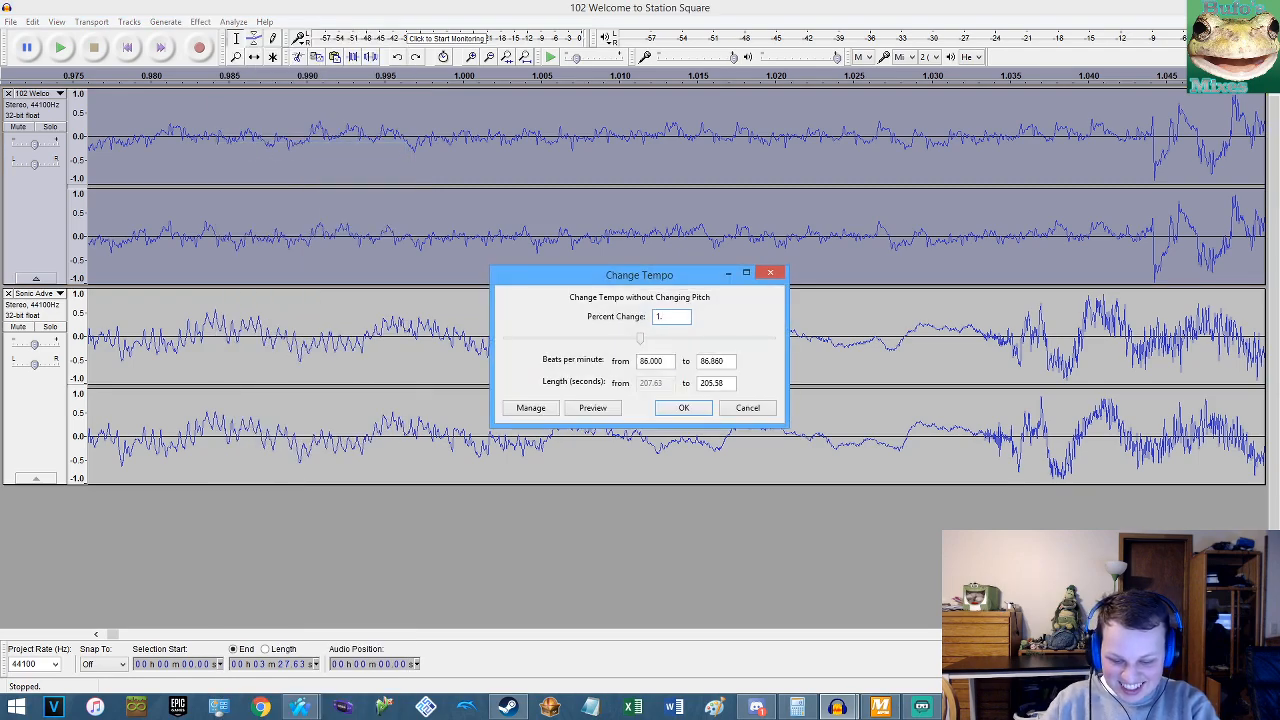
key(Return)
click(200, 21)
click(276, 144)
text(1.050)
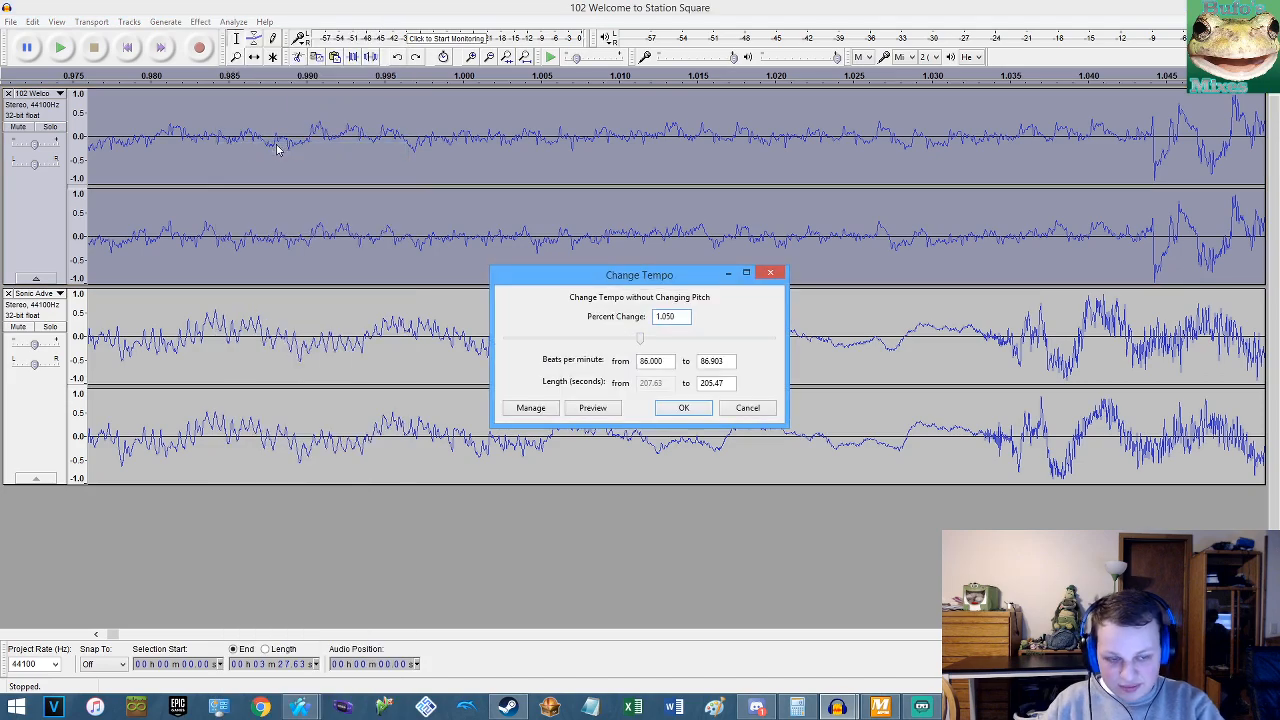
key(Return)
key(ctrl+z)
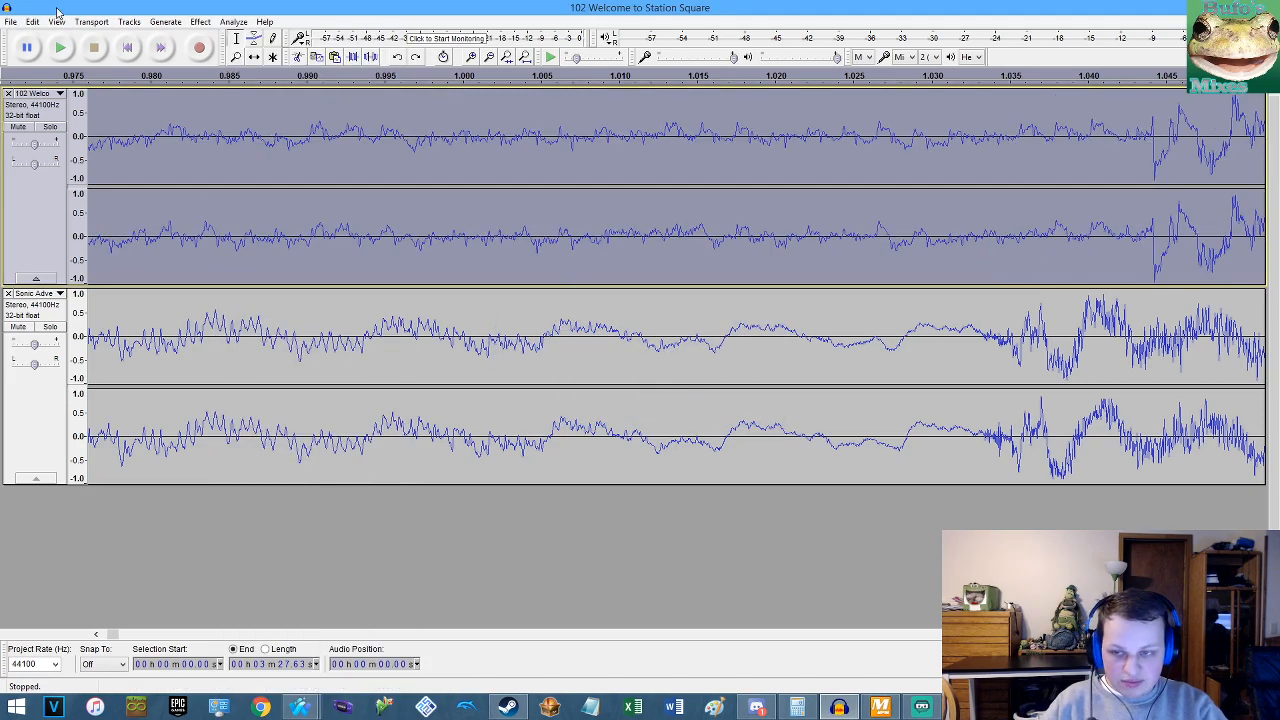
key(ctrl+y)
click(758, 708)
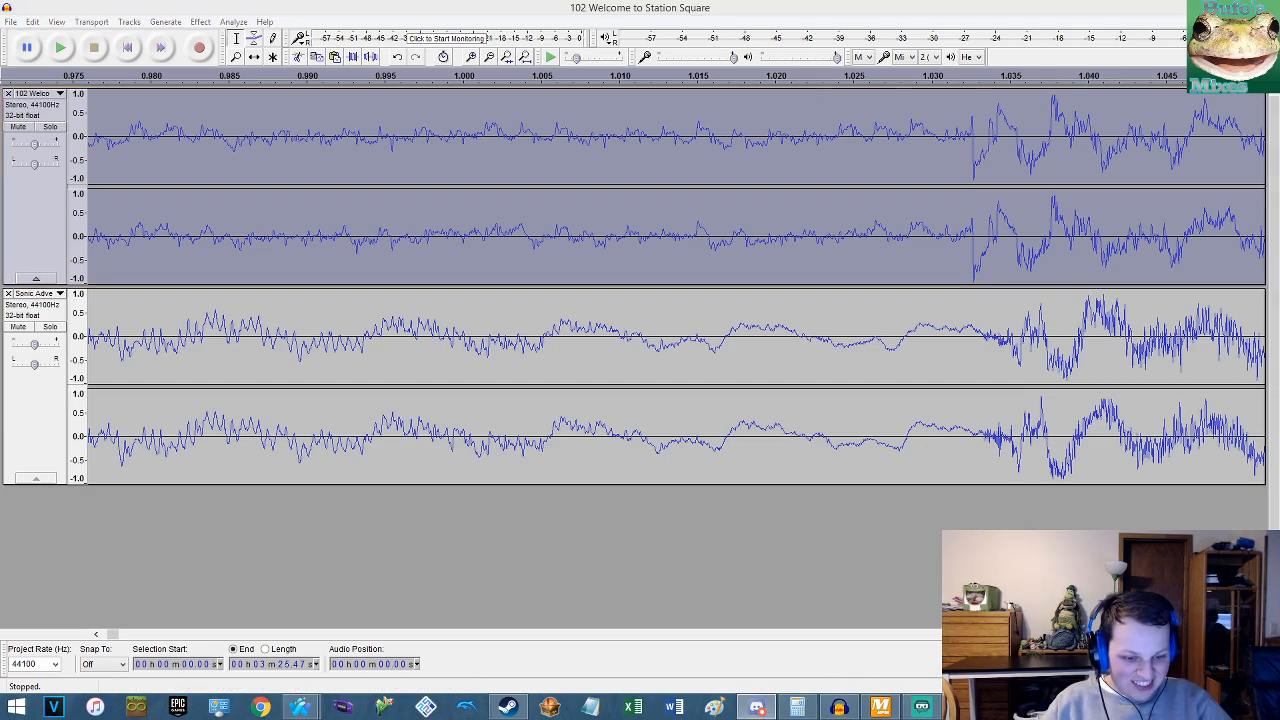
right_click(963, 707)
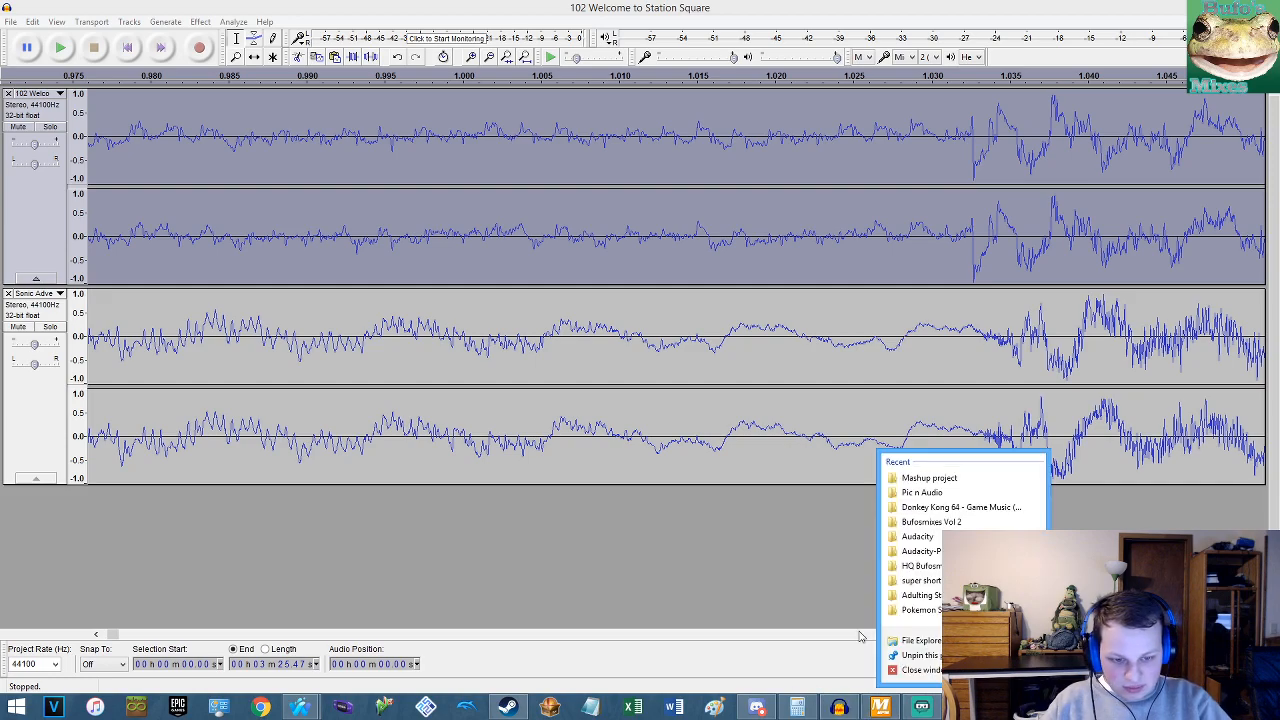
click(958, 544)
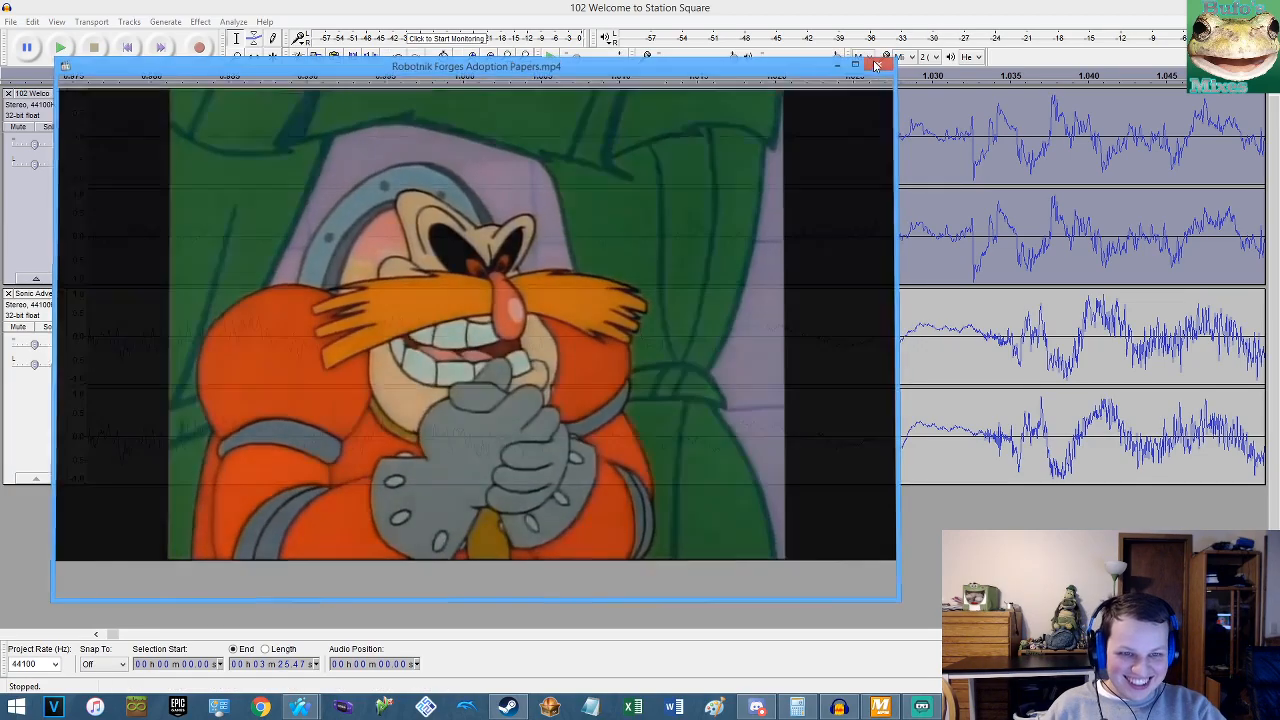
click(883, 61)
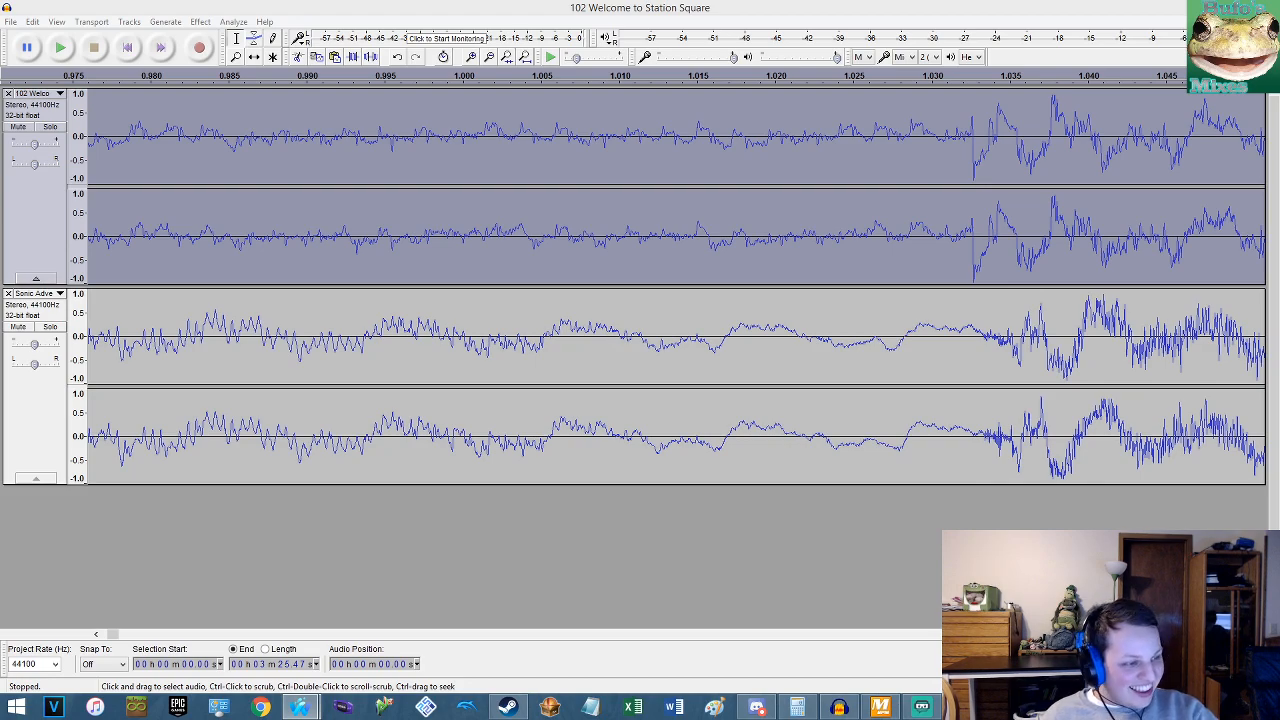
Play both tracks together from about 1.03 s and compare their beat positions around 21.74 s.
click(975, 220)
key(space)
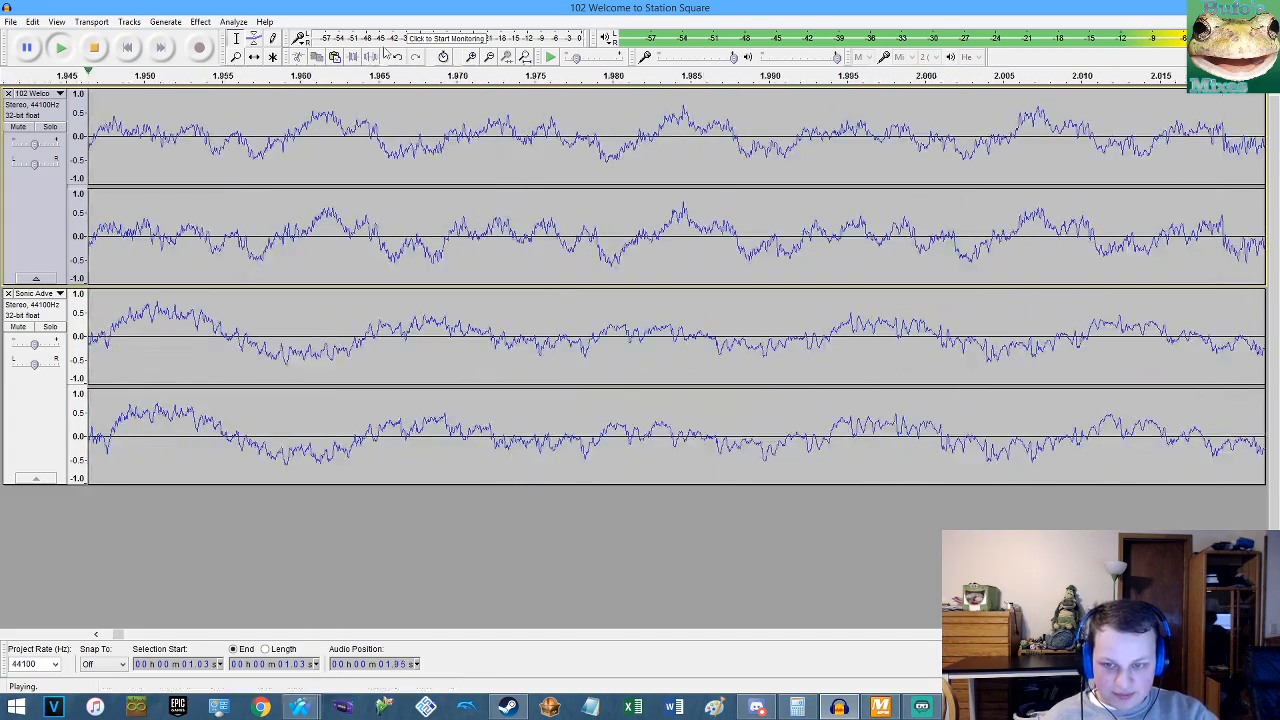
scroll(392, 226, down, 8)
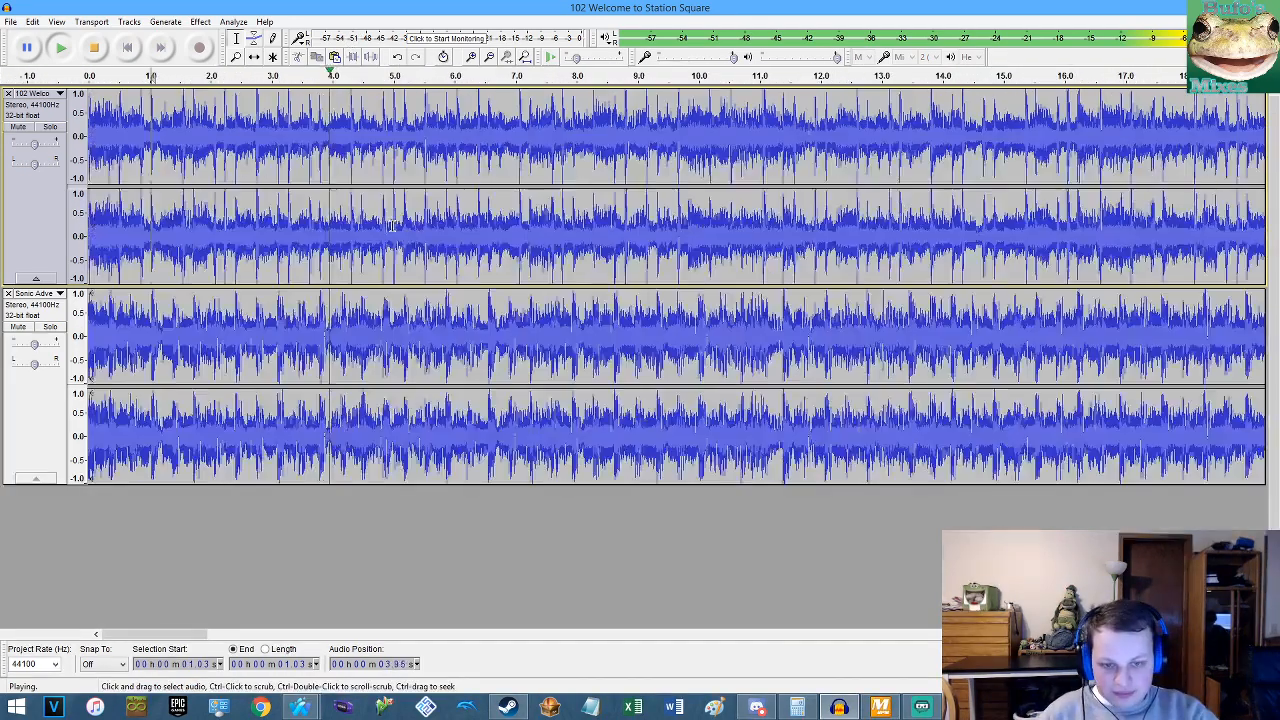
scroll(600, 226, up, 3)
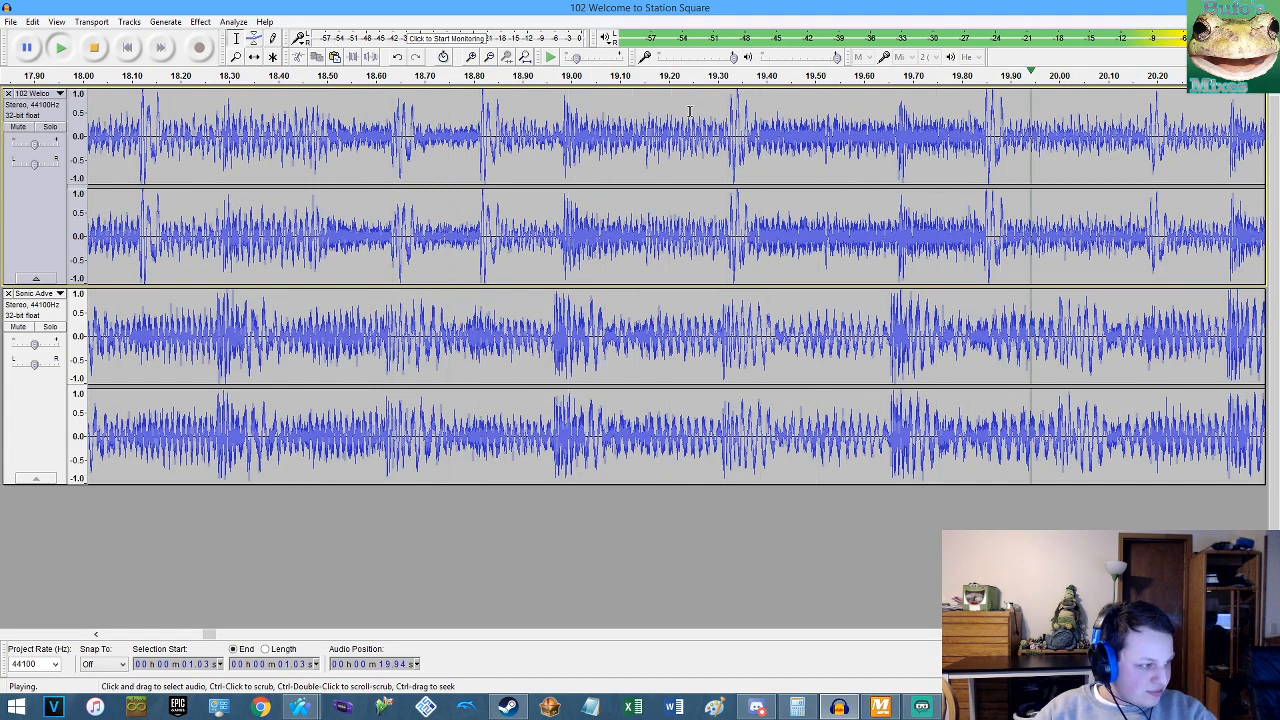
key(space)
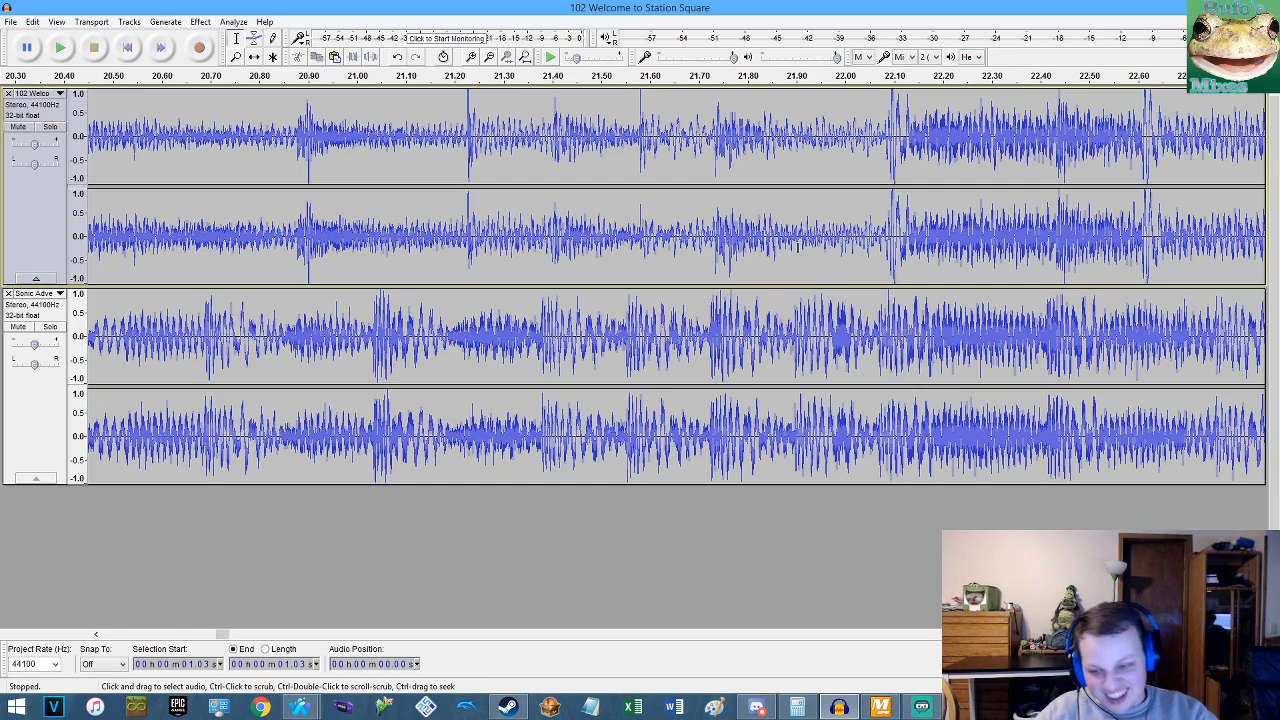
click(717, 261)
key(ctrl+1)
key(ctrl+1)
key(ctrl+1)
key(ctrl+1)
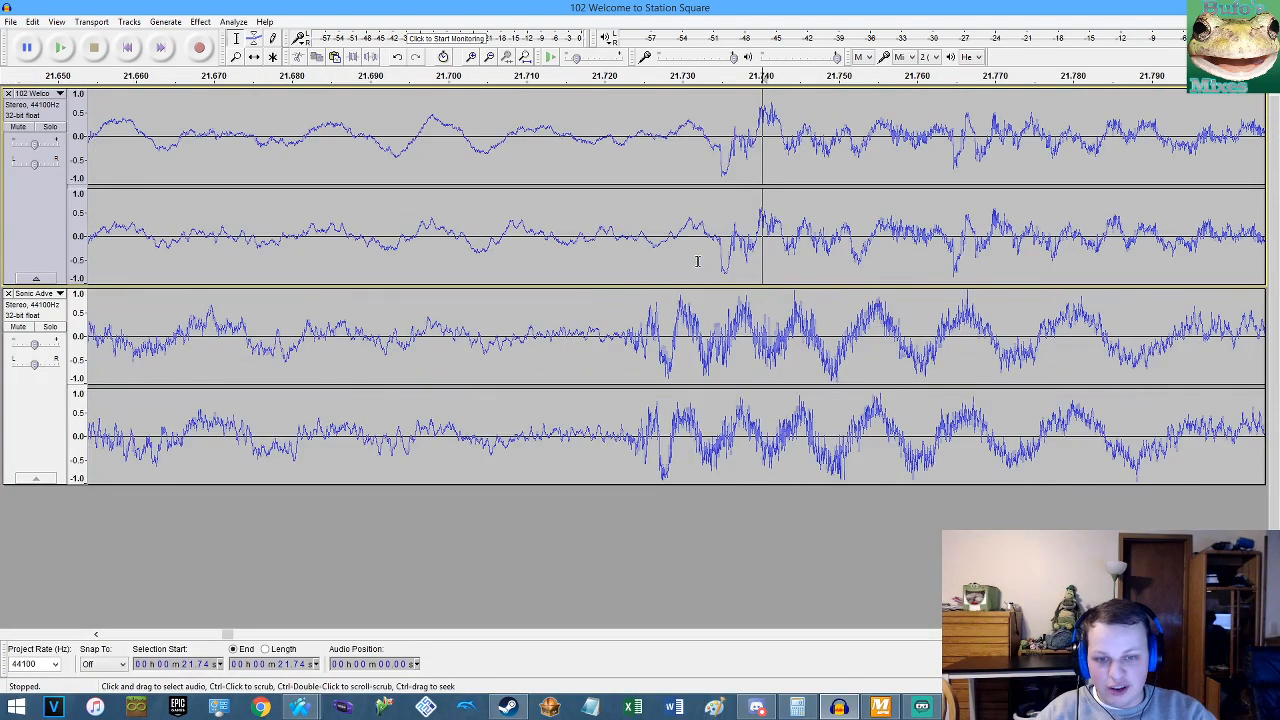
Replace the 102 Welcome to Station Square track's 1.050 percent tempo increase with a slightly larger one, shortening it to 3 min 25.45 s.
double_click(697, 261)
click(201, 21)
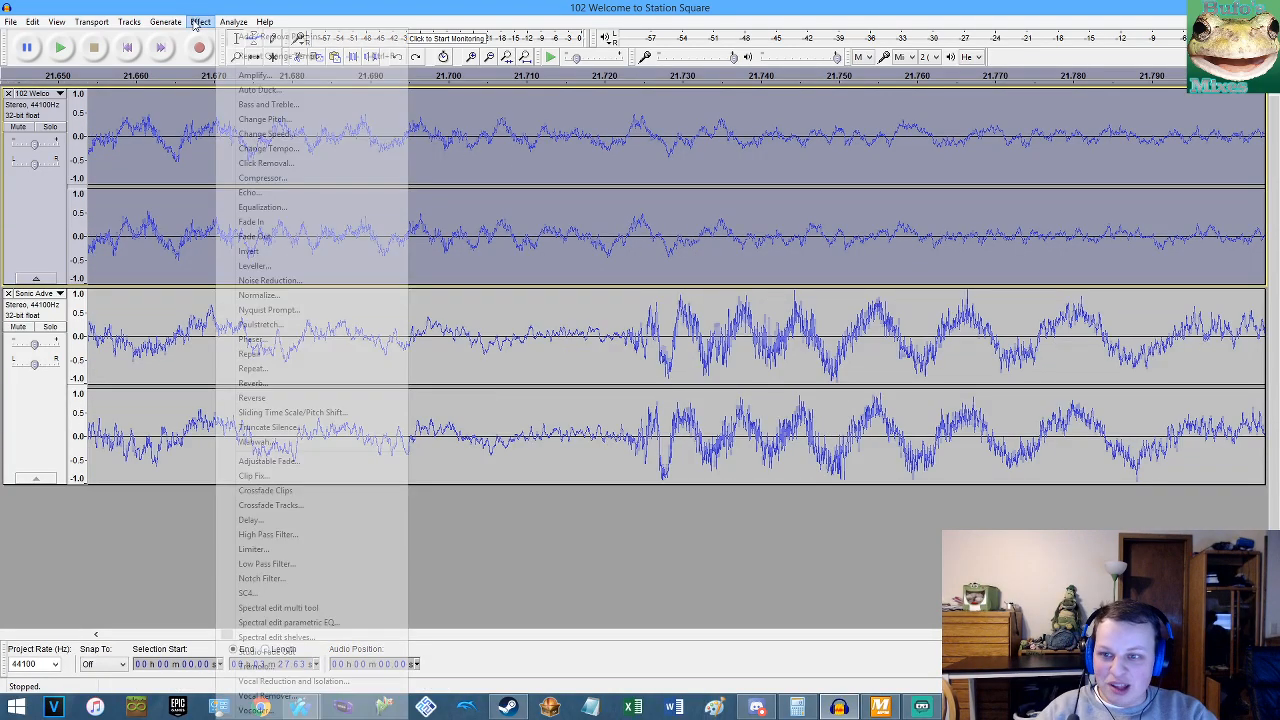
click(273, 153)
key(Right)
key(BackSpace)
key(Return)
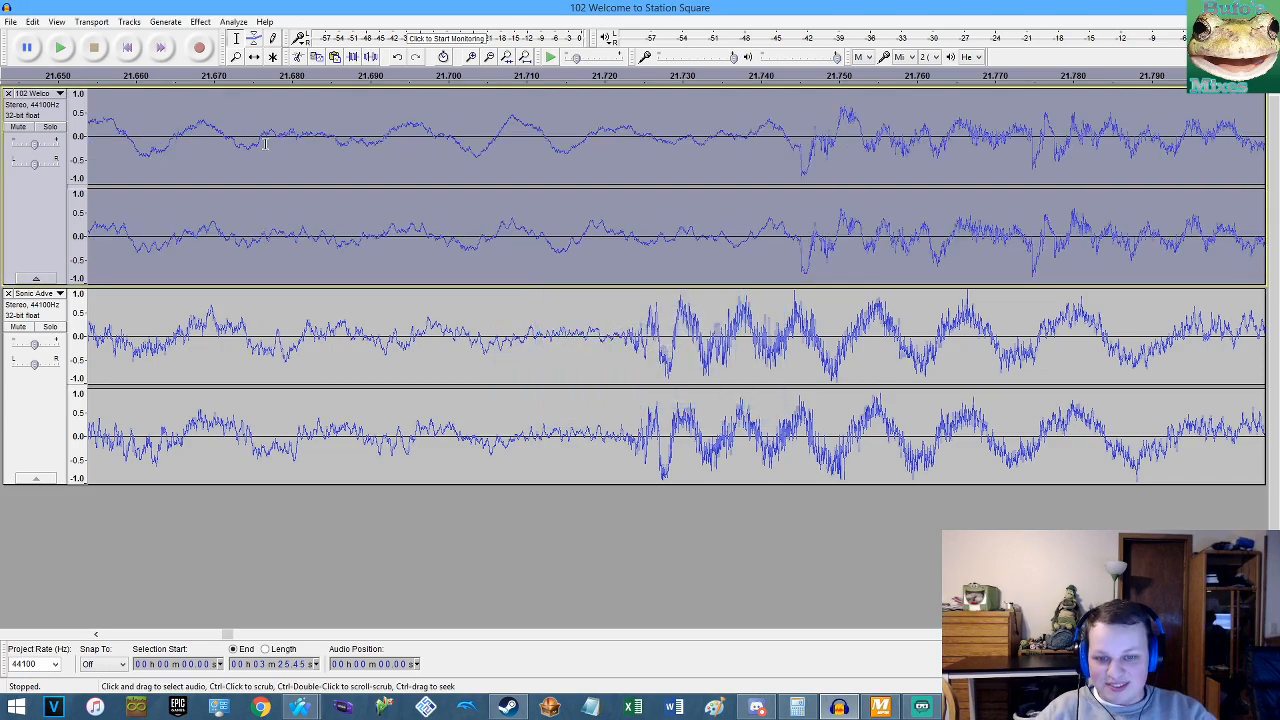
Try a 1.07 percent tempo increase on the whole 102 Welcome to Station Square track and undo it.
click(200, 21)
click(255, 148)
key(Right)
key(BackSpace)
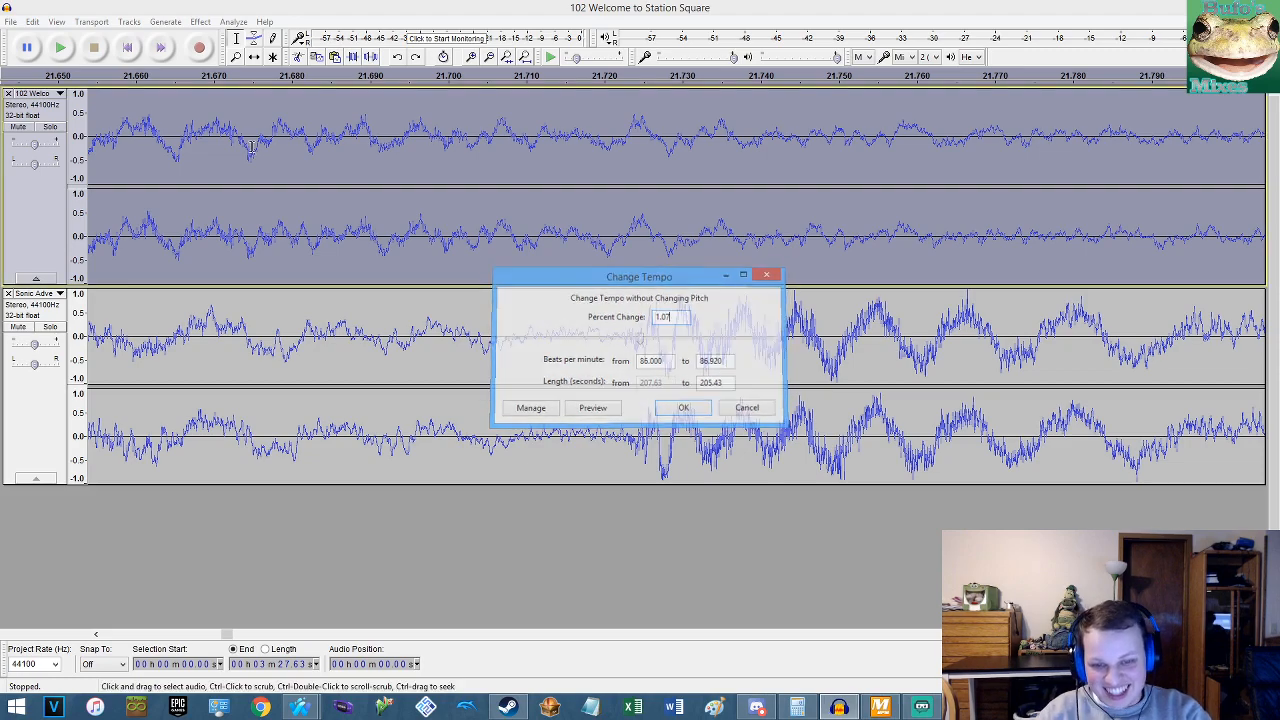
key(Return)
key(ctrl+z)
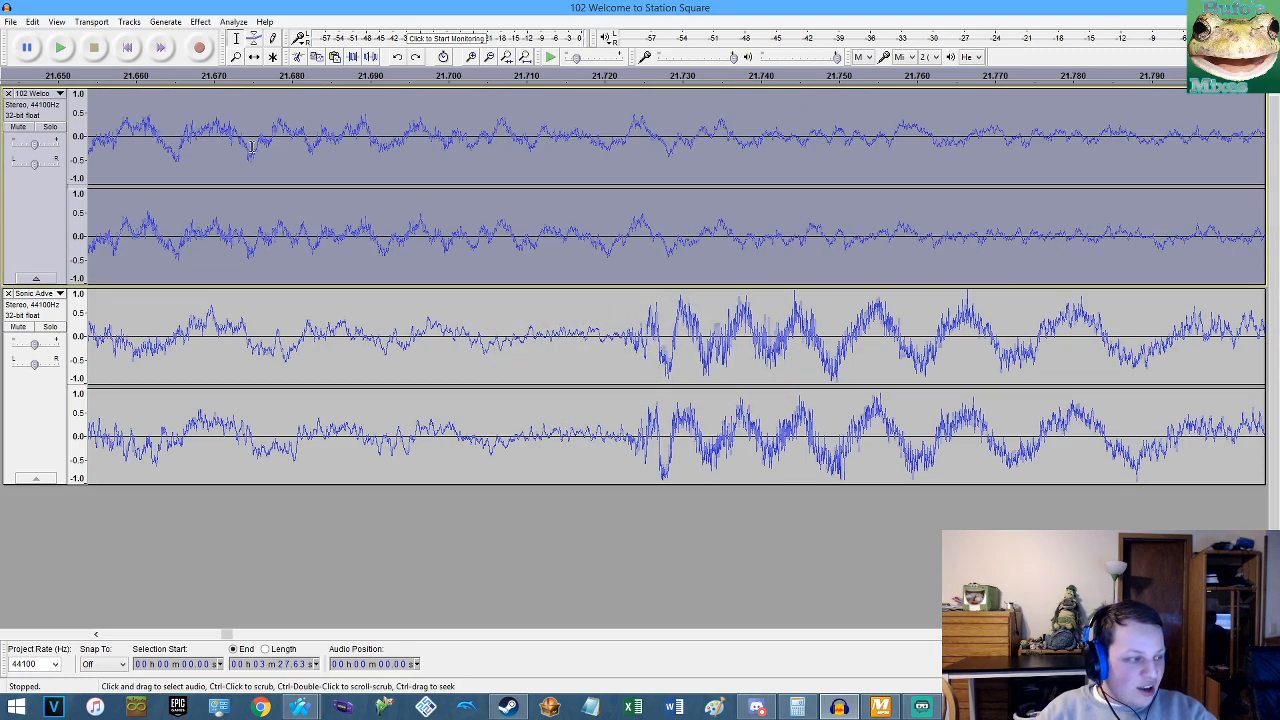
Retry Change Tempo on the whole 102 Welcome to Station Square track, ending with a 1.1 percent increase.
click(201, 21)
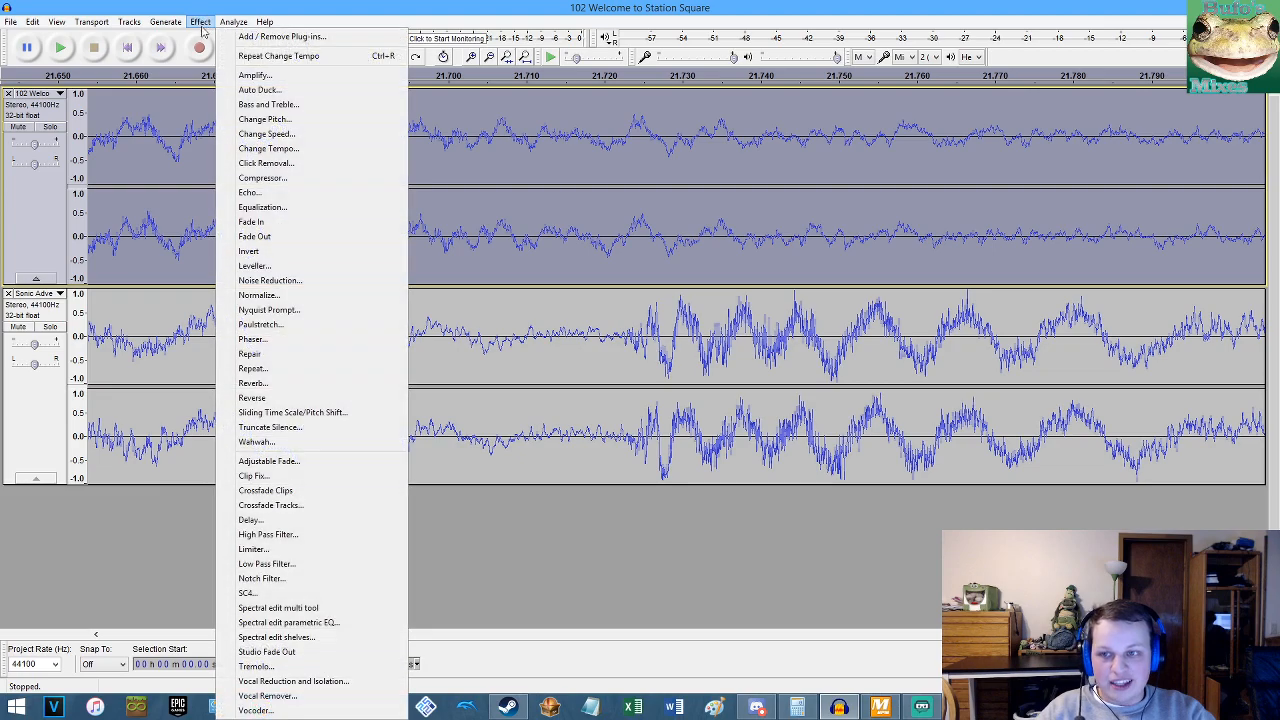
click(250, 148)
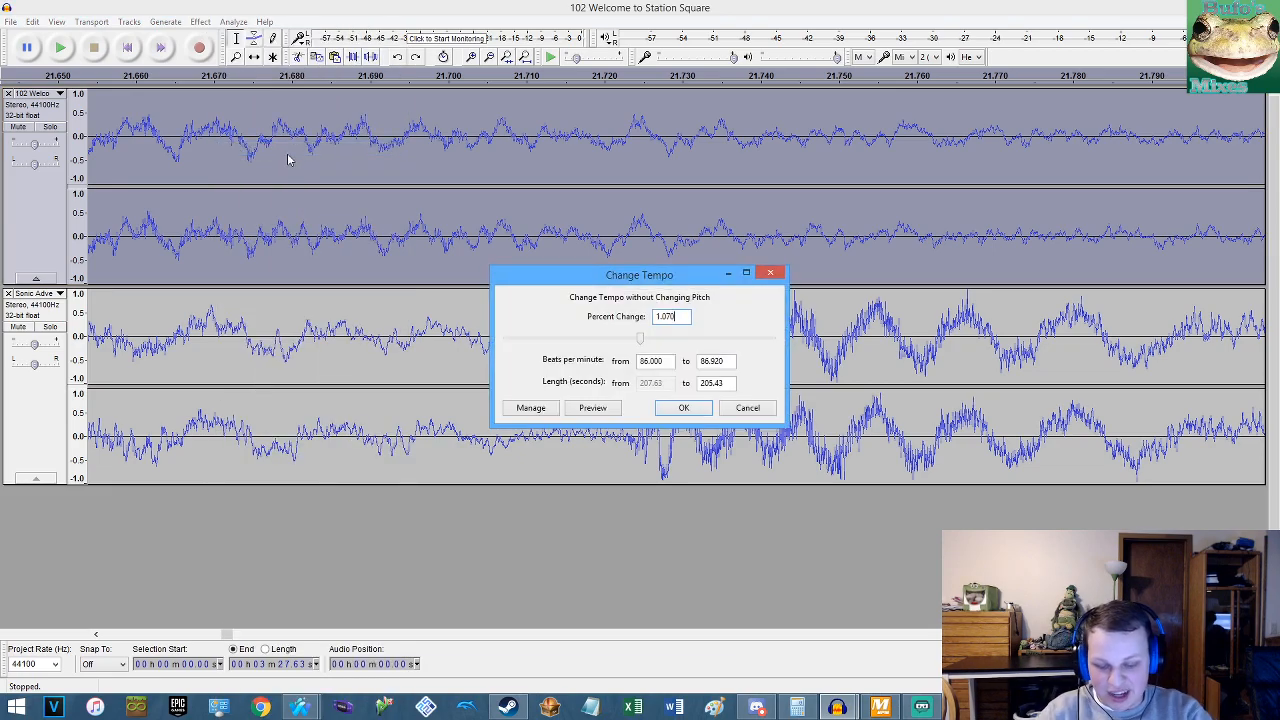
key(Return)
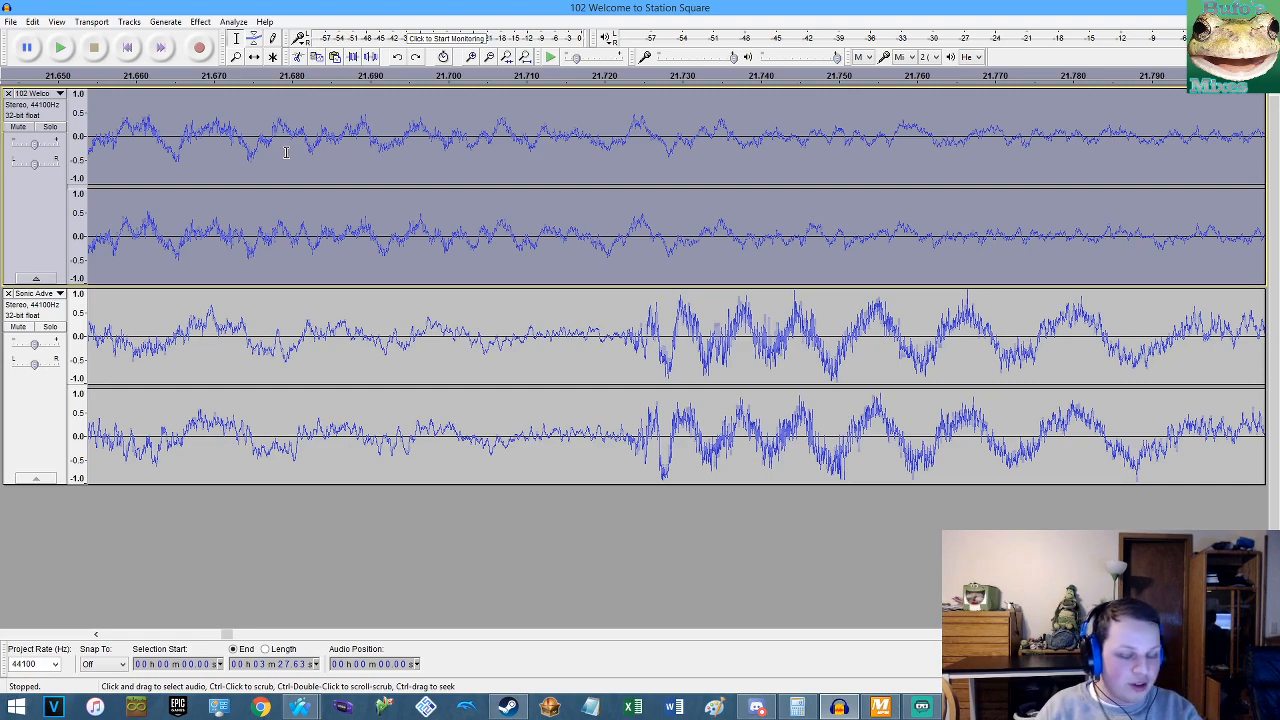
click(200, 21)
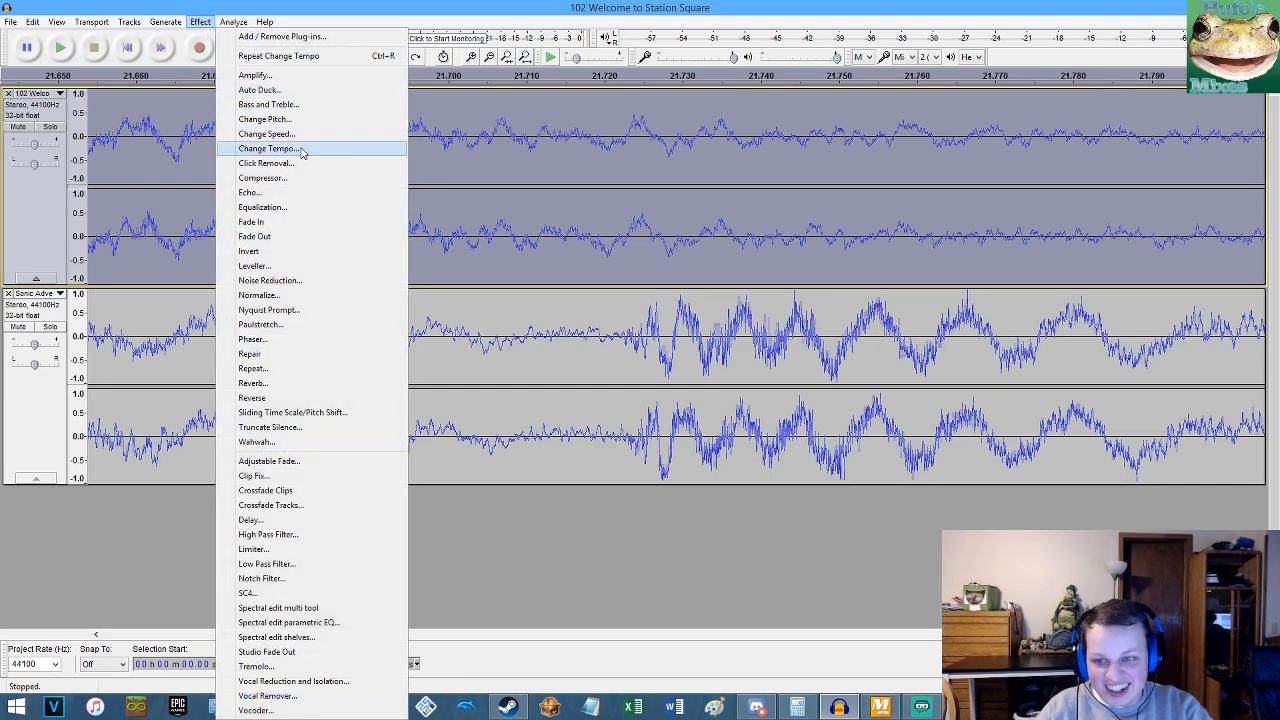
click(300, 151)
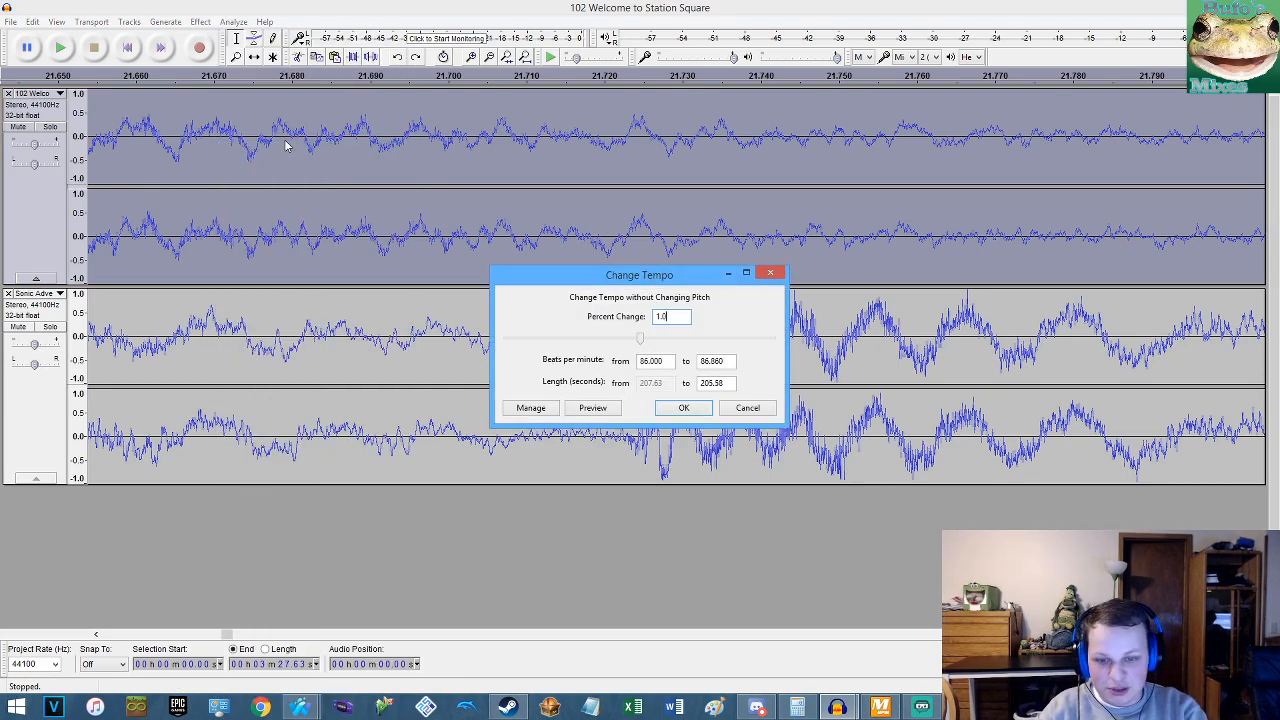
key(Return)
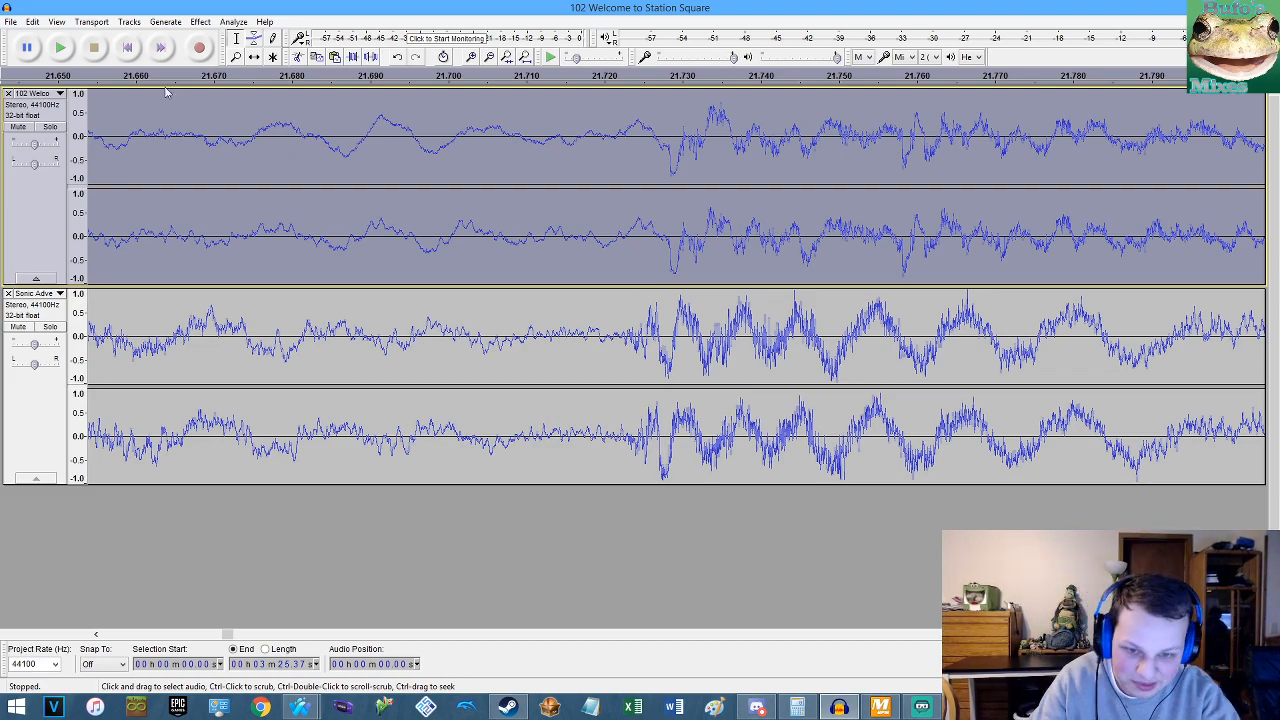
Play both tracks together from about 21.72 s past the one-minute mark and compare their beats around 1:01.7.
click(617, 338)
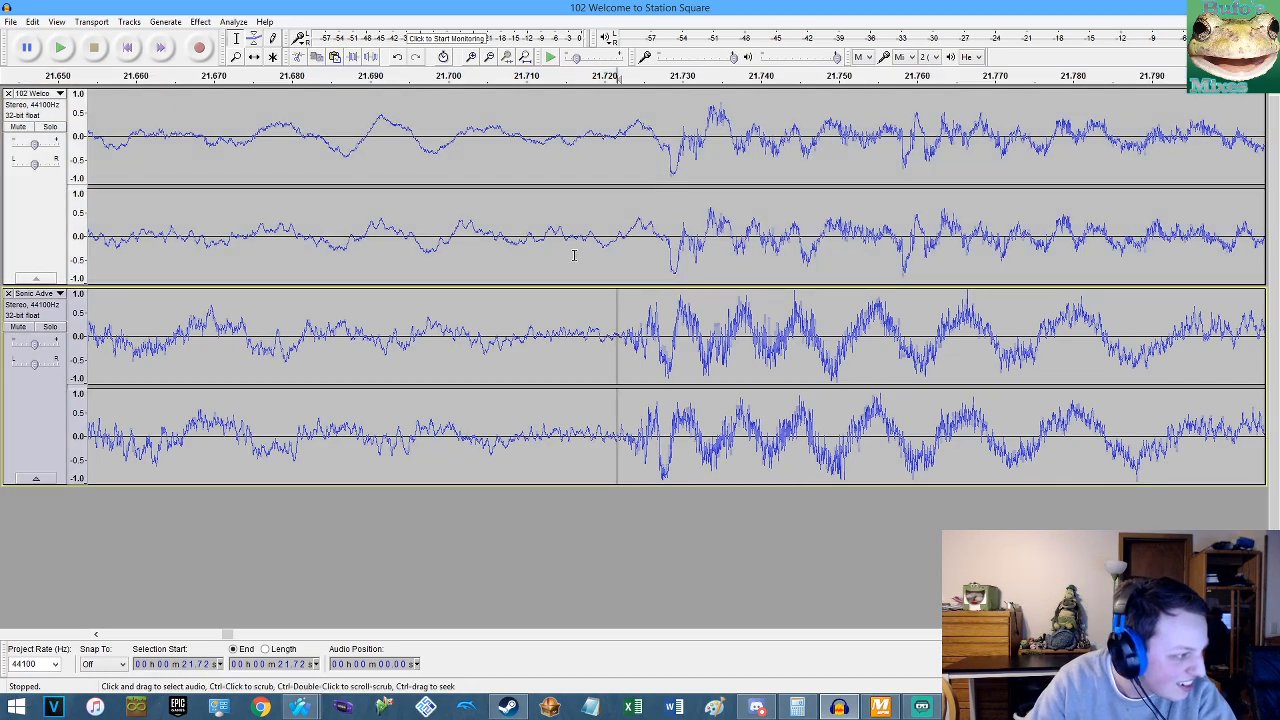
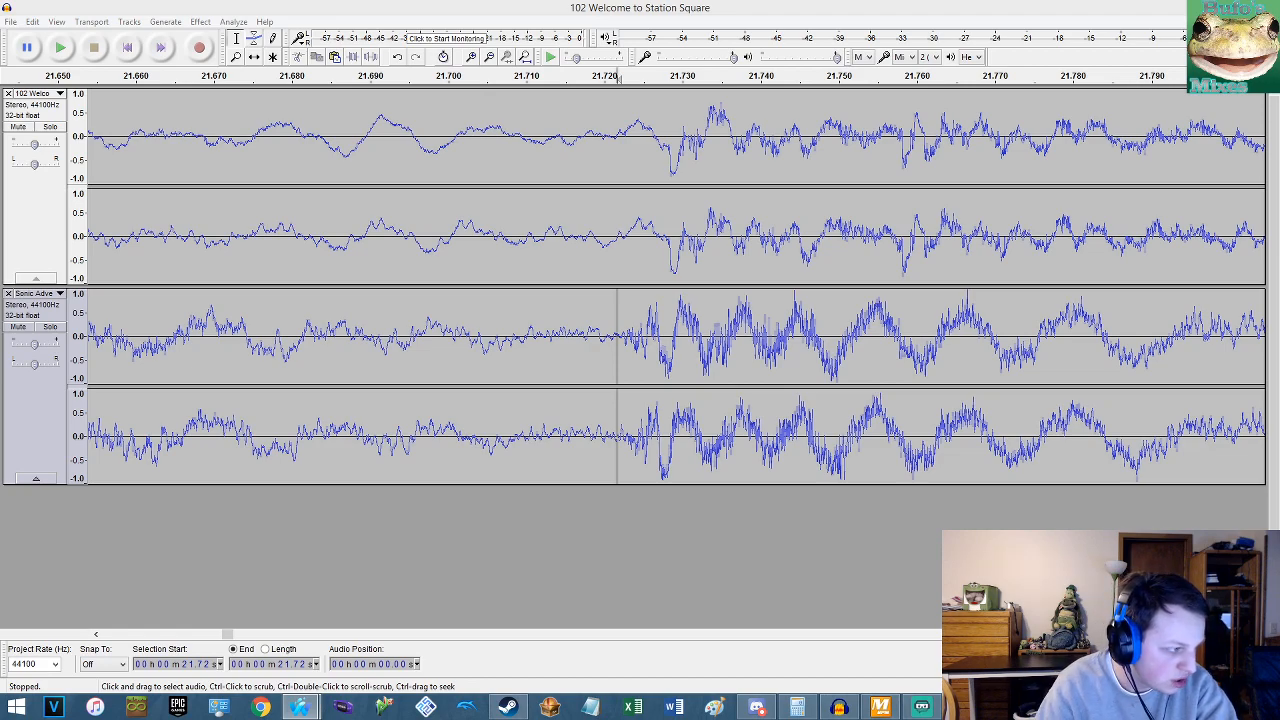
click(585, 6)
key(space)
scroll(567, 188, down, 7)
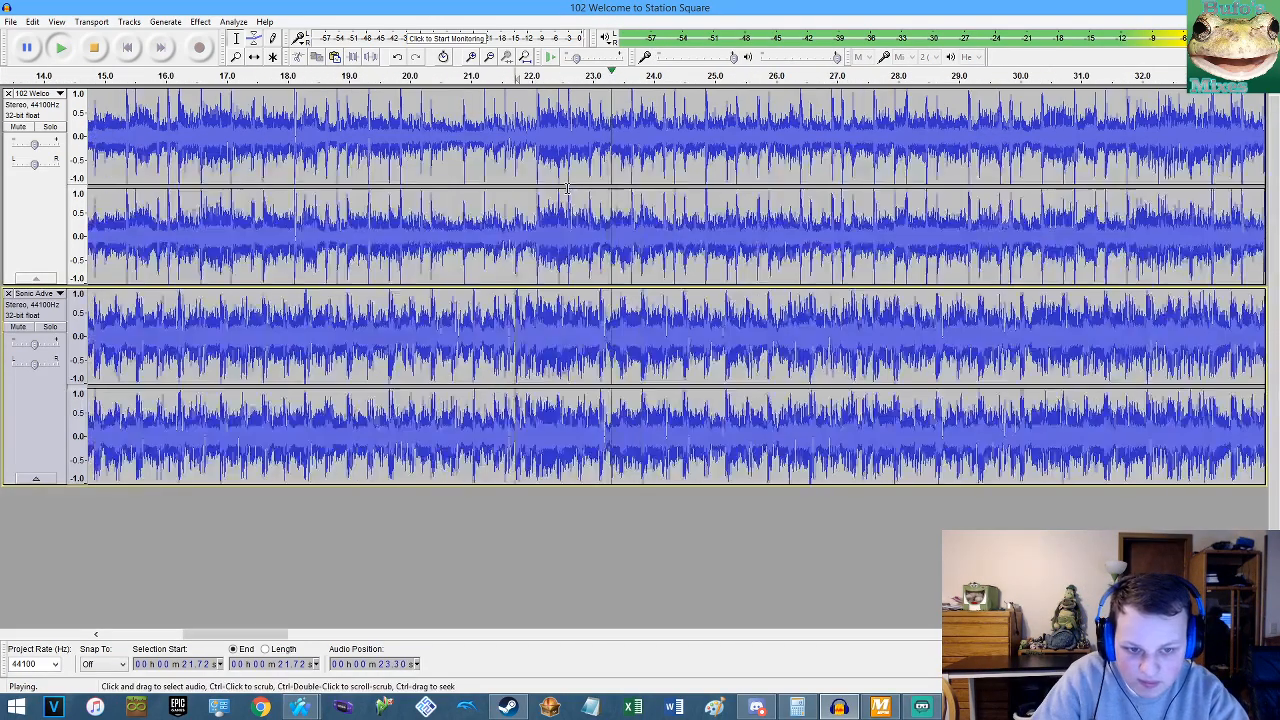
scroll(784, 224, up, 3)
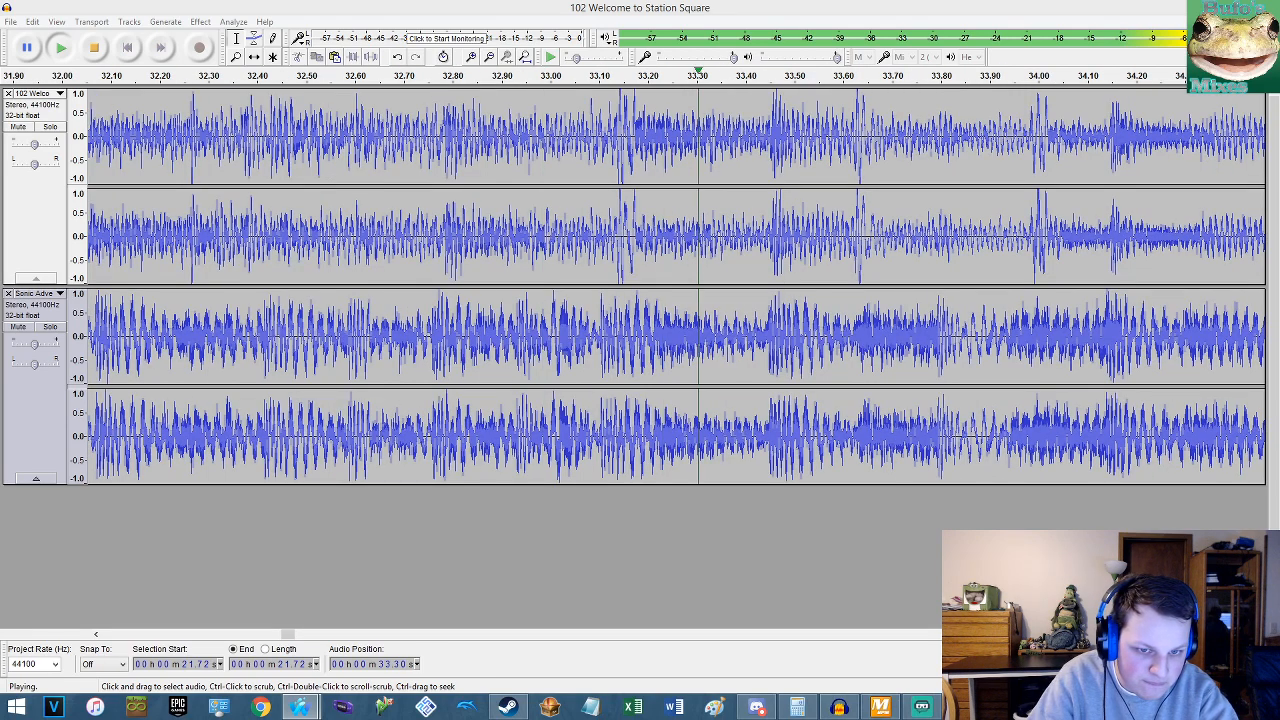
click(609, 8)
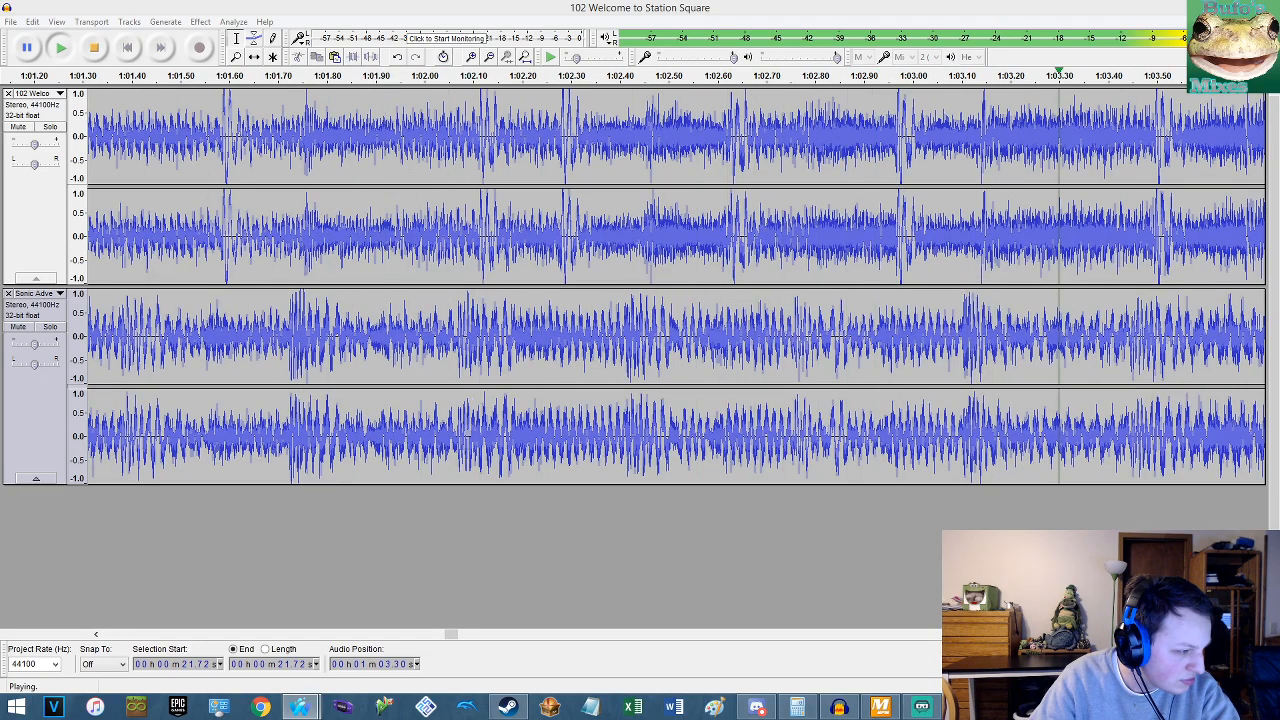
key(space)
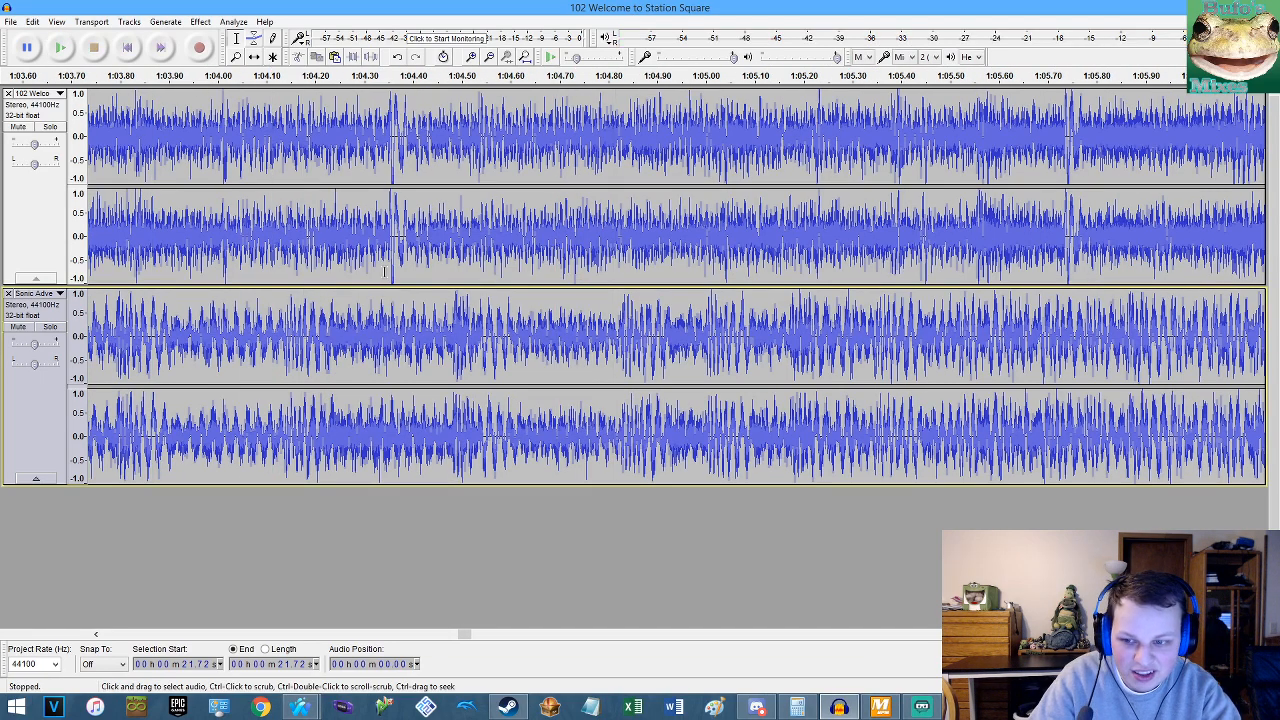
scroll(384, 270, down, 3)
scroll(132, 244, up, 5)
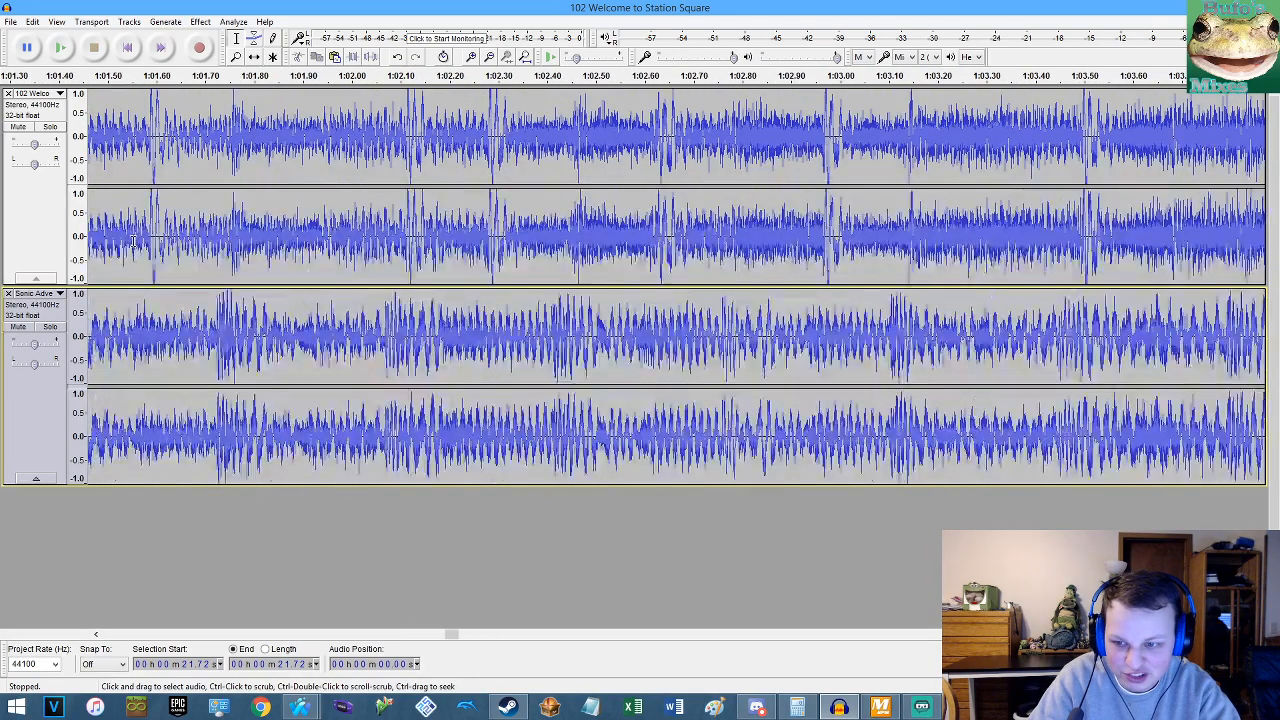
Replace the 102 Welcome to Station Square track's 1.1 percent tempo increase with a slightly larger one, shortening it to 3 min 25.27 s.
double_click(266, 106)
click(200, 21)
click(256, 148)
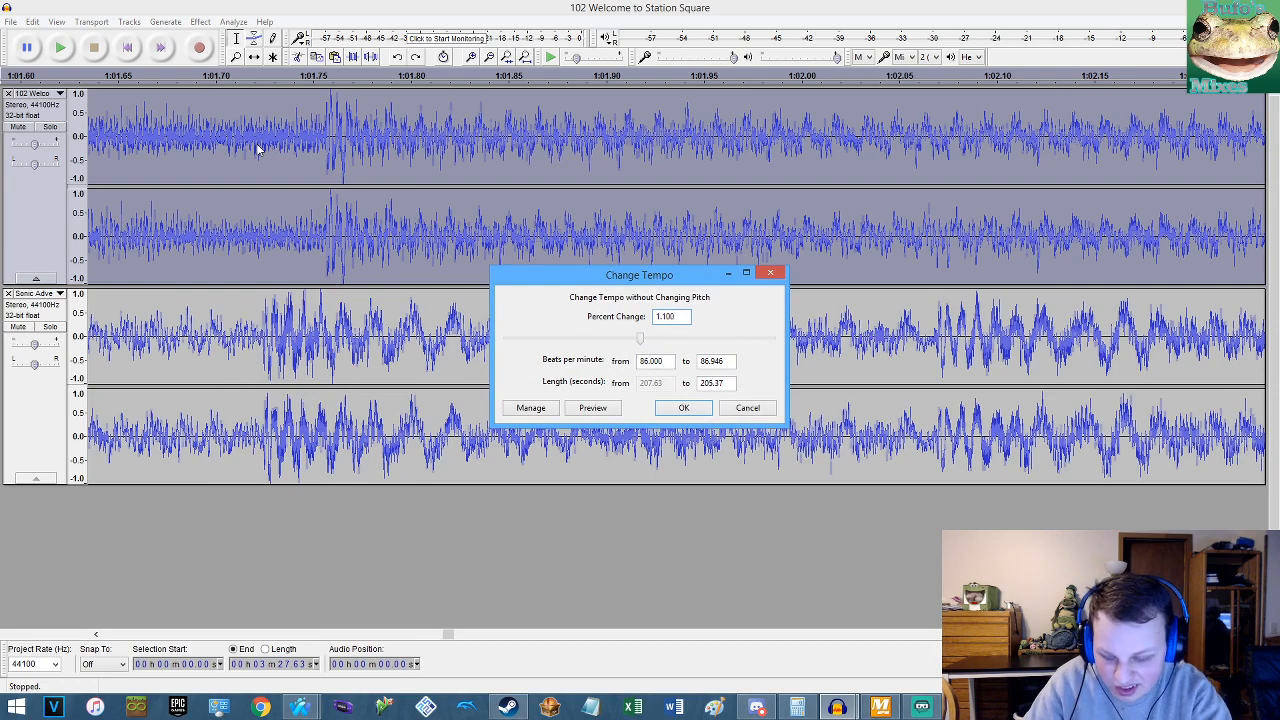
key(Return)
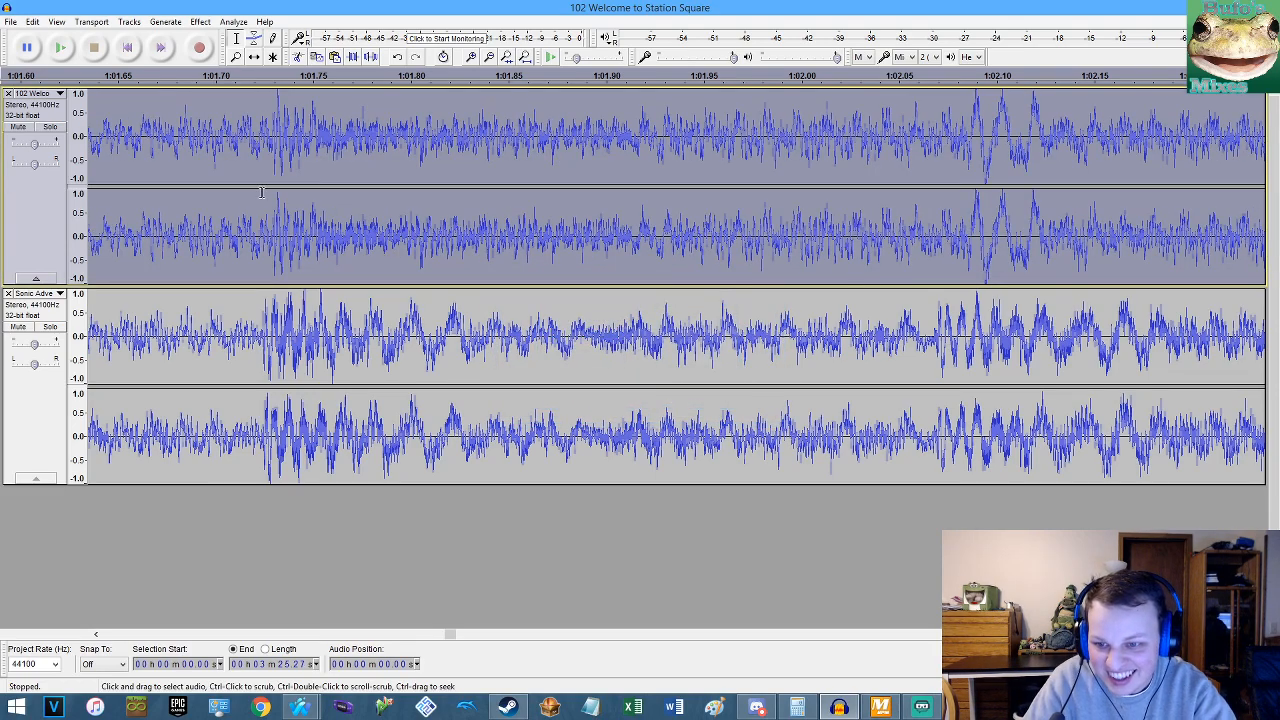
Try a different Change Tempo increase on the whole 102 Welcome to Station Square track, shortening it to 3 min 25.25 s.
scroll(264, 188, up, 3)
click(165, 21)
mouse_move(200, 21)
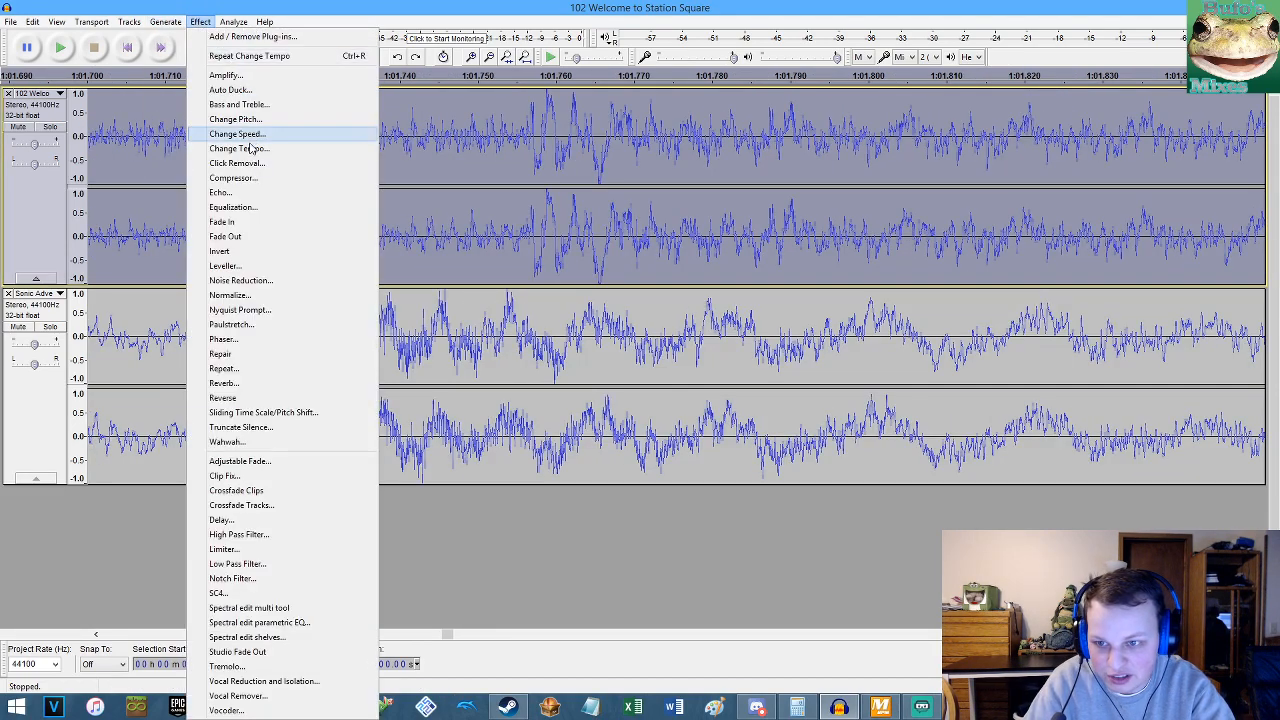
click(249, 148)
key(Return)
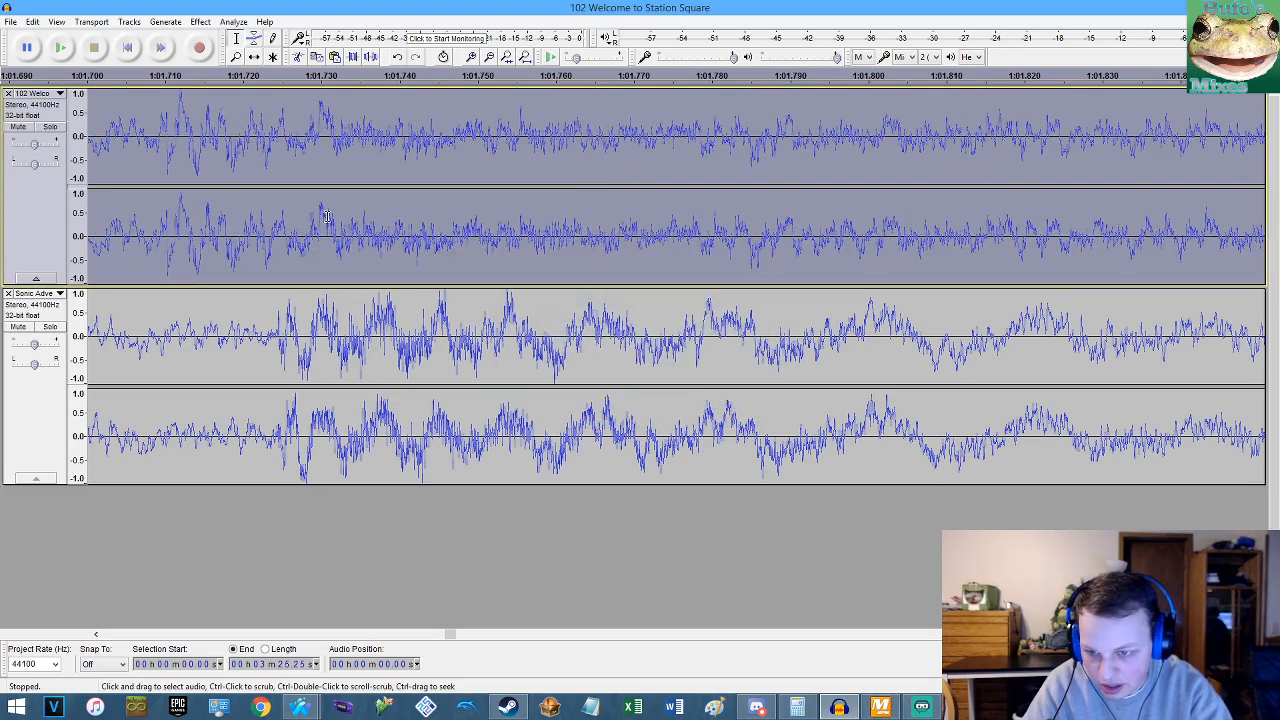
Undo that tempo change and reapply Change Tempo to the 102 Welcome to Station Square track for a length of 3 min 25.27 s.
scroll(326, 217, down, 1)
click(200, 21)
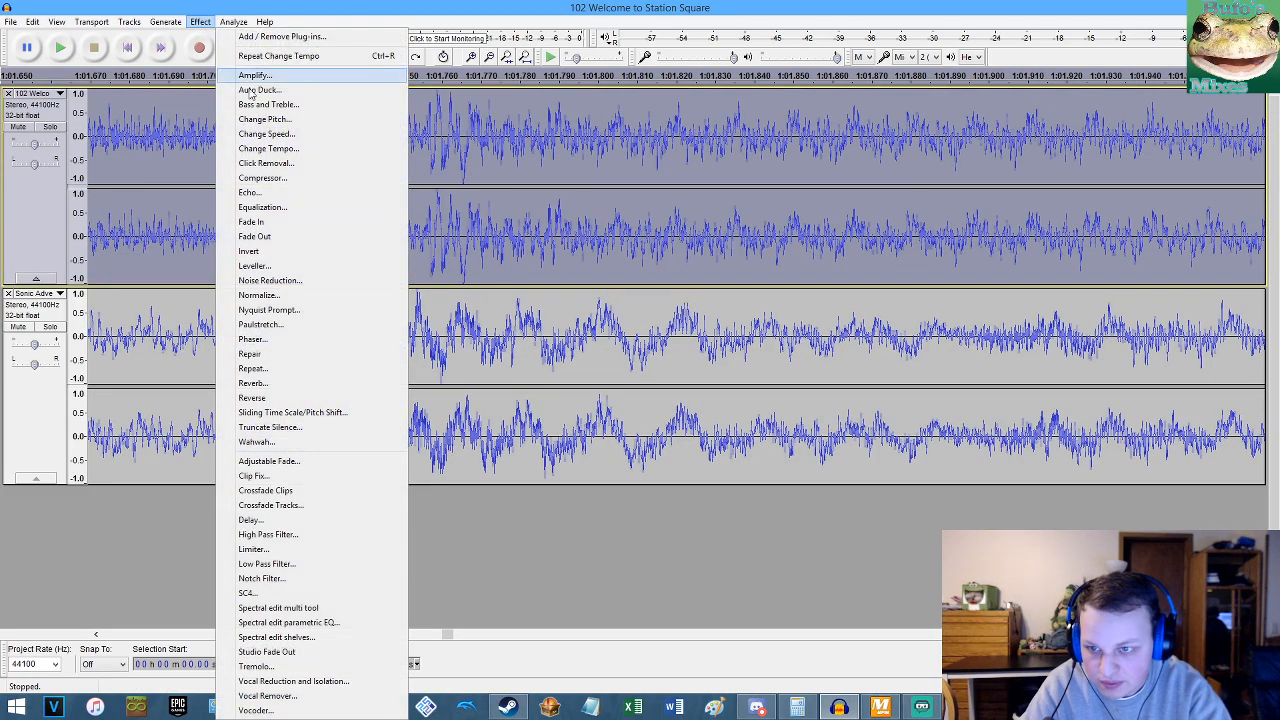
click(282, 151)
key(Return)
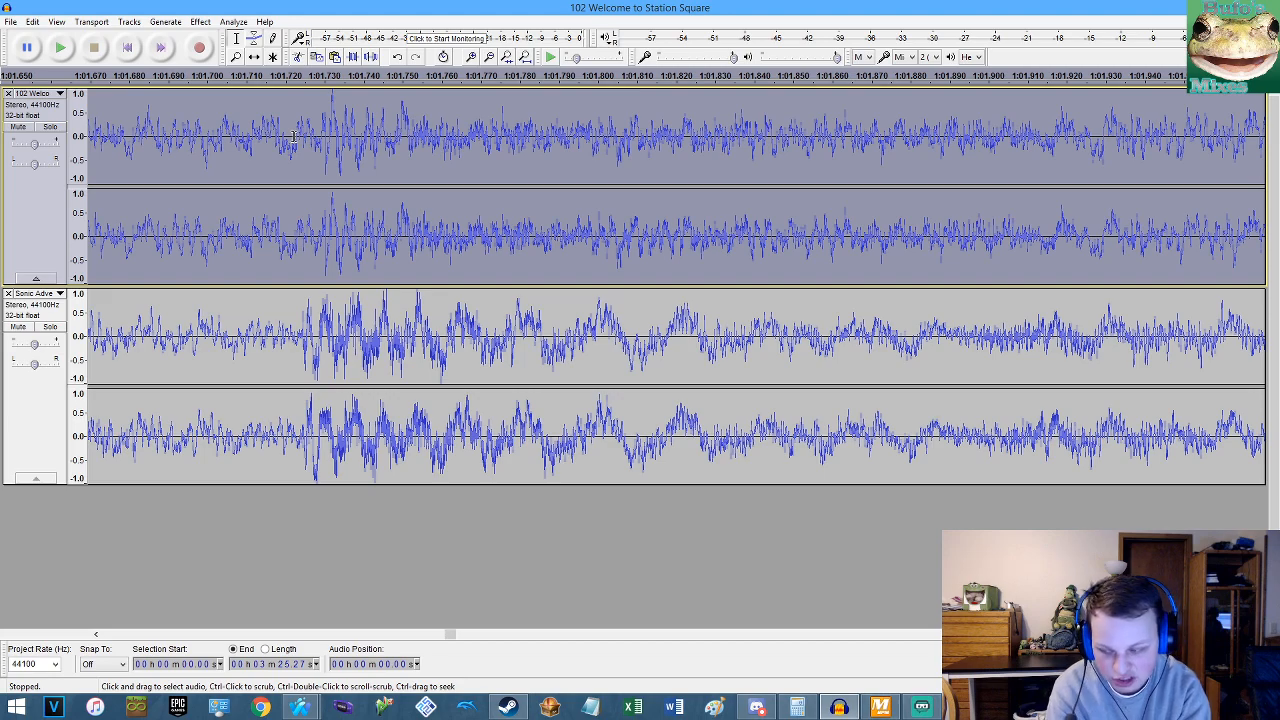
Play both tracks together from about 1:01.72 and compare their beats through about 1:41.
click(310, 236)
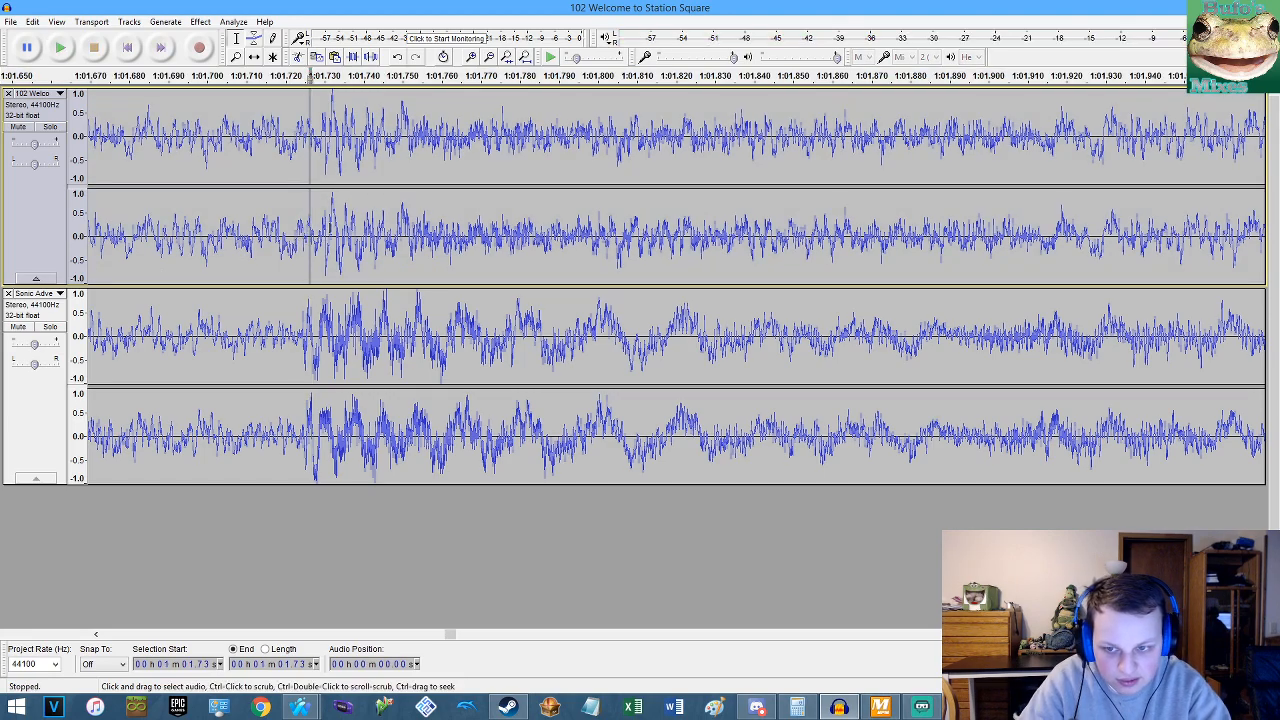
key(space)
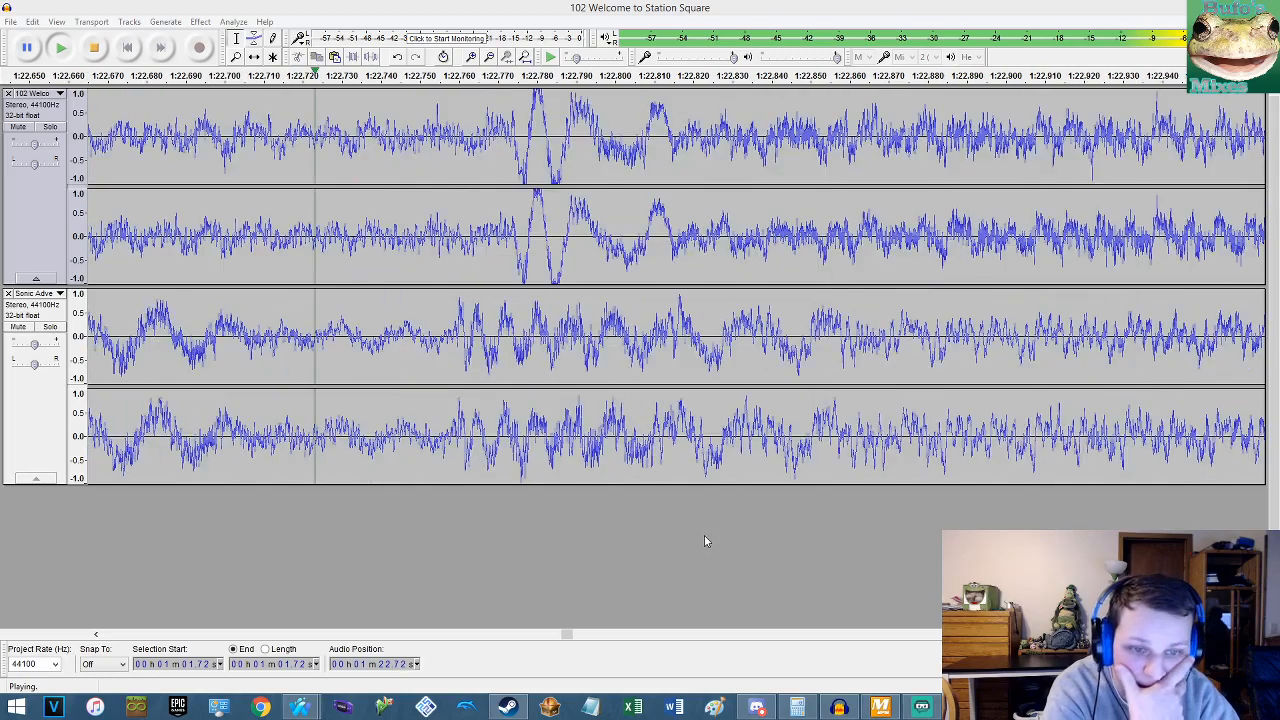
click(596, 8)
scroll(504, 247, down, 4)
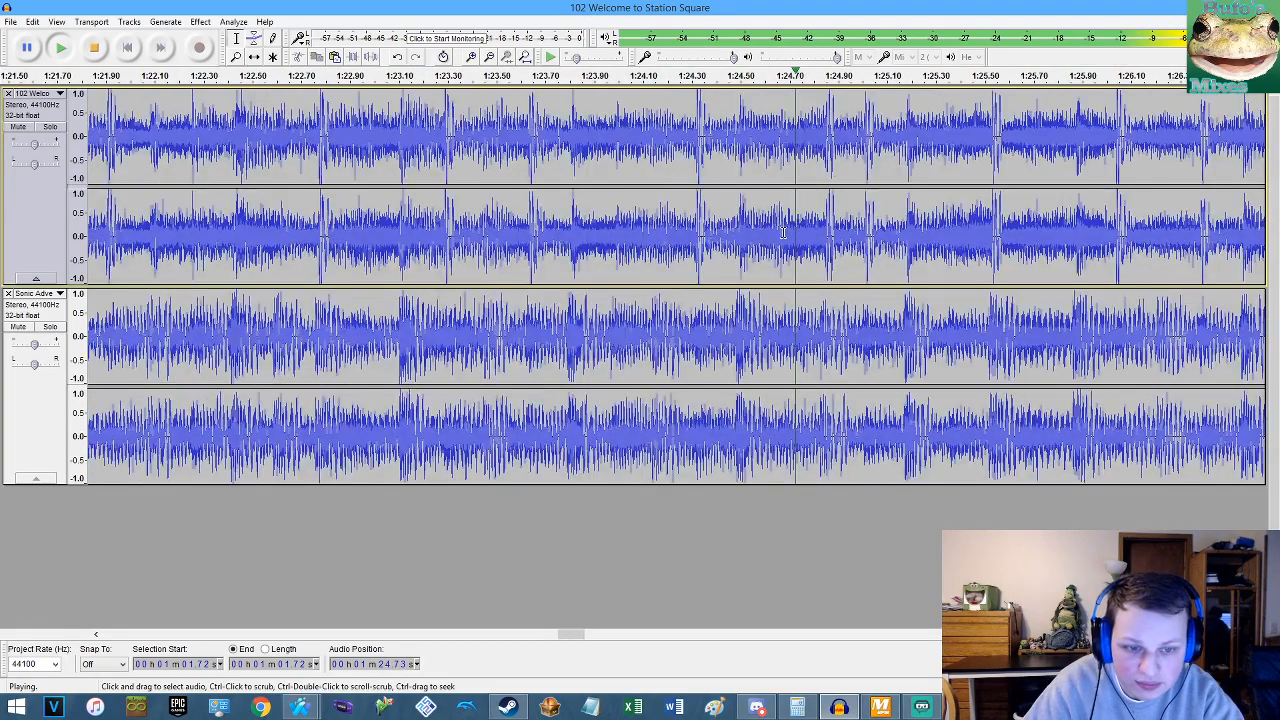
scroll(908, 243, up, 1)
scroll(908, 243, up, 1)
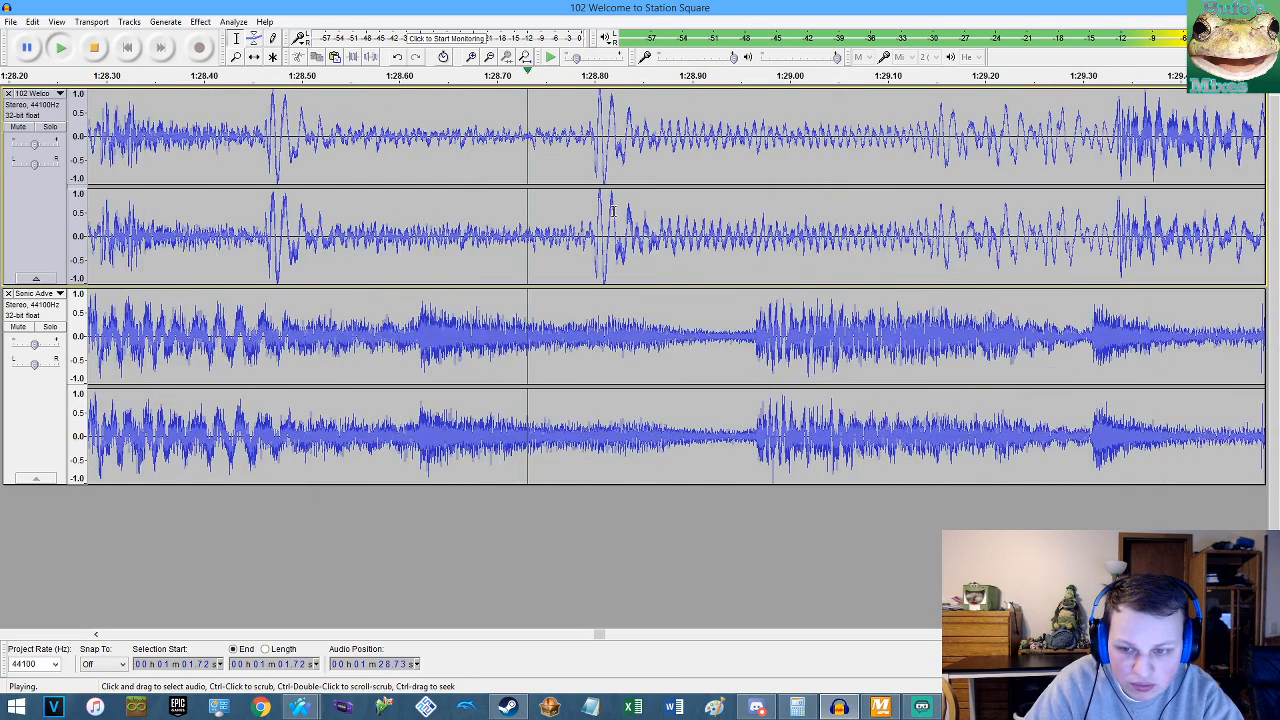
scroll(611, 210, down, 4)
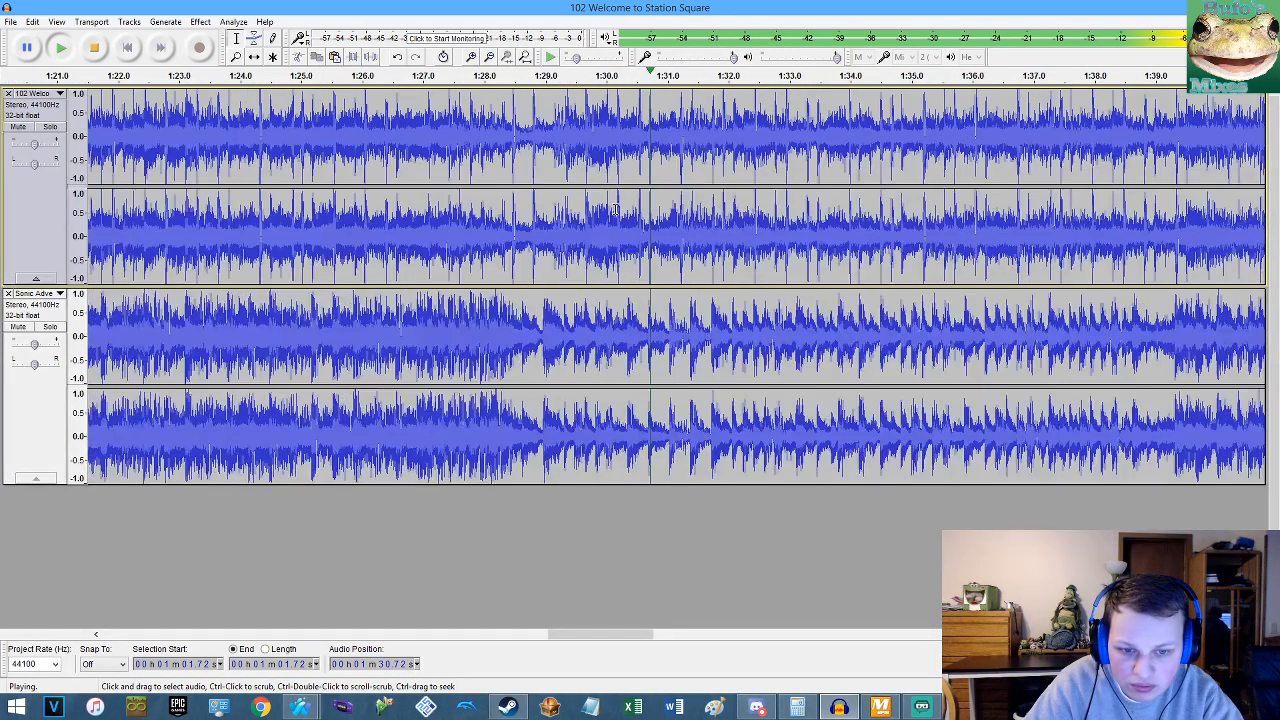
scroll(660, 208, up, 3)
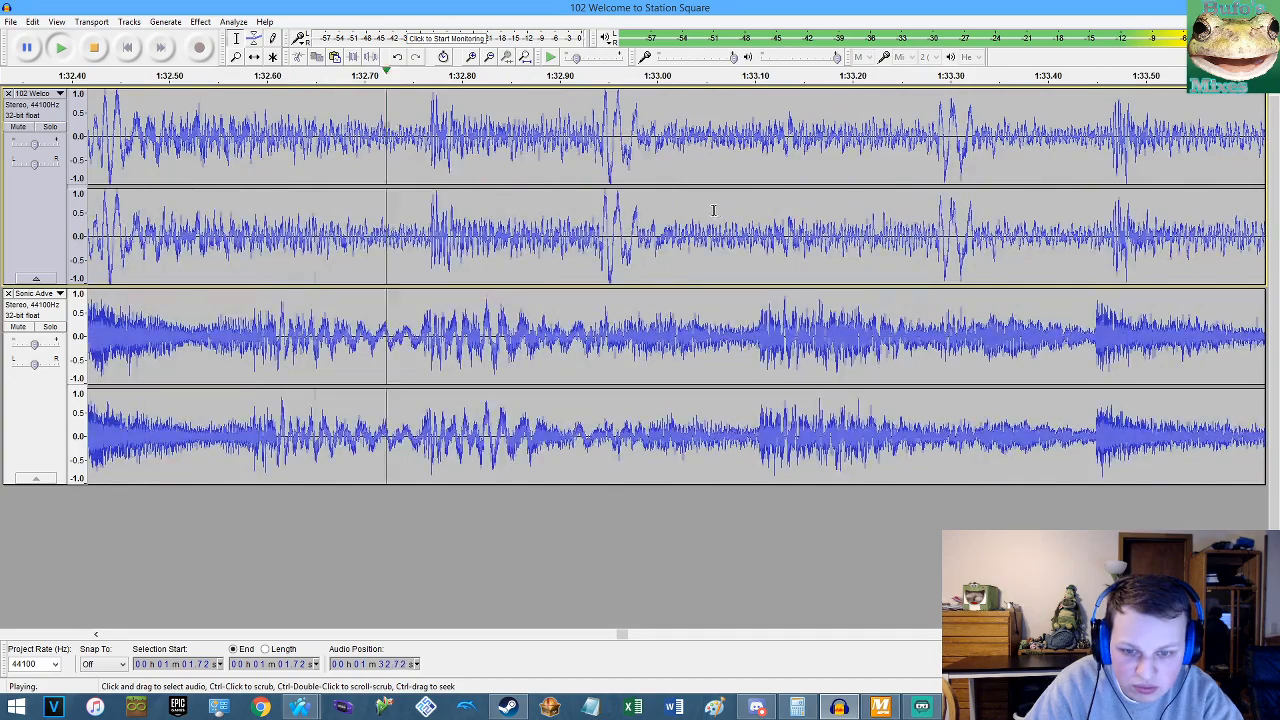
scroll(660, 208, down, 4)
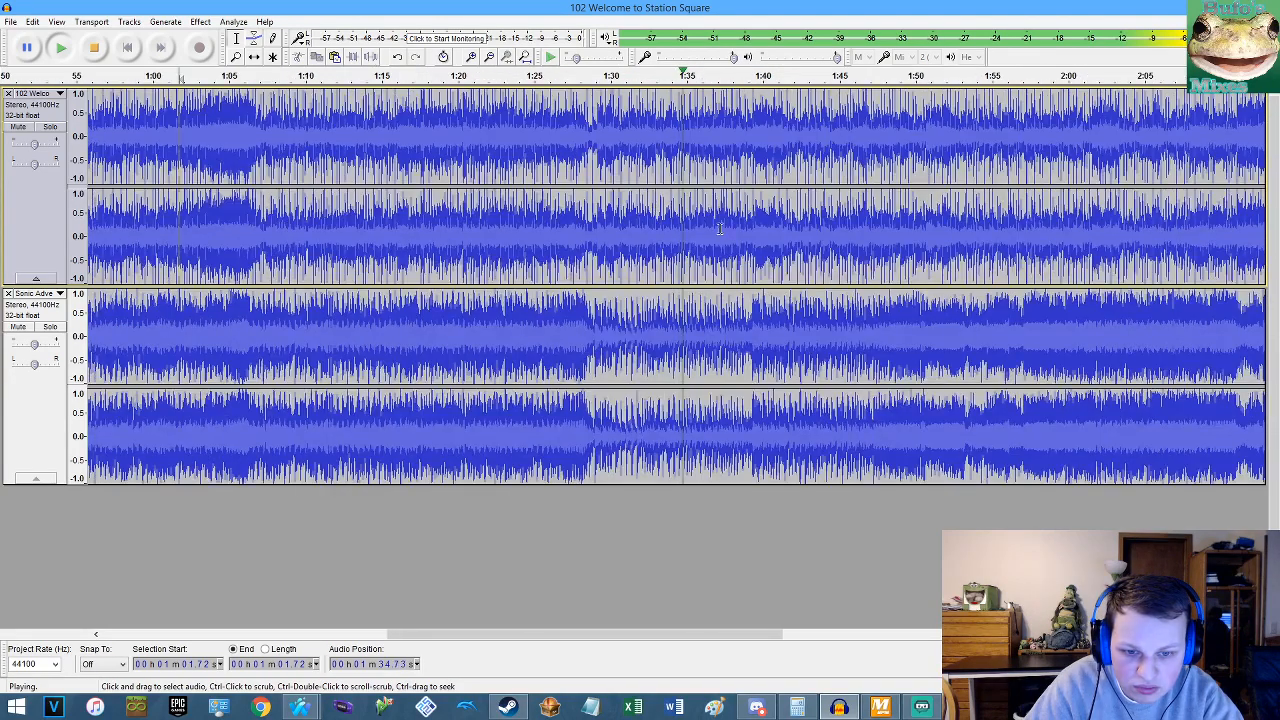
scroll(717, 228, up, 4)
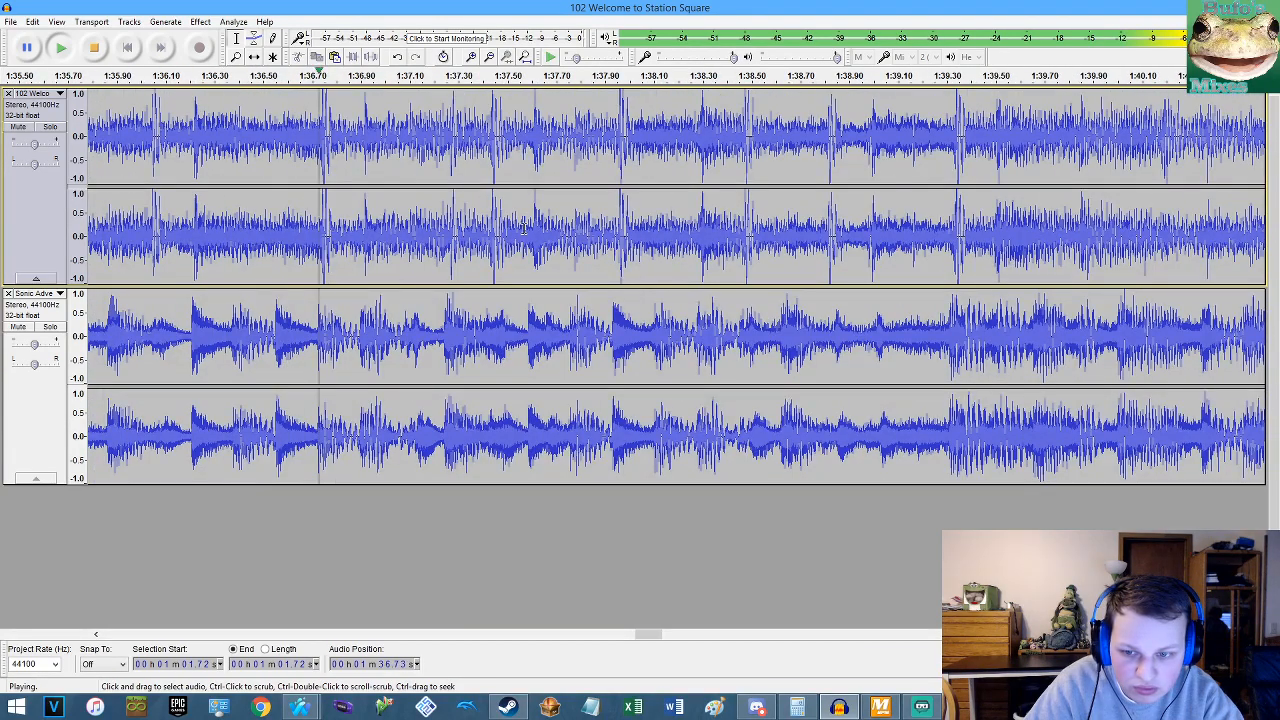
scroll(533, 237, down, 1)
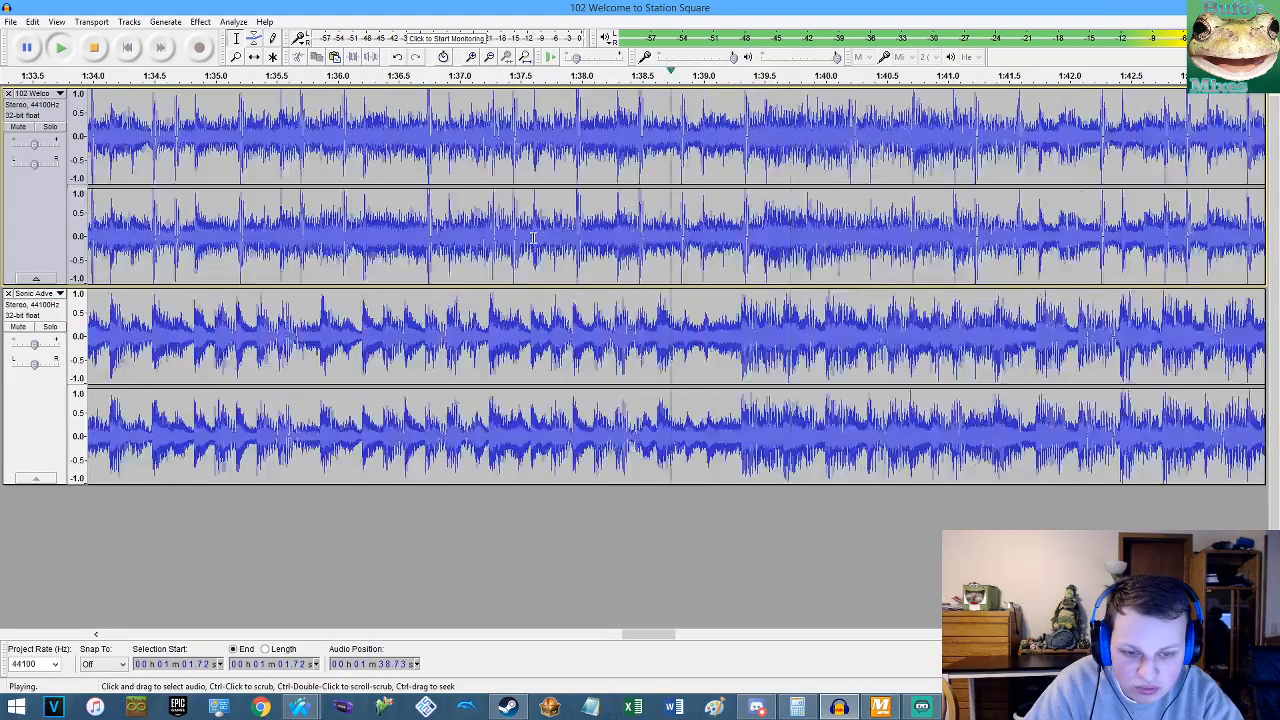
scroll(533, 237, up, 2)
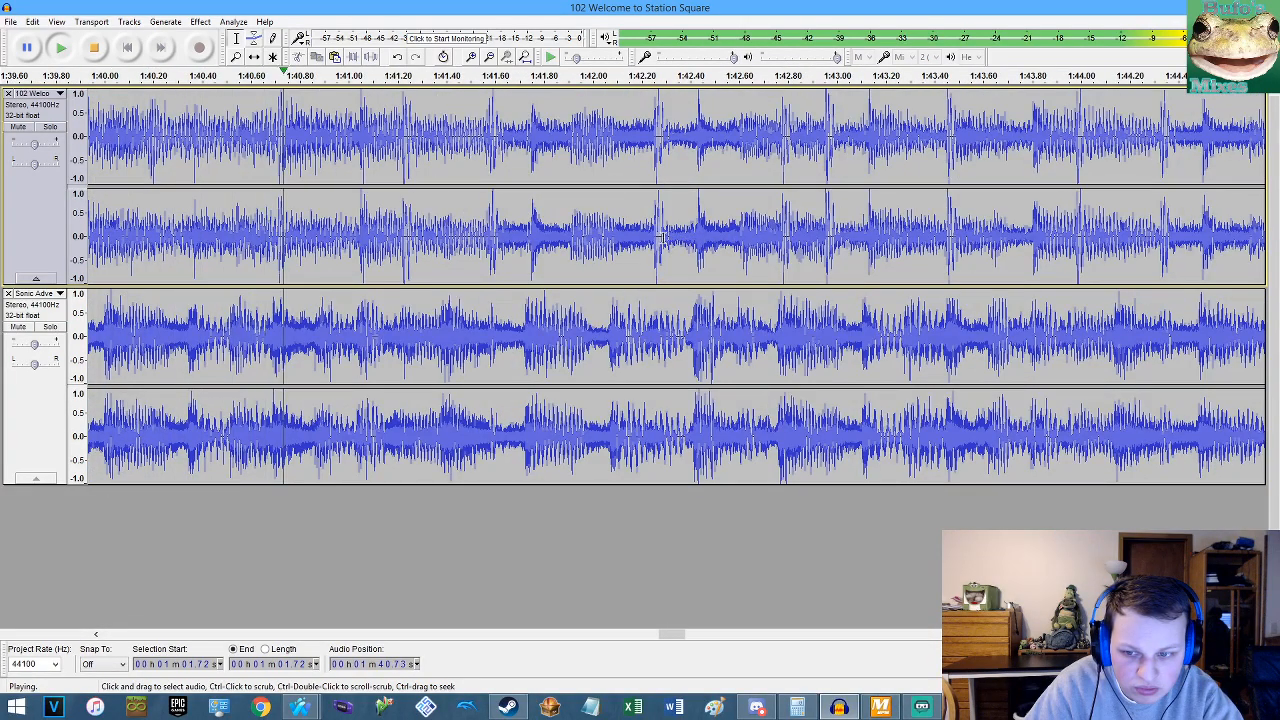
Stop playback near 1:41.7 and replace the 102 Welcome to Station Square track's tempo change with a 1.16 percent increase.
key(space)
scroll(533, 237, up, 2)
scroll(533, 237, up, 2)
double_click(533, 237)
click(200, 21)
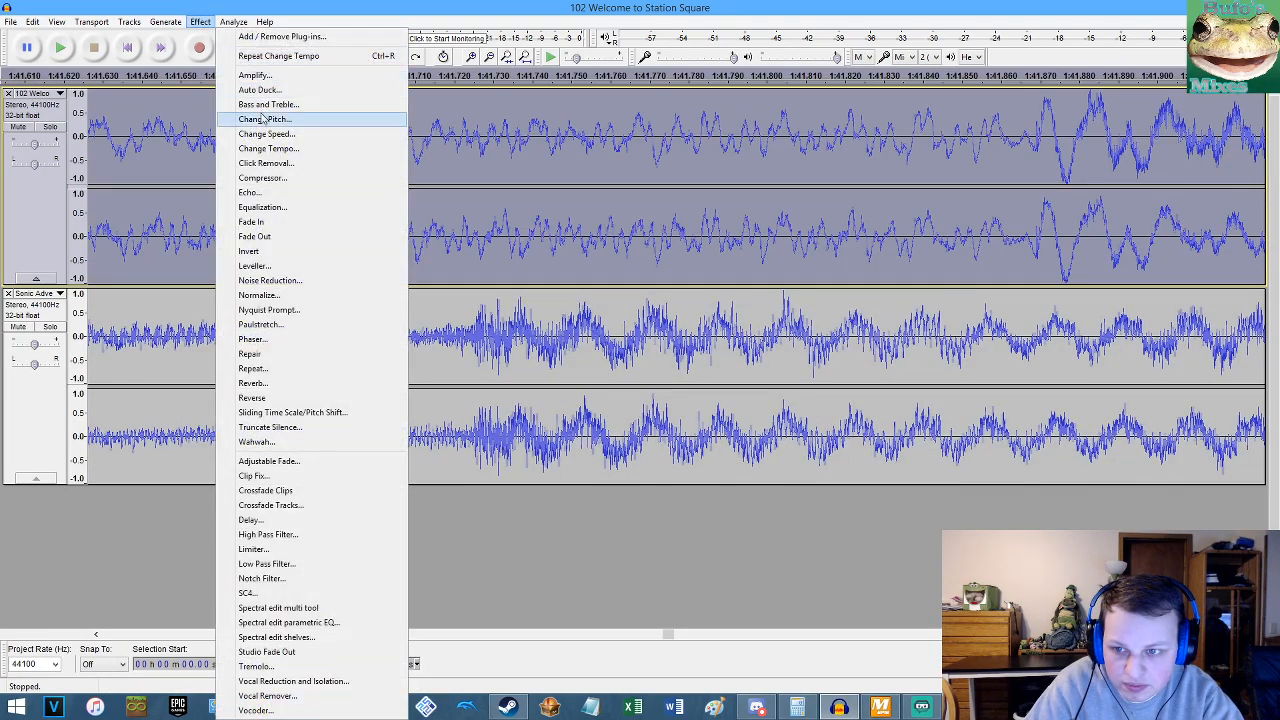
click(260, 148)
key(Return)
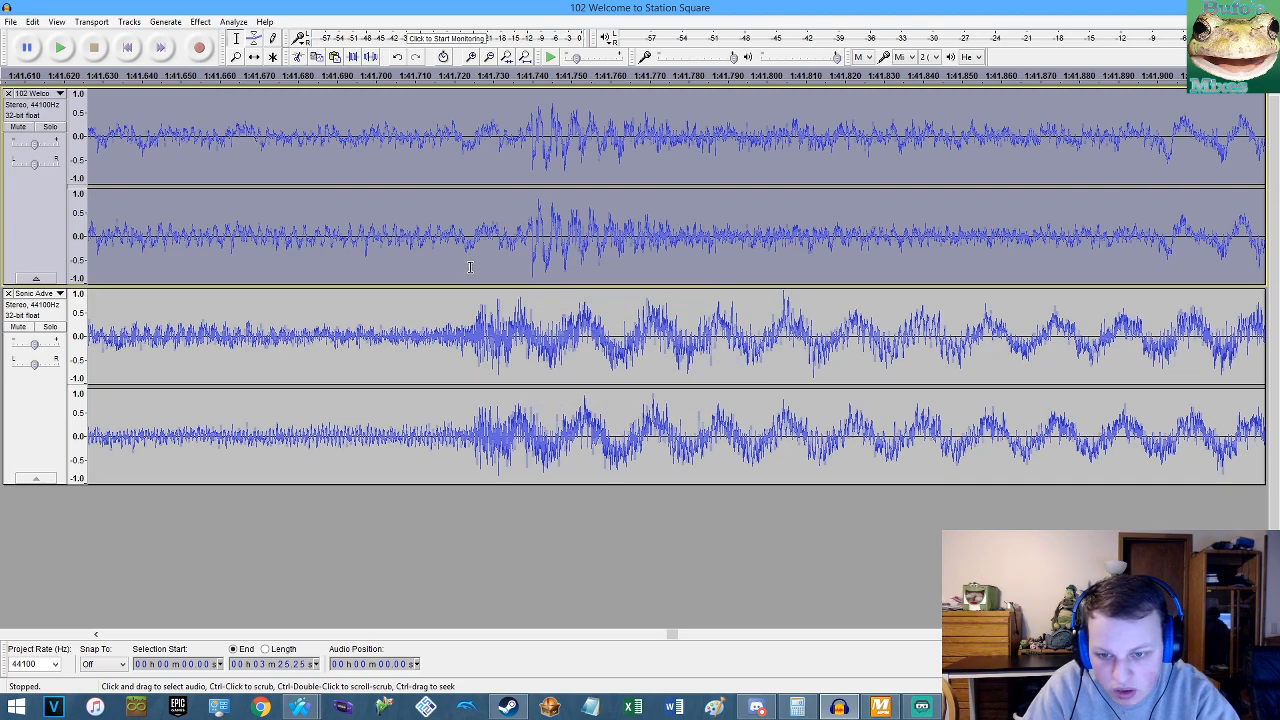
Undo the 1.16 percent tempo change and apply a 1.165 percent increase to the whole 102 Welcome to Station Square track.
key(ctrl+z)
click(200, 21)
click(270, 148)
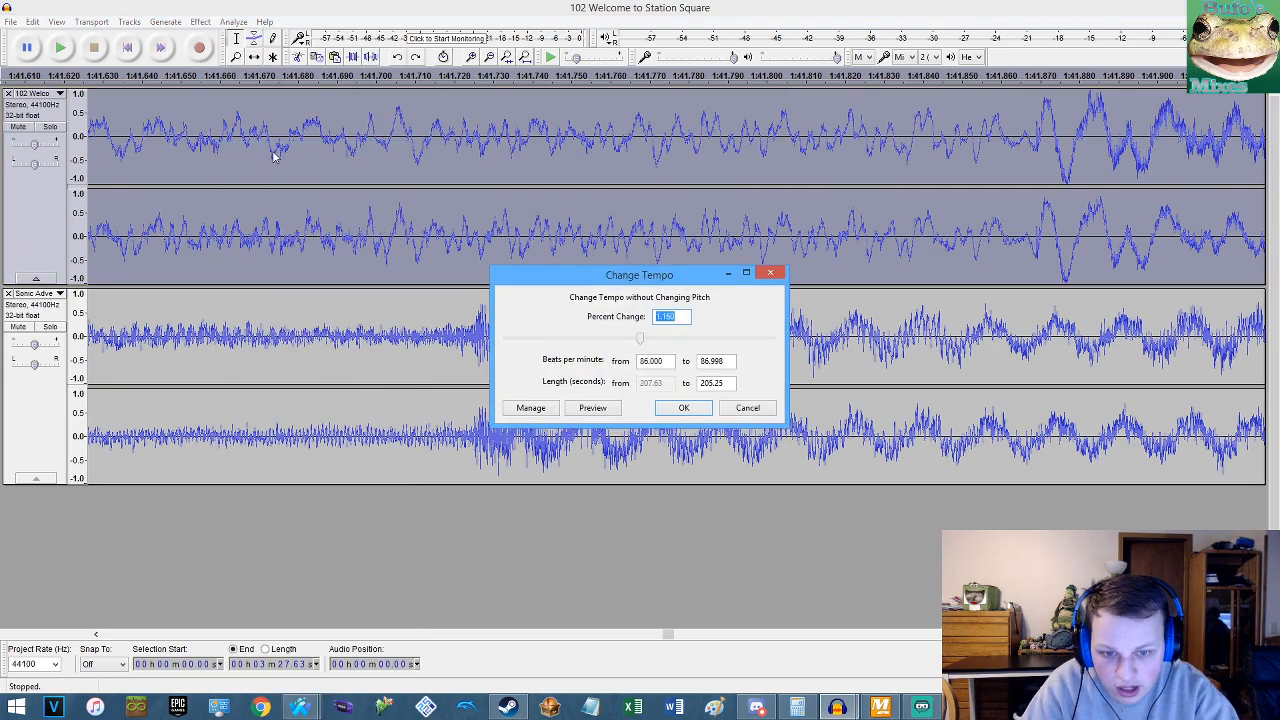
text(6)
key(Return)
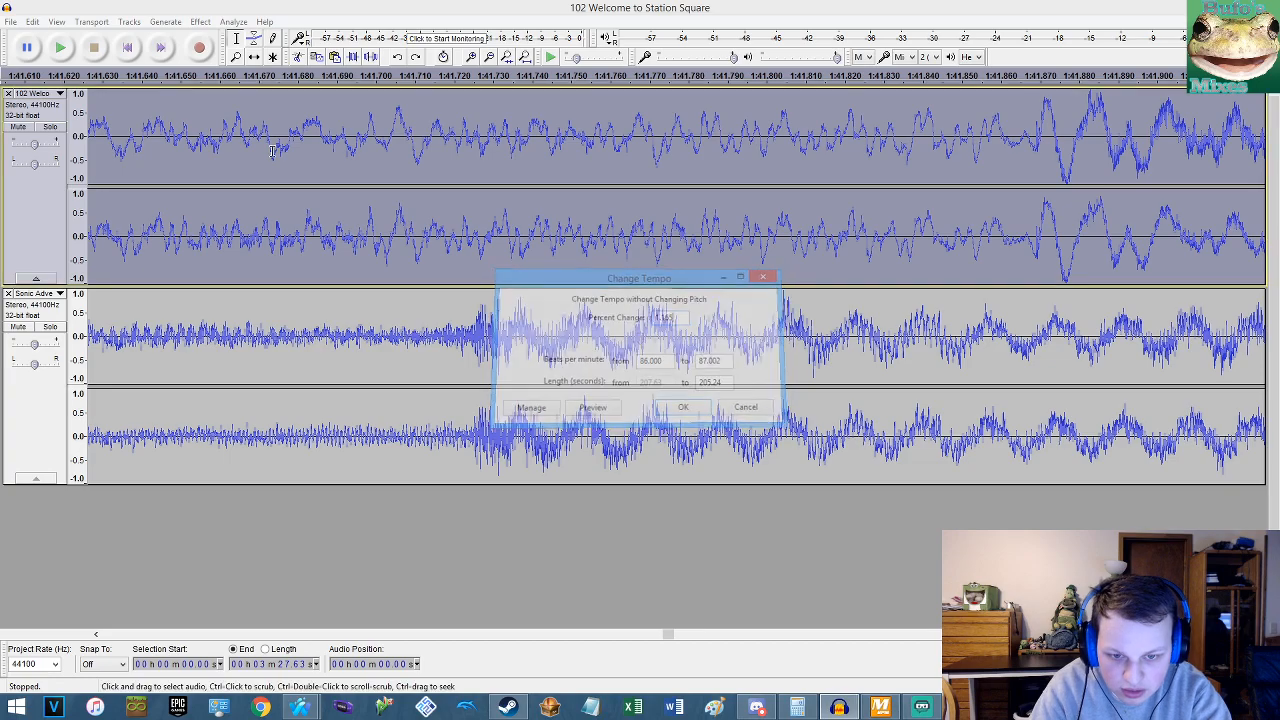
Play both tracks together from about 1:41.72 and compare their beats through about 2:38.
click(464, 241)
key(space)
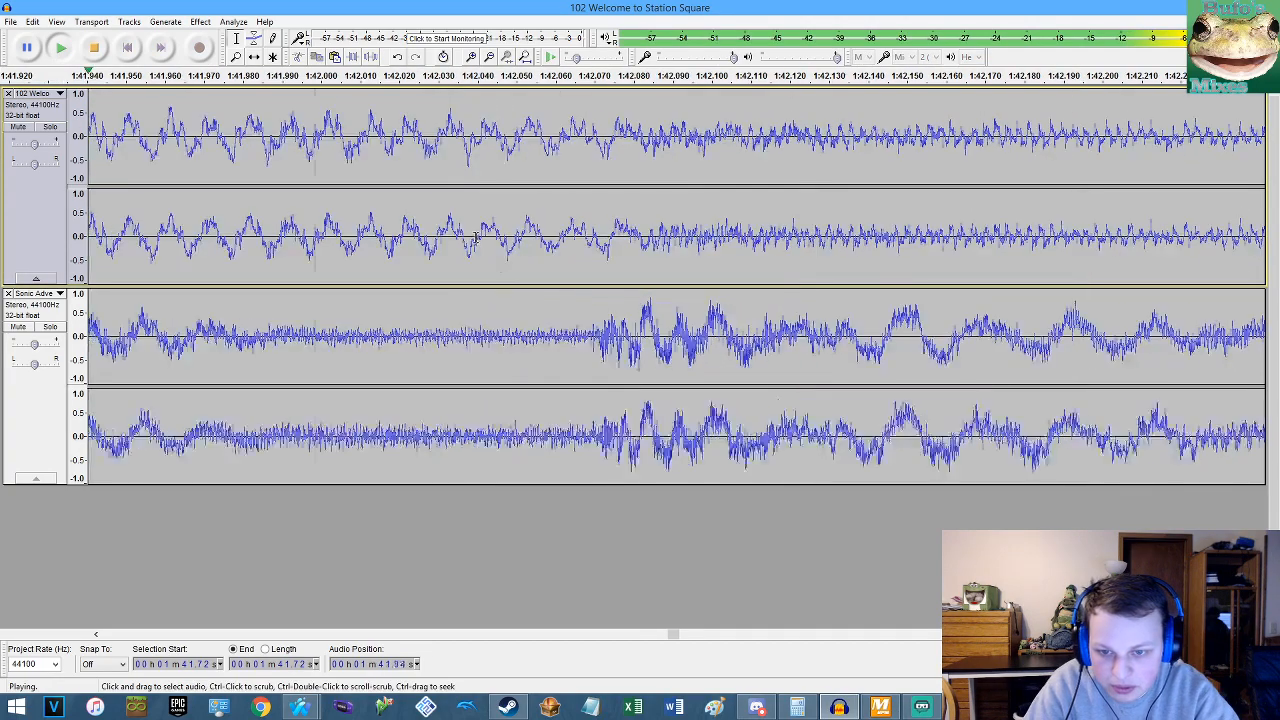
scroll(478, 250, down, 4)
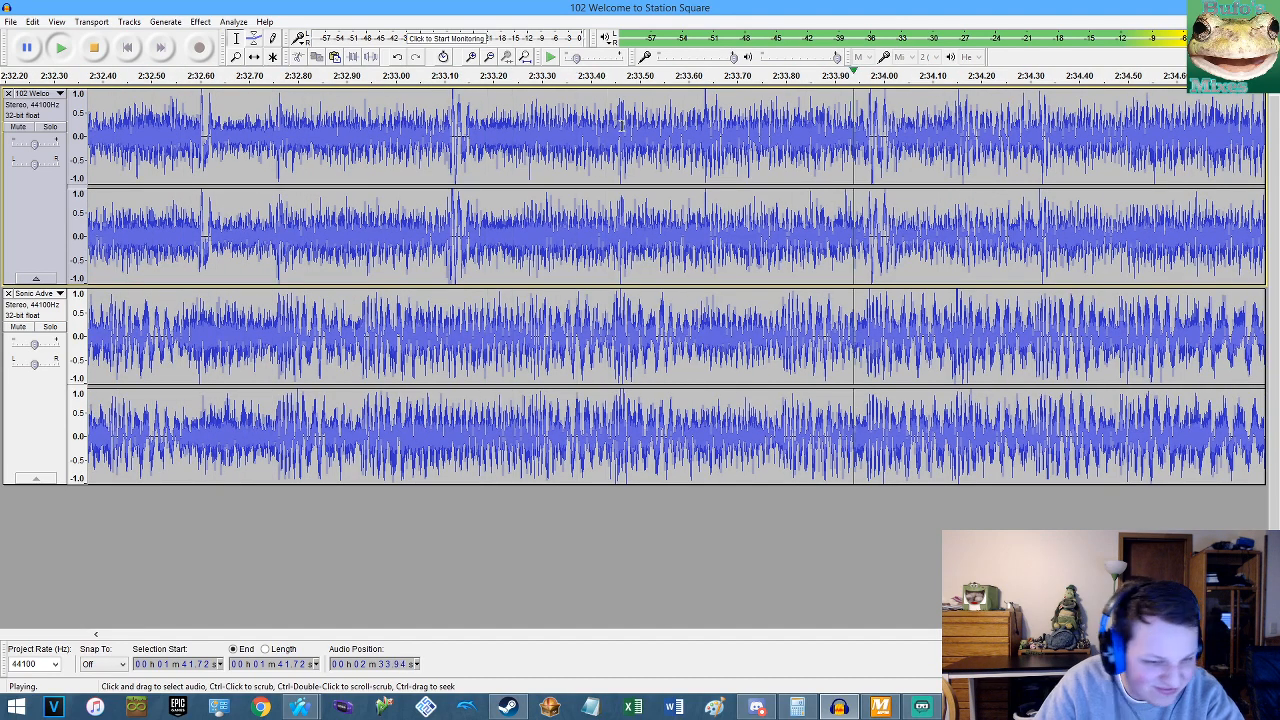
scroll(704, 226, down, 5)
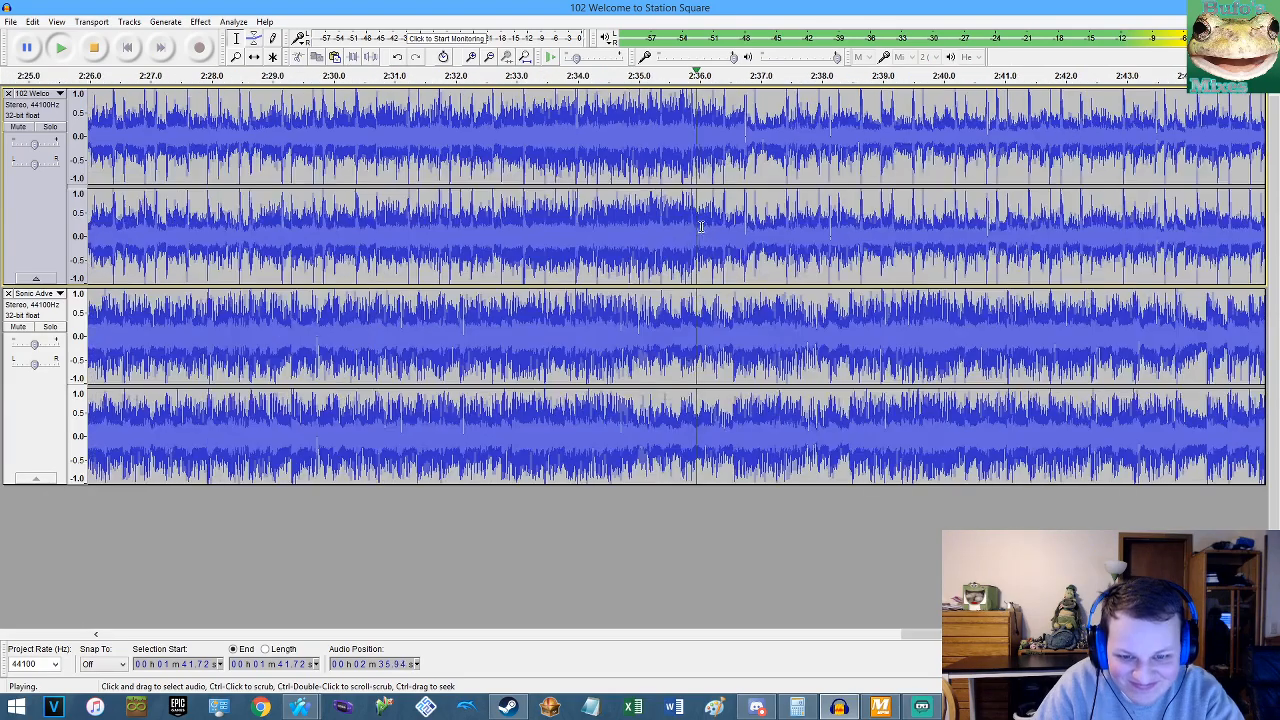
scroll(741, 199, up, 5)
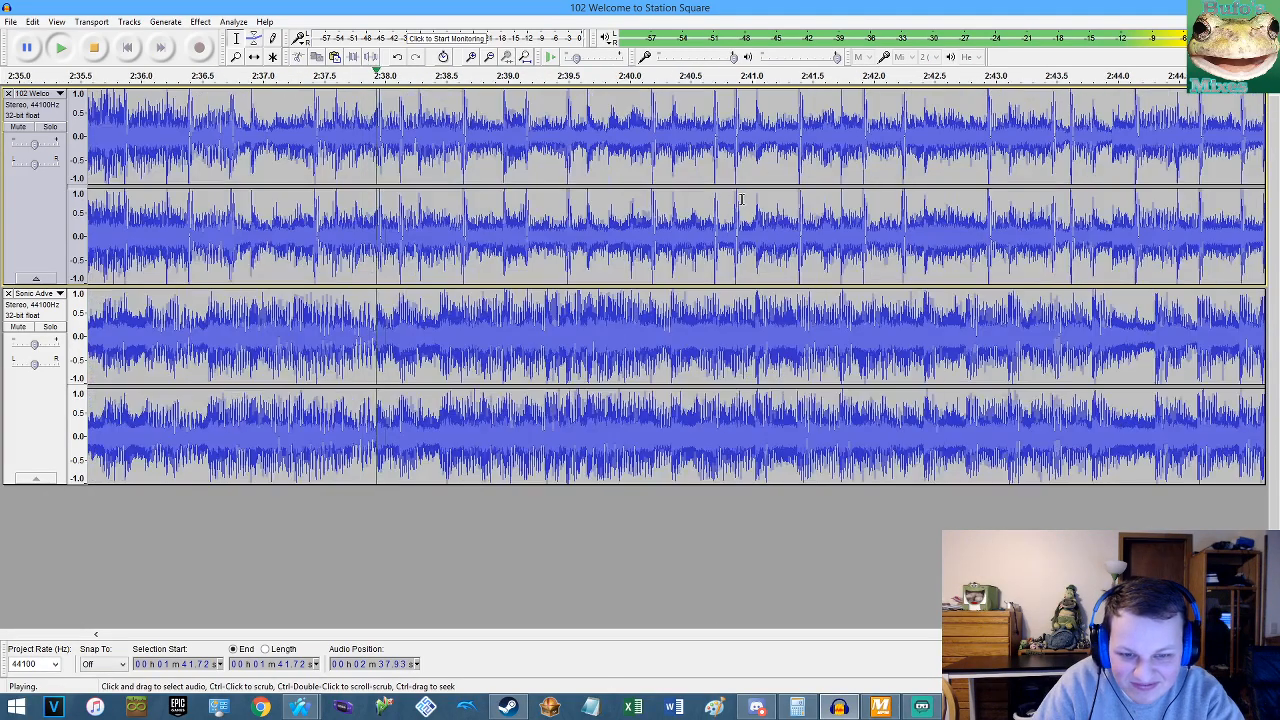
key(space)
Play both tracks from about 2:13.15 and again from about 2:07.81, comparing how their beats line up in that section.
scroll(657, 205, down, 3)
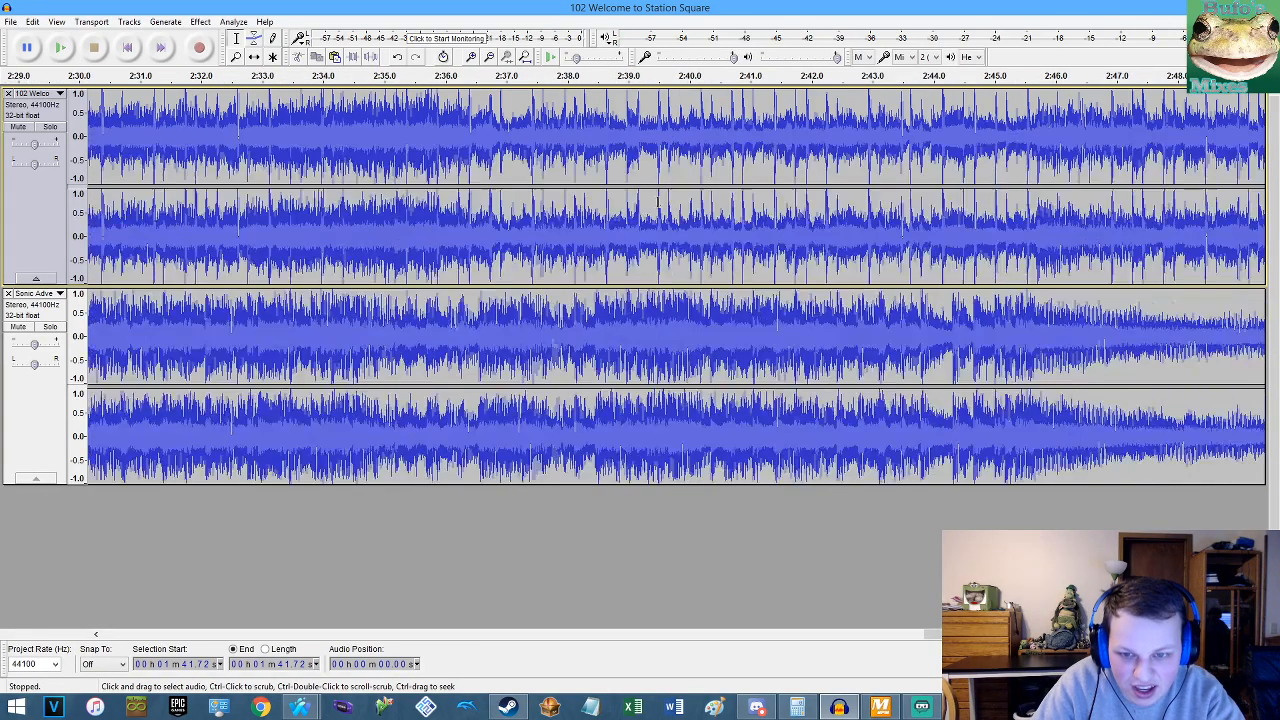
scroll(656, 205, down, 1)
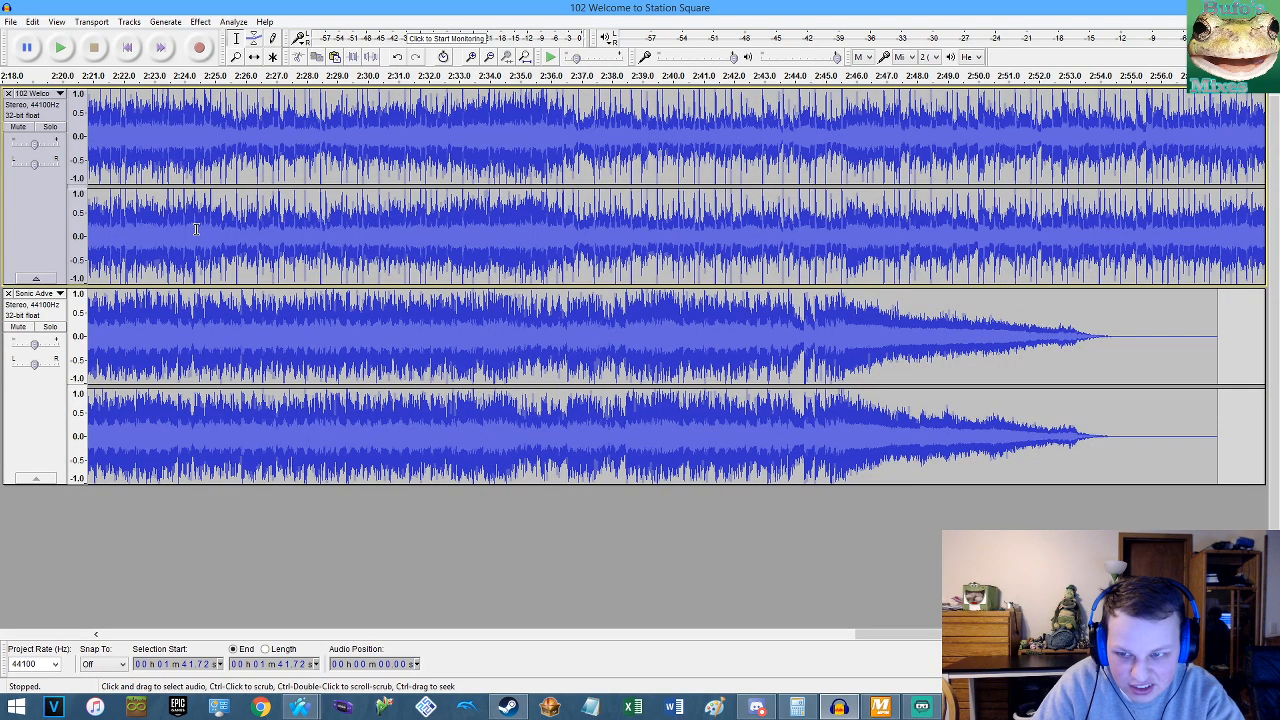
scroll(197, 229, down, 2)
click(113, 230)
key(space)
scroll(117, 229, up, 3)
scroll(129, 220, up, 2)
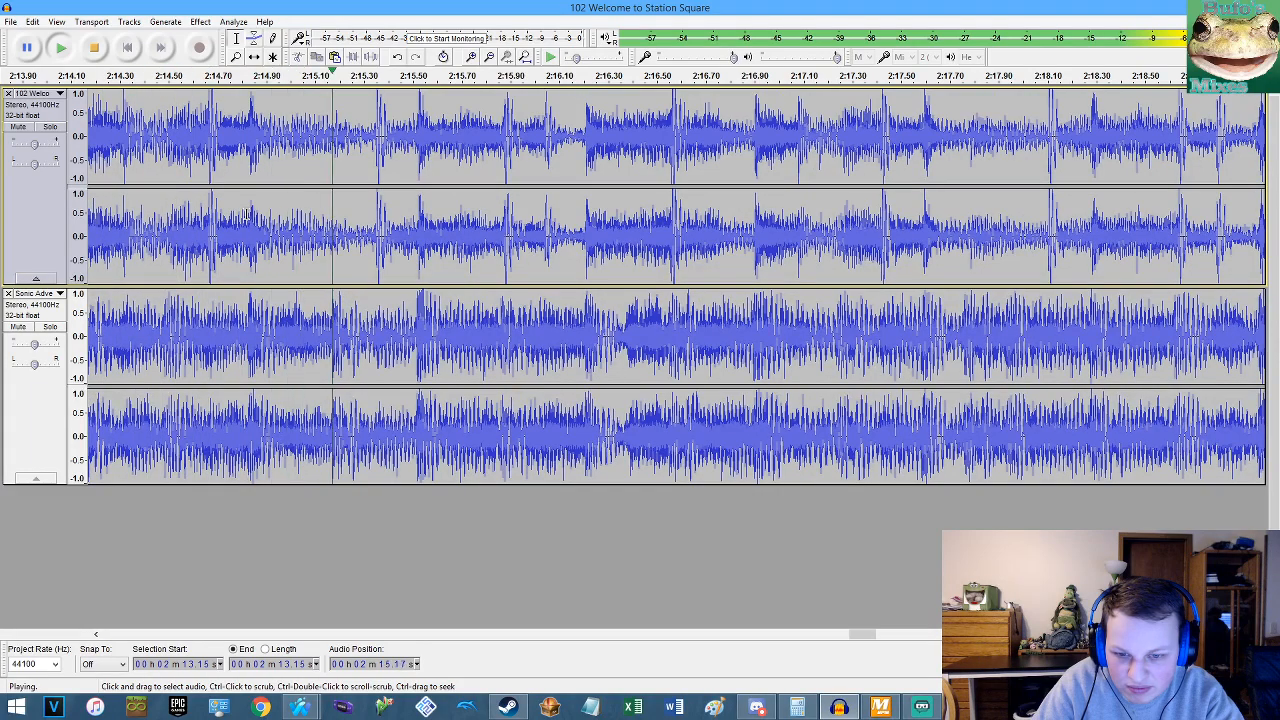
scroll(137, 233, down, 2)
scroll(137, 233, down, 2)
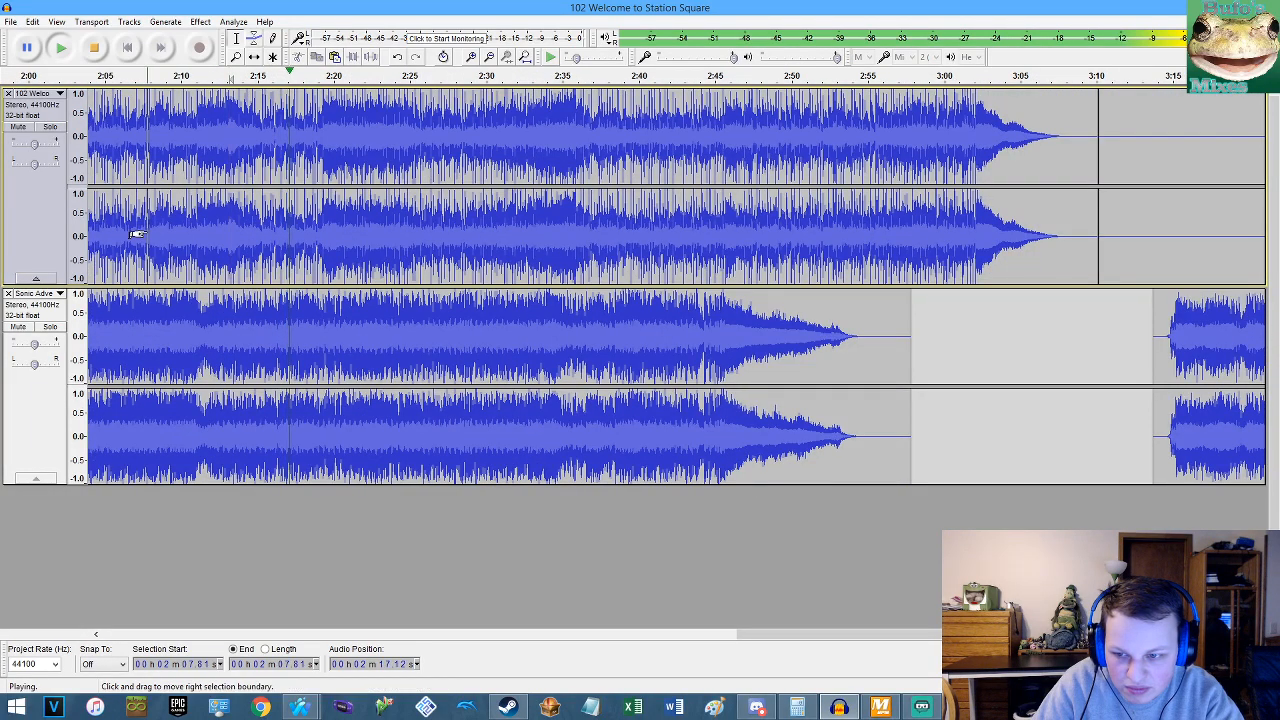
scroll(172, 213, up, 3)
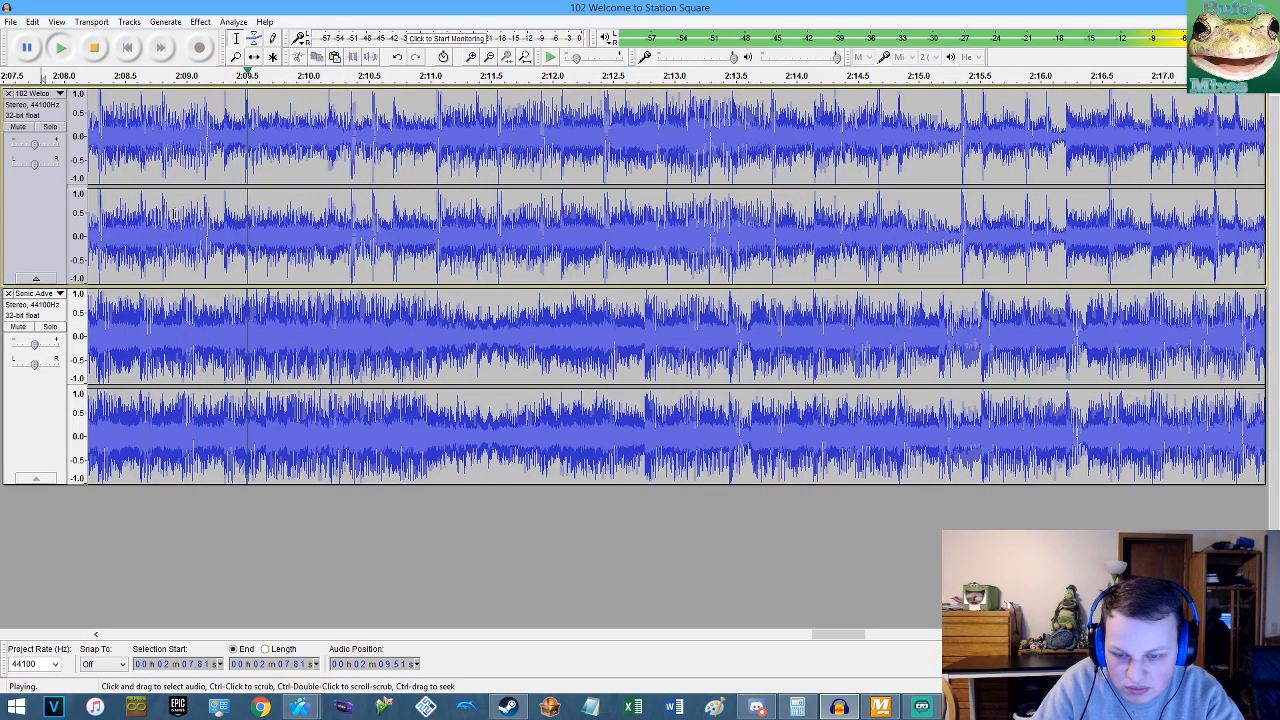
scroll(414, 222, up, 1)
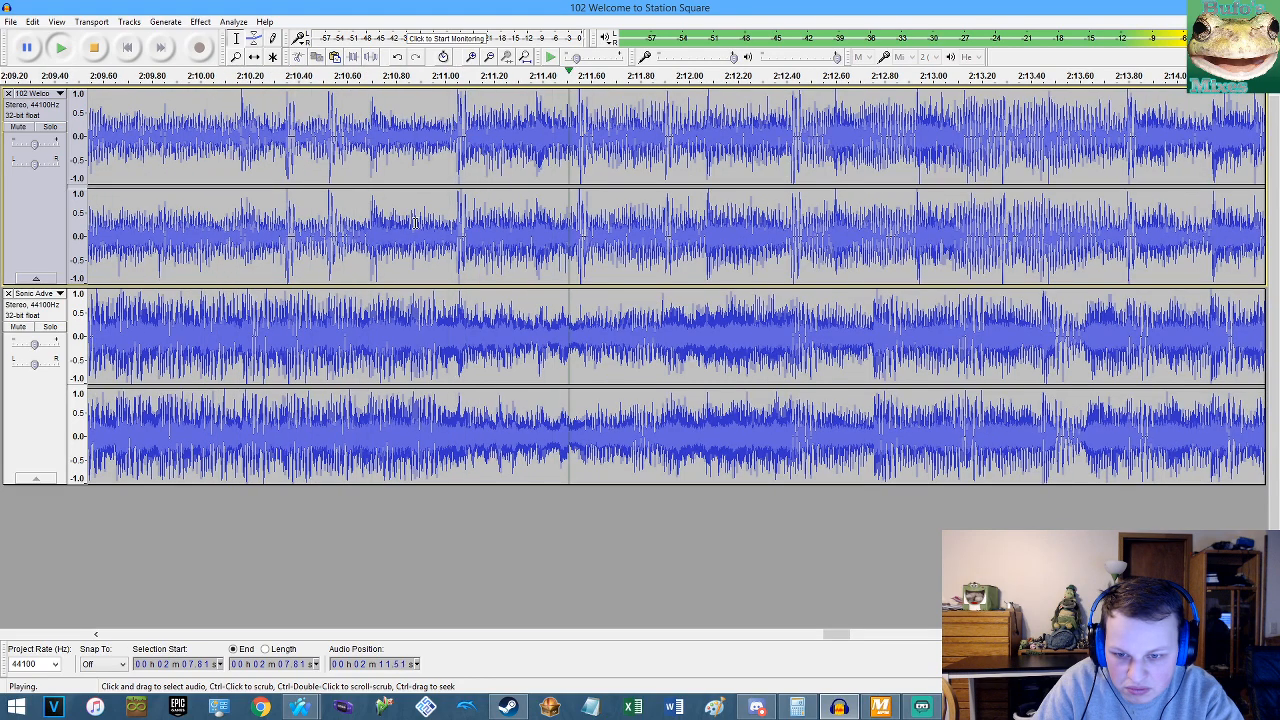
scroll(415, 223, down, 2)
scroll(590, 222, up, 2)
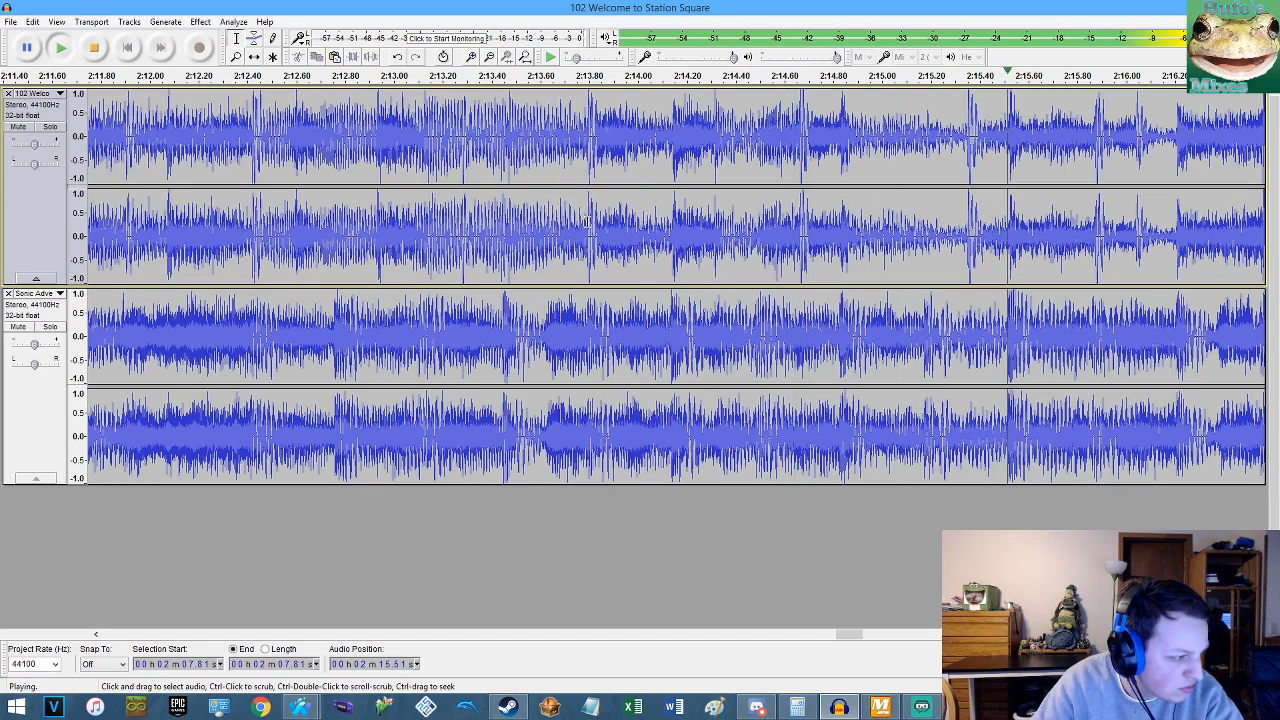
key(space)
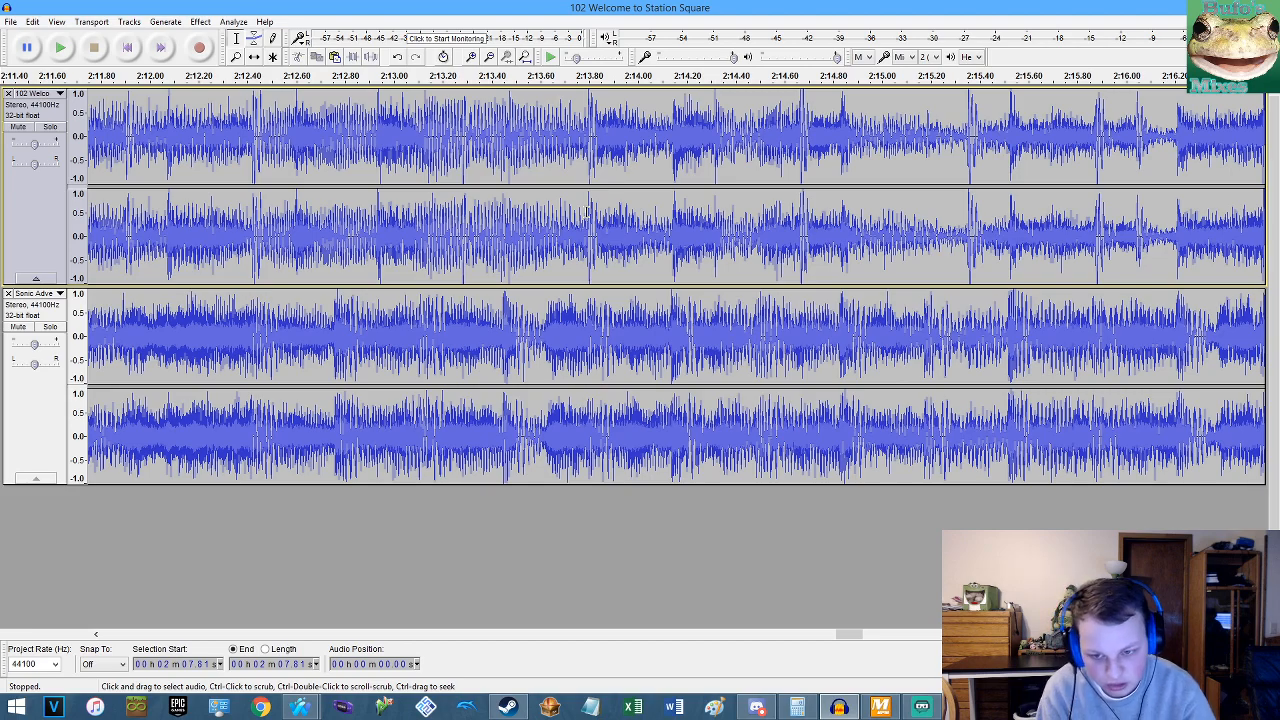
Play both tracks from about 1:27.78 to find where the quieter section of the Sonic Adventure track ends.
scroll(370, 230, down, 5)
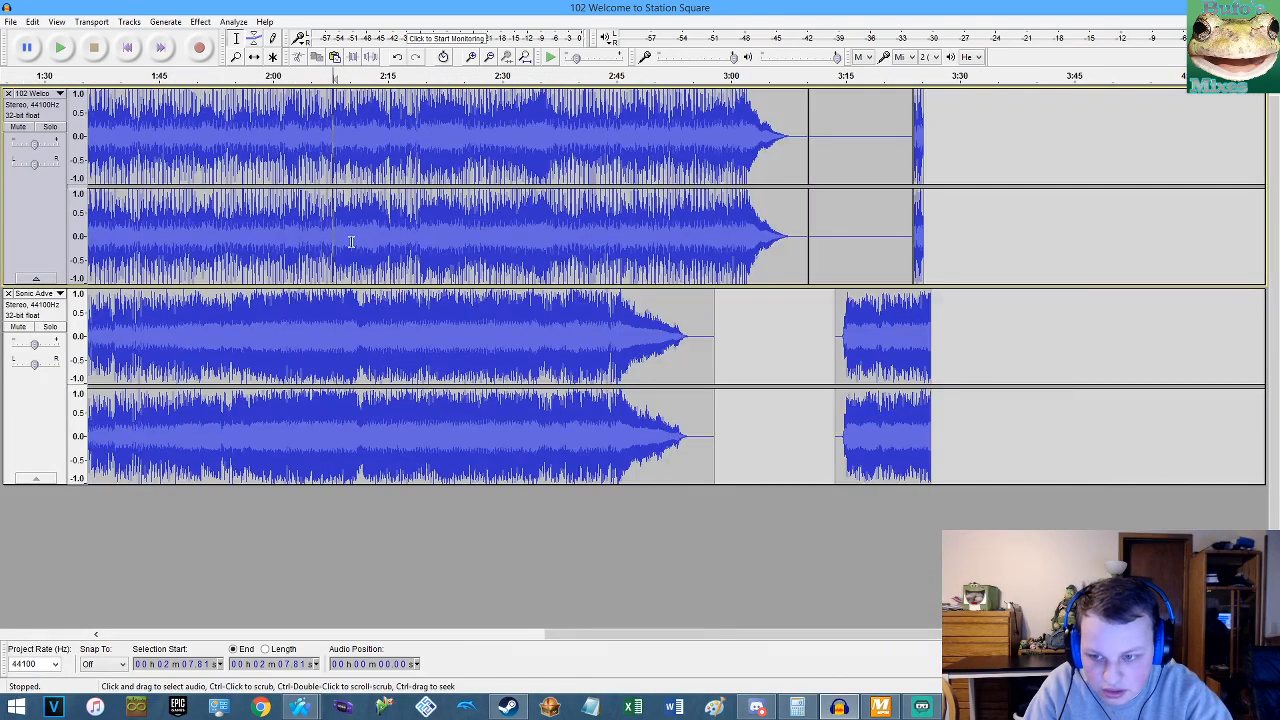
click(525, 56)
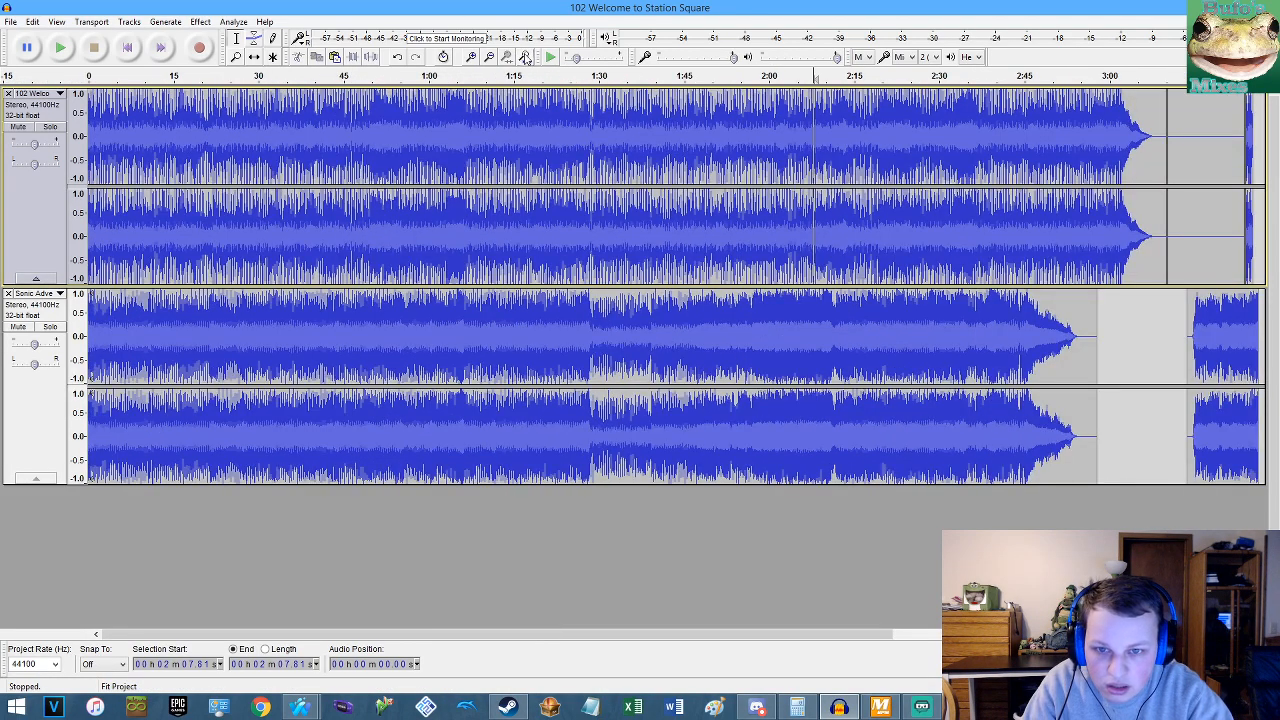
click(588, 325)
key(space)
scroll(600, 305, up, 4)
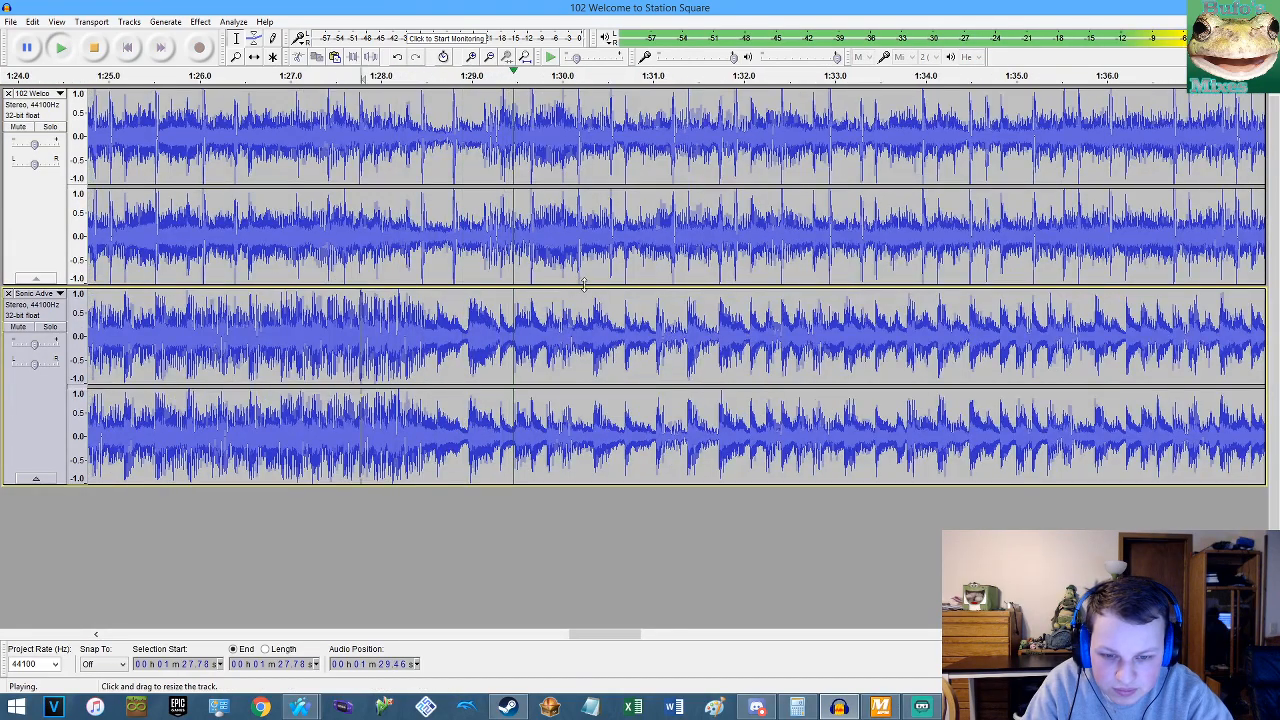
scroll(695, 288, down, 1)
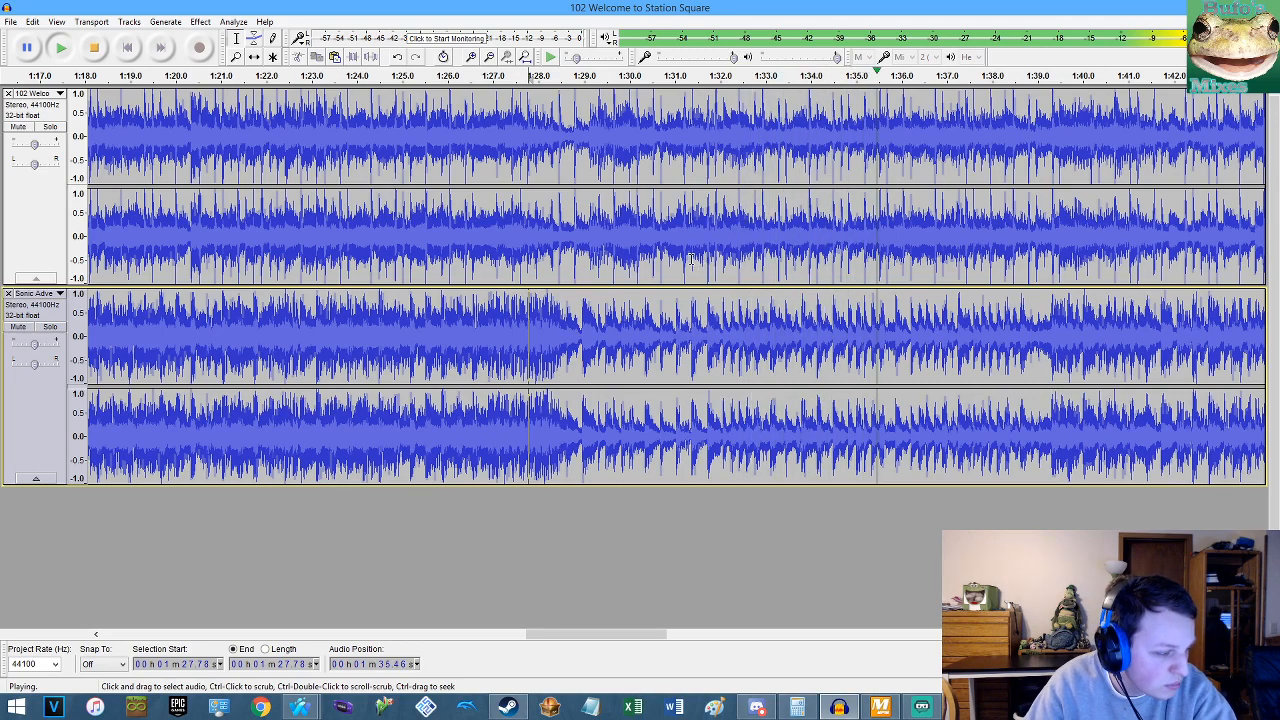
scroll(741, 262, down, 1)
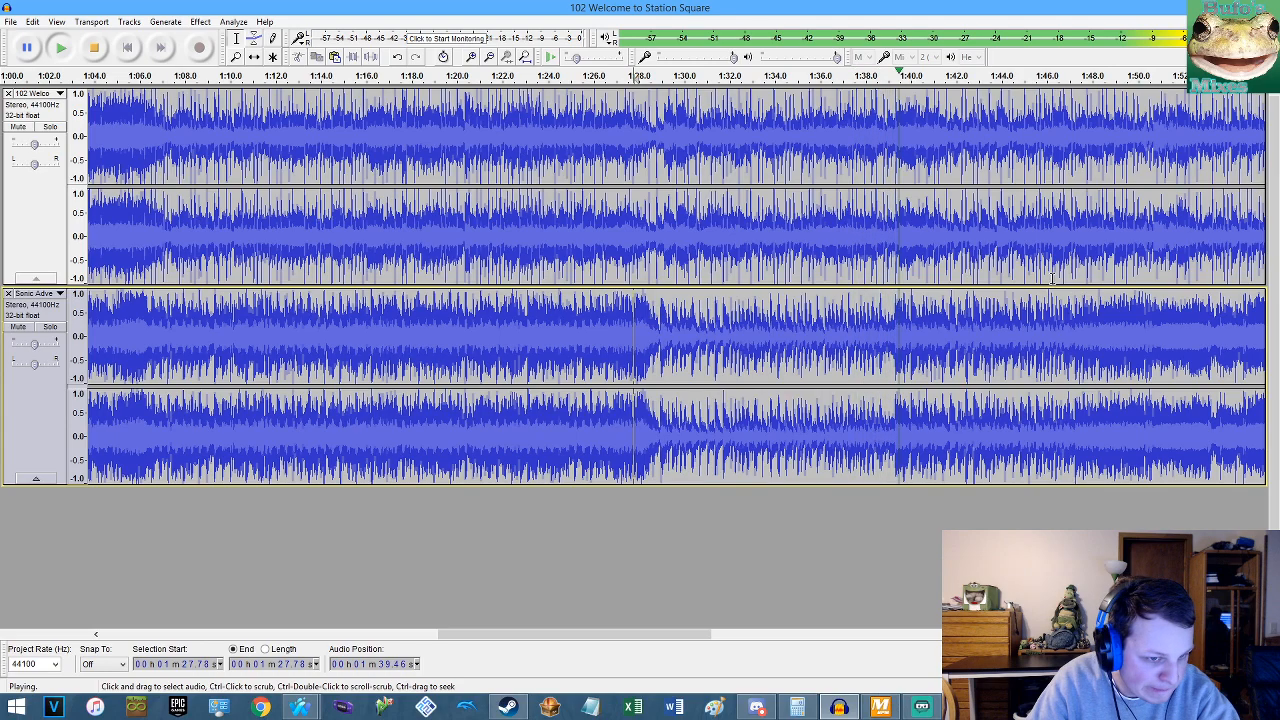
scroll(1012, 278, down, 1)
scroll(963, 268, up, 3)
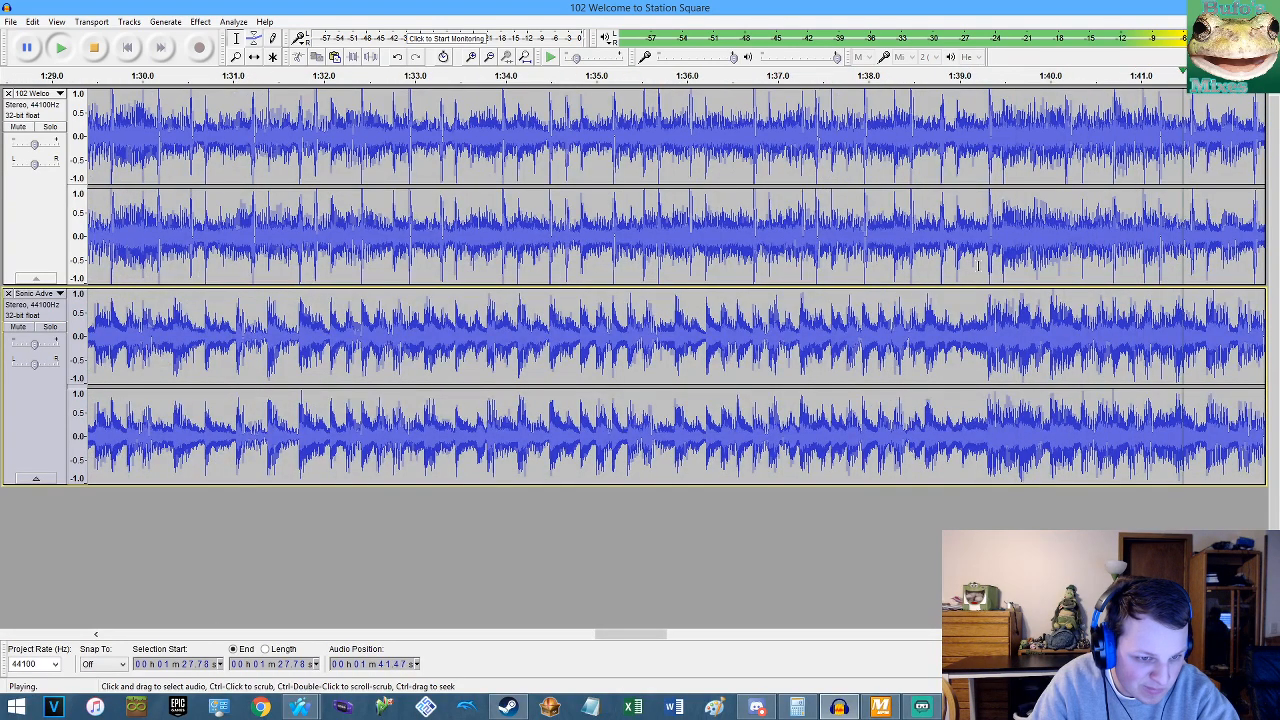
Stop playback and split both tracks at a zero crossing near 1:39.31, where the quieter Sonic Adventure section ends.
click(968, 270)
key(space)
key(space)
scroll(986, 266, up, 6)
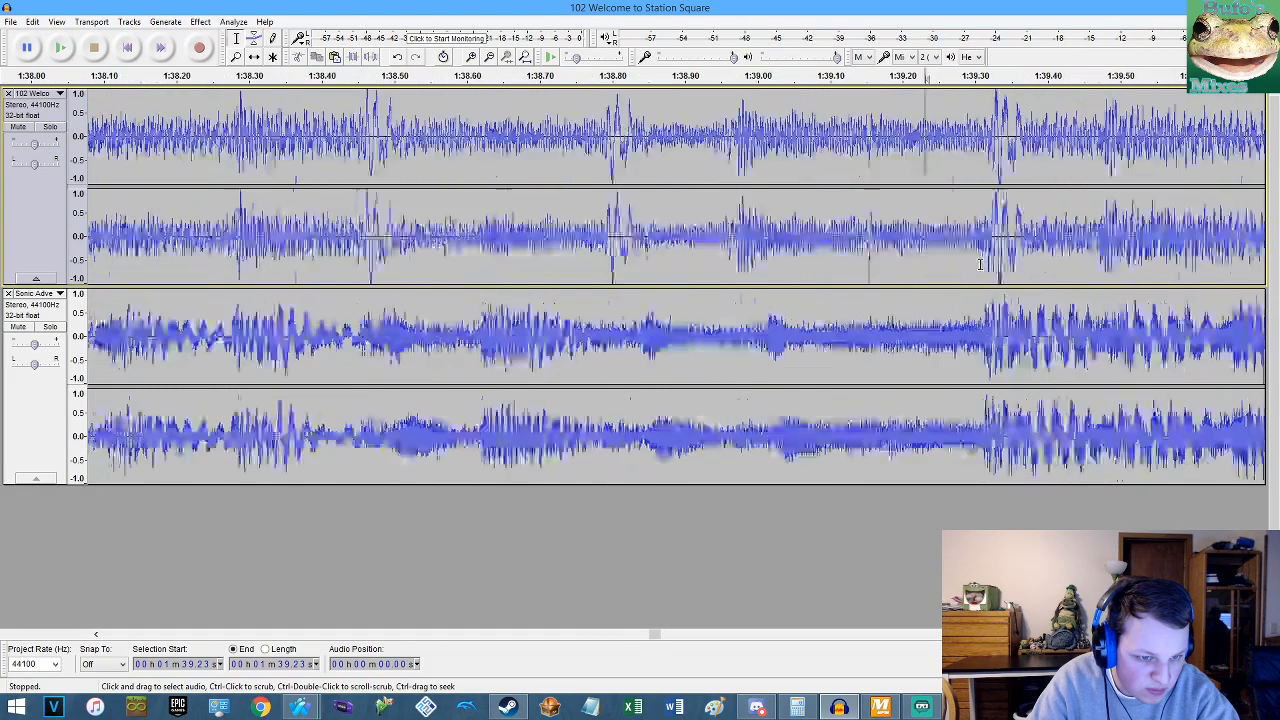
scroll(996, 265, up, 10)
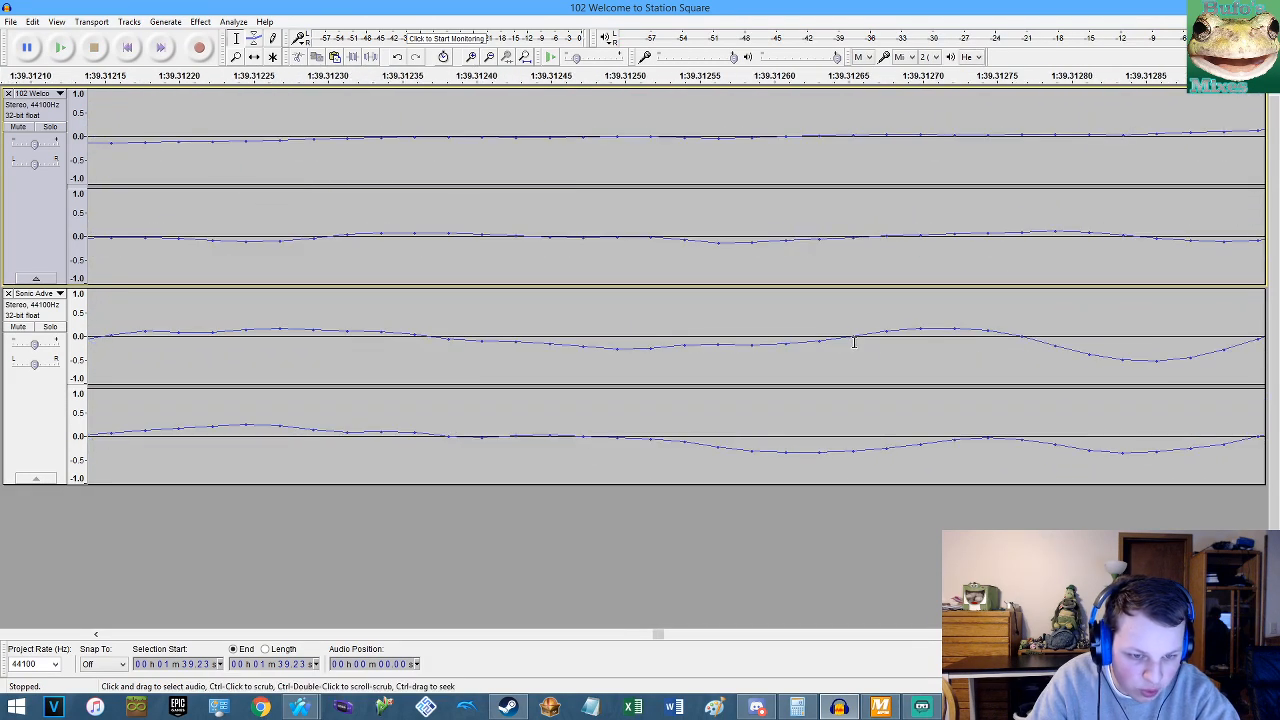
click(835, 340)
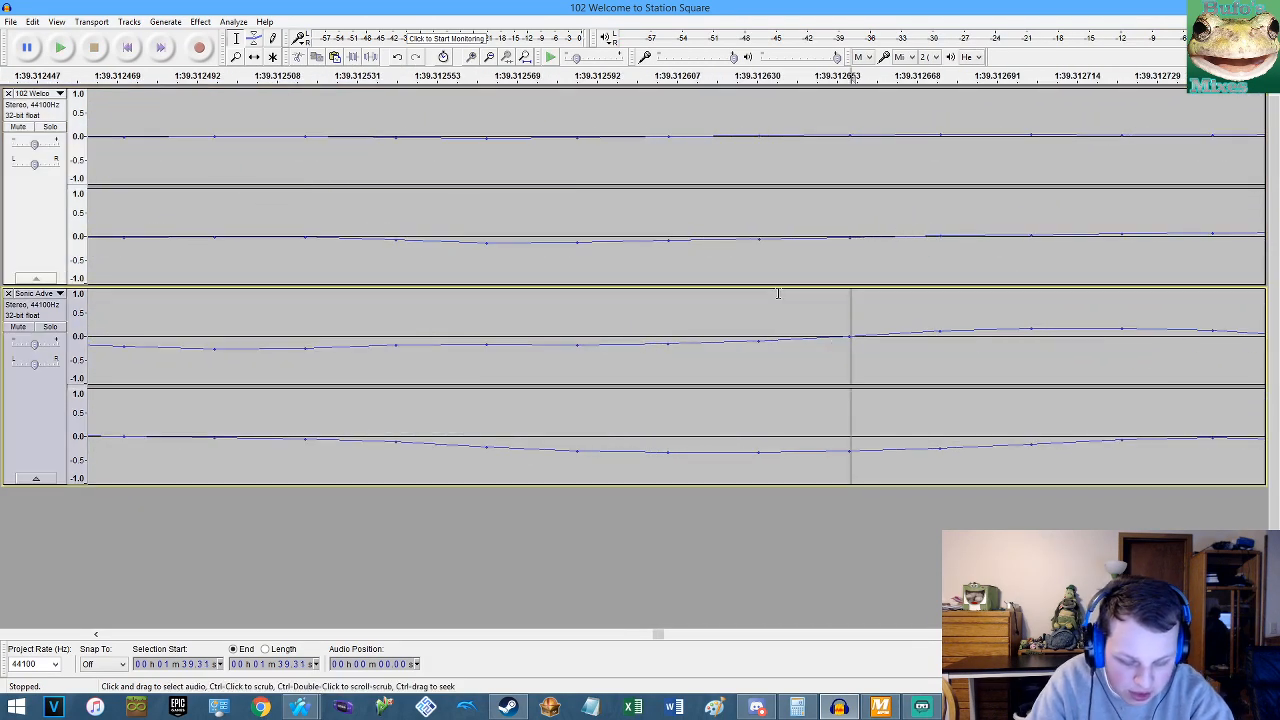
key(ctrl+i)
click(851, 240)
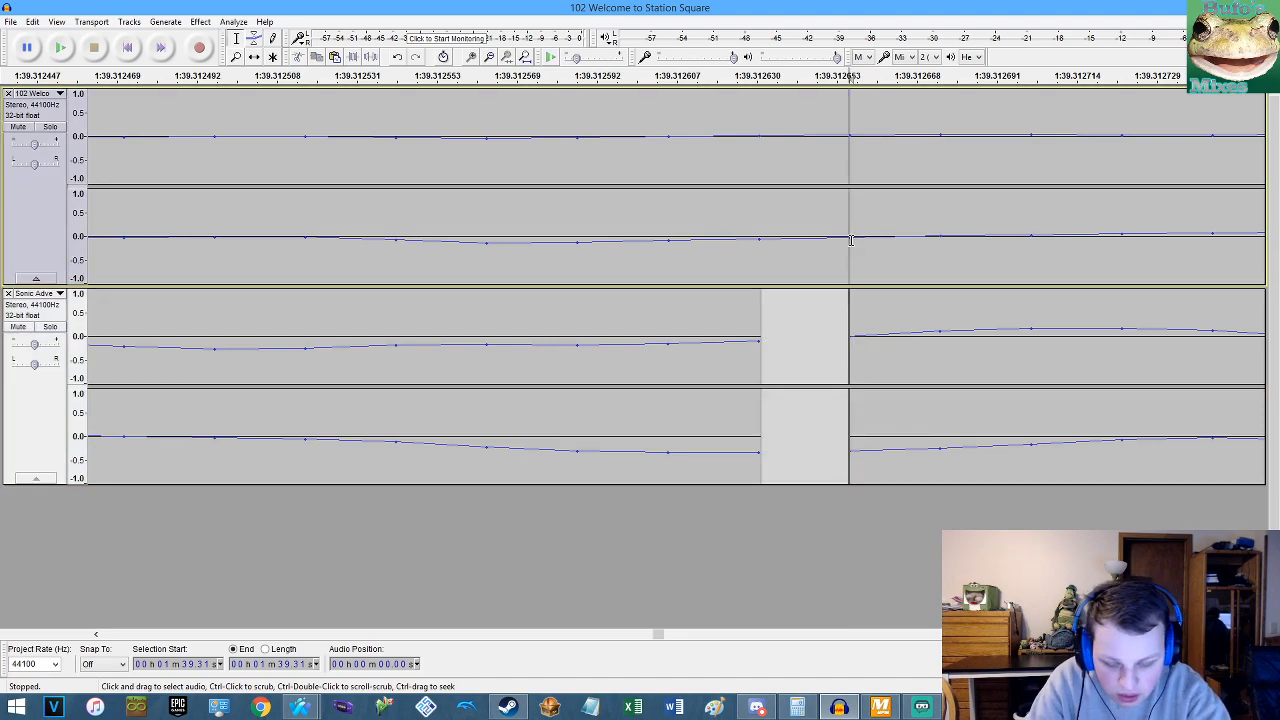
key(ctrl+i)
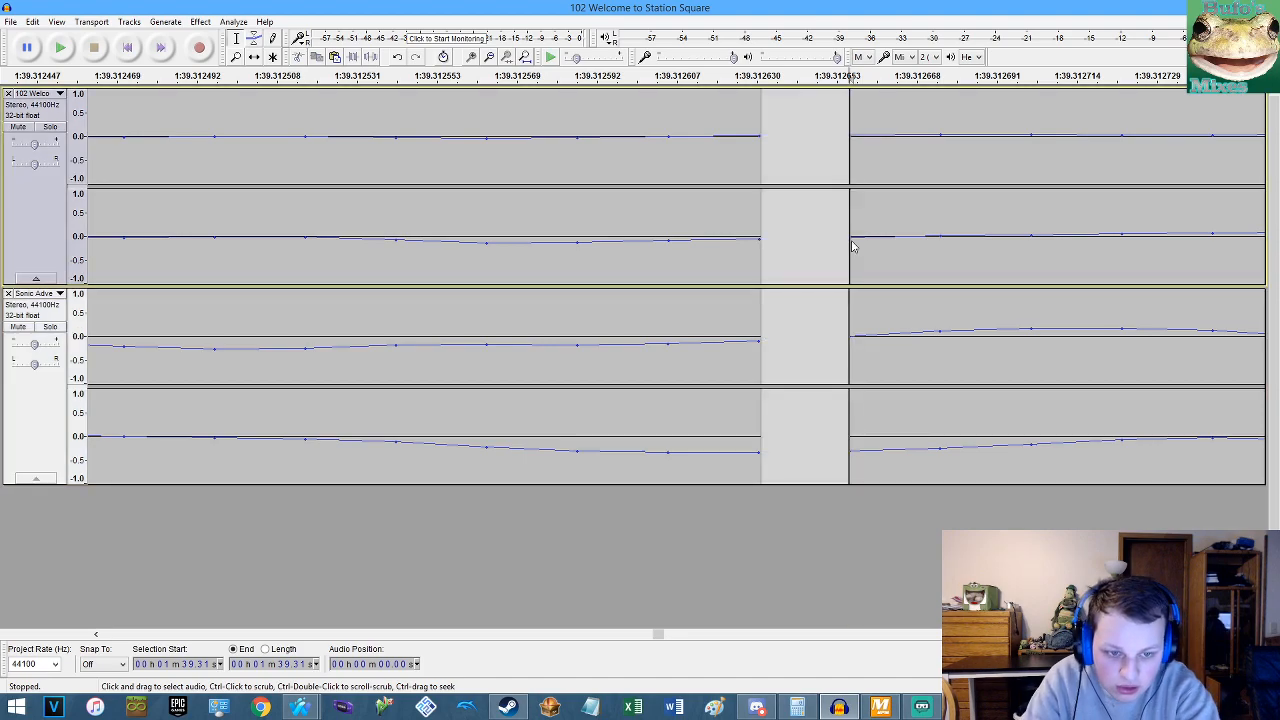
Delete the main sections after the 1:39.31 split in both tracks, plus the silent clip in the 102 Welcome to Station Square track.
click(527, 57)
key(Delete)
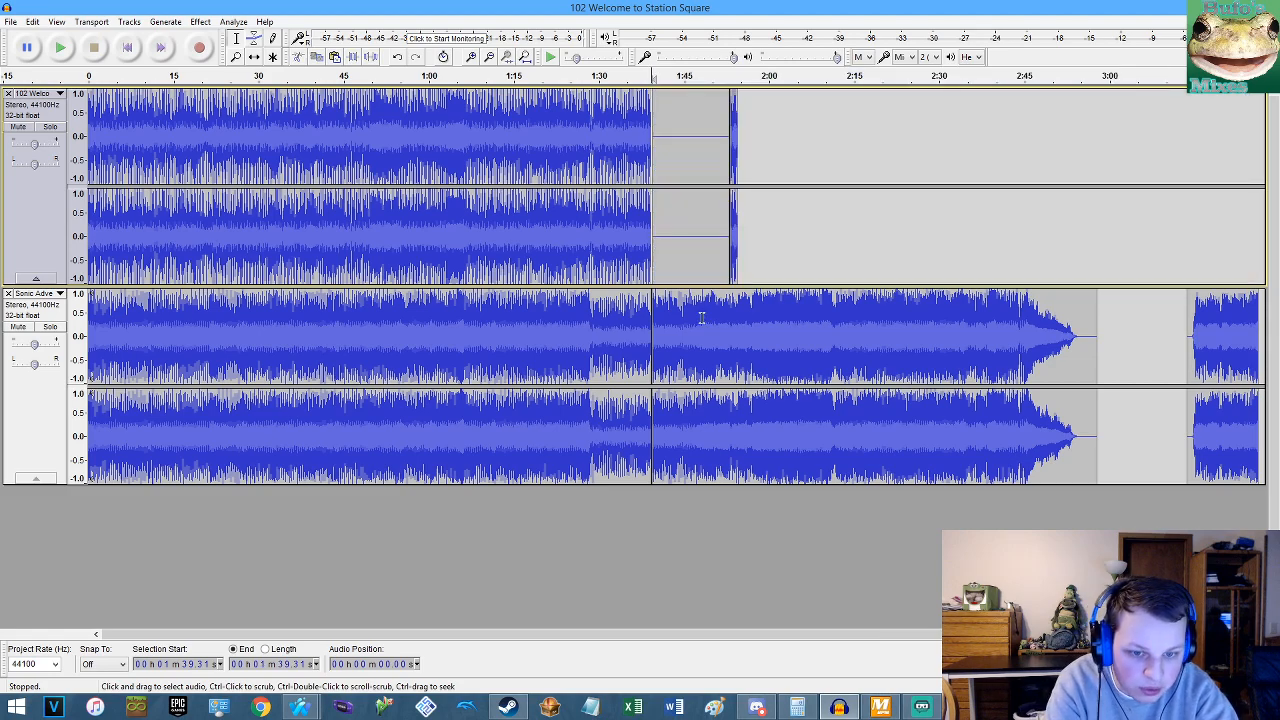
double_click(704, 314)
key(Delete)
double_click(700, 249)
key(Delete)
Move the 12.51-second clip at the end of the Sonic Adventure track to the start of that track.
double_click(752, 317)
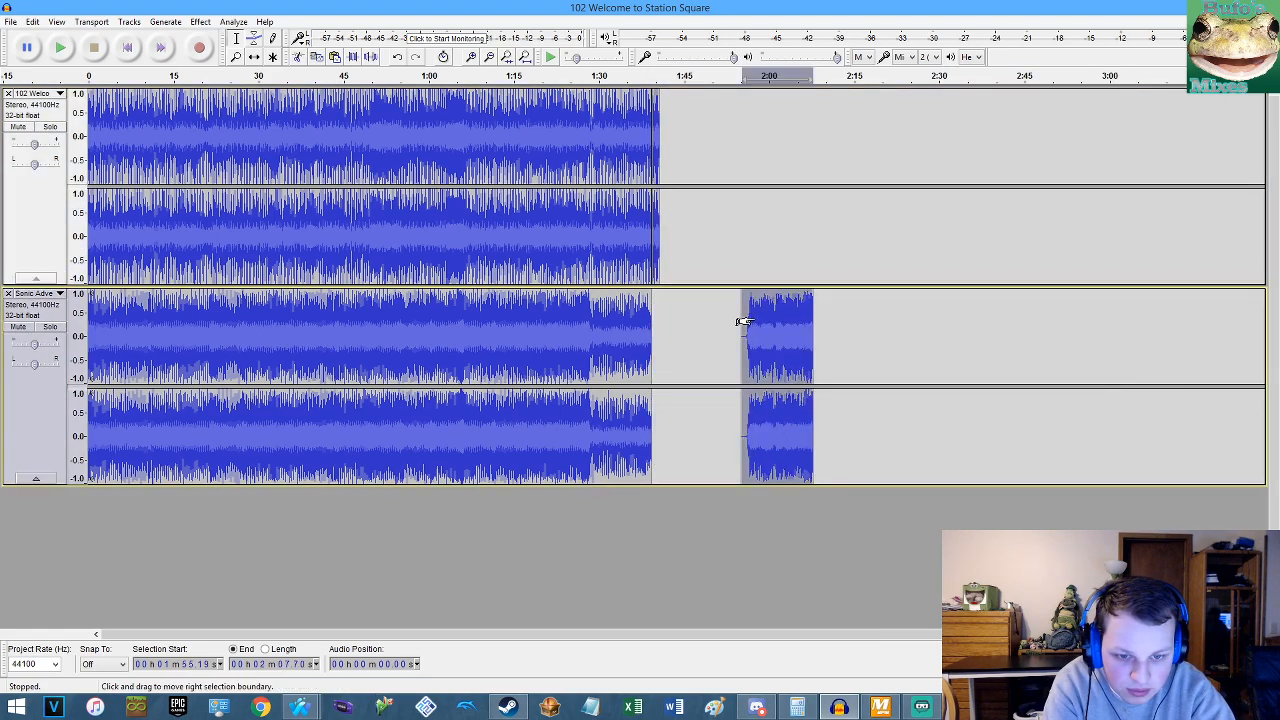
key(ctrl+x)
key(Home)
key(ctrl+v)
Move the short 1.38-second clip at the end of the 102 Welcome to Station Square track to its start.
scroll(667, 237, up, 2)
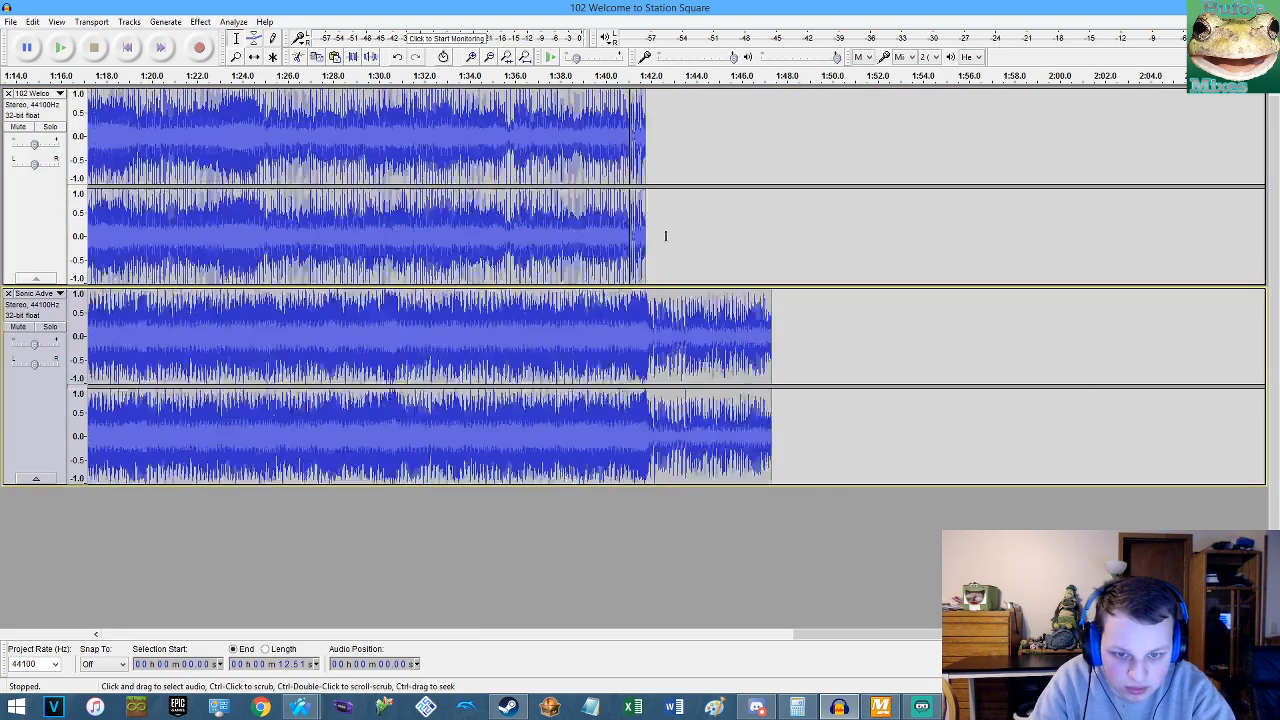
double_click(606, 250)
key(Delete)
key(Home)
key(ctrl+v)
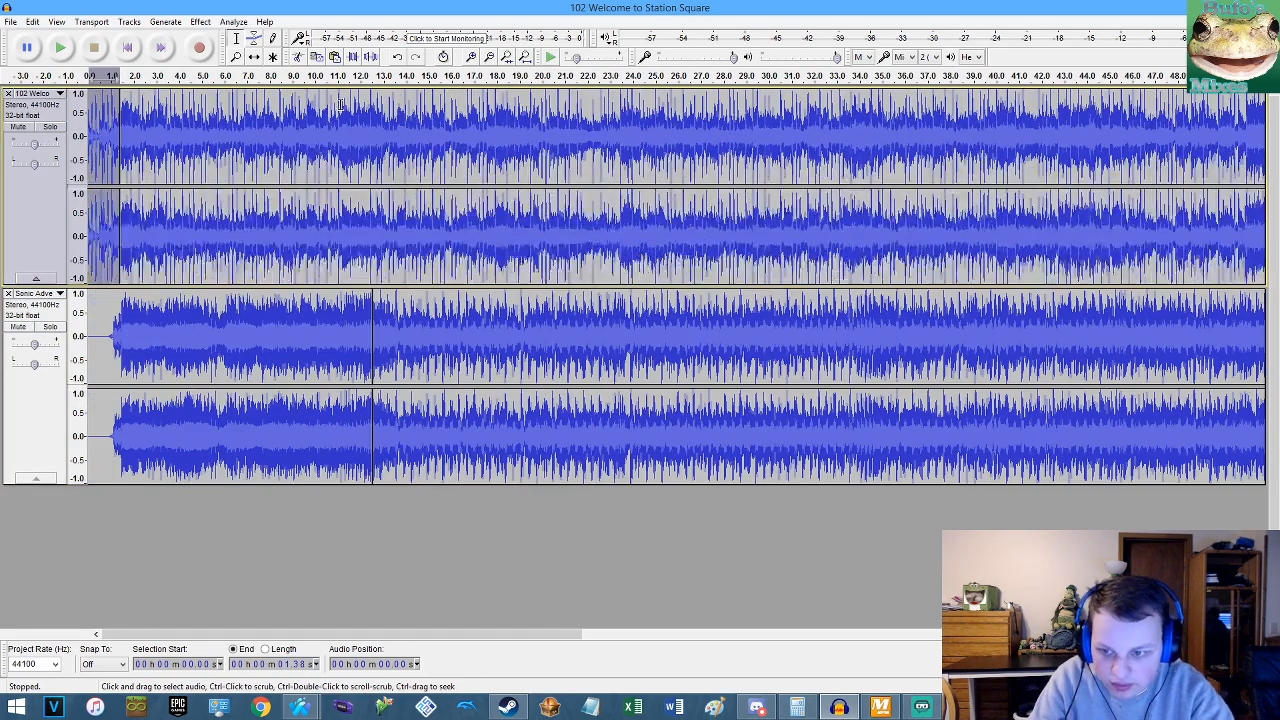
Shift both 102 Welcome to Station Square clips later so their join lines up with the Sonic Adventure join at about 12.5 seconds.
click(254, 57)
drag(321, 164, 614, 260)
drag(105, 260, 356, 266)
Play the intro from 6.14 and again from 4.05 seconds to find a new starting point for the mix.
click(236, 38)
click(227, 245)
key(space)
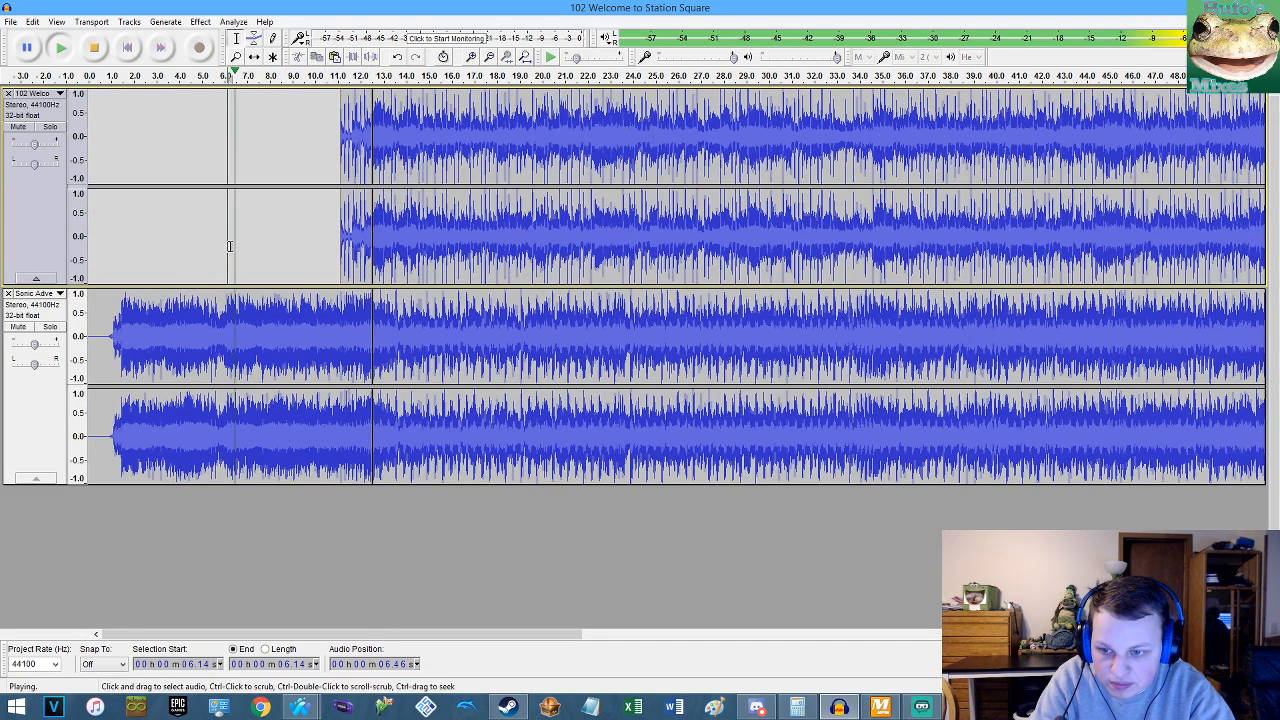
click(181, 255)
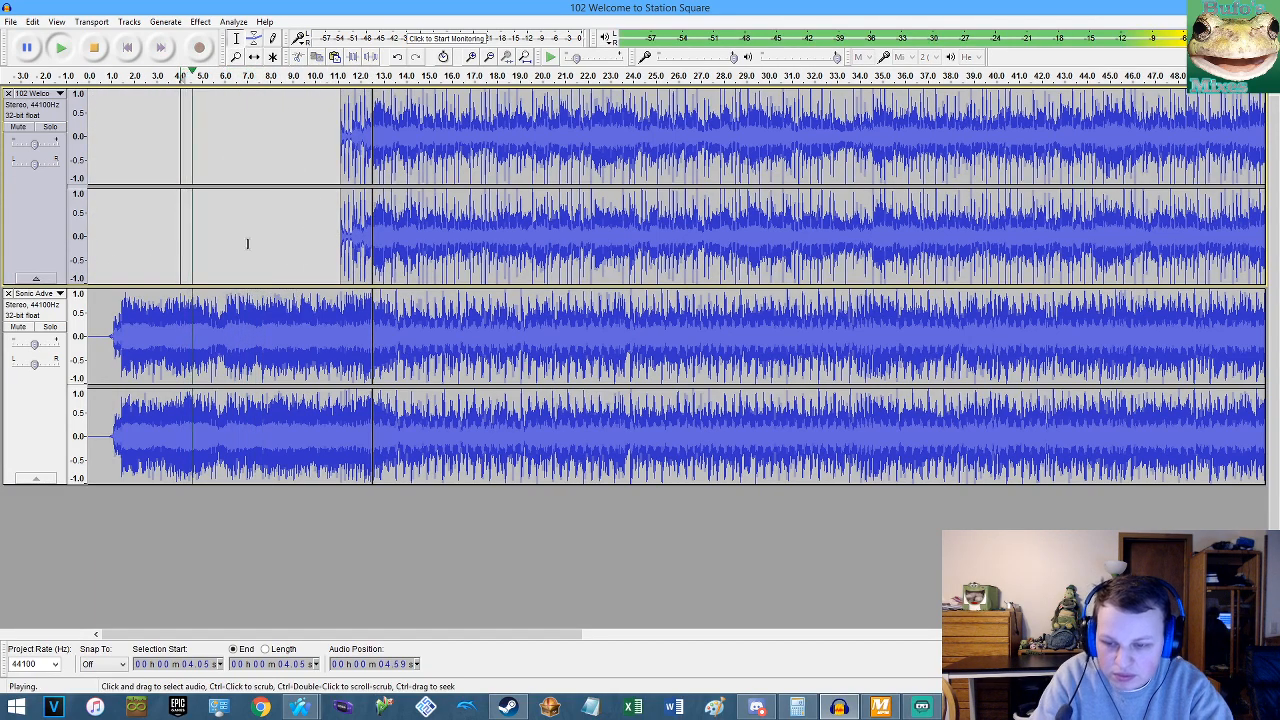
scroll(246, 243, up, 3)
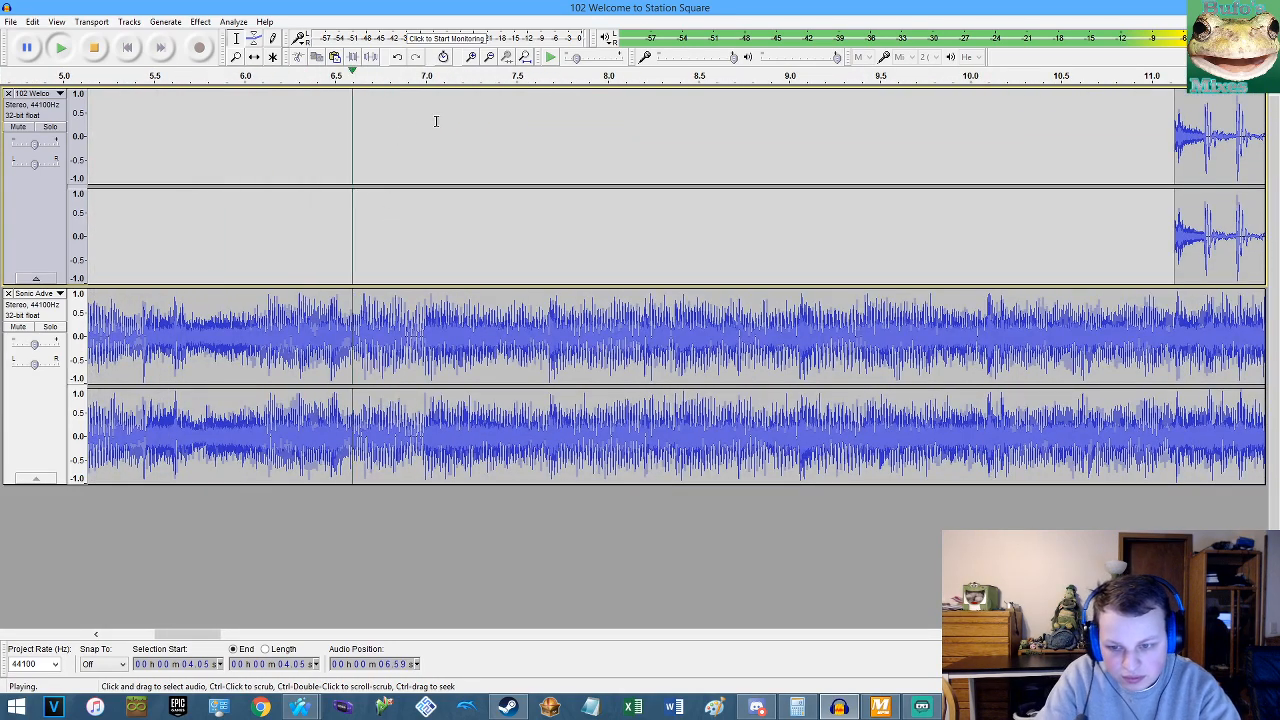
Stop playback and select the Sonic Adventure track's opening from its start to a zero crossing at about 6.99 seconds.
key(space)
scroll(424, 338, up, 12)
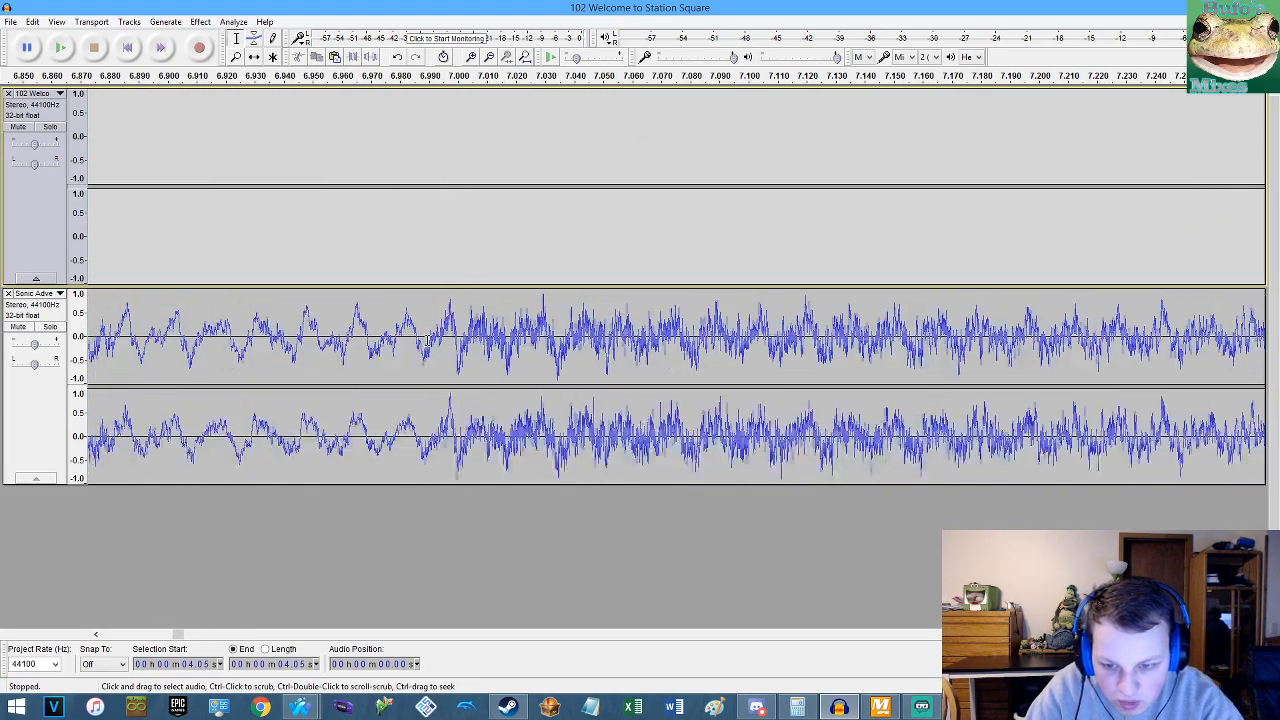
scroll(447, 355, up, 2)
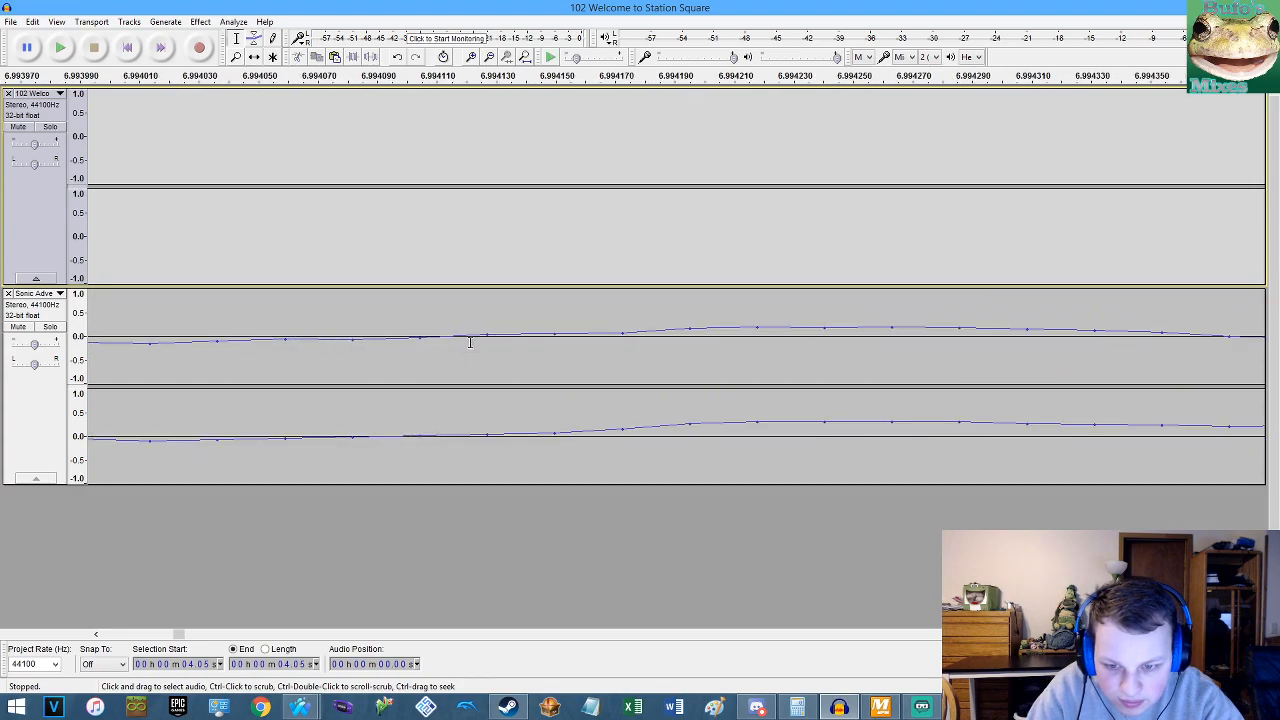
click(419, 430)
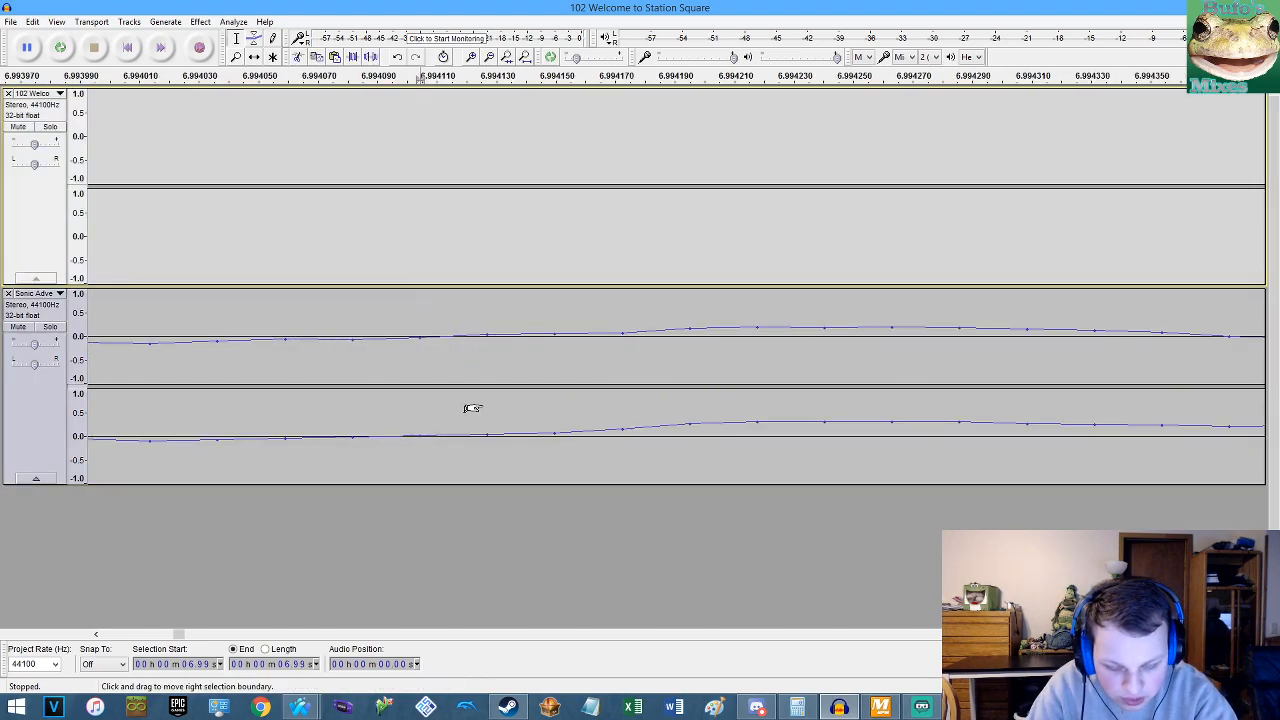
key(shift+Home)
scroll(503, 364, down, 8)
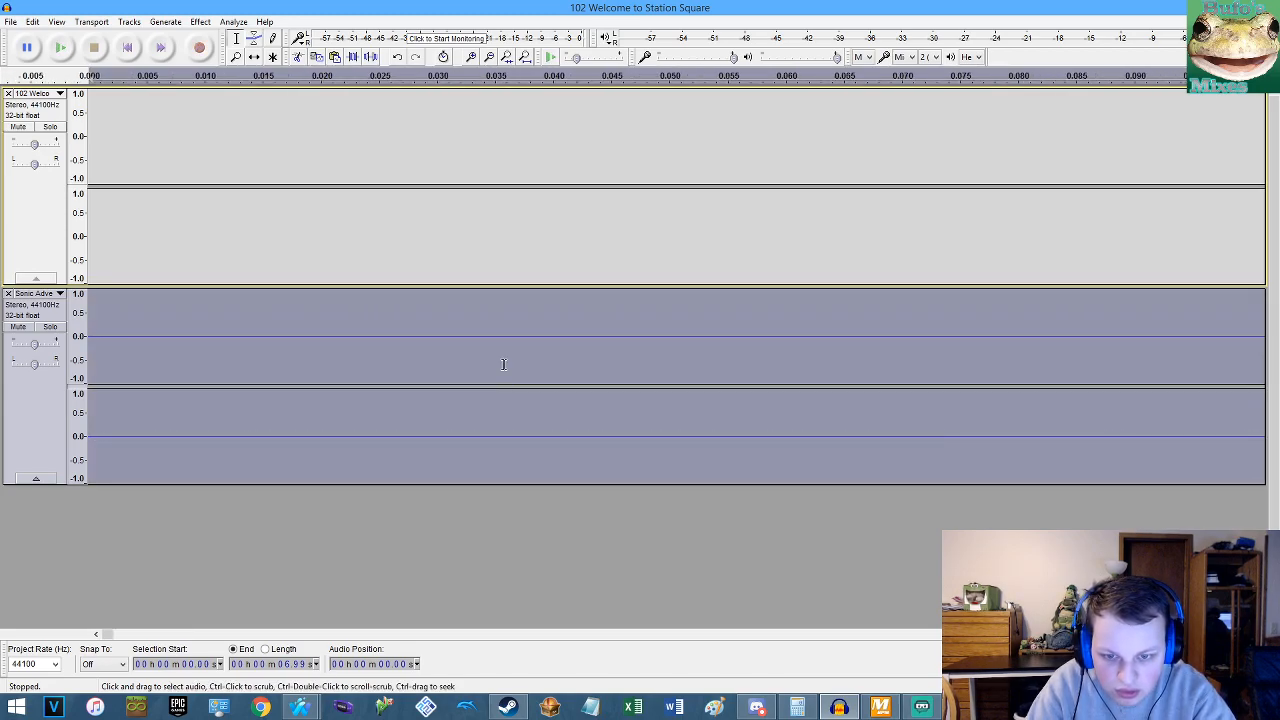
scroll(503, 364, down, 6)
scroll(507, 364, down, 4)
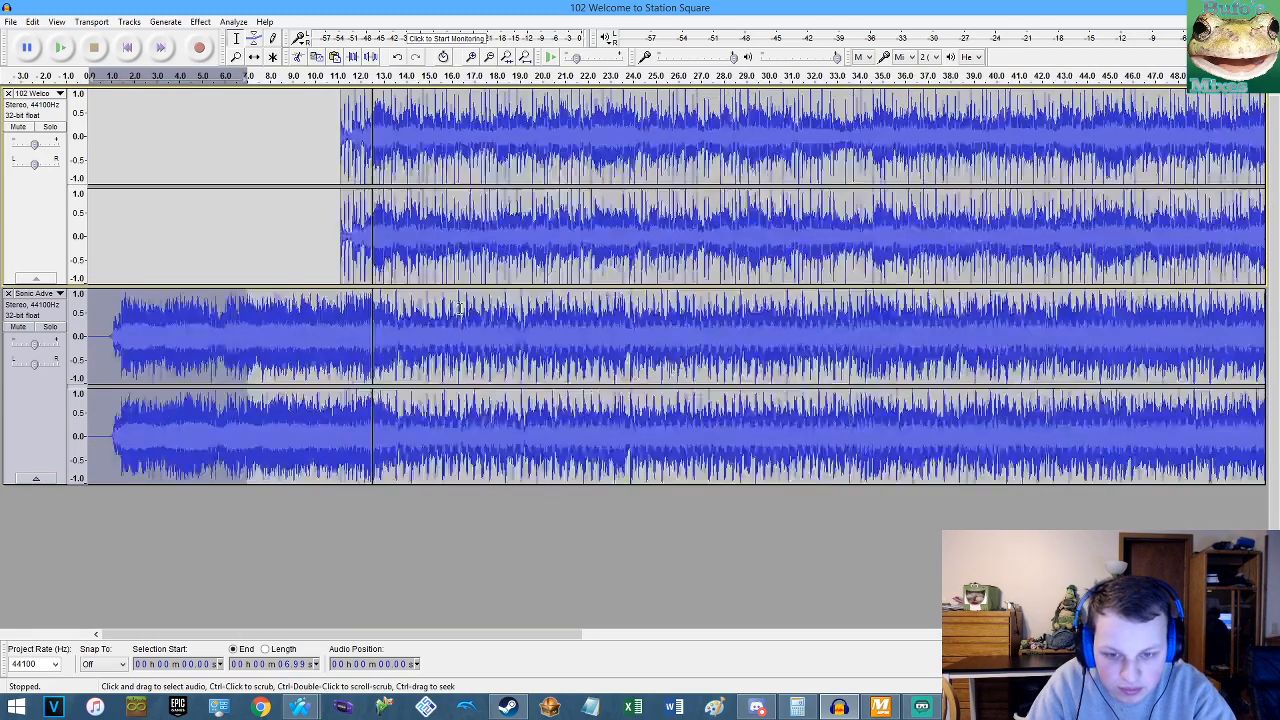
Delete the first 6.99 seconds of both tracks, cutting at the nearest zero crossing.
scroll(196, 270, up, 4)
scroll(290, 254, up, 1)
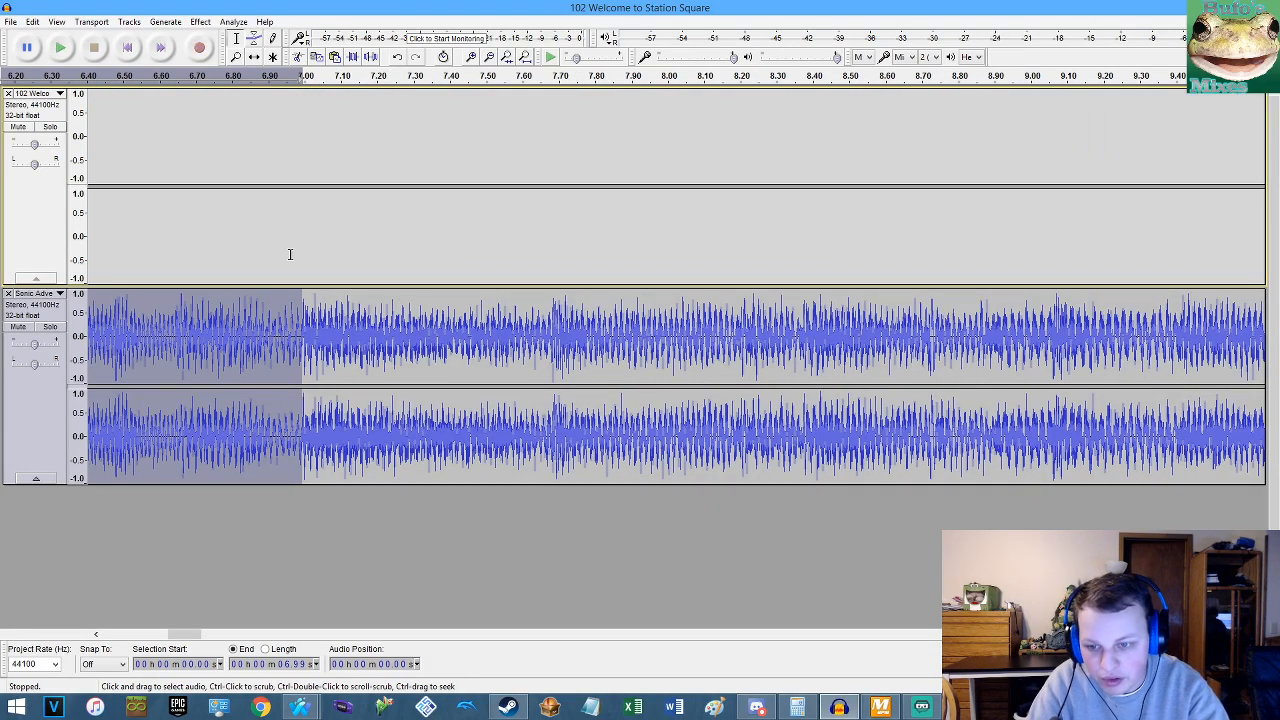
scroll(488, 310, up, 10)
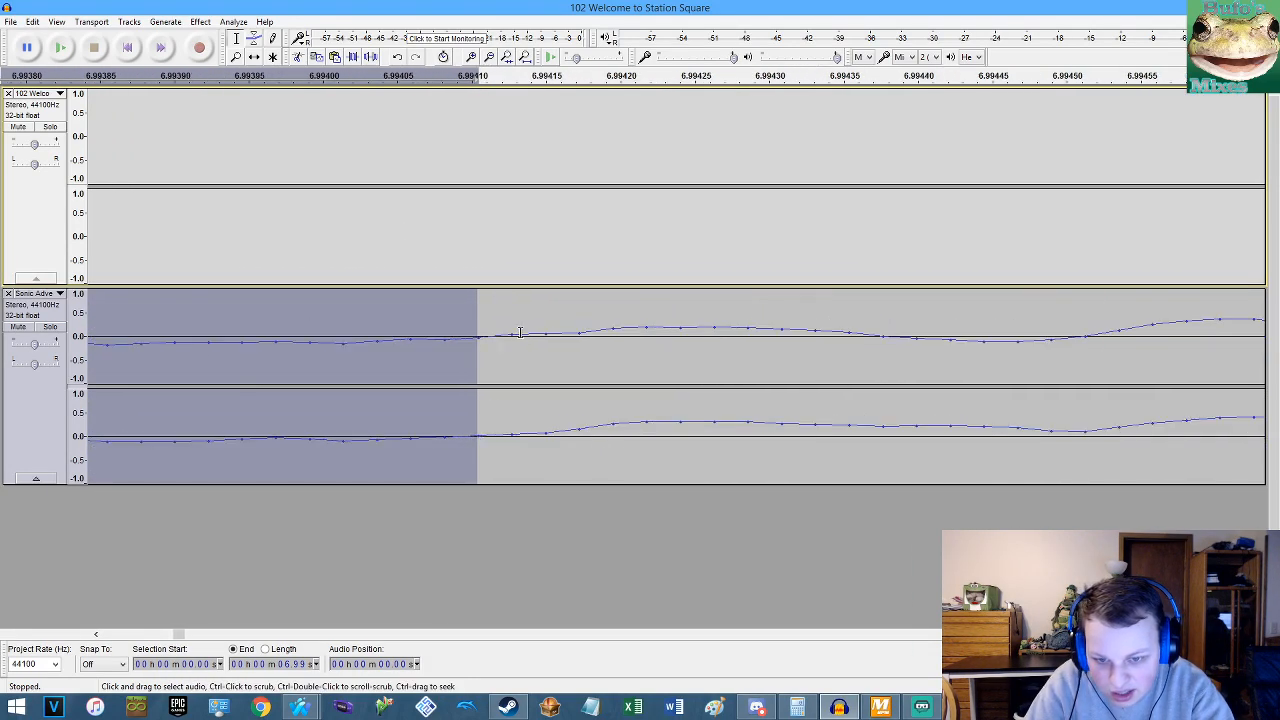
click(485, 335)
click(476, 337)
key(z)
key(shift+Up)
key(shift+Home)
key(Delete)
Play the trimmed mix from the beginning through about 1:43 with the whole project in view, then stop playback.
key(space)
scroll(488, 328, down, 11)
scroll(488, 328, down, 3)
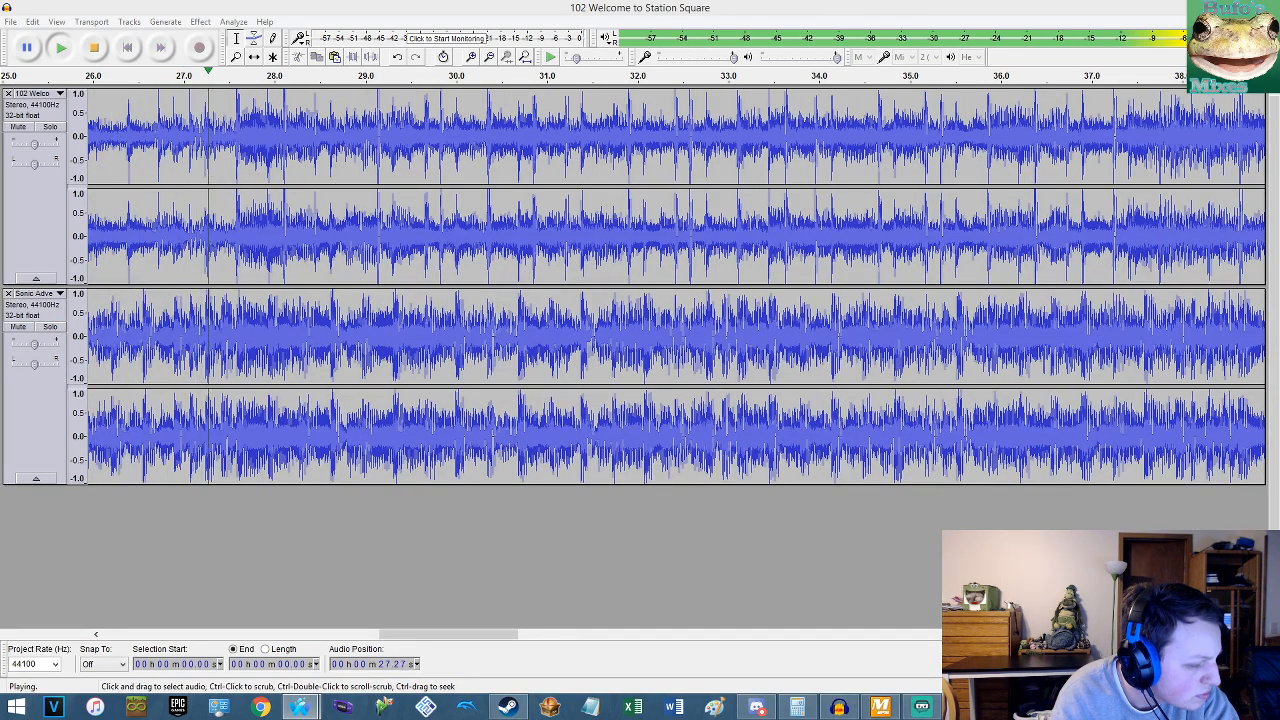
click(521, 59)
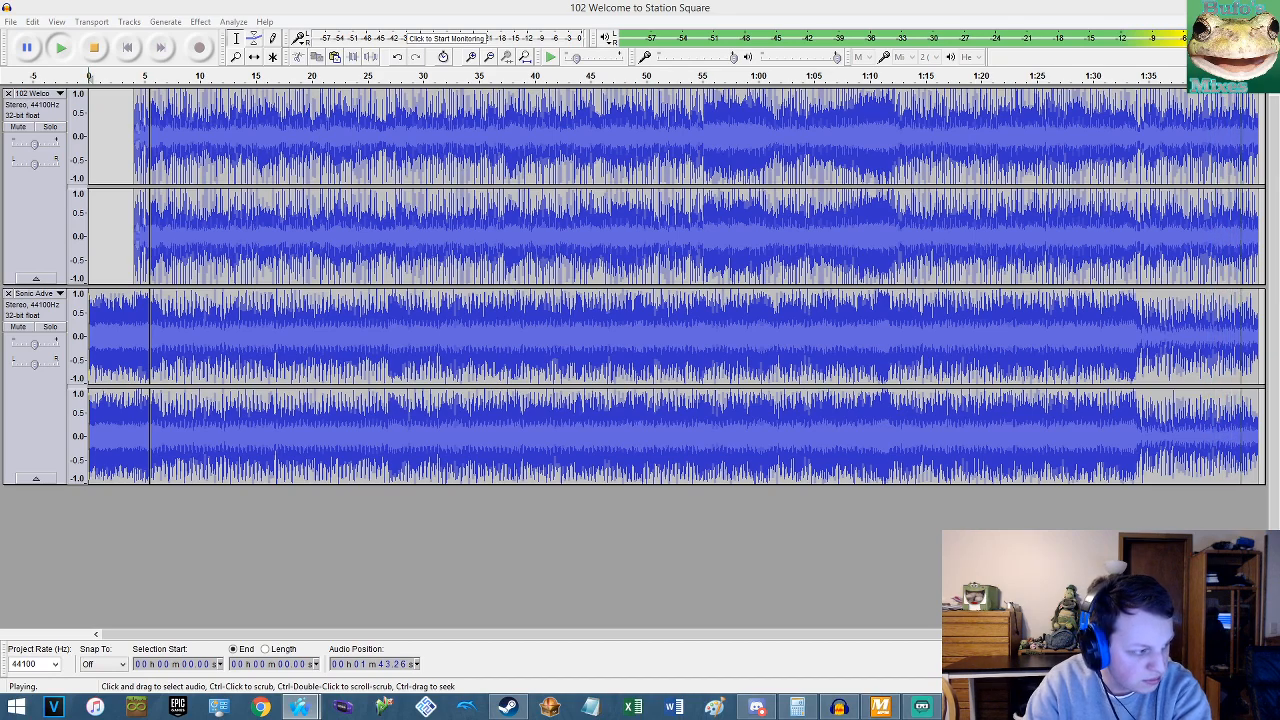
key(space)
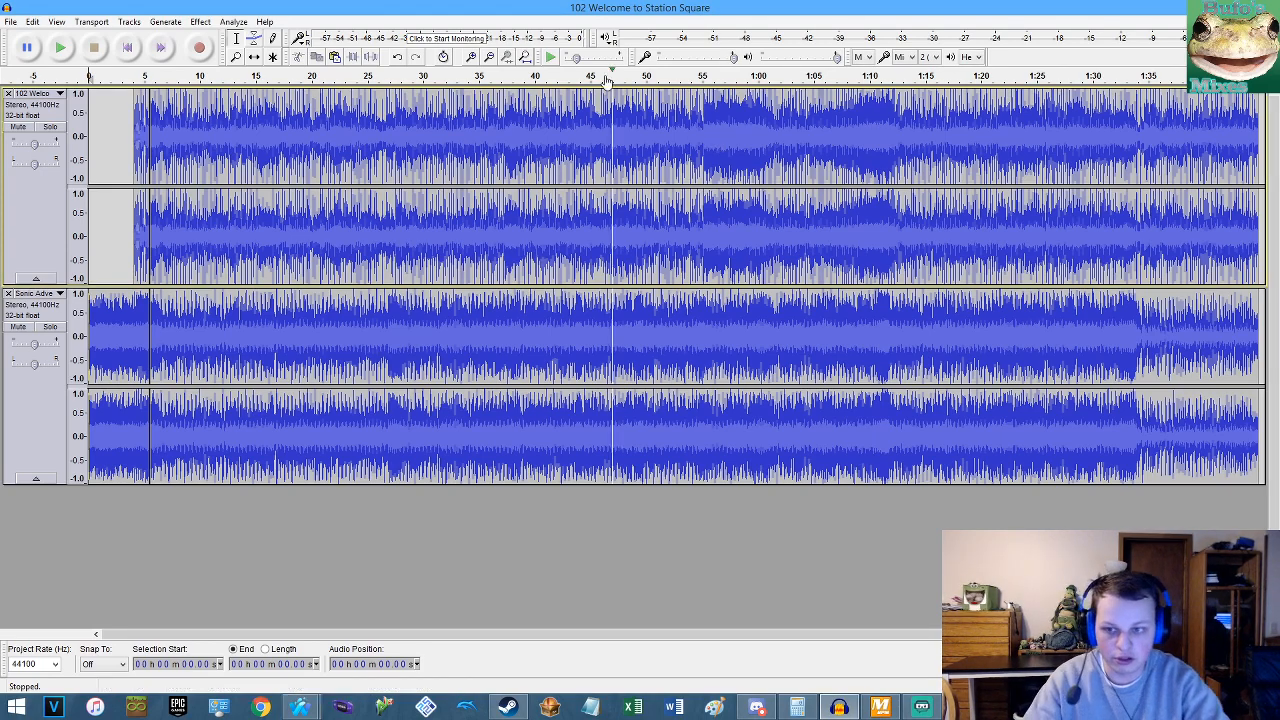
Copy the main clips of both tracks from 5.51 seconds to 1:44.83 and paste them twice at the end.
double_click(409, 141)
key(shift+Down)
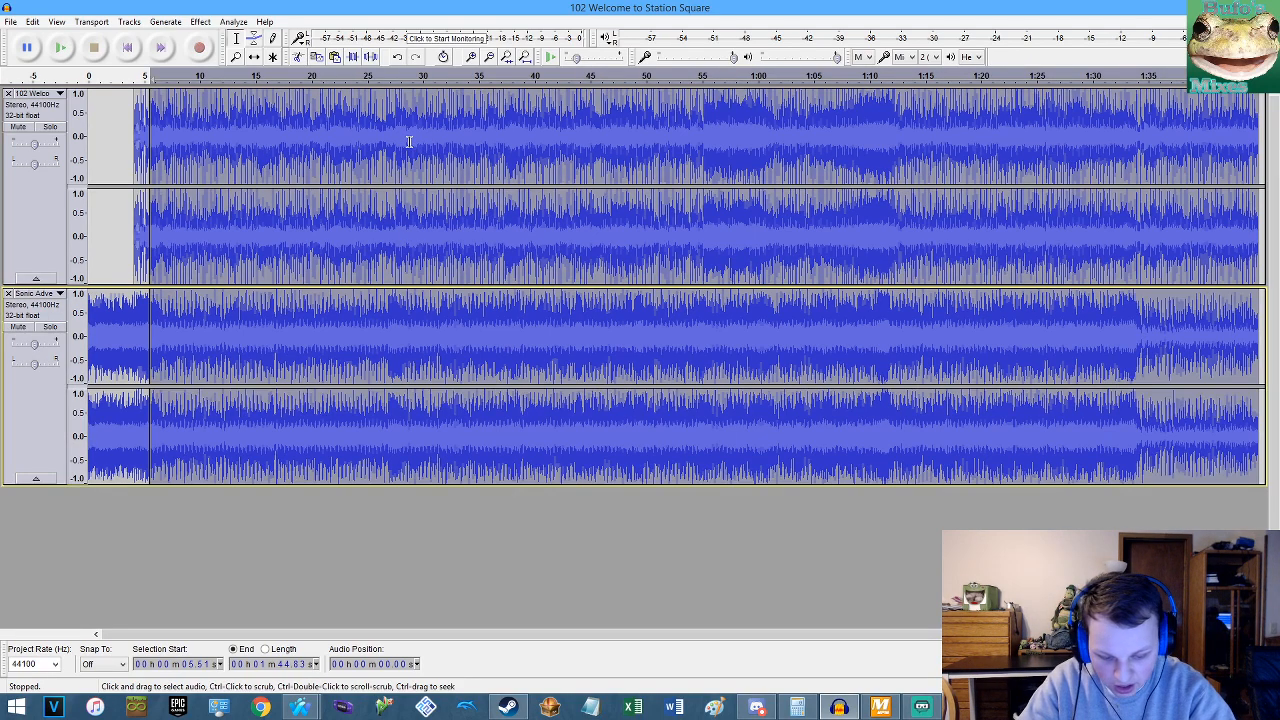
key(ctrl+c)
key(Right)
key(ctrl+v)
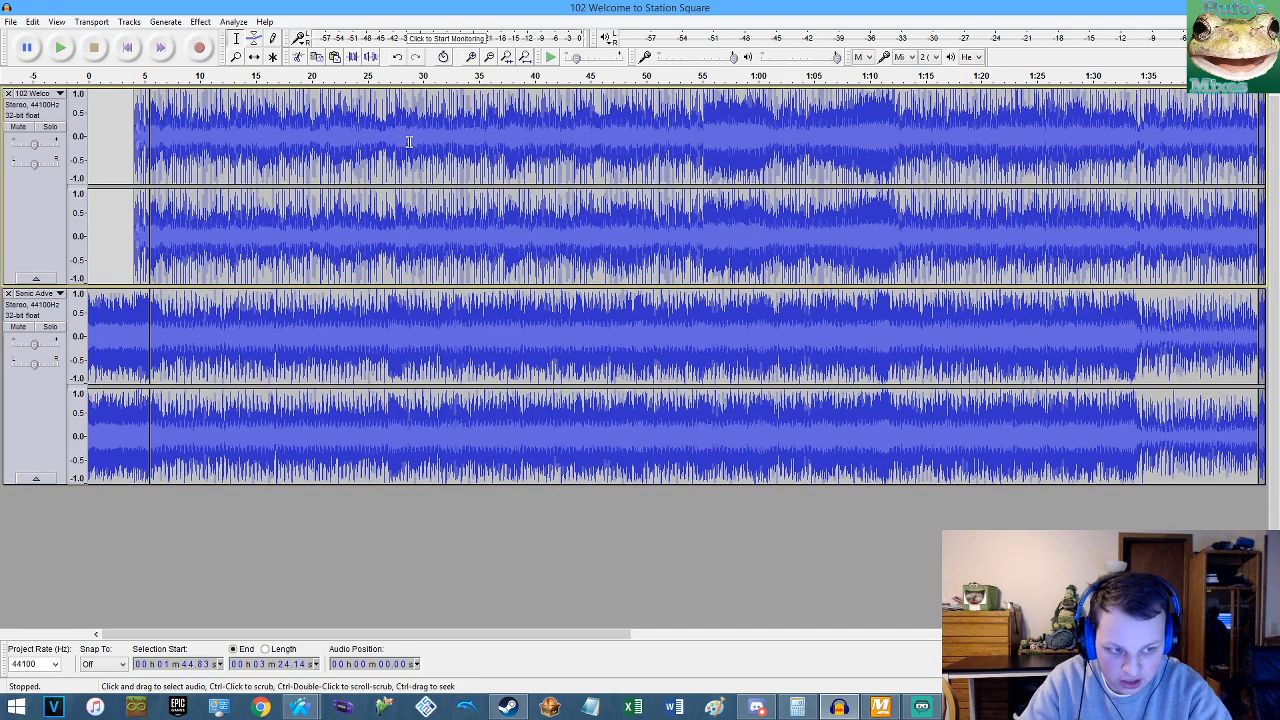
click(527, 57)
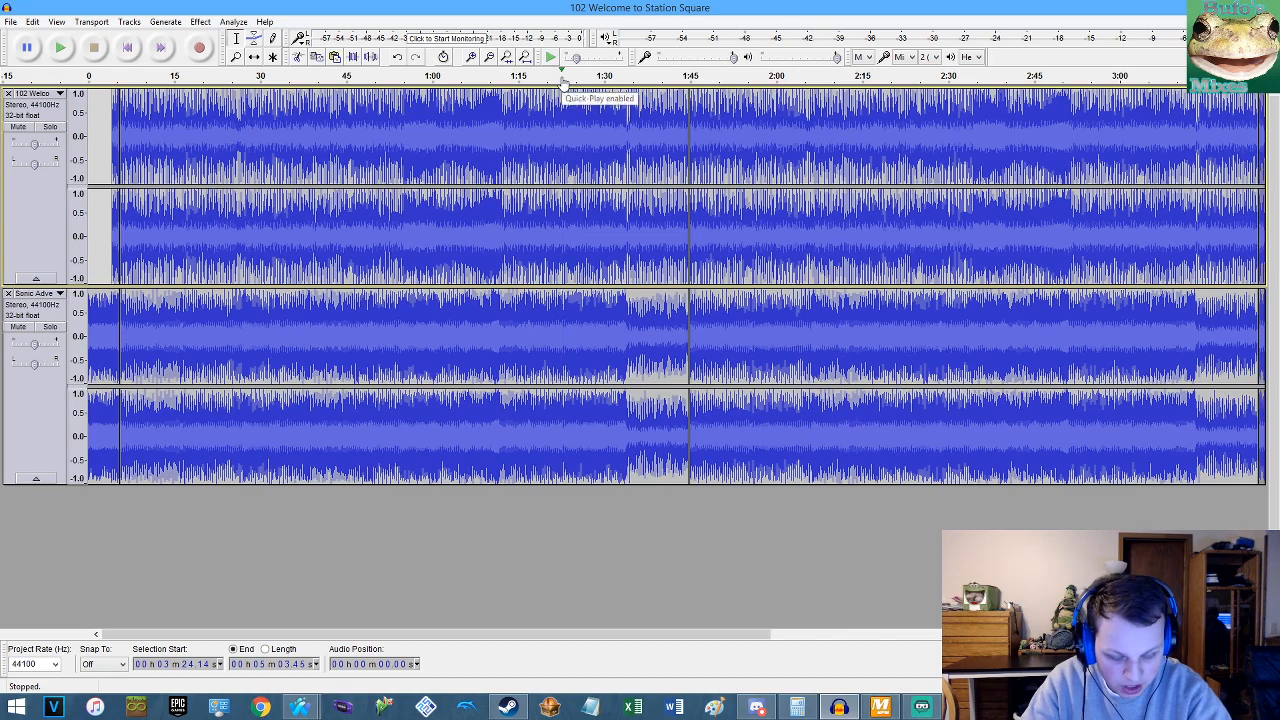
Examine the join between the repeated sections of both tracks near 3:24.
key(End)
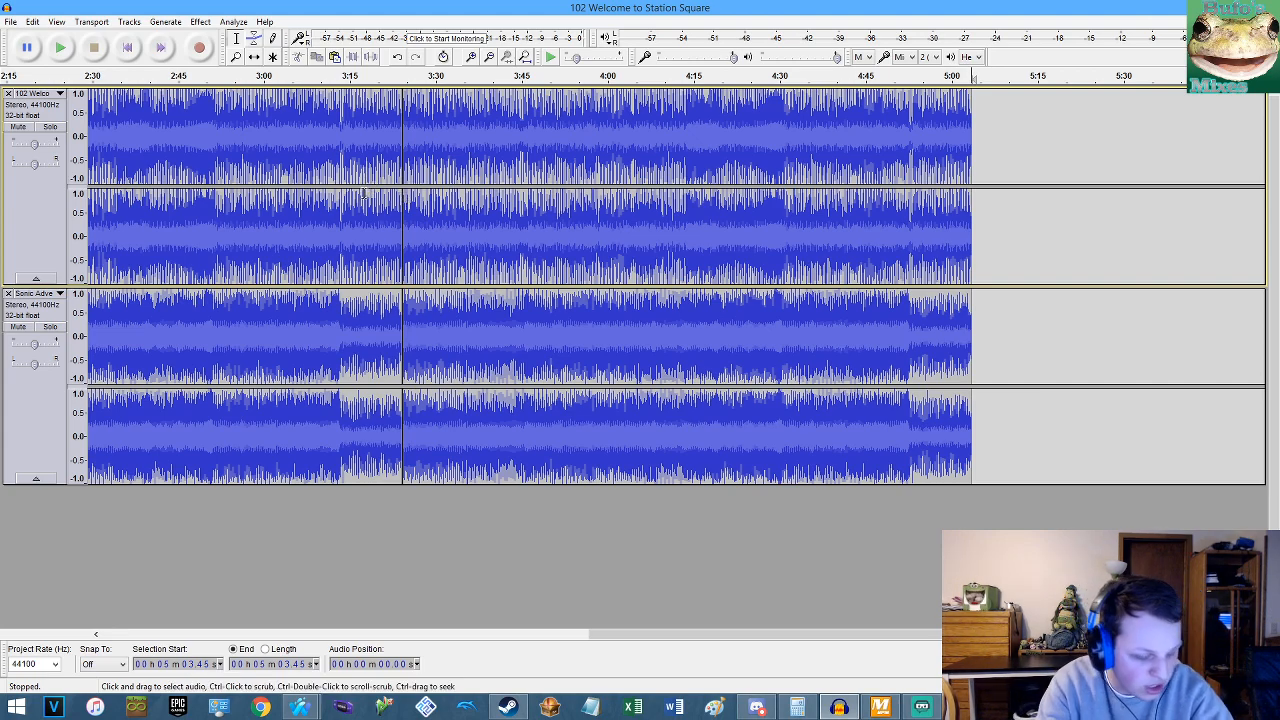
click(386, 245)
scroll(402, 237, up, 4)
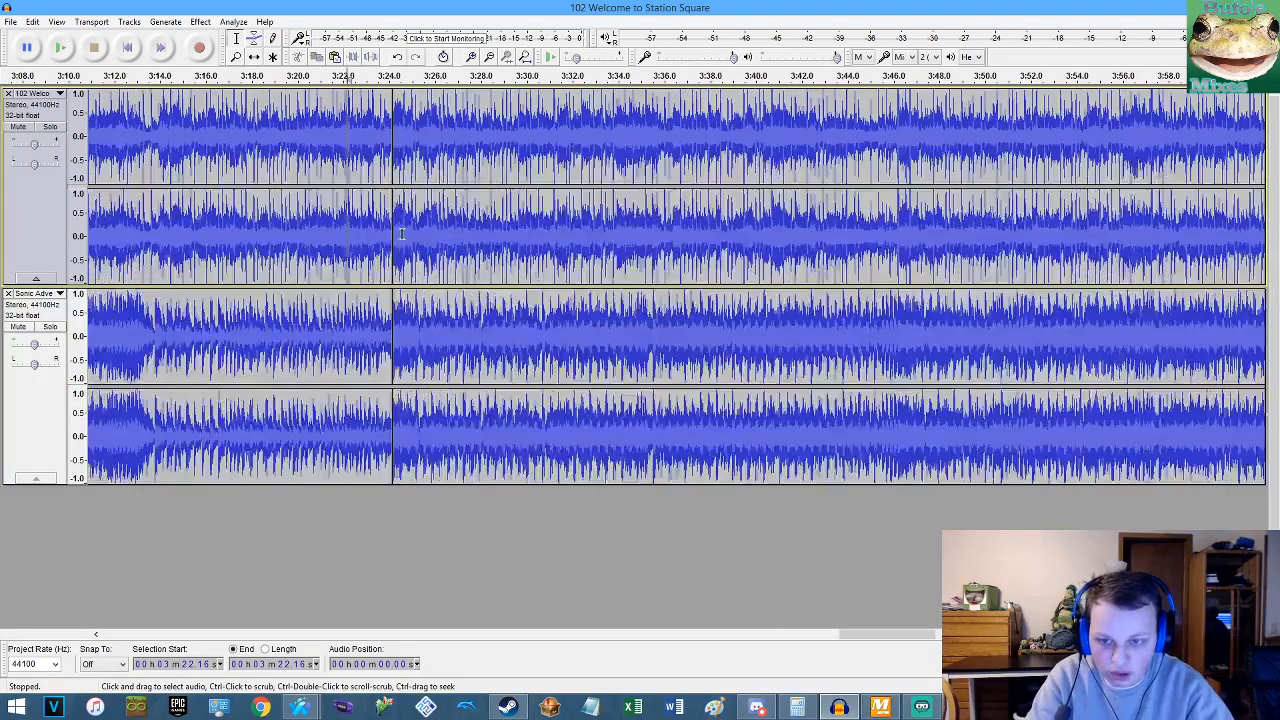
scroll(383, 232, up, 1)
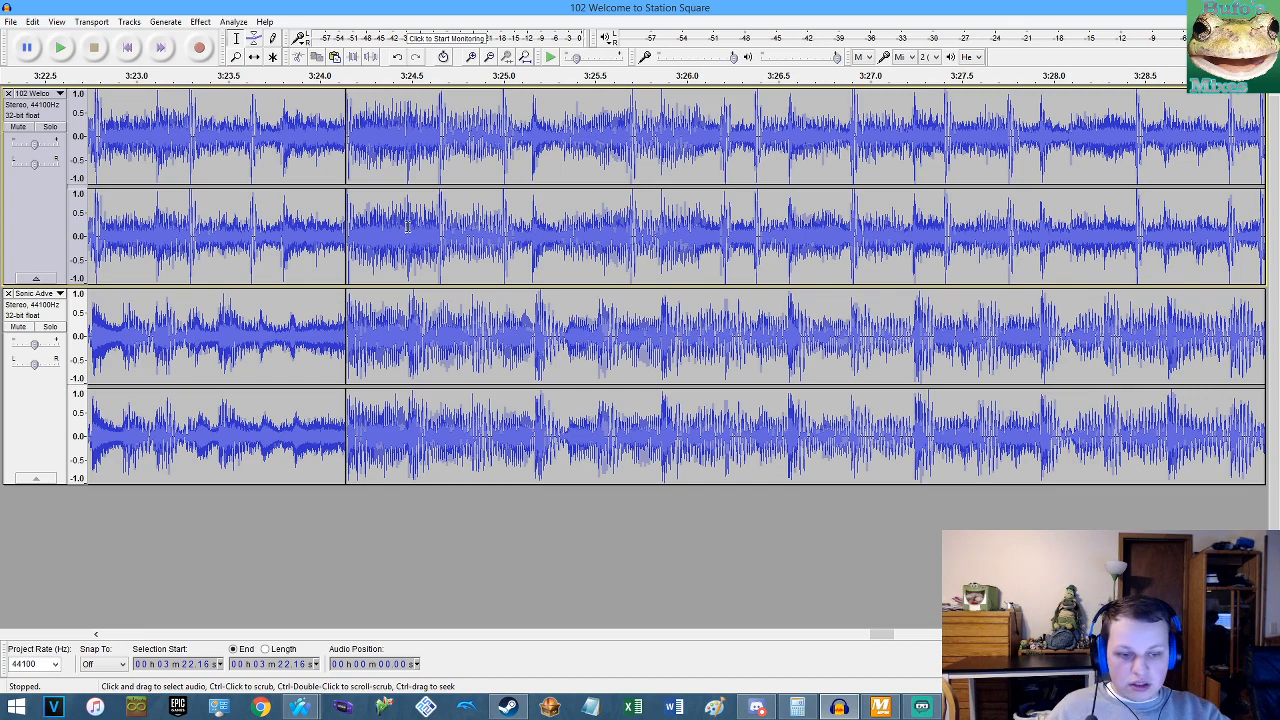
click(263, 318)
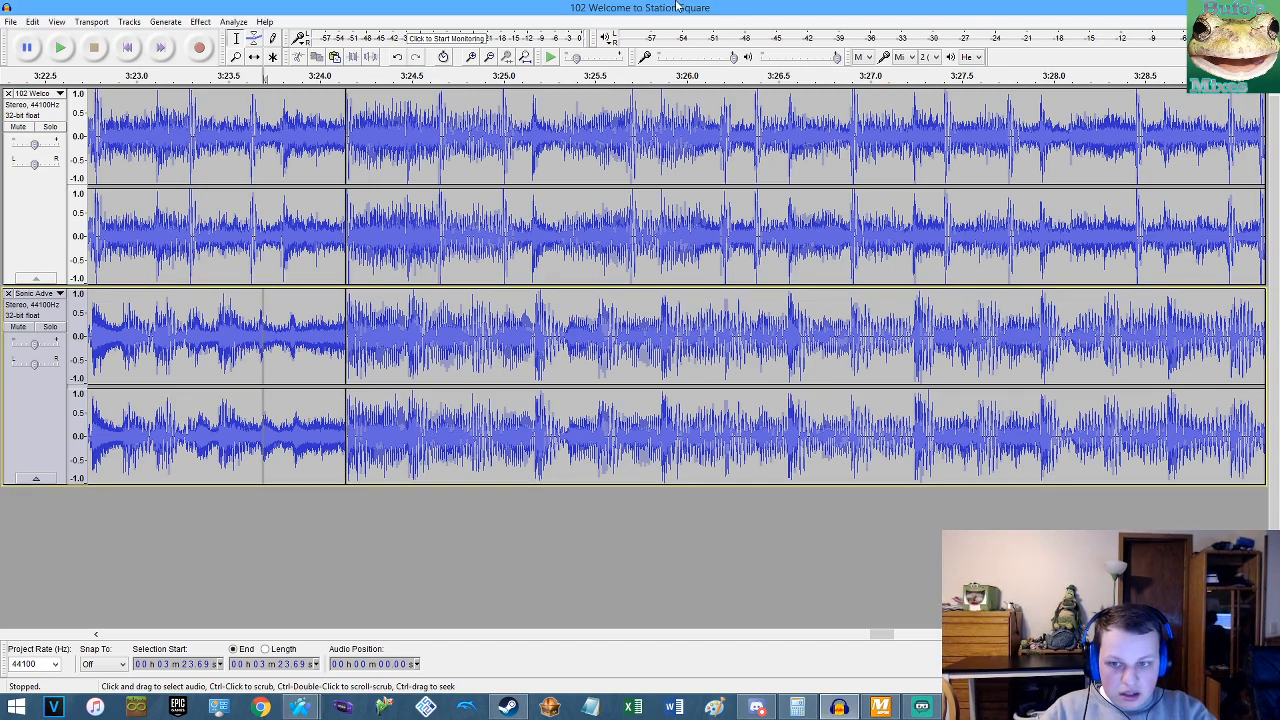
With the whole project checked, play both tracks from about 3:21 across the join of the repeated sections at 3:24.
key(Home)
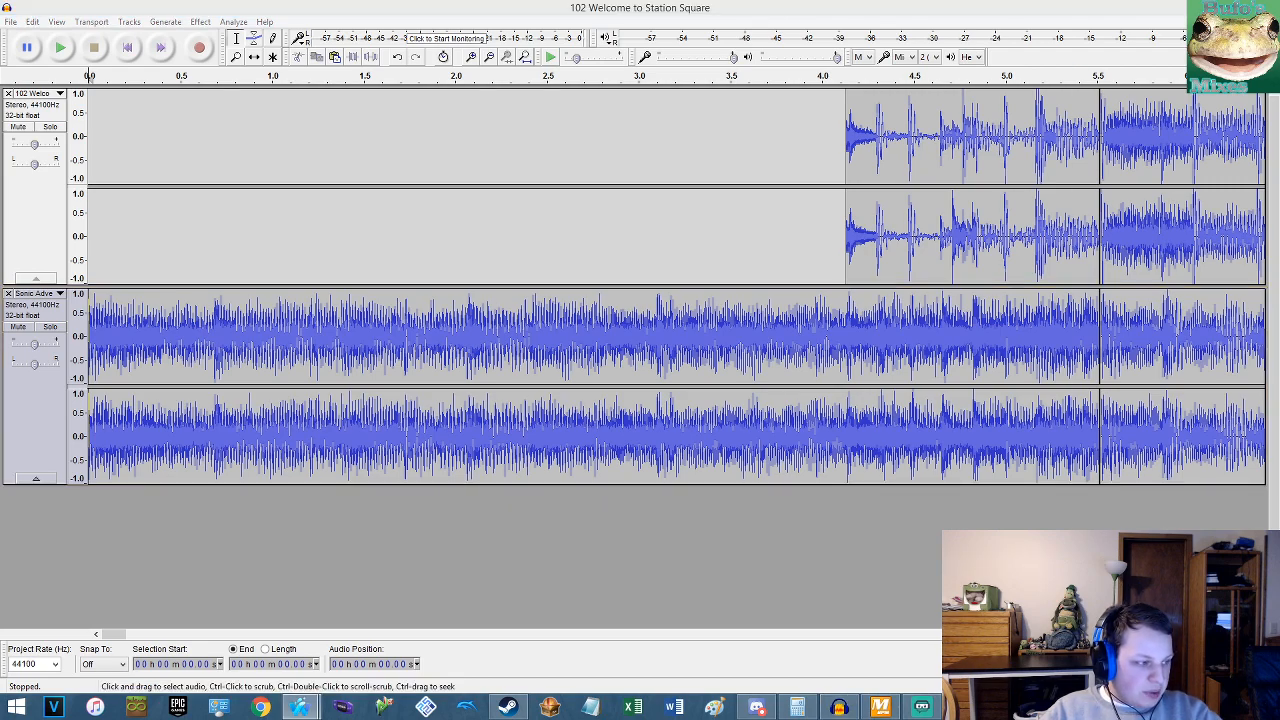
click(1003, 8)
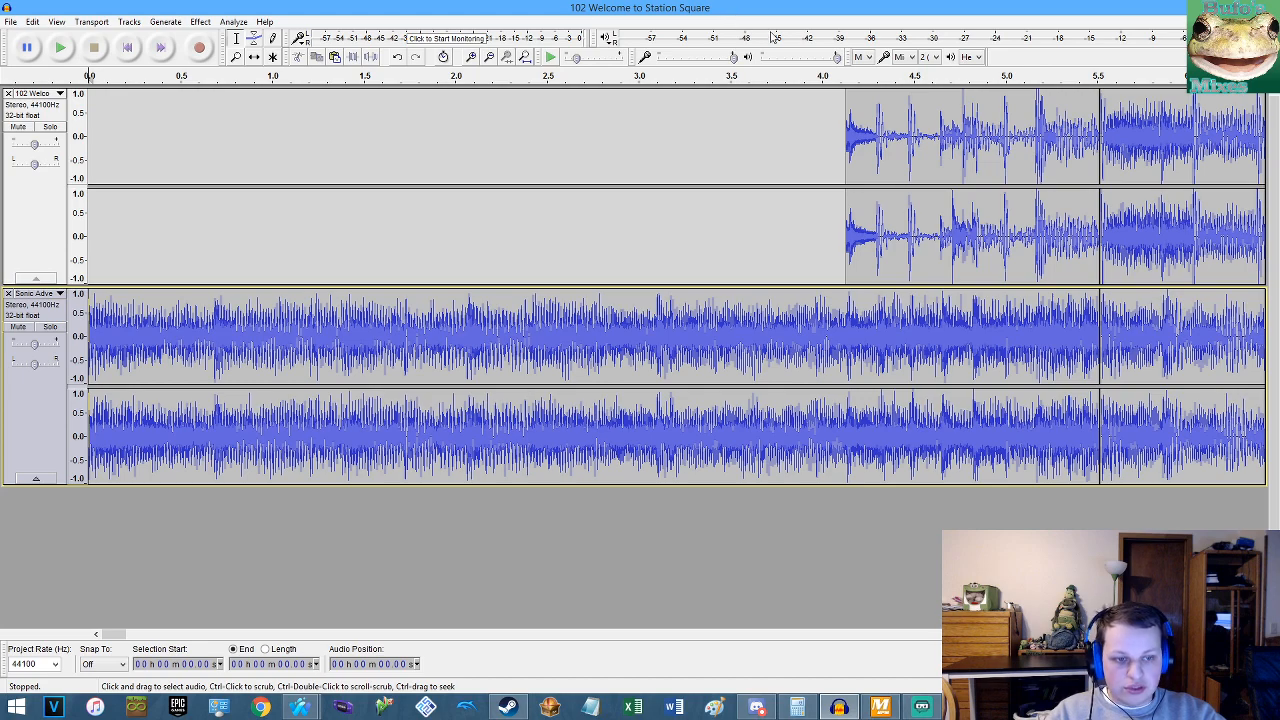
click(525, 58)
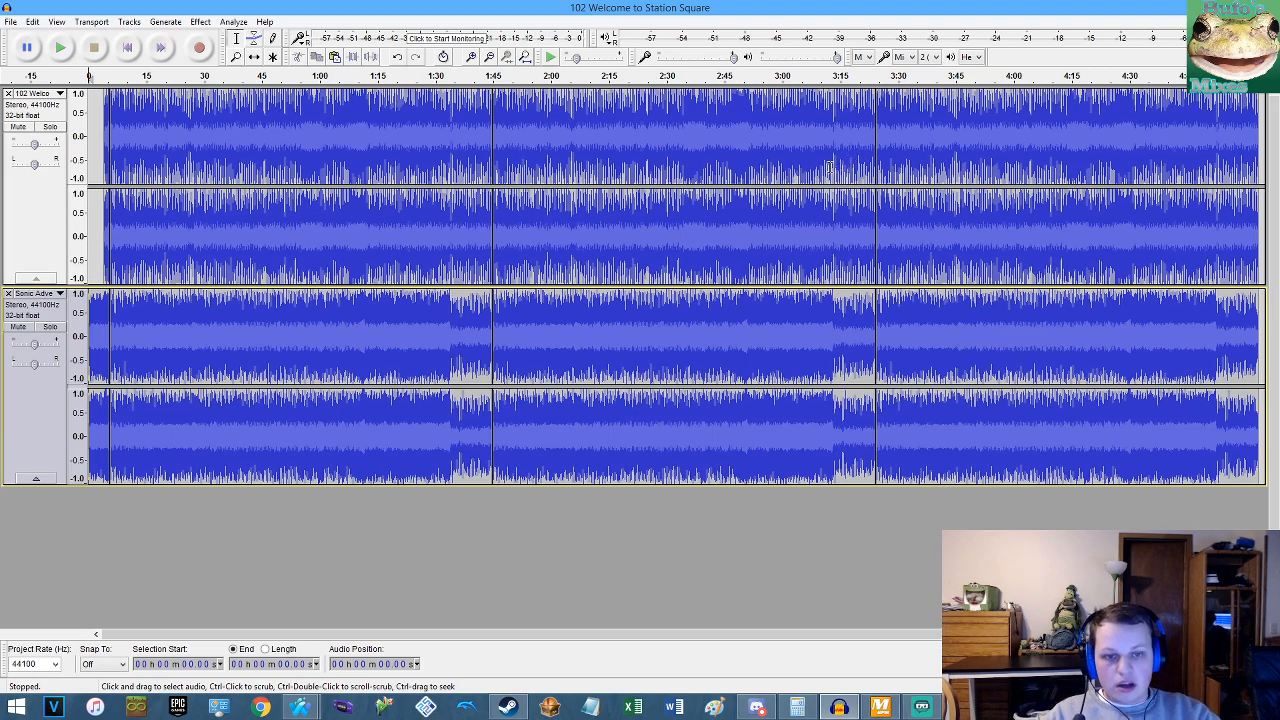
click(829, 167)
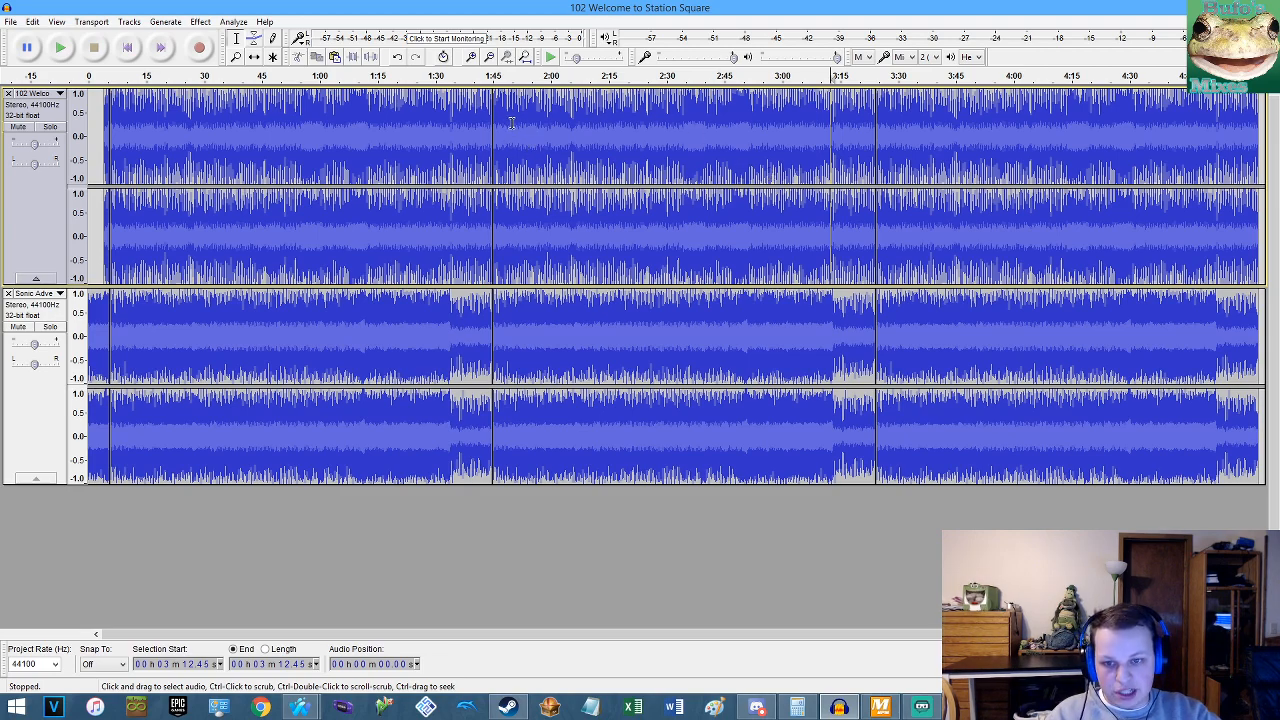
click(550, 118)
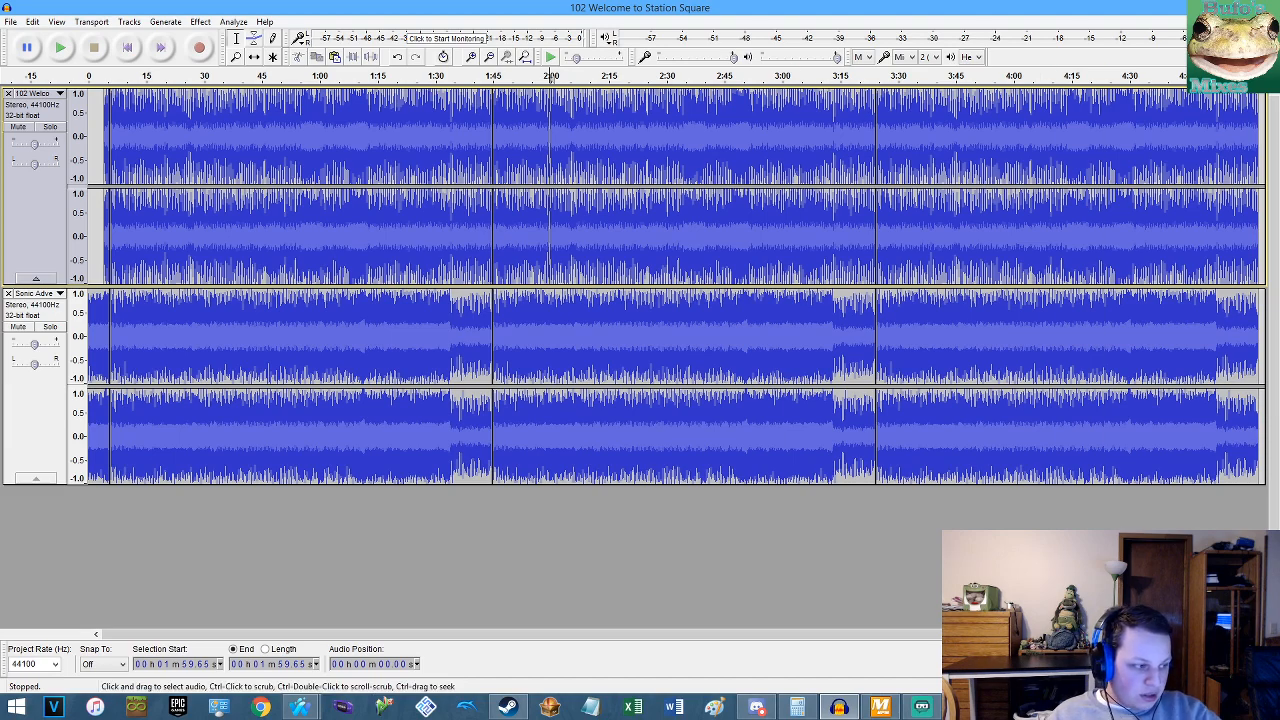
key(alt+Tab)
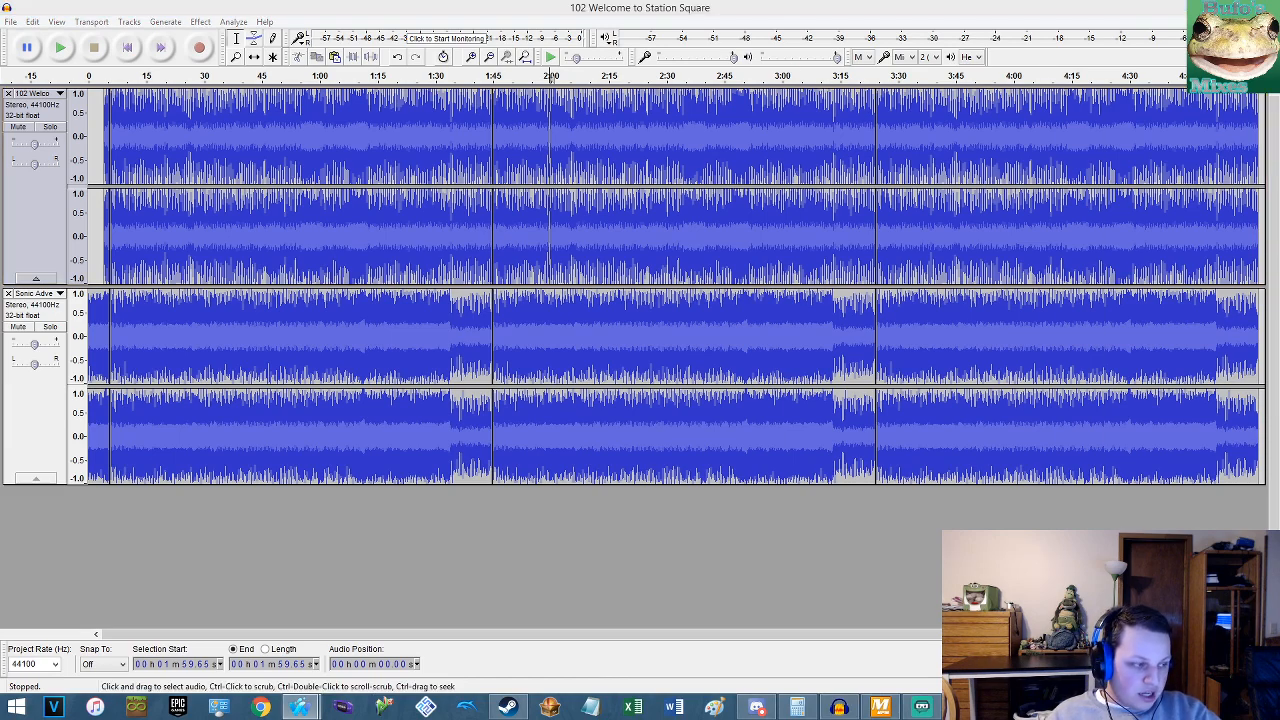
click(866, 256)
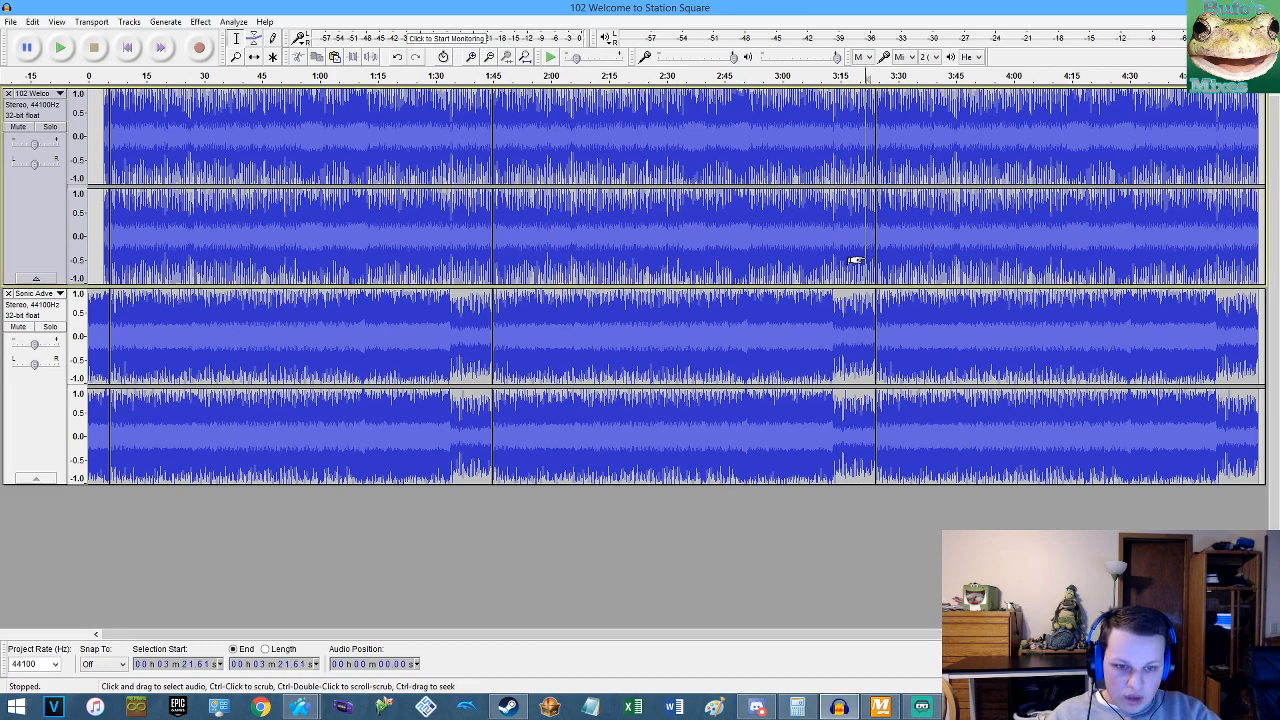
click(864, 260)
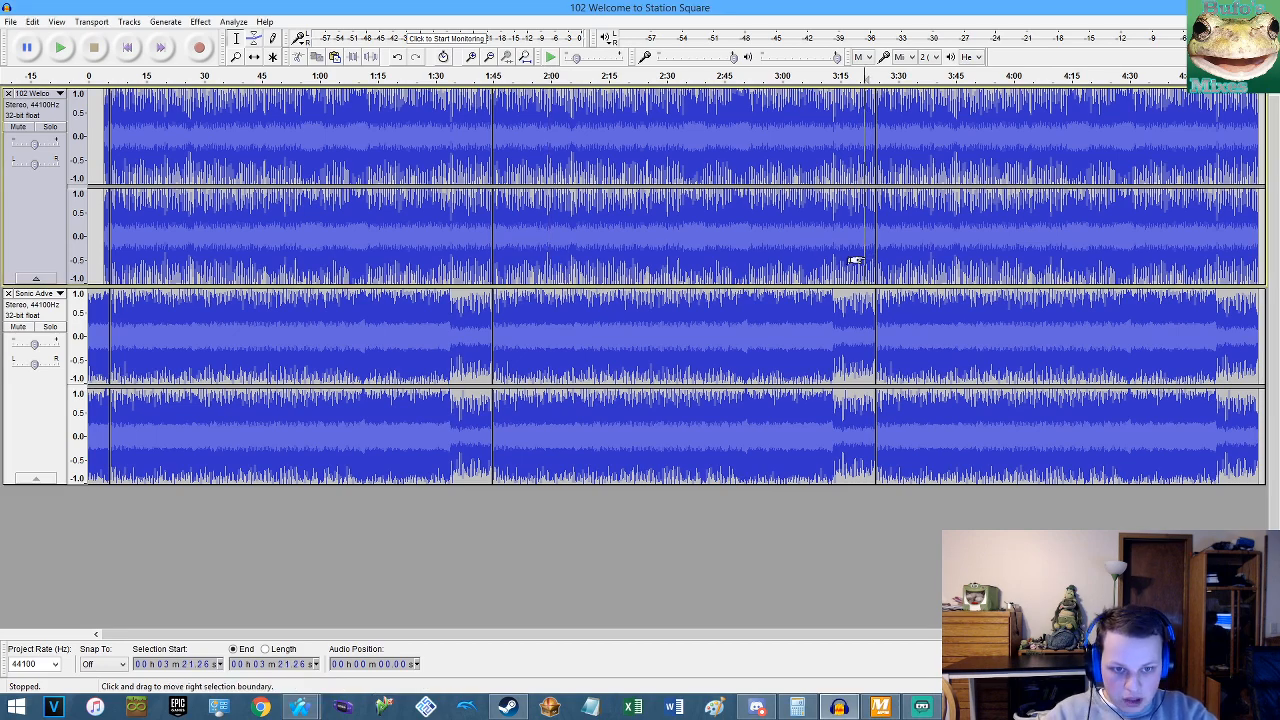
key(space)
scroll(895, 256, up, 3)
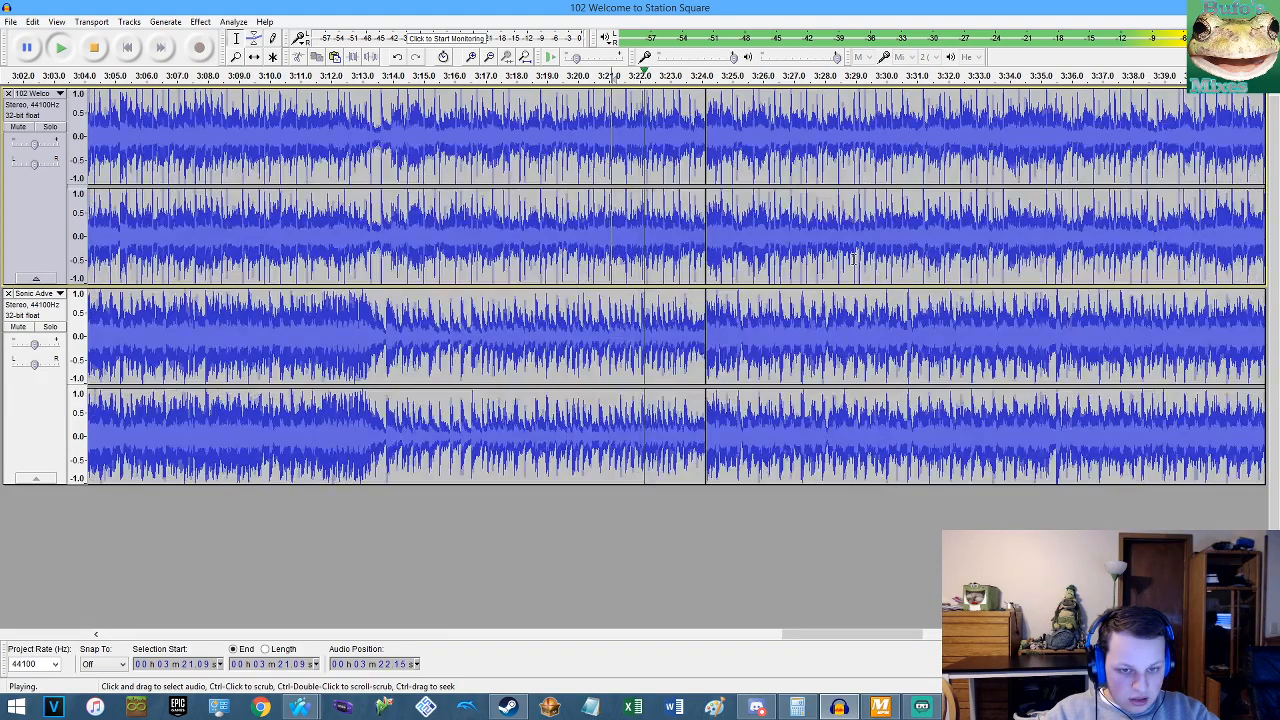
key(space)
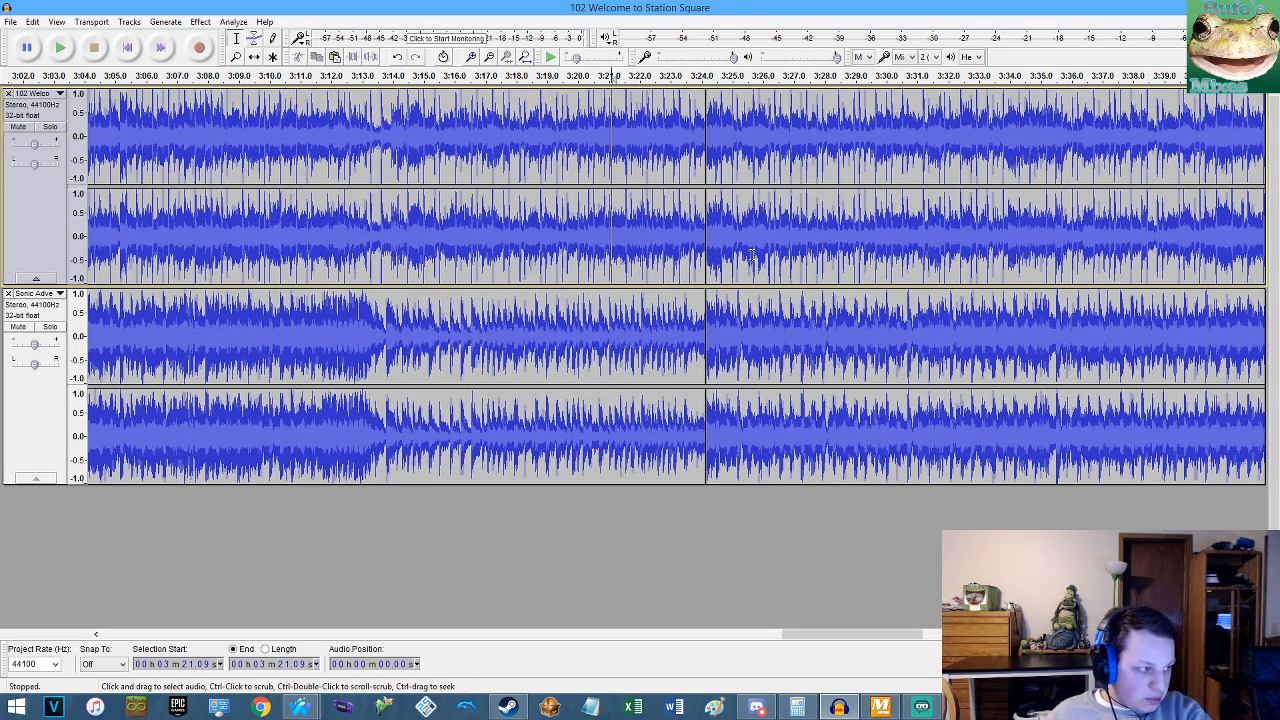
key(space)
key(space)
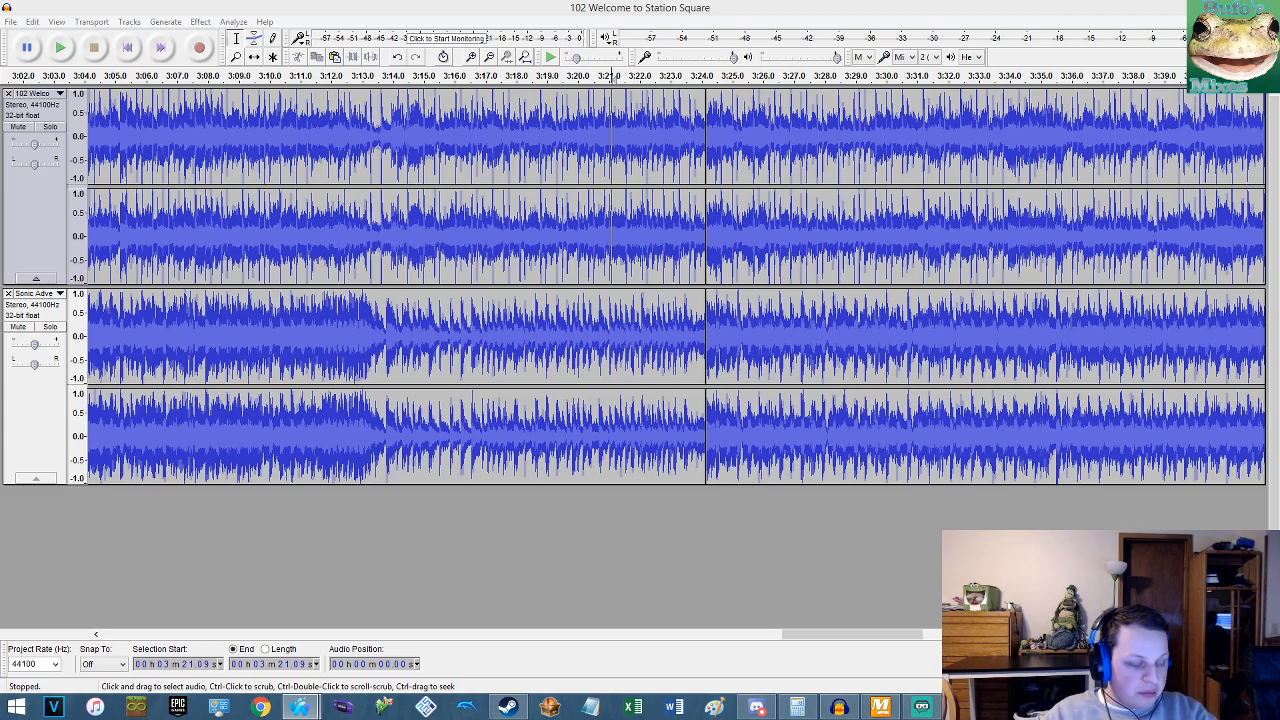
click(706, 10)
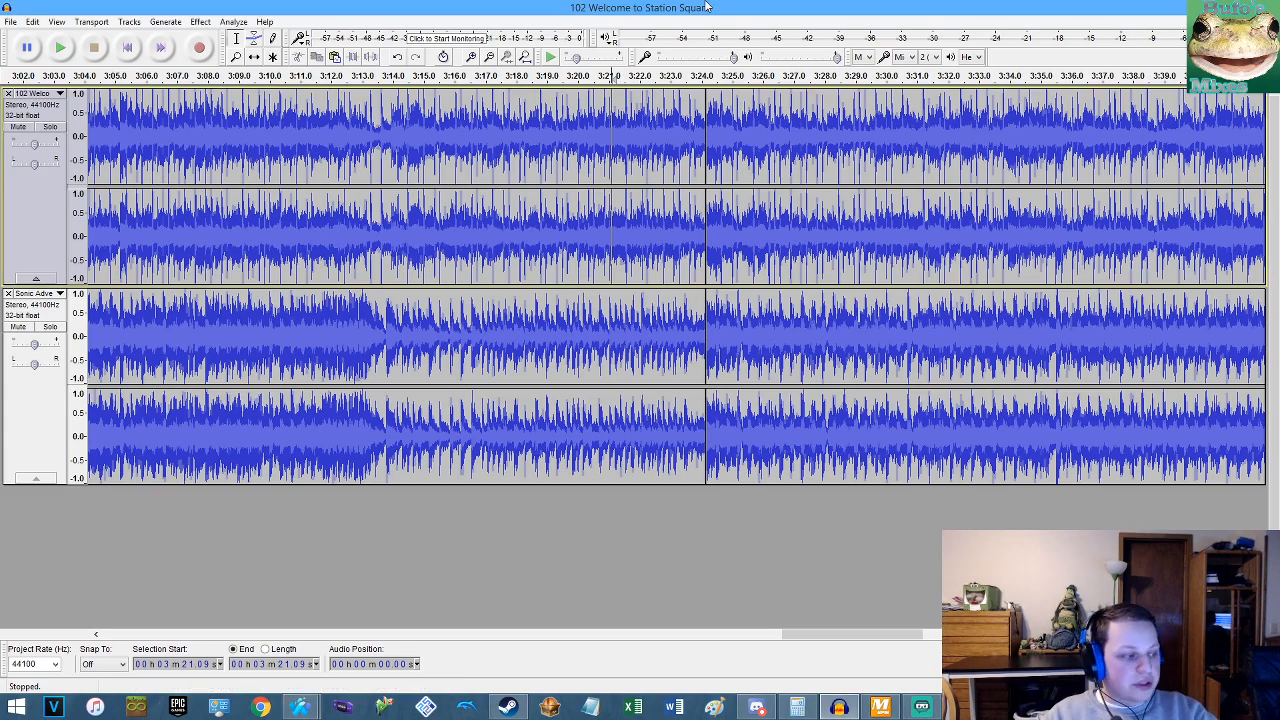
key(space)
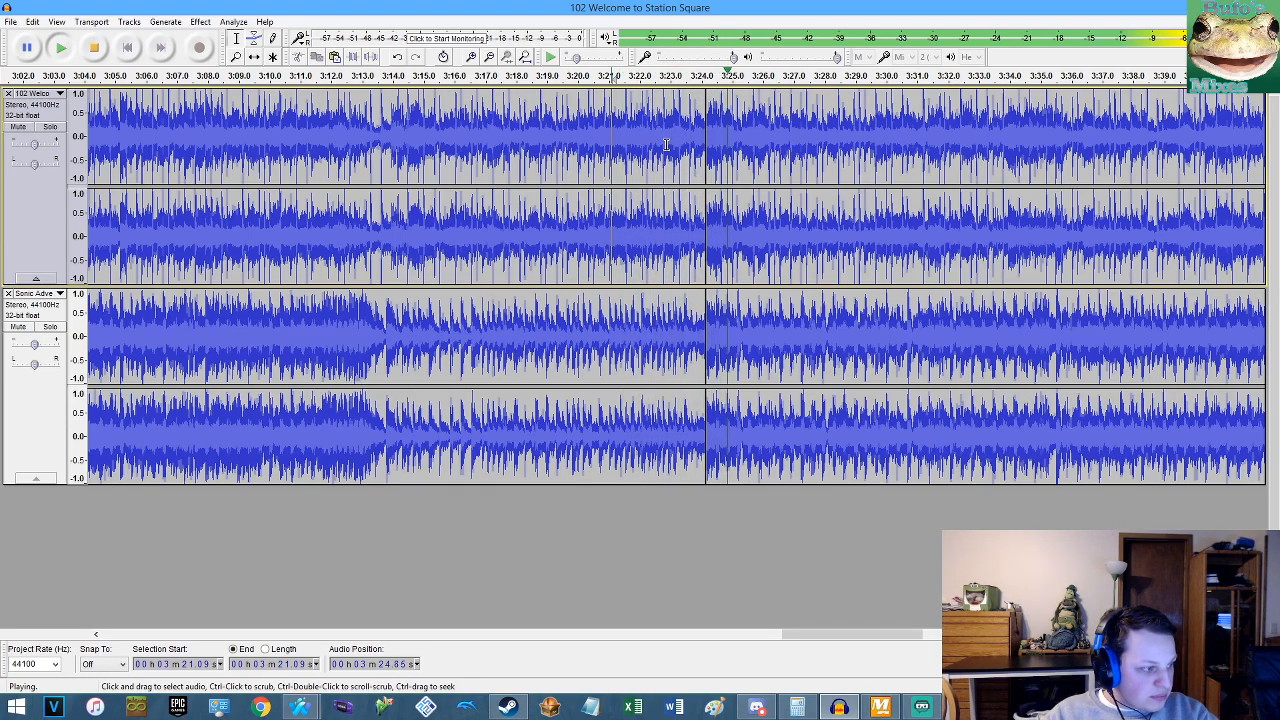
key(space)
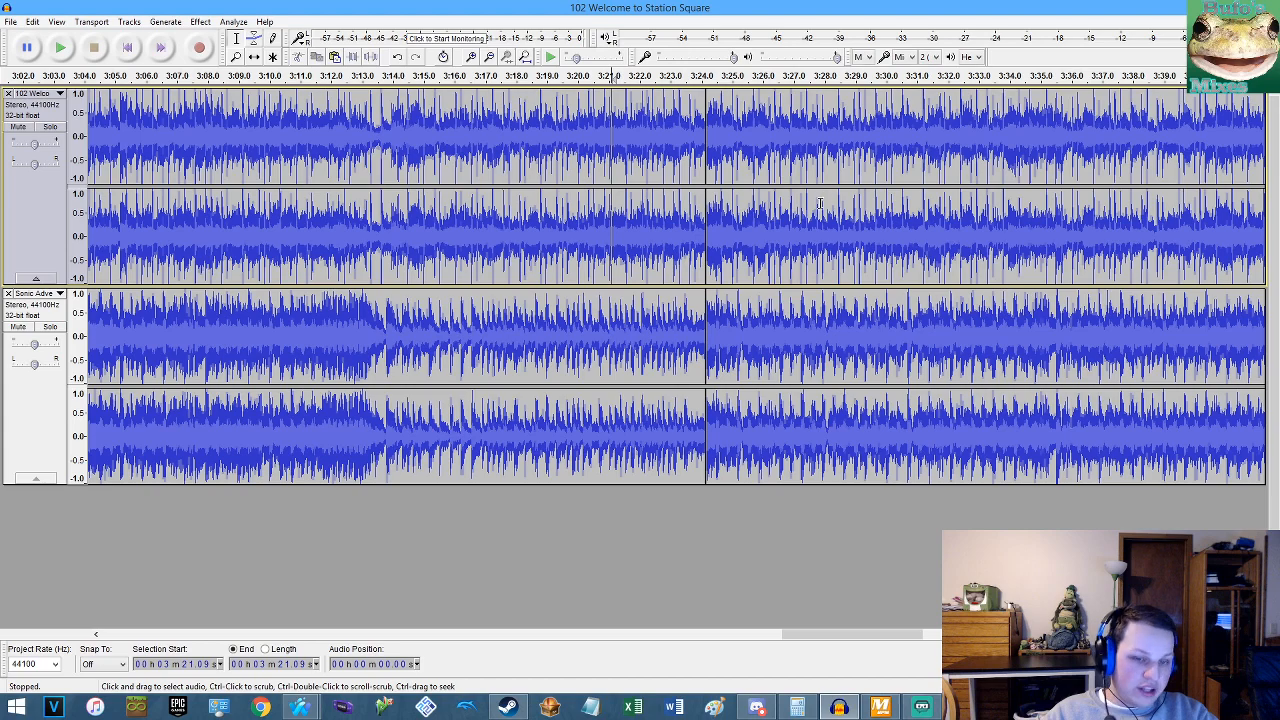
Play both tracks from 3:23.53 to about 3:35 and replay the start to find an ending point.
click(686, 229)
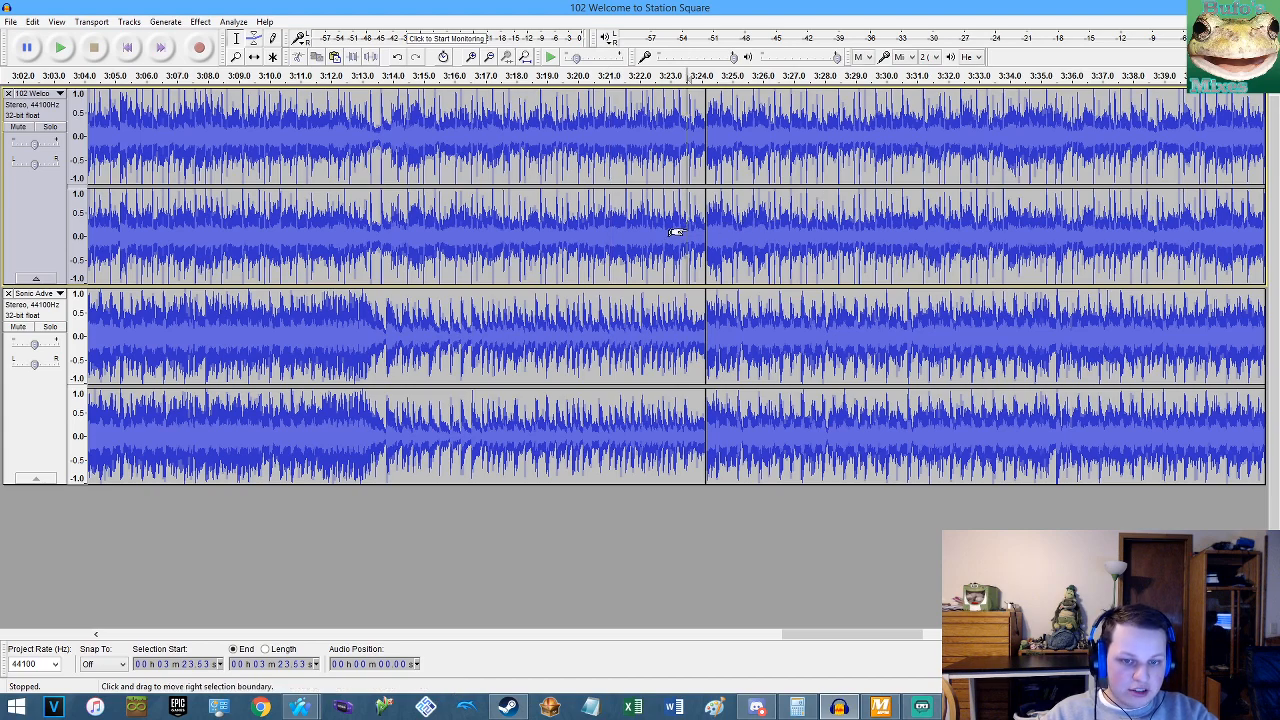
key(space)
ctrl+scroll(789, 249, down, 1)
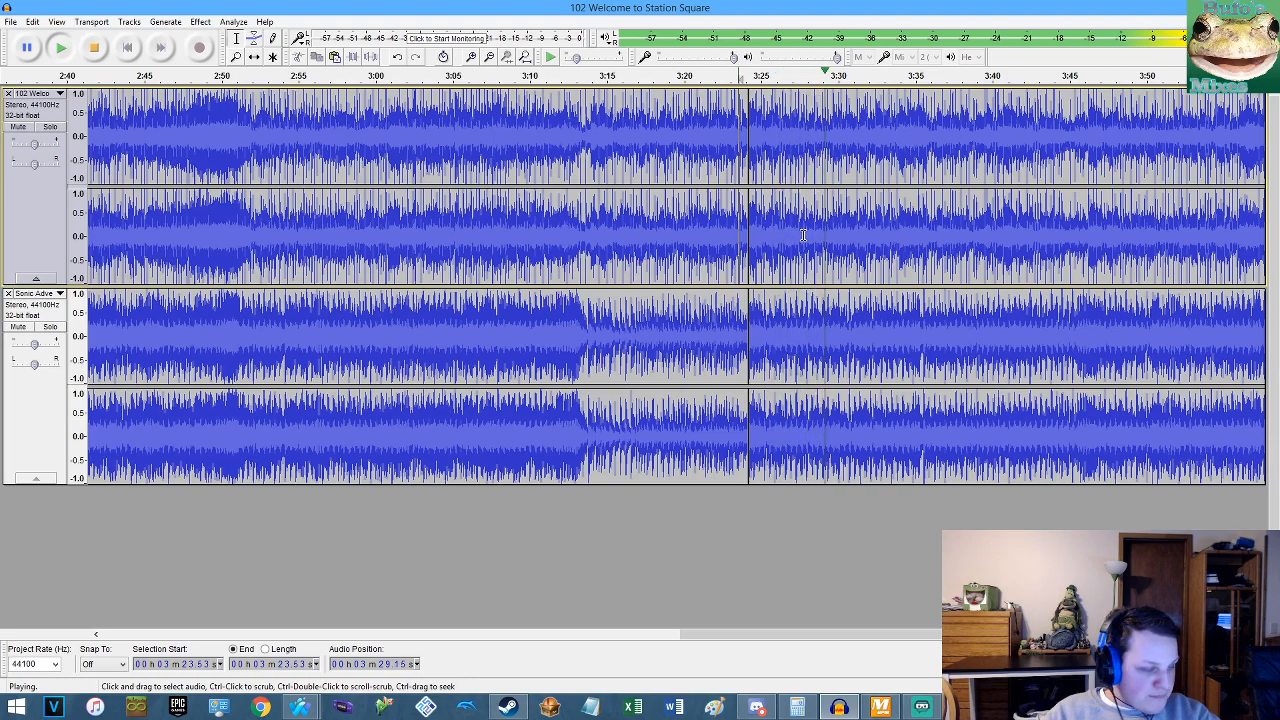
ctrl+scroll(922, 232, up, 2)
ctrl+scroll(923, 232, up, 1)
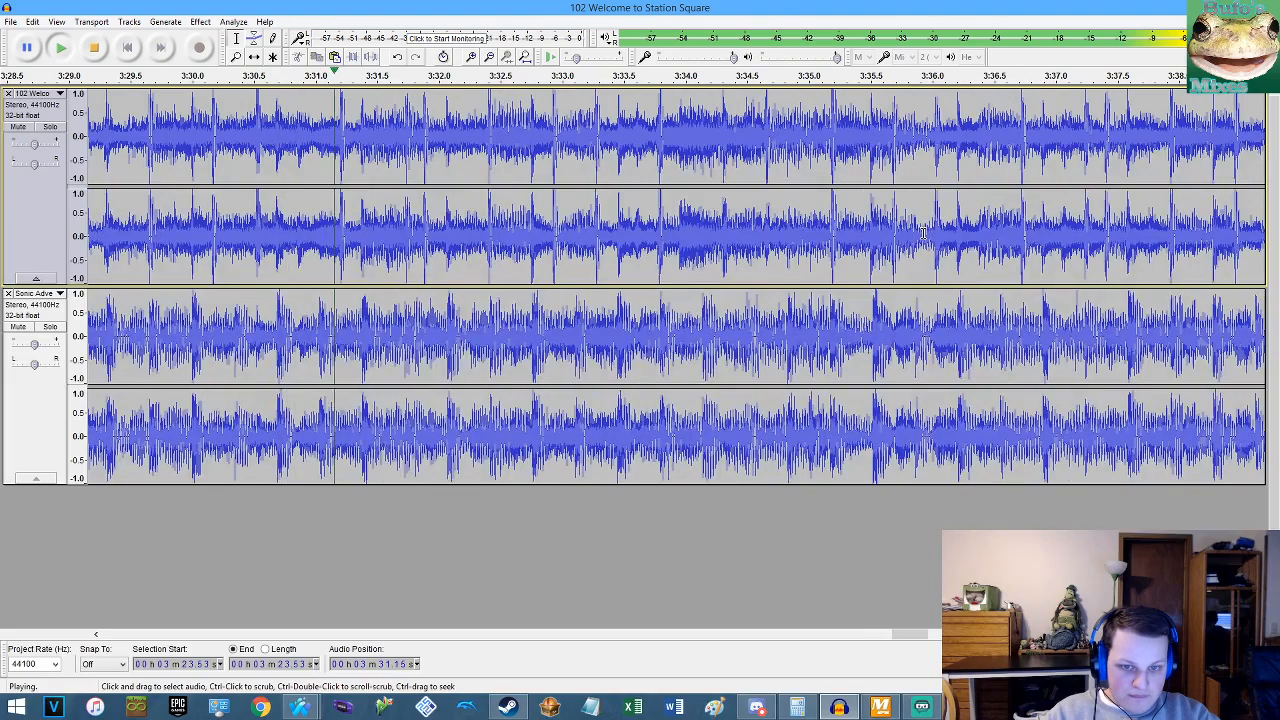
ctrl+scroll(898, 239, down, 1)
ctrl+scroll(898, 239, down, 1)
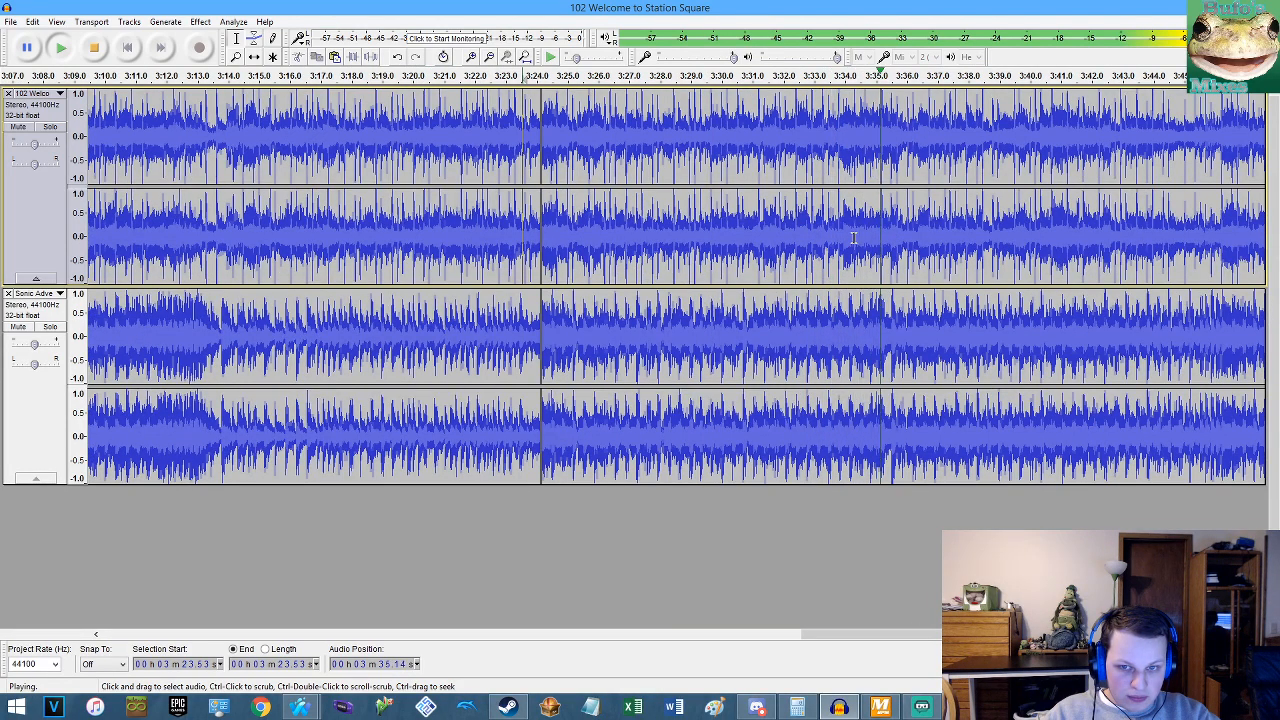
key(space)
key(space)
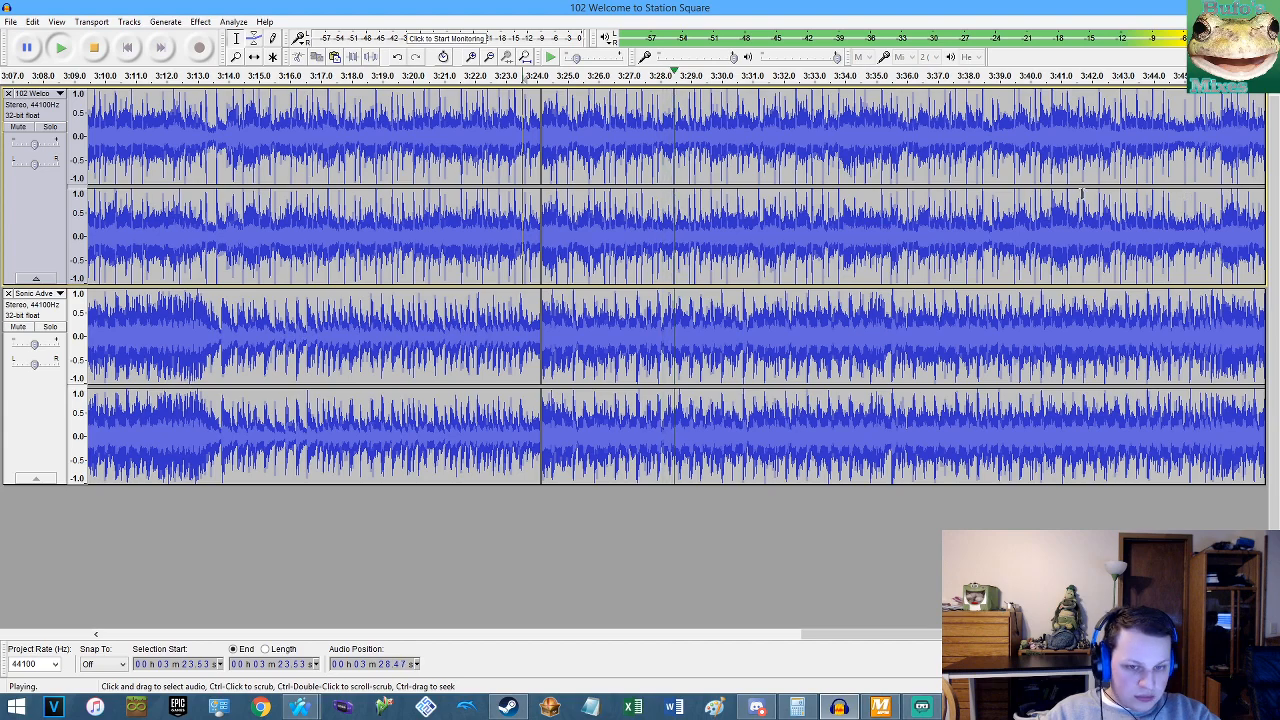
key(space)
Listen from 3:28.57 and delete everything in both tracks from 3:29.64 to the end.
click(678, 225)
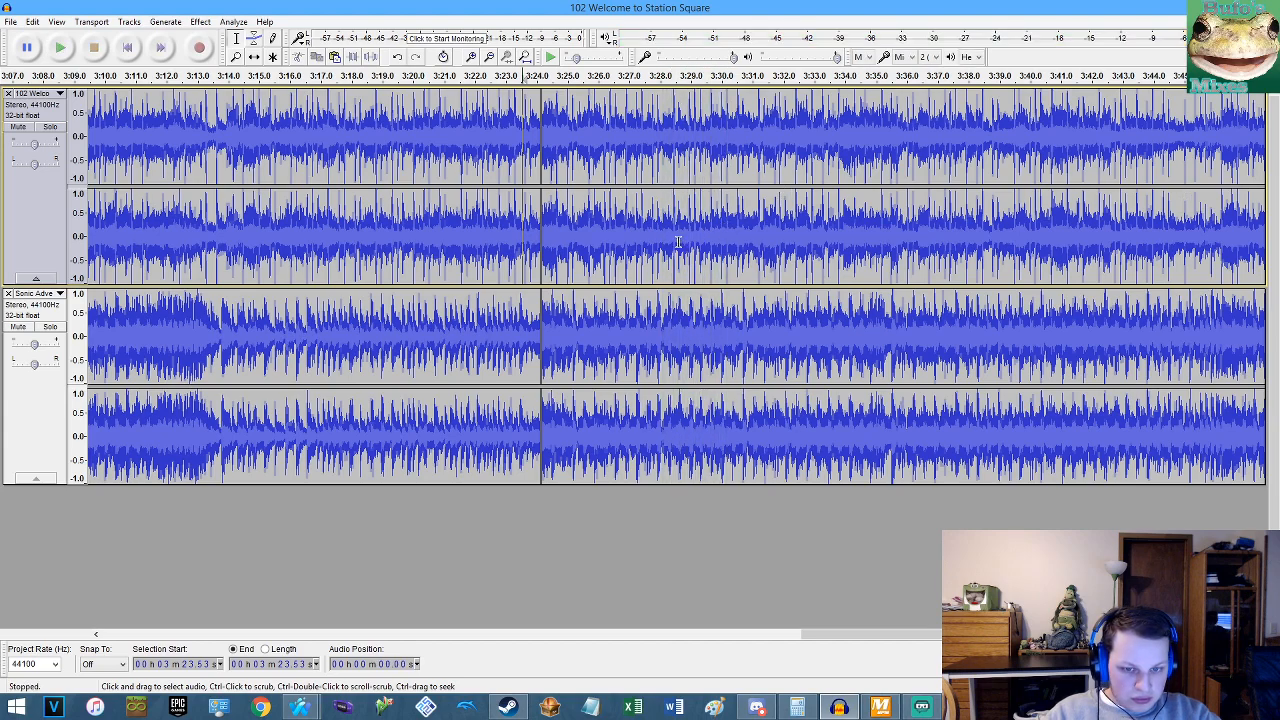
key(space)
scroll(704, 241, up, 3)
key(space)
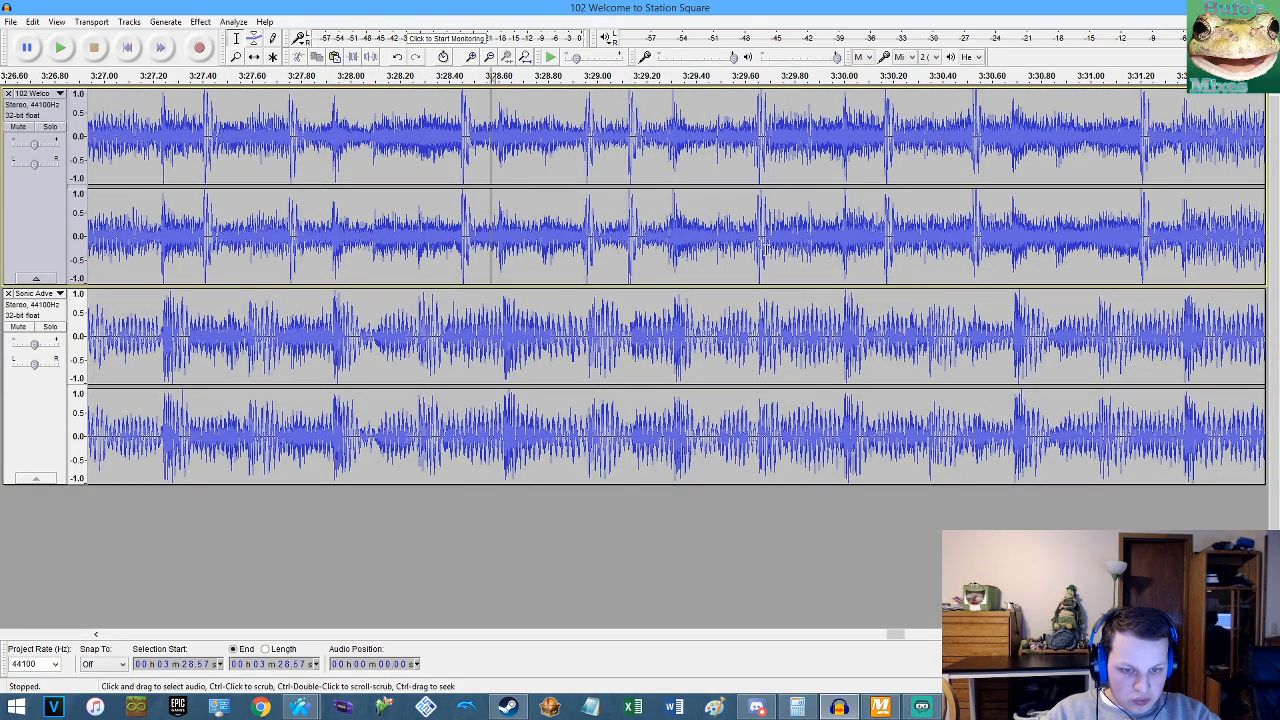
drag(757, 245, 848, 365)
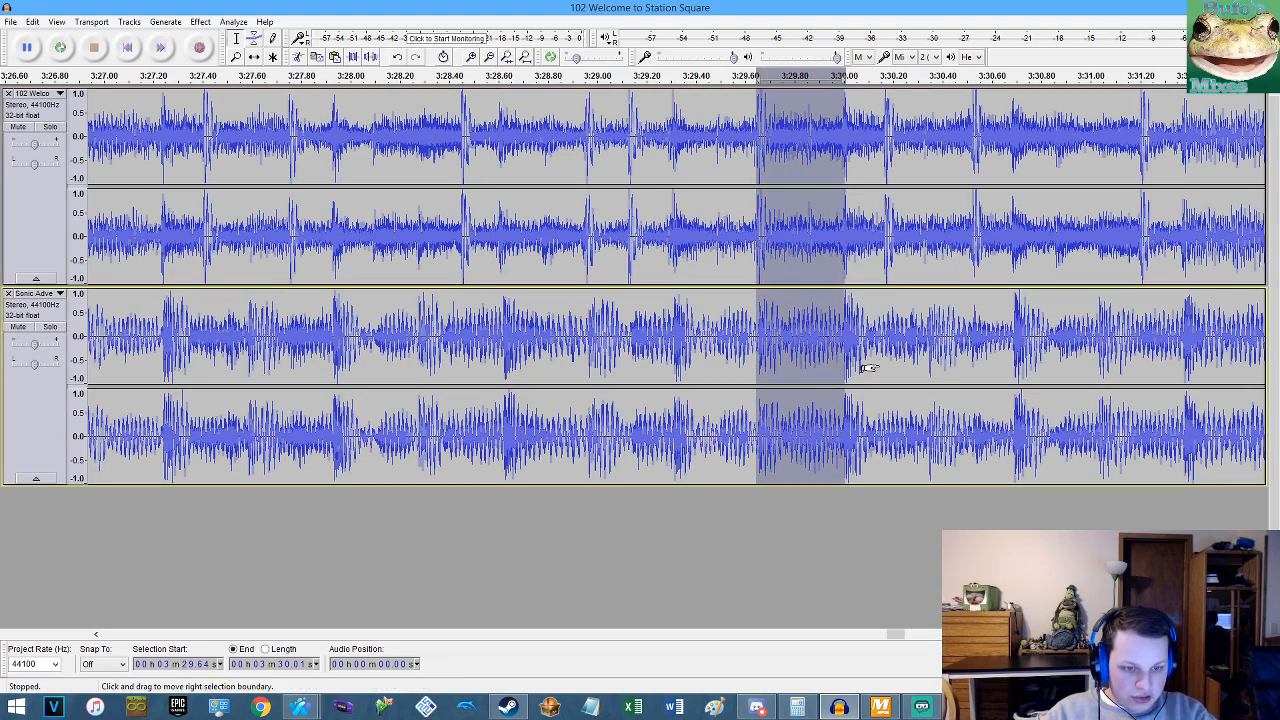
key(shift+End)
click(525, 57)
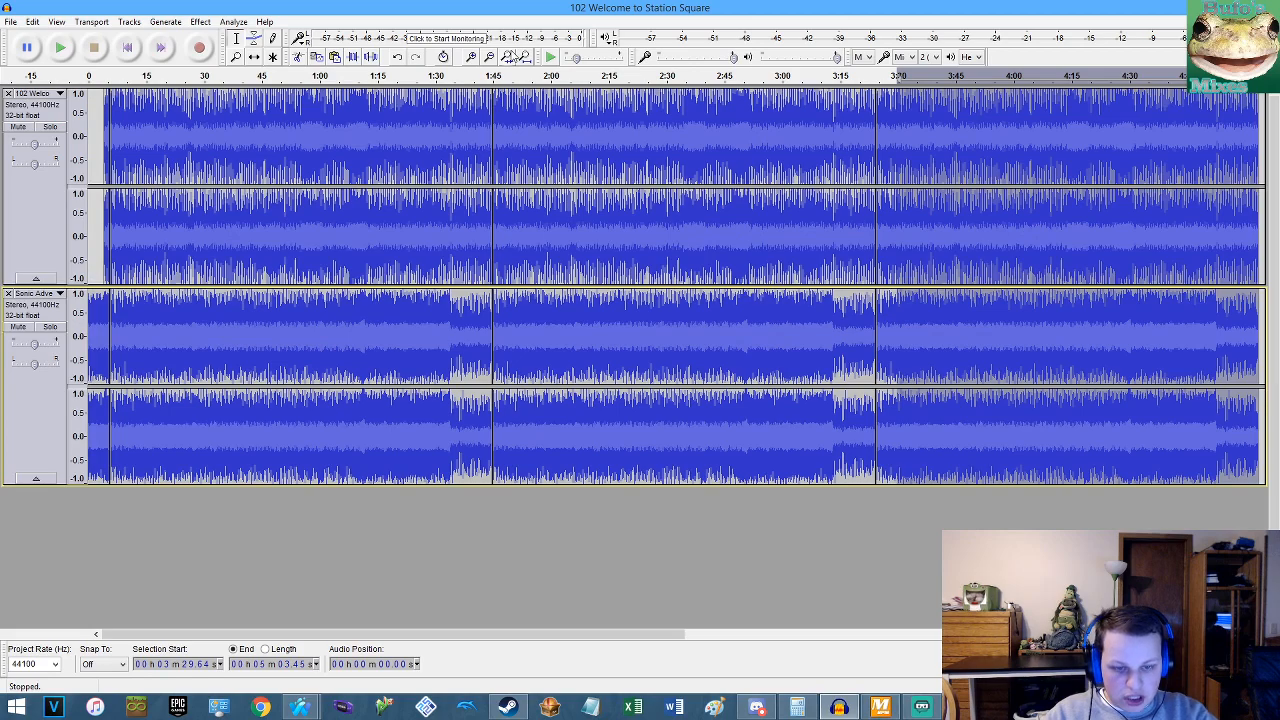
key(Delete)
click(525, 57)
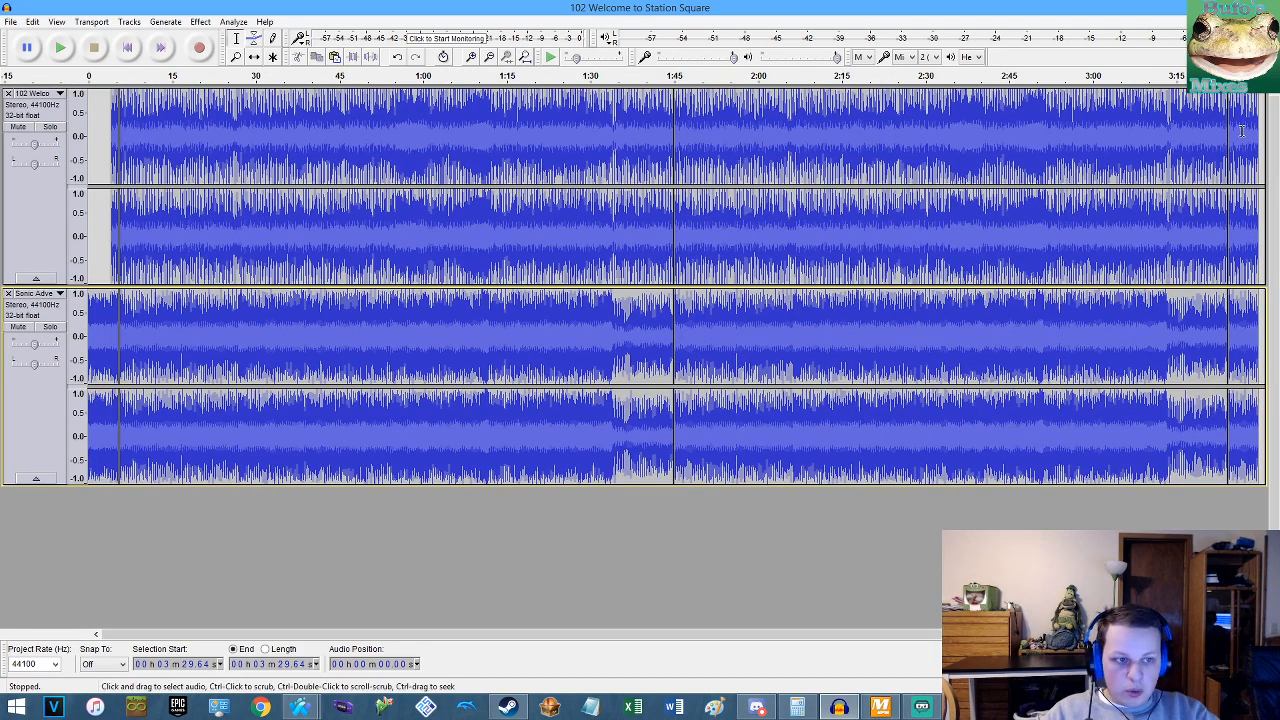
Apply a Fade Out to the final clips of both tracks, from 3:24.14 to 3:29.64.
double_click(1242, 131)
key(shift+Down)
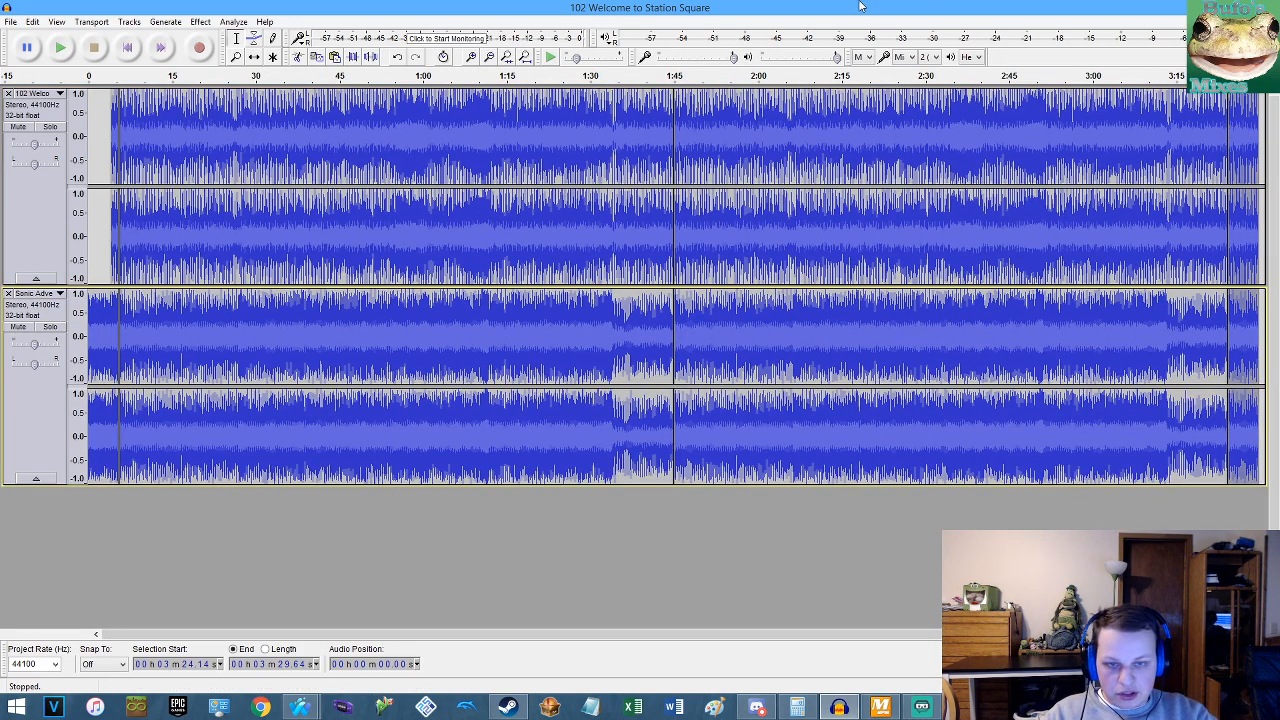
click(200, 21)
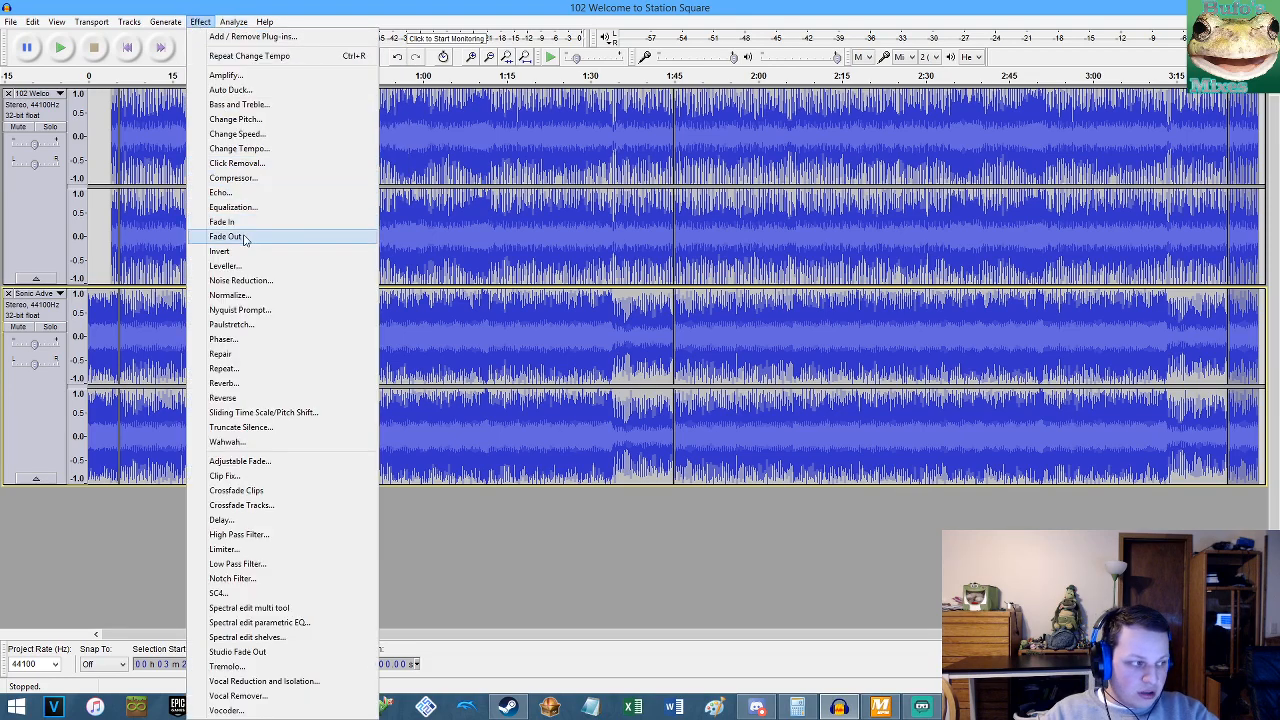
click(245, 237)
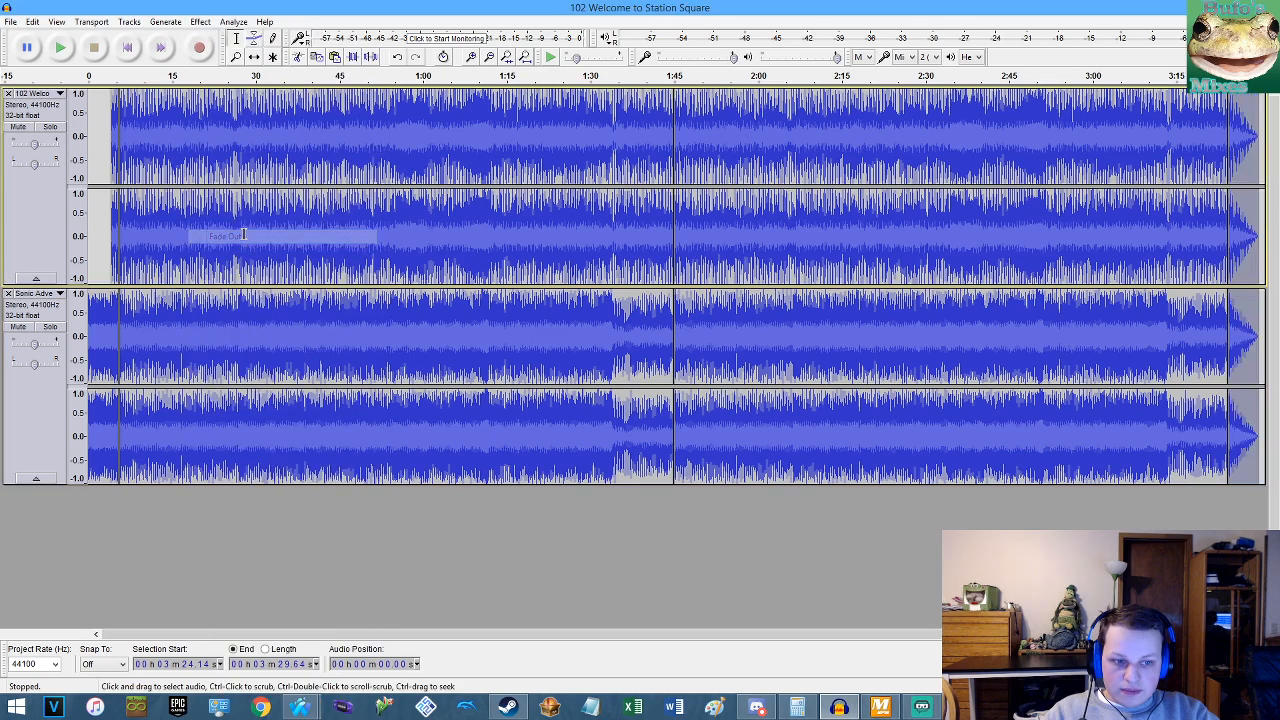
click(334, 116)
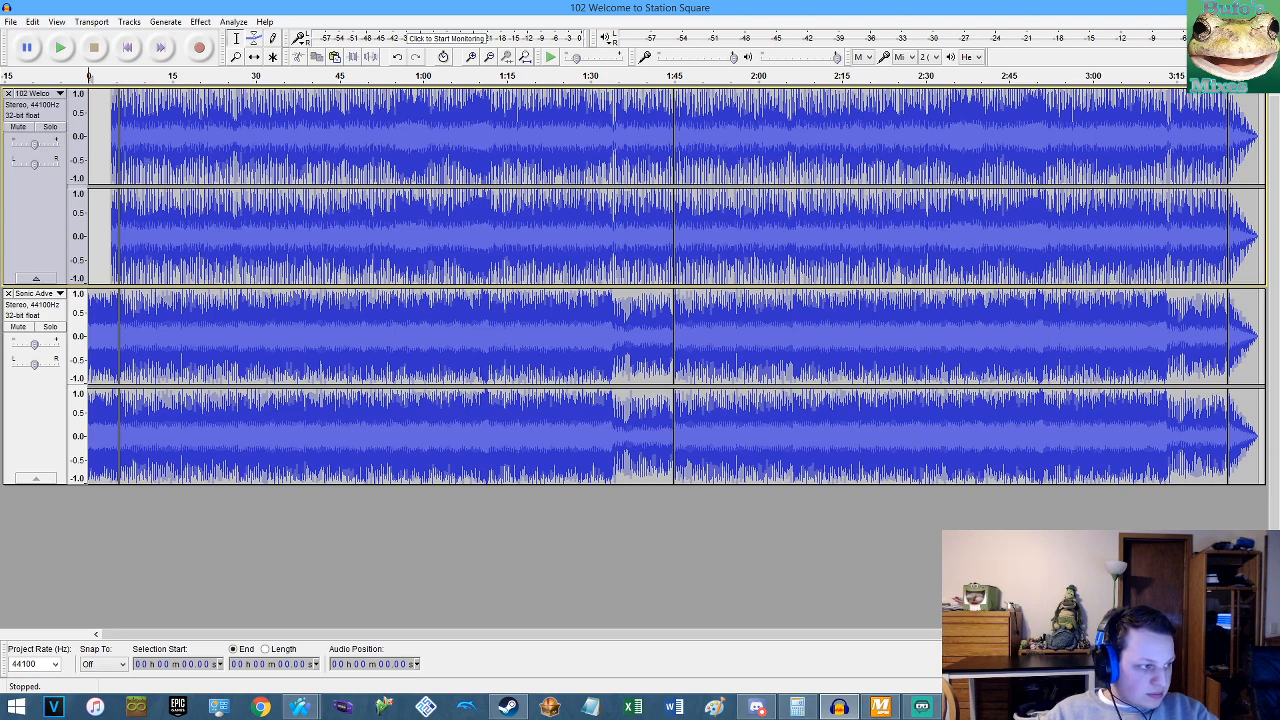
key(alt+Tab)
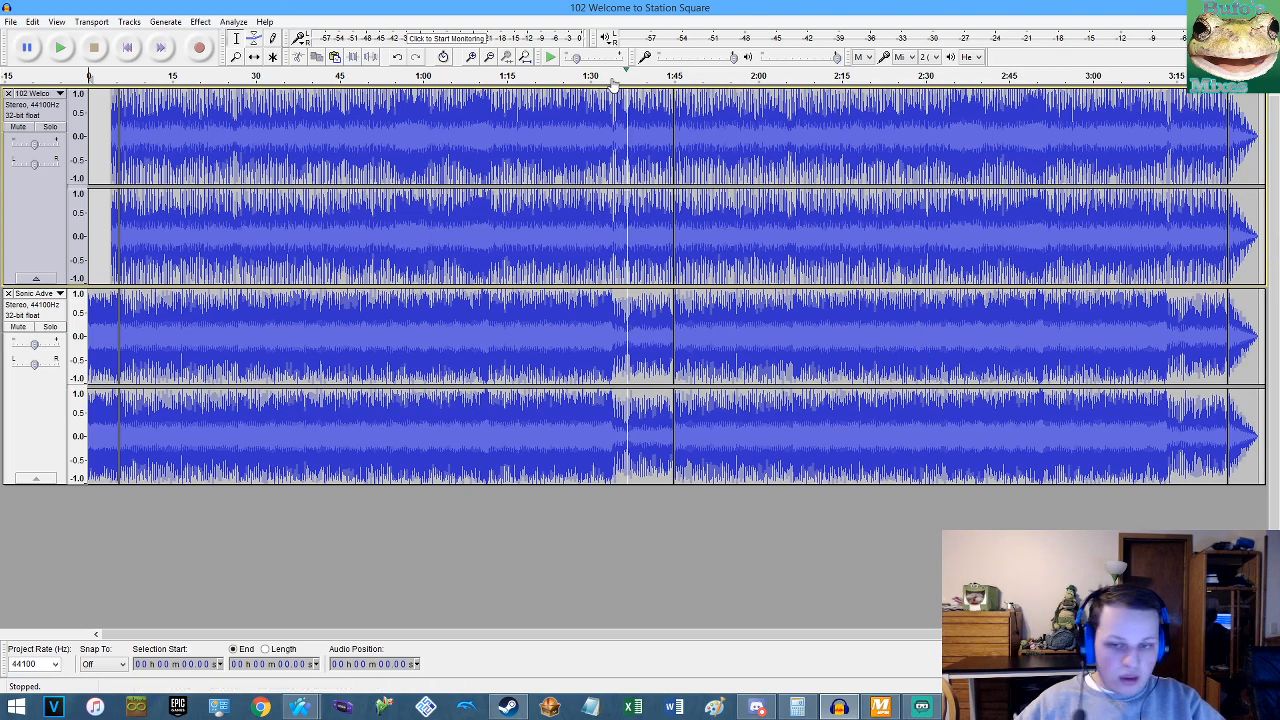
click(415, 155)
key(ctrl+a)
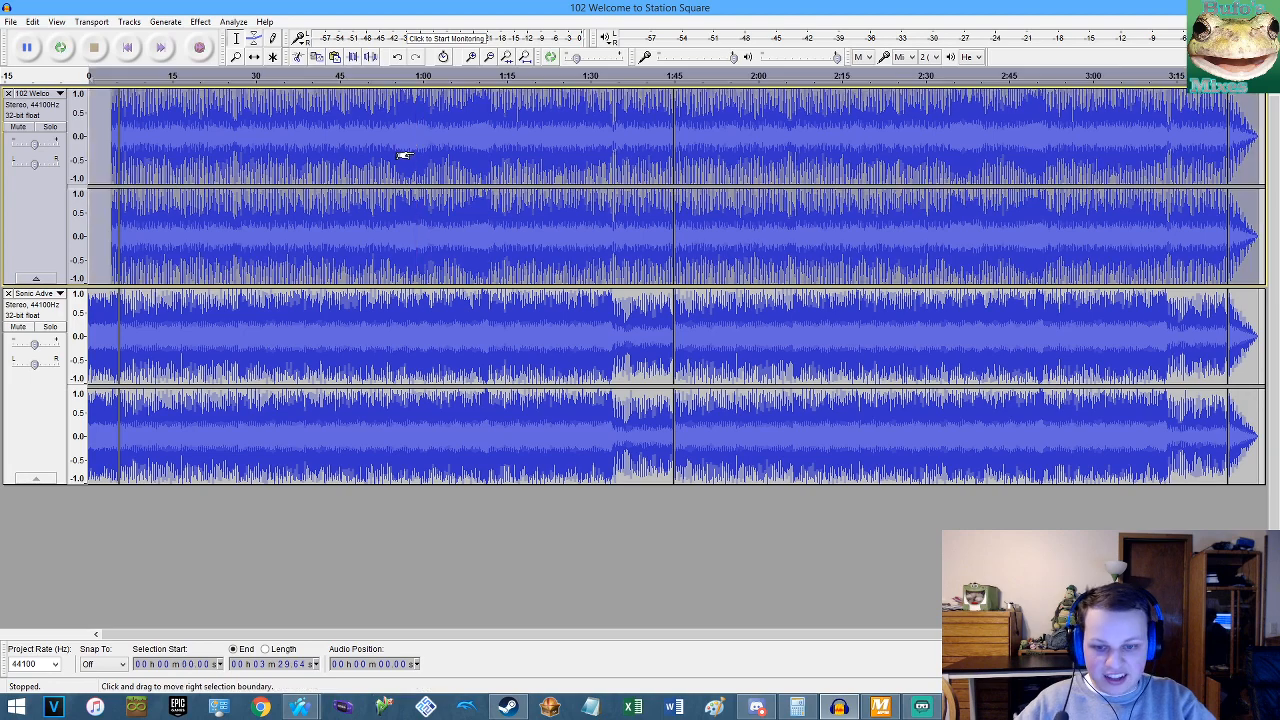
click(130, 50)
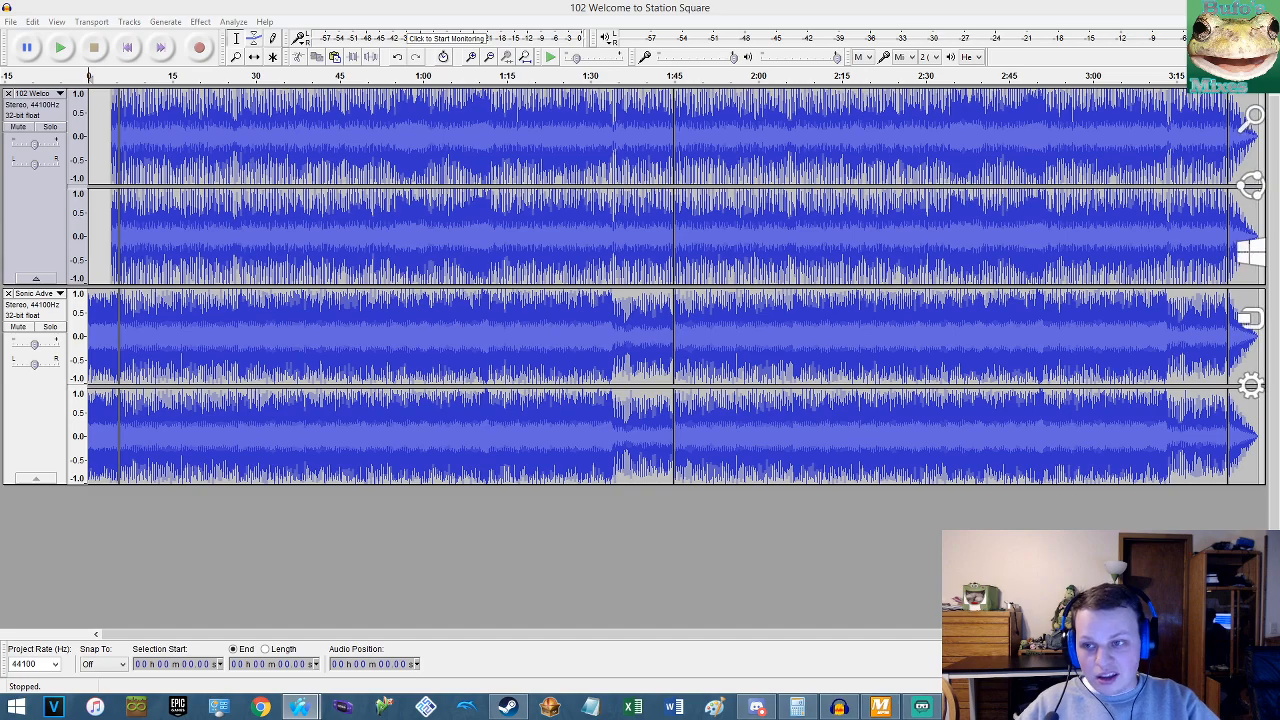
Start an MP3 export of the project and change the file name to "Sonic Mix- Station Square.mp3".
click(10, 21)
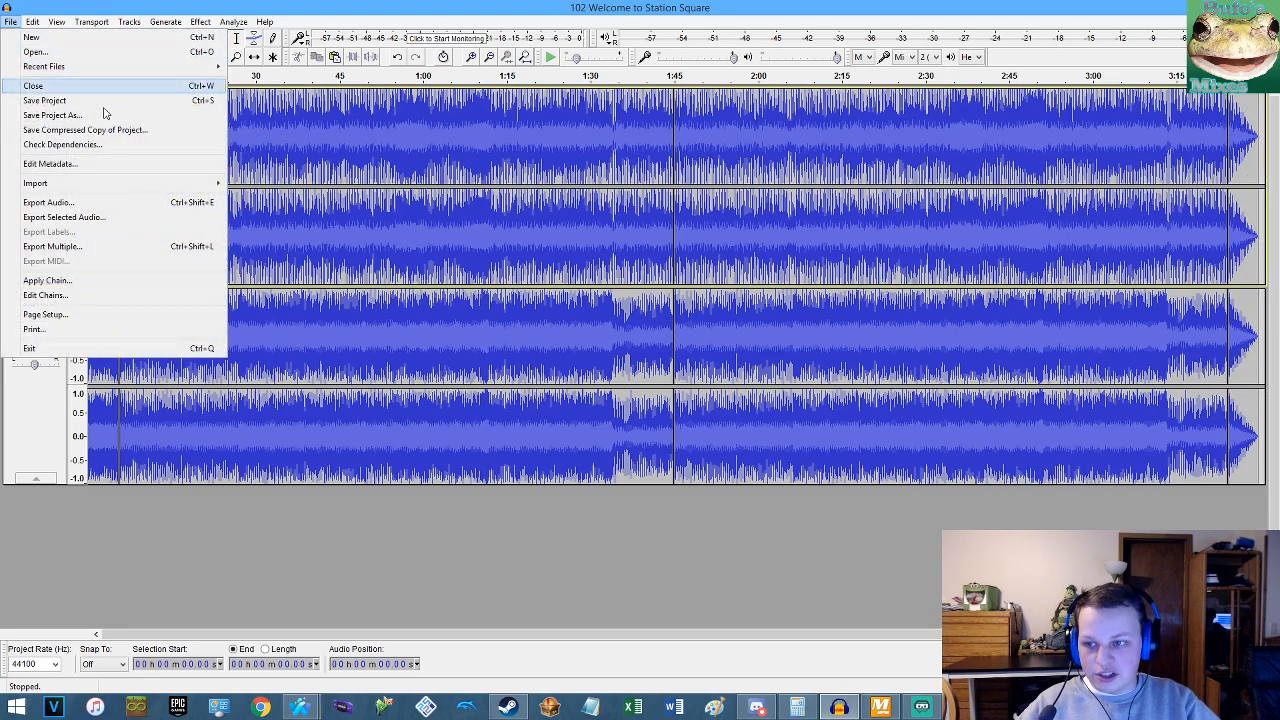
click(67, 205)
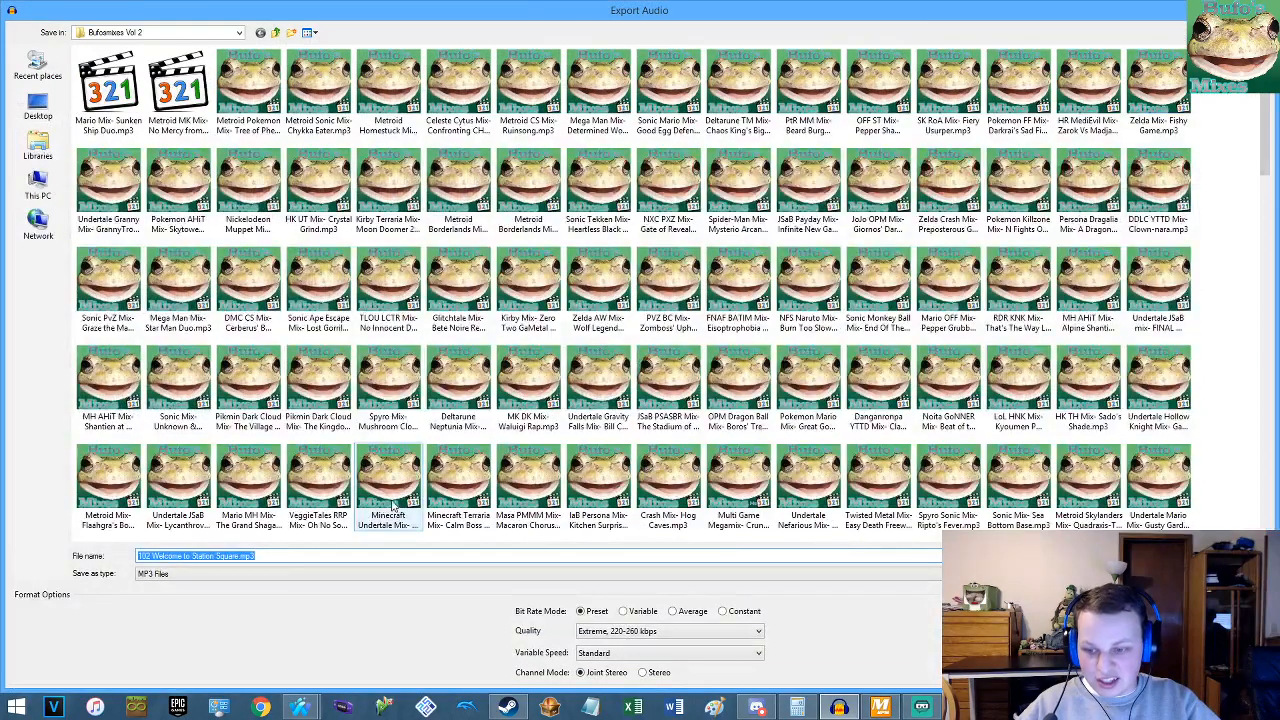
click(155, 558)
key(shift+Home)
text(Sonic Mix)
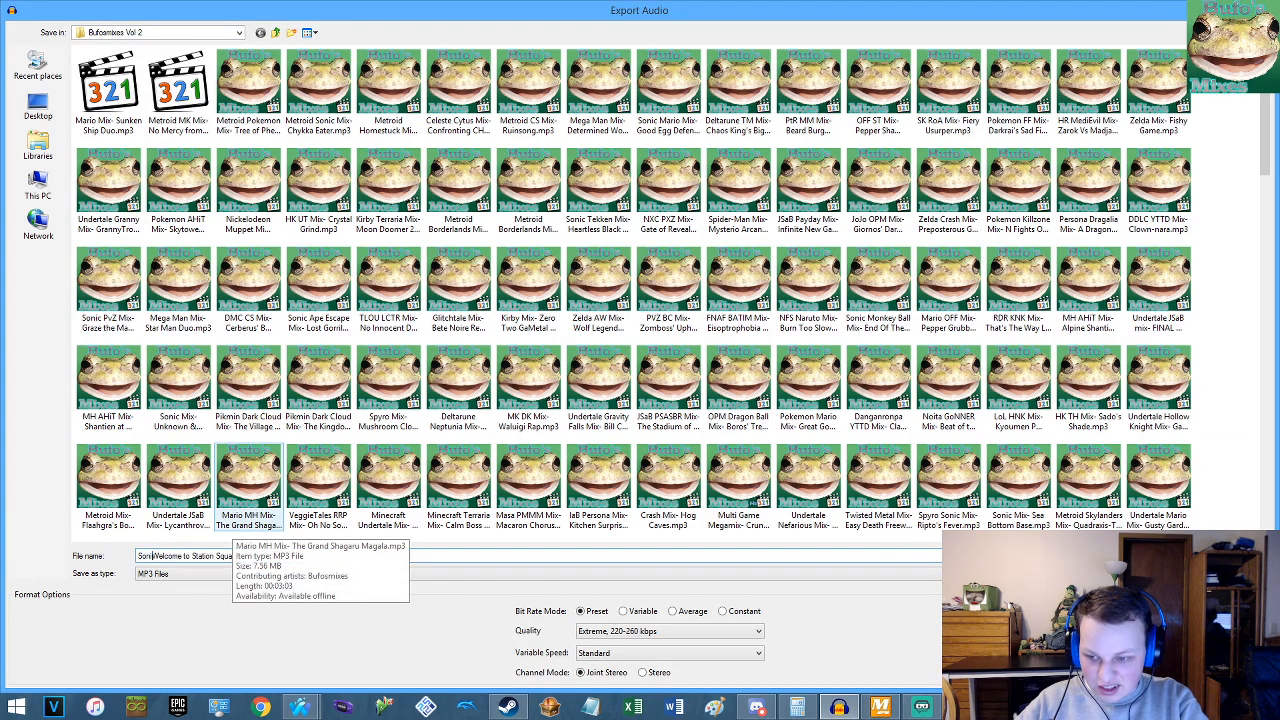
text(-)
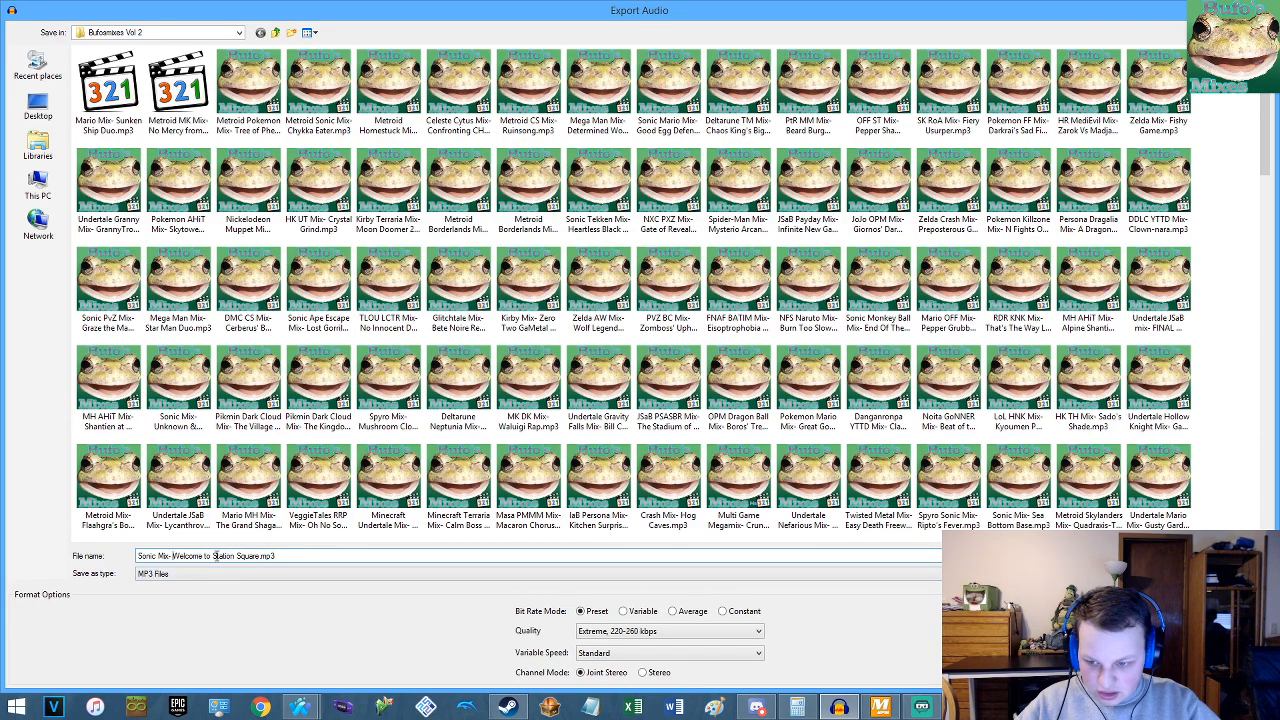
drag(214, 557, 174, 557)
key(BackSpace)
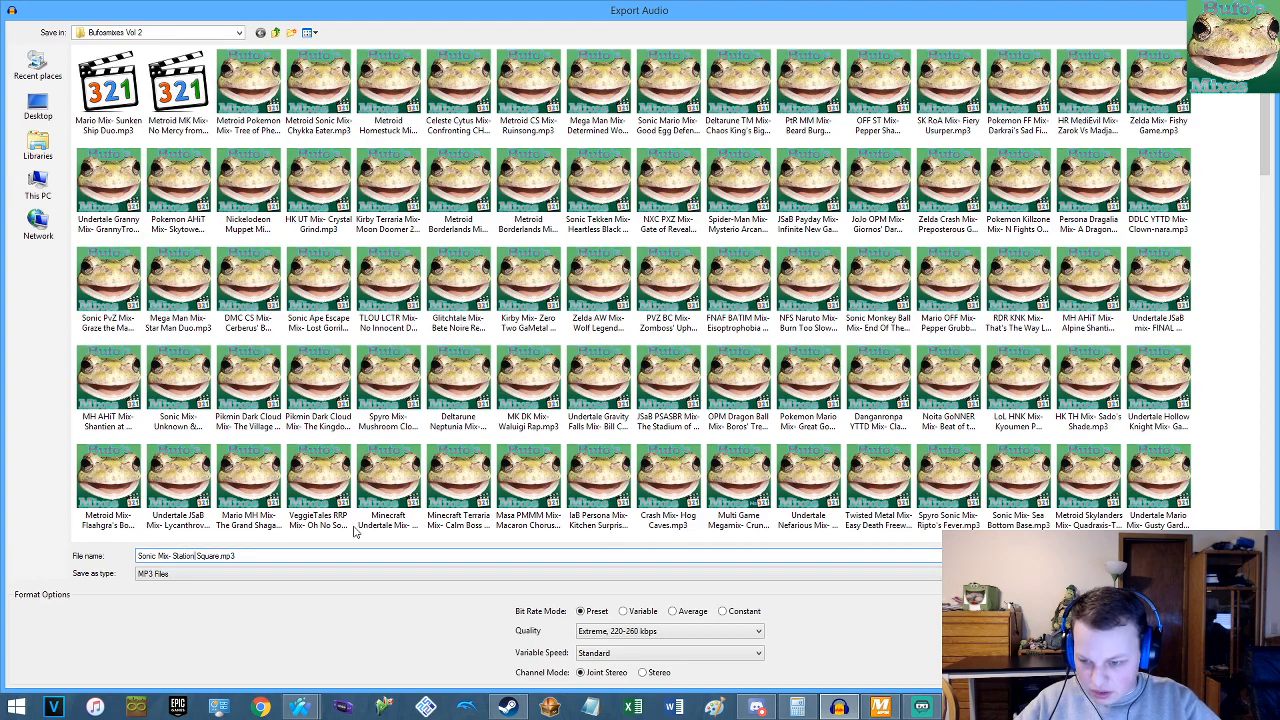
Add "Duo" to the export name, making it "Sonic Mix- Station Square Duo.mp3", and confirm the save.
text(Deux)
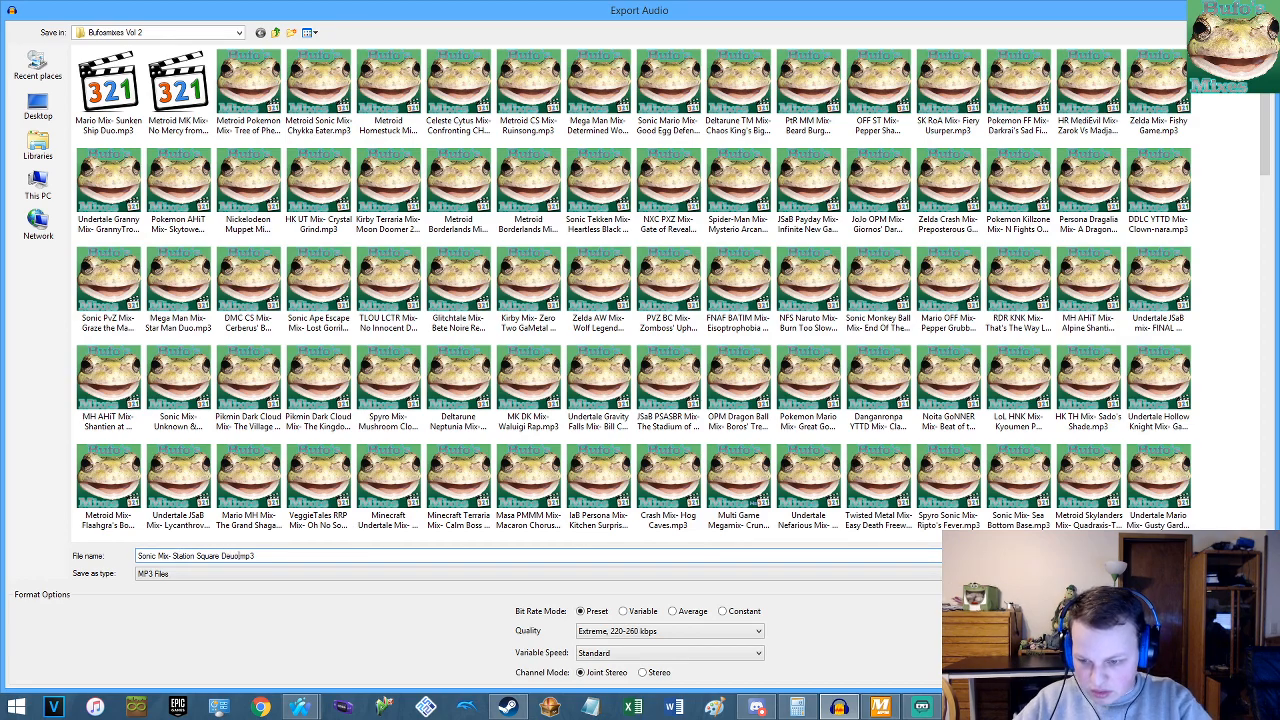
click(229, 556)
key(BackSpace)
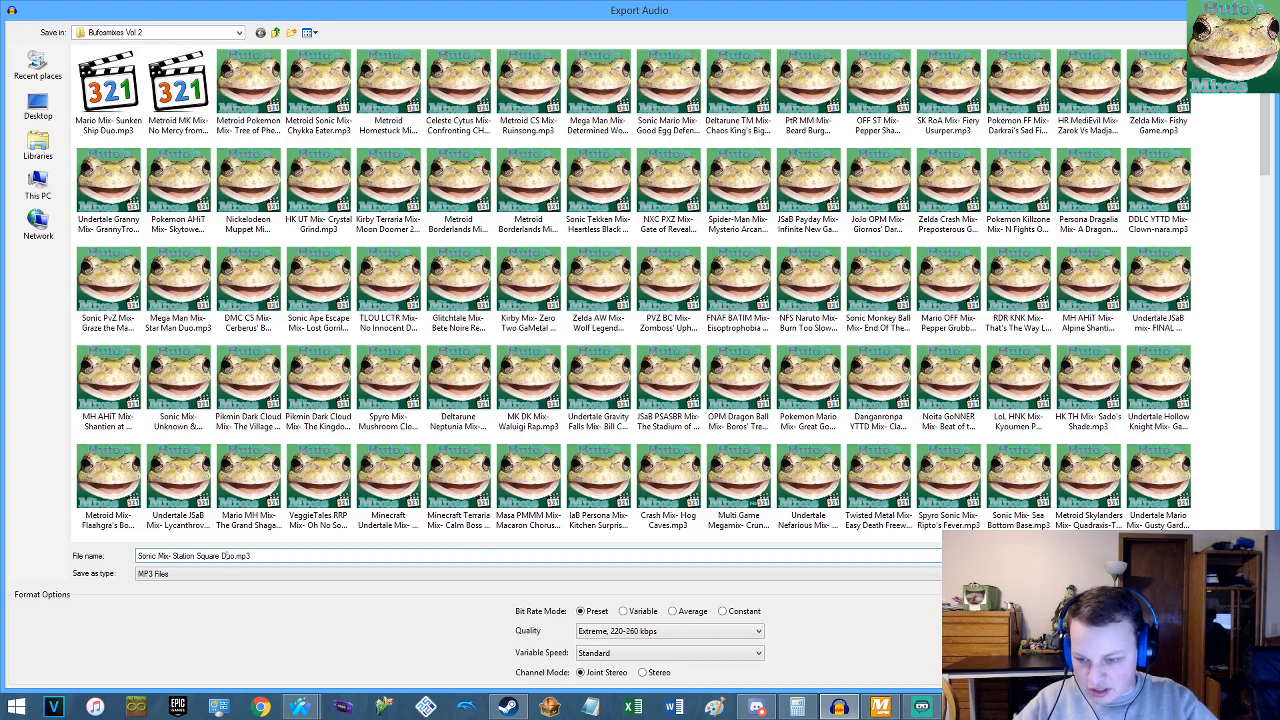
drag(221, 556, 197, 556)
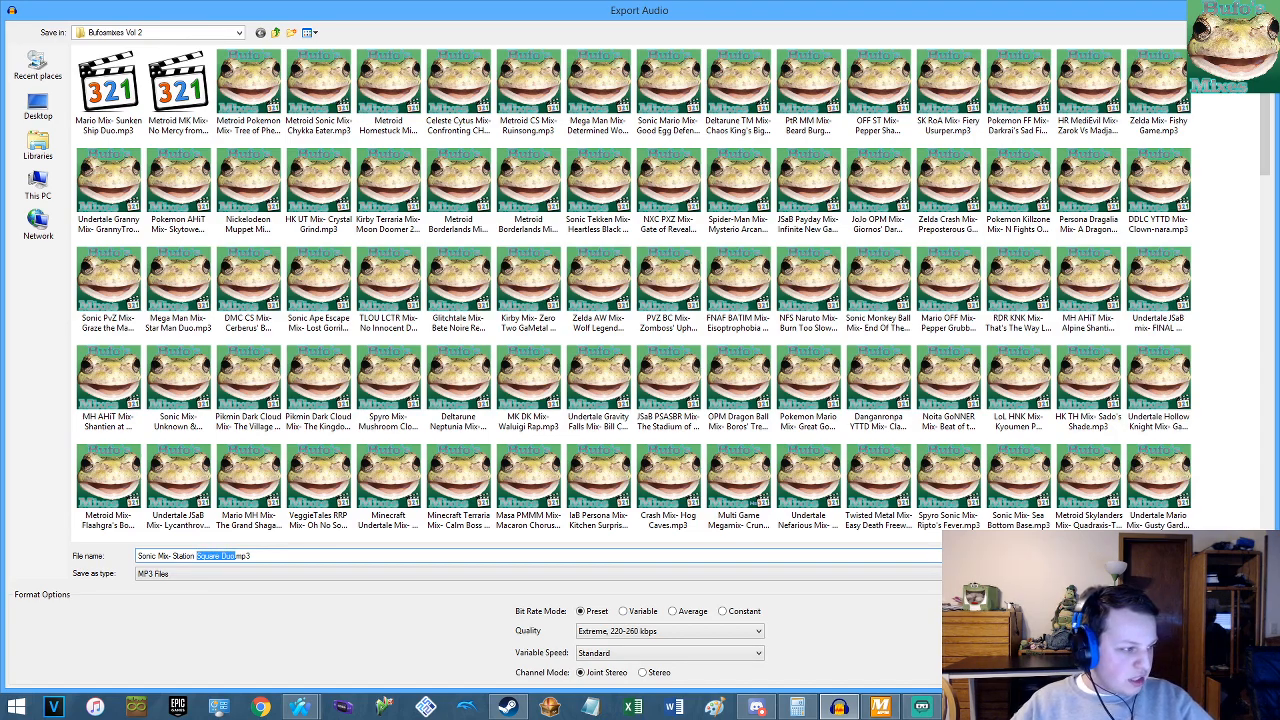
drag(197, 556, 187, 556)
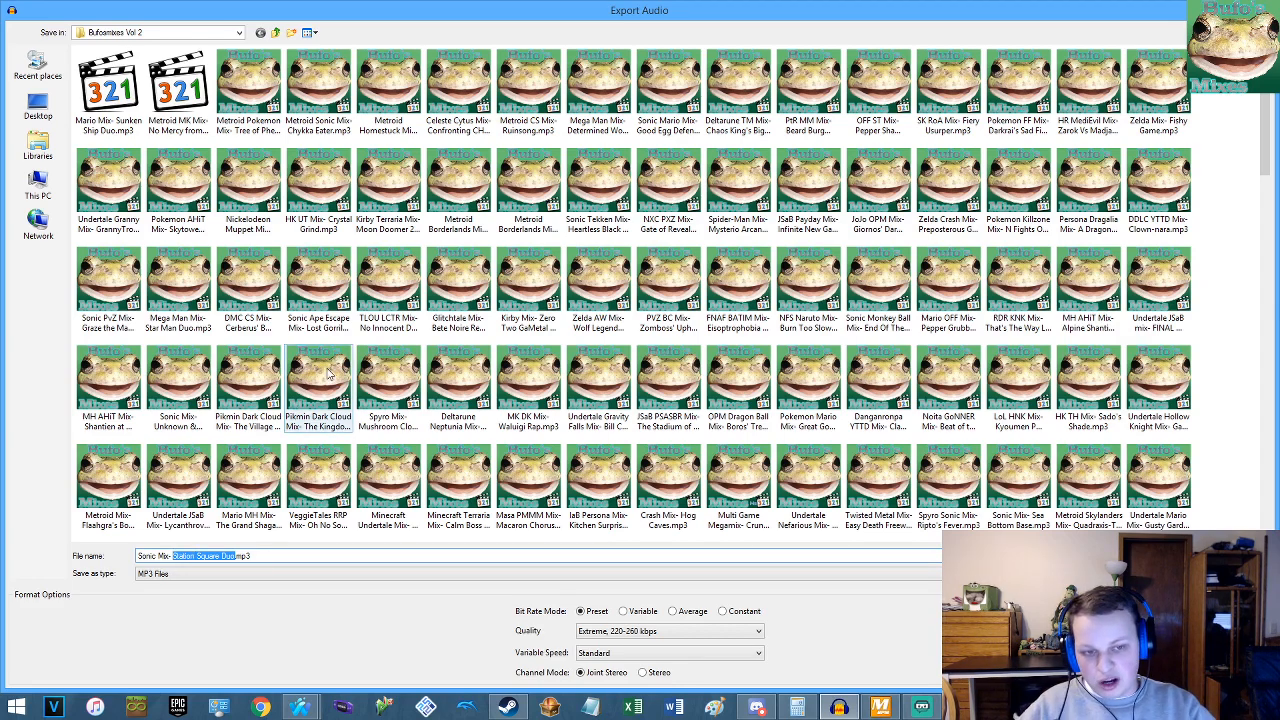
click(221, 555)
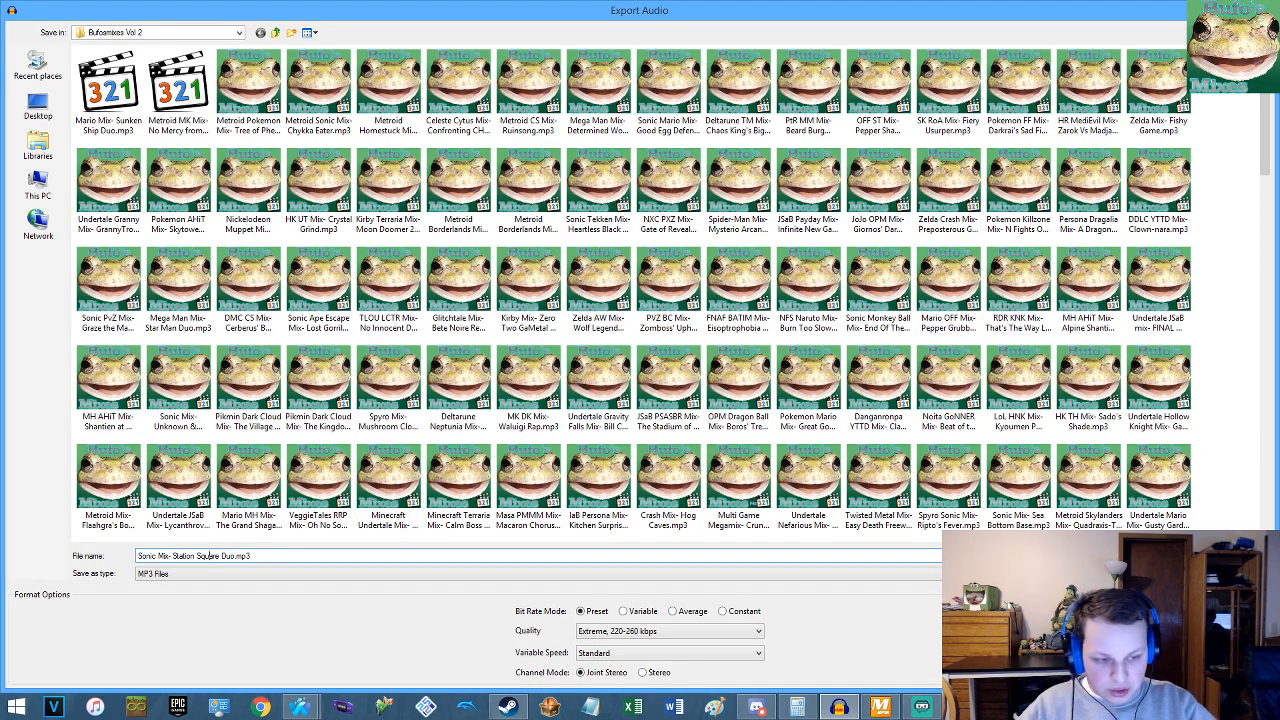
key(Return)
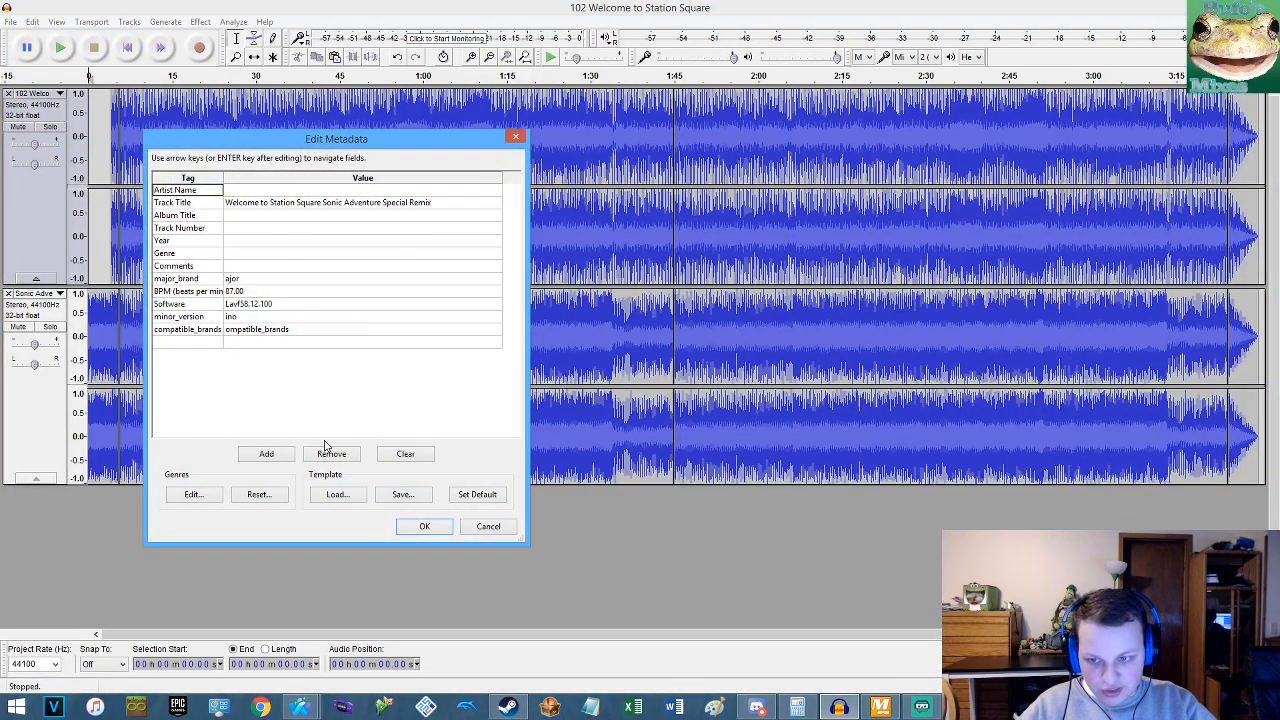
Load the Tags.xml metadata template and set the track number to 1080.
click(337, 494)
click(108, 108)
double_click(129, 109)
double_click(275, 229)
text(80)
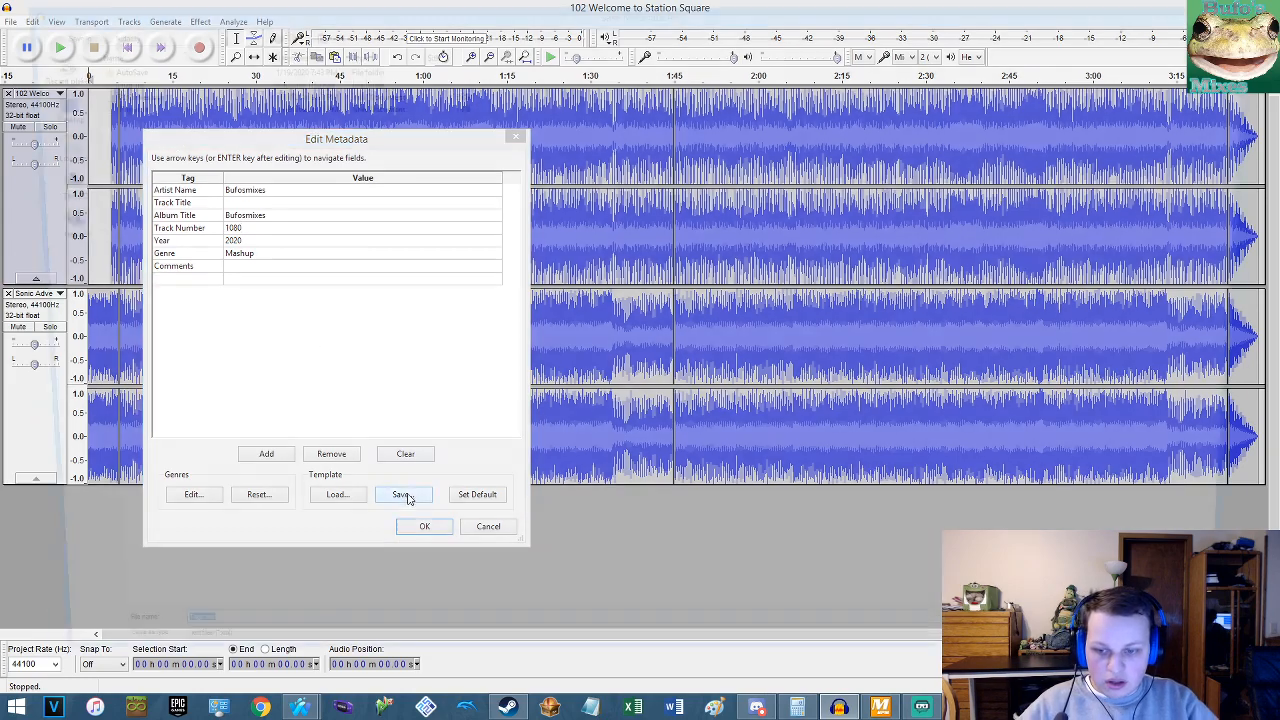
Save the updated metadata as a template, replacing the existing Tags.xml.
click(401, 493)
click(100, 106)
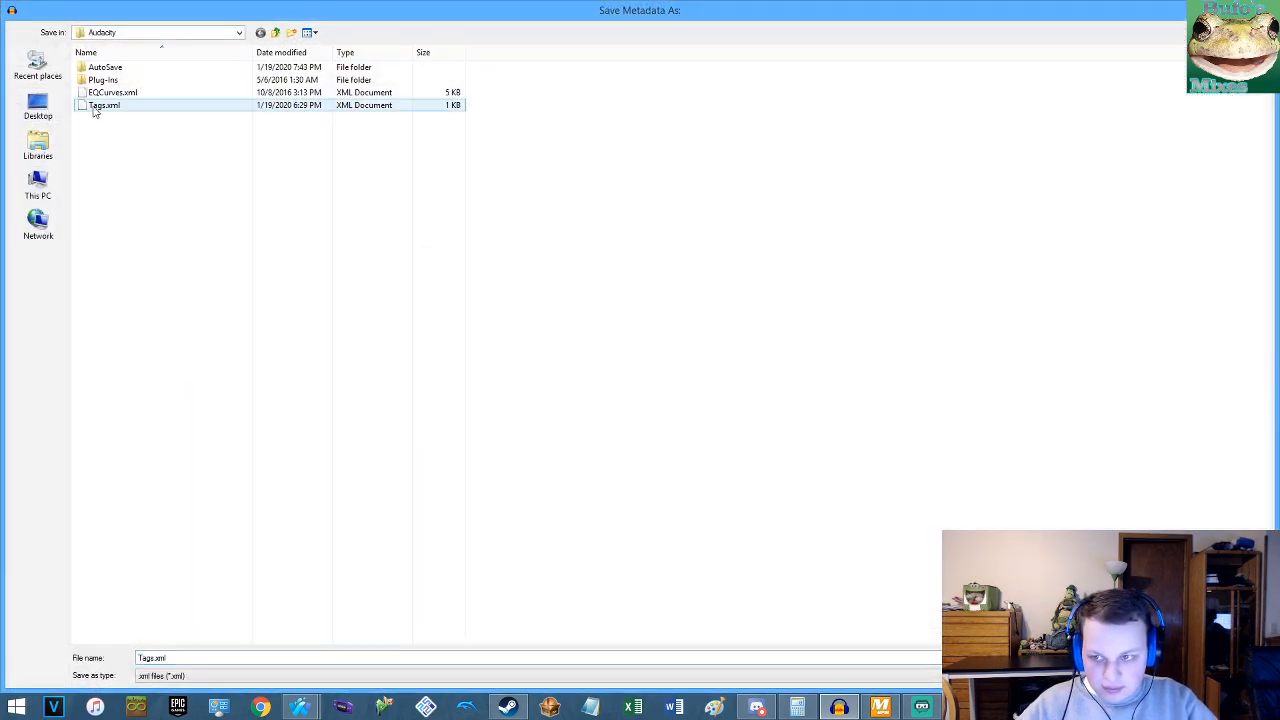
double_click(100, 106)
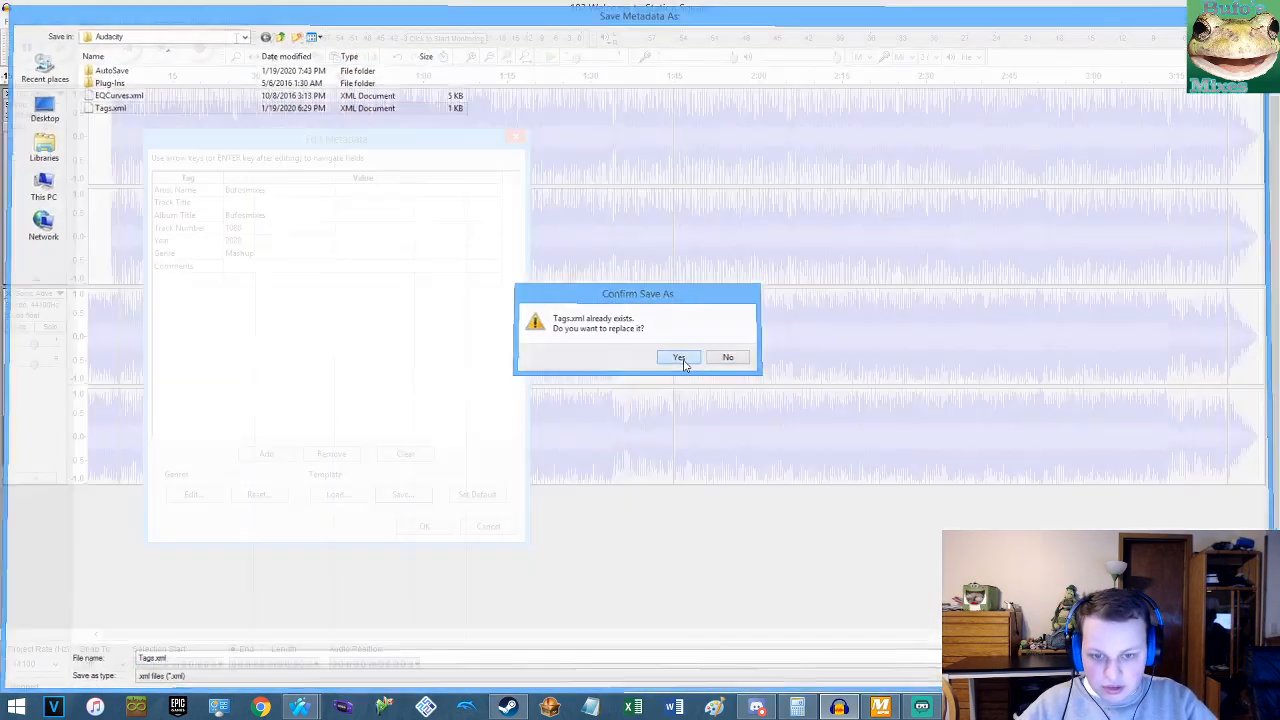
click(682, 358)
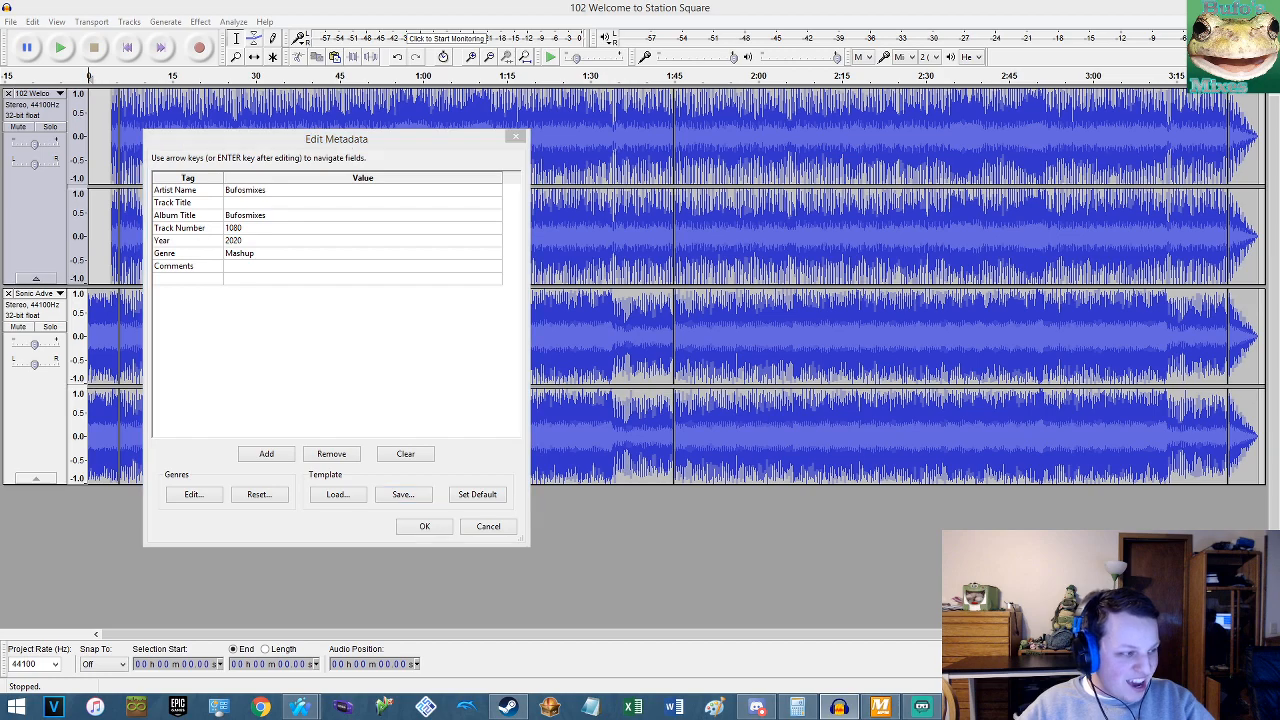
Set the track title to "Station Square Duo" and run the MP3 export with this metadata.
click(288, 217)
click(280, 205)
text(Station Square Duo)
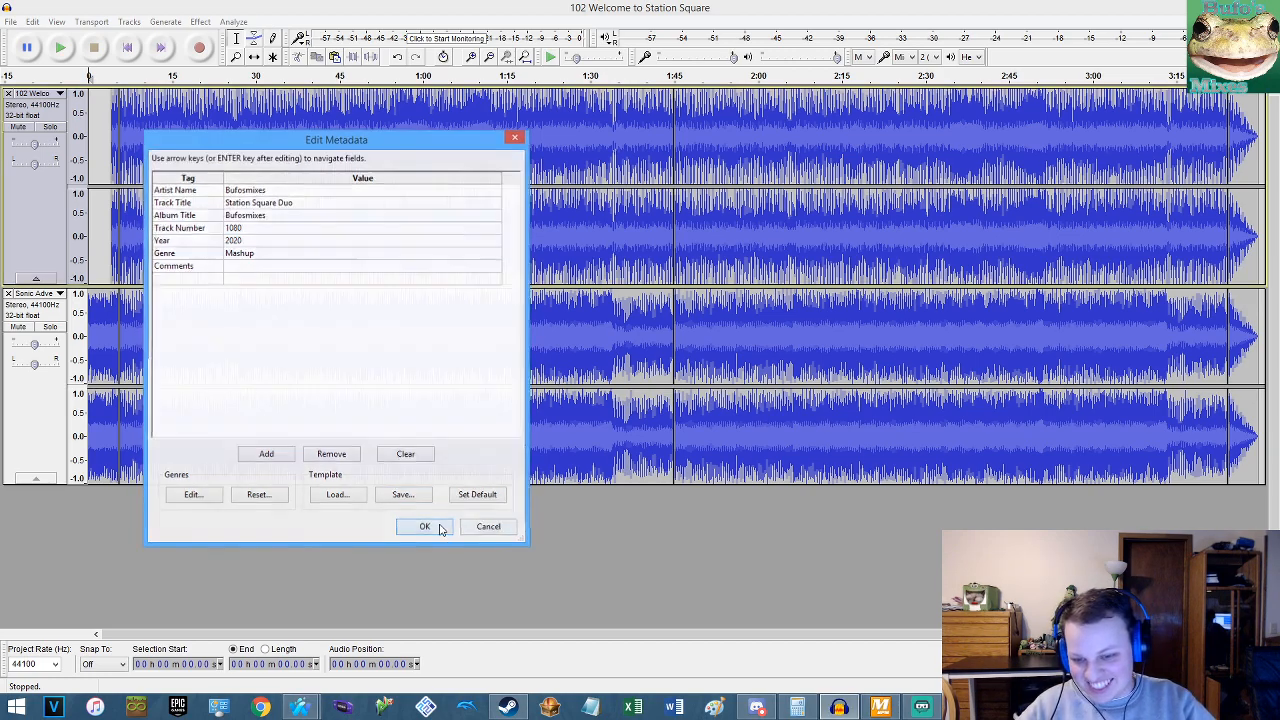
click(424, 526)
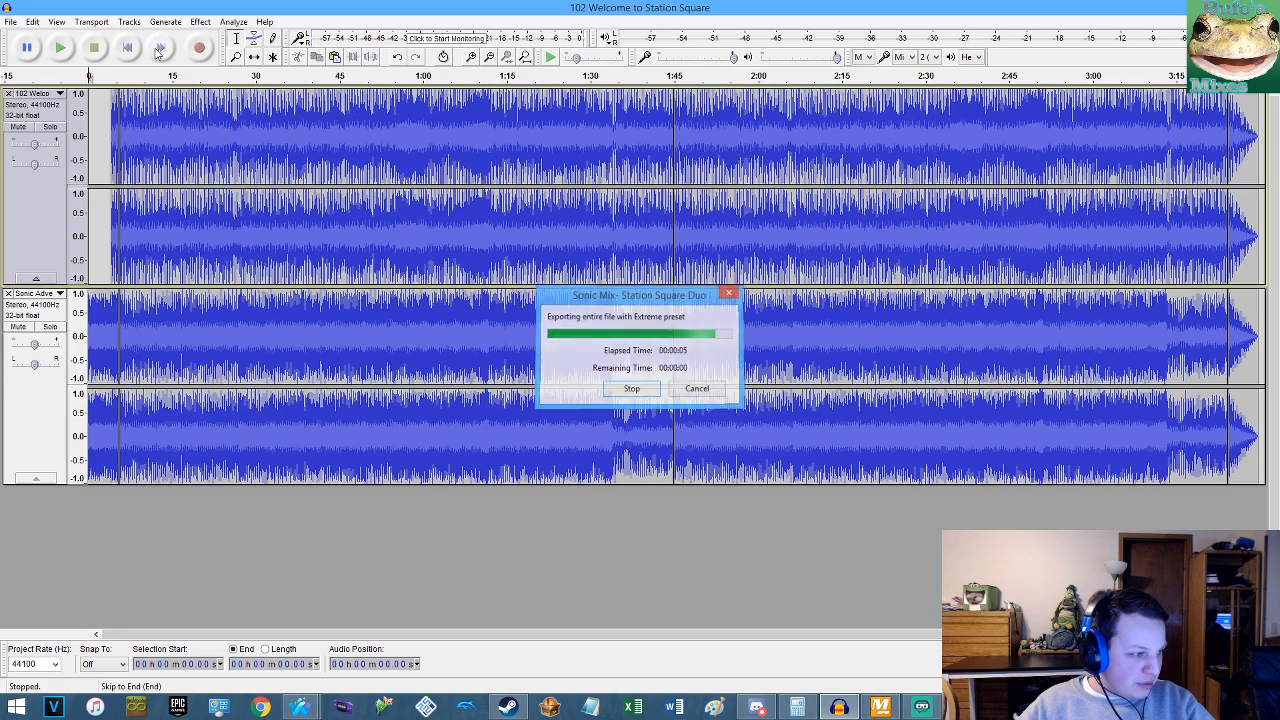
click(10, 21)
click(45, 203)
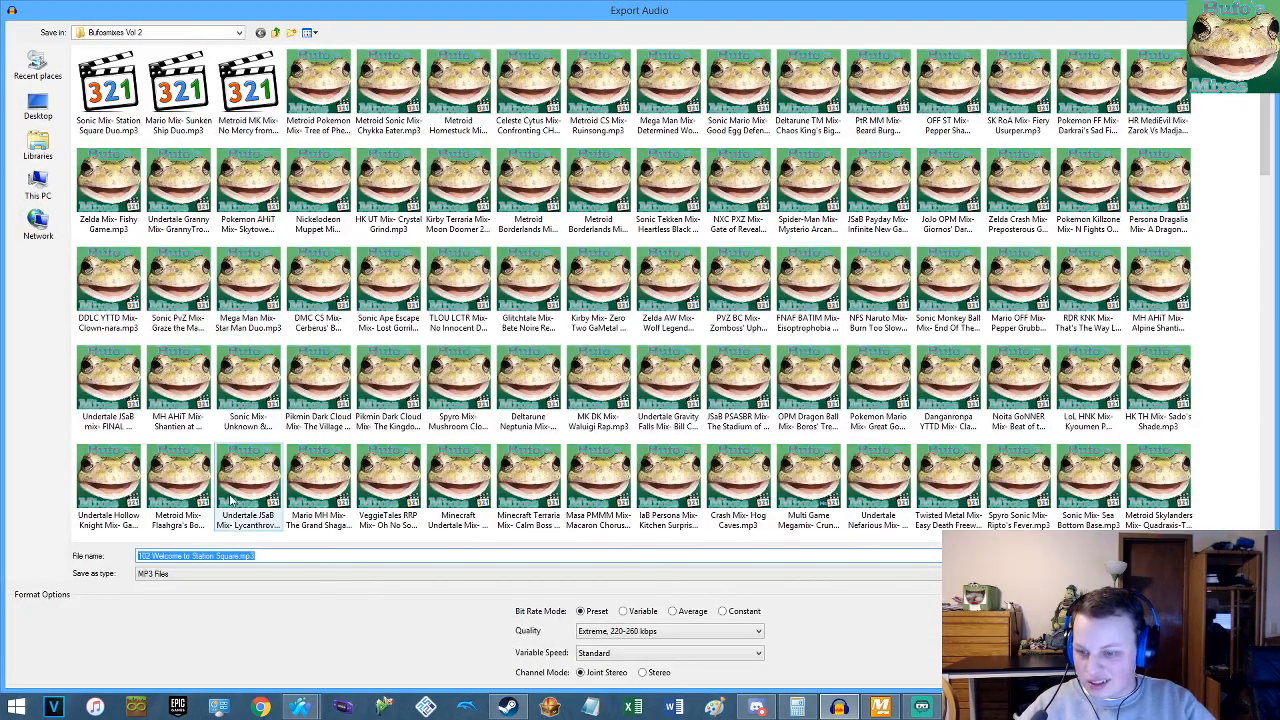
click(1256, 7)
Copy and clear the track title in the project's metadata, then save the template over Tags.xml.
click(12, 22)
double_click(300, 204)
key(ctrl+c)
key(BackSpace)
click(401, 494)
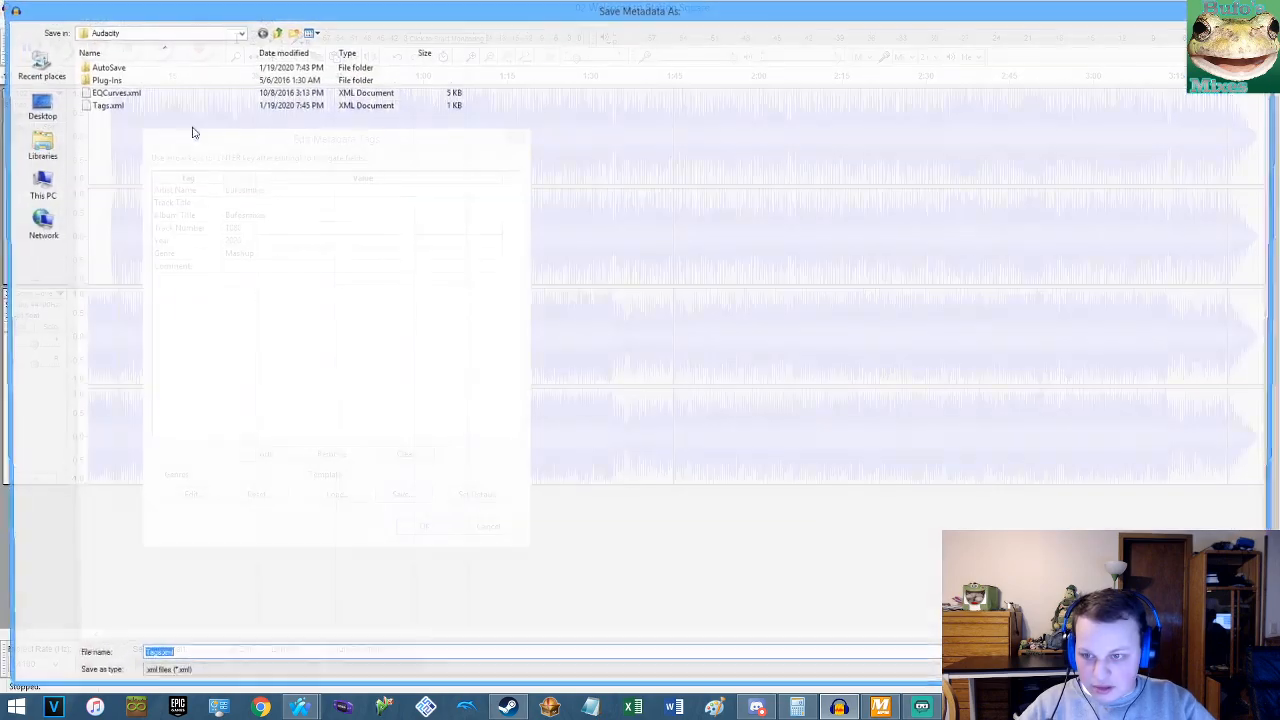
double_click(106, 132)
click(677, 356)
Paste the copied title back into the Track Title tag and confirm the metadata.
click(266, 195)
double_click(273, 204)
key(ctrl+v)
click(422, 525)
Save the project as "Station Square Duo.aup" in the Audacity-Projects folder.
key(ctrl+s)
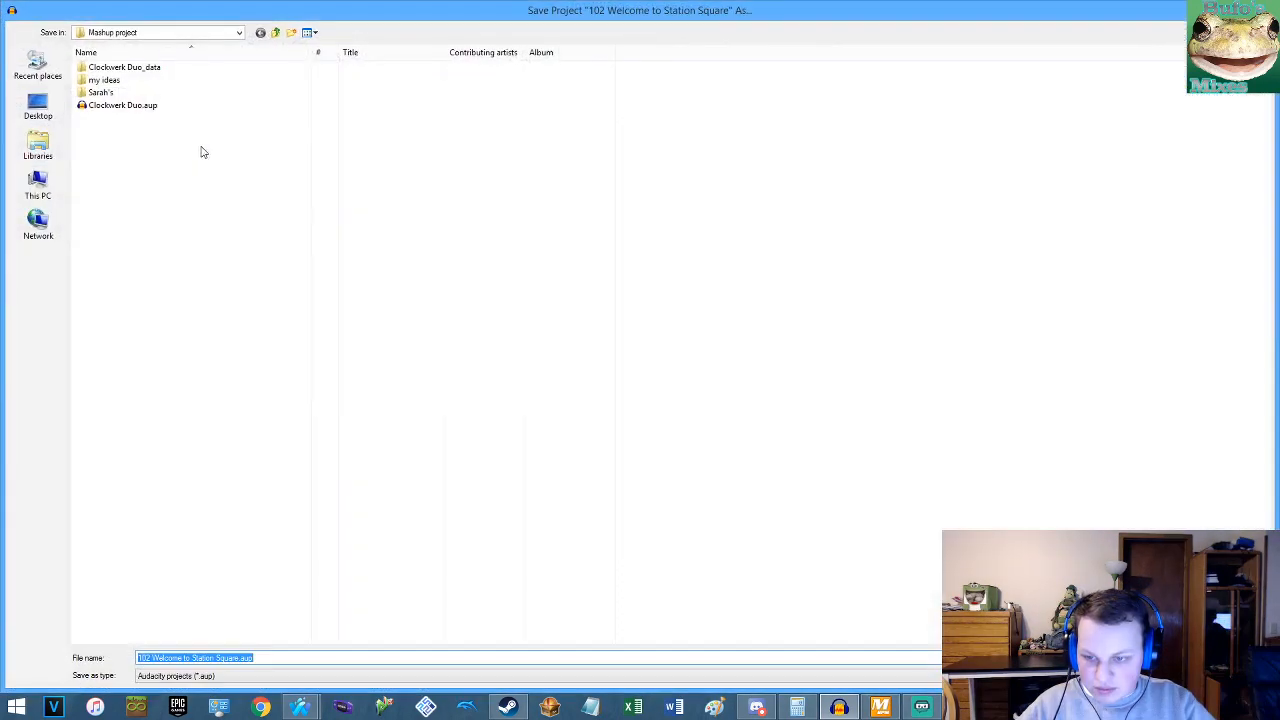
click(237, 657)
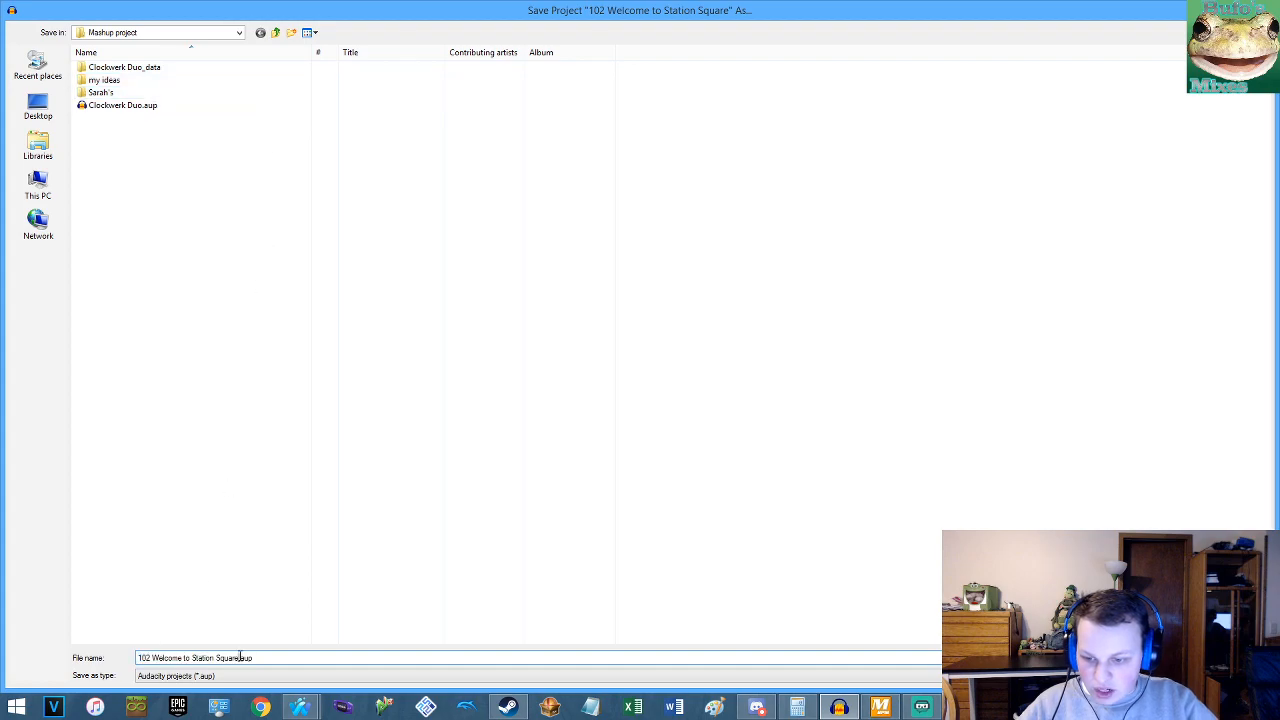
key(shift+Home)
key(ctrl+v)
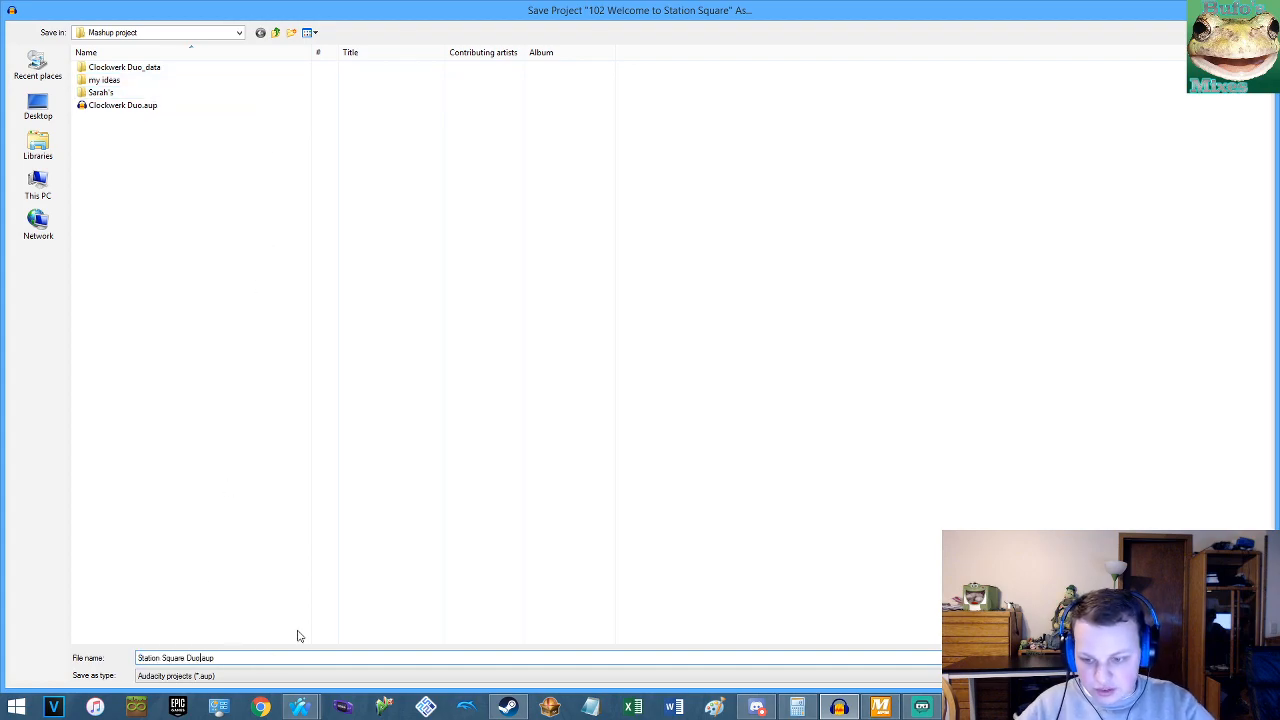
click(35, 143)
double_click(120, 62)
double_click(178, 100)
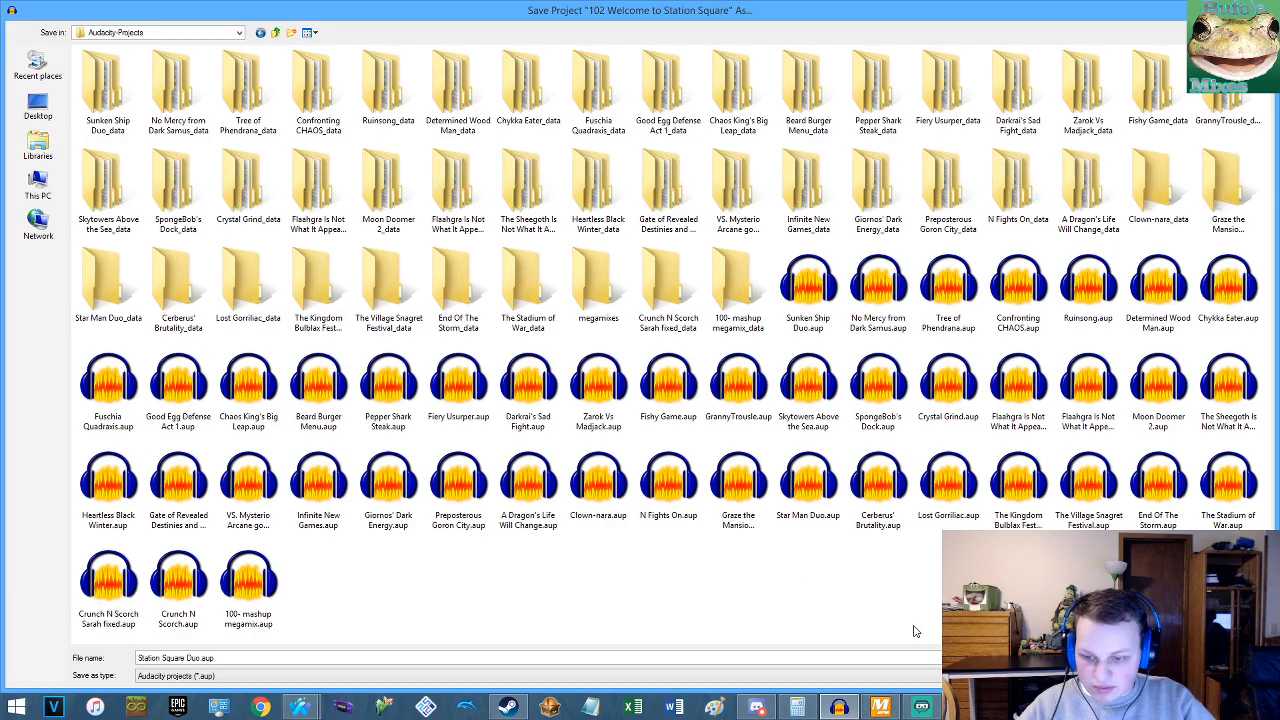
key(Return)
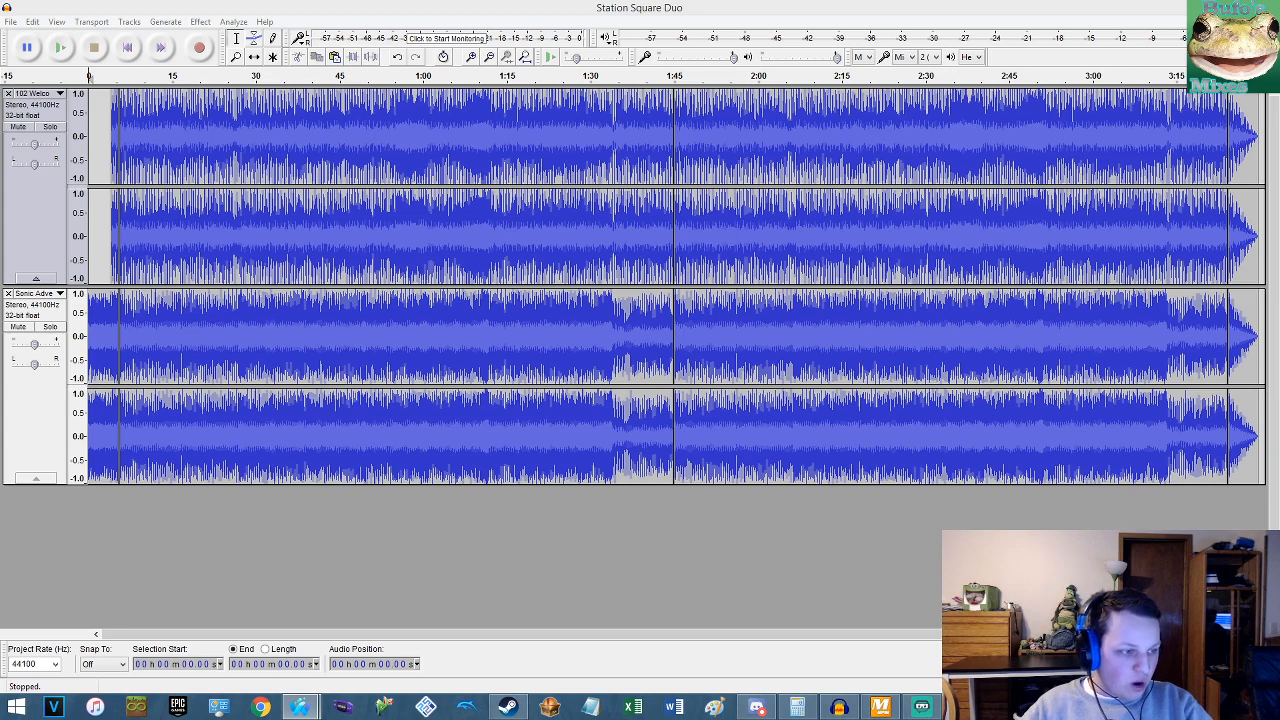
Switch to the program with the orange M icon, delete the selected entries there, and return to Audacity.
click(880, 707)
drag(368, 354, 162, 220)
key(Delete)
click(322, 10)
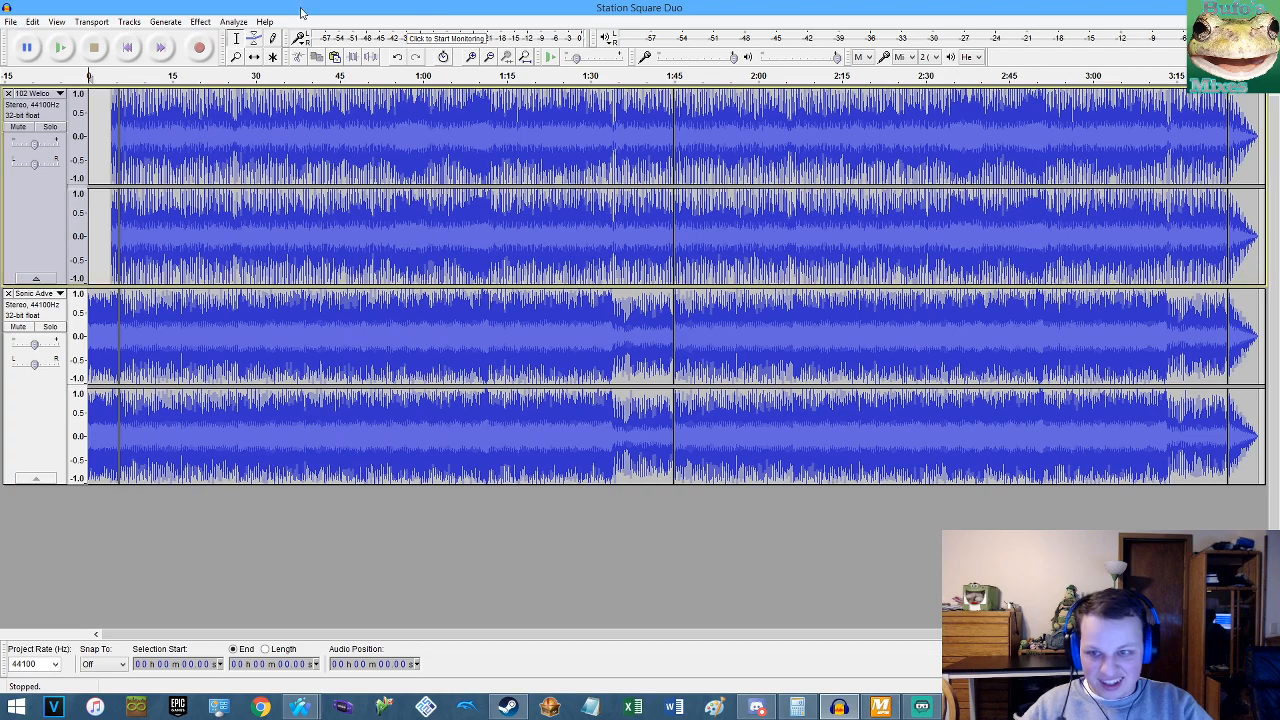
Start another audio export and set its format to WAV (Microsoft) signed 16-bit PCM.
click(10, 23)
click(48, 202)
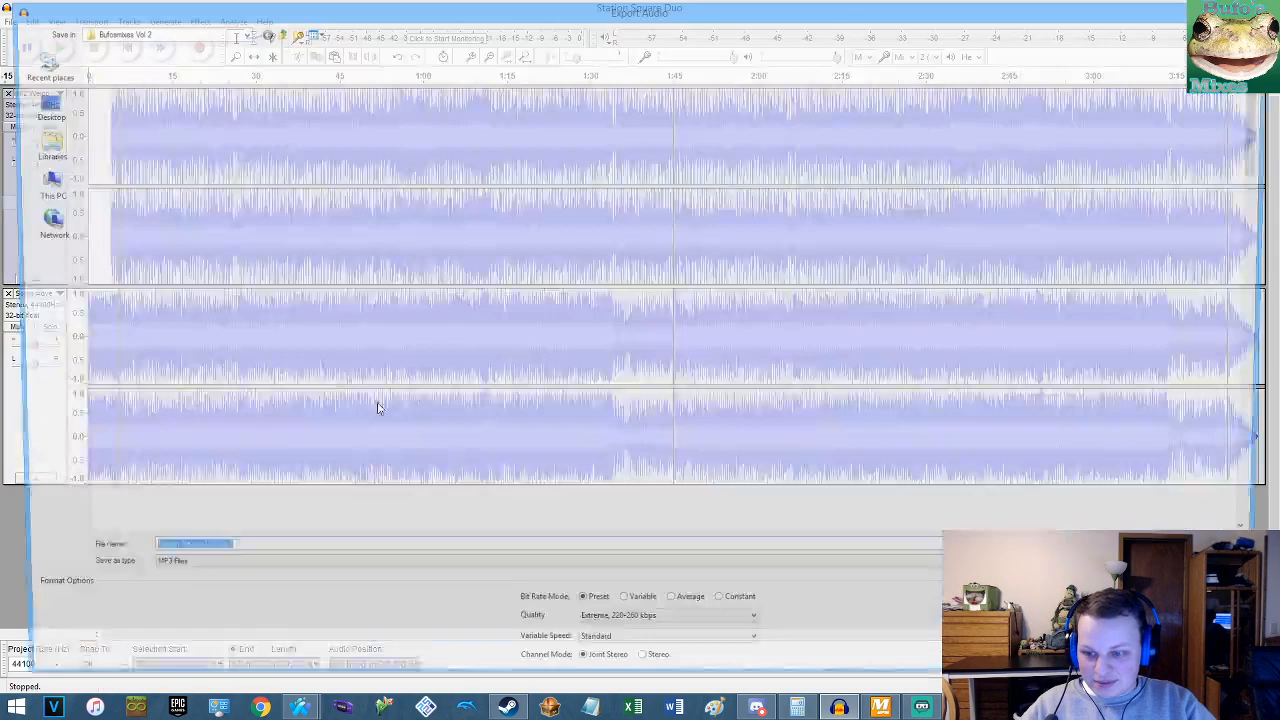
click(199, 572)
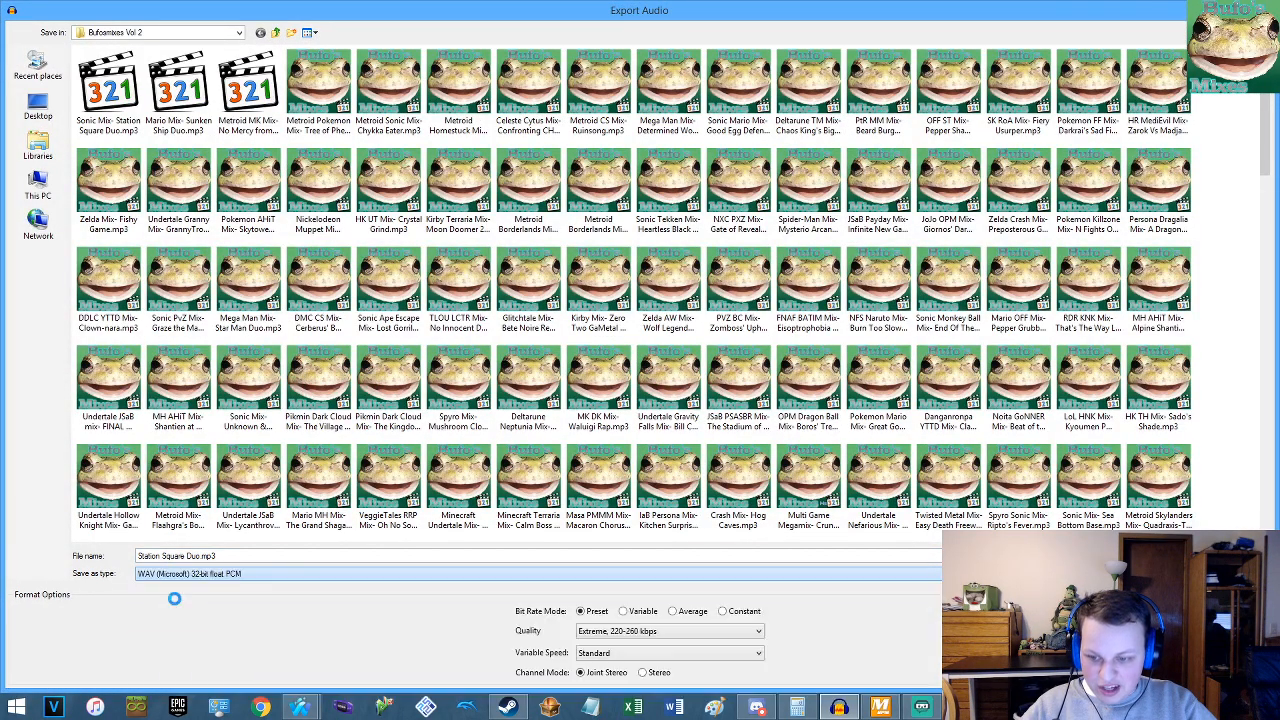
click(180, 603)
click(200, 573)
click(185, 594)
Export the mashup as "StationSquareDuo.wav" into the Pic n Audio folder, accepting the metadata.
click(38, 145)
double_click(120, 80)
double_click(178, 88)
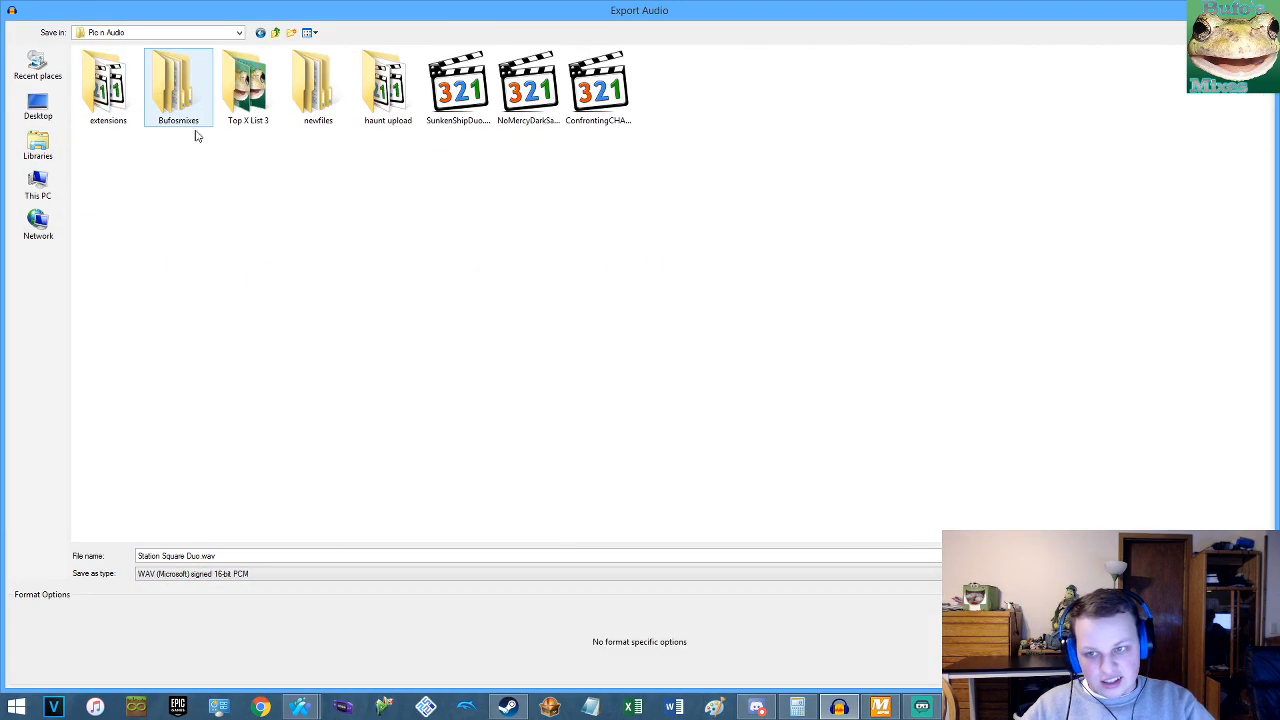
double_click(184, 557)
key(Right)
key(BackSpace)
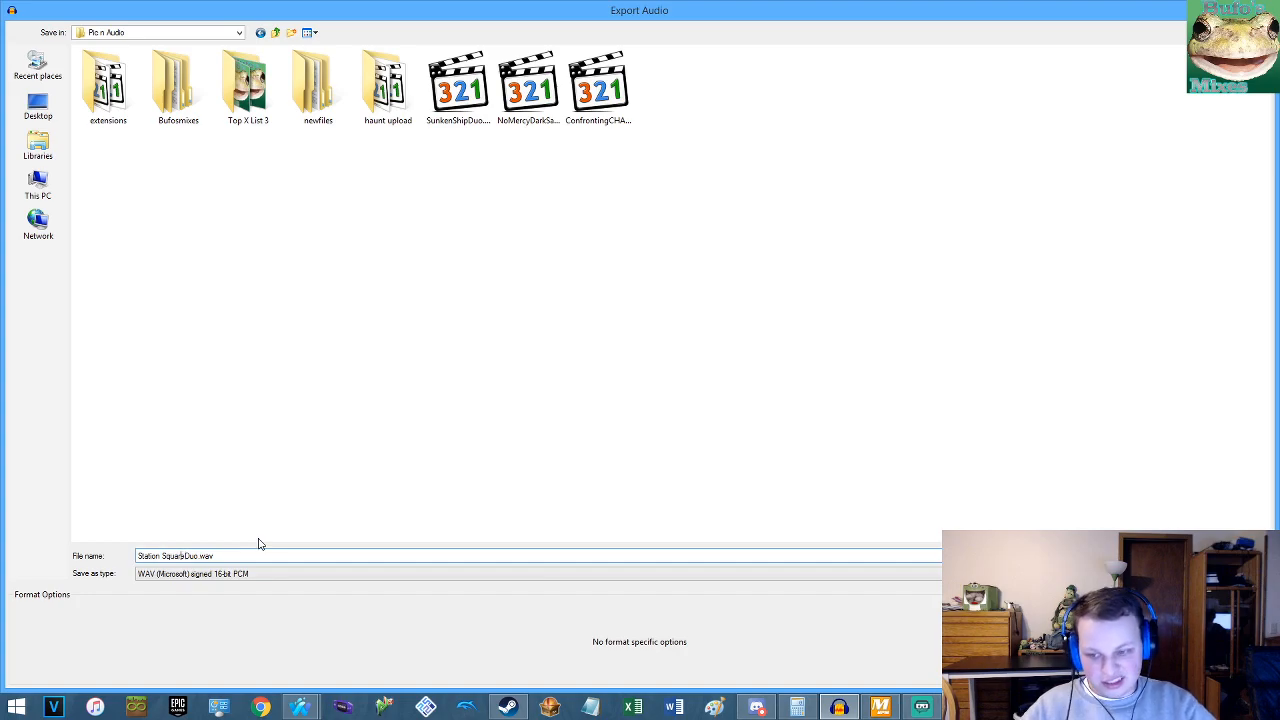
key(BackSpace)
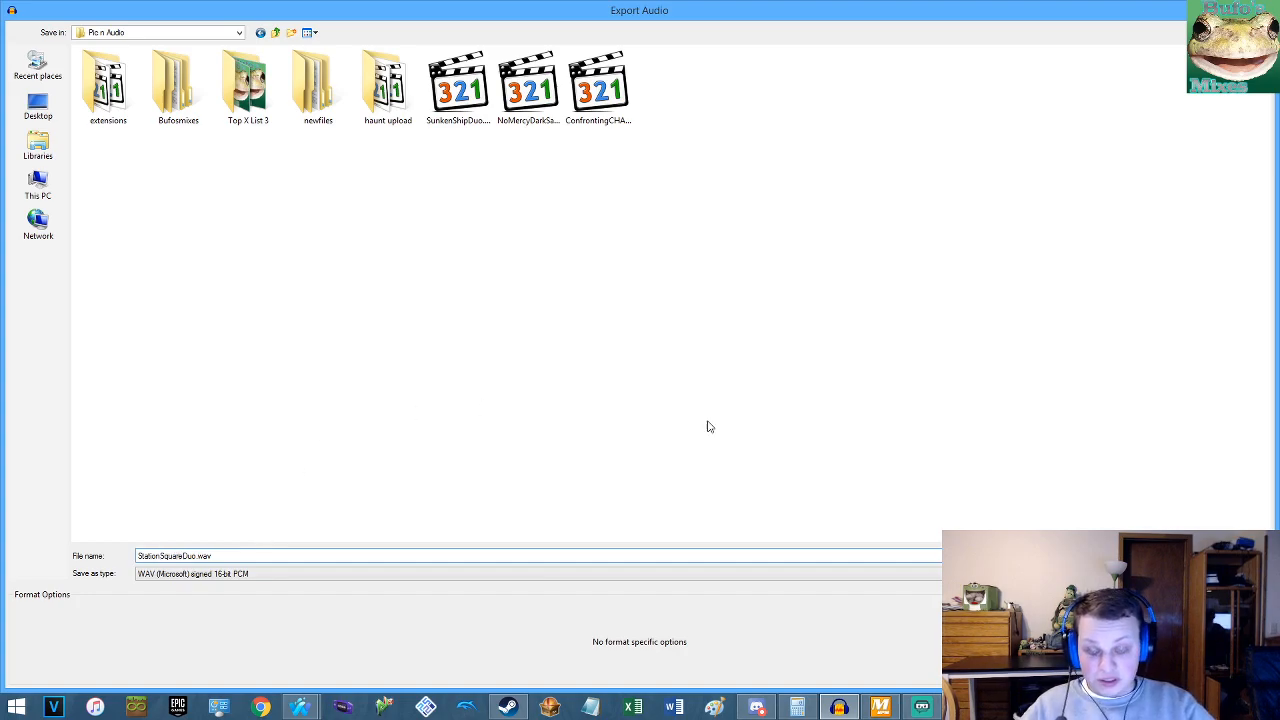
key(Return)
click(421, 527)
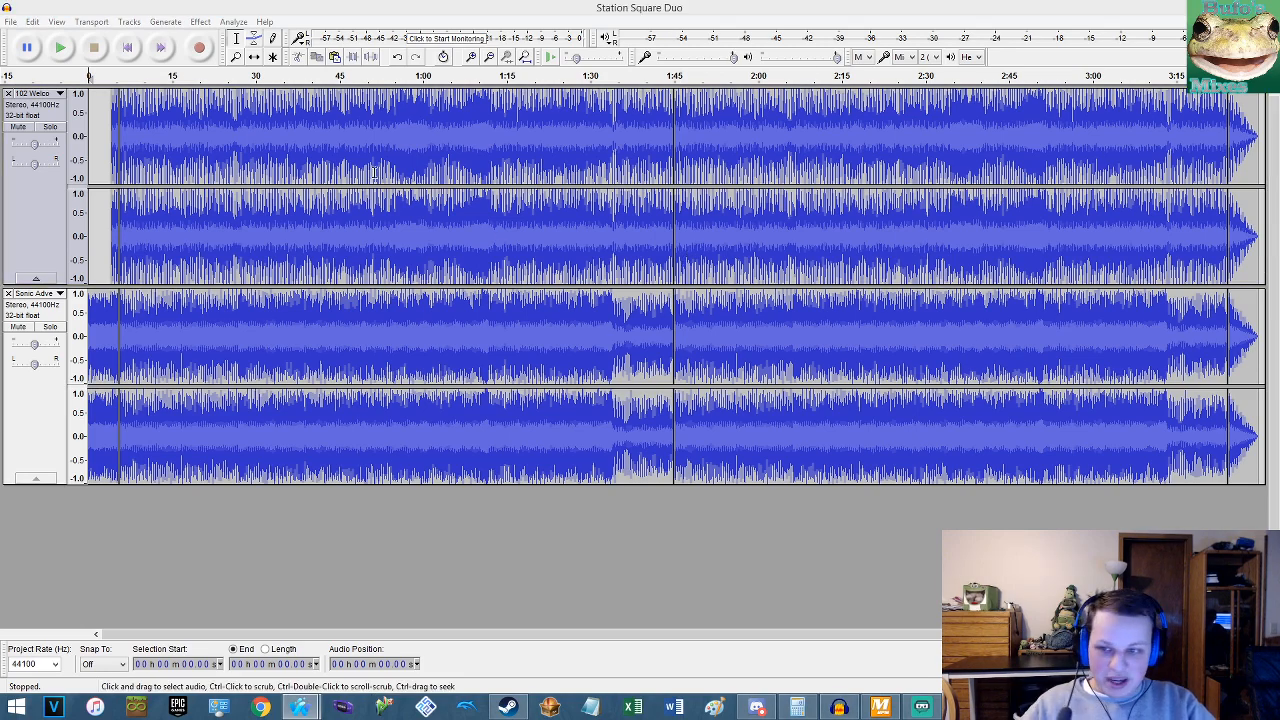
Reopen the audio export to check the files in the Pic n Audio folder.
click(10, 21)
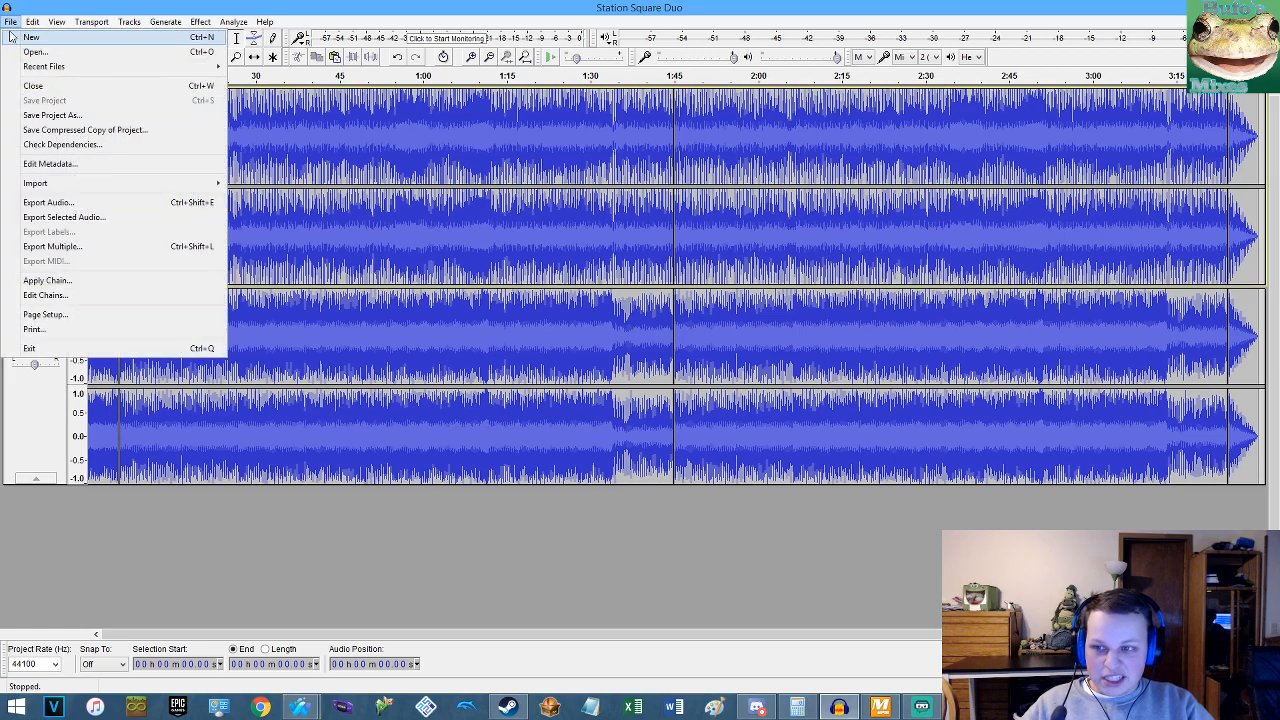
click(50, 203)
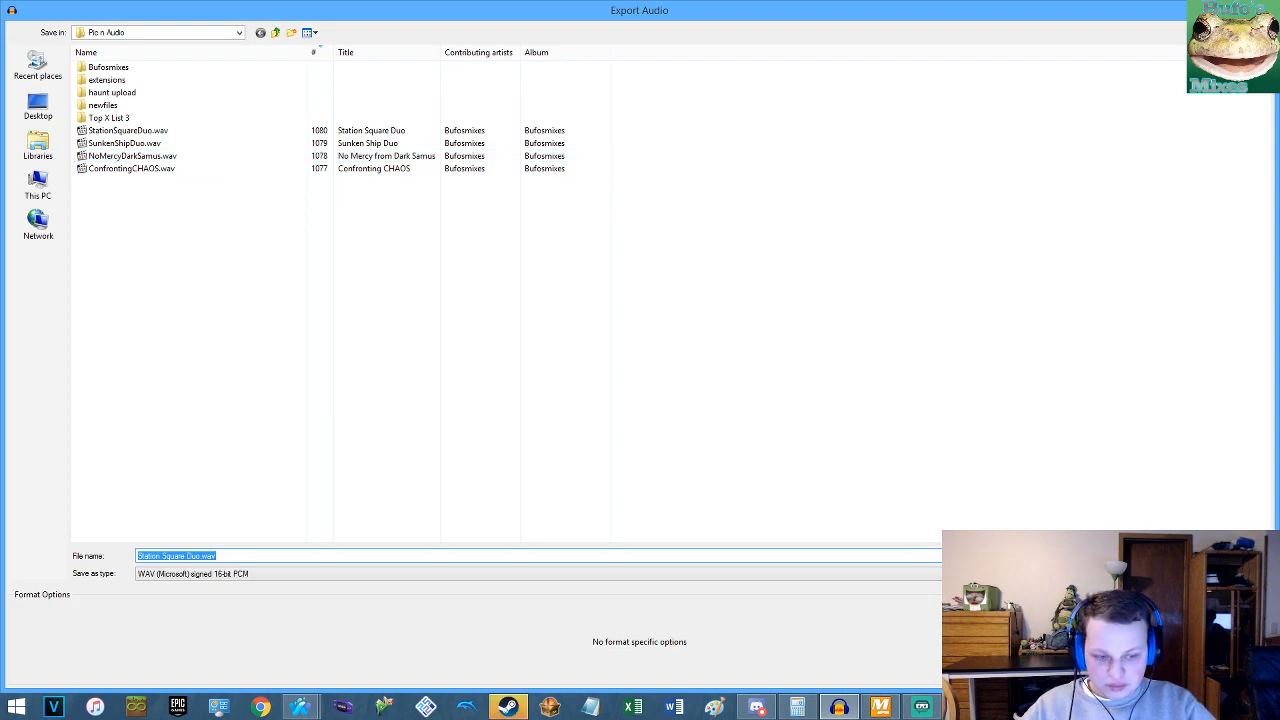
Switch to the Steam chat and open the Boomer link from the latest message in the browser.
click(508, 707)
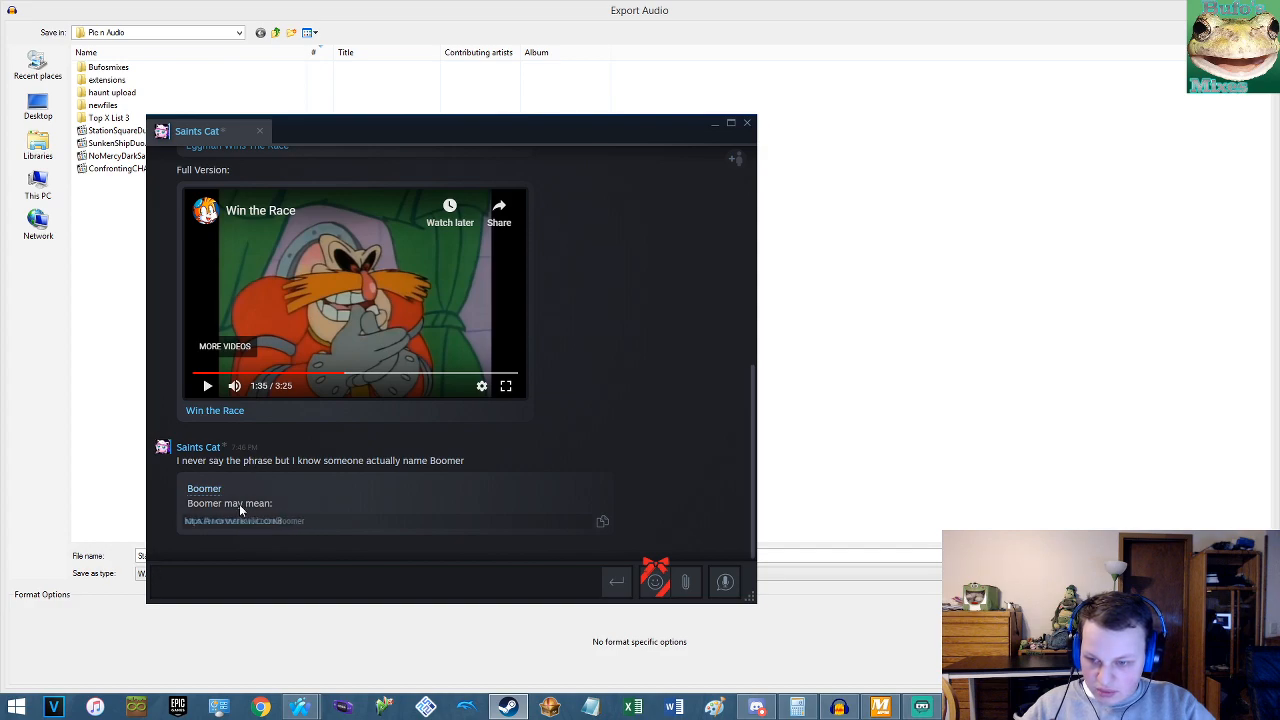
click(200, 493)
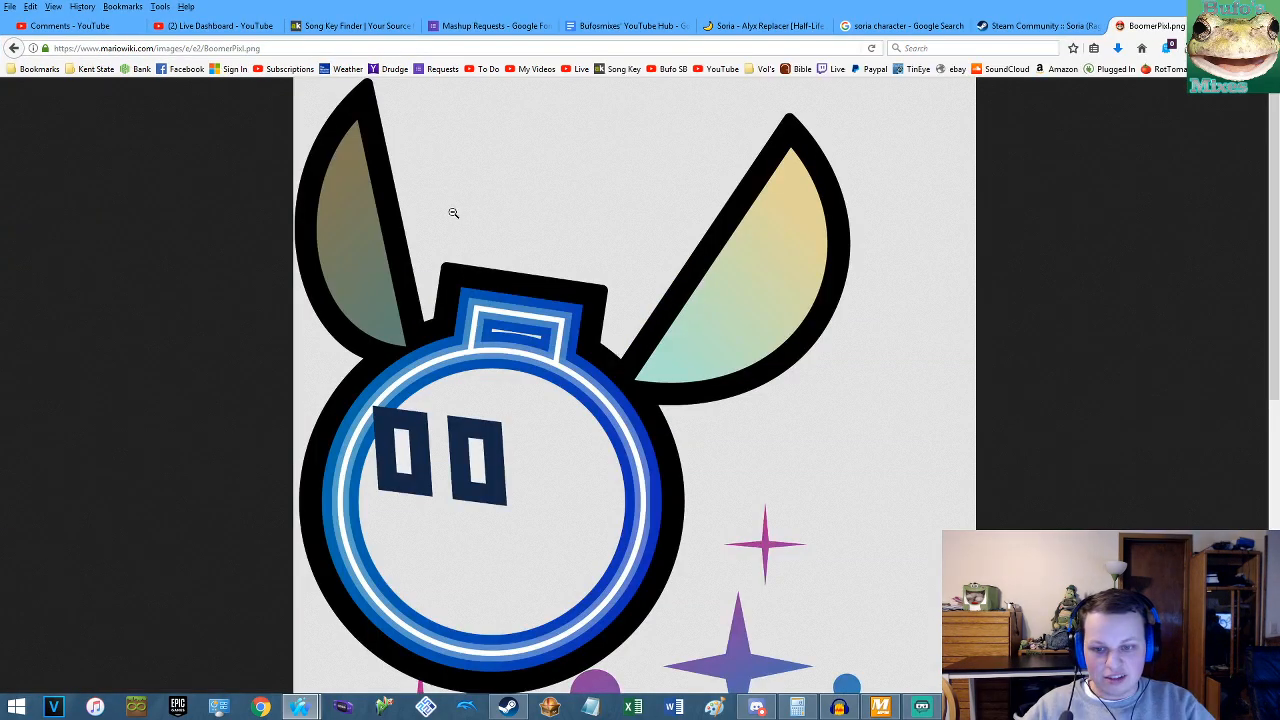
Look over the Boomer picture, leave the browser and return to the audio export dialog.
scroll(500, 251, down, 5)
scroll(496, 249, up, 5)
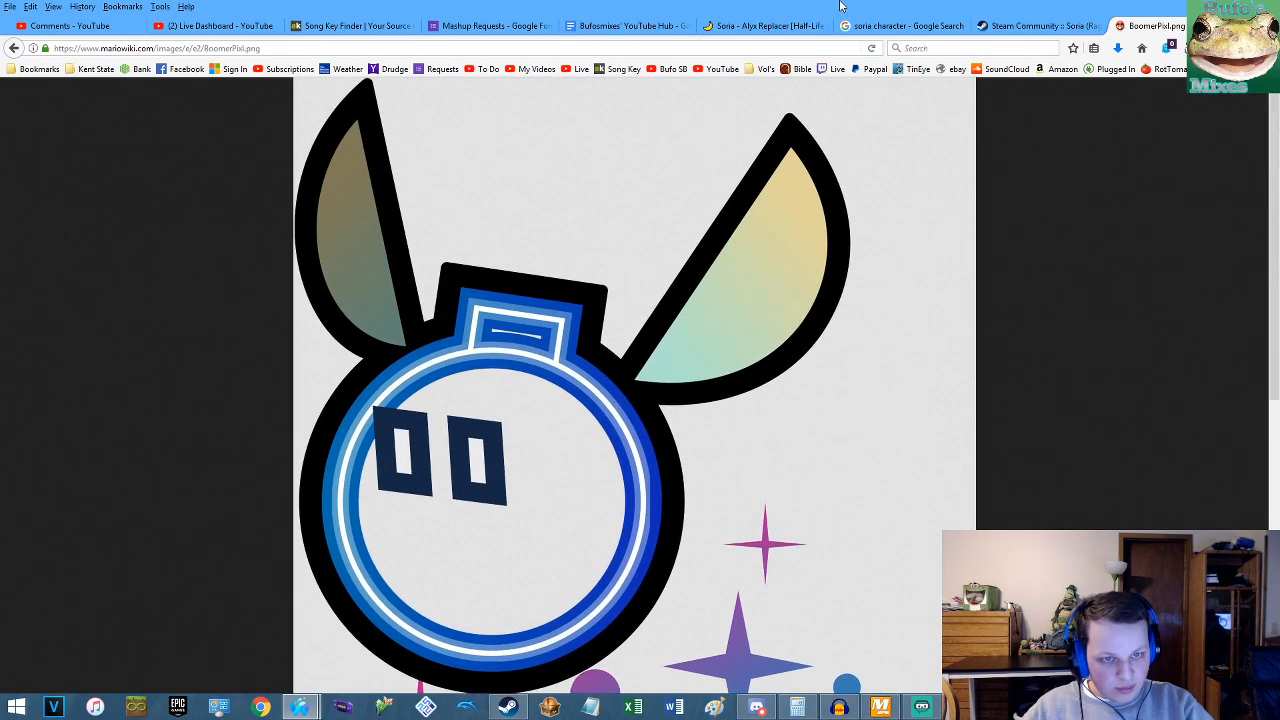
drag(838, 6, 1279, 8)
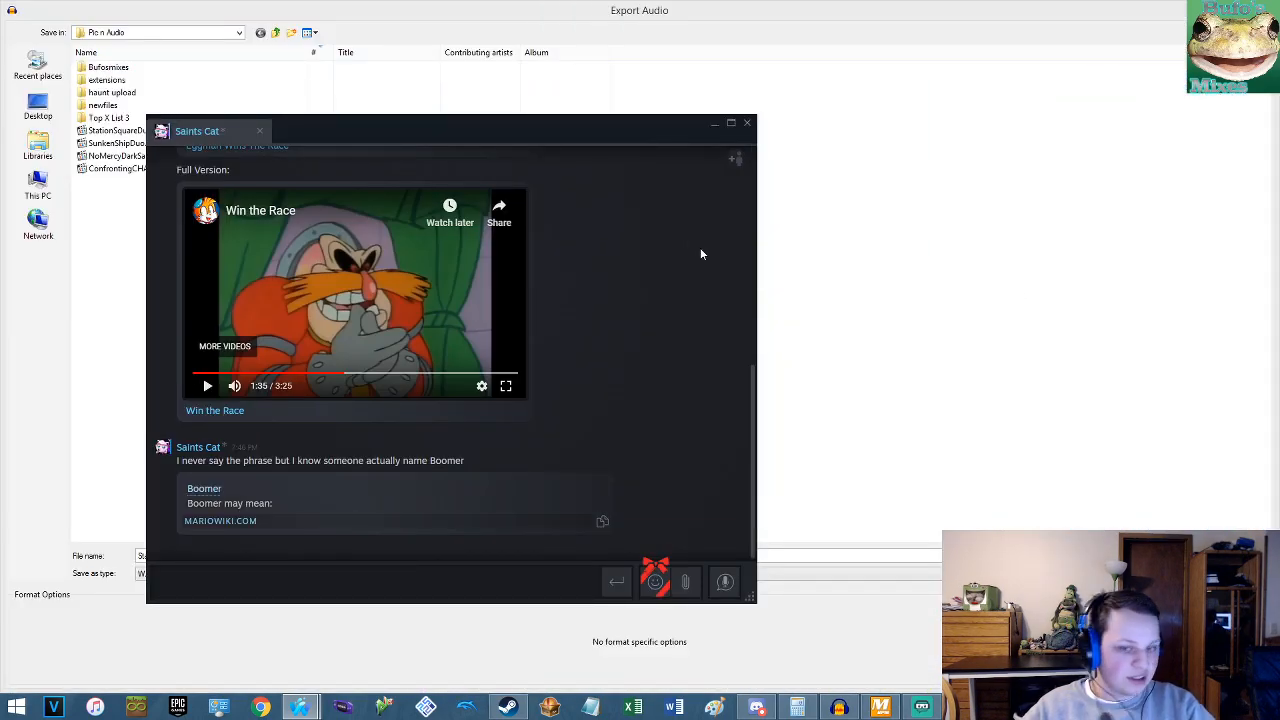
click(356, 24)
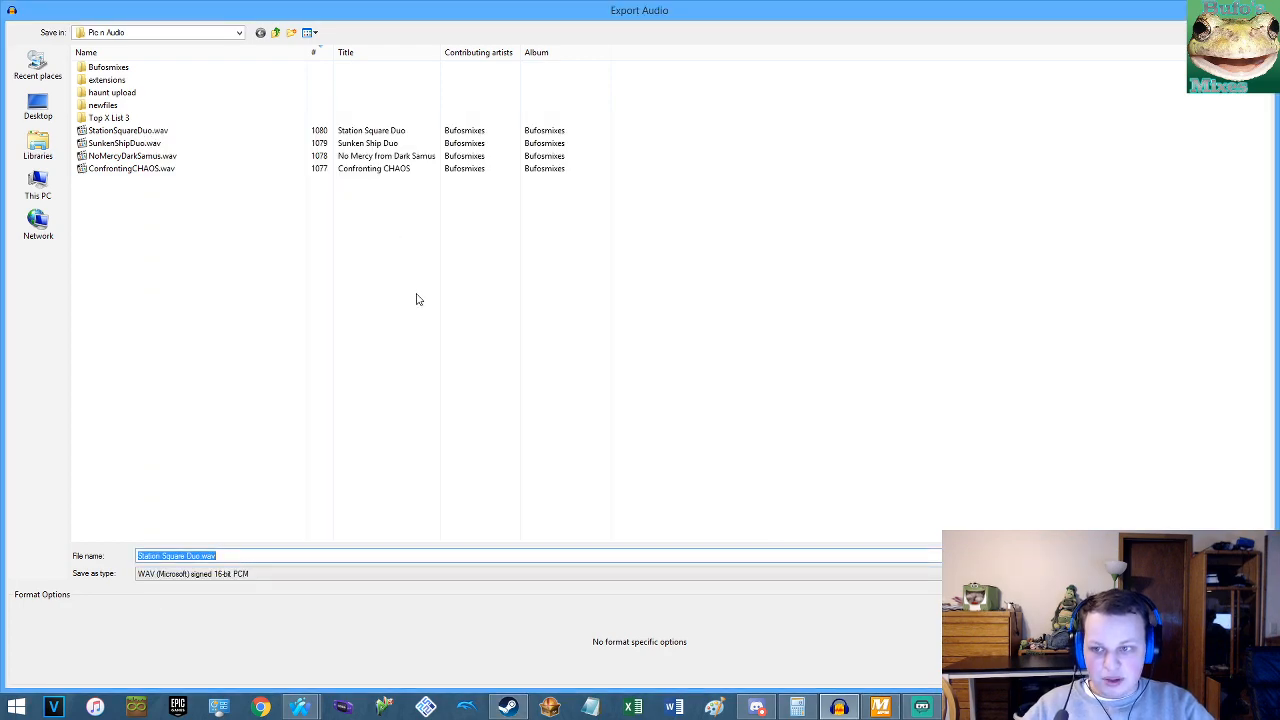
Launch Dolphin and close the audio export dialog without exporting anything.
right_click(480, 708)
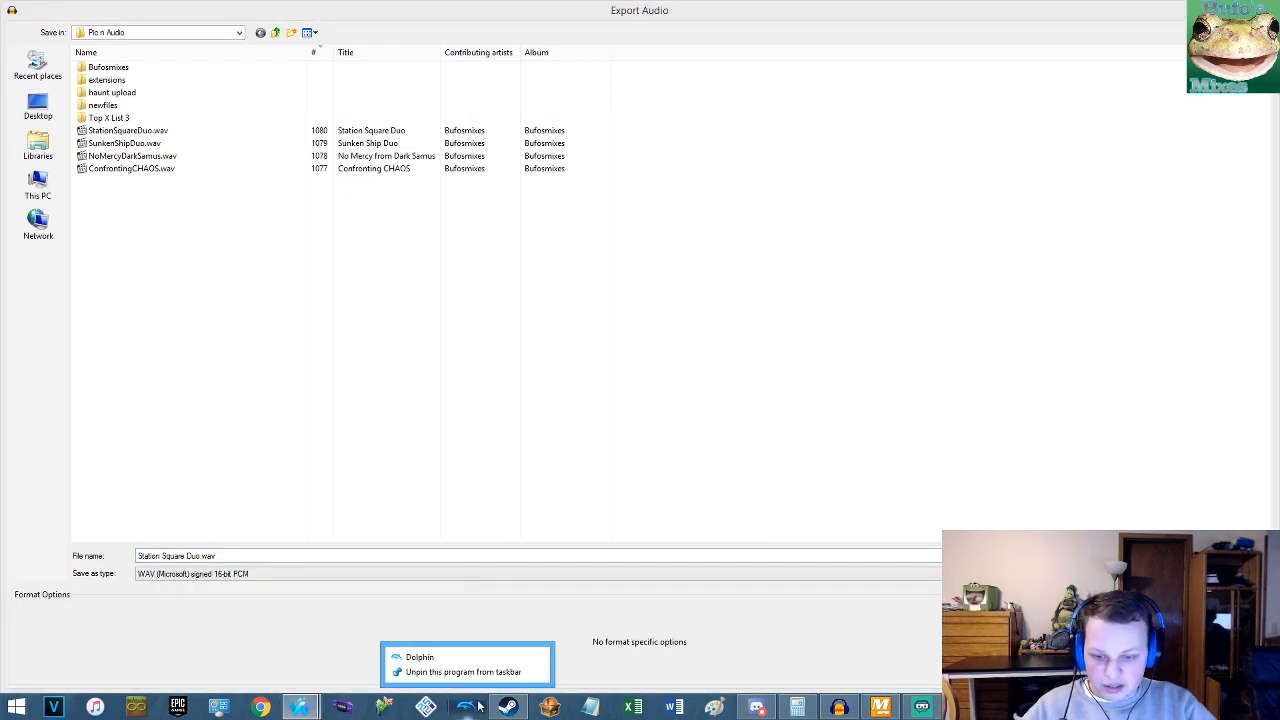
click(405, 657)
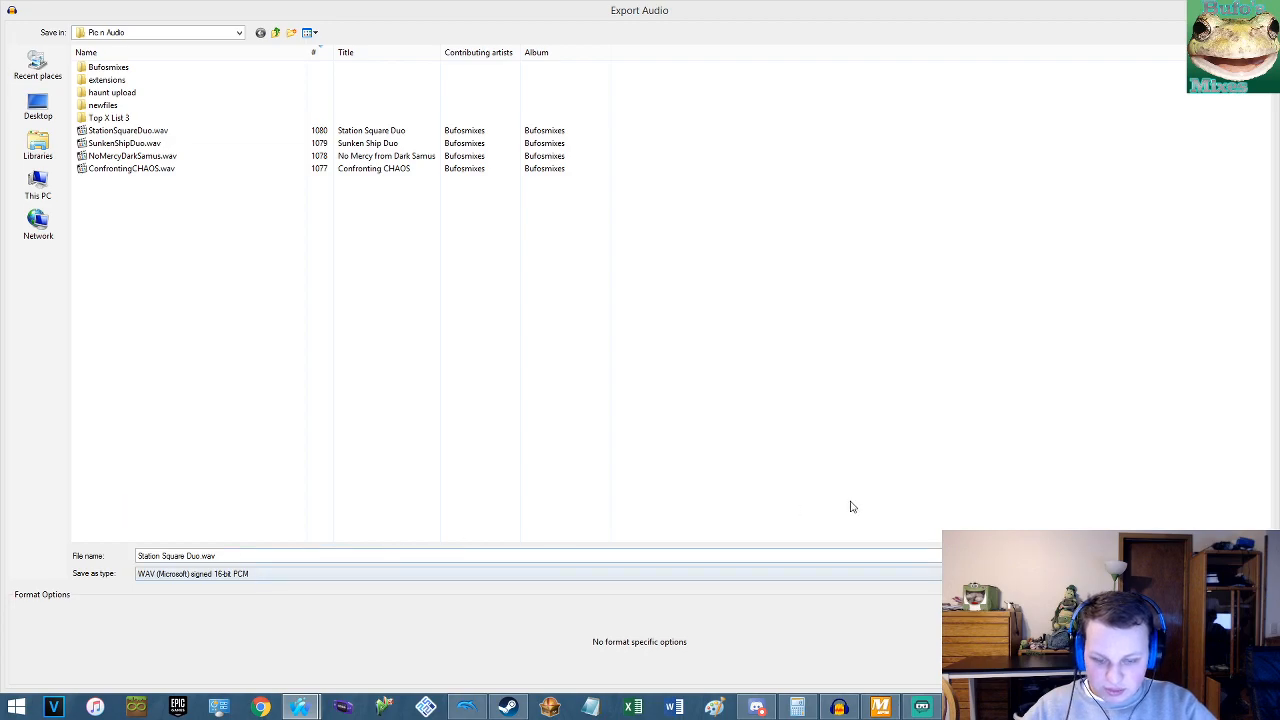
click(1238, 574)
click(468, 708)
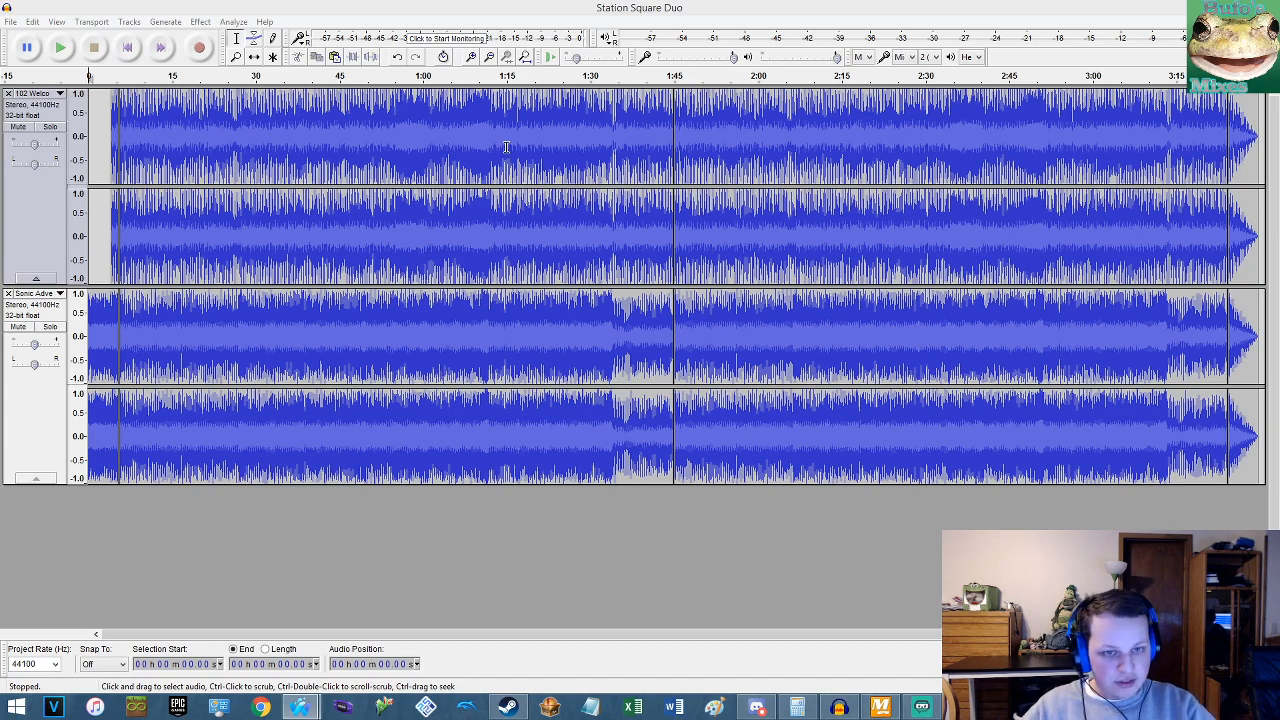
Check the exported WAV files once more through the audio export dialog and cancel it.
click(10, 22)
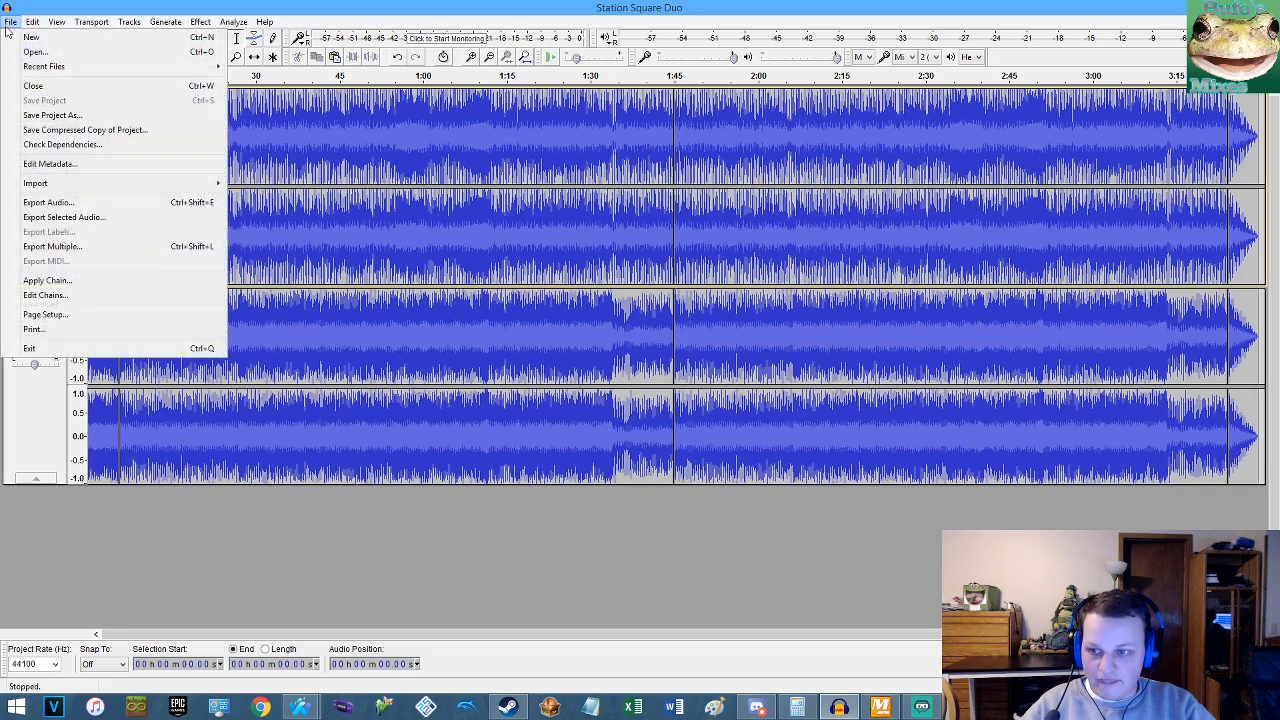
click(56, 196)
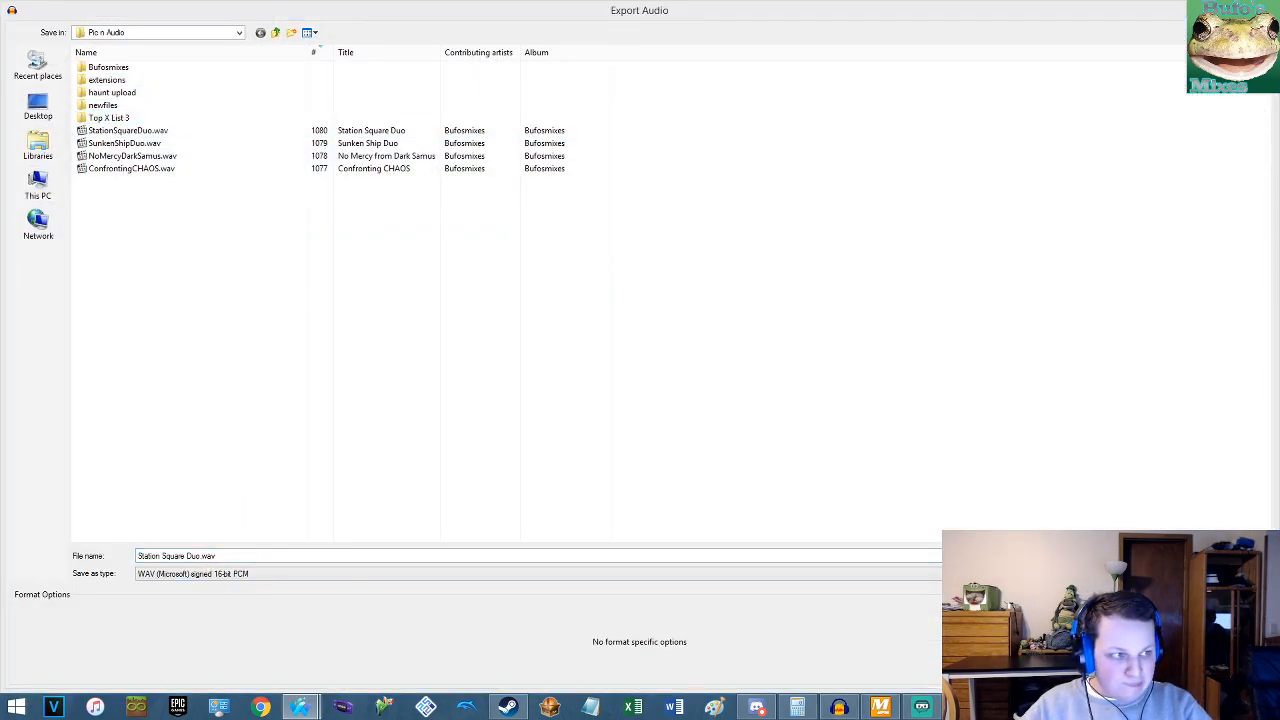
click(1234, 574)
Close the Station Square Duo project, bring up an empty Audacity window and show MixMeister BPM Analyzer over it.
click(416, 6)
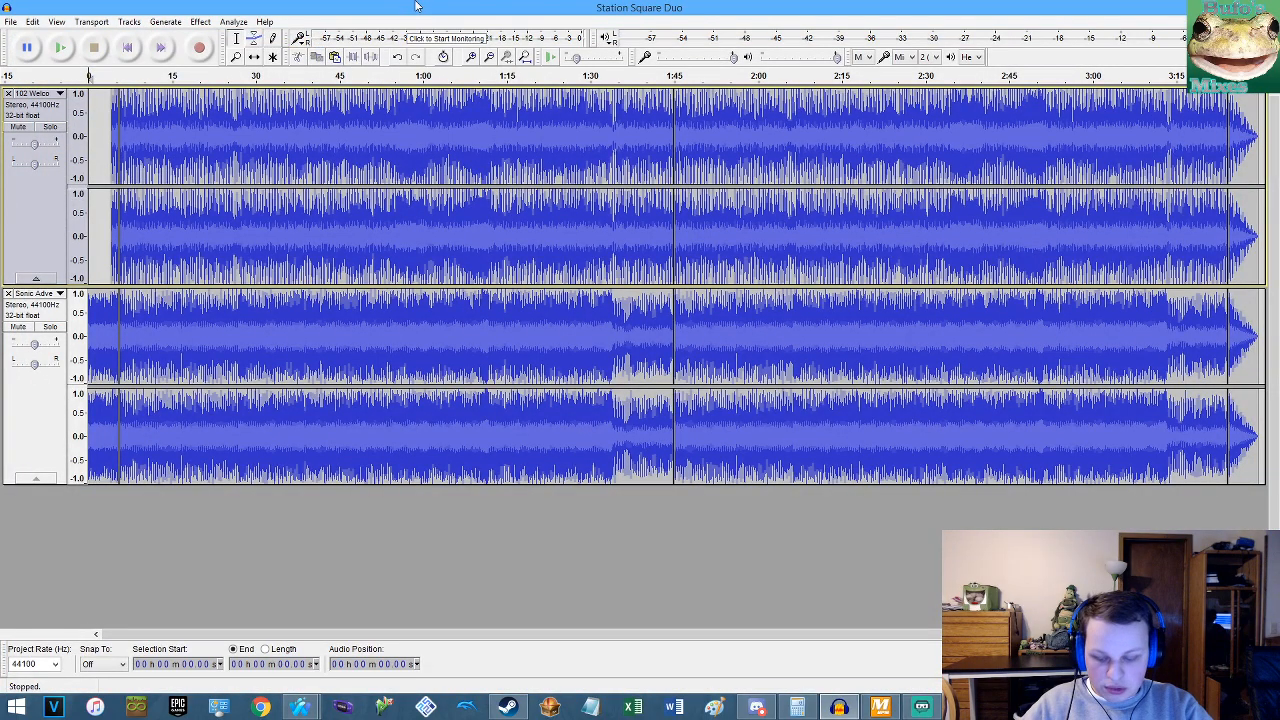
click(1262, 6)
click(836, 709)
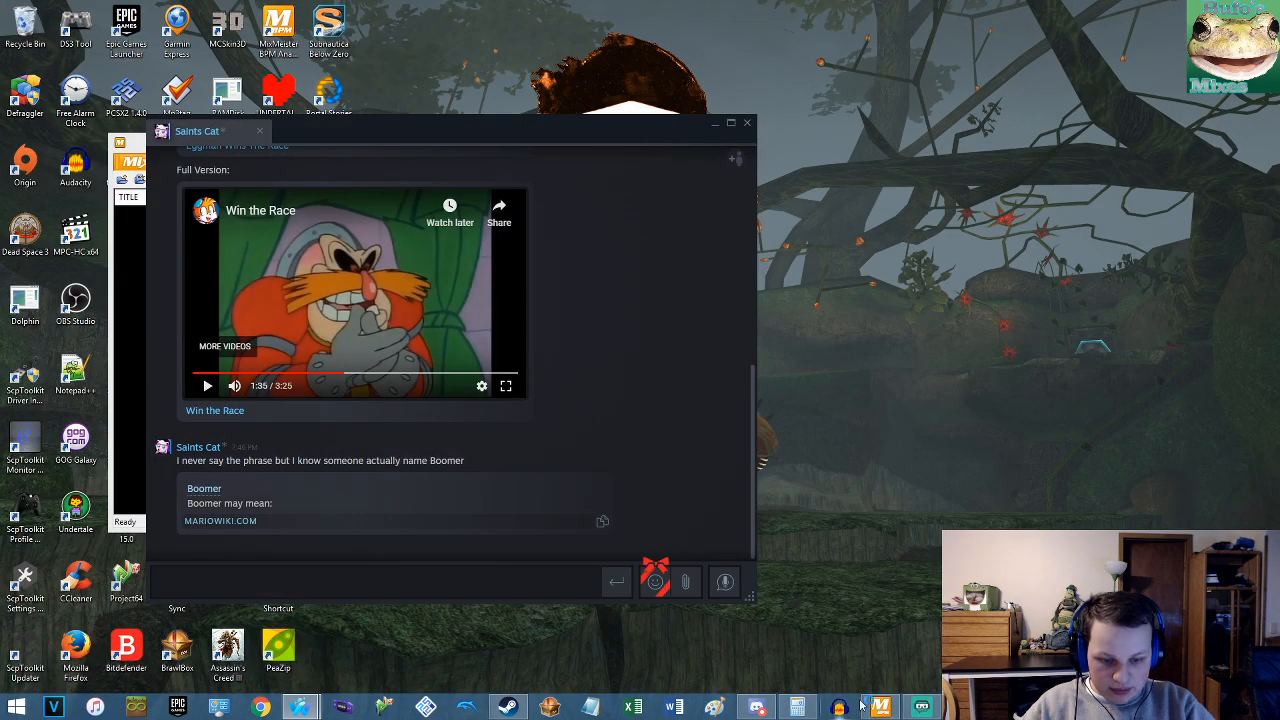
click(880, 707)
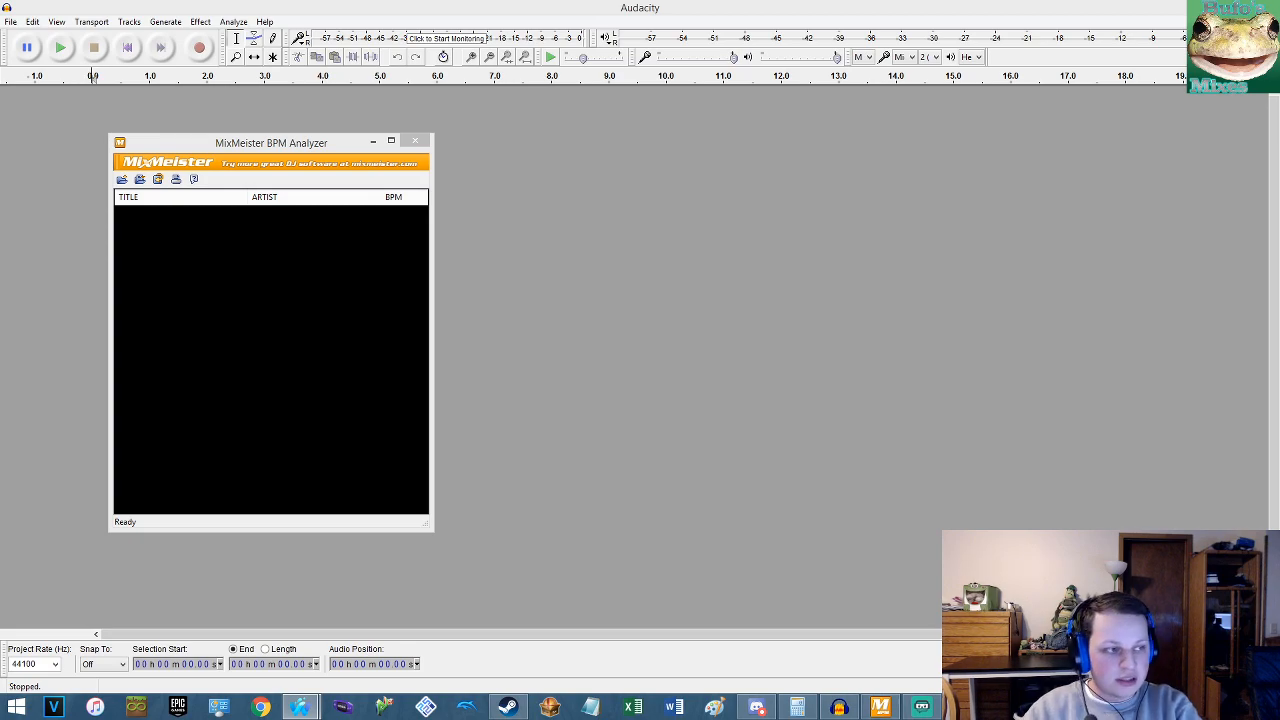
Switch to the Steam library and open the page of Halo: The Master Chief Collection.
click(512, 707)
right_click(516, 707)
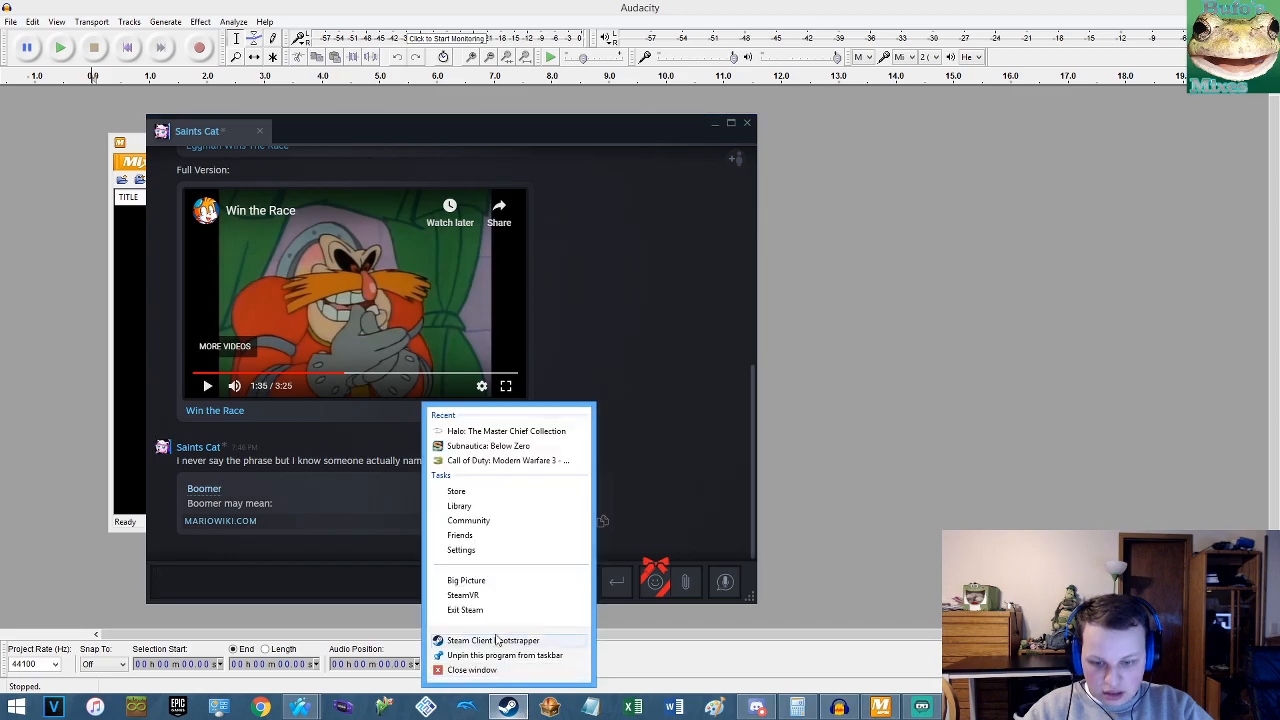
click(475, 504)
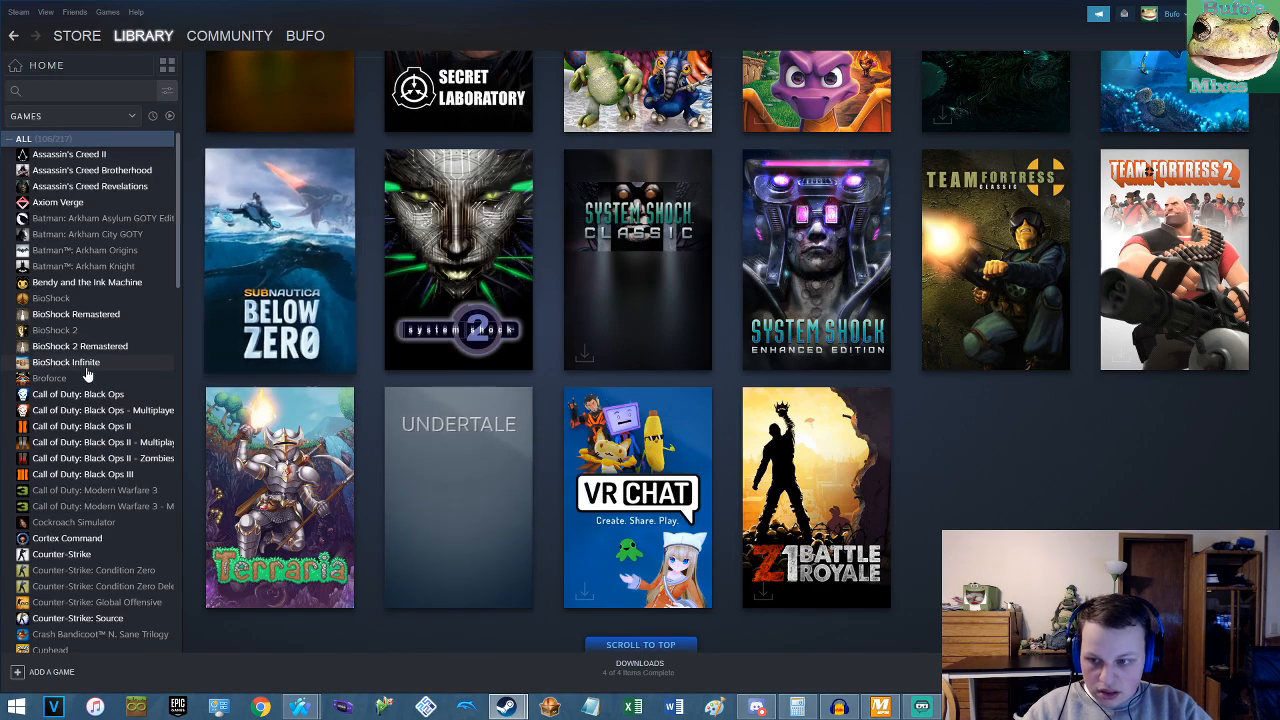
scroll(80, 378, up, 2)
scroll(80, 378, down, 2)
scroll(68, 290, up, 2)
click(66, 250)
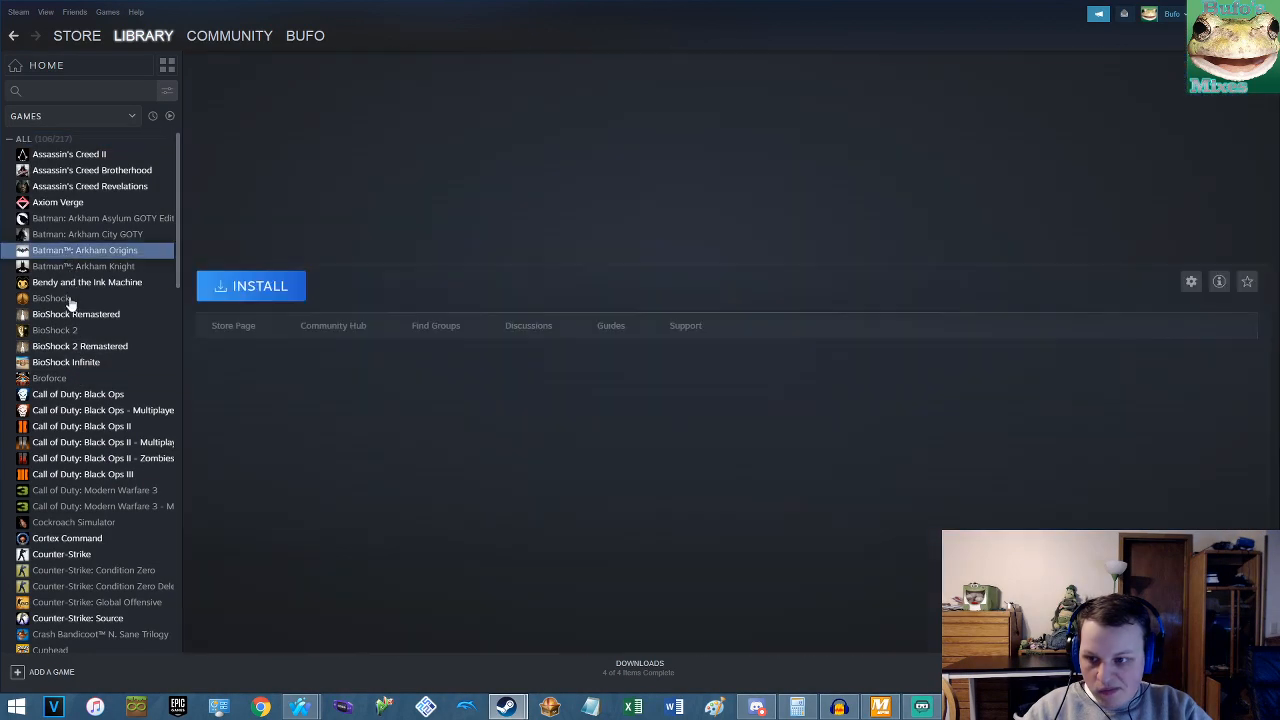
scroll(95, 368, down, 5)
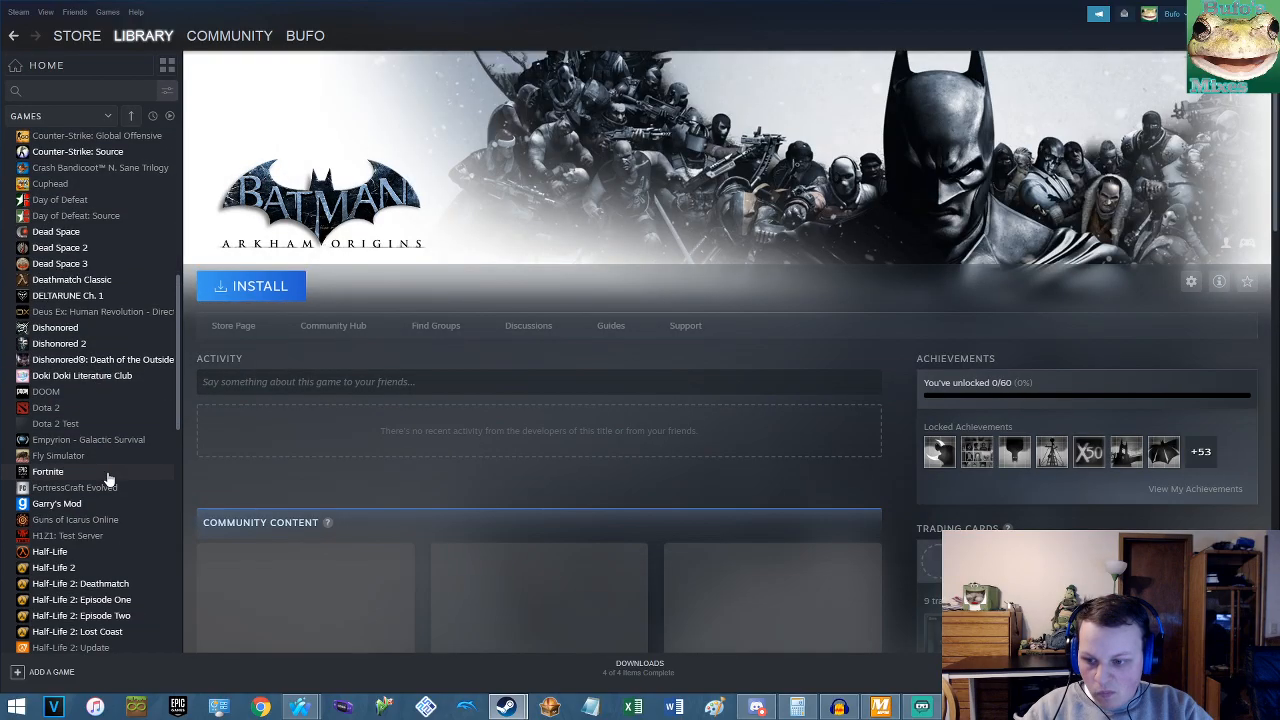
scroll(110, 480, down, 3)
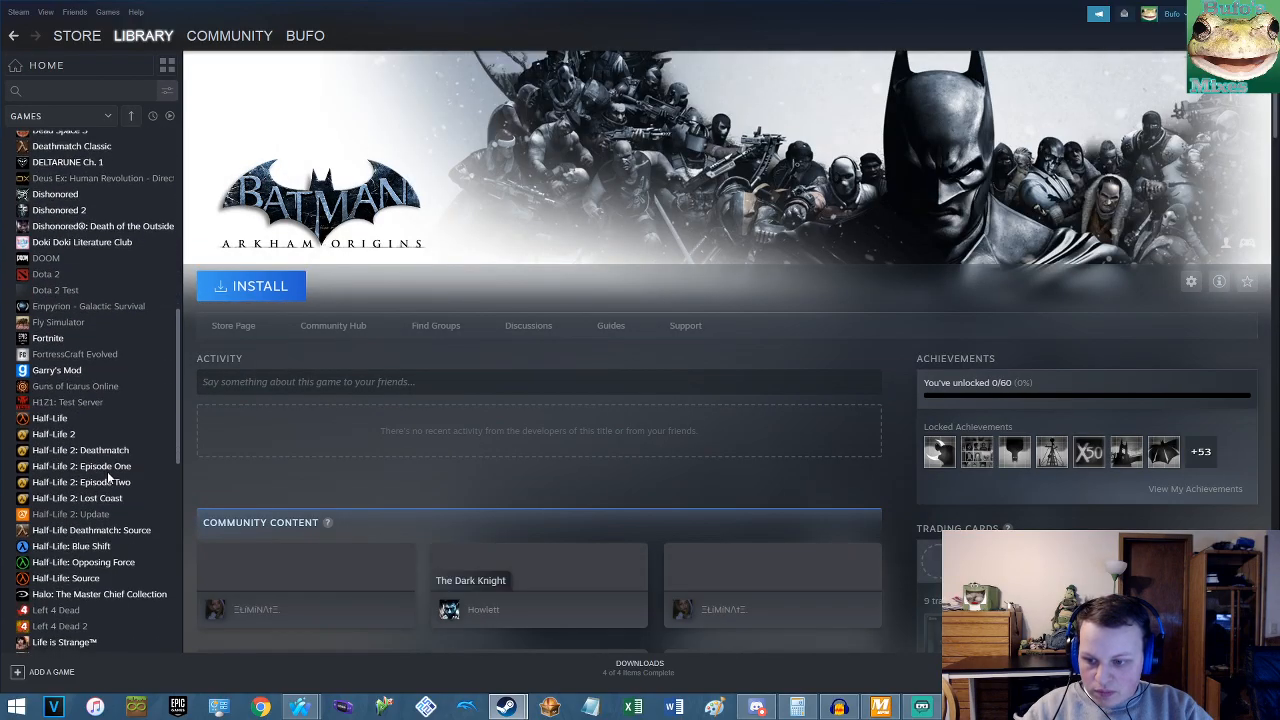
click(100, 594)
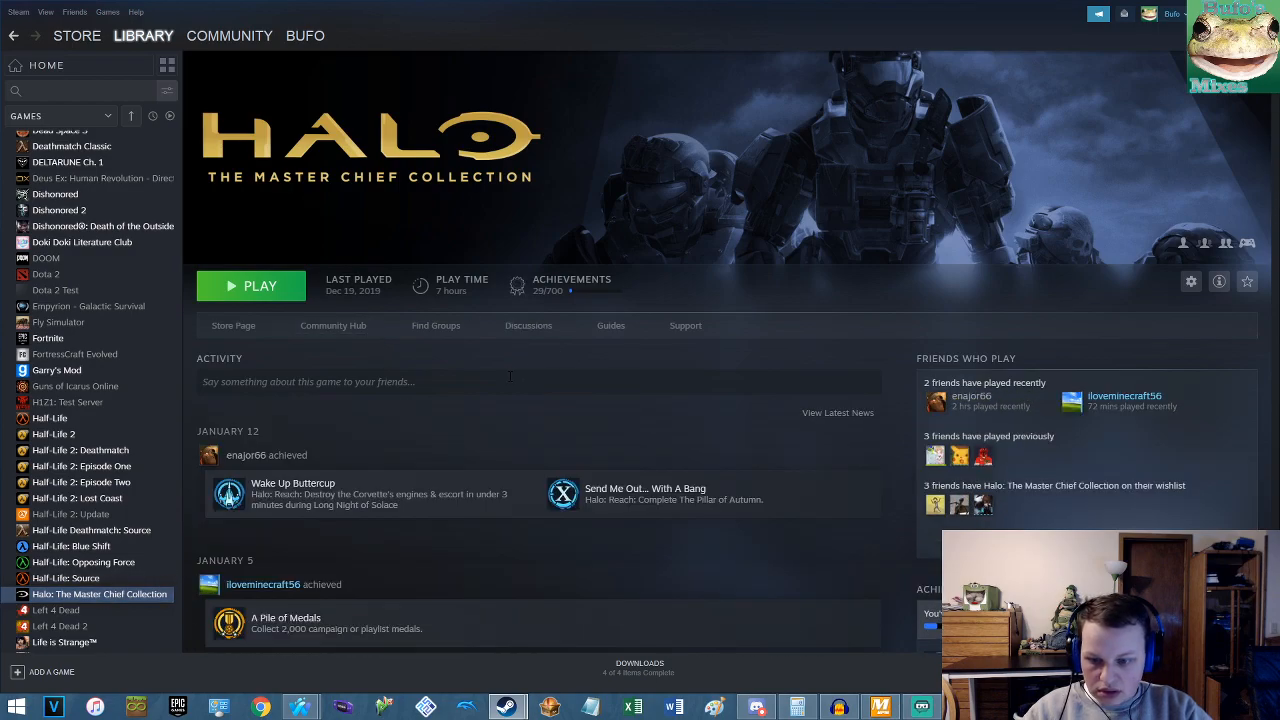
Examine the activity feed and achievements of Halo: The Master Chief Collection.
scroll(508, 376, down, 8)
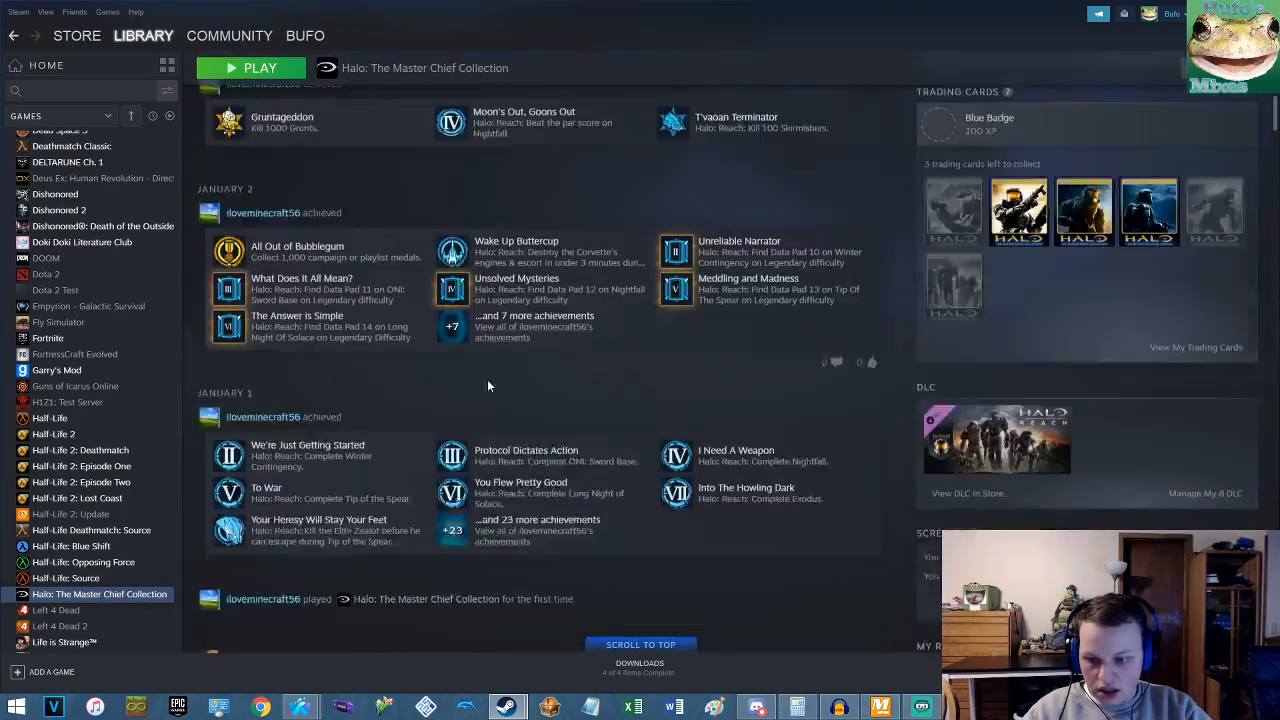
scroll(491, 384, down, 10)
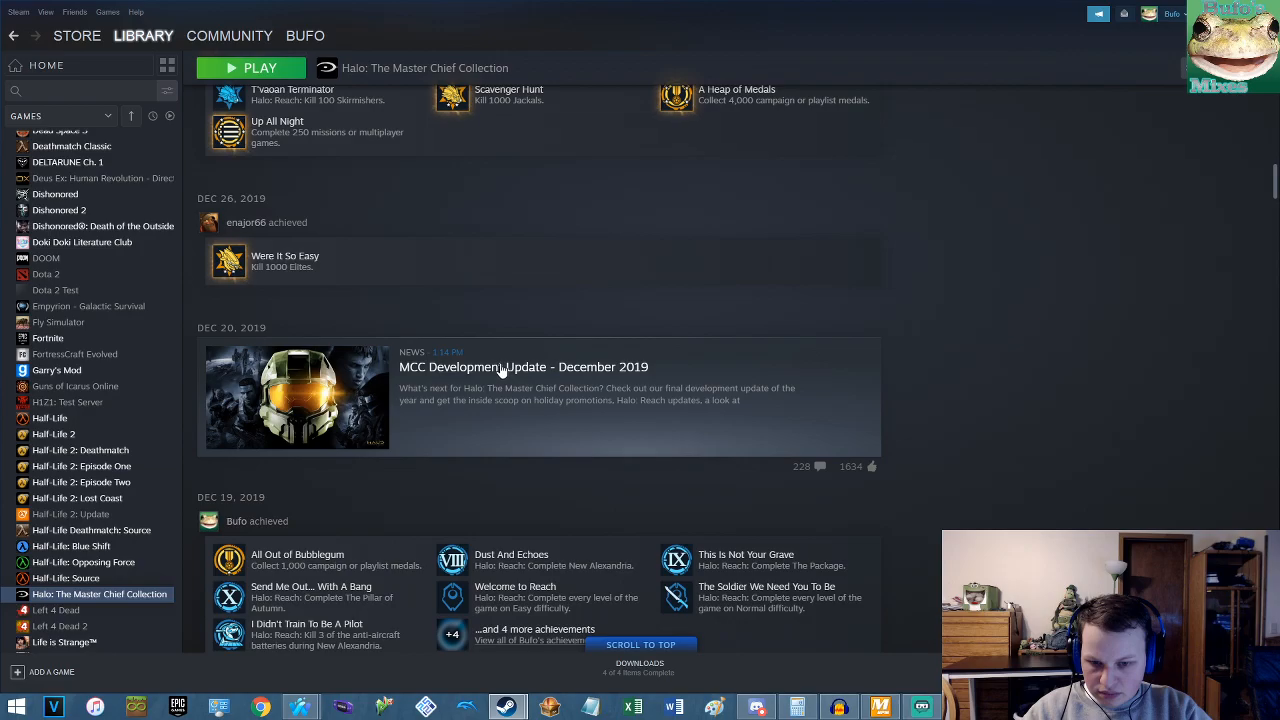
scroll(573, 362, down, 2)
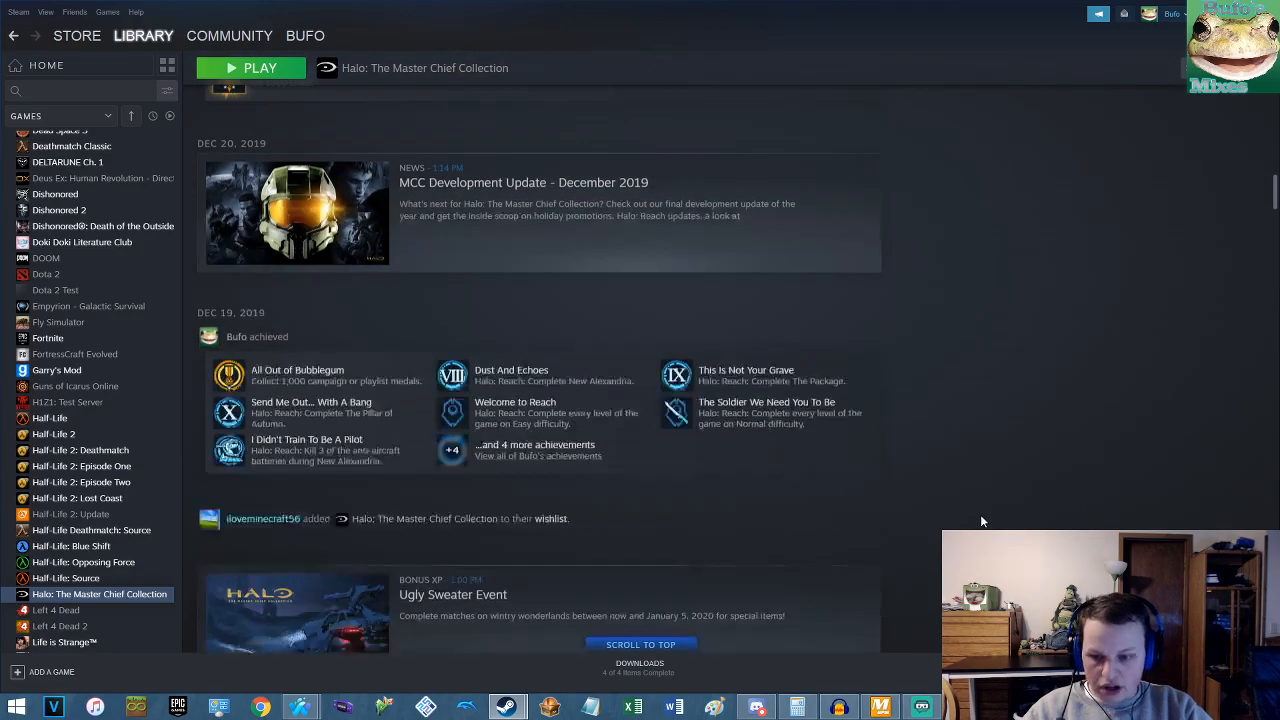
scroll(993, 464, down, 2)
scroll(990, 455, down, 2)
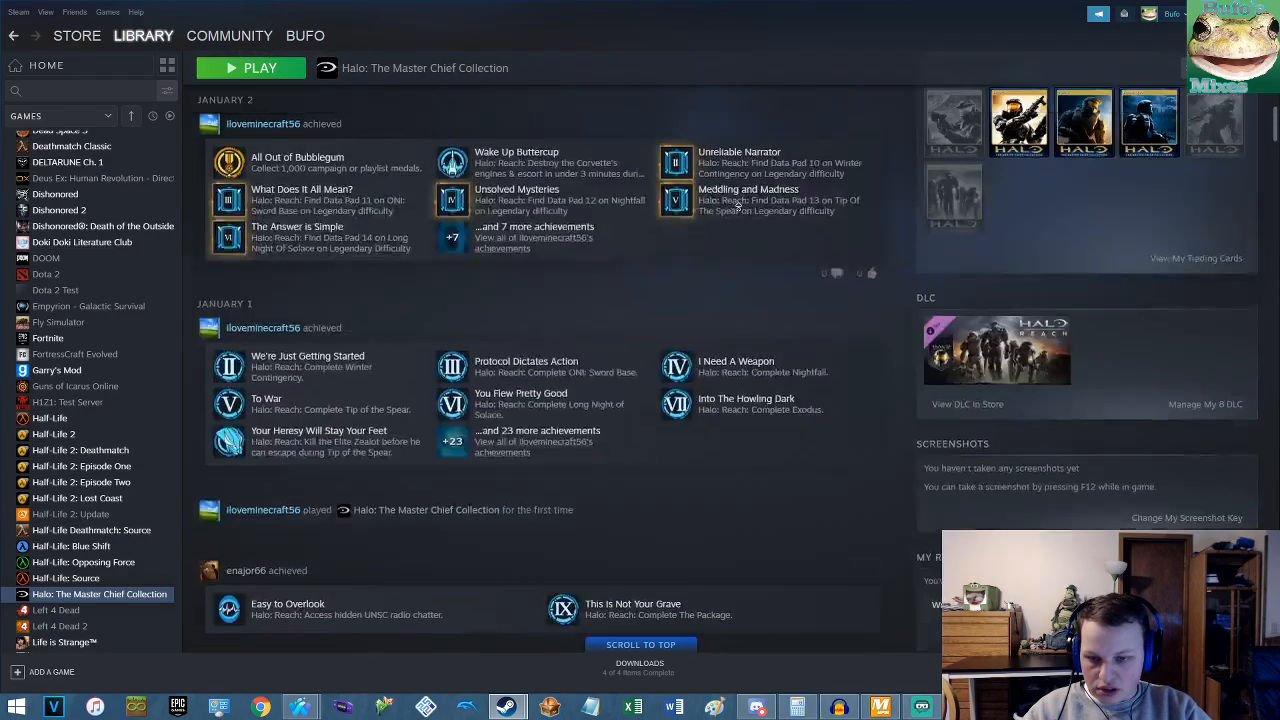
scroll(943, 343, down, 3)
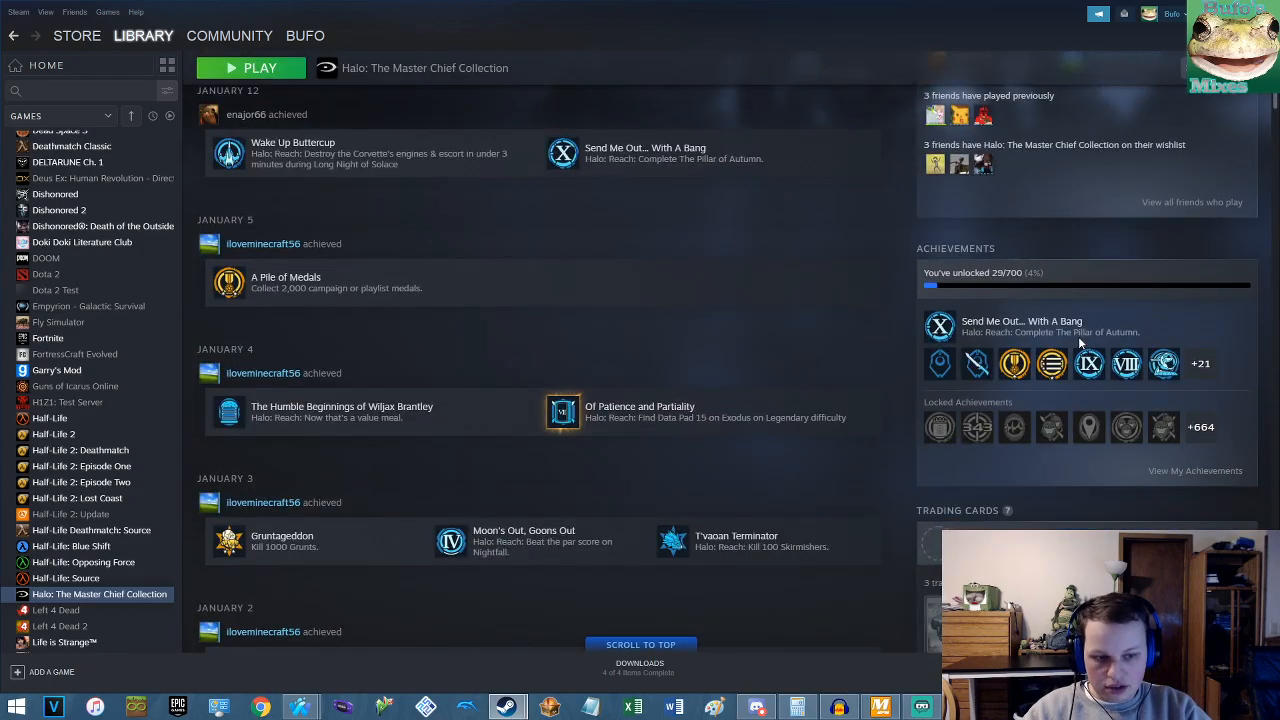
scroll(969, 334, down, 1)
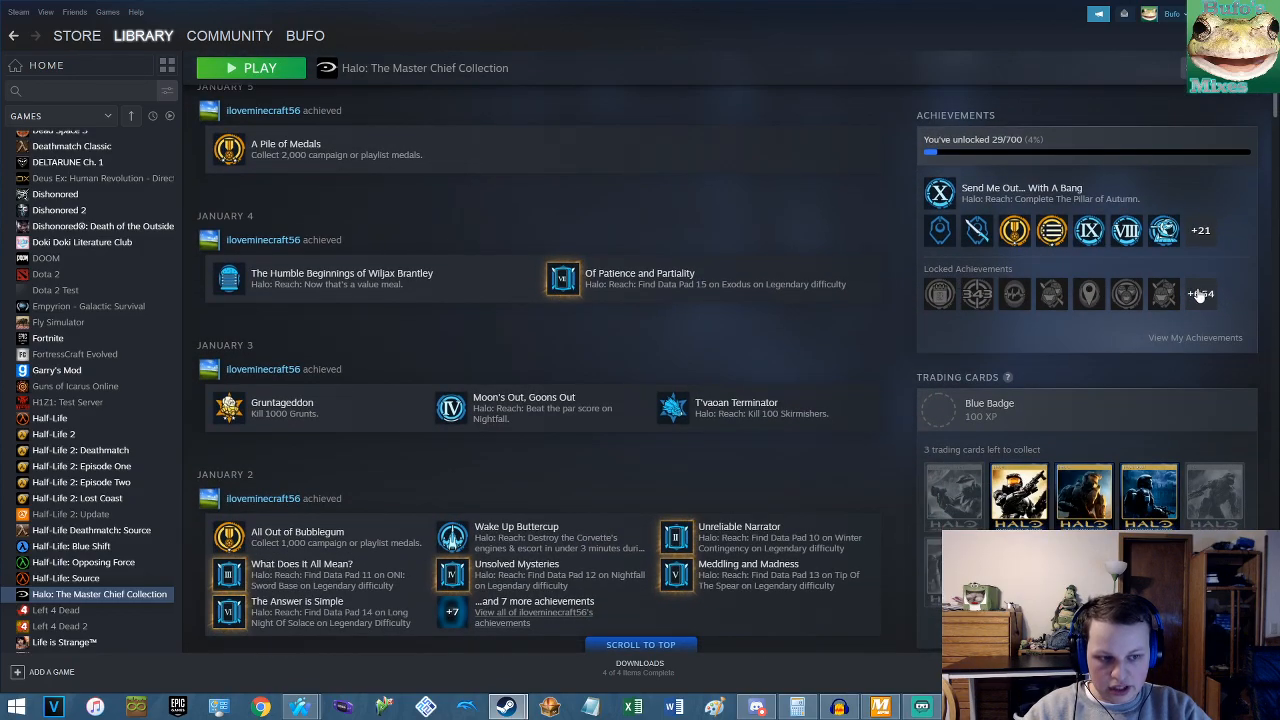
scroll(753, 295, up, 4)
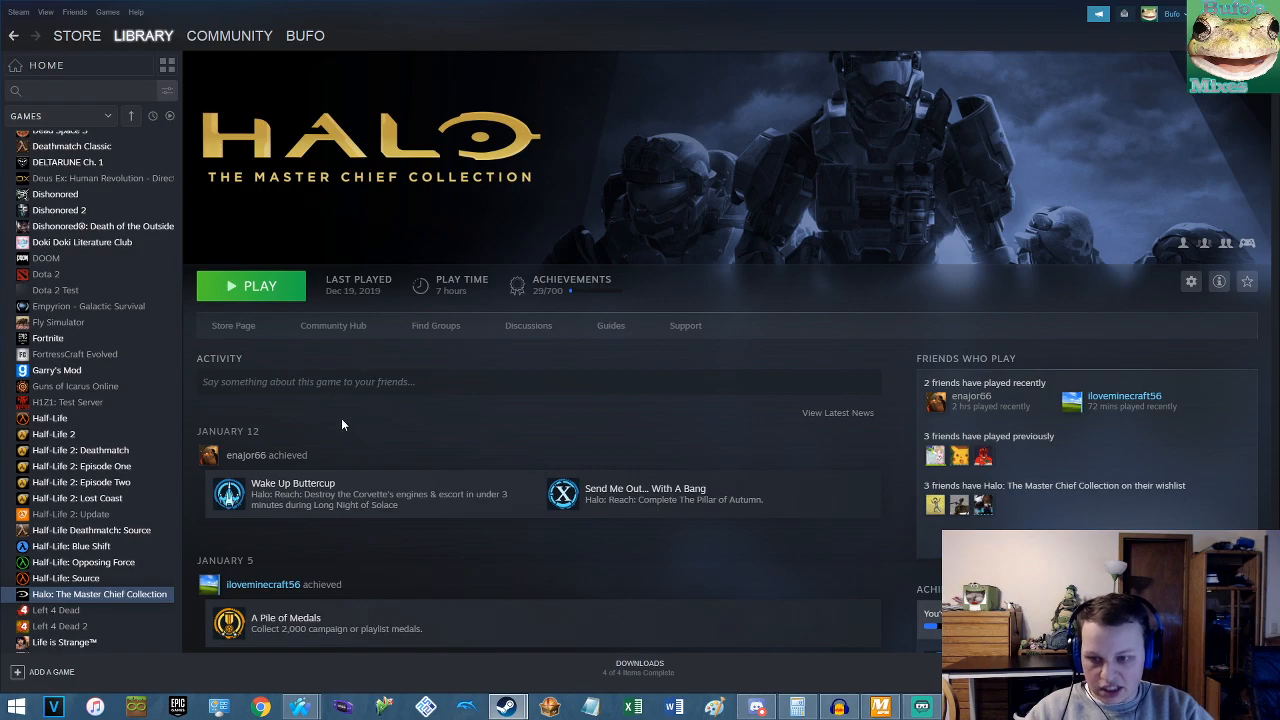
Open the store page of Halo: The Master Chief Collection and read its packages, announcements and supported languages.
click(247, 327)
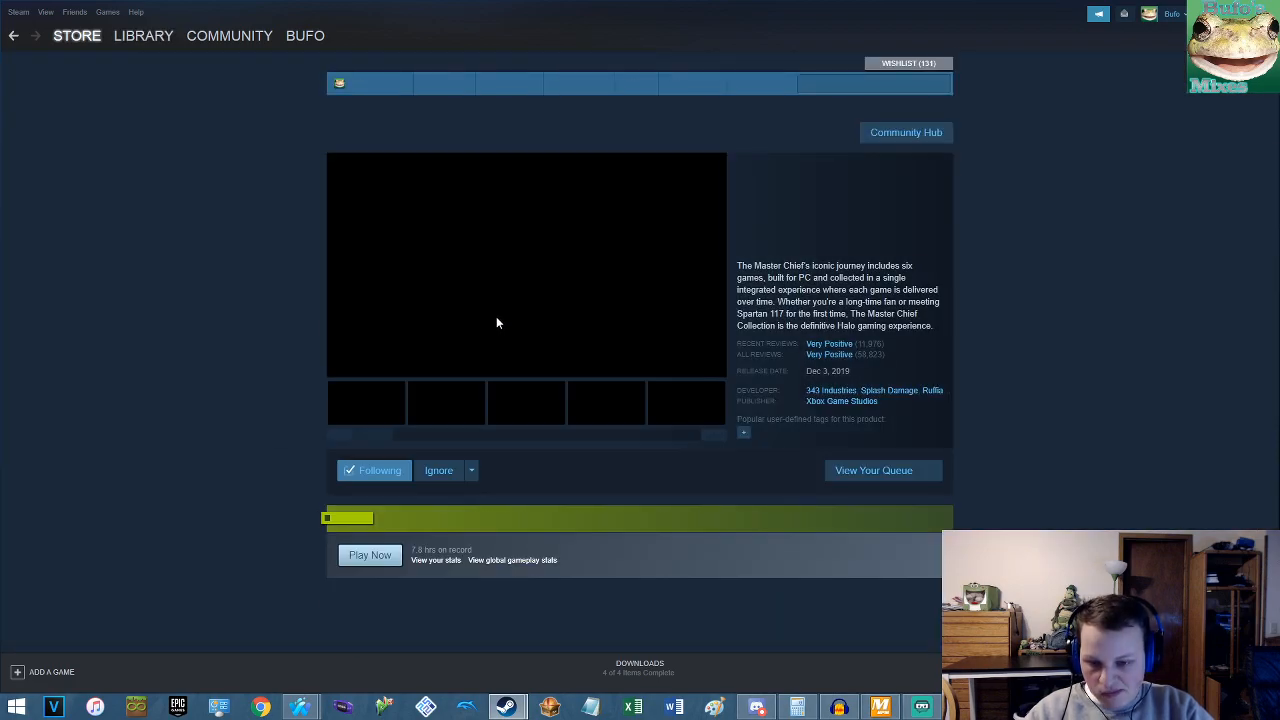
scroll(510, 314, down, 2)
scroll(517, 316, up, 2)
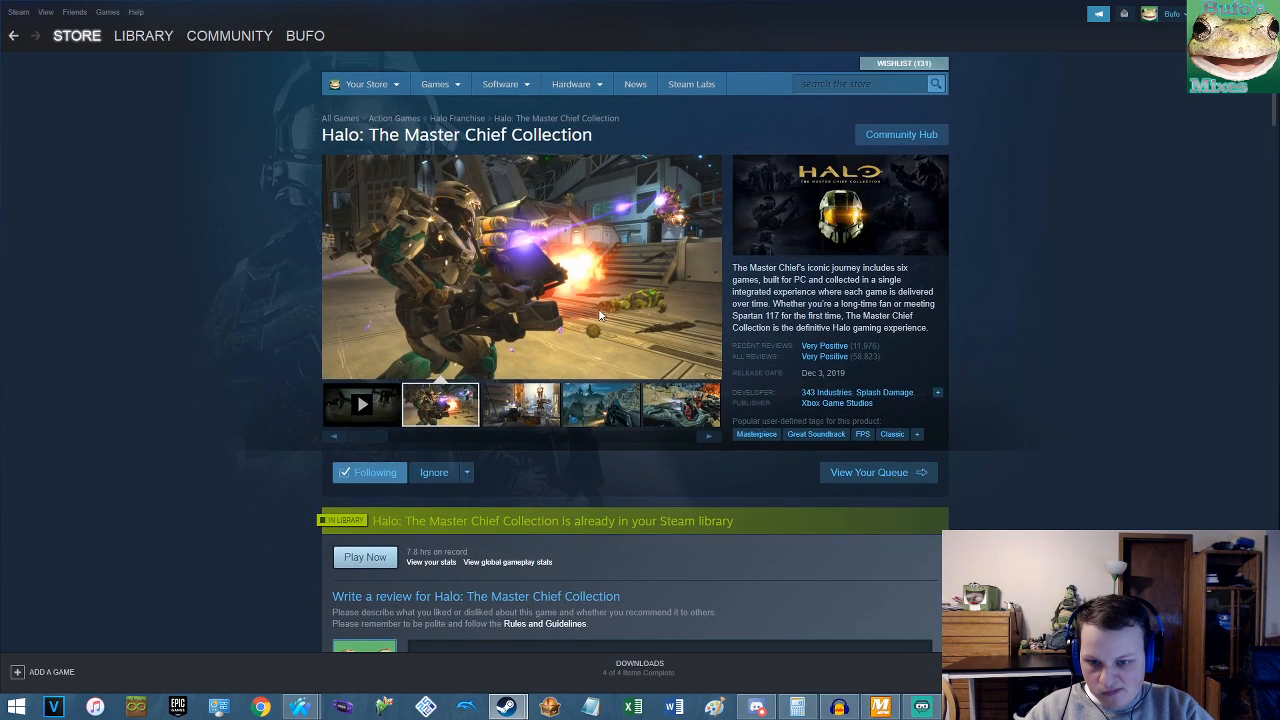
scroll(634, 313, down, 7)
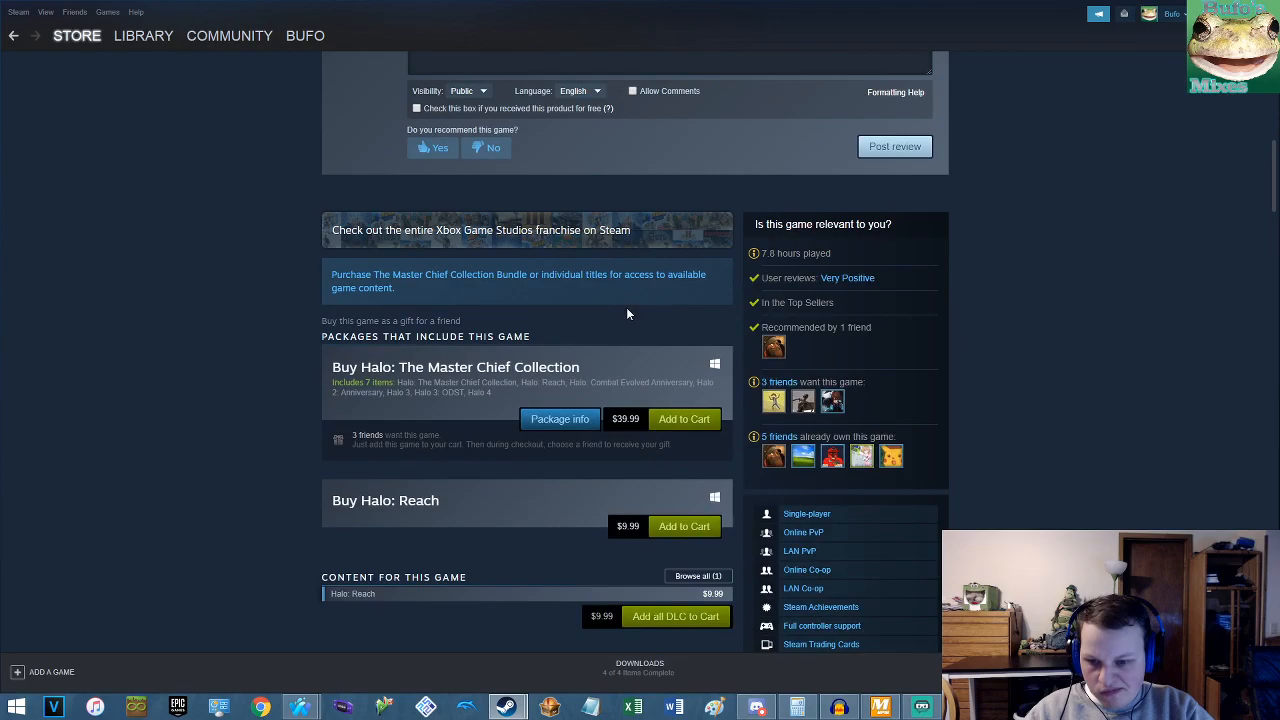
scroll(627, 314, down, 1)
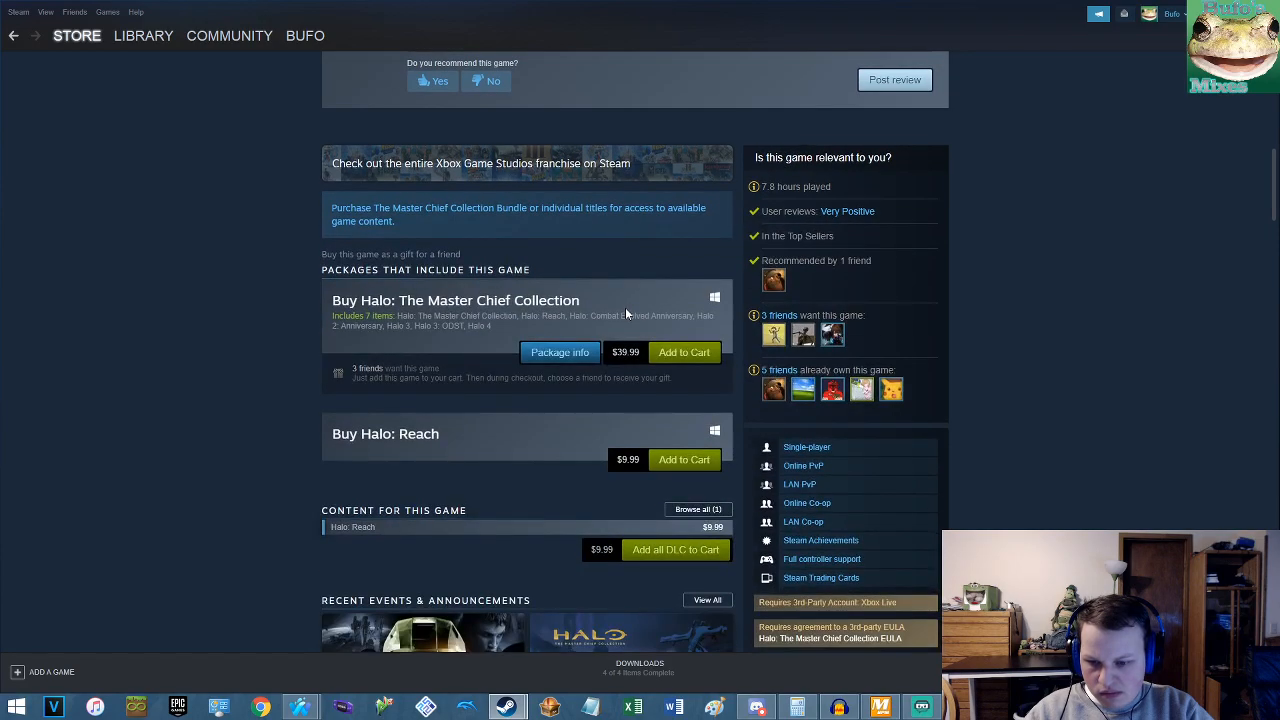
scroll(608, 371, down, 4)
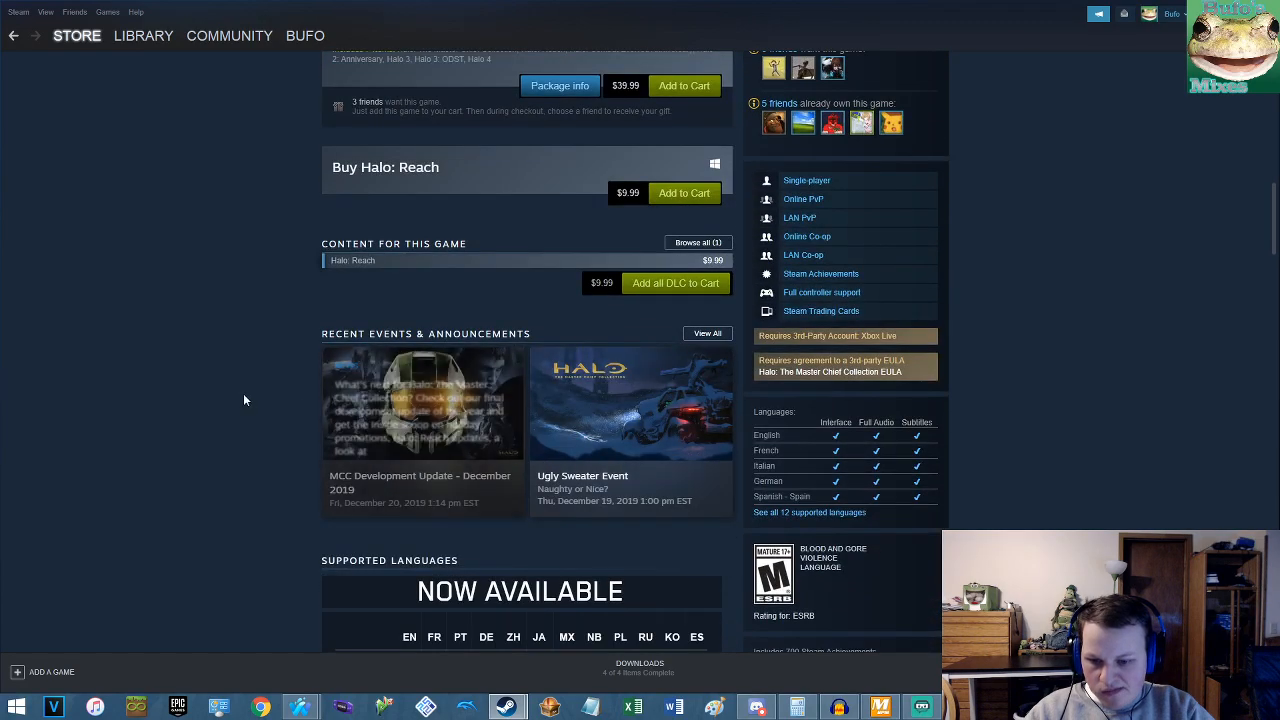
scroll(245, 425, down, 3)
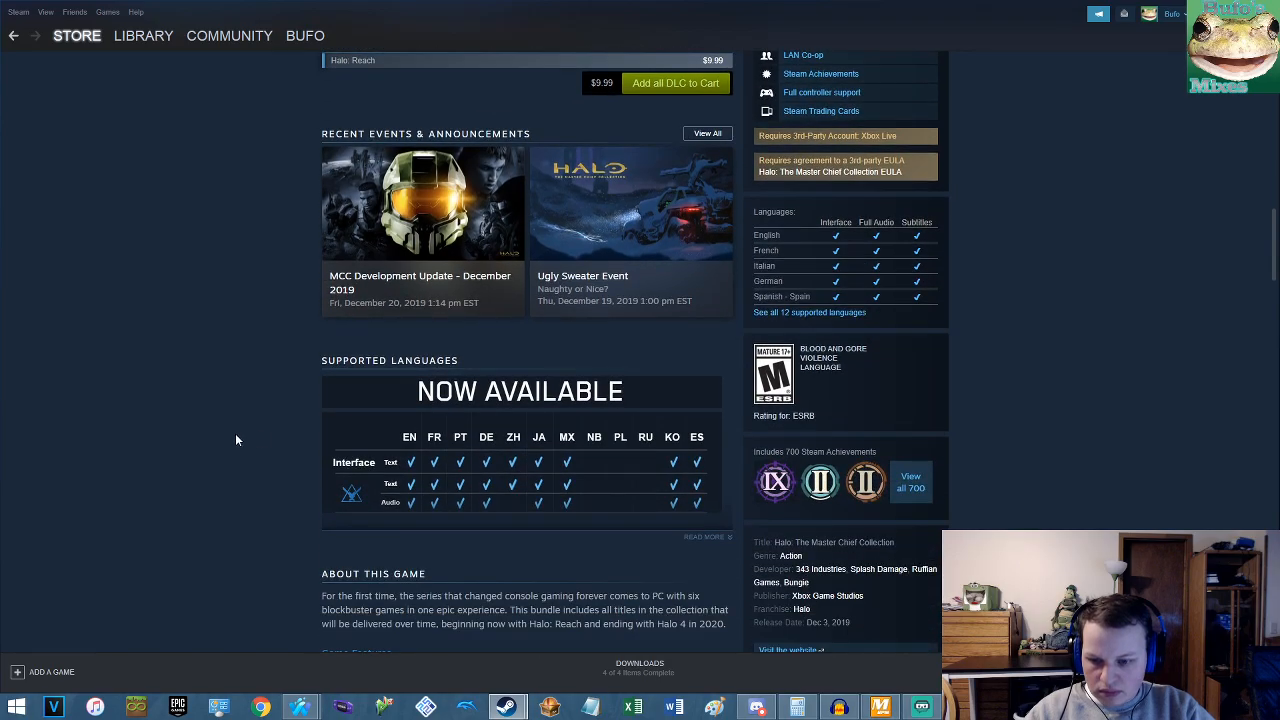
scroll(242, 439, up, 10)
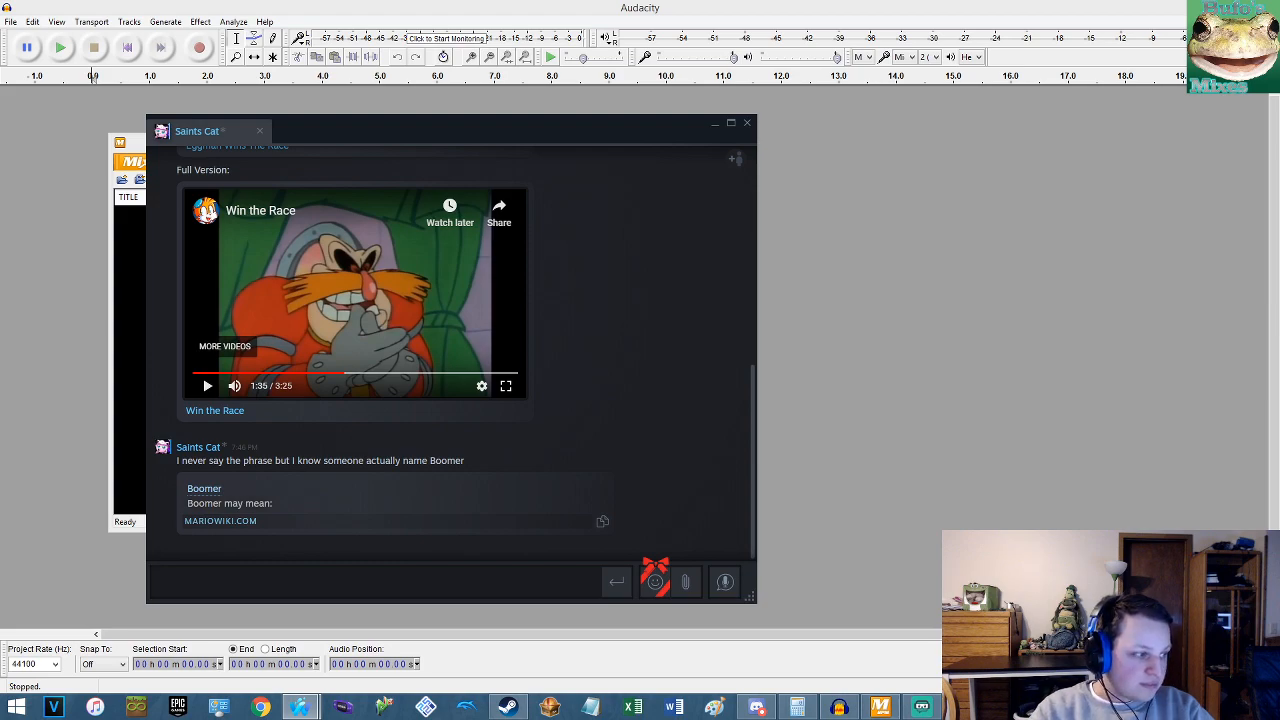
Import the tracks "11 Descent into Cerberon" and "PPK" into Audacity and analyze their tempos in MixMeister BPM Analyzer.
click(300, 116)
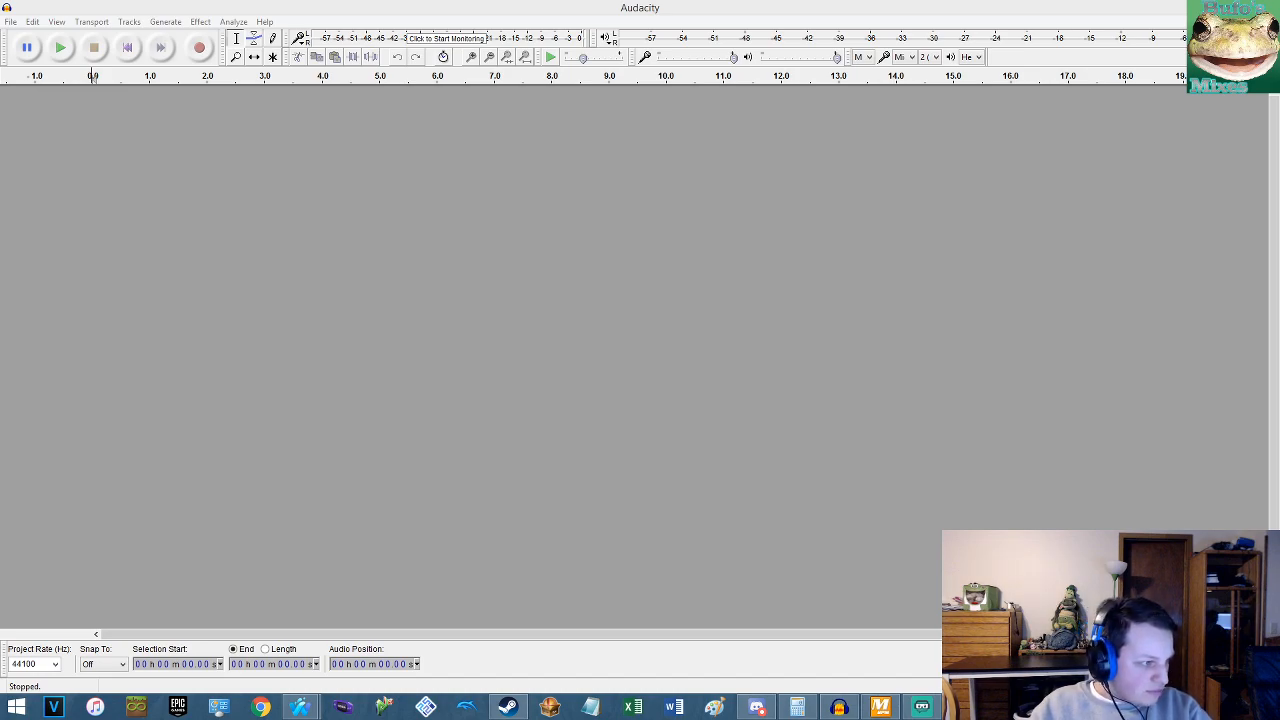
drag(1279, 366, 291, 332)
click(880, 707)
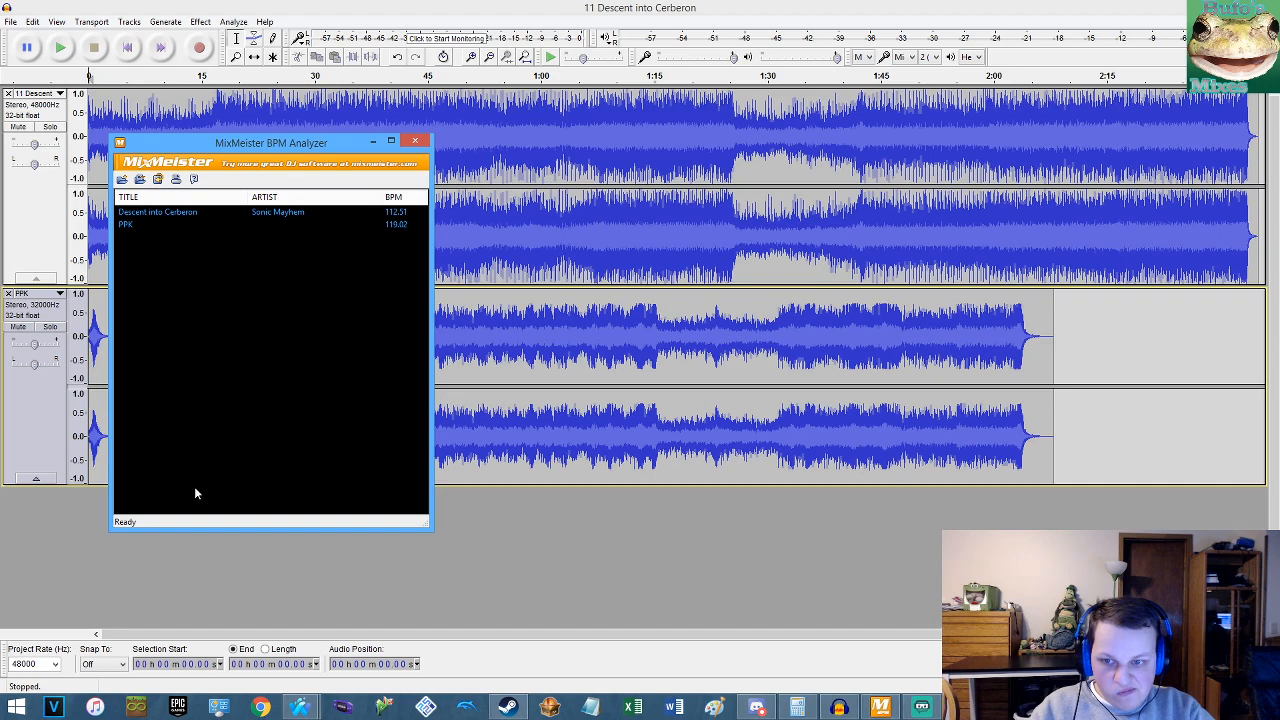
click(299, 706)
click(362, 640)
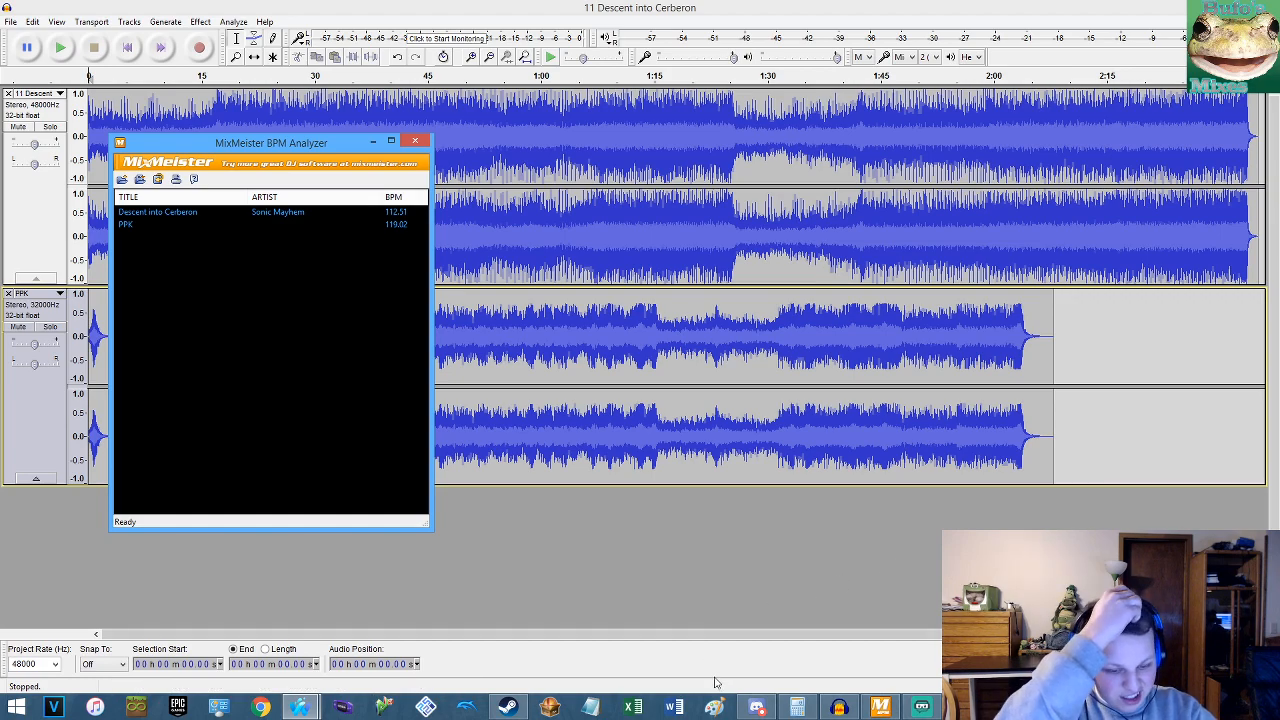
click(795, 707)
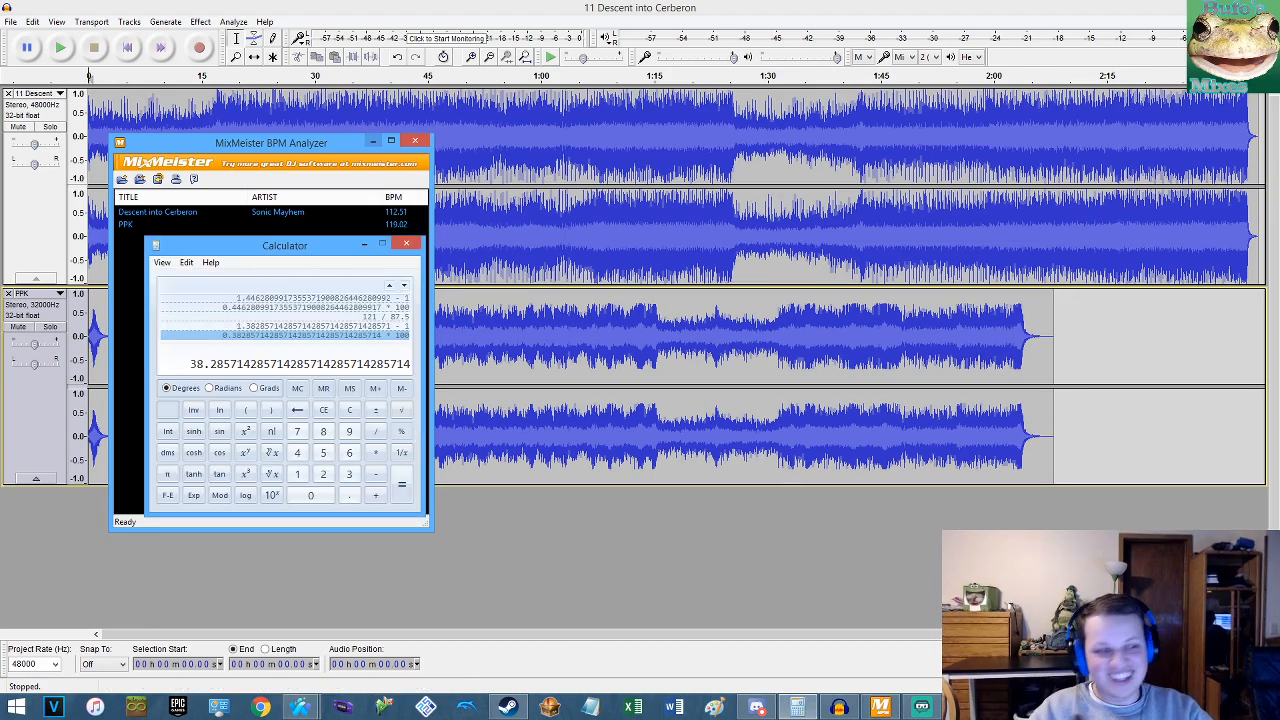
drag(1279, 30, 1270, 67)
drag(1279, 392, 1195, 396)
drag(1171, 64, 1279, 60)
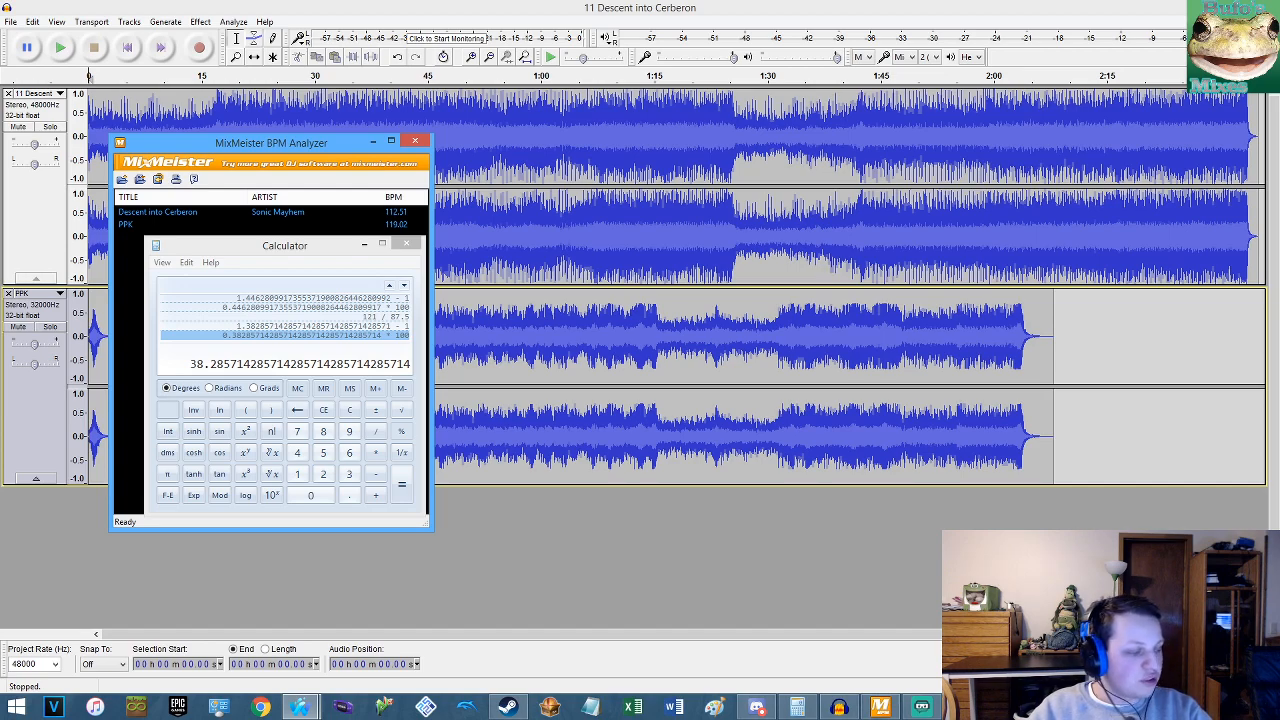
drag(254, 146, 273, 160)
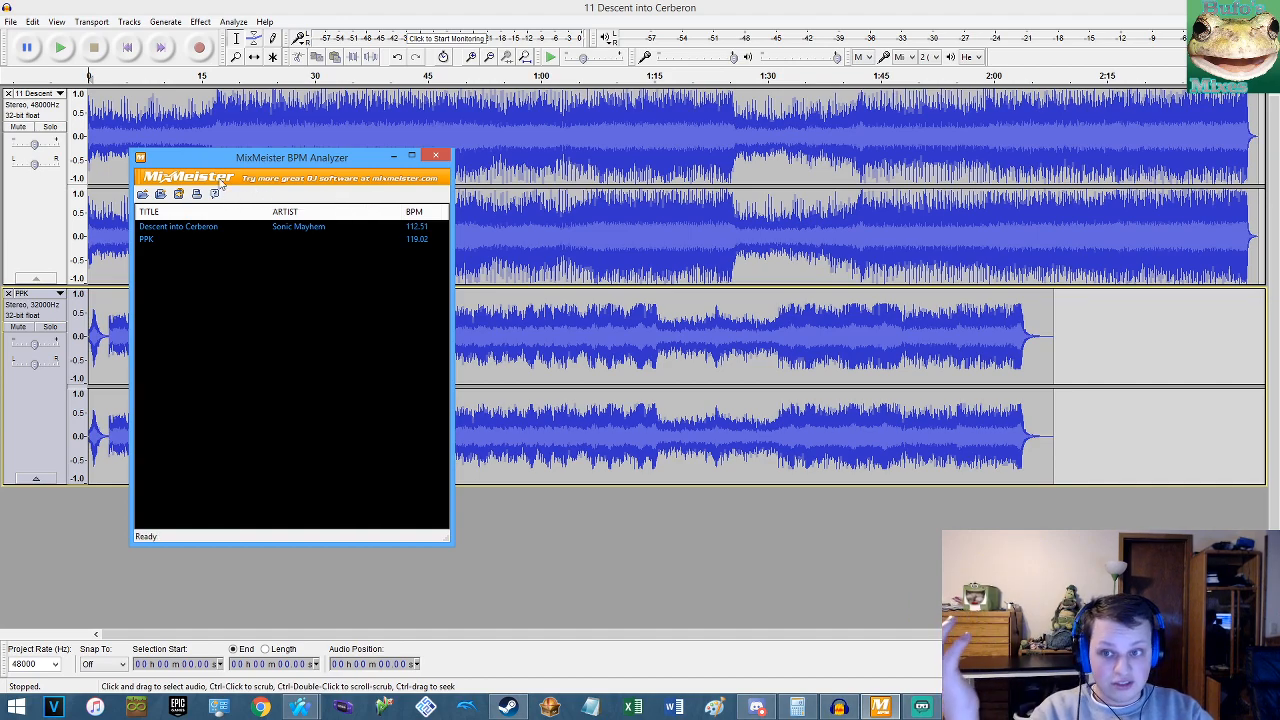
click(147, 7)
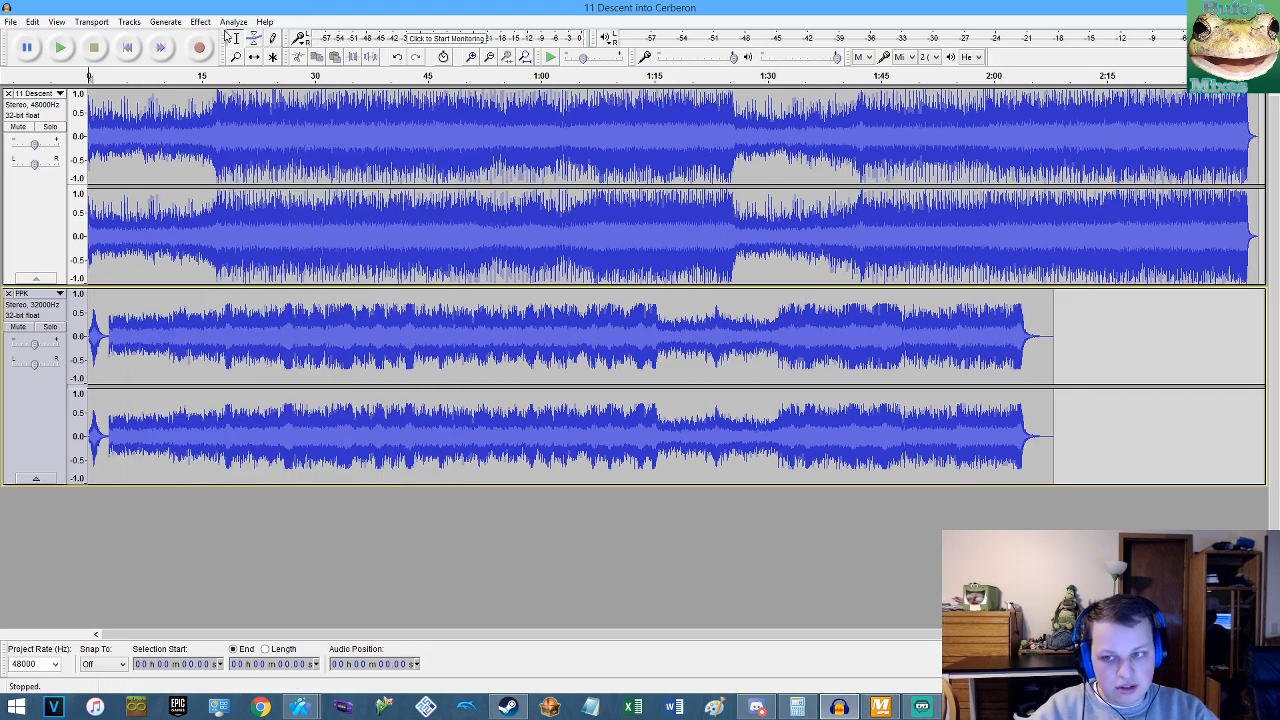
Solo the Descent into Cerberon track and play it from the start to listen to its intro.
click(50, 126)
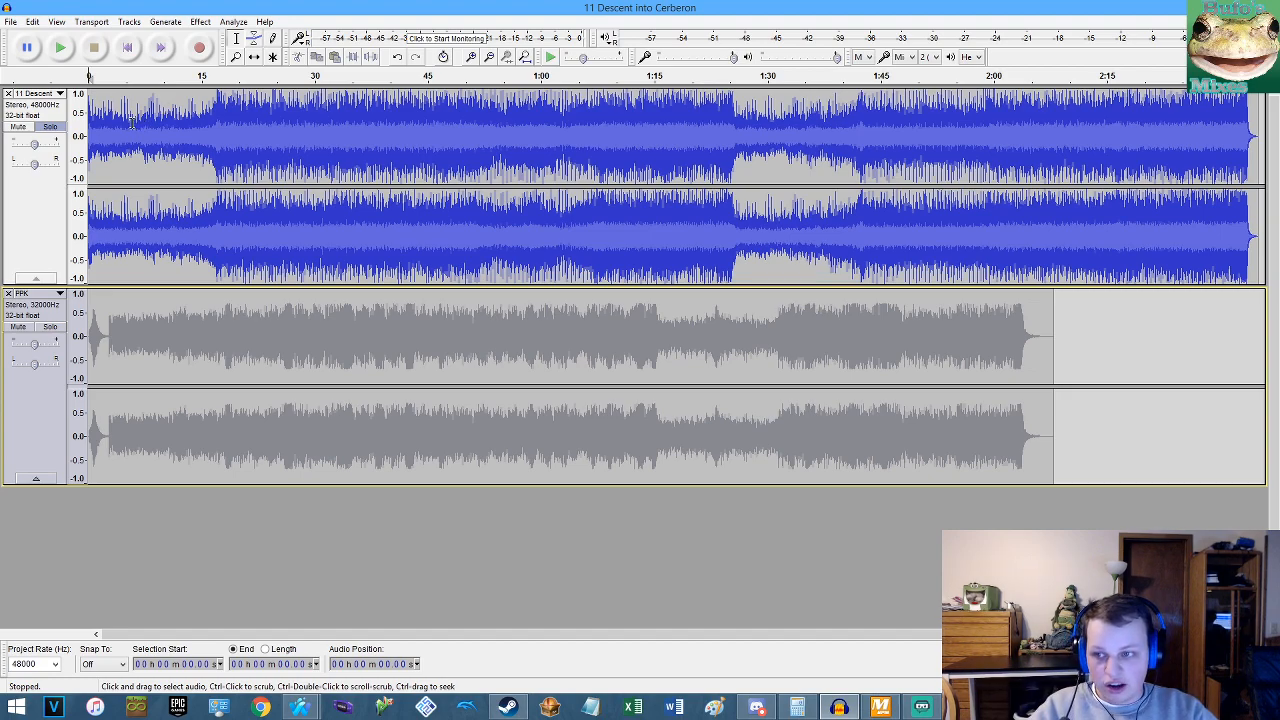
key(space)
key(ctrl+1)
key(ctrl+1)
key(ctrl+1)
key(ctrl+1)
key(ctrl+1)
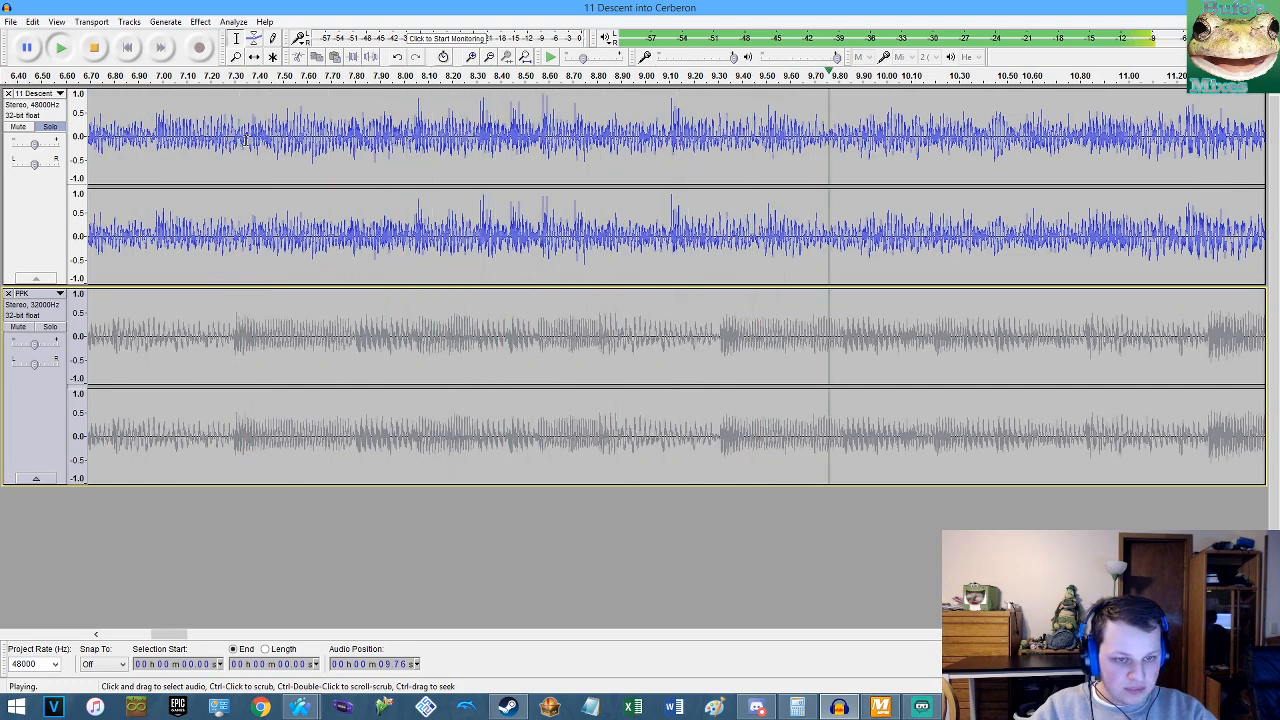
scroll(246, 140, down, 3)
scroll(556, 140, up, 3)
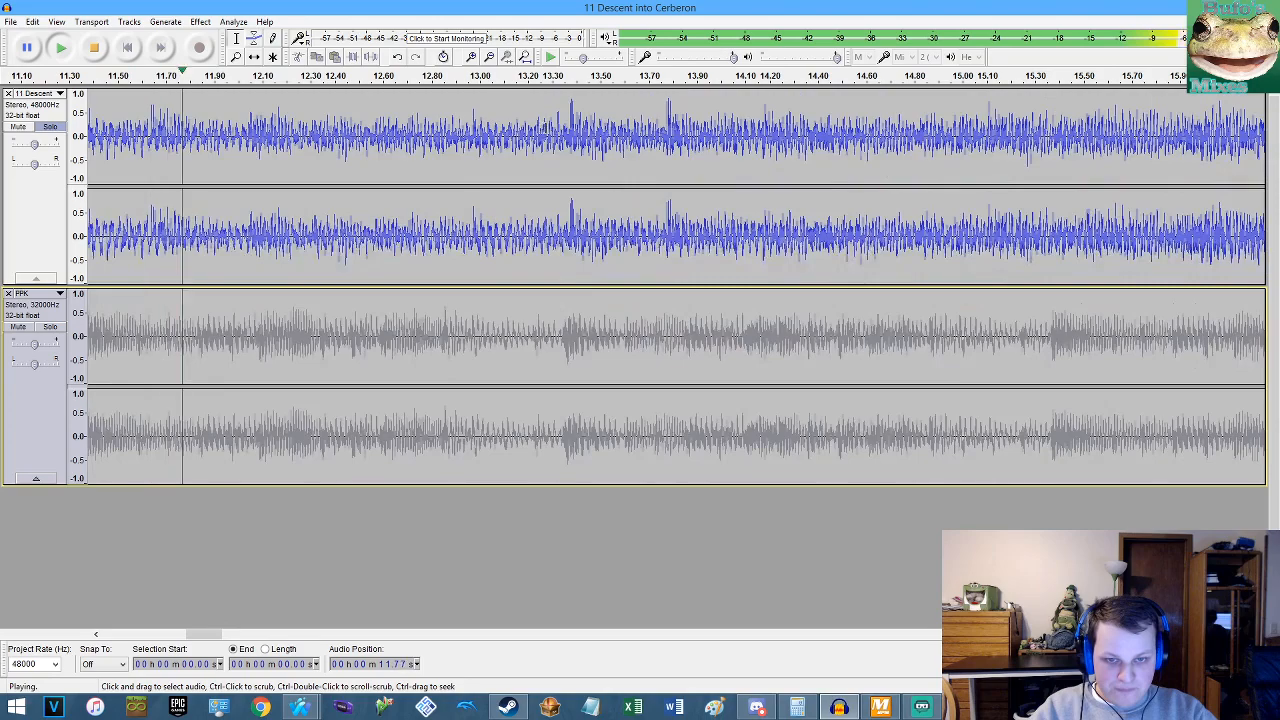
scroll(614, 134, down, 2)
scroll(614, 134, down, 1)
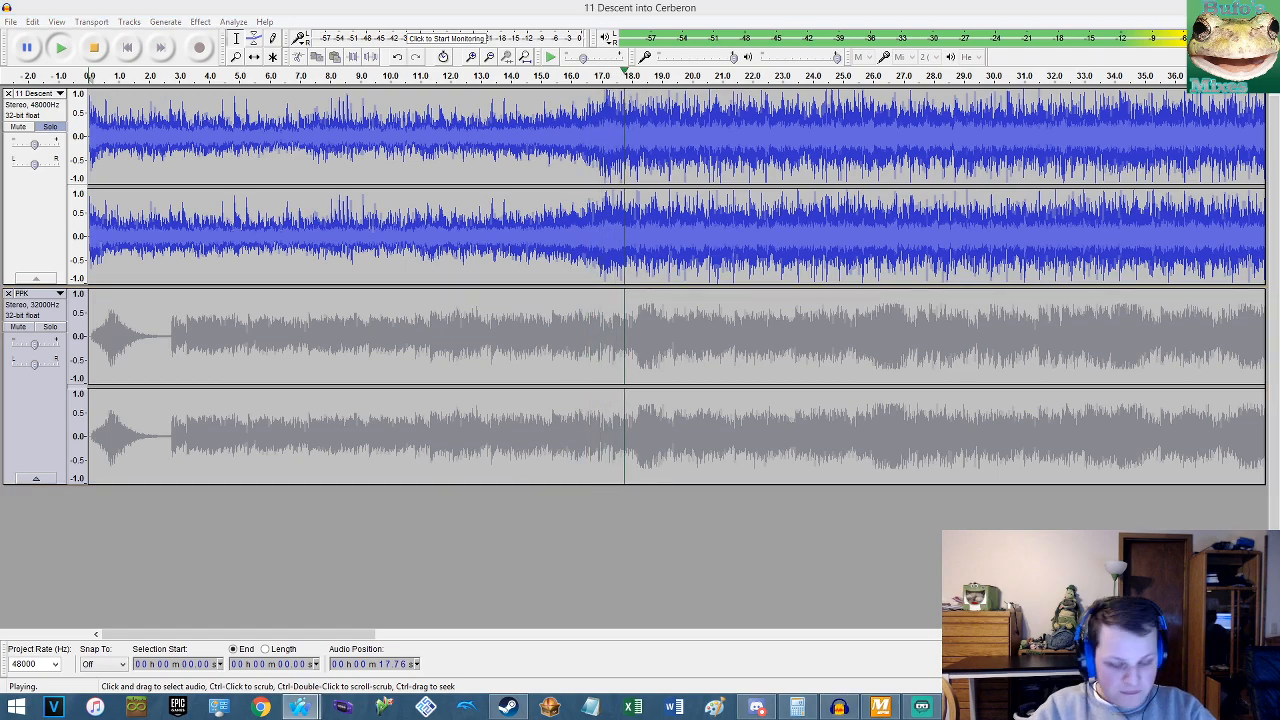
Split the Descent into Cerberon track at about 17.11 s and move the section before the split to the track's end.
click(553, 215)
key(space)
scroll(596, 209, up, 3)
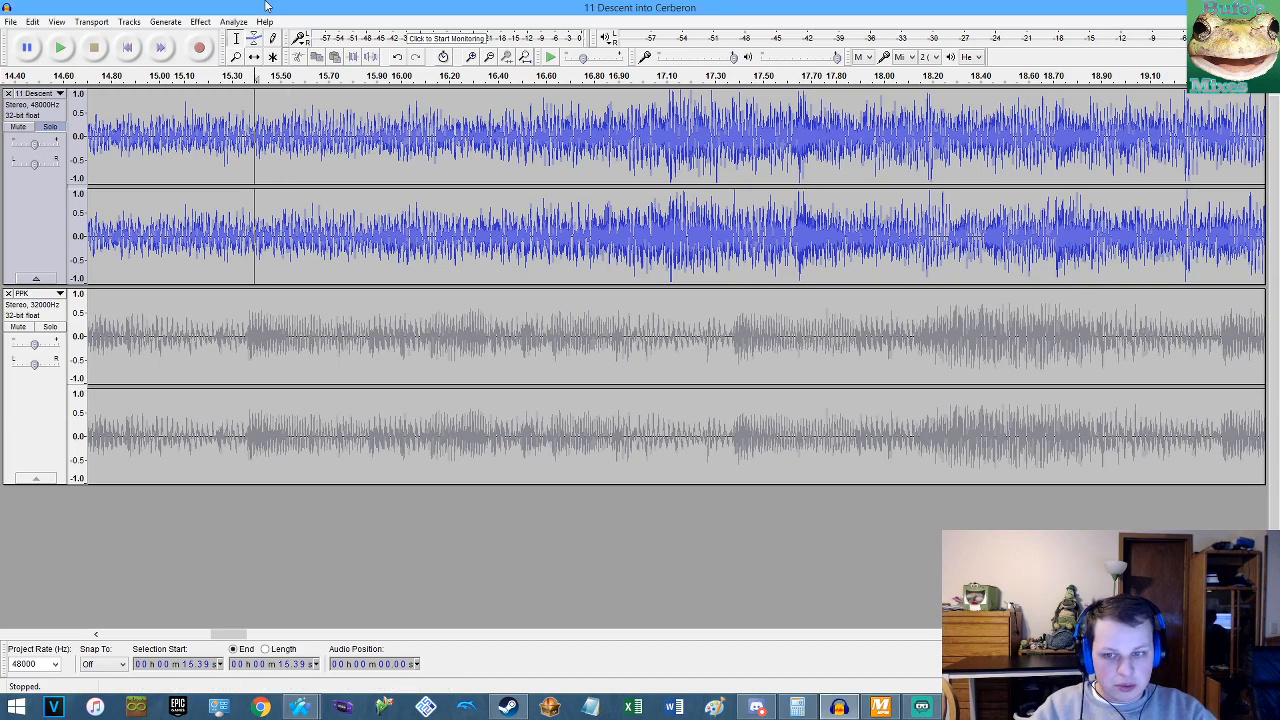
key(space)
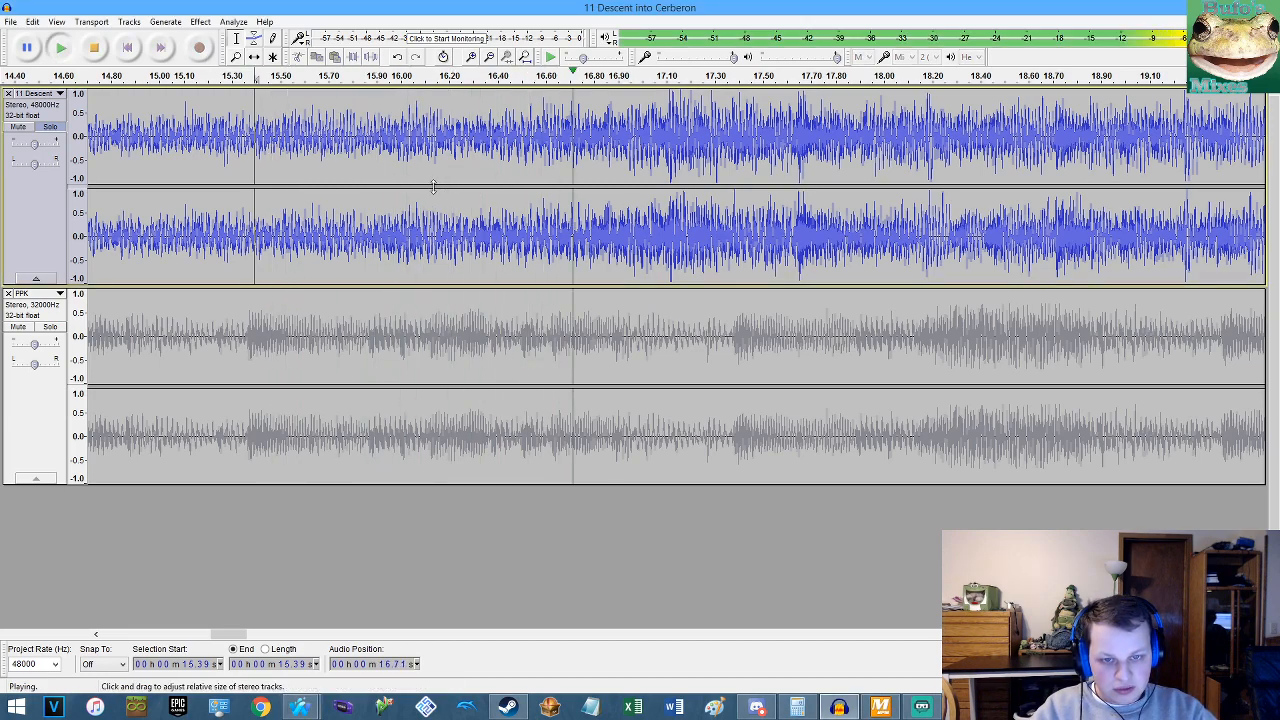
key(space)
scroll(616, 145, up, 9)
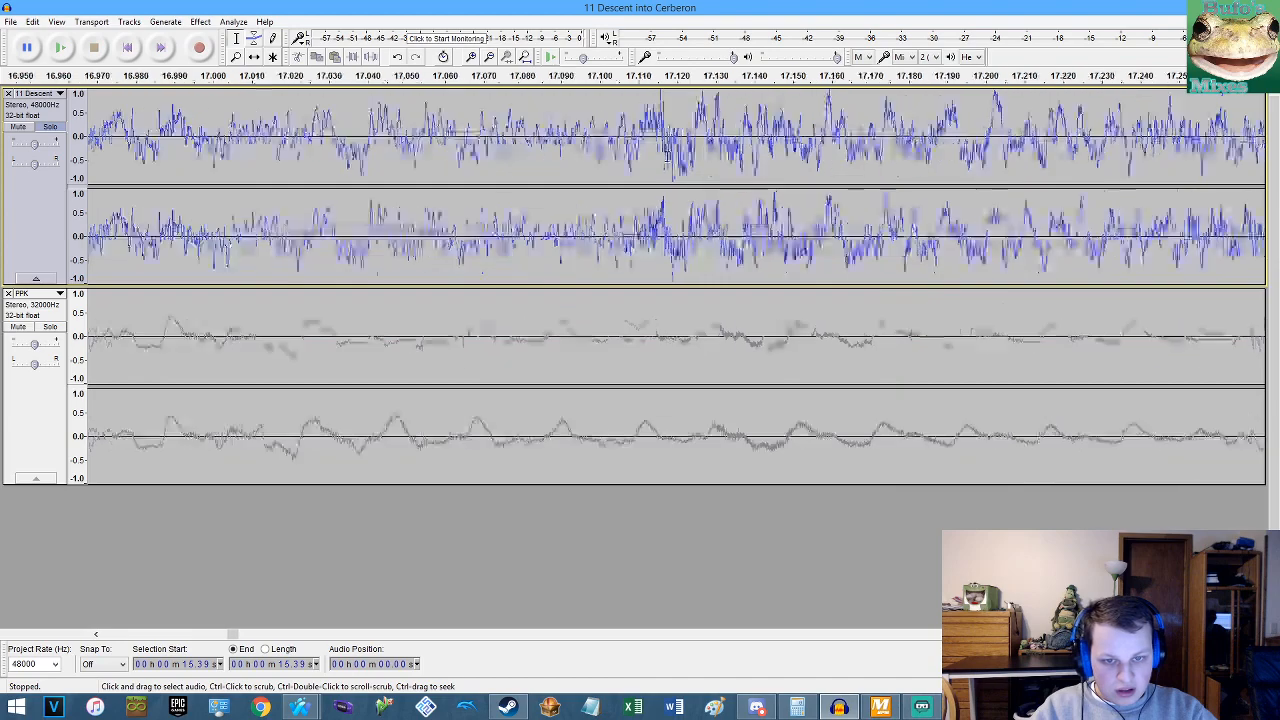
scroll(542, 143, up, 1)
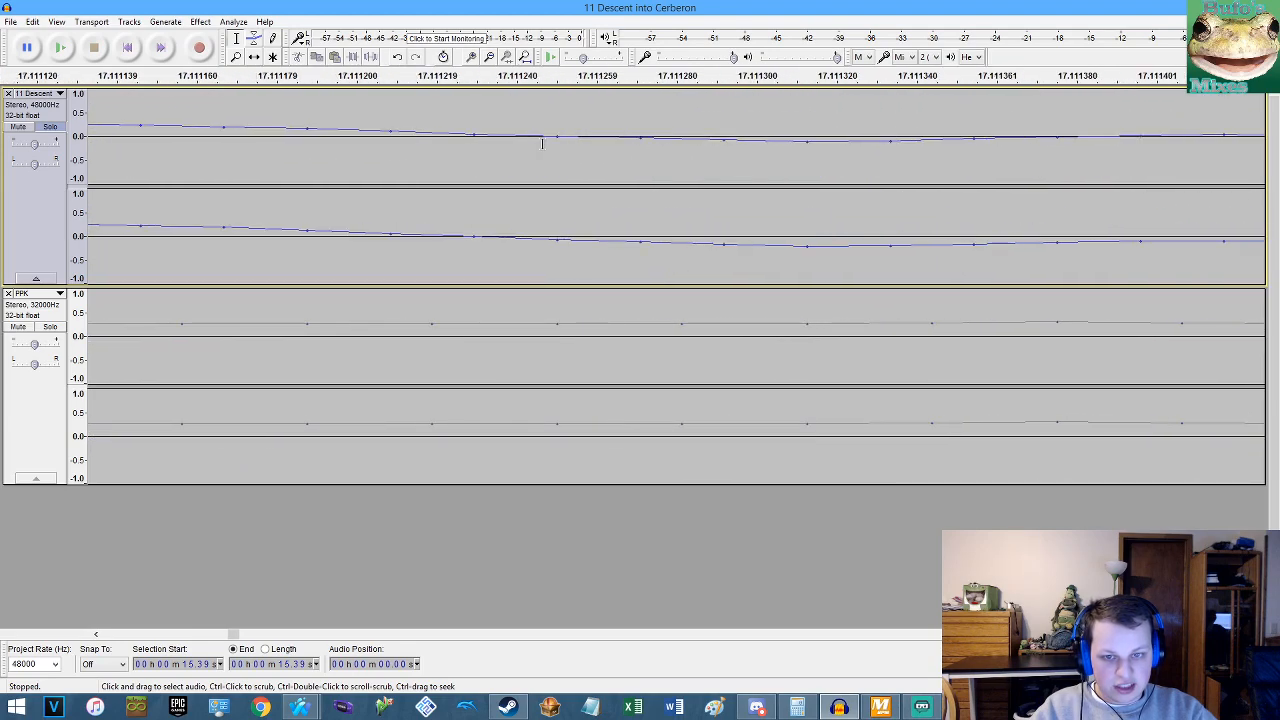
click(558, 136)
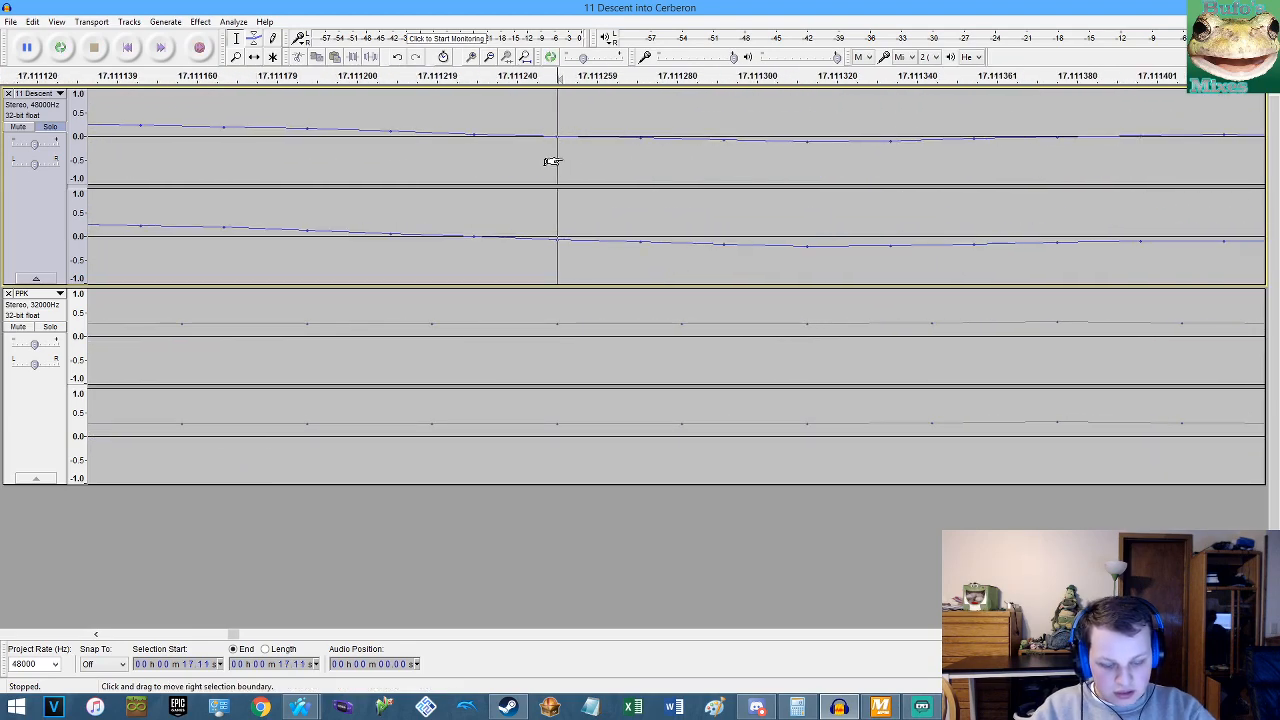
key(ctrl+i)
key(shift+Home)
key(ctrl+x)
key(End)
key(ctrl+v)
key(Home)
Play the rearranged Descent into Cerberon track from its new beginning, then return to the start.
key(space)
scroll(346, 160, down, 14)
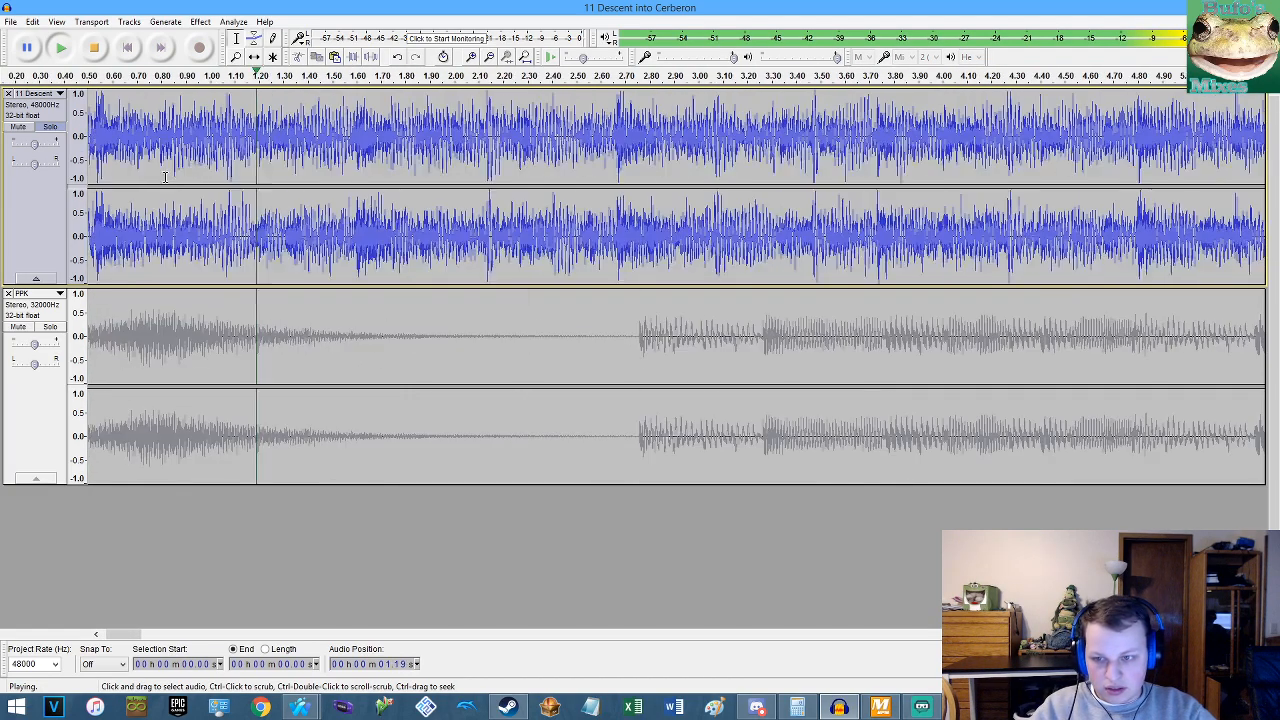
scroll(346, 160, down, 1)
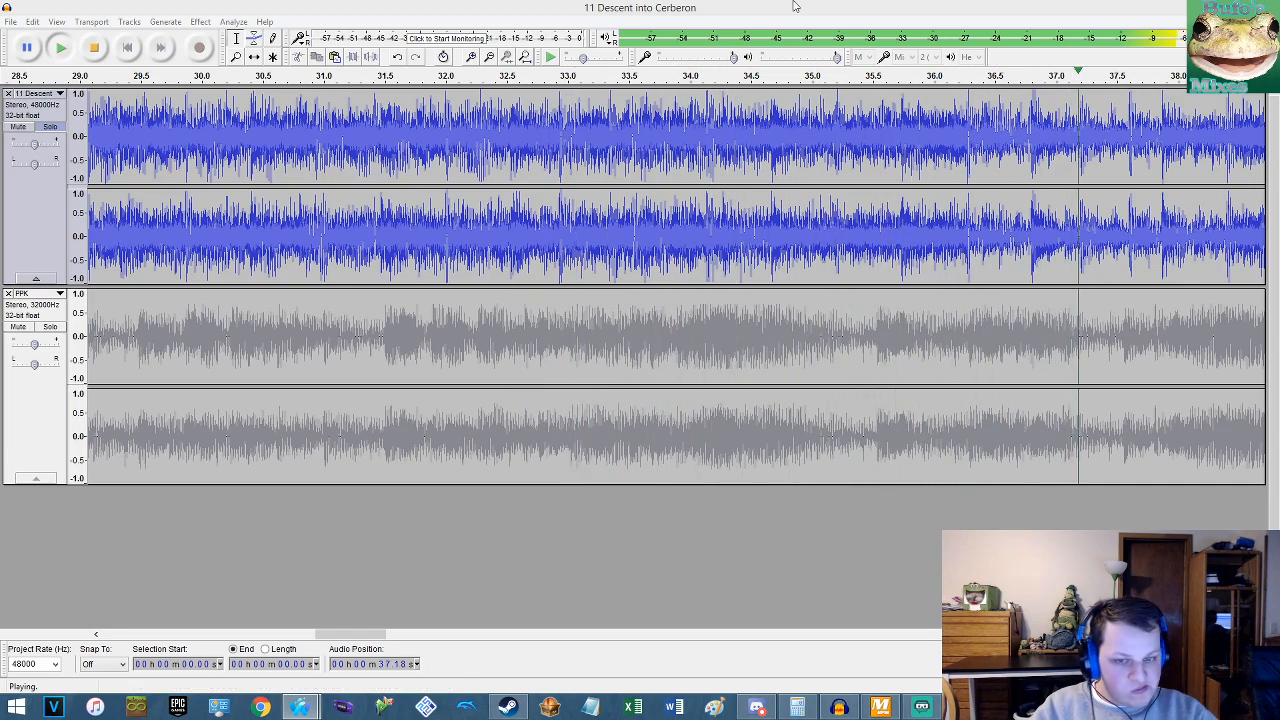
click(129, 47)
click(127, 52)
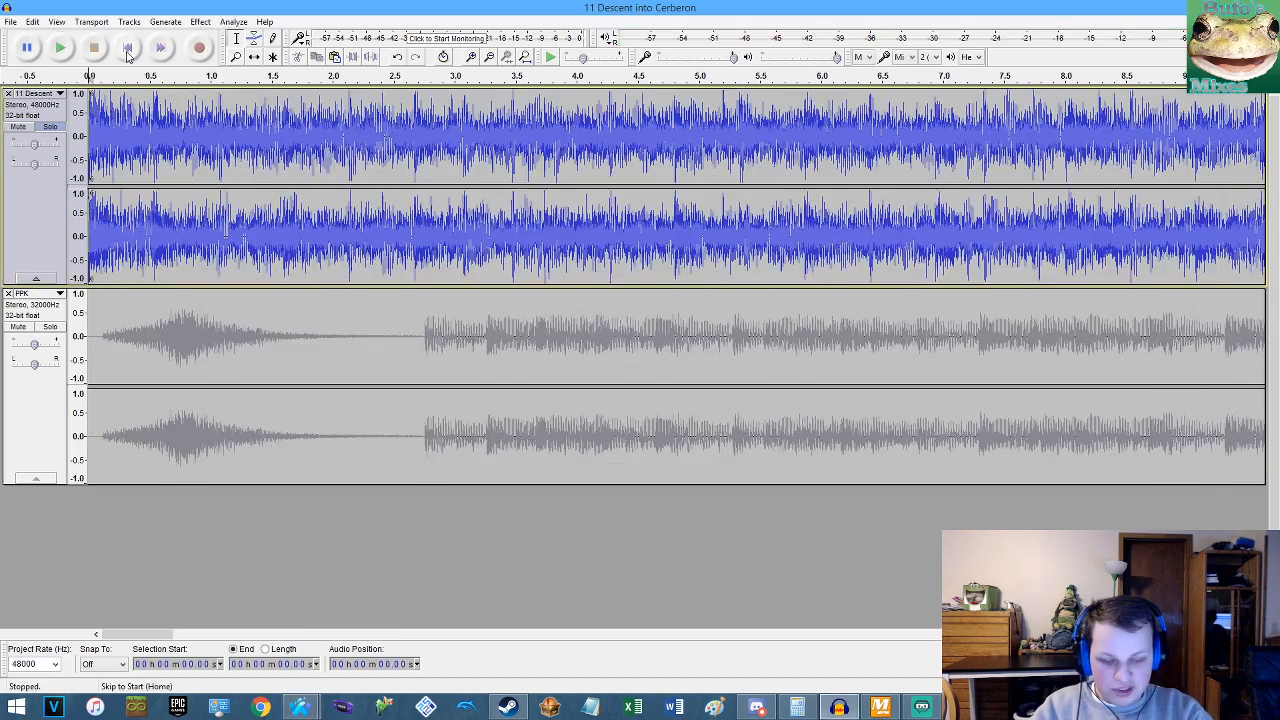
Locate the beat at about 2.13 s in the Descent into Cerberon track and enter 2.13 in Calculator.
key(space)
scroll(468, 153, up, 1)
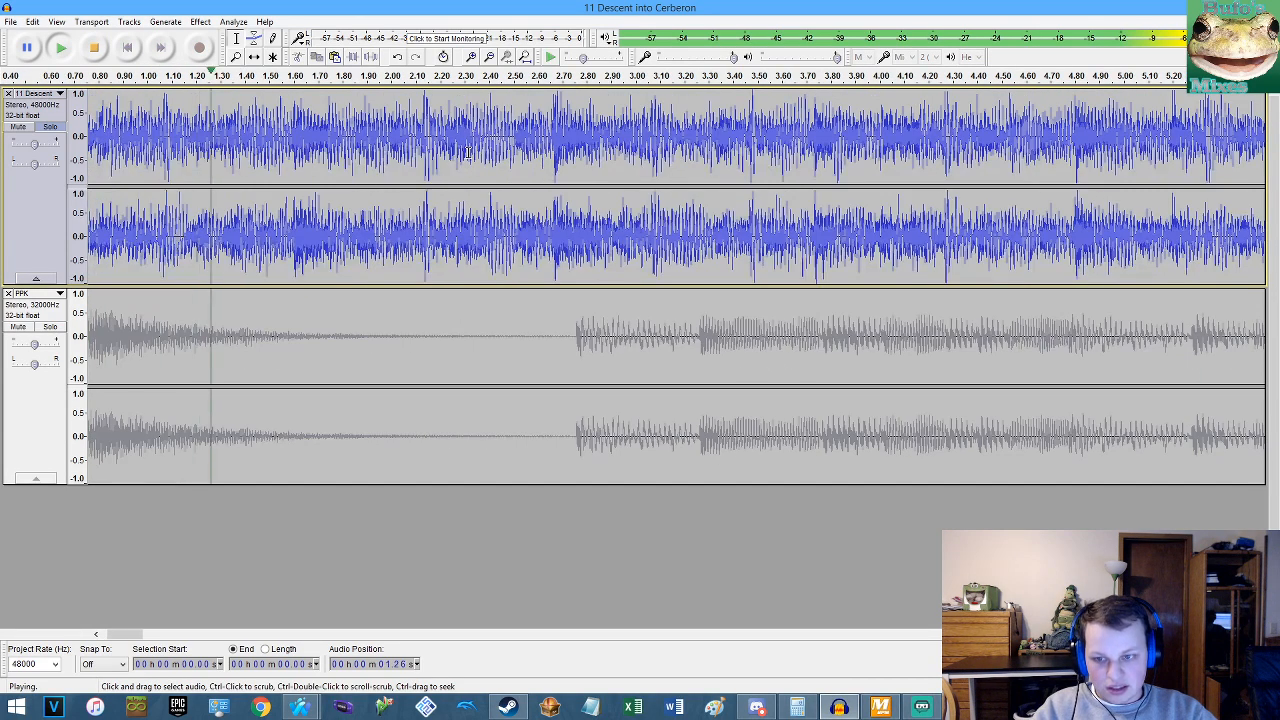
key(space)
scroll(420, 158, up, 2)
scroll(420, 158, up, 4)
scroll(507, 243, up, 8)
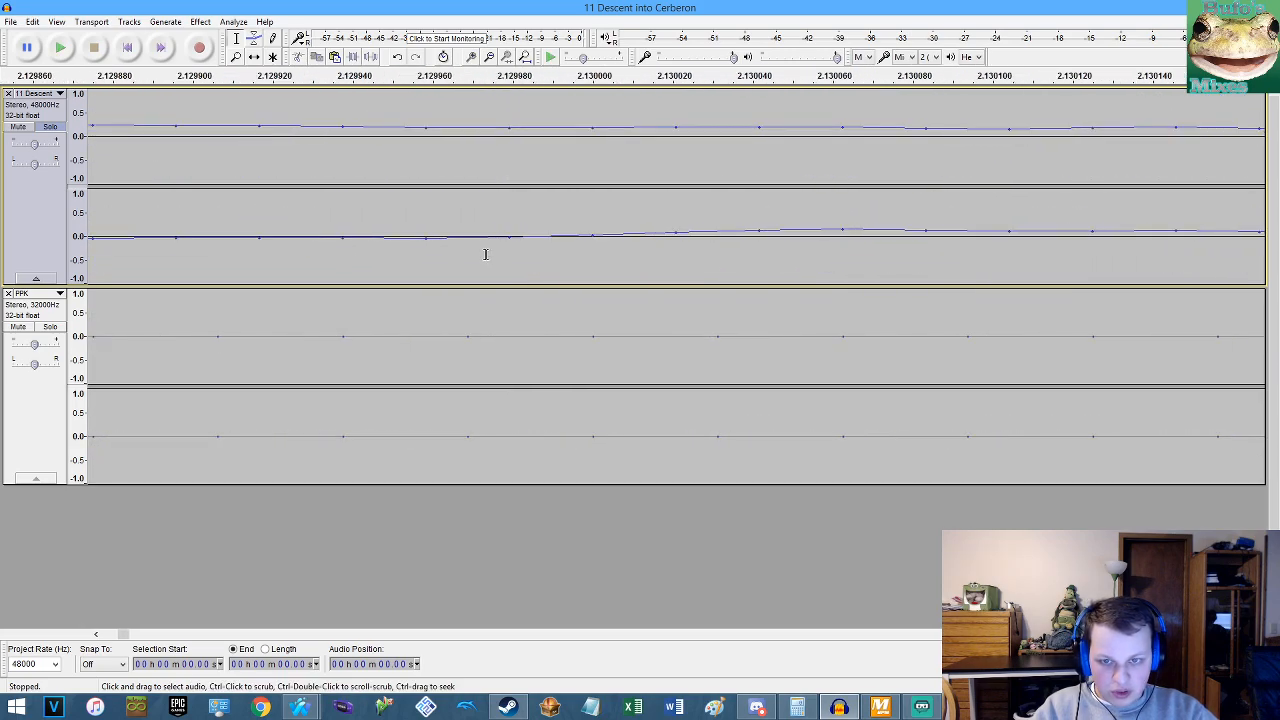
click(793, 708)
text(2.13)
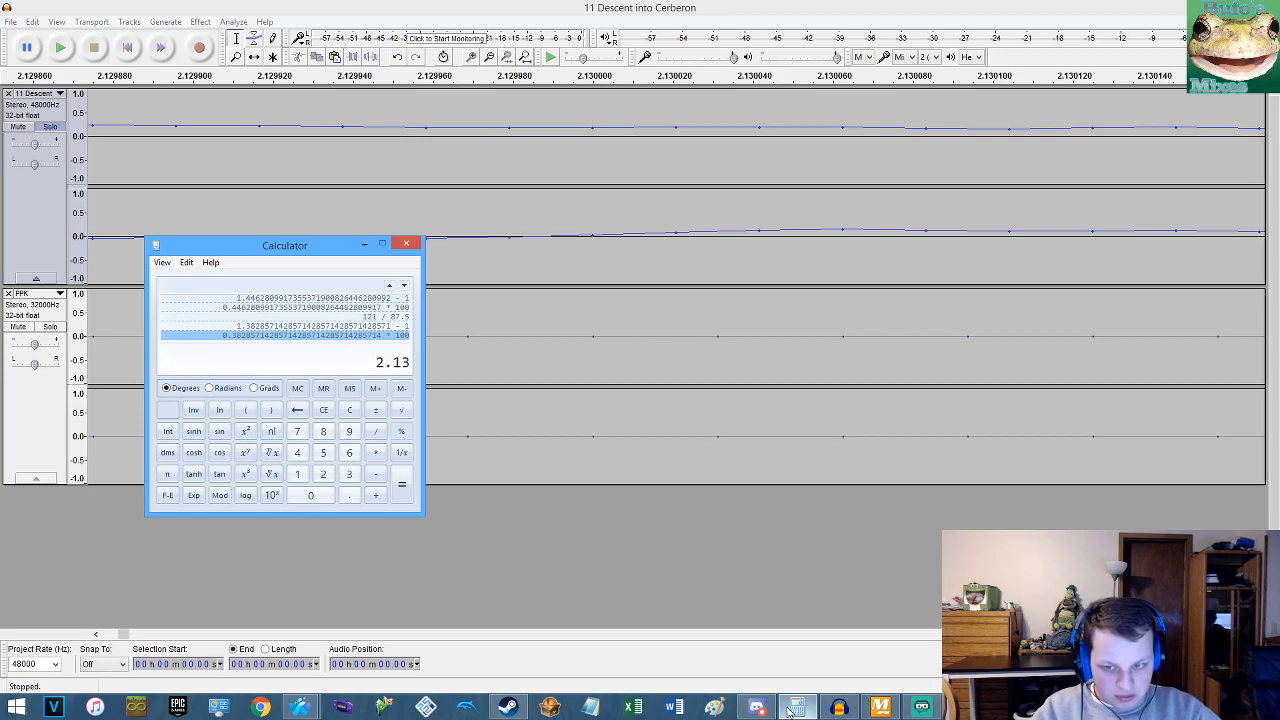
Switch the solo from Descent into Cerberon to the PPK track and play it from the start.
click(40, 210)
click(50, 128)
click(127, 47)
key(space)
scroll(227, 236, down, 15)
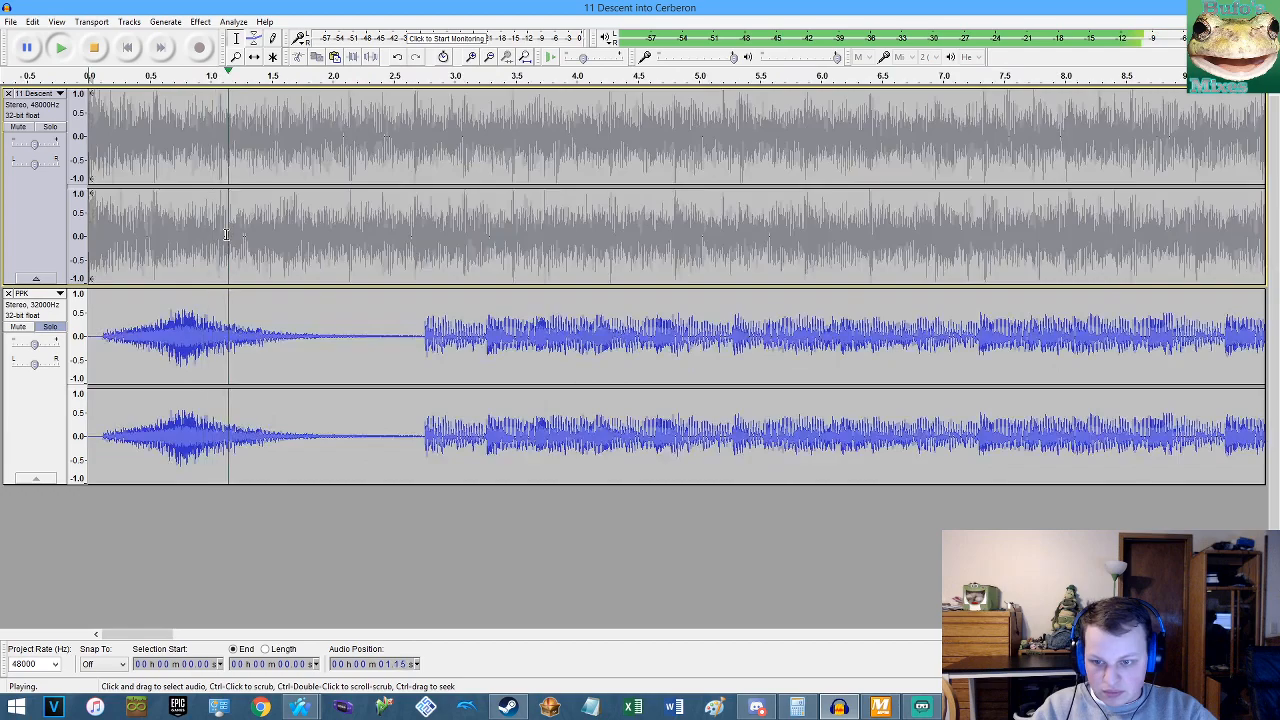
scroll(225, 234, down, 2)
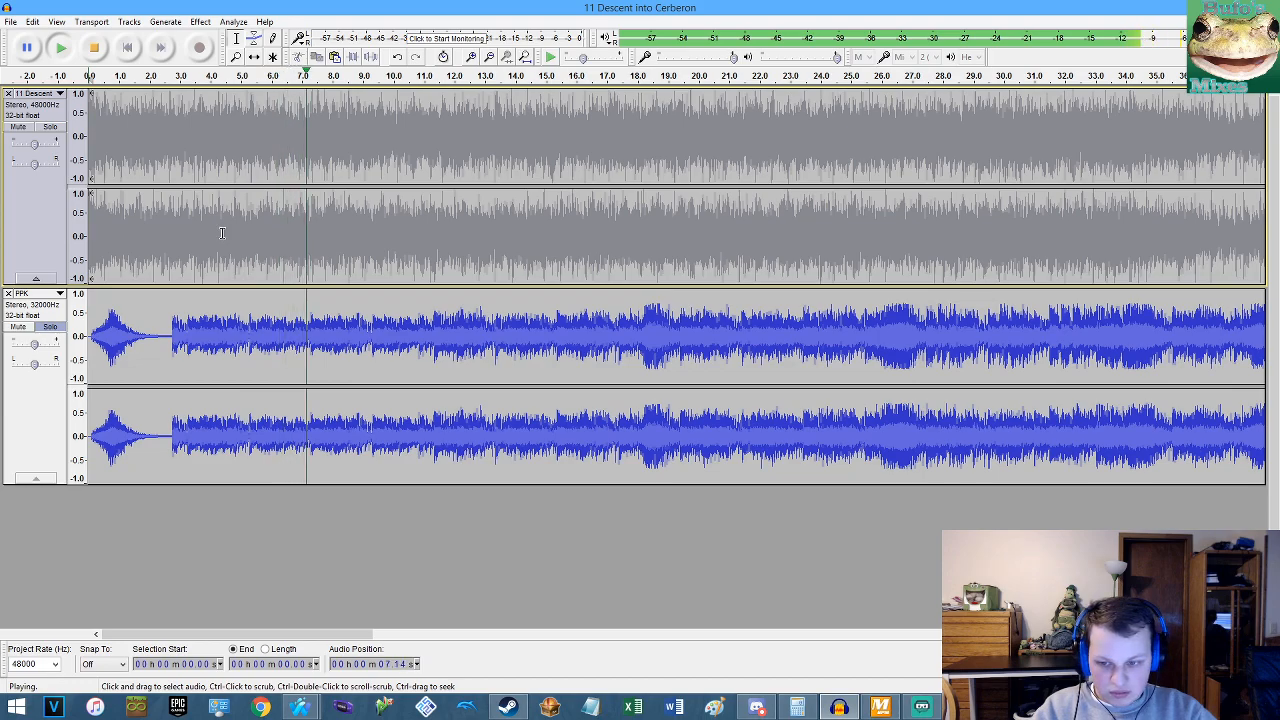
Split the PPK track where its beat begins, at about 2.76 s, and move the section before the split to the track's end.
key(space)
scroll(180, 338, up, 2)
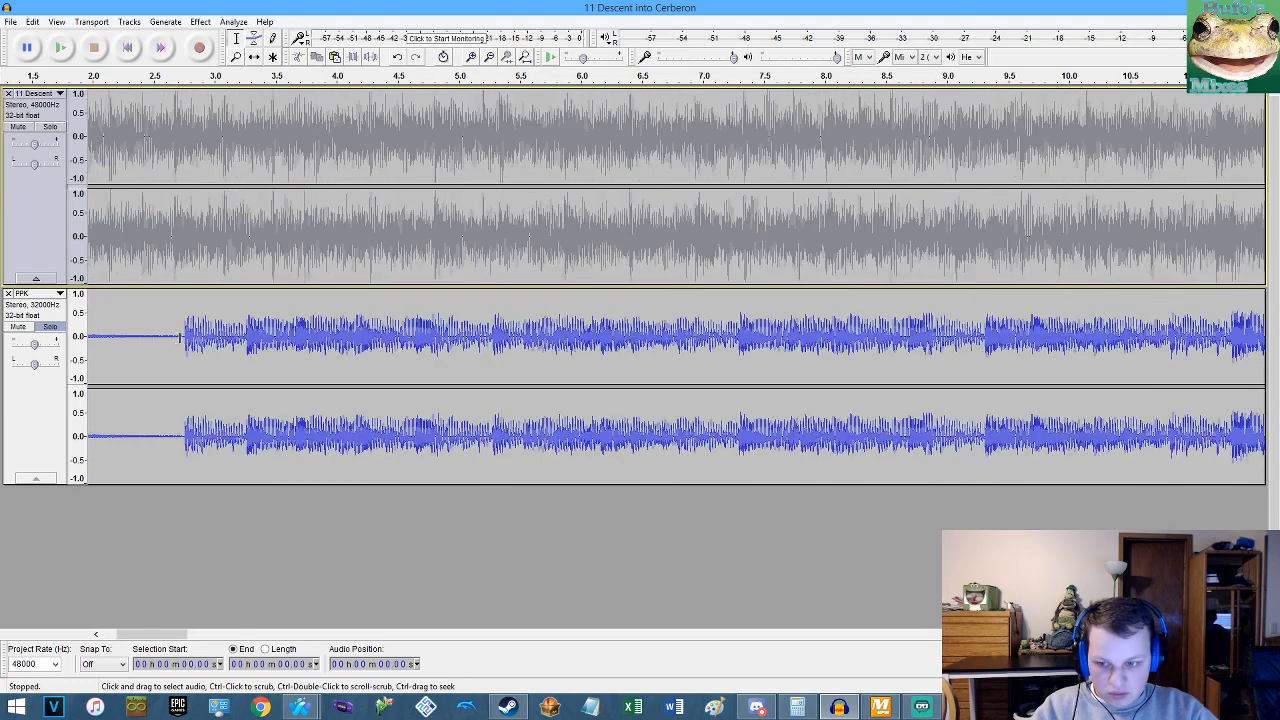
scroll(180, 338, up, 13)
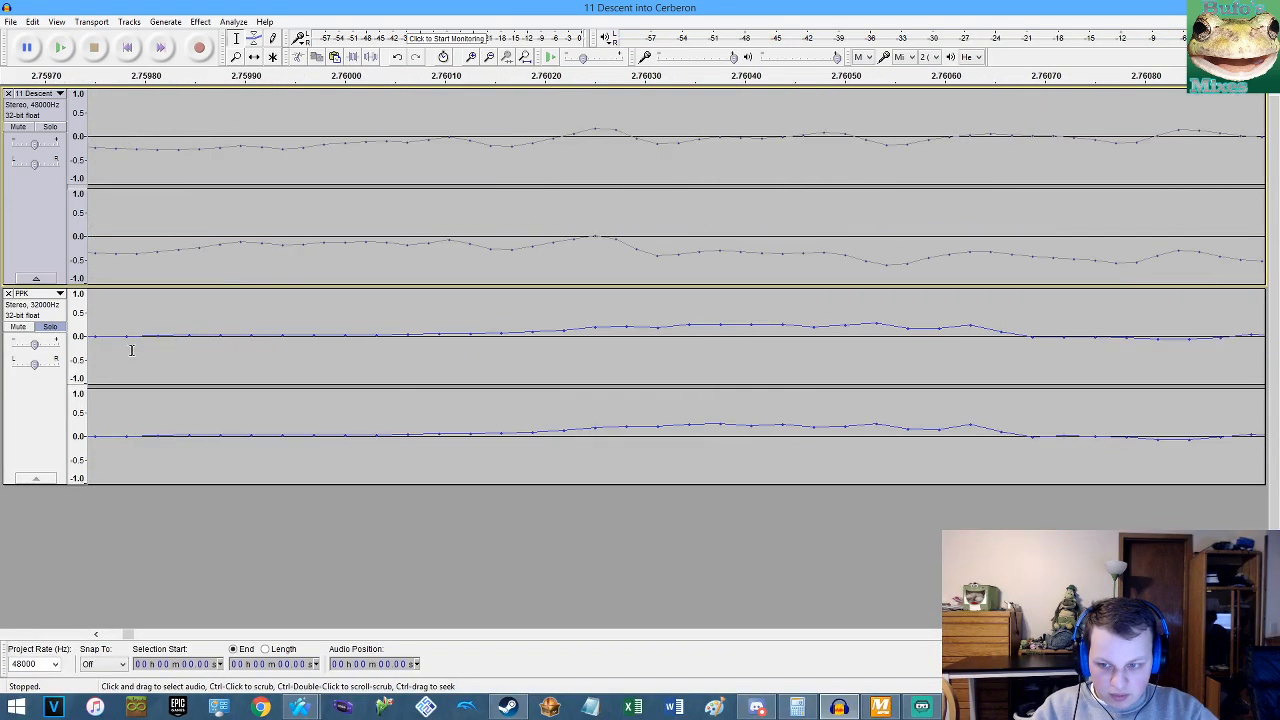
scroll(114, 336, up, 2)
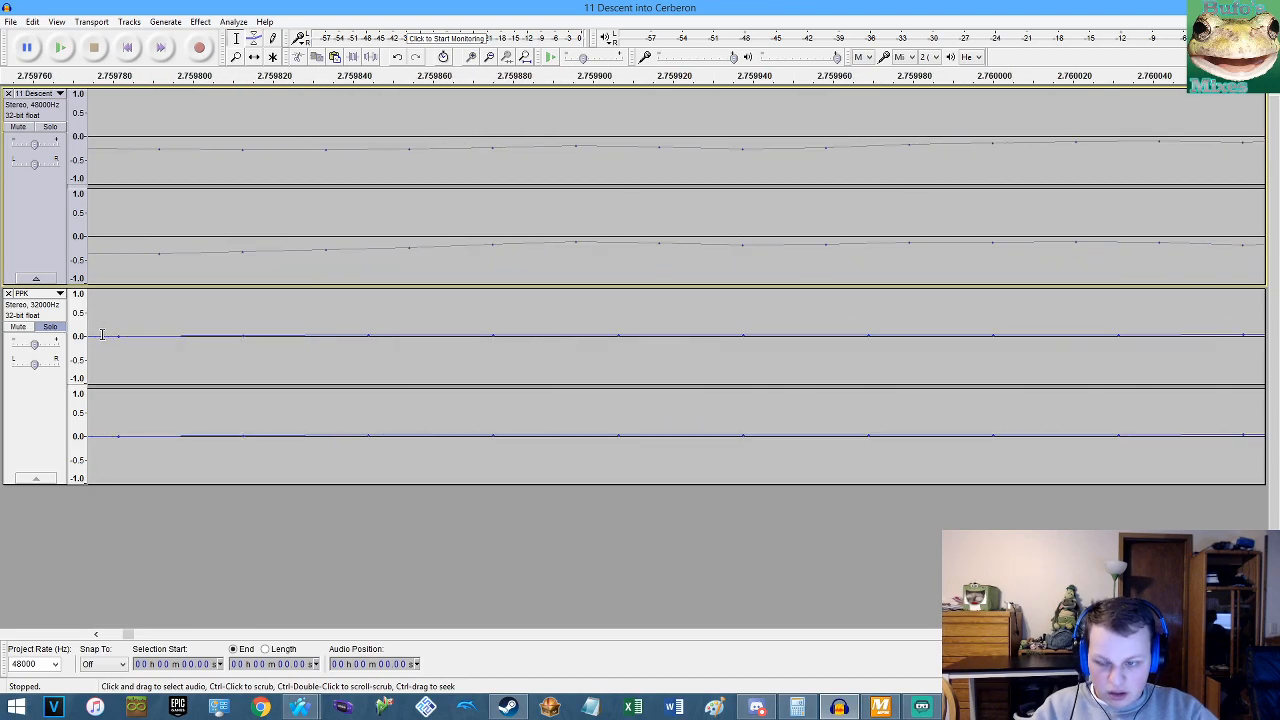
click(118, 336)
key(ctrl+i)
key(shift+Home)
key(ctrl+x)
key(End)
key(ctrl+v)
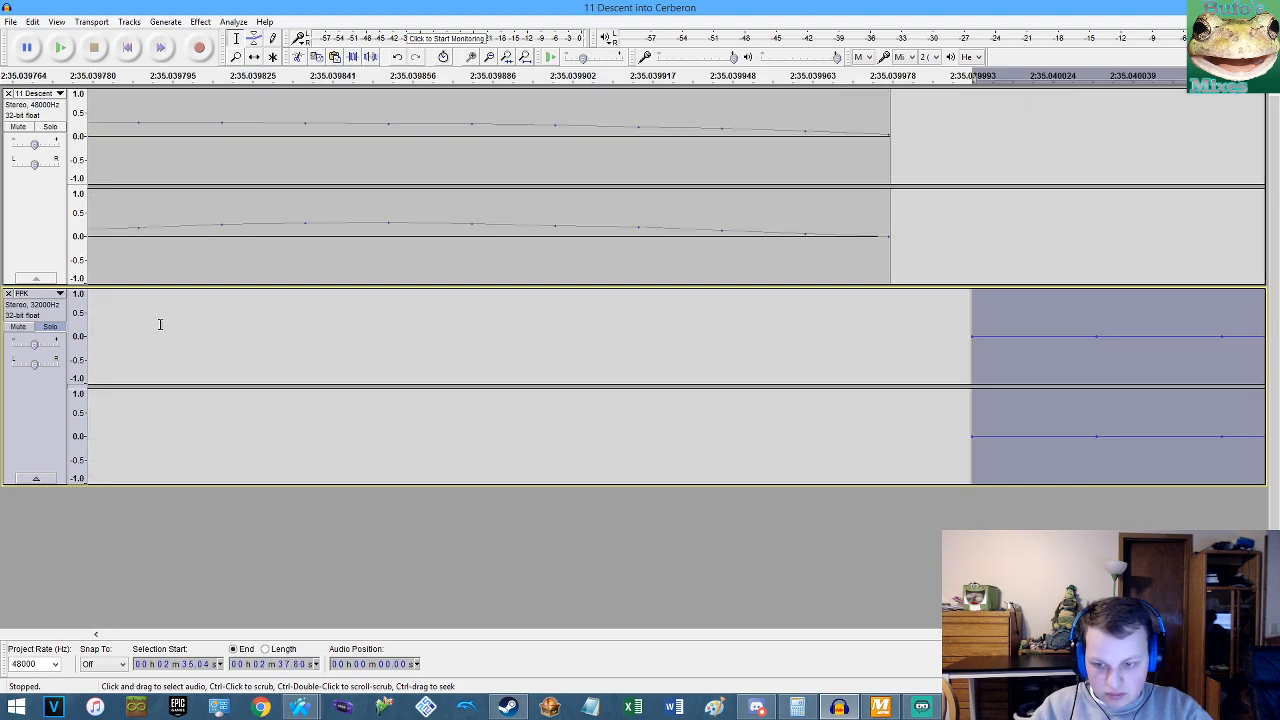
key(Home)
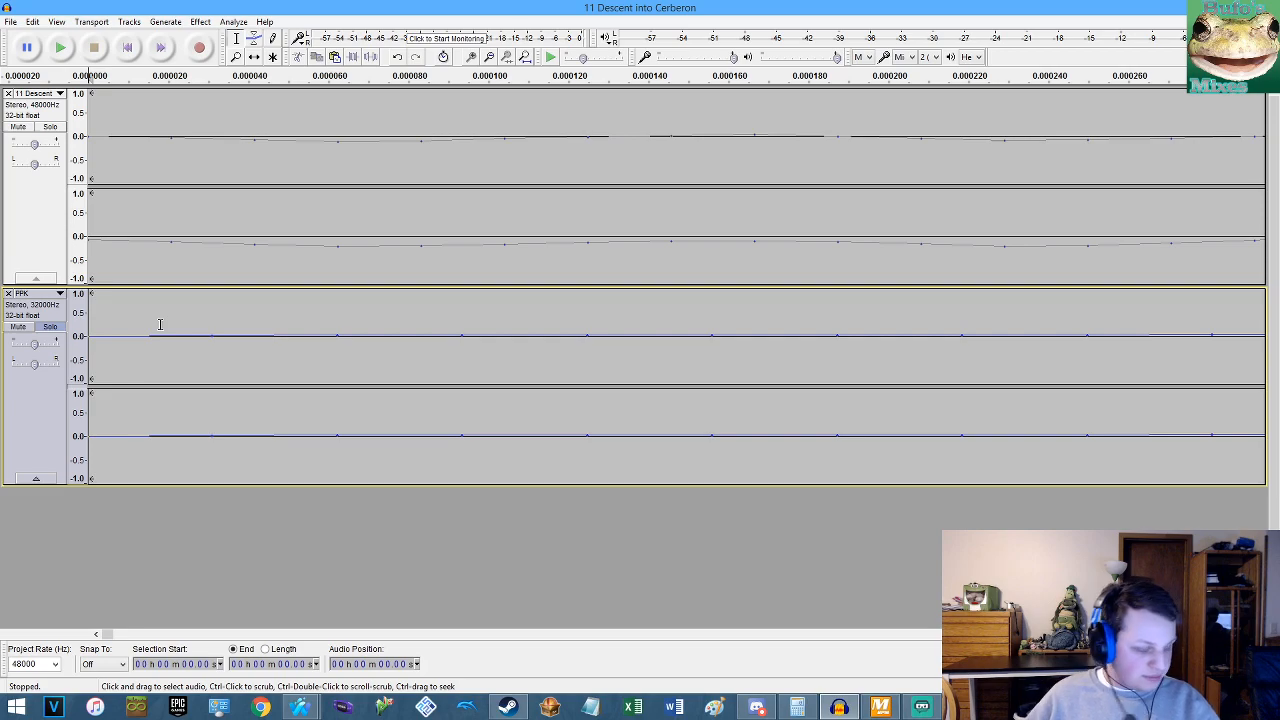
Play the rearranged PPK track from its new beginning to check how it starts.
click(524, 58)
key(space)
scroll(132, 293, up, 5)
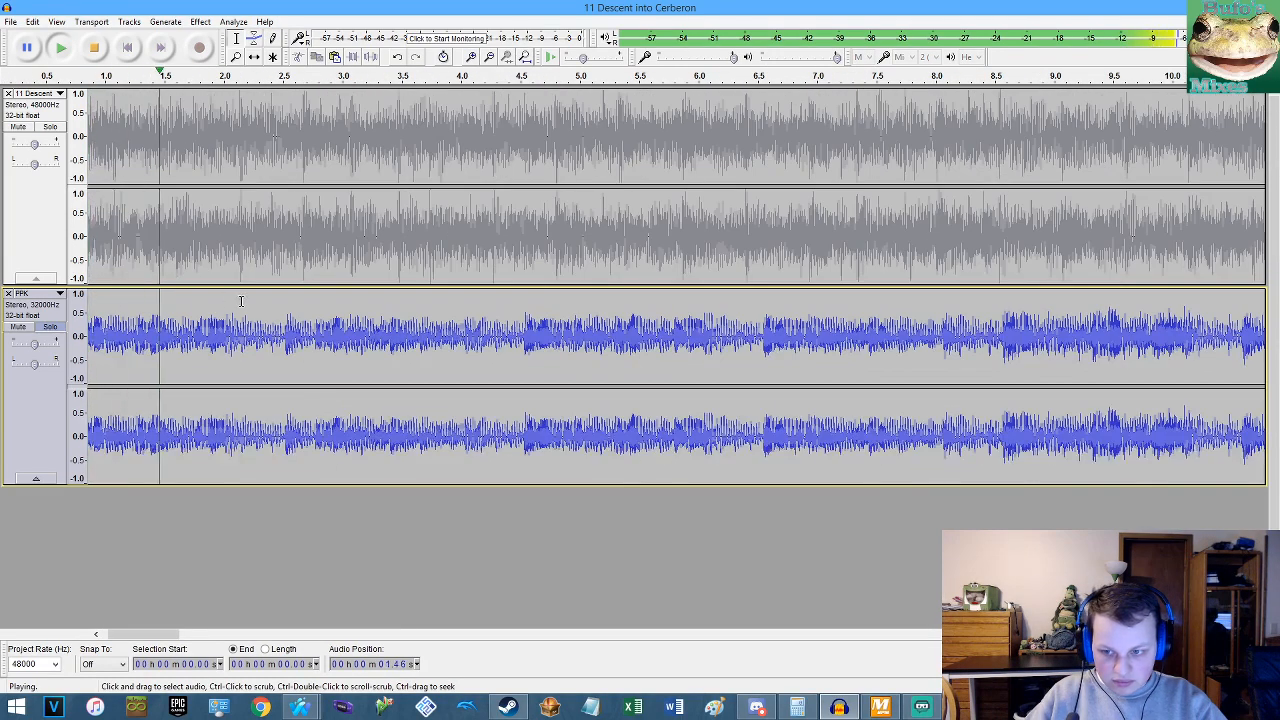
scroll(243, 294, down, 2)
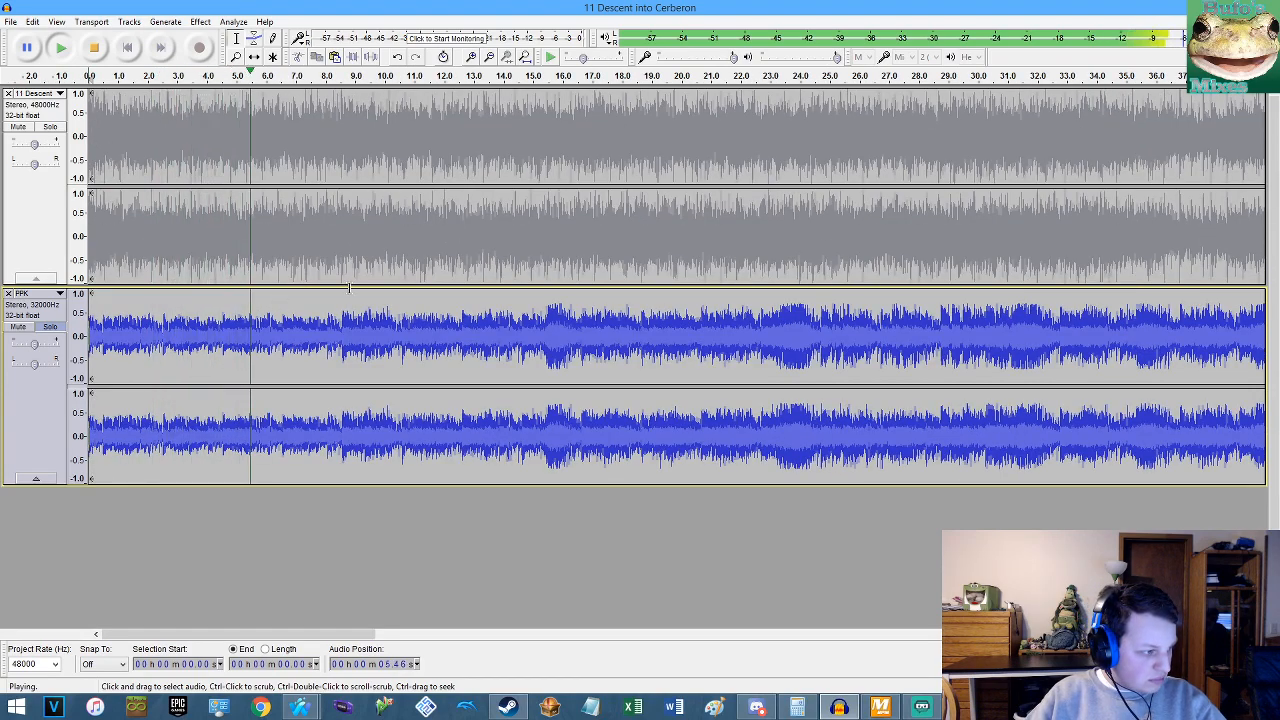
scroll(348, 330, up, 3)
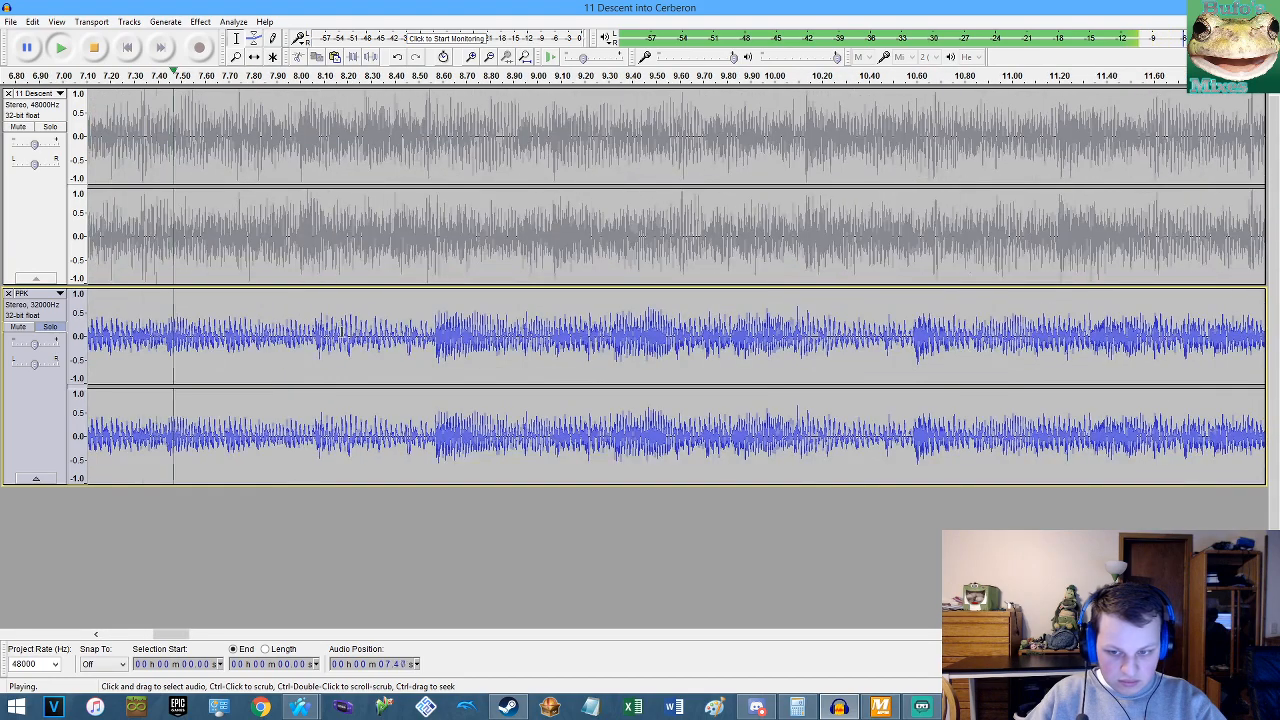
key(ctrl+f)
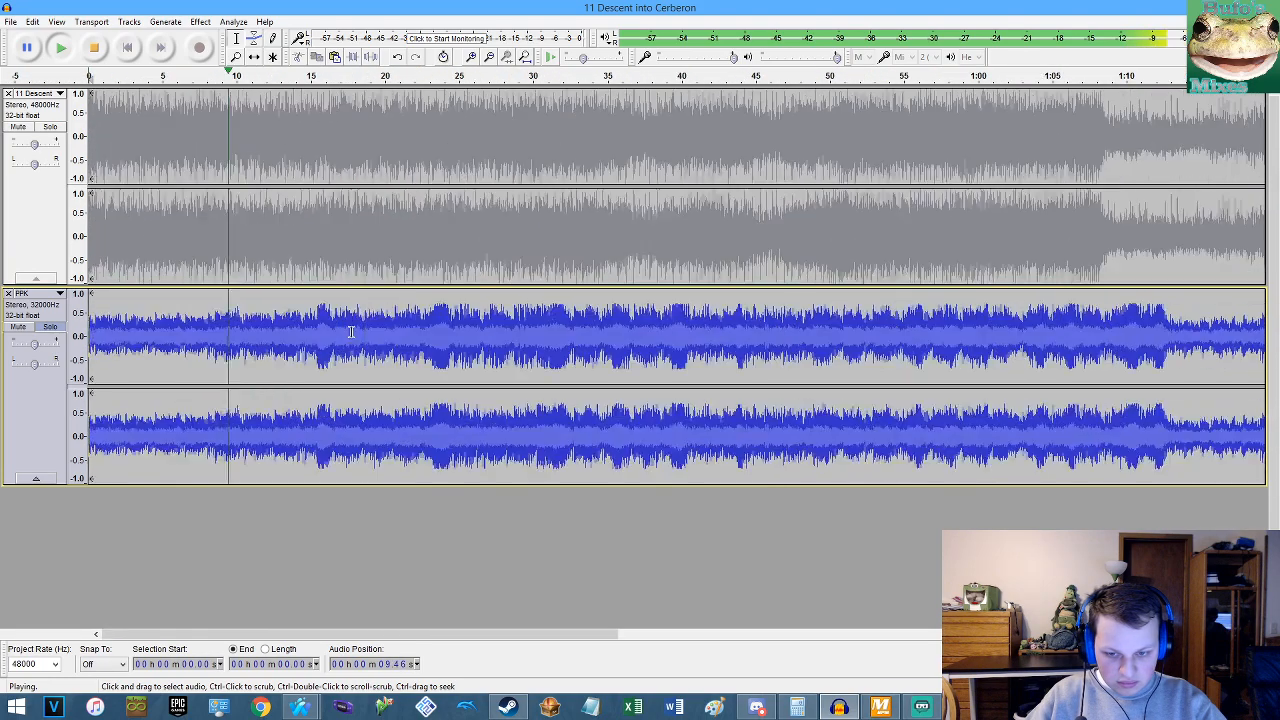
key(space)
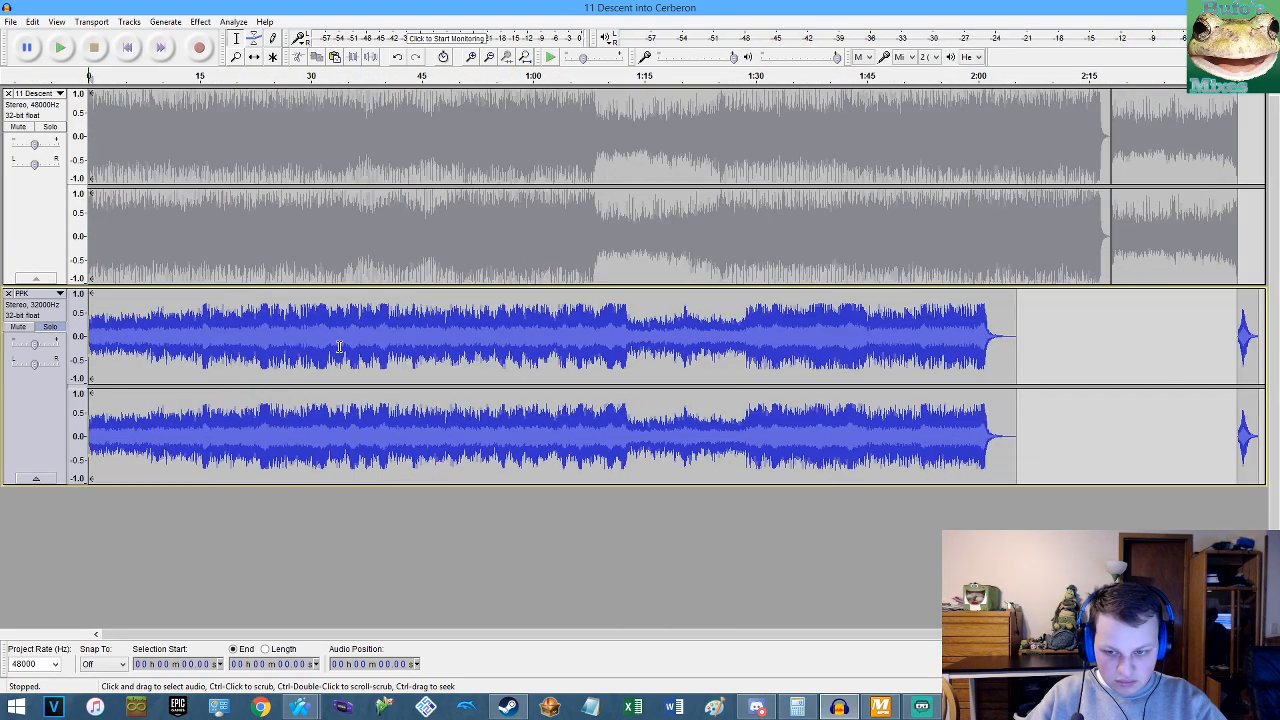
Copy the 2.13 value from Calculator and set the gain of the Descent into Cerberon track to -3.0 dB.
click(797, 707)
right_click(385, 369)
click(404, 379)
click(197, 209)
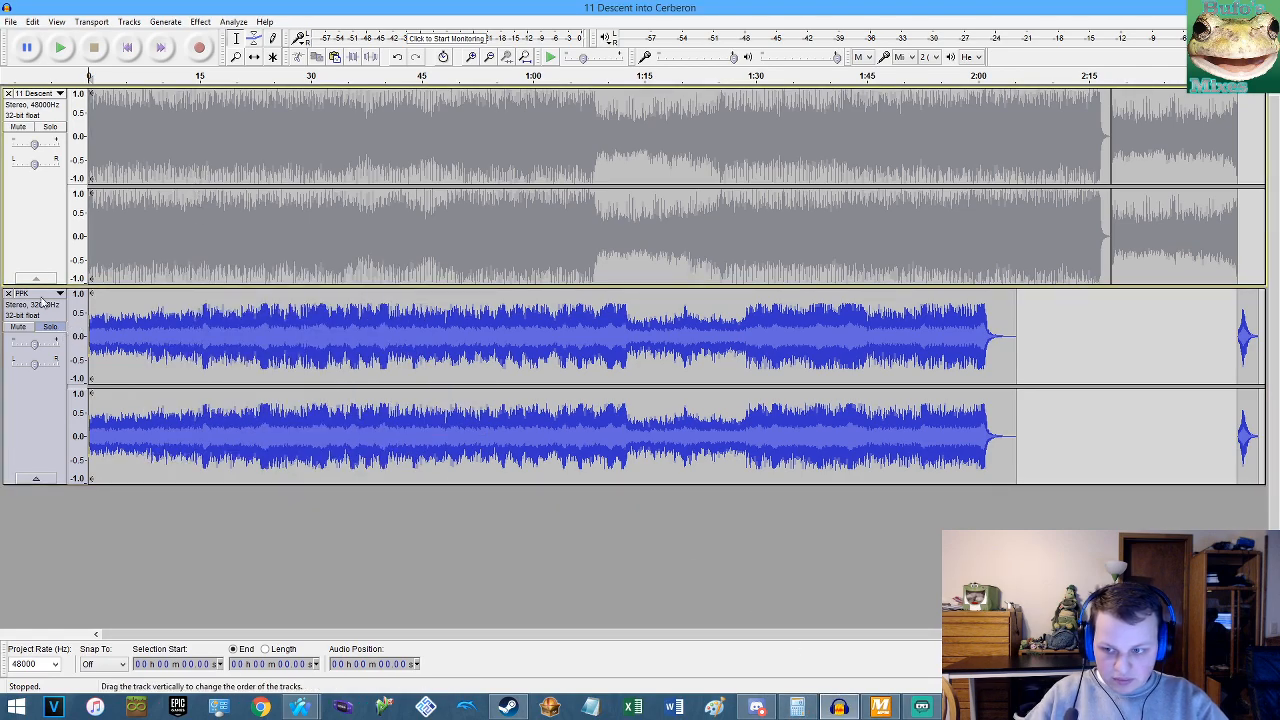
mouse_move(34, 148)
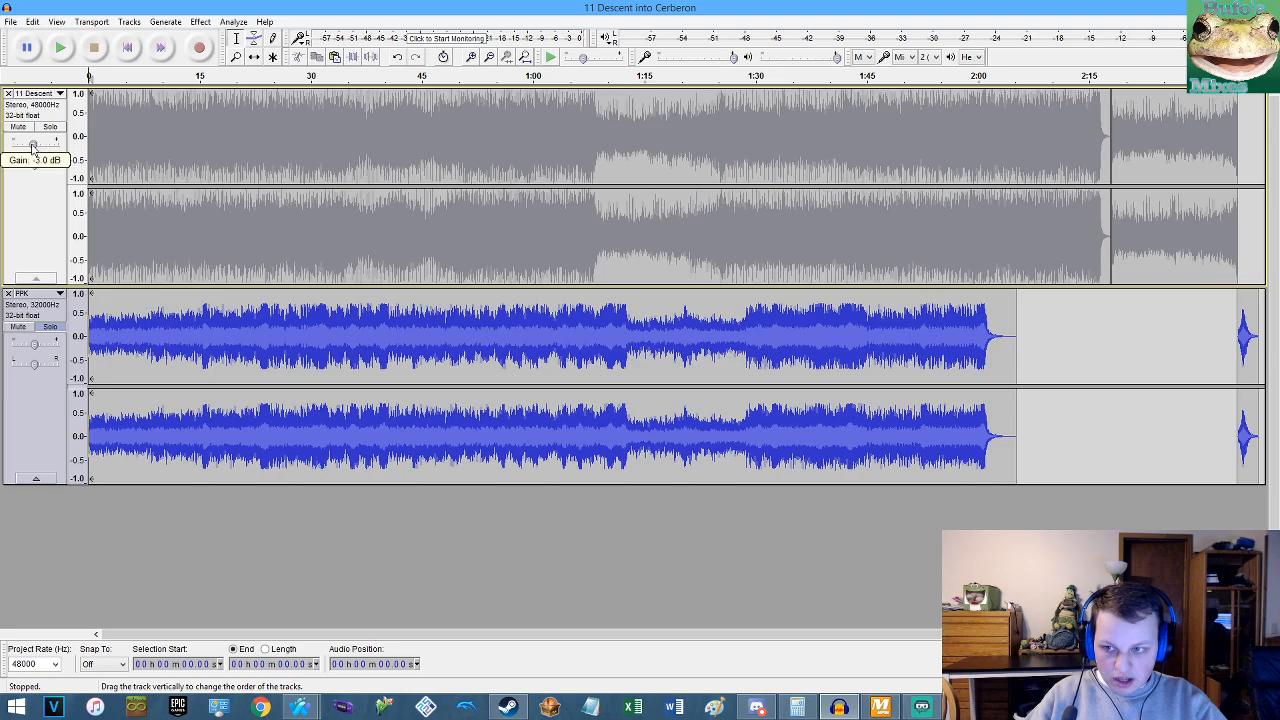
Play the start of the PPK track at reduced speed and zoom in on the beat that ends its opening measure.
key(ctrl+1)
key(ctrl+1)
key(ctrl+1)
key(ctrl+1)
key(ctrl+1)
key(ctrl+1)
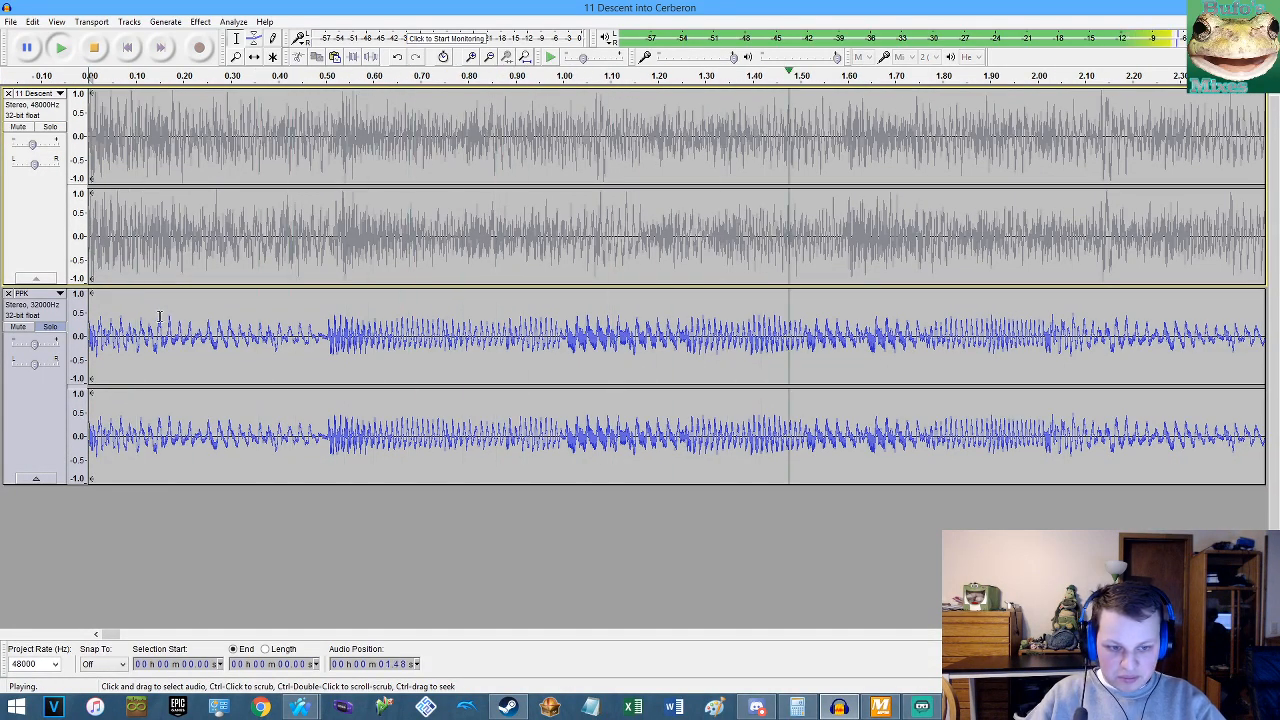
click(549, 57)
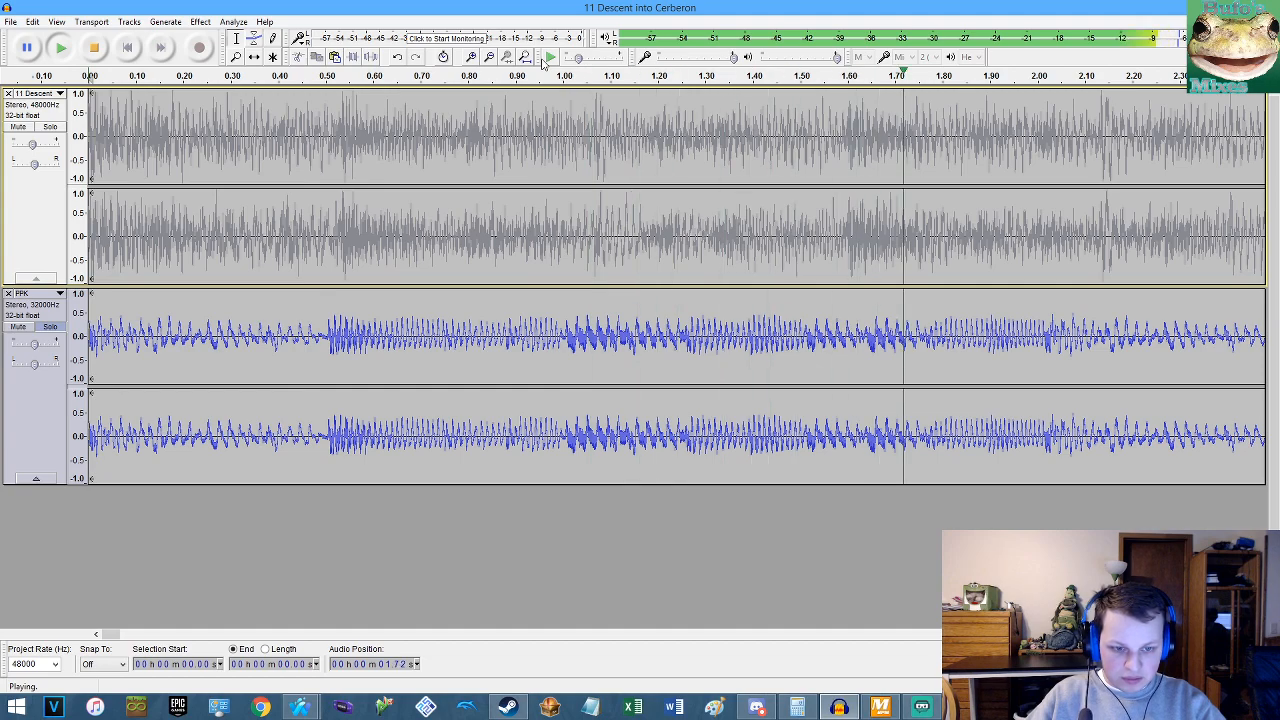
key(space)
scroll(1050, 348, up, 9)
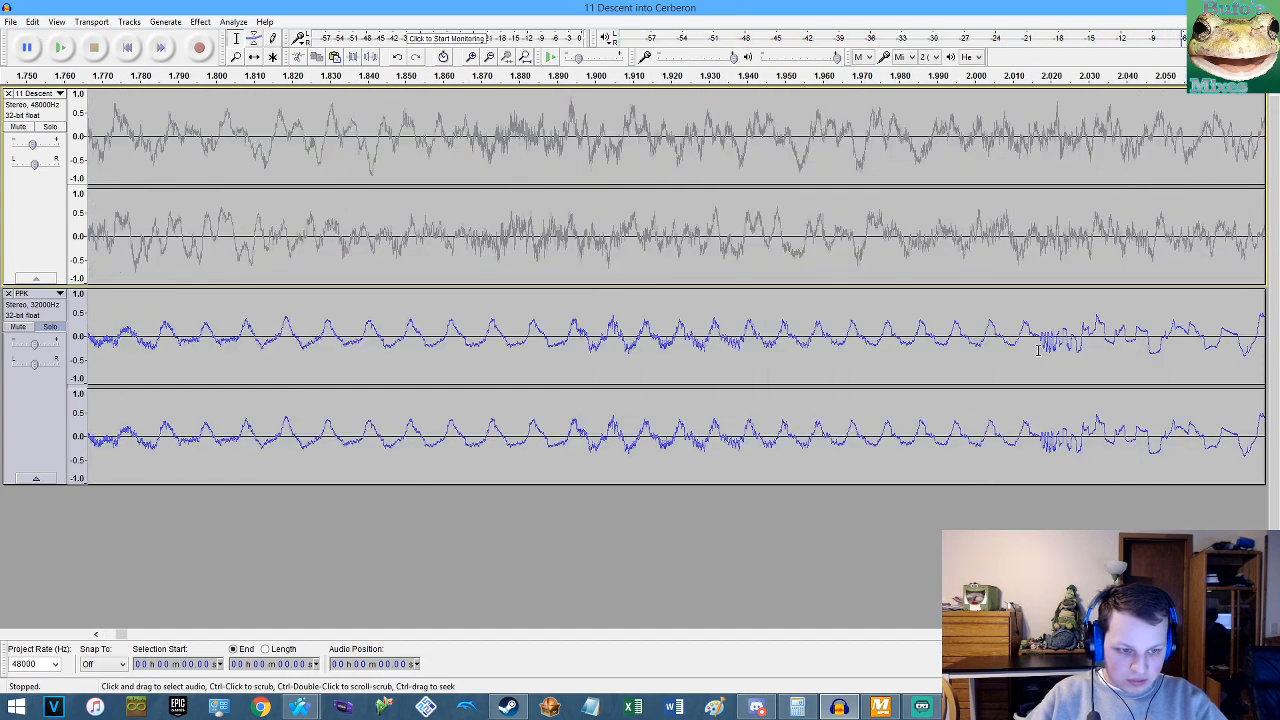
In Calculator, divide 2.13 by 2.01, subtract 1 and multiply by 100 to get the percentage tempo change.
click(797, 707)
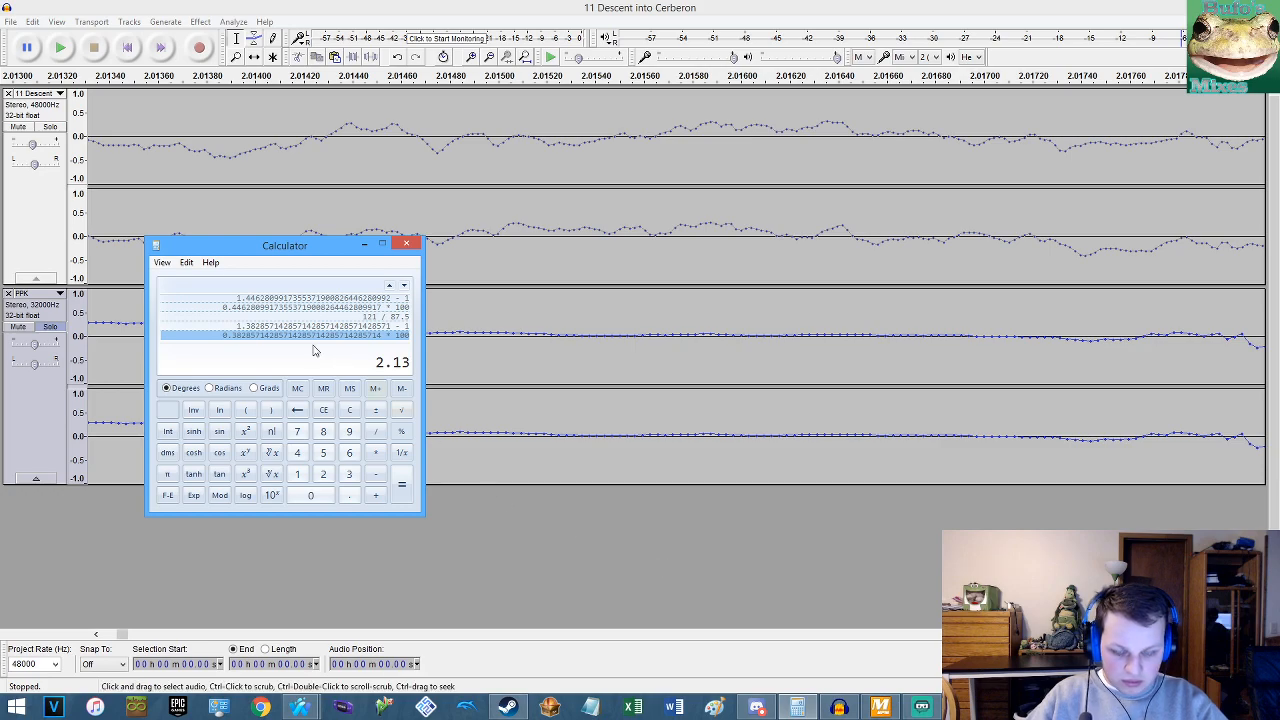
key(Return)
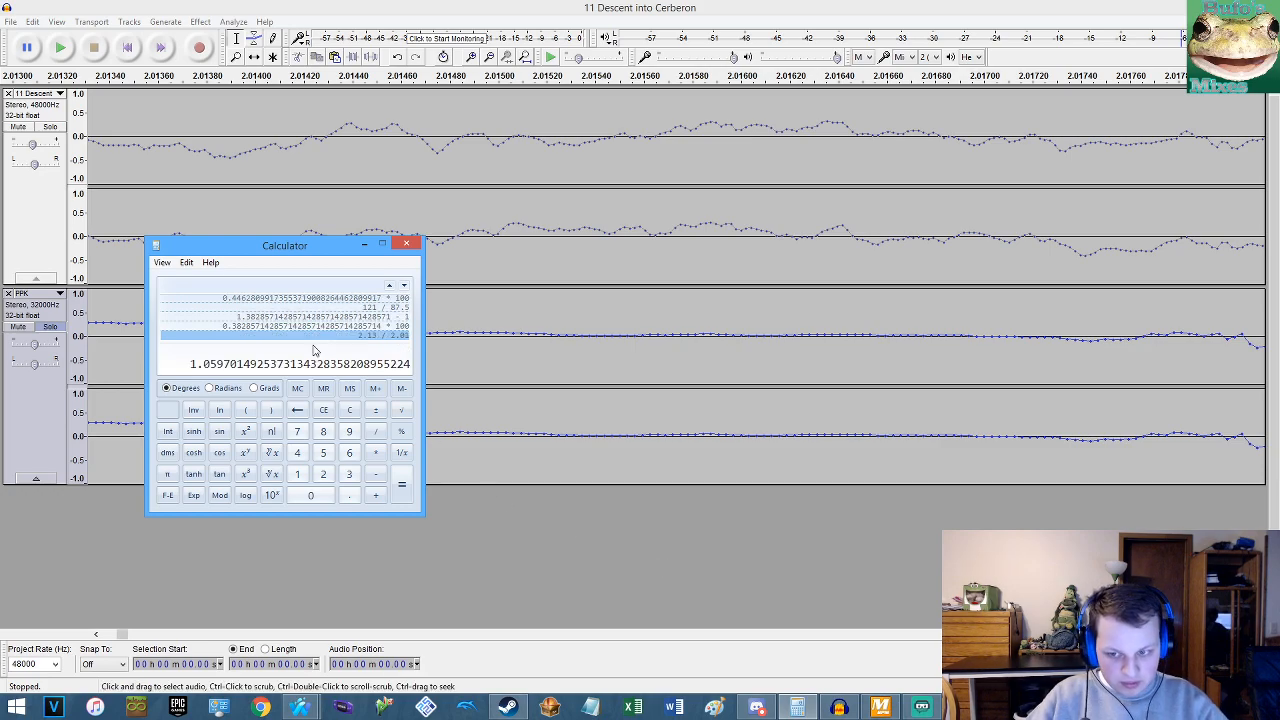
text(-1)
key(Return)
text(*100)
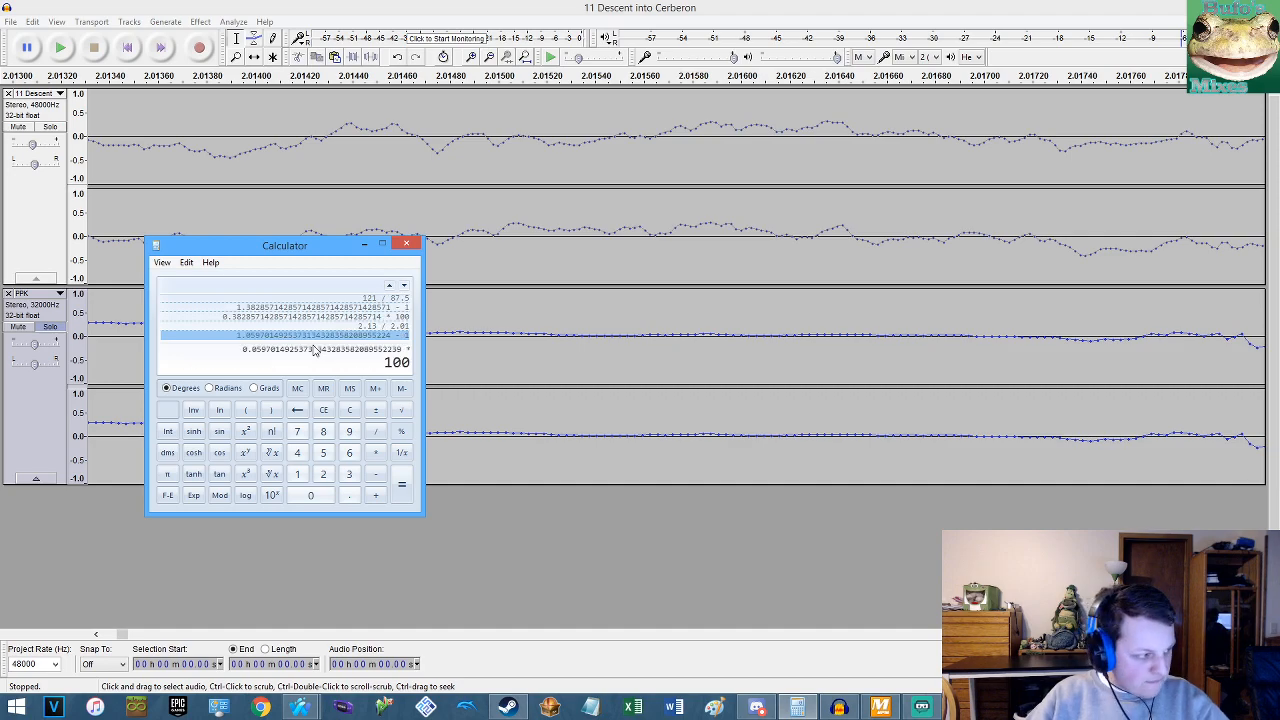
key(Return)
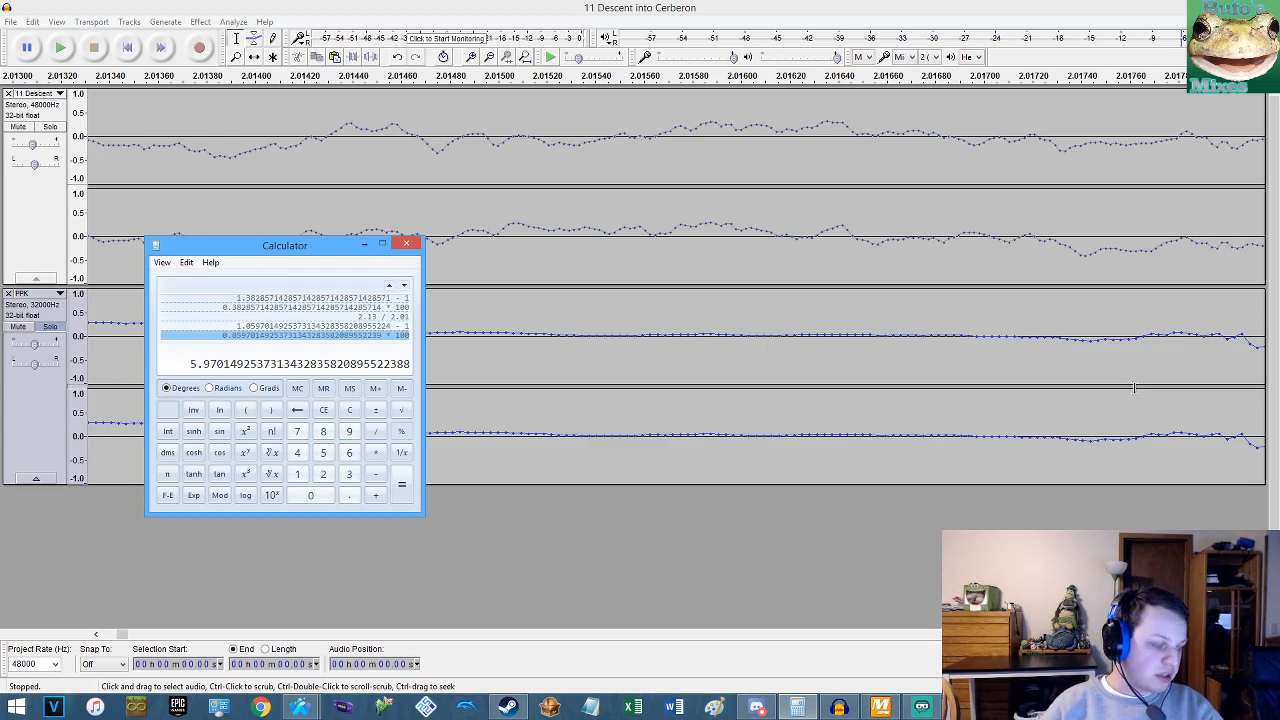
Copy the calculated tempo percentage from Calculator.
right_click(210, 365)
click(222, 371)
right_click(234, 368)
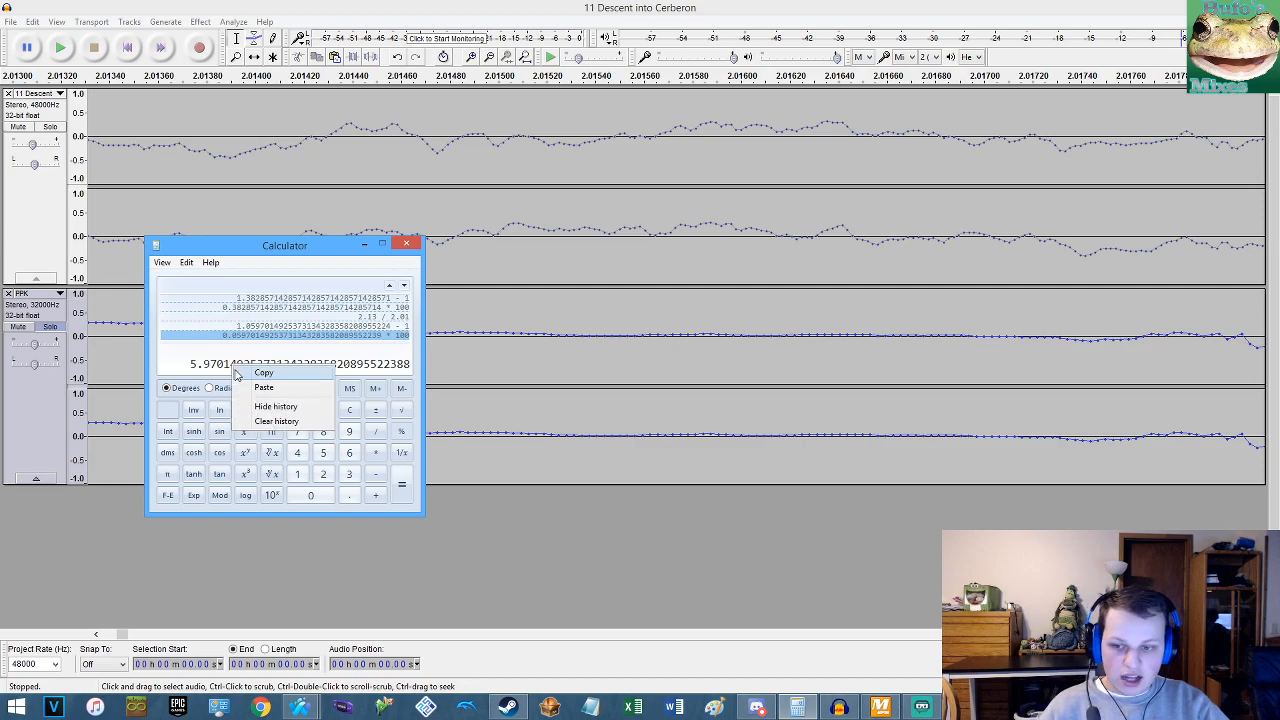
click(237, 373)
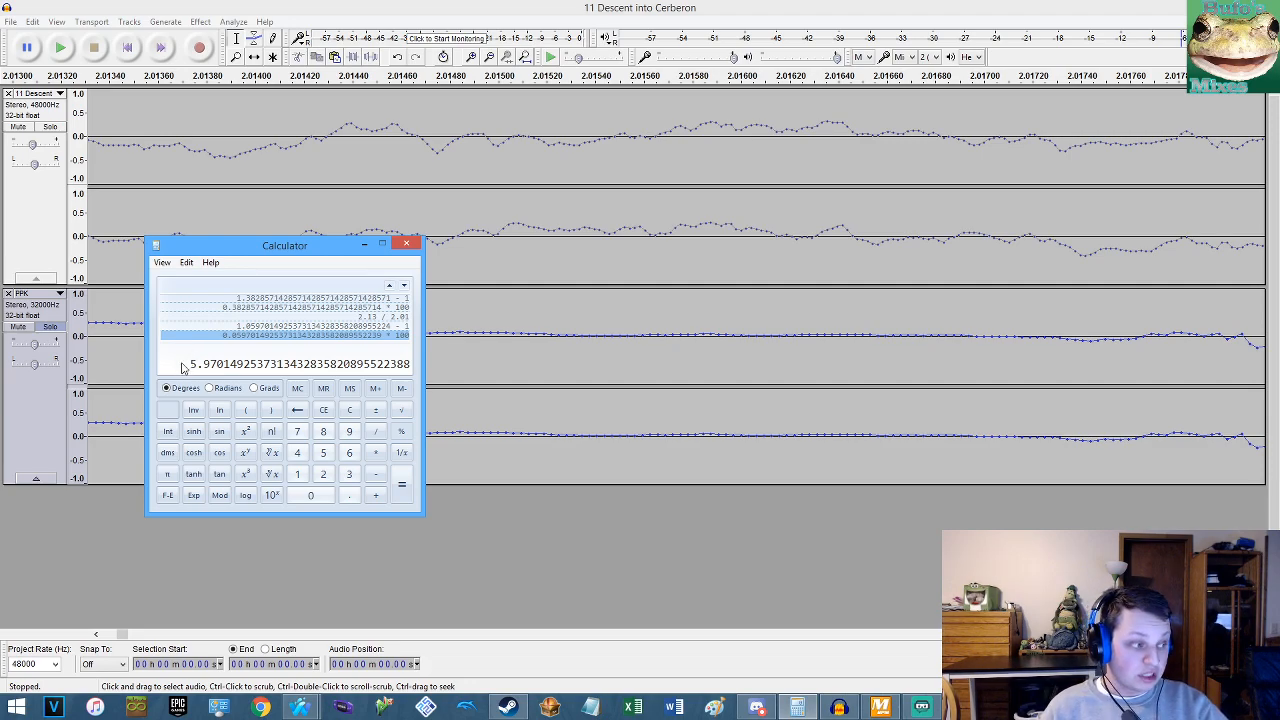
Switch to Steam, look through the games list in the library, and return to the Audacity project.
right_click(508, 707)
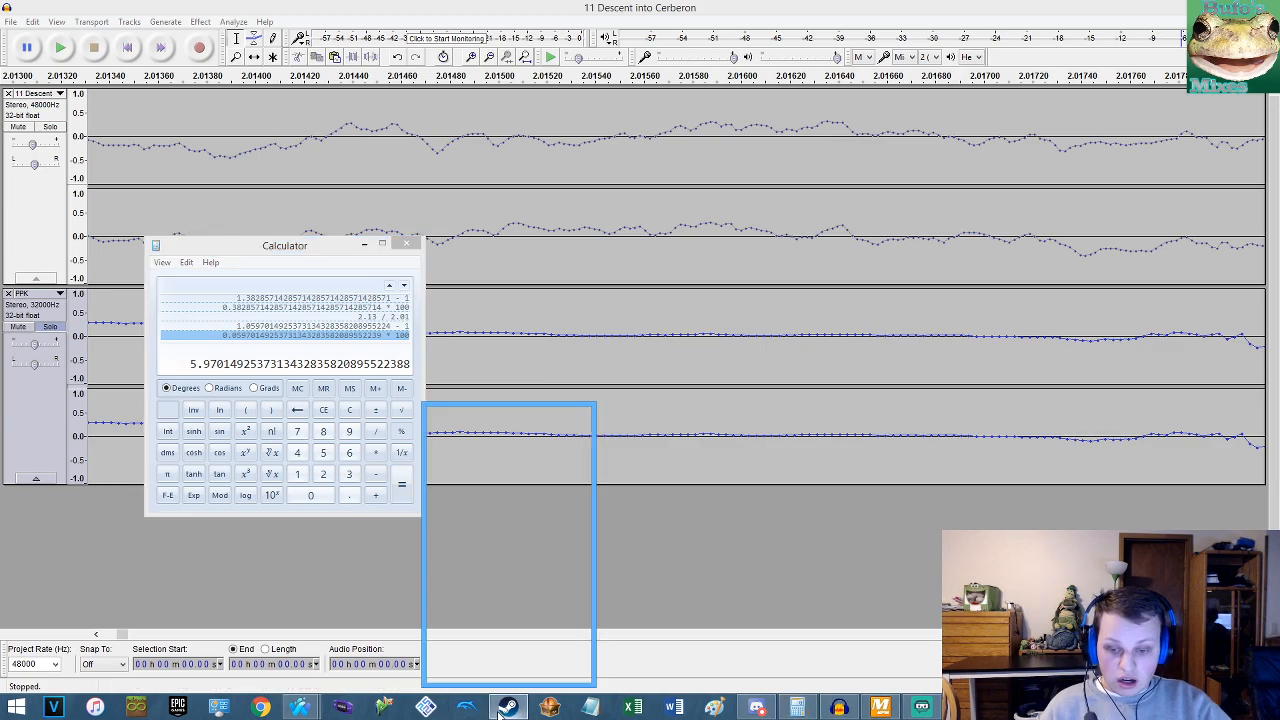
click(465, 506)
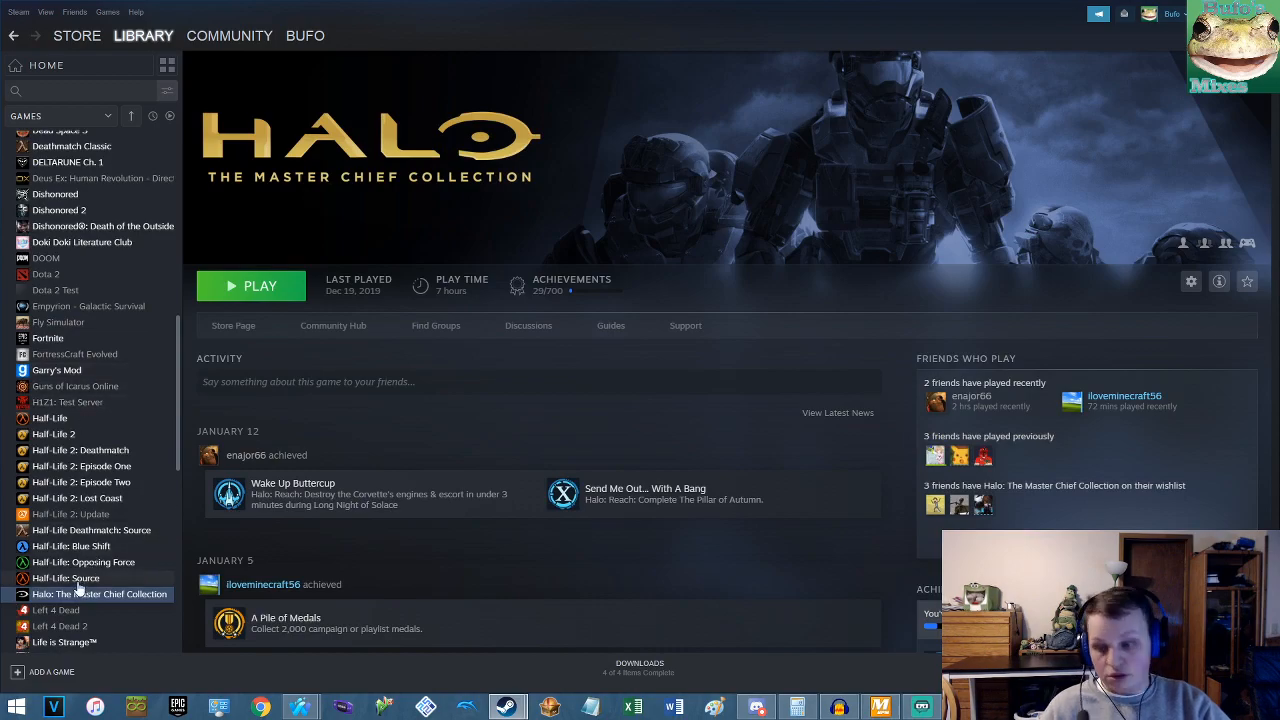
scroll(72, 527, down, 2)
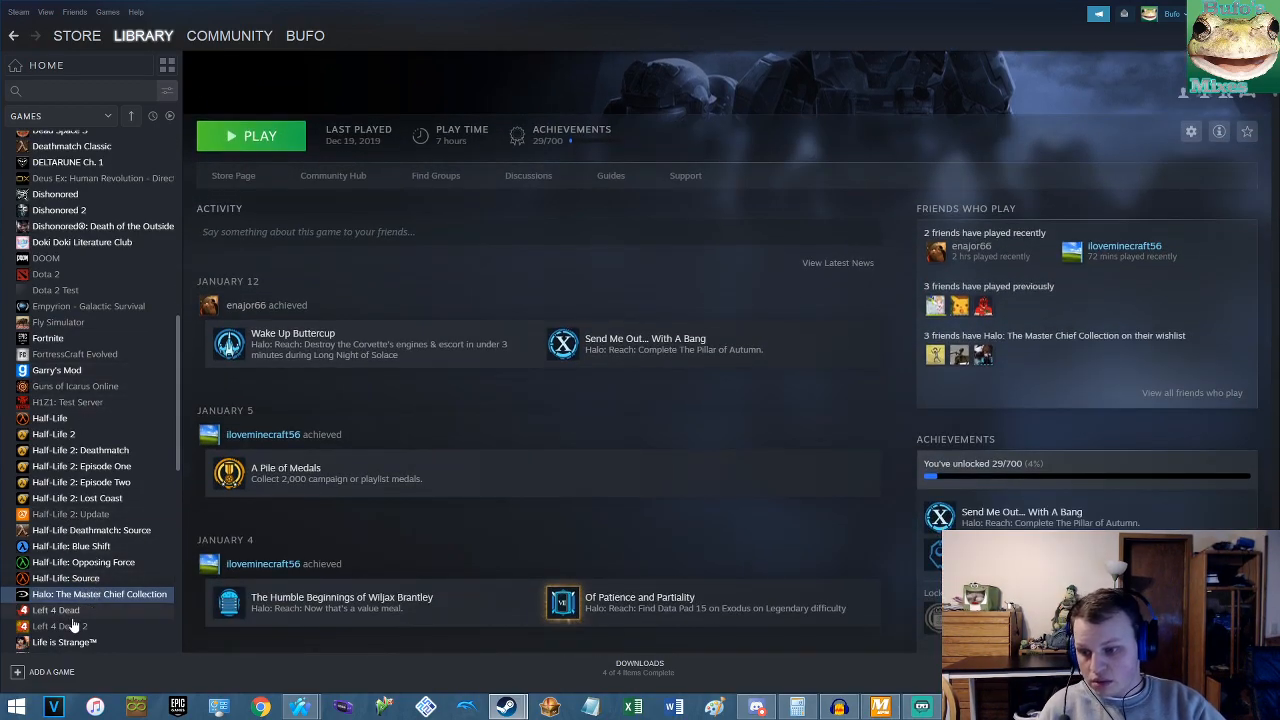
scroll(58, 594, down, 1)
scroll(60, 580, down, 1)
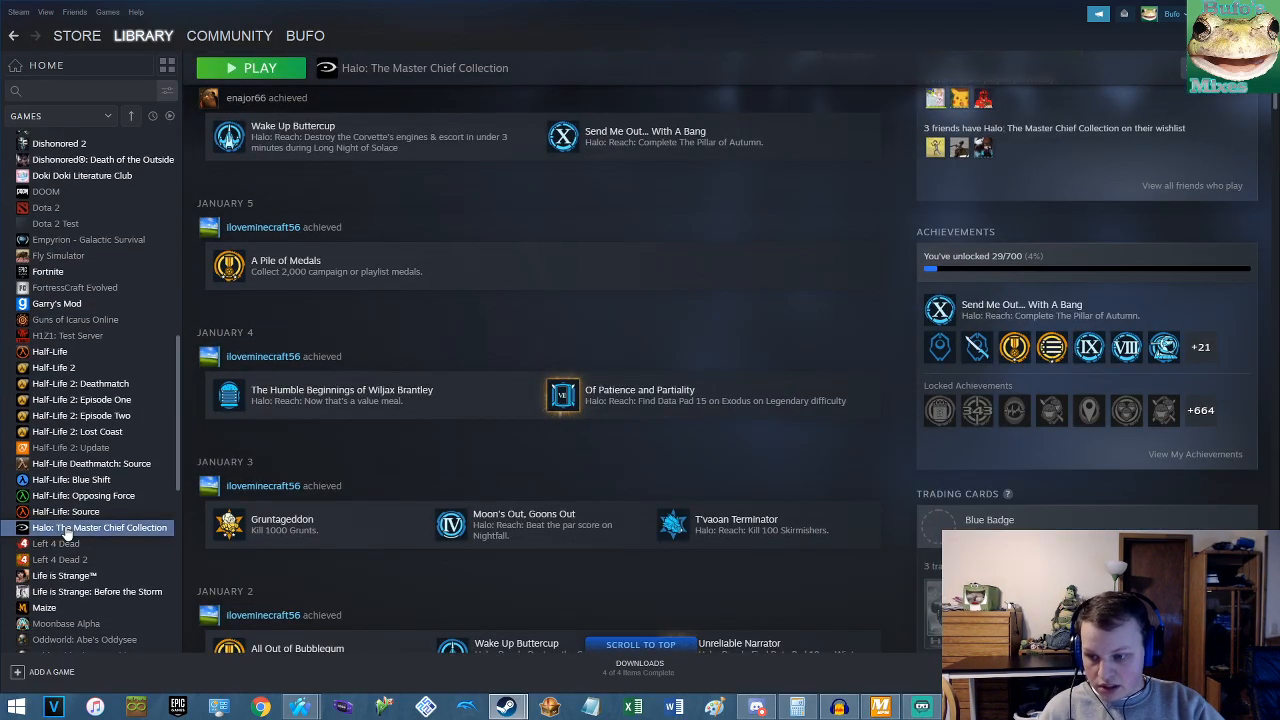
scroll(85, 537, down, 2)
scroll(64, 510, down, 6)
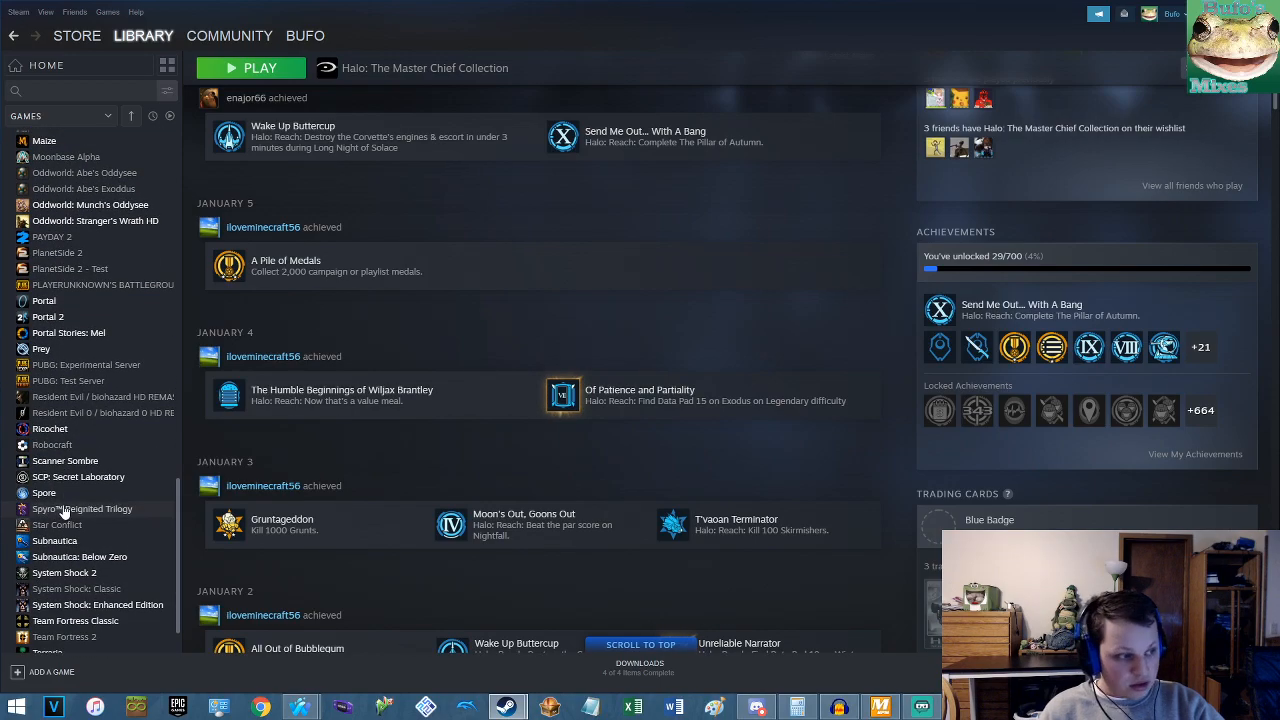
scroll(63, 508, down, 2)
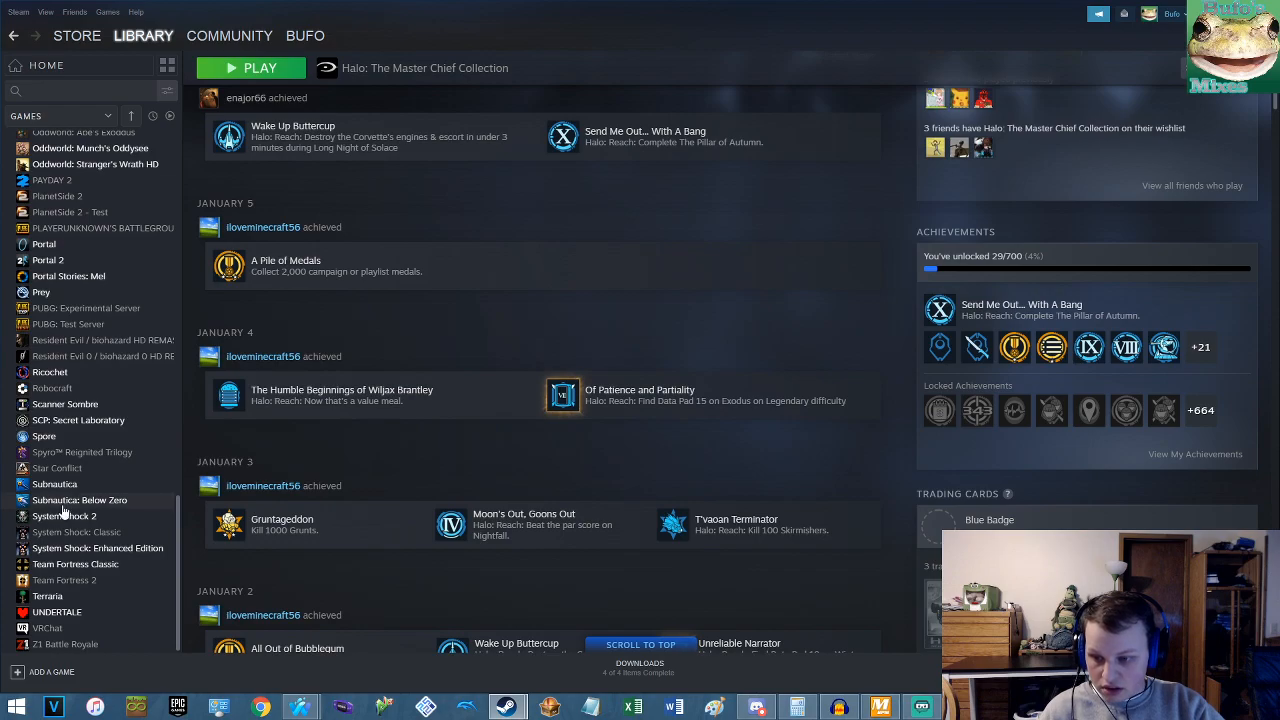
scroll(62, 510, up, 4)
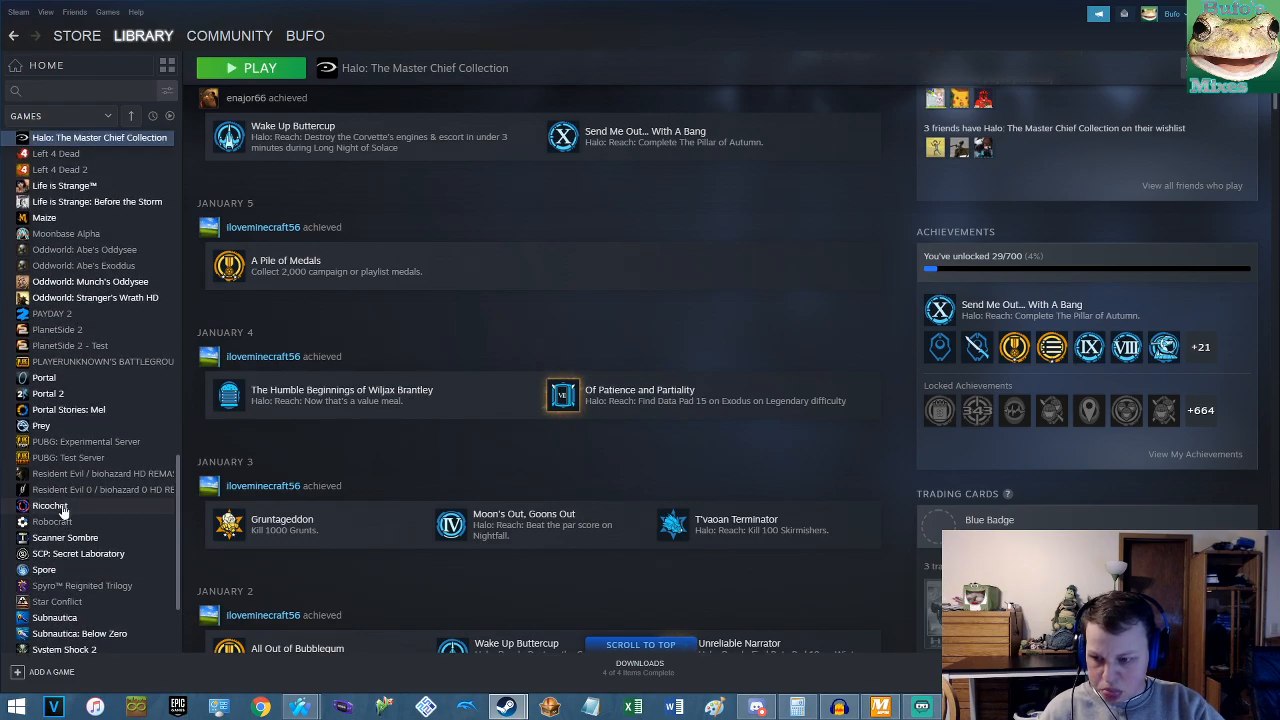
scroll(62, 506, up, 4)
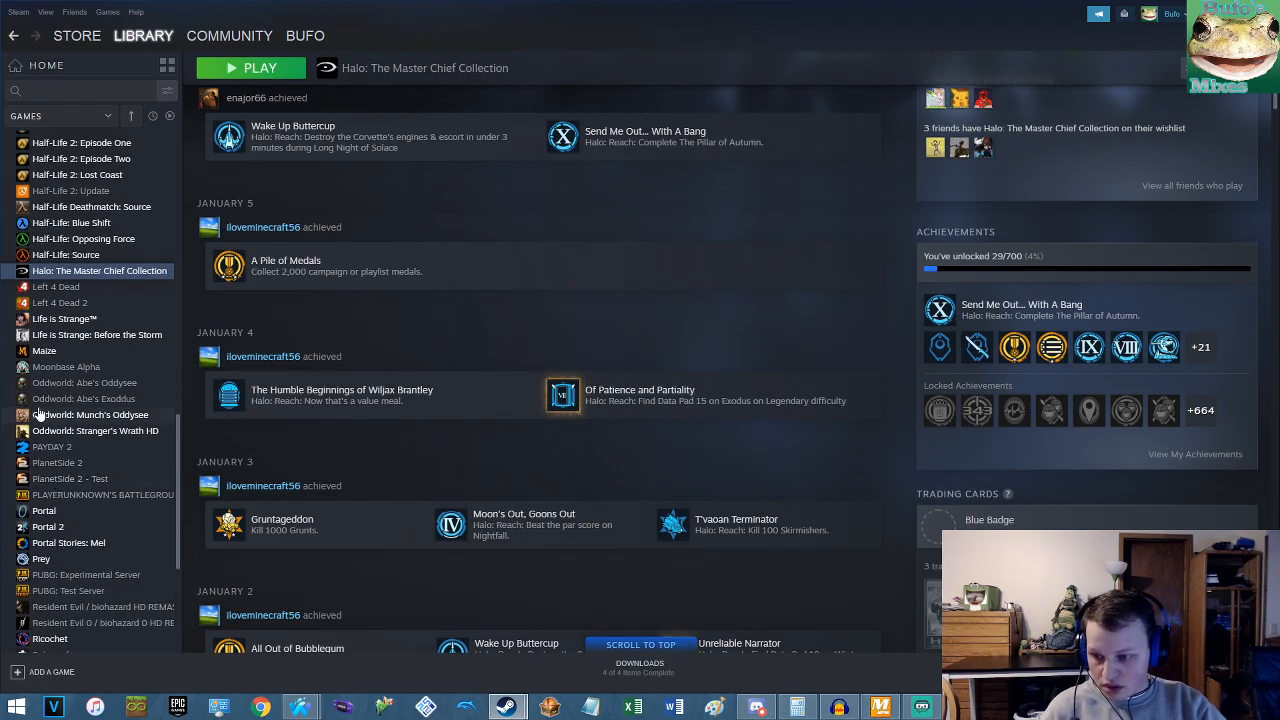
scroll(62, 397, up, 6)
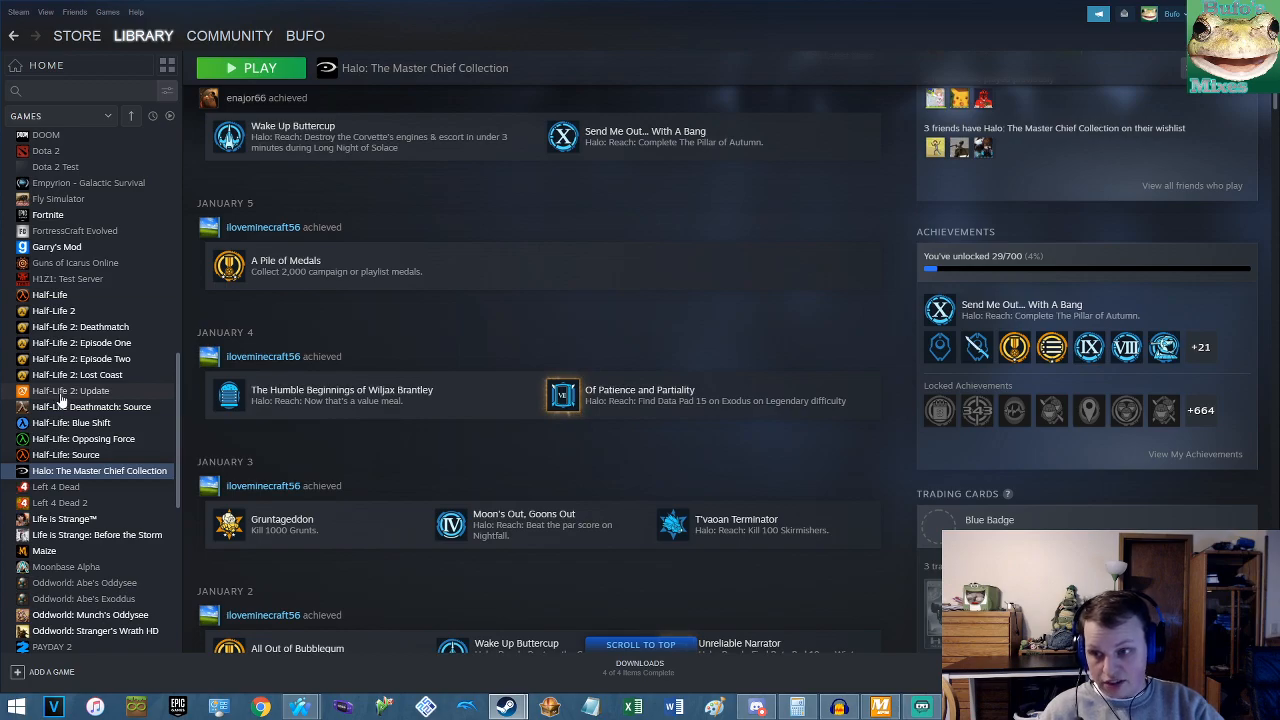
scroll(62, 396, up, 2)
scroll(62, 397, up, 2)
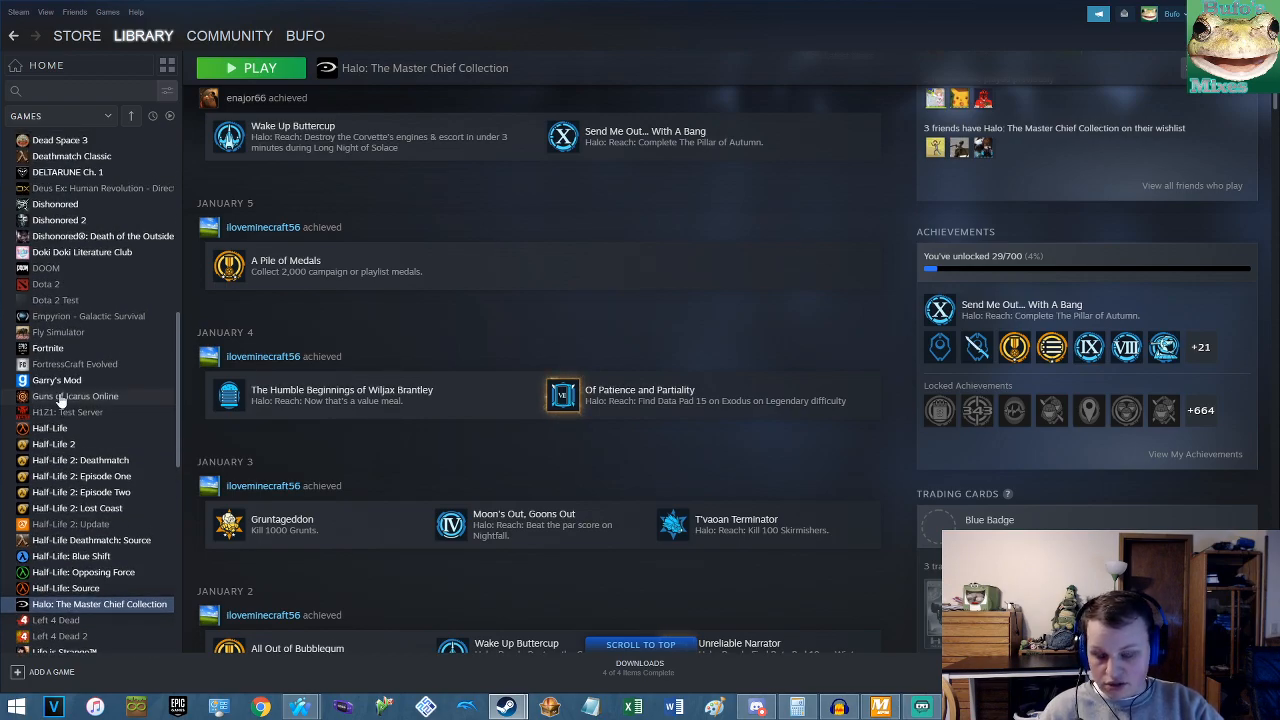
scroll(60, 400, up, 2)
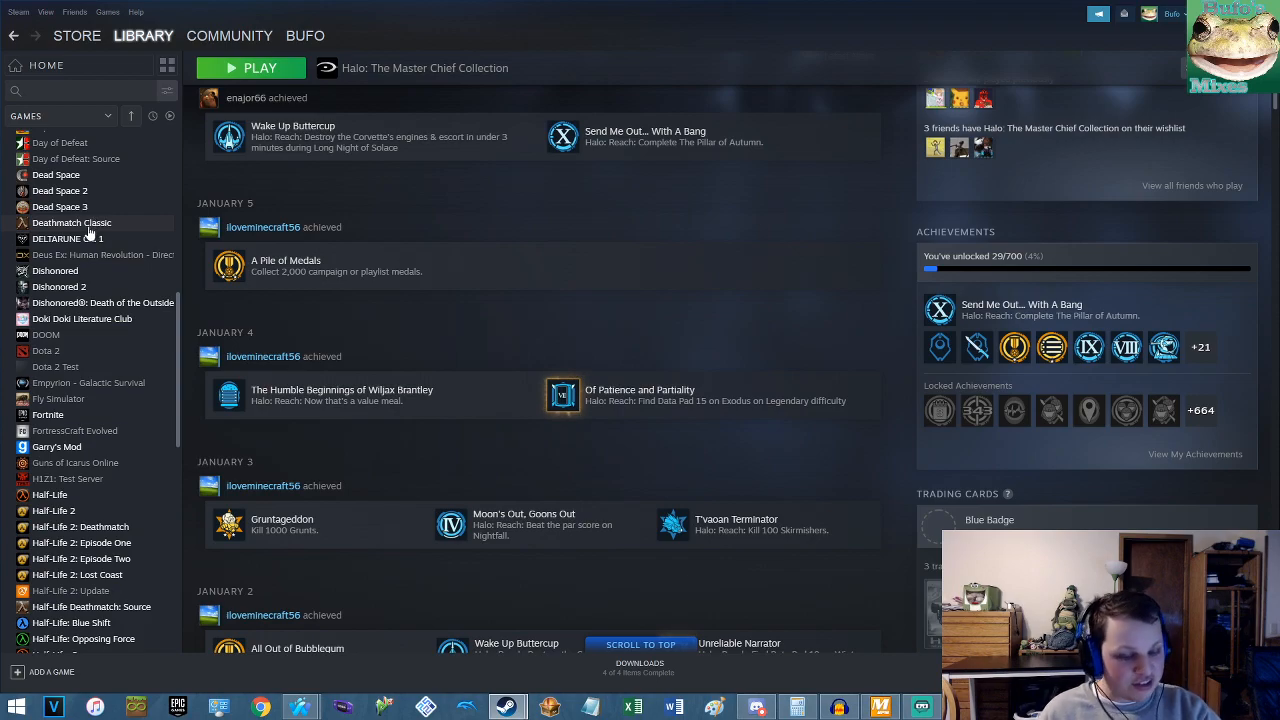
scroll(105, 200, up, 3)
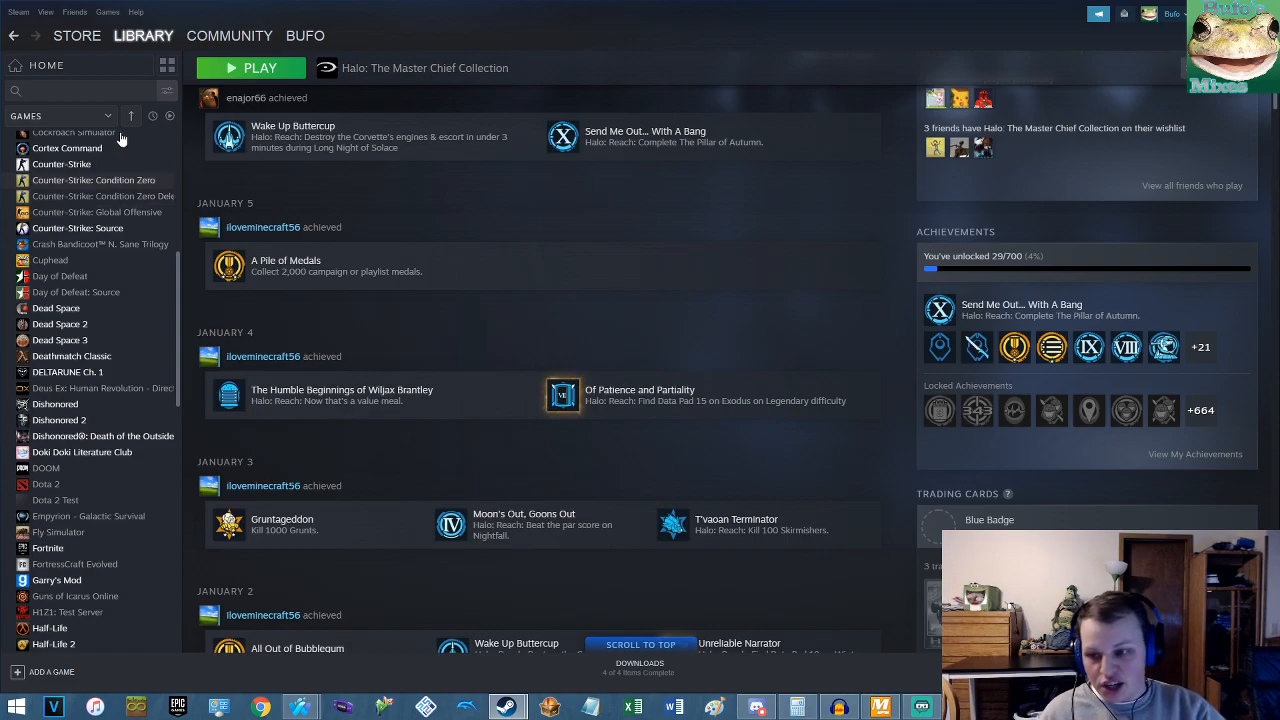
scroll(106, 229, up, 6)
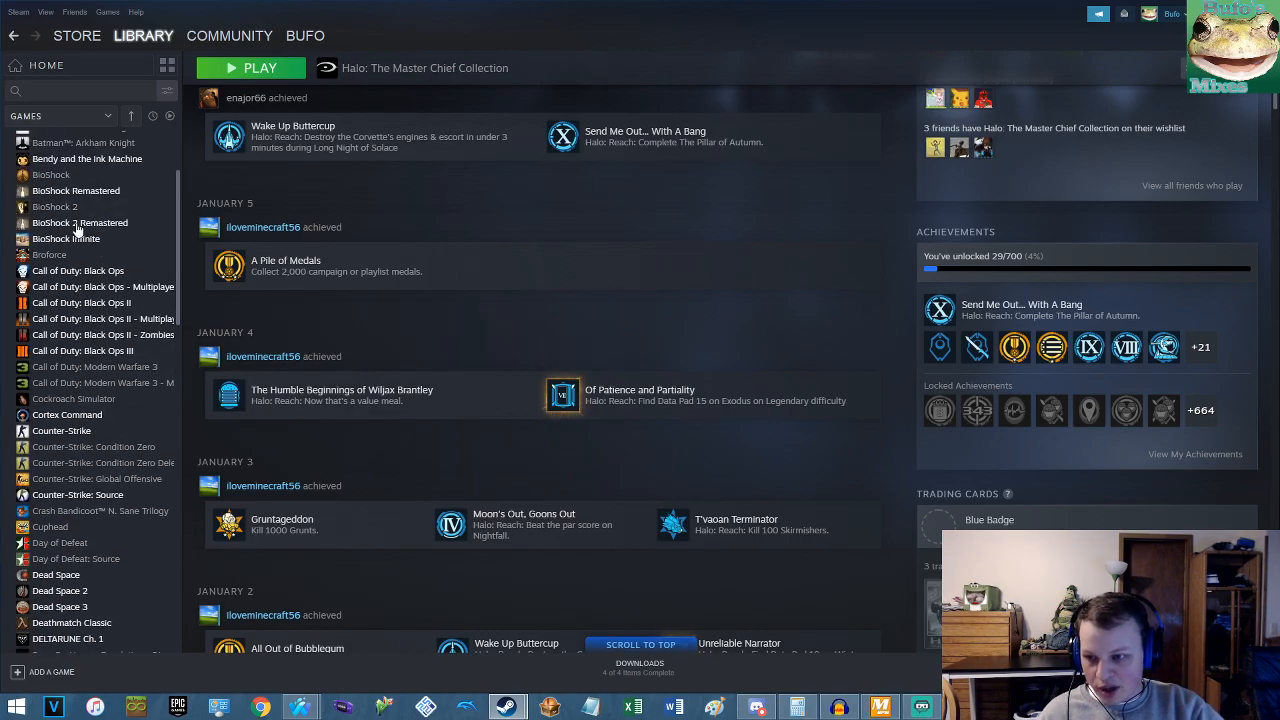
scroll(83, 305, up, 3)
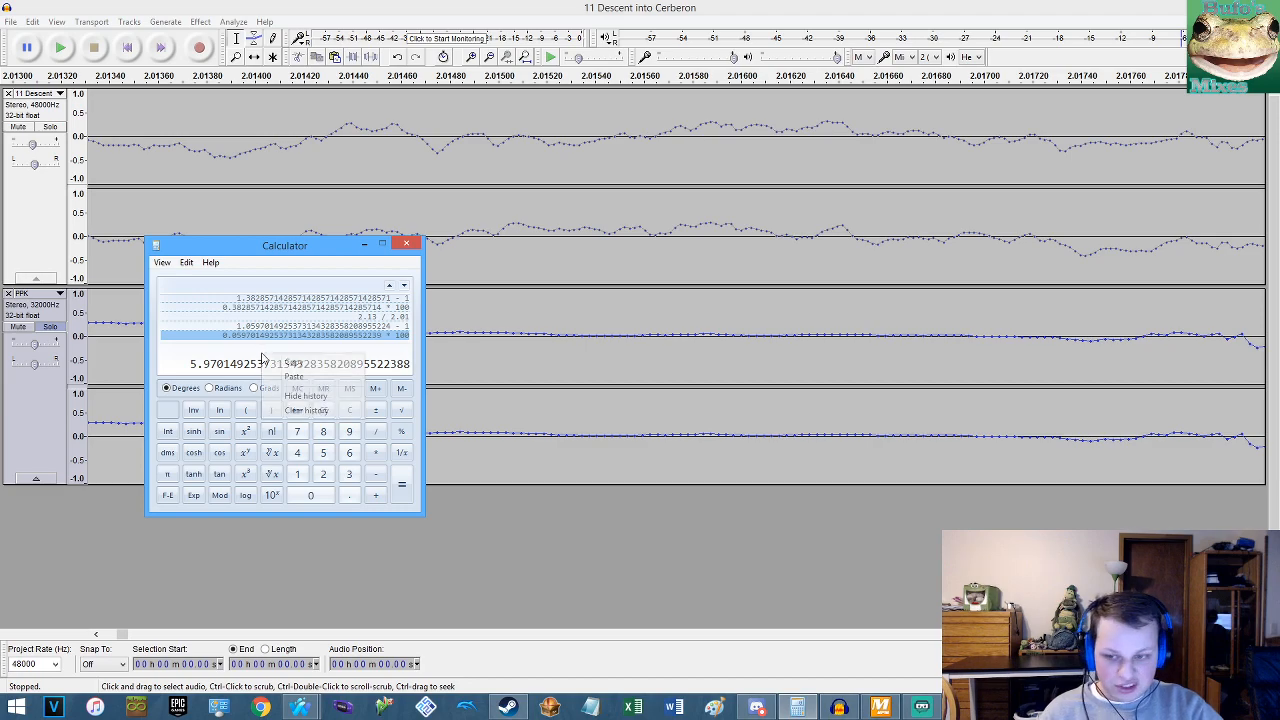
click(424, 7)
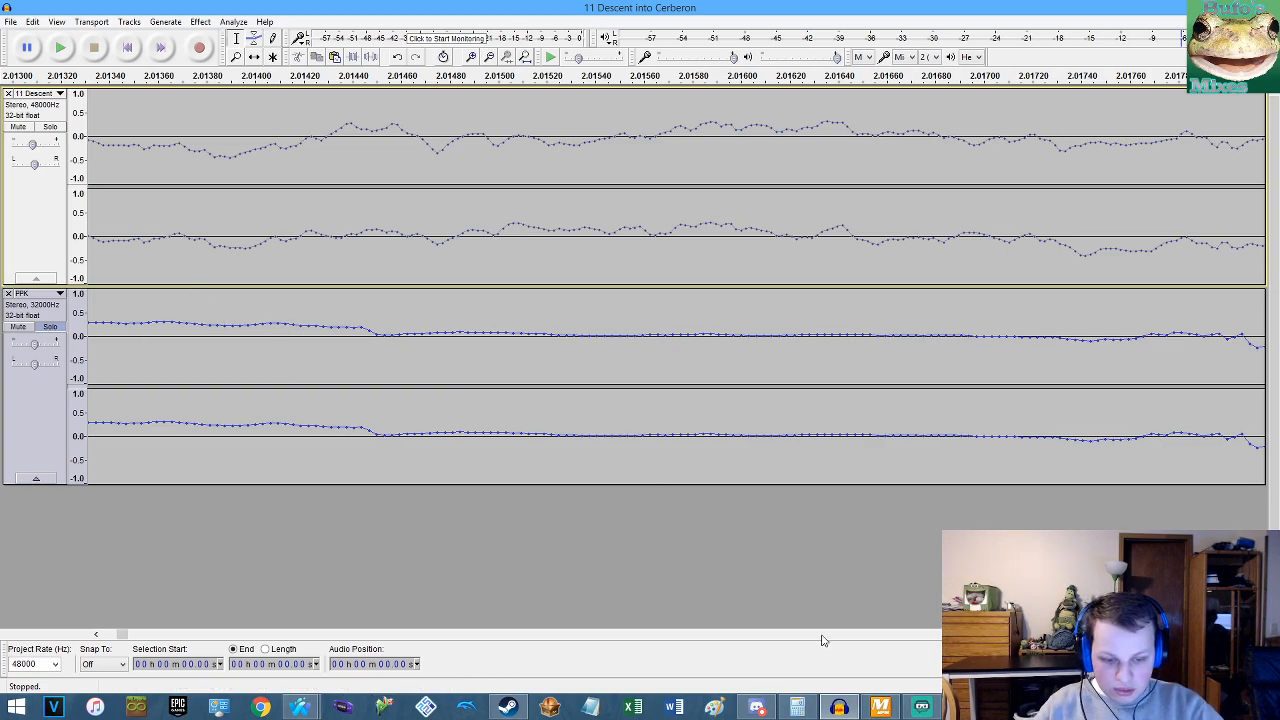
Select the entire 11 Descent track and try increasing its tempo by 5.97% with Change Tempo.
click(379, 243)
key(ctrl+a)
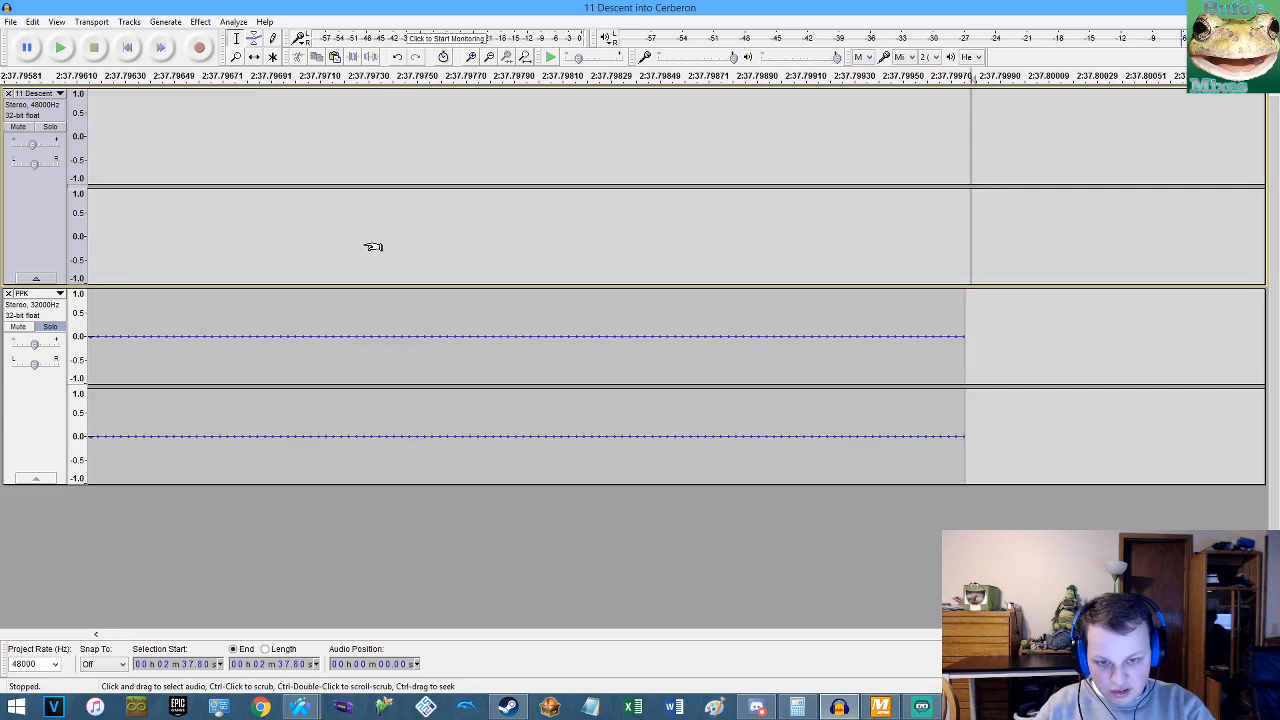
click(200, 21)
click(243, 148)
text(5.875)
click(685, 409)
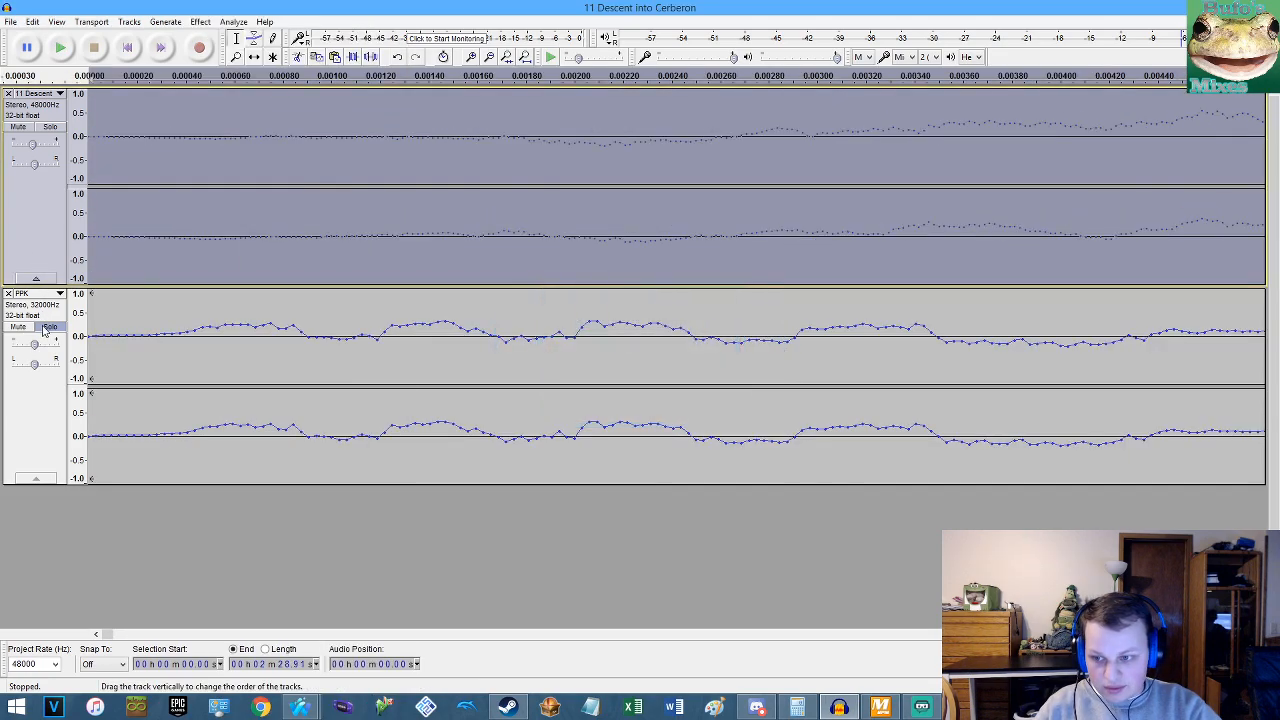
Unsolo the PPK track, play both tracks from the start, and compare their waveform alignment up to around 18.6 seconds.
click(44, 331)
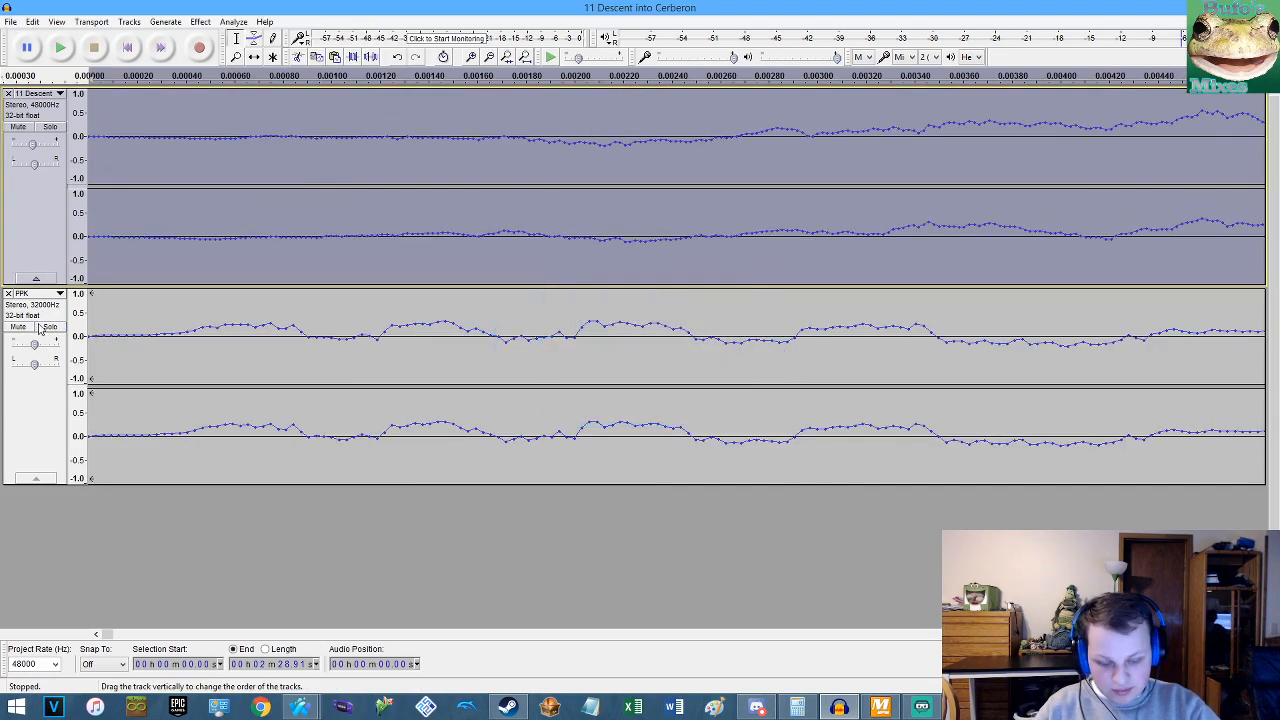
key(Home)
key(space)
scroll(443, 330, down, 6)
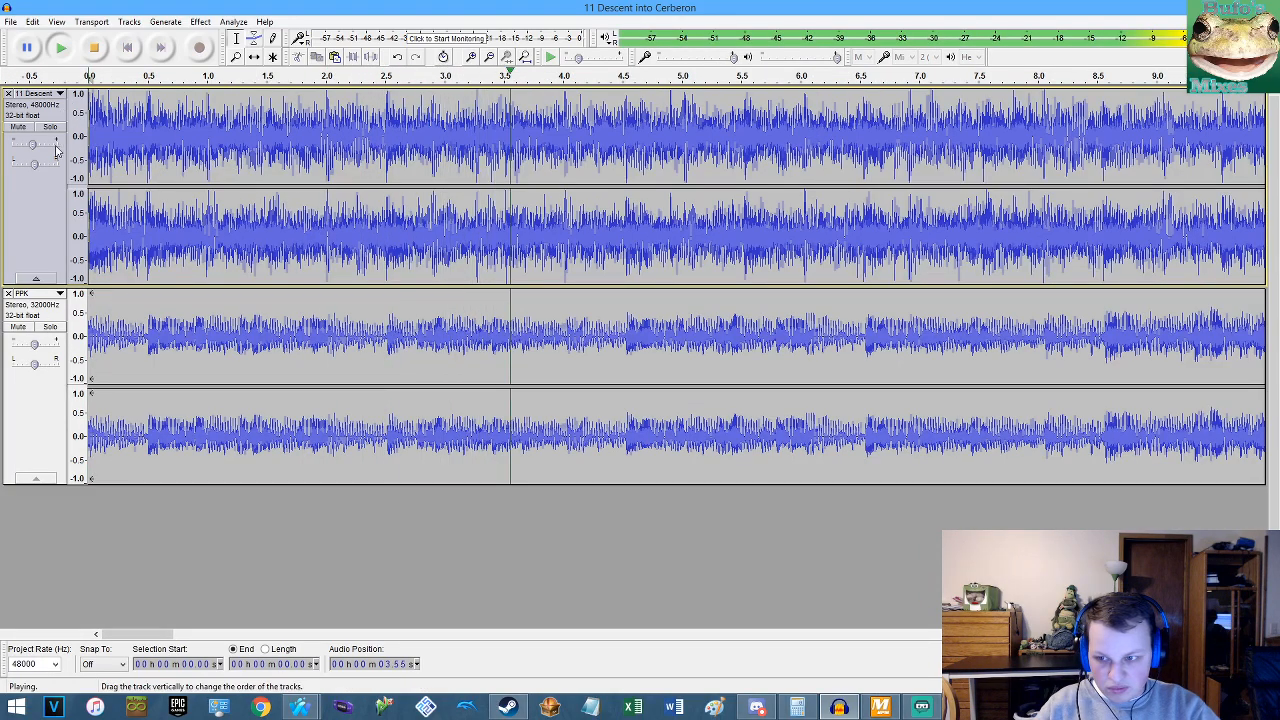
click(48, 329)
click(48, 329)
scroll(424, 238, up, 2)
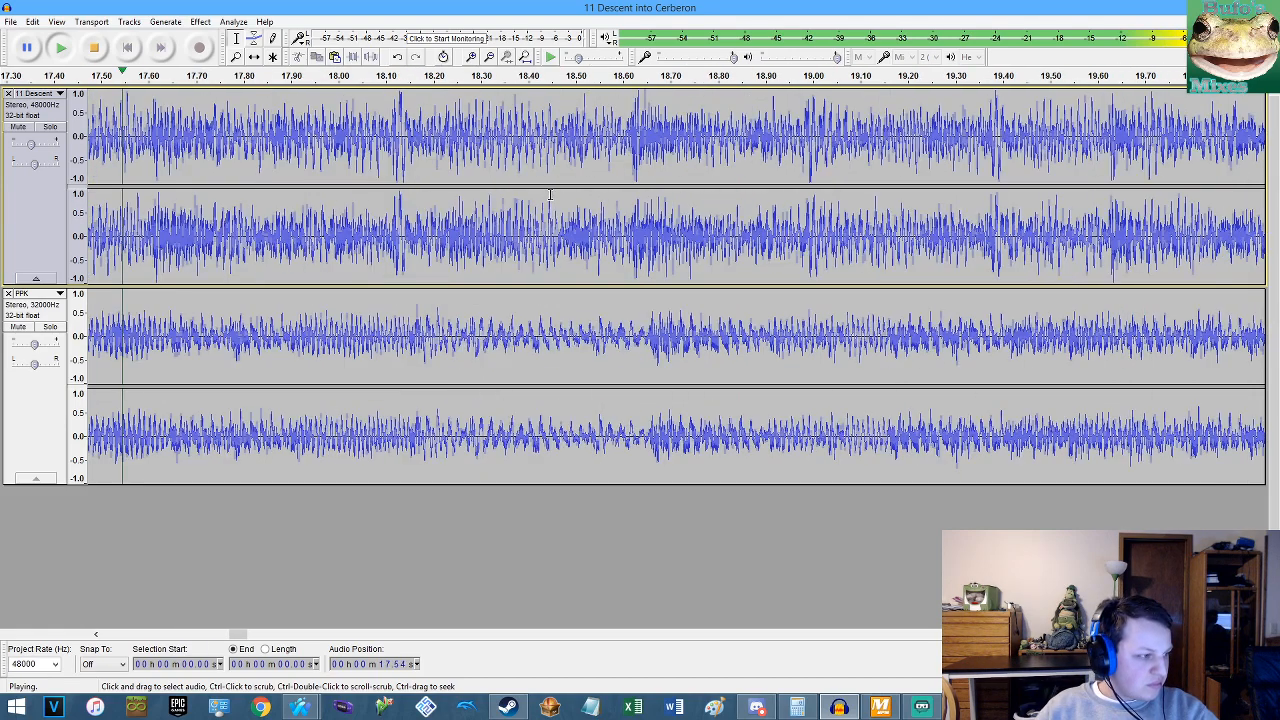
key(space)
scroll(644, 232, up, 3)
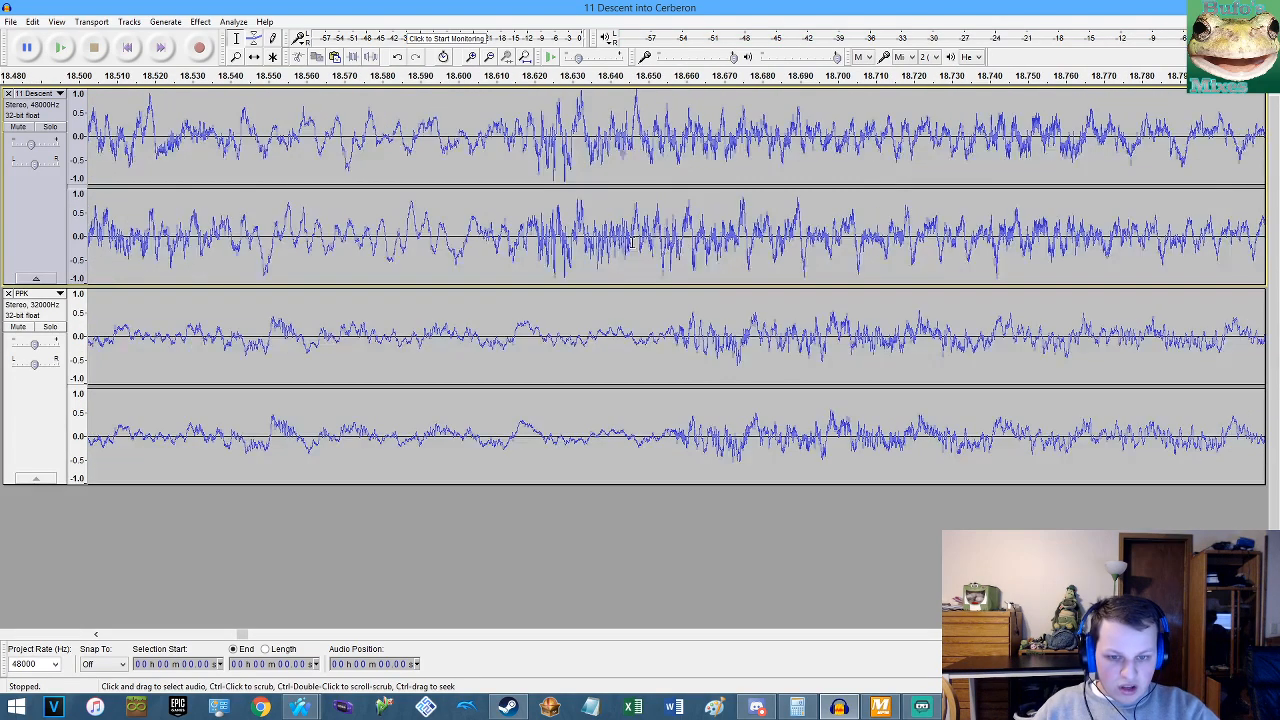
Lower the gain of the 11 Descent track slightly.
click(53, 152)
drag(33, 147, 30, 148)
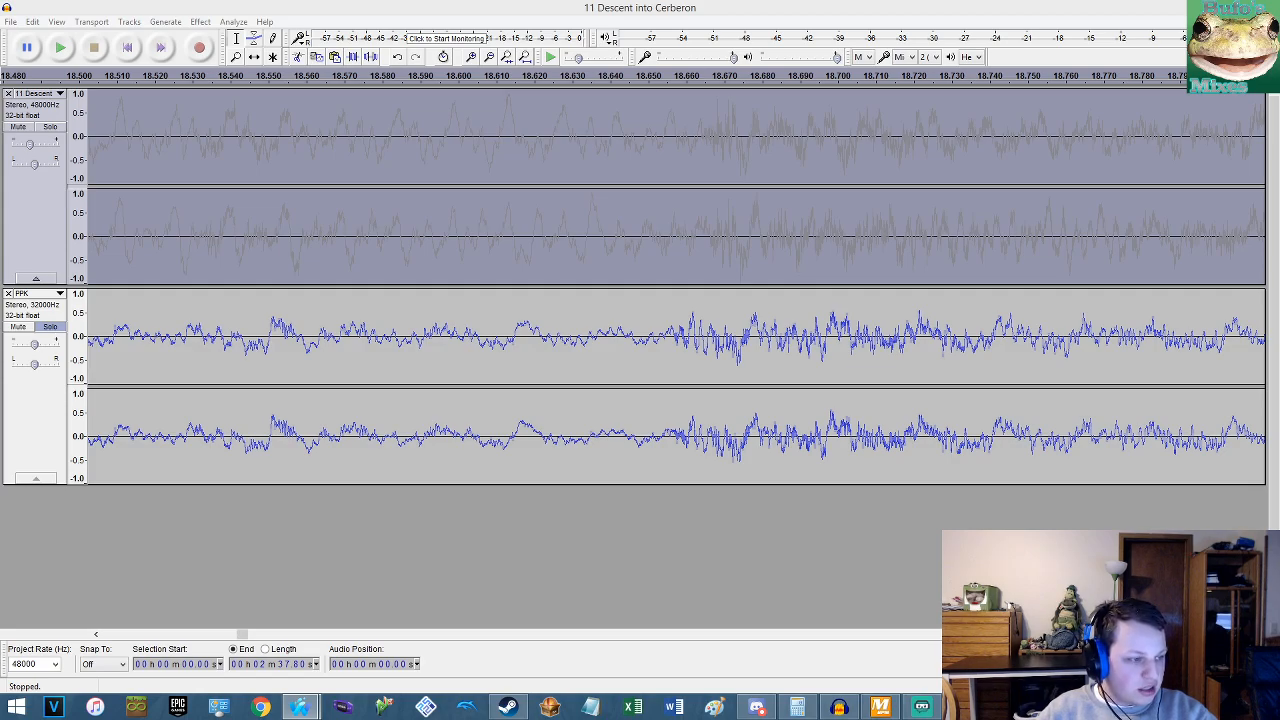
drag(1279, 100, 1279, 170)
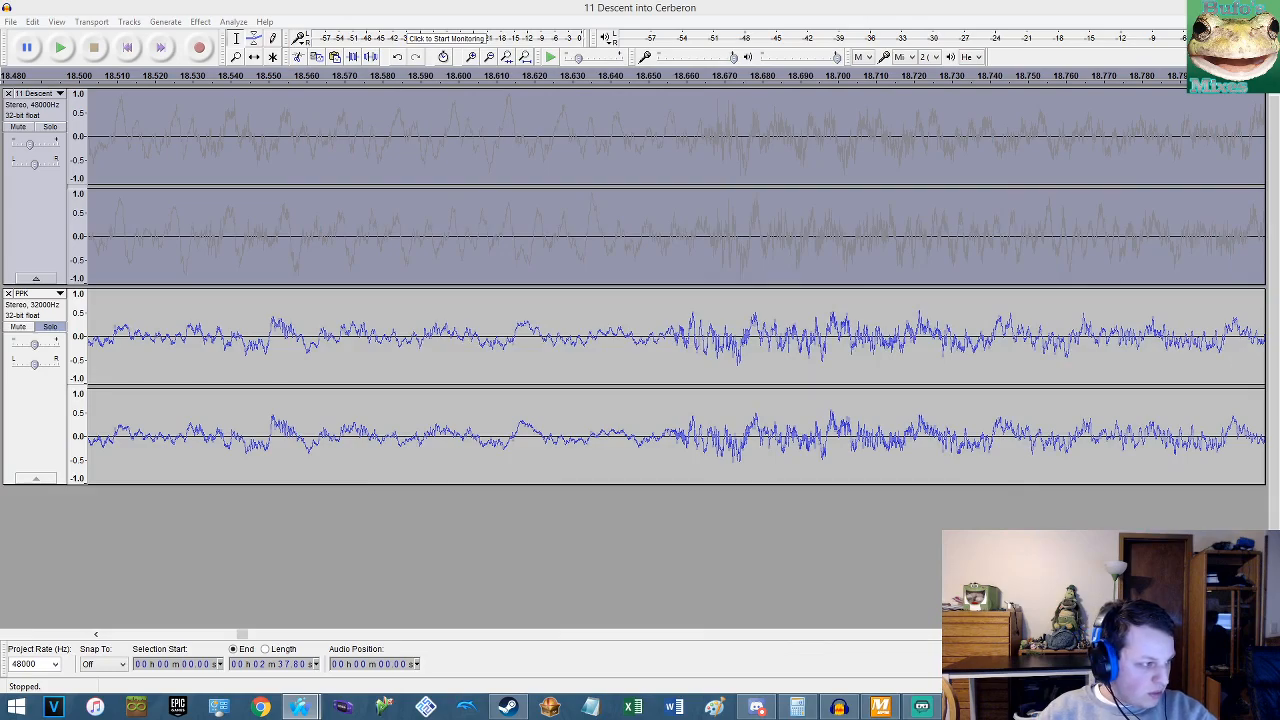
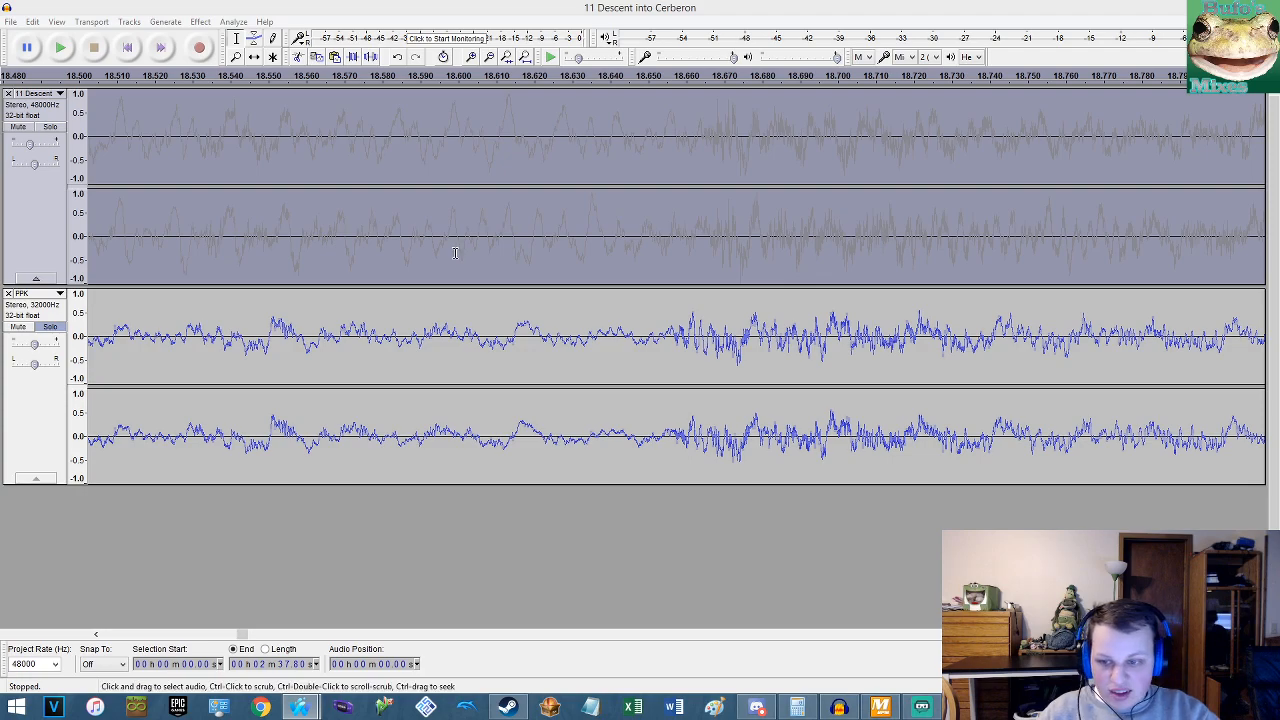
Redo the last gain change.
click(450, 6)
click(33, 21)
click(33, 21)
click(35, 22)
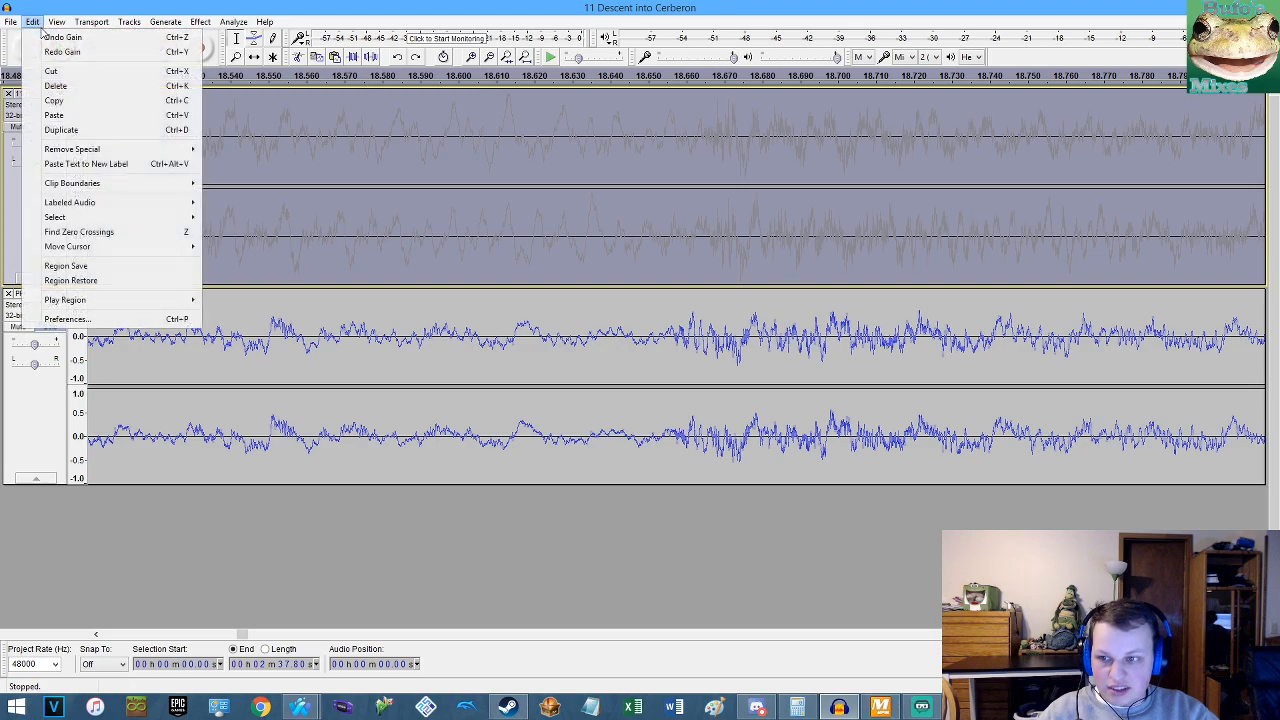
click(39, 27)
click(40, 27)
click(40, 27)
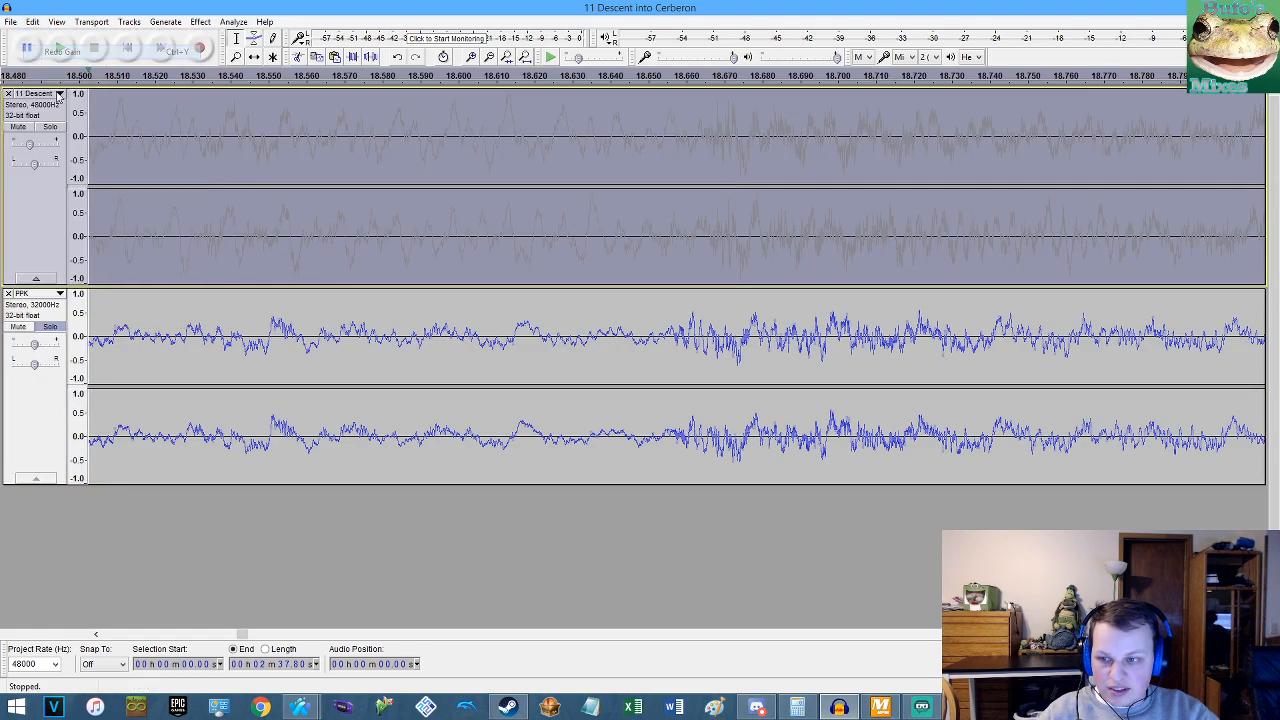
Try Change Tempo again on the selected 11 Descent track with a 5.97% increase.
click(200, 21)
click(253, 148)
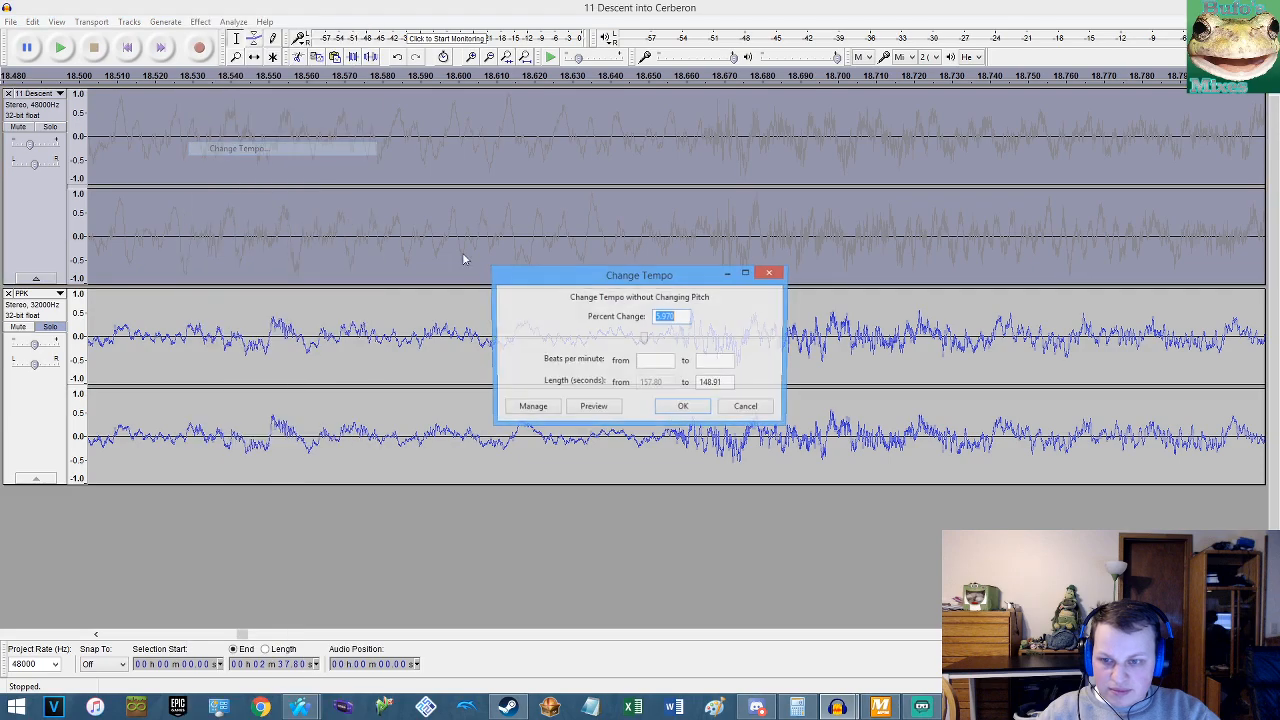
click(680, 406)
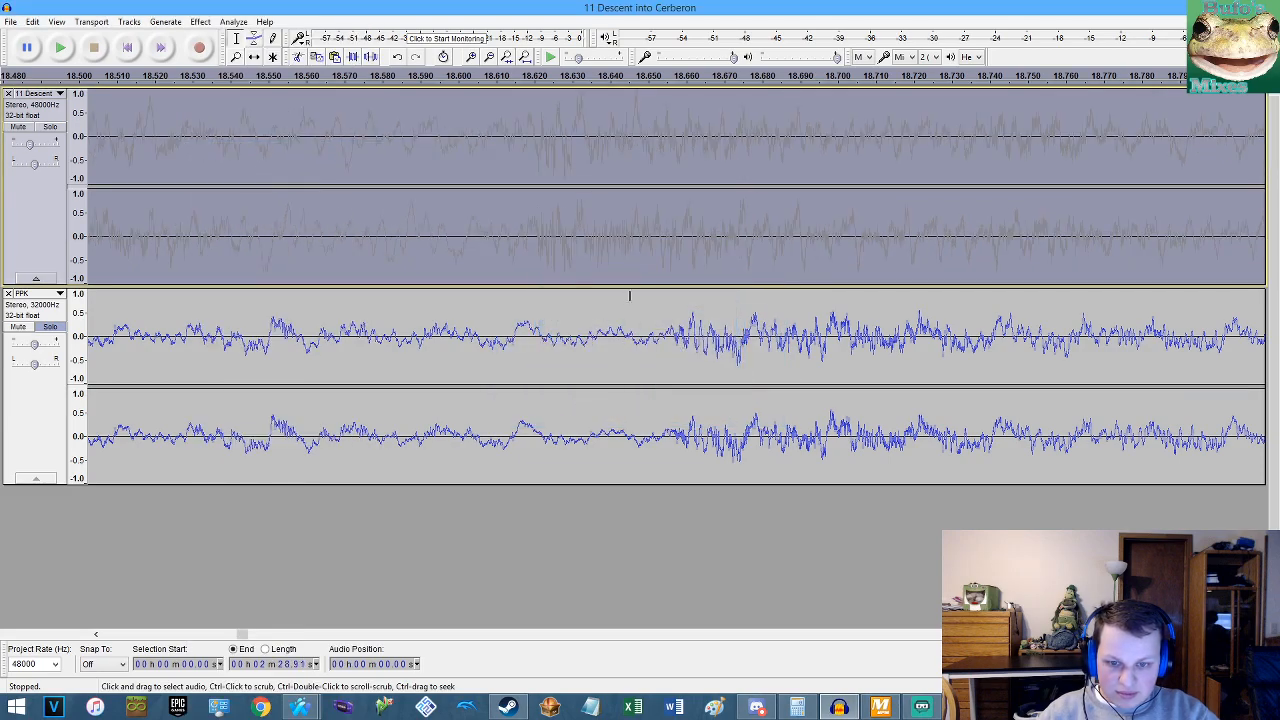
Try a tempo increase slightly below 5.97% on the 11 Descent track, and undo it.
click(200, 21)
click(265, 150)
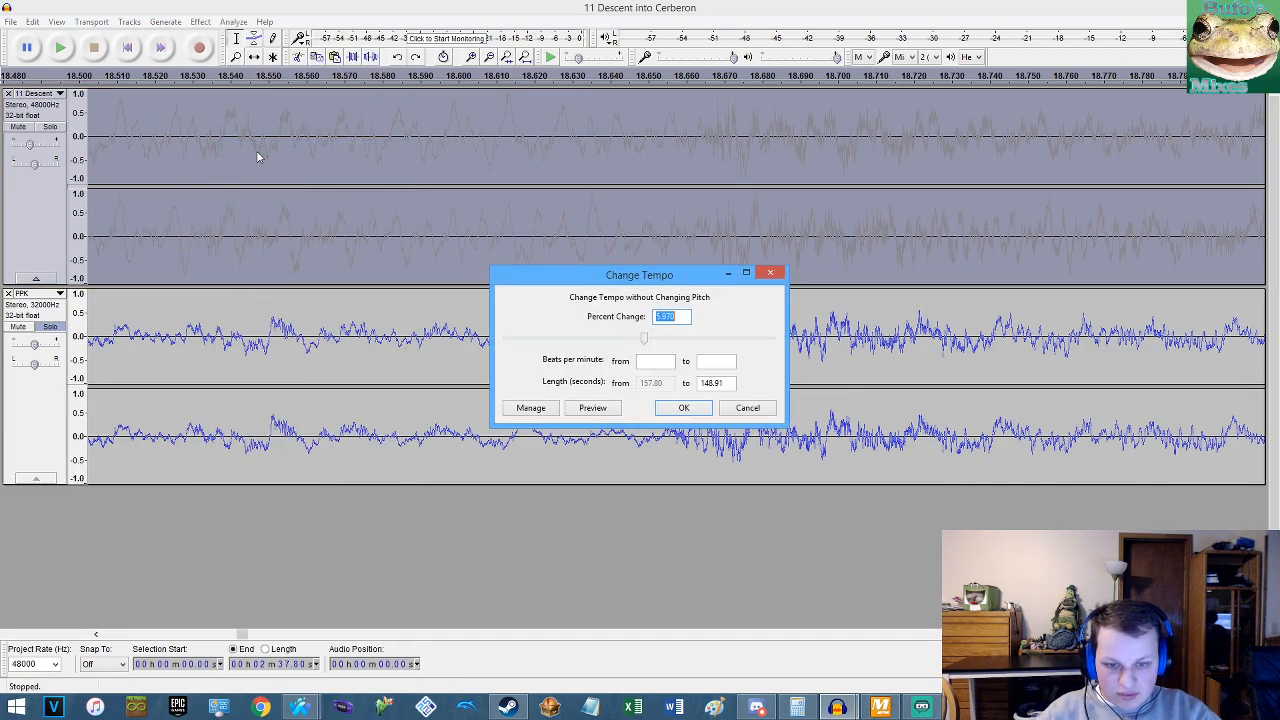
key(Return)
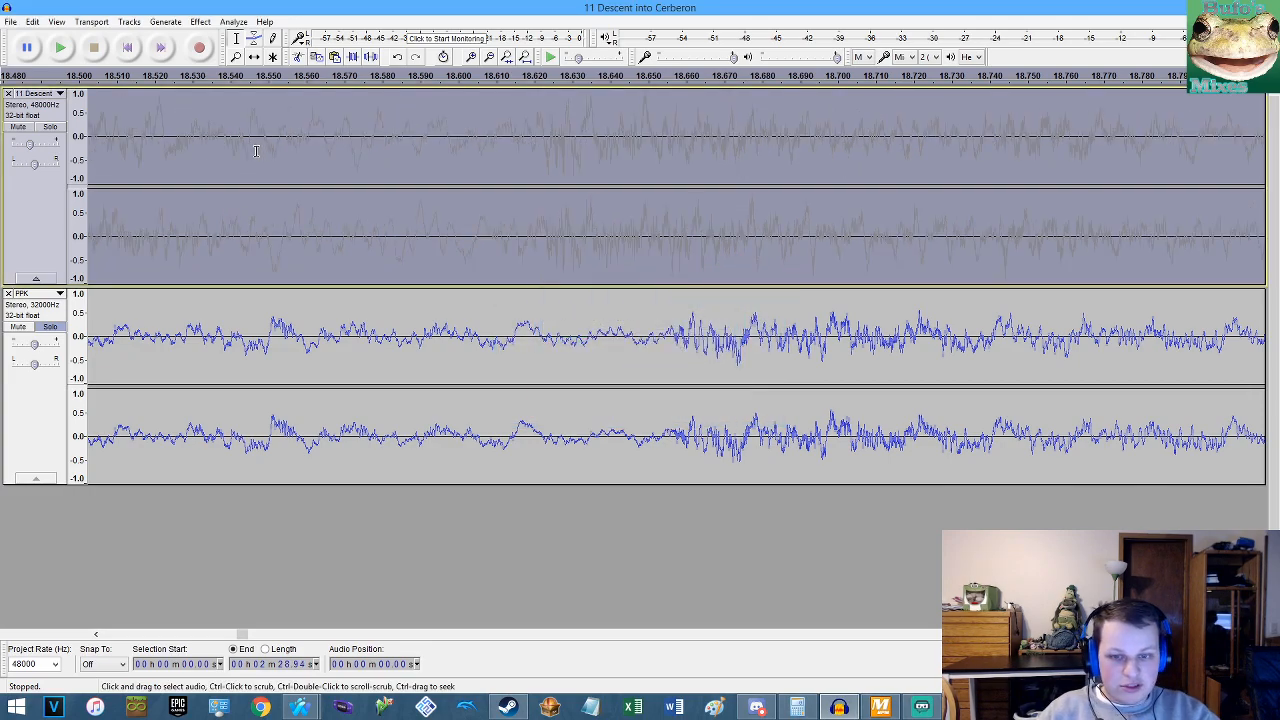
key(ctrl+z)
Try a 5.92% tempo increase on the 11 Descent track, and undo it.
click(200, 21)
click(249, 137)
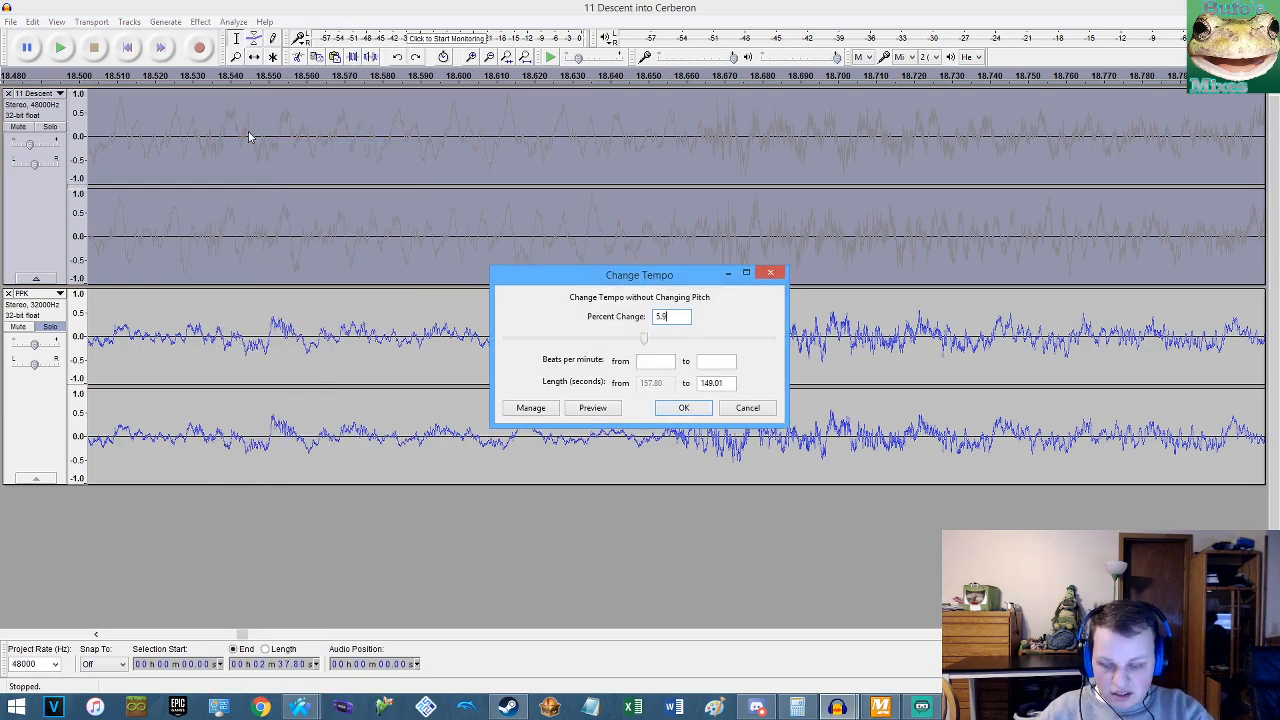
text(5.5)
key(Return)
key(ctrl+z)
Try a 5.9% tempo increase on the 11 Descent track, undo it, and apply Change Tempo once more.
click(200, 21)
click(249, 137)
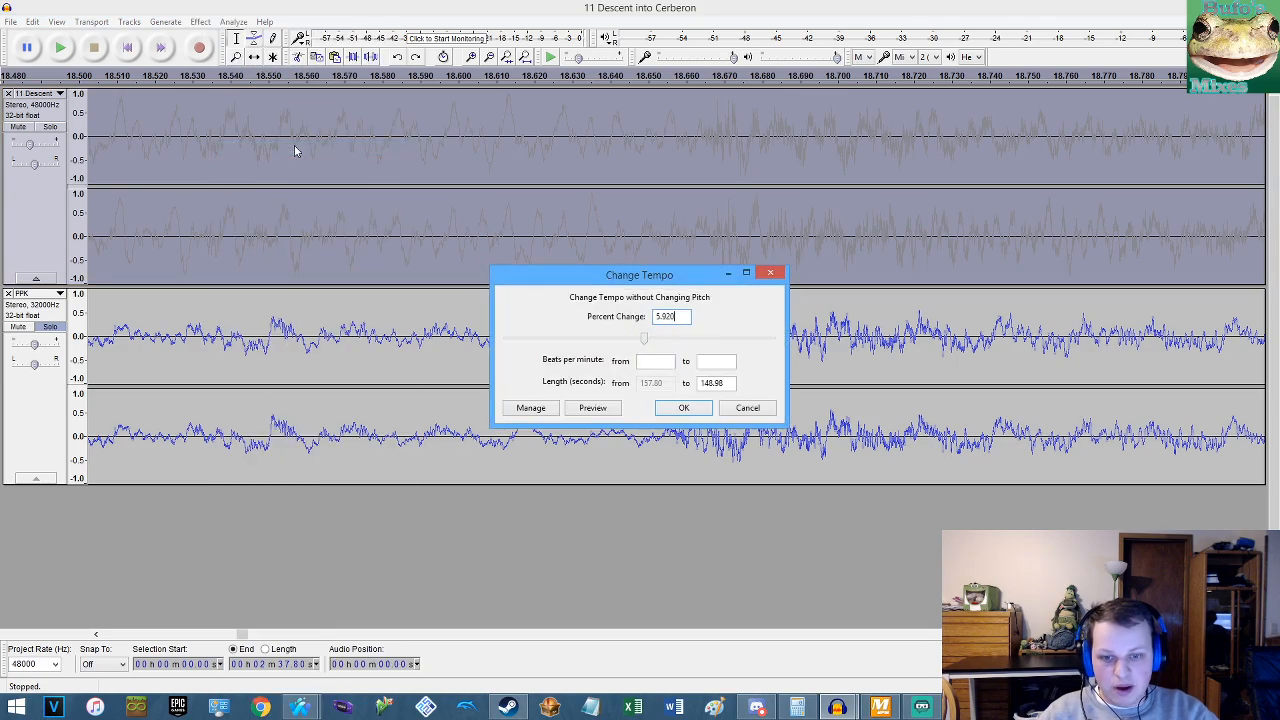
text(5.5)
key(Return)
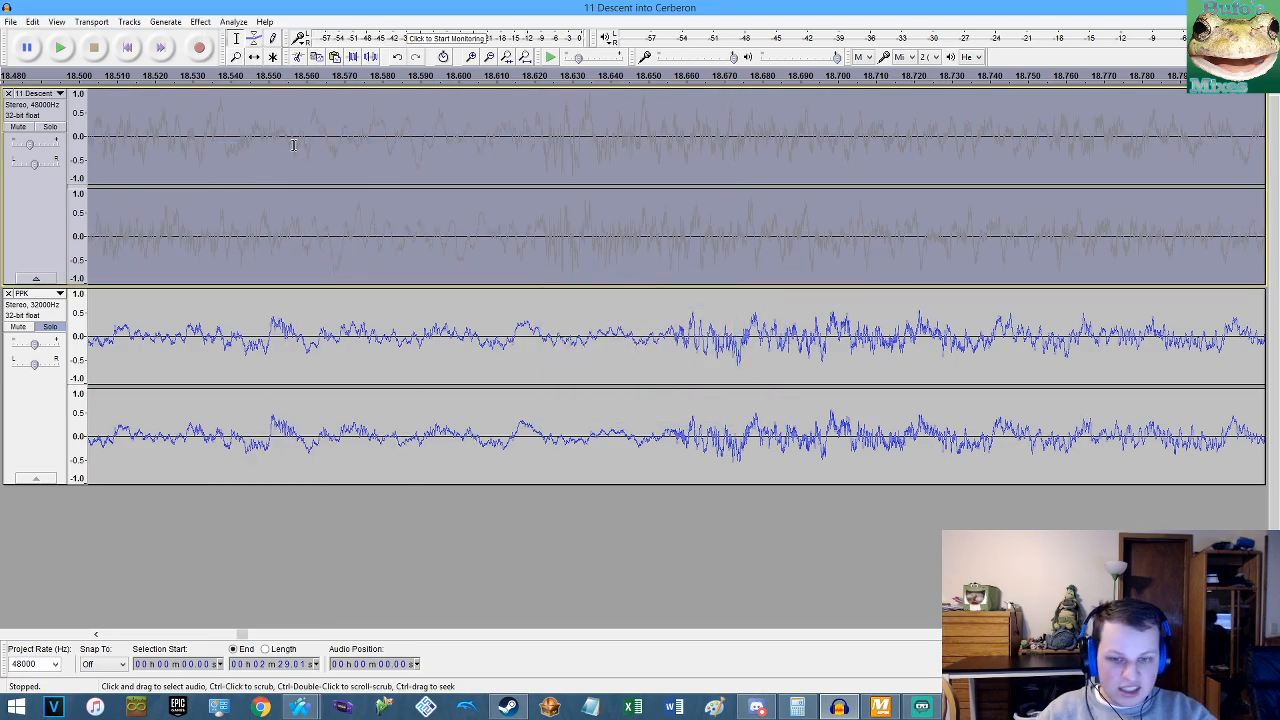
key(ctrl+z)
click(200, 21)
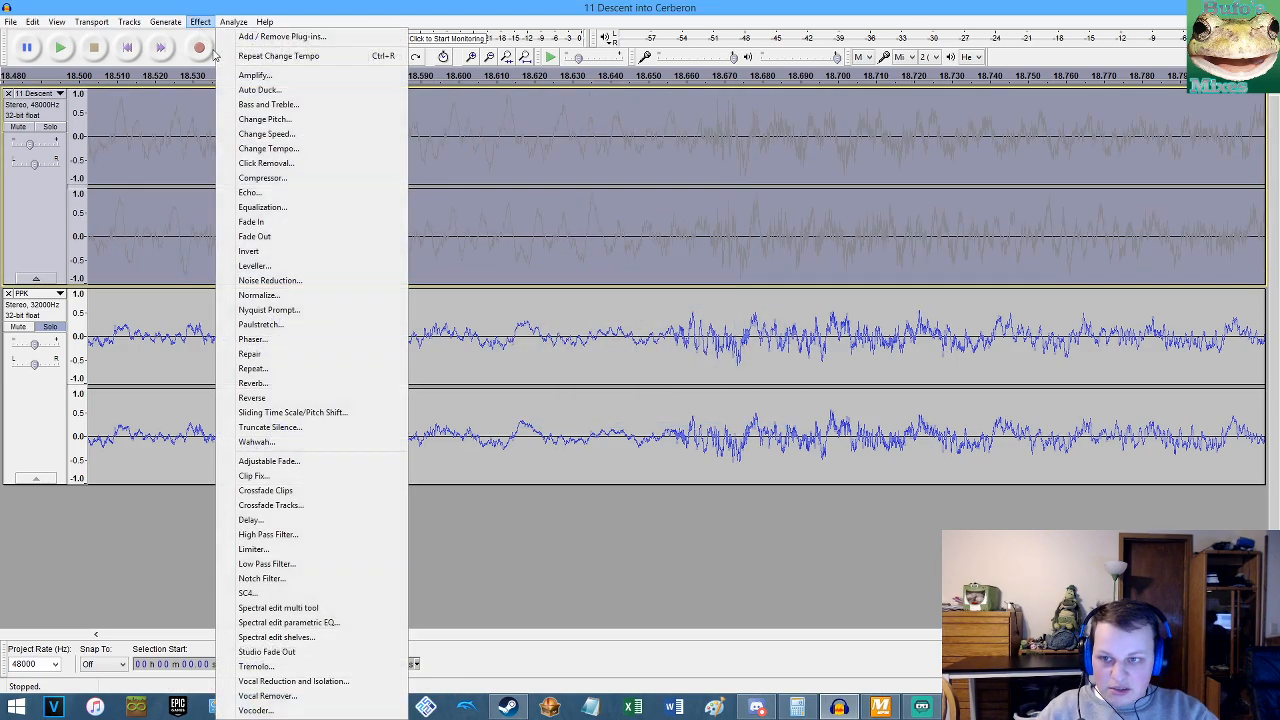
click(263, 147)
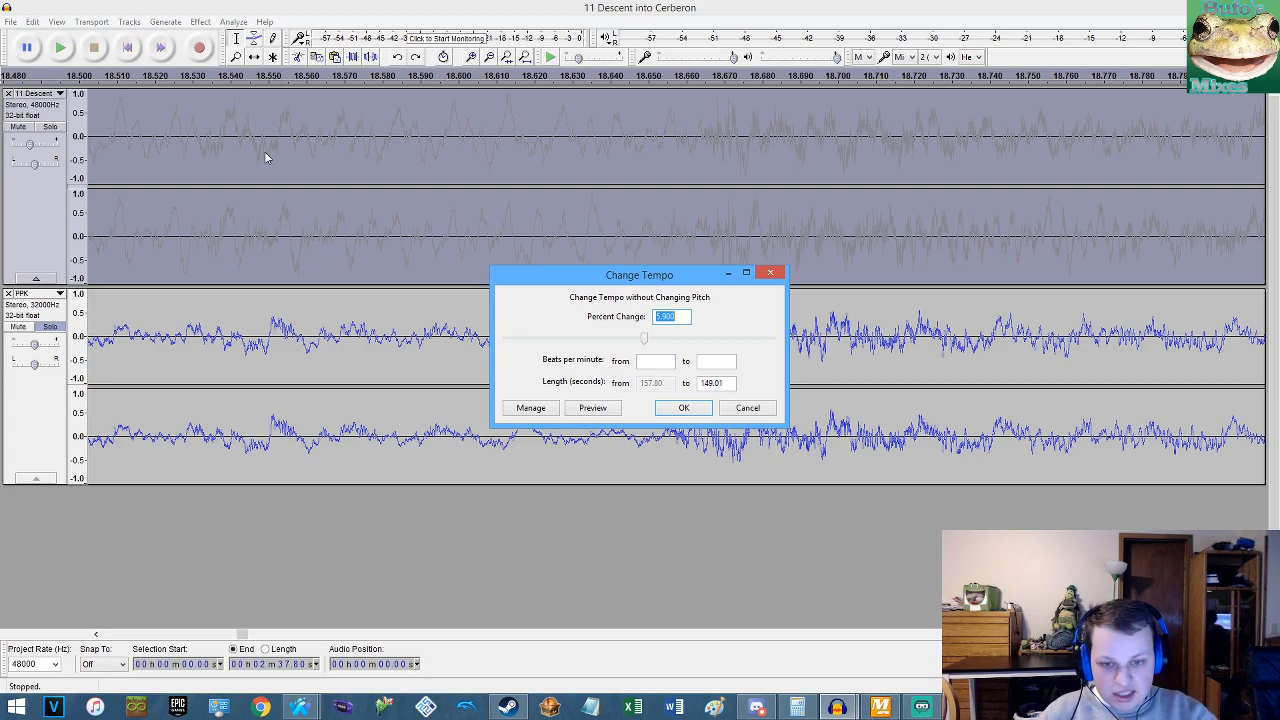
key(Return)
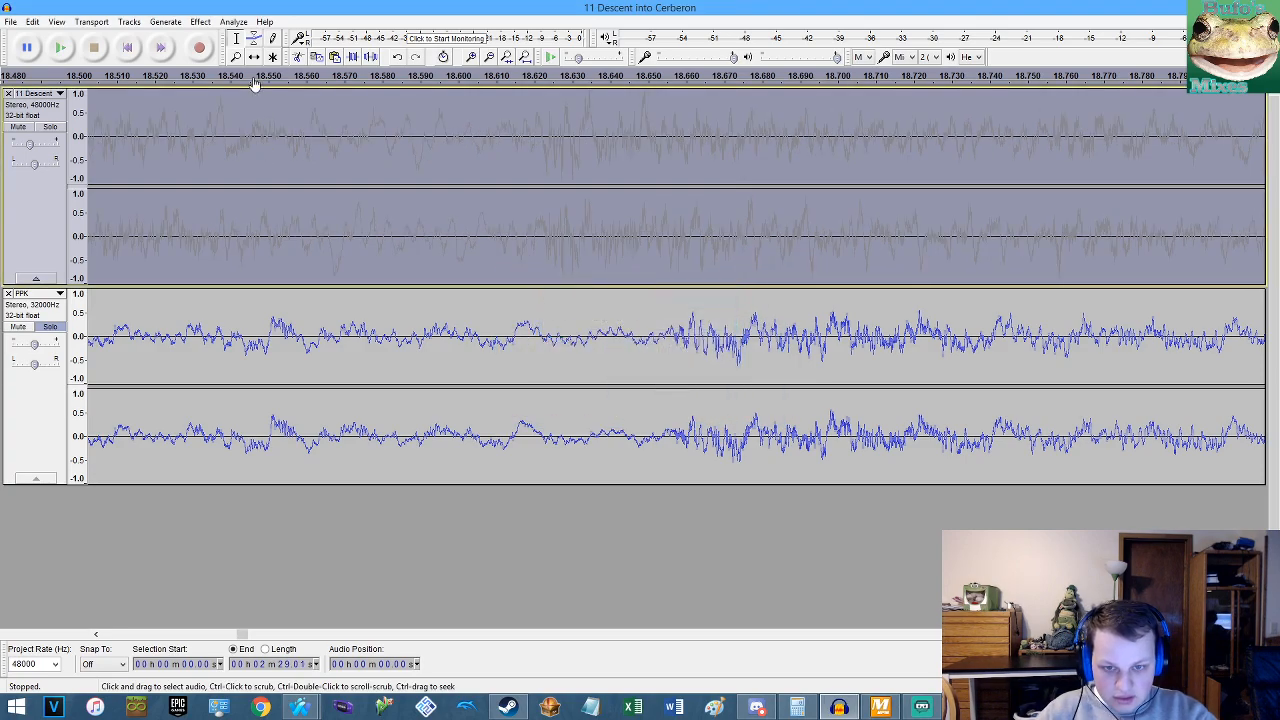
Try a 5.85% tempo increase on the original 11 Descent audio.
click(201, 21)
click(278, 148)
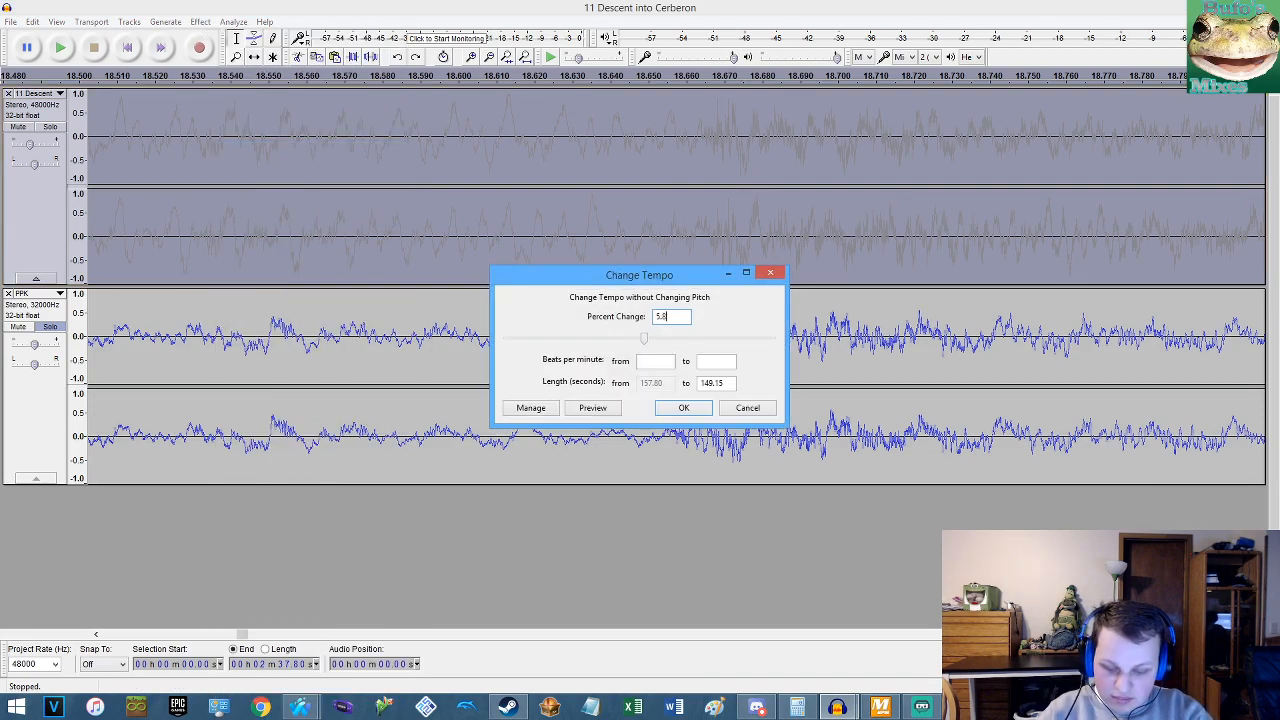
text(5.85)
key(Return)
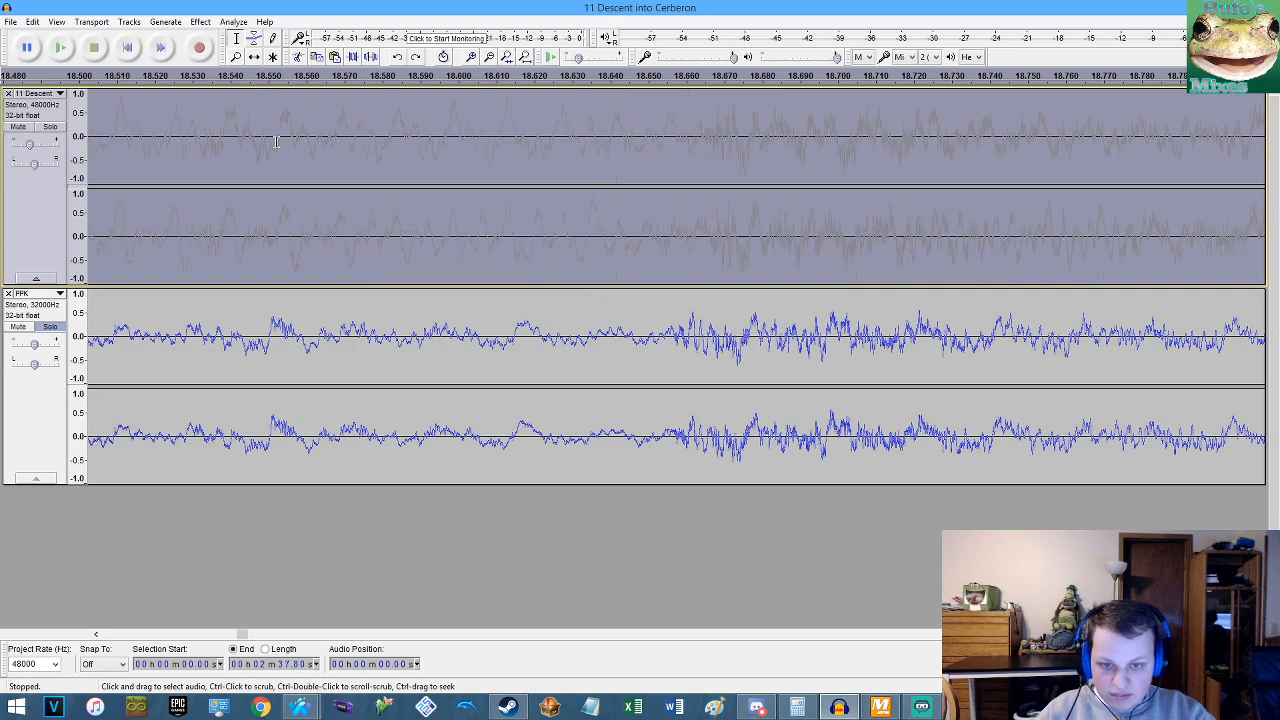
Apply a 5.8% tempo increase to the 11 Descent track.
click(200, 21)
click(237, 145)
key(Right)
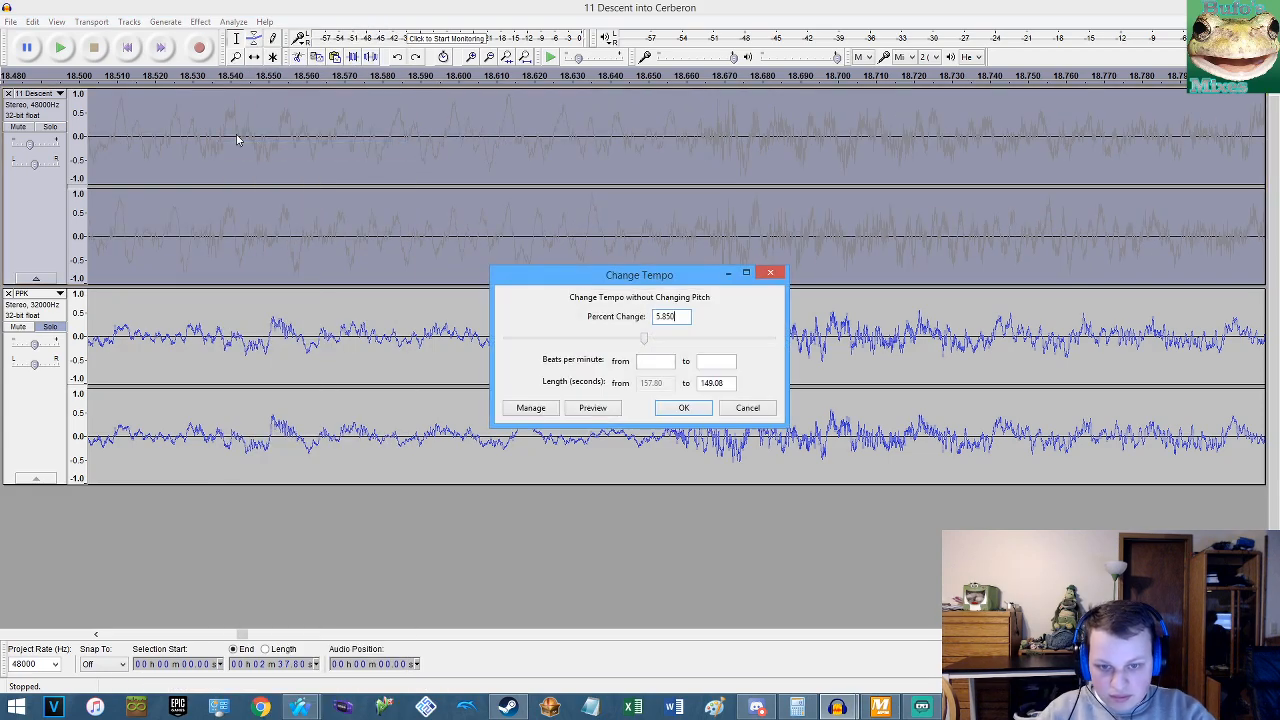
key(BackSpace)
key(BackSpace)
key(Return)
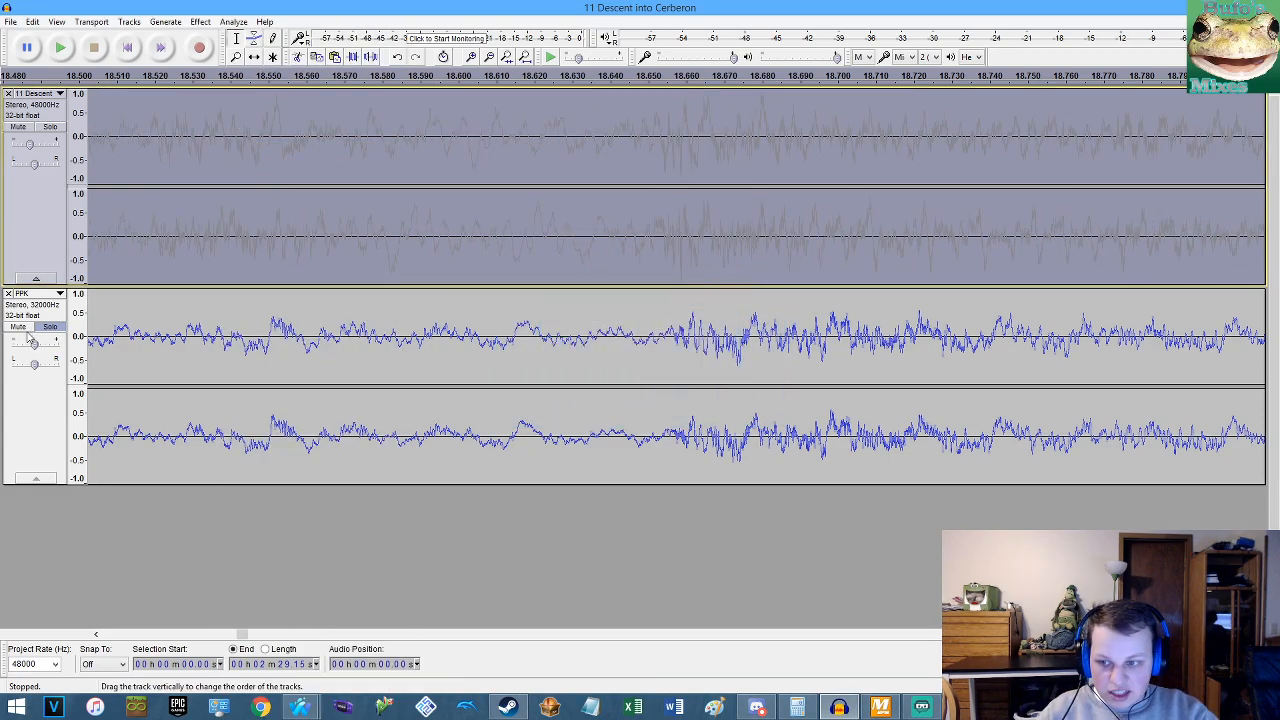
Play both tracks from about 18.5 seconds and compare their sync, examining the waveforms around 42.84 seconds.
click(120, 240)
key(space)
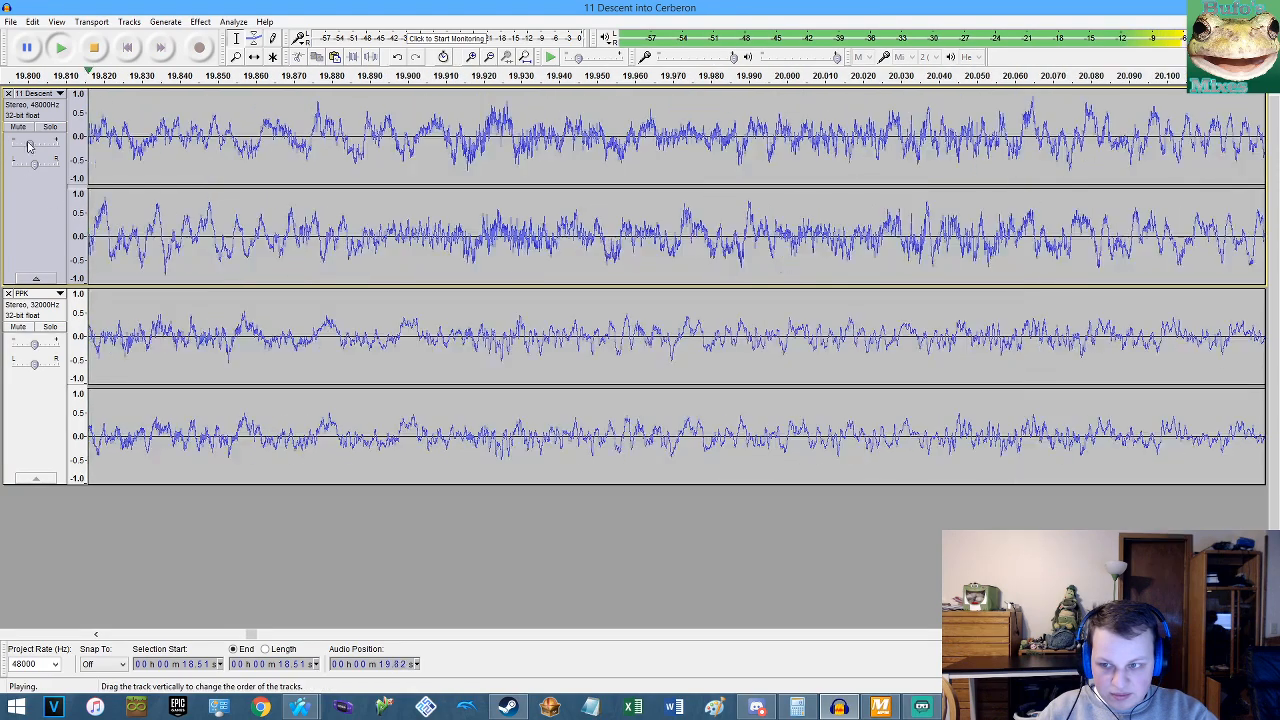
mouse_move(35, 147)
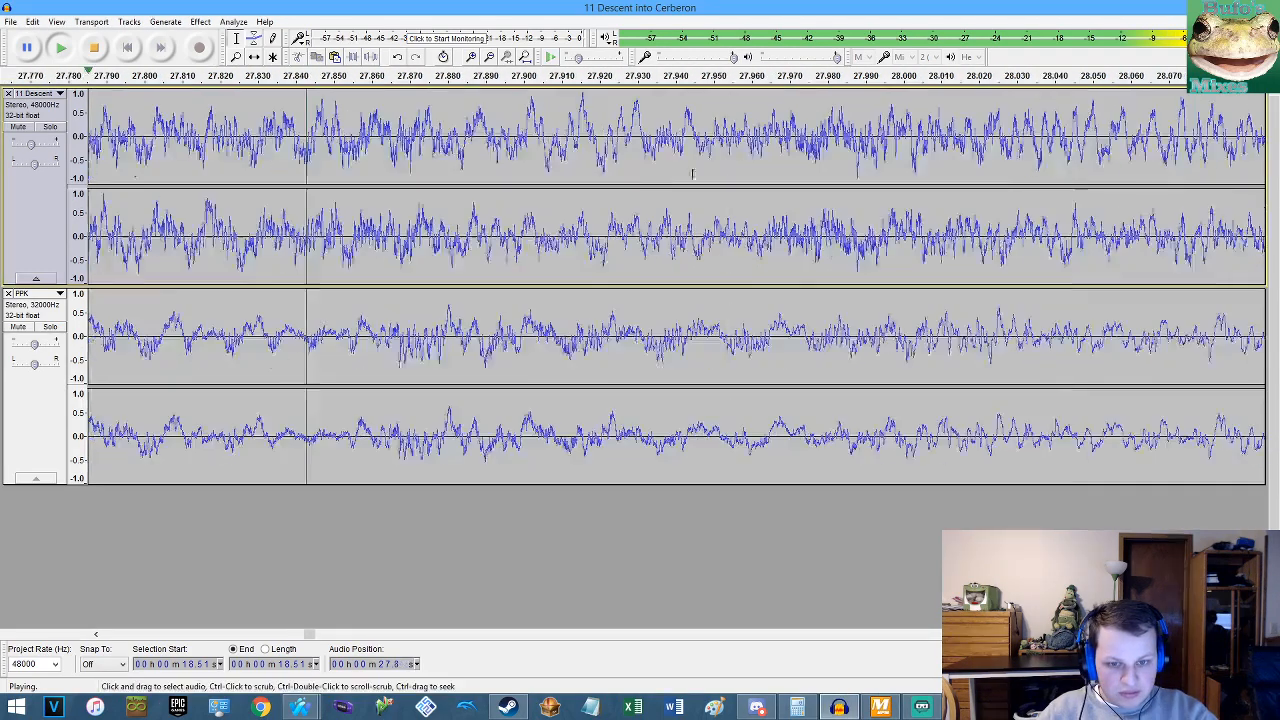
scroll(565, 233, down, 7)
scroll(565, 233, up, 4)
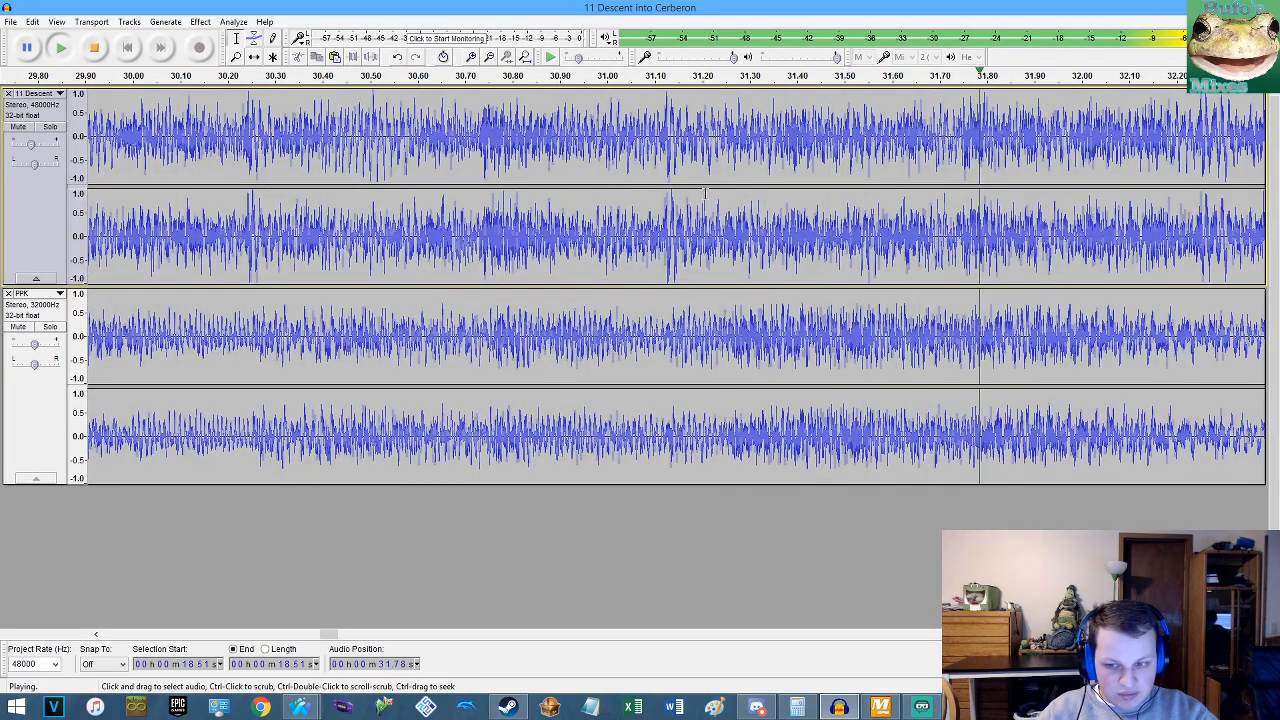
click(44, 328)
click(44, 328)
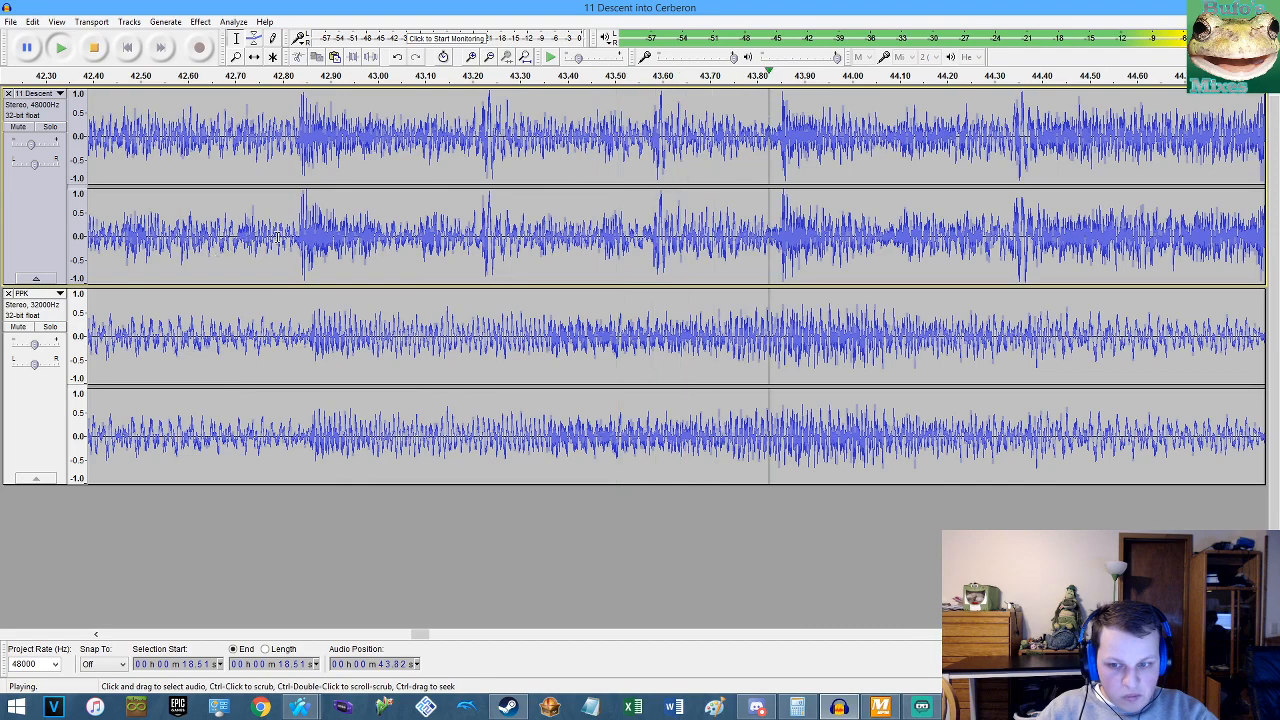
key(space)
scroll(290, 244, up, 4)
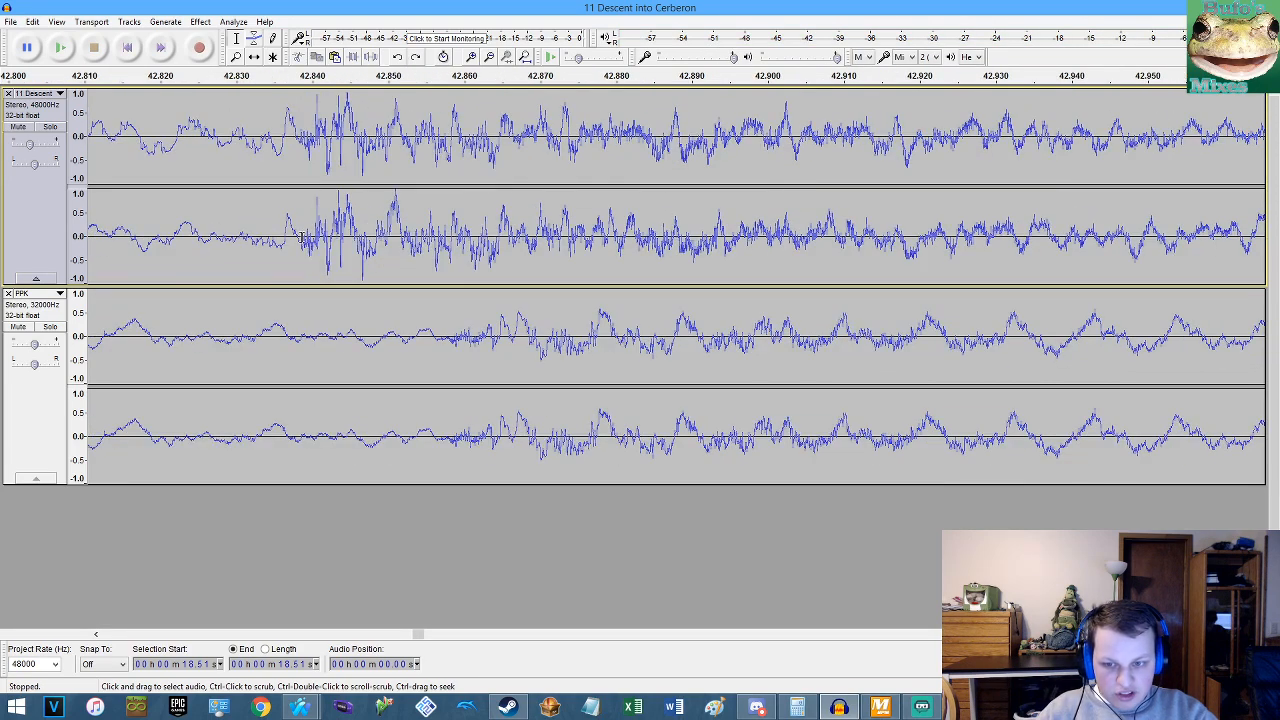
Select the whole 11 Descent track and try Change Tempo again at about 5.8%.
double_click(300, 237)
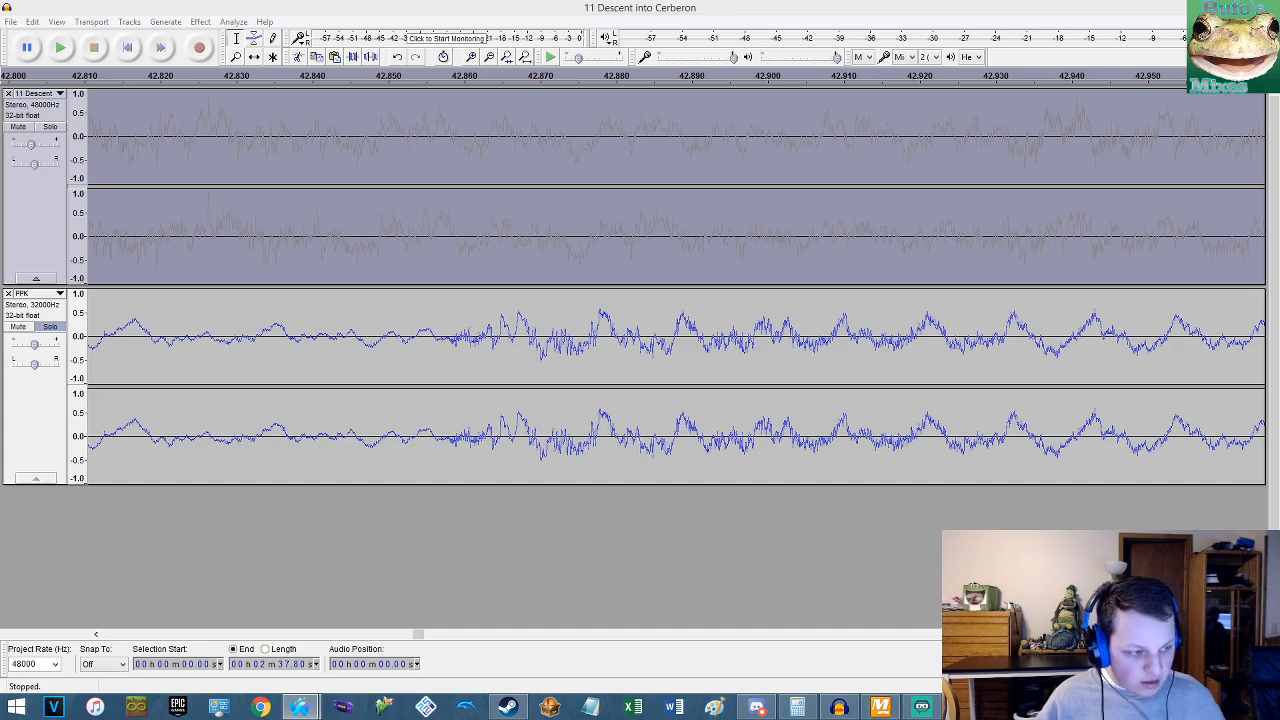
click(199, 22)
click(268, 148)
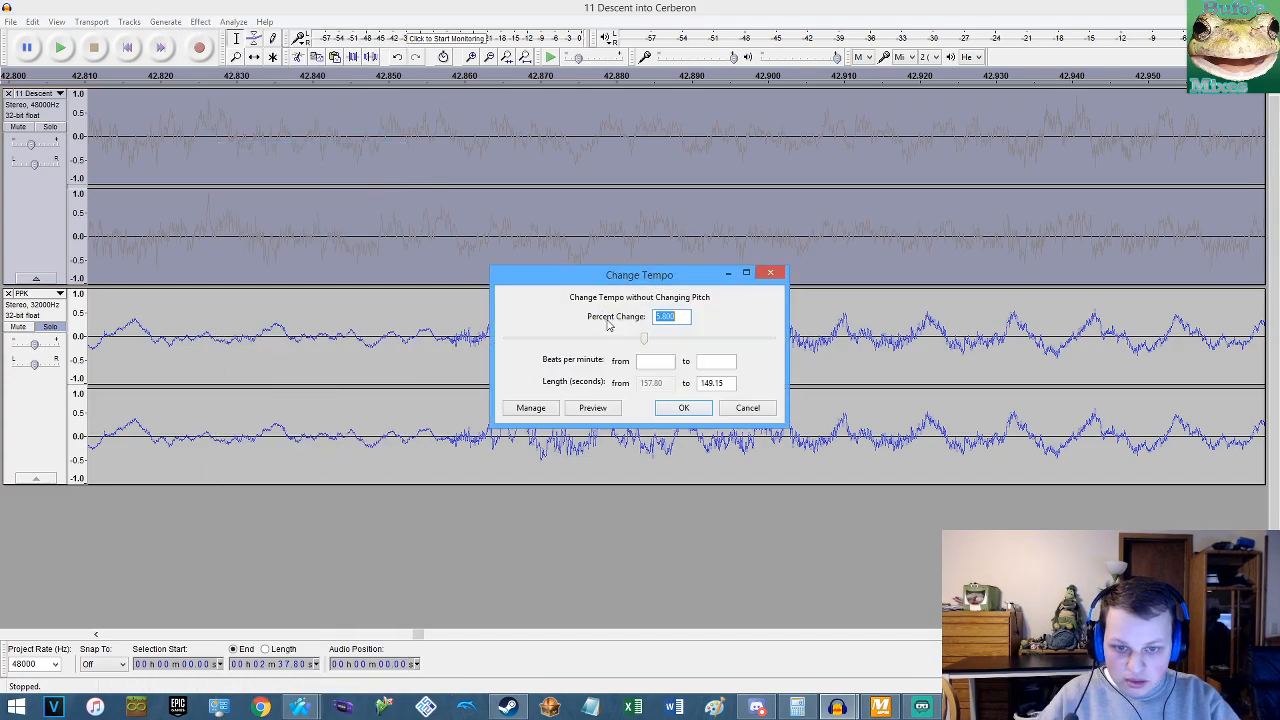
click(685, 410)
Try a tempo increase slightly below 5.8% on the 11 Descent track.
click(201, 23)
click(293, 148)
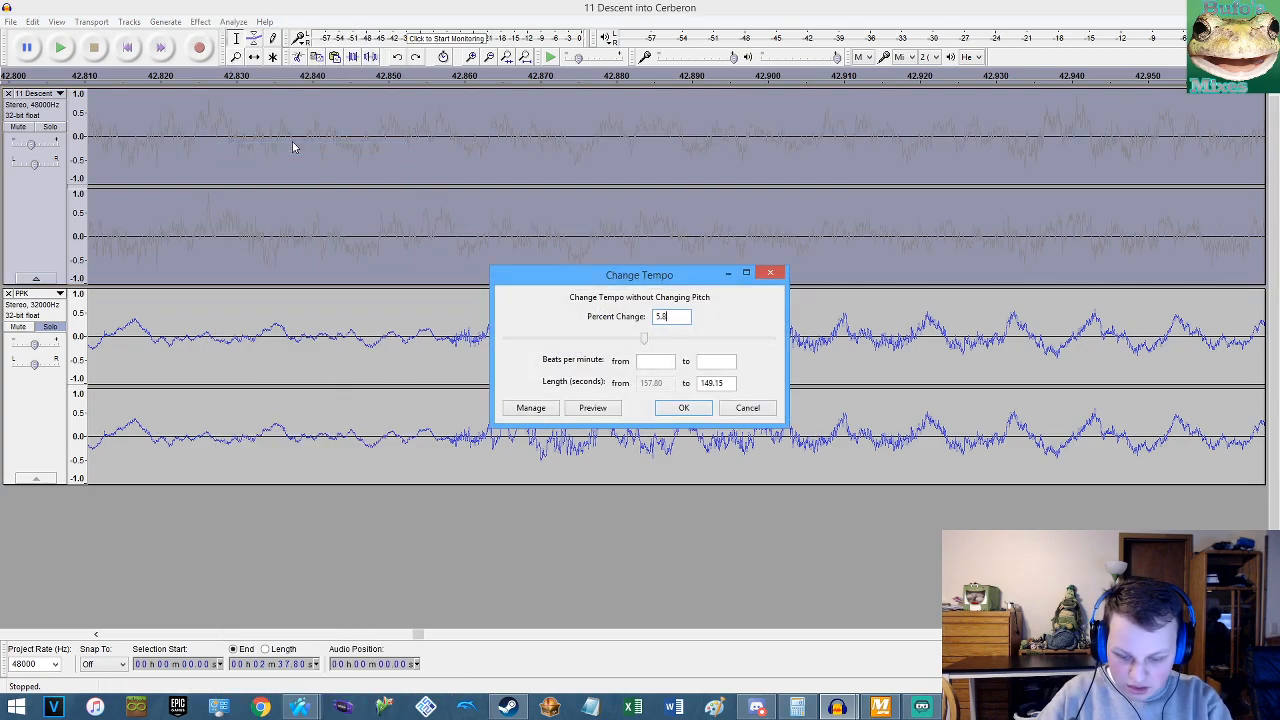
key(Return)
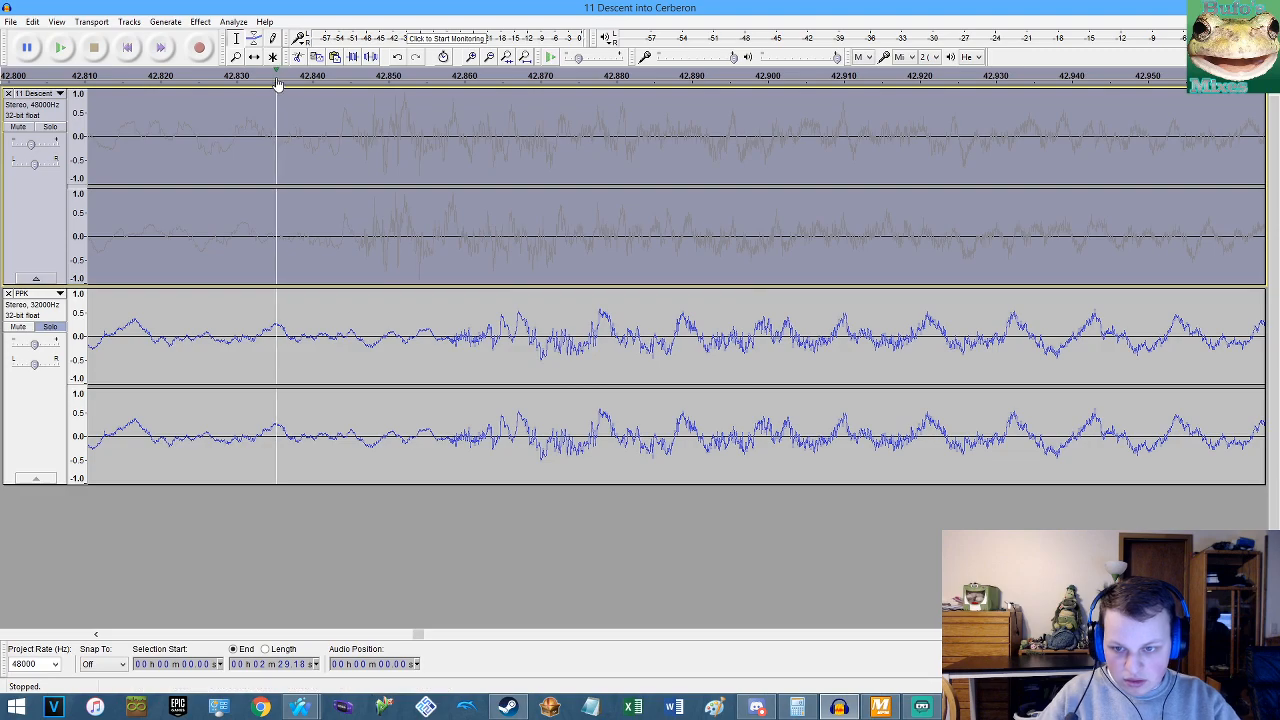
Apply a tempo increase slightly above 5.7% to the whole 11 Descent track.
click(201, 22)
click(292, 148)
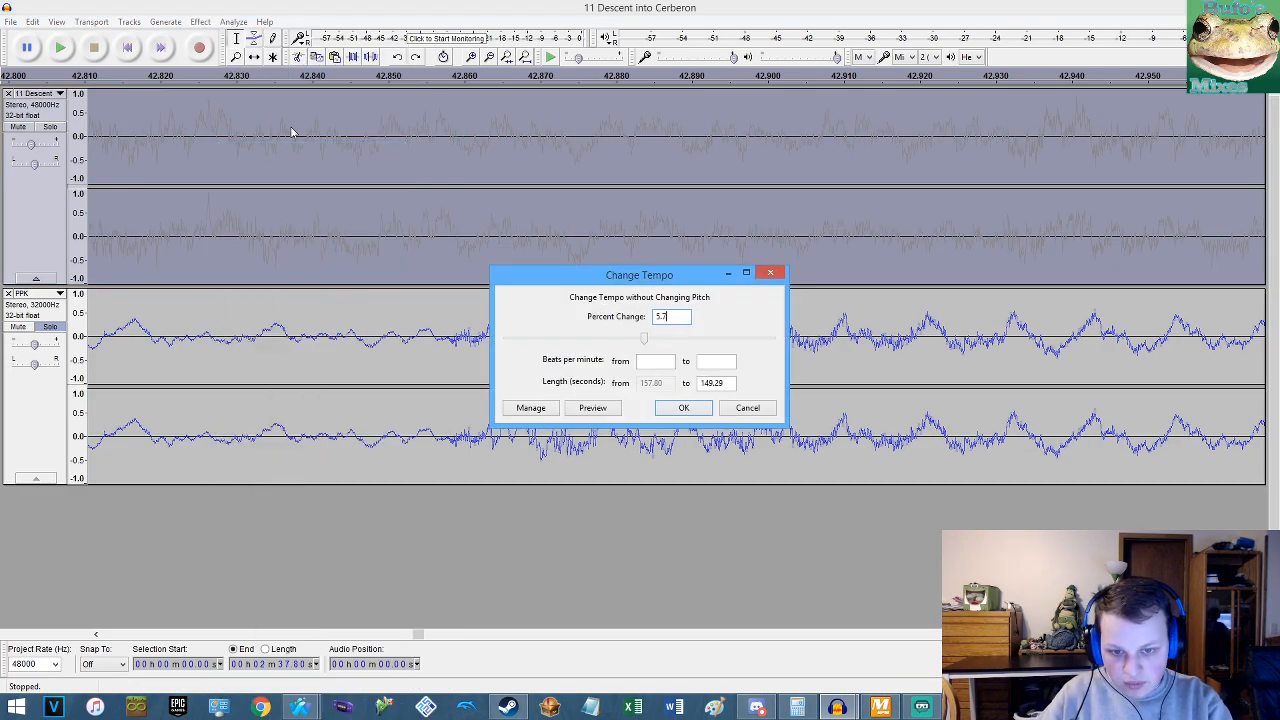
key(Return)
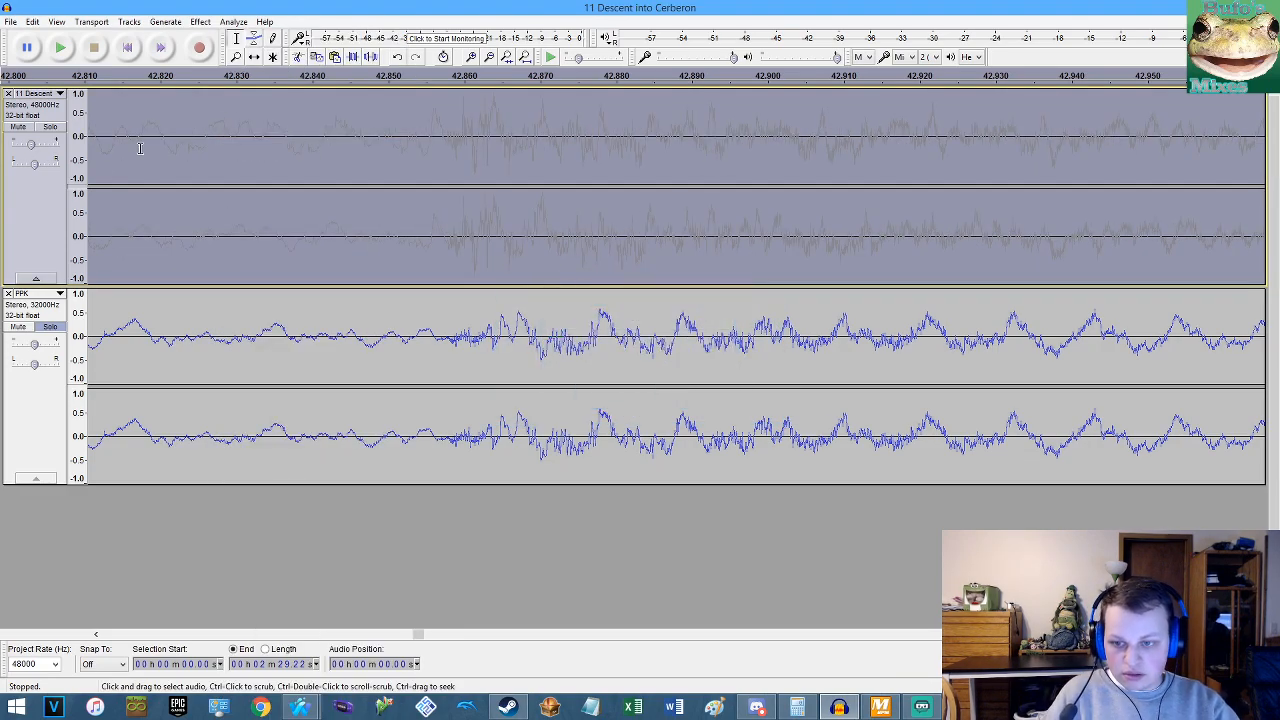
Play both tracks from about 42.82 seconds and compare their sync through to the end of the PPK section.
click(150, 240)
key(space)
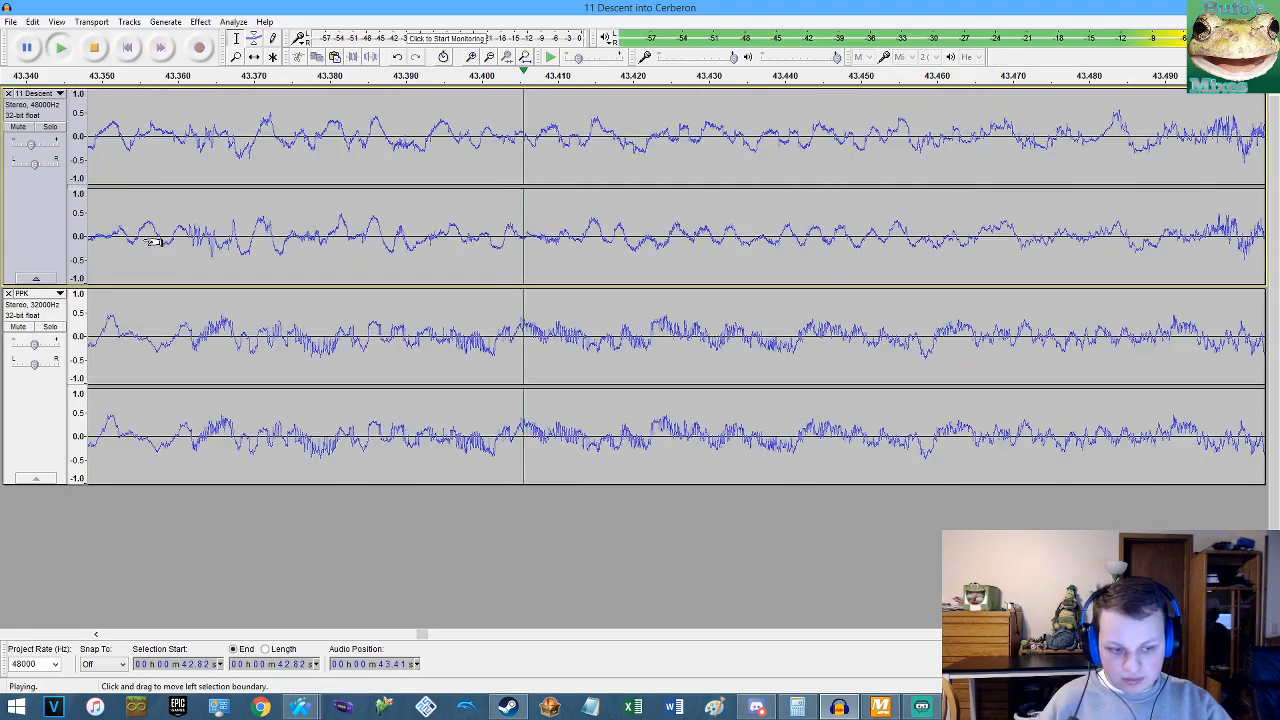
scroll(446, 286, down, 3)
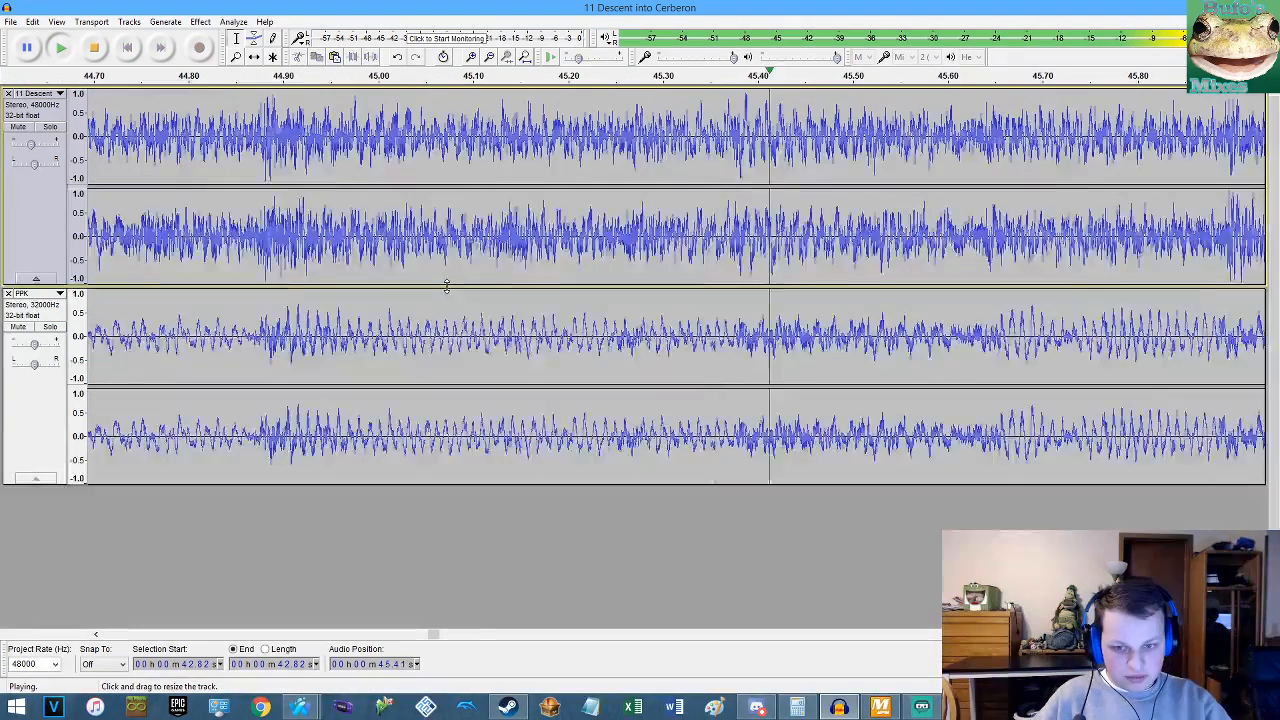
scroll(446, 286, down, 3)
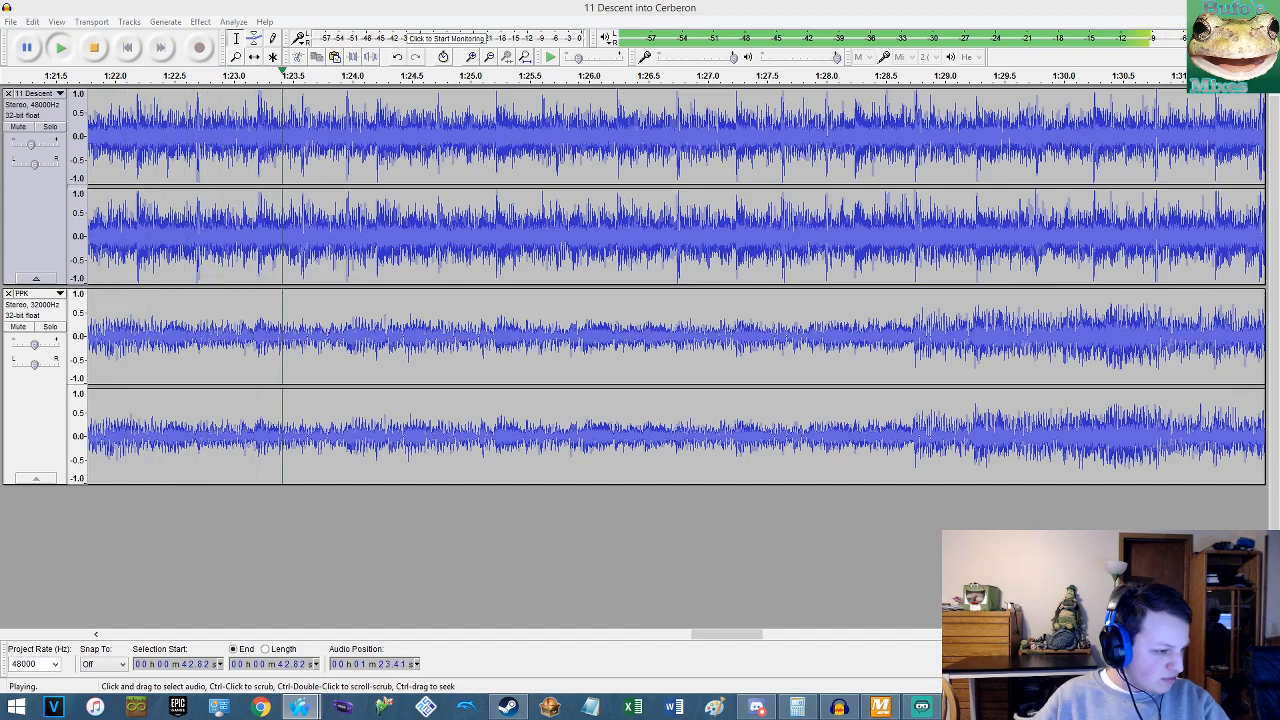
click(756, 6)
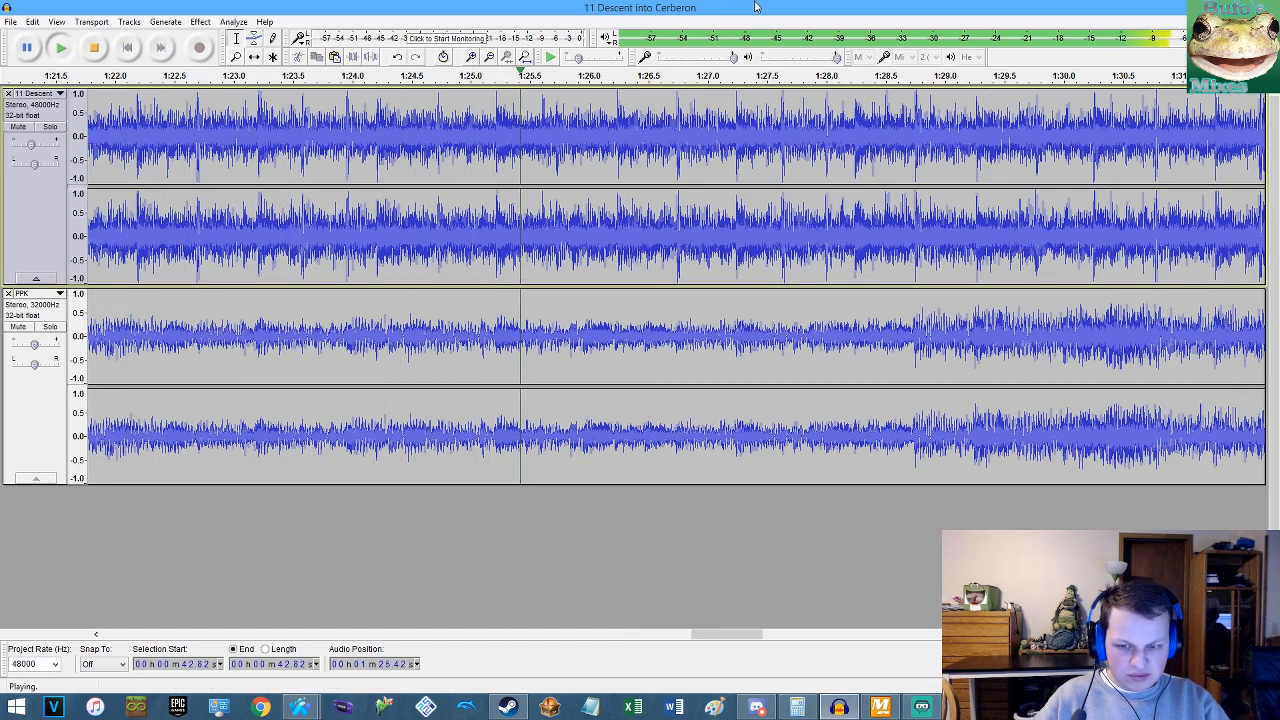
scroll(1054, 260, up, 1)
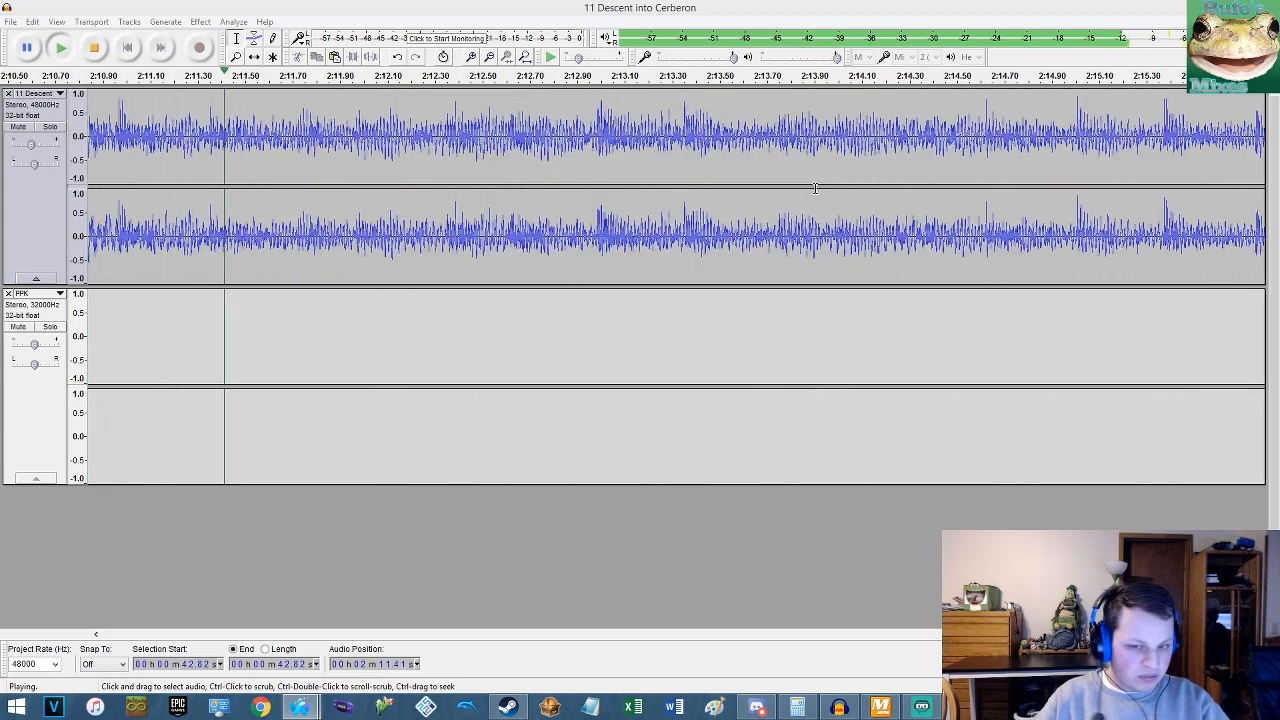
click(685, 18)
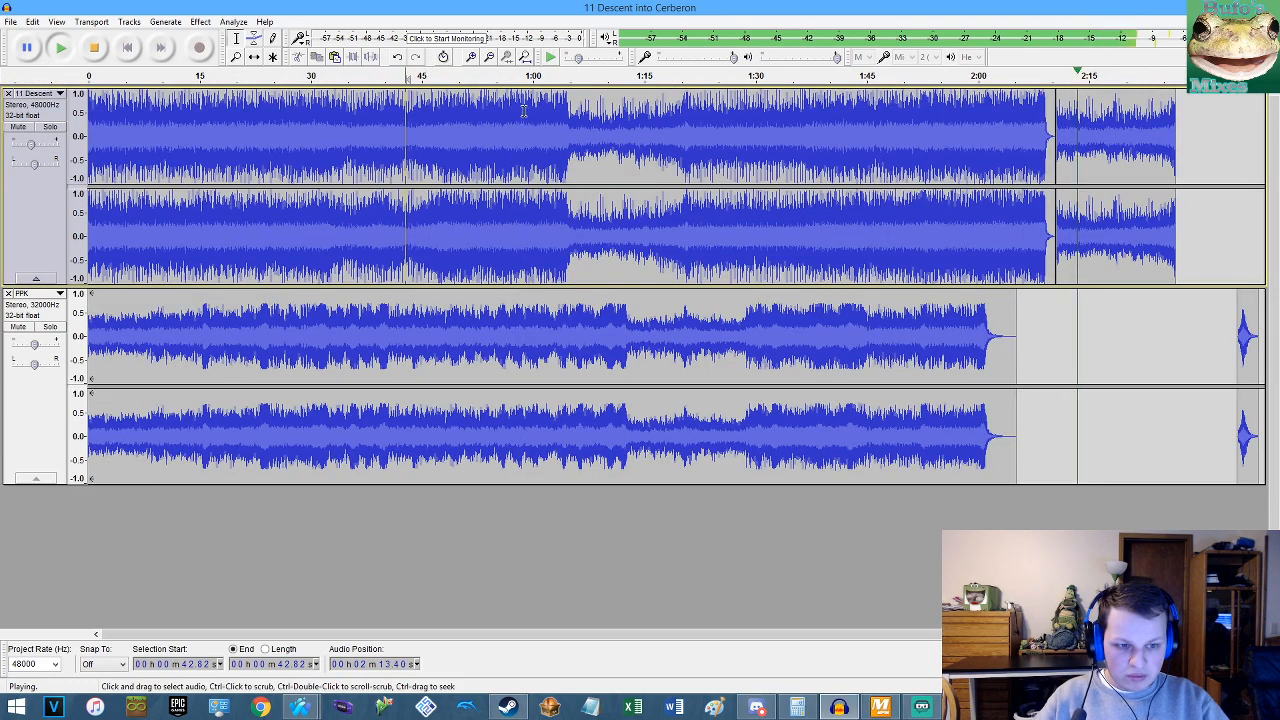
key(space)
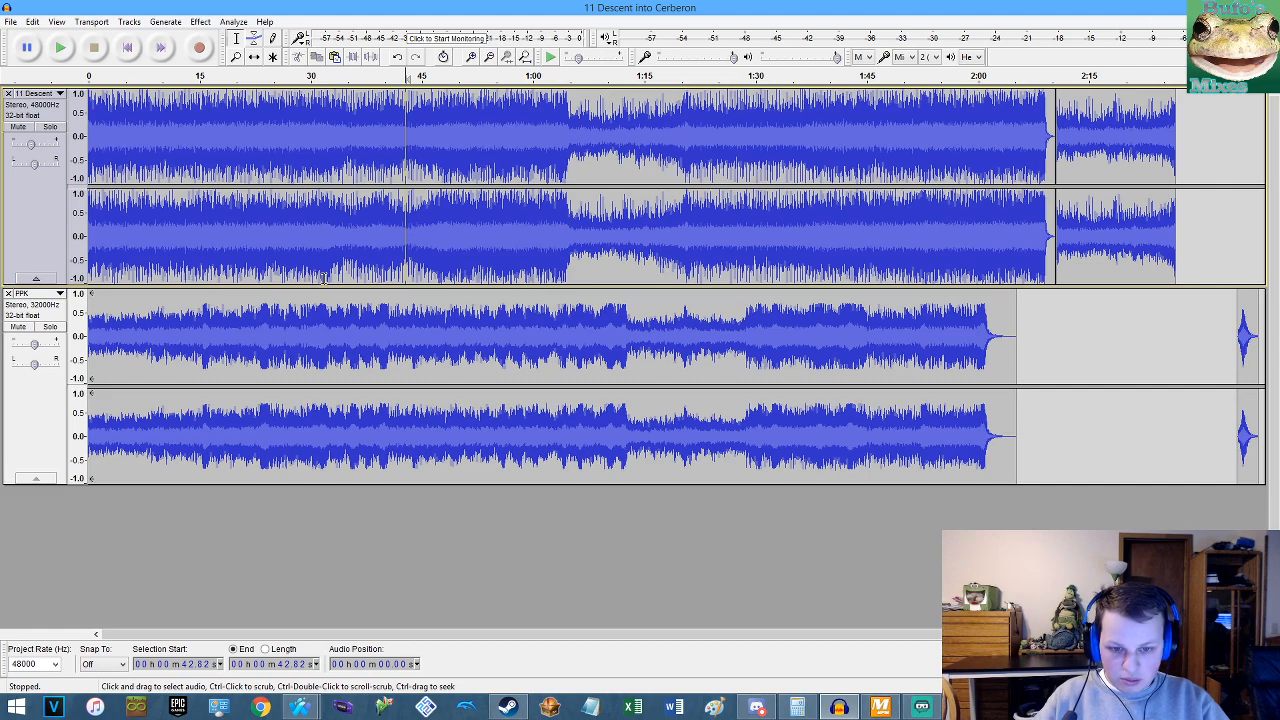
Solo the PPK track and listen to it from the start and from about 1 minute 12.65 seconds.
click(50, 328)
click(130, 315)
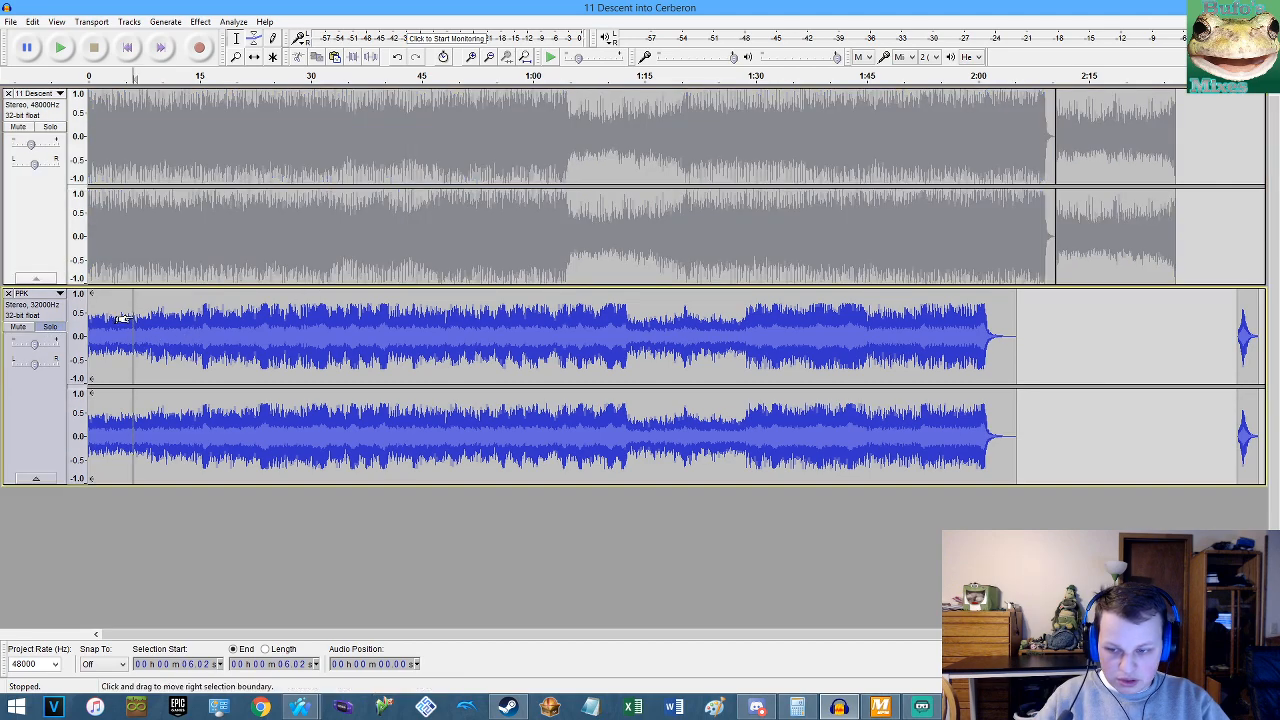
key(Home)
key(space)
click(625, 335)
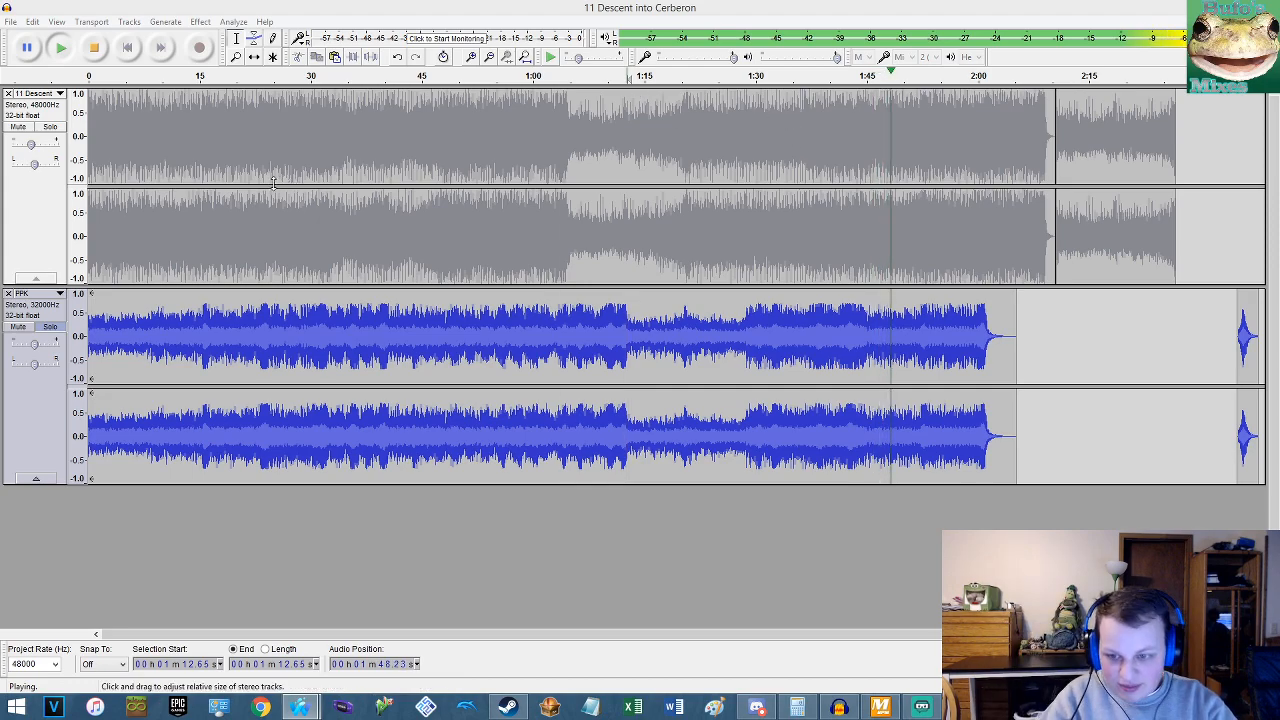
Solo only the 11 Descent track and listen from about 2 minutes 10.43 seconds and from about 1 minute 4.47 seconds.
click(50, 185)
key(space)
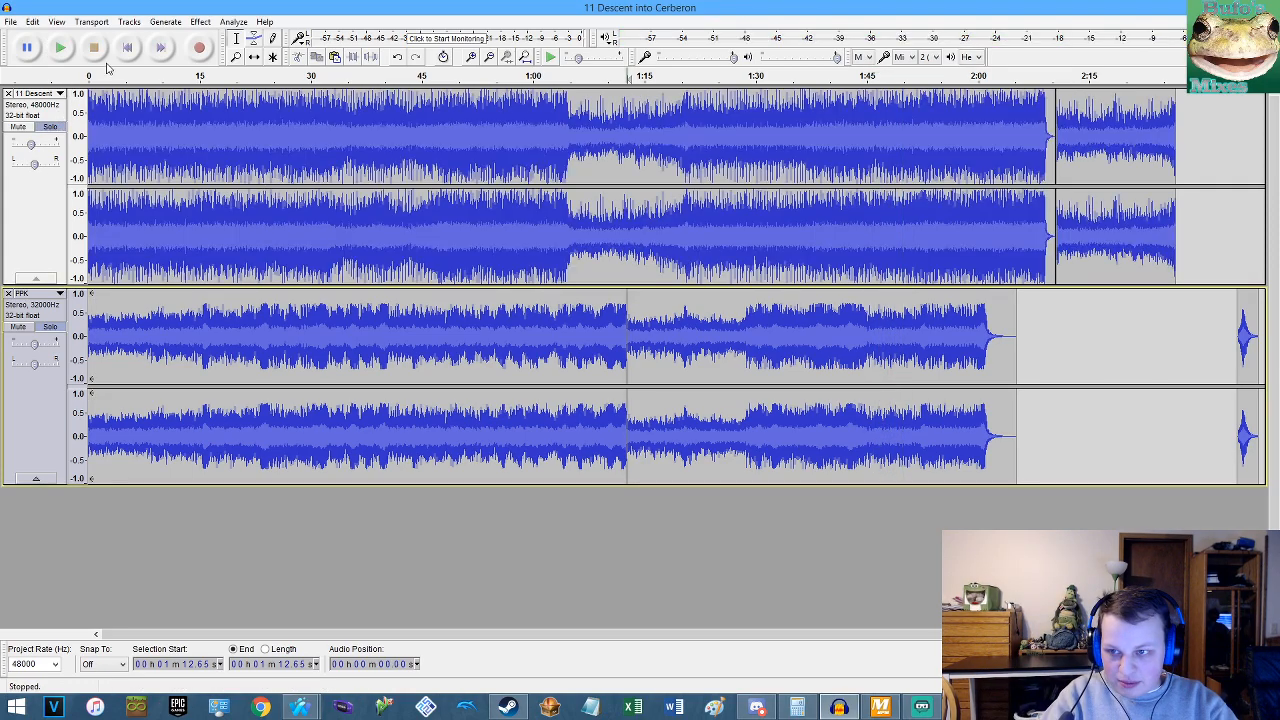
click(50, 326)
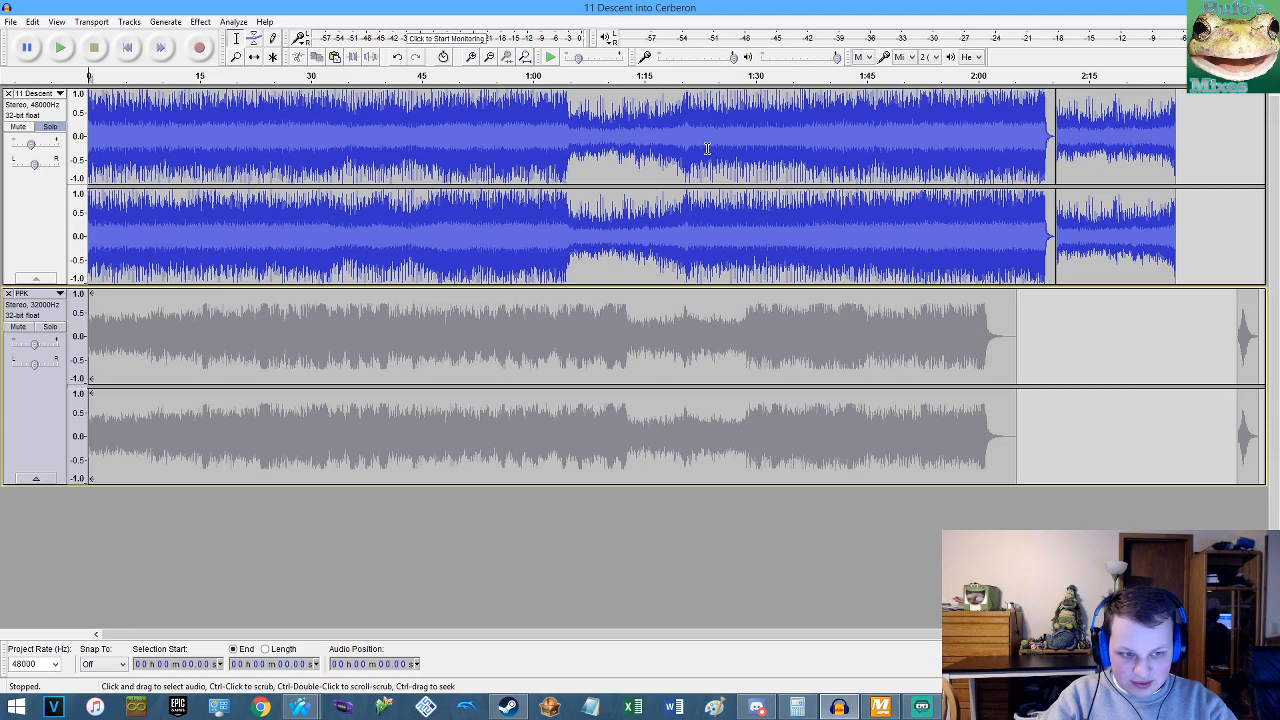
click(1056, 297)
key(space)
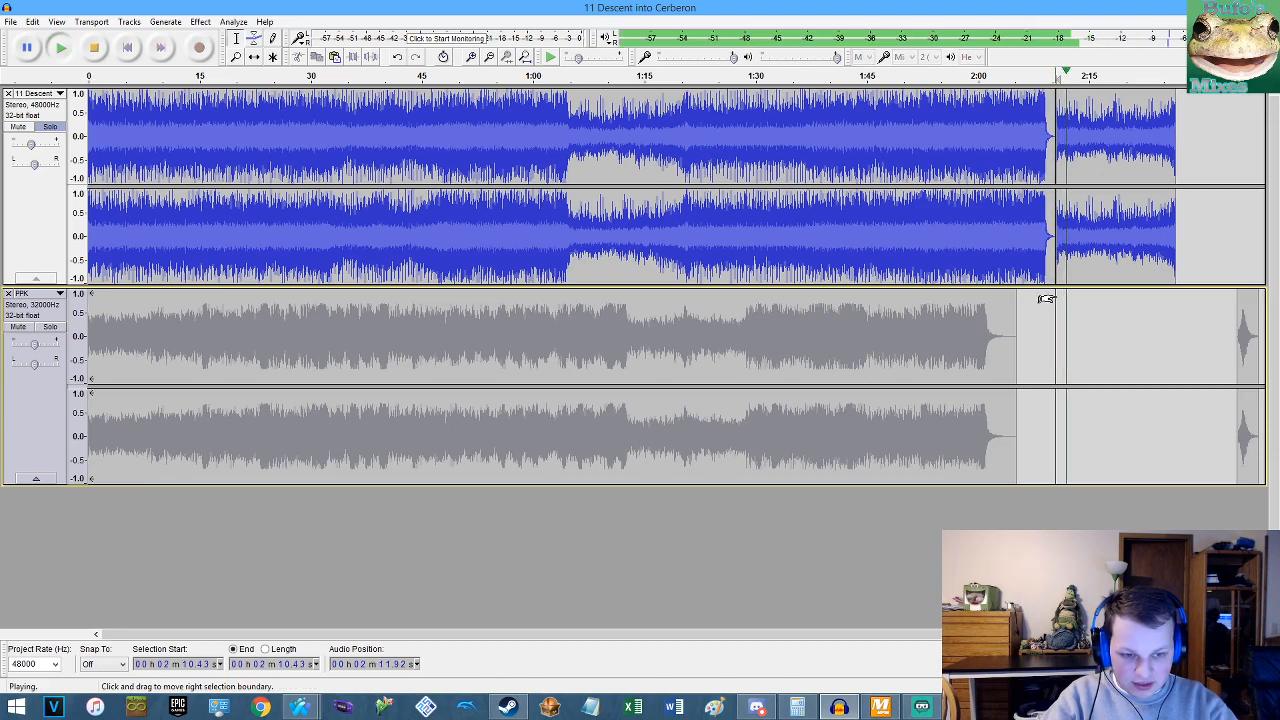
key(space)
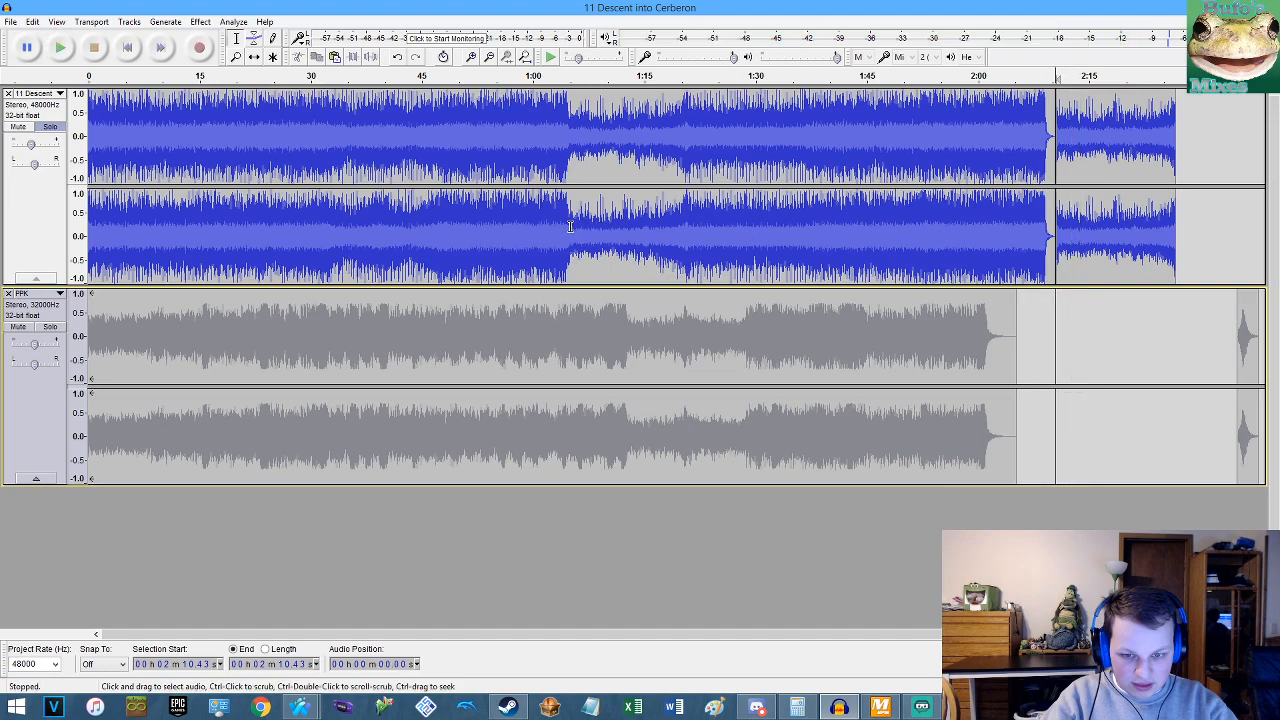
key(space)
click(563, 232)
key(space)
click(567, 227)
key(space)
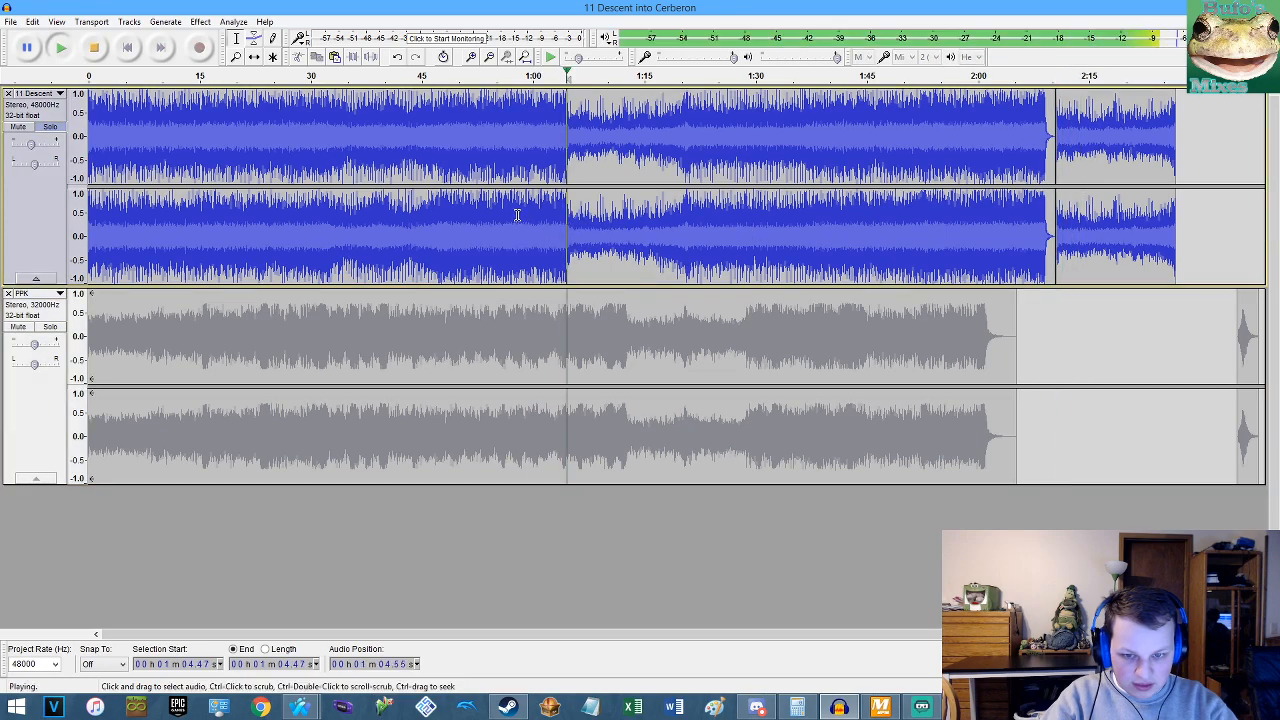
key(space)
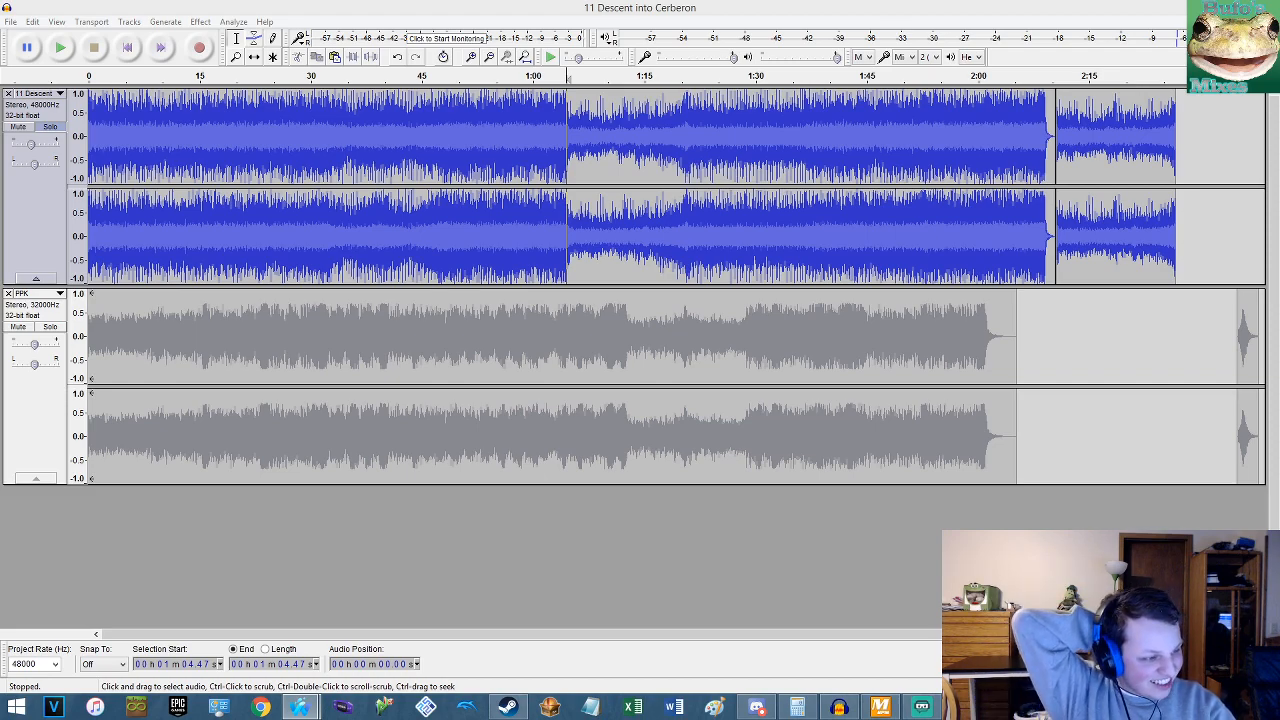
Play the 11 Descent track from about 1 minute 18.32 seconds to locate the beat where the louder section starts.
click(805, 6)
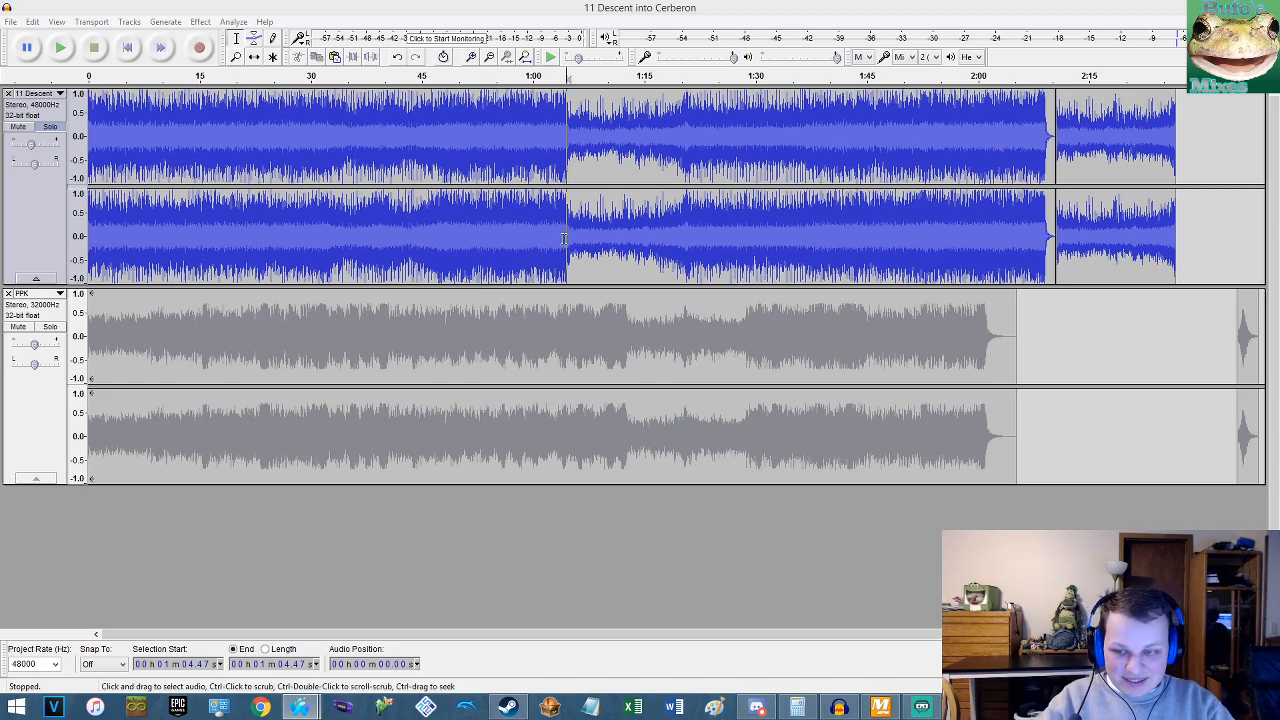
click(659, 235)
click(669, 222)
key(space)
scroll(676, 222, up, 5)
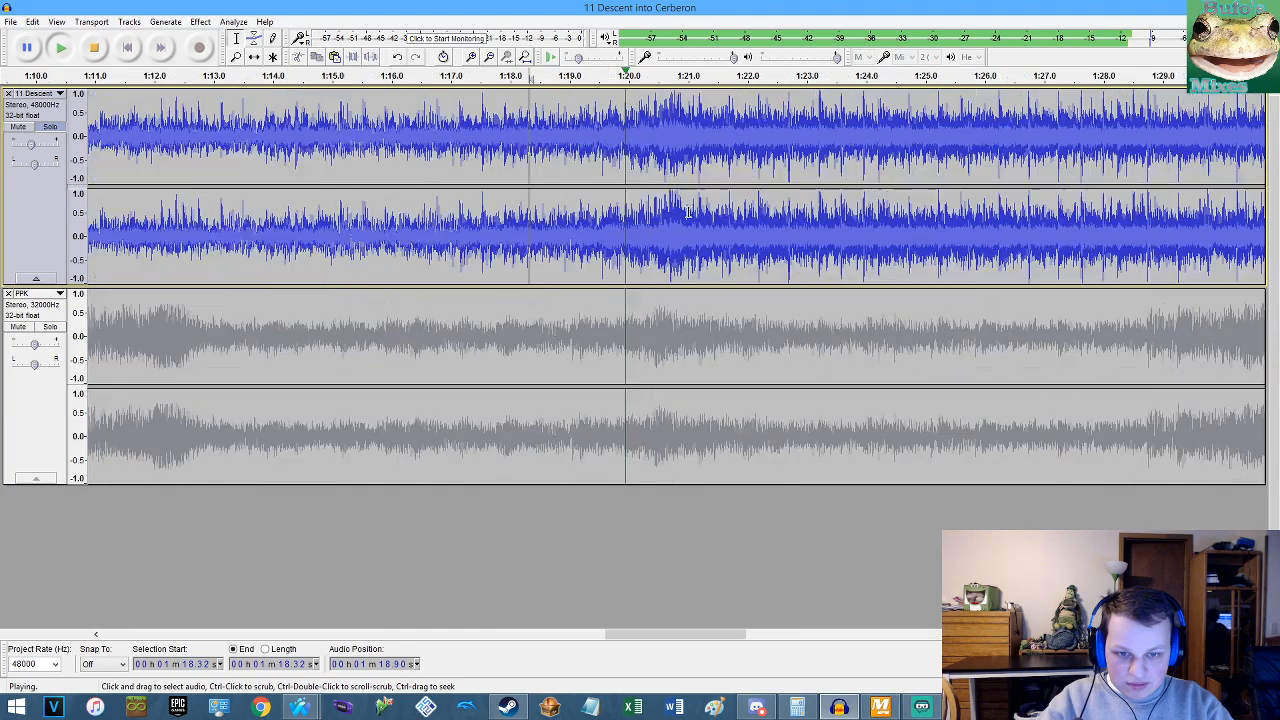
scroll(672, 222, up, 1)
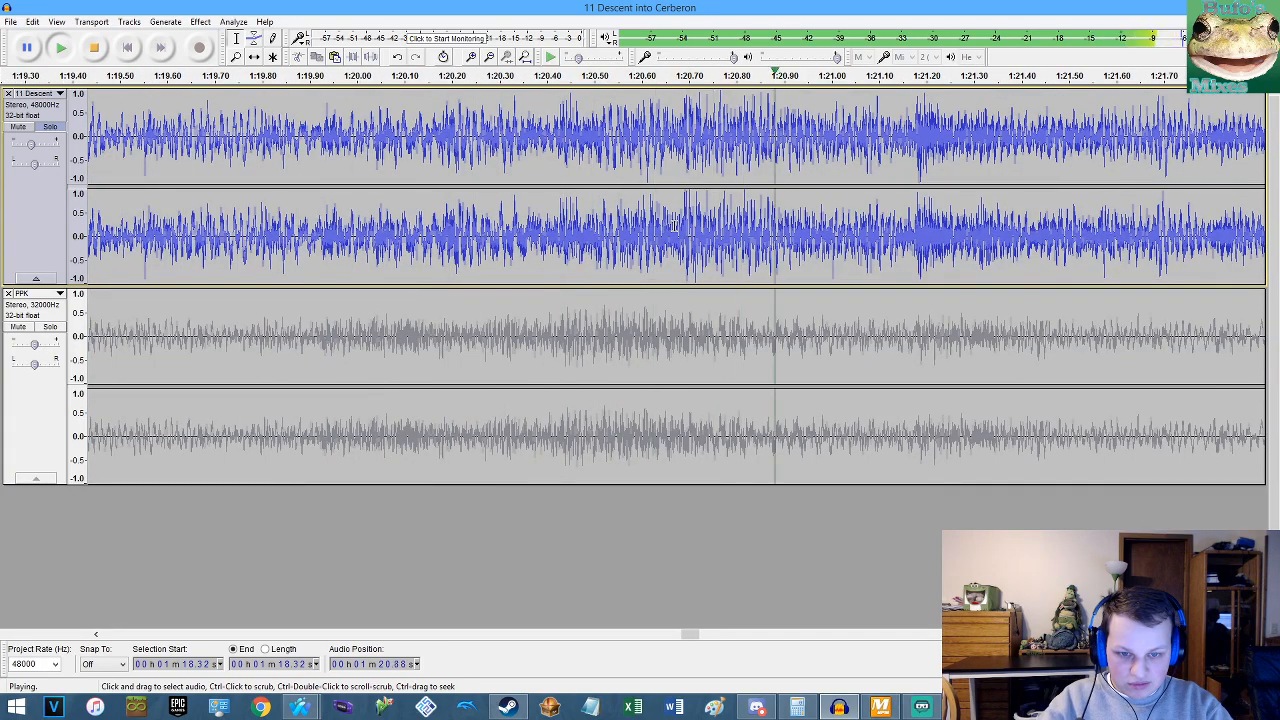
key(space)
Split both the 11 Descent and PPK tracks at about 1 minute 20.69 seconds.
scroll(650, 240, up, 11)
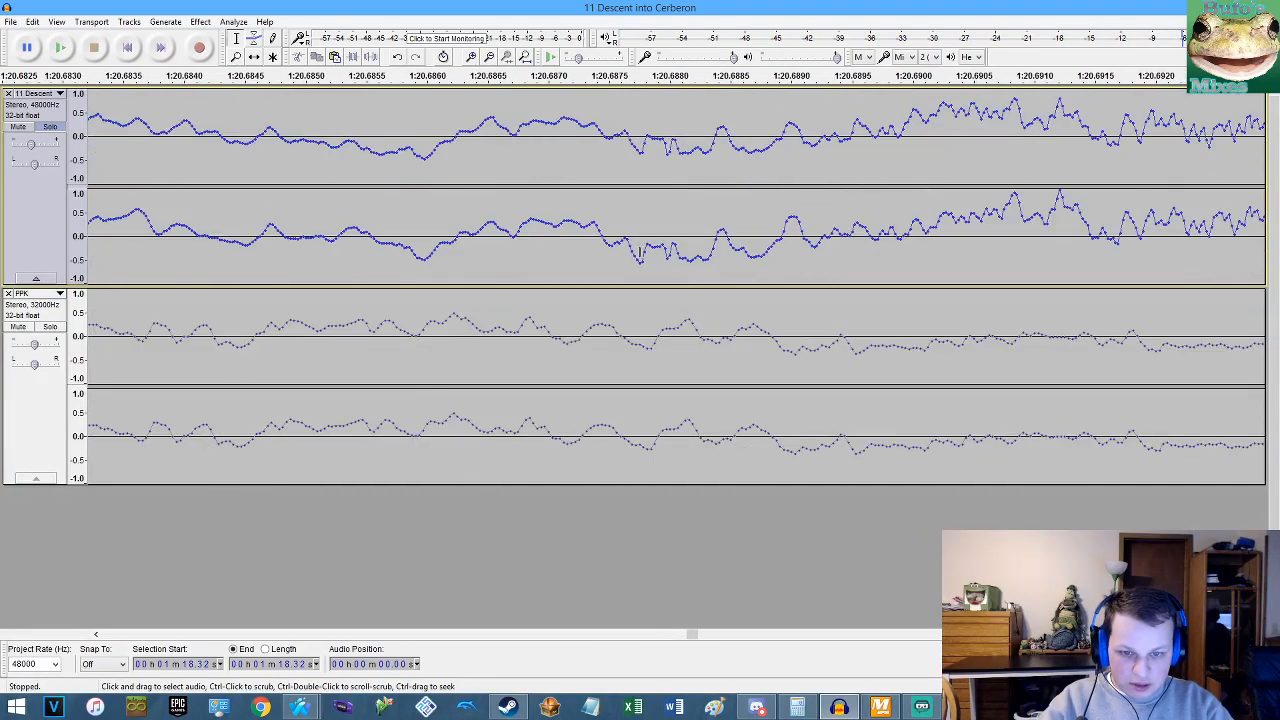
scroll(721, 235, up, 2)
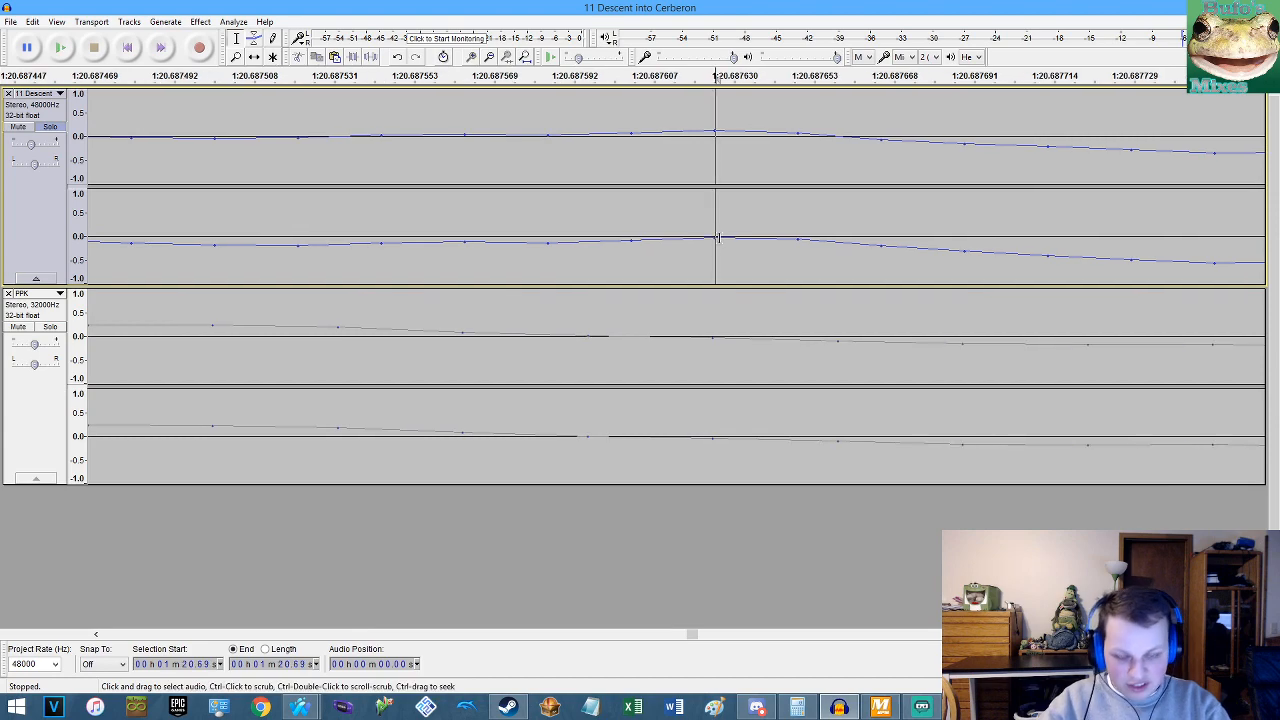
key(ctrl+i)
click(710, 306)
click(716, 298)
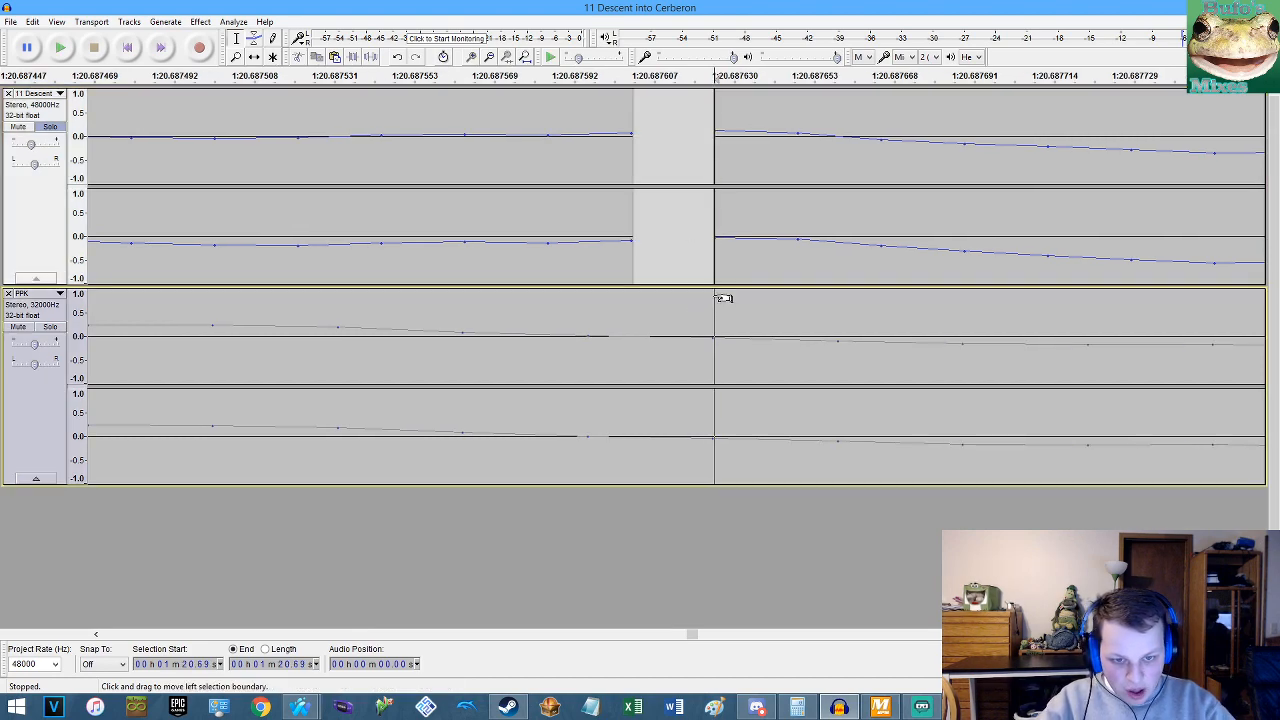
key(ctrl+i)
Delete the clips directly after the 1 minute 20.69 second split in both tracks.
click(526, 58)
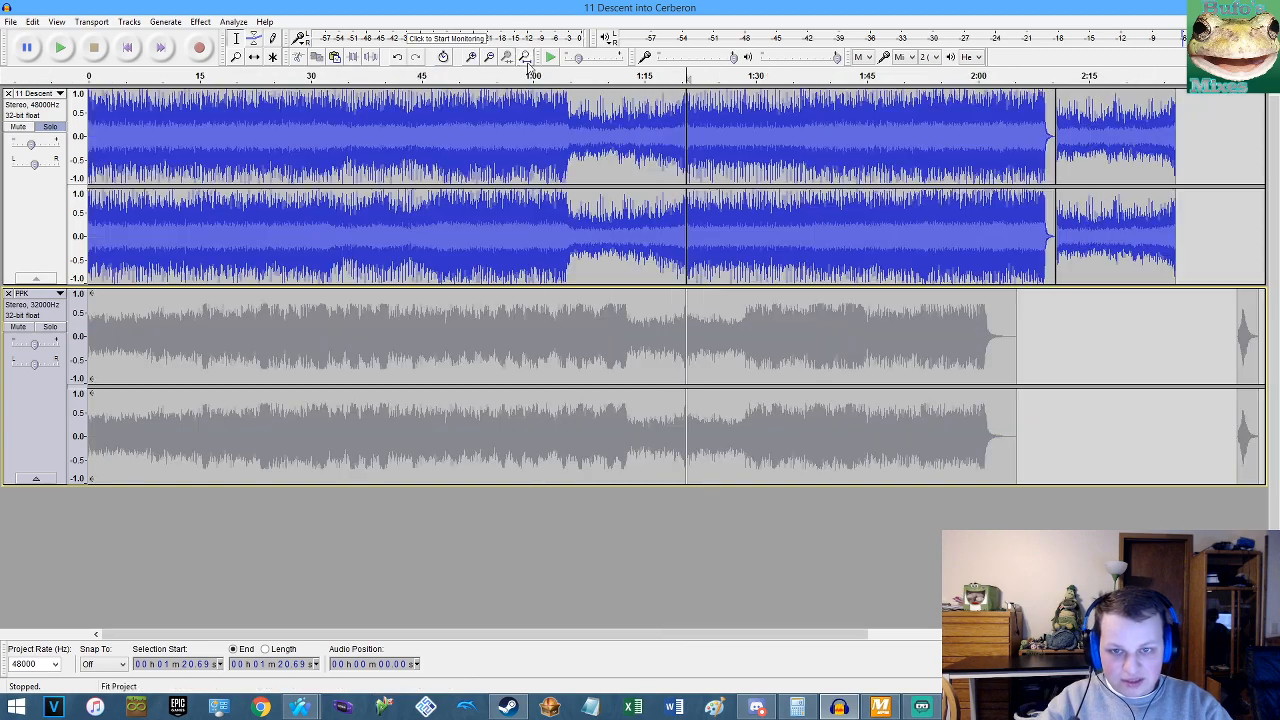
double_click(757, 209)
key(Delete)
double_click(764, 303)
key(Delete)
Move the 16.18-second closing clip of the 11 Descent track to the start of that track.
double_click(749, 243)
key(ctrl+x)
key(Home)
key(ctrl+v)
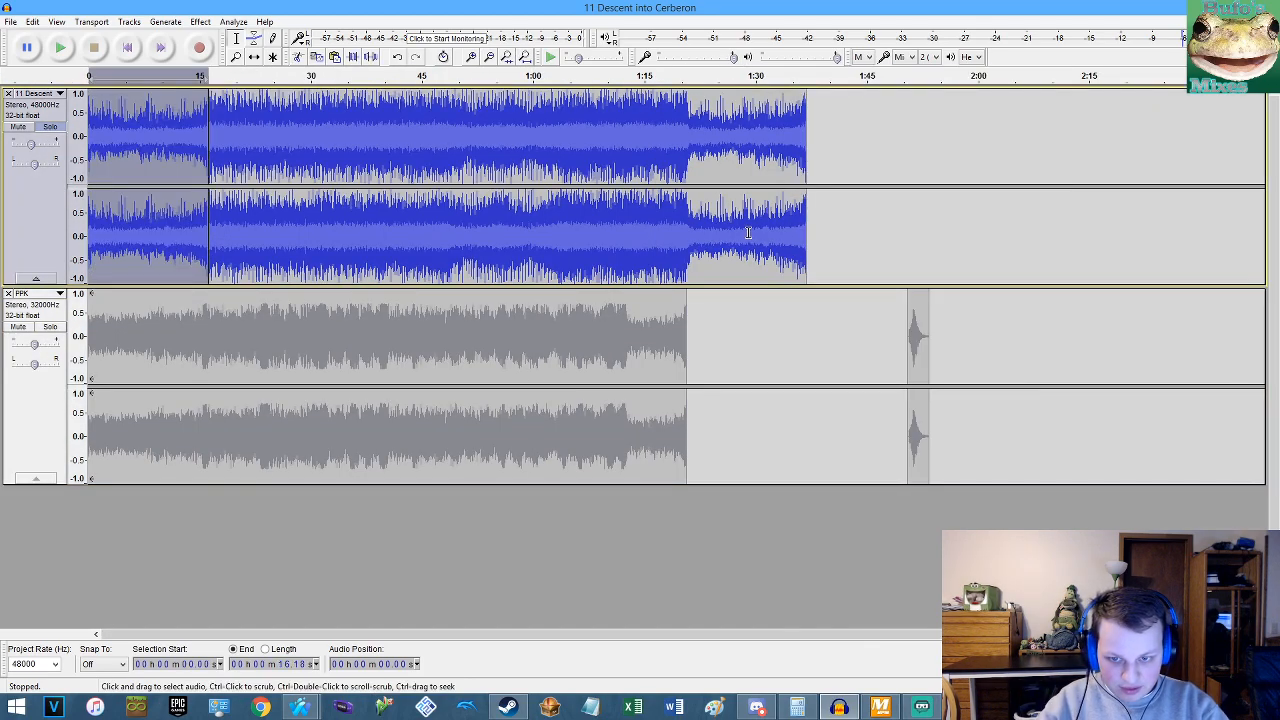
Move the 2.76-second swell clip at the end of the PPK track to the start of that track.
double_click(913, 335)
key(ctrl+x)
key(Home)
key(ctrl+v)
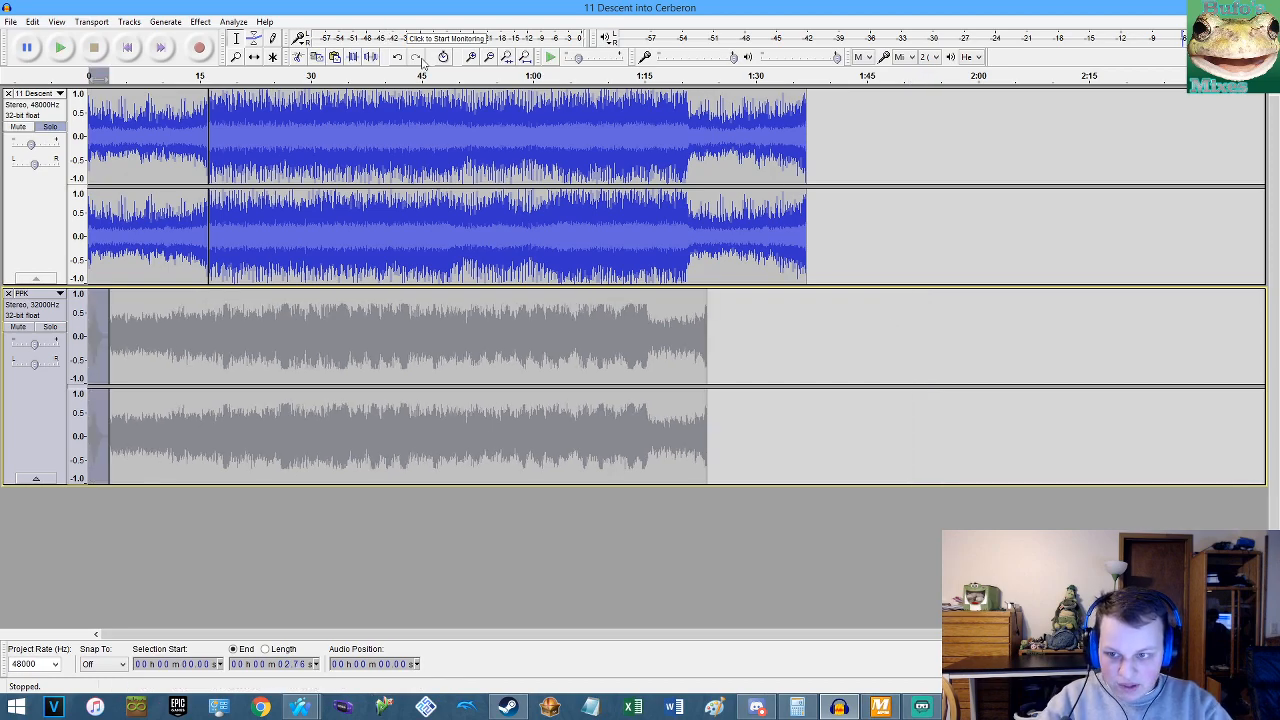
Shift the main PPK clip to start at 16.18 seconds and the short swell clip to end at that point.
click(254, 58)
drag(238, 320, 337, 320)
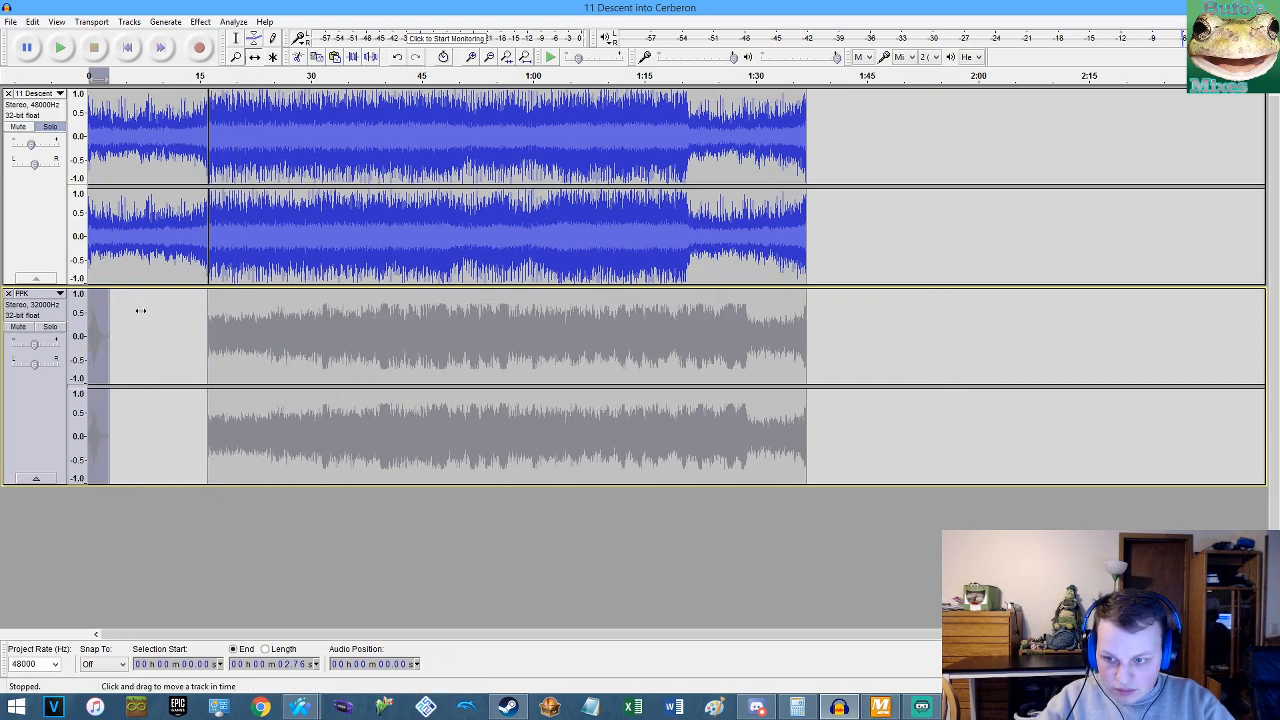
drag(103, 317, 203, 317)
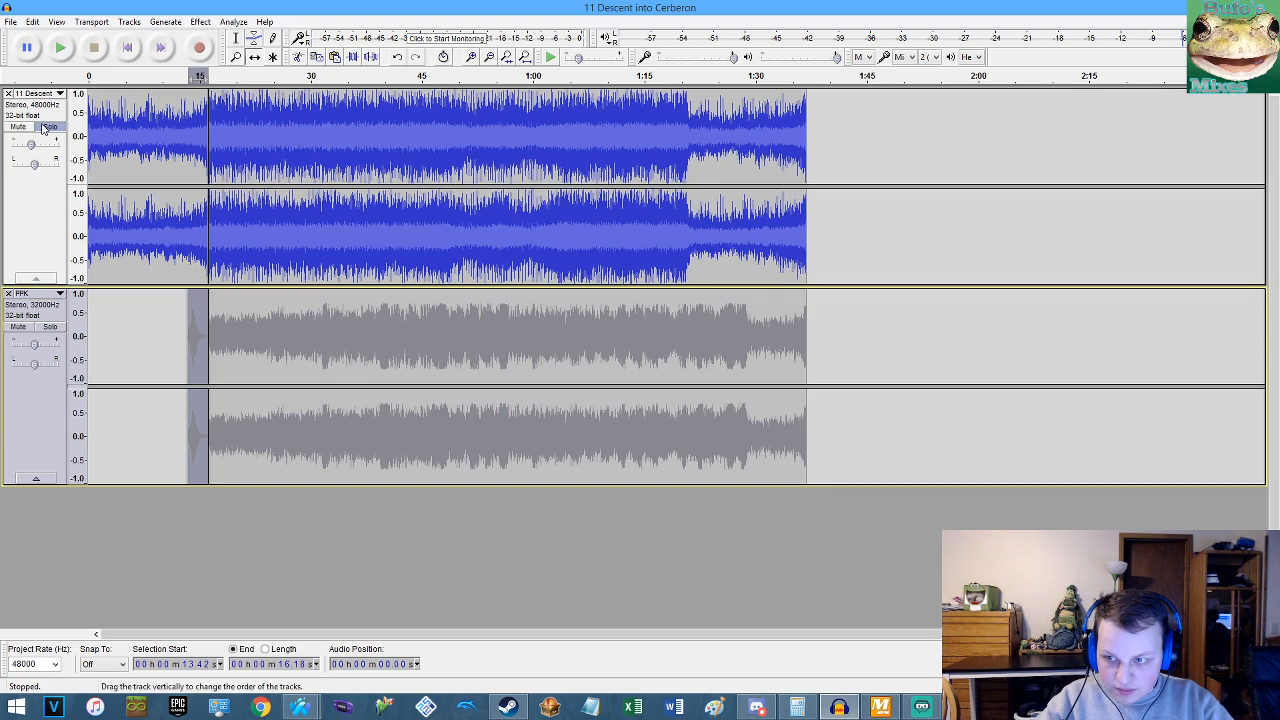
Turn off solo on the 11 Descent track and play both tracks from about 6.83 seconds through the clip boundary.
click(139, 121)
click(236, 38)
click(139, 125)
key(space)
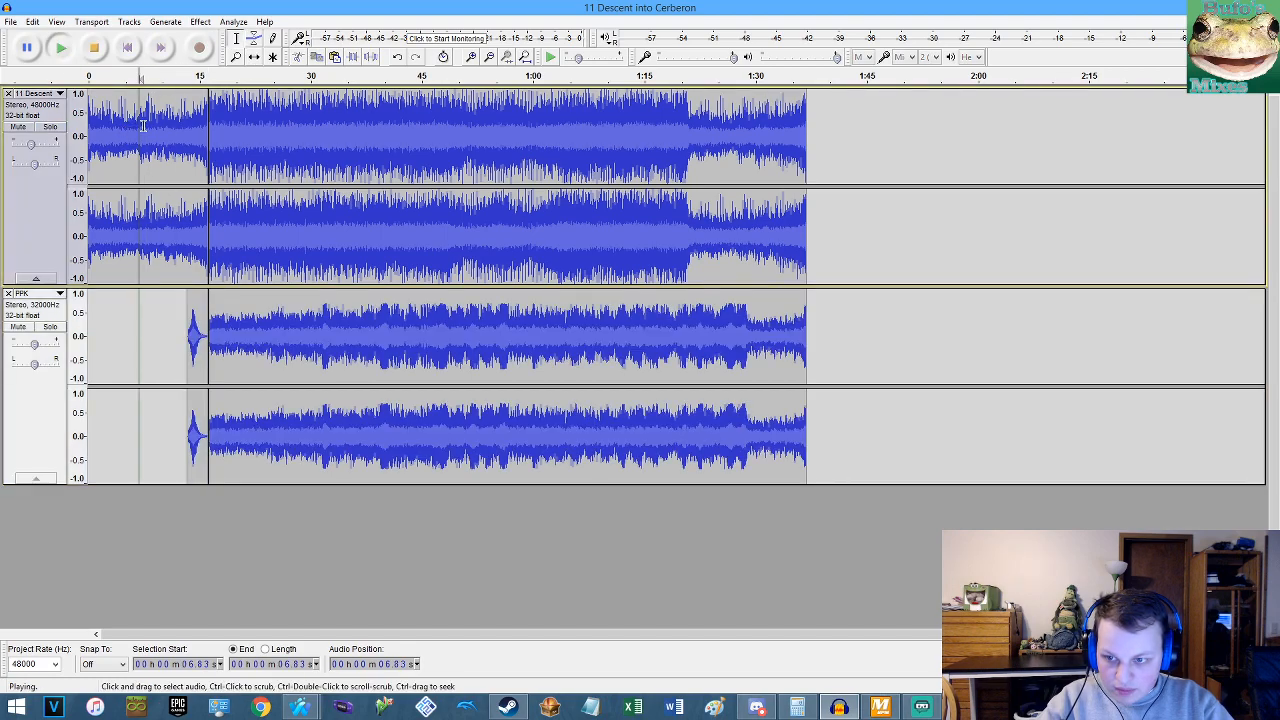
ctrl+scroll(178, 125, up, 3)
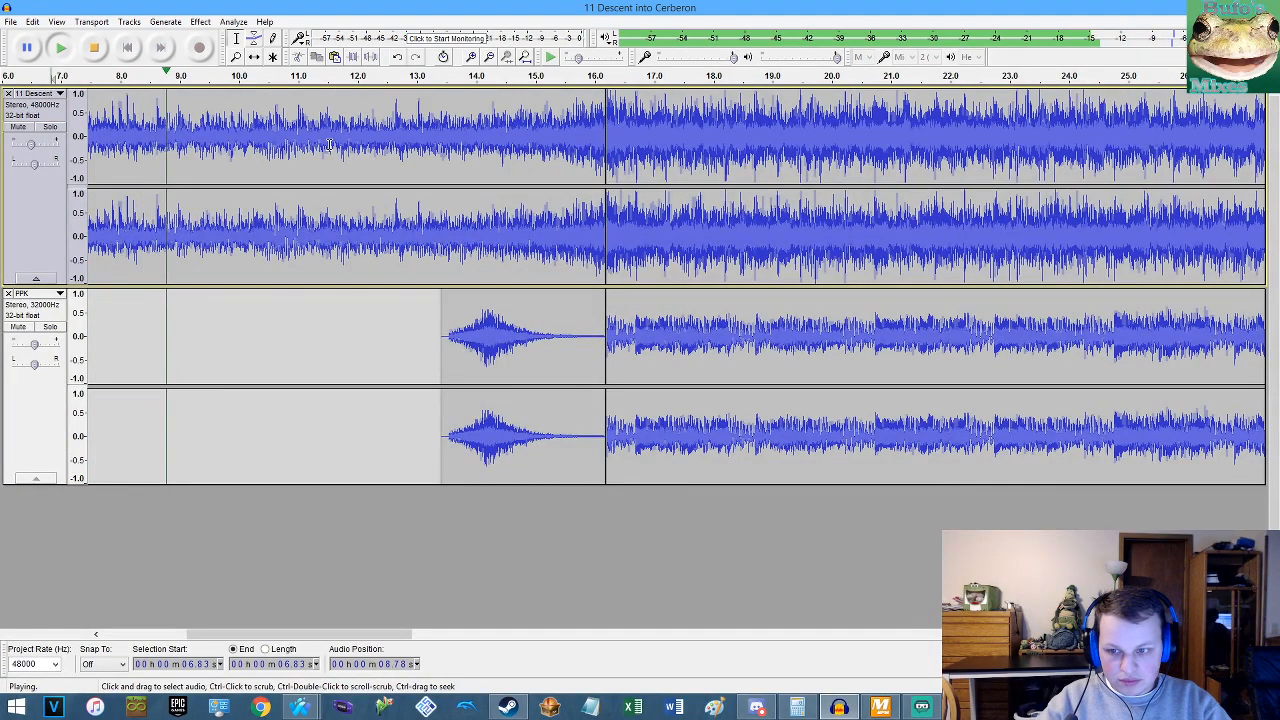
ctrl+scroll(388, 147, up, 1)
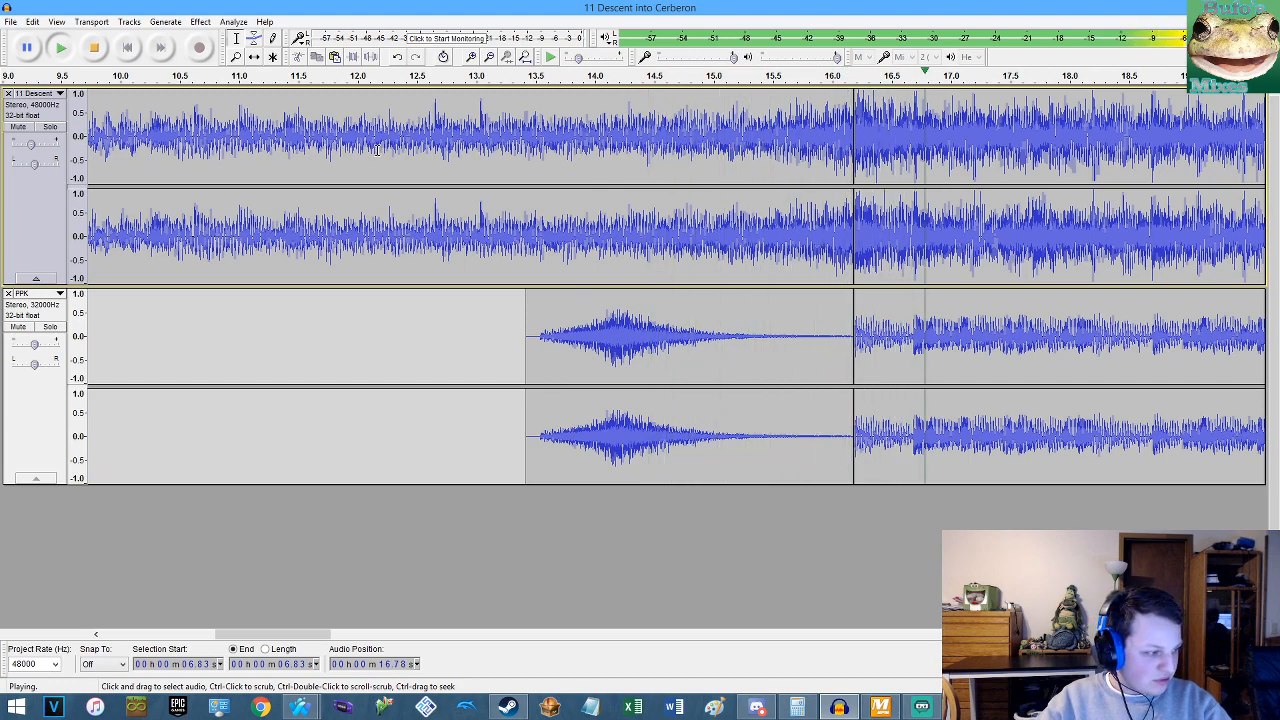
key(space)
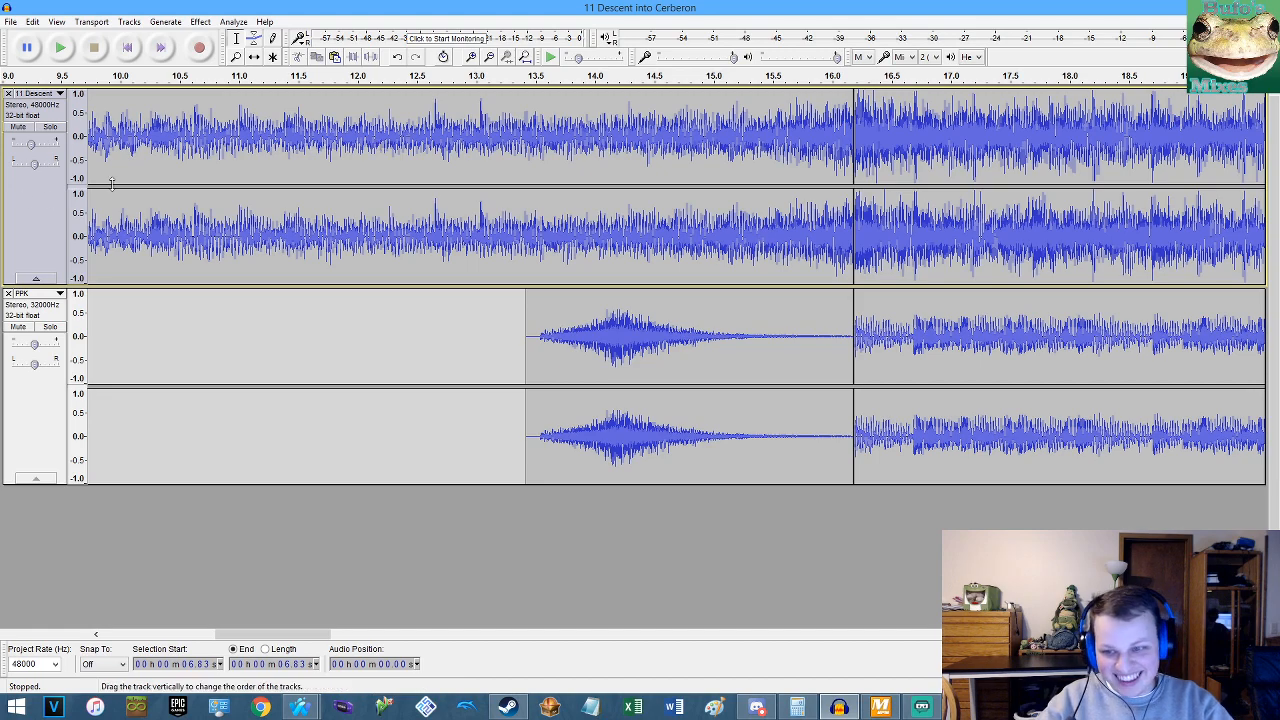
Play the intro from about 9.24 seconds and examine the 11 Descent waveform around 10.6 seconds.
scroll(178, 180, down, 1)
click(104, 145)
key(space)
scroll(176, 133, up, 3)
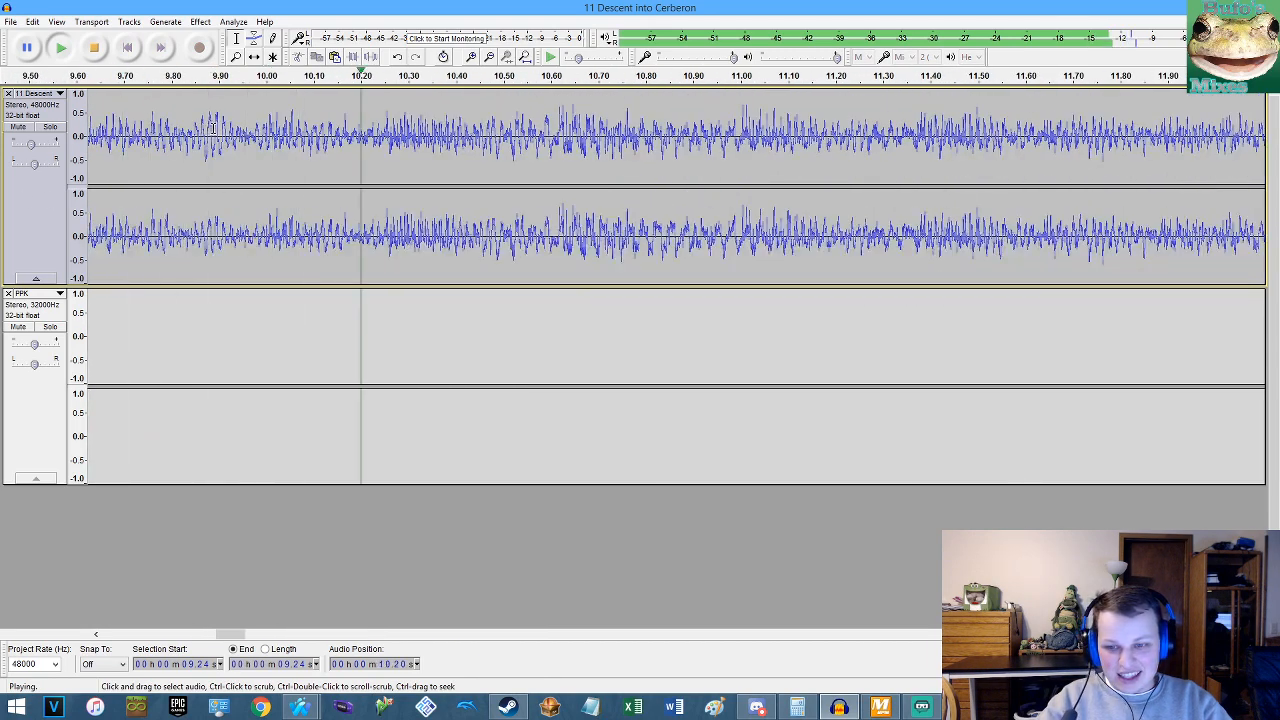
key(space)
Split both tracks at the near-silent waveform point at about 10.62 seconds.
click(557, 230)
key(space)
key(space)
scroll(565, 245, up, 3)
scroll(540, 250, up, 7)
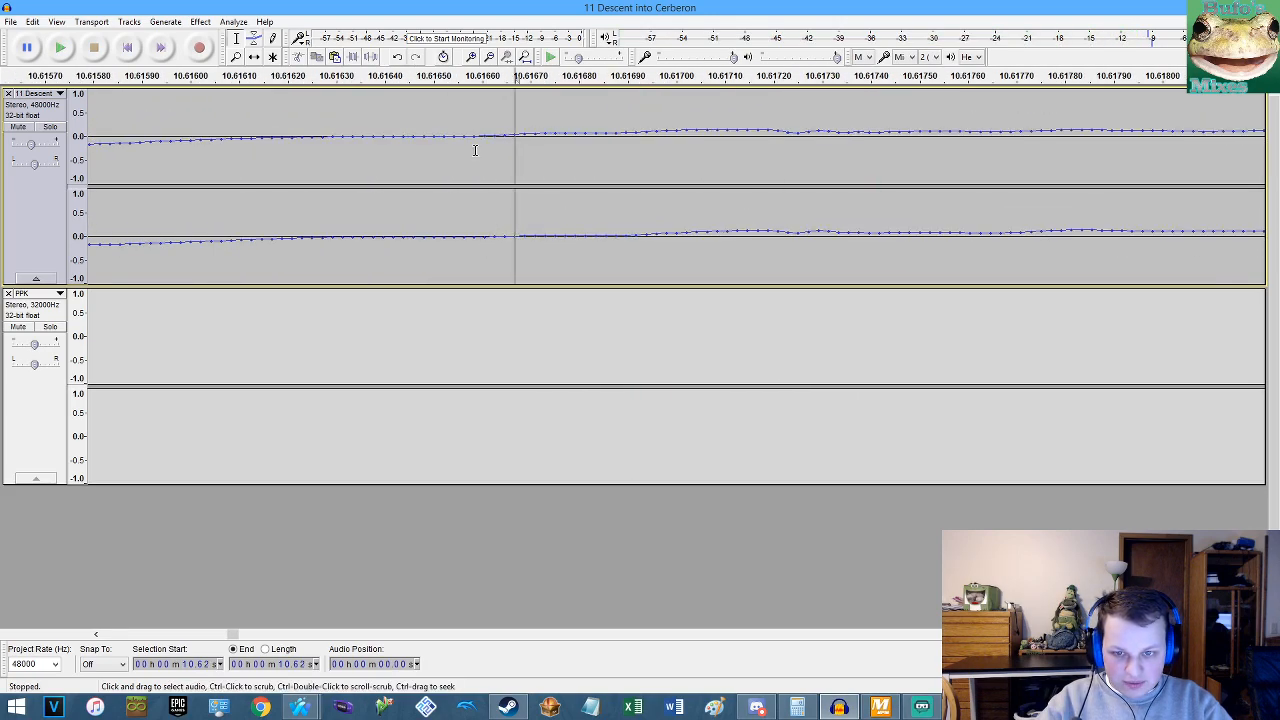
key(shift+i)
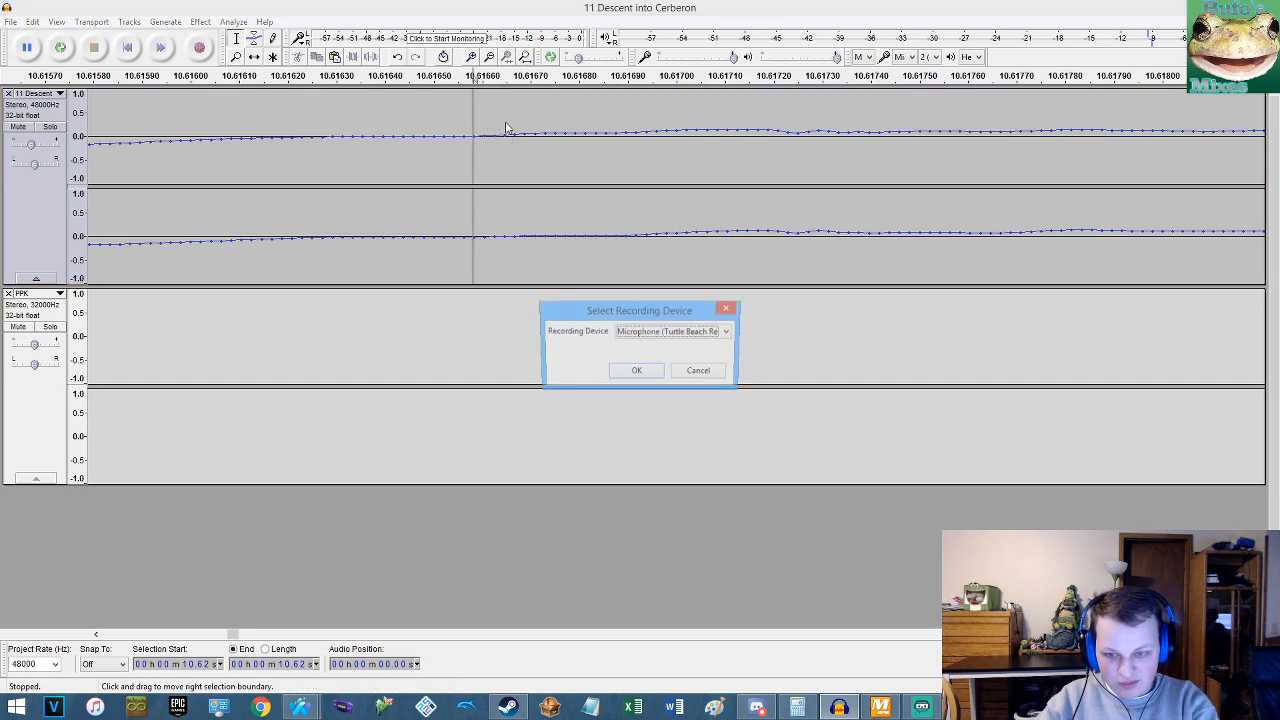
click(728, 308)
key(ctrl+i)
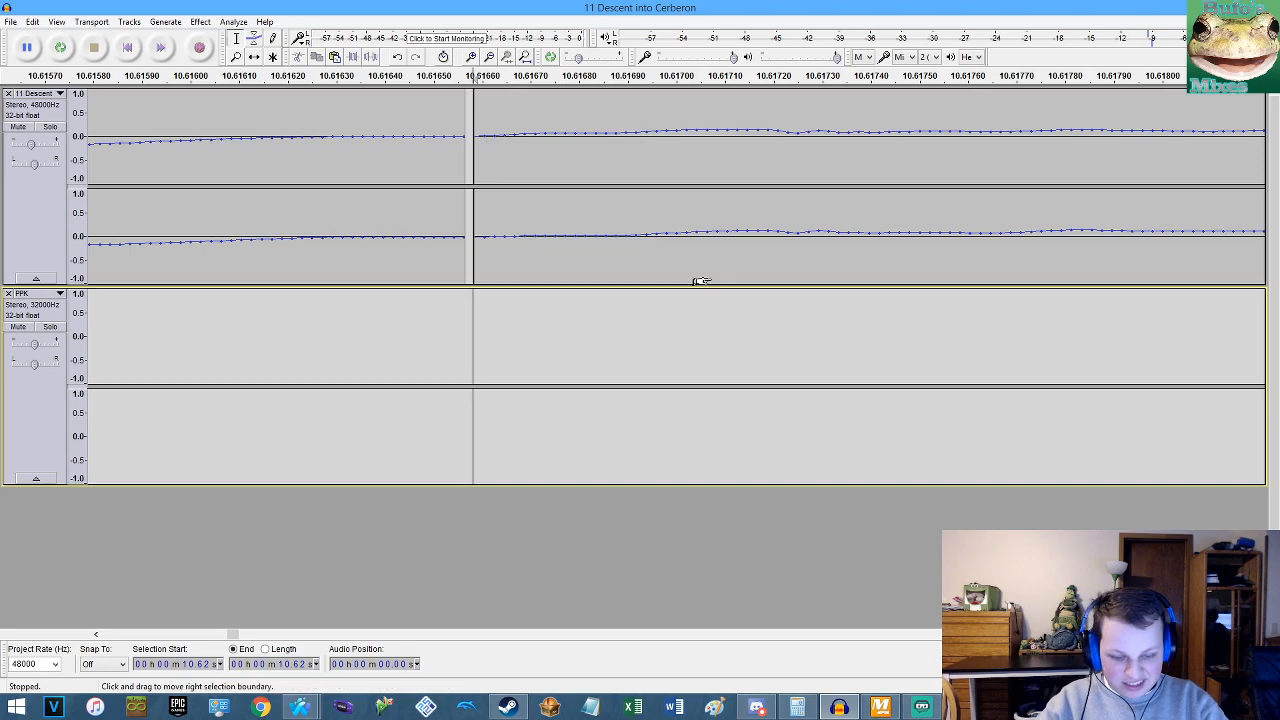
Remove everything before the 10.62-second split from both tracks and play the shortened mix from the beginning.
key(Home)
key(space)
scroll(371, 248, down, 7)
scroll(371, 248, down, 10)
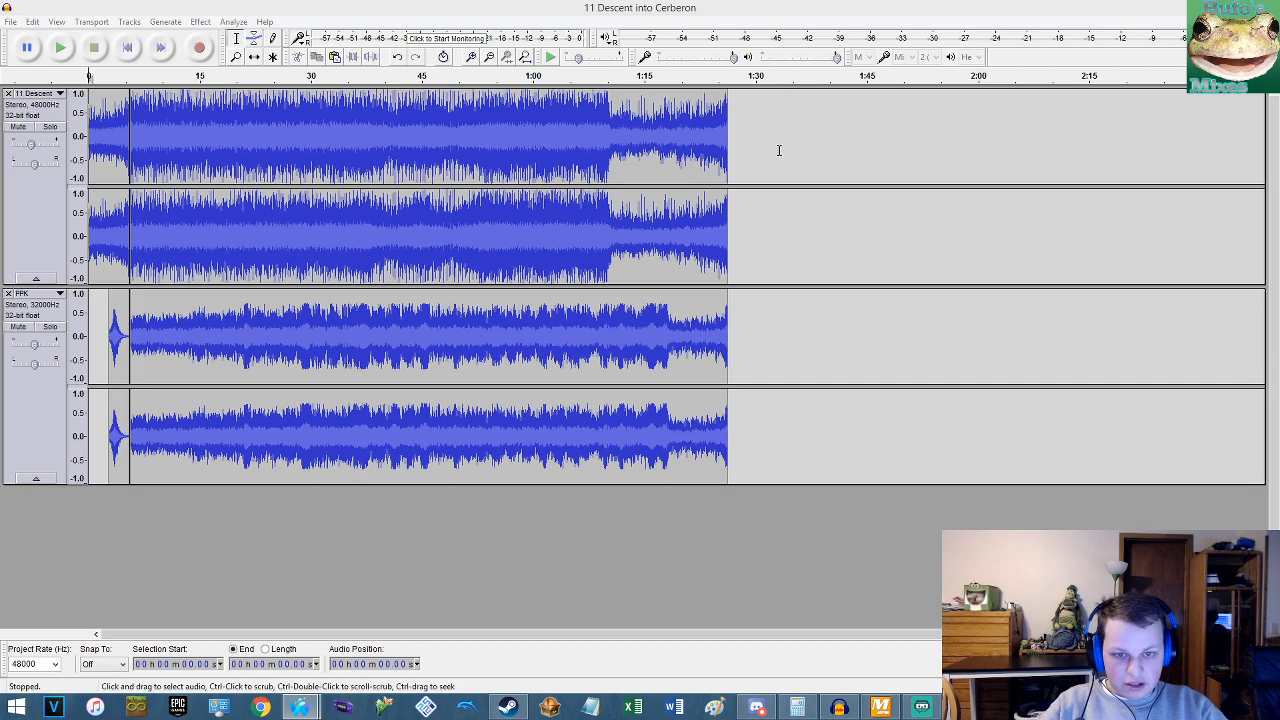
Paste a copy of the looping section onto the end of both tracks at 1:26.25.
key(ctrl+a)
key(Right)
key(ctrl+v)
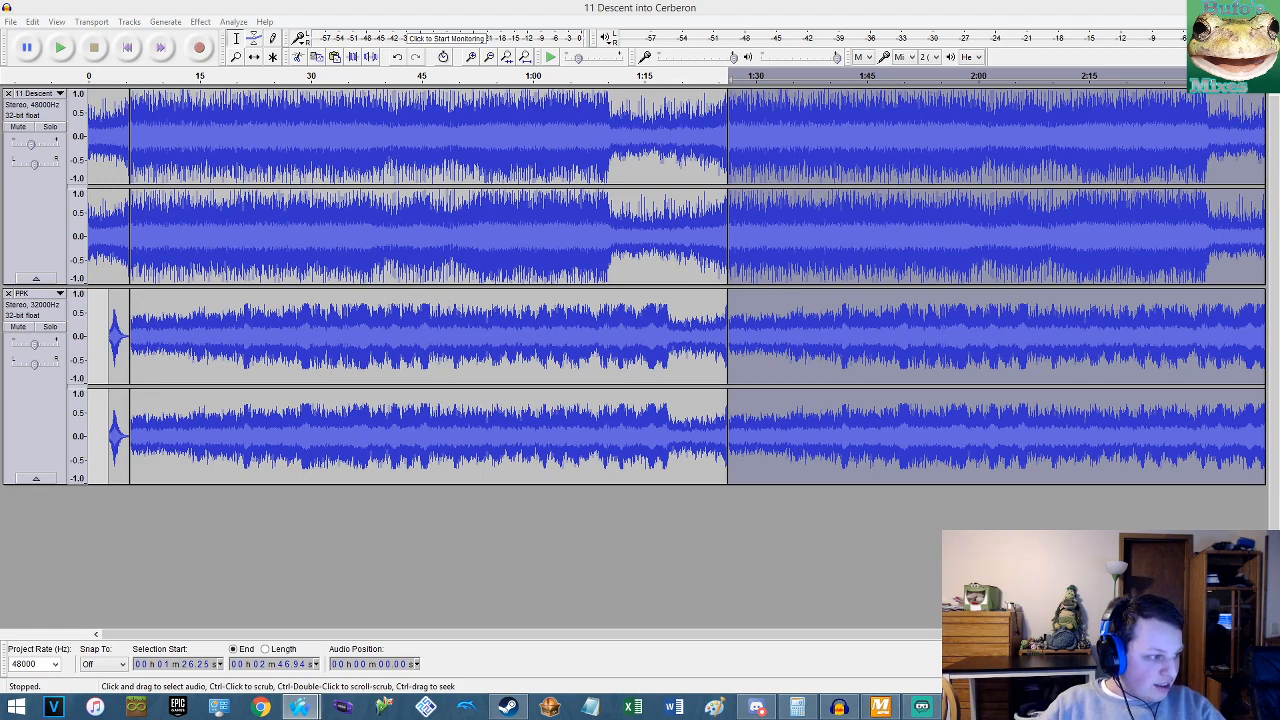
Play both tracks from 1:22.81 and 1:25.04 across the 1:26 clip boundary, briefly soloing the PPK track.
click(703, 254)
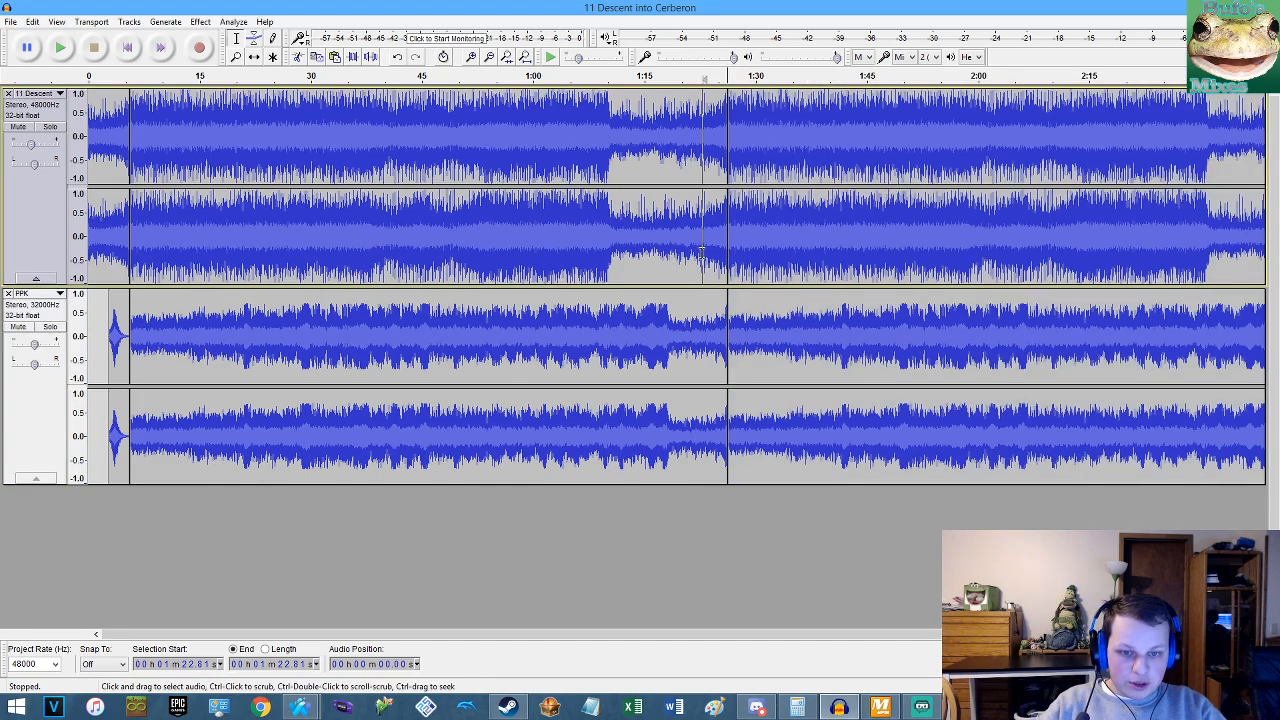
key(space)
scroll(774, 244, up, 4)
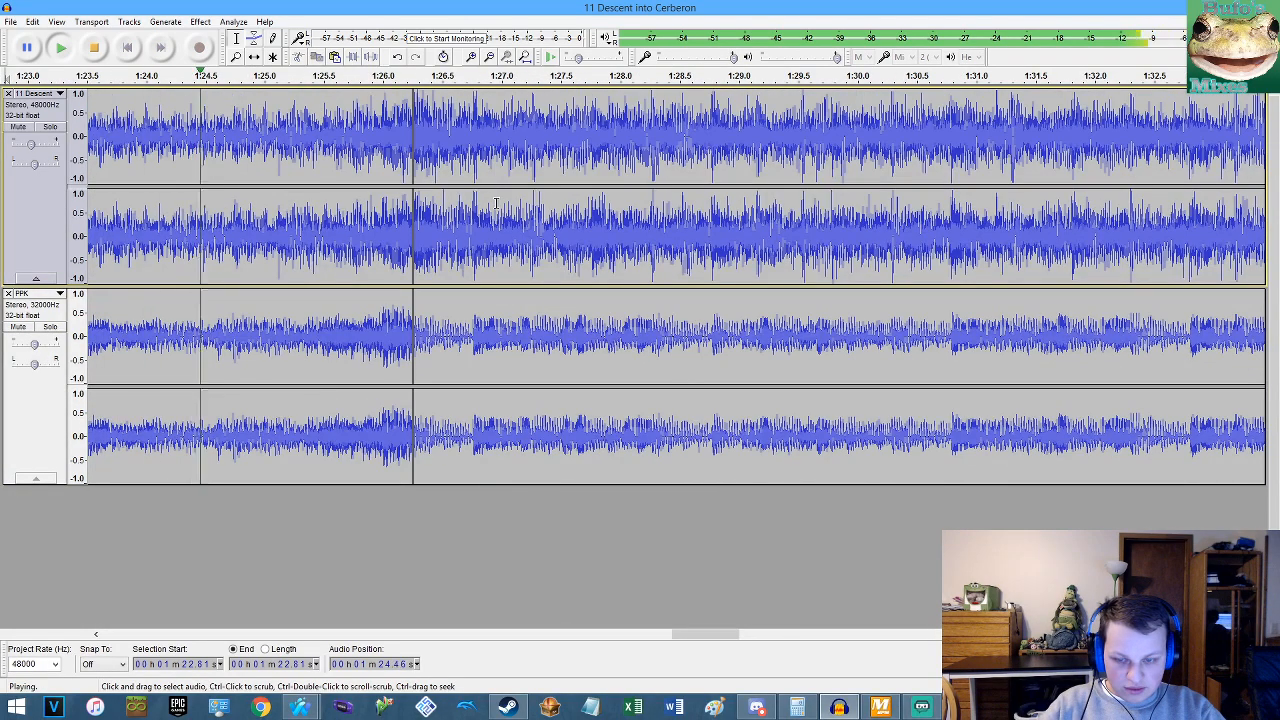
scroll(374, 240, up, 1)
click(50, 327)
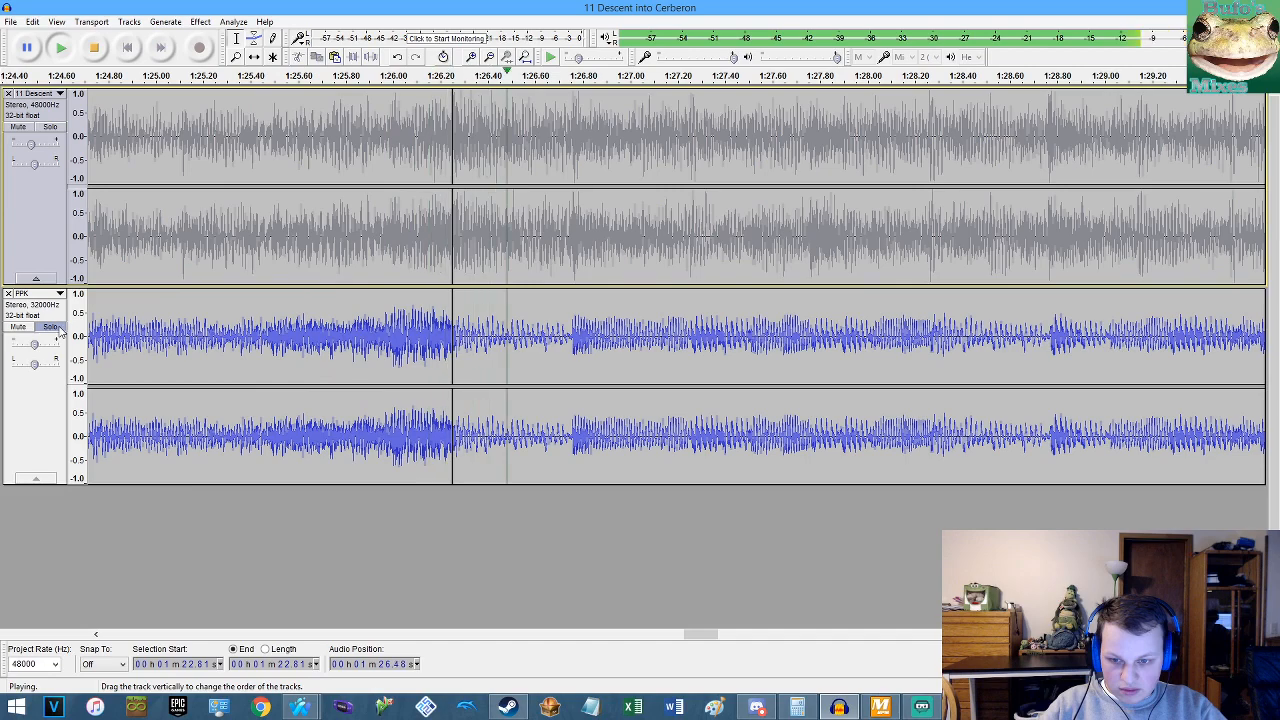
click(50, 327)
click(166, 271)
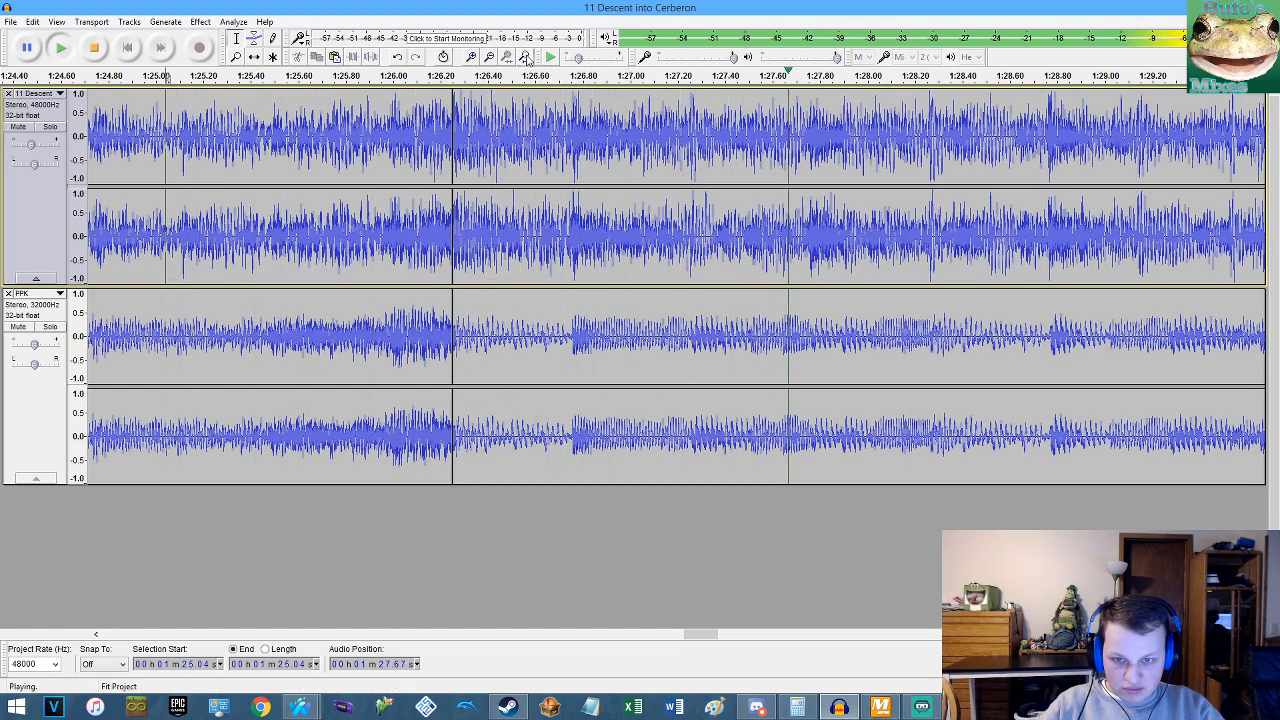
Paste another copy of the looping section onto the end of both tracks at 2:46.94.
key(ctrl+f)
key(space)
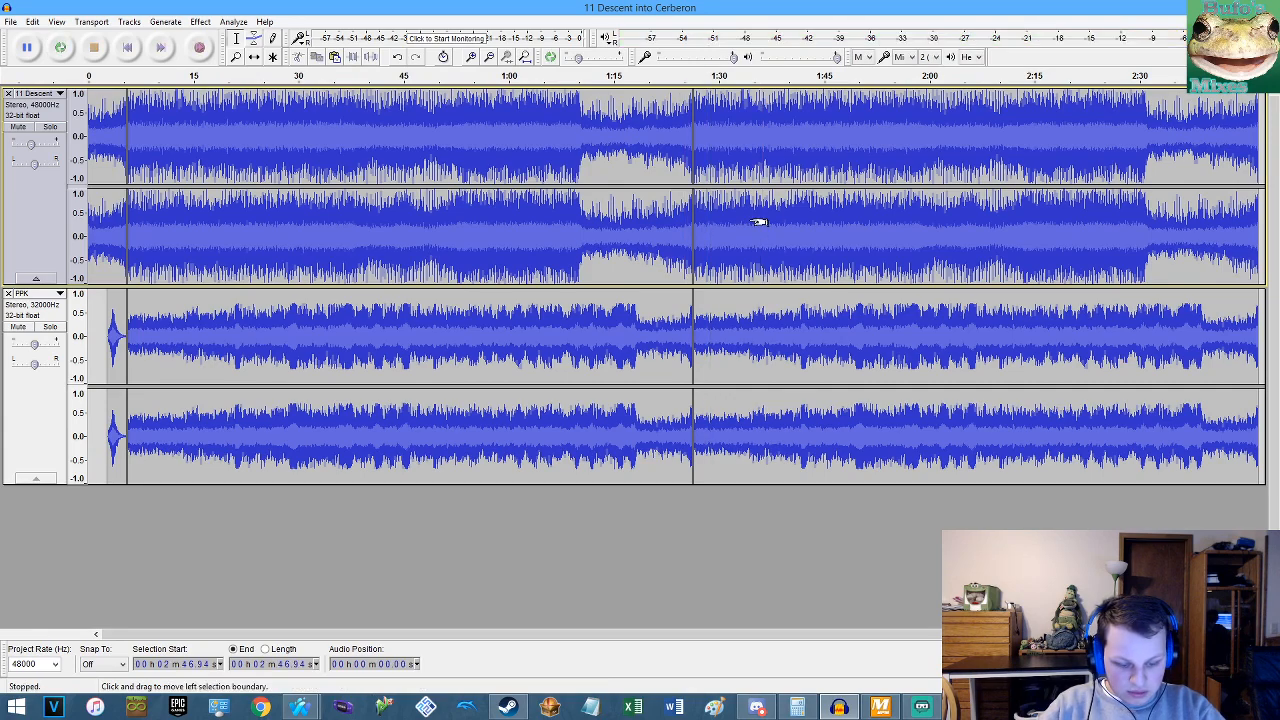
key(Home)
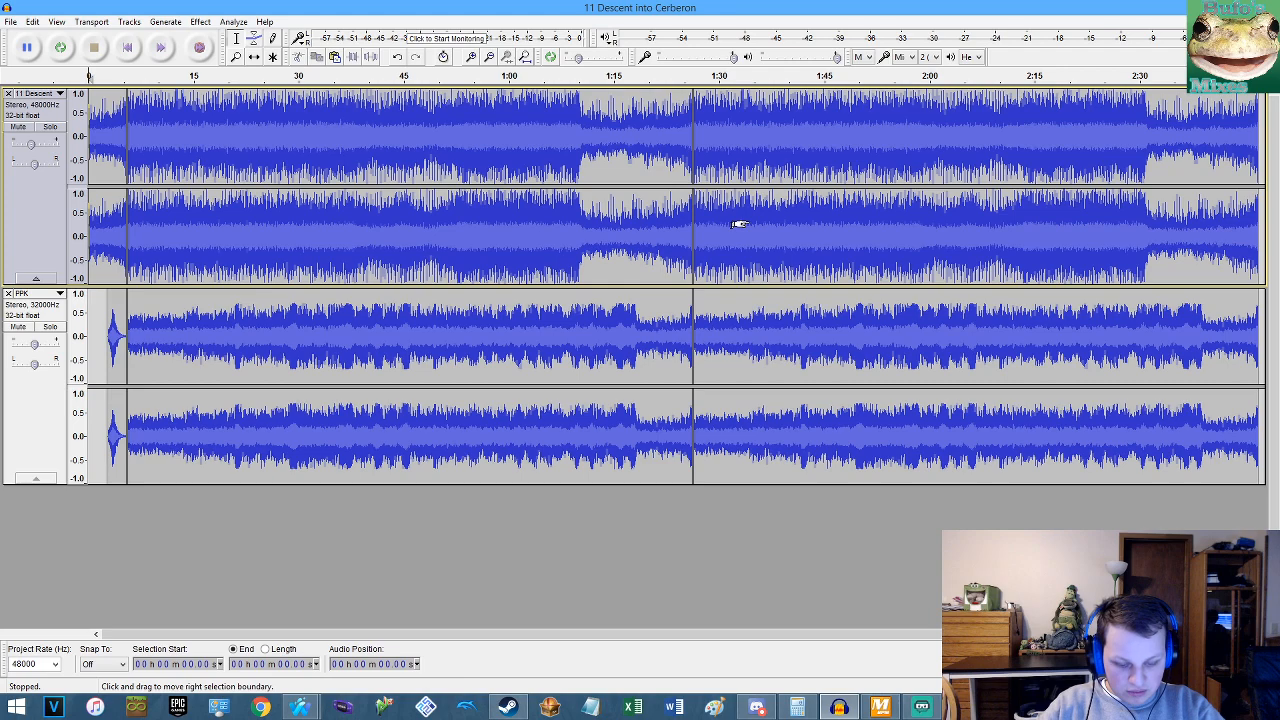
key(shift+Down)
key(End)
key(End)
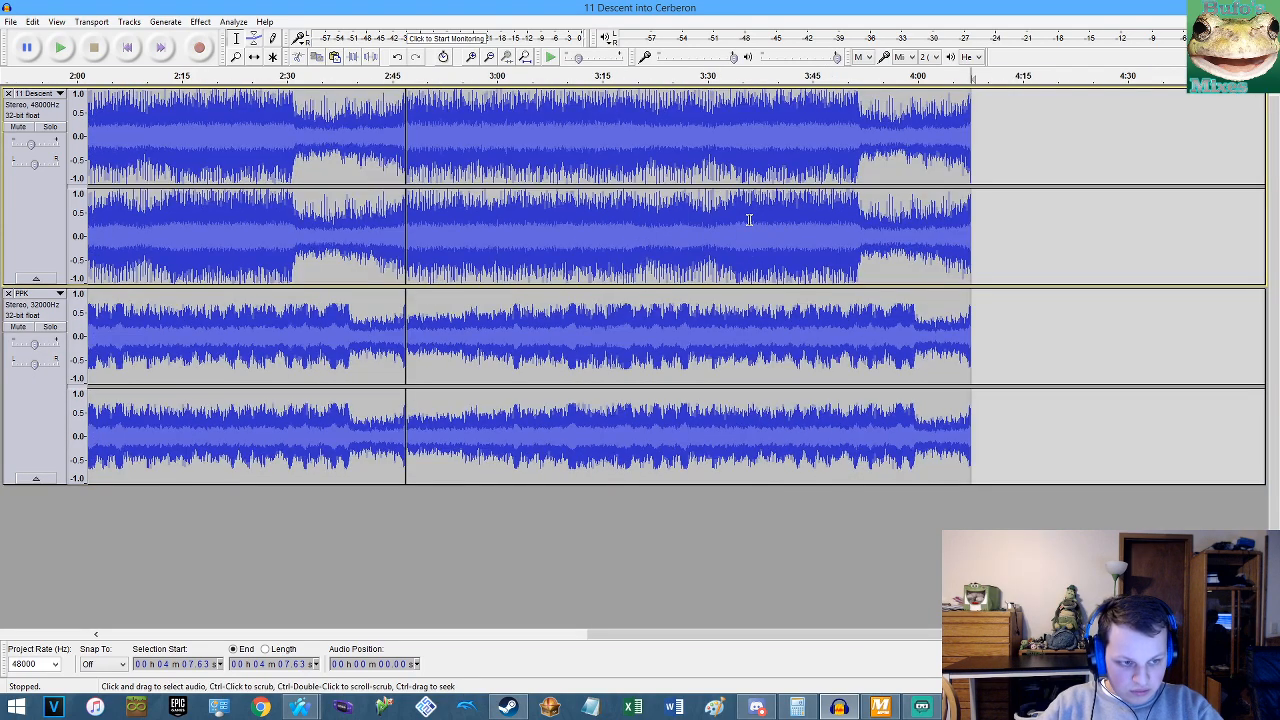
Play both tracks from 2:42.66 through the last clip boundary to find a point for ending the mix.
click(376, 237)
key(space)
scroll(419, 236, up, 3)
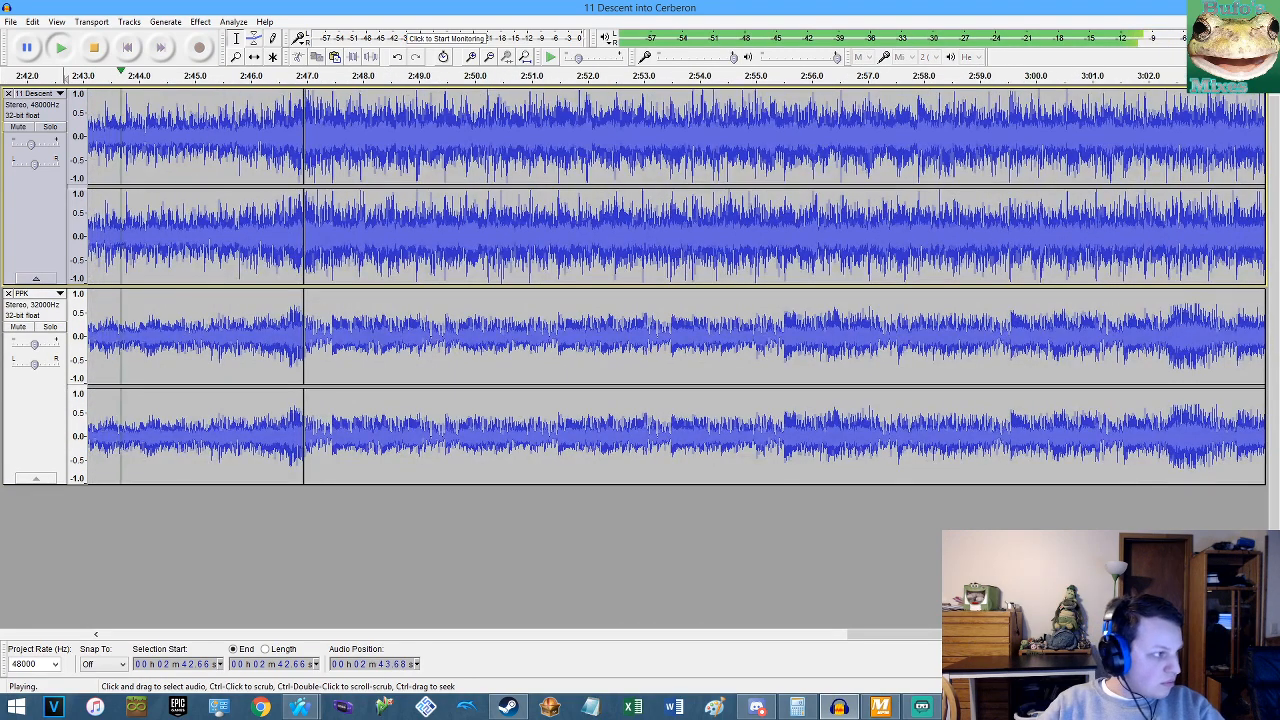
key(alt+Tab)
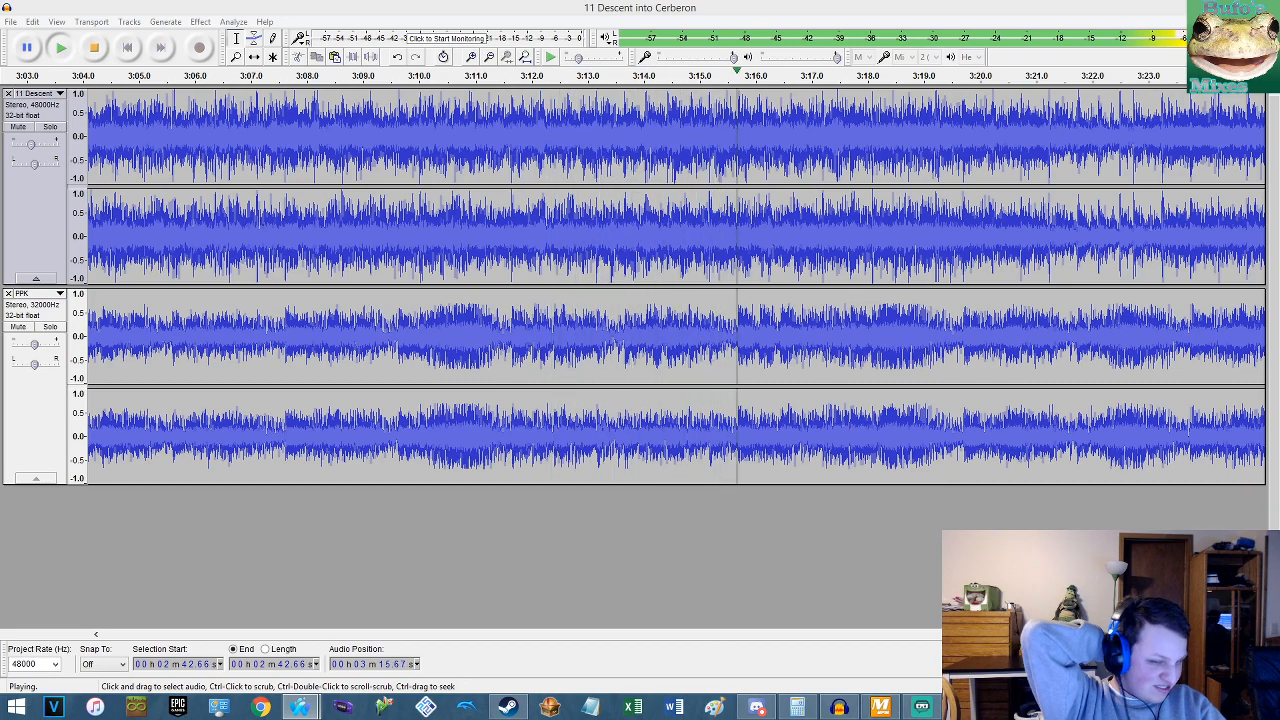
click(525, 57)
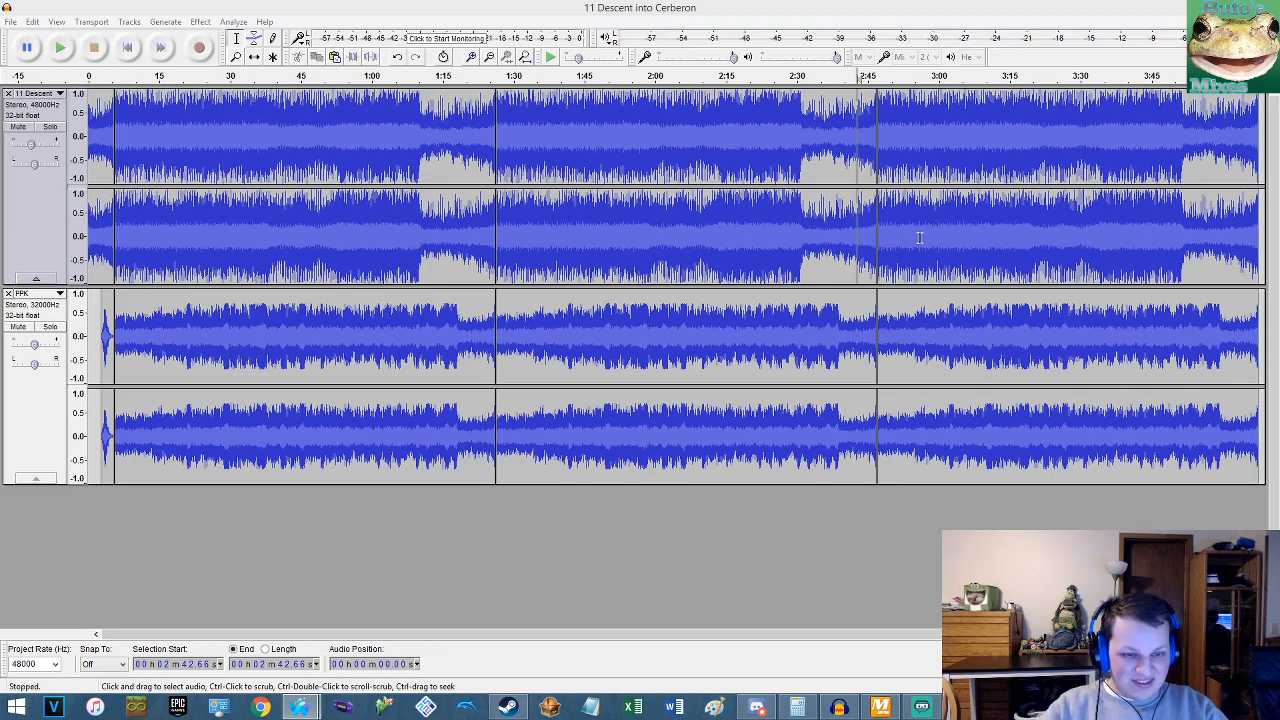
ctrl+scroll(879, 245, up, 4)
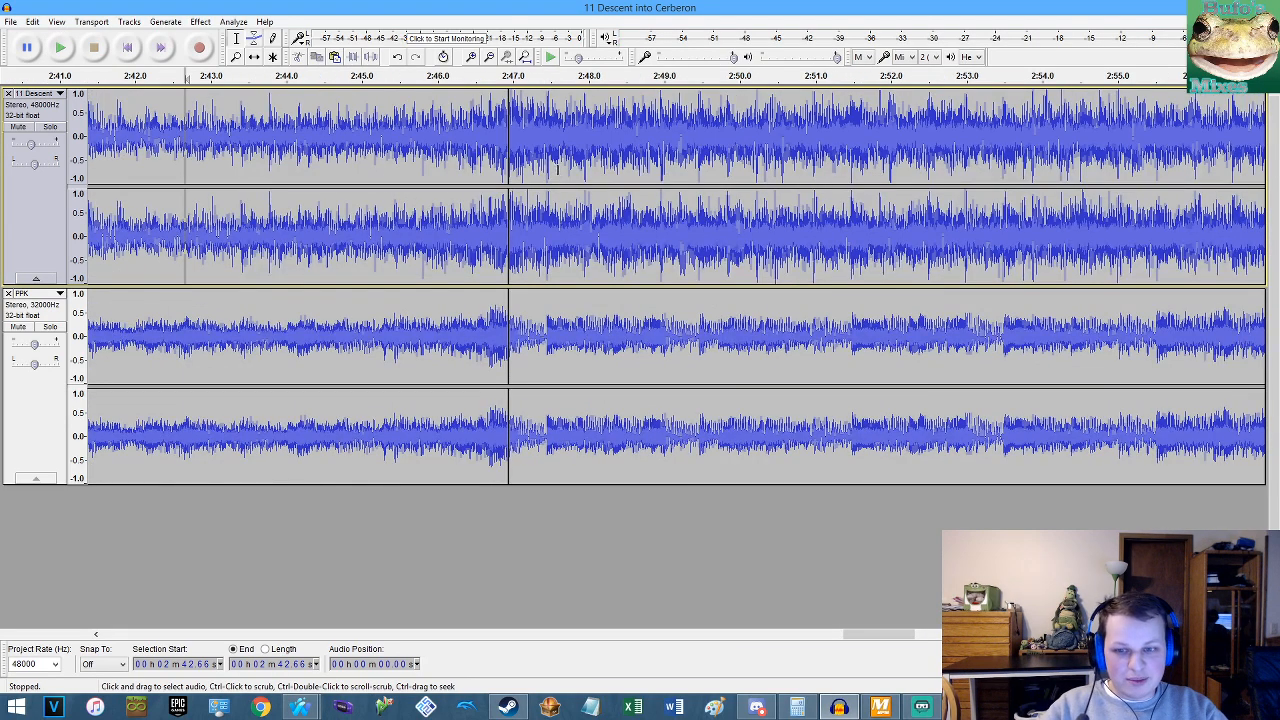
key(space)
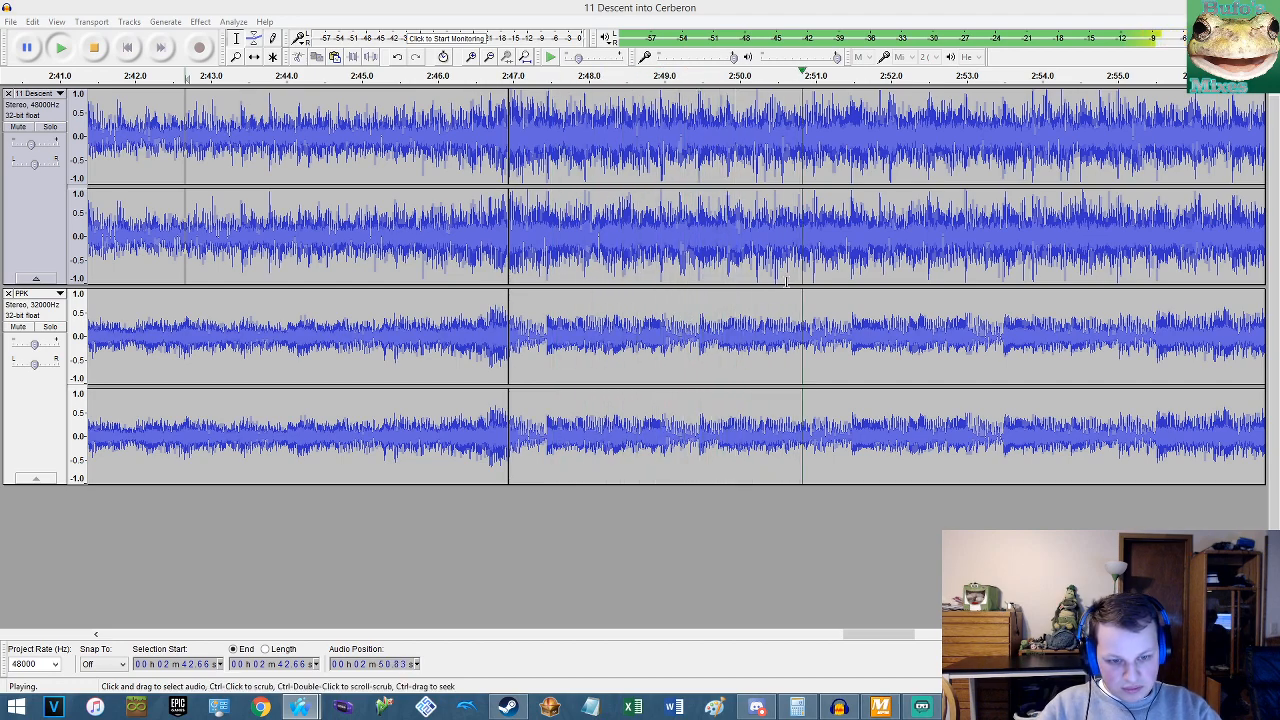
Delete everything after 2:50.98 from both tracks.
click(814, 256)
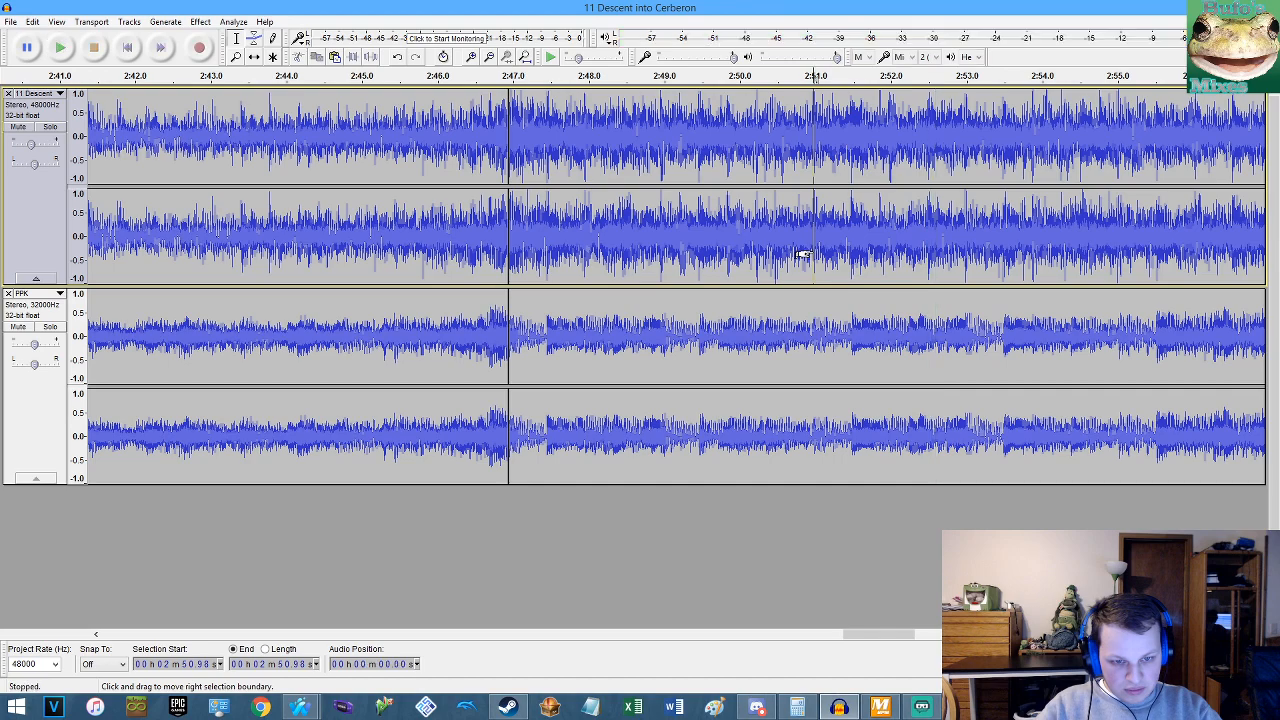
key(shift+End)
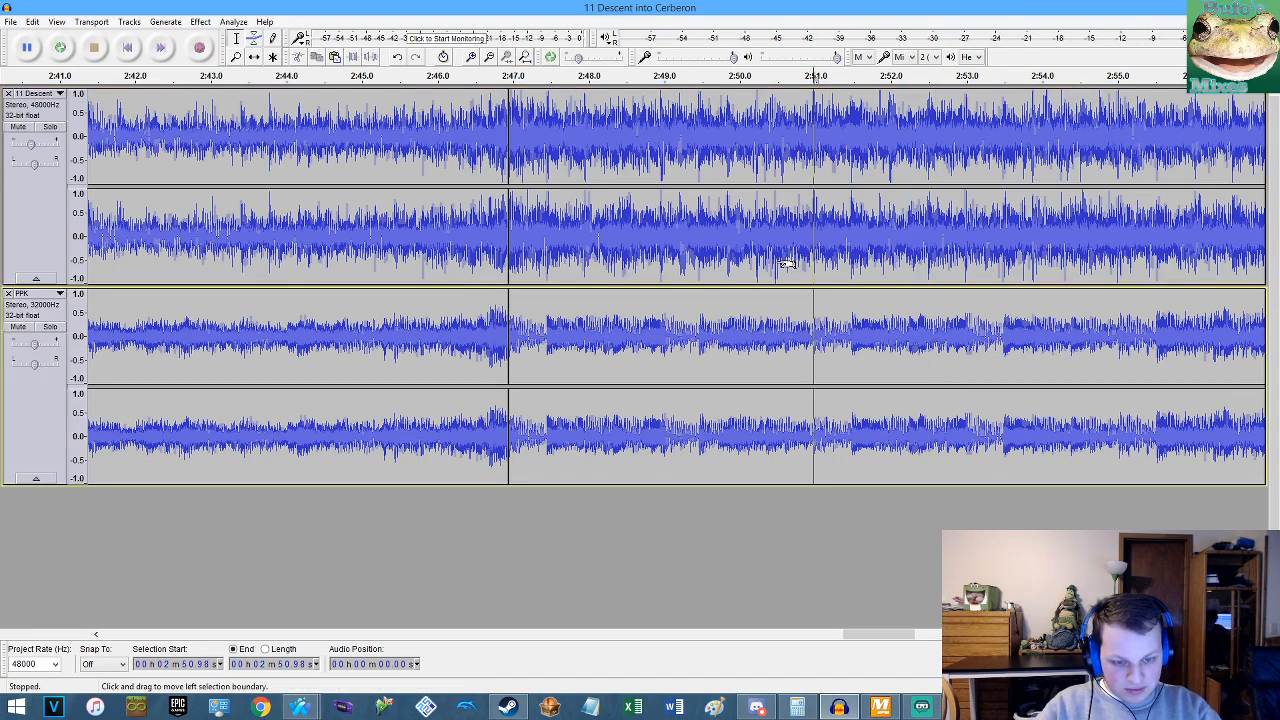
key(Delete)
key(ctrl+f)
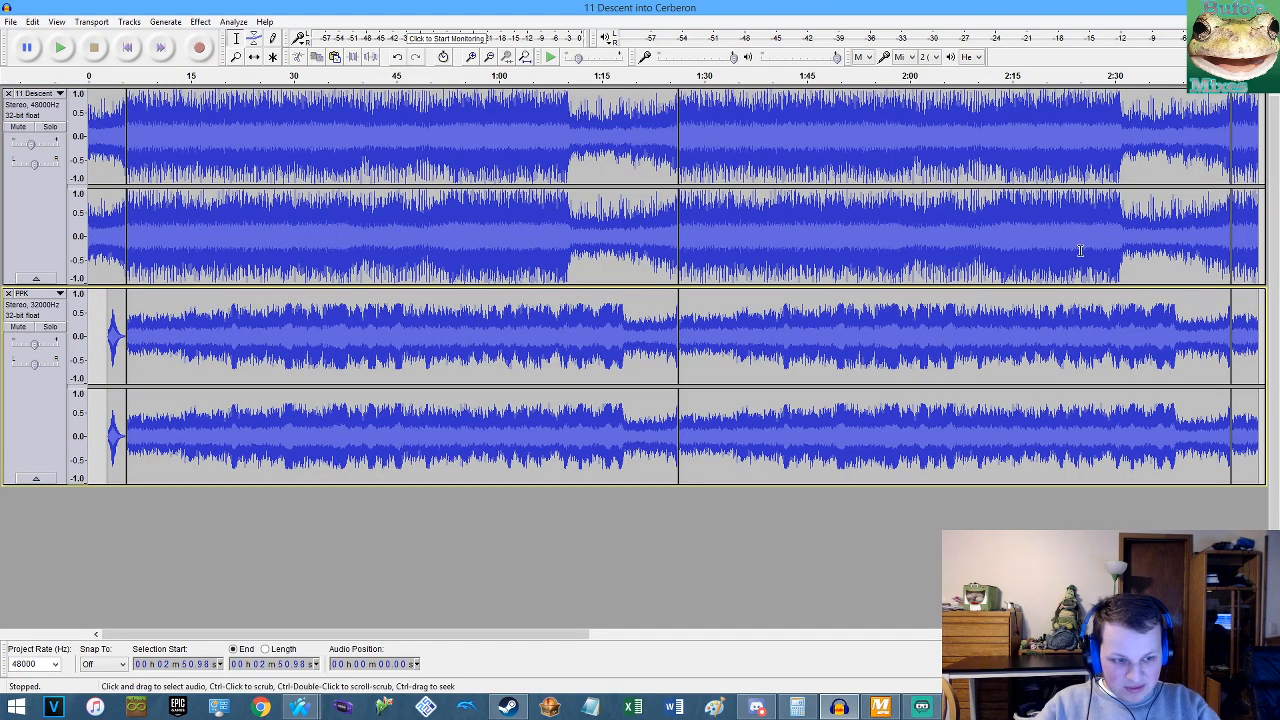
Apply a fade out to the final clip of both tracks, from 2:46.94 to 2:50.98.
double_click(1246, 238)
key(shift+Down)
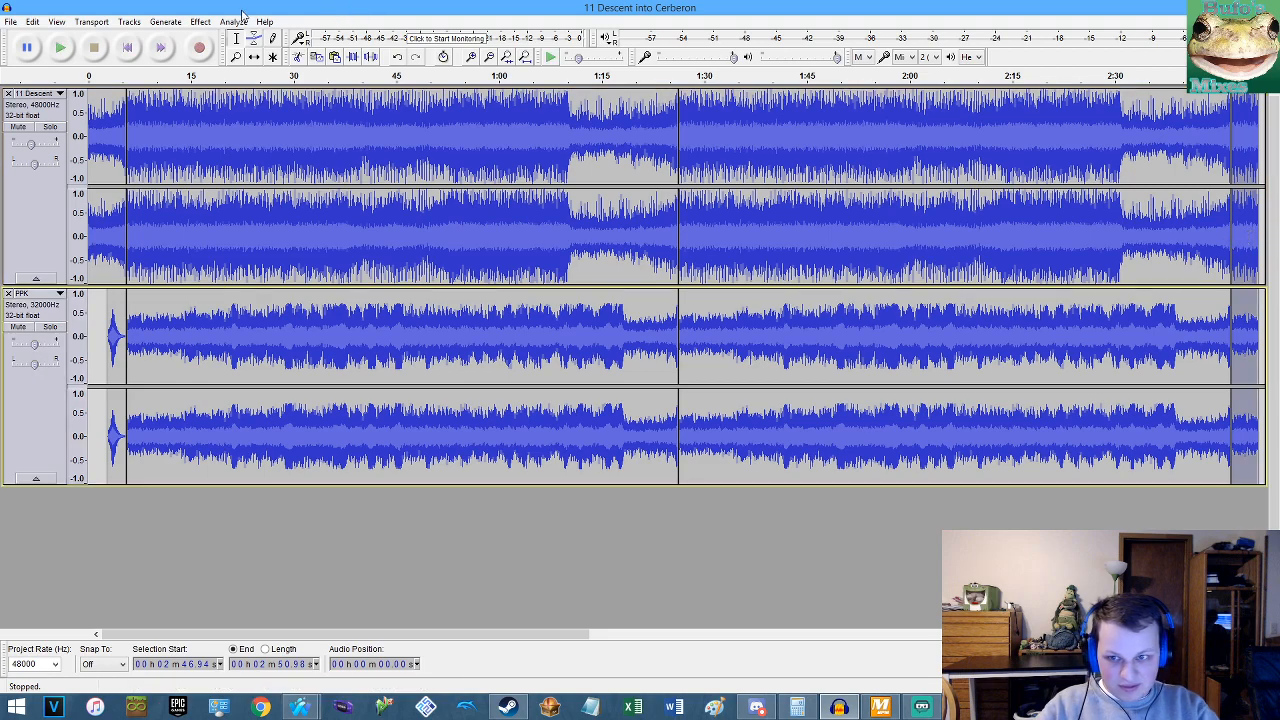
click(204, 22)
click(254, 236)
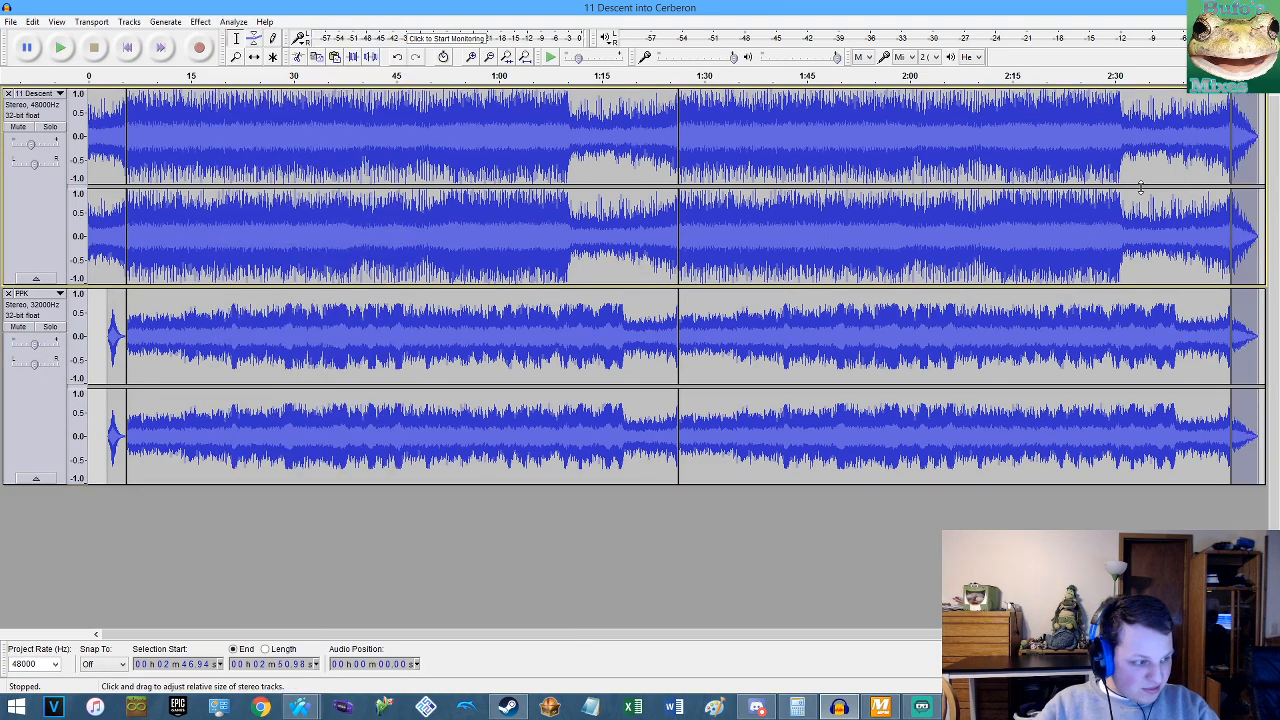
key(ctrl+a)
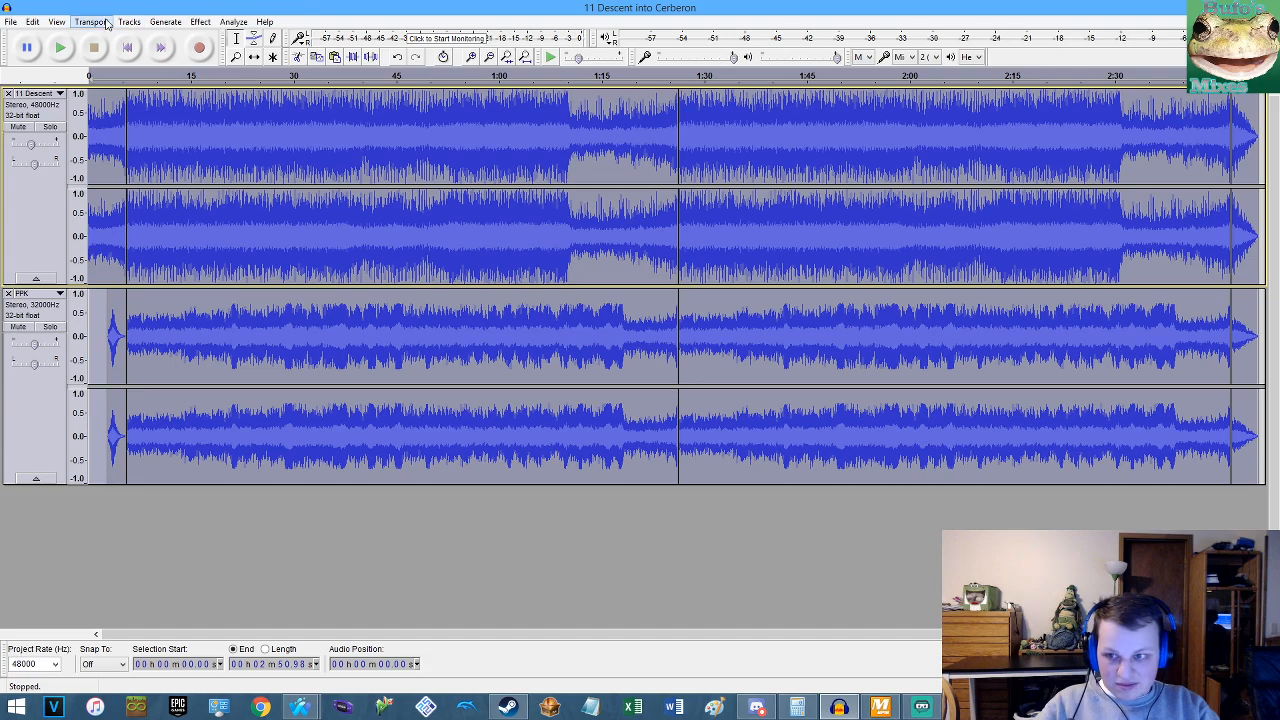
click(138, 47)
key(ctrl+s)
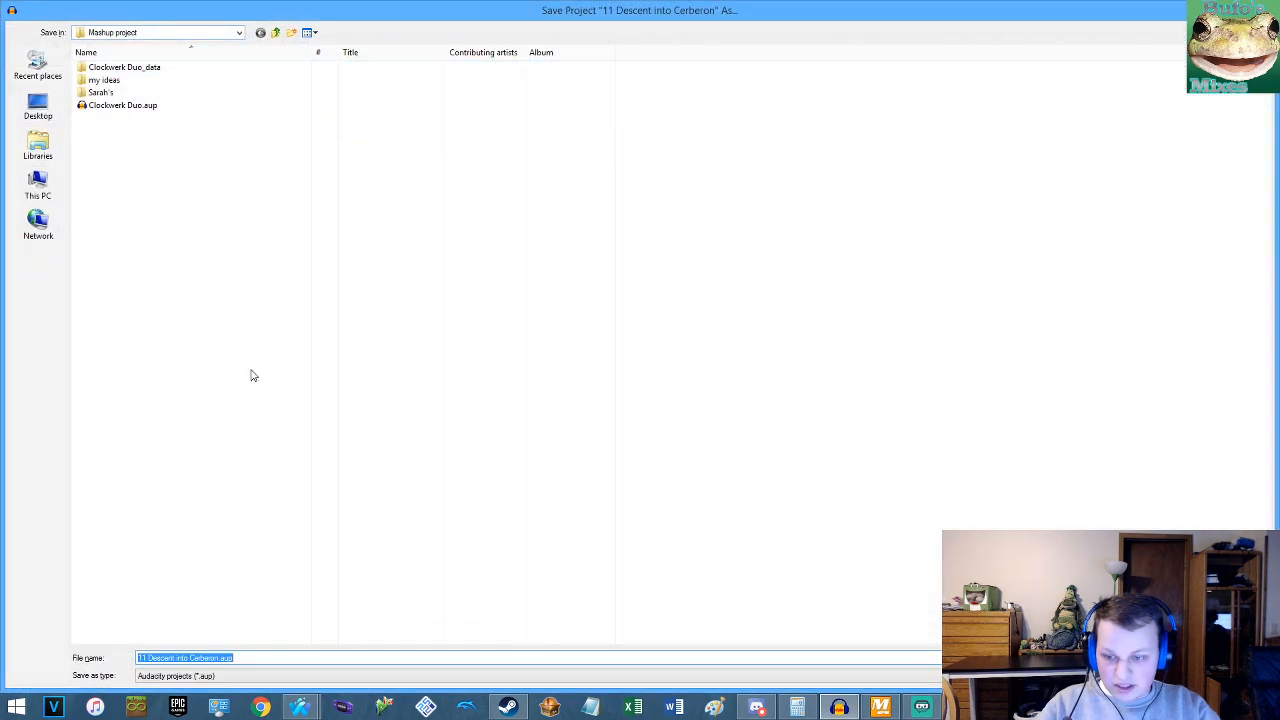
key(Right)
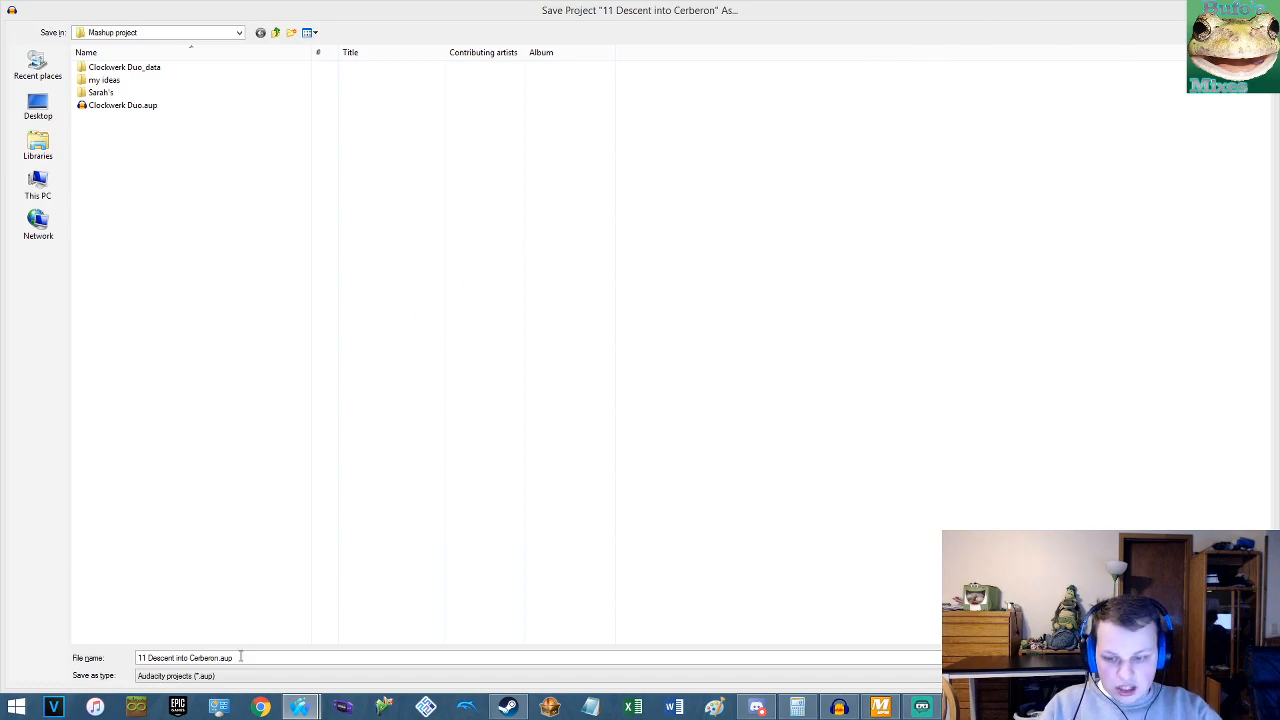
key(Return)
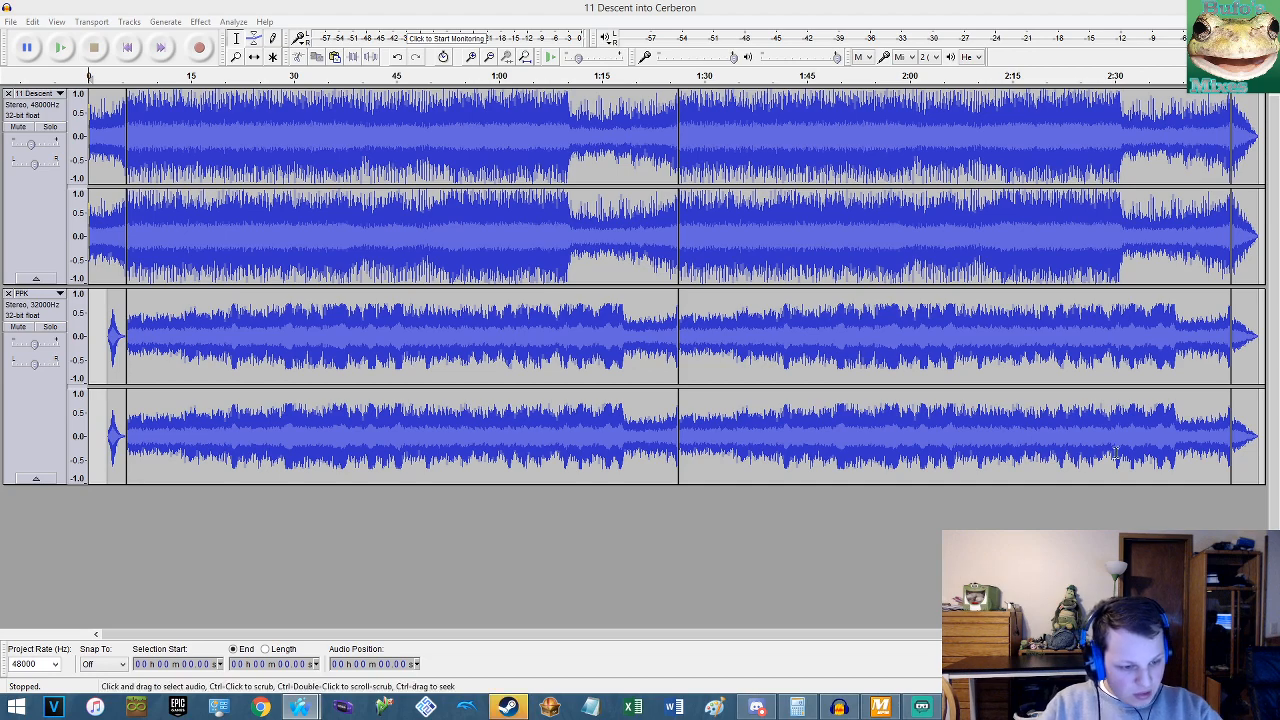
Switch to the Steam chat to view its messages and return to Audacity.
click(508, 707)
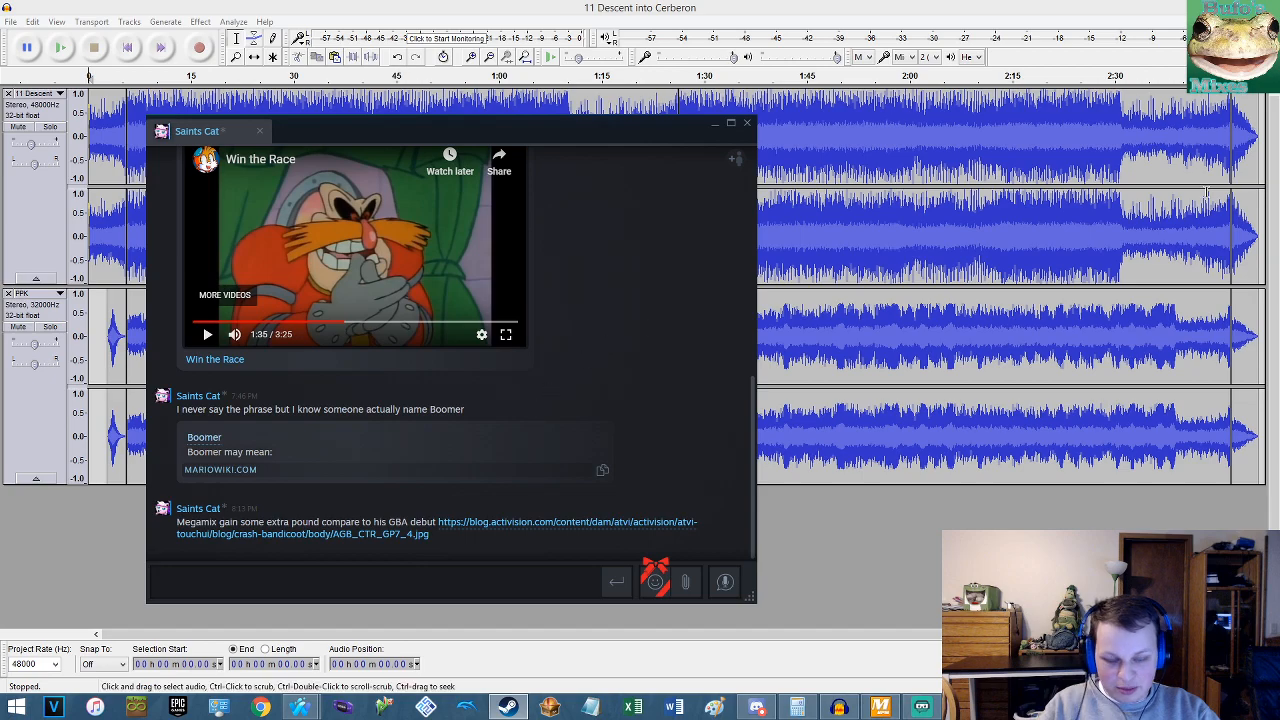
click(300, 707)
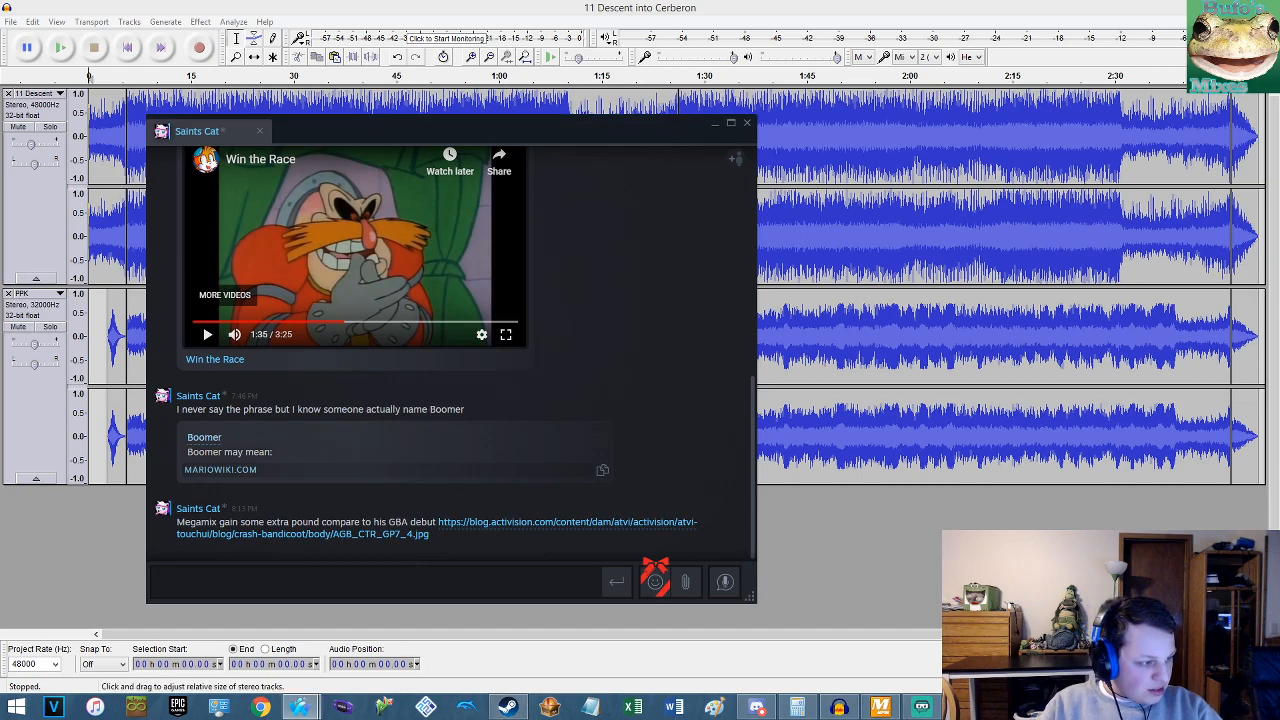
drag(1279, 98, 527, 4)
click(1260, 7)
click(367, 520)
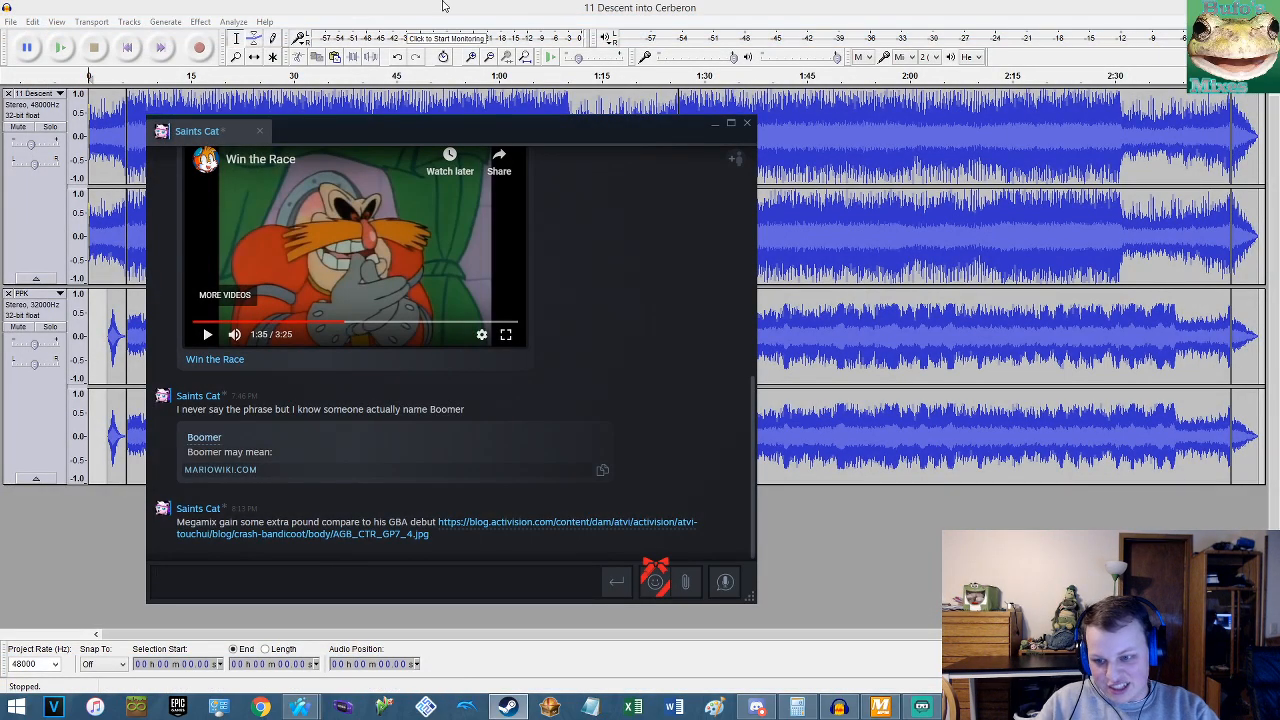
click(443, 6)
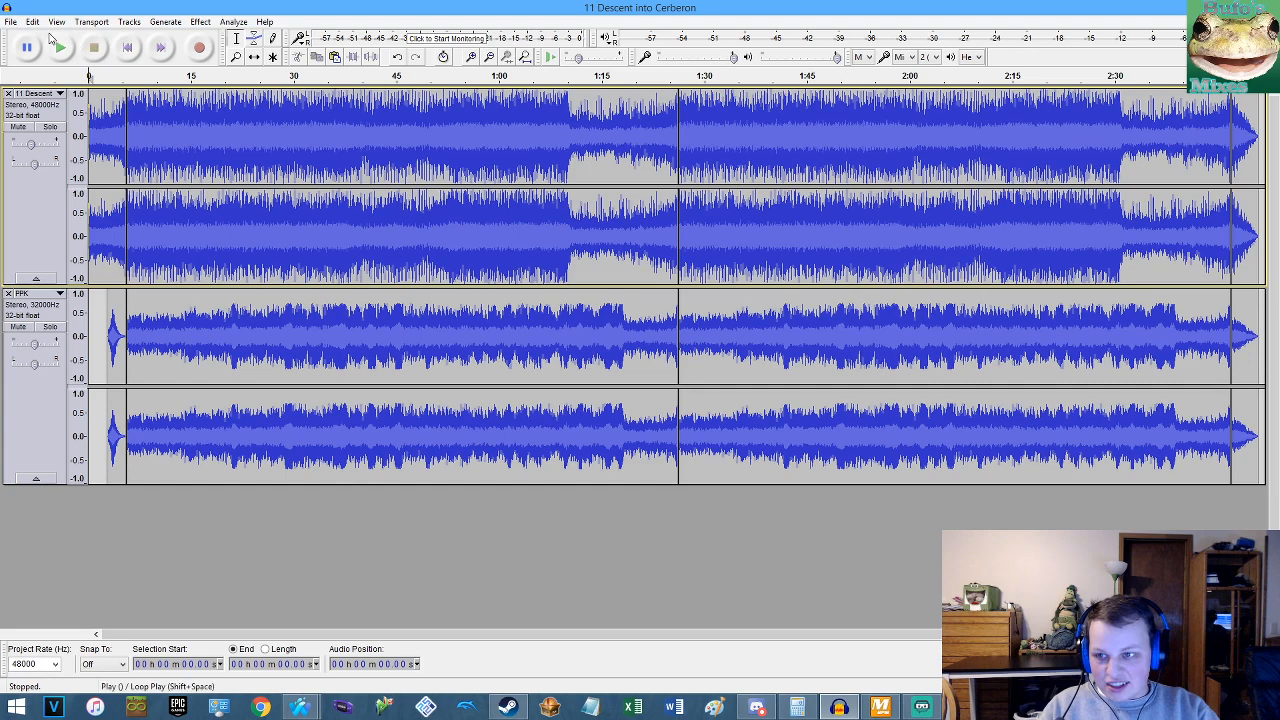
Start saving the project under a new name and shorten the file name to Into Cerberon.
click(9, 22)
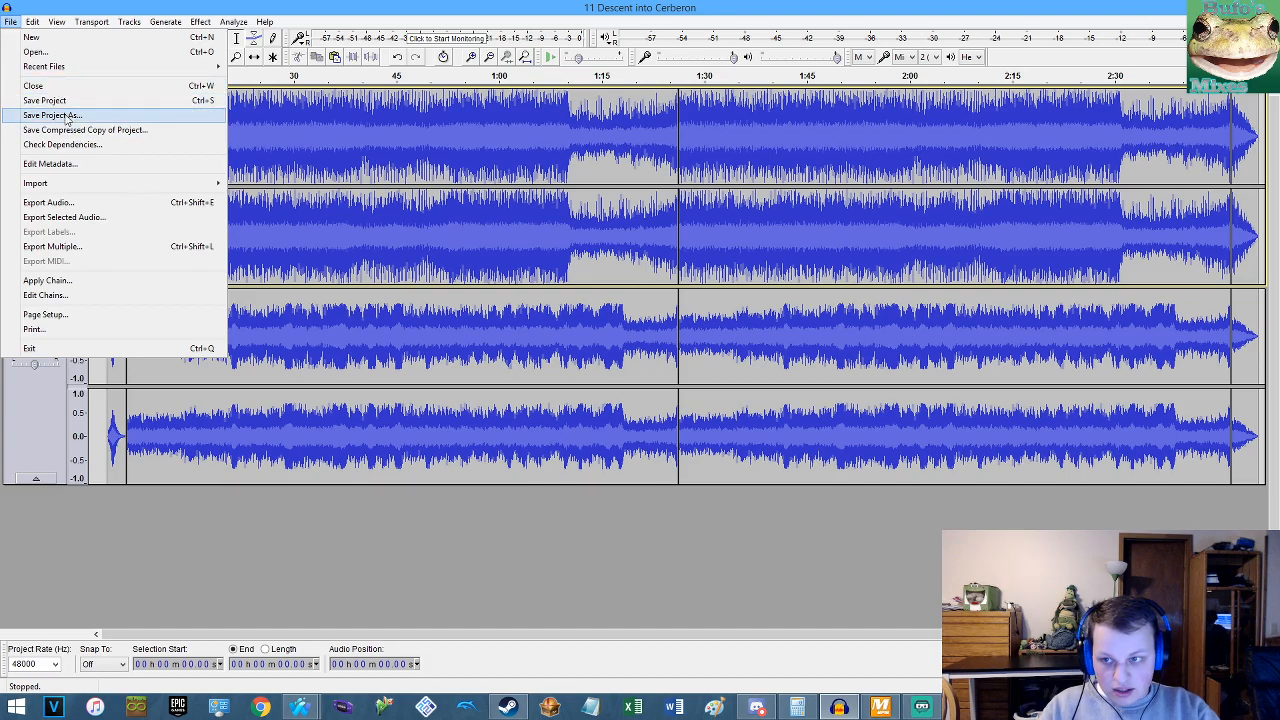
click(63, 117)
click(168, 657)
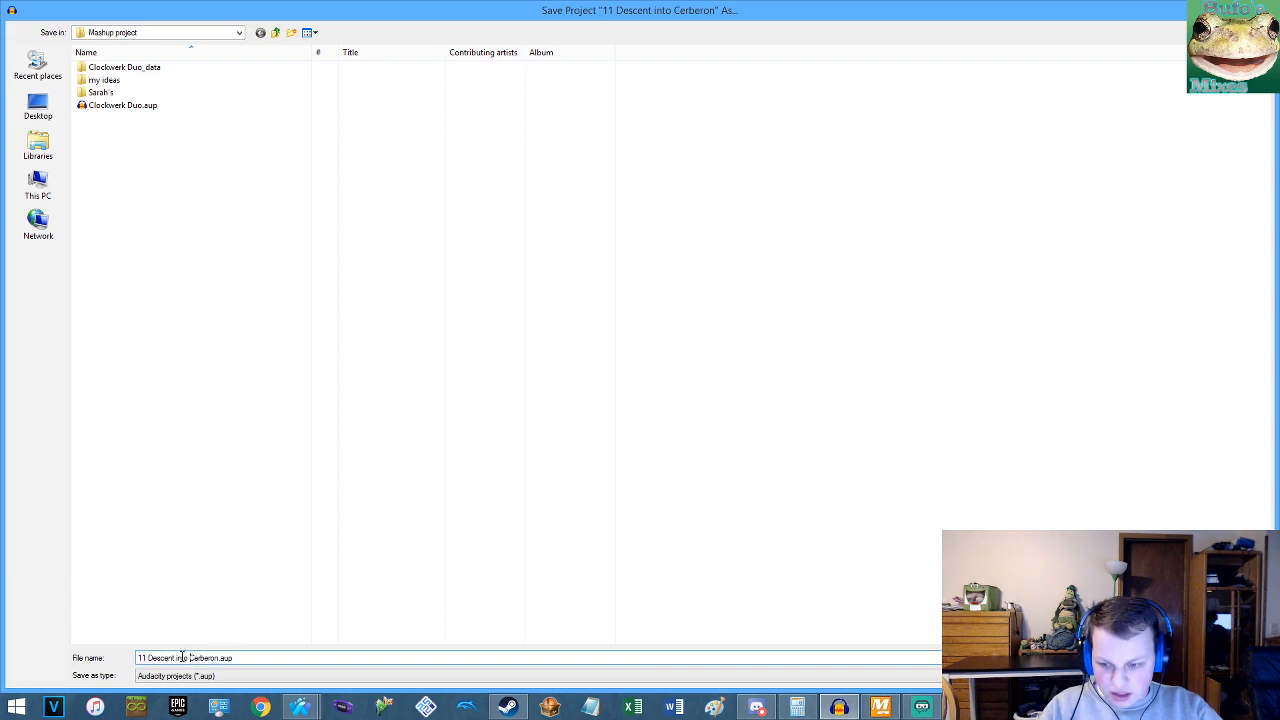
drag(176, 658, 18, 643)
key(BackSpace)
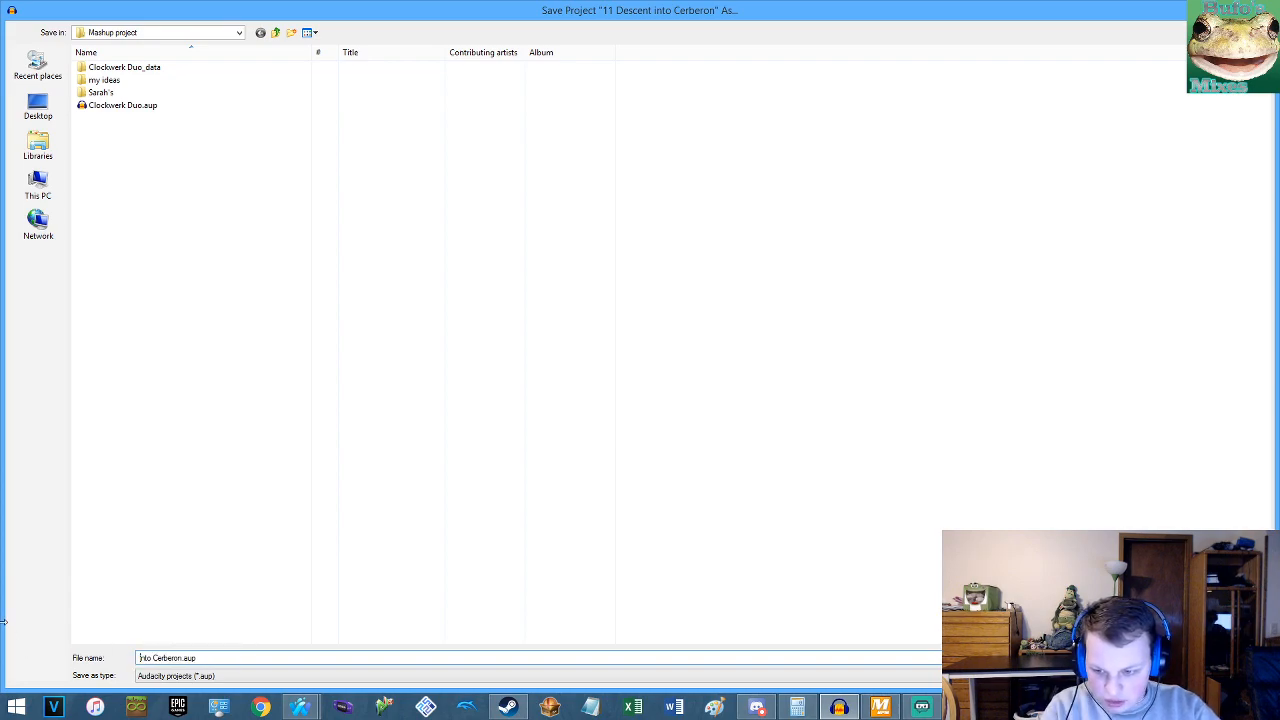
key(BackSpace)
key(BackSpace)
text(I)
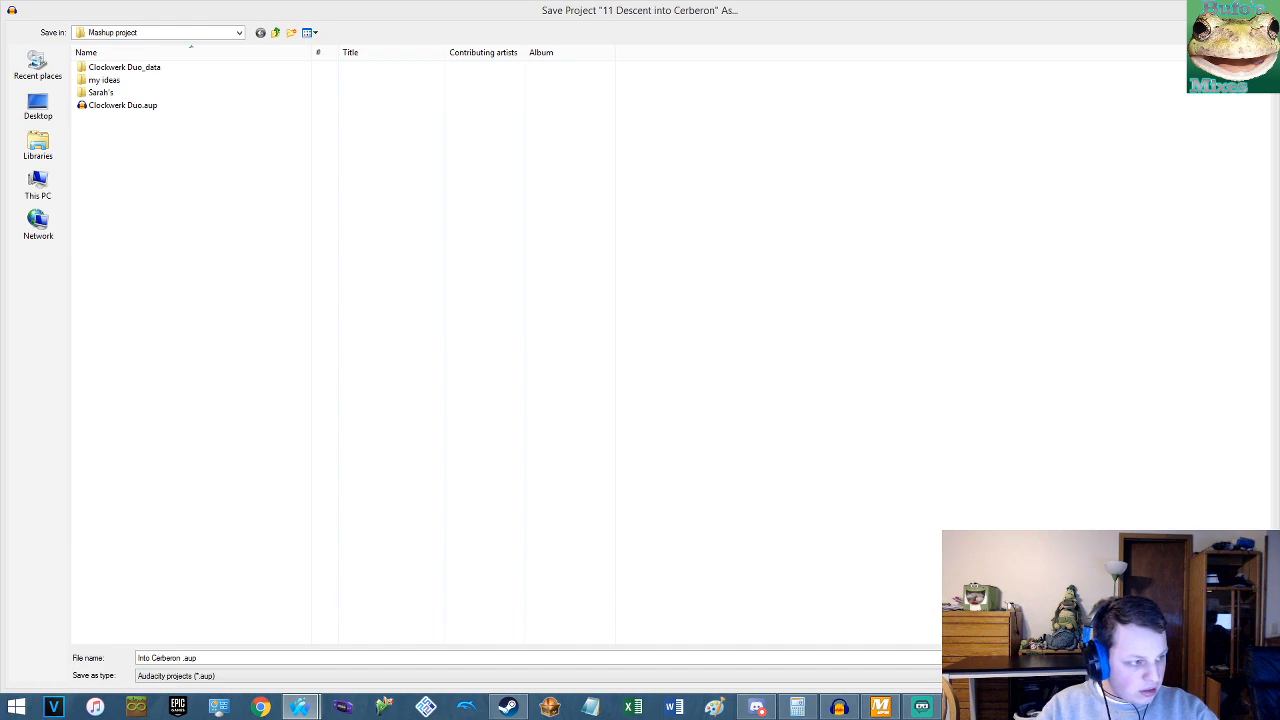
Switch to the browser to read the introduction of the QuakeWiki Cerberon page and return to Audacity.
drag(1279, 220, 614, 1)
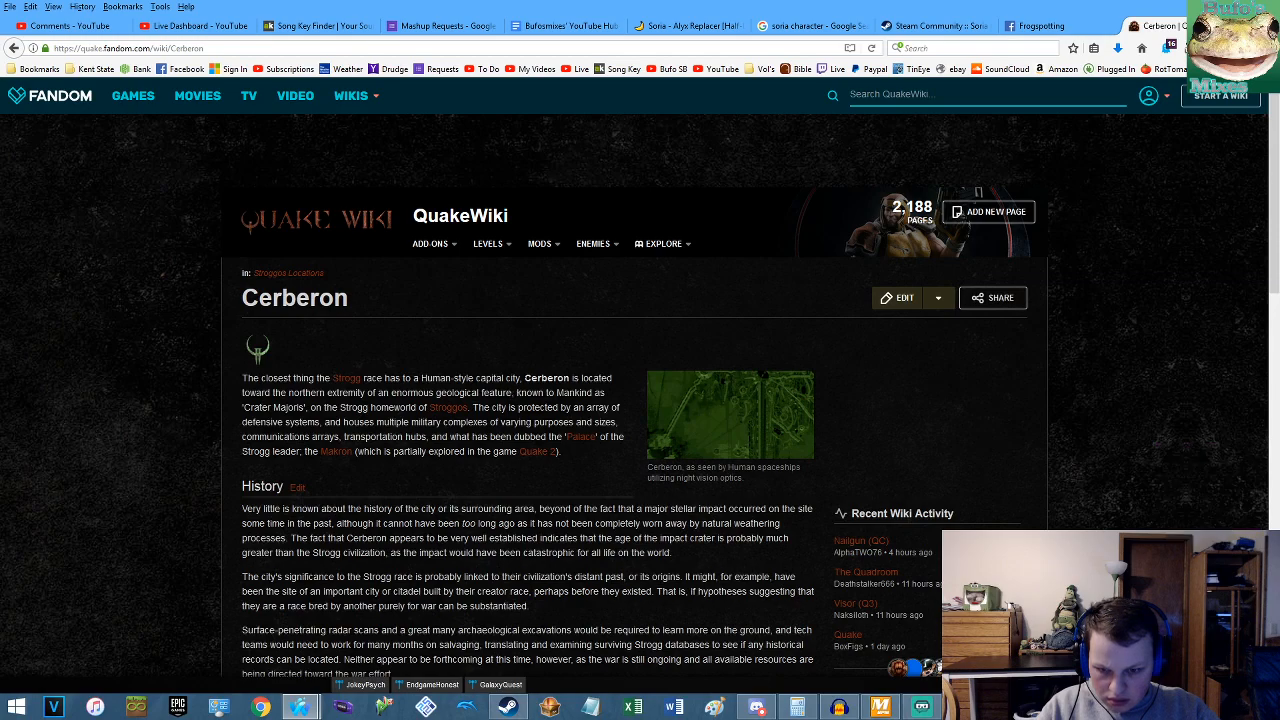
drag(432, 378, 535, 378)
click(538, 378)
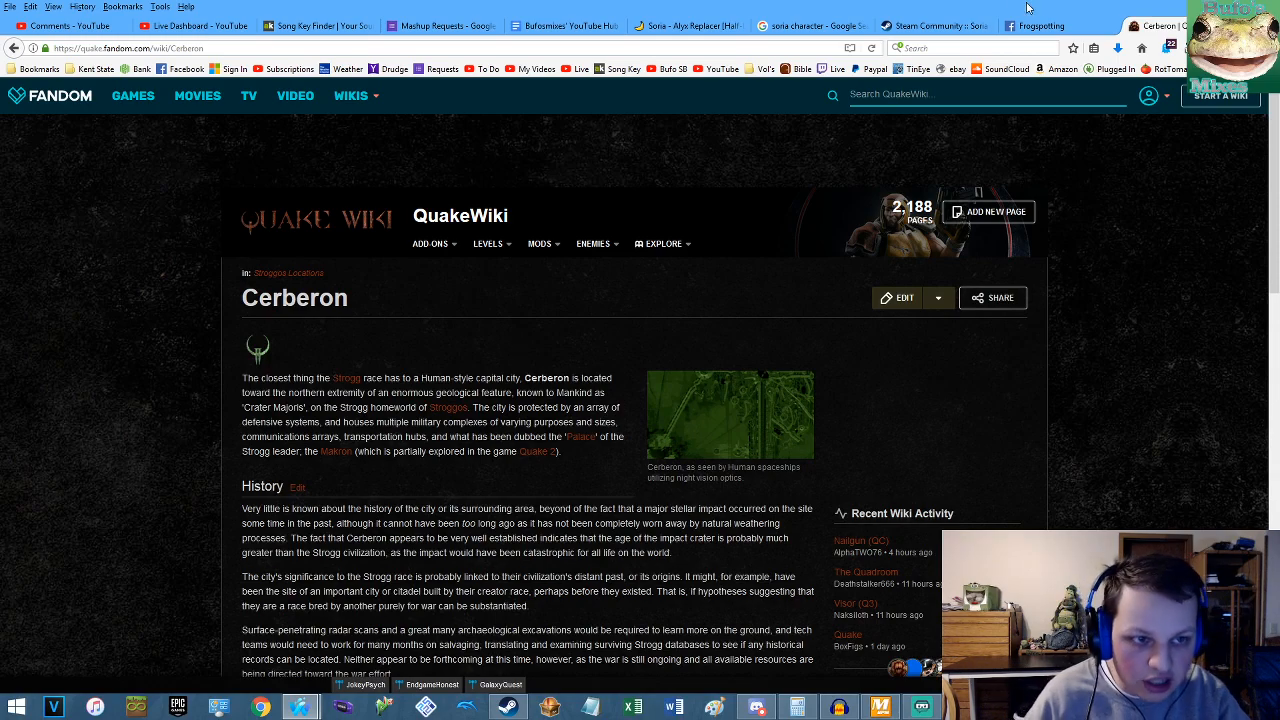
key(alt+Tab)
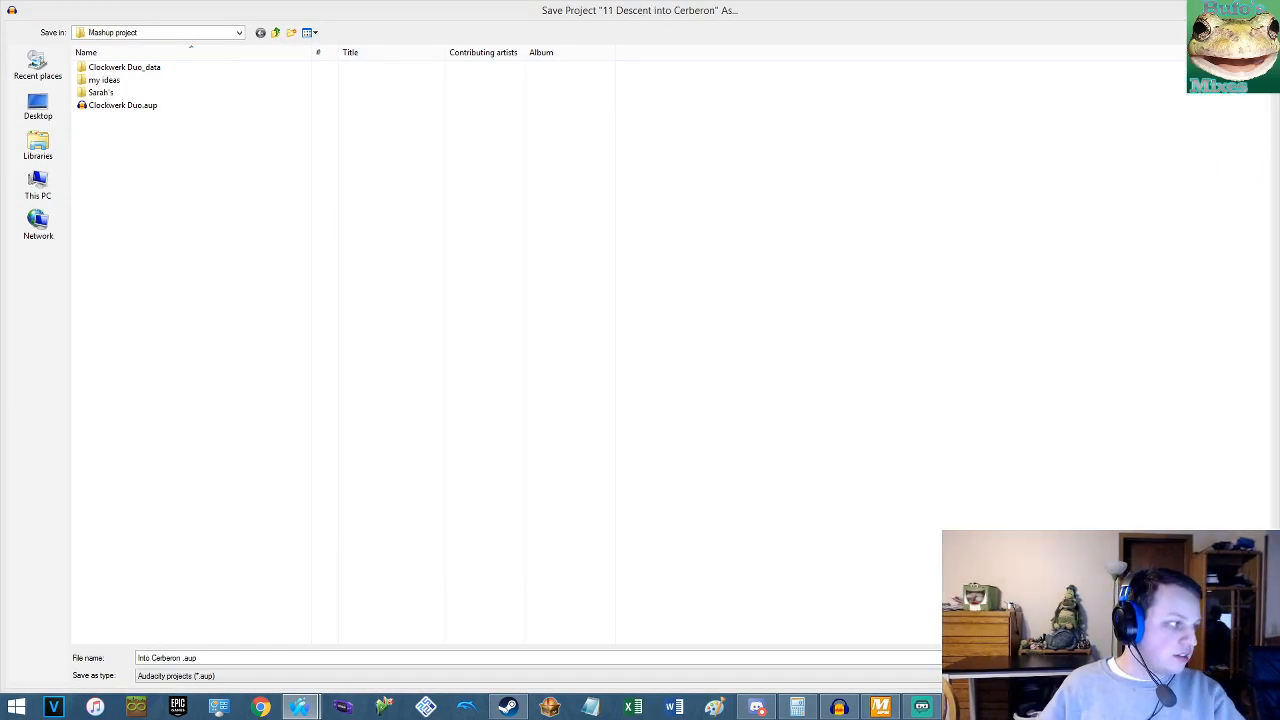
Extend the project file name to Into Cerberon with a PPK, without a trailing space before the extension.
click(212, 660)
click(182, 658)
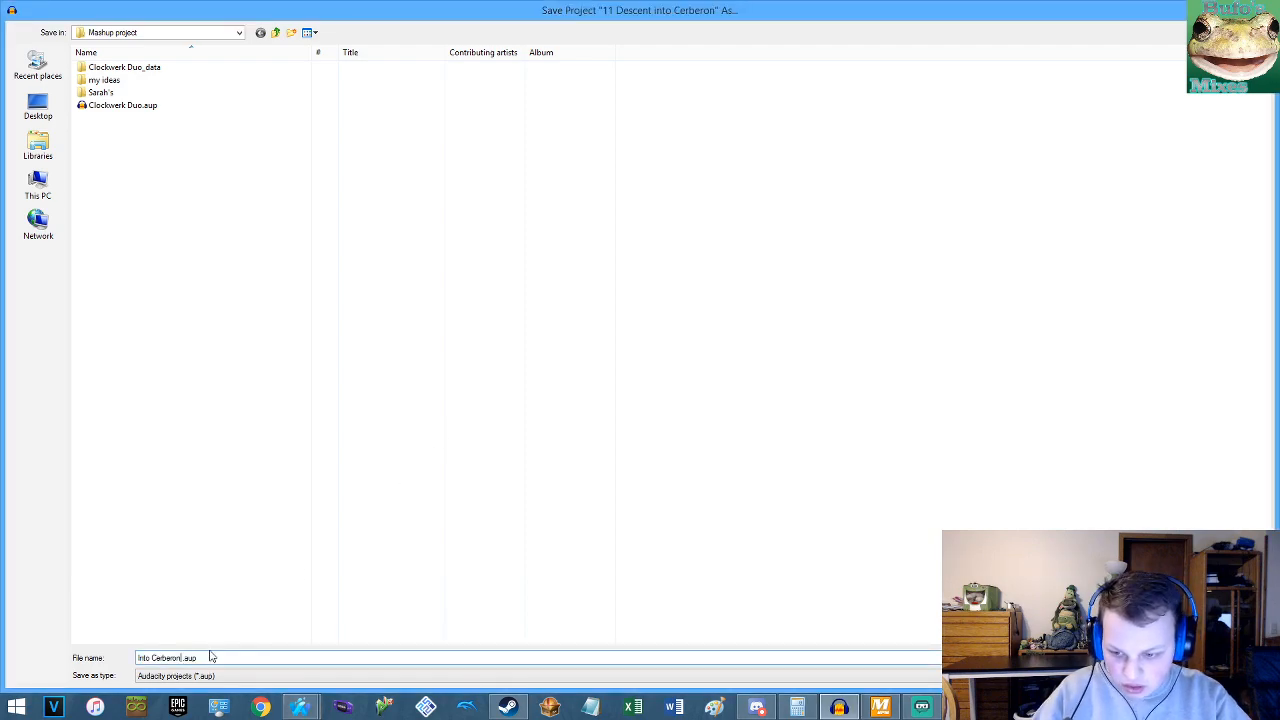
text(with a FPK)
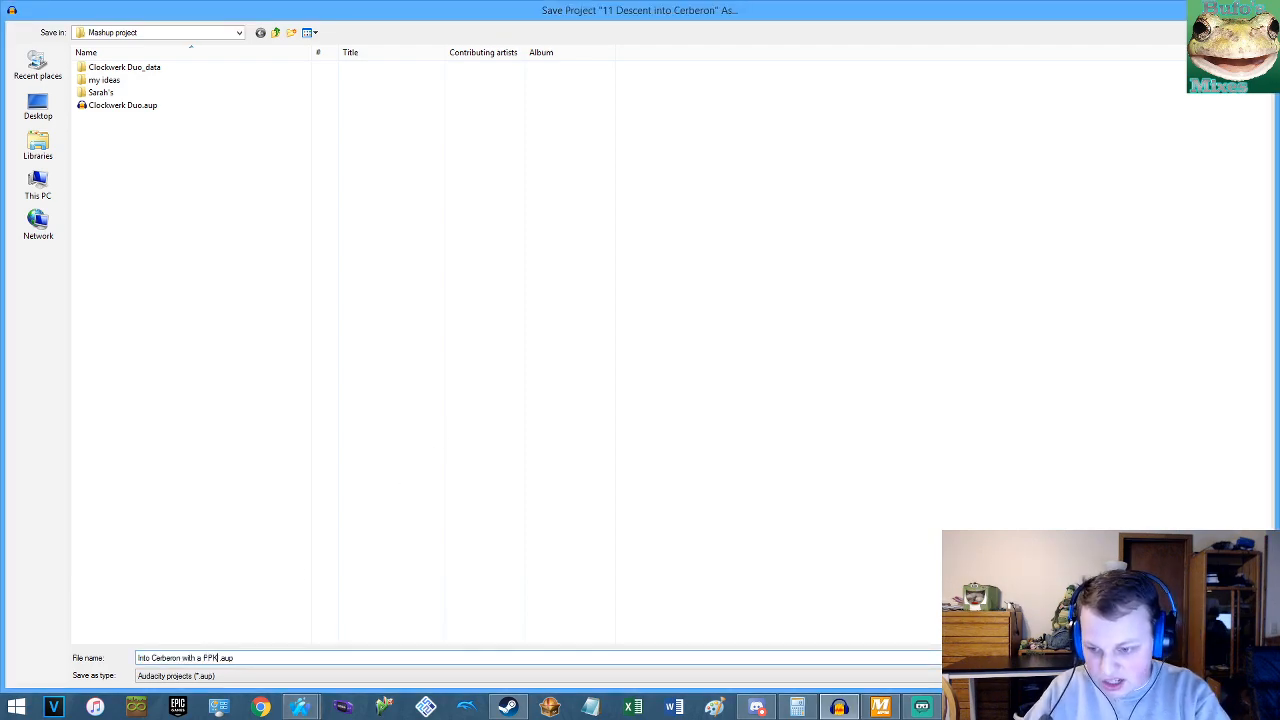
key(shift+Home)
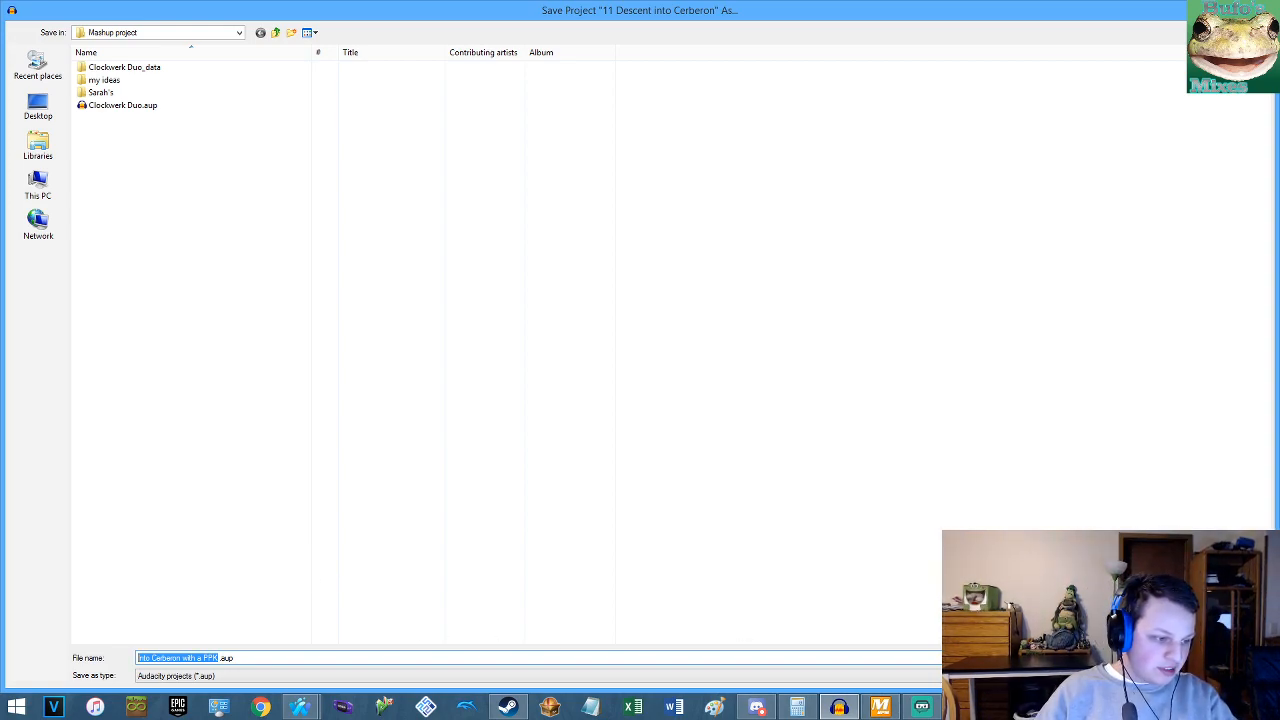
key(alt+Tab)
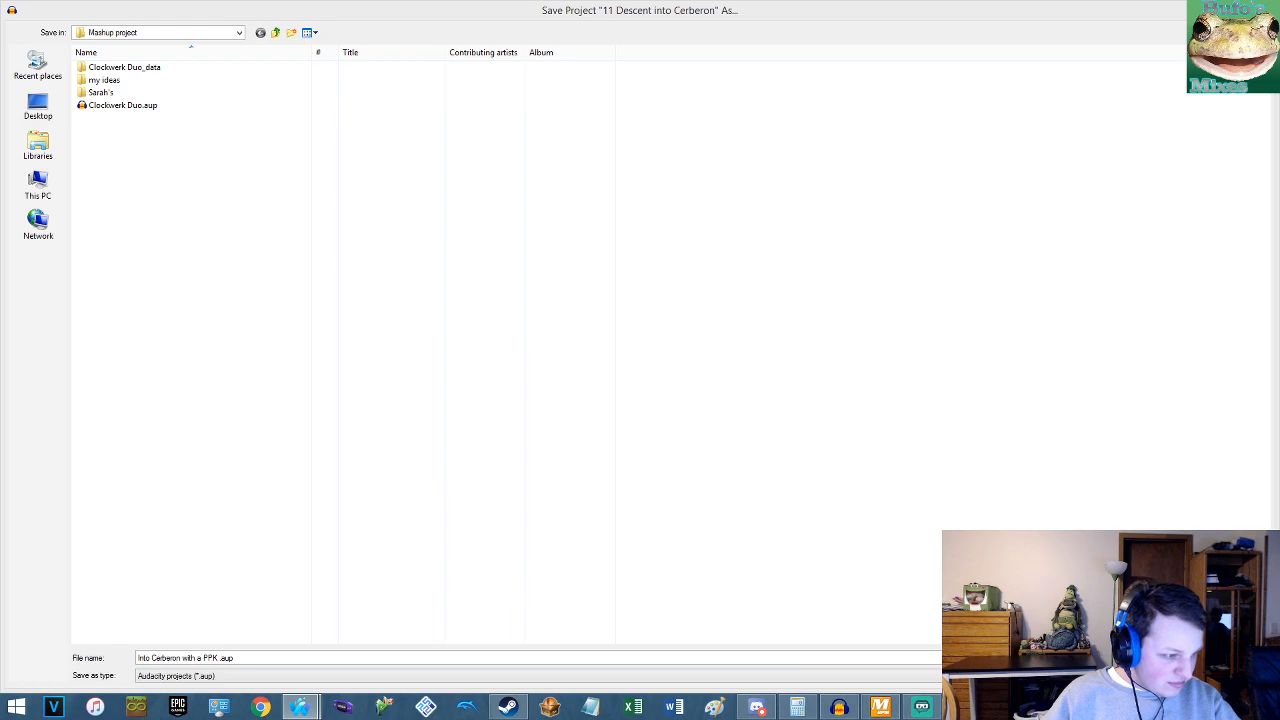
click(212, 658)
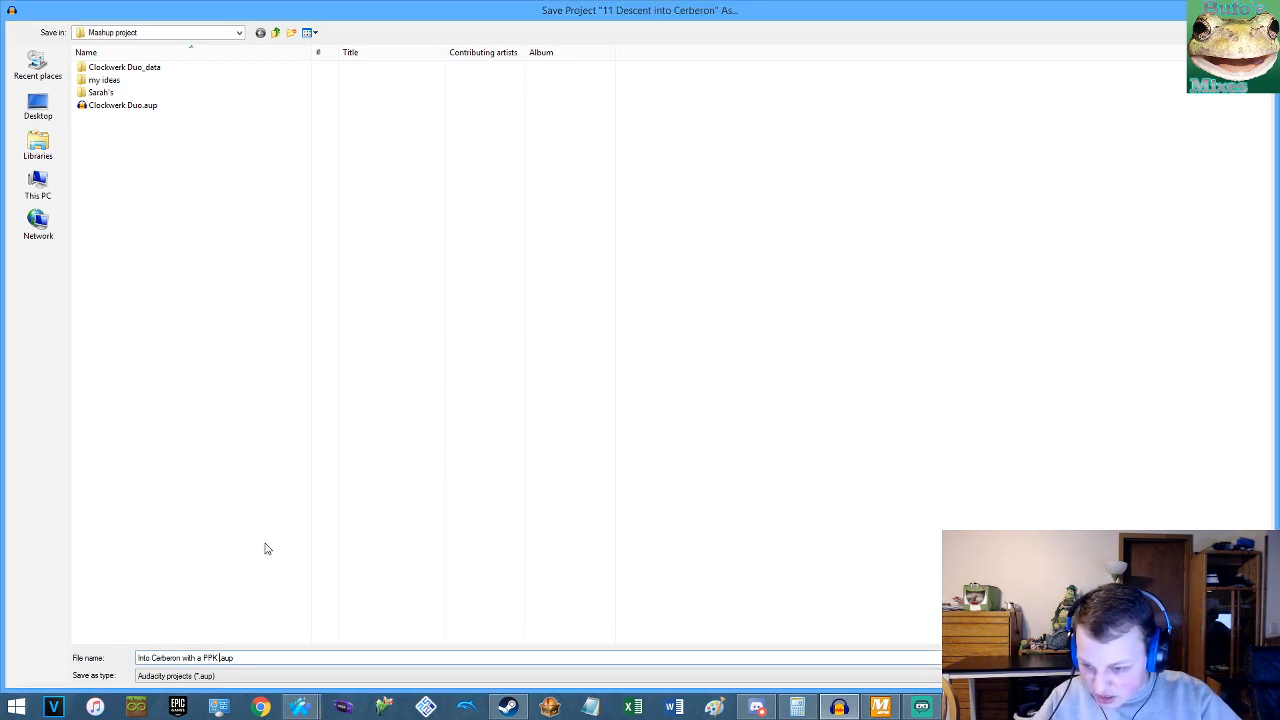
key(BackSpace)
key(shift+Home)
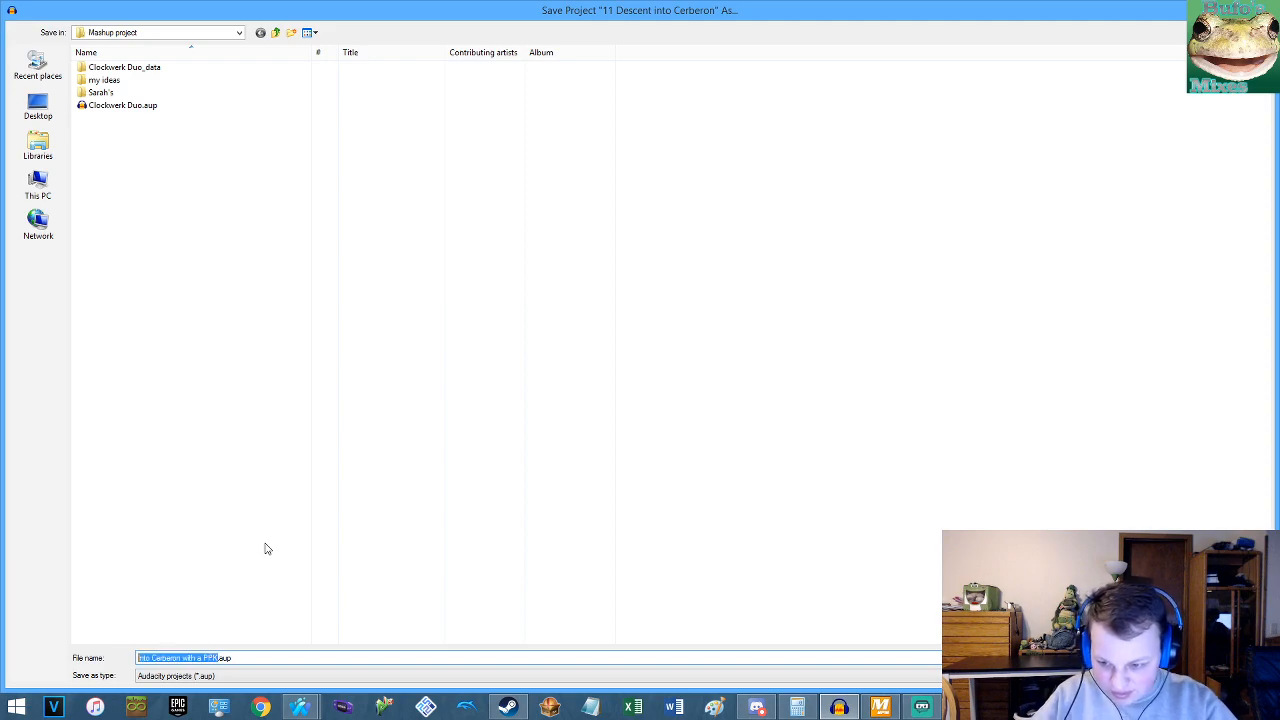
Save the project in the Audacity-Projects folder of the Documents library.
click(38, 145)
double_click(137, 77)
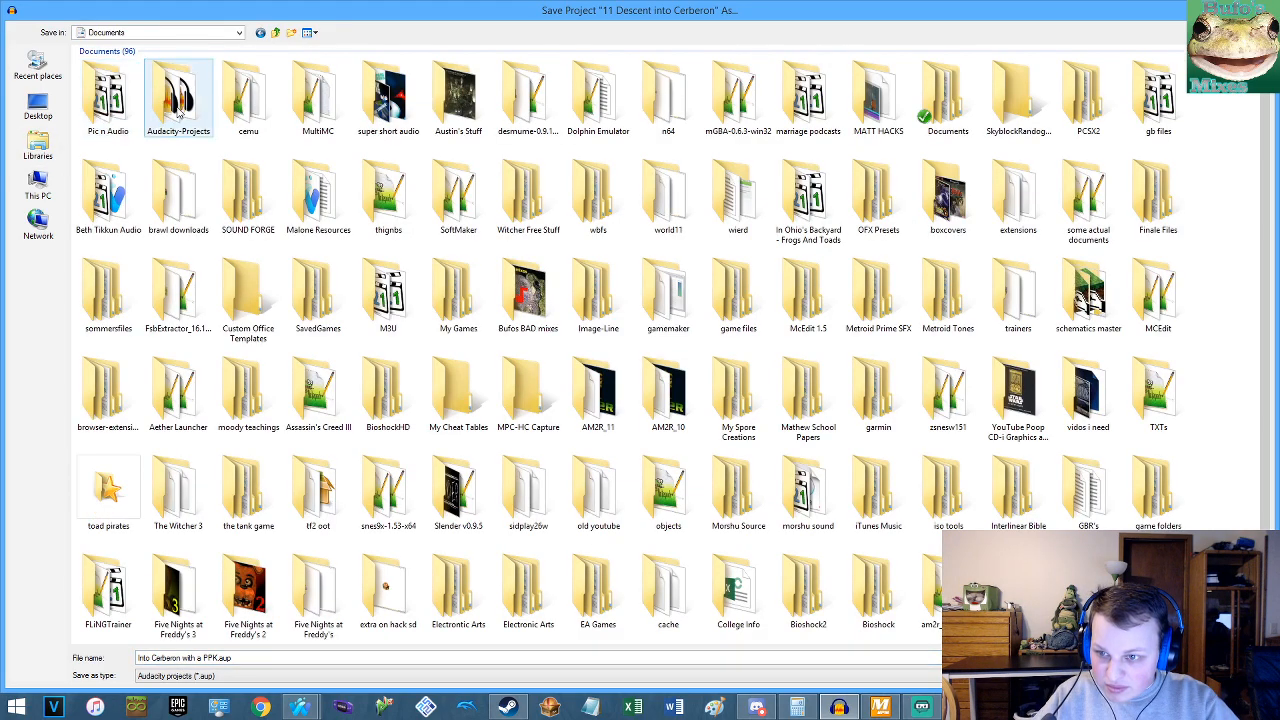
double_click(178, 95)
click(245, 657)
key(End)
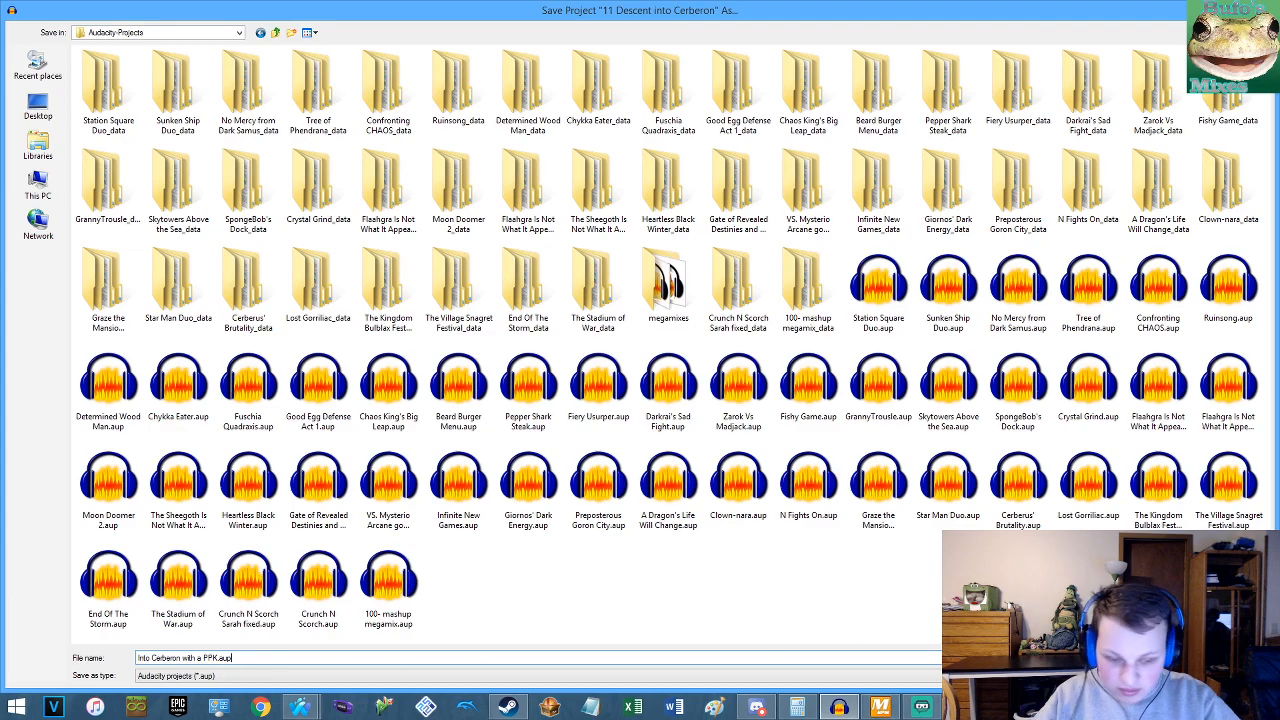
key(Return)
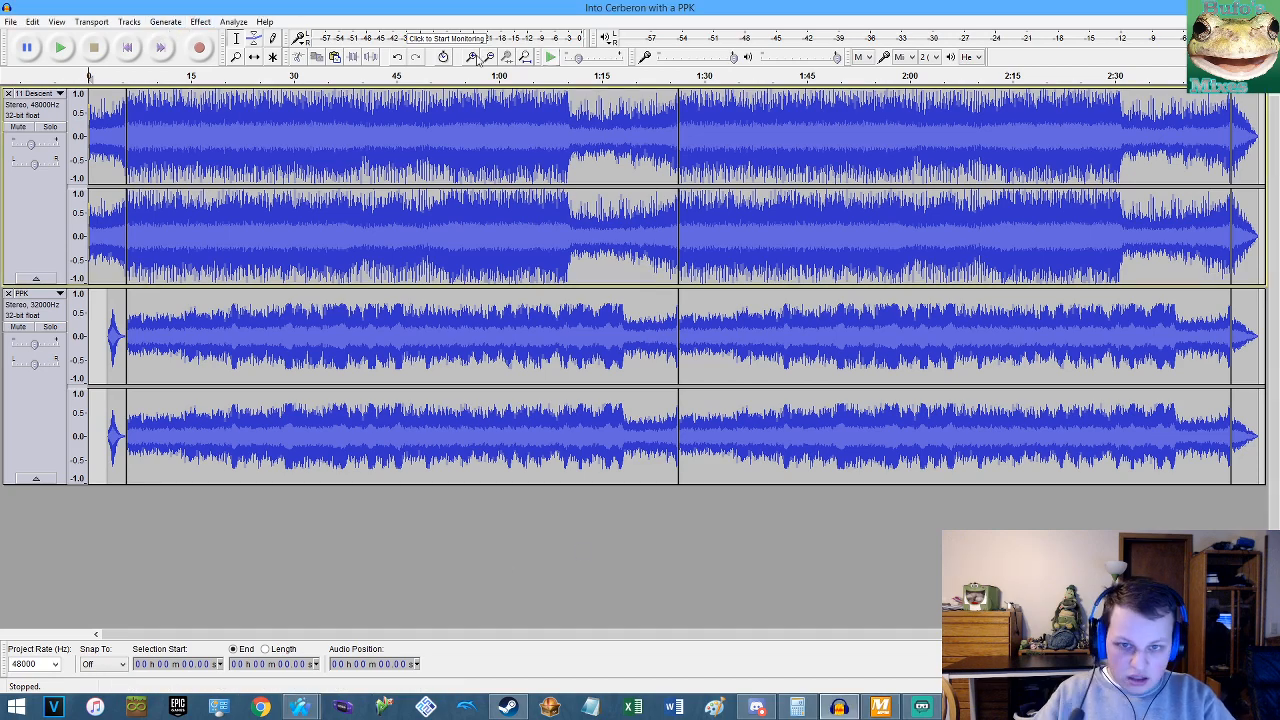
click(10, 21)
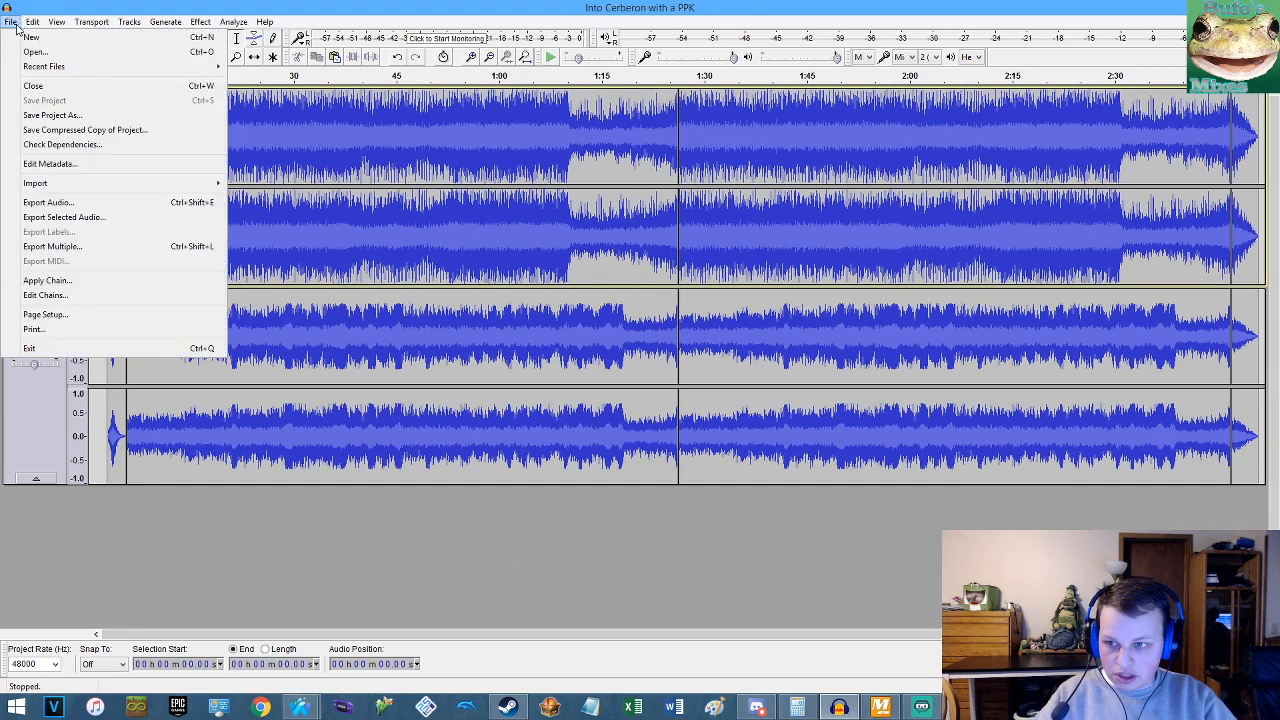
click(50, 164)
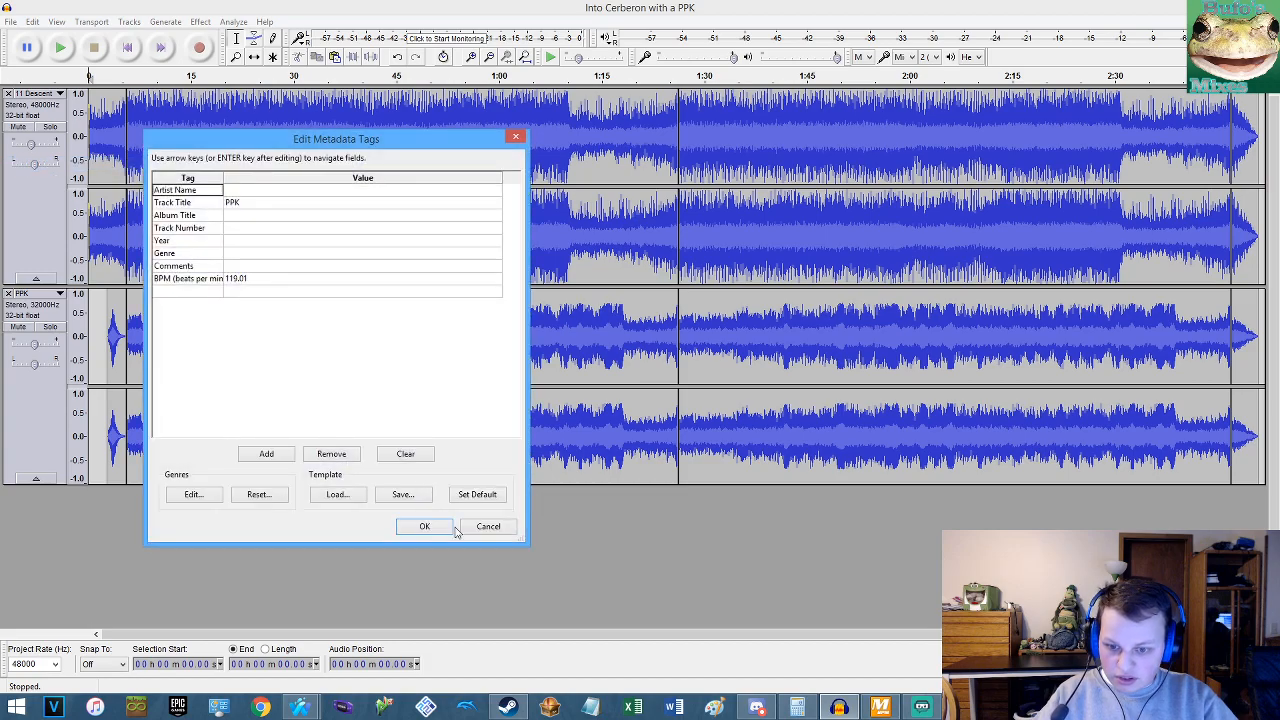
click(448, 525)
Load the Tags.xml template into the project's metadata tags and set the track number to 1081.
click(10, 21)
click(52, 165)
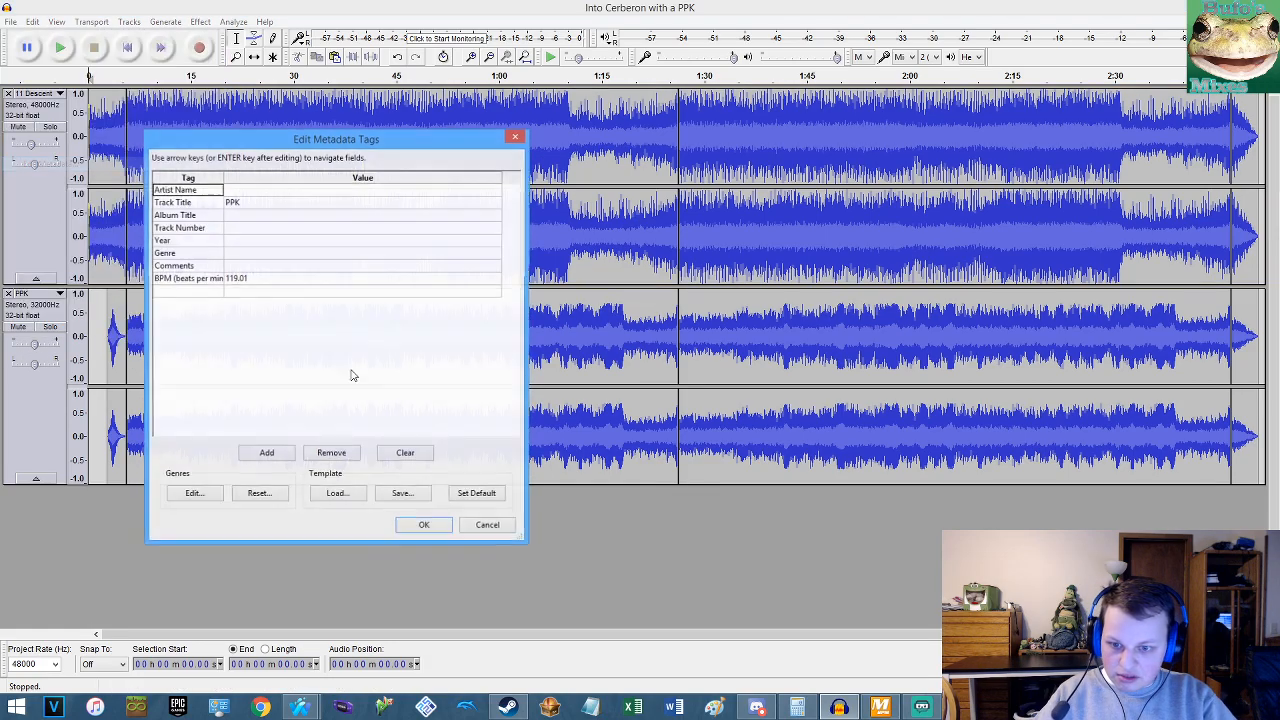
click(337, 494)
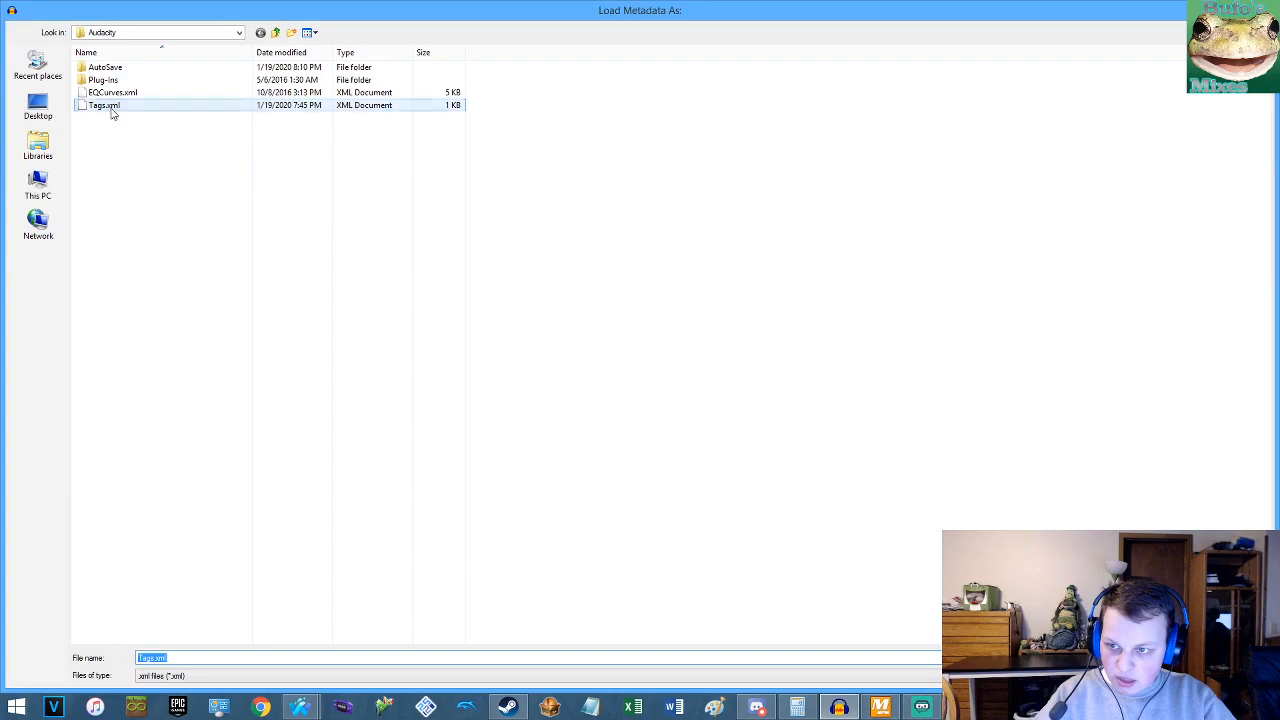
click(106, 107)
double_click(108, 105)
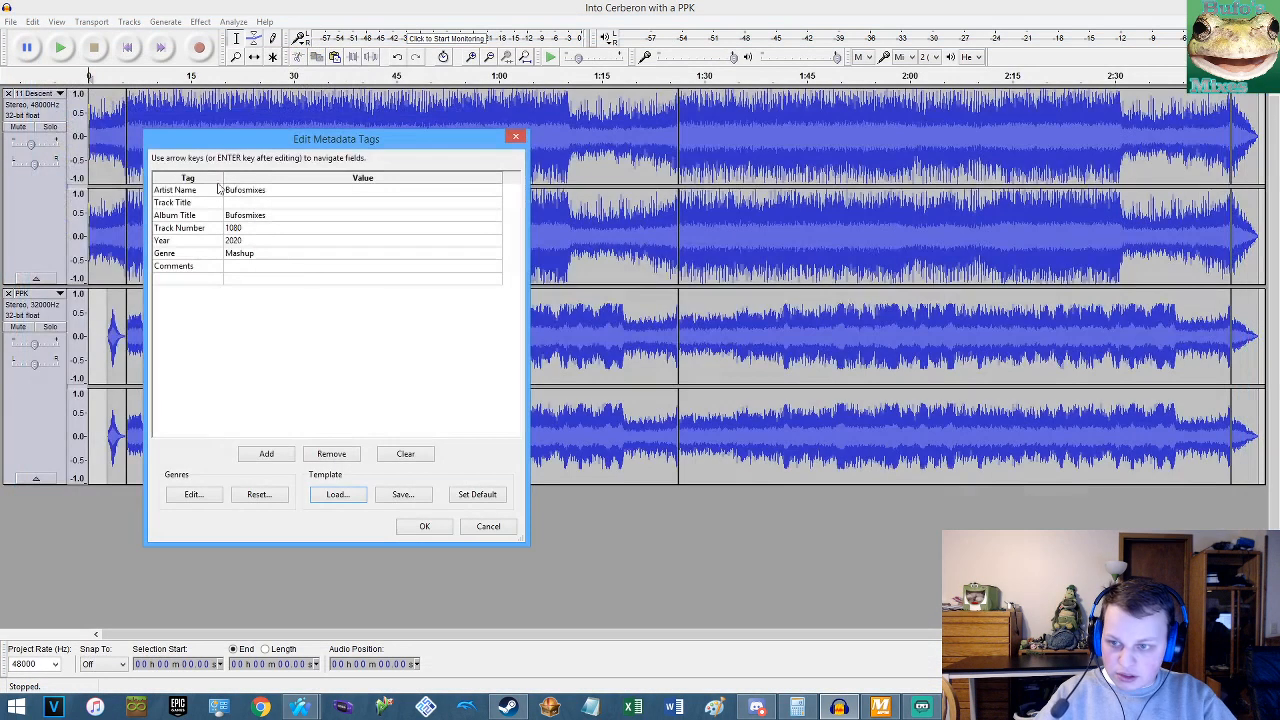
double_click(258, 230)
key(BackSpace)
text(1)
Overwrite the Tags.xml metadata template with the current tags and set the track title to Into Cerberon with a PPK.
click(402, 494)
double_click(104, 105)
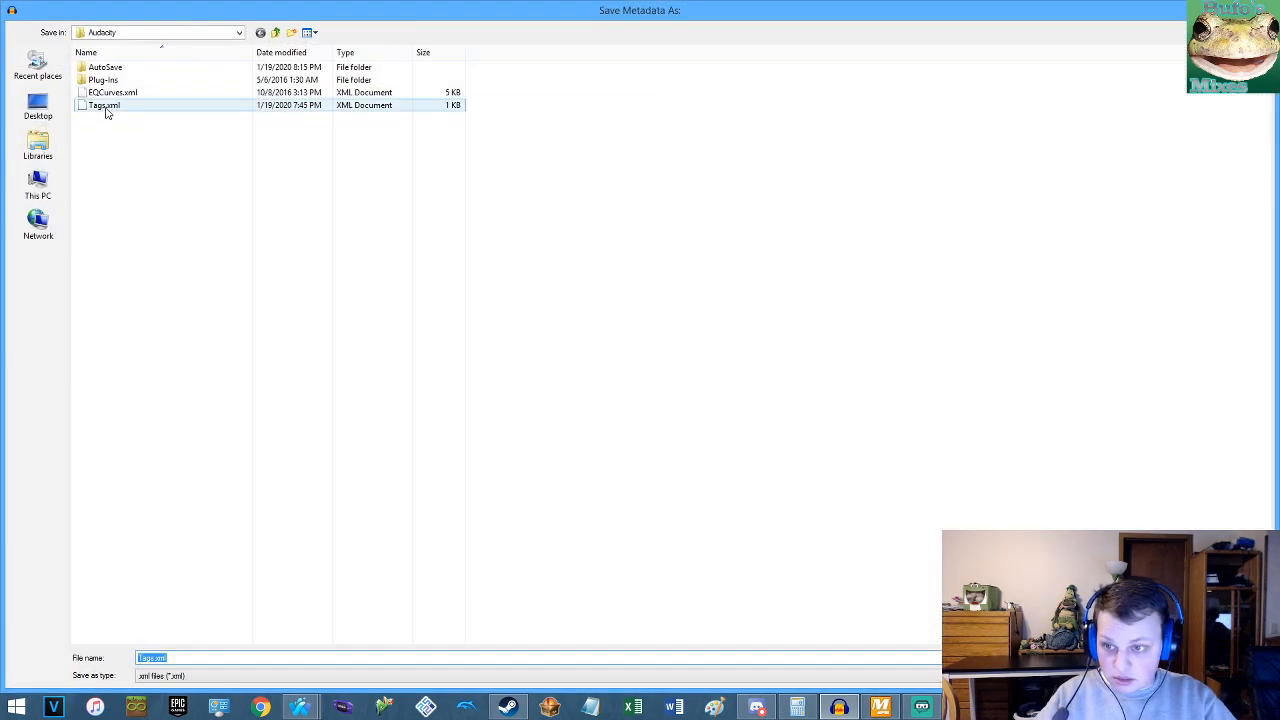
click(660, 358)
double_click(262, 205)
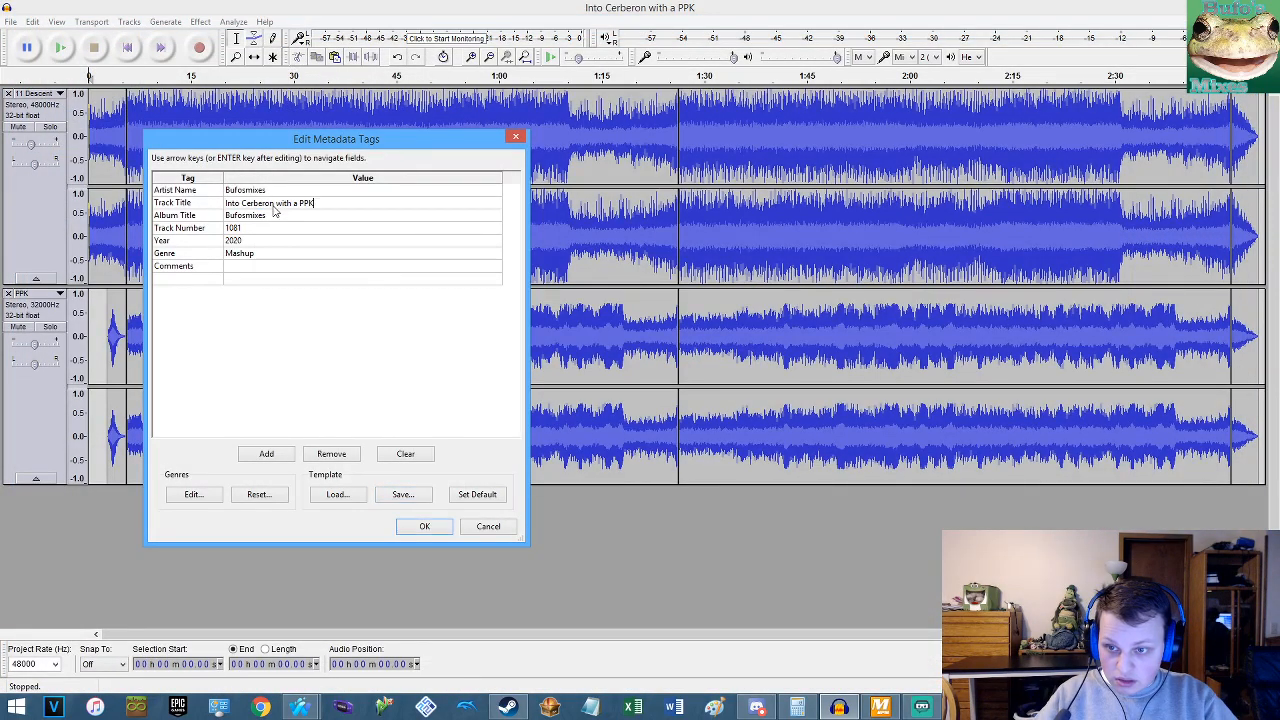
click(422, 525)
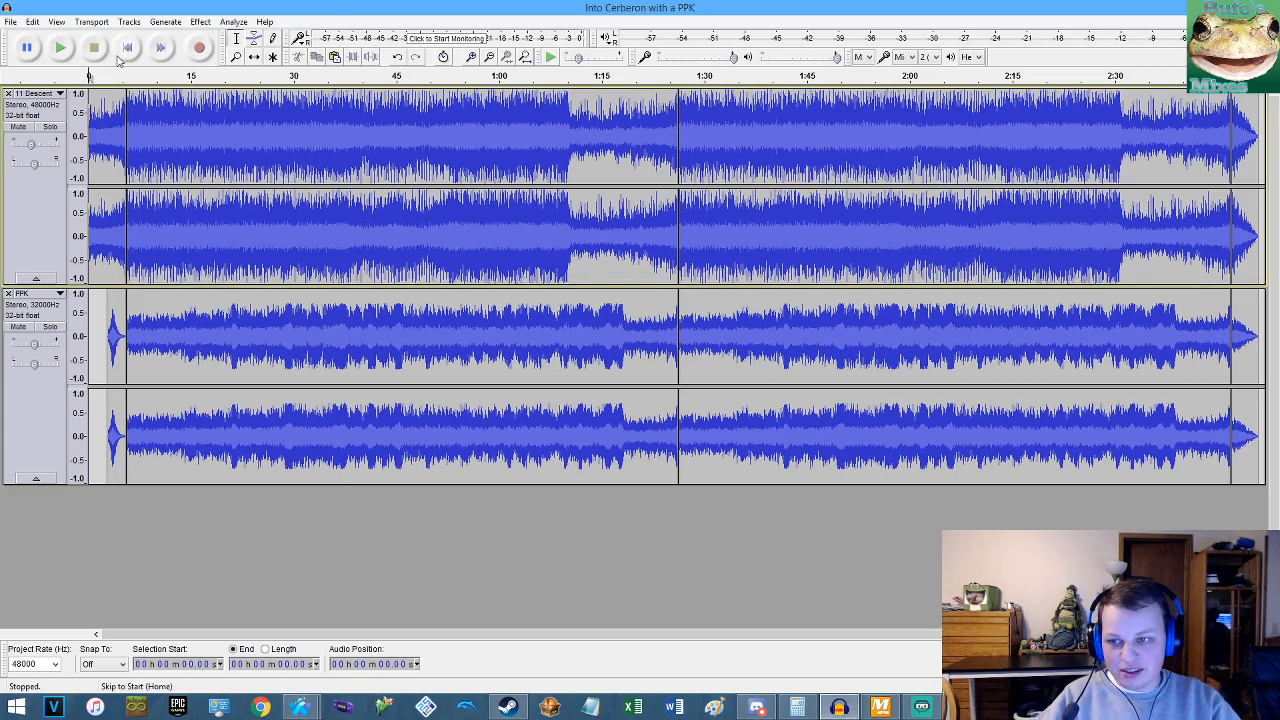
Export the mix as a 16-bit PCM WAV file named IntoCerberonwithPPK.wav in the current folder, keeping the metadata tags.
click(10, 21)
click(40, 197)
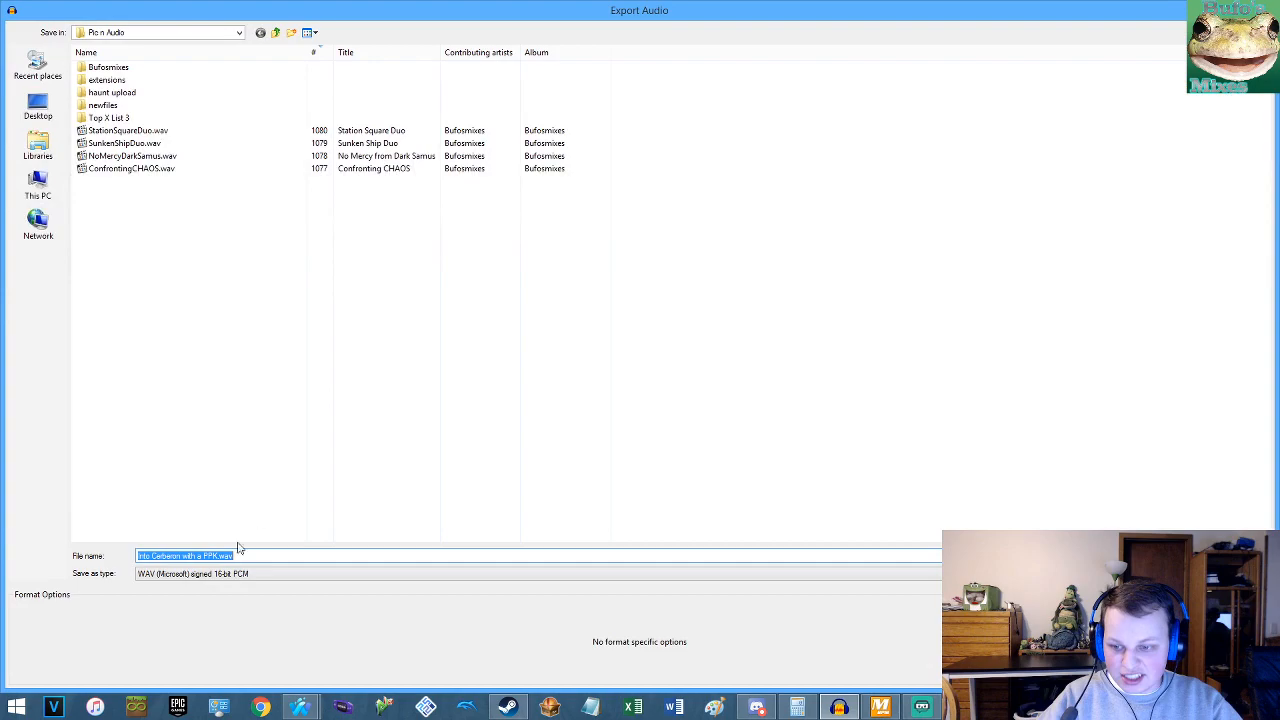
click(203, 556)
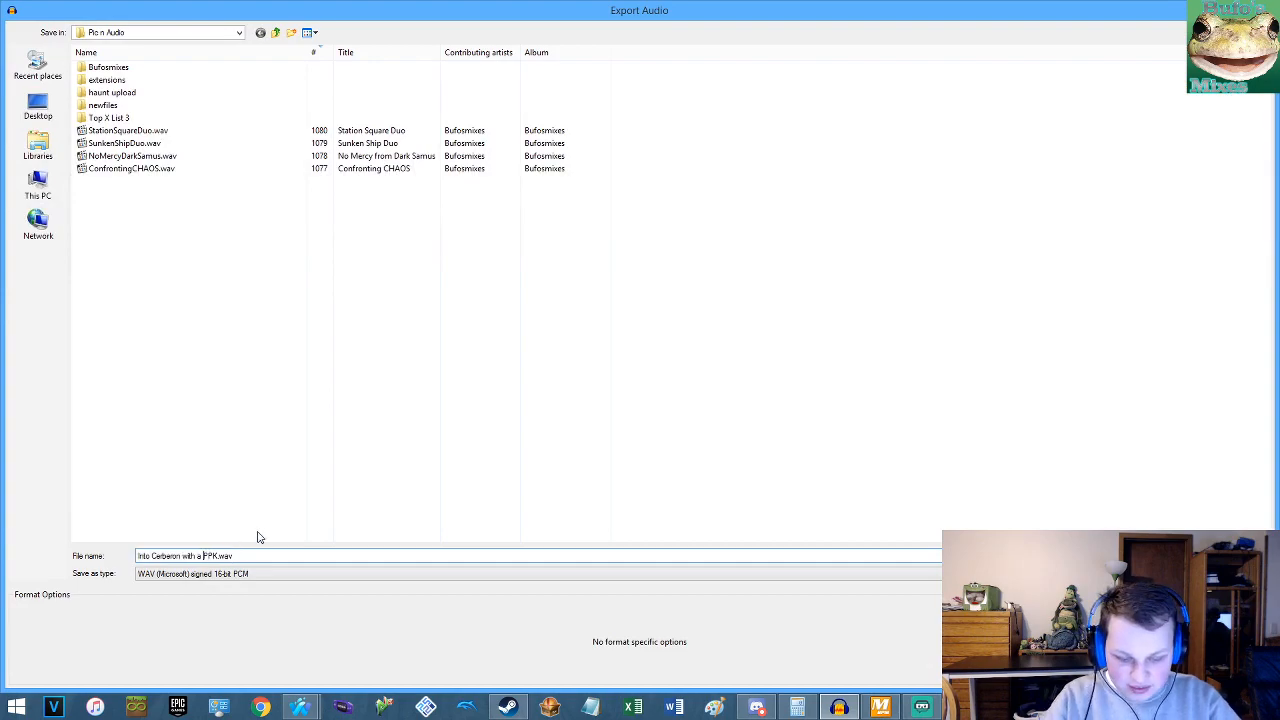
key(BackSpace)
key(BackSpace)
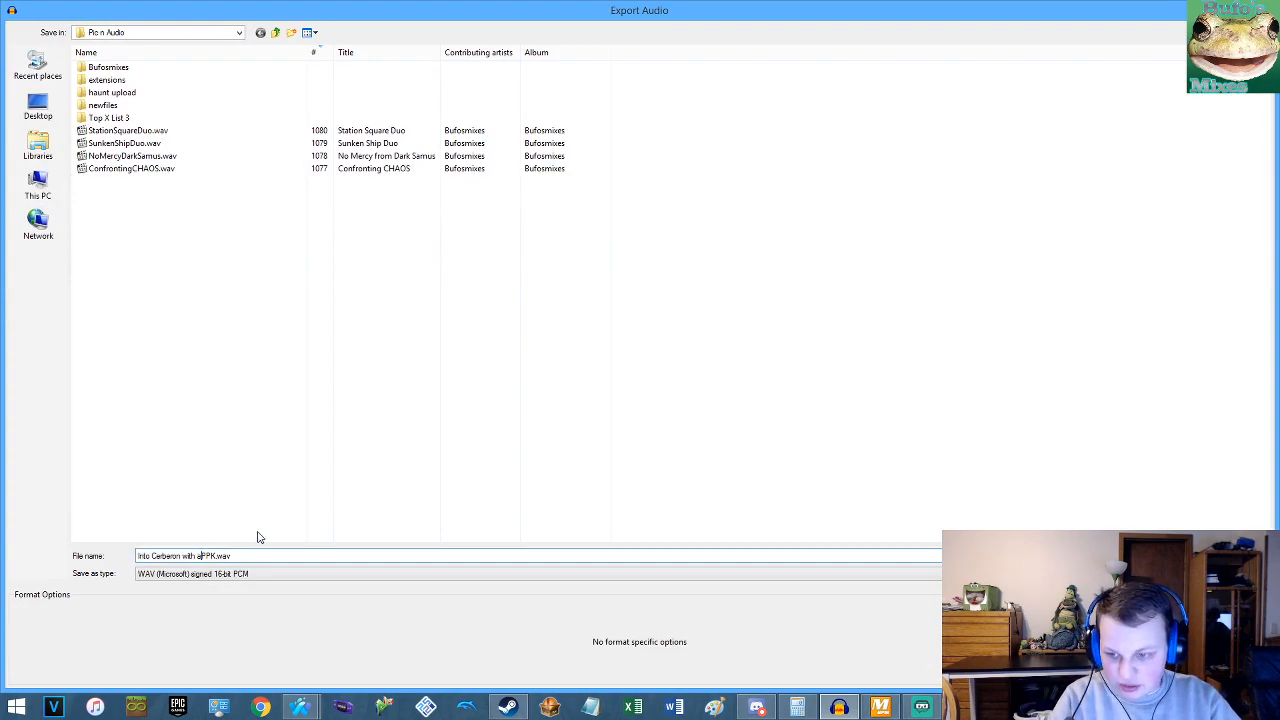
key(Left)
key(BackSpace)
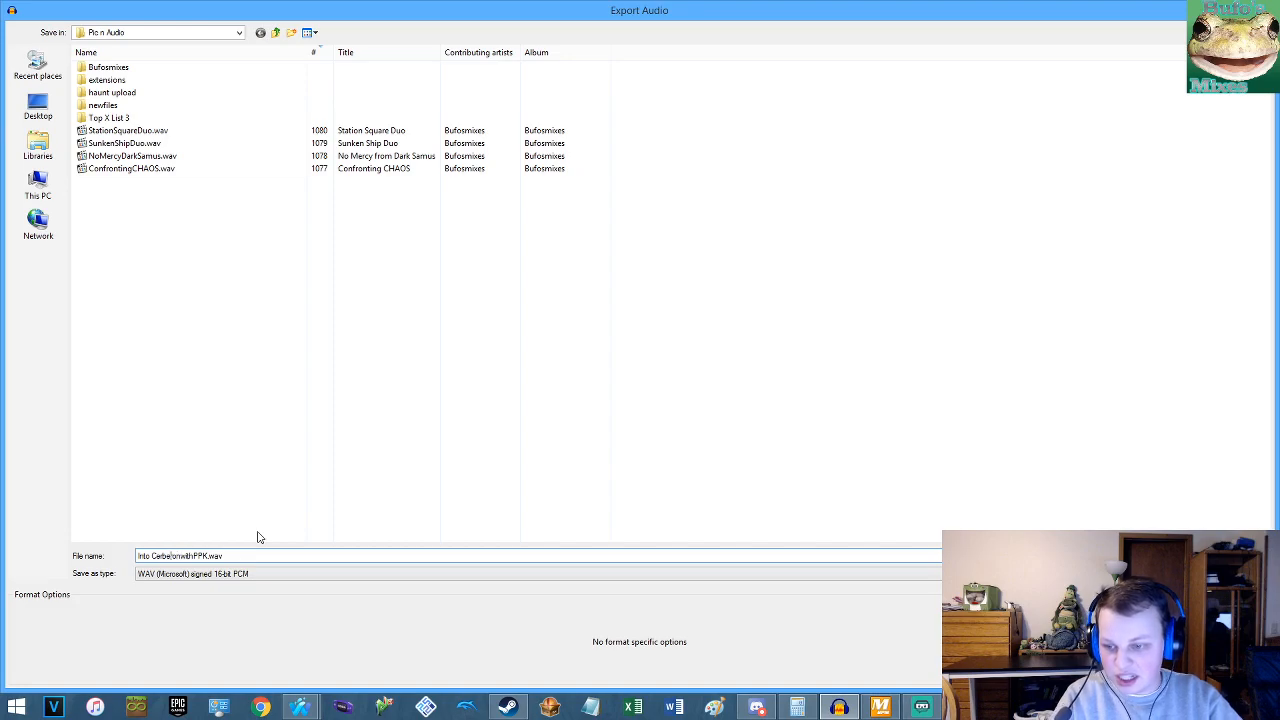
key(BackSpace)
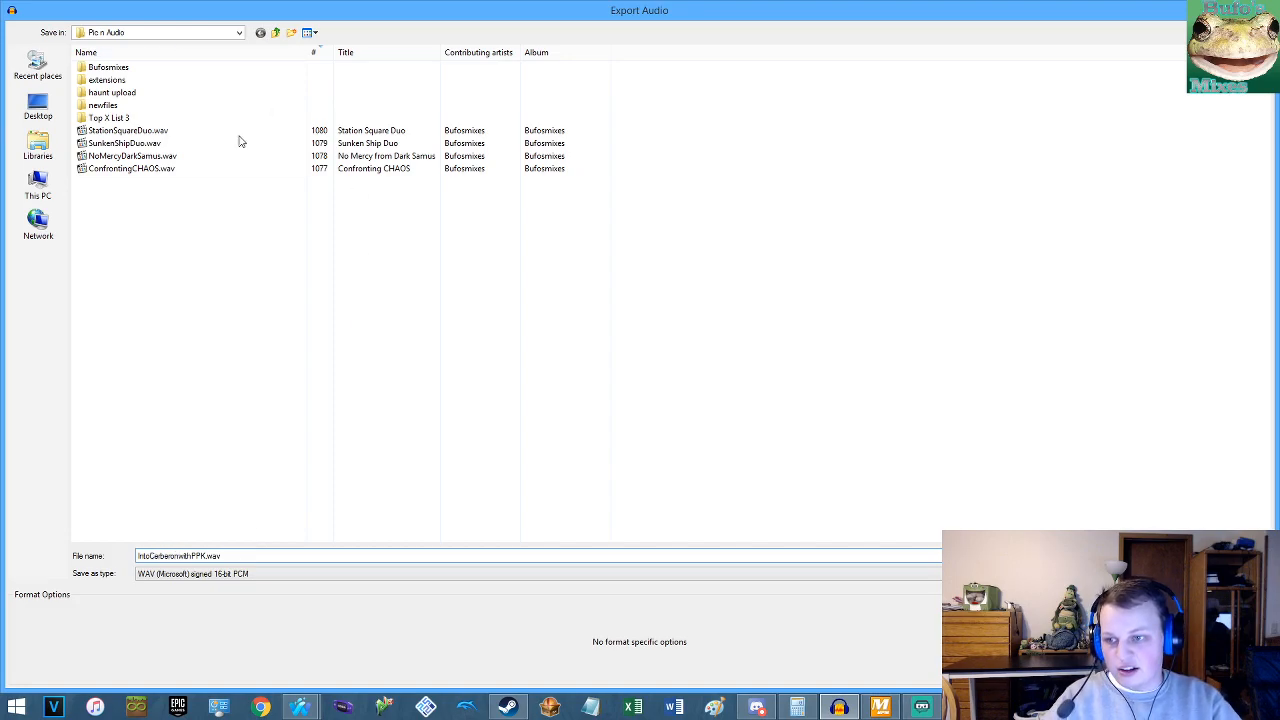
key(Return)
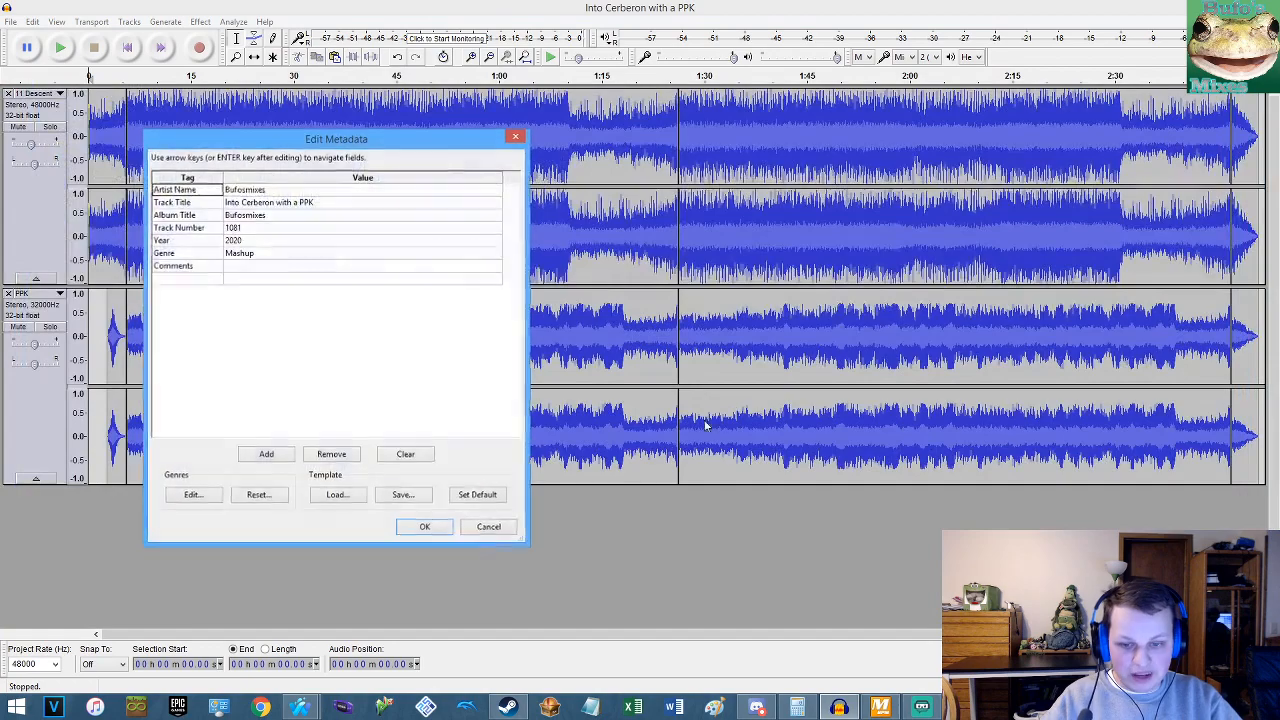
click(425, 524)
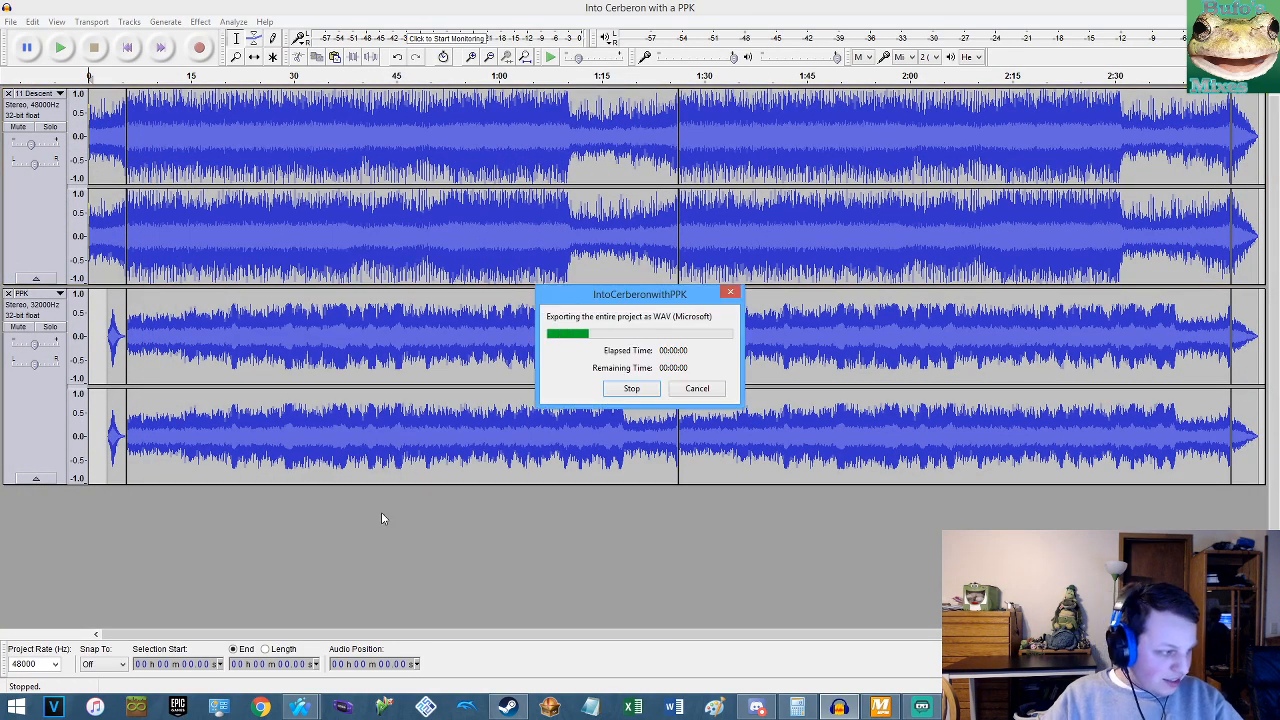
Start another export of the mix as an MP3 file into the Bufosmixes Vol 2 folder of the Music library.
click(10, 21)
click(62, 202)
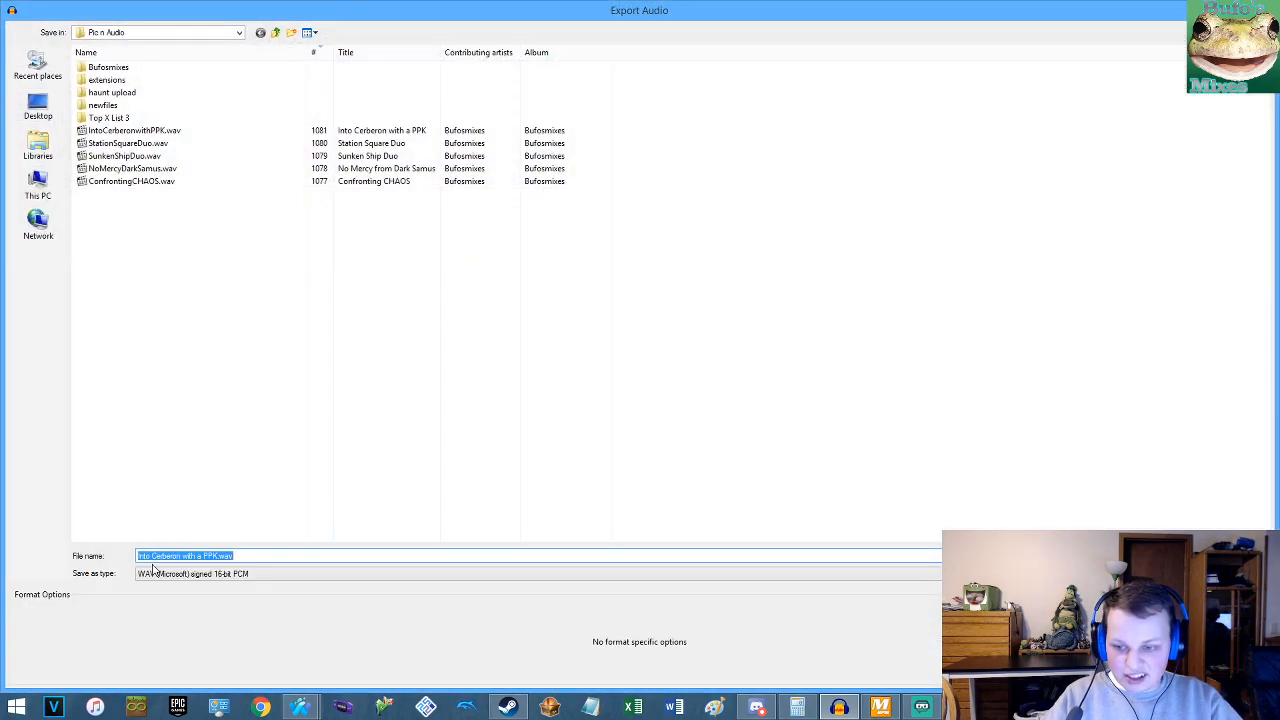
click(155, 573)
click(153, 620)
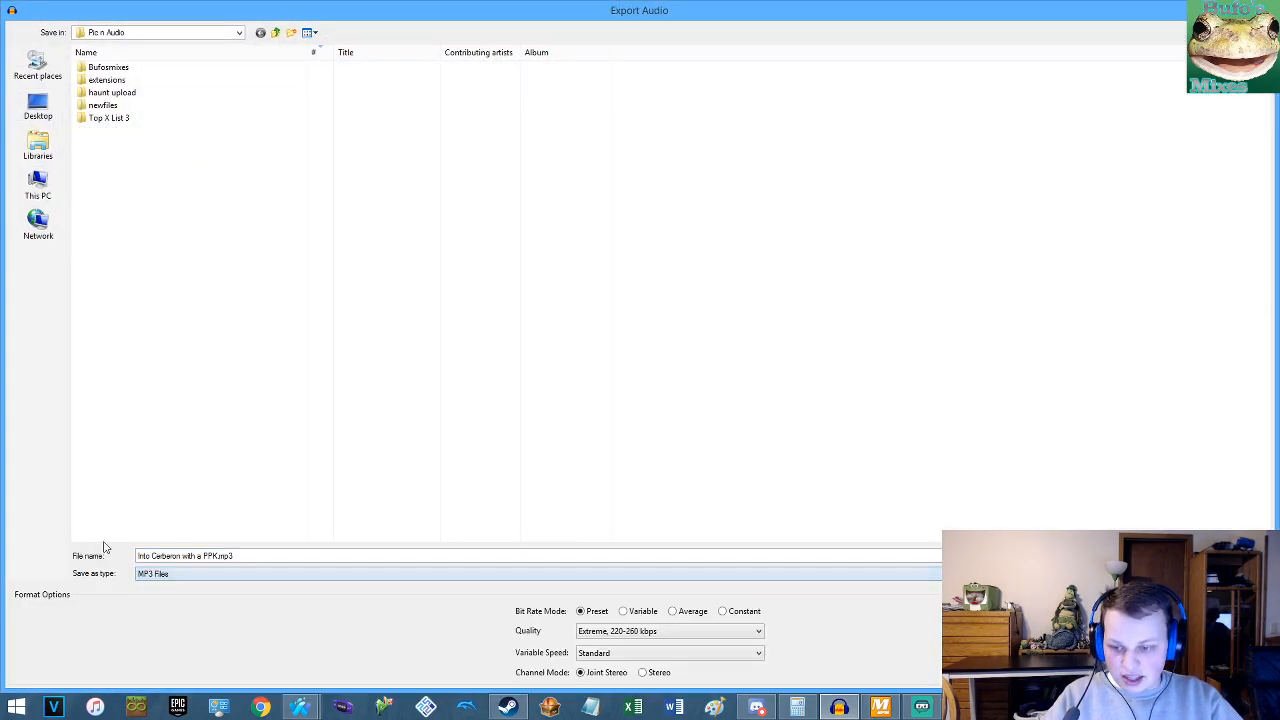
click(40, 145)
double_click(281, 75)
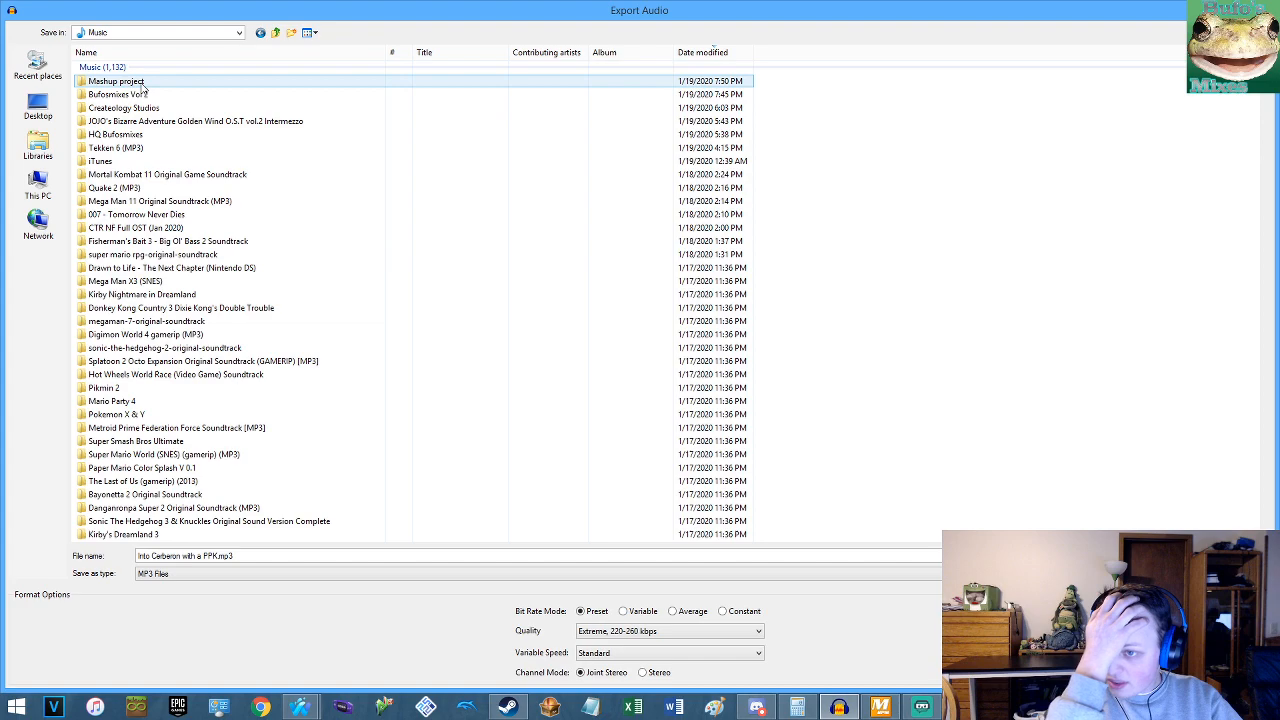
click(145, 94)
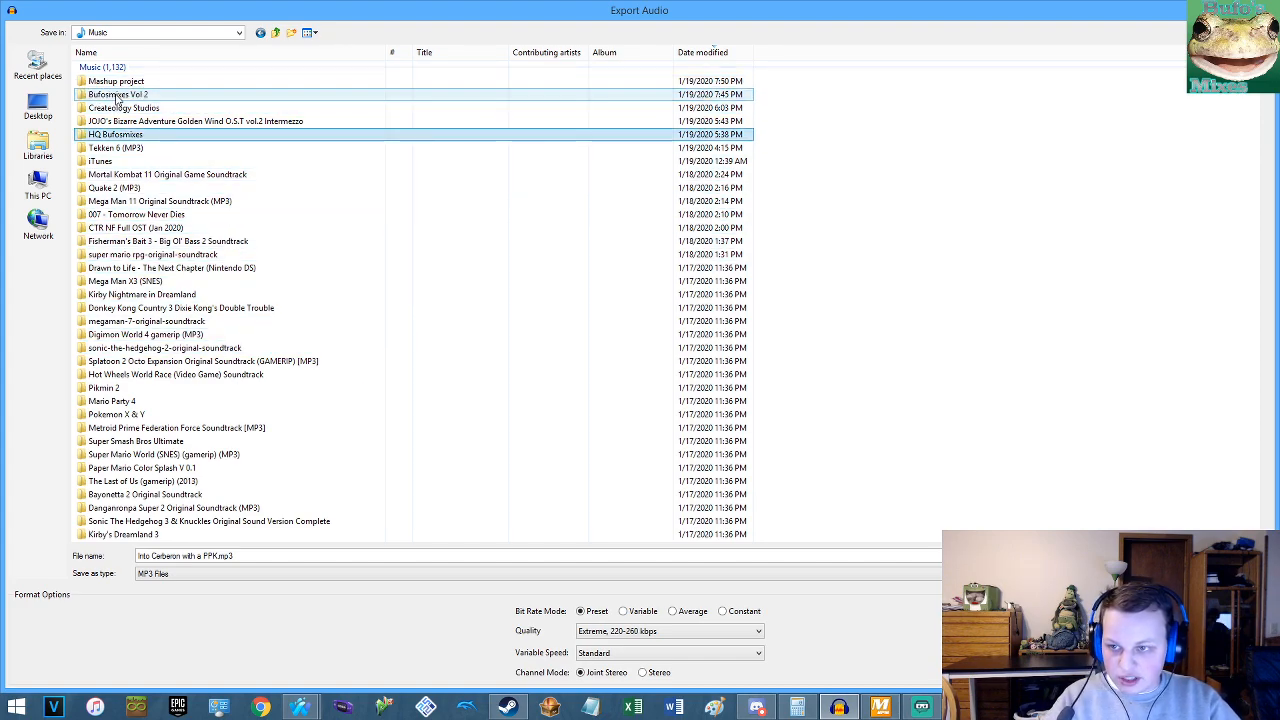
double_click(230, 95)
Name the MP3 file Quake 007 Mix- Into Cerberon with a PPK.mp3 and export it, keeping the metadata tags.
click(260, 555)
key(Left)
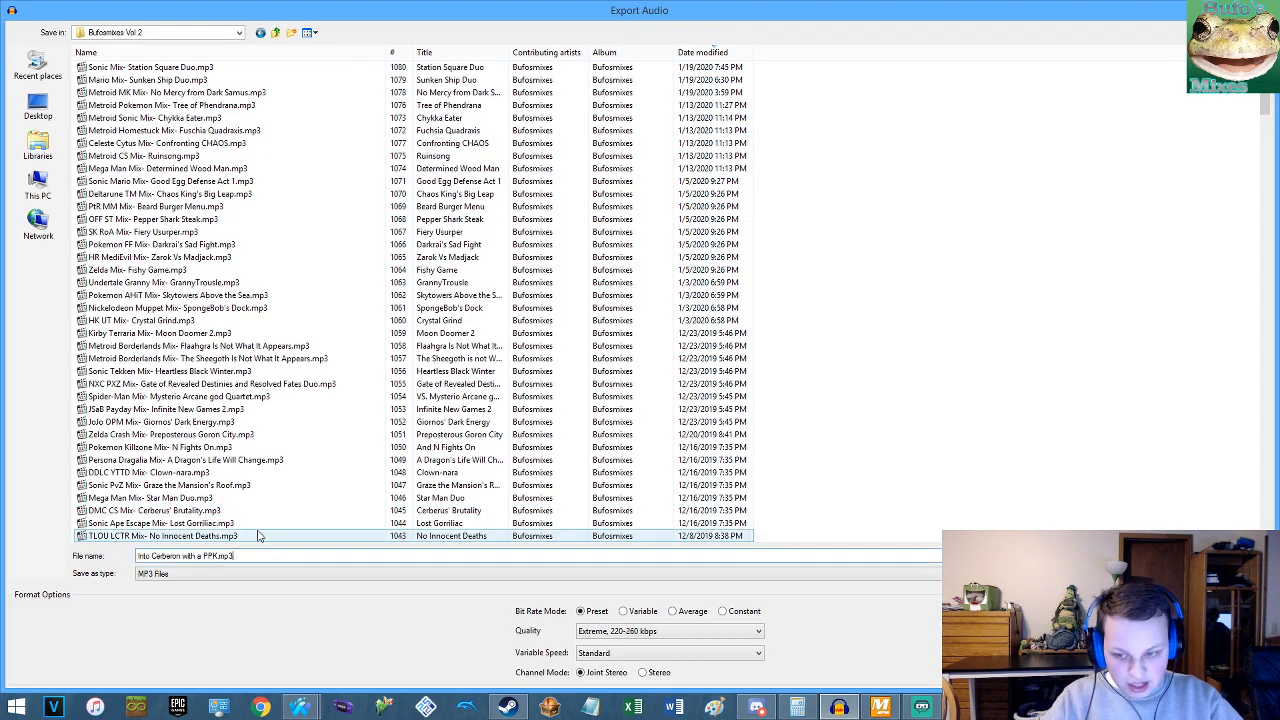
text(Quake )
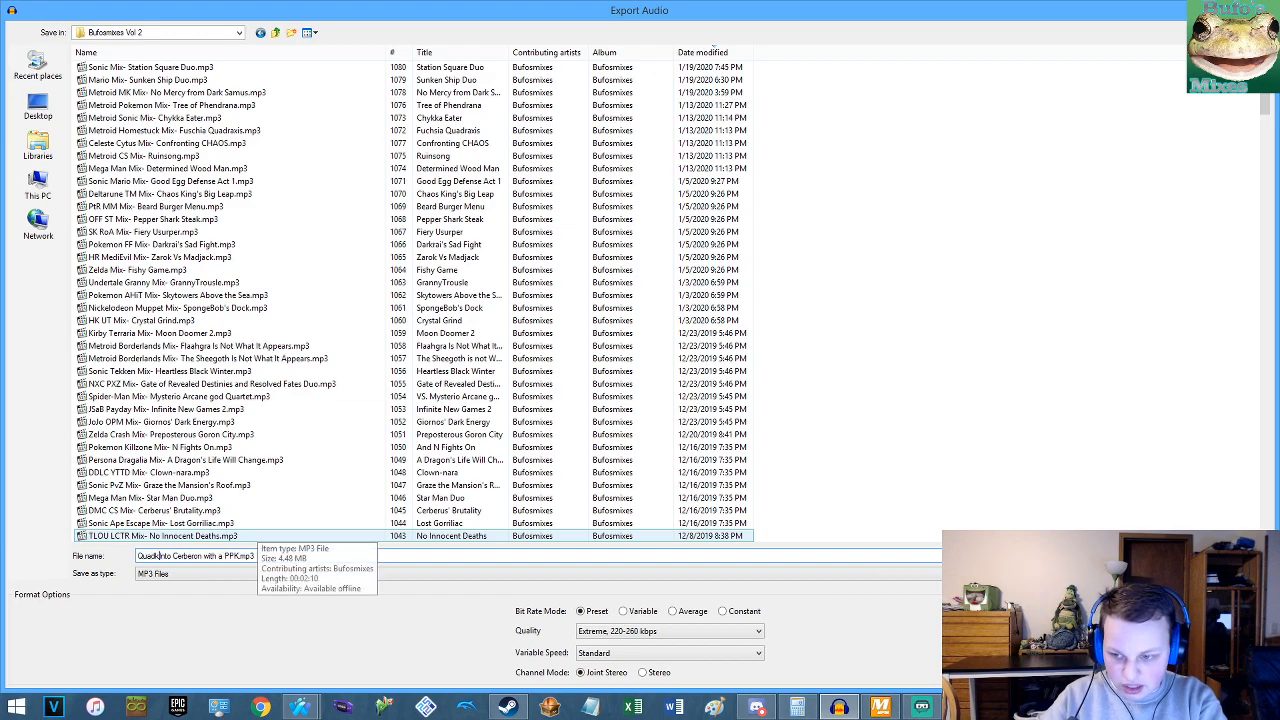
text(007 Mi)
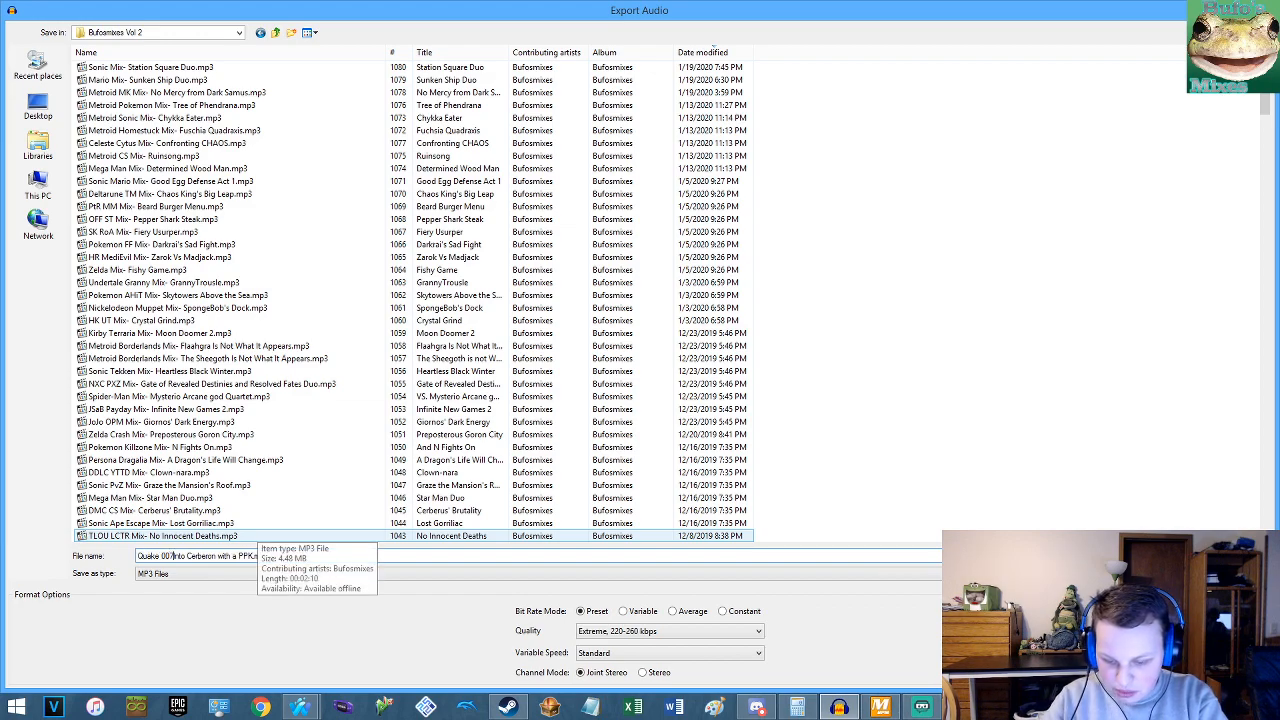
text(x)
key(BackSpace)
key(BackSpace)
key(BackSpace)
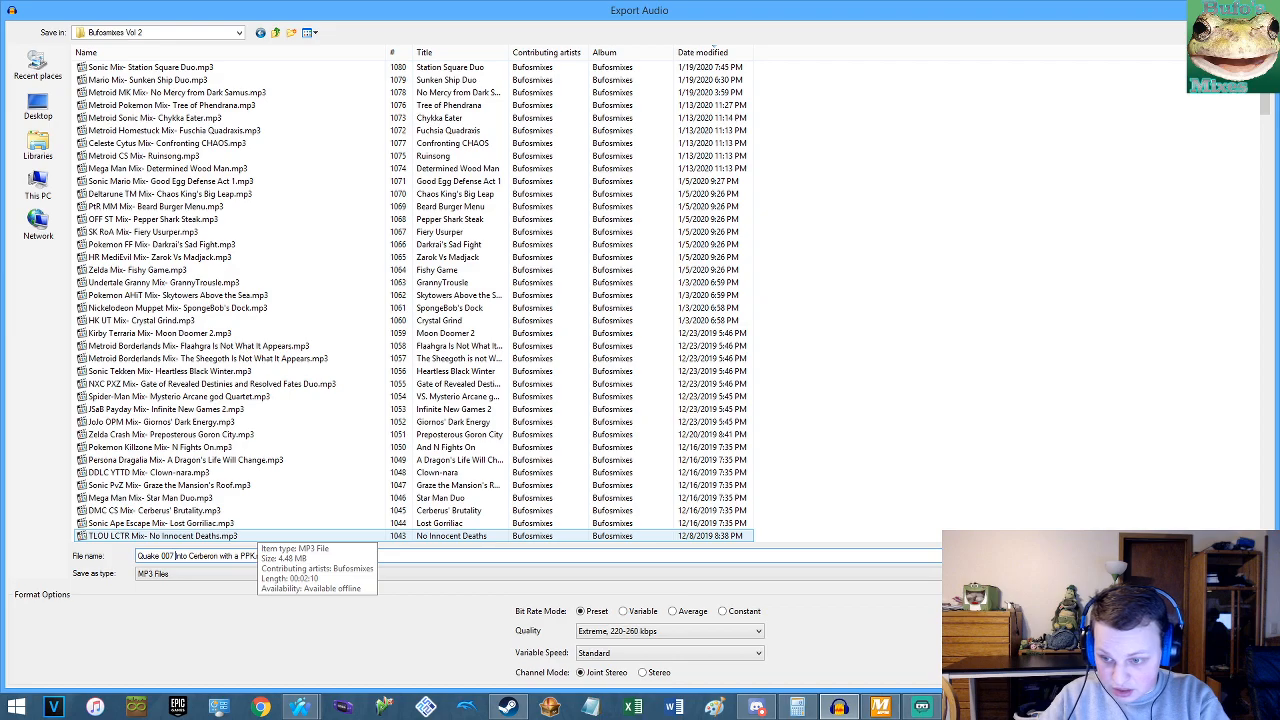
text(Mix-)
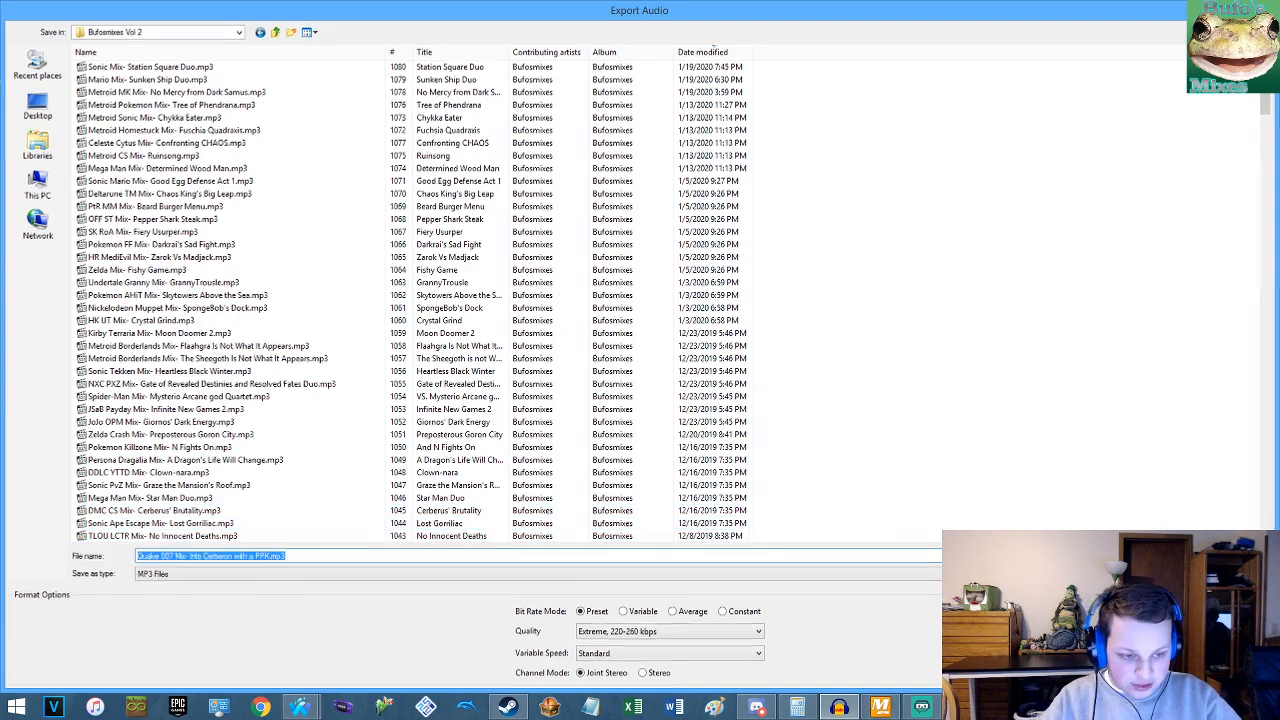
key(Return)
click(428, 526)
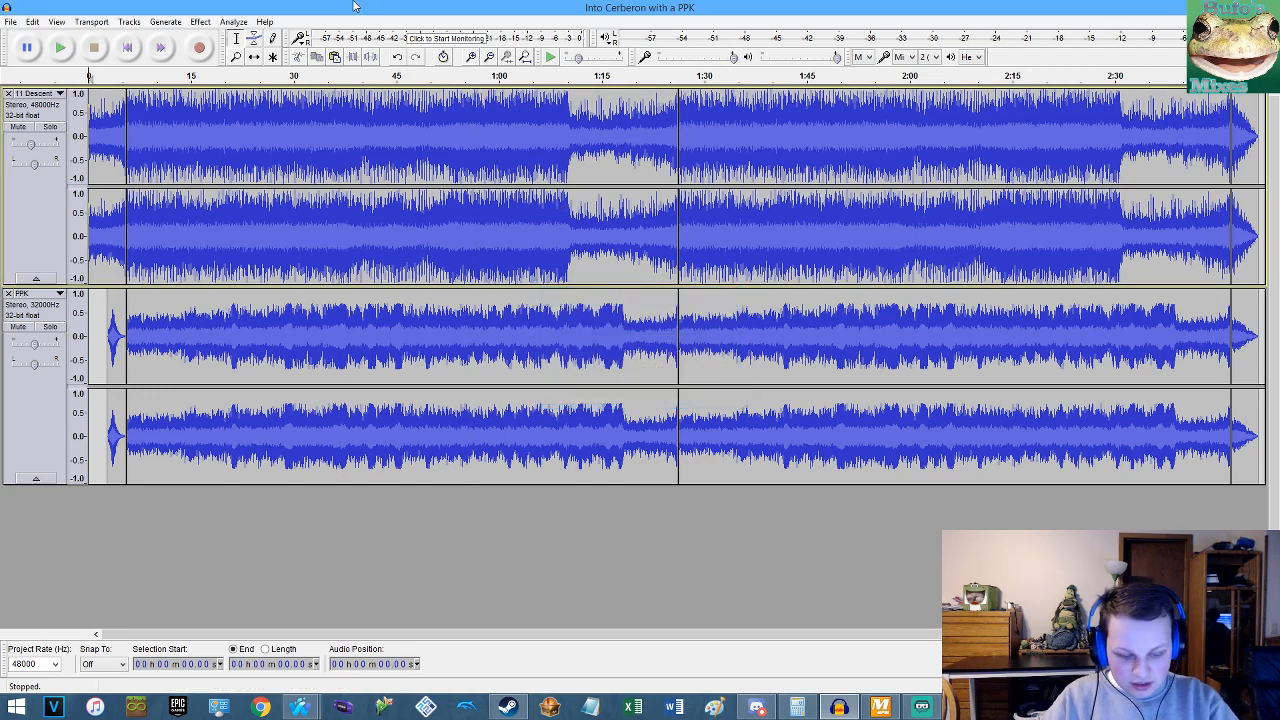
Close the finished project and reopen Audacity with an empty project.
click(1263, 7)
click(849, 706)
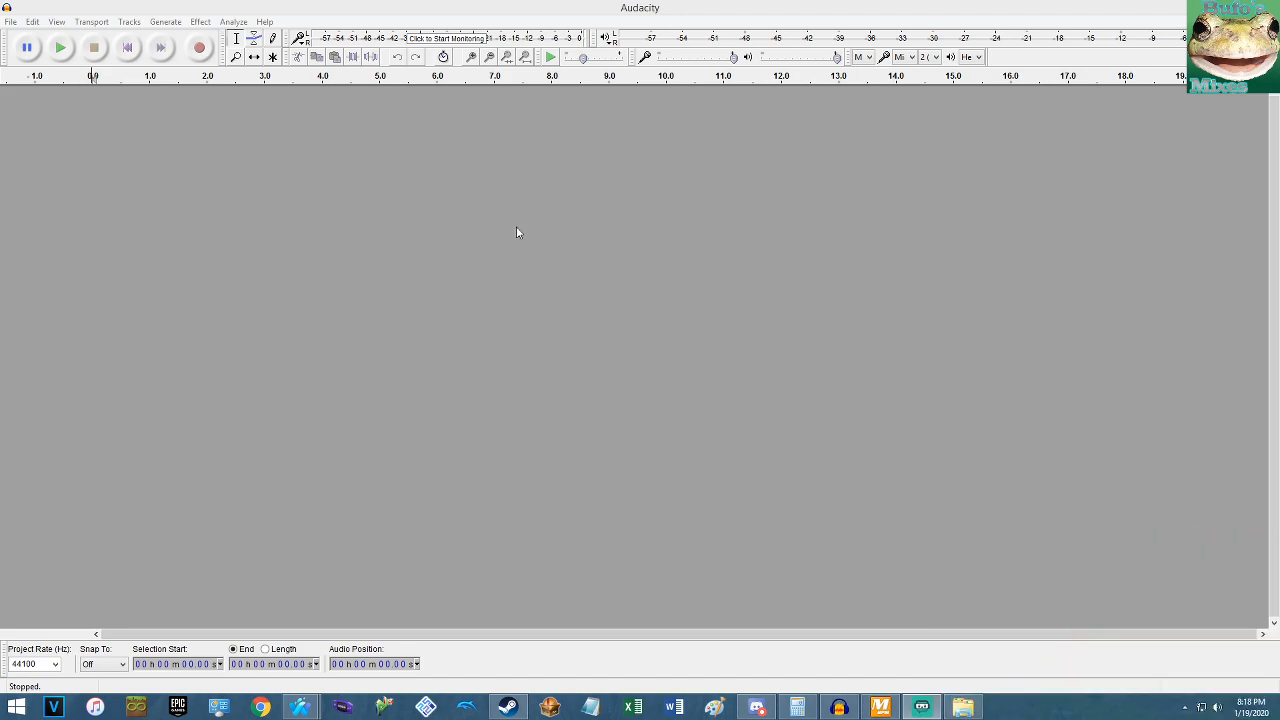
click(385, 6)
Import the Checker Dance and Battle Against a True Hero audio files as two tracks in the empty project.
click(305, 699)
click(240, 625)
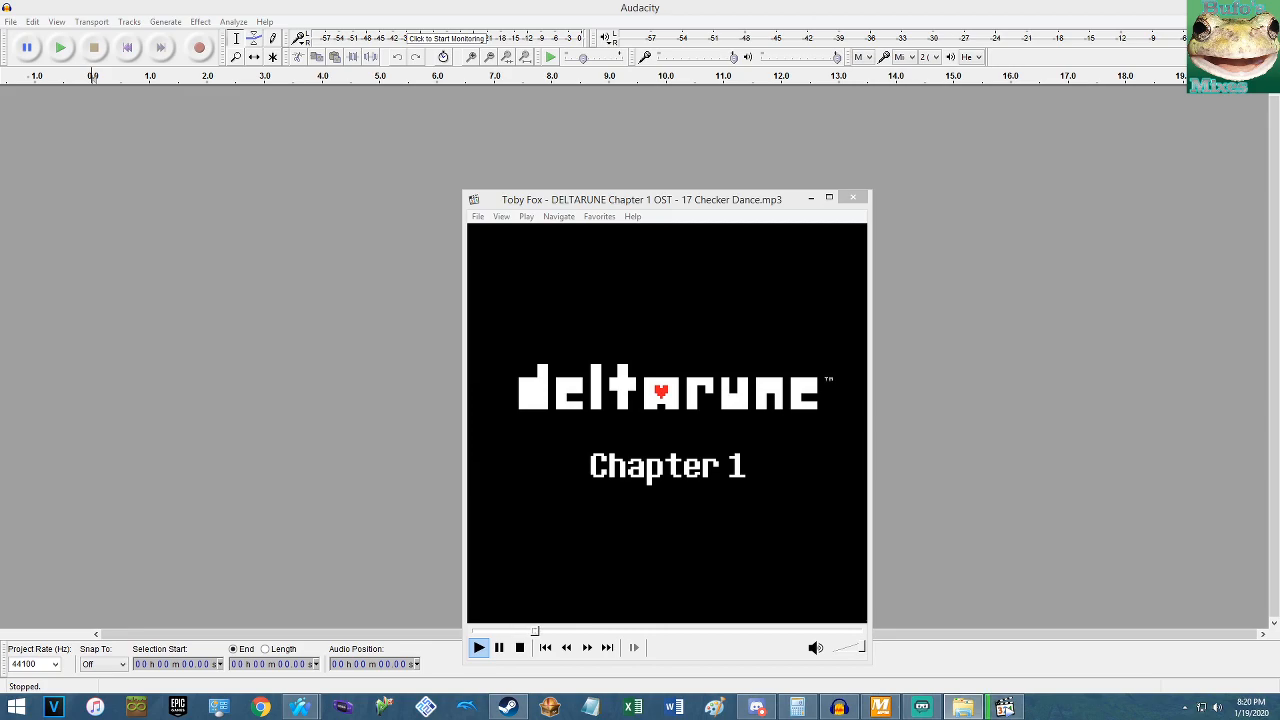
drag(1279, 236, 956, 237)
Replace the list in MixMeister BPM Analyzer with Checker Dance and Battle Against a True Hero, and close the media player.
click(880, 706)
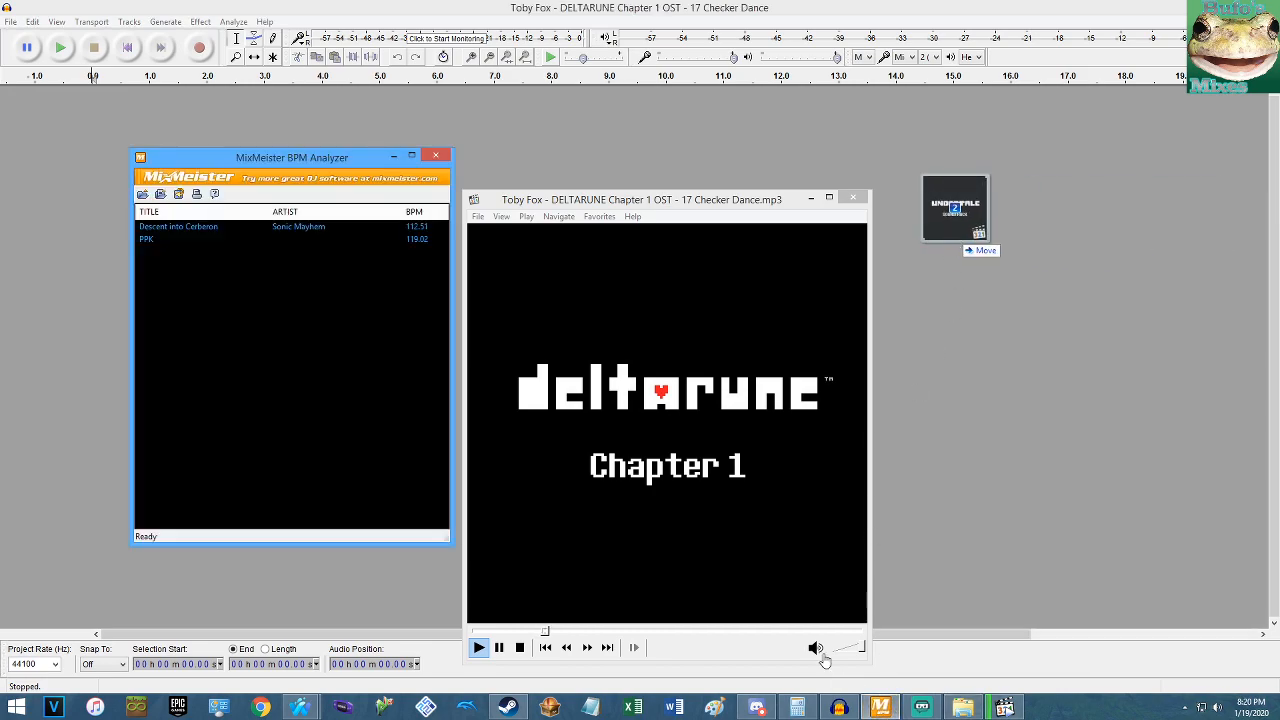
drag(277, 331, 280, 228)
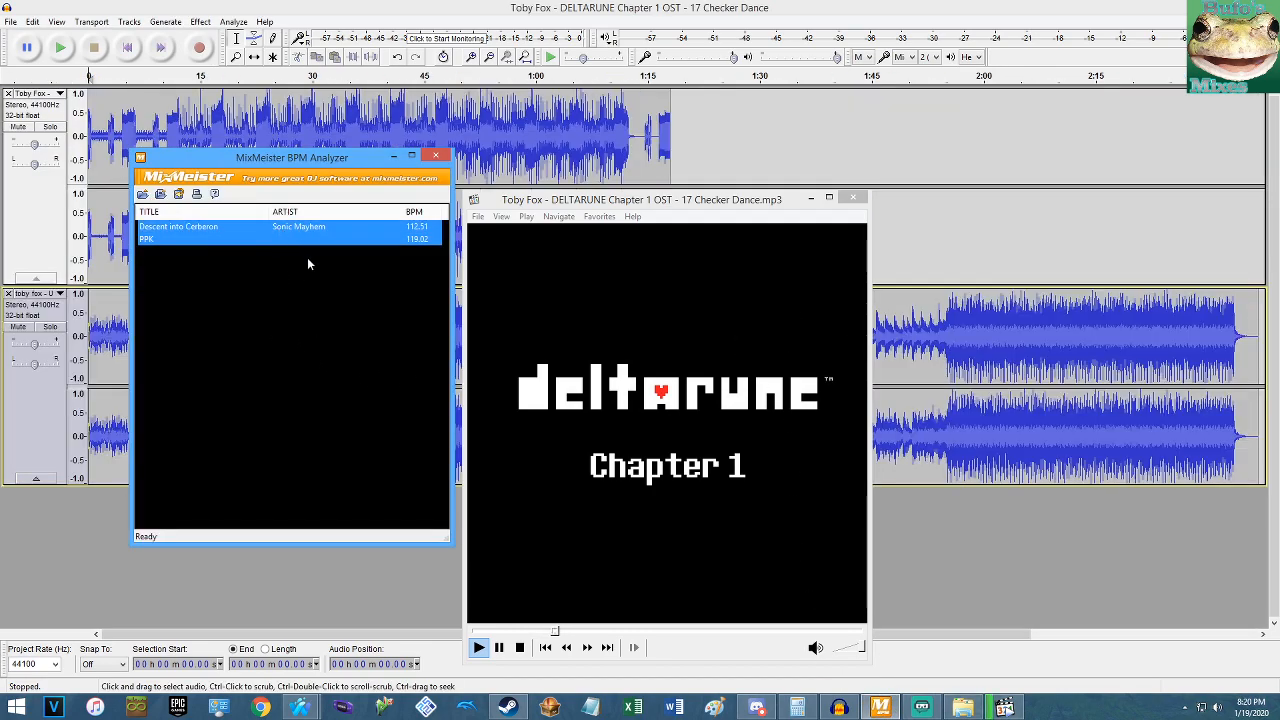
key(Delete)
drag(1279, 240, 342, 318)
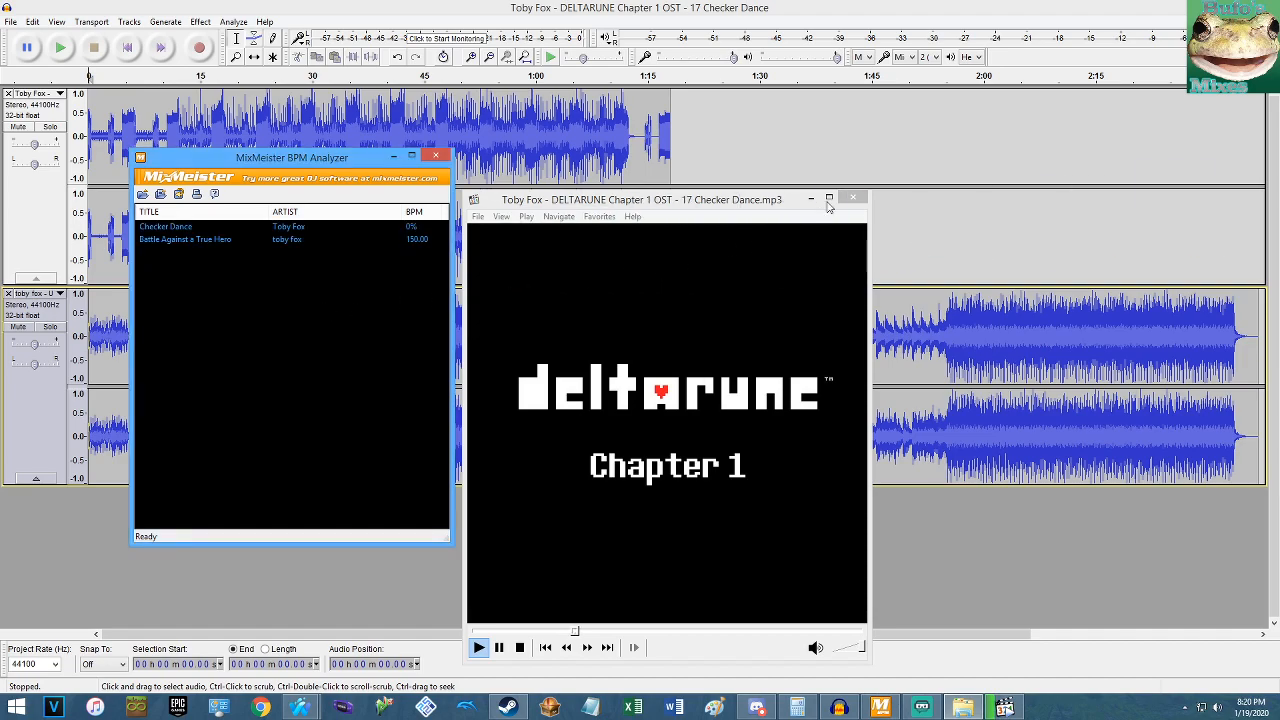
click(852, 198)
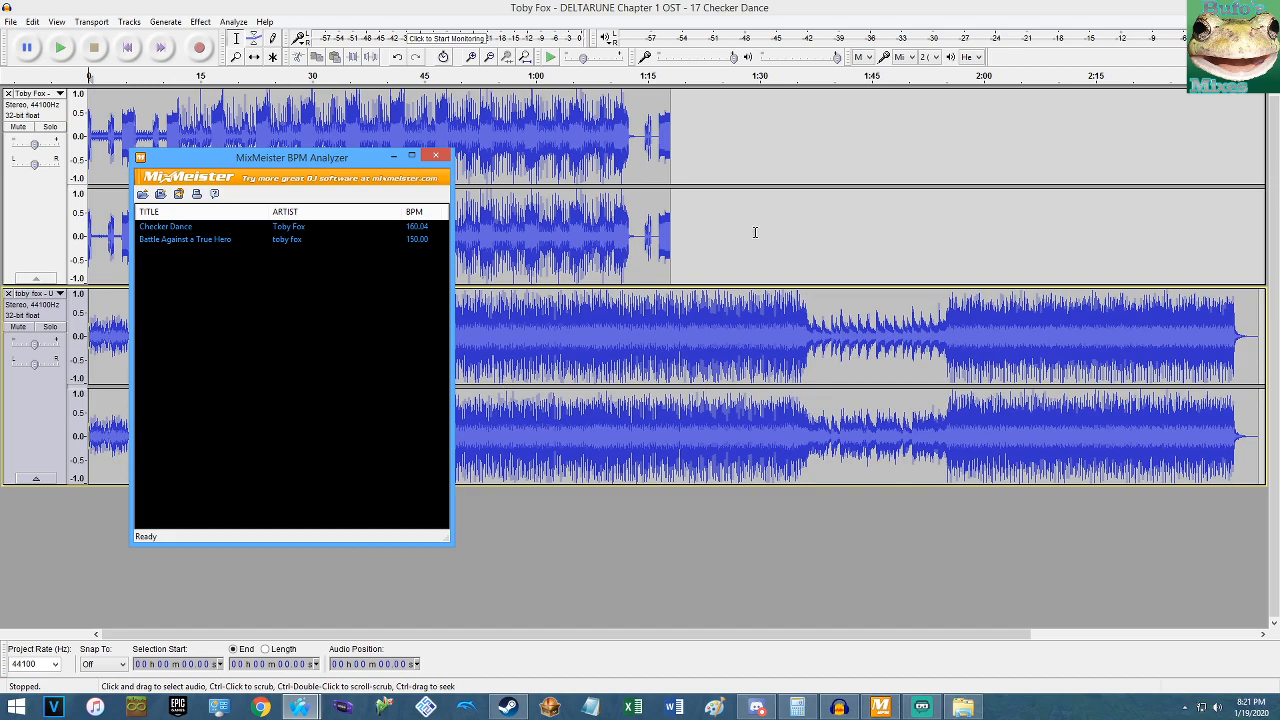
Return to Audacity, solo the Battle Against a True Hero track and play its intro up to the main section.
click(524, 8)
click(50, 327)
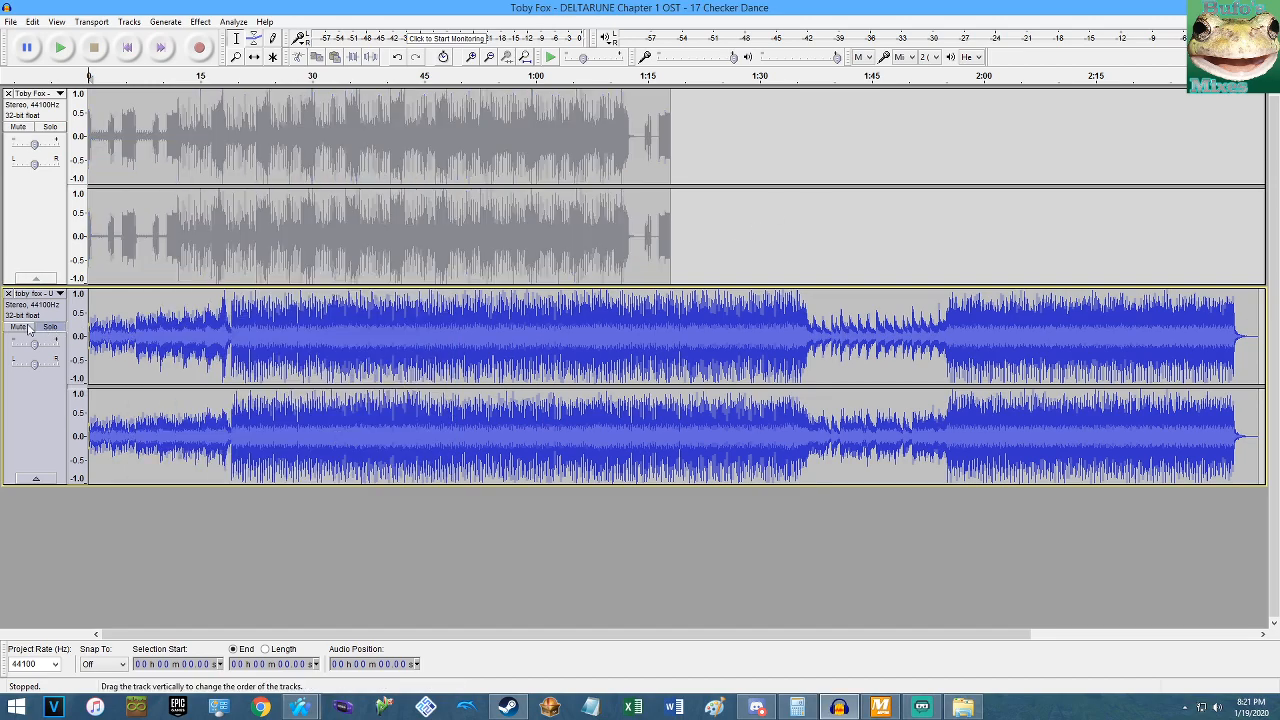
key(space)
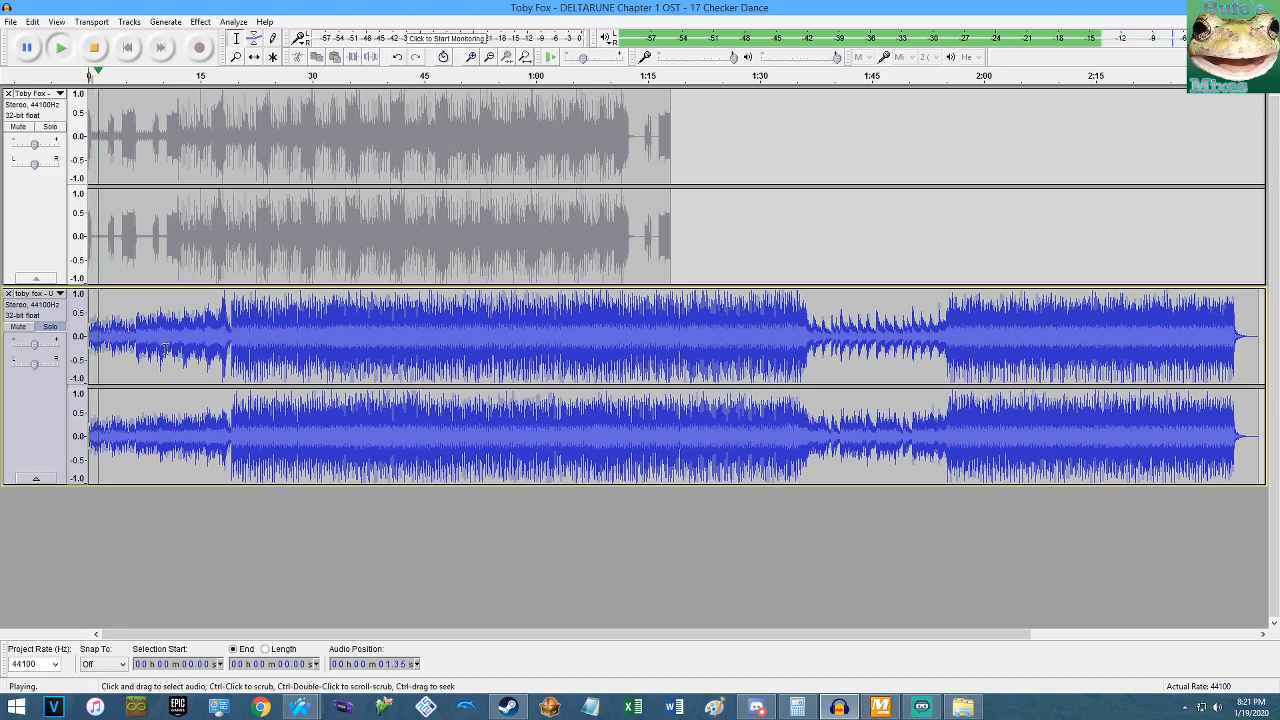
key(ctrl+1)
key(ctrl+1)
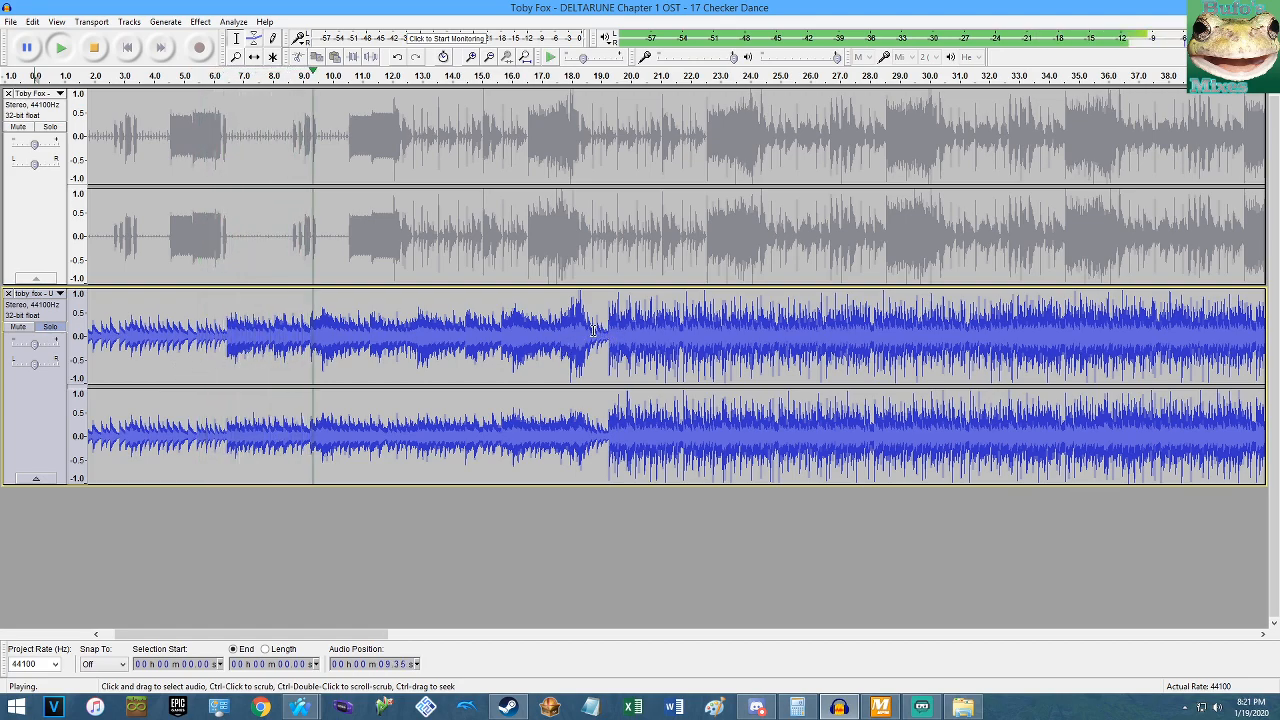
click(486, 328)
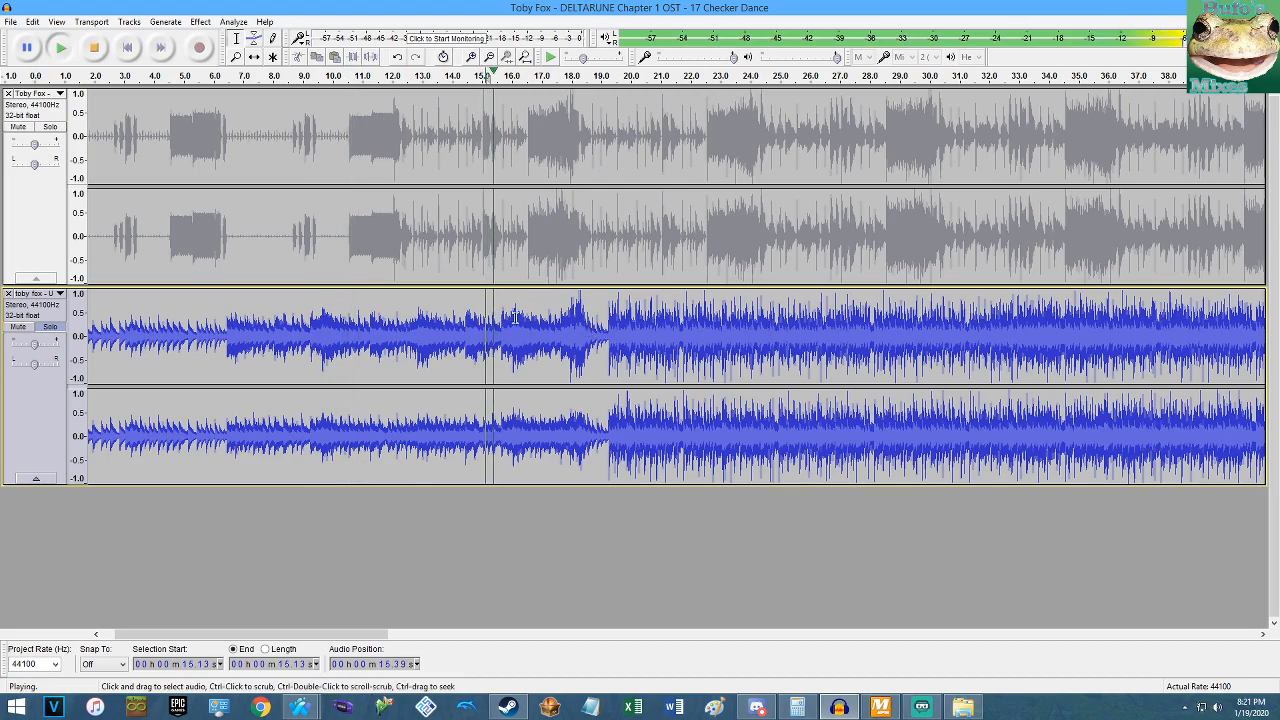
click(592, 322)
key(space)
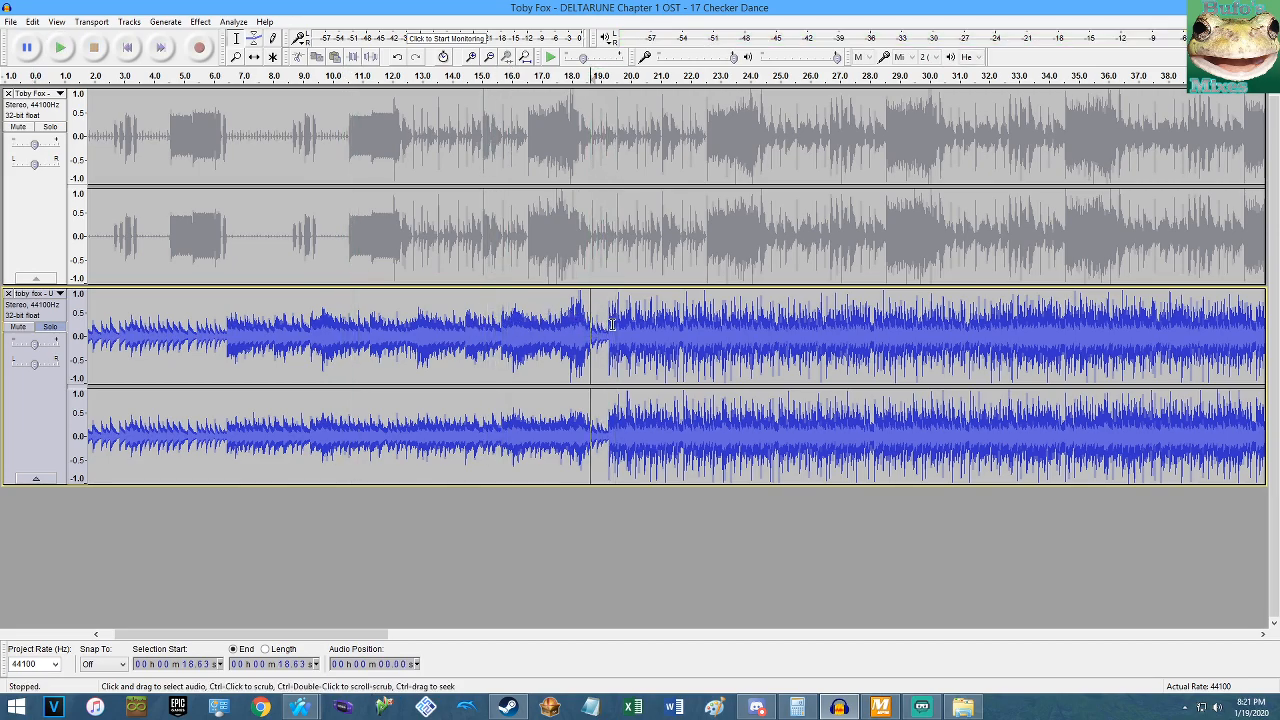
Split the Battle Against a True Hero track where the main section starts, at about 19.25 s, and move the intro to the track's end.
scroll(620, 335, up, 6)
scroll(665, 347, up, 10)
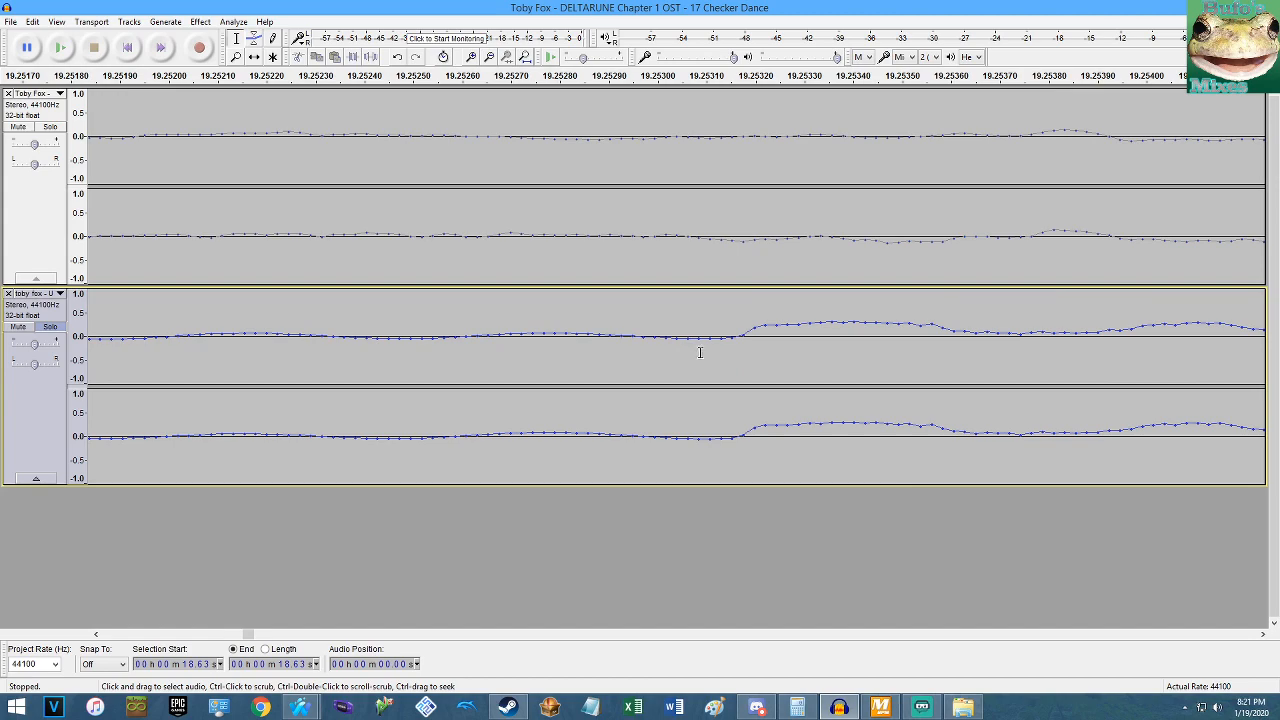
click(887, 430)
key(ctrl+i)
key(shift+Home)
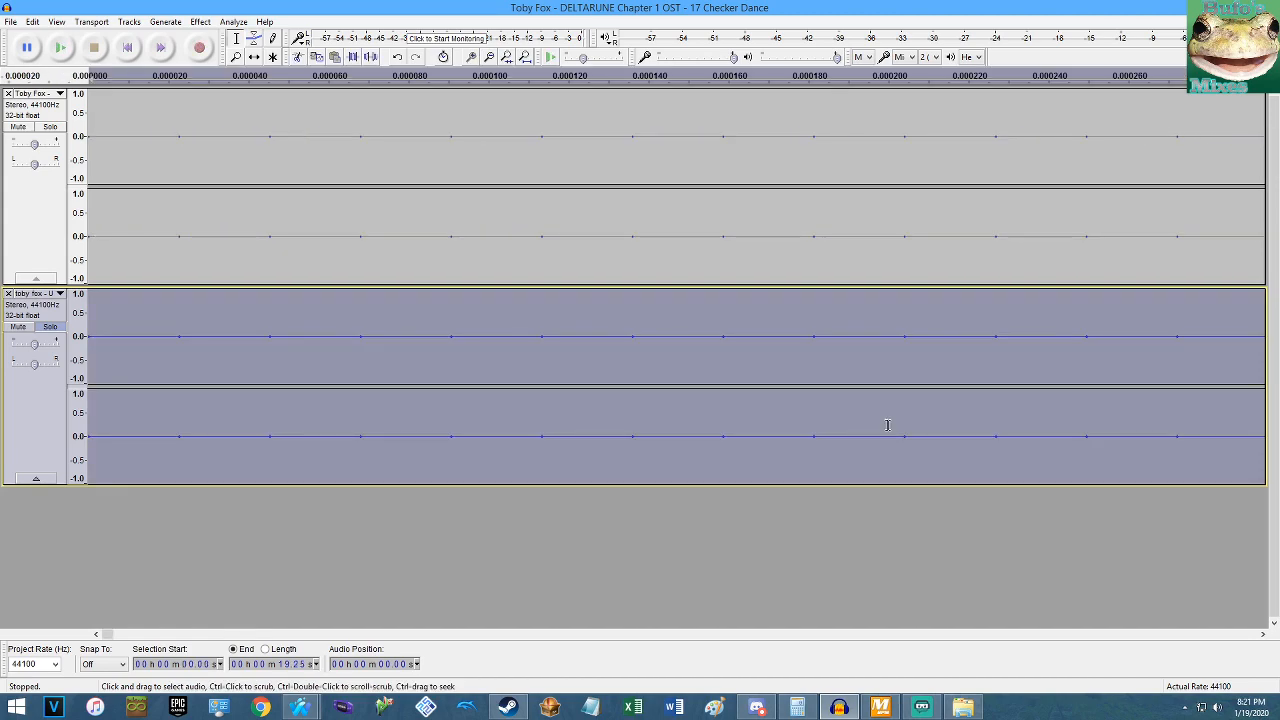
key(ctrl+x)
key(End)
key(ctrl+v)
key(Home)
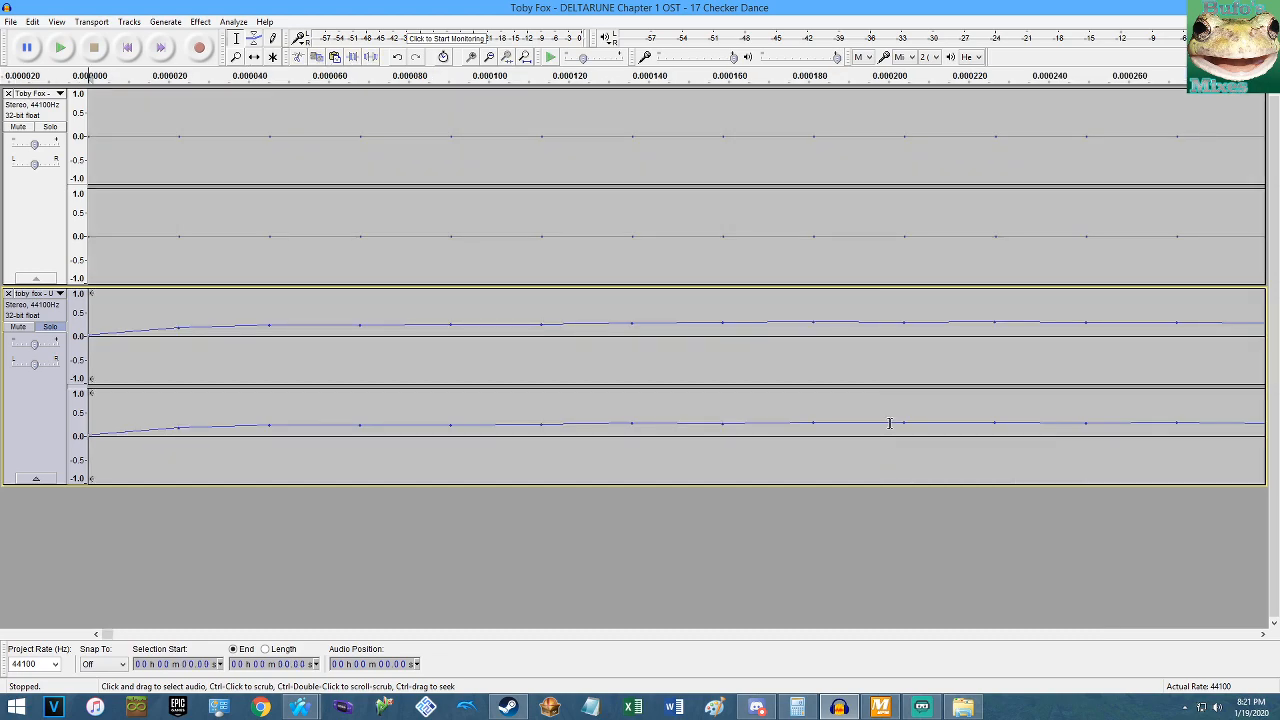
Play the rearranged Battle Against a True Hero track from the start to check its opening beats.
key(alt+Tab)
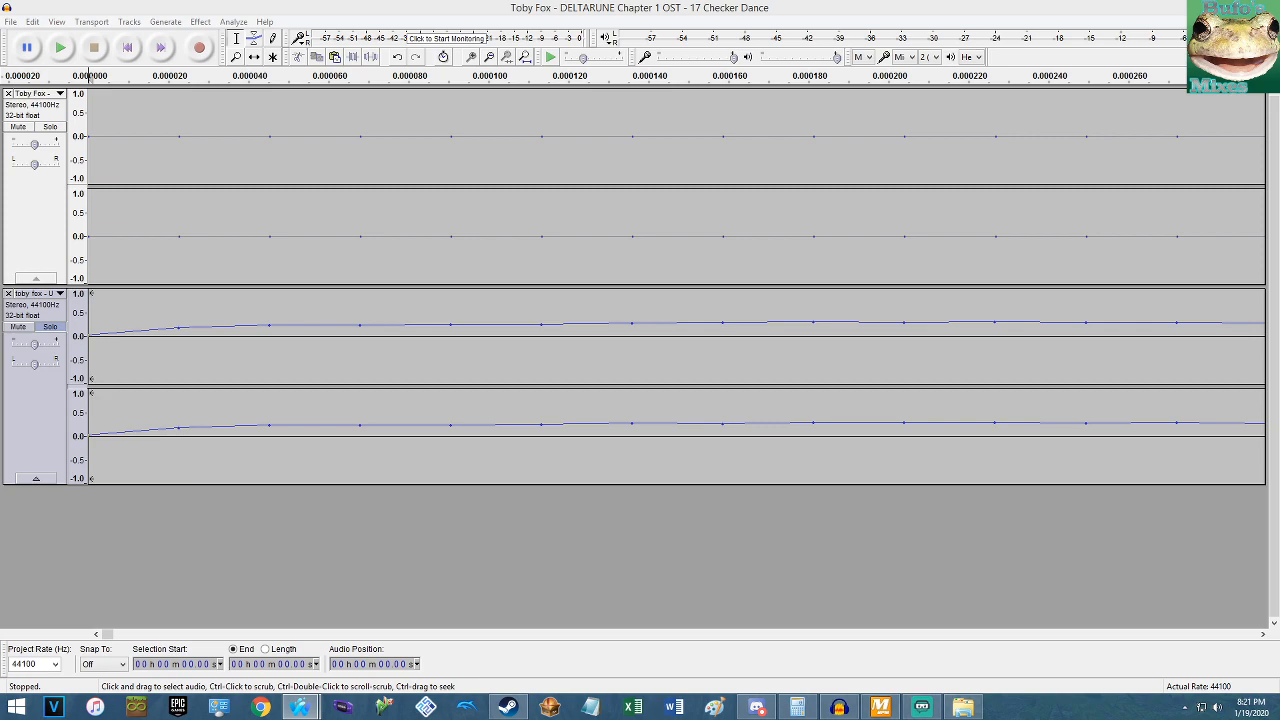
click(960, 7)
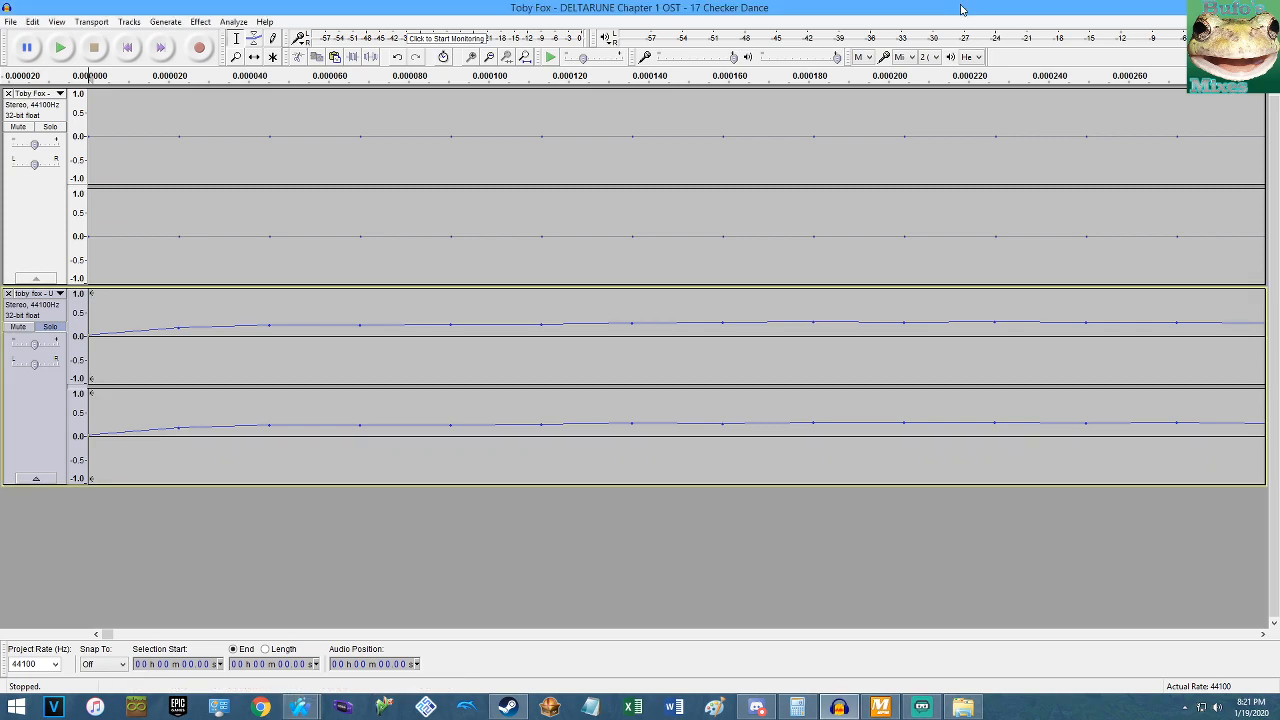
key(space)
scroll(774, 104, down, 11)
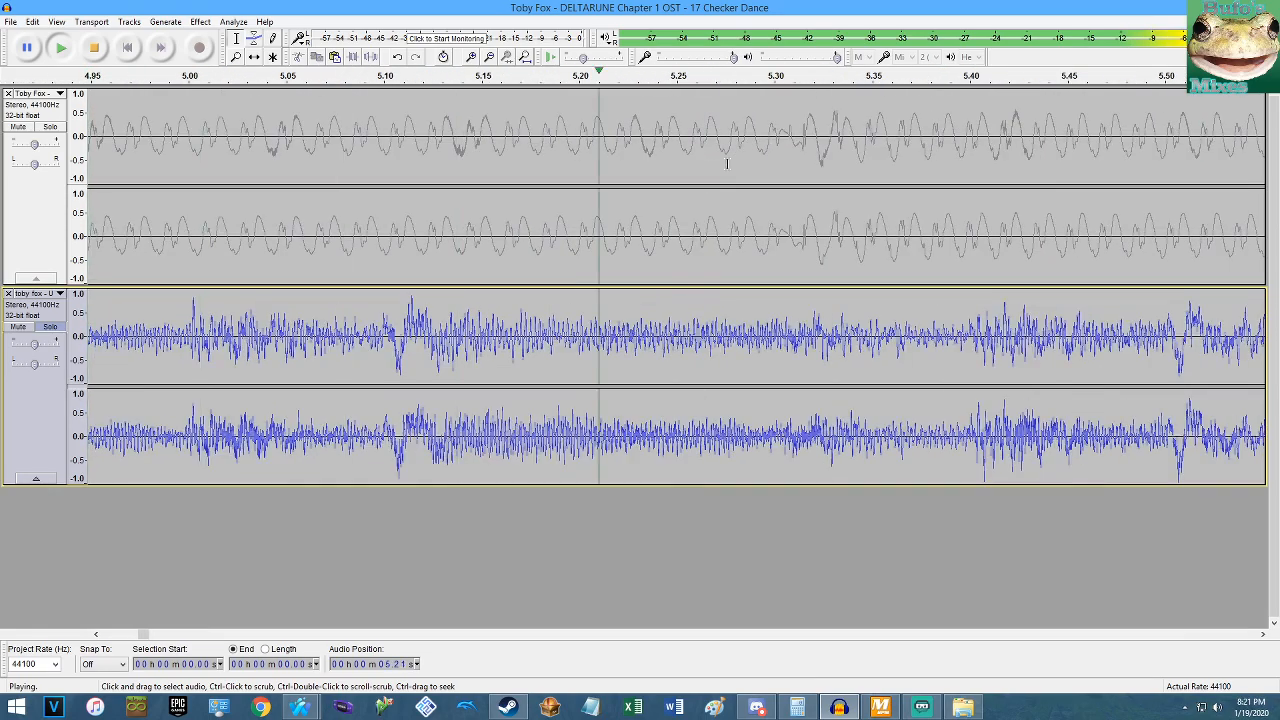
scroll(727, 150, down, 11)
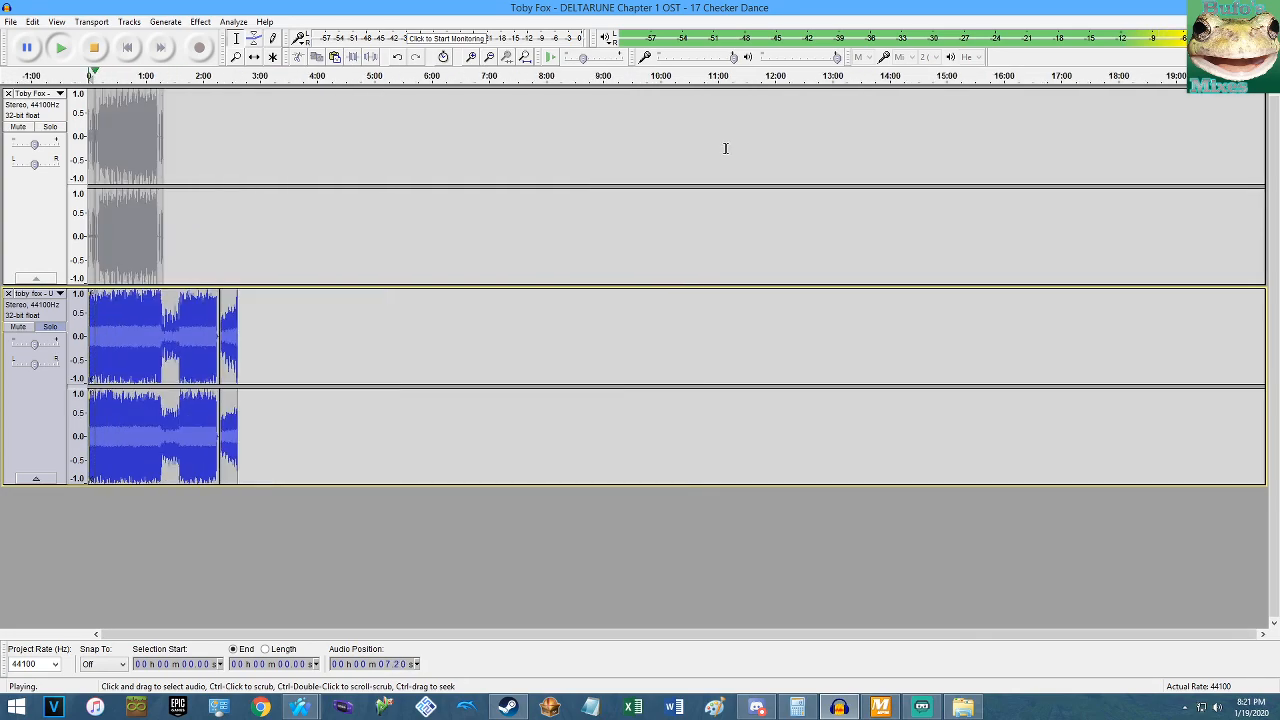
scroll(510, 280, up, 8)
key(space)
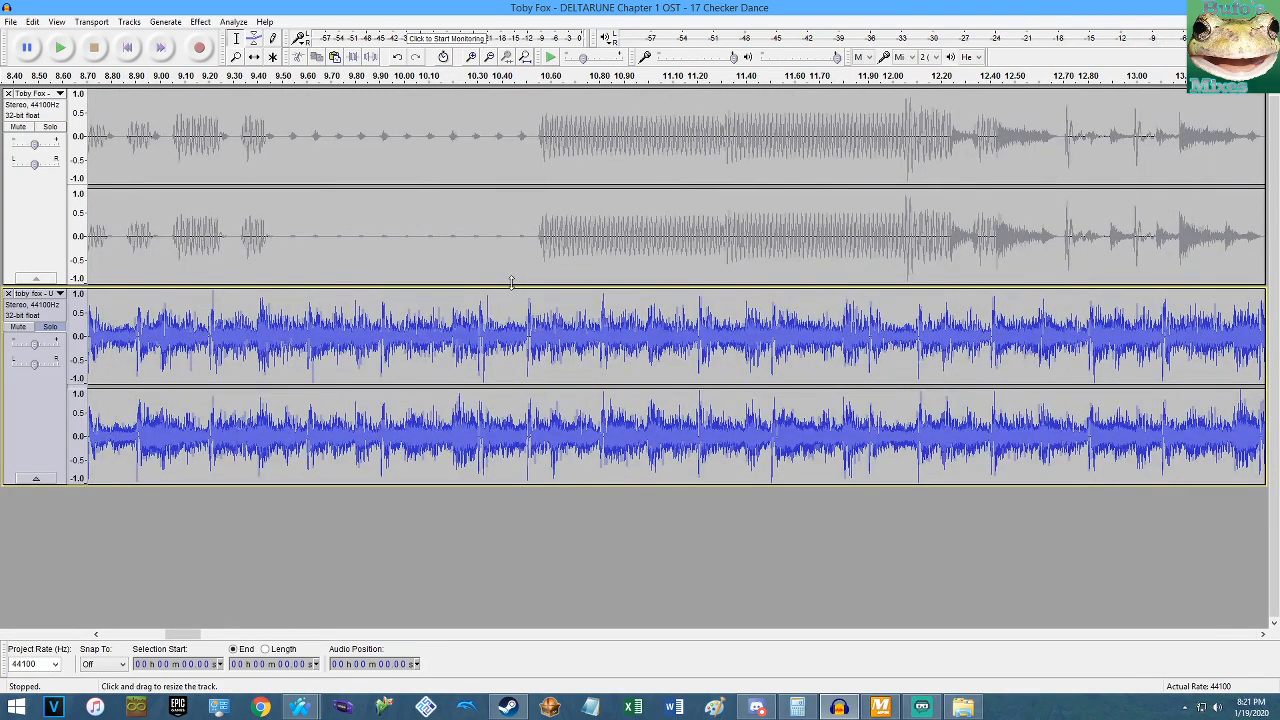
key(space)
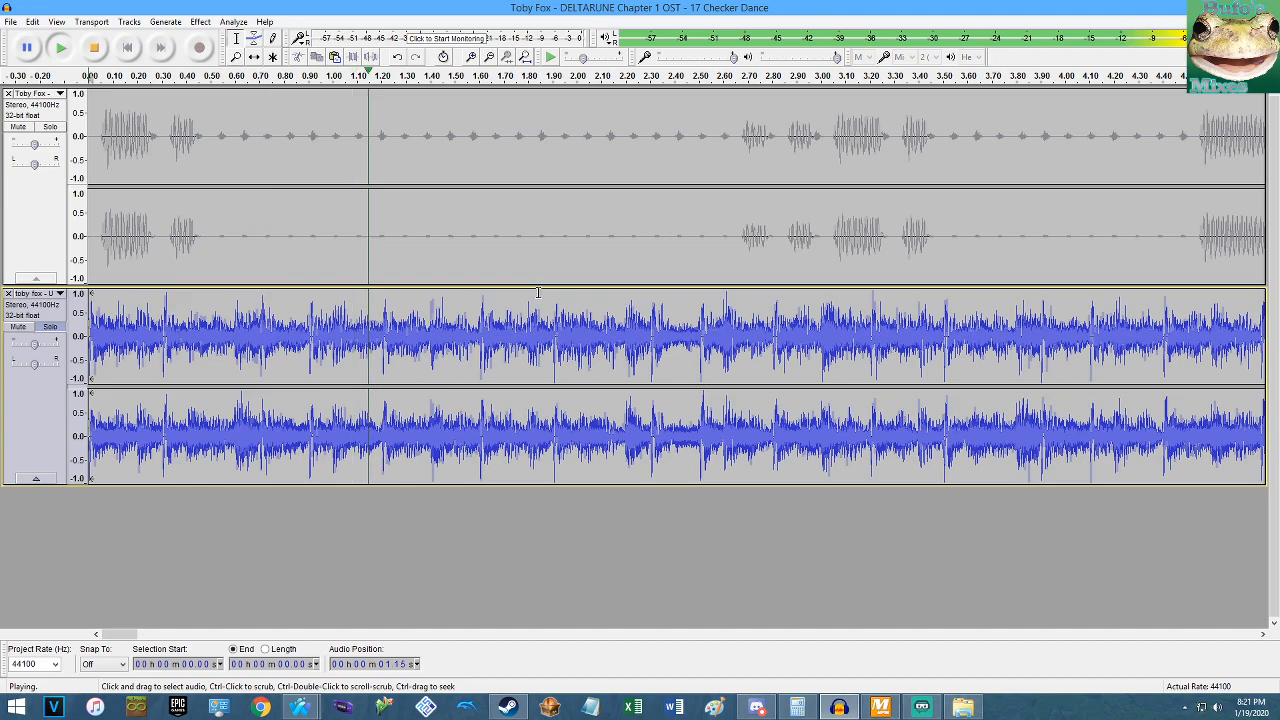
key(space)
Play Battle Against a True Hero from the start at reduced speed, mark its beat at about 1.60 s and enter 1.6 in Calculator.
scroll(560, 171, up, 1)
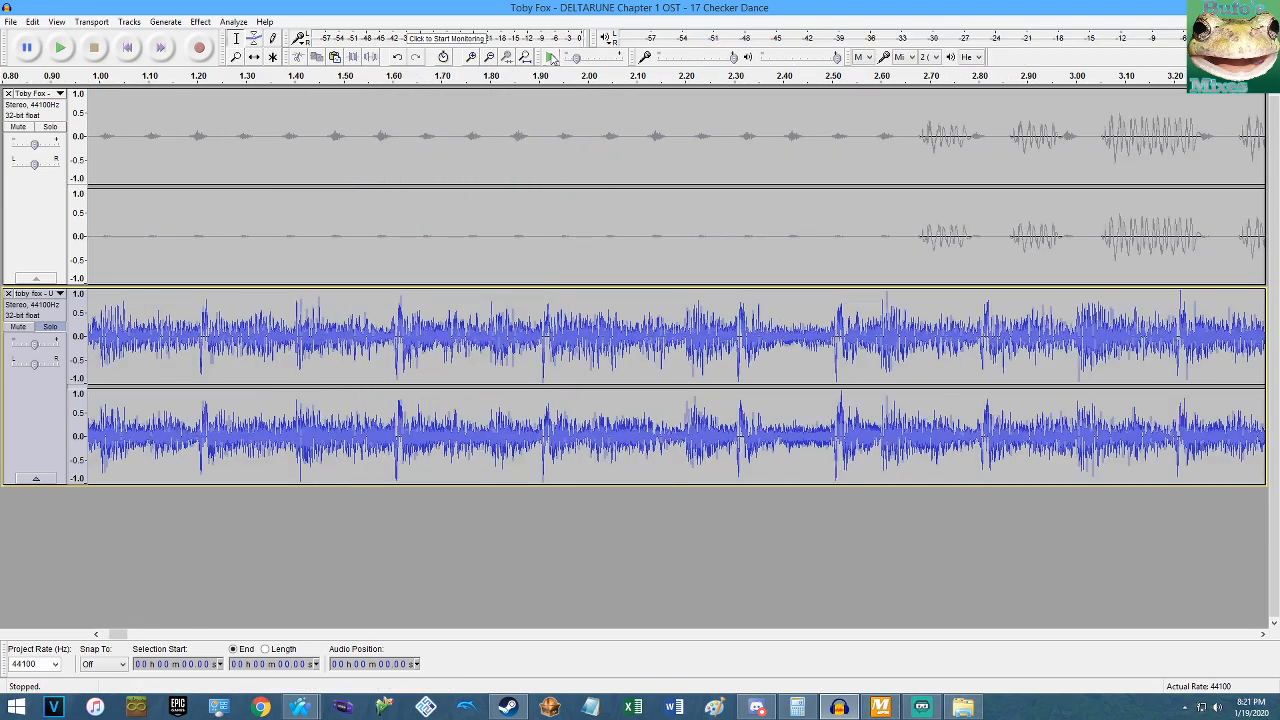
click(551, 57)
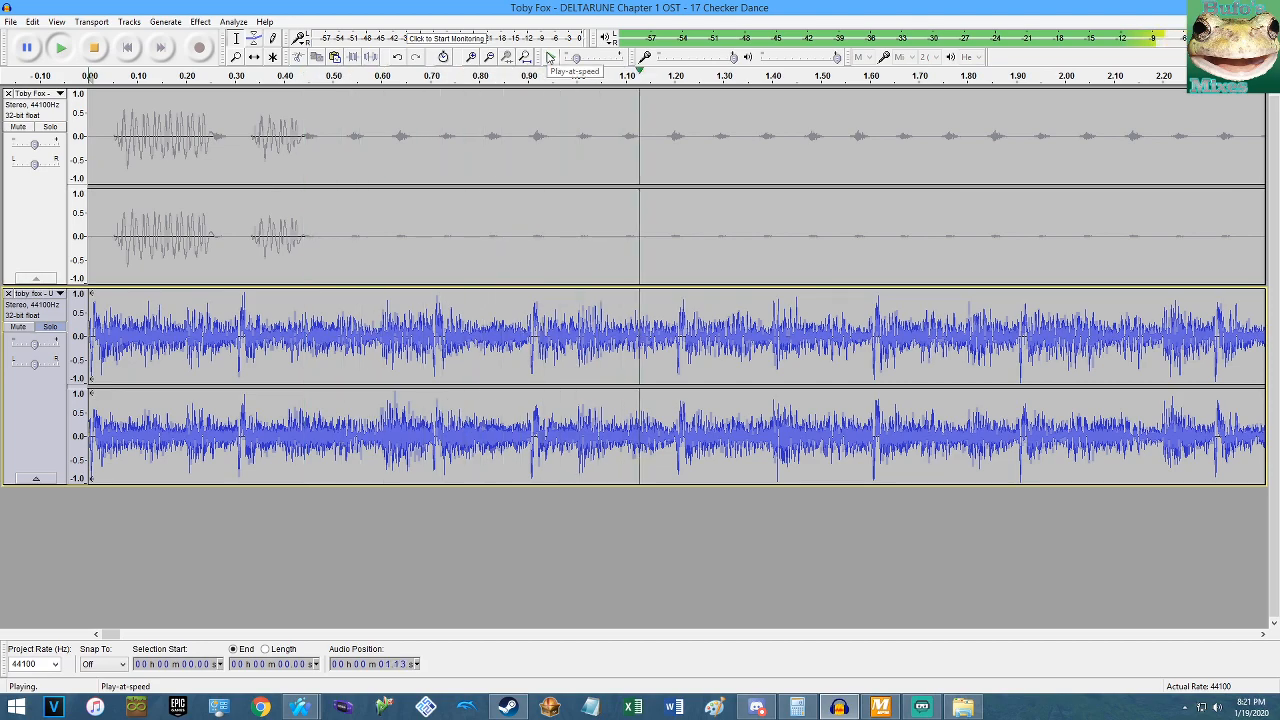
key(space)
scroll(880, 345, up, 5)
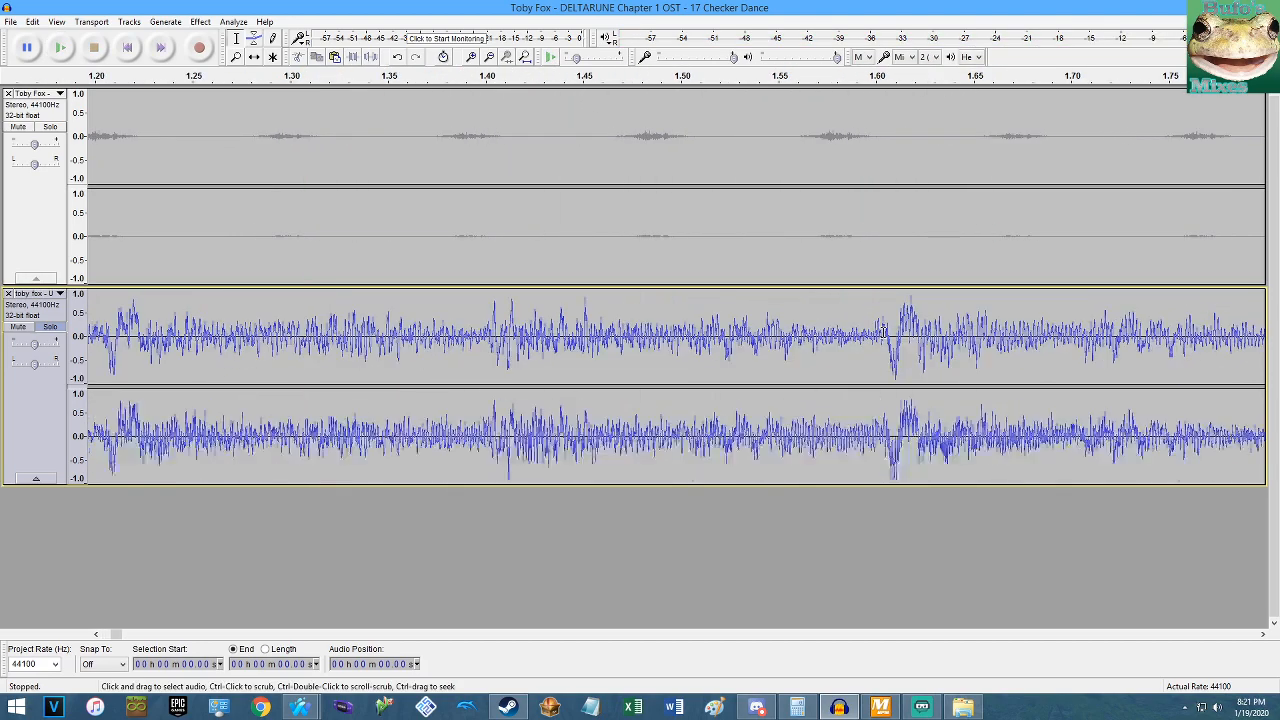
scroll(880, 345, up, 8)
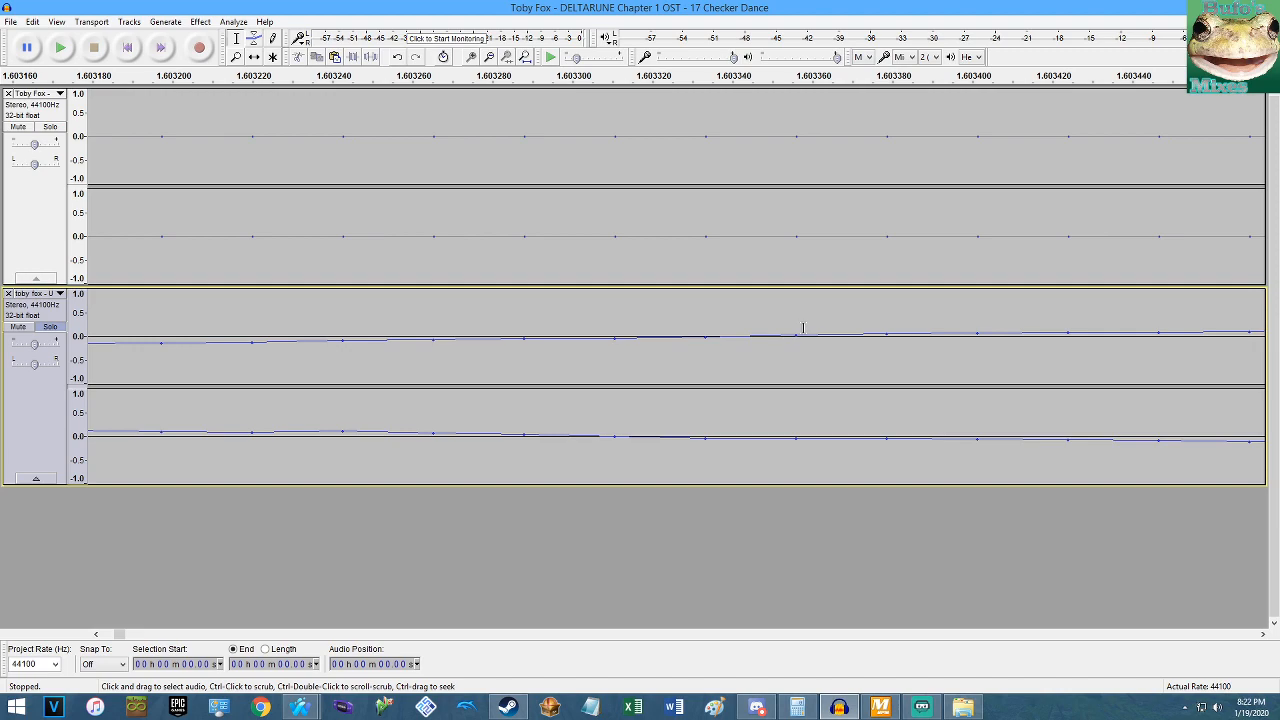
click(705, 341)
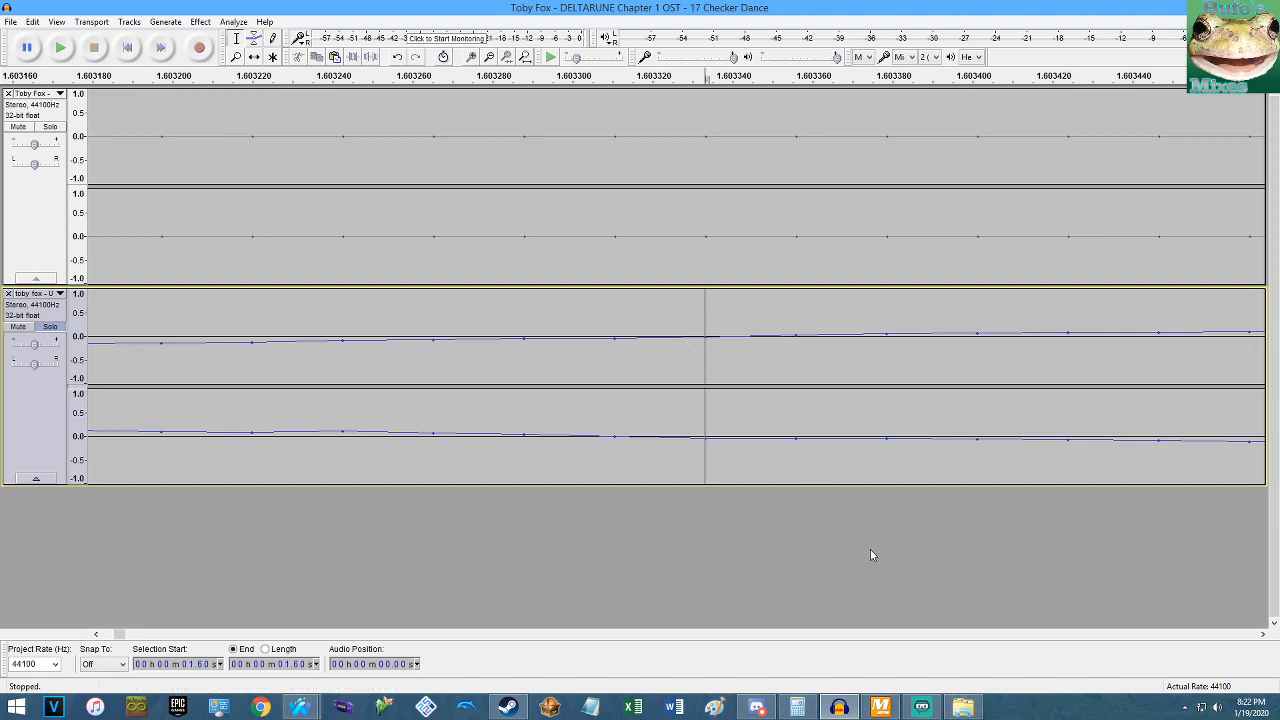
click(808, 708)
text(1.6)
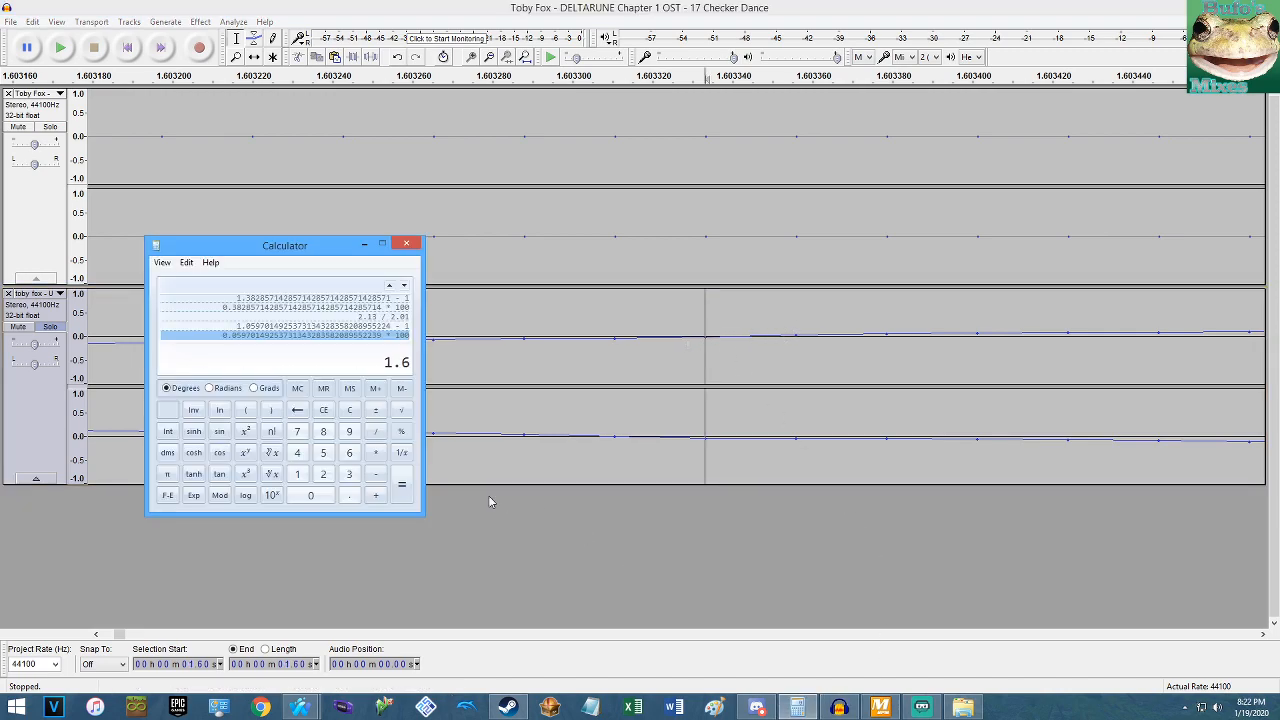
Return to Audacity, solo the Checker Dance track and play it from the start and from about 10.35 s to locate its main section.
click(51, 127)
key(Home)
key(space)
scroll(168, 139, down, 16)
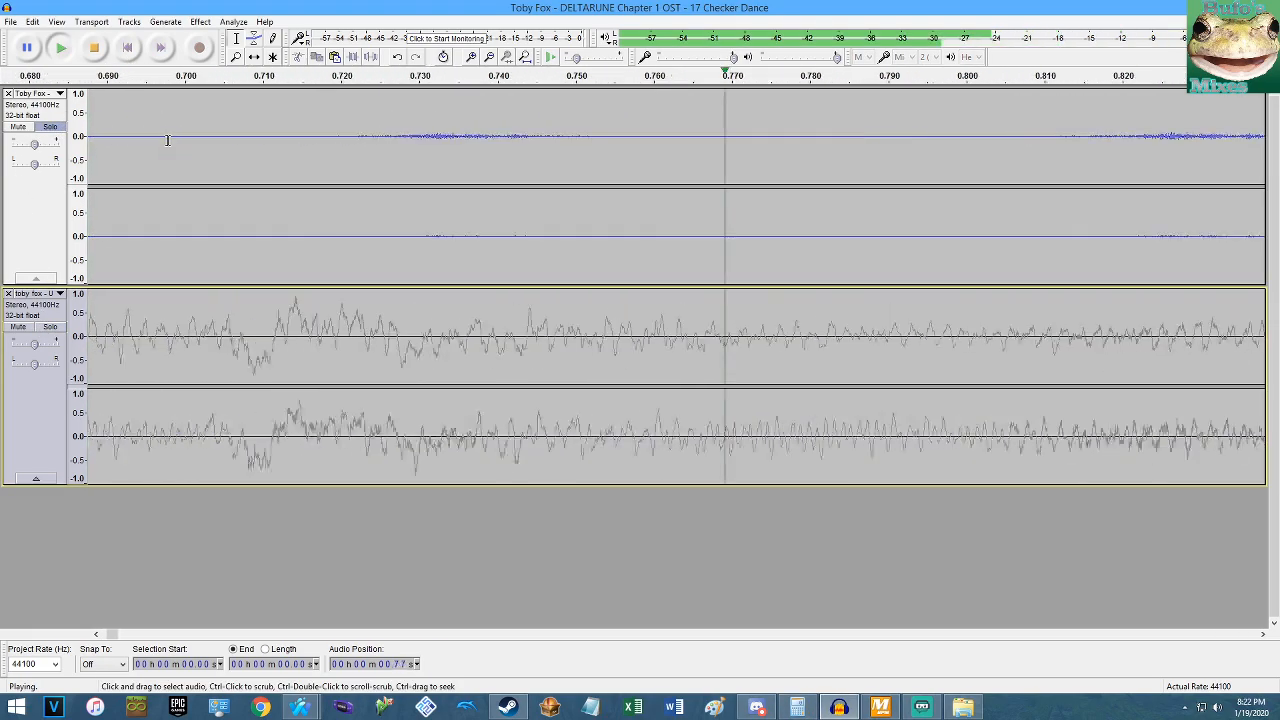
scroll(220, 125, down, 1)
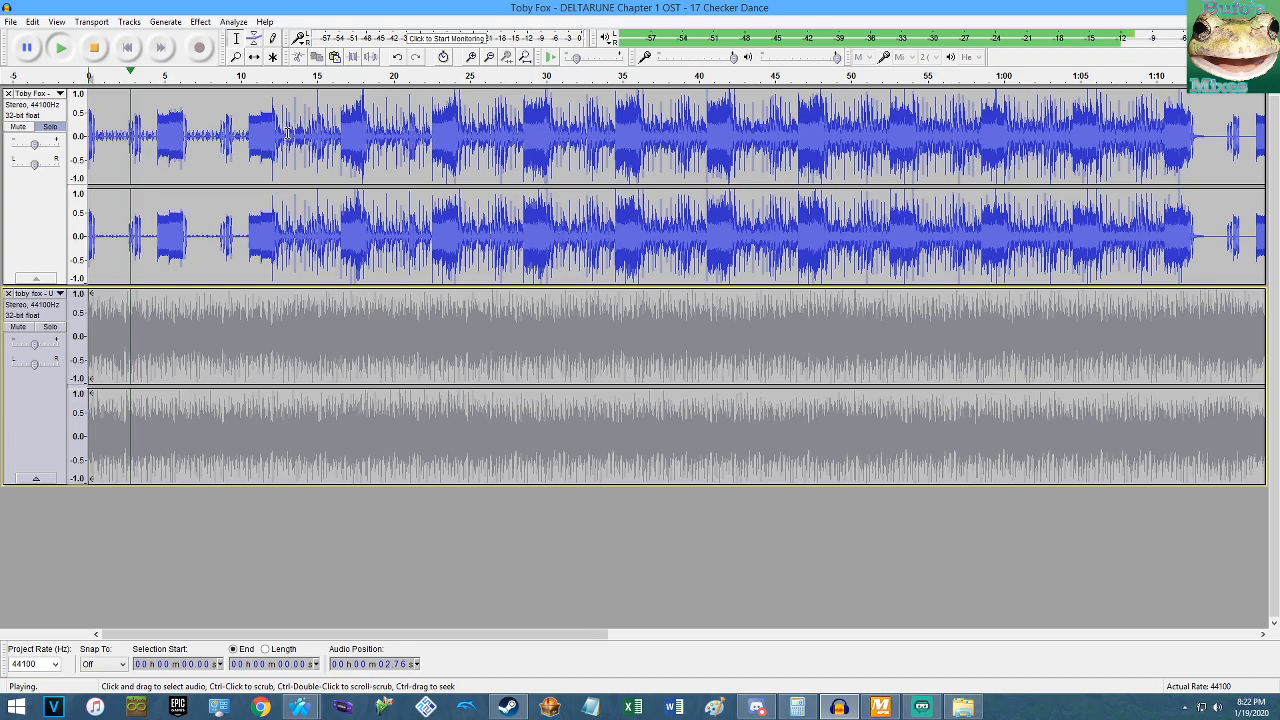
click(248, 127)
key(space)
key(space)
scroll(269, 128, up, 3)
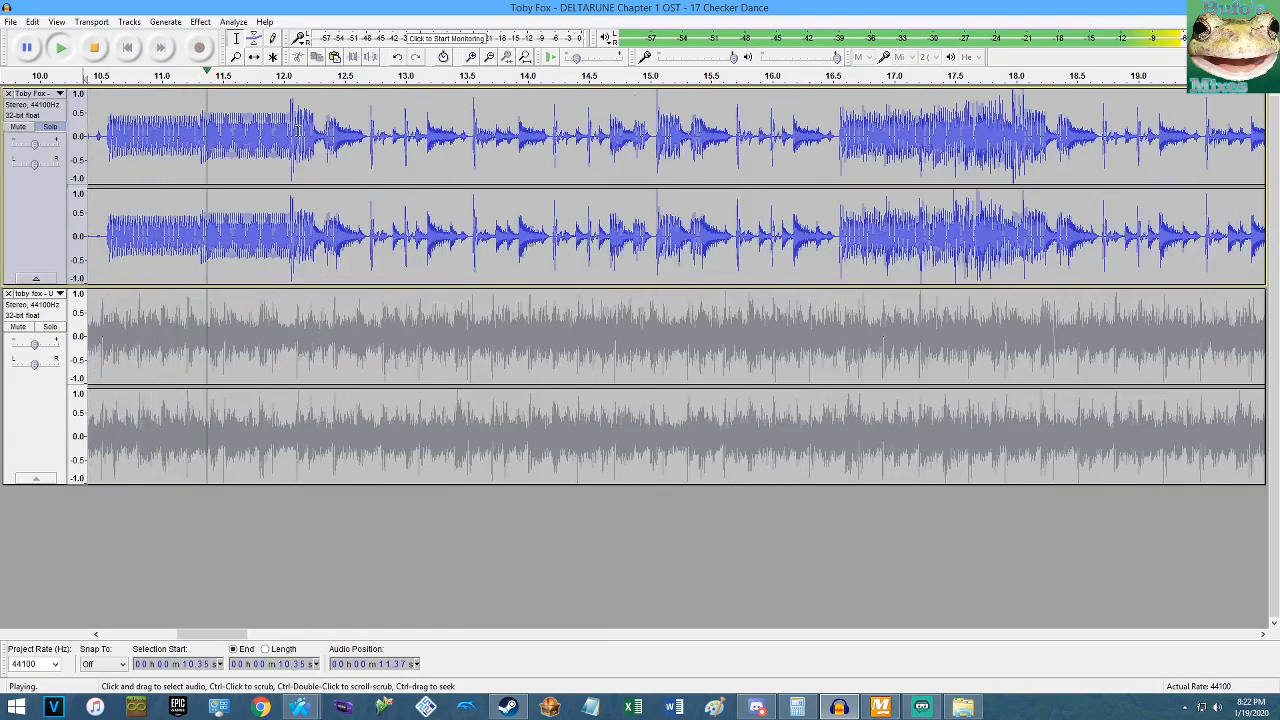
Split the Checker Dance track where the main section starts, at about 12.05 s, and delete everything before it.
key(space)
scroll(290, 140, up, 7)
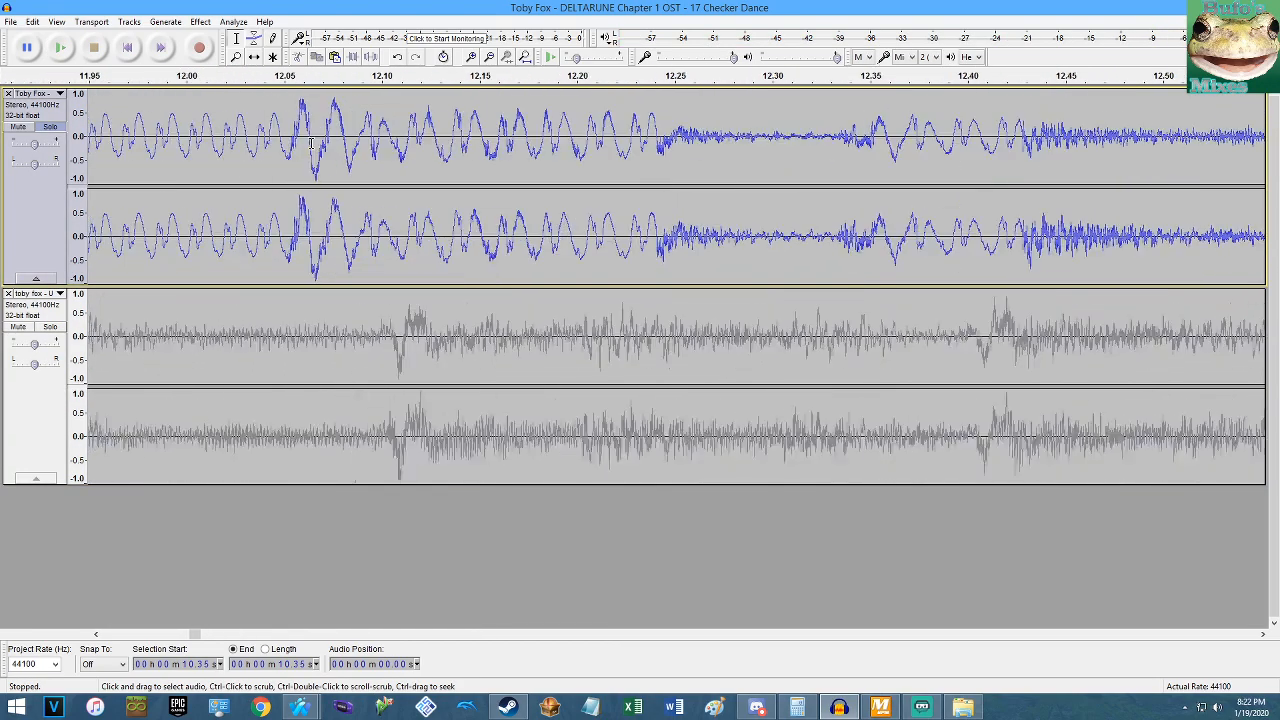
scroll(322, 165, up, 6)
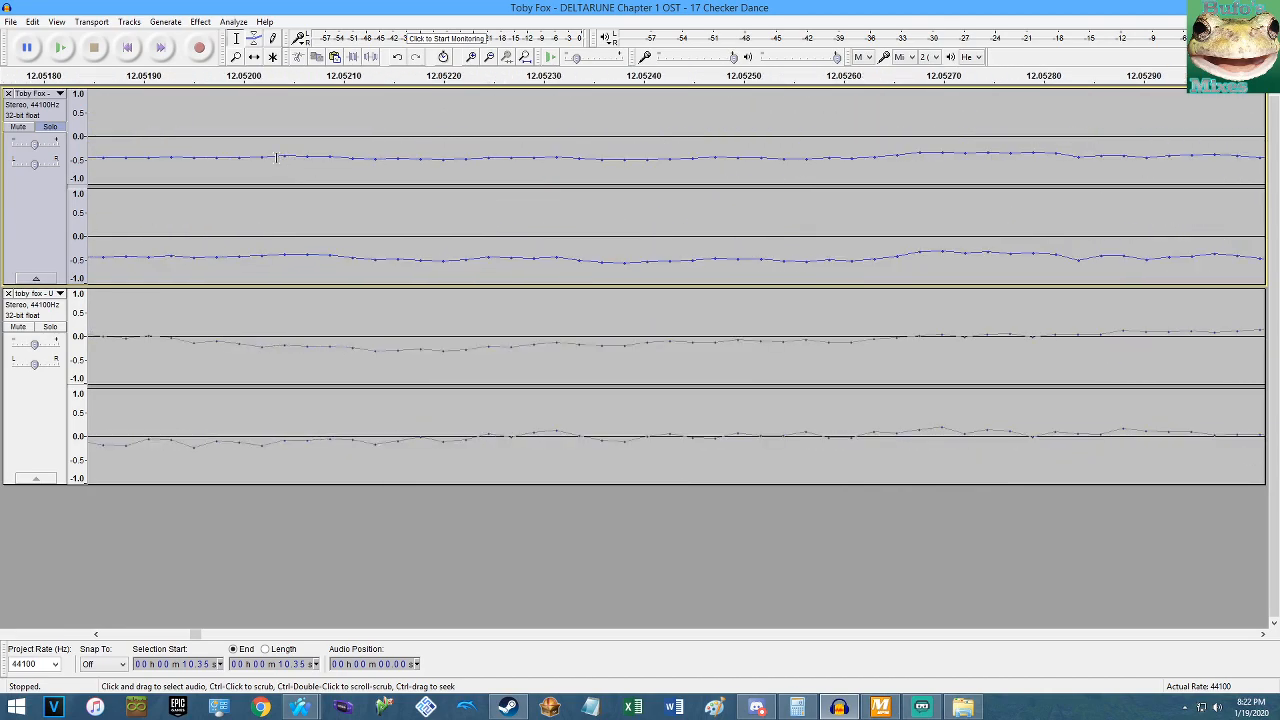
key(ctrl+i)
key(shift+Home)
key(Delete)
key(End)
key(Home)
Play the trimmed Checker Dance track from the start at normal speed and at reduced speed to hear its beats.
key(space)
scroll(290, 160, down, 13)
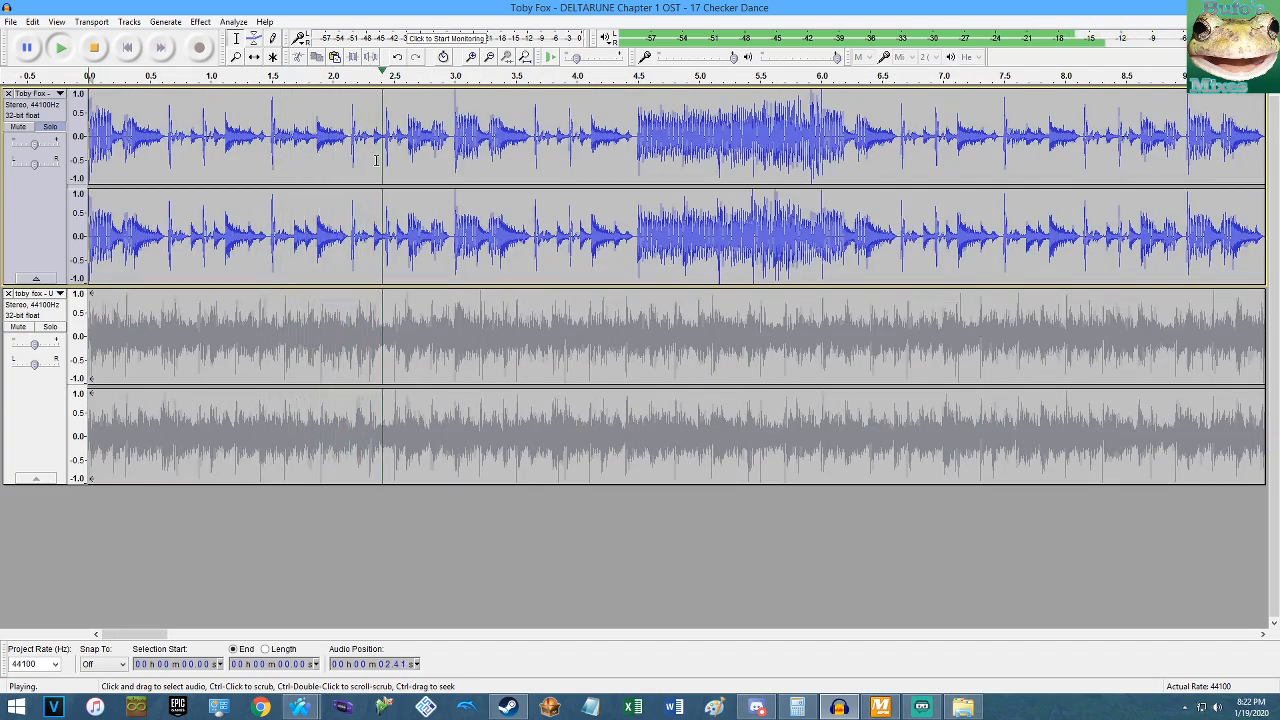
key(space)
key(space)
scroll(437, 160, up, 1)
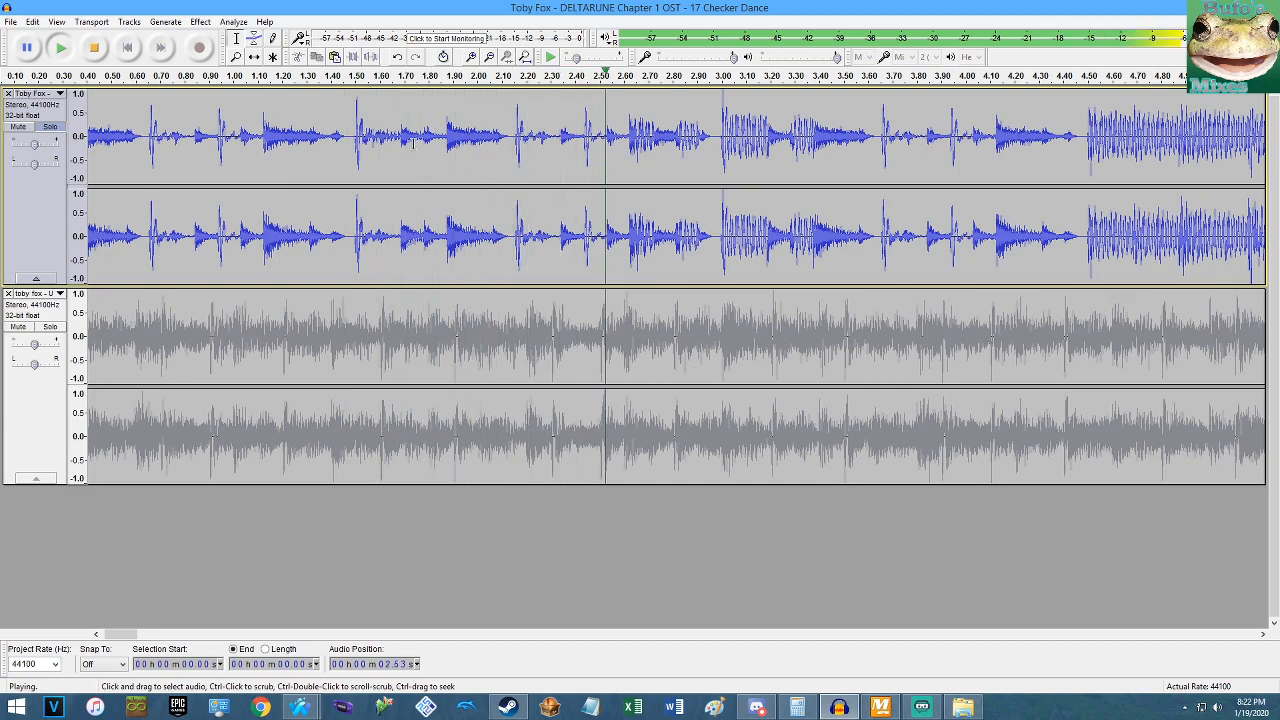
key(space)
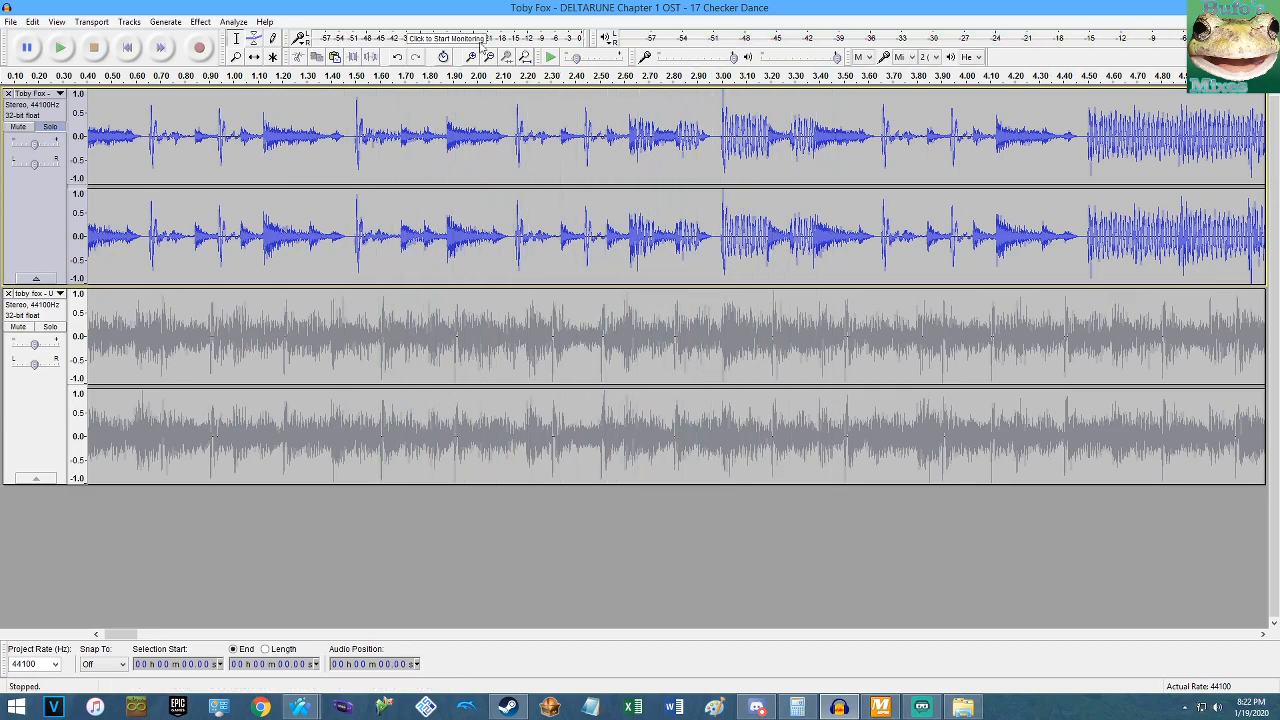
click(555, 58)
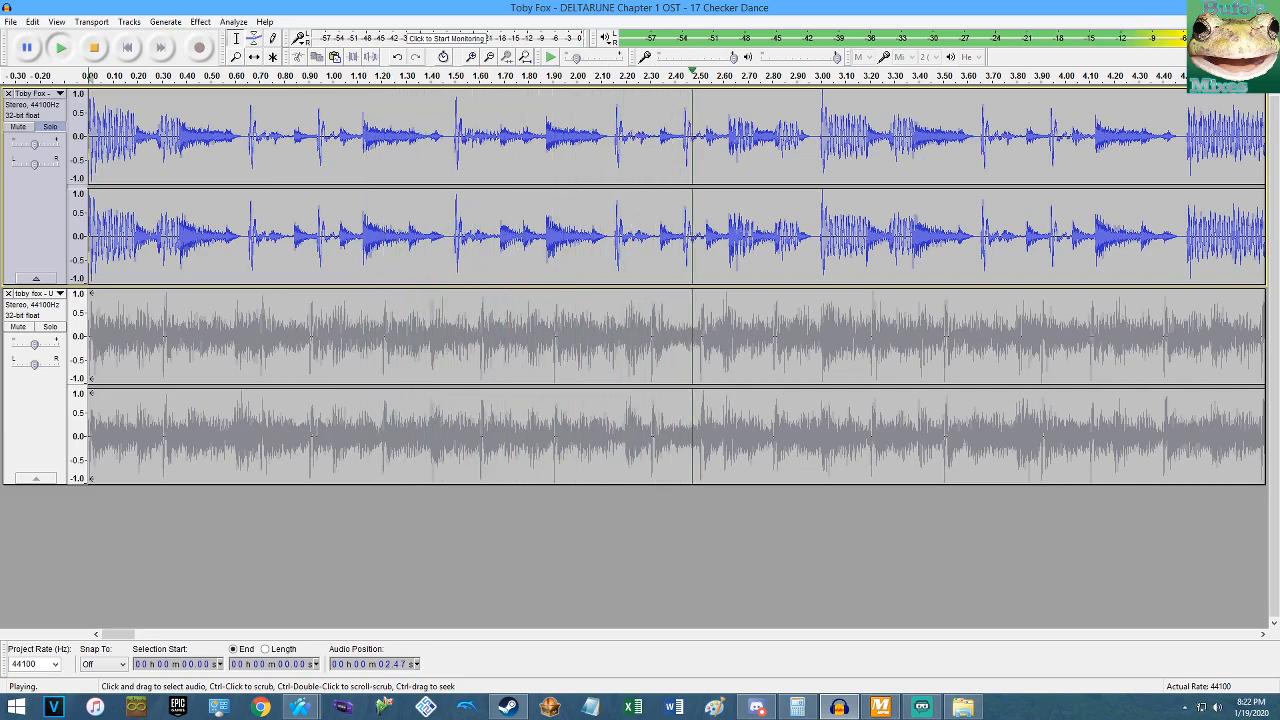
key(space)
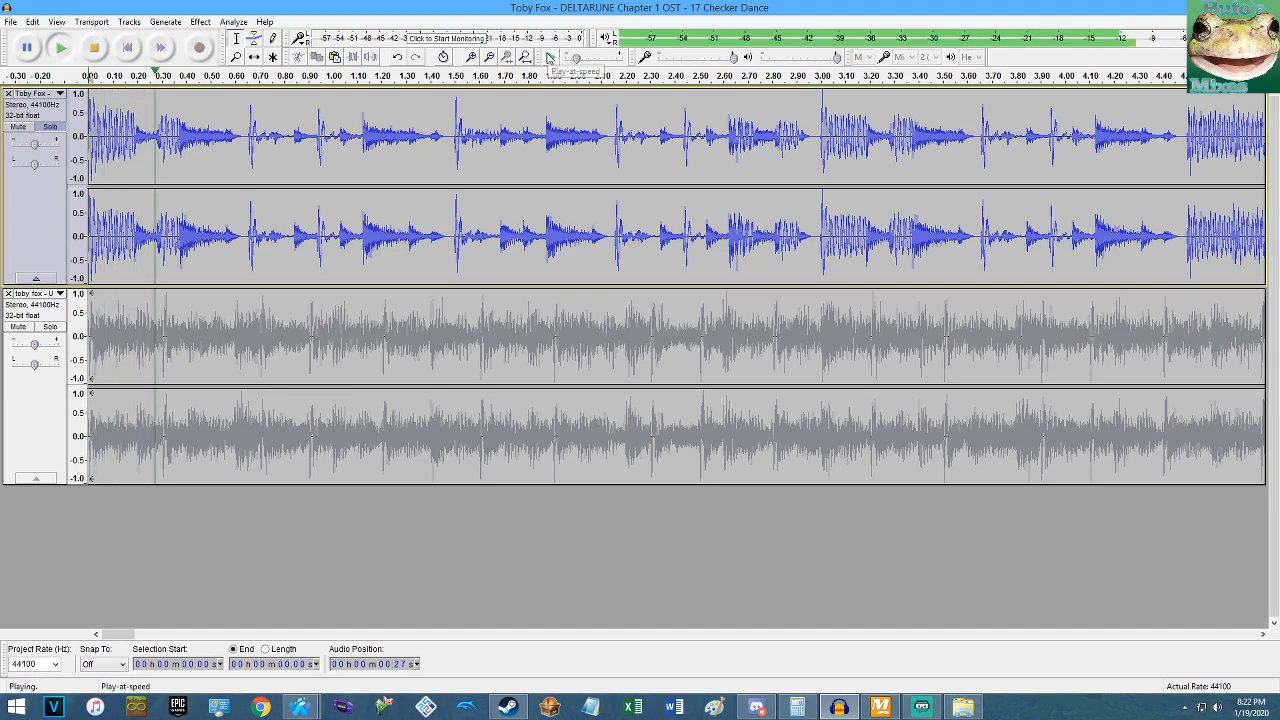
Check the tempos in MixMeister BPM Analyzer and replay the opening of Checker Dance at reduced speed in Audacity.
click(876, 708)
click(876, 708)
click(551, 58)
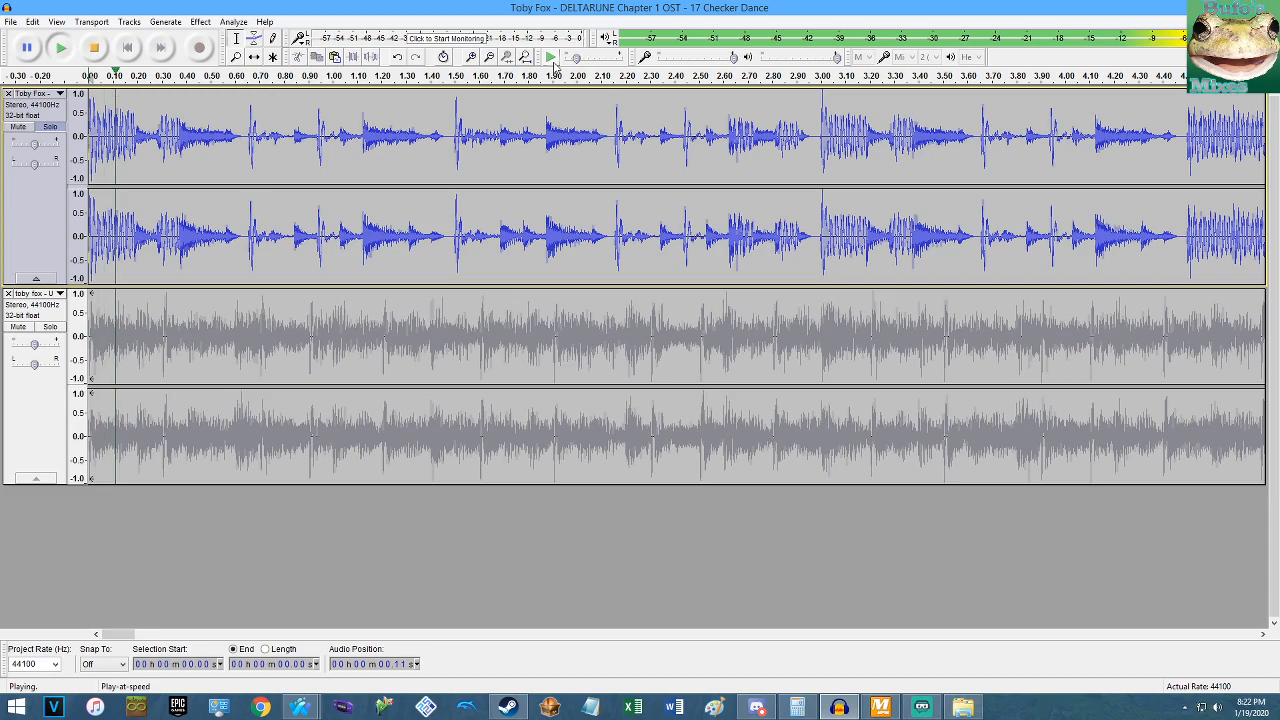
key(space)
click(549, 58)
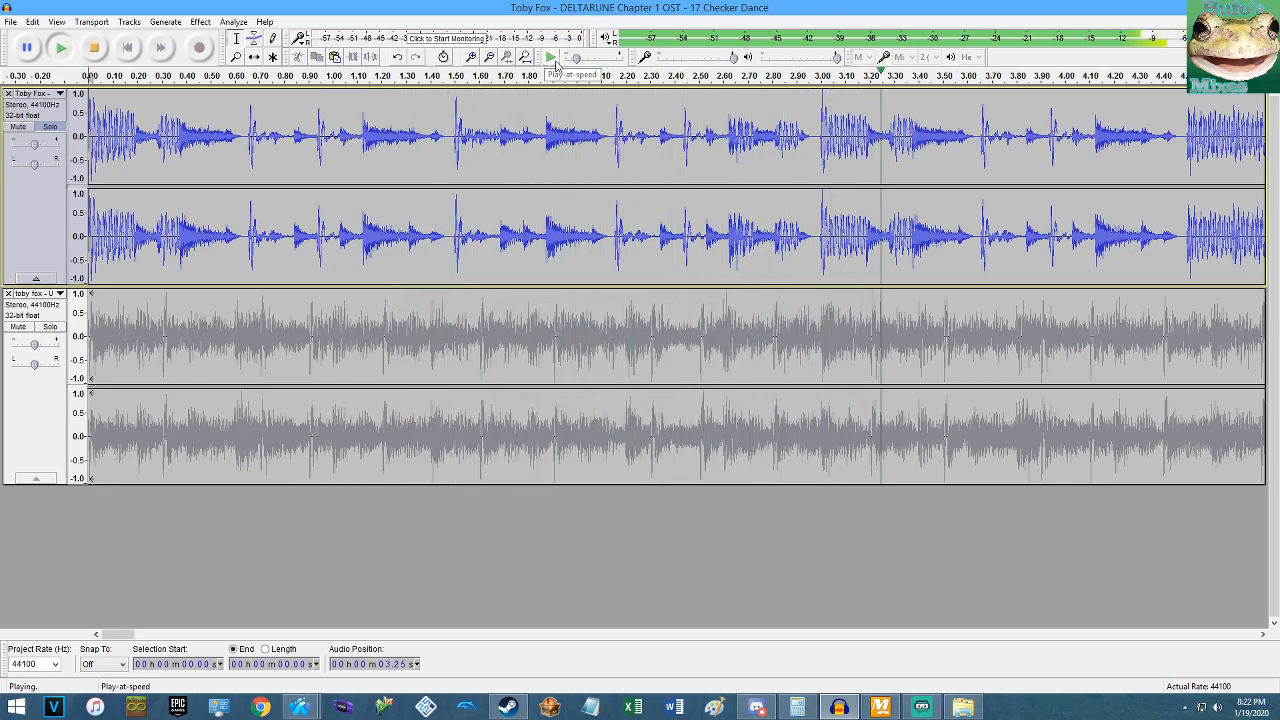
key(space)
Place the cursor at about 2.81 s in Checker Dance and play from there to test it as the matching beat.
scroll(775, 147, up, 11)
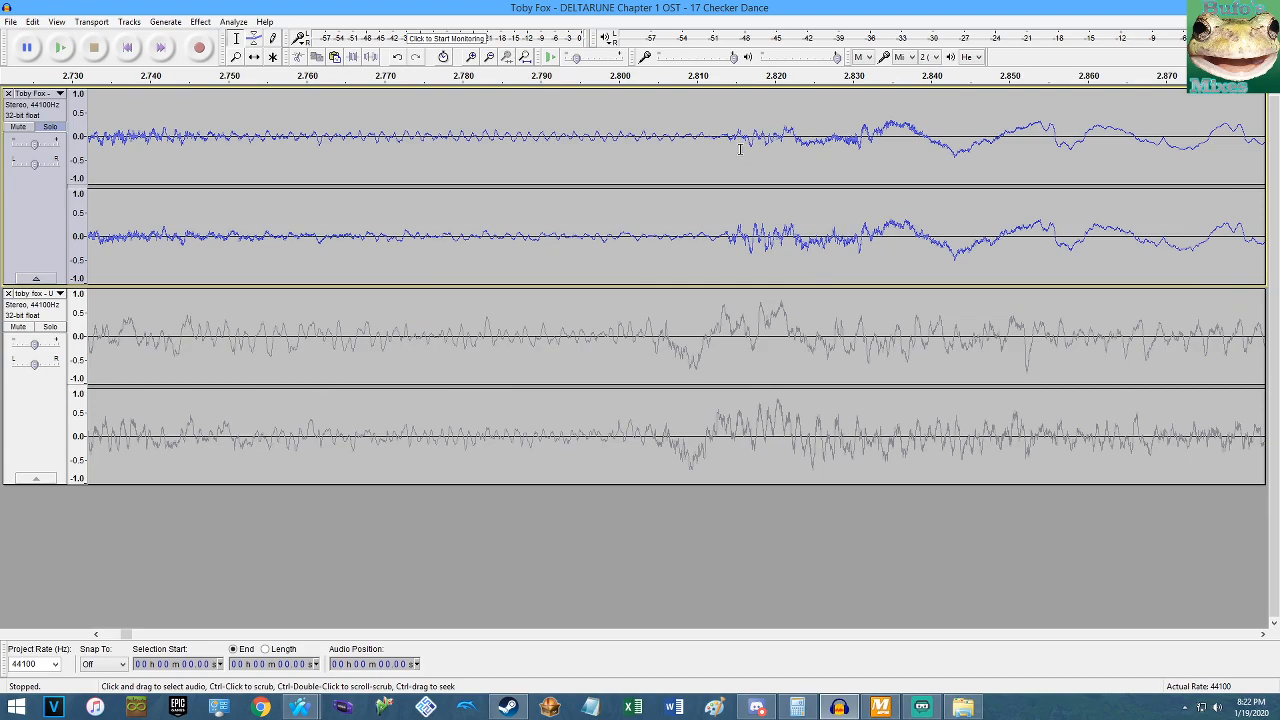
scroll(703, 156, up, 3)
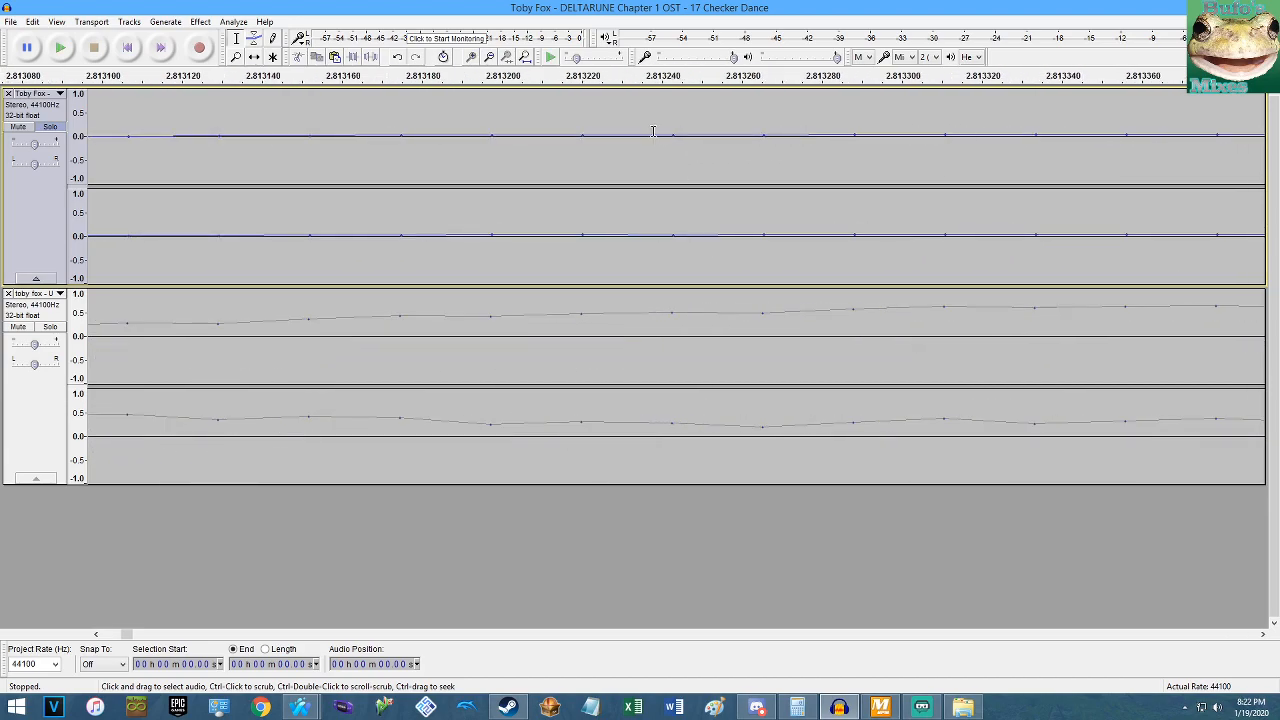
click(581, 134)
key(space)
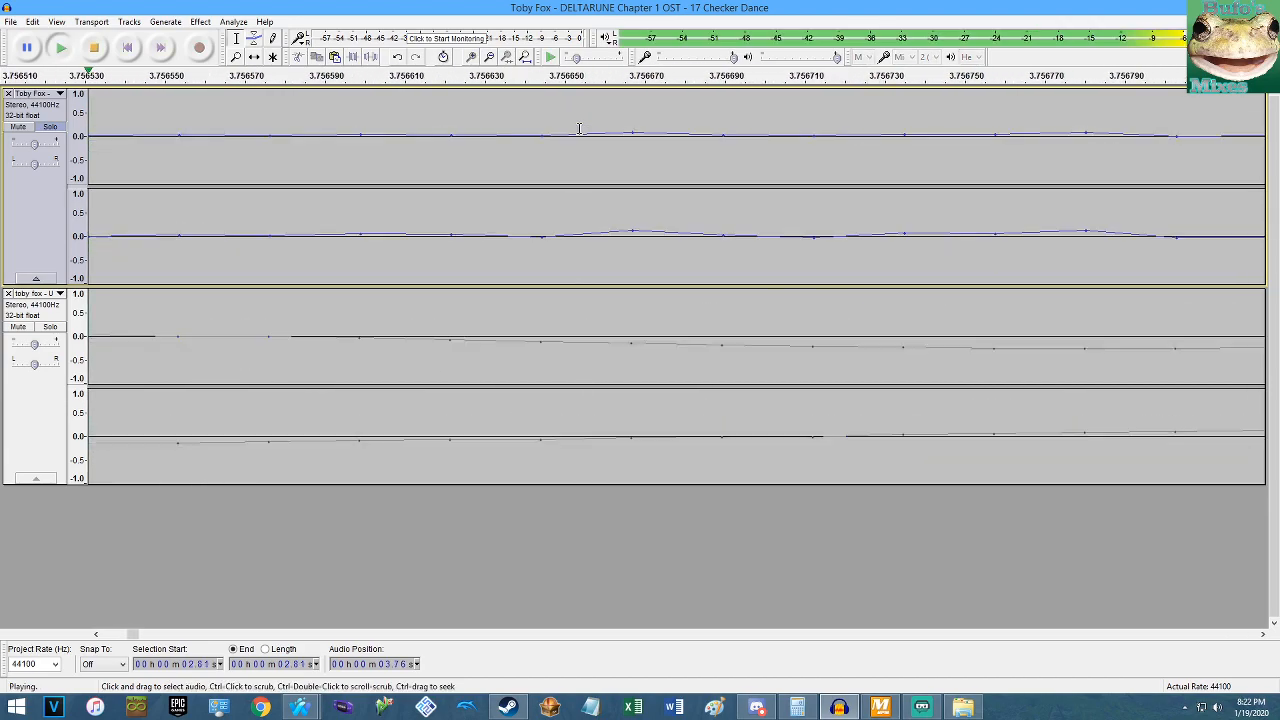
key(alt+Tab)
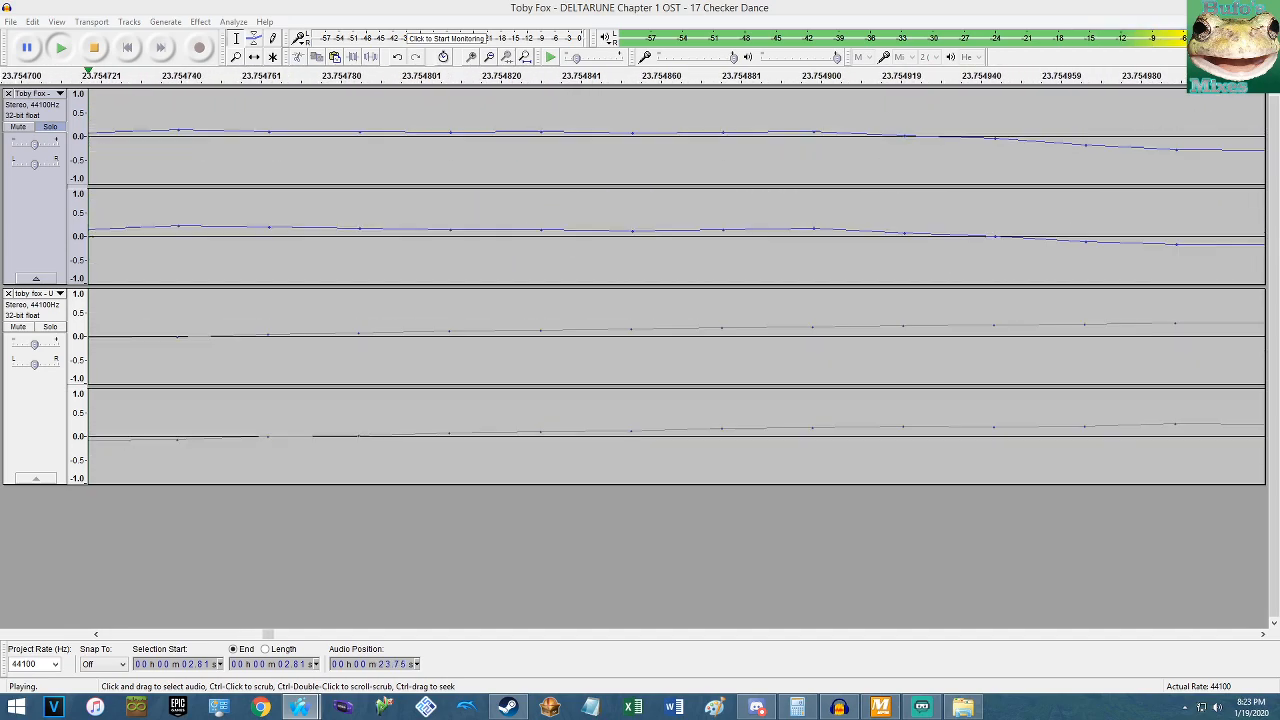
click(438, 6)
key(space)
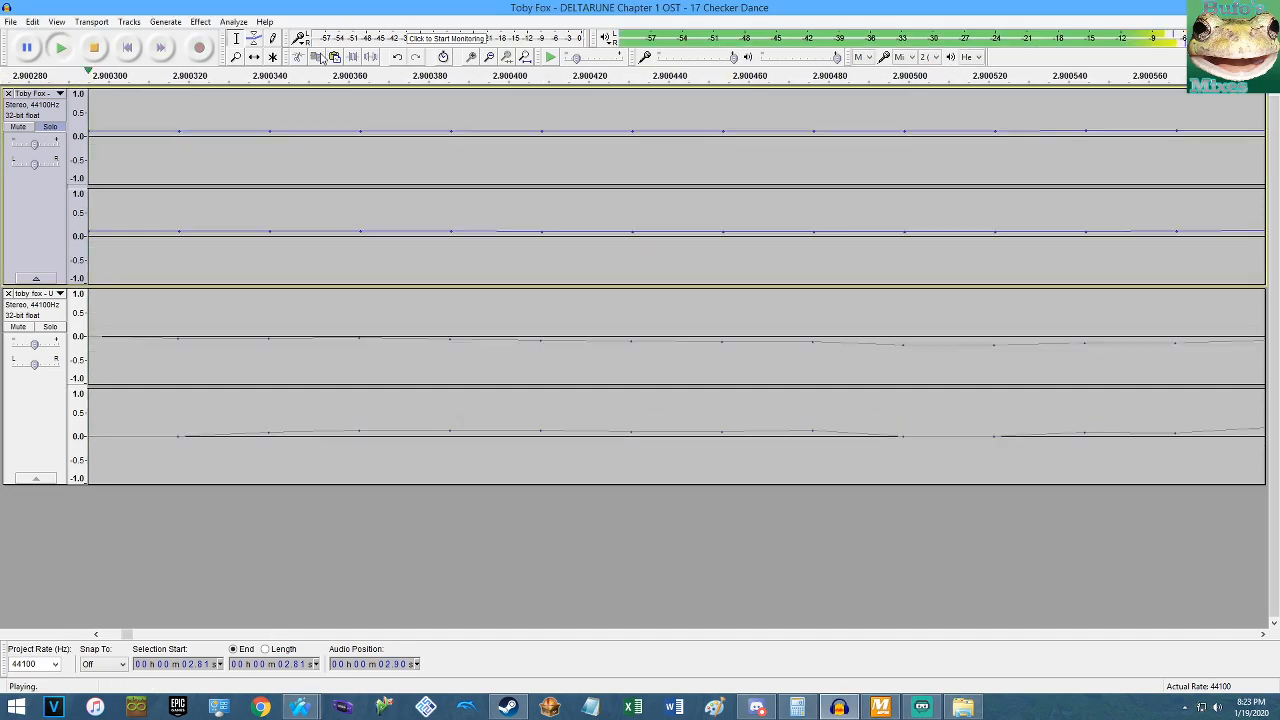
scroll(294, 90, down, 2)
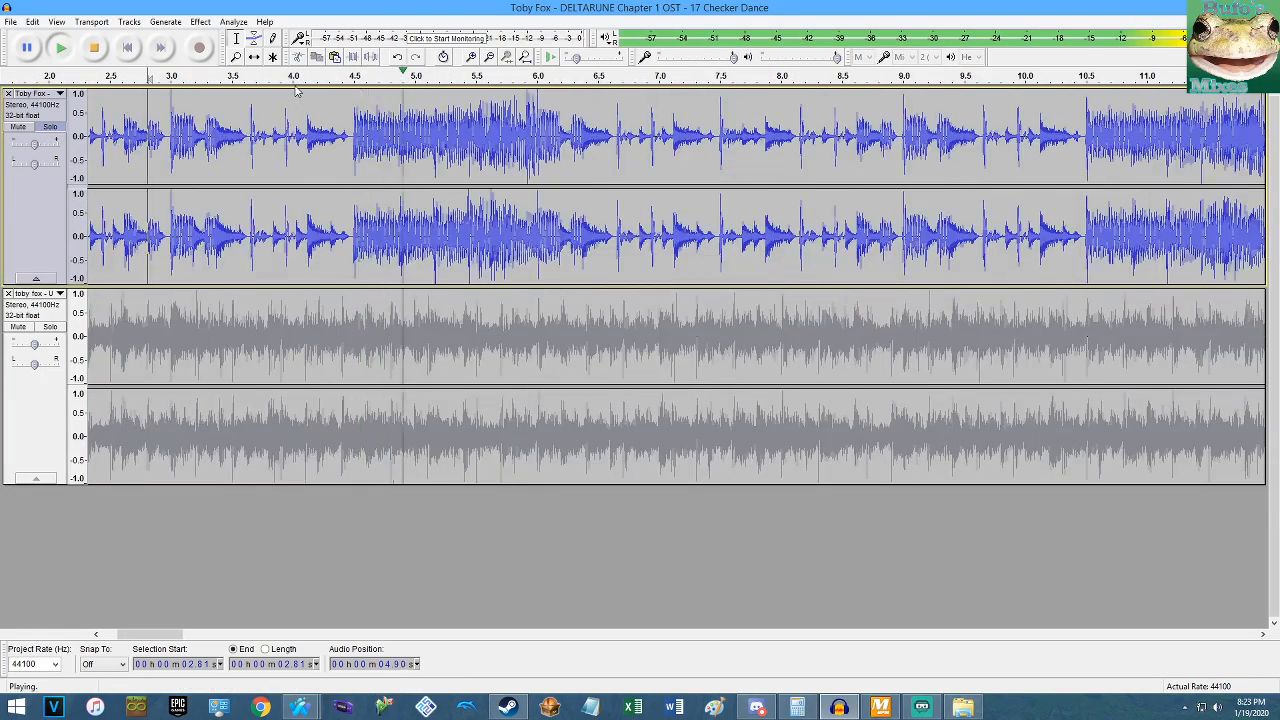
scroll(294, 90, down, 1)
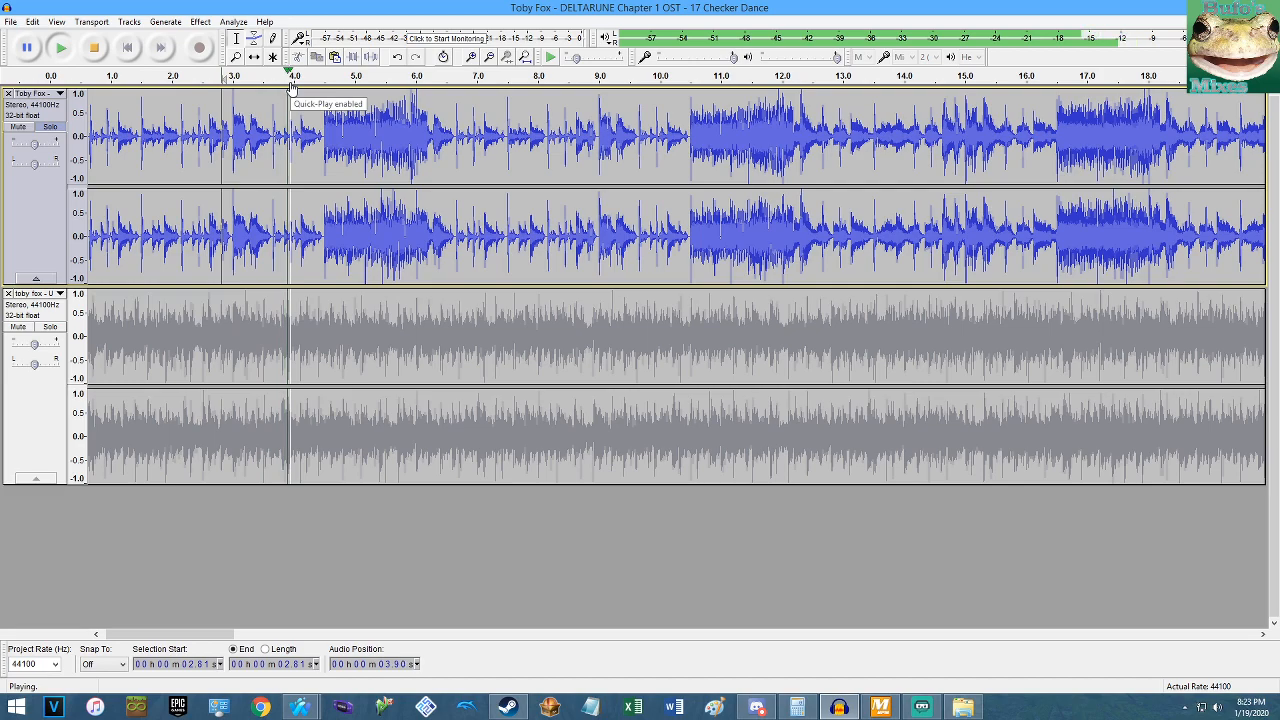
Select Checker Dance from the start to about 2.81 s and play the selection.
key(space)
key(shift+Home)
key(space)
scroll(180, 150, up, 2)
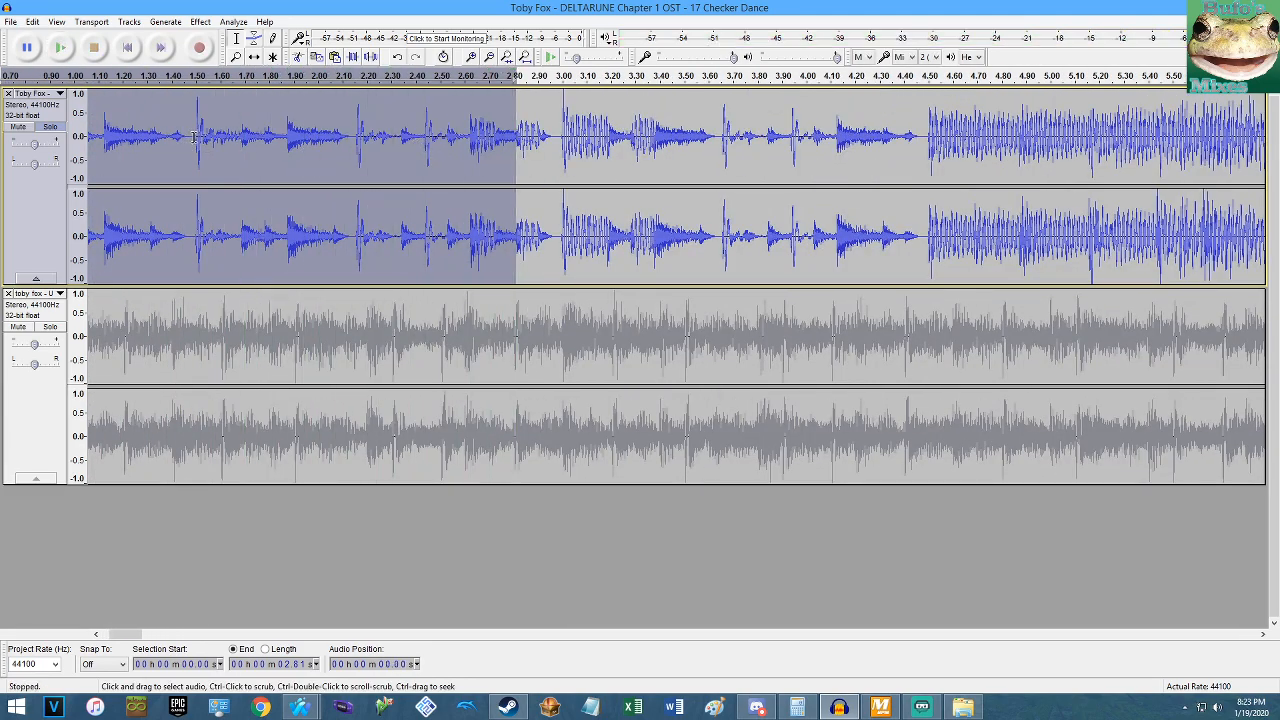
key(space)
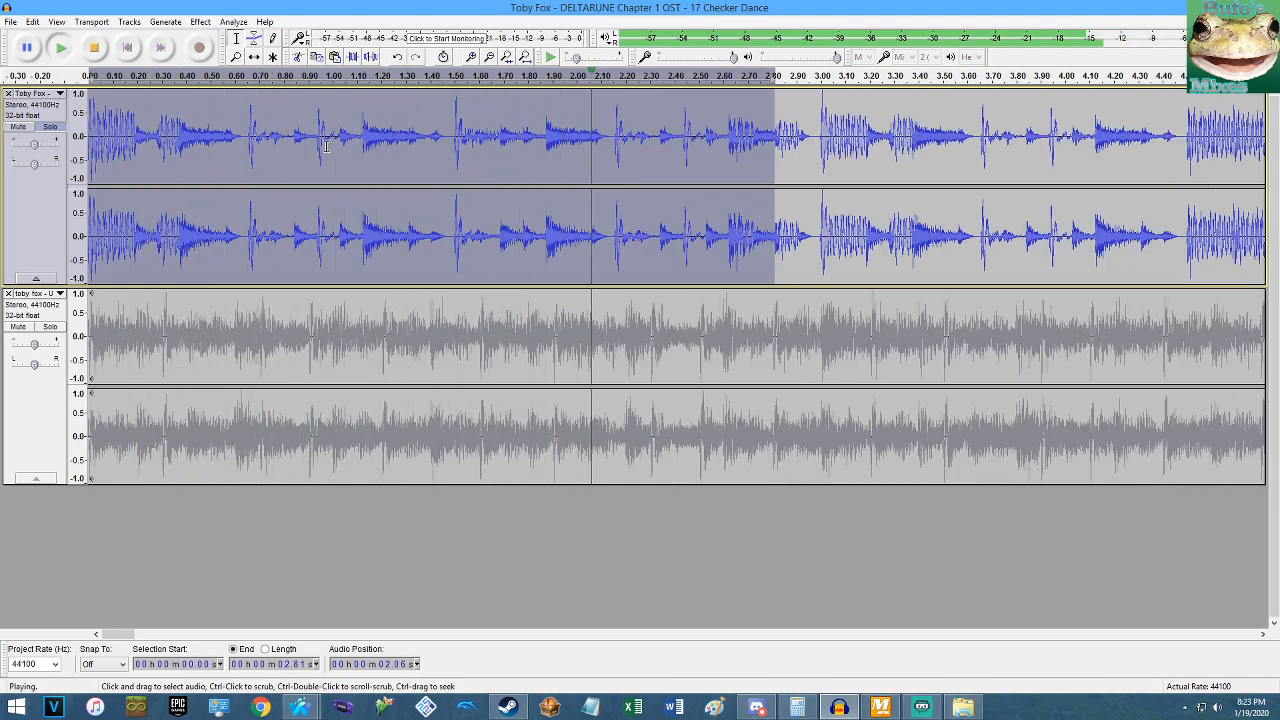
Play Checker Dance from about 2.89 s and examine the waveform around the beat at about 3.00 s.
click(792, 113)
key(space)
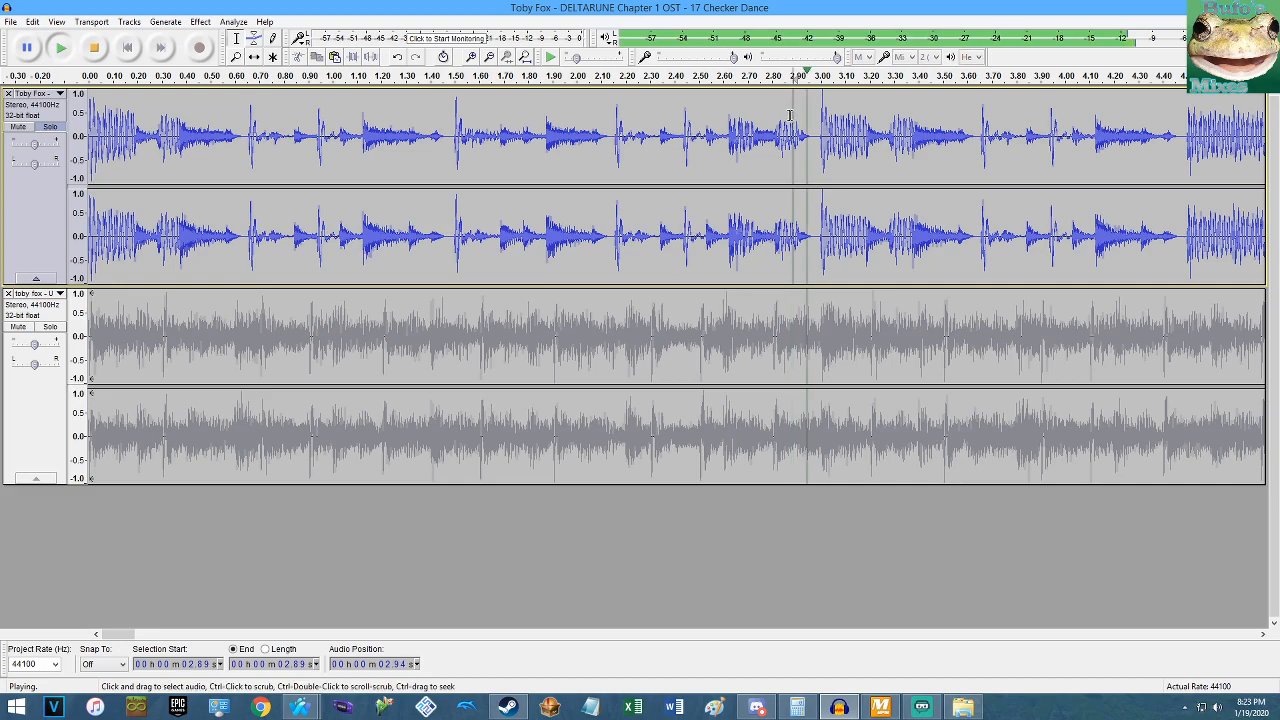
key(space)
scroll(820, 137, up, 2)
scroll(820, 137, up, 9)
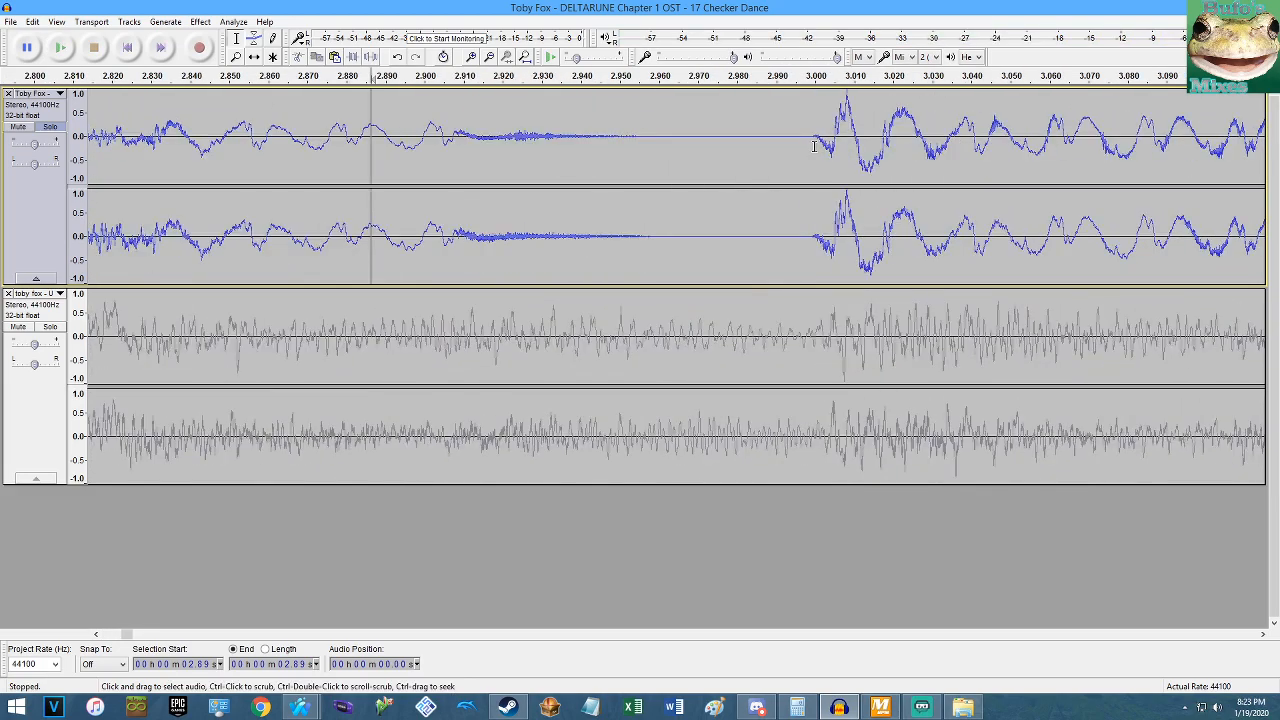
In Calculator, divide 1.6 by 1.5, subtract 1, multiply by 100 and copy the resulting percentage.
click(797, 707)
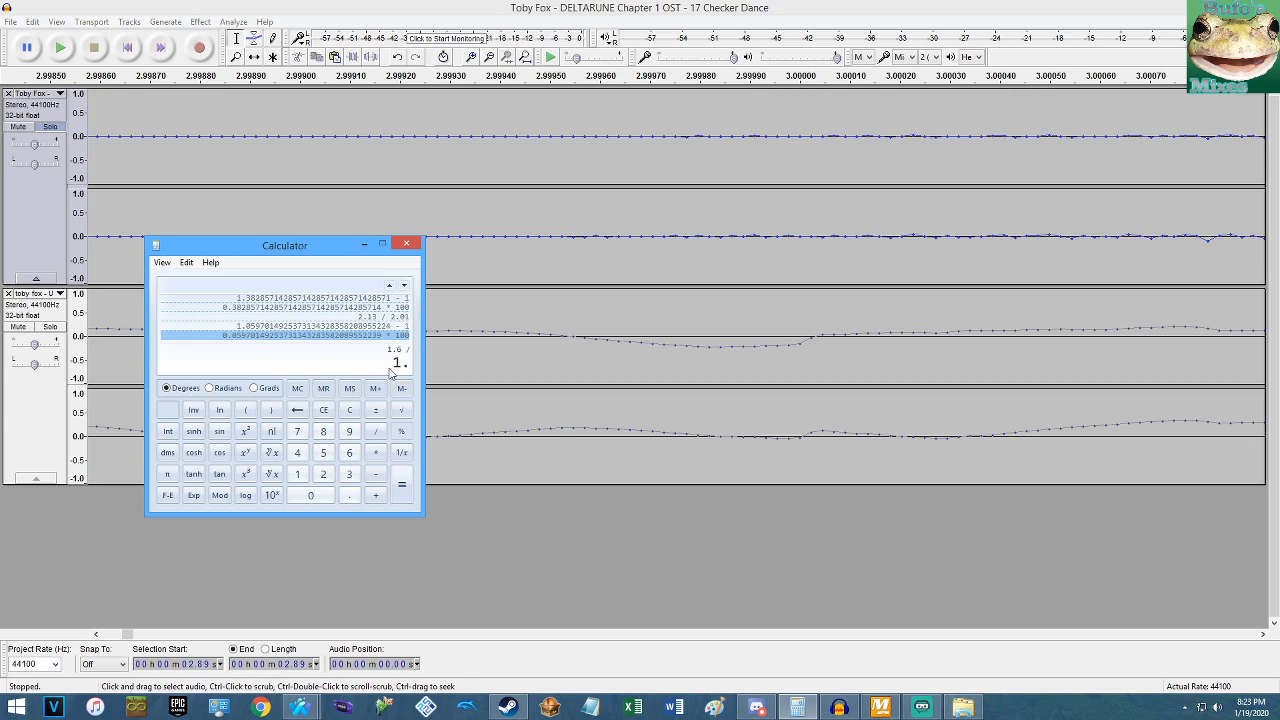
text(5)
key(Return)
text(1)
key(Return)
text(* 1)
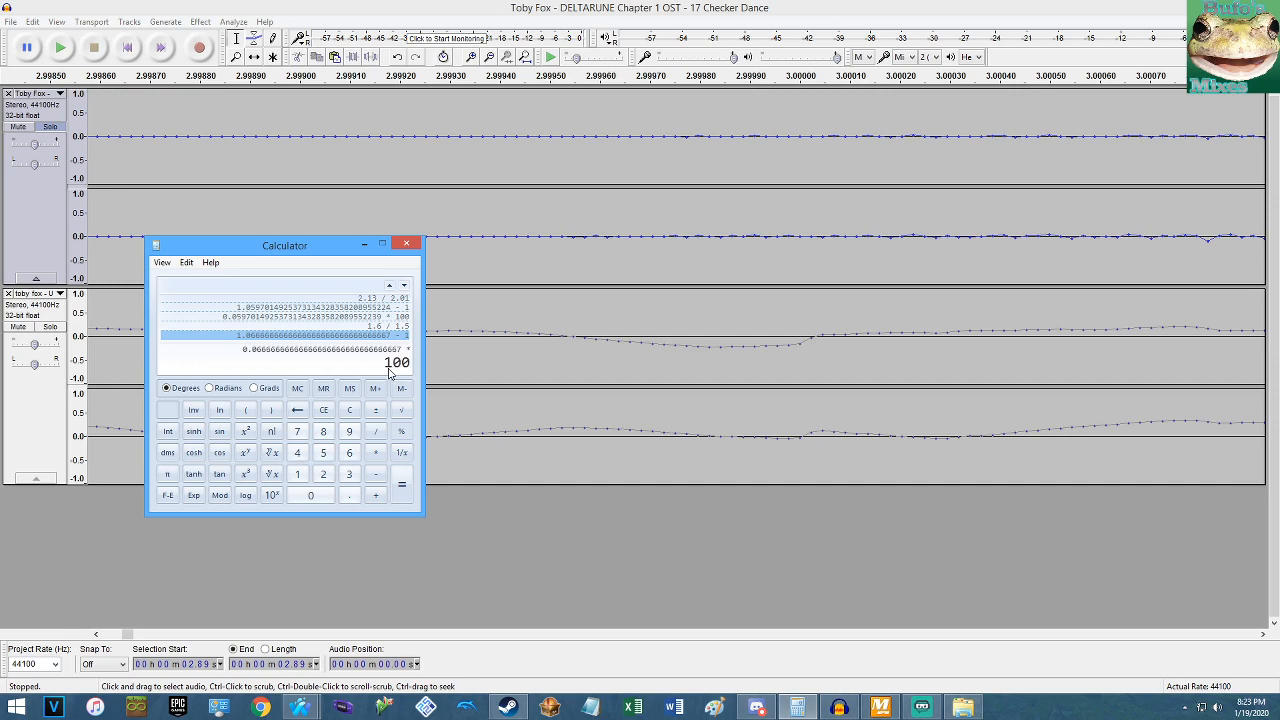
text(00)
key(Return)
right_click(286, 356)
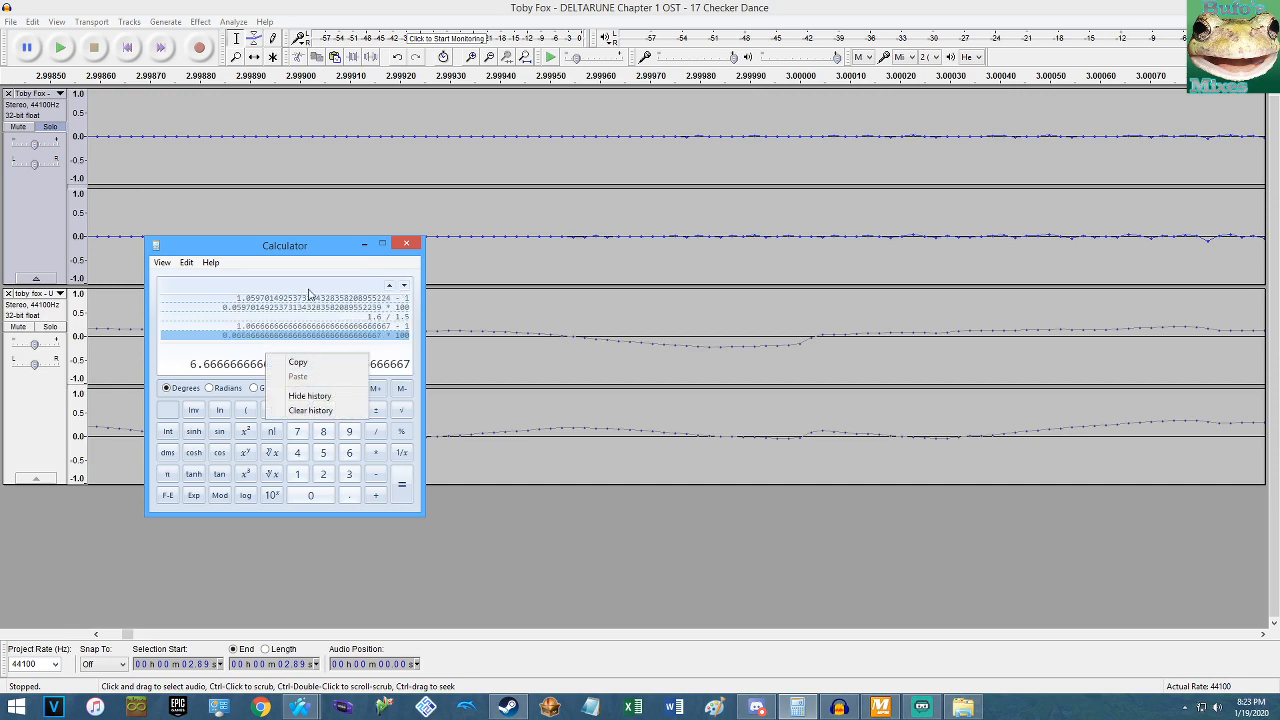
click(298, 362)
Back in Audacity, change the tempo of the whole Battle Against a True Hero track by the copied percentage and return to the start.
click(204, 93)
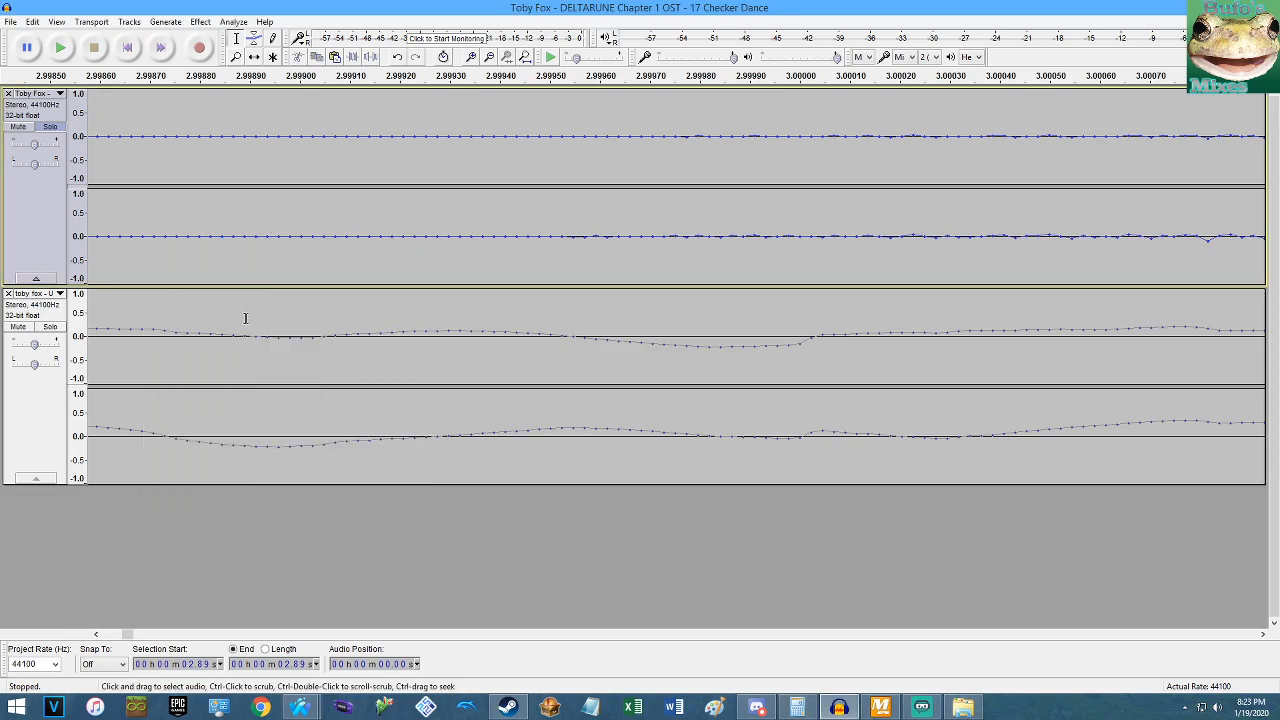
click(231, 336)
key(End)
key(shift+Home)
click(200, 22)
click(300, 134)
key(ctrl+v)
click(680, 406)
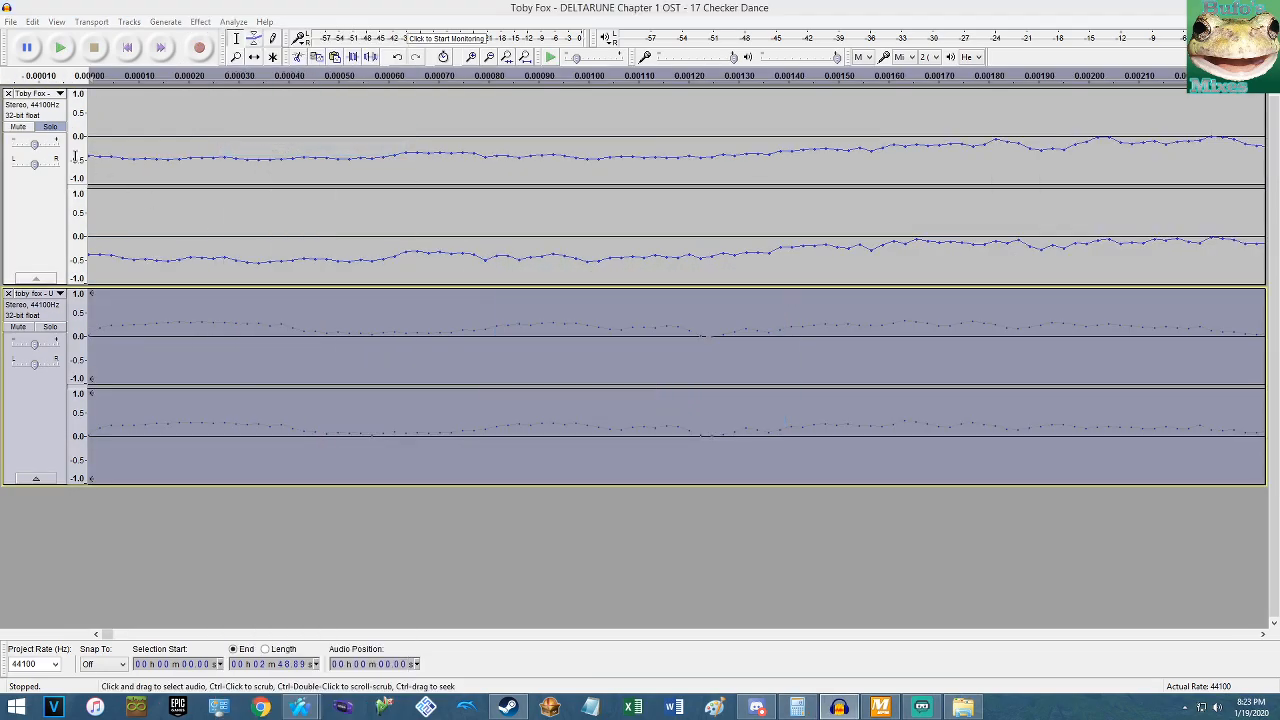
key(Home)
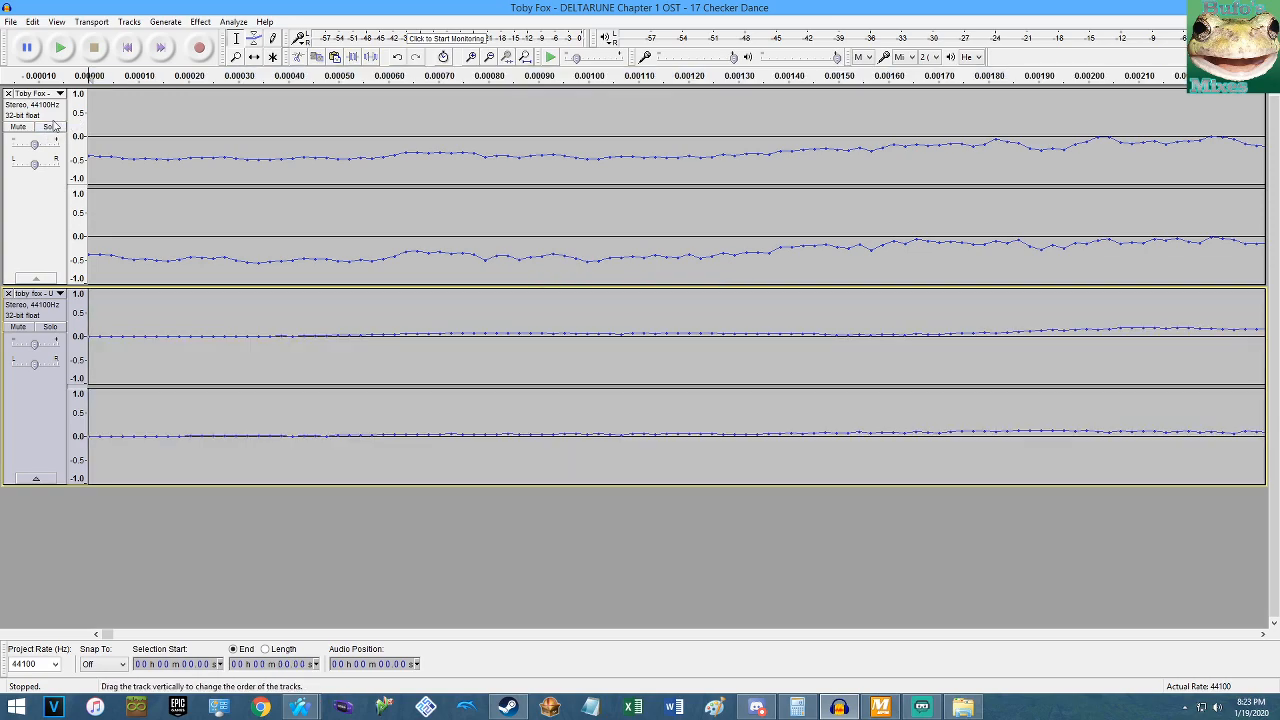
Play both tracks together from the start and examine how their beats line up around 7.5 s.
key(space)
scroll(278, 287, down, 11)
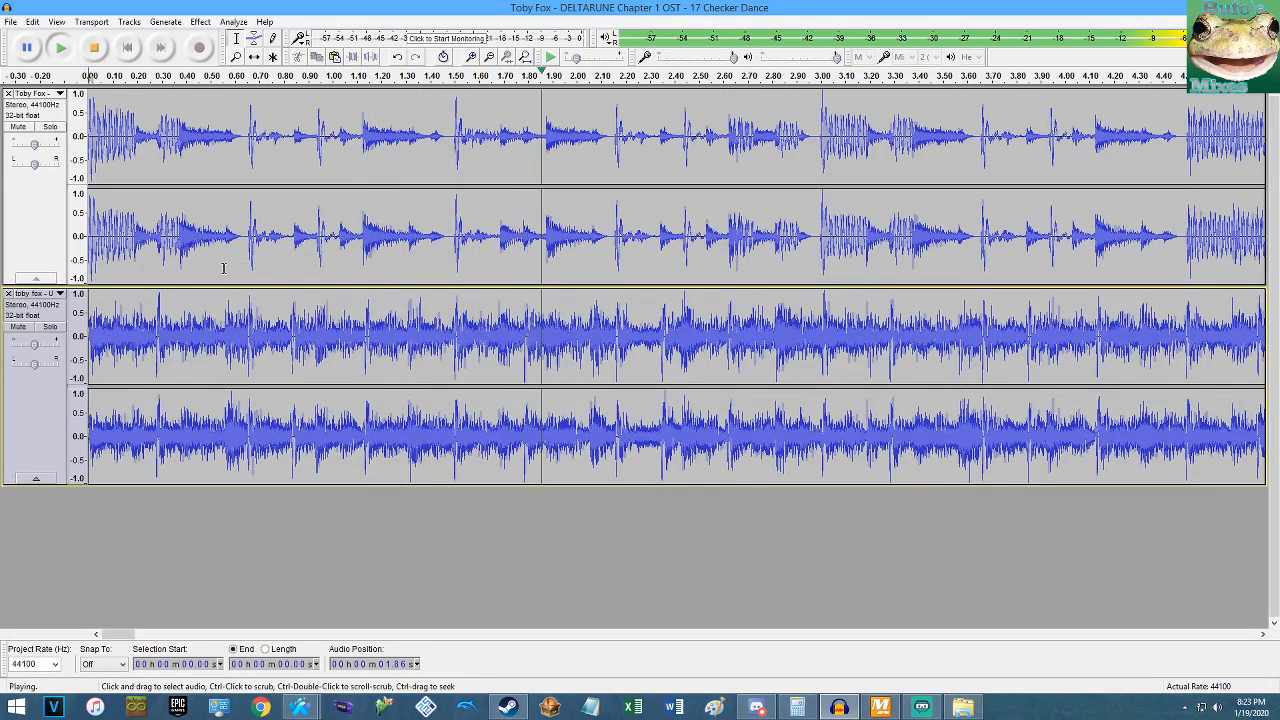
mouse_move(35, 345)
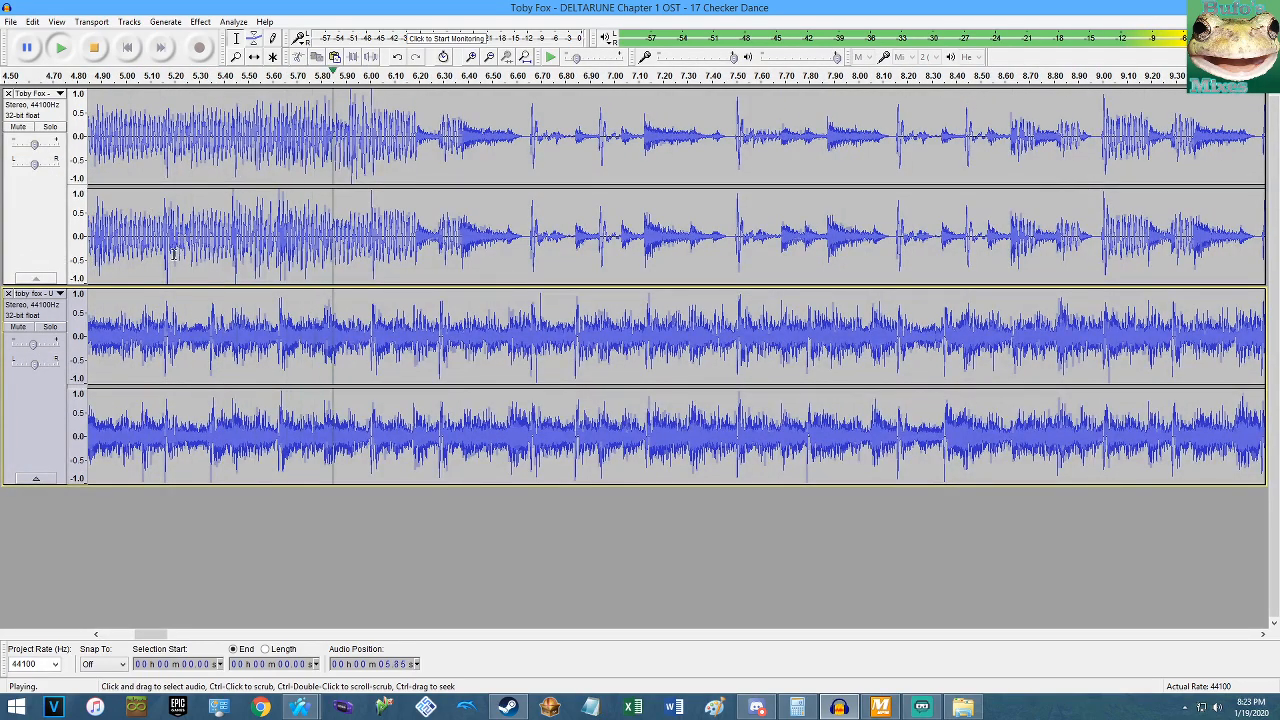
scroll(766, 238, up, 3)
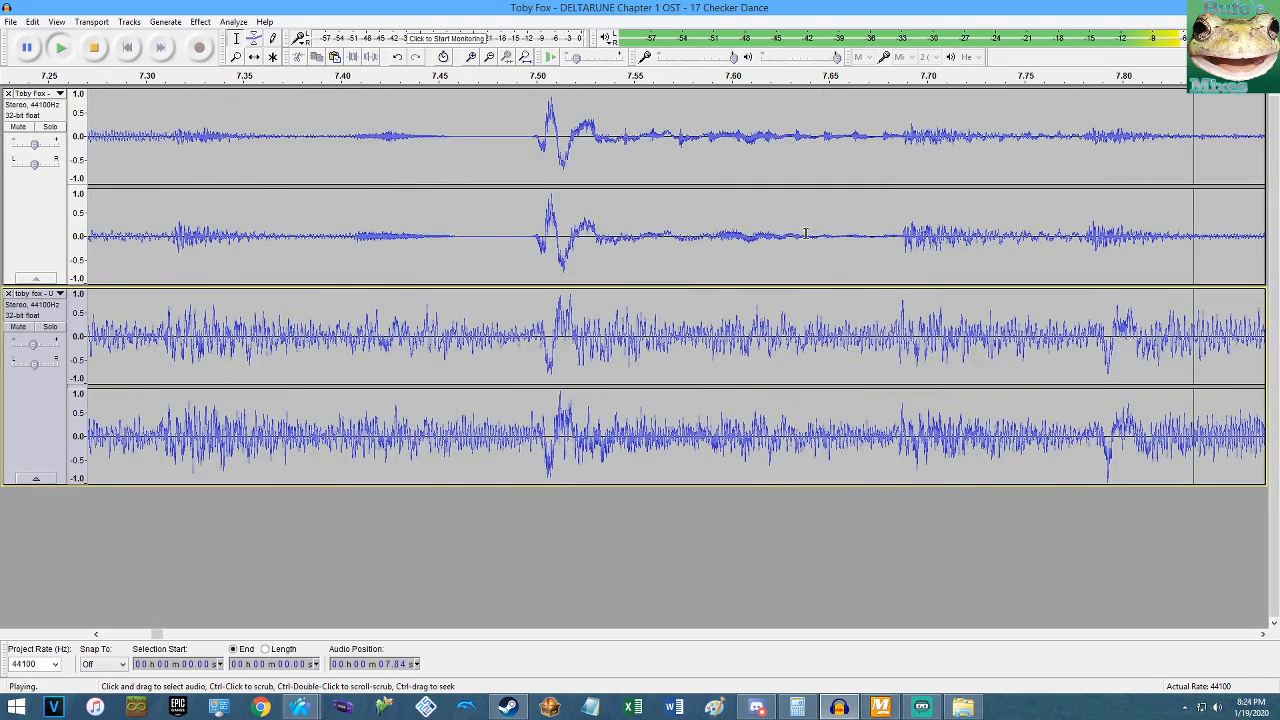
scroll(798, 235, down, 5)
scroll(798, 235, up, 3)
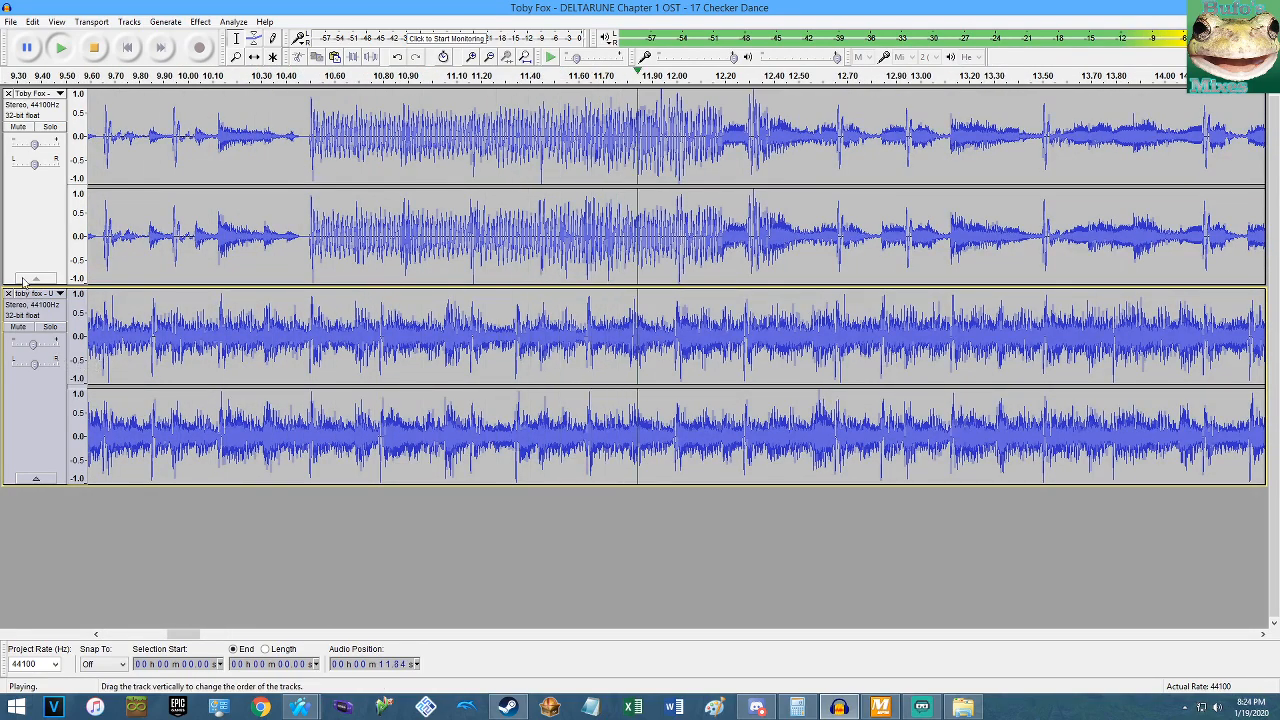
Adjust the gain of both tracks during playback, lowering the Battle Against a True Hero track to -2.0 dB.
drag(35, 145, 37, 146)
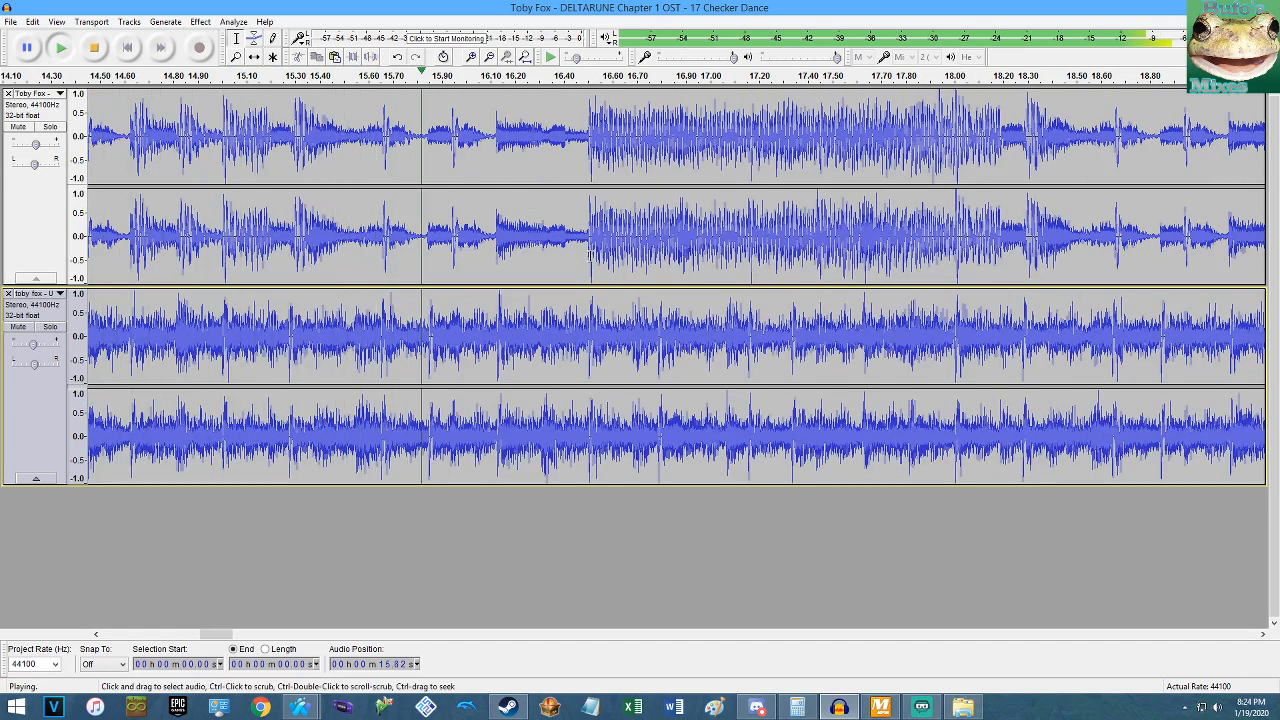
drag(37, 146, 35, 147)
drag(34, 346, 36, 347)
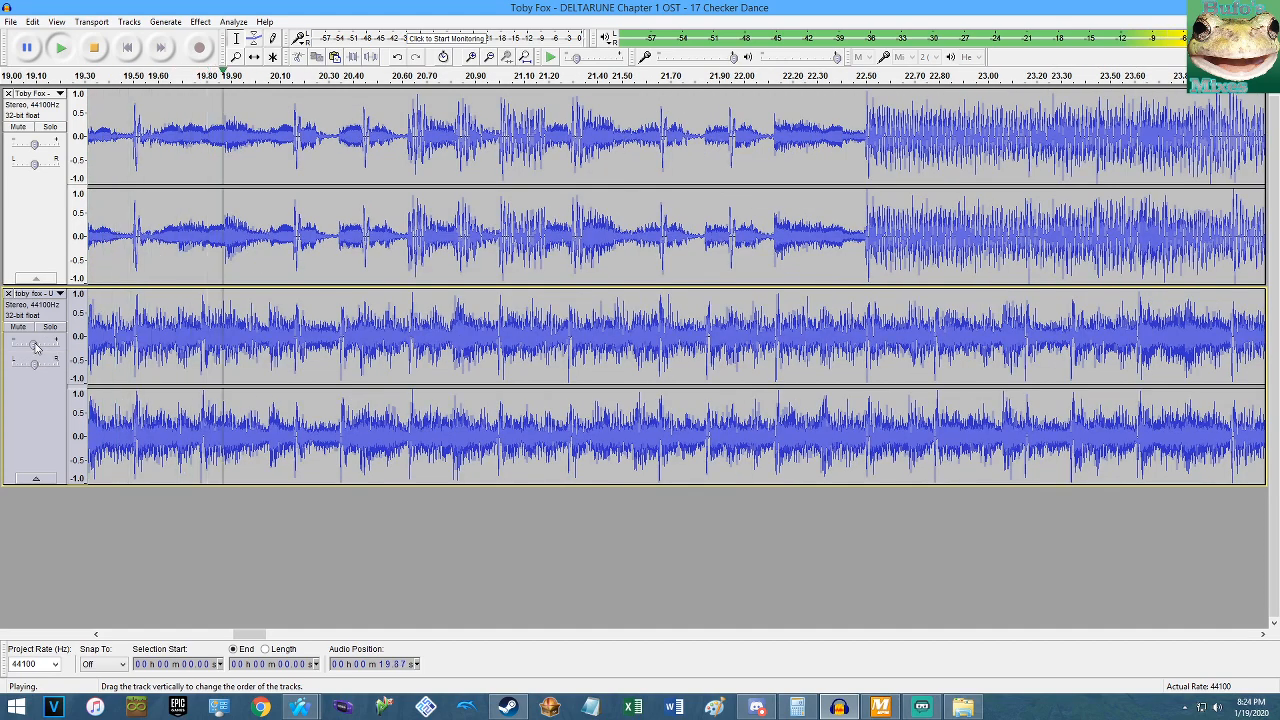
scroll(619, 180, up, 1)
click(527, 58)
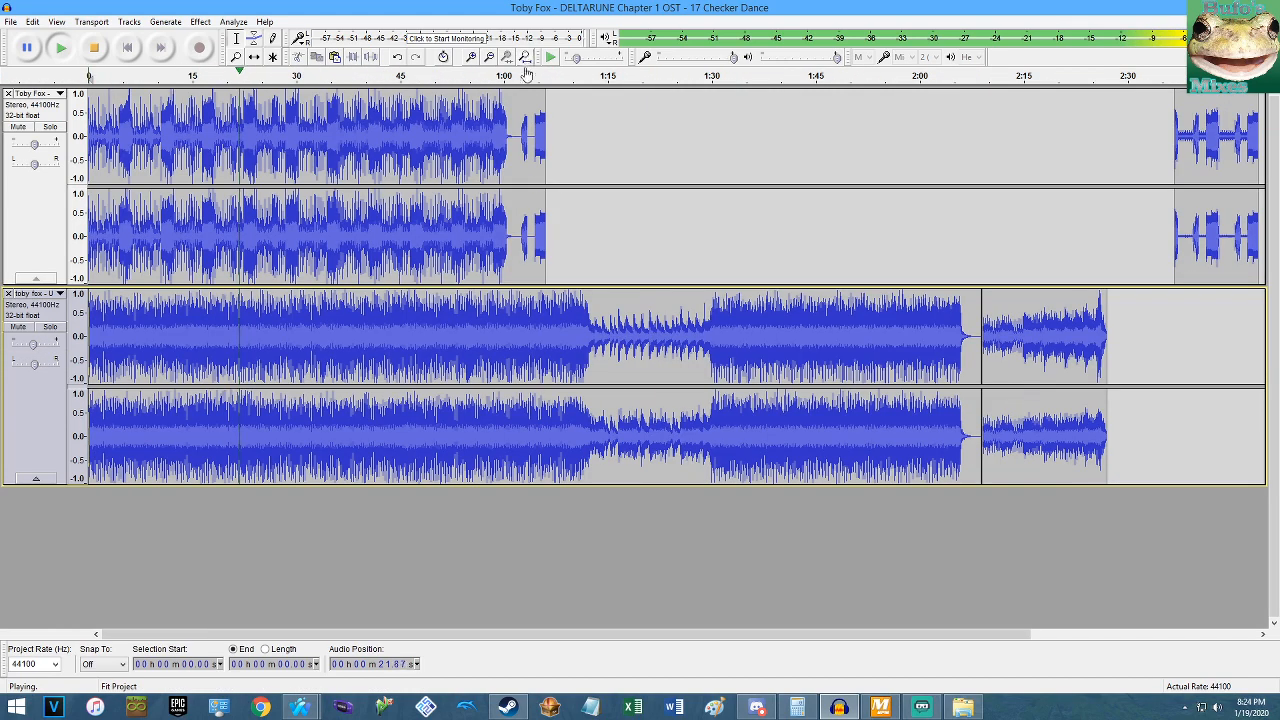
scroll(404, 225, up, 4)
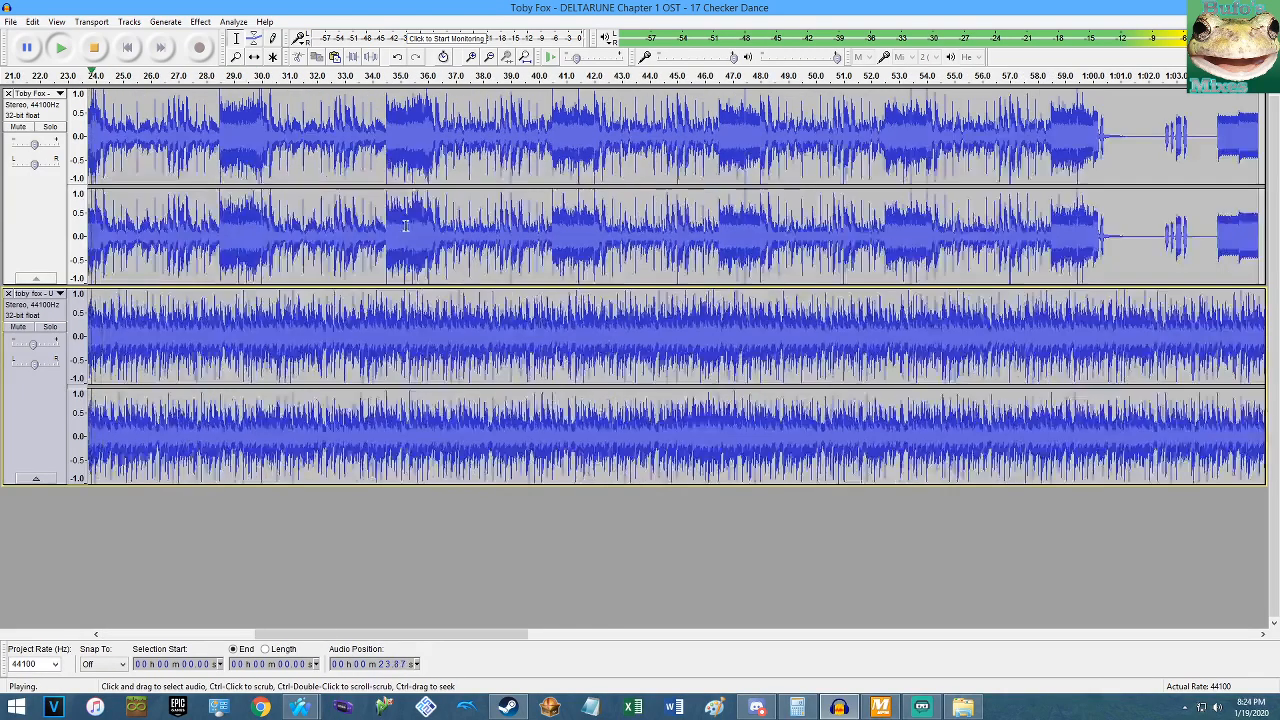
scroll(410, 216, up, 2)
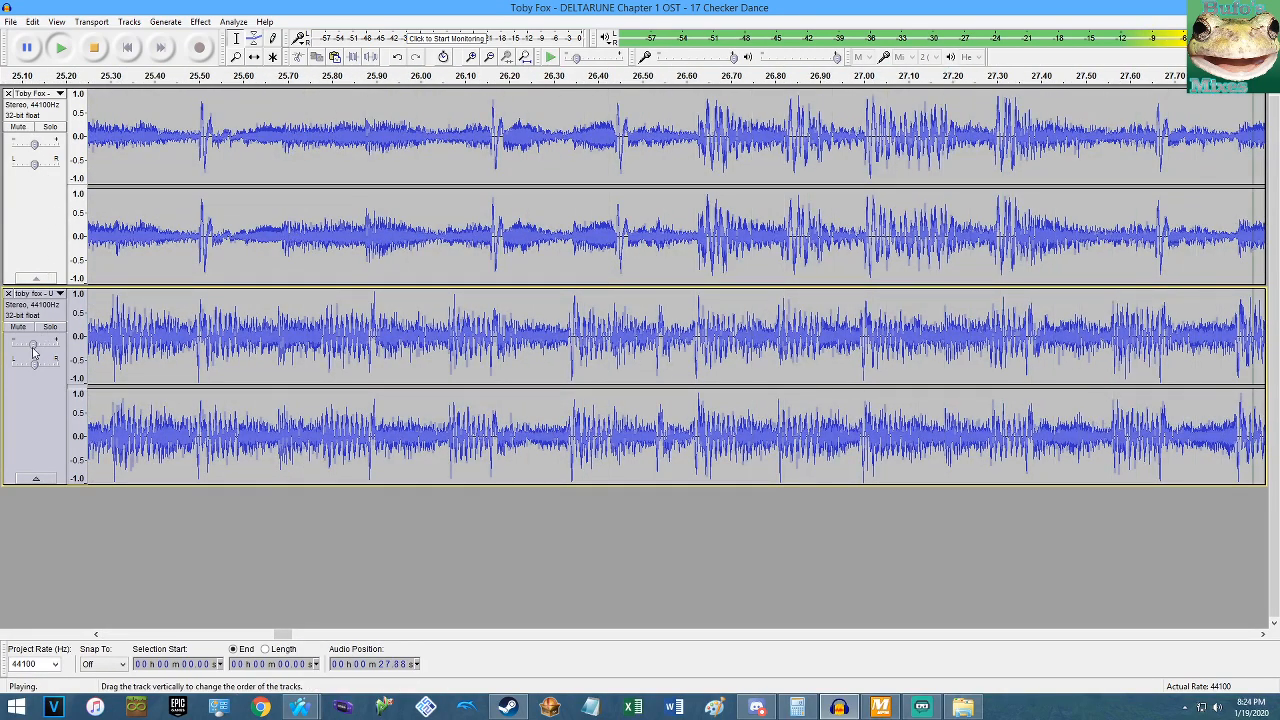
mouse_move(35, 347)
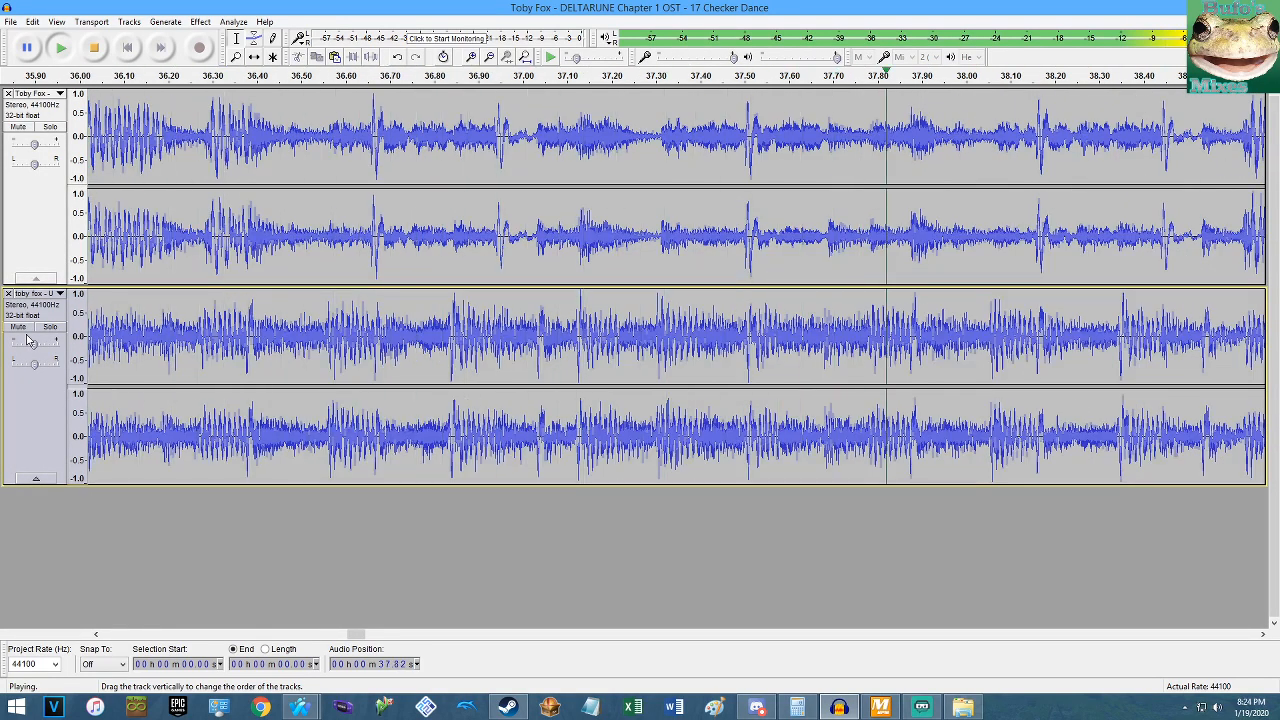
drag(34, 345, 34, 346)
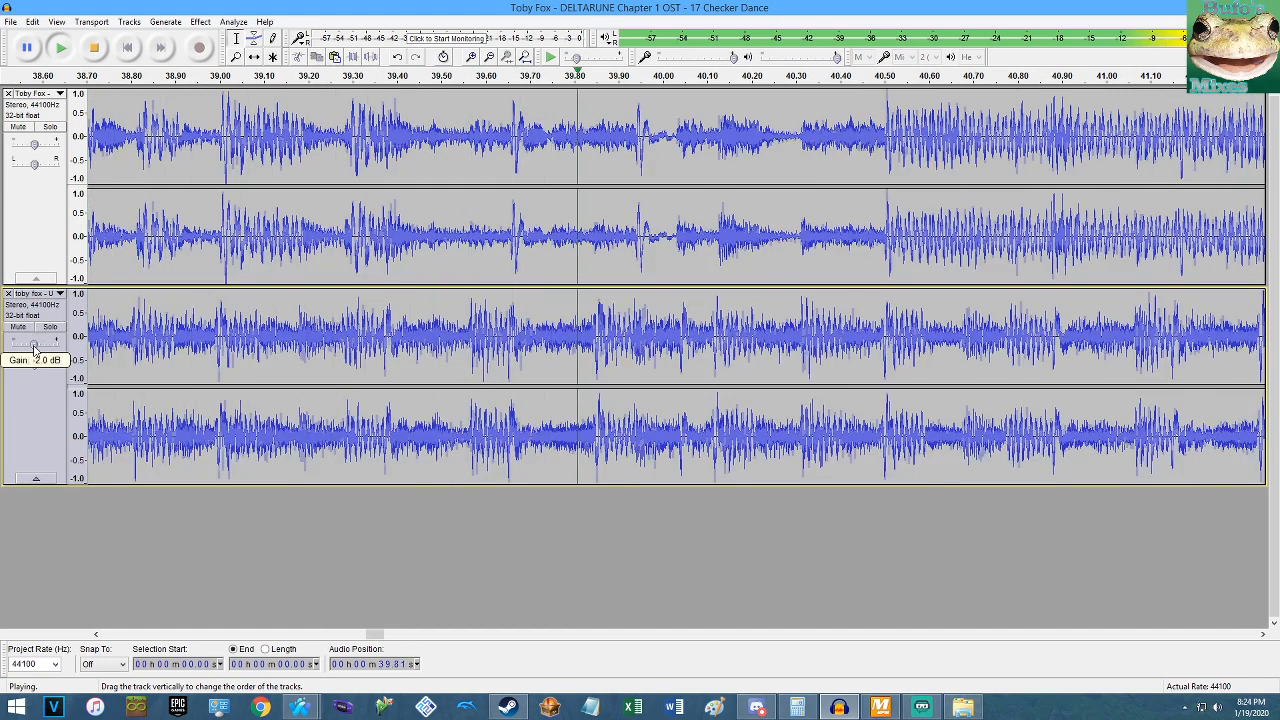
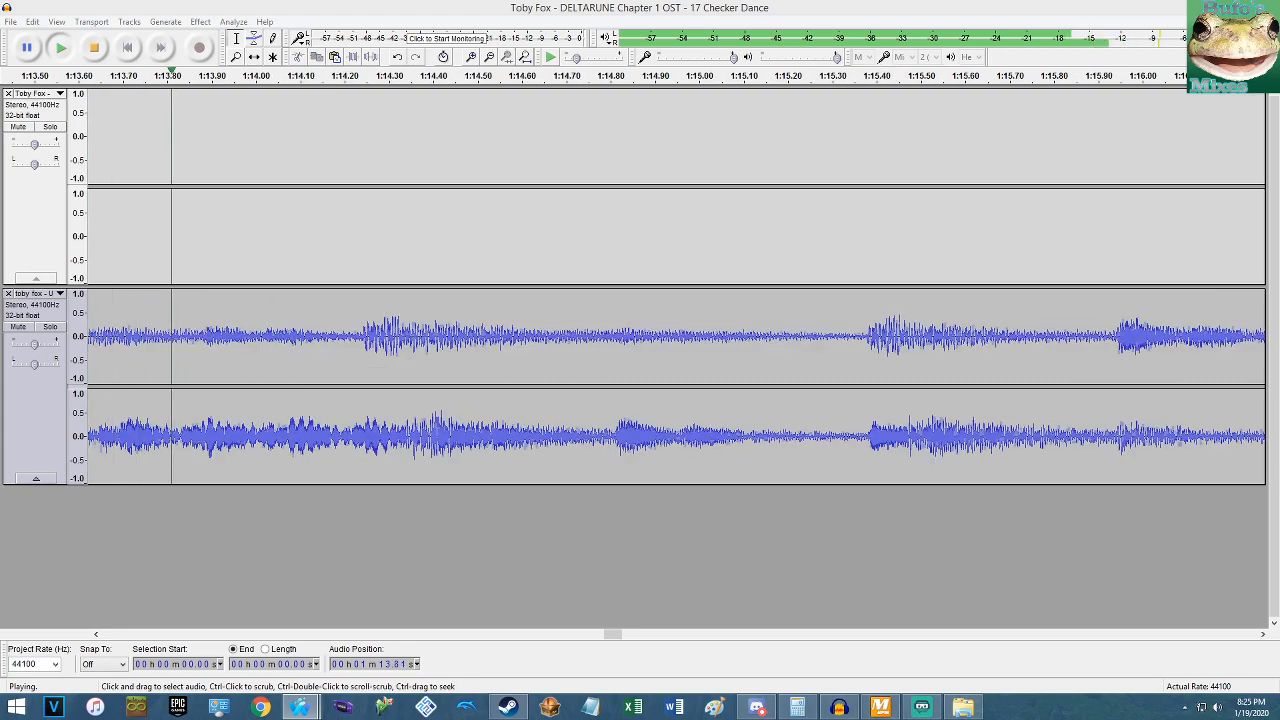
Replay both tracks from the start past the one-minute mark and check the songs' BPM values in MixMeister BPM Analyzer.
key(ctrl+f)
key(space)
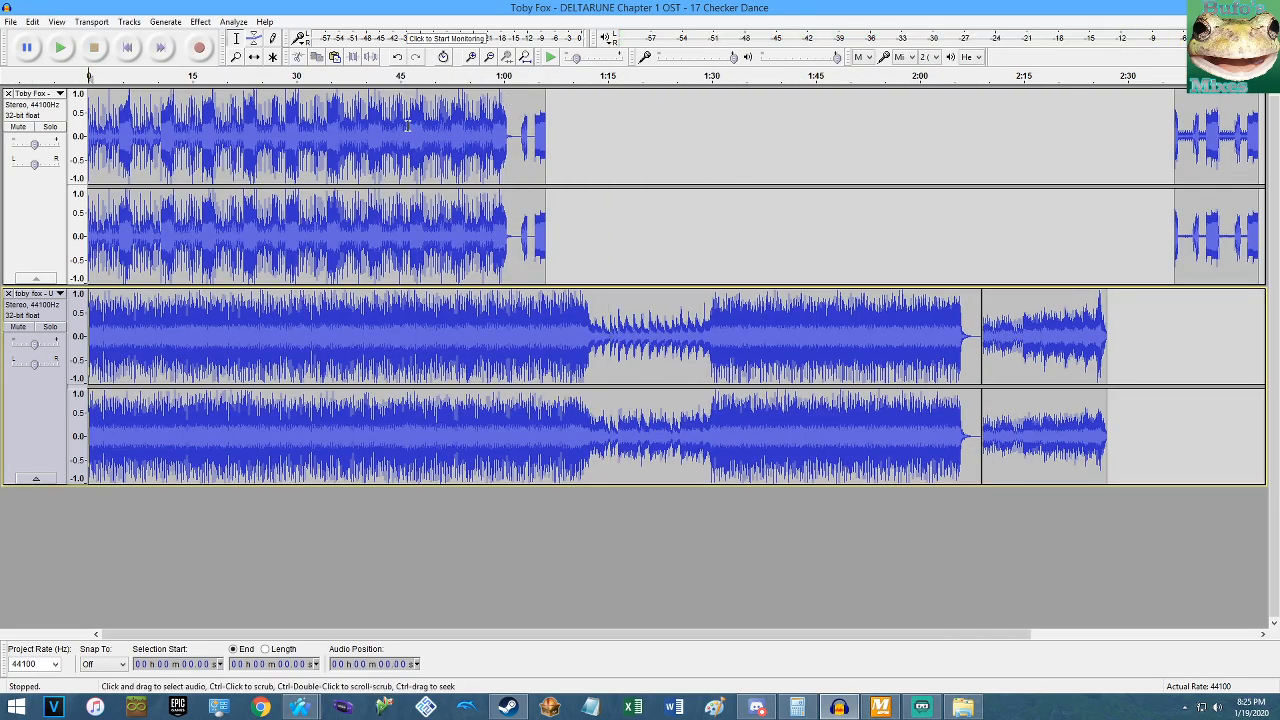
key(space)
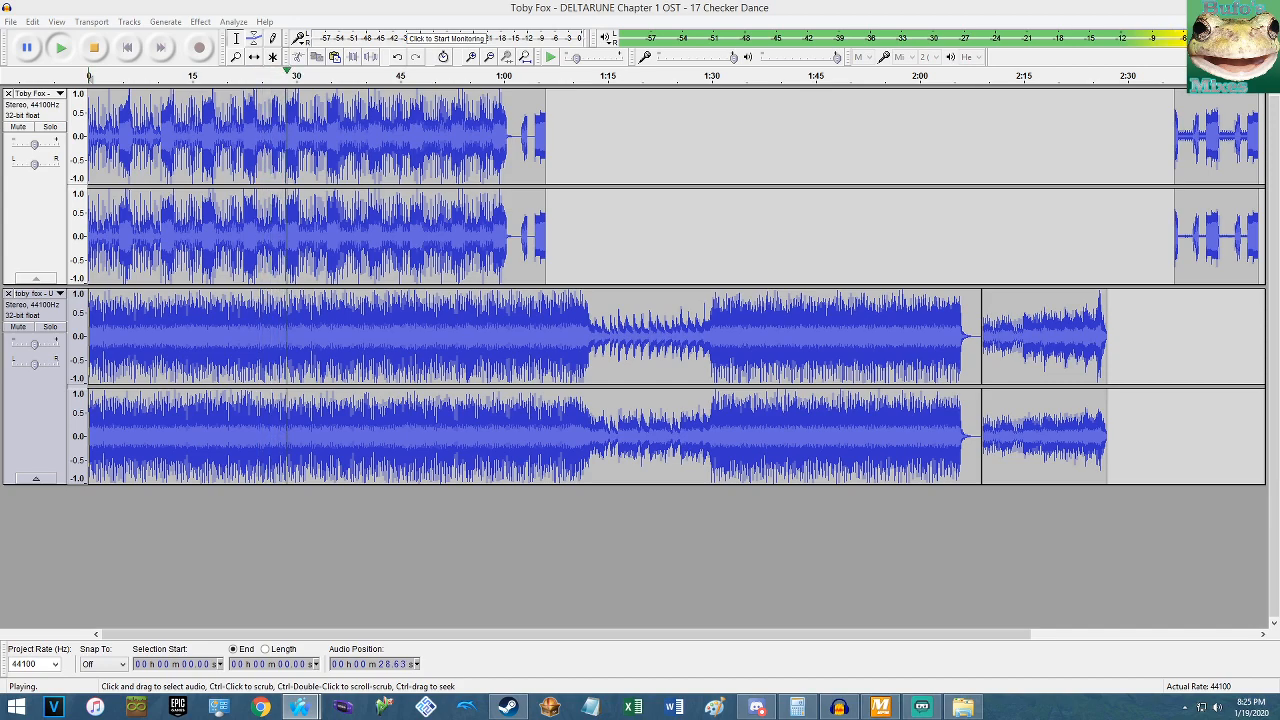
click(521, 7)
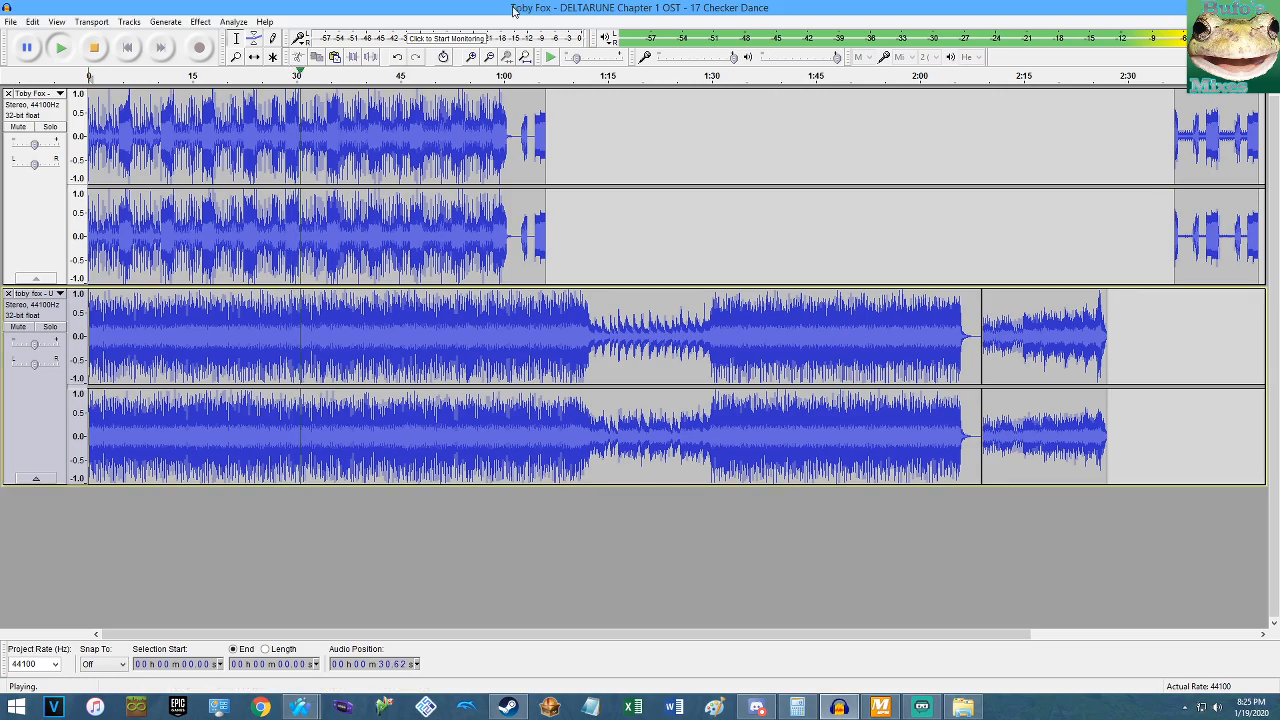
scroll(482, 236, up, 3)
scroll(482, 236, up, 4)
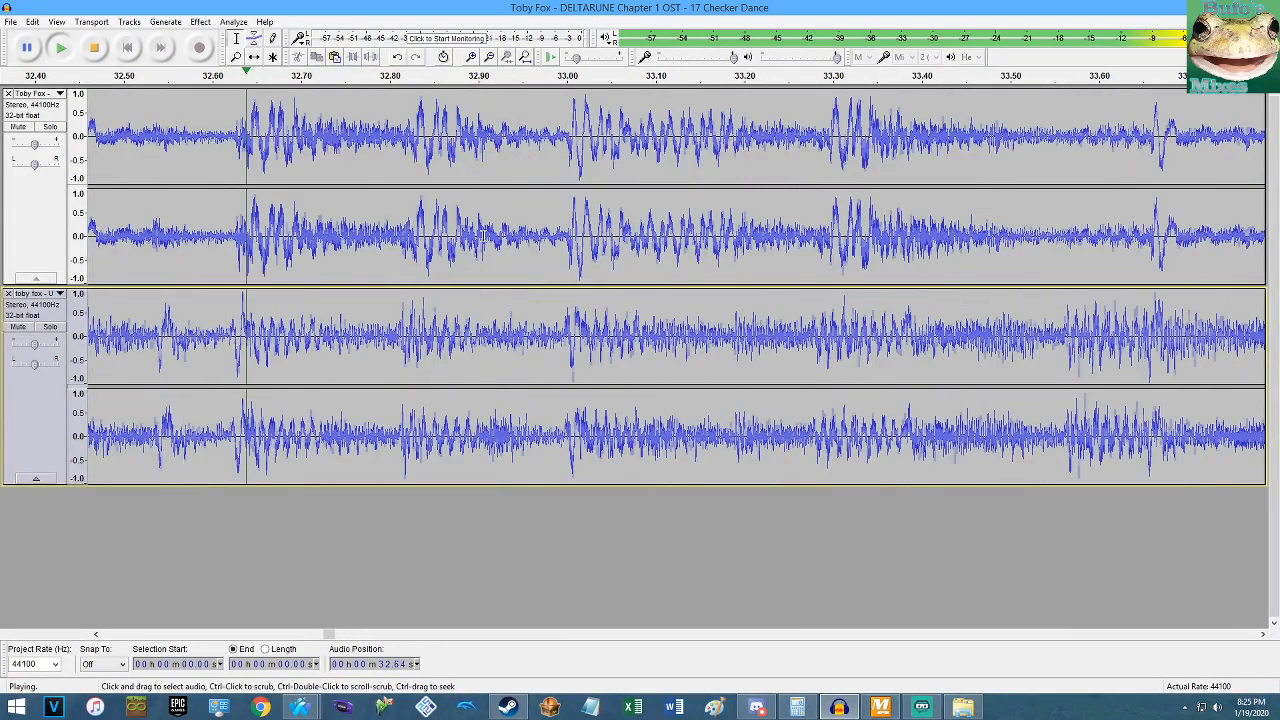
click(889, 709)
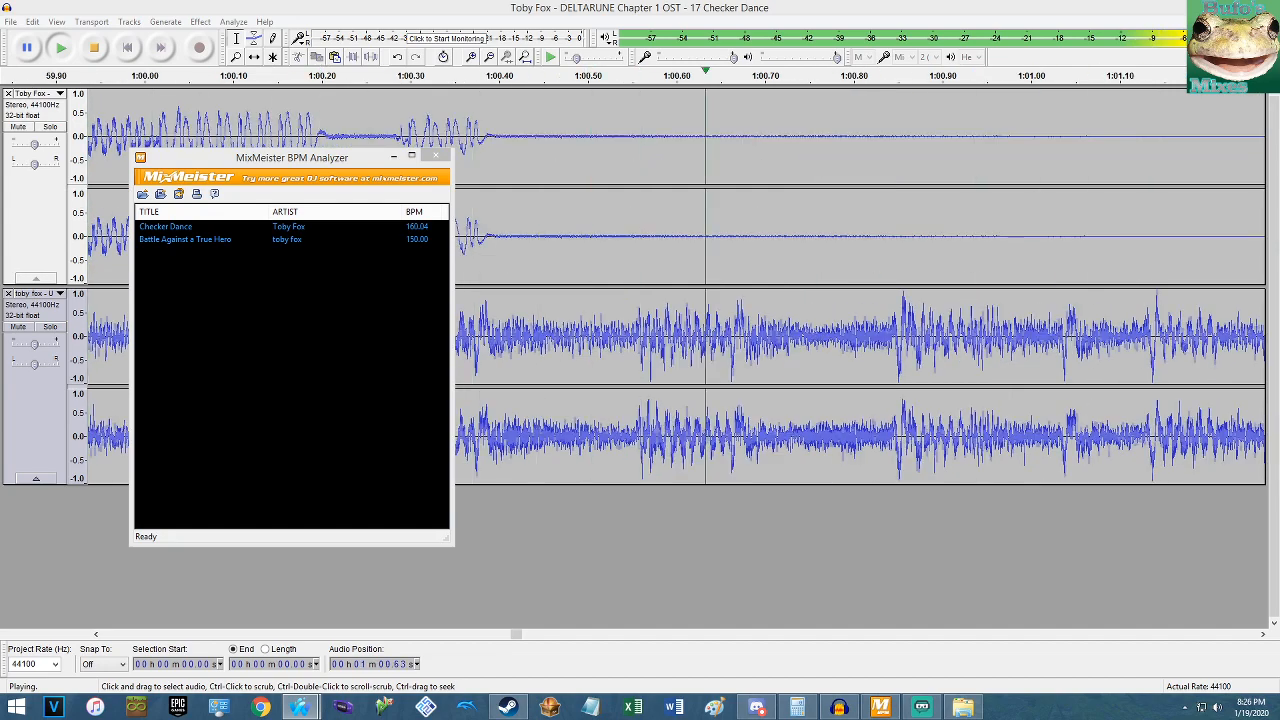
click(525, 57)
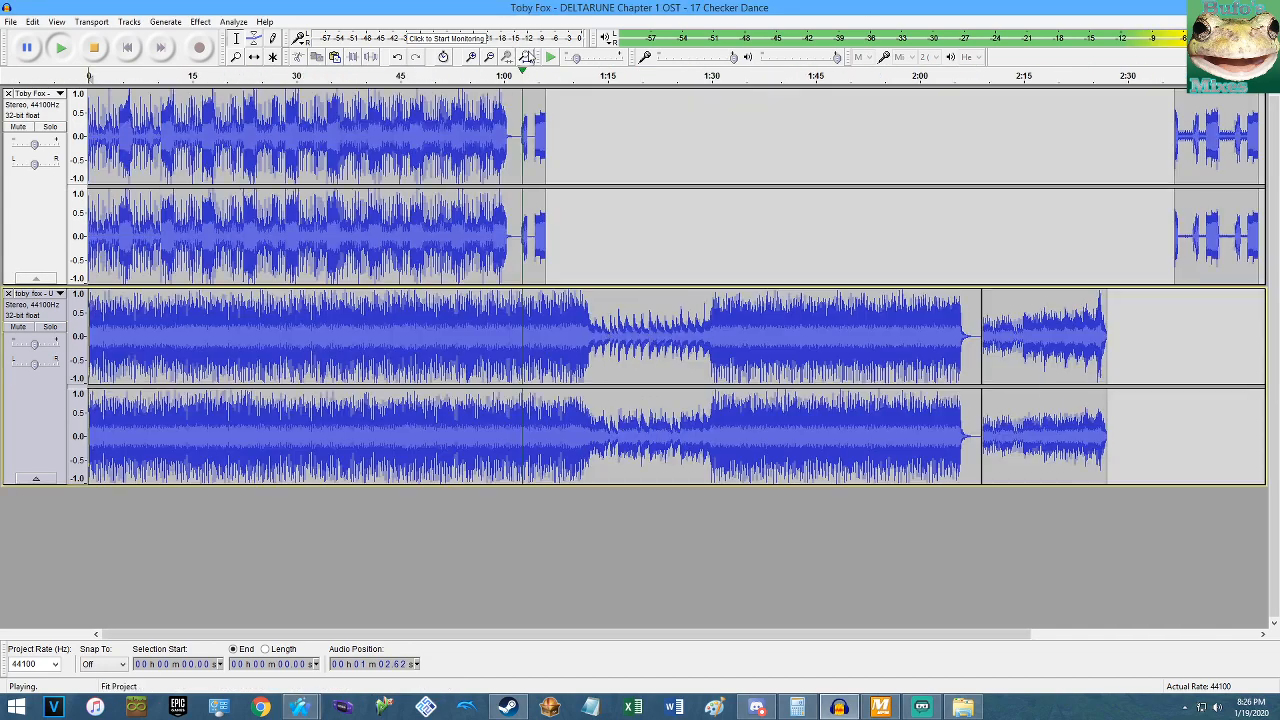
key(space)
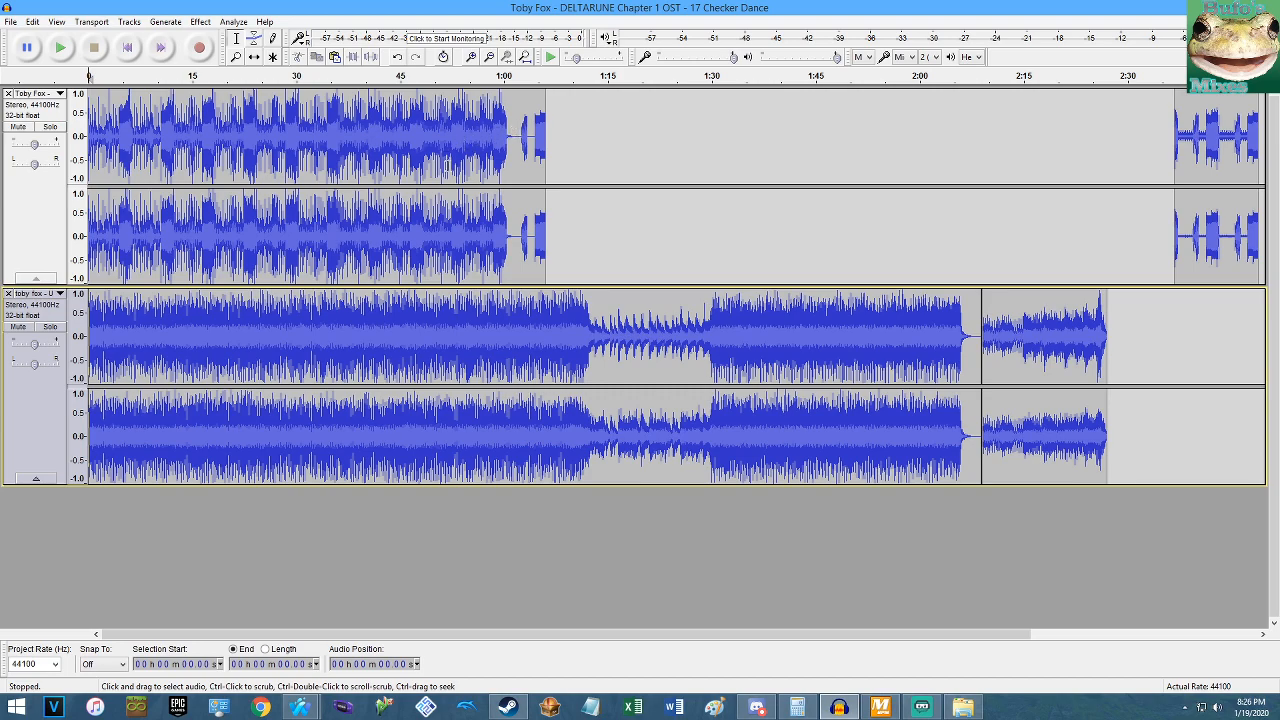
Undo the gain adjustments and the tempo change on the Battle Against a True Hero track.
click(34, 22)
click(94, 6)
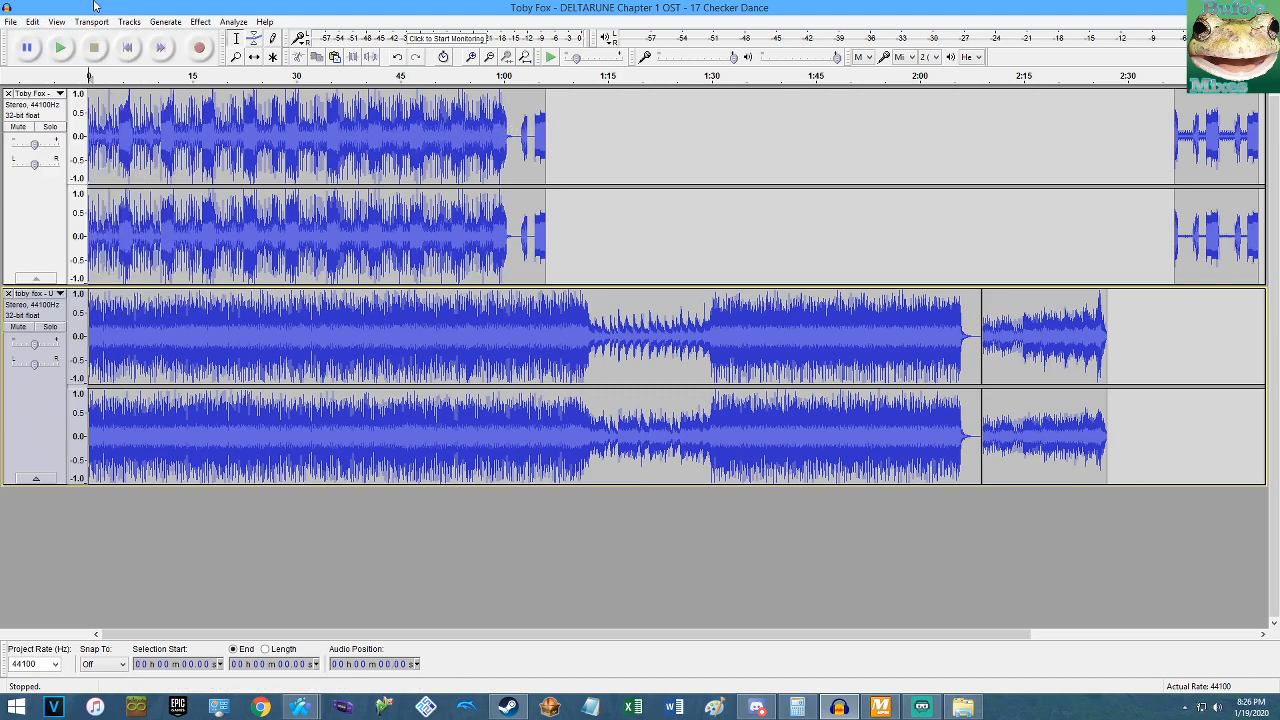
mouse_move(34, 345)
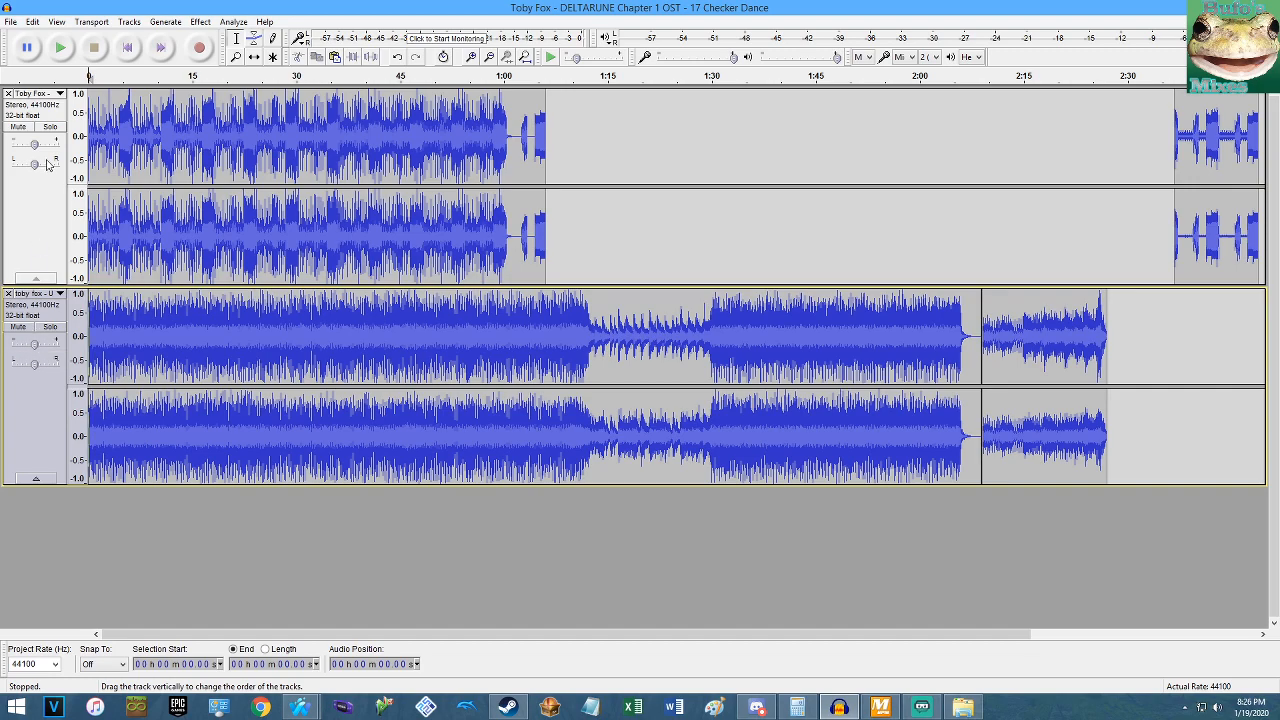
click(32, 22)
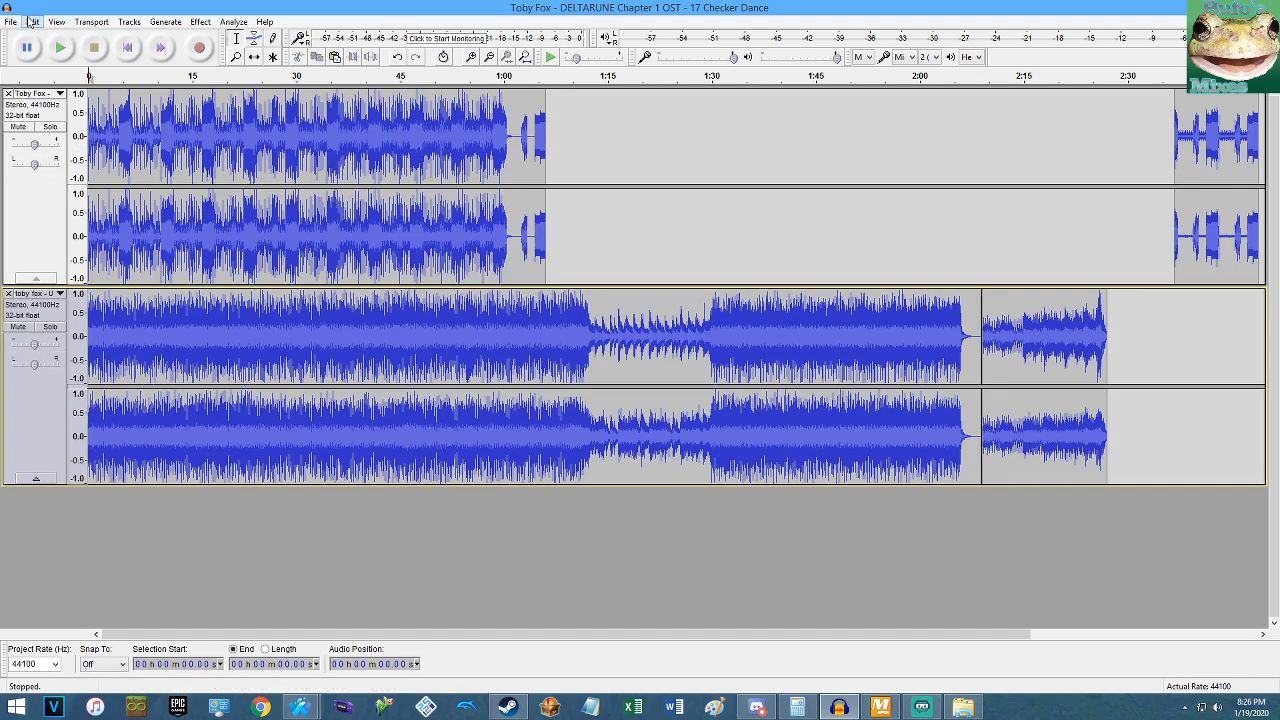
click(35, 23)
click(41, 39)
click(35, 23)
click(41, 39)
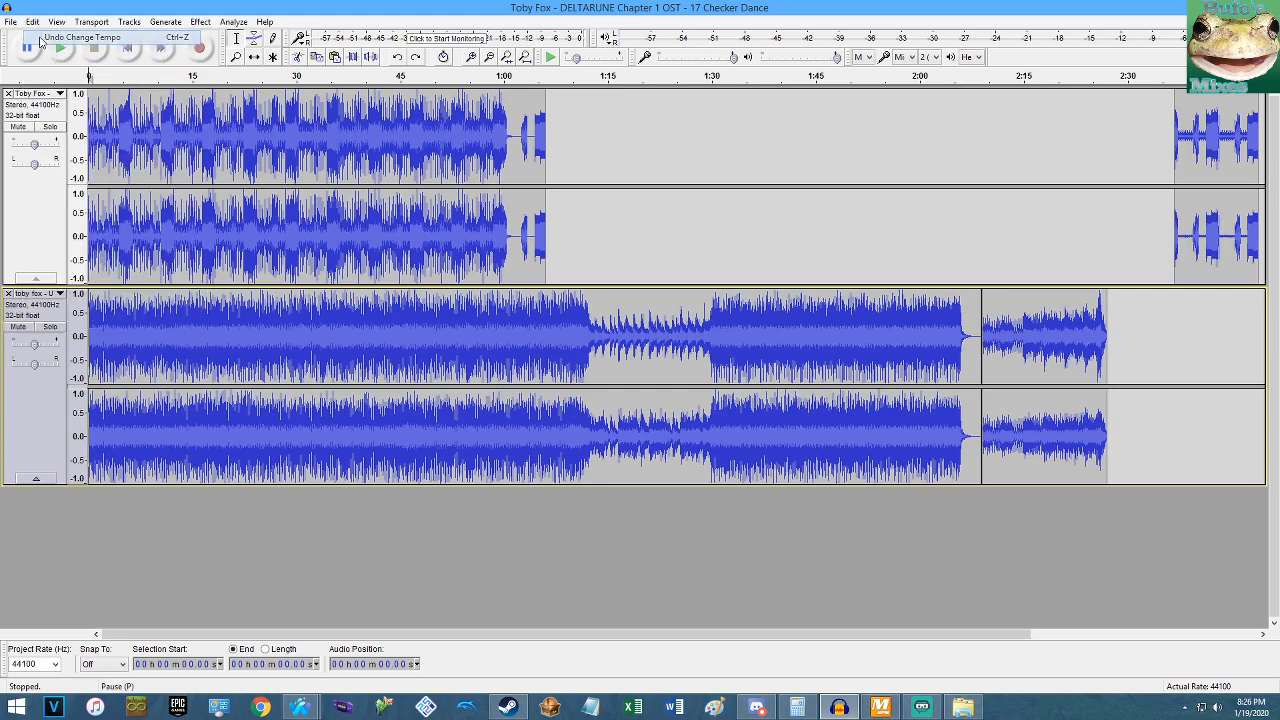
click(35, 23)
click(41, 39)
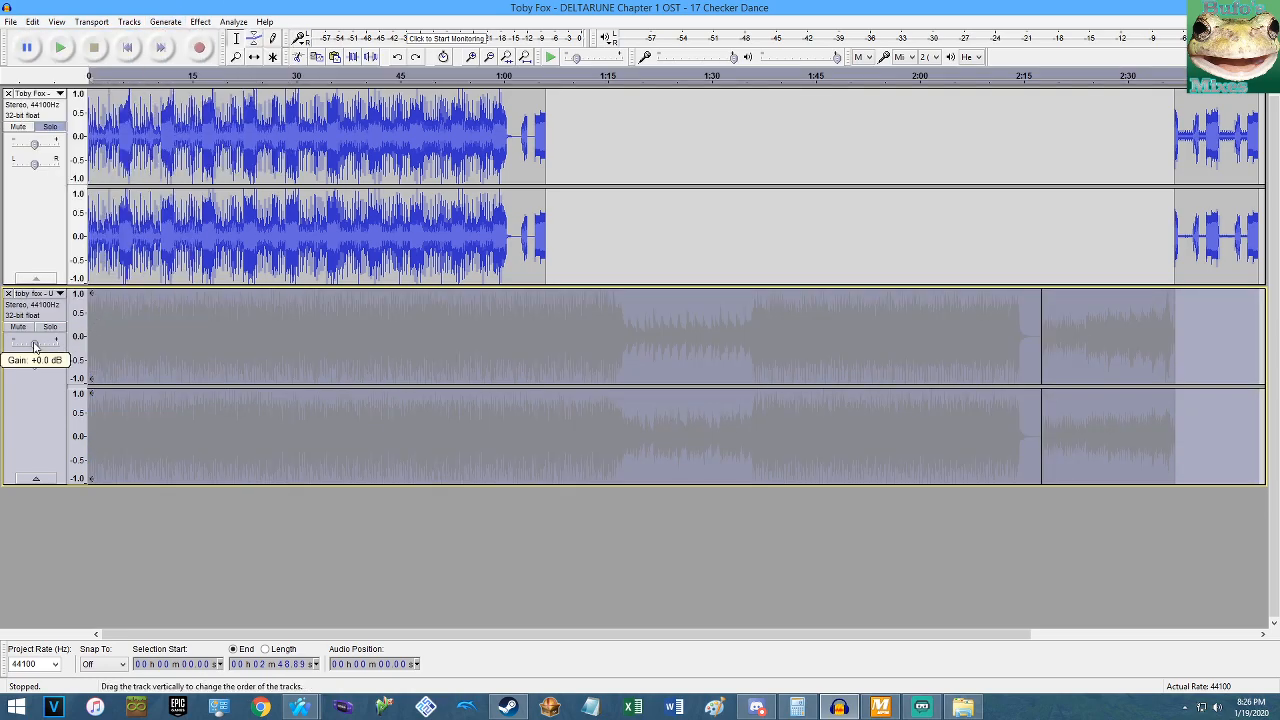
Play Checker Dance from about 53.22 s and examine where its main section ends around 1:00.
click(456, 228)
key(space)
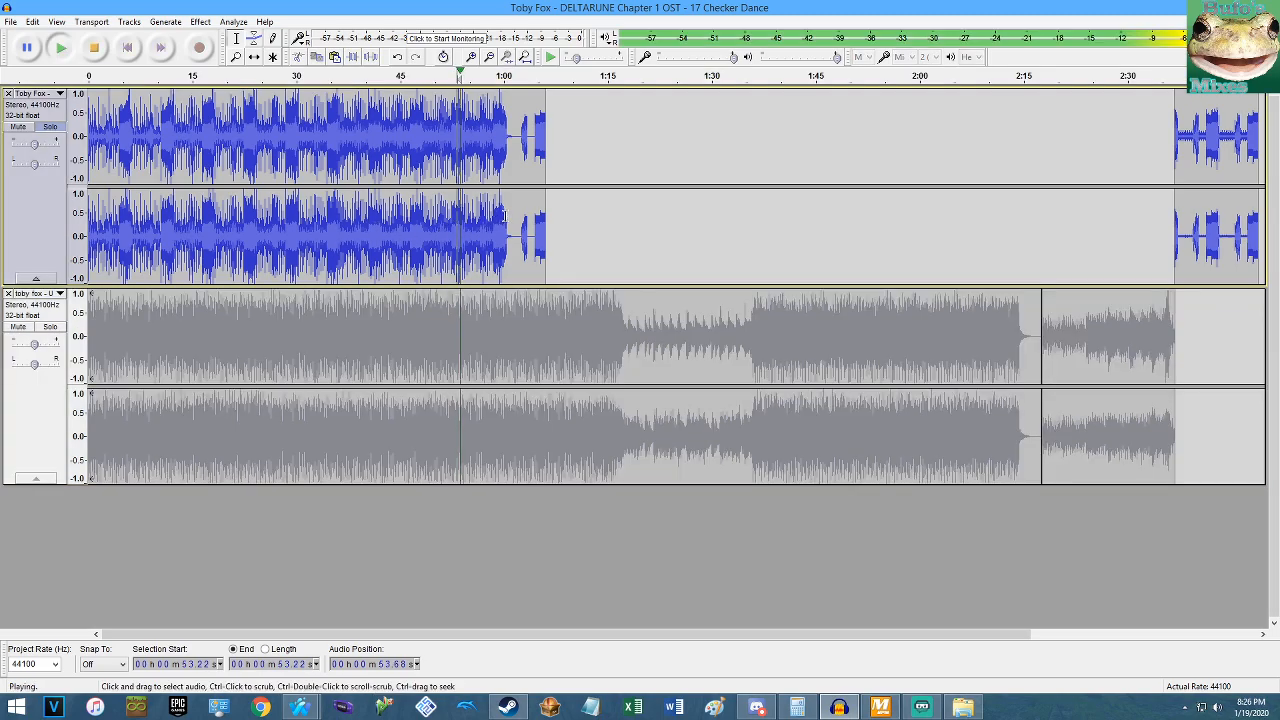
scroll(515, 231, up, 4)
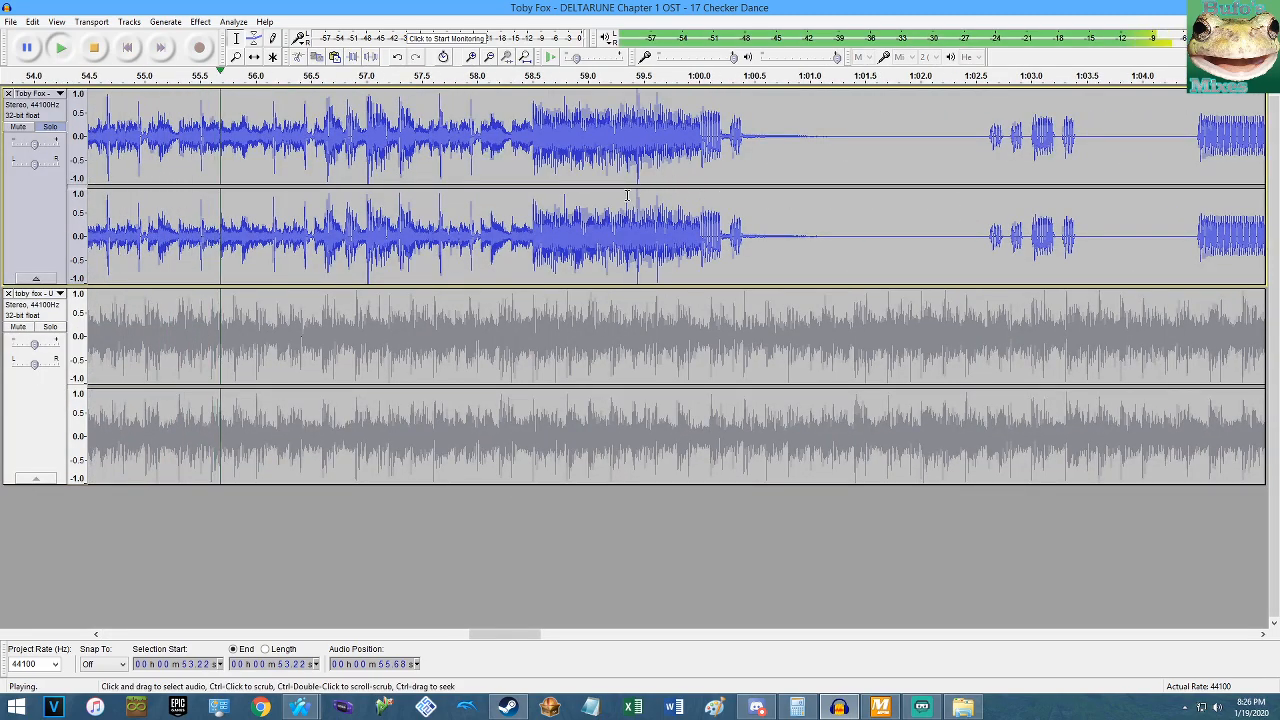
scroll(630, 201, up, 1)
scroll(630, 201, down, 3)
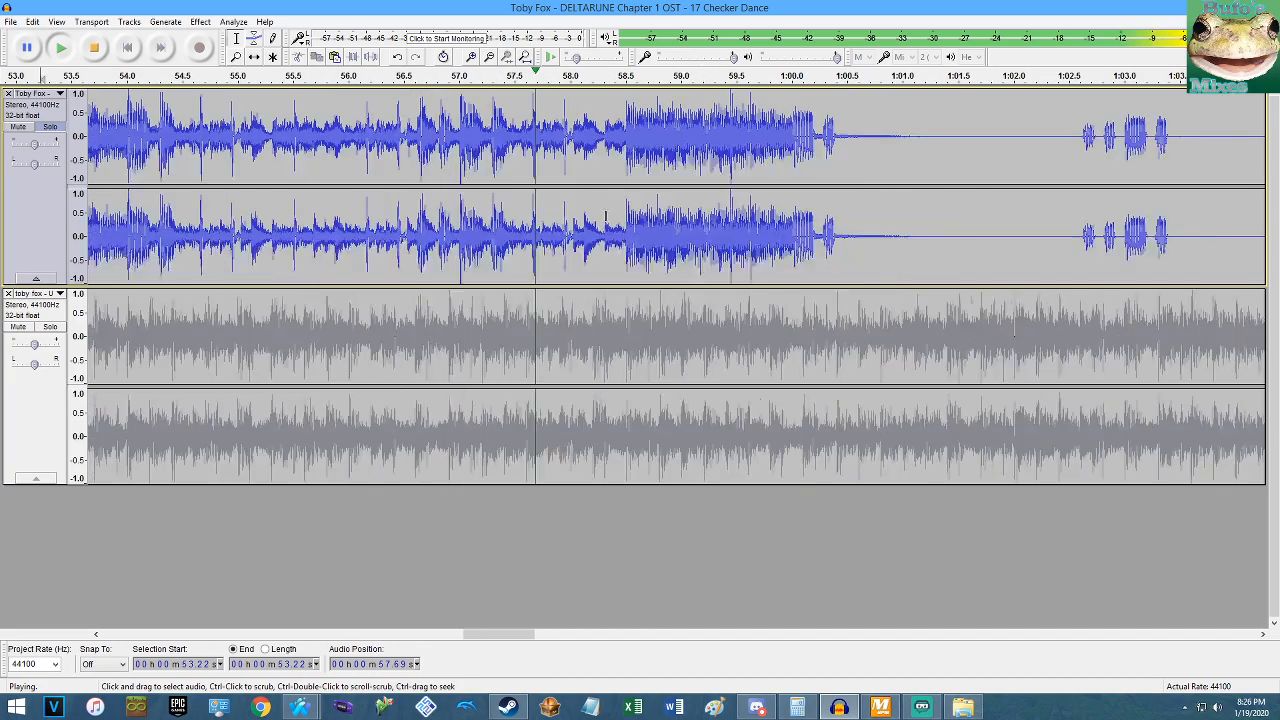
scroll(723, 229, up, 3)
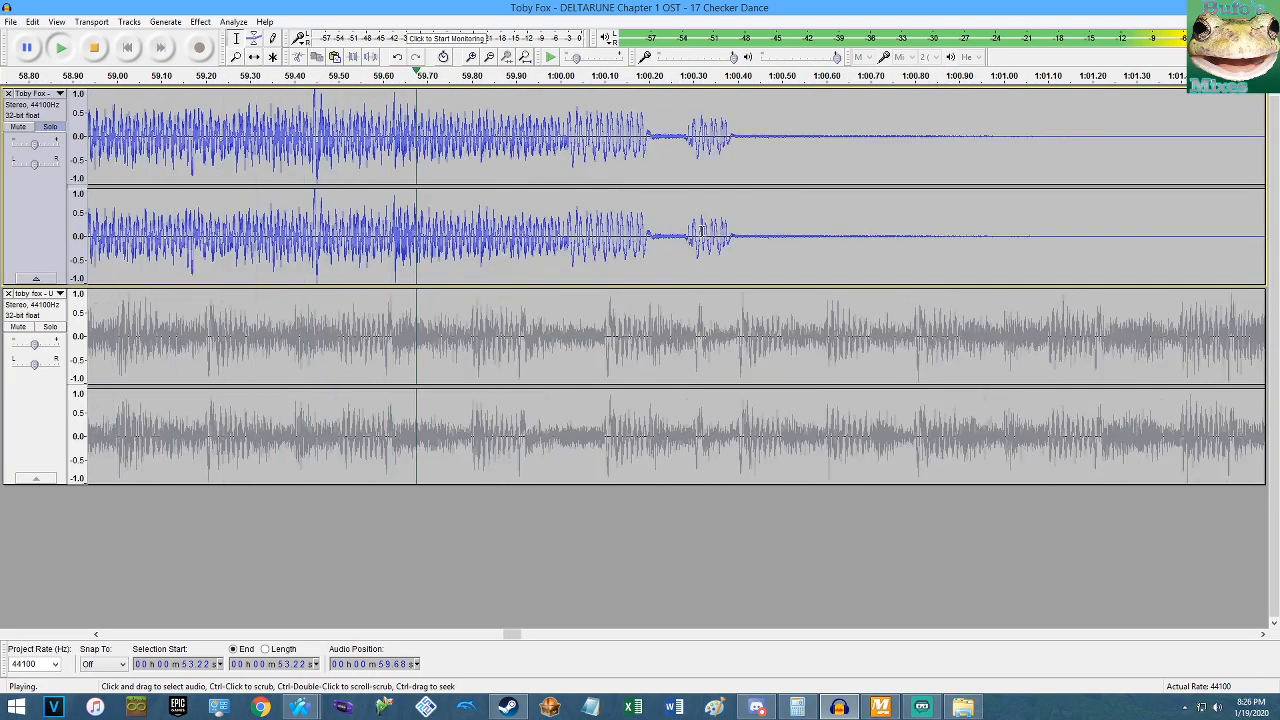
key(space)
Split Checker Dance at the zero crossing at about 1:00.0175 and delete the clip that follows the split.
scroll(592, 148, up, 6)
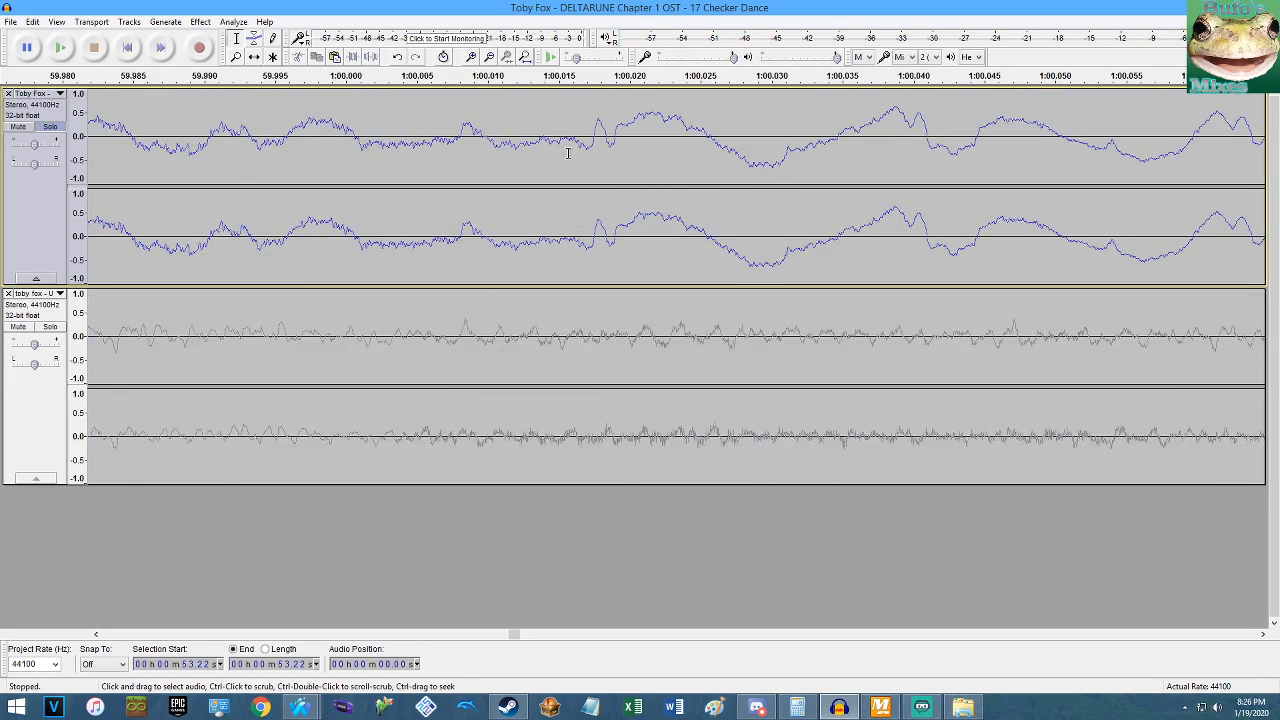
scroll(592, 148, up, 5)
click(583, 139)
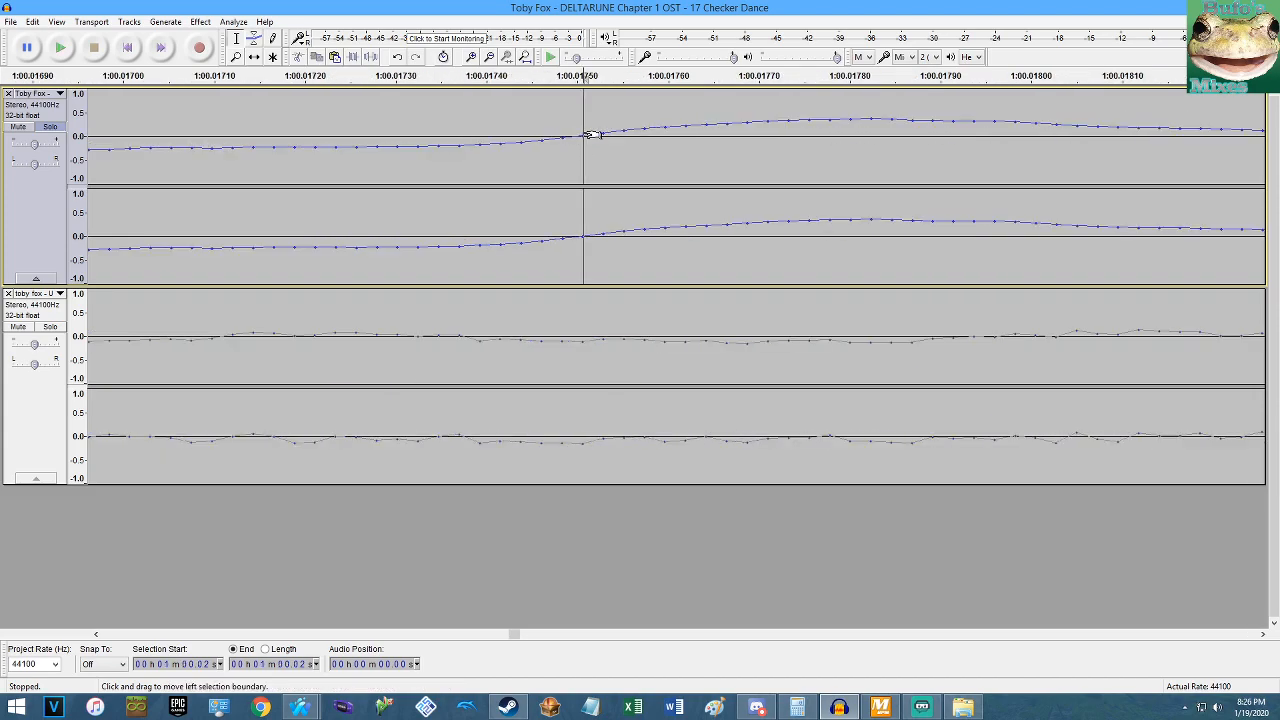
key(space)
click(525, 57)
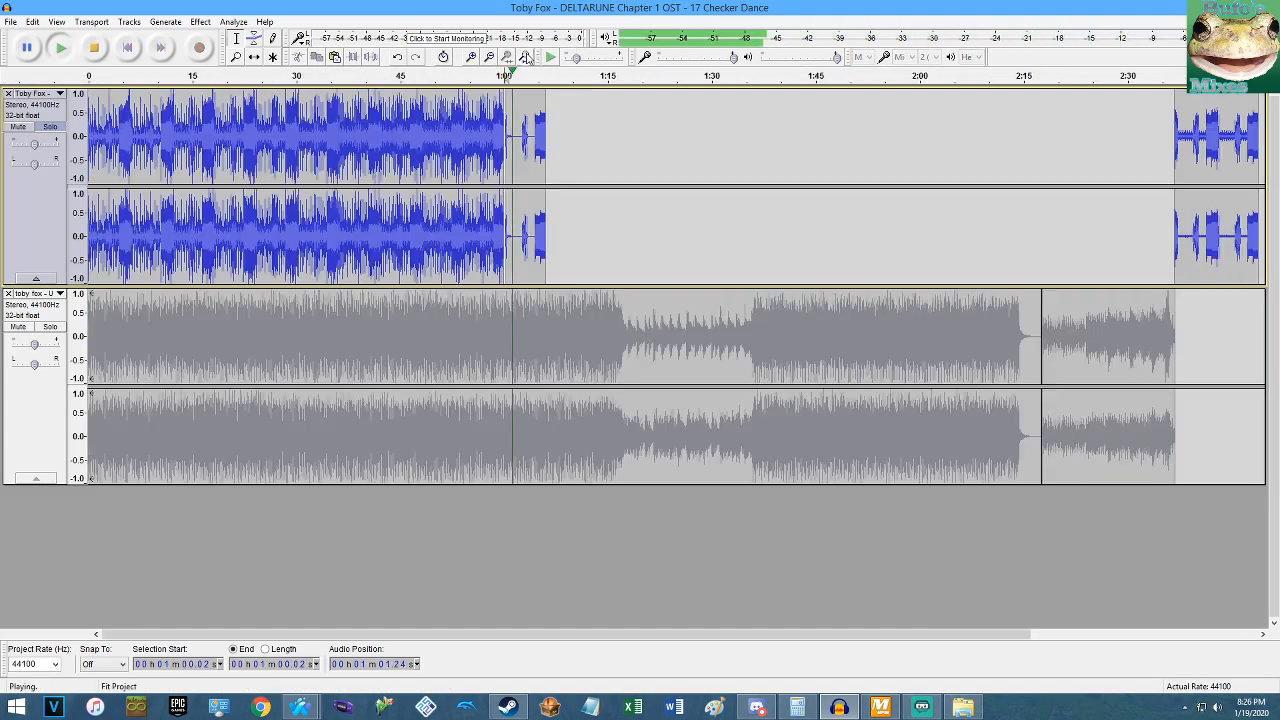
key(space)
double_click(531, 113)
key(Delete)
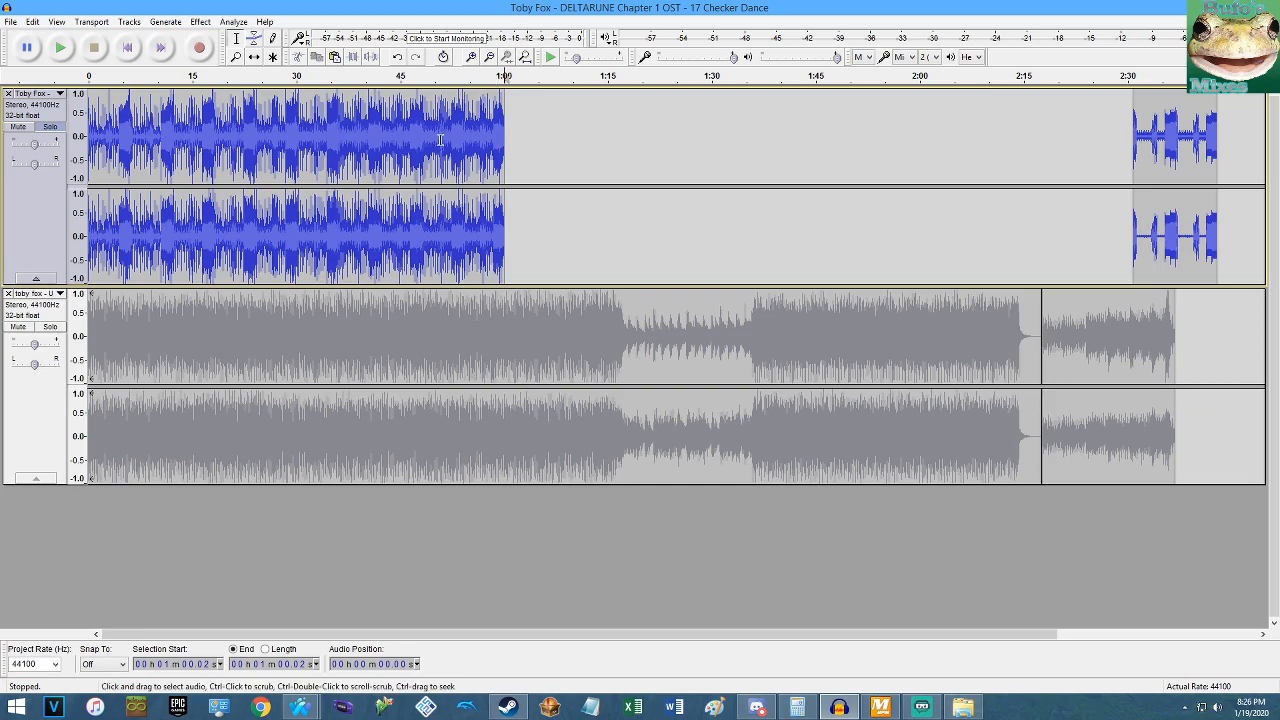
Clear the leftover Checker Dance fragment near 2:30 and paste a copy of the one-minute clip at the track's start.
double_click(440, 152)
key(ctrl+c)
key(Home)
key(ctrl+v)
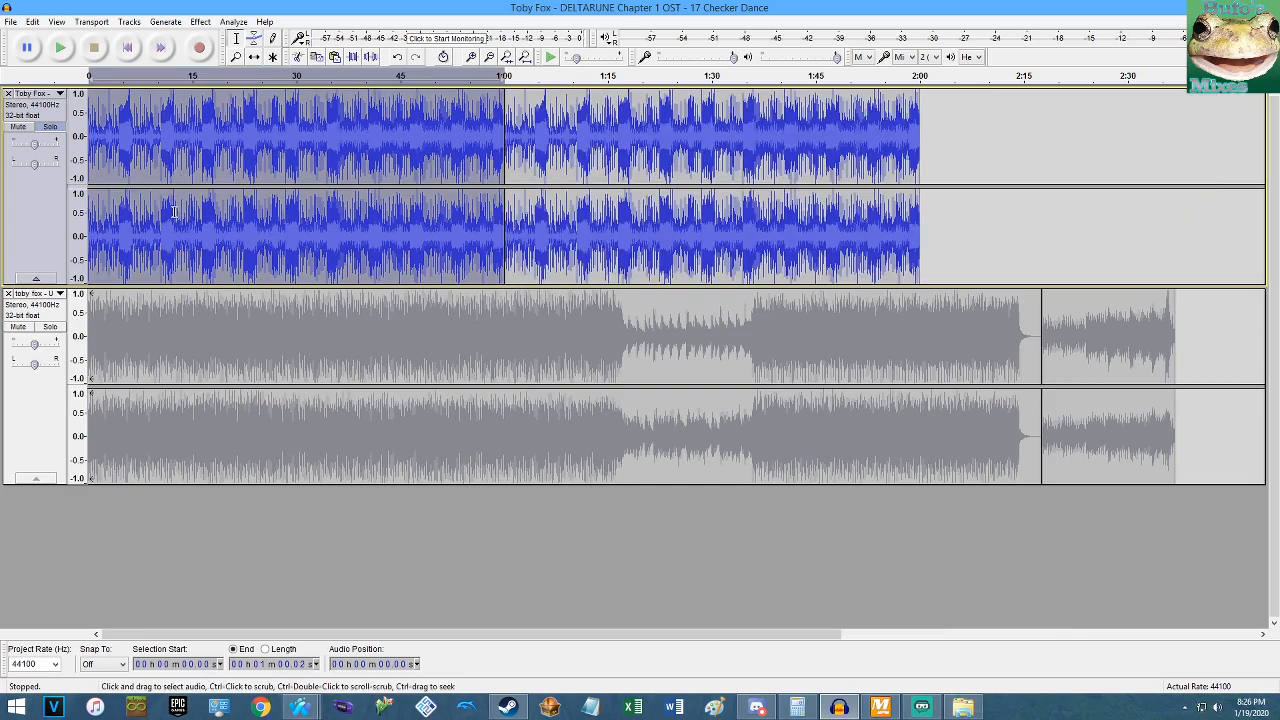
Try the Change Tempo effect on the whole Checker Dance track and play both tracks together from 52.93 s.
click(215, 312)
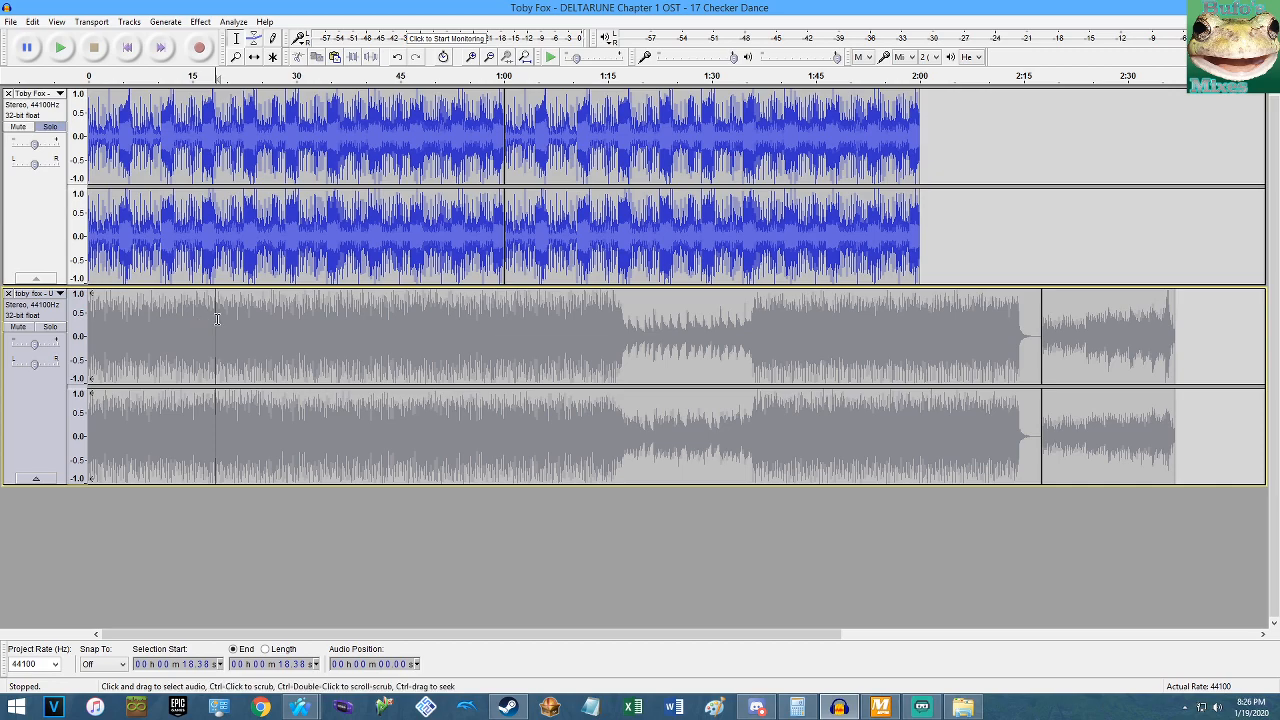
double_click(233, 242)
click(201, 22)
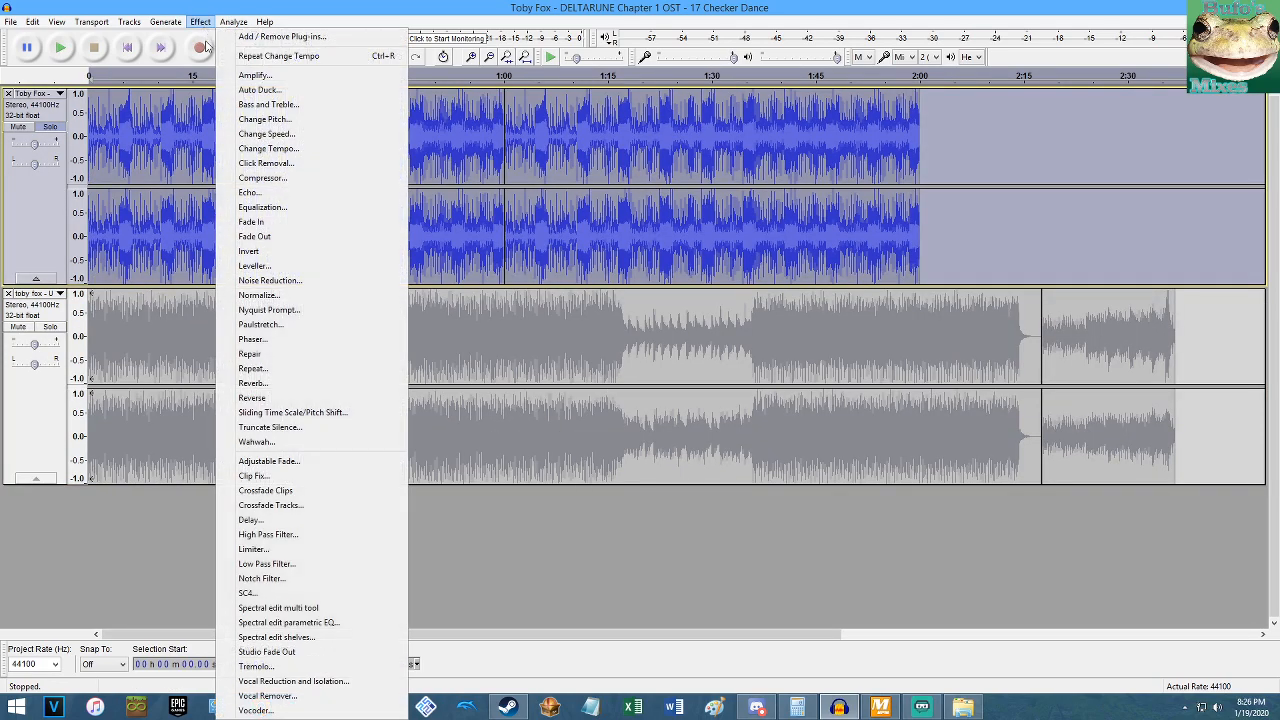
click(268, 148)
click(678, 406)
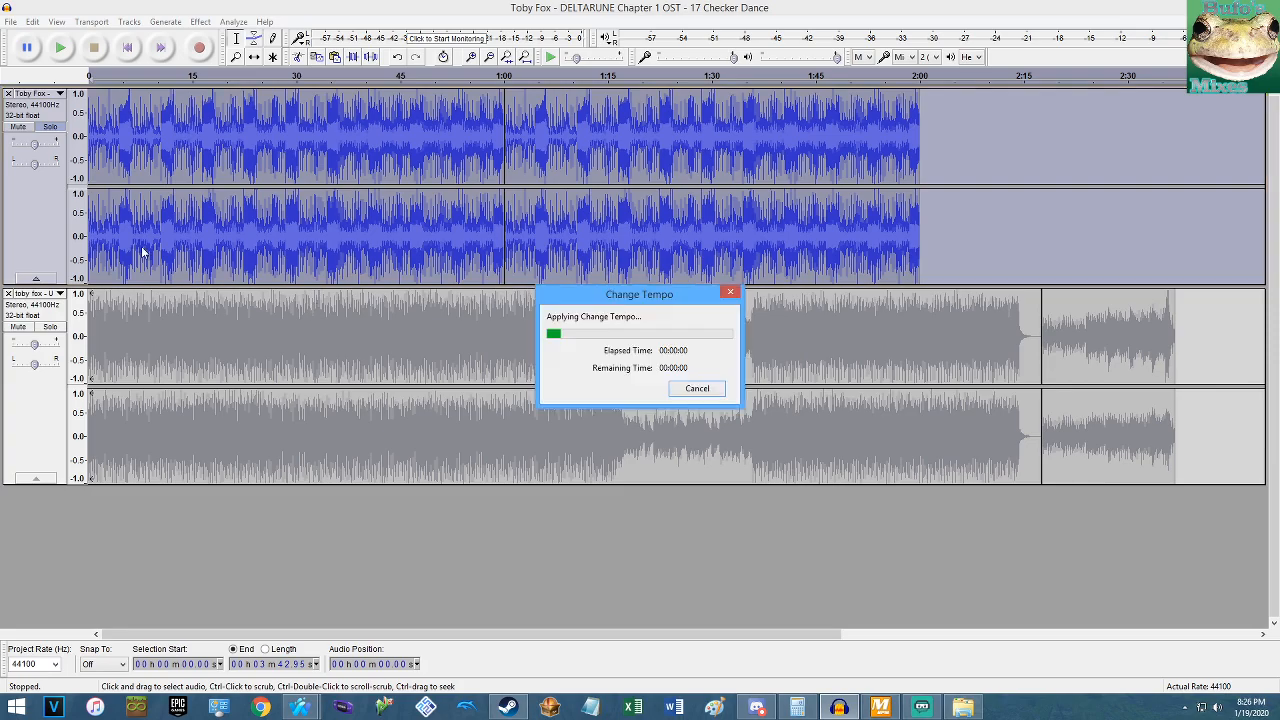
click(56, 131)
click(455, 330)
key(space)
scroll(480, 270, up, 6)
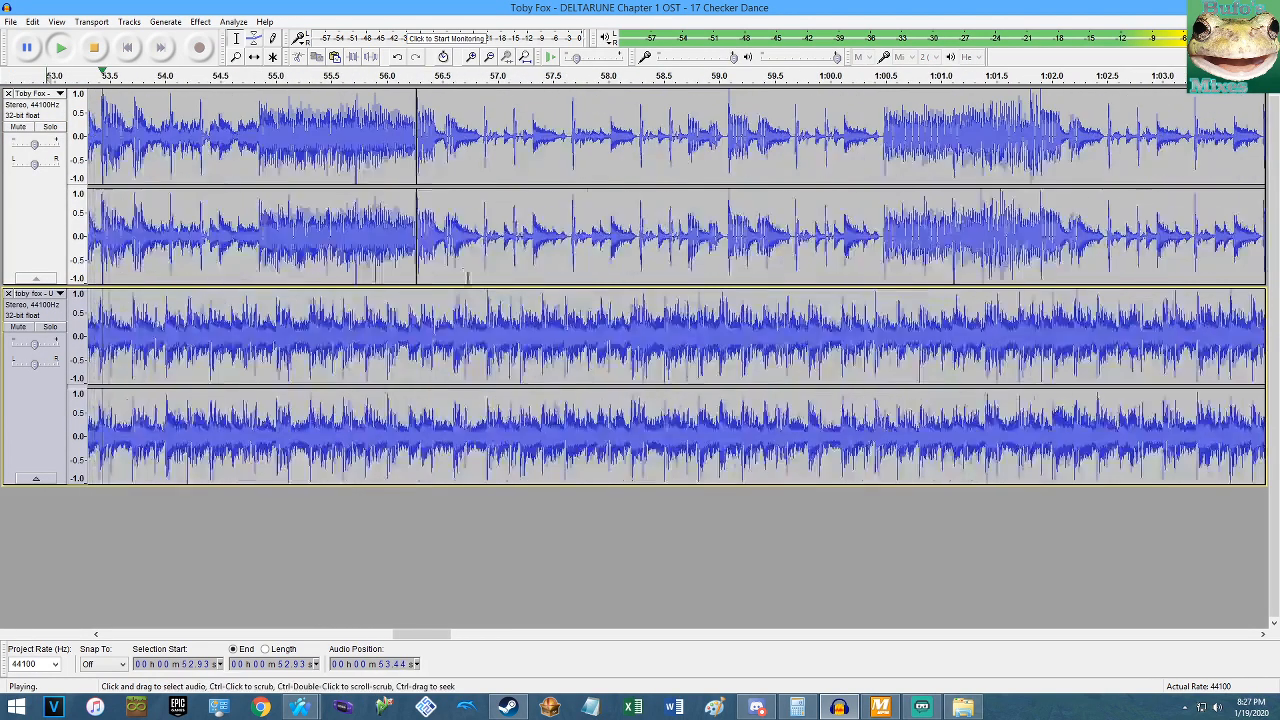
scroll(475, 260, down, 3)
key(space)
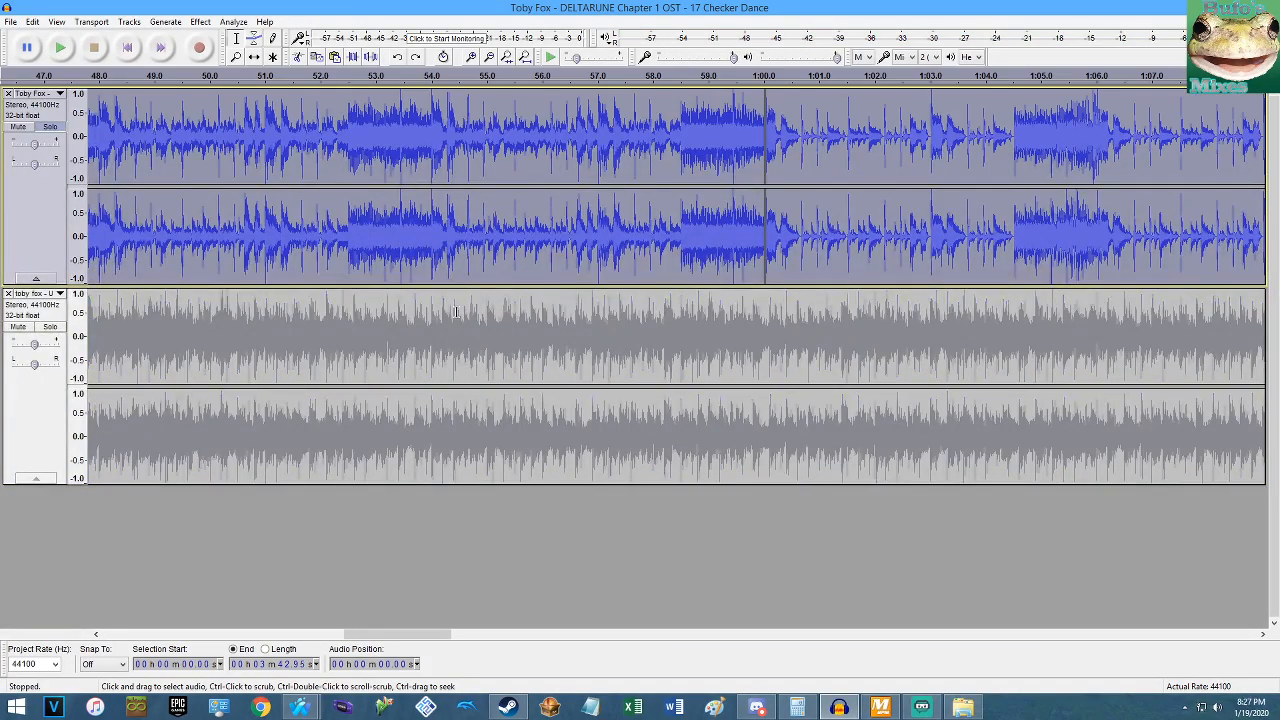
Change the tempo of the whole Battle Against a True Hero track to a length of 209.02 seconds without changing pitch.
click(444, 330)
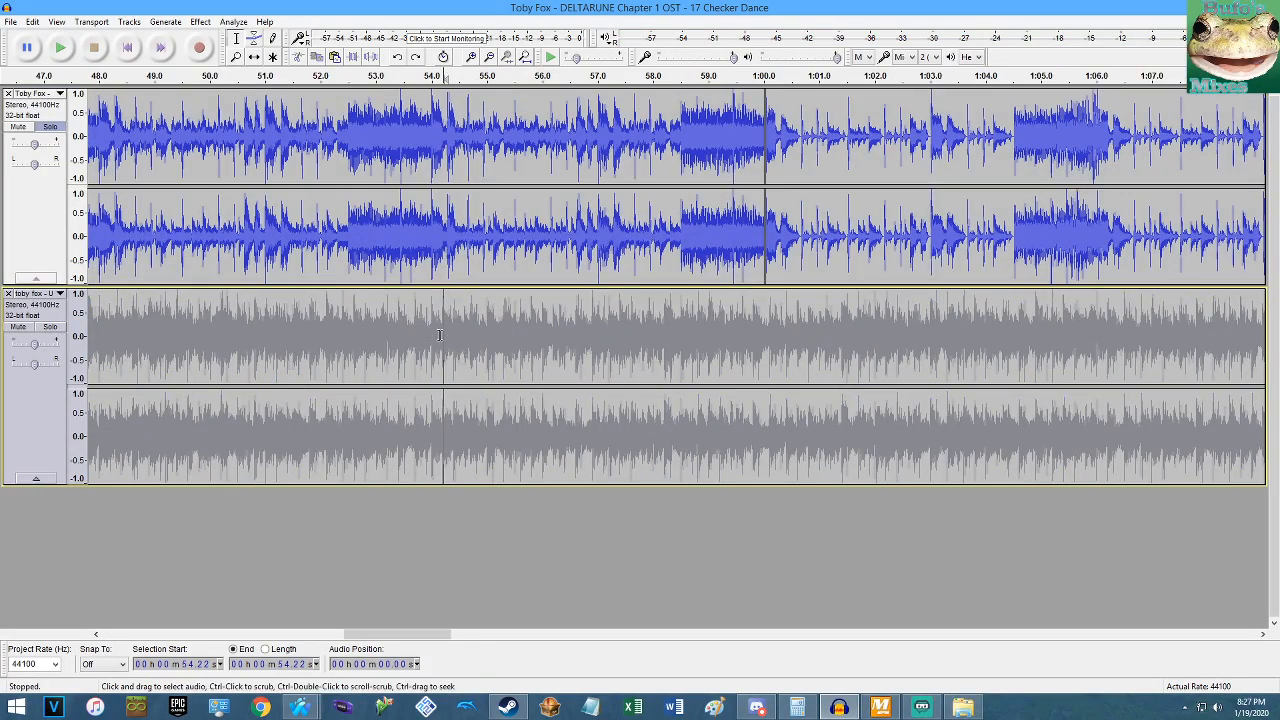
key(End)
key(shift+Home)
mouse_move(36, 345)
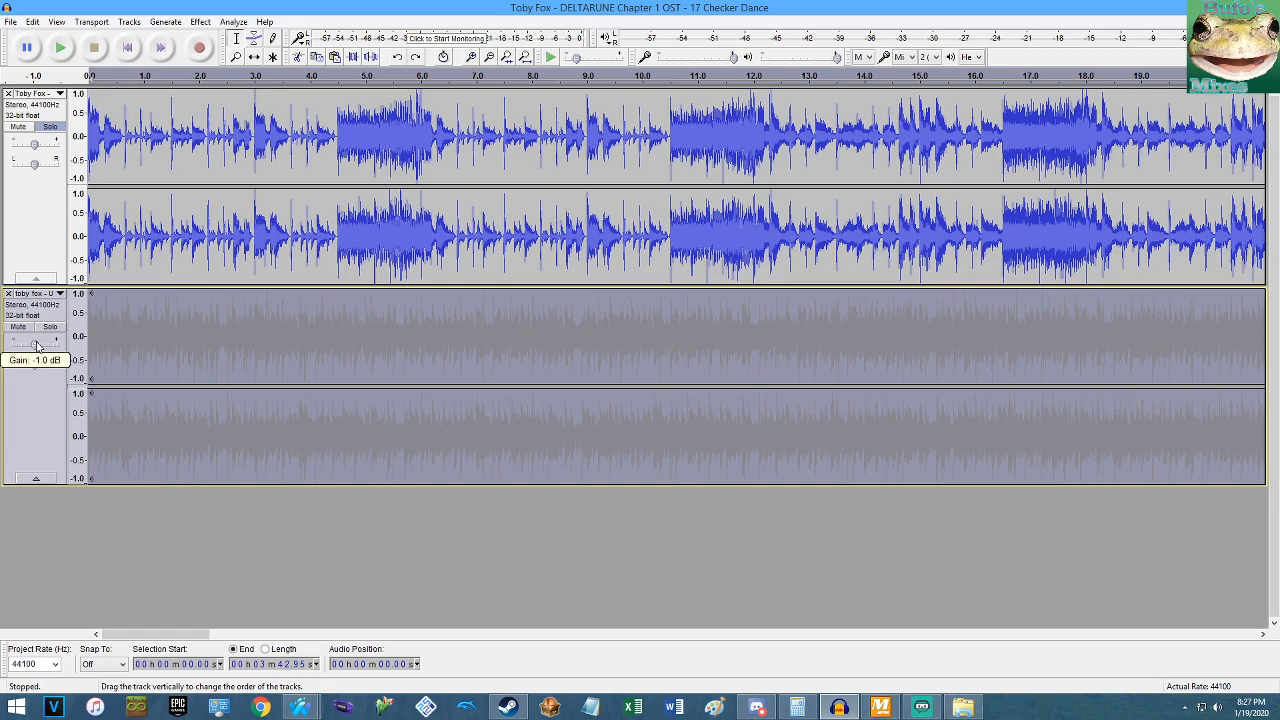
click(200, 21)
click(252, 148)
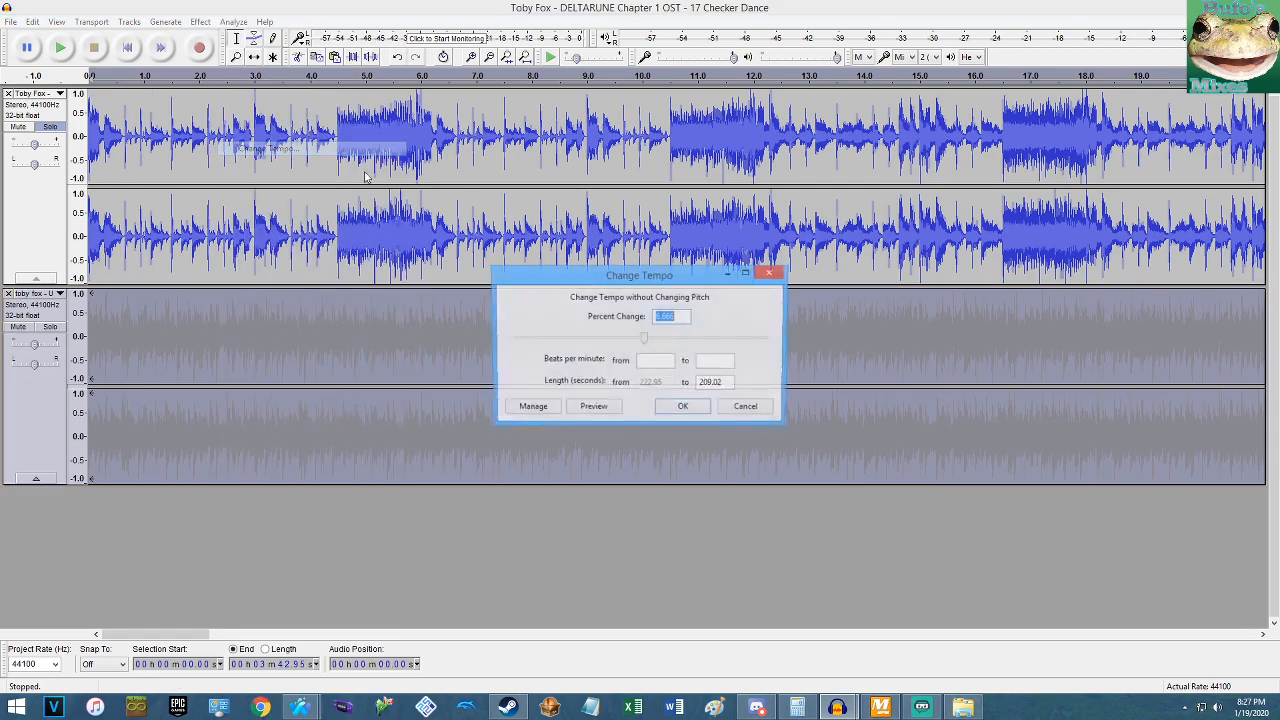
click(683, 408)
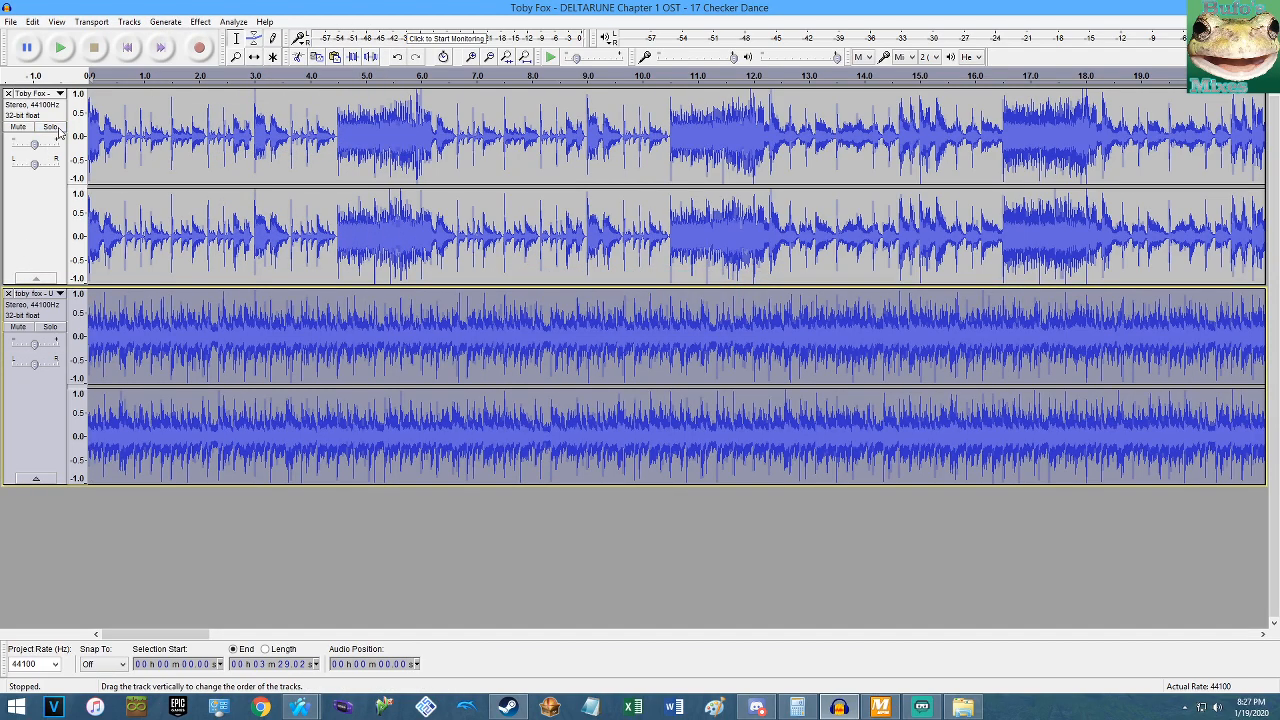
Play both tracks together from 57.93 s and examine how they align around Battle Against a True Hero's quiet section.
key(ctrl+3)
scroll(425, 216, down, 2)
click(489, 297)
key(space)
scroll(517, 275, up, 6)
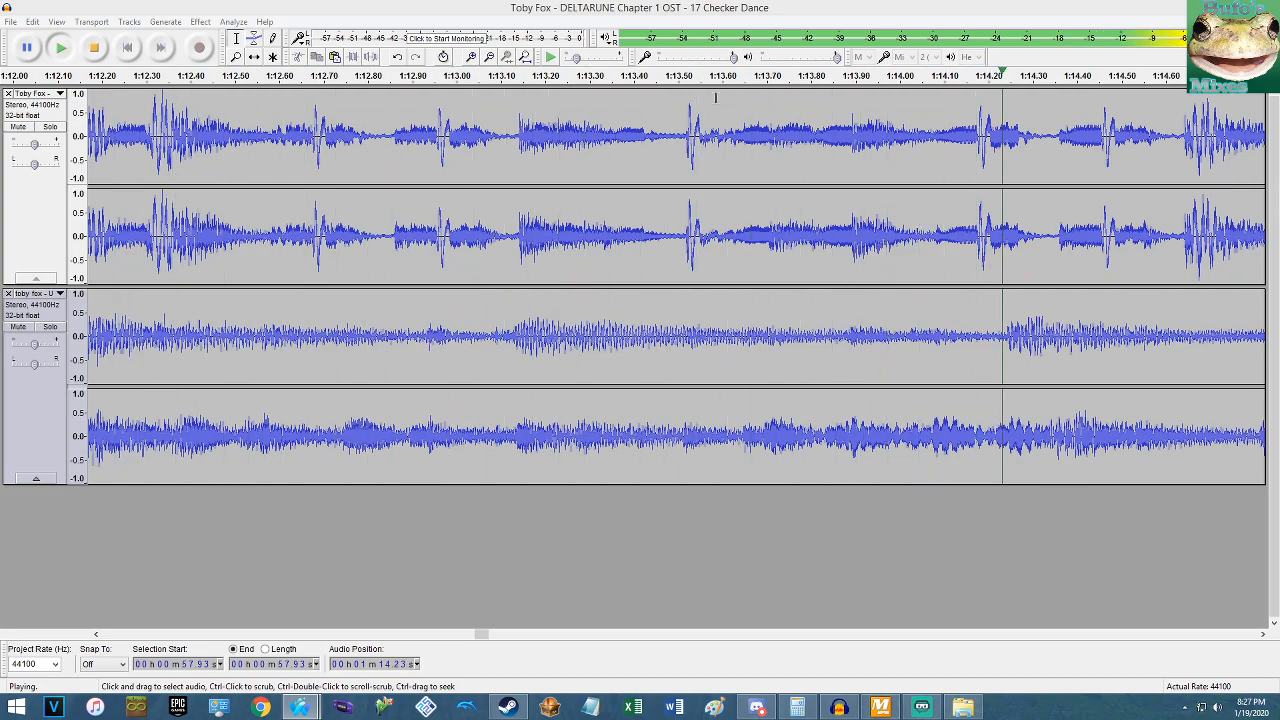
click(590, 12)
scroll(343, 225, down, 5)
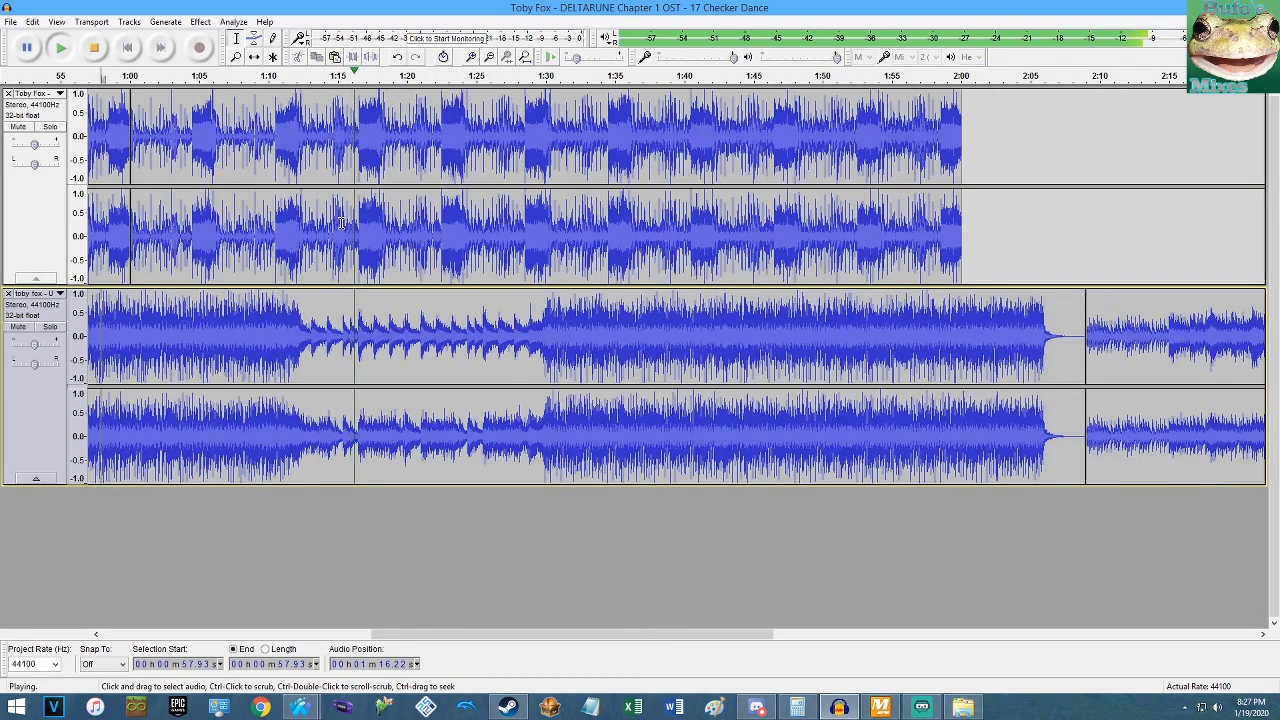
scroll(341, 224, down, 1)
key(space)
scroll(310, 260, up, 2)
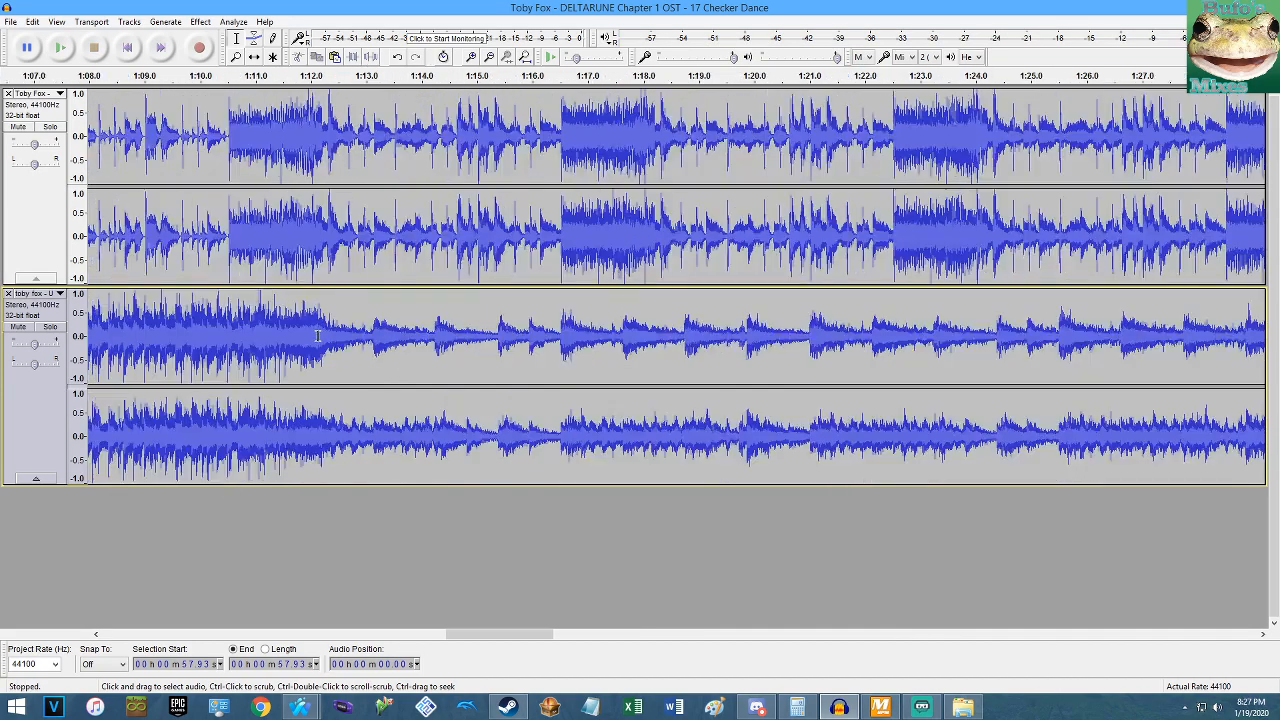
scroll(310, 342, down, 2)
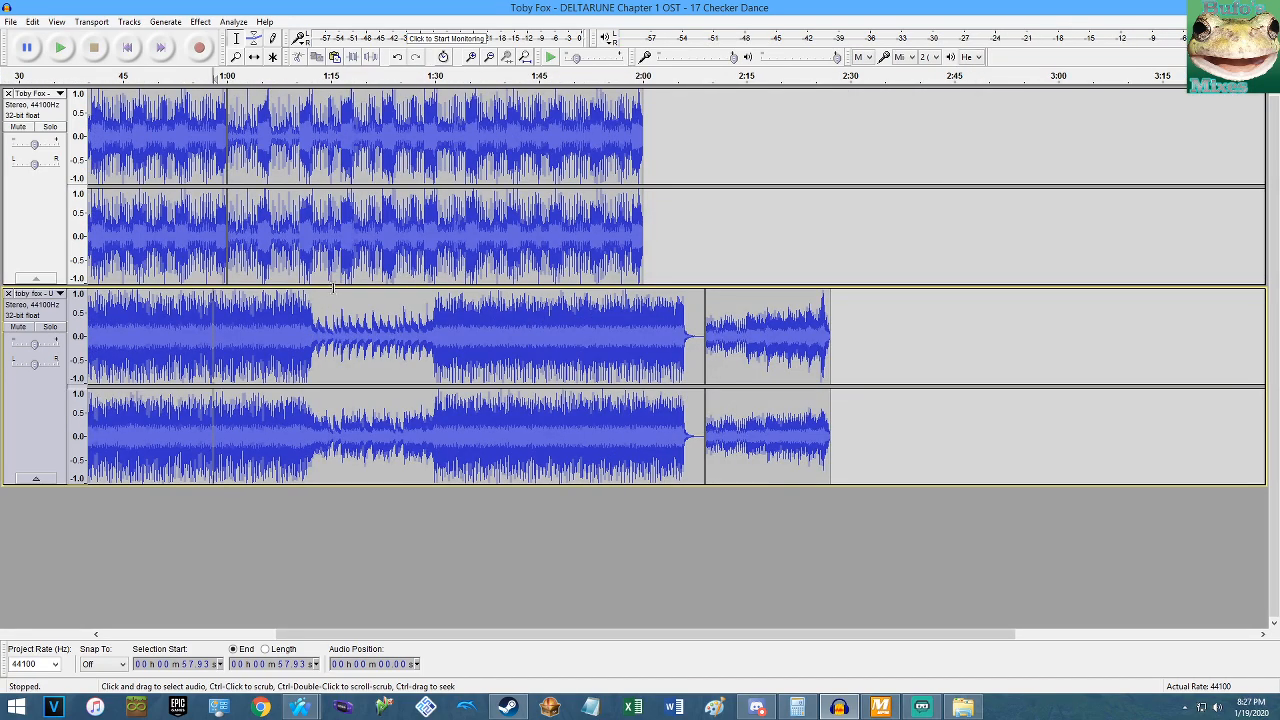
scroll(257, 309, up, 2)
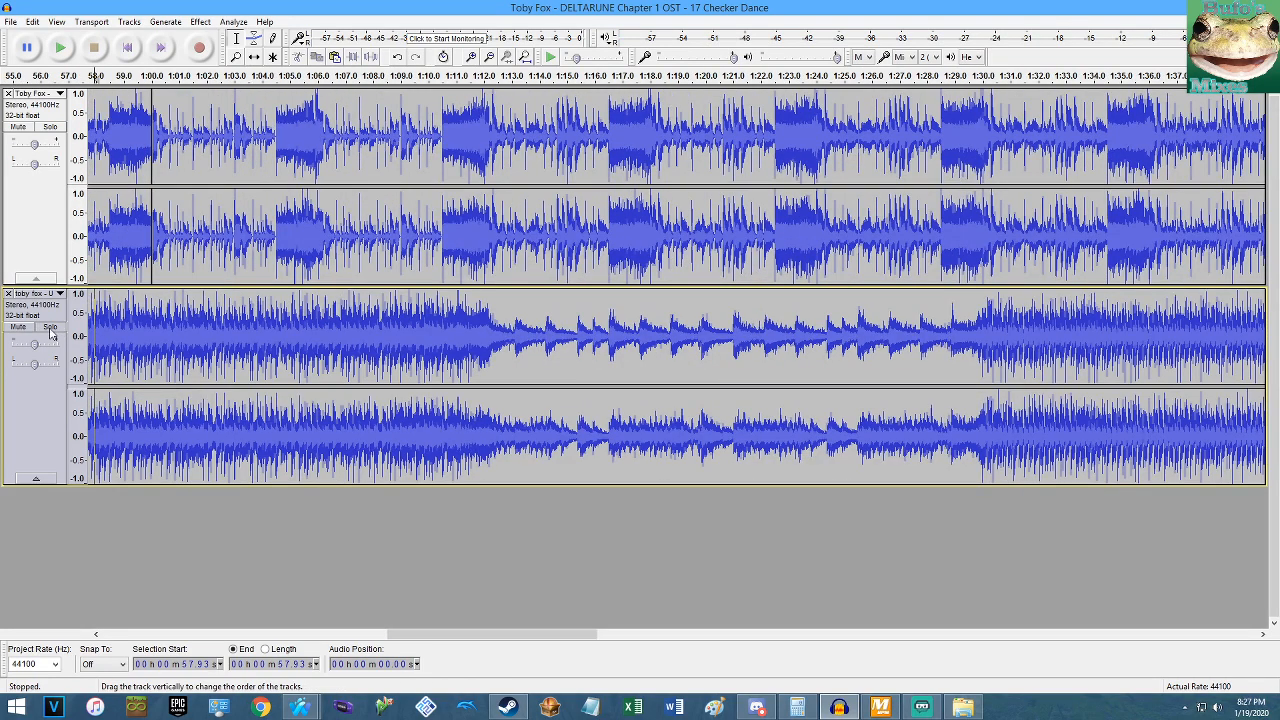
Solo Battle Against a True Hero and split it at the zero crossing near 1:11.975, where its quiet section starts.
click(50, 328)
click(467, 320)
key(space)
scroll(476, 321, up, 3)
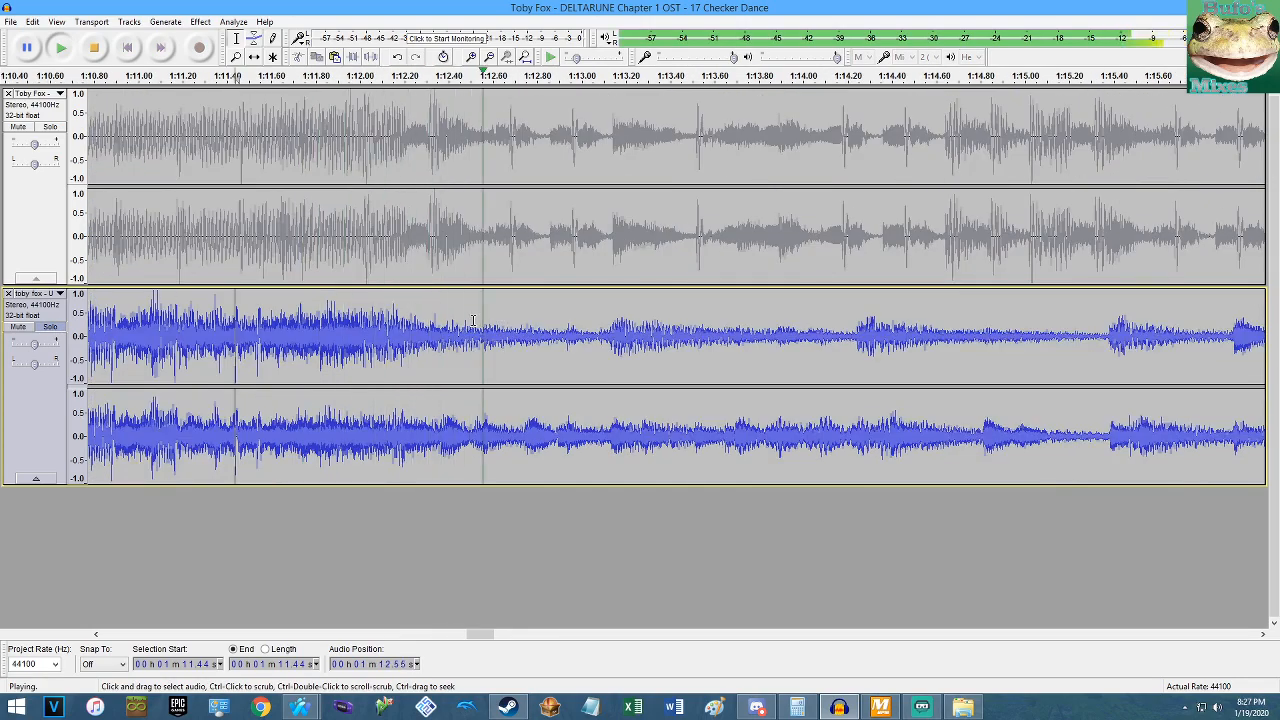
scroll(472, 320, up, 2)
key(space)
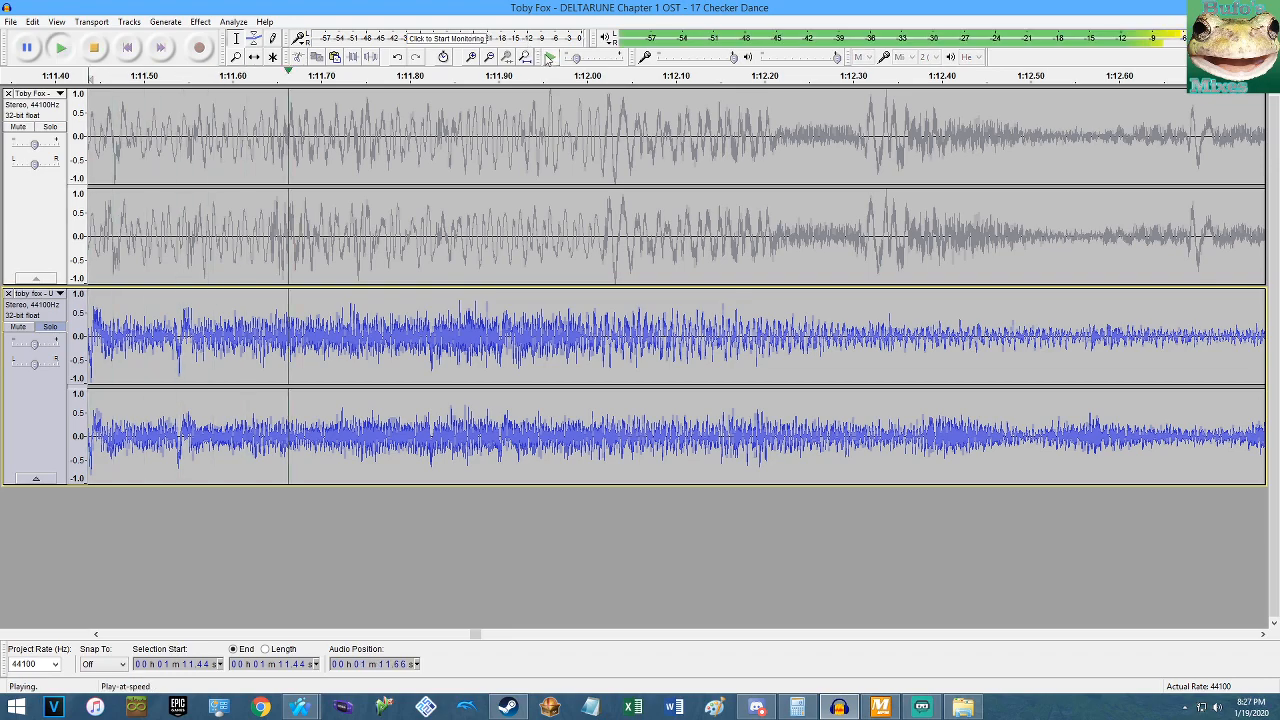
key(space)
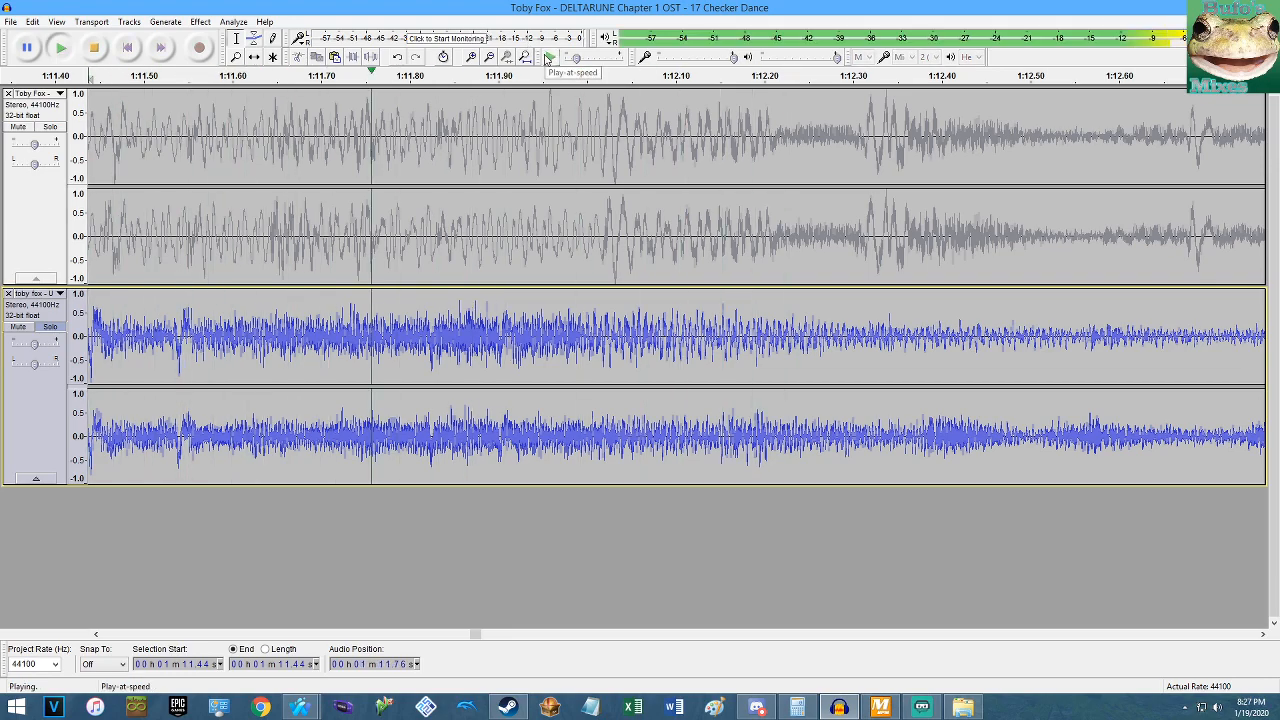
key(space)
ctrl+scroll(547, 350, up, 4)
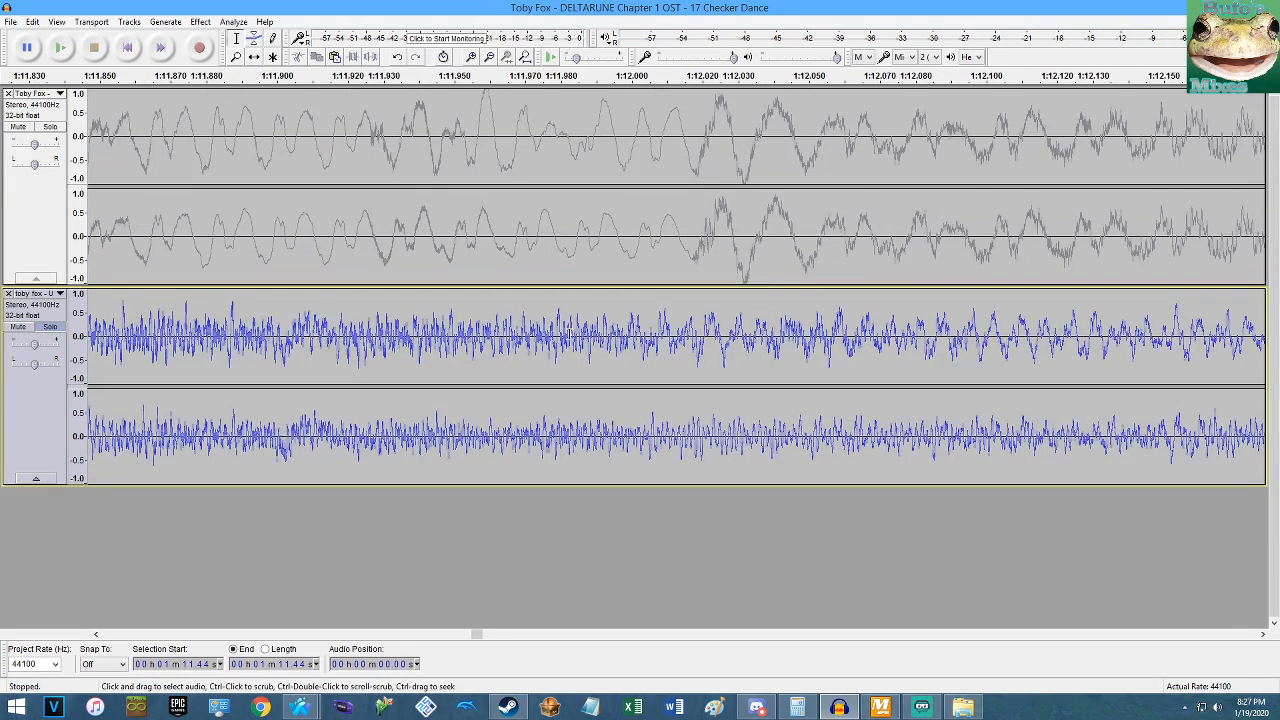
ctrl+scroll(486, 440, up, 8)
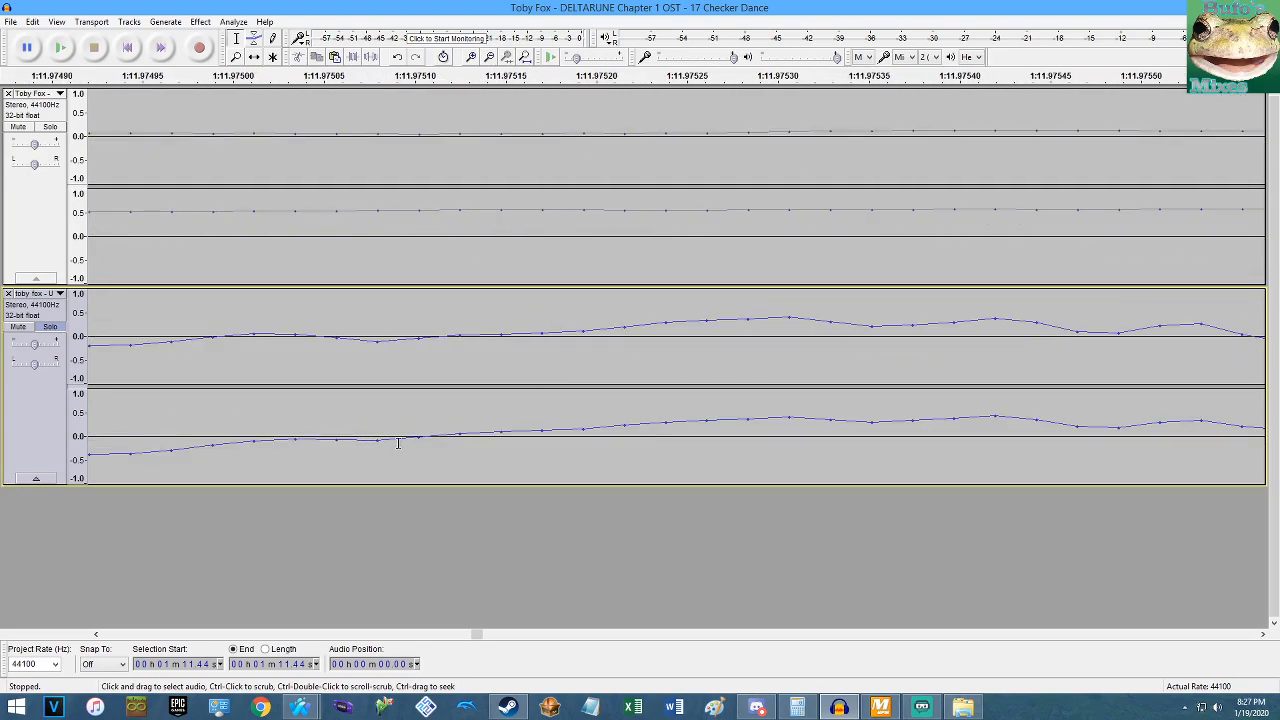
click(440, 437)
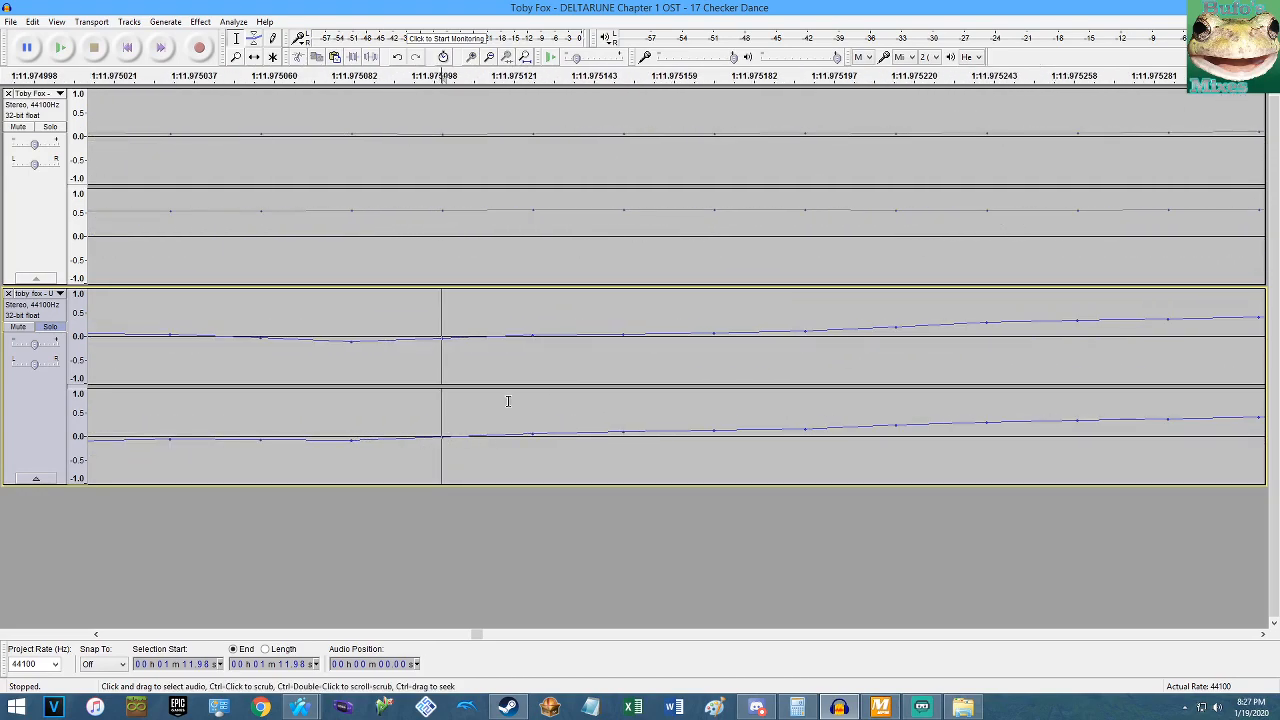
key(ctrl+i)
Split Battle Against a True Hero near 1:29.9987, where its quiet section ends.
click(525, 58)
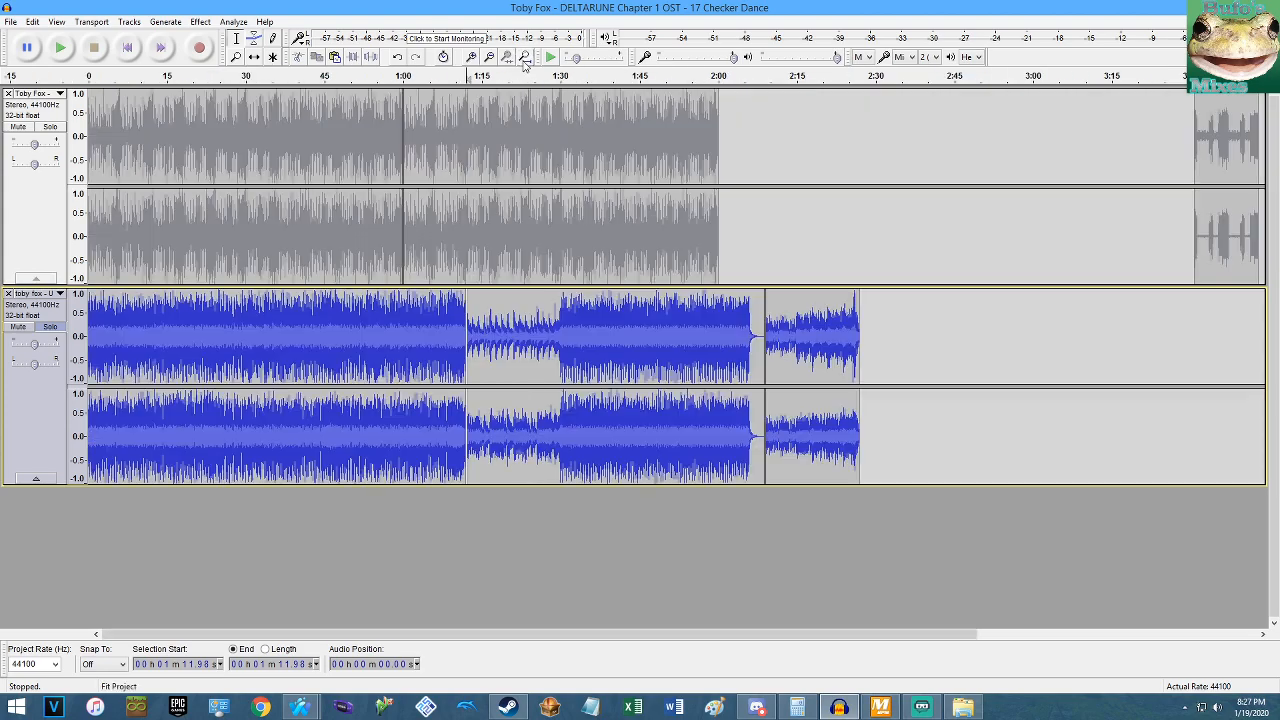
click(547, 333)
key(space)
ctrl+scroll(561, 333, up, 2)
ctrl+scroll(561, 333, up, 4)
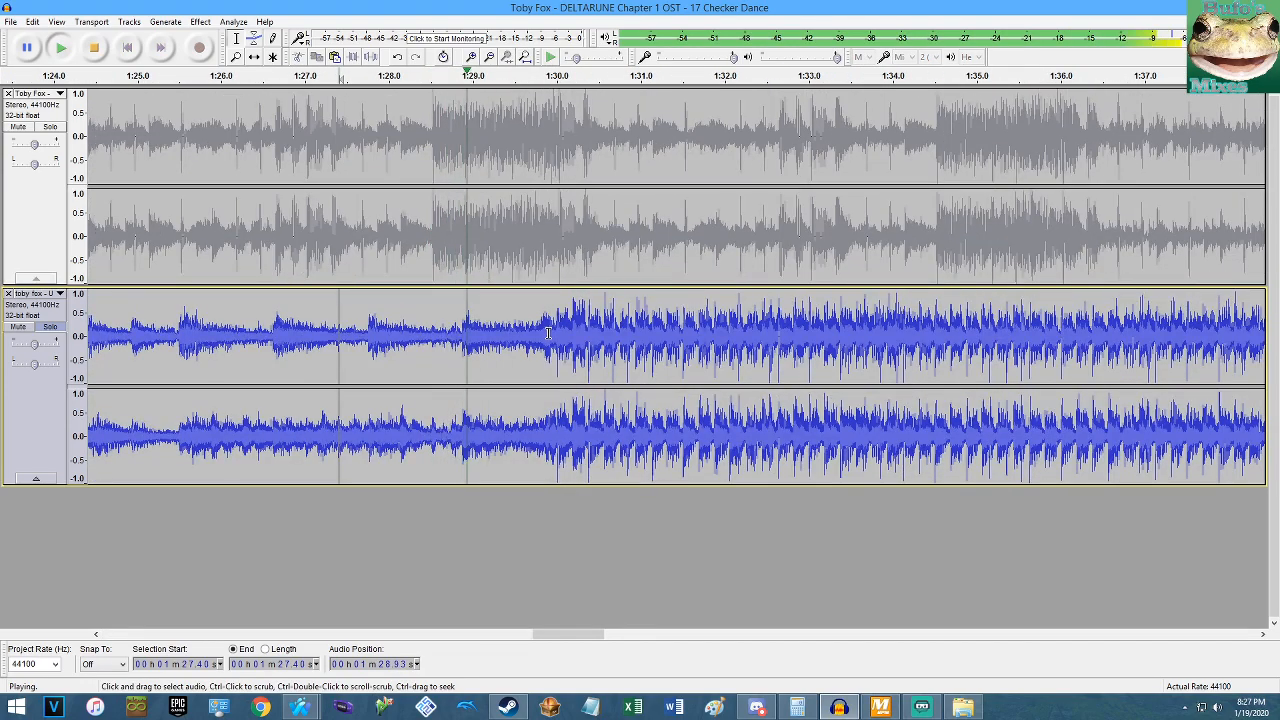
key(space)
ctrl+scroll(590, 348, up, 6)
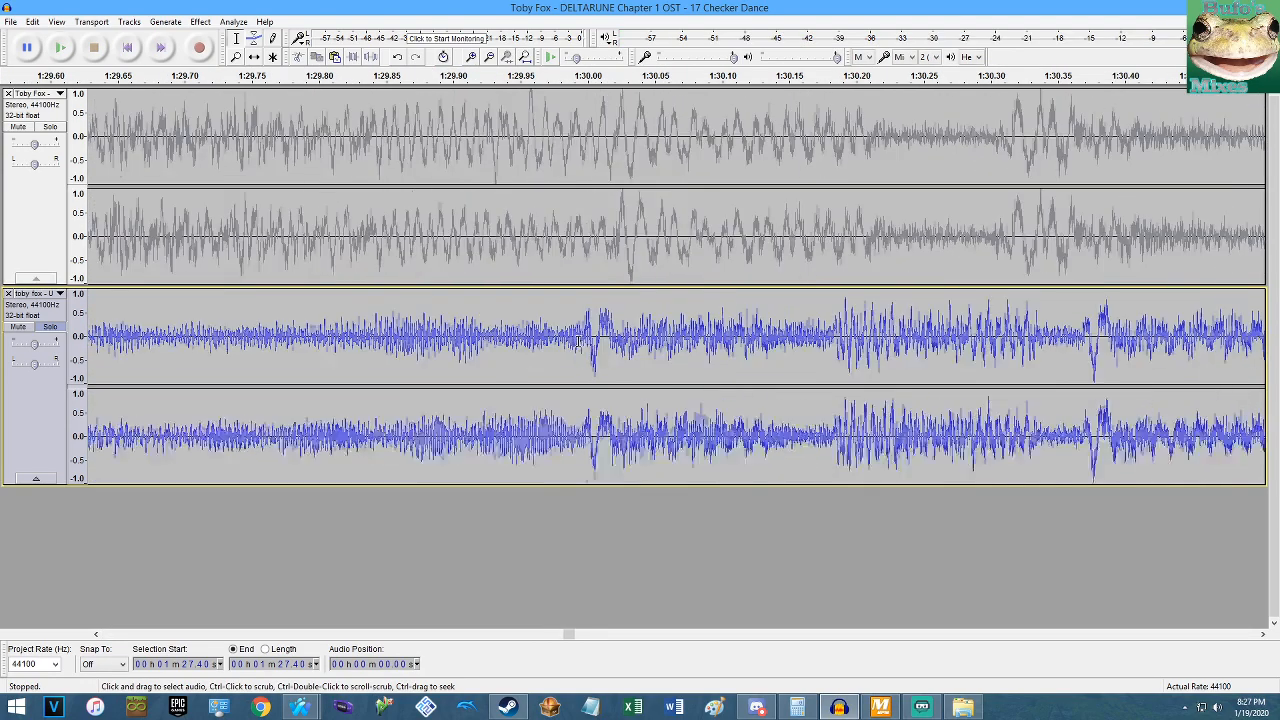
ctrl+scroll(612, 421, up, 6)
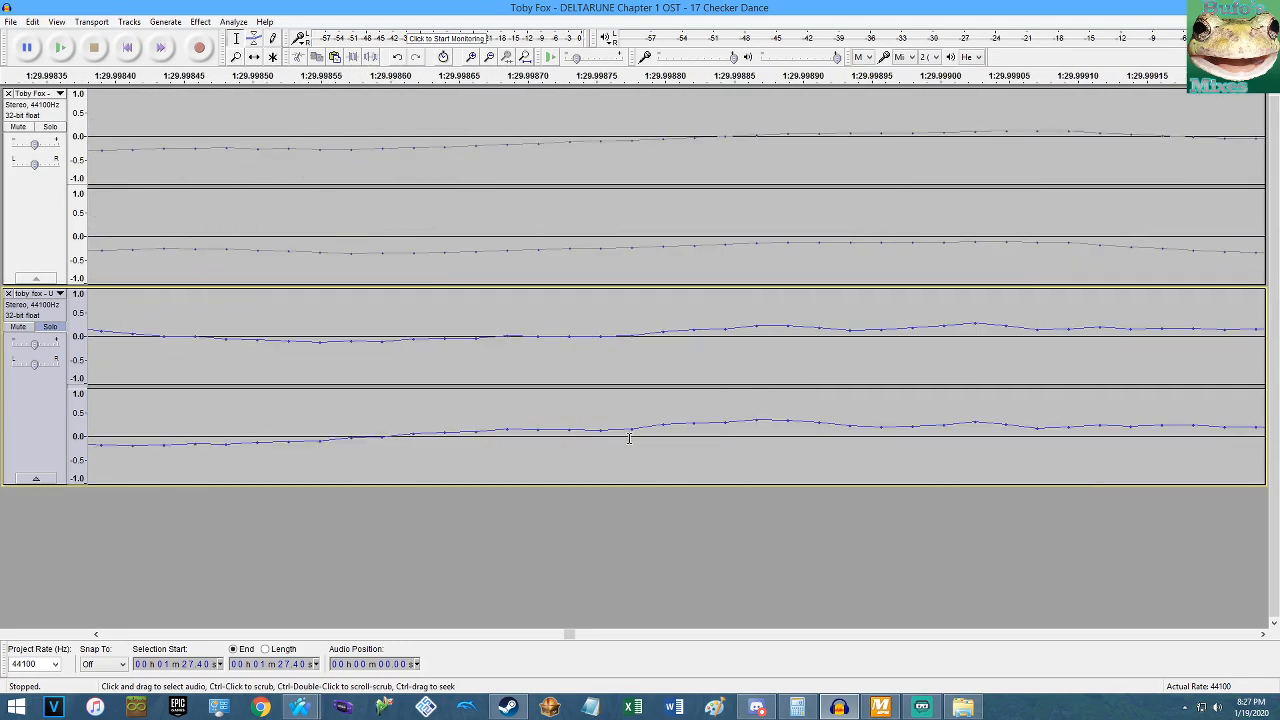
key(ctrl+i)
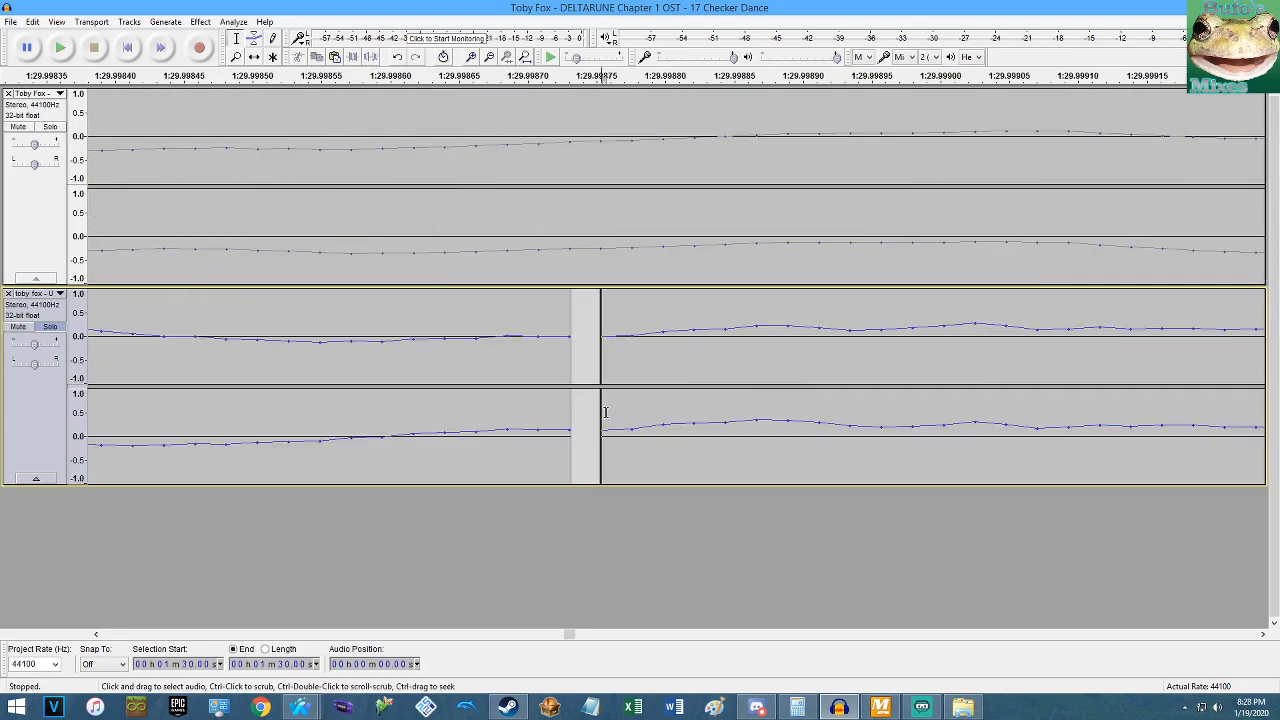
ctrl+scroll(547, 305, down, 17)
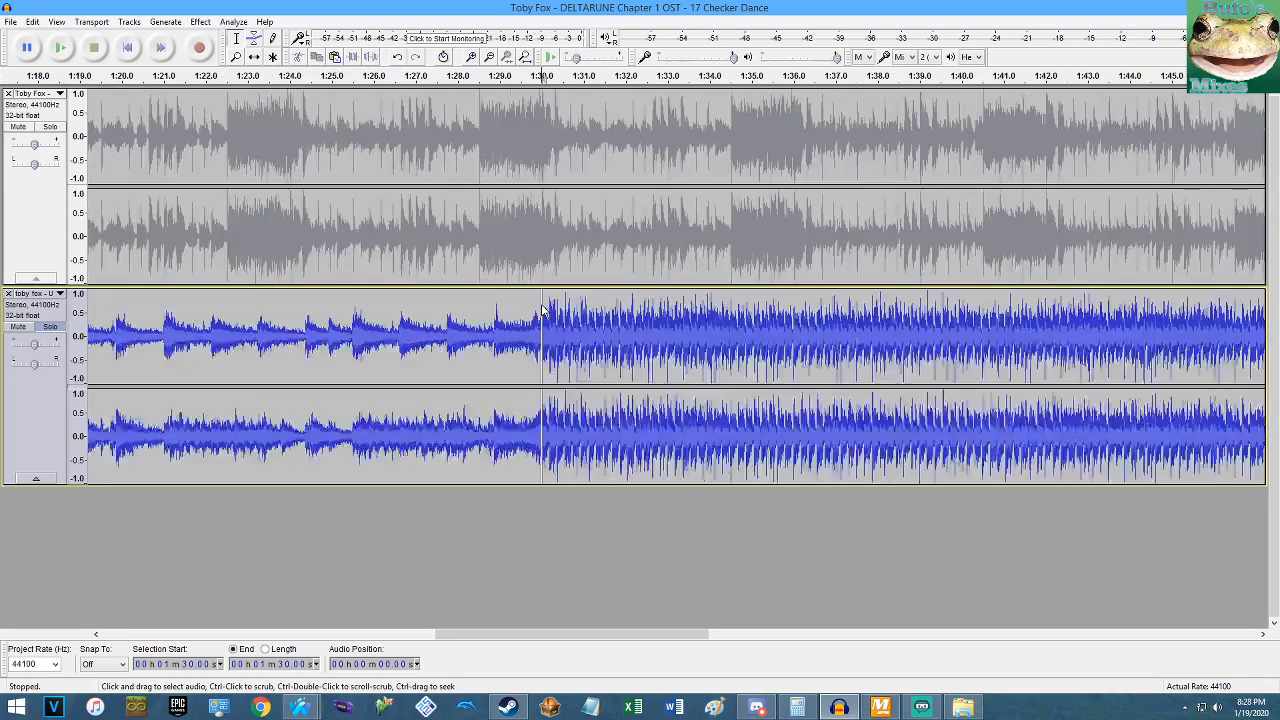
Lower the volume of Checker Dance between 1:11.98 and 1:30.00 with Amplify, matching the span of the other track's quiet clip.
double_click(408, 303)
key(shift+Up)
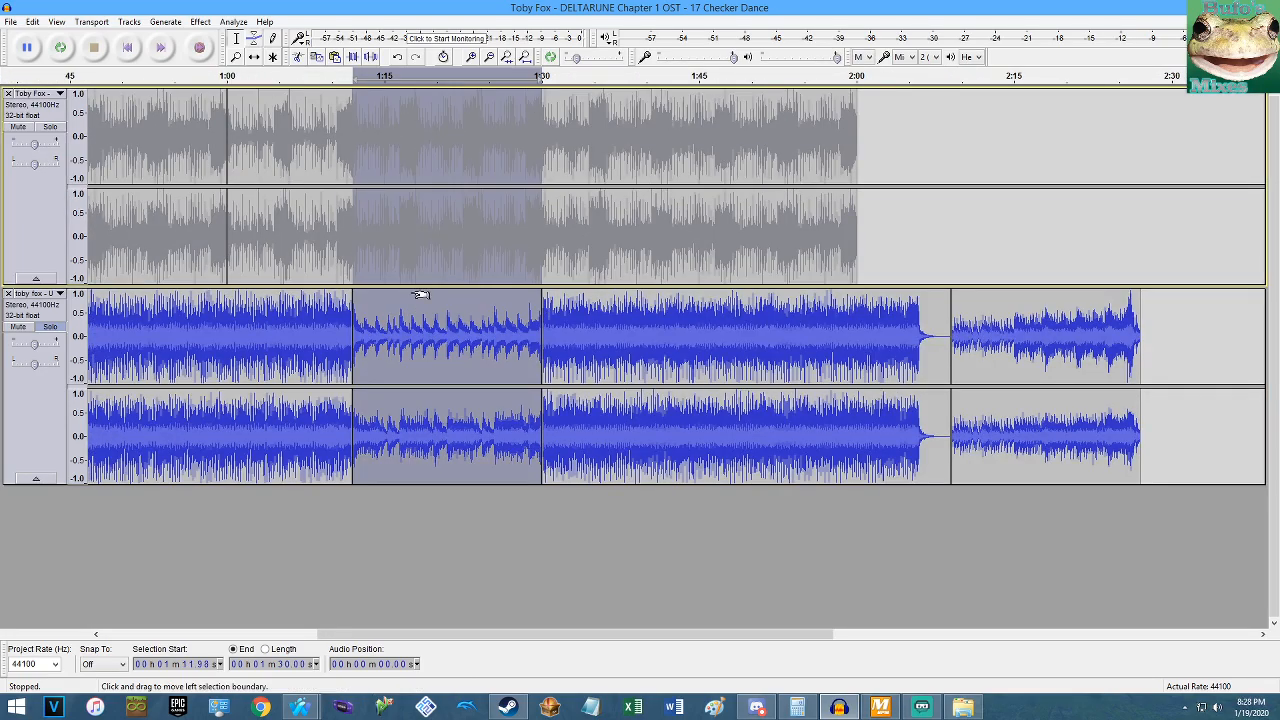
click(393, 272)
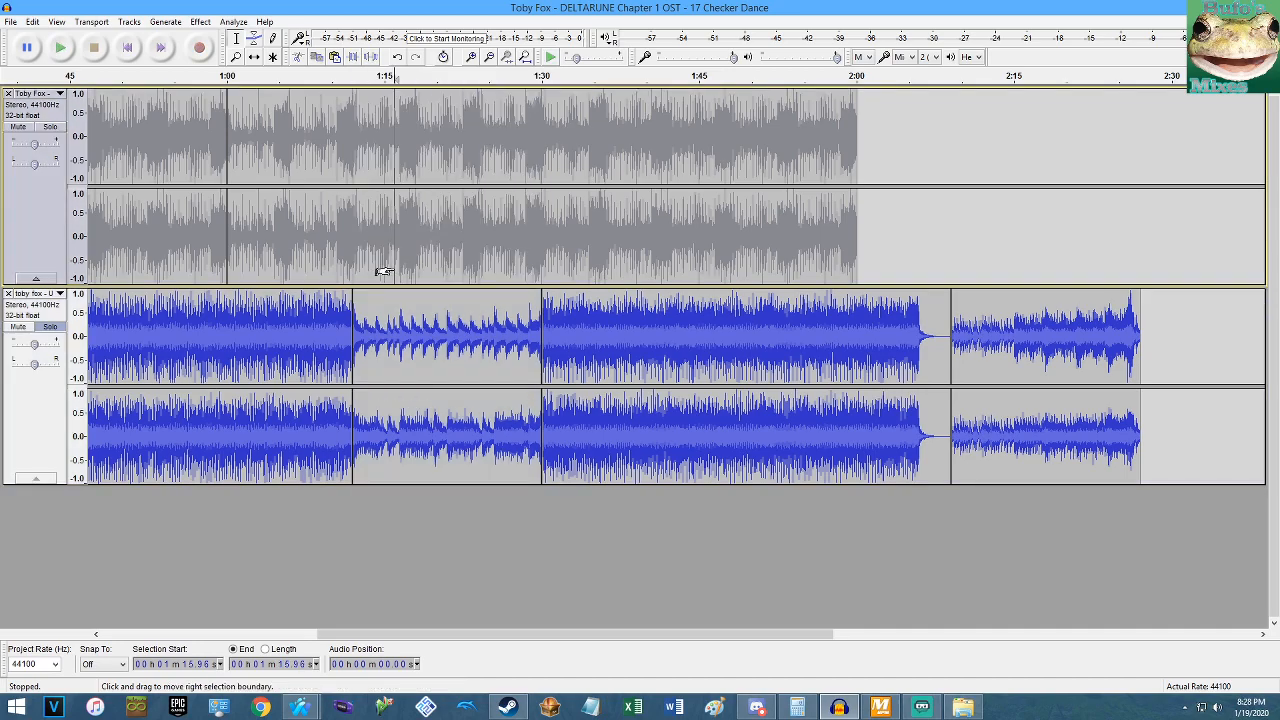
drag(353, 268, 541, 154)
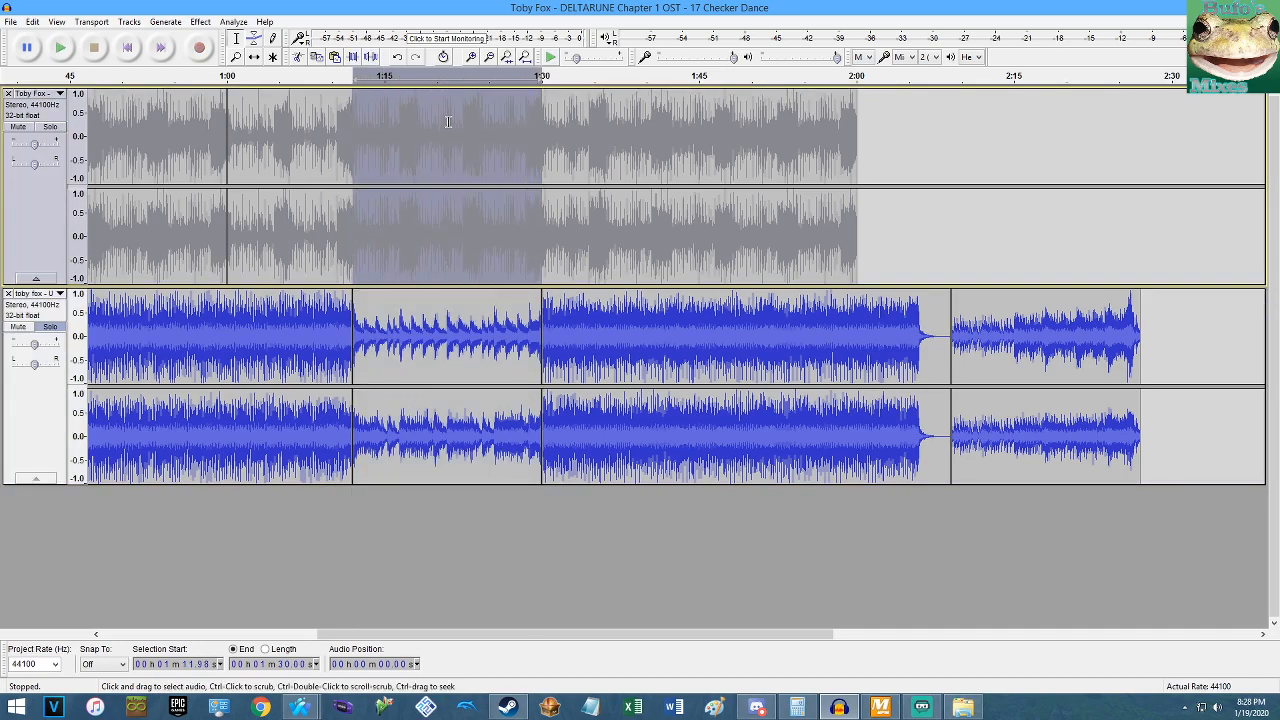
click(200, 21)
click(240, 75)
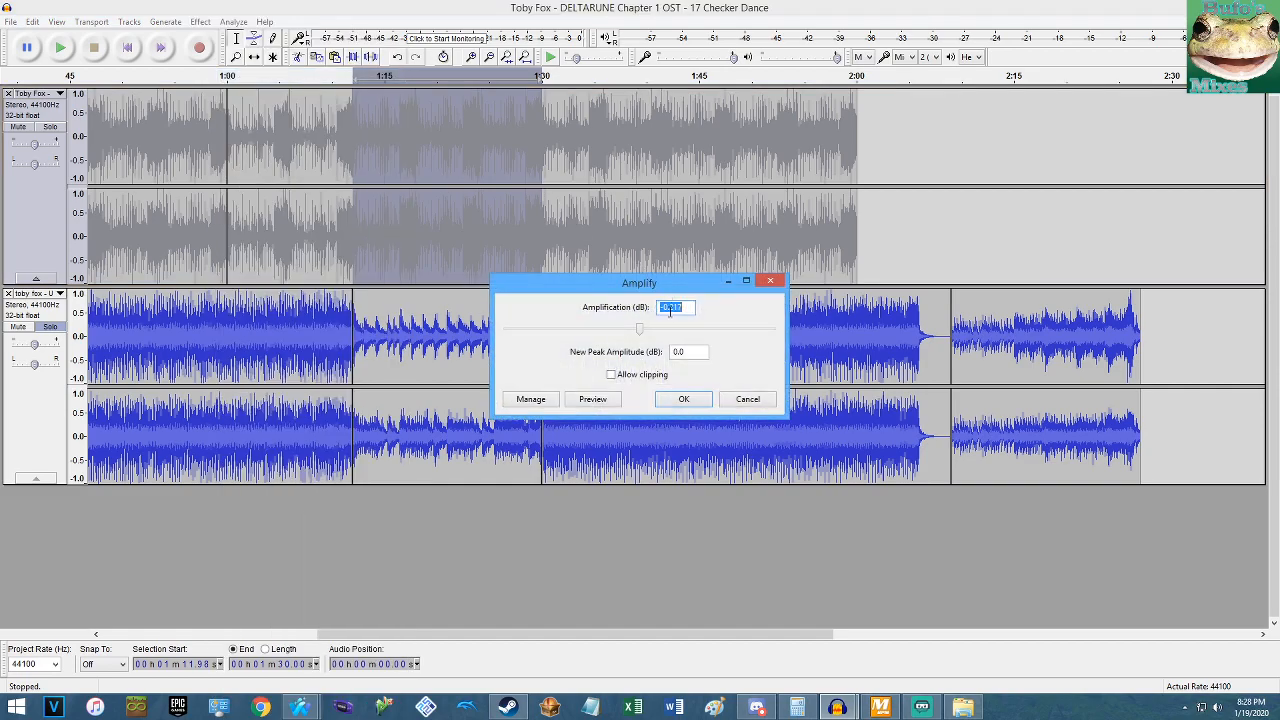
key(Return)
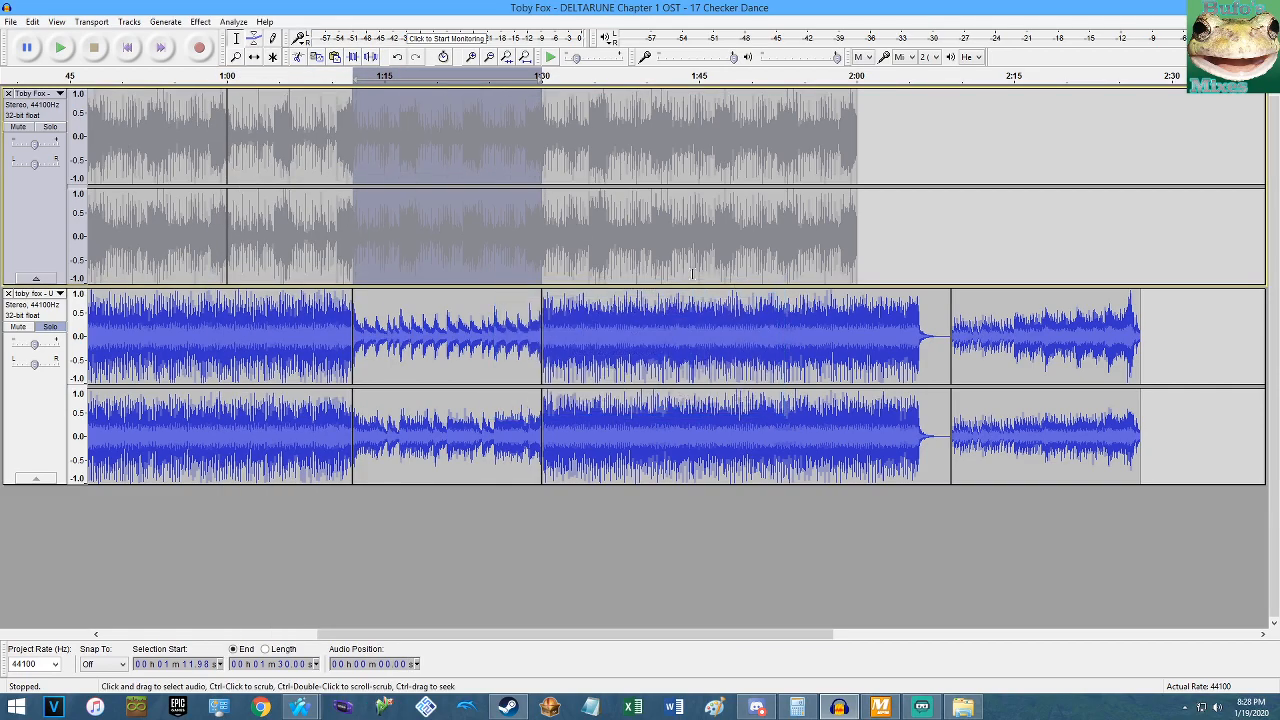
click(200, 21)
click(240, 75)
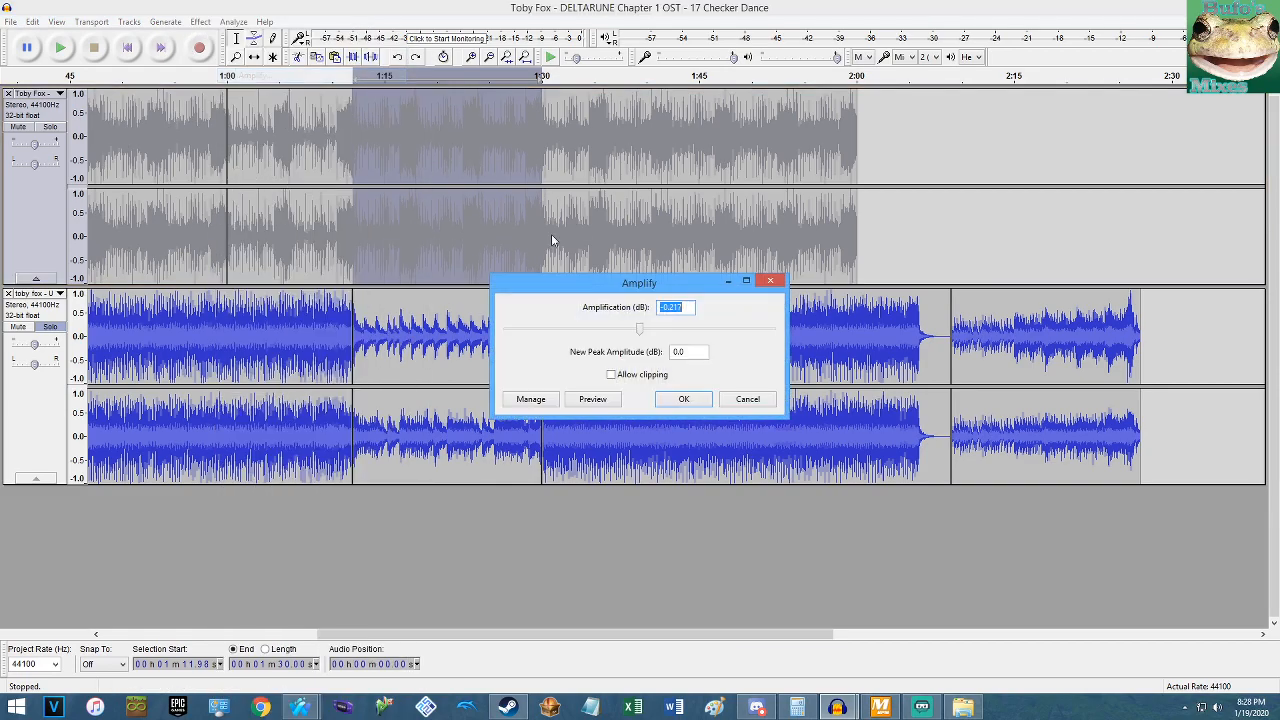
key(Return)
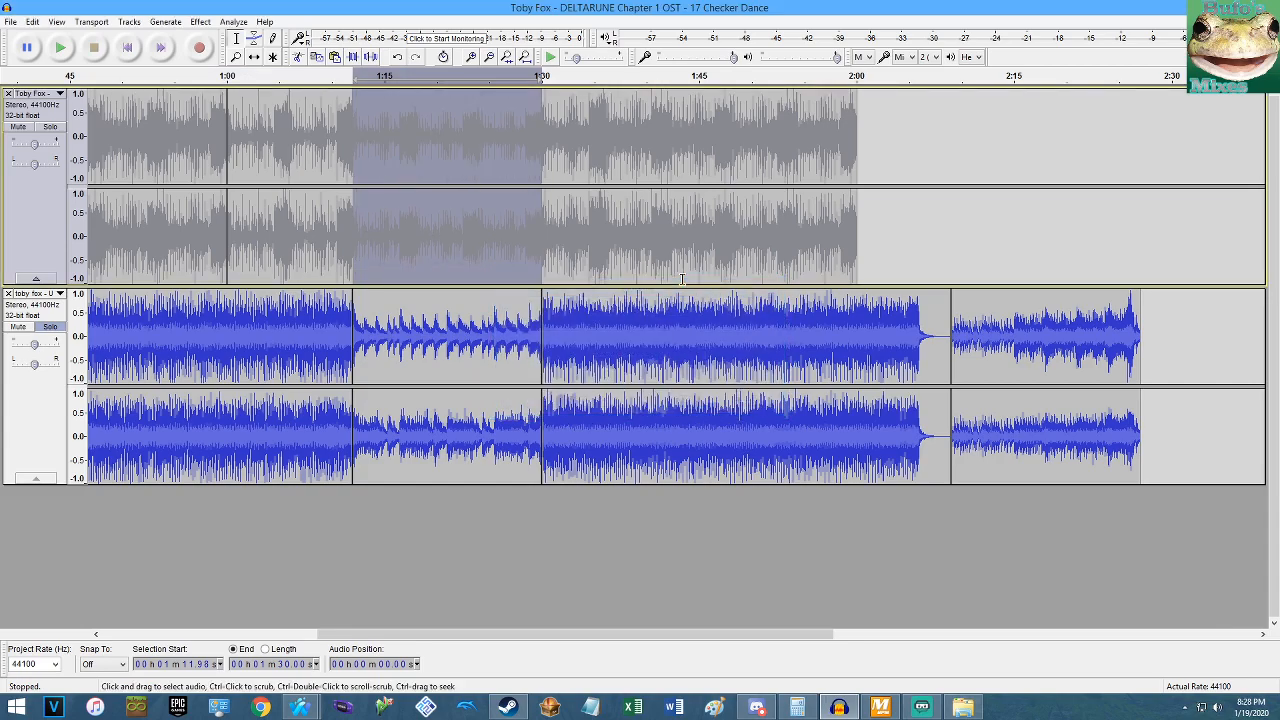
Turn off solo and play both tracks from 1:10.75 to check the balance through the quiet section.
click(339, 250)
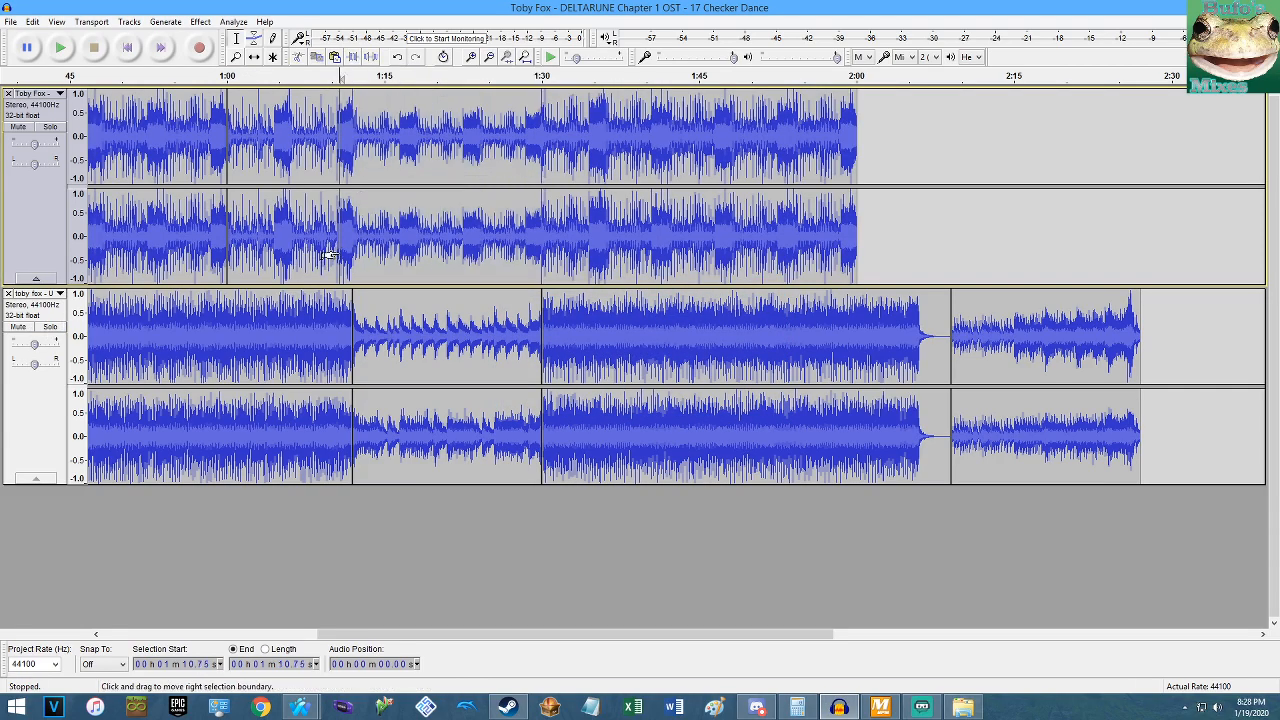
key(space)
key(ctrl+1)
key(ctrl+1)
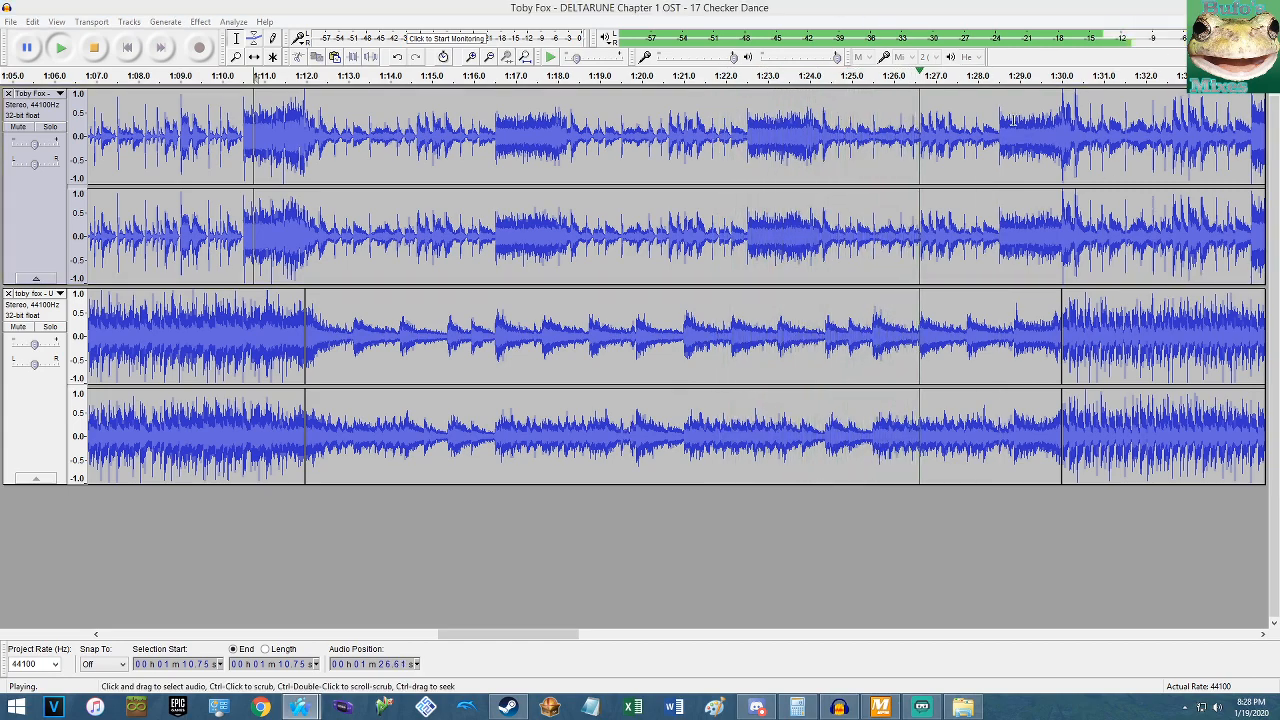
key(super)
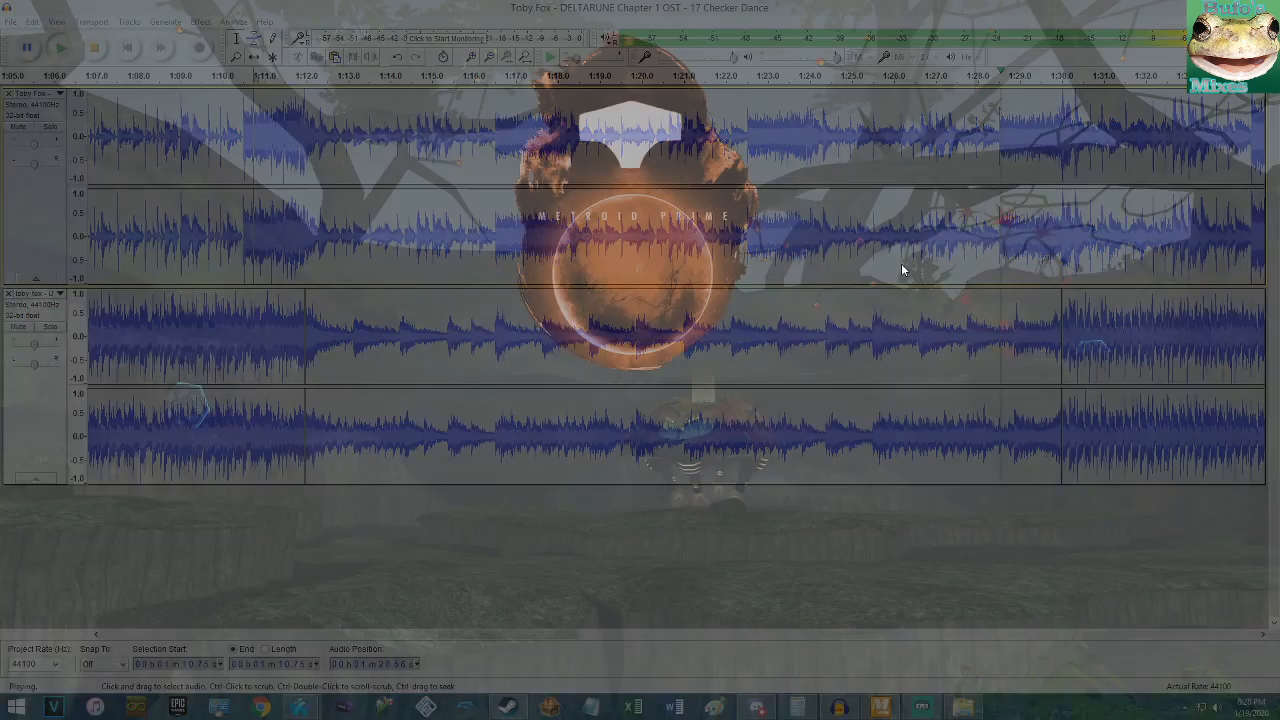
click(138, 209)
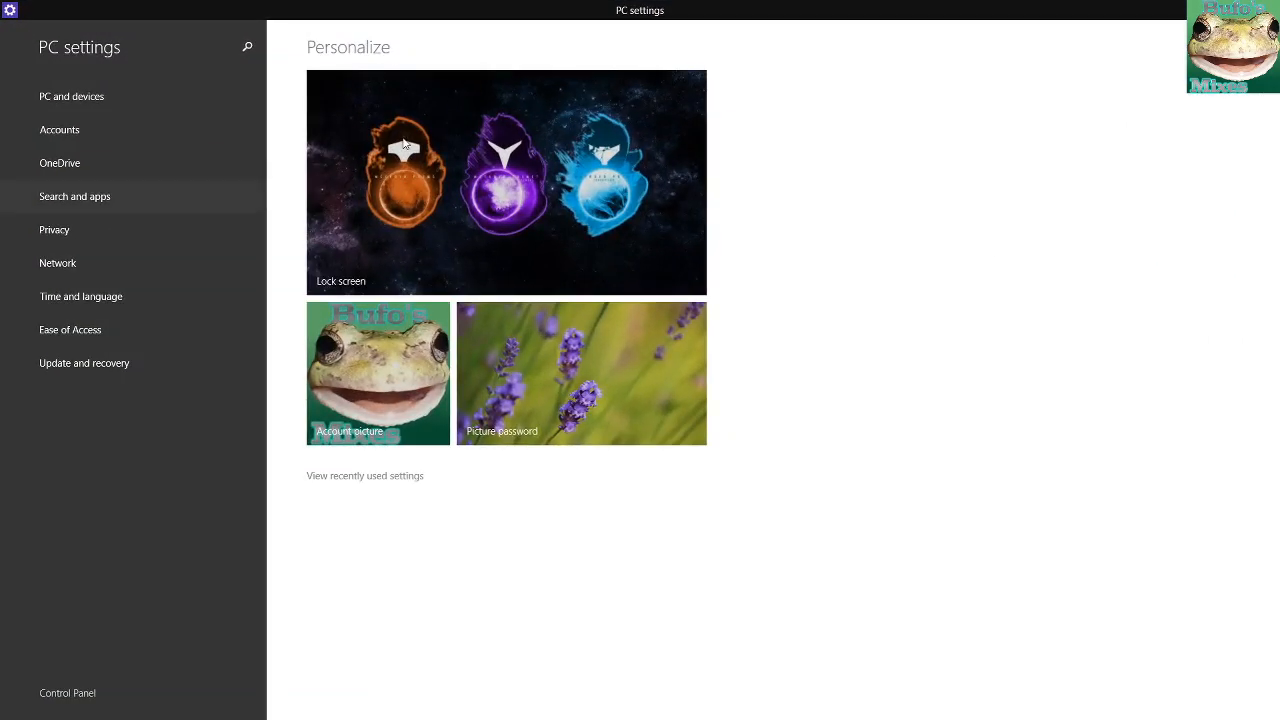
key(alt+Tab)
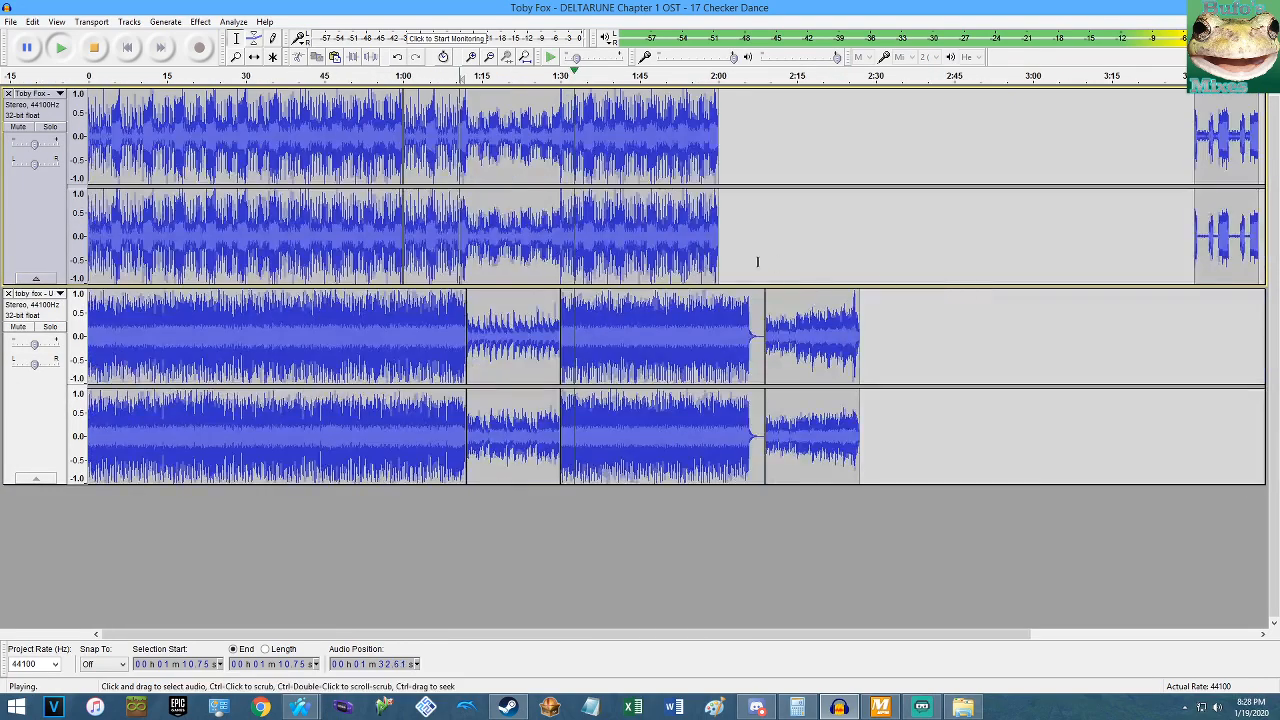
Listen to both tracks through the loud section from about 1:32 to 2:04 and stop playback.
key(ctrl+1)
key(ctrl+1)
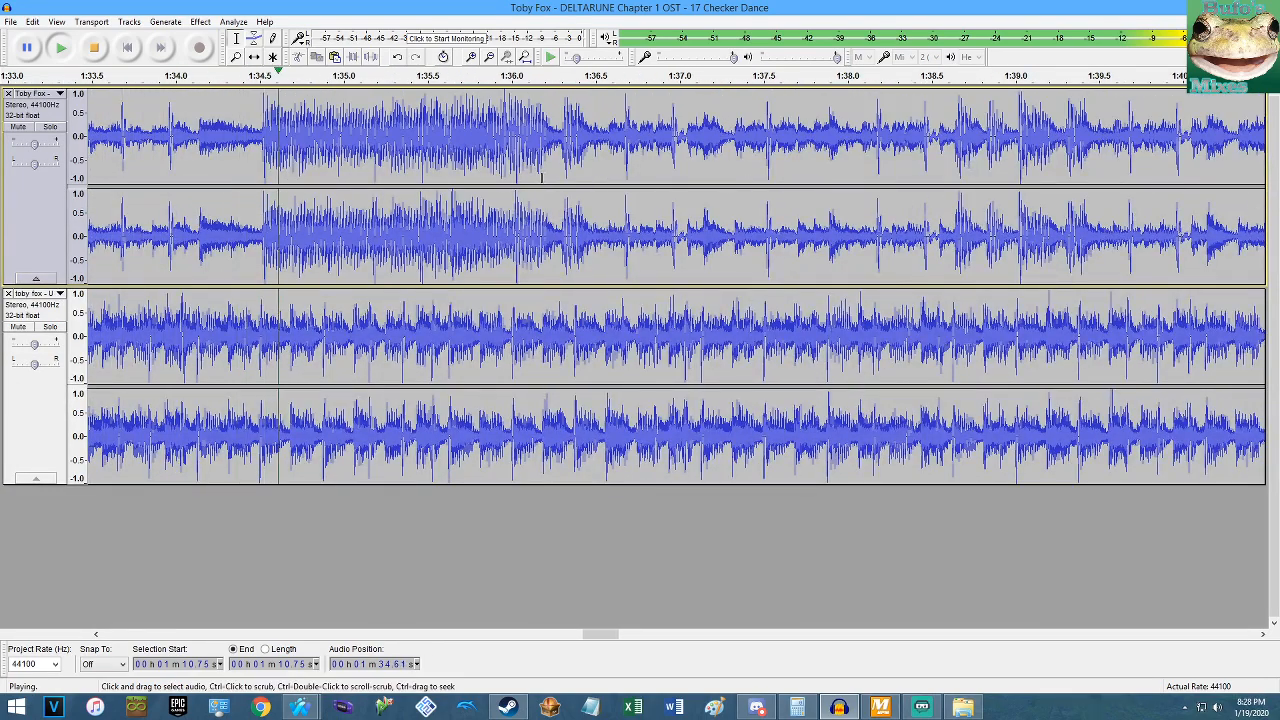
key(ctrl+1)
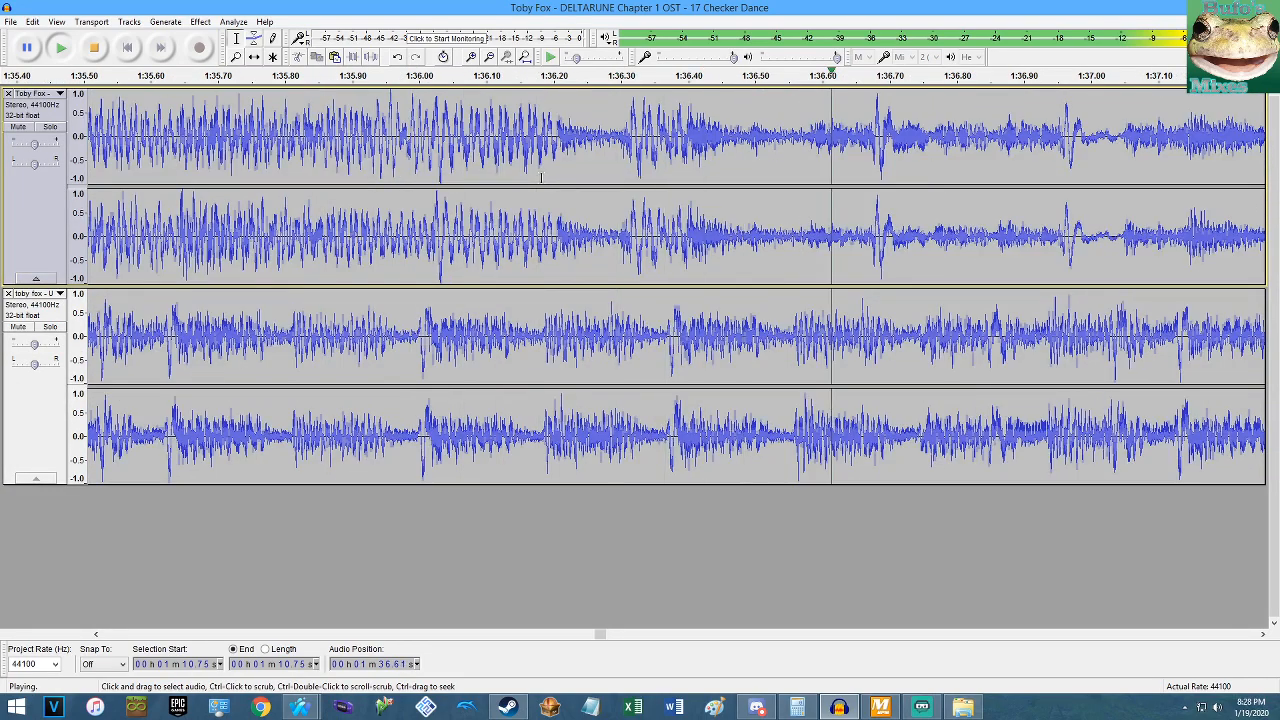
ctrl+scroll(537, 177, down, 2)
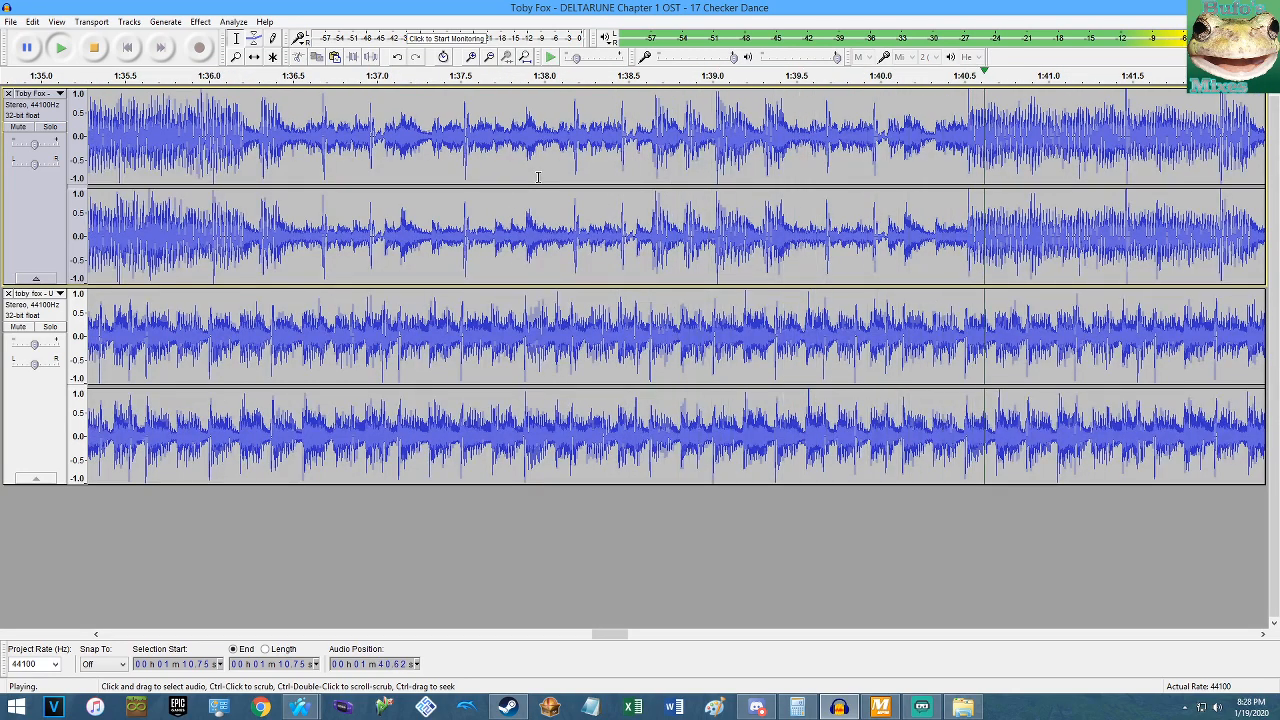
ctrl+scroll(537, 177, down, 4)
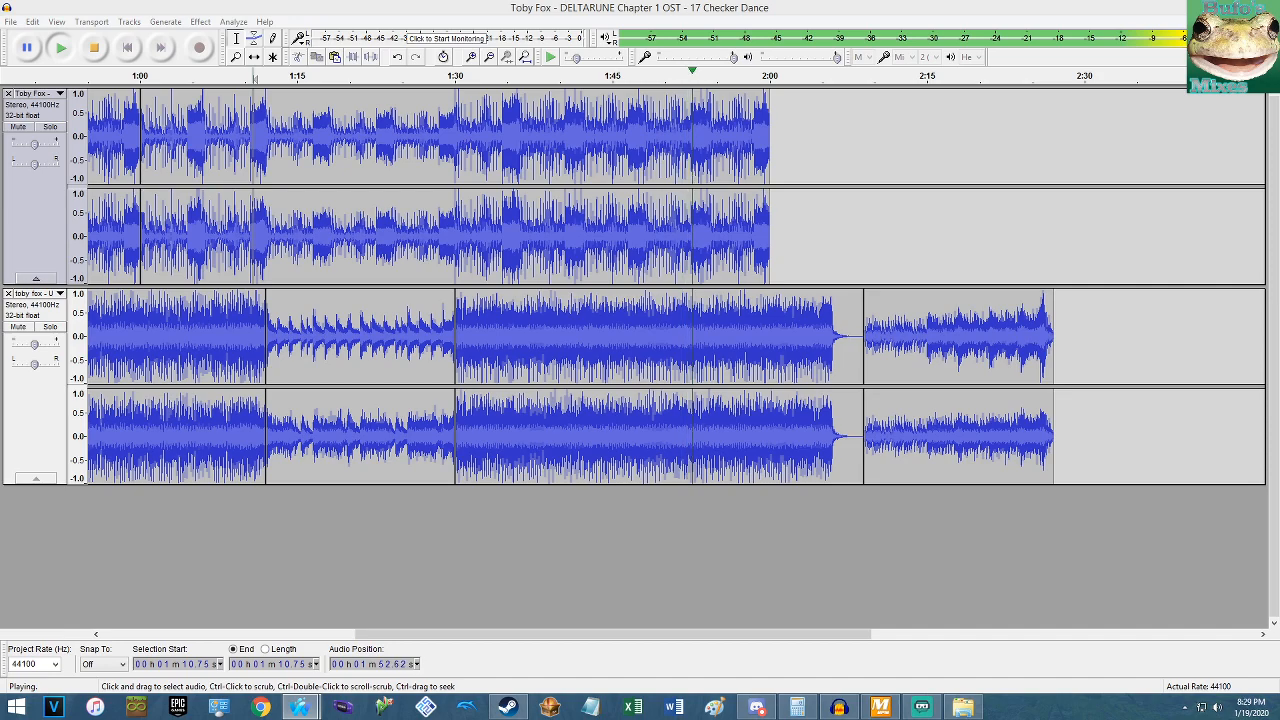
click(525, 57)
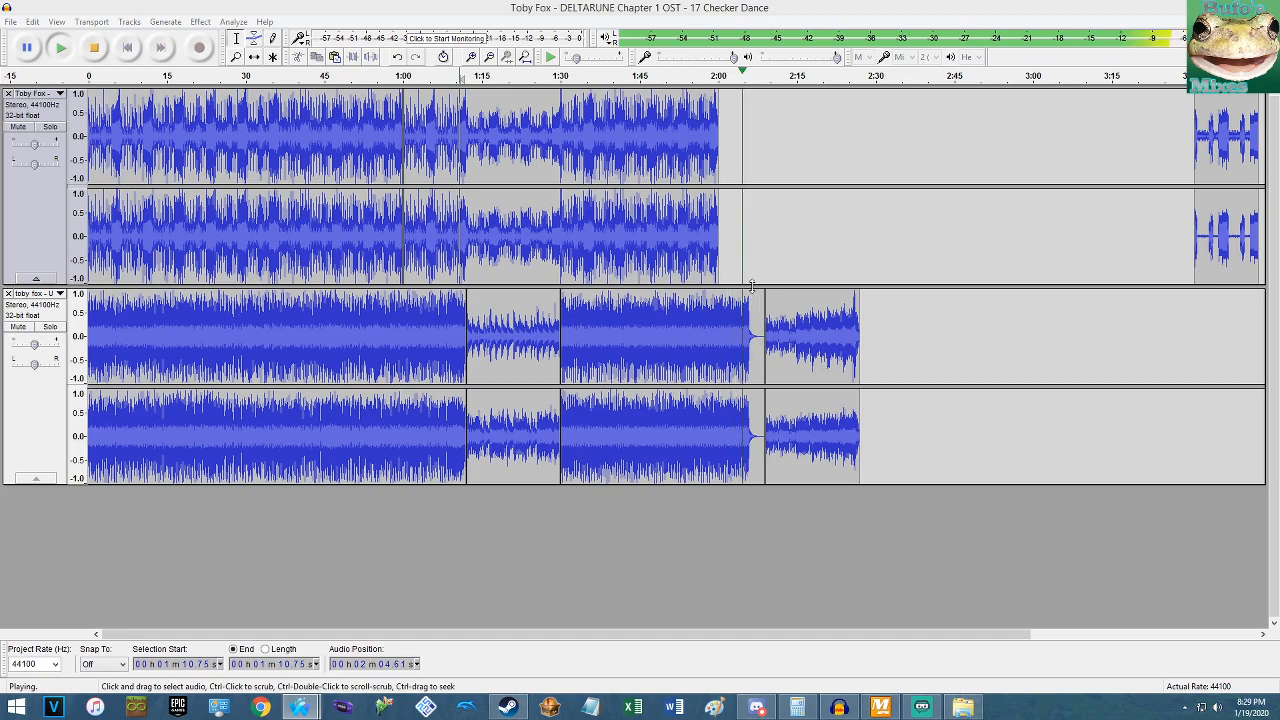
ctrl+scroll(777, 166, up, 2)
key(space)
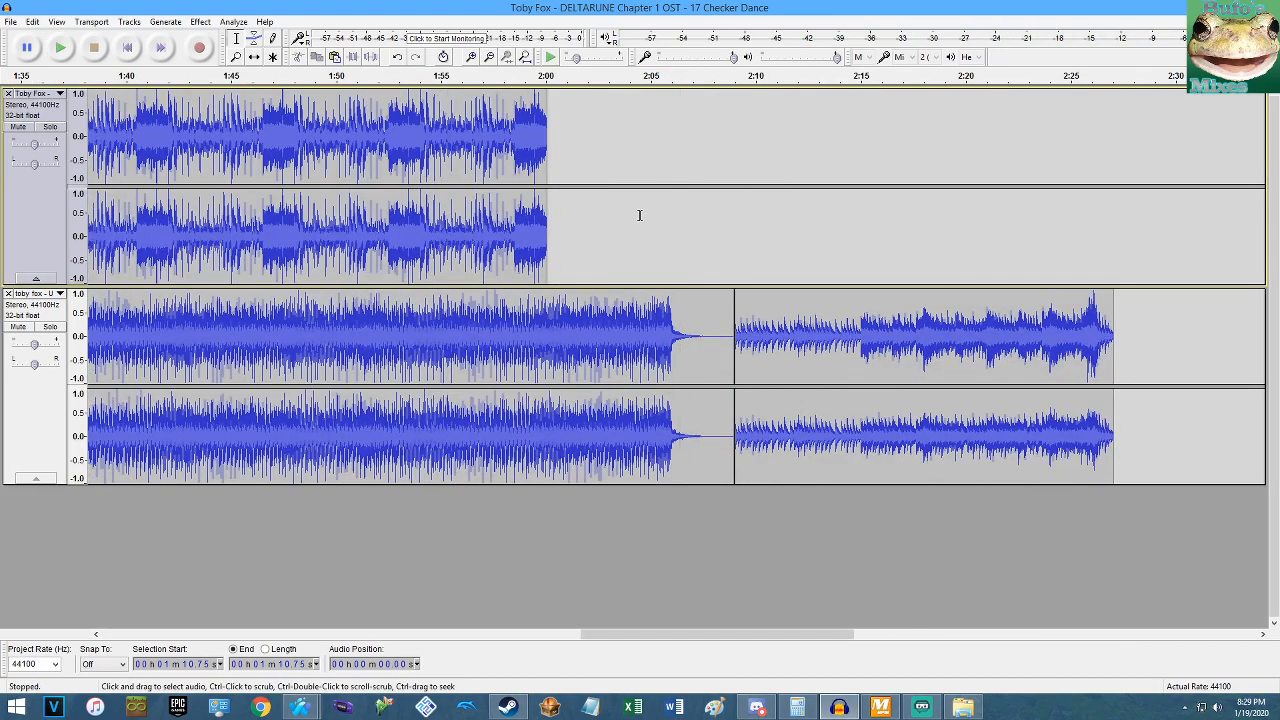
Play both tracks from 1:59.13 to hear the point where Checker Dance ends, and stop playback.
click(528, 315)
key(space)
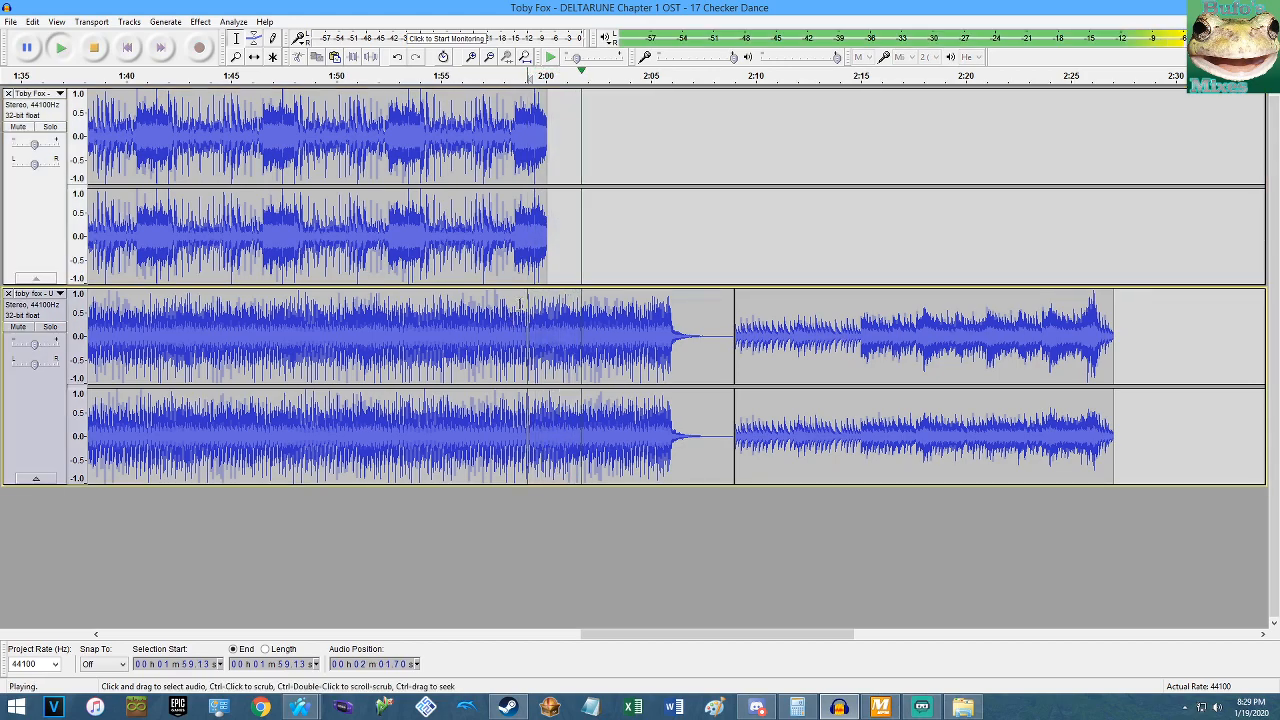
key(space)
Try to append a copy of the Checker Dance clip spanning 1:00.02 to 2:00.04 at its own end.
double_click(488, 252)
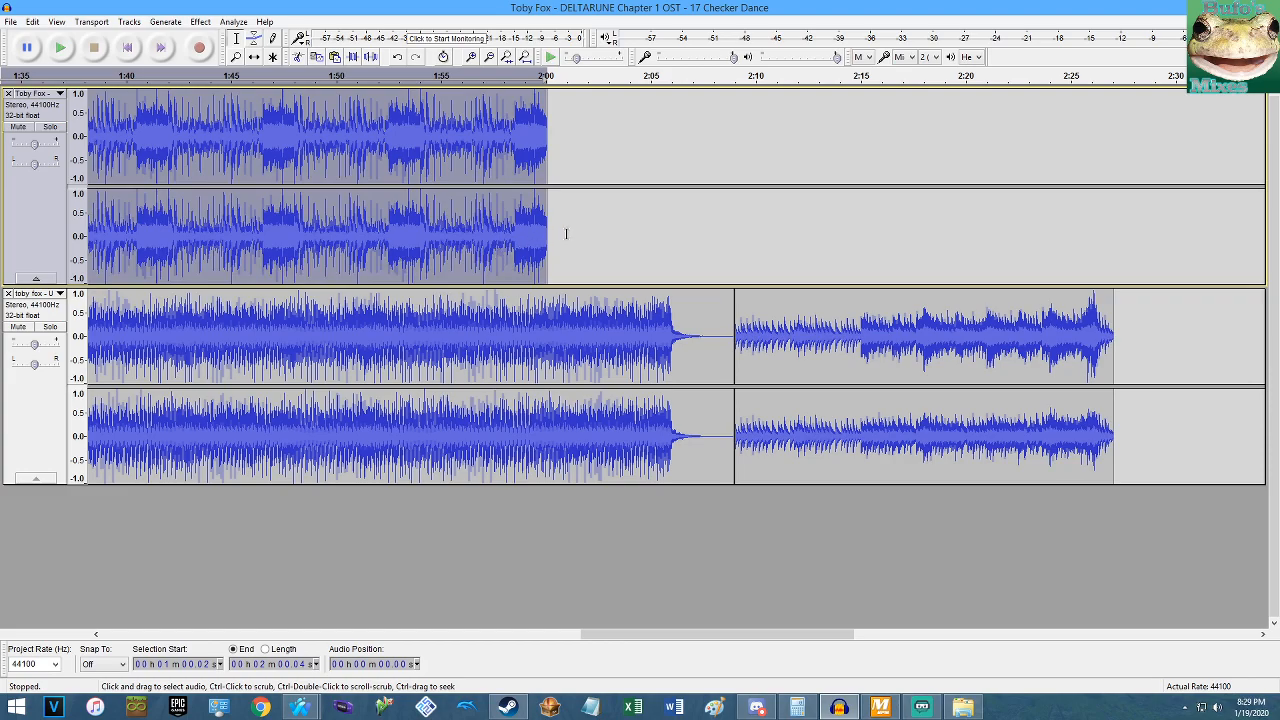
click(551, 246)
key(ctrl+v)
Play both tracks from 1:54.97 to check the join and timing of the pasted Checker Dance copy.
click(441, 254)
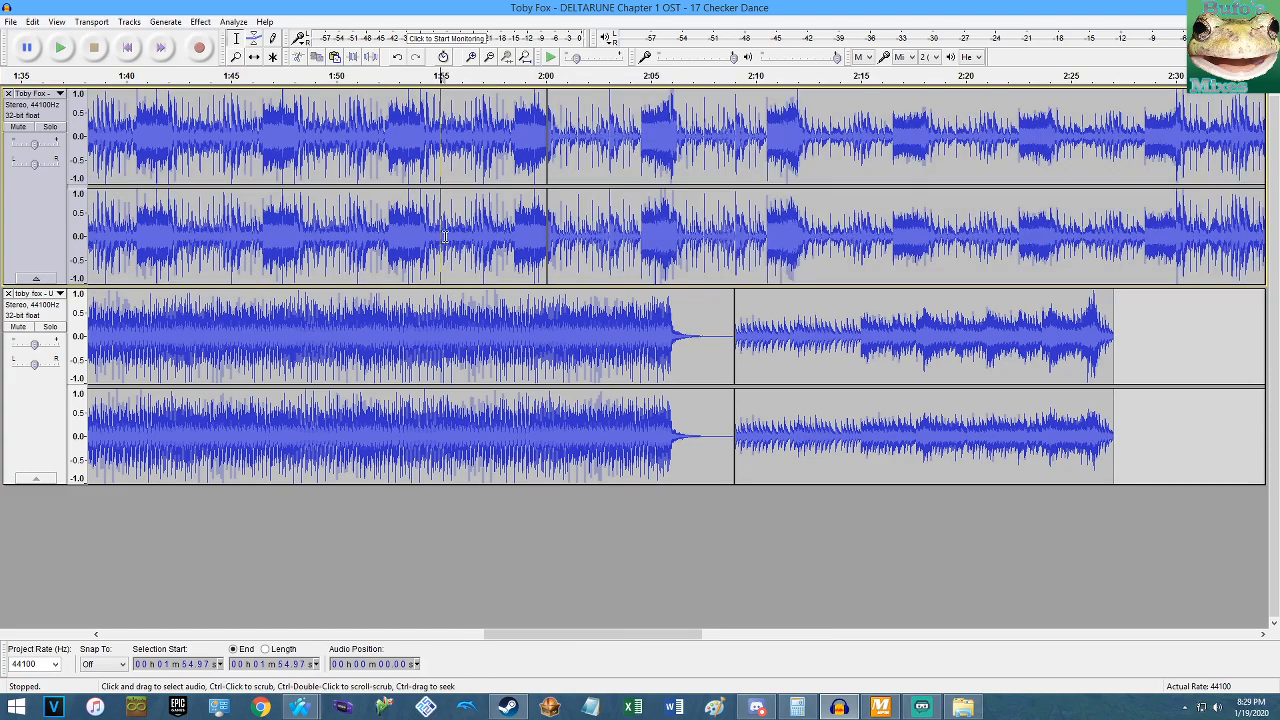
key(space)
scroll(499, 246, up, 3)
scroll(556, 238, down, 2)
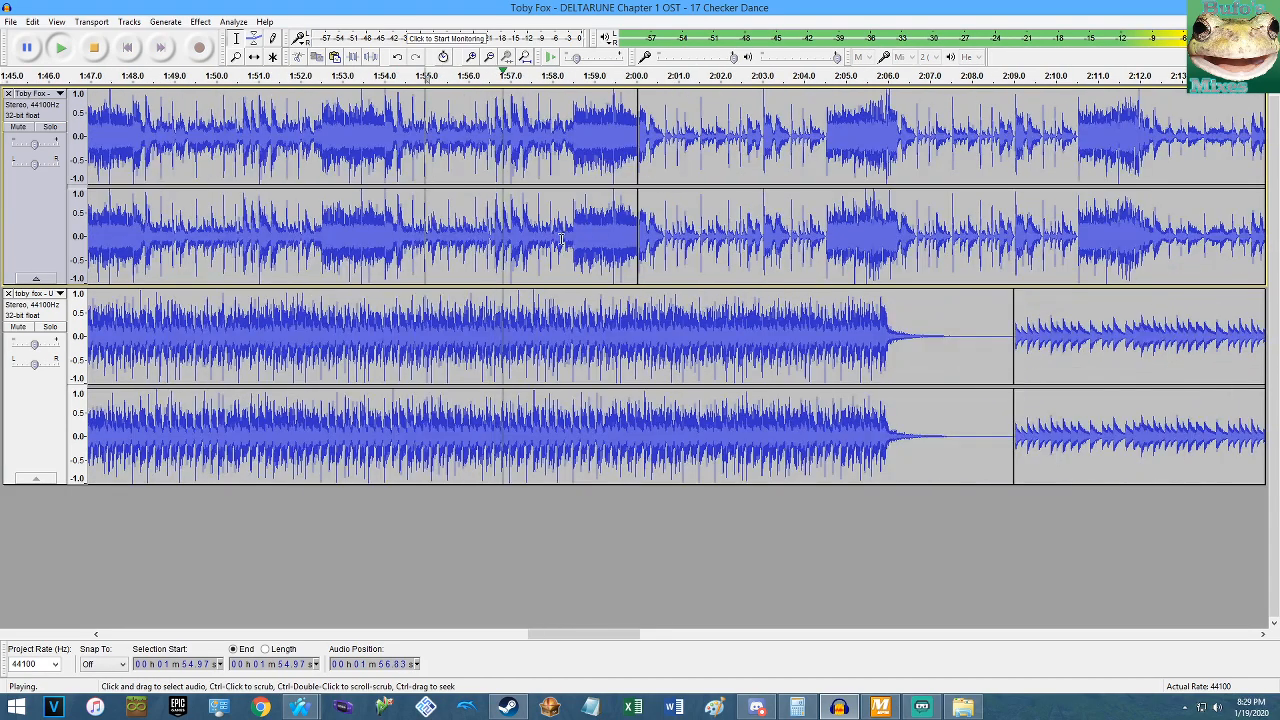
scroll(703, 238, up, 2)
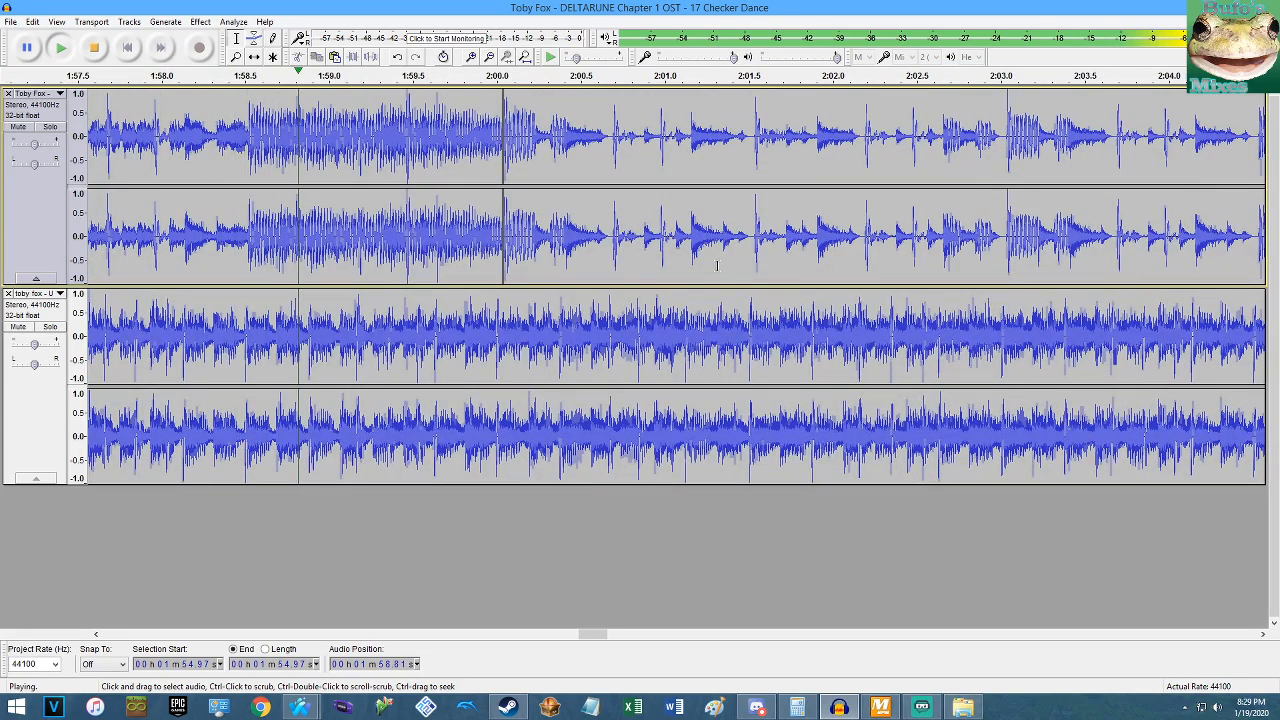
scroll(679, 250, down, 1)
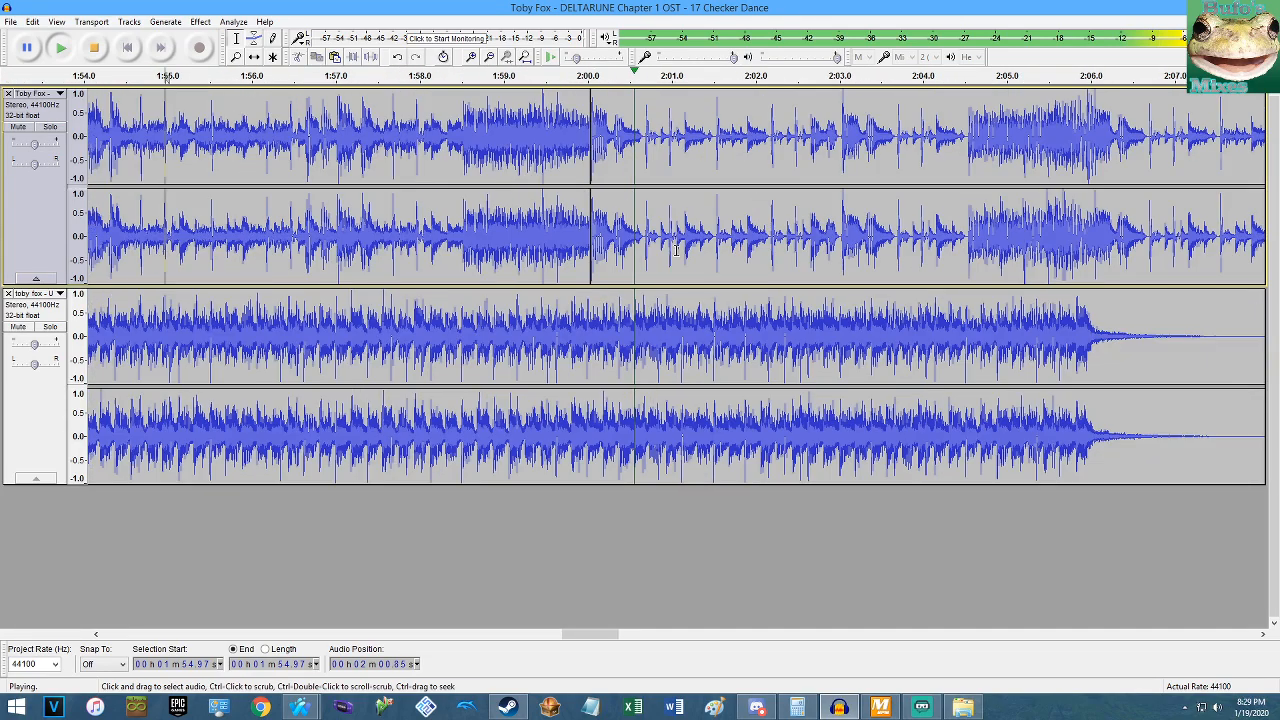
scroll(652, 242, up, 1)
scroll(657, 241, up, 1)
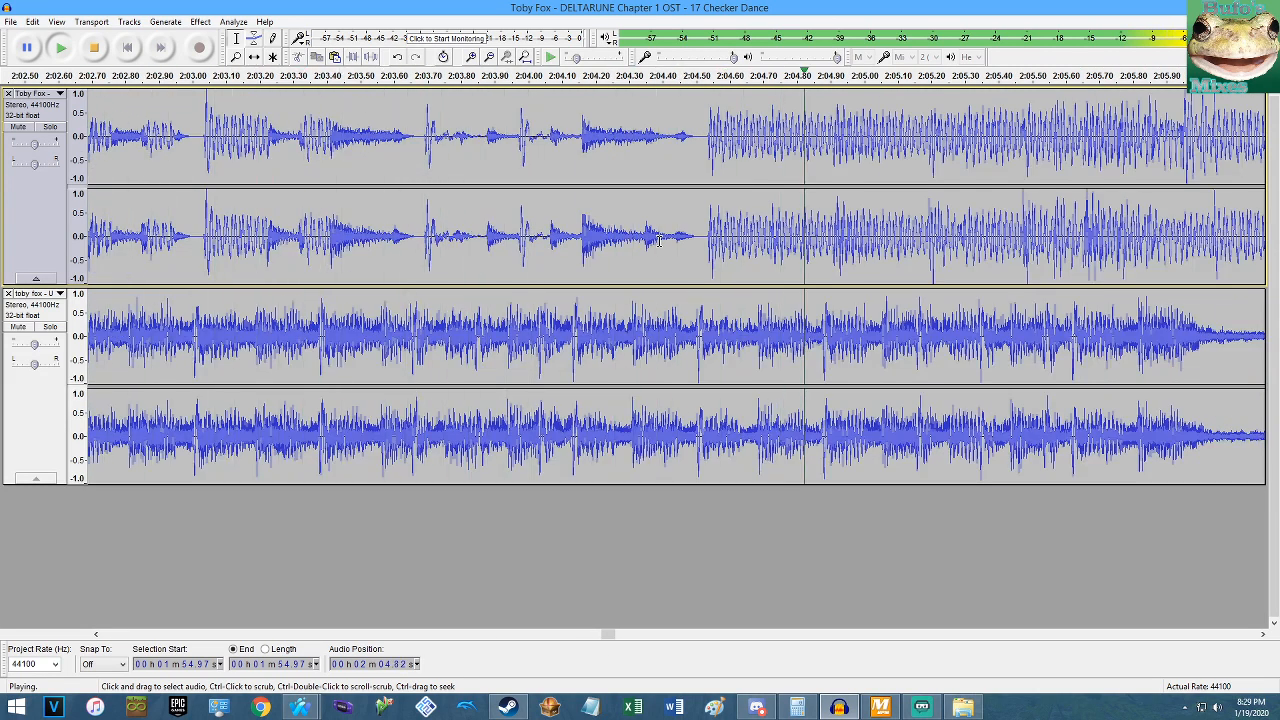
key(space)
Undo the paste of the Checker Dance copy and inspect where its clip ends near 2:00.04.
key(ctrl+z)
scroll(660, 240, down, 3)
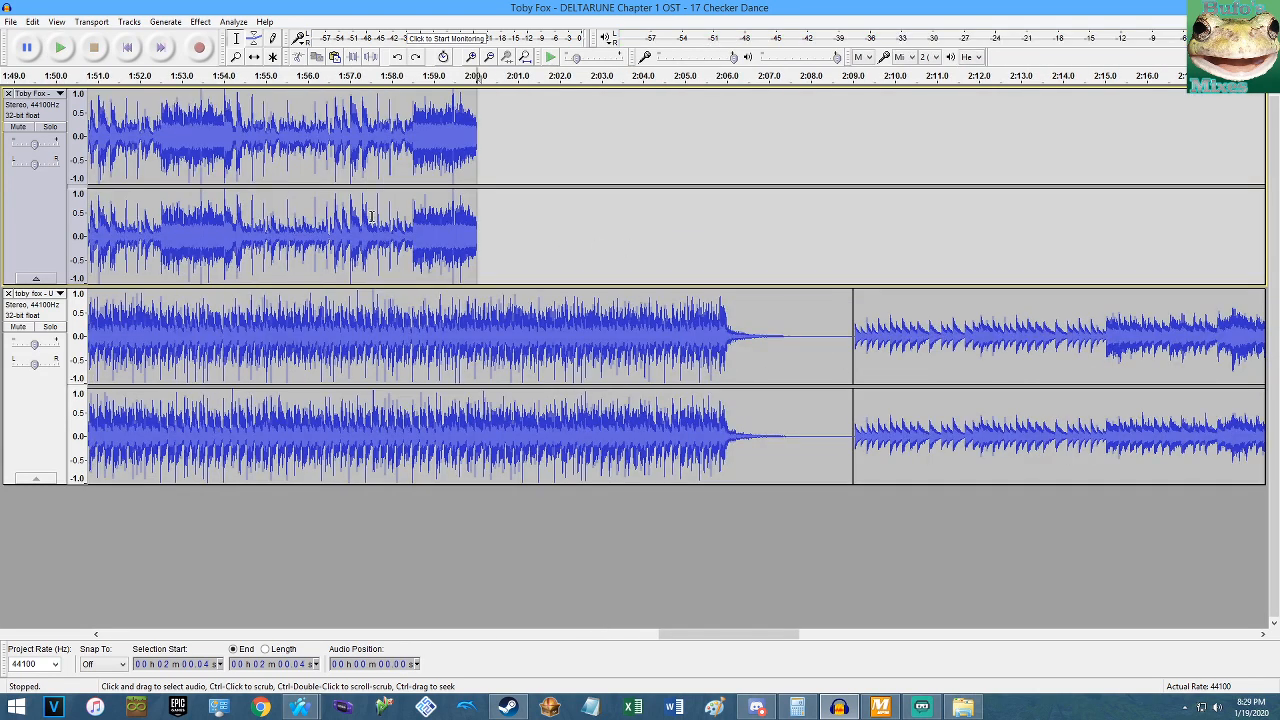
scroll(462, 235, up, 4)
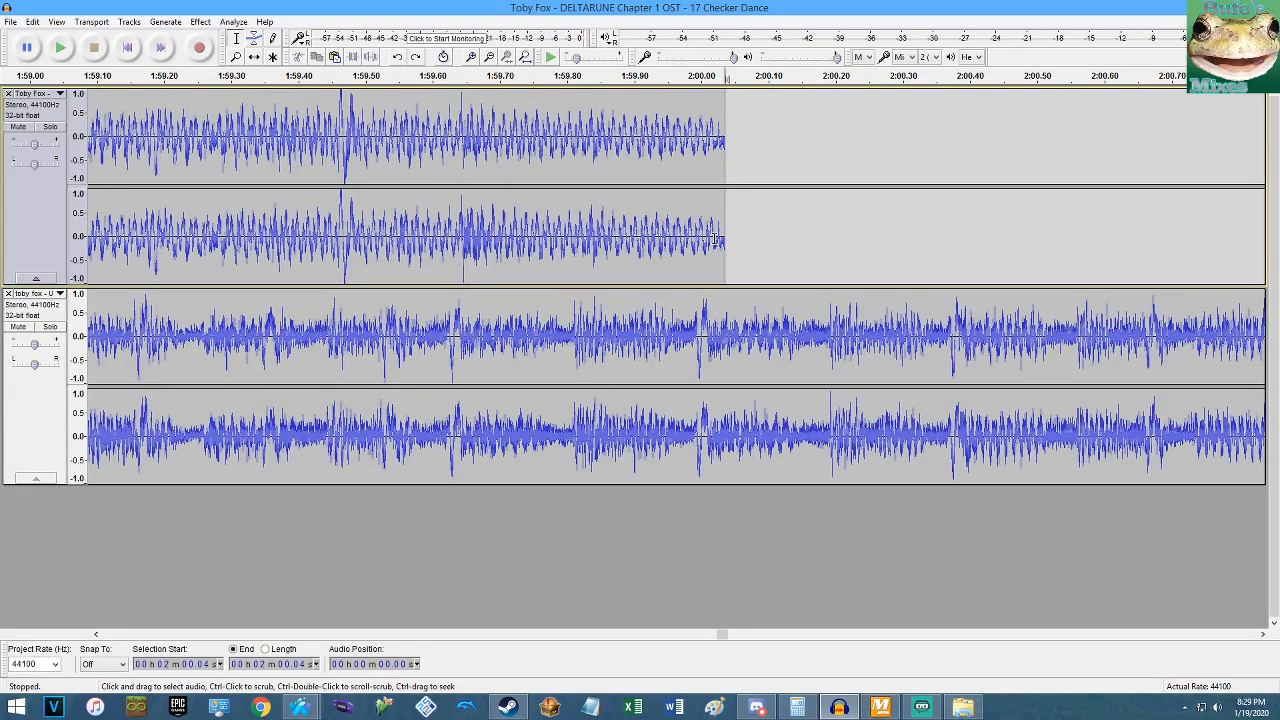
click(32, 22)
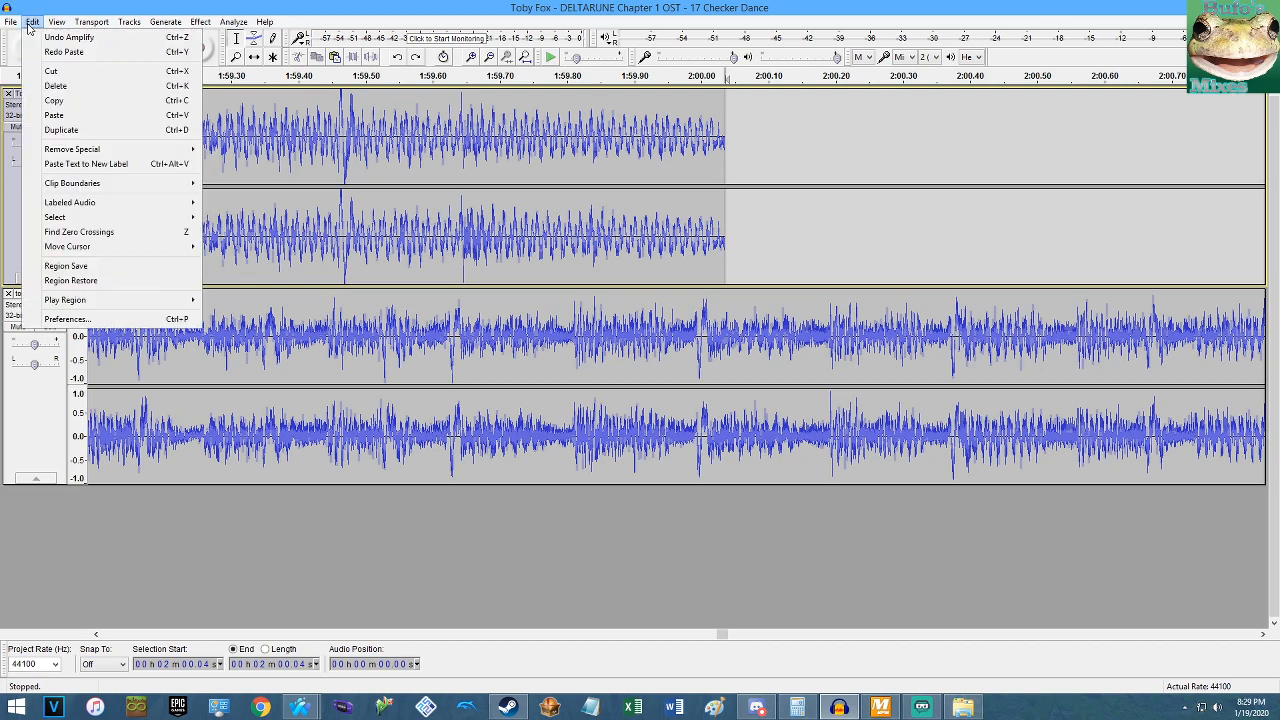
click(30, 37)
click(30, 22)
click(40, 54)
Select the entire Checker Dance track from its start to its end, including the final short clip.
click(594, 216)
key(shift+End)
key(shift+Home)
scroll(603, 245, down, 5)
scroll(603, 245, up, 5)
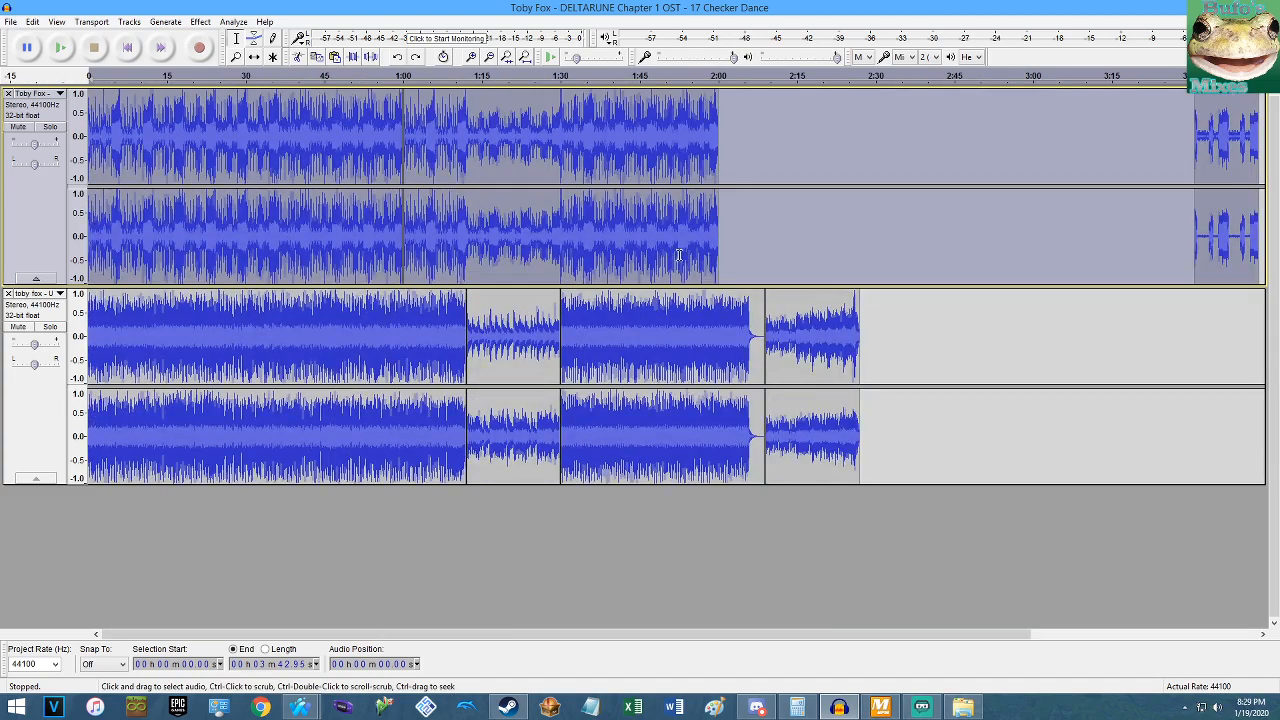
scroll(672, 260, up, 2)
click(200, 22)
click(260, 139)
click(769, 250)
click(200, 22)
click(260, 132)
click(769, 250)
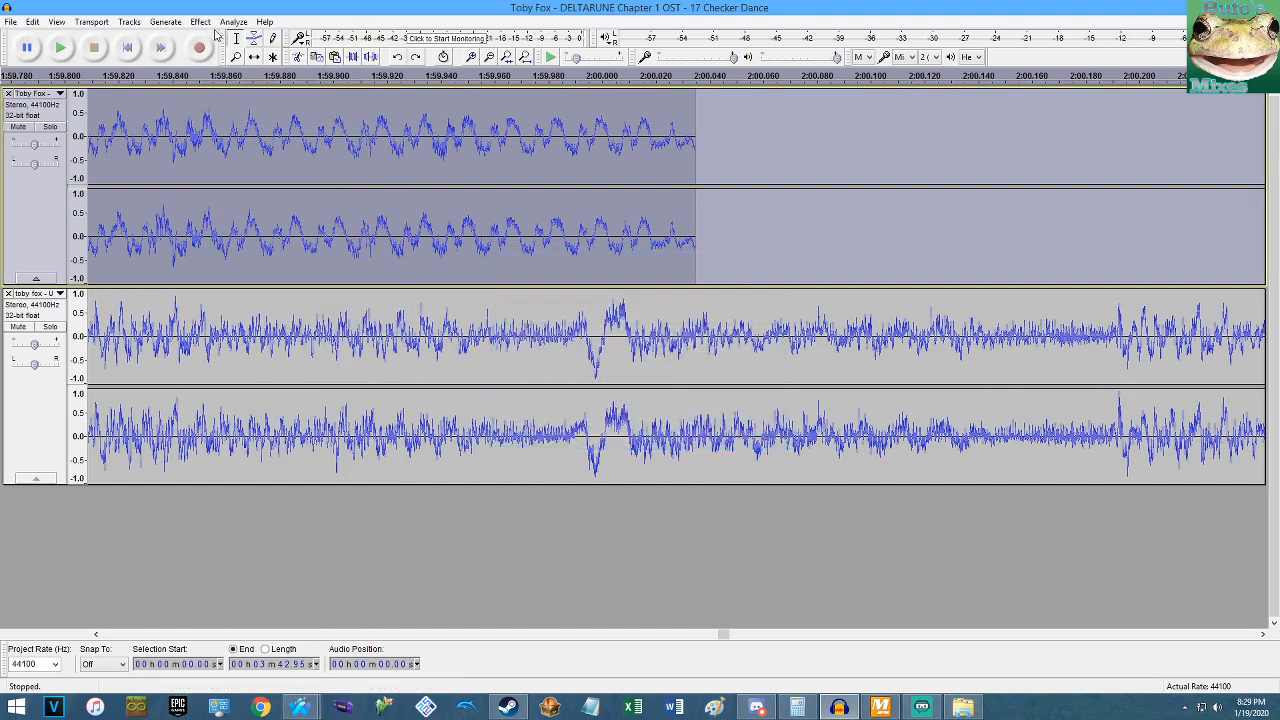
Apply Change Tempo to the selected Checker Dance audio with a percent change of .01.
click(200, 22)
click(259, 149)
text(.0)
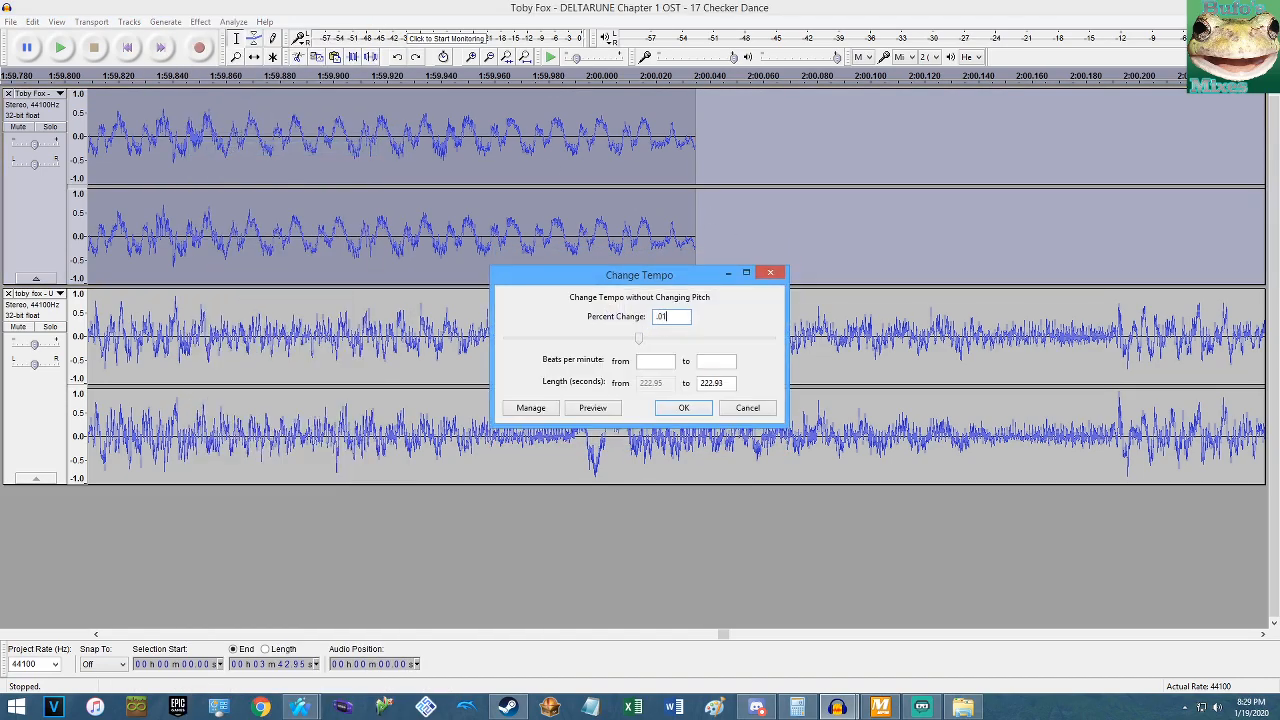
text(1)
key(Return)
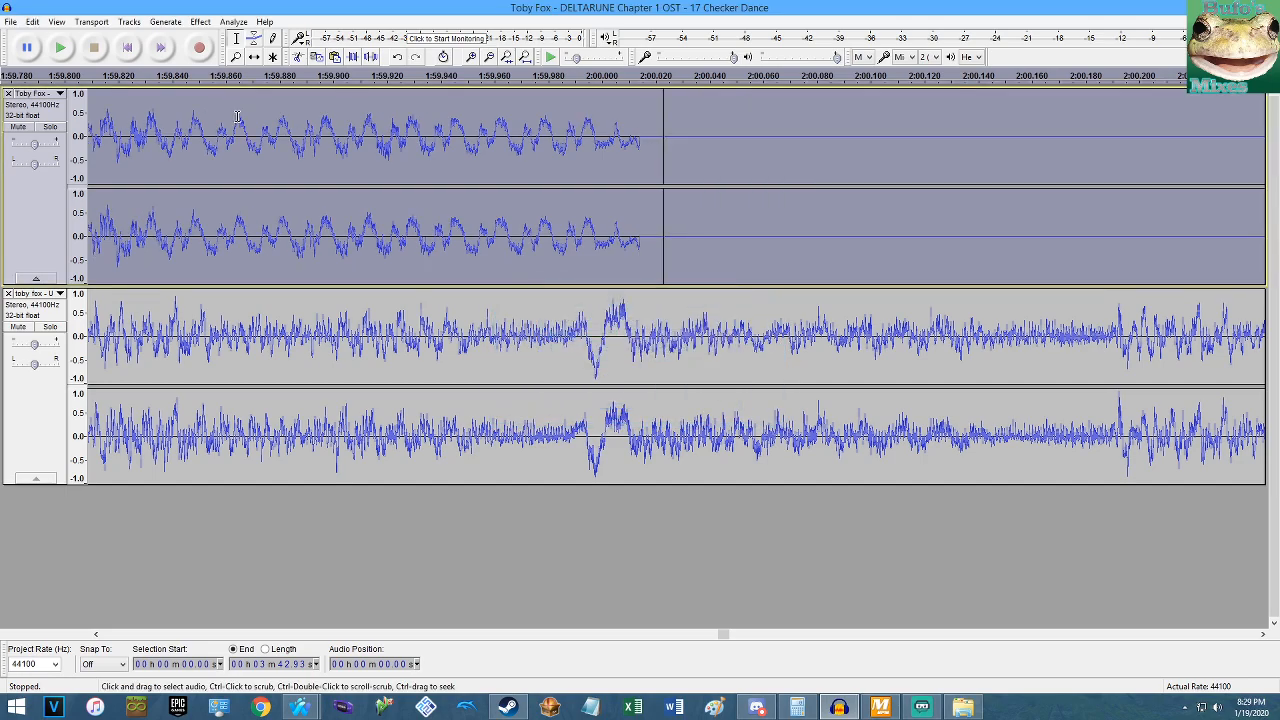
Split Checker Dance exactly where its waveform ends and silence begins, near 2:00.0142.
click(639, 240)
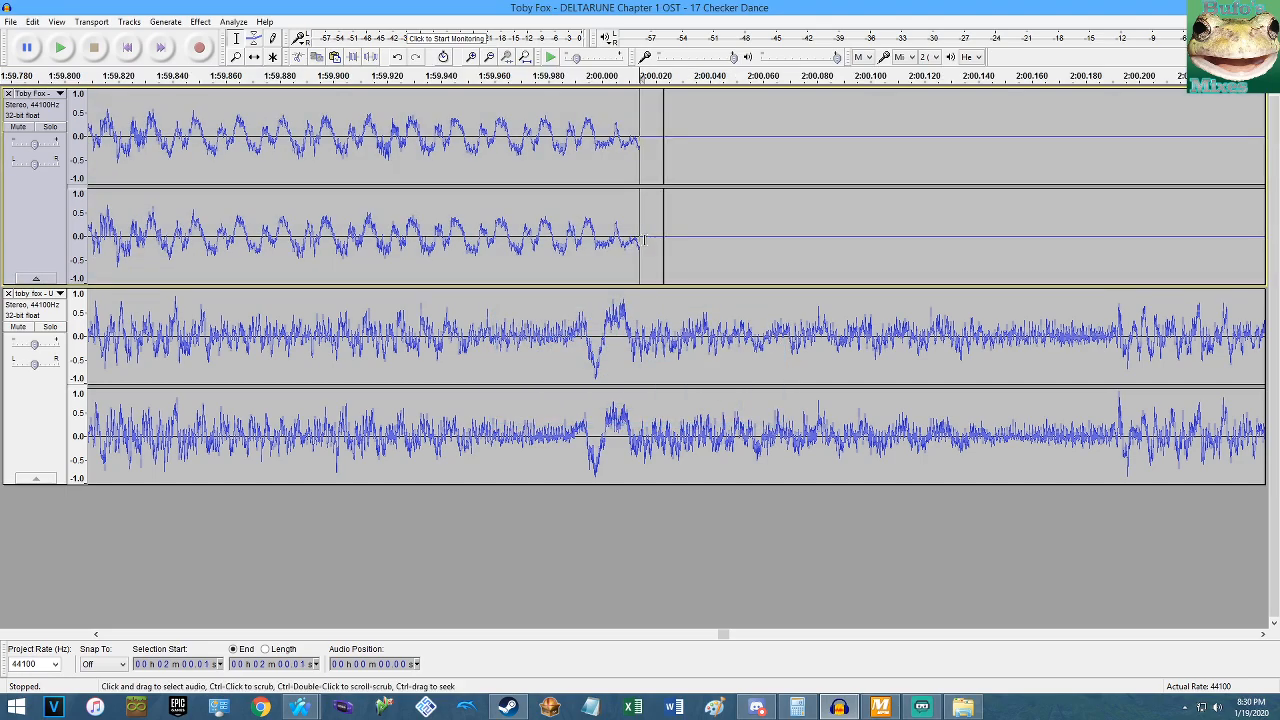
scroll(637, 240, up, 8)
click(693, 237)
key(ctrl+i)
click(789, 261)
key(Delete)
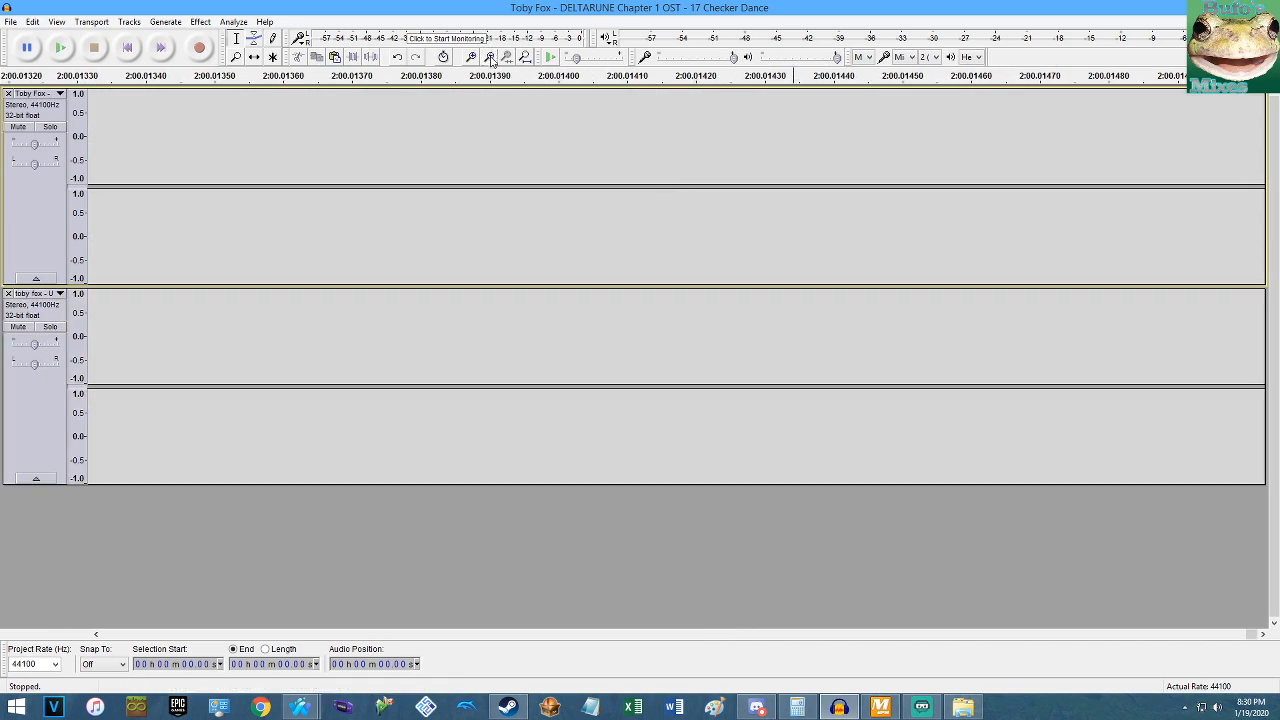
key(ctrl+z)
click(754, 209)
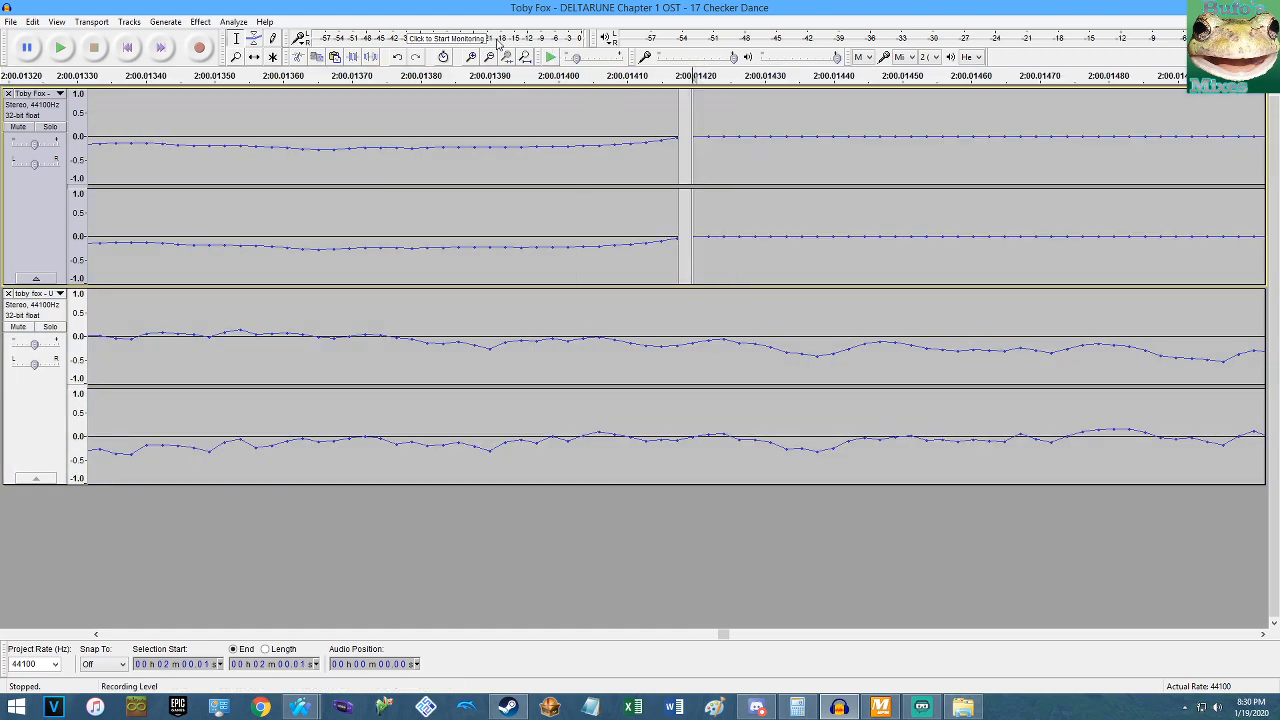
Delete the silent Checker Dance clip between 2:00.01 and 3:30.87.
click(525, 56)
double_click(797, 136)
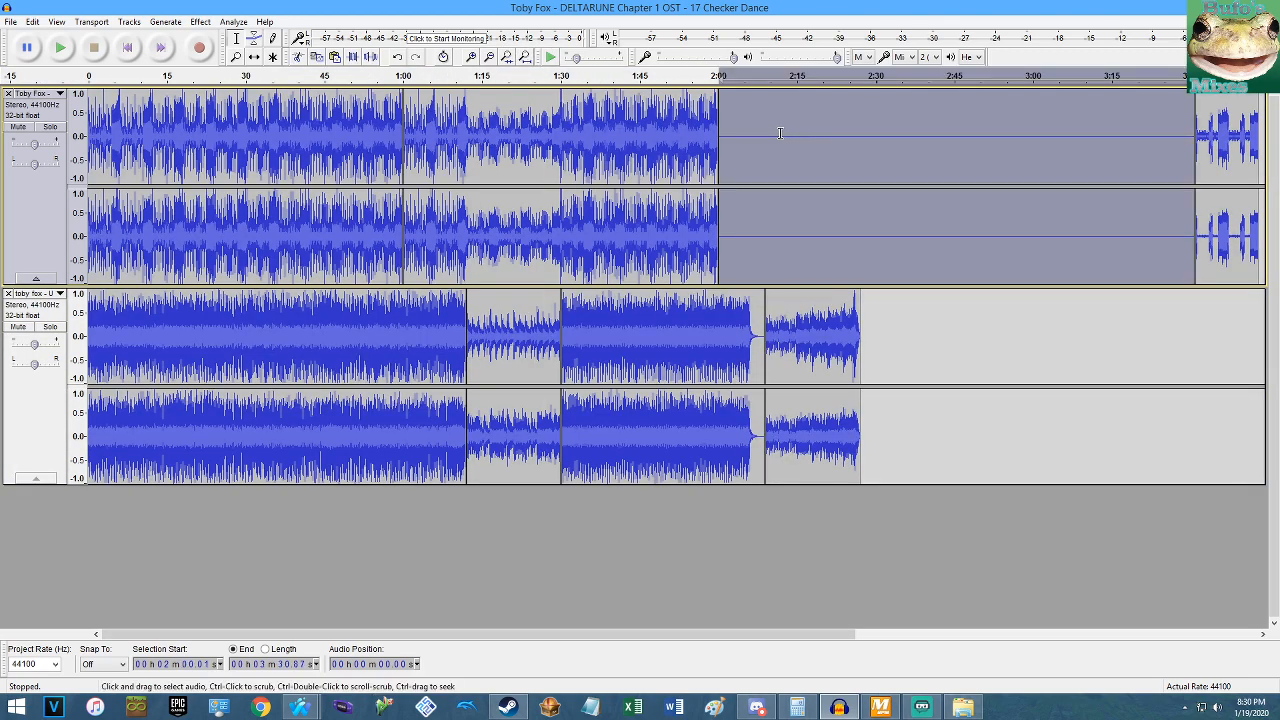
key(Delete)
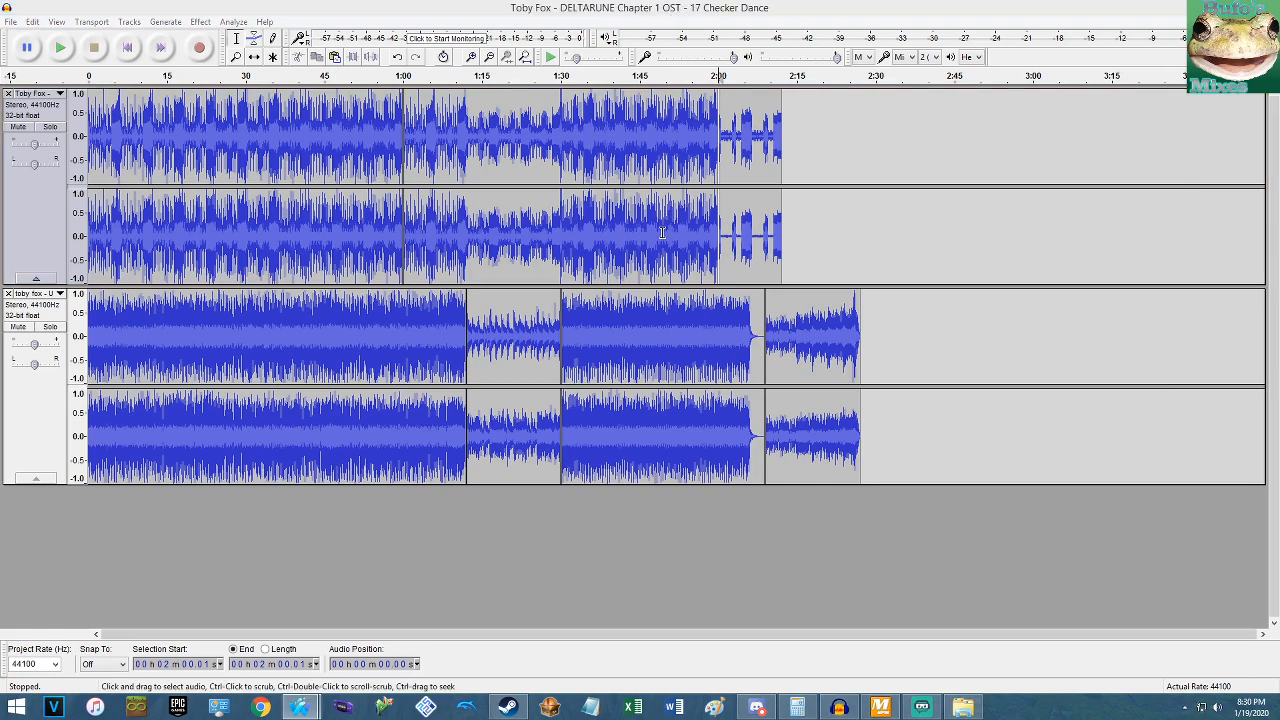
Move the short final Checker Dance clip about 9.5 seconds later with the Time Shift tool, leaving a gap after 2:00.
click(728, 244)
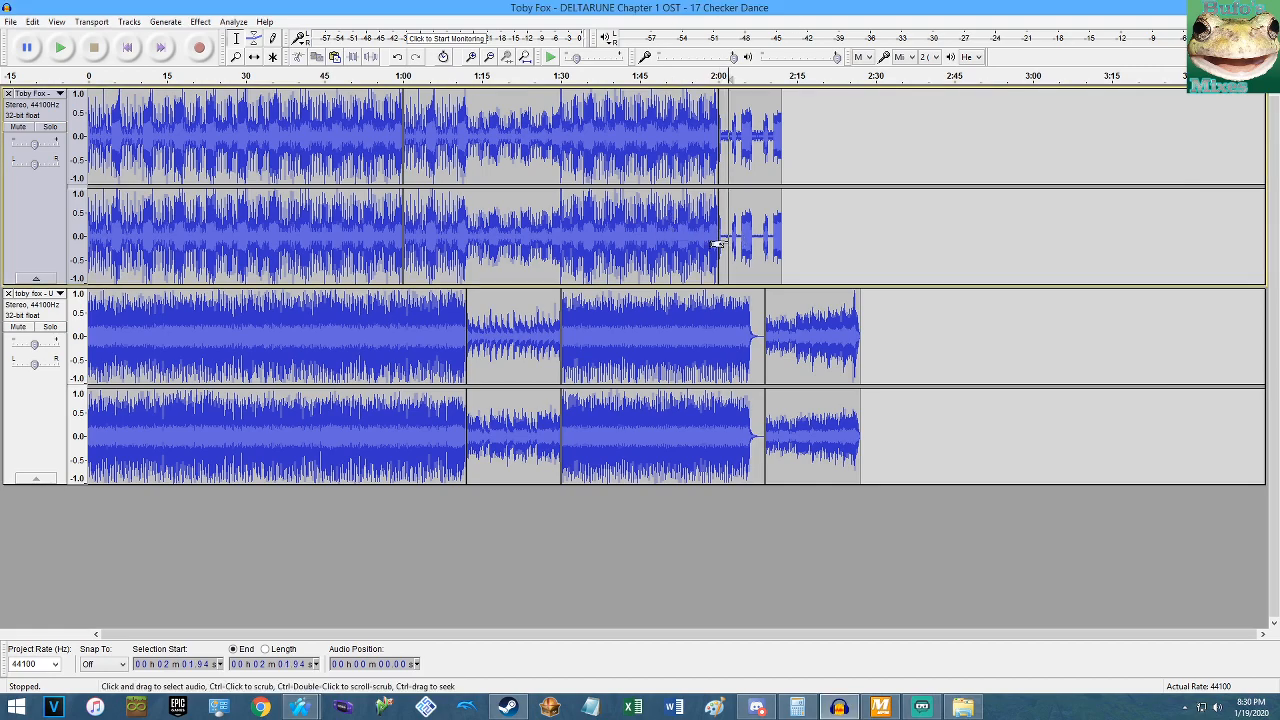
scroll(712, 241, up, 4)
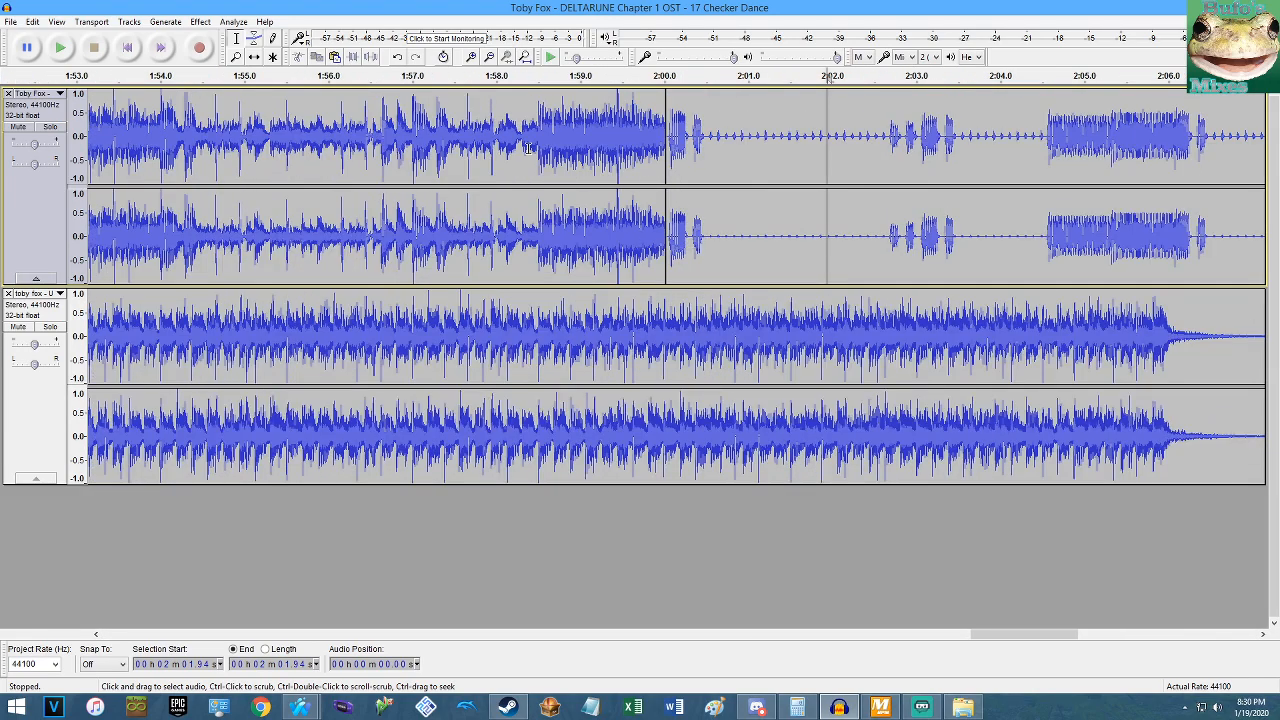
scroll(714, 173, down, 4)
key(F5)
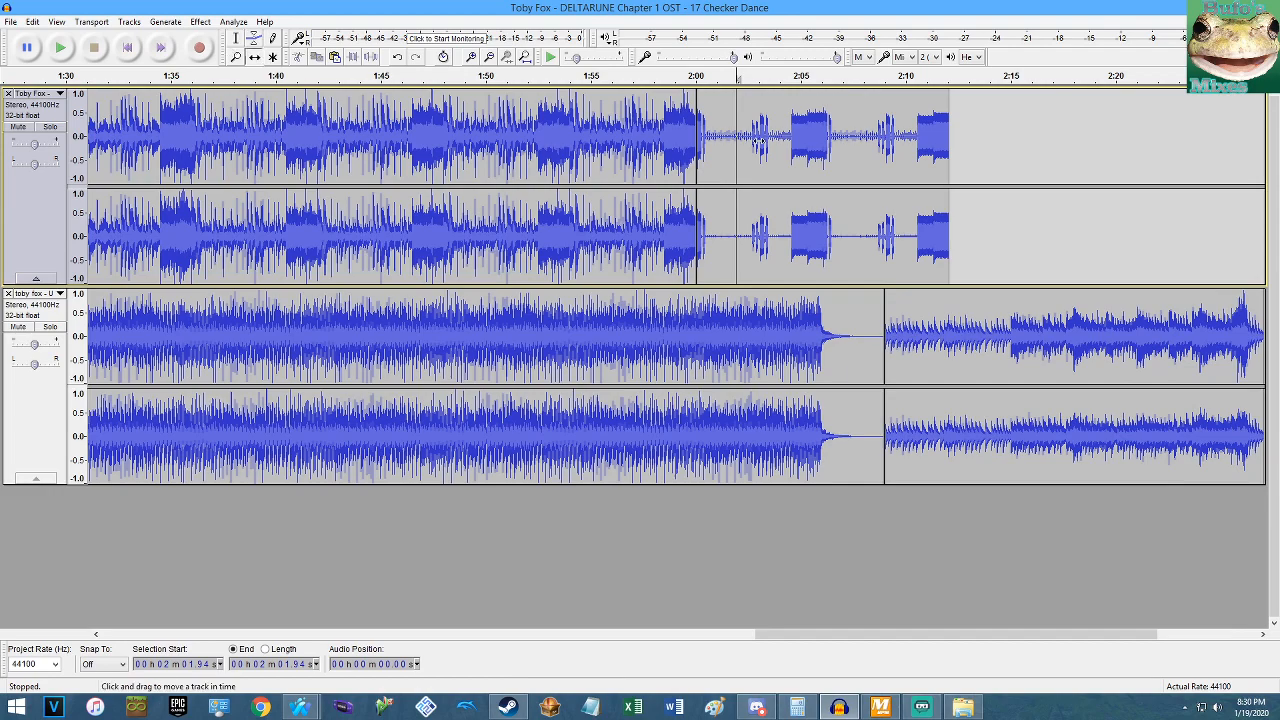
drag(754, 140, 954, 140)
Copy the Checker Dance clip from 1:00.01 to 2:00.01 and paste it directly after its end at 2:00.01.
click(236, 38)
double_click(299, 116)
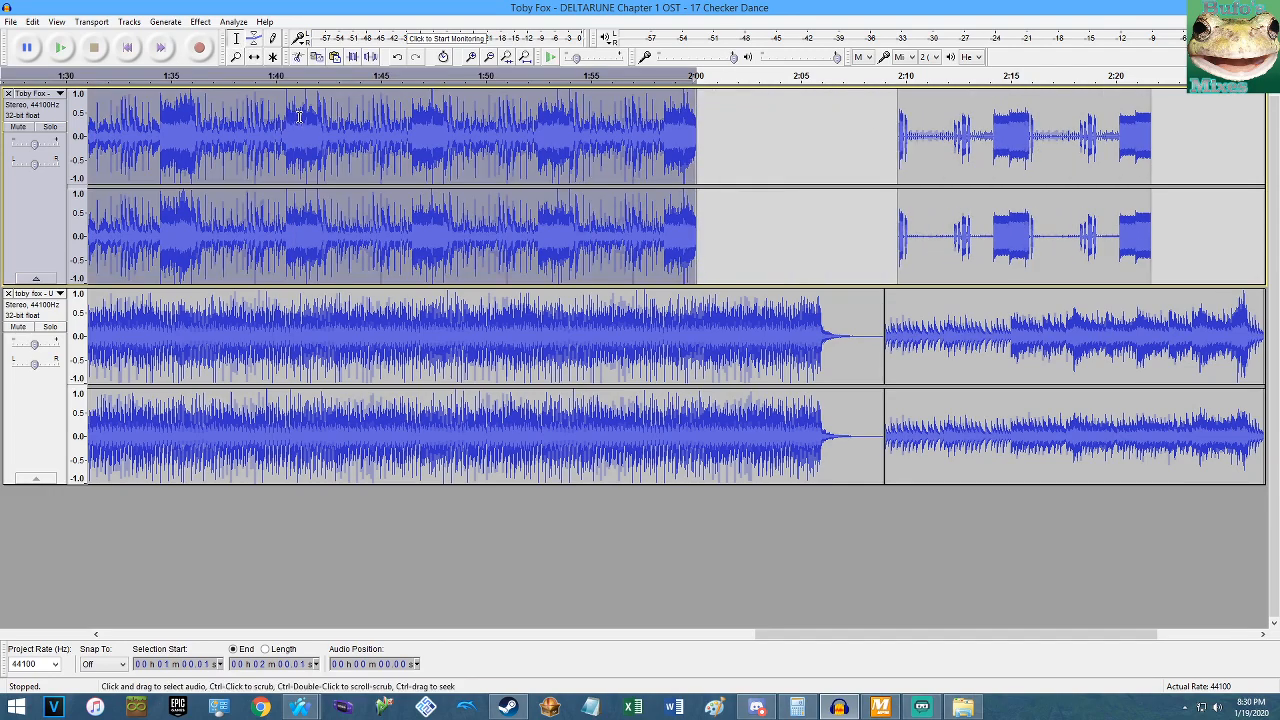
click(707, 149)
click(698, 150)
key(ctrl+v)
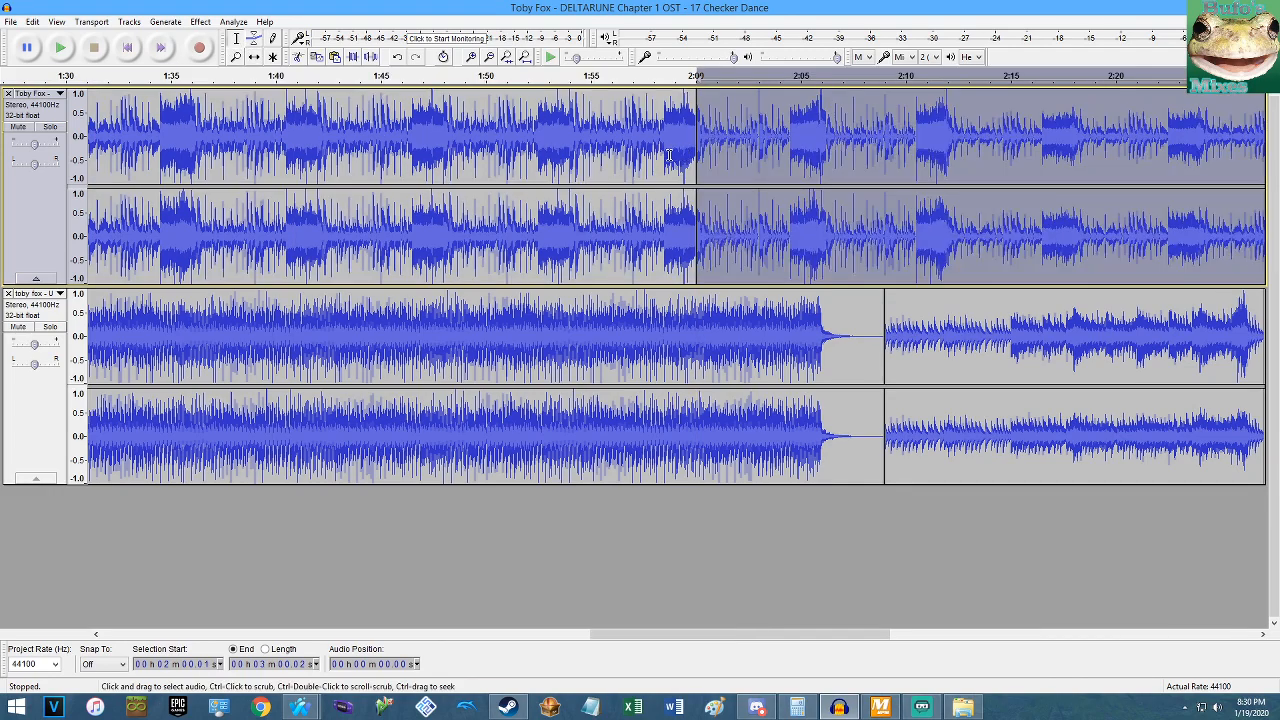
Play both tracks from 1:58.76 to check the loop join at 2:00 and the timing beyond it.
click(670, 151)
key(space)
scroll(692, 153, up, 2)
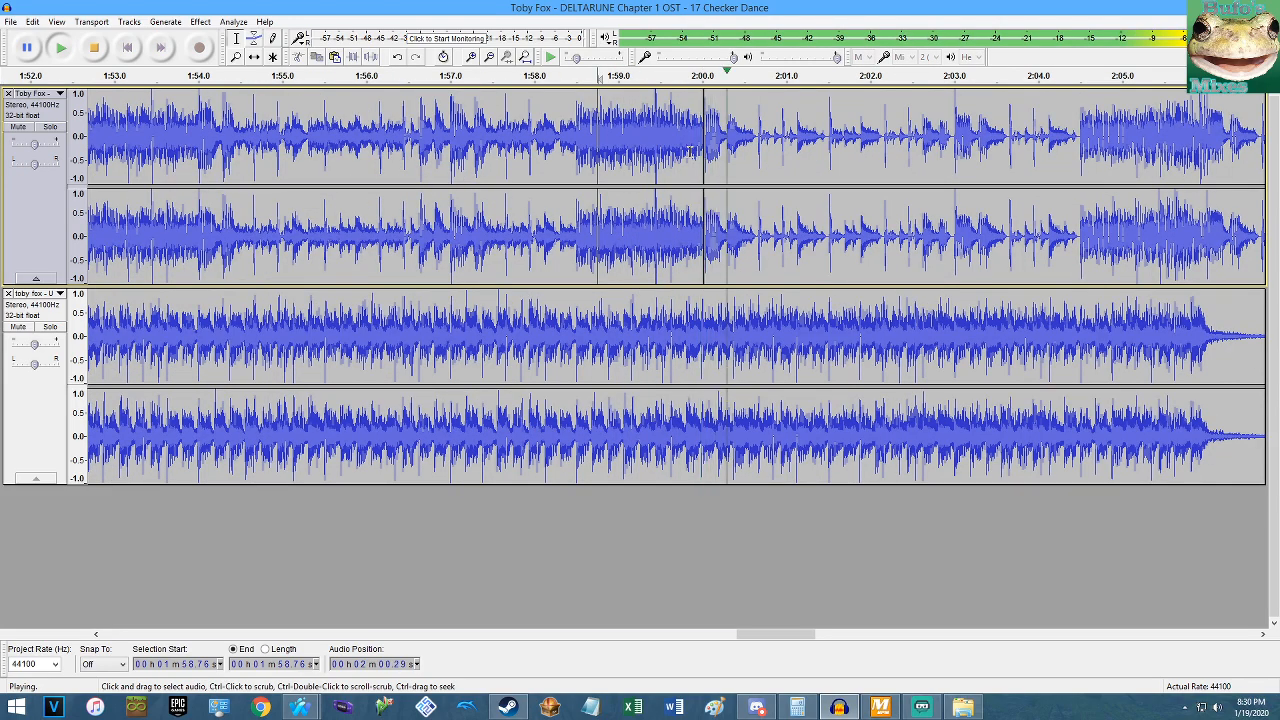
scroll(794, 208, up, 2)
scroll(800, 209, down, 3)
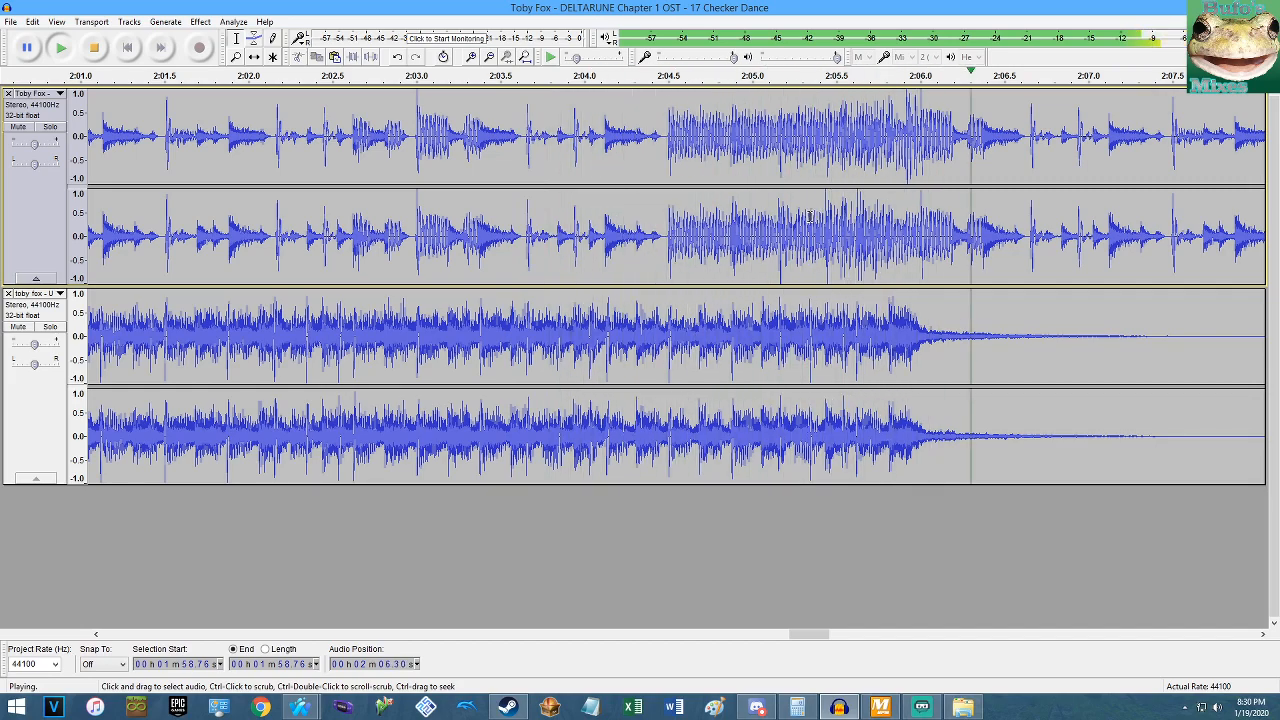
Stop playback and split both the Checker Dance and Battle Against a True Hero tracks at 2:06.00.
key(space)
key(space)
key(space)
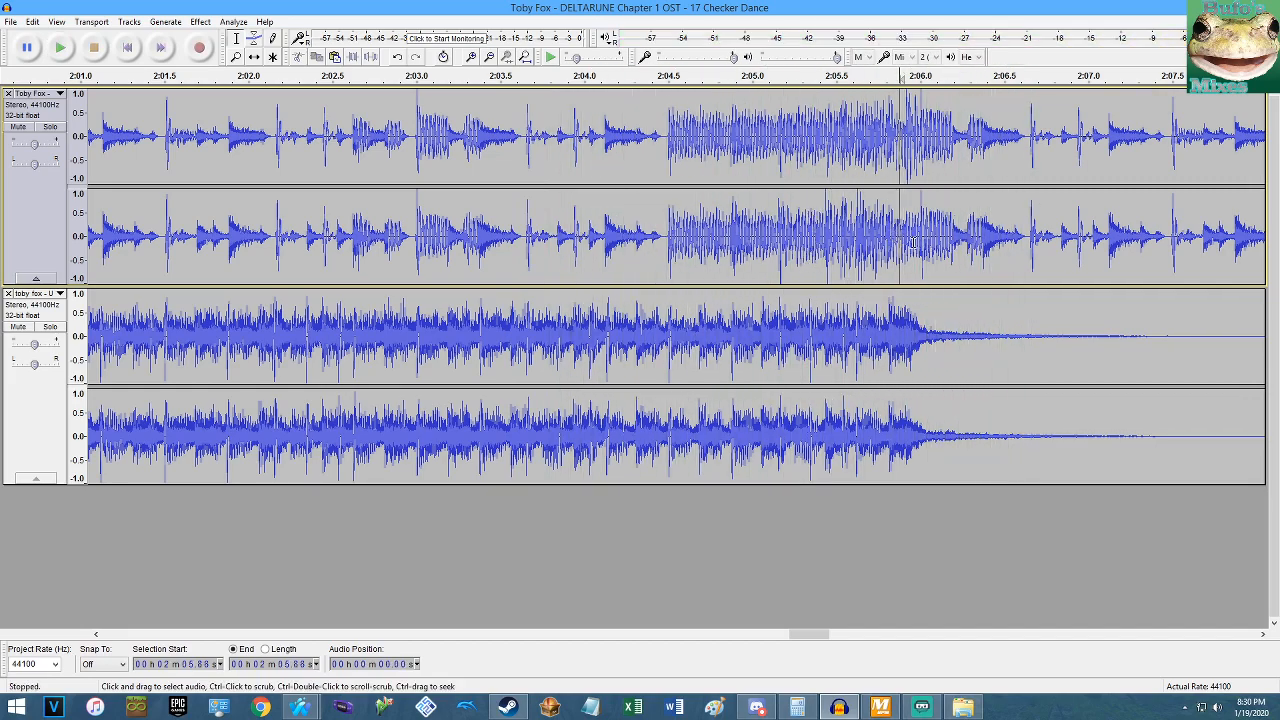
scroll(886, 239, up, 6)
scroll(885, 239, up, 8)
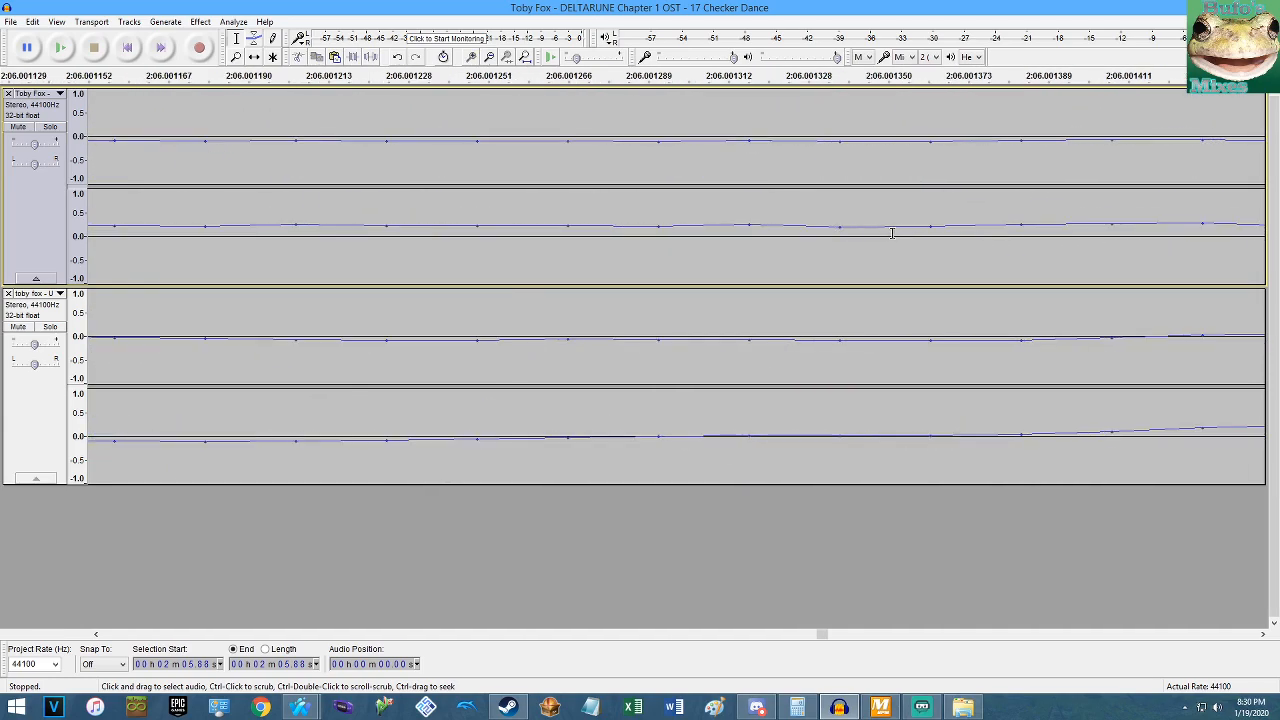
click(841, 224)
key(ctrl+i)
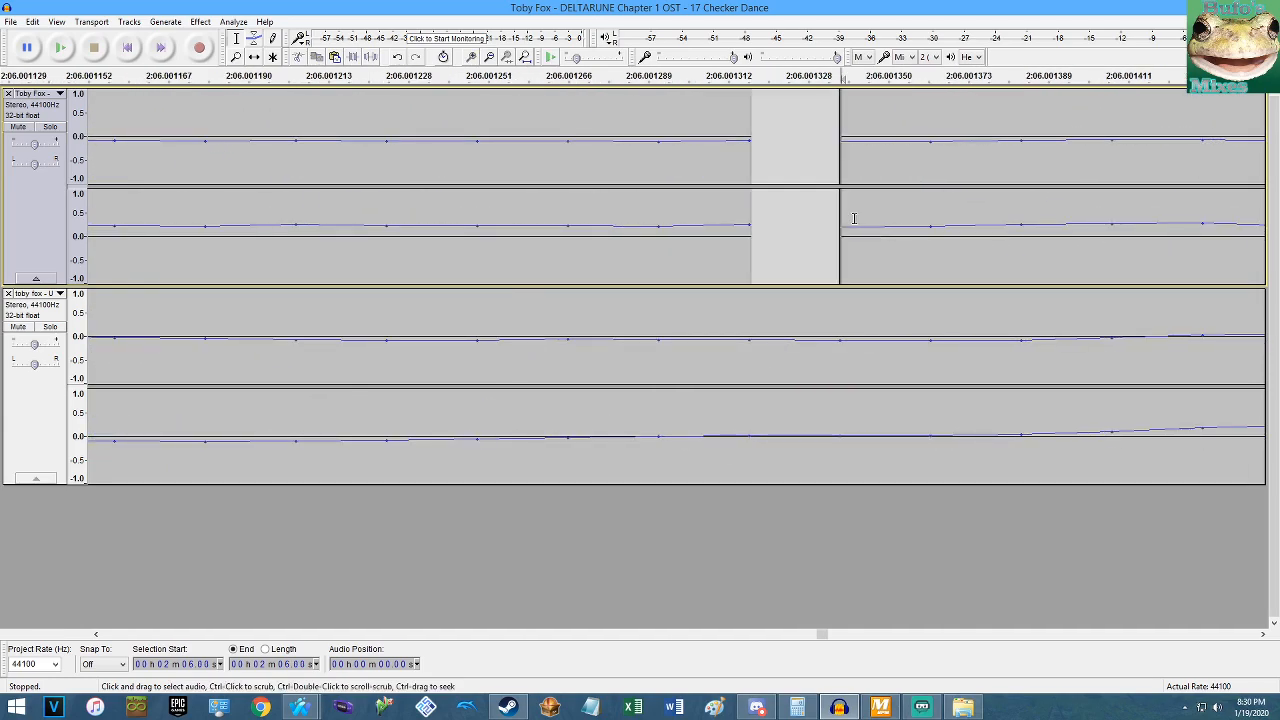
click(841, 309)
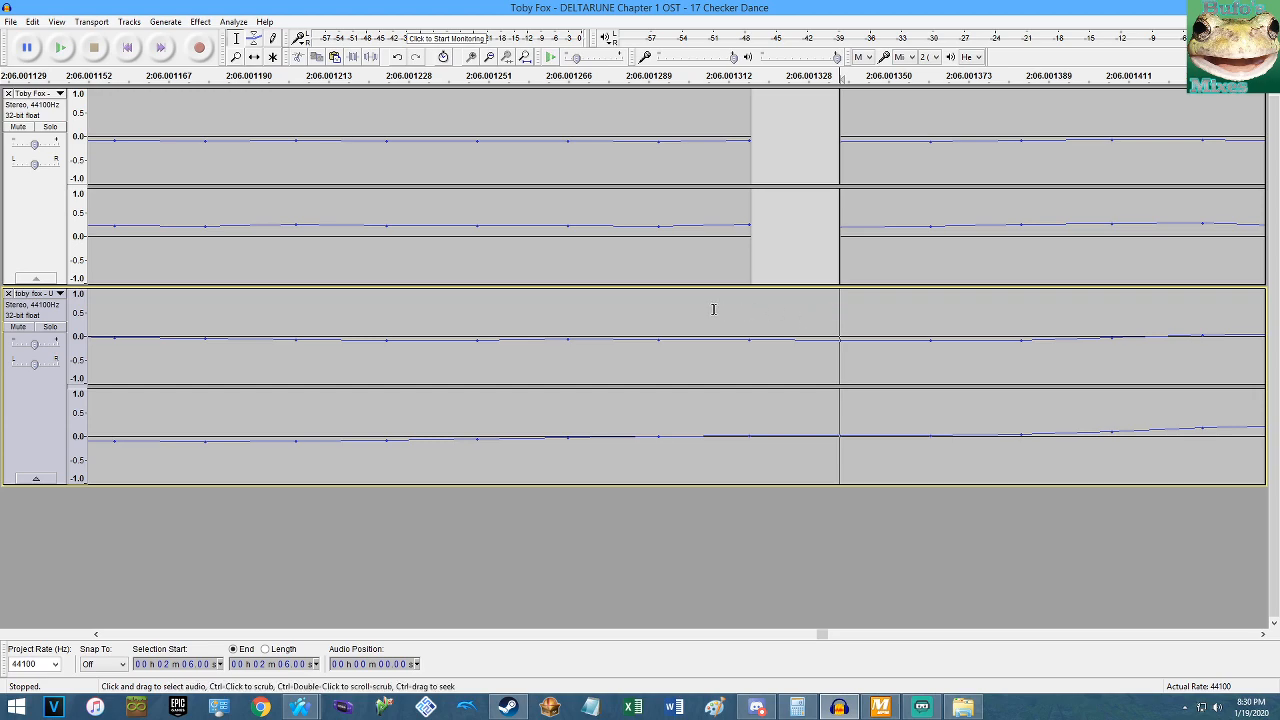
key(ctrl+i)
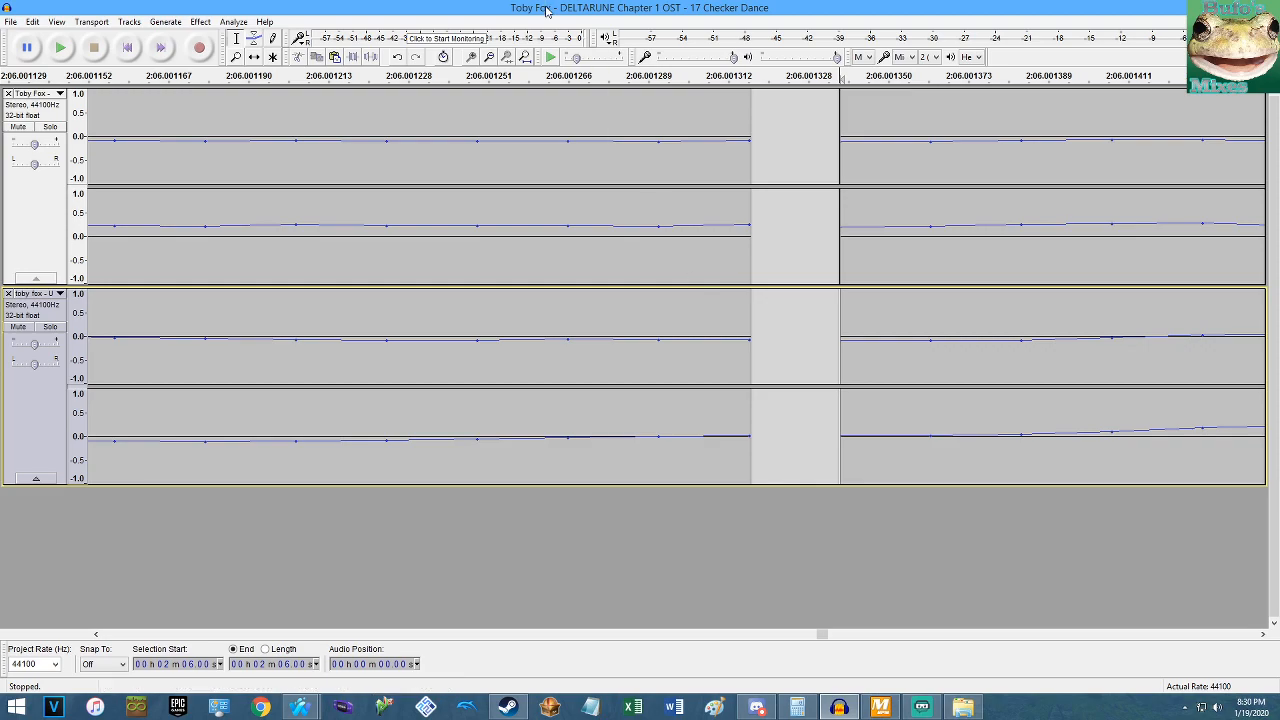
Delete the Battle Against a True Hero fade-out clip and the Checker Dance clip that both start at 2:06.00.
click(536, 56)
scroll(845, 245, up, 3)
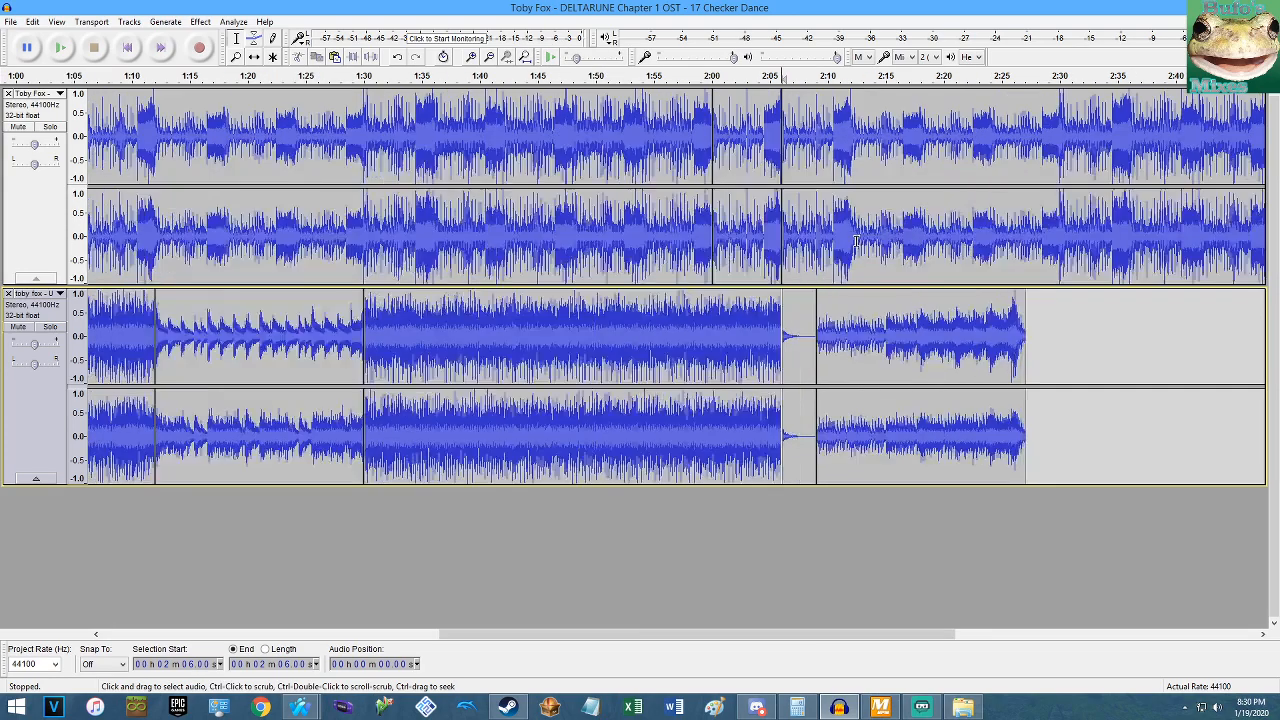
scroll(845, 245, down, 2)
scroll(772, 270, up, 2)
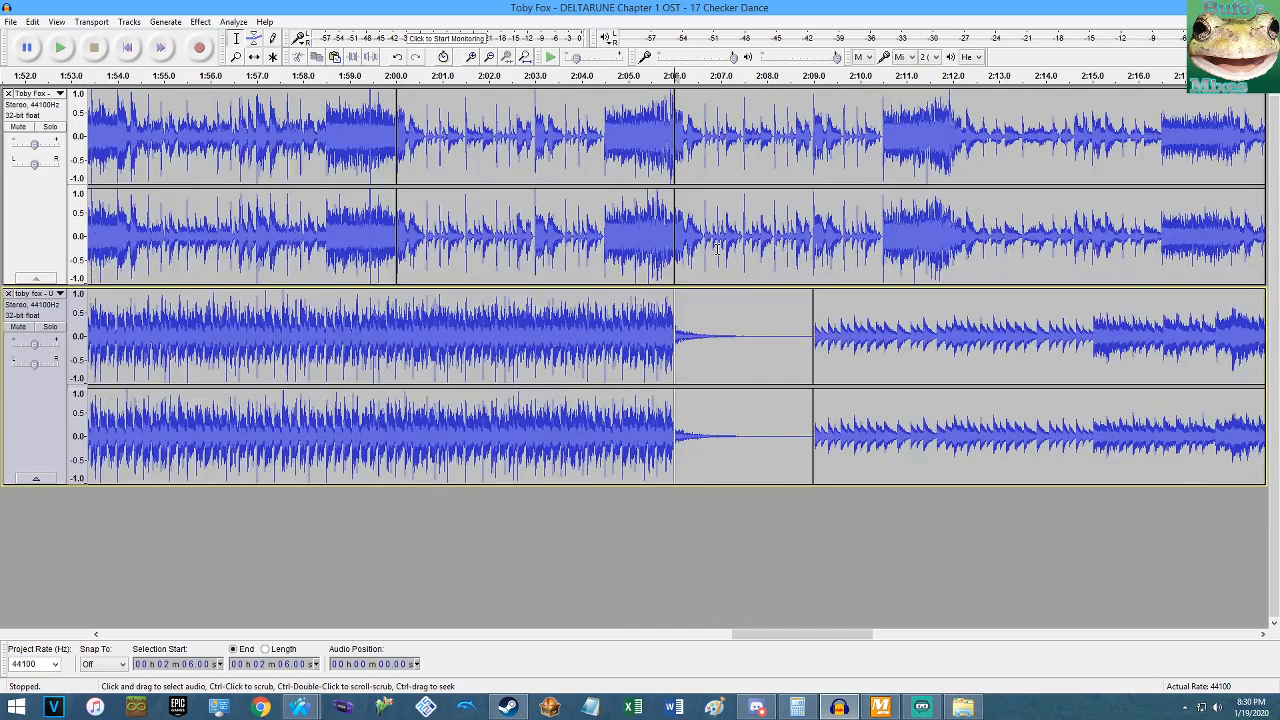
scroll(699, 310, down, 1)
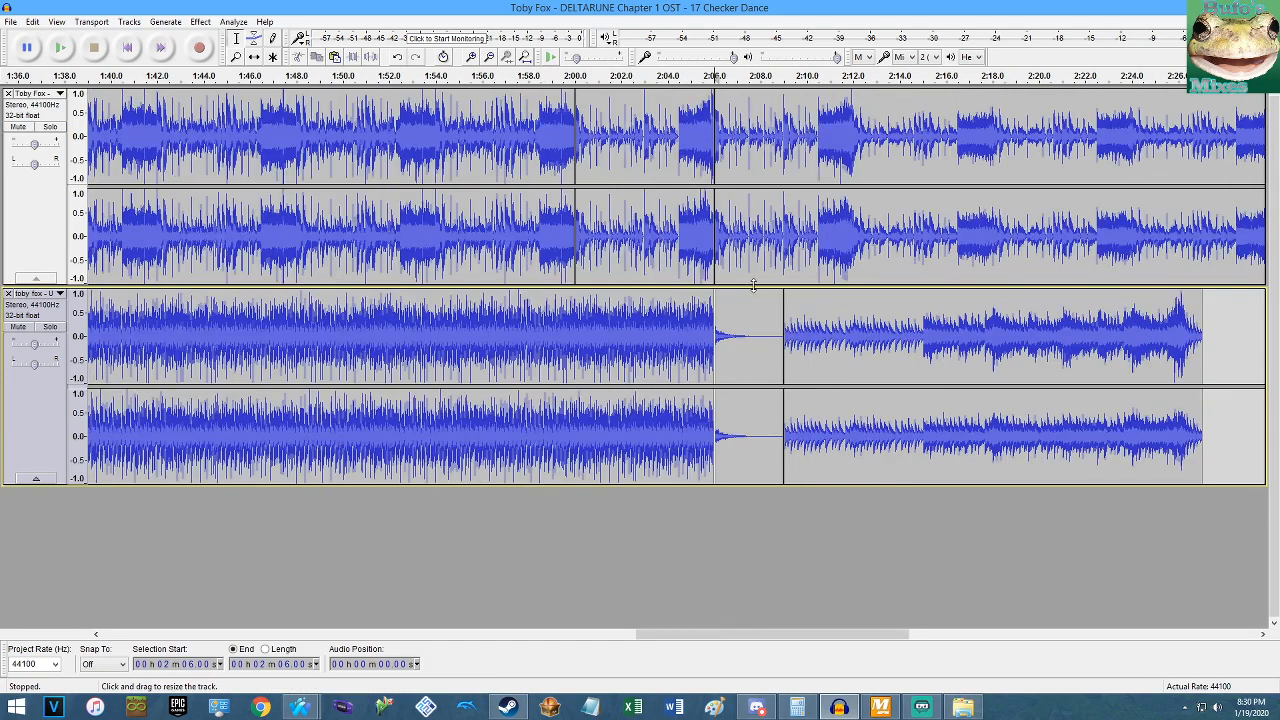
double_click(749, 320)
key(Delete)
double_click(737, 258)
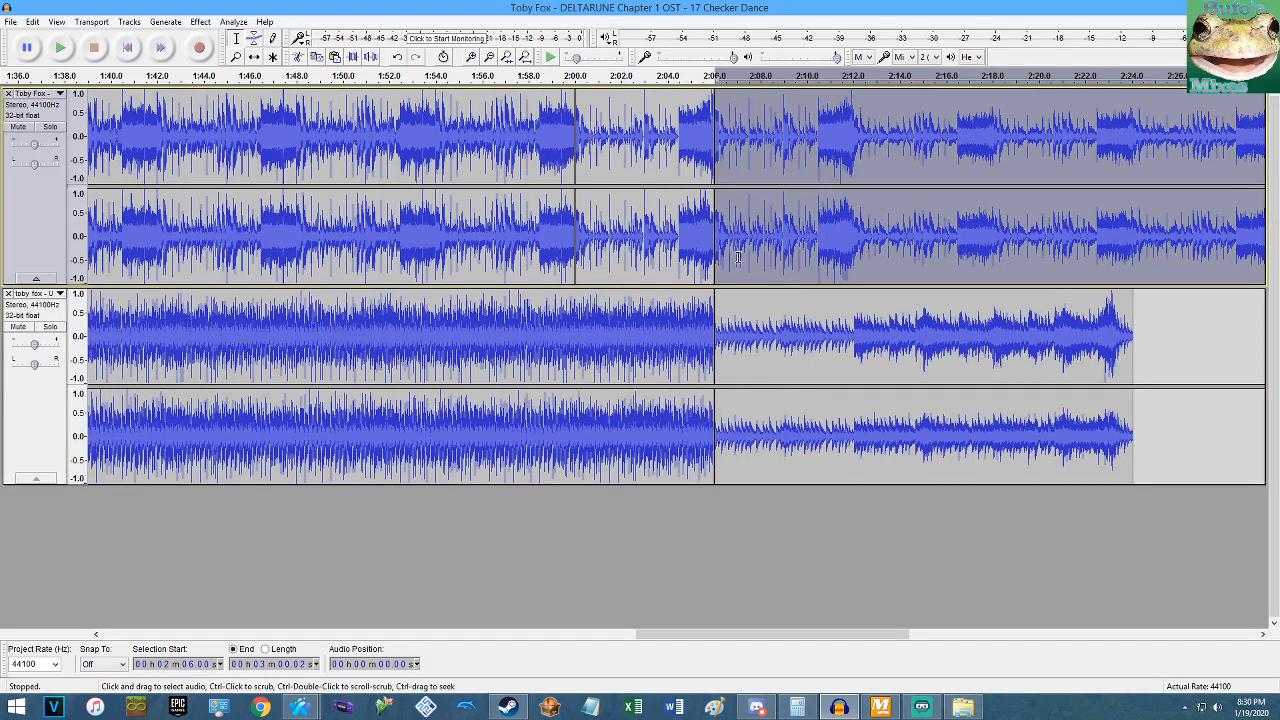
key(Delete)
Cut the short final Checker Dance clip from 2:15.62 to 2:27.67 and paste it at the start of its track.
double_click(990, 226)
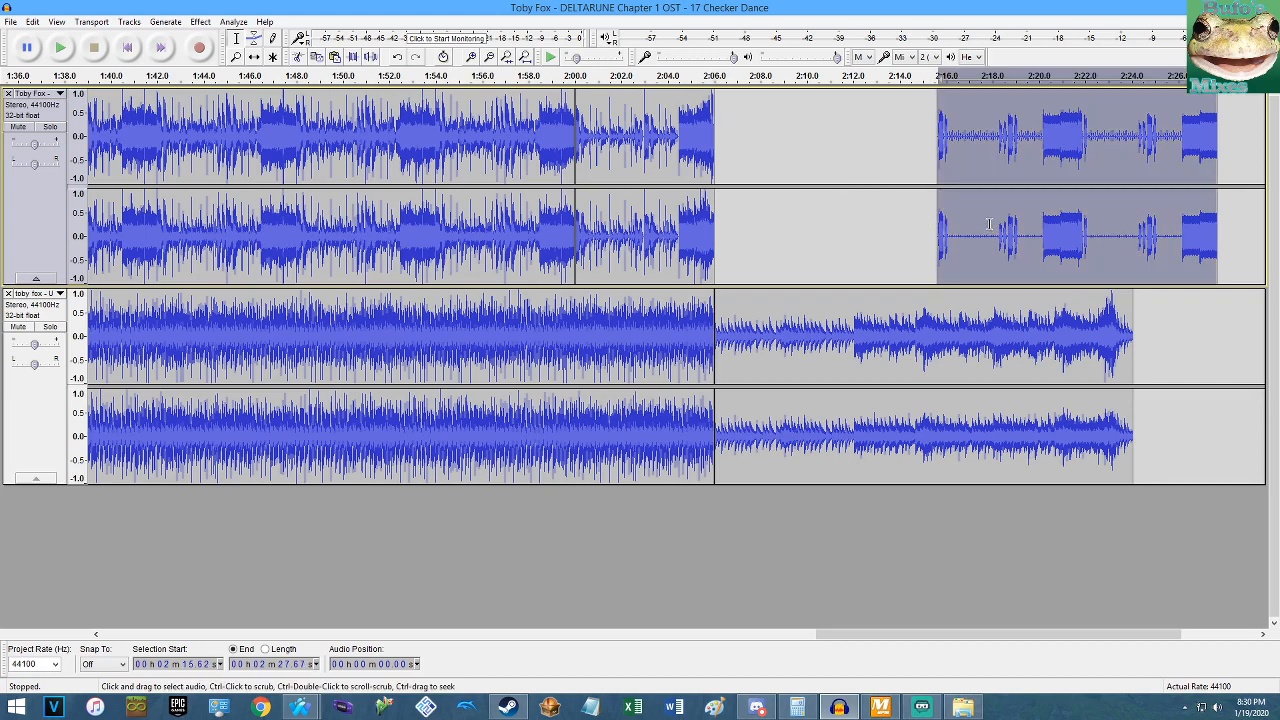
key(ctrl+x)
key(Home)
key(ctrl+v)
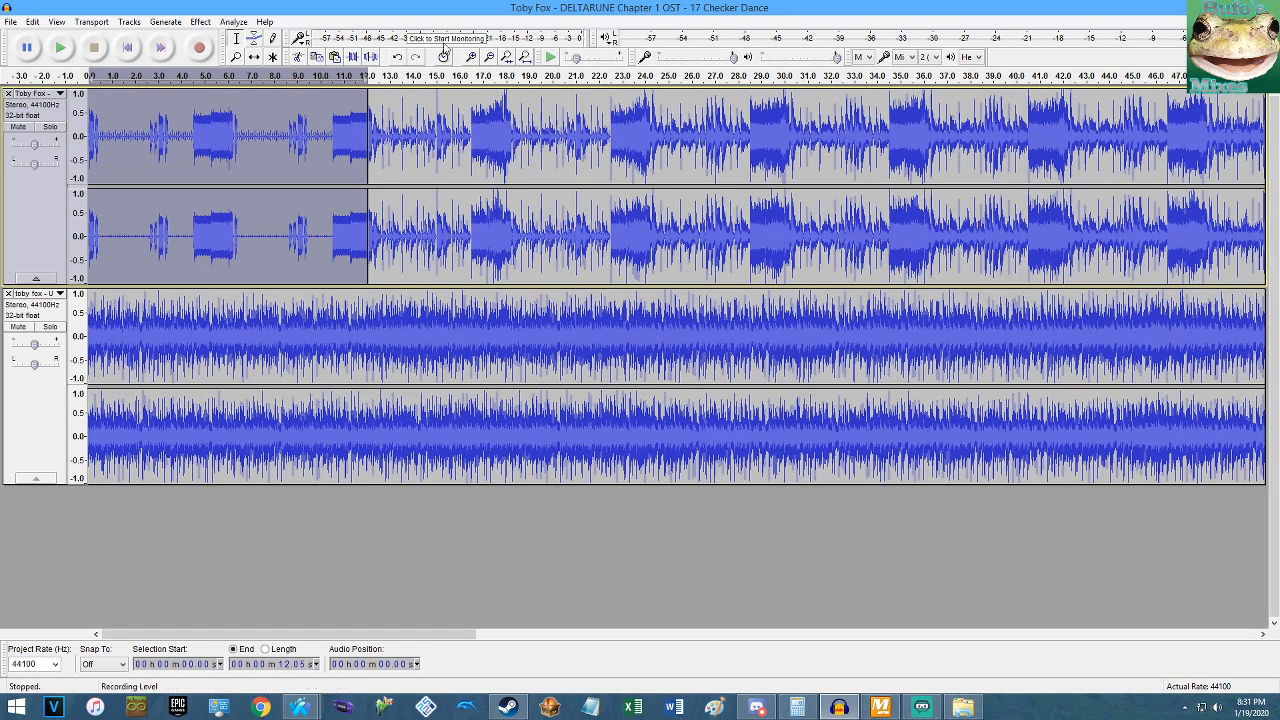
Move the quiet final Battle Against a True Hero clip, about 18 seconds long, to the start of its track.
click(162, 48)
double_click(680, 323)
key(Delete)
key(Home)
key(ctrl+v)
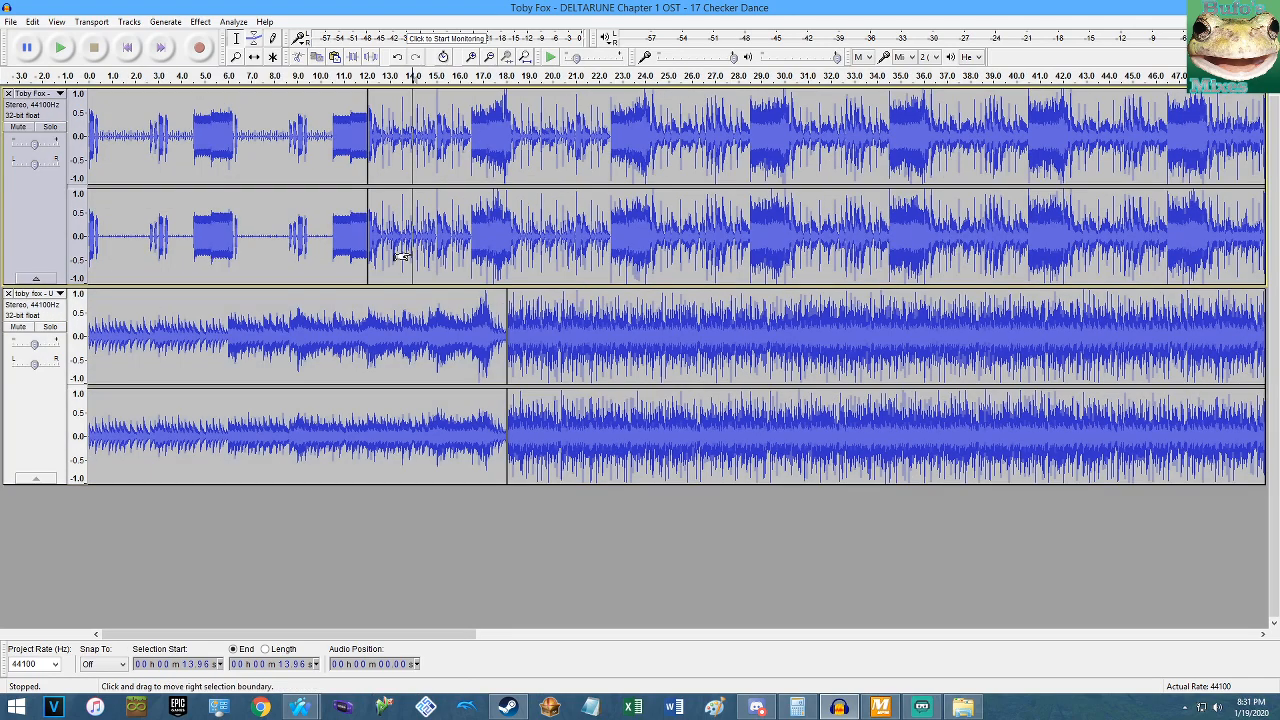
Shift all Checker Dance clips after the short intro about 6 seconds later, aligning their end with the Battle Against a True Hero track.
double_click(421, 264)
key(shift+End)
click(254, 56)
drag(293, 125, 432, 125)
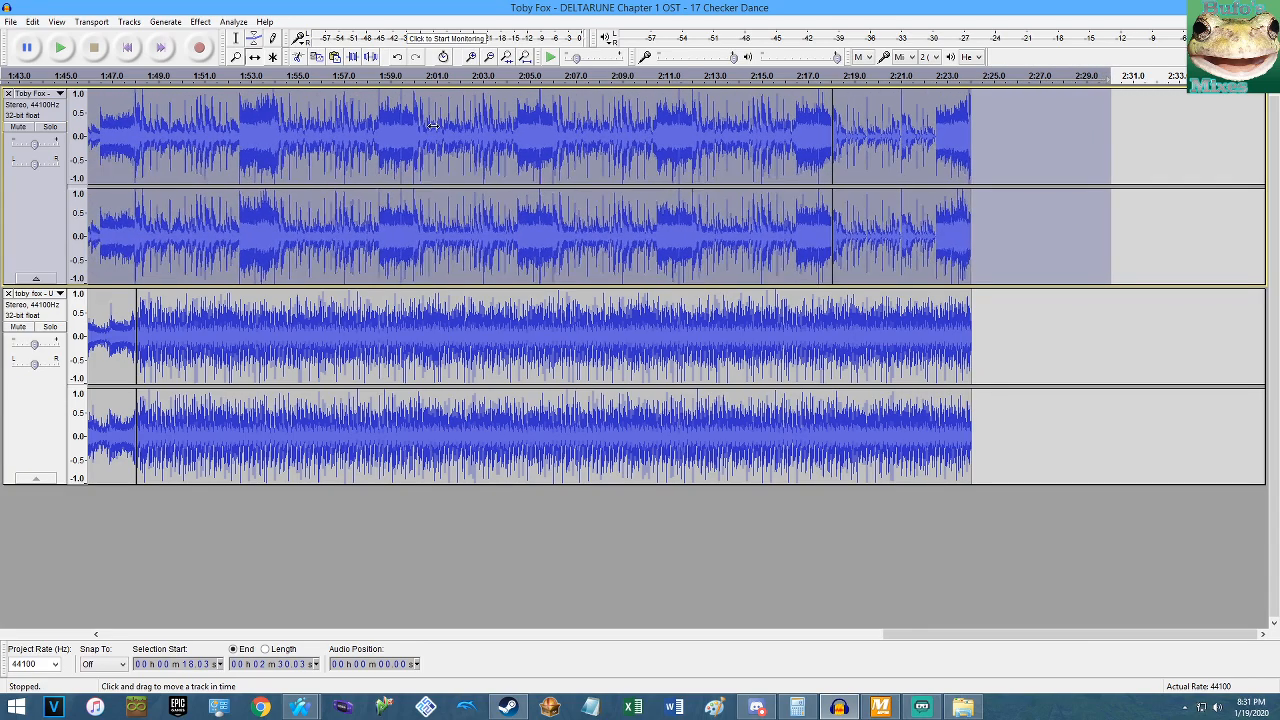
scroll(978, 257, up, 2)
scroll(989, 257, up, 2)
drag(927, 236, 957, 232)
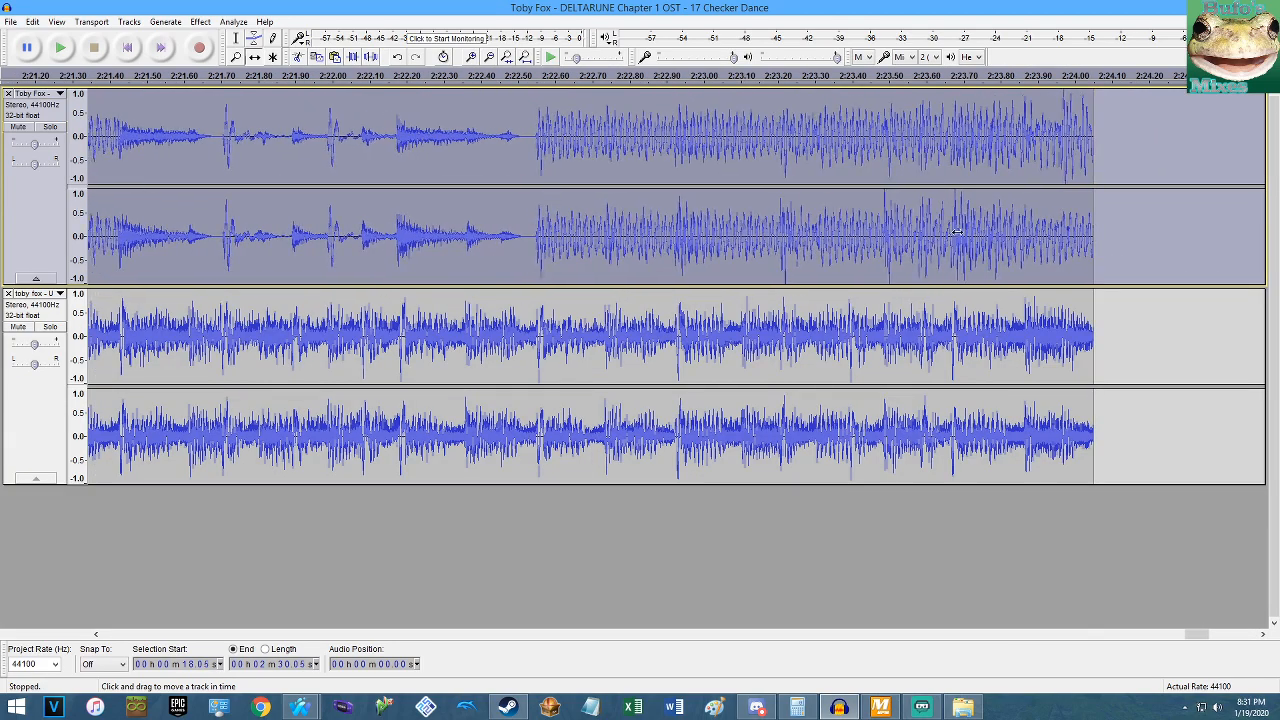
Move the Checker Dance intro clip about 6 seconds later so it meets the main clip at 18 seconds.
click(127, 47)
scroll(399, 183, down, 5)
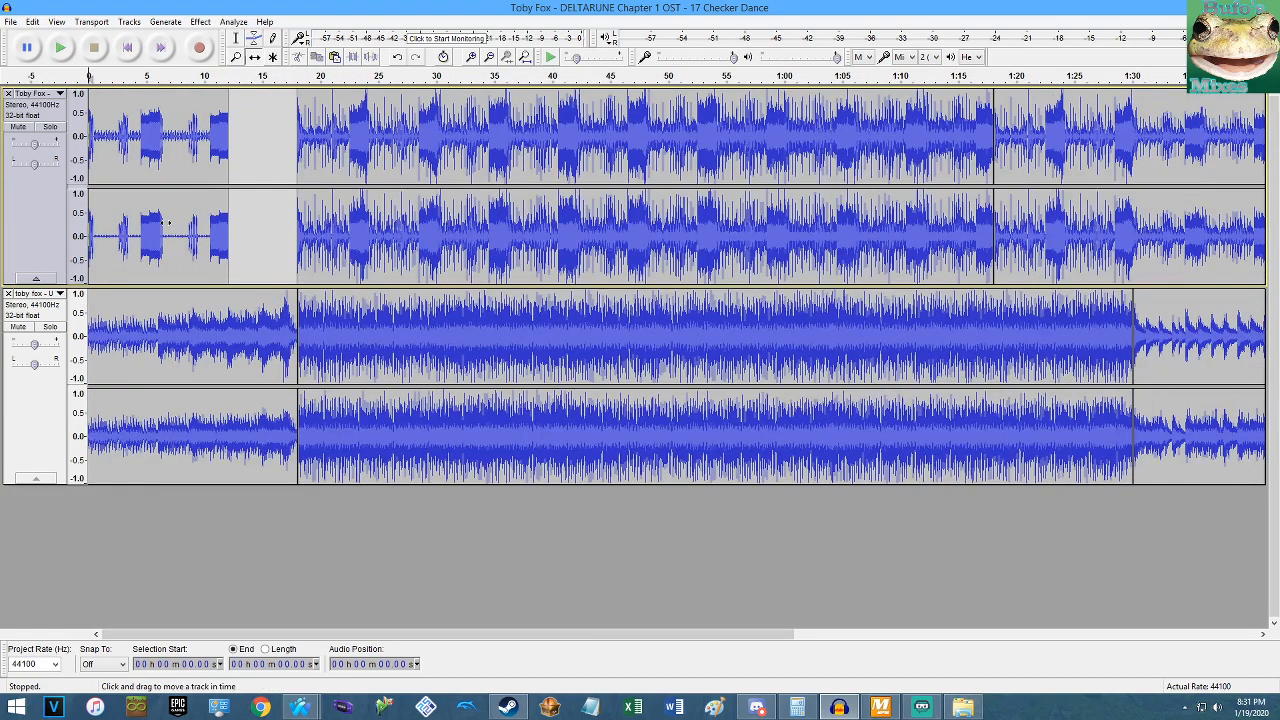
drag(170, 222, 275, 236)
Delete the first 6.04 seconds of both tracks, up to where the Checker Dance intro sound begins.
click(236, 40)
scroll(134, 194, up, 8)
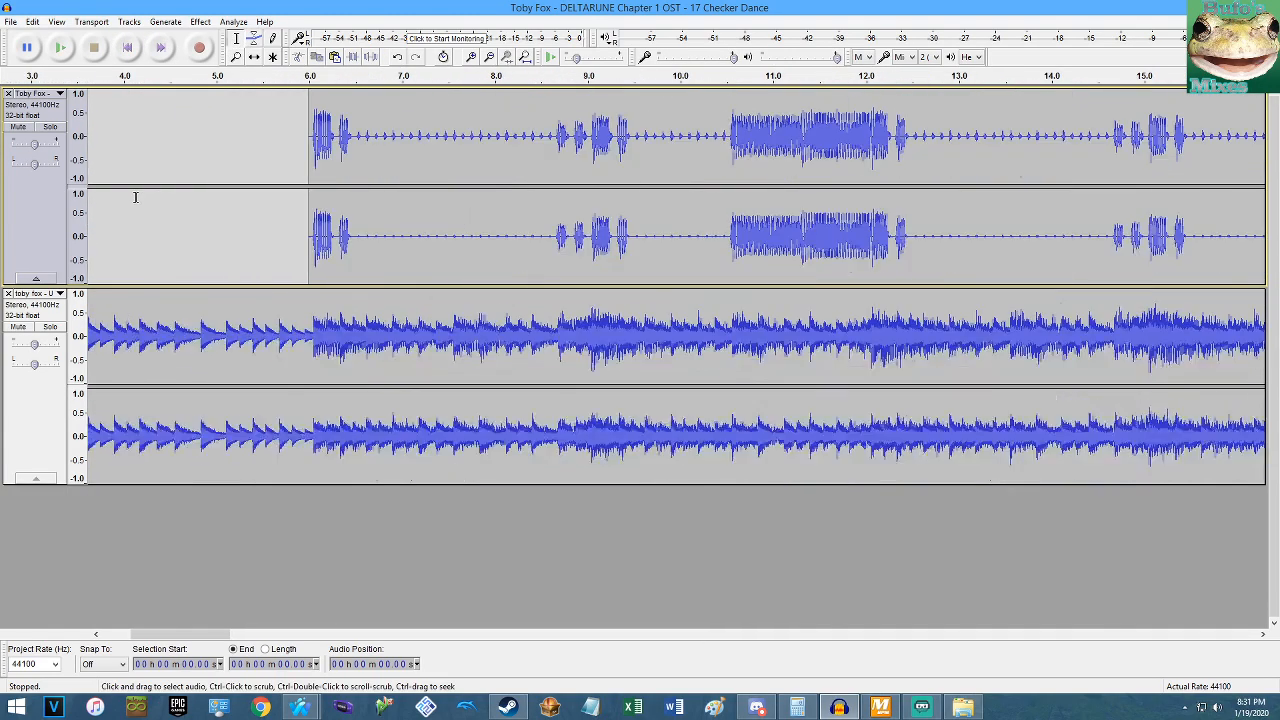
scroll(381, 247, up, 1)
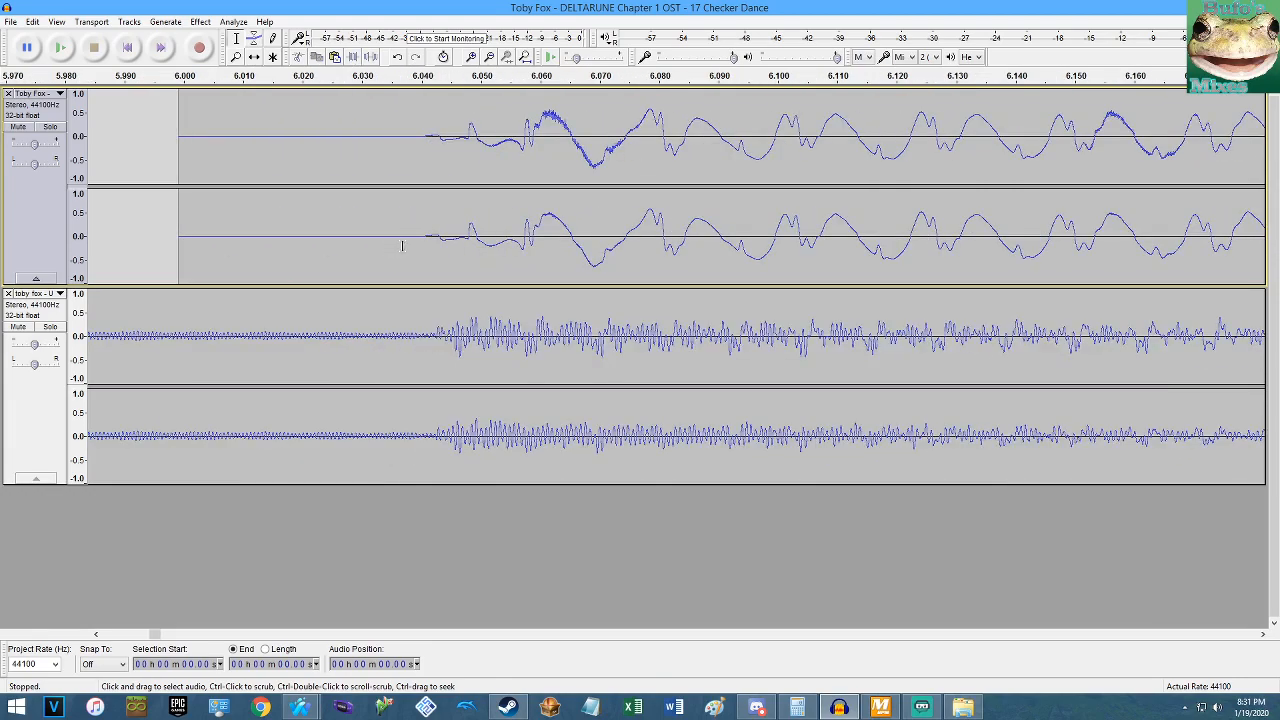
drag(425, 238, 100, 203)
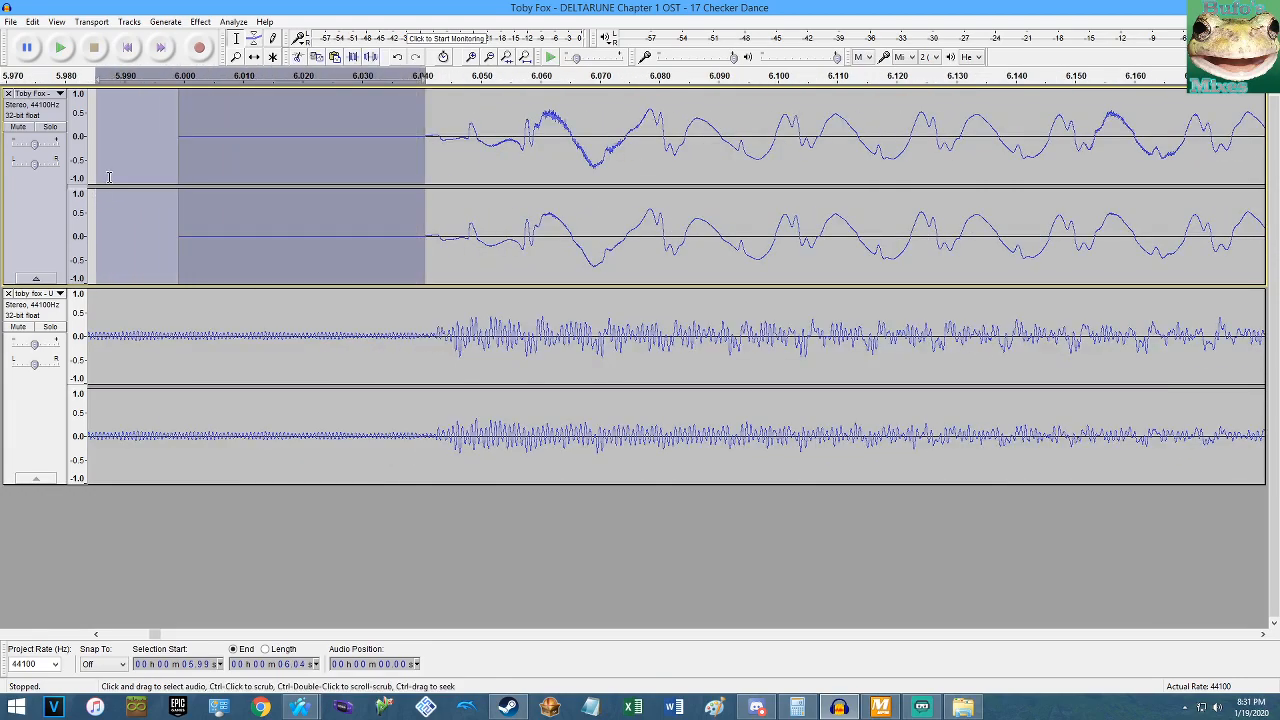
key(ctrl+shift+k)
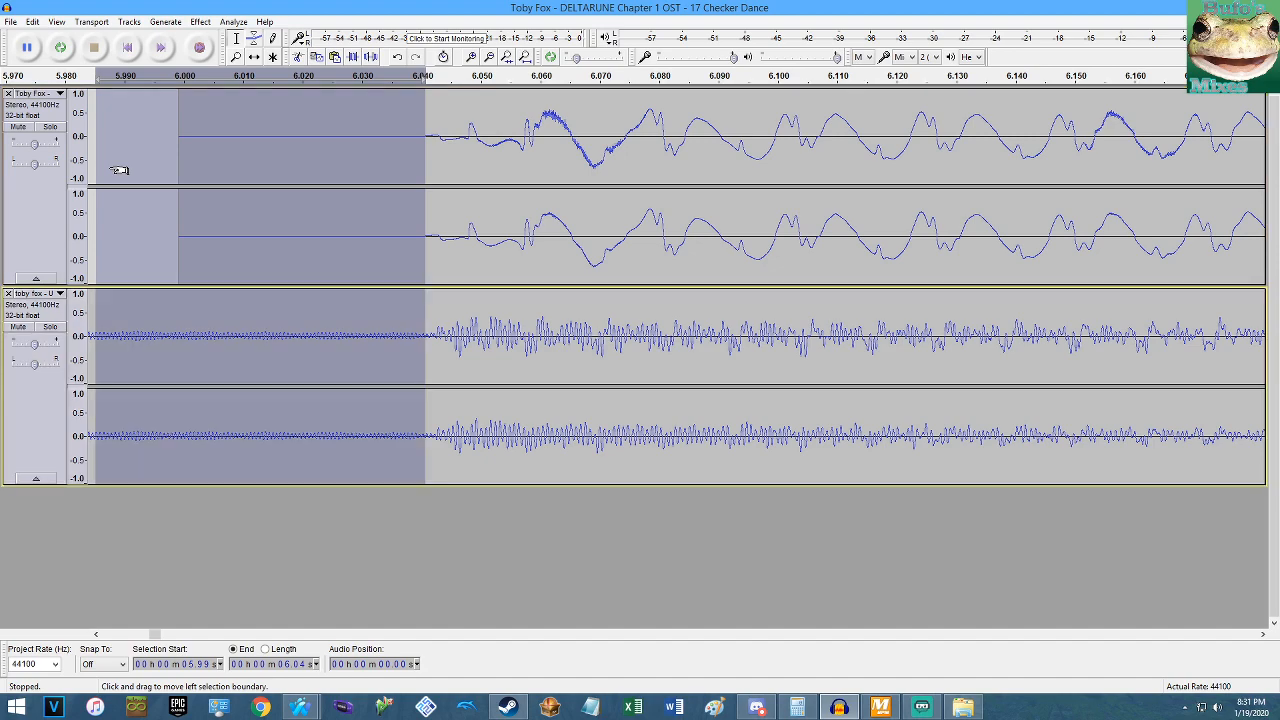
key(shift+Home)
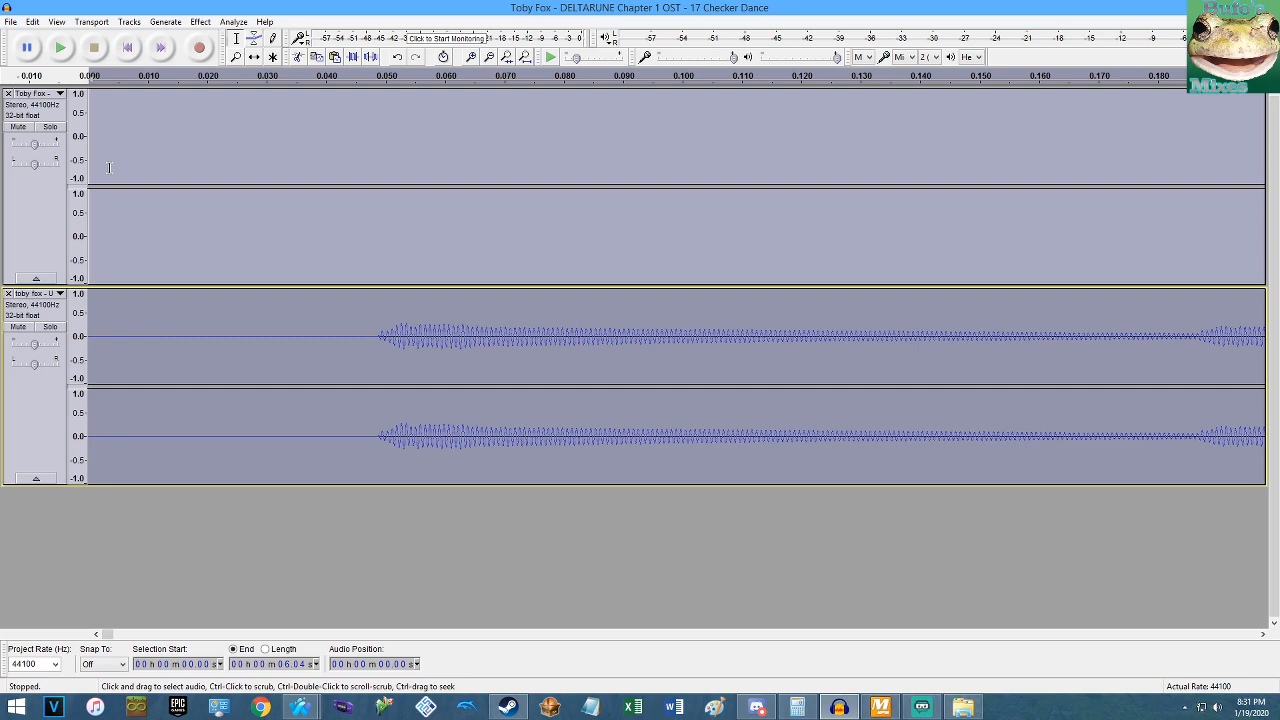
key(Delete)
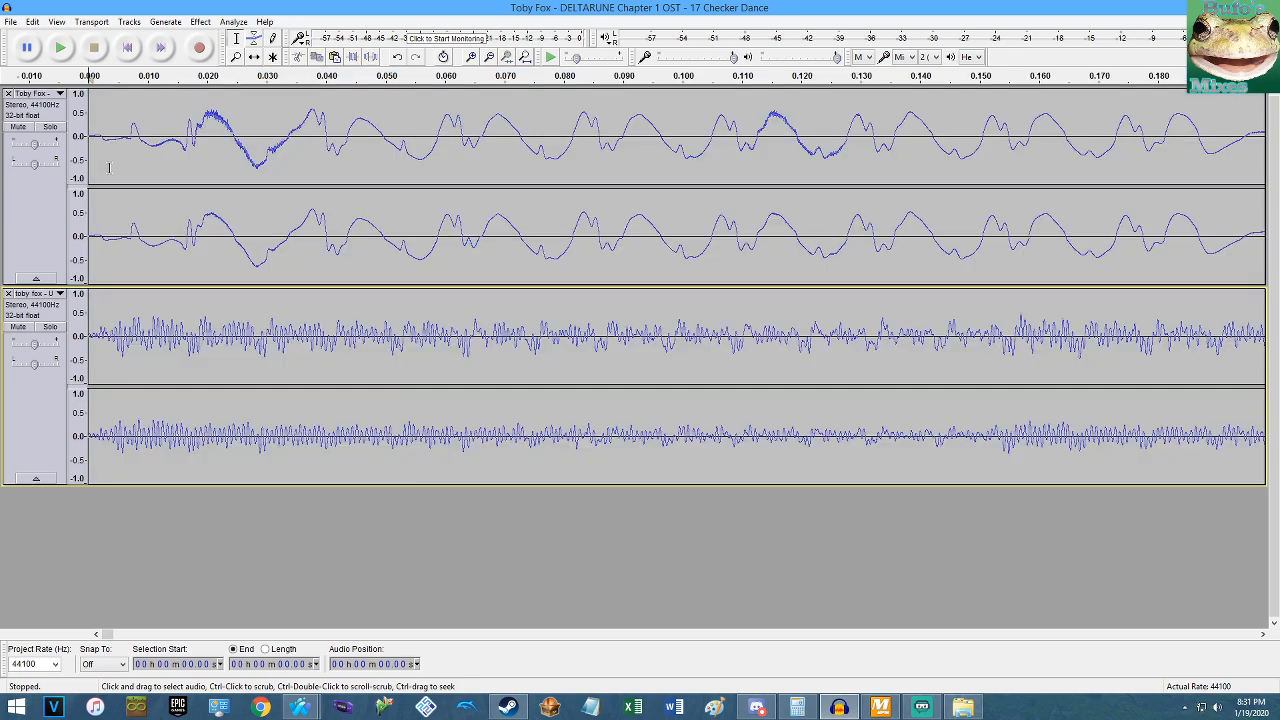
Play the whole arrangement from the start to check the rebuilt intro and the volume balance.
click(525, 56)
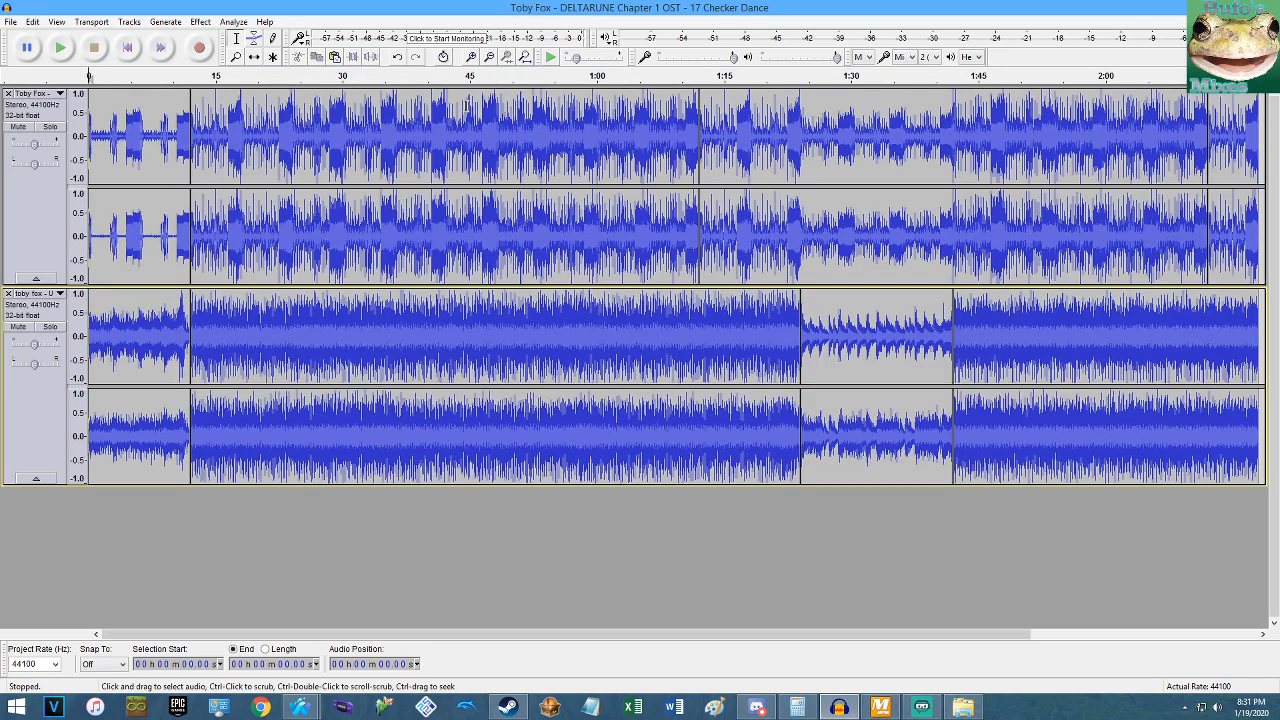
key(space)
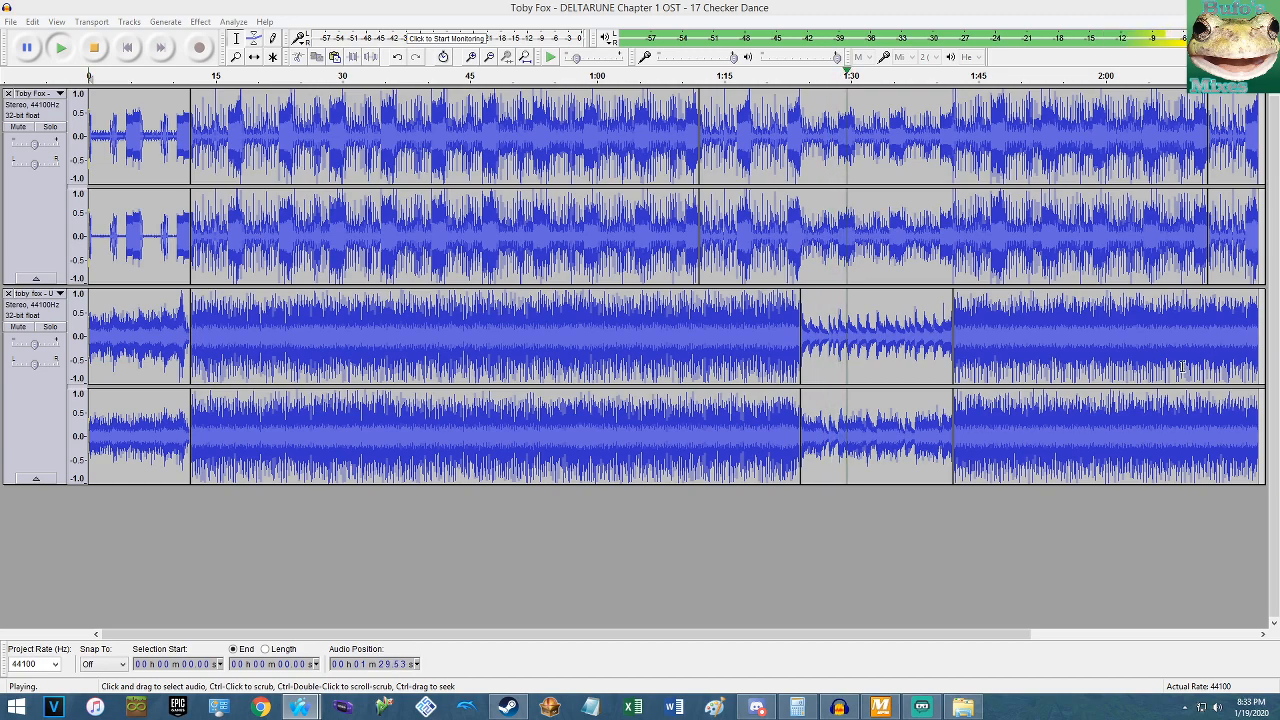
key(space)
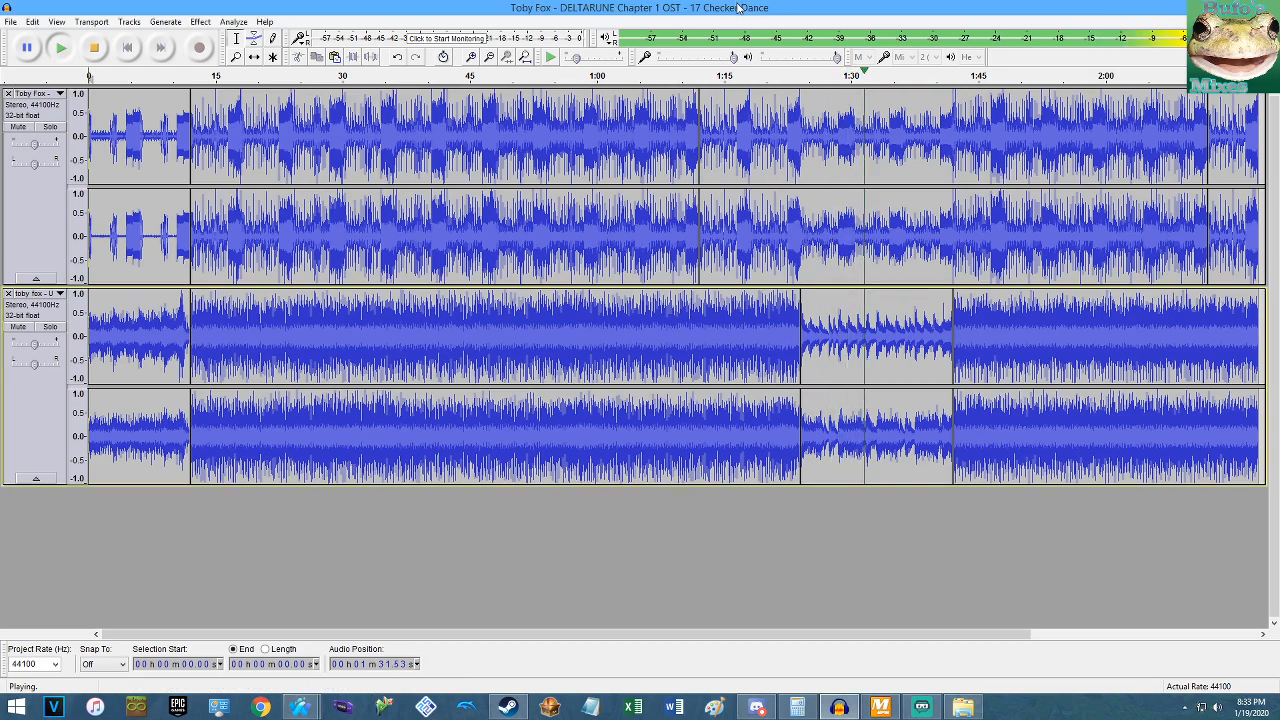
Lower the volume of the Checker Dance section from 1:23.98 to 1:42.01 by applying Amplify with a negative dB value.
drag(798, 265, 953, 262)
click(200, 21)
click(240, 76)
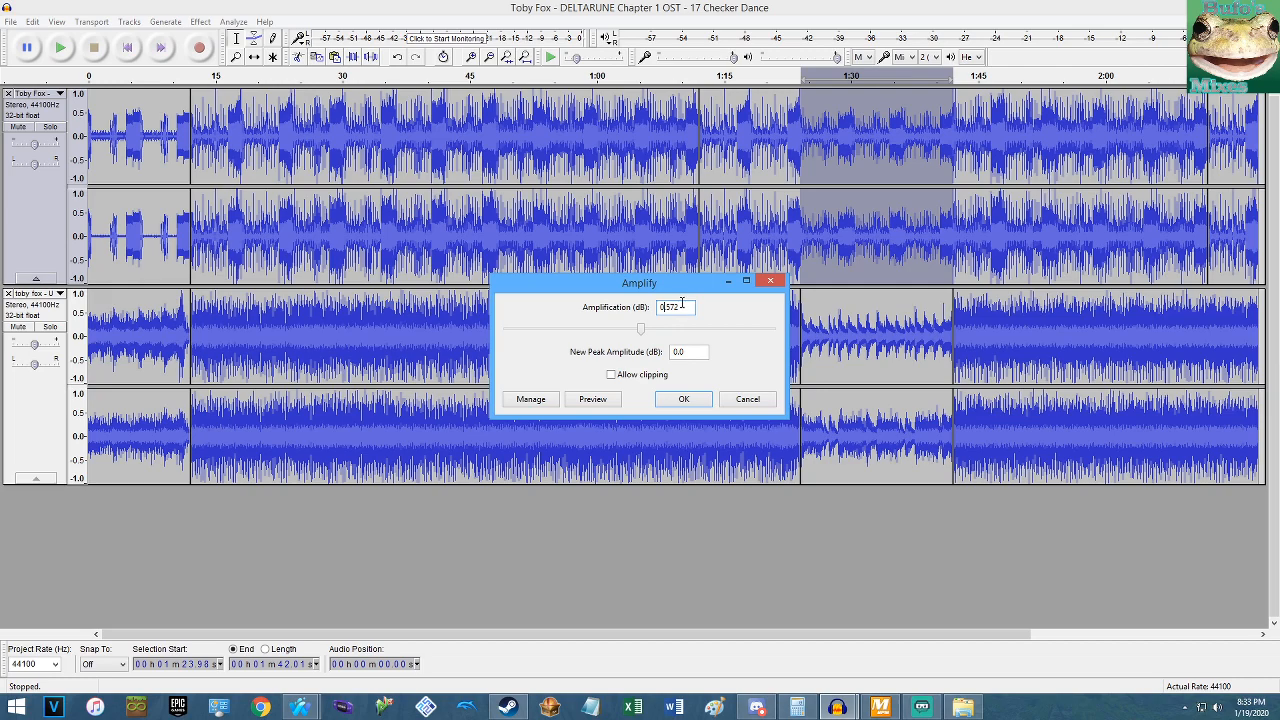
text(-)
key(Return)
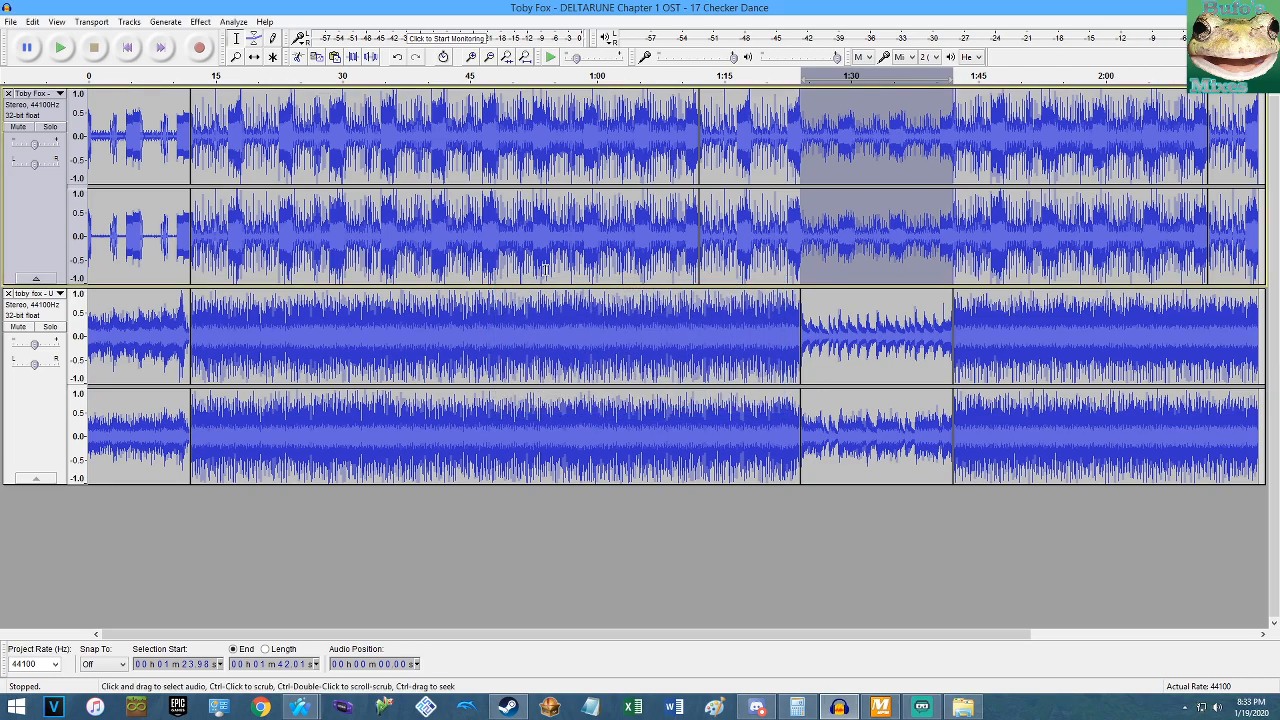
Play the adjusted Checker Dance section, and play both tracks from 1:21.39 to check the volume balance.
key(space)
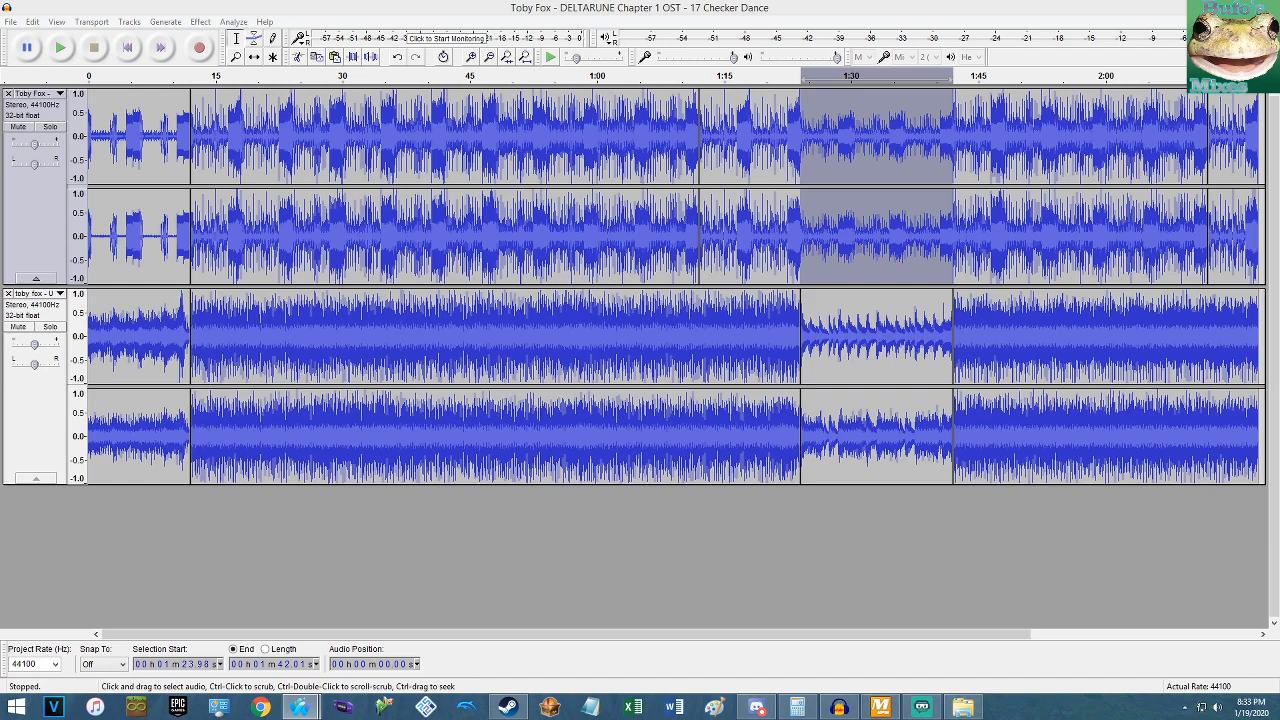
click(778, 246)
key(space)
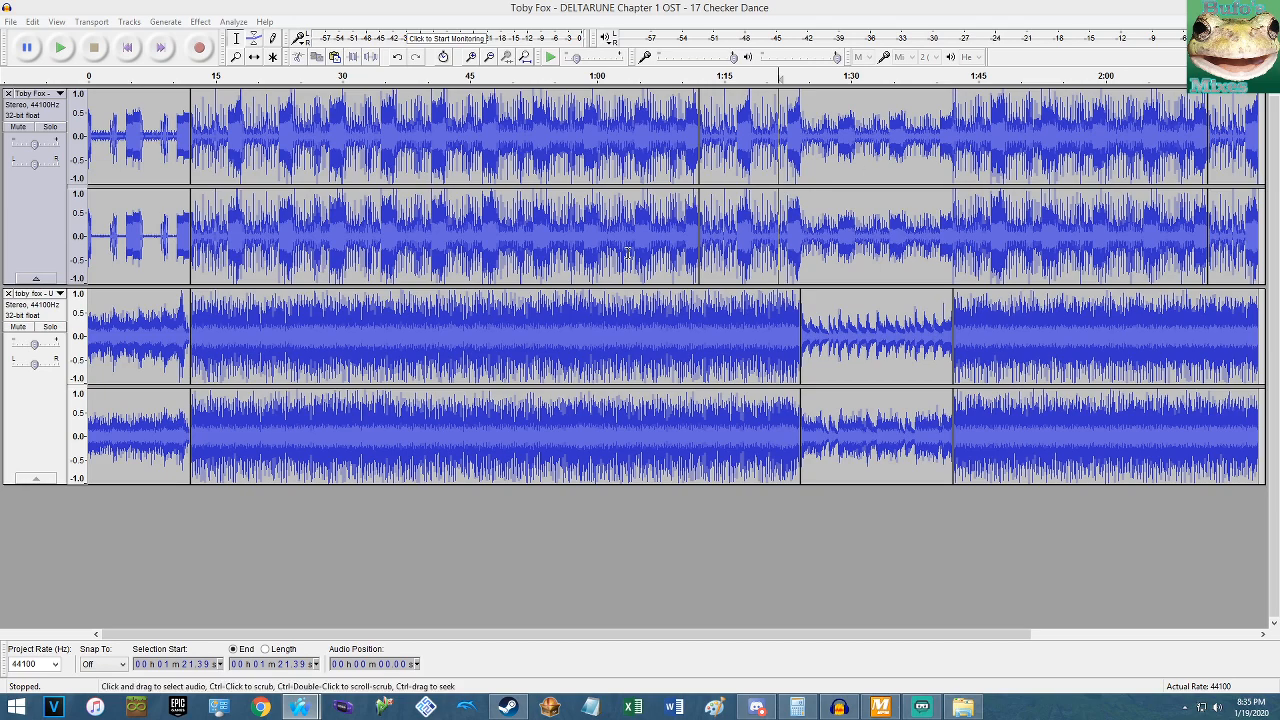
Copy both tracks from 0:12.01 to their end at 2:18.01 and paste the section twice at the end of the project.
click(516, 8)
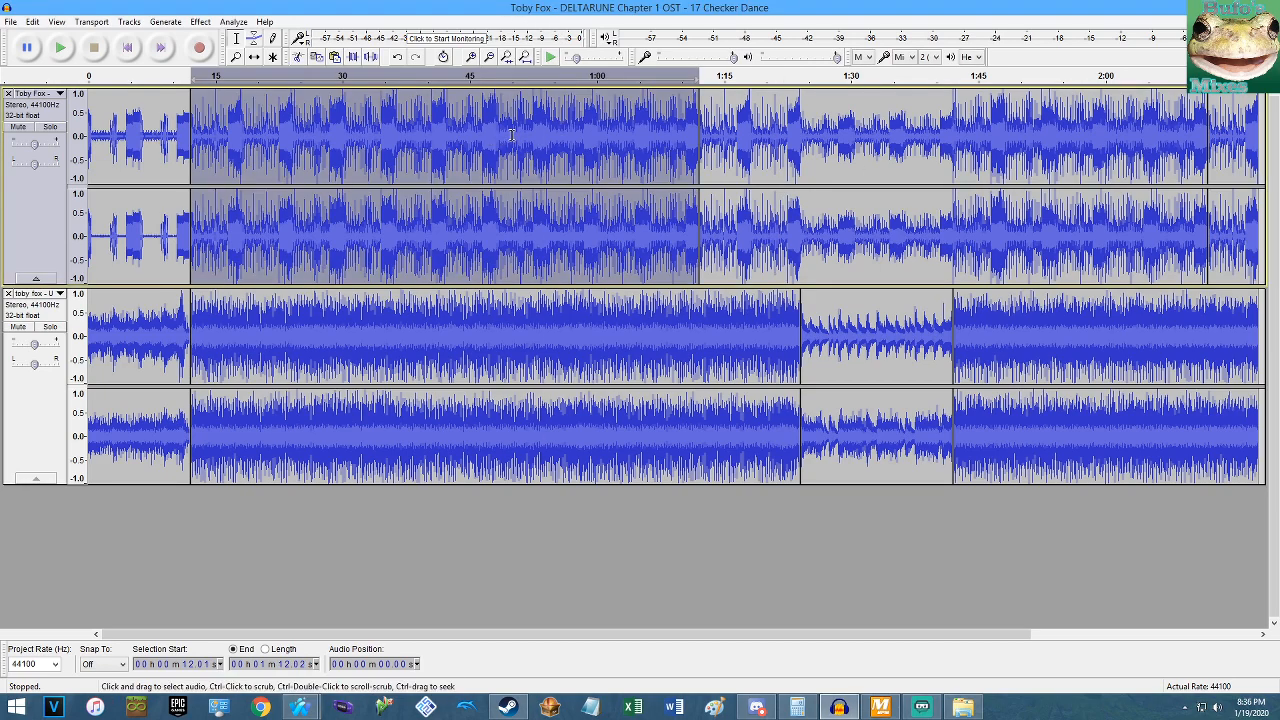
click(559, 135)
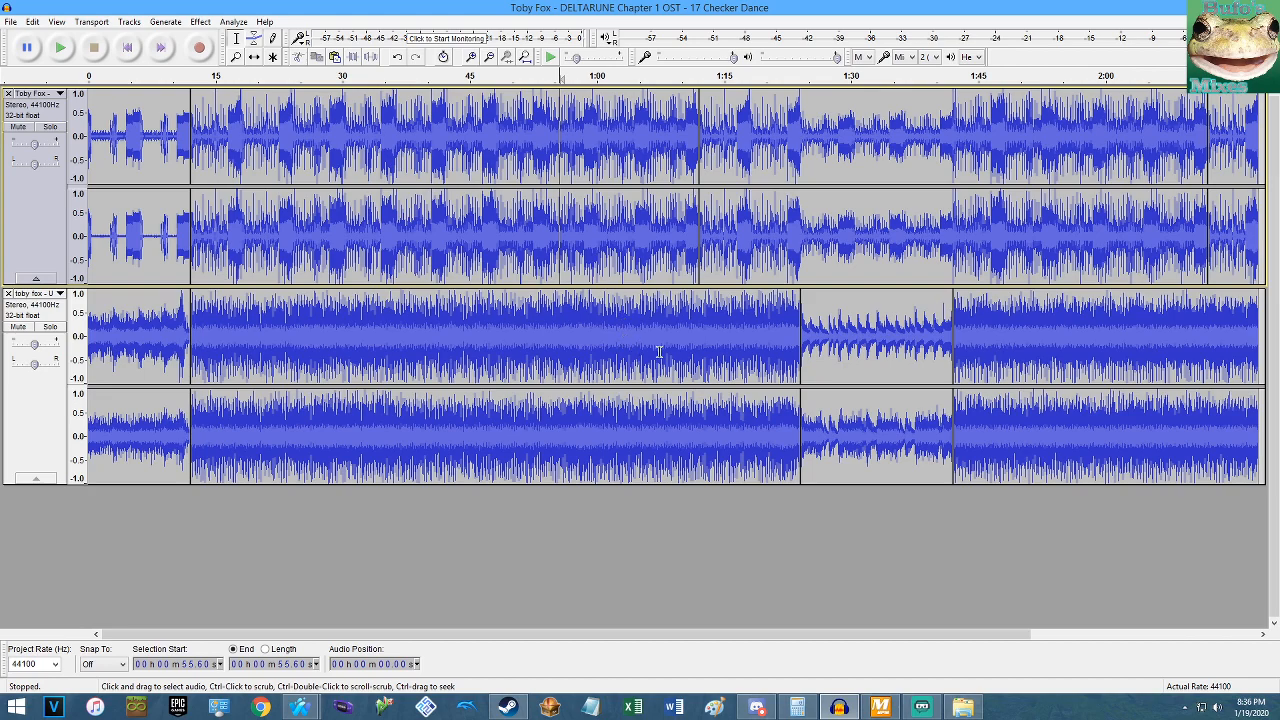
double_click(1228, 318)
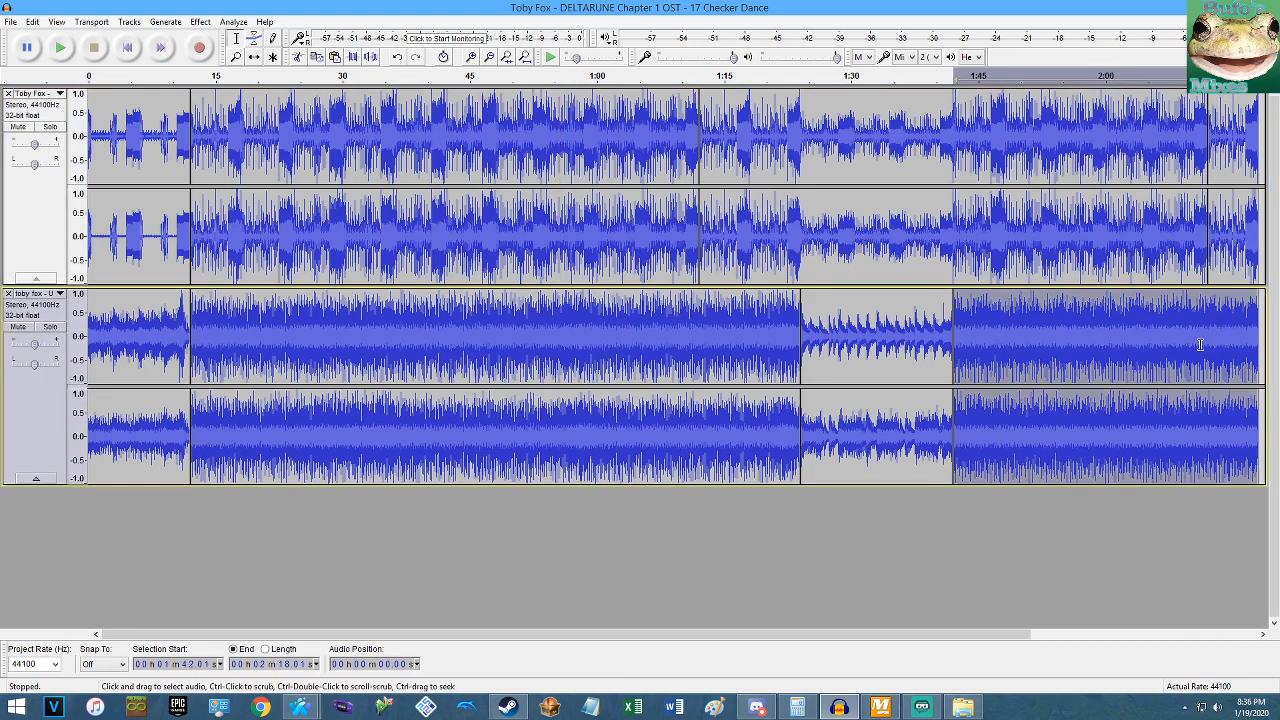
double_click(327, 230)
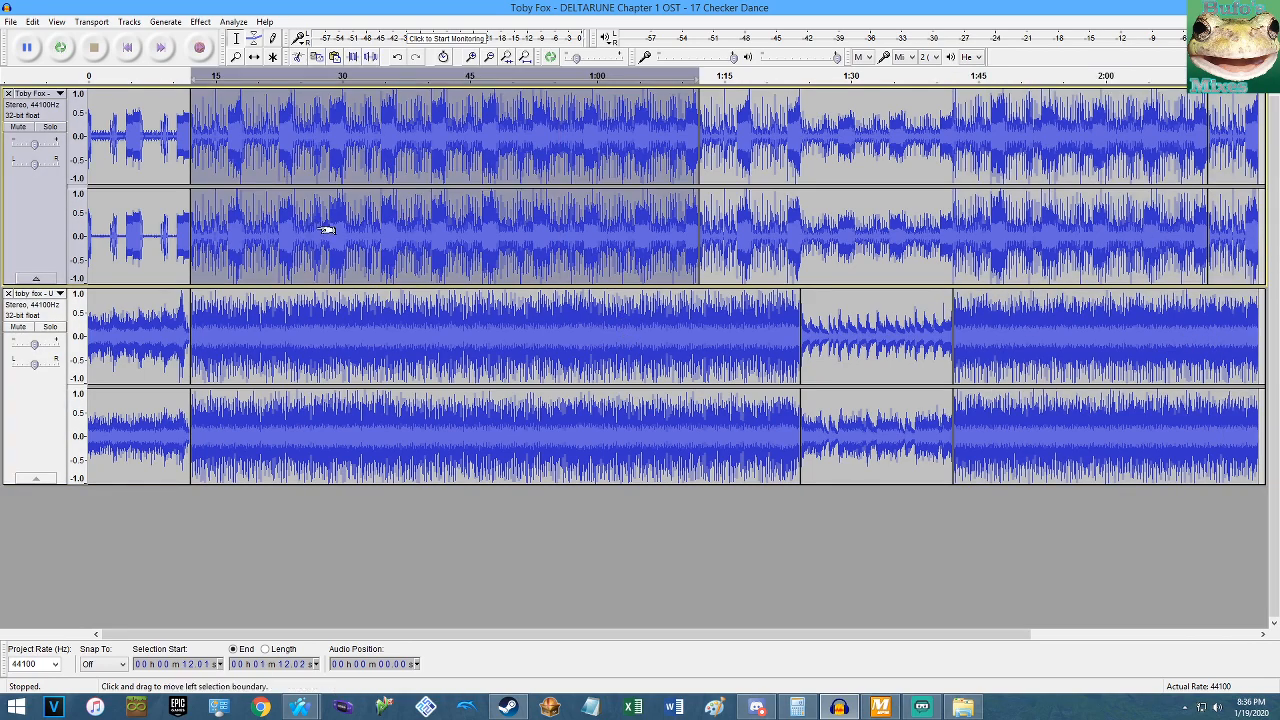
key(shift+End)
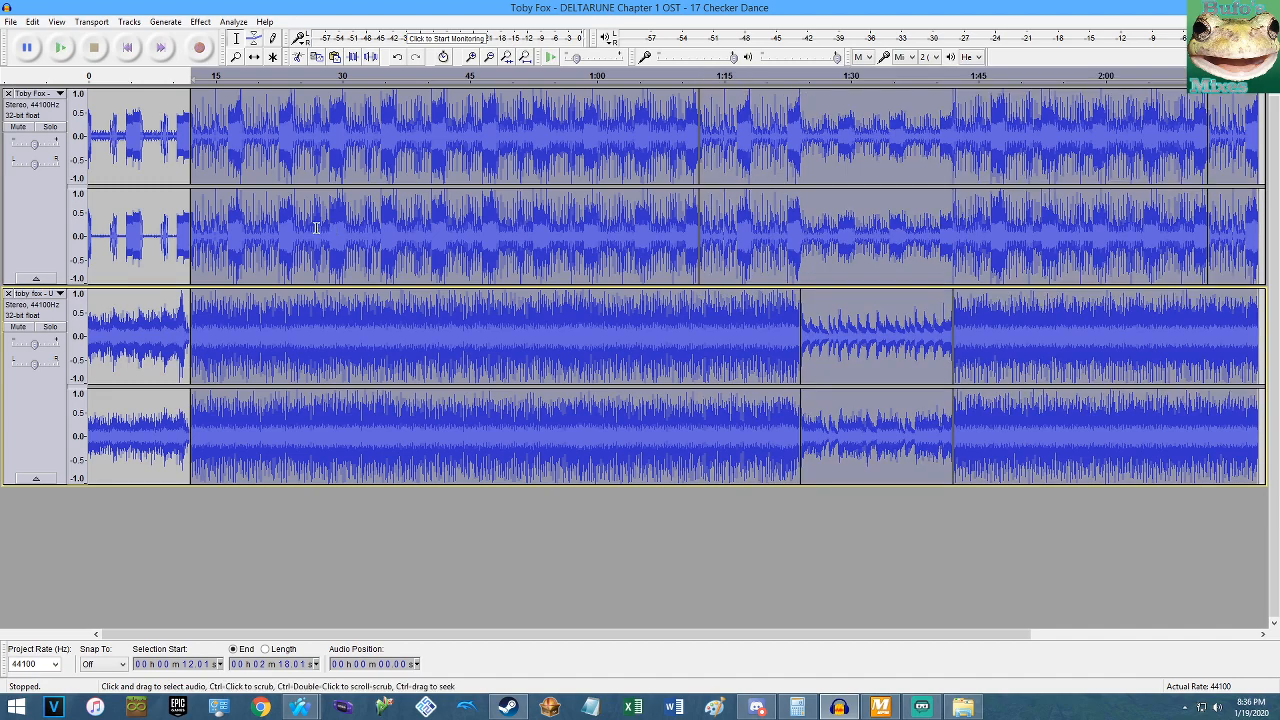
key(End)
key(ctrl+v)
key(End)
key(ctrl+v)
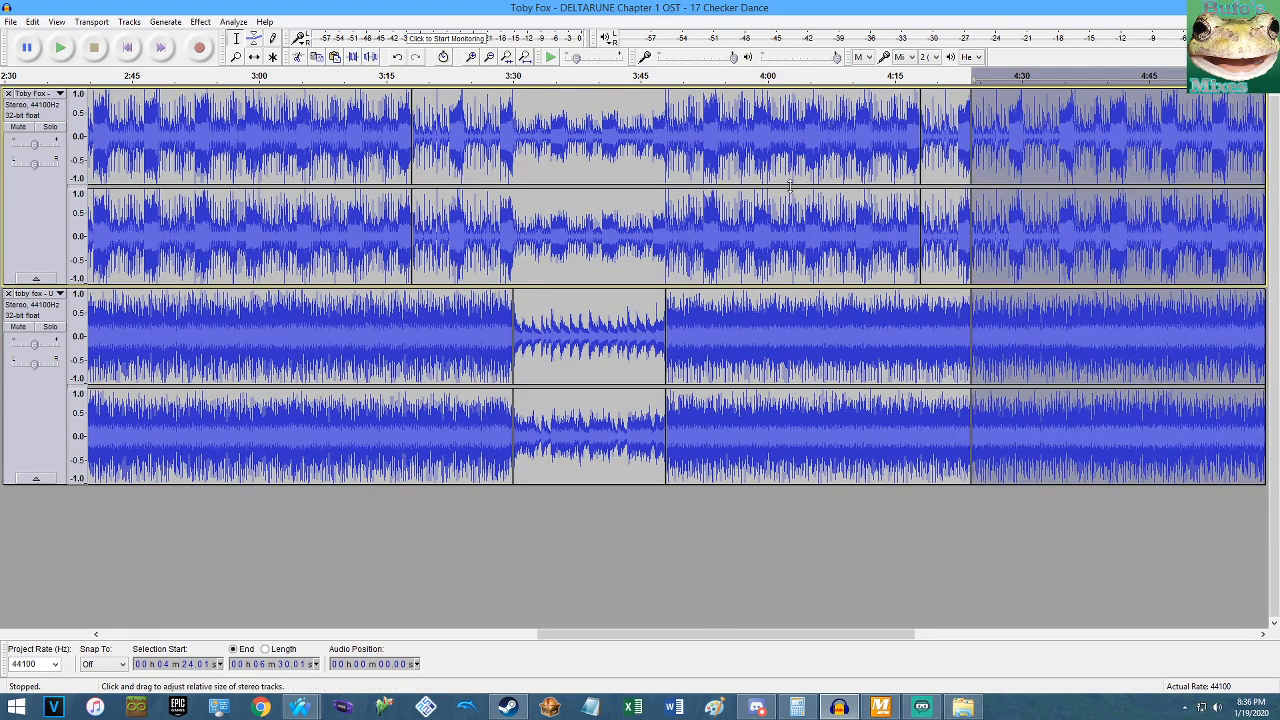
Play both tracks from 4:18.02 to check the loop join at 4:24.01.
click(920, 308)
key(space)
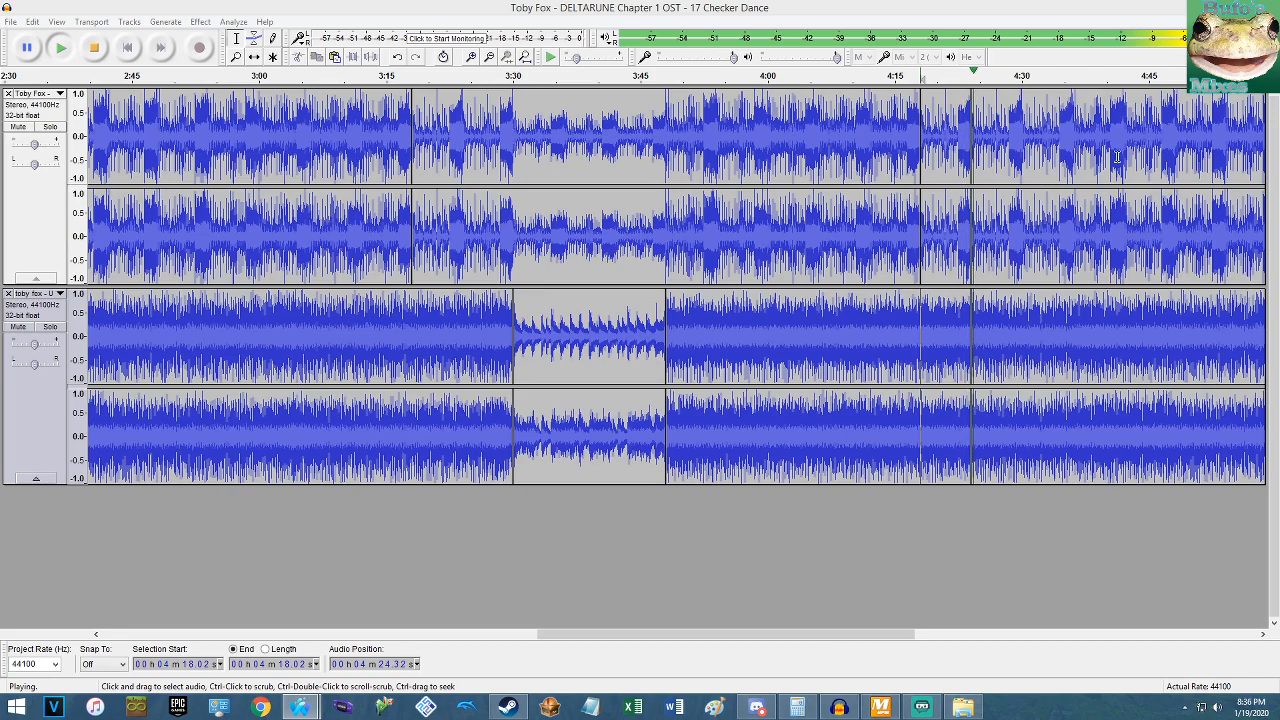
Listen on past the loop join through the repeated section to about 5:56, and replay both tracks from 4:18.02.
scroll(1030, 143, down, 1)
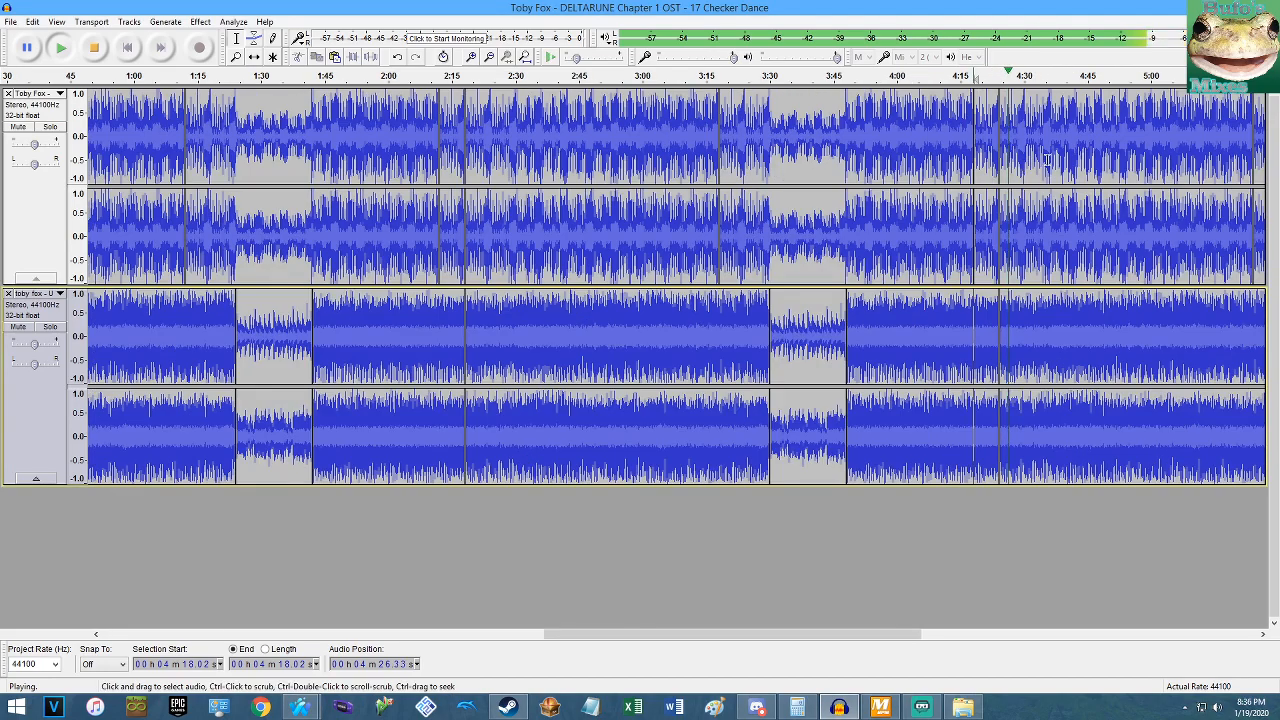
scroll(1044, 156, up, 2)
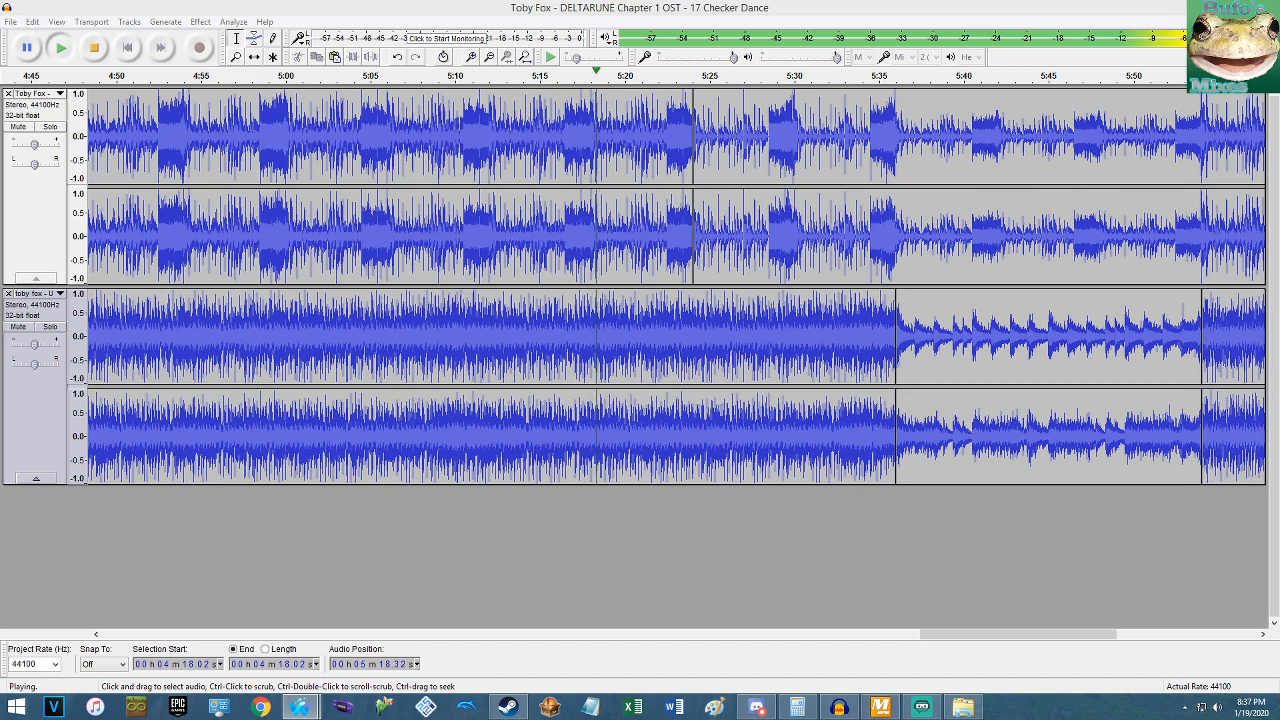
click(527, 7)
key(ctrl+f)
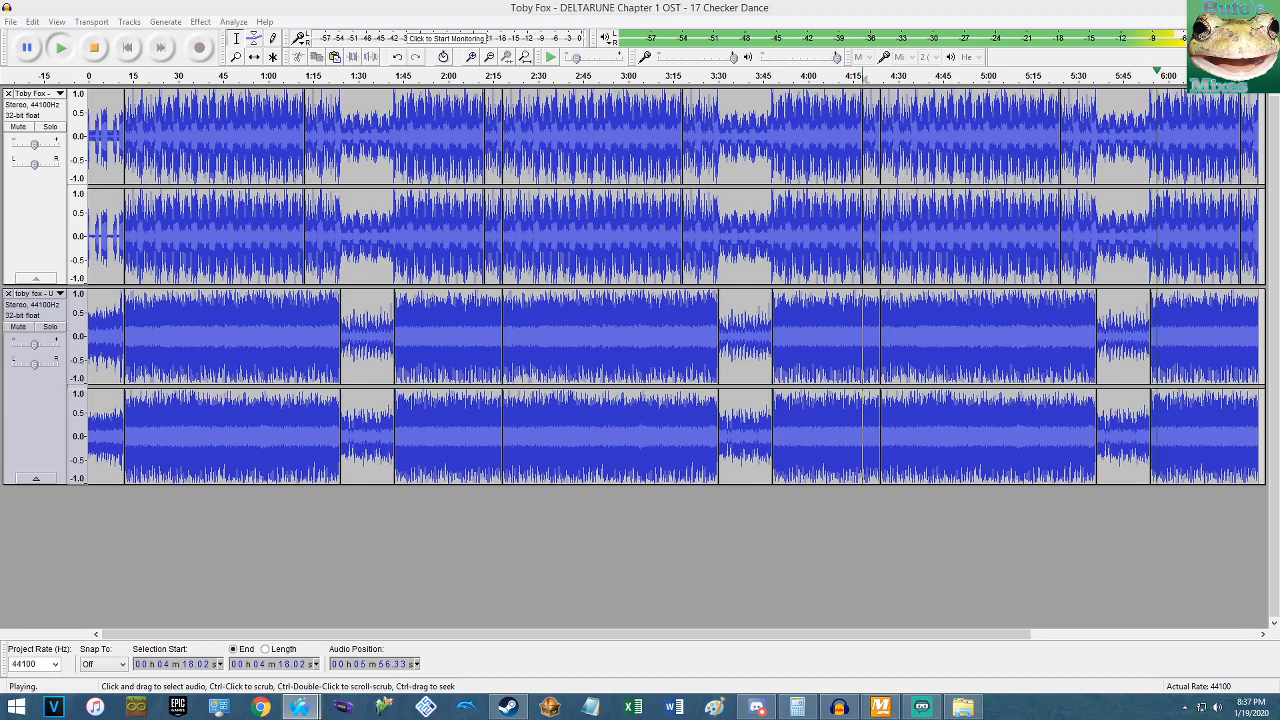
click(908, 8)
key(space)
key(space)
scroll(899, 218, up, 2)
scroll(899, 218, up, 2)
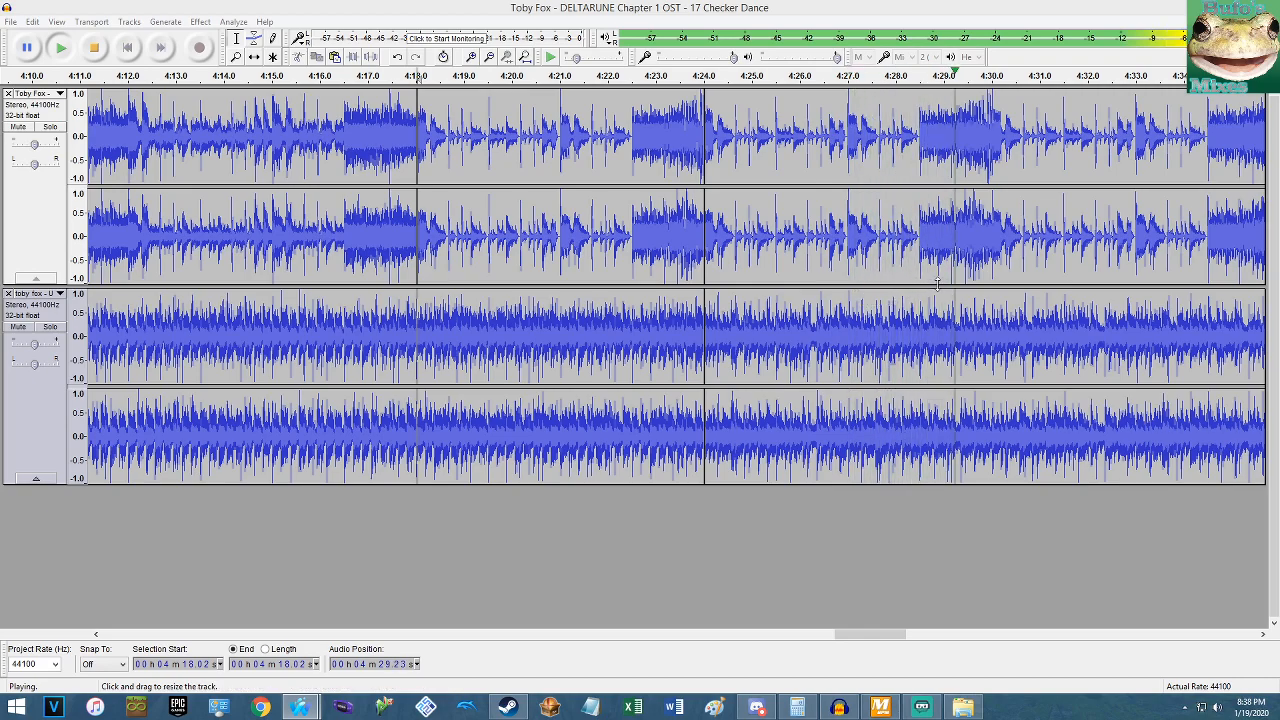
Place the cursor at 4:30.00 and delete everything after that point in both tracks.
click(993, 218)
key(space)
scroll(960, 228, up, 13)
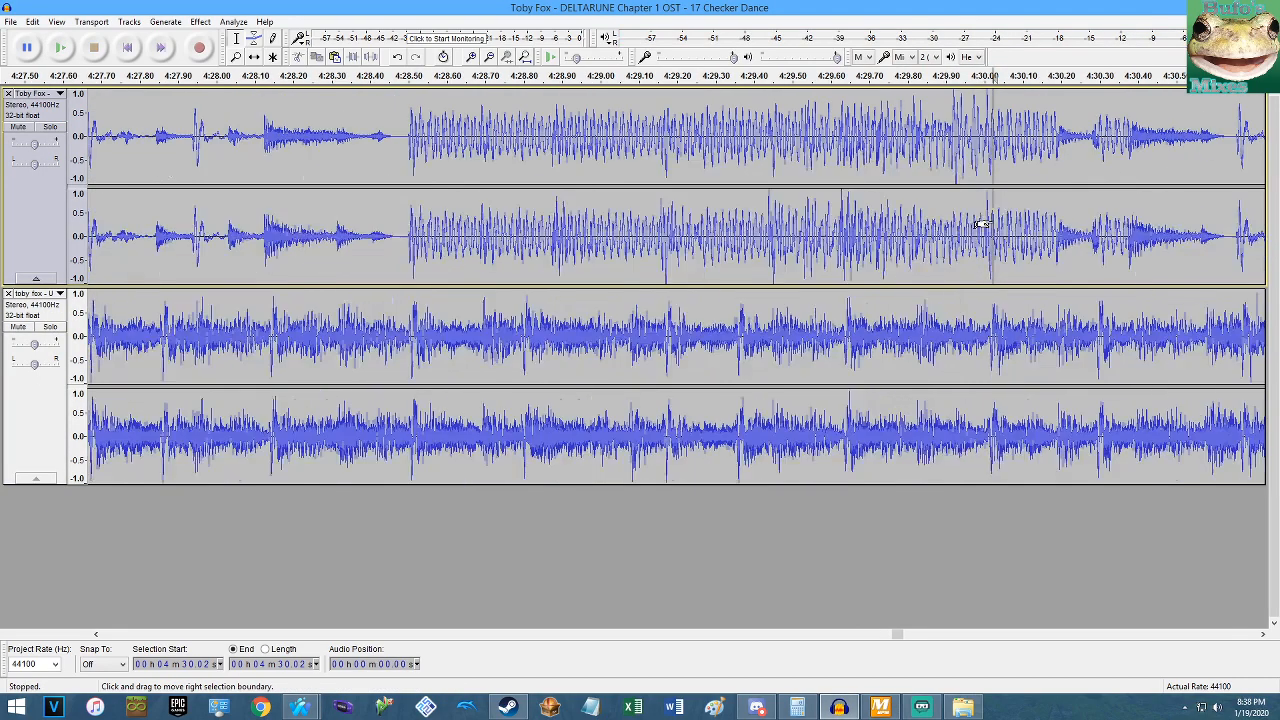
scroll(941, 236, up, 2)
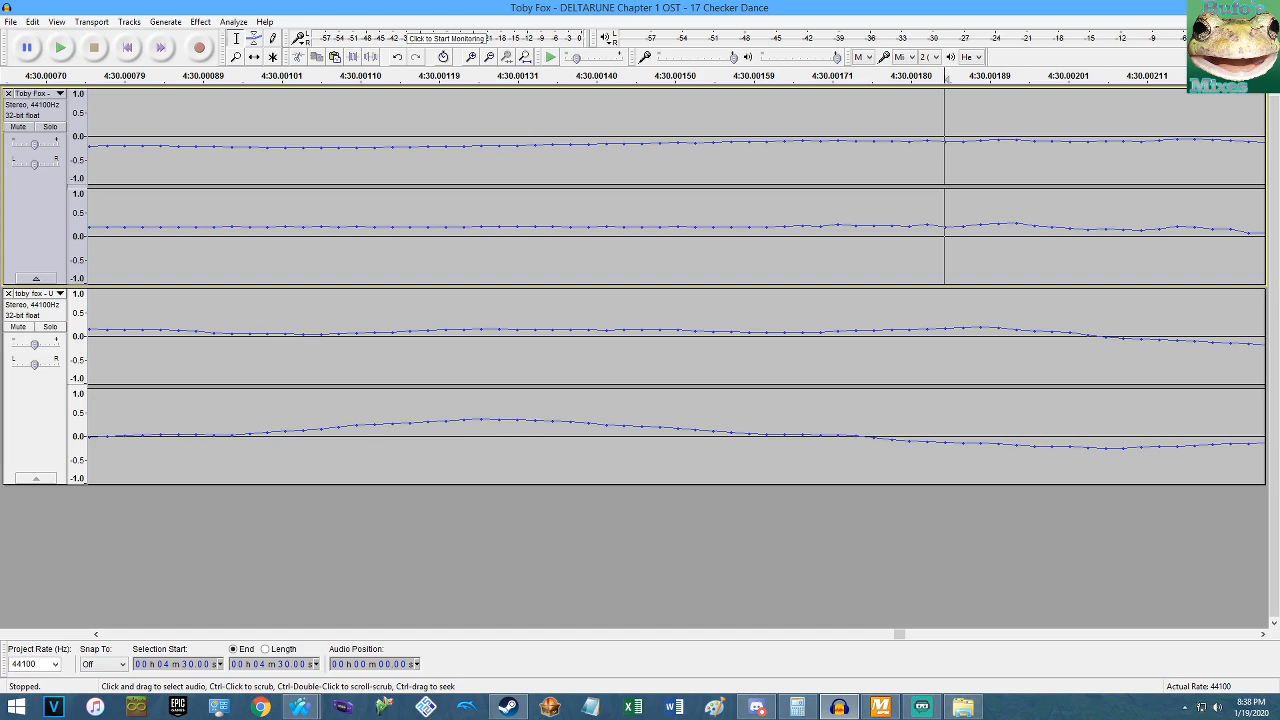
key(alt+Tab)
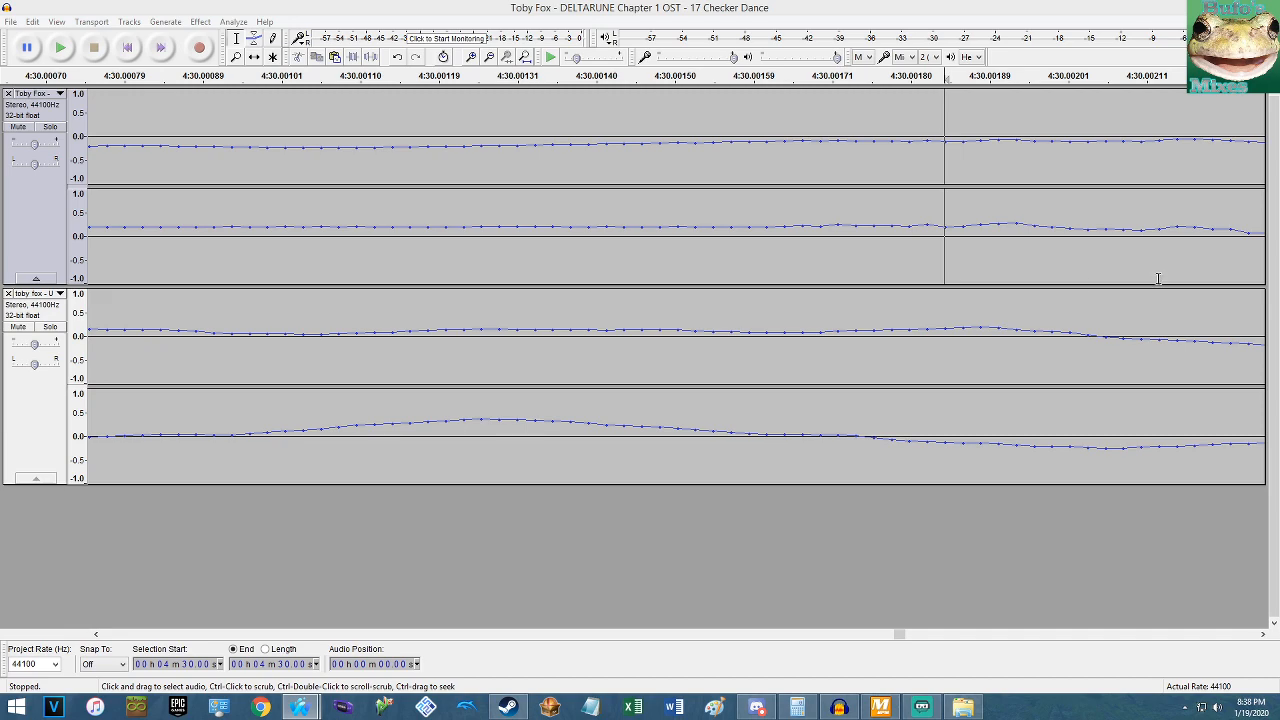
key(ctrl+f)
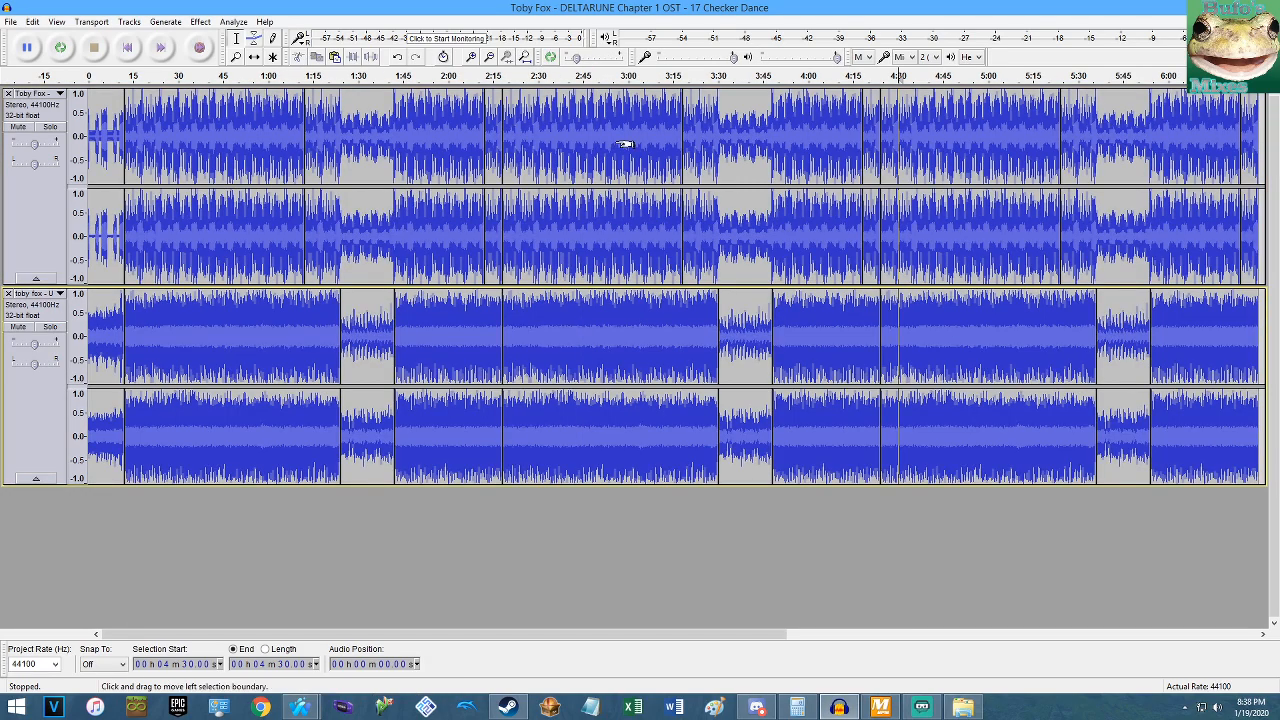
key(shift+End)
key(Delete)
Apply Fade Out to both tracks from 4:24.01 to 4:30.00, and return the cursor to the project start.
scroll(893, 232, up, 5)
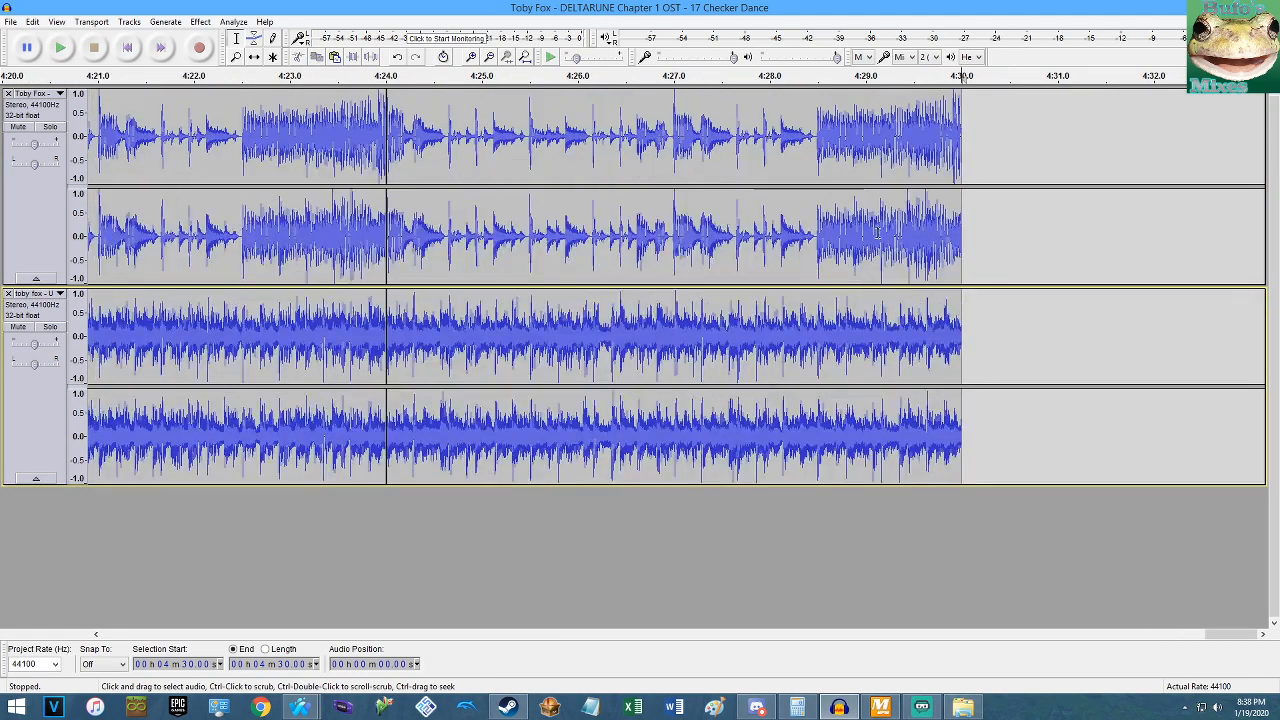
double_click(860, 232)
key(shift+Down)
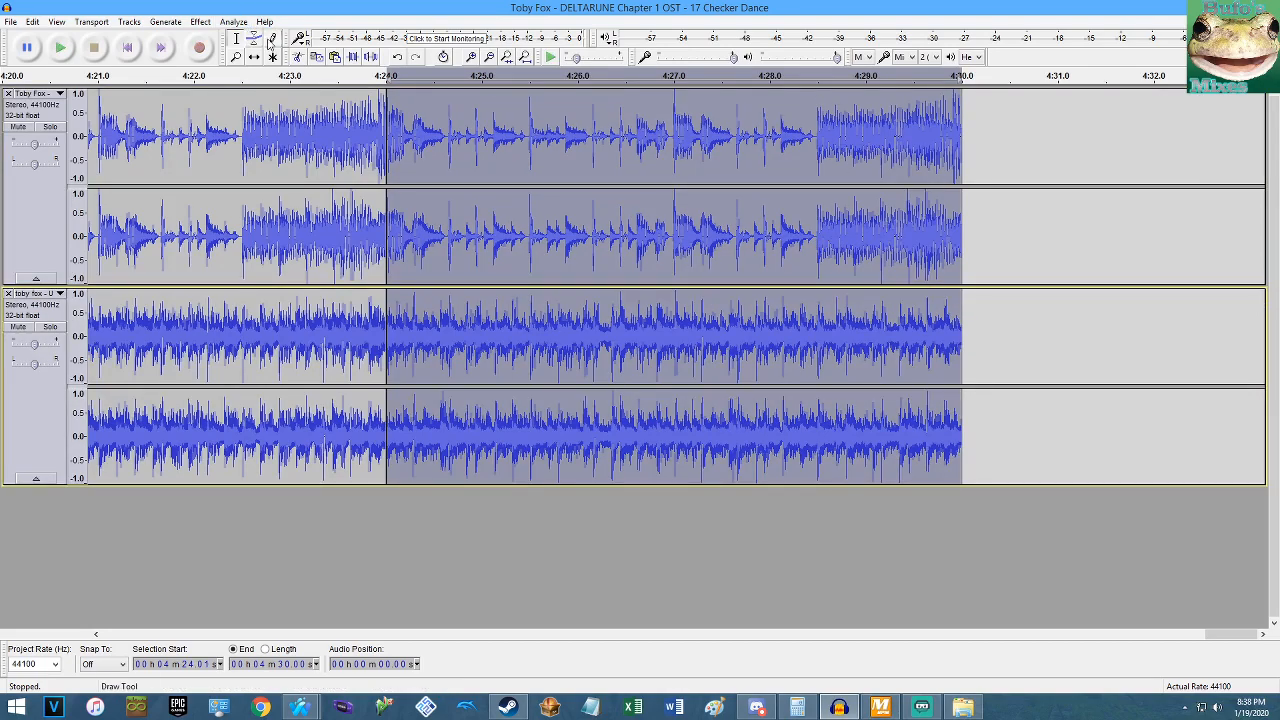
click(200, 21)
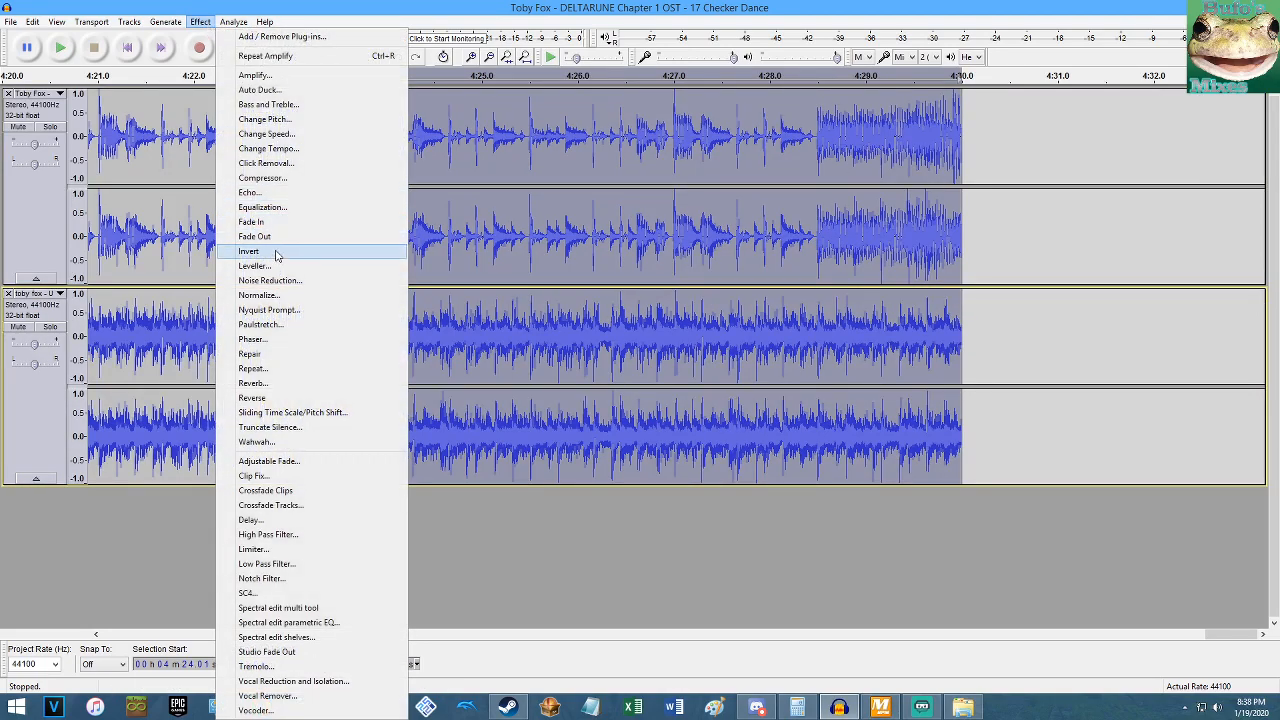
click(262, 237)
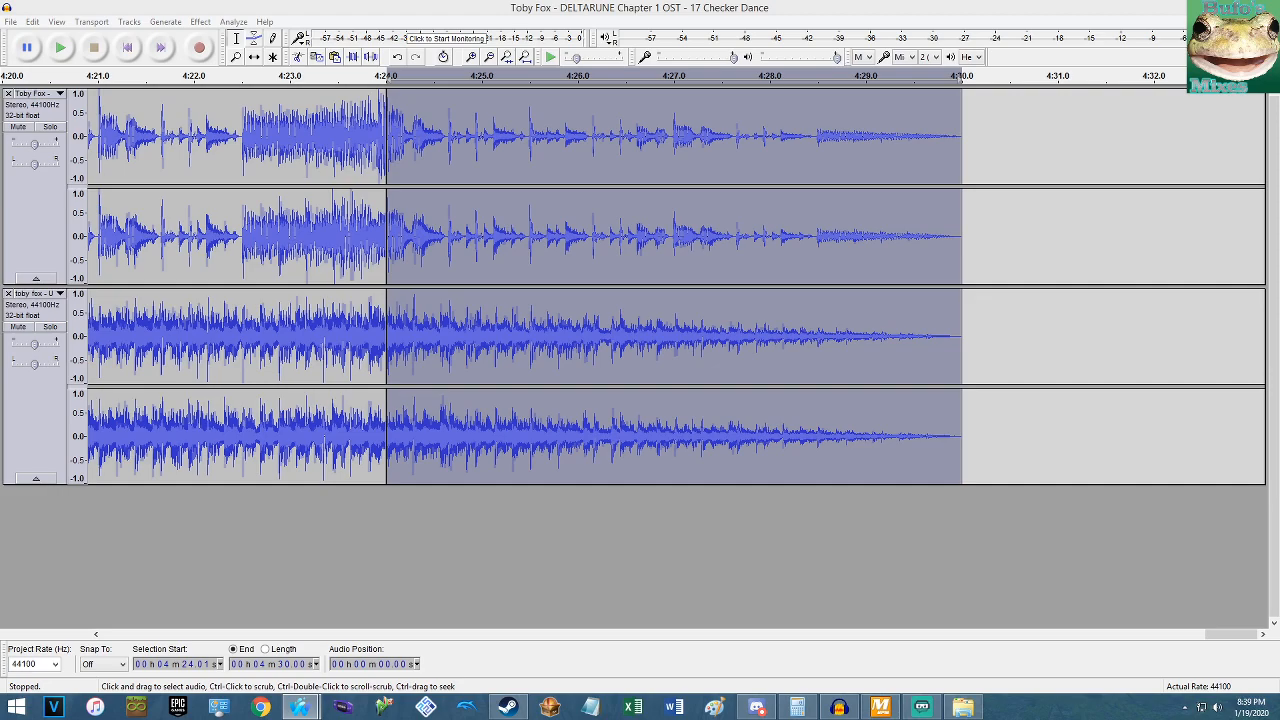
click(456, 158)
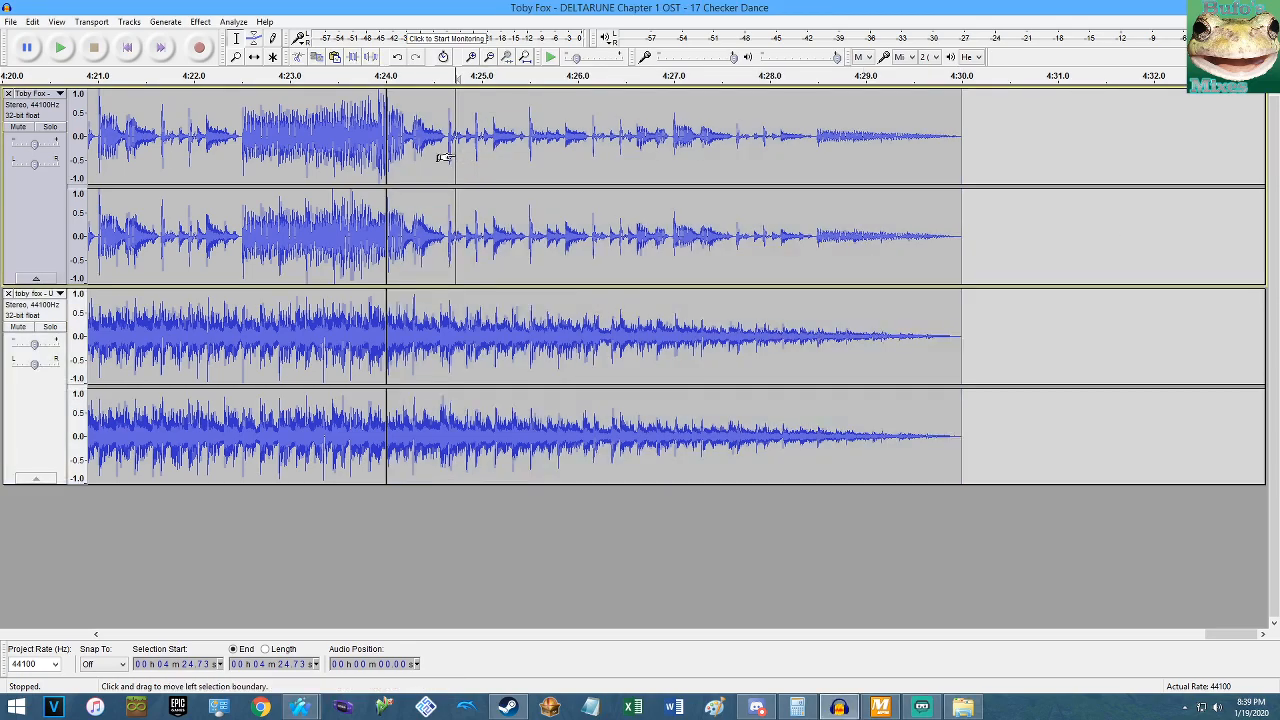
key(Home)
click(526, 58)
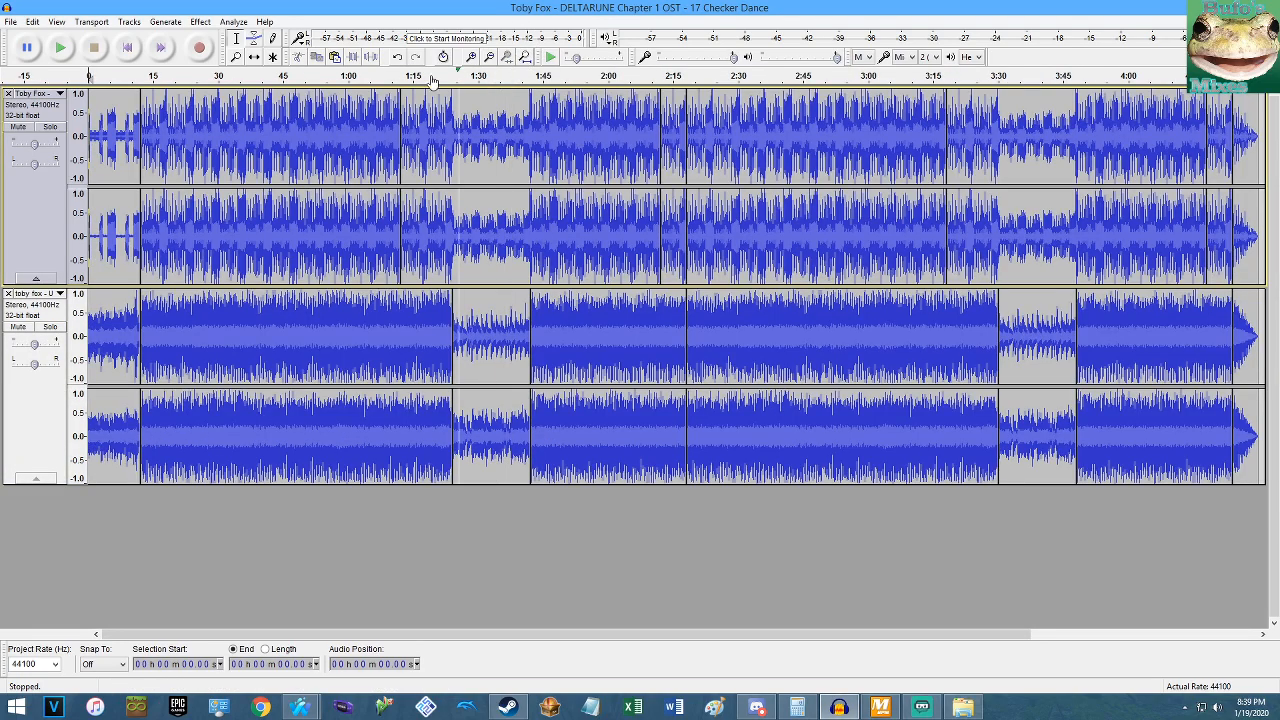
click(10, 21)
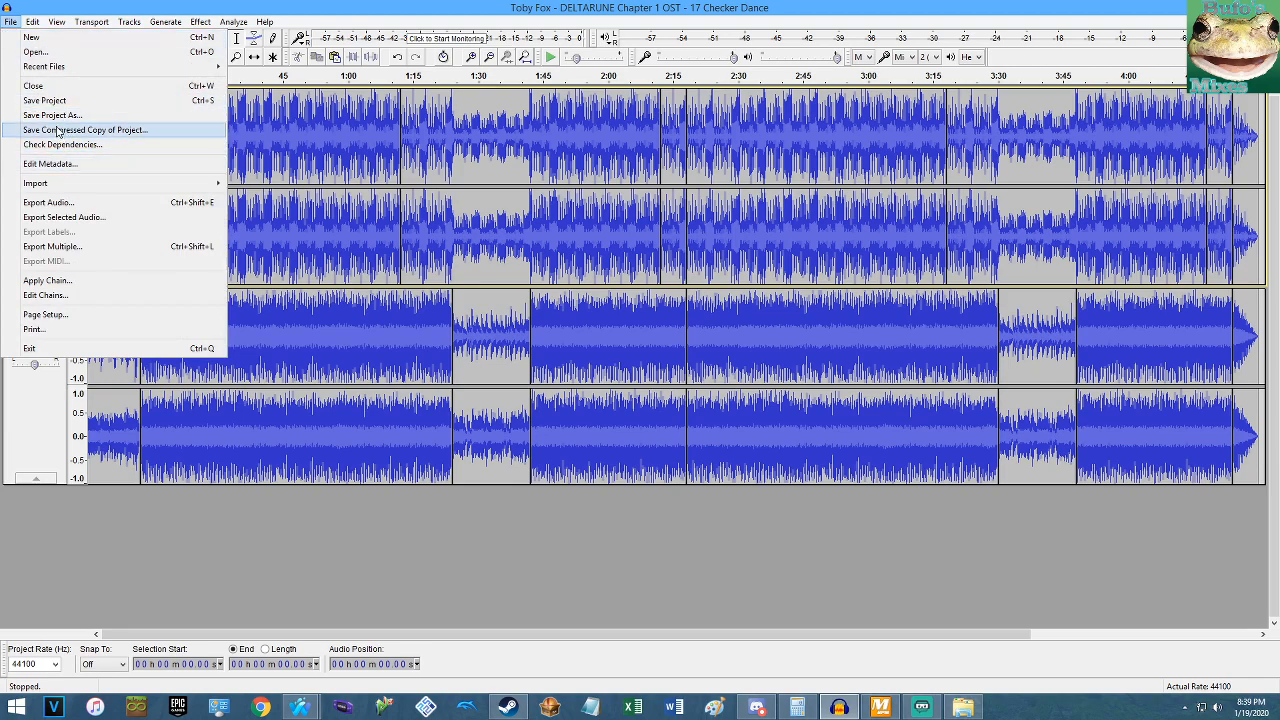
click(300, 707)
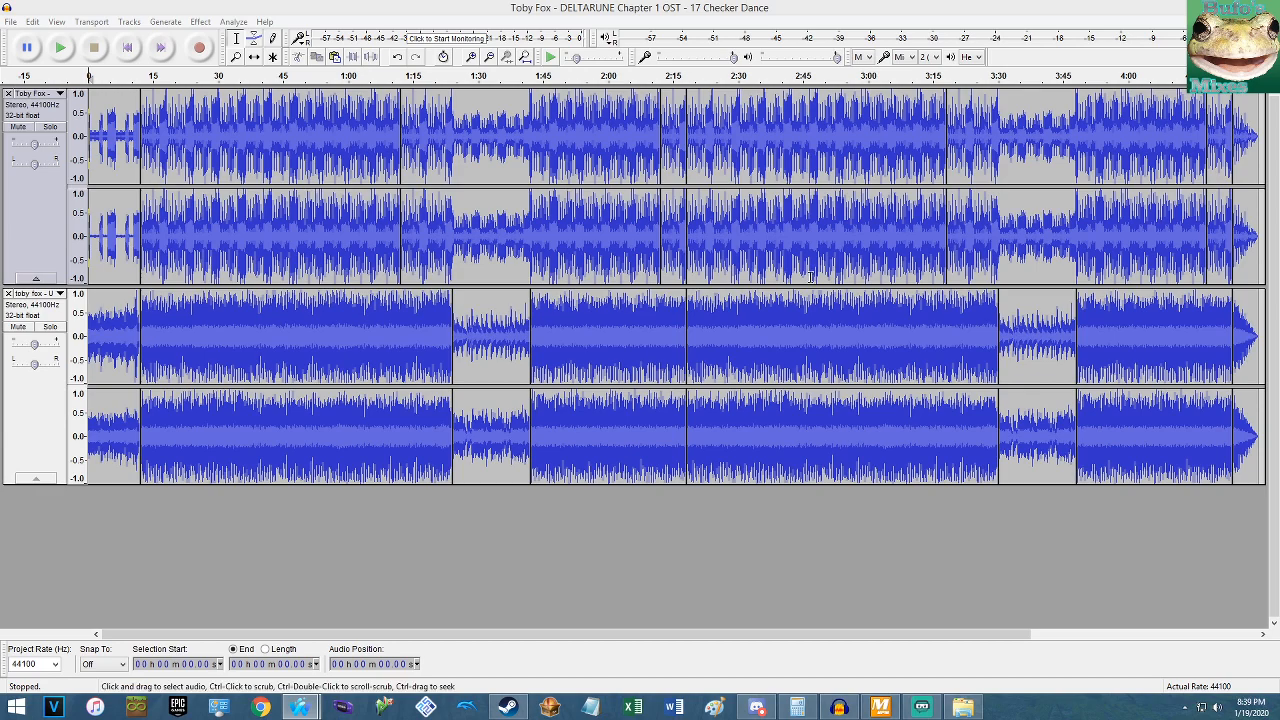
click(382, 10)
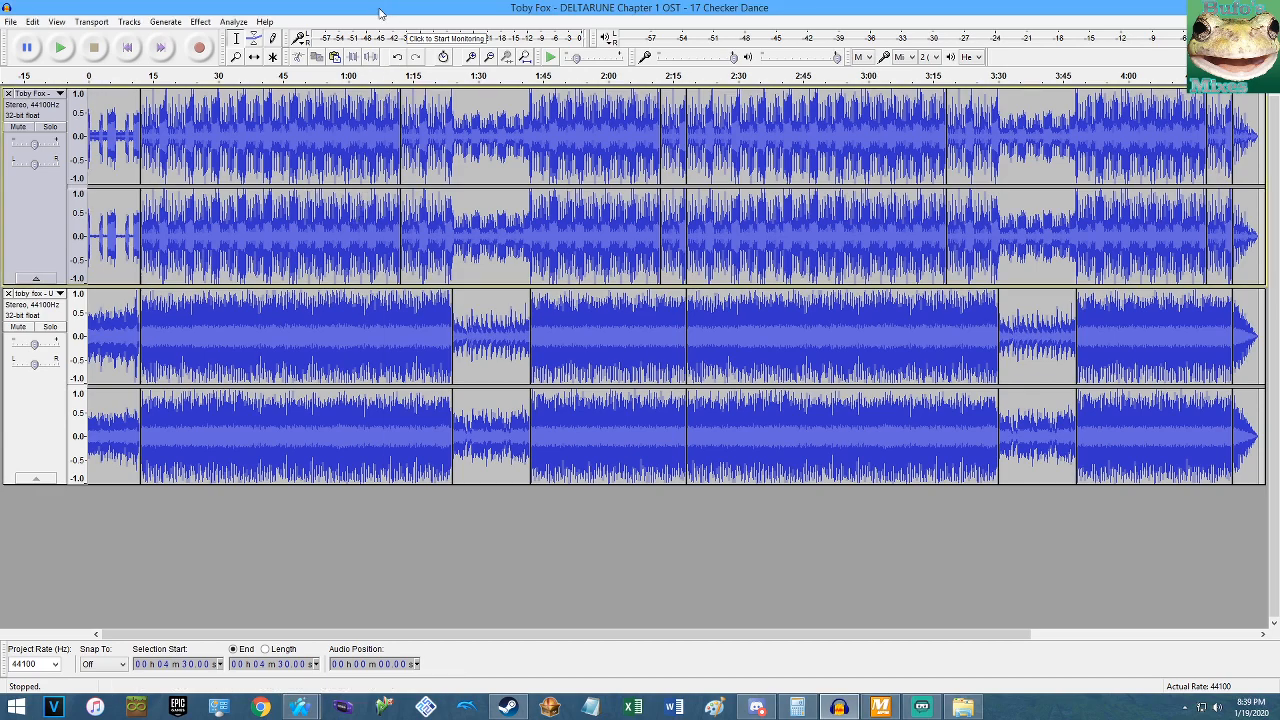
double_click(307, 135)
click(307, 135)
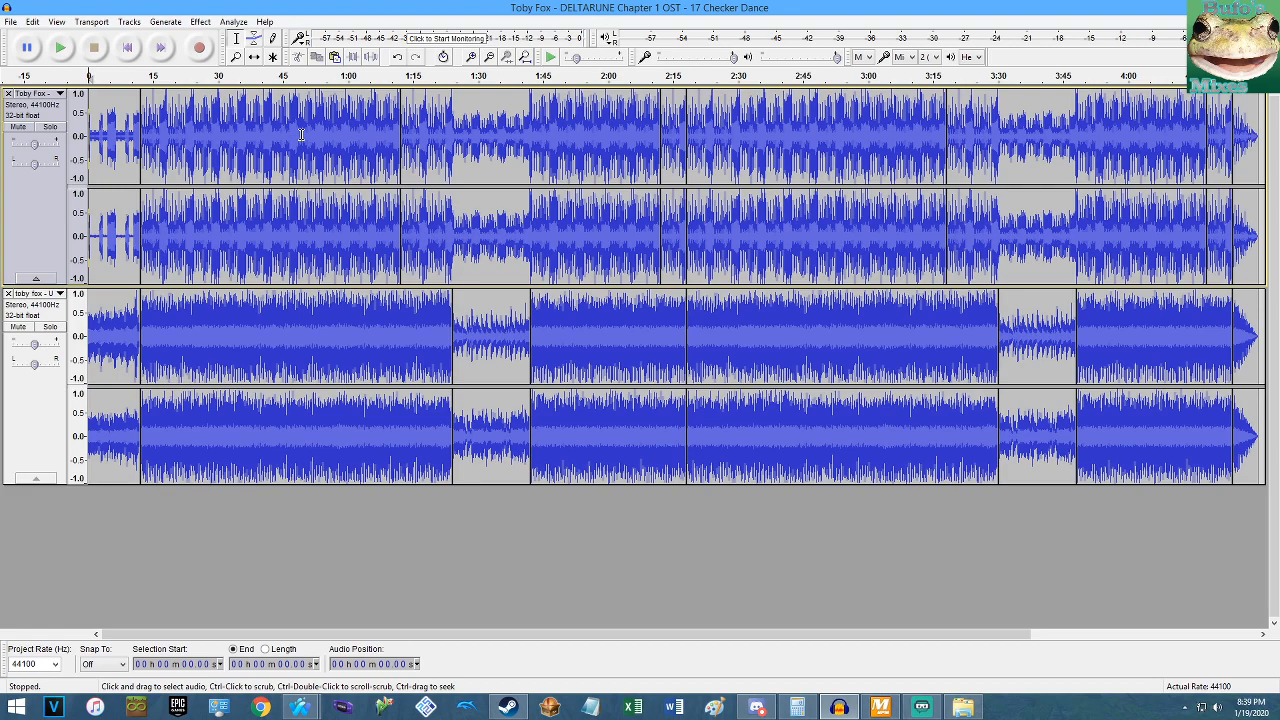
Start saving the project under a new name, enter A True Hero's Checker Dance.aup as the file name, and copy the title.
click(10, 21)
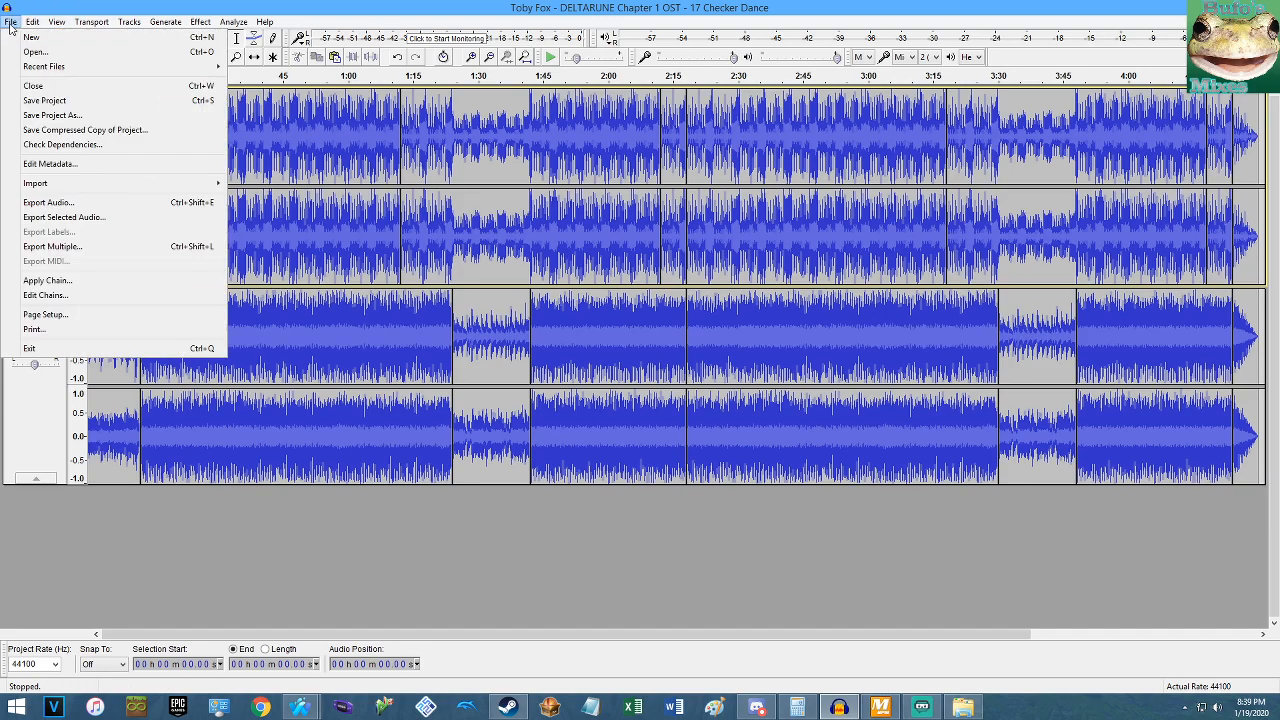
click(50, 115)
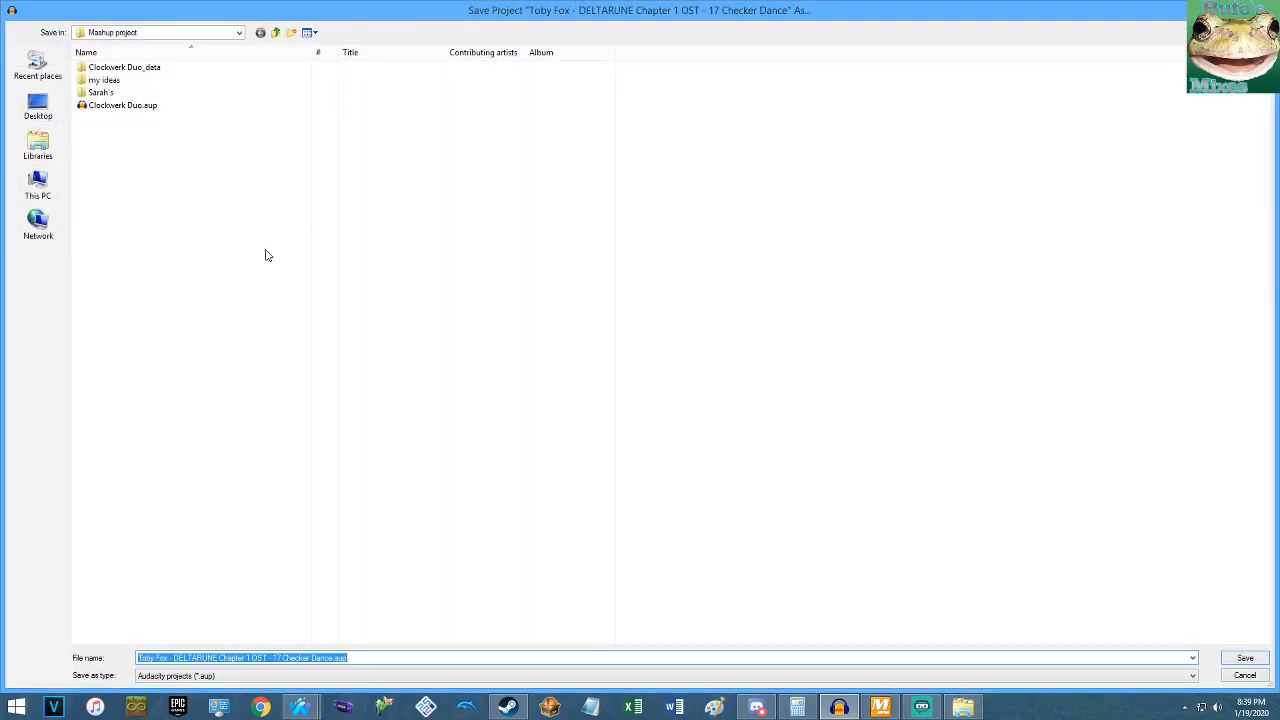
key(Left)
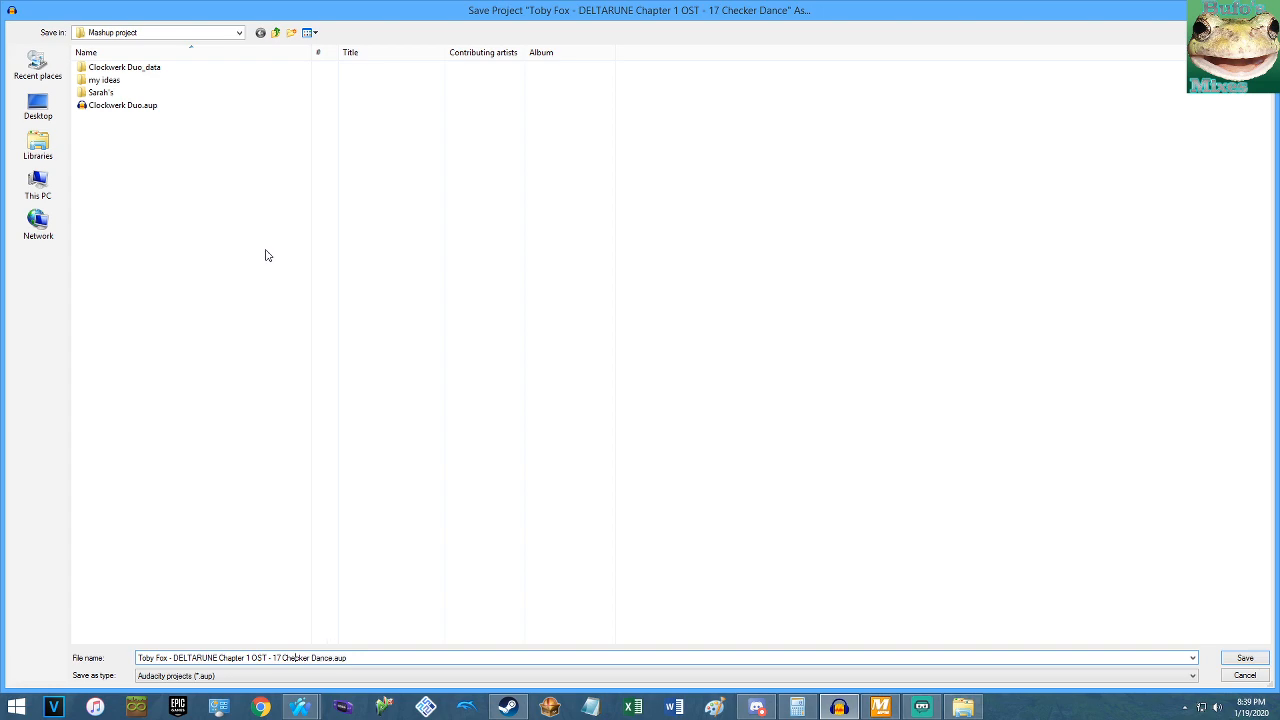
key(shift+Home)
text(A True Hero's)
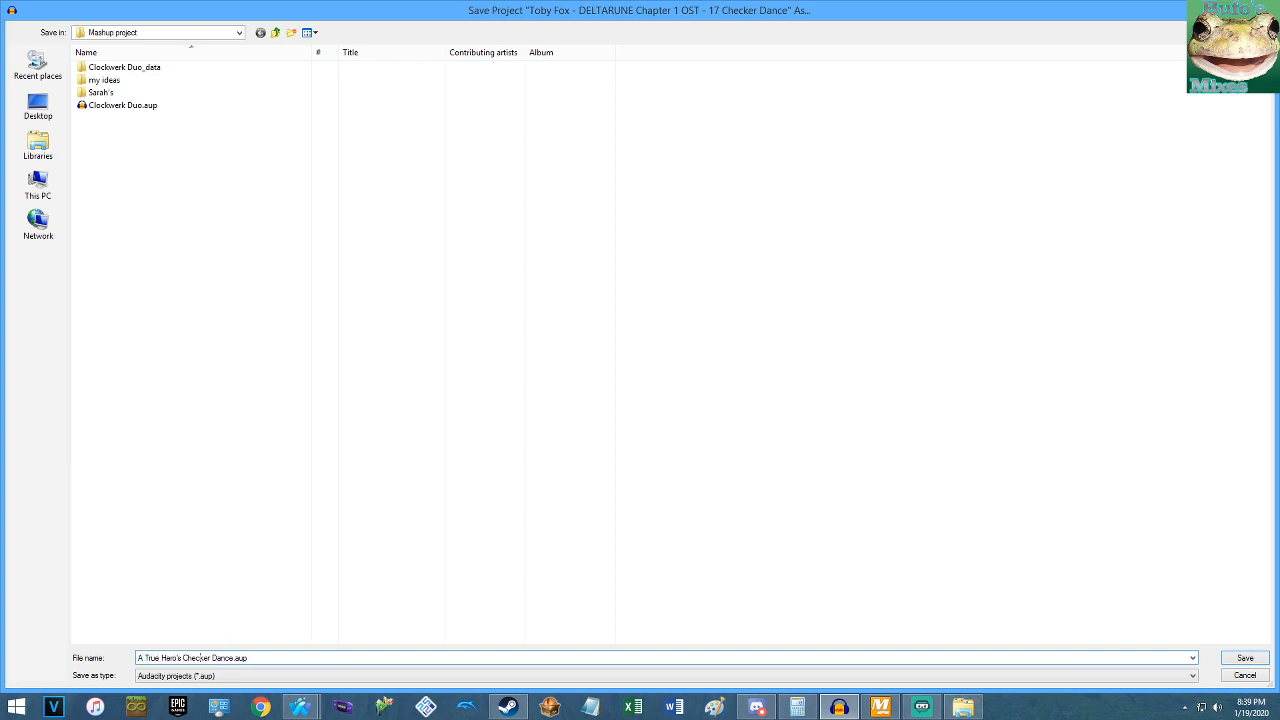
key(shift+Home)
key(ctrl+c)
Choose the Audacity-Projects folder in Documents as the destination and save the project there.
click(38, 145)
double_click(144, 86)
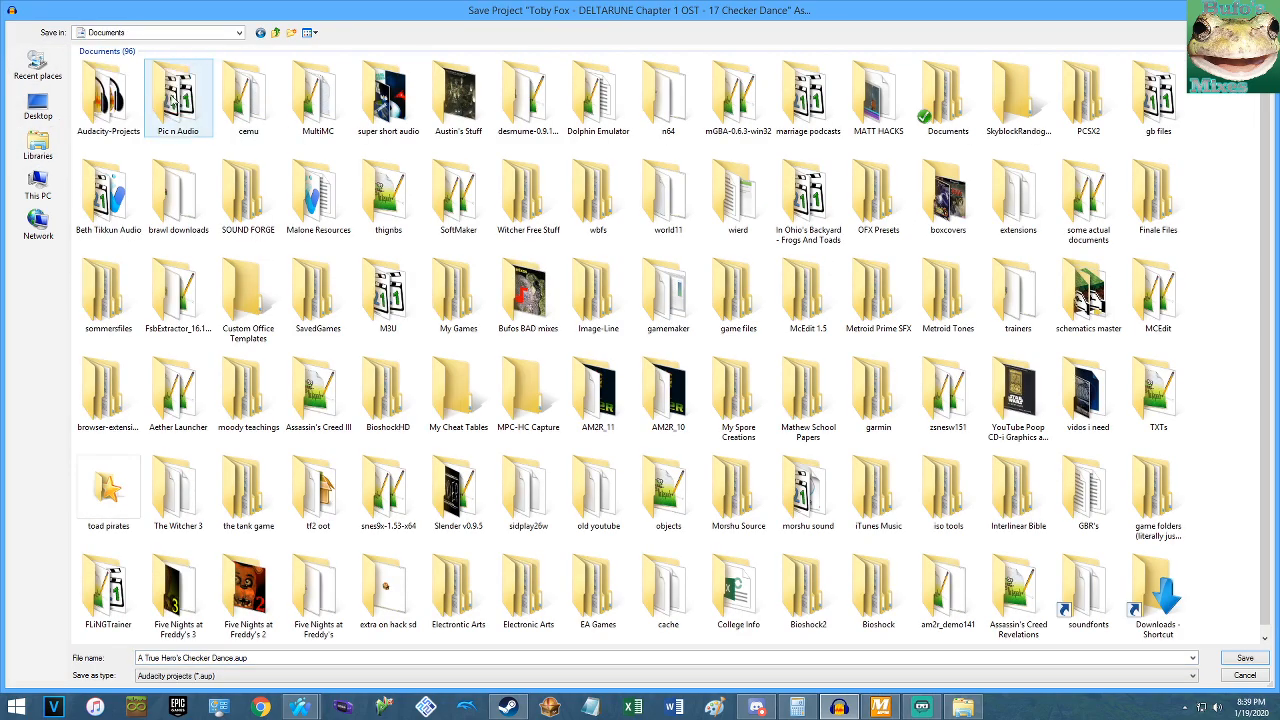
double_click(108, 95)
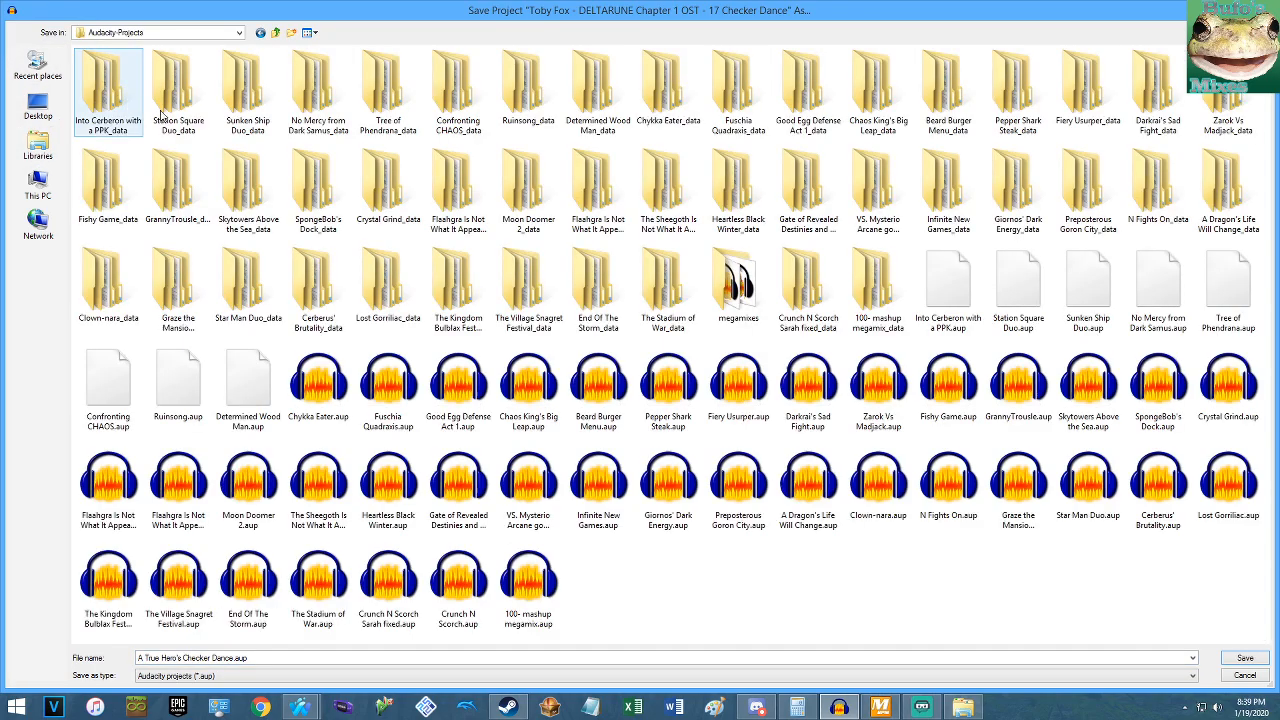
click(1245, 658)
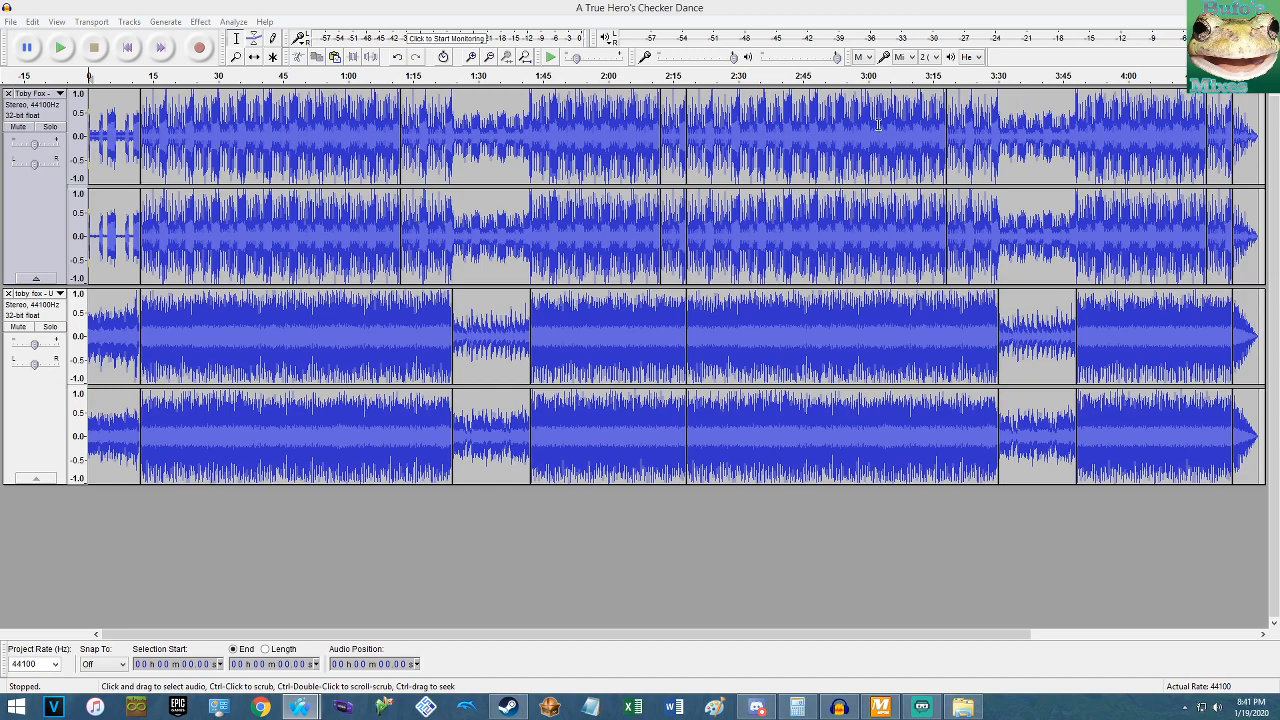
Export the audio as an MP3 named "Undertale Deltarune Mix- A True Hero's Checker Dance.mp3" in the Bufosmixes Vol 2 folder.
click(518, 10)
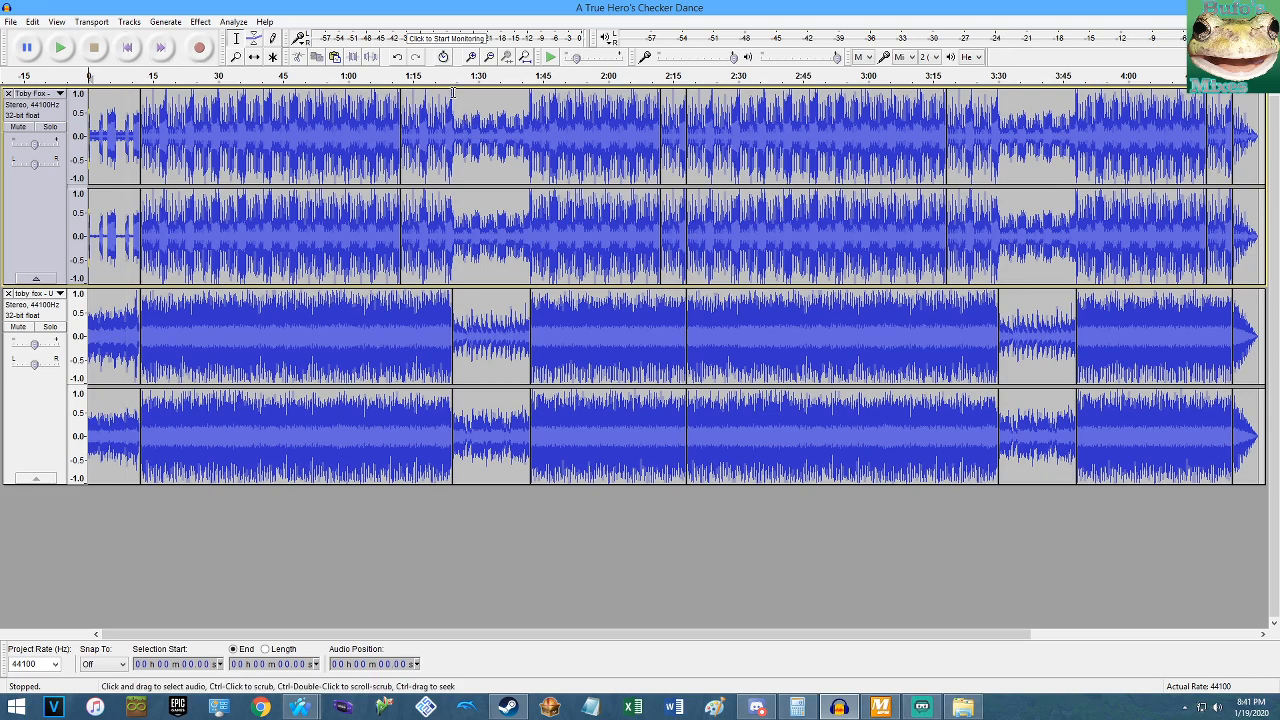
click(10, 21)
click(48, 202)
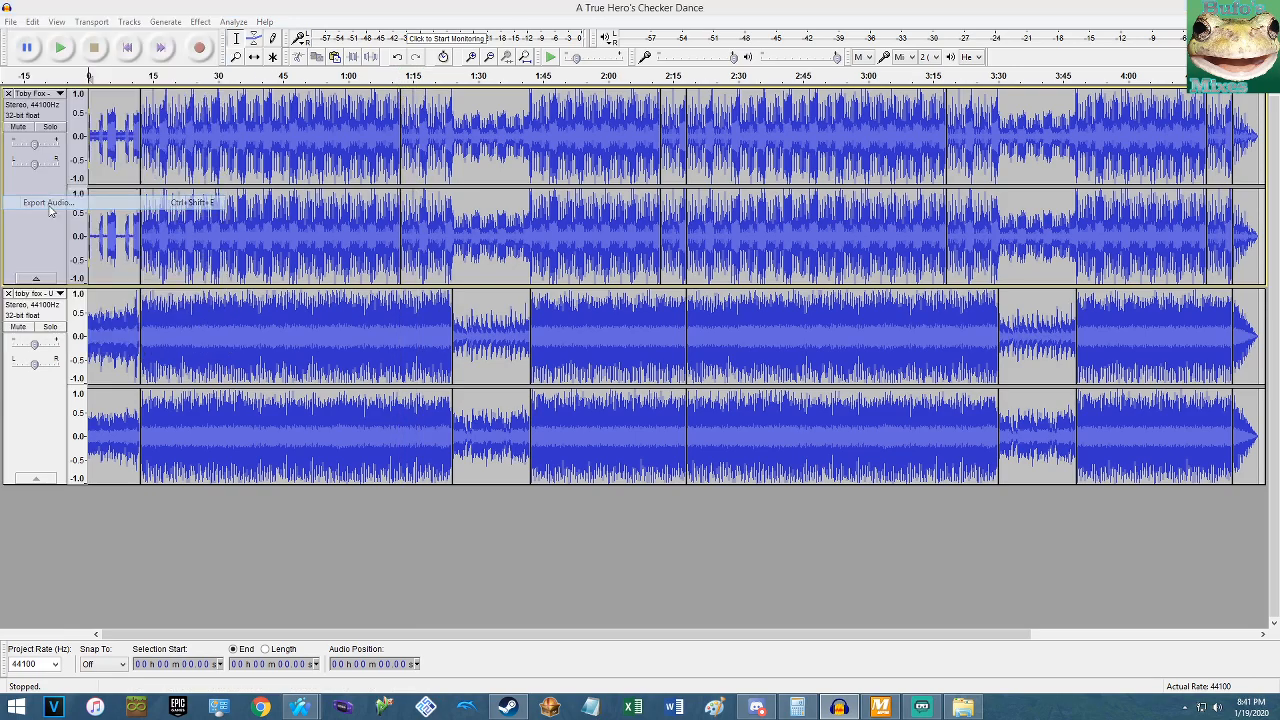
click(280, 556)
key(Home)
text(Under)
text(tale Deltaru)
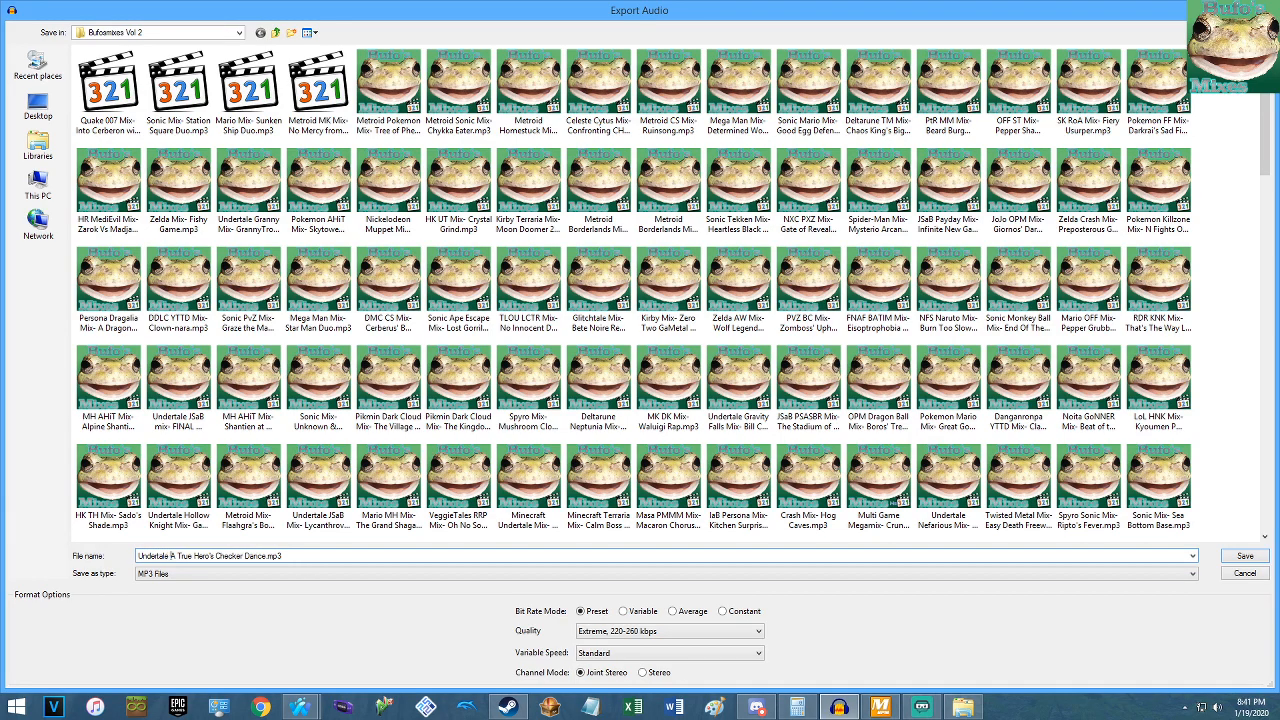
text(ne Mix-)
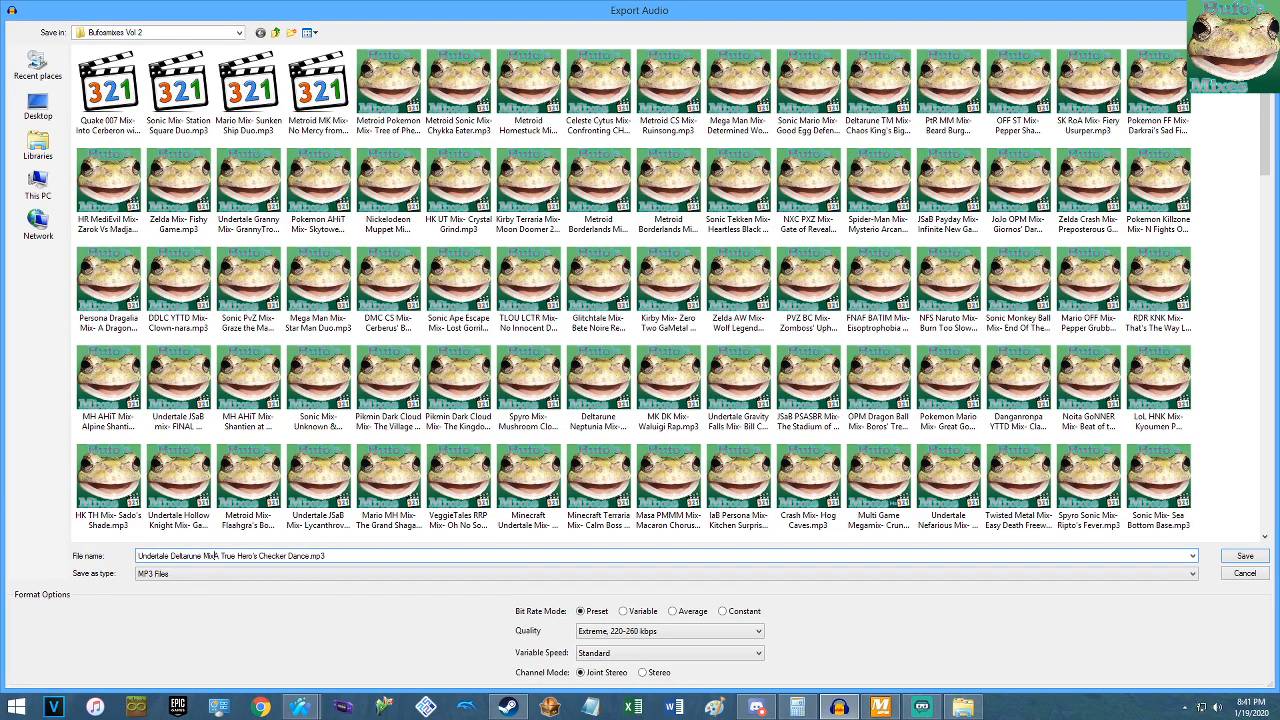
key(Return)
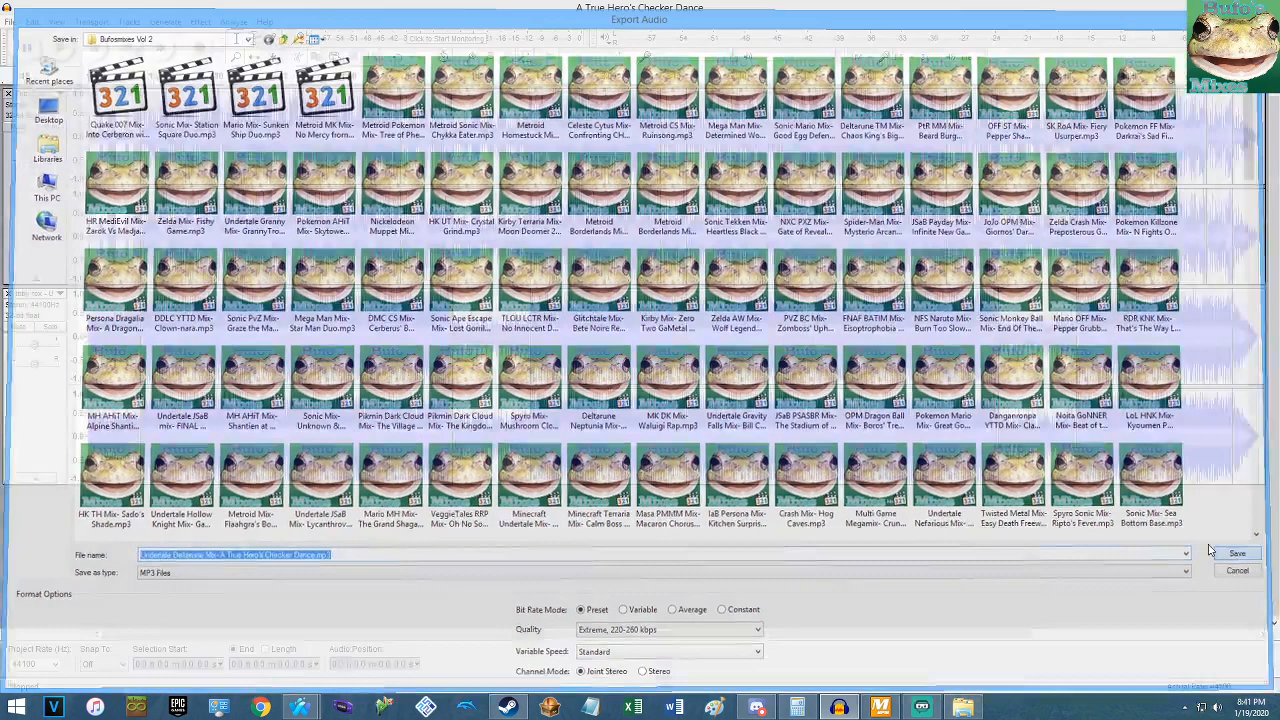
Load the saved metadata template for the export and set the track number to 1082.
click(337, 494)
double_click(110, 118)
double_click(279, 230)
key(BackSpace)
text(2)
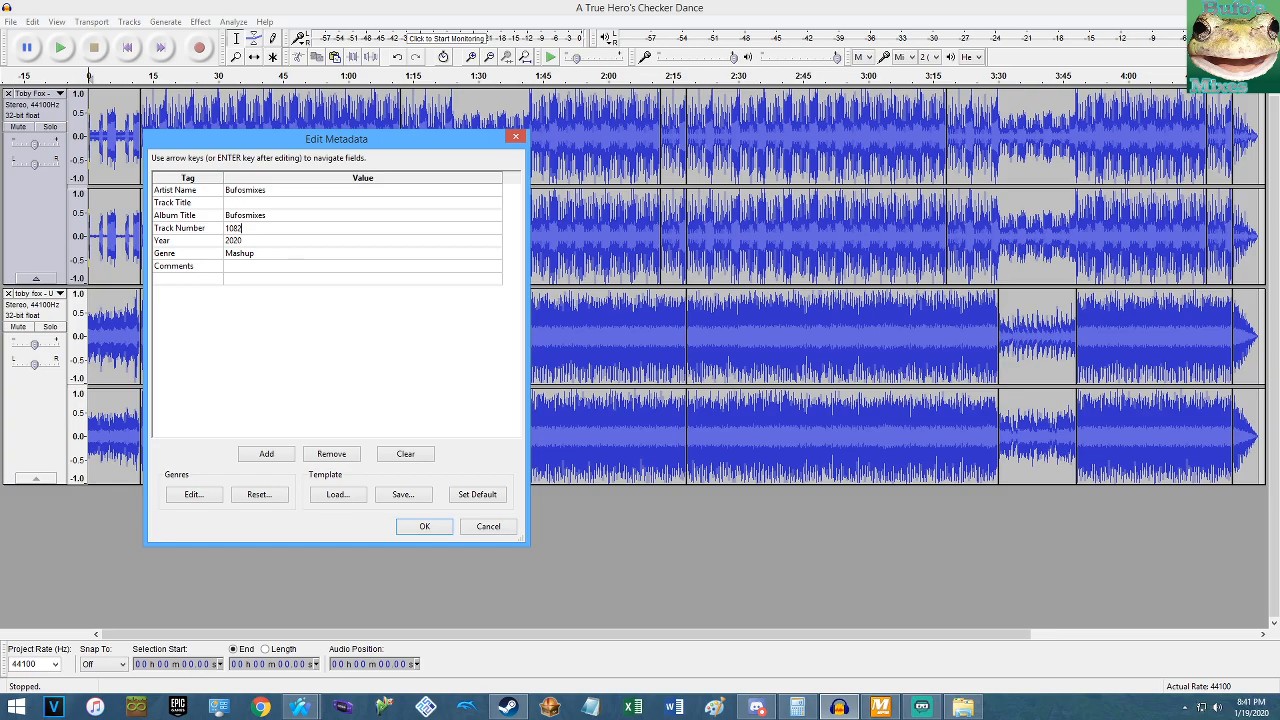
Save the edited metadata as a template, overwriting the existing template file.
click(403, 496)
double_click(104, 105)
click(681, 359)
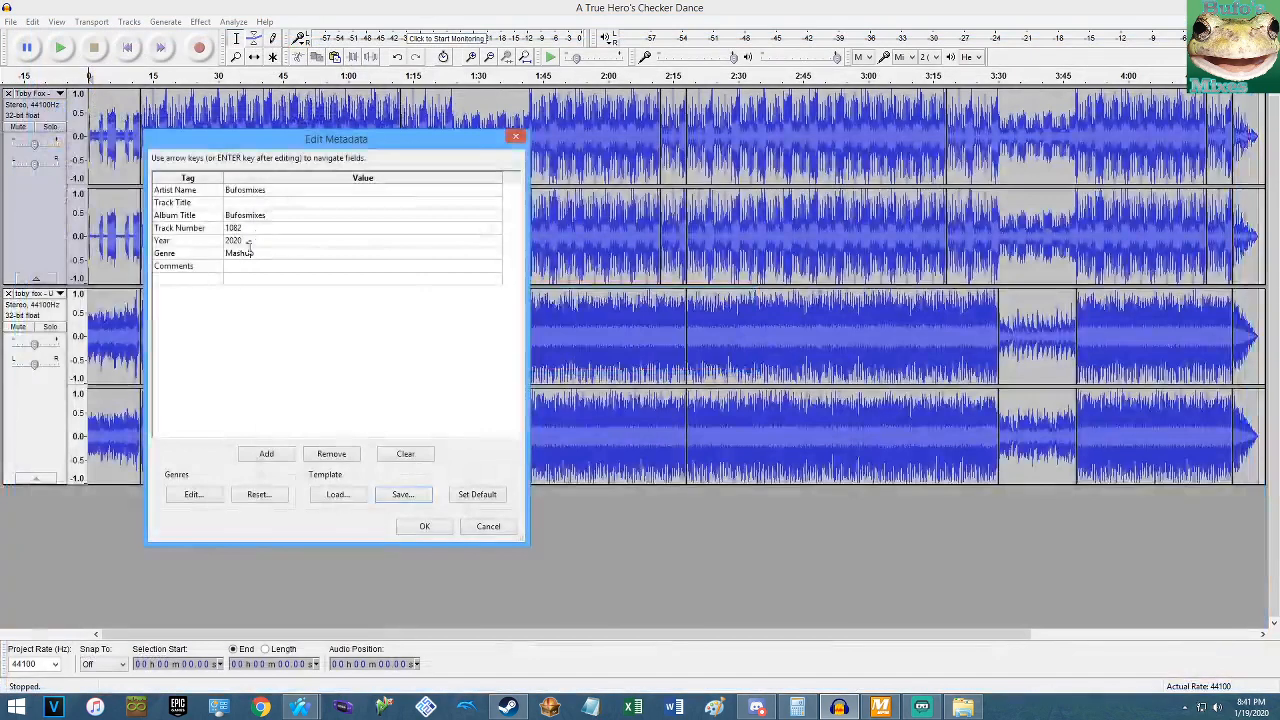
Set the export metadata's track title to "A True Hero's Checker Dance" and export the mix.
double_click(246, 204)
key(ctrl+v)
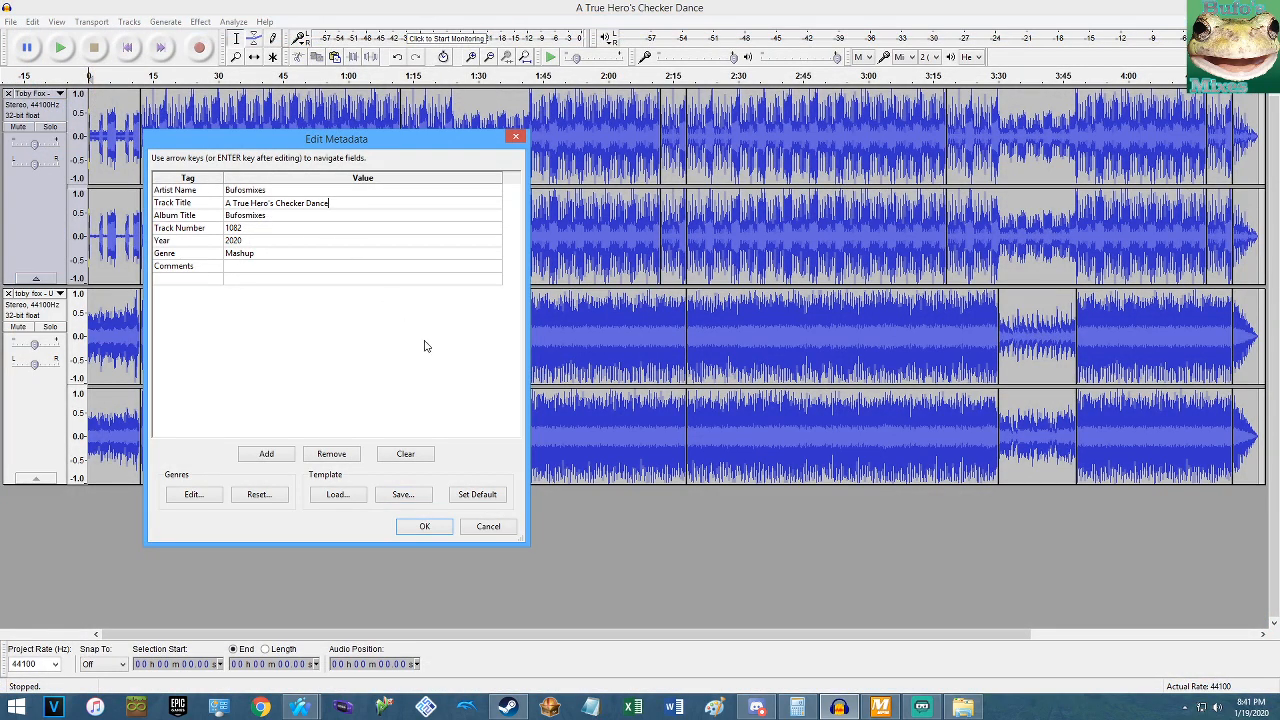
click(425, 526)
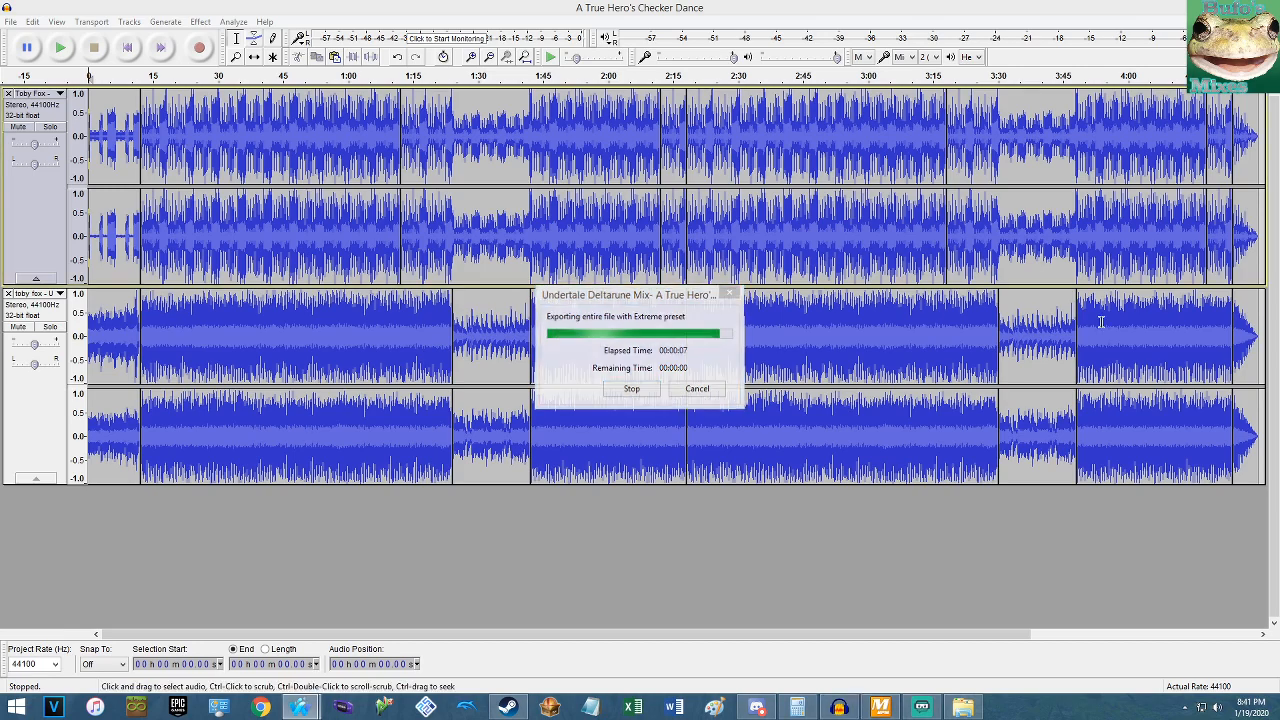
Set up another audio export as WAV (Microsoft) signed 16-bit PCM in the Pic n Audio folder under Documents.
click(10, 21)
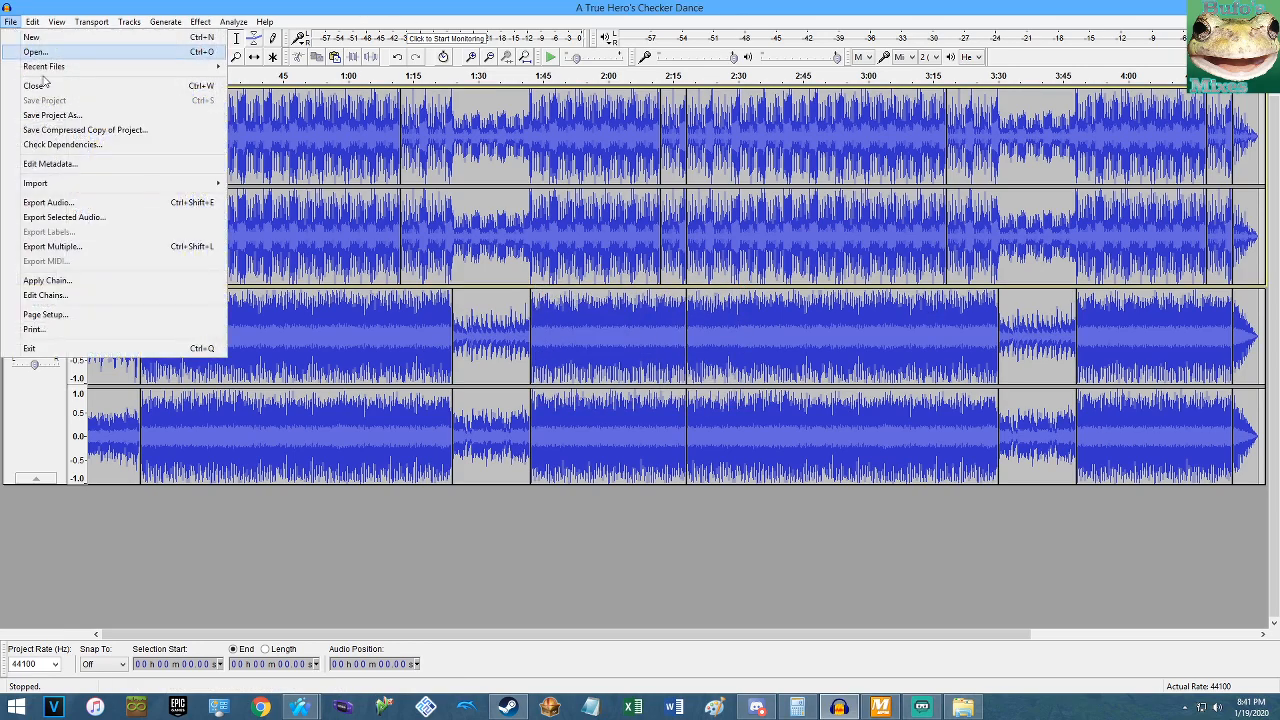
click(48, 202)
click(170, 573)
click(166, 599)
click(166, 573)
click(166, 588)
click(43, 136)
double_click(126, 75)
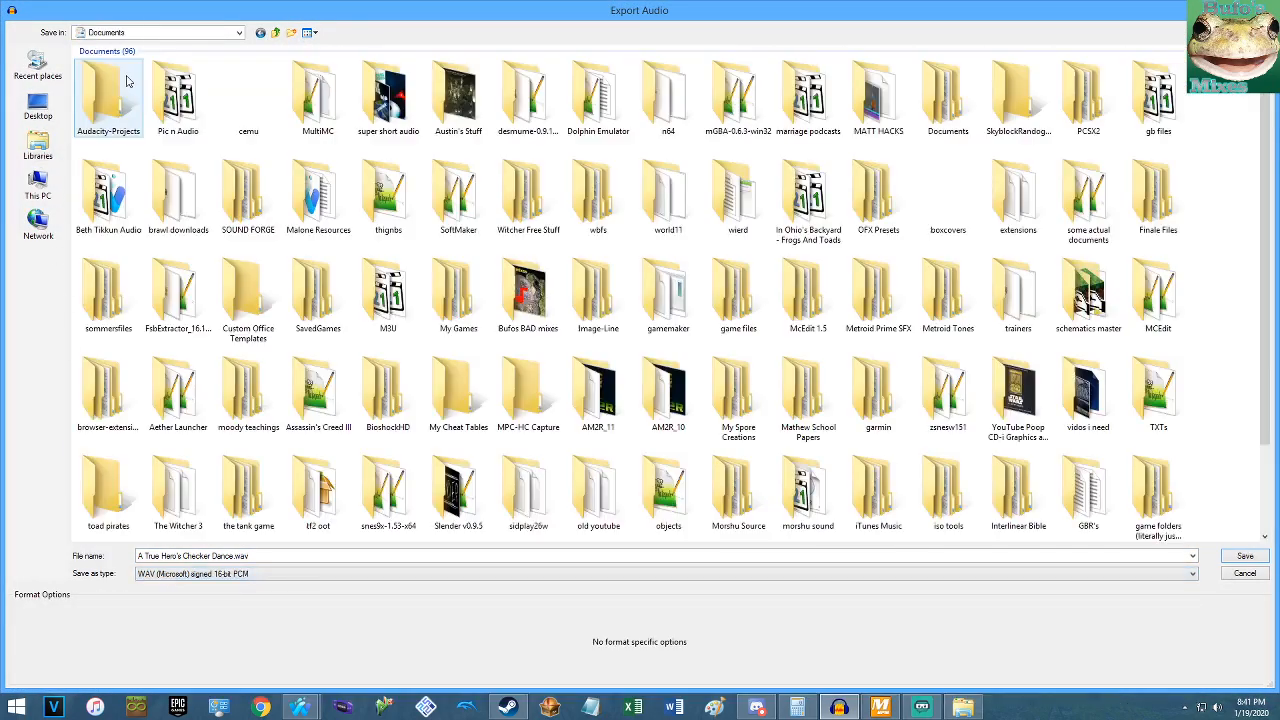
double_click(170, 97)
Shorten the export file name to TrueHero'sCheckerDance.wav, without the leading "A" and spaces, and save the WAV.
click(224, 556)
click(214, 556)
key(BackSpace)
key(Left)
key(Left)
key(Left)
key(Left)
key(BackSpace)
key(Left)
key(Left)
key(Left)
key(BackSpace)
key(Left)
key(Left)
key(Left)
key(Left)
key(BackSpace)
key(BackSpace)
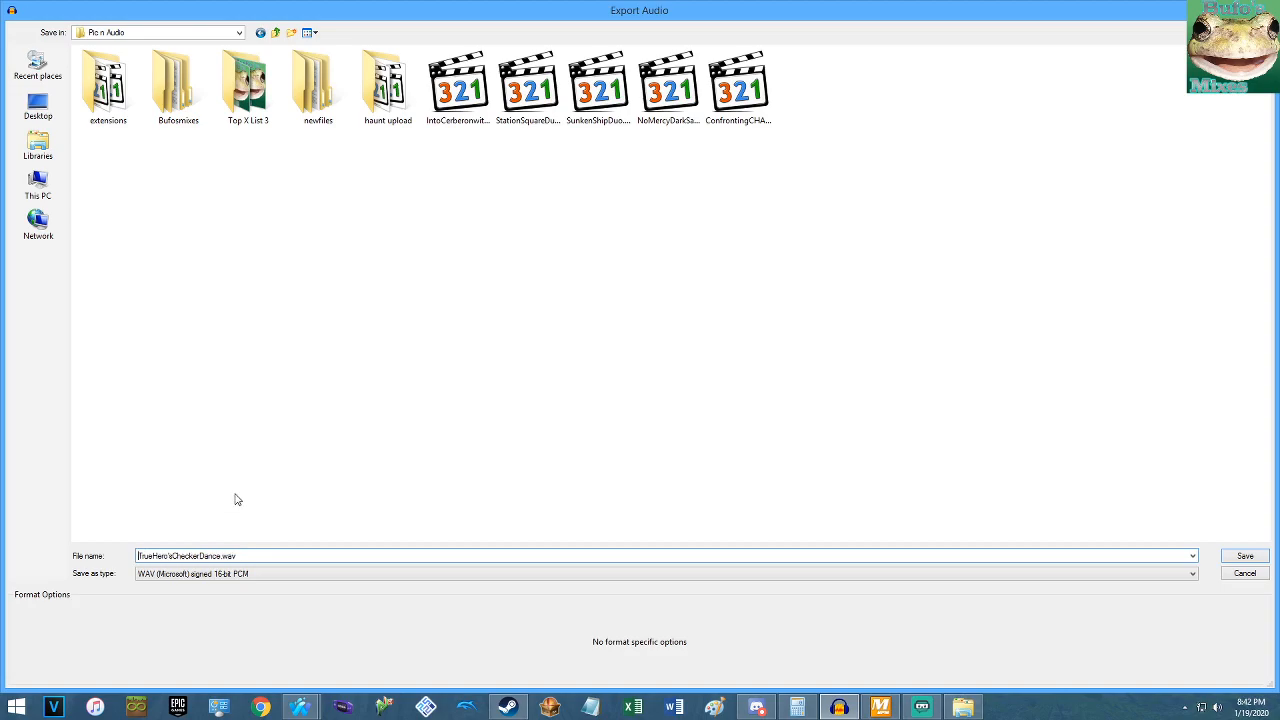
click(1241, 556)
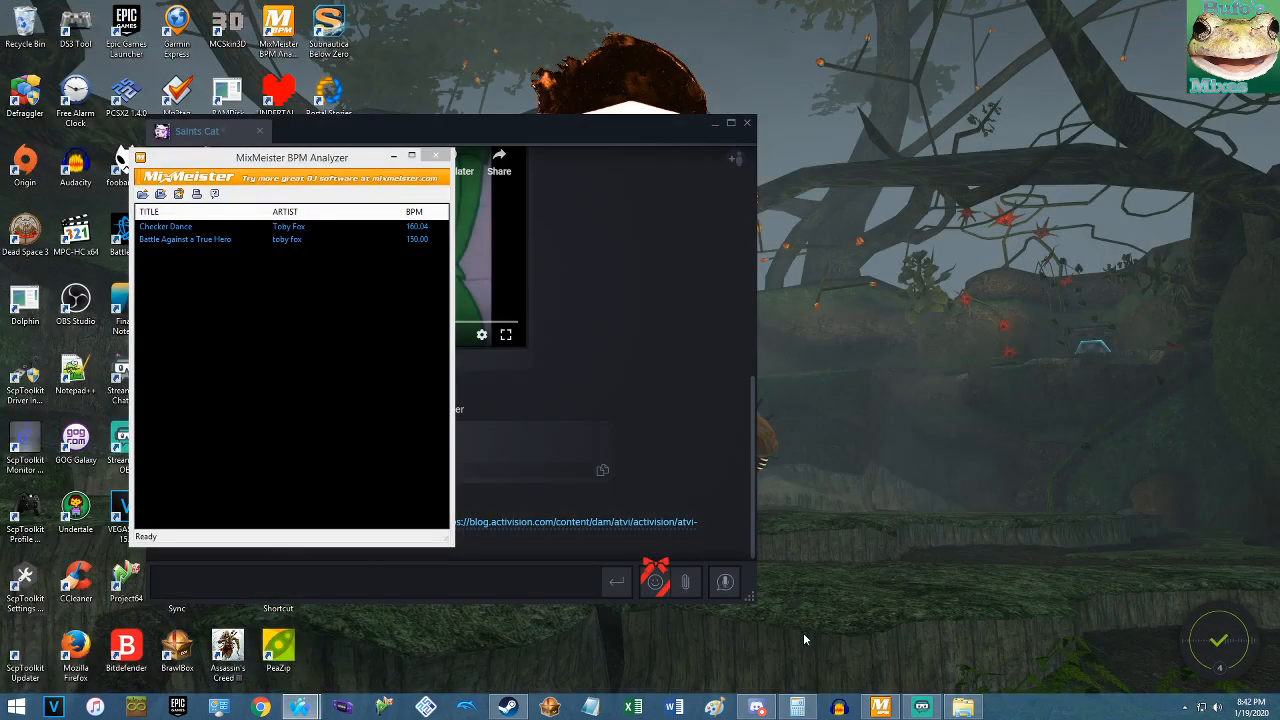
Clear all songs from the MixMeister BPM Analyzer list.
drag(286, 305, 188, 211)
key(Delete)
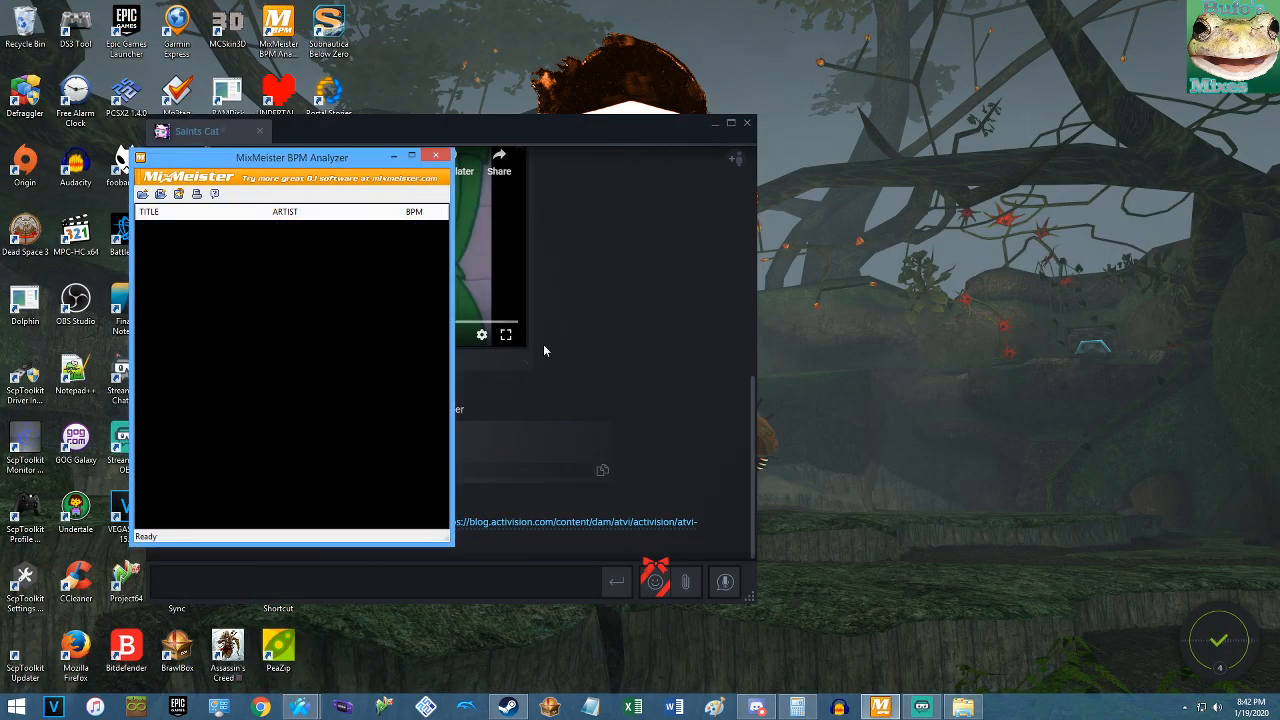
Import the Close To Me and MEGALOVANIA audio files into Audacity and load both into MixMeister BPM Analyzer for tempo analysis.
click(838, 707)
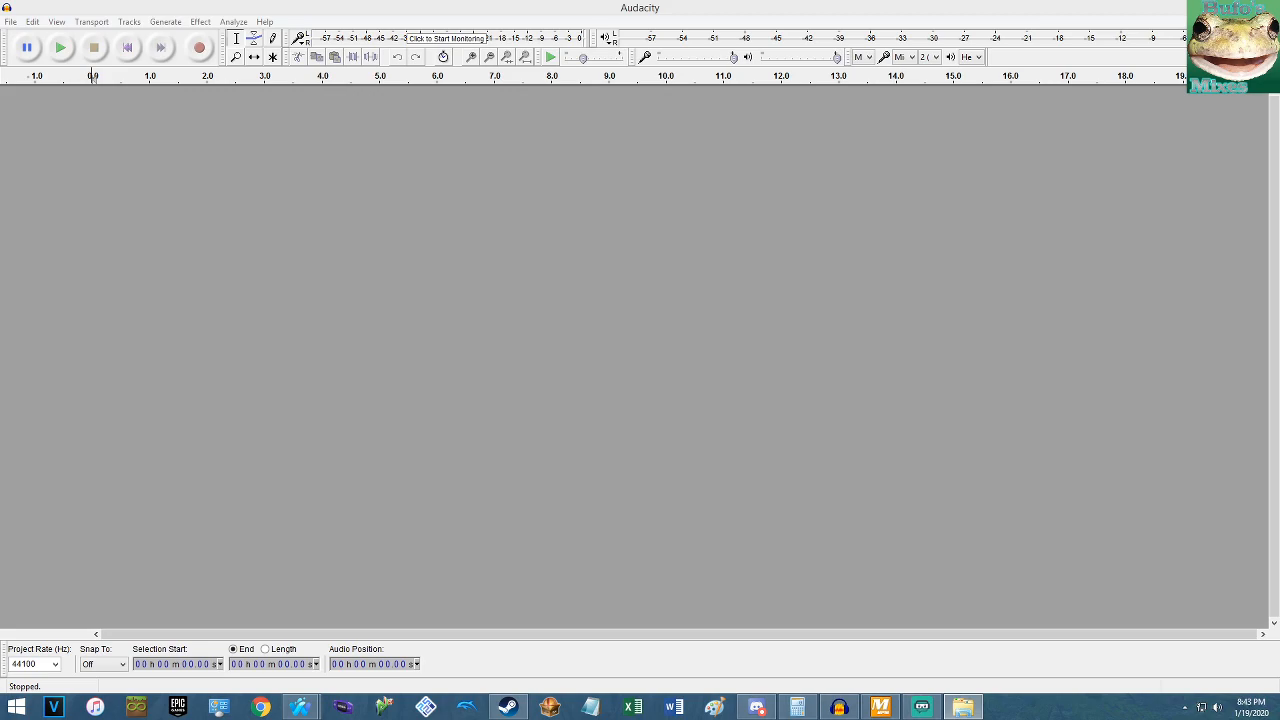
drag(1227, 491, 741, 440)
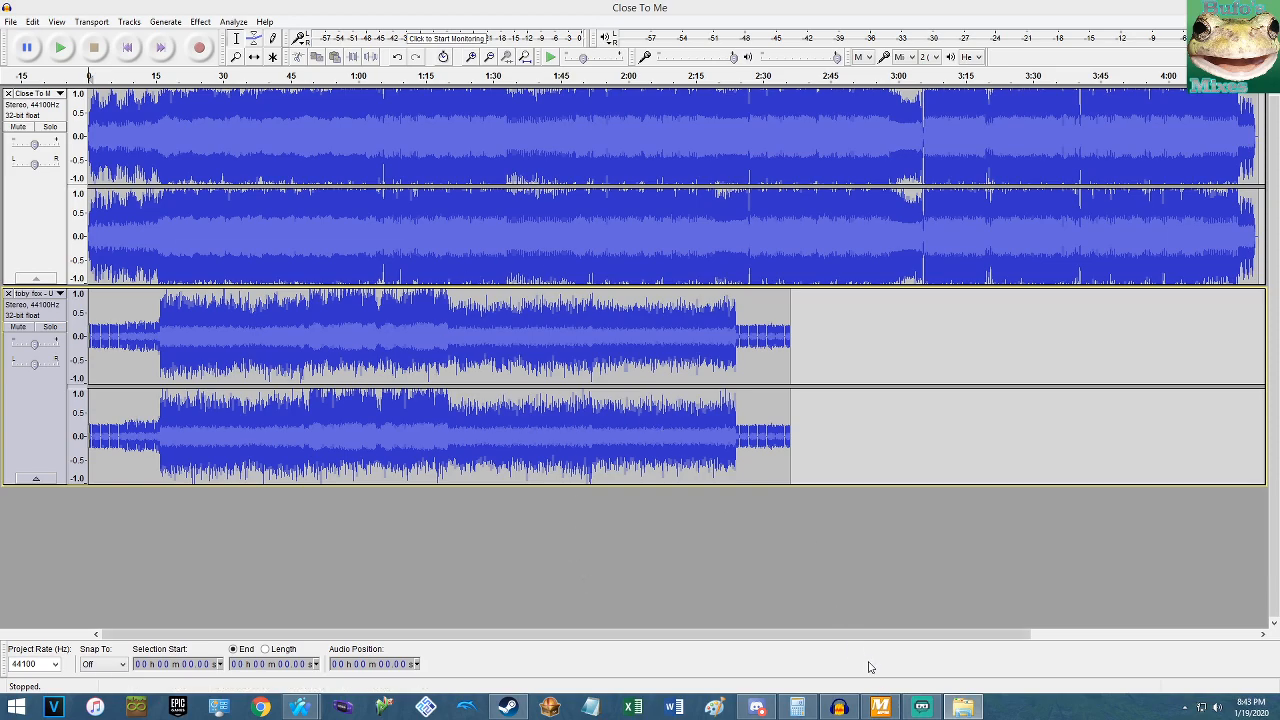
click(880, 707)
drag(1279, 262, 330, 296)
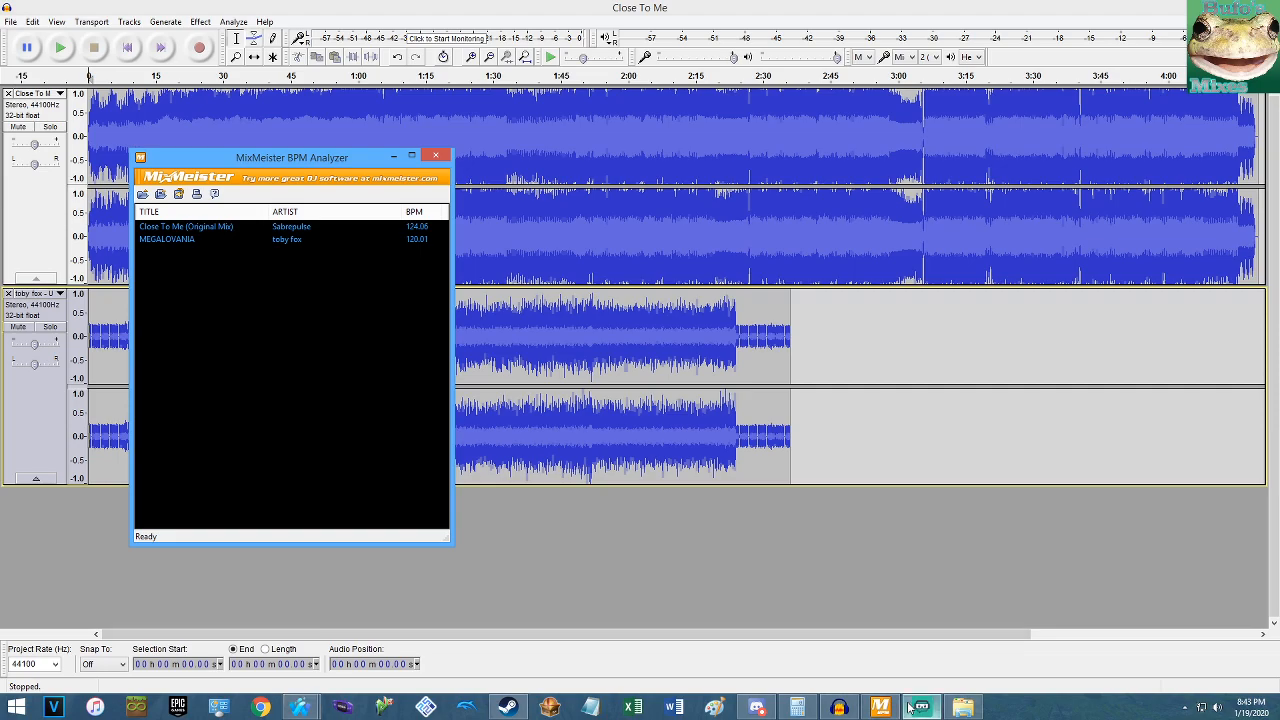
click(394, 156)
Solo the Close To Me track and play its intro from about 8 and 14 seconds.
click(50, 127)
click(126, 123)
key(space)
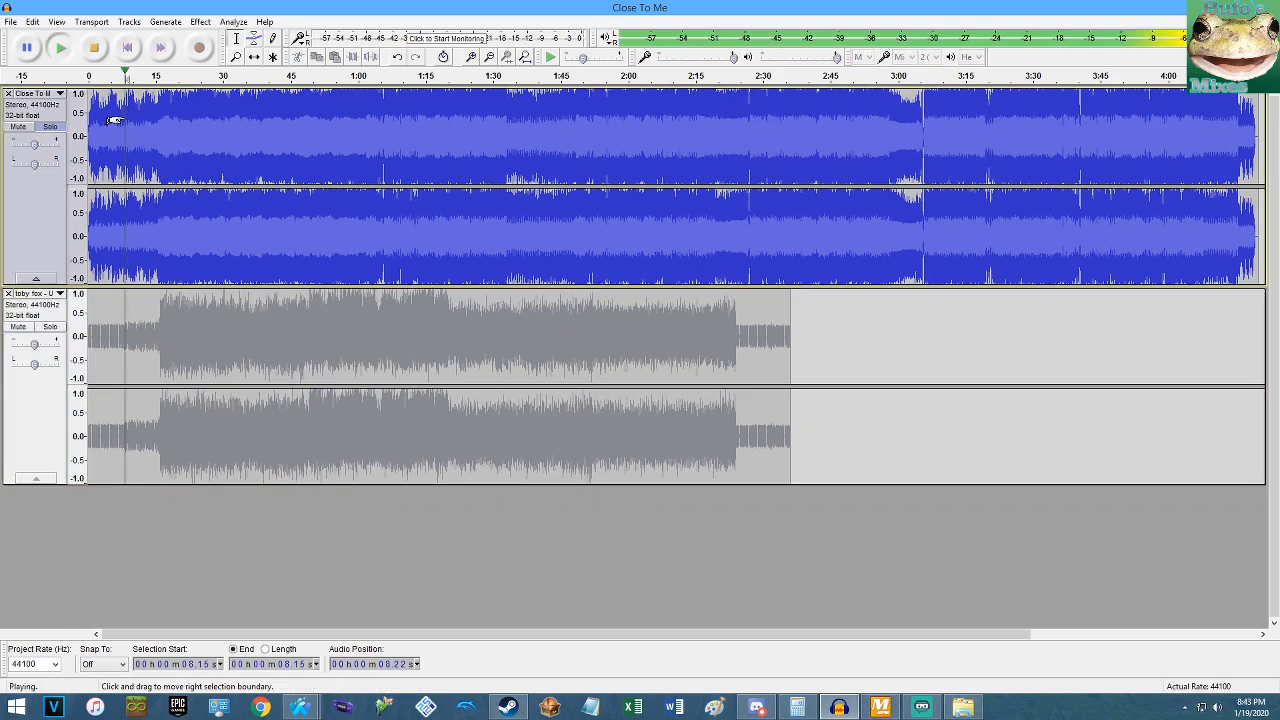
scroll(146, 140, up, 2)
click(167, 144)
key(space)
key(space)
scroll(200, 143, up, 3)
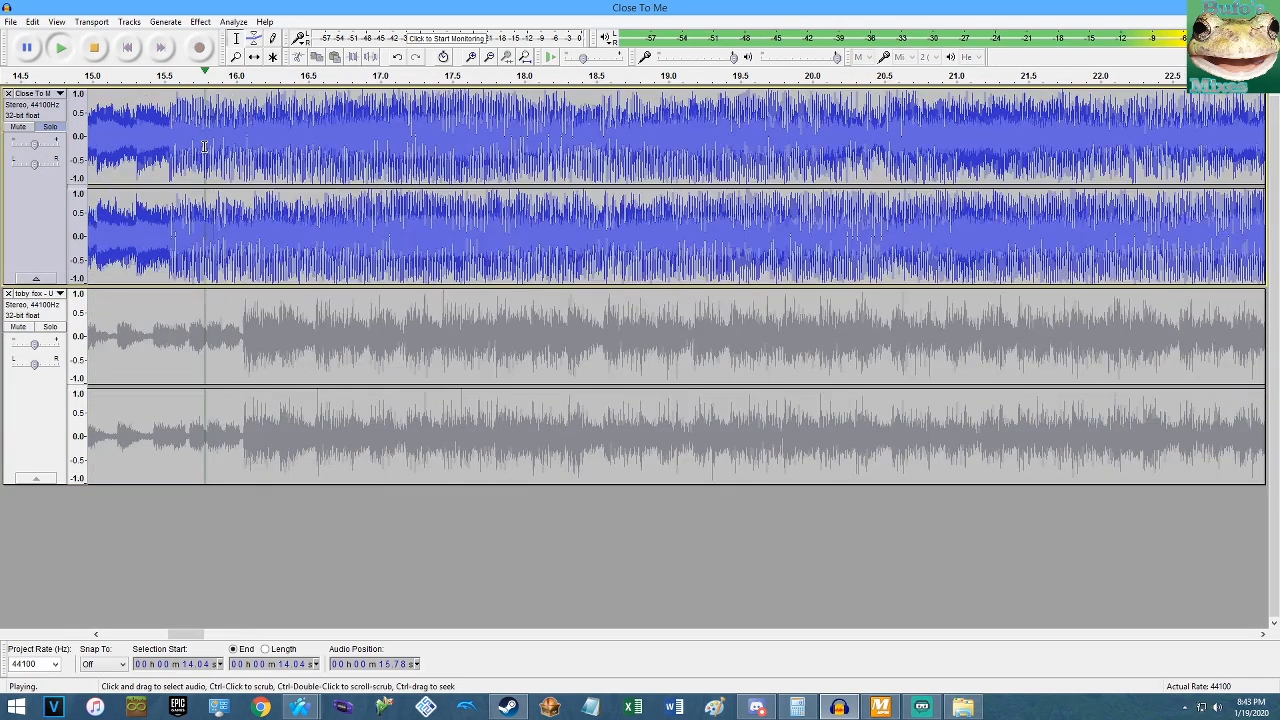
scroll(487, 185, down, 2)
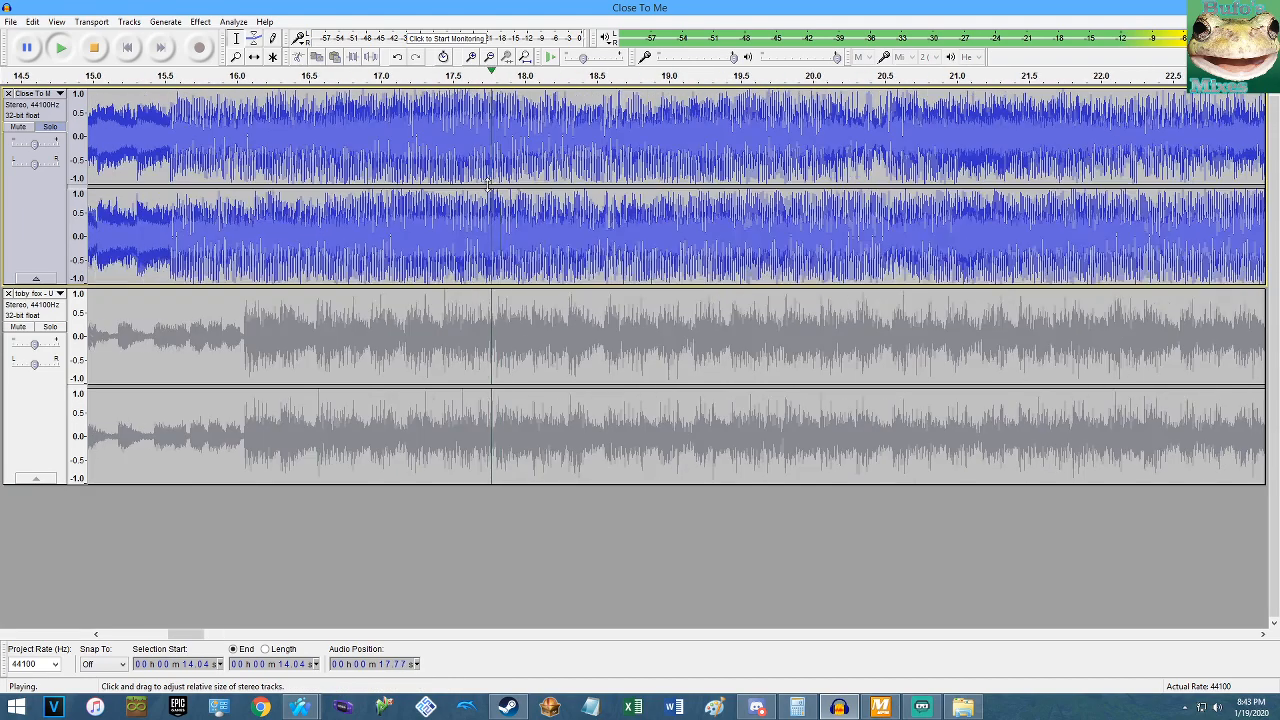
Listen to the Close To Me track at several points between about 26 and 39 seconds.
scroll(487, 185, down, 1)
click(554, 220)
key(space)
key(space)
click(663, 218)
key(space)
key(space)
click(720, 223)
key(space)
key(space)
click(785, 234)
key(space)
key(space)
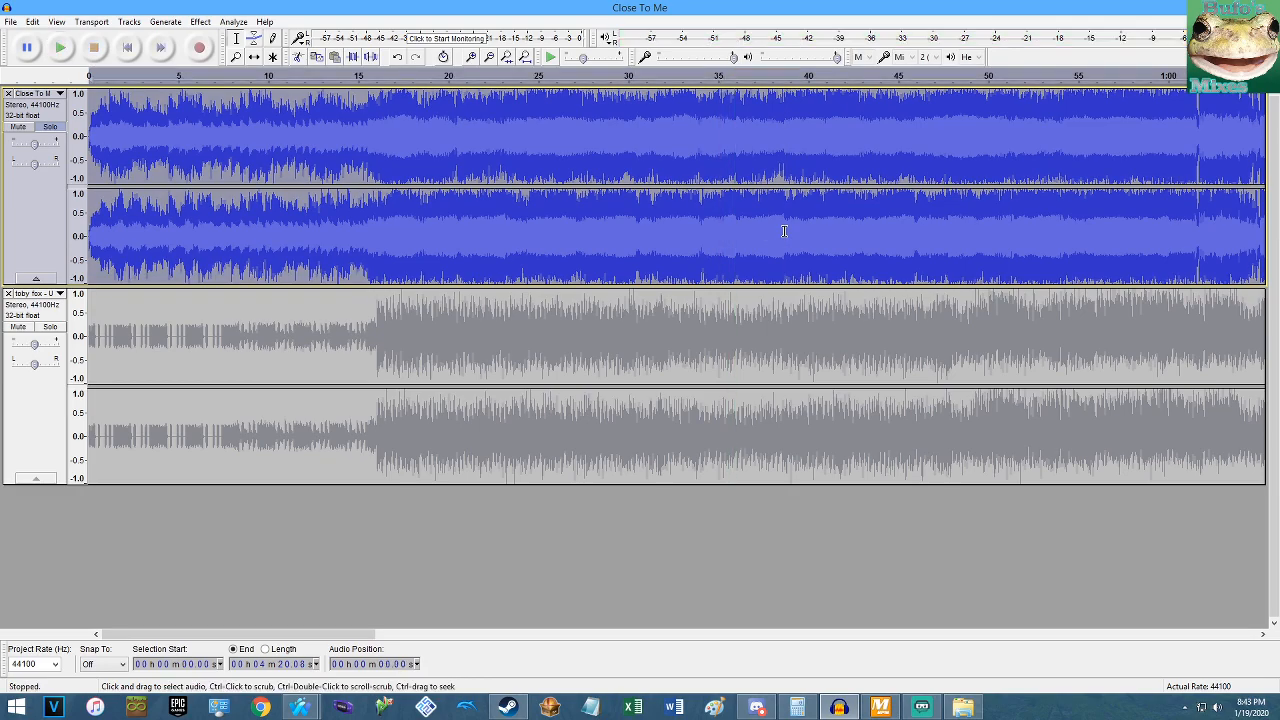
Listen further into the Close To Me track, up to about 1:01, to locate a section start.
scroll(626, 244, down, 2)
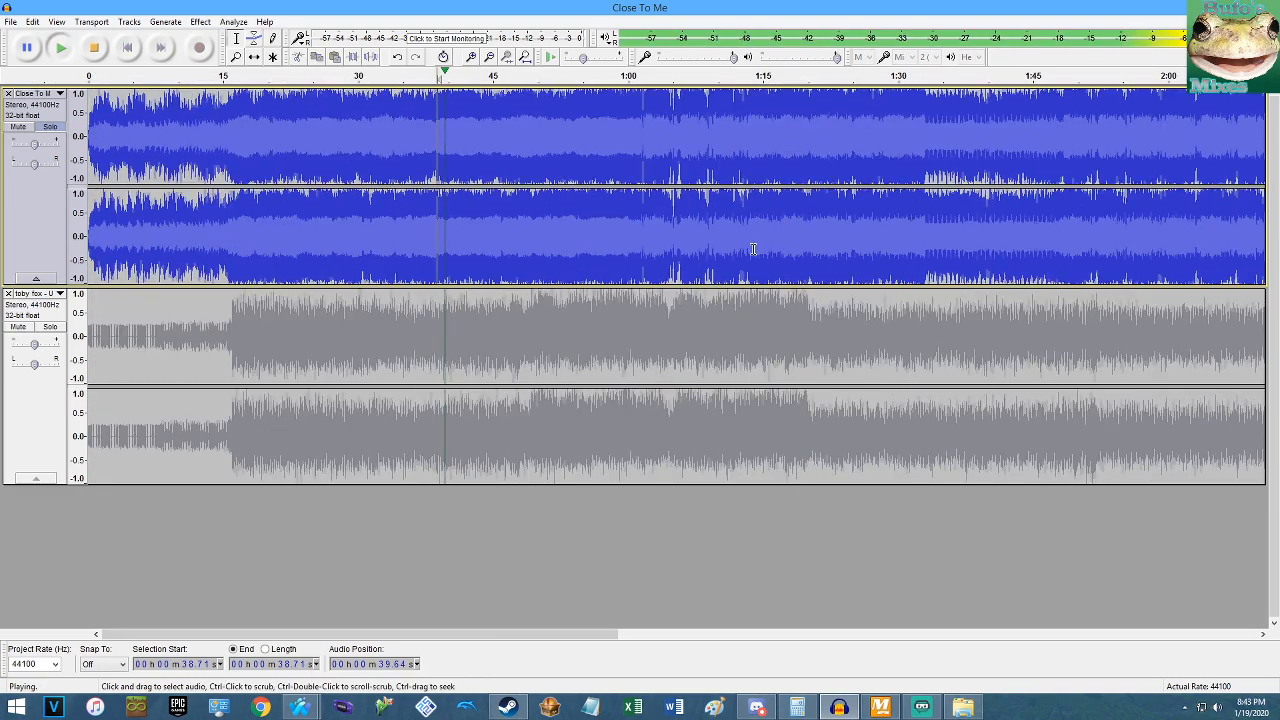
scroll(626, 244, up, 2)
key(space)
click(441, 222)
key(space)
scroll(460, 221, up, 2)
key(space)
click(423, 229)
key(space)
key(space)
scroll(460, 232, up, 4)
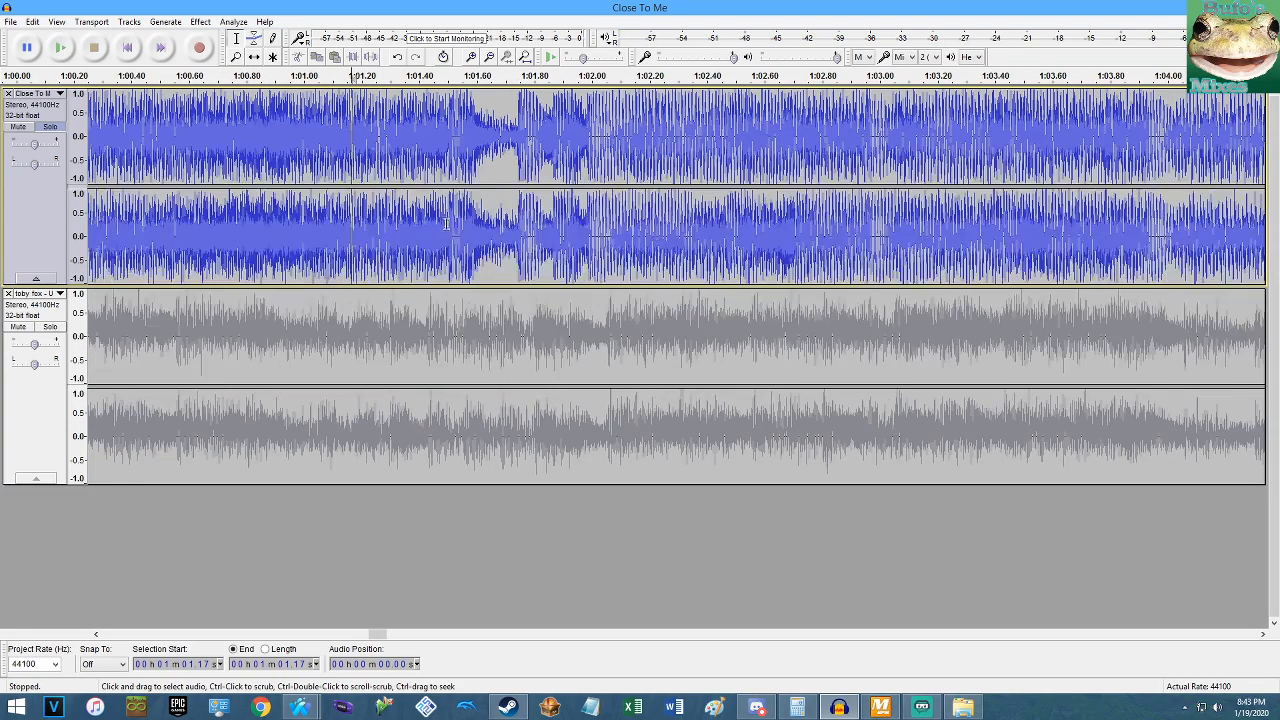
Split Close To Me at about 1:01.504 and move everything before the split to the end of the track.
scroll(463, 236, up, 12)
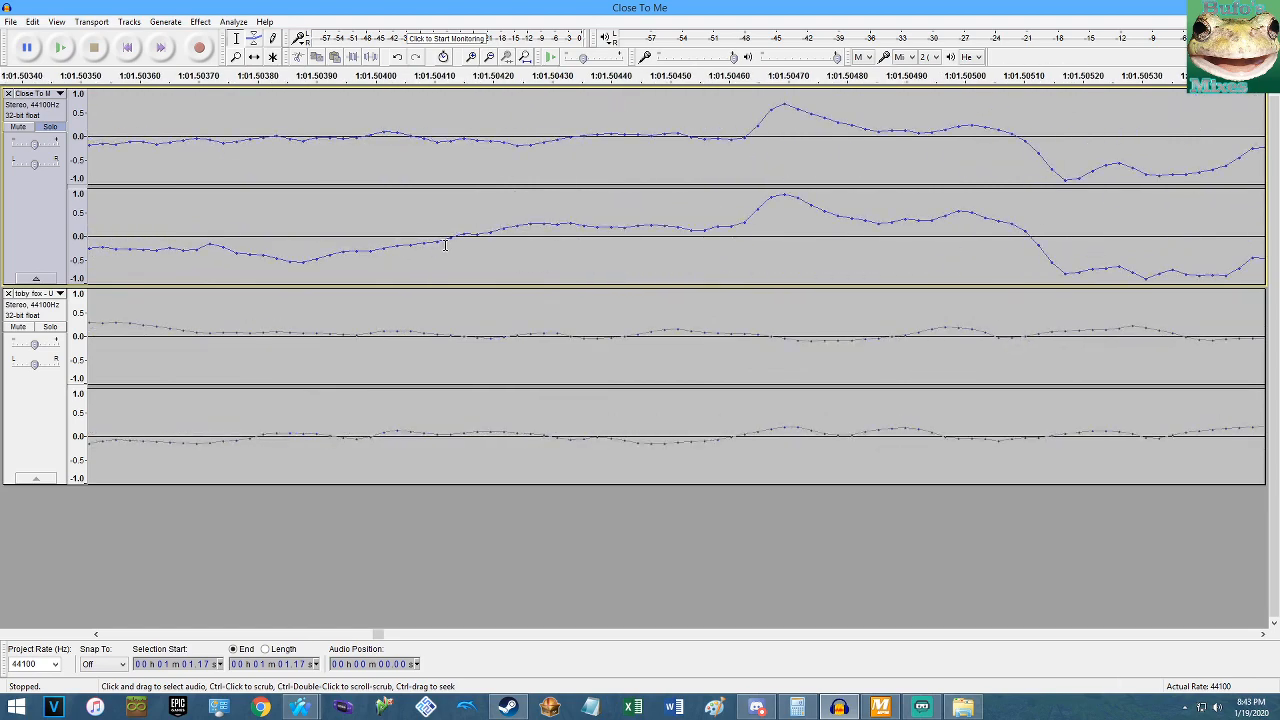
click(477, 141)
key(ctrl+i)
key(shift+Home)
key(Delete)
key(End)
key(Home)
Play the new start of Close To Me repeatedly to find the first beat.
key(space)
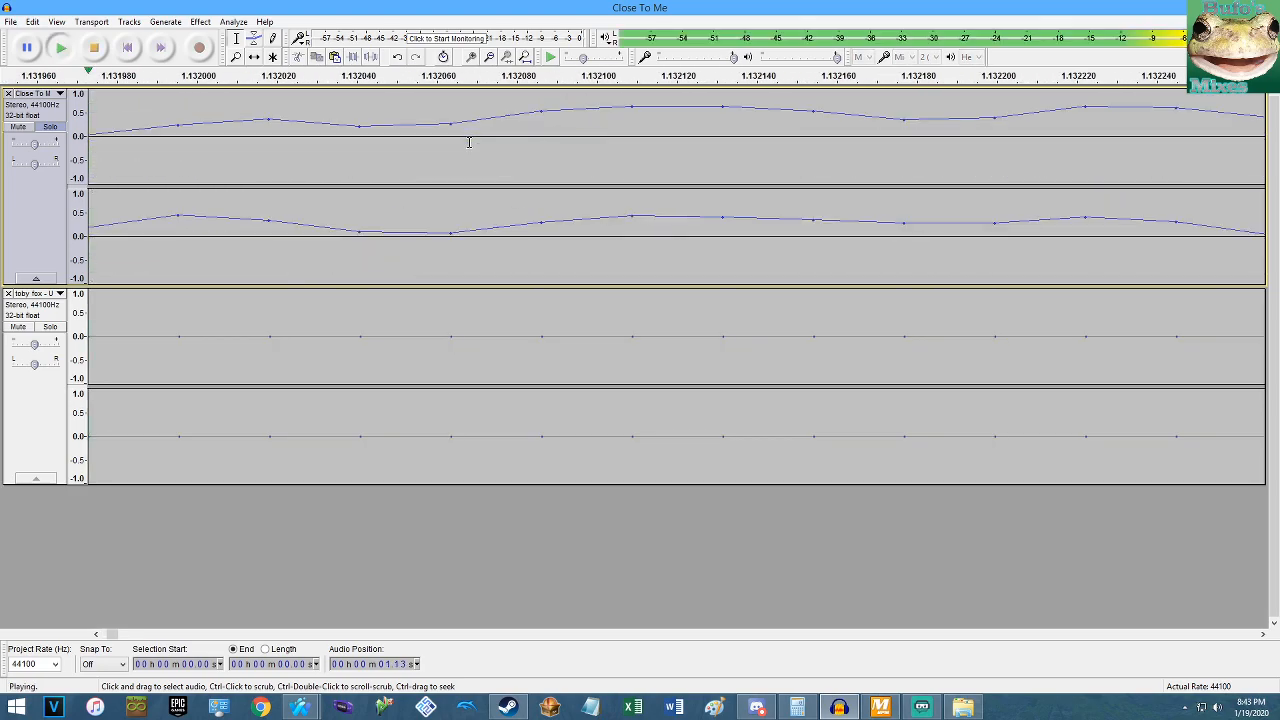
key(space)
key(space)
scroll(412, 196, down, 4)
scroll(412, 196, down, 8)
key(space)
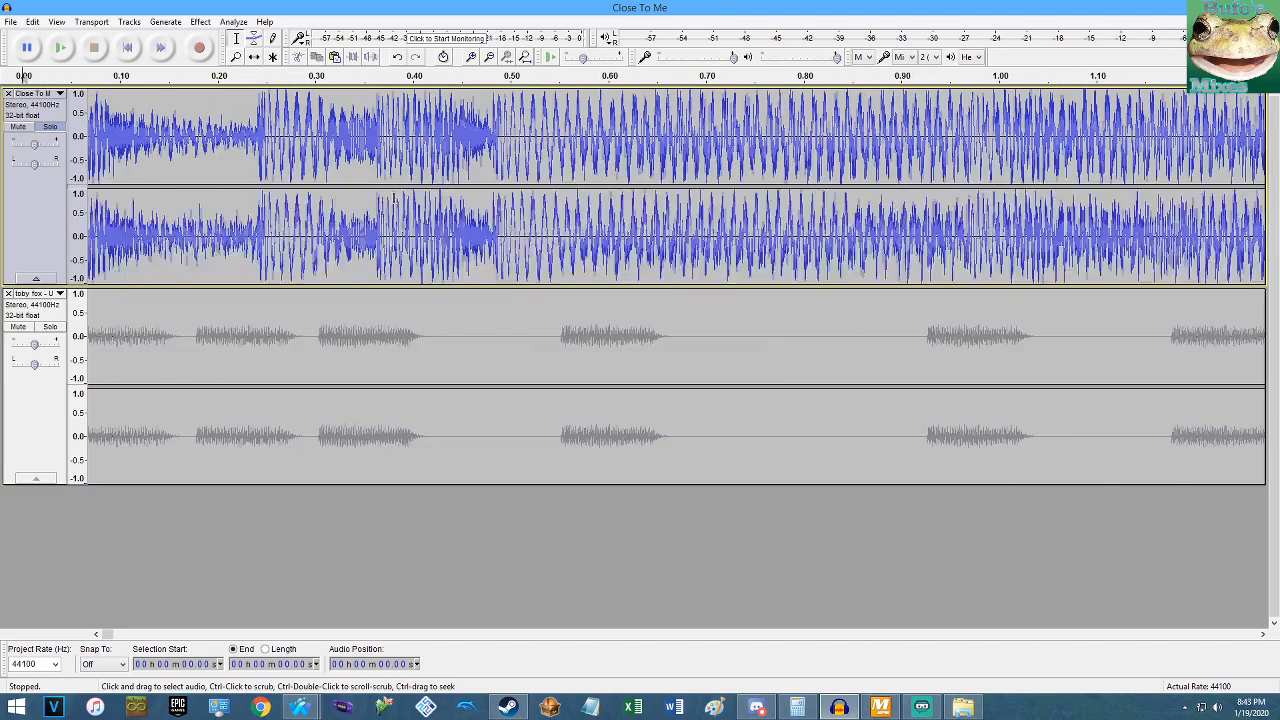
key(space)
key(space)
scroll(501, 218, down, 1)
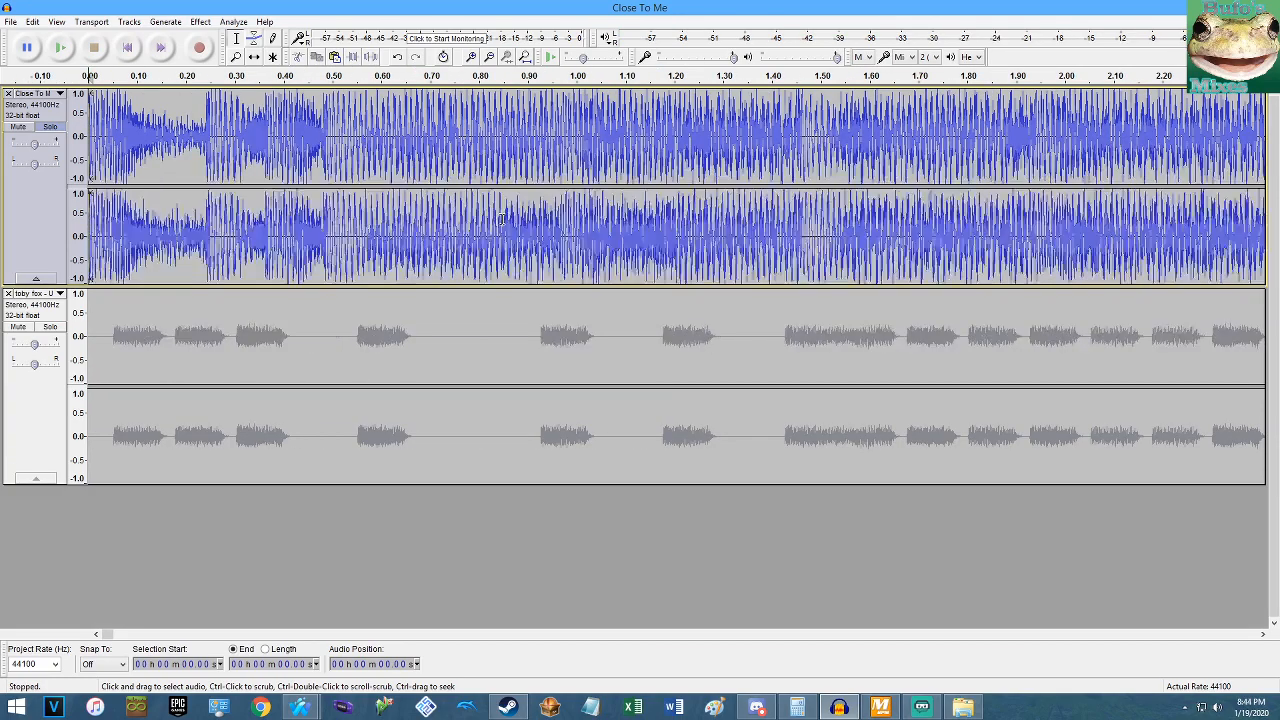
key(space)
key(space)
scroll(325, 228, up, 2)
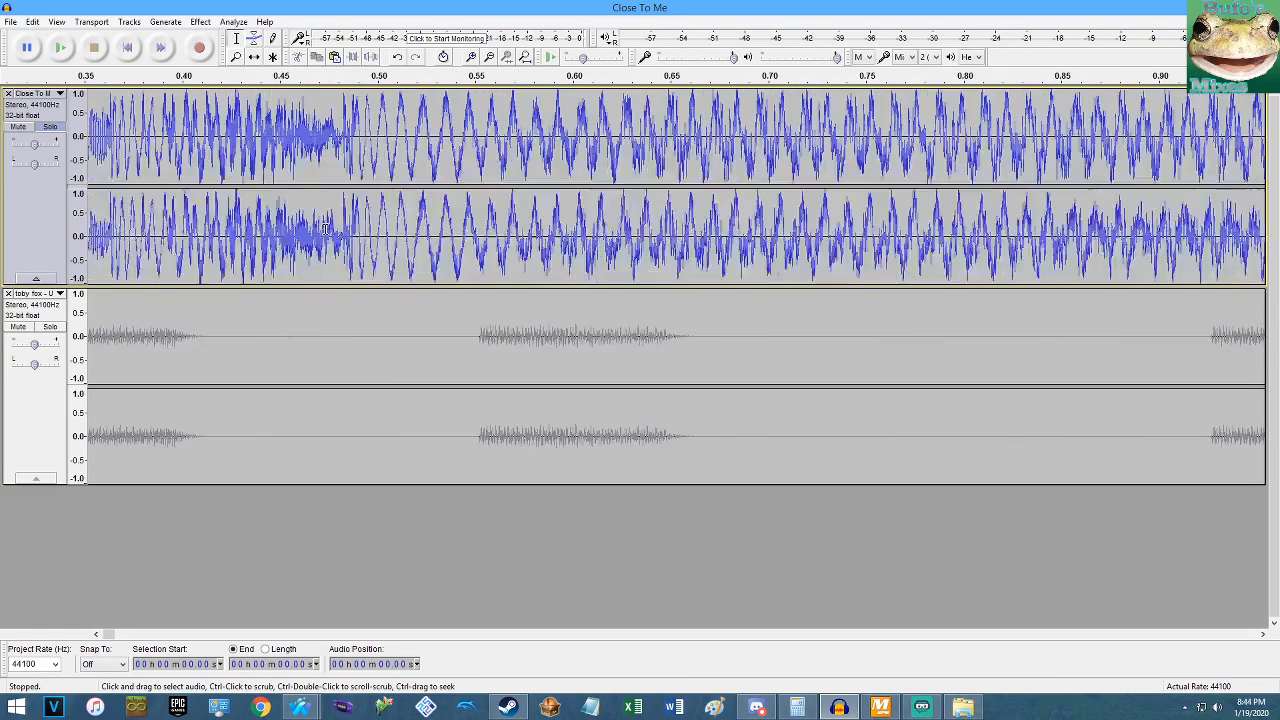
Split Close To Me at about 0.4826 seconds and move the short opening piece to the end of the track.
scroll(325, 228, up, 11)
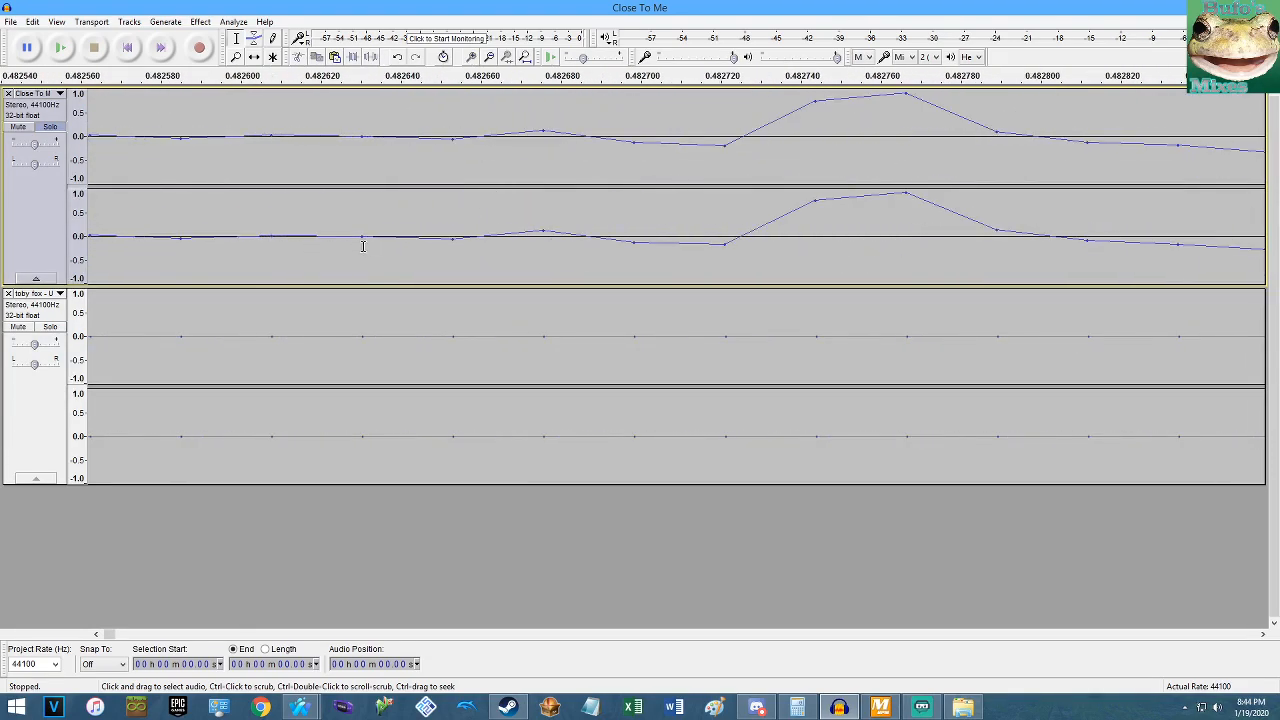
click(363, 234)
double_click(303, 224)
key(Home)
key(End)
key(ctrl+v)
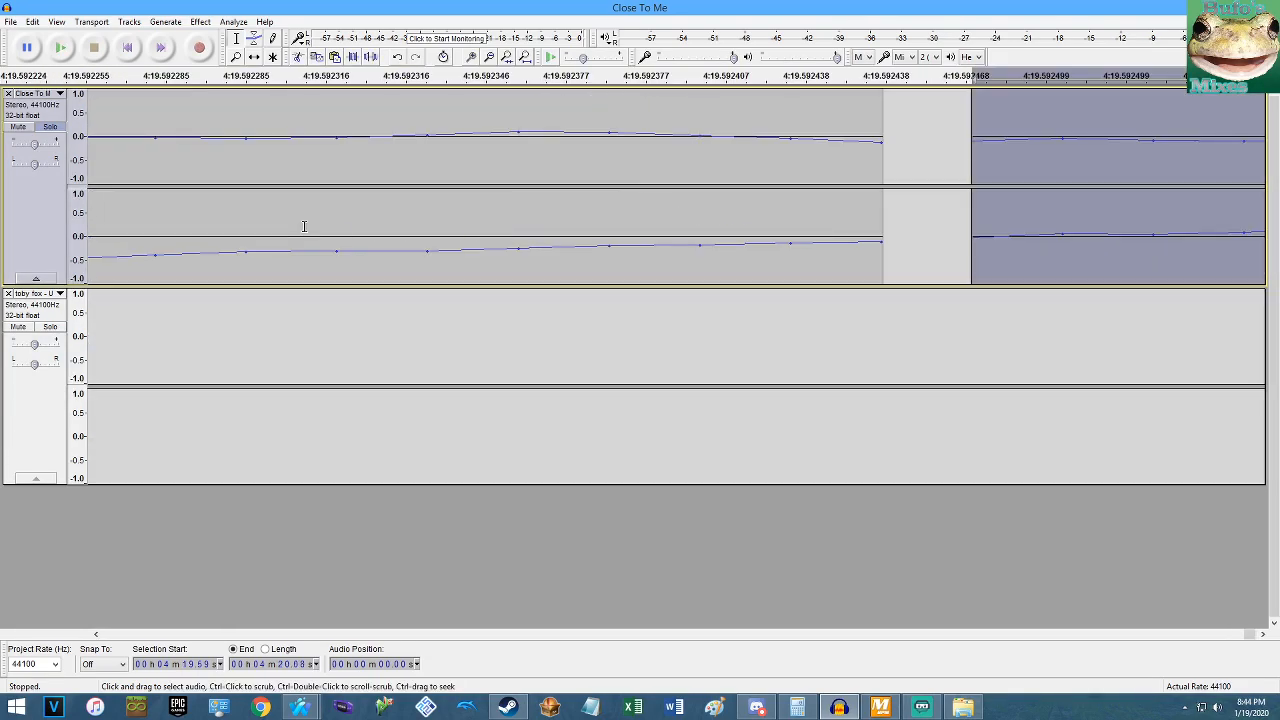
Fit the whole project in view and play the rearranged Close To Me track from the start to check its timing.
click(525, 57)
scroll(1260, 160, up, 4)
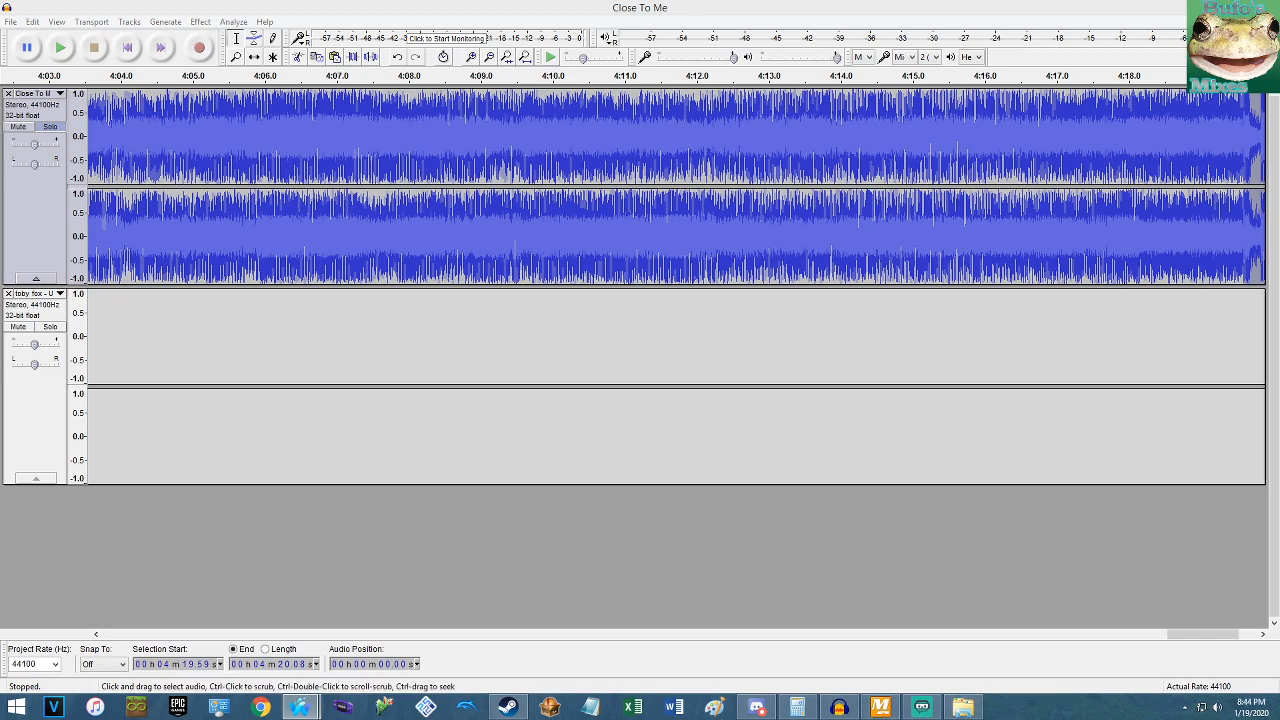
click(310, 6)
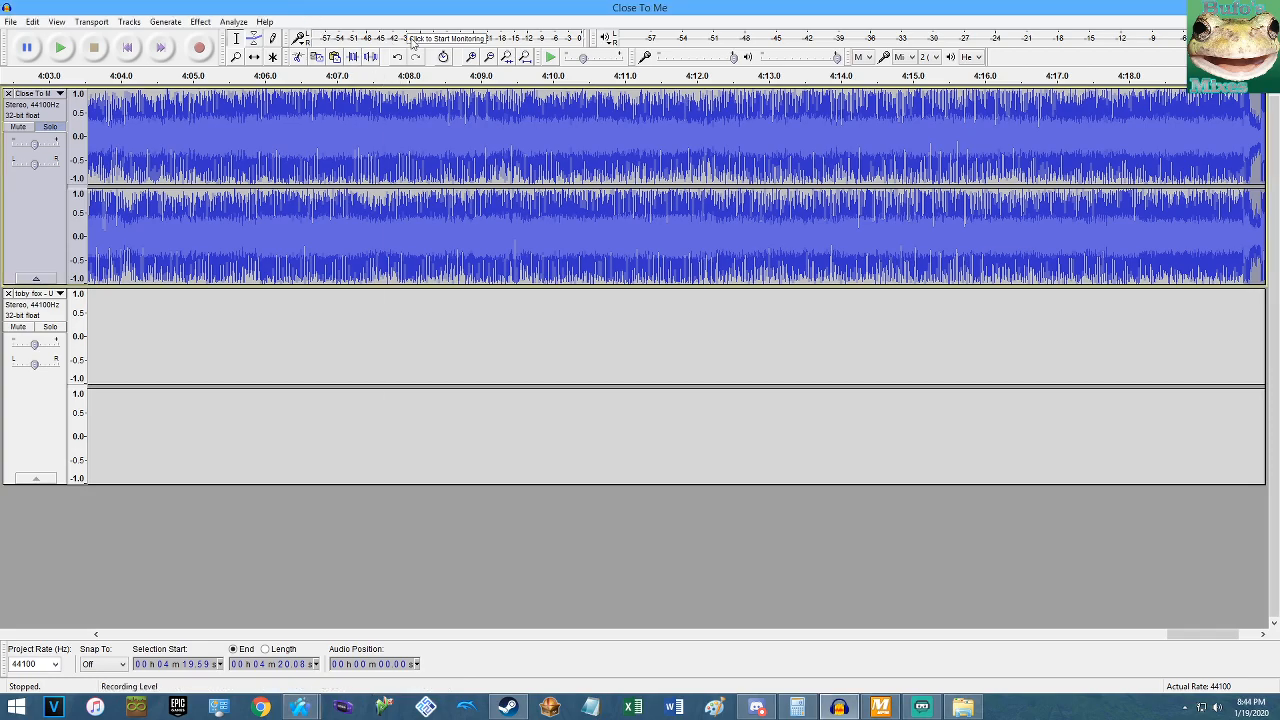
click(525, 57)
click(128, 48)
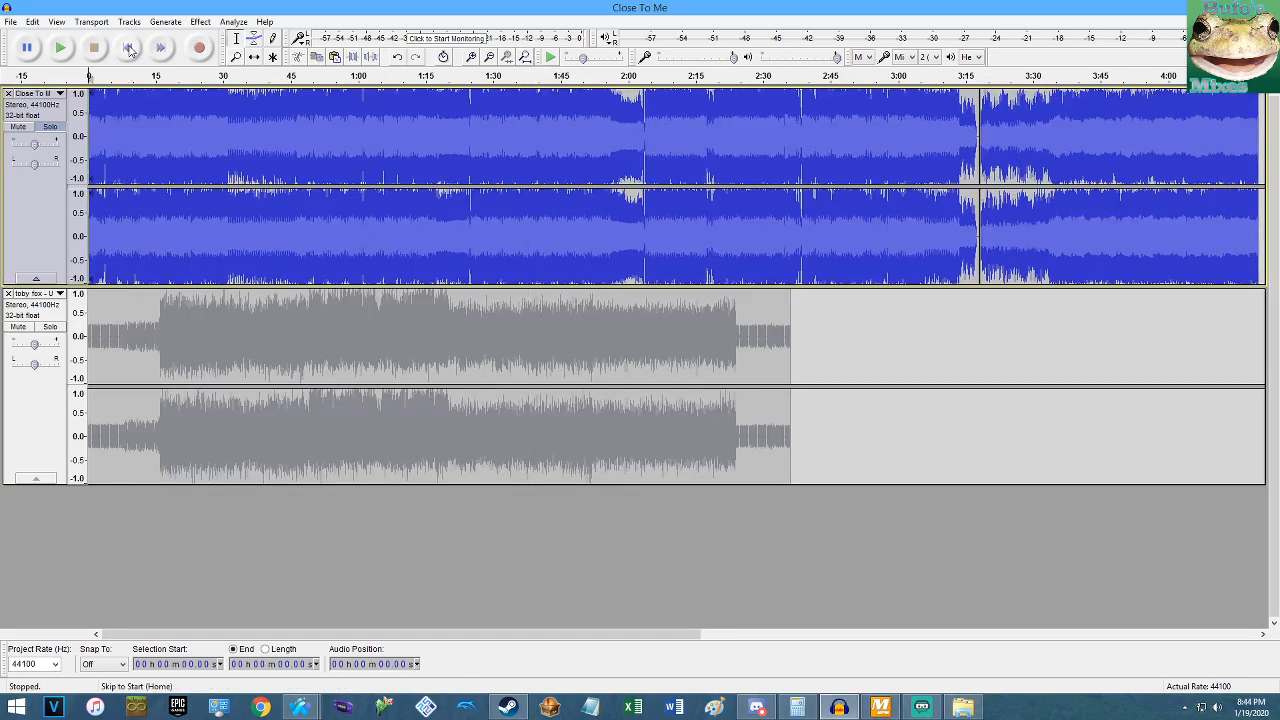
key(space)
scroll(206, 129, up, 3)
scroll(217, 131, up, 3)
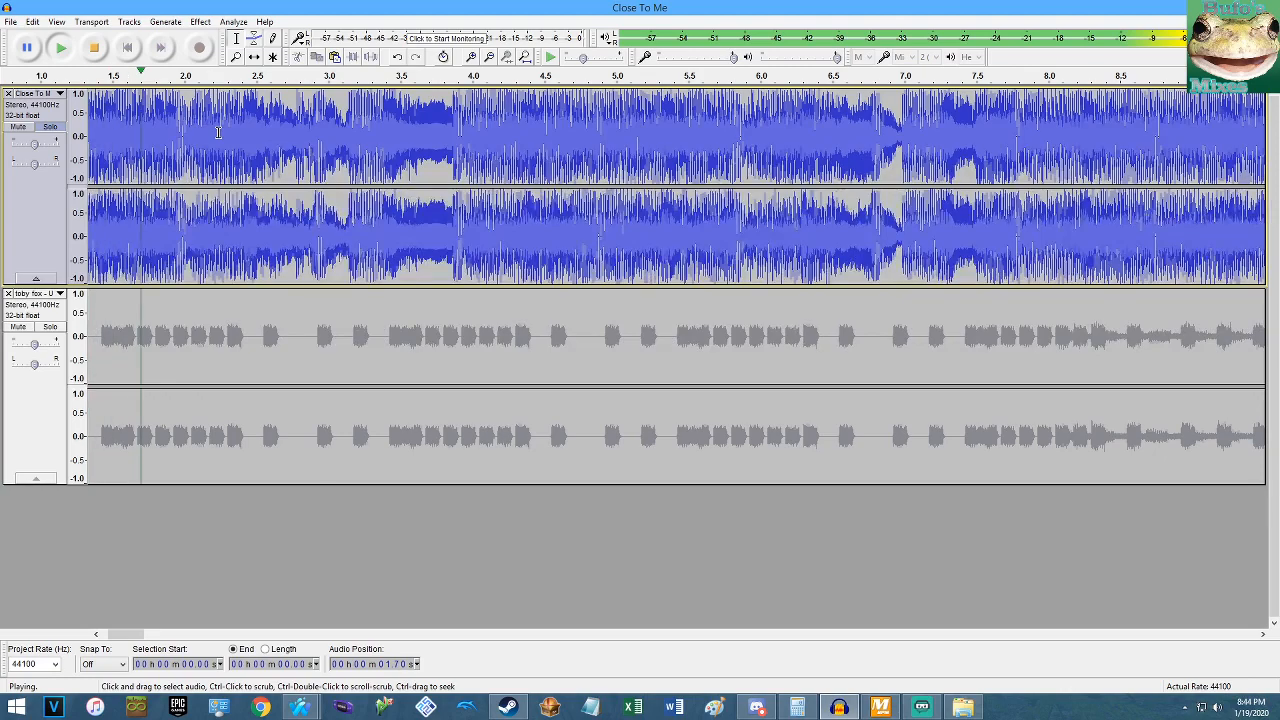
key(space)
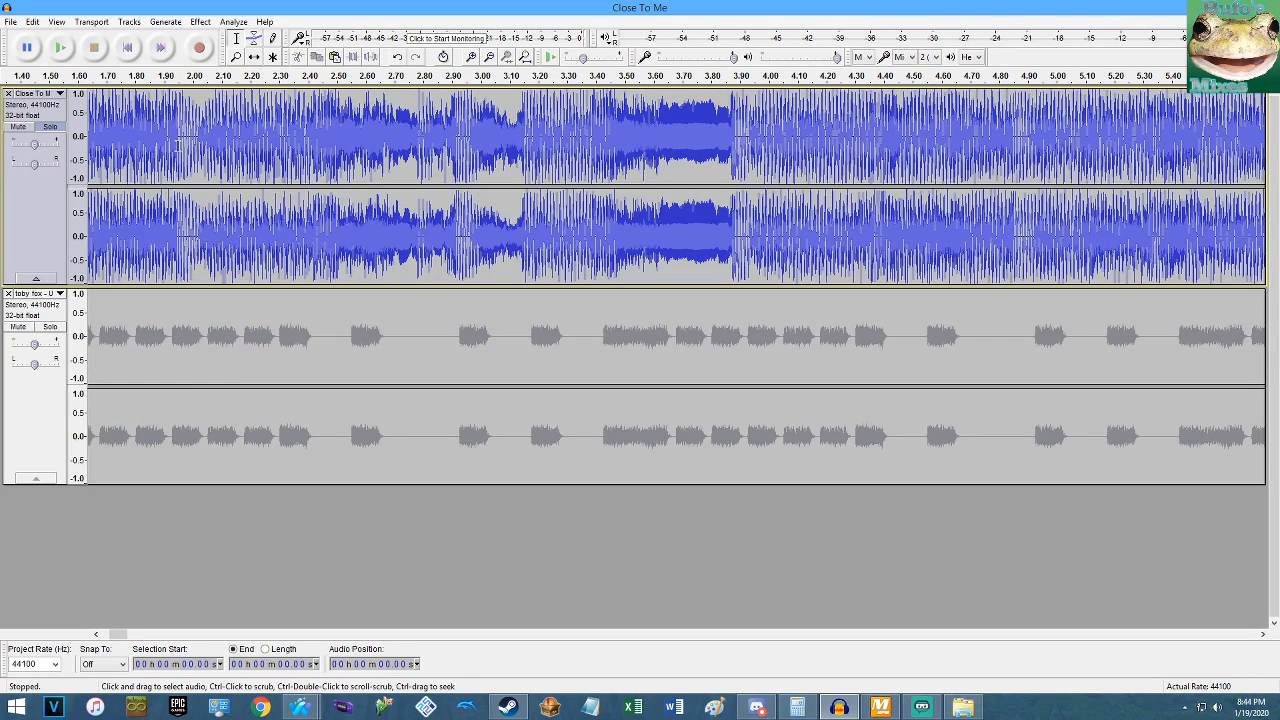
key(Home)
key(space)
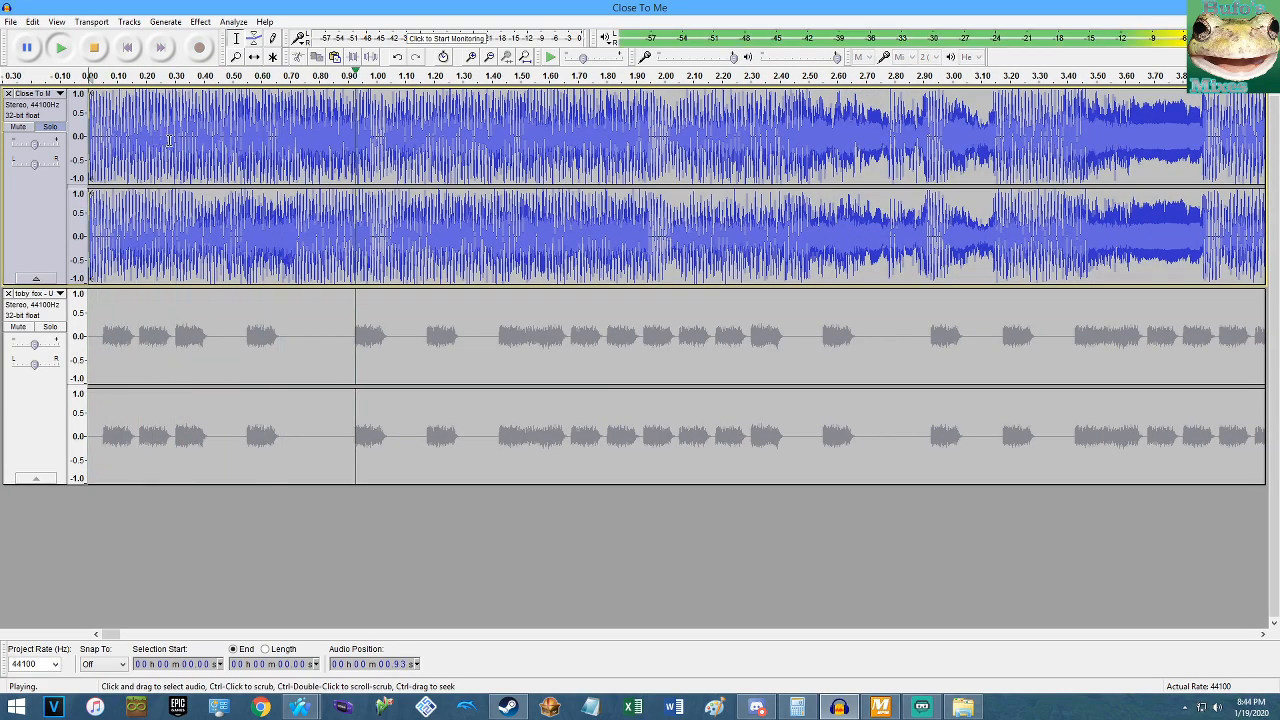
key(space)
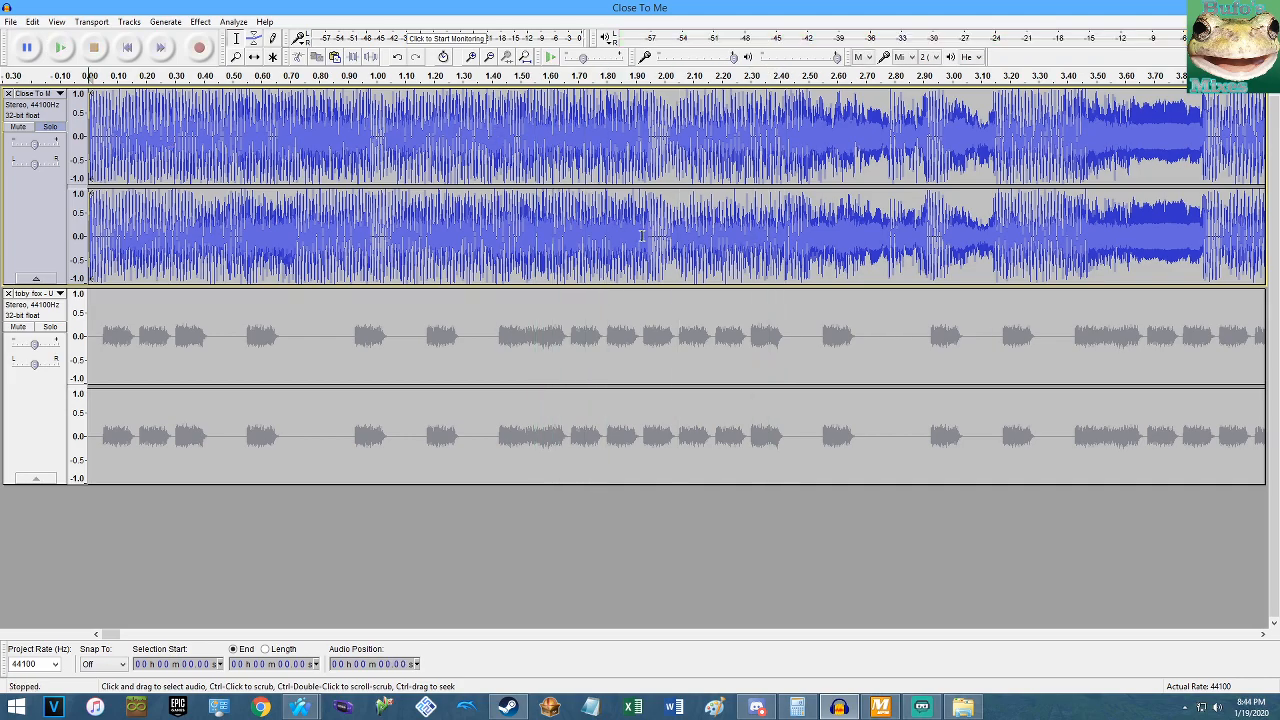
Examine the beat near 1.94 seconds, calculate the tempo change as (2 / 1.94 - 1) * 100, and check the songs' BPM in MixMeister.
scroll(670, 243, up, 3)
scroll(670, 243, up, 7)
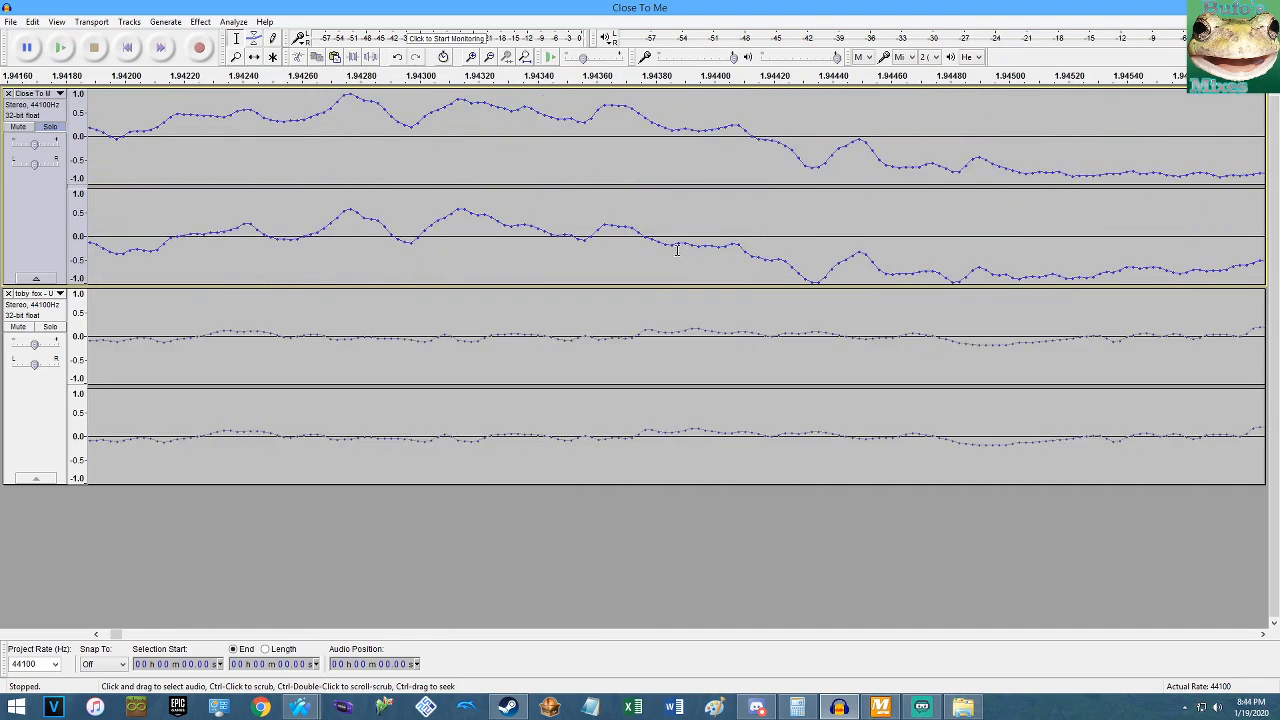
click(795, 707)
text(2 )
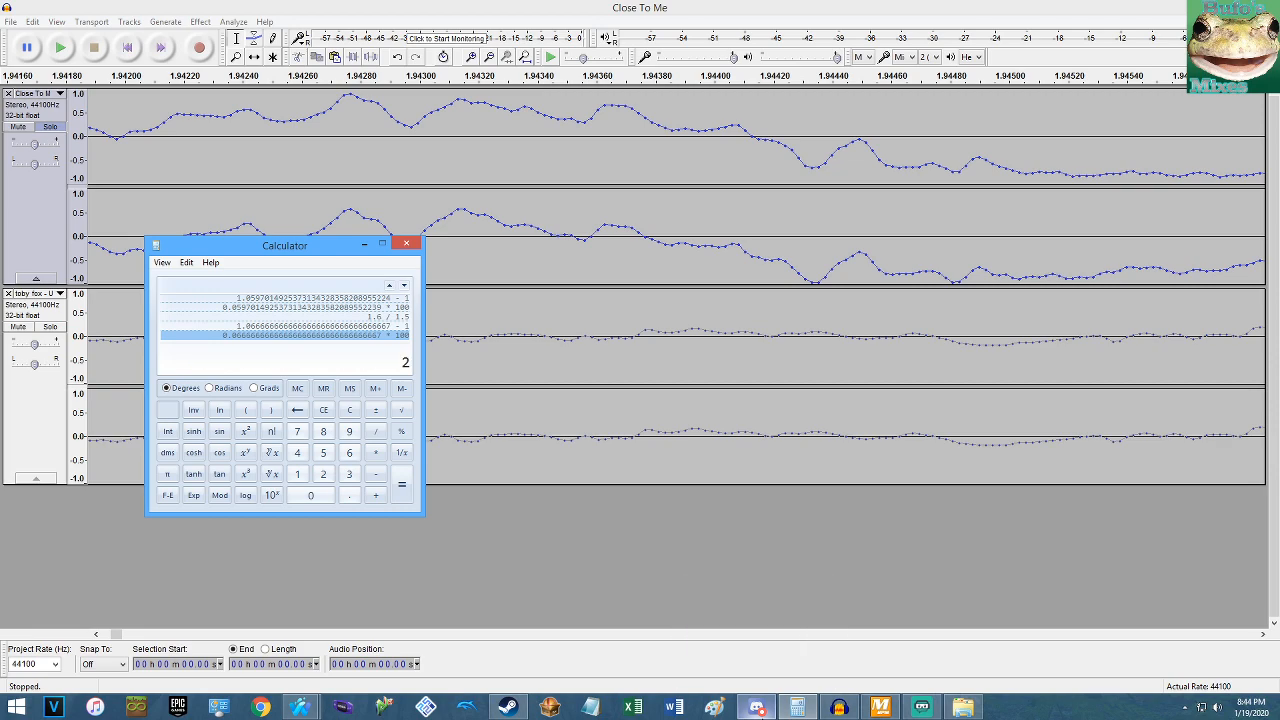
text(/ 1.94)
key(Return)
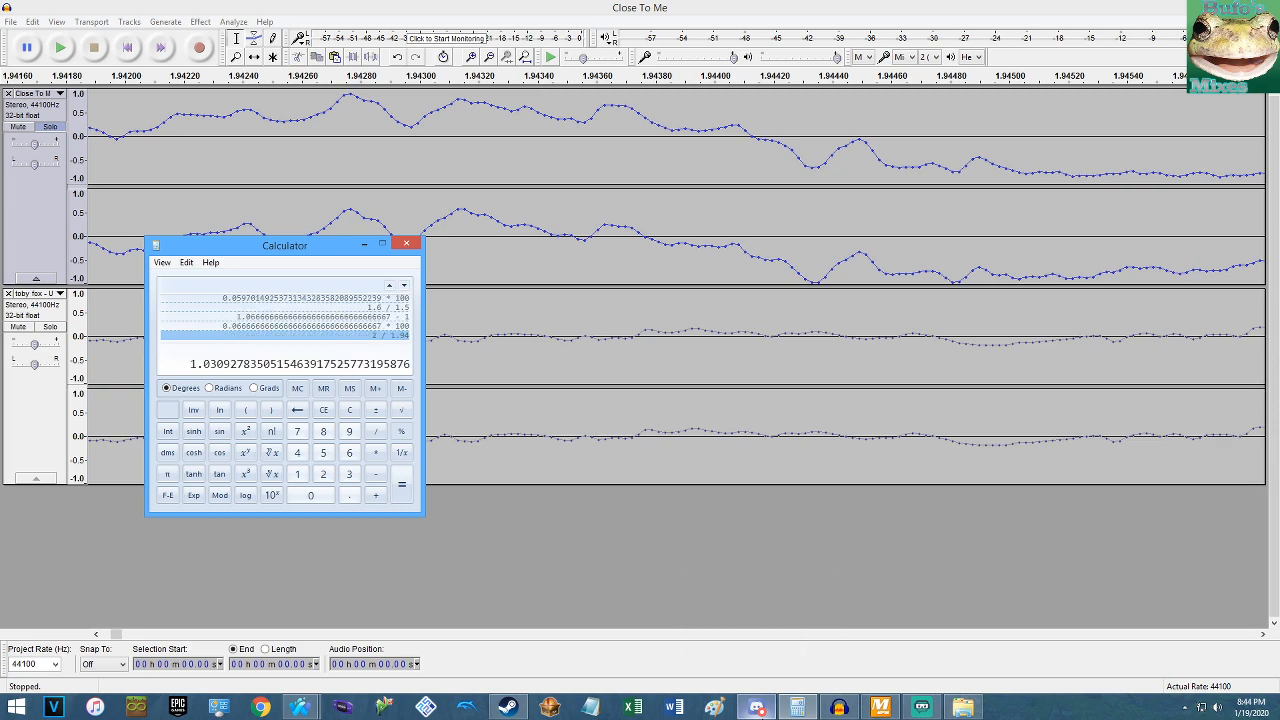
text(- 1)
key(Return)
text(*100)
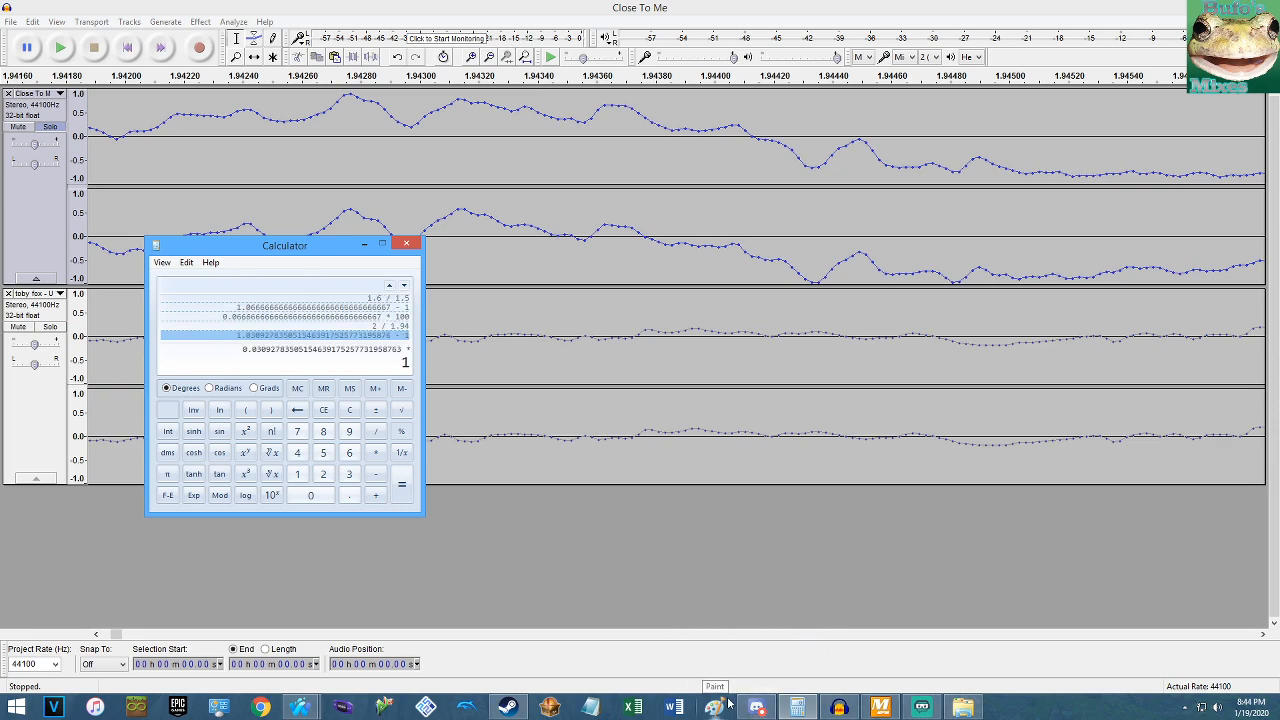
key(Return)
click(880, 707)
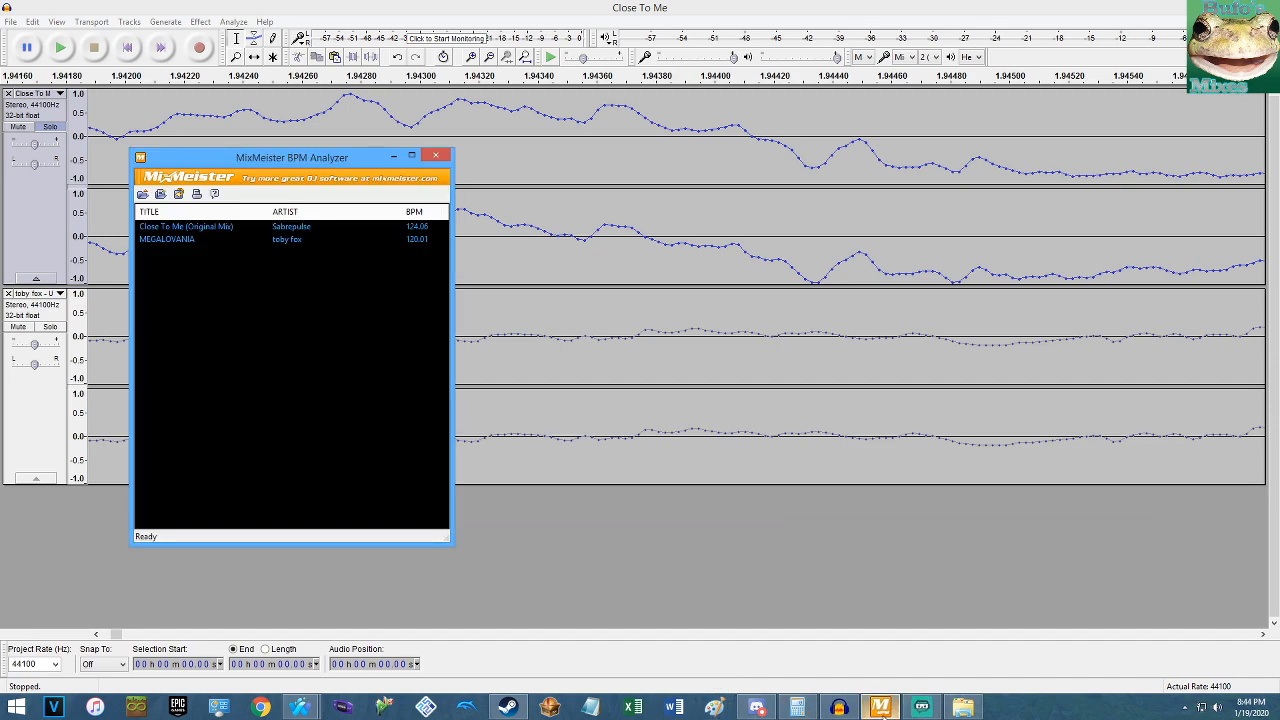
Copy the calculated tempo change of 3.0927835 percent from Calculator and return to the Close To Me project.
click(880, 707)
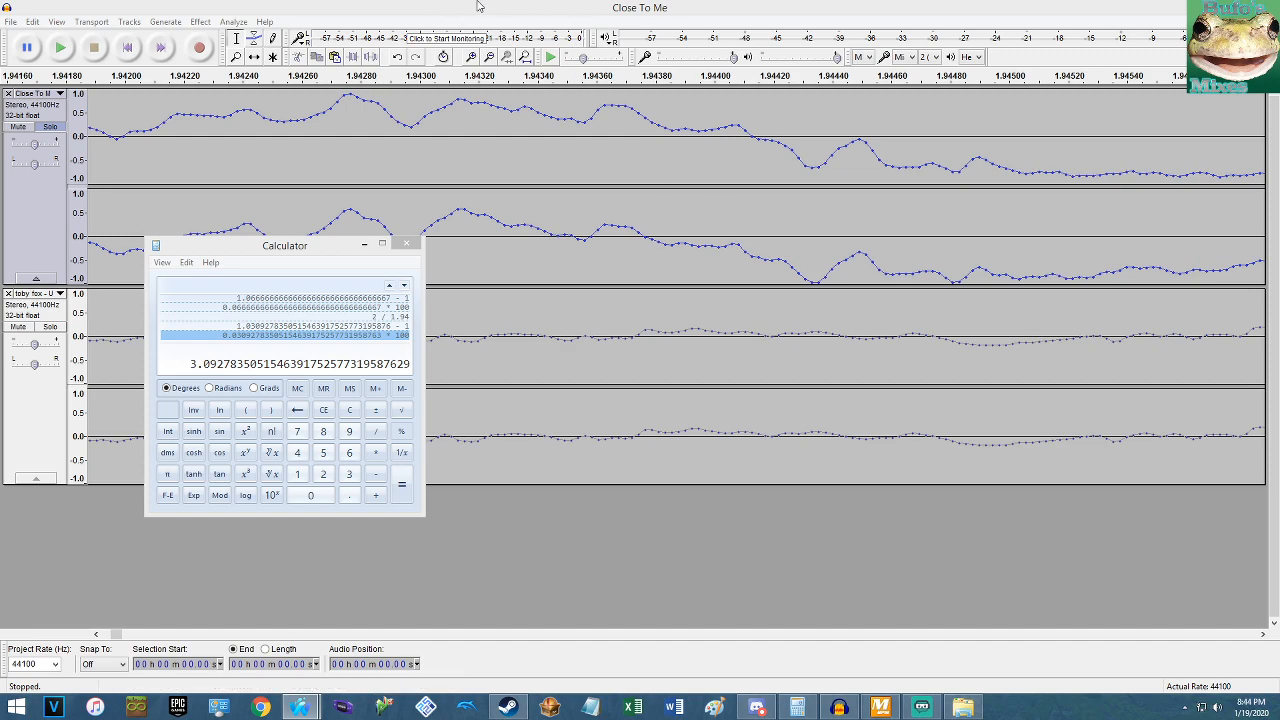
right_click(246, 363)
click(267, 371)
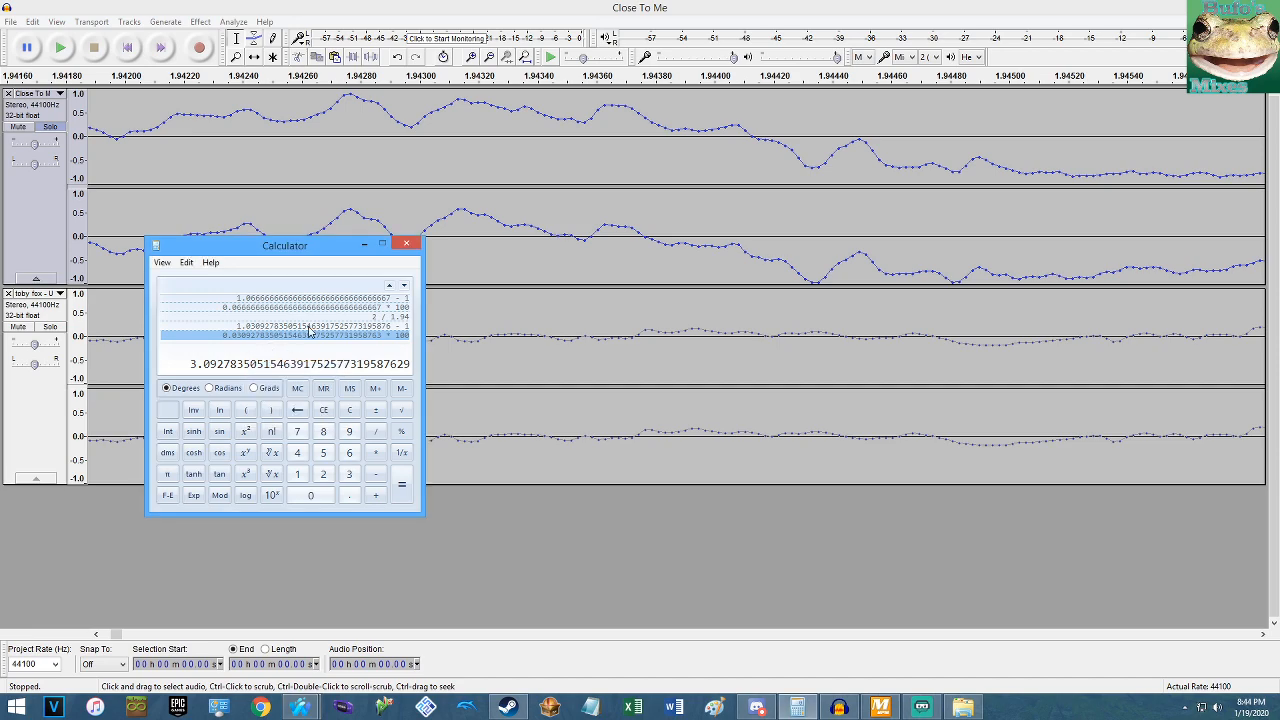
click(367, 10)
Select the whole MEGALOVANIA track and solo it in place of Close To Me.
click(387, 324)
key(End)
key(shift+Home)
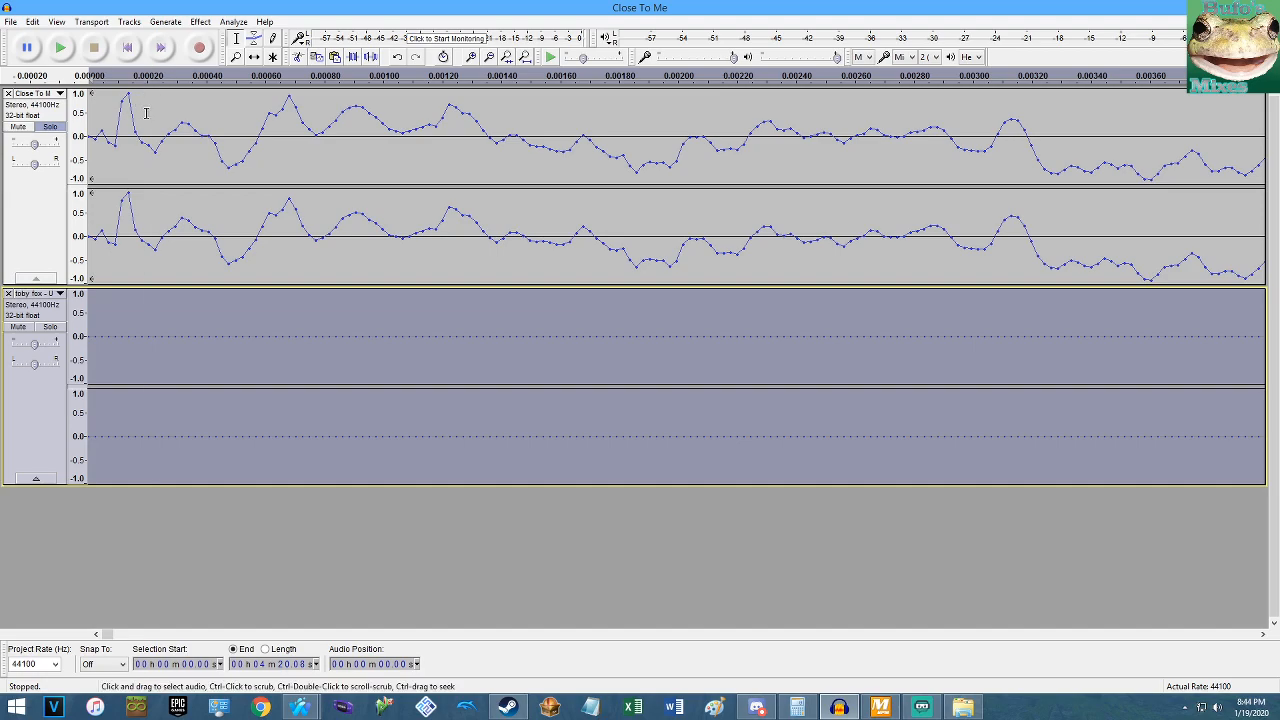
click(56, 127)
click(48, 327)
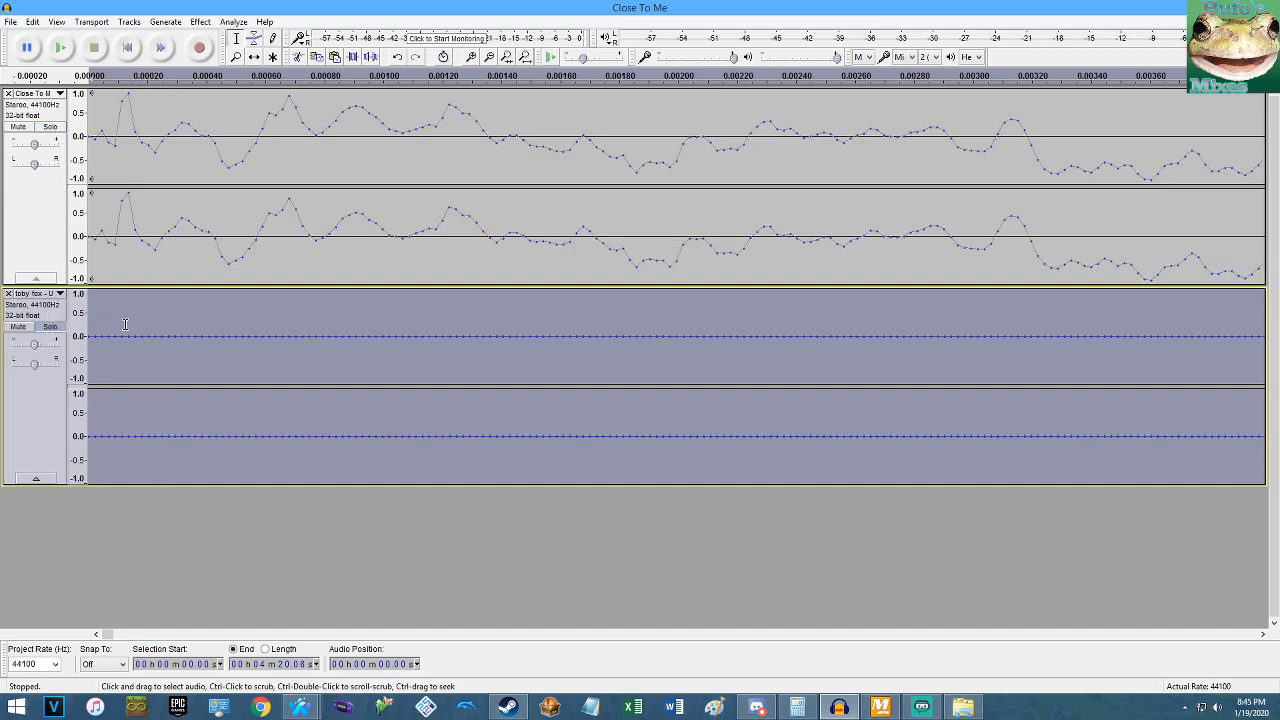
Split MEGALOVANIA at about 16.0518 seconds, where the louder section starts, and move the opening piece to the end of the track.
scroll(146, 327, down, 8)
scroll(146, 327, down, 6)
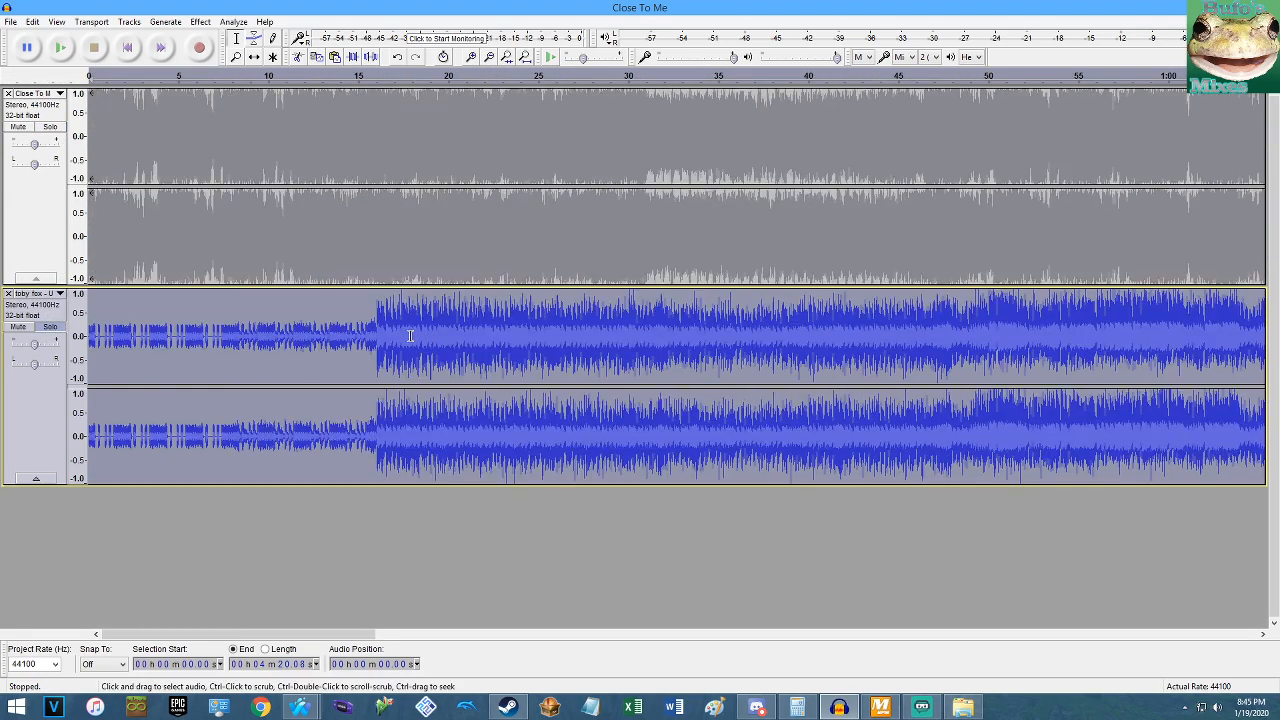
scroll(387, 338, up, 3)
scroll(360, 340, up, 13)
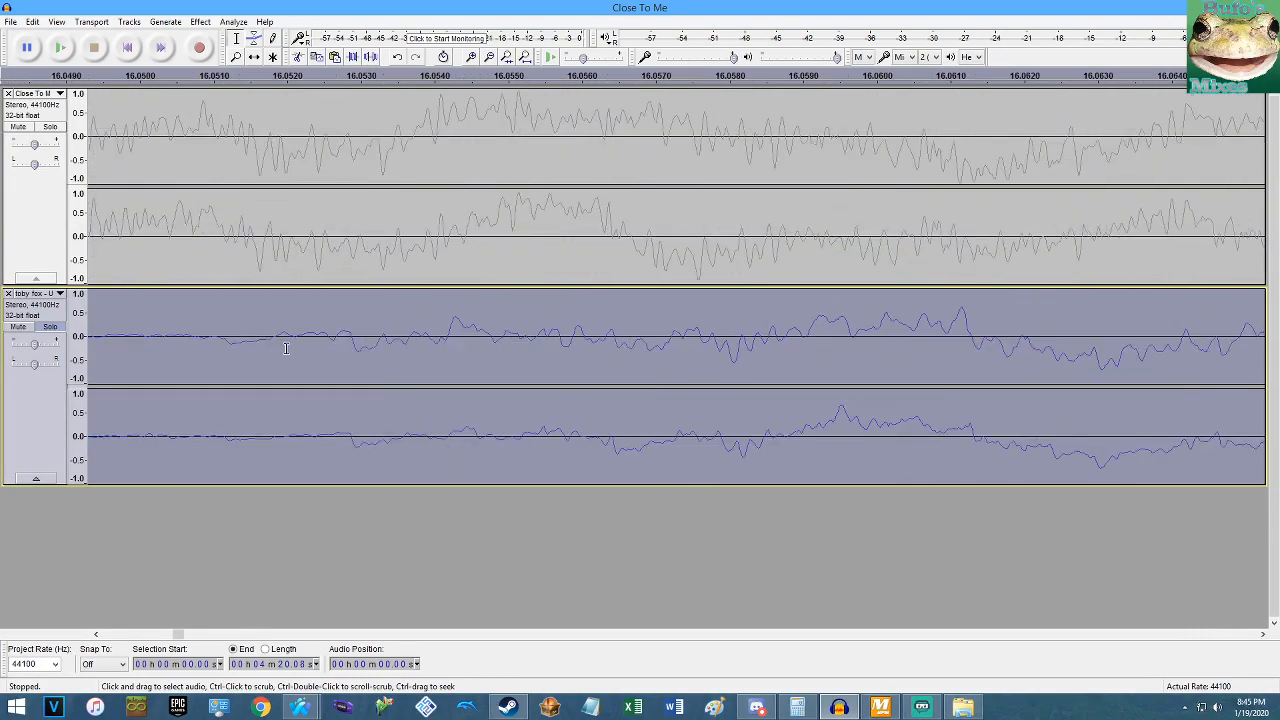
scroll(260, 345, up, 1)
scroll(145, 345, up, 1)
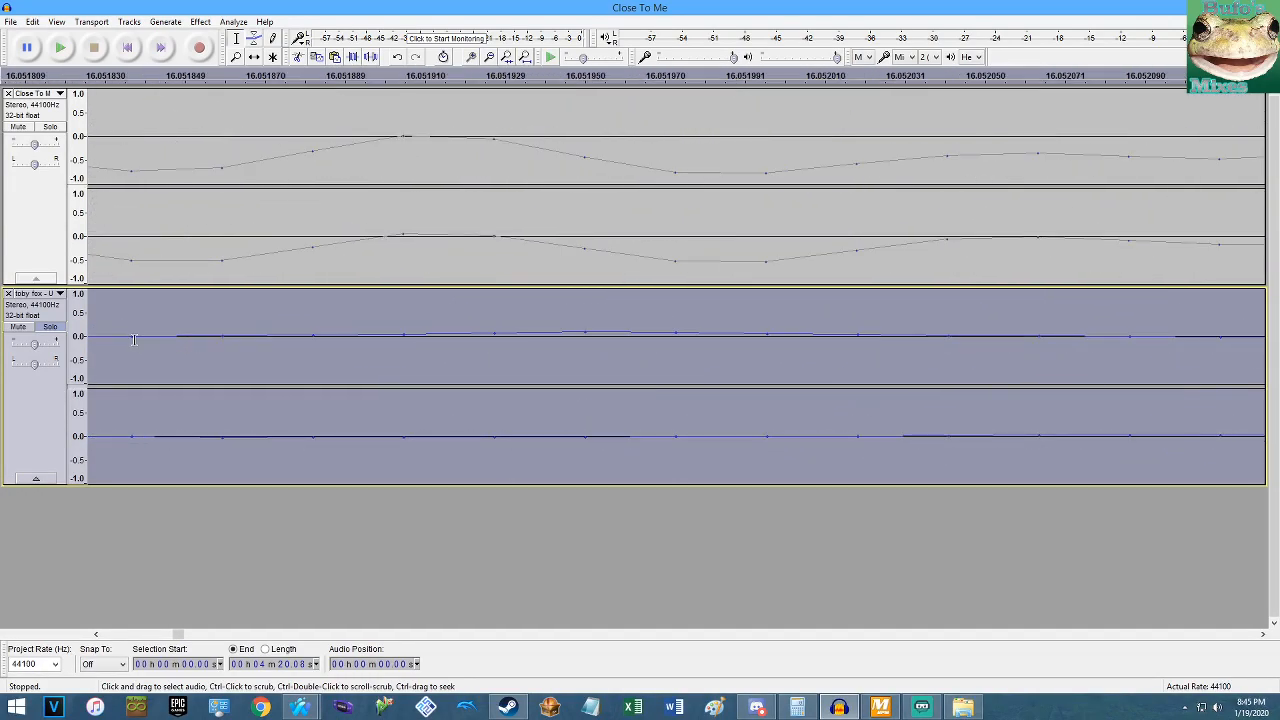
click(131, 340)
key(ctrl+i)
key(shift+Home)
key(ctrl+x)
key(End)
key(ctrl+v)
key(Home)
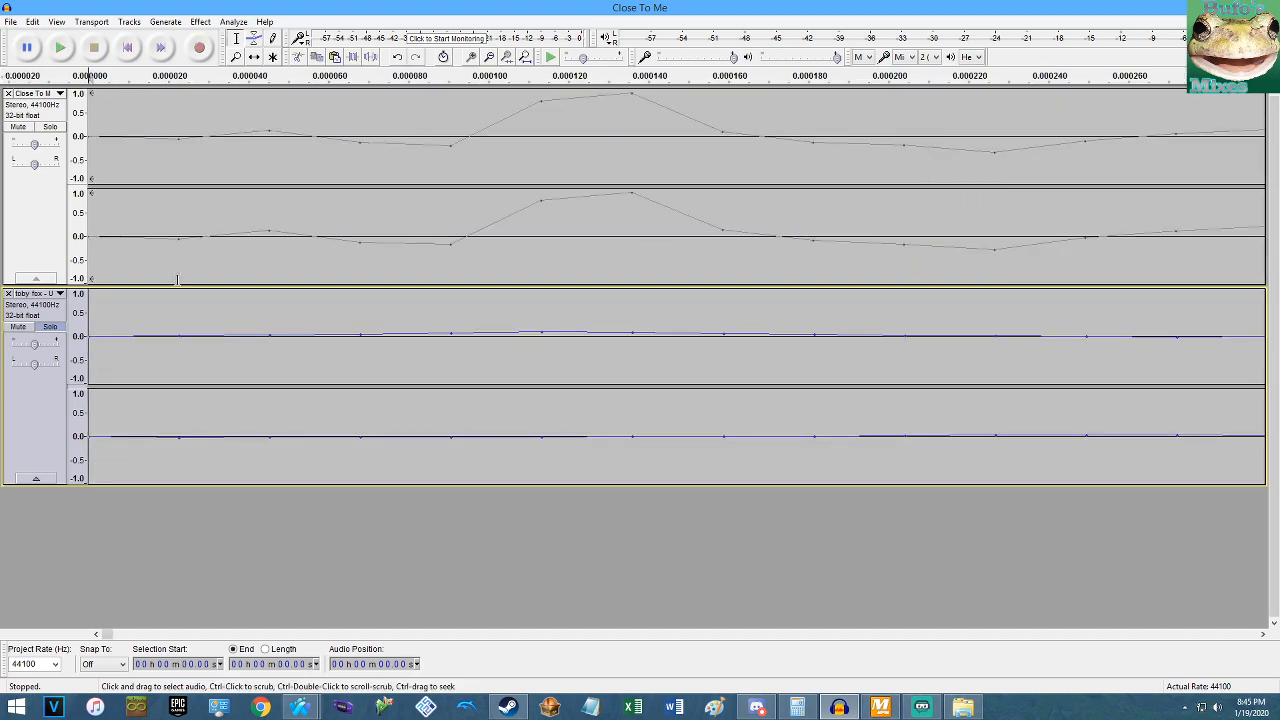
Select the whole rearranged MEGALOVANIA track and try changing its tempo by the calculated 3.0927835 percent.
key(End)
key(shift+Home)
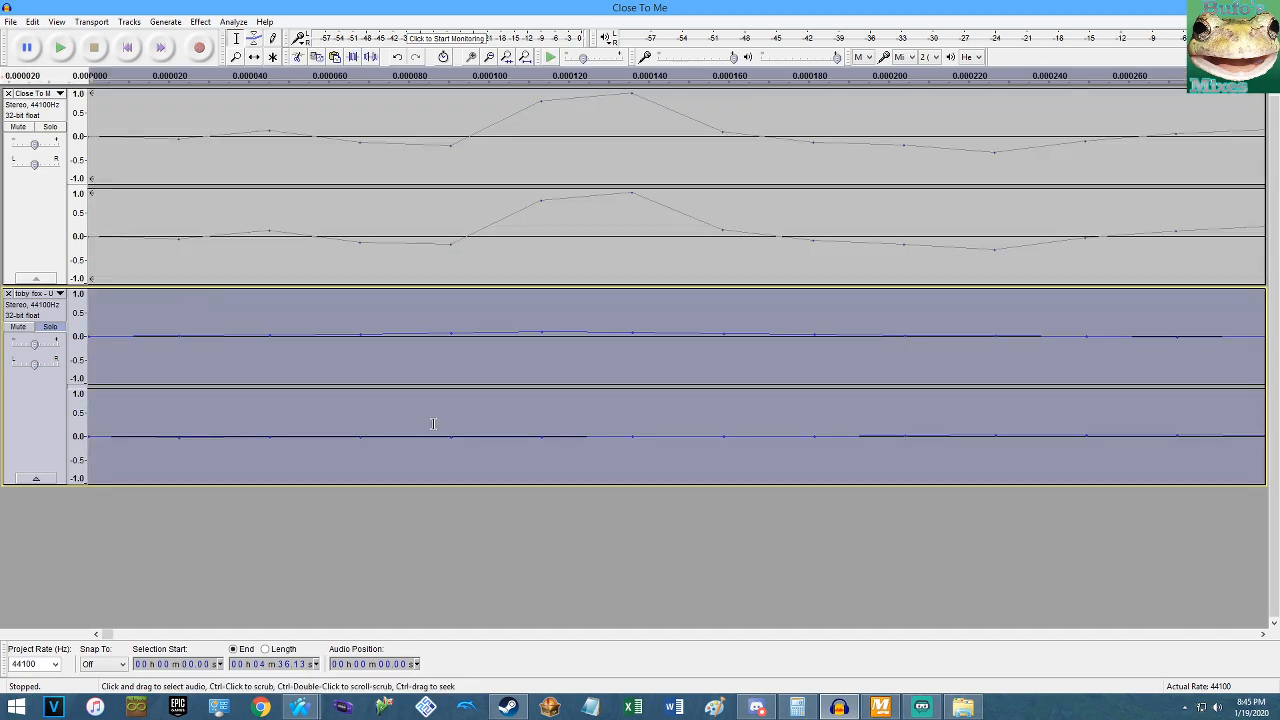
click(797, 707)
right_click(289, 363)
click(305, 368)
click(483, 357)
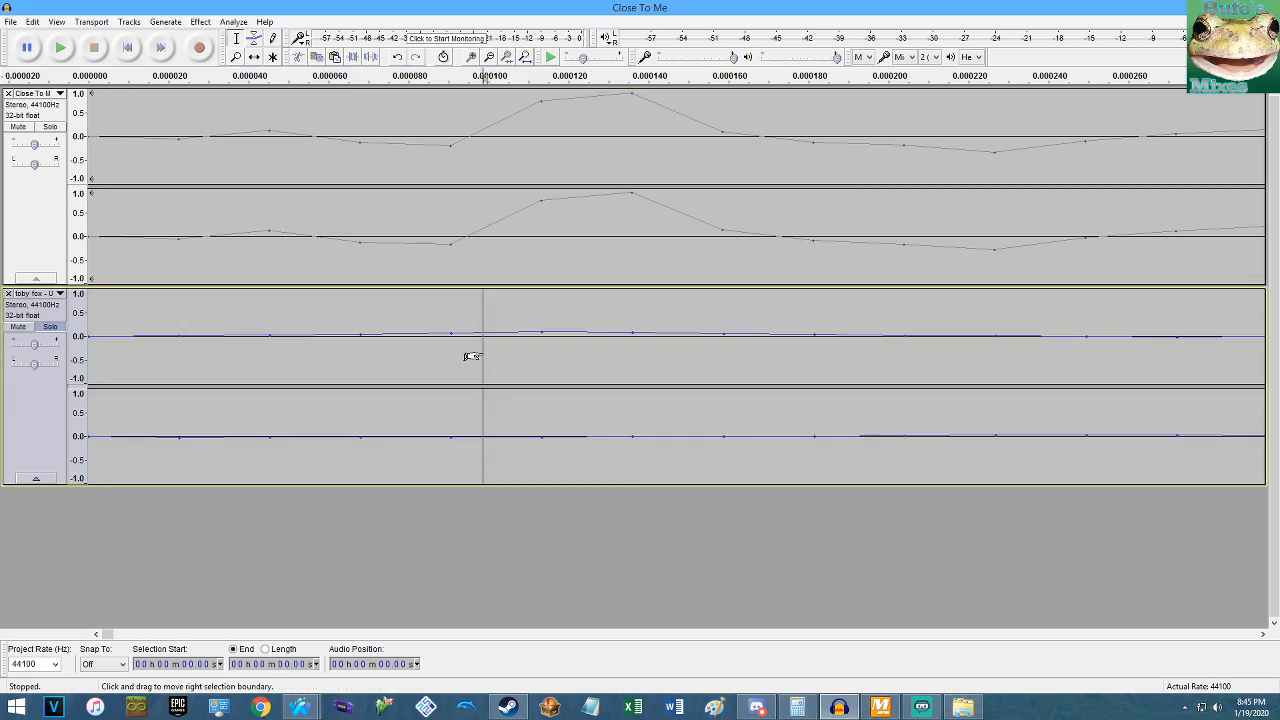
double_click(480, 353)
click(200, 21)
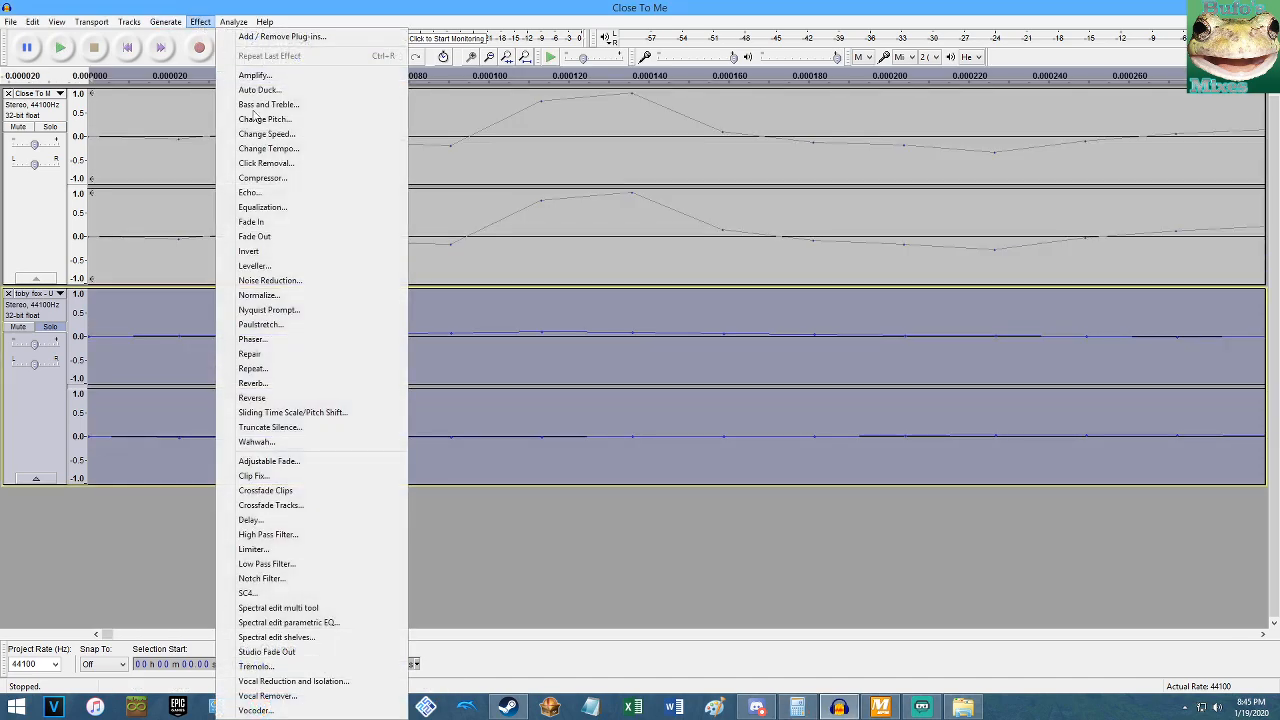
click(268, 148)
click(681, 412)
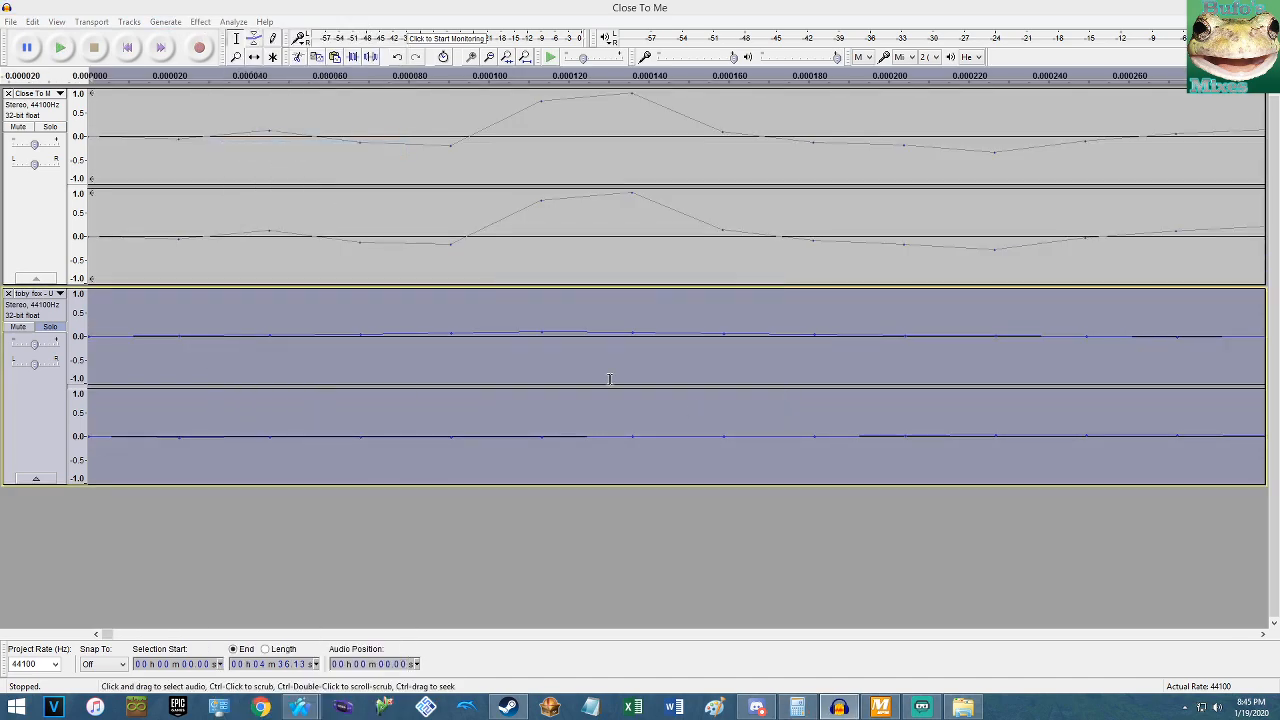
Unsolo MEGALOVANIA, play both tracks together from the start, and slightly lower the gain of Close To Me.
click(51, 326)
key(Home)
key(space)
scroll(104, 252, down, 15)
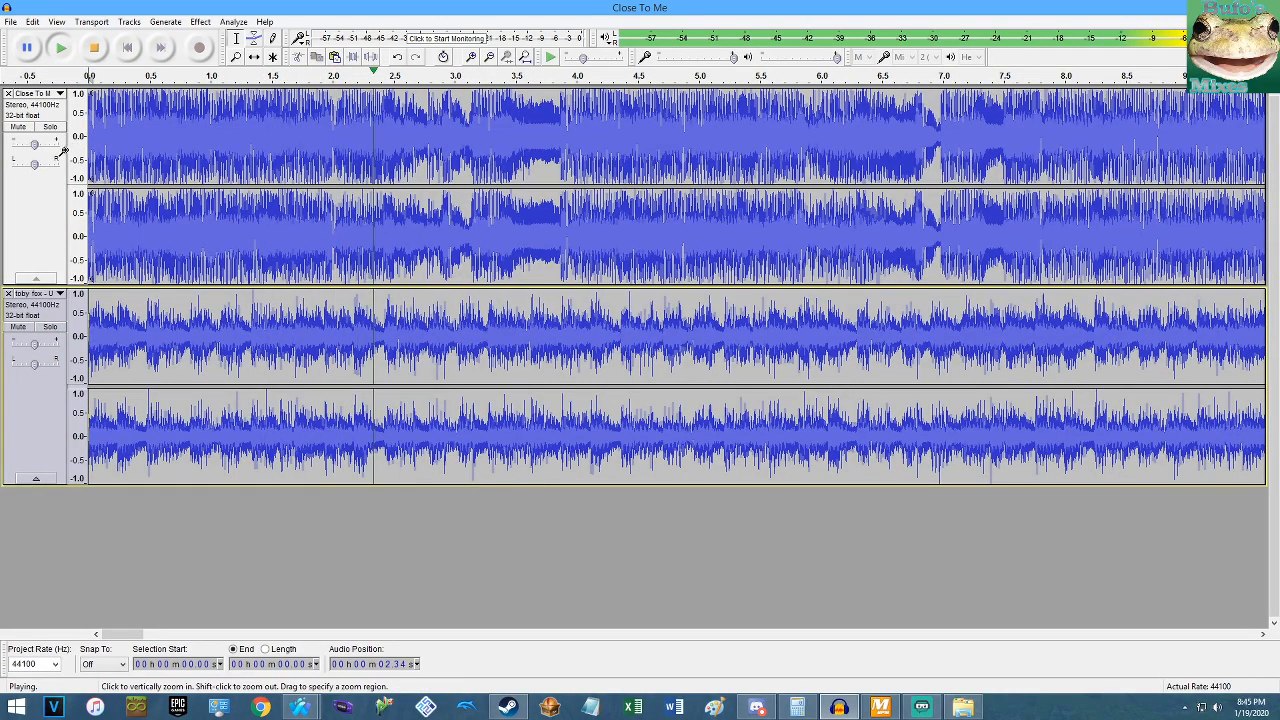
drag(33, 146, 28, 148)
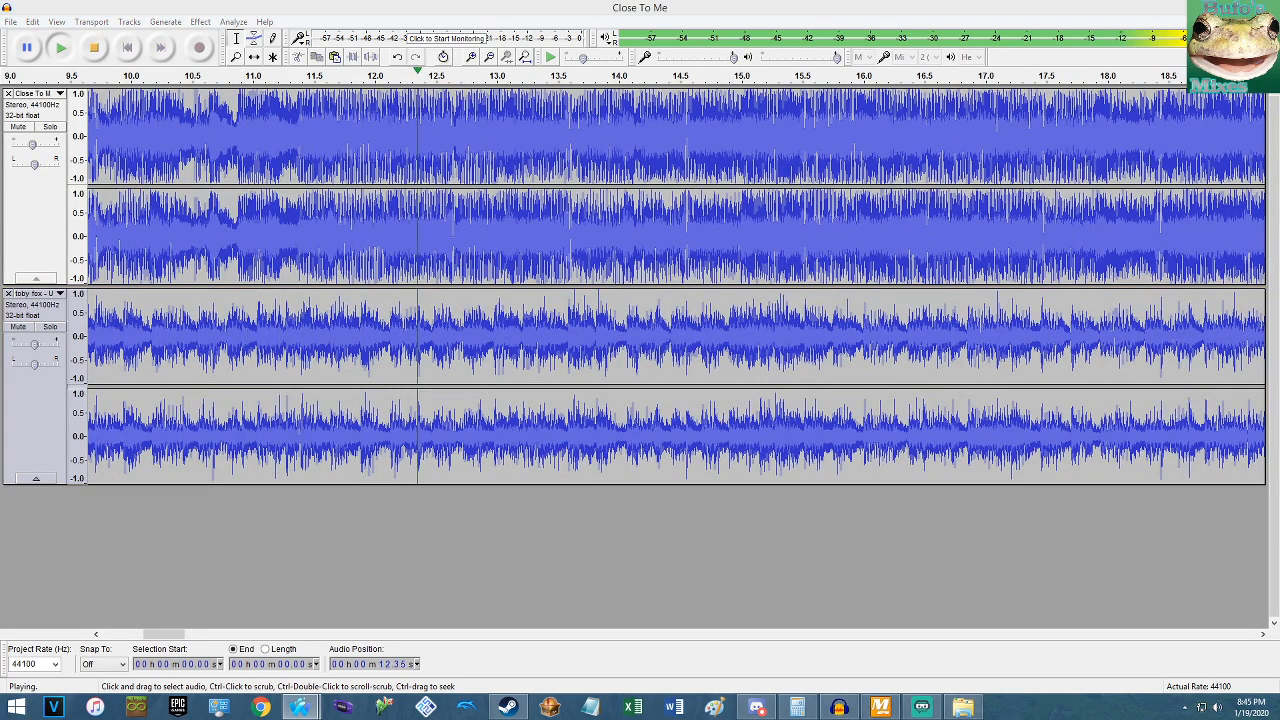
key(alt+Tab)
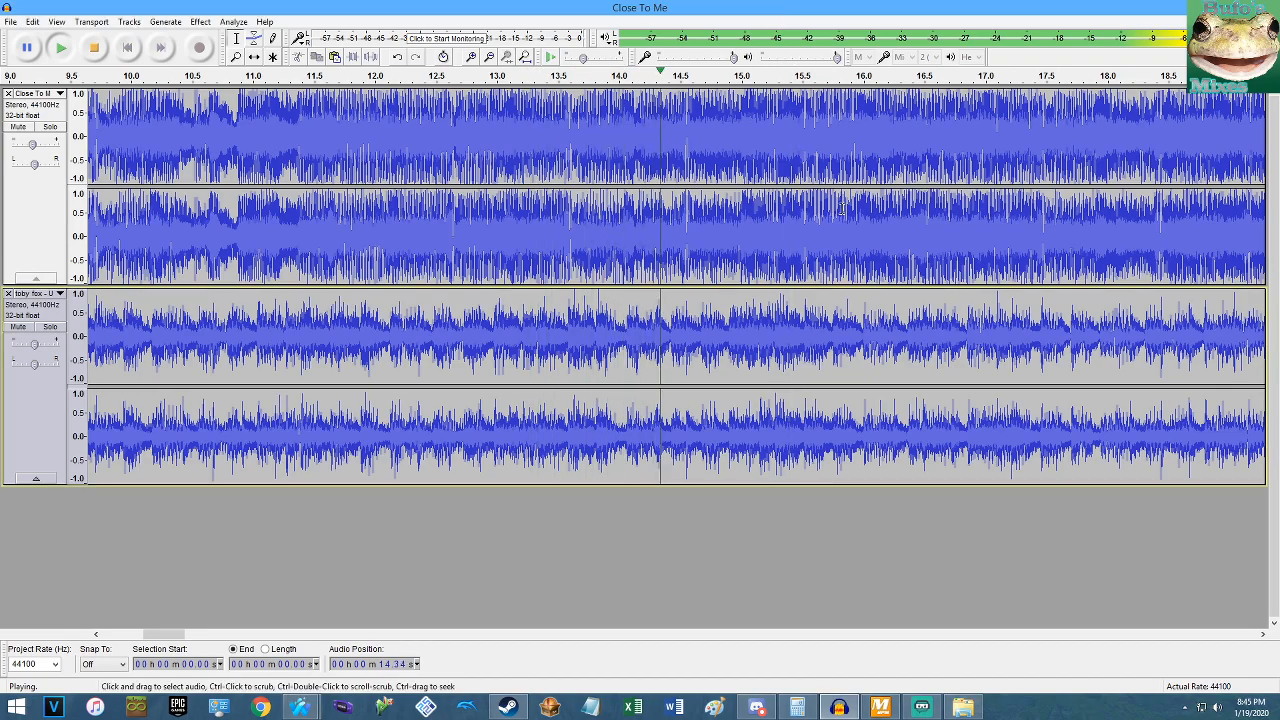
scroll(677, 286, up, 3)
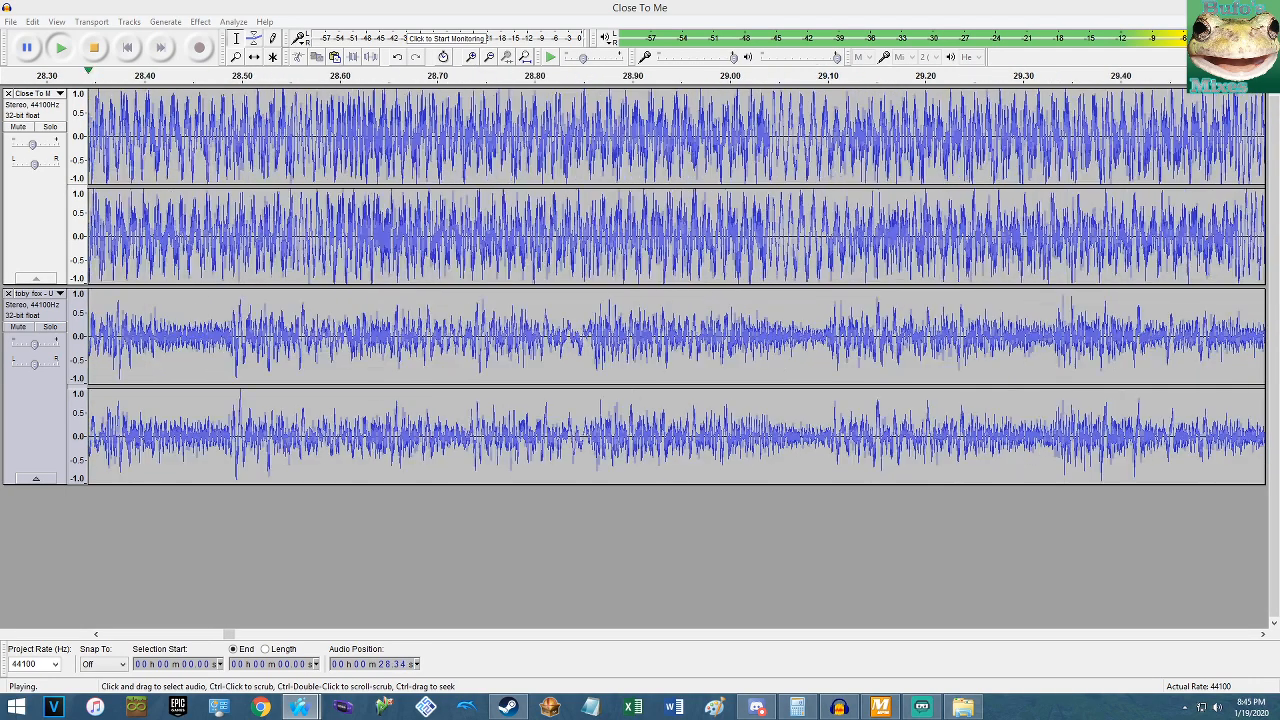
Replay both tracks from about 31.04 seconds to check how well their beats match.
click(733, 7)
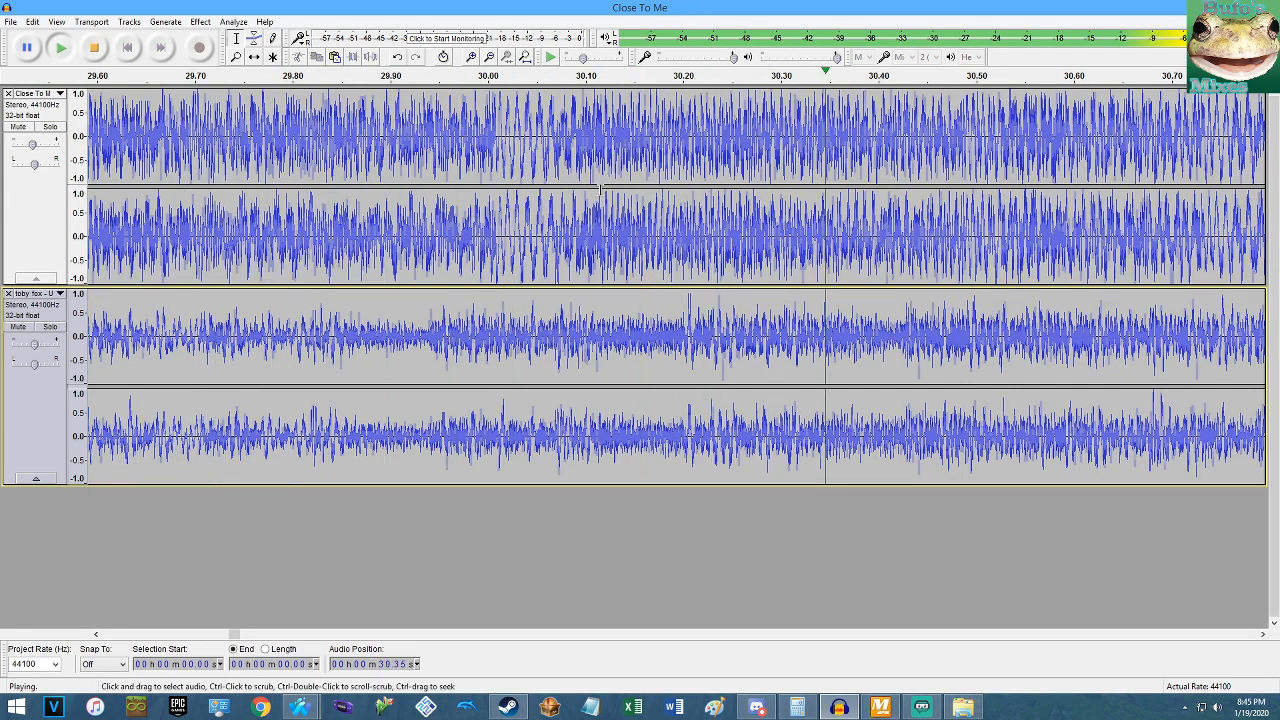
scroll(599, 192, down, 3)
key(space)
scroll(710, 253, up, 6)
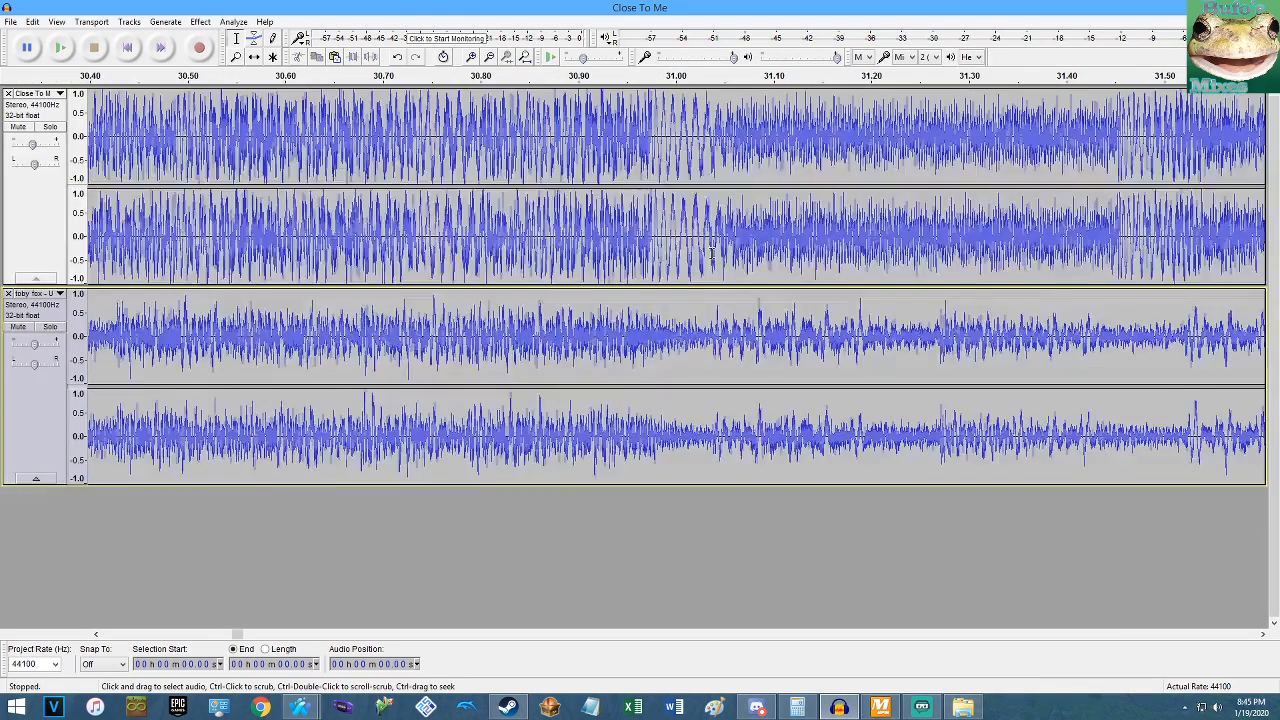
click(694, 318)
key(space)
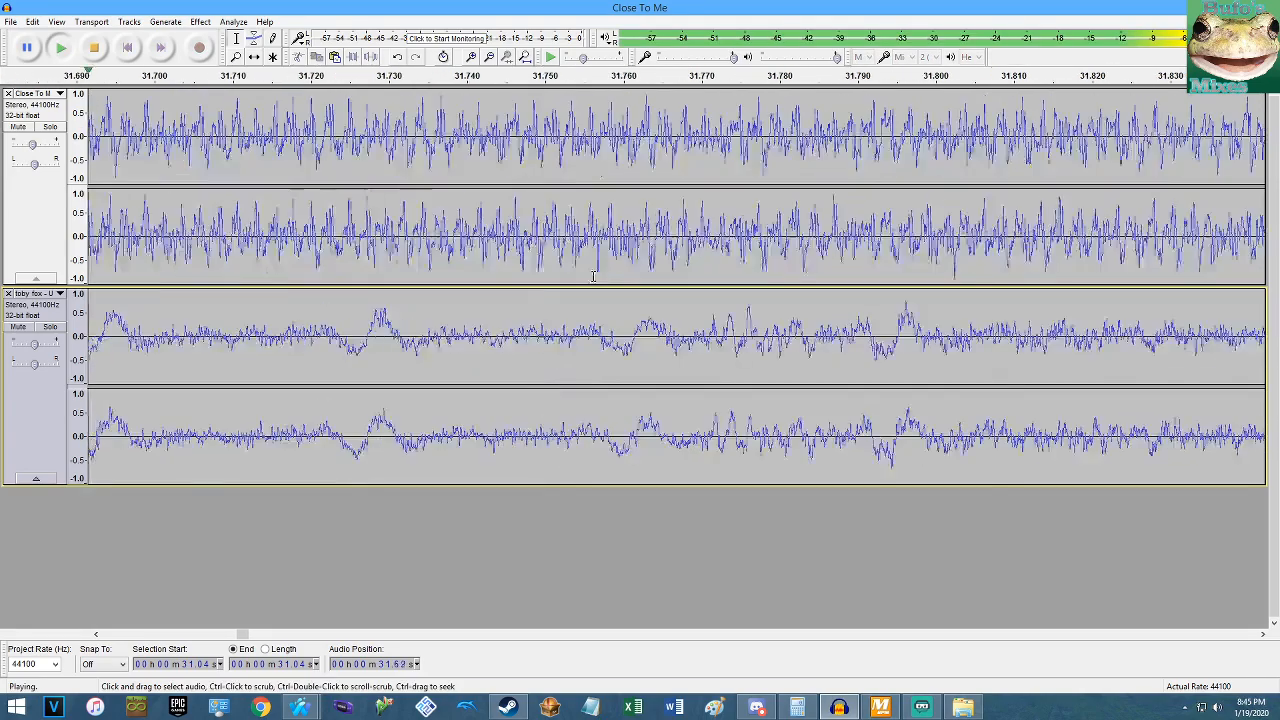
scroll(590, 272, down, 7)
scroll(590, 272, up, 3)
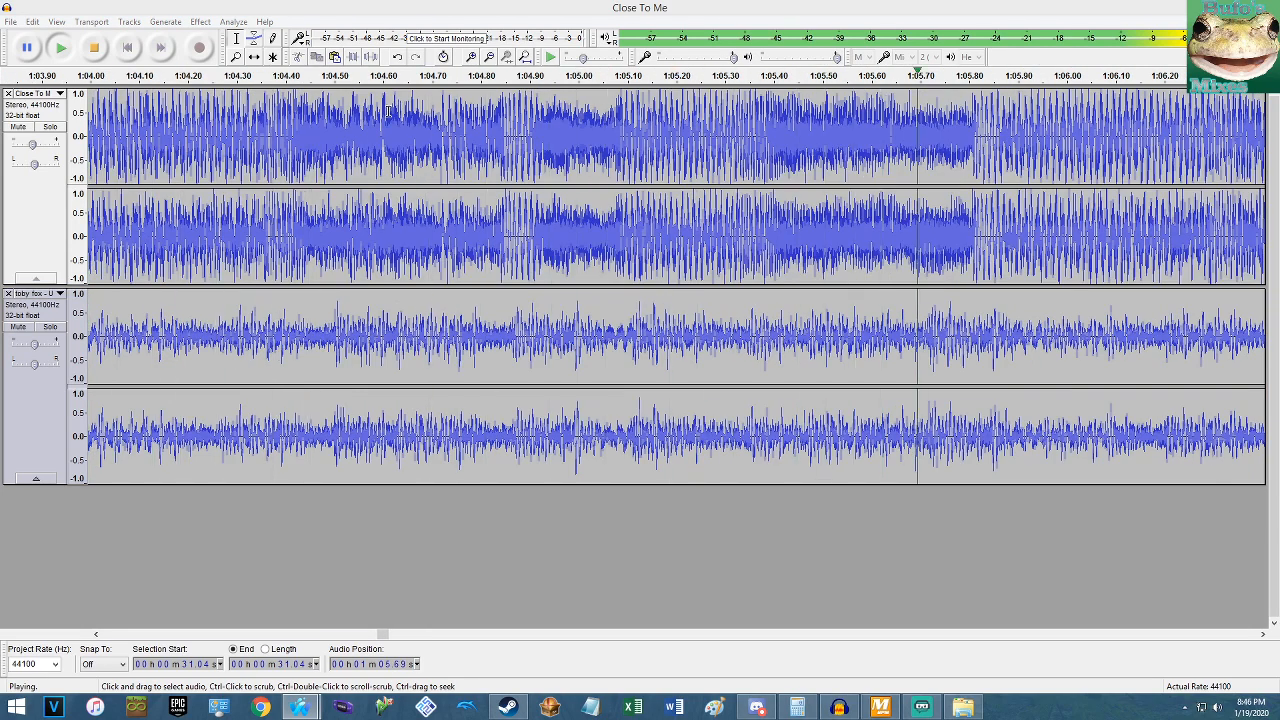
Lower the gain of Close To Me to -7.0 dB during playback, and examine both tracks' beats near 2:03.87.
click(32, 147)
drag(33, 148, 31, 148)
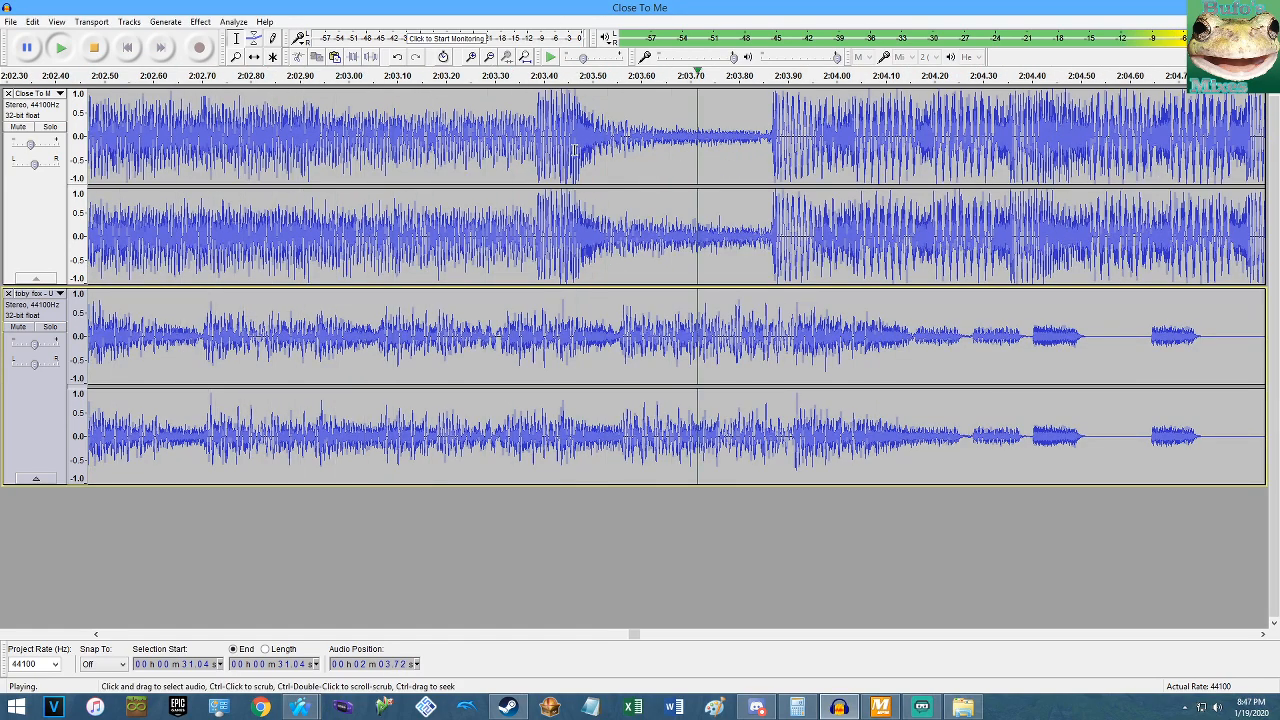
key(space)
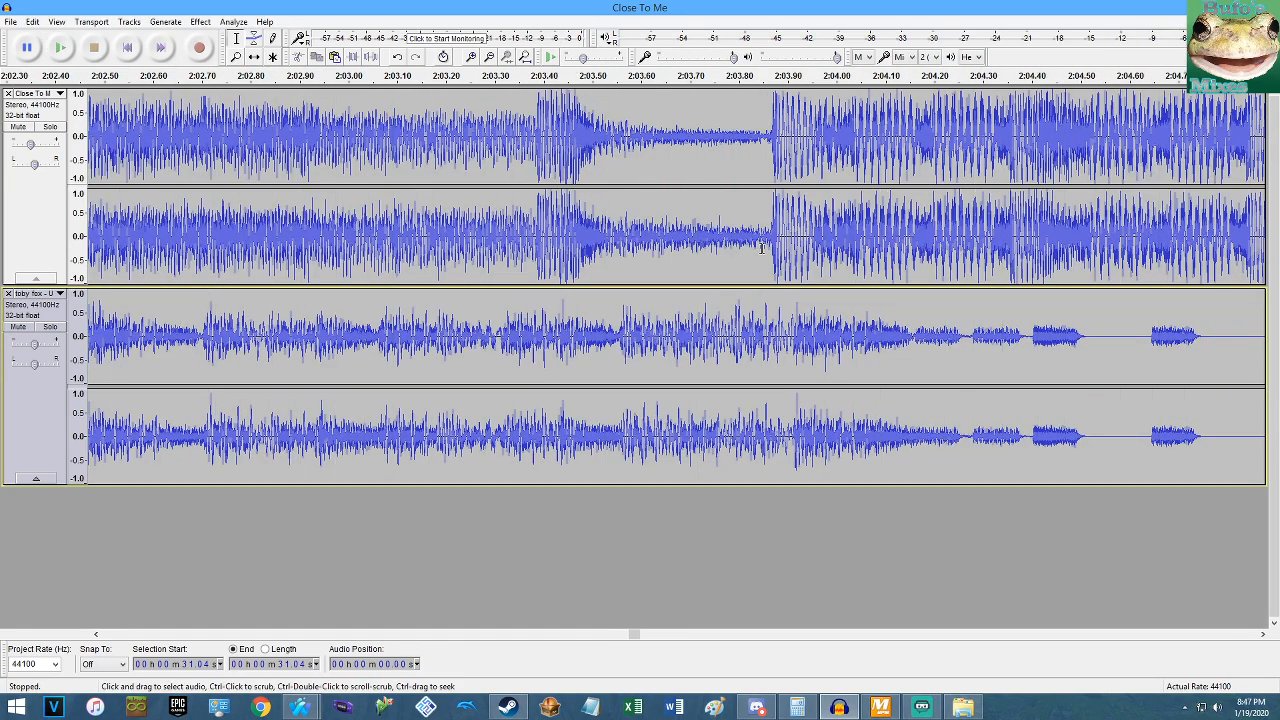
scroll(782, 250, up, 3)
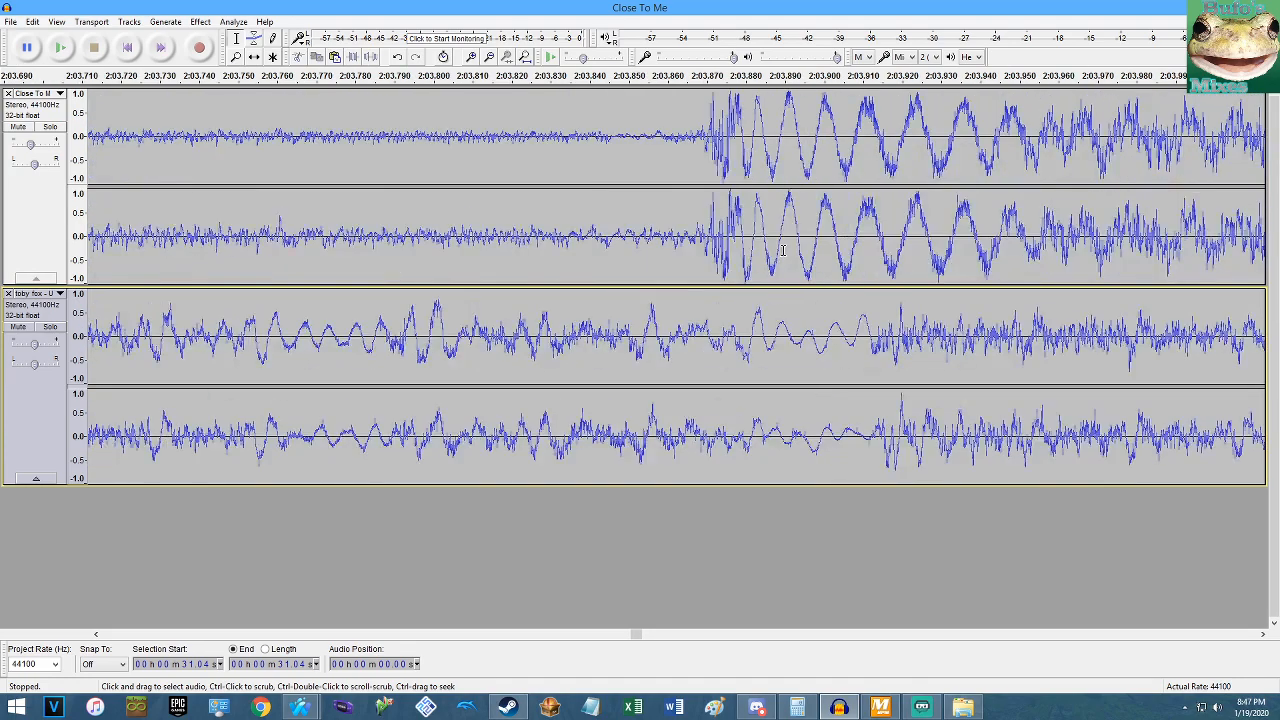
Undo the tempo change on MEGALOVANIA and set the gain of Close To Me back to -7.0 dB.
key(ctrl+z)
key(ctrl+z)
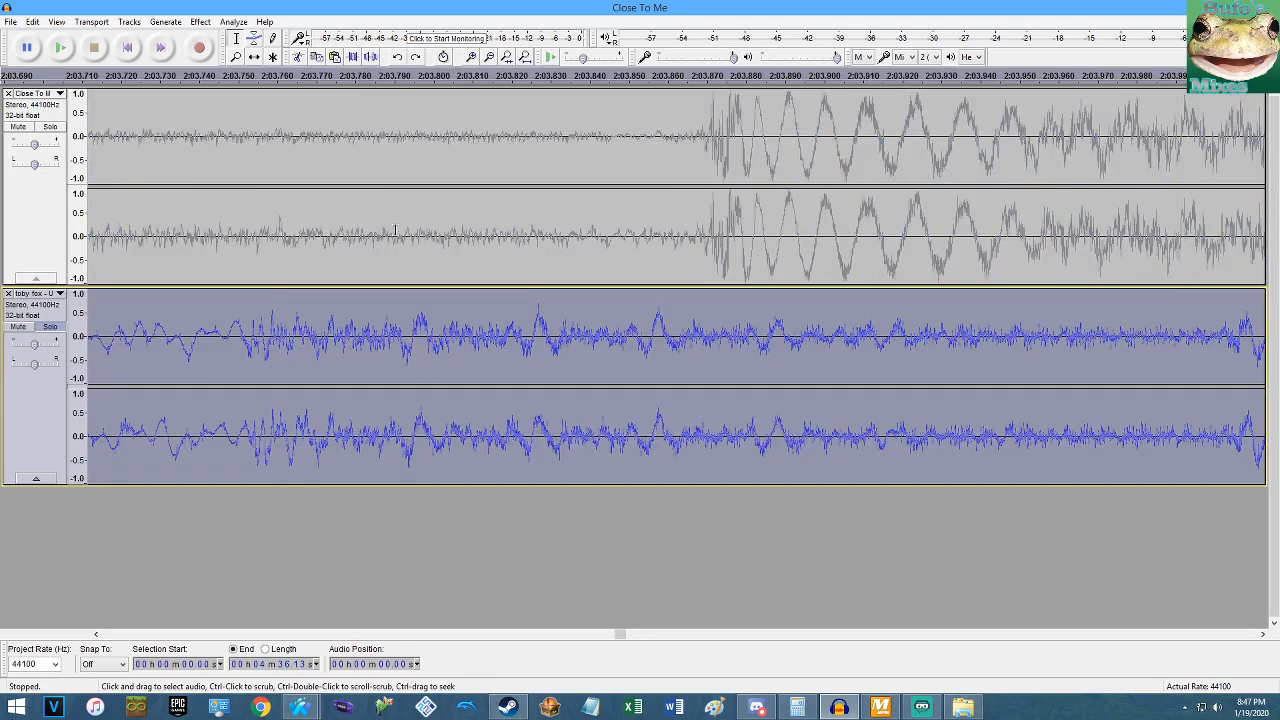
key(ctrl+z)
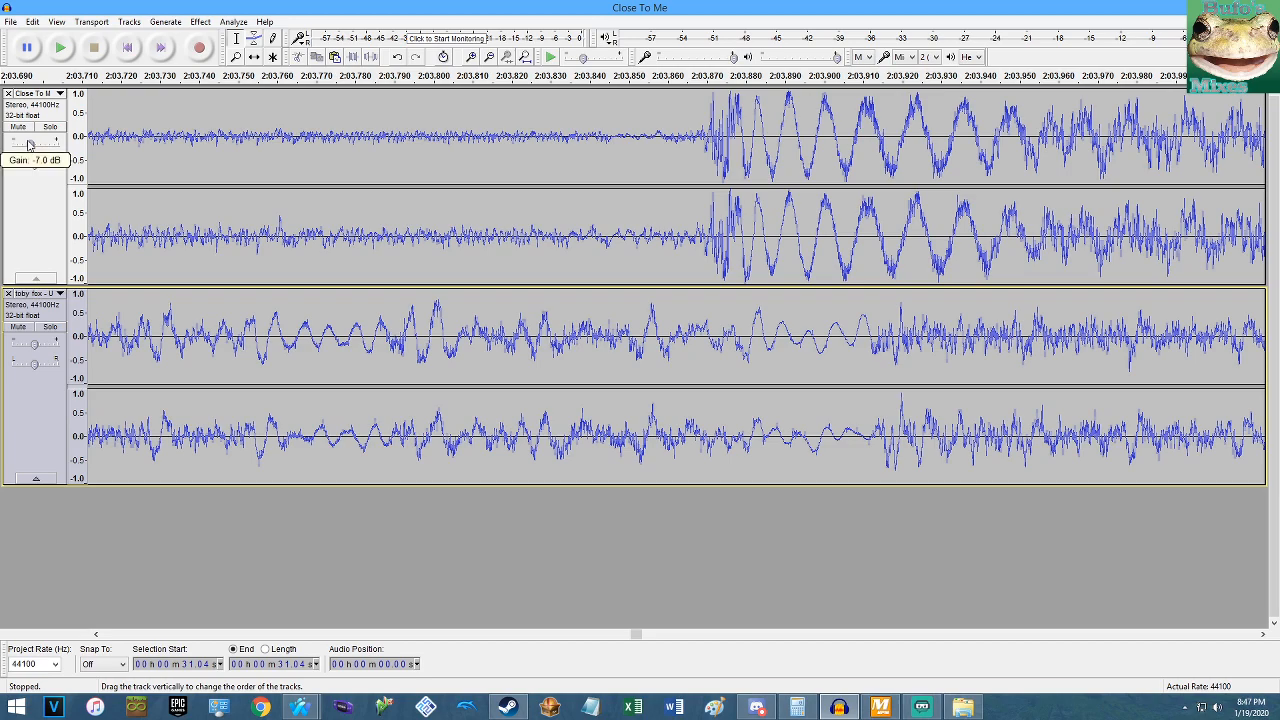
key(ctrl+z)
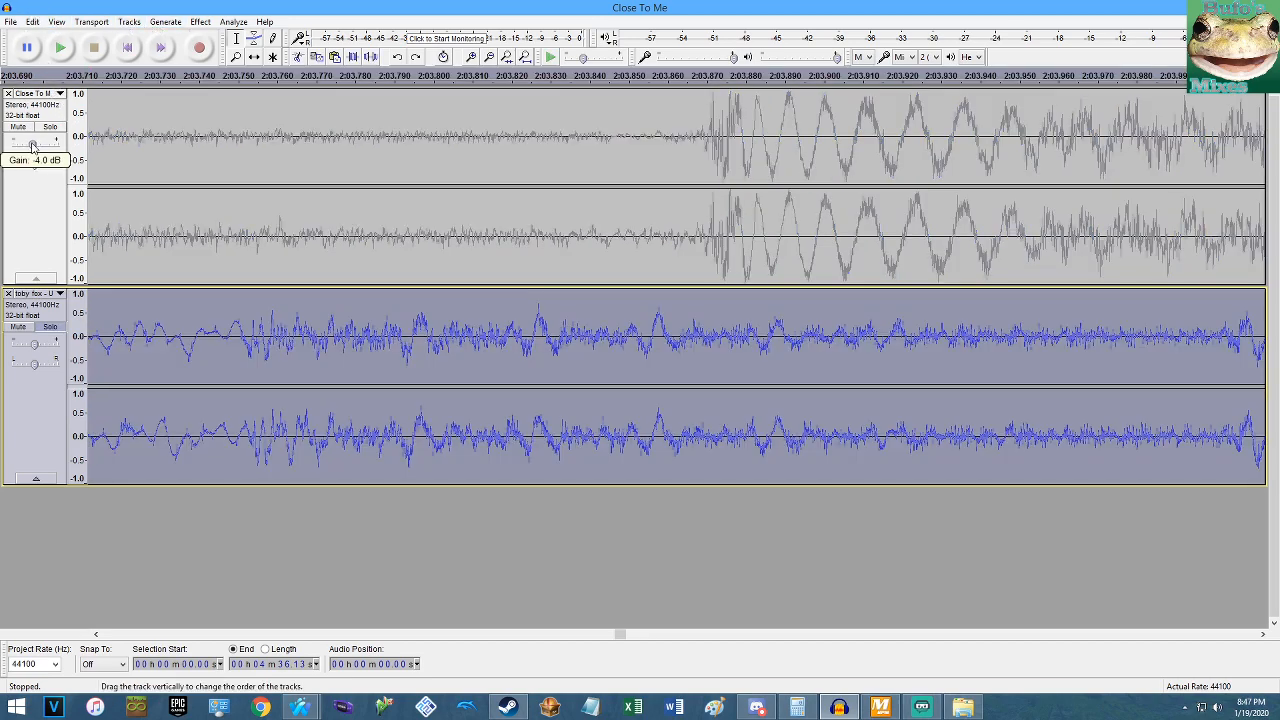
Try changing the tempo of MEGALOVANIA by 3.1 percent, compare the beats near 2:03.87, and undo the change.
click(200, 21)
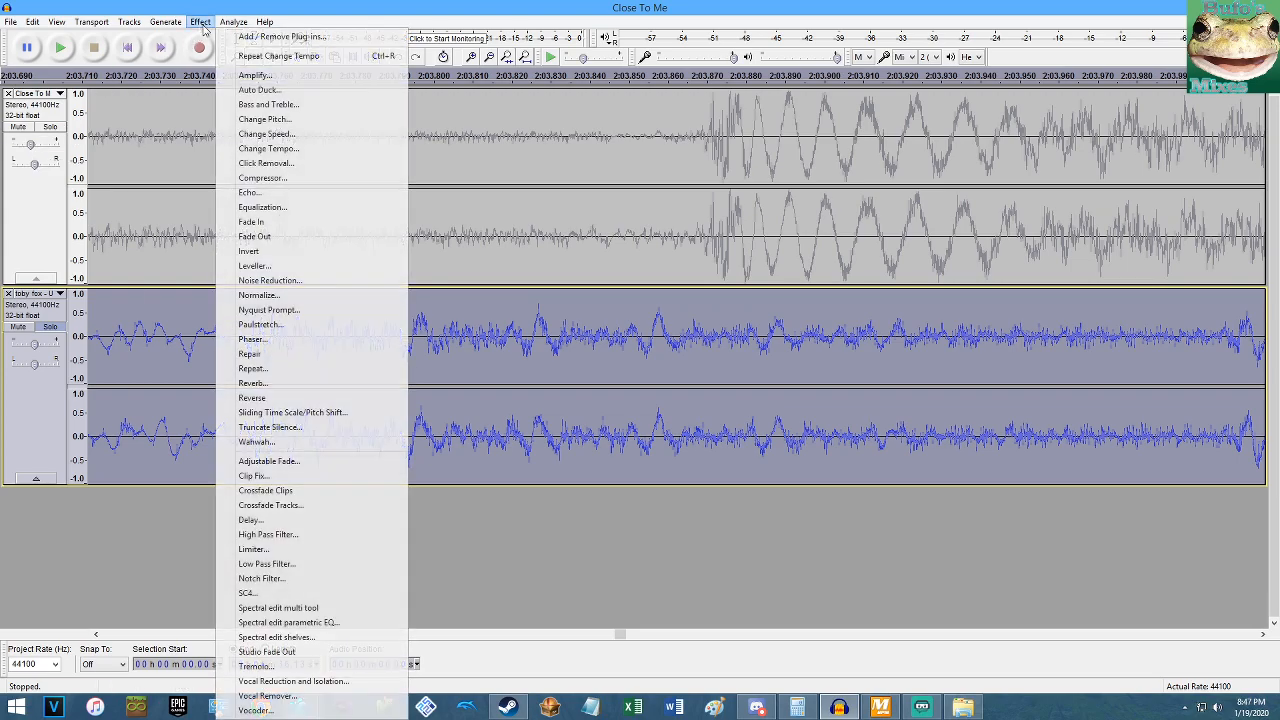
click(315, 137)
click(683, 407)
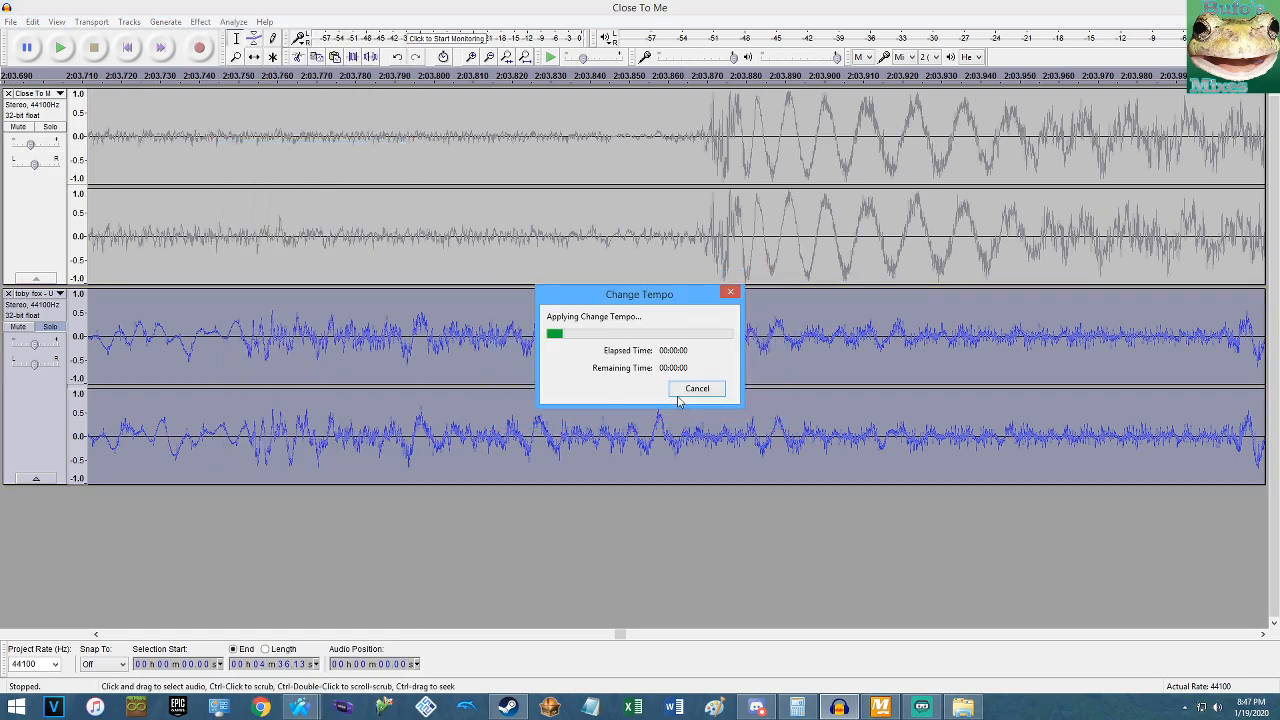
click(200, 21)
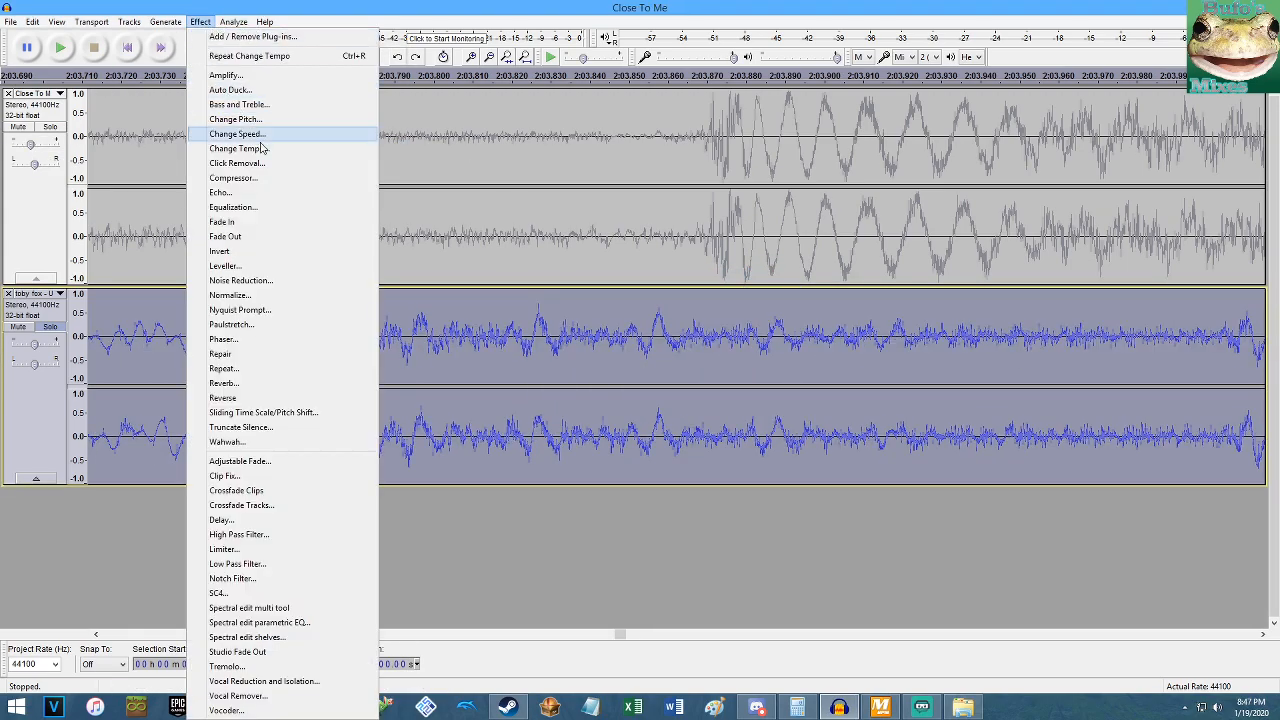
click(240, 141)
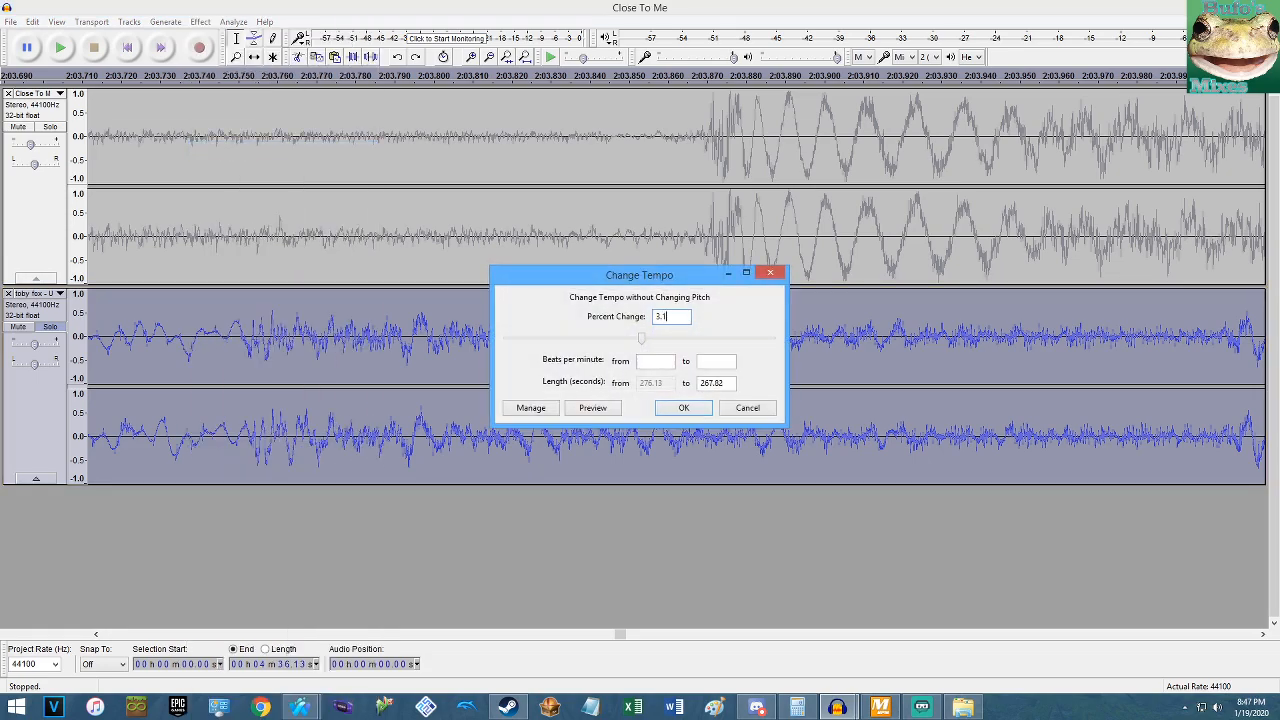
key(Return)
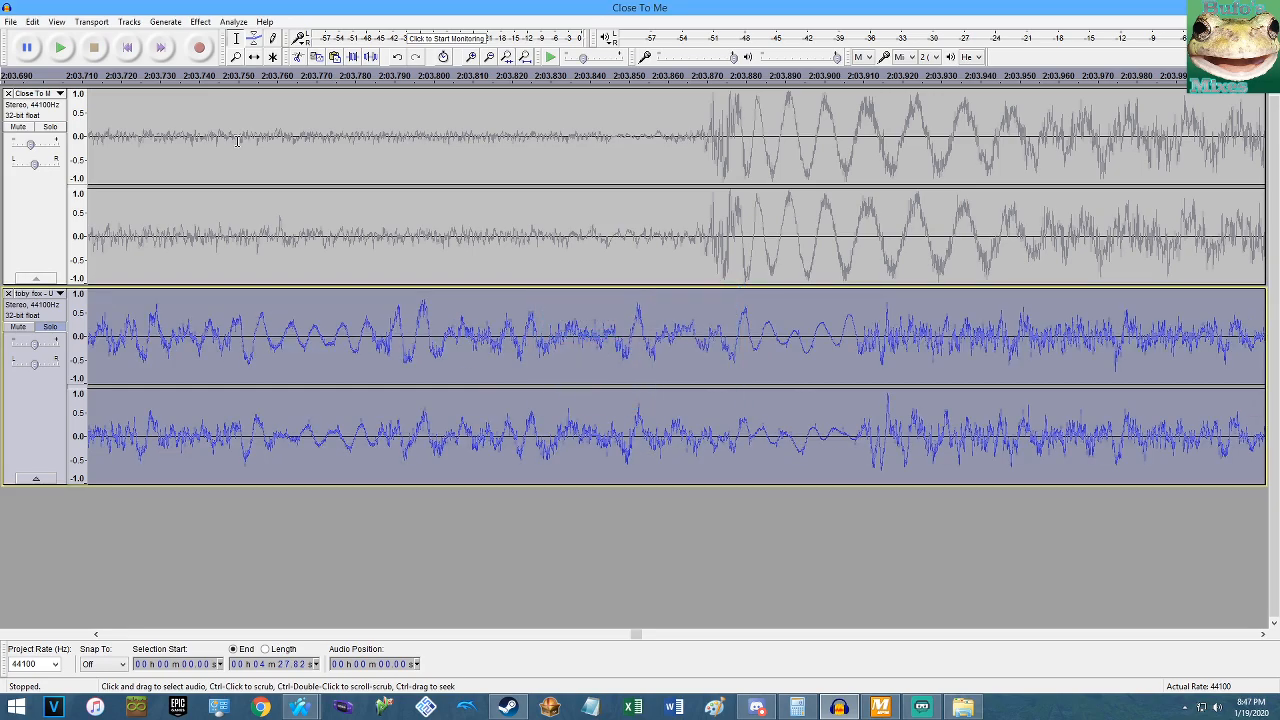
key(ctrl+z)
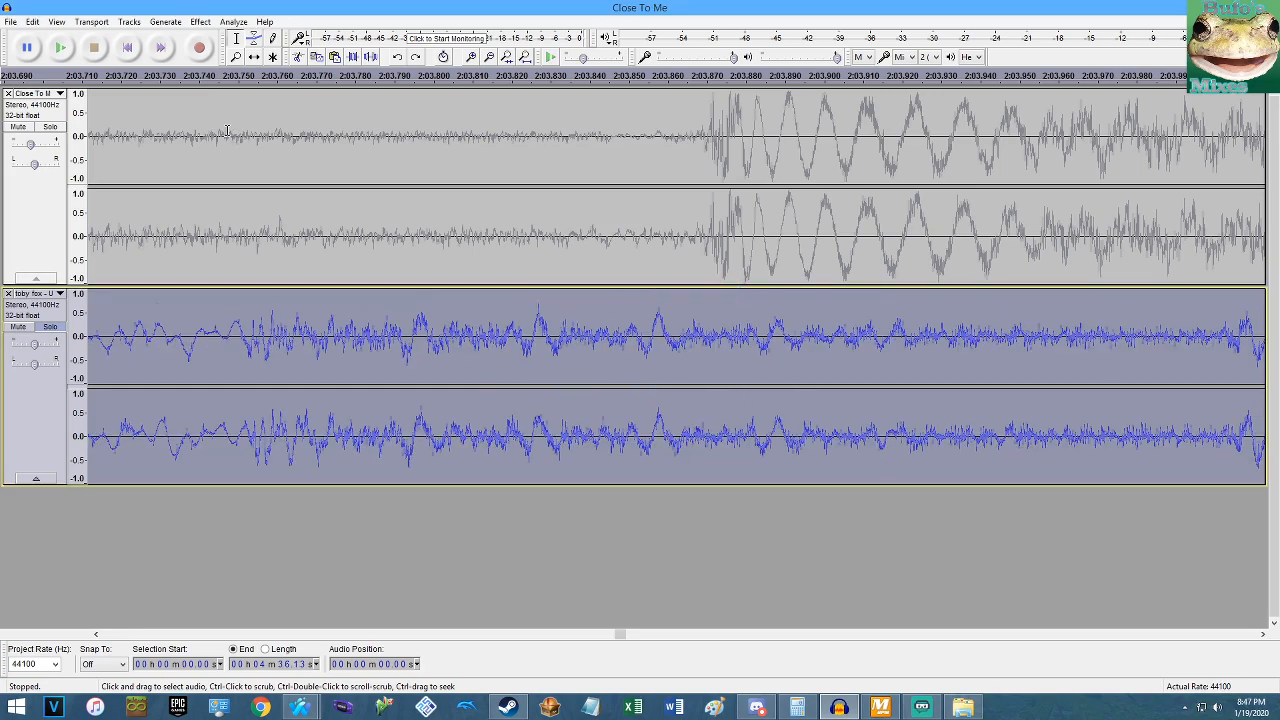
Try a tempo increase slightly above 3.1 percent on MEGALOVANIA, compare the beats near 2:03.87, and undo it.
click(200, 21)
click(270, 150)
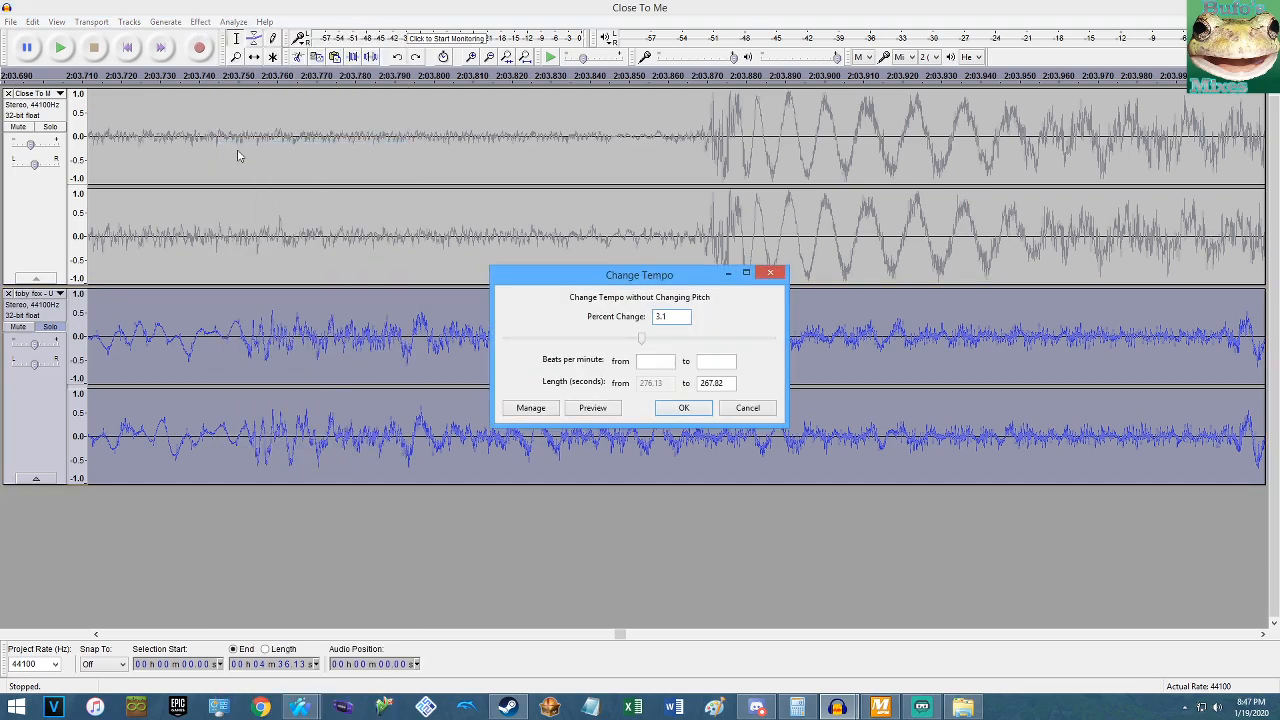
text(3.1)
key(Return)
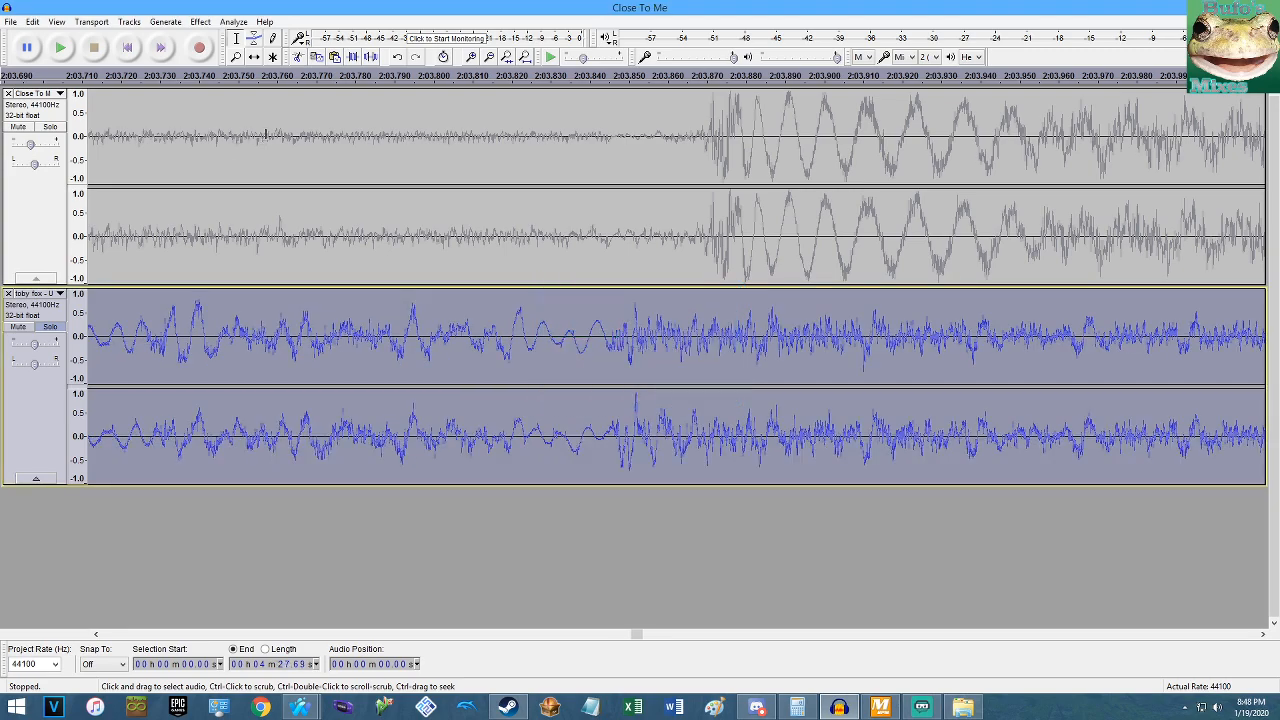
key(ctrl+z)
Try changing the tempo of MEGALOVANIA by 3.12 percent, and play both tracks from the start to compare the beats.
click(200, 21)
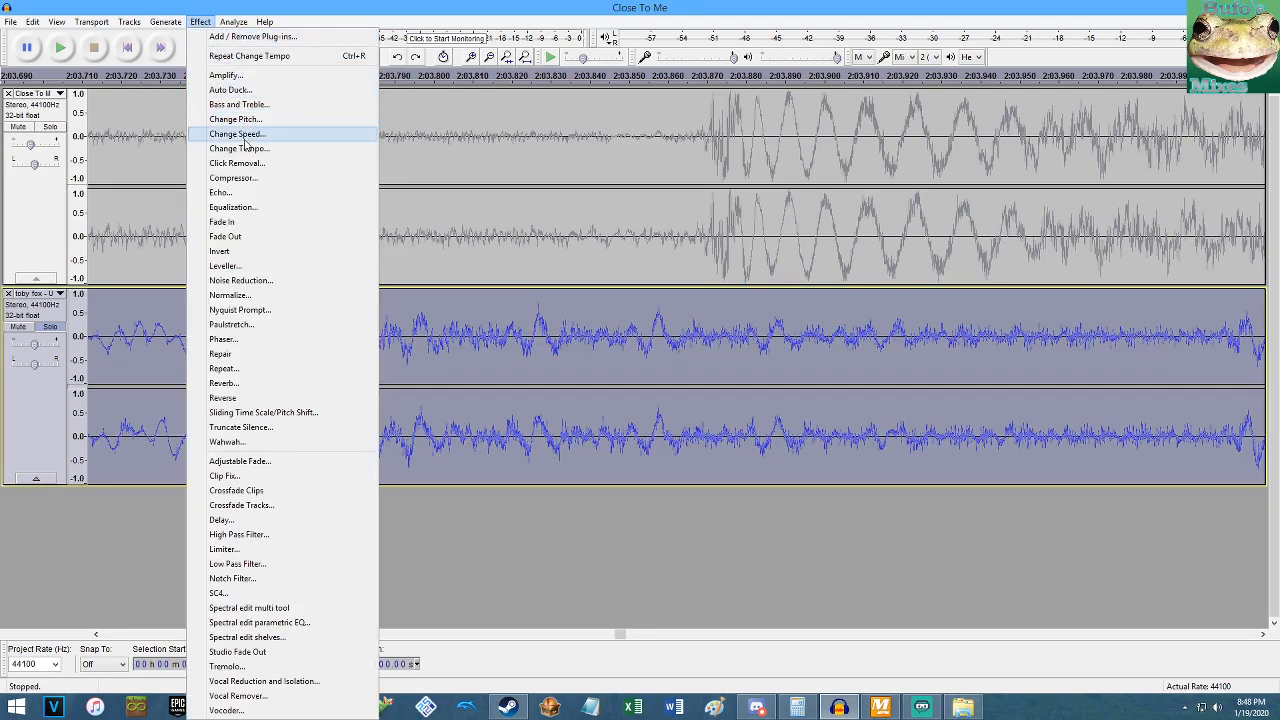
click(240, 148)
key(Return)
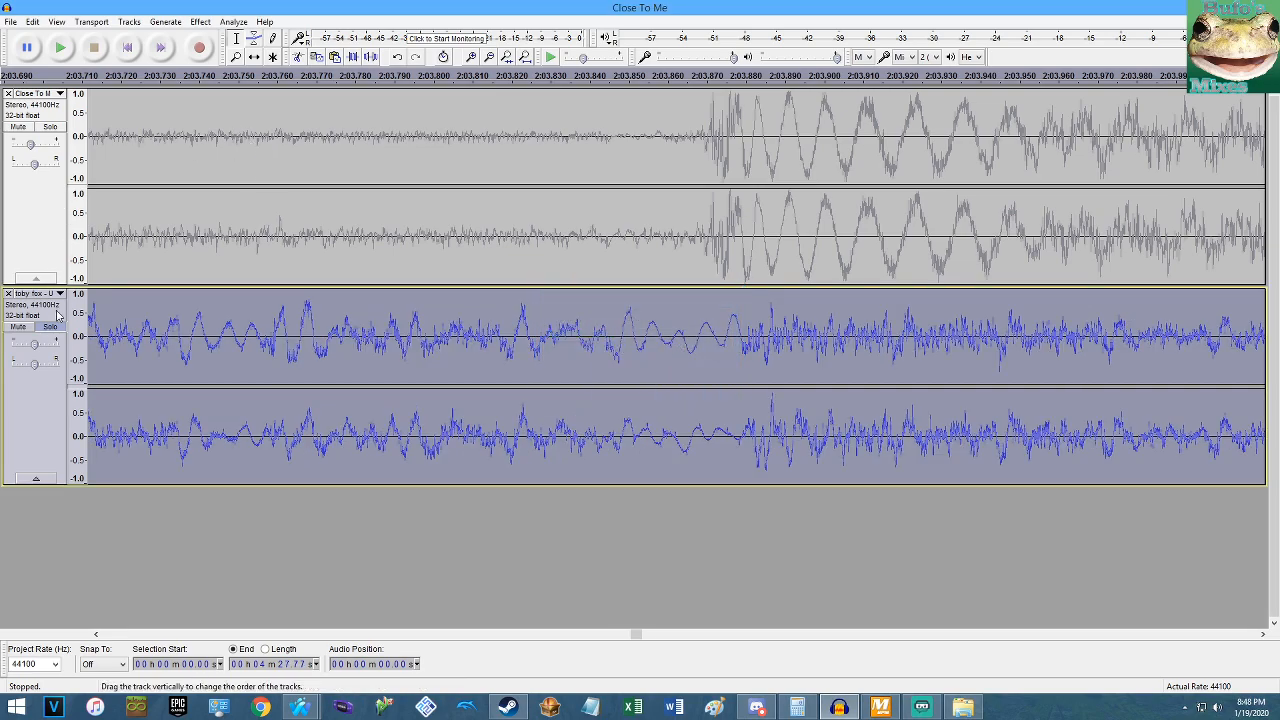
click(175, 250)
key(Home)
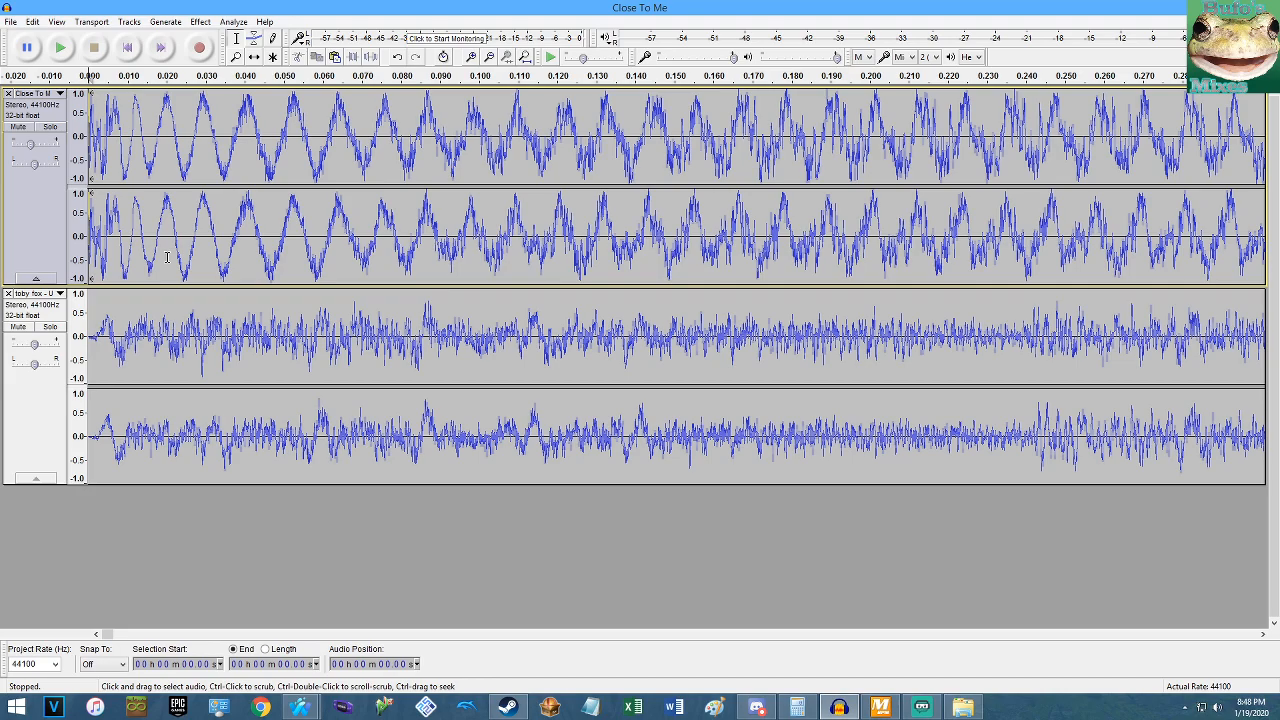
key(space)
scroll(268, 240, down, 4)
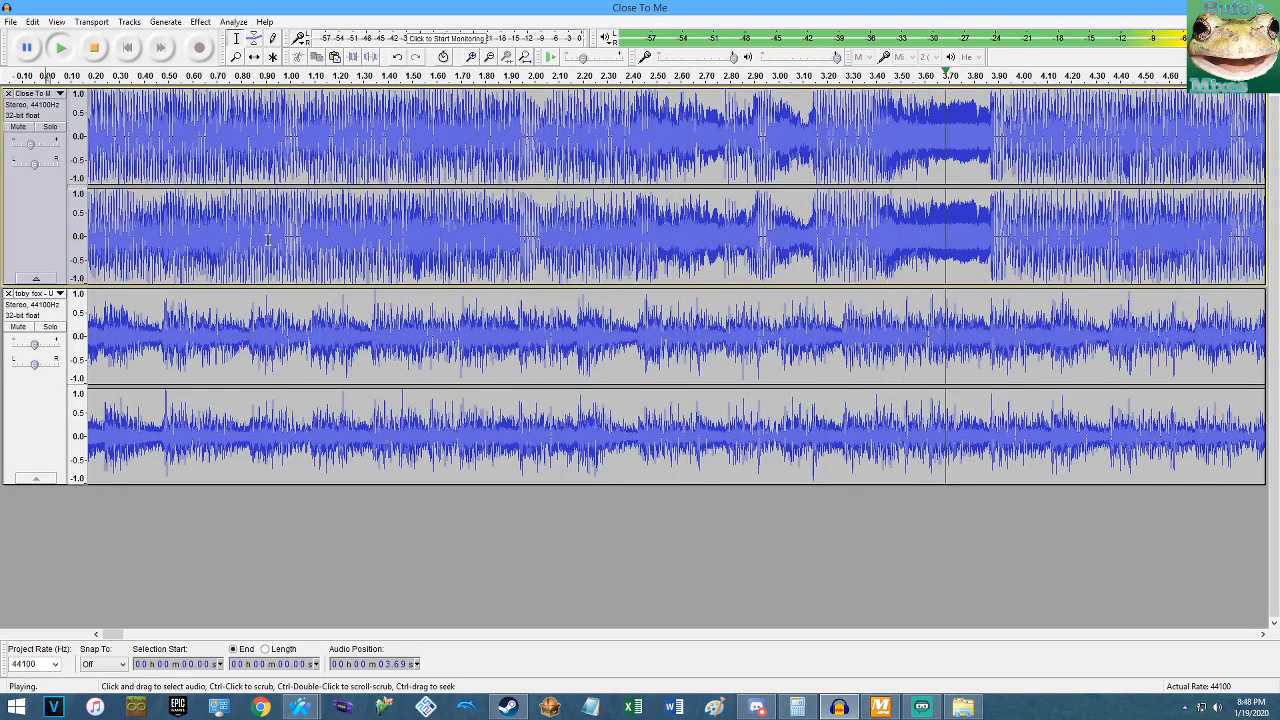
scroll(268, 240, up, 1)
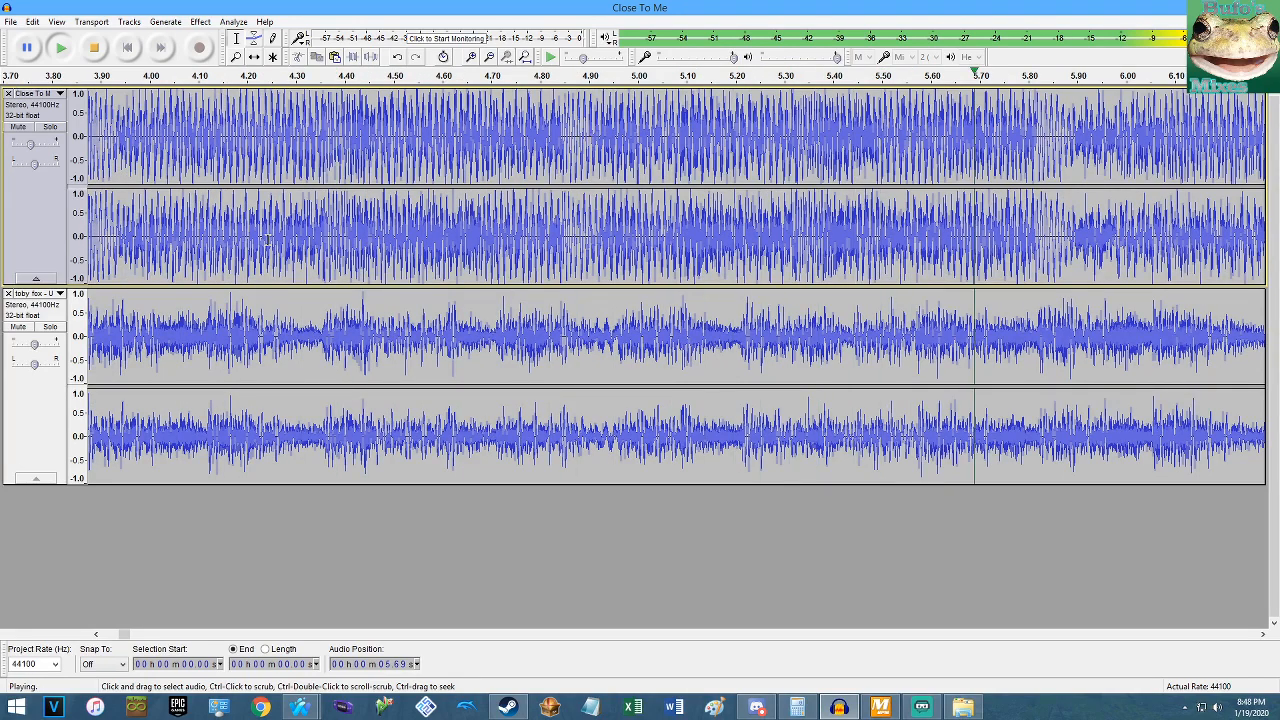
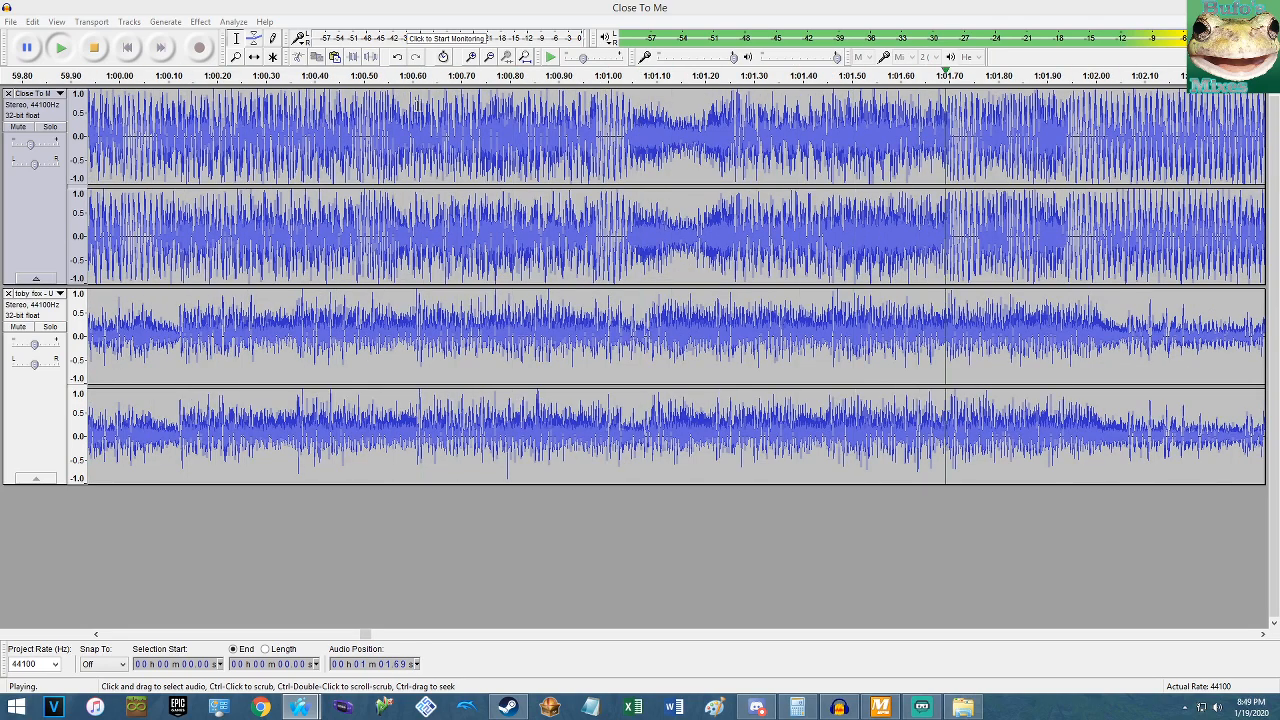
Bring up the MixMeister BPM Analyzer and the calculator, and arrange the two windows side by side.
click(878, 708)
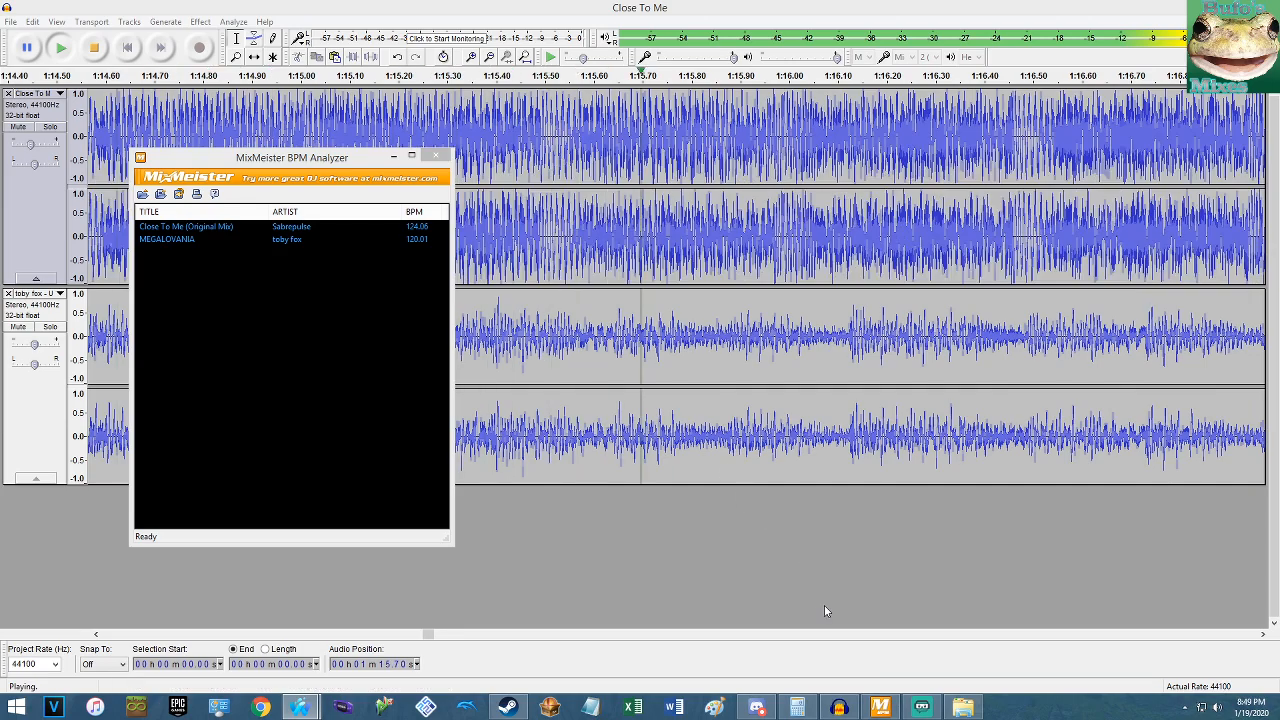
click(800, 707)
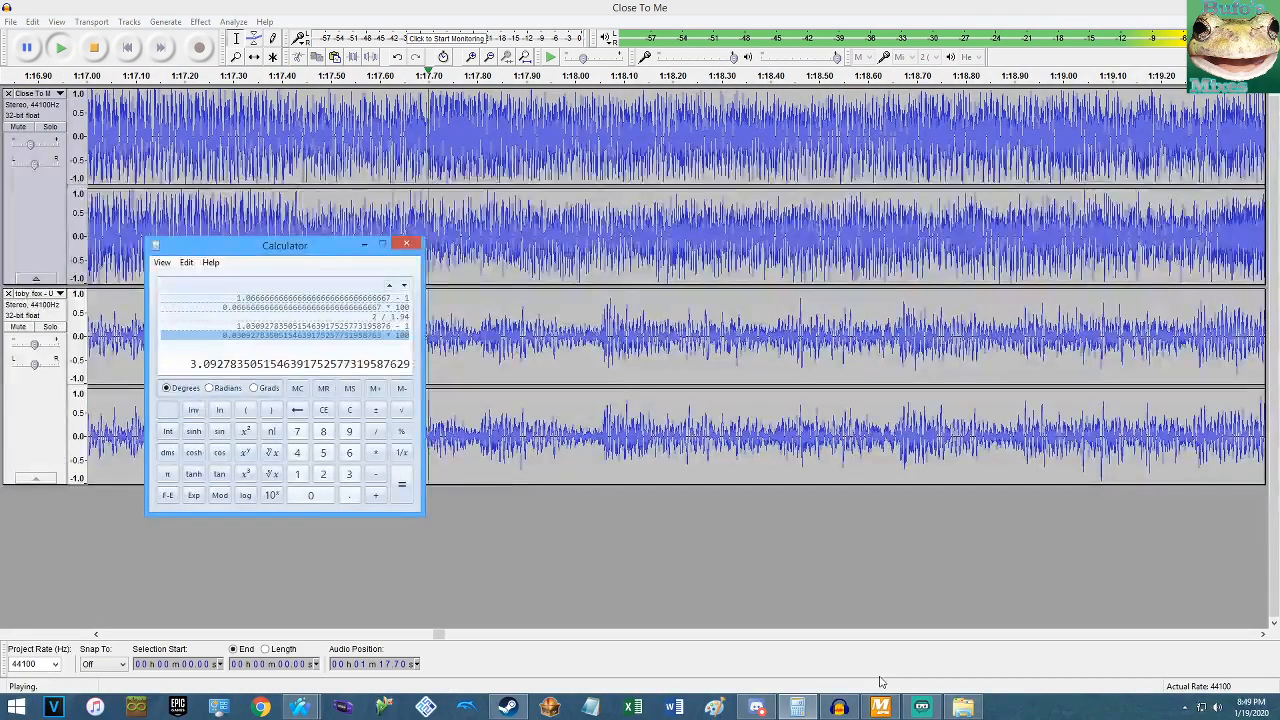
click(880, 707)
drag(327, 163, 670, 100)
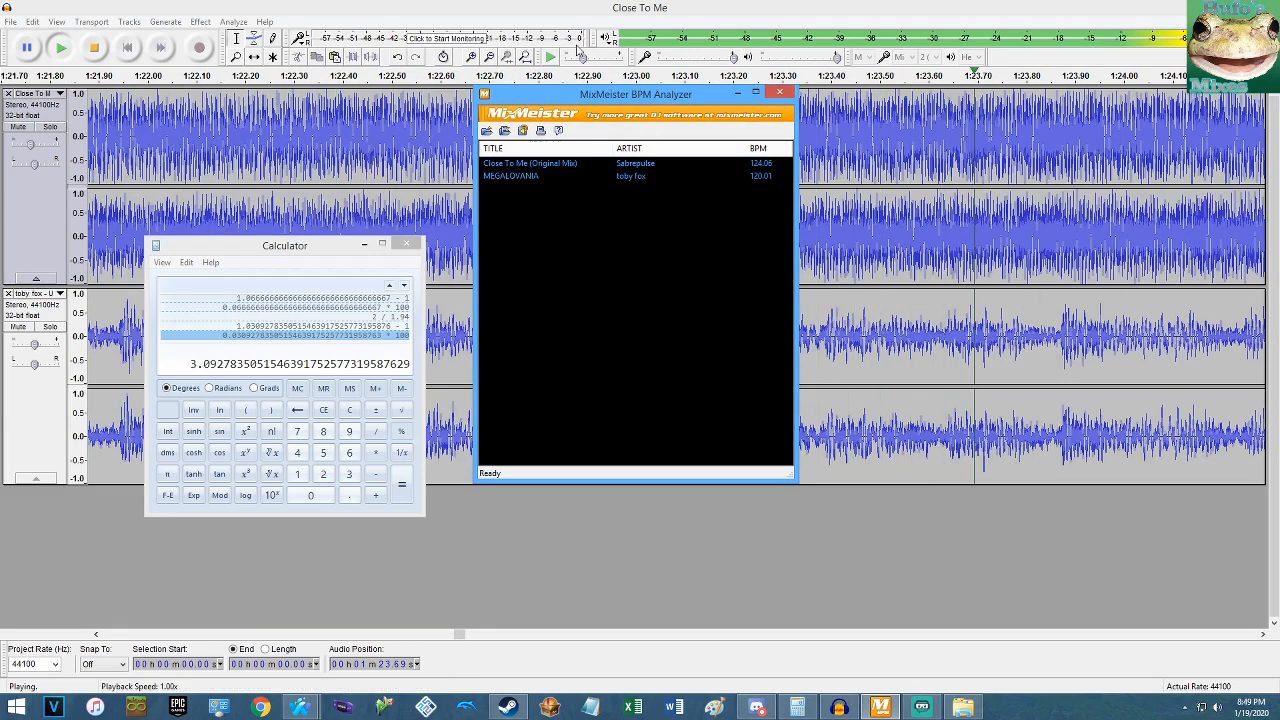
Calculate the percentage tempo difference in the calculator by dividing 124 by 120, subtracting 1 and multiplying by 100.
click(255, 244)
text(124 / 1)
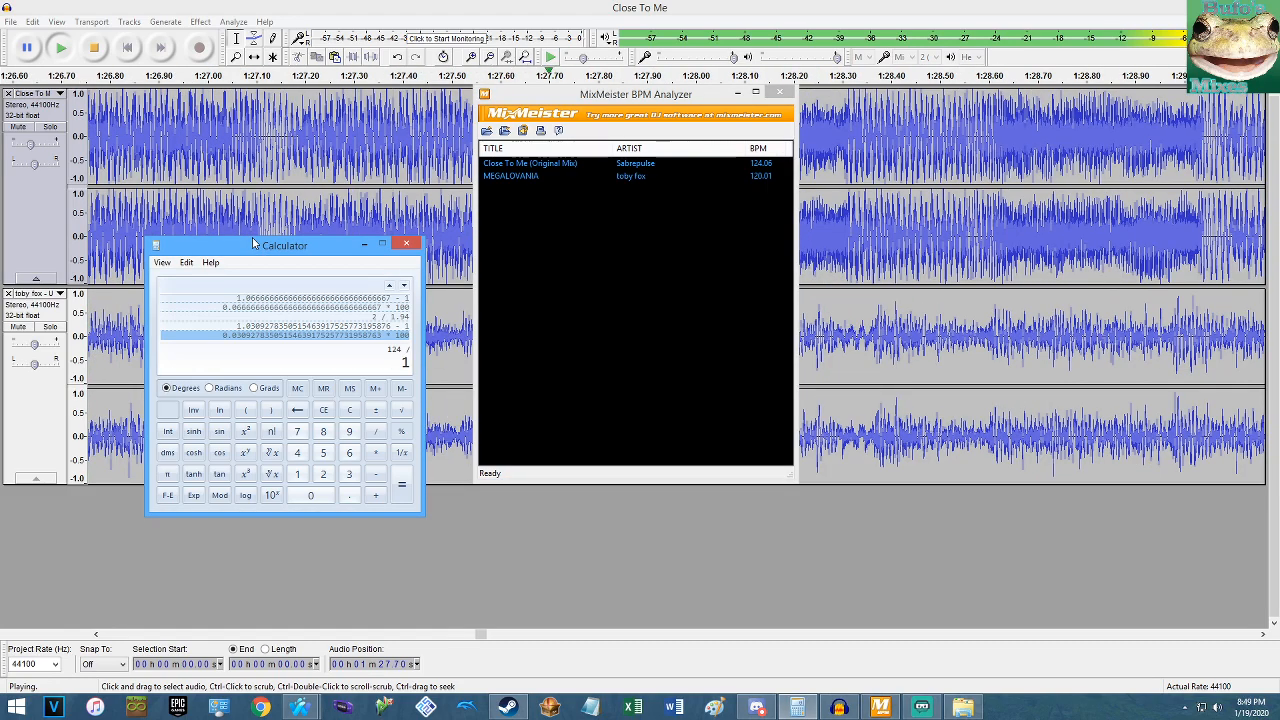
text(20)
key(Return)
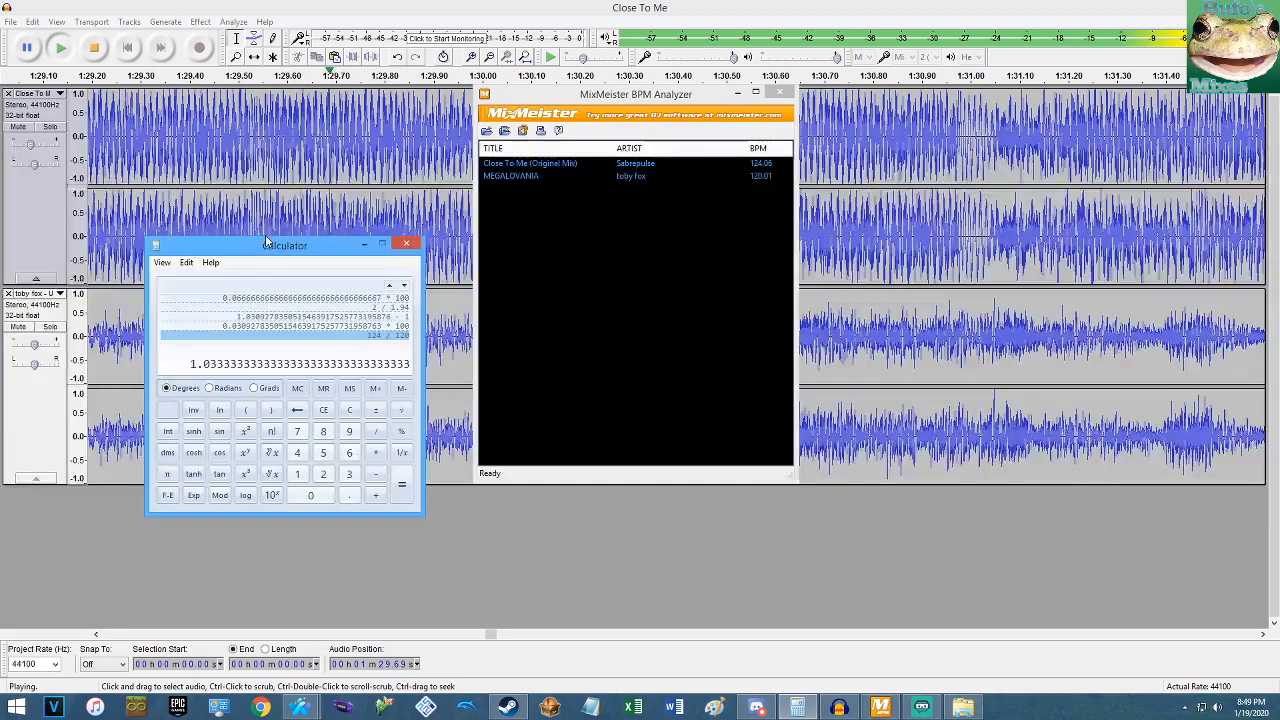
text(-1)
key(Return)
text(*100)
key(Return)
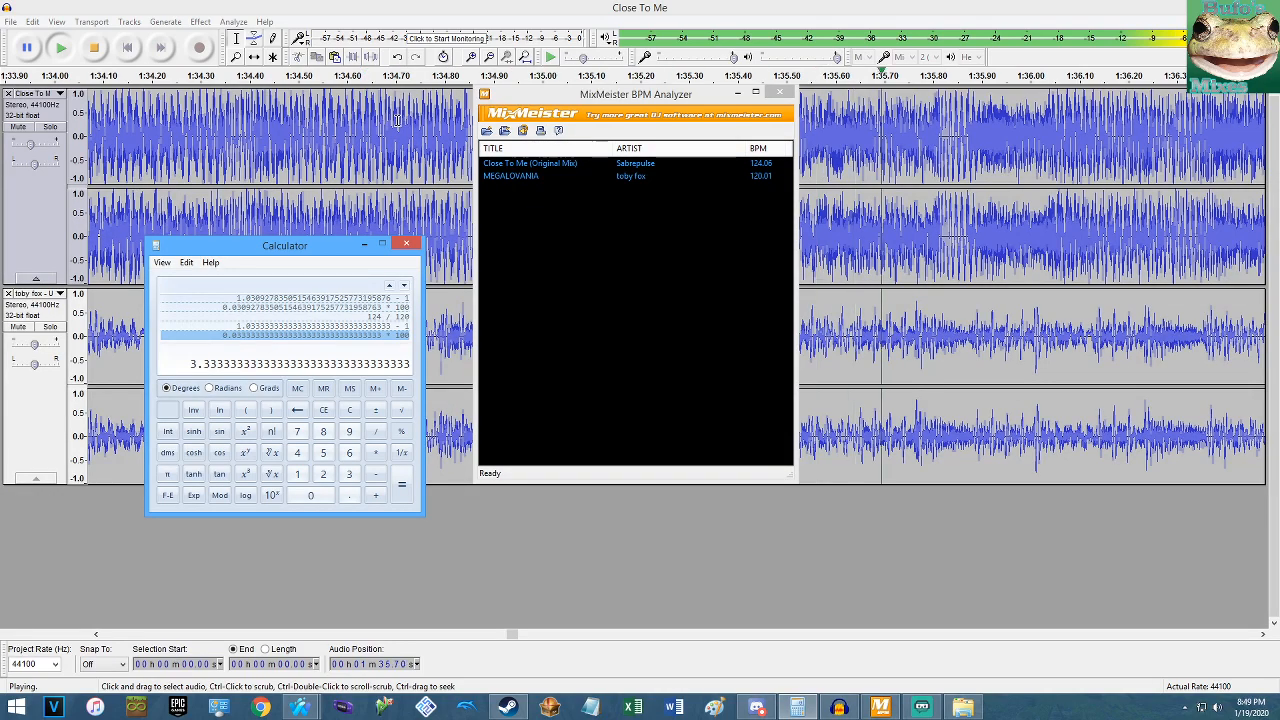
Return to Audacity, stop playback, fit the whole project in view, and undo the last tempo change on MEGALOVANIA.
click(438, 9)
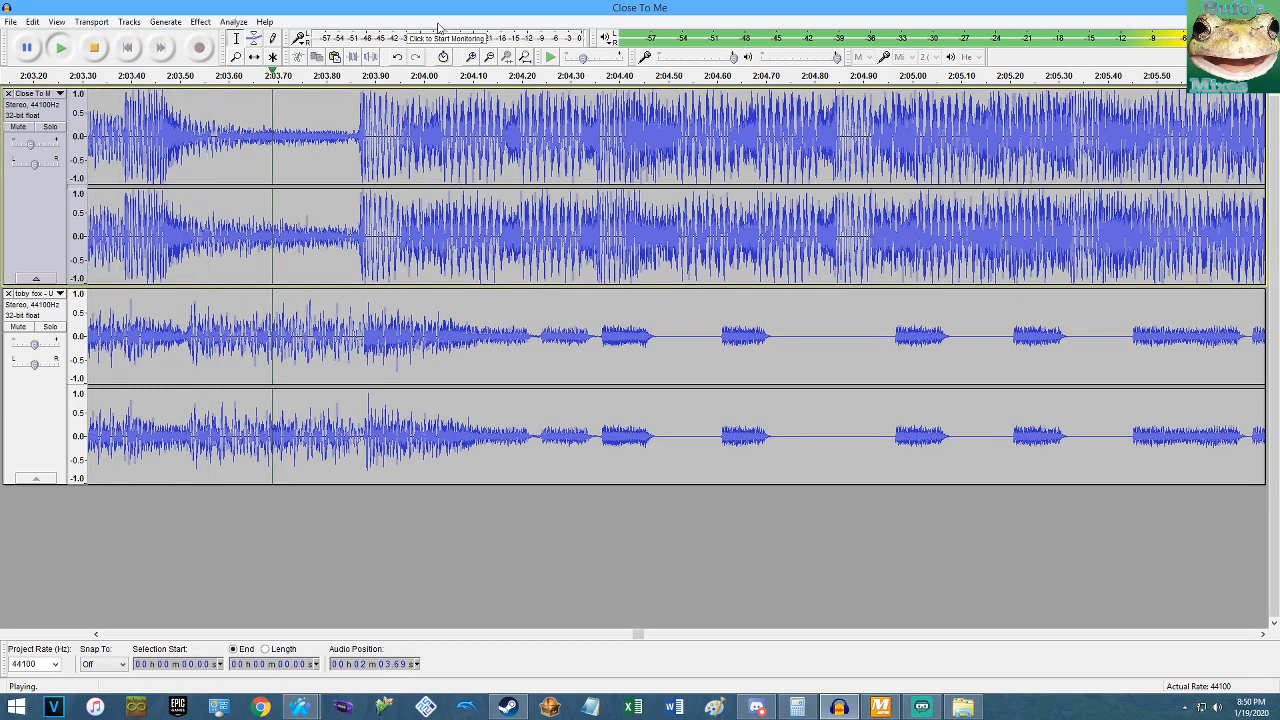
key(space)
click(524, 57)
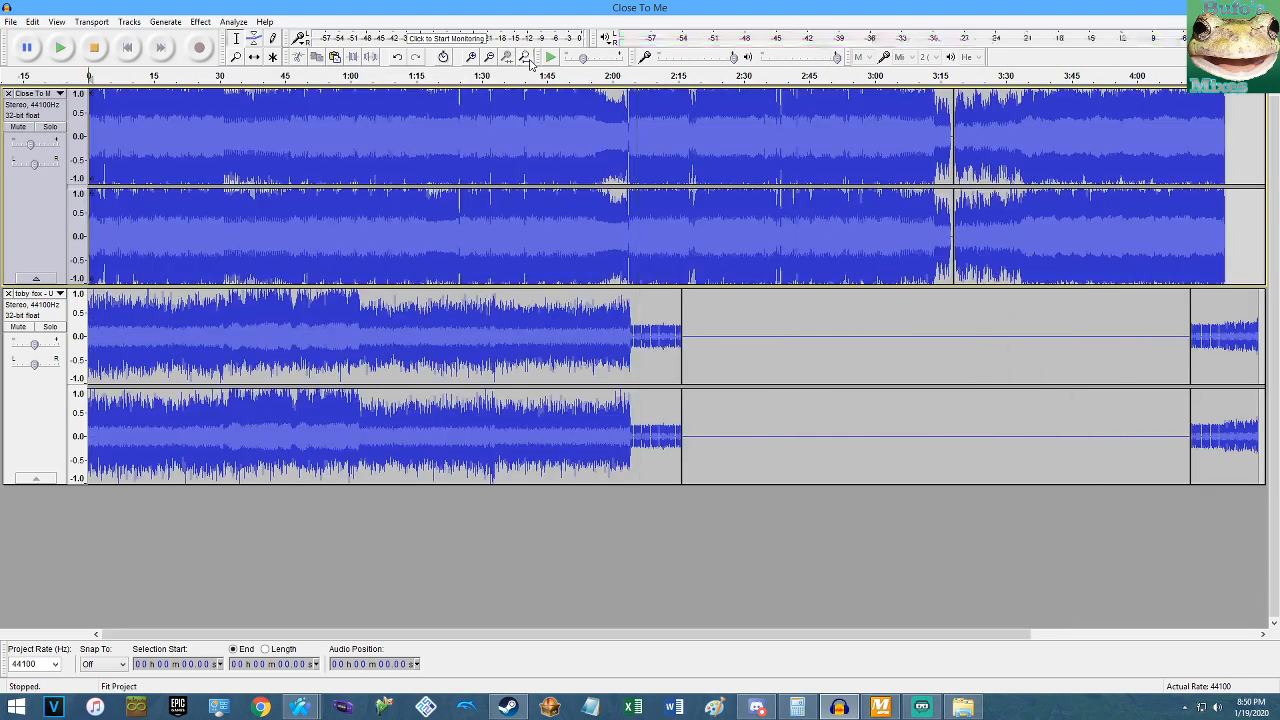
click(33, 21)
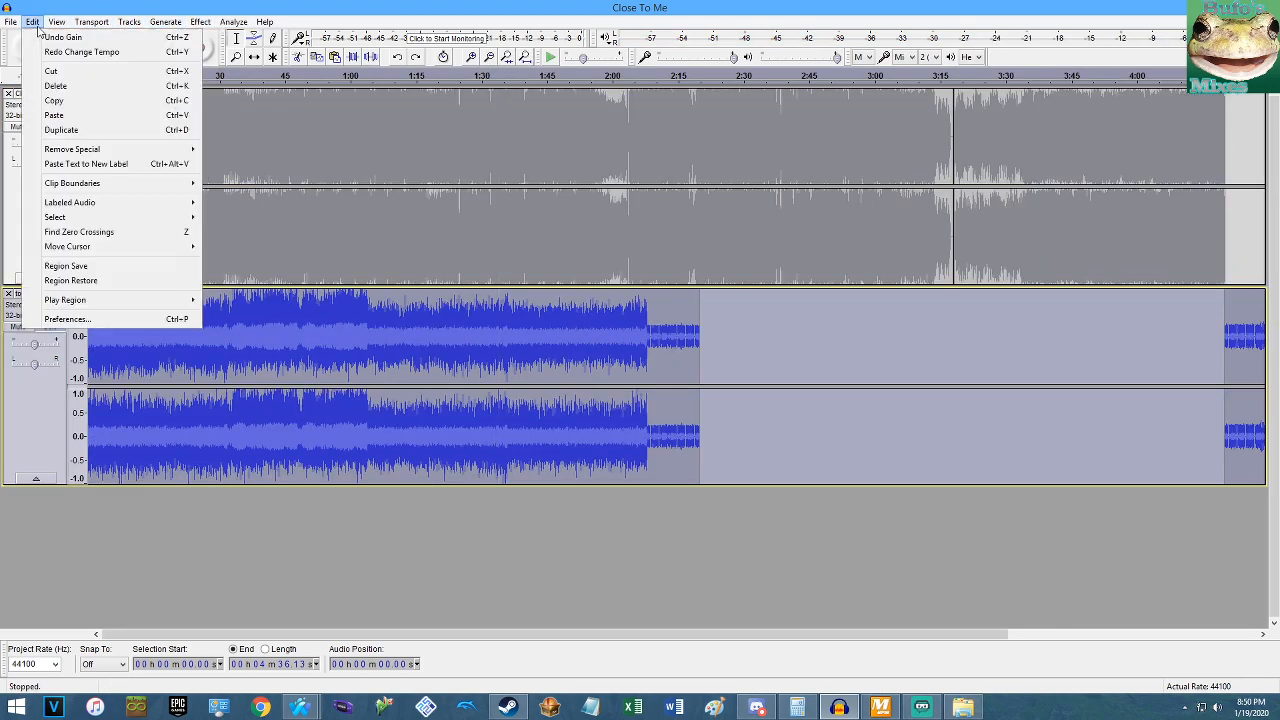
click(200, 21)
click(239, 148)
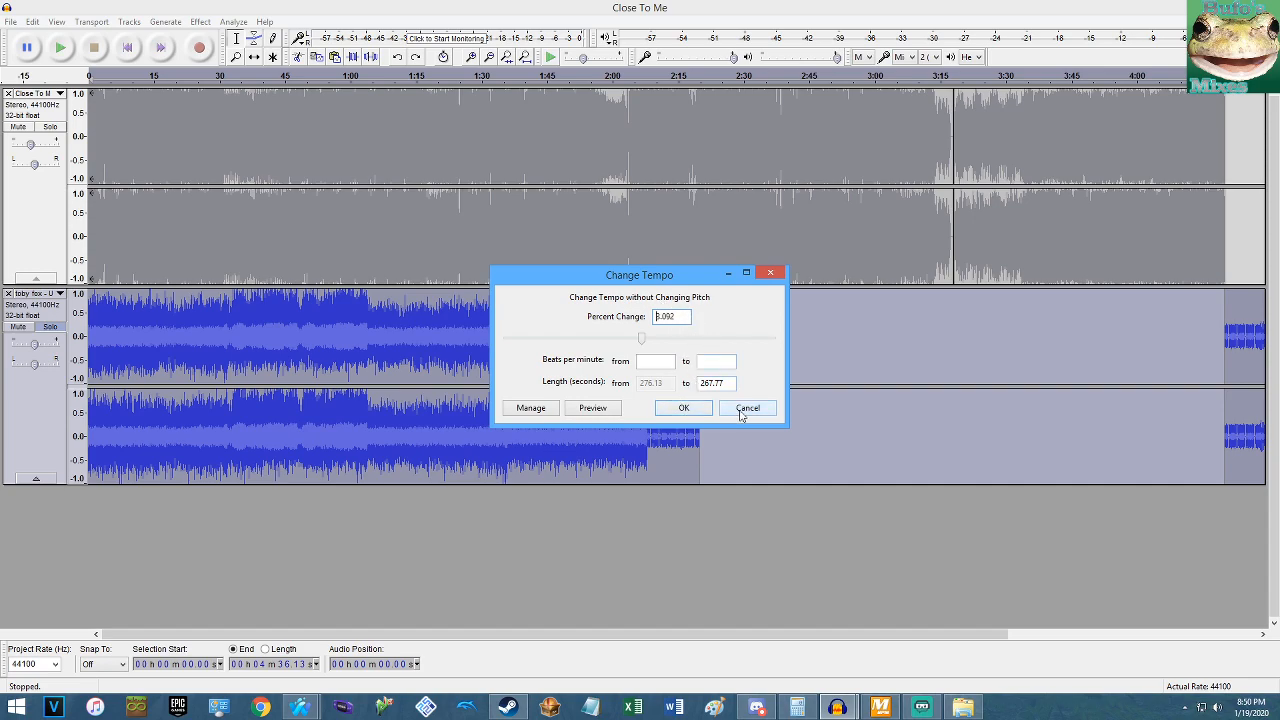
click(747, 408)
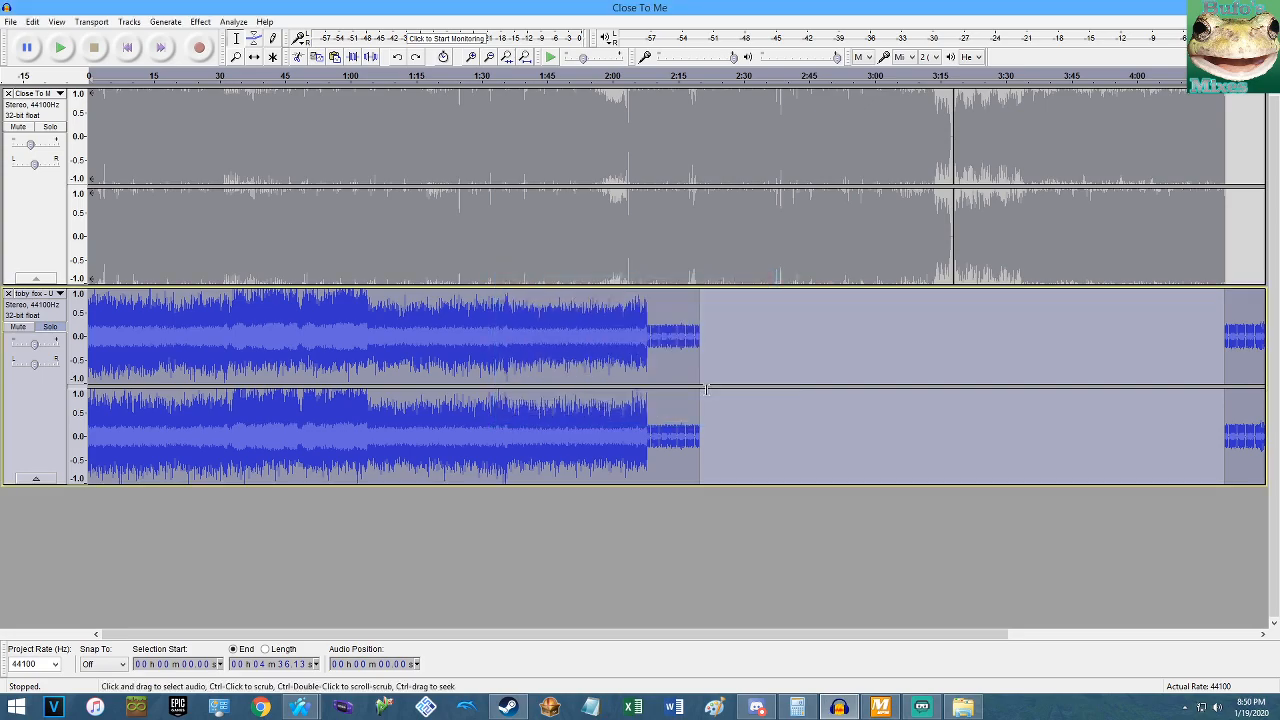
click(200, 21)
click(318, 148)
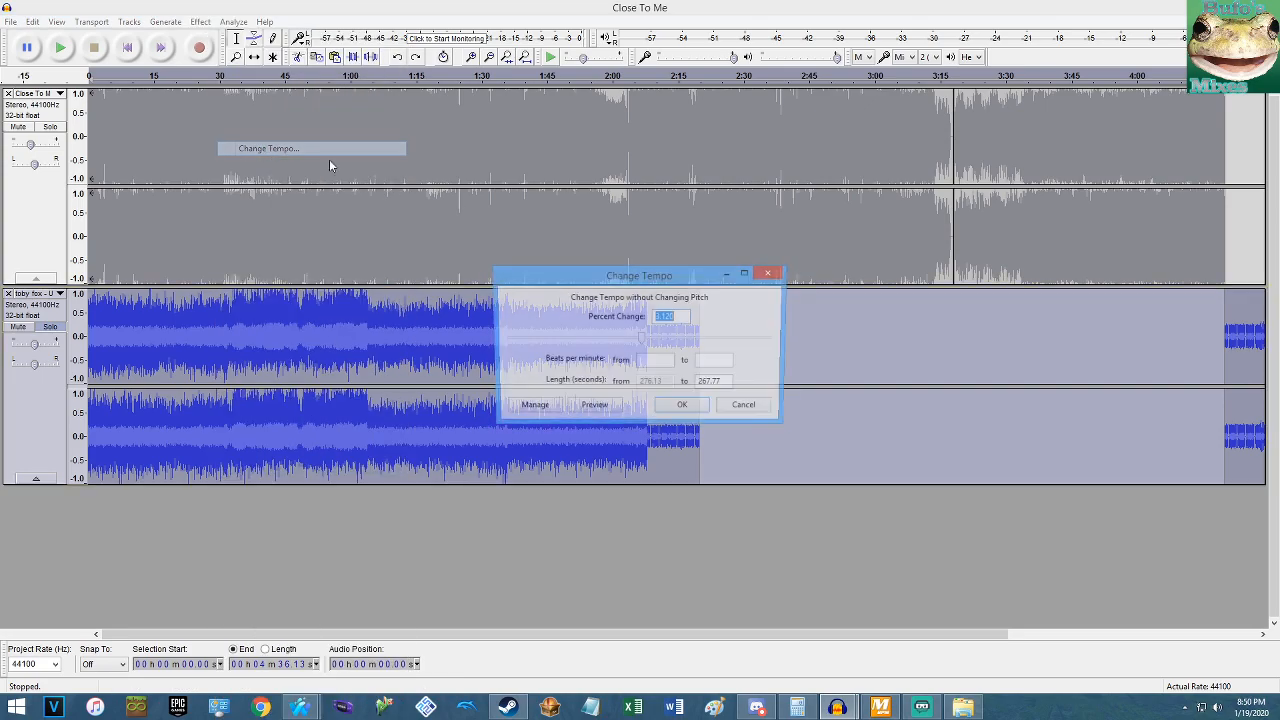
click(684, 408)
With Change Tempo open at 3.092 percent, calculate 3.09 minus 3.12 and 3.09 divided by 3.12 in the calculator.
click(200, 21)
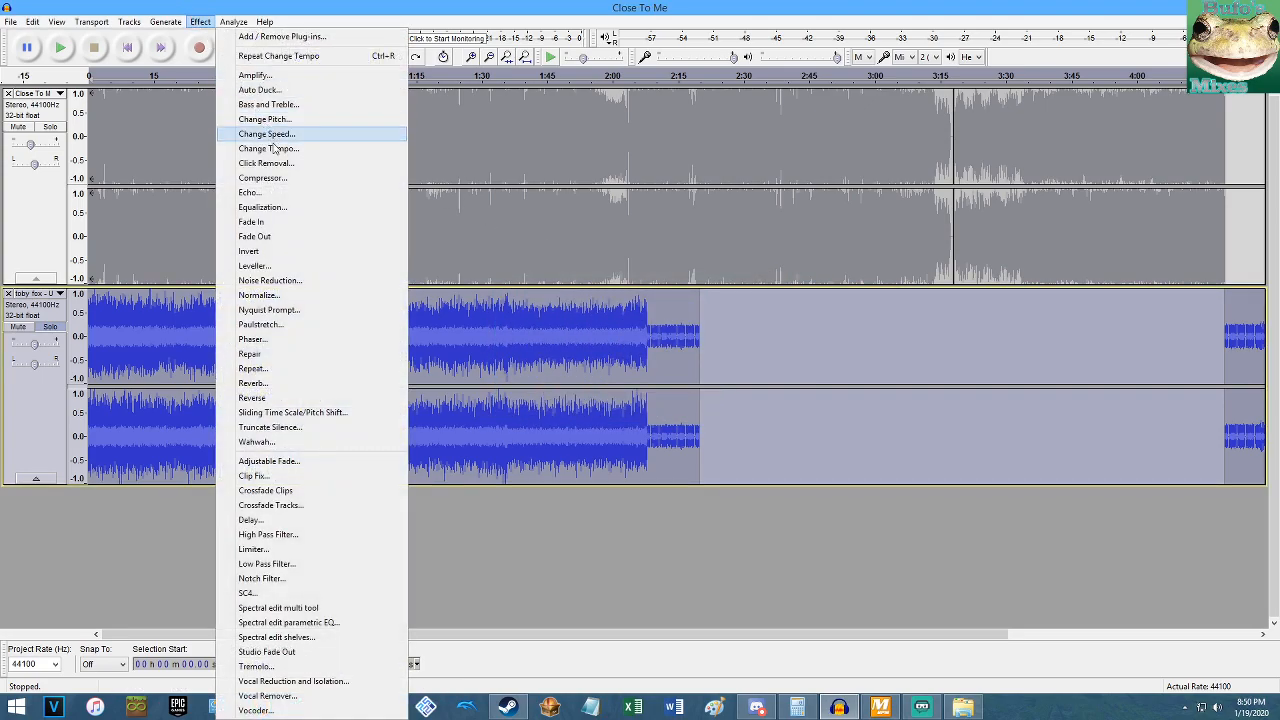
click(239, 148)
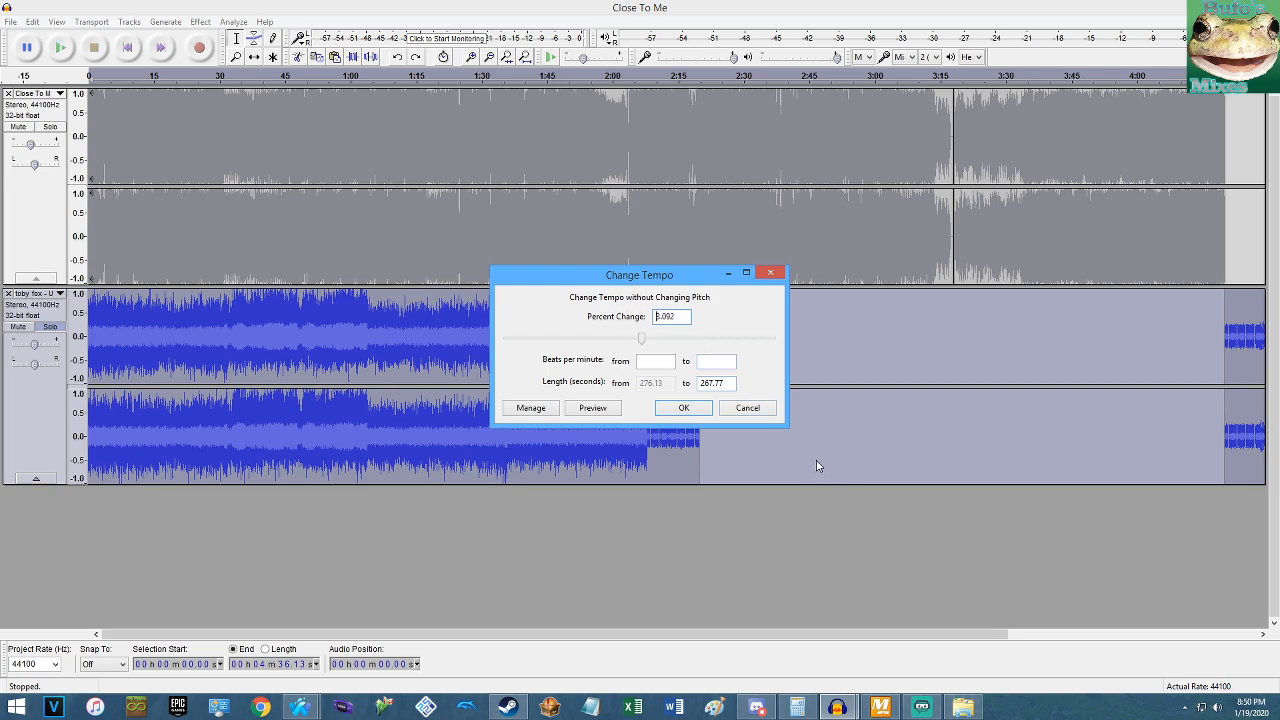
click(797, 707)
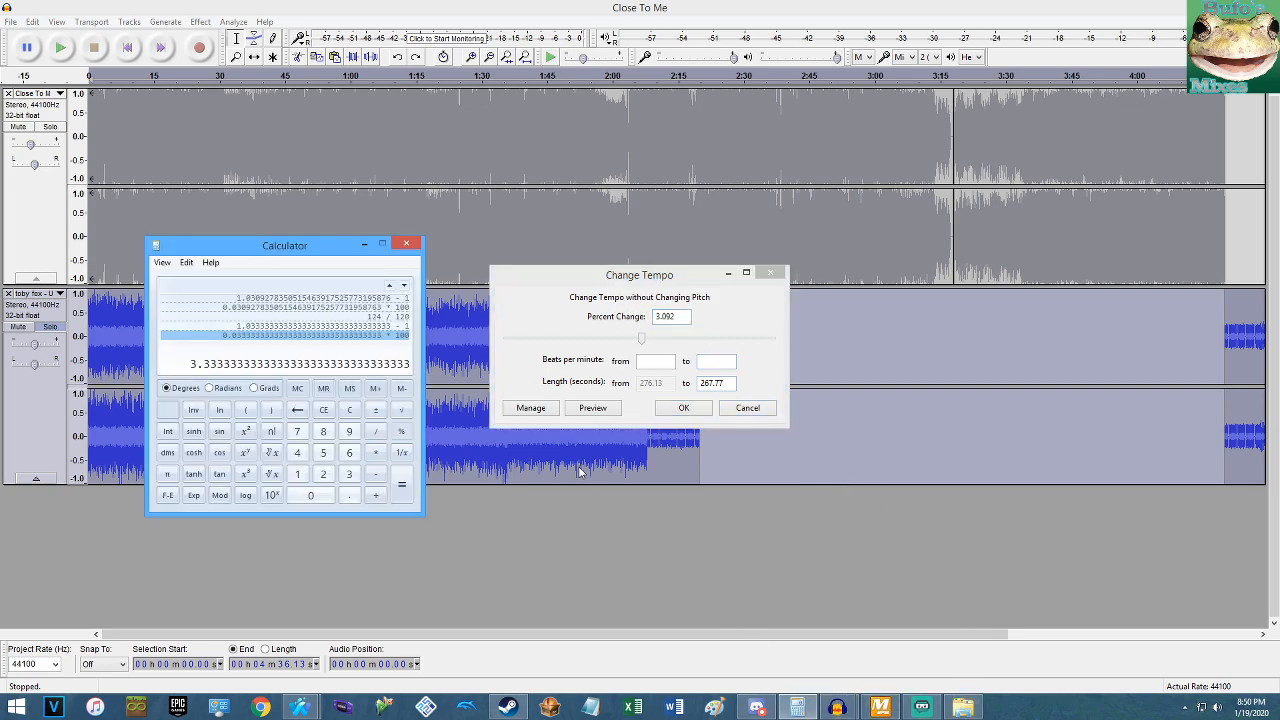
text(33)
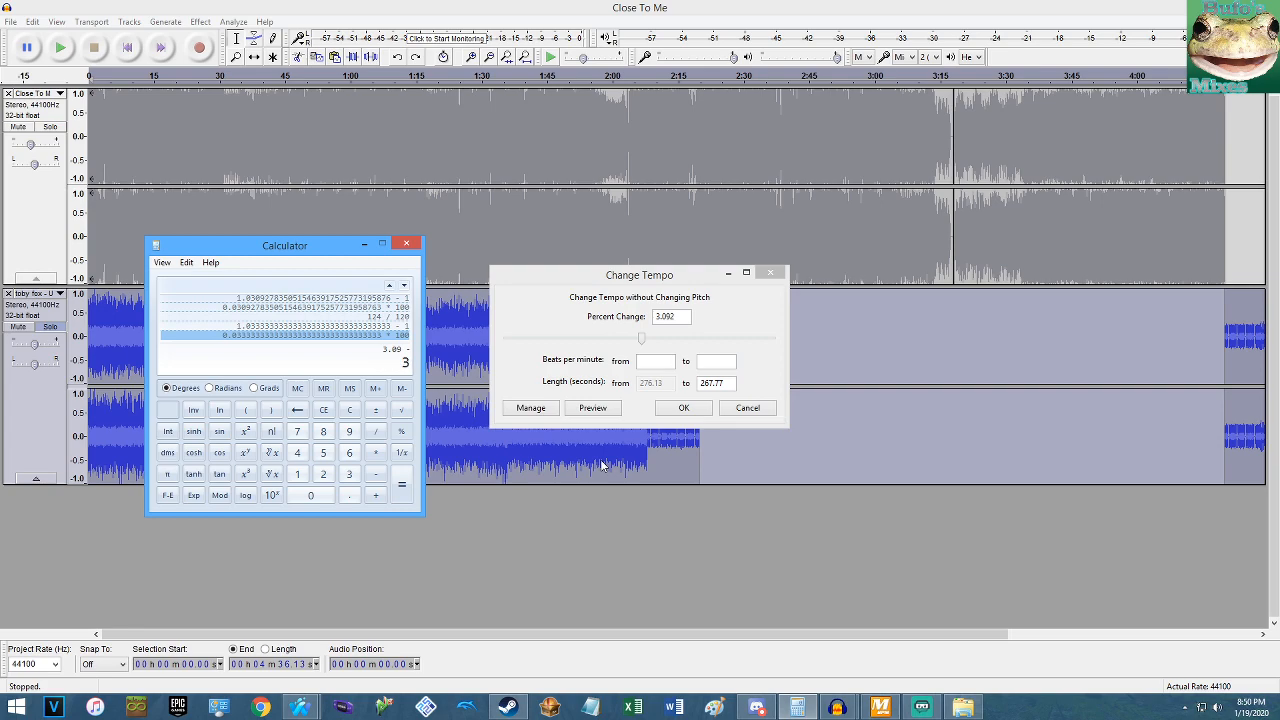
text(2)
key(Return)
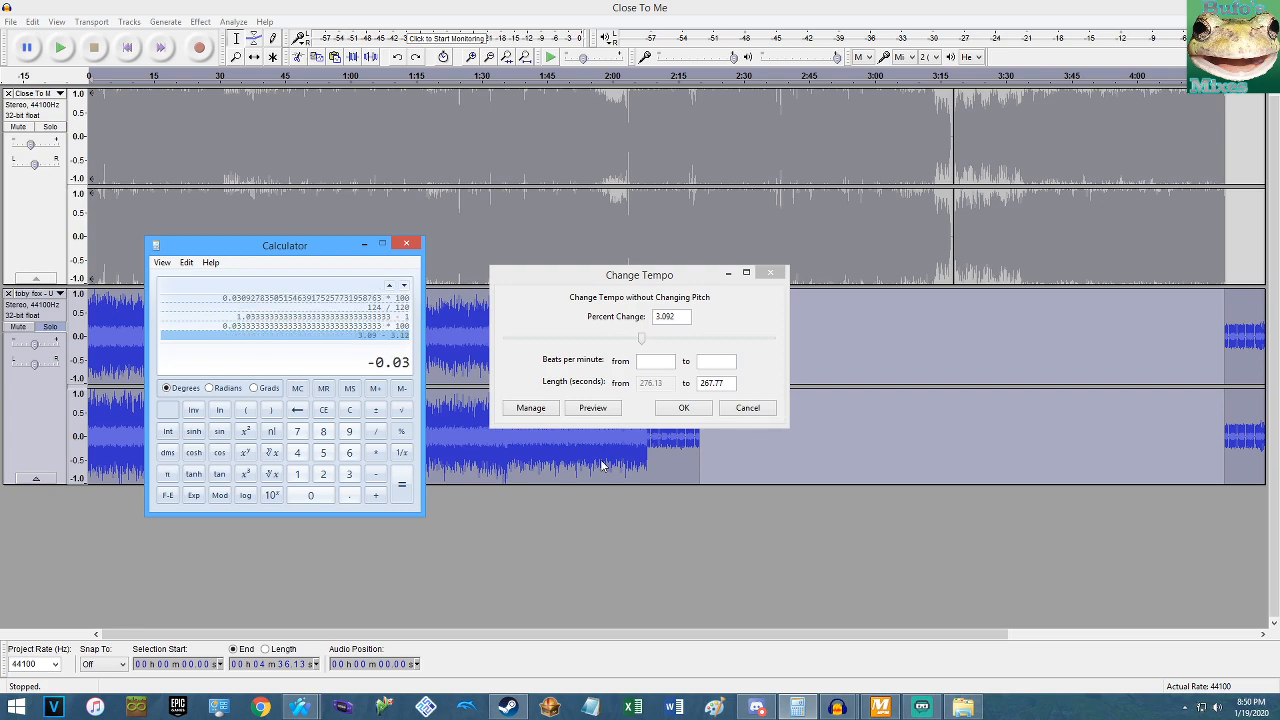
click(391, 336)
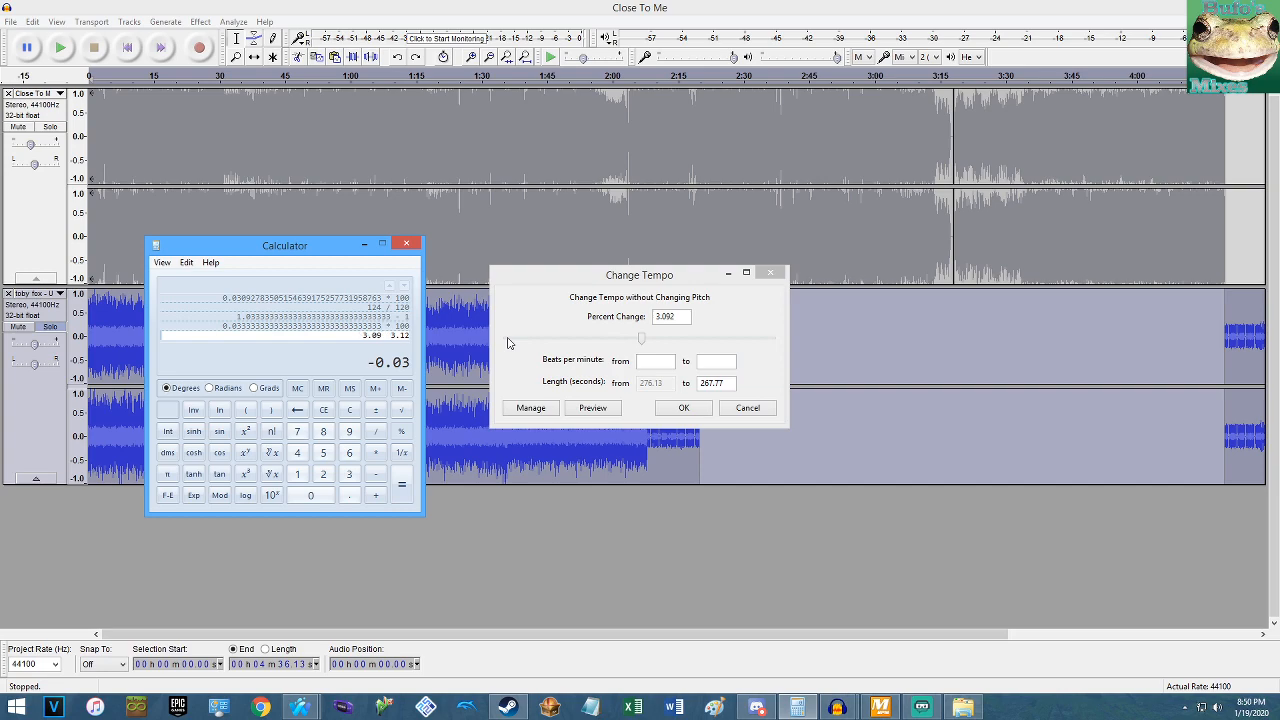
key(Return)
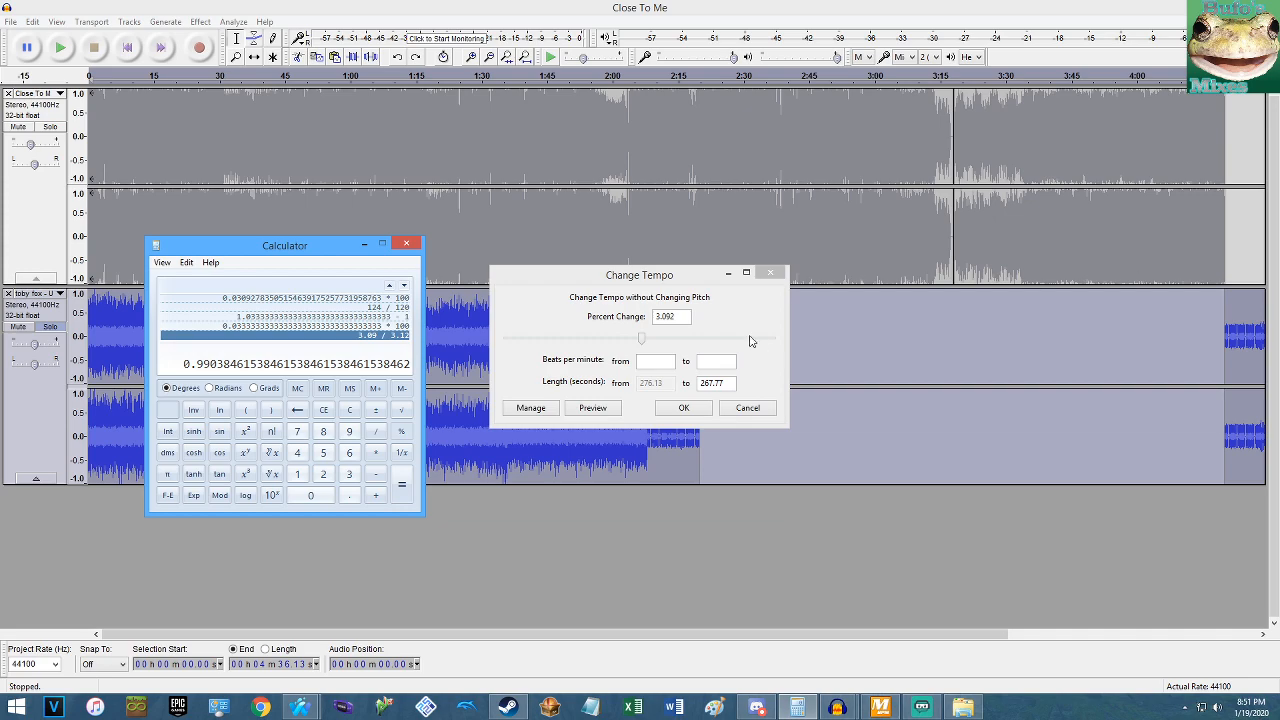
Check the BPM analysis and the 3.09 / 3.12 calculation against the entered tempo percentage, and cancel the tempo change.
drag(643, 282, 687, 282)
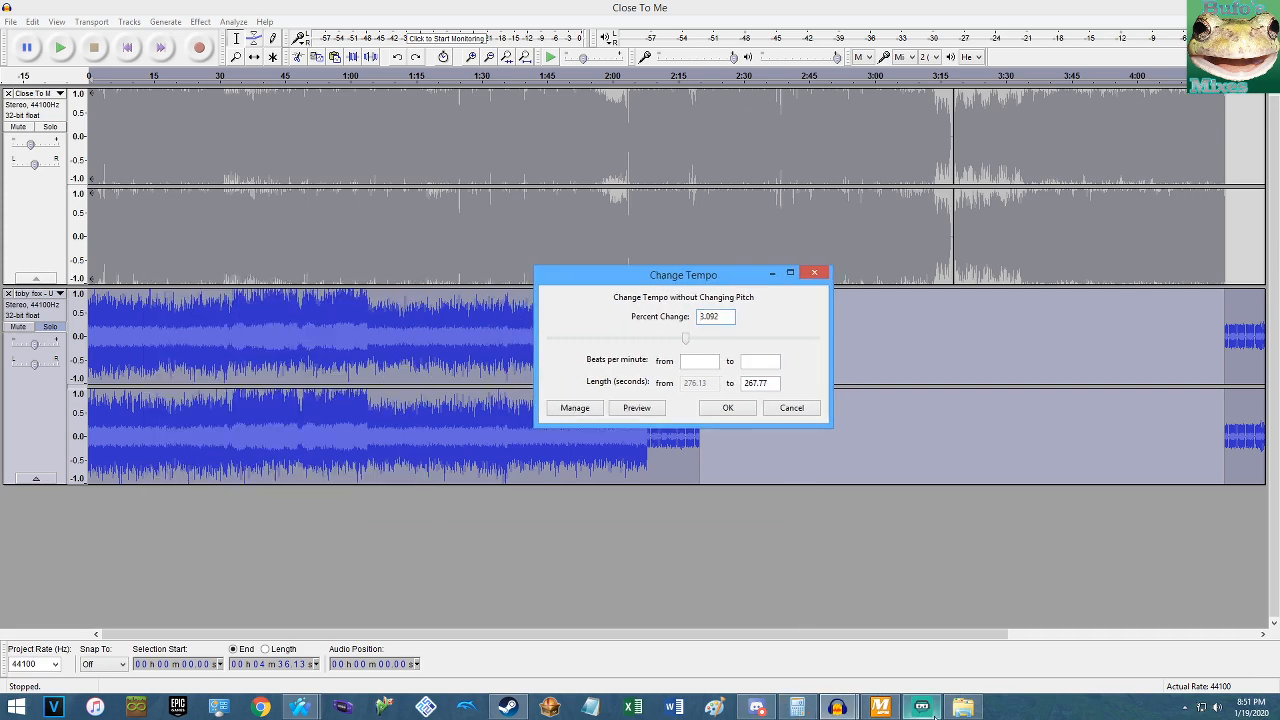
click(899, 708)
drag(589, 102, 290, 147)
click(714, 316)
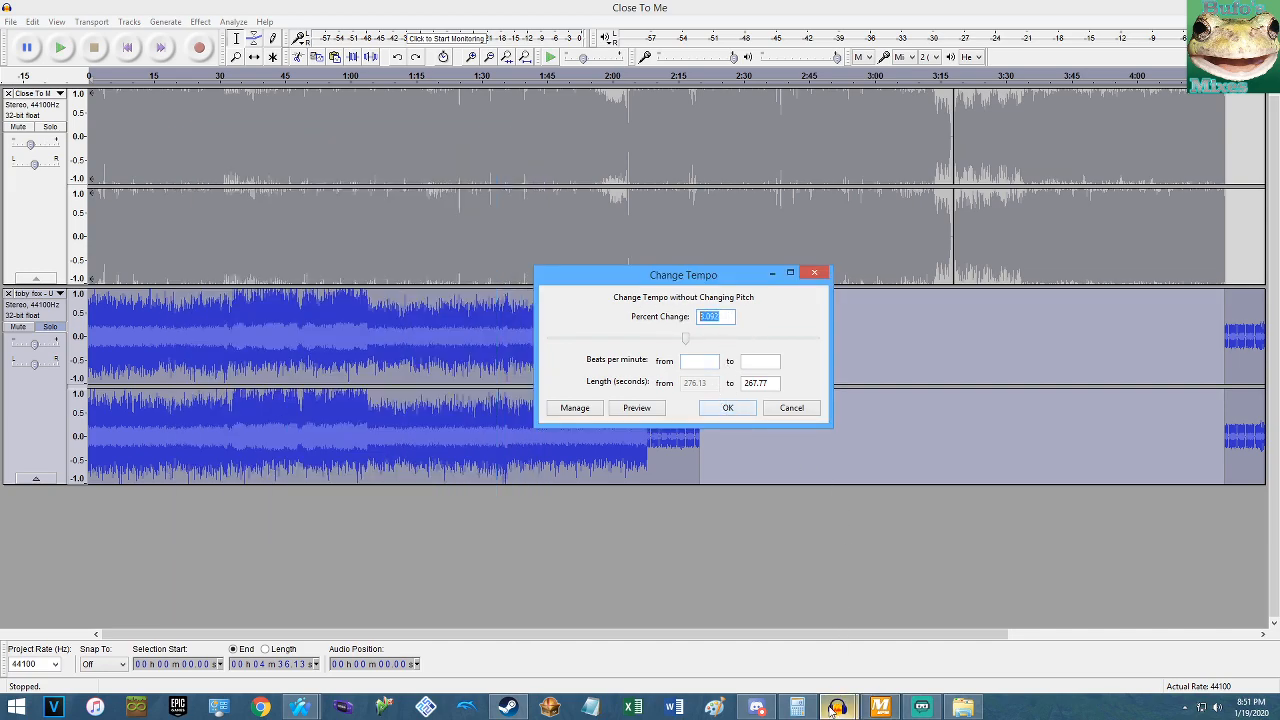
click(797, 708)
right_click(340, 371)
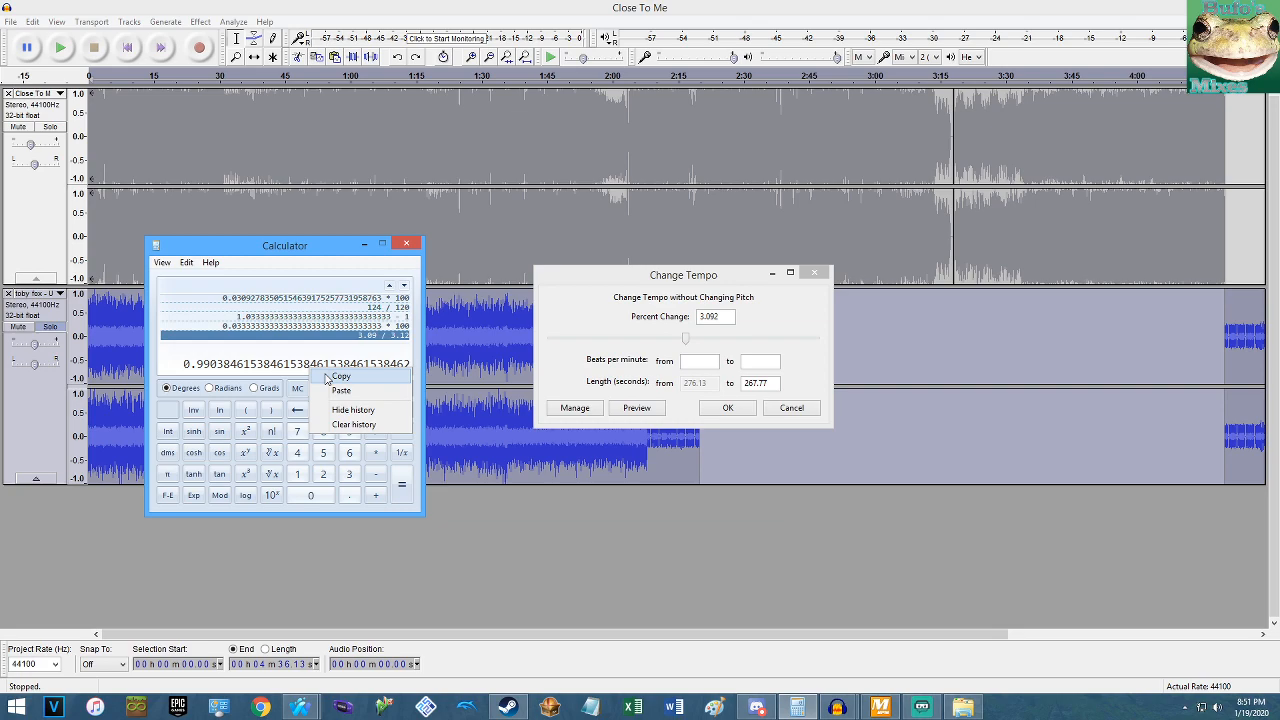
click(383, 341)
click(378, 336)
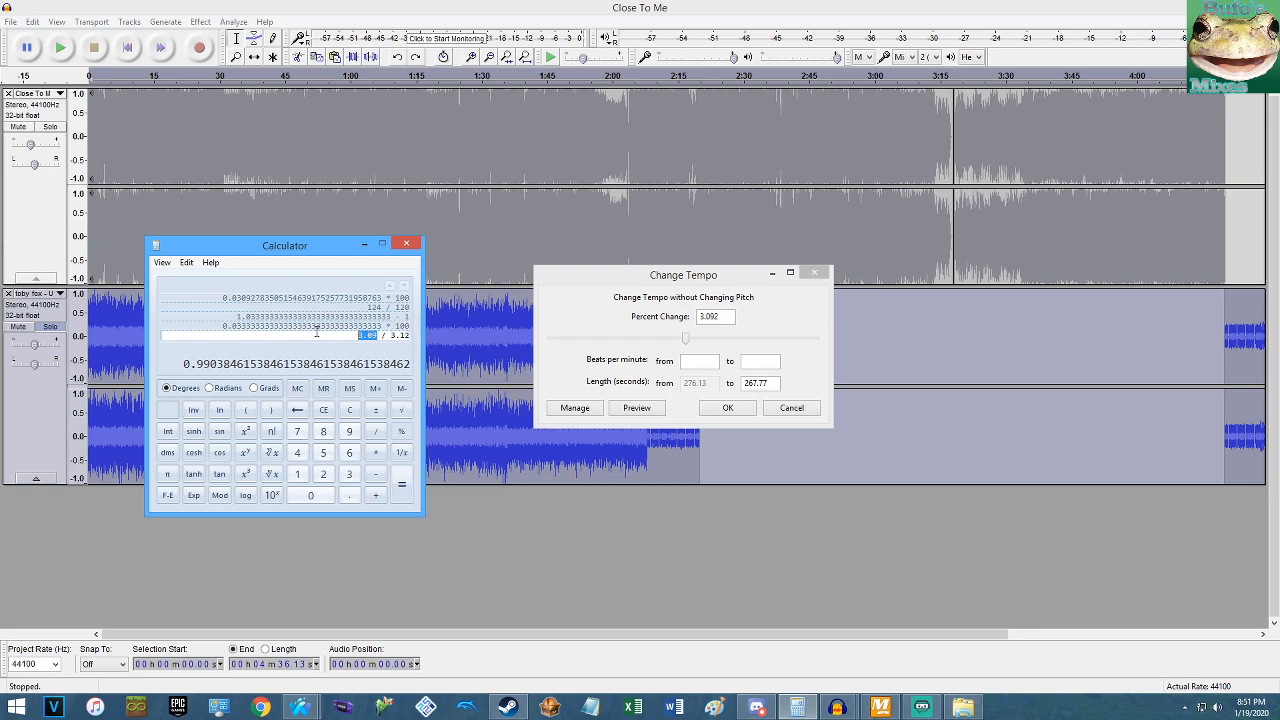
click(713, 316)
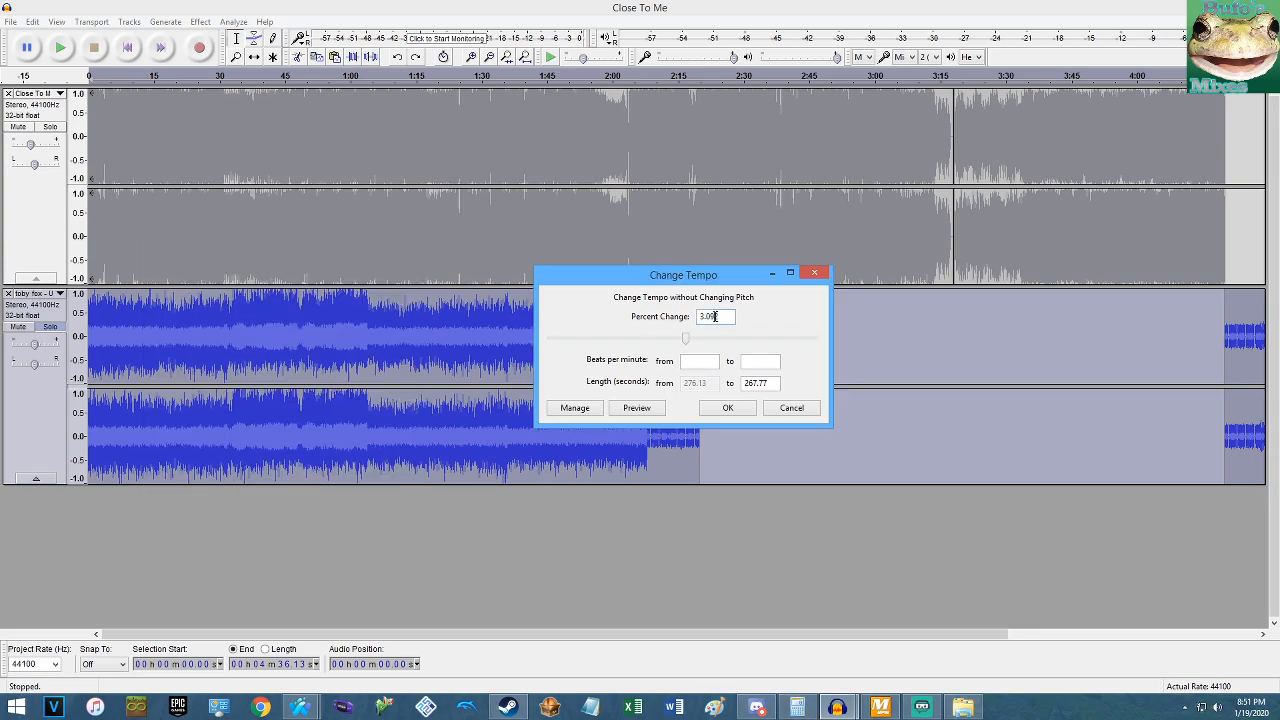
click(791, 408)
Try changing the tempo of MEGALOVANIA by 3.092 percent, compare the beats near 17.4 seconds during playback, and undo the change.
click(200, 21)
click(268, 148)
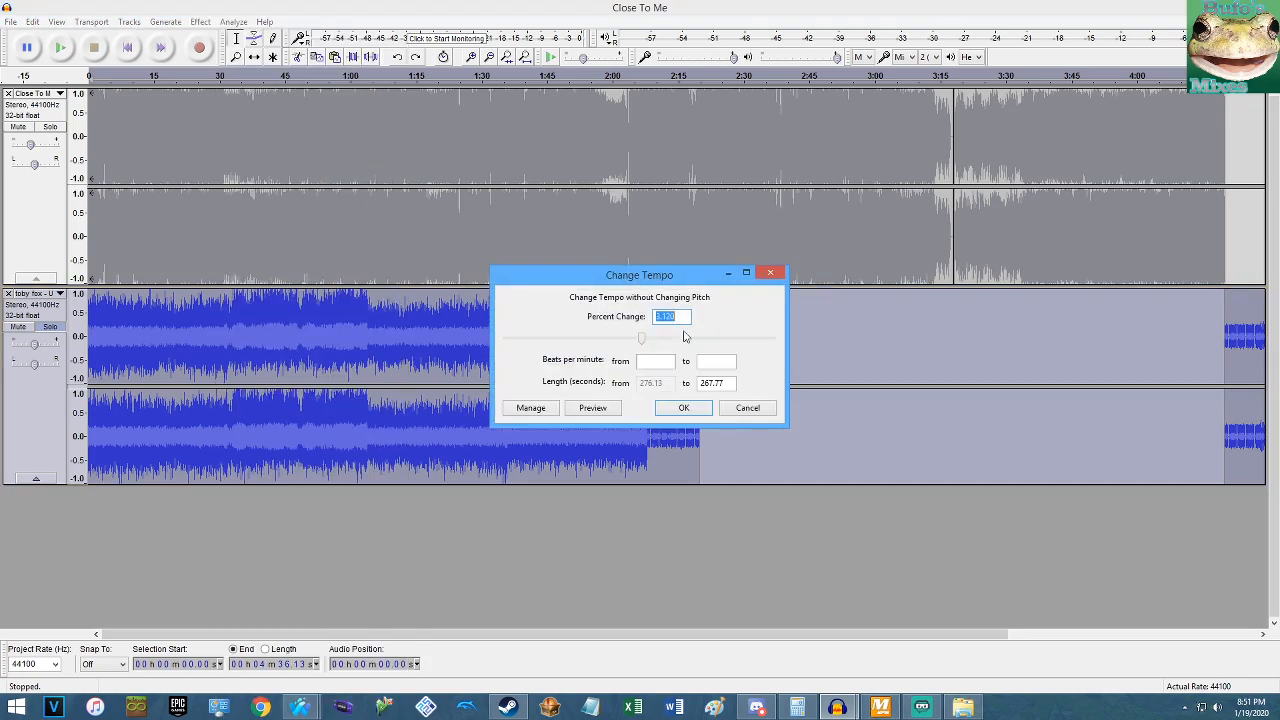
click(681, 410)
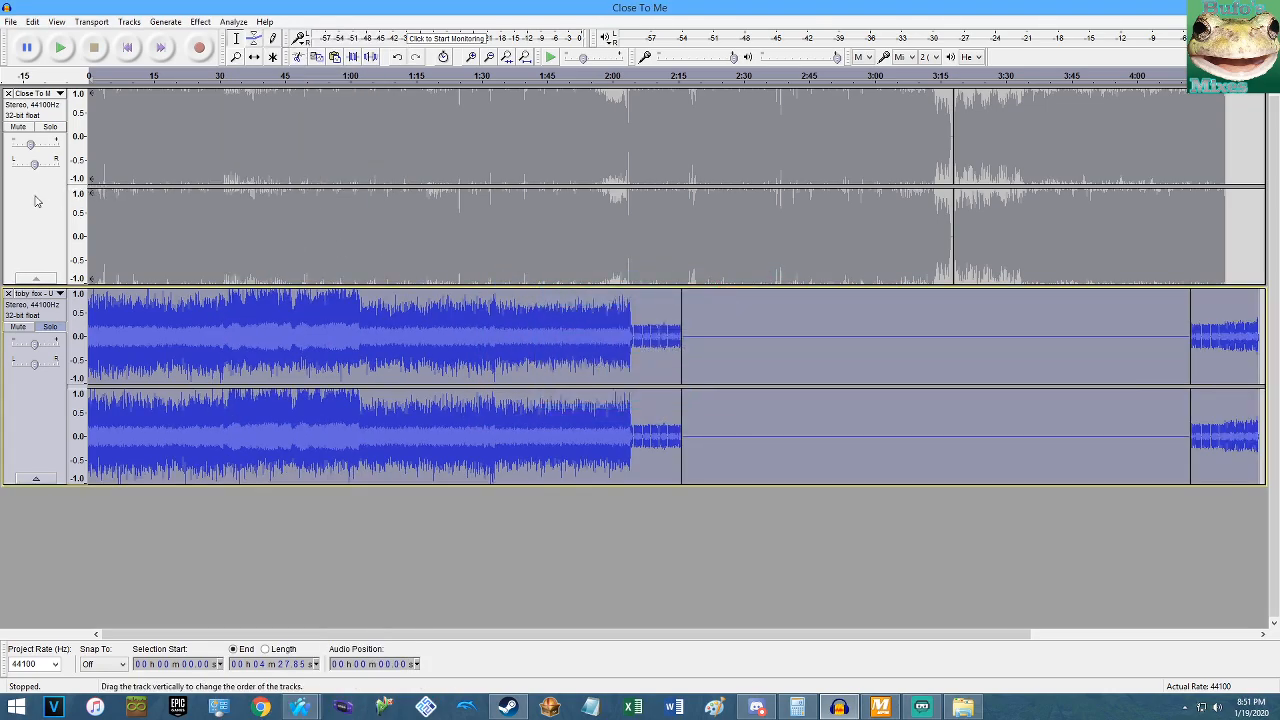
click(48, 328)
key(space)
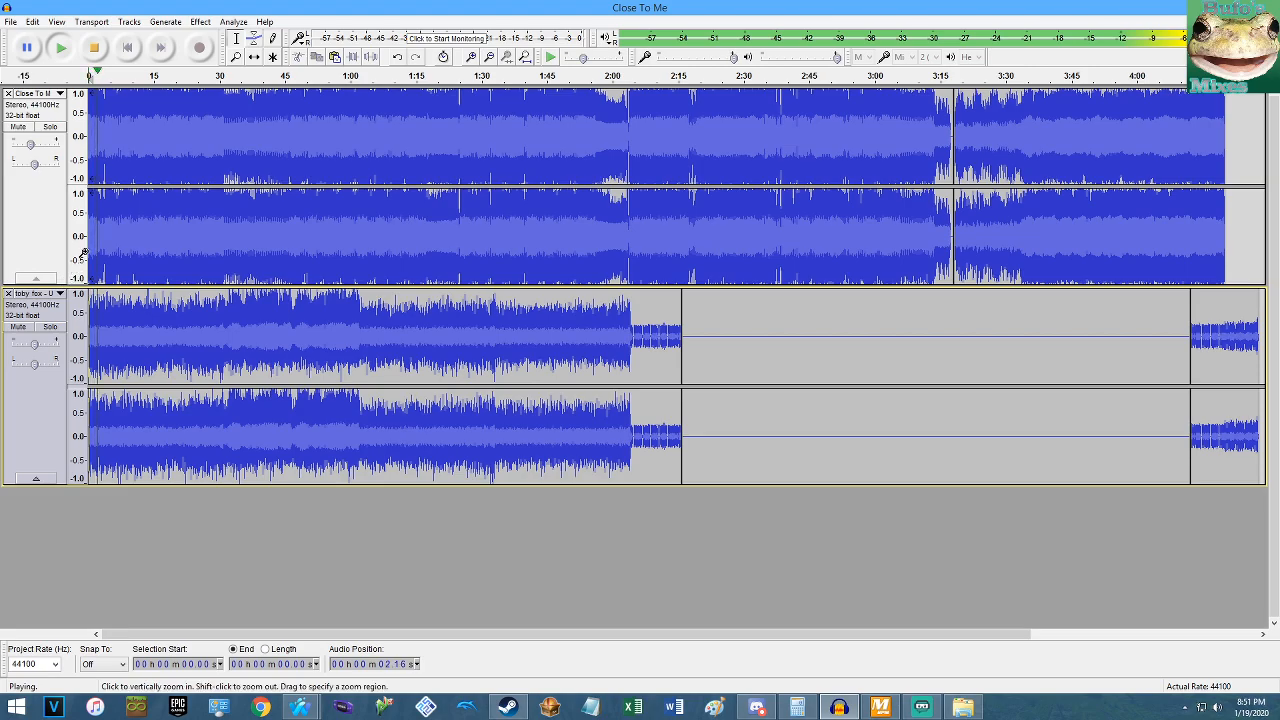
scroll(396, 248, up, 7)
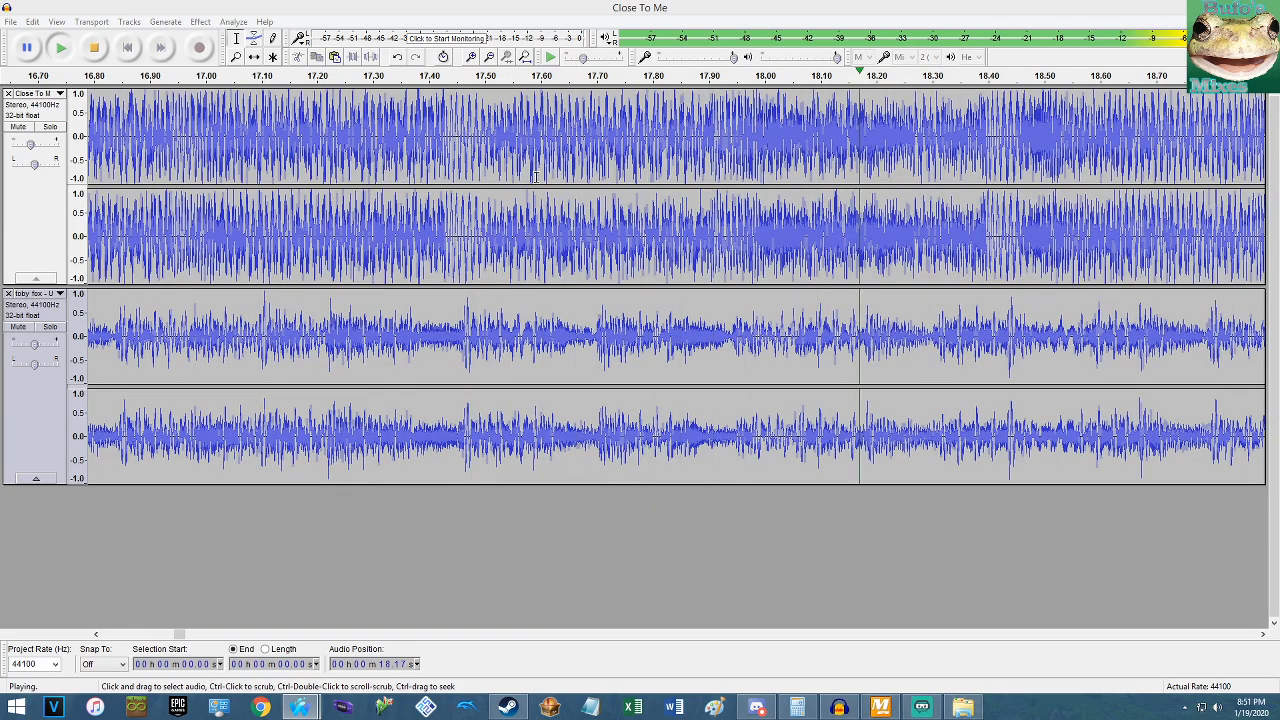
click(466, 7)
key(space)
scroll(445, 223, up, 2)
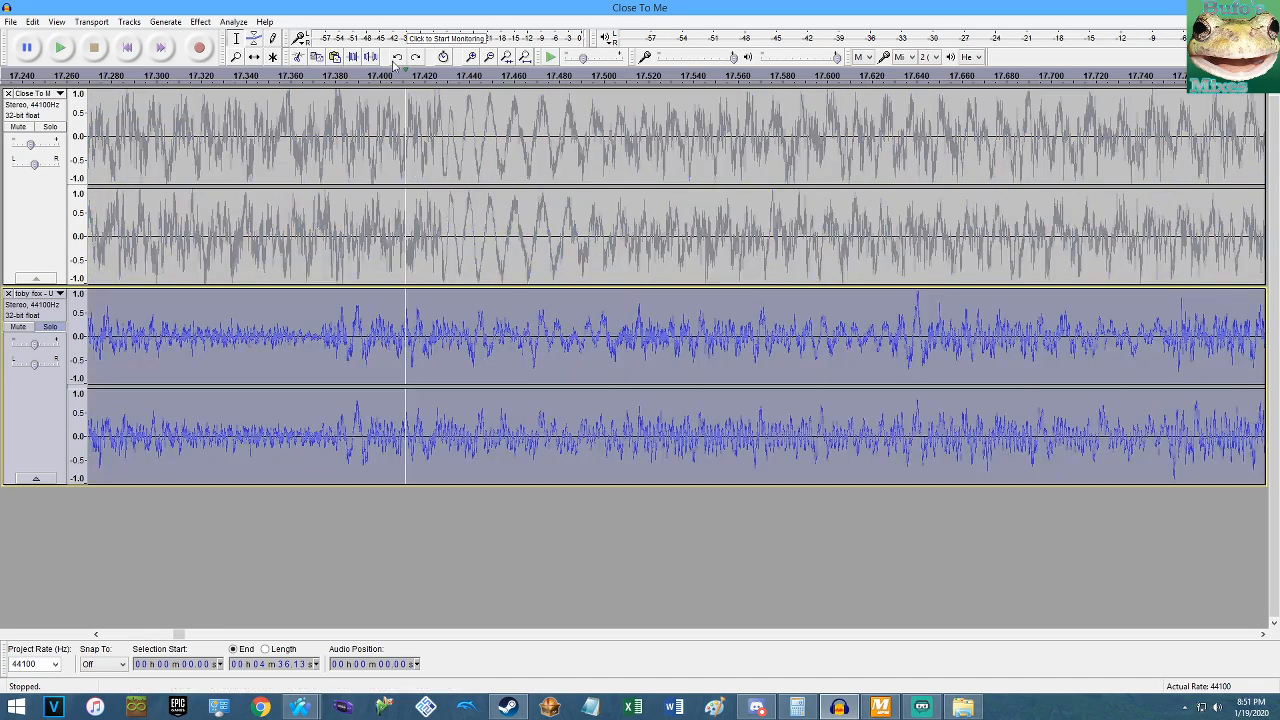
Try changing the tempo of MEGALOVANIA by 3.090 percent.
click(200, 21)
click(247, 148)
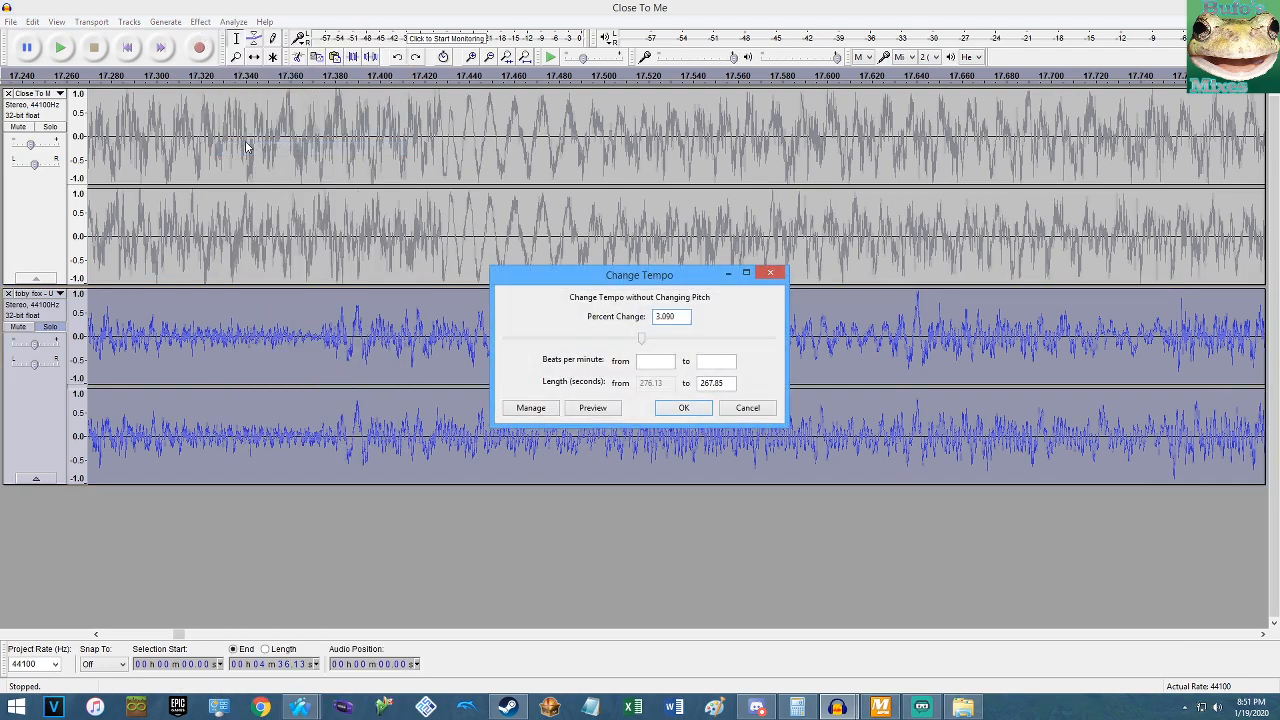
key(Return)
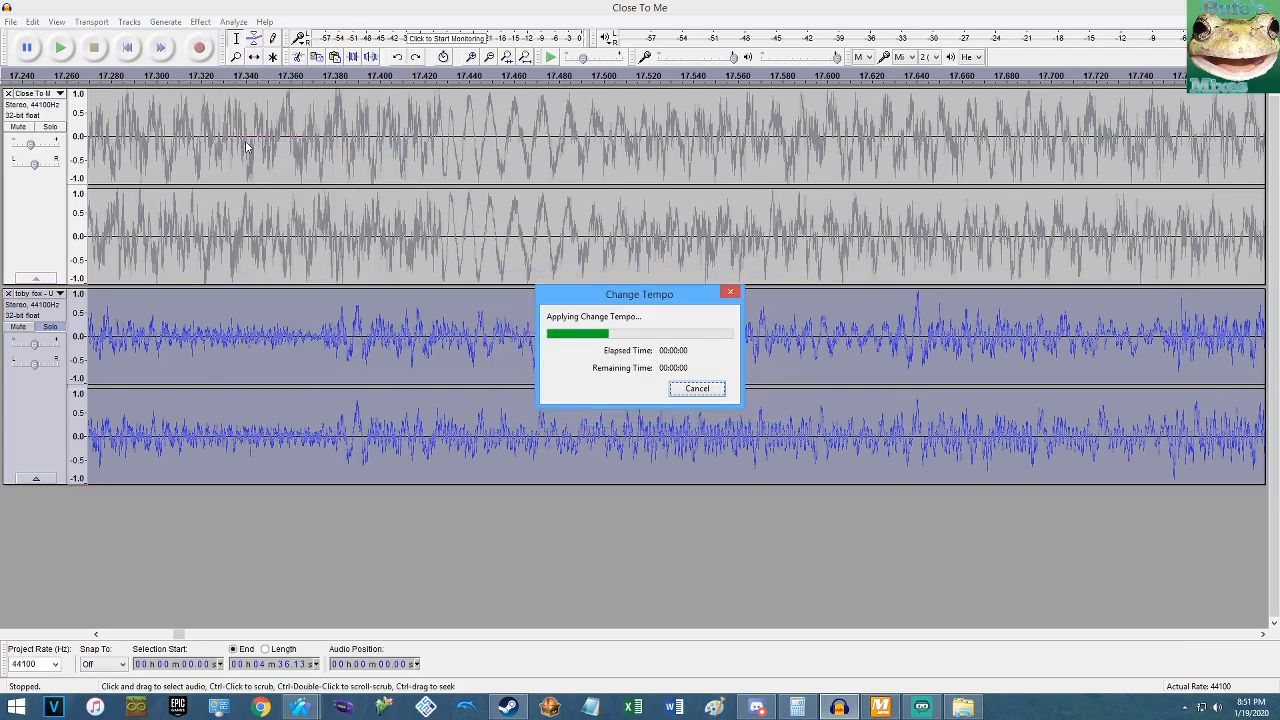
Try changing the tempo of MEGALOVANIA by 3.13 percent, compare the beats near 17.4 seconds, and undo the change.
click(200, 21)
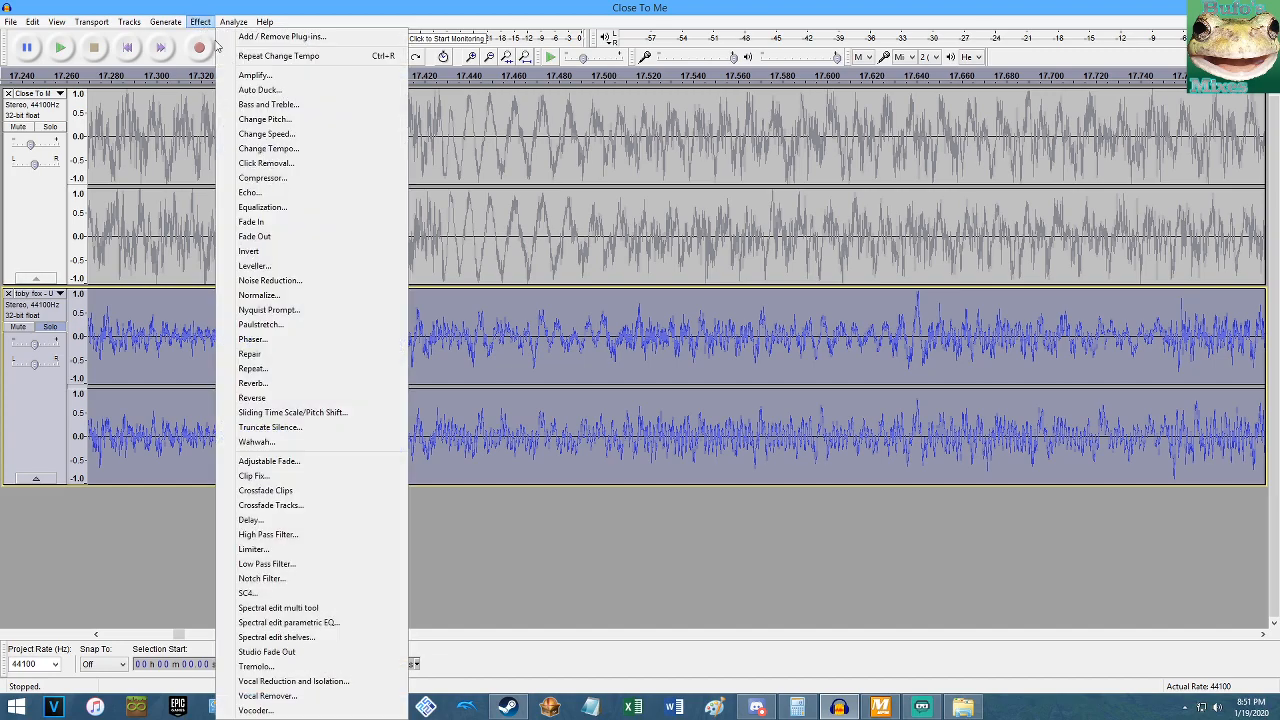
click(247, 135)
click(770, 251)
click(200, 21)
click(255, 147)
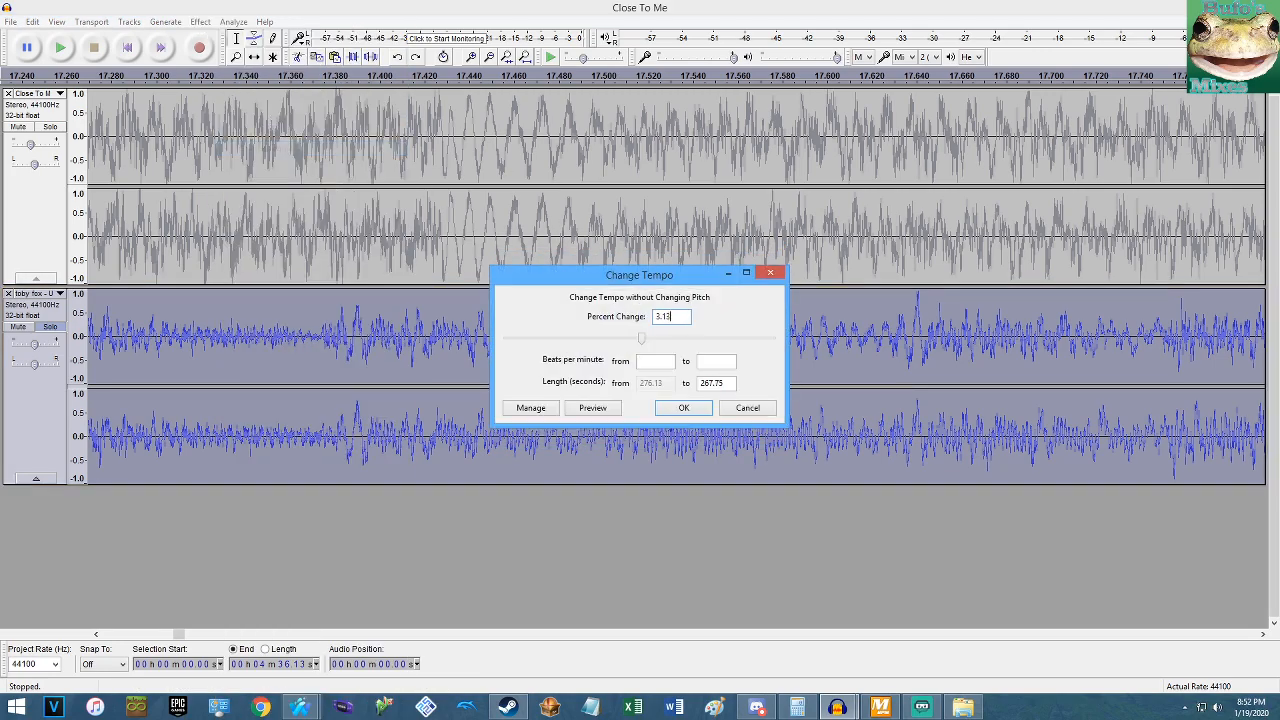
key(Return)
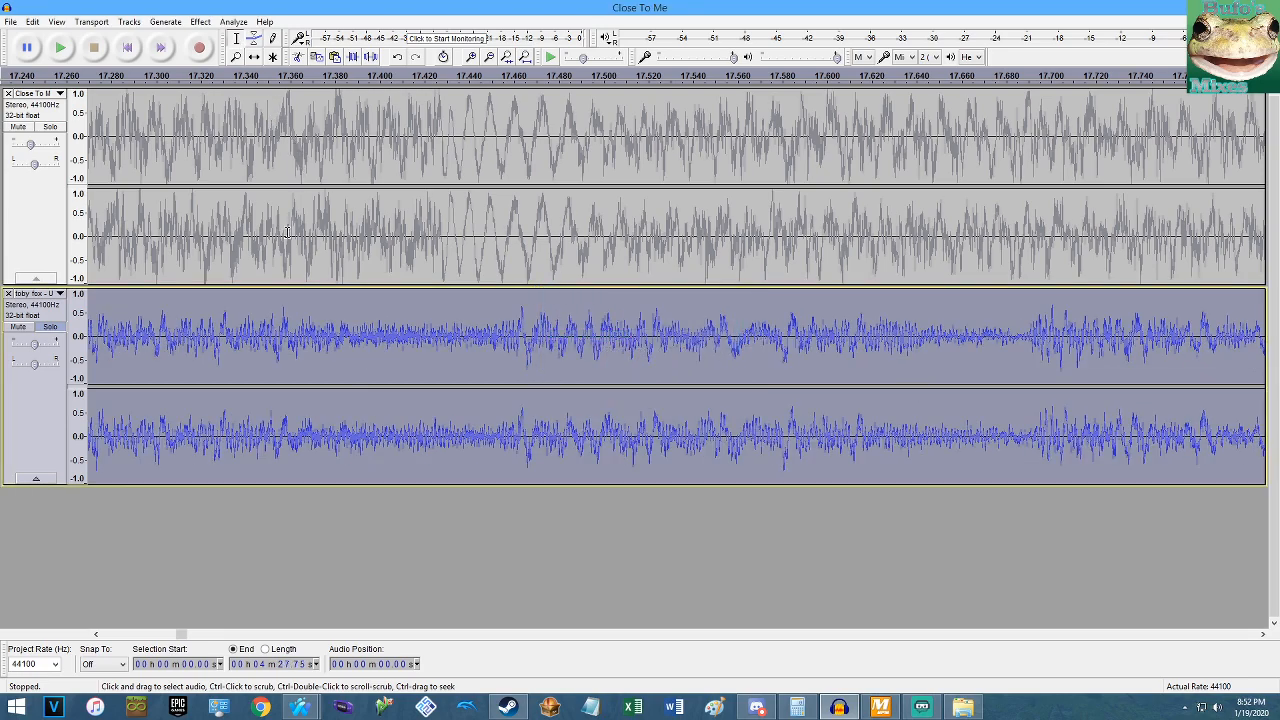
key(ctrl+z)
Try changing the tempo of MEGALOVANIA by 3.14 percent, compare the beats near 17.4 seconds, and undo the change.
click(200, 21)
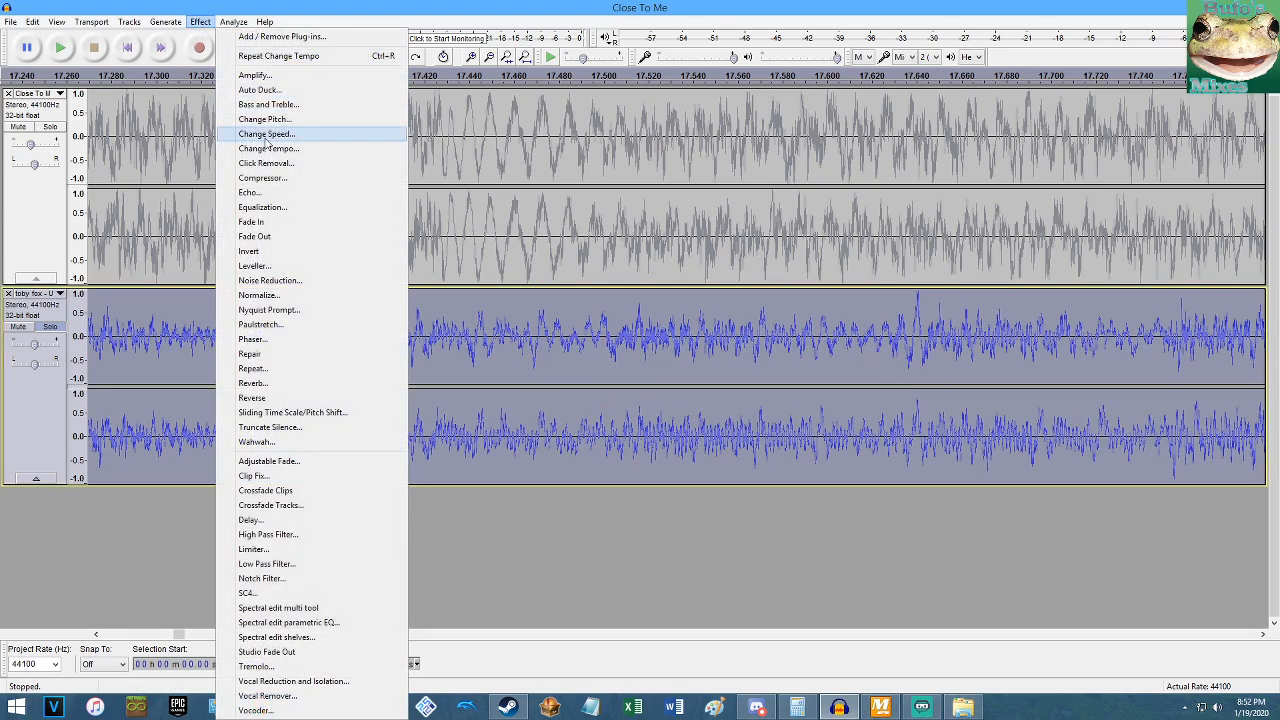
click(218, 146)
key(Right)
text(4)
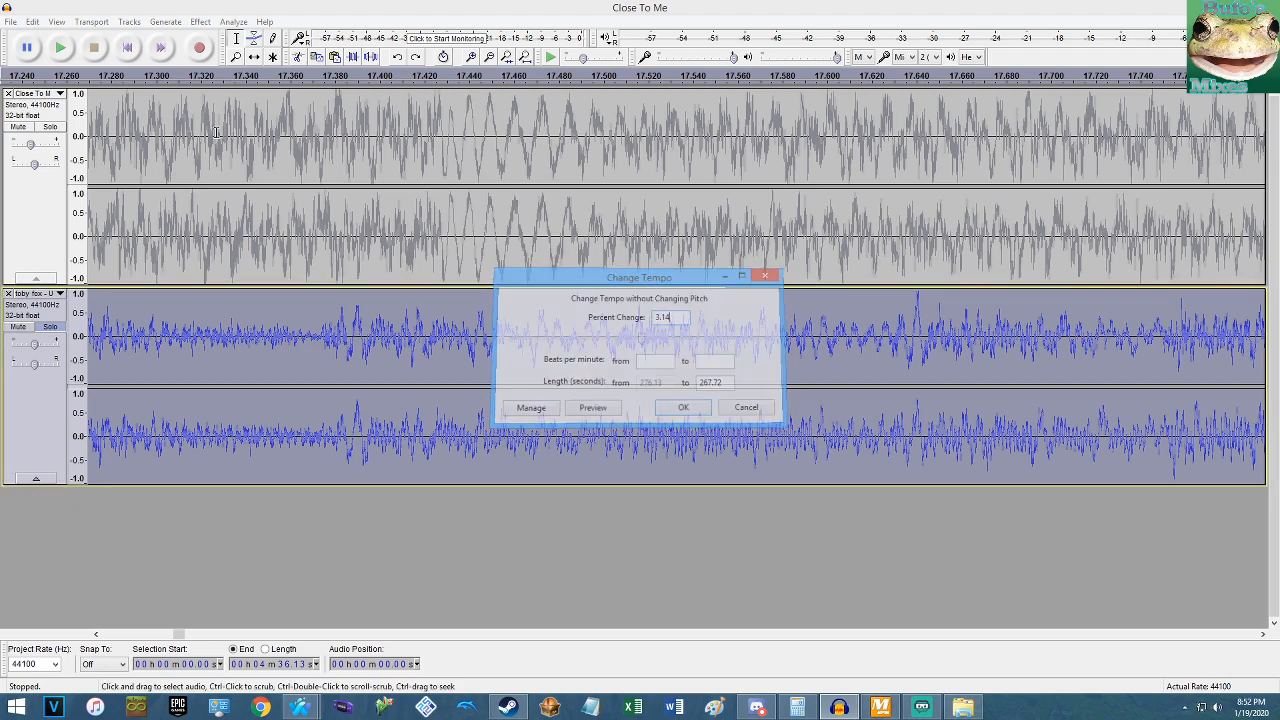
key(Return)
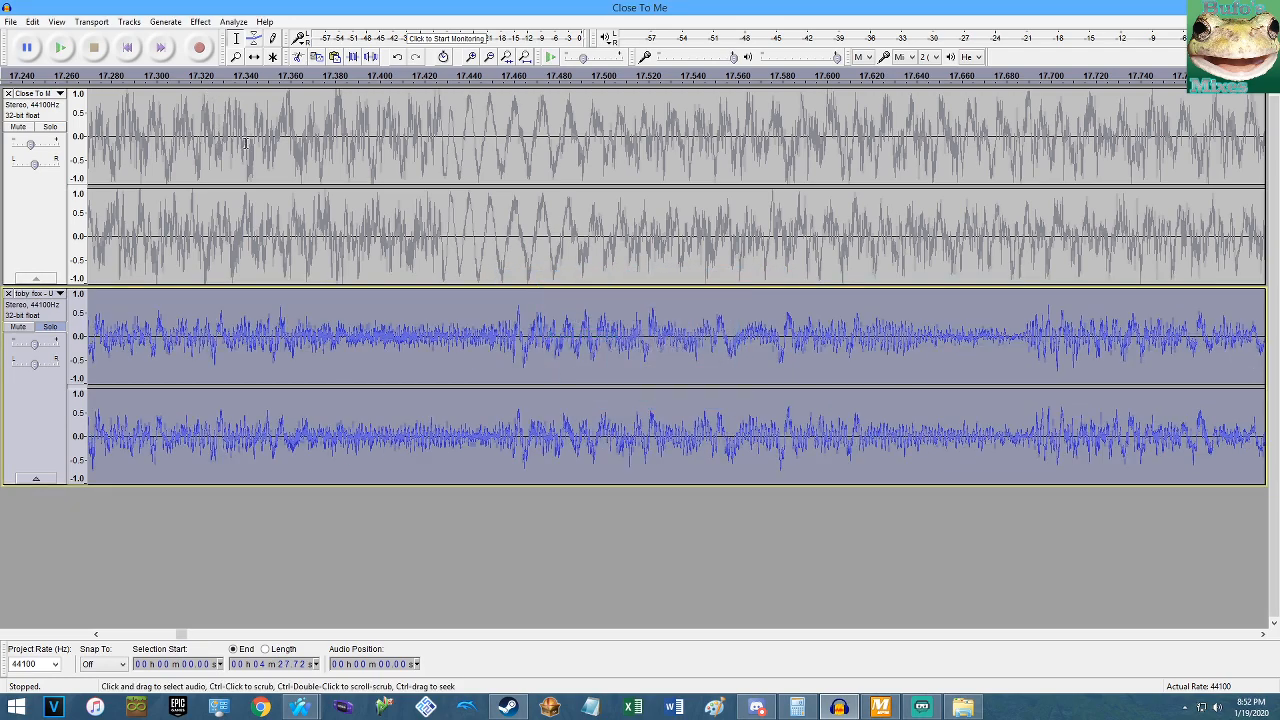
key(ctrl+z)
Apply a tempo change that shortens MEGALOVANIA to 4 minutes 27.69 seconds, and turn off its solo.
click(200, 21)
click(261, 150)
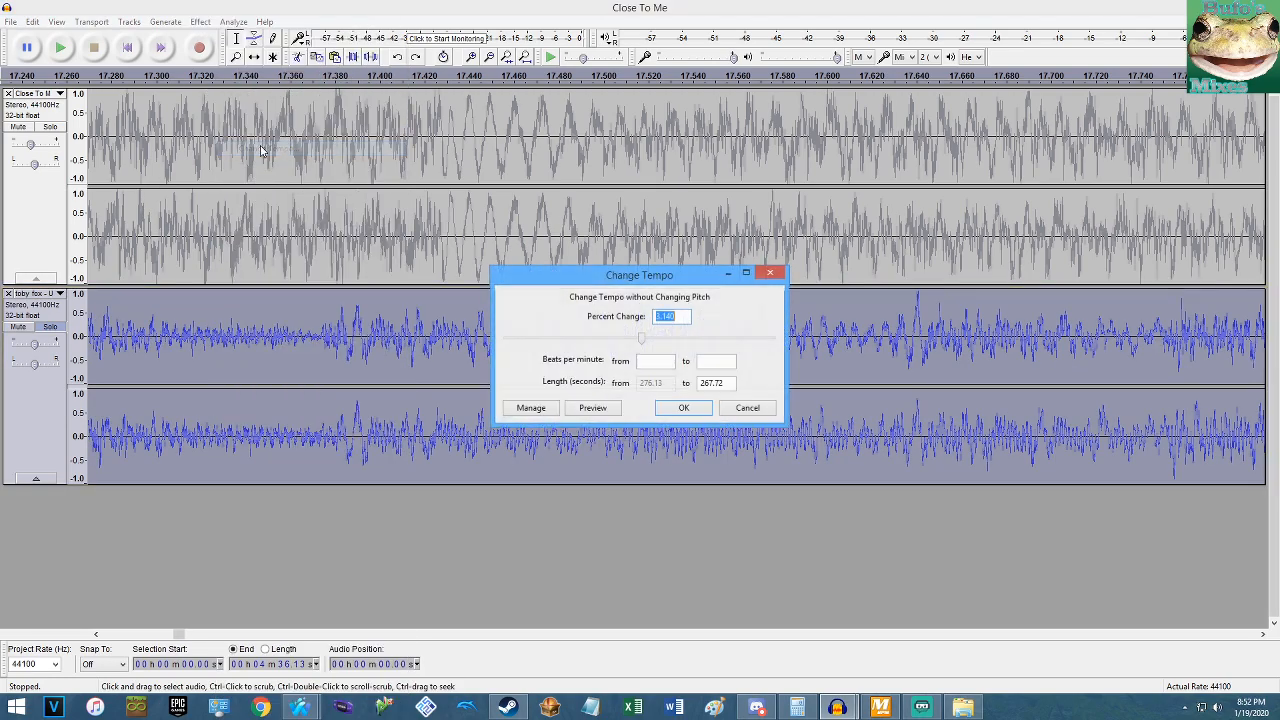
key(Return)
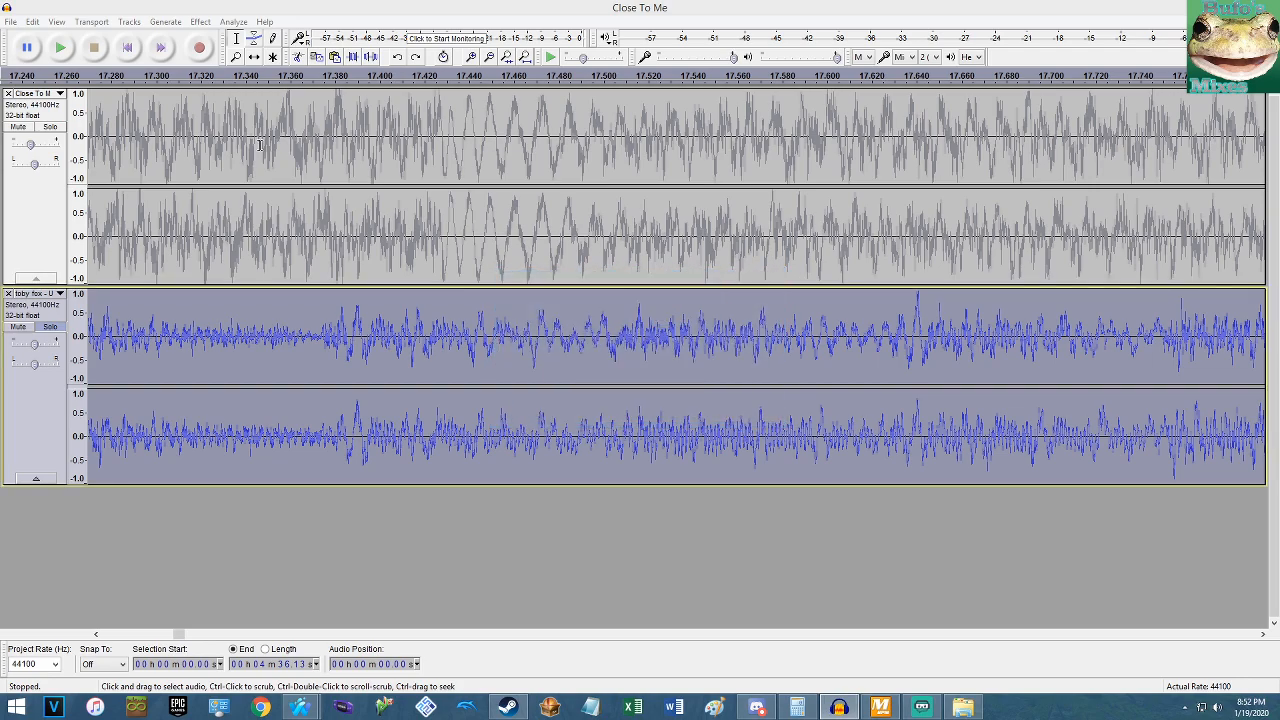
click(50, 327)
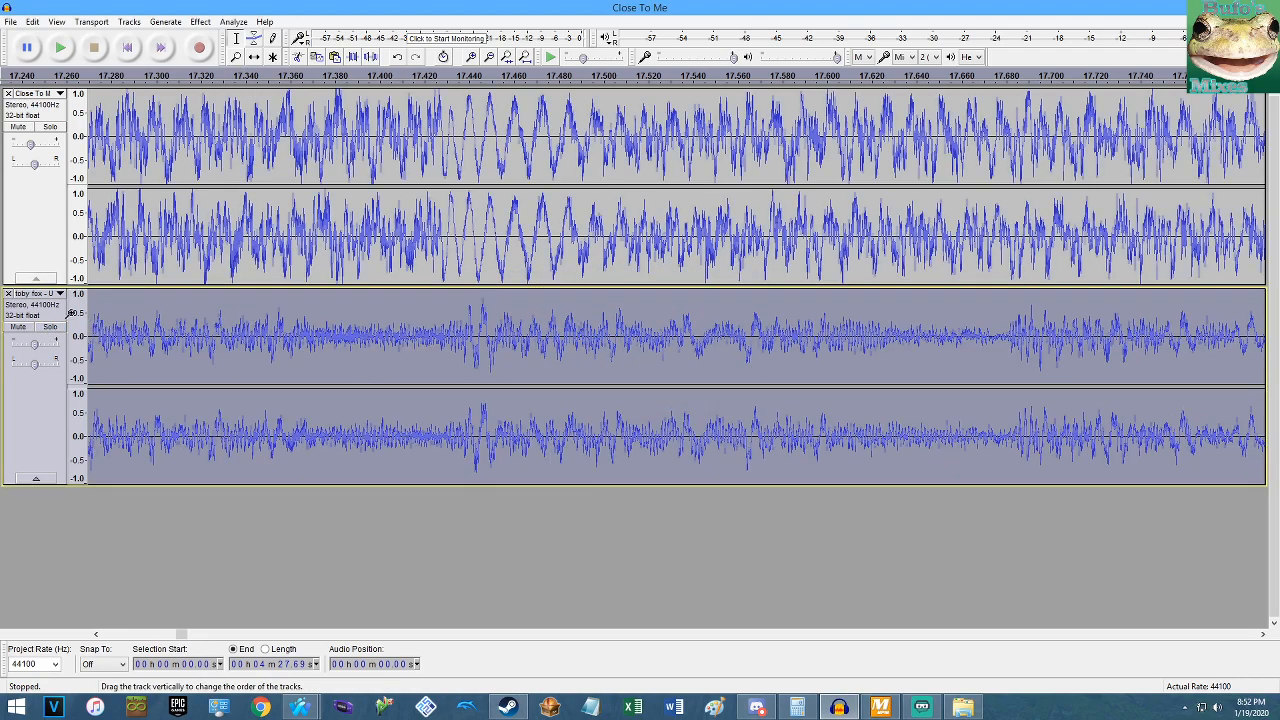
Play both tracks together from 17.30 seconds to check the beat match, and raise the gain of Close To Me slightly.
click(158, 245)
key(space)
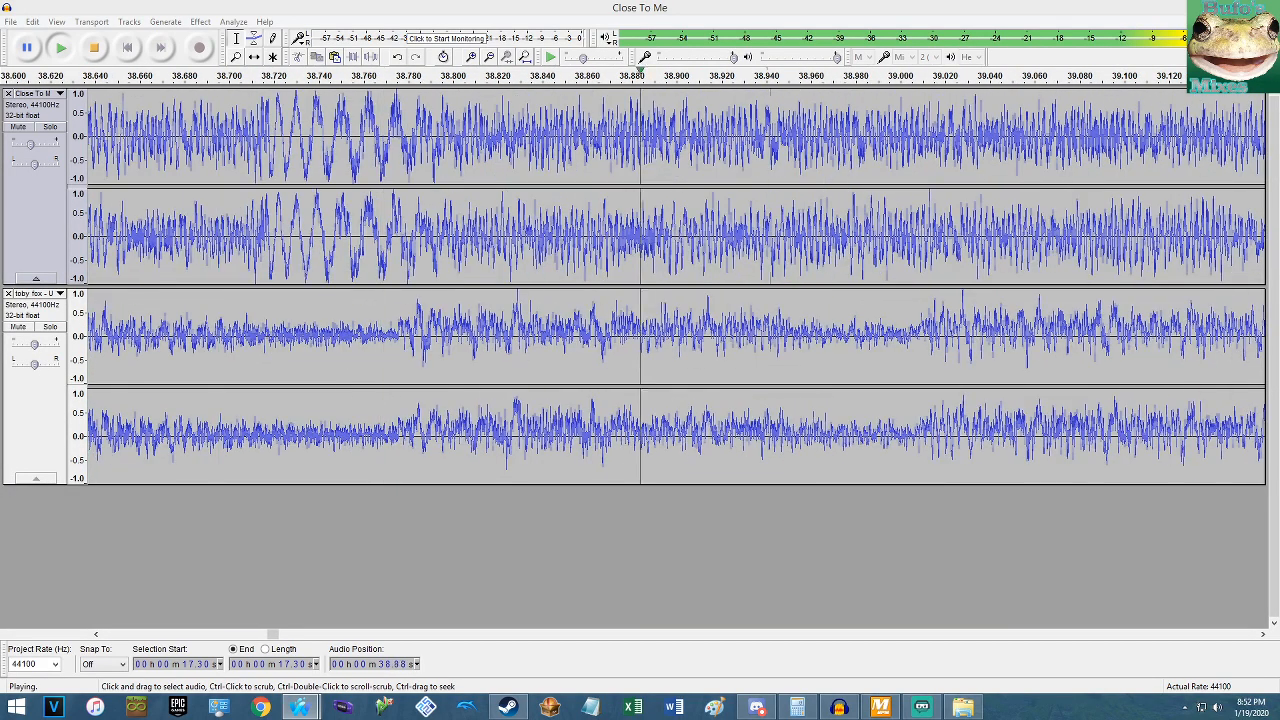
scroll(527, 202, down, 5)
scroll(830, 235, down, 1)
scroll(742, 240, up, 2)
scroll(843, 231, up, 1)
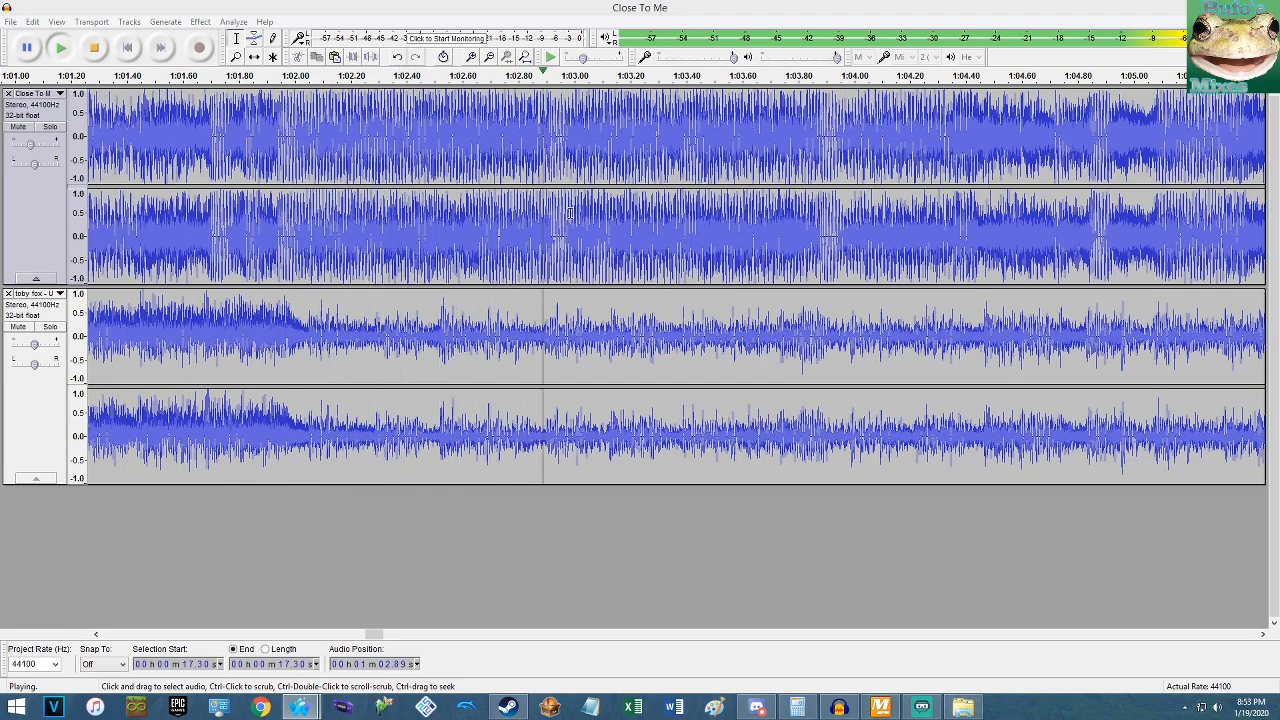
click(30, 146)
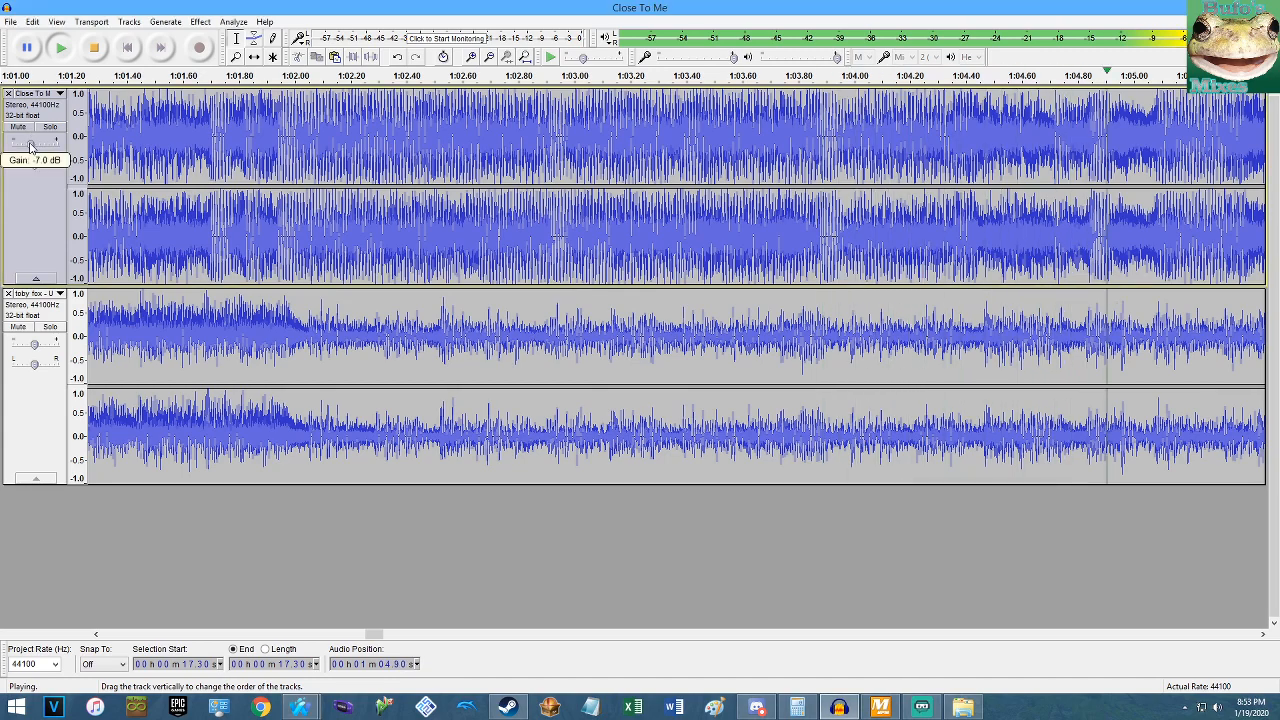
drag(30, 146, 31, 146)
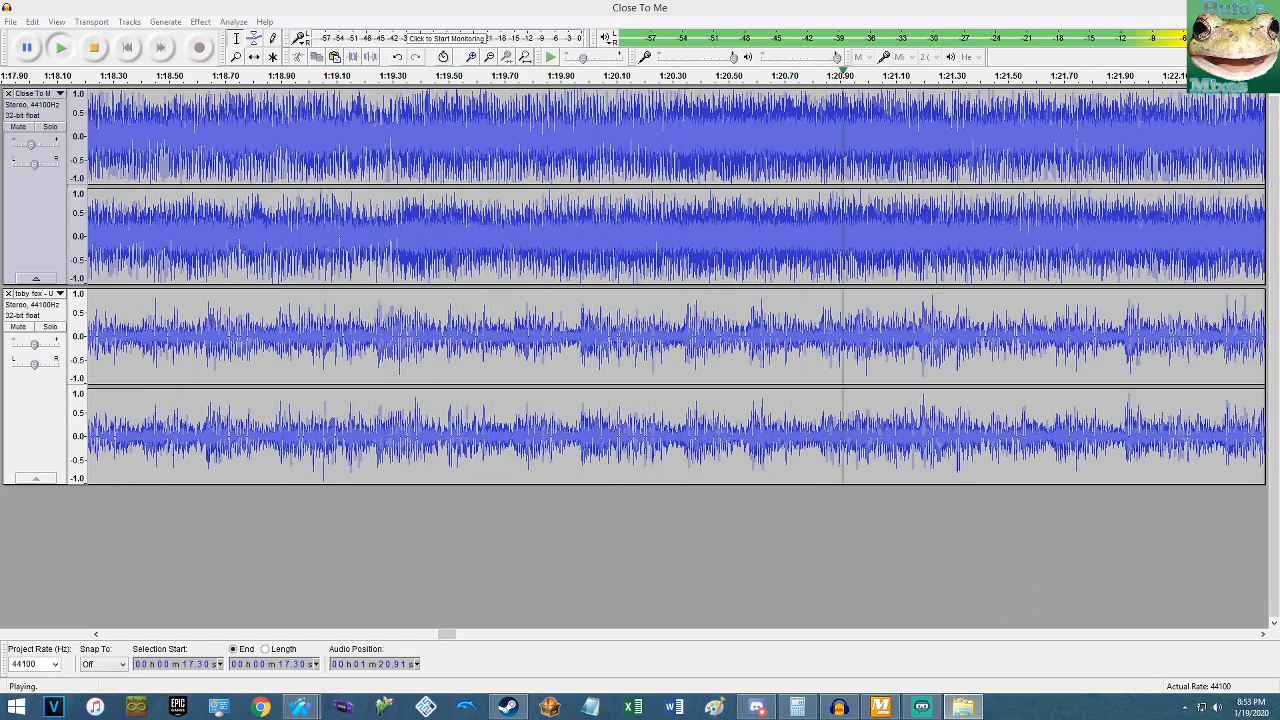
Open the recent Pic n Audio folder while playback continues, and return to the Close To Me project.
right_click(962, 707)
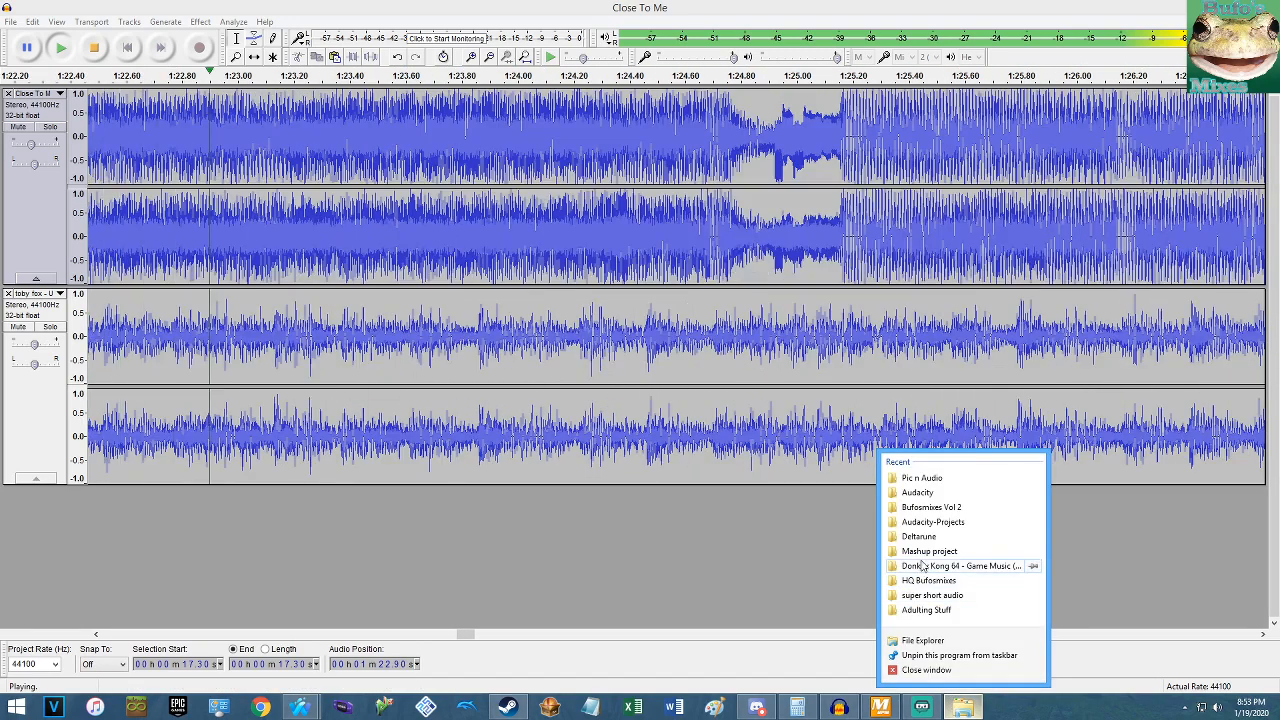
click(922, 479)
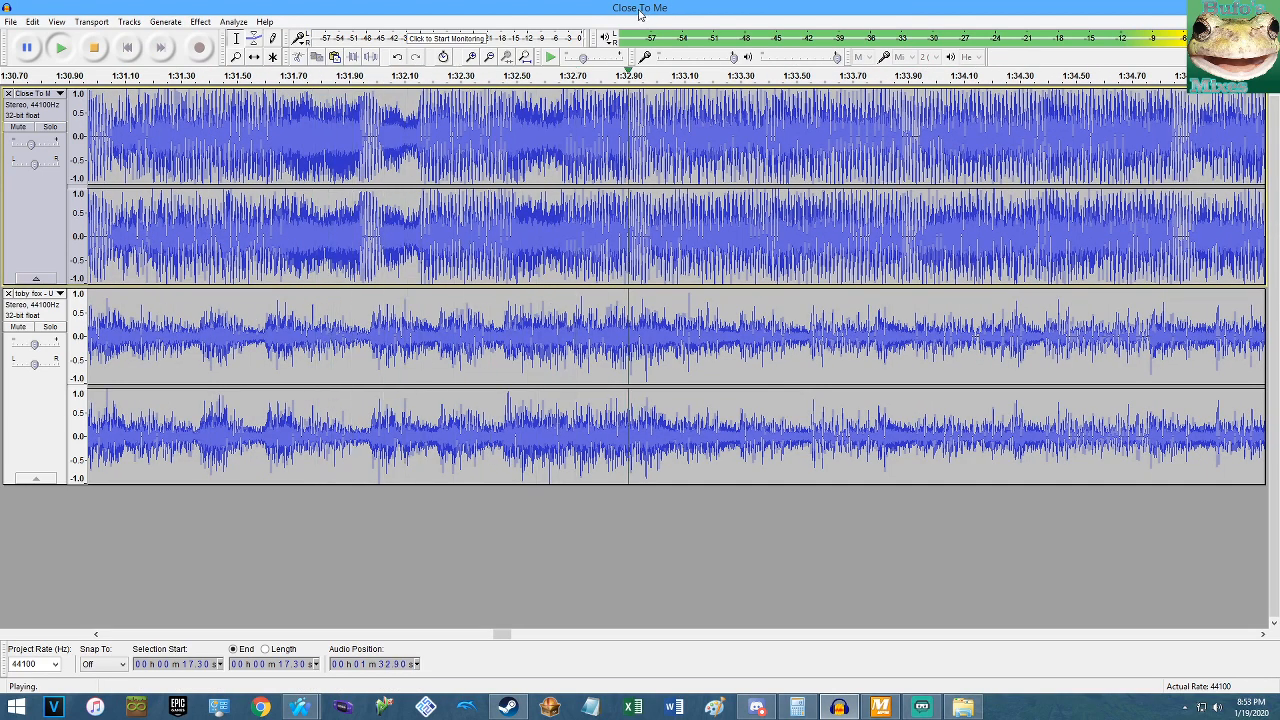
click(301, 708)
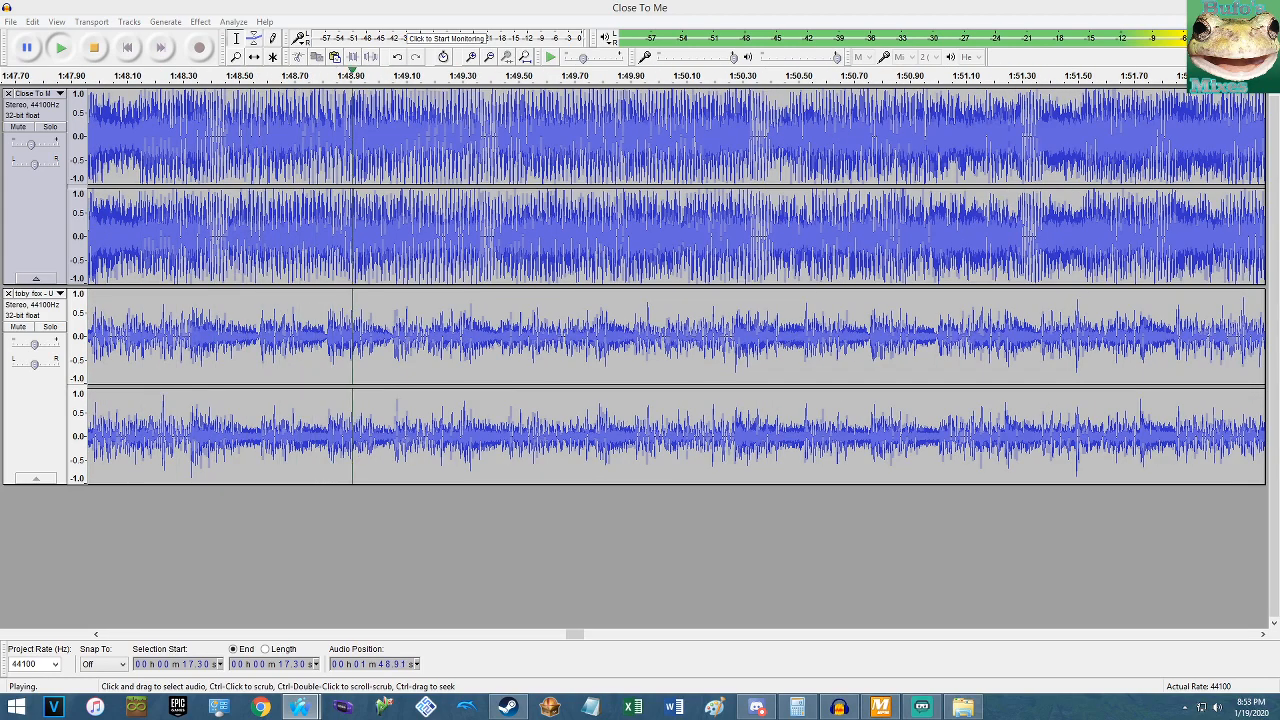
click(760, 6)
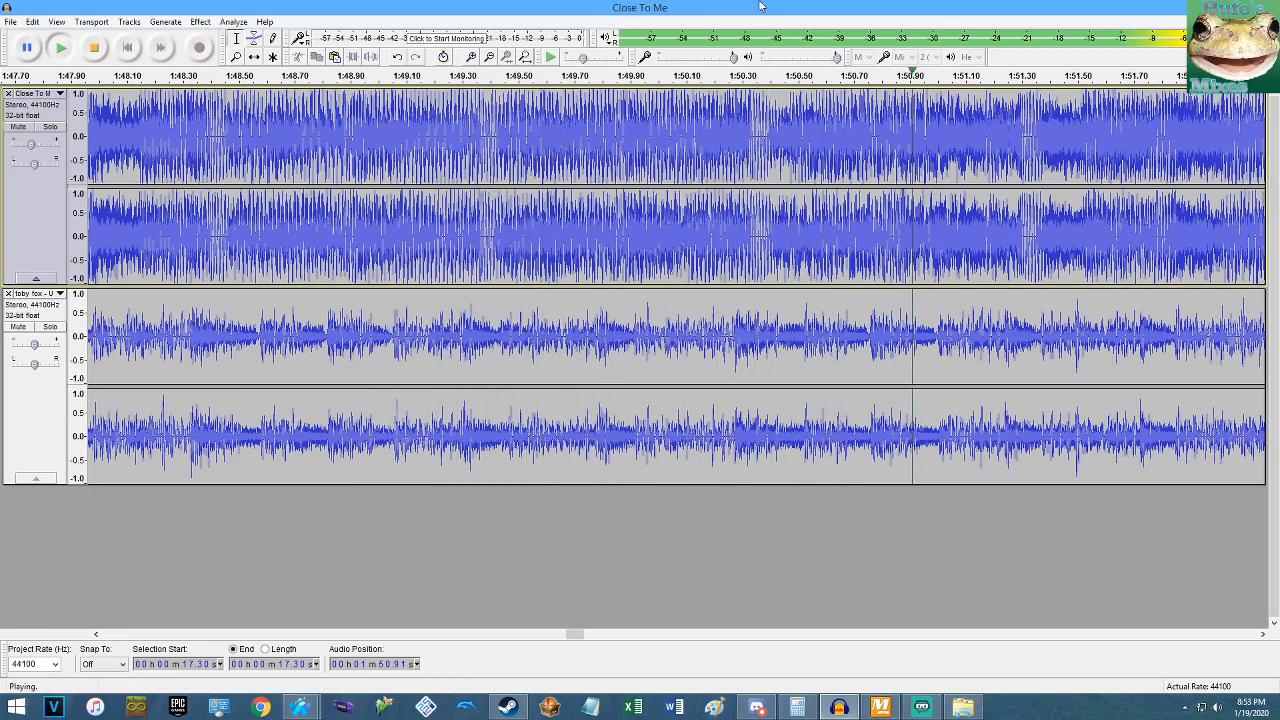
Examine both waveforms around 2:04 during playback, where the full MEGALOVANIA section gives way to its sparse ending.
ctrl+scroll(632, 200, down, 5)
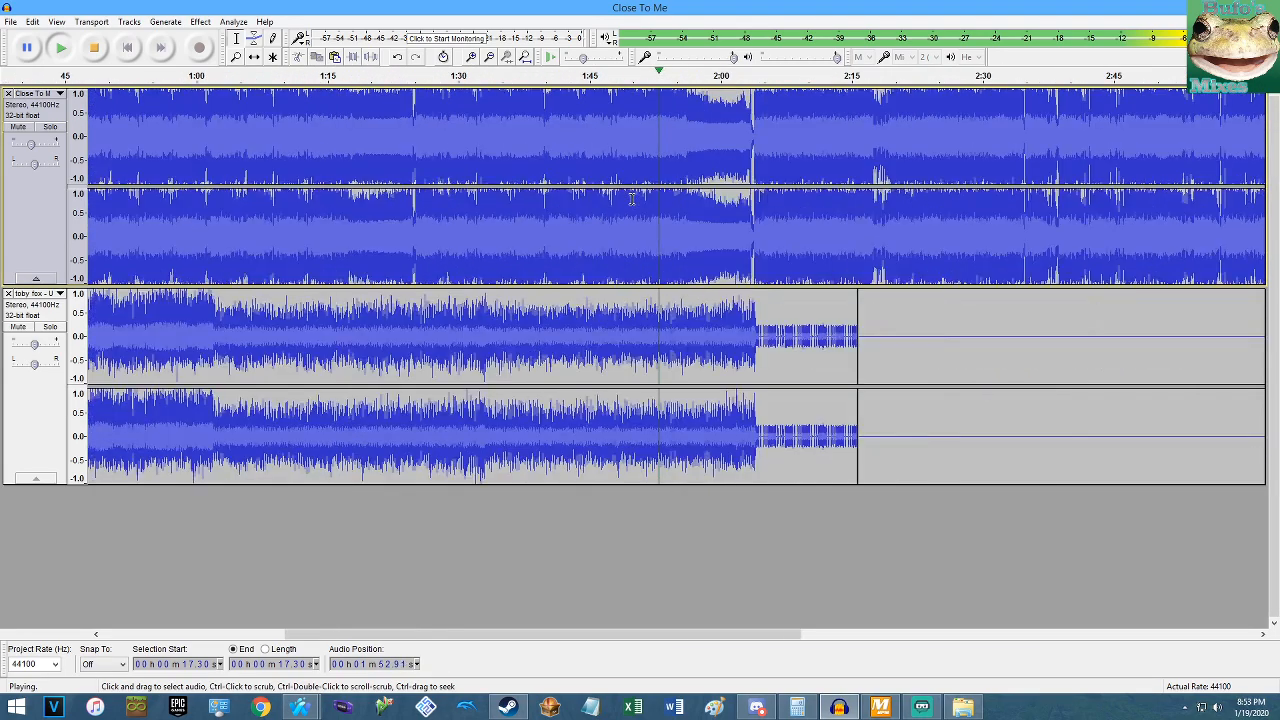
ctrl+scroll(788, 218, up, 3)
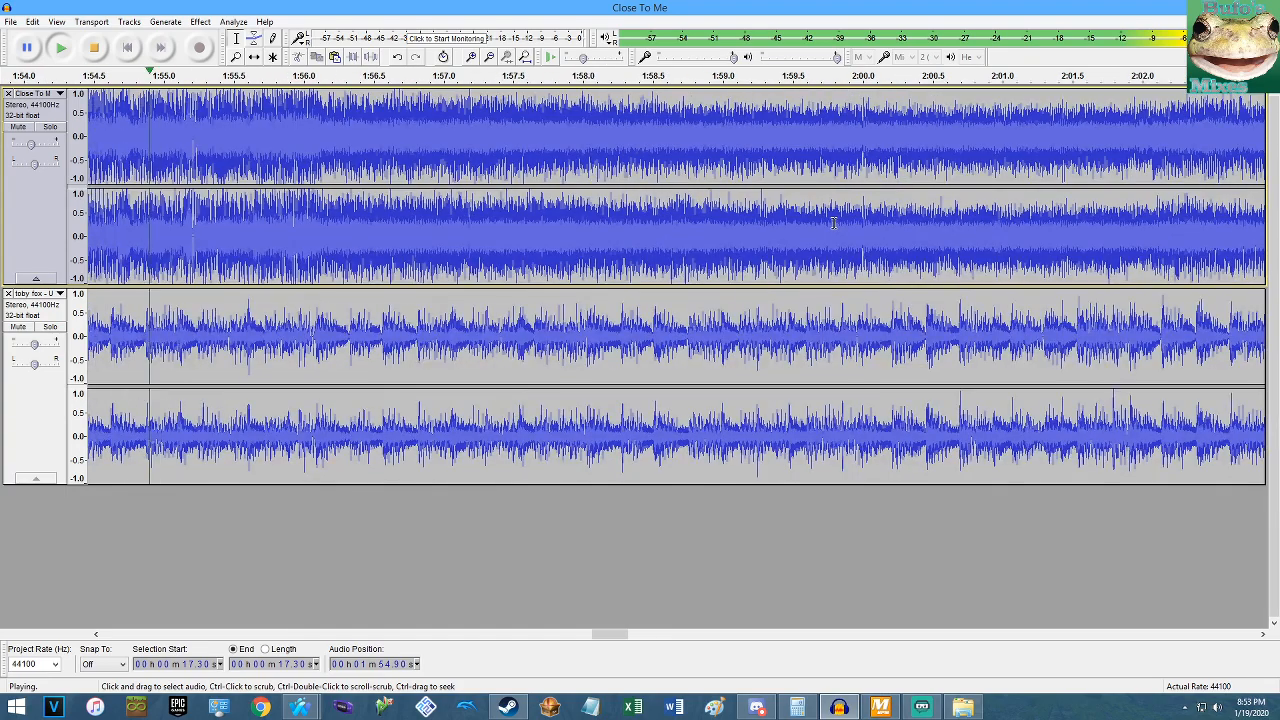
ctrl+scroll(790, 218, down, 1)
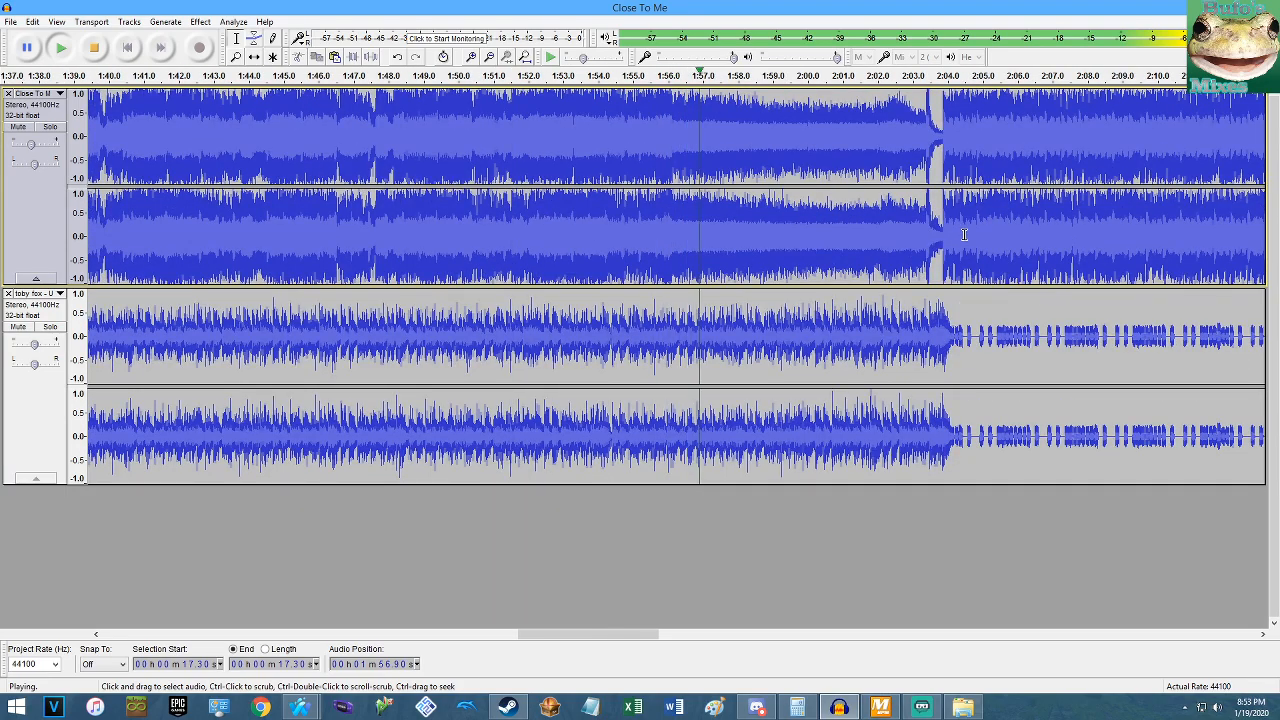
ctrl+scroll(968, 233, up, 2)
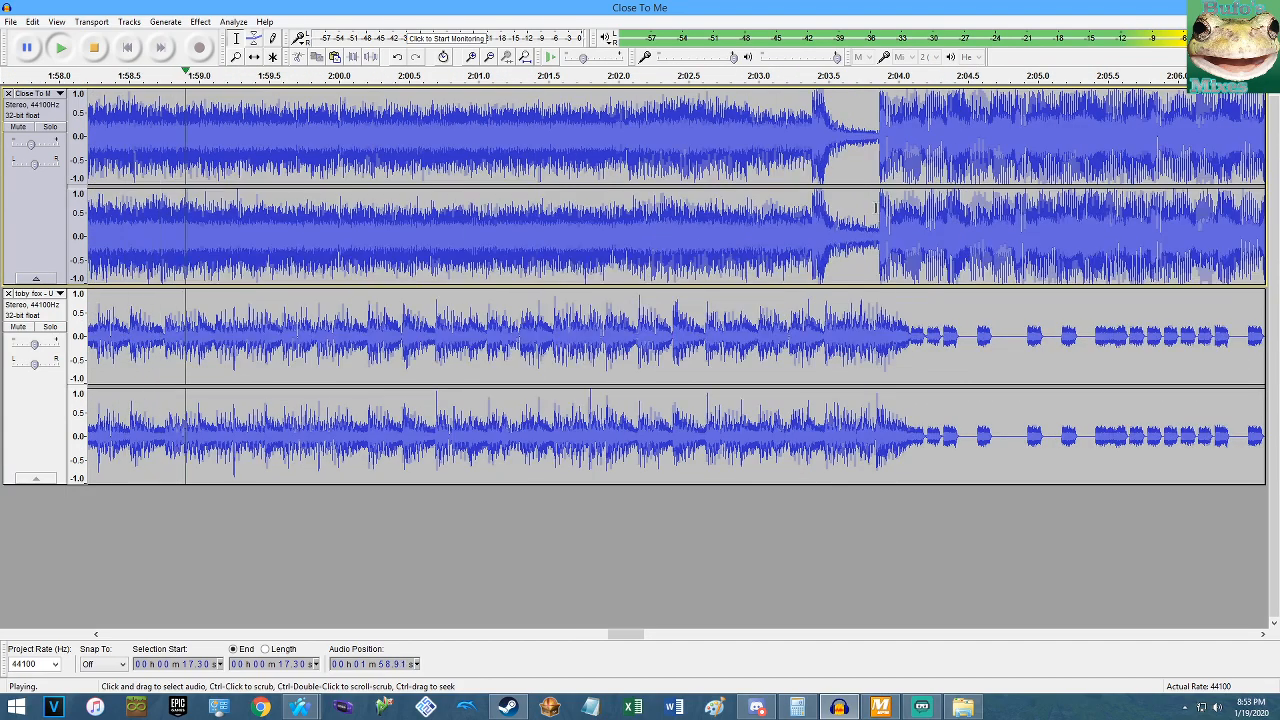
ctrl+scroll(876, 207, down, 3)
ctrl+scroll(860, 212, down, 3)
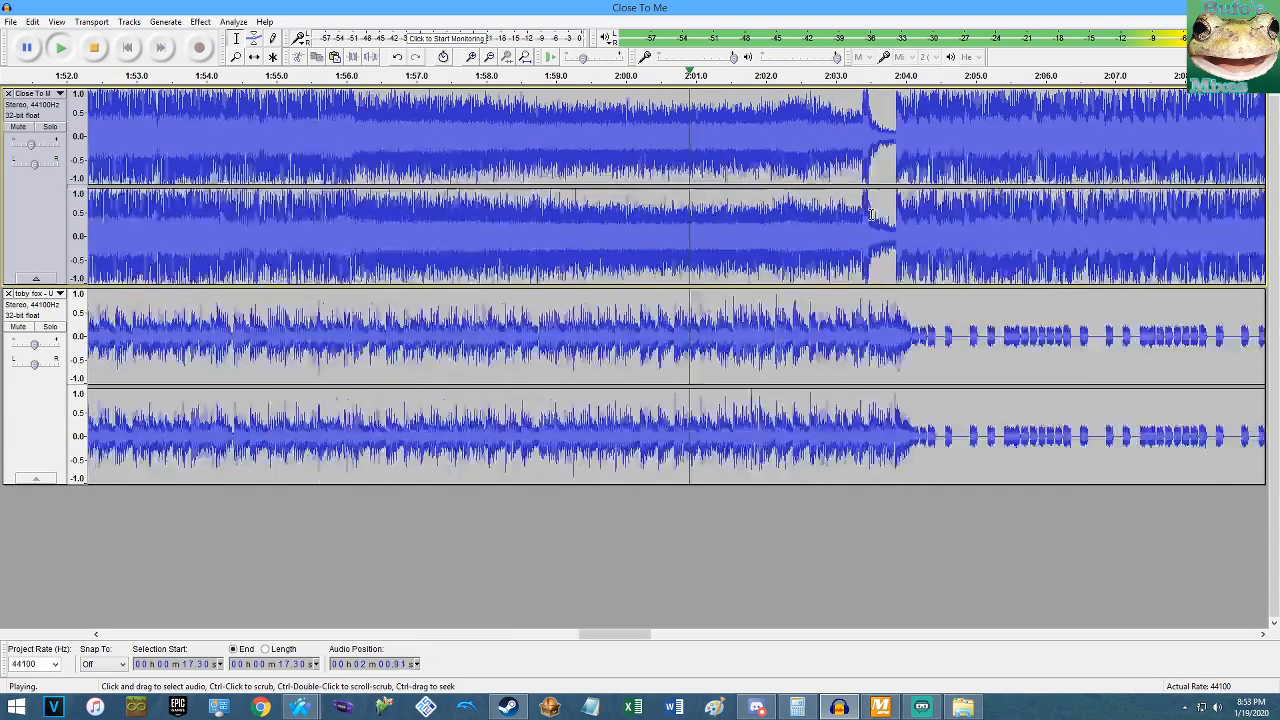
ctrl+scroll(649, 200, up, 4)
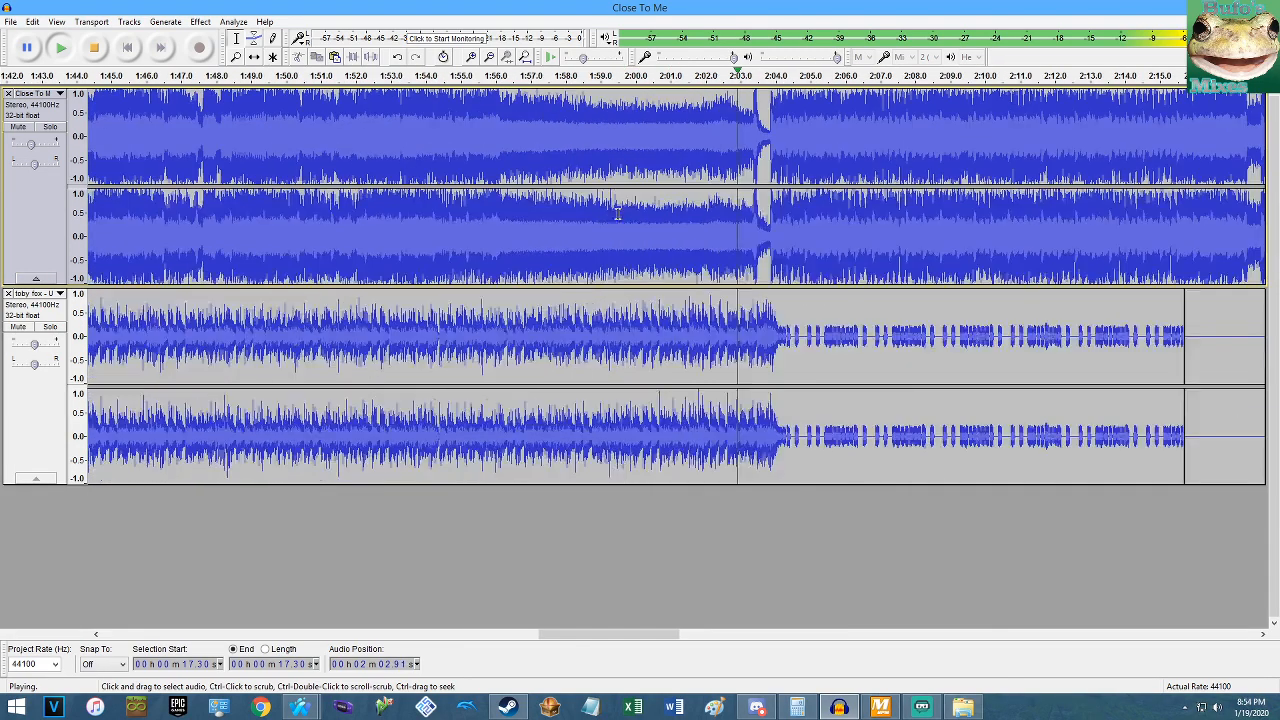
ctrl+scroll(761, 221, up, 2)
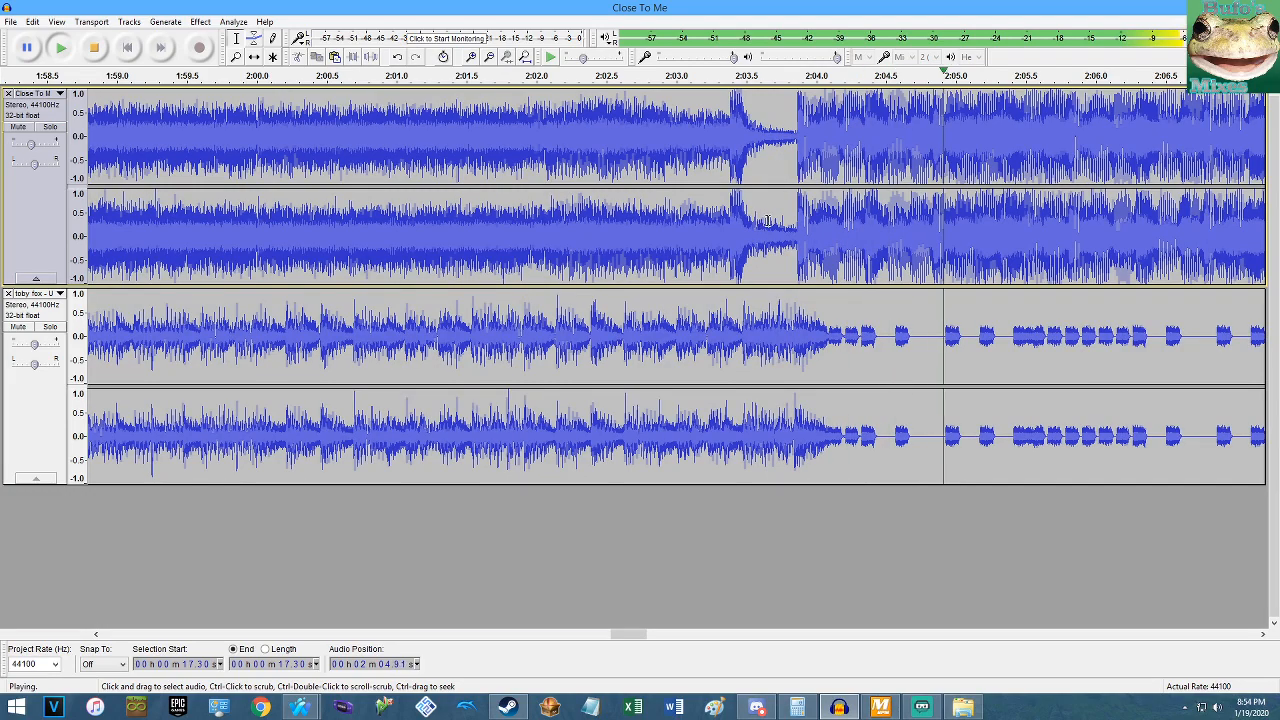
ctrl+scroll(765, 221, down, 2)
ctrl+scroll(872, 221, up, 2)
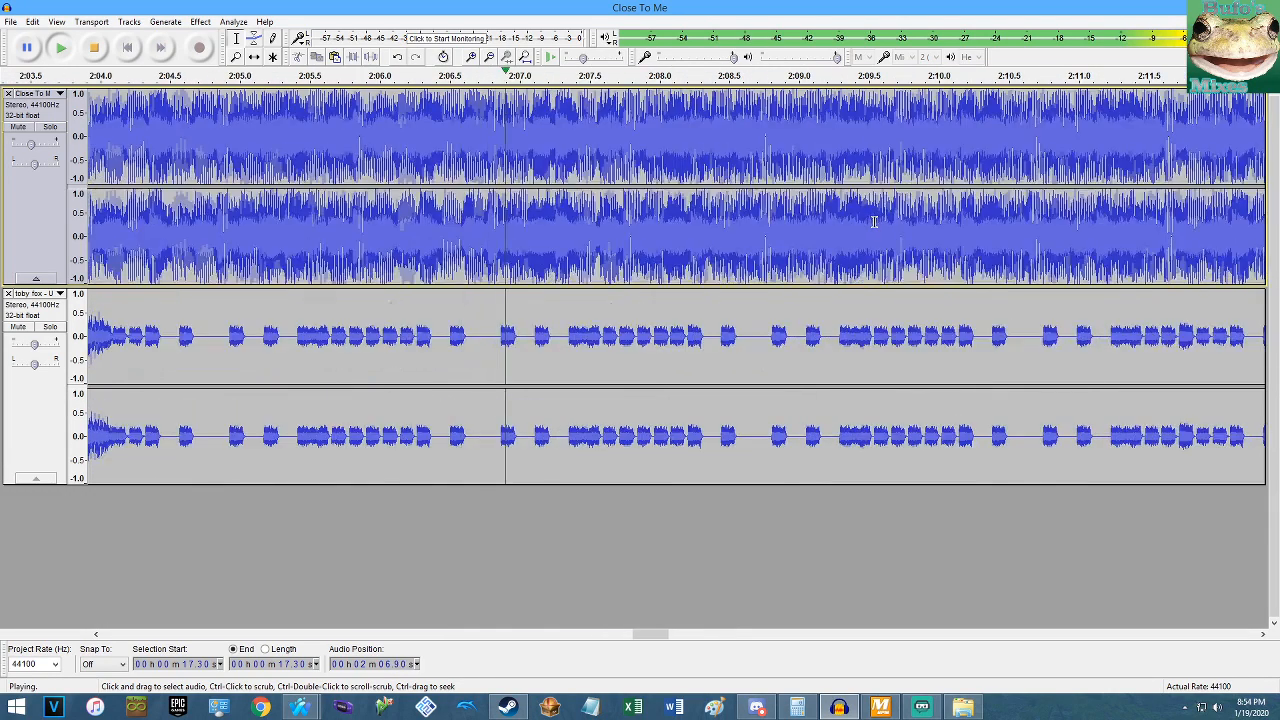
ctrl+scroll(872, 221, up, 2)
ctrl+scroll(800, 236, down, 7)
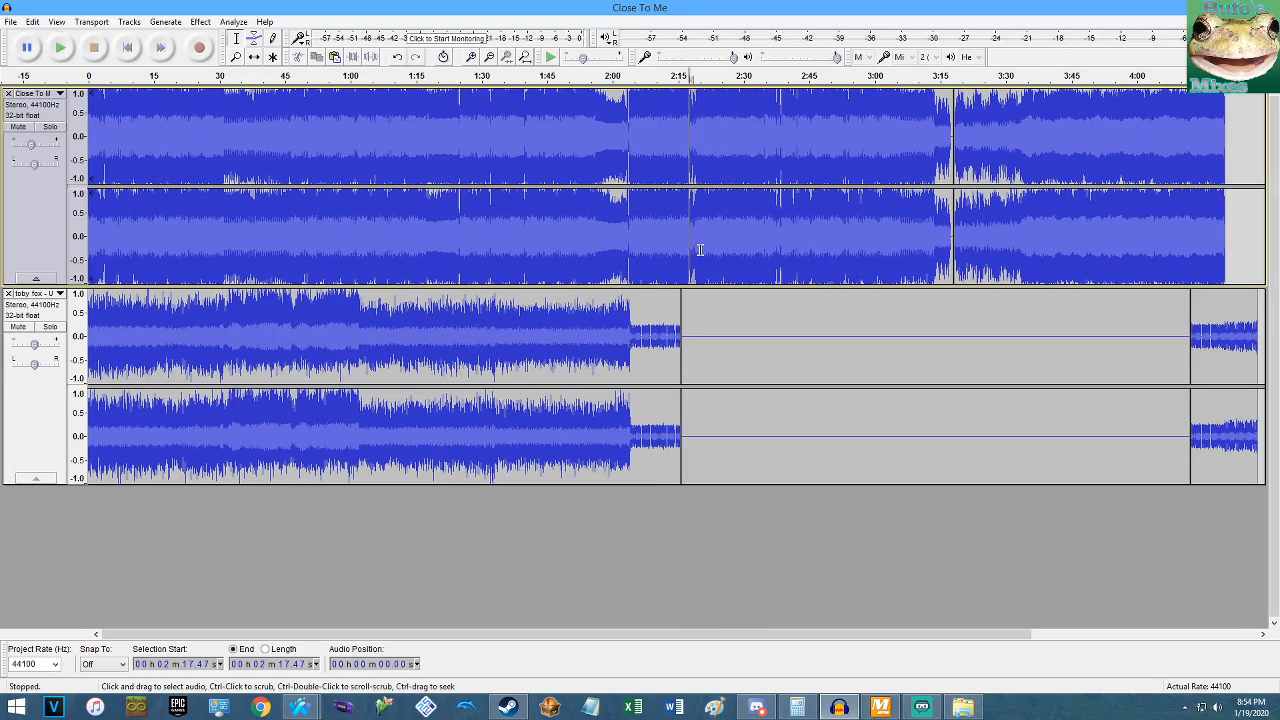
Listen to Close To Me from 2:32.27 and from 2:38.22, and stop playback.
click(753, 246)
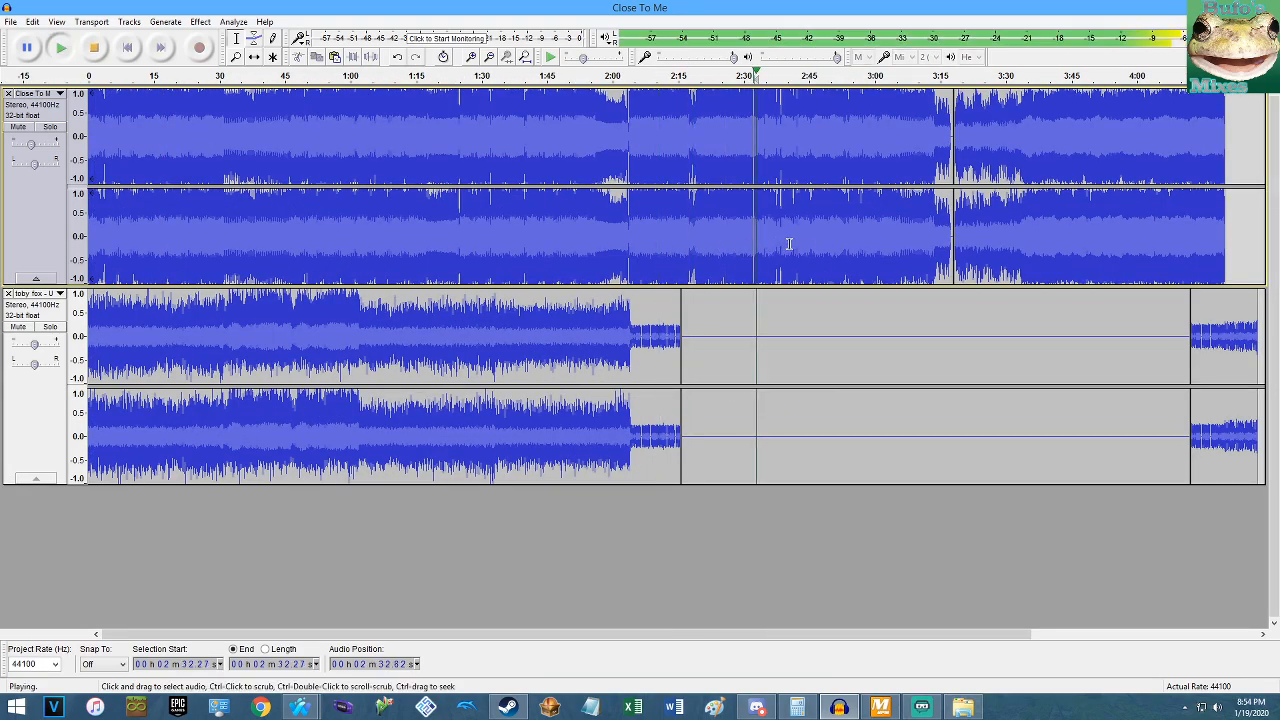
key(space)
click(779, 250)
key(space)
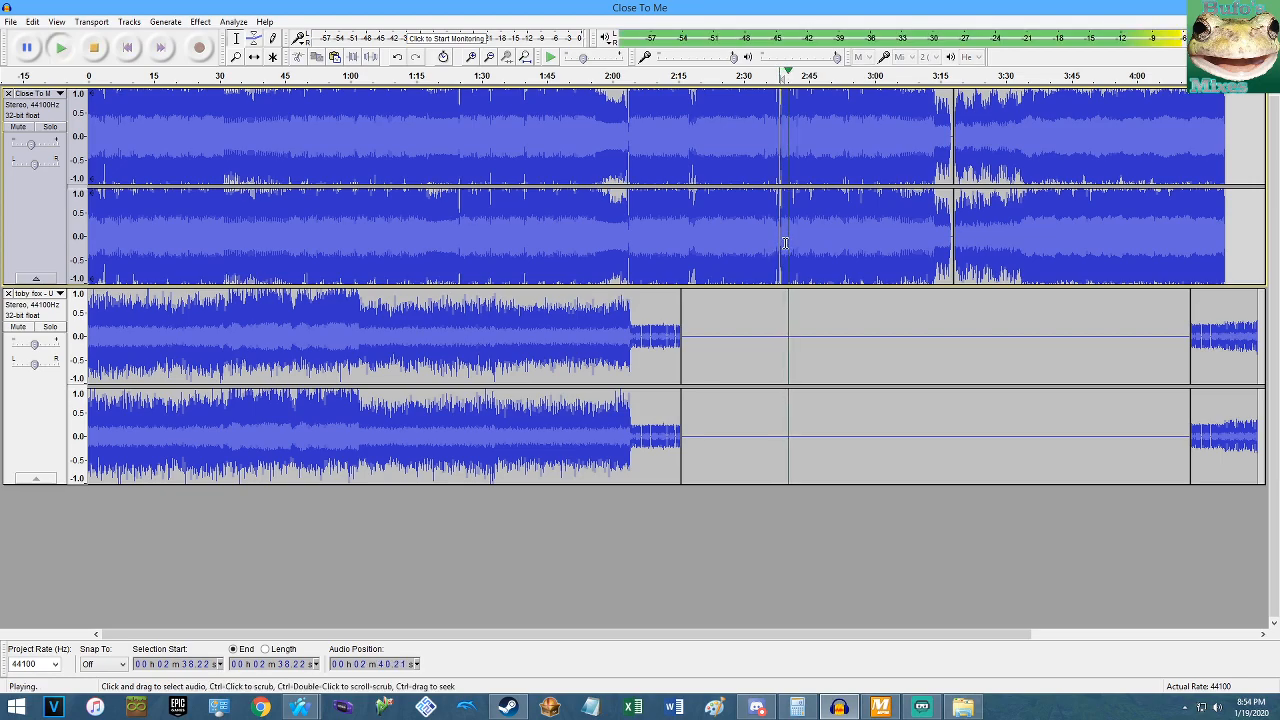
key(space)
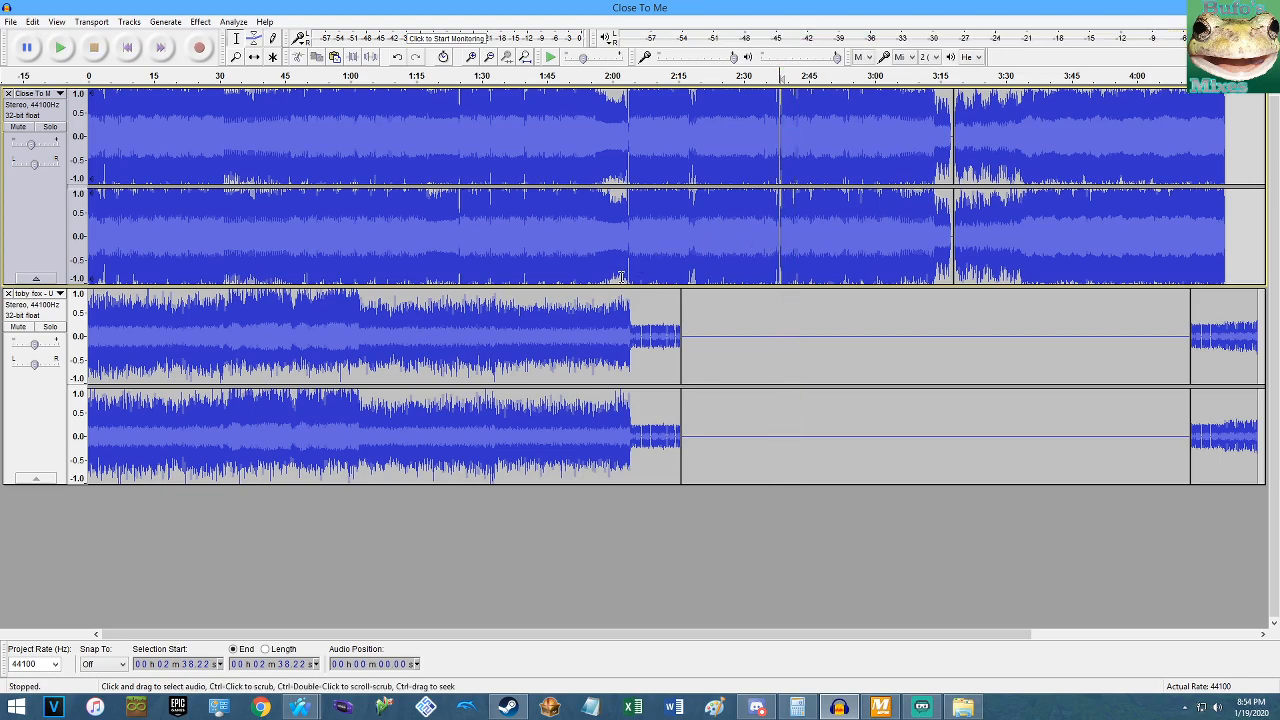
Solo MEGALOVANIA and listen from 2:03.57 across the change into its sparse section.
scroll(626, 320, up, 7)
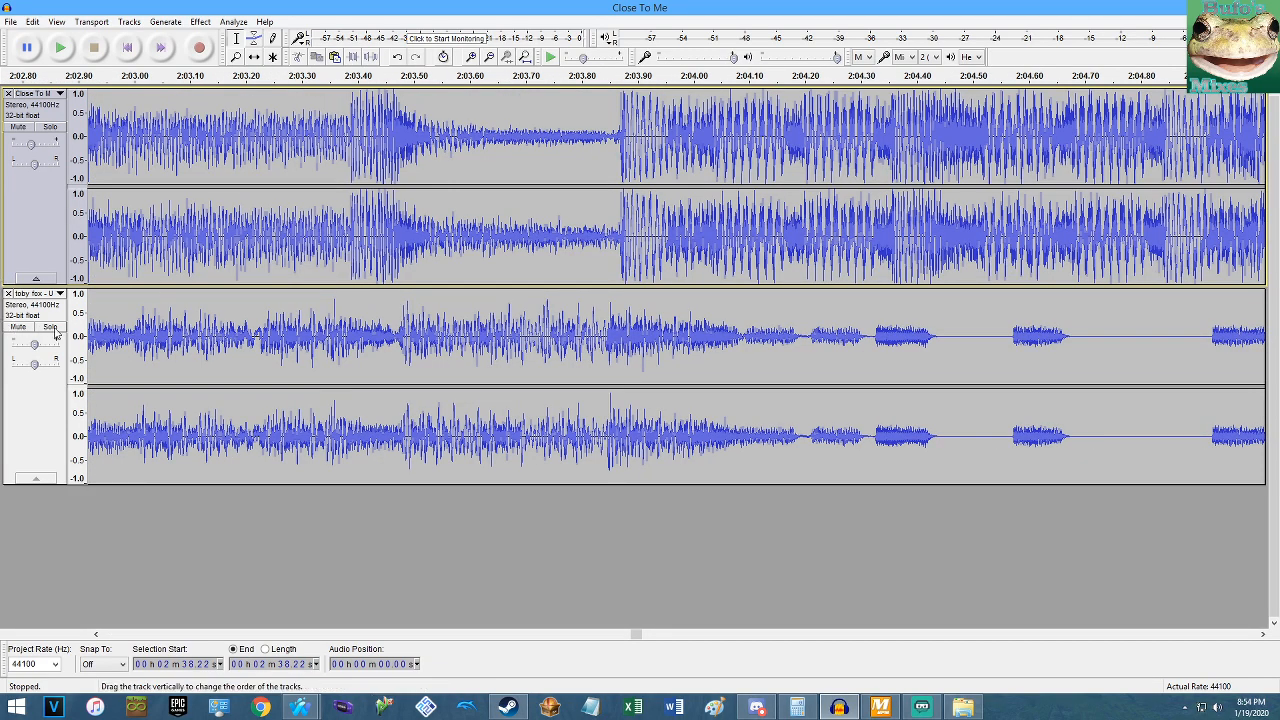
click(452, 338)
key(space)
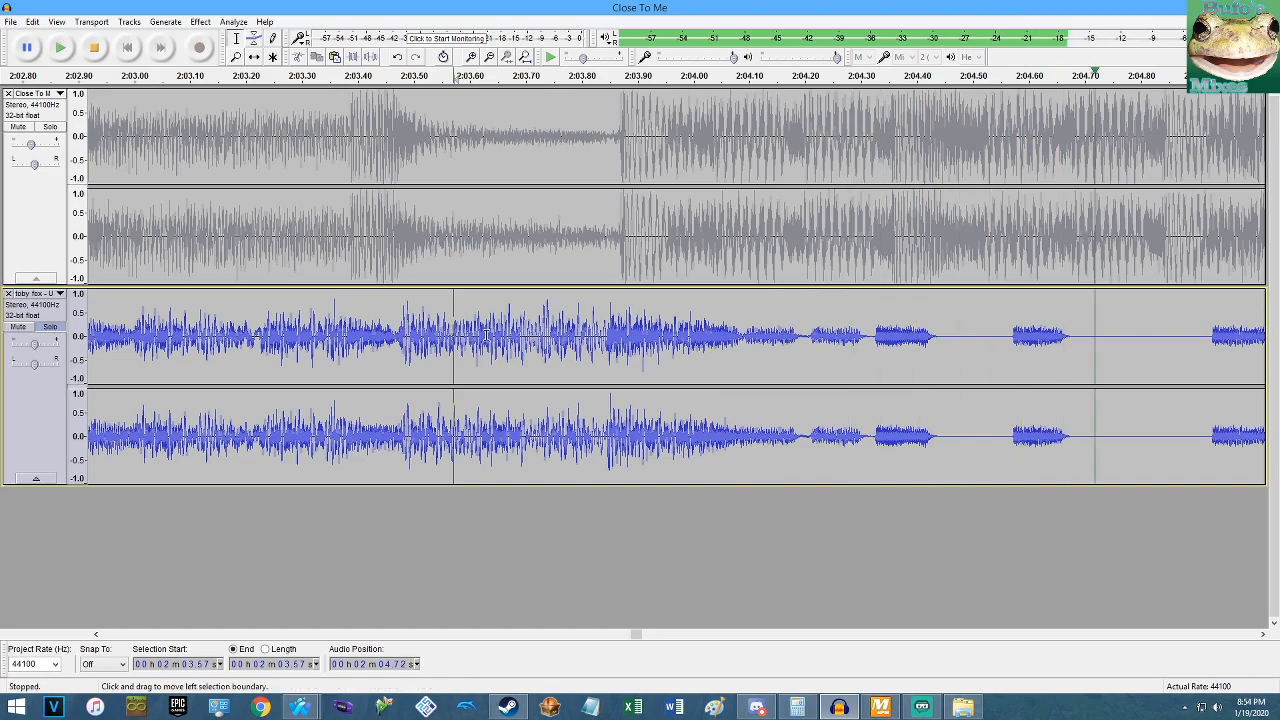
key(space)
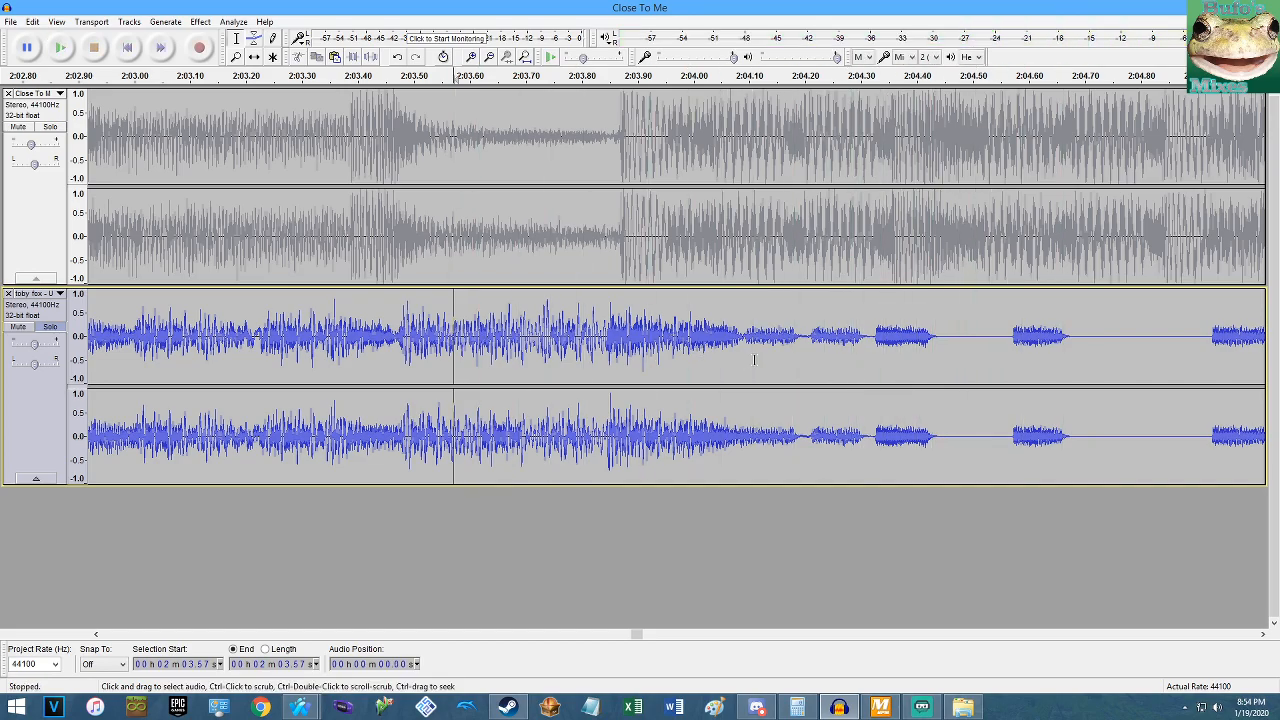
Split both tracks at 2:04.10, where MEGALOVANIA's full section ends, and play from the cut.
scroll(755, 360, up, 10)
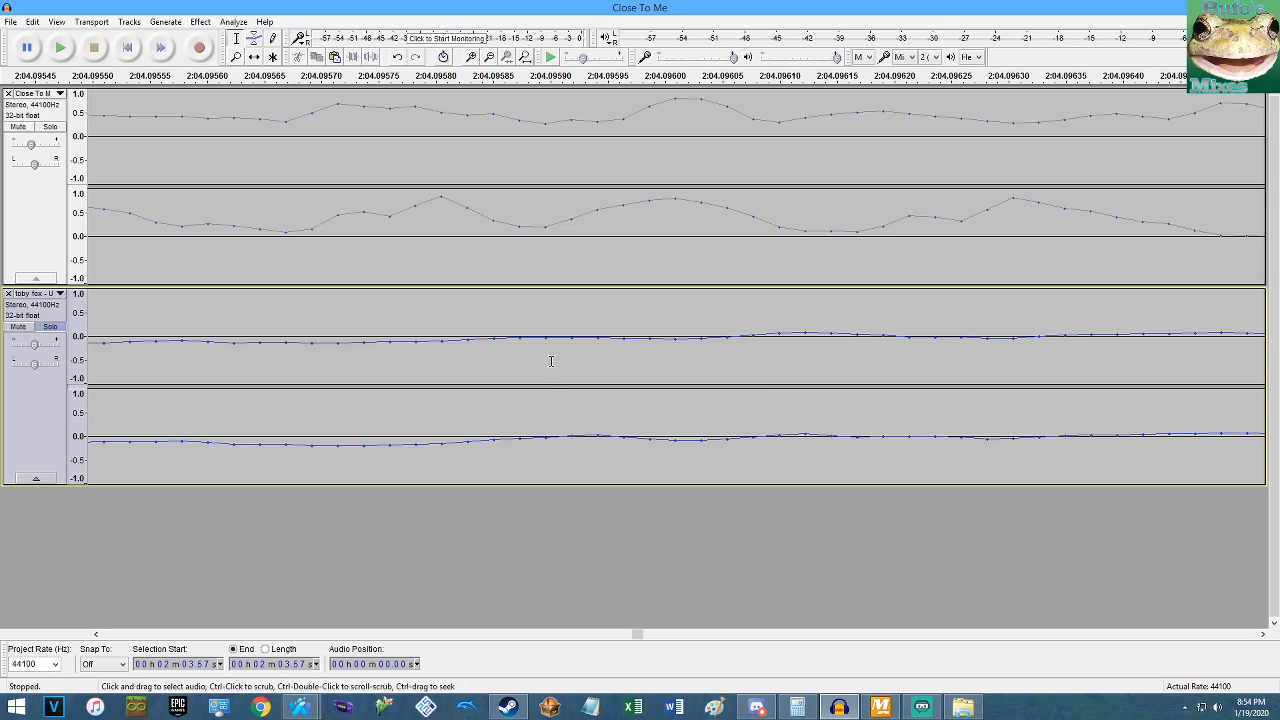
scroll(598, 382, up, 2)
click(594, 343)
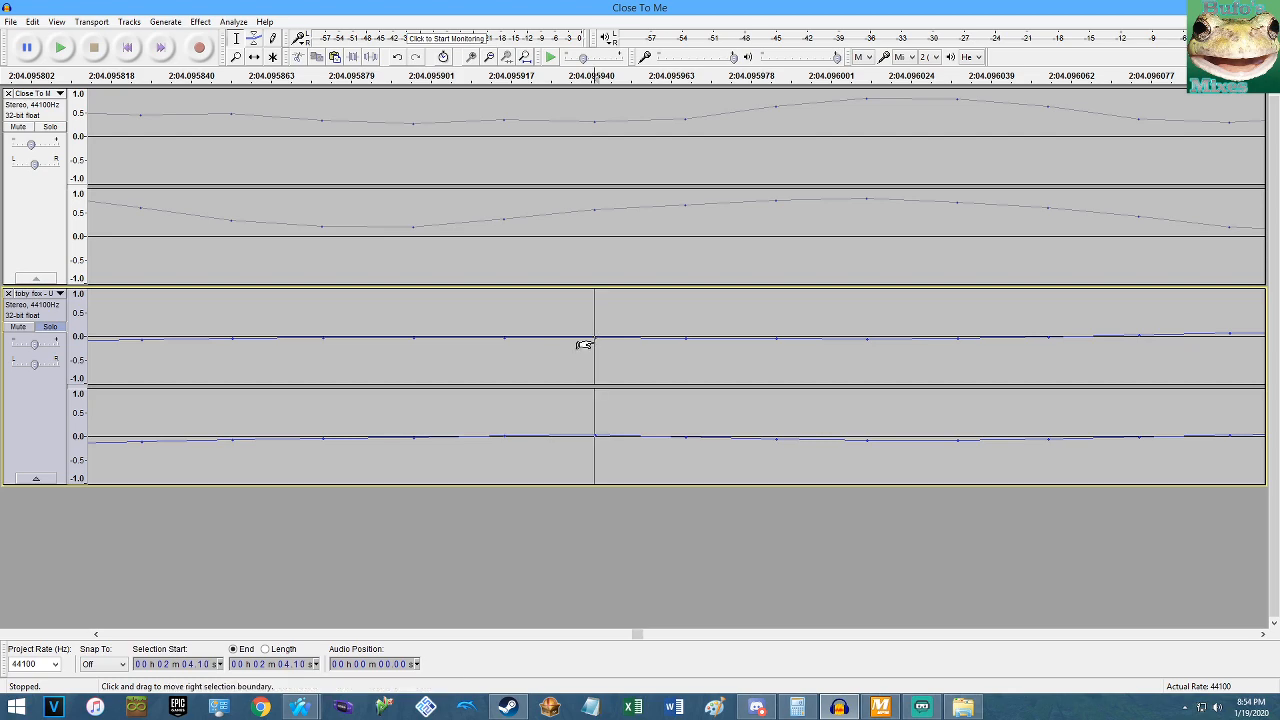
key(ctrl+i)
key(space)
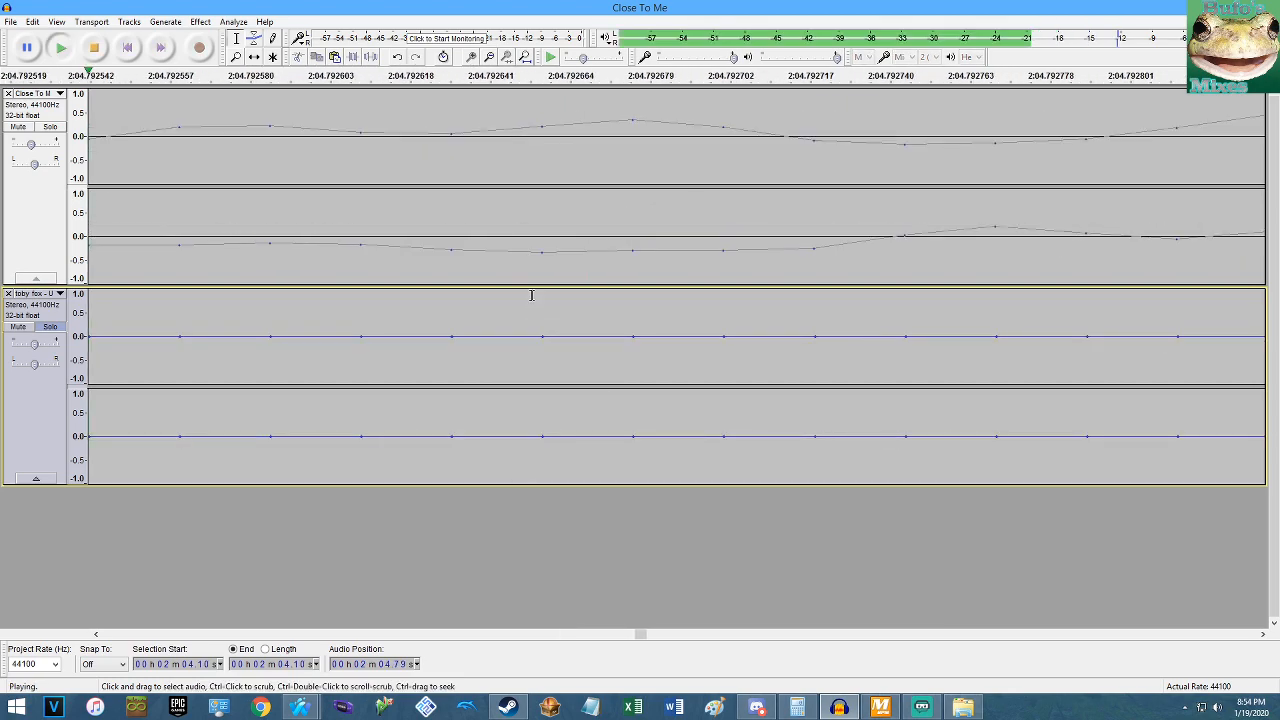
click(531, 57)
key(space)
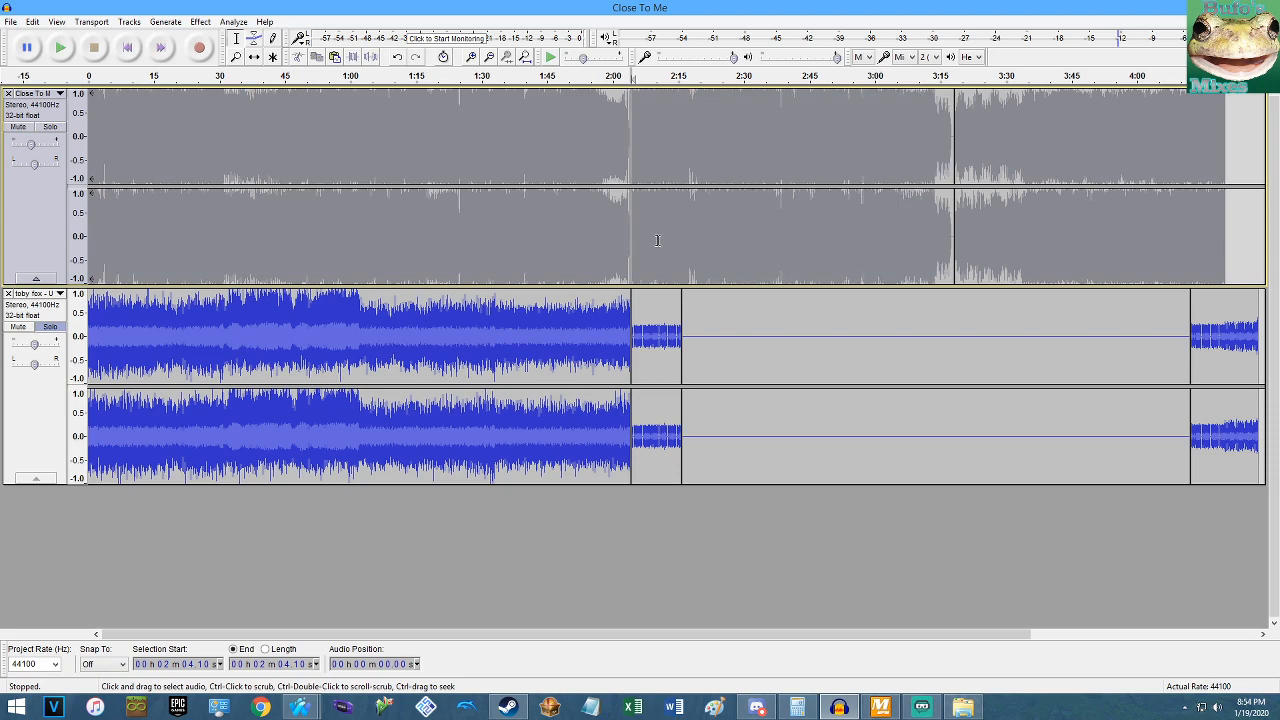
Try to delete all of Close To Me after 2:04.10 and MEGALOVANIA's adjoining sparse clip, and undo the deletions.
double_click(758, 268)
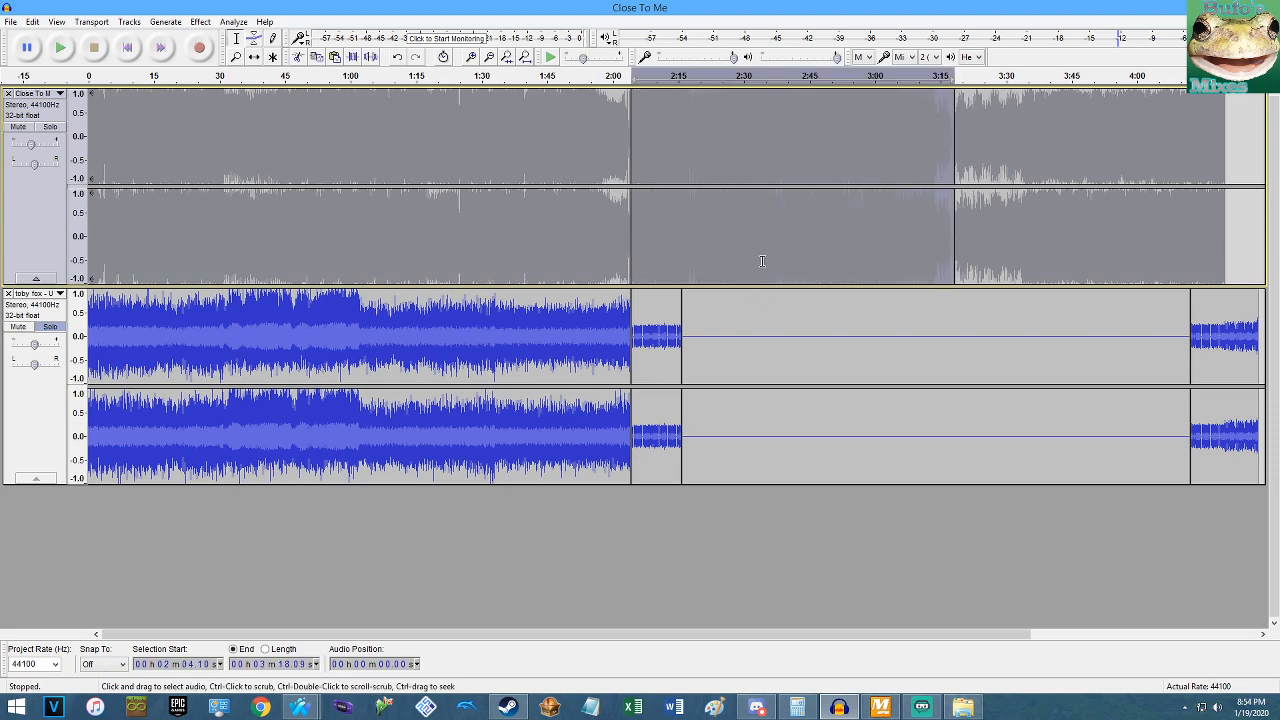
key(Delete)
double_click(758, 256)
key(Delete)
click(652, 330)
double_click(652, 330)
key(Delete)
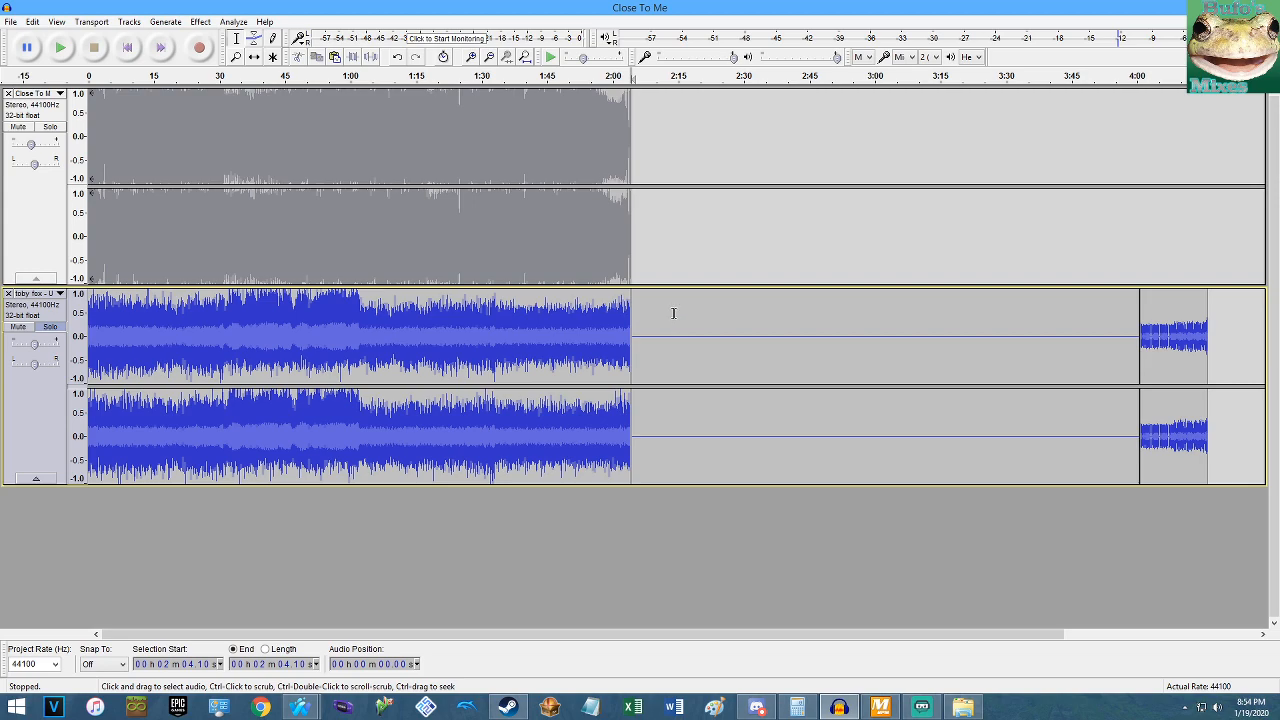
key(ctrl+z)
key(ctrl+z)
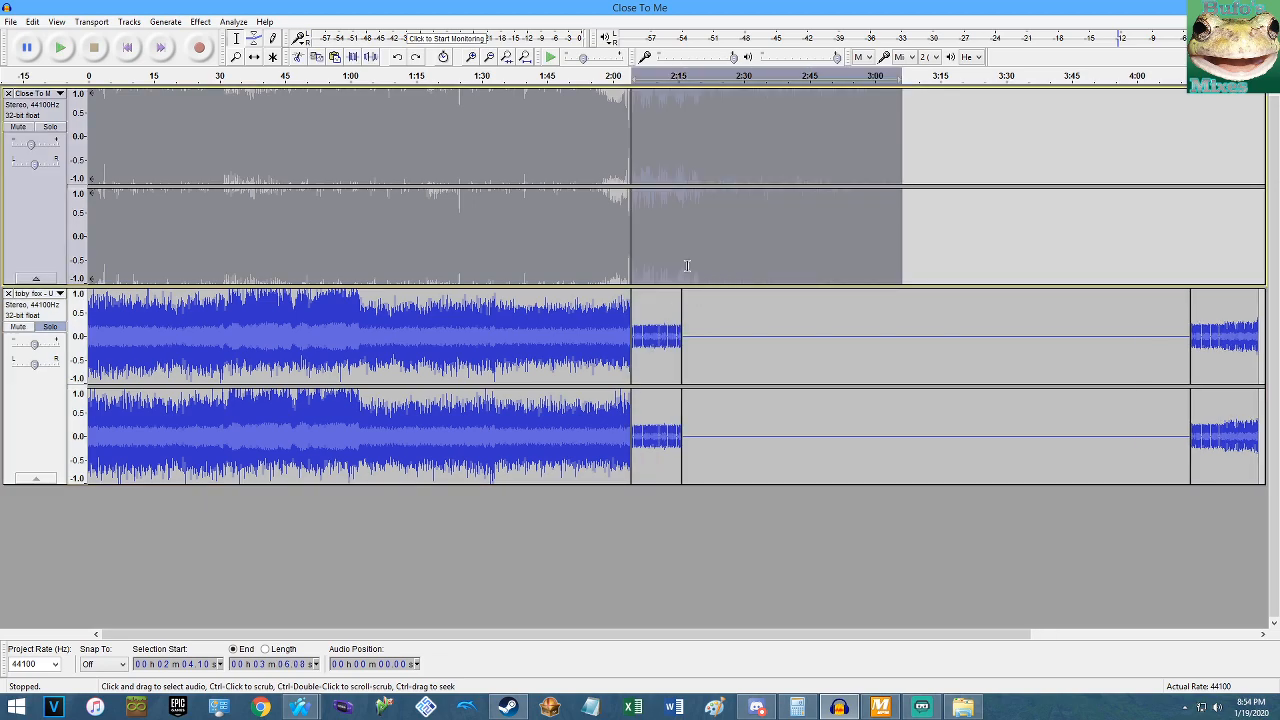
key(ctrl+z)
Delete Close To Me from 2:04.10 to 3:18.09, plus MEGALOVANIA's short sparse clip and the silent gap after 2:04.10.
key(Delete)
click(661, 345)
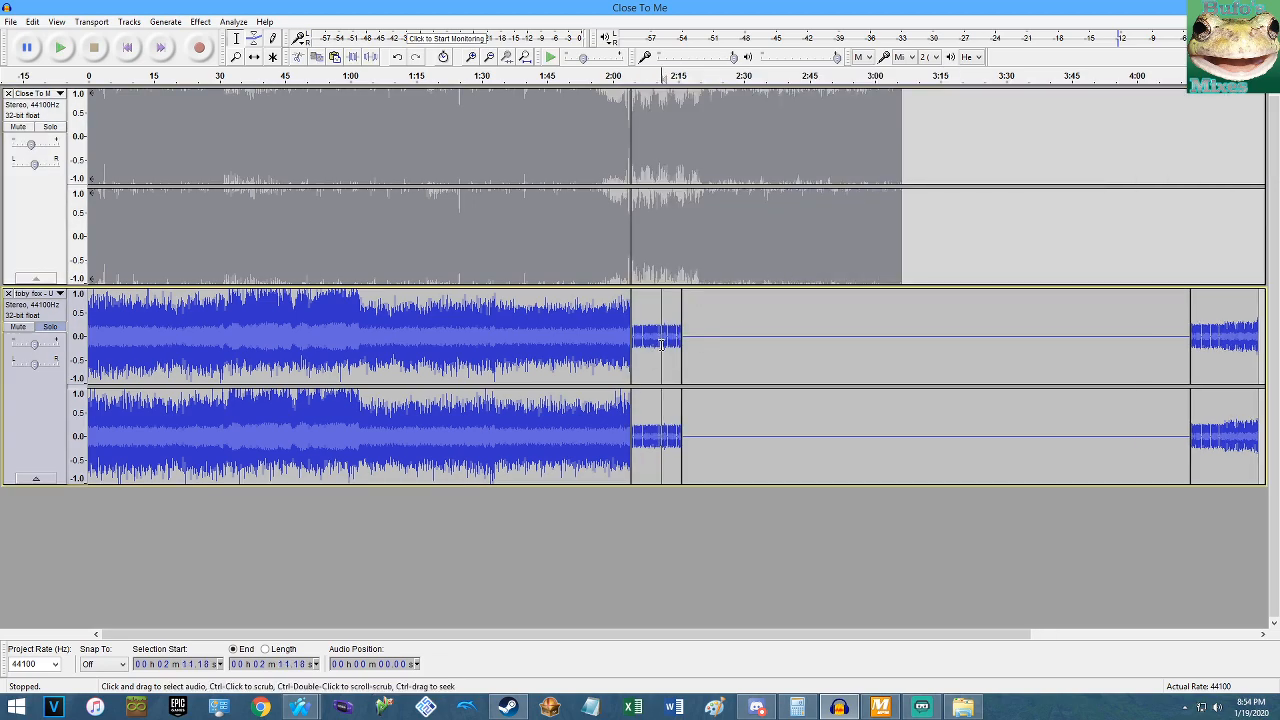
double_click(661, 345)
key(Delete)
double_click(680, 343)
key(Delete)
Move the remaining Close To Me clip after 2:04.10 to the start of its track.
double_click(650, 252)
key(Delete)
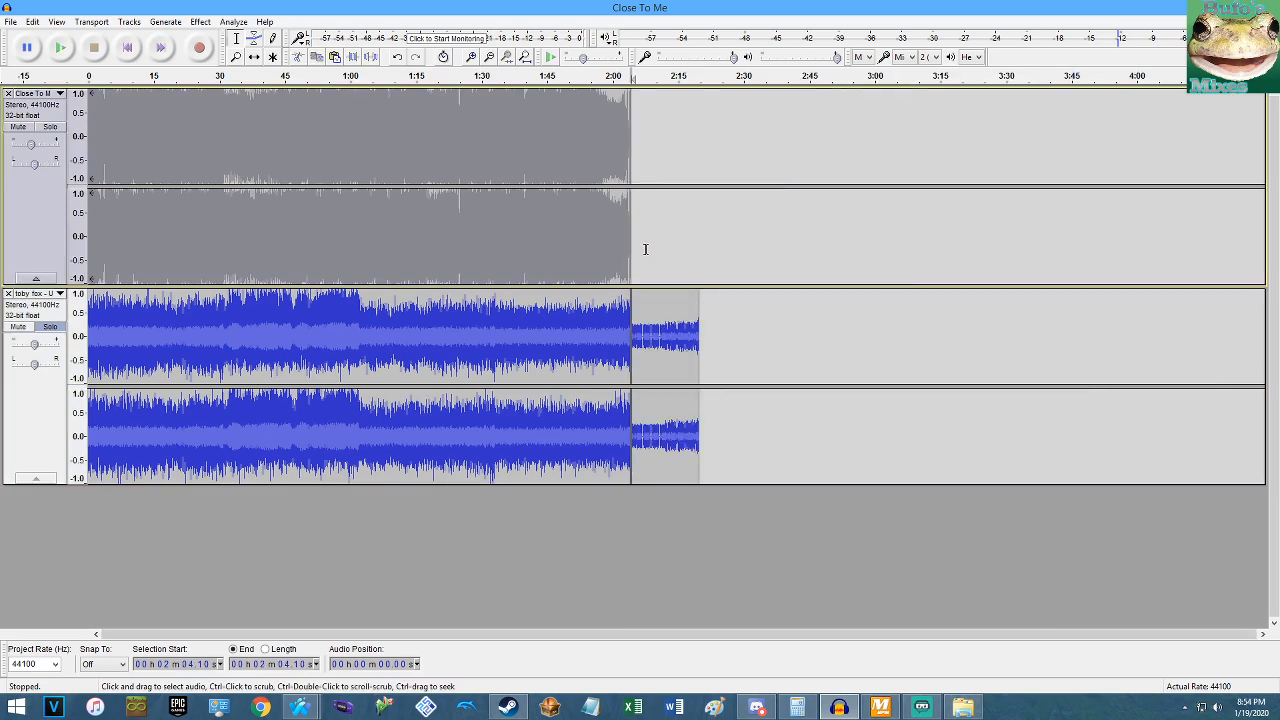
key(ctrl+z)
Cut MEGALOVANIA's sparse clip after 2:04.10 and paste it at the start of its track.
double_click(647, 307)
key(ctrl+x)
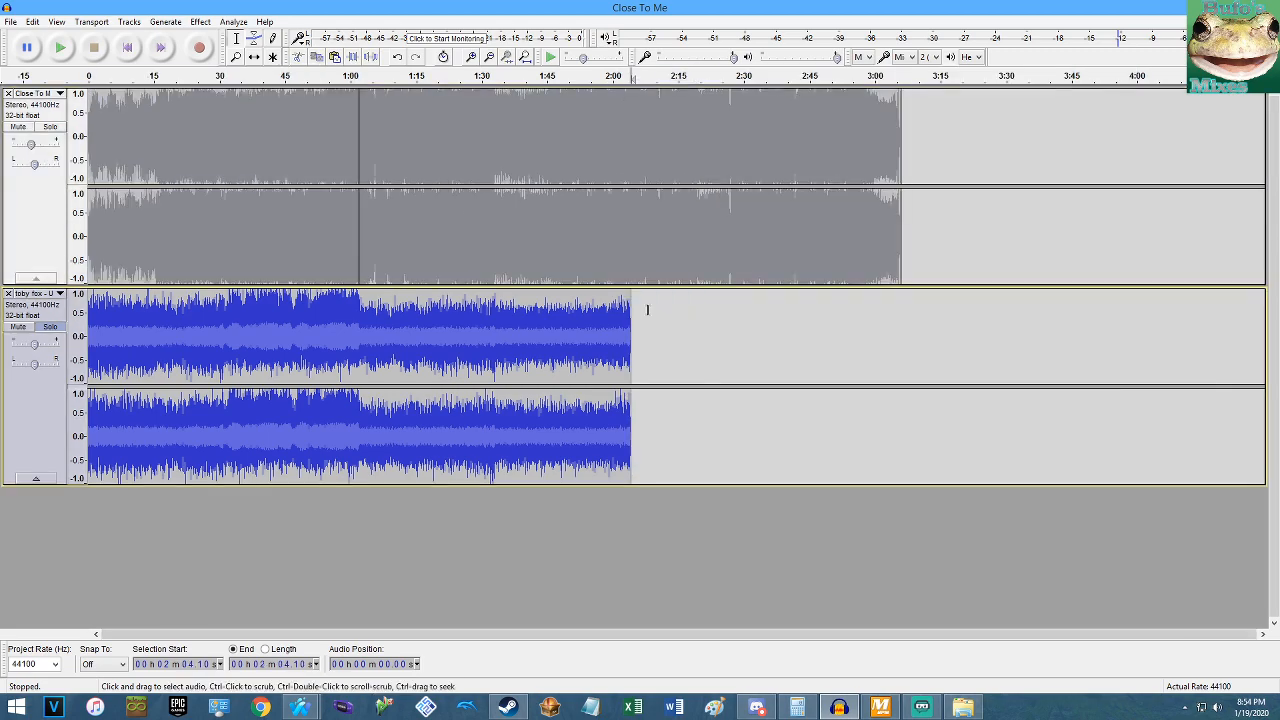
key(Home)
key(ctrl+v)
Shift MEGALOVANIA's main clip to begin at the Close To Me join near 1:02, and its sparse clip to end there.
click(254, 57)
drag(298, 310, 494, 316)
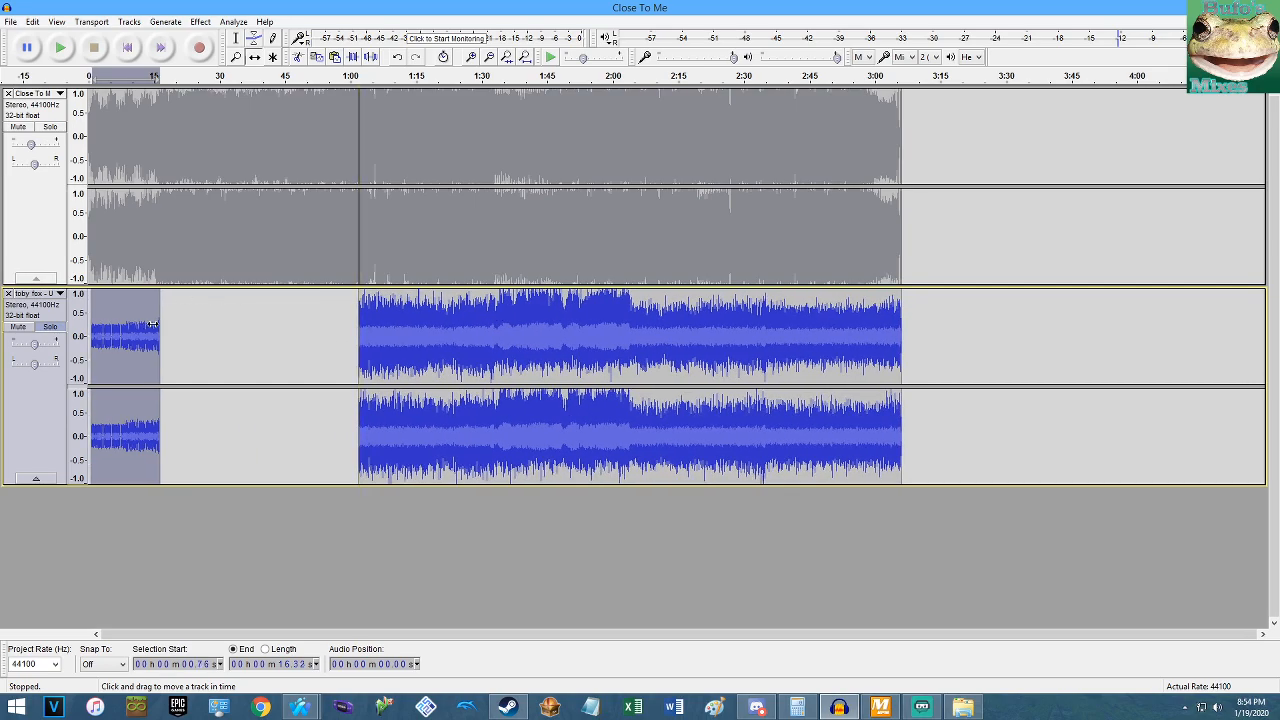
drag(146, 324, 380, 320)
click(234, 38)
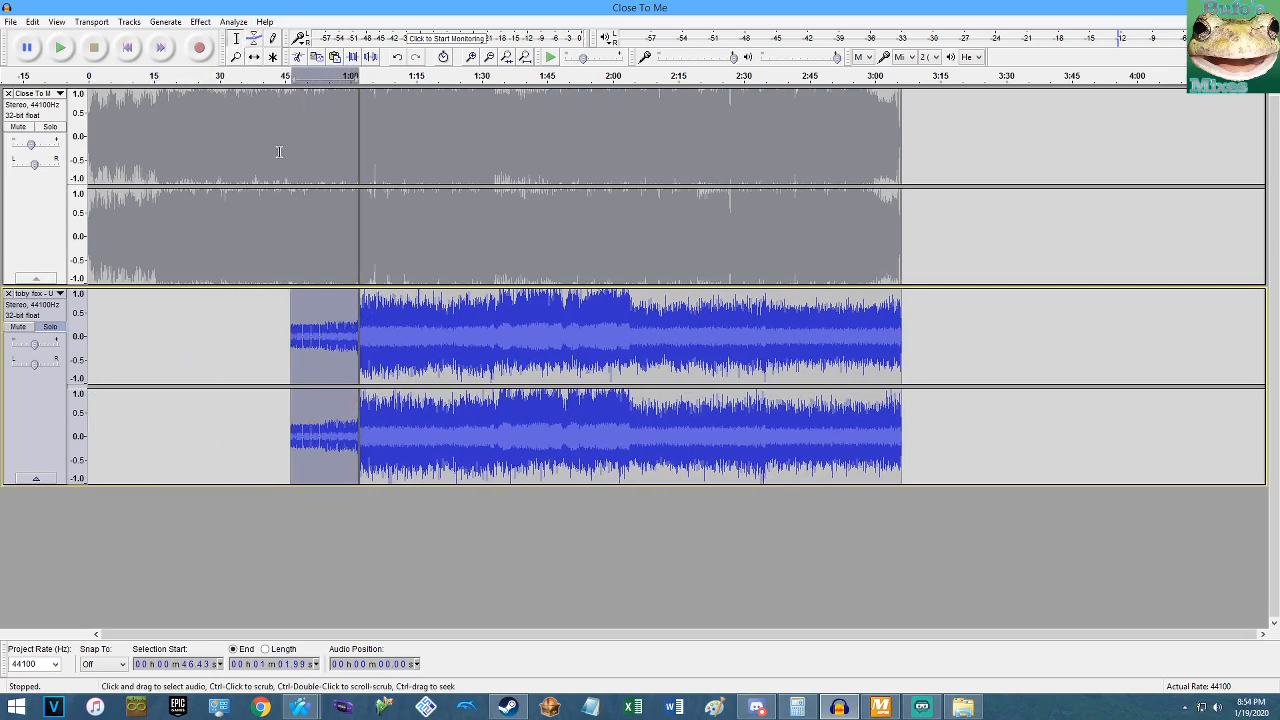
Delete the first 46.43 seconds of both tracks, up to the start of MEGALOVANIA's sparse clip.
click(292, 256)
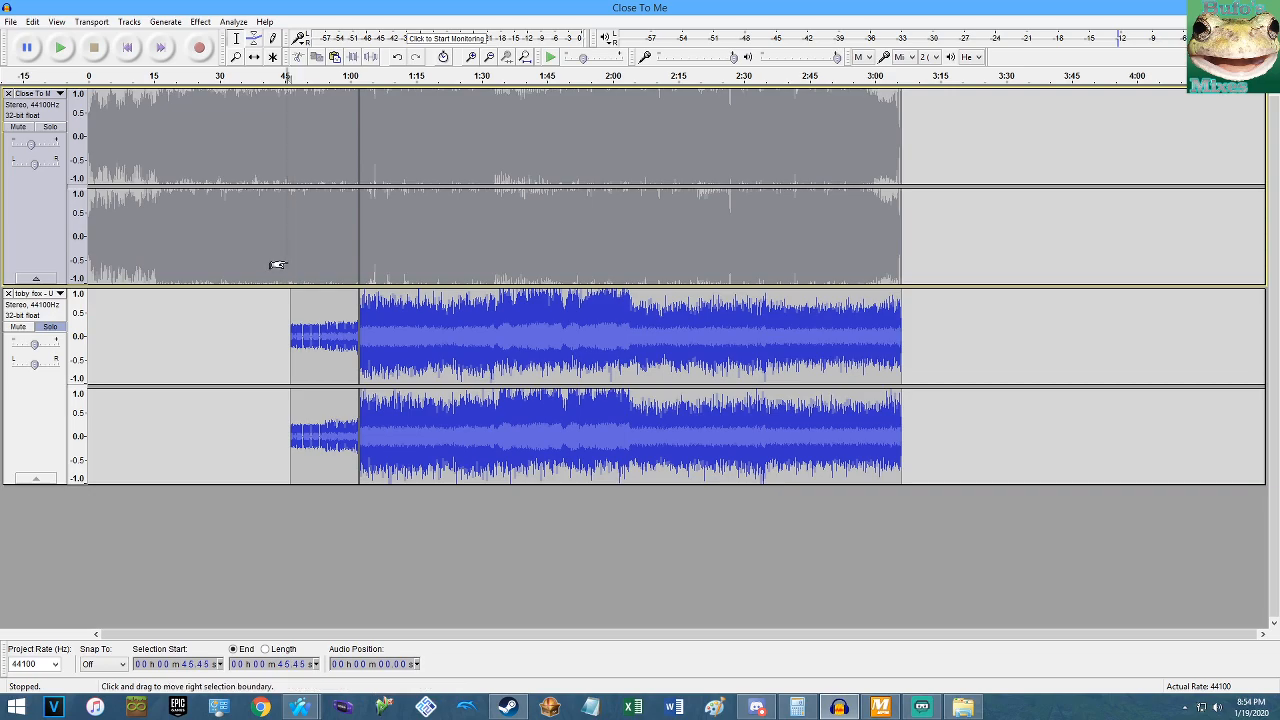
drag(290, 335, 88, 358)
key(Delete)
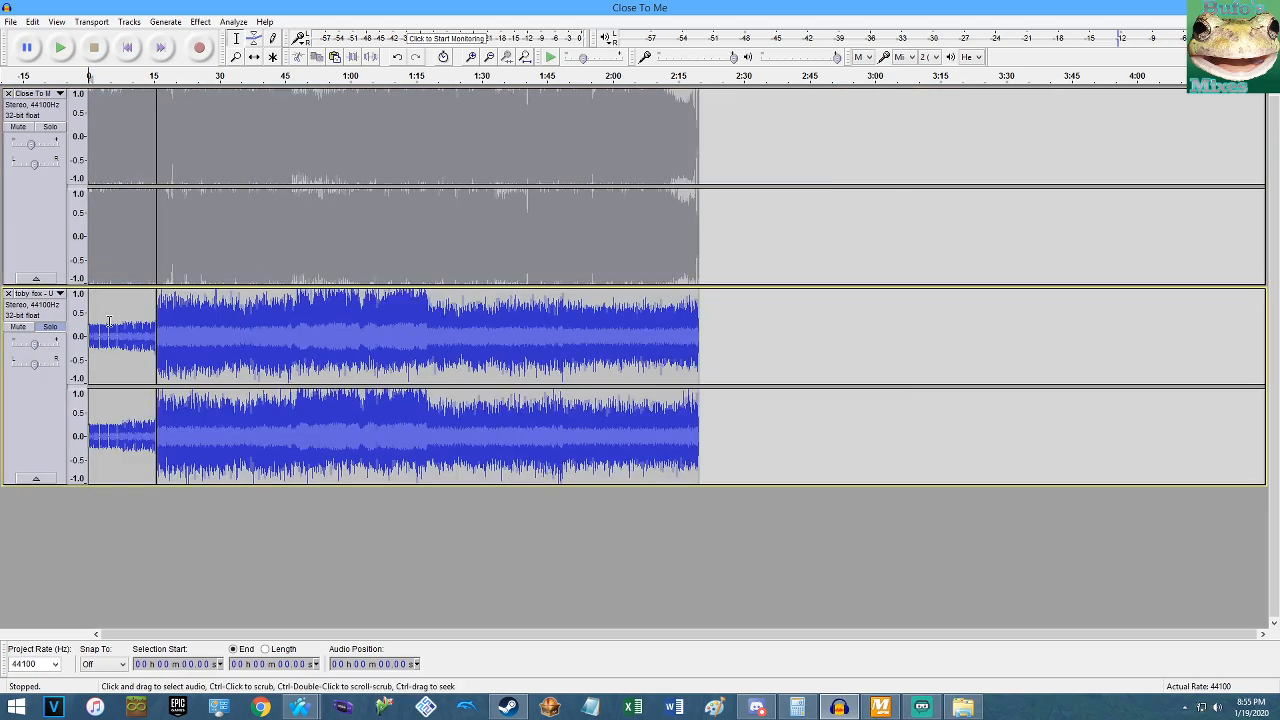
Unsolo MEGALOVANIA and play both tracks from the start to check the rearranged sections together.
click(50, 327)
key(space)
scroll(130, 221, up, 4)
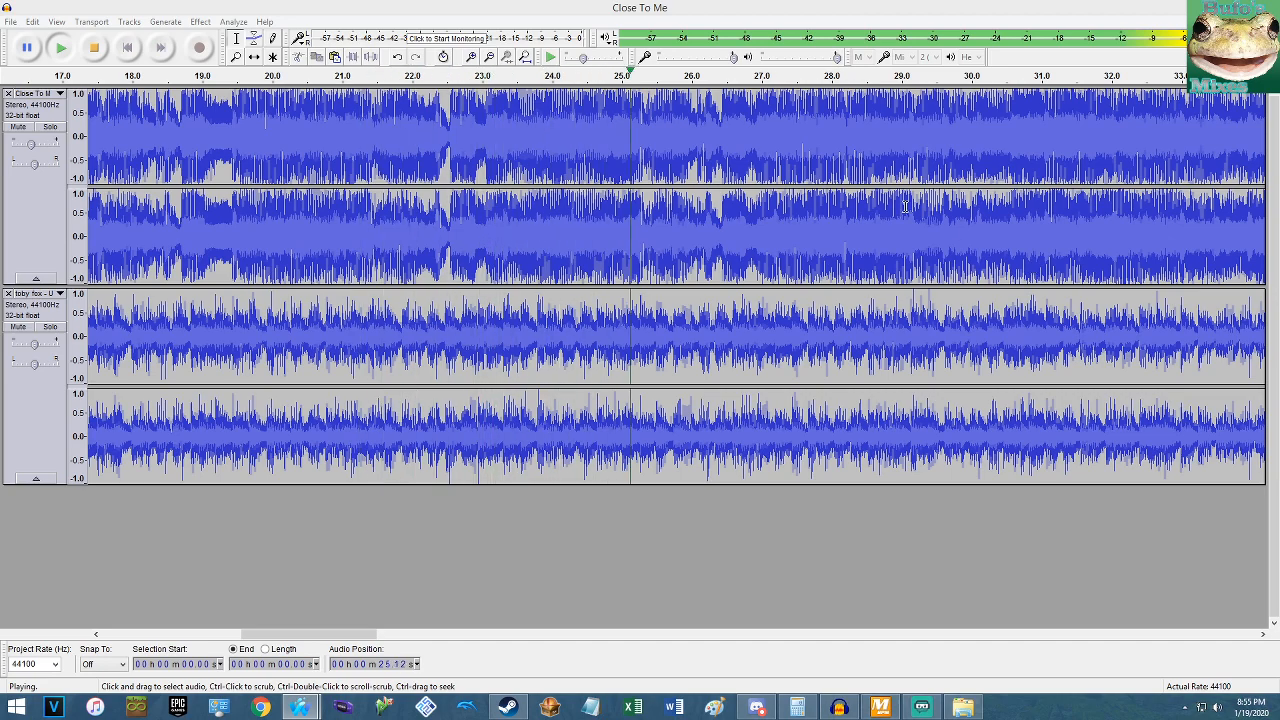
key(ctrl+f)
key(space)
Delete the opening section of both tracks up to the clip join at about 15.5 seconds.
double_click(171, 231)
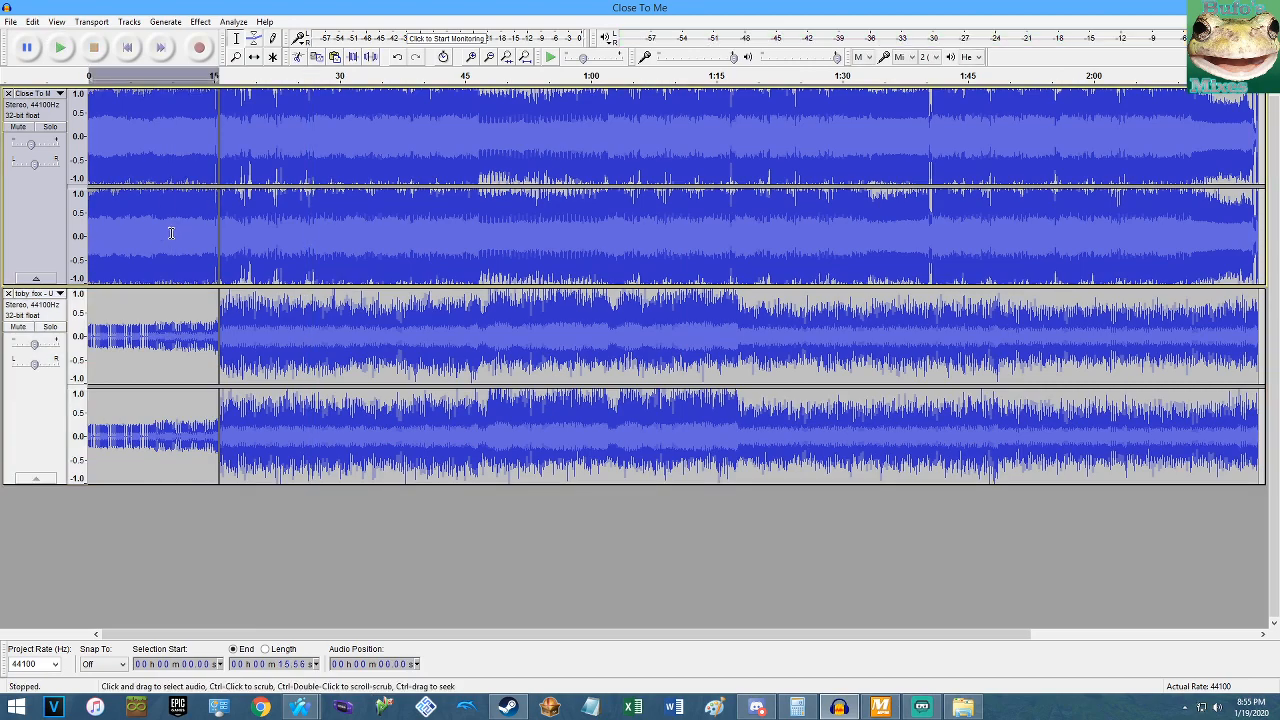
key(shift+Down)
key(Delete)
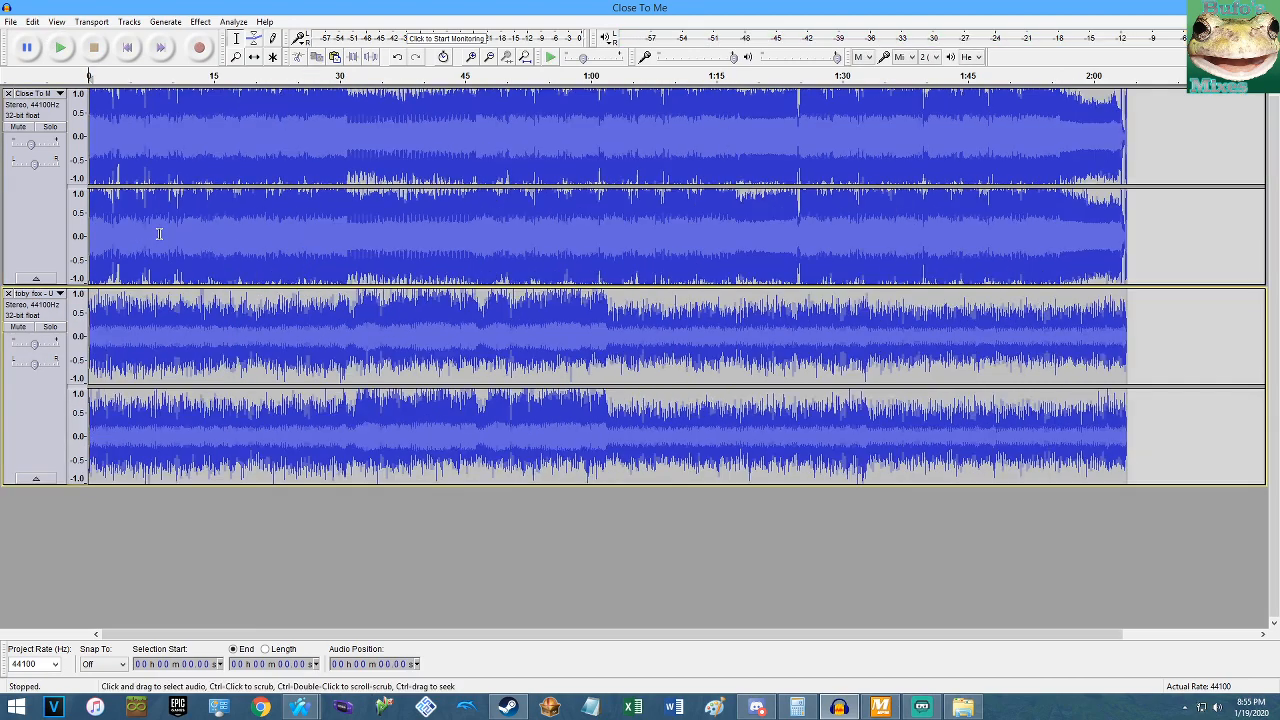
Repeat the full 2:03.98 section of both tracks to make three consecutive copies.
double_click(474, 214)
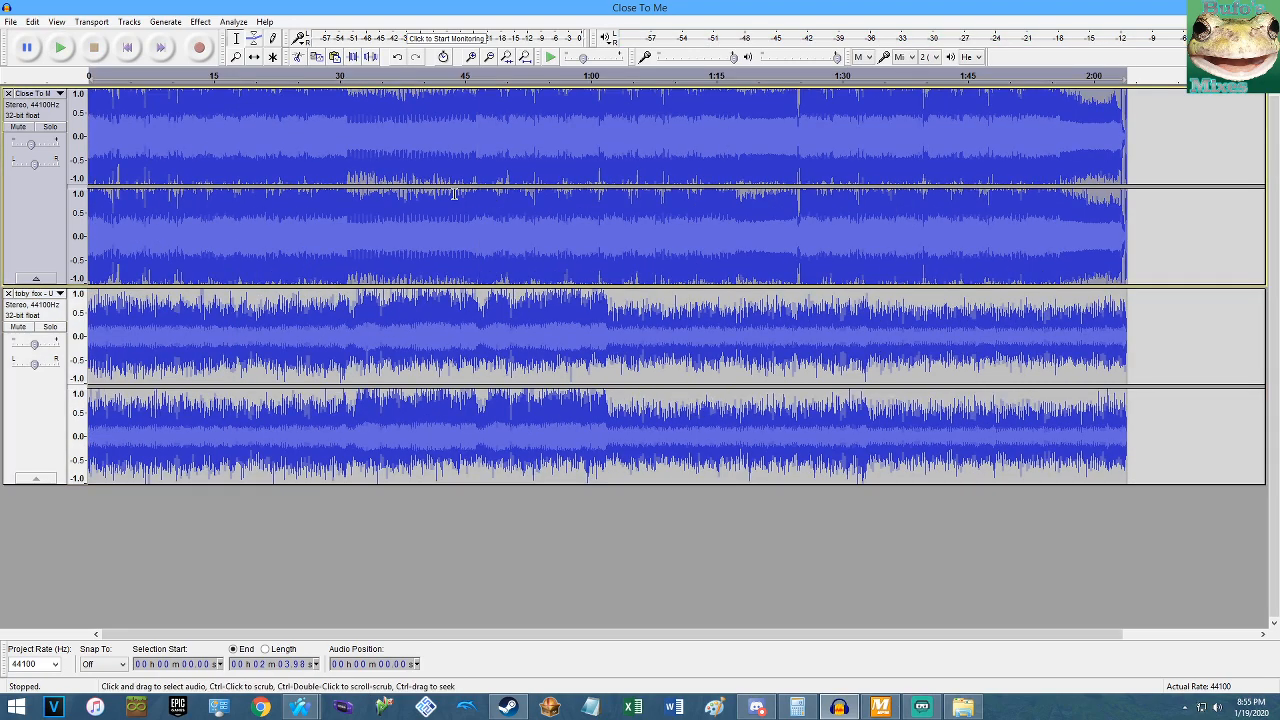
key(shift+Down)
key(ctrl+r)
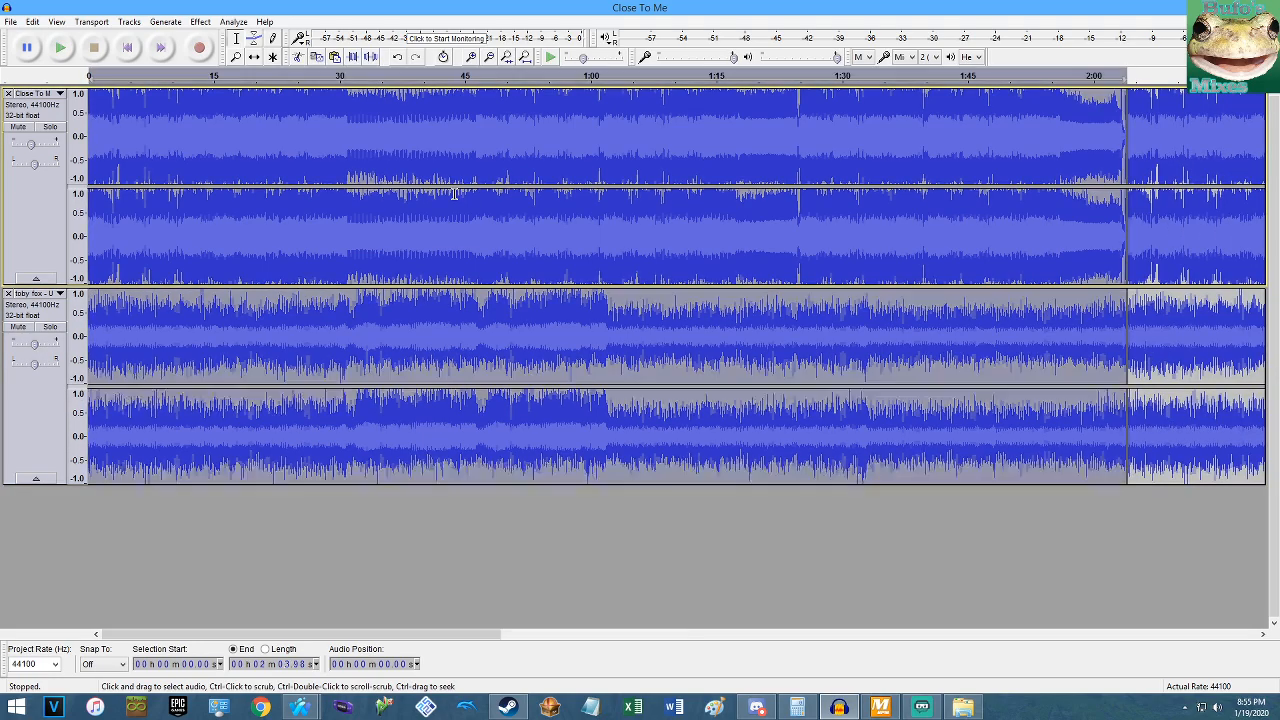
Play both tracks from 4:04.99 to check the join between the second and third copies.
click(525, 57)
click(858, 156)
key(space)
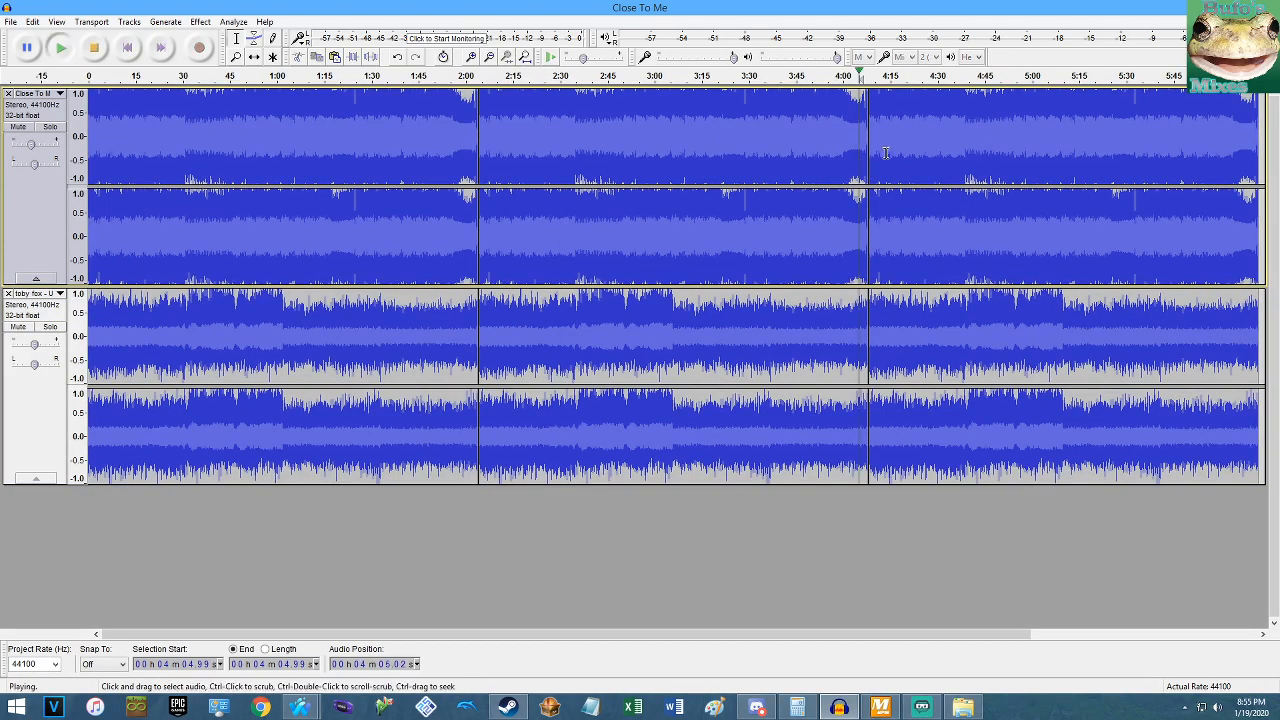
scroll(867, 155, up, 4)
scroll(864, 155, up, 2)
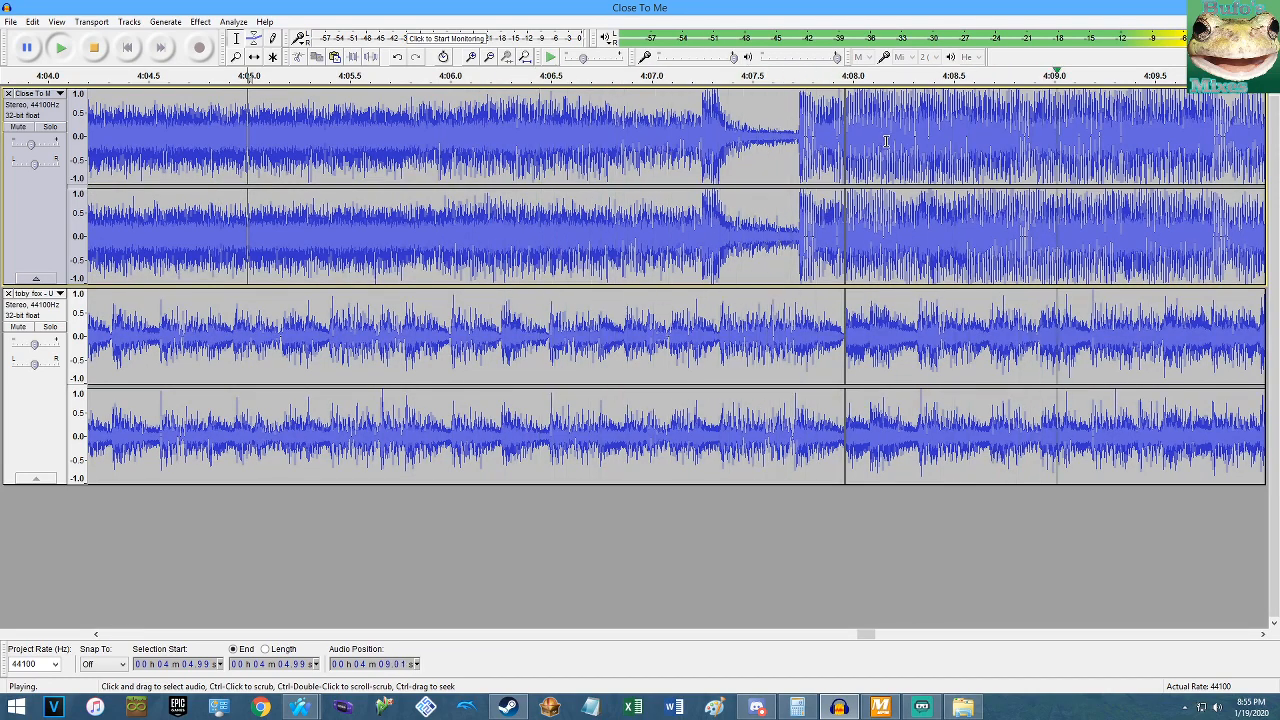
key(space)
Undo the repeated copies, leaving a single section in both tracks.
key(ctrl+a)
key(Delete)
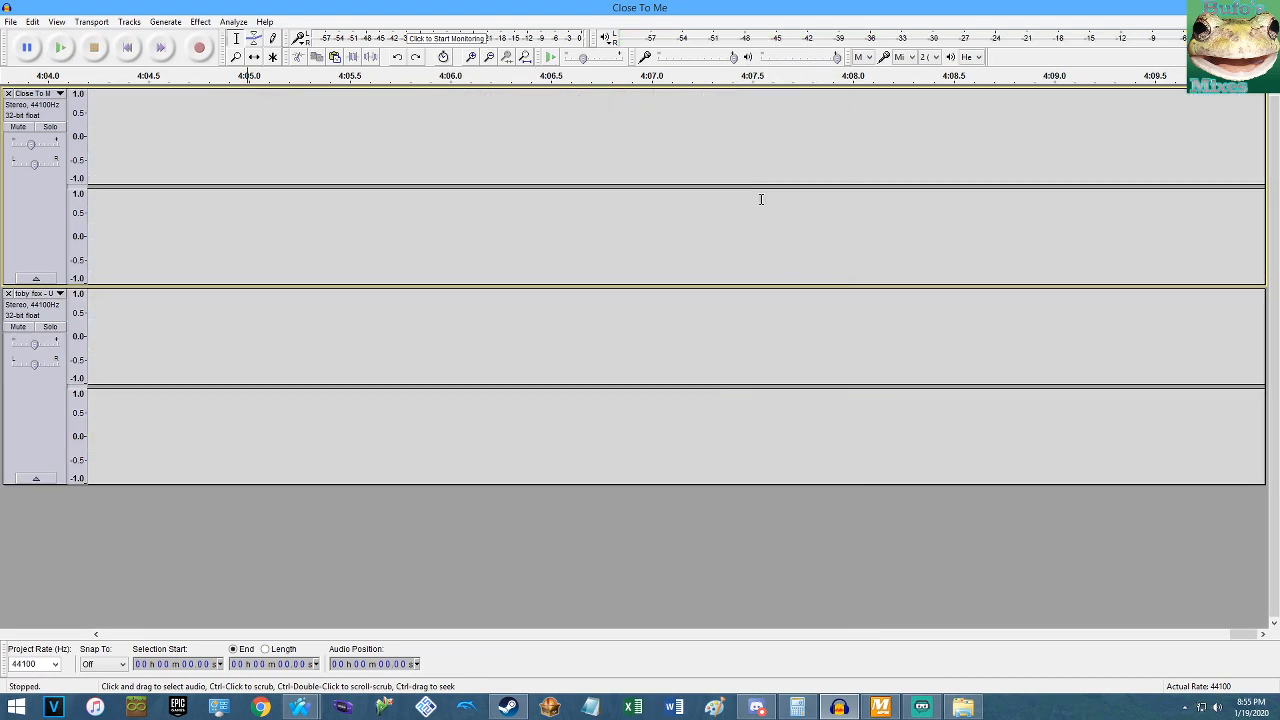
click(528, 58)
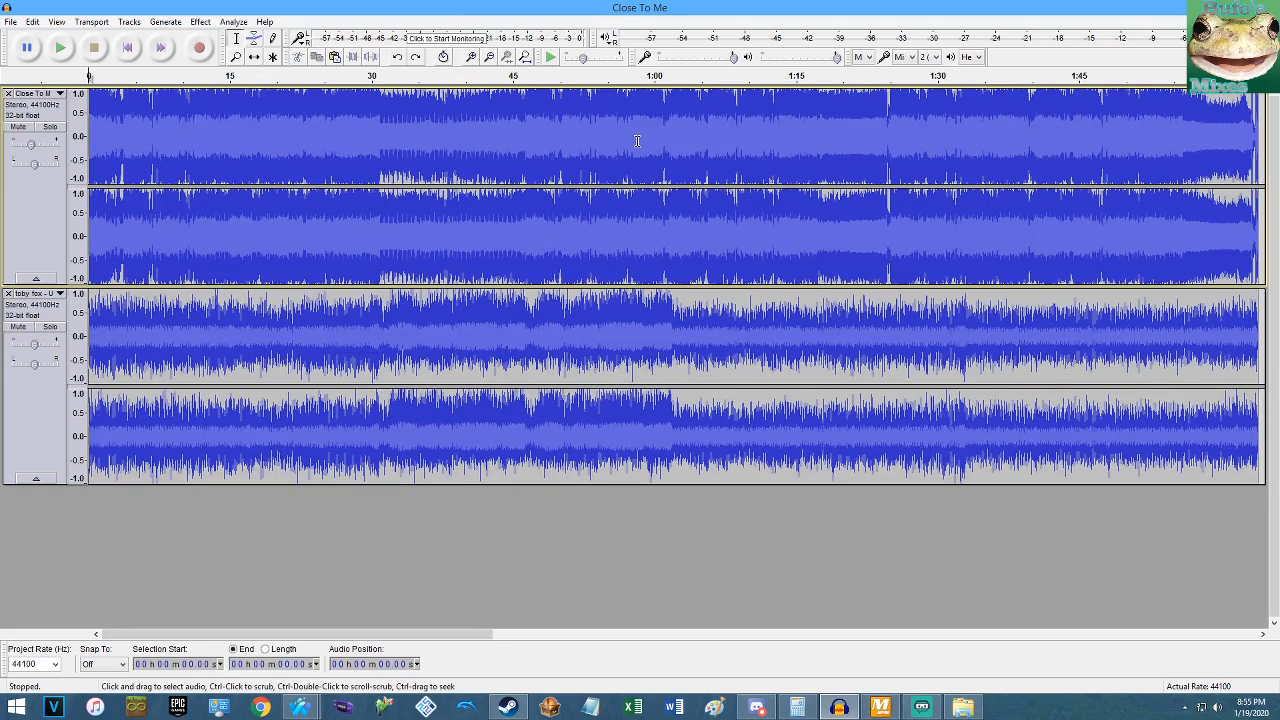
Delete the end of both tracks from 2:03.73 to 2:03.98.
ctrl+scroll(1248, 273, up, 9)
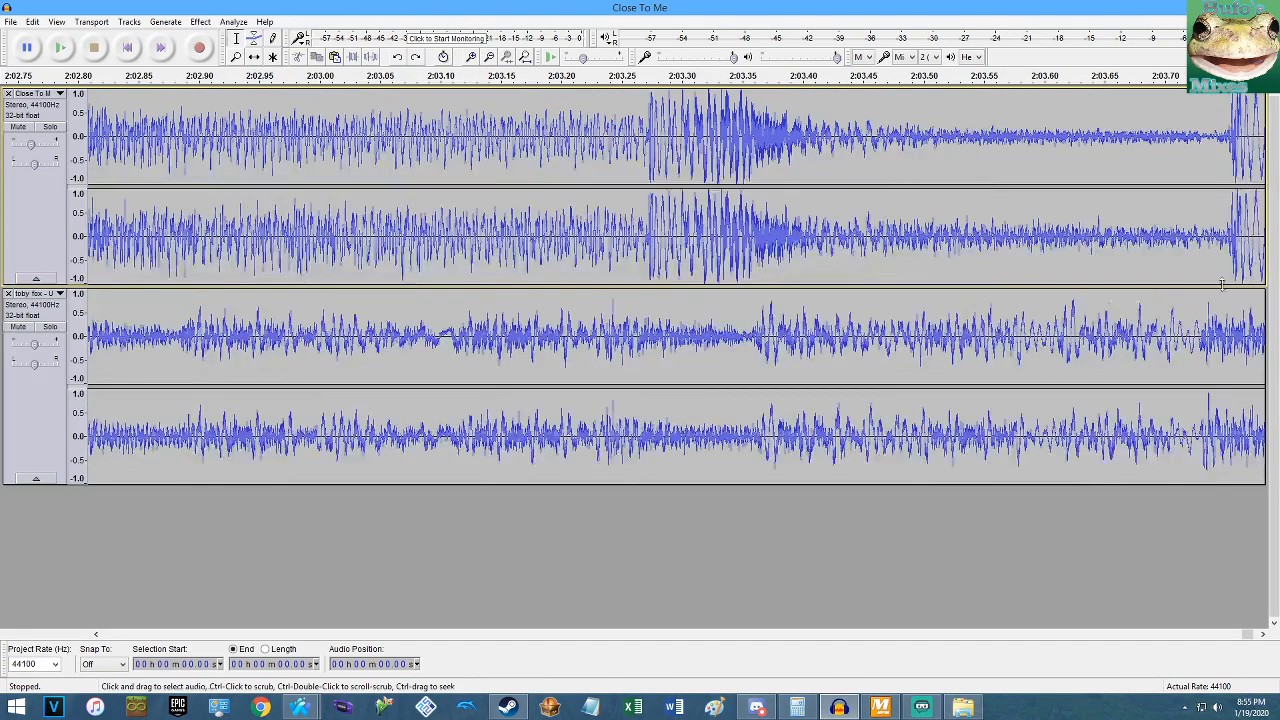
ctrl+scroll(1177, 345, up, 2)
click(1171, 345)
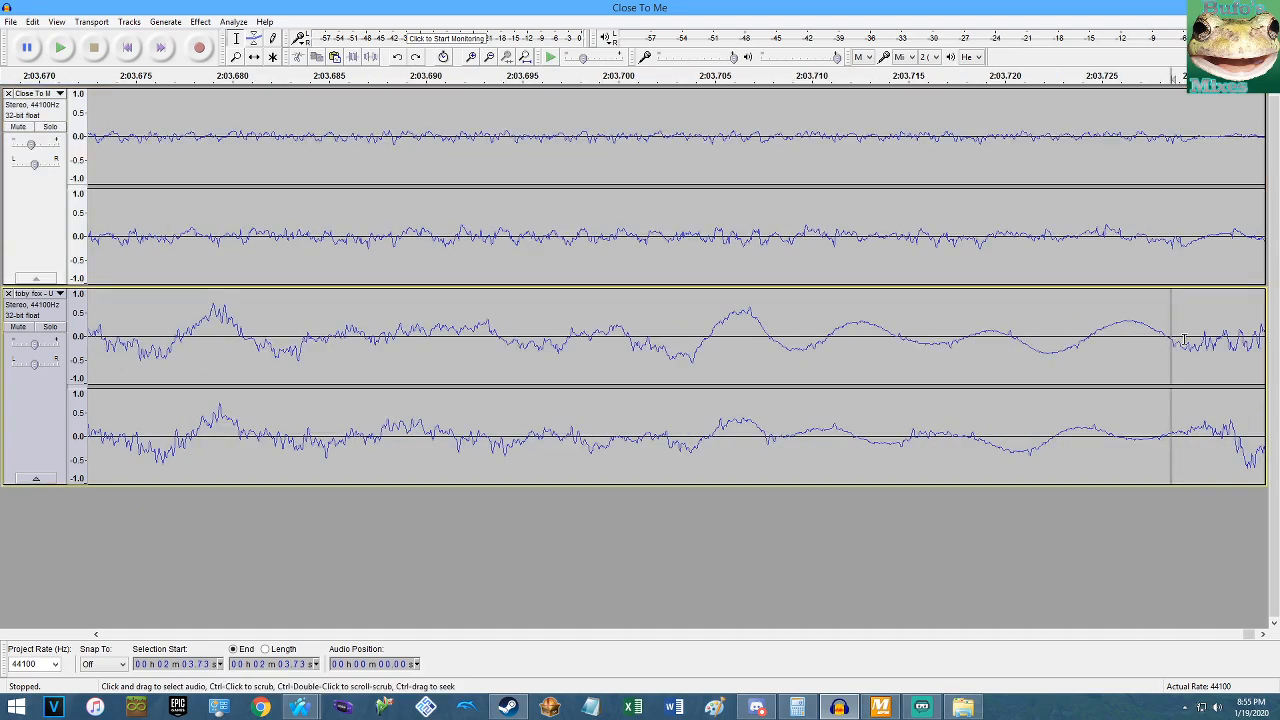
ctrl+scroll(1162, 346, up, 2)
drag(1162, 346, 1151, 344)
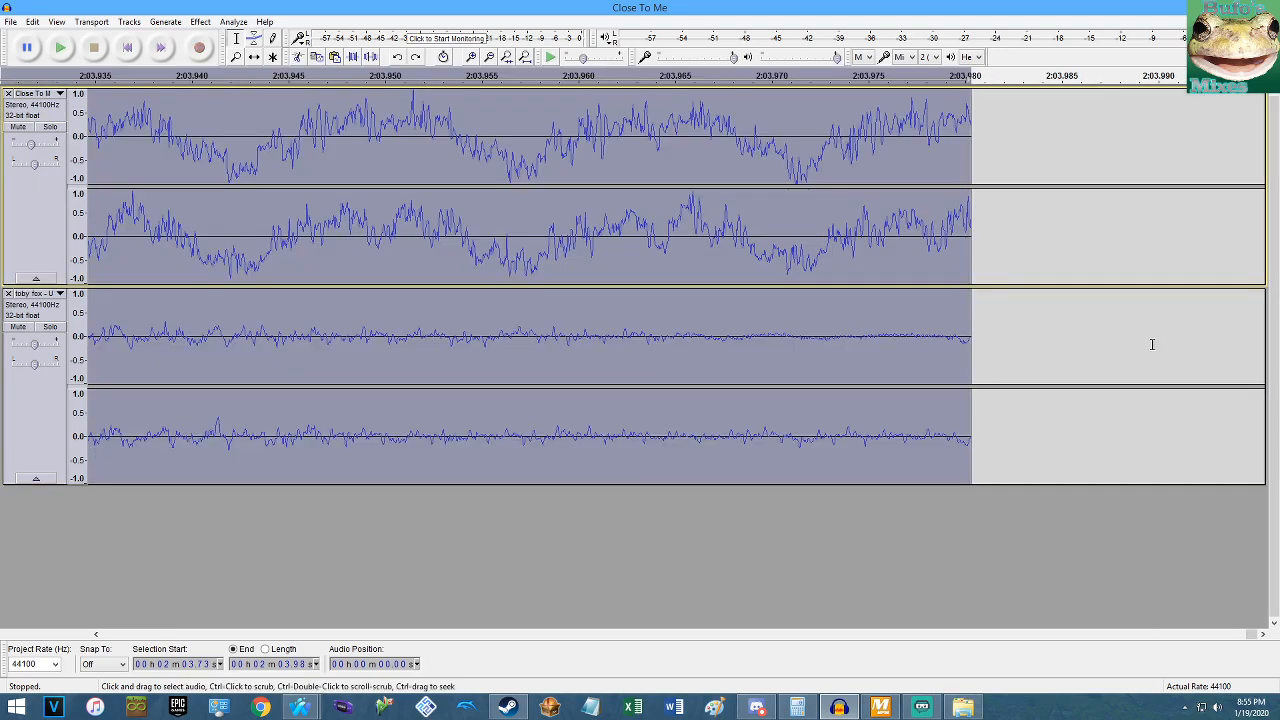
key(Delete)
Try to paste the previously copied section twice at the start of the tracks, and undo the pastes.
click(525, 57)
double_click(526, 113)
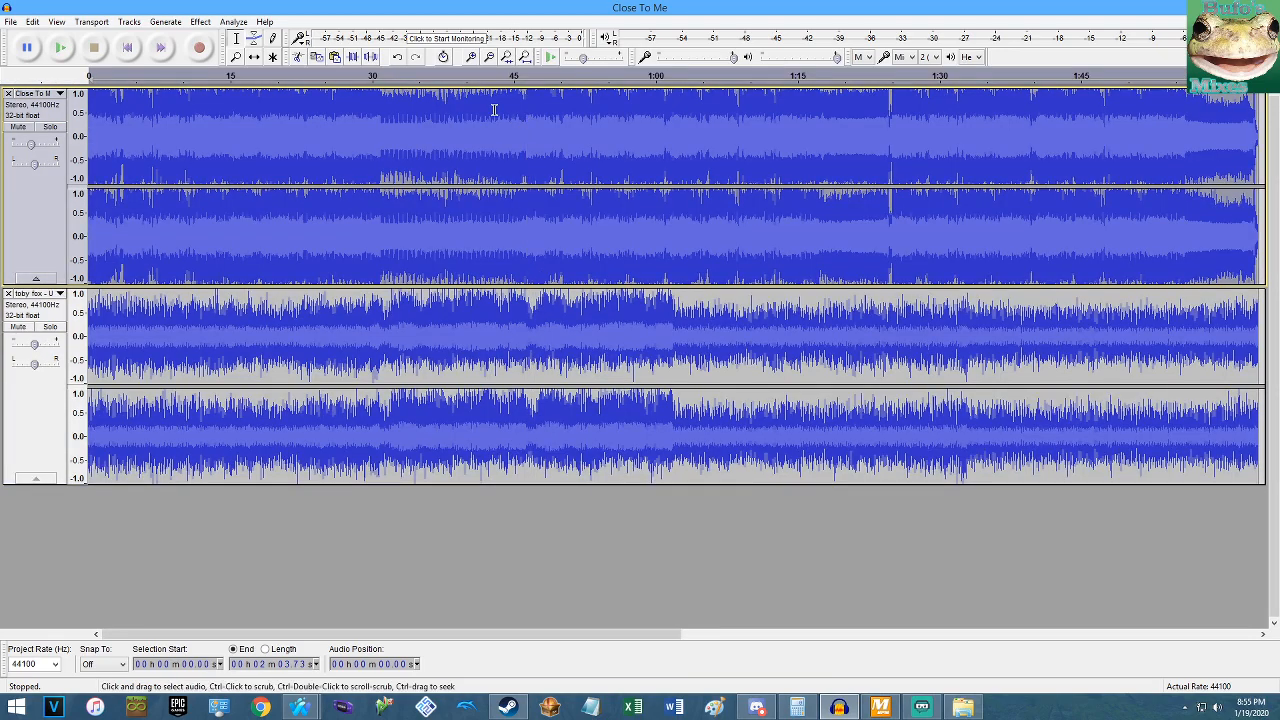
key(ctrl+v)
key(ctrl+v)
key(ctrl+z)
key(ctrl+z)
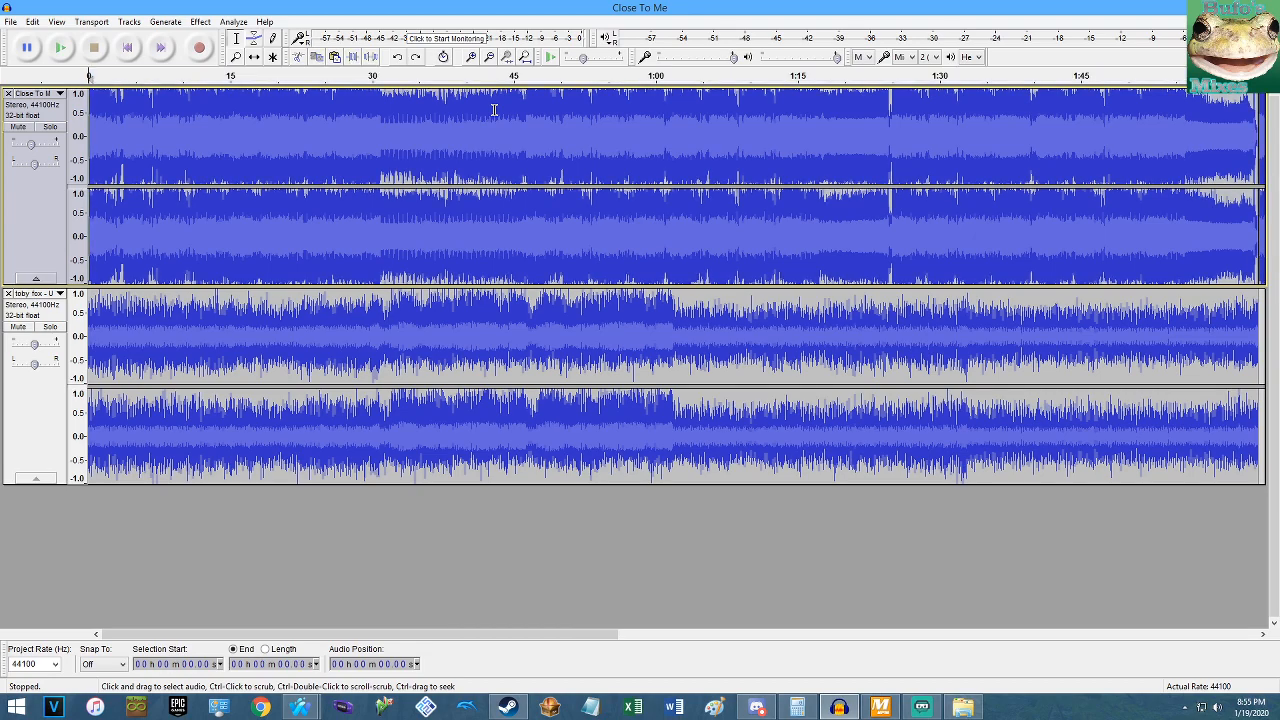
Copy both trimmed tracks in full and paste them twice at the start to make three consecutive copies.
click(577, 254)
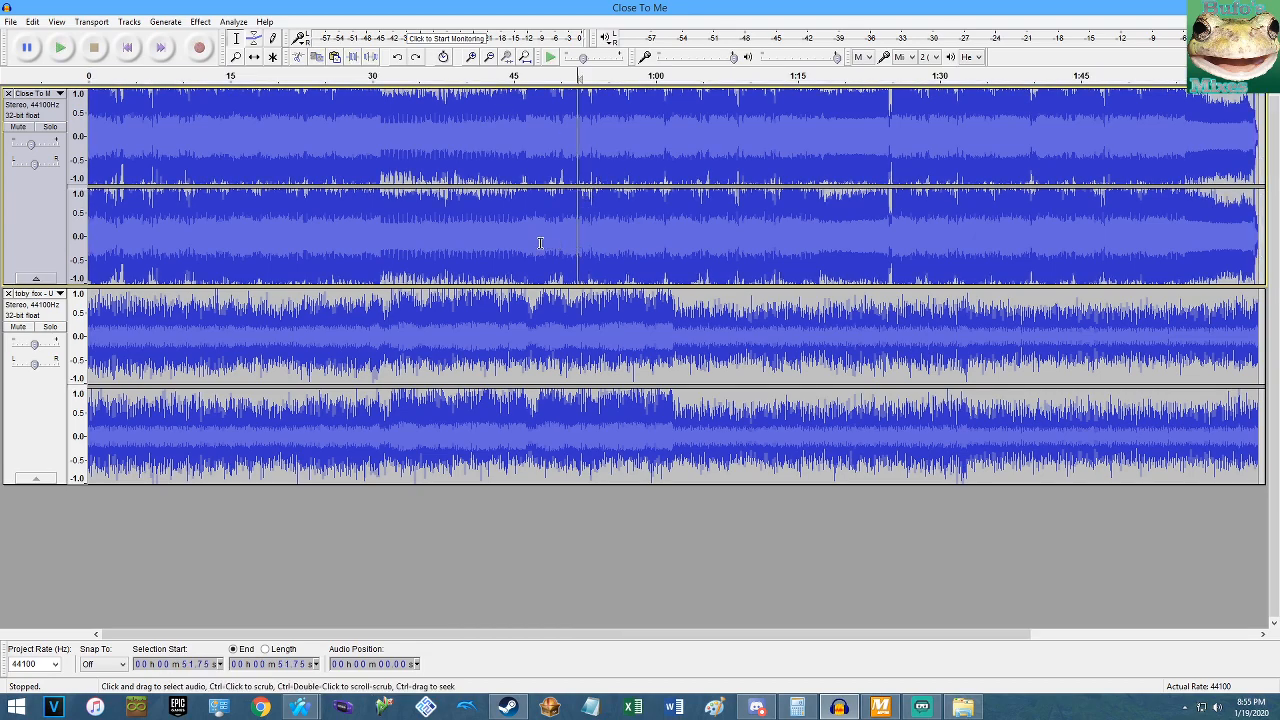
key(ctrl+a)
key(ctrl+c)
key(Home)
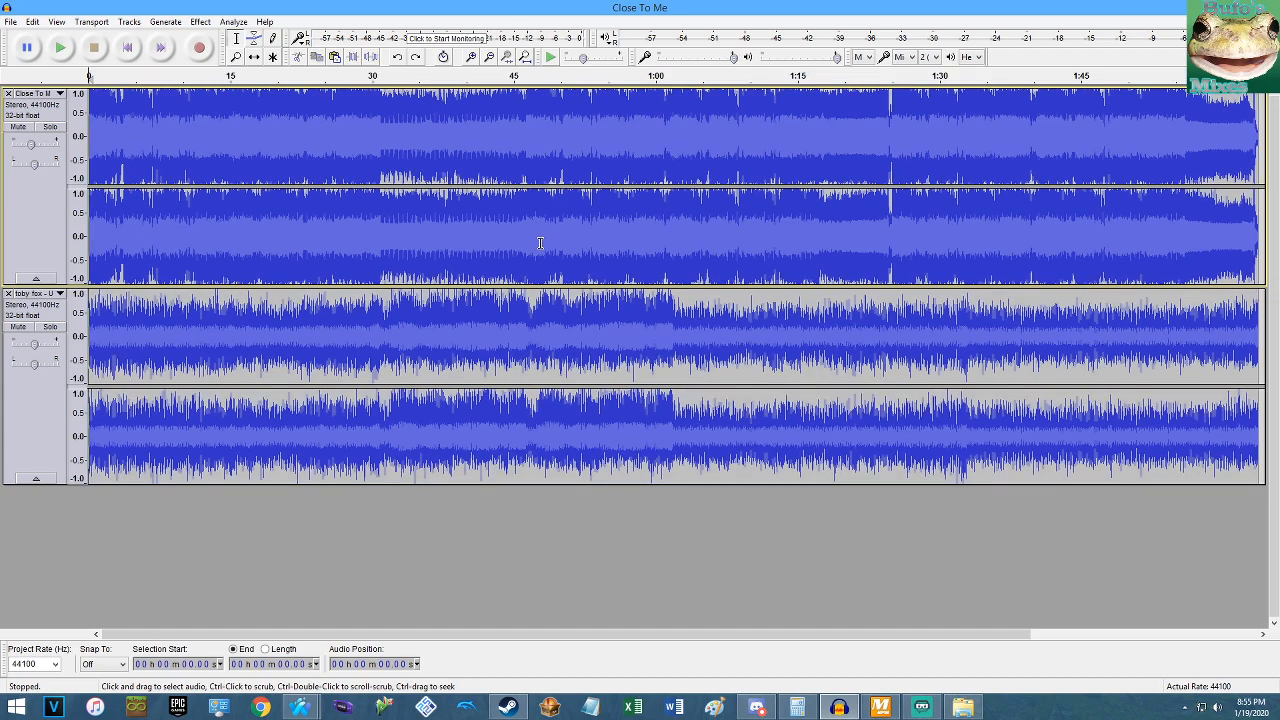
key(ctrl+v)
key(ctrl+v)
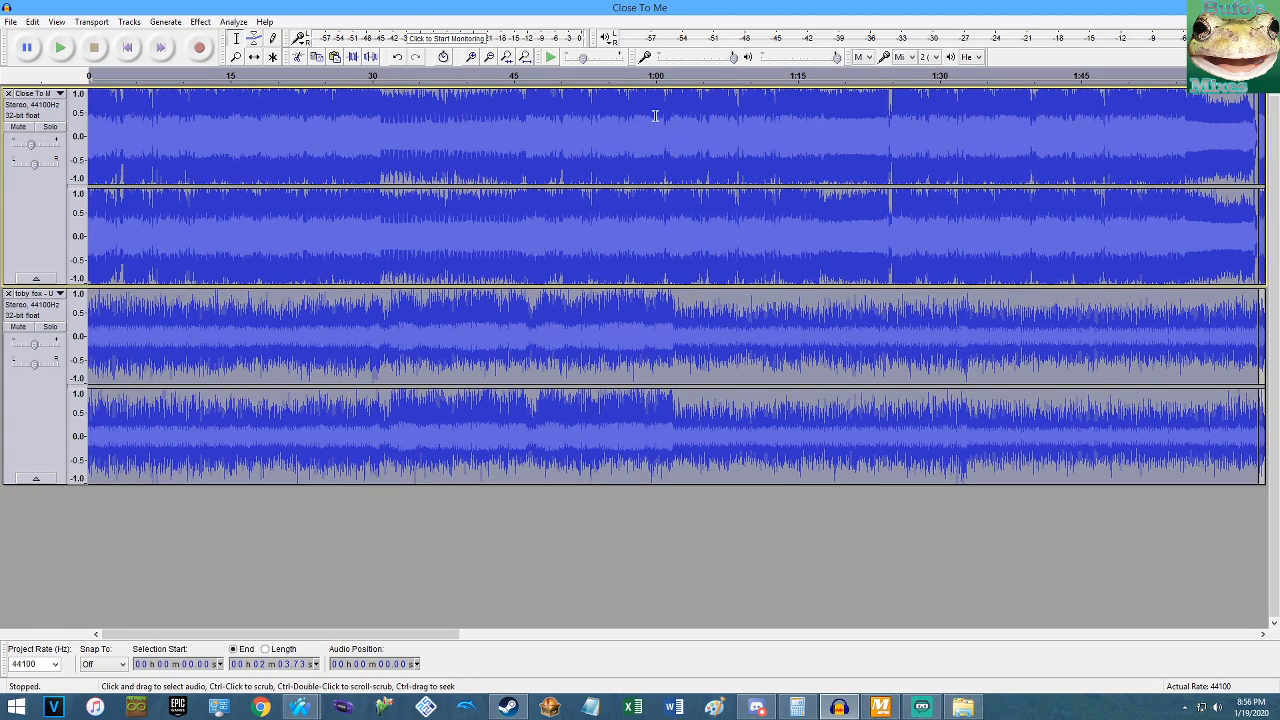
Place the cursor in Close To Me at 4:00.90, and switch to MixMeister BPM Analyzer to check the tracks' tempos.
click(525, 56)
click(848, 210)
click(893, 708)
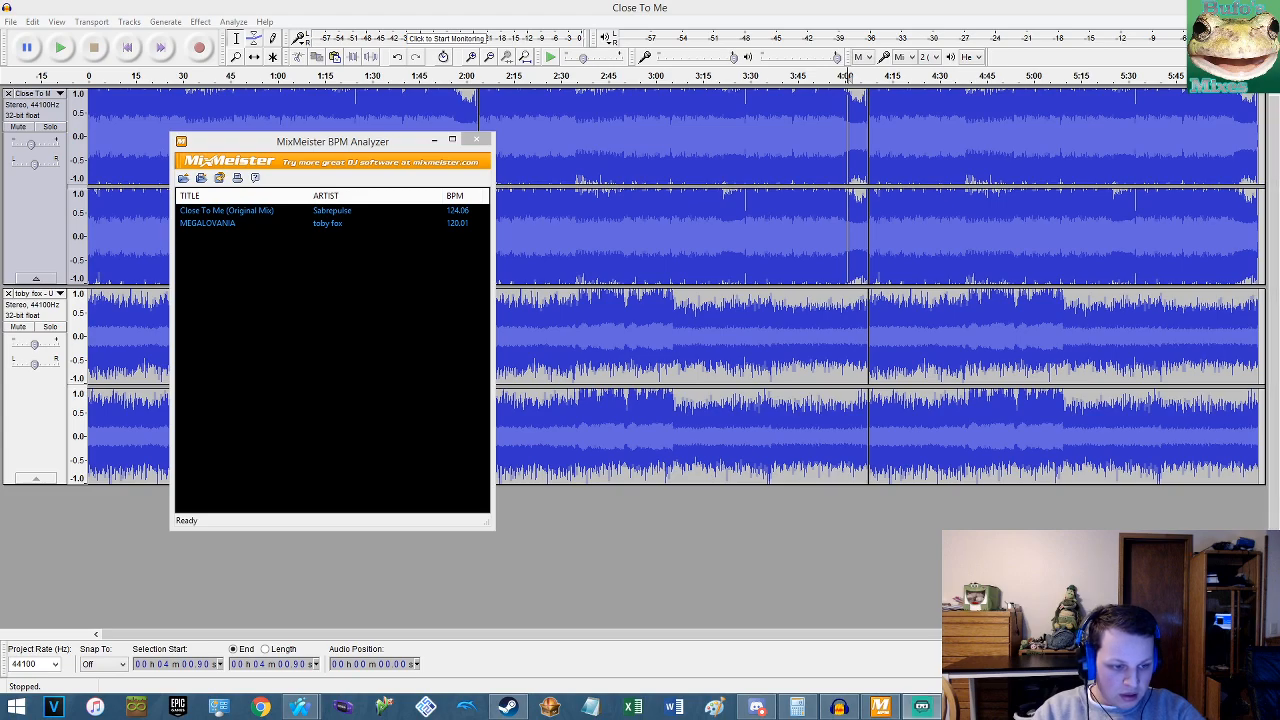
Switch back to Audacity and play both tracks from 3:58.57 across the second join.
click(840, 326)
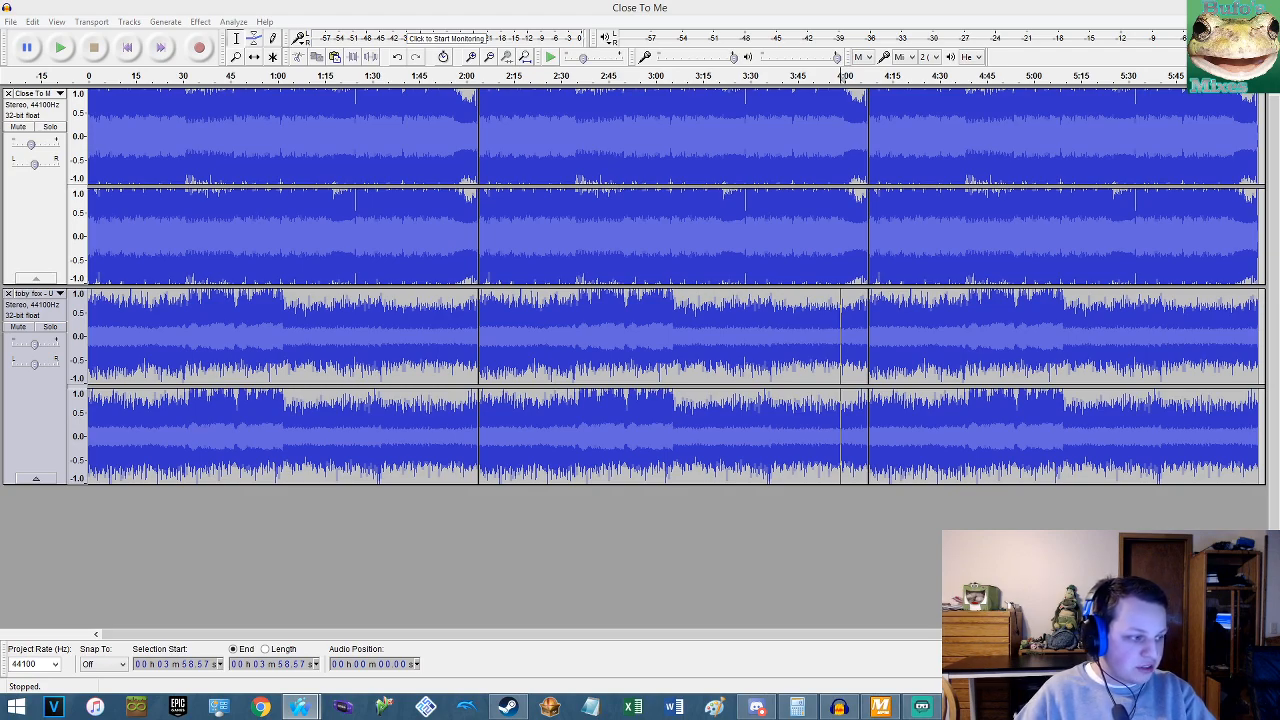
click(1132, 6)
key(space)
scroll(876, 176, up, 4)
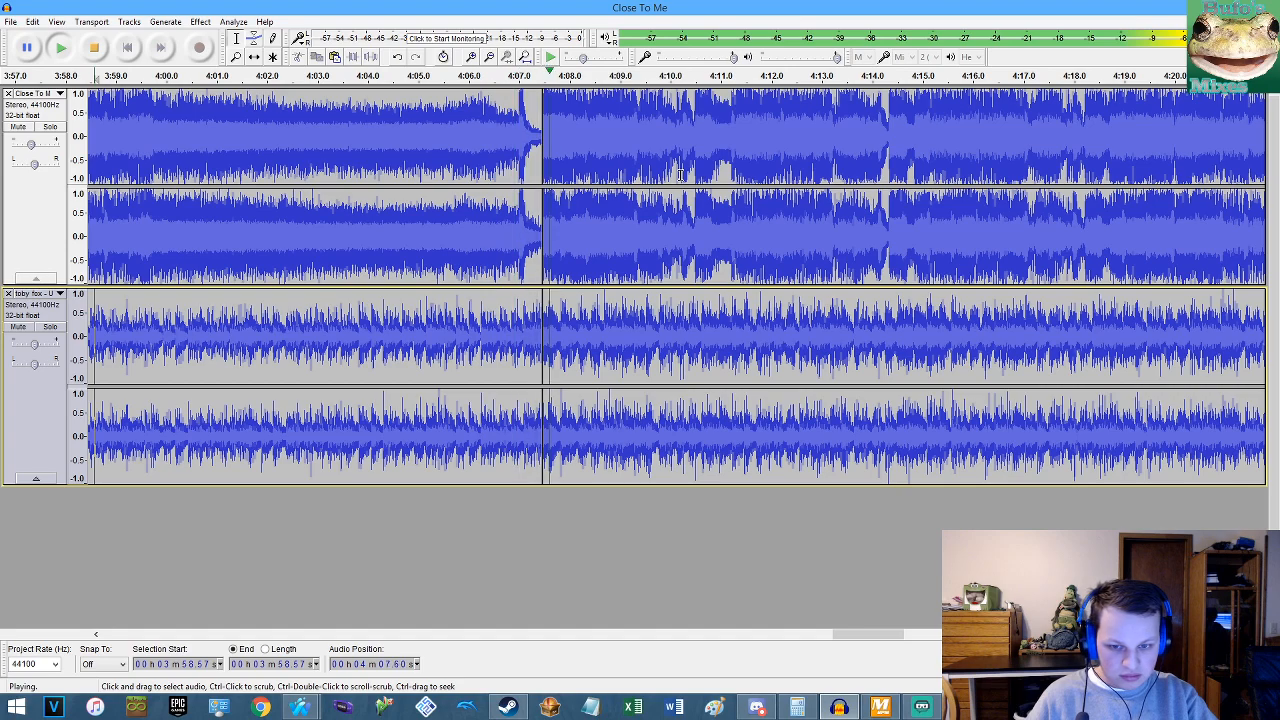
key(space)
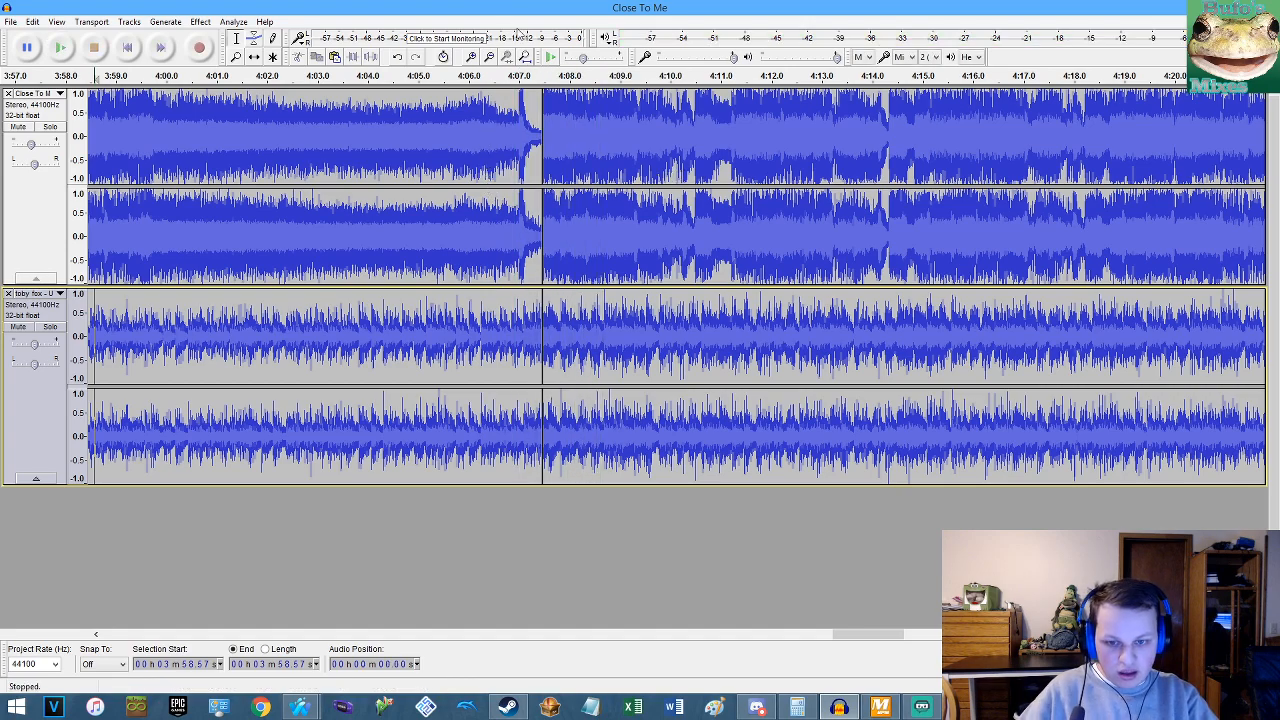
Undo the two pasted copies and play the end of the remaining copy from 1:59.64.
click(525, 56)
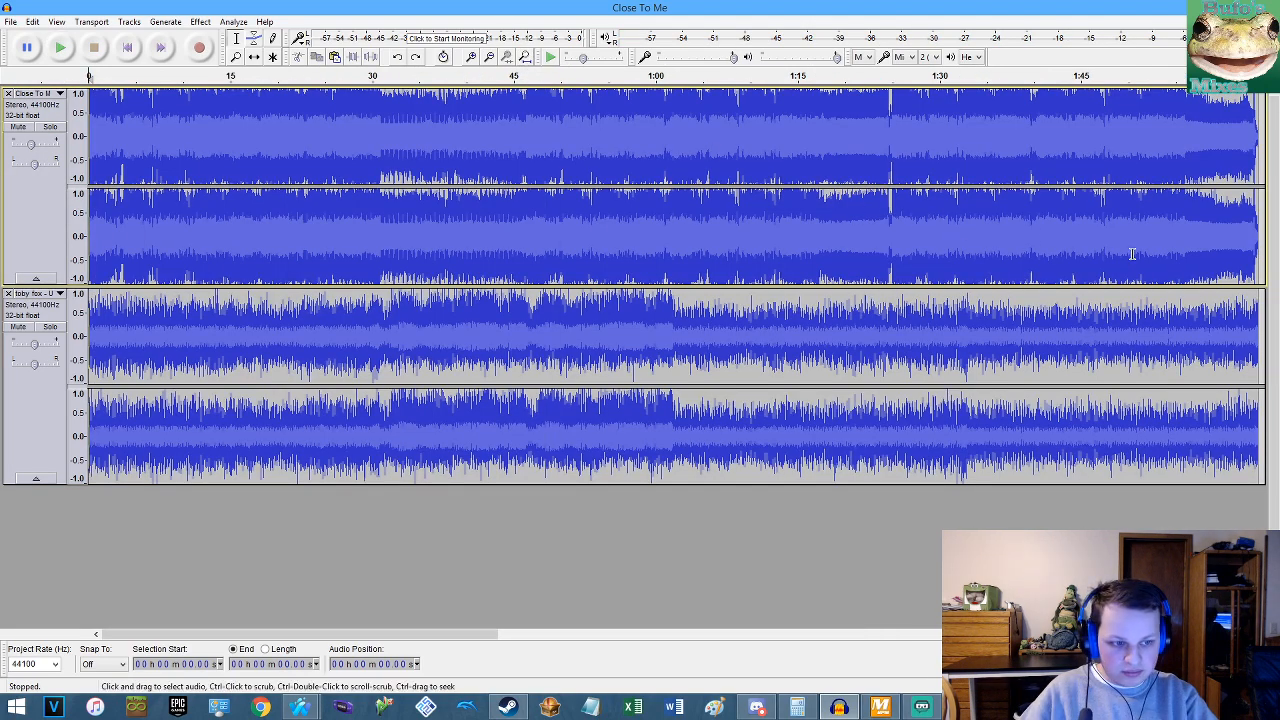
click(1219, 256)
key(space)
scroll(1222, 257, up, 2)
scroll(1223, 257, down, 4)
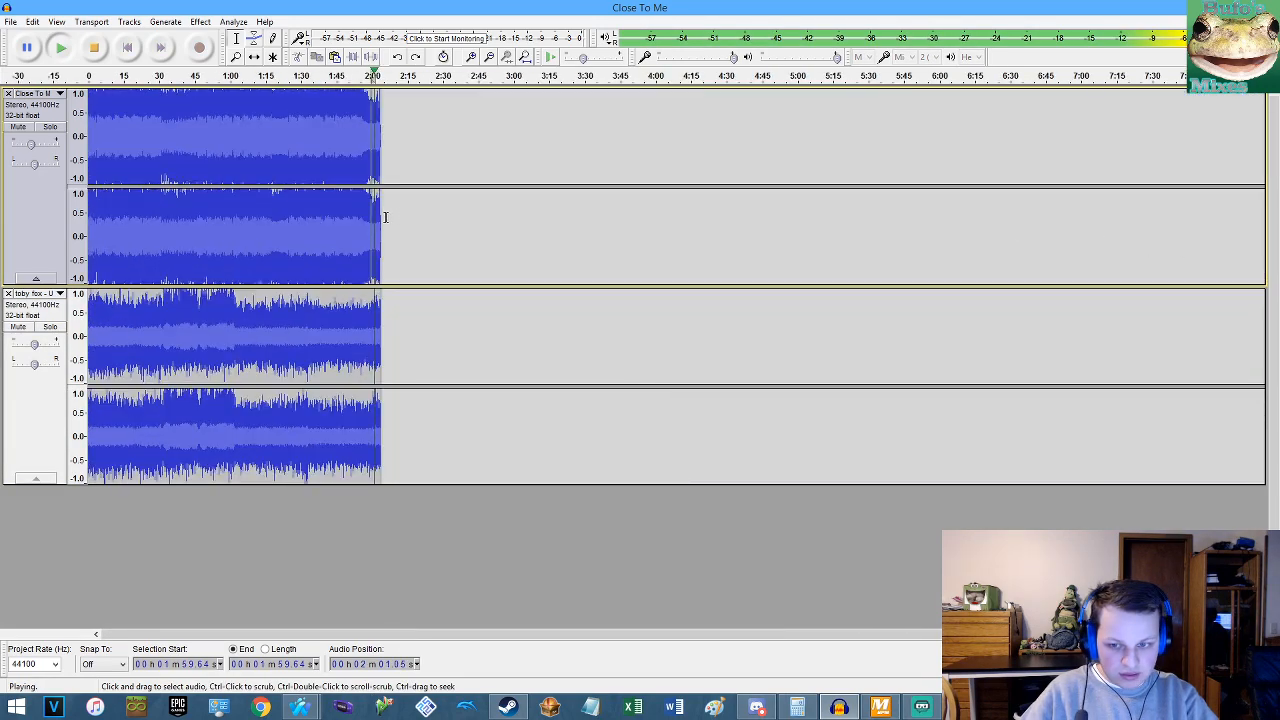
scroll(385, 216, up, 5)
key(space)
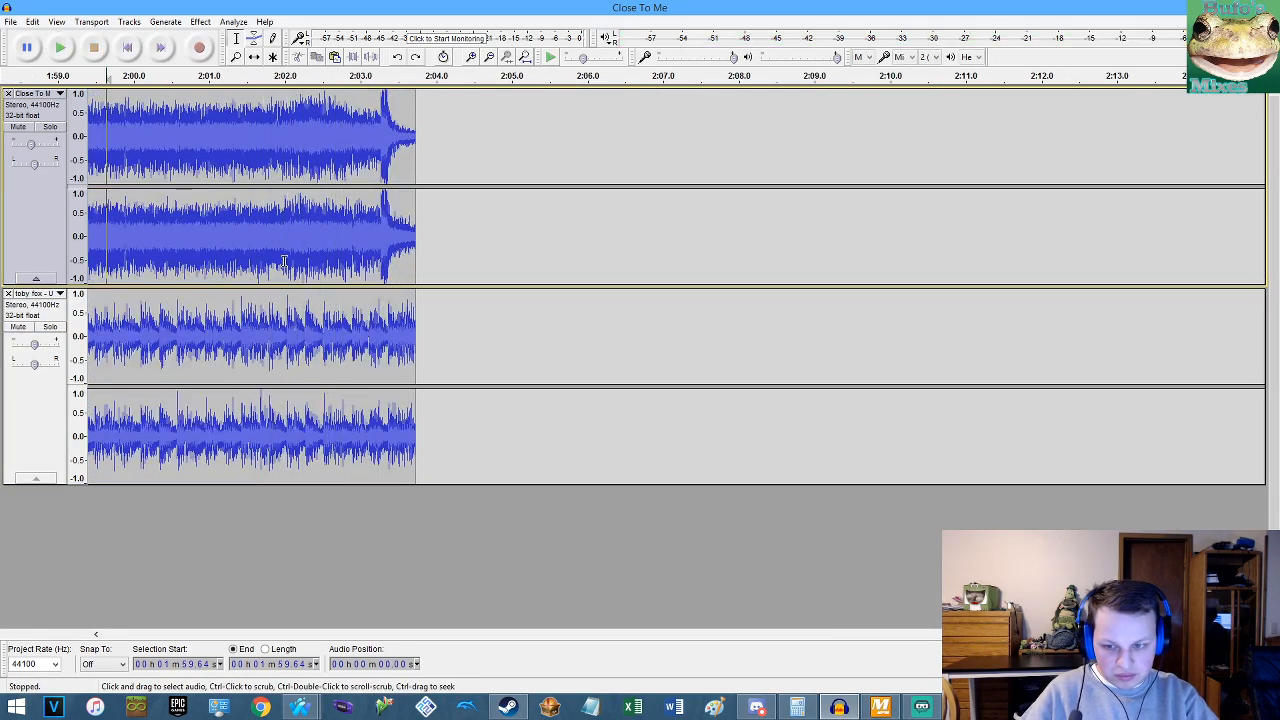
key(space)
scroll(290, 260, up, 2)
scroll(305, 258, down, 1)
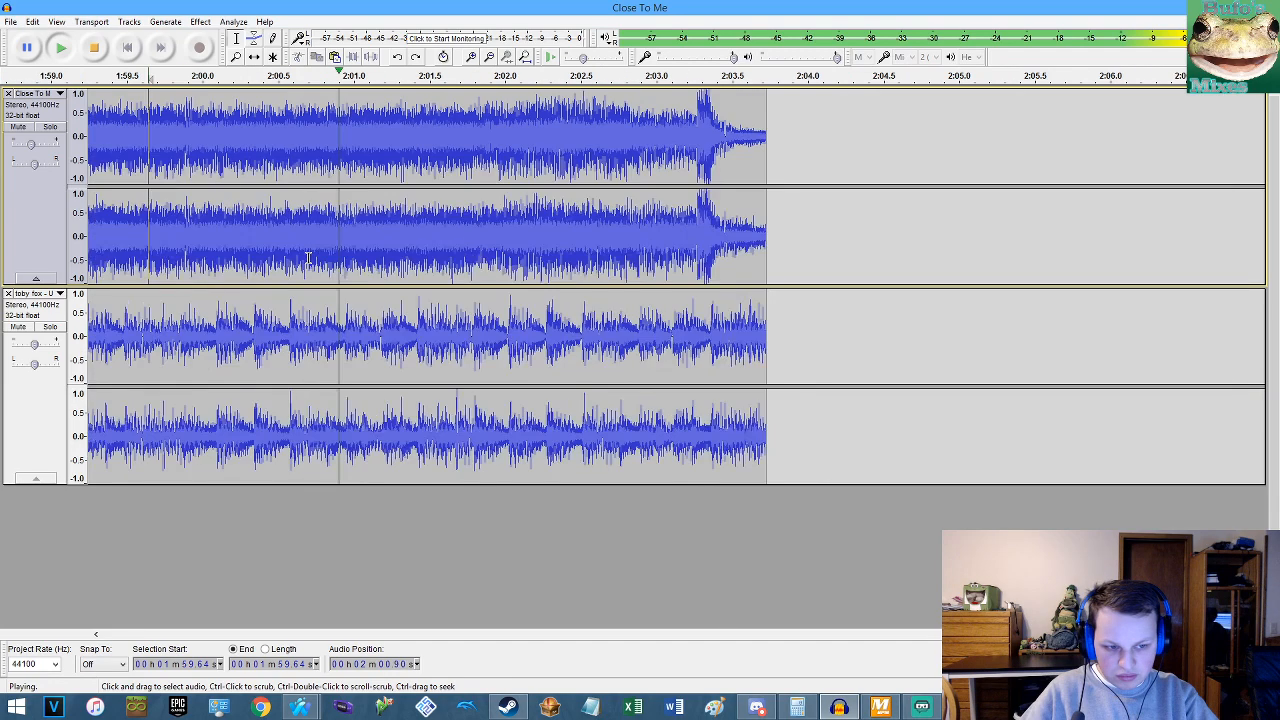
key(space)
Undo several earlier trims step by step, and redo the edits to return to the single trimmed copy of both tracks.
key(ctrl+z)
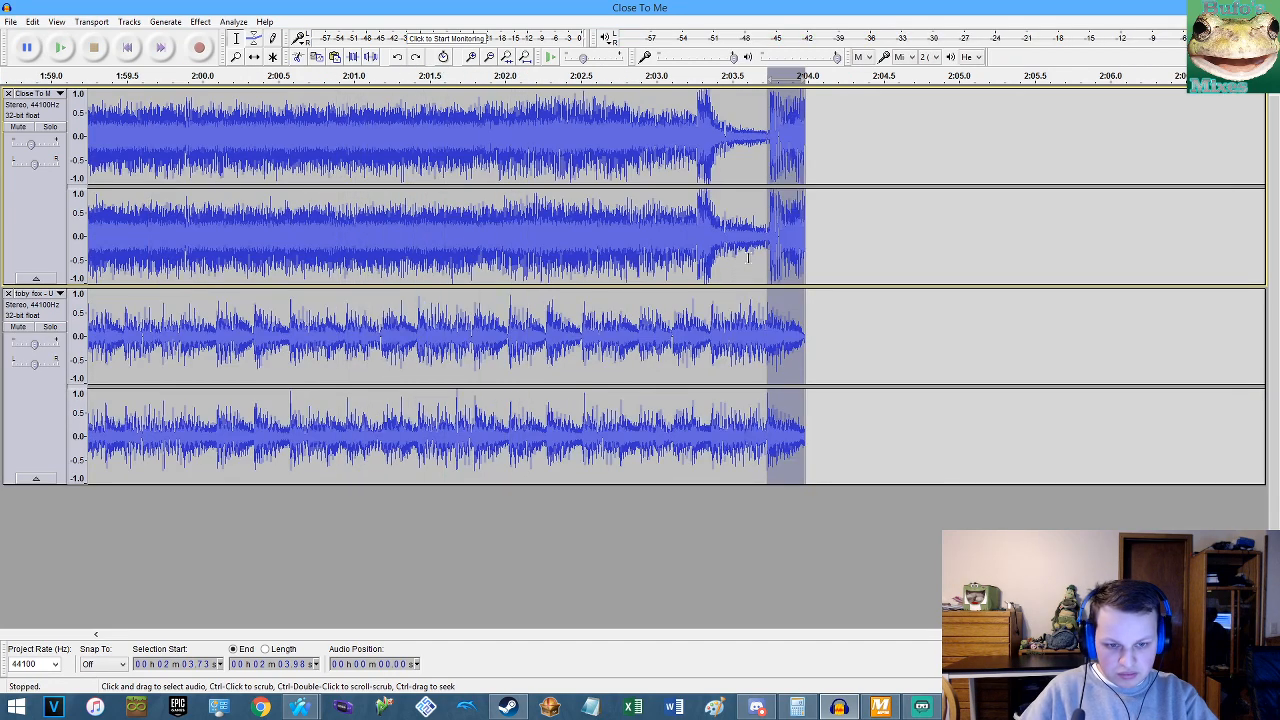
key(ctrl+z)
scroll(693, 257, down, 4)
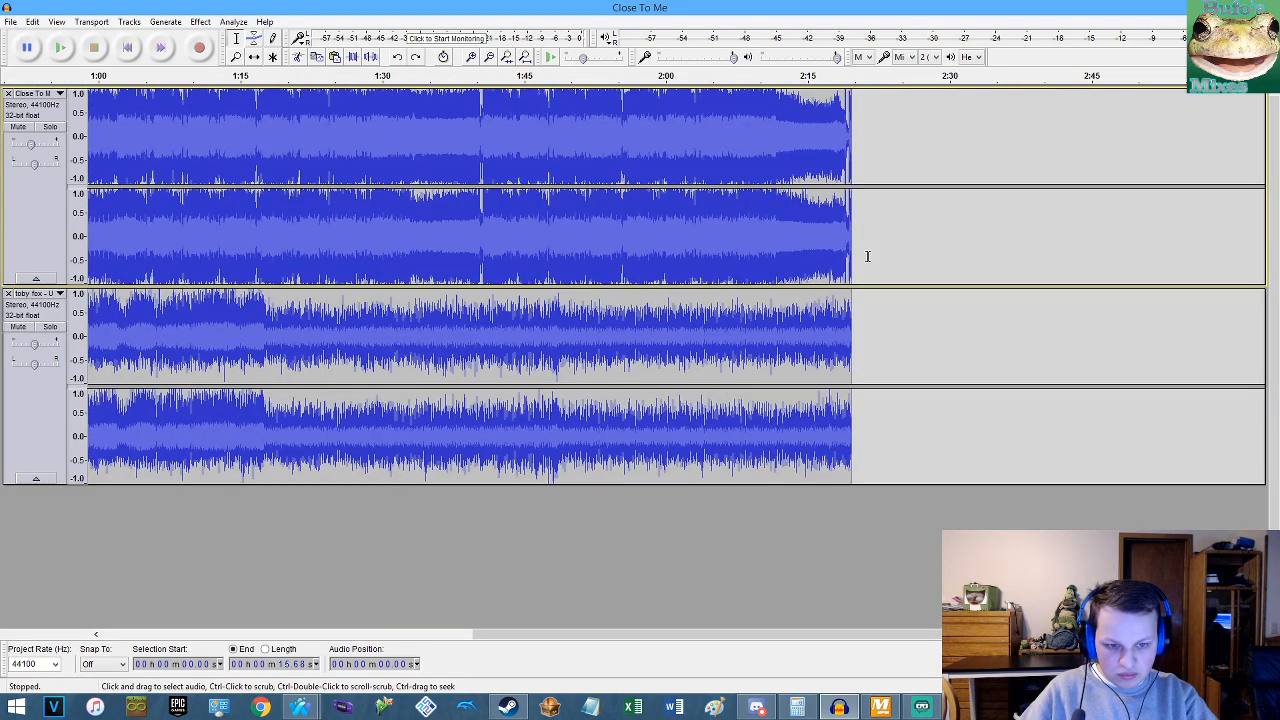
scroll(868, 257, down, 1)
scroll(783, 254, up, 2)
key(ctrl+z)
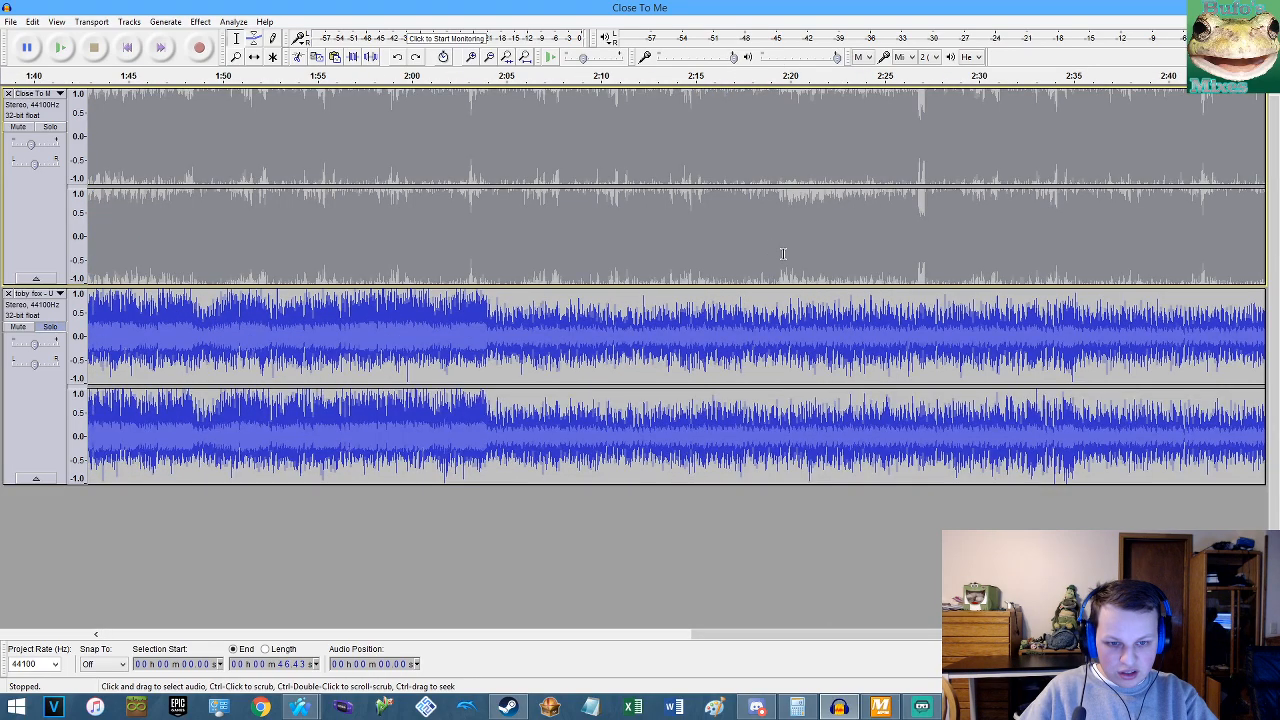
click(524, 56)
key(ctrl+z)
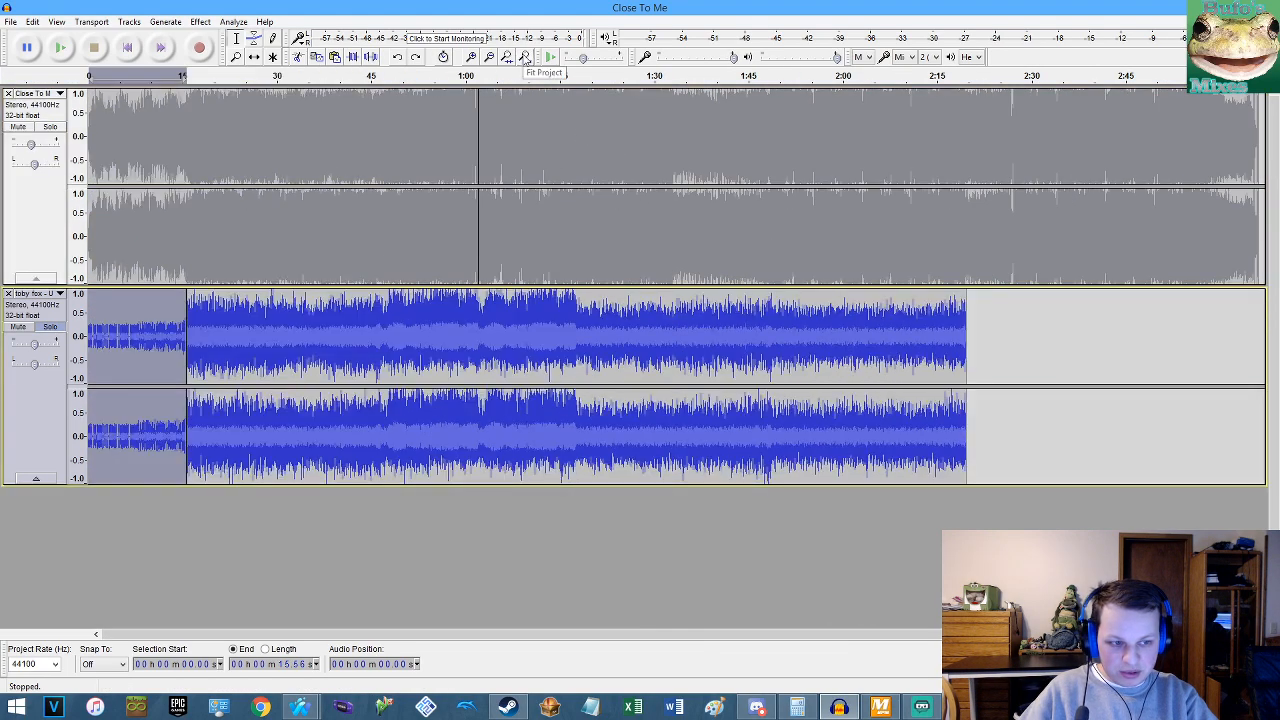
key(Delete)
key(ctrl+y)
key(ctrl+y)
key(ctrl+y)
key(ctrl+y)
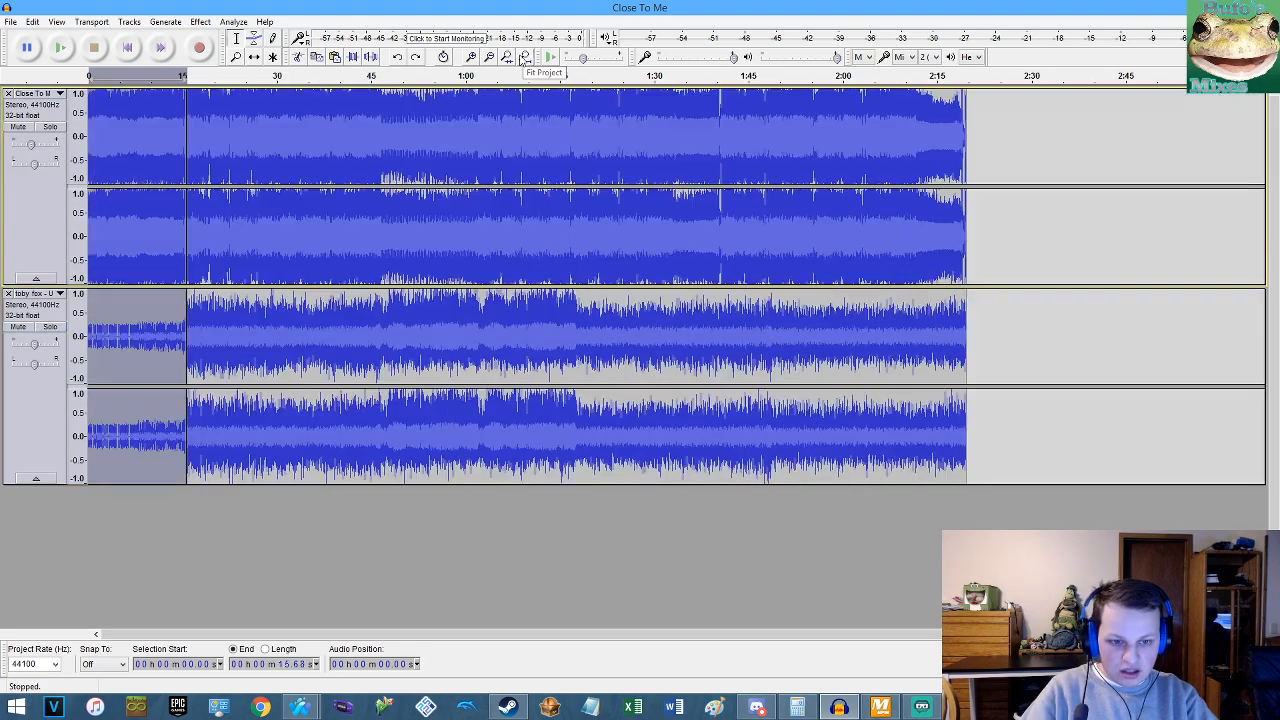
key(ctrl+z)
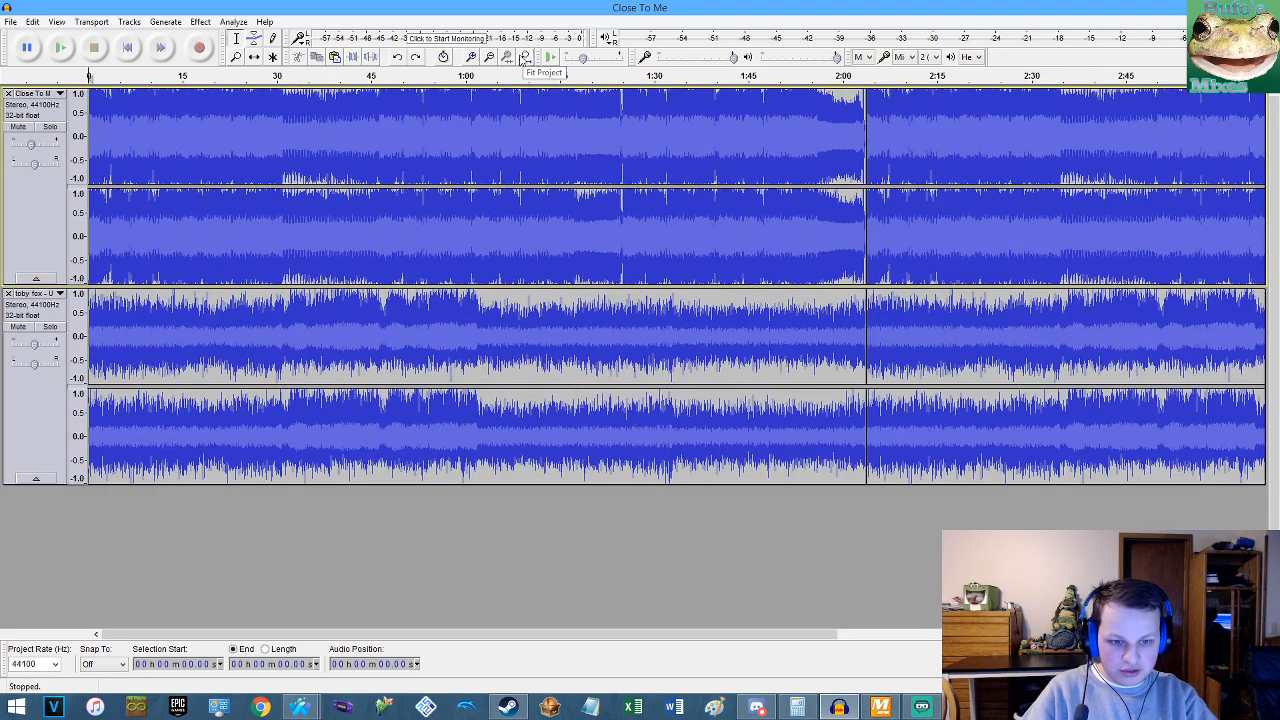
key(ctrl+z)
Play the end of both tracks from 2:01.92 and from 2:00.66.
scroll(866, 249, up, 4)
click(727, 251)
key(space)
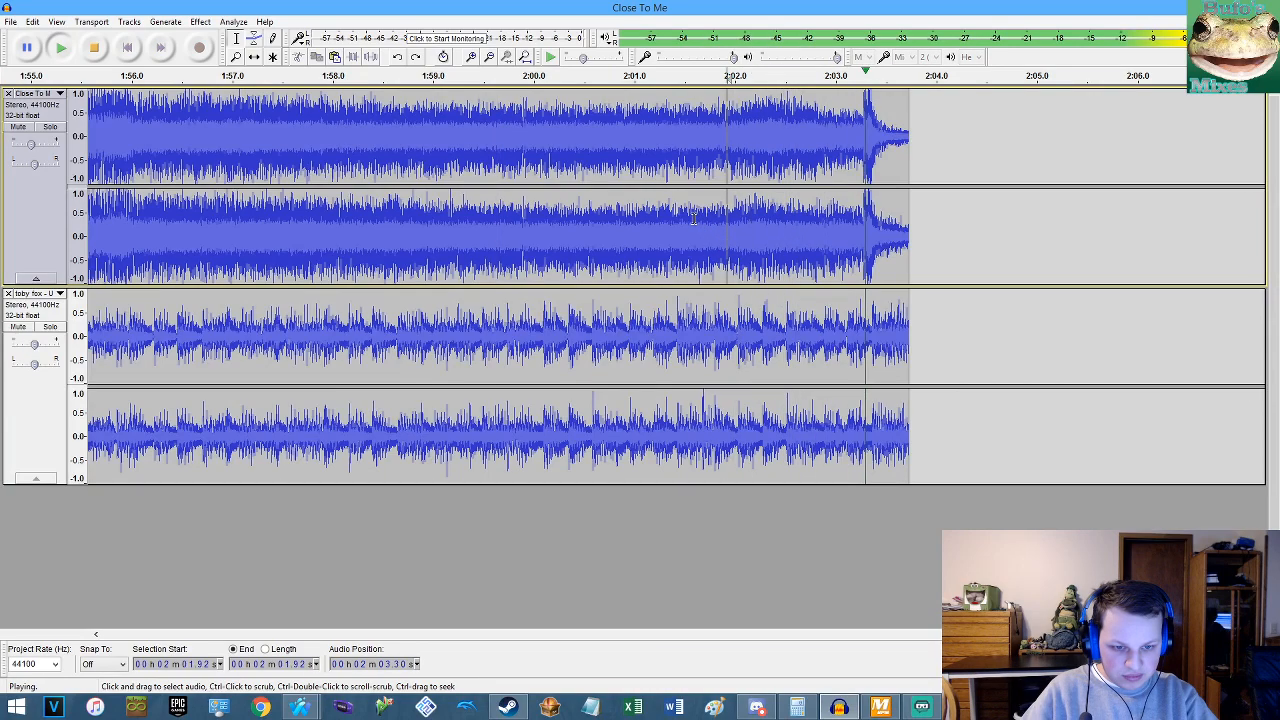
click(600, 229)
key(space)
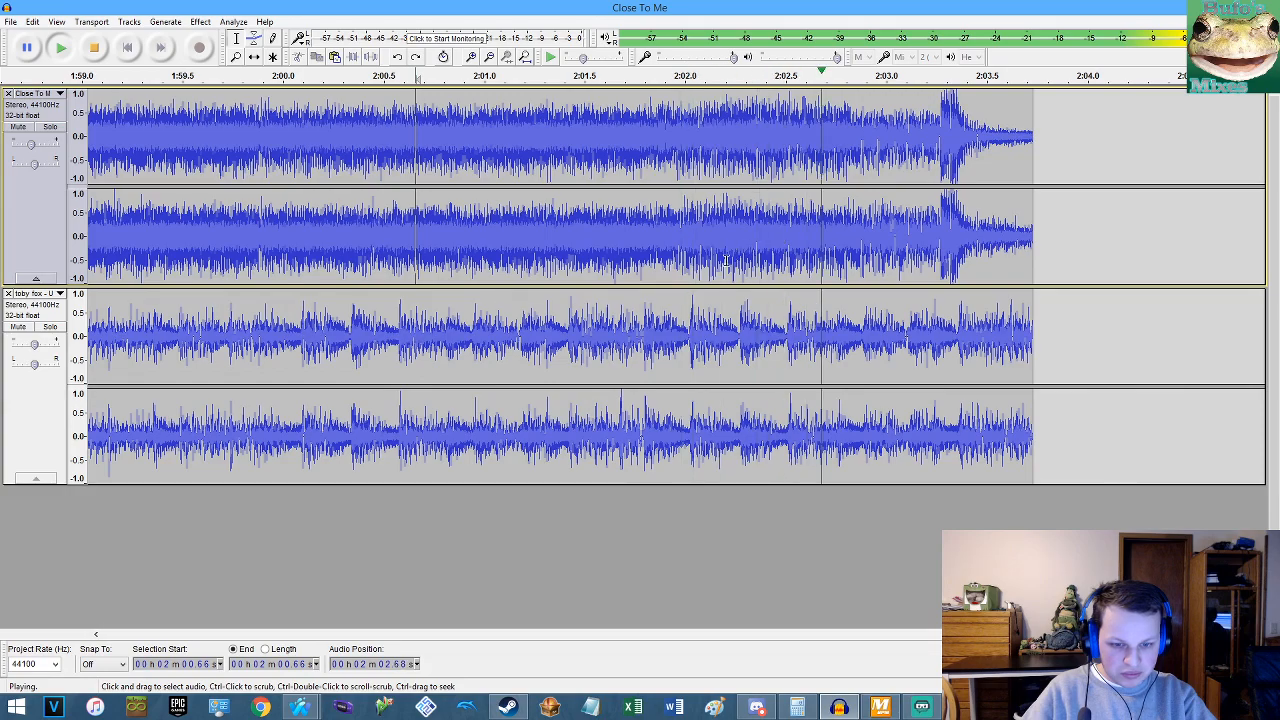
key(space)
Split both tracks at 2:02.02 and delete everything from there to the end at 2:03.73.
scroll(734, 256, up, 3)
scroll(690, 337, up, 11)
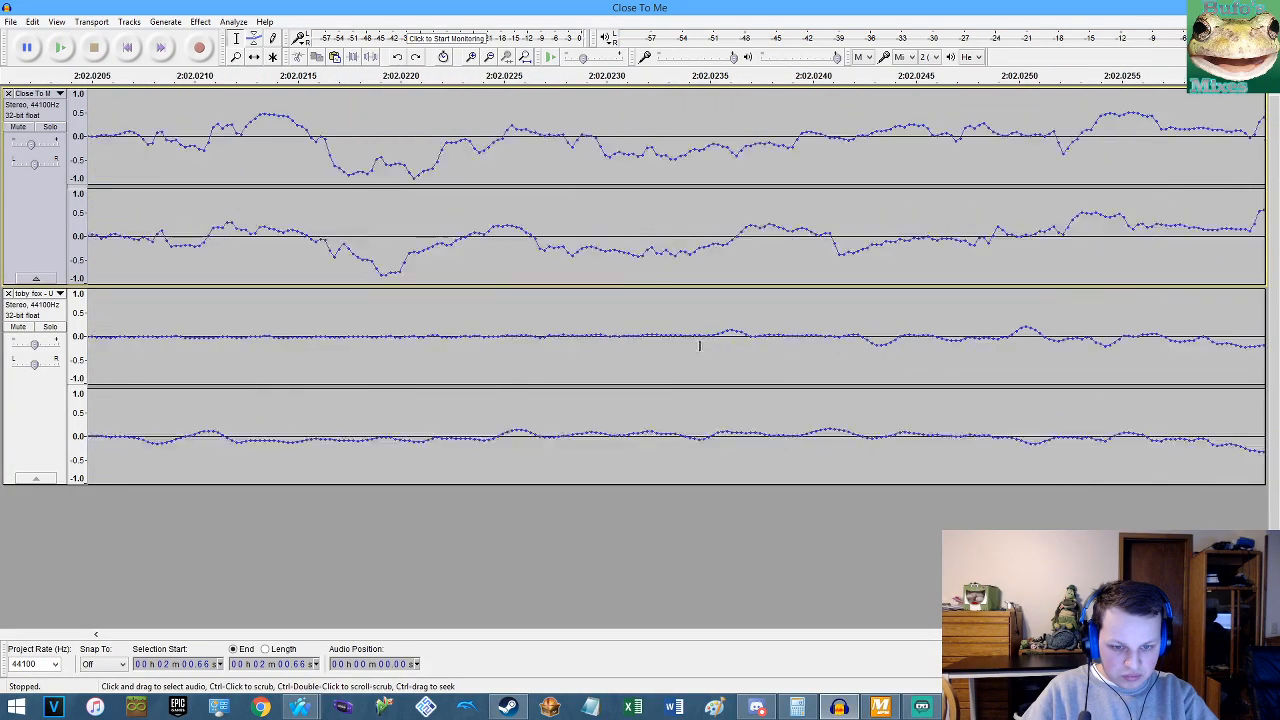
click(703, 344)
key(ctrl+i)
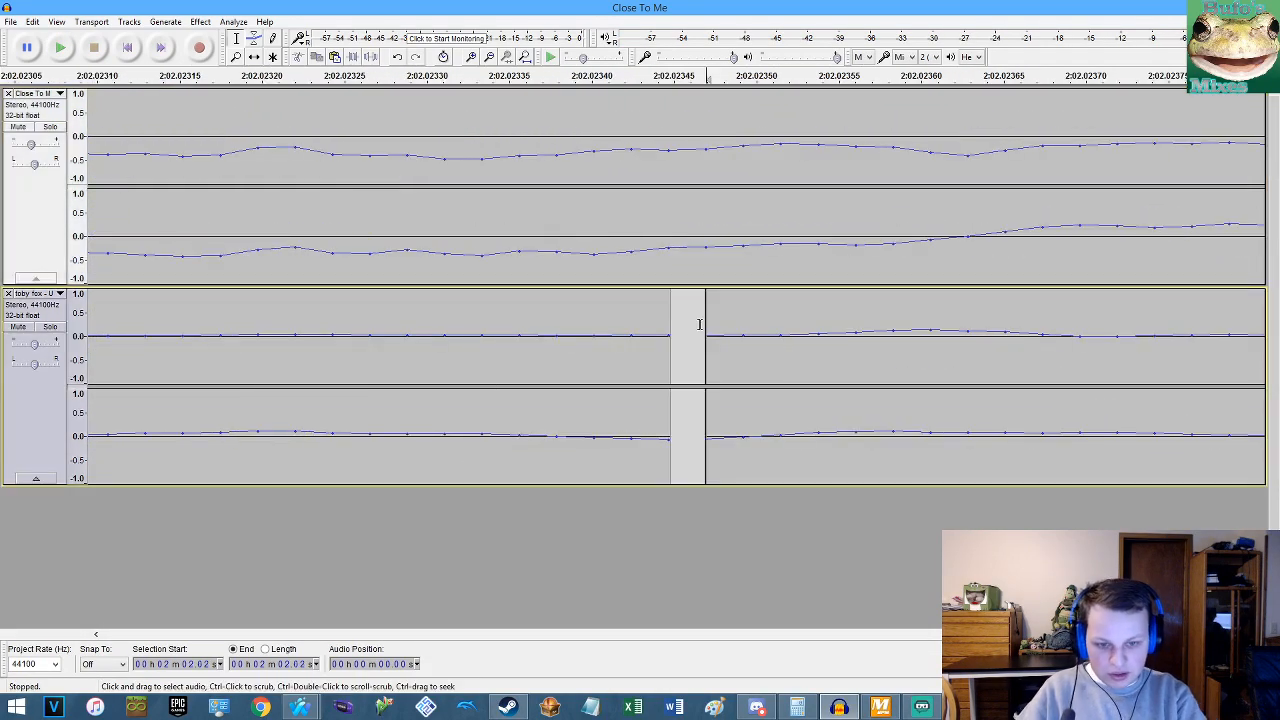
click(703, 277)
key(ctrl+i)
key(shift+End)
key(shift+Down)
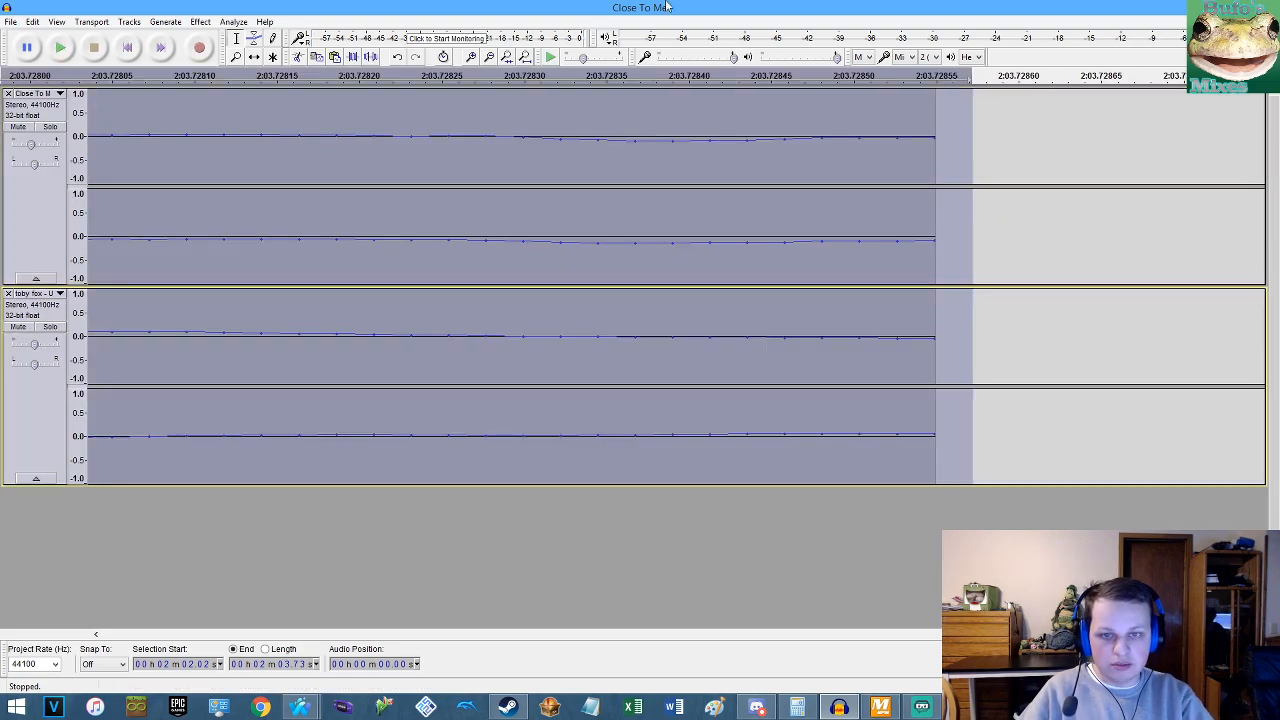
click(524, 57)
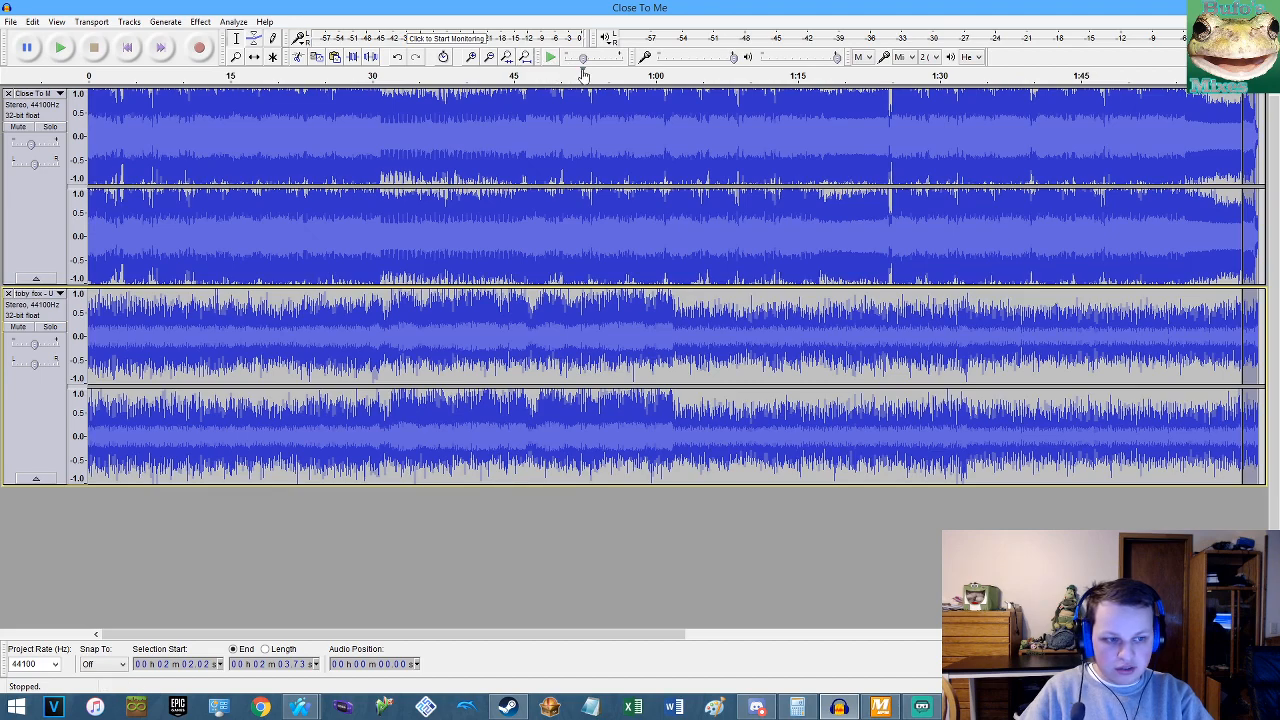
key(Delete)
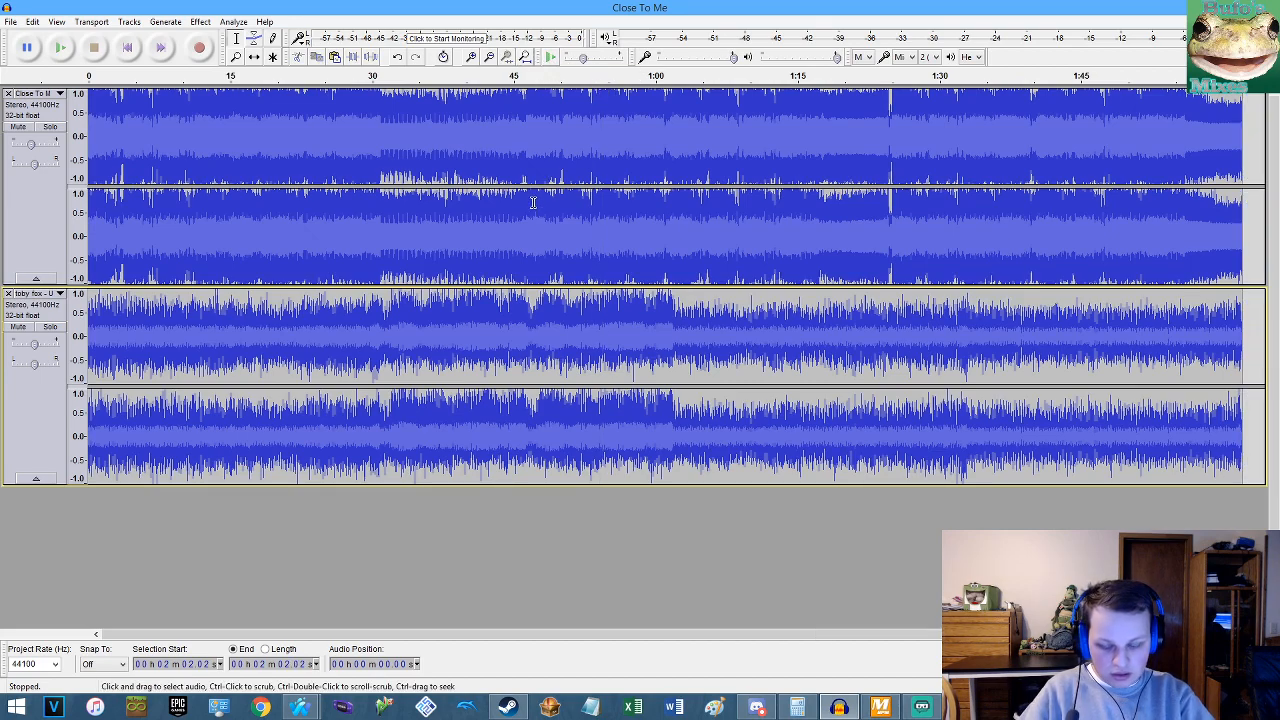
Copy both shortened tracks in full and paste them twice at the start.
key(ctrl+a)
key(ctrl+c)
key(Home)
key(ctrl+v)
key(Home)
key(ctrl+v)
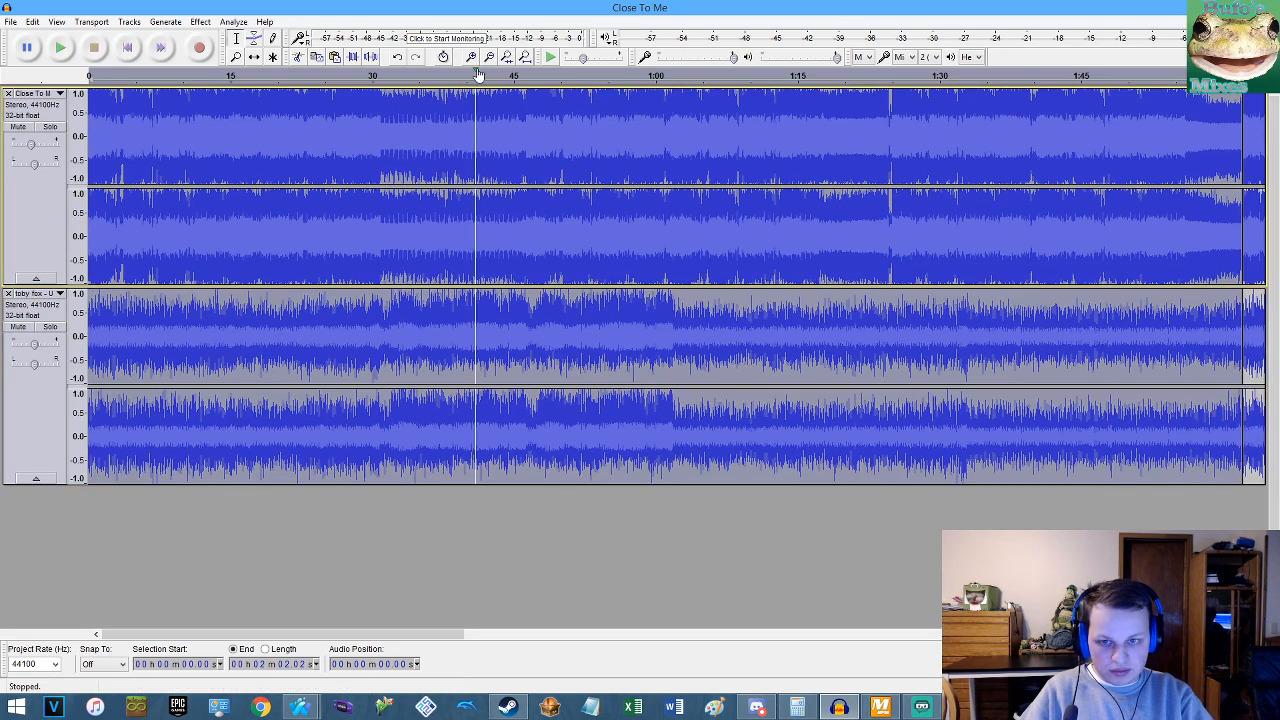
Play the pasted copies from 3:59.67 across the second join.
click(524, 57)
click(854, 214)
key(space)
scroll(887, 214, up, 5)
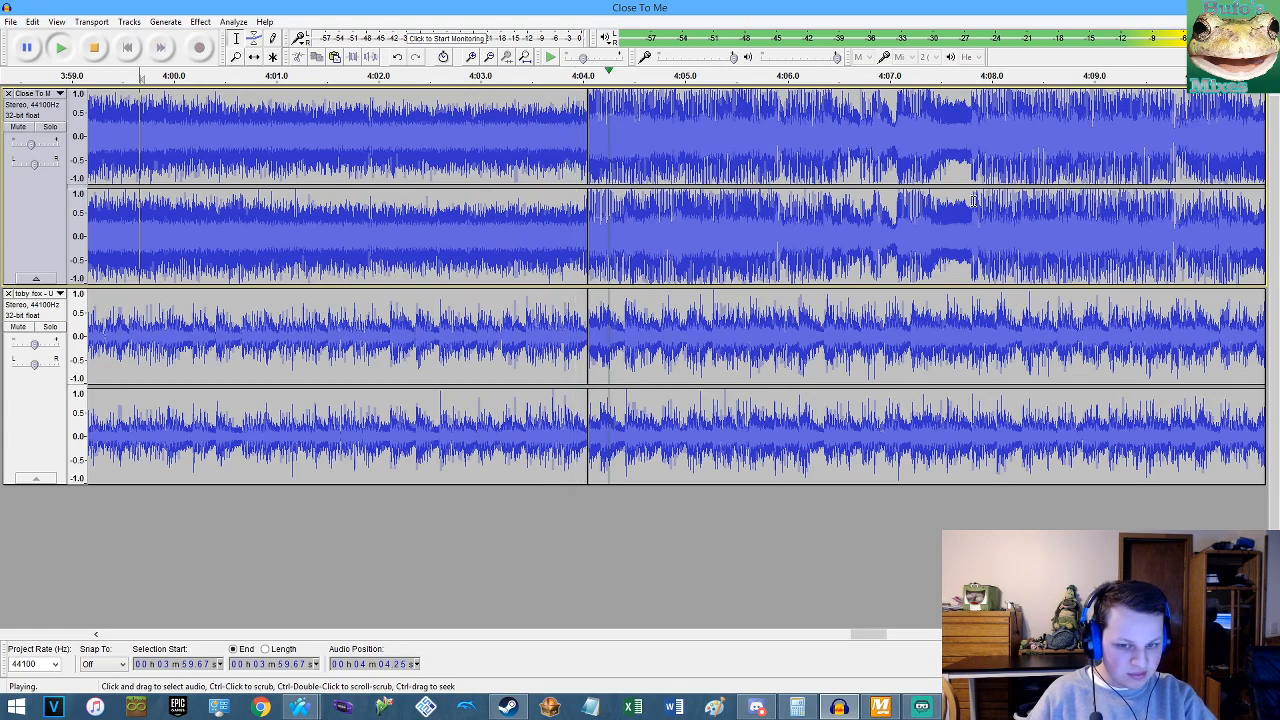
key(space)
Undo the pasted copies, the deletion after 2:02.02 and the splits in both tracks.
key(ctrl+a)
key(Delete)
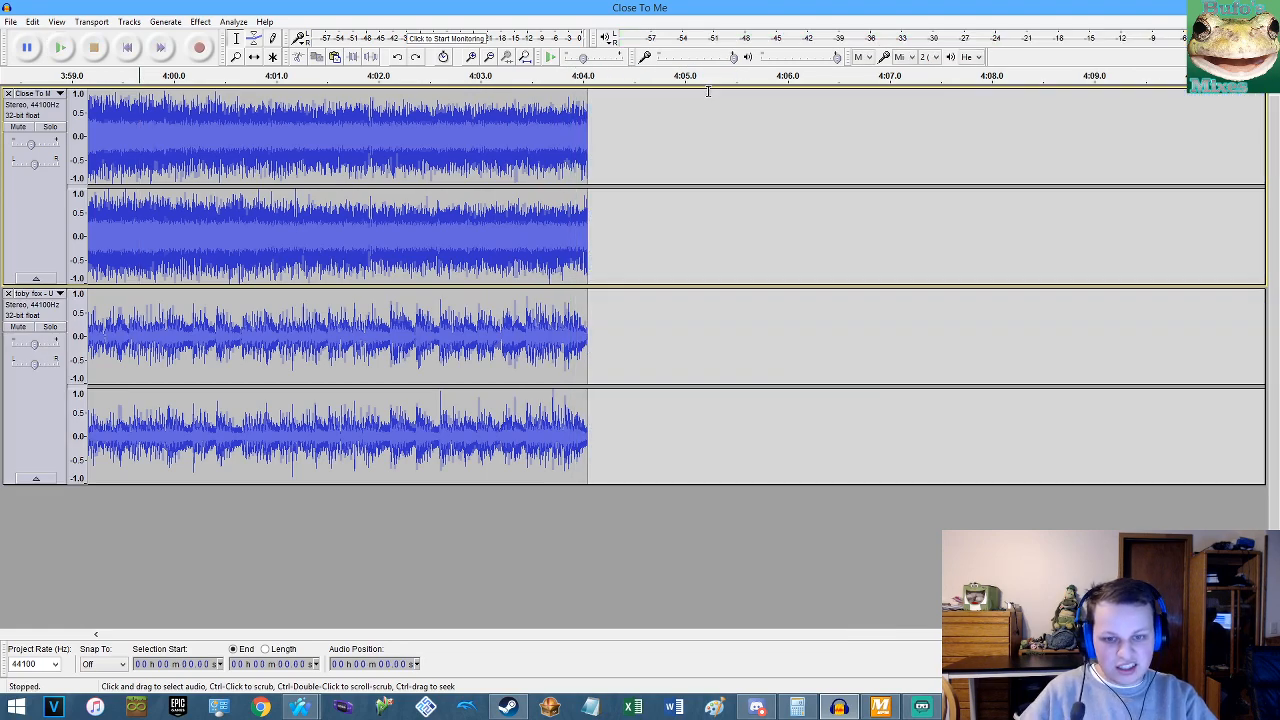
key(ctrl+z)
click(525, 57)
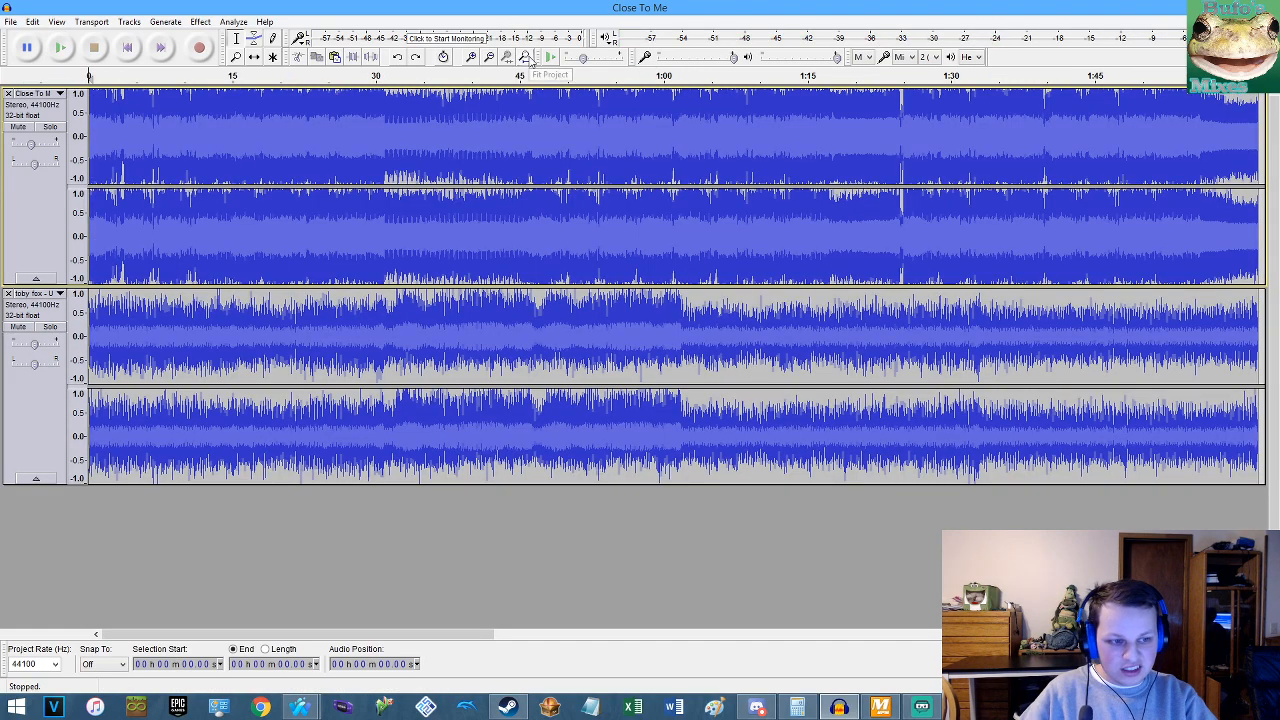
click(527, 57)
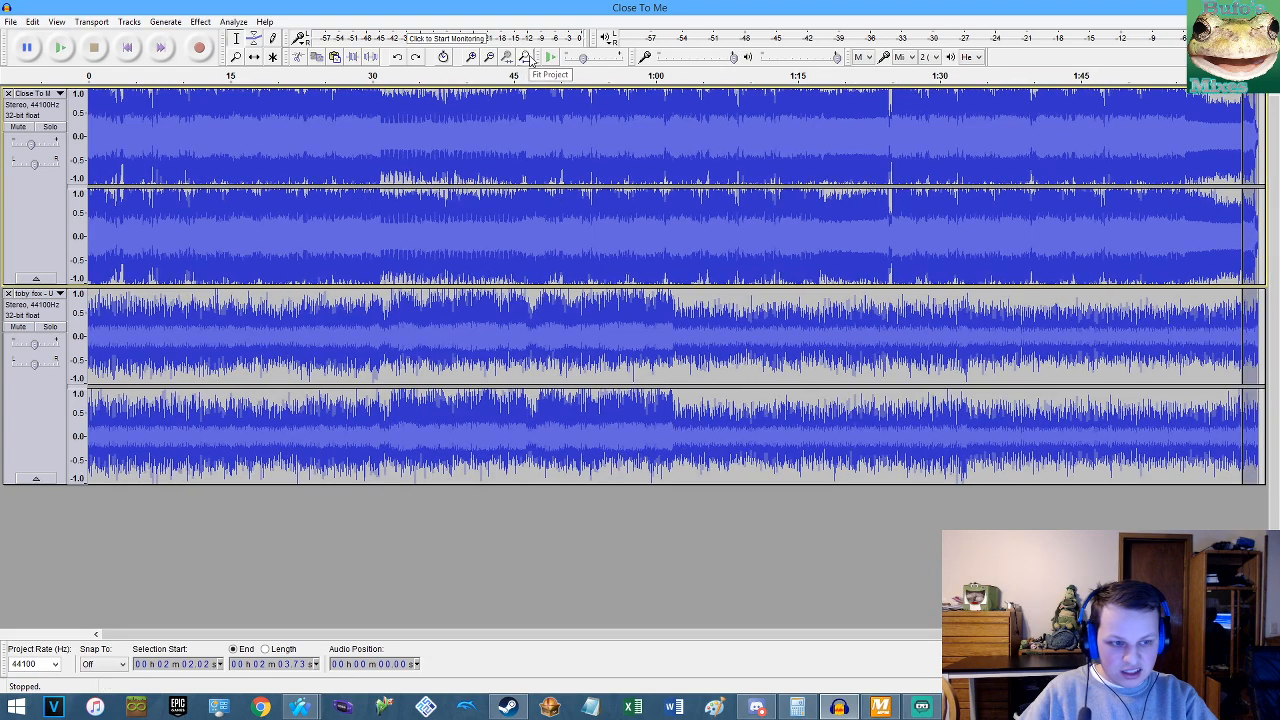
click(529, 58)
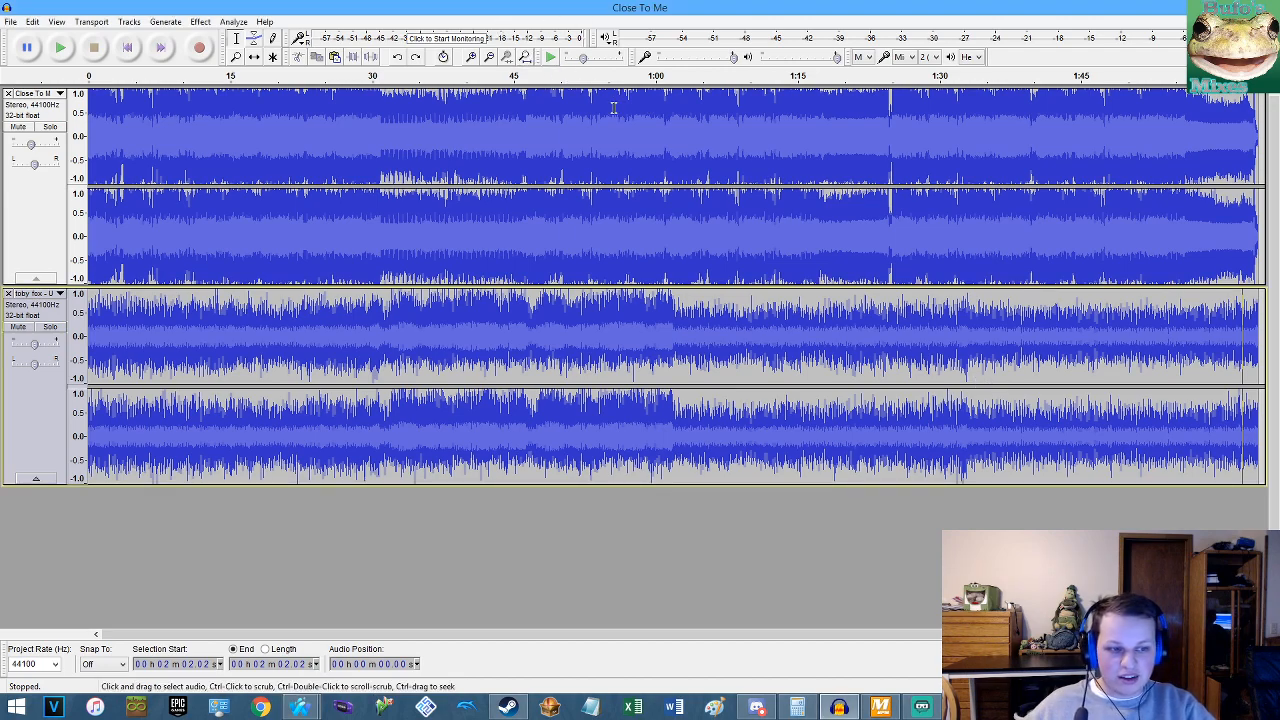
Play both tracks from 1:48.85 to find an earlier cut point near 1:56.
click(1117, 249)
key(space)
scroll(1157, 235, up, 1)
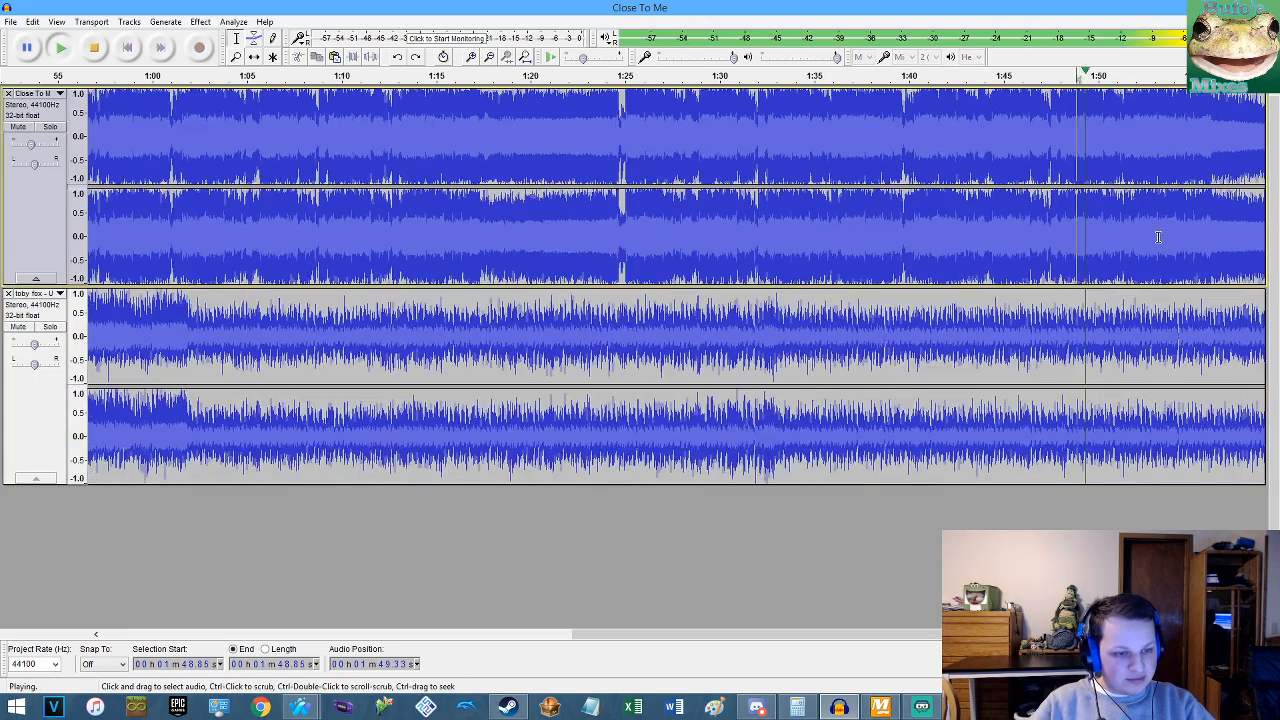
scroll(1126, 241, down, 3)
key(ctrl+1)
key(ctrl+1)
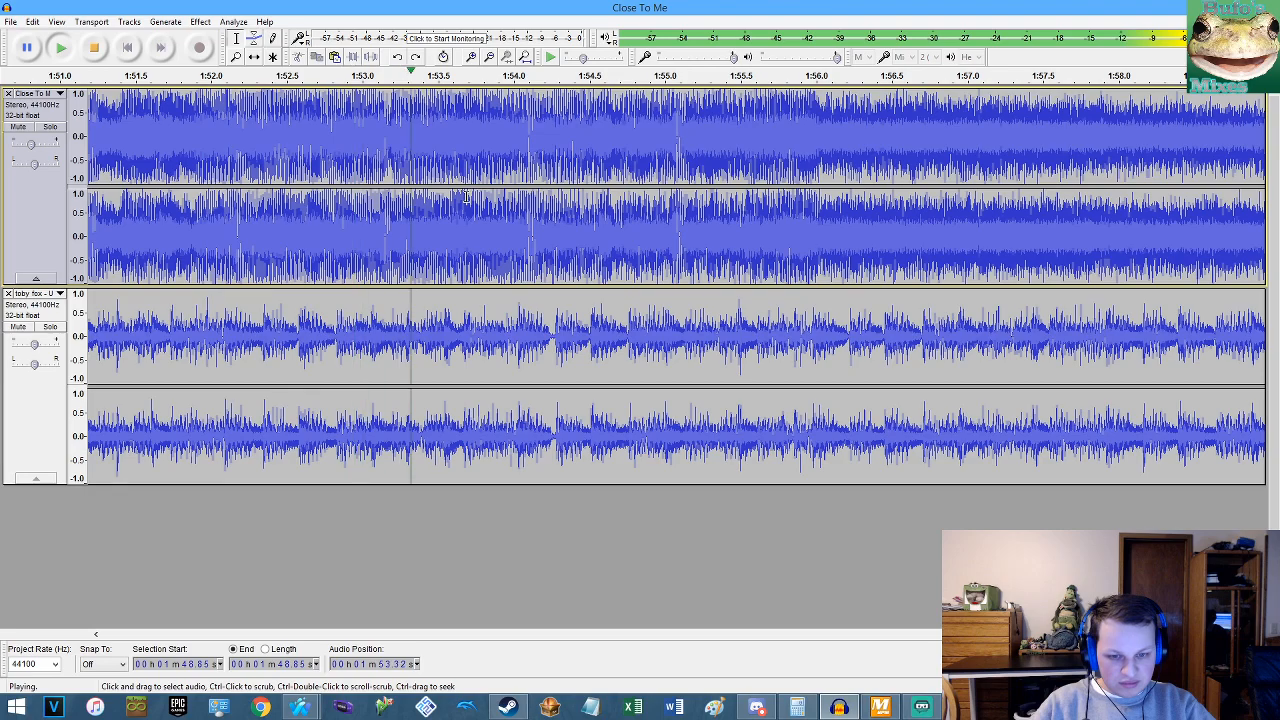
scroll(475, 197, down, 1)
scroll(562, 197, up, 1)
scroll(562, 197, up, 1)
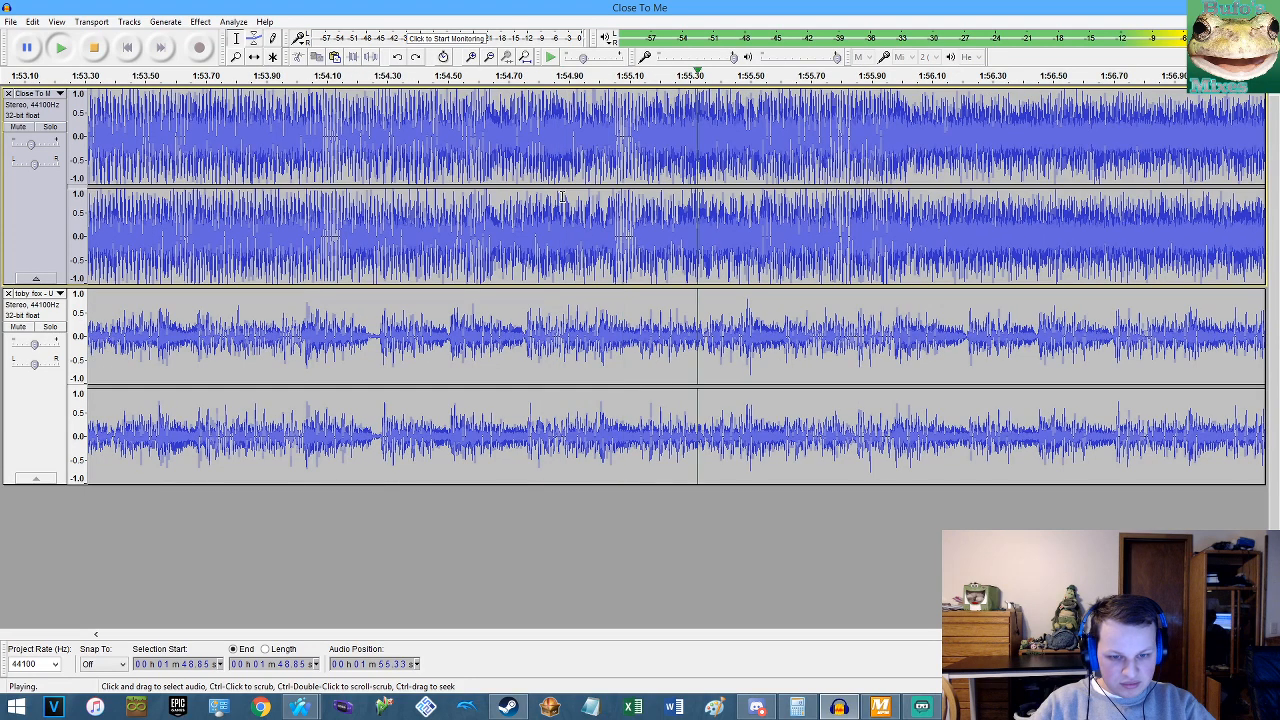
key(space)
Split both Close To Me and MEGALOVANIA at 1:55.98.
scroll(901, 316, up, 8)
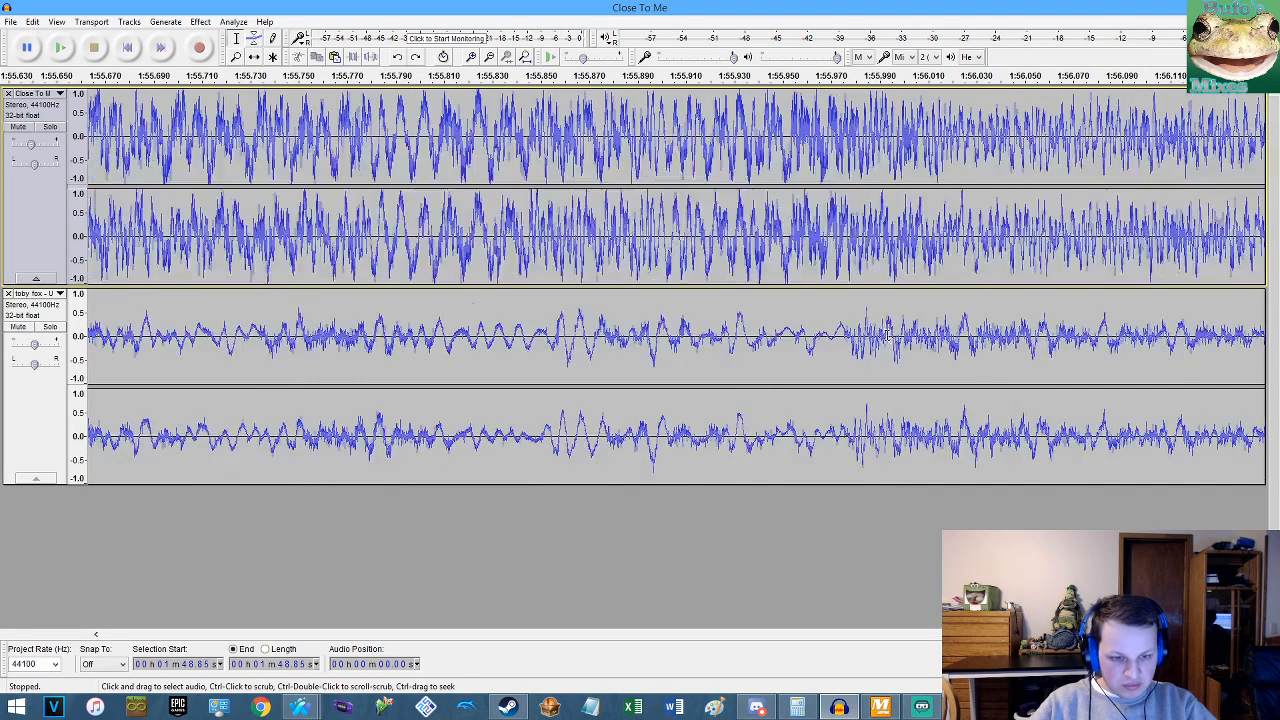
scroll(663, 337, up, 3)
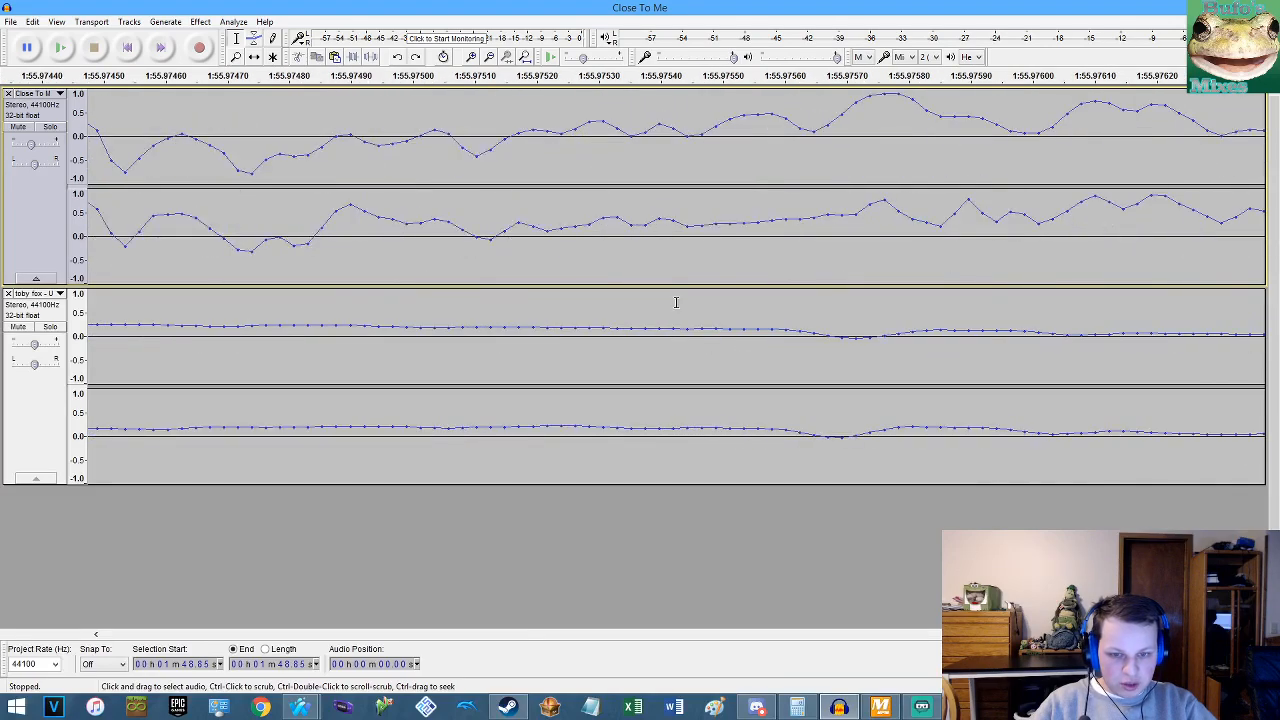
click(687, 225)
key(ctrl+i)
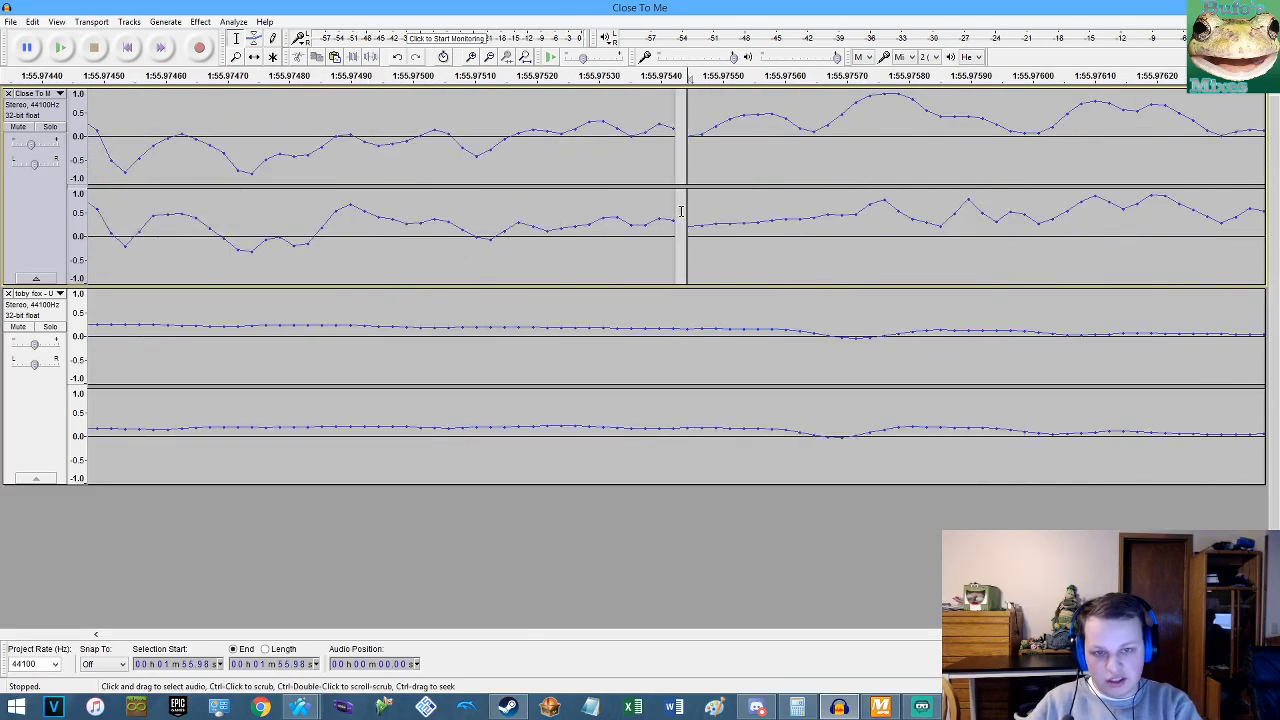
shift+click(688, 302)
key(ctrl+i)
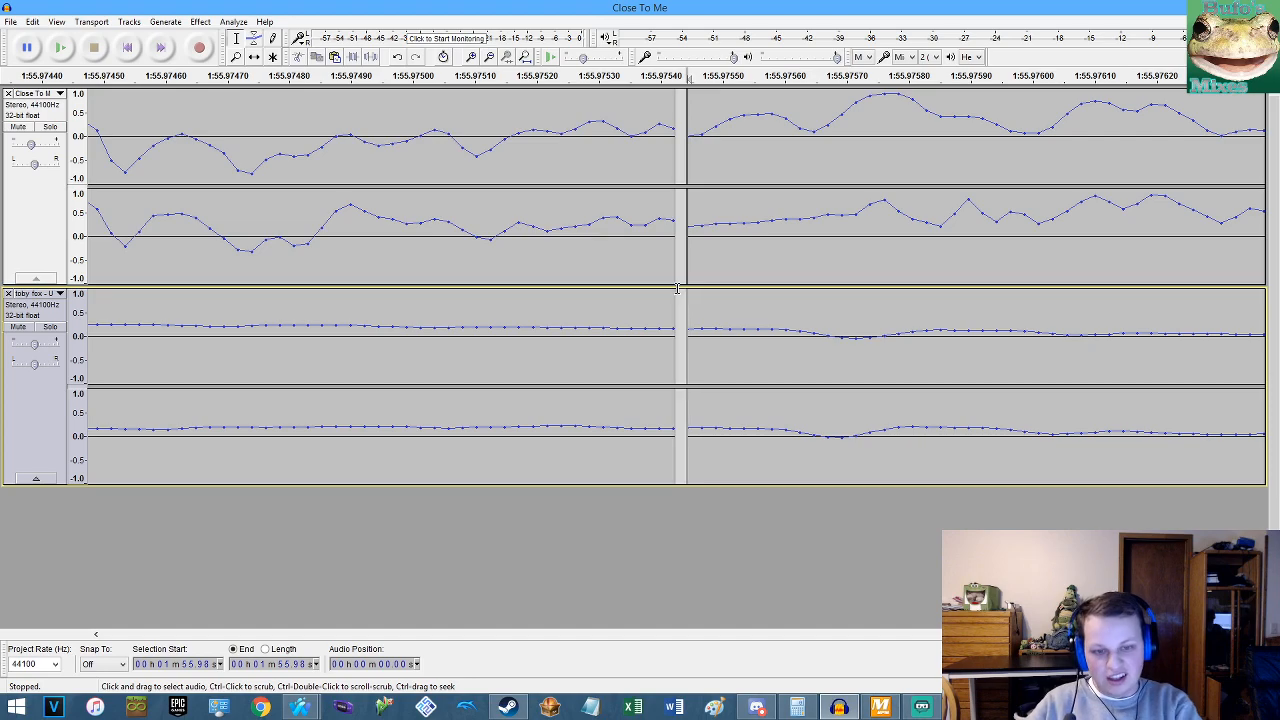
Delete the end of both tracks from 1:55.98 to 2:03.73.
double_click(745, 193)
key(Delete)
double_click(733, 405)
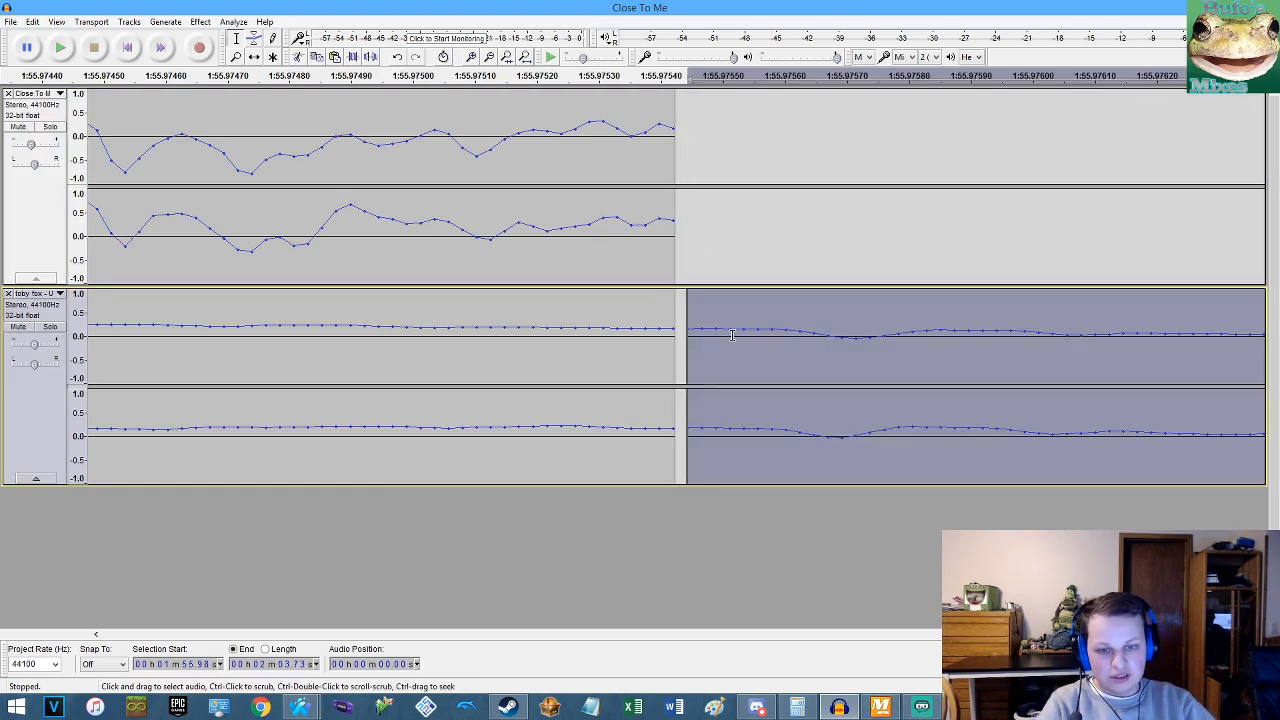
key(Delete)
click(525, 57)
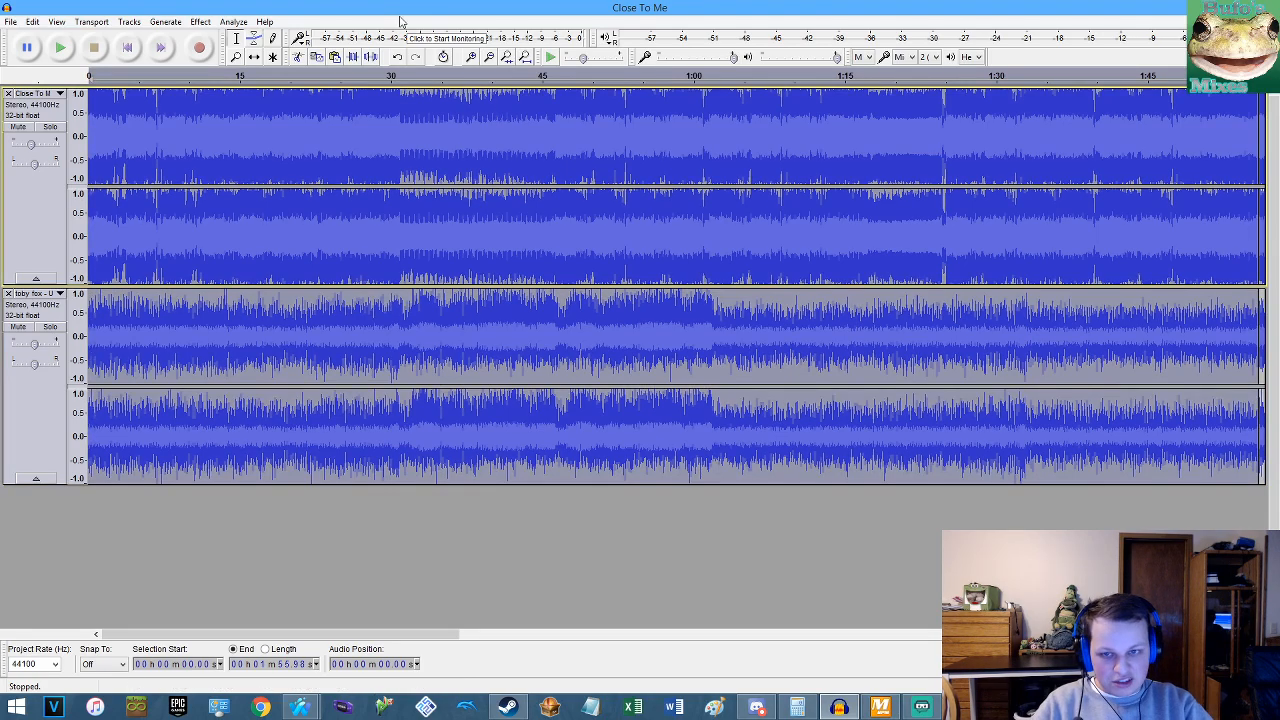
Play both tracks from 3:49.77 to check the repeat join near 3:52.
click(525, 57)
click(861, 124)
scroll(869, 120, up, 3)
key(space)
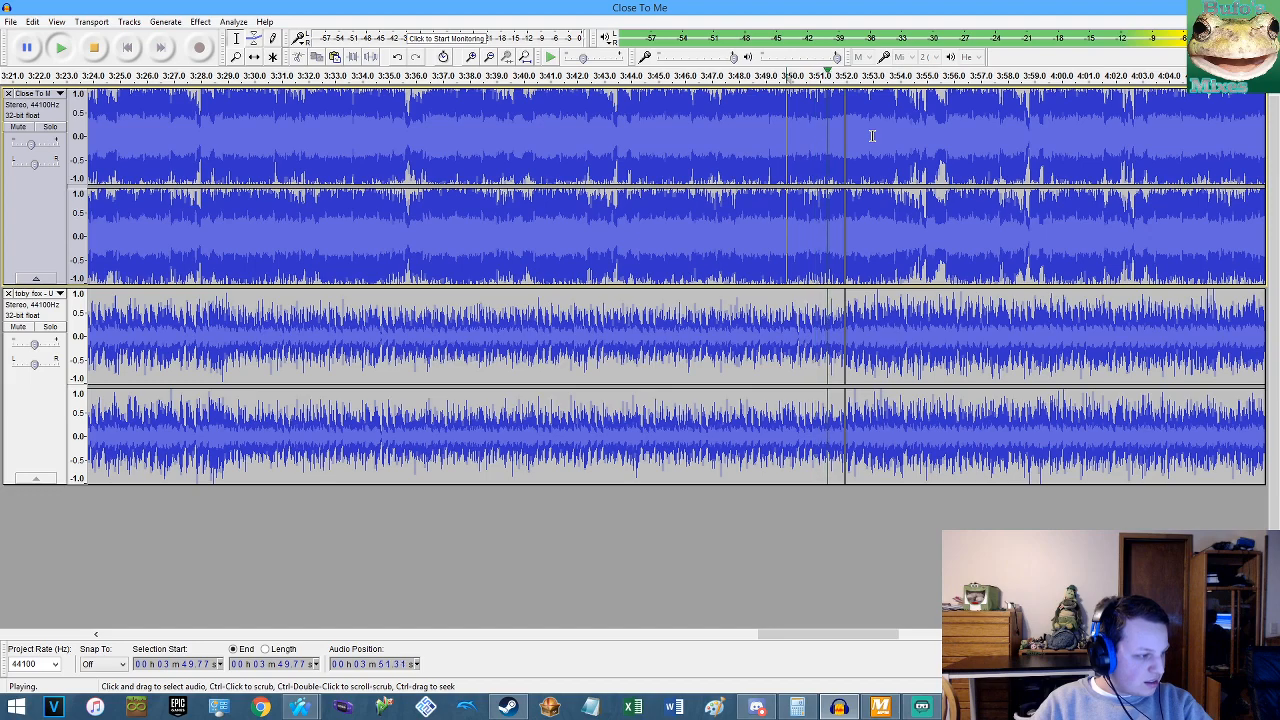
key(space)
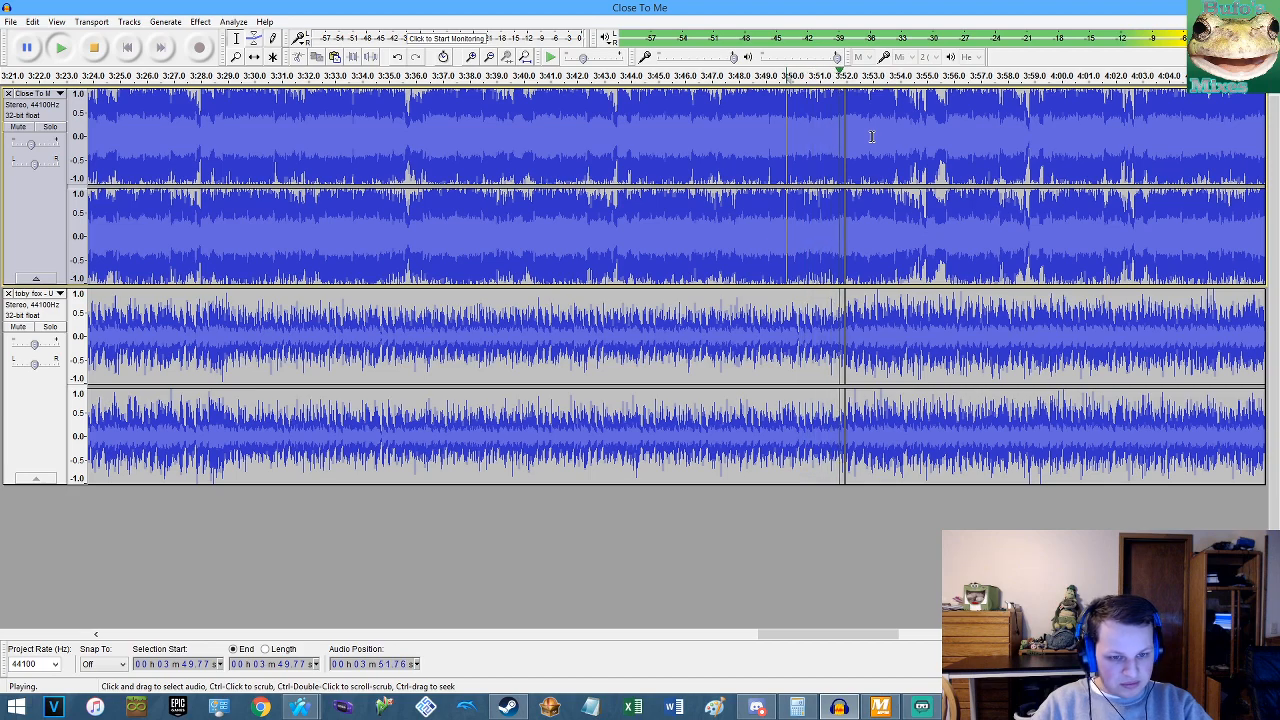
key(space)
Undo the pasted copies, the cut at 1:55.98 and the earlier edits, back to the silence selected before MEGALOVANIA's intro from 0 to 46.43 seconds.
key(ctrl+z)
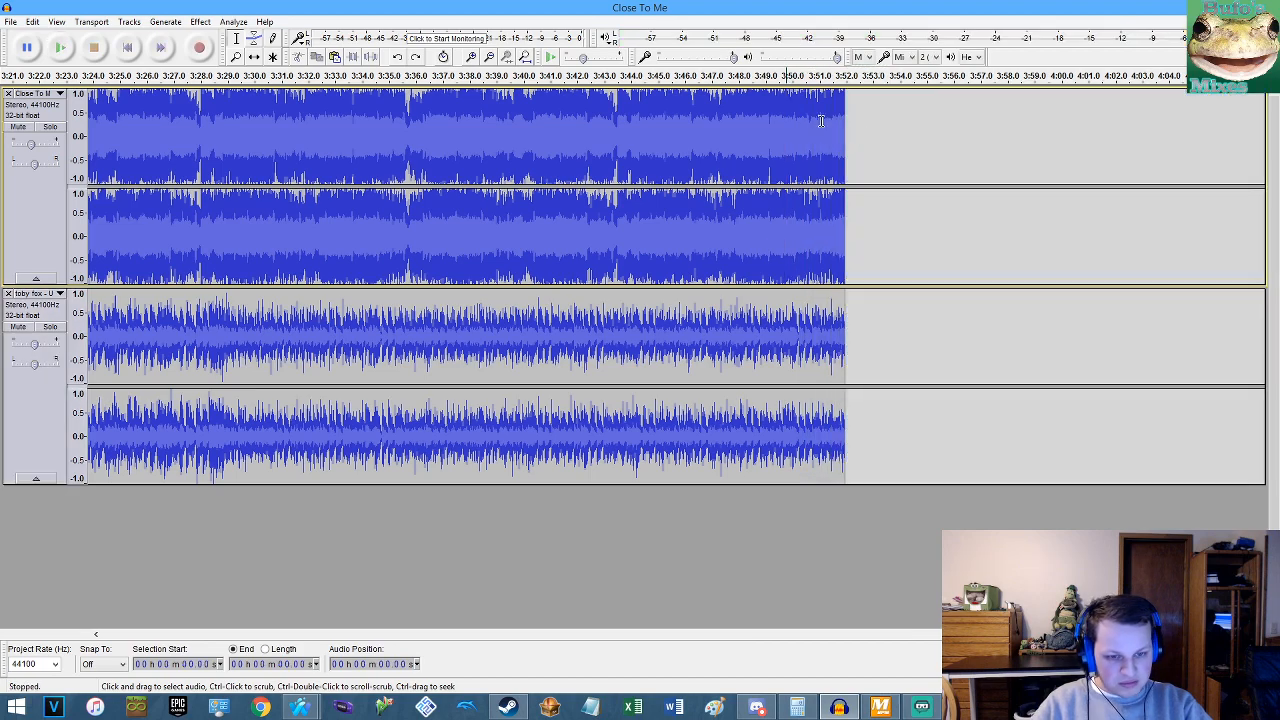
click(524, 57)
key(ctrl+z)
key(ctrl+z)
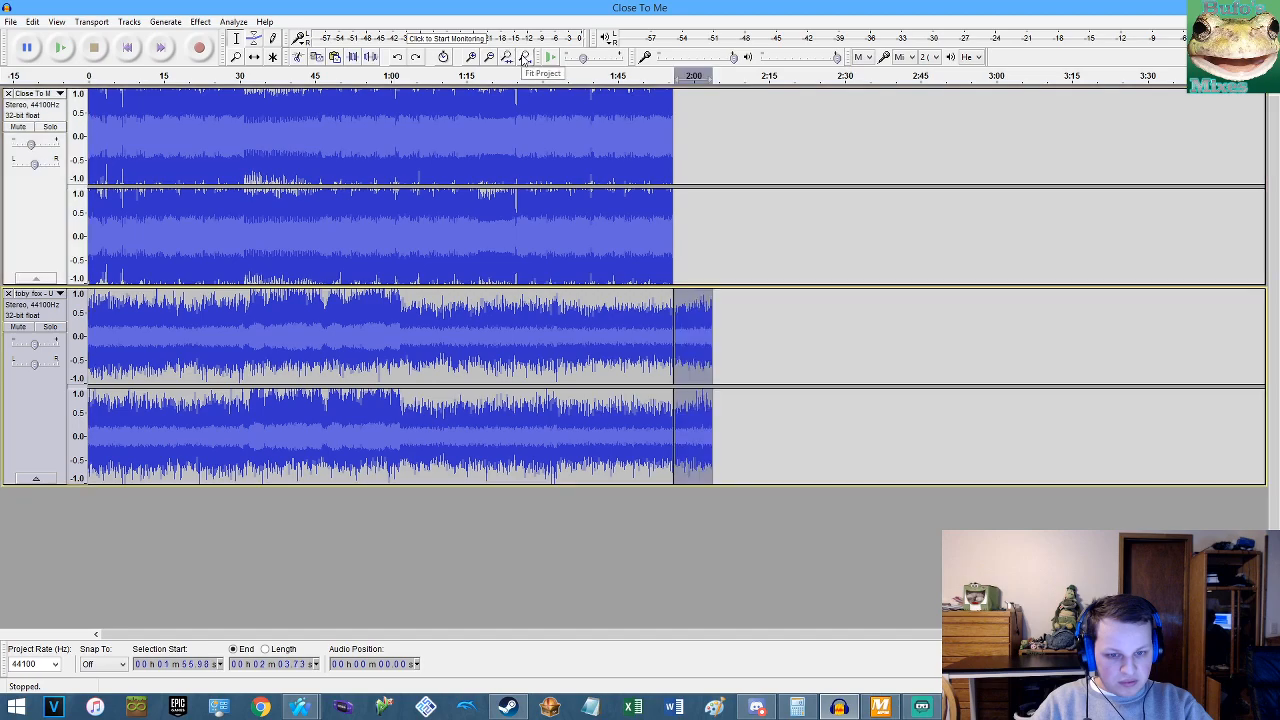
key(ctrl+z)
key(ctrl+z)
key(ctrl+z)
key(ctrl+z)
key(ctrl+z)
key(ctrl+z)
key(ctrl+z)
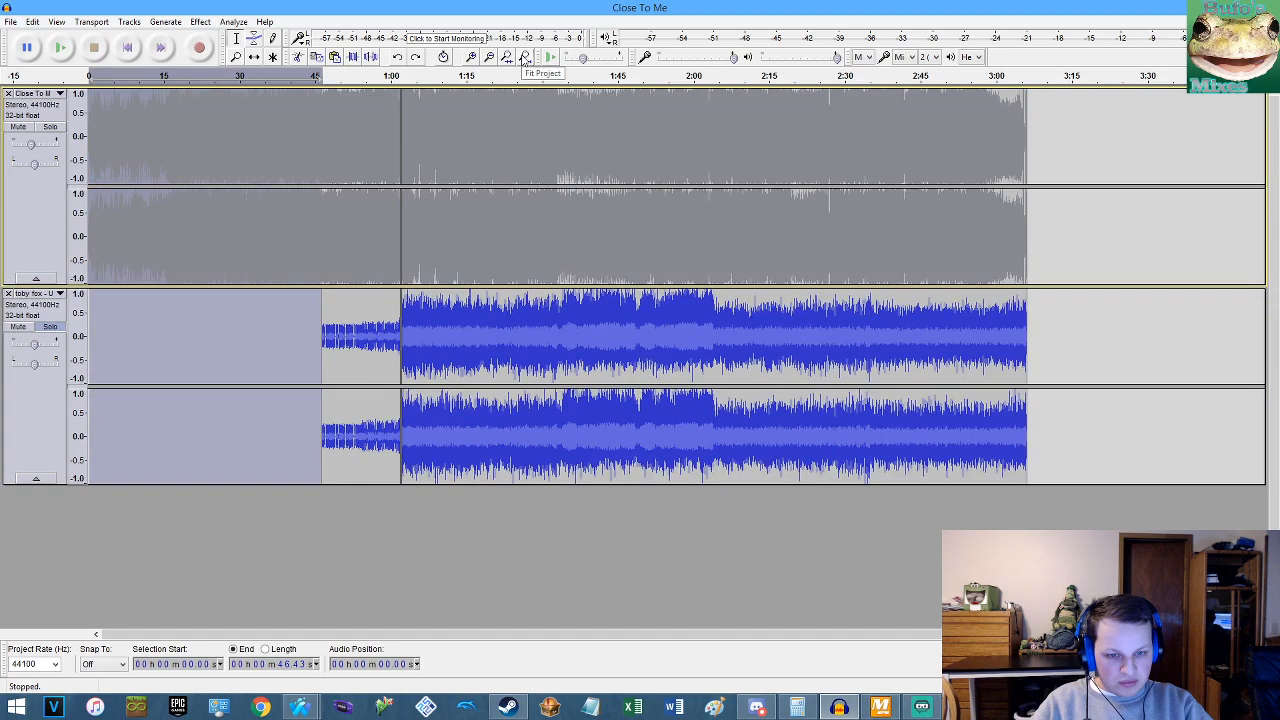
Undo the rearrangements after 2:04.10 in both tracks, back to the silent MEGALOVANIA section selected from 2:04.10 to 4:00.53.
key(ctrl+z)
key(ctrl+z)
key(ctrl+z)
key(ctrl+z)
key(ctrl+z)
key(ctrl+z)
key(ctrl+z)
key(ctrl+z)
key(ctrl+z)
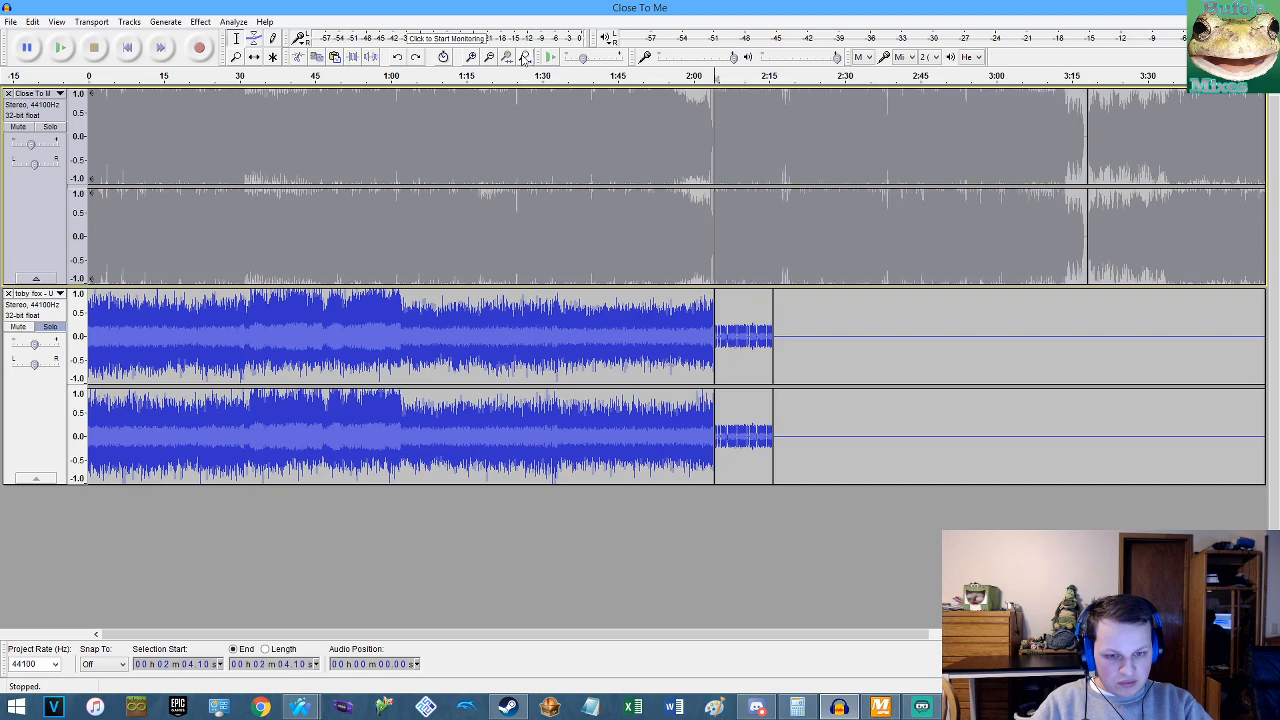
key(ctrl+z)
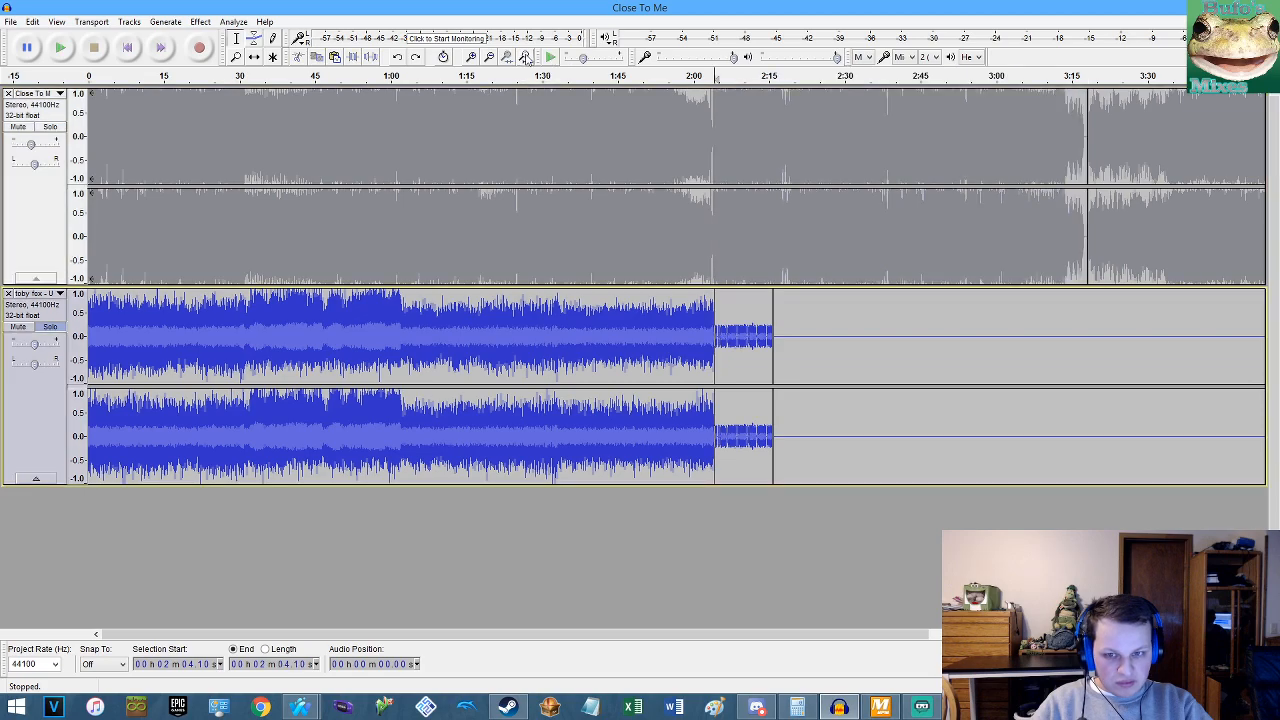
key(ctrl+z)
click(526, 58)
key(ctrl+z)
key(ctrl+z)
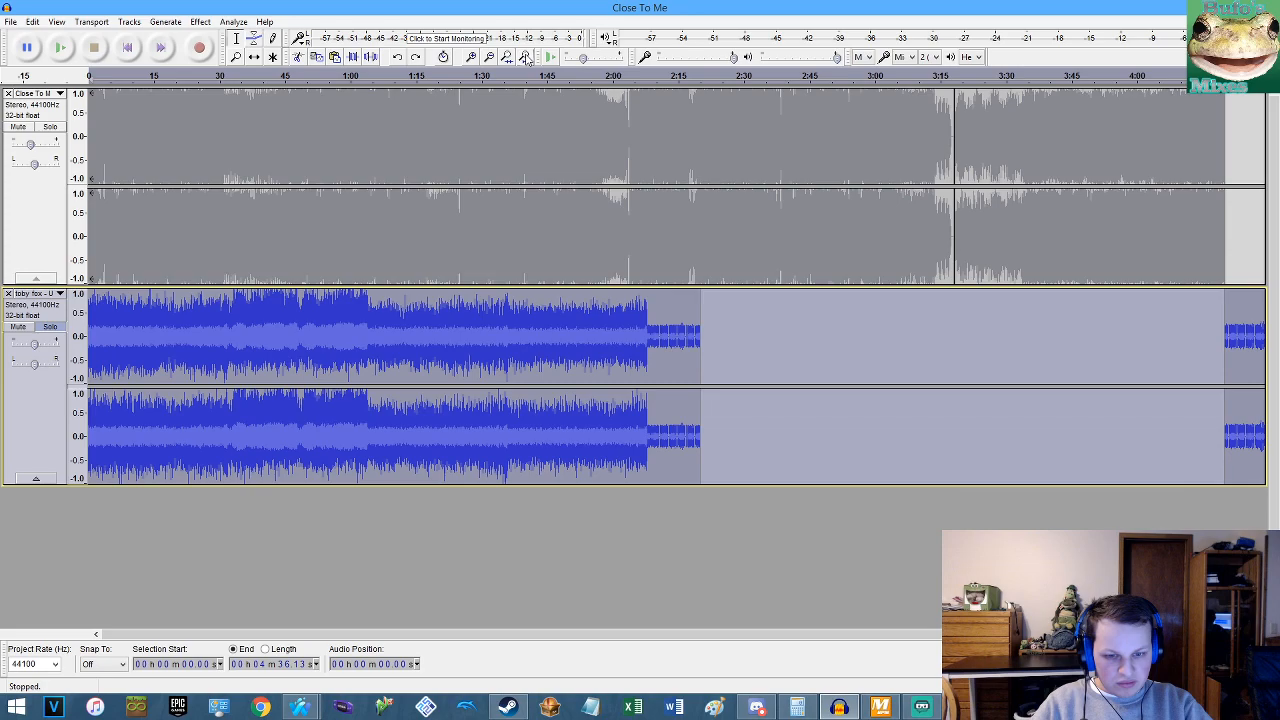
key(ctrl+z)
key(ctrl+z)
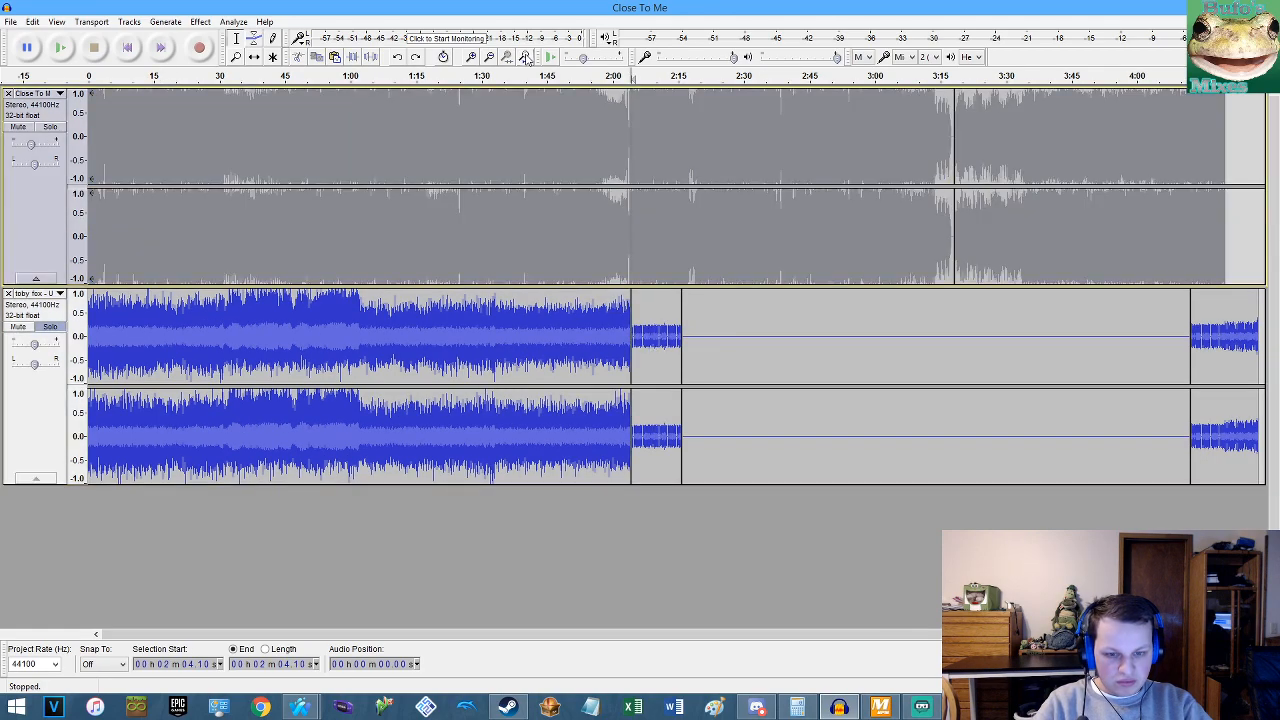
key(ctrl+z)
key(ctrl+z)
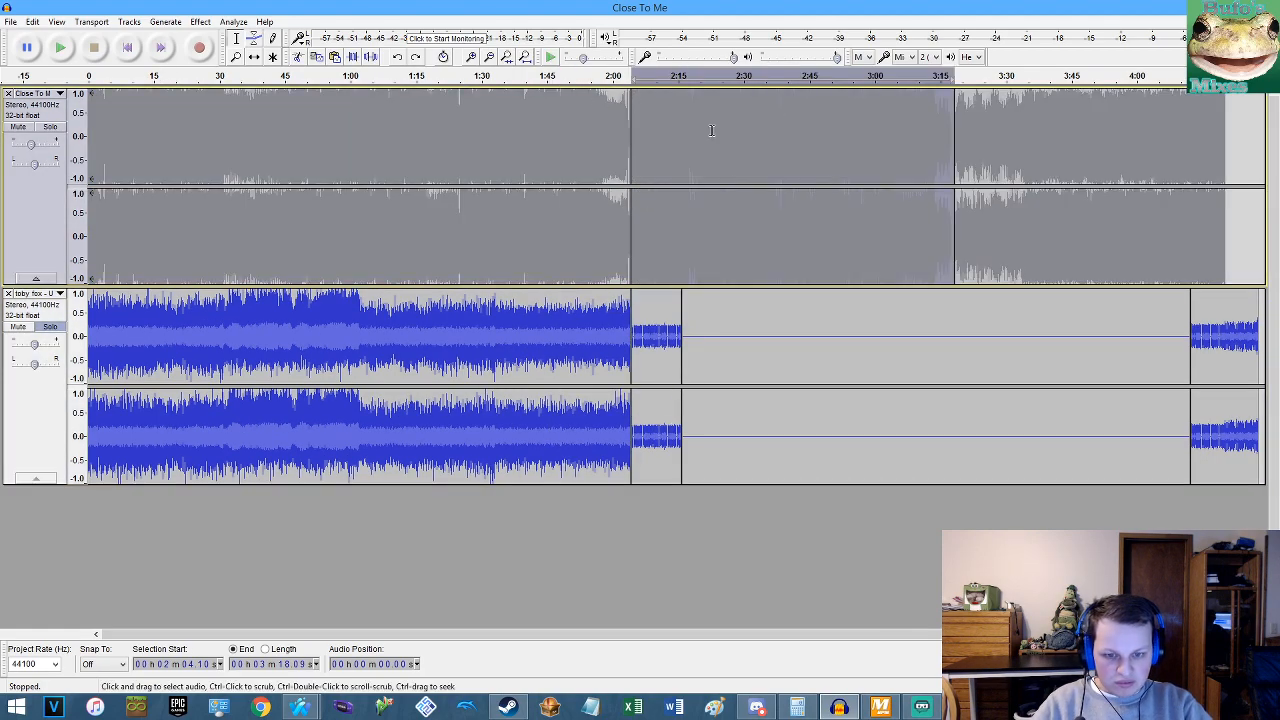
key(ctrl+z)
key(ctrl+z)
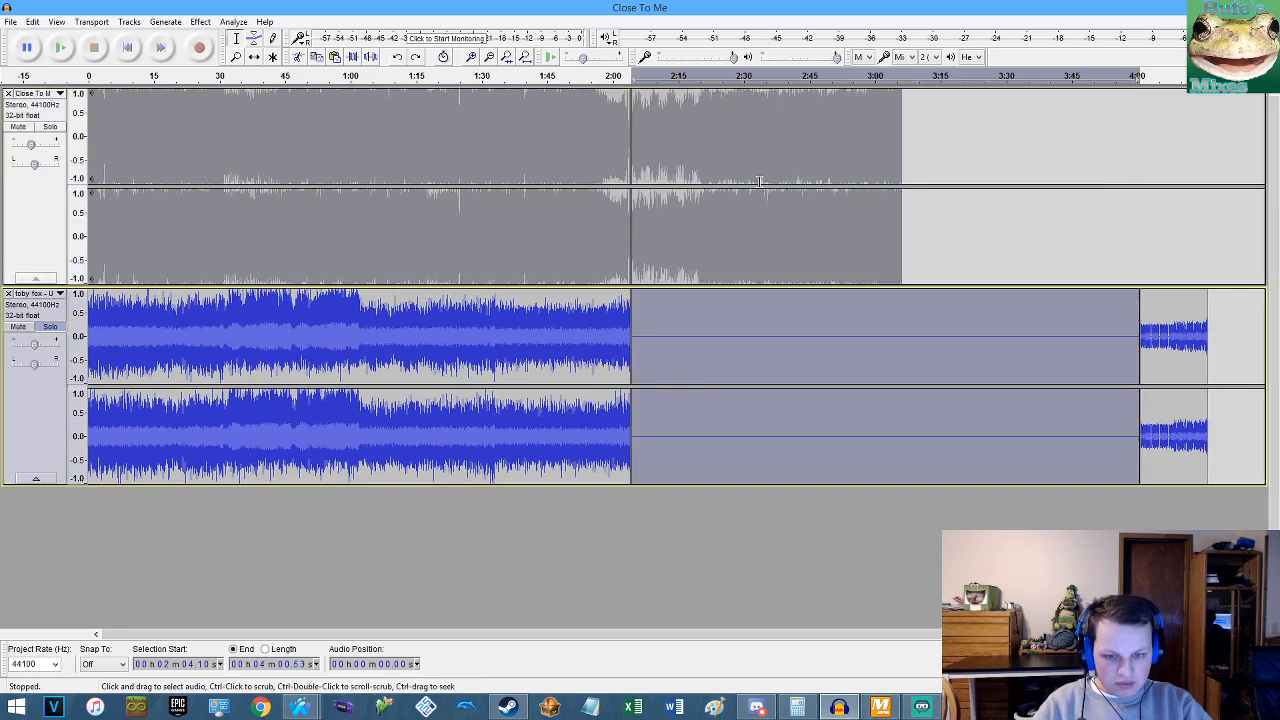
Undo MEGALOVANIA's silence and moved intro, restoring the original opening, and redo the removal of the first 15.68 seconds from both tracks.
key(ctrl+z)
key(ctrl+z)
key(ctrl+z)
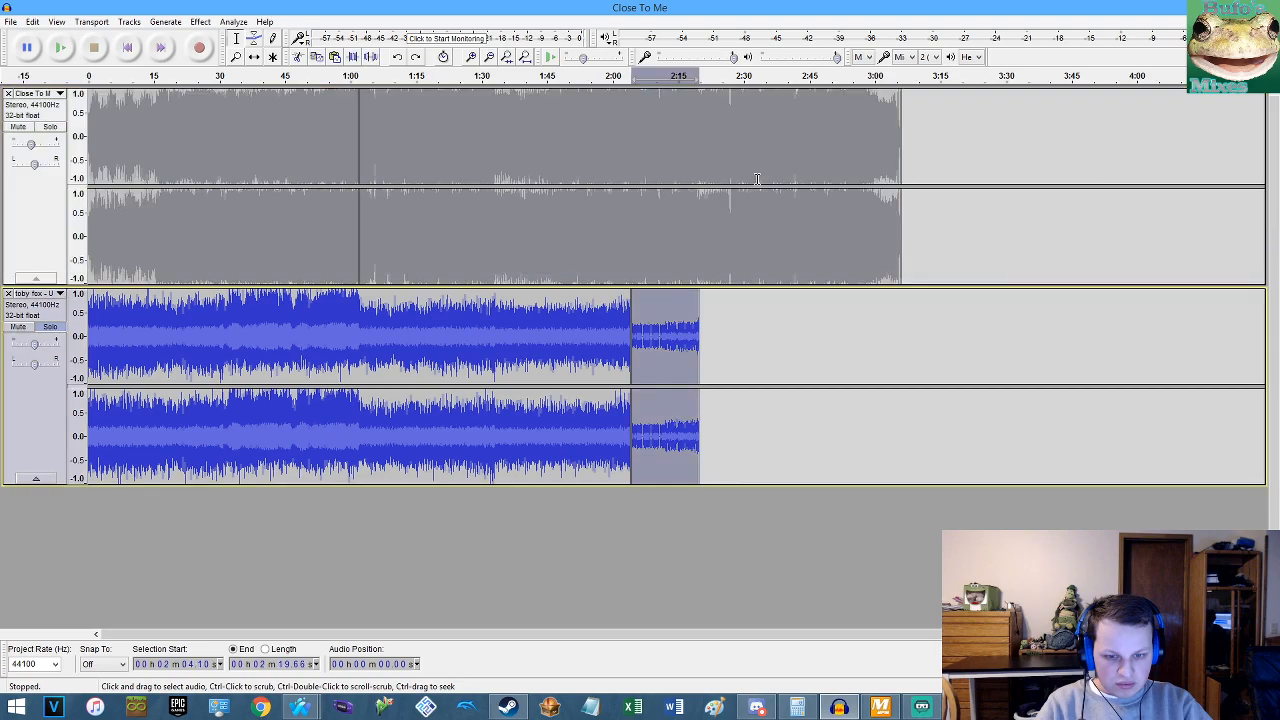
key(ctrl+z)
key(ctrl+z)
key(ctrl+z)
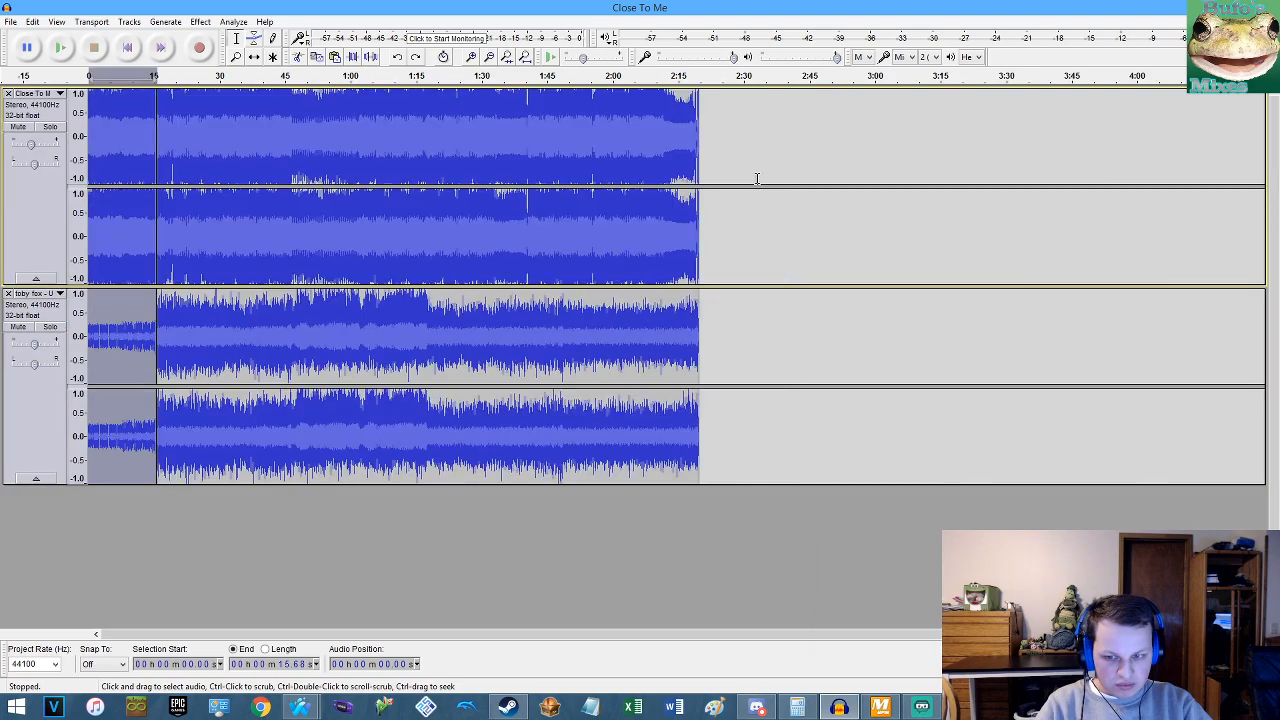
key(ctrl+y)
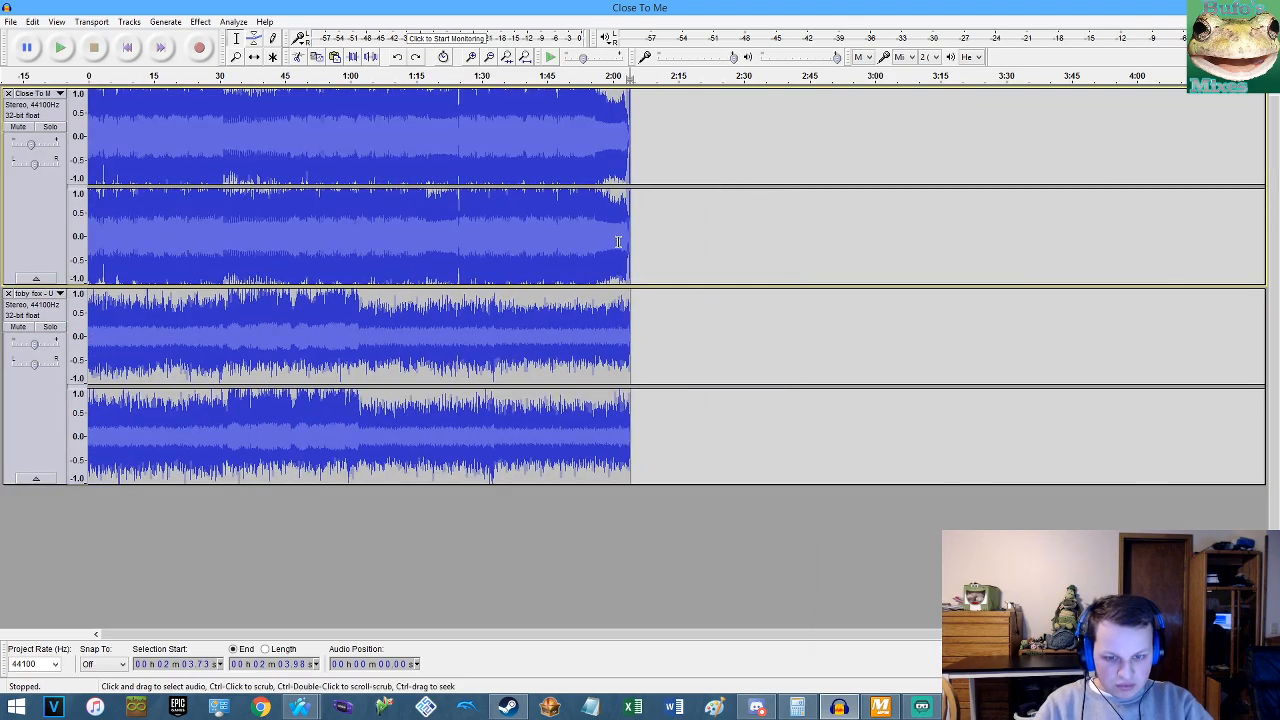
Examine the ending of both tracks around 2:03.57 and play the mashup from the beginning.
scroll(633, 238, up, 2)
scroll(640, 238, up, 3)
click(581, 238)
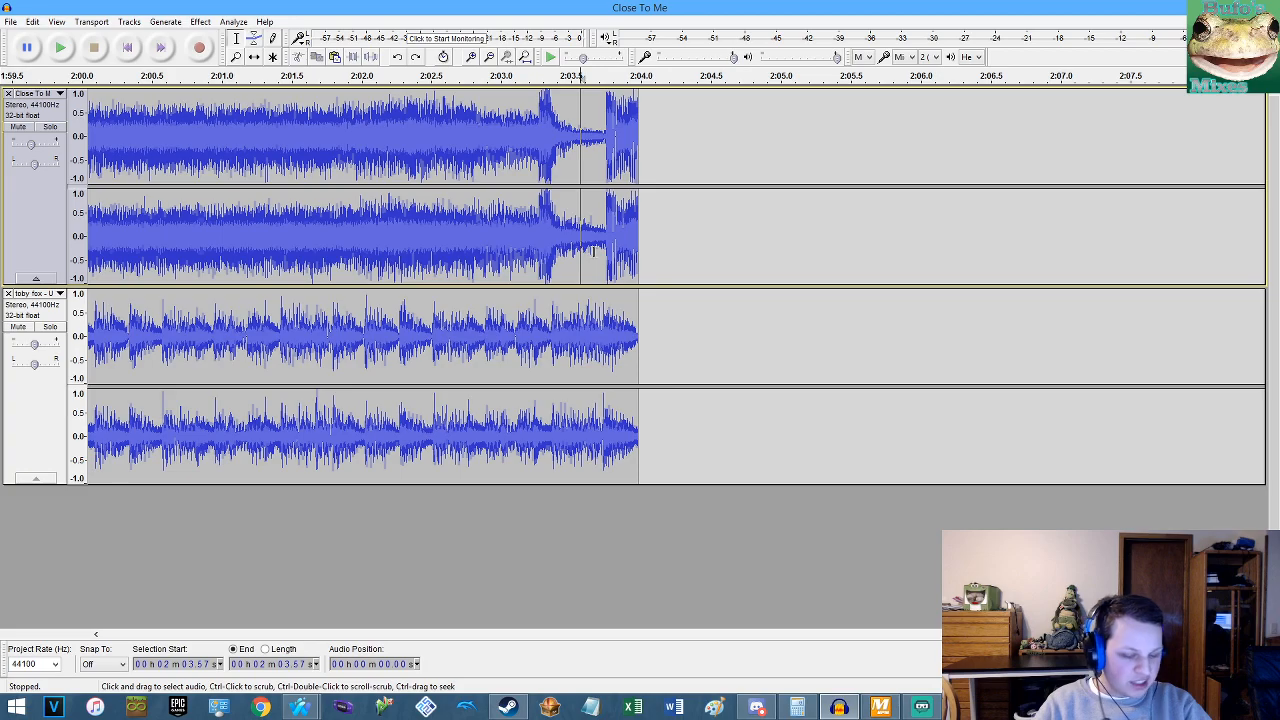
key(Home)
key(space)
scroll(300, 255, down, 4)
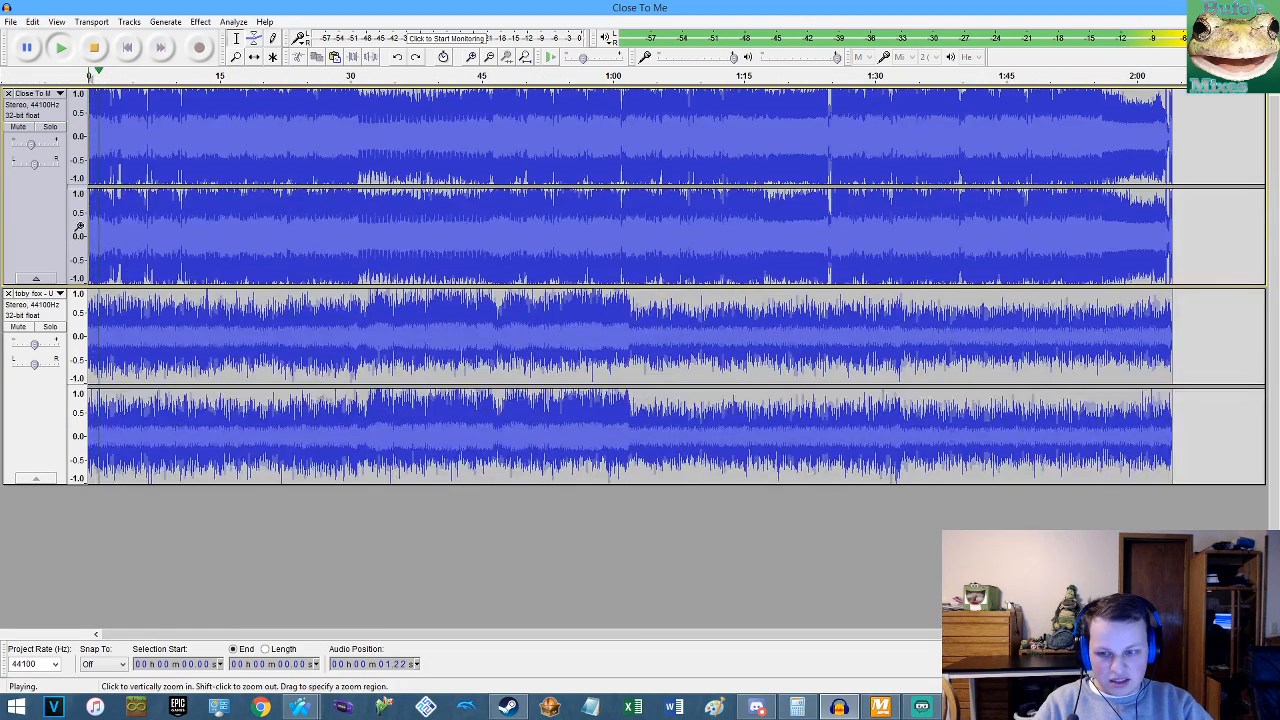
scroll(118, 230, up, 1)
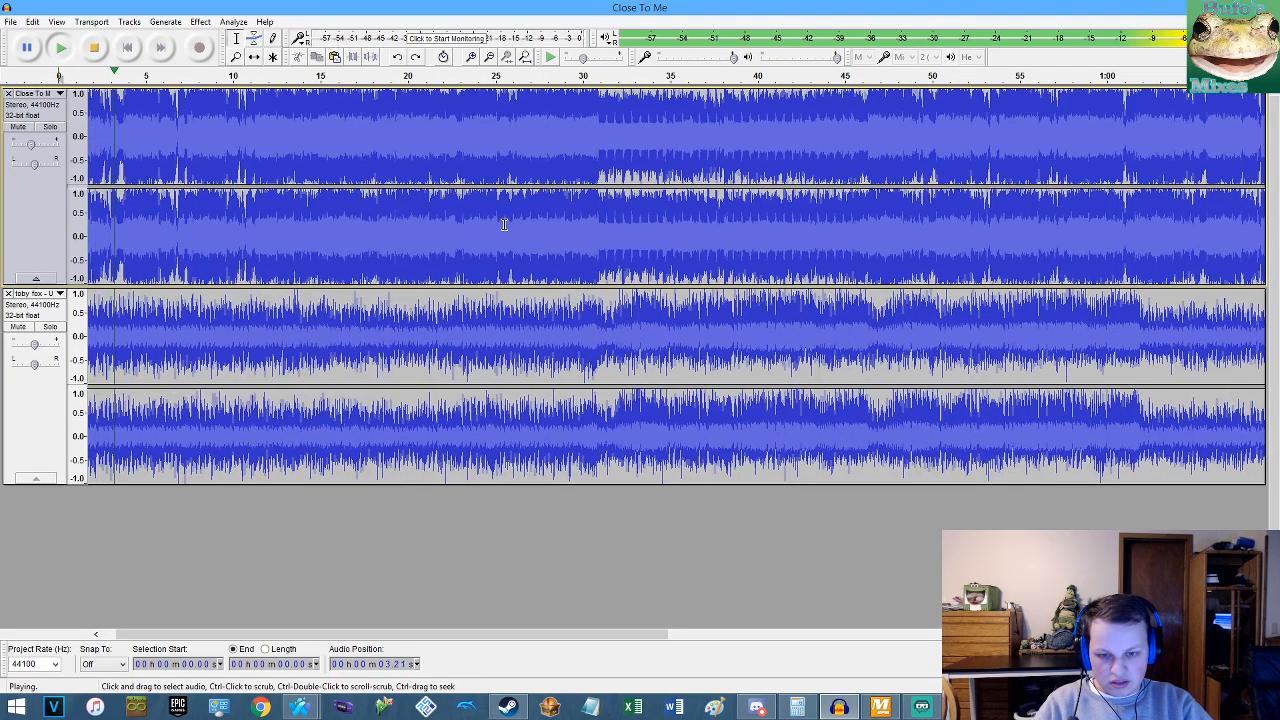
scroll(1018, 188, down, 1)
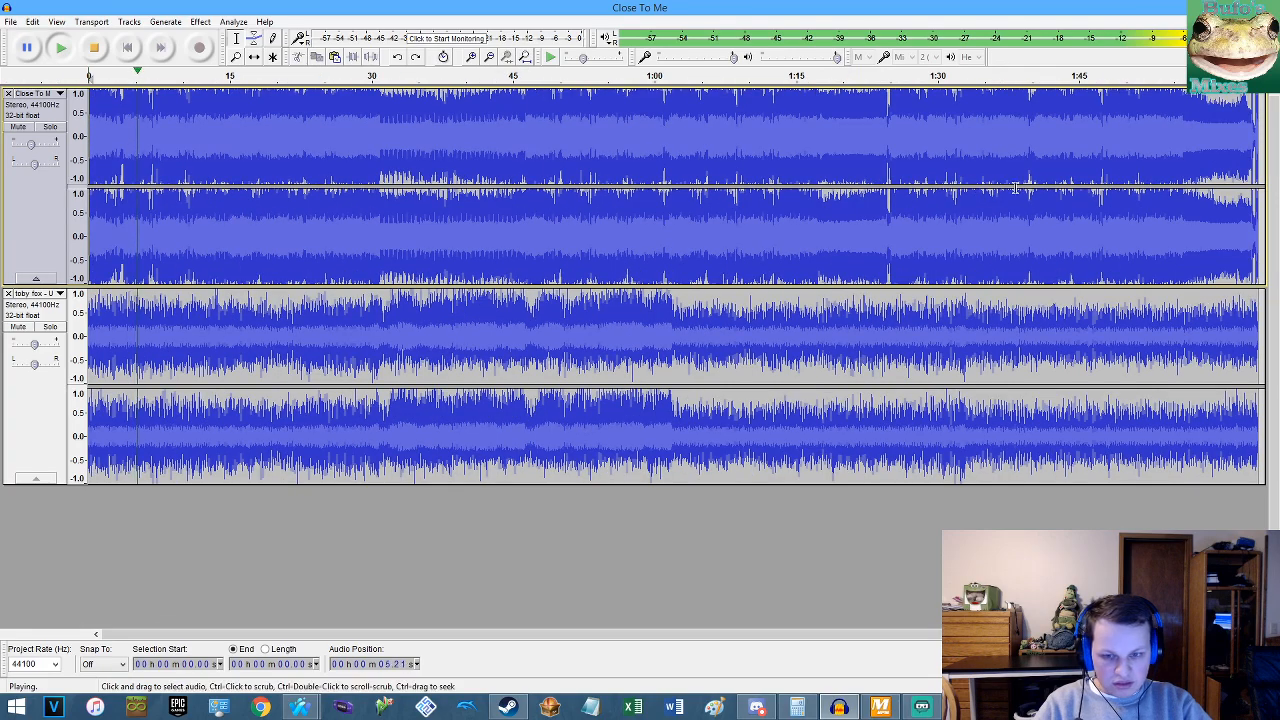
Play from 30.24 and 30.75 seconds to locate the section change, and place the edit point at 30.91 in MEGALOVANIA.
click(373, 211)
scroll(376, 211, up, 2)
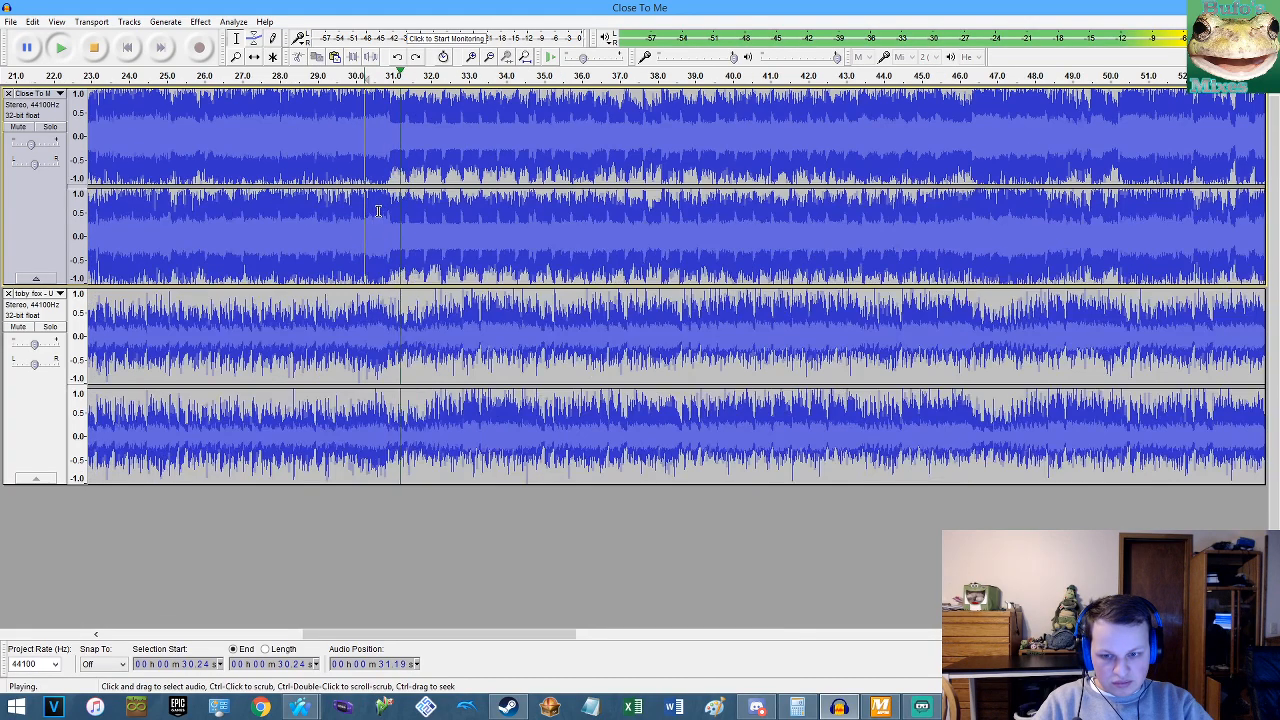
key(space)
scroll(376, 240, up, 6)
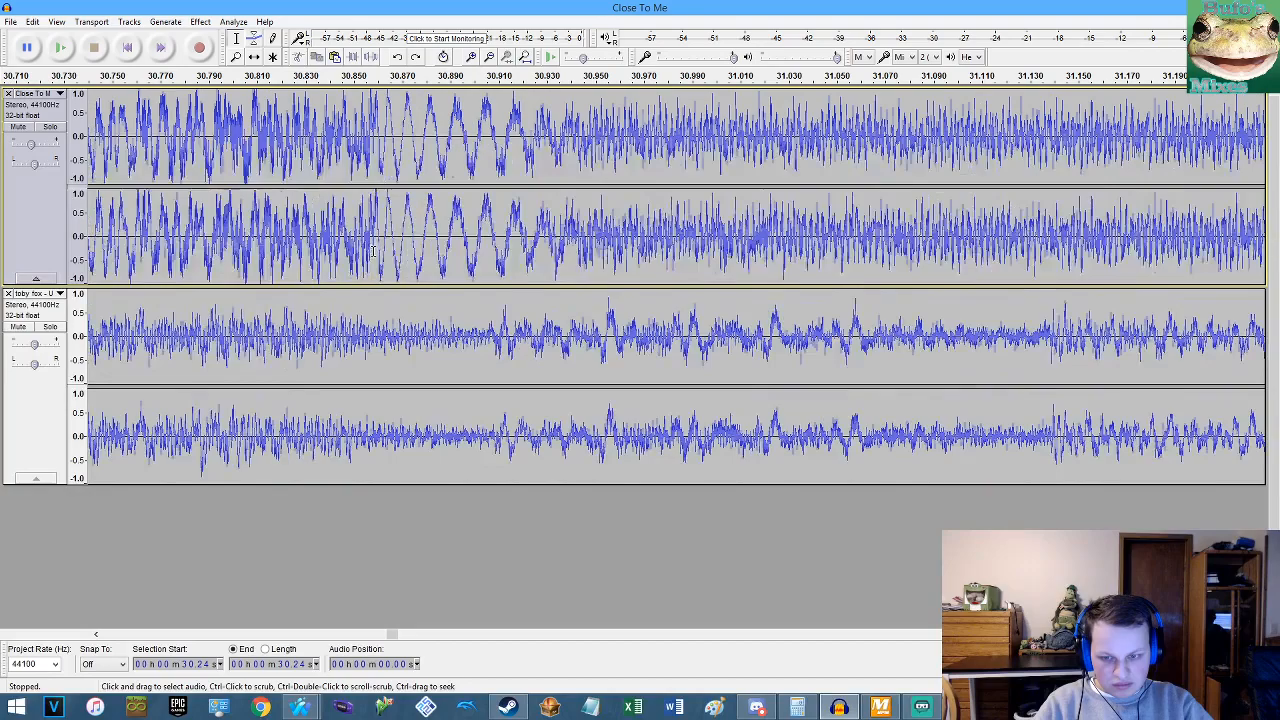
scroll(180, 238, down, 2)
click(168, 241)
key(space)
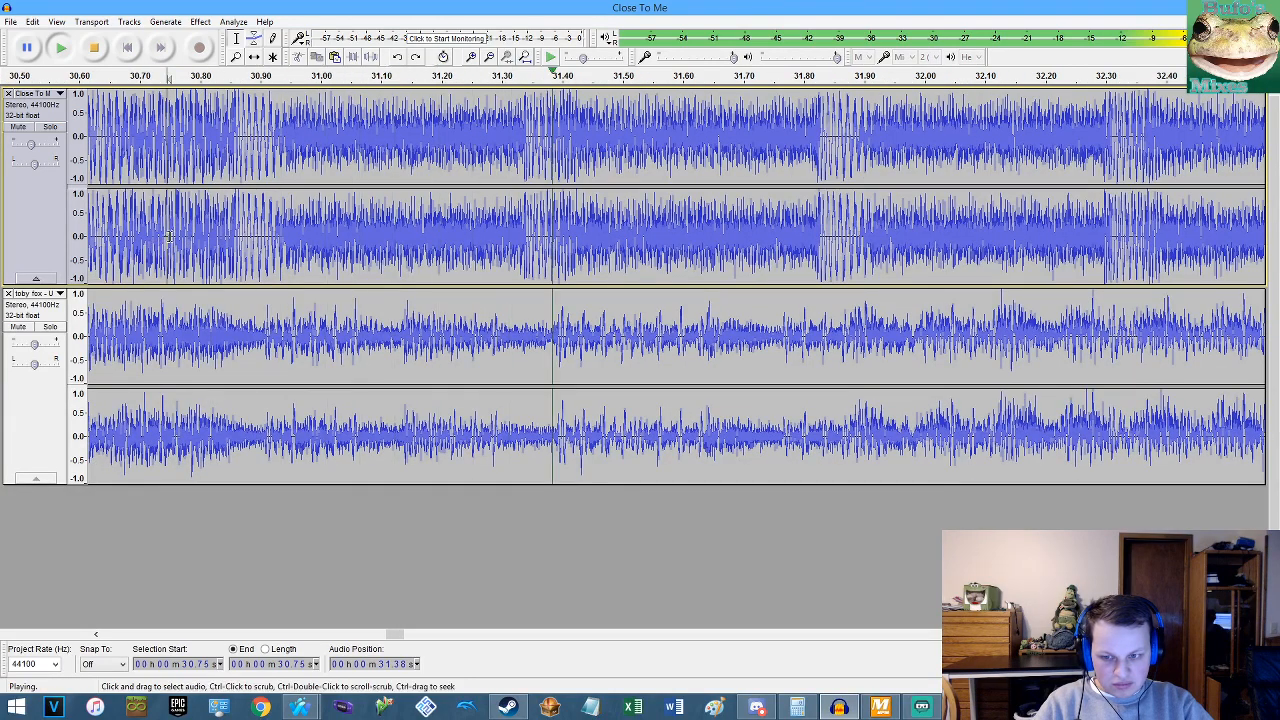
key(space)
scroll(270, 262, up, 10)
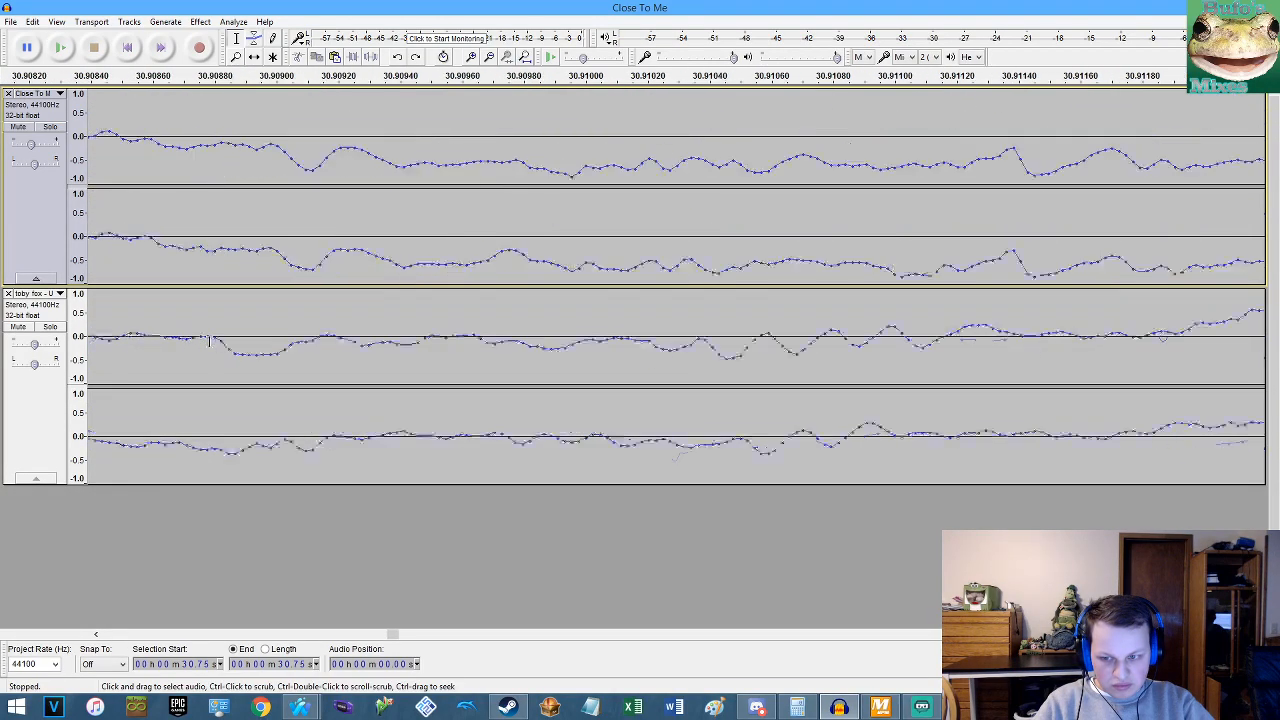
click(198, 337)
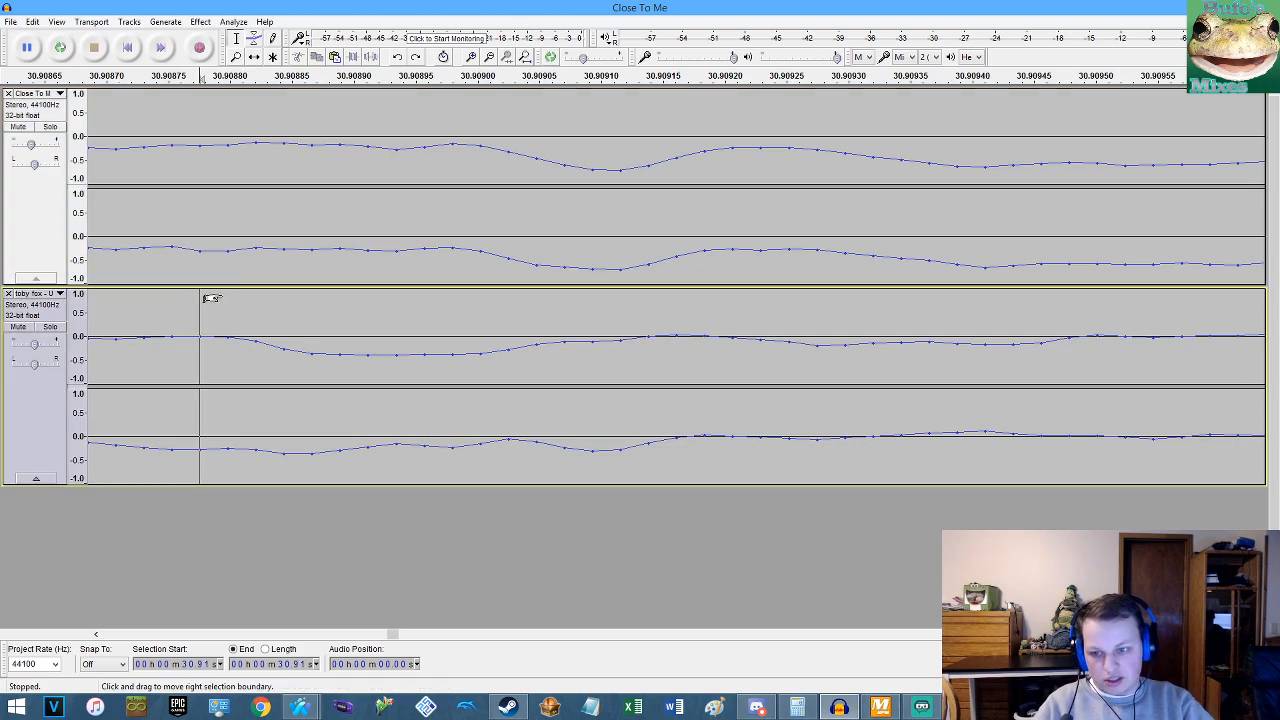
Split both tracks at 30.91 seconds and paste a copy of everything from there onward at the end, 2:03.98.
key(shift+Up)
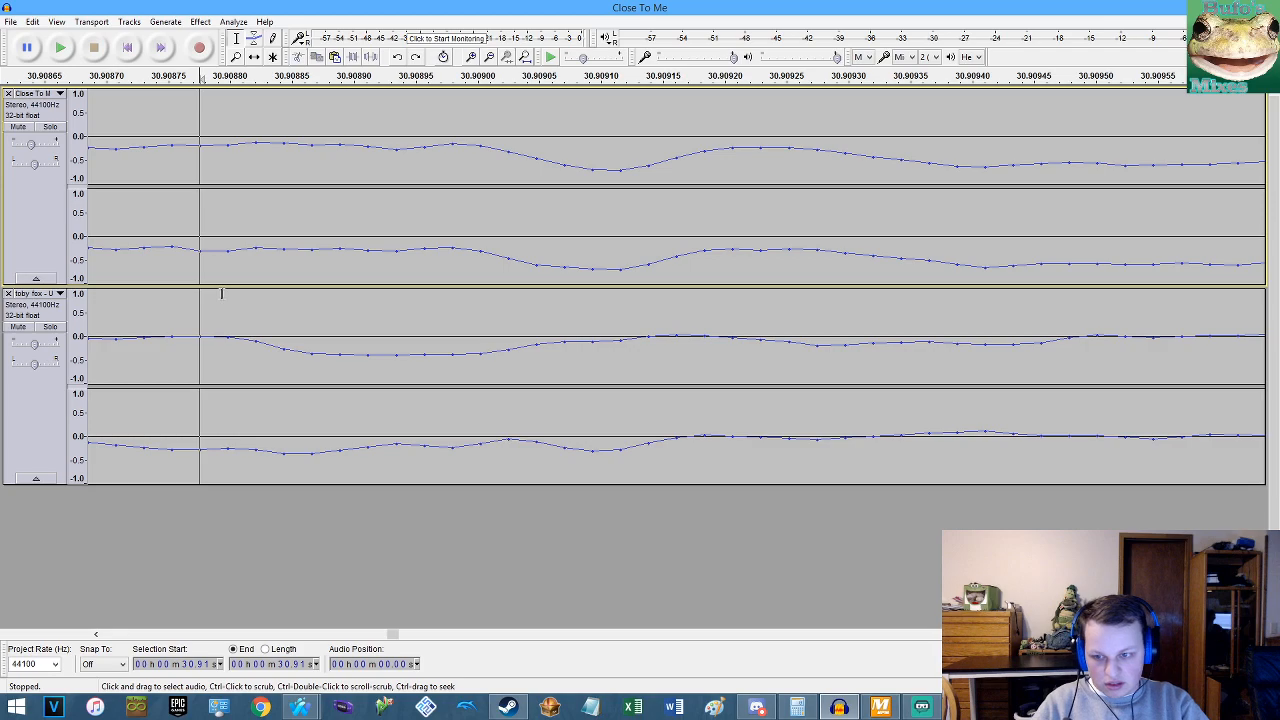
key(End)
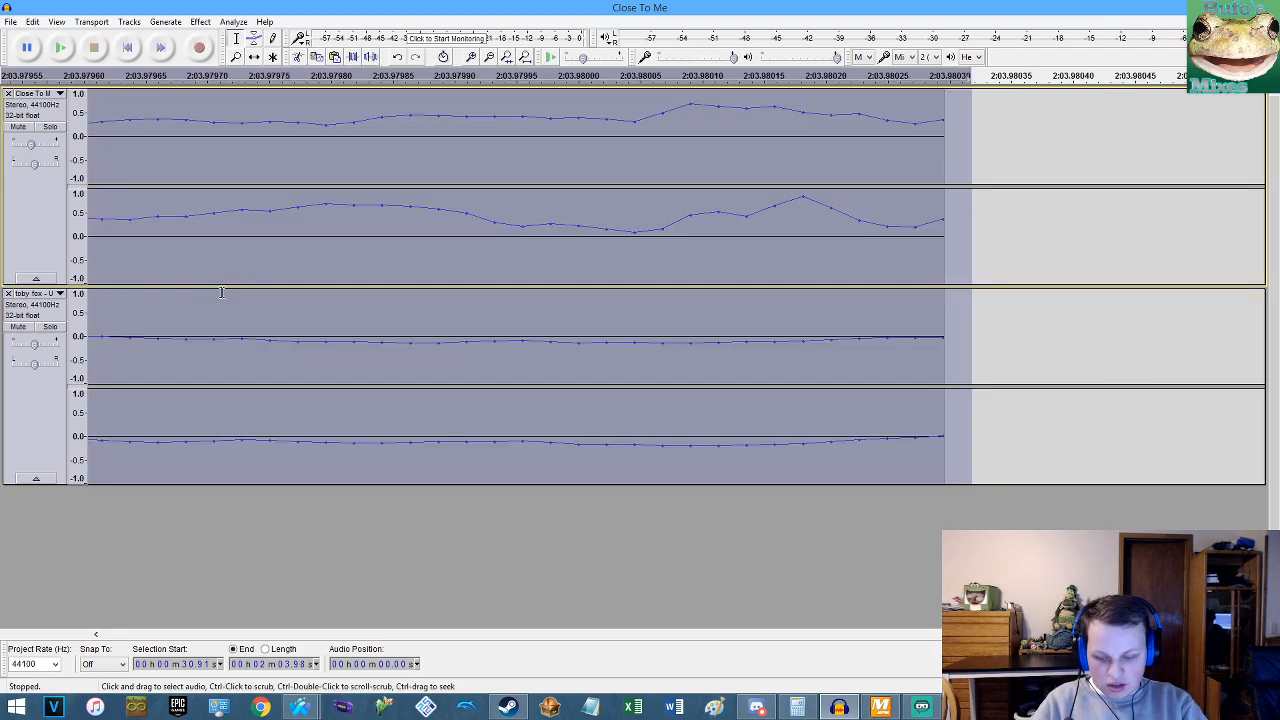
key(shift+End)
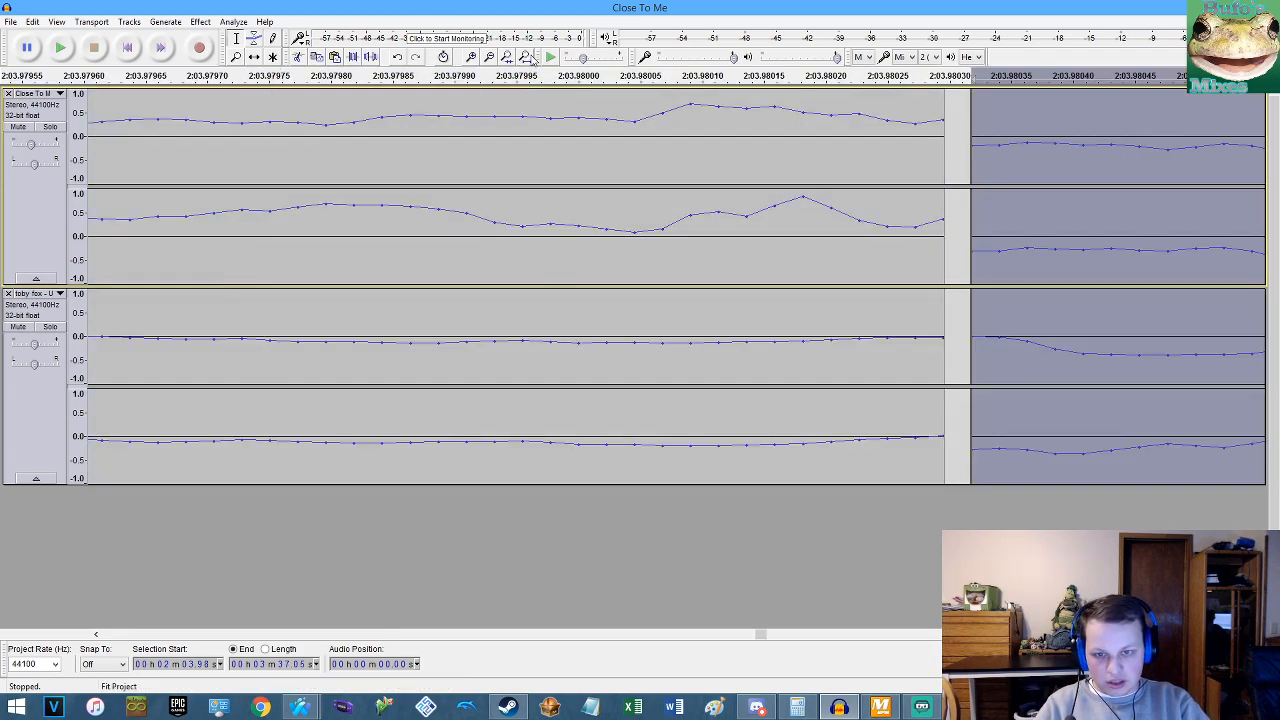
Play both tracks from 1:56.87 to check the join with the pasted section.
click(525, 57)
click(718, 150)
key(space)
scroll(751, 152, up, 2)
scroll(751, 152, up, 2)
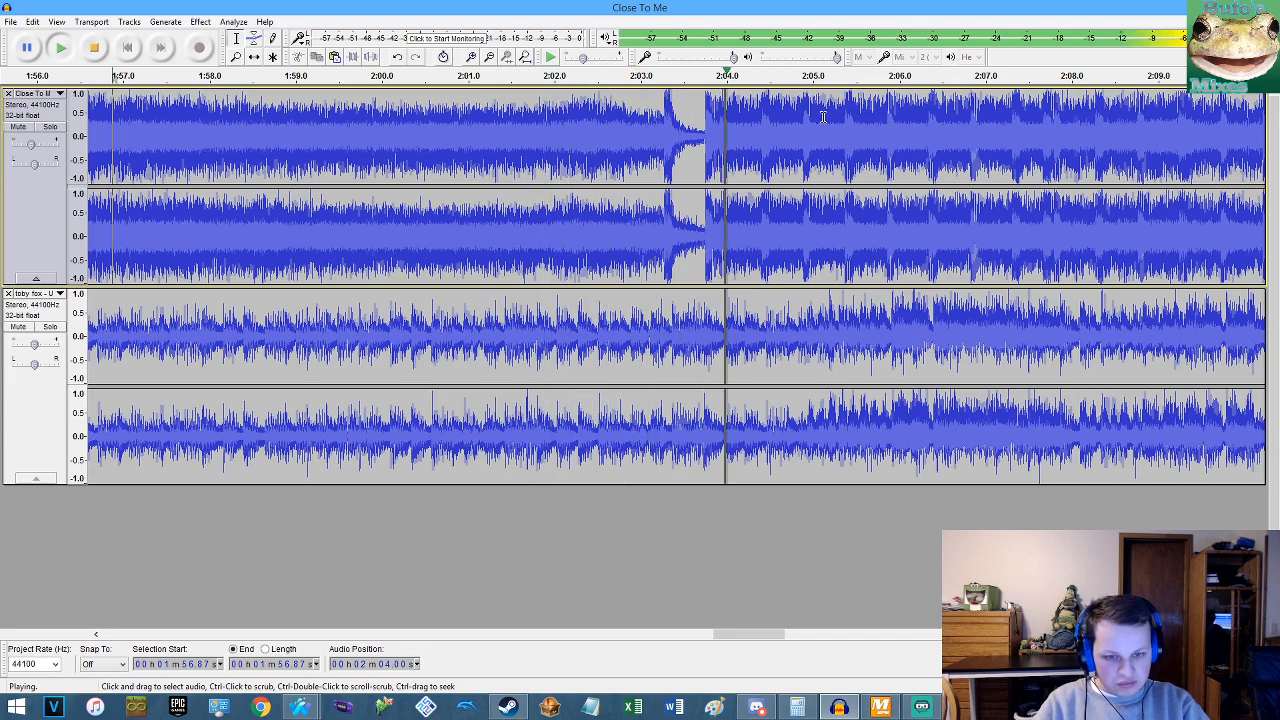
key(space)
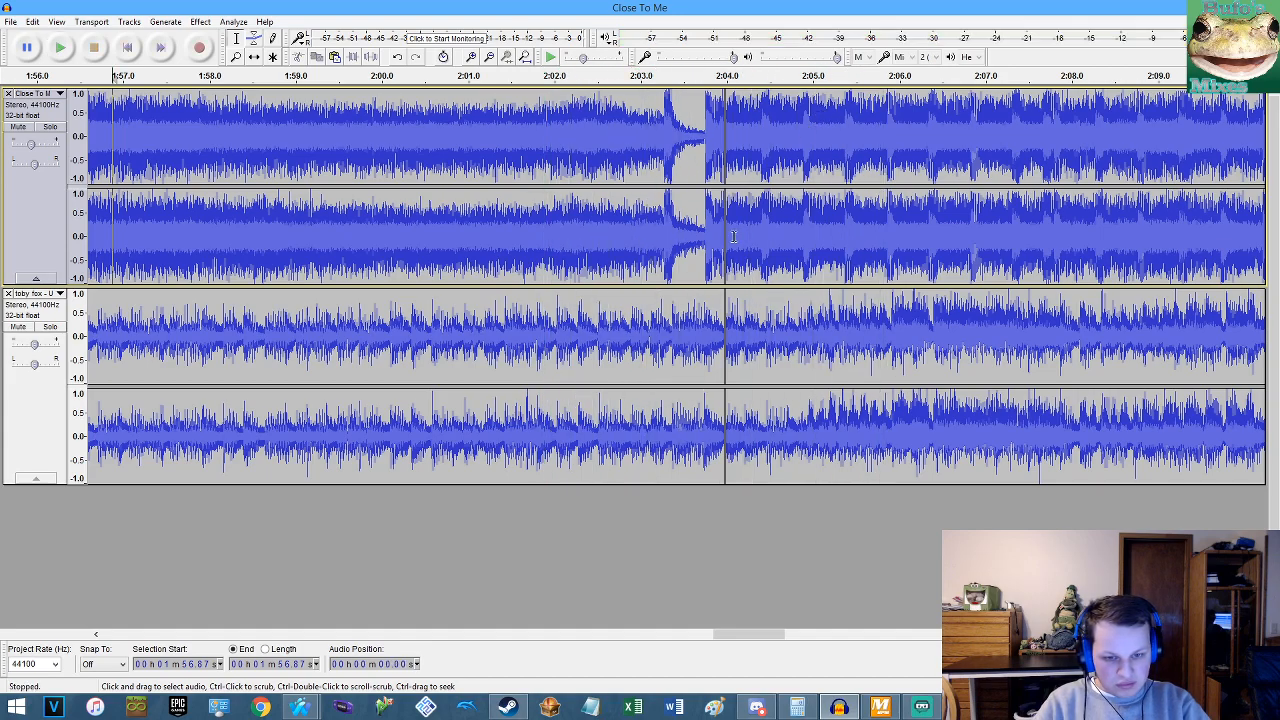
Delete the audio between 2:03.73 and the join at 2:03.98 from both tracks.
scroll(704, 262, up, 5)
drag(643, 343, 886, 340)
scroll(795, 297, down, 3)
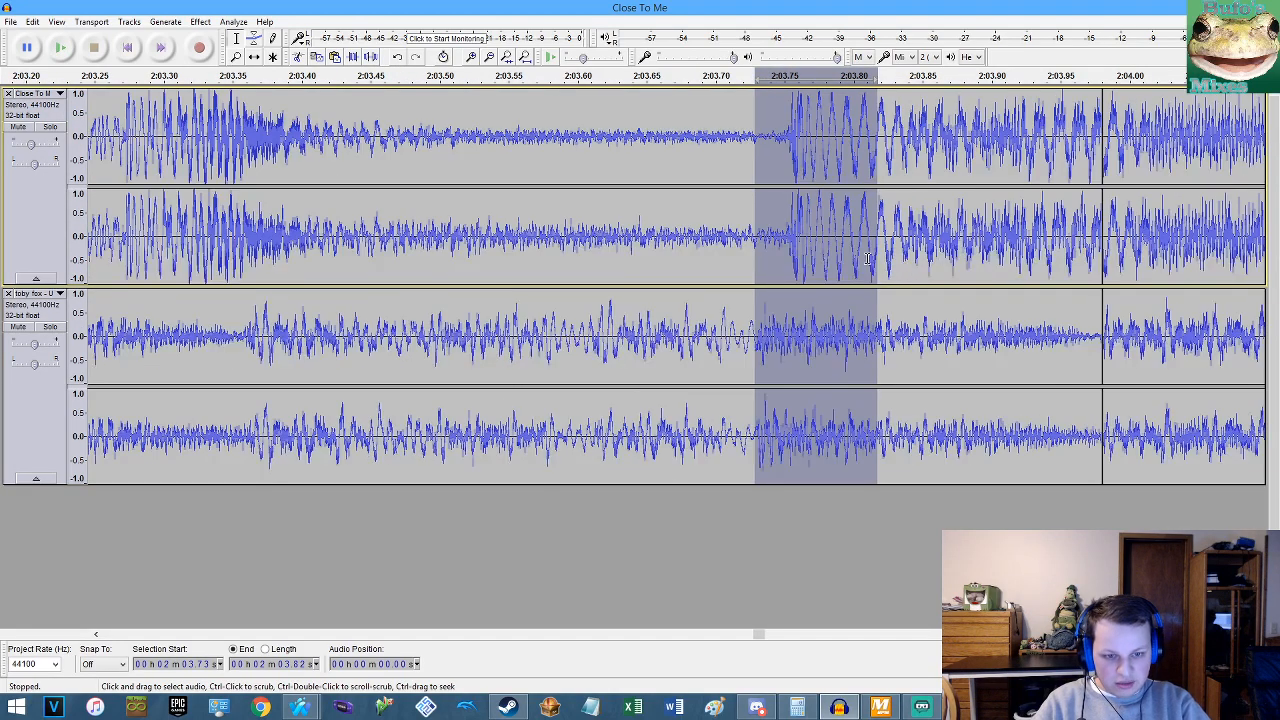
scroll(851, 266, up, 1)
drag(870, 266, 948, 266)
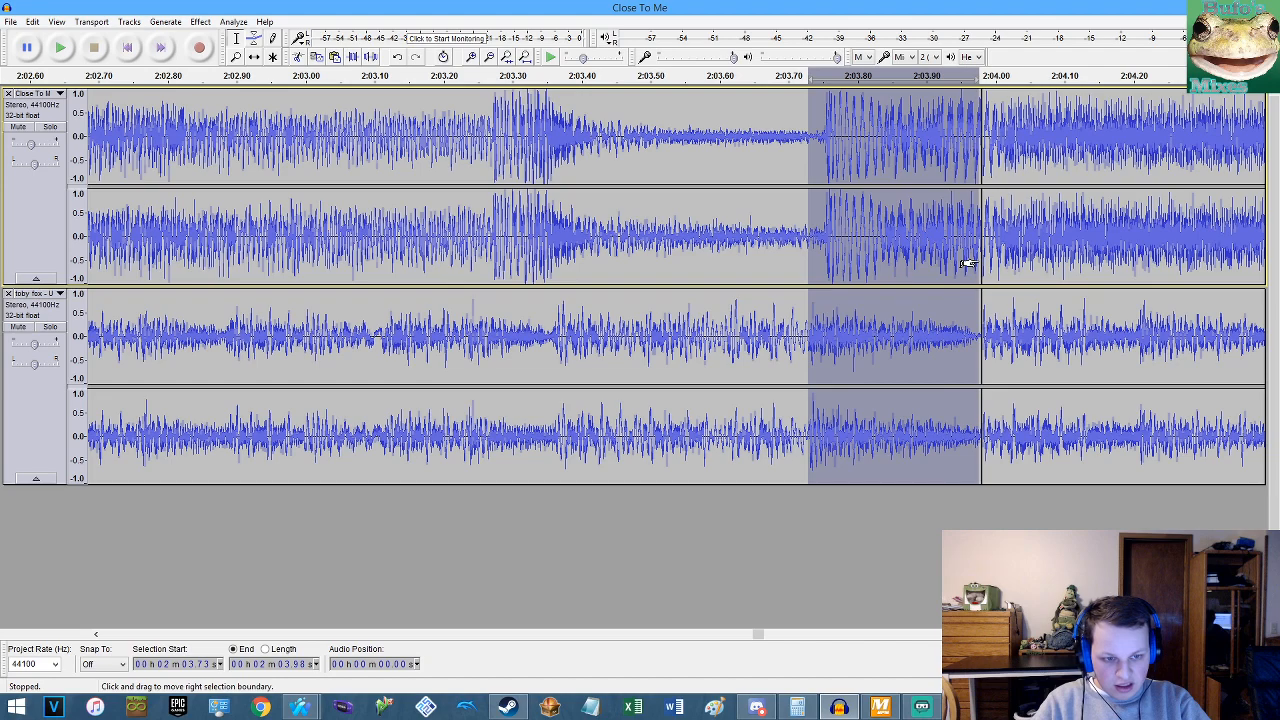
key(Delete)
Play both tracks from 2:02.86 to check the tightened join.
click(205, 210)
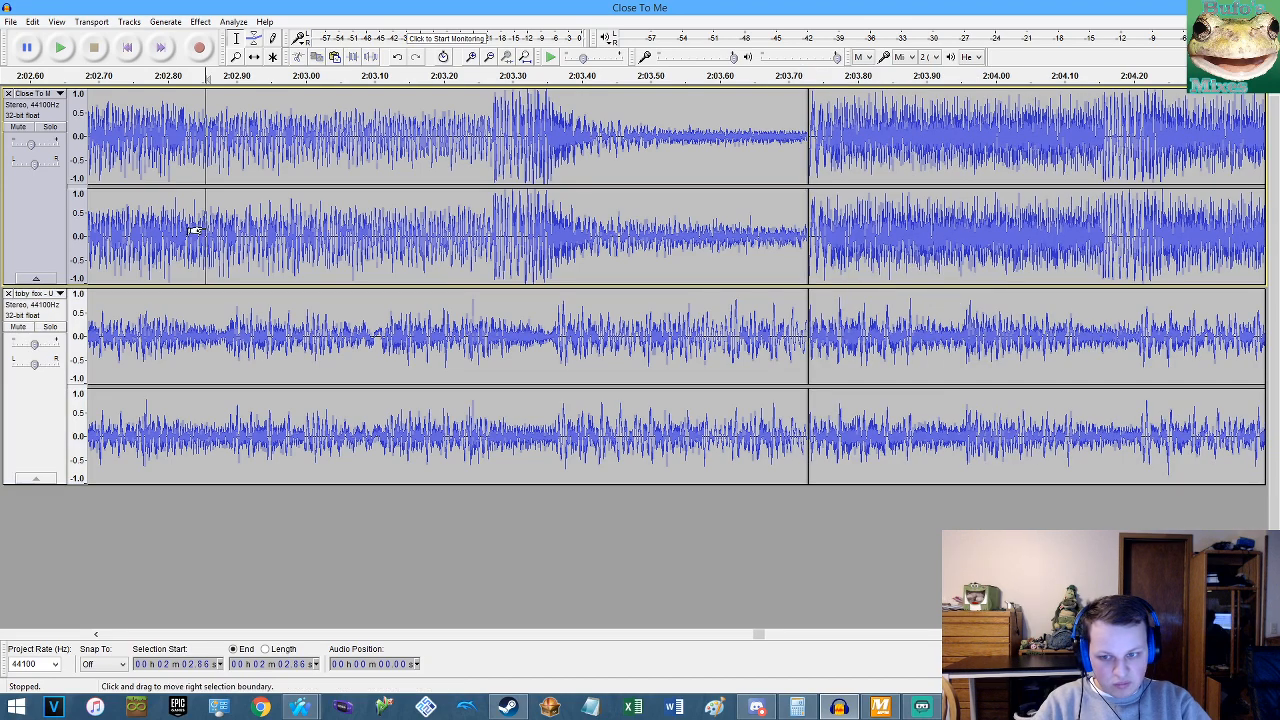
key(space)
key(space)
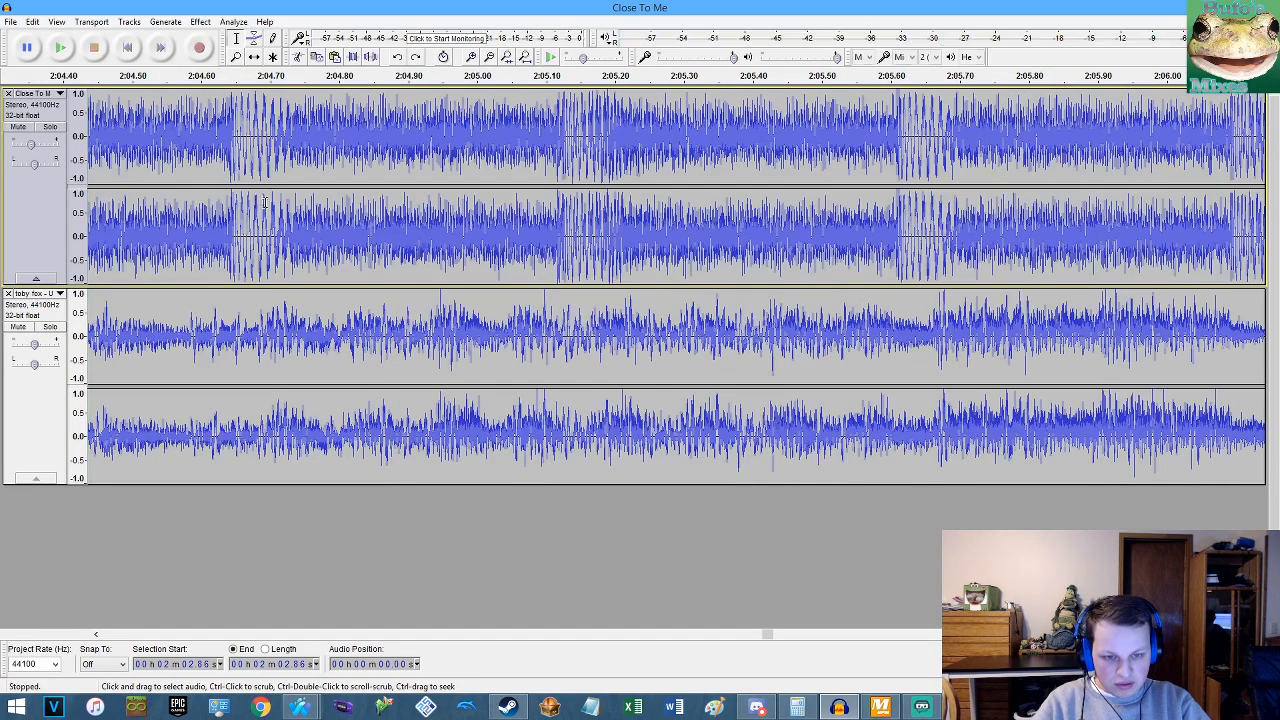
Undo the deletion at the join, the section pasted at 2:03.98 and the splits at 30.91 in both tracks.
key(ctrl+z)
click(529, 57)
key(ctrl+z)
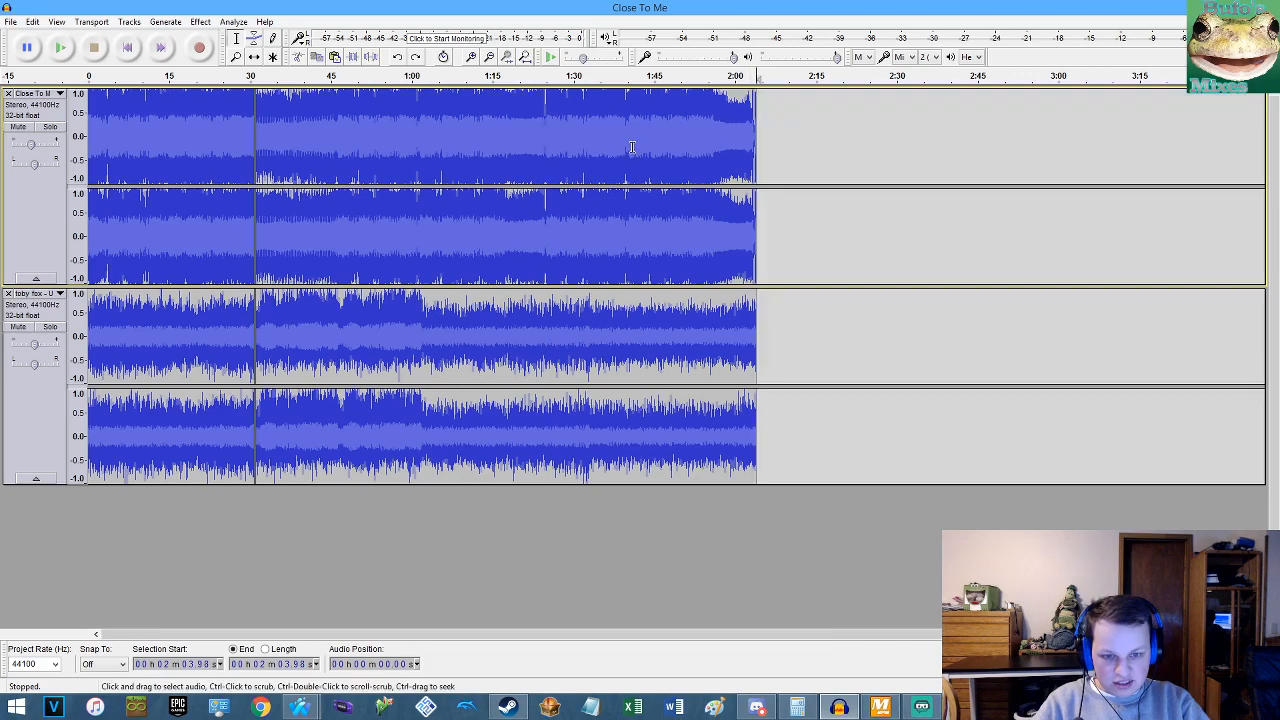
key(ctrl+z)
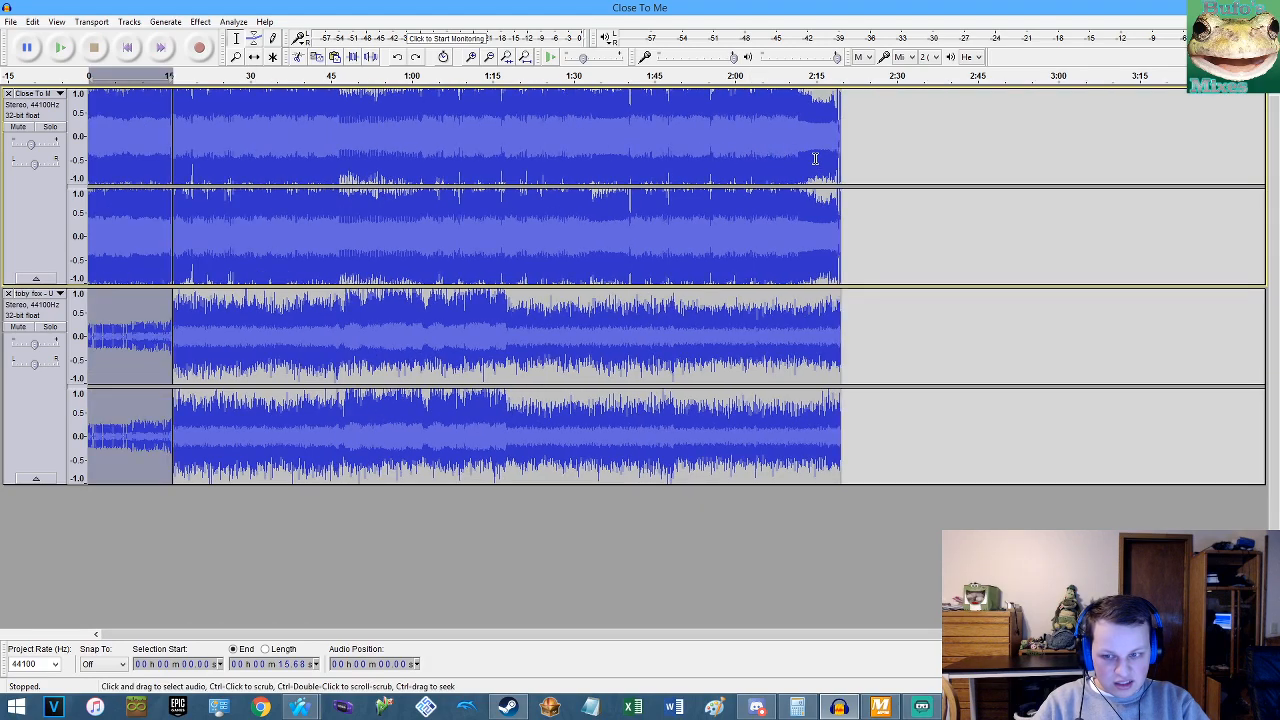
key(ctrl+z)
key(ctrl+z)
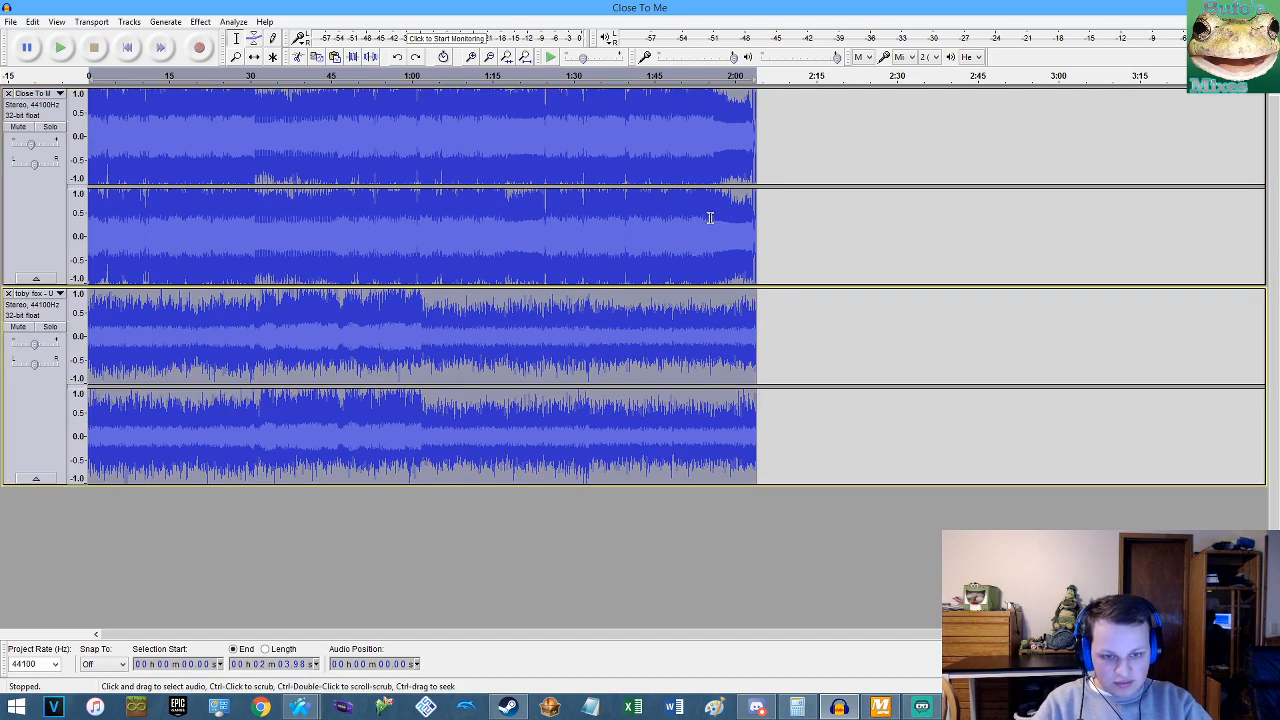
Save the project as "Close To MEgalovania" in the Audacity-Projects folder.
key(ctrl+f)
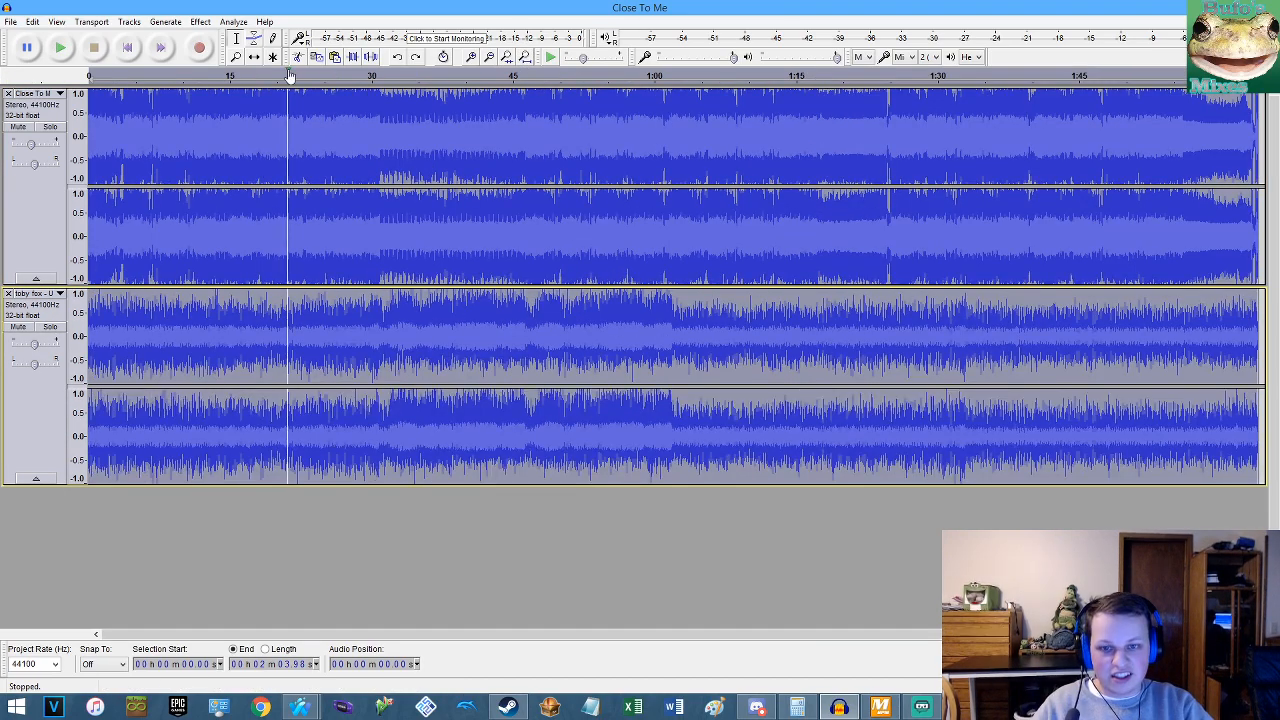
click(10, 21)
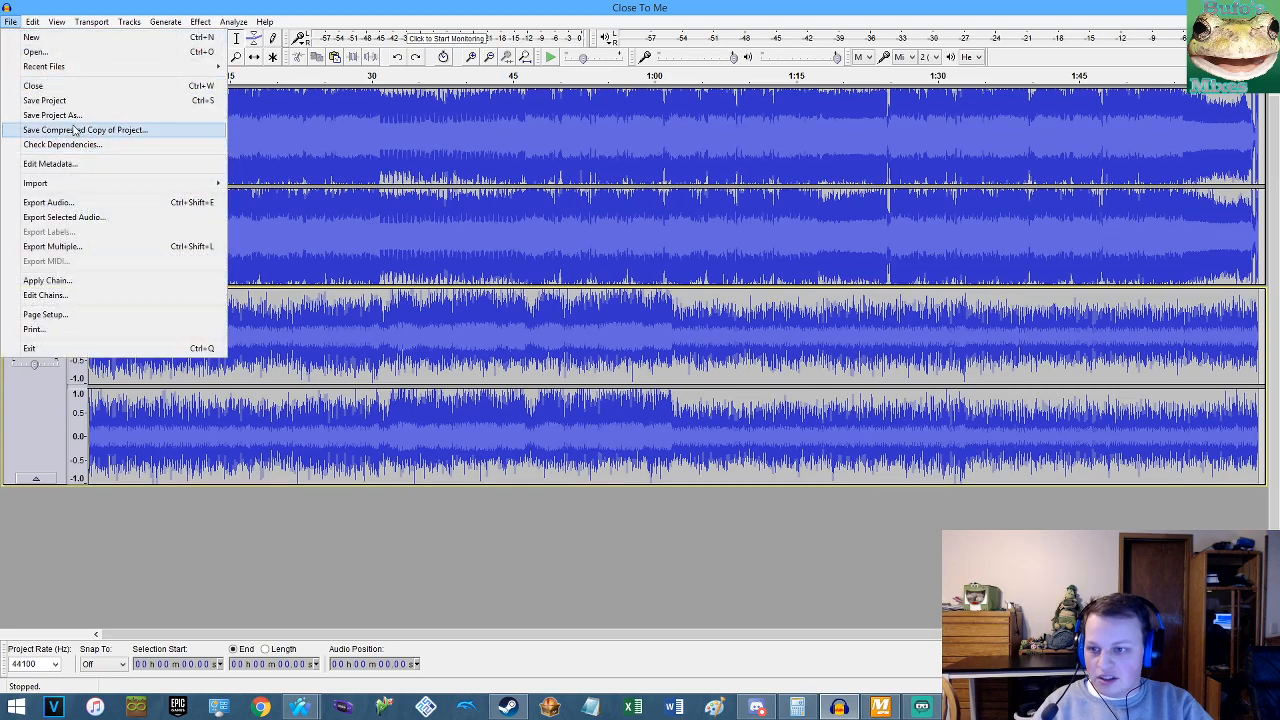
click(55, 118)
click(178, 661)
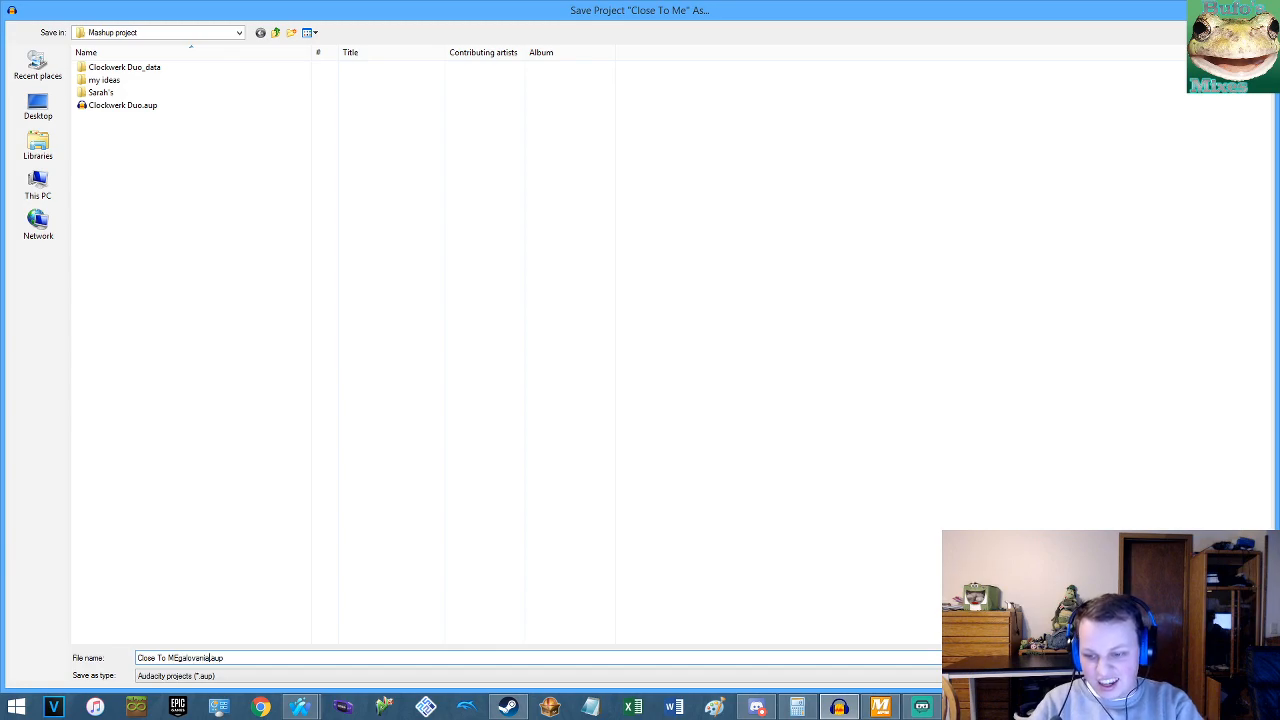
key(shift+Home)
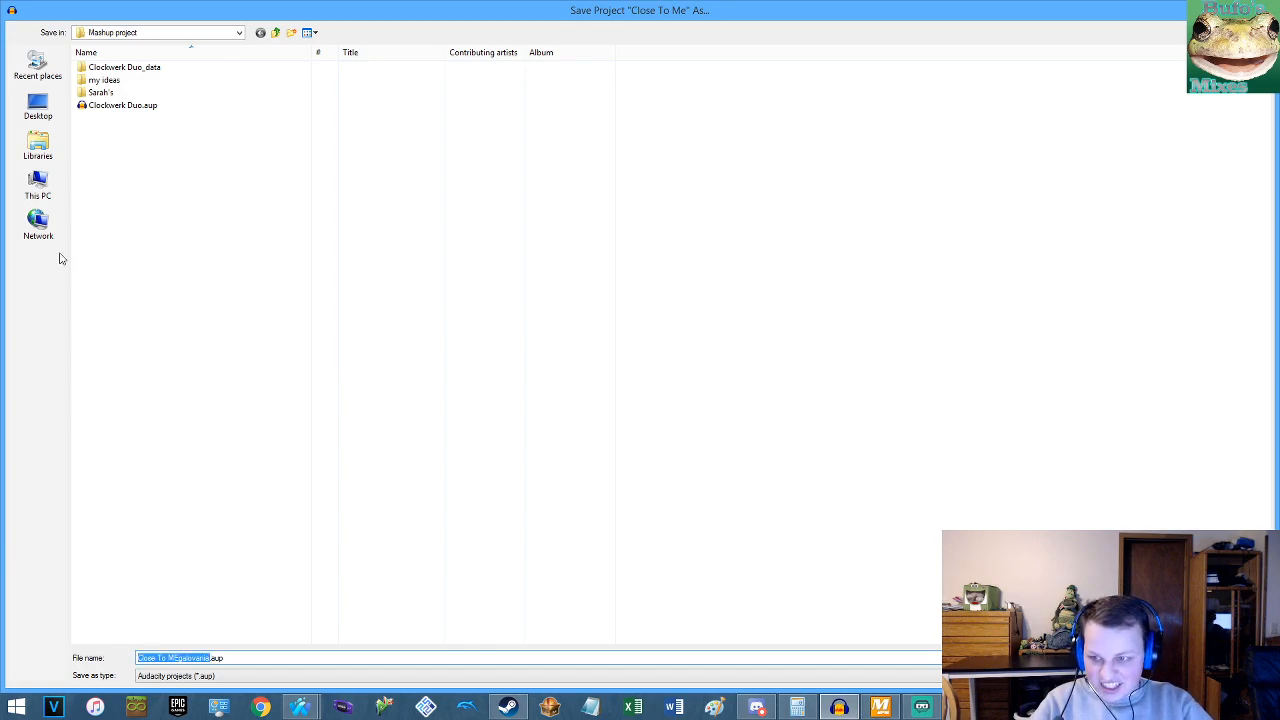
click(38, 145)
double_click(110, 65)
double_click(173, 112)
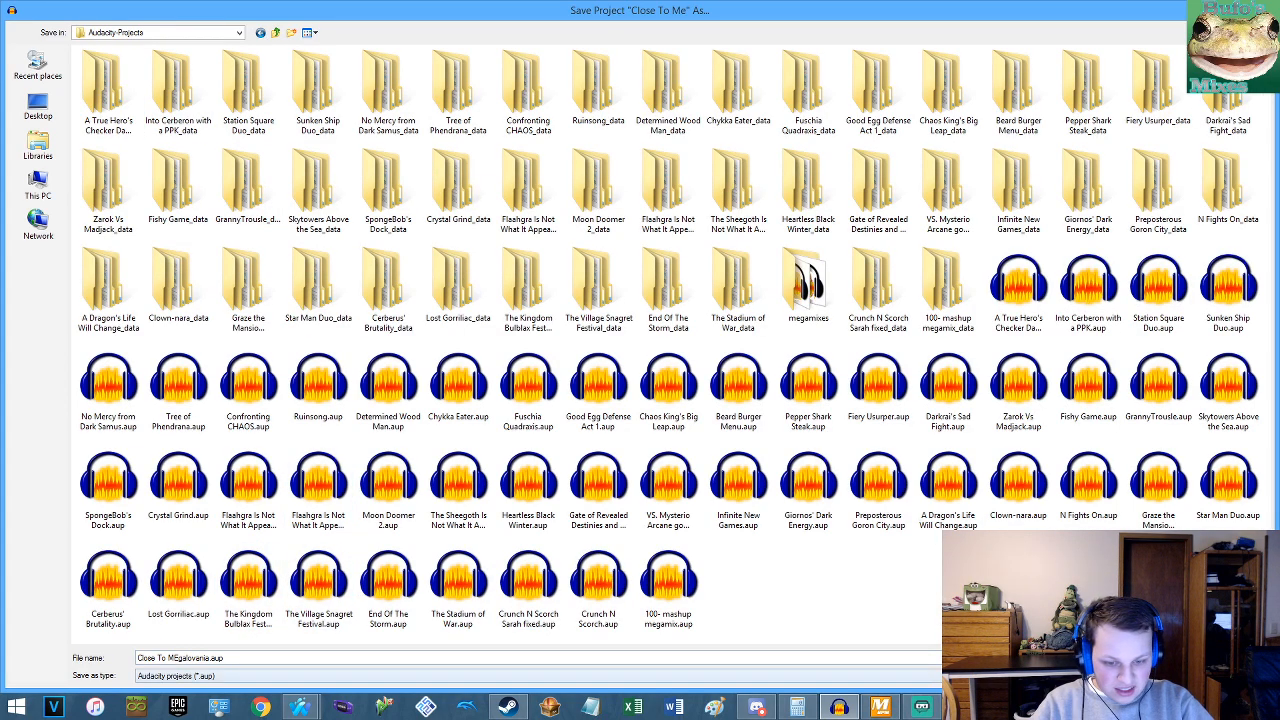
key(Return)
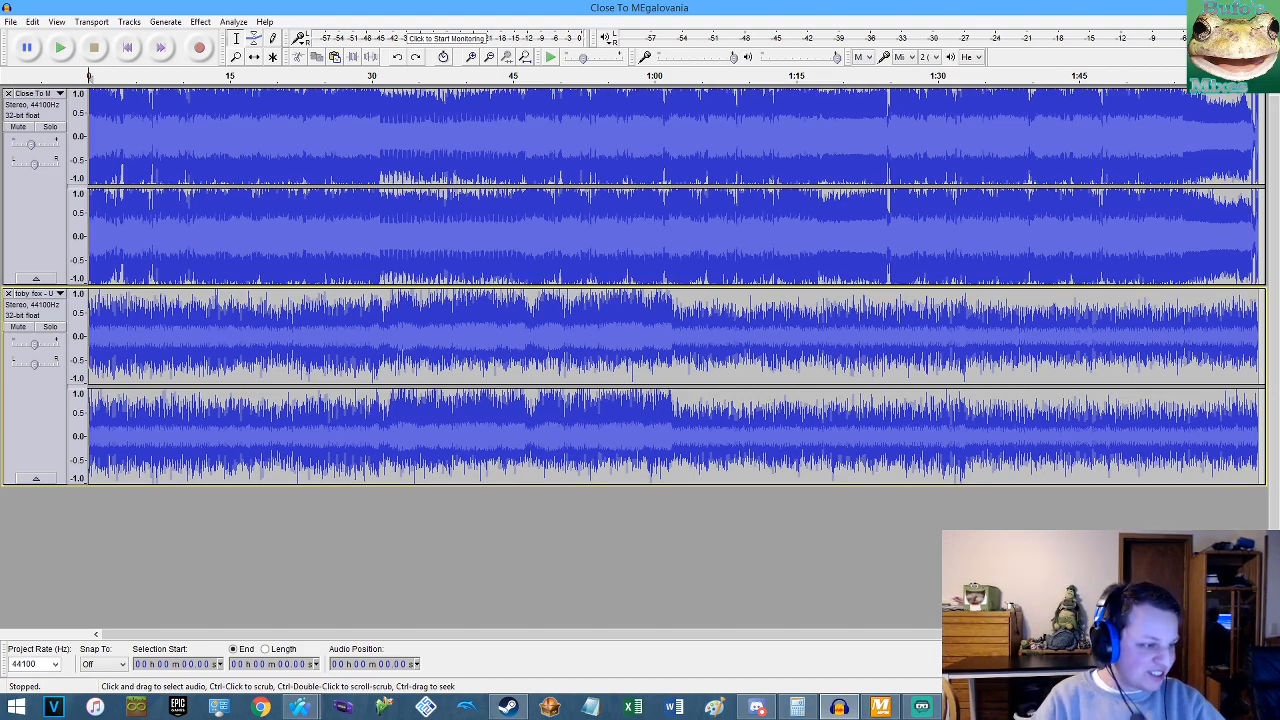
Switch to the browser, open the Know Your Meme entry on the Lego City river meme and play part of its original commercial.
key(alt+Tab)
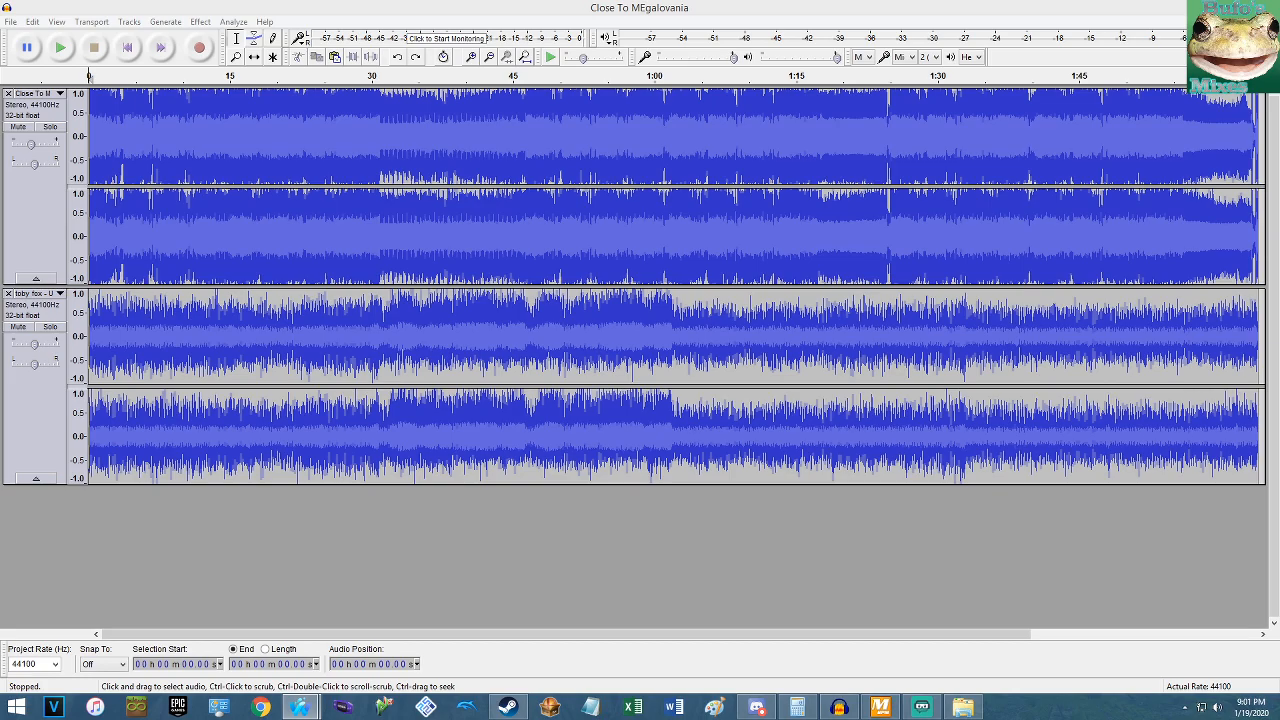
click(300, 707)
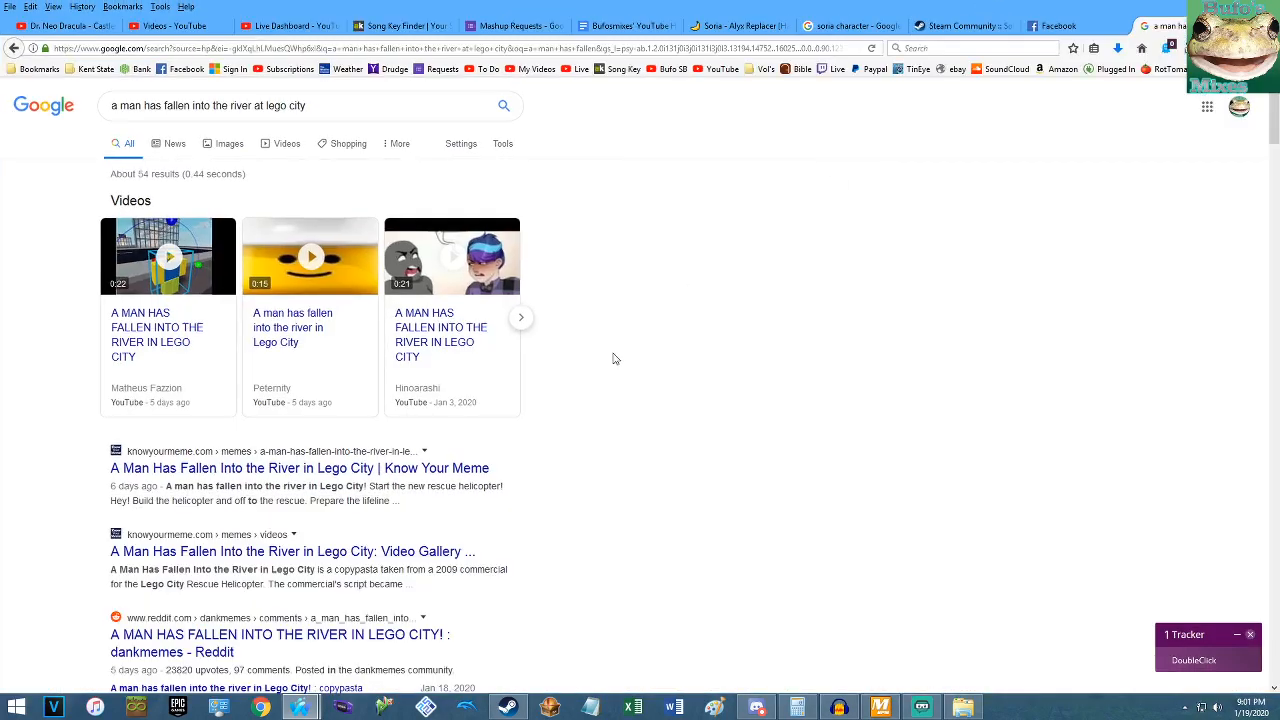
click(242, 470)
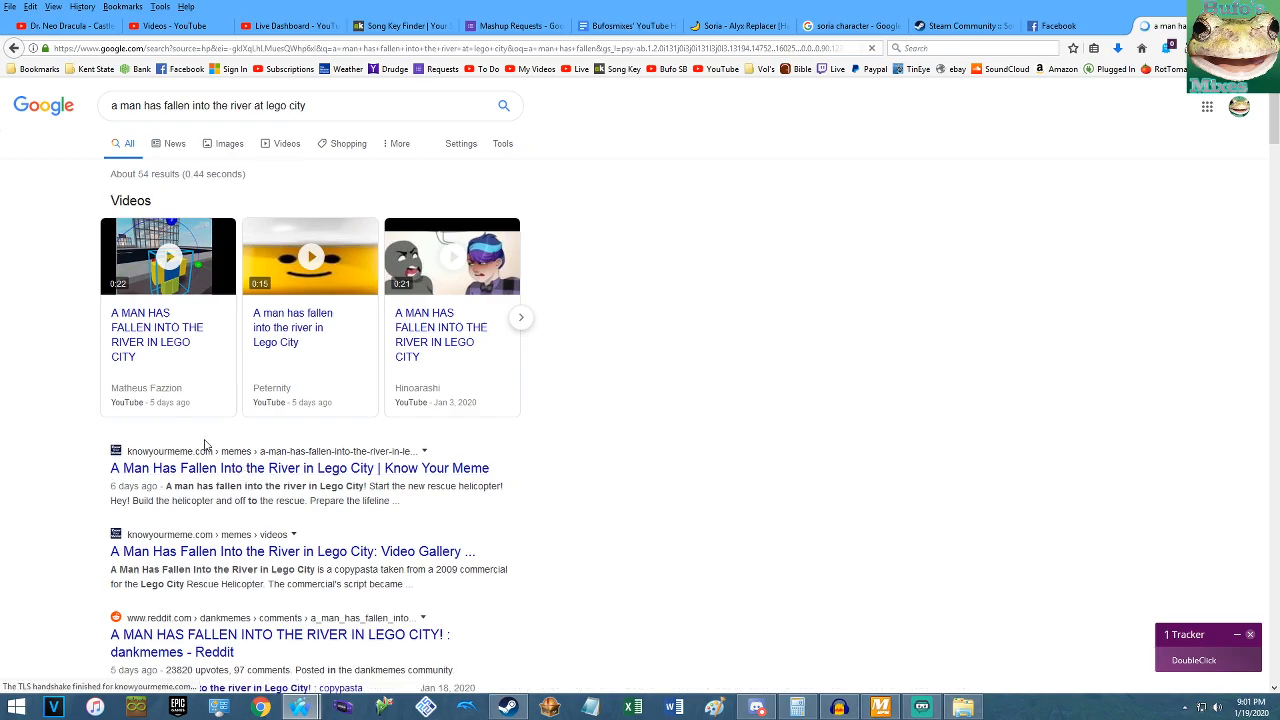
scroll(208, 355, down, 5)
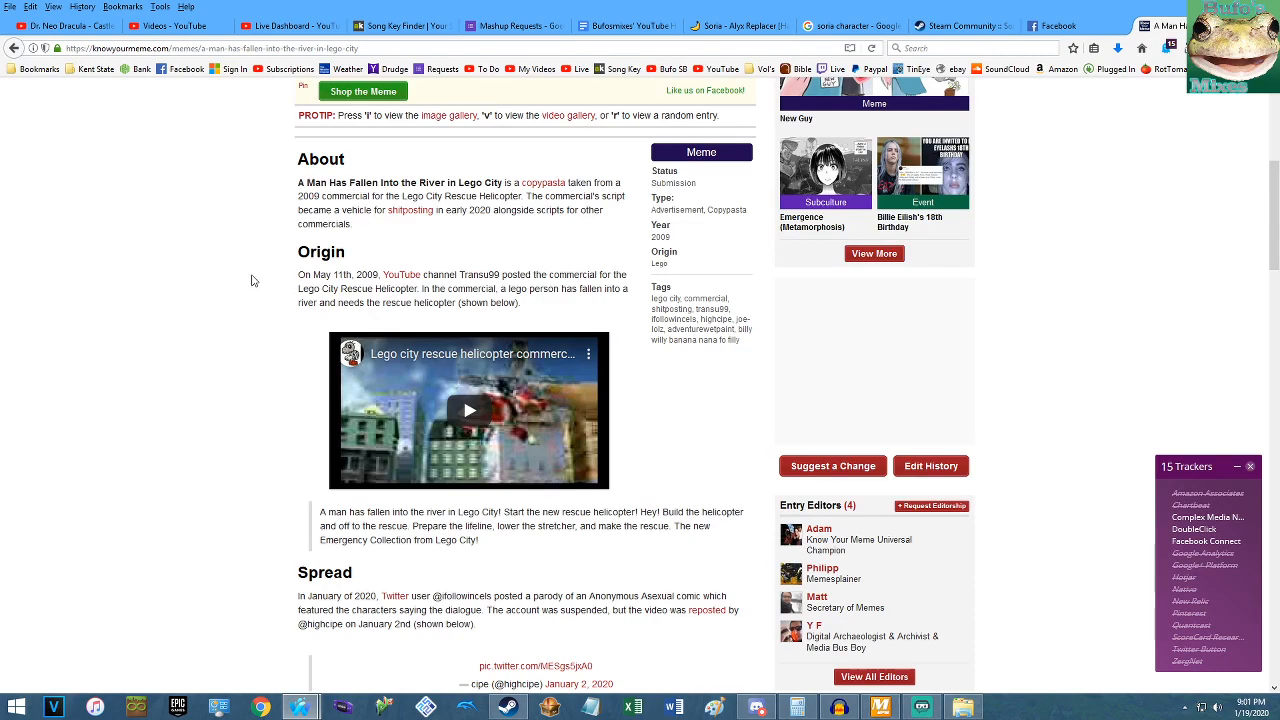
click(405, 445)
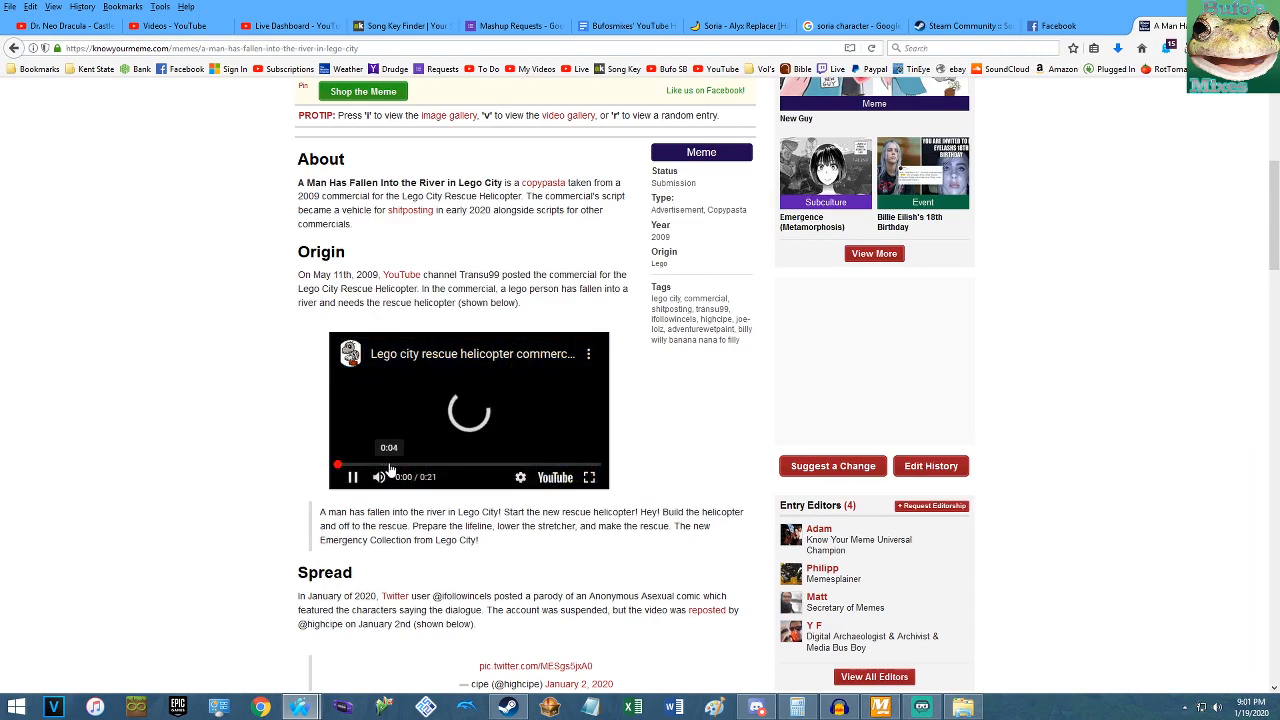
click(352, 466)
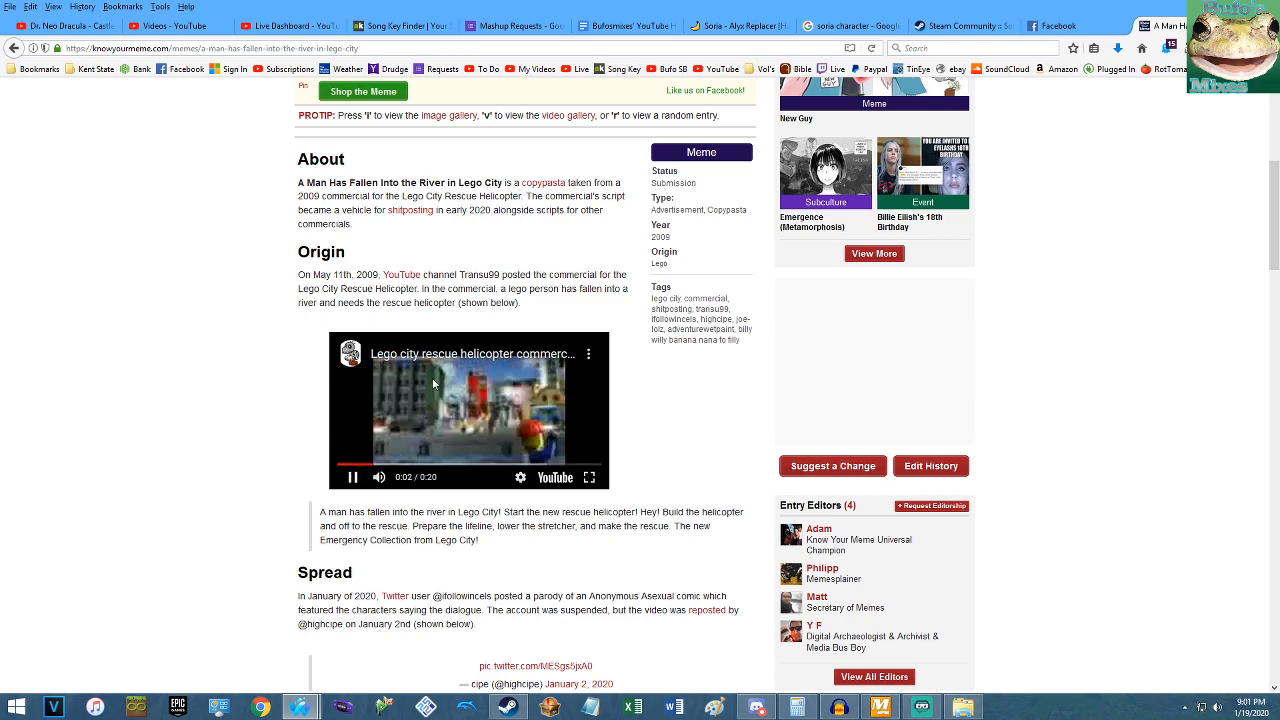
click(448, 403)
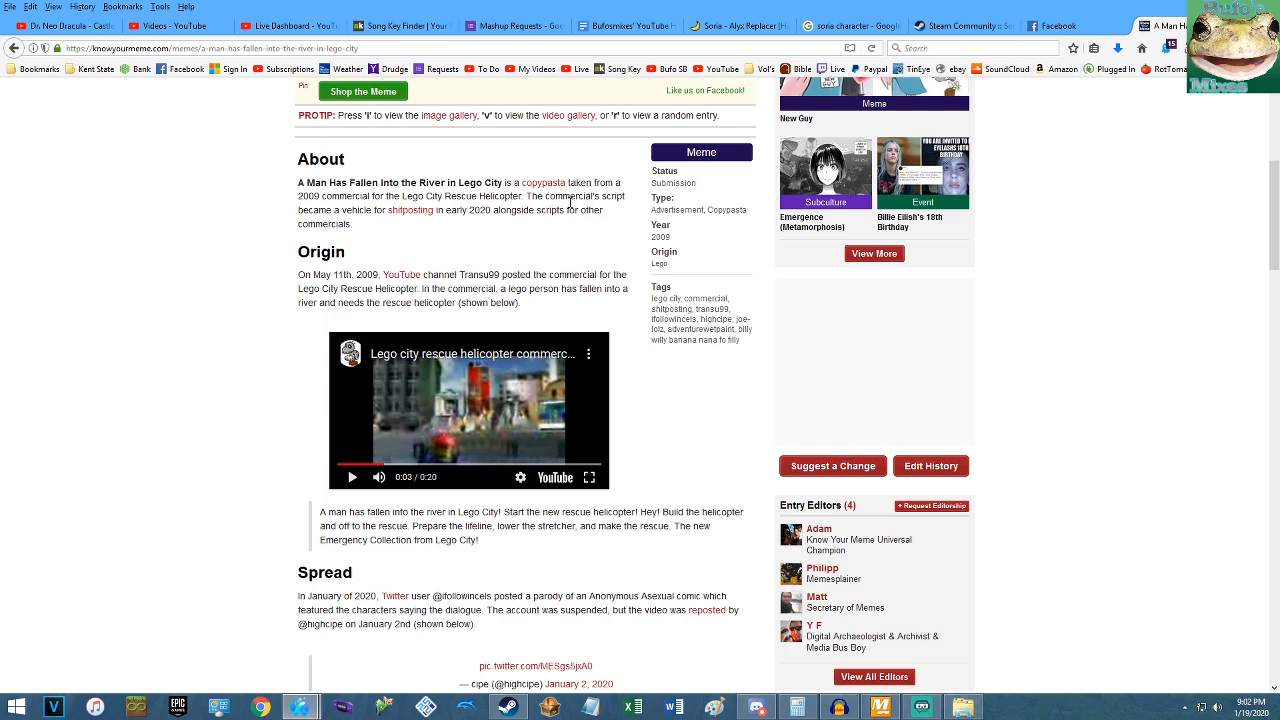
Open the Twitter clip linked in the Spread section, play part of it and close its tab.
scroll(570, 203, down, 1)
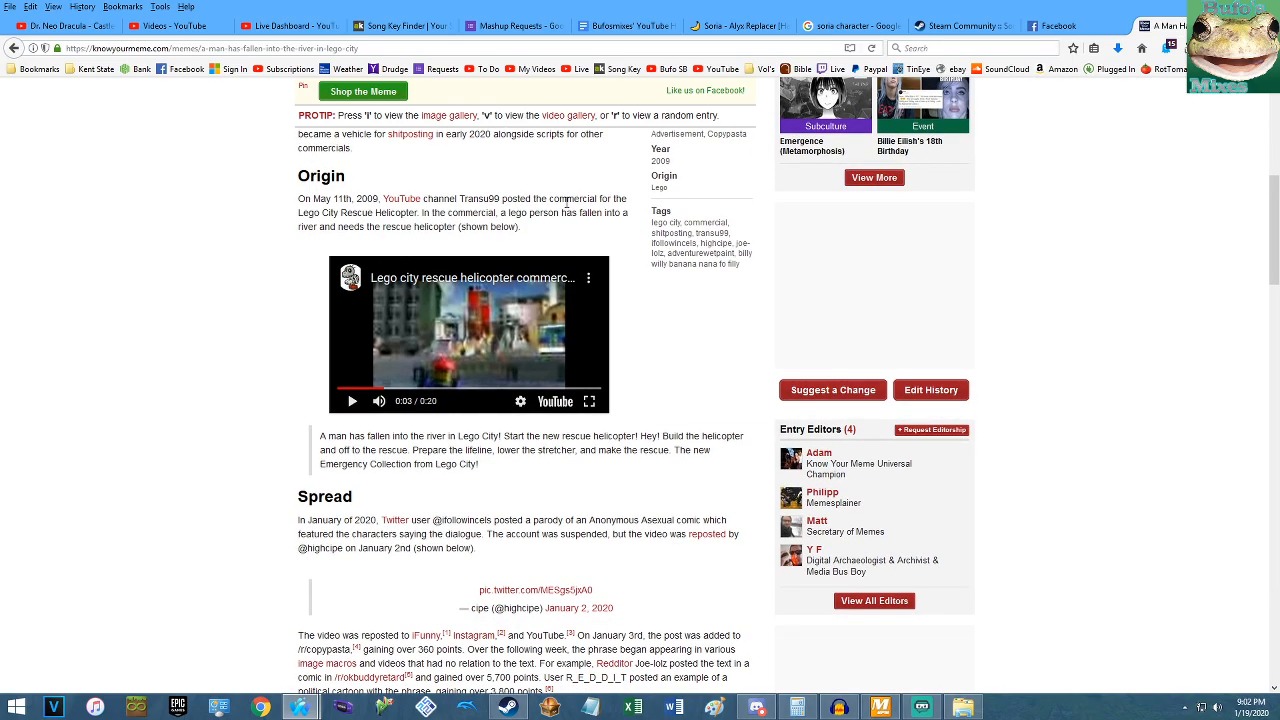
scroll(566, 203, down, 1)
scroll(573, 320, down, 1)
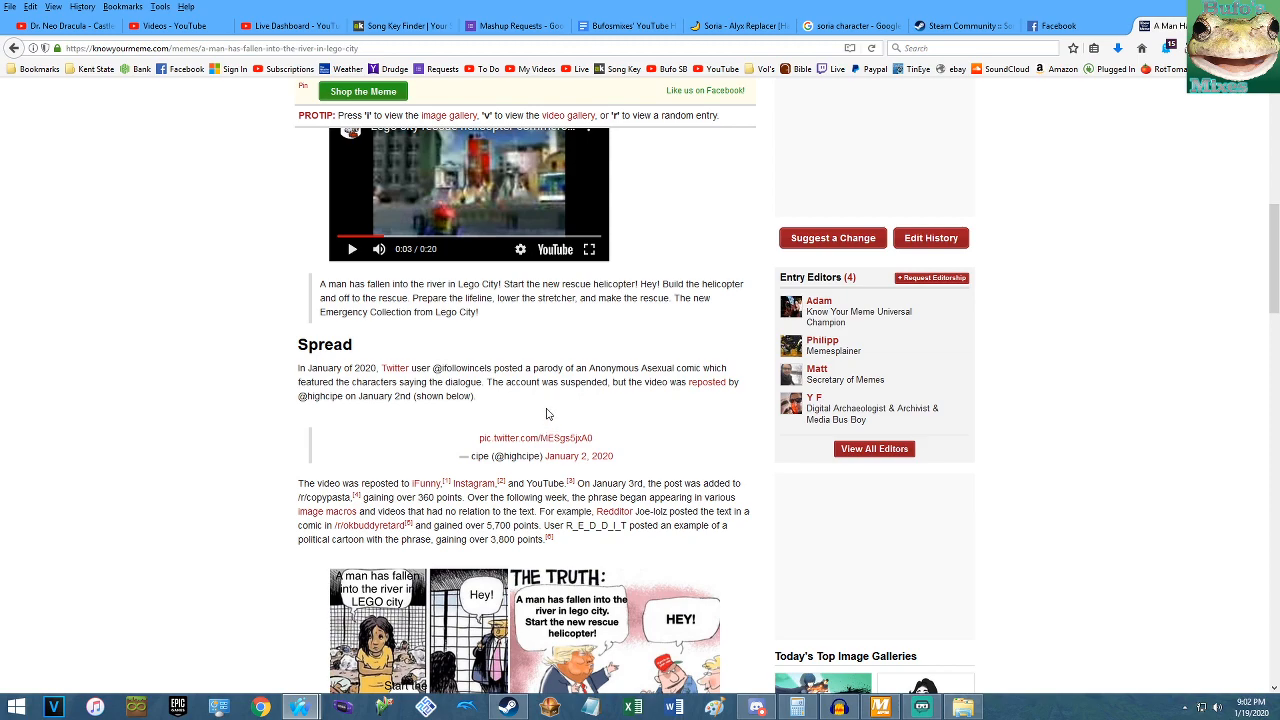
middle_click(537, 441)
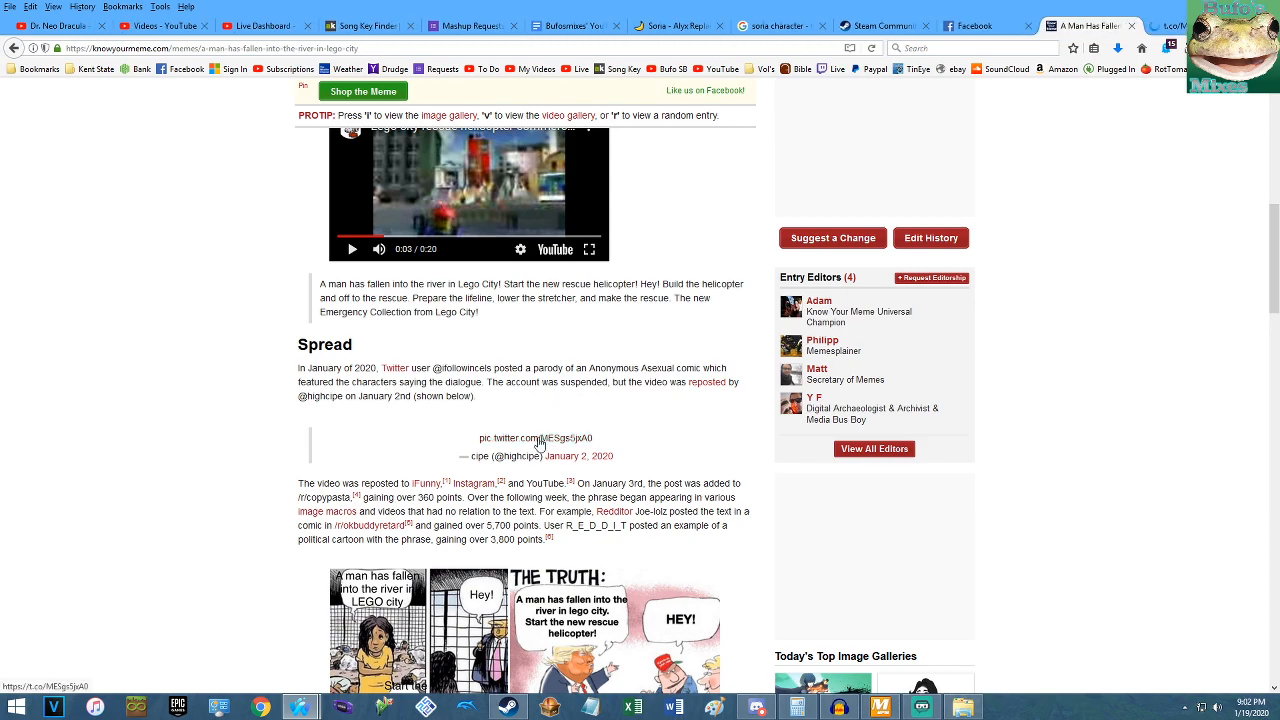
click(1166, 26)
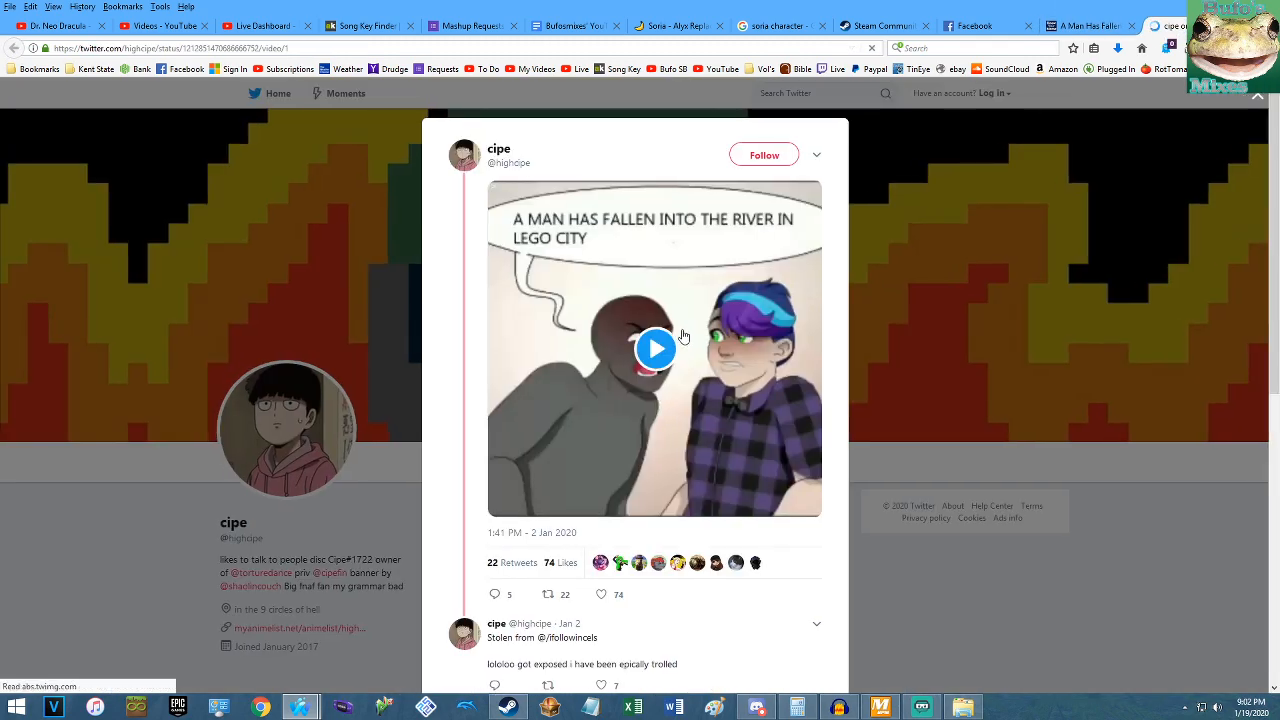
click(655, 348)
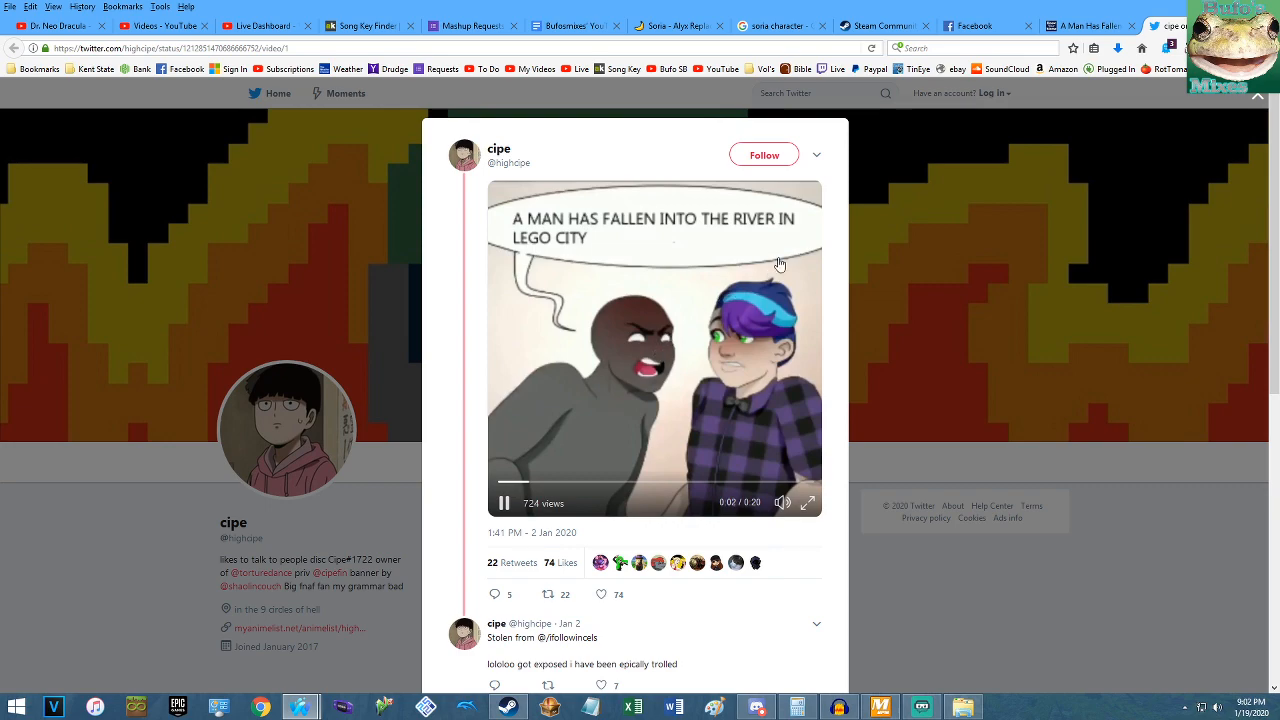
mouse_move(504, 508)
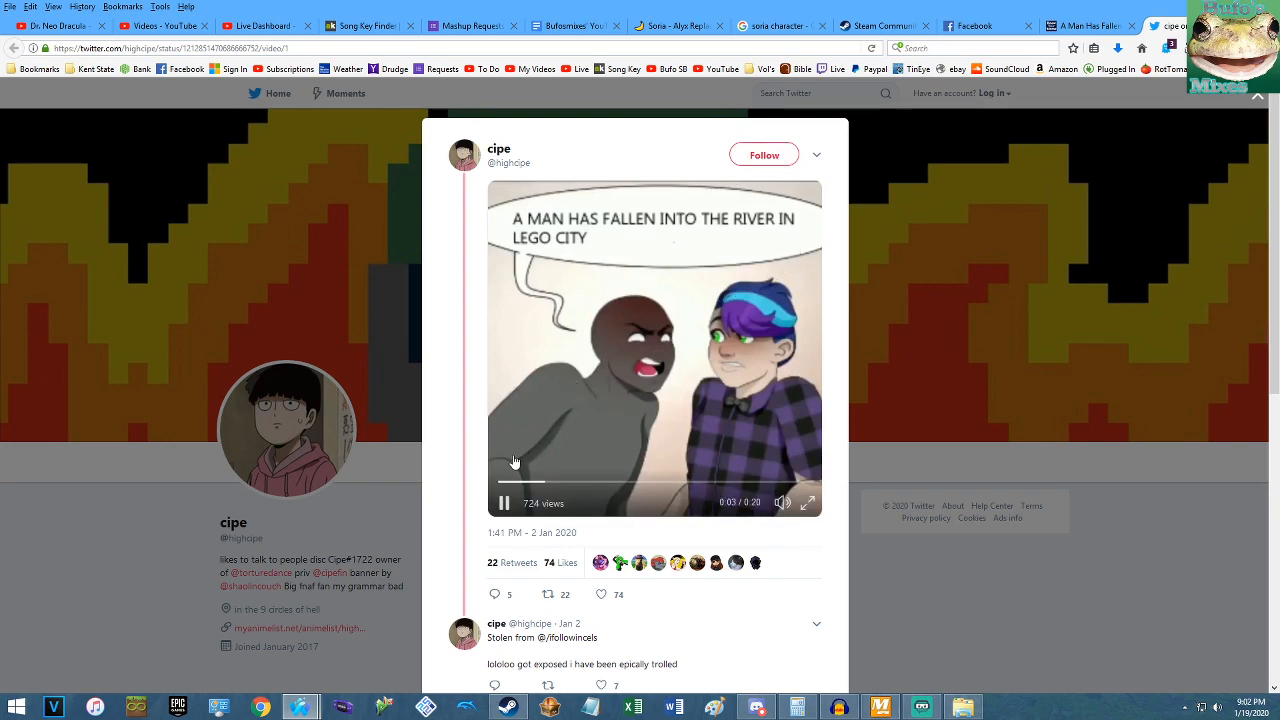
click(504, 506)
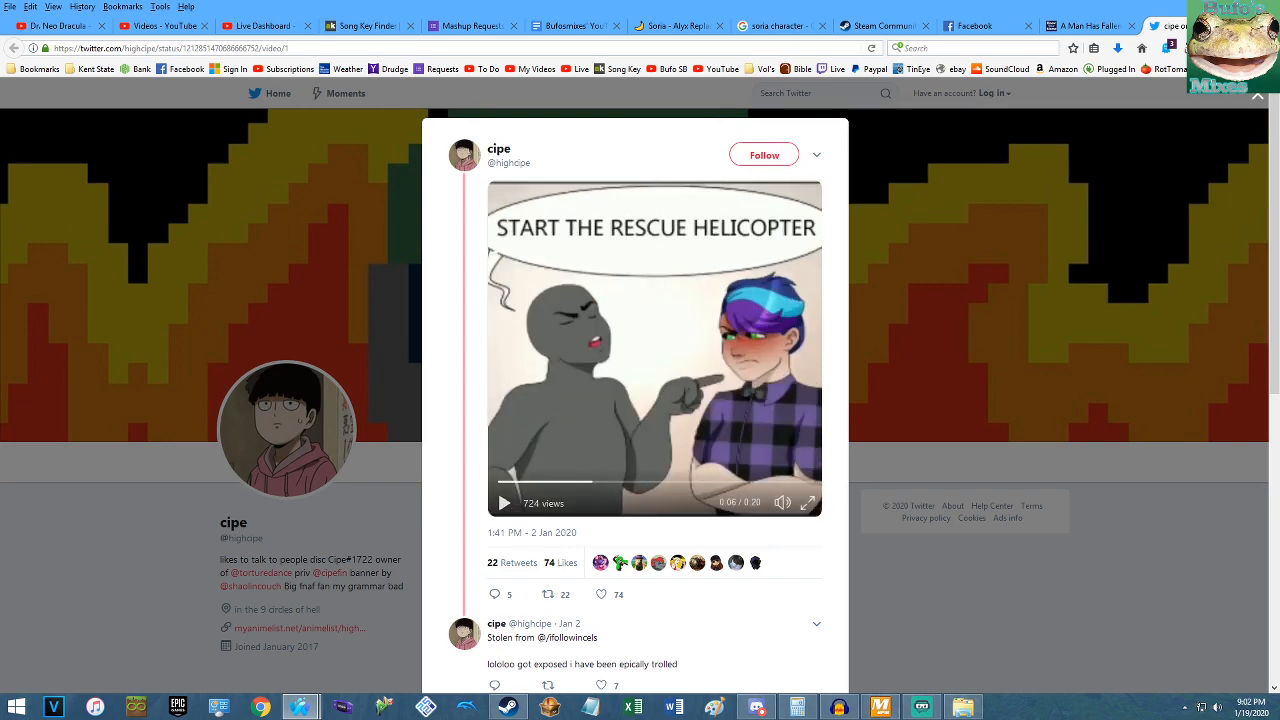
key(ctrl+w)
Look through the remaining meme examples and references, close the page and leave the browser.
scroll(640, 328, down, 5)
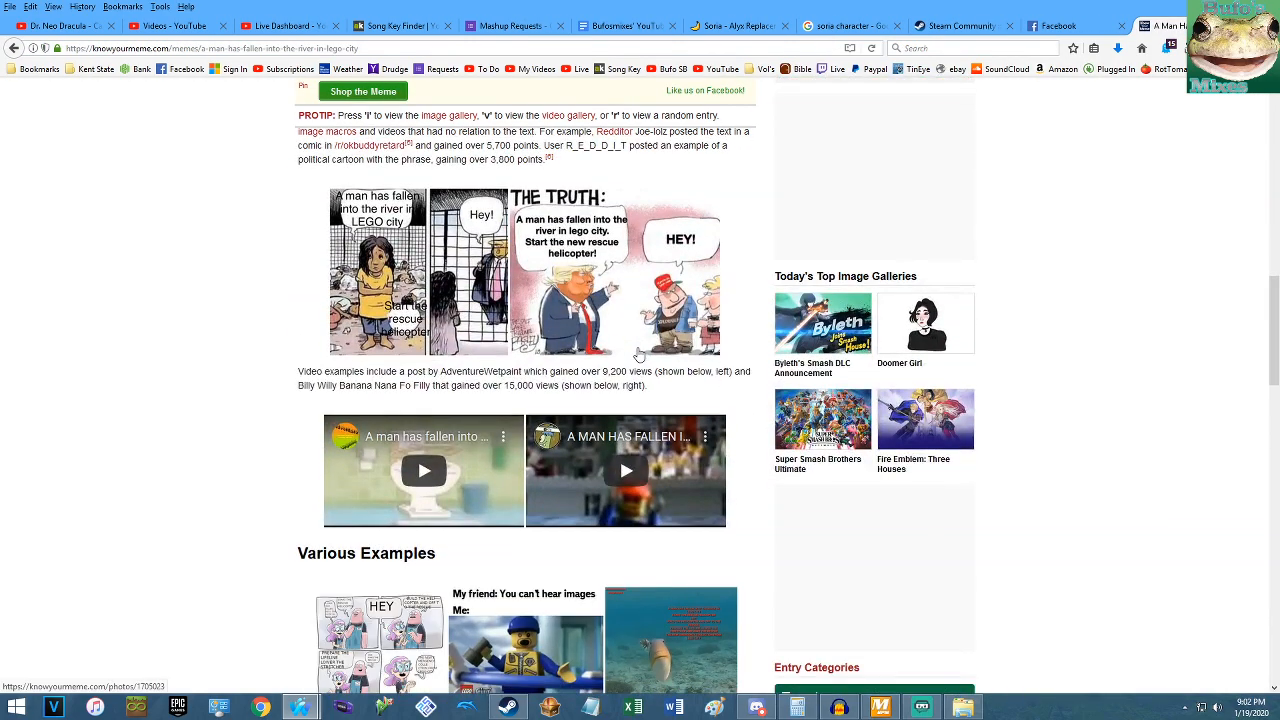
scroll(271, 309, down, 3)
scroll(248, 308, up, 4)
scroll(245, 300, down, 3)
scroll(238, 270, down, 4)
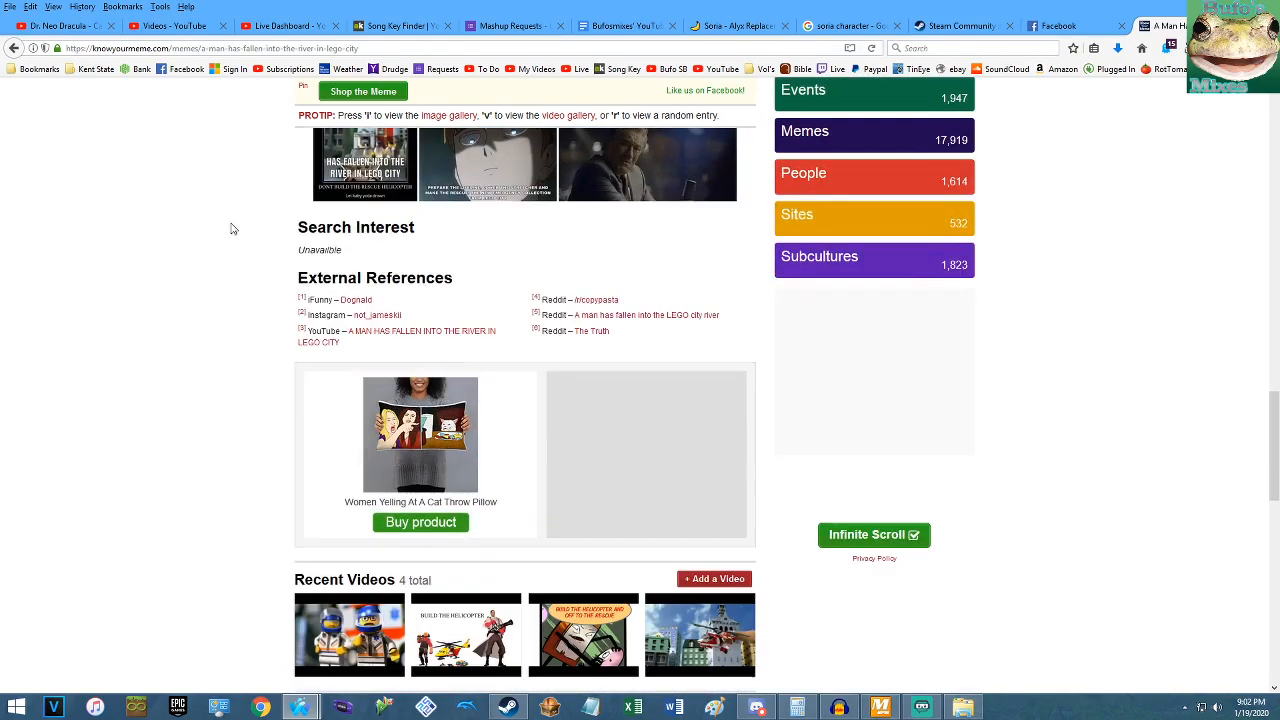
scroll(225, 245, up, 2)
scroll(218, 258, up, 2)
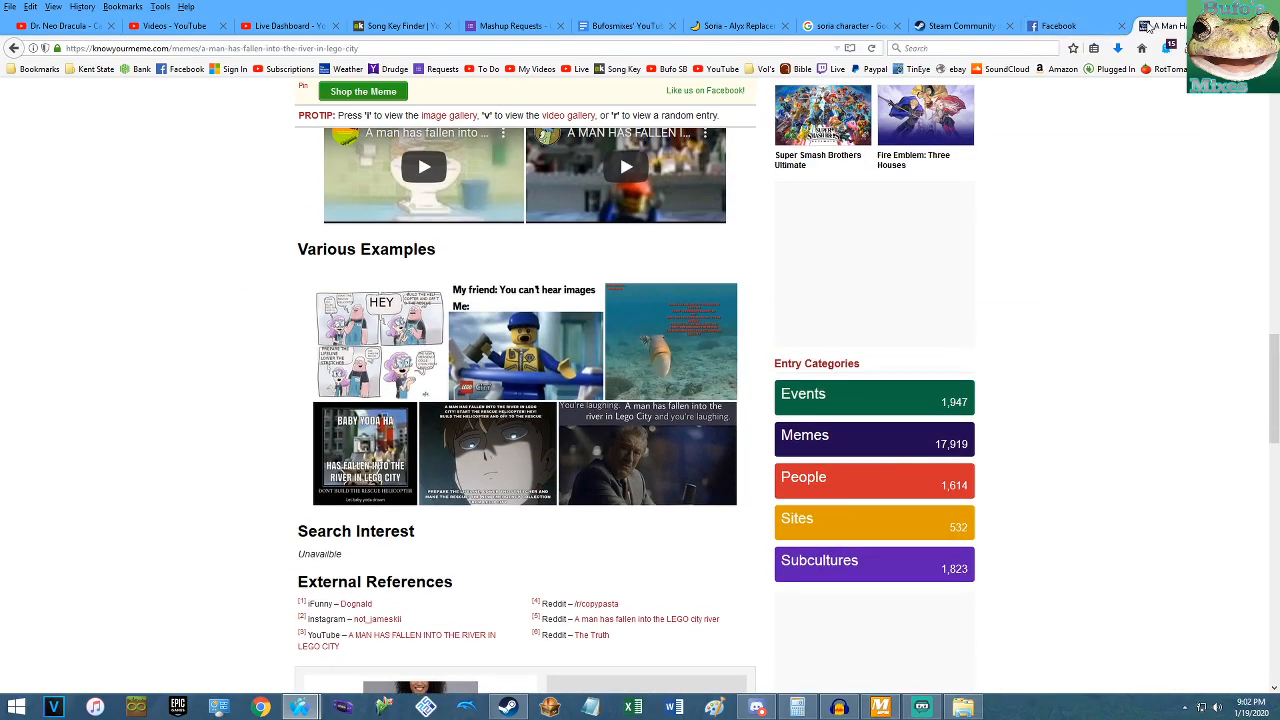
middle_click(1146, 24)
click(1203, 7)
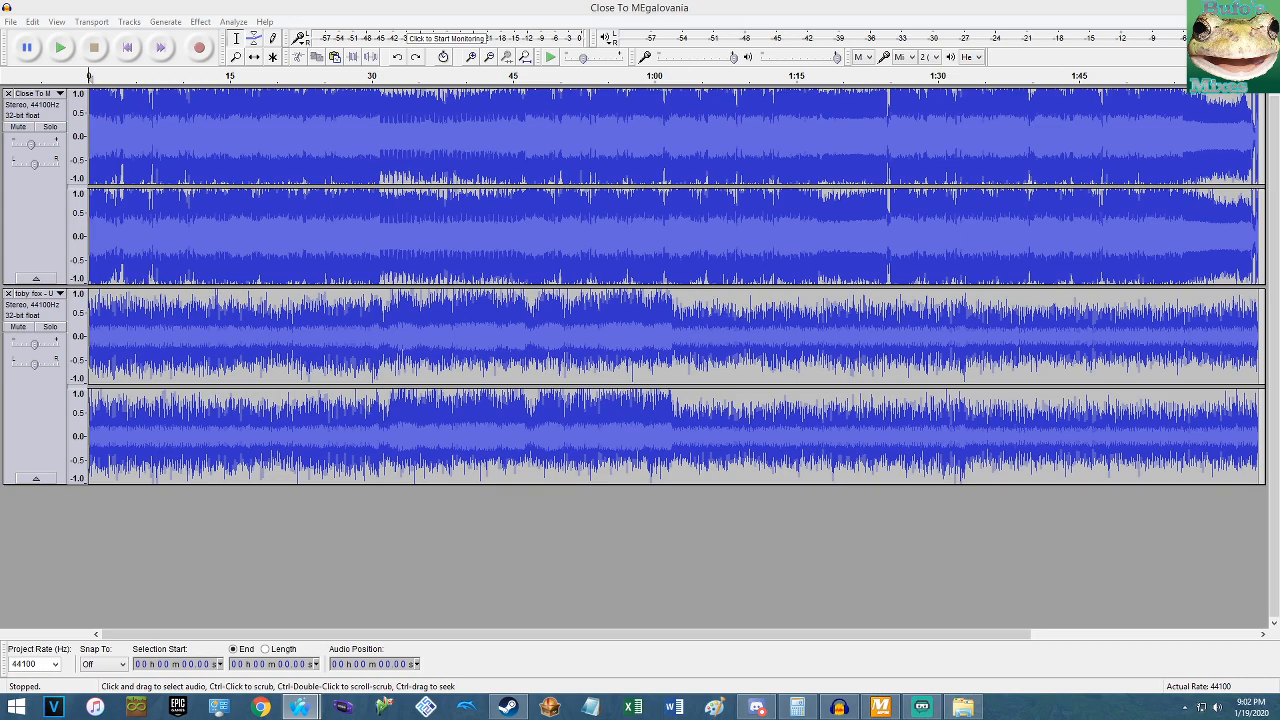
Return to Audacity, load the Tags.xml metadata template and set the track number to 1083.
click(668, 6)
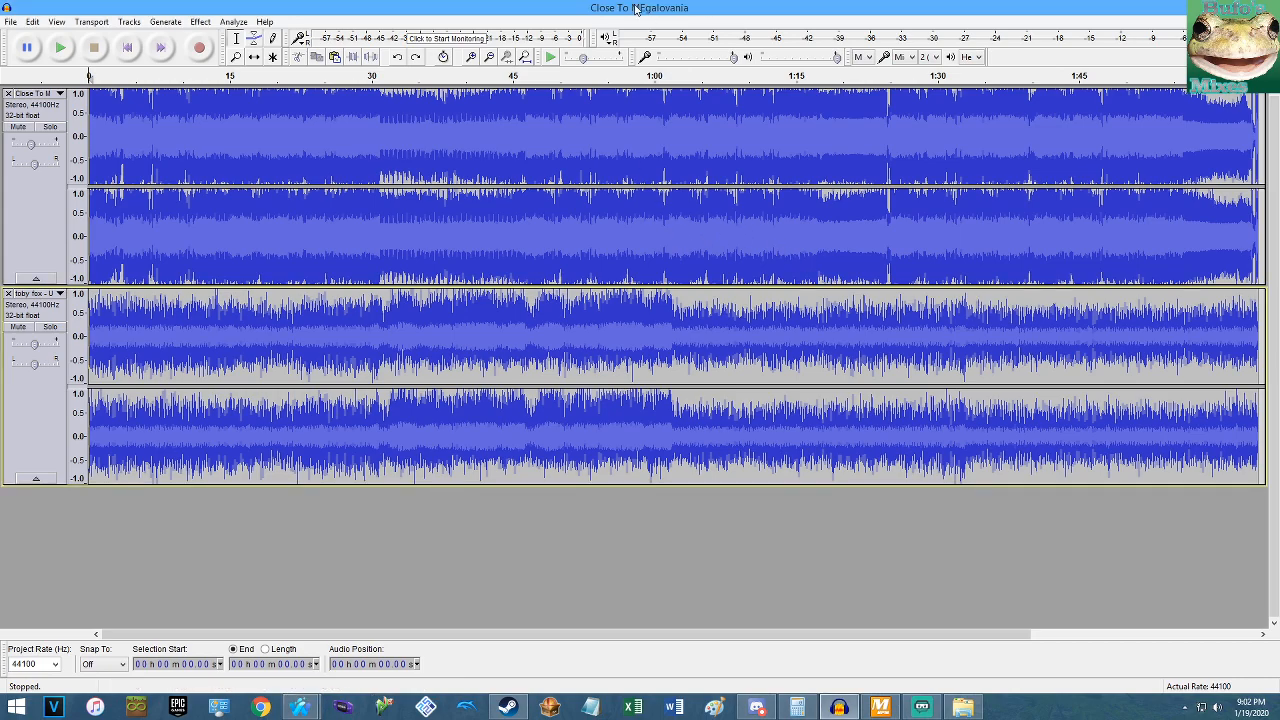
click(10, 21)
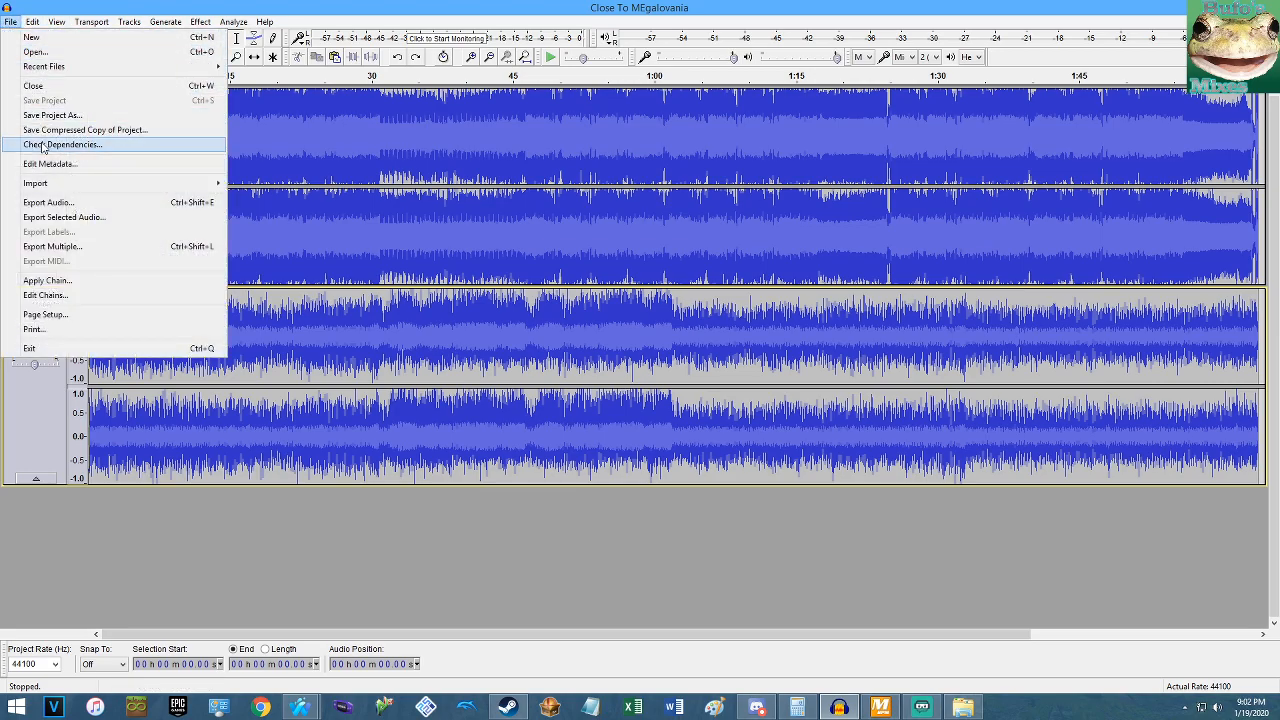
click(50, 163)
click(337, 492)
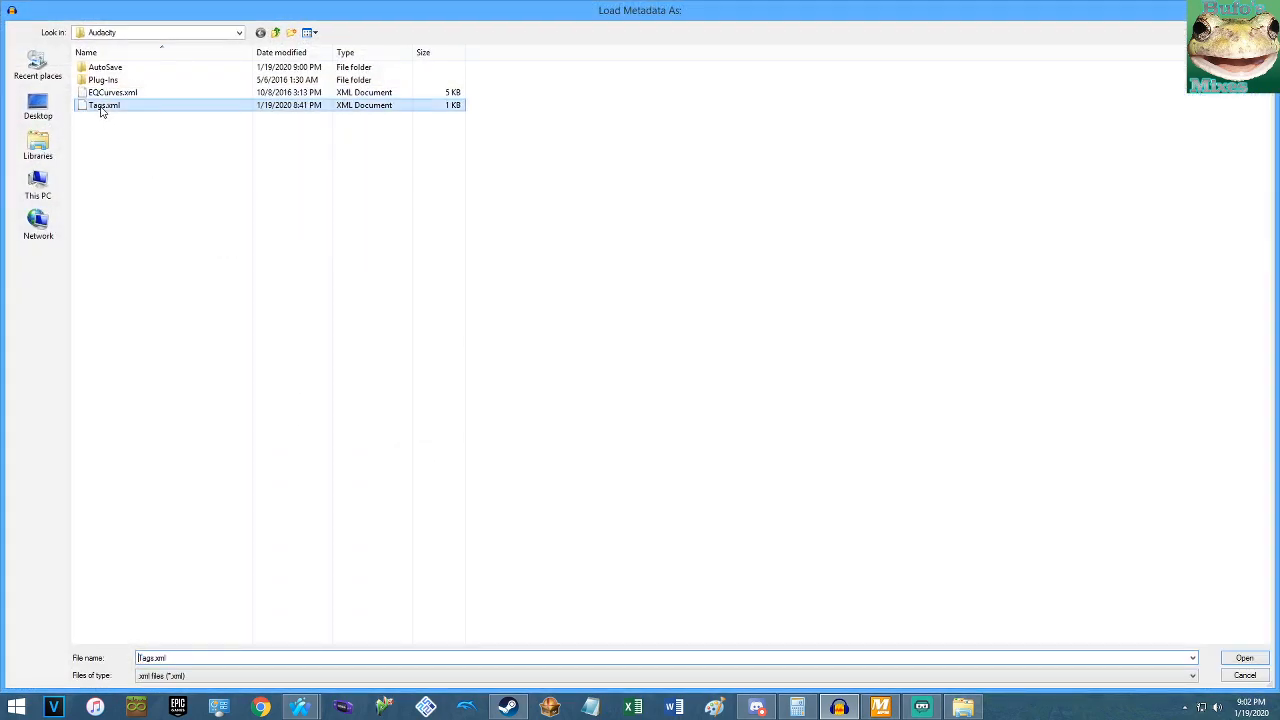
double_click(100, 108)
click(256, 229)
key(BackSpace)
text(3)
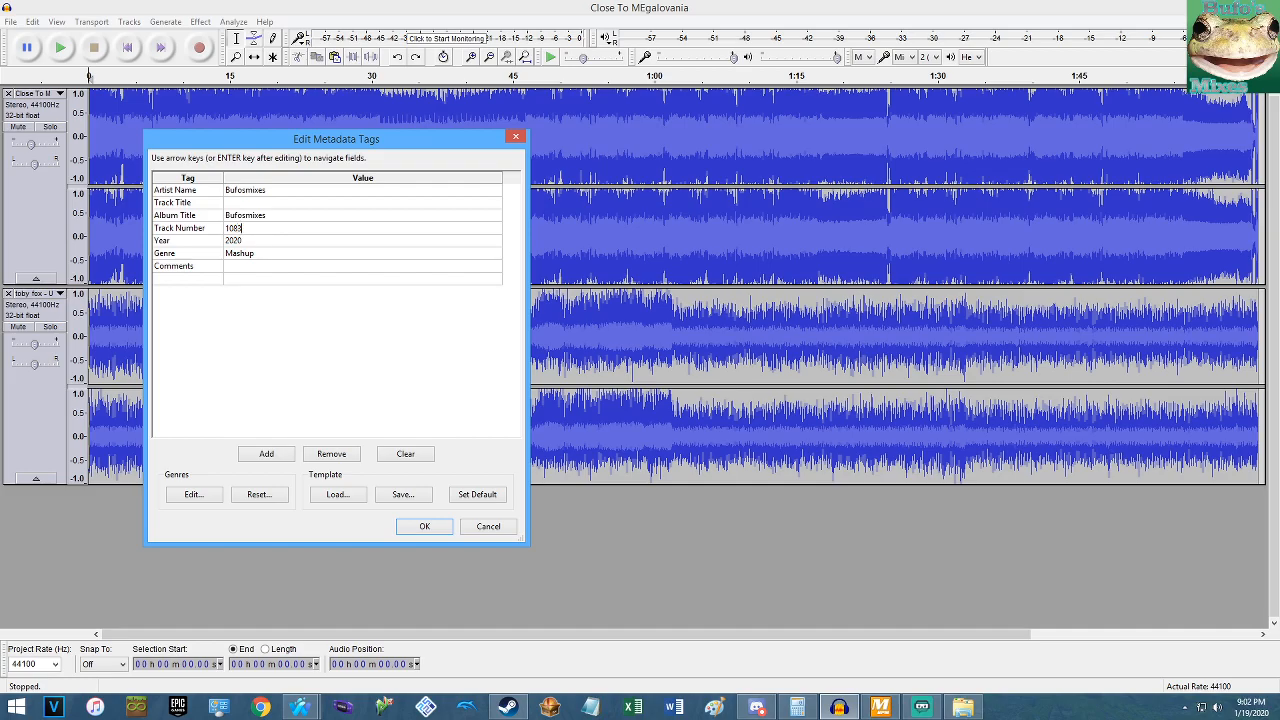
Save the updated metadata template over the existing Tags.xml file.
click(403, 494)
double_click(100, 105)
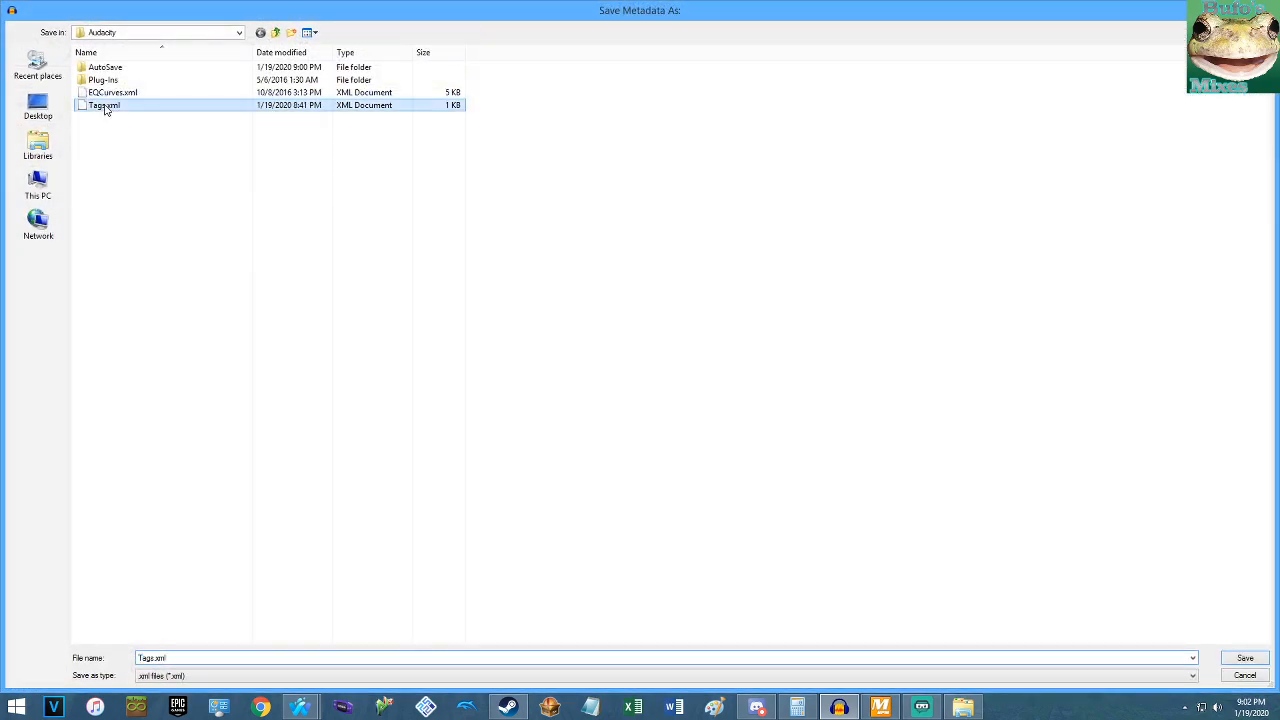
click(679, 357)
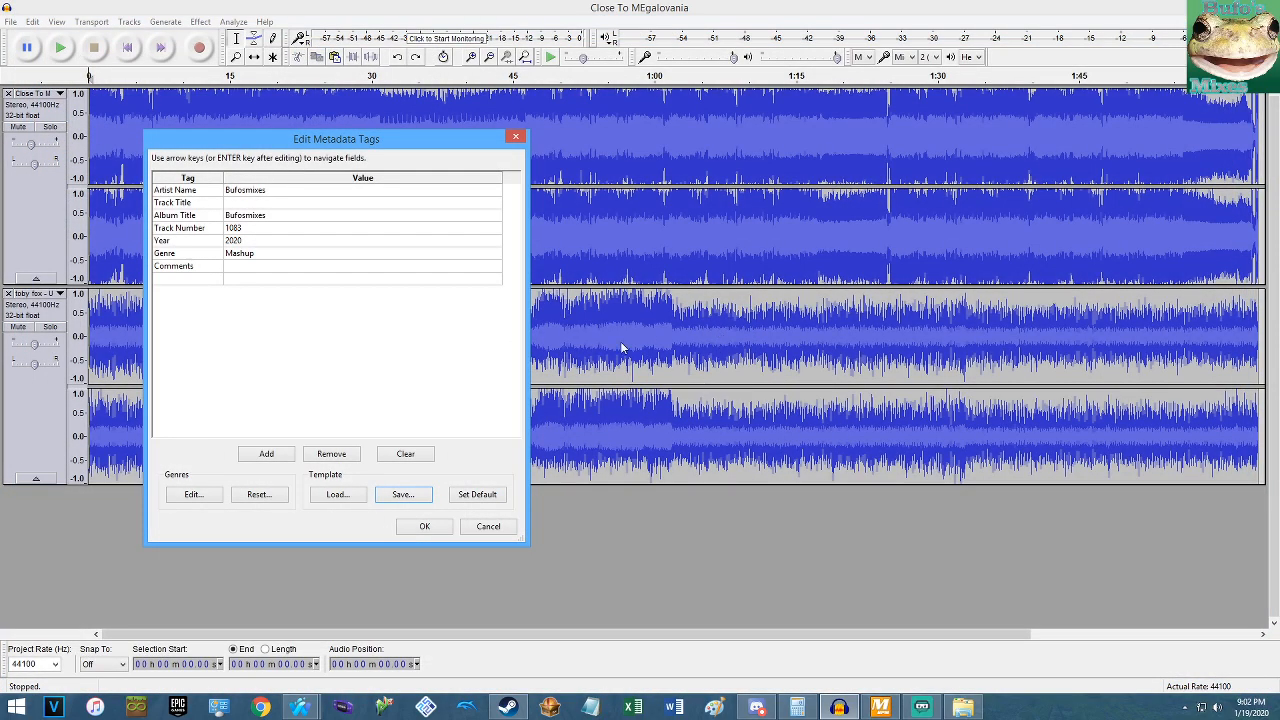
Set the metadata track title to "Close To MEgalovania" and apply the tags.
click(286, 204)
text(Close To MEgalovania)
click(410, 526)
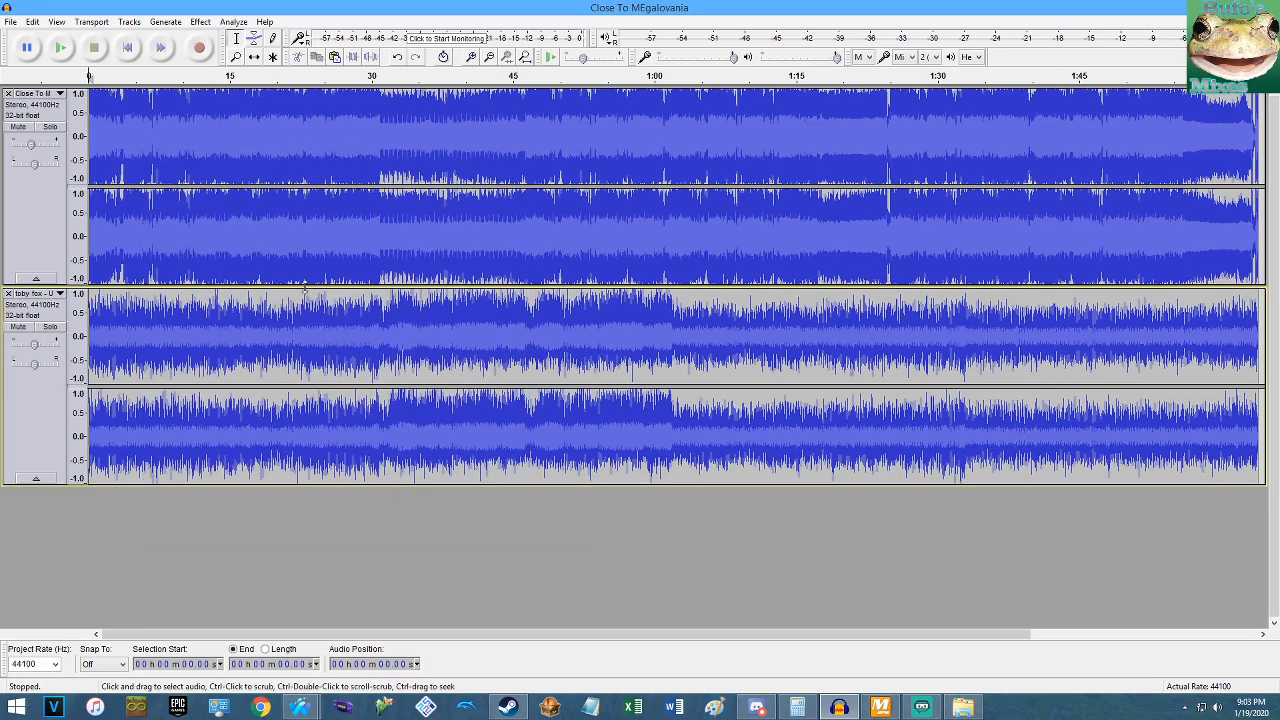
Export the mashup audio as a WAV (Microsoft) signed 16-bit PCM file with an edited file name.
click(9, 22)
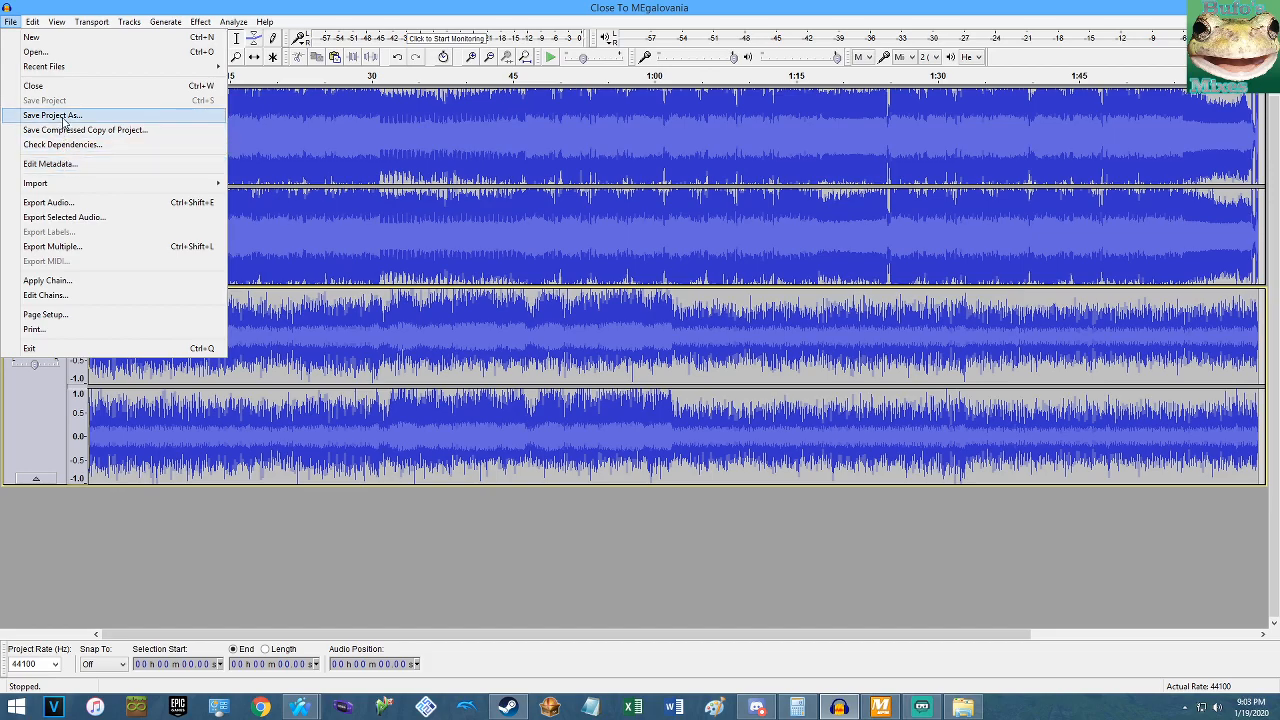
click(63, 218)
click(211, 555)
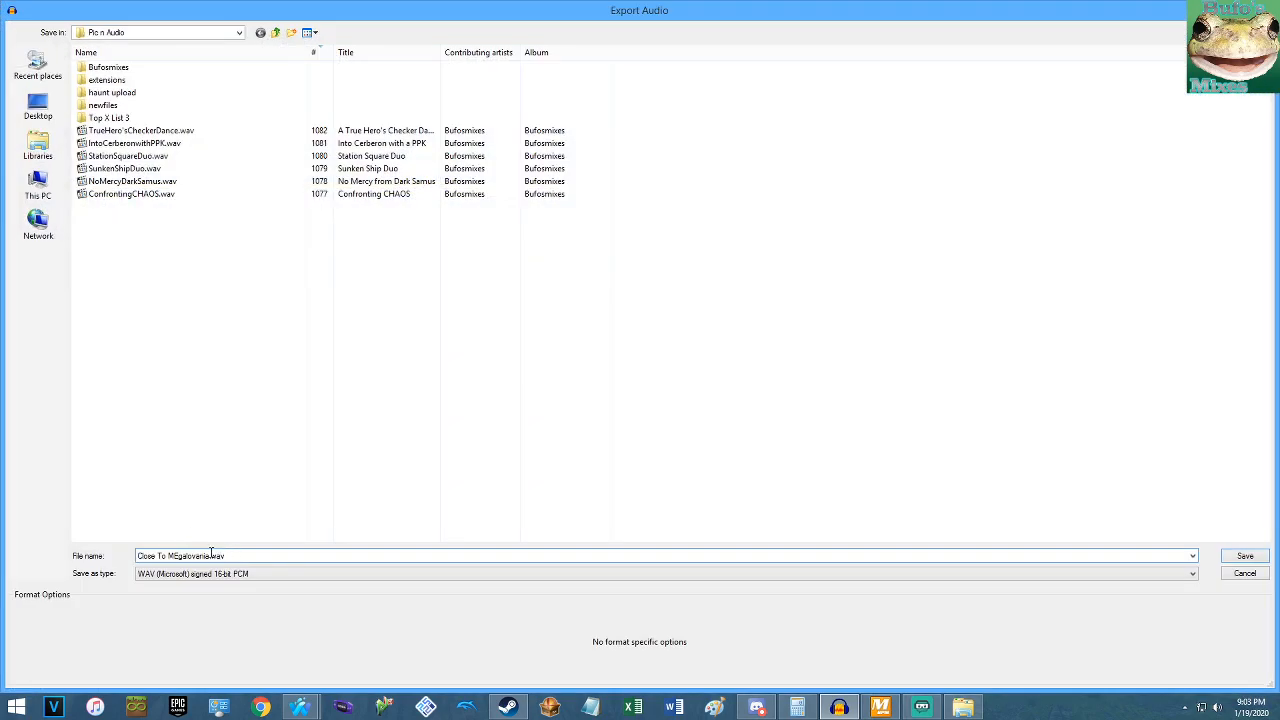
text(Undertale JSaB Mix-)
key(ctrl+a)
click(222, 556)
key(BackSpace)
key(Delete)
key(BackSpace)
key(BackSpace)
key(BackSpace)
key(BackSpace)
key(BackSpace)
key(BackSpace)
key(BackSpace)
key(BackSpace)
key(BackSpace)
key(BackSpace)
key(BackSpace)
key(BackSpace)
key(BackSpace)
key(BackSpace)
key(BackSpace)
key(BackSpace)
key(BackSpace)
key(BackSpace)
key(BackSpace)
key(BackSpace)
click(1244, 556)
key(Return)
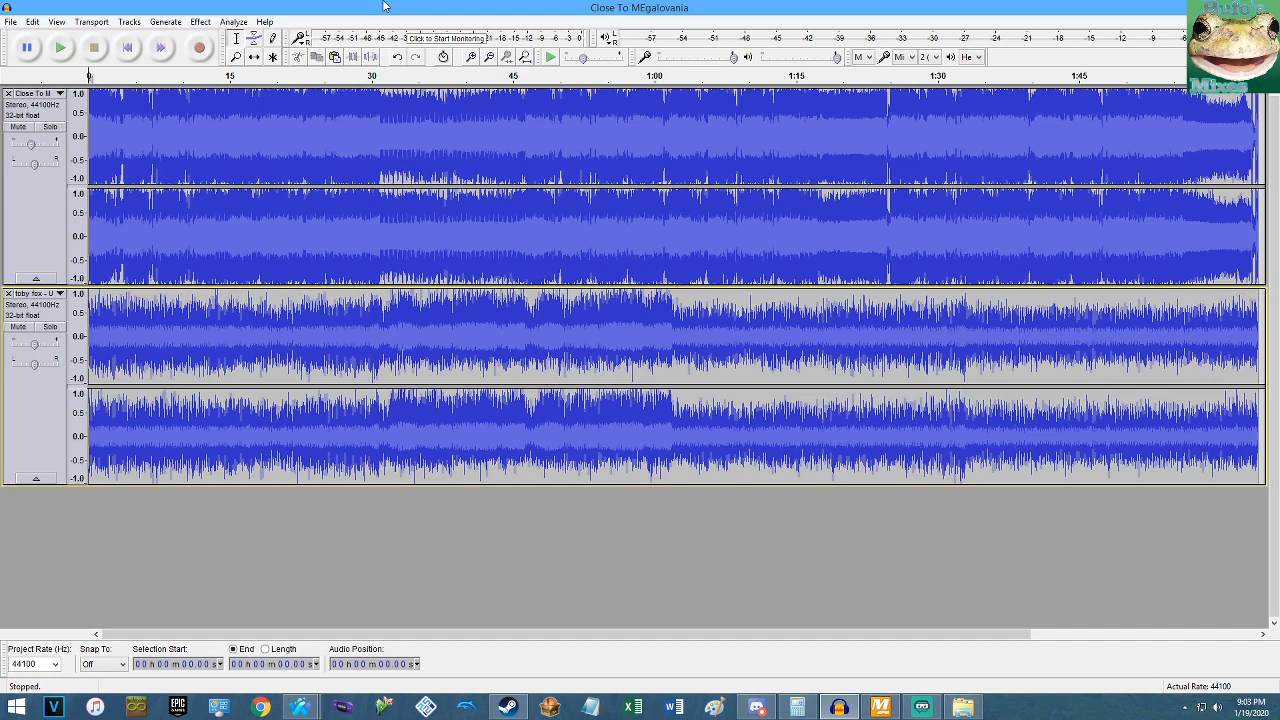
Begin exporting the mashup as an MP3 file with the Bufosmixes Vol 2 folder in the Music library as the destination.
click(11, 22)
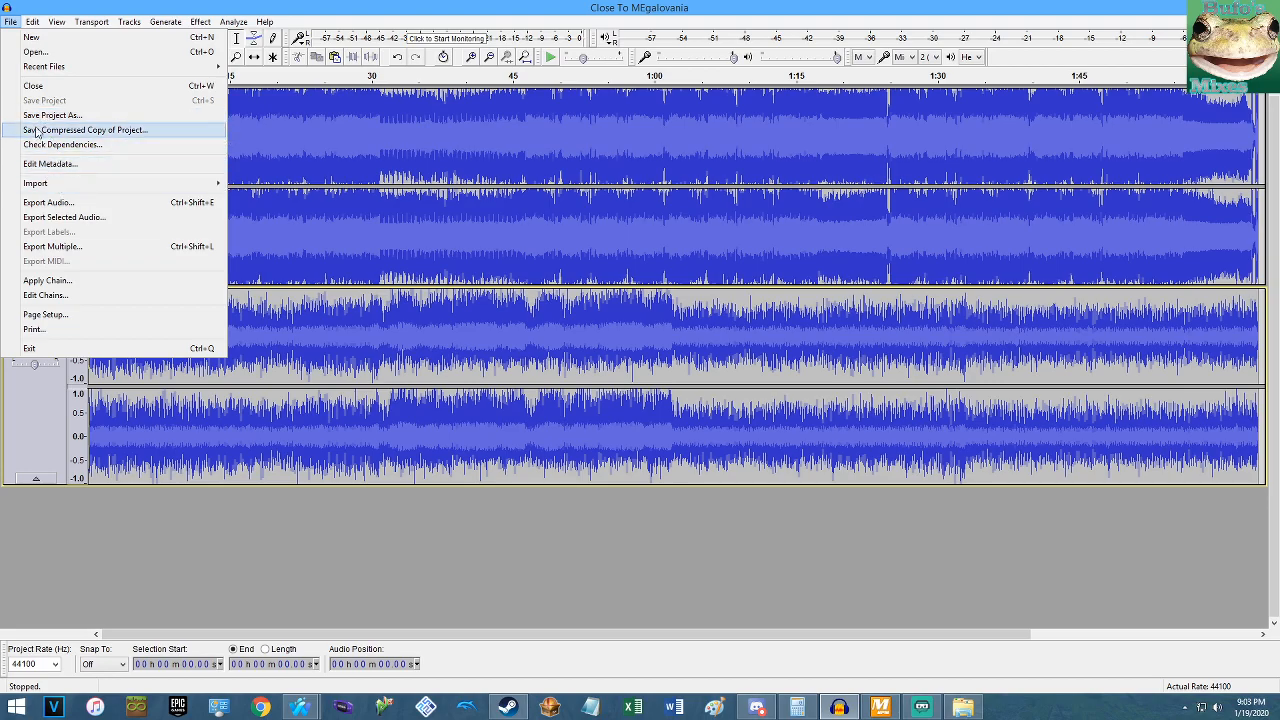
click(48, 202)
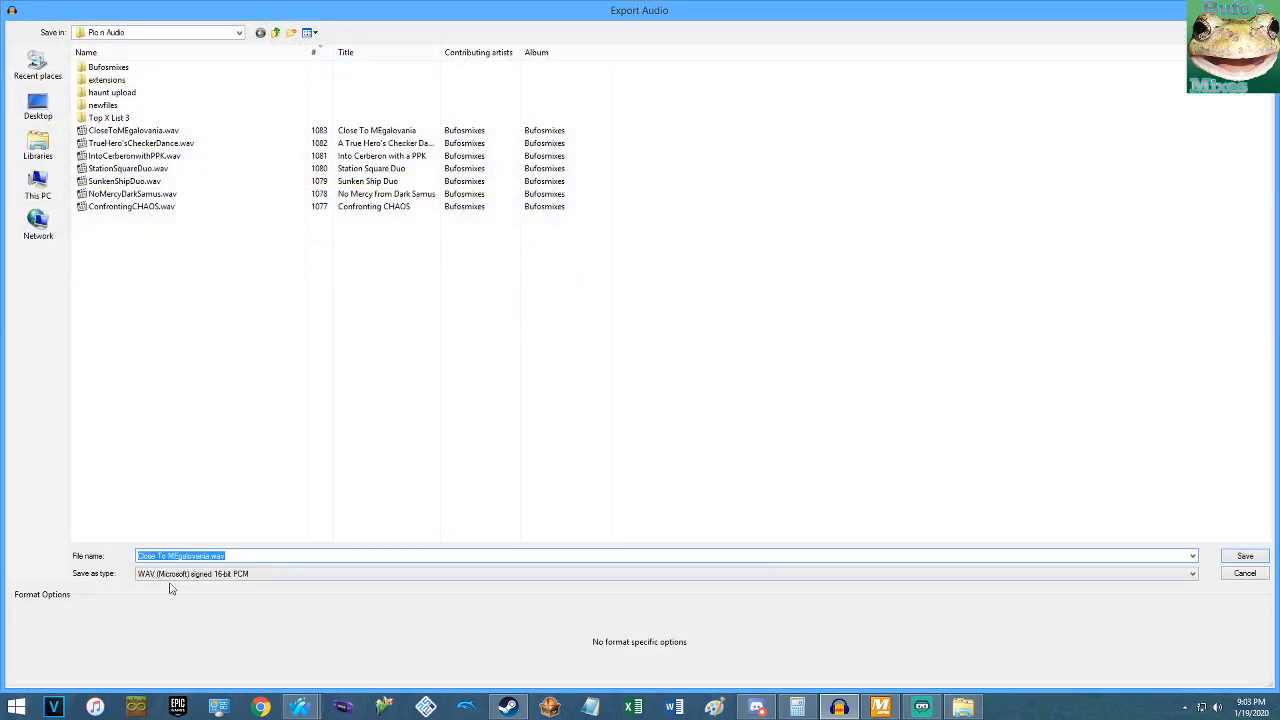
click(173, 574)
click(180, 621)
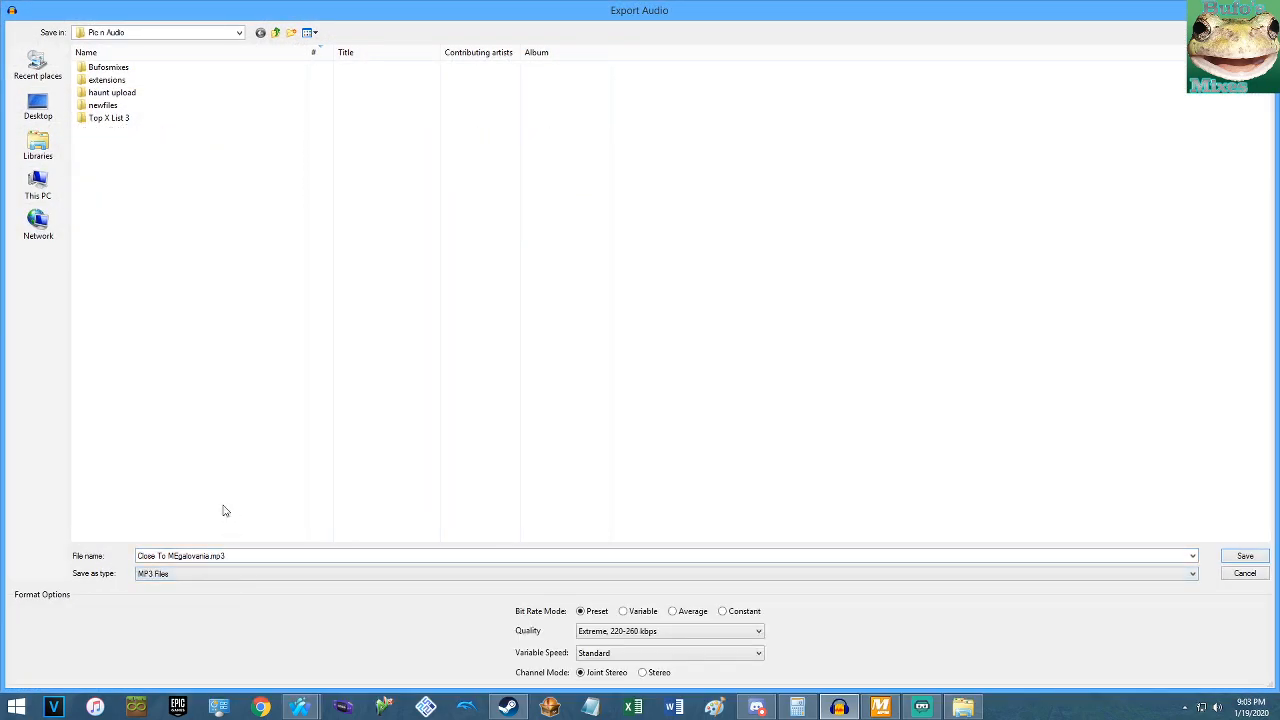
click(38, 145)
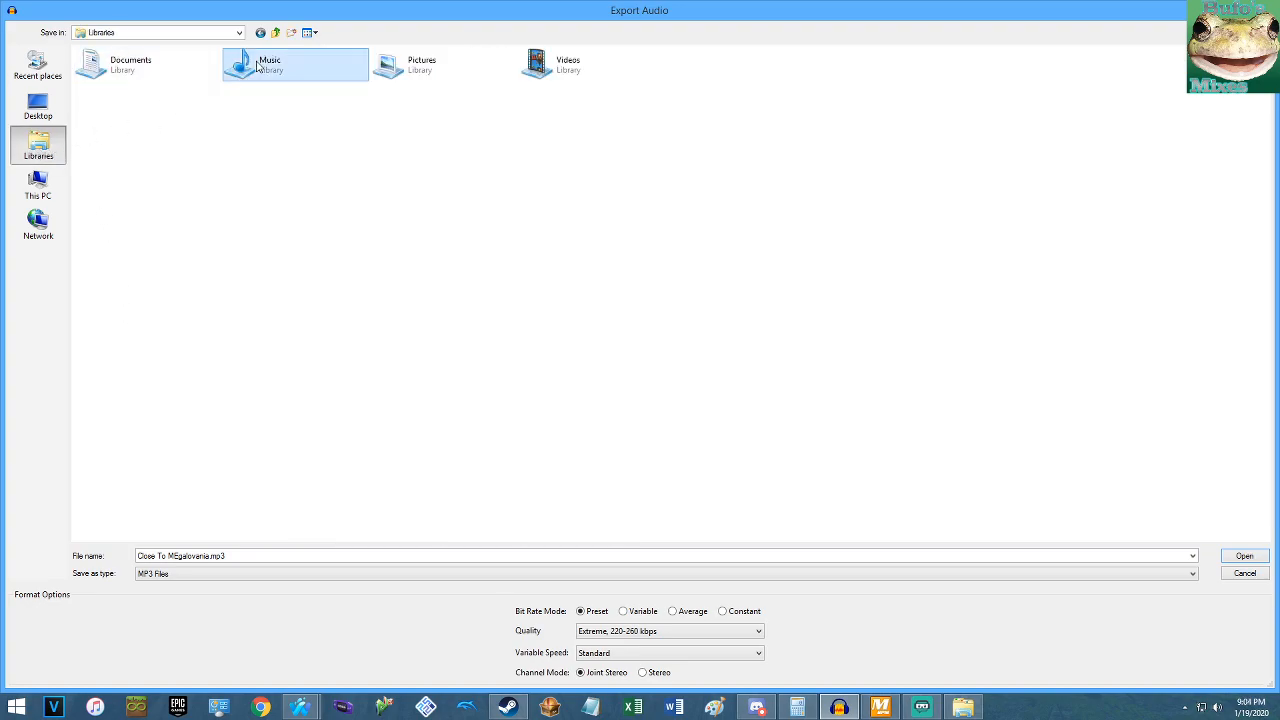
double_click(245, 64)
double_click(150, 94)
Name the file "Undertale JSaB Mix- Close To MEgalovania.mp3" and export it with the existing metadata tags.
click(237, 560)
click(238, 560)
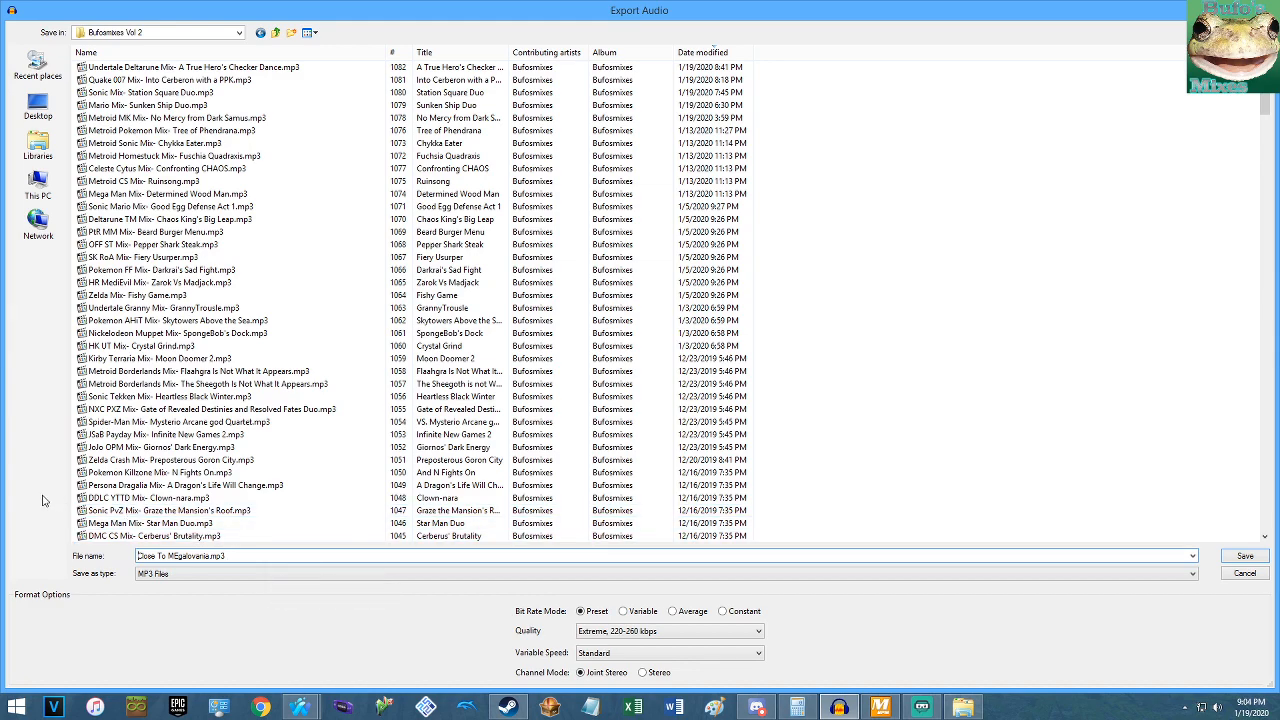
key(ctrl+a)
text(Undertale JSaB Mix- Close To MEgalovania.wav)
key(BackSpace)
key(BackSpace)
key(BackSpace)
text(mp3)
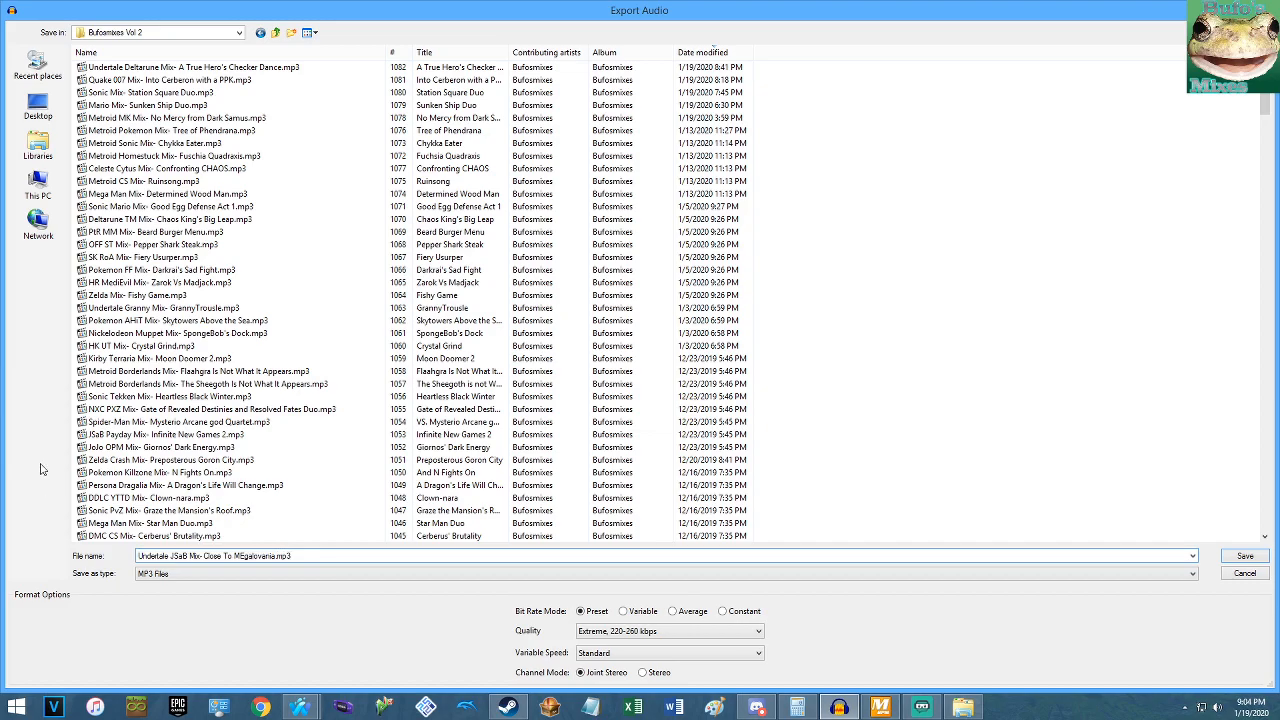
click(1237, 555)
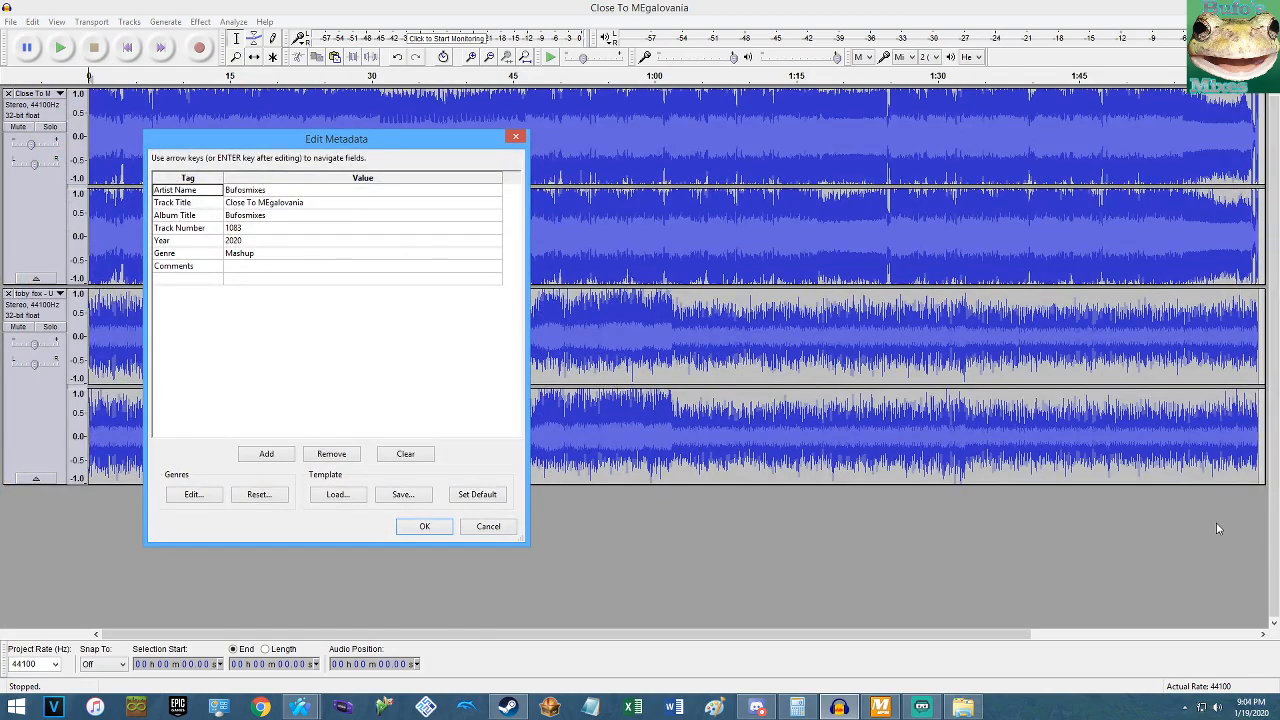
click(424, 526)
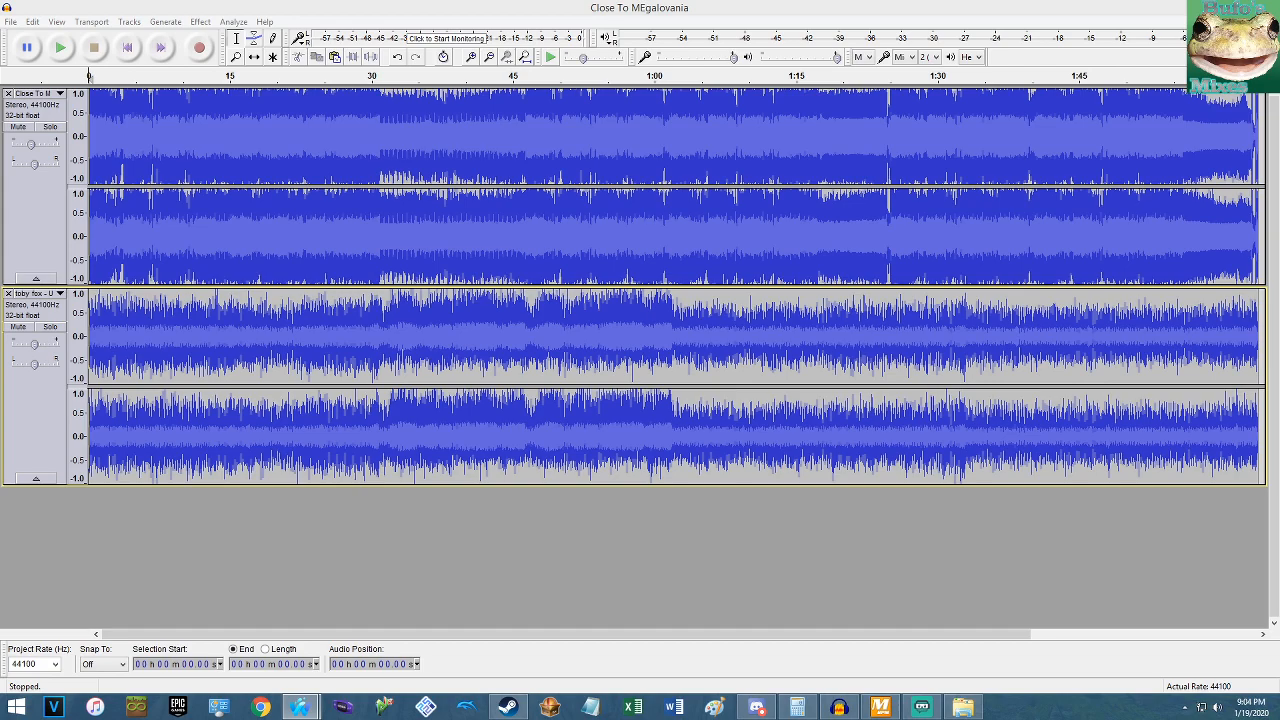
Close the finished mashup project and clear both songs from the MixMeister BPM Analyzer list.
click(297, 8)
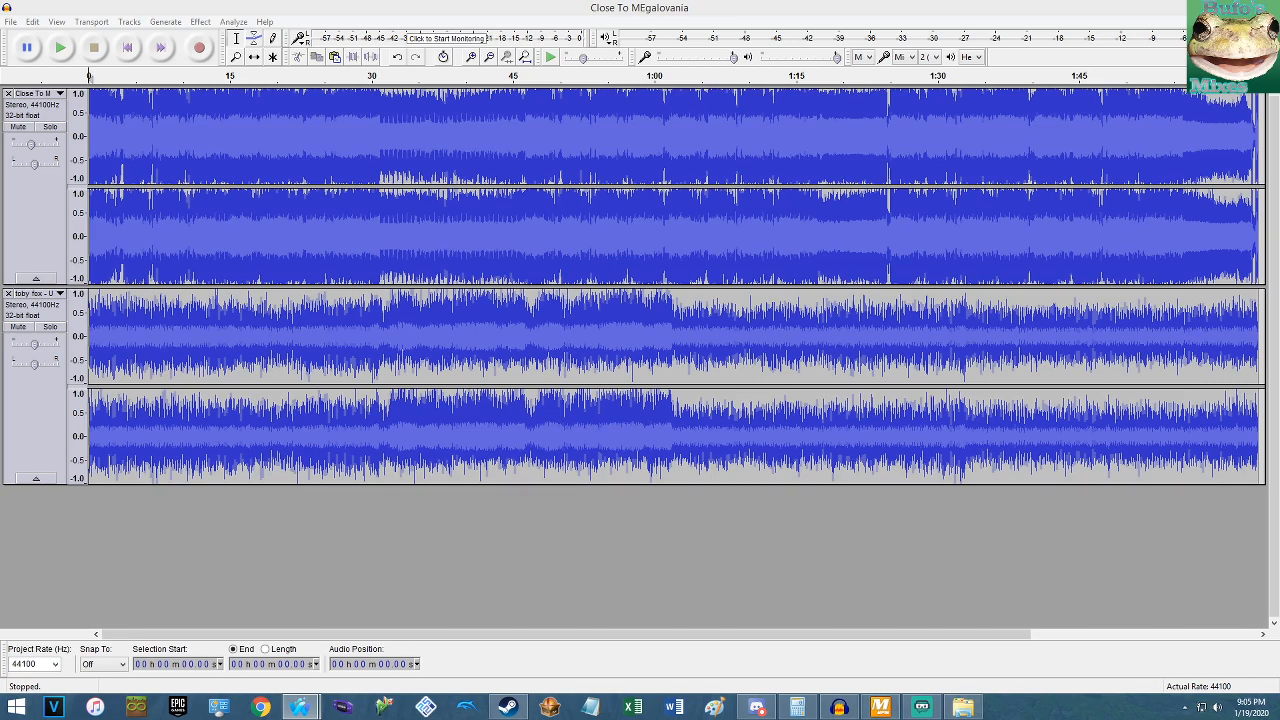
click(507, 5)
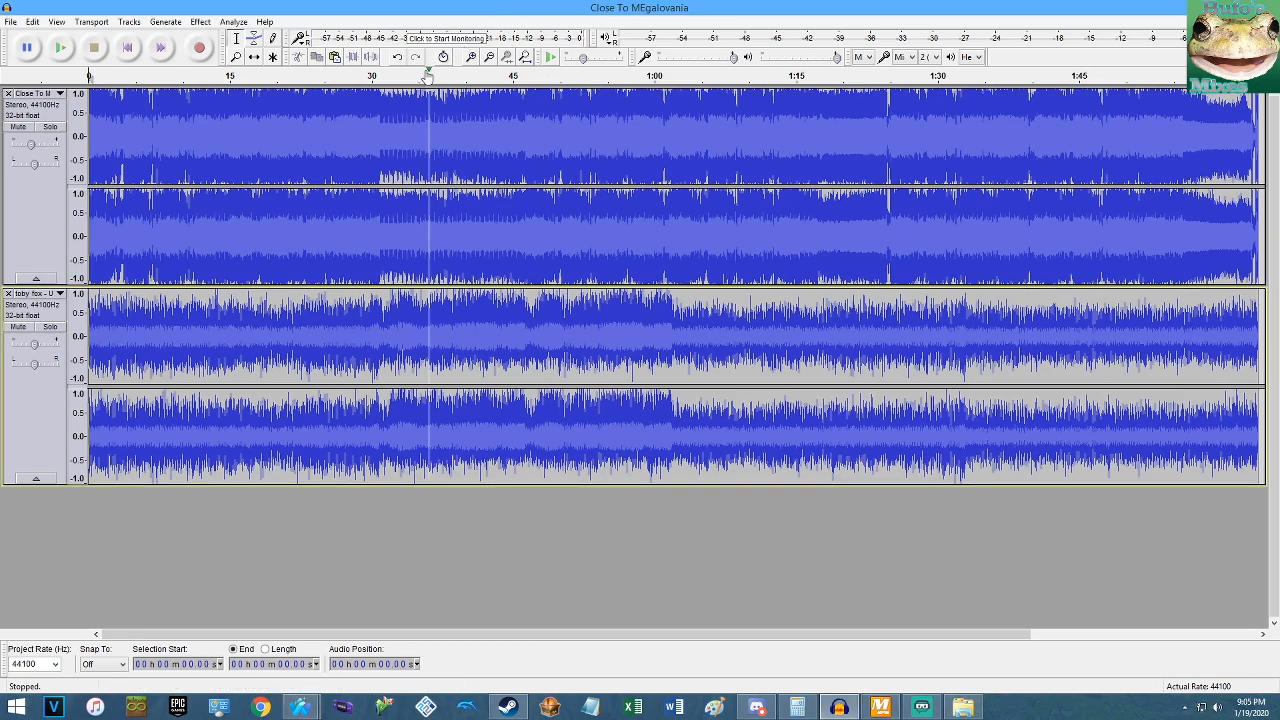
click(10, 21)
click(10, 21)
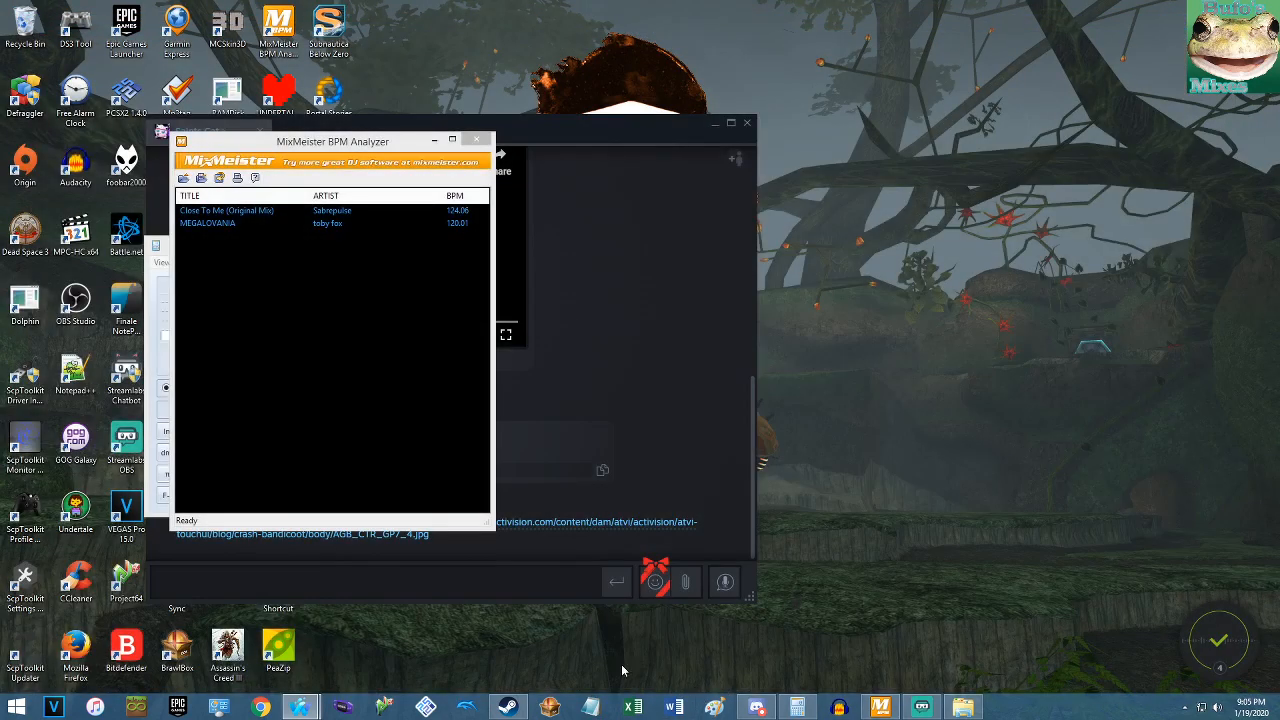
drag(344, 372, 273, 198)
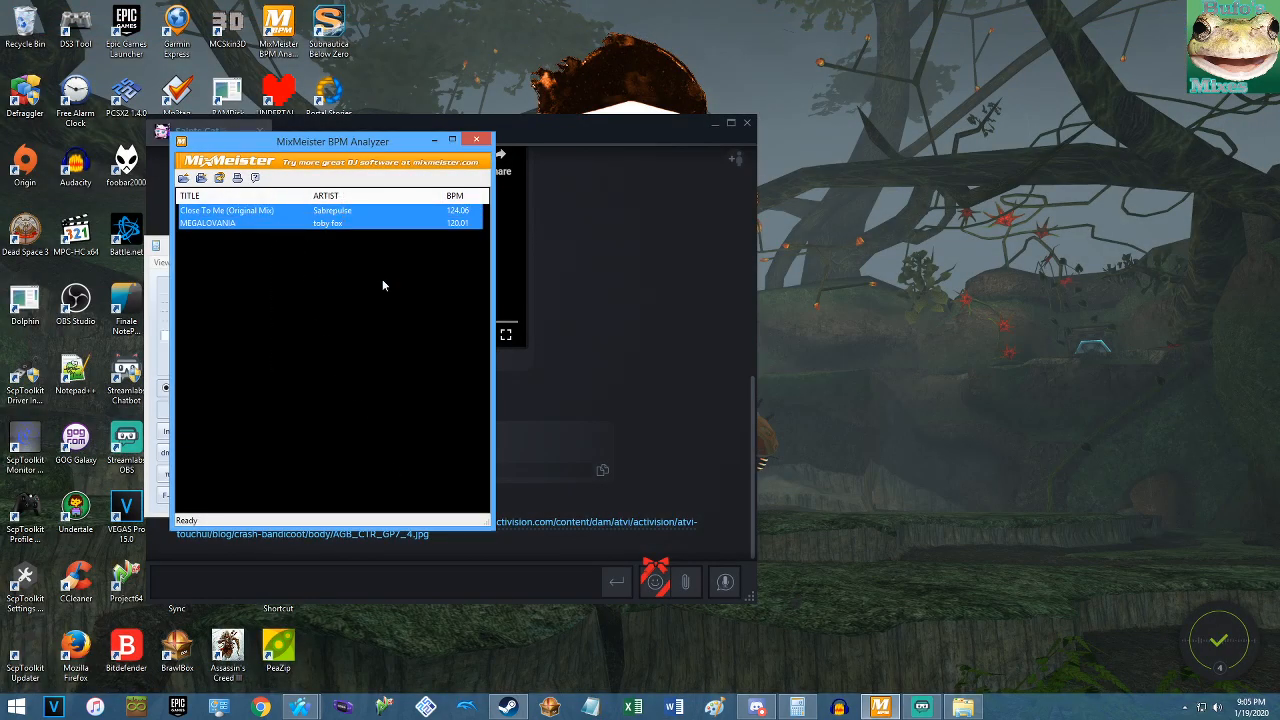
key(Delete)
Reopen Audacity and load the No Mercy and Totem God songs into the empty project and the BPM analyzer.
click(839, 707)
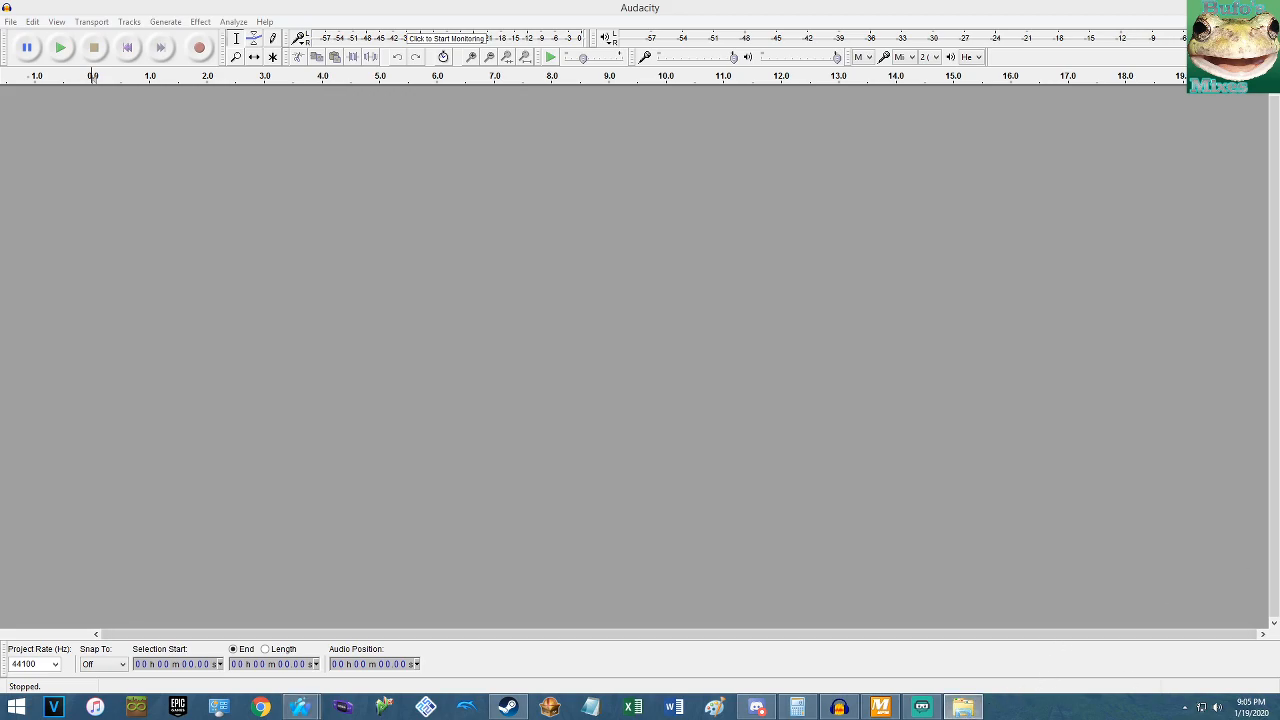
drag(1160, 476, 917, 523)
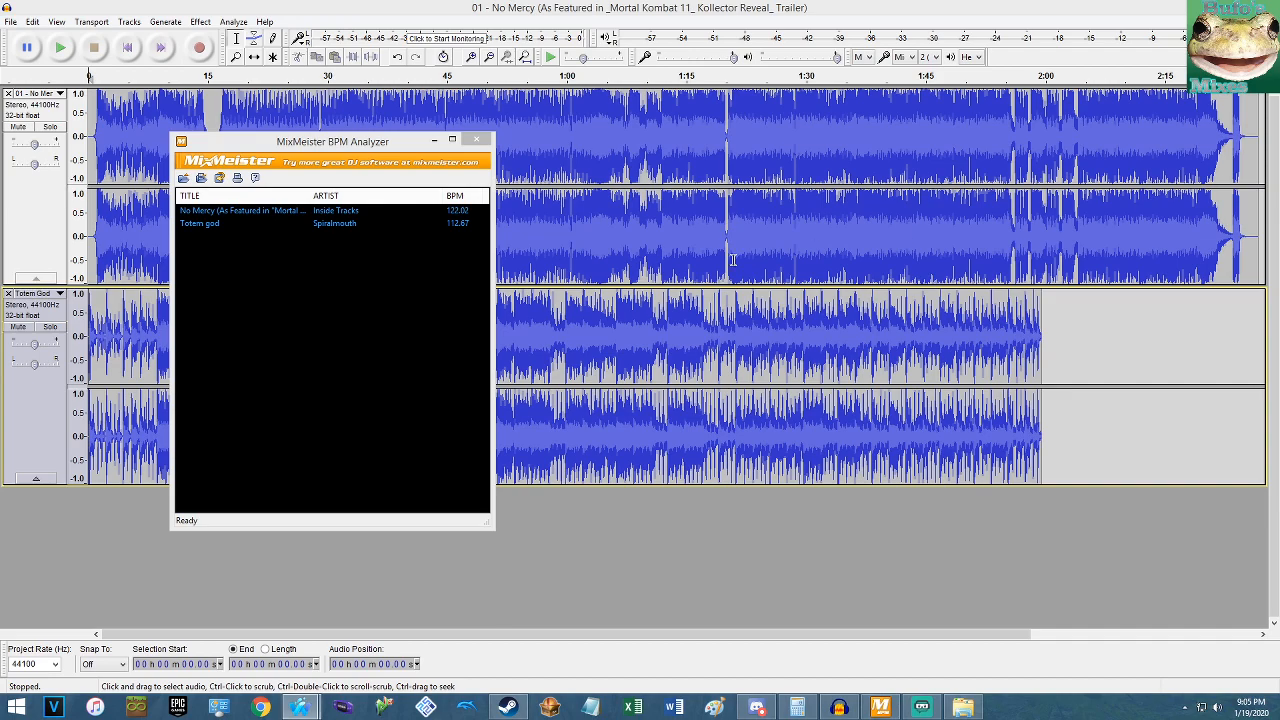
Solo the No Mercy track and listen to its beginning and the quiet gap at about 15 seconds.
click(50, 127)
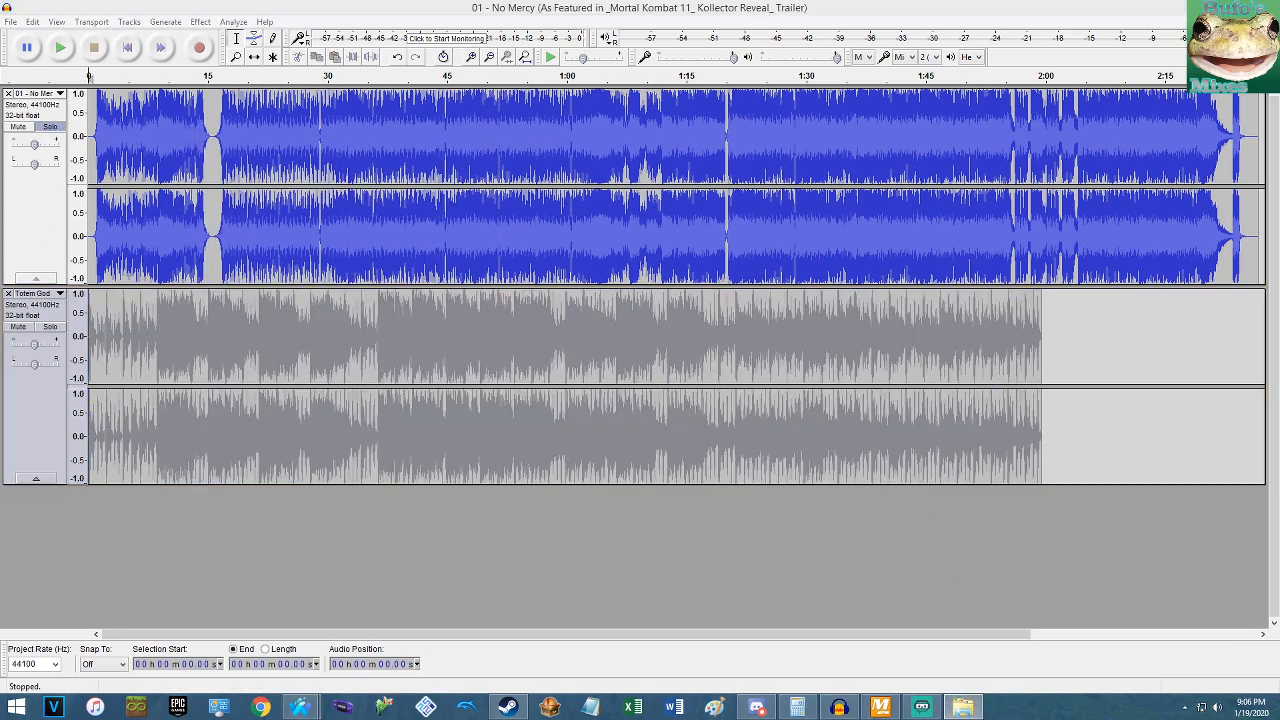
click(296, 5)
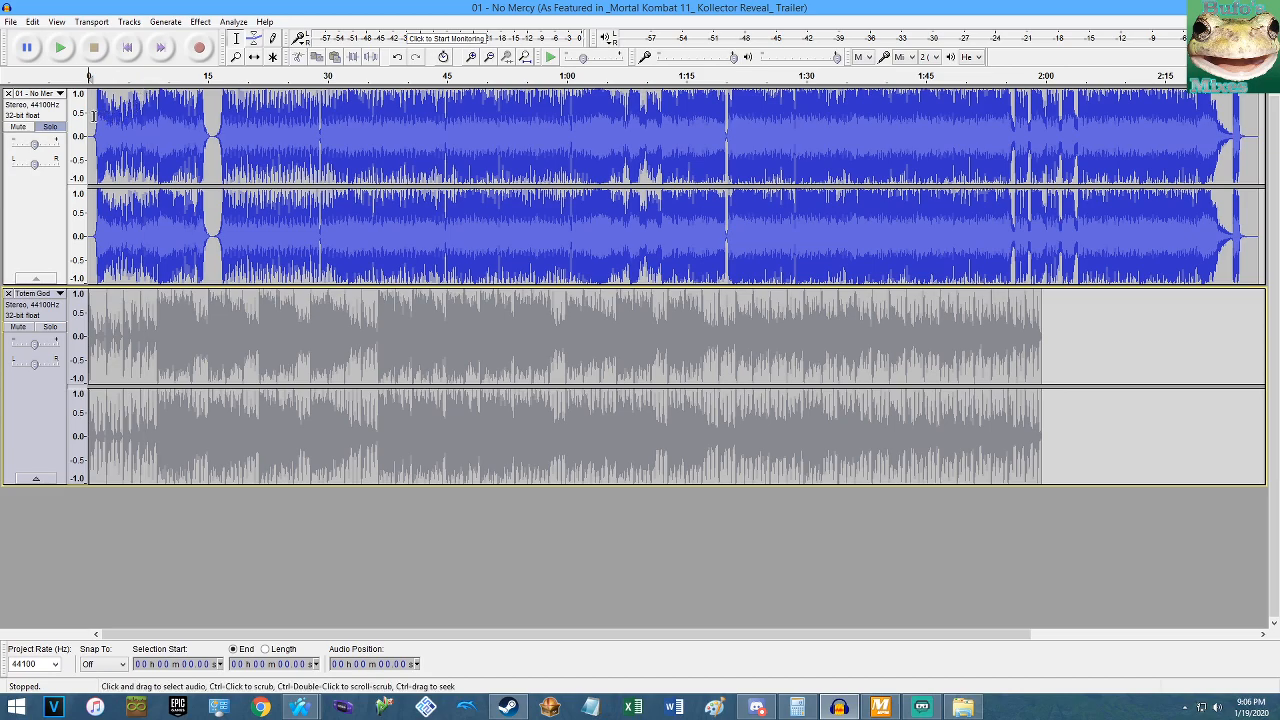
click(211, 123)
key(space)
scroll(219, 123, up, 2)
key(space)
key(space)
key(space)
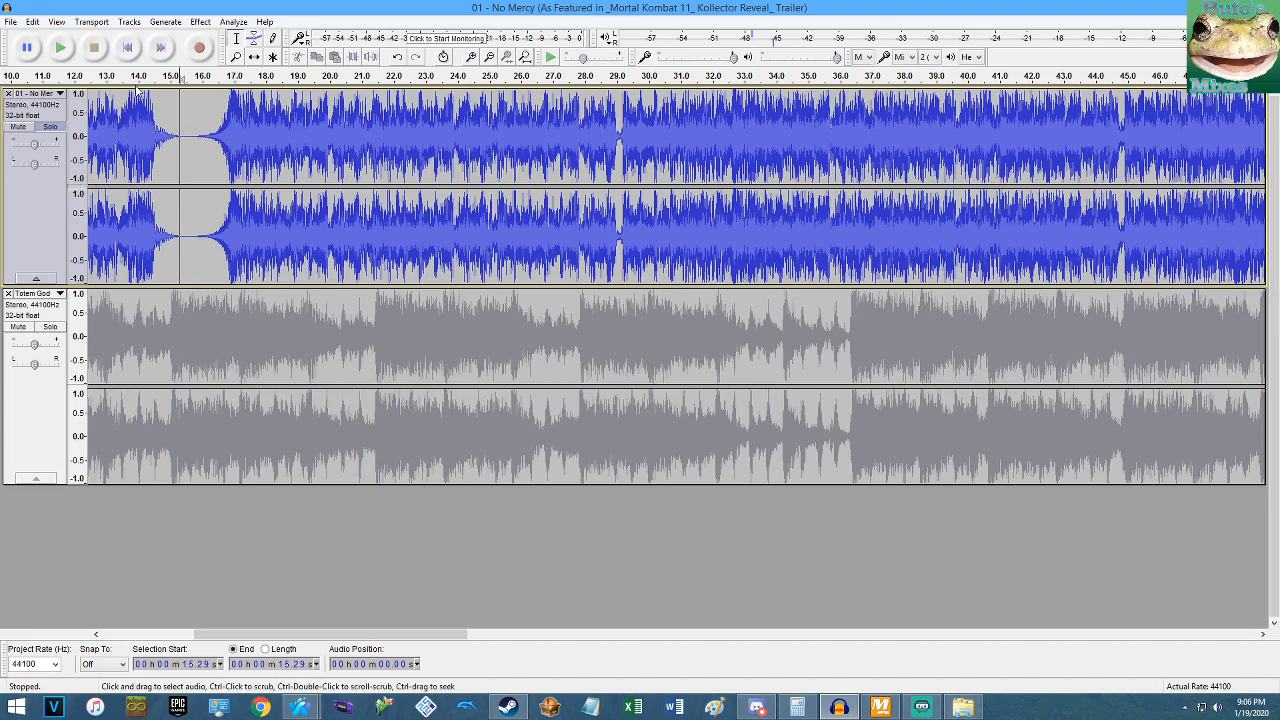
key(Home)
click(63, 52)
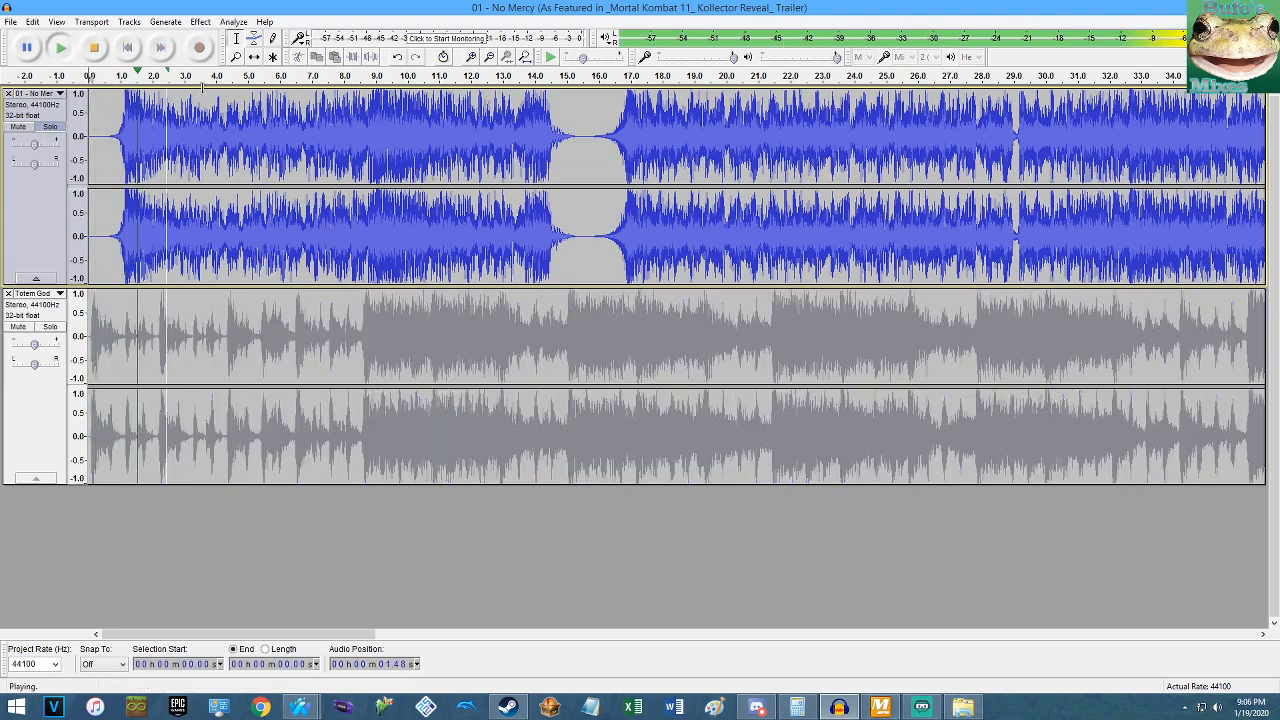
click(583, 131)
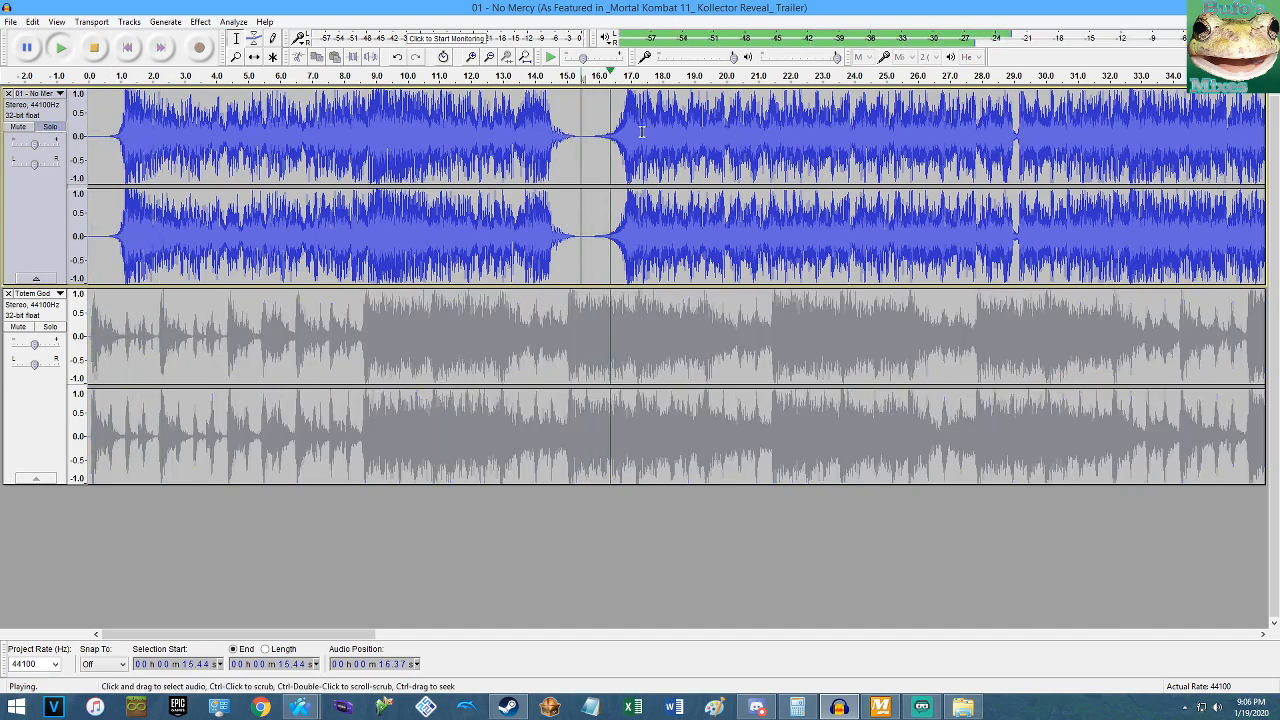
Cut the No Mercy intro before the beat at about 16.897 seconds and paste it at the track's end.
scroll(634, 133, up, 3)
key(space)
scroll(590, 140, up, 13)
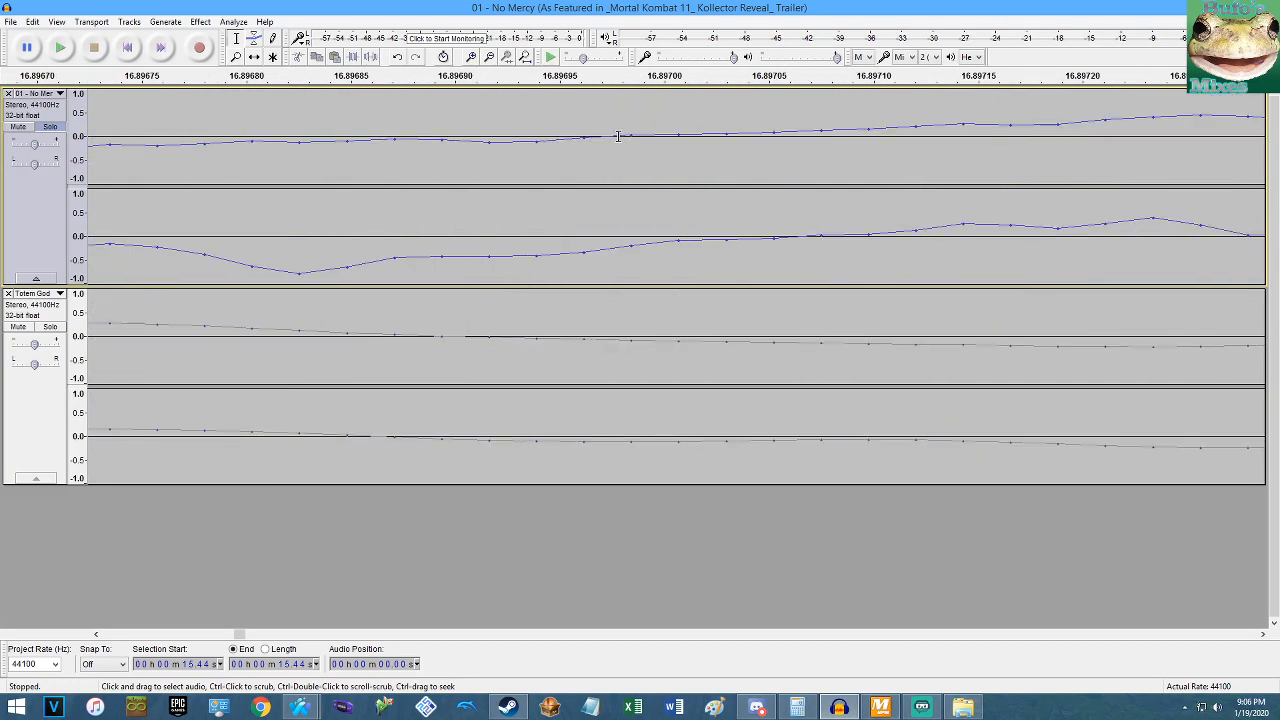
click(629, 139)
shift+click(576, 125)
key(shift+Home)
key(Delete)
key(End)
key(ctrl+v)
key(Home)
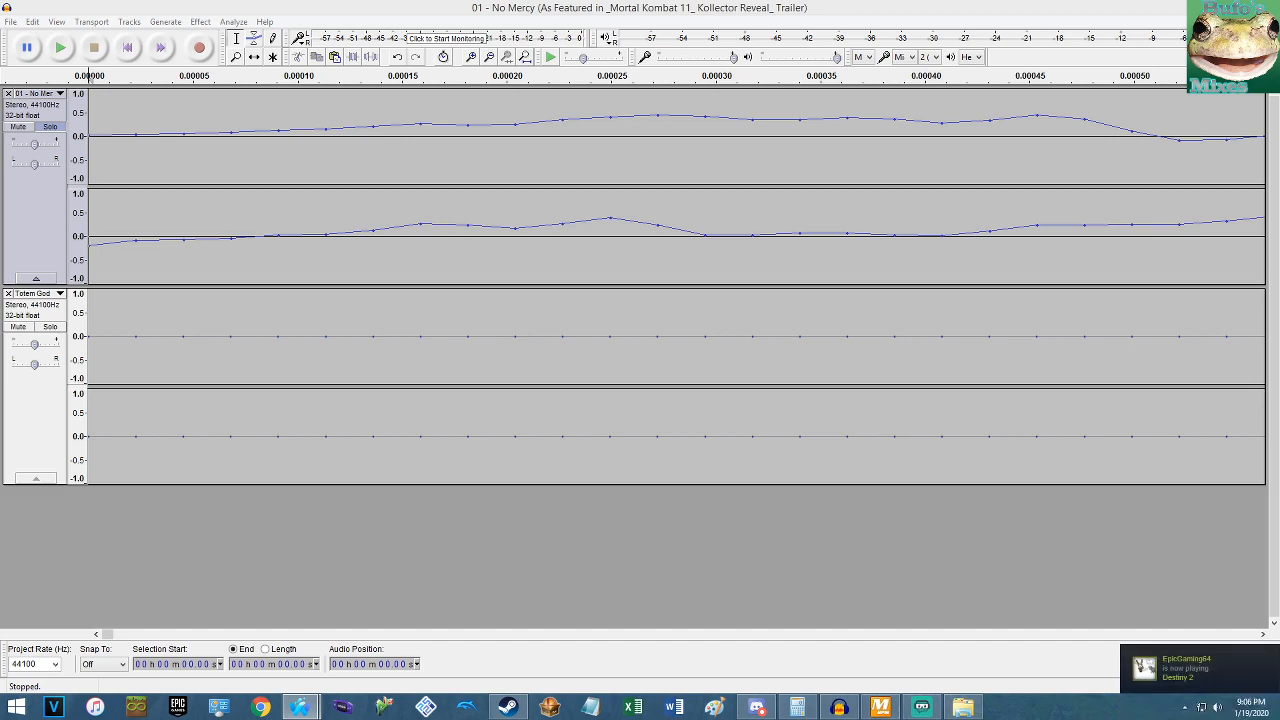
Solo the Totem God track instead and delete the silence at its beginning.
click(53, 104)
click(51, 127)
click(129, 48)
scroll(154, 319, down, 10)
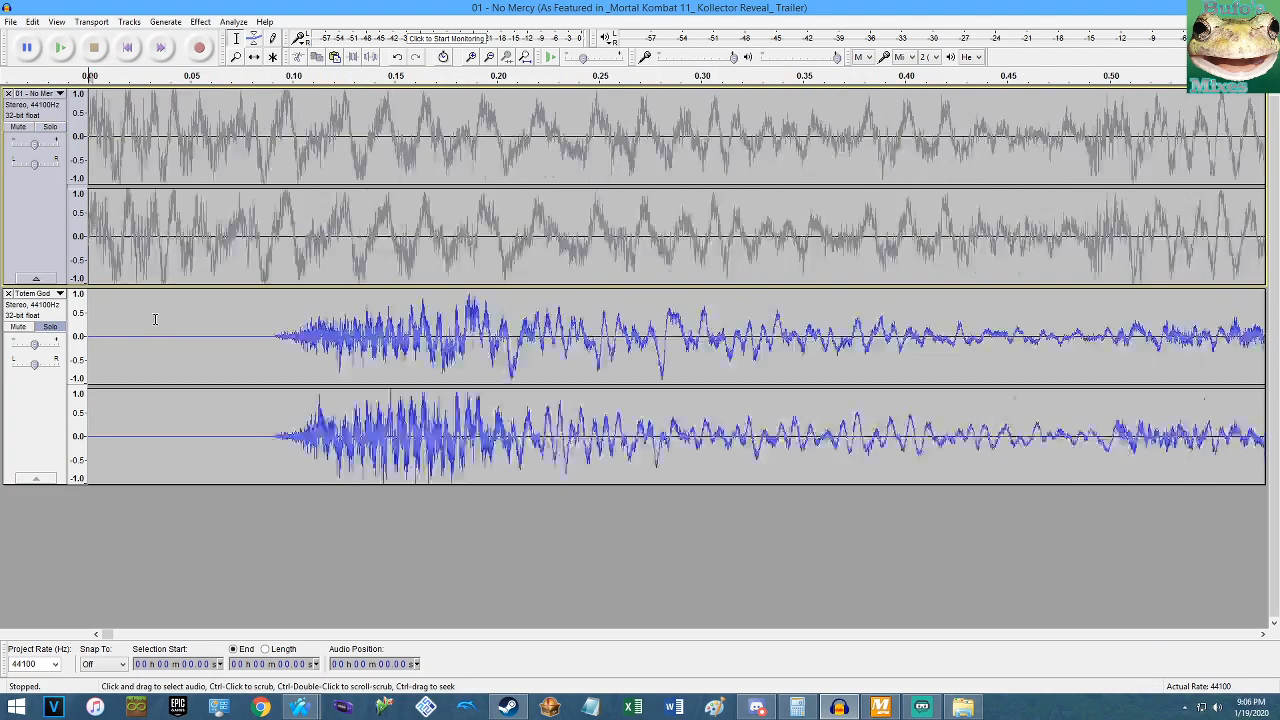
scroll(154, 320, down, 2)
scroll(130, 337, up, 3)
drag(165, 335, 40, 330)
key(Delete)
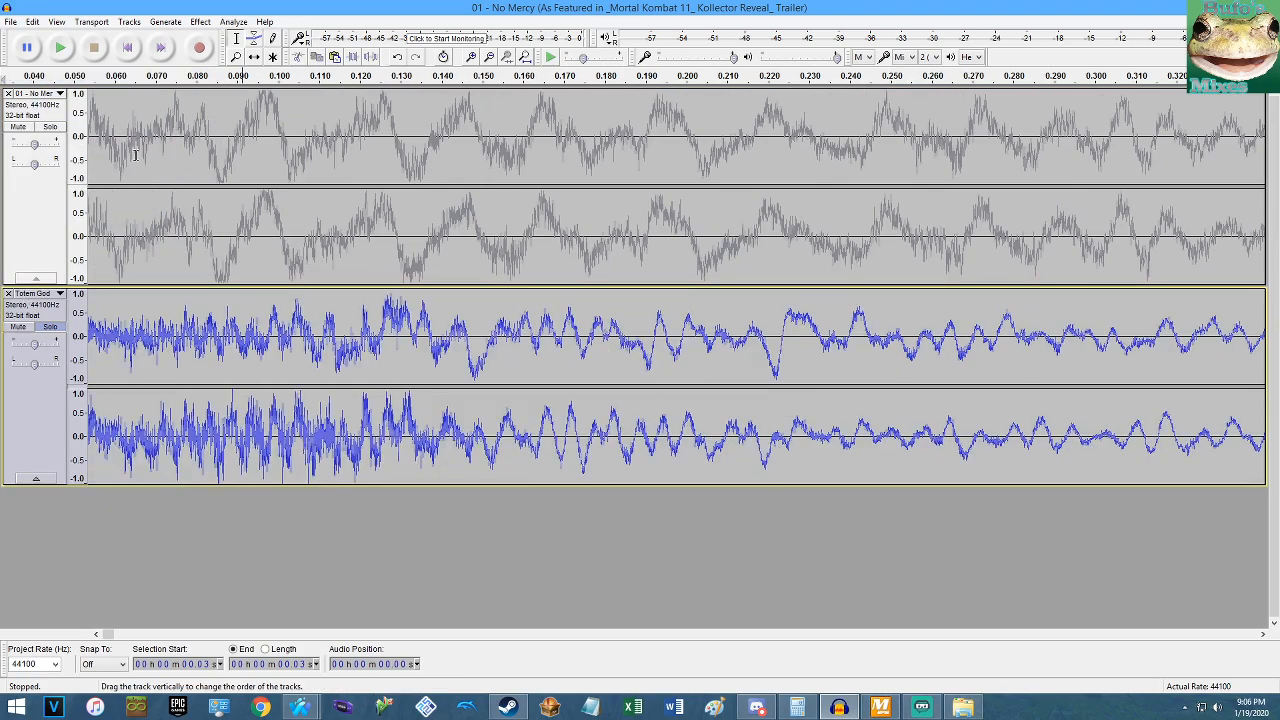
Delete the silent gap from about 2:08.08 to 2:10.44 before the relocated intro in the No Mercy track.
click(525, 57)
scroll(1128, 159, up, 1)
scroll(1128, 159, up, 4)
drag(1173, 240, 570, 248)
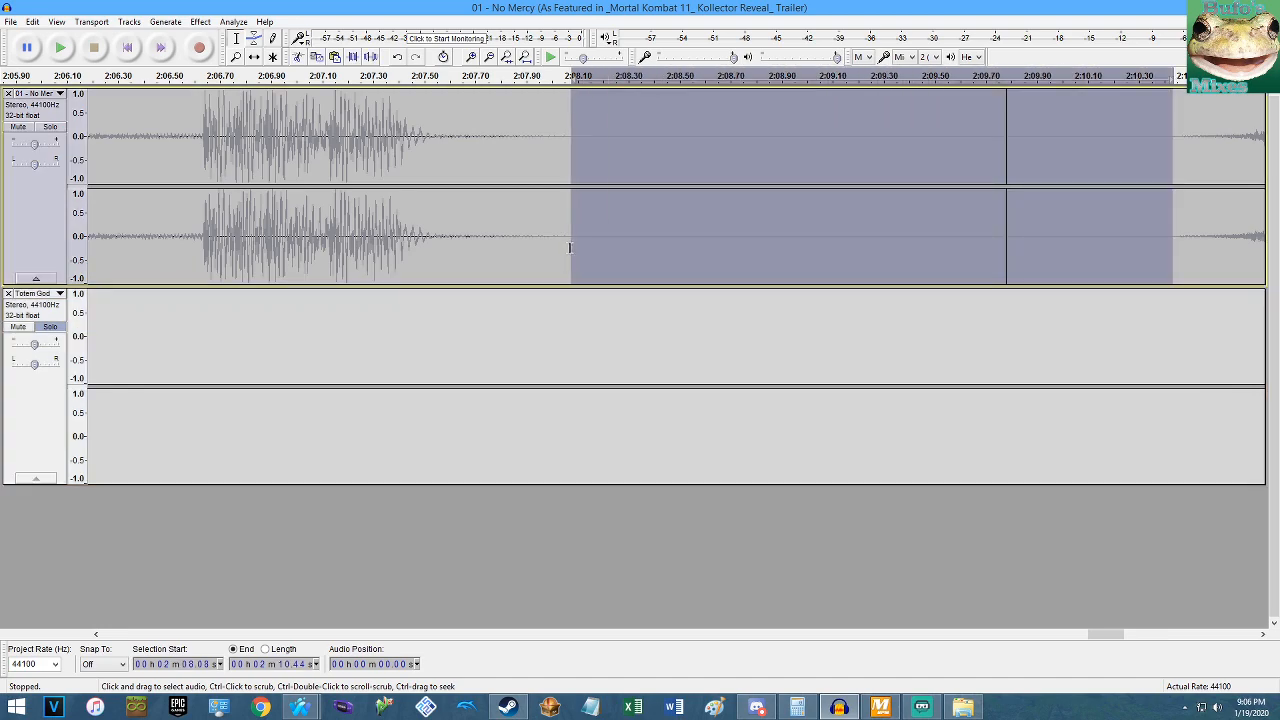
key(Delete)
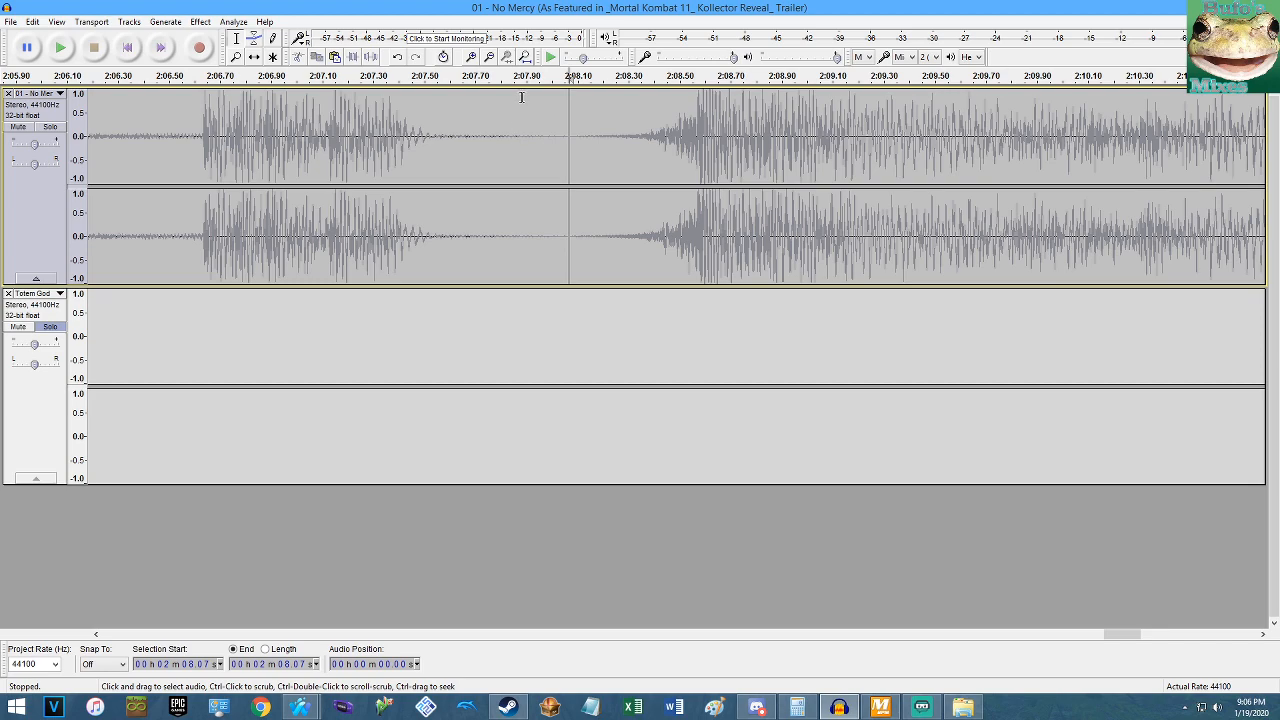
click(525, 57)
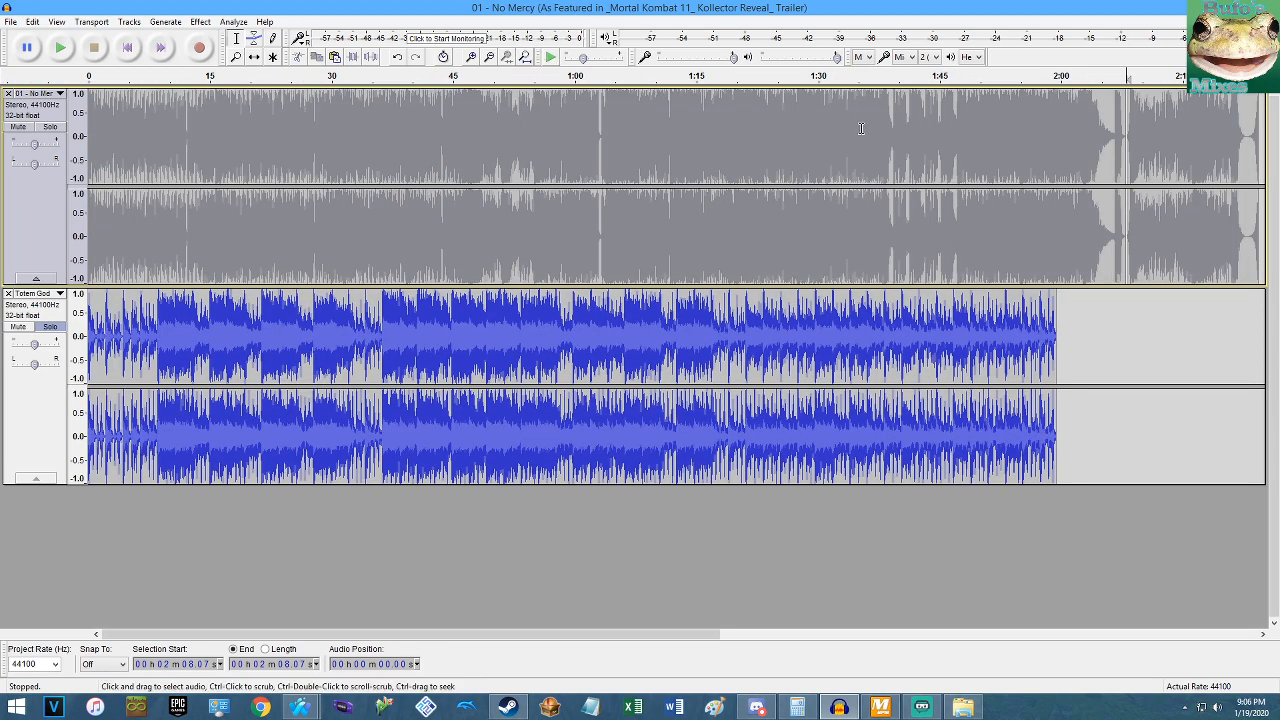
Listen to the soloed Totem God track from the start and around 8 seconds to locate where its main section begins.
key(Home)
key(space)
scroll(212, 237, up, 4)
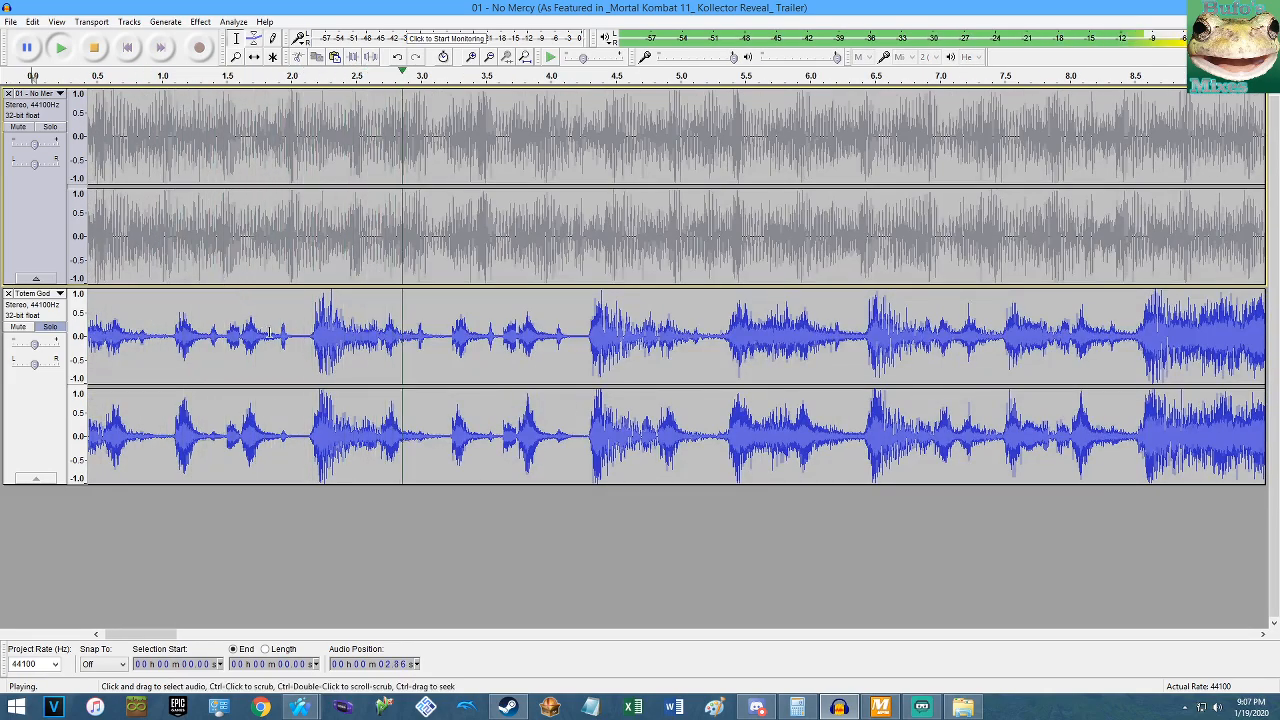
key(space)
scroll(314, 337, up, 2)
scroll(318, 340, up, 8)
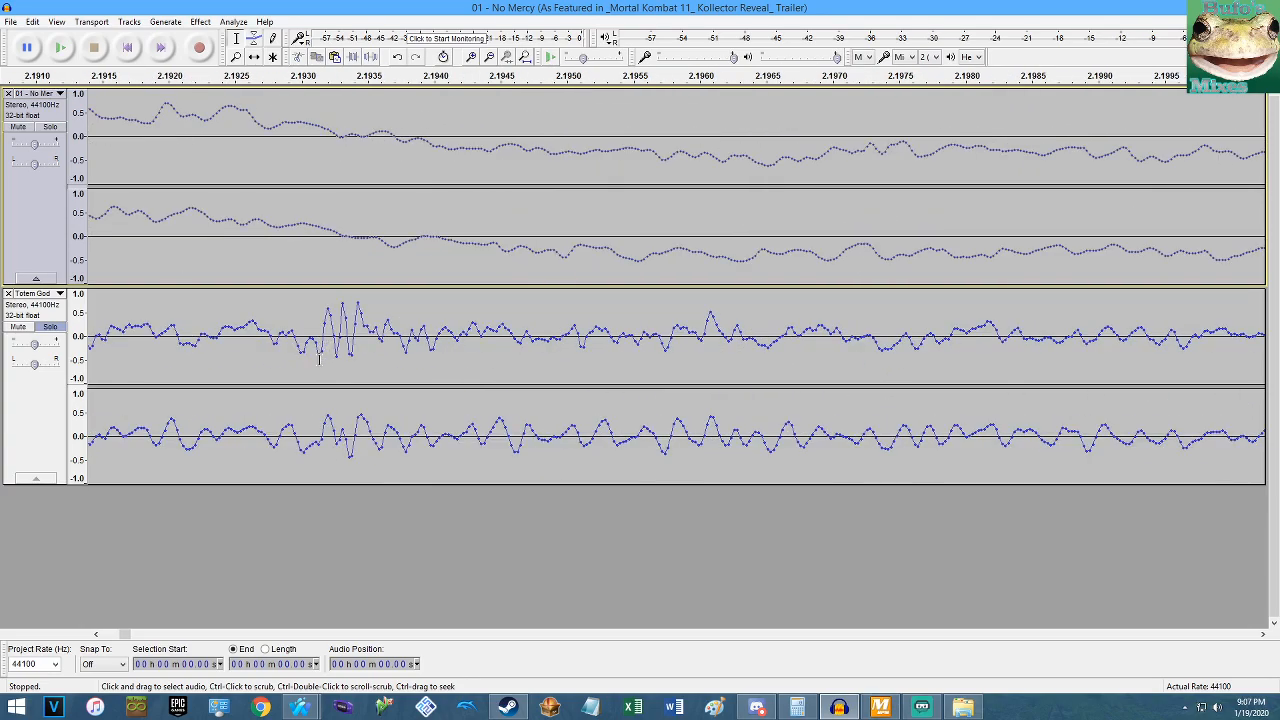
scroll(320, 357, down, 11)
click(608, 337)
key(space)
scroll(638, 328, up, 4)
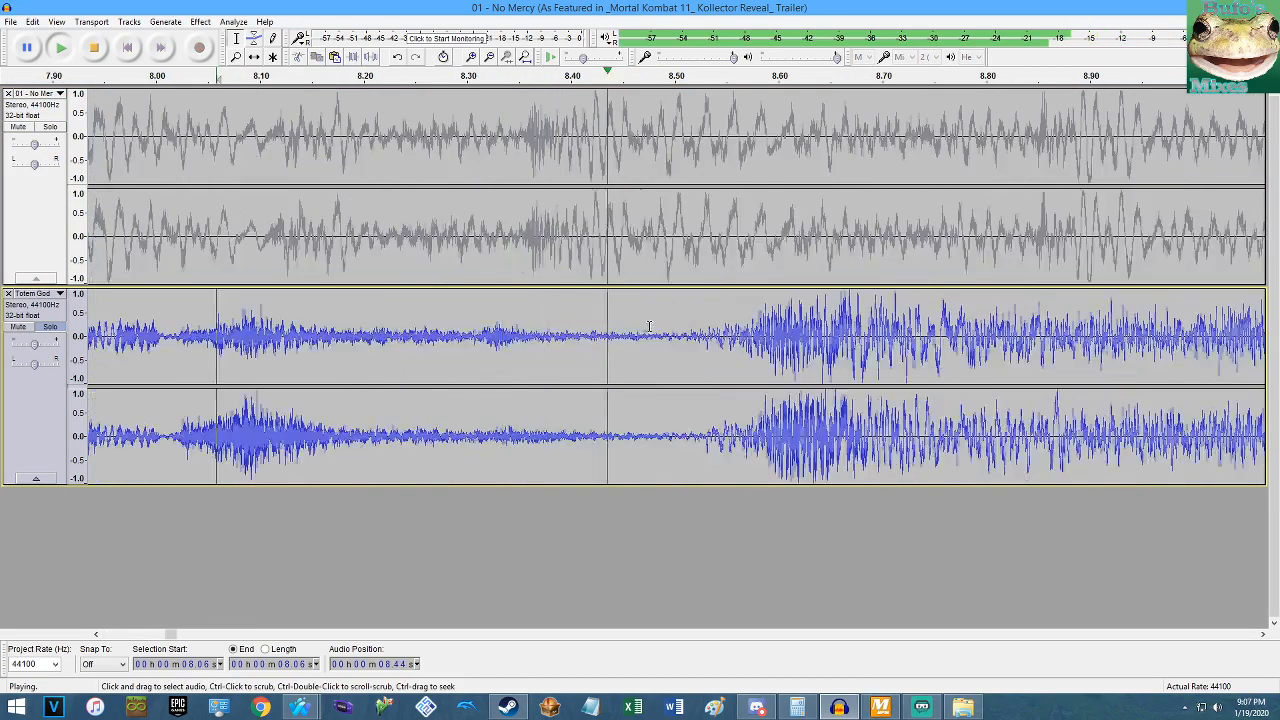
key(space)
Cut the Totem God opening before about 8.53 seconds and paste it at the end of the project.
scroll(703, 357, up, 7)
scroll(712, 352, up, 4)
click(901, 337)
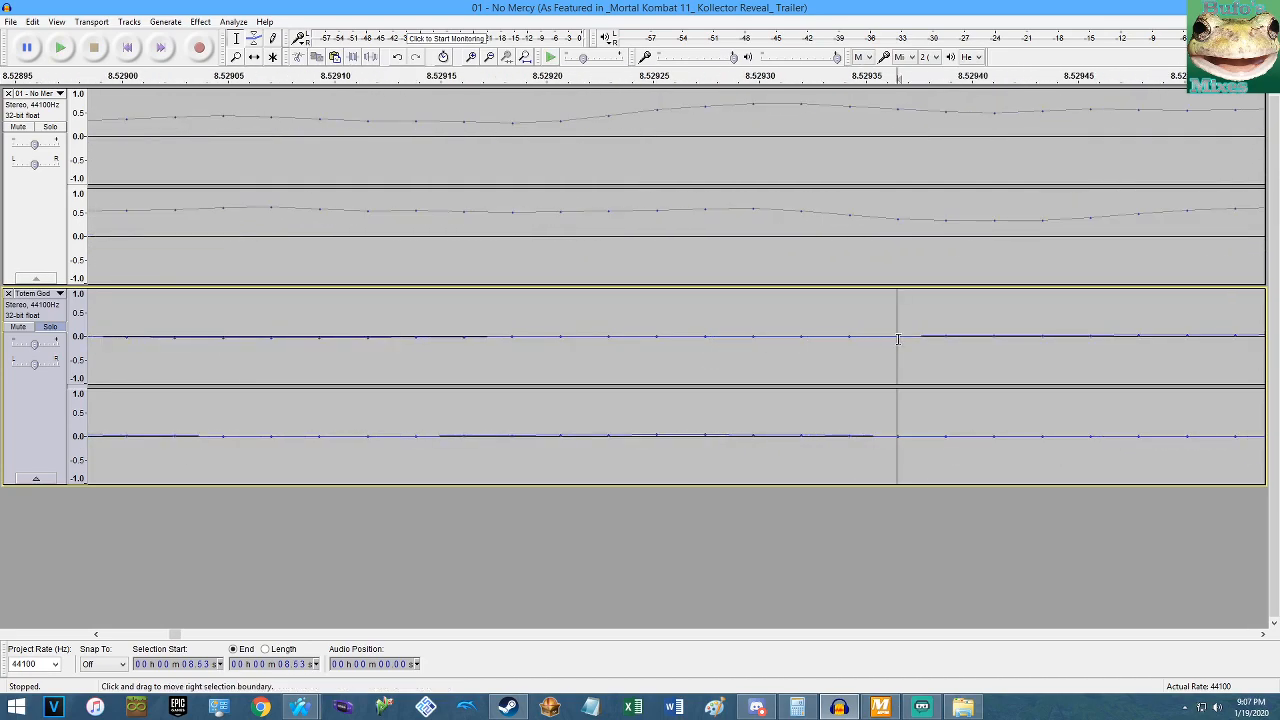
shift+click(827, 346)
key(shift+Home)
key(ctrl+x)
key(End)
key(ctrl+v)
key(Home)
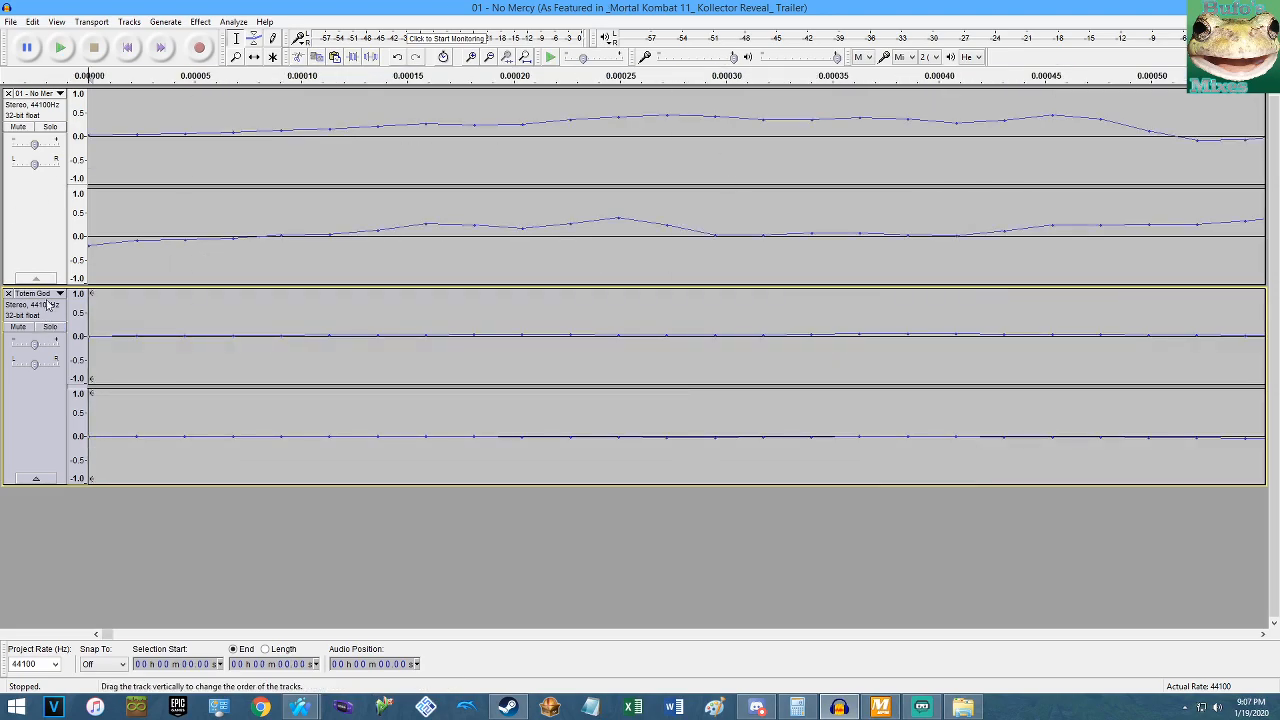
Play the No Mercy track alone from the beginning to check the edited start against the whole arrangement.
click(55, 128)
key(space)
scroll(199, 186, down, 13)
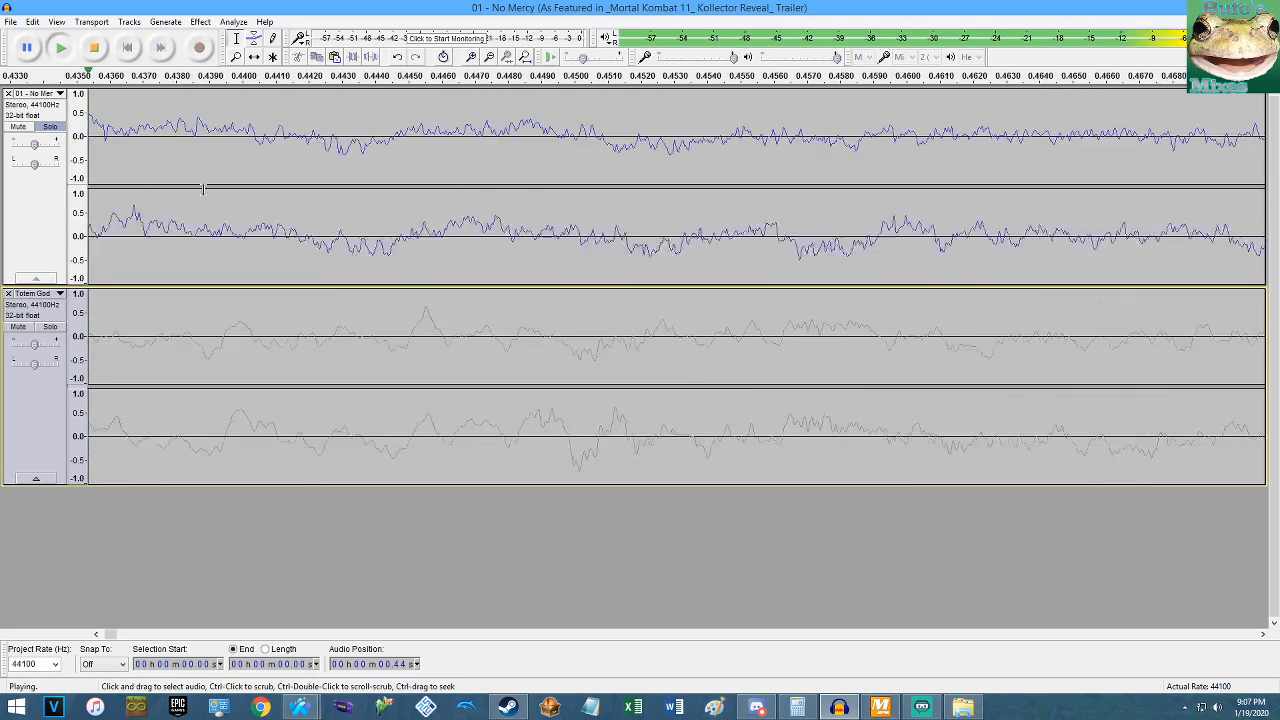
scroll(199, 186, down, 1)
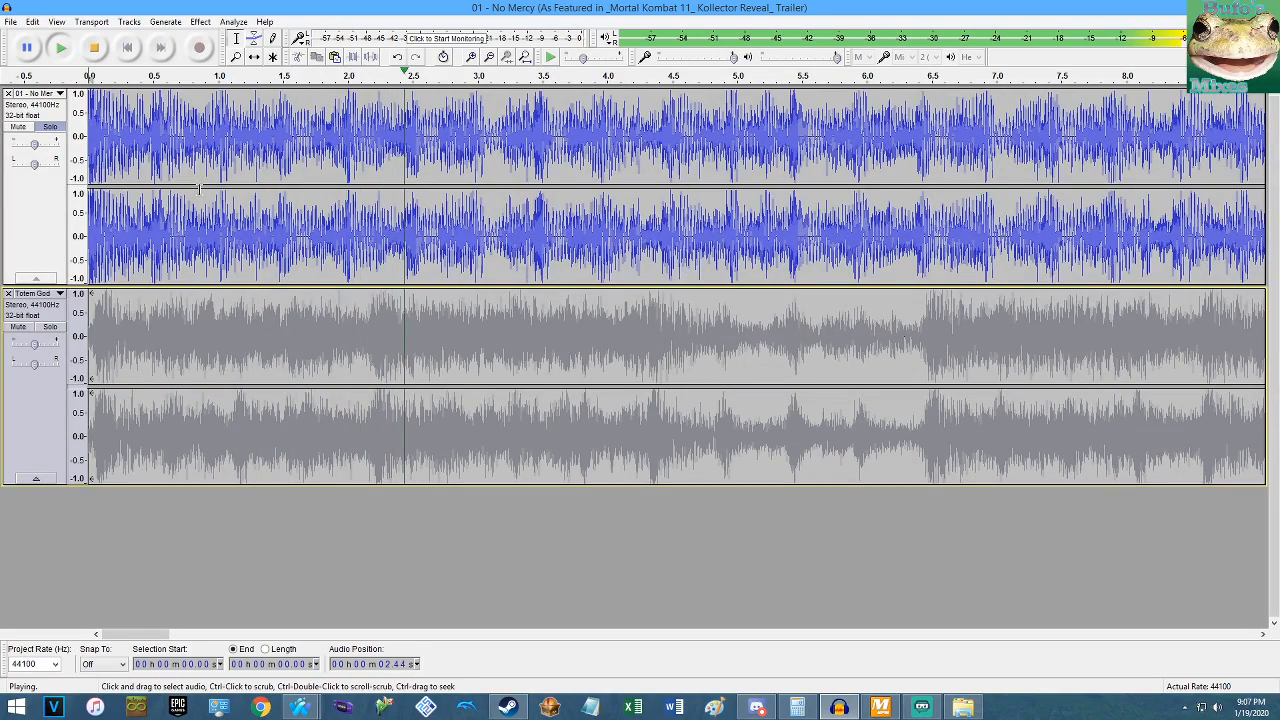
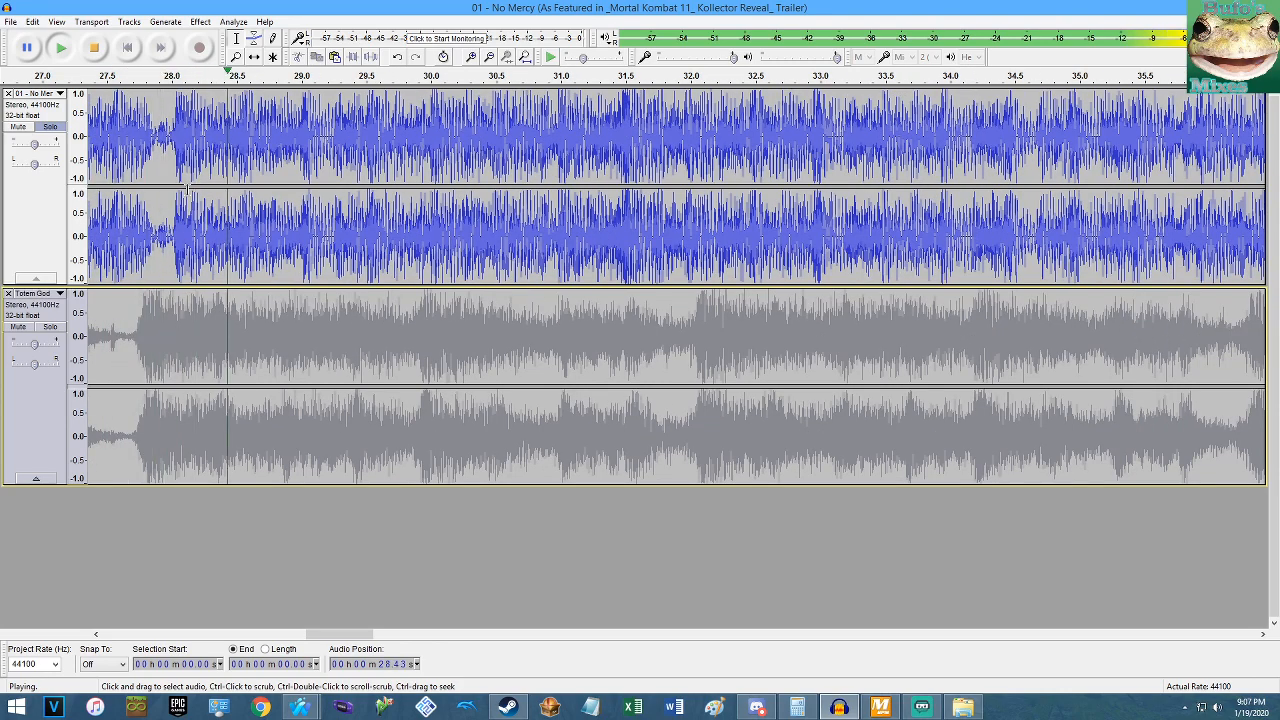
key(ctrl+f)
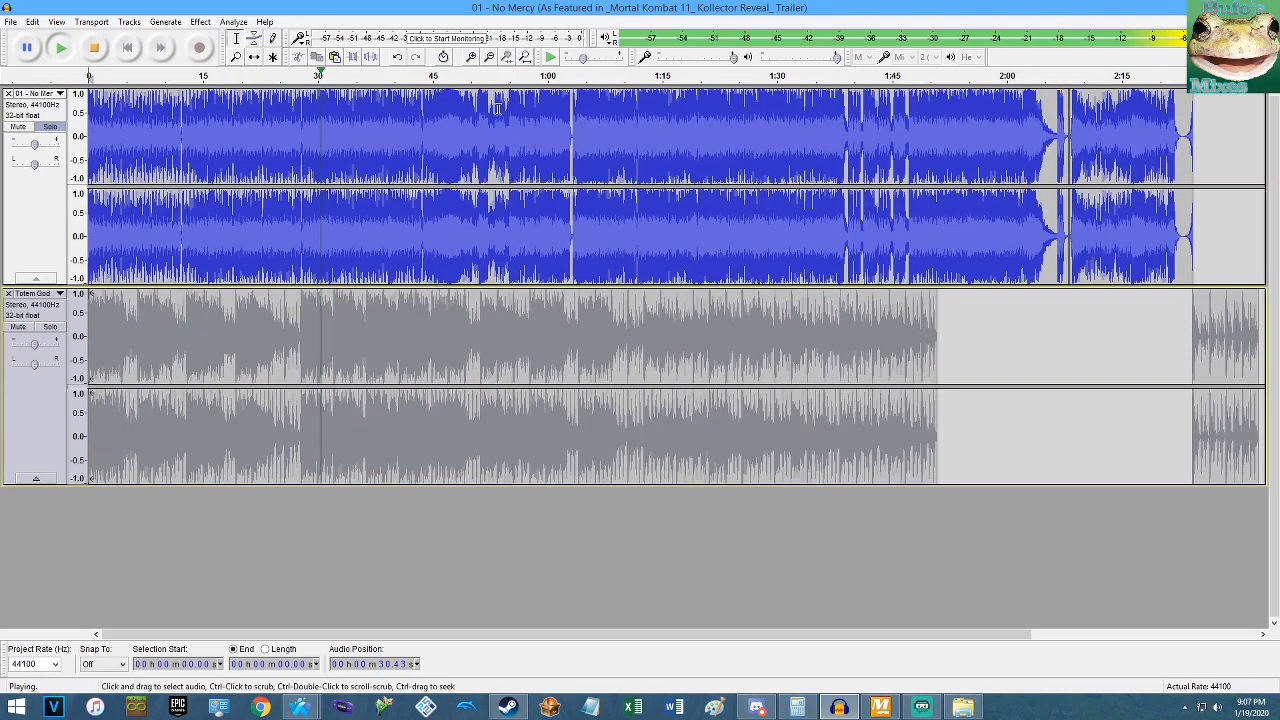
Replay the opening of the soloed No Mercy track and zoom in to locate the beat near 2 seconds.
key(space)
key(space)
key(space)
ctrl+scroll(247, 146, up, 7)
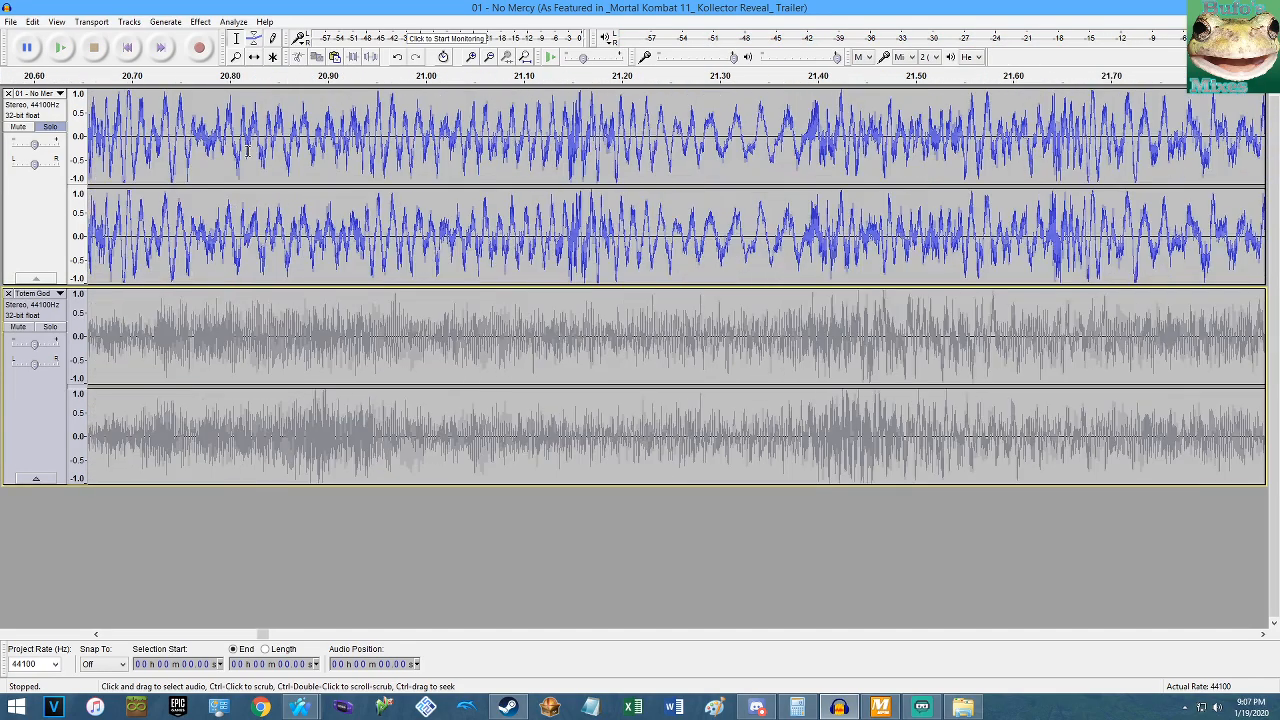
key(space)
ctrl+scroll(247, 150, down, 2)
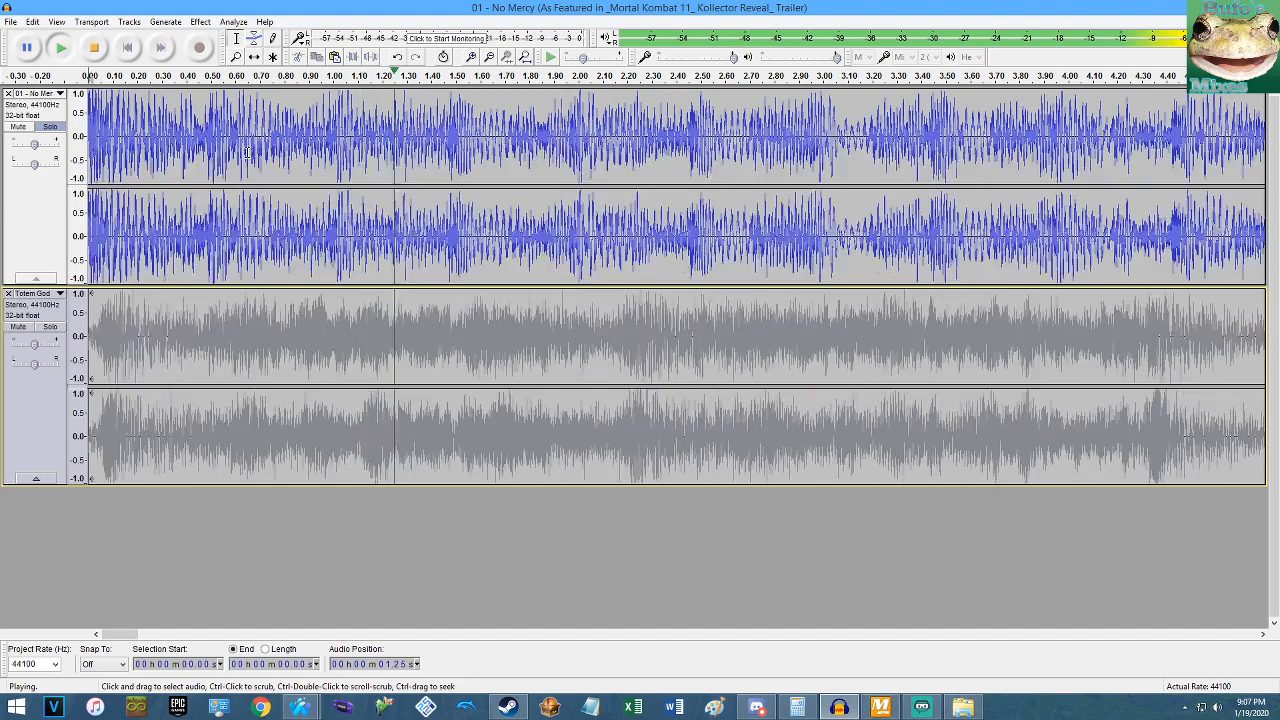
key(space)
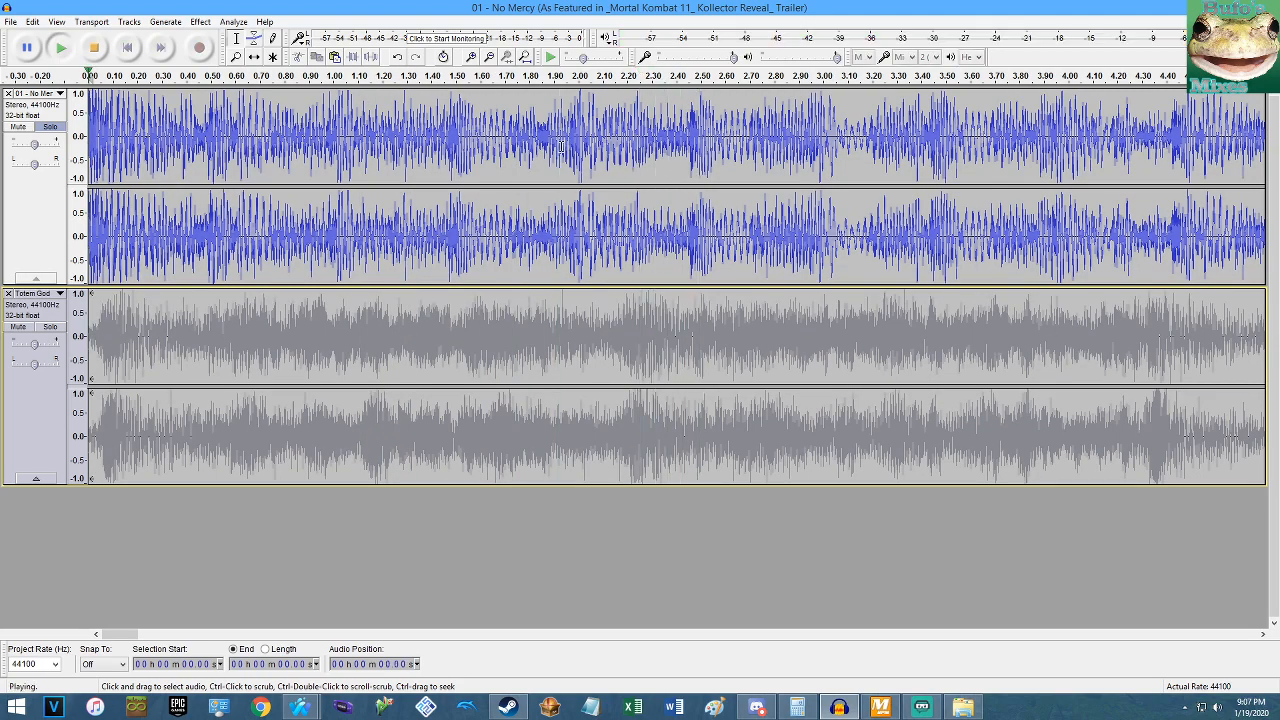
key(space)
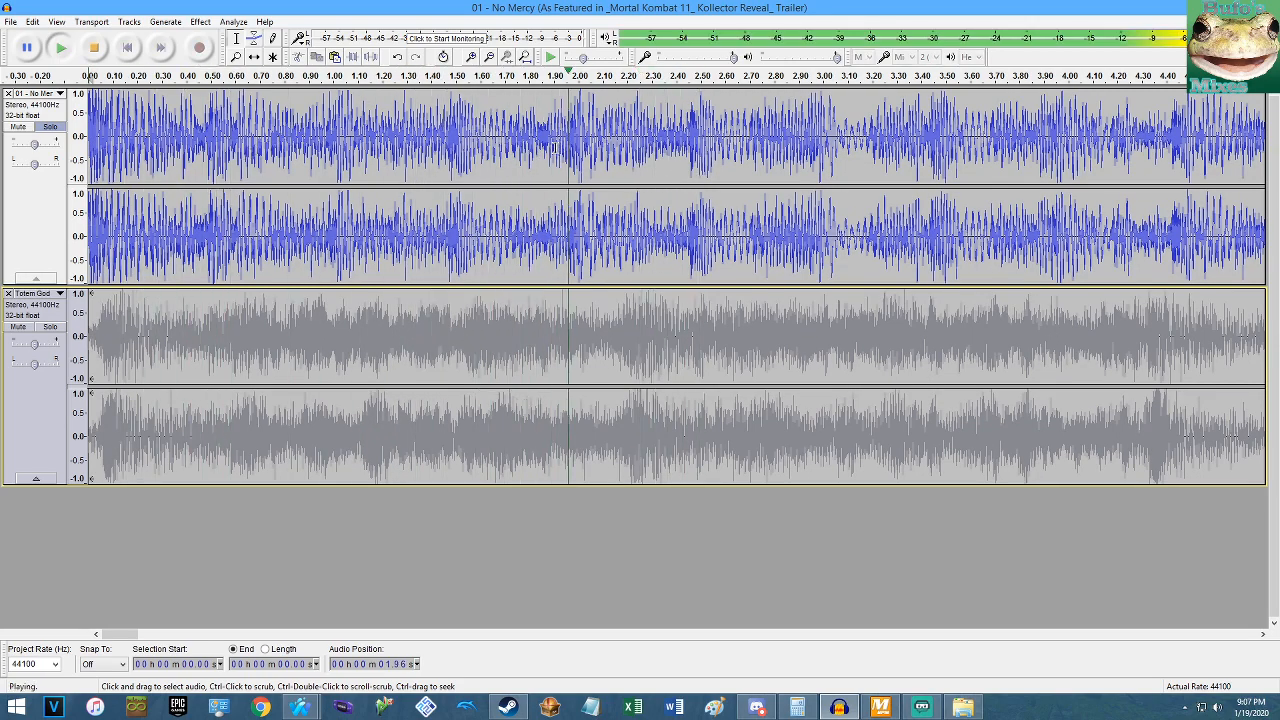
key(space)
ctrl+scroll(540, 152, up, 9)
ctrl+scroll(519, 155, up, 3)
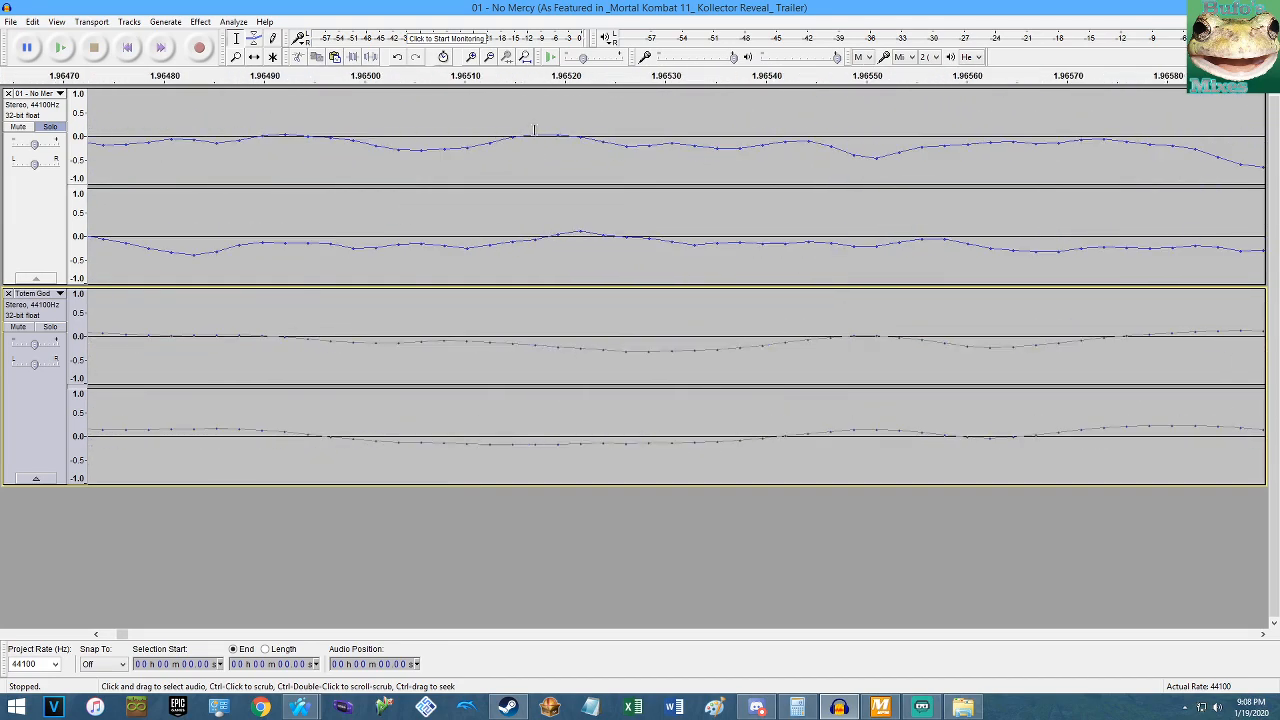
Switch to Calculator and try comparing the values 1.96 and 3.12.
click(804, 710)
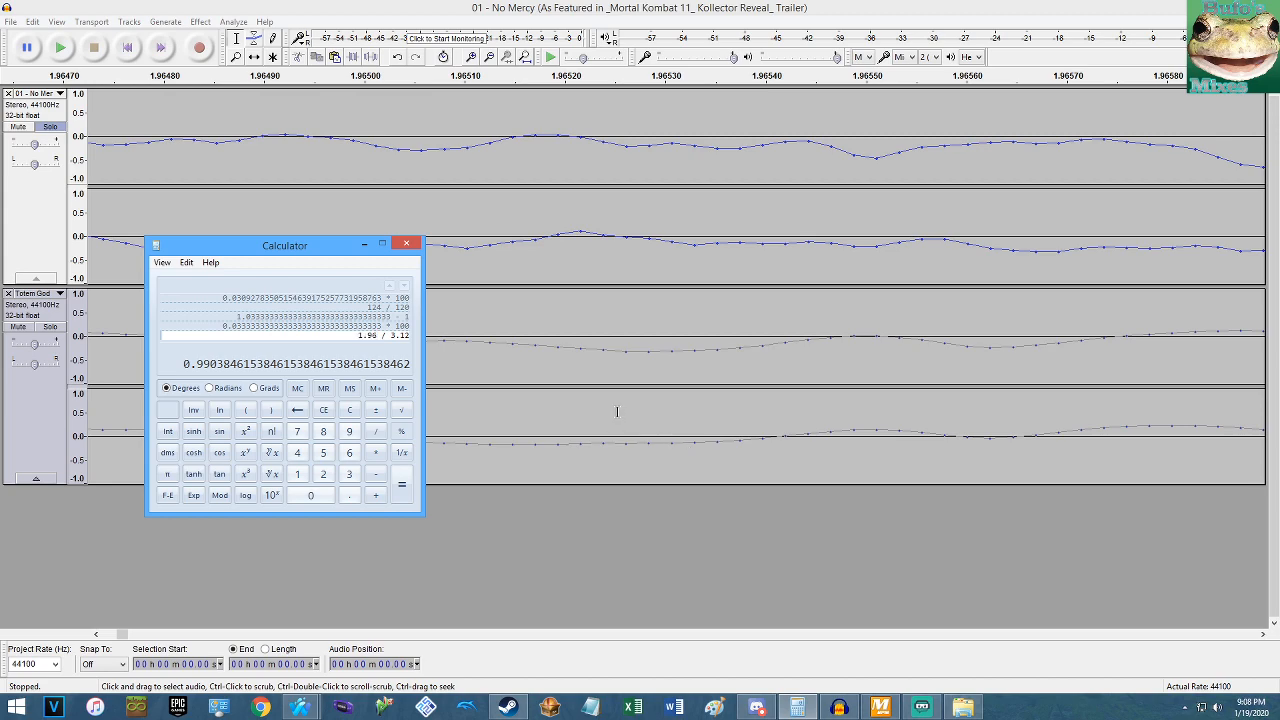
key(Return)
text(-3.12)
key(Return)
key(Return)
key(Return)
text(1.96-3.12)
key(Return)
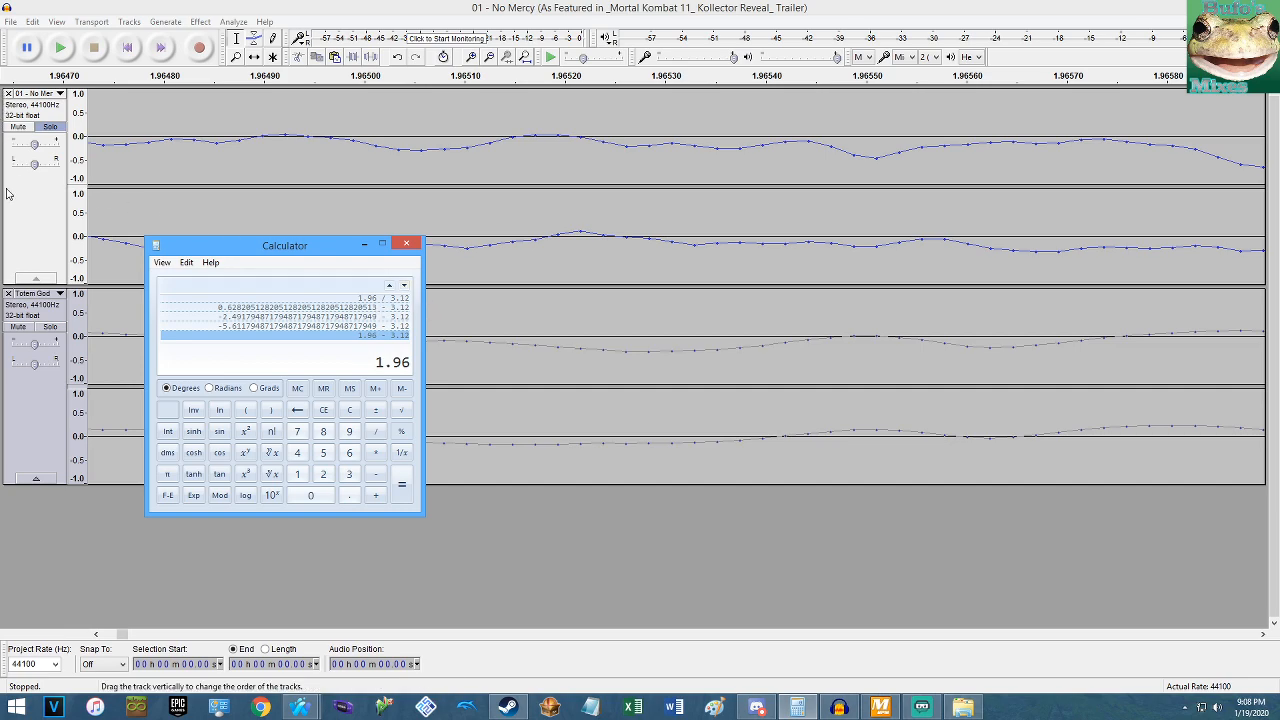
Solo the Totem God track and play it from the start to locate its matching beat near 2 seconds.
click(52, 330)
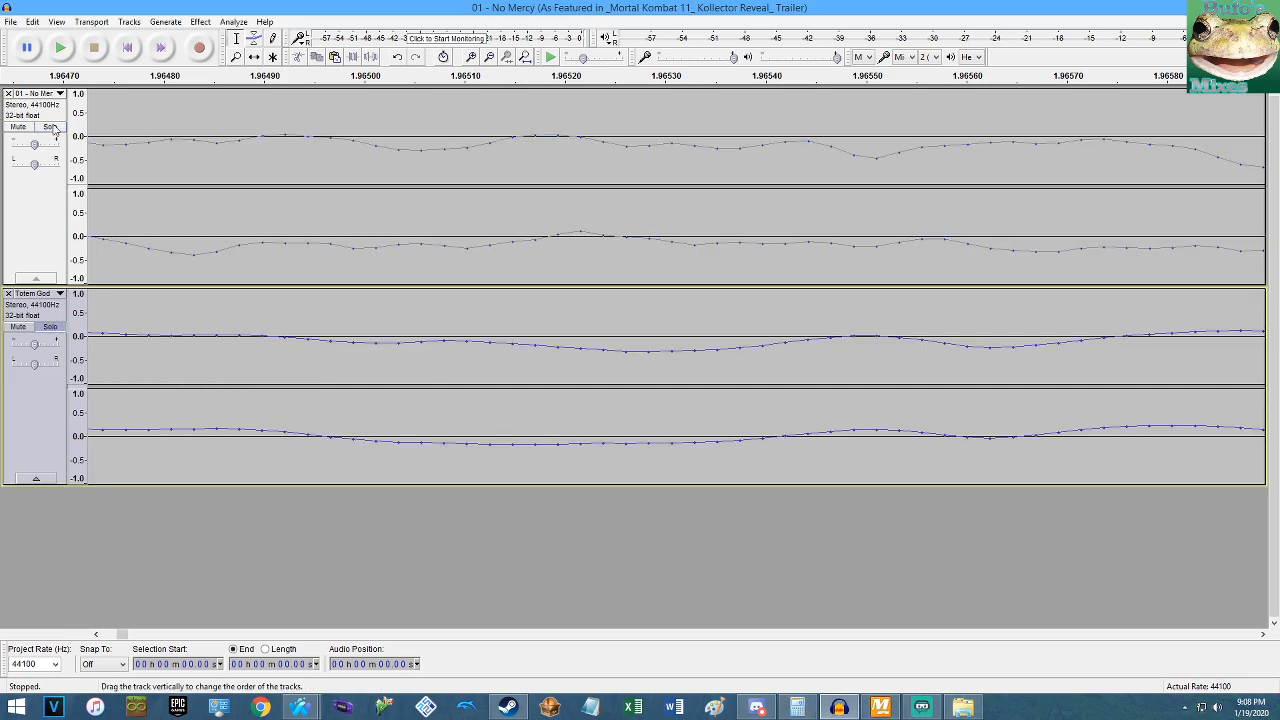
click(61, 48)
ctrl+scroll(186, 157, down, 13)
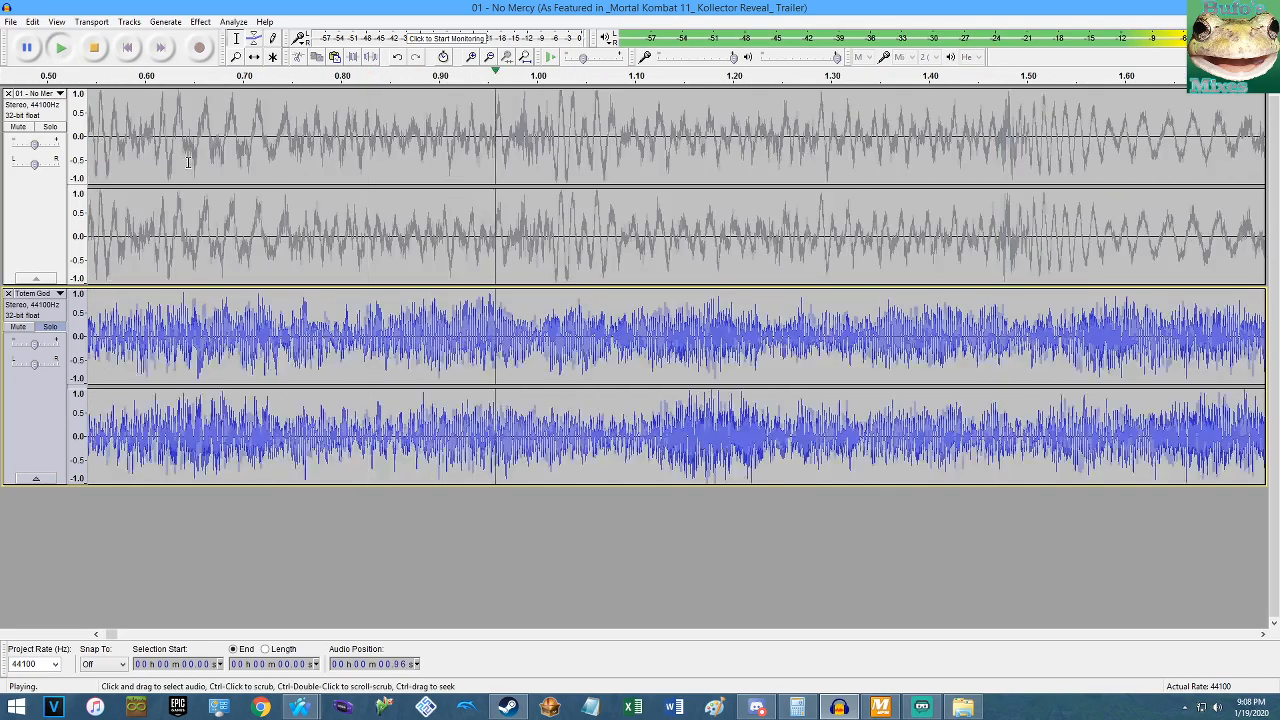
ctrl+scroll(313, 174, up, 1)
key(space)
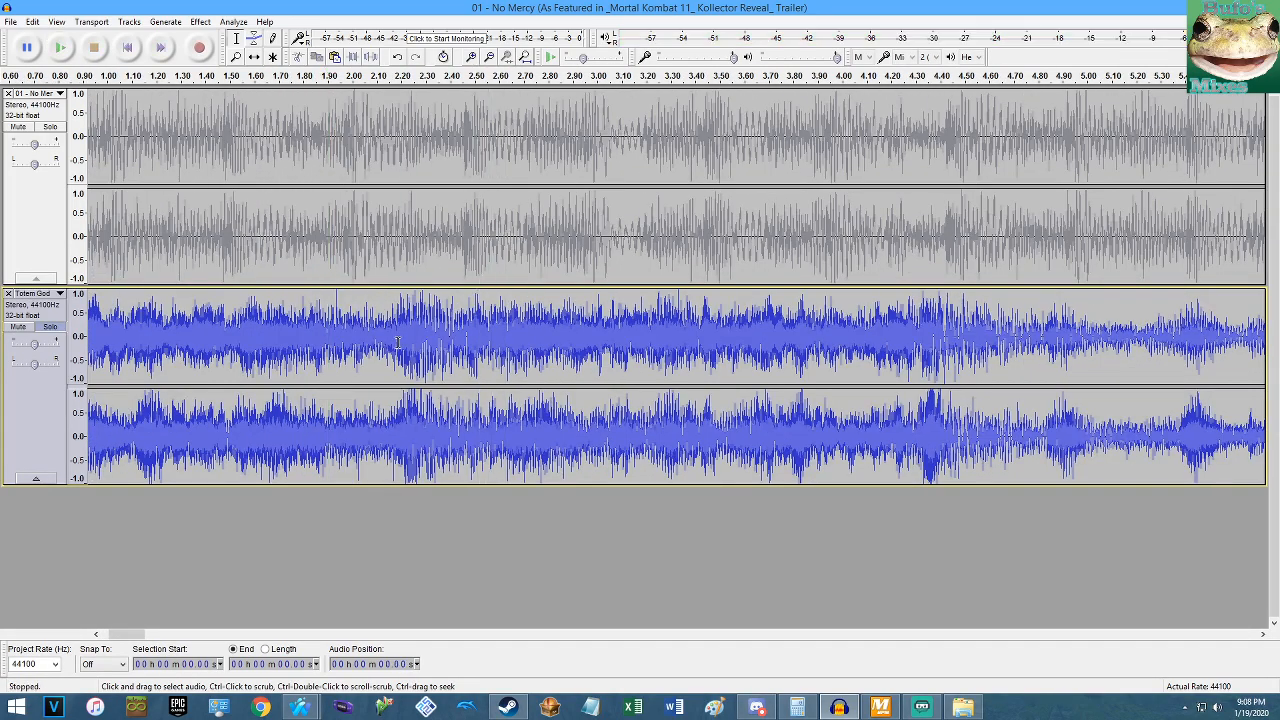
ctrl+scroll(386, 350, up, 6)
ctrl+scroll(353, 352, up, 5)
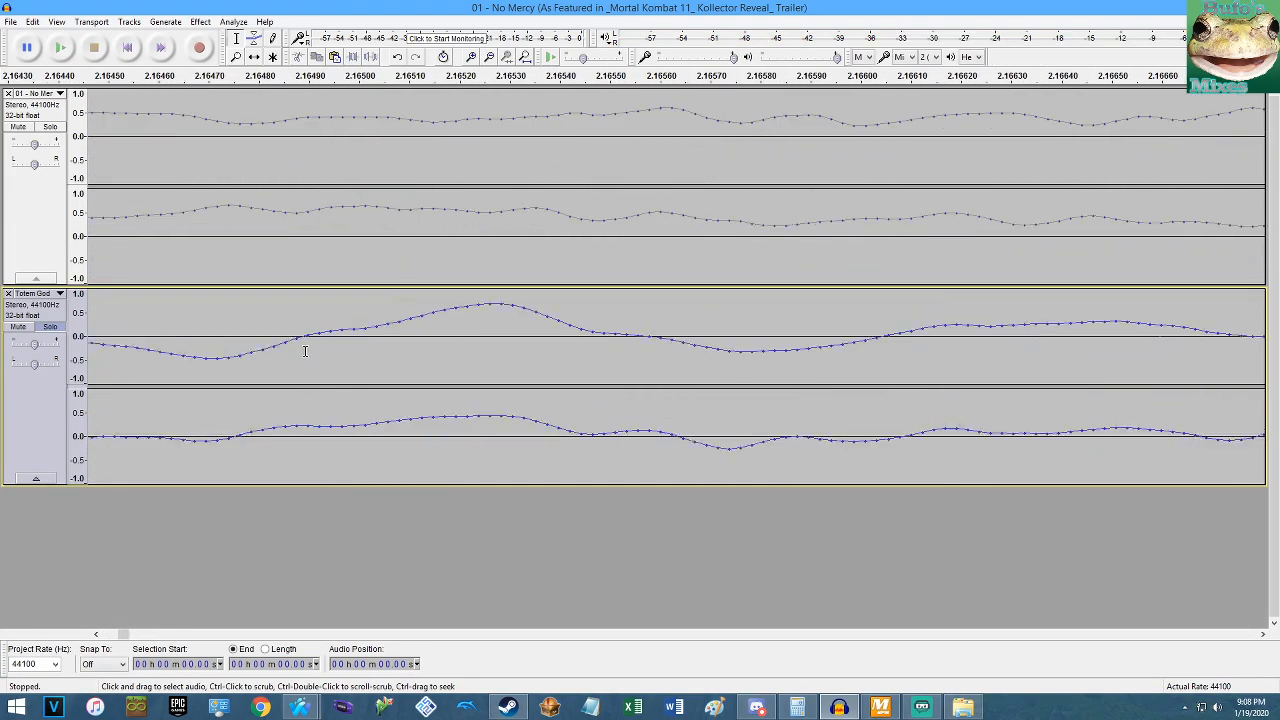
In Calculator, work out the tempo difference as 2.16 / 1.96, minus 1, times 100, and copy the result.
click(797, 707)
right_click(388, 362)
click(408, 367)
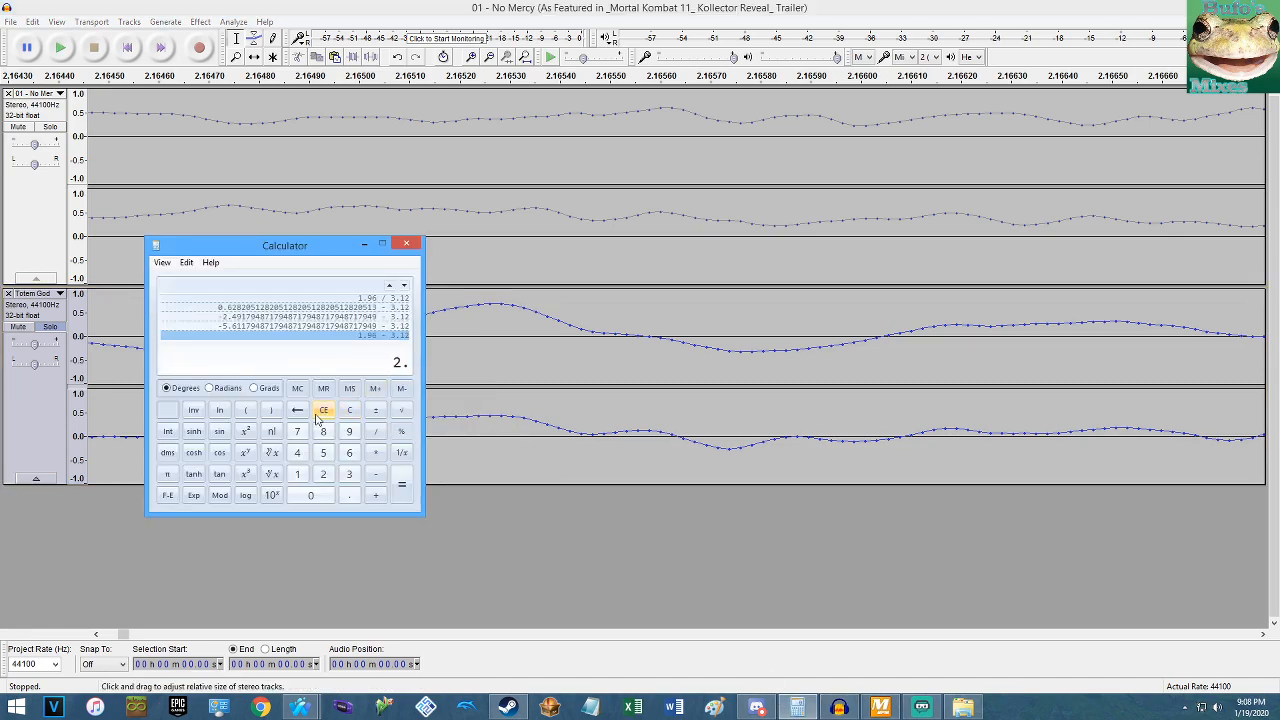
key(Return)
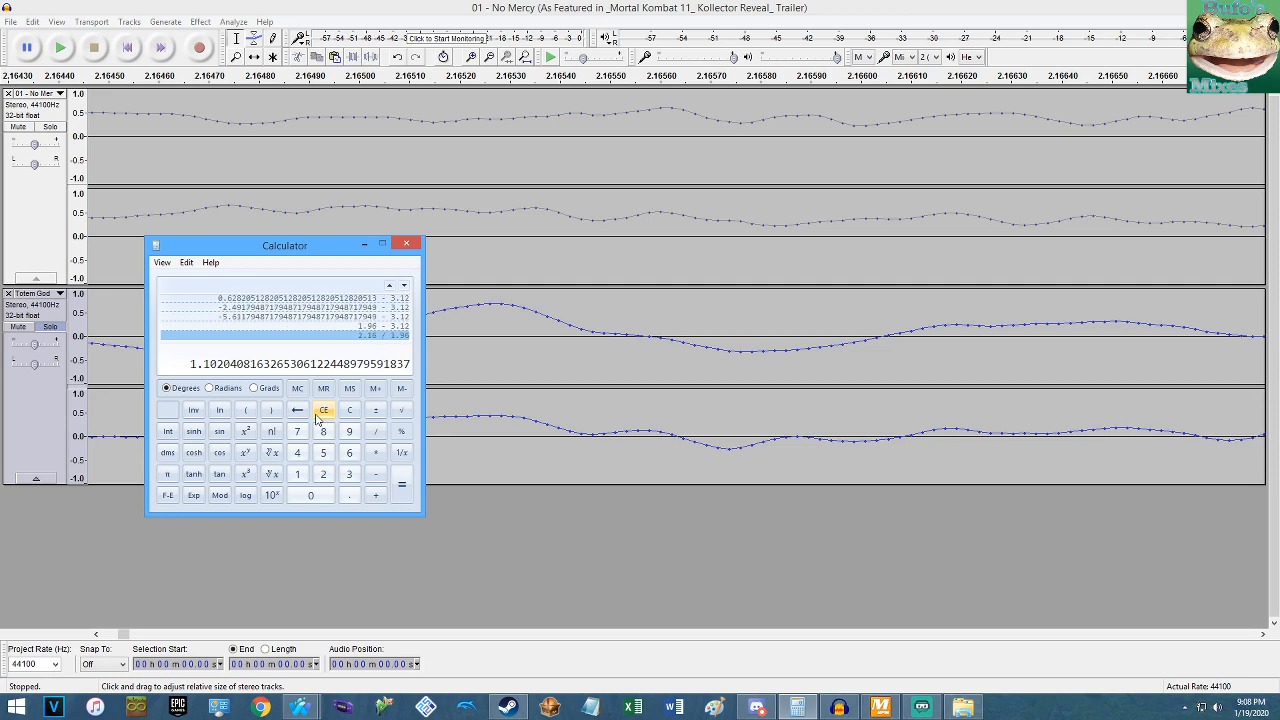
text(-1)
key(Return)
text(*100)
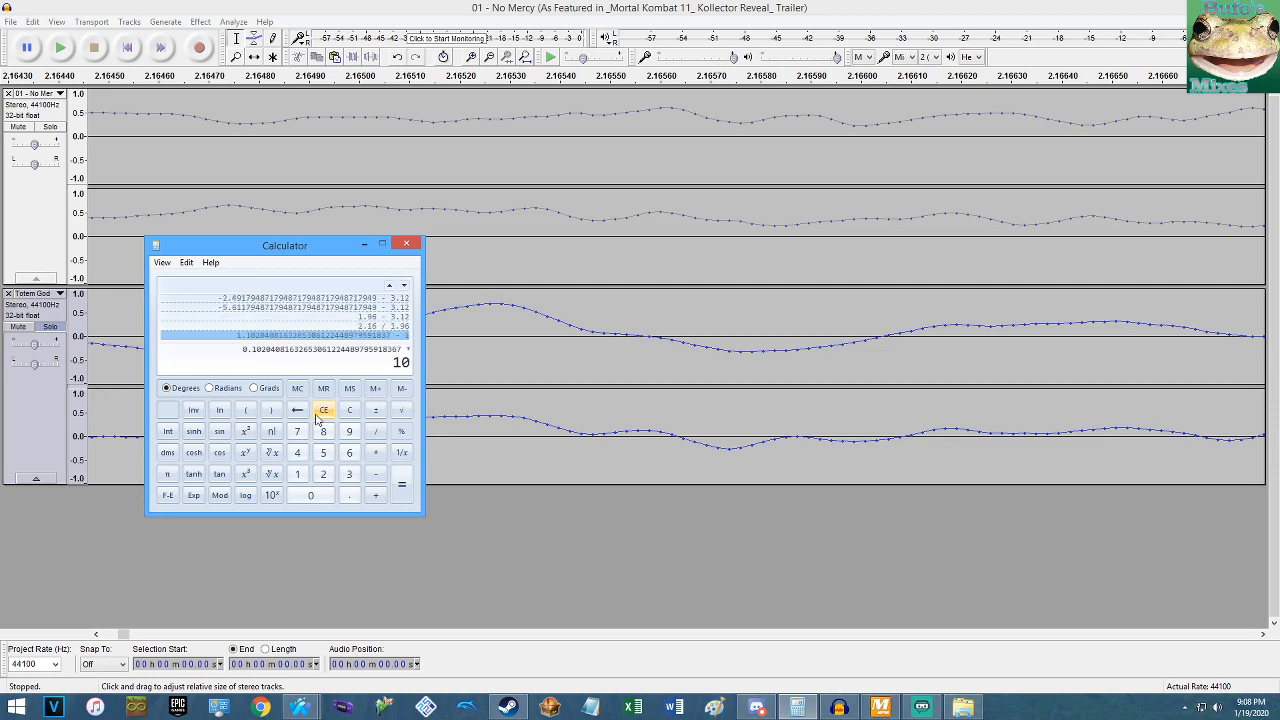
key(Return)
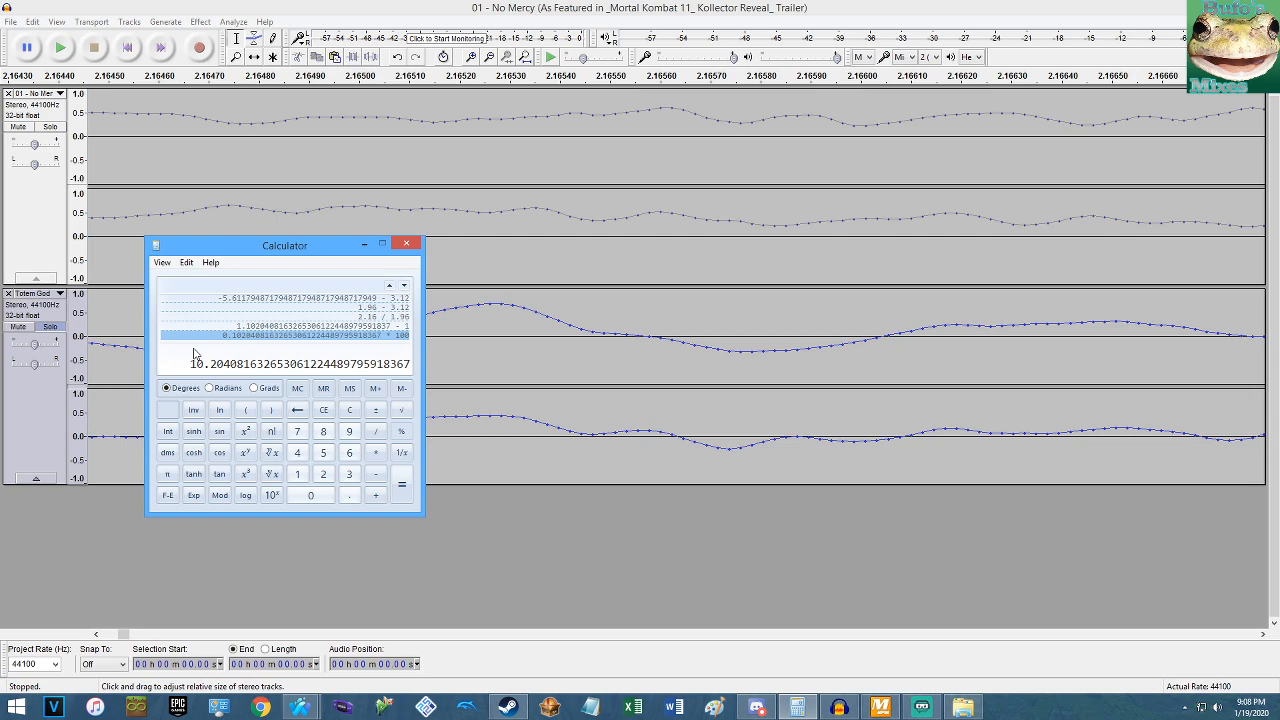
right_click(202, 362)
click(222, 371)
right_click(250, 362)
click(258, 368)
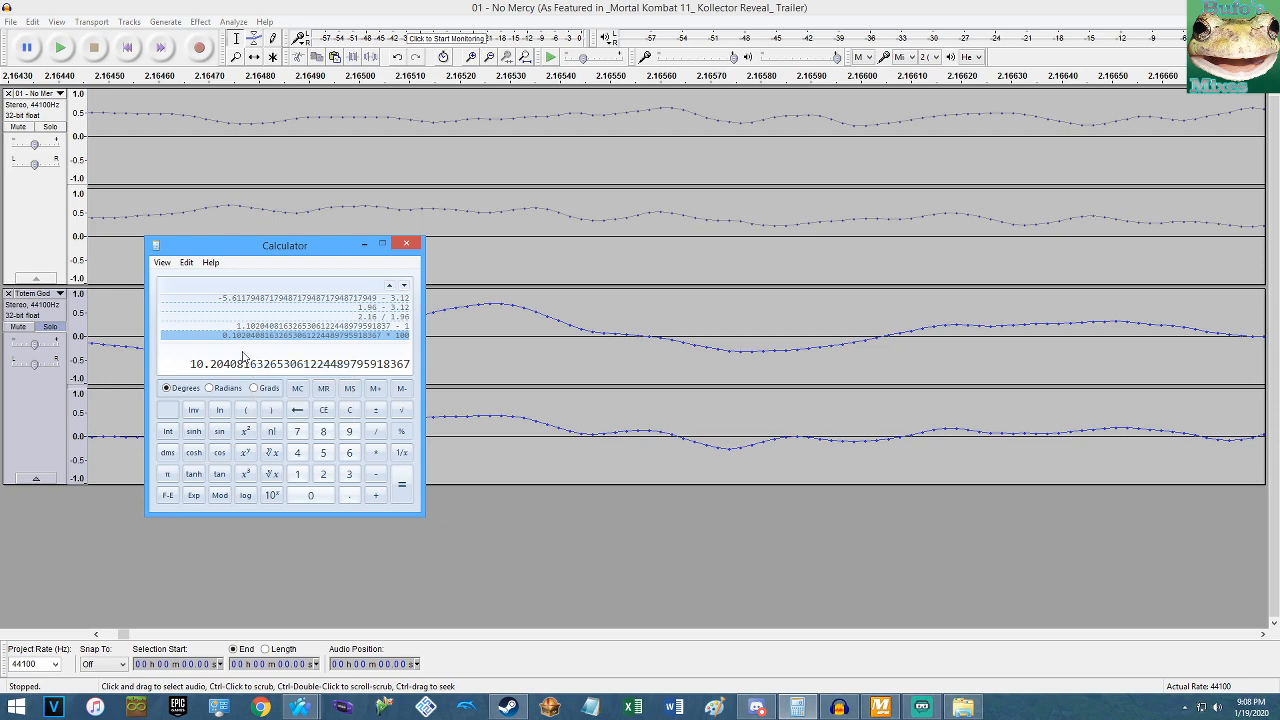
Select the whole Totem God track and change its tempo by 10.204 percent.
click(526, 355)
key(End)
key(shift+Home)
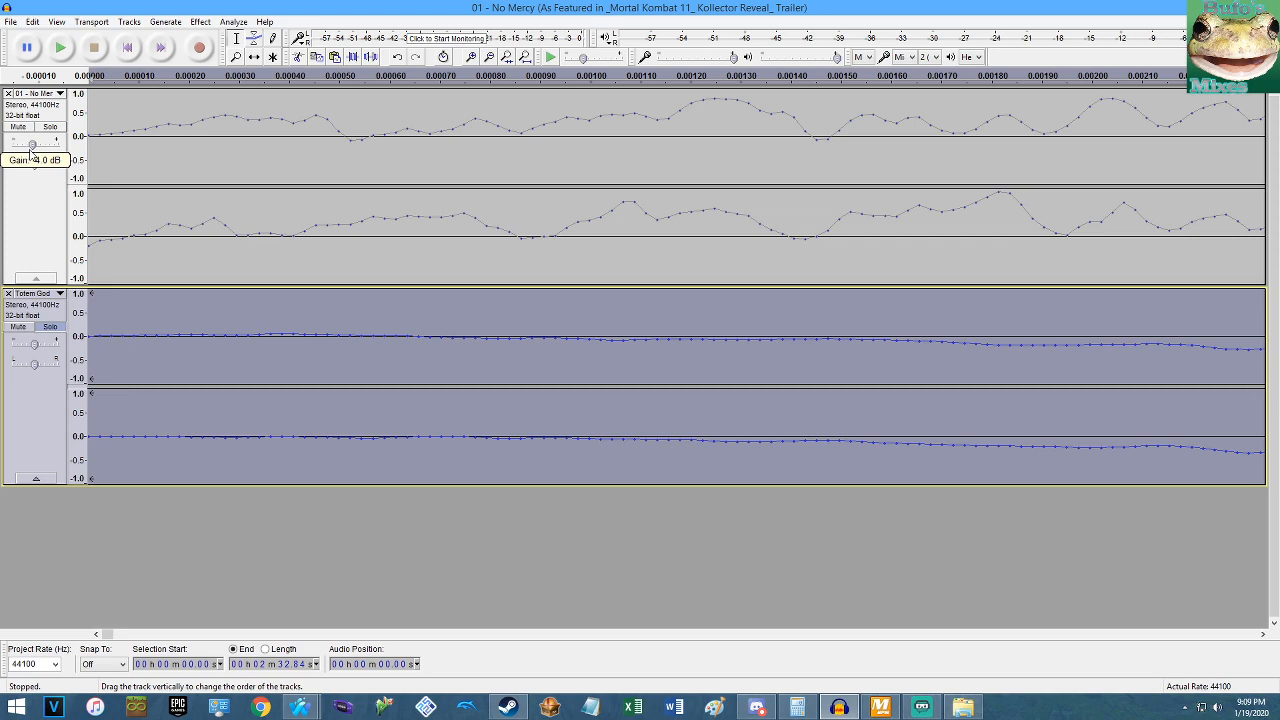
click(200, 21)
click(250, 150)
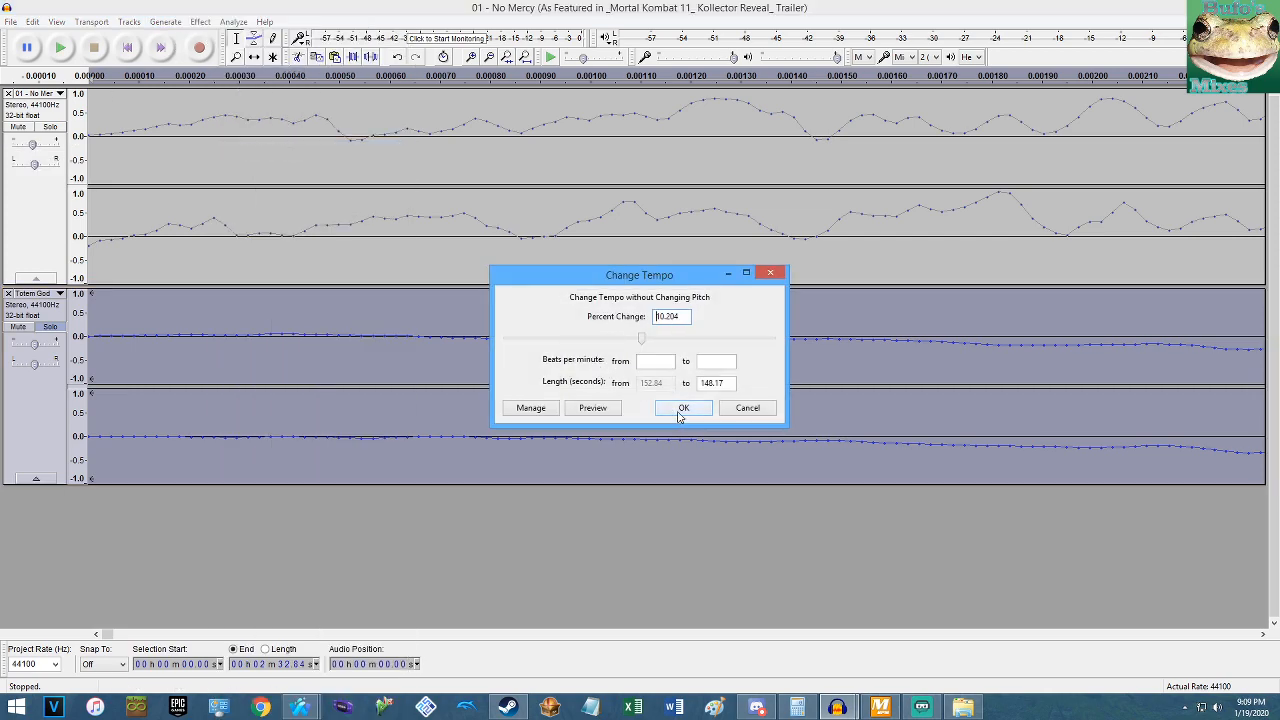
click(683, 408)
Play No Mercy and Totem God together from the start and compare their beat alignment up to about 12 seconds.
key(space)
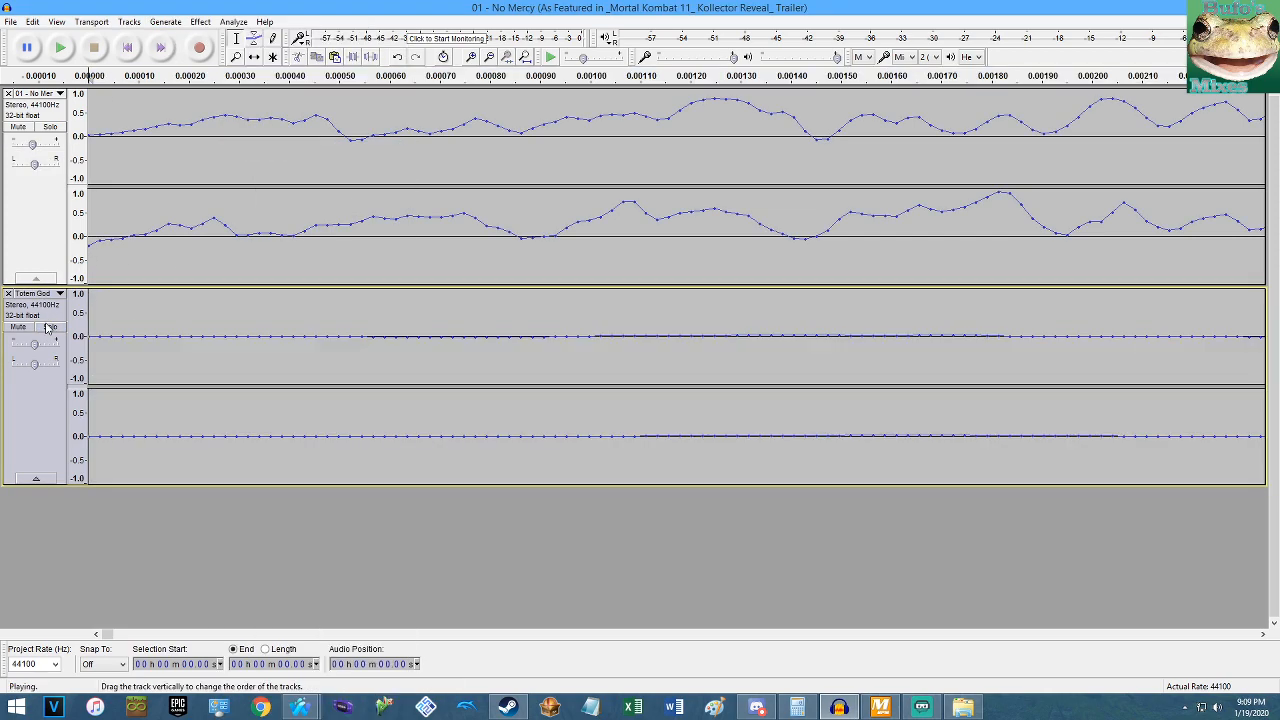
ctrl+scroll(269, 331, down, 12)
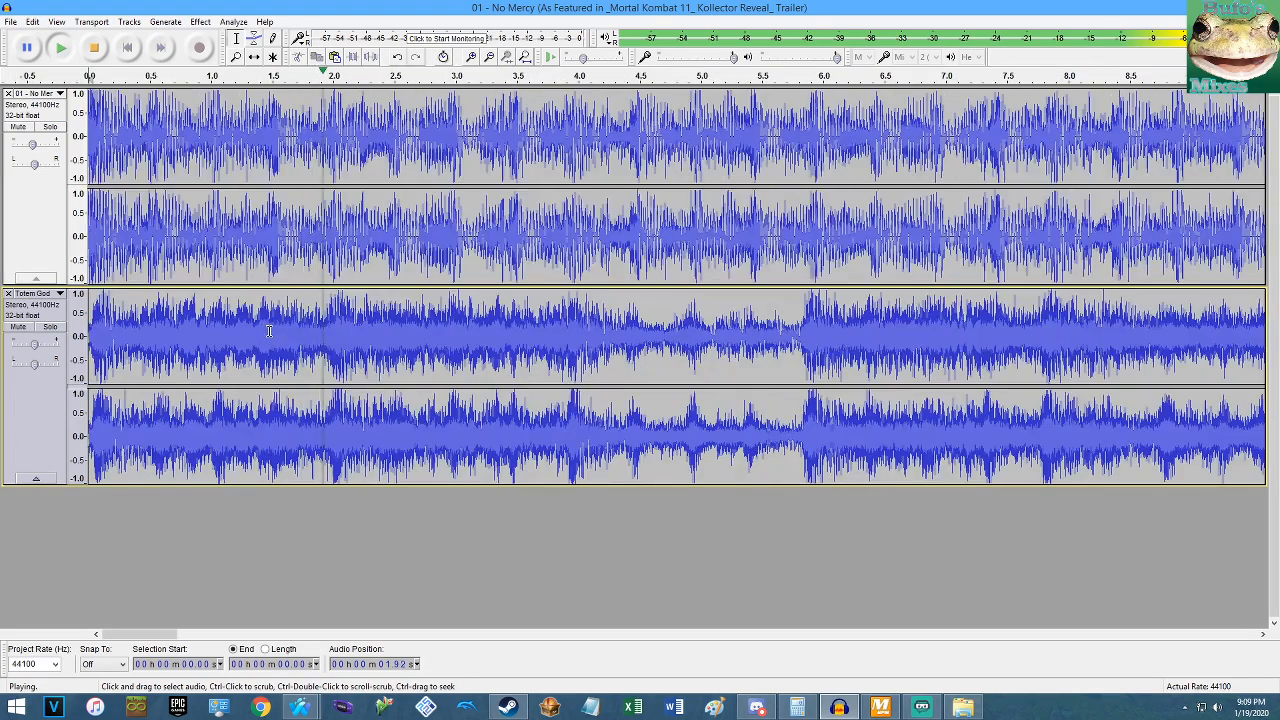
ctrl+scroll(519, 270, up, 2)
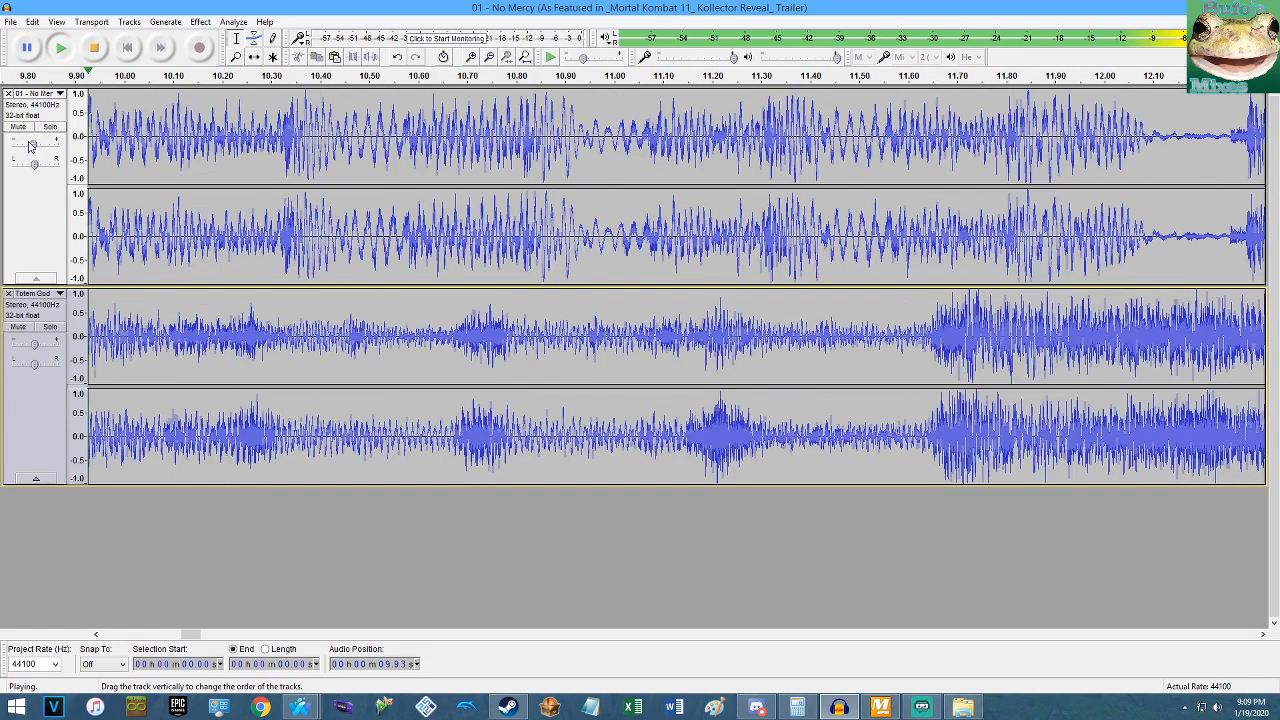
key(space)
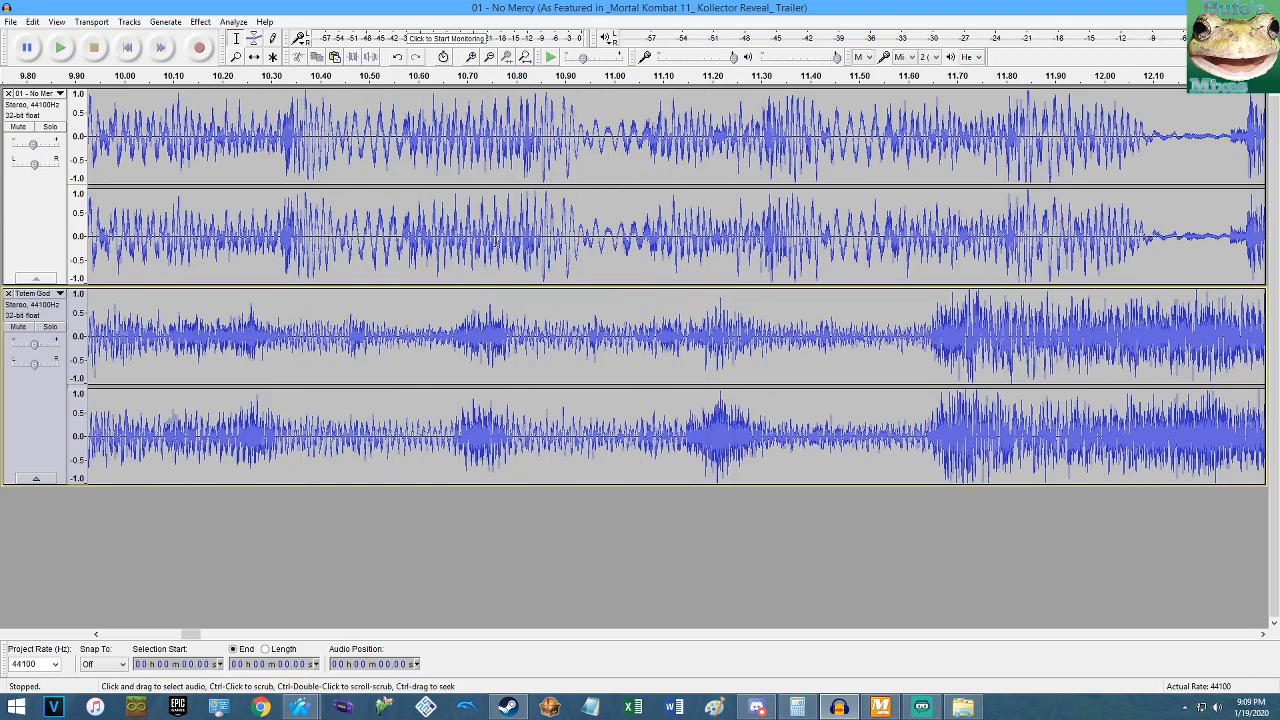
ctrl+scroll(1000, 258, up, 2)
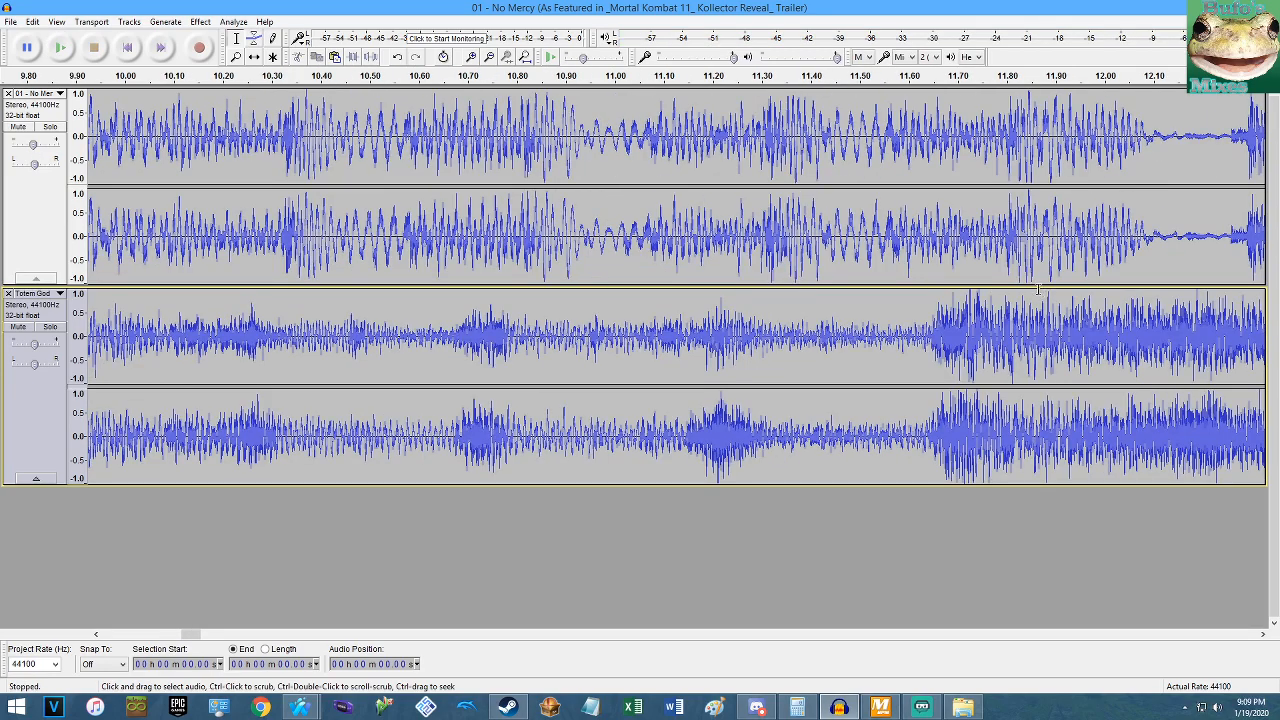
Undo the 10.204 percent tempo change on the Totem God track.
key(ctrl+z)
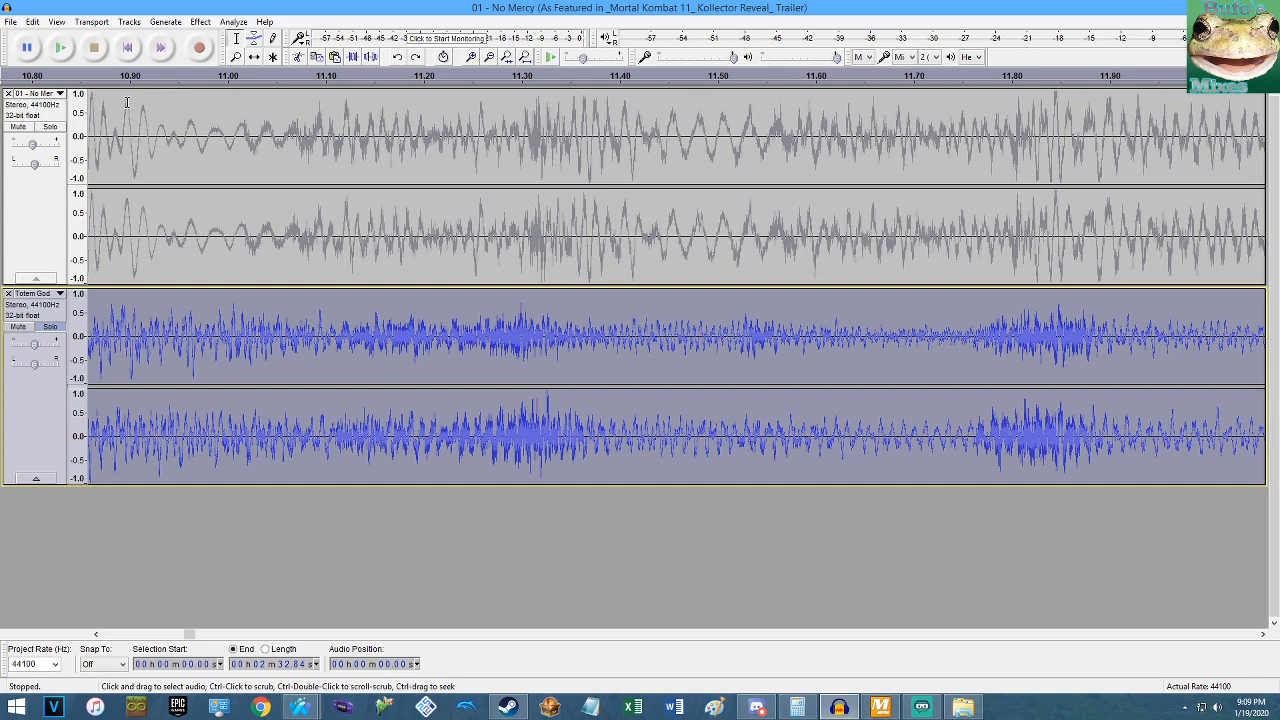
key(ctrl+z)
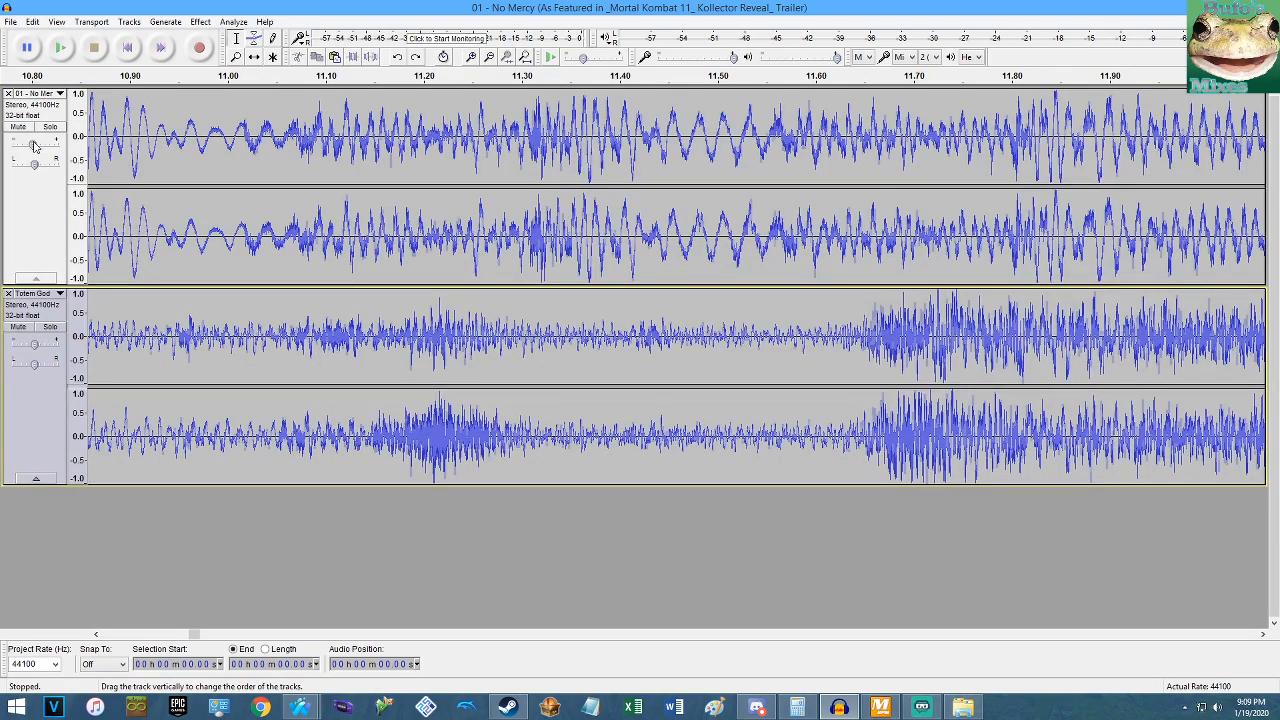
key(ctrl+z)
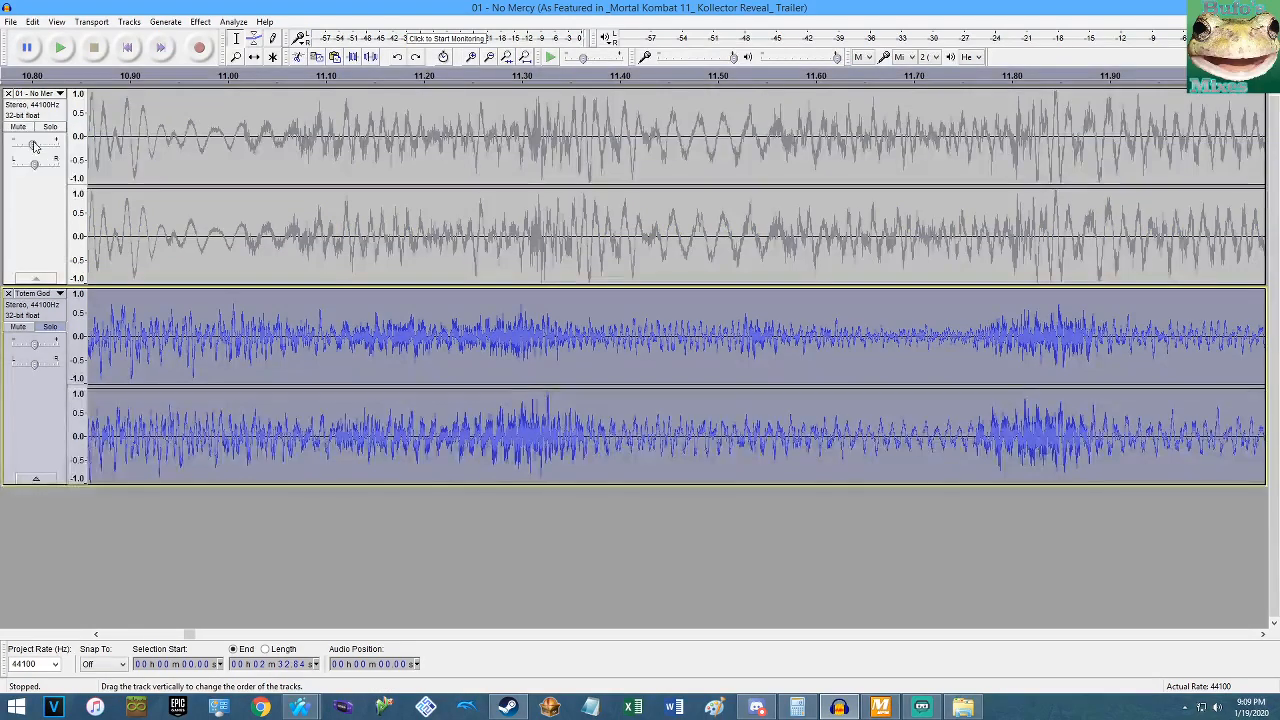
Try a tempo change of 10.15 percent on the selected Totem God track.
click(200, 21)
click(300, 148)
click(672, 400)
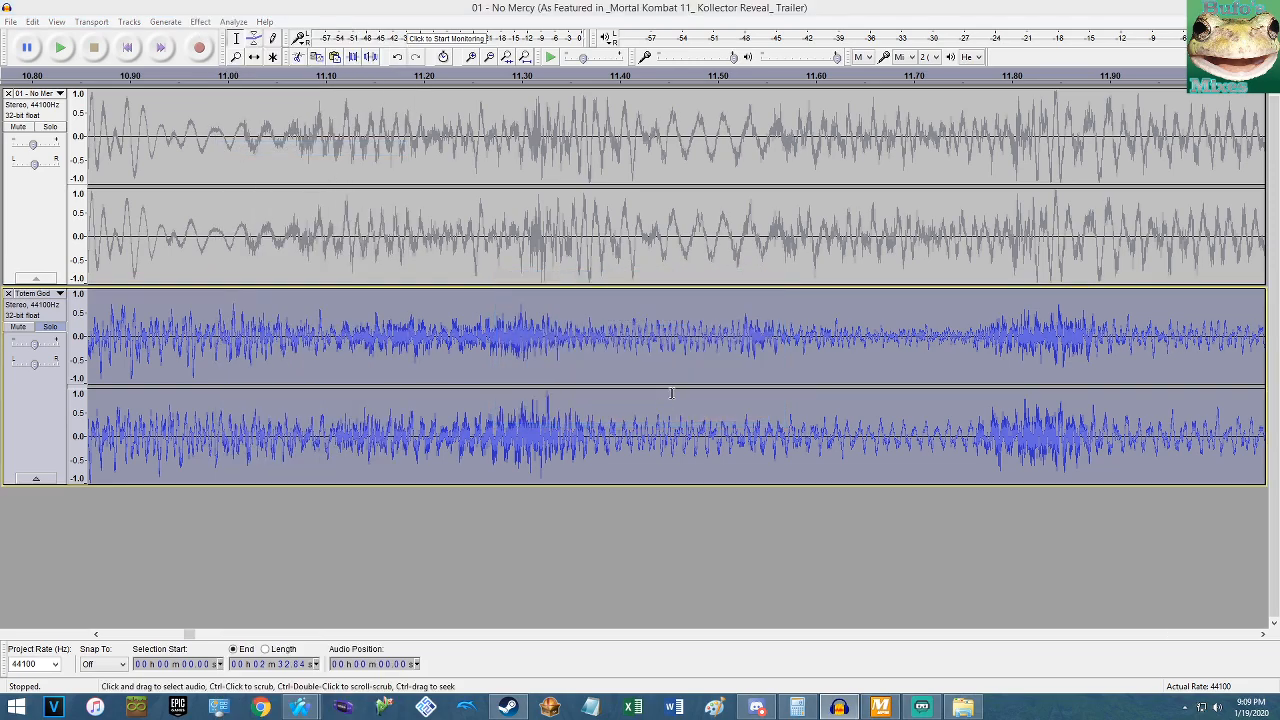
click(200, 21)
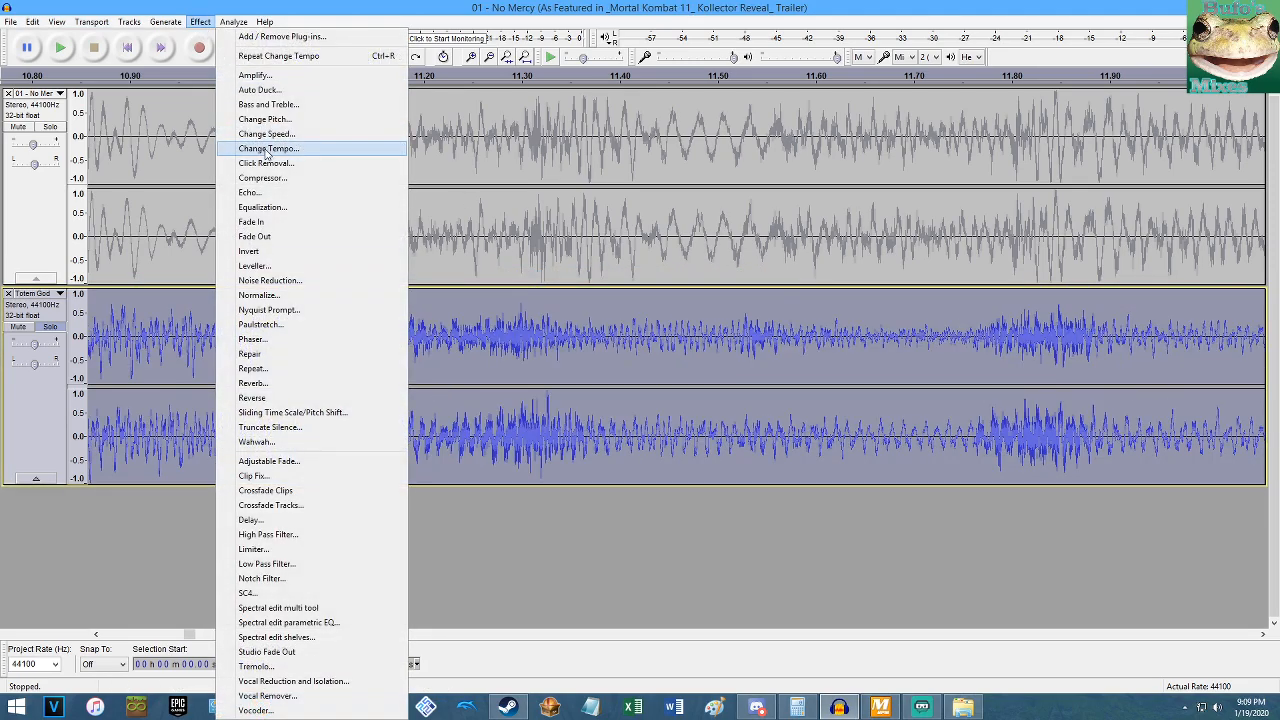
click(267, 149)
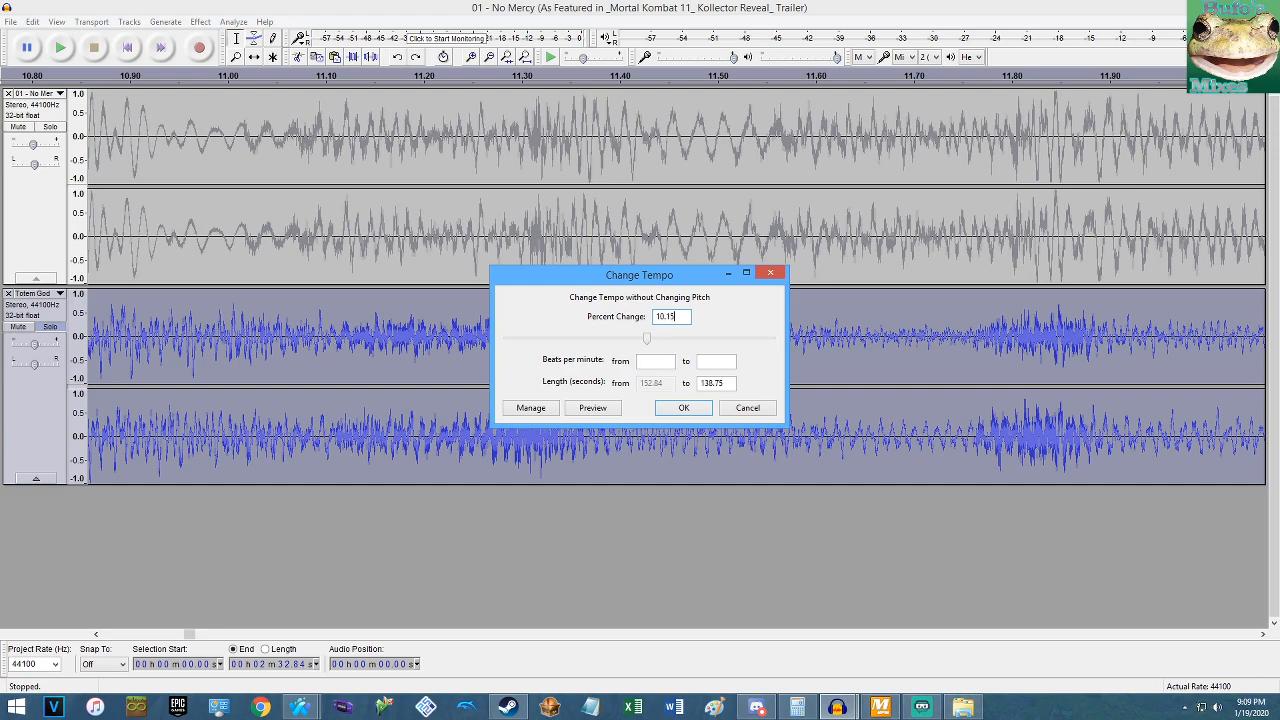
key(Escape)
key(ctrl+z)
key(ctrl+y)
Try a 10 percent tempo change on the Totem God track and undo it.
click(183, 25)
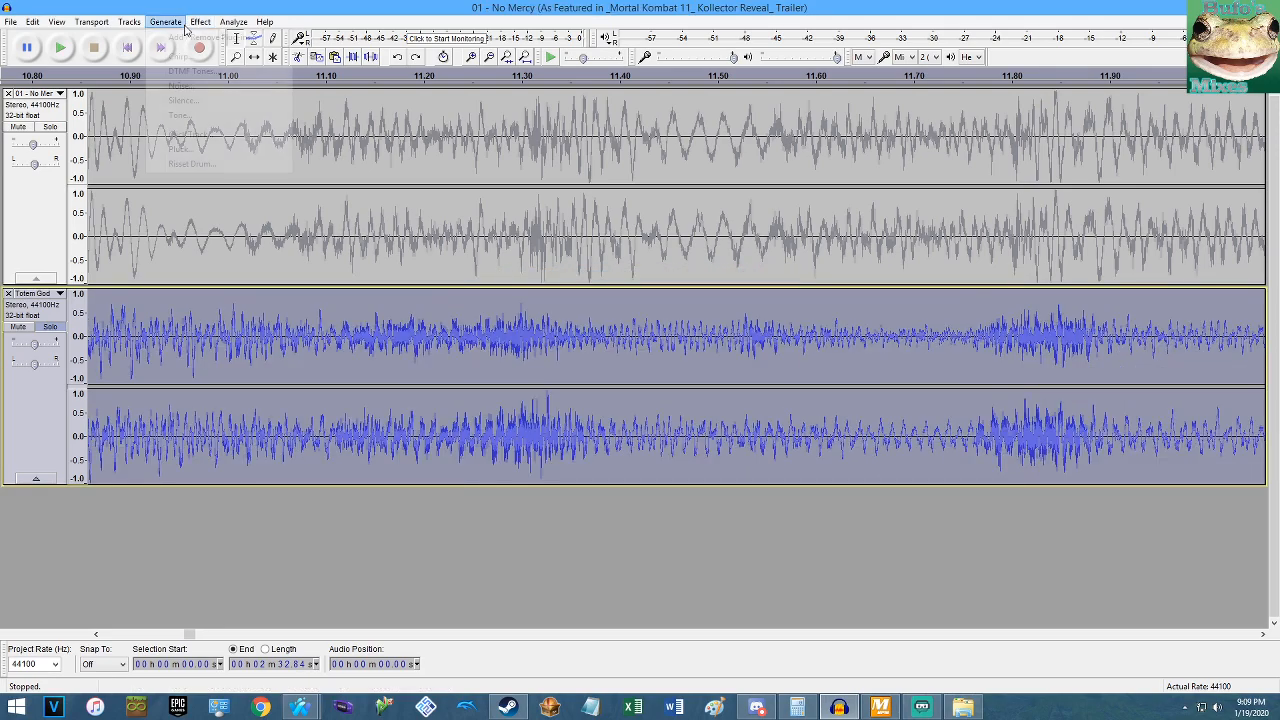
click(245, 148)
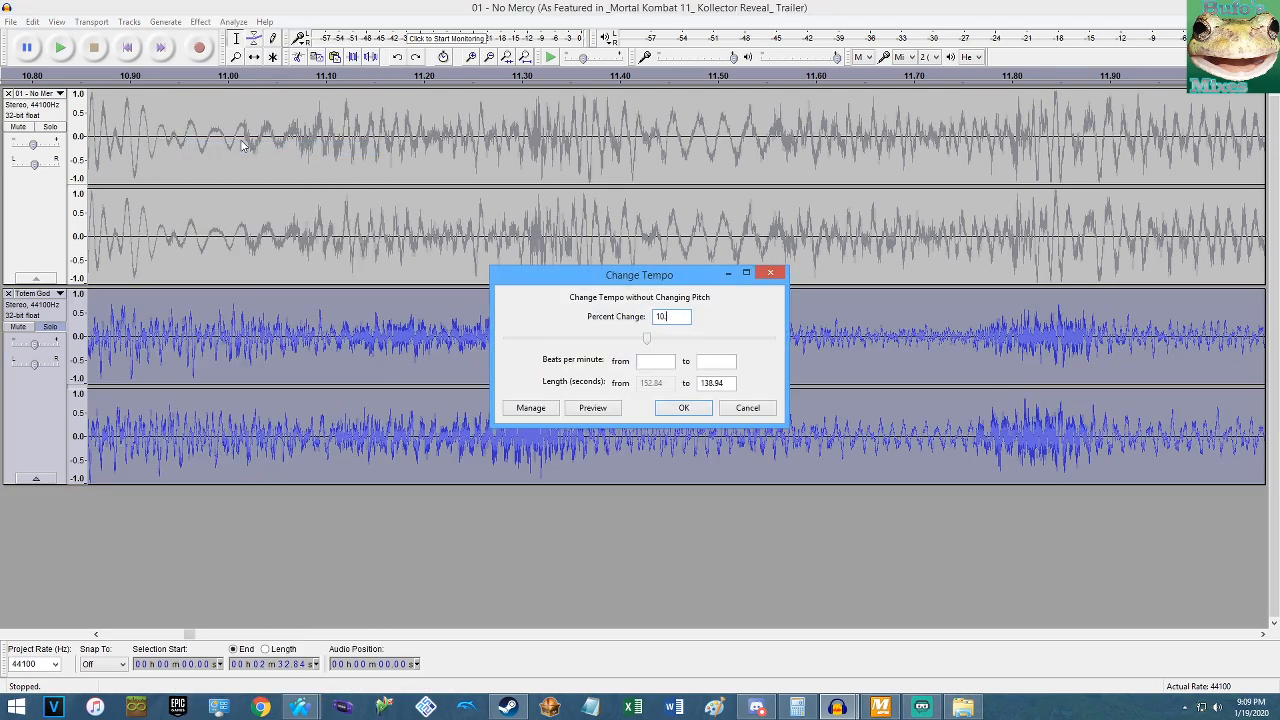
key(Return)
key(ctrl+z)
Try a 9.5 percent tempo change on the Totem God track and undo it.
click(200, 21)
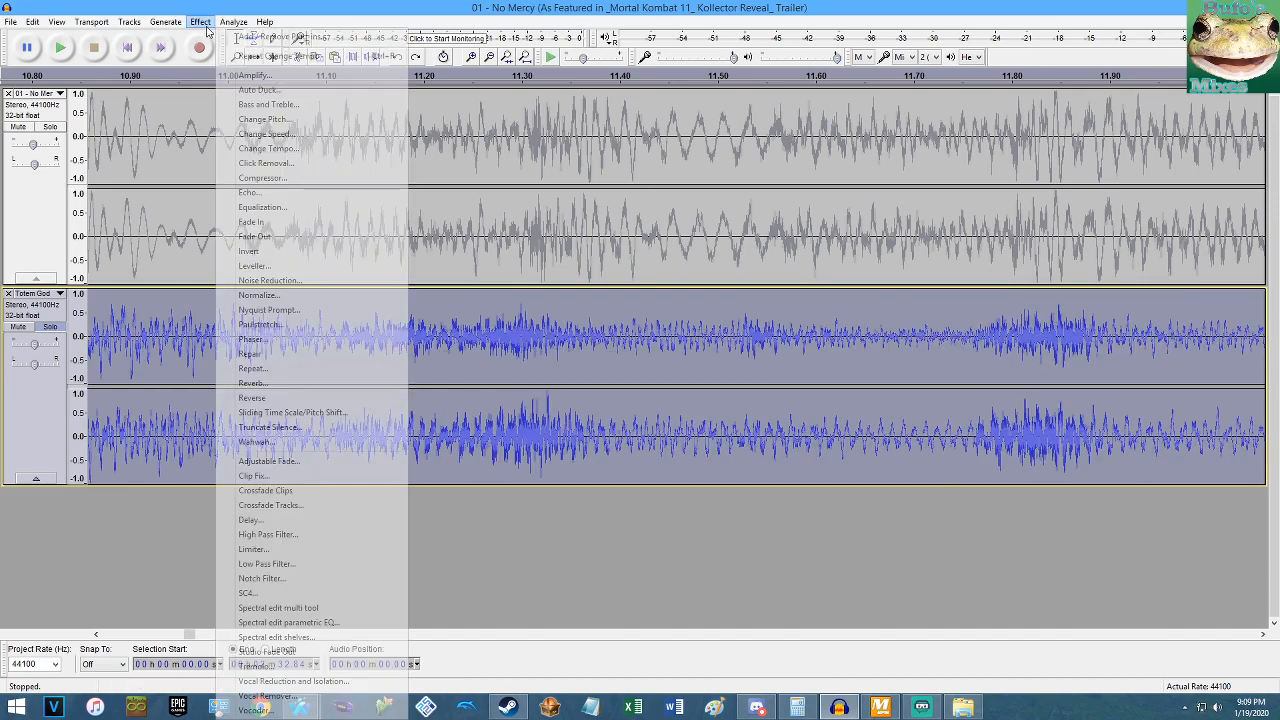
click(279, 150)
text(9.5)
key(Return)
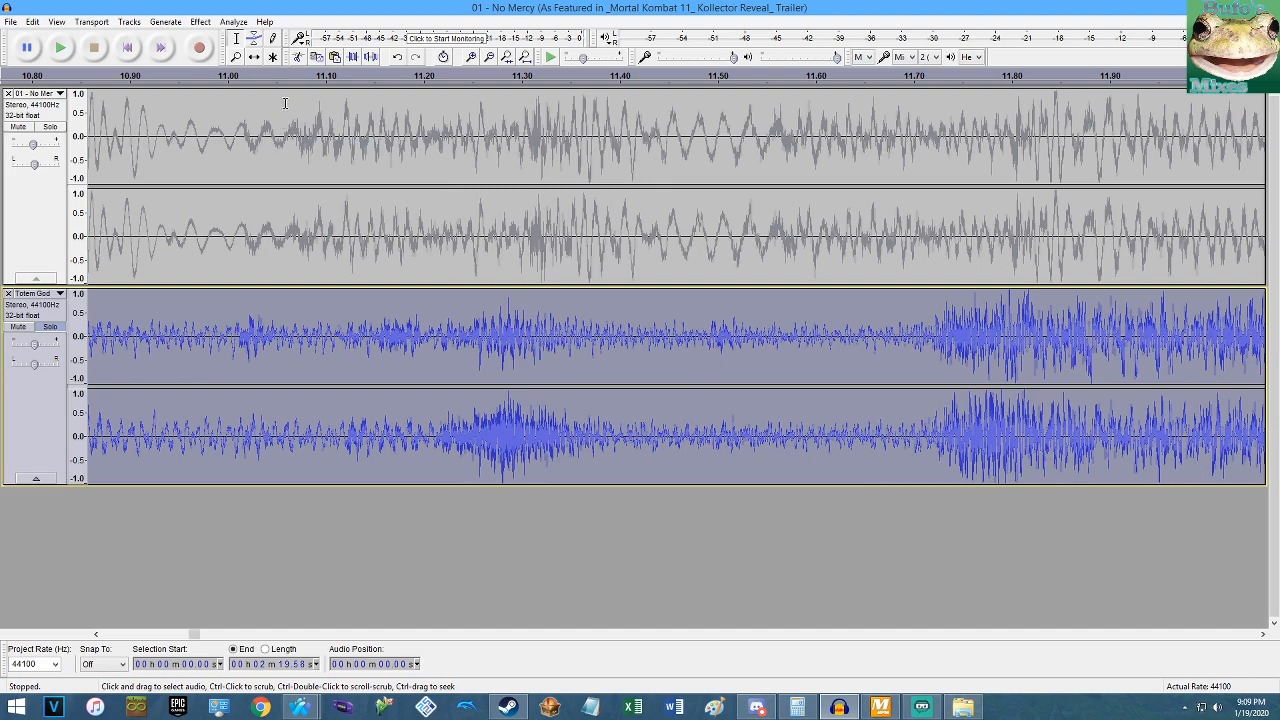
key(ctrl+z)
Change the tempo of the whole Totem God track by 9 percent.
click(200, 21)
click(279, 137)
click(770, 251)
click(200, 21)
click(300, 151)
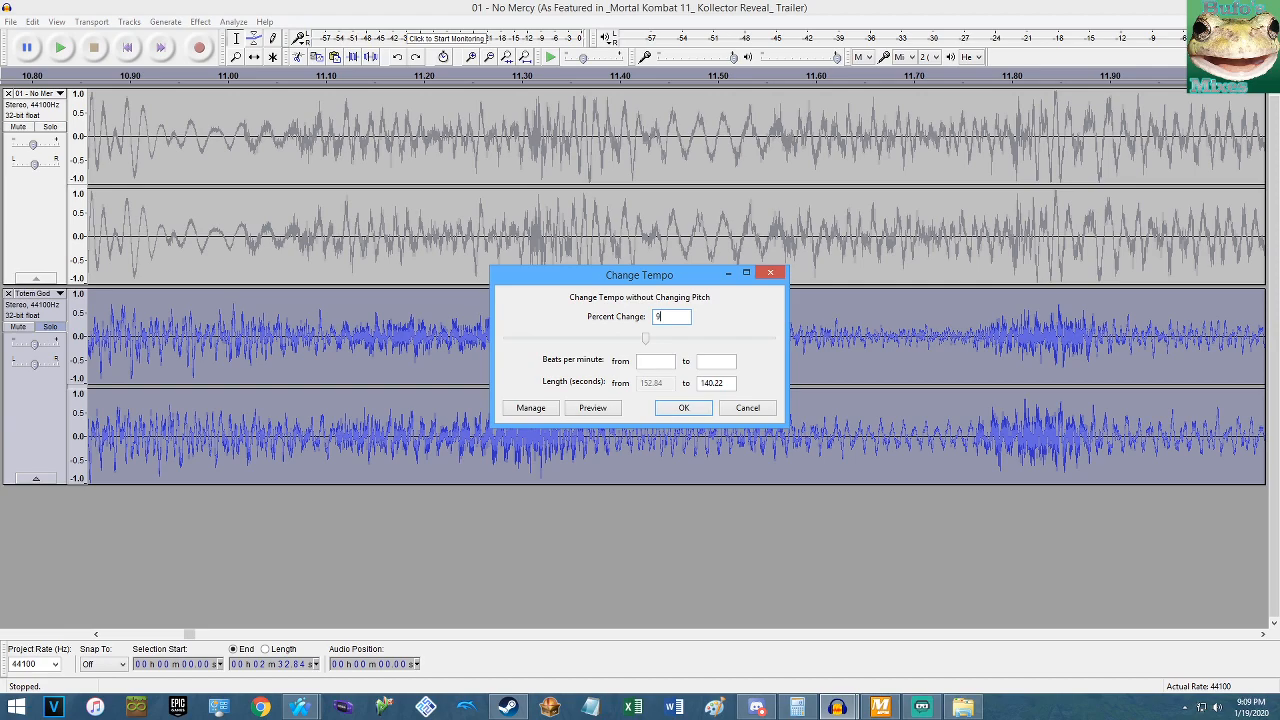
key(Return)
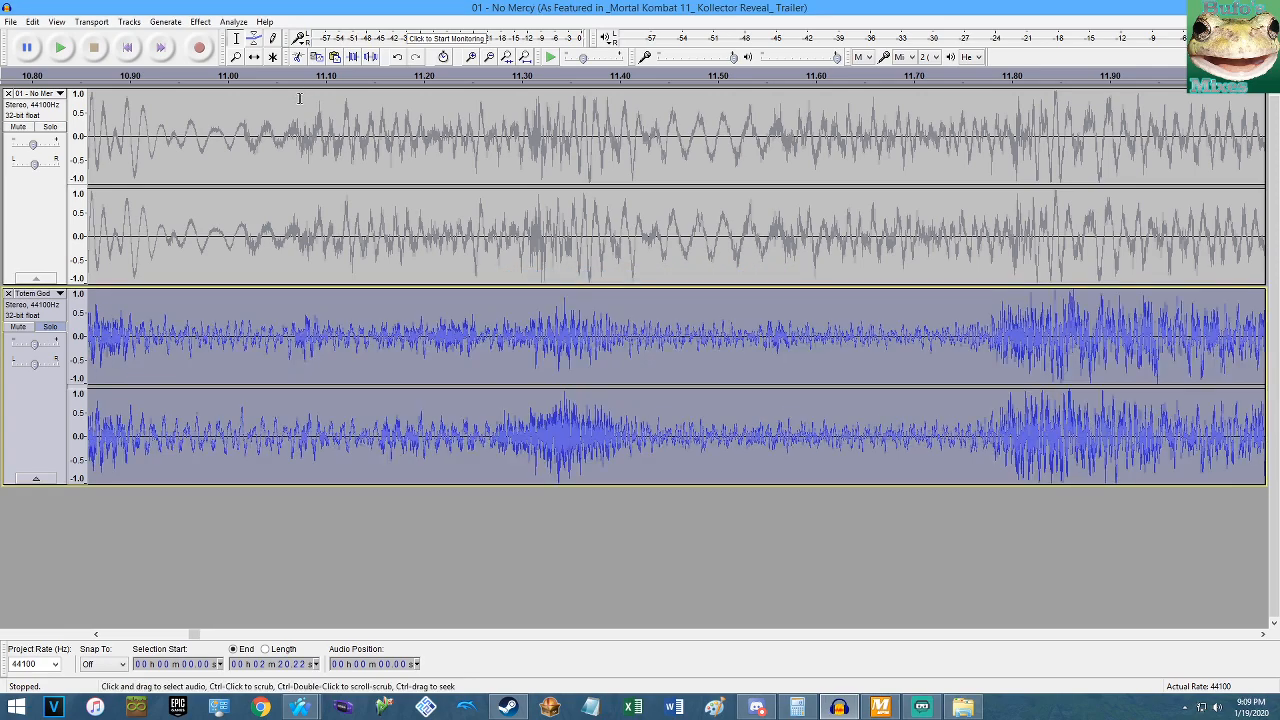
Undo the last tempo change and try an 8.9 percent tempo change on the Totem God track.
key(ctrl+z)
click(200, 21)
click(258, 148)
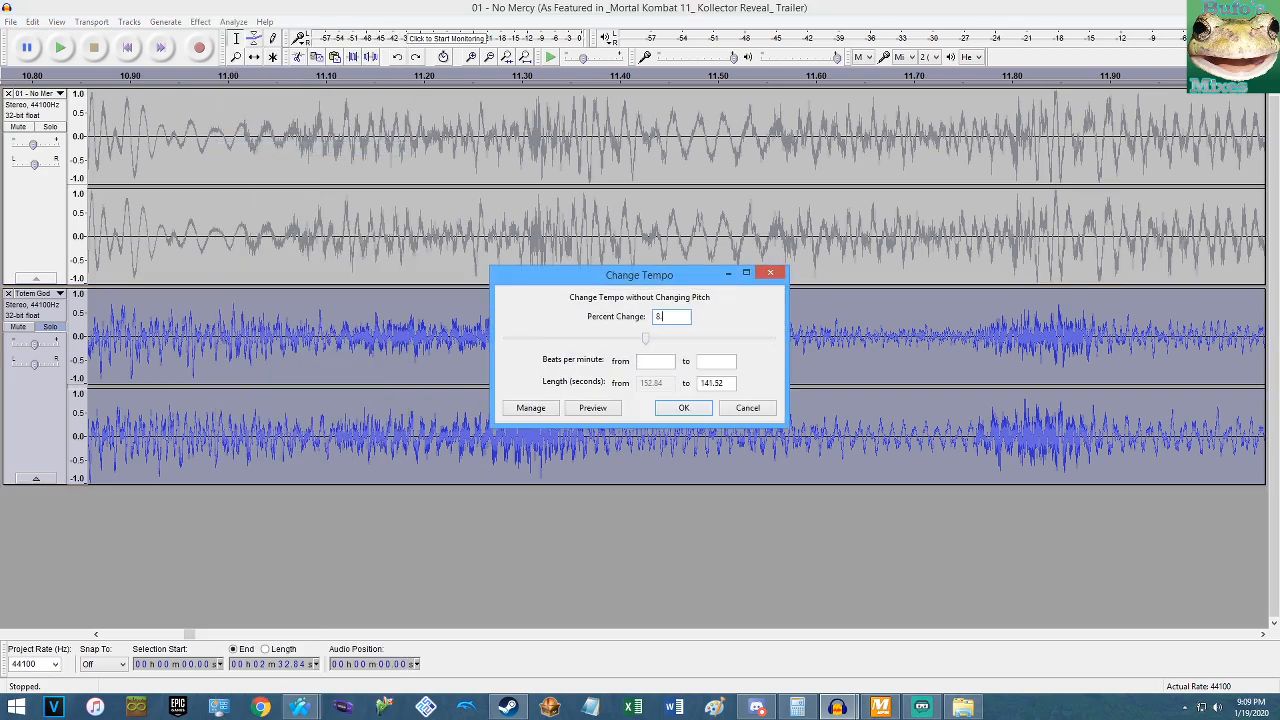
text(8.9)
key(Return)
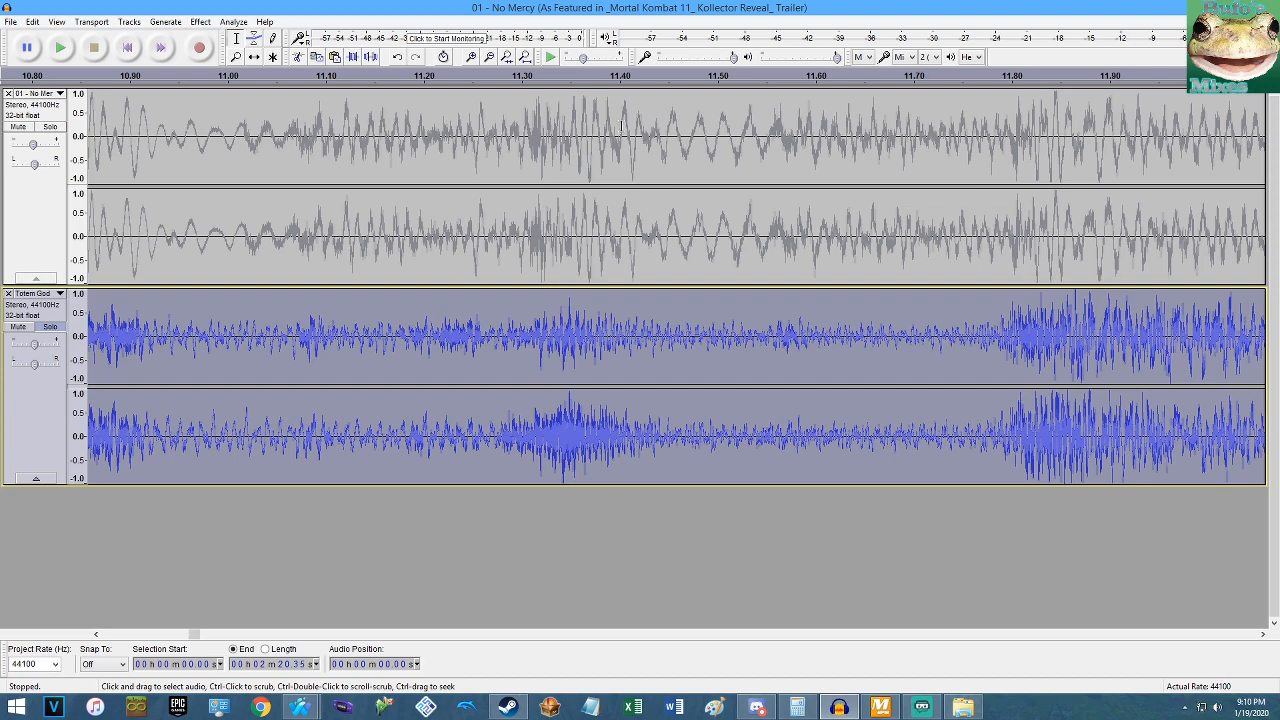
Play both tracks together from about 10.9 s and compare their beat alignment through the section around 28 s.
click(49, 327)
click(127, 248)
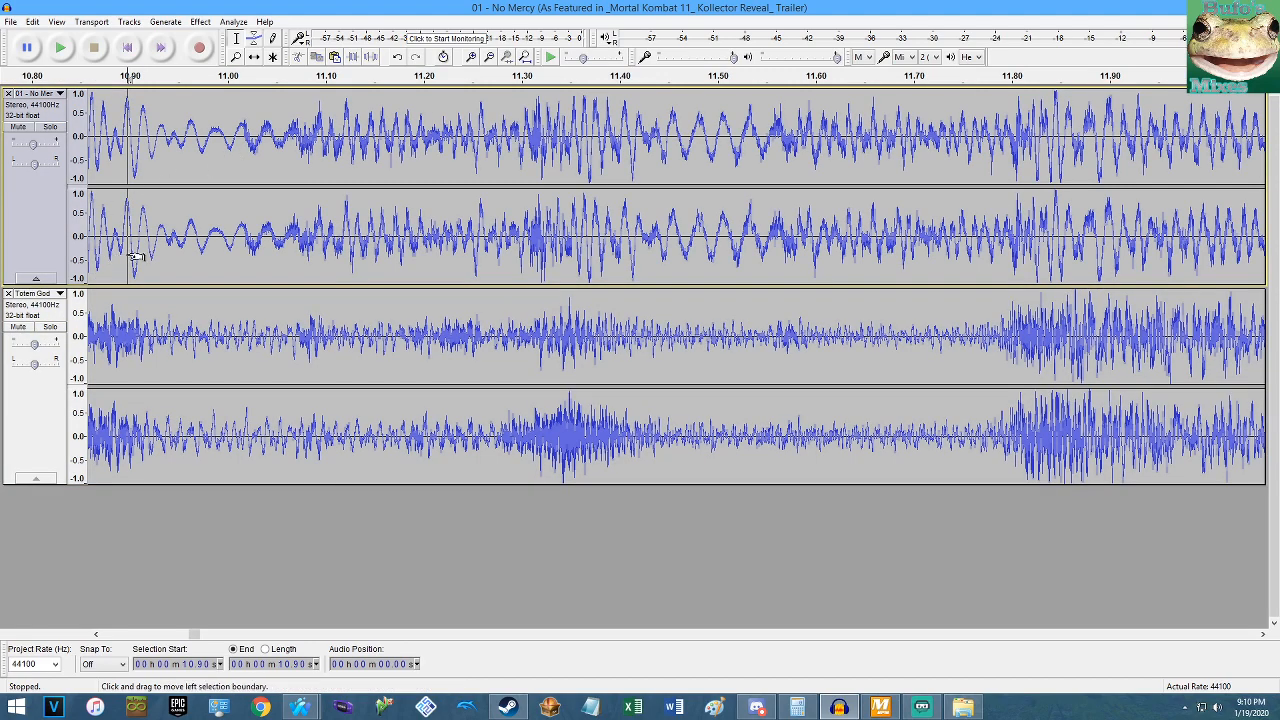
key(space)
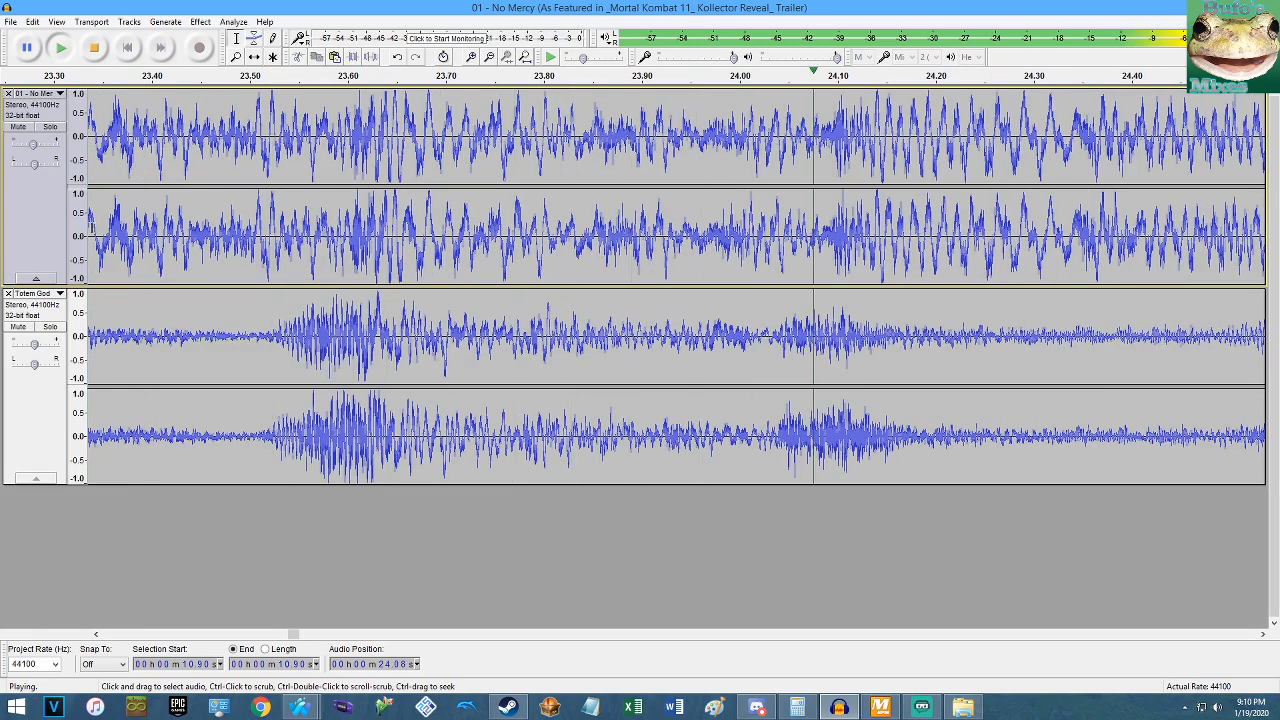
key(space)
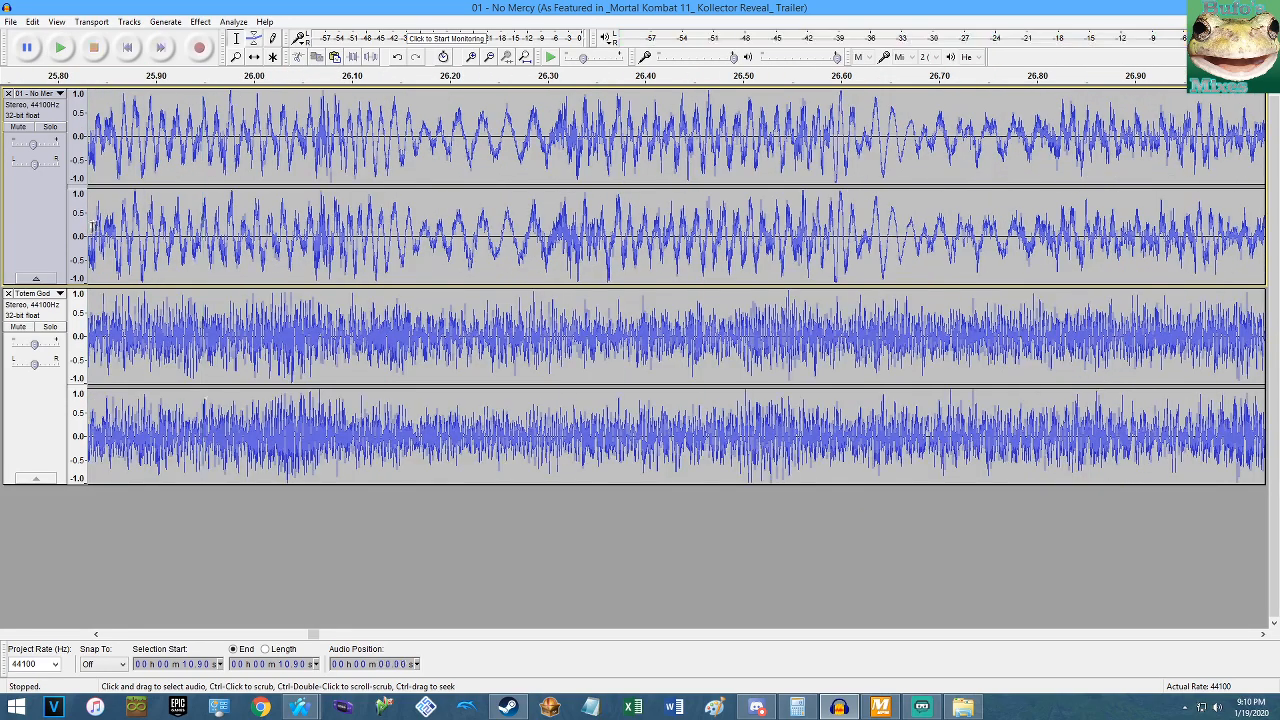
scroll(193, 243, down, 2)
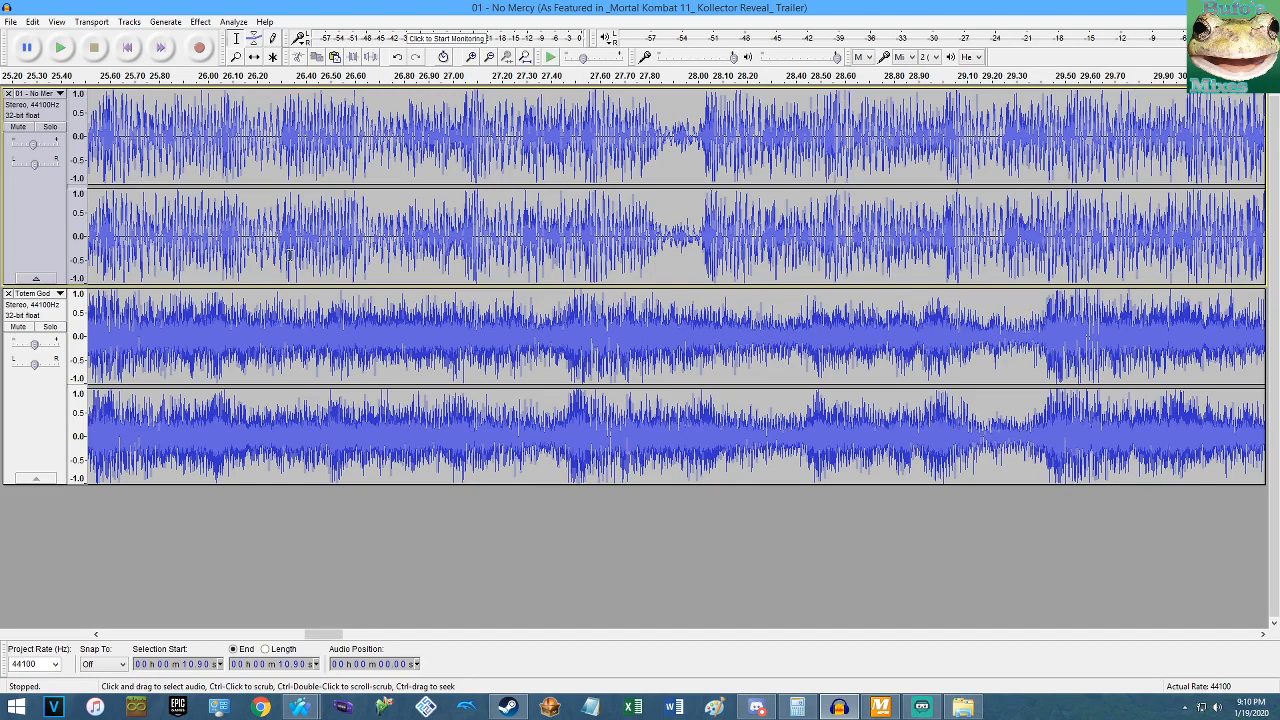
scroll(571, 260, up, 3)
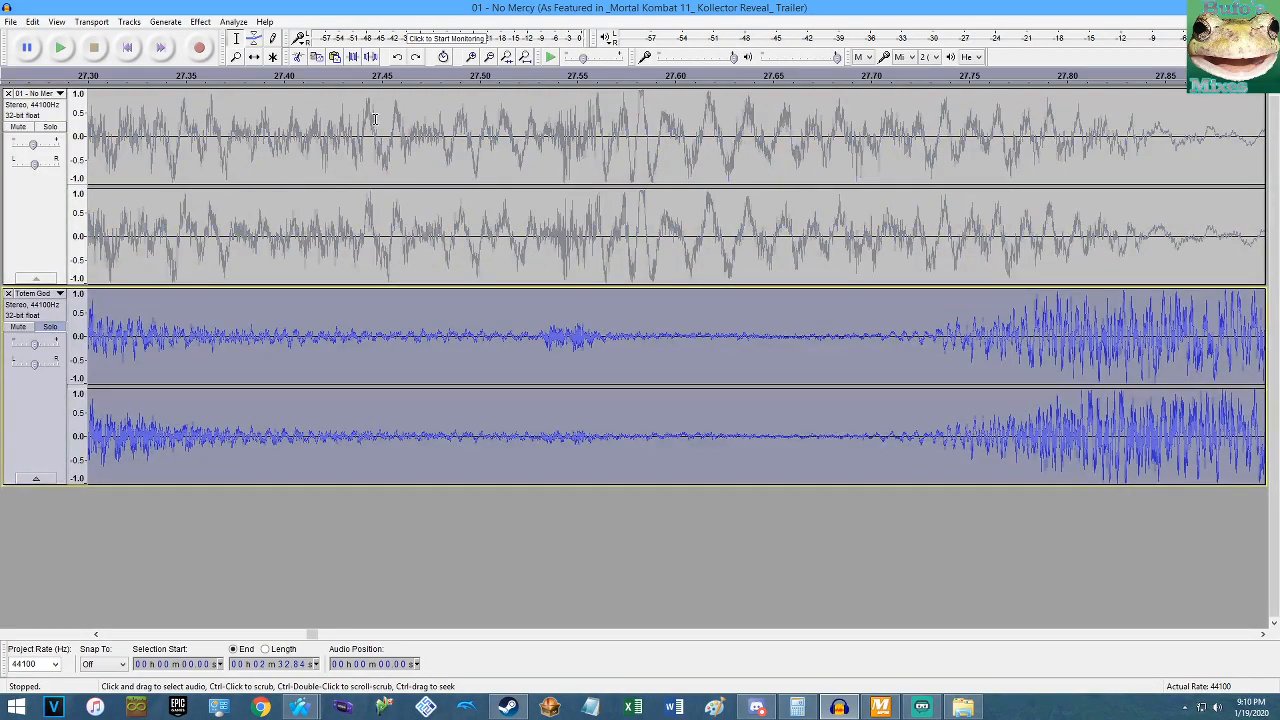
Try an 8.85 percent tempo change on the whole Totem God track and undo it.
click(199, 22)
click(250, 143)
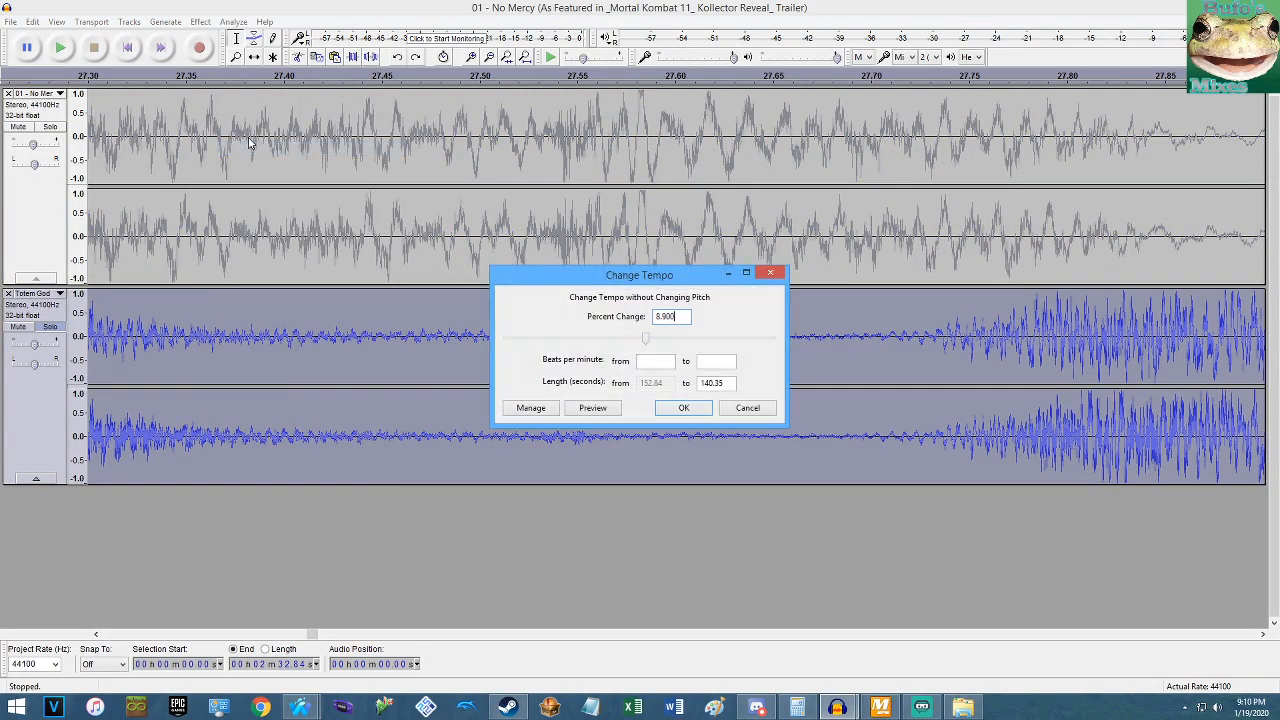
text(8.85)
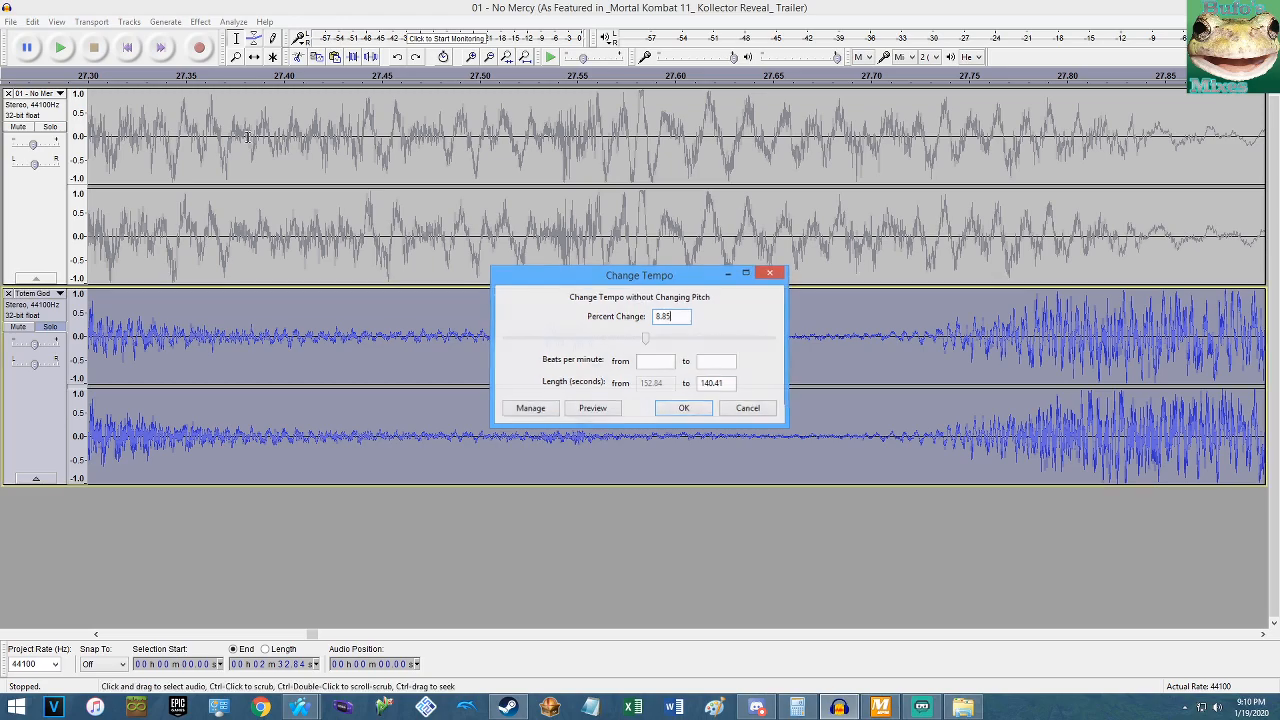
key(Return)
click(200, 22)
click(252, 146)
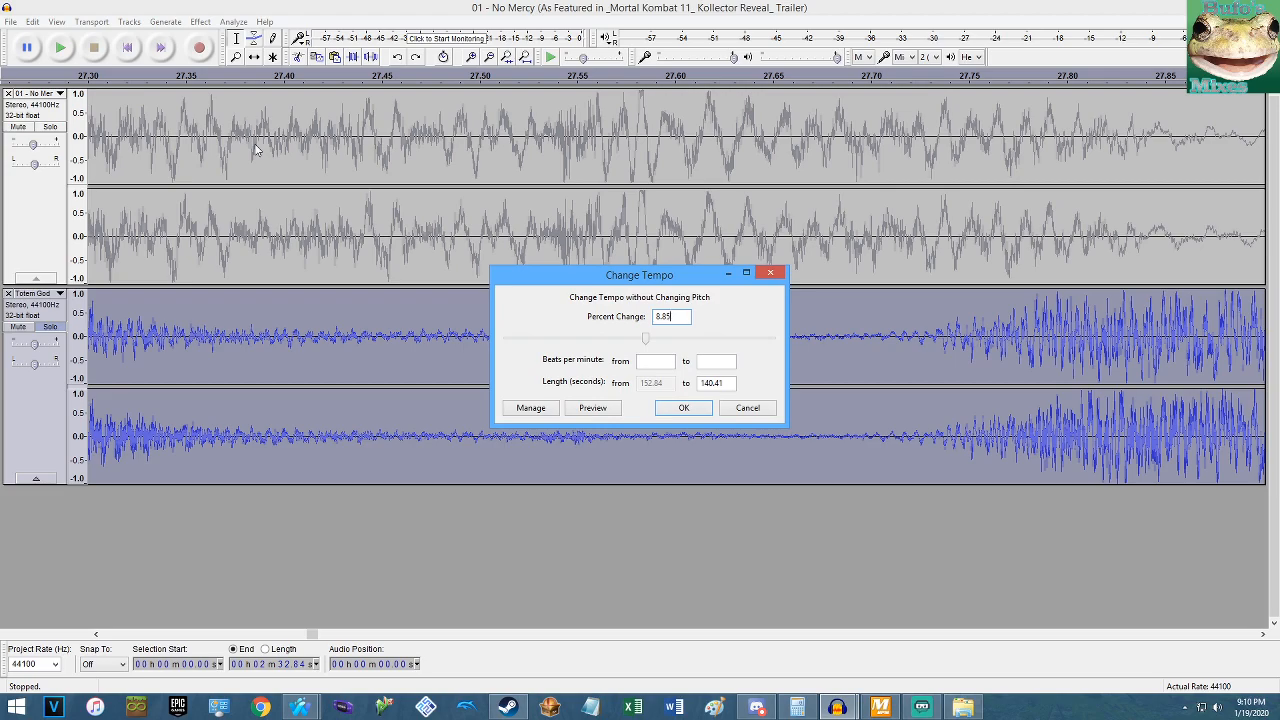
key(Return)
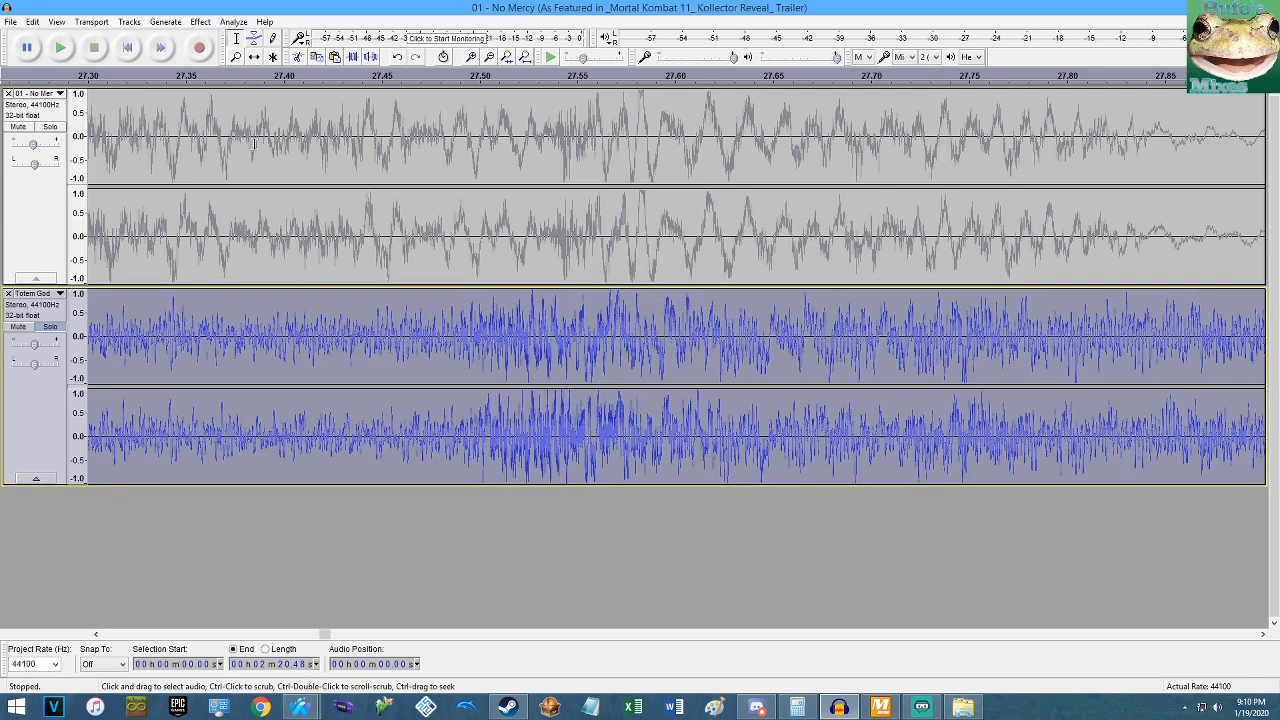
key(ctrl+z)
Try an 8.75 percent tempo change on the whole Totem God track and undo it.
click(200, 22)
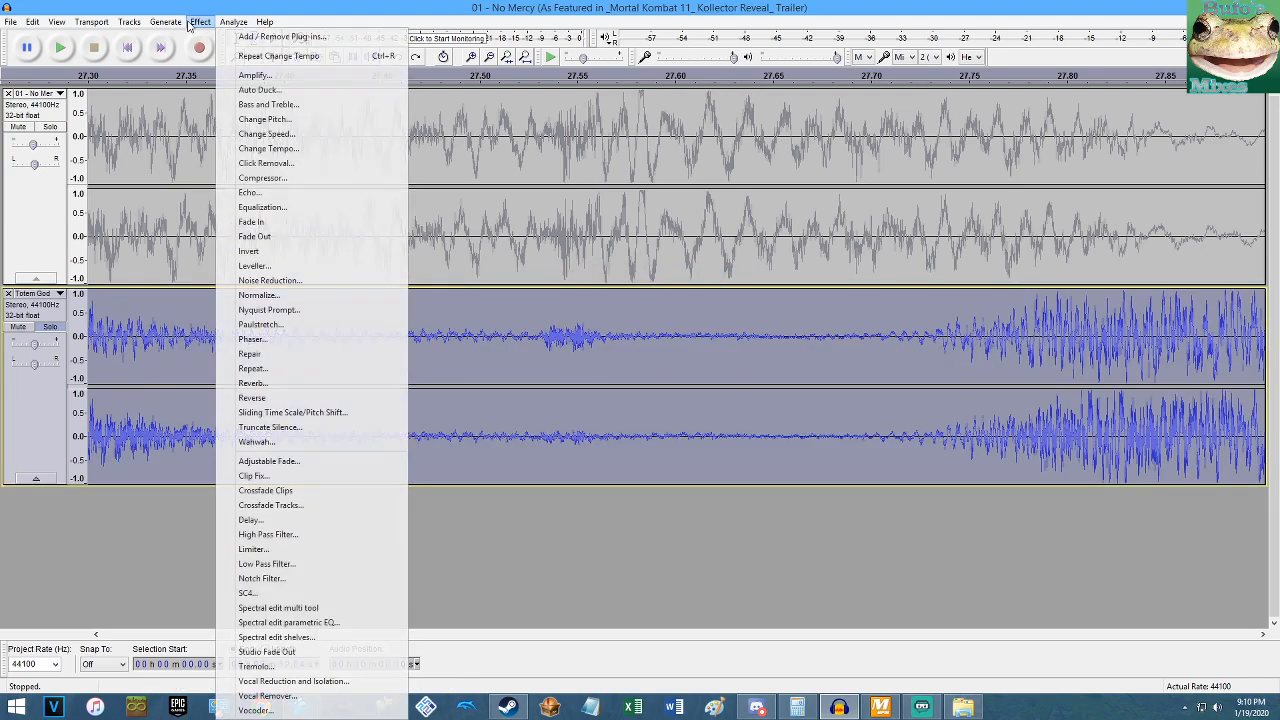
click(270, 147)
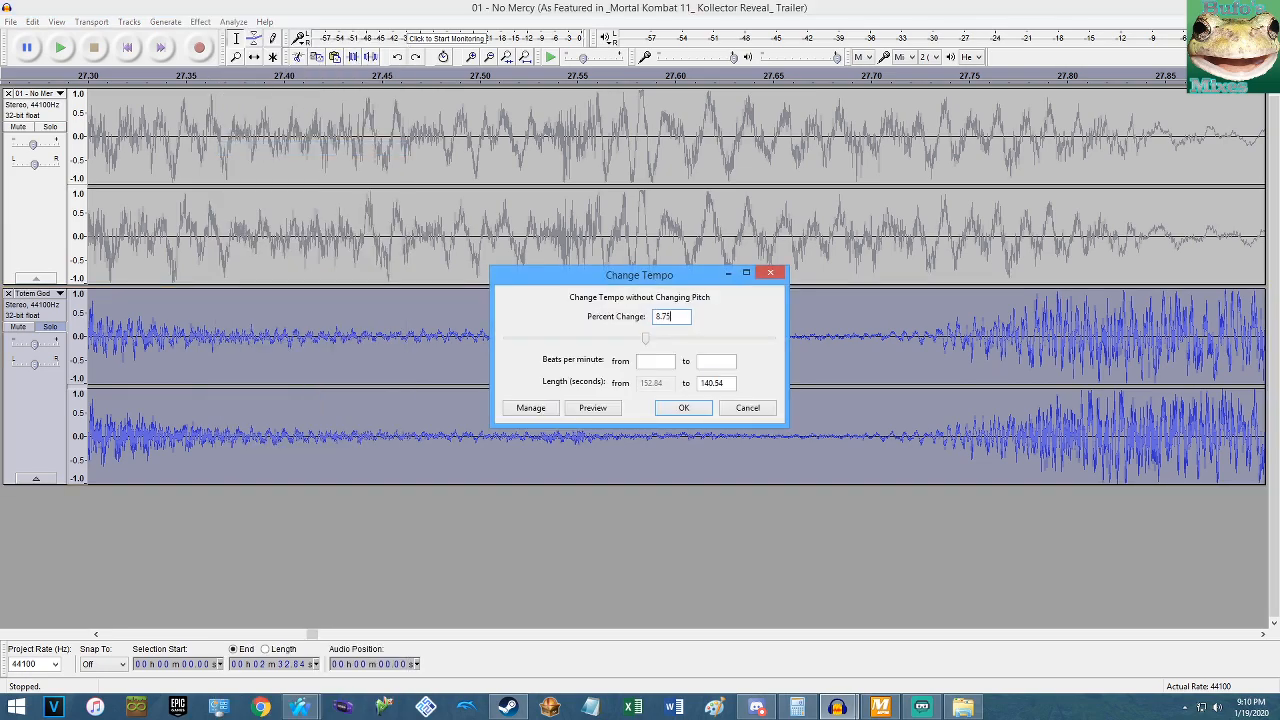
key(Return)
key(ctrl+z)
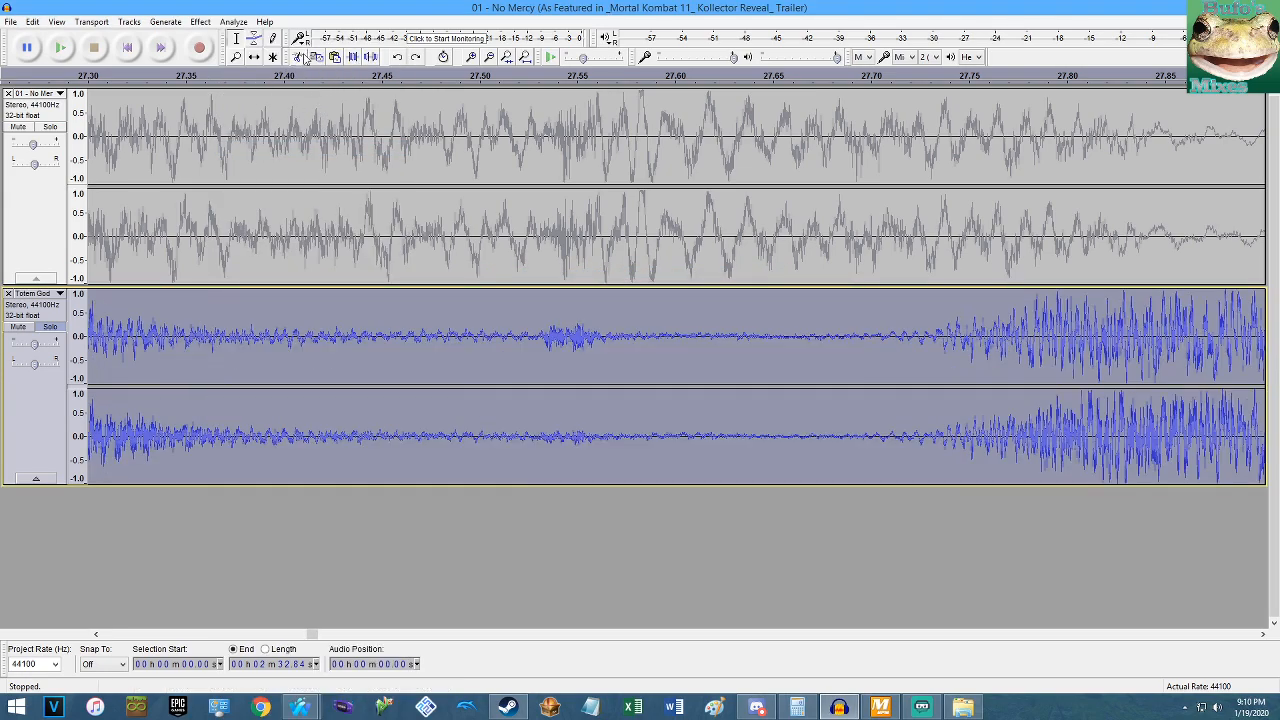
click(200, 23)
click(268, 134)
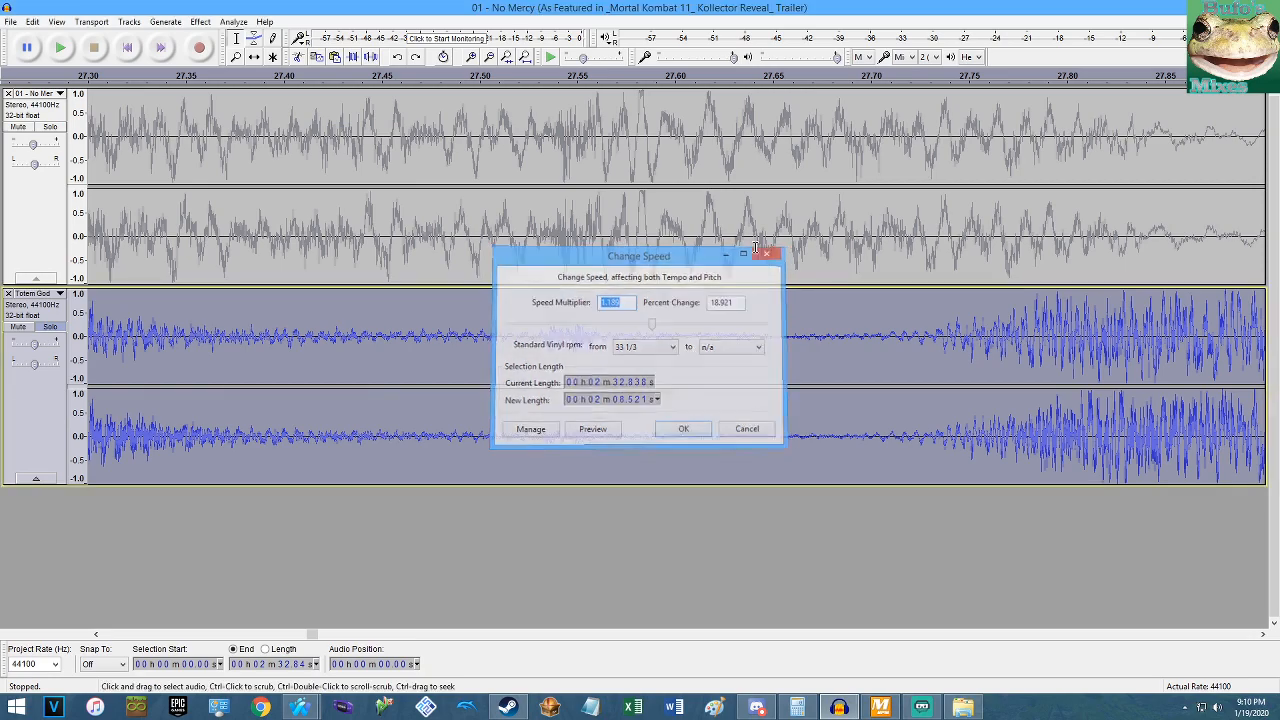
key(Escape)
Try an 8.7 percent tempo change on the whole Totem God track and undo it.
click(202, 22)
click(285, 162)
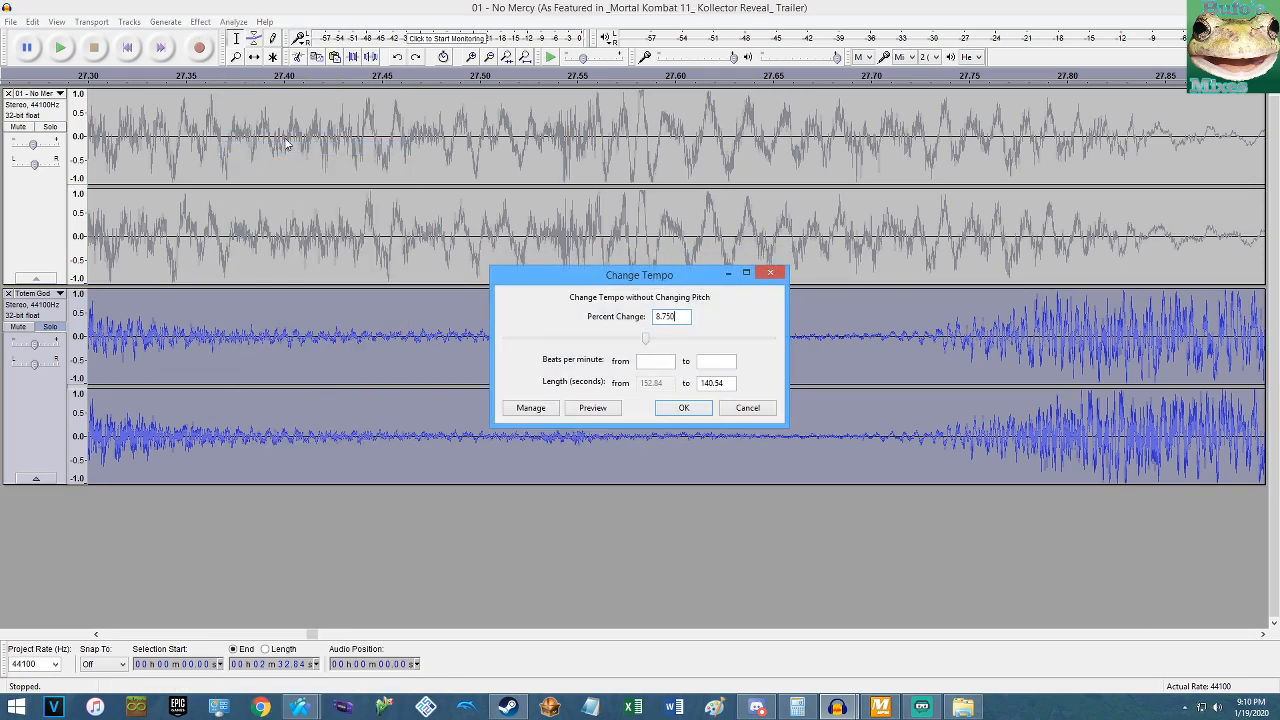
key(Escape)
key(ctrl+z)
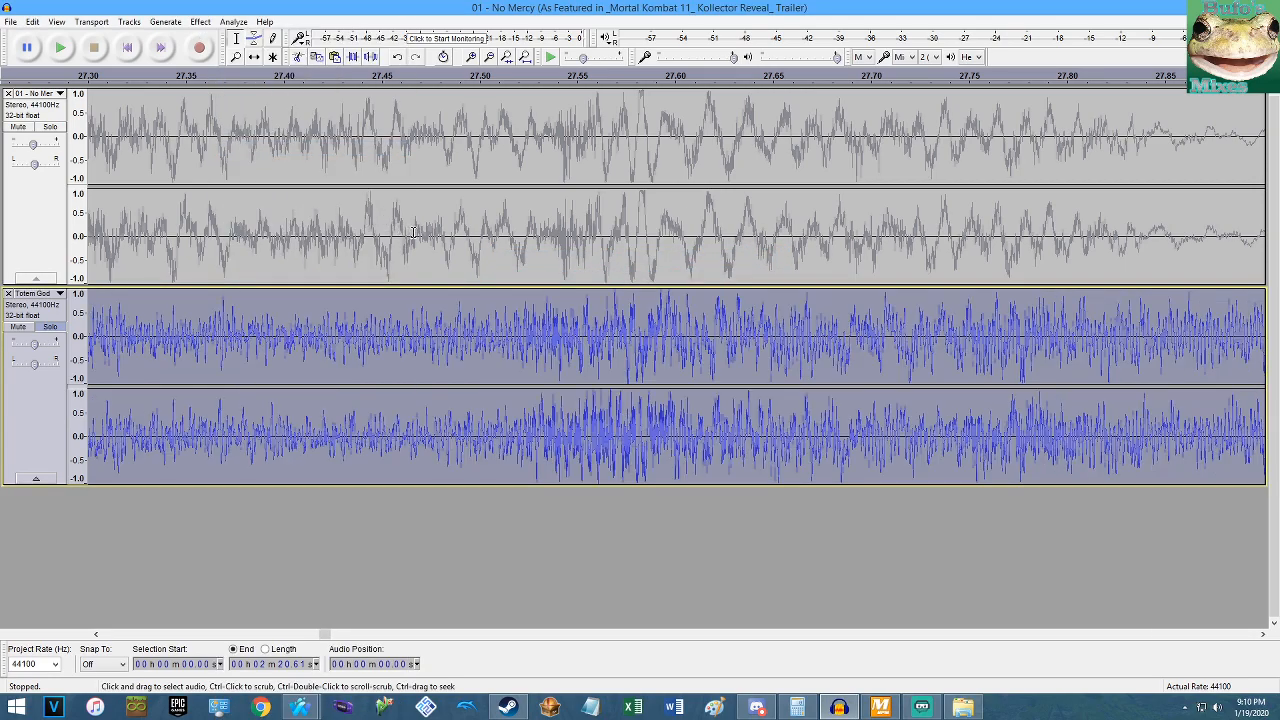
key(ctrl+y)
Open the Change Tempo effect for the selected Totem God track.
click(200, 22)
click(300, 162)
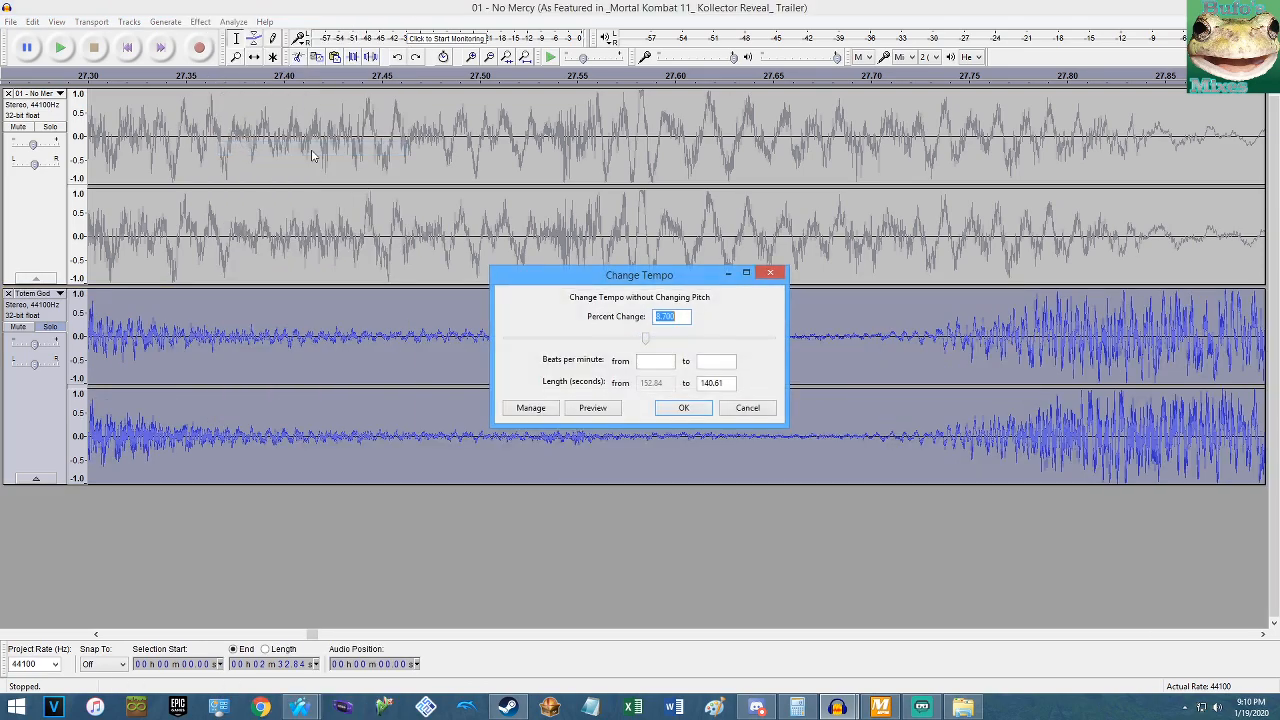
Change the Totem God track's tempo by 8.650 percent and play it together with the No Mercy track from about 27.34 seconds.
key(Return)
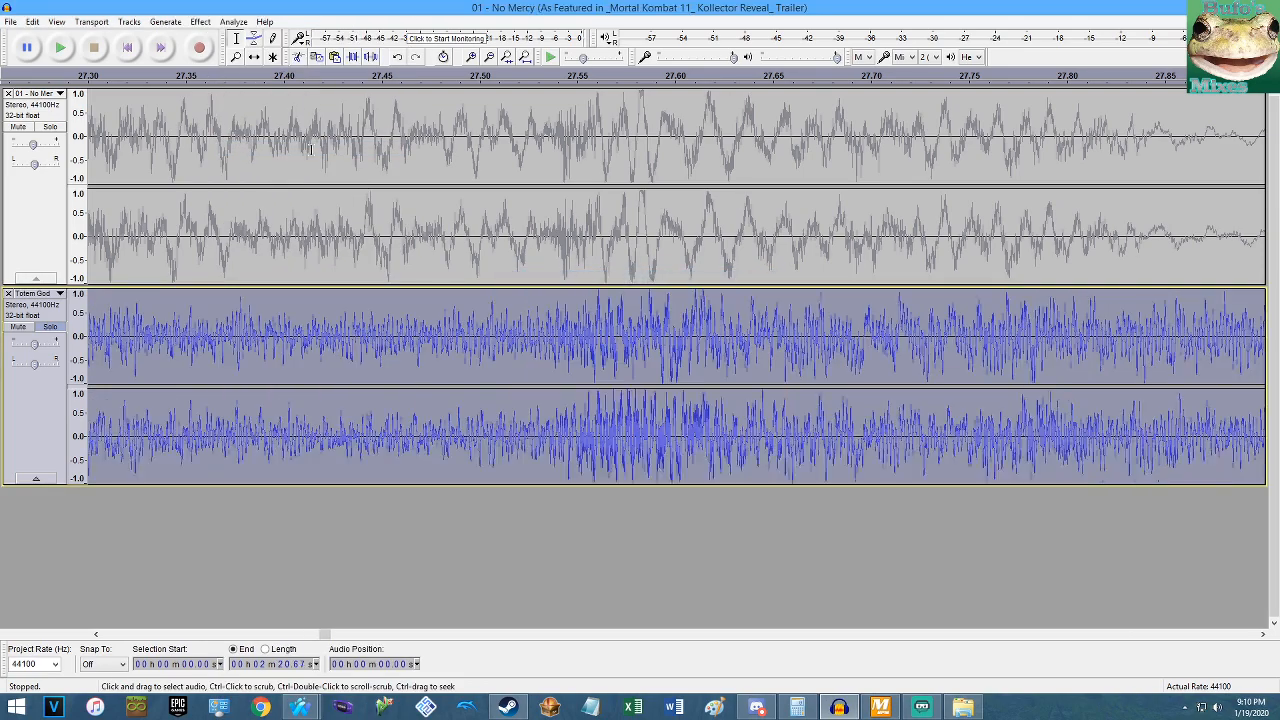
click(166, 240)
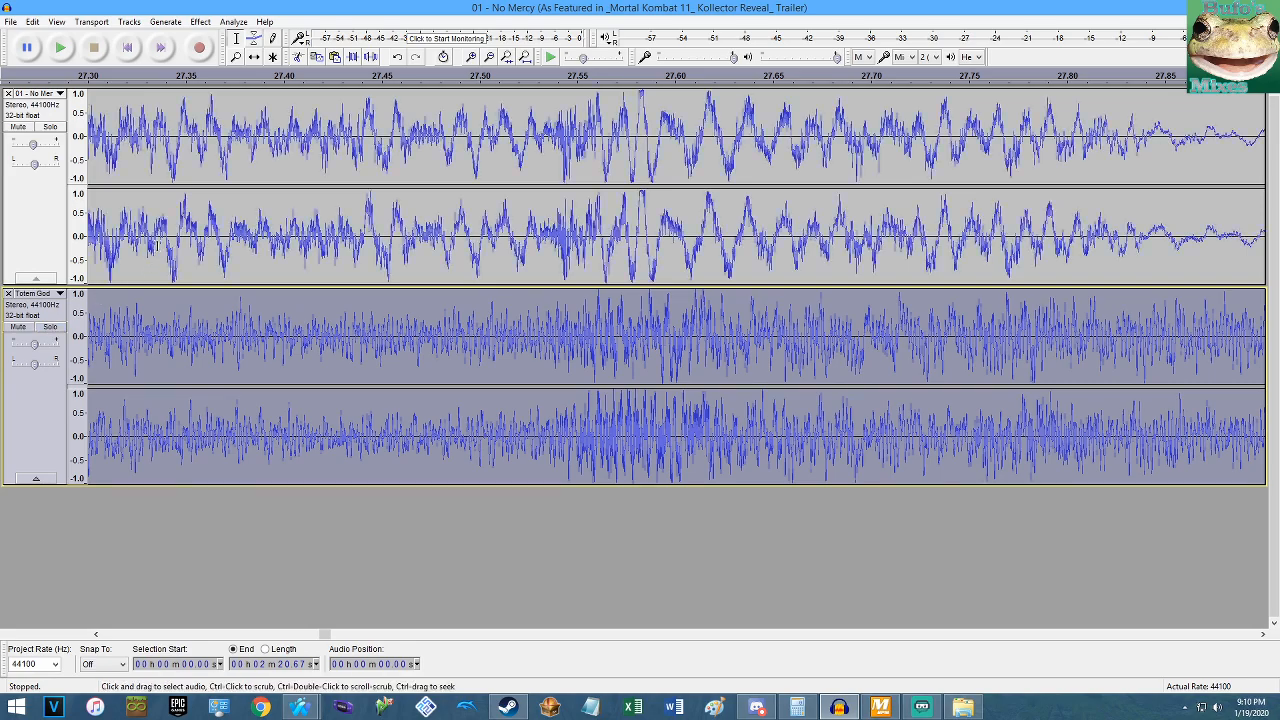
key(space)
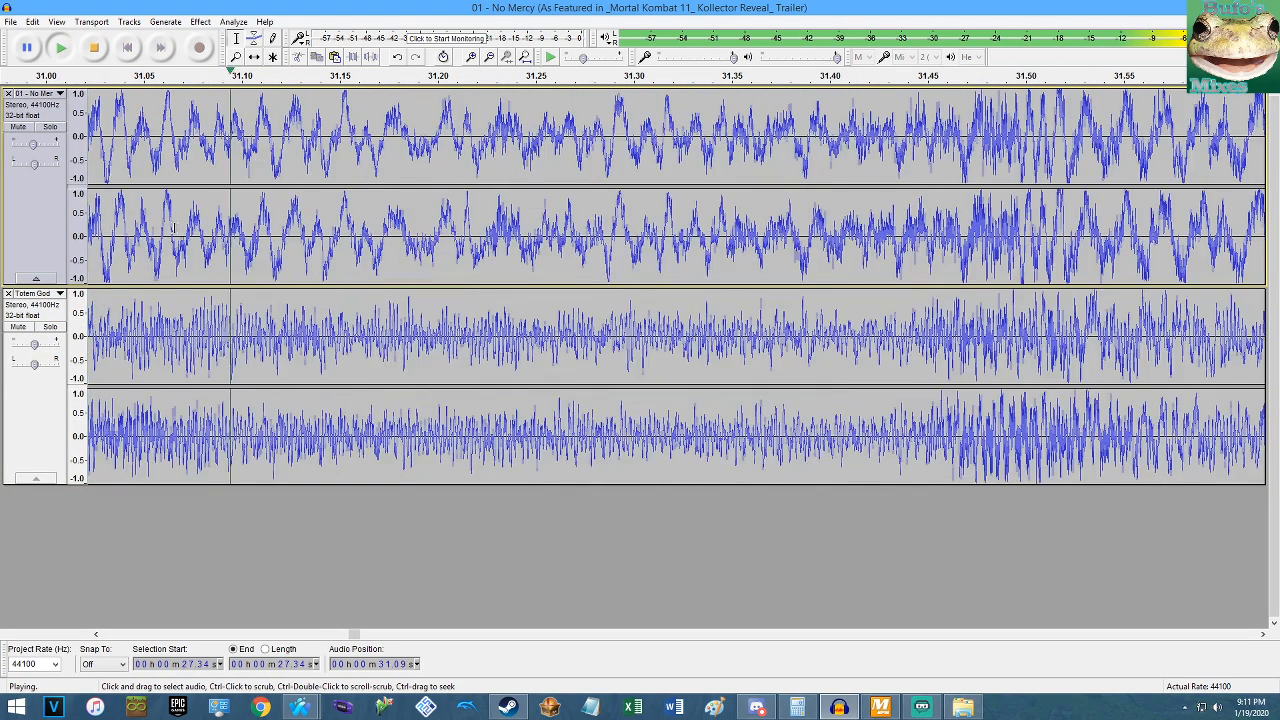
scroll(393, 301, down, 5)
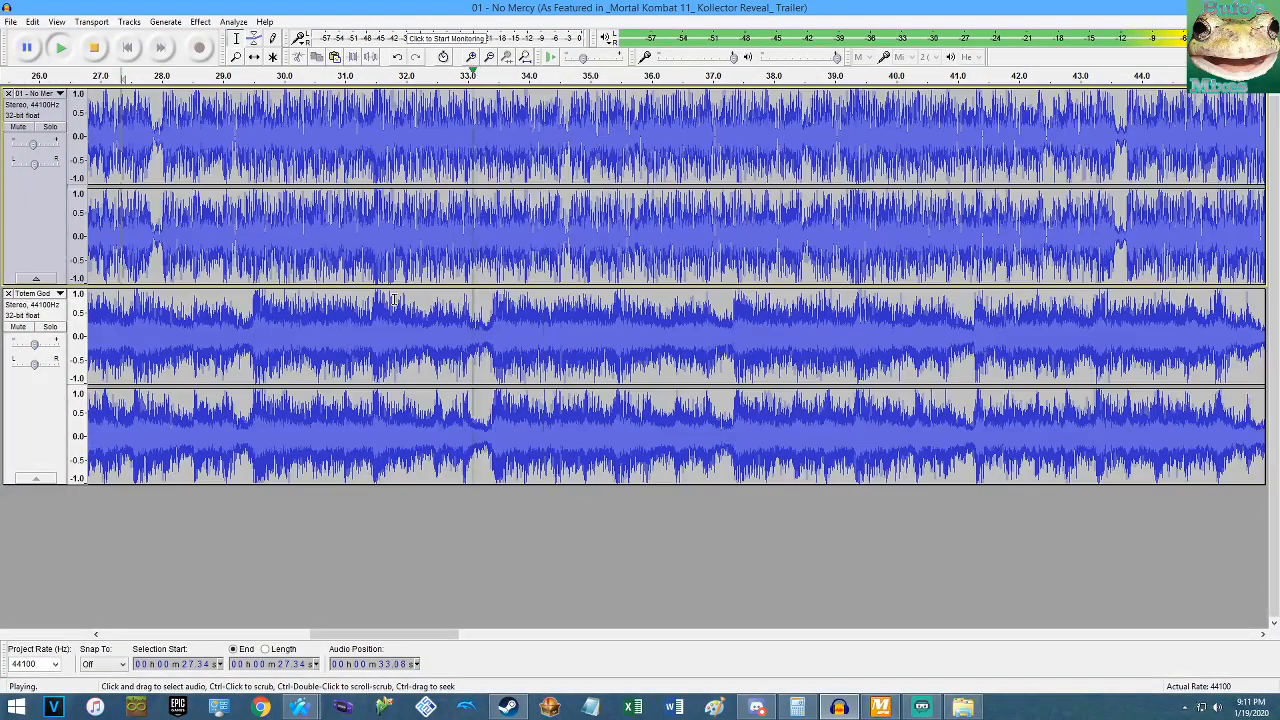
scroll(687, 210, up, 2)
mouse_move(33, 148)
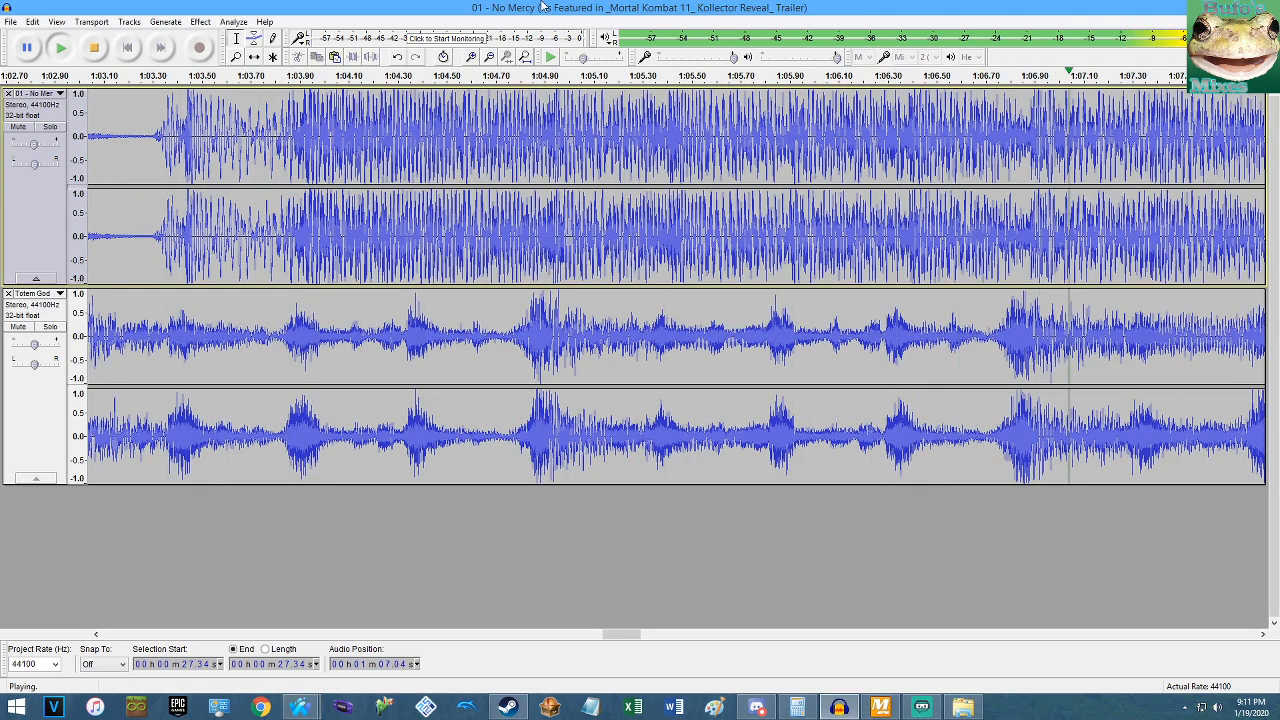
key(space)
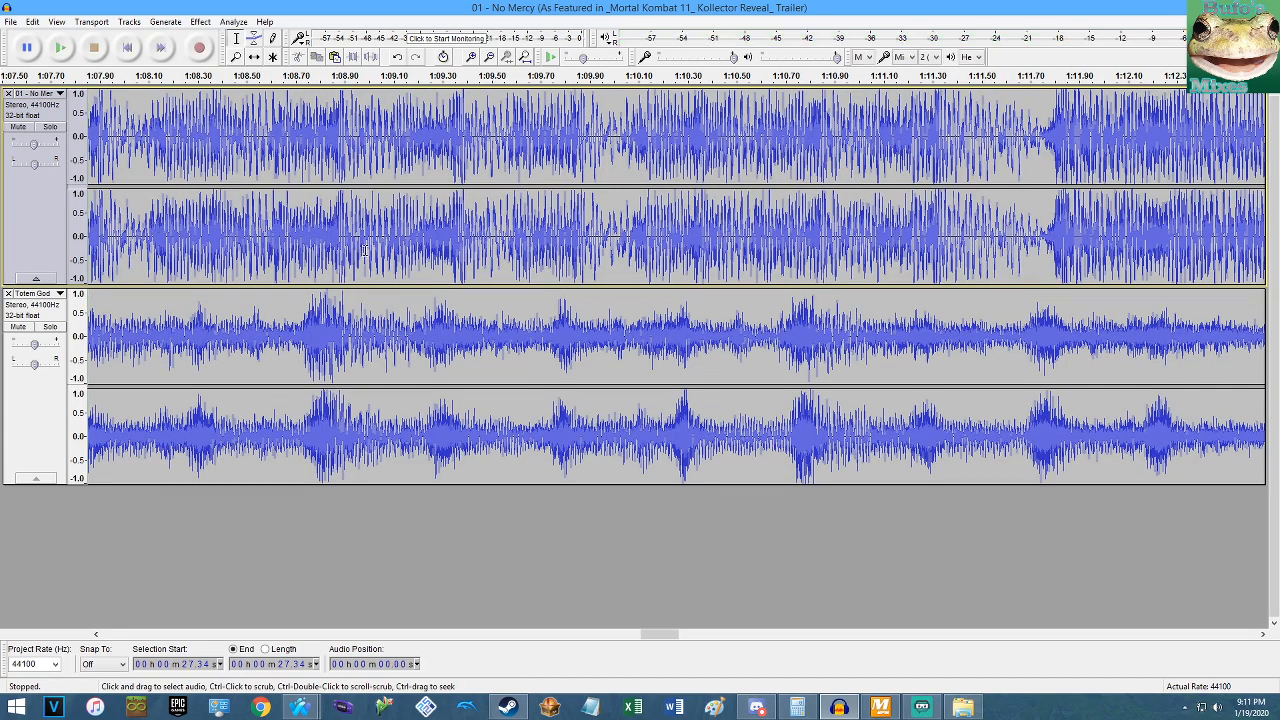
Undo the last tempo change and reapply Change Tempo to the Totem God track at 8.600 percent.
scroll(350, 252, down, 3)
scroll(175, 244, up, 3)
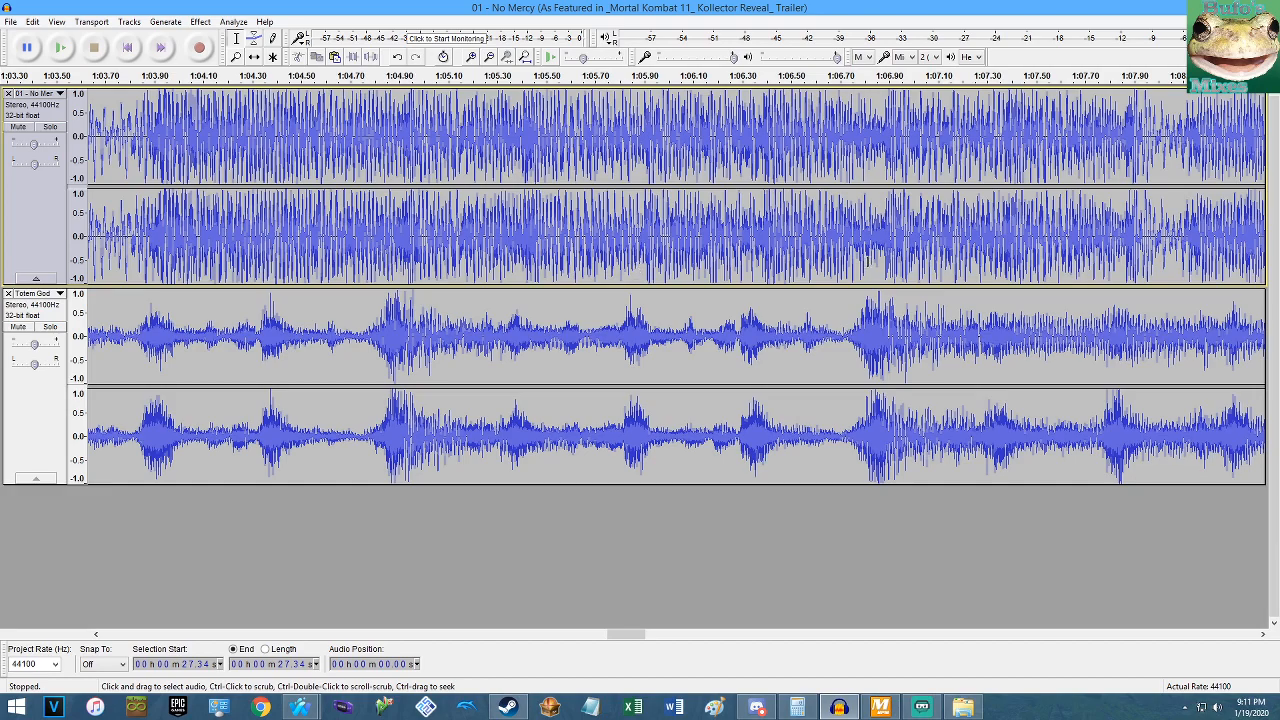
scroll(866, 262, up, 2)
click(30, 310)
click(200, 21)
click(248, 150)
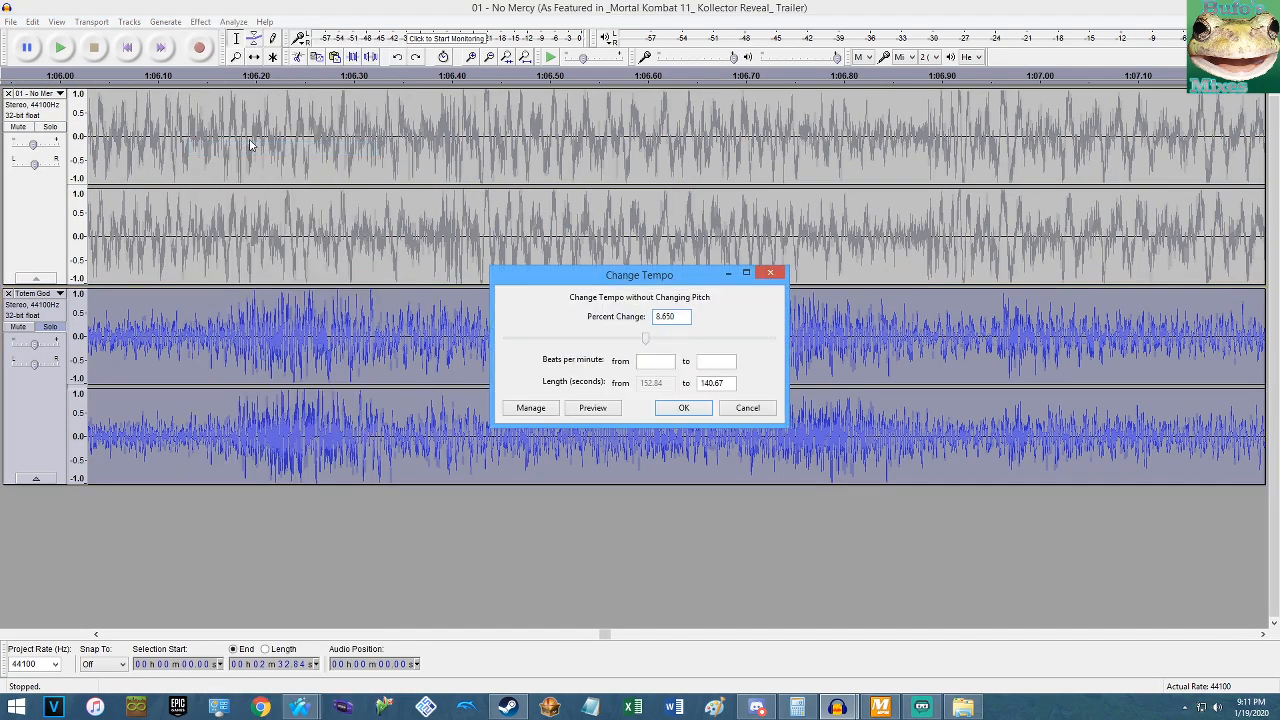
key(Return)
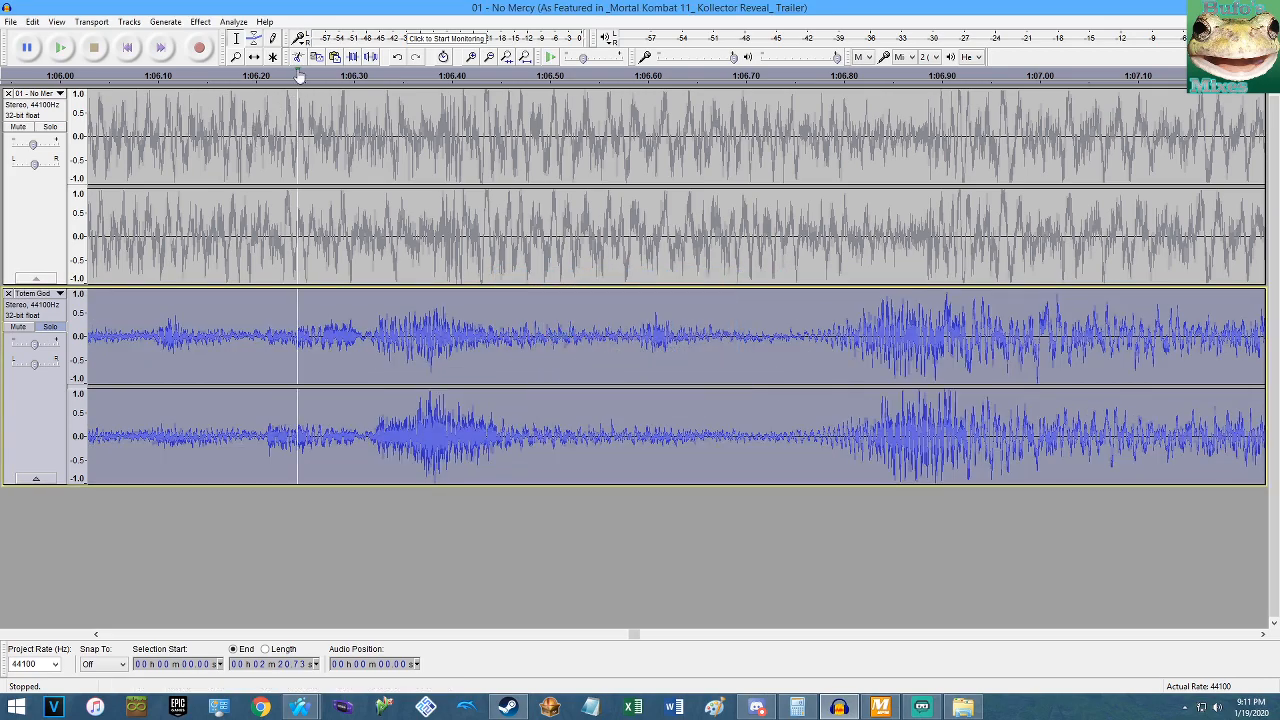
Replace the Totem God track's tempo change with one of 8.500 percent.
click(202, 21)
click(259, 147)
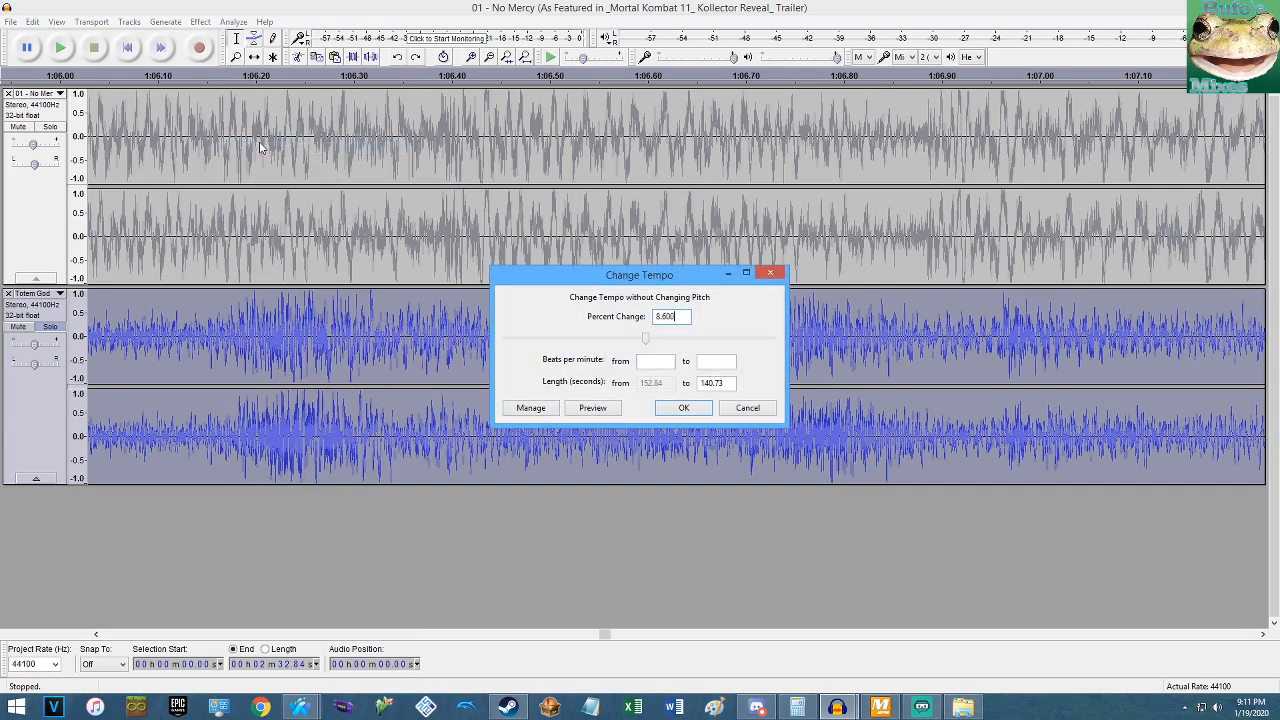
key(Return)
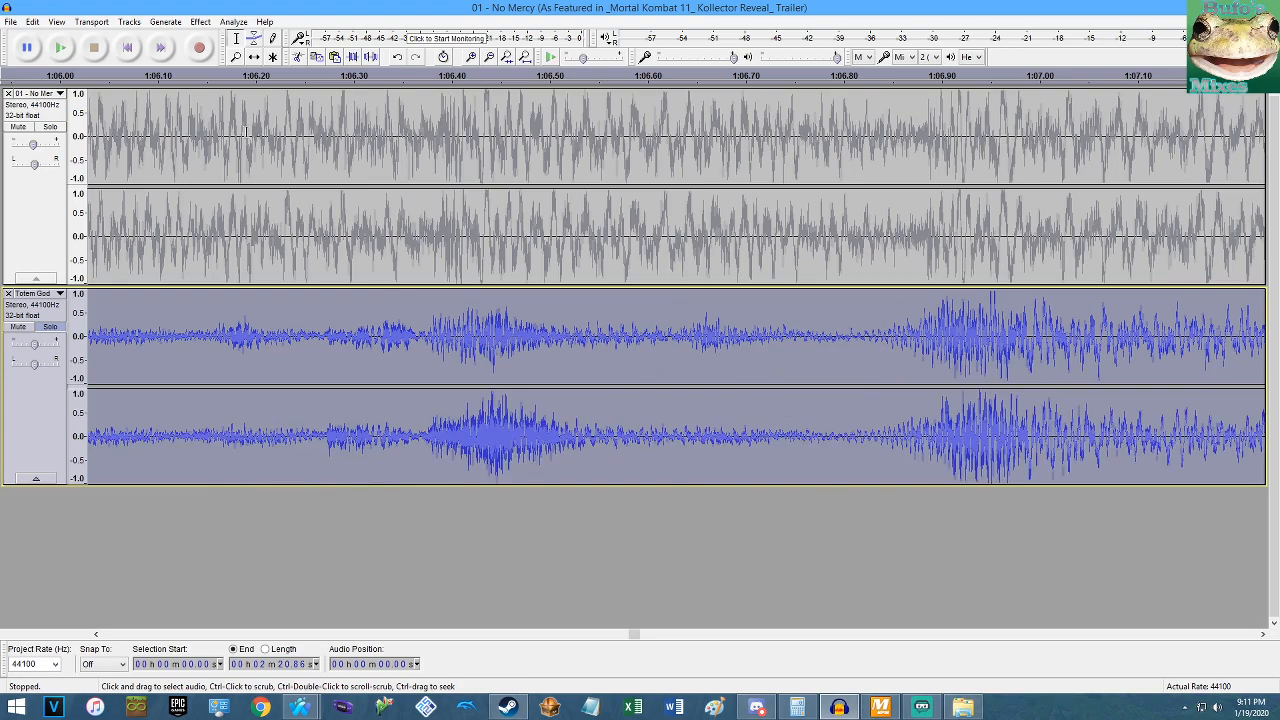
Unsolo the Totem God track and play both tracks from about 1:06.07, checking whether their beats stay aligned.
click(50, 326)
click(125, 240)
key(space)
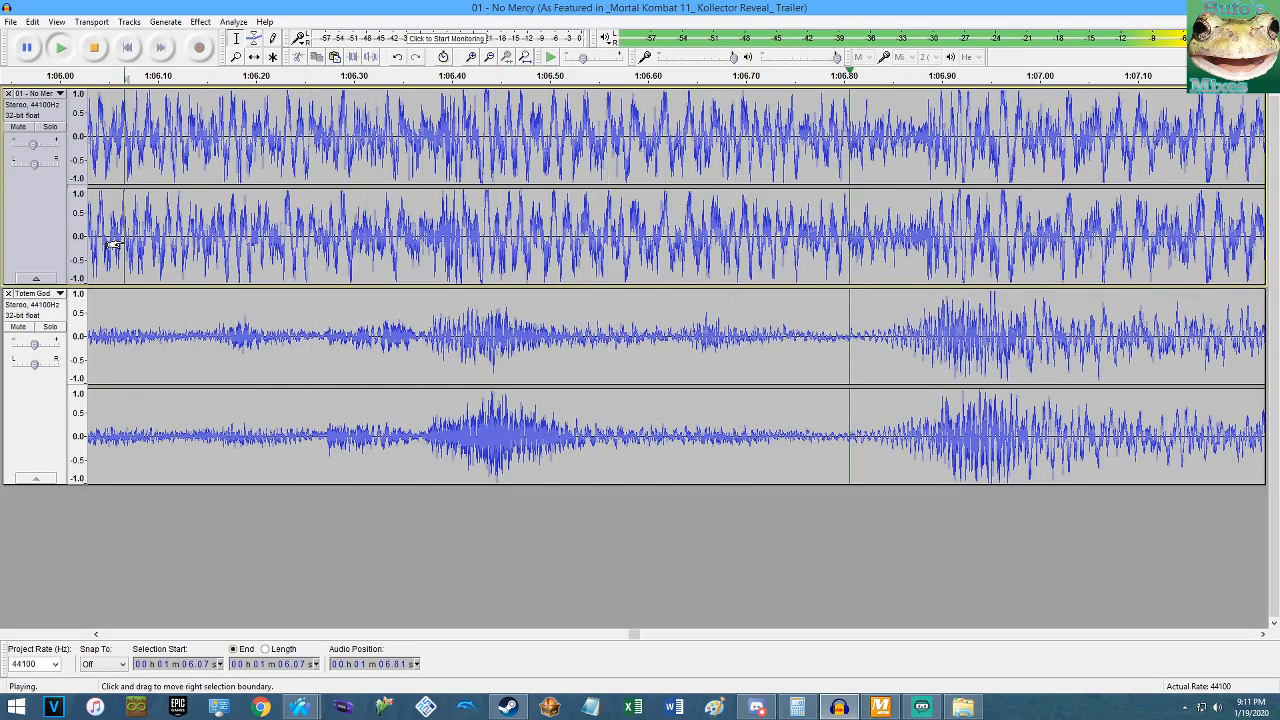
ctrl+scroll(125, 244, down, 3)
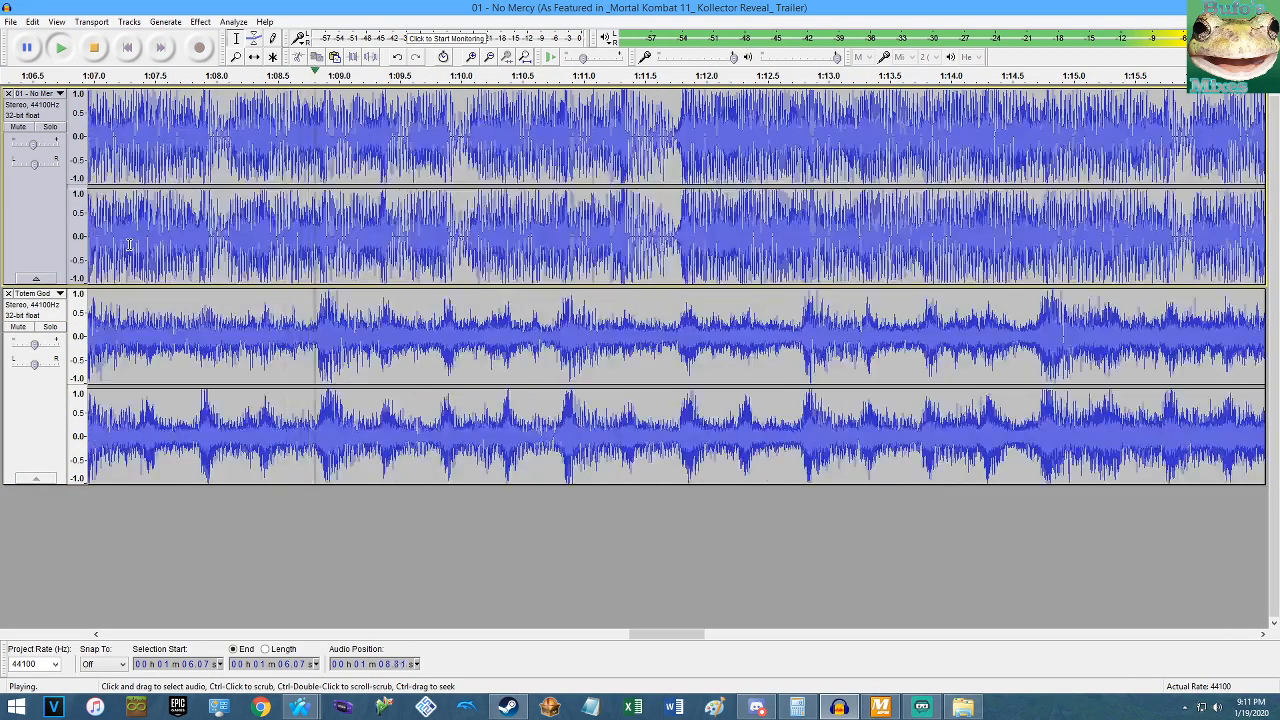
ctrl+scroll(129, 244, down, 4)
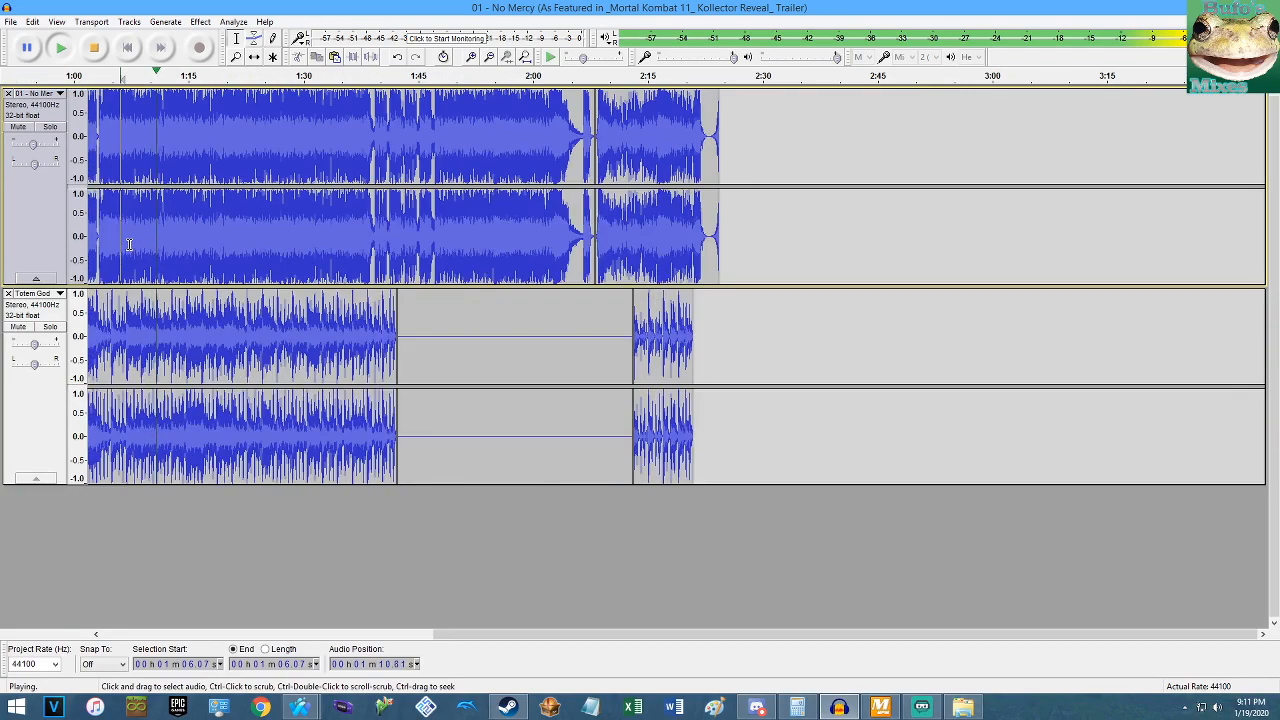
ctrl+scroll(233, 228, up, 5)
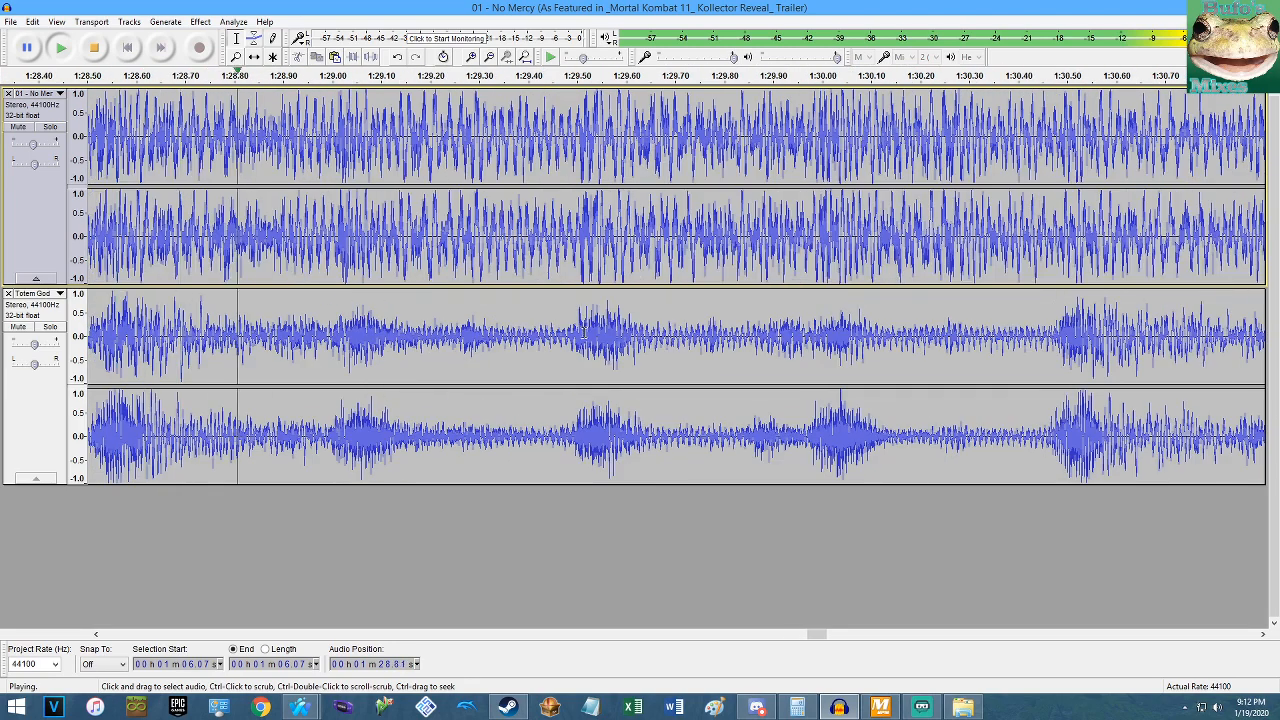
scroll(583, 330, down, 5)
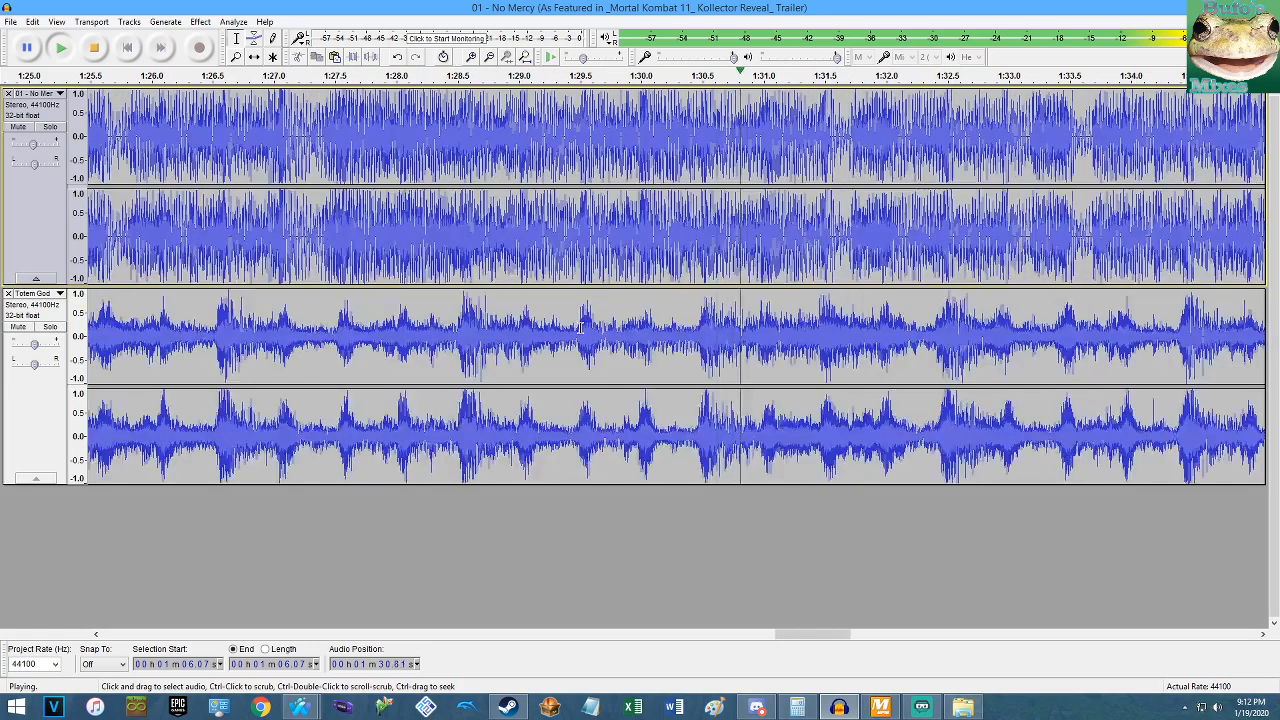
scroll(771, 250, up, 3)
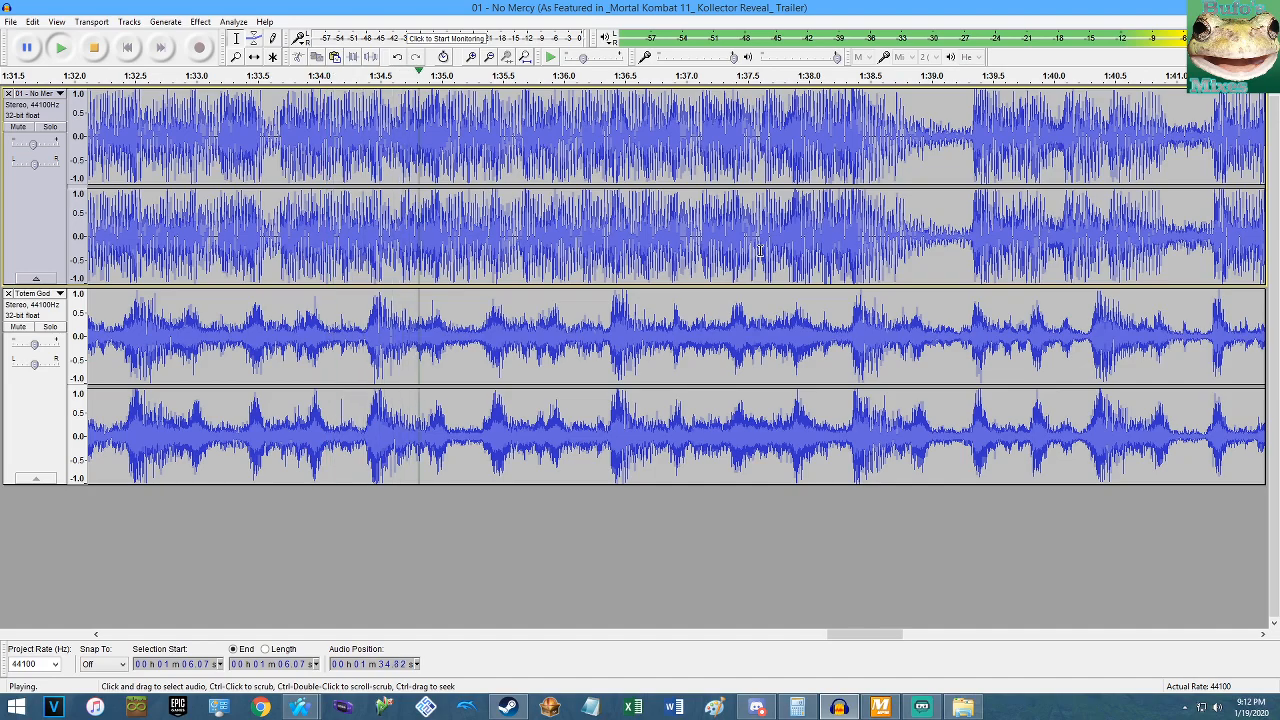
scroll(800, 245, up, 3)
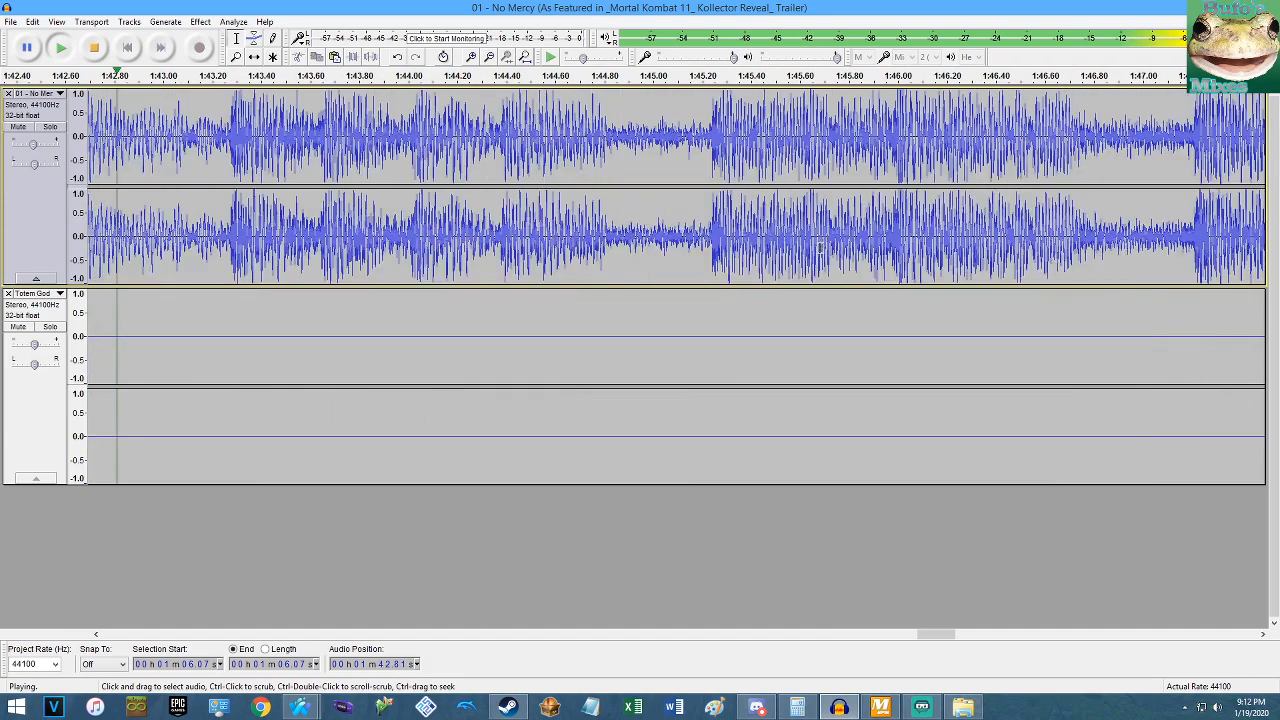
scroll(535, 306, down, 3)
key(space)
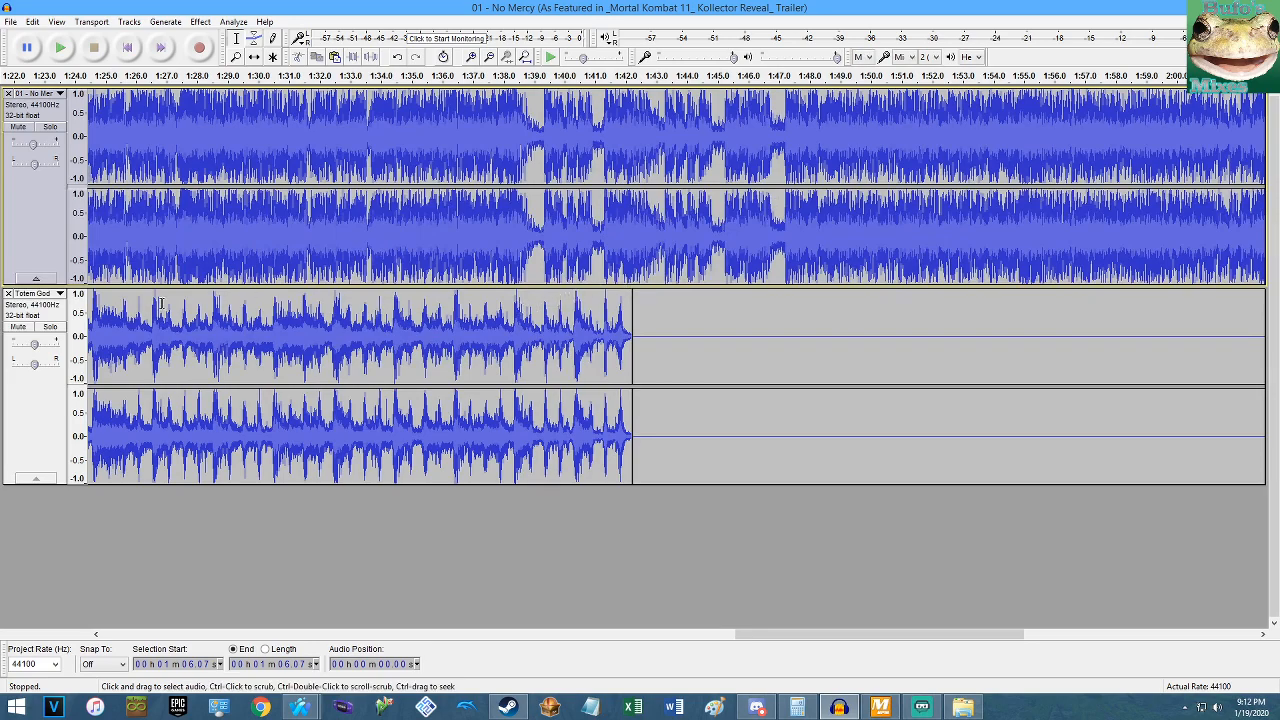
Solo the Totem God track, undo its tempo change, and return the cursor to the start of the project.
click(40, 335)
click(32, 21)
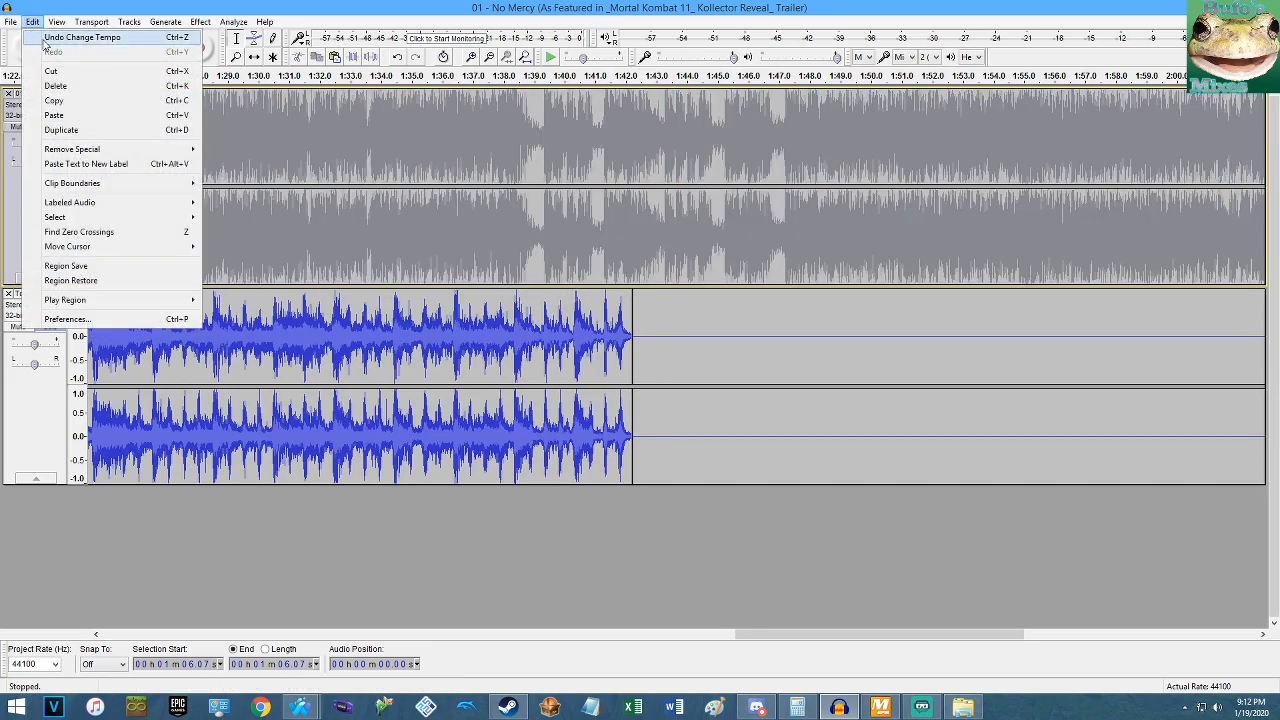
click(45, 39)
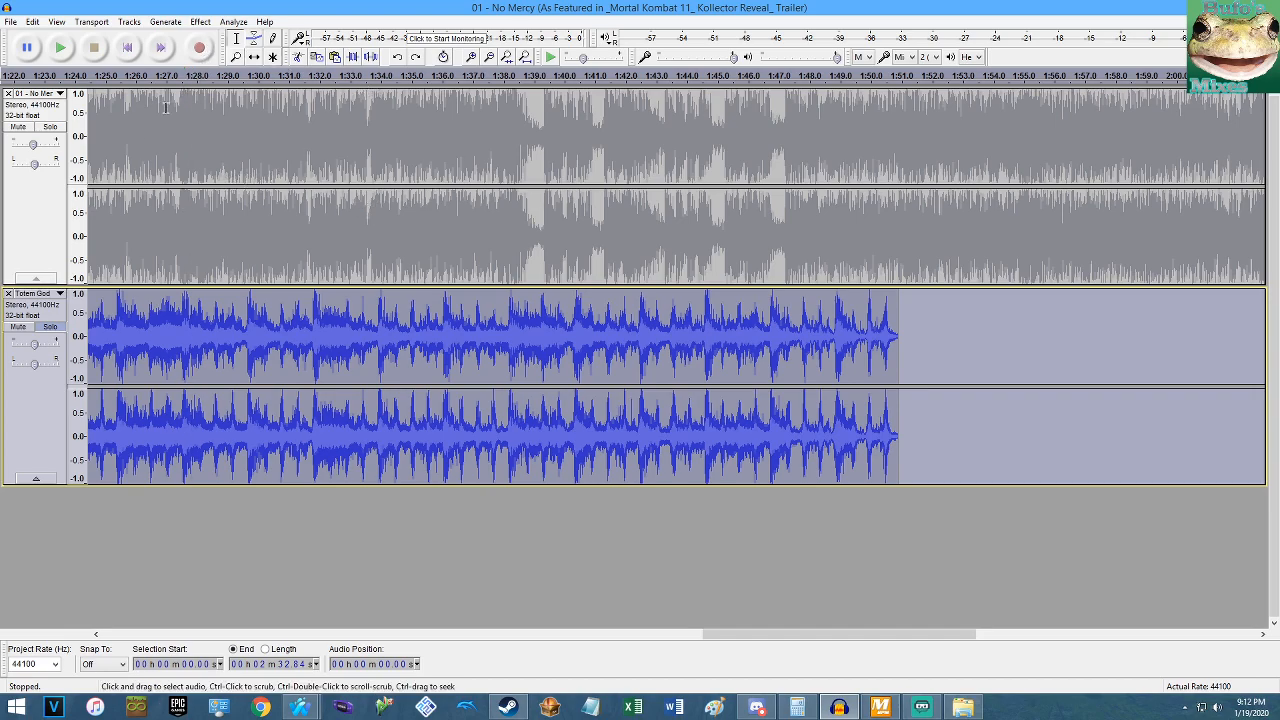
click(52, 329)
click(52, 329)
key(Home)
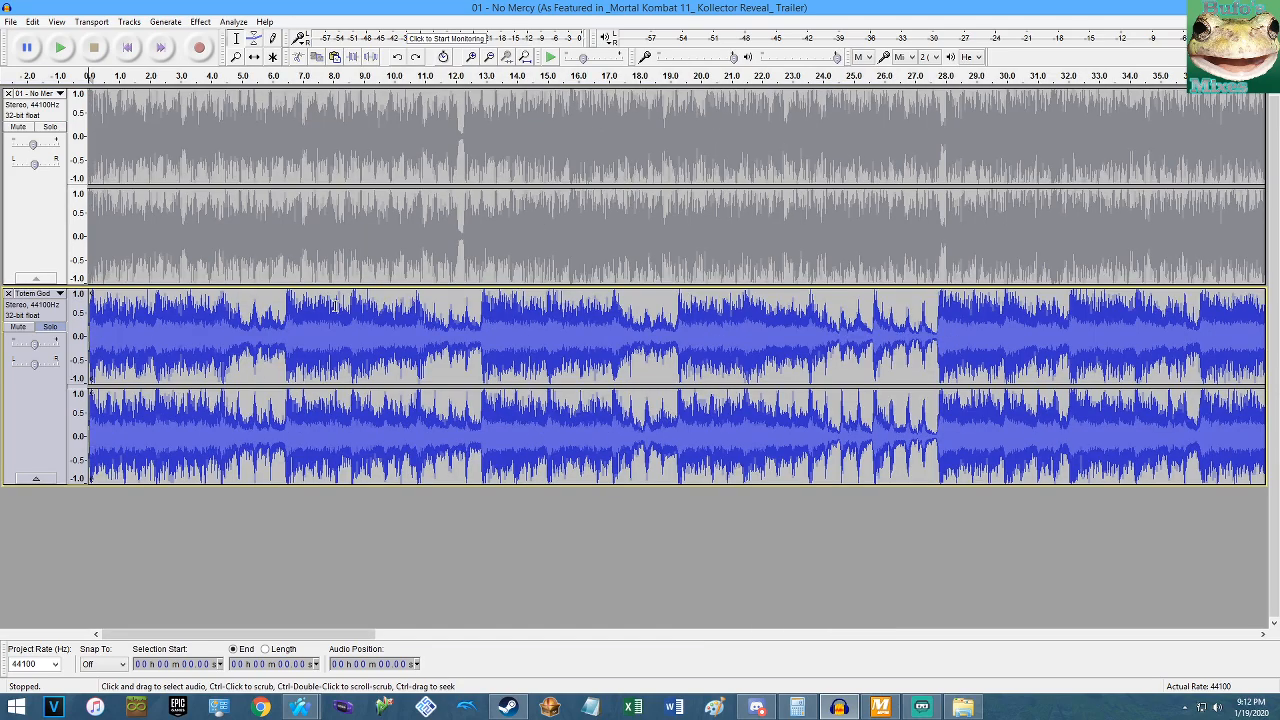
Check the last Change Tempo percentage without applying it, and multiply 8.500 by 100 in Calculator.
click(799, 707)
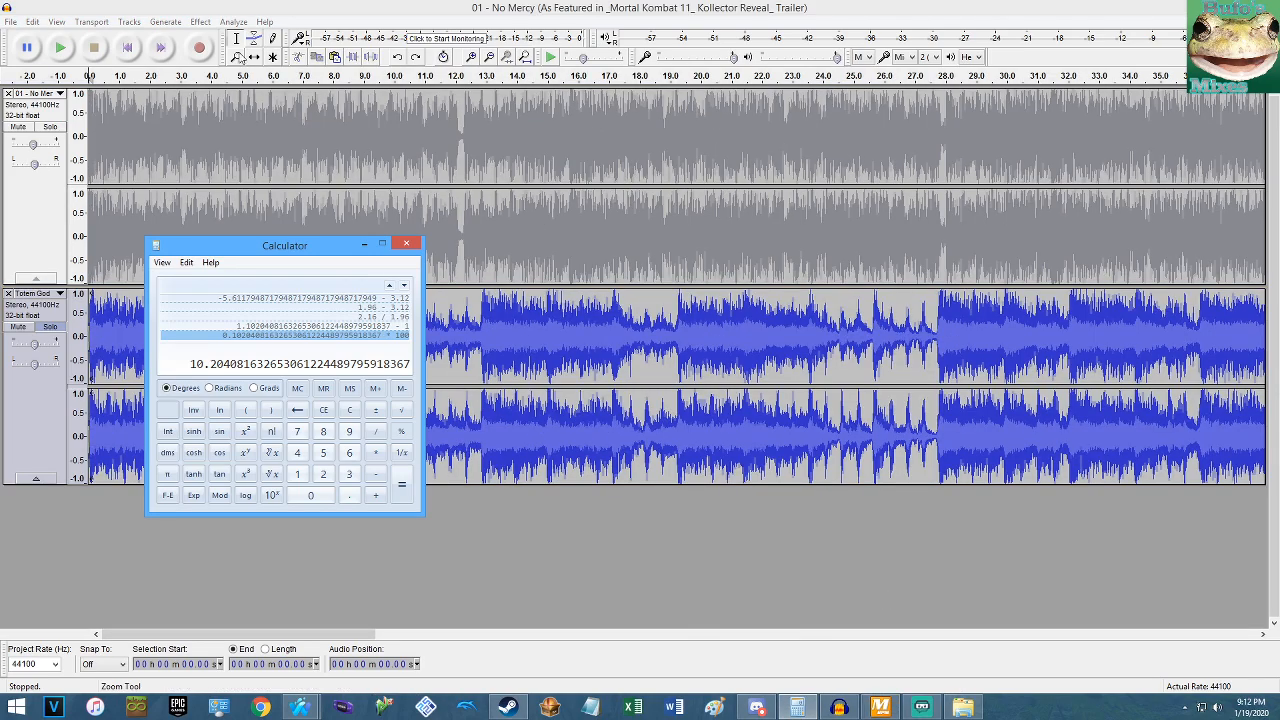
click(192, 26)
click(262, 146)
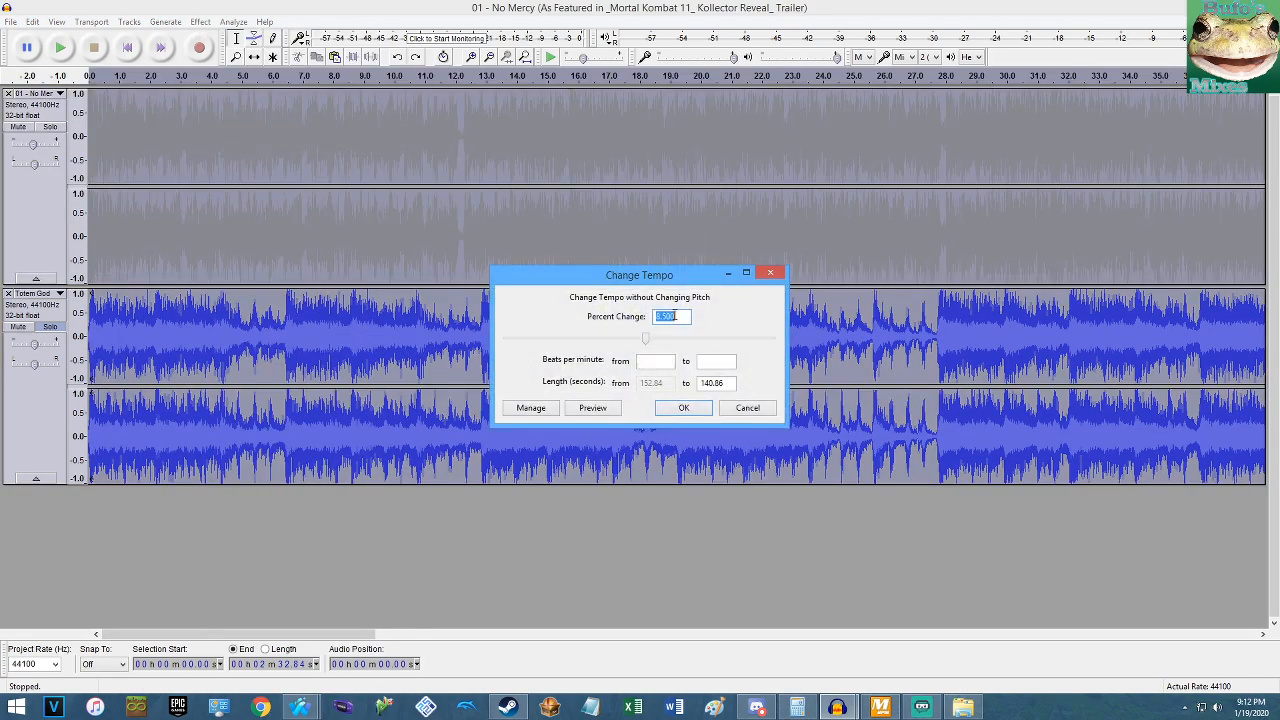
click(799, 707)
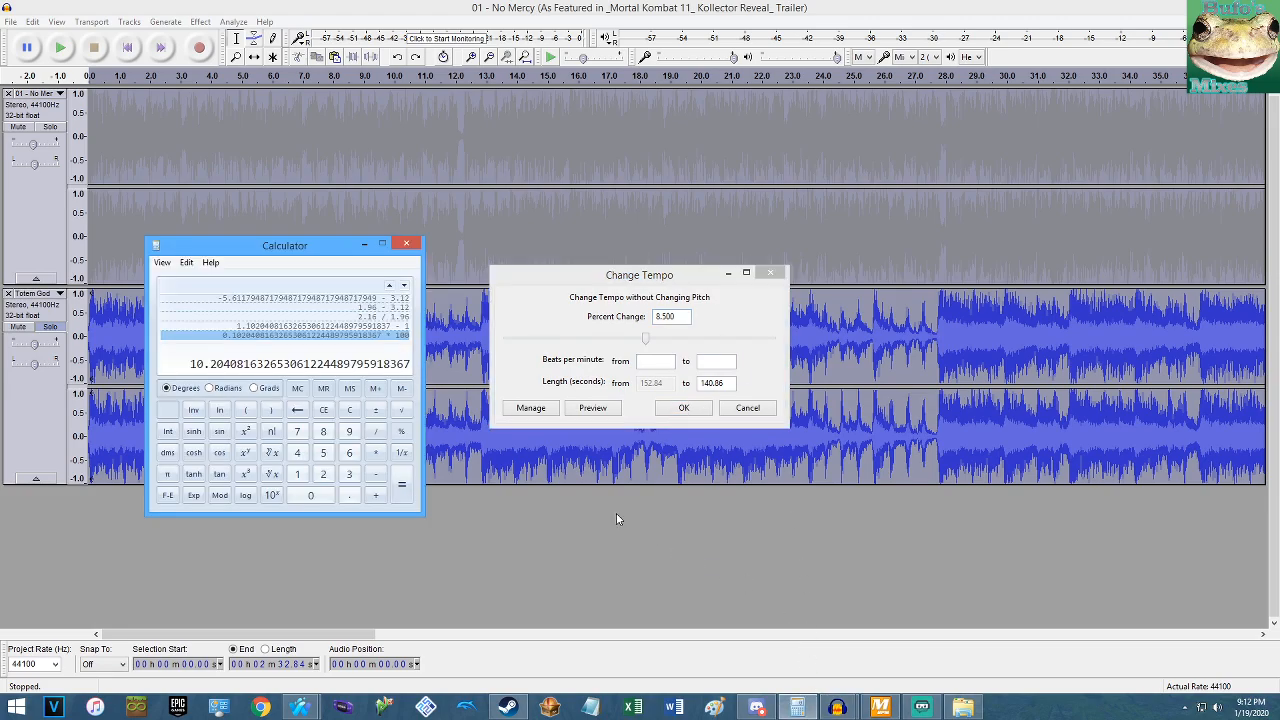
text(8.500)
text(*100)
key(Return)
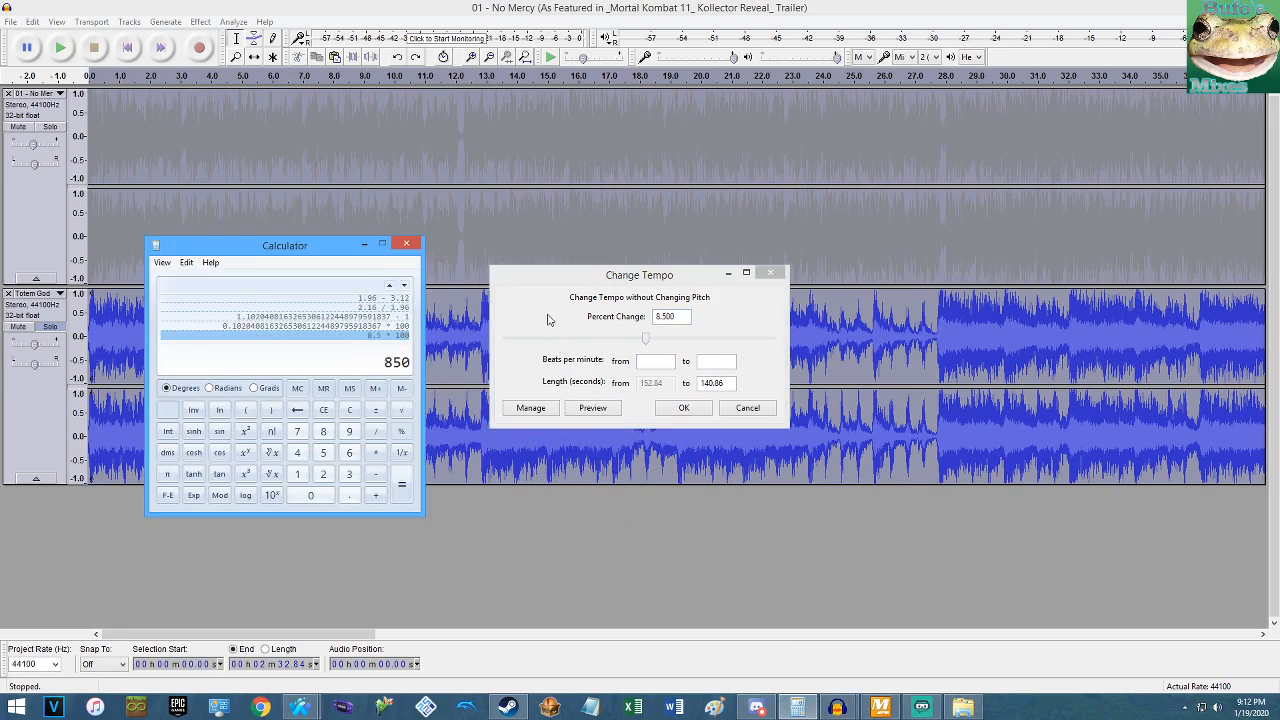
click(437, 5)
click(760, 271)
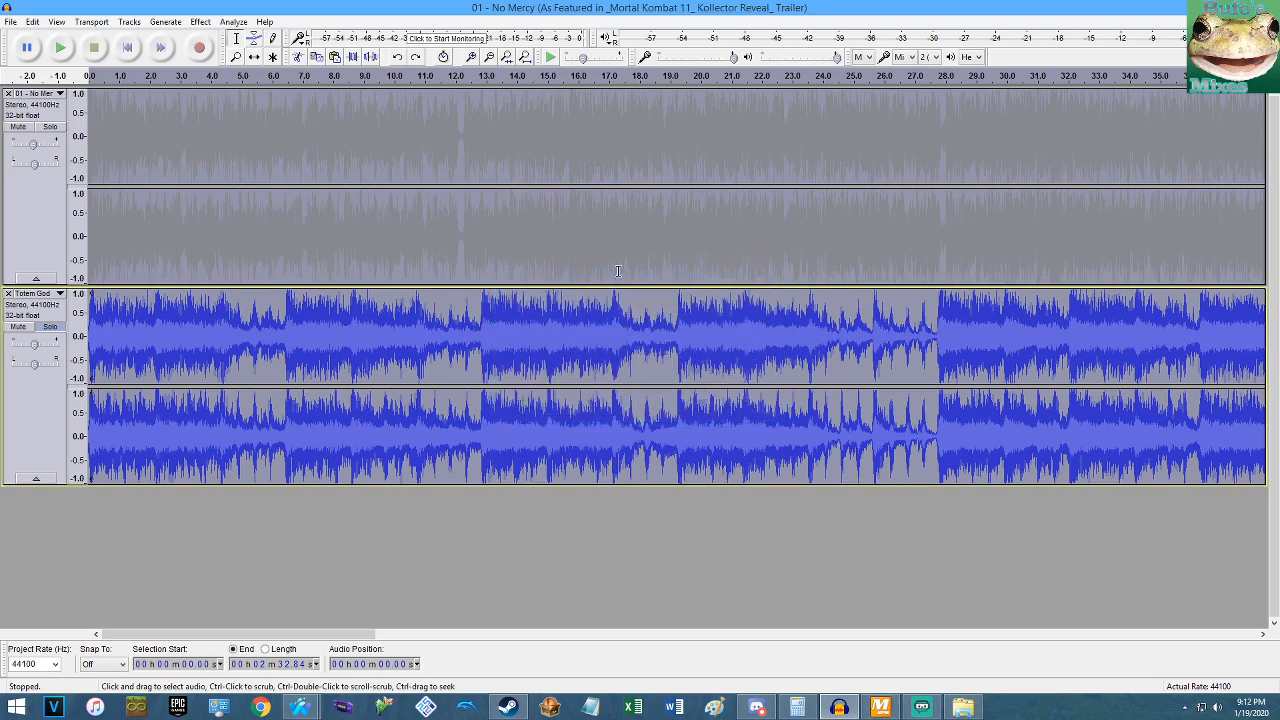
Play the soloed Totem God track from about 1:42.24 and again from 1:46.37 to locate a cut point near its ending.
click(479, 321)
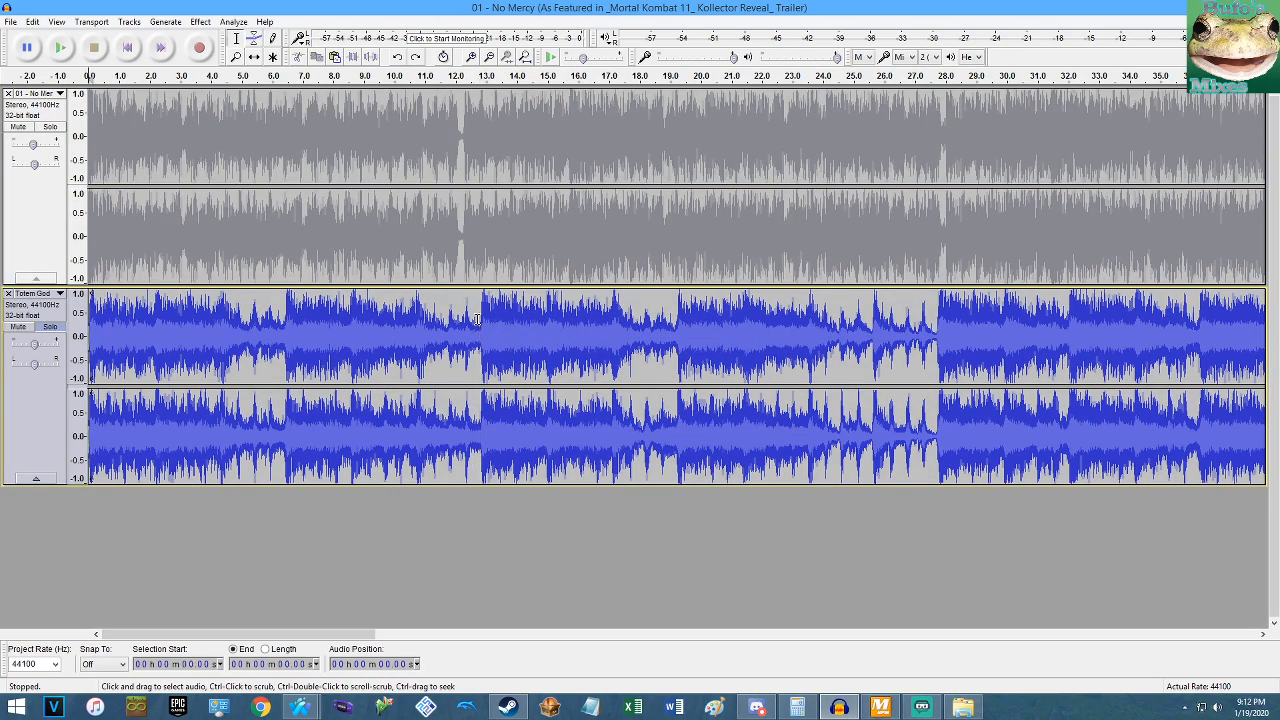
key(ctrl+f)
click(872, 331)
key(space)
key(ctrl+1)
key(ctrl+1)
key(ctrl+1)
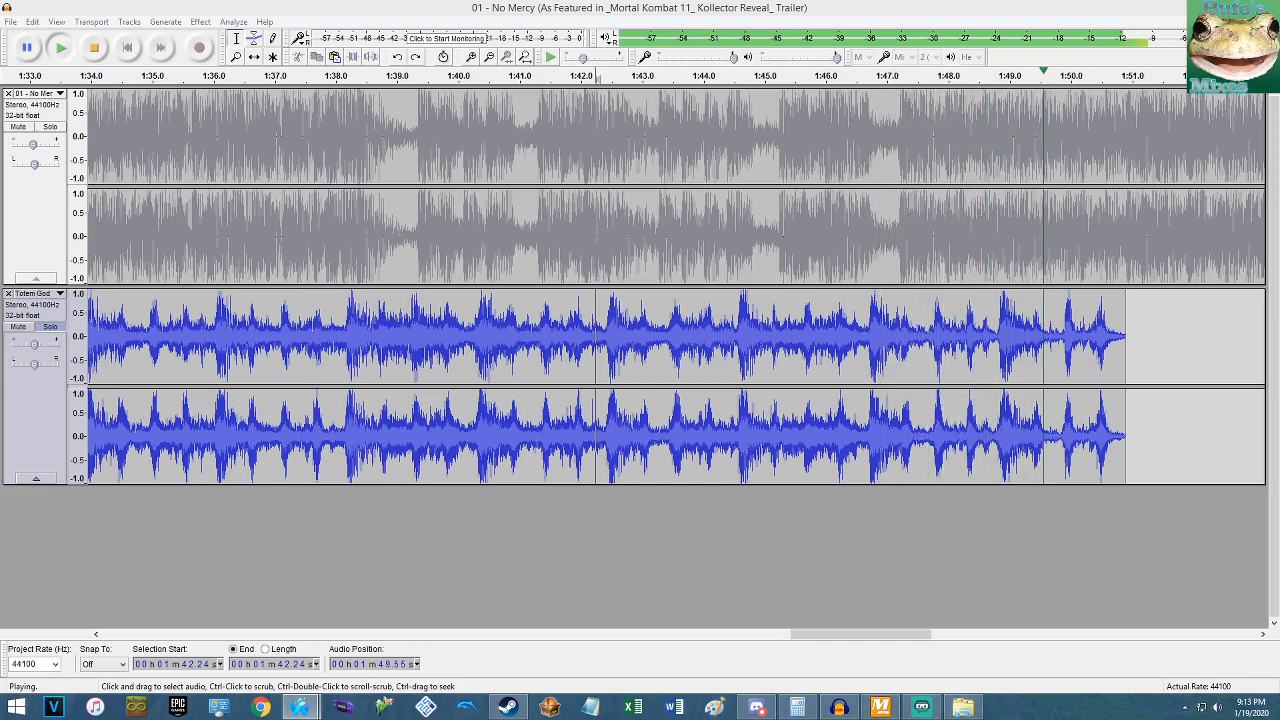
click(849, 335)
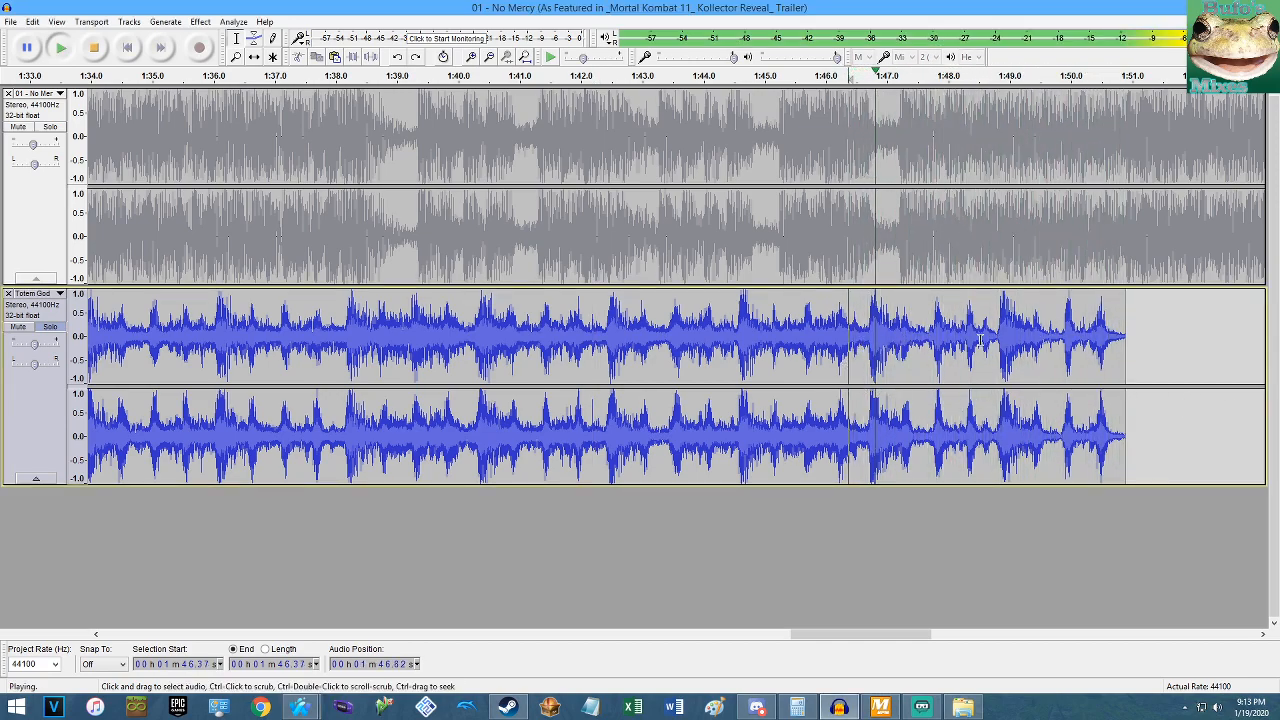
ctrl+scroll(980, 340, up, 1)
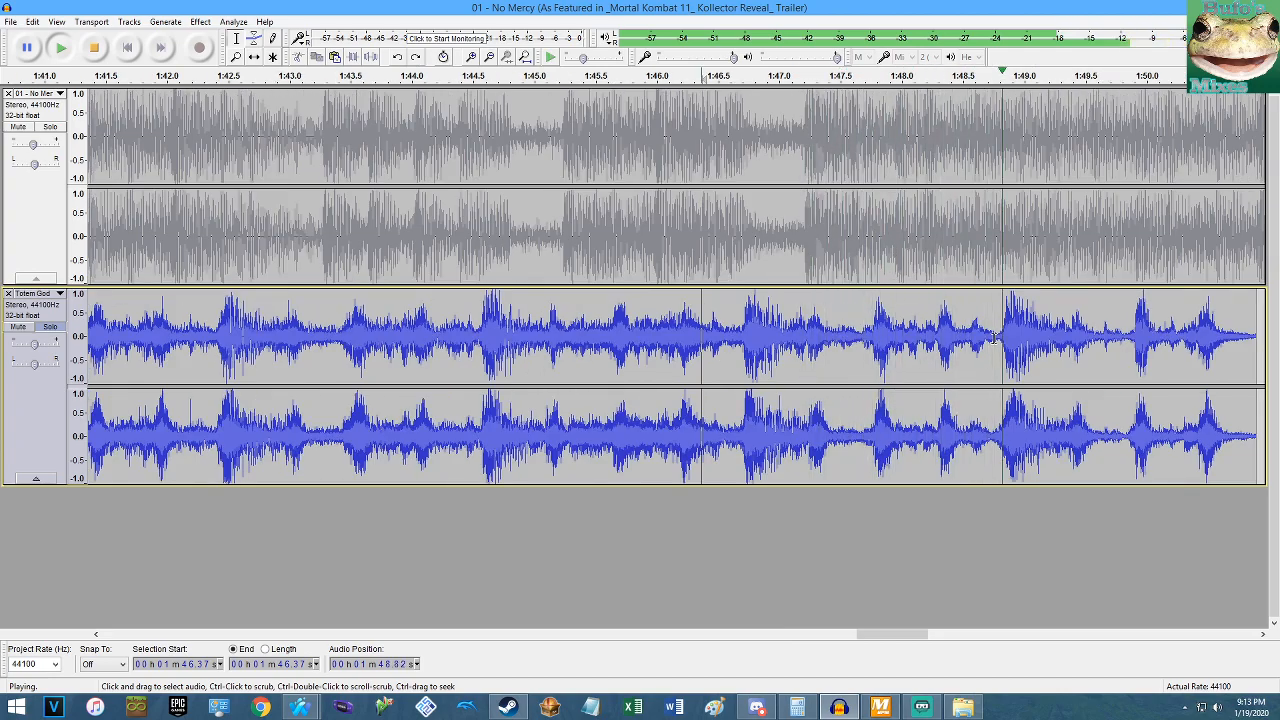
Stop playback and split the Totem God clip at the zero crossing at about 1:48.82.
key(space)
ctrl+scroll(995, 344, up, 7)
ctrl+scroll(930, 430, up, 7)
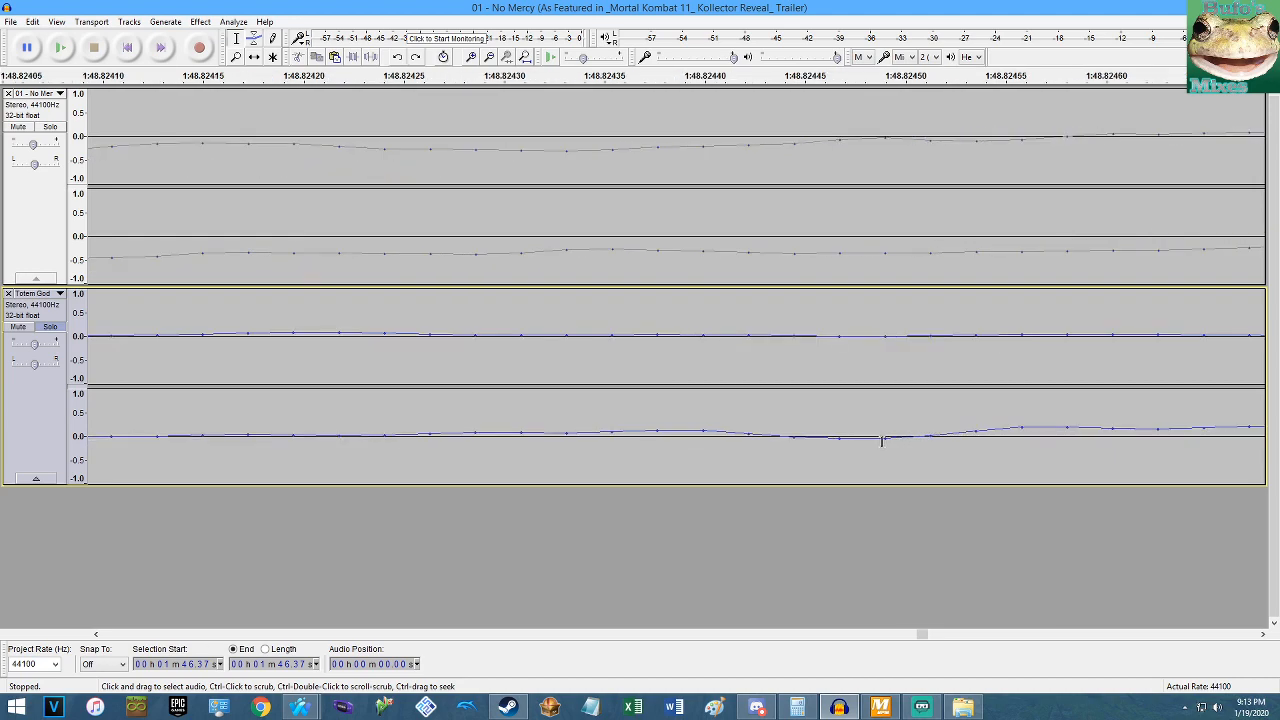
drag(885, 338, 882, 339)
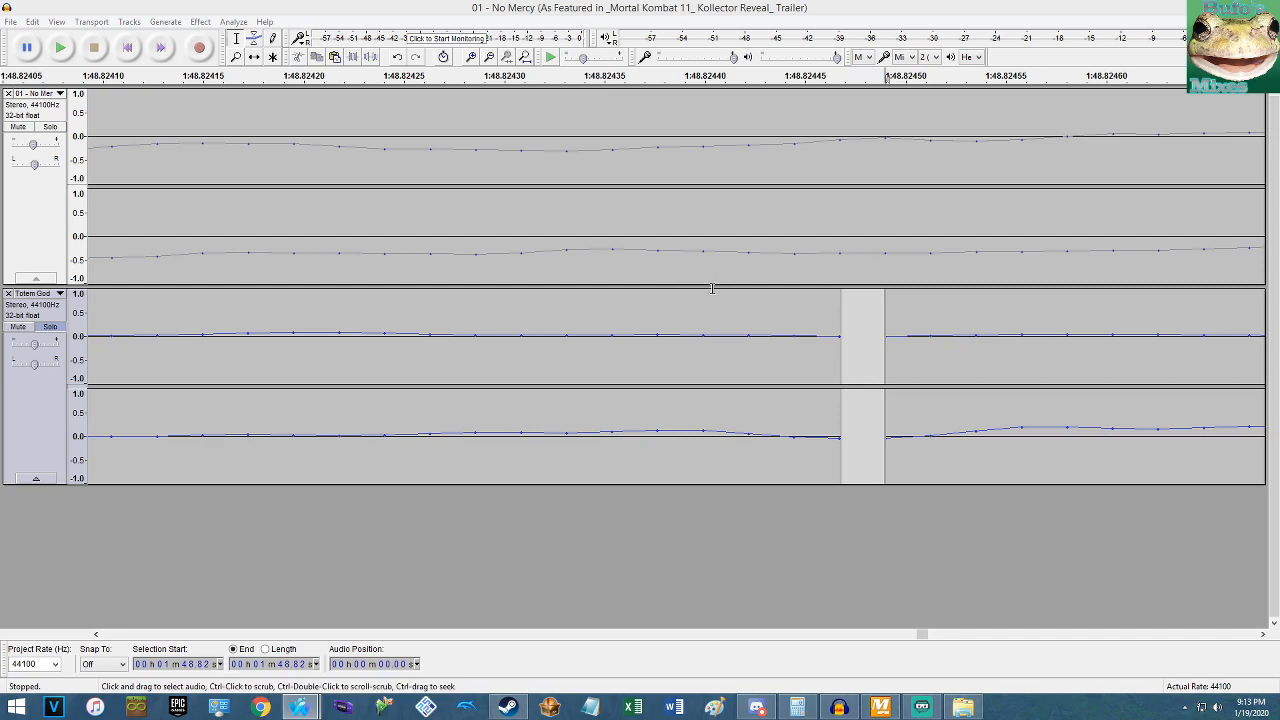
Delete the short leftover Totem God clip following the split at 1:48.82.
click(525, 57)
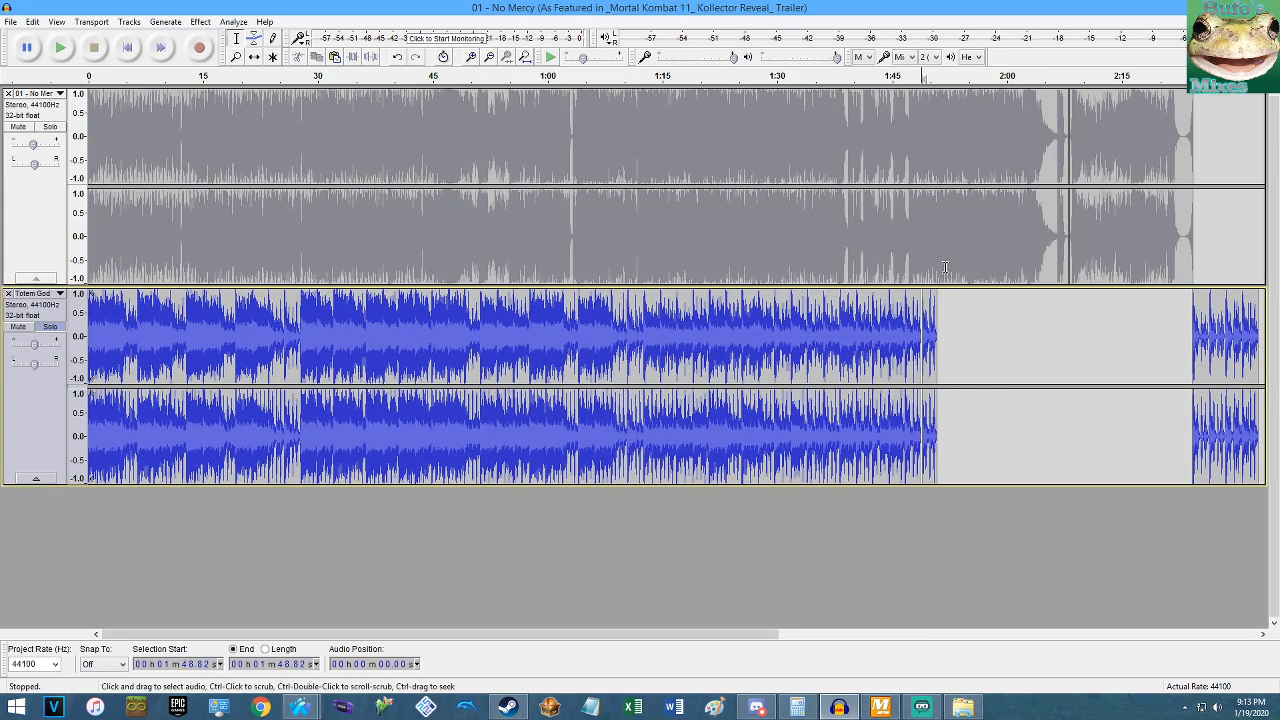
double_click(933, 311)
key(Delete)
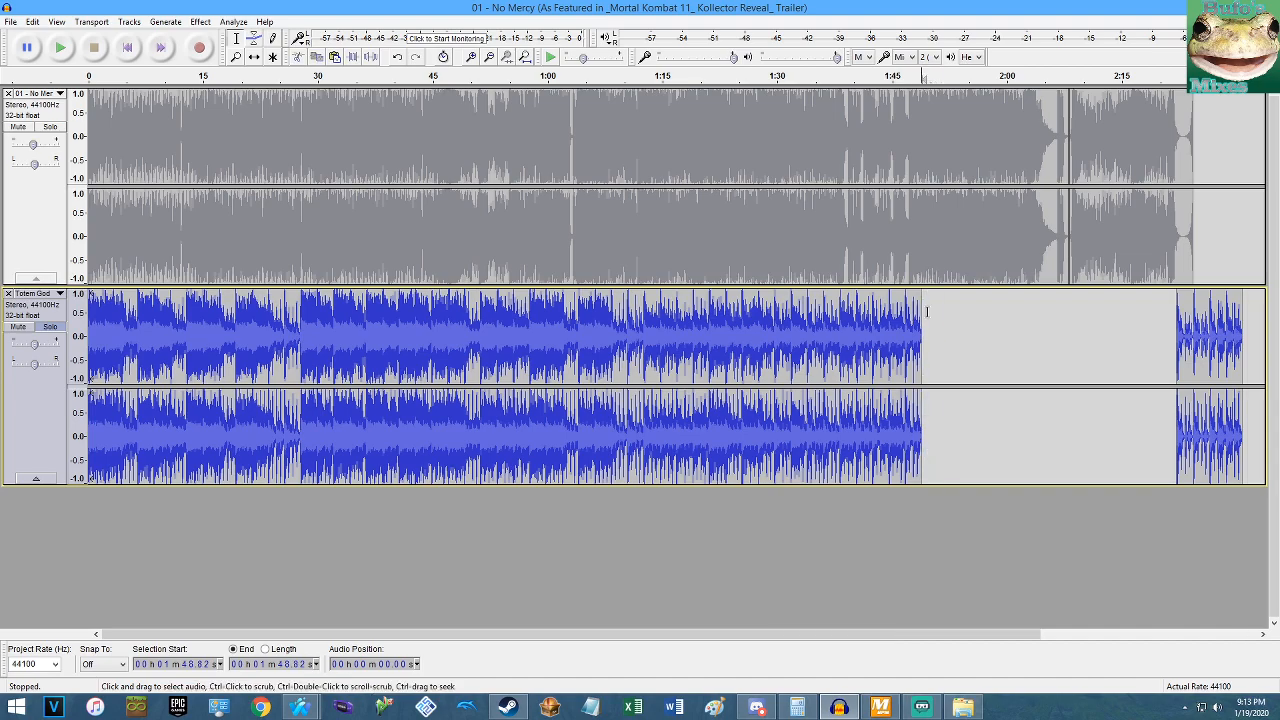
Duplicate the Totem God section from the start to 1:48.82 by pasting a copy at the track's beginning.
key(shift+Home)
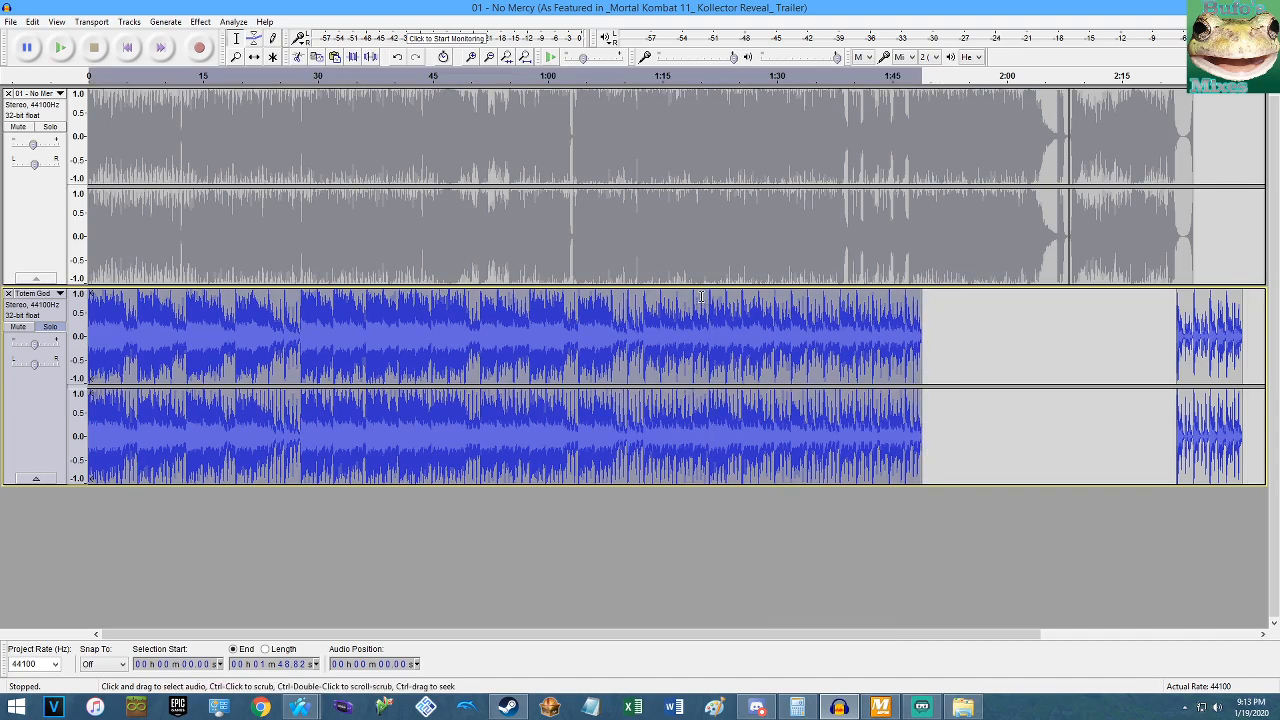
key(Home)
key(ctrl+v)
Play Totem God from about 1:46.51 across the seam between the two copies, and stop shortly past it.
click(922, 265)
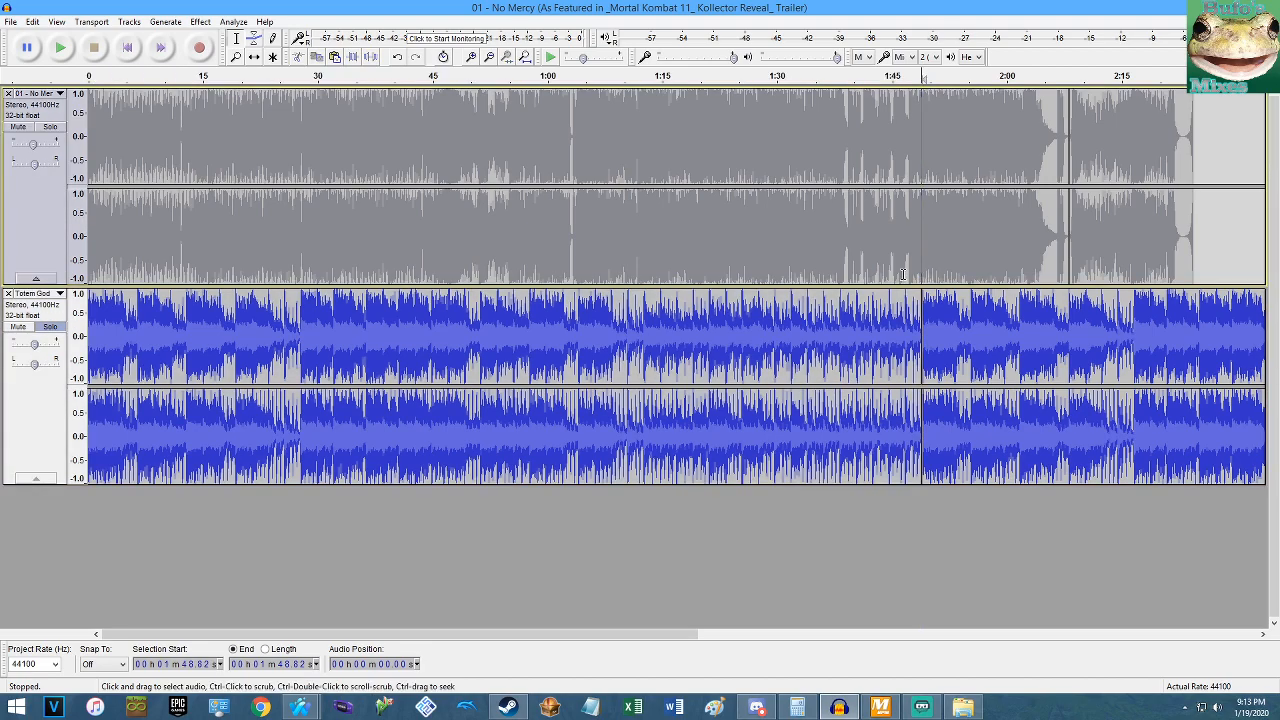
click(903, 235)
key(space)
scroll(940, 238, up, 4)
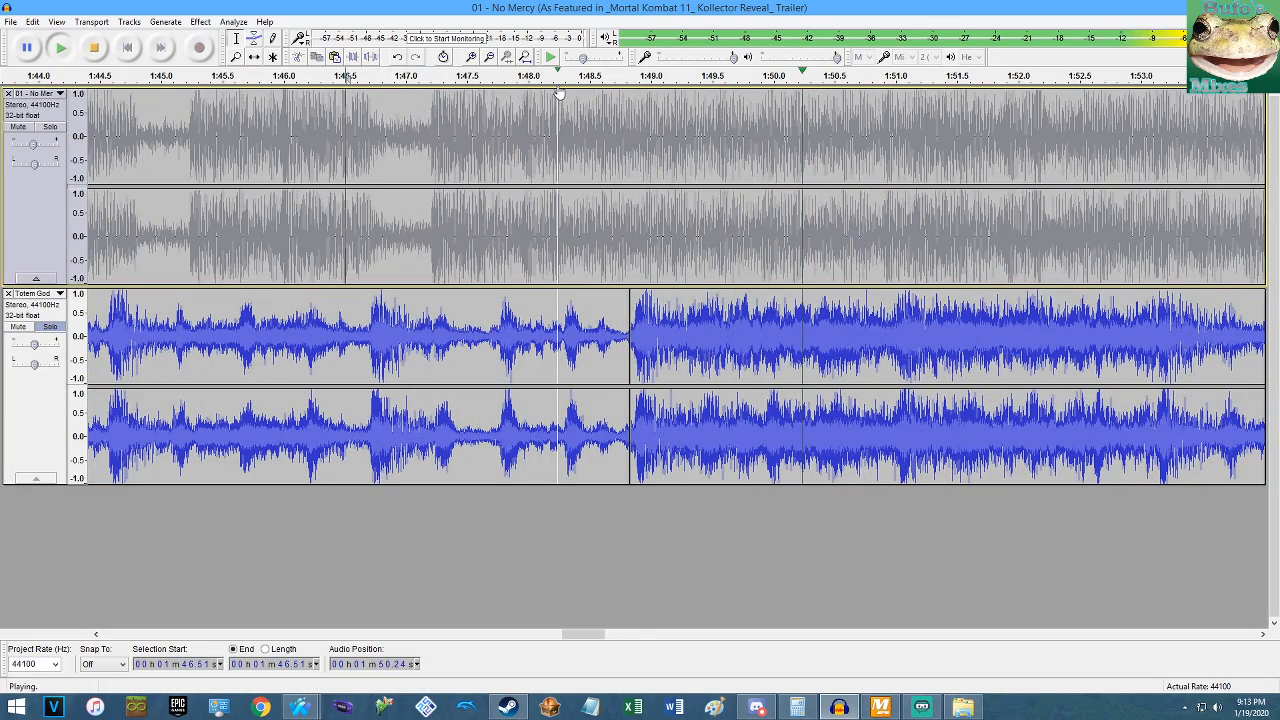
key(space)
Apply Change Tempo to the entire Totem God track and turn off its solo.
click(477, 324)
key(shift+Home)
click(200, 21)
click(241, 148)
click(680, 407)
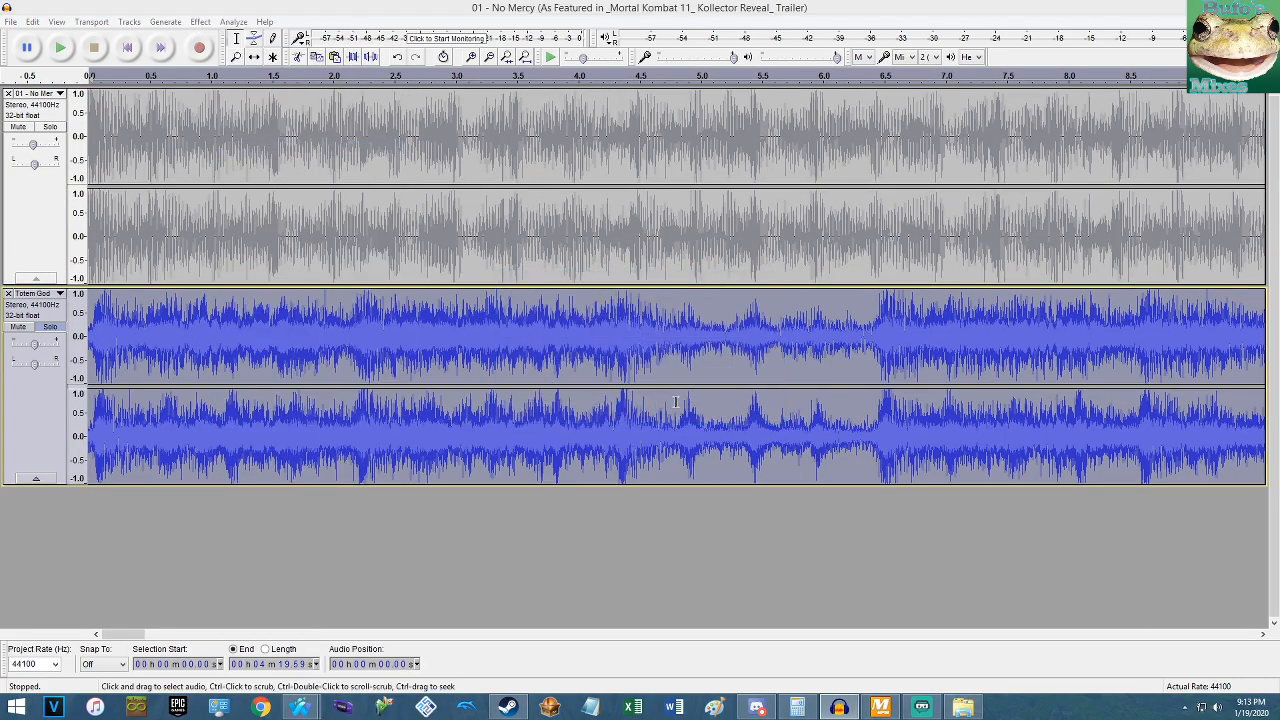
click(50, 327)
Play both tracks from about 1:32.83 to compare their timing, and raise the No Mercy track's gain slightly.
scroll(392, 240, down, 3)
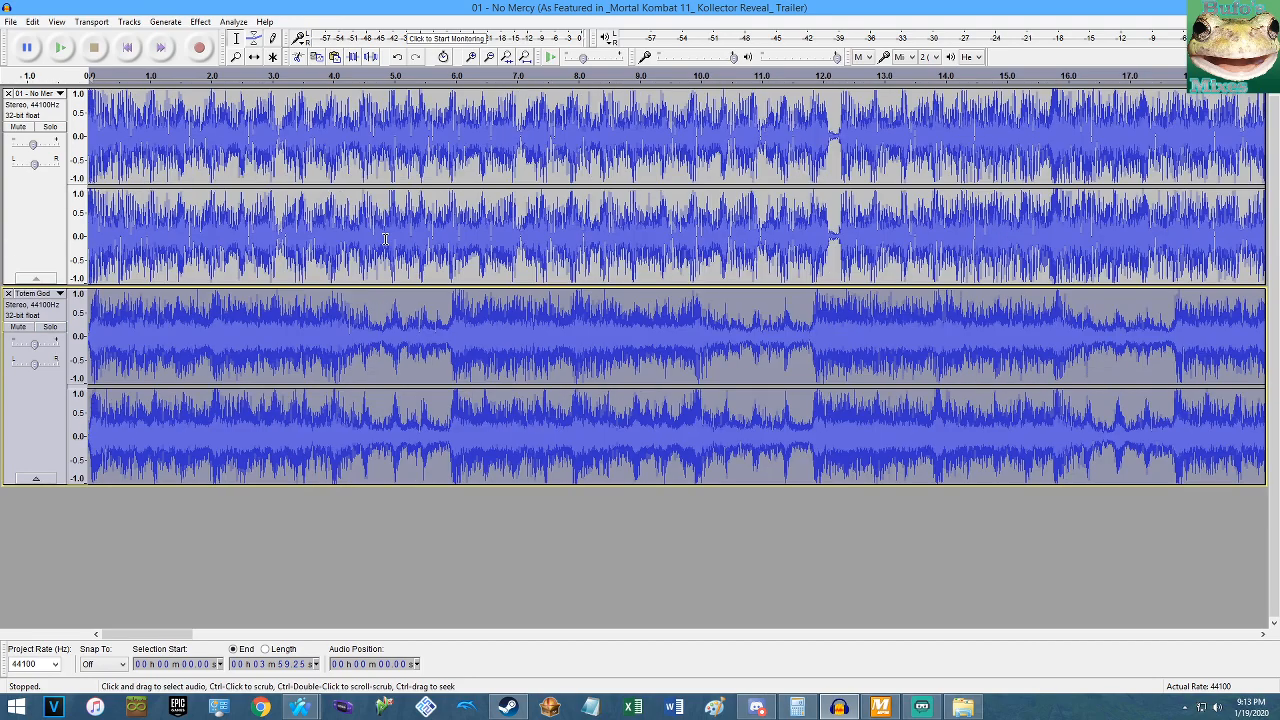
scroll(411, 241, down, 3)
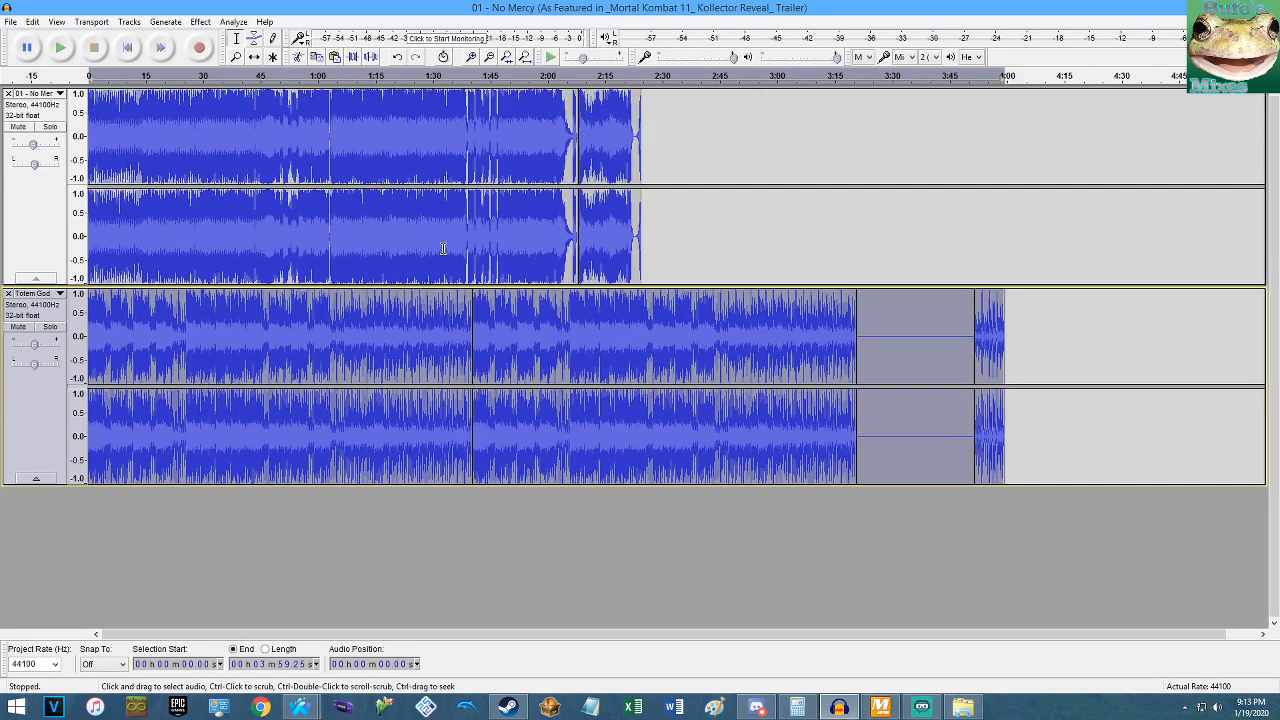
click(443, 248)
key(space)
scroll(443, 248, up, 5)
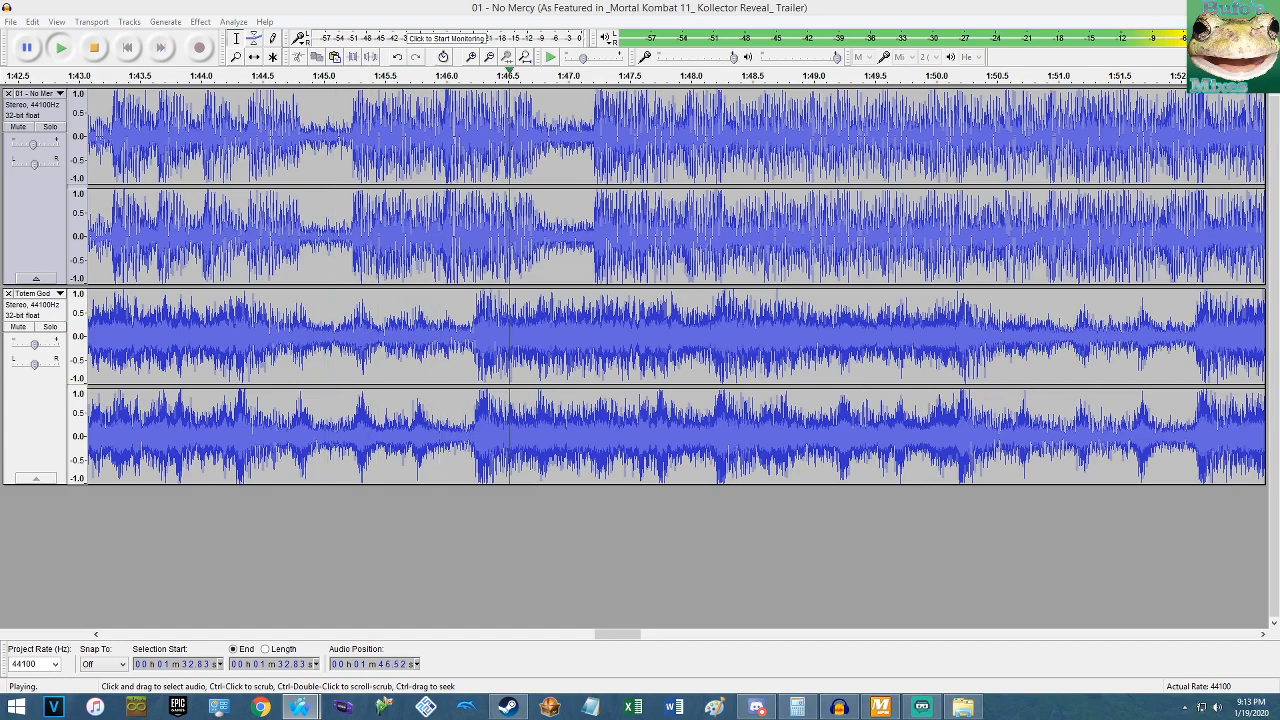
click(708, 11)
scroll(800, 210, up, 1)
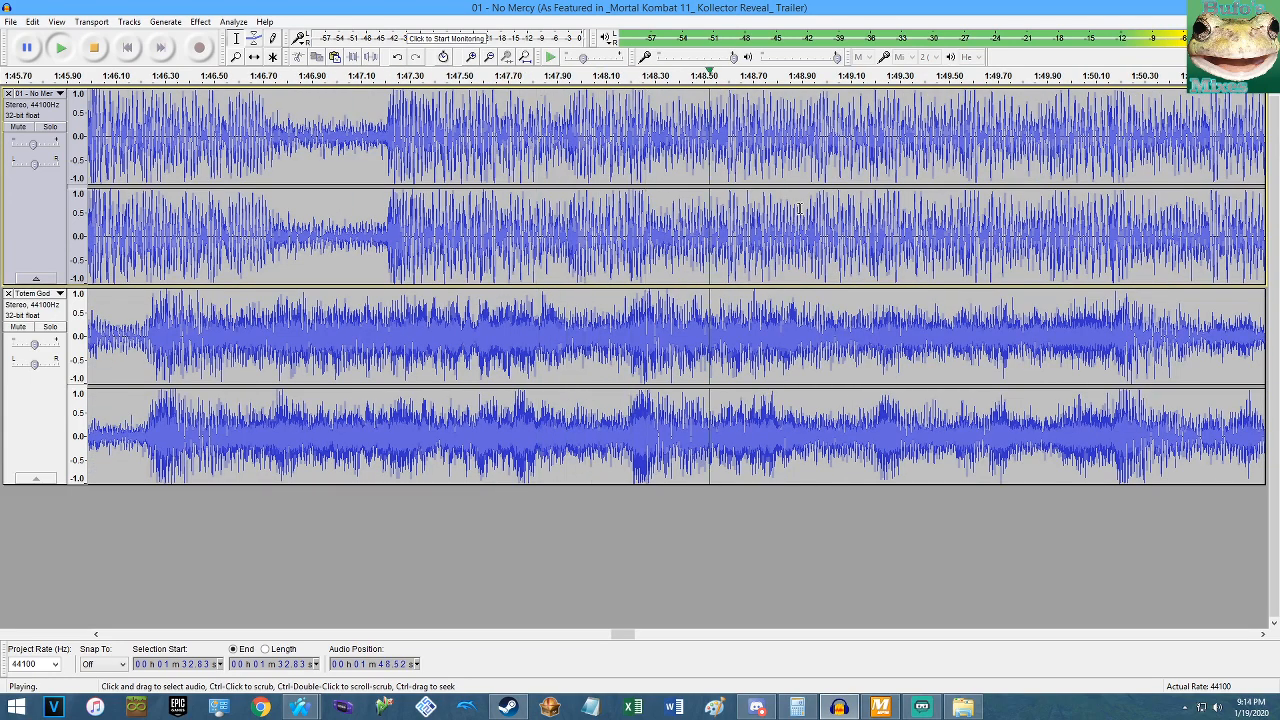
drag(33, 146, 33, 148)
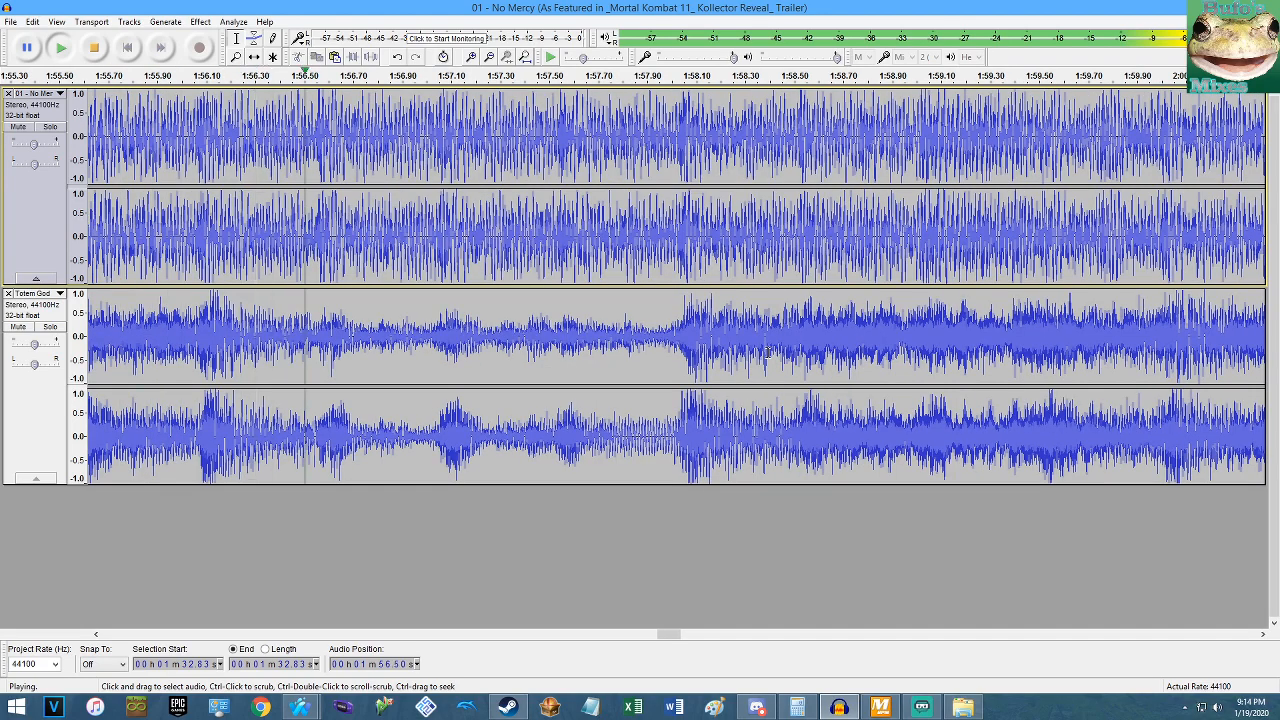
Stop playback near 2:04.50 and split the Totem God clip at about 2:05.85, where the waveform turns loud.
ctrl+scroll(767, 352, down, 3)
ctrl+scroll(794, 326, down, 2)
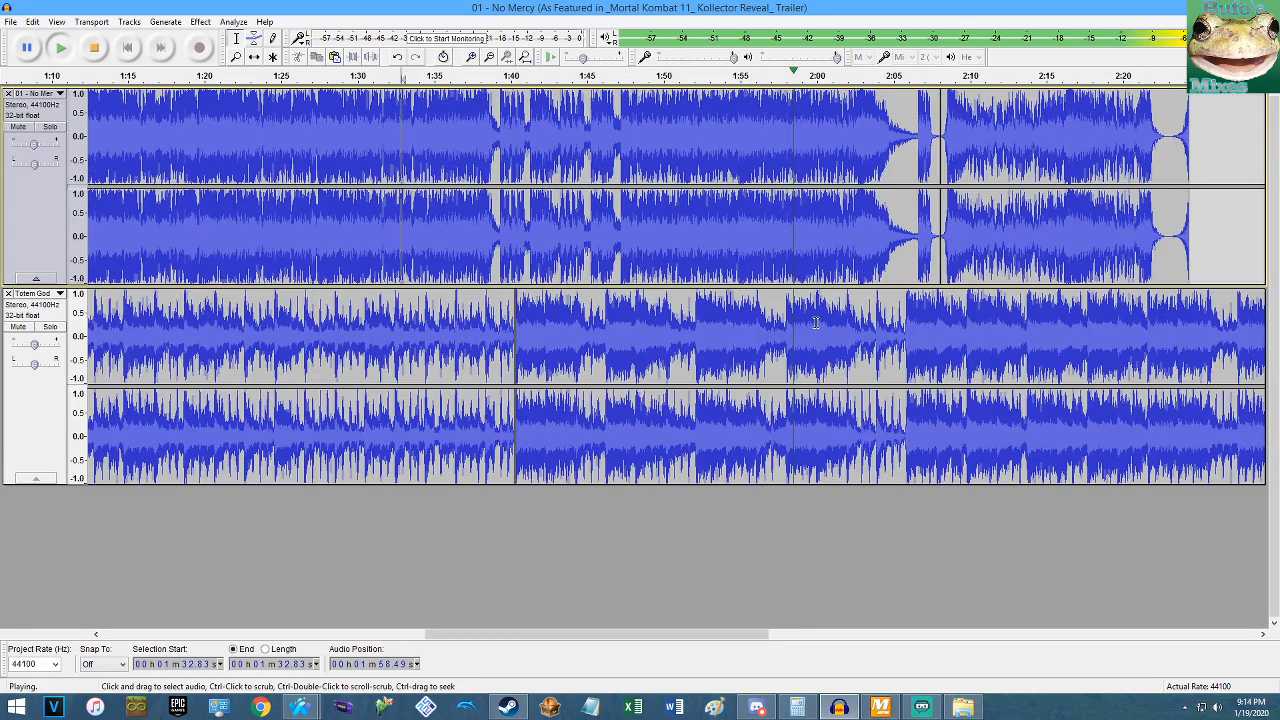
ctrl+scroll(863, 279, up, 4)
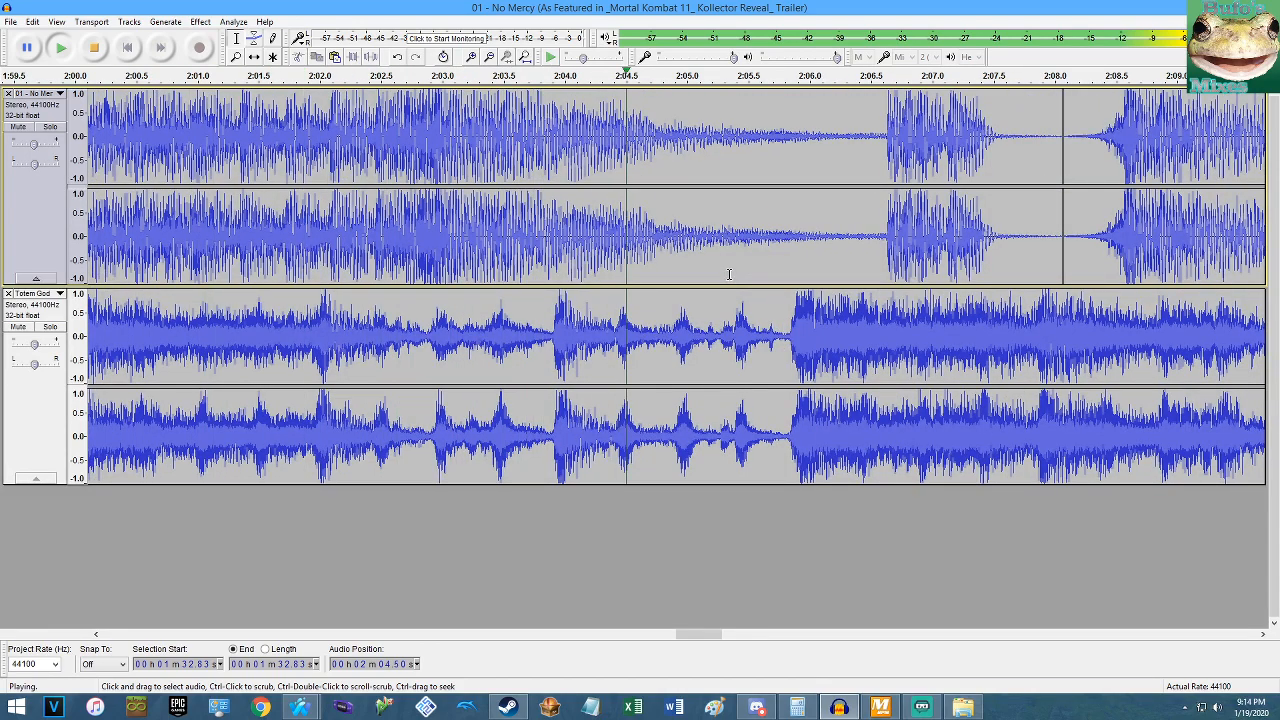
key(space)
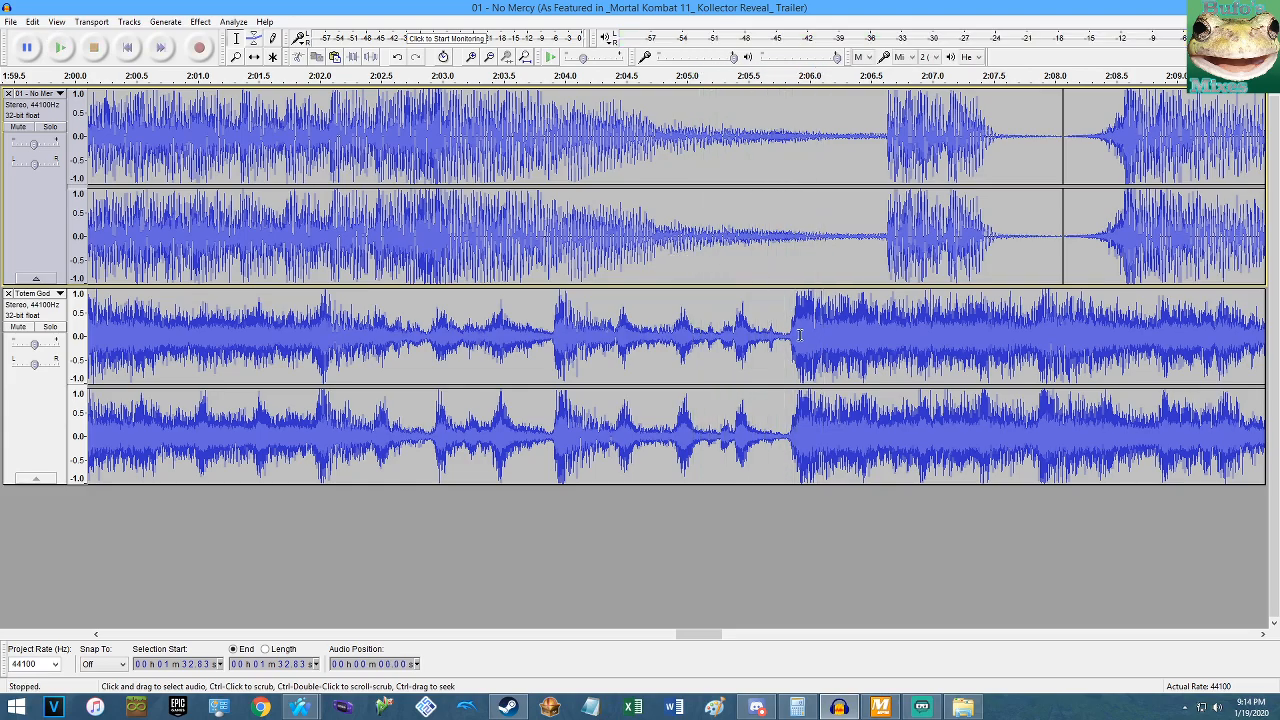
ctrl+scroll(782, 350, up, 7)
ctrl+scroll(829, 346, up, 6)
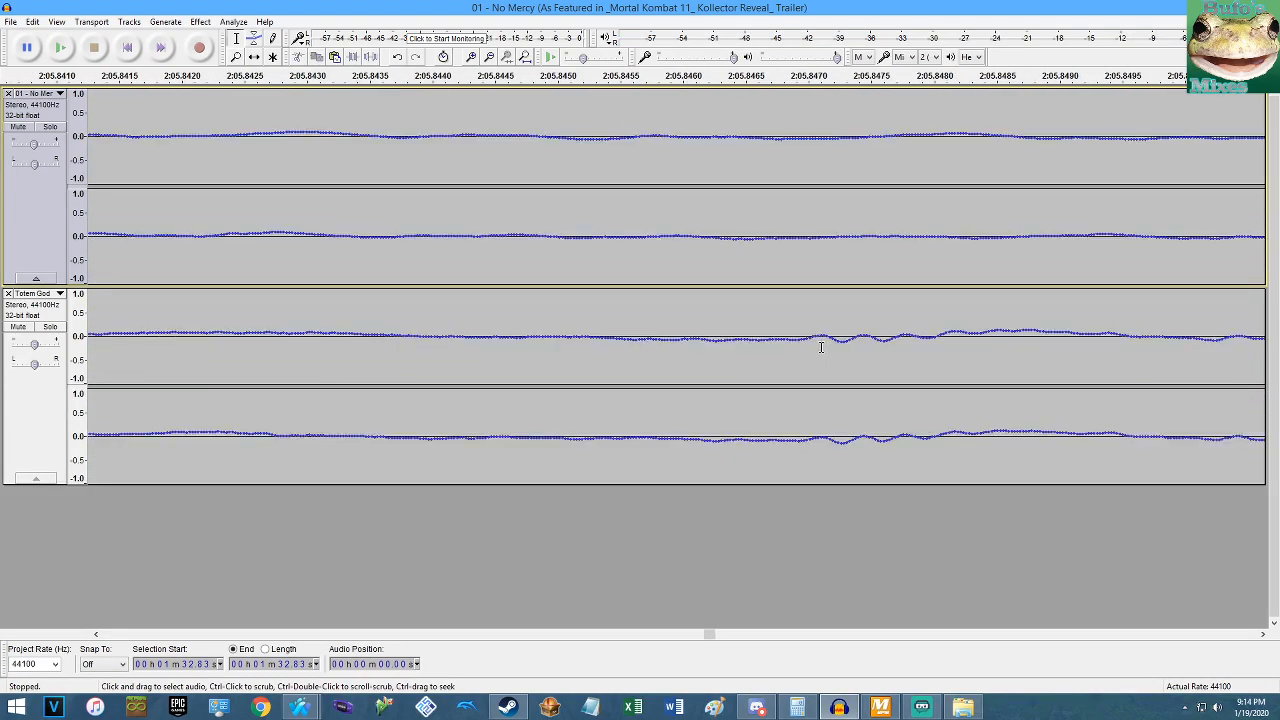
click(813, 342)
key(ctrl+i)
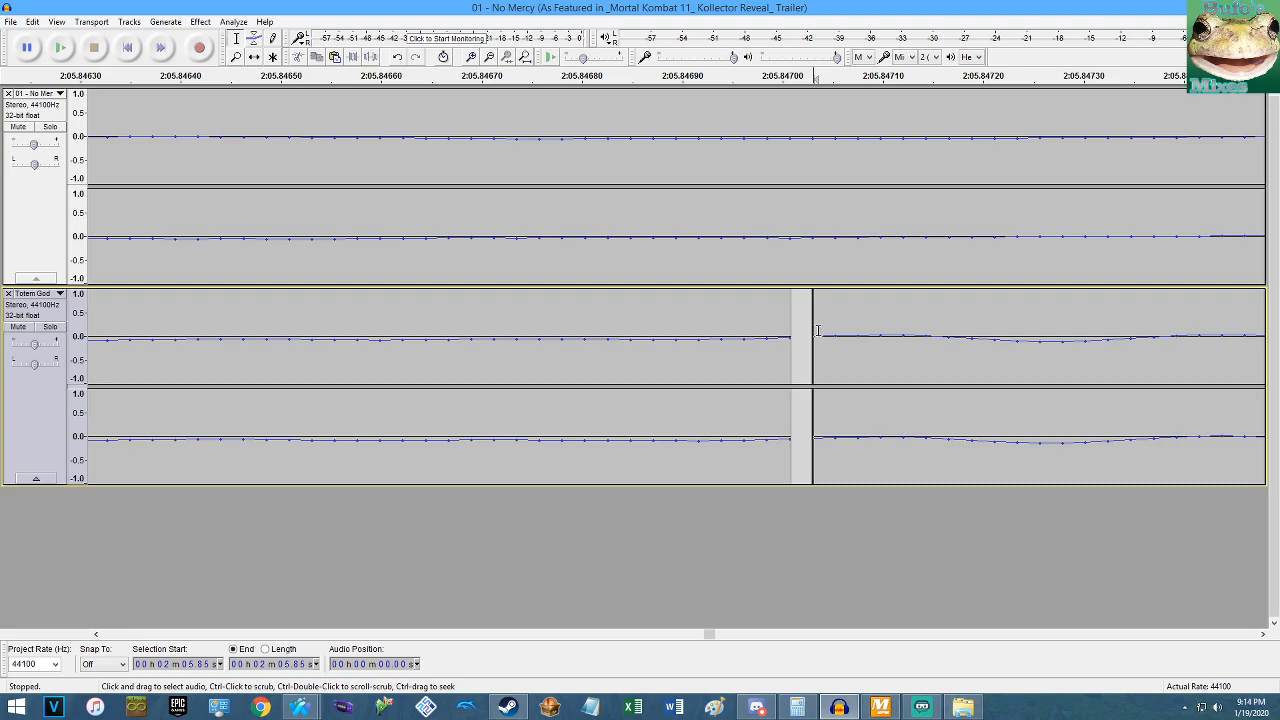
Play both tracks briefly from the 2:05.85 split to check the cut point.
click(524, 57)
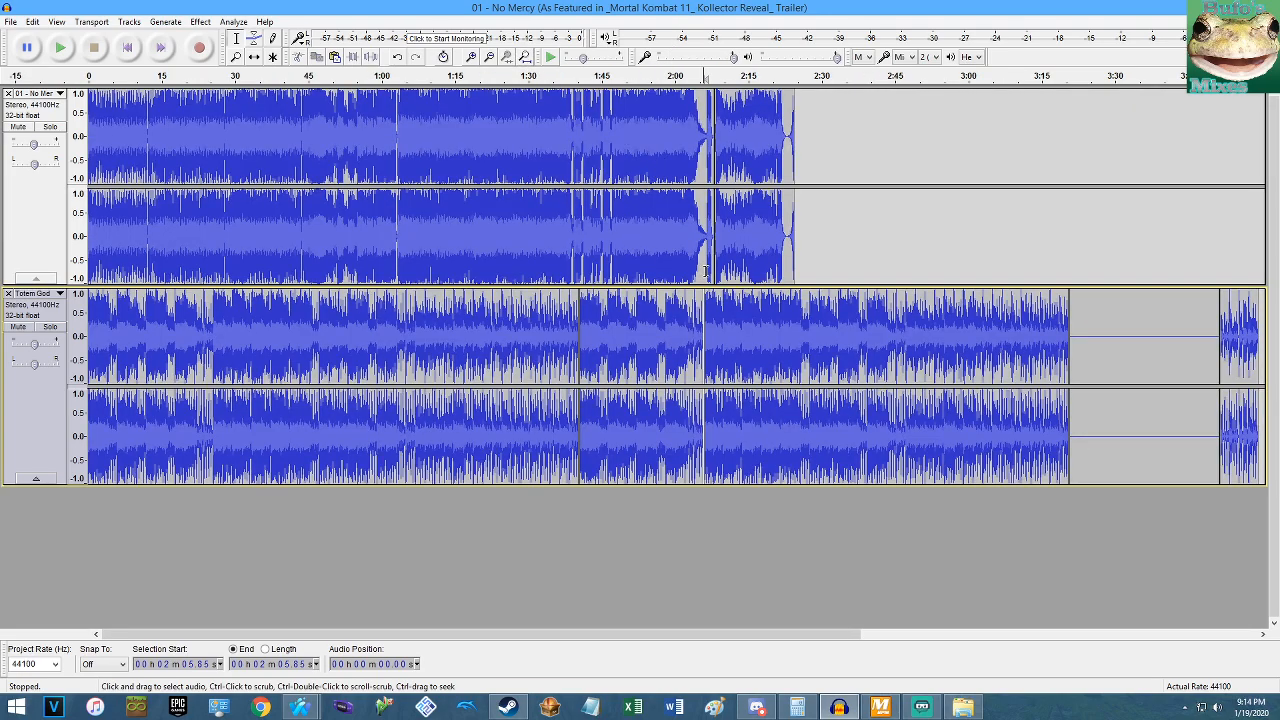
ctrl+scroll(702, 270, up, 4)
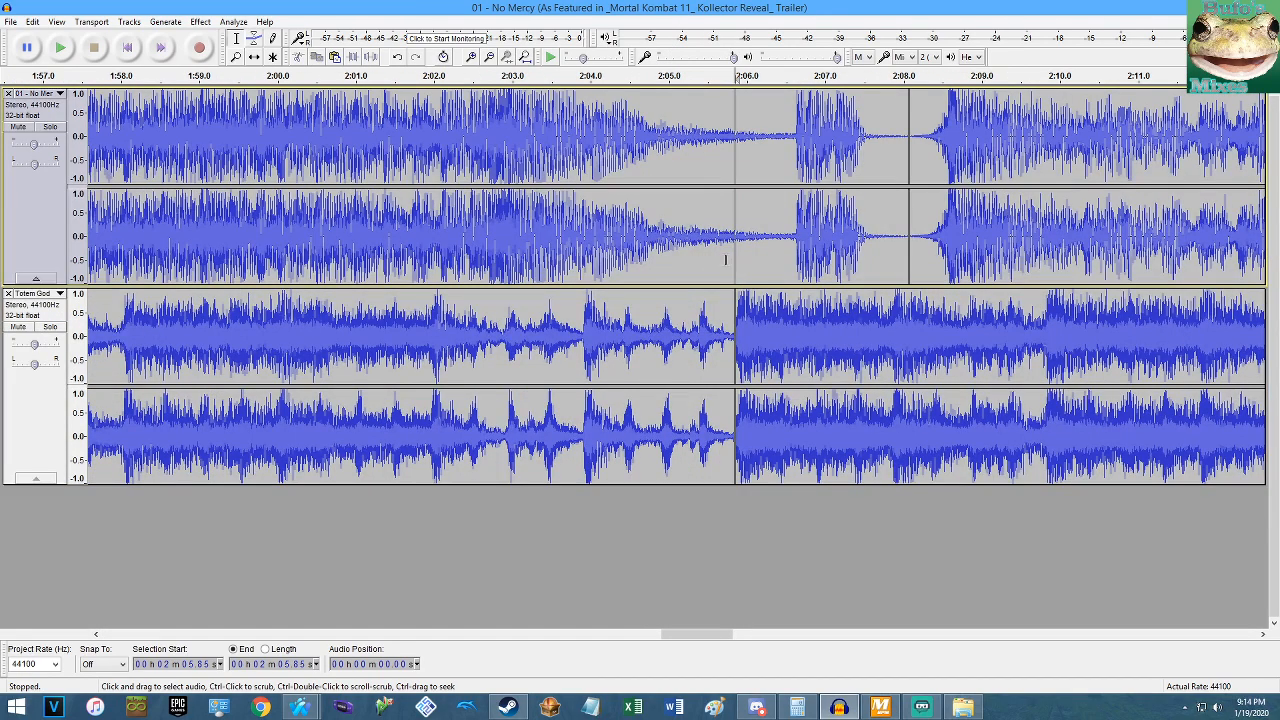
key(space)
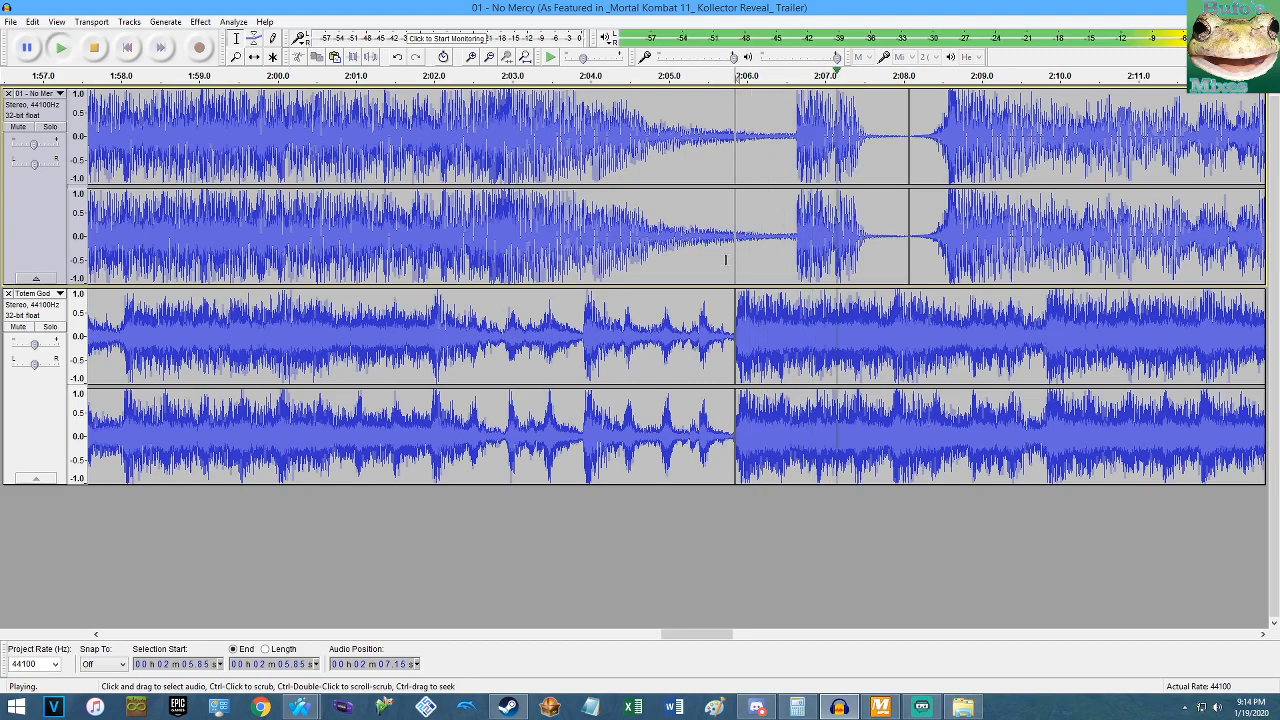
key(space)
Split No Mercy at 2:05.85 and delete the segment directly following that point in each track.
key(ctrl+i)
double_click(784, 255)
key(Delete)
double_click(809, 343)
key(Delete)
Move the ending clips of No Mercy and Totem God to the beginning of their tracks.
double_click(812, 251)
key(End)
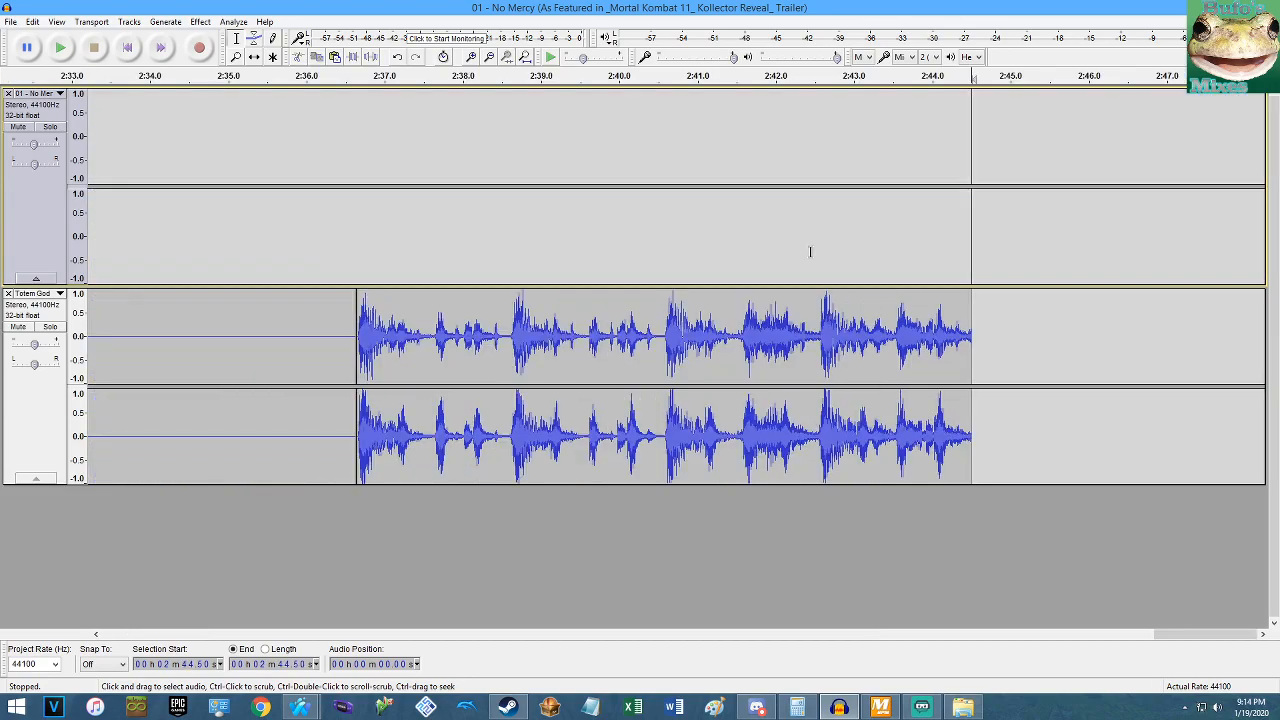
double_click(692, 311)
key(ctrl+x)
key(Home)
key(ctrl+v)
Delete the silent clip at the end of Totem God, from 2:13.71 to 2:44.50.
key(End)
double_click(663, 316)
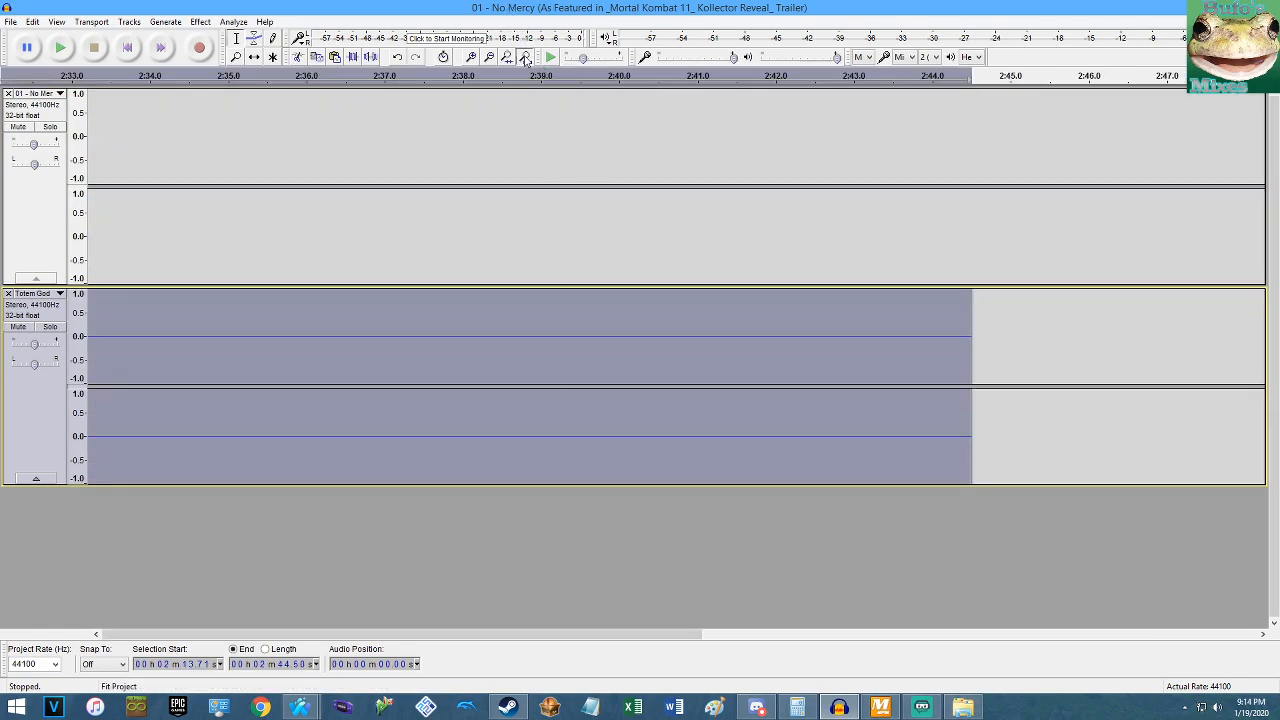
click(524, 57)
key(Left)
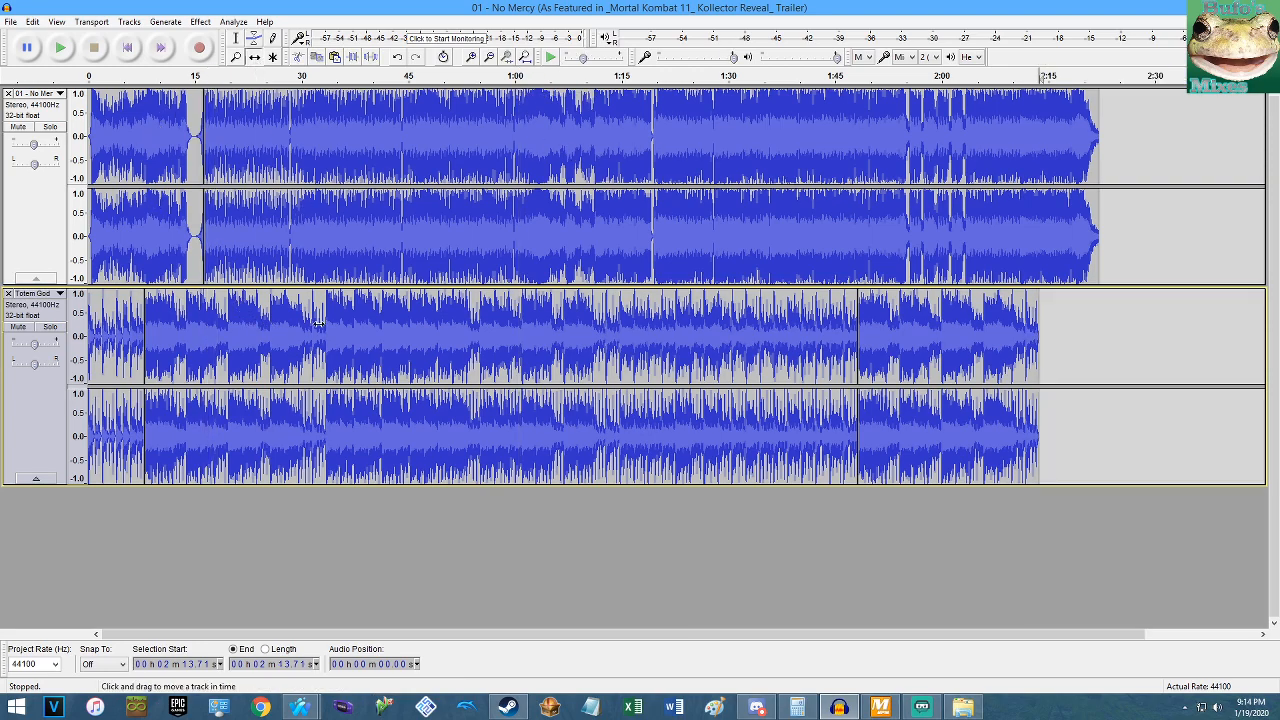
Shift the three Totem God clips about 8.4 s later so the track ends together with No Mercy.
drag(858, 336, 978, 329)
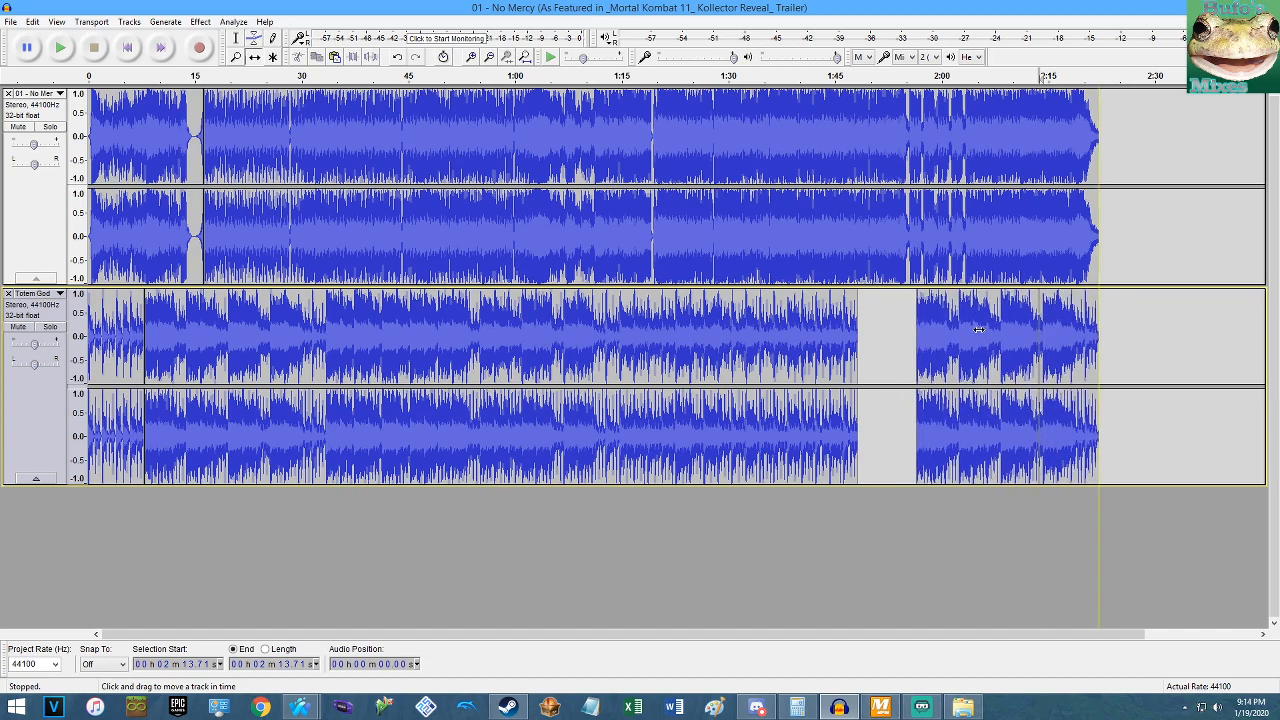
drag(817, 334, 879, 336)
drag(112, 337, 173, 337)
Play the arrangement from the start through Totem God's entry to locate the intro's cut point, with the Selection tool active.
click(127, 58)
key(space)
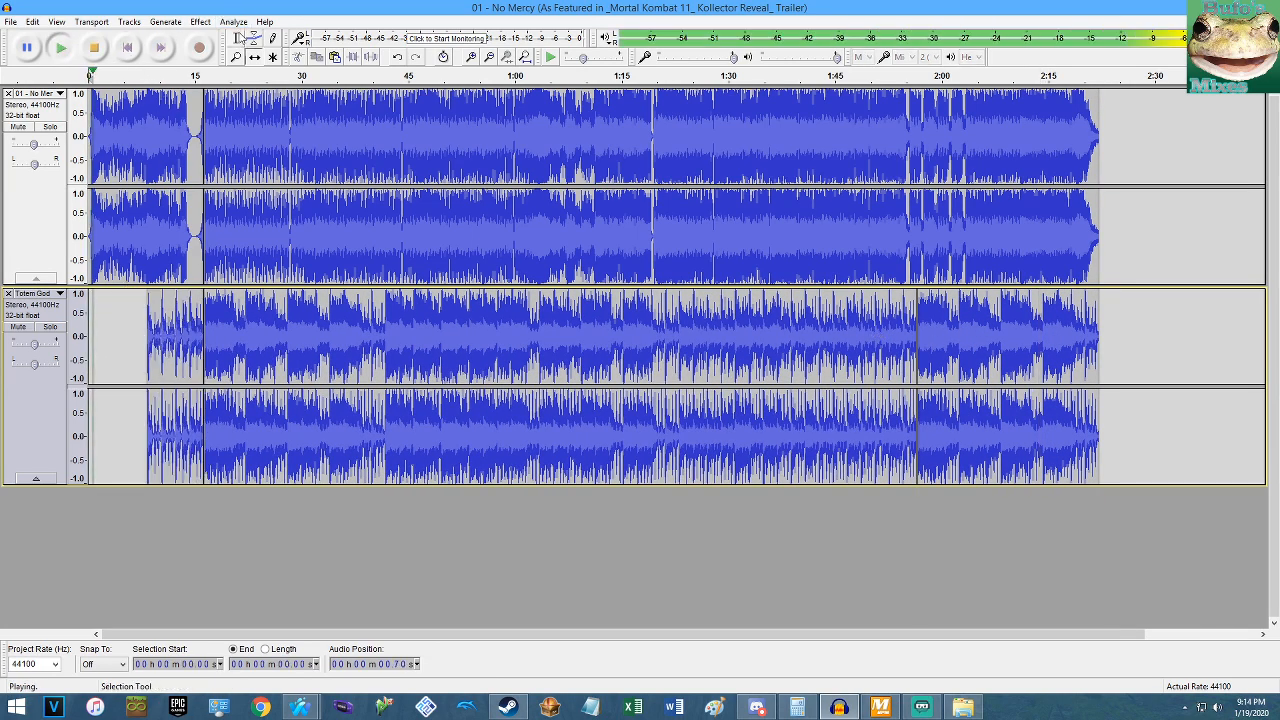
click(236, 38)
scroll(102, 190, up, 3)
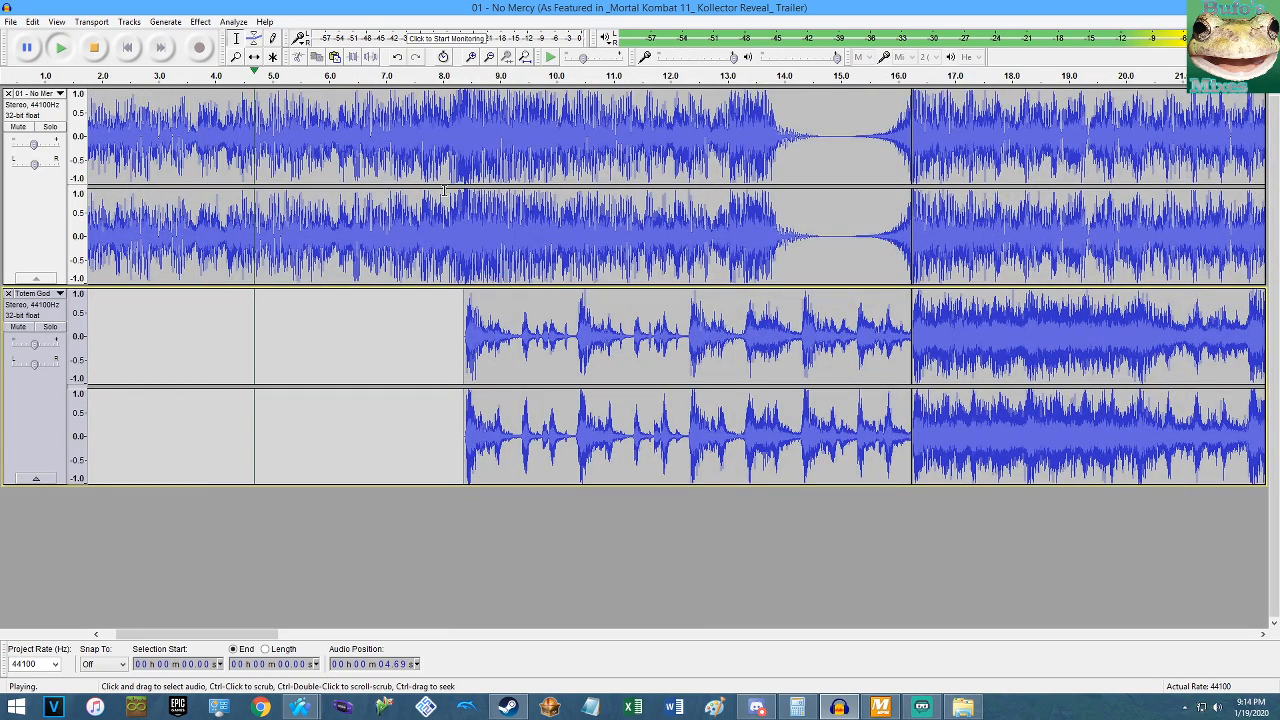
scroll(371, 190, up, 2)
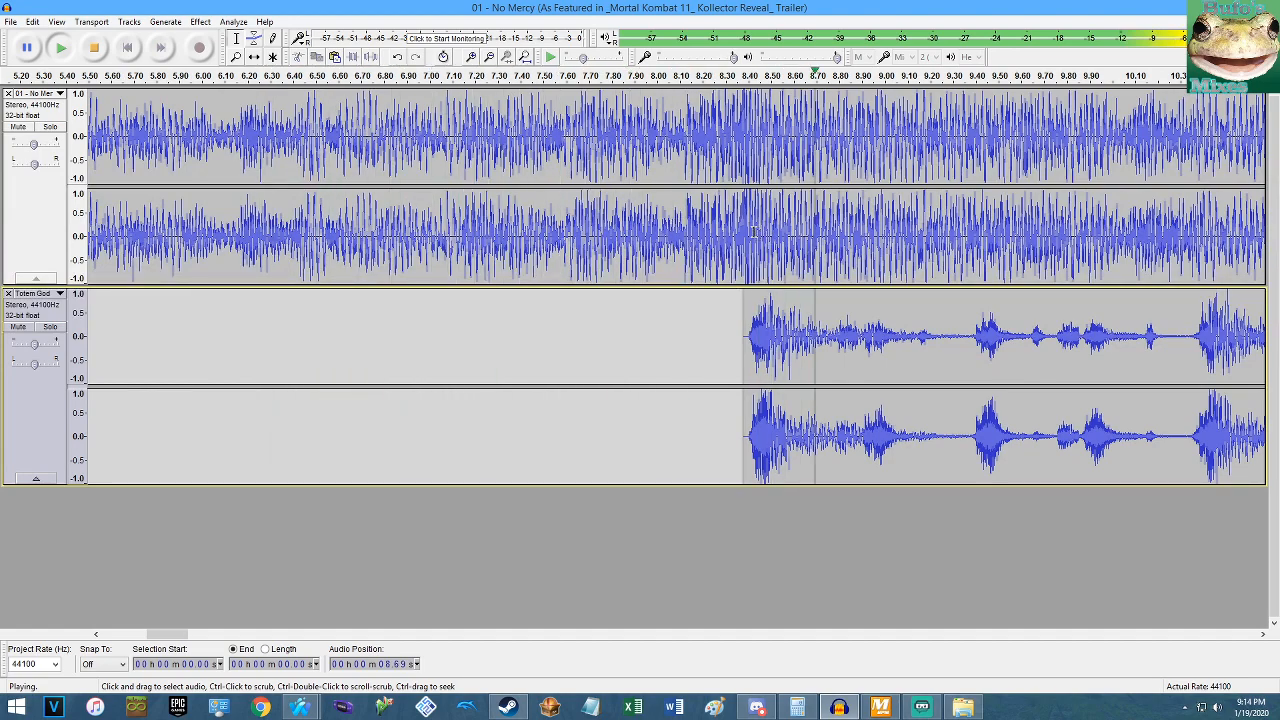
Stop playback and delete the first 8.13 s from both tracks.
key(space)
scroll(687, 238, up, 3)
scroll(684, 245, down, 1)
scroll(675, 260, up, 3)
scroll(675, 260, up, 7)
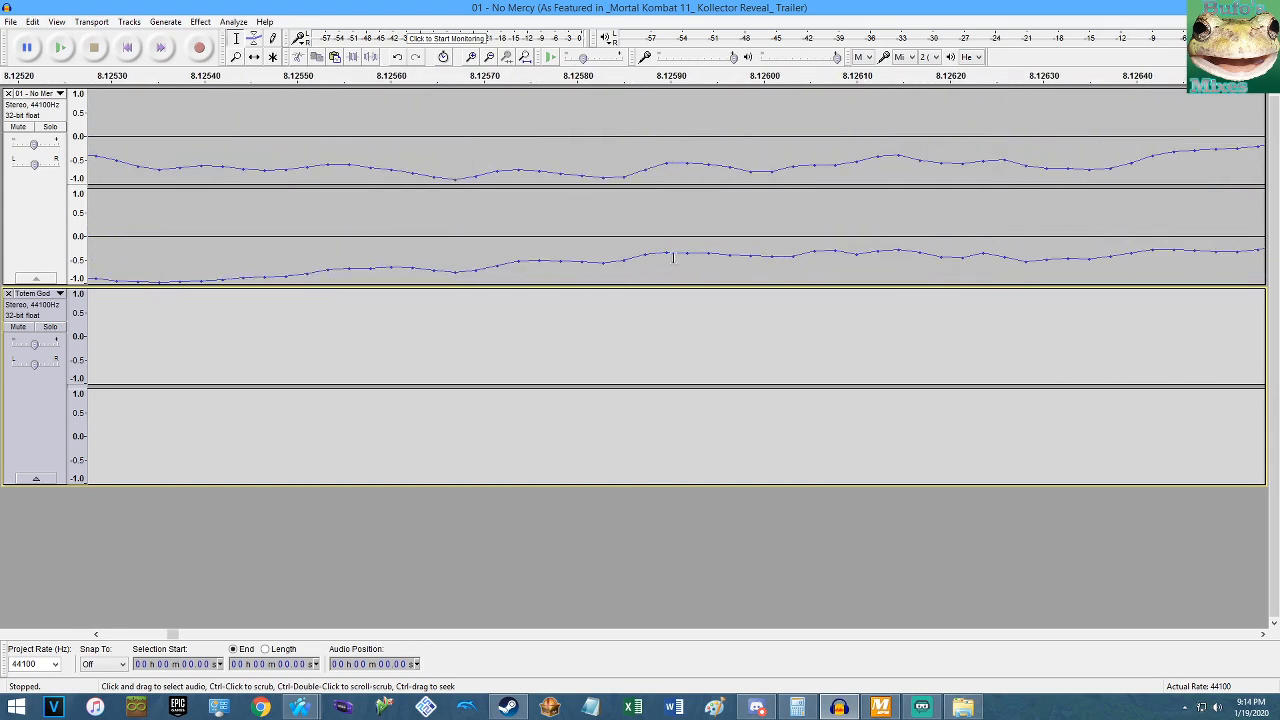
click(668, 254)
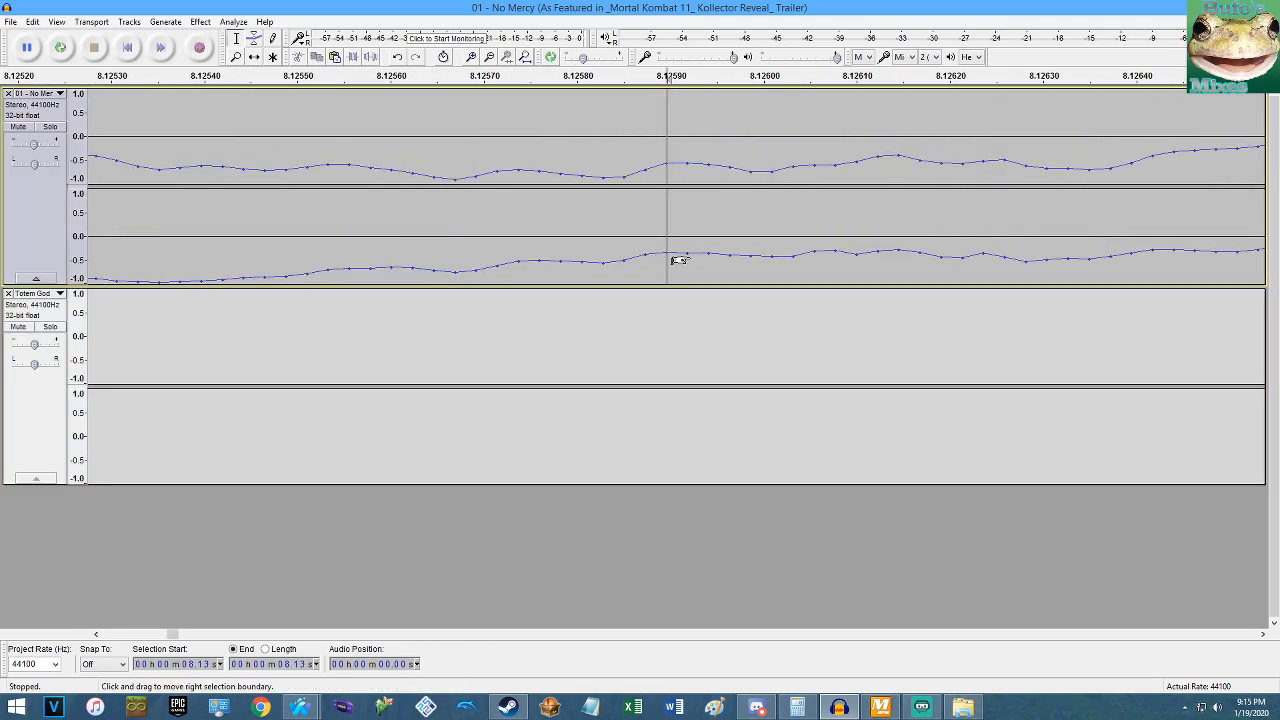
key(shift+Home)
key(Delete)
Preview the new opening briefly and trim about another 0.367 s from the start of both tracks.
key(space)
scroll(640, 252, down, 10)
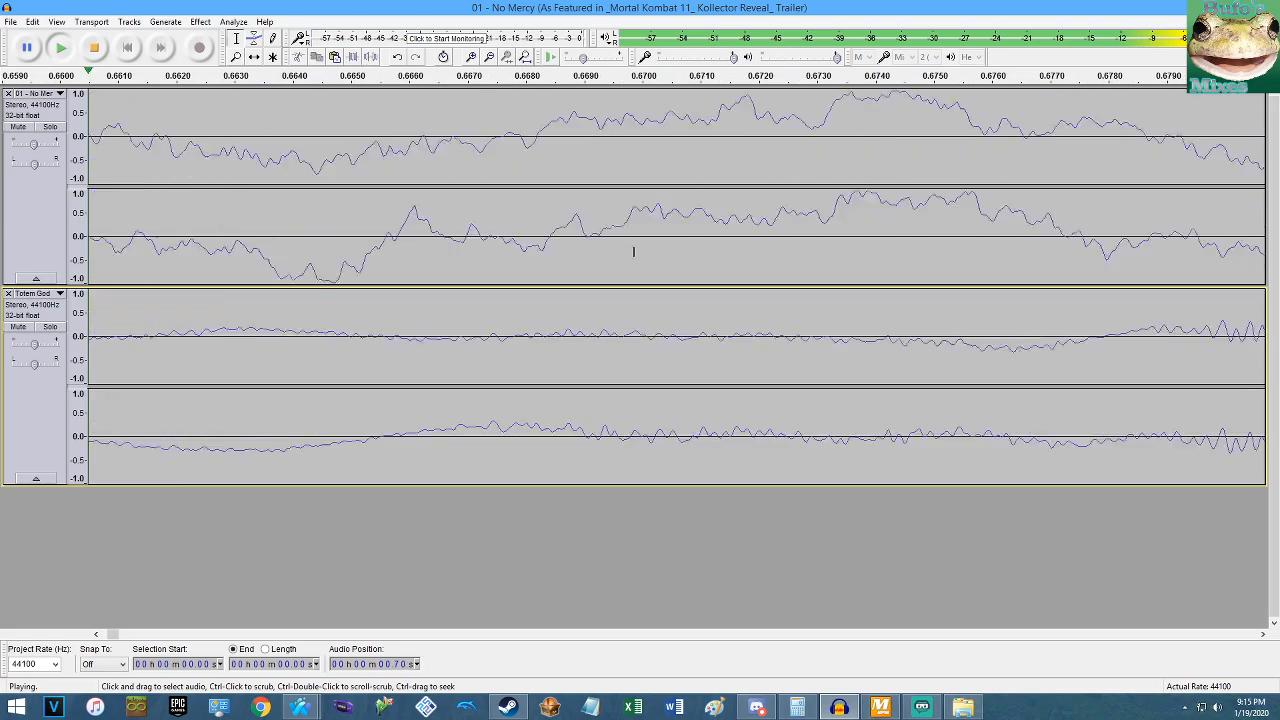
key(space)
scroll(437, 272, down, 2)
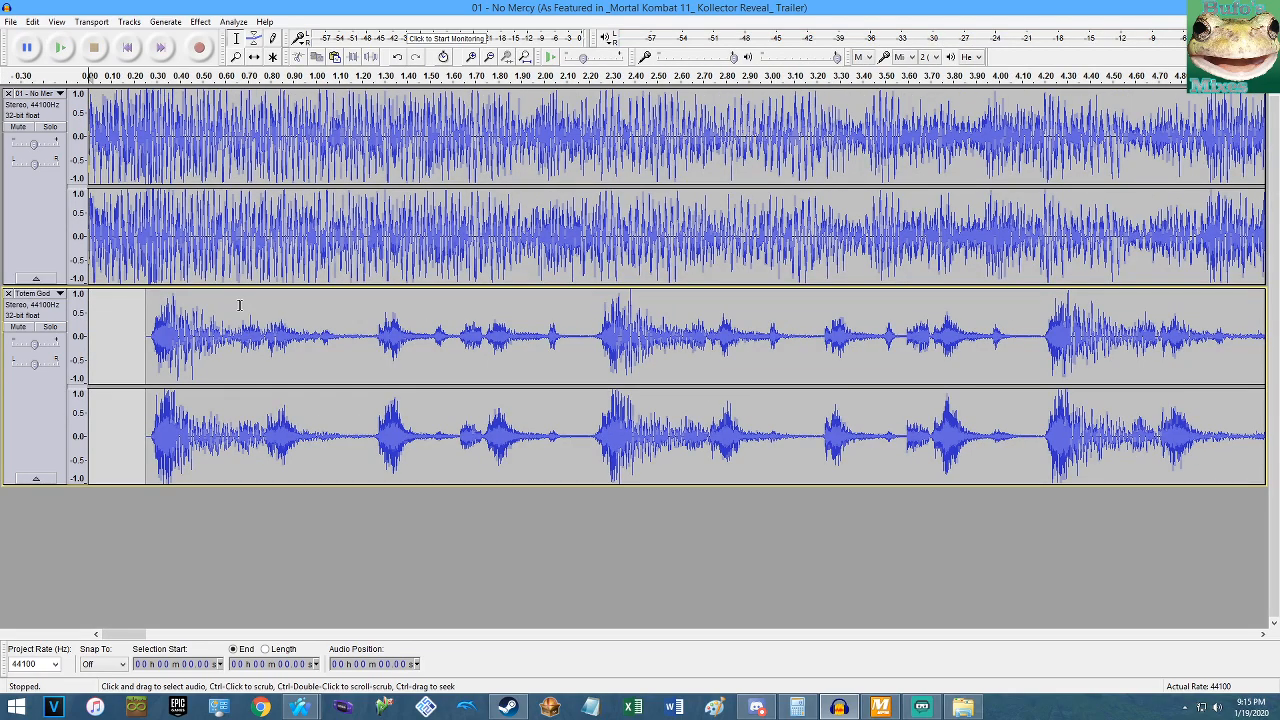
scroll(157, 294, up, 2)
scroll(215, 320, up, 8)
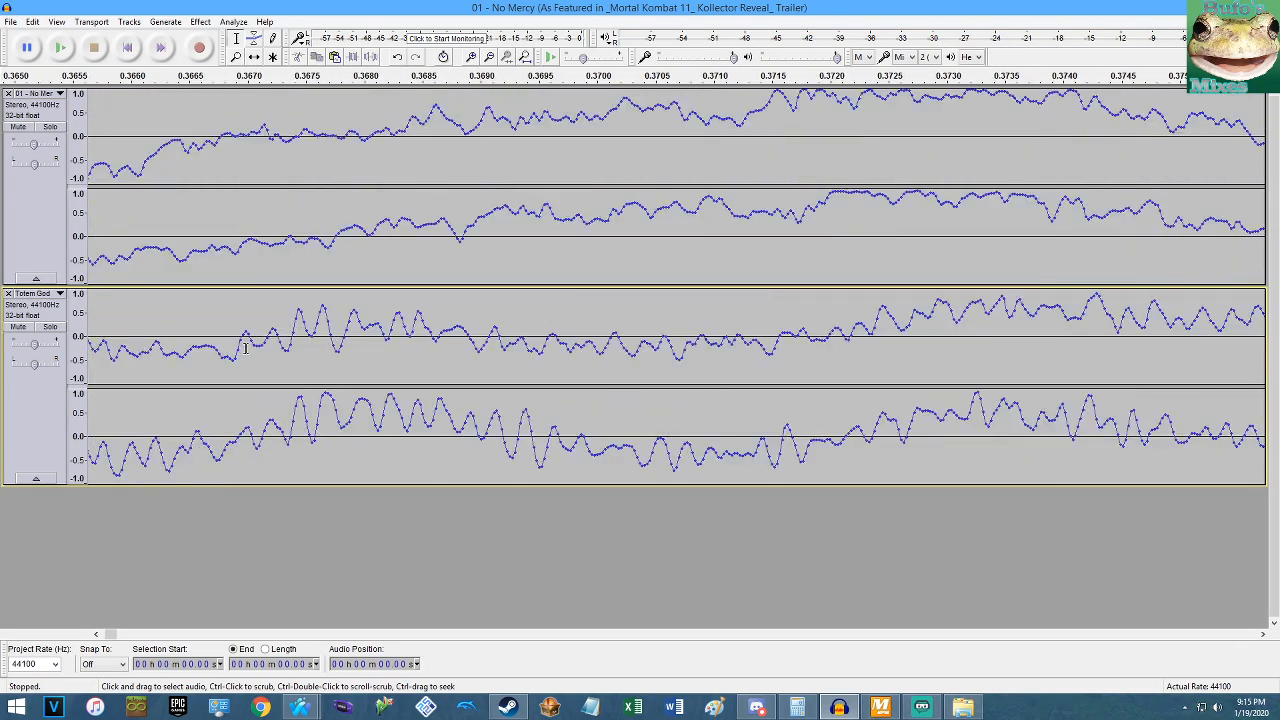
click(235, 334)
Play the trimmed arrangement from the start, checking how No Mercy and Totem God line up through the later sections.
key(space)
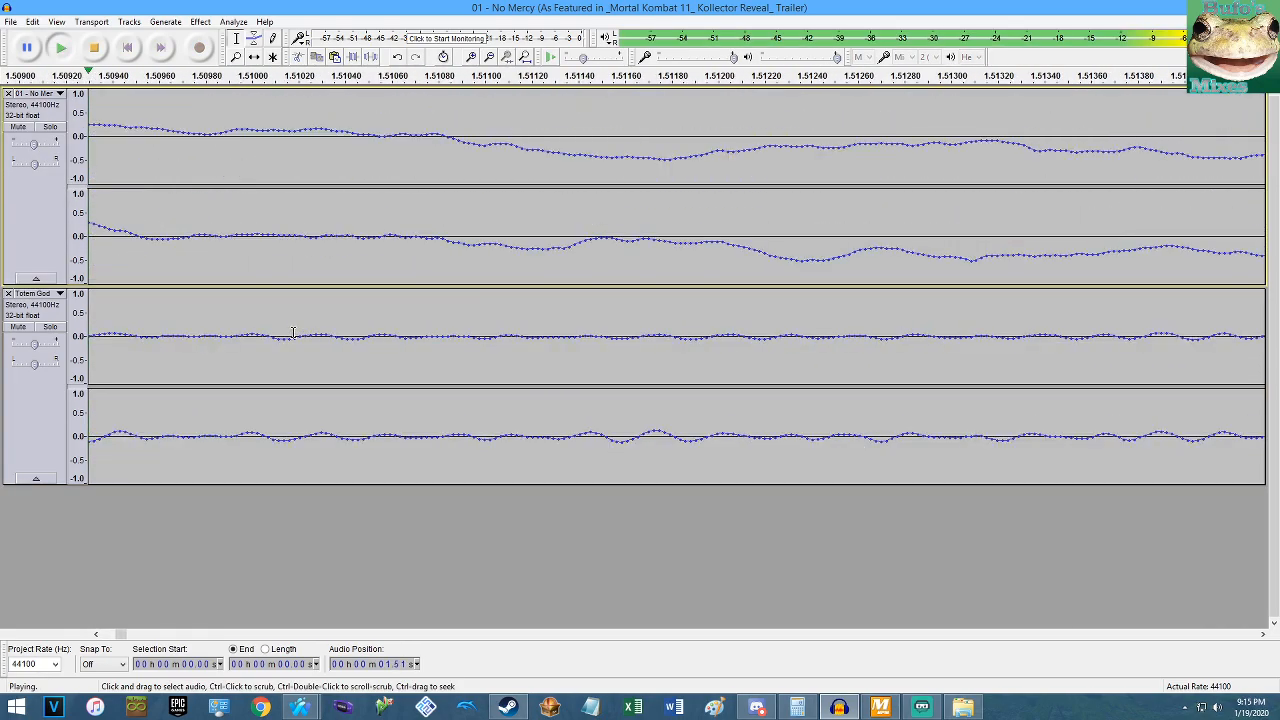
scroll(296, 332, down, 13)
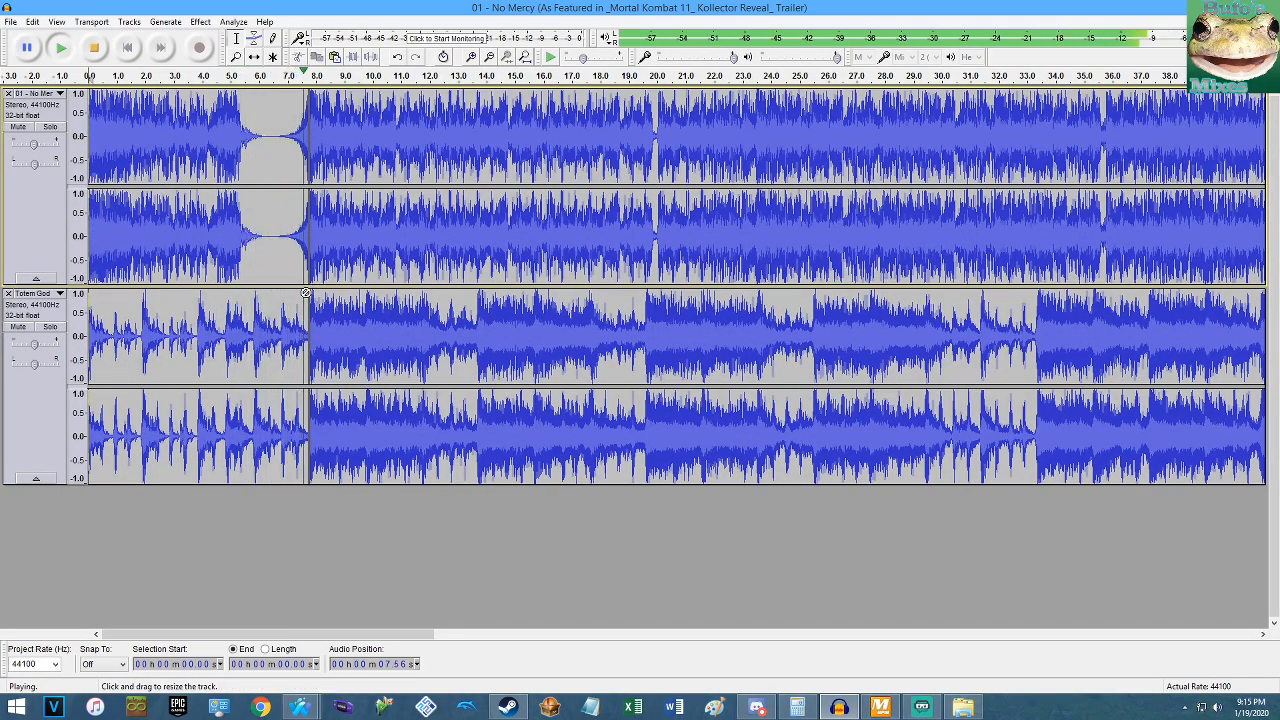
scroll(570, 208, up, 4)
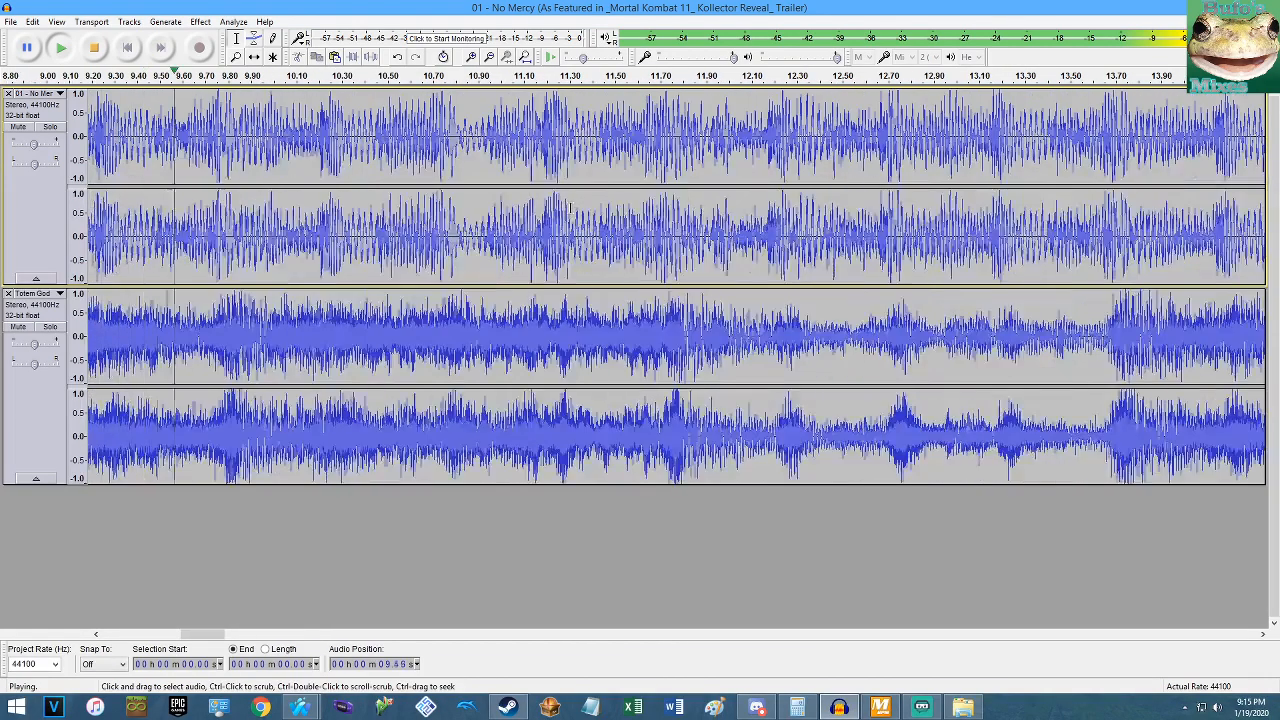
scroll(570, 208, down, 2)
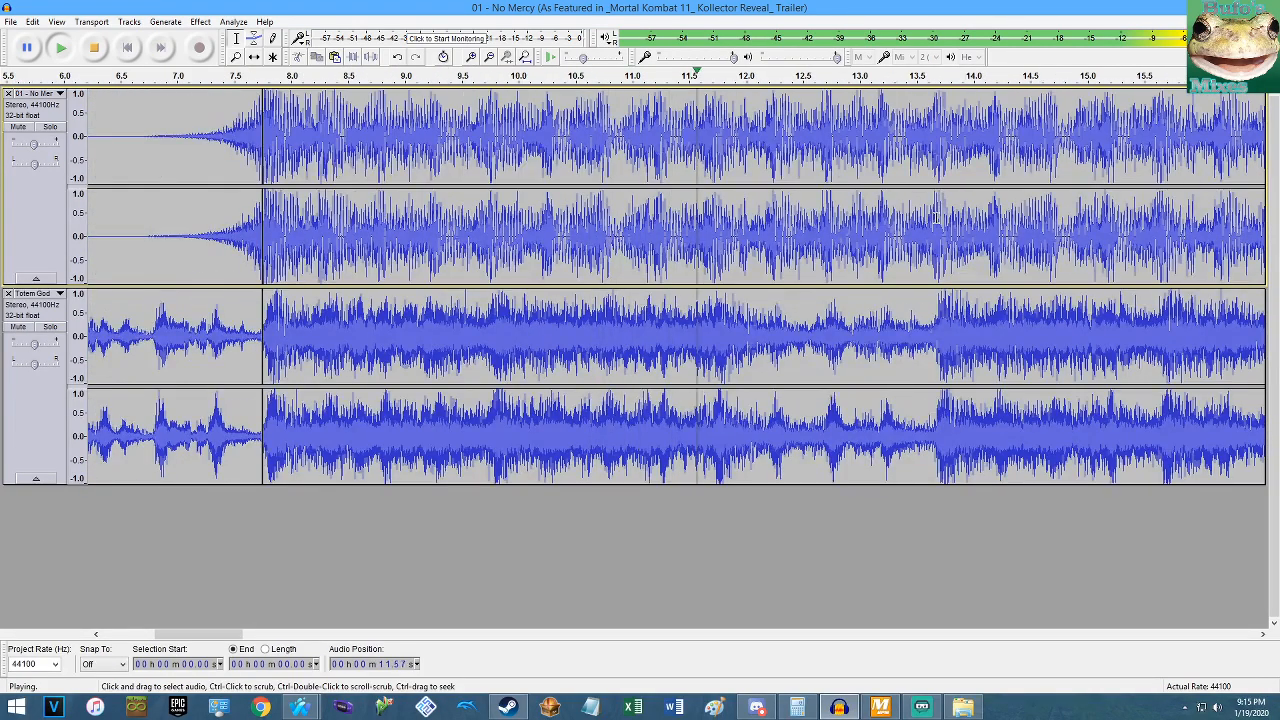
scroll(935, 217, up, 2)
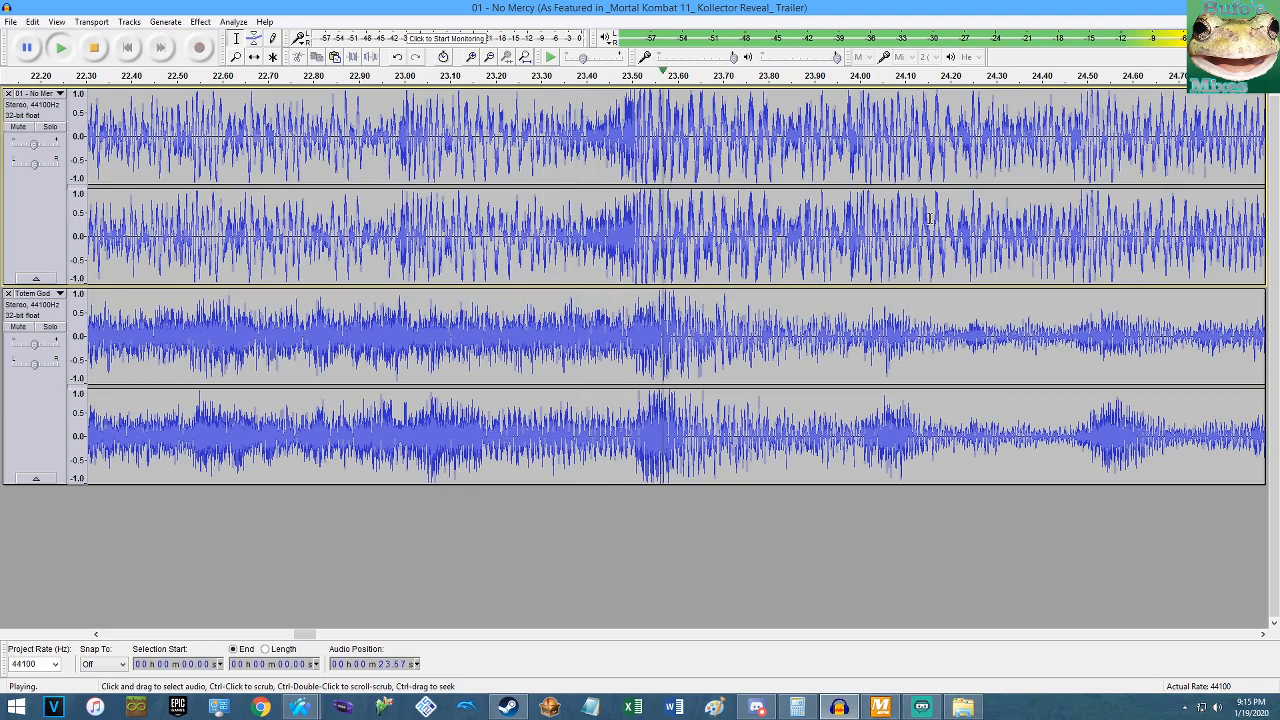
scroll(826, 215, down, 6)
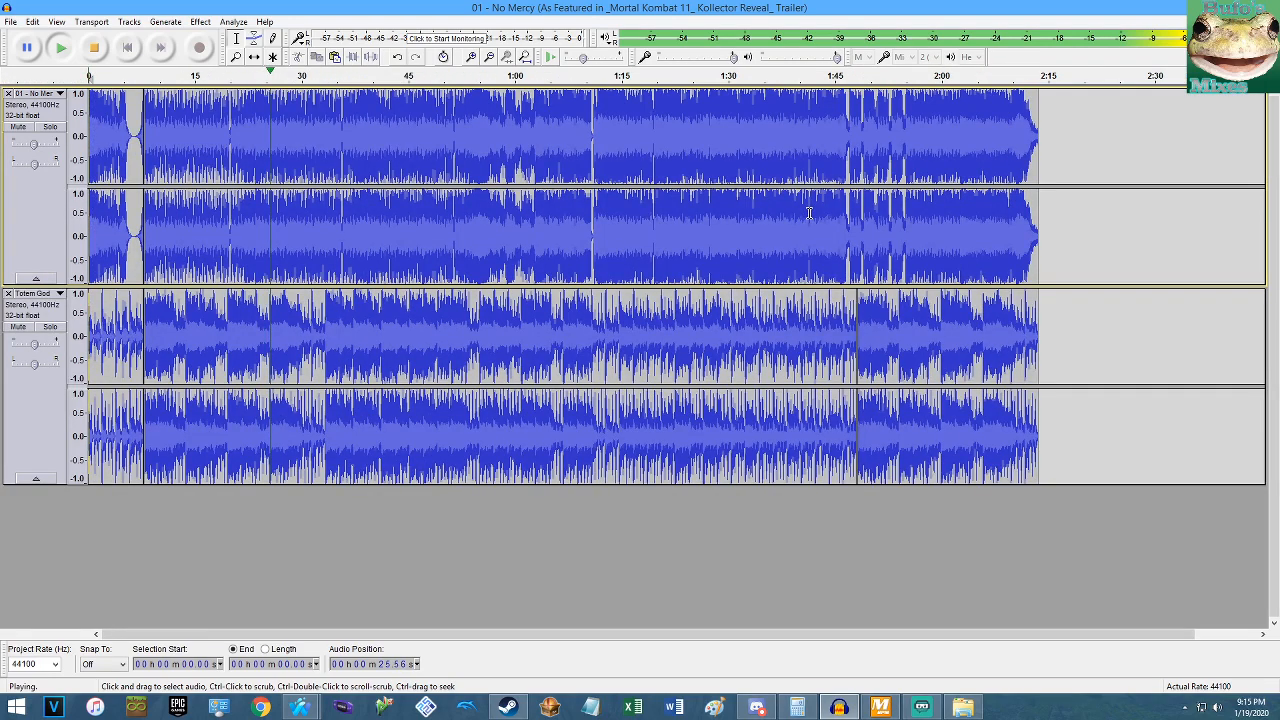
scroll(662, 197, up, 6)
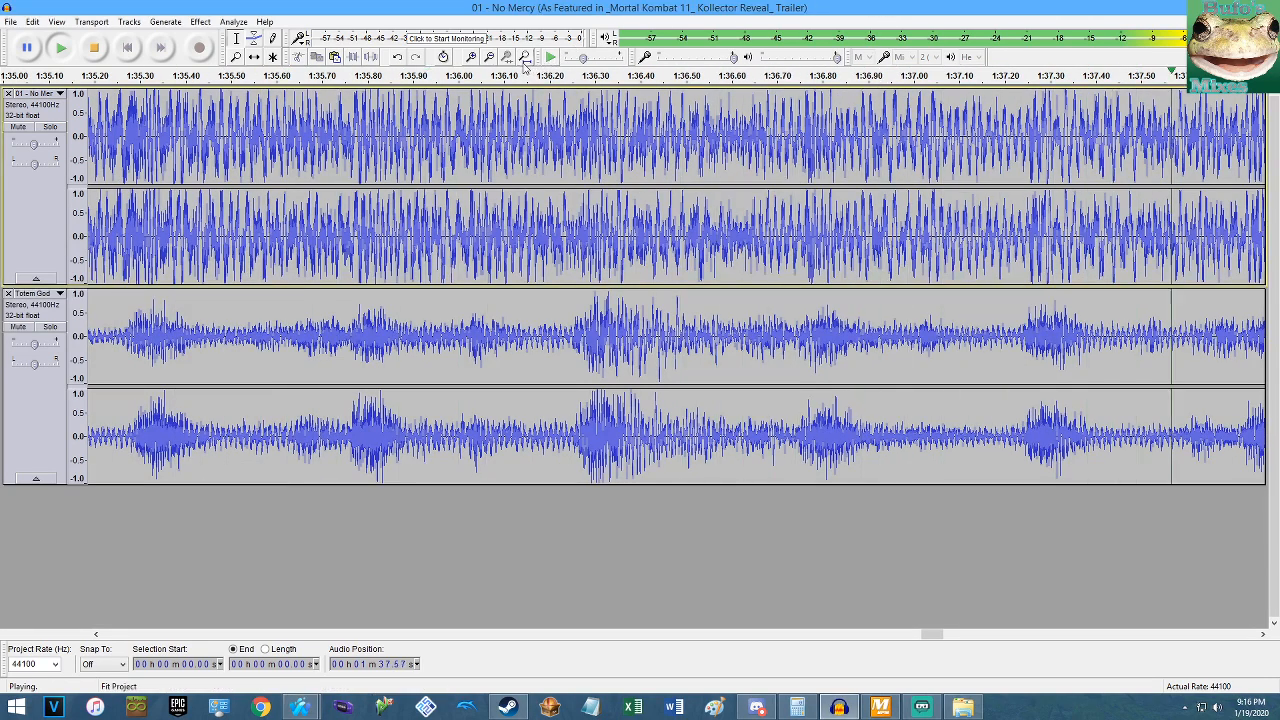
key(ctrl+f)
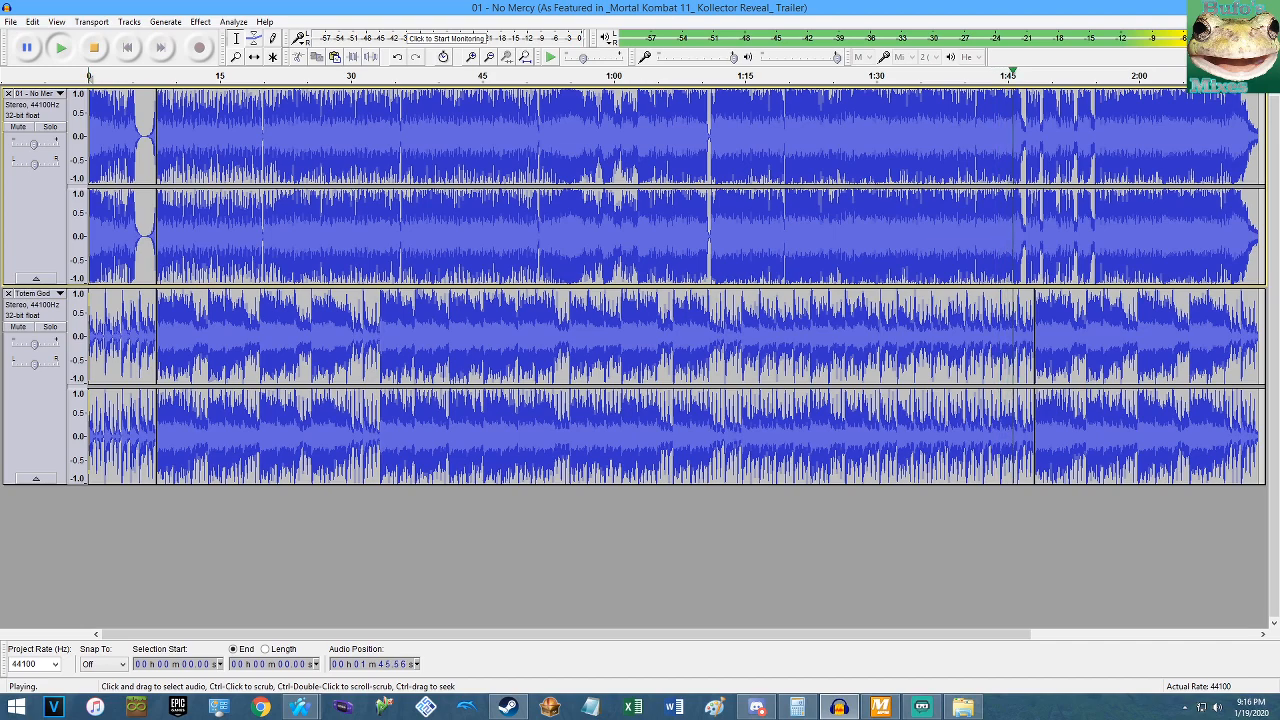
Play both tracks from about 4:12.6 to check the transition between the second and third loops.
key(alt+Tab)
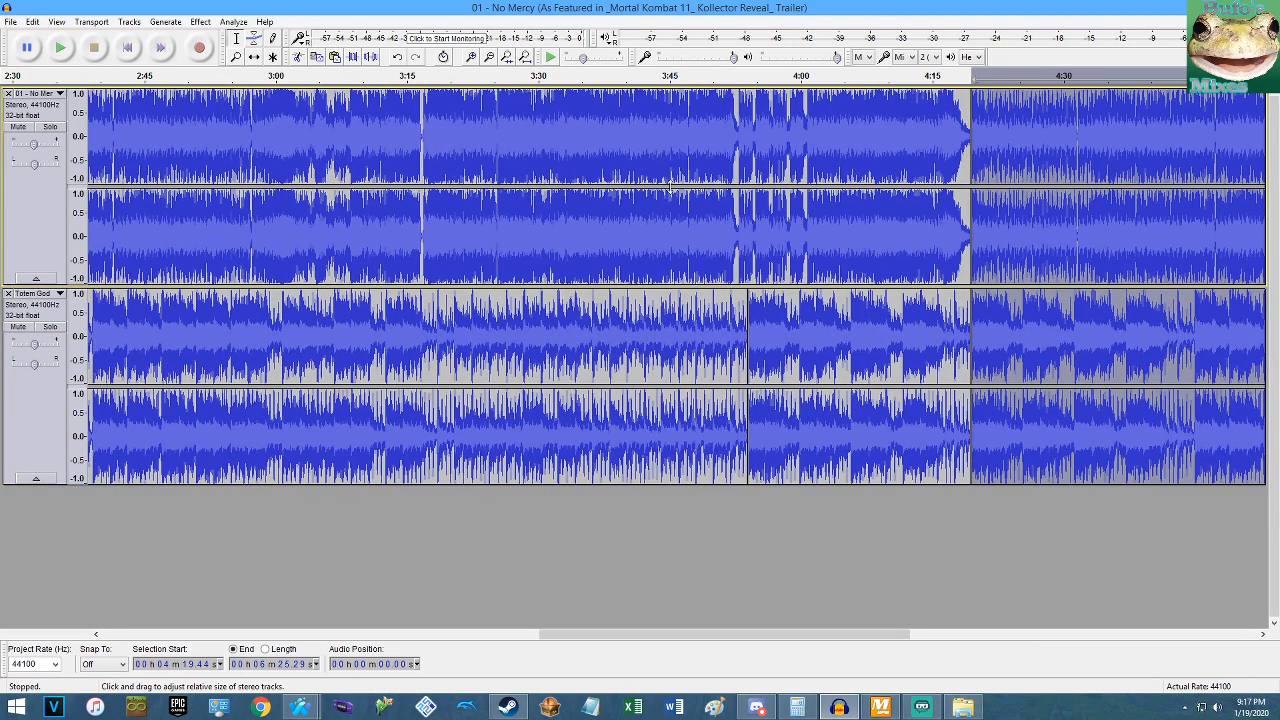
click(909, 229)
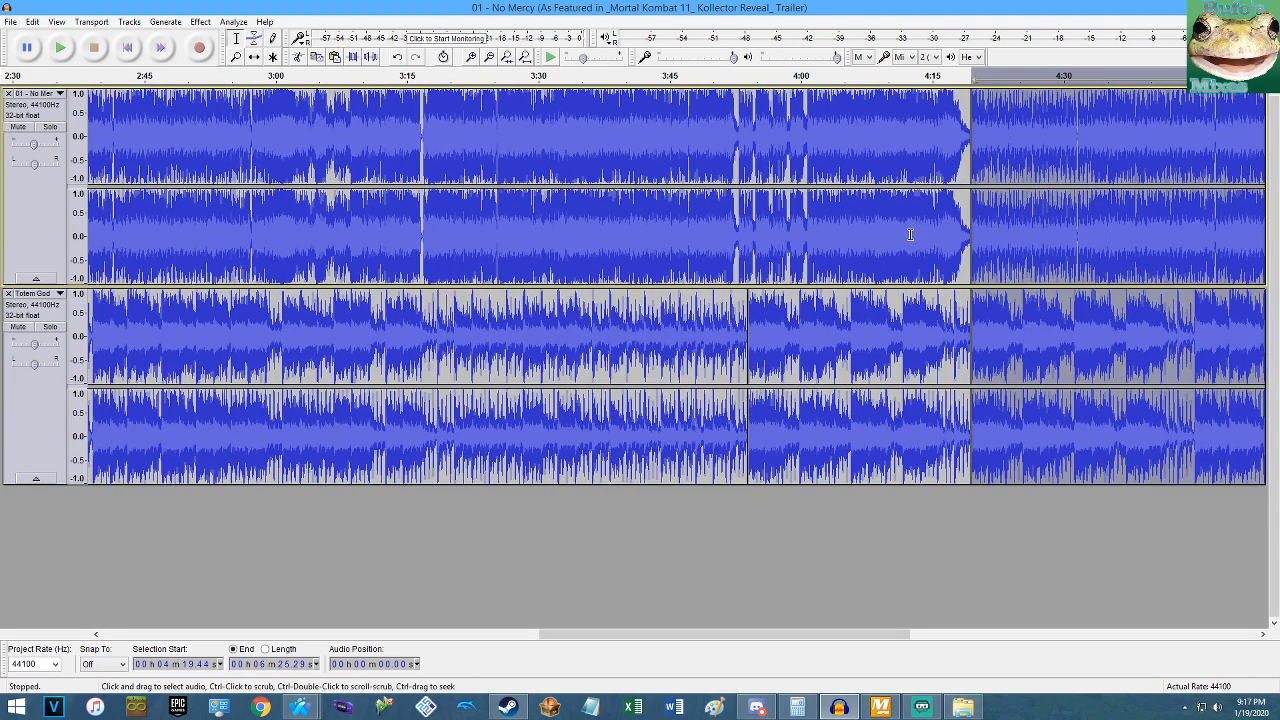
key(space)
scroll(995, 220, up, 3)
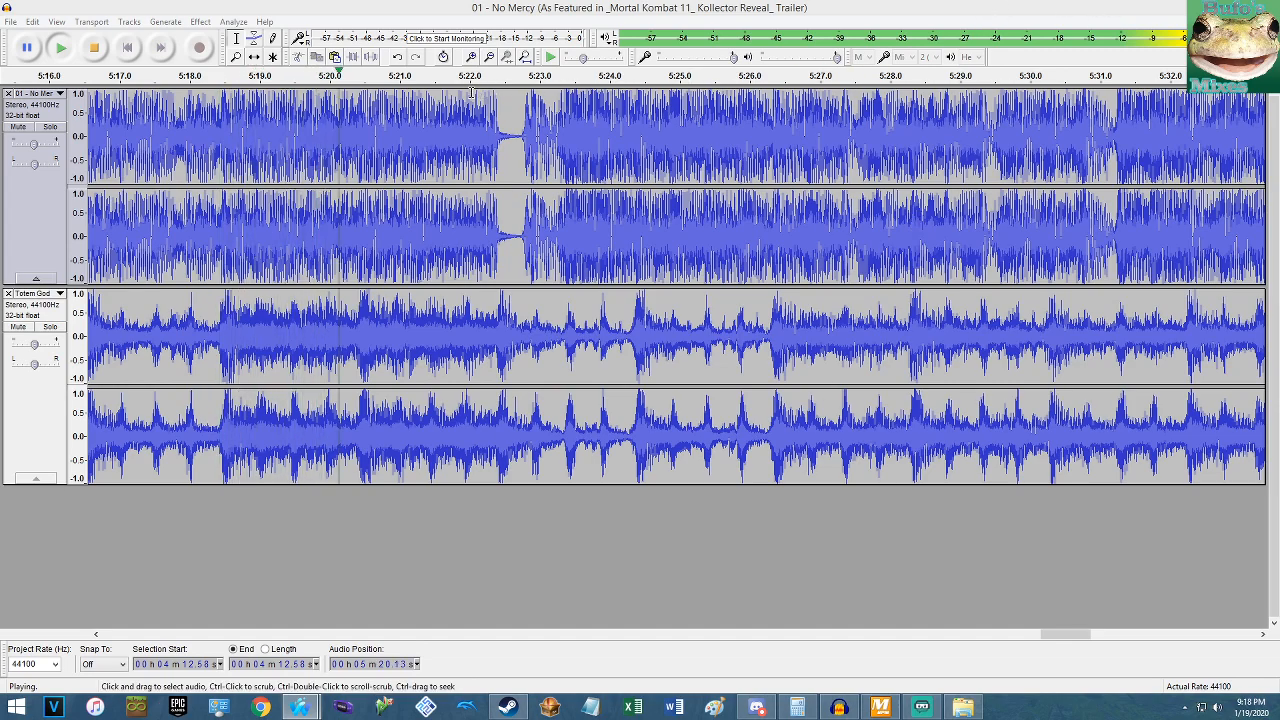
click(525, 58)
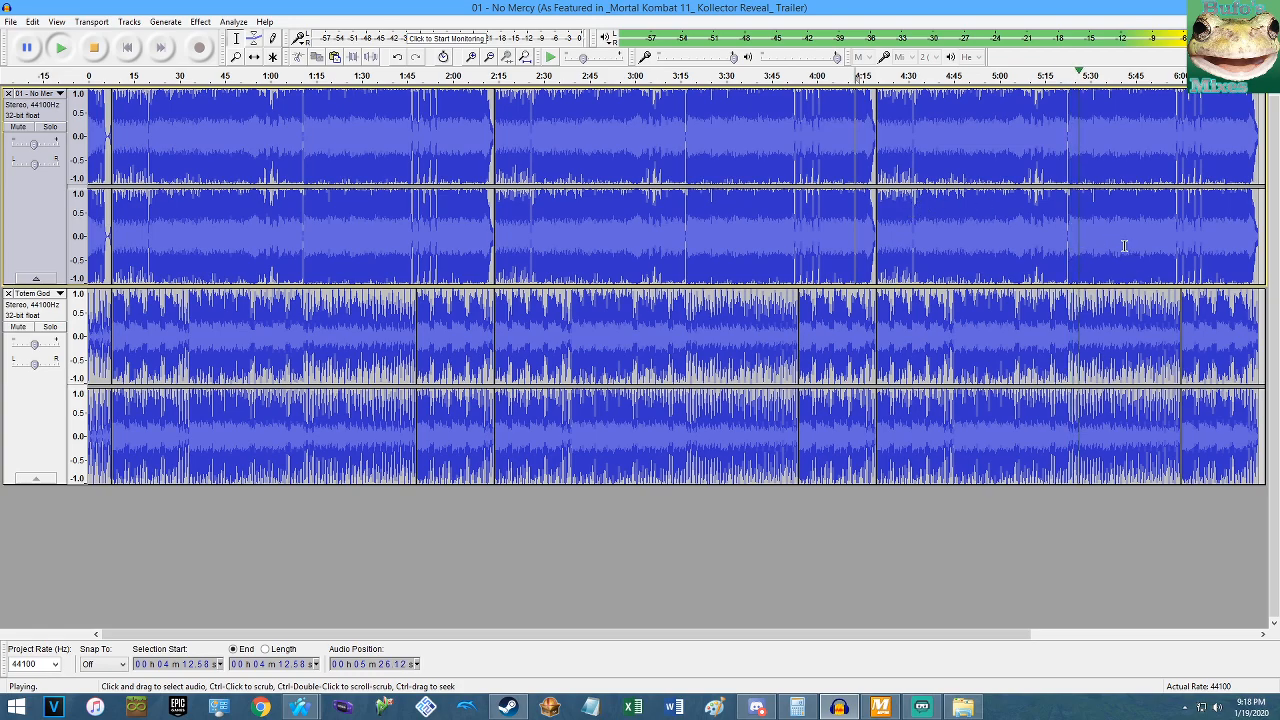
key(space)
Replay the loop transition from about 4:15.6 to find where the arrangement can end after the third loop begins.
scroll(879, 252, up, 5)
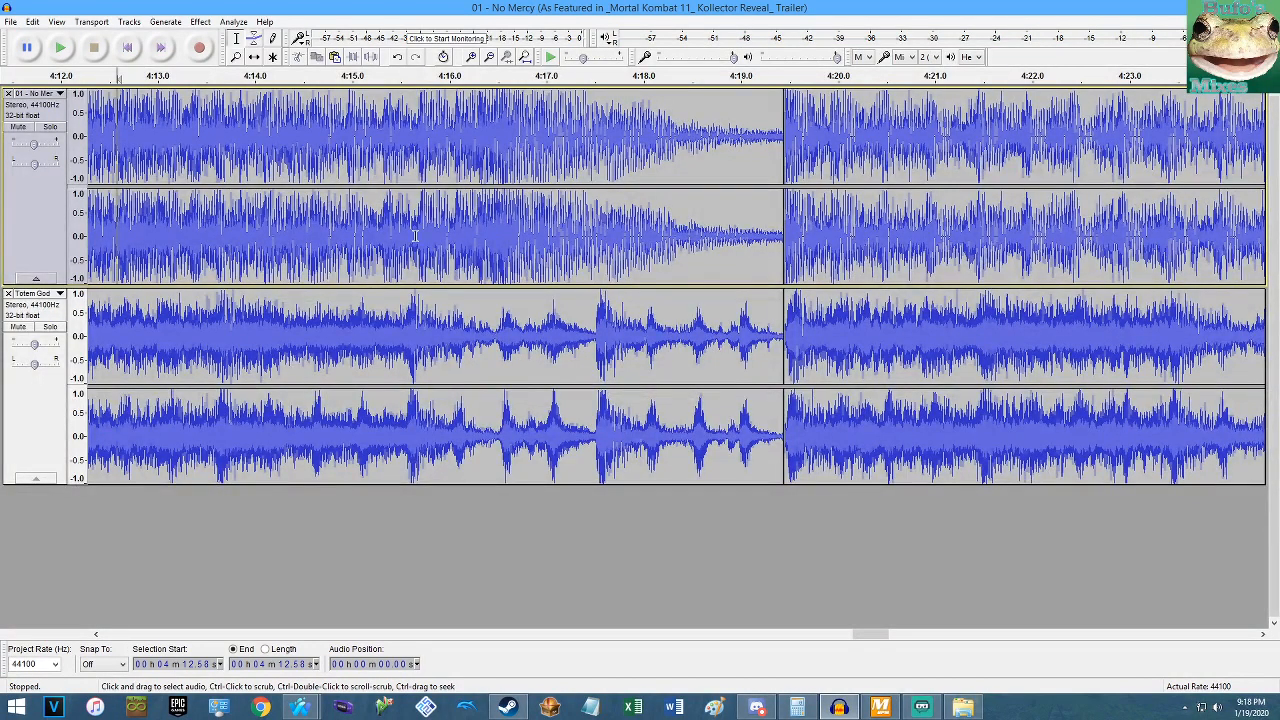
click(412, 232)
key(space)
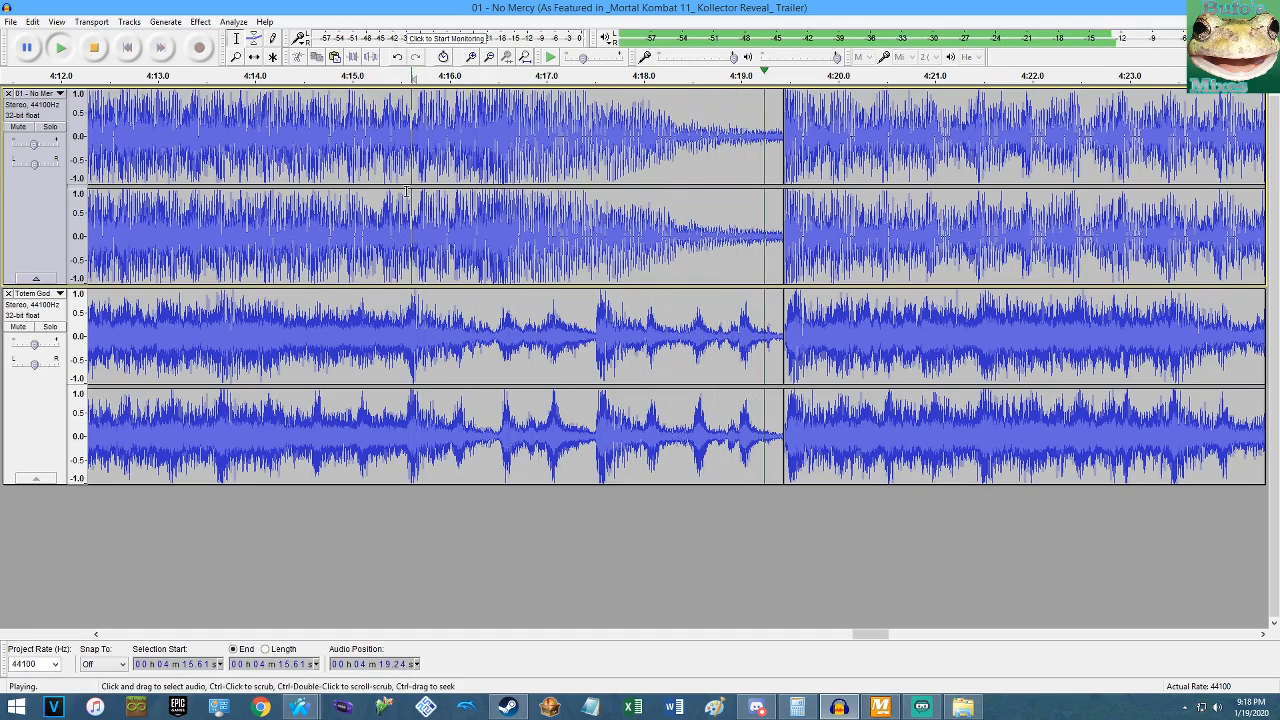
ctrl+scroll(562, 266, down, 1)
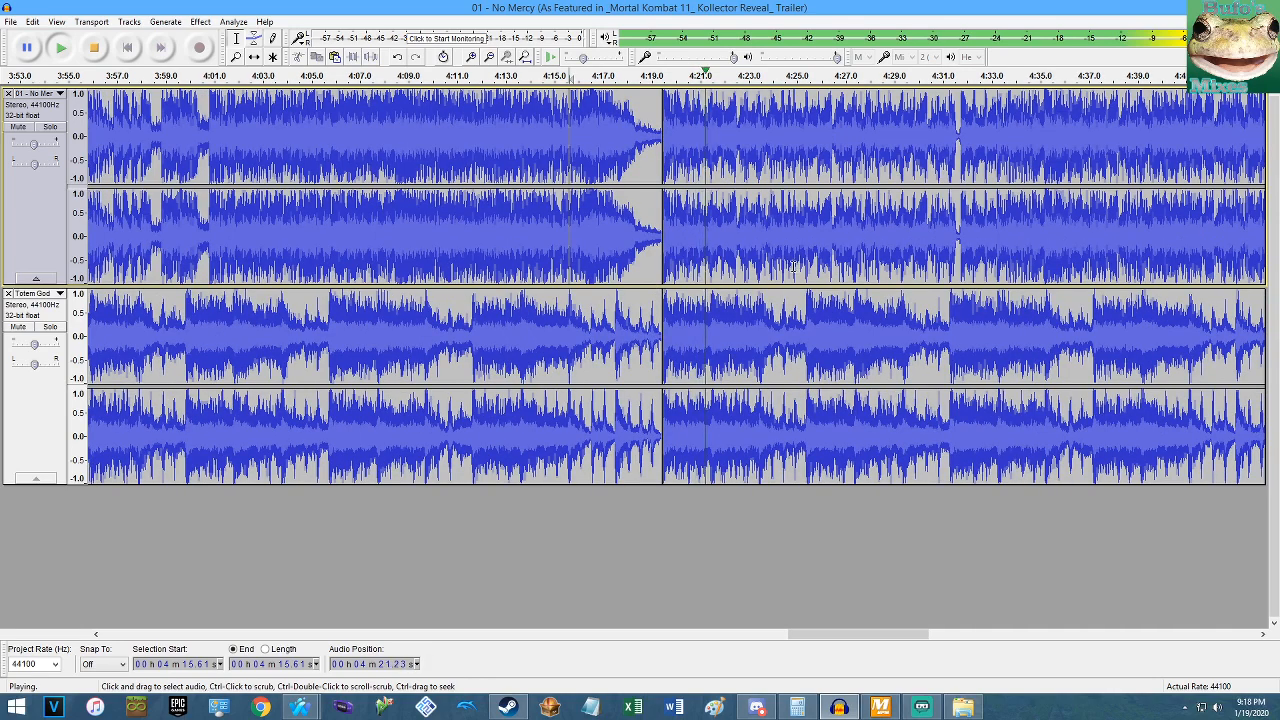
ctrl+scroll(704, 254, up, 1)
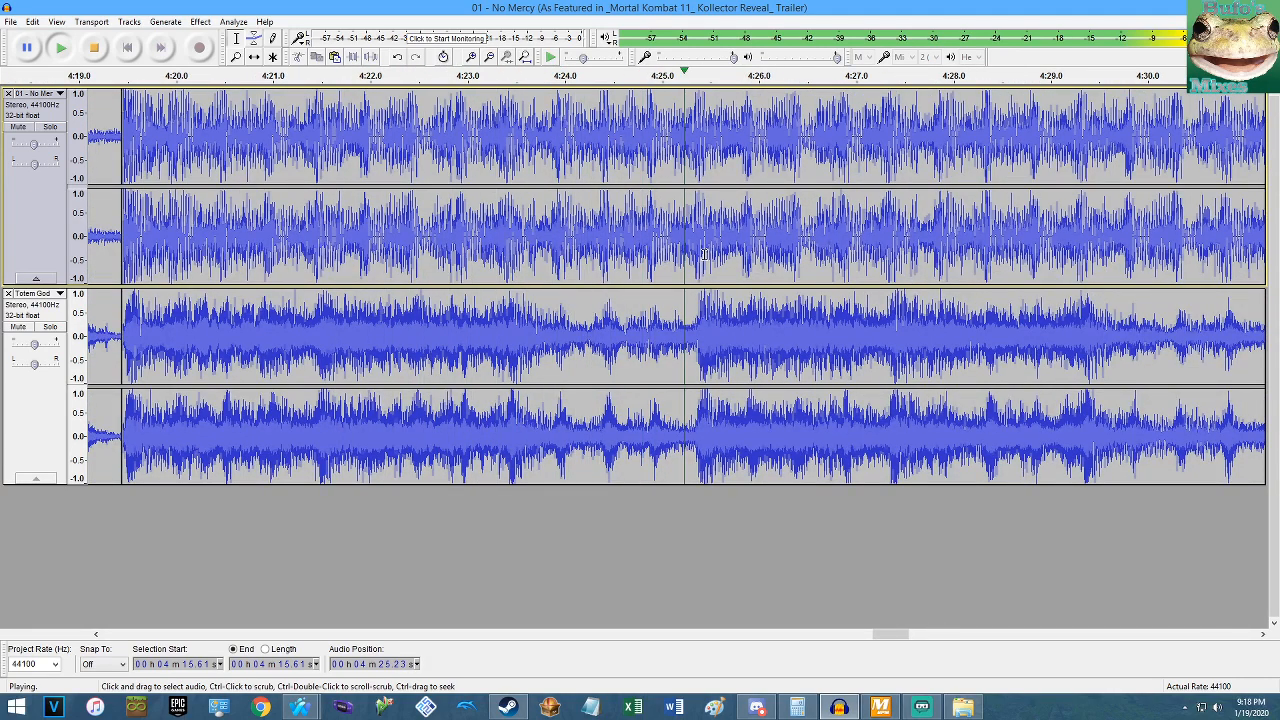
Delete everything after about 4:25.35 from both tracks, cutting where the Totem God phrase ends.
click(697, 312)
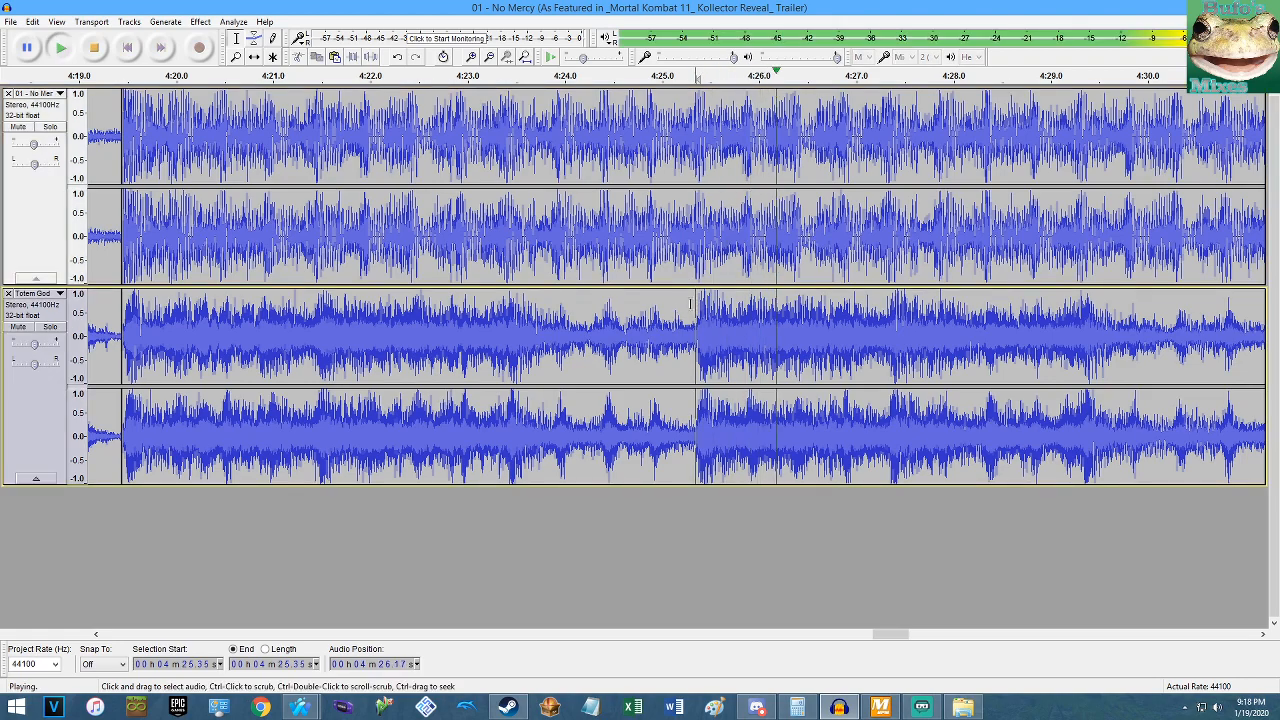
ctrl+scroll(691, 302, down, 1)
ctrl+scroll(996, 300, up, 1)
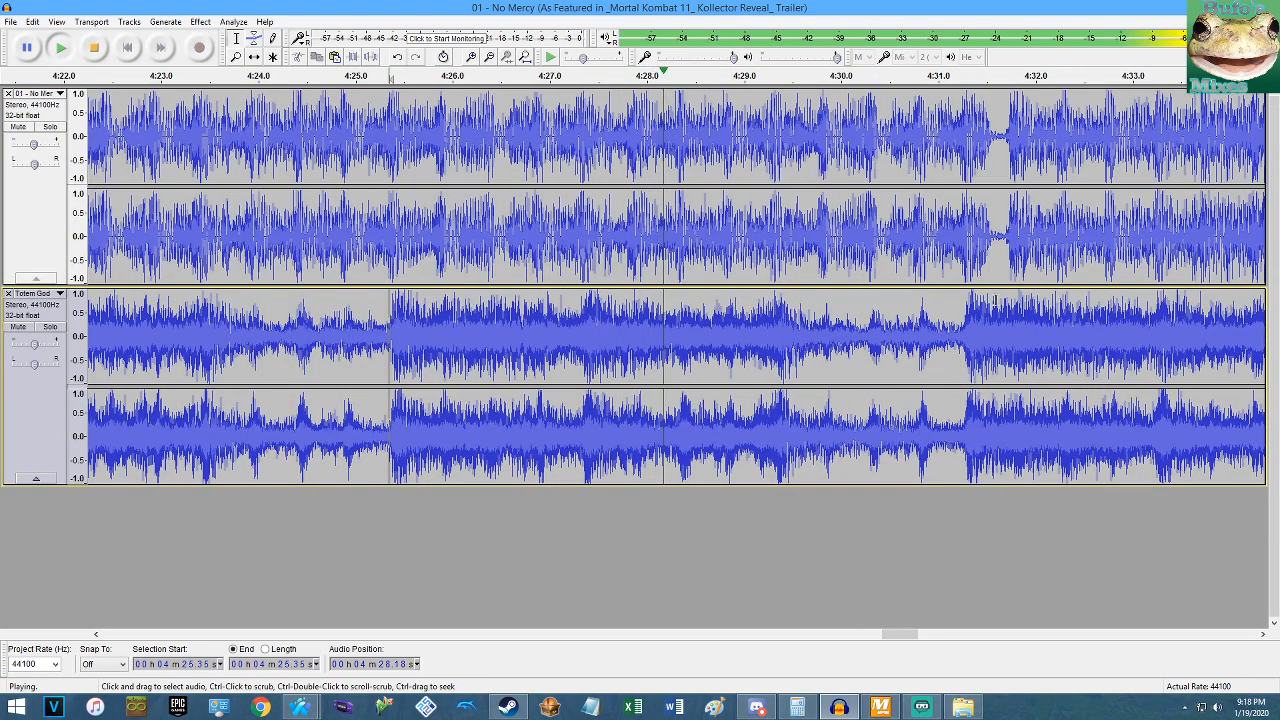
ctrl+scroll(994, 300, down, 1)
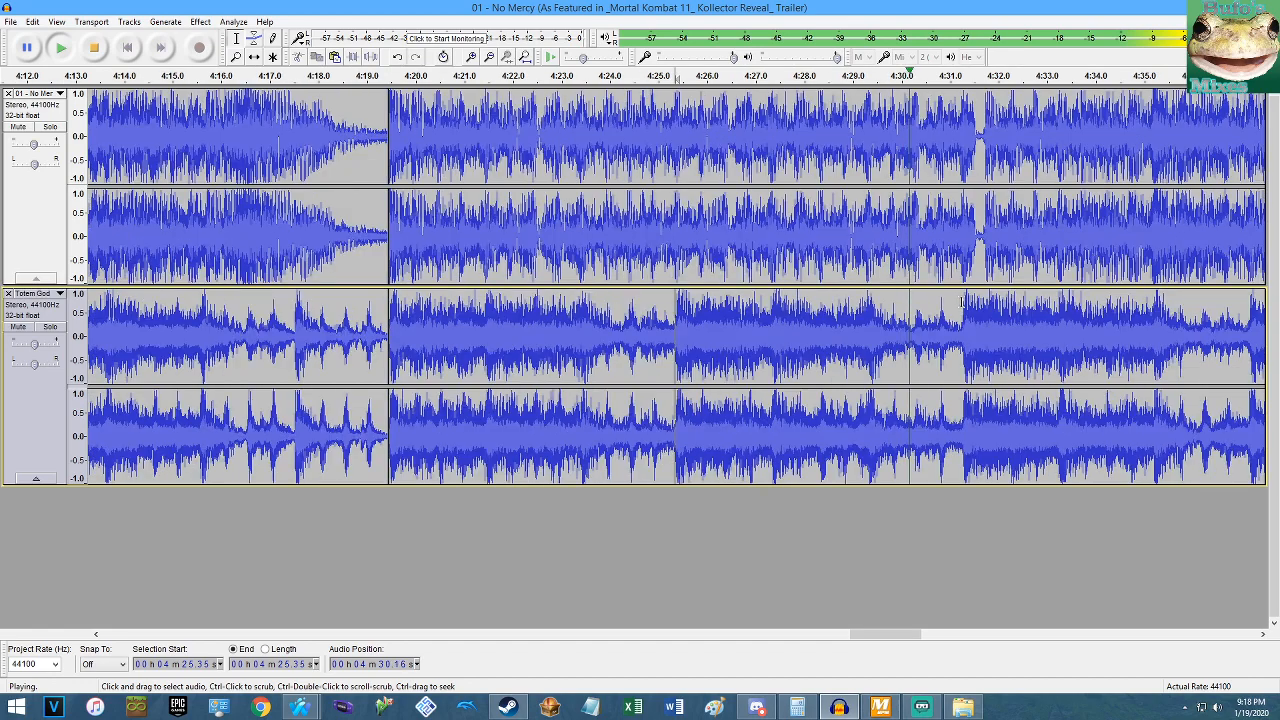
key(space)
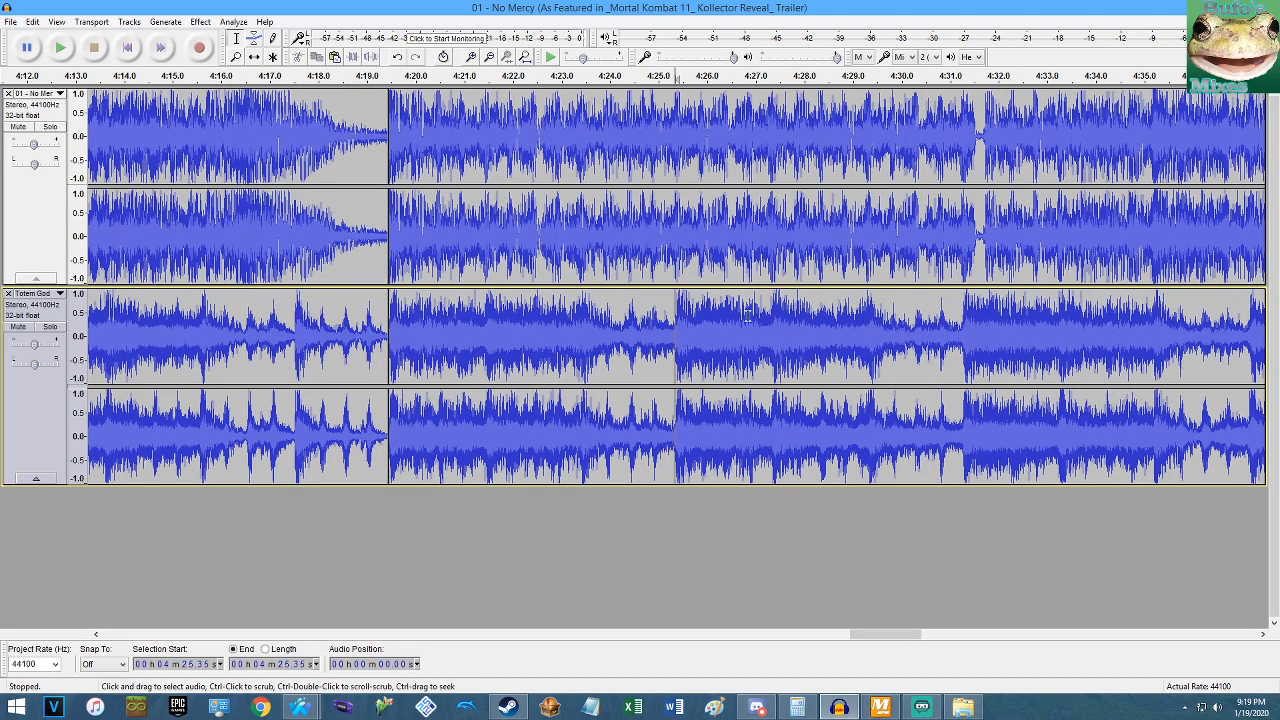
key(shift+End)
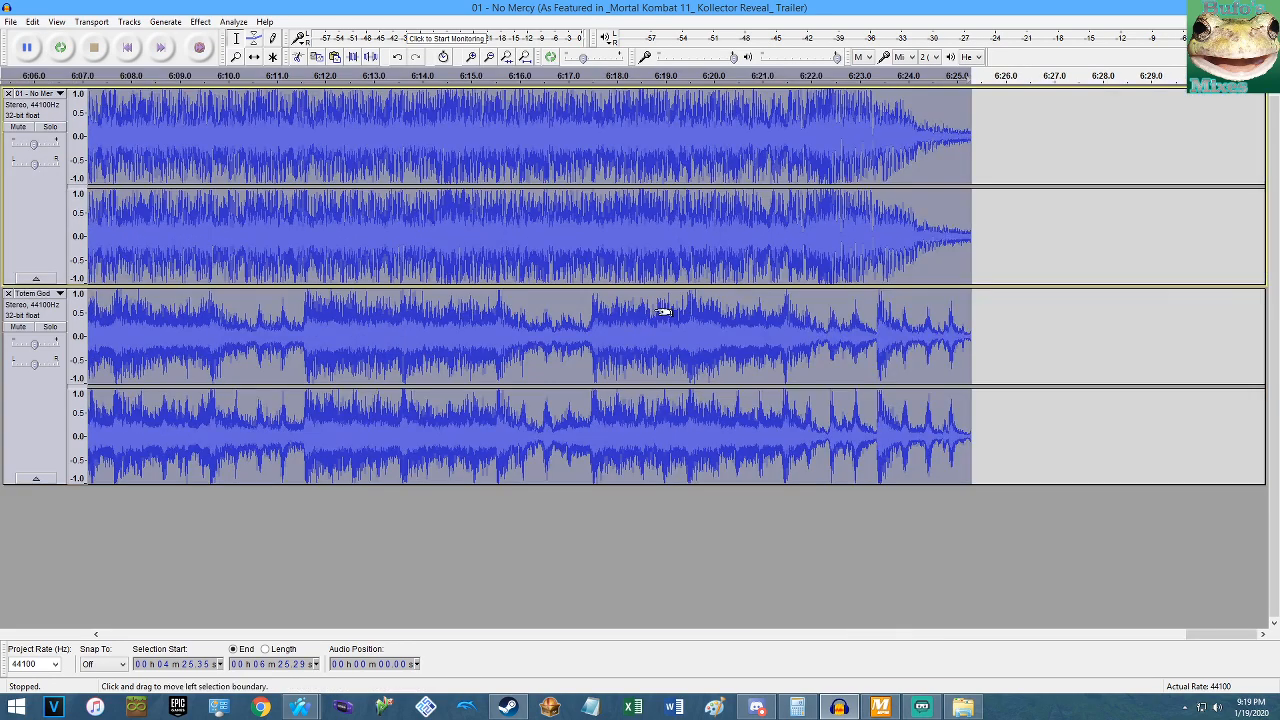
key(Delete)
Fade out the short final clips of both tracks, from about 4:19.44 to 4:25.35.
click(525, 58)
double_click(1182, 243)
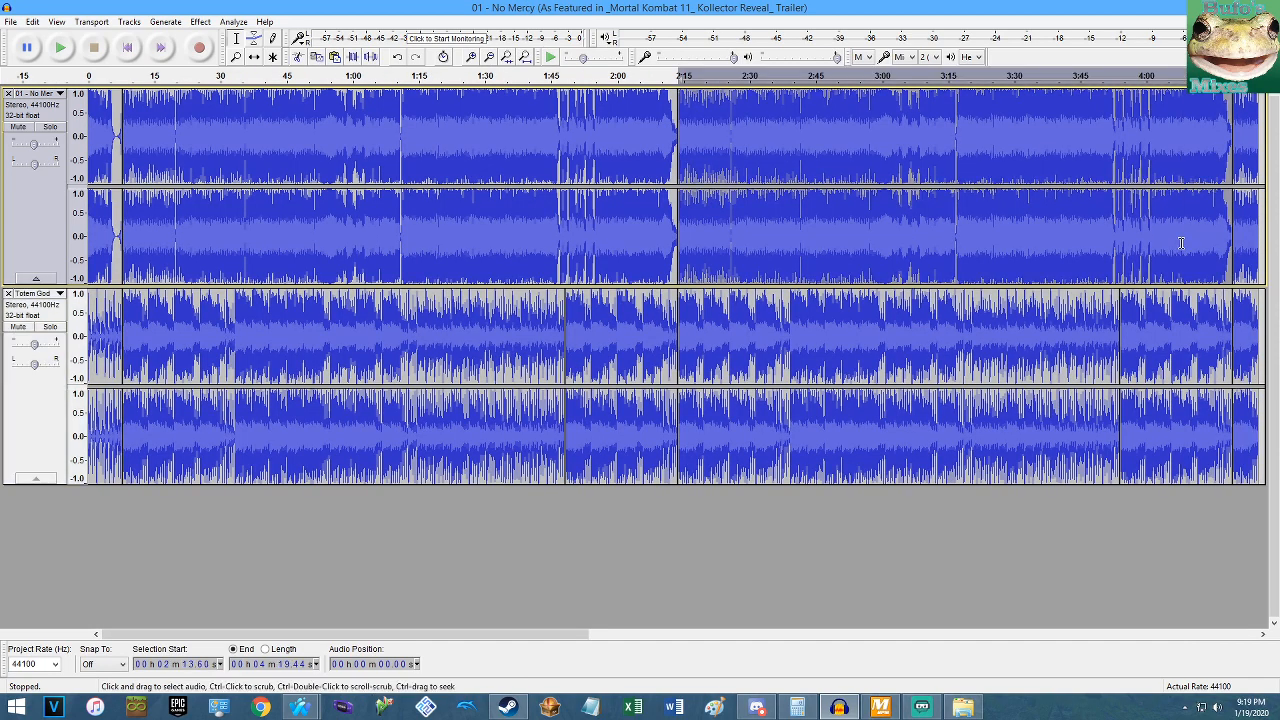
double_click(1240, 243)
key(shift+Down)
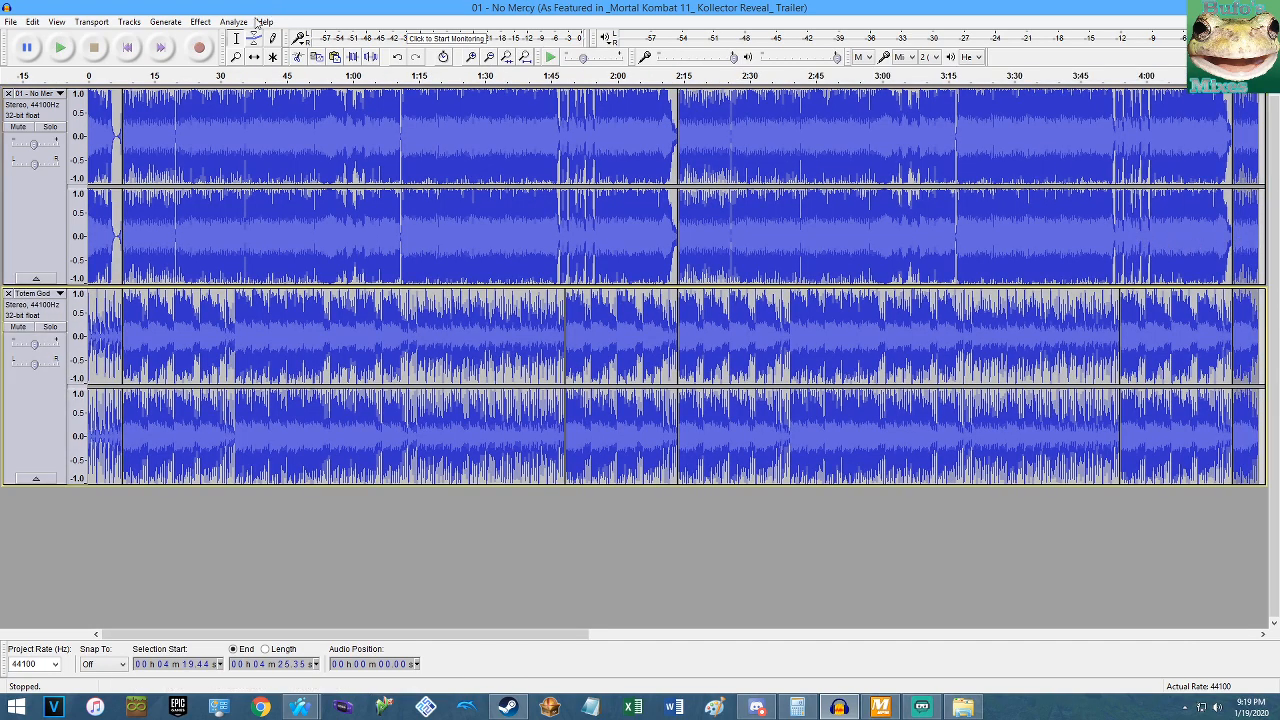
click(200, 21)
click(275, 235)
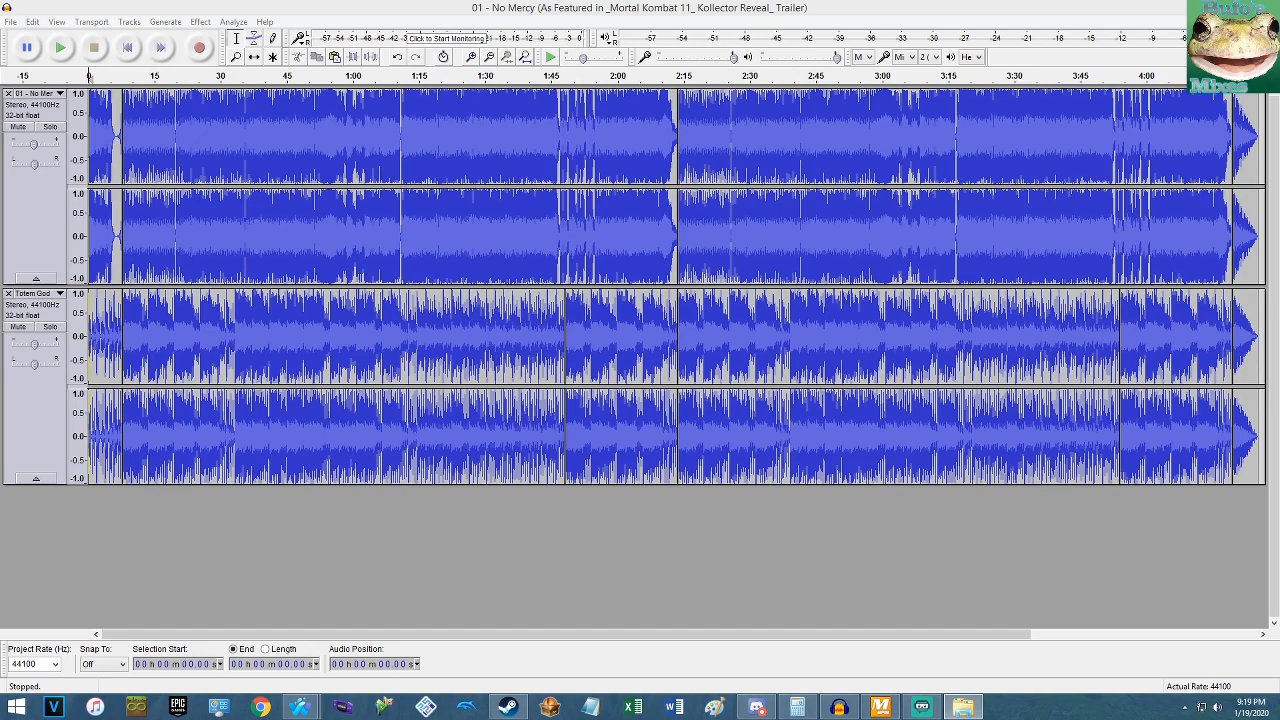
Start saving the project under the file name "No Mercy from Tikimon" and copy that name for reuse.
click(10, 21)
click(50, 115)
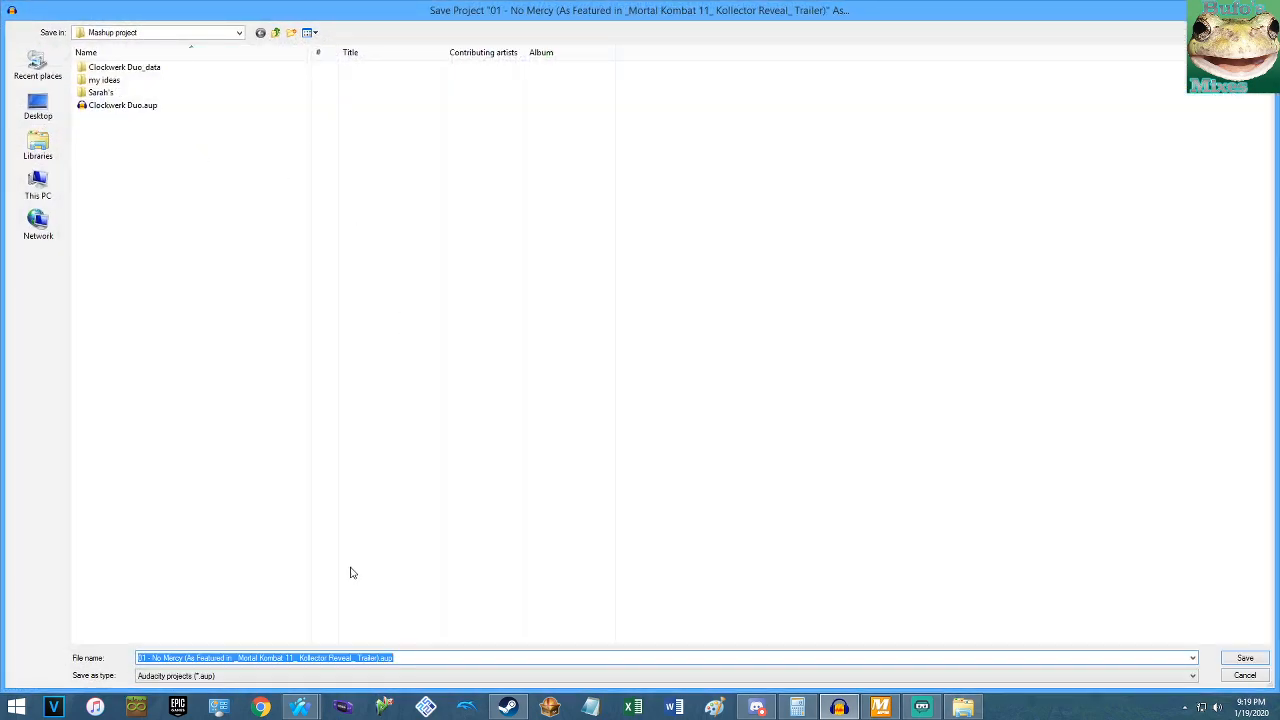
click(370, 658)
key(BackSpace)
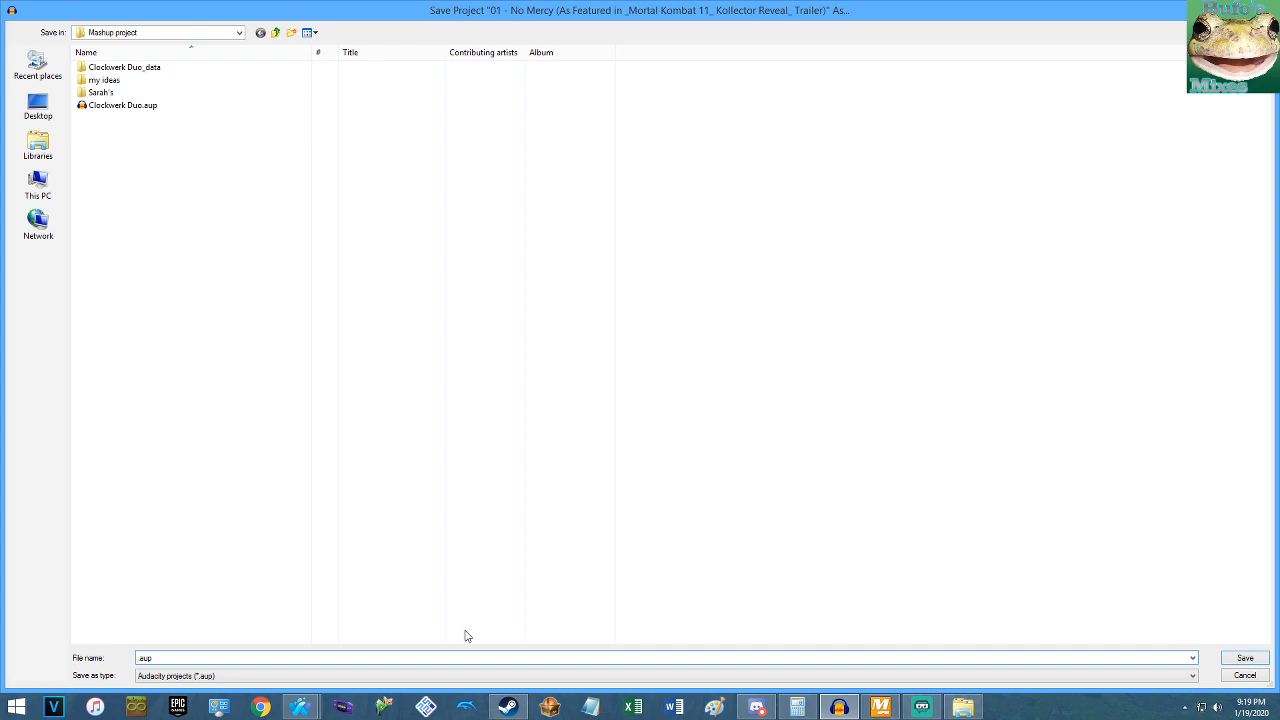
text(No Mercy from Tikin)
key(BackSpace)
text(mon)
key(shift+Home)
click(141, 658)
key(shift+Home)
key(ctrl+c)
Save the project as No Mercy from Tikimon.aup in a subfolder of the Documents library.
click(38, 145)
double_click(120, 60)
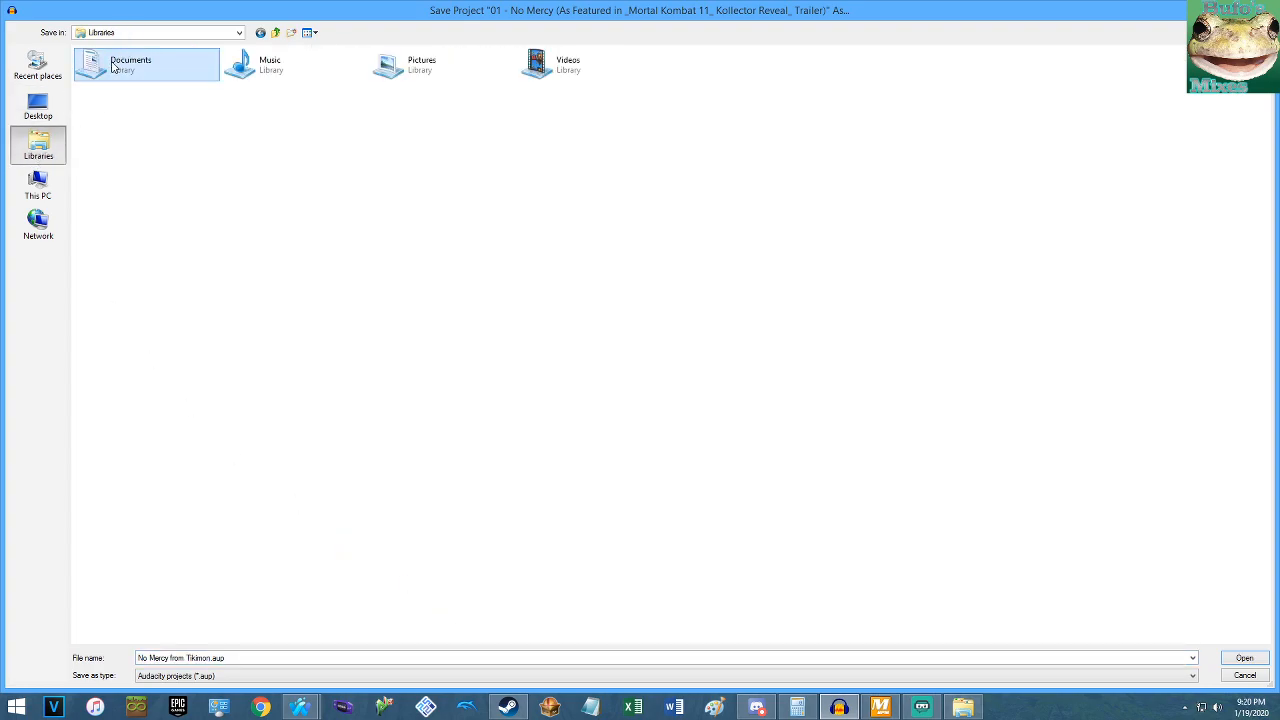
double_click(186, 89)
click(208, 657)
click(1245, 658)
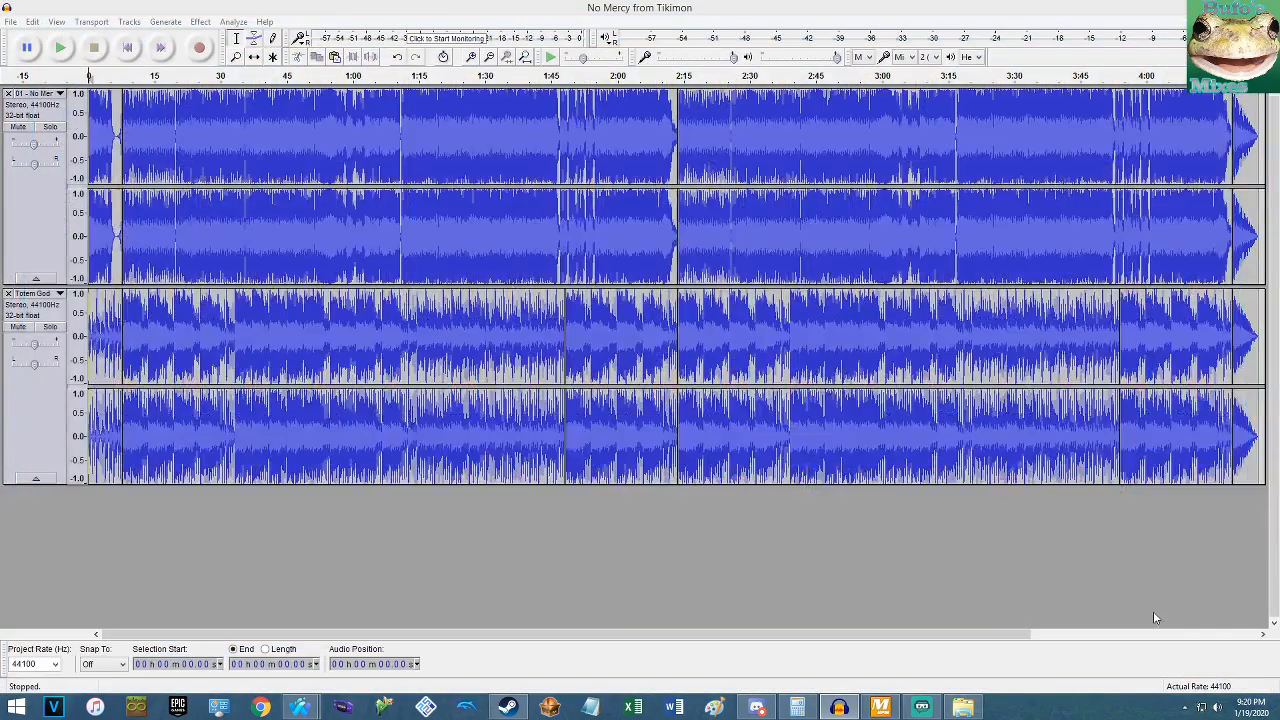
Load the Tags.xml template into the project's metadata and set the track number to 1084.
click(10, 21)
click(50, 164)
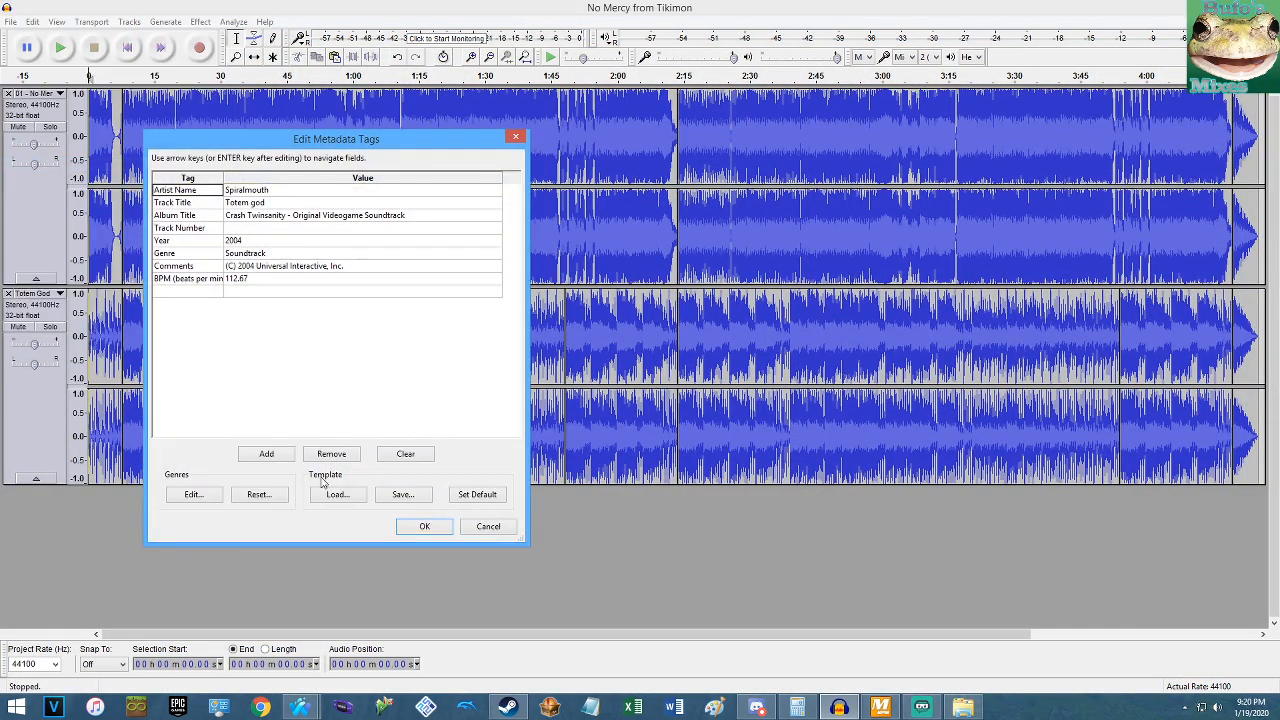
click(334, 490)
double_click(104, 105)
click(305, 229)
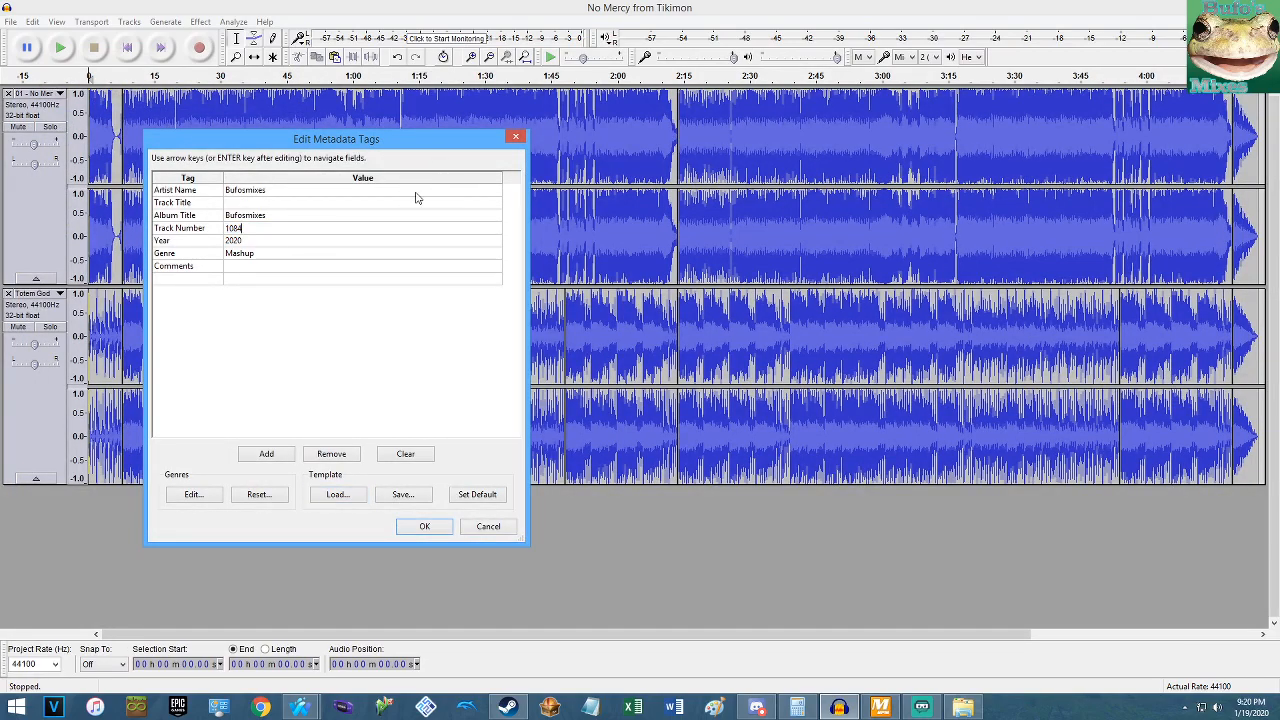
Save the tags over the existing Tags.xml template and set the metadata track title to "No Mercy from Tikimon".
click(403, 494)
key(Return)
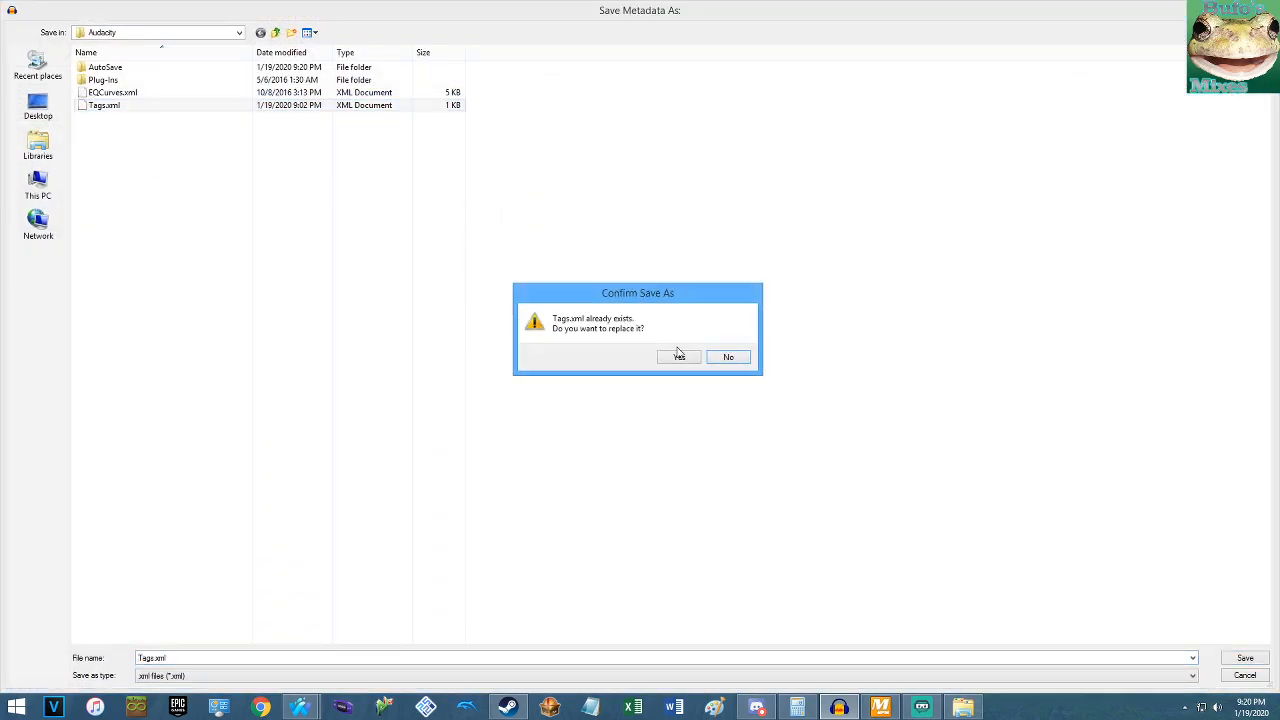
click(680, 354)
click(282, 203)
key(ctrl+v)
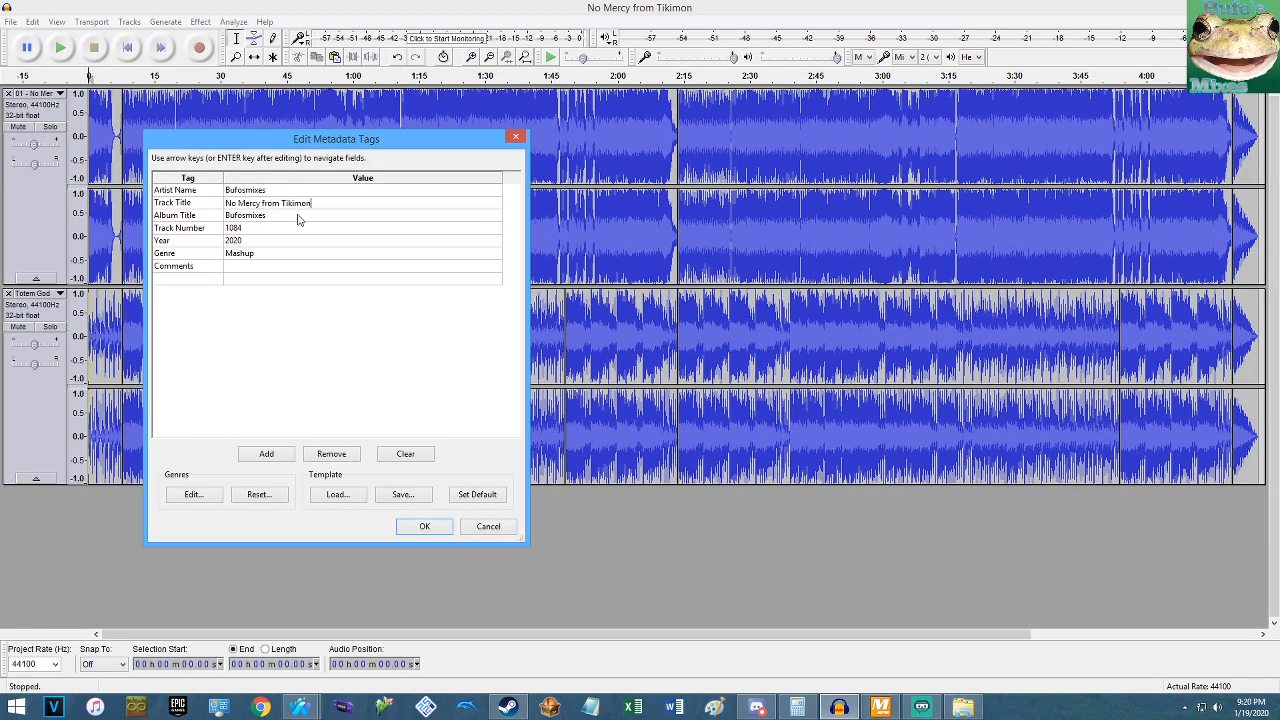
click(424, 526)
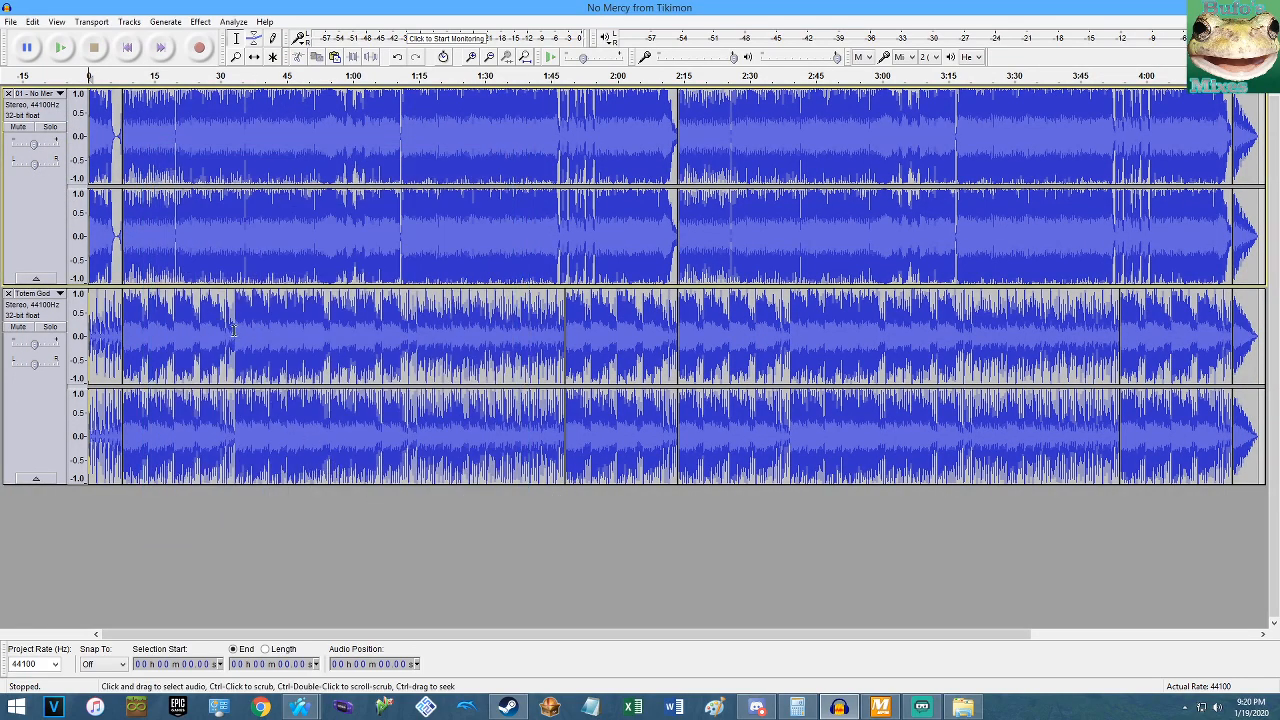
Export the mashup as "Crash MK Mix- No Mercy from Tikimon.mp3" in the Bufosmixes Vol 2 folder, accepting the metadata tags.
click(9, 22)
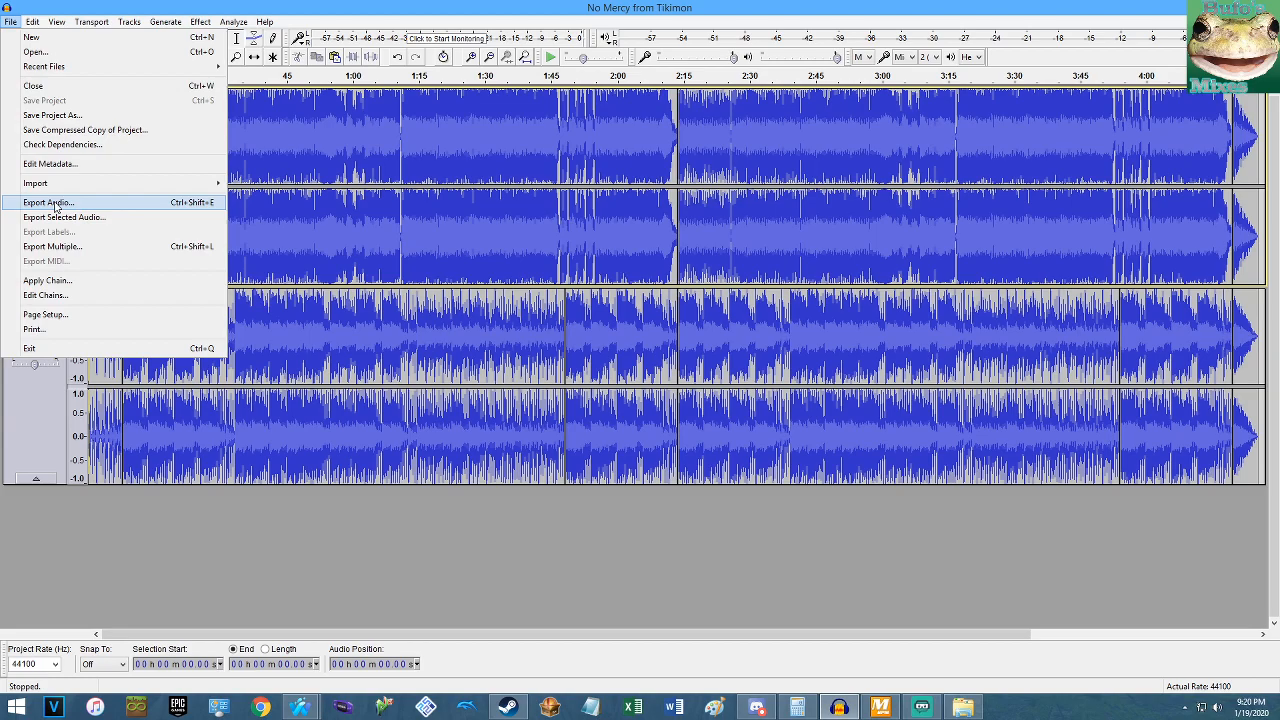
click(50, 202)
click(242, 555)
key(Home)
text(Crash MK Mix-)
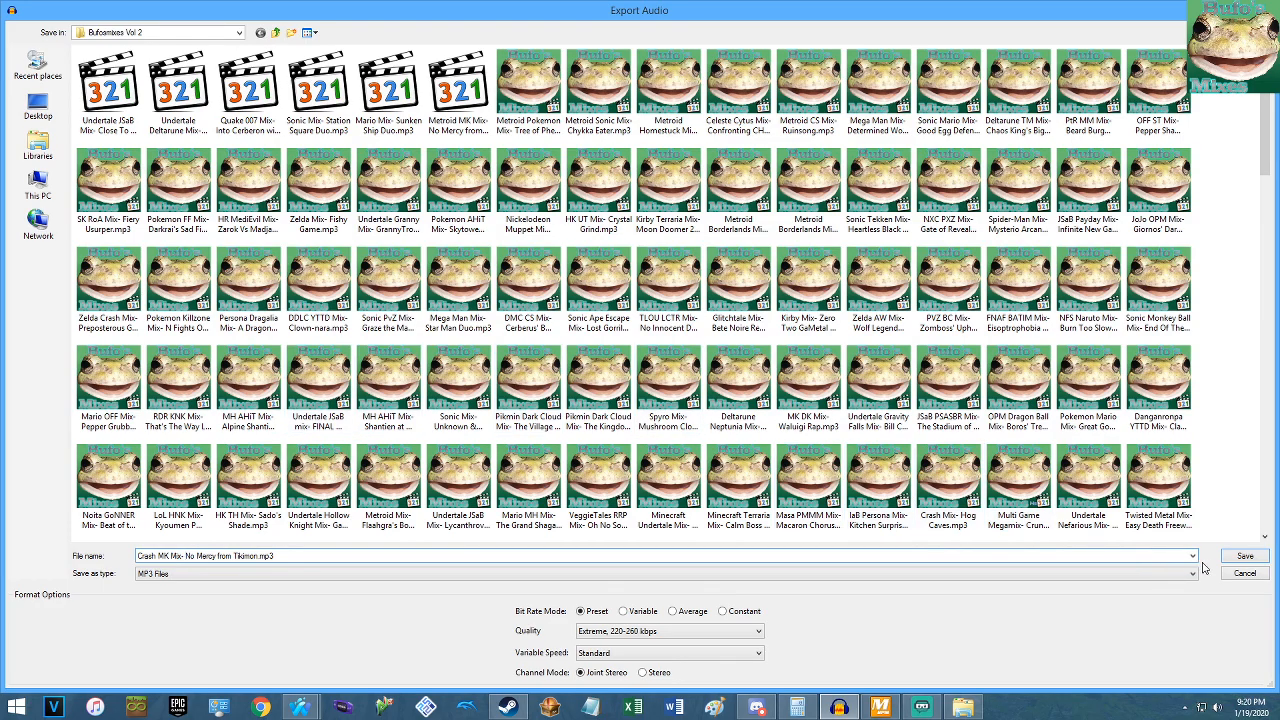
click(1241, 557)
click(430, 527)
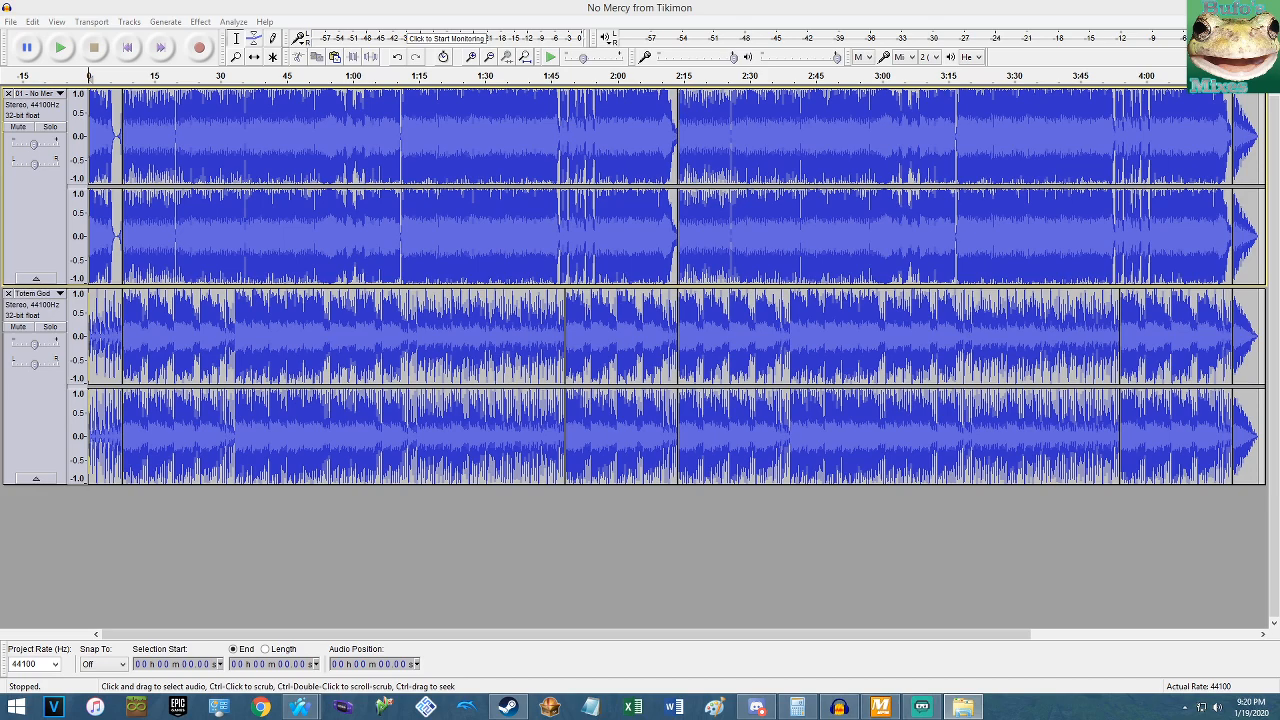
Preview tracks from the 7 Grand Dad OST folder, including Stage Theme 02, Stage Theme 04 and Title Theme & Ending, and close the player.
drag(1279, 86, 609, 53)
double_click(463, 278)
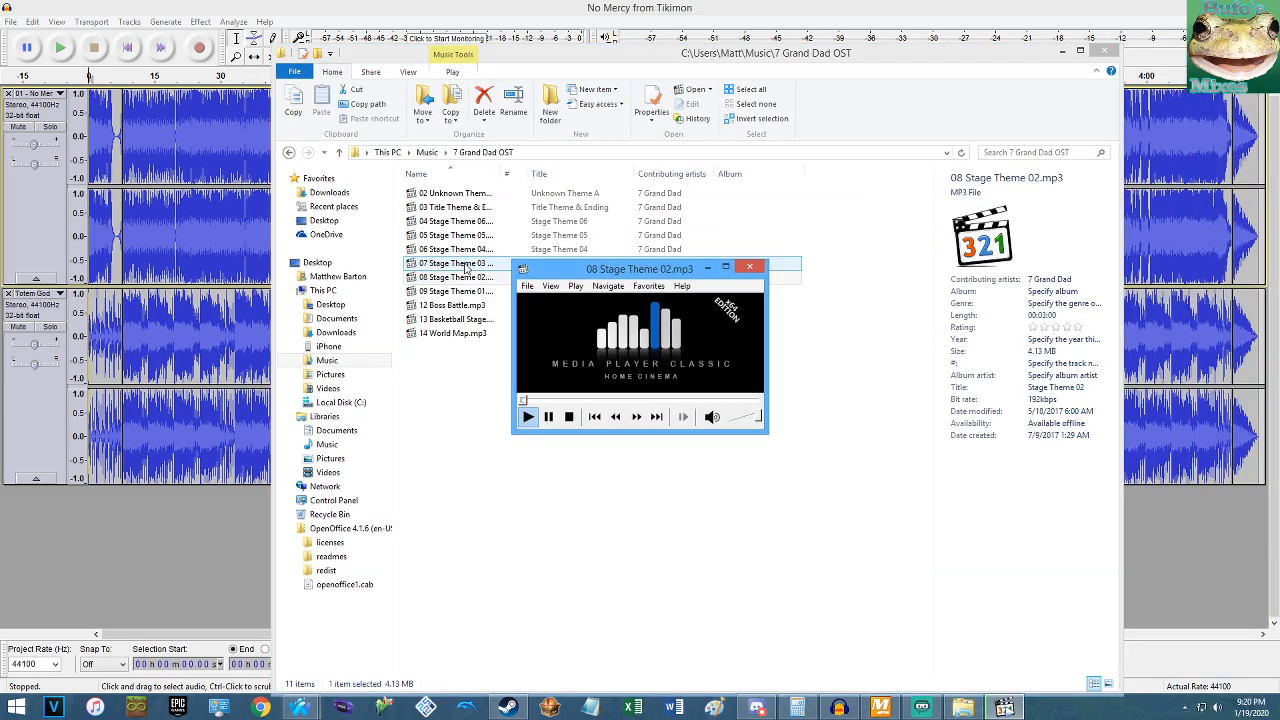
click(466, 252)
double_click(466, 252)
click(461, 238)
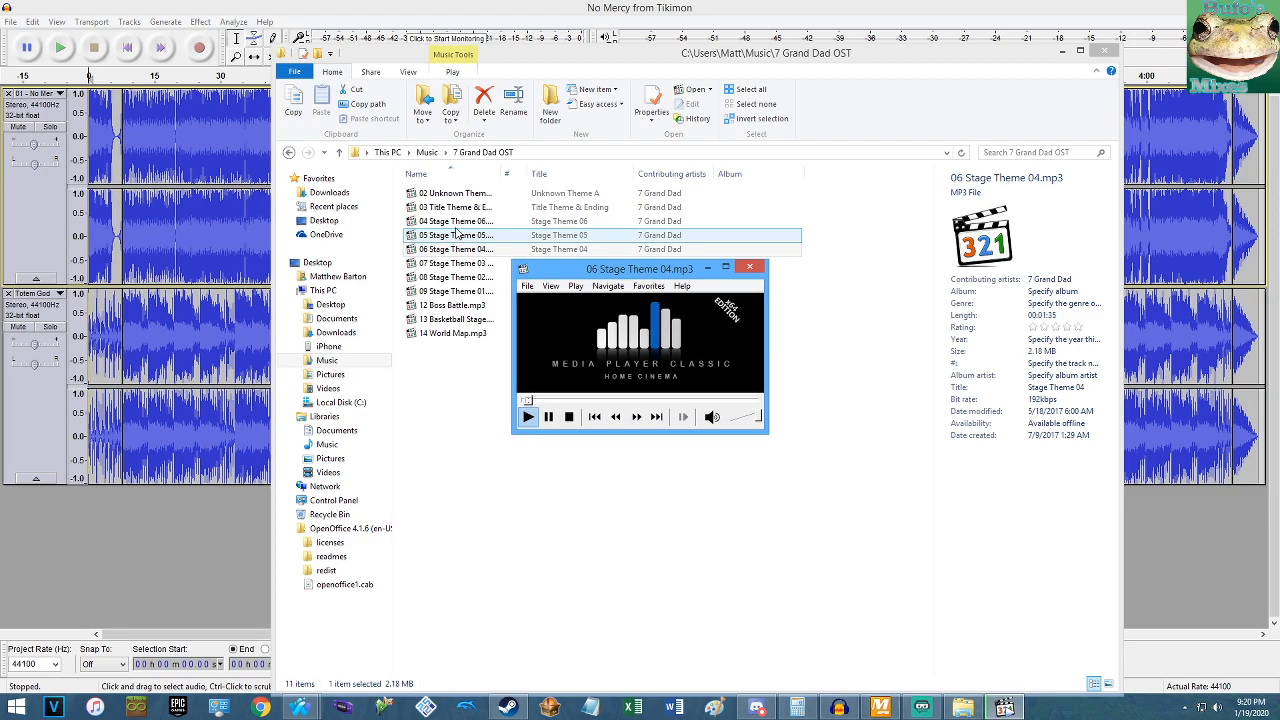
click(462, 222)
double_click(465, 209)
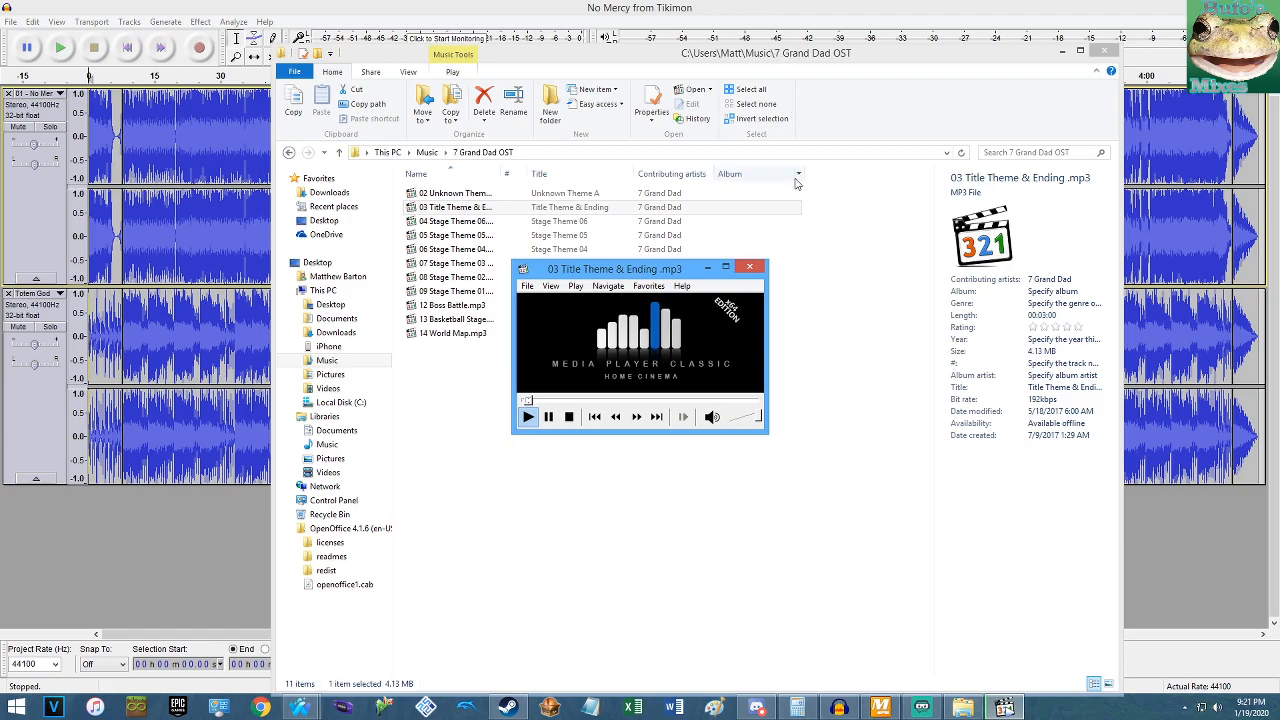
drag(554, 342, 479, 454)
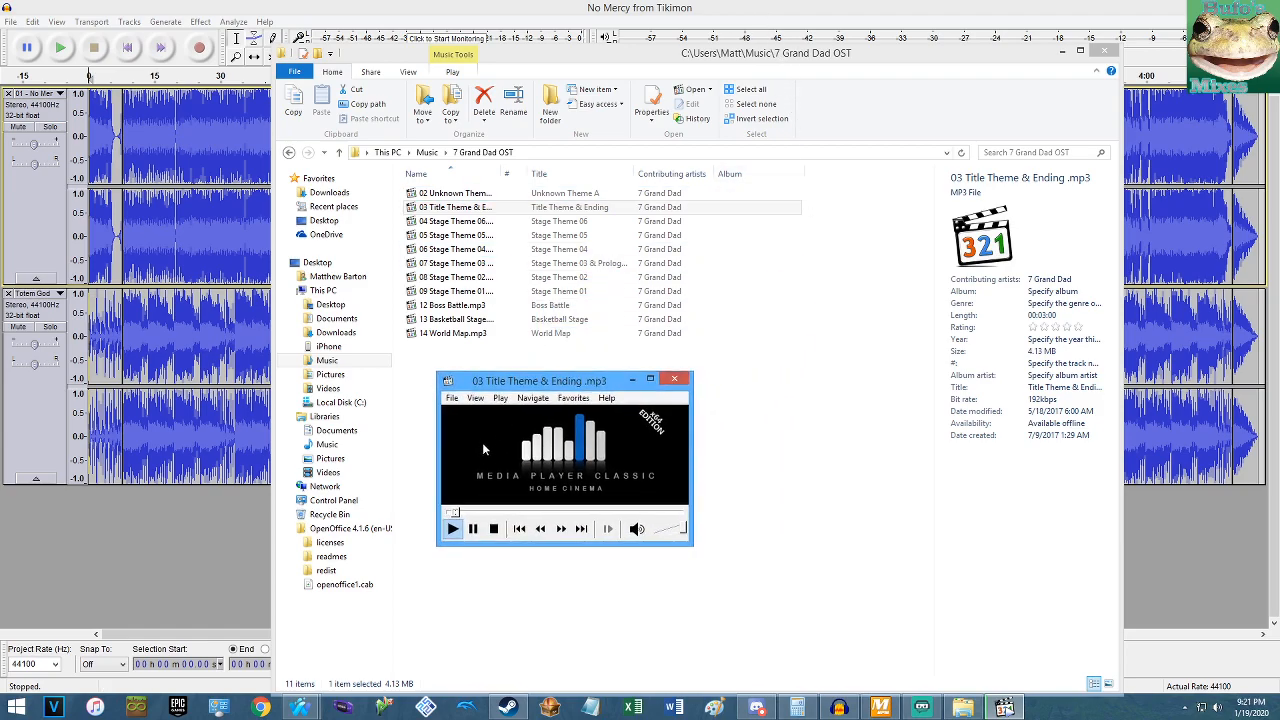
click(678, 382)
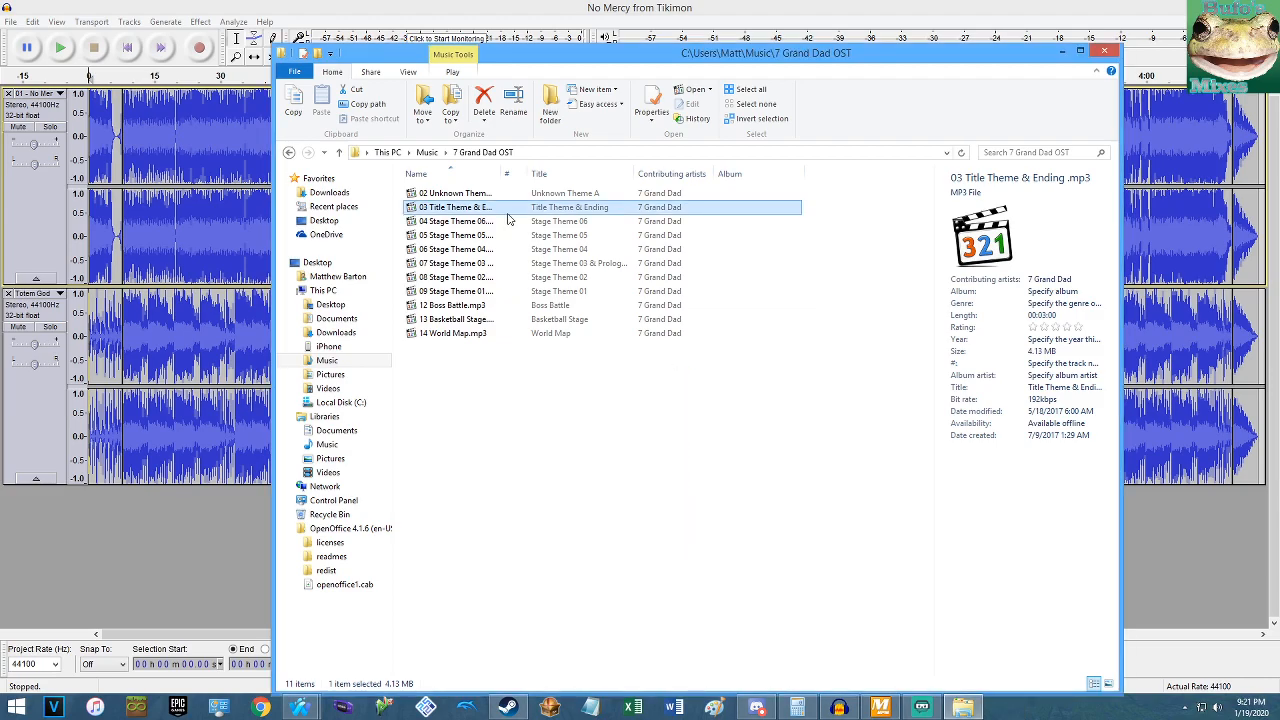
drag(528, 61, 1279, 170)
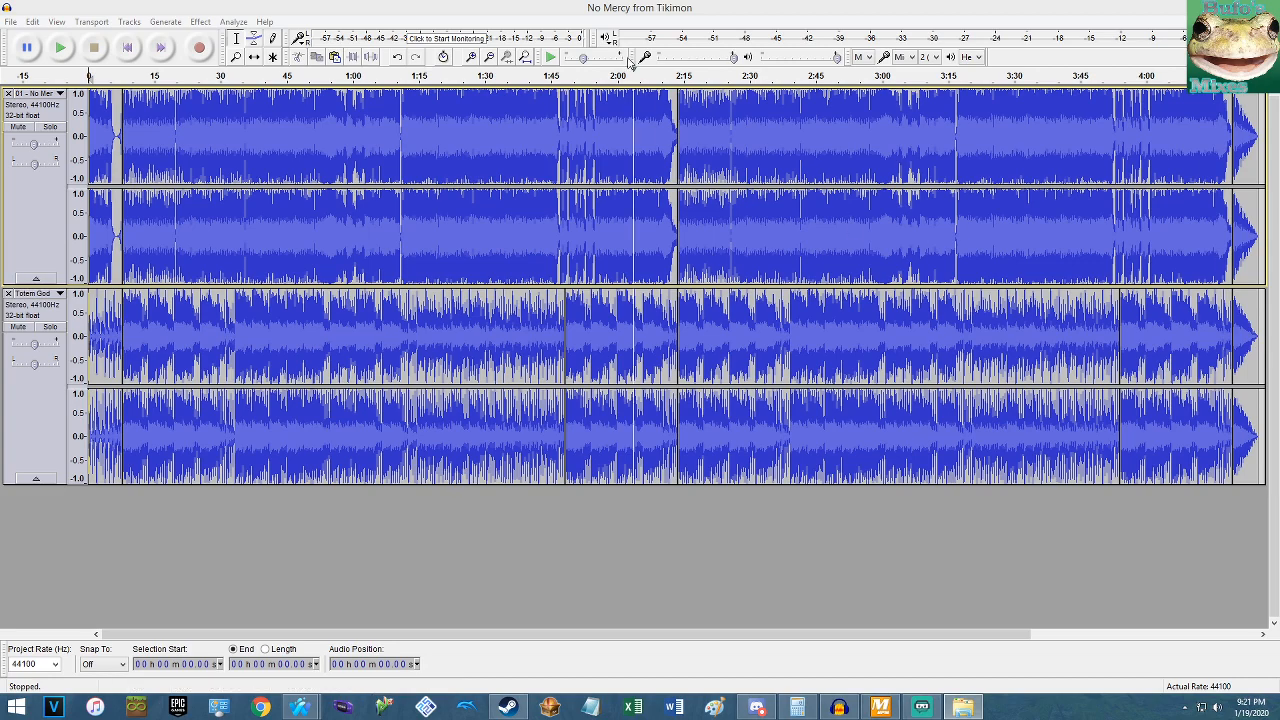
Start an audio export of the project as WAV (Microsoft) signed 16-bit PCM and go to the Pic n Audio folder.
click(636, 5)
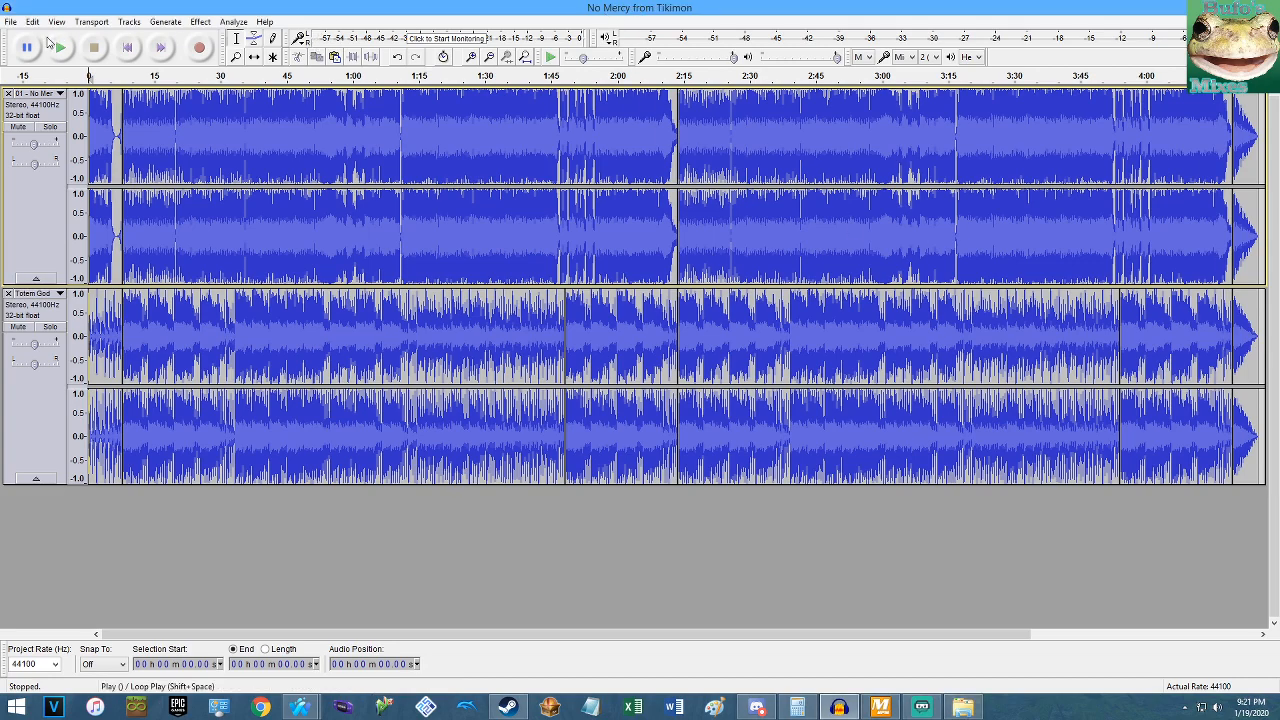
click(10, 21)
click(52, 203)
click(168, 573)
click(158, 597)
click(38, 145)
double_click(137, 82)
double_click(166, 108)
Remove the spaces from the file name and export the mix as NoMercyfromTikimon.wav with the existing metadata.
click(187, 556)
key(BackSpace)
key(BackSpace)
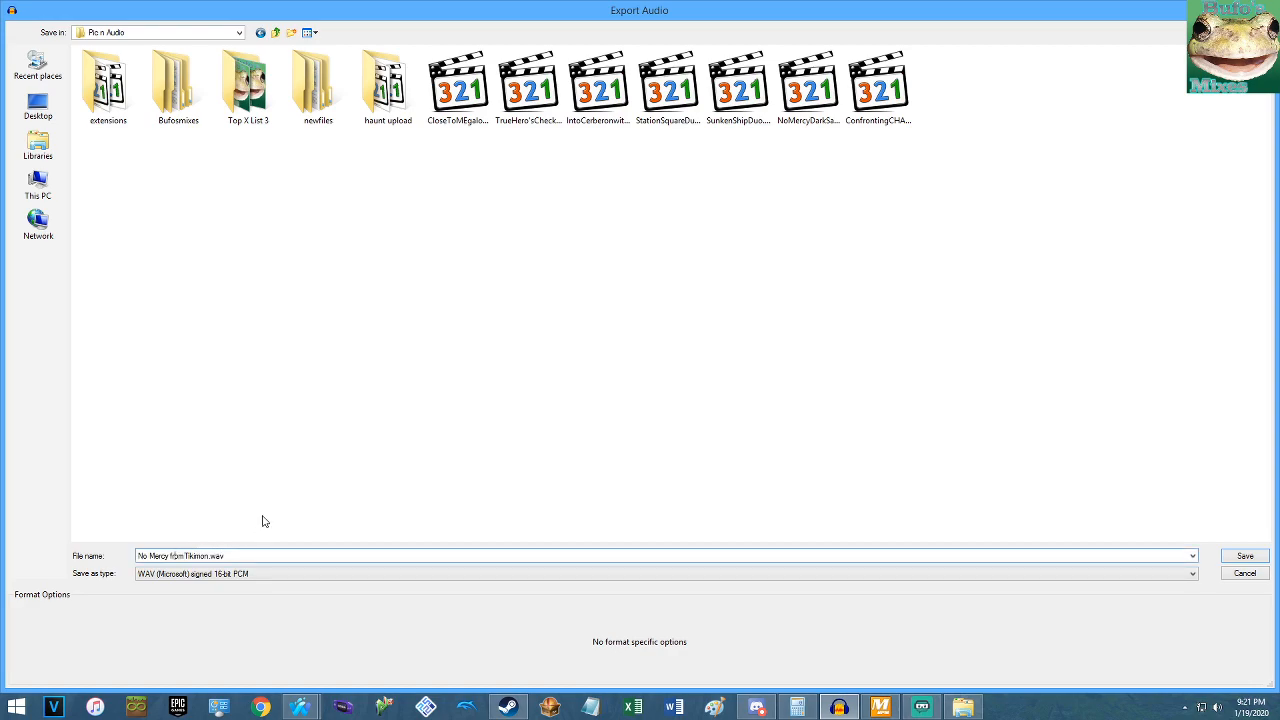
key(BackSpace)
key(Left)
key(Left)
key(BackSpace)
click(1236, 555)
click(489, 527)
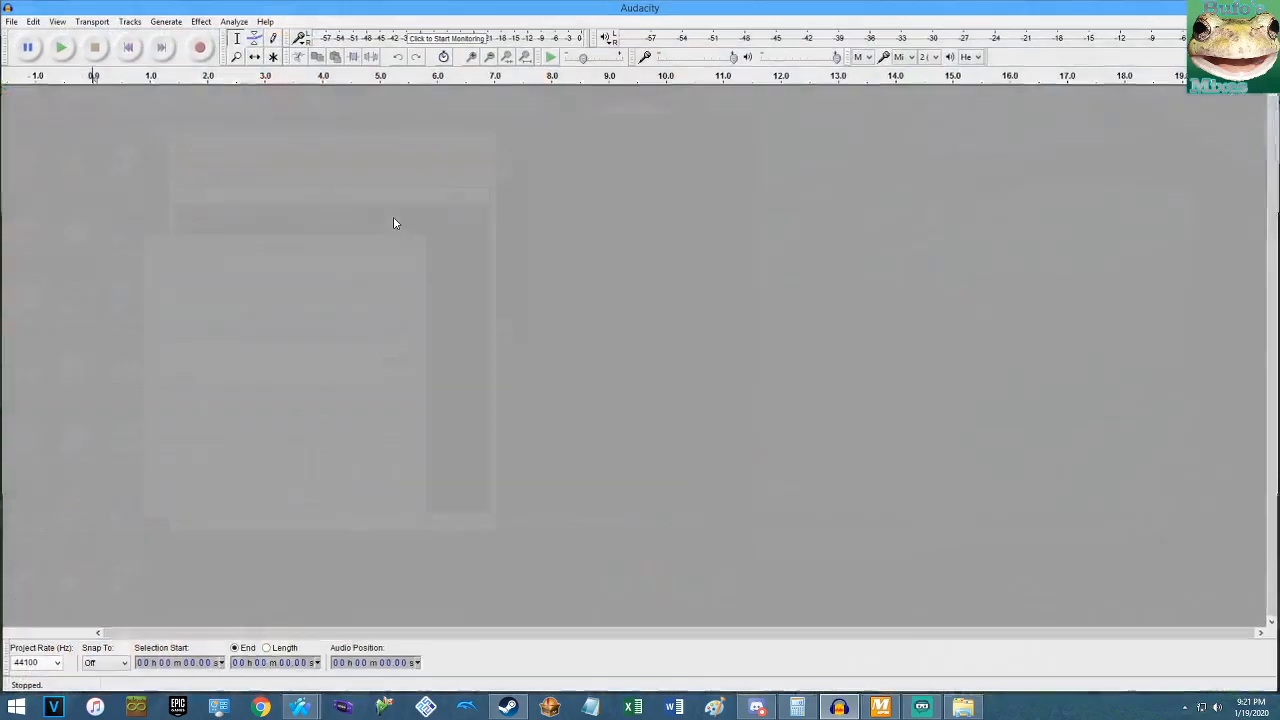
Switch to MixMeister BPM Analyzer and clear all tracks from its list.
click(880, 706)
drag(340, 340, 250, 206)
key(Delete)
click(302, 706)
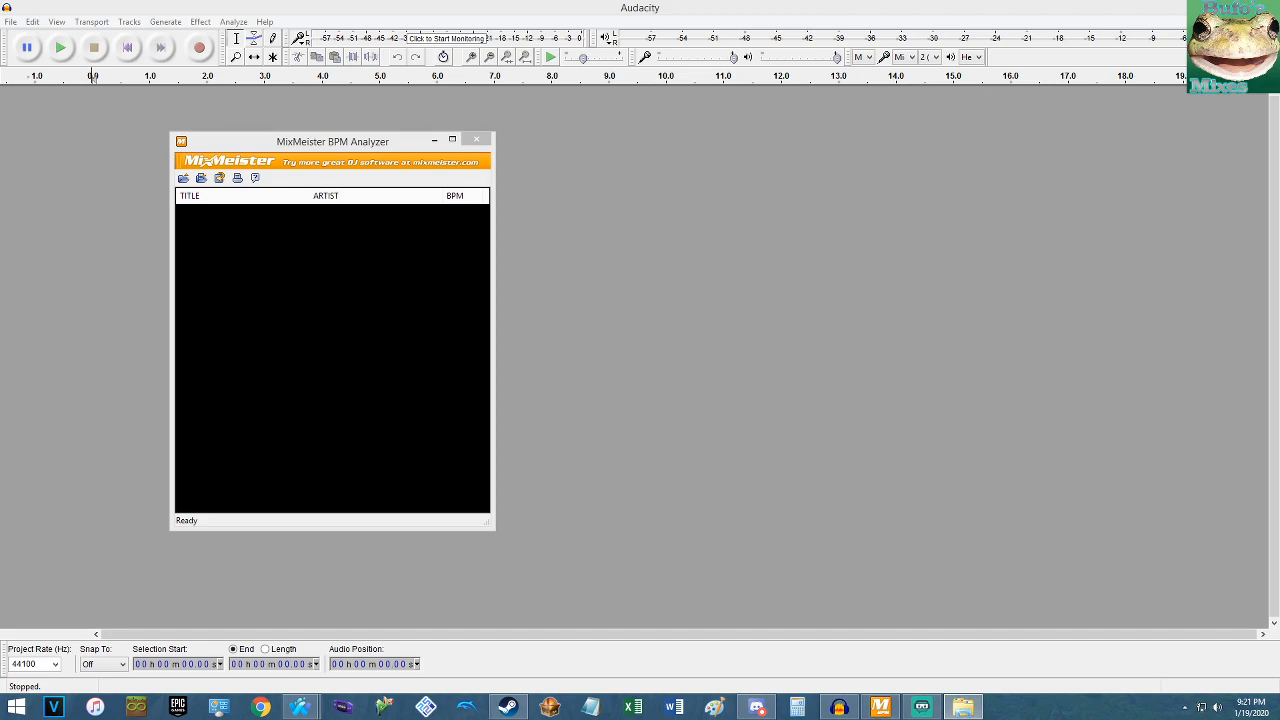
Play NoMercyDarkSamus.wav in Media Player Classic and place the player beside the BPM Analyzer window.
drag(1279, 348, 547, 352)
click(547, 352)
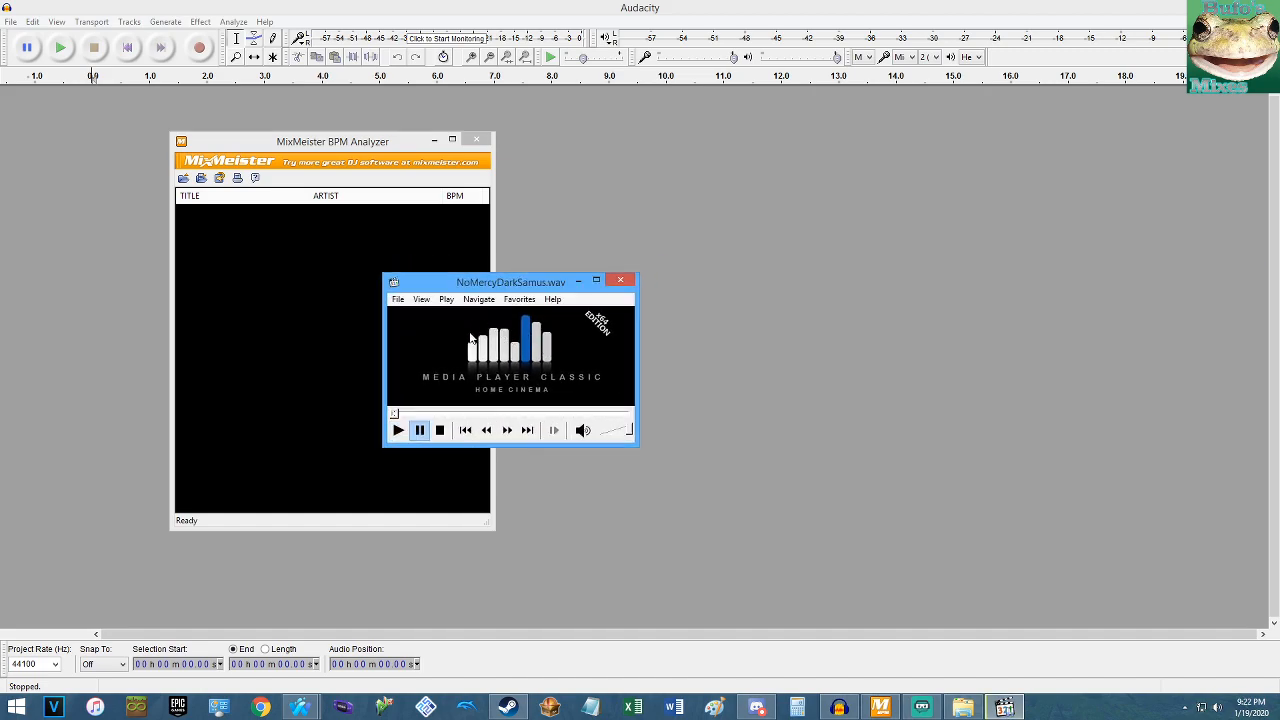
click(470, 338)
drag(496, 286, 323, 244)
click(301, 708)
click(228, 650)
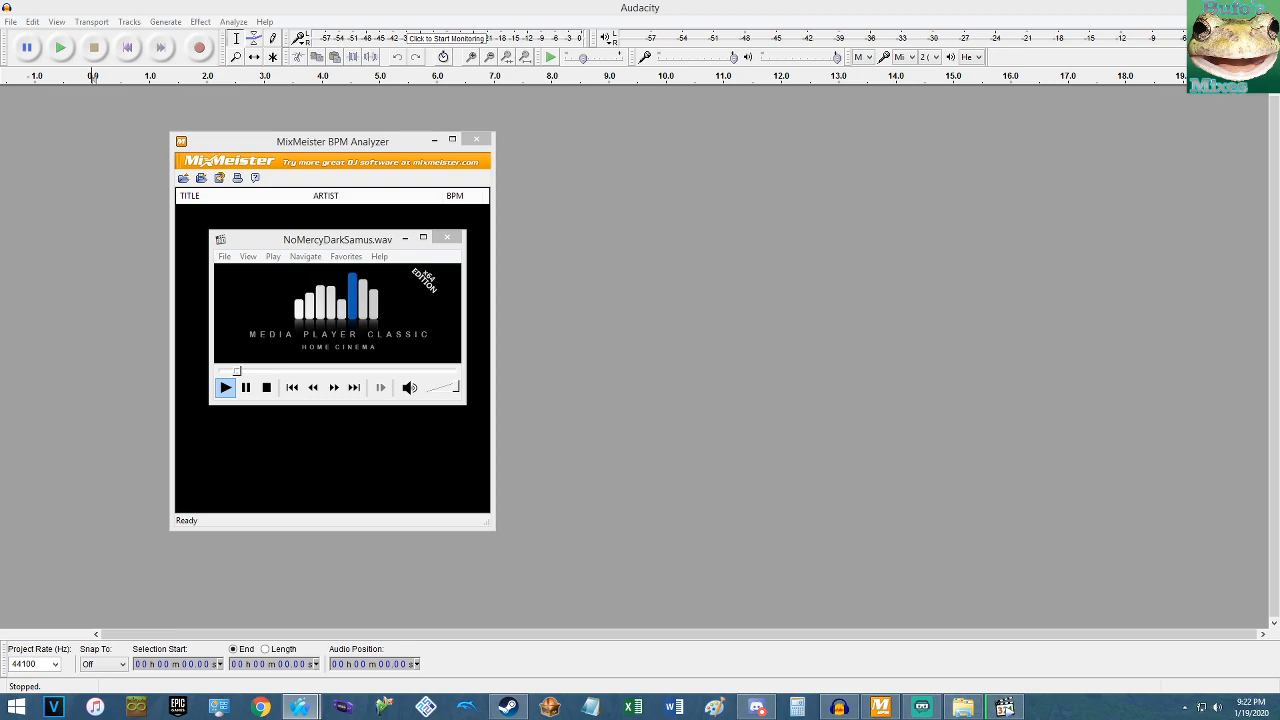
click(354, 240)
drag(349, 245, 689, 231)
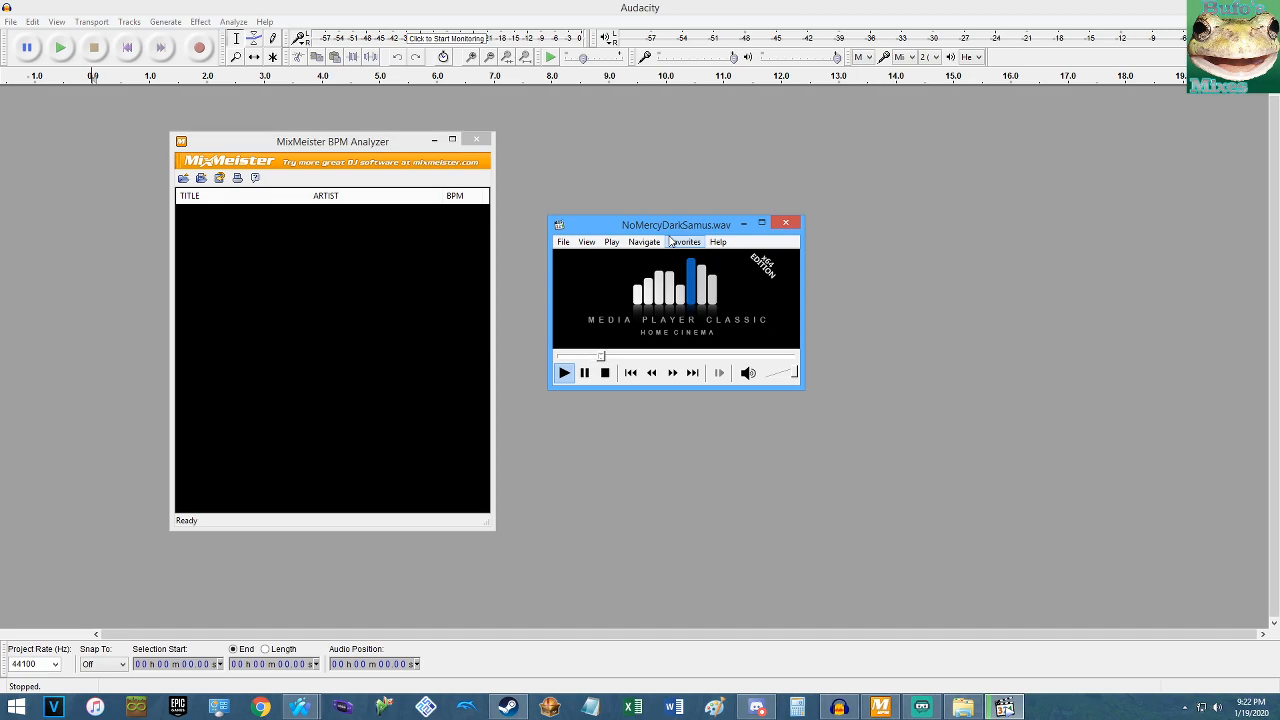
Open the No Mercy from Dark Samus project in Audacity and fine-tune the gain of its second track.
click(963, 707)
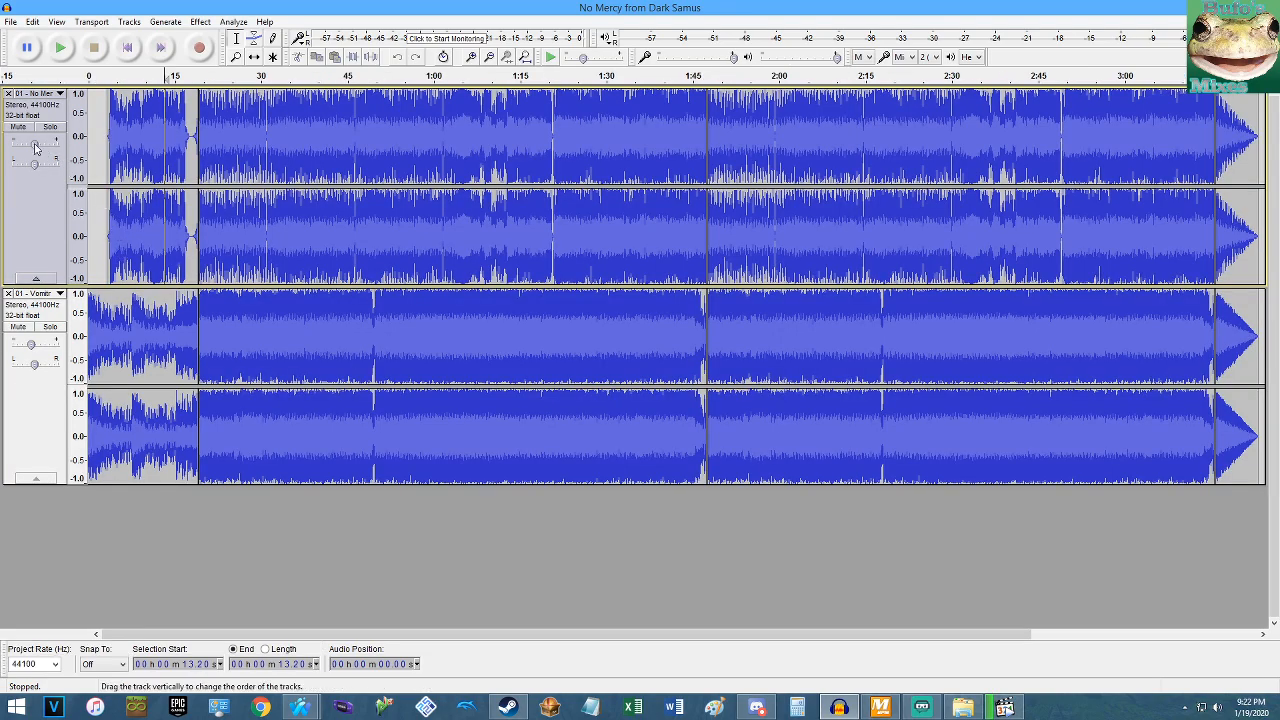
mouse_move(33, 348)
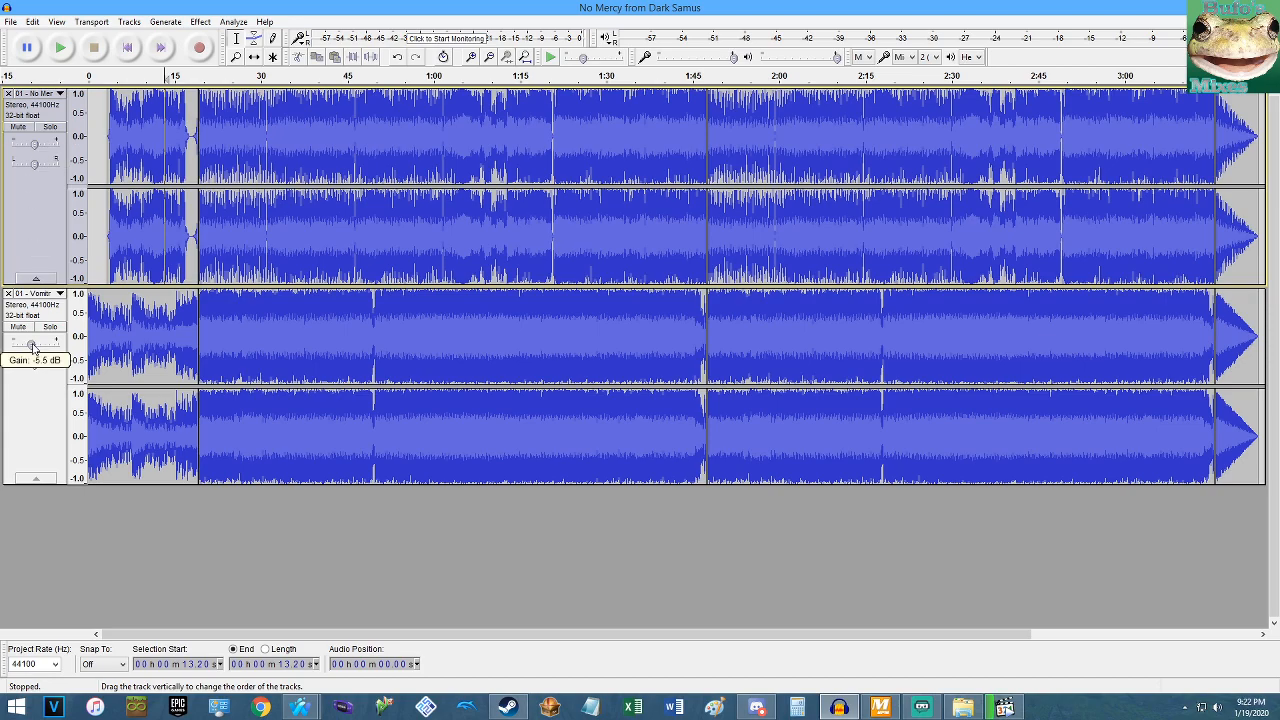
drag(33, 344, 32, 342)
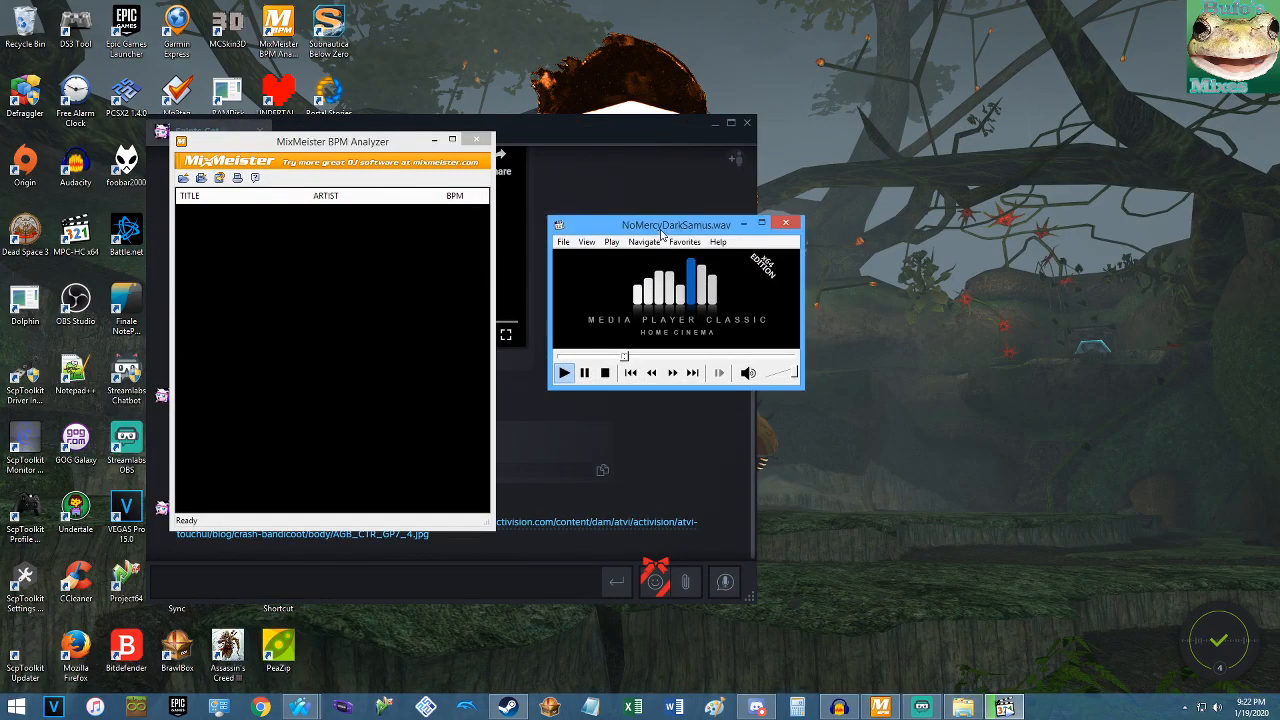
Launch Audacity again and bring the No Mercy from Dark Samus project back on screen.
right_click(838, 707)
click(805, 641)
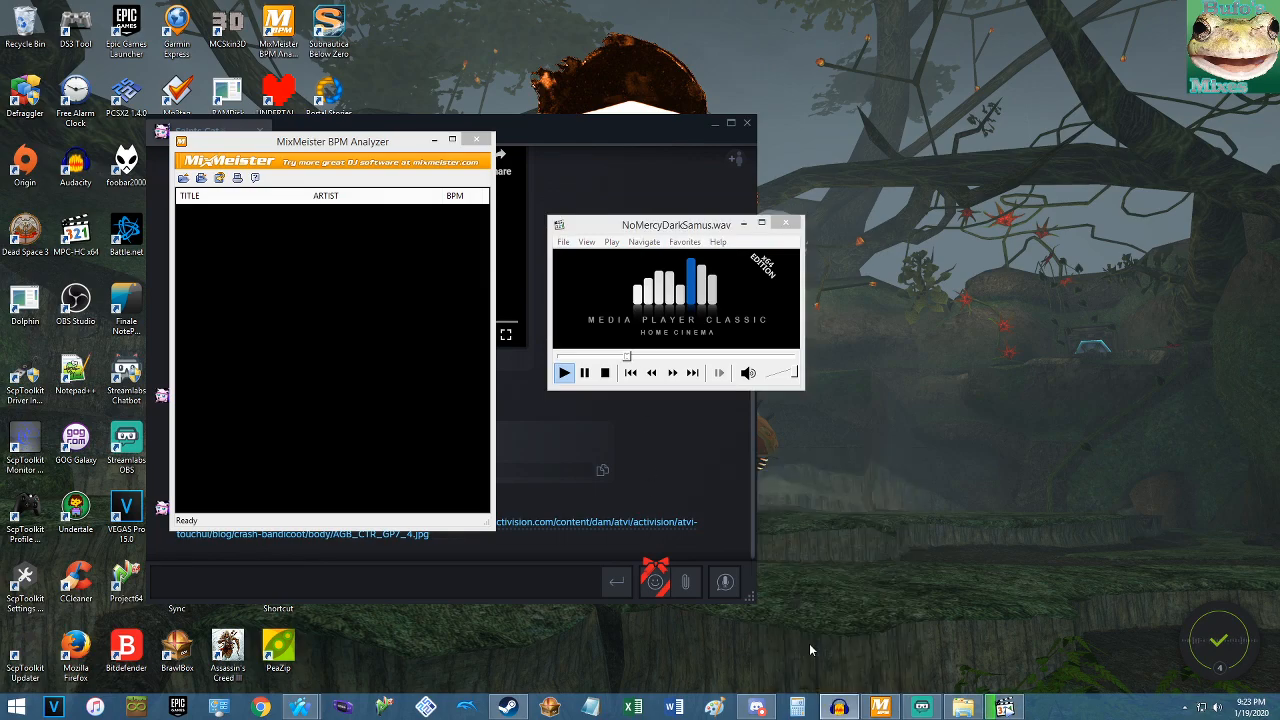
click(839, 706)
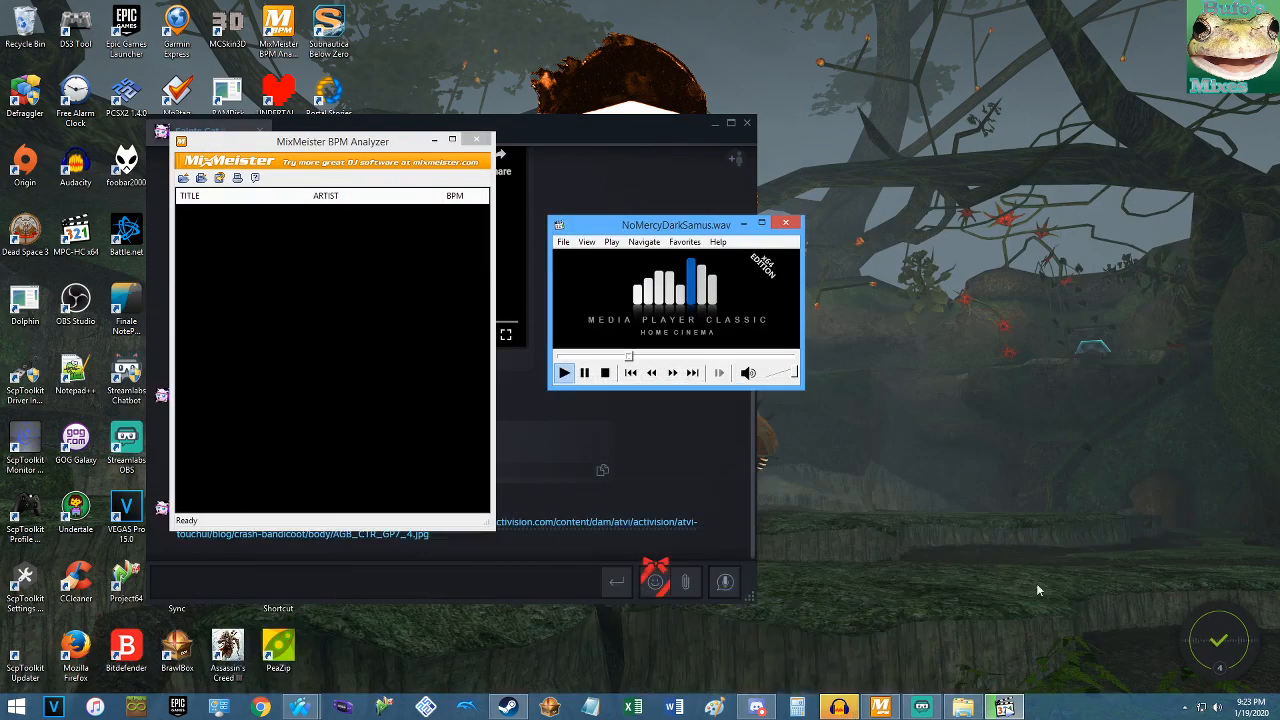
click(839, 706)
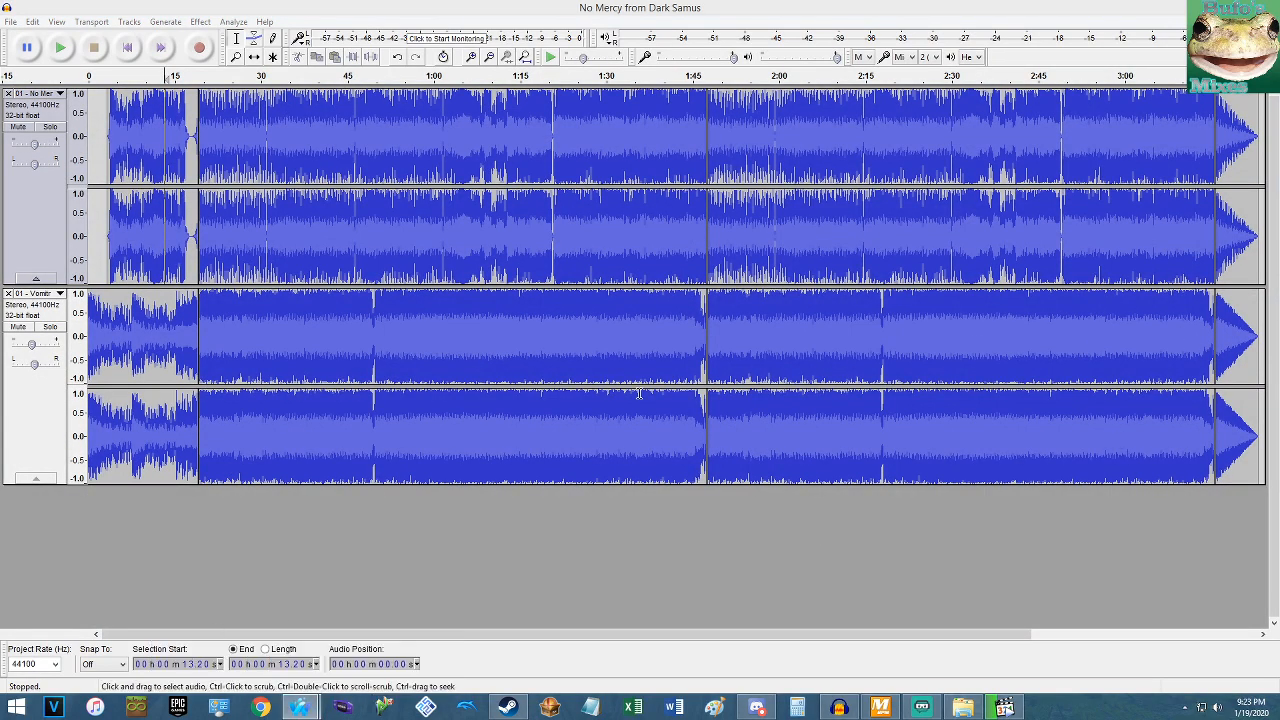
Listen to the rest of NoMercyDarkSamus.wav and close the media player.
mouse_move(356, 709)
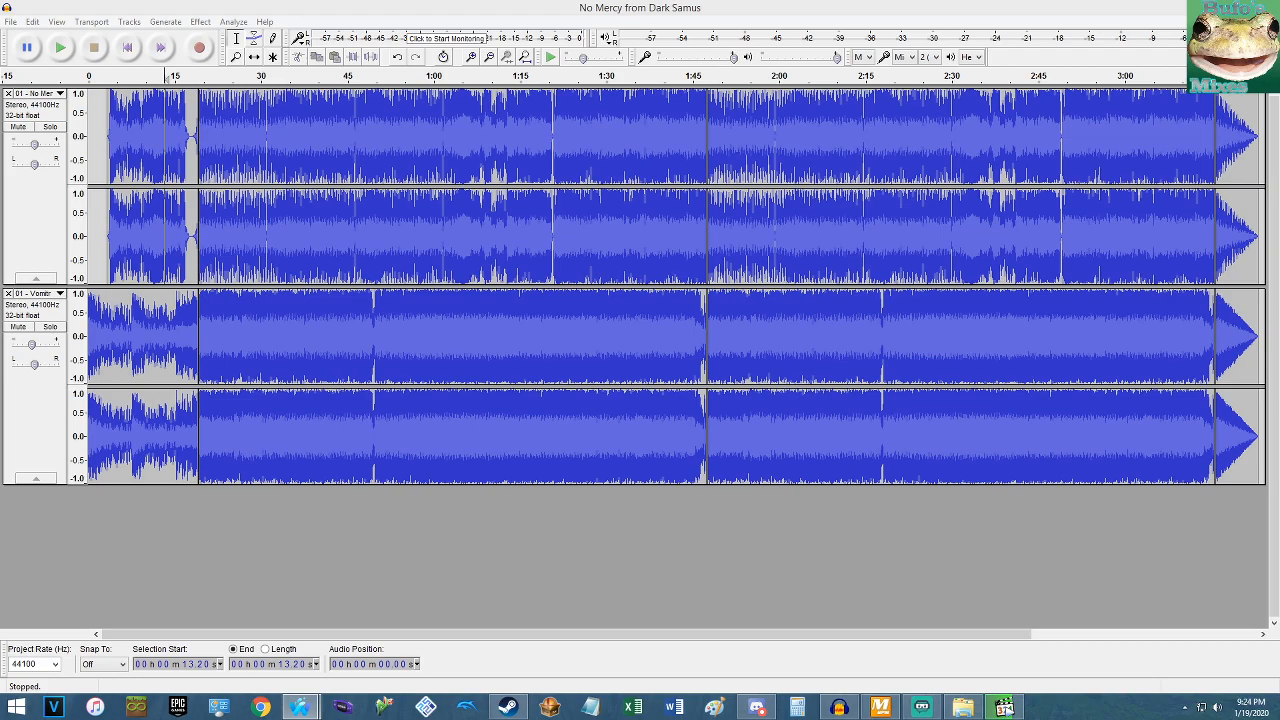
click(1004, 707)
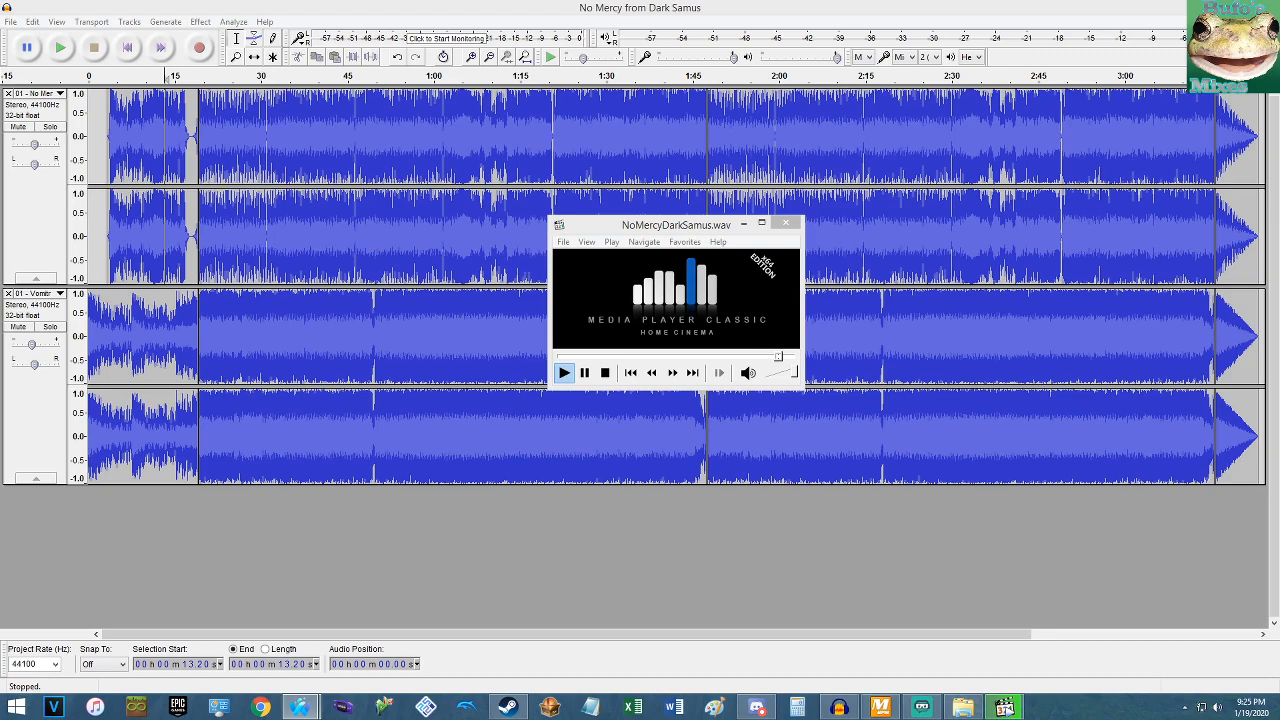
click(680, 244)
click(684, 242)
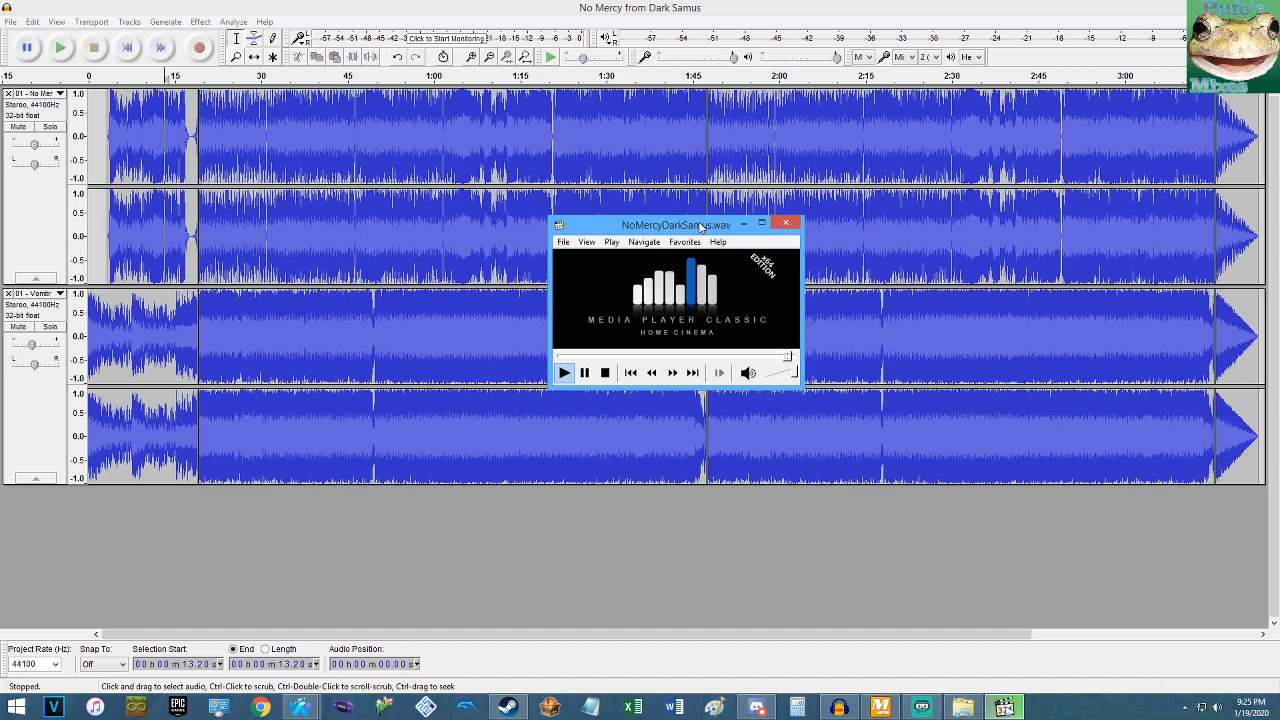
click(785, 222)
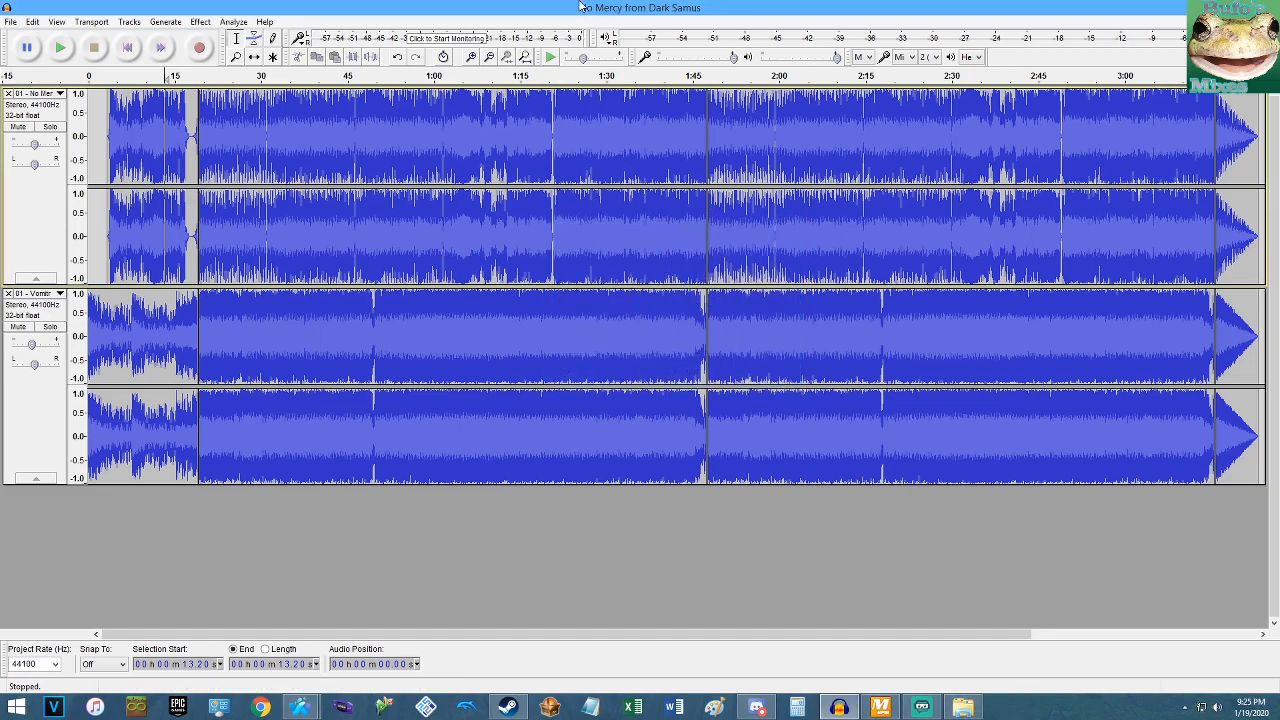
Play the No Mercy from Dark Samus project from its start, check the section after the intro, and stop playback.
key(Home)
key(space)
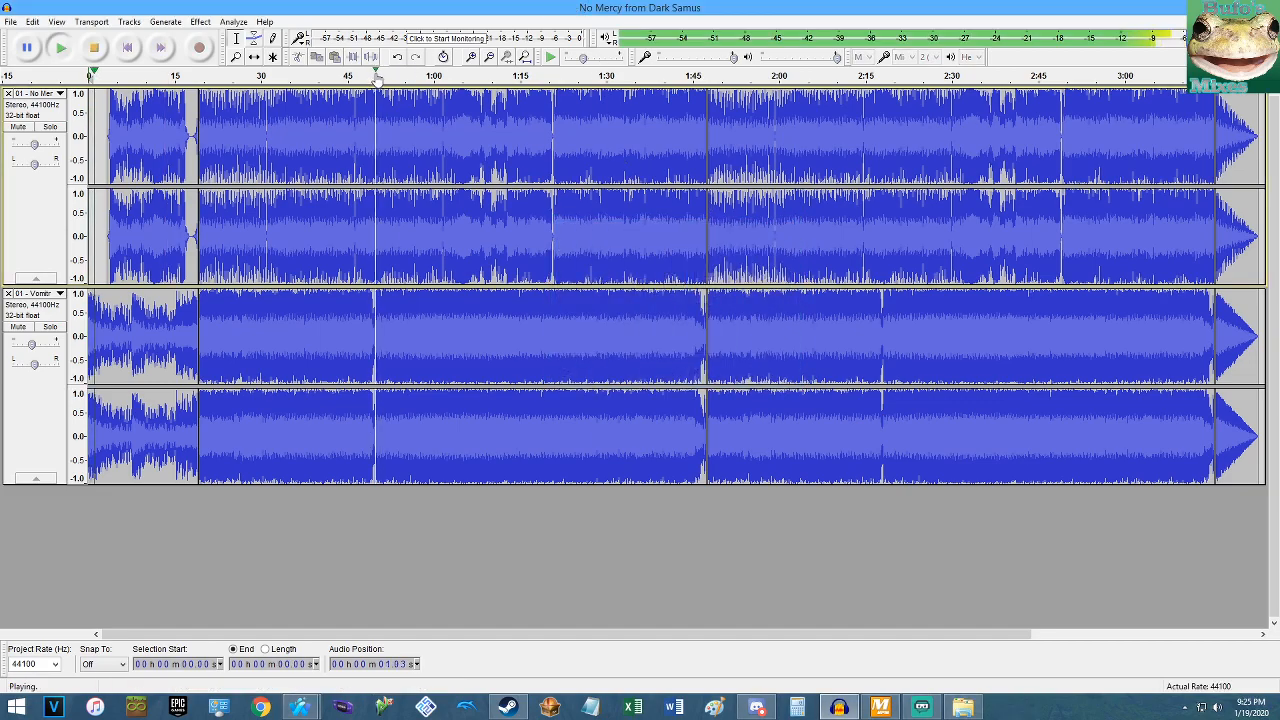
click(199, 245)
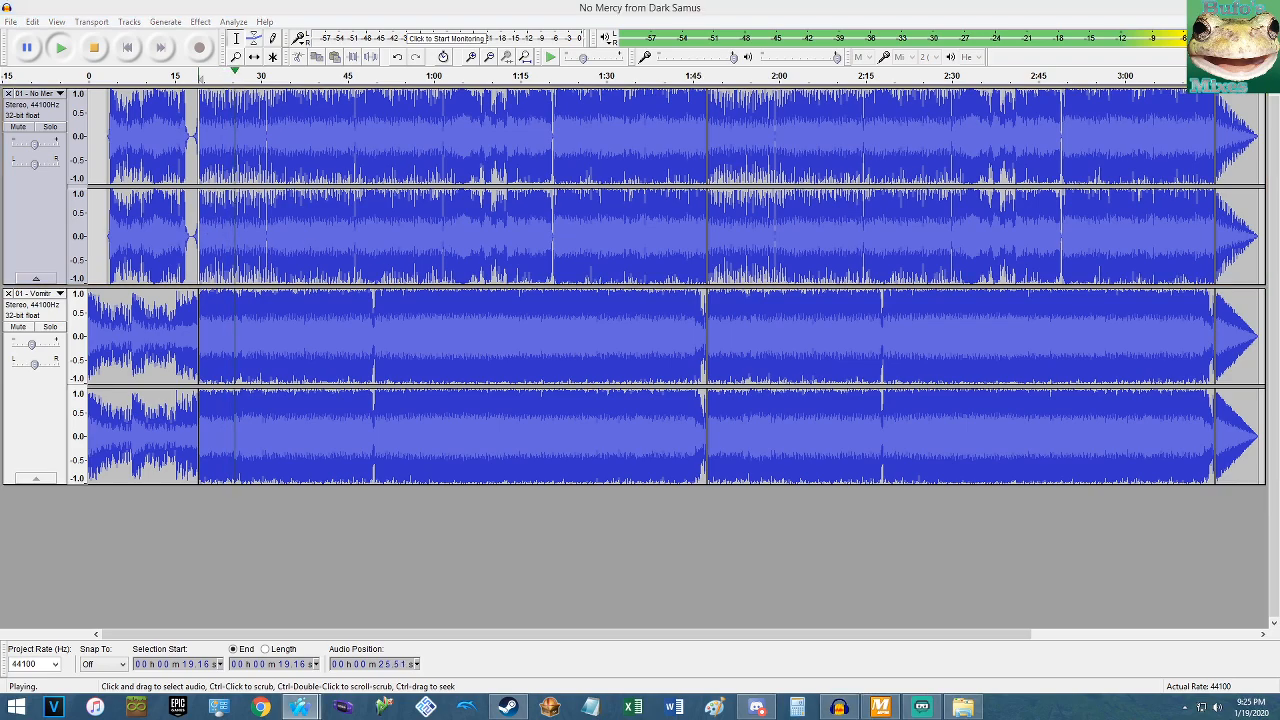
key(space)
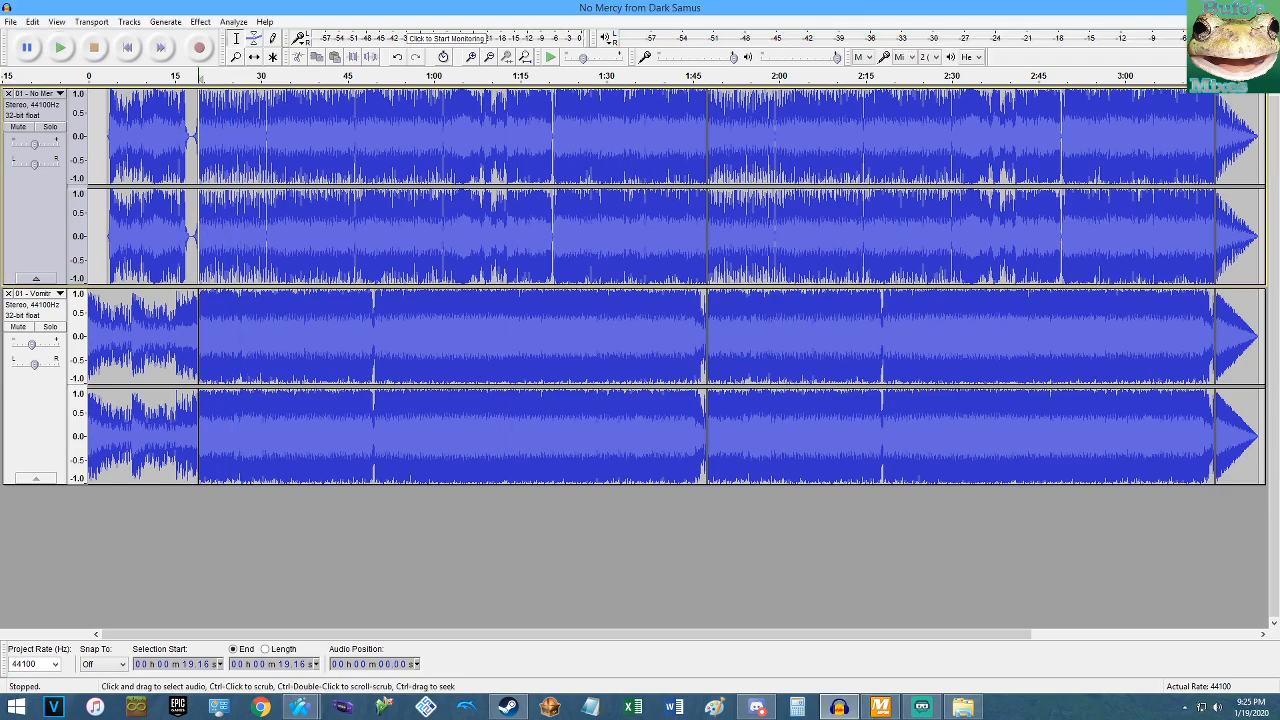
click(10, 21)
click(60, 185)
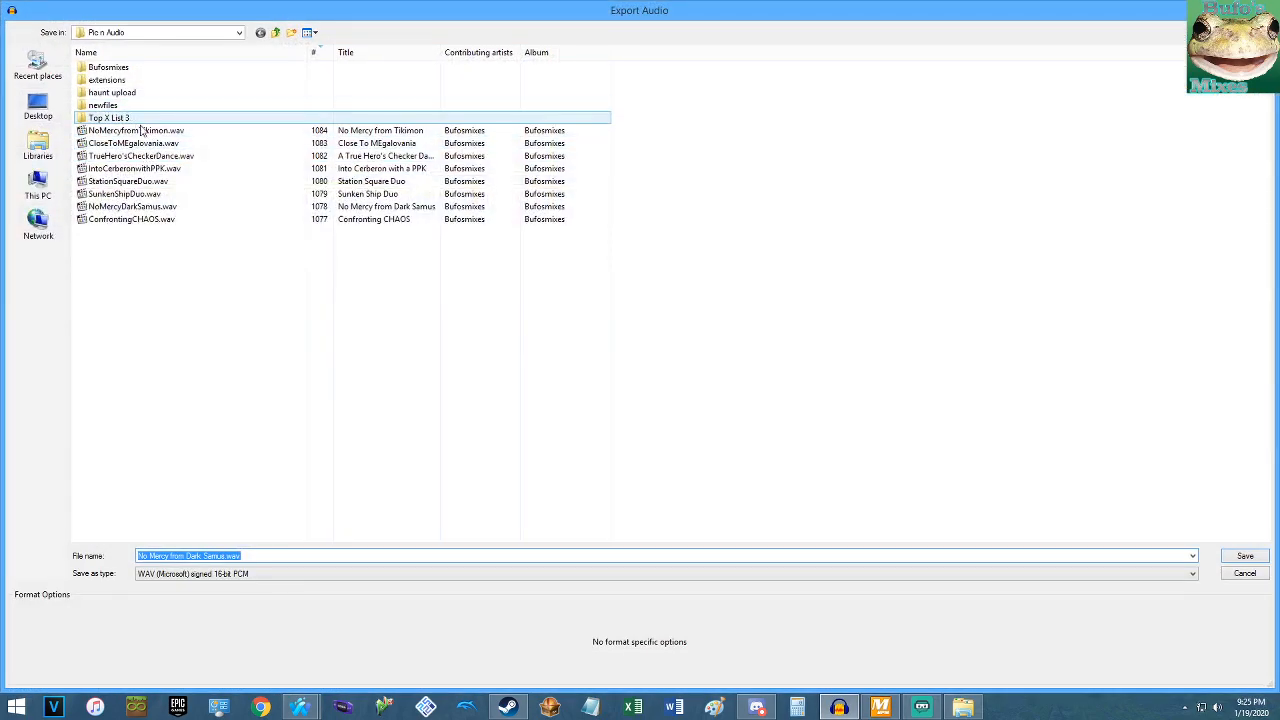
double_click(155, 210)
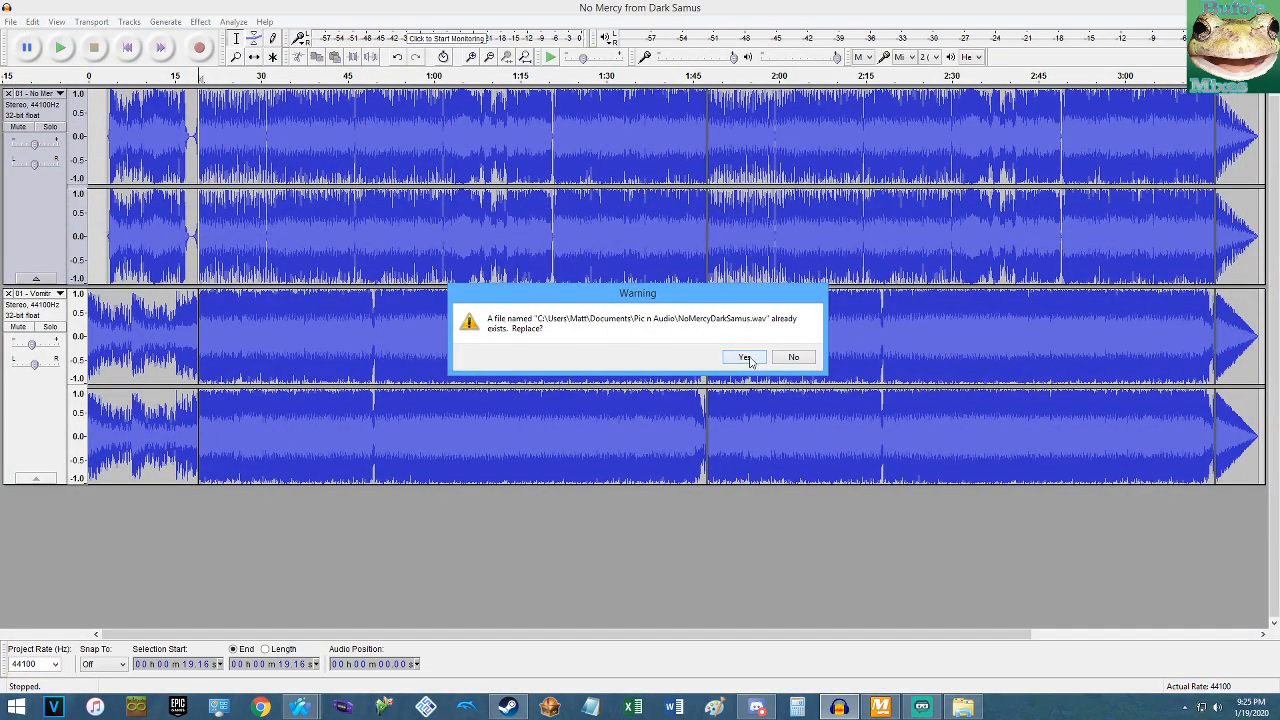
click(794, 357)
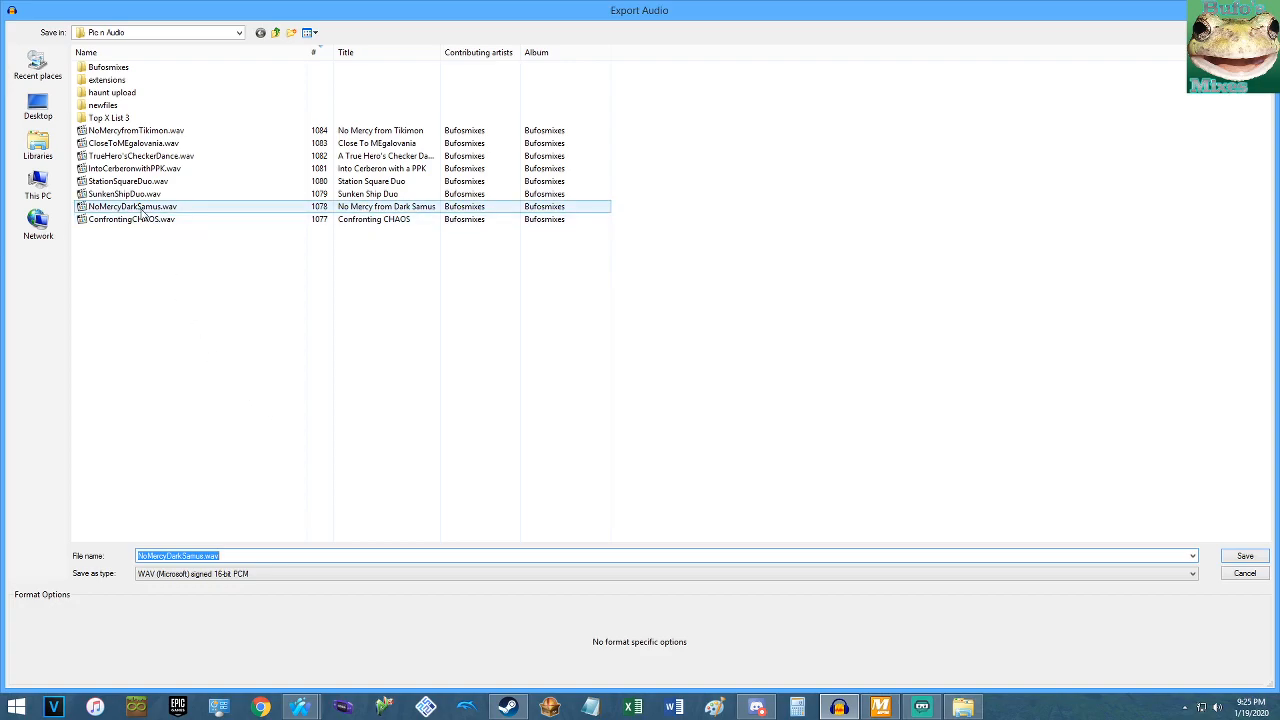
click(1260, 8)
Export the Dark Samus mix over the existing NoMercyDarkSamus.wav, keeping its metadata tags.
click(10, 21)
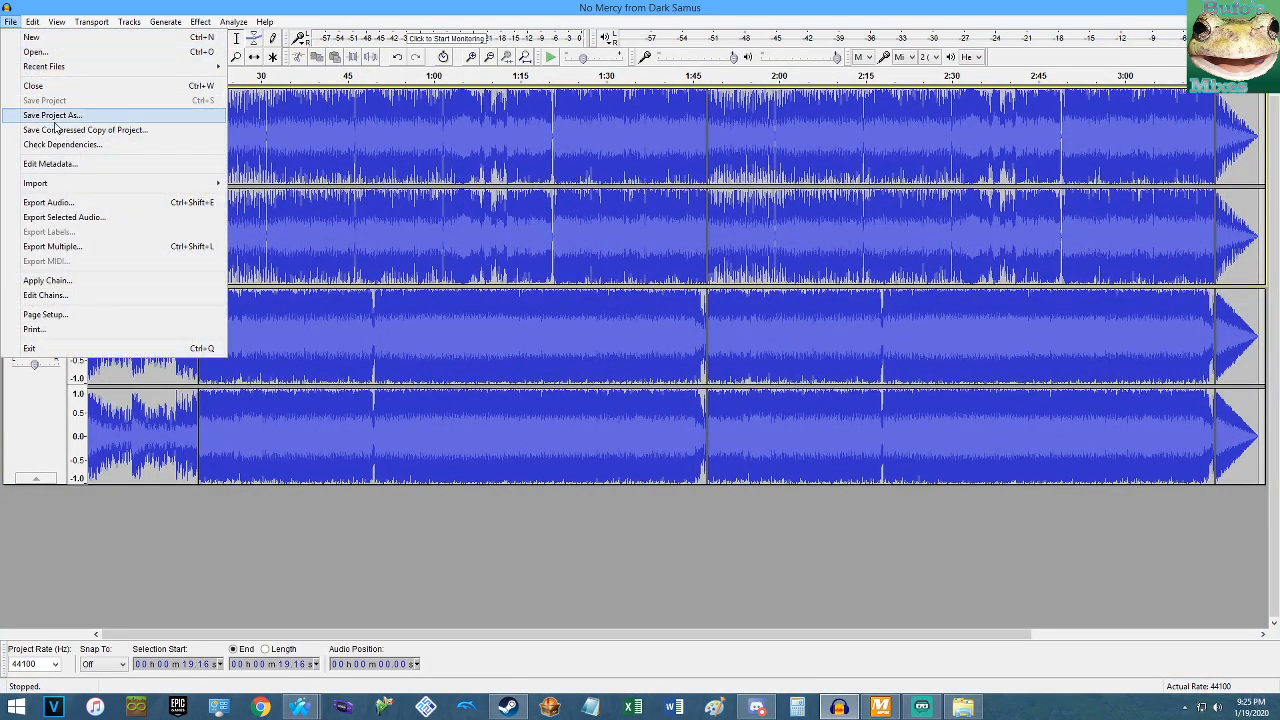
click(50, 203)
double_click(140, 206)
click(733, 364)
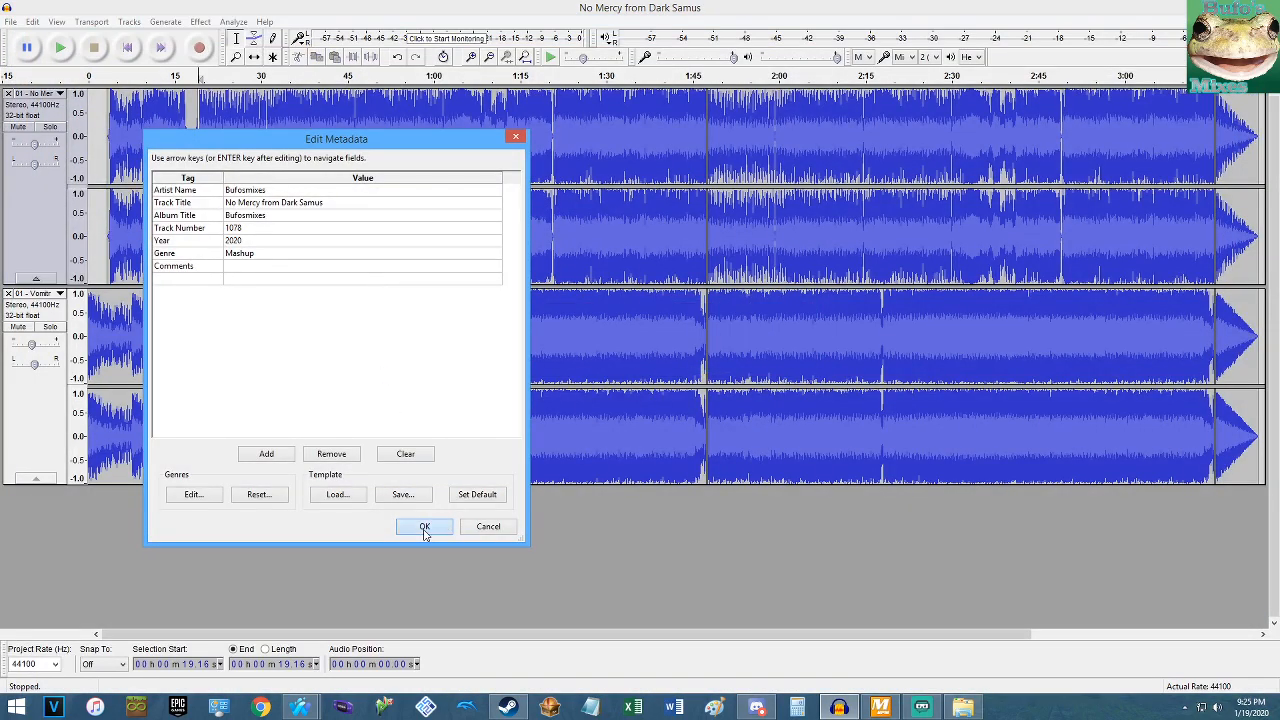
click(424, 528)
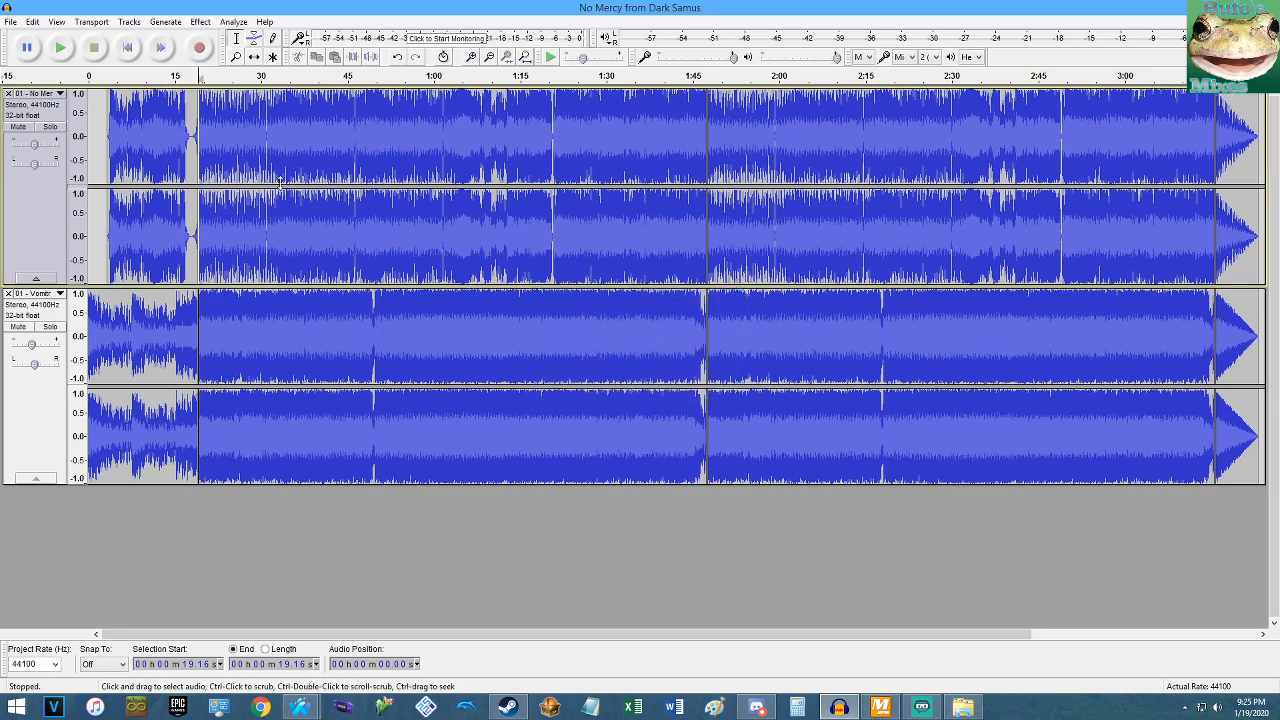
Set up an MP3 export of the Dark Samus mix and browse to the Bufosmixes Vol 2 folder.
click(10, 21)
click(50, 202)
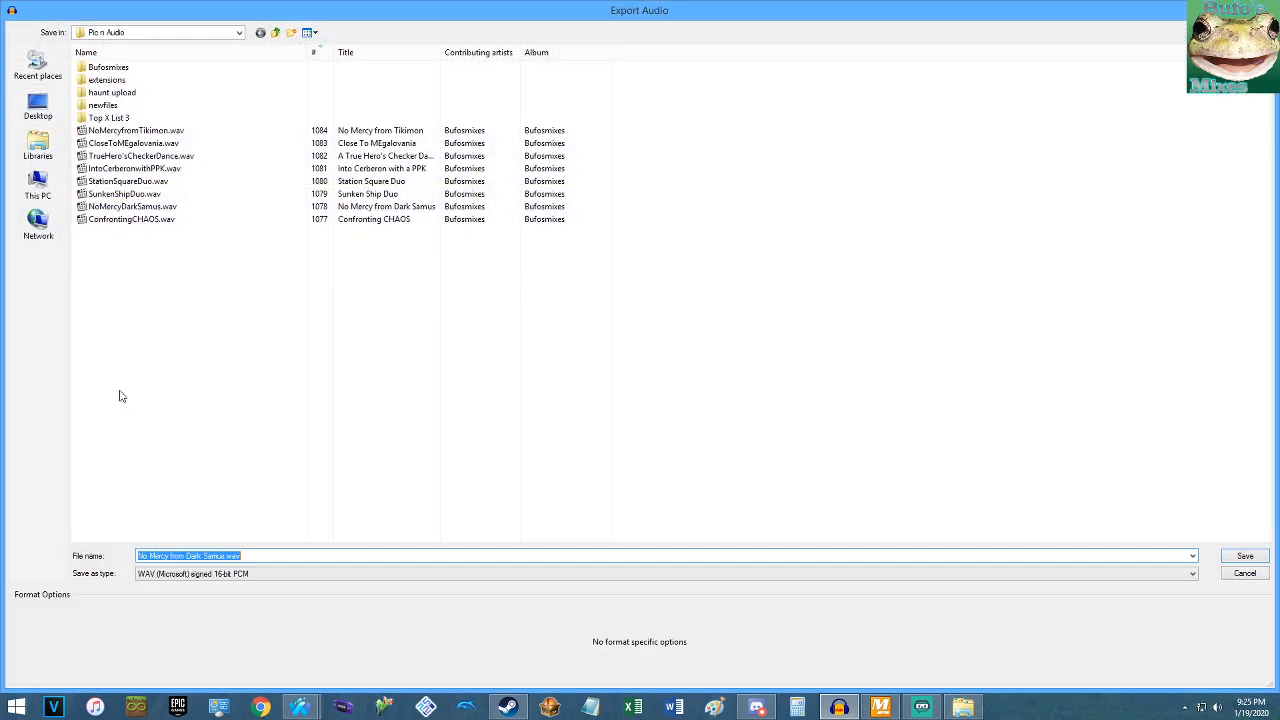
click(167, 573)
click(155, 620)
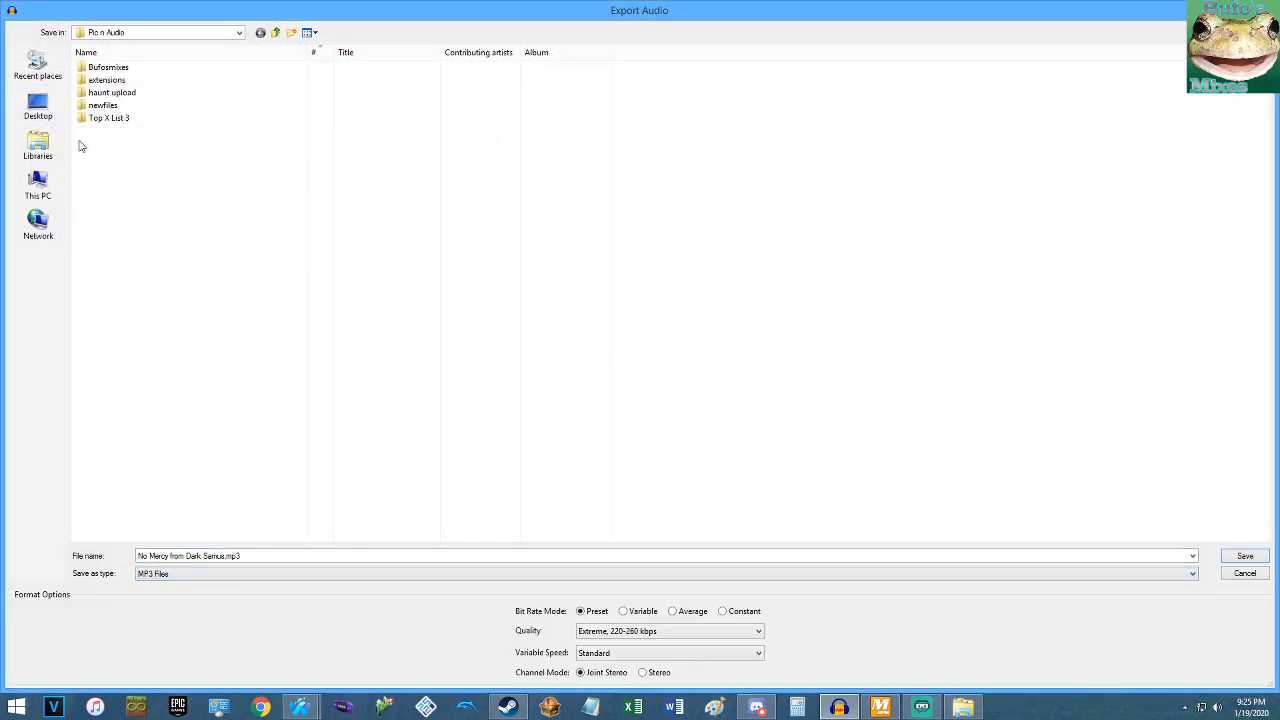
click(38, 145)
double_click(252, 74)
double_click(149, 94)
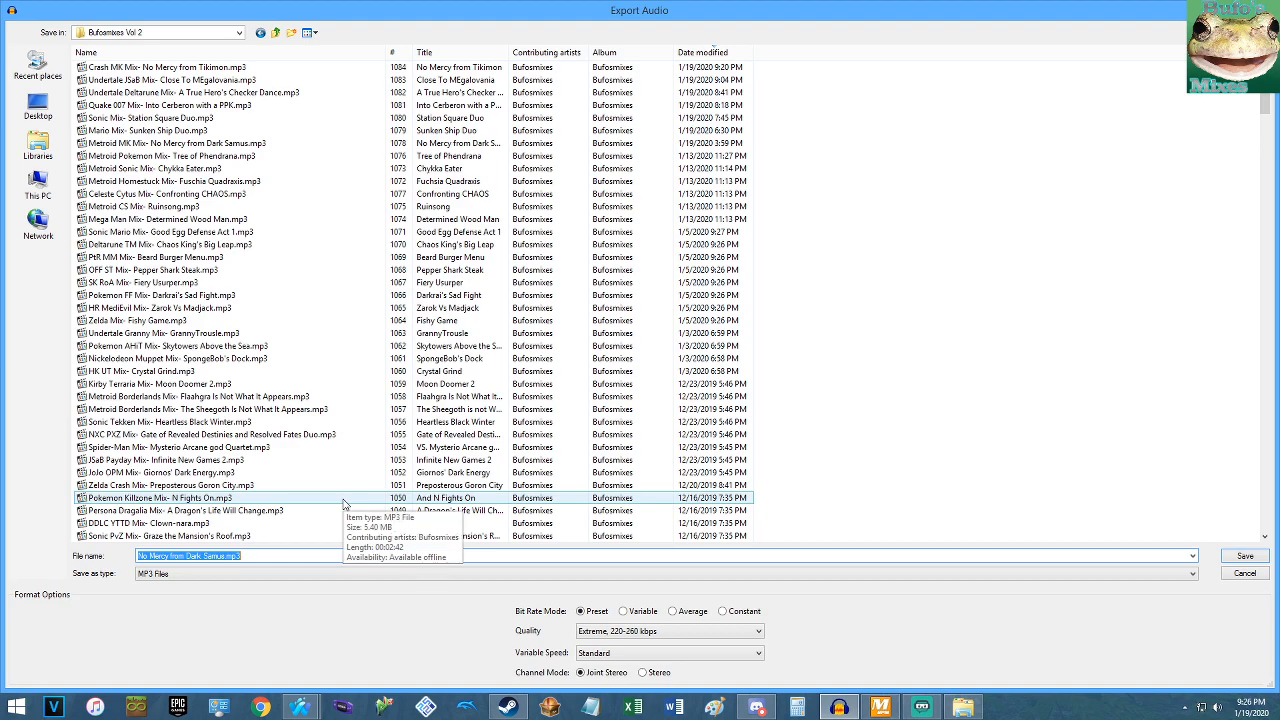
Export the mix over the existing Metroid MK Mix- No Mercy from Dark Samus.mp3, keeping its metadata tags.
key(Left)
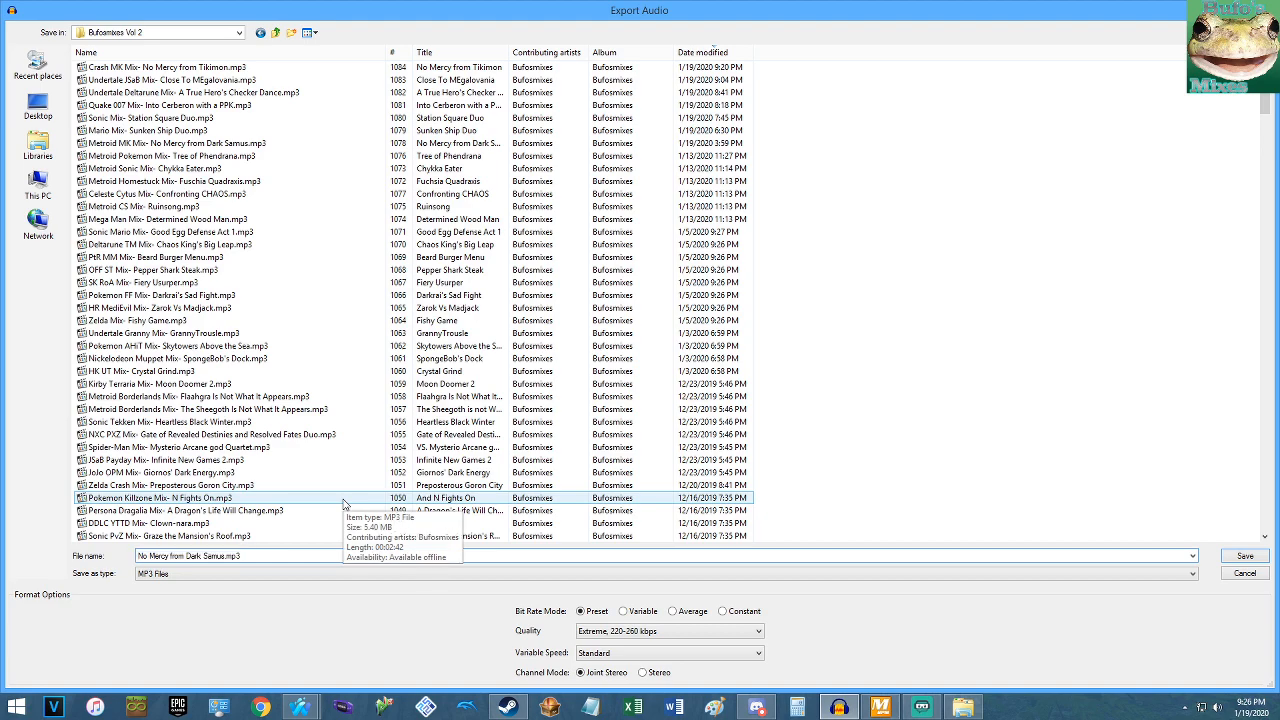
double_click(463, 148)
click(740, 357)
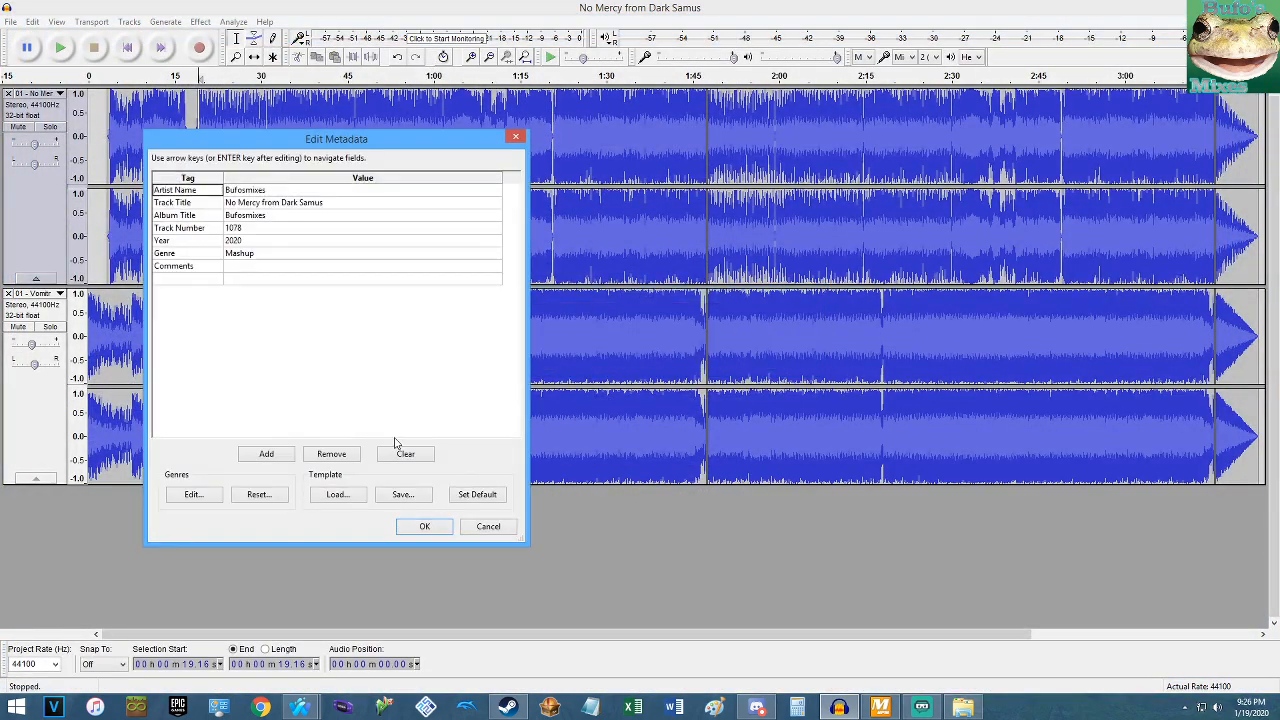
click(421, 528)
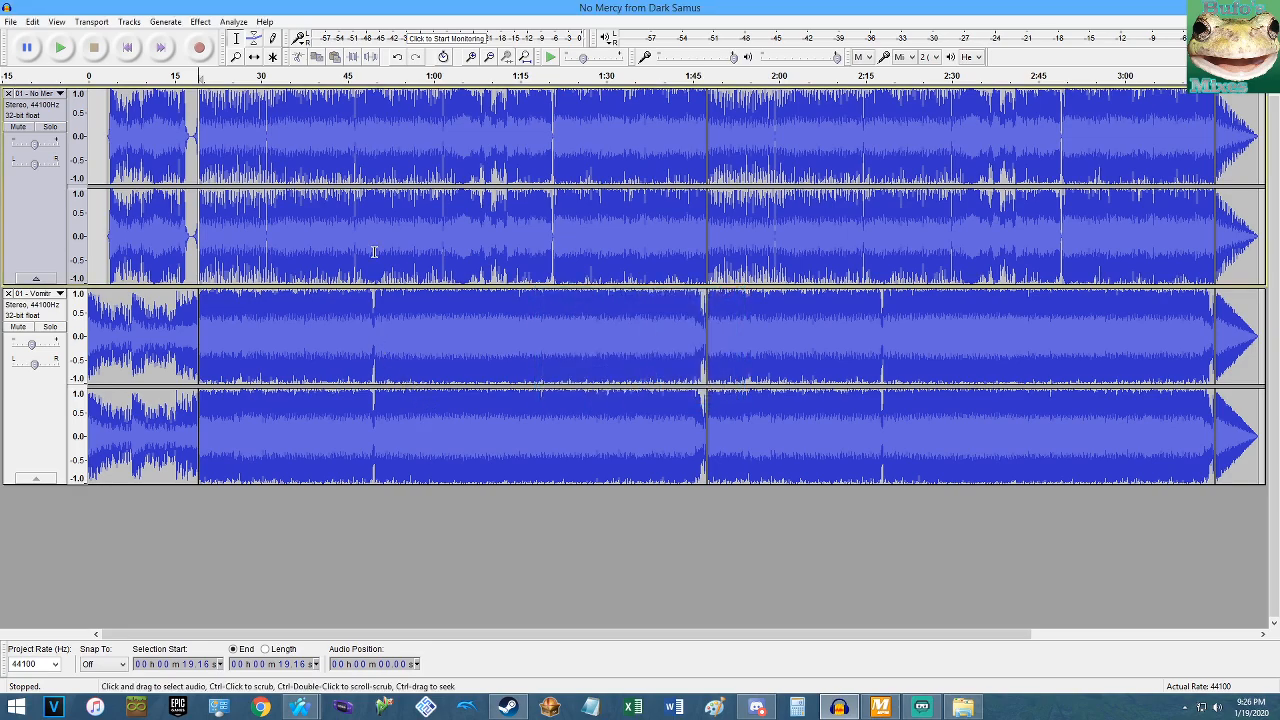
Close the Dark Samus project, then bring up an empty Audacity window with MixMeister BPM Analyzer and Calculator in front.
click(1263, 6)
click(336, 388)
click(305, 708)
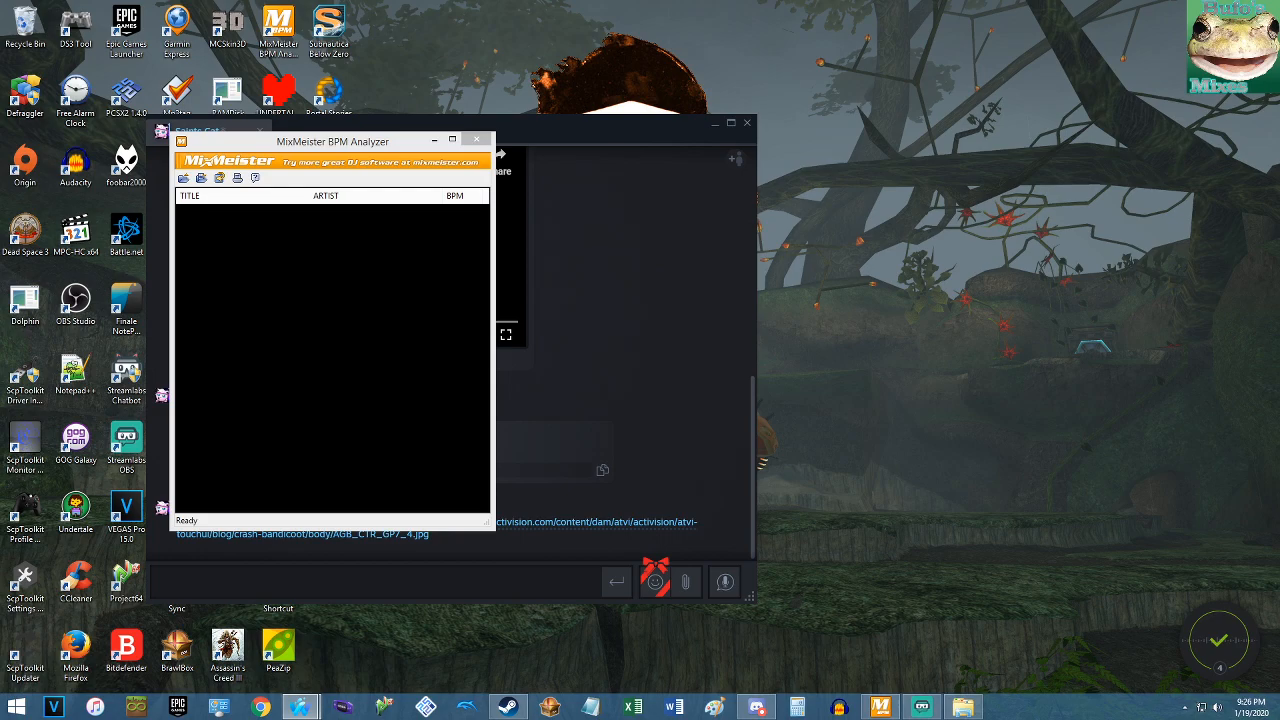
click(836, 706)
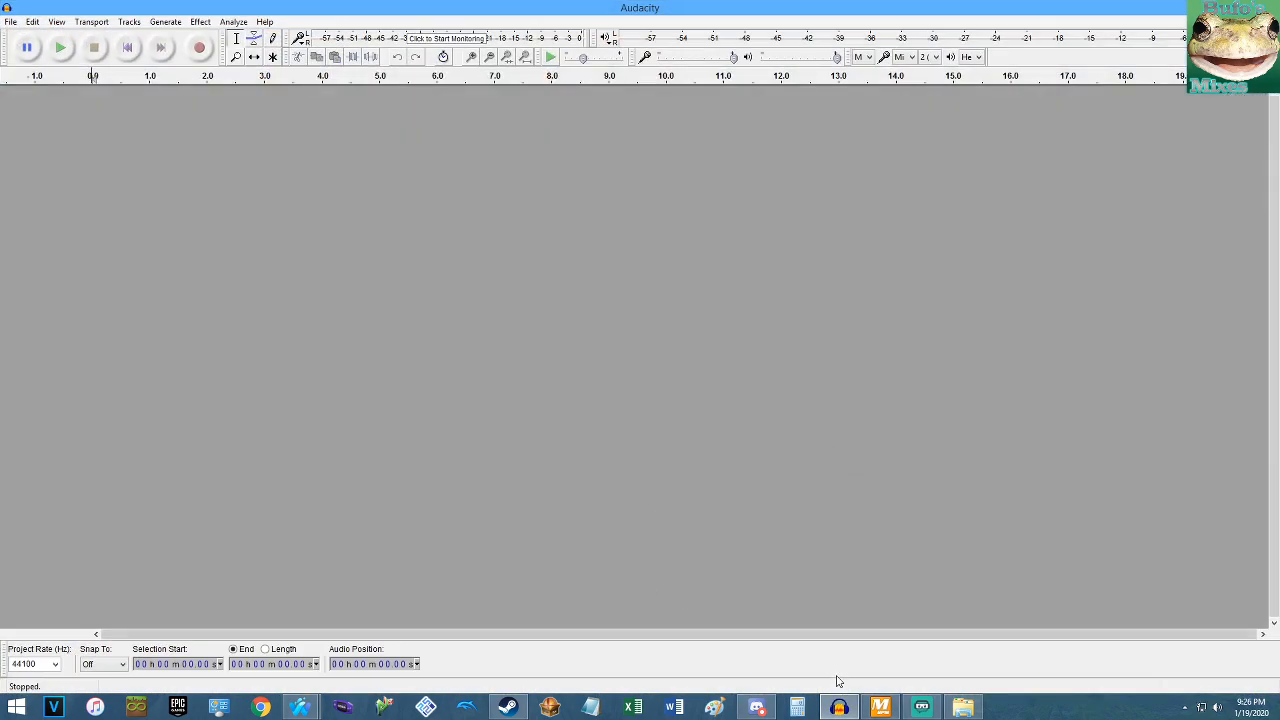
click(880, 706)
click(797, 706)
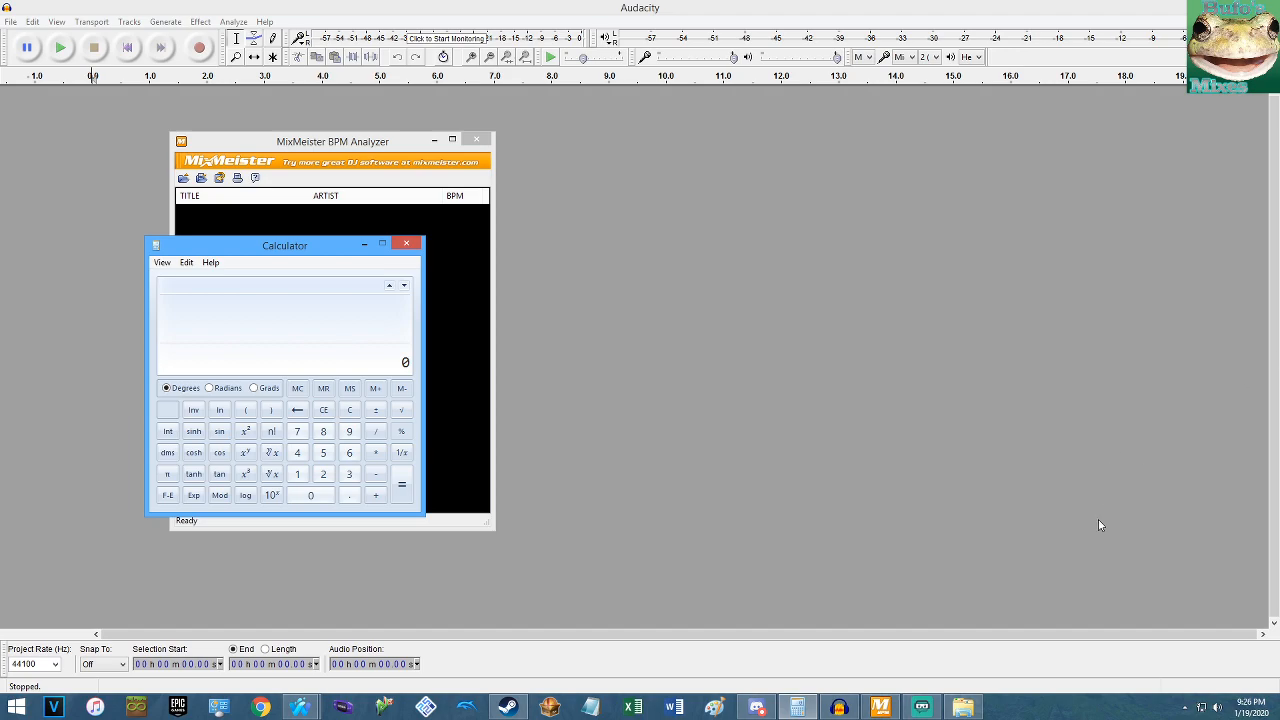
Import the CB2-28 Tiny Tiger and Shadow Friends songs from File Explorer into Audacity and analyze both in MixMeister BPM Analyzer.
click(963, 706)
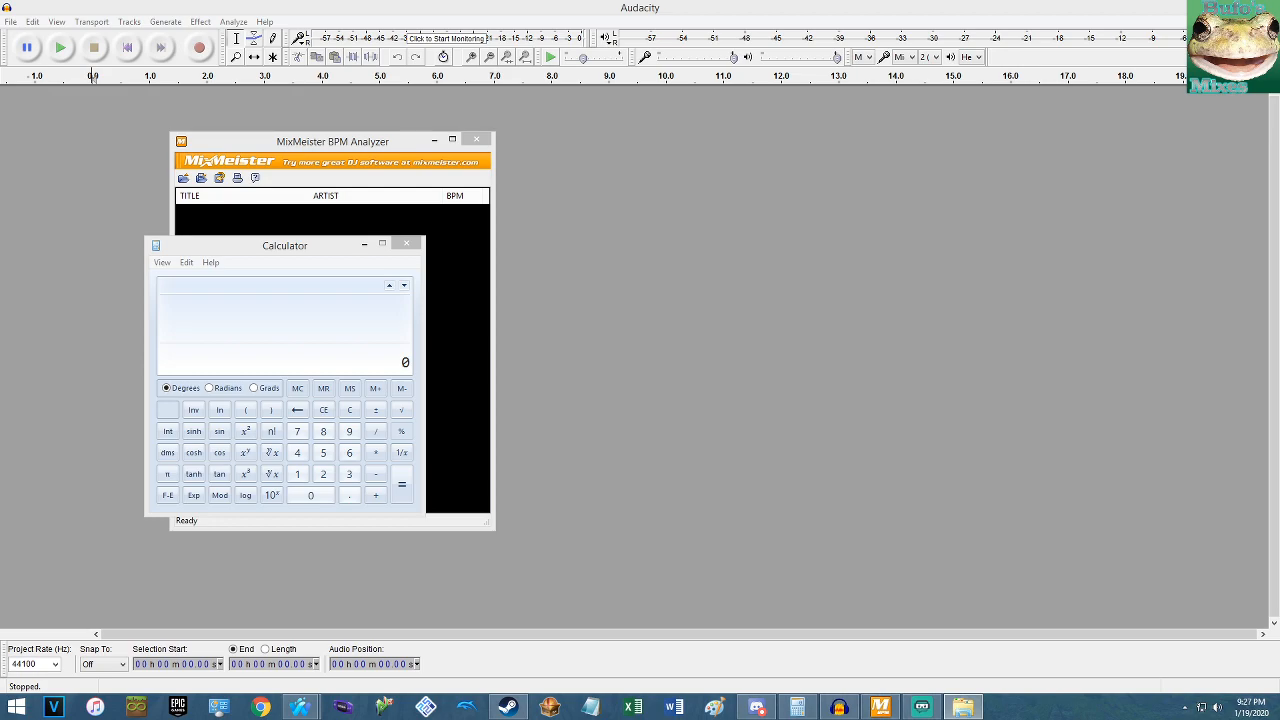
drag(1279, 527, 969, 527)
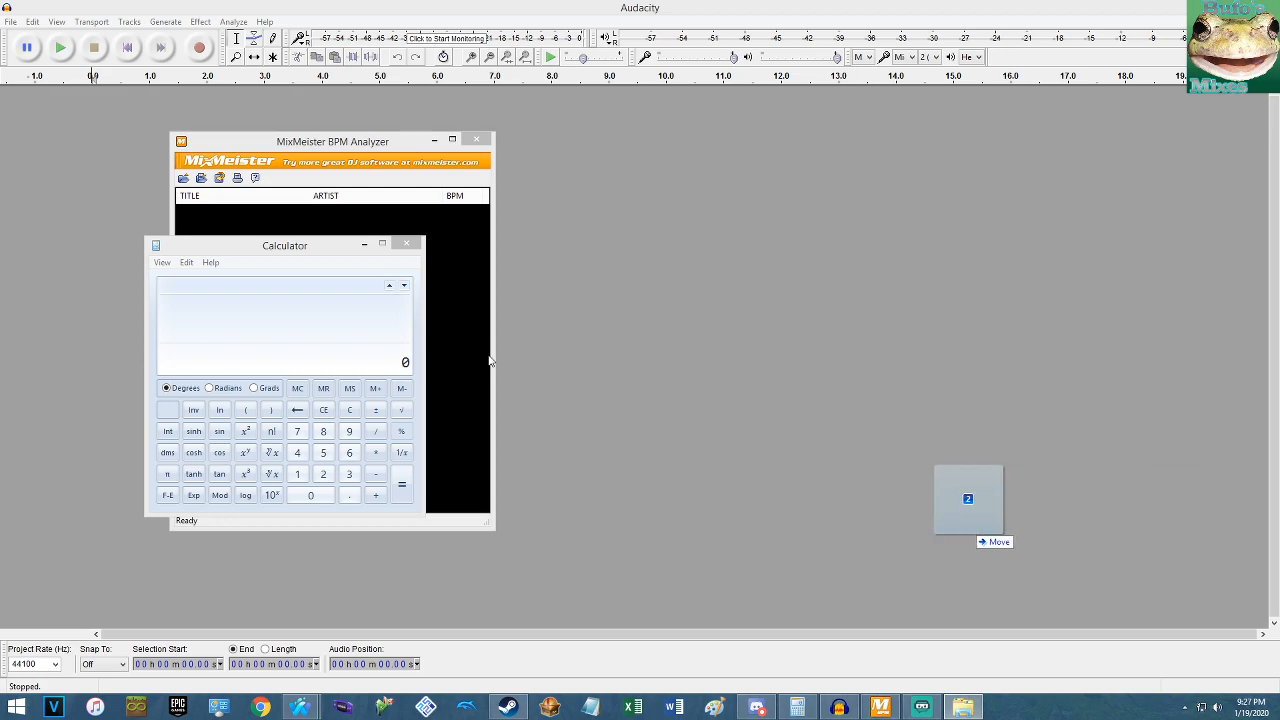
click(361, 137)
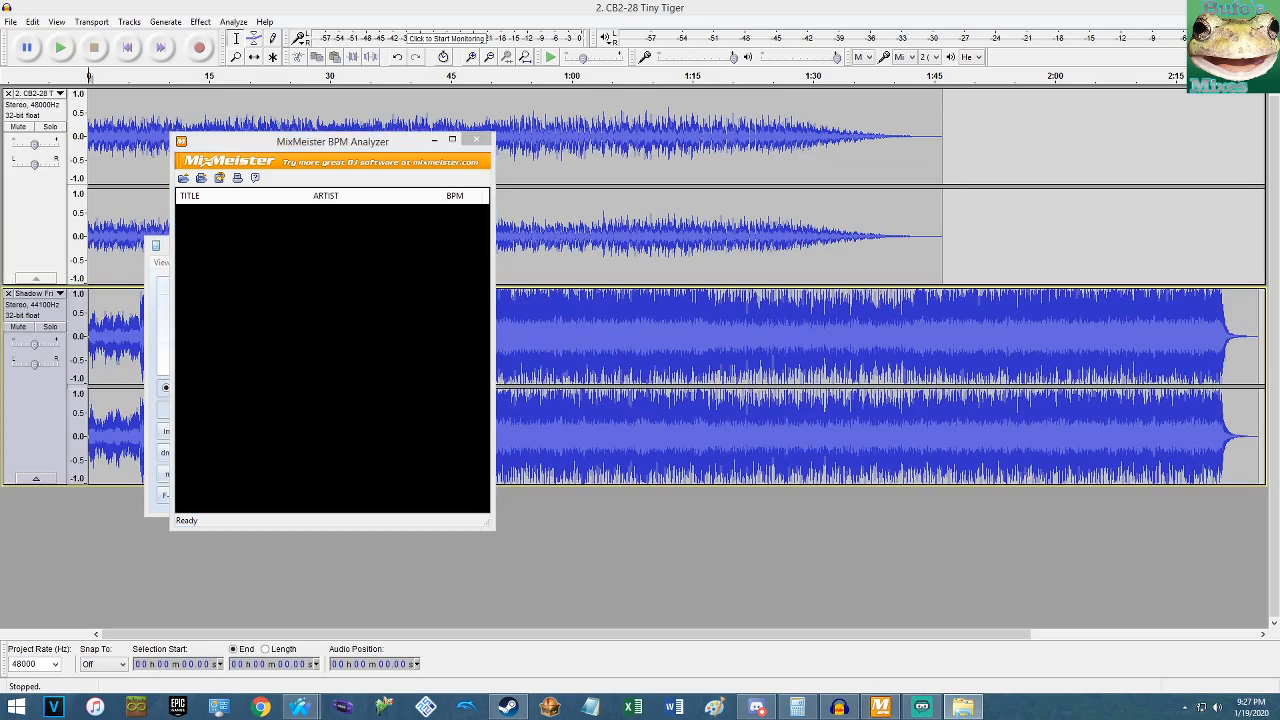
drag(1279, 440, 384, 397)
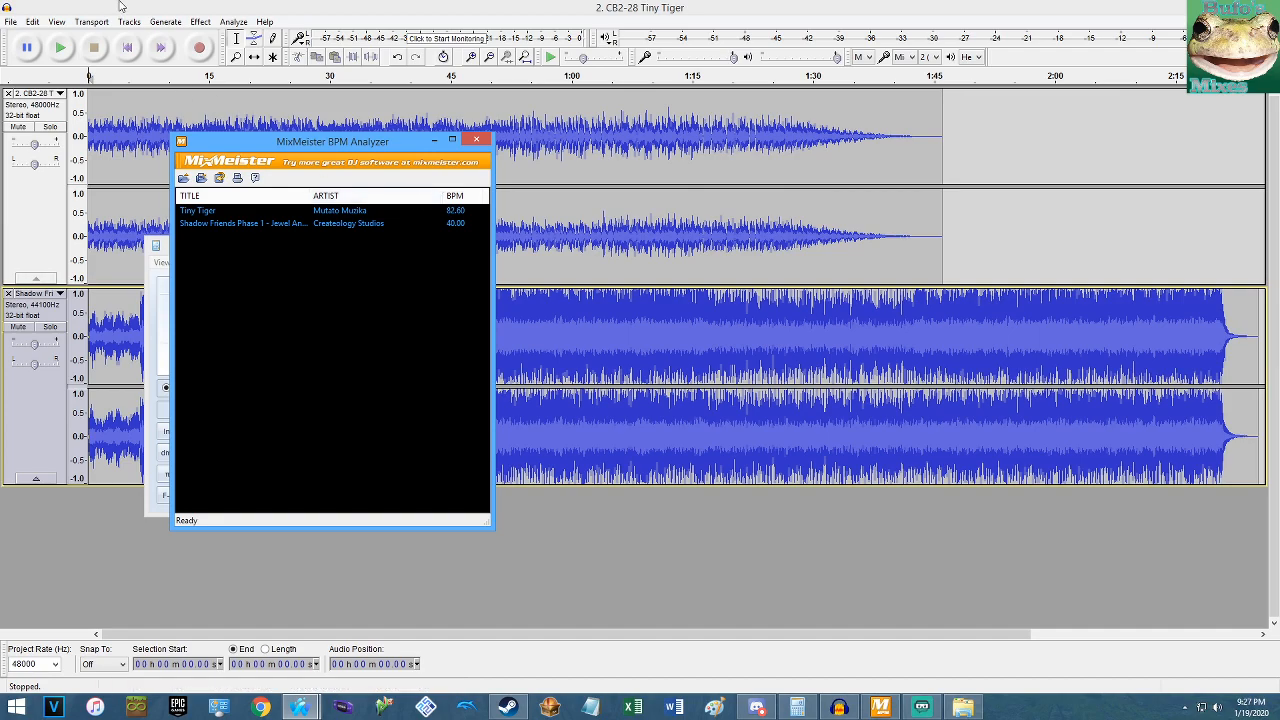
Return to Audacity, solo the Tiny Tiger track, and play a short bit of it.
click(459, 7)
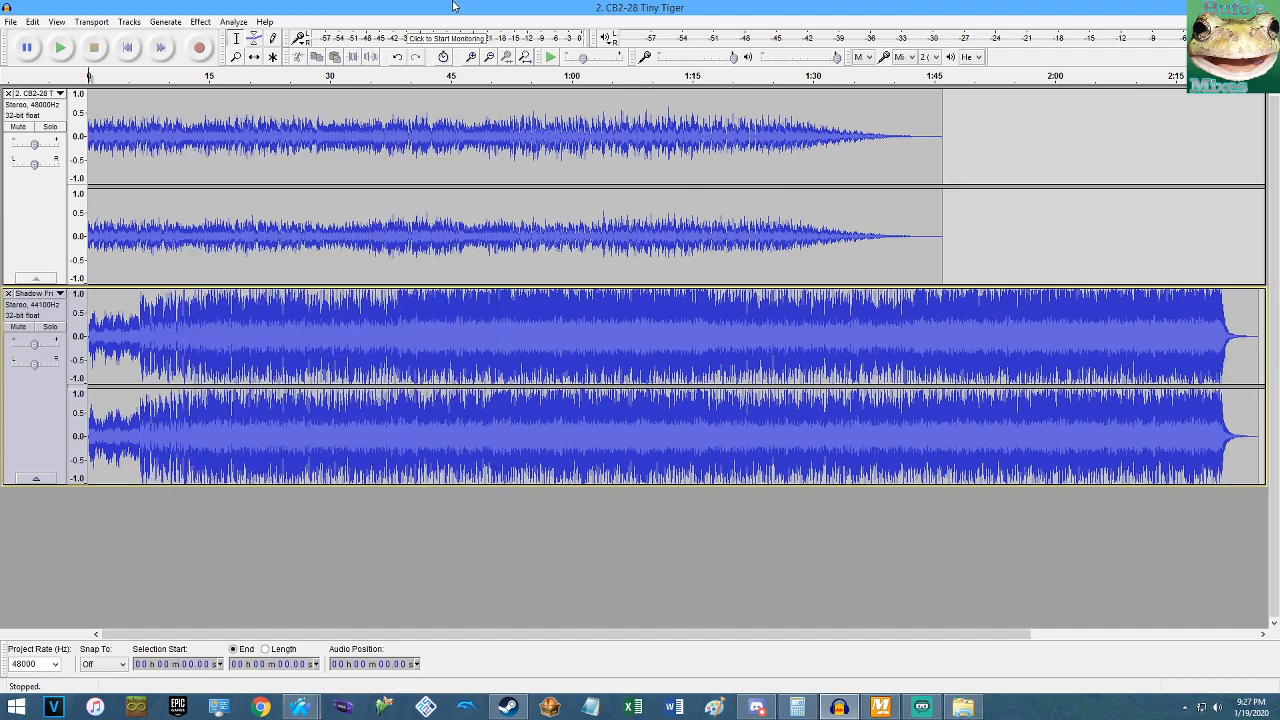
click(288, 128)
key(Home)
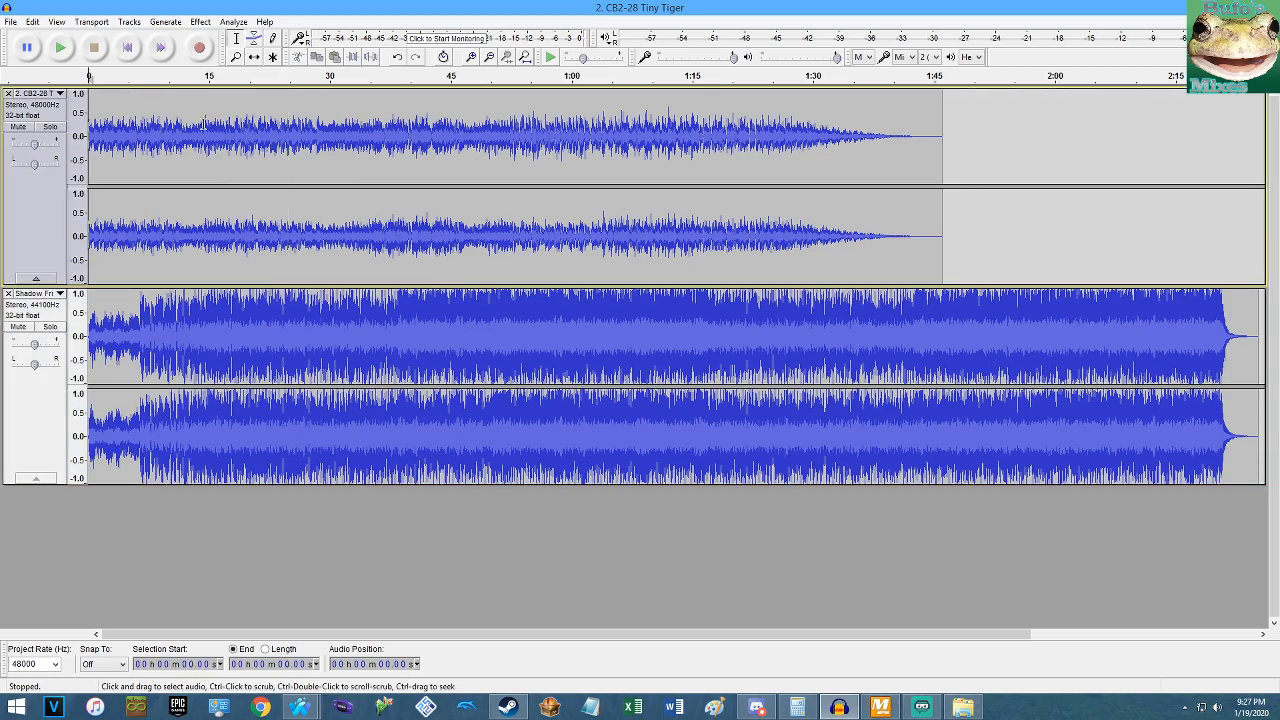
click(53, 128)
key(space)
key(space)
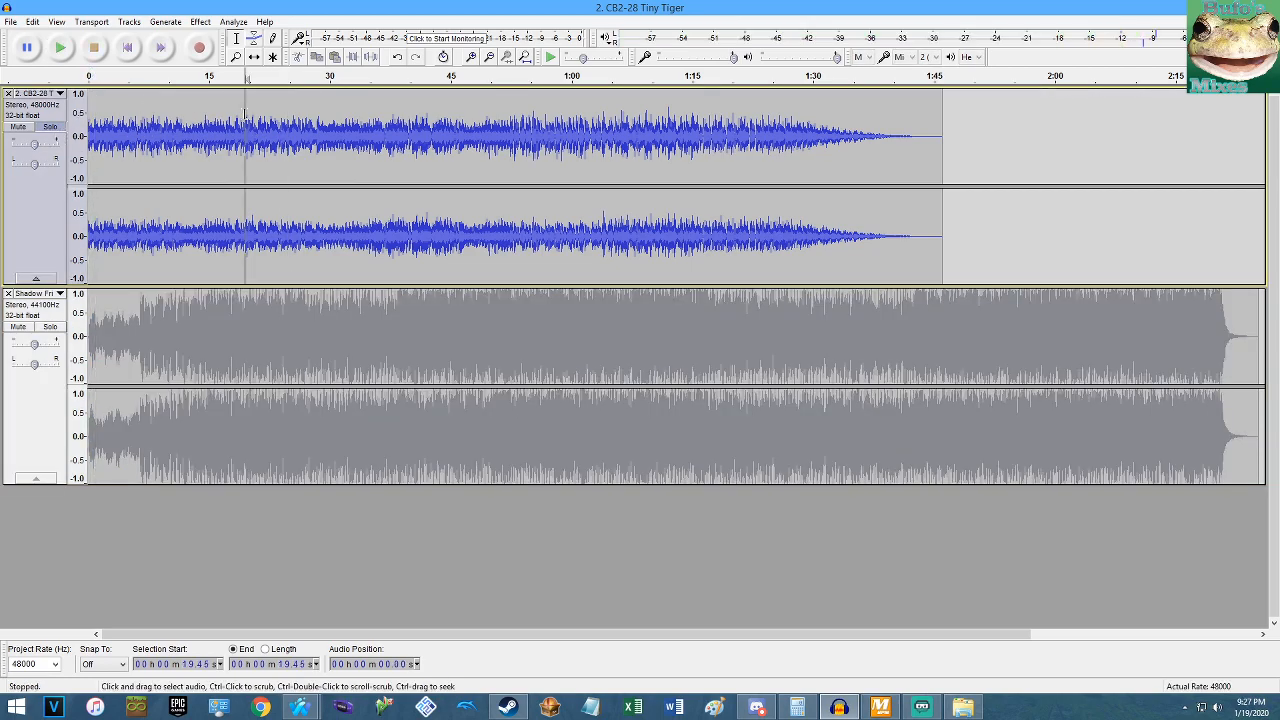
Amplify the whole Tiny Tiger track by 4.166 dB to a 0.0 dB peak and start playing it.
double_click(243, 130)
click(200, 22)
click(258, 78)
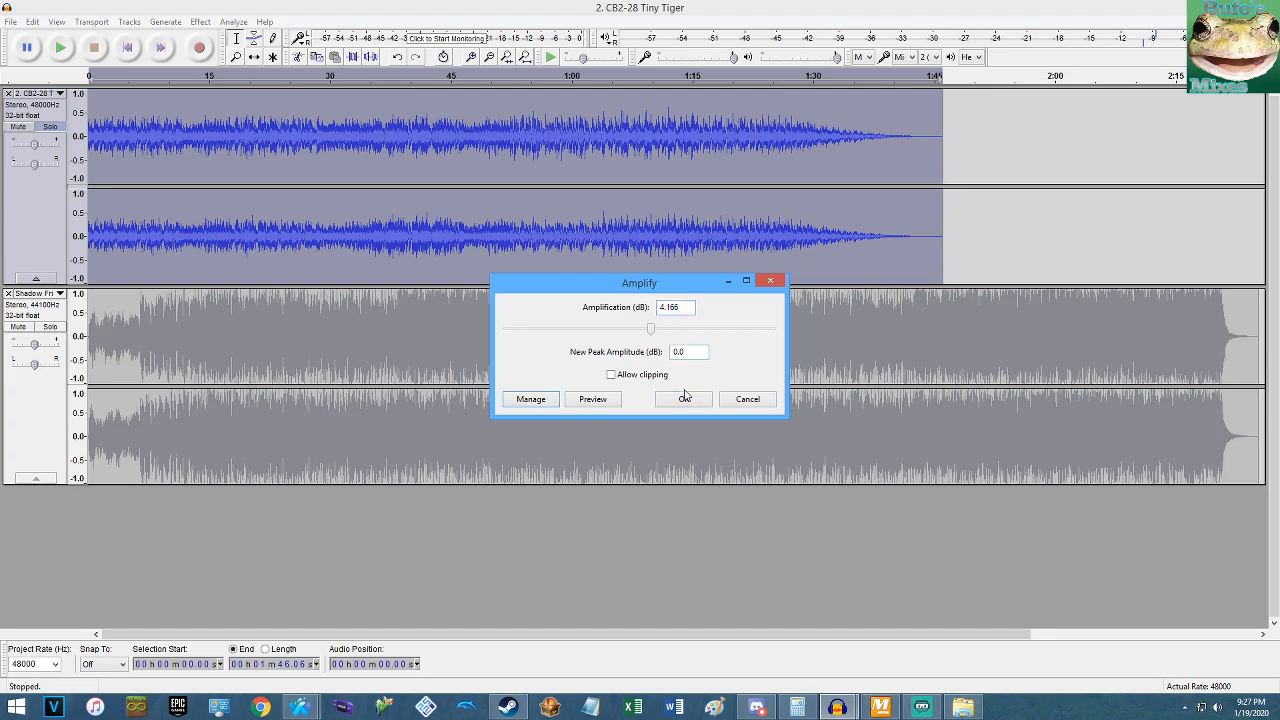
click(688, 397)
key(space)
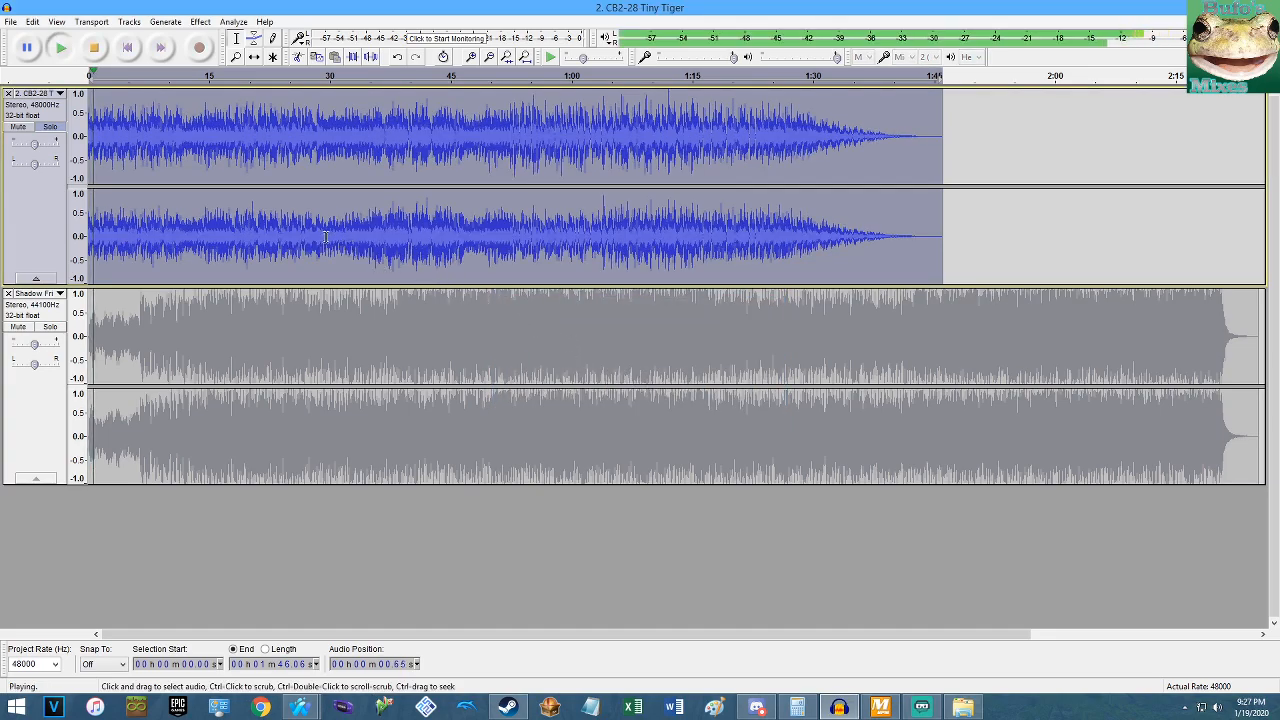
Trim the silence before the first sound of the Tiny Tiger track, deleting everything up to about 0.047 s.
key(ctrl+1)
key(ctrl+1)
key(ctrl+1)
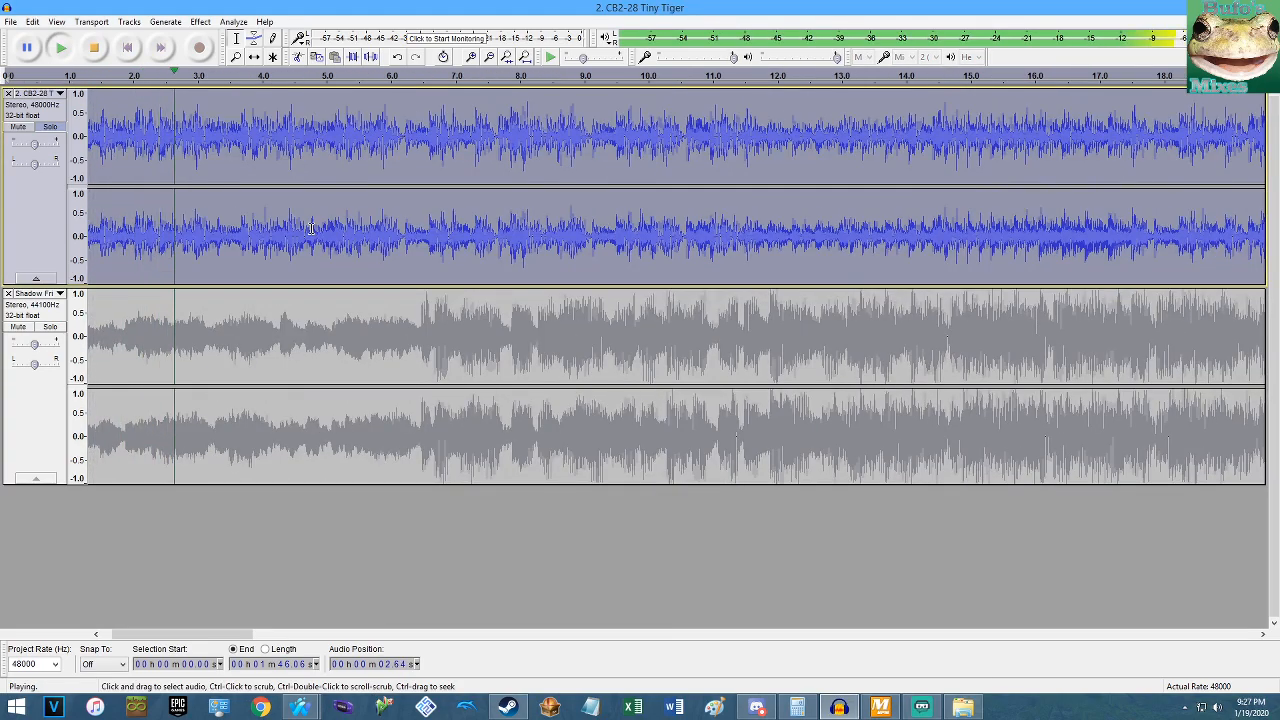
key(Home)
key(ctrl+1)
key(ctrl+1)
key(ctrl+1)
key(ctrl+1)
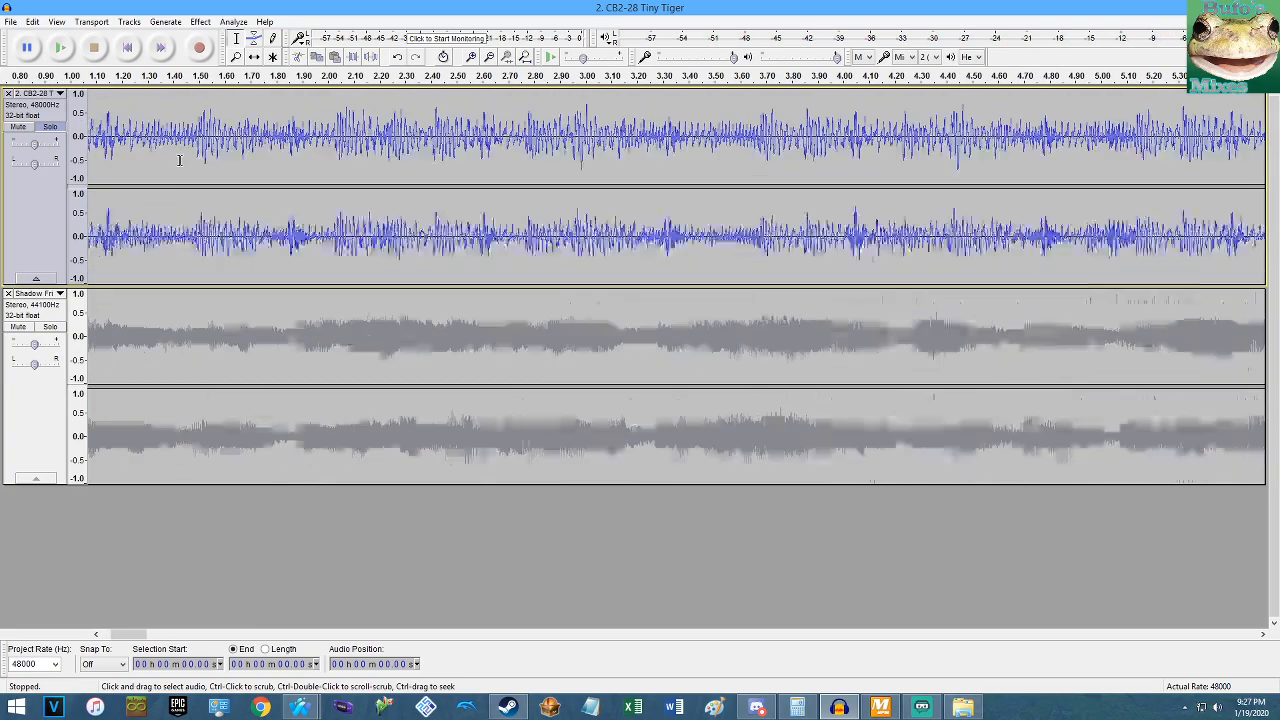
scroll(150, 236, up, 6)
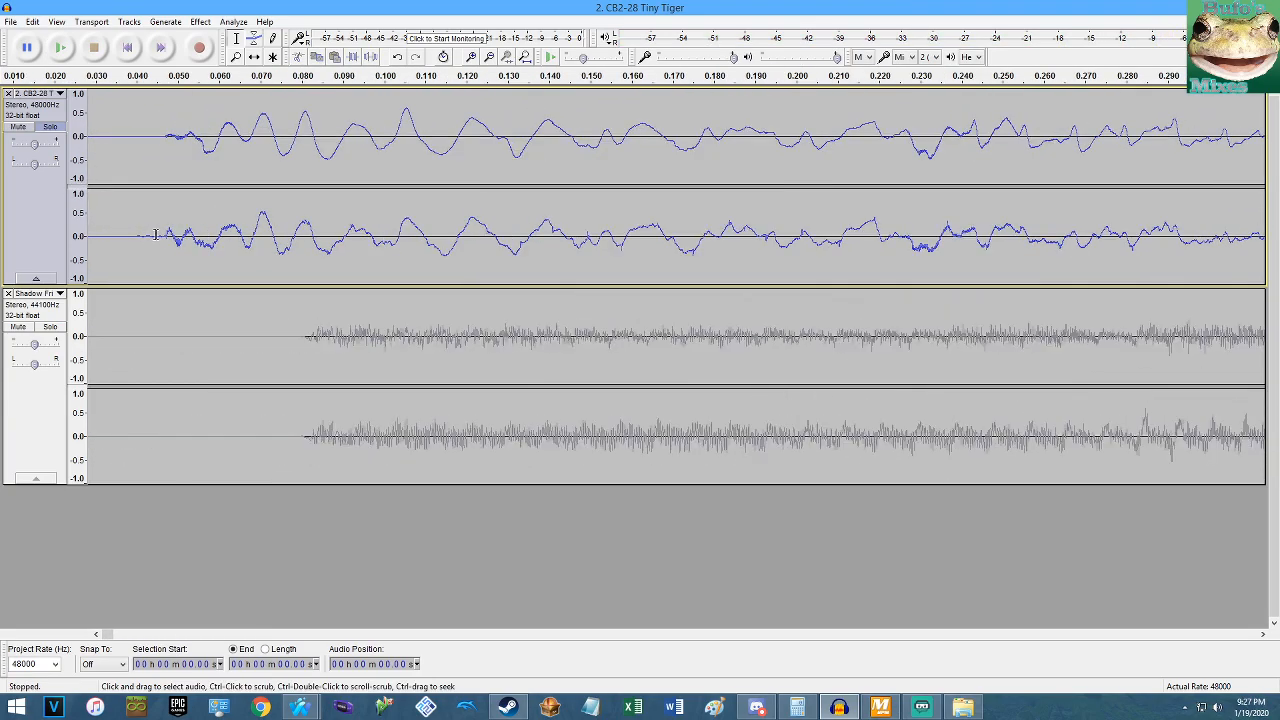
scroll(211, 250, up, 1)
scroll(351, 243, up, 5)
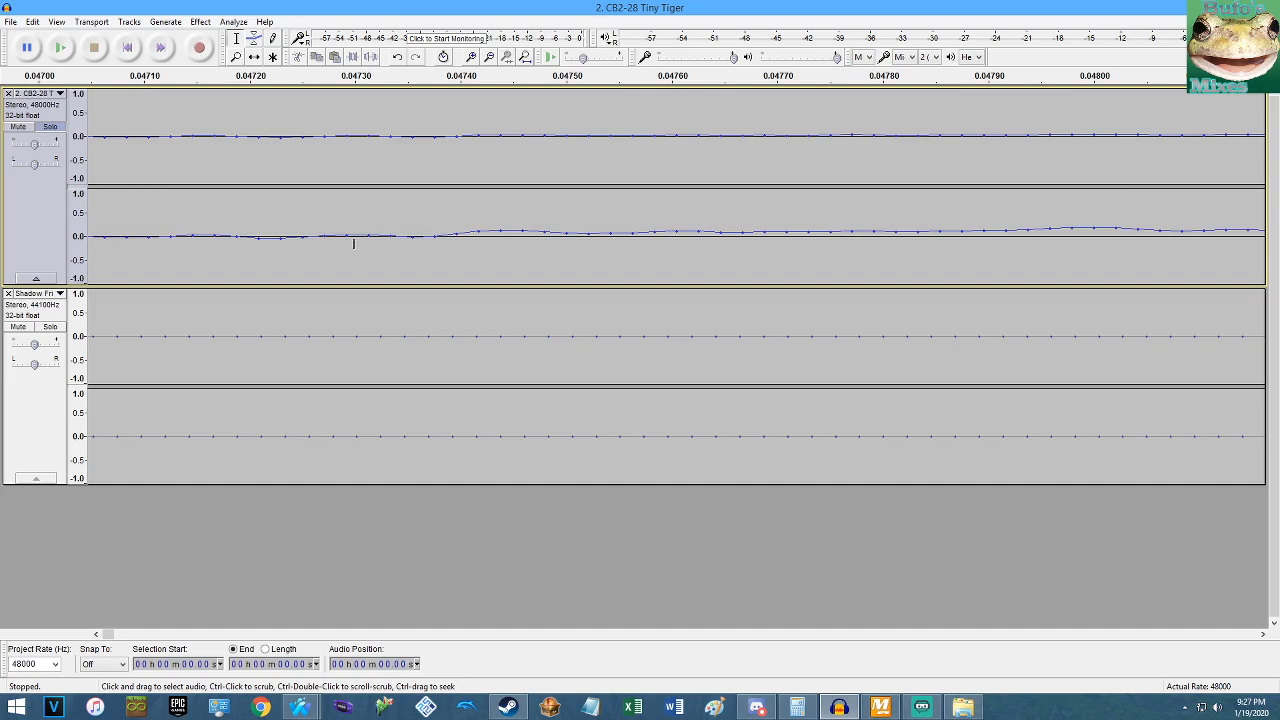
click(448, 236)
key(shift+Home)
key(Delete)
Play the trimmed Tiny Tiger track and place the cursor on the beat at about 1.44 s.
key(space)
scroll(447, 235, down, 10)
scroll(412, 208, down, 5)
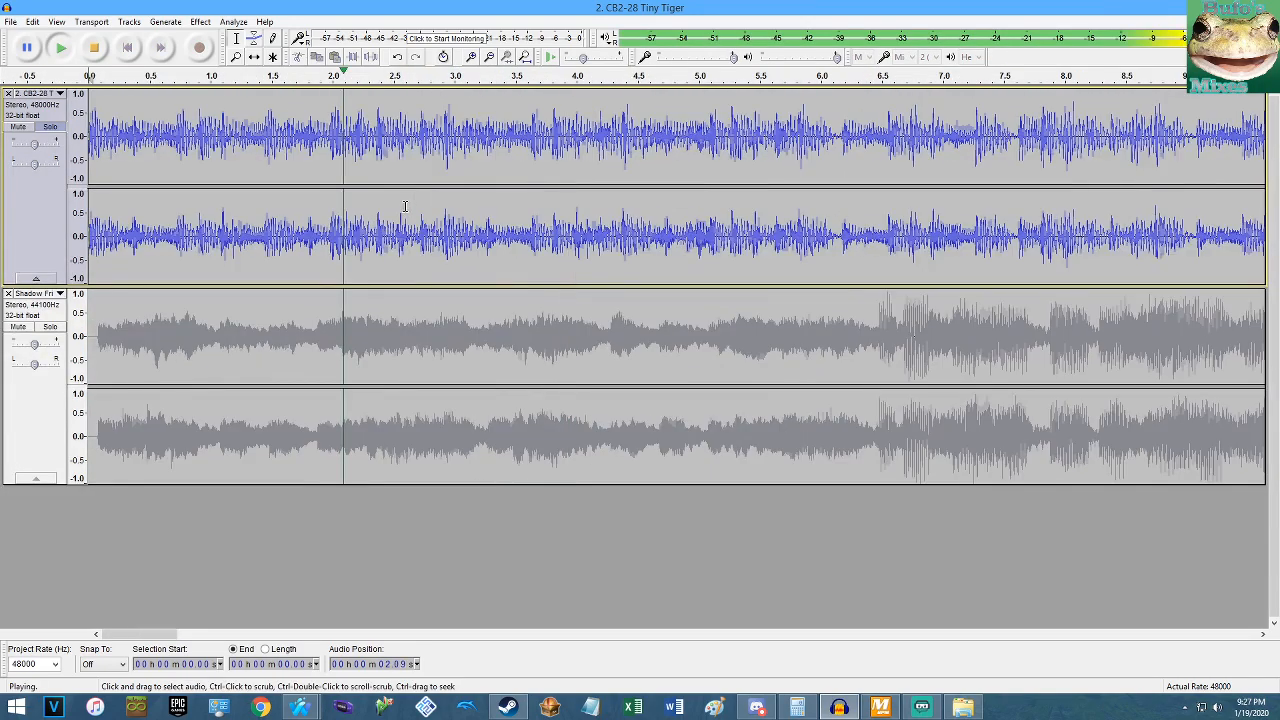
scroll(405, 206, up, 1)
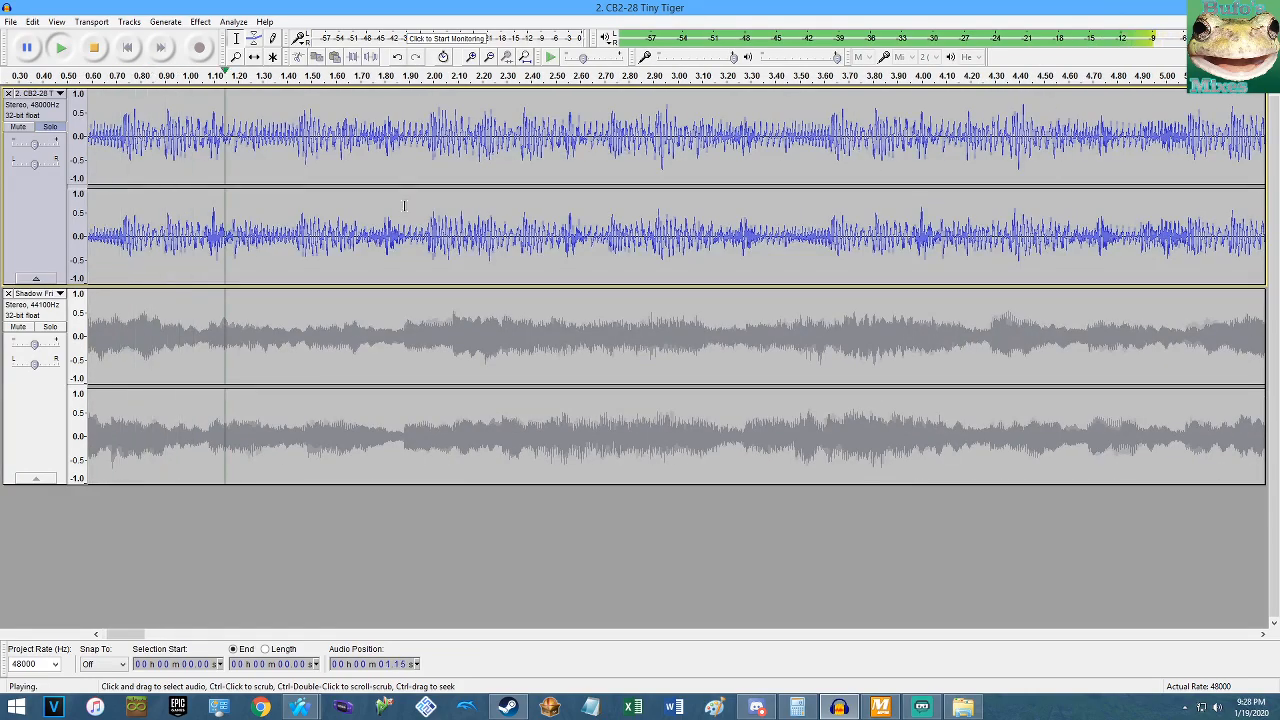
key(space)
scroll(300, 148, up, 11)
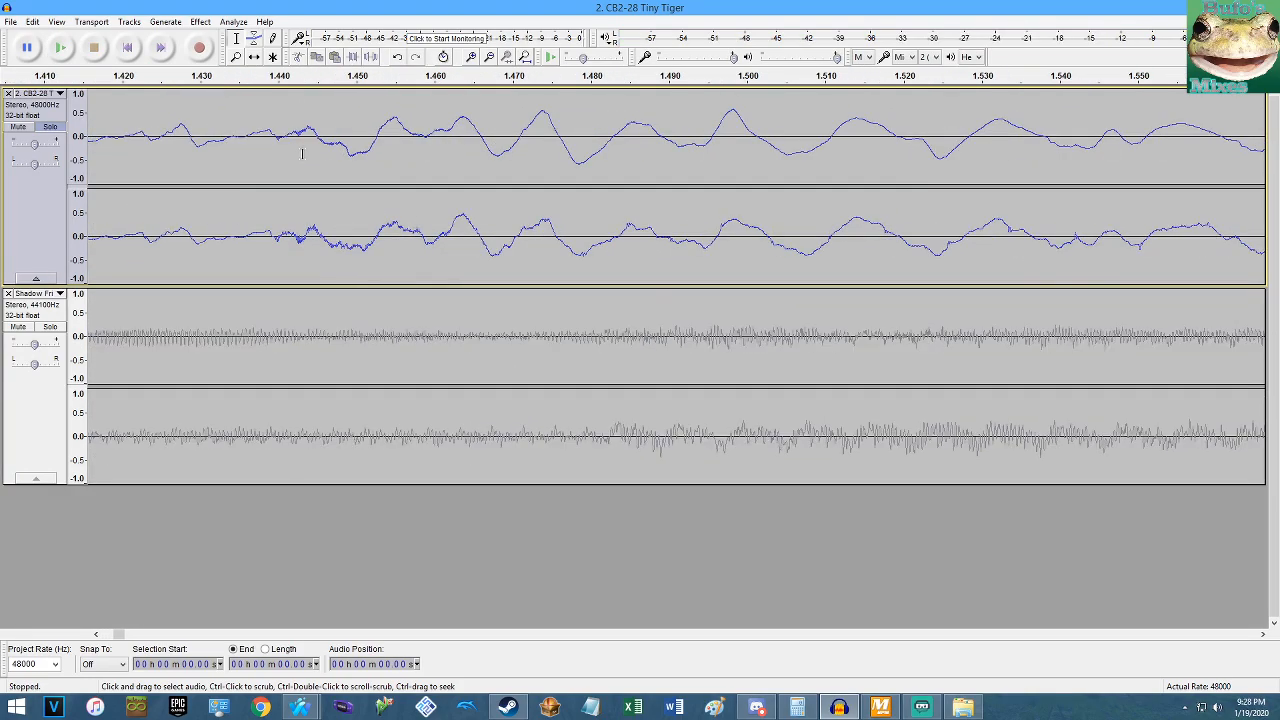
scroll(313, 149, up, 2)
click(381, 134)
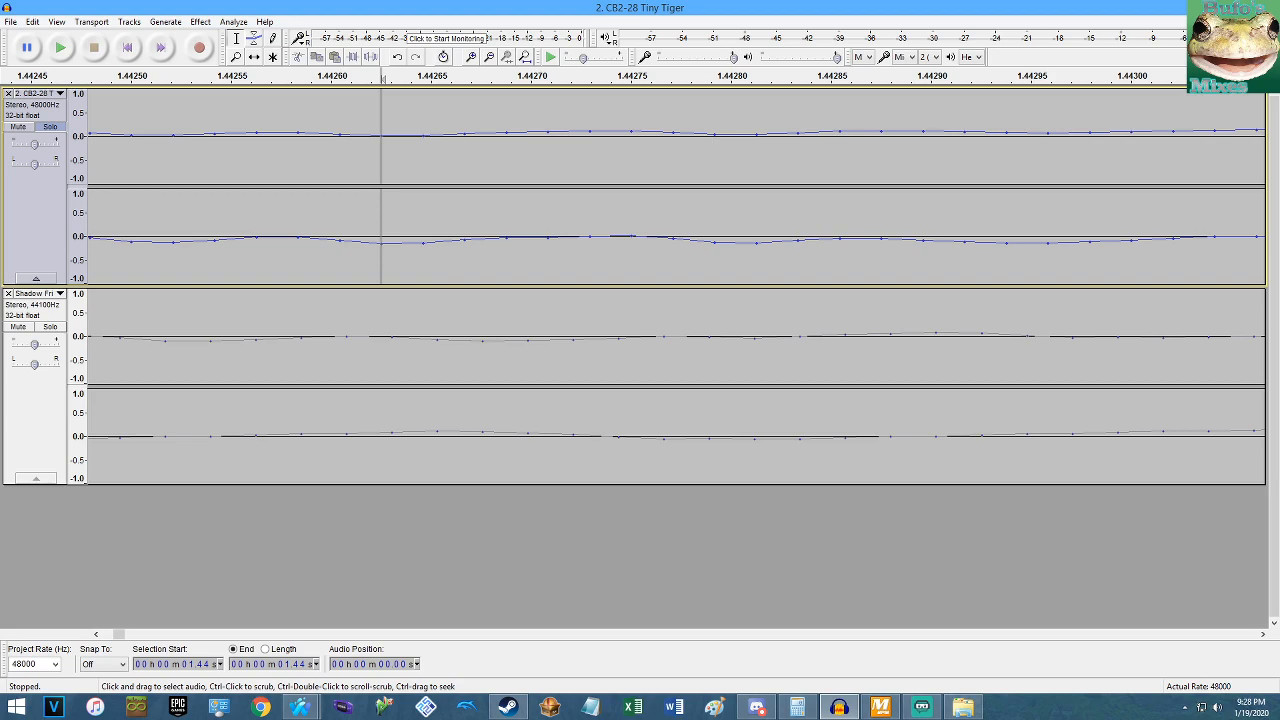
Switch to the browser, listen to the Crash/News Mix: Channel 4 News With Tiny Tiger video, and check its description.
key(alt+Tab)
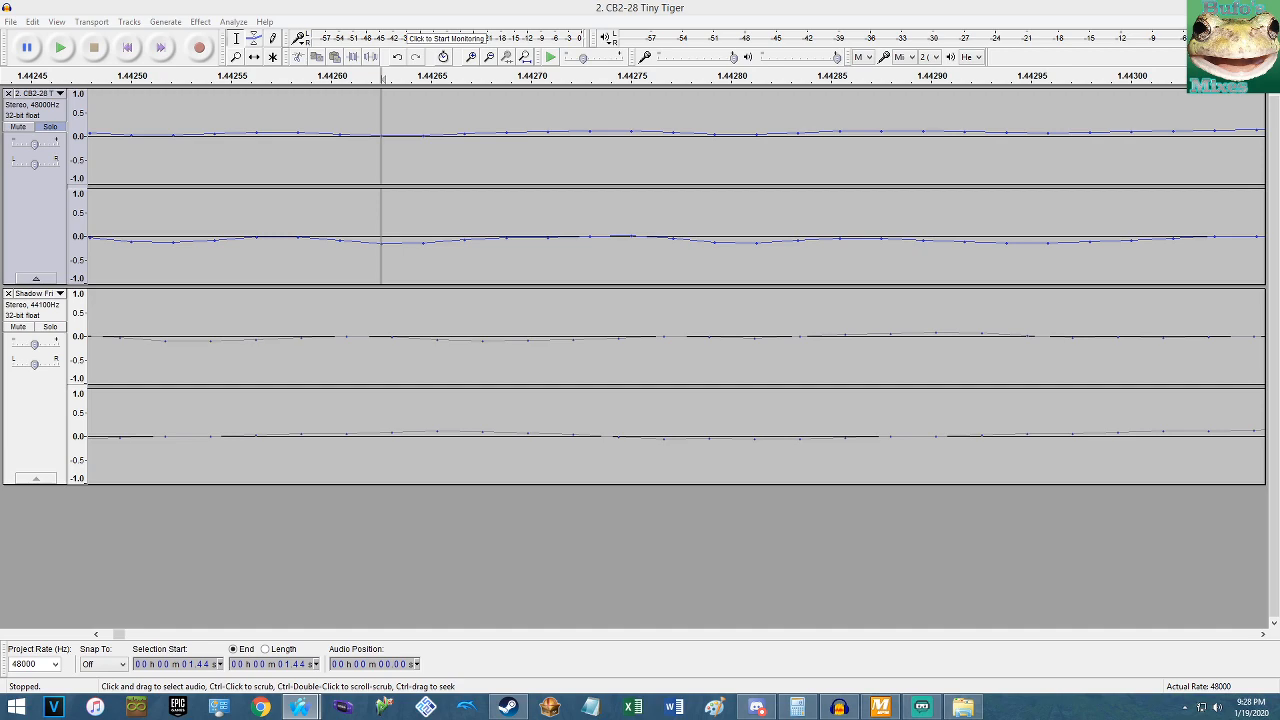
drag(1279, 110, 660, 38)
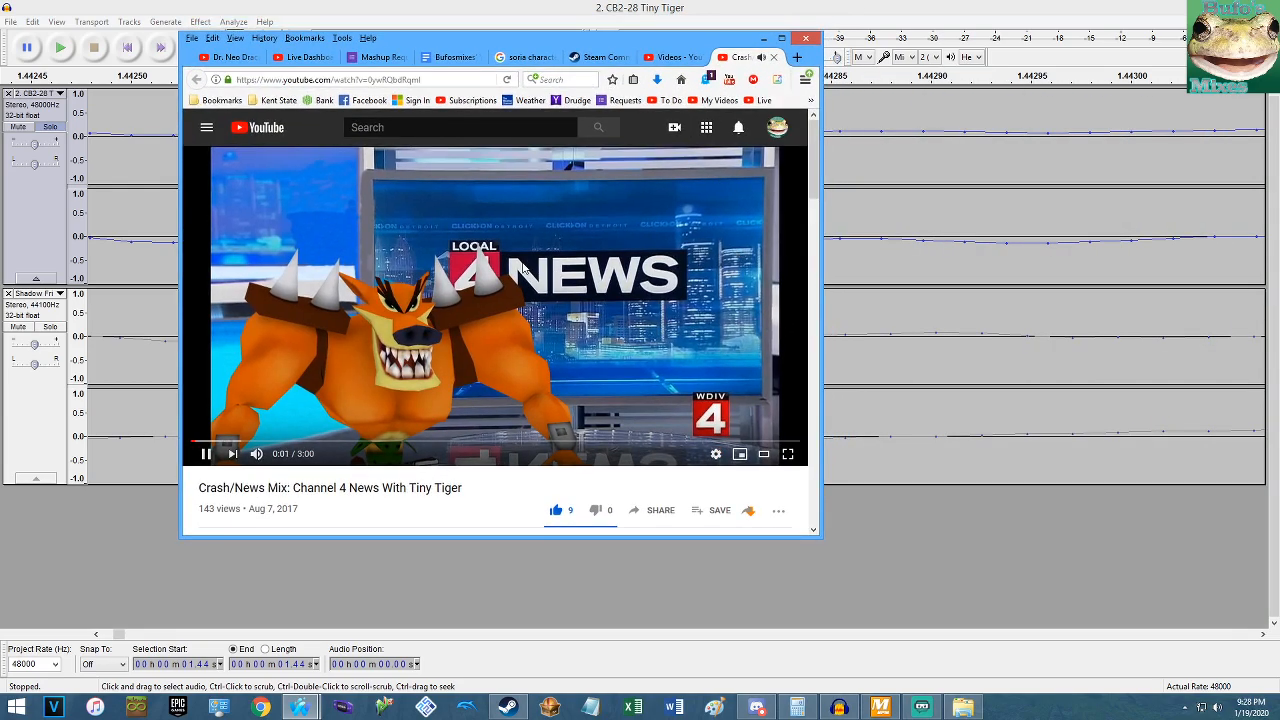
scroll(465, 253, down, 1)
scroll(465, 253, up, 1)
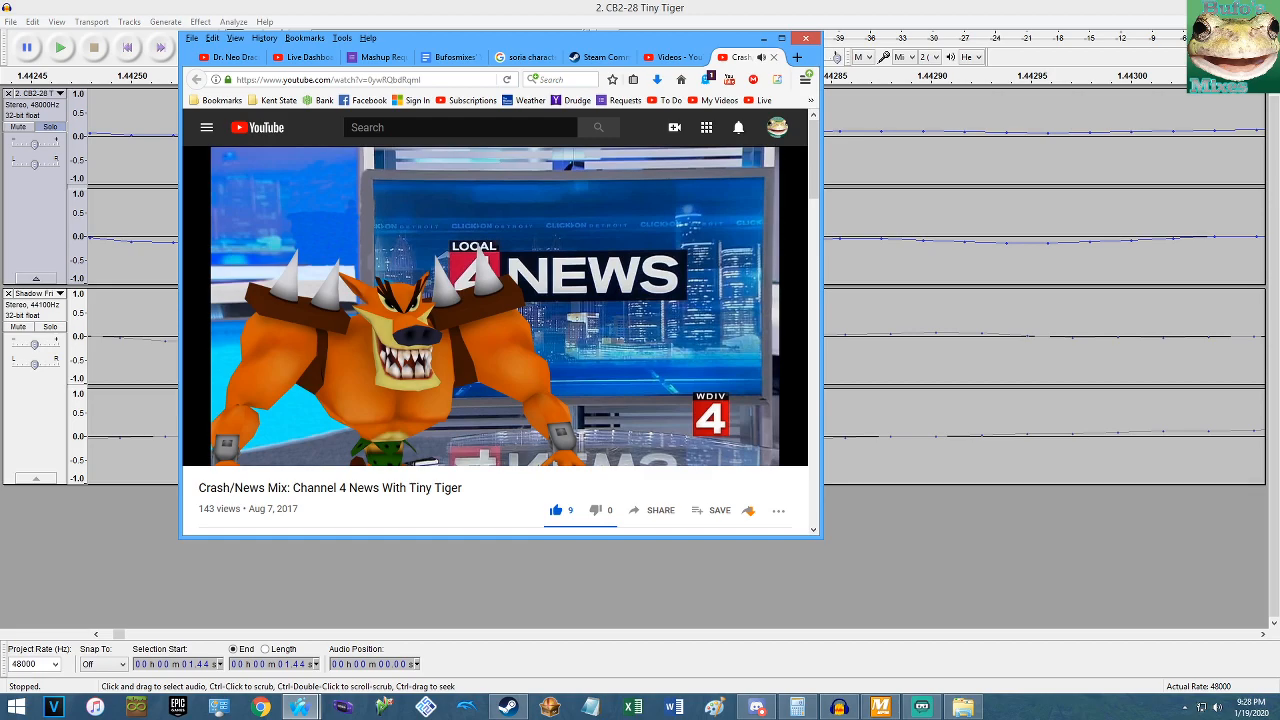
scroll(497, 324, down, 3)
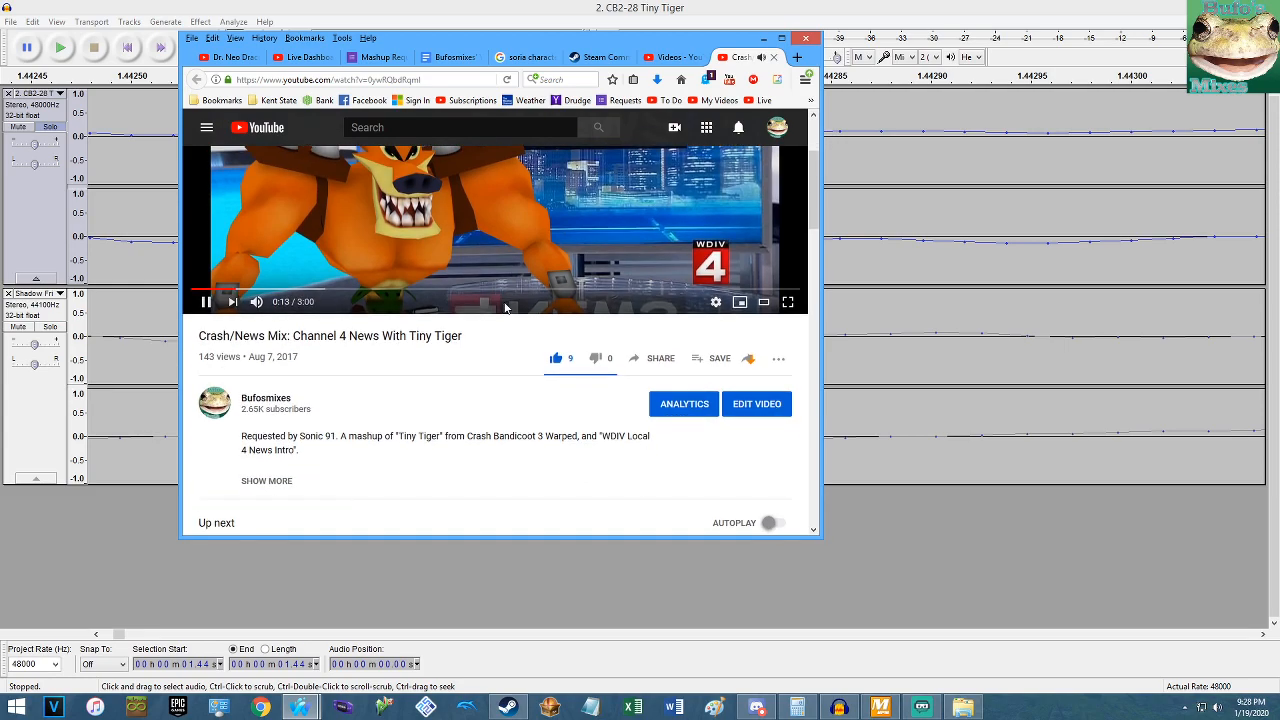
scroll(505, 308, up, 3)
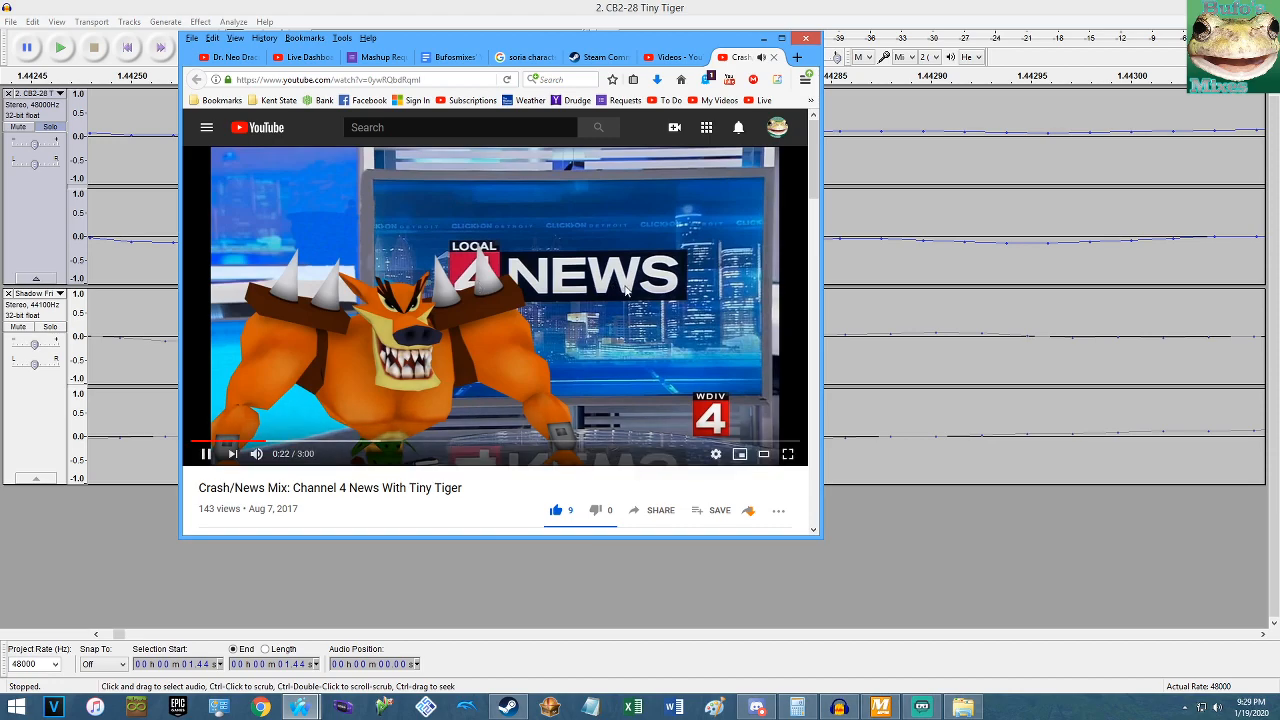
Close that video, open Metroid/Crash/News Mix: Breaking News with Tiny Tiger from the video manager, and read its description.
middle_click(737, 62)
scroll(400, 400, up, 1)
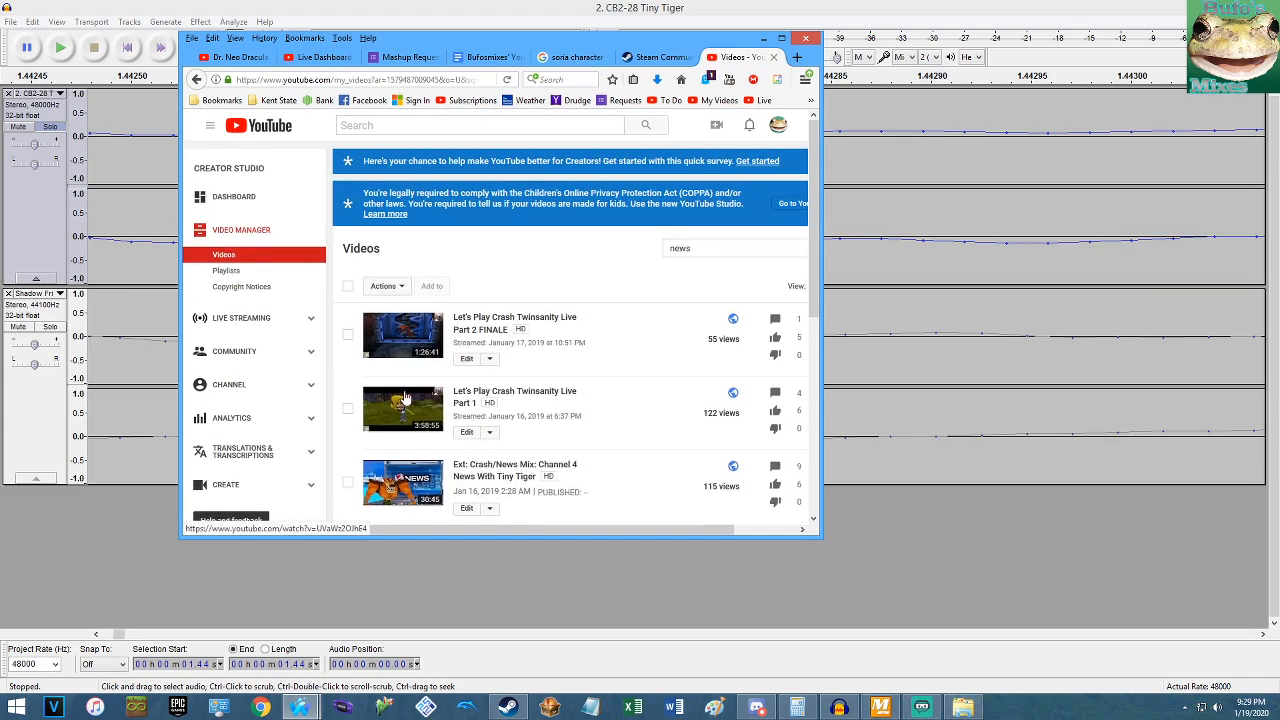
scroll(400, 400, down, 2)
middle_click(400, 400)
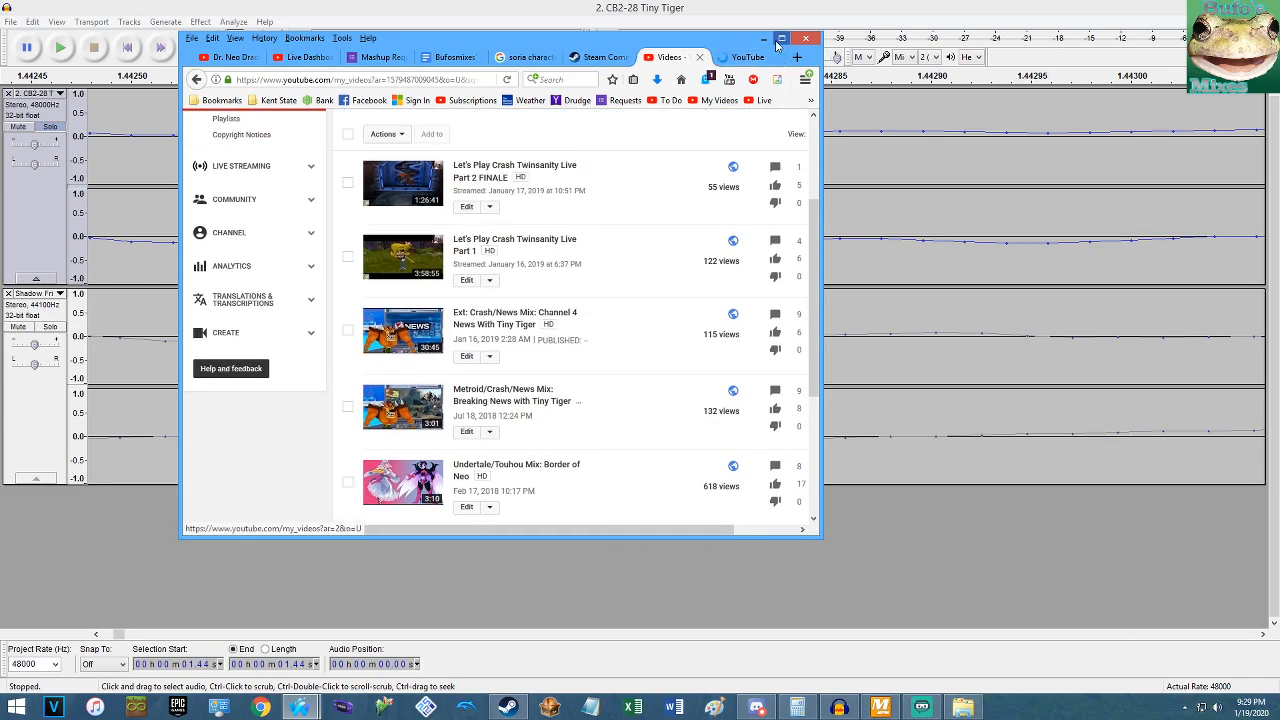
click(738, 60)
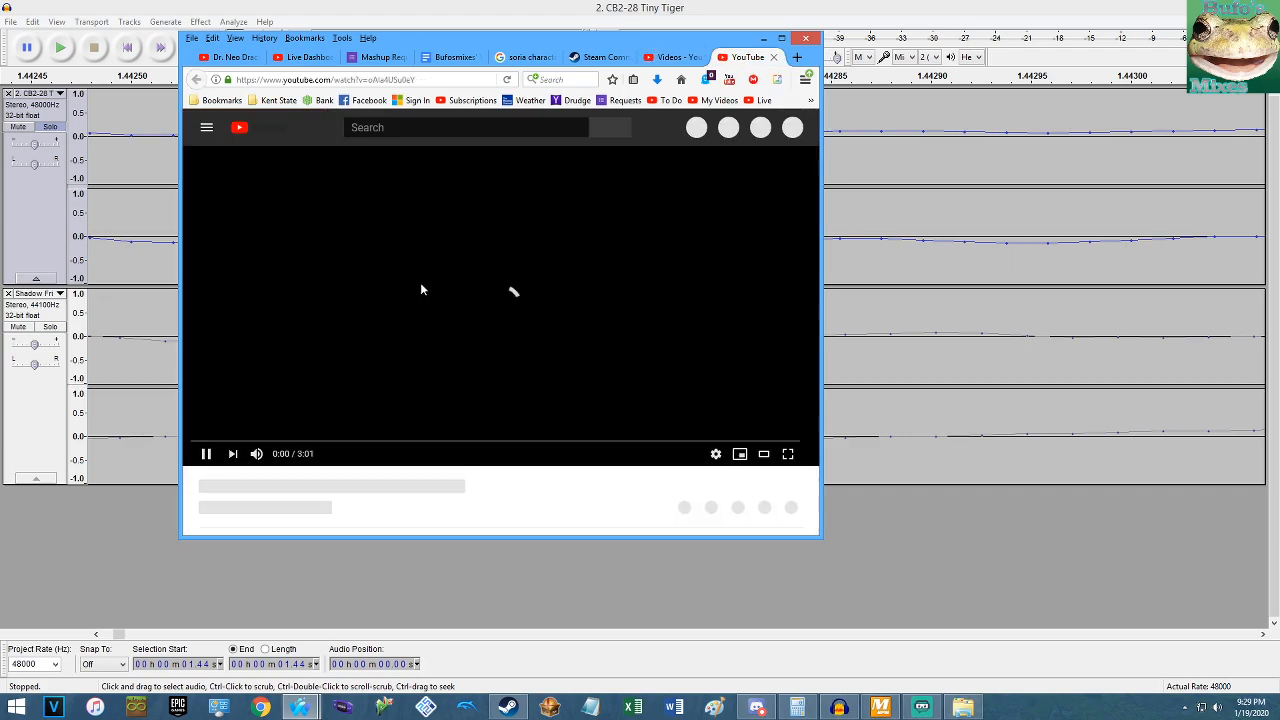
scroll(377, 385, down, 3)
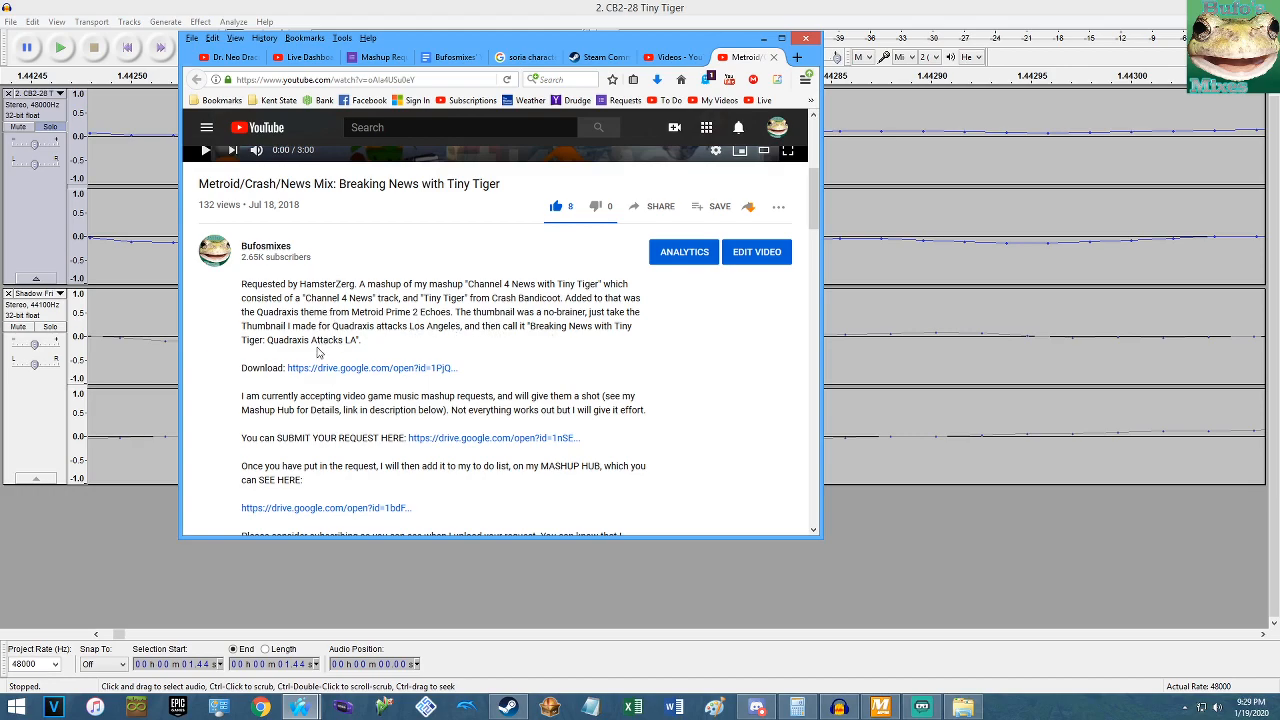
Play the Breaking News with Tiny Tiger video and reread its description.
scroll(397, 330, up, 3)
click(465, 283)
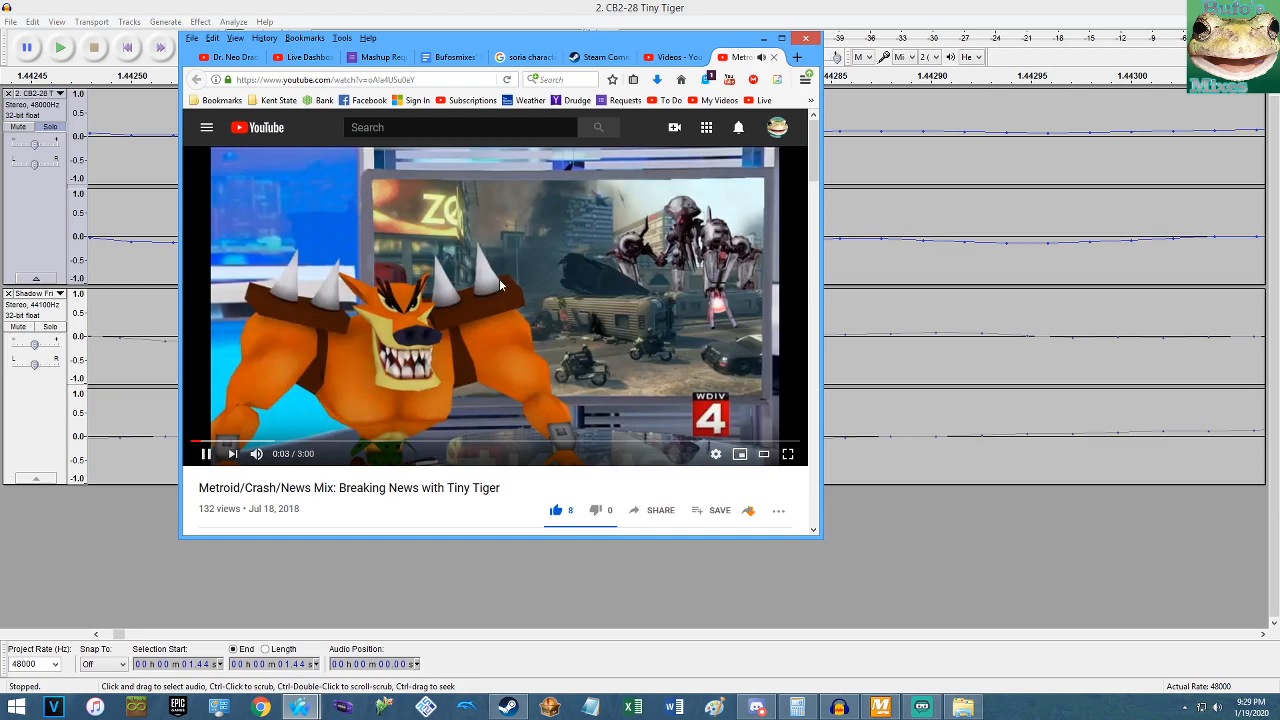
scroll(498, 286, down, 1)
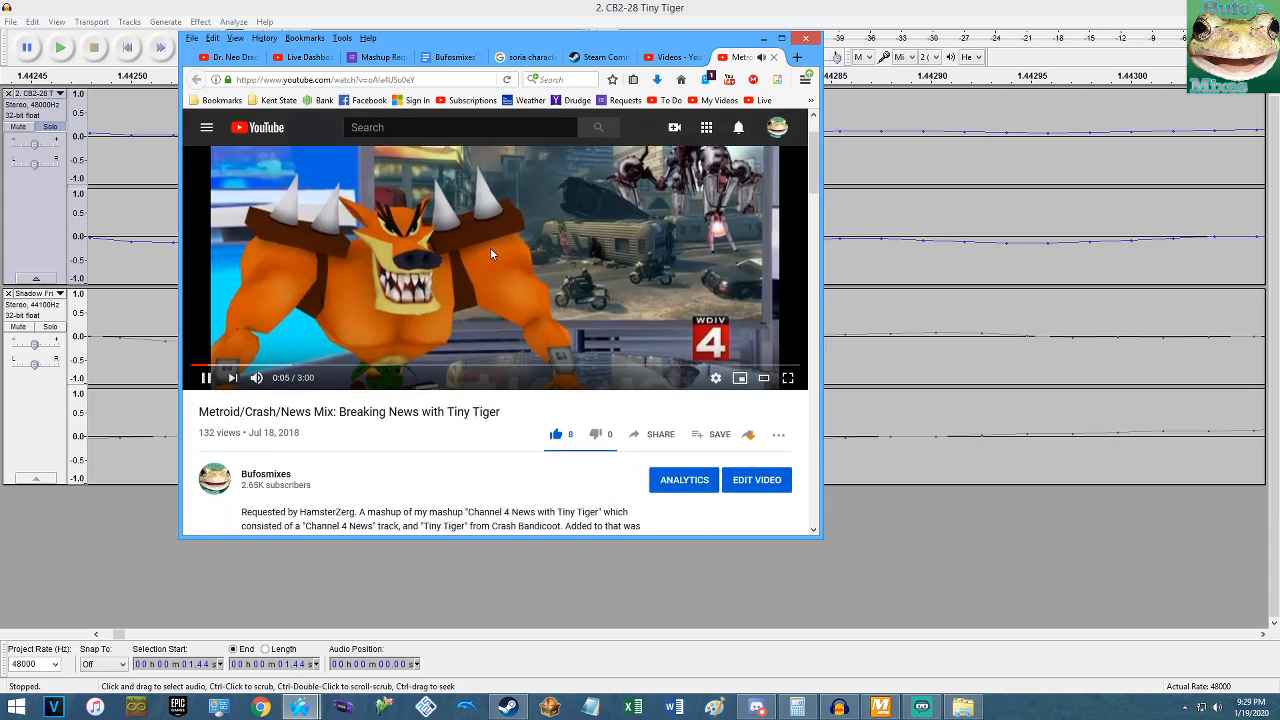
scroll(486, 239, down, 2)
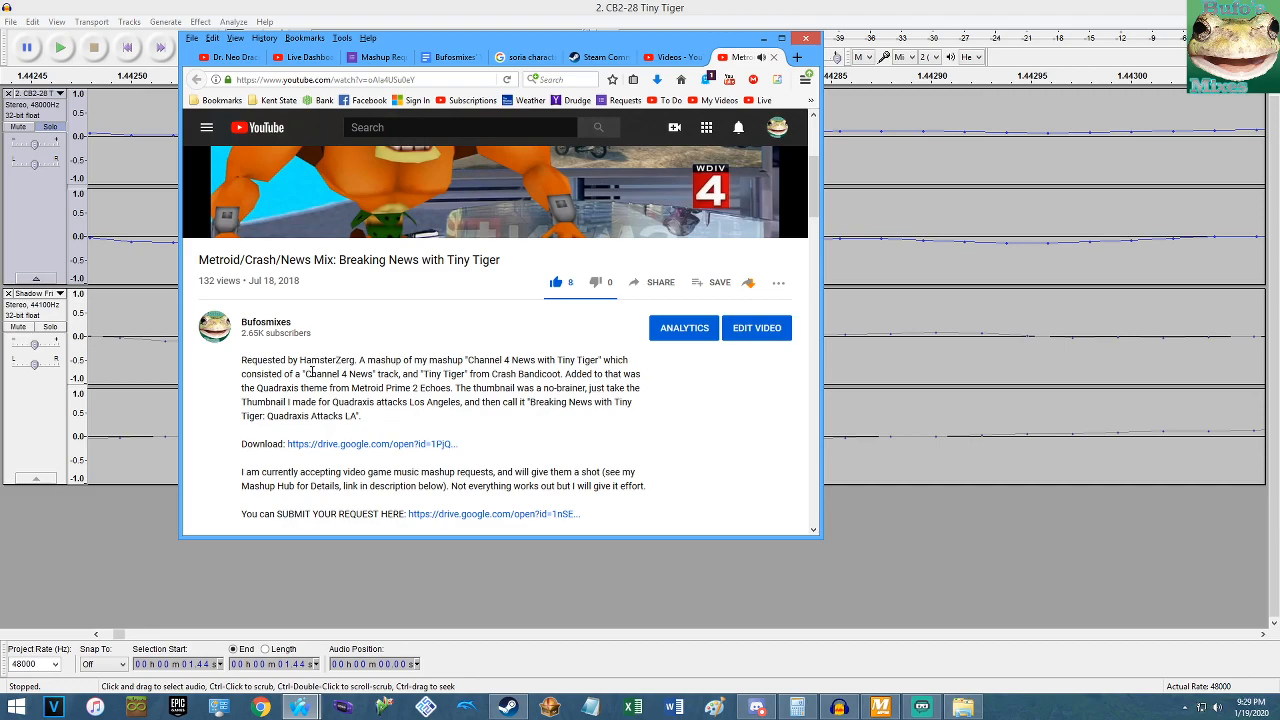
scroll(312, 372, up, 4)
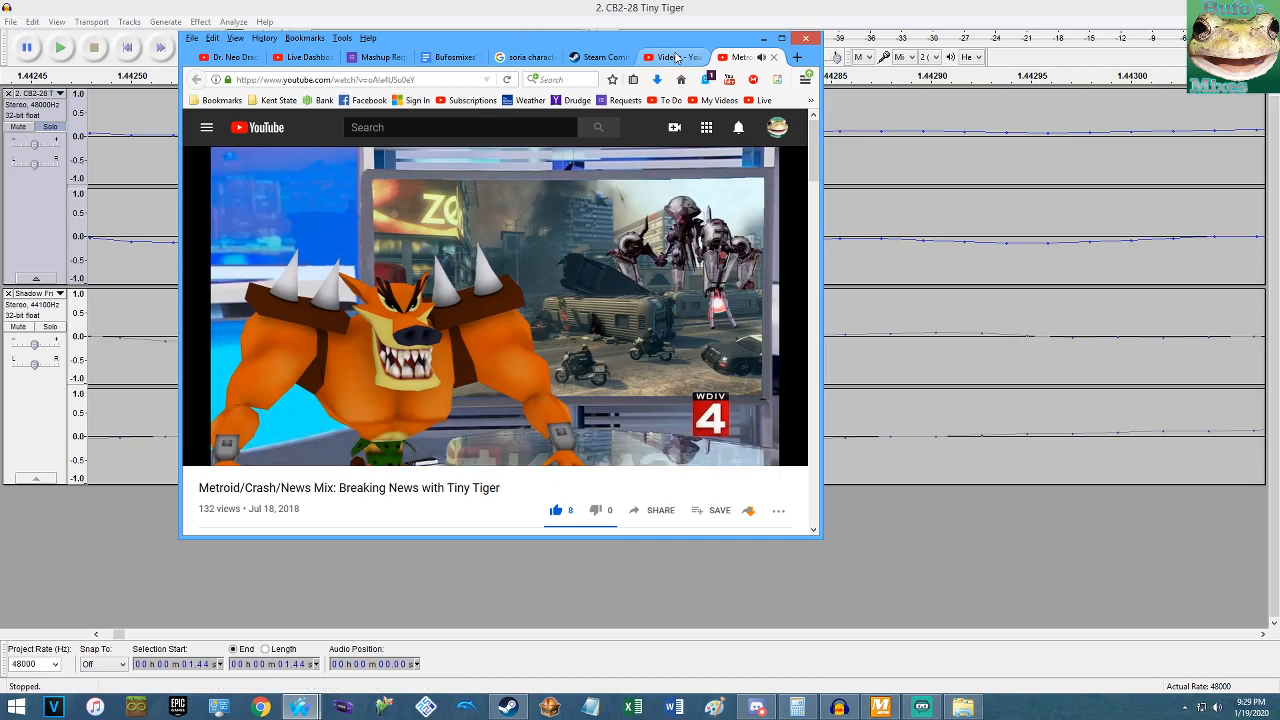
Check the live stream dashboard, move the browser out of the way, and dismiss the webcam notification to return to Audacity.
click(300, 58)
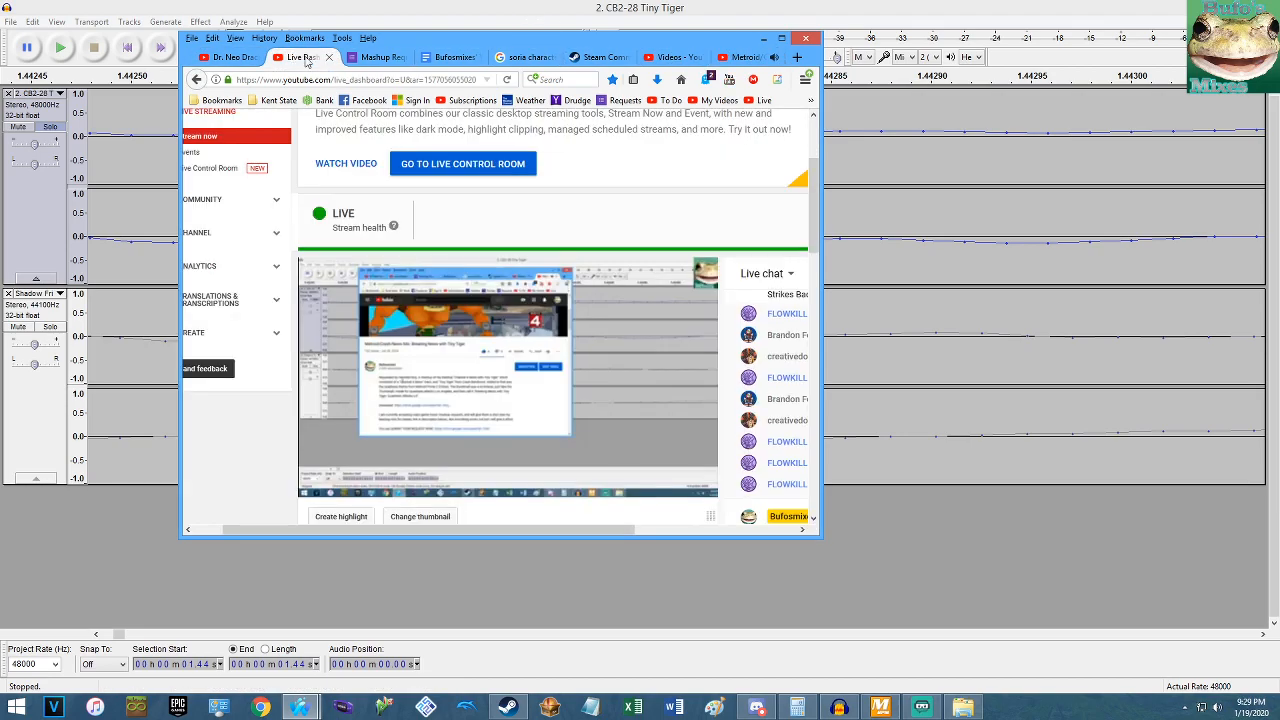
click(740, 57)
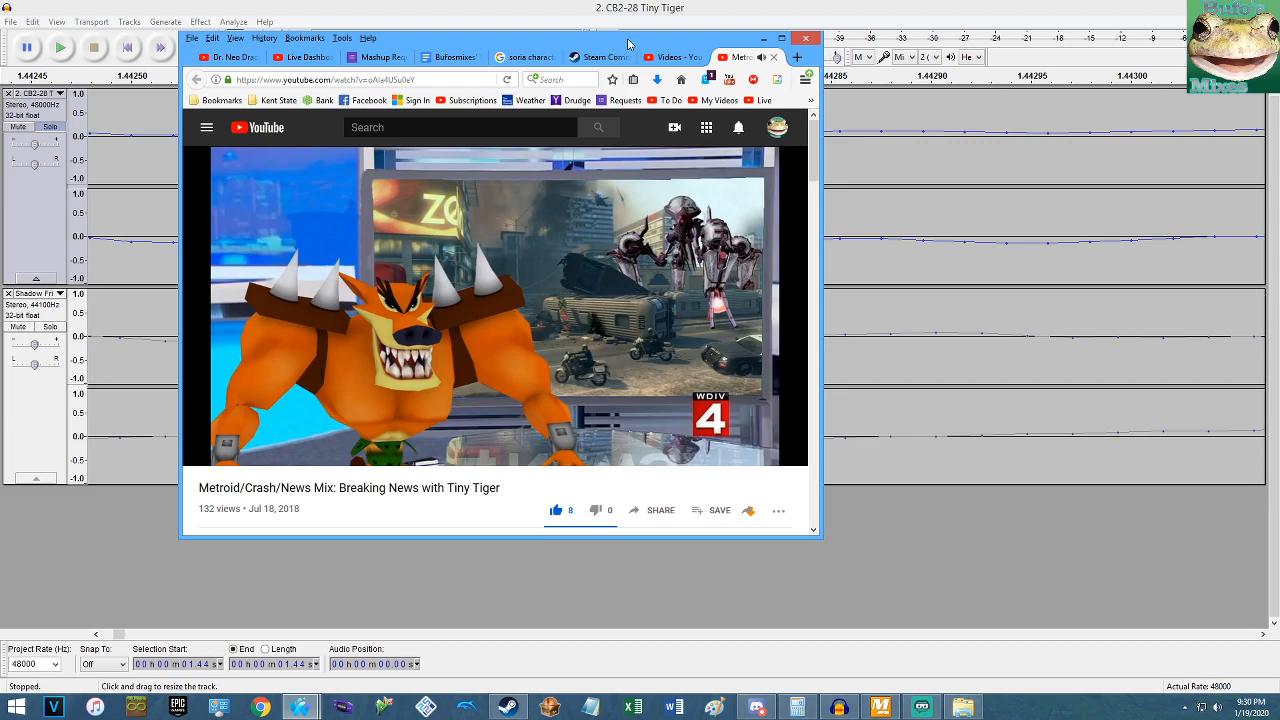
drag(628, 44, 1279, 110)
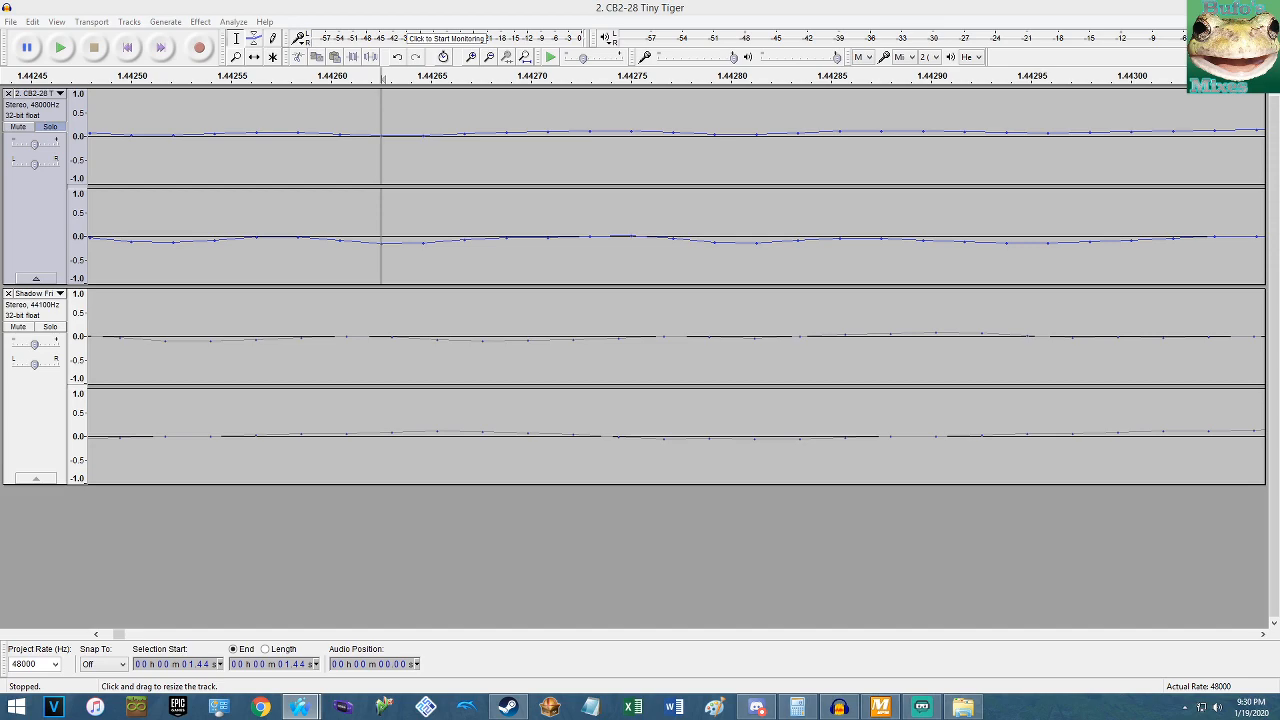
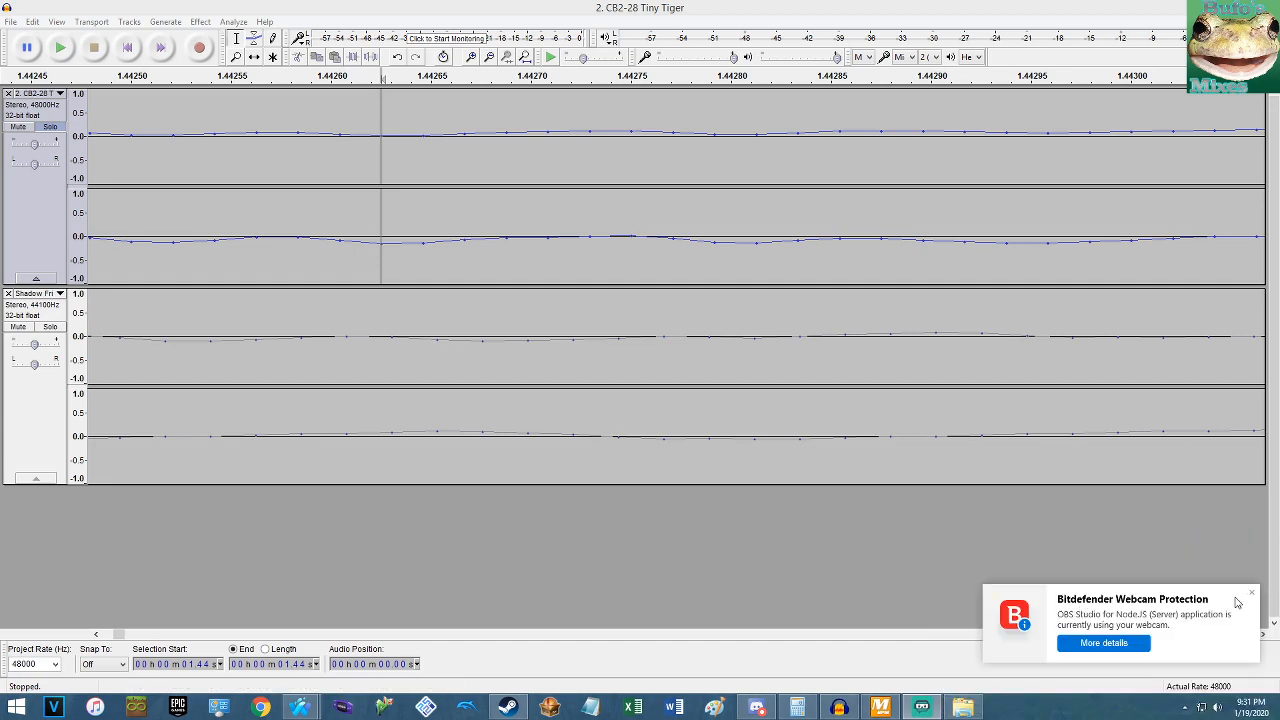
click(1247, 592)
click(515, 28)
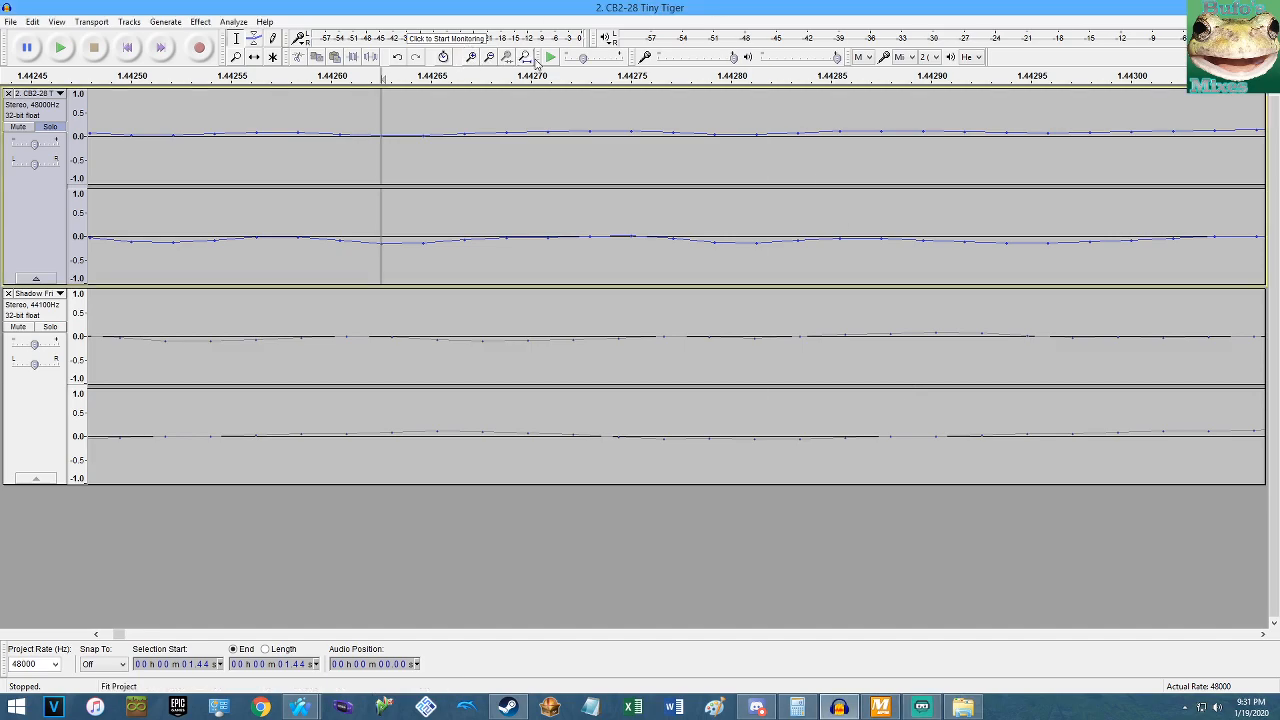
Play Tiny Tiger from the start, zoom in on the beat at about 1.44 s, and enter 1.44 in Calculator.
click(525, 57)
key(Home)
key(space)
scroll(178, 180, up, 6)
scroll(178, 180, up, 1)
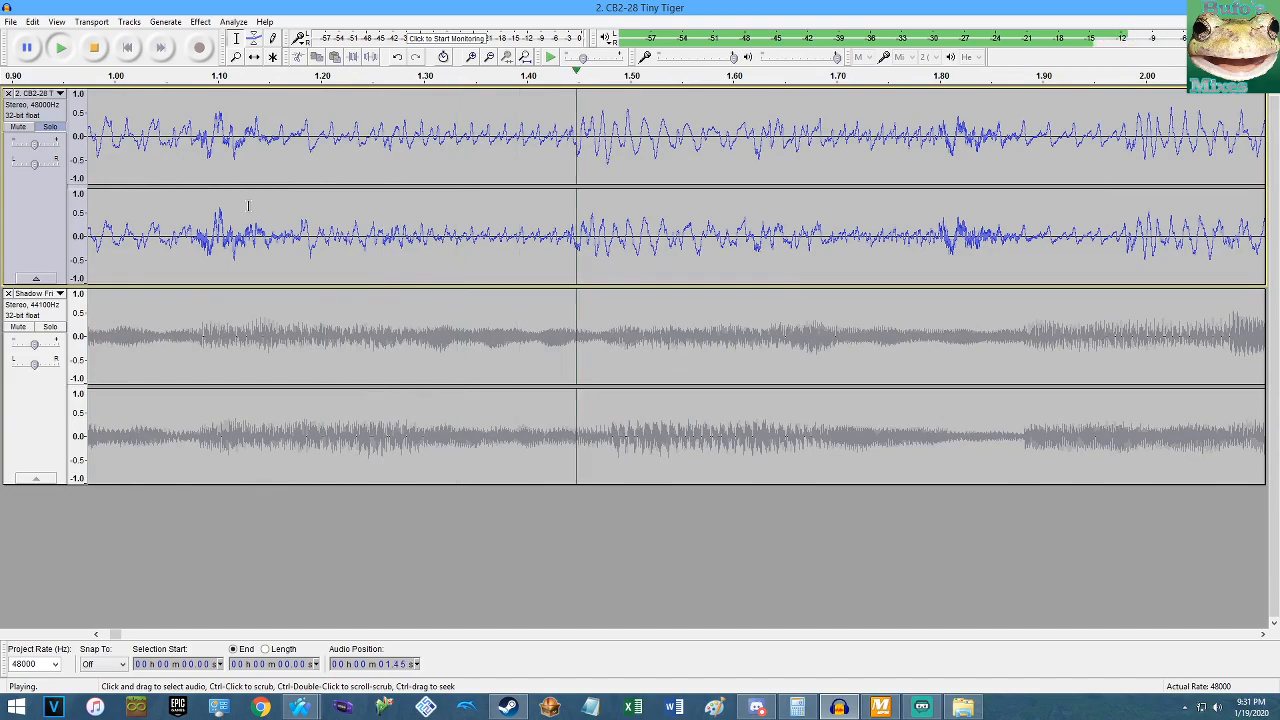
key(space)
scroll(555, 247, up, 4)
scroll(530, 245, up, 4)
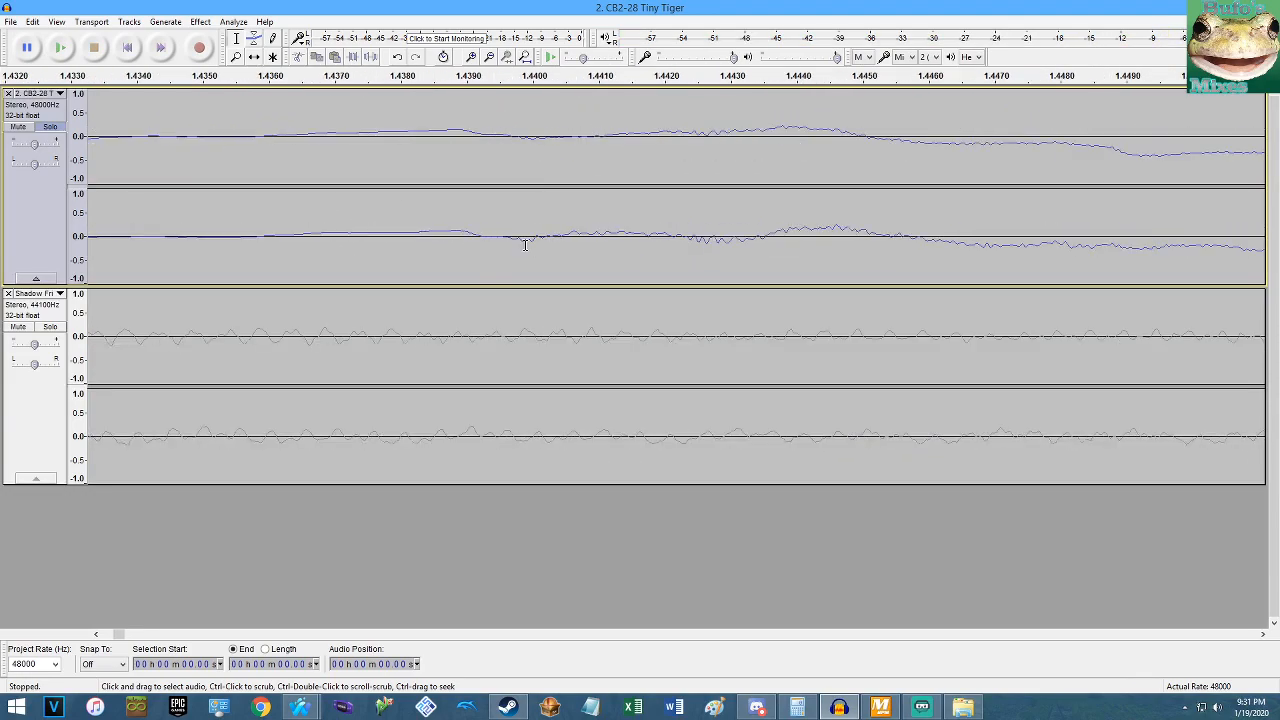
click(799, 708)
text(1.44)
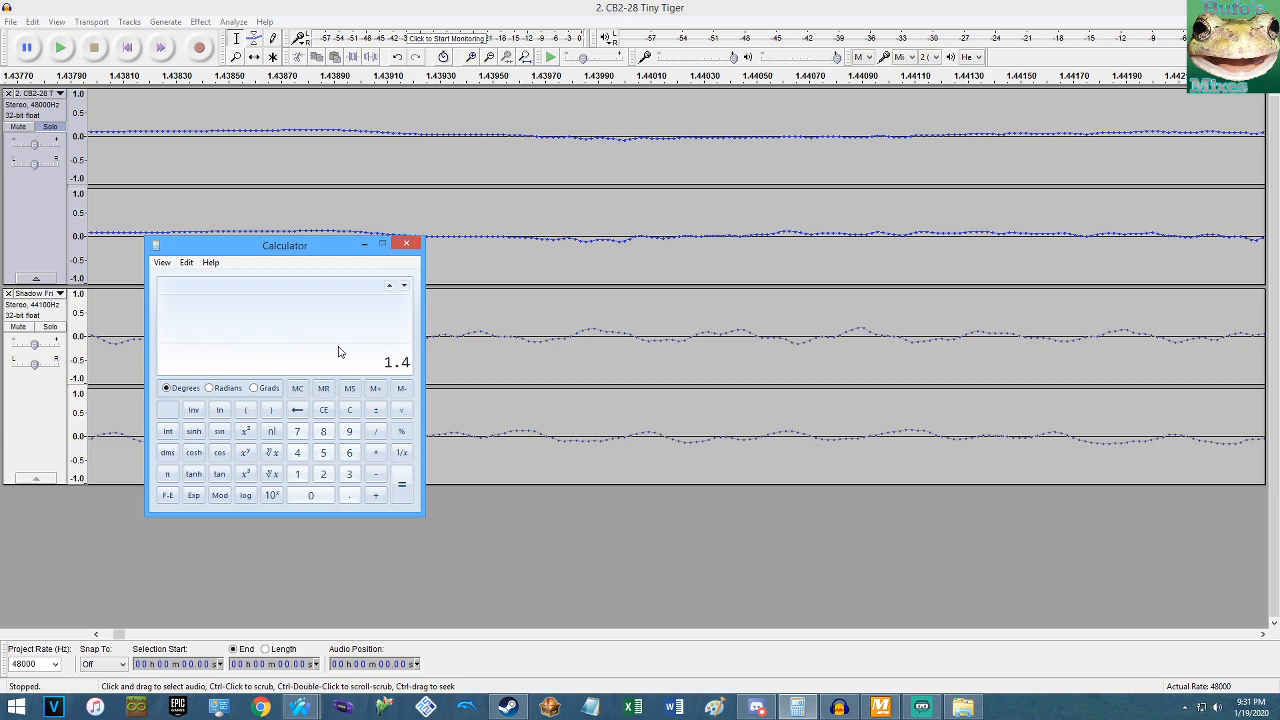
Solo the Shadow Friends track instead of Tiny Tiger and play it from the start.
click(40, 302)
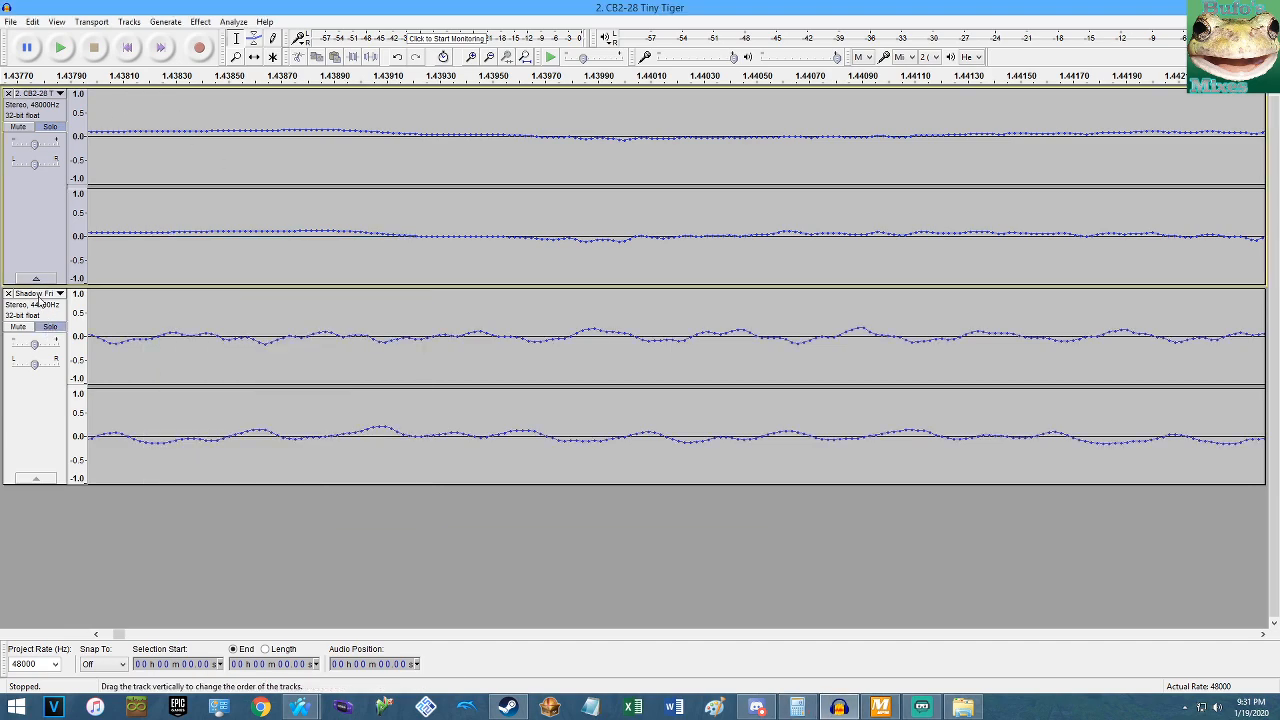
click(45, 117)
click(127, 47)
click(60, 47)
ctrl+scroll(243, 237, down, 14)
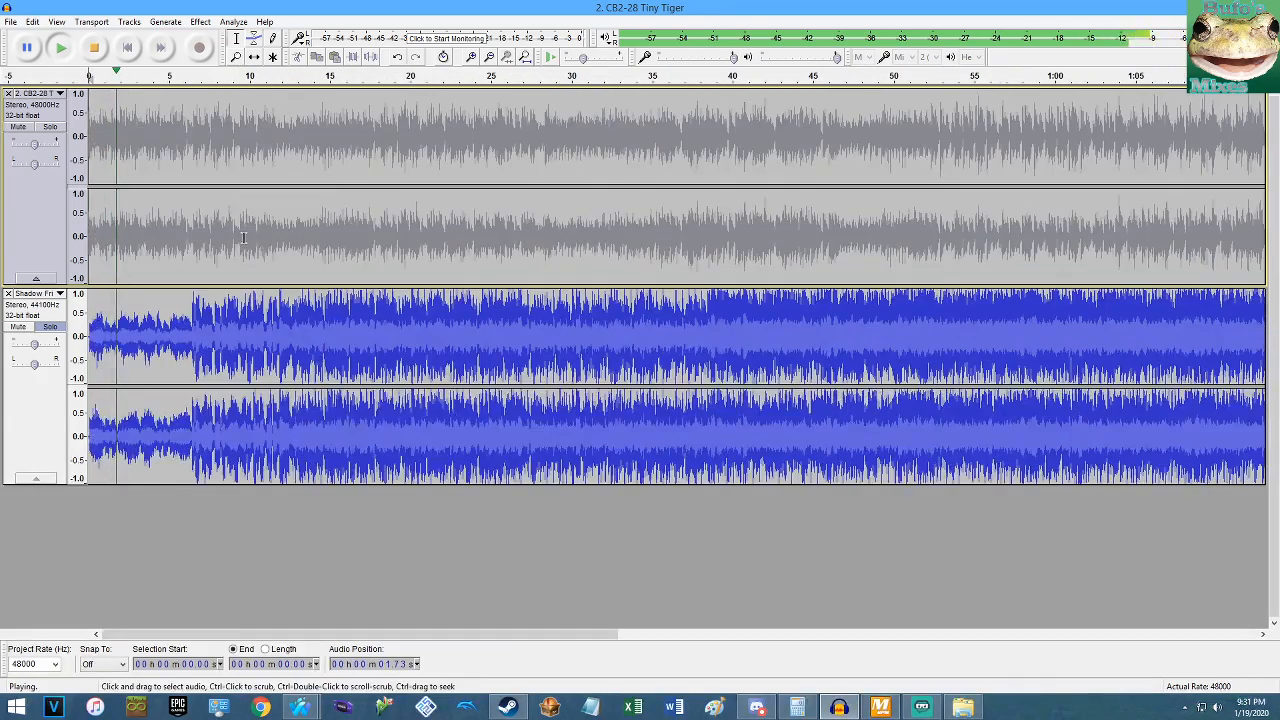
Listen to Shadow Friends from about 5.5 s, where the louder section begins, and return to the track's start.
key(space)
click(177, 321)
key(space)
ctrl+scroll(185, 320, up, 4)
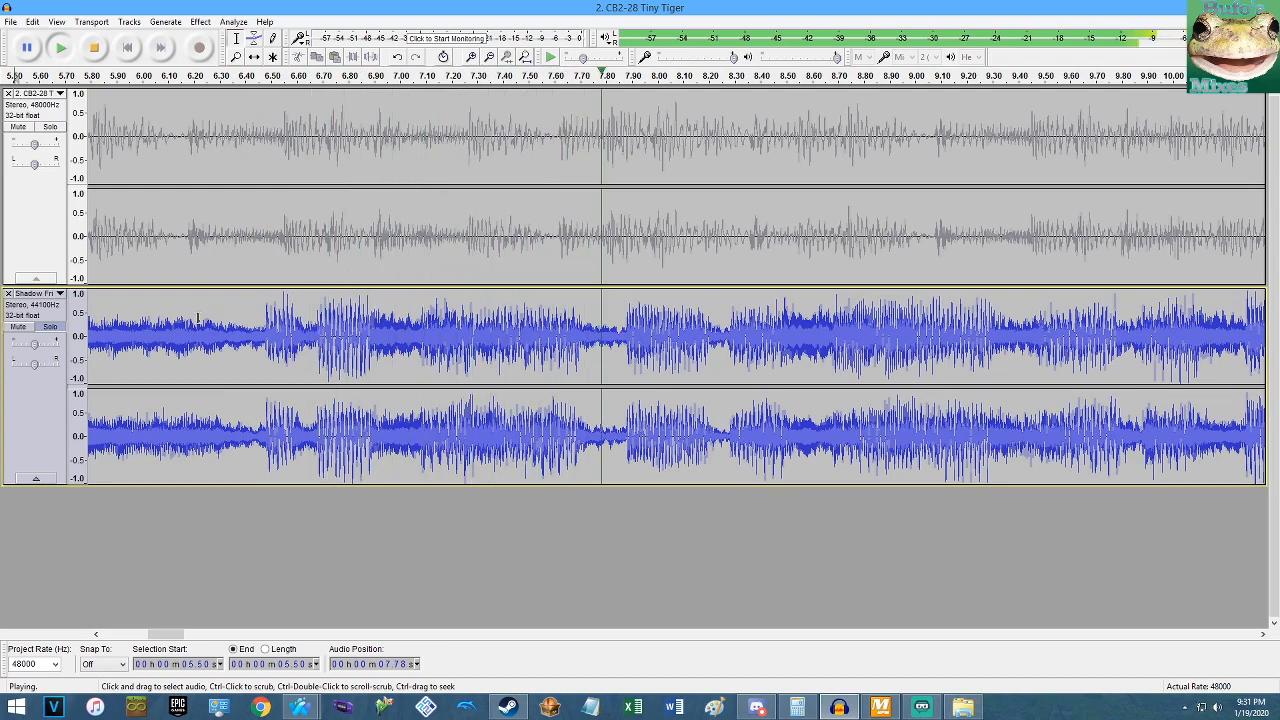
key(space)
key(Home)
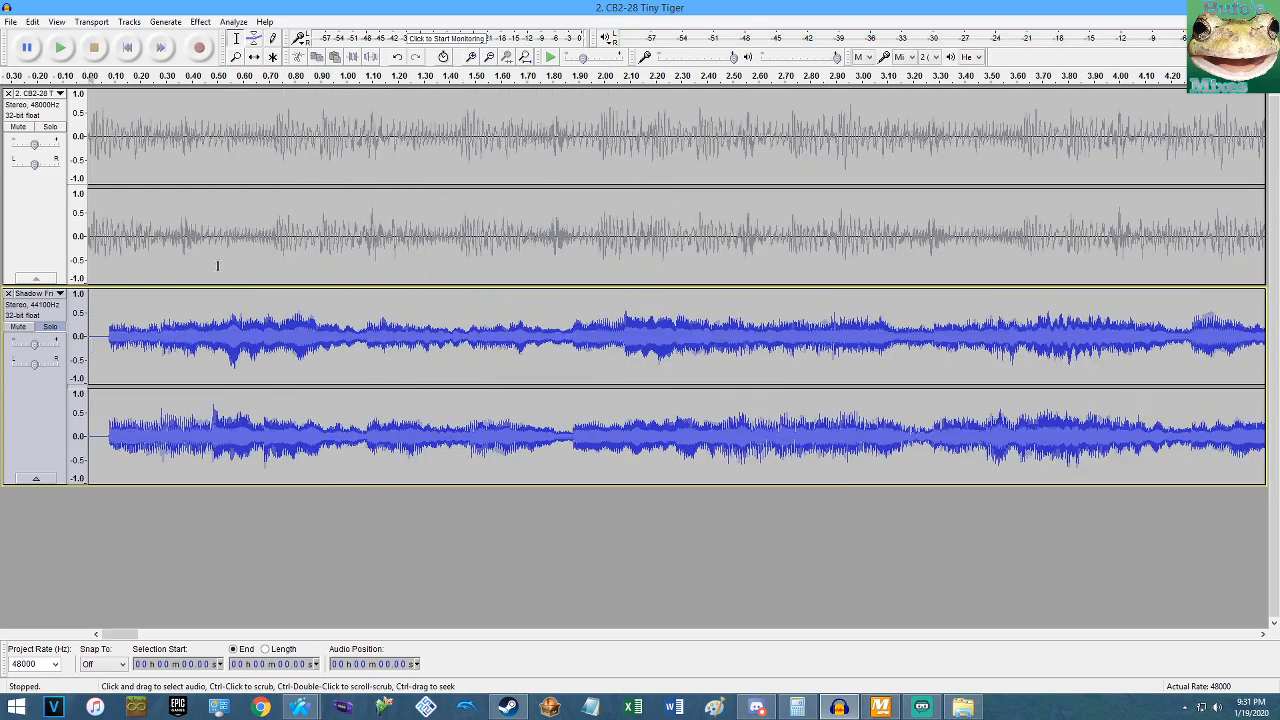
Trim the silence before the first sound of the Shadow Friends track.
ctrl+scroll(107, 332, up, 7)
ctrl+scroll(222, 336, up, 7)
click(321, 435)
key(shift+Home)
key(Delete)
Play the trimmed Shadow Friends track and move its intro before about 6.402 s to the end of the track.
key(space)
ctrl+scroll(340, 385, down, 7)
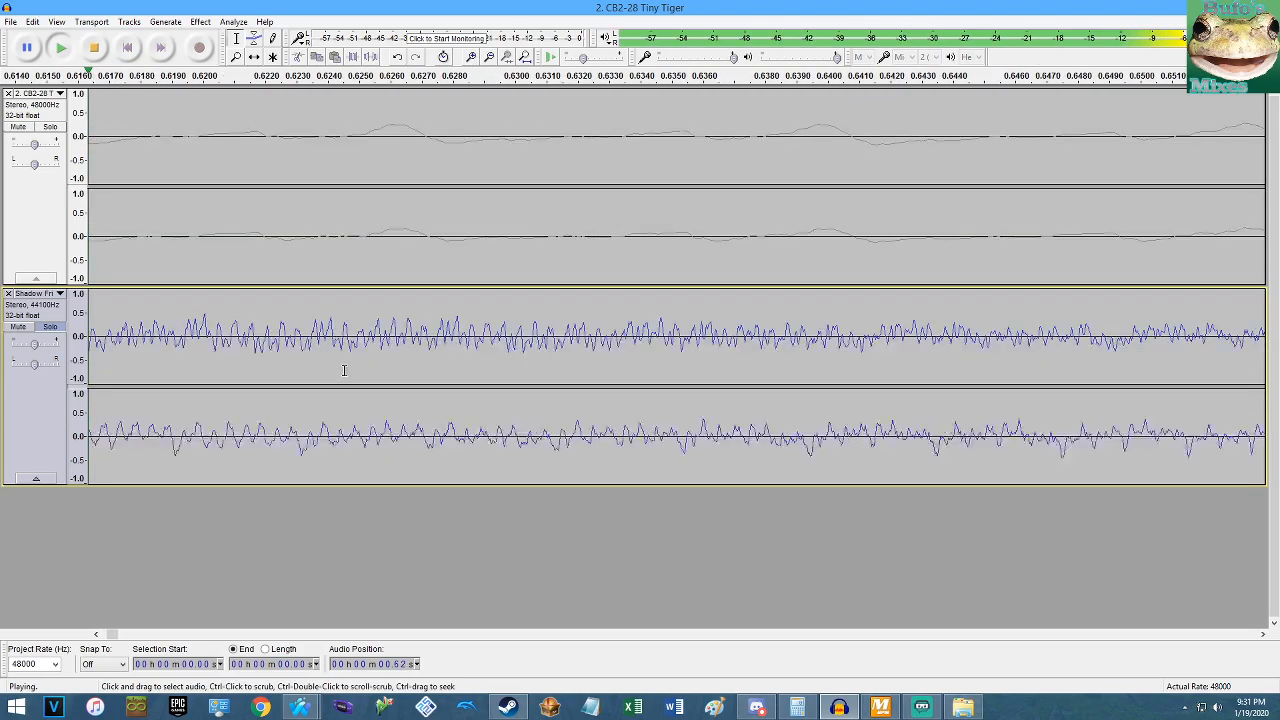
ctrl+scroll(343, 370, down, 7)
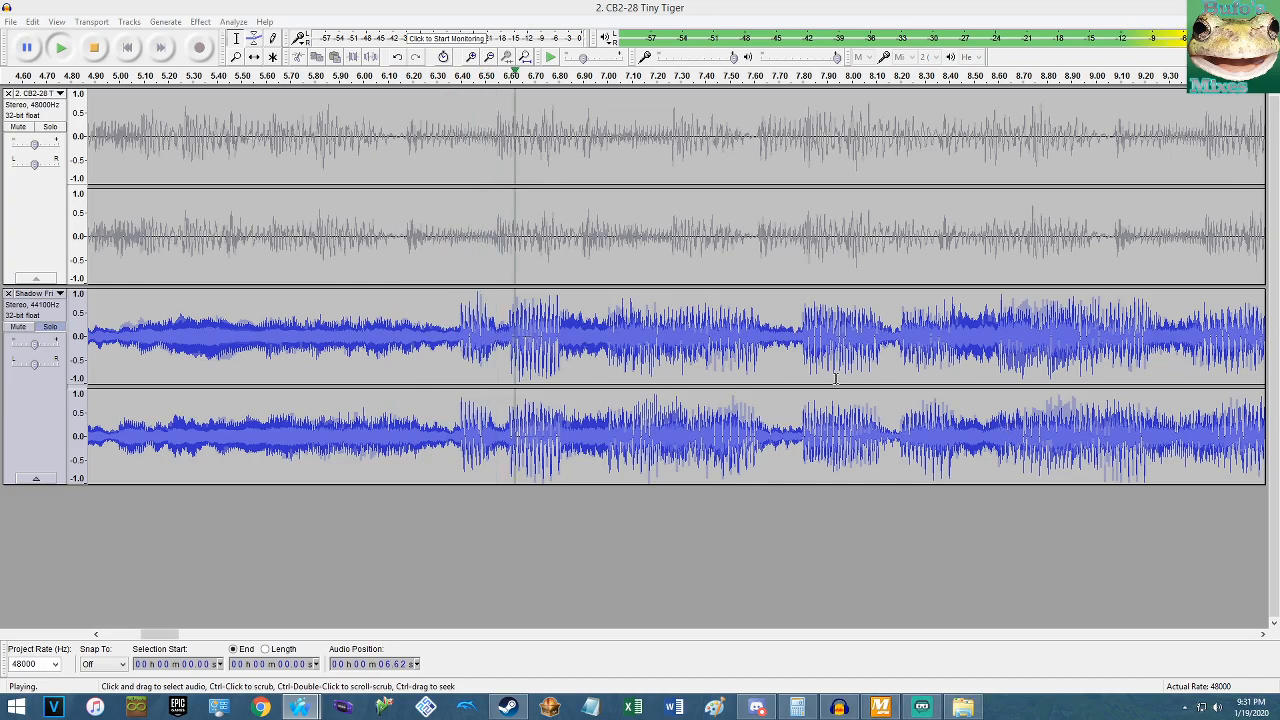
click(506, 6)
key(space)
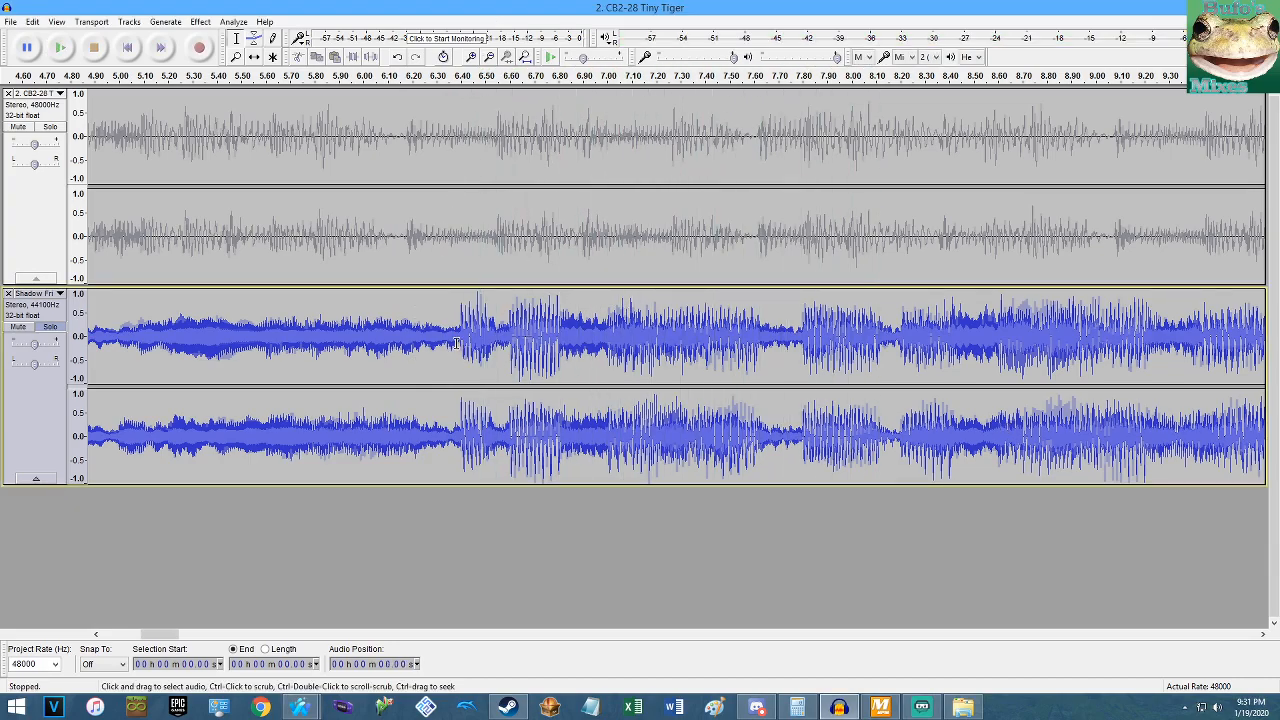
ctrl+scroll(455, 343, up, 13)
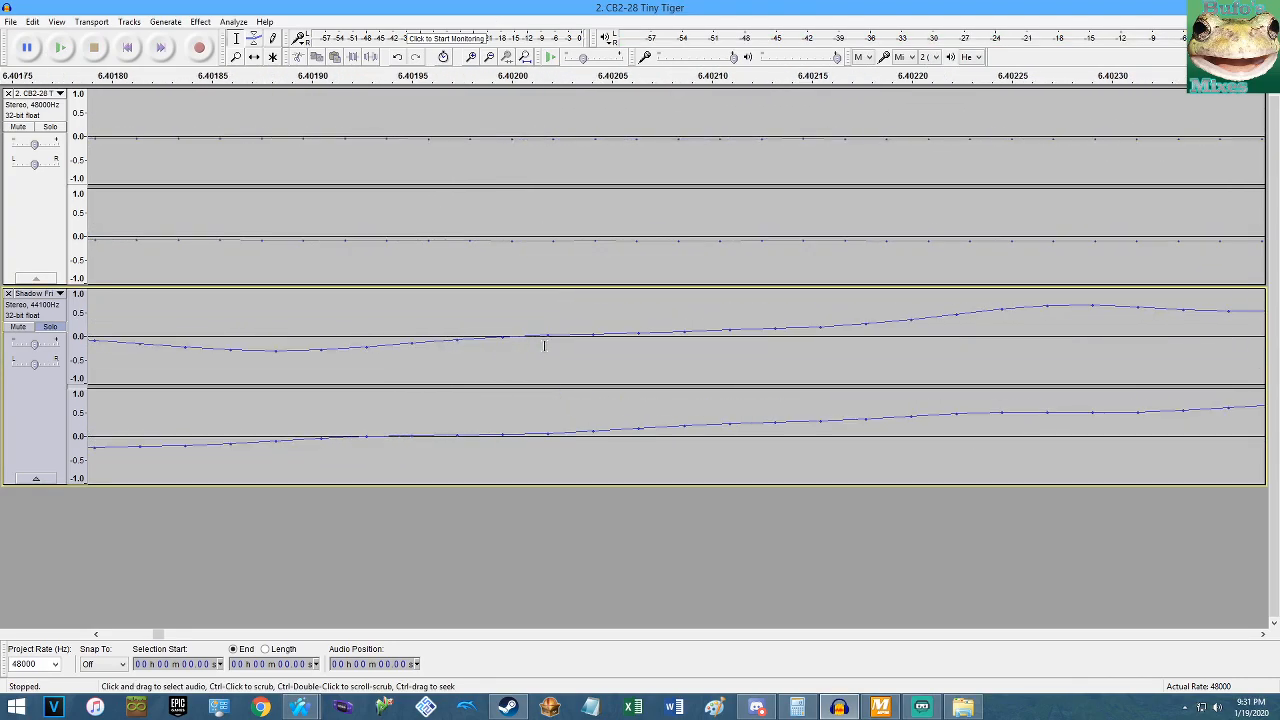
click(366, 439)
key(shift+Home)
key(ctrl+x)
key(End)
key(ctrl+v)
Play Shadow Friends from its new start to check the rearranged opening.
key(Home)
key(space)
ctrl+scroll(330, 410, down, 12)
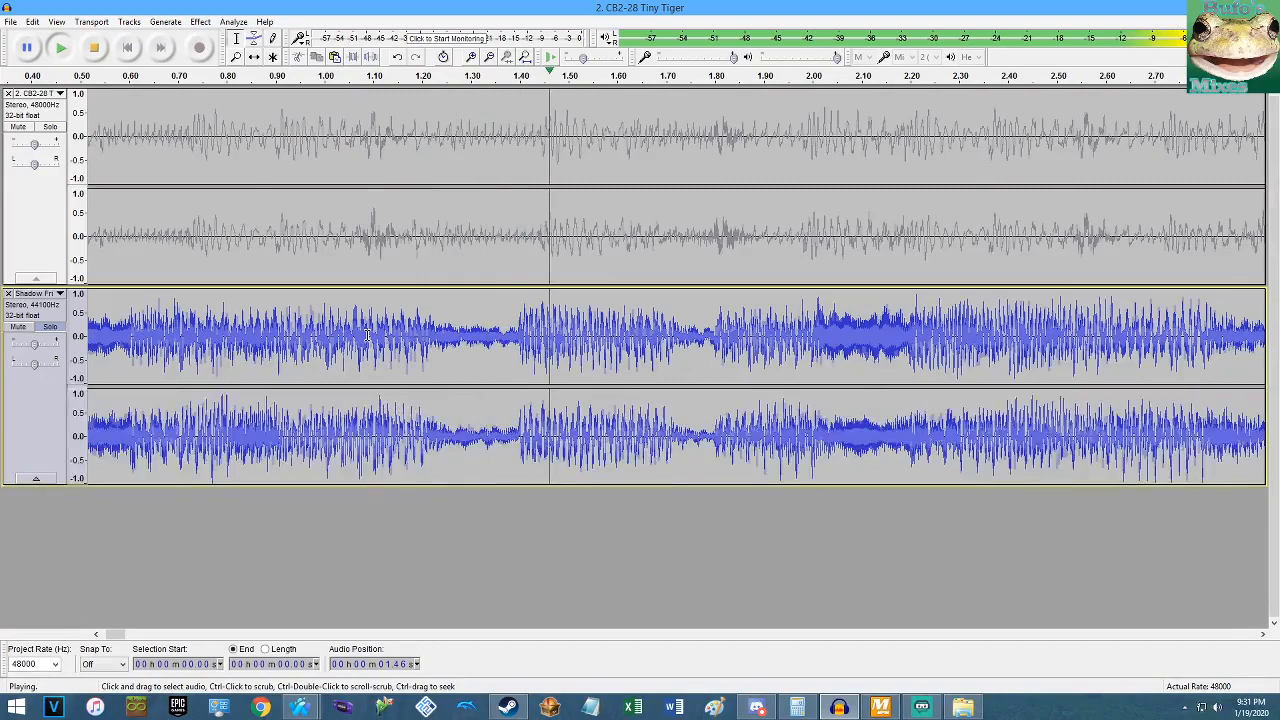
ctrl+scroll(367, 335, down, 2)
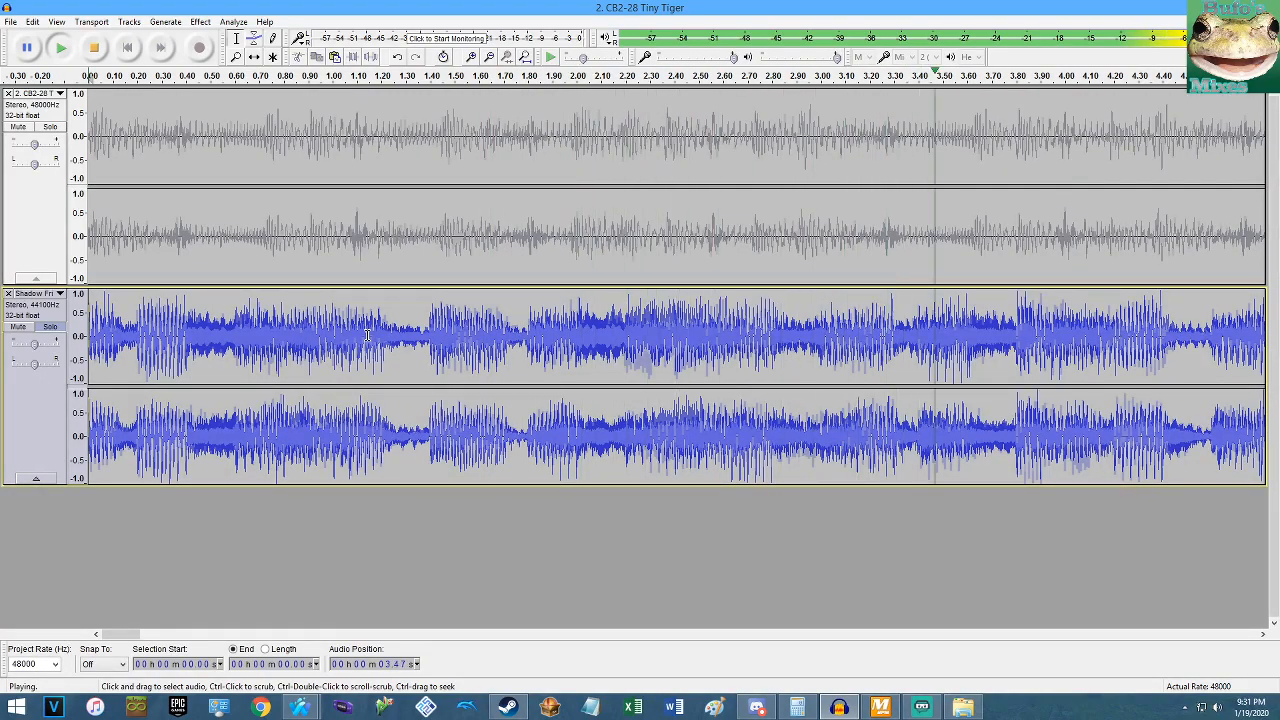
key(space)
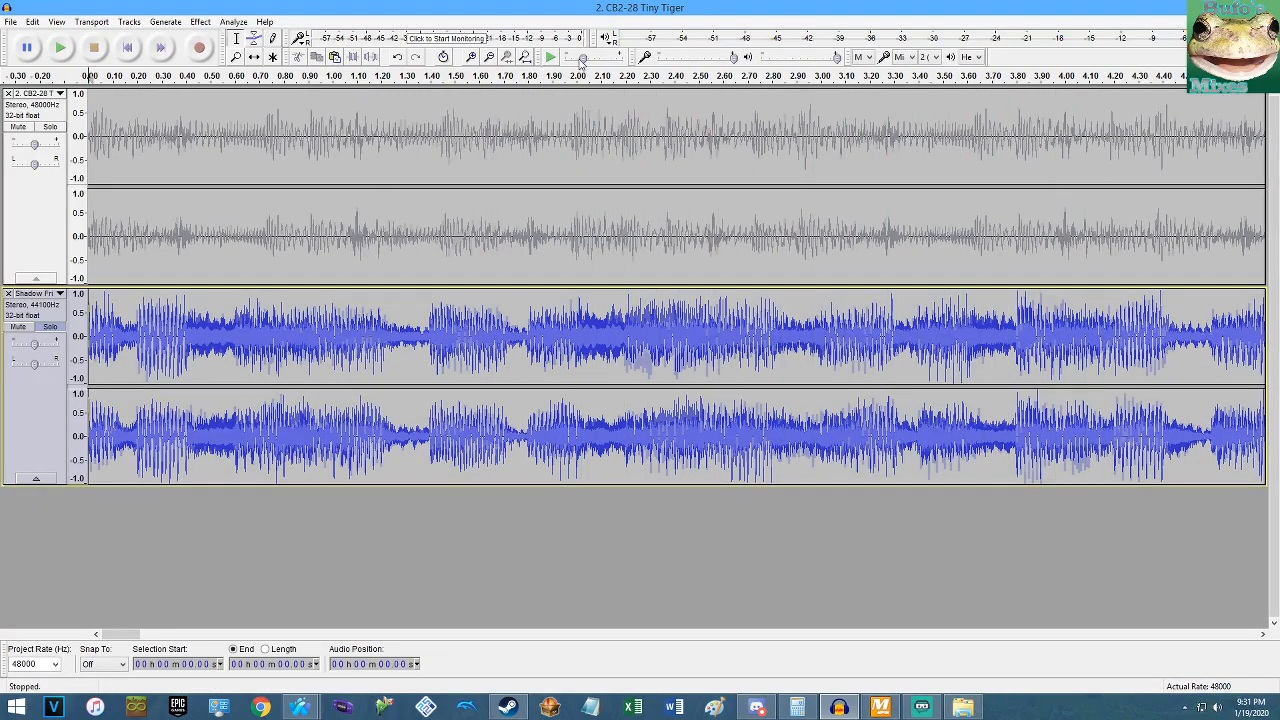
Audition the opening of Shadow Friends at slightly reduced playback speeds and replay it at normal speed to judge its tempo.
click(550, 58)
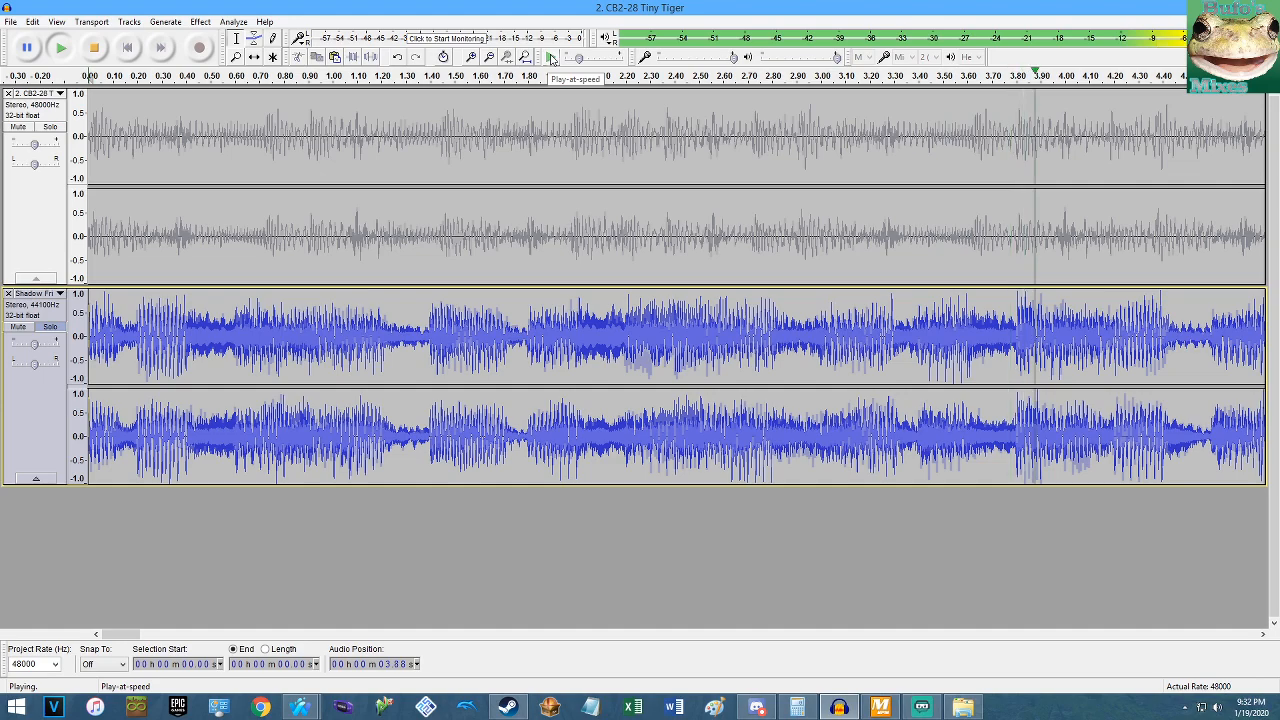
click(550, 58)
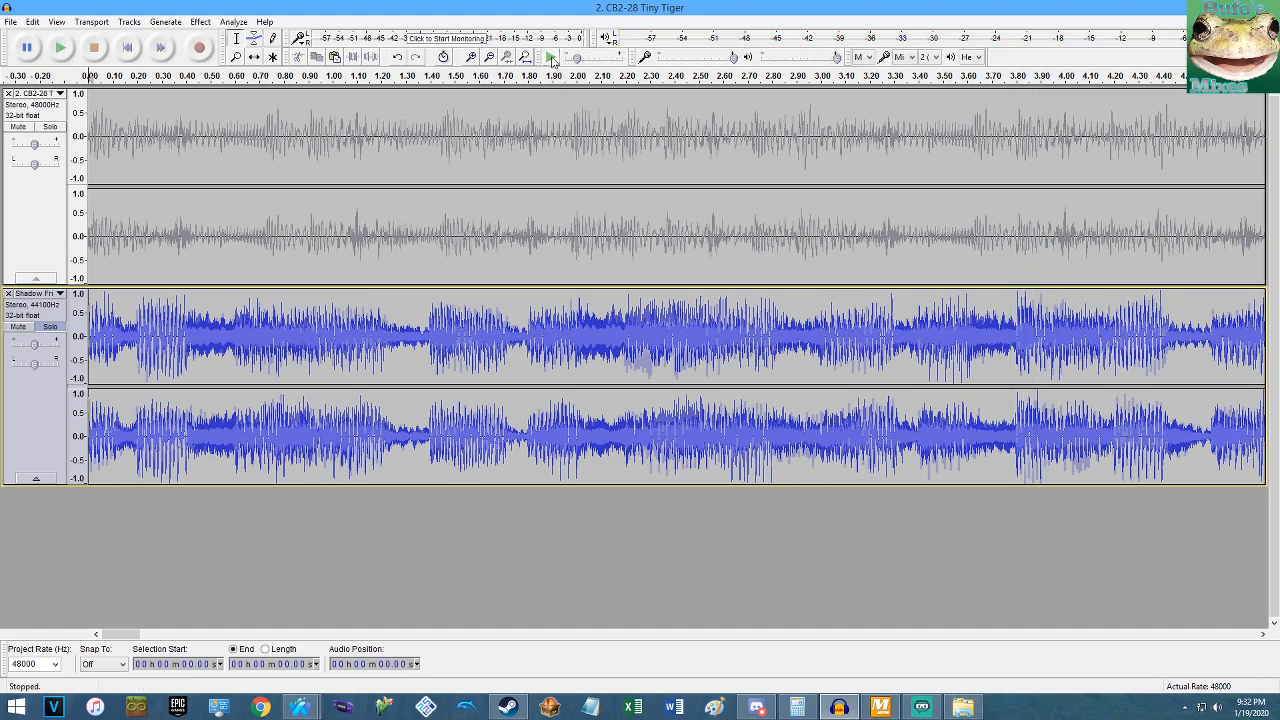
click(551, 57)
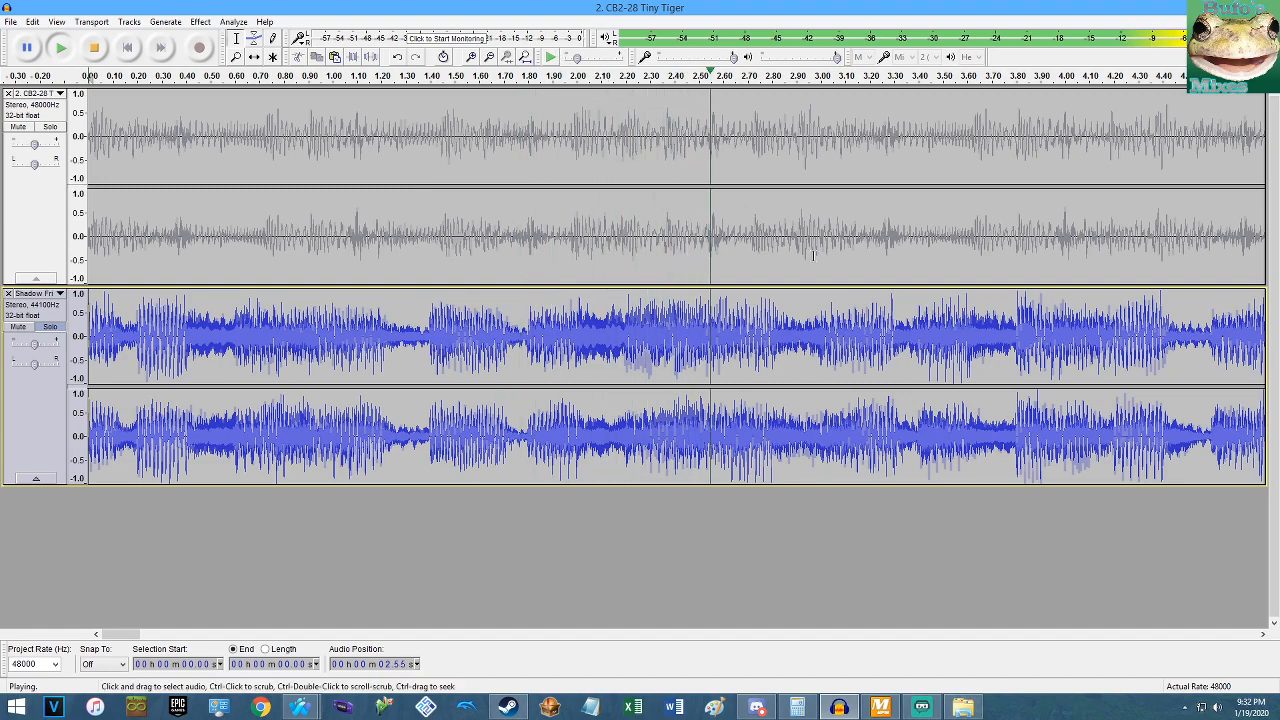
scroll(962, 345, up, 1)
key(space)
key(space)
scroll(461, 251, down, 1)
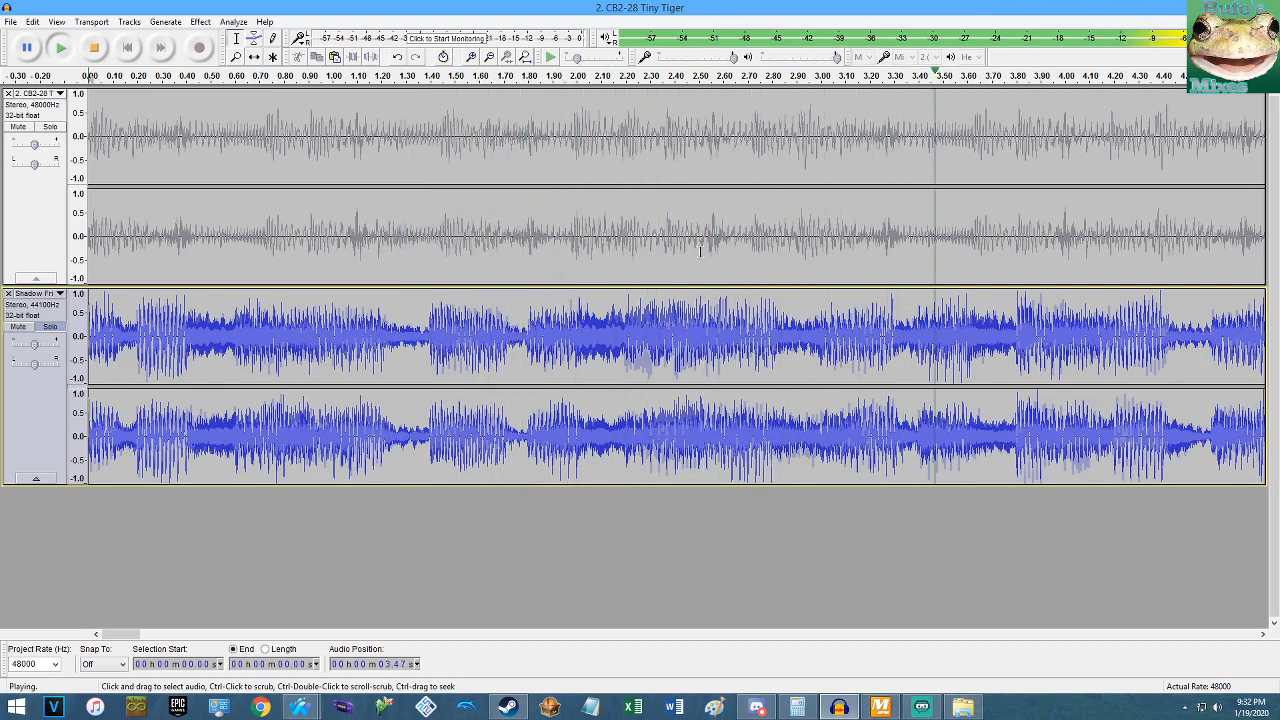
key(space)
key(space)
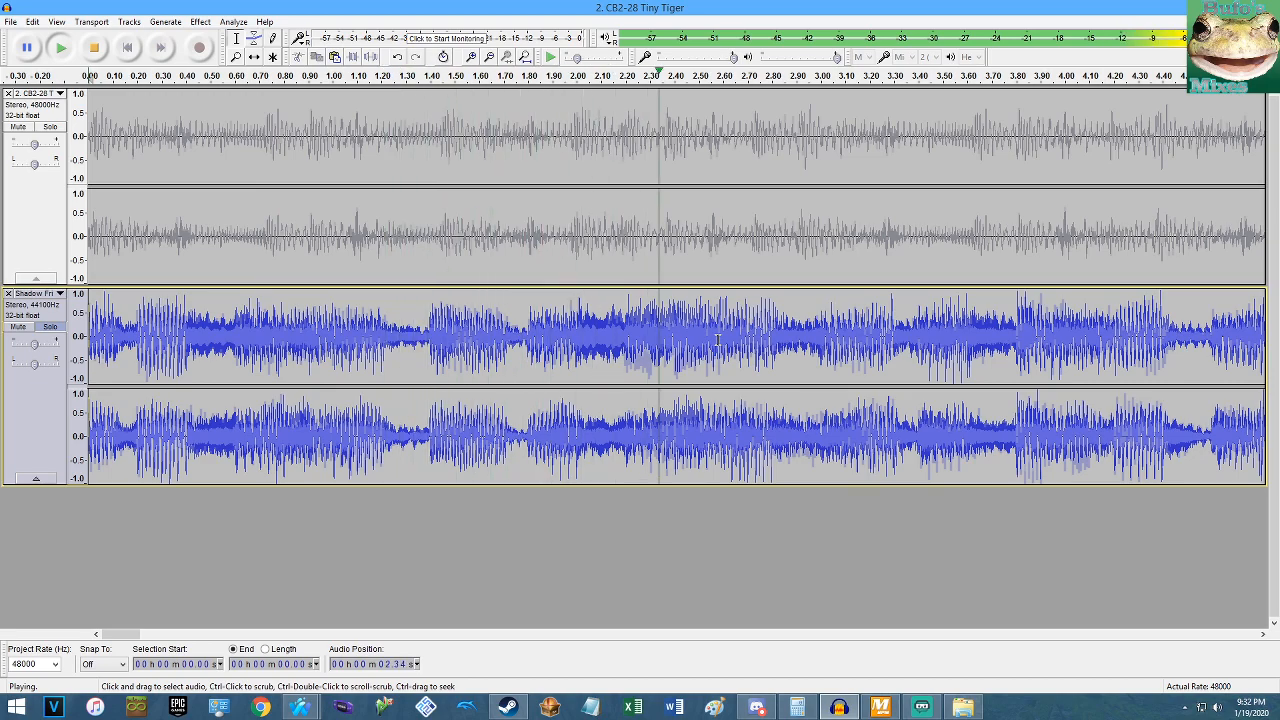
Replay short parts of Shadow Friends to find the matching beat and place the cursor on it at about 3.20 s.
click(737, 325)
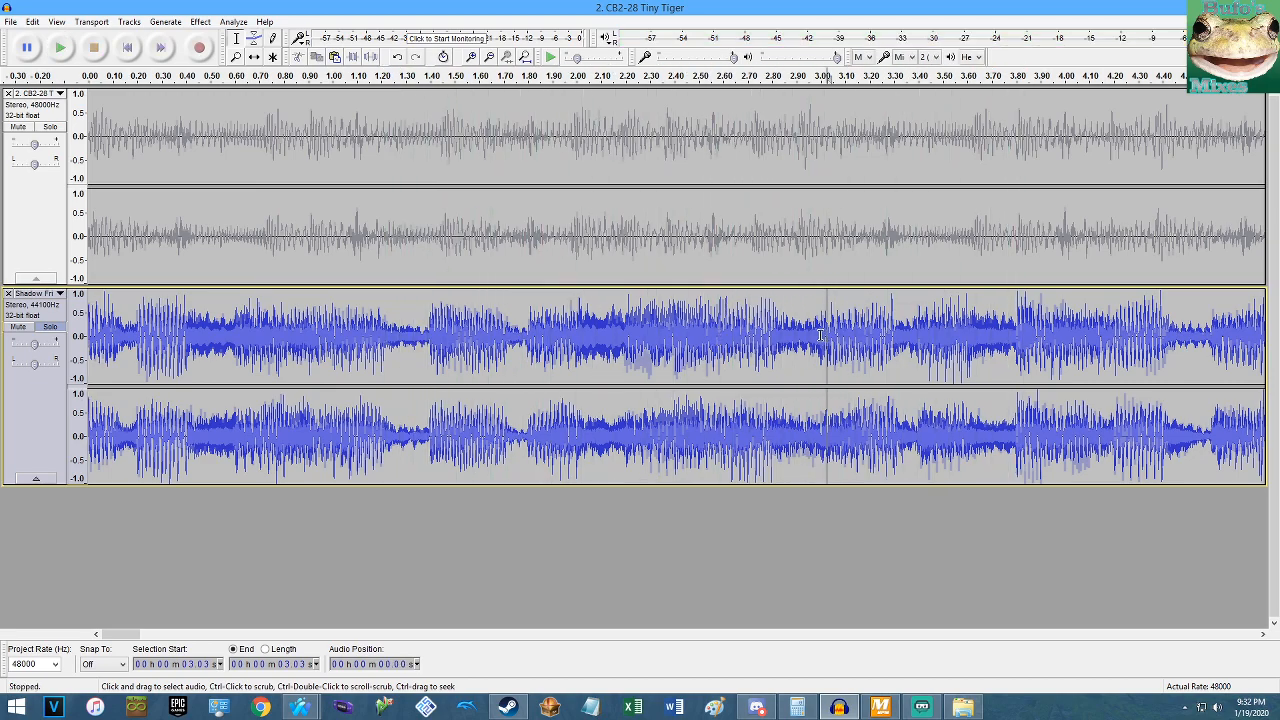
key(space)
key(space)
key(space)
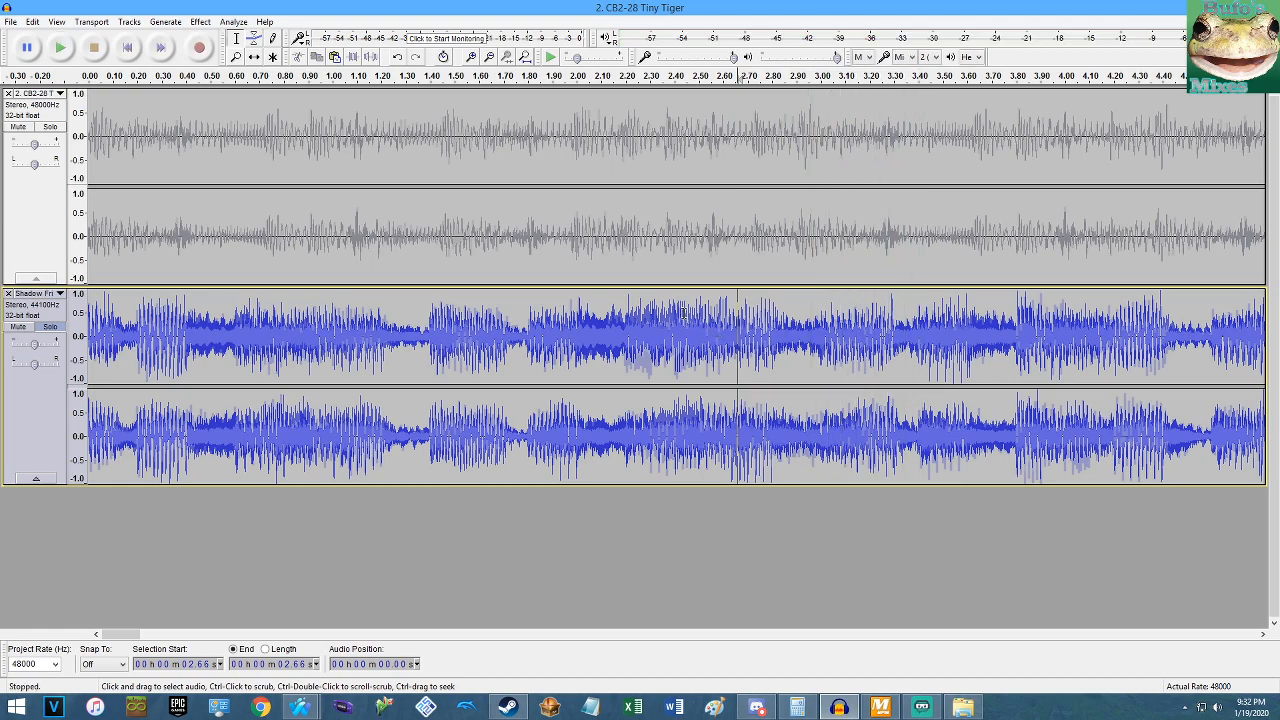
key(space)
key(space)
key(space)
key(space)
ctrl+scroll(989, 406, up, 7)
ctrl+scroll(889, 362, up, 7)
click(778, 338)
drag(767, 342, 769, 342)
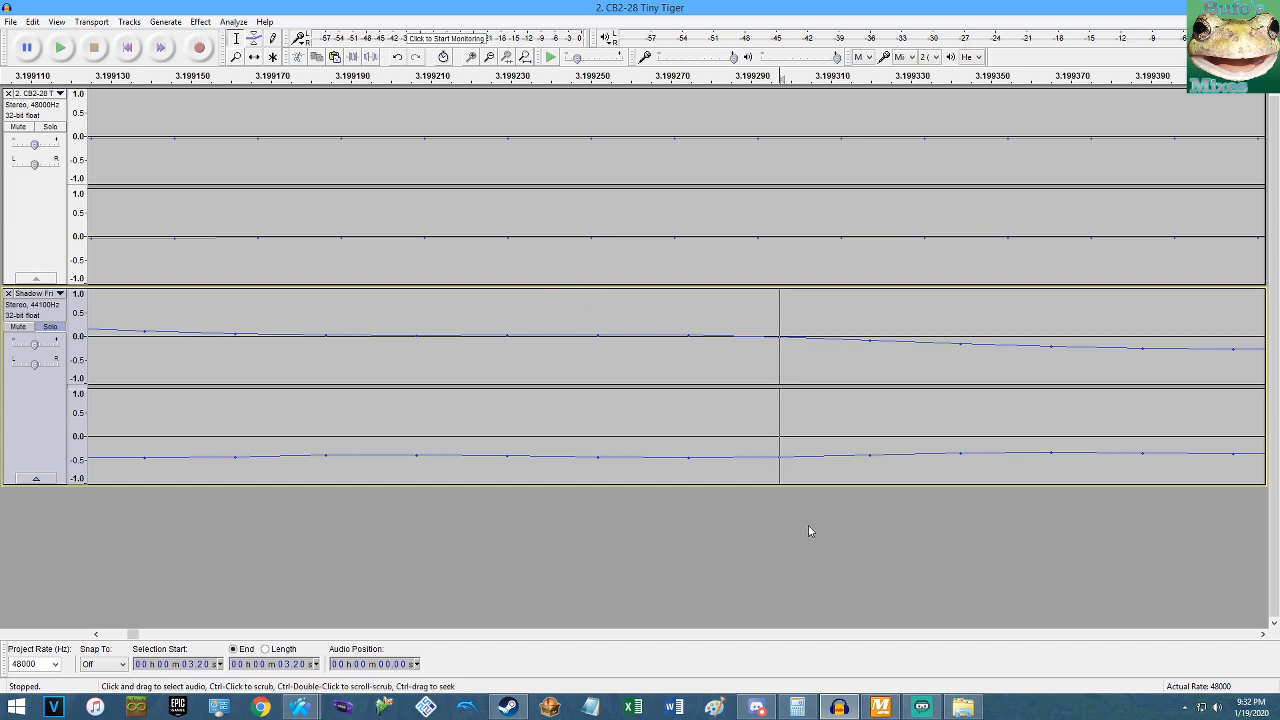
Copy 1.44 in Calculator, divide 3.2 by 2, and divide the result by 1.44.
click(797, 707)
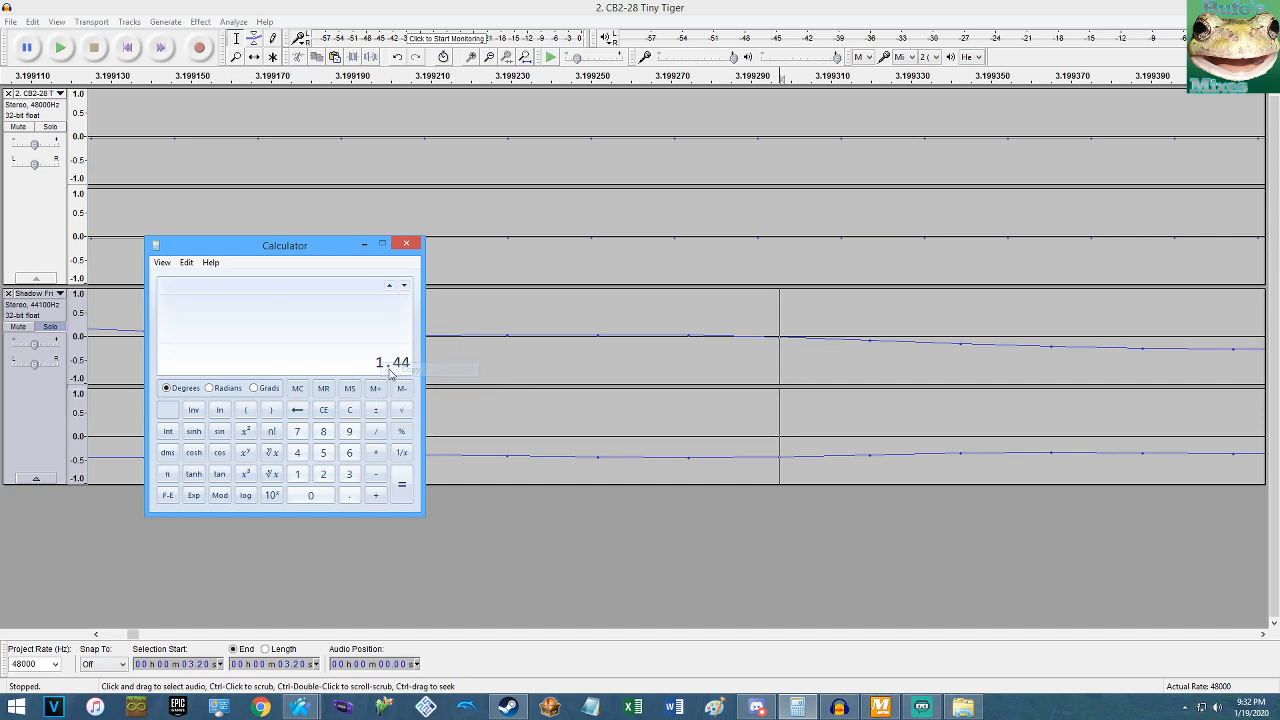
click(349, 412)
text(2 / 2 /)
key(Return)
key(ctrl+v)
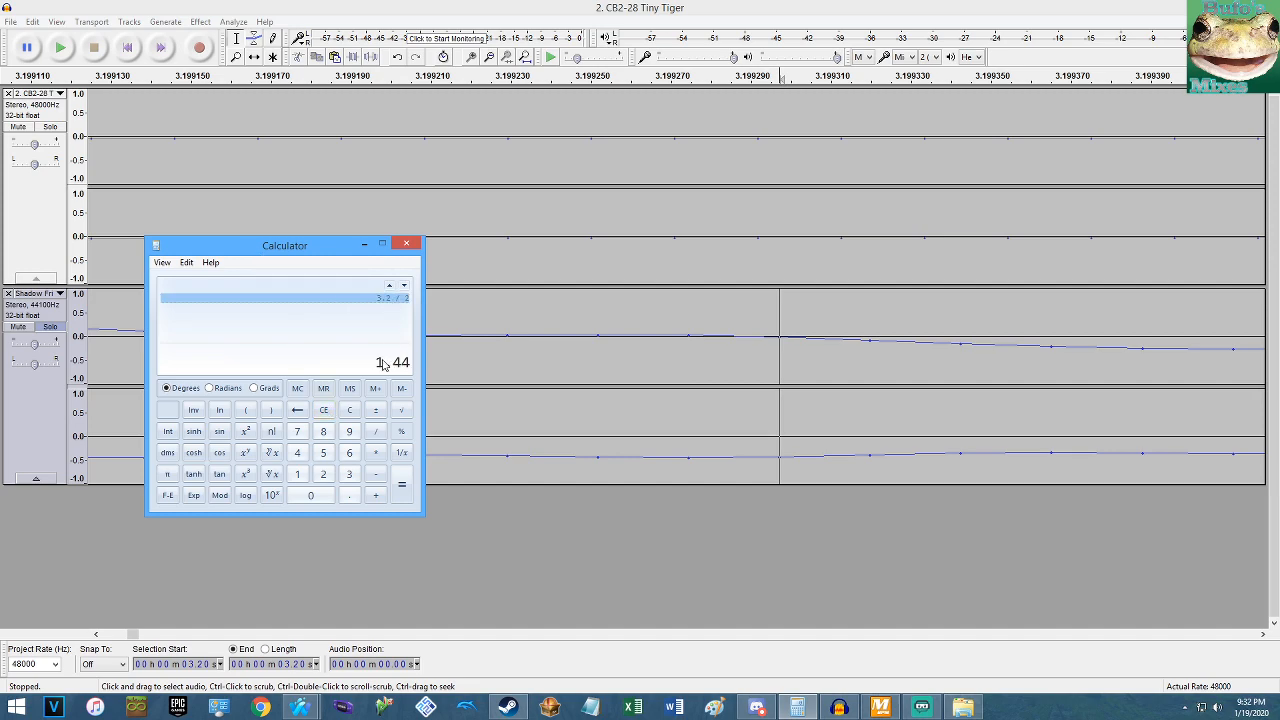
click(324, 412)
key(slash)
key(ctrl+v)
key(Return)
Subtract 1 from the tempo ratio and multiply by 100 to get the percentage change.
key(minus)
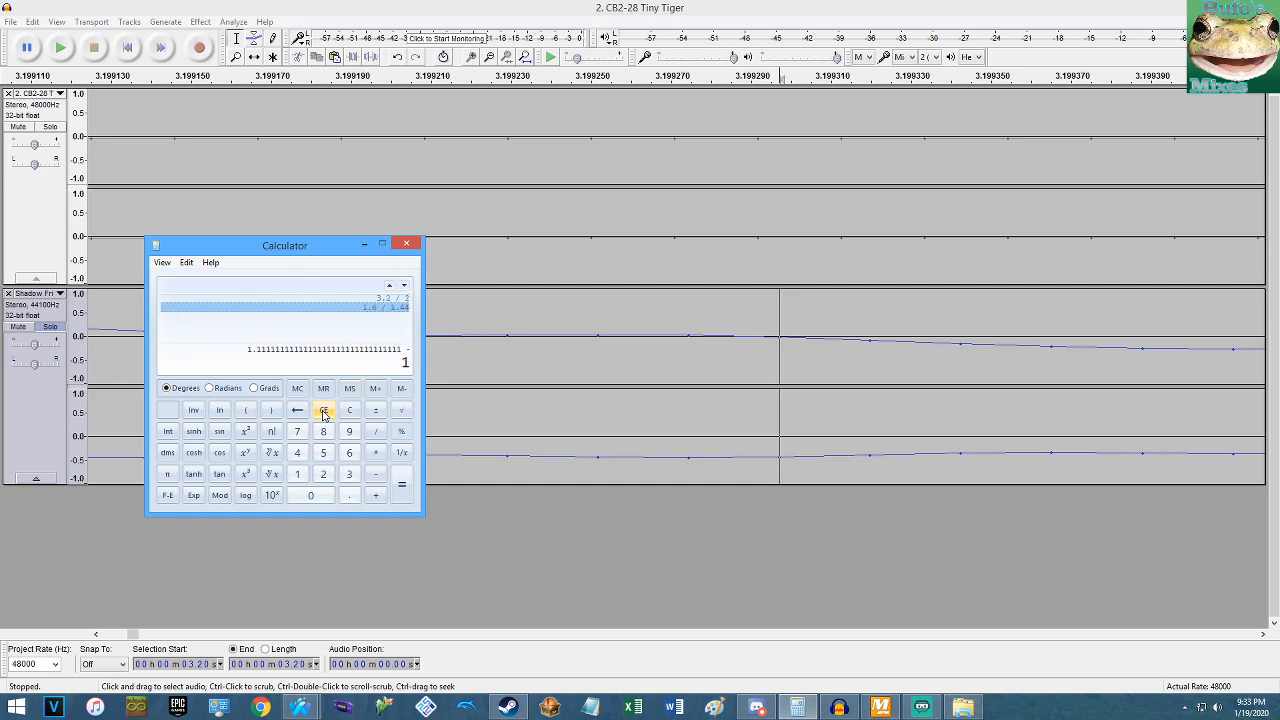
key(1)
key(Return)
key(asterisk)
text(100)
key(Return)
Copy the calculated percentage and select the entire Shadow Friends track in Audacity.
right_click(222, 366)
click(240, 370)
click(490, 364)
double_click(469, 360)
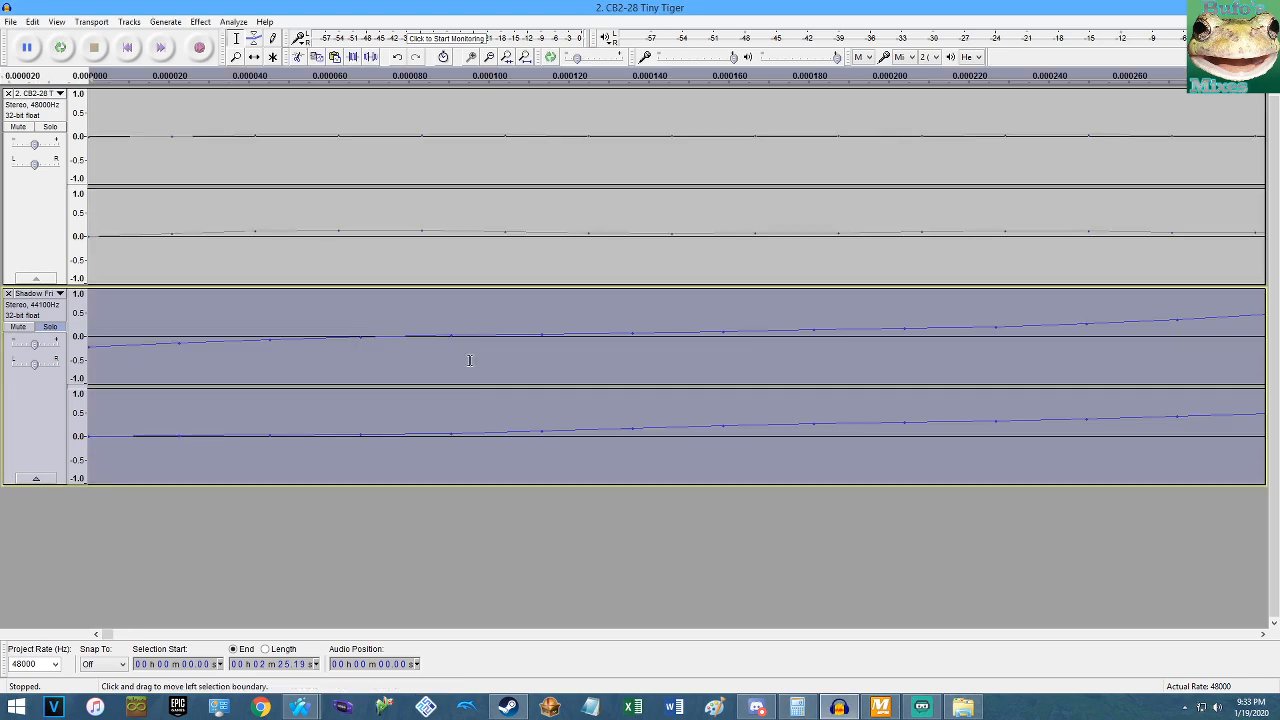
Change the tempo of the whole Shadow Friends track by the copied 11.111 percent.
click(200, 21)
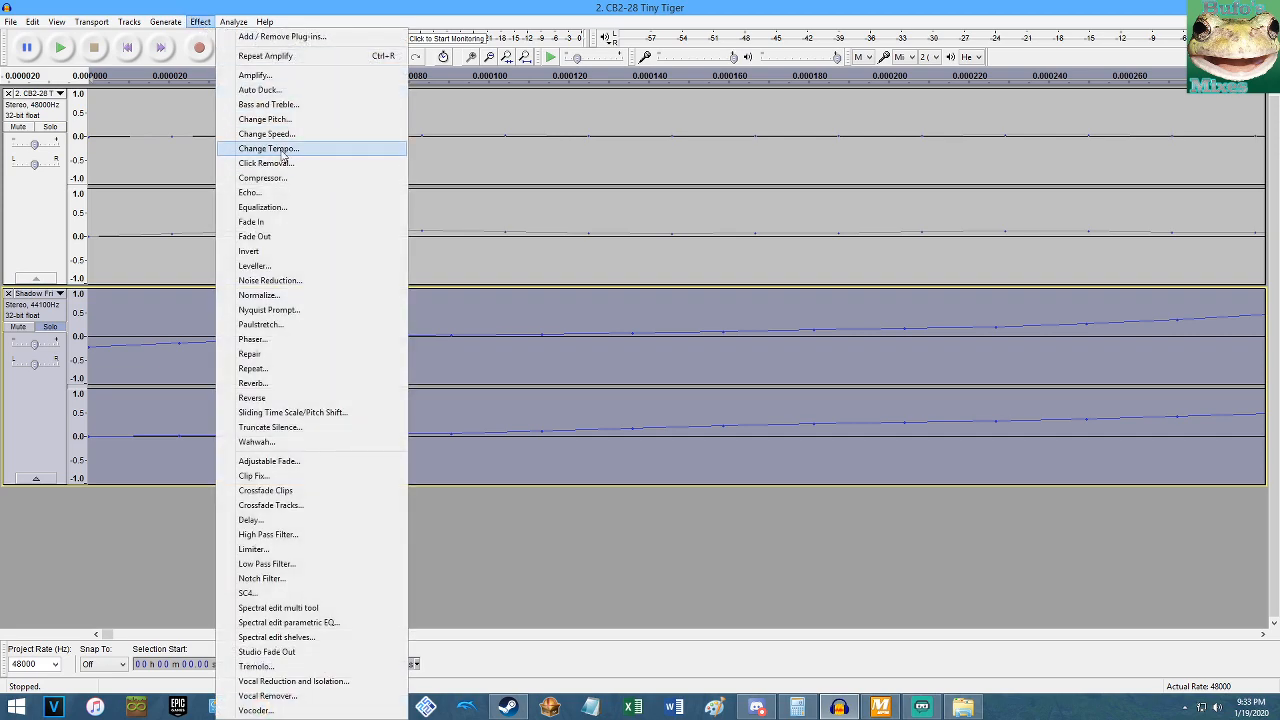
click(269, 149)
key(ctrl+v)
click(685, 405)
Turn off solo on Shadow Friends and play both tracks together from the beginning to check the balance and timing.
click(55, 327)
key(Home)
key(space)
scroll(153, 256, down, 15)
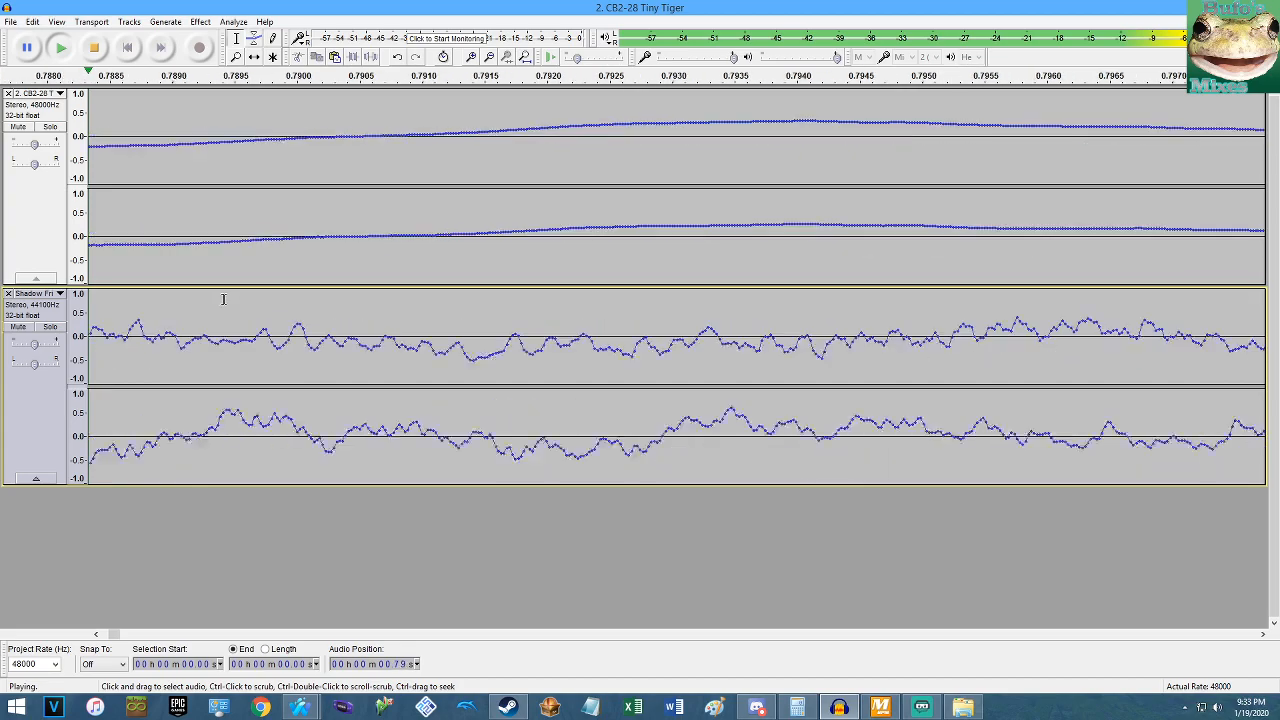
scroll(344, 264, up, 1)
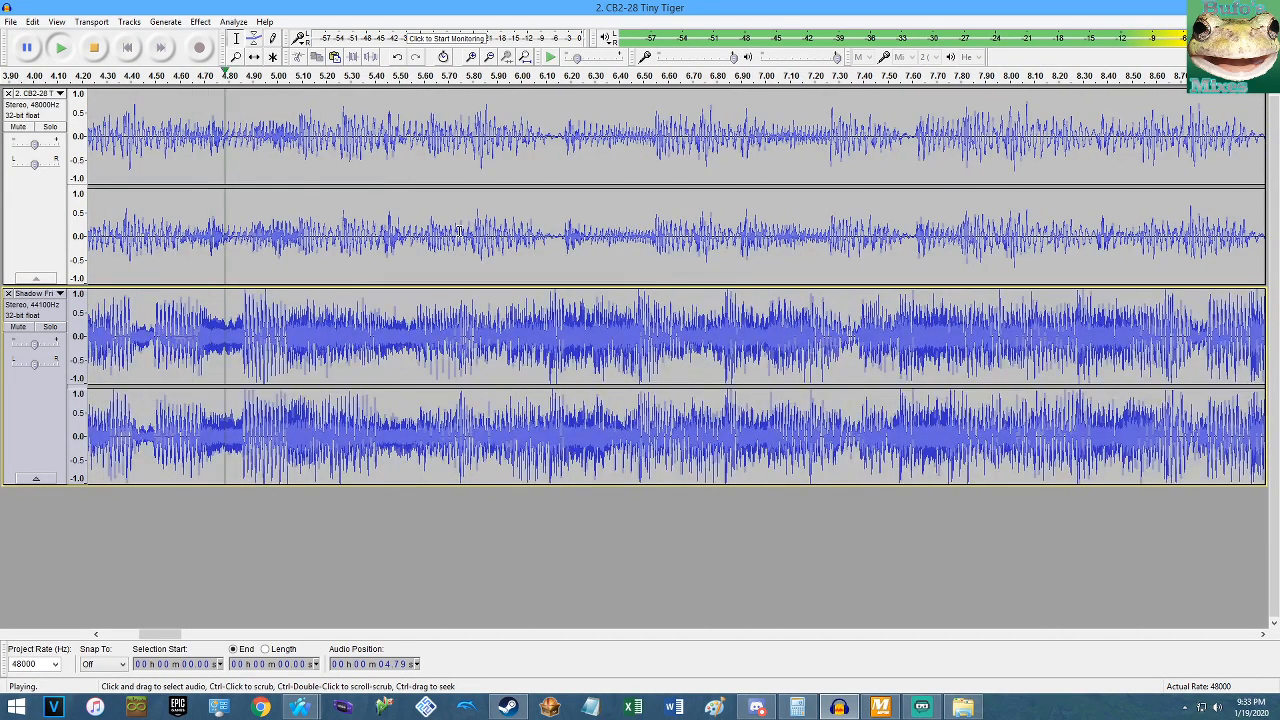
key(space)
drag(35, 345, 31, 352)
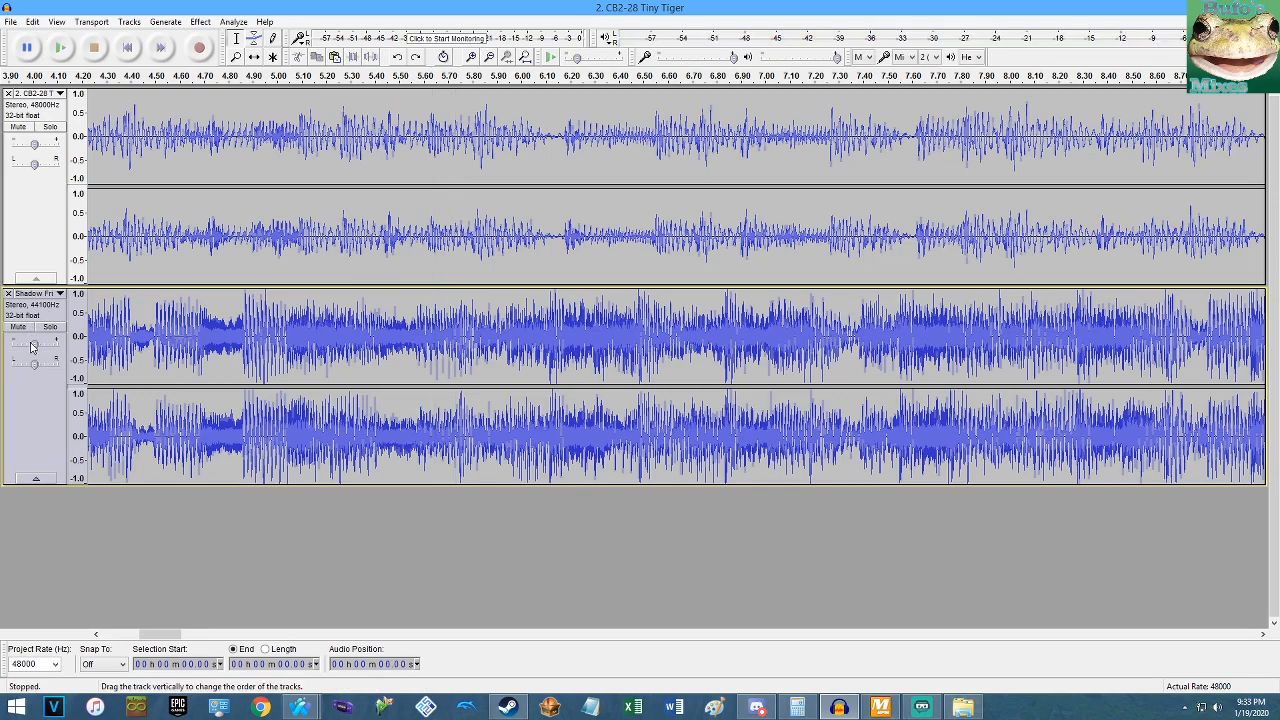
Fit the project in view and amplify the whole Tiny Tiger track with clipping allowed.
click(525, 56)
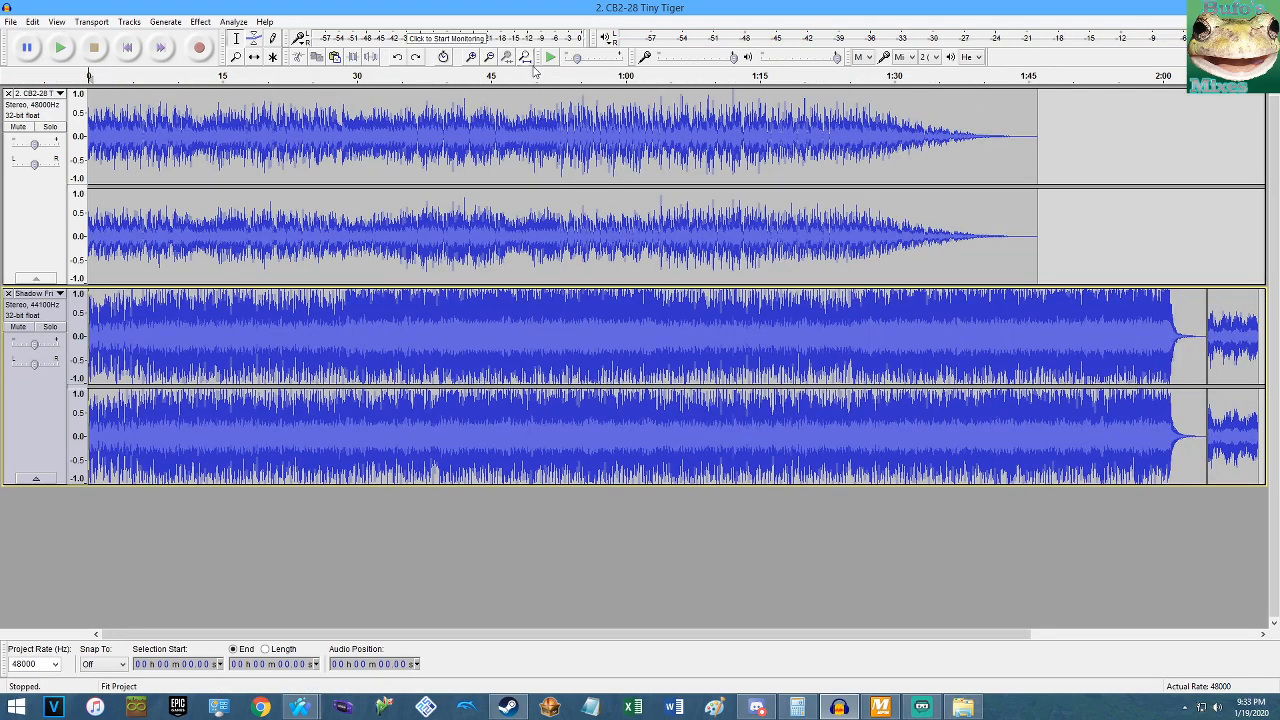
double_click(477, 133)
click(200, 21)
click(215, 76)
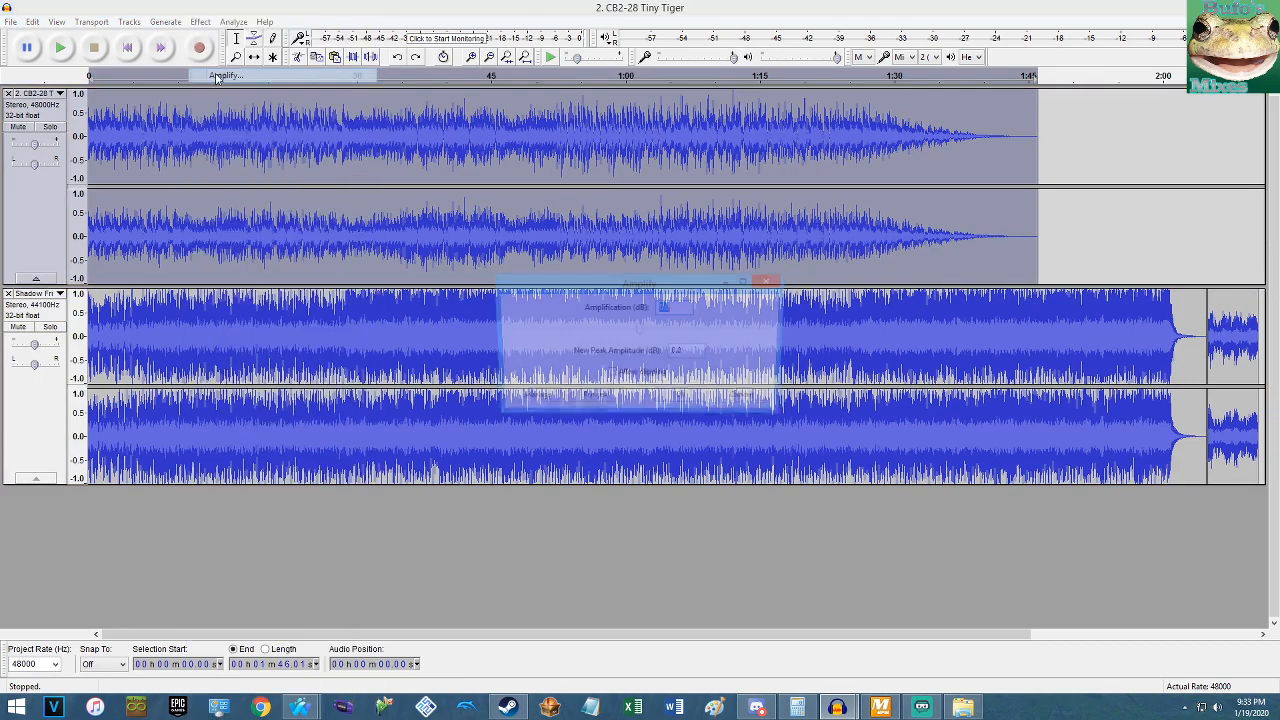
text(4.0)
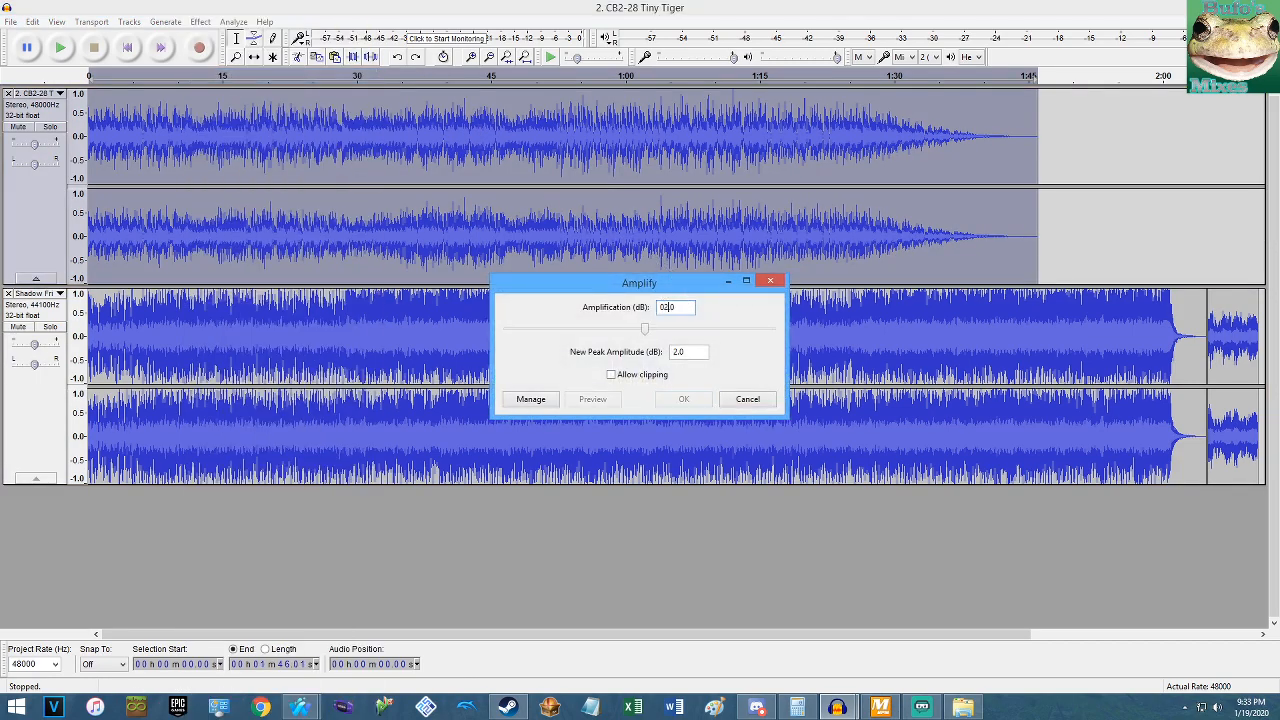
click(612, 374)
click(684, 399)
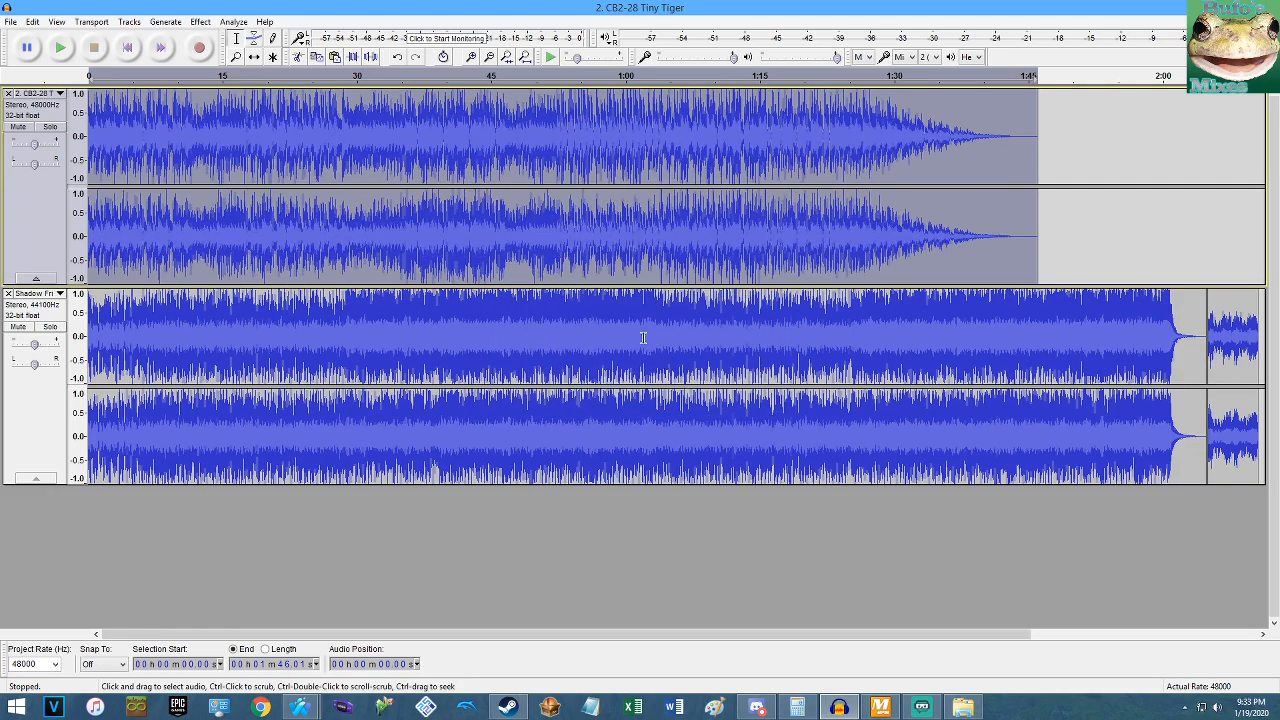
Undo the previous amplification and amplify the whole Tiny Tiger track by 3 dB instead.
click(200, 21)
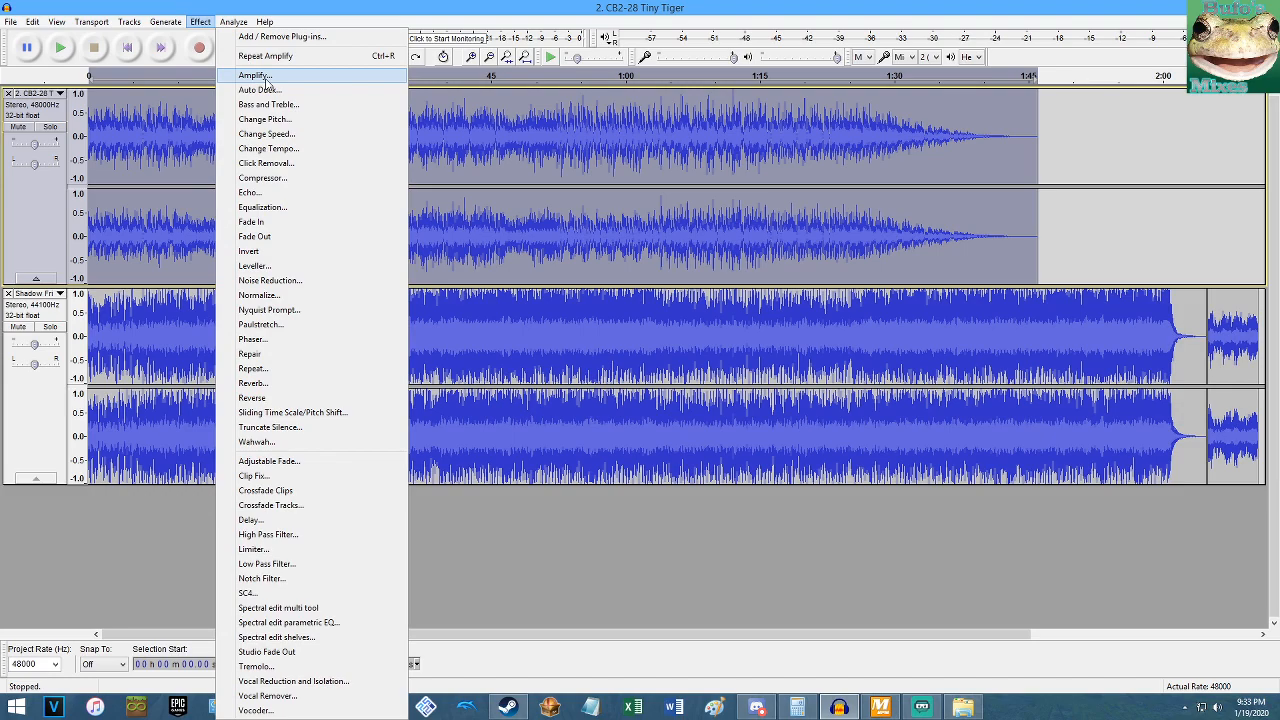
click(255, 76)
text(3)
key(Return)
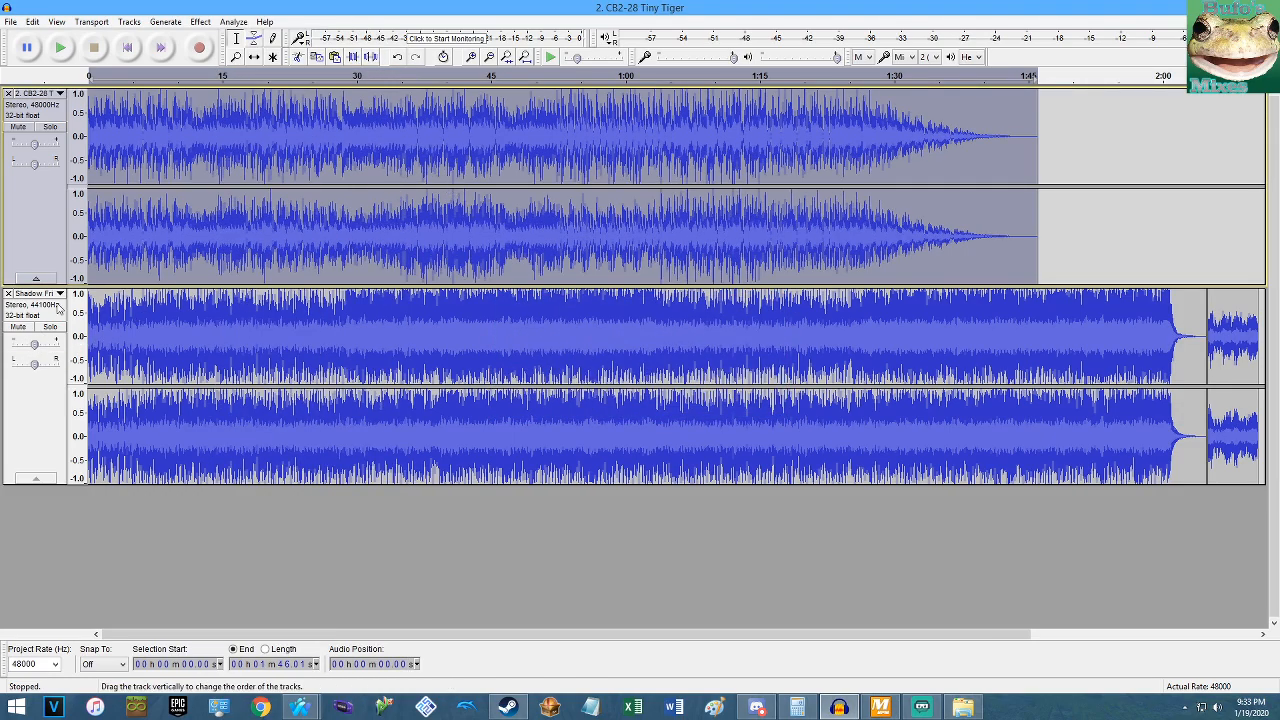
Play both tracks from the beginning to compare the volume of Tiny Tiger with Shadow Friends.
click(132, 210)
key(Home)
key(space)
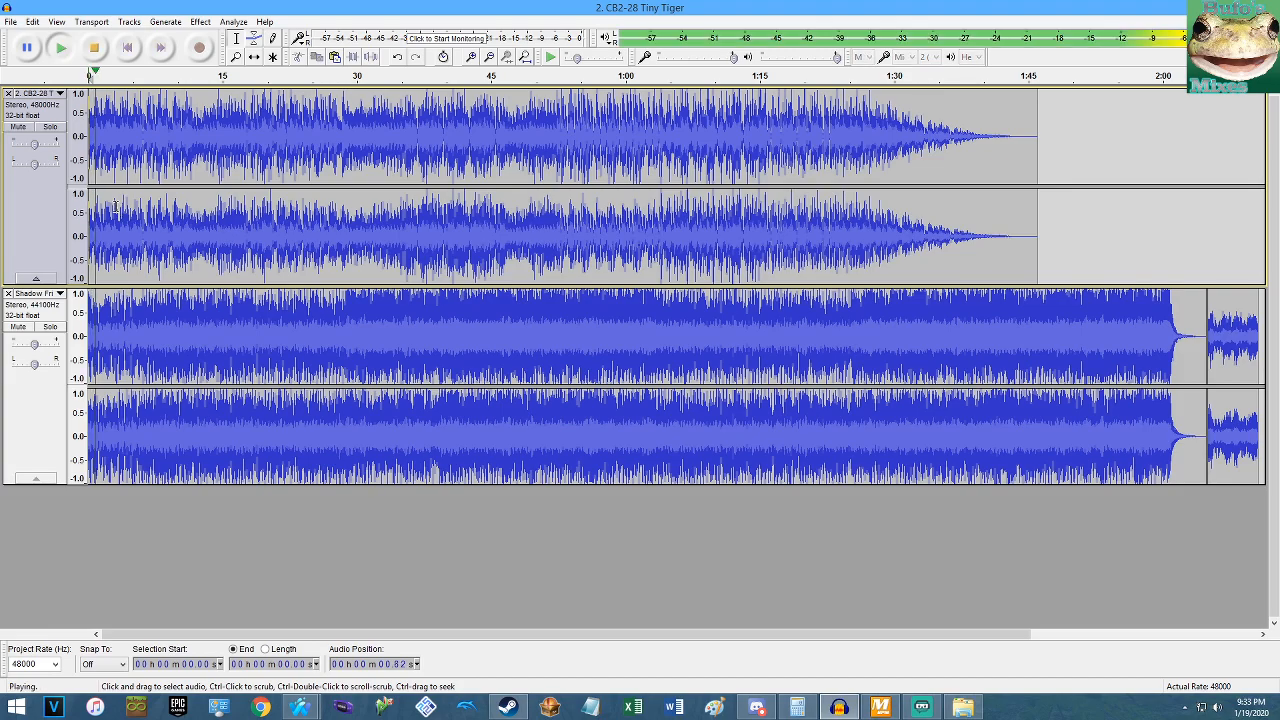
scroll(270, 268, up, 6)
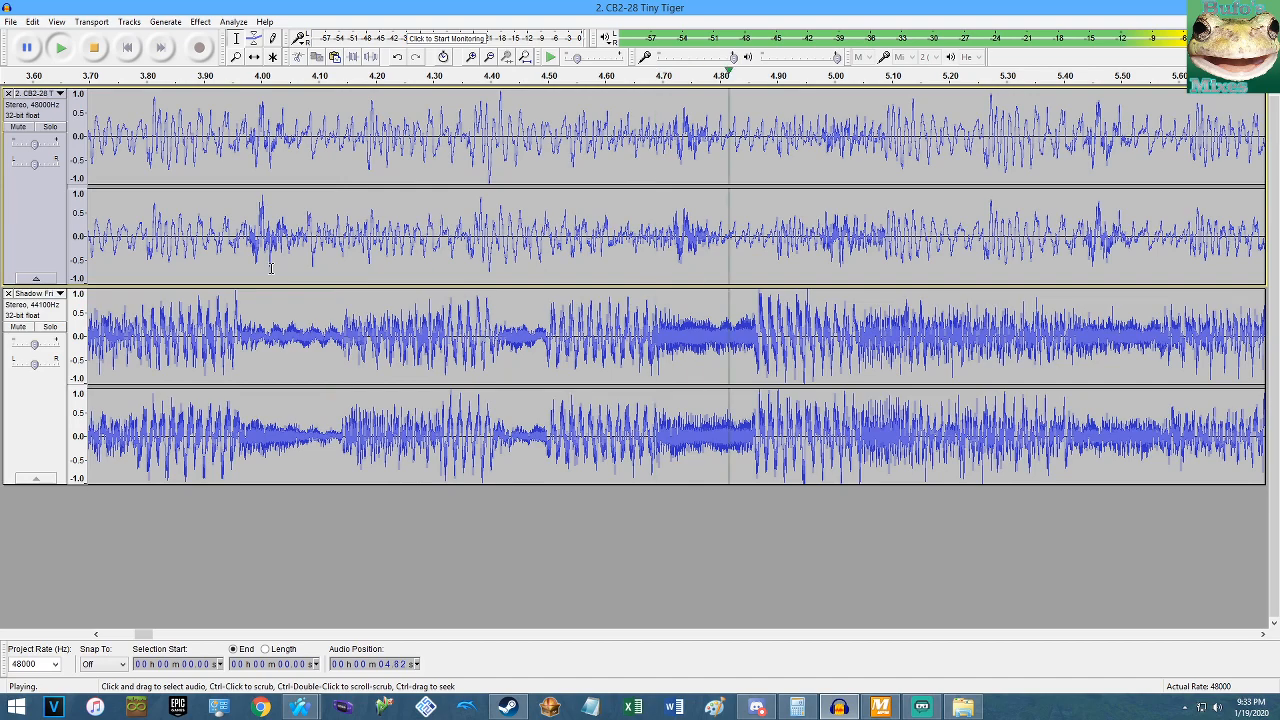
key(space)
Undo the Tiny Tiger amplification and the Shadow Friends tempo change.
double_click(270, 235)
click(32, 21)
click(60, 33)
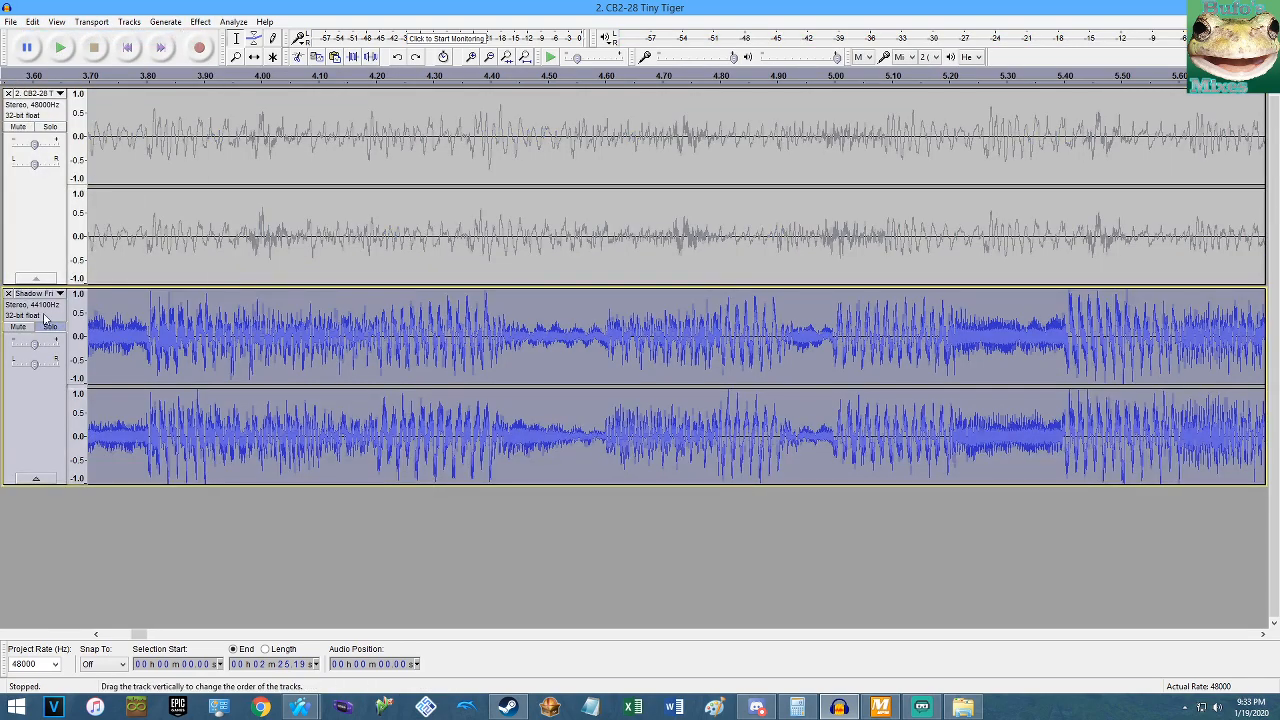
Select the entire Tiny Tiger track and amplify it by 3 dB.
click(126, 241)
double_click(126, 241)
click(200, 21)
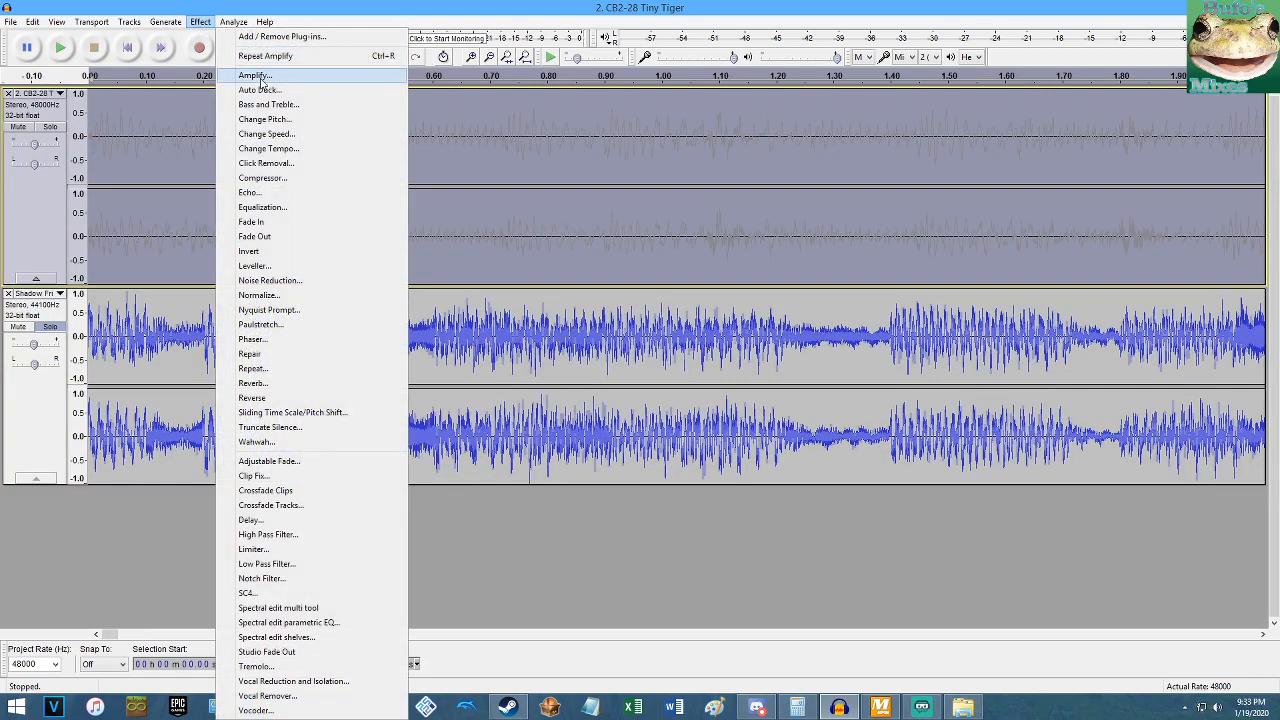
click(232, 83)
text(3)
key(Return)
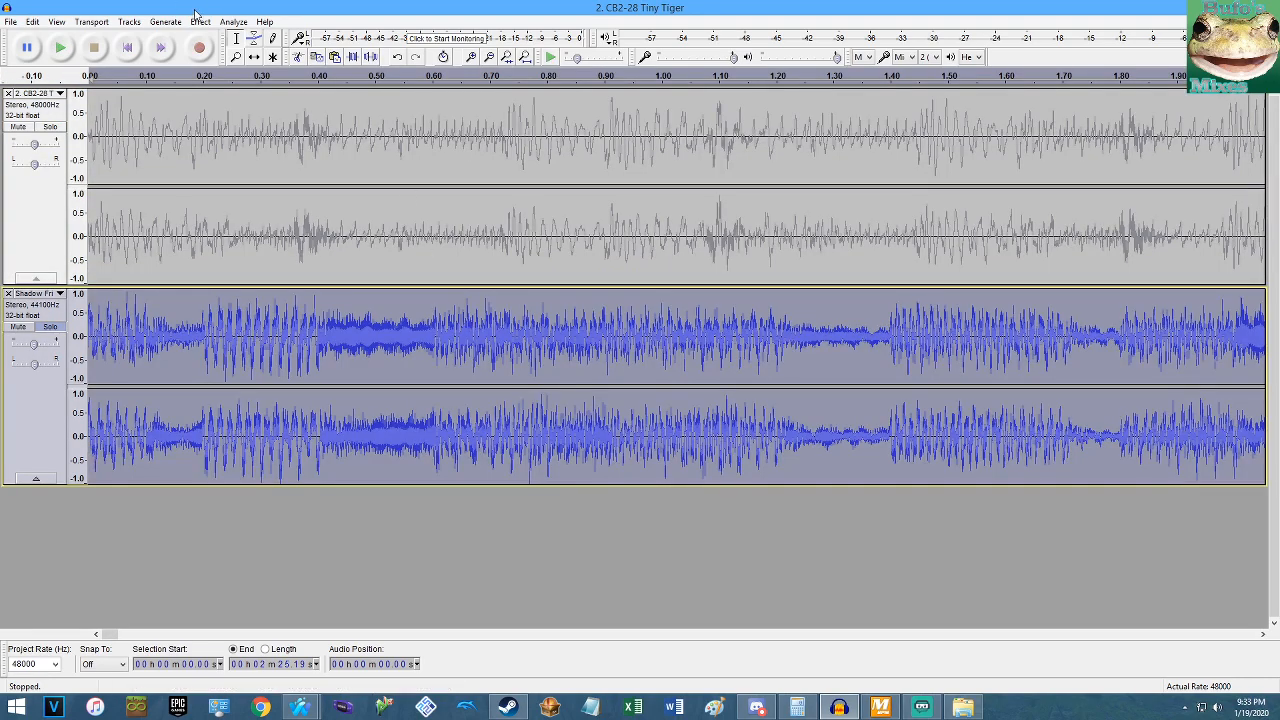
Apply an 11.111 percent tempo change to the entire Shadow Friends track.
click(201, 22)
click(268, 148)
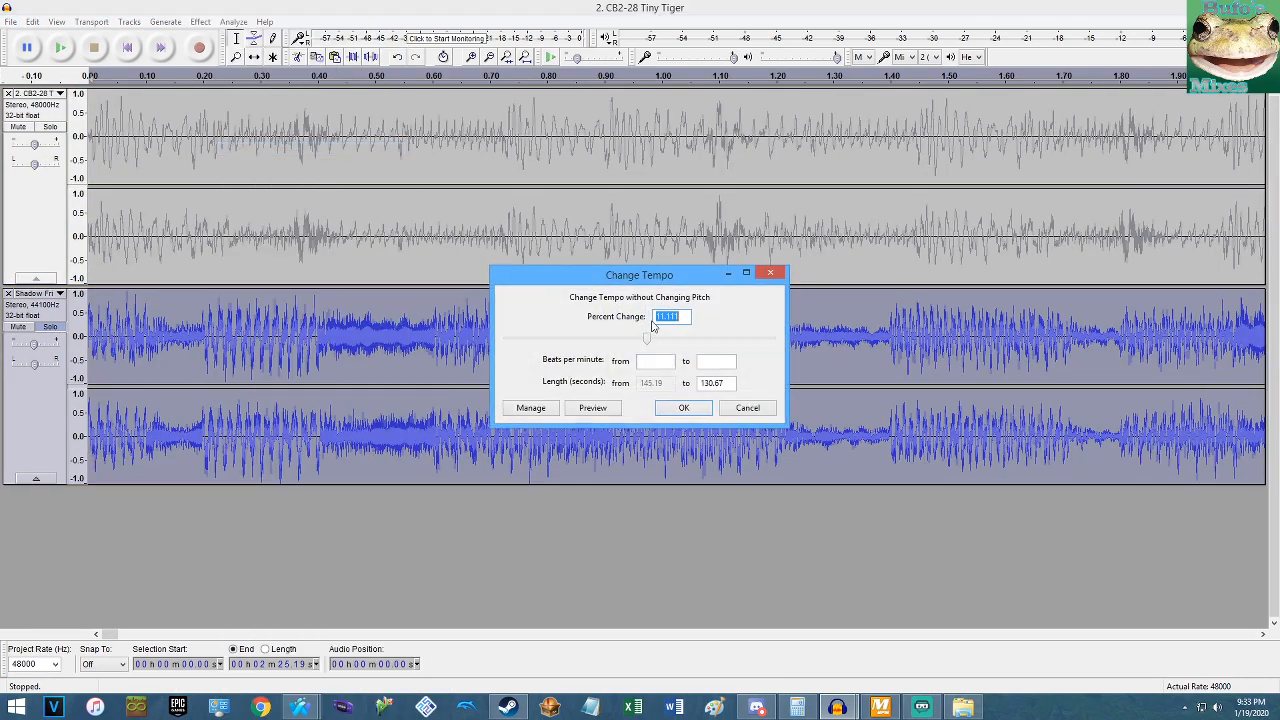
click(683, 408)
Play both tracks from the beginning and undo the Shadow Friends tempo change.
key(Home)
key(space)
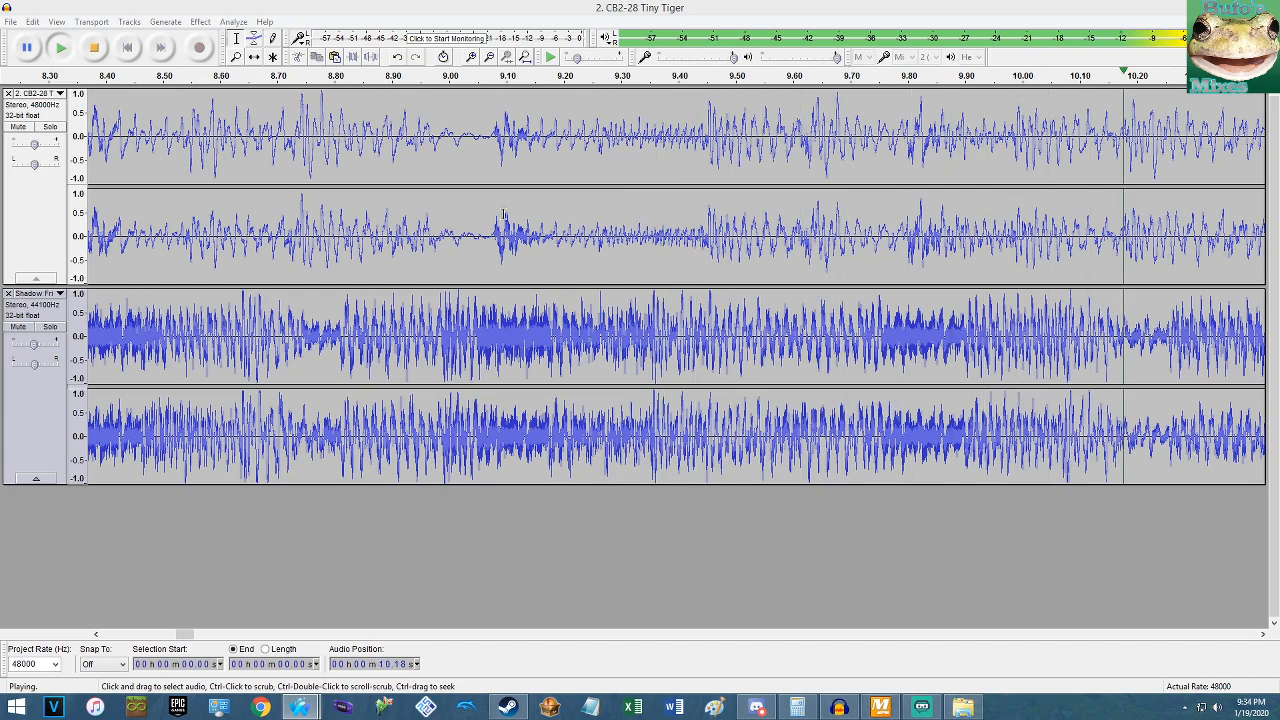
click(477, 8)
key(space)
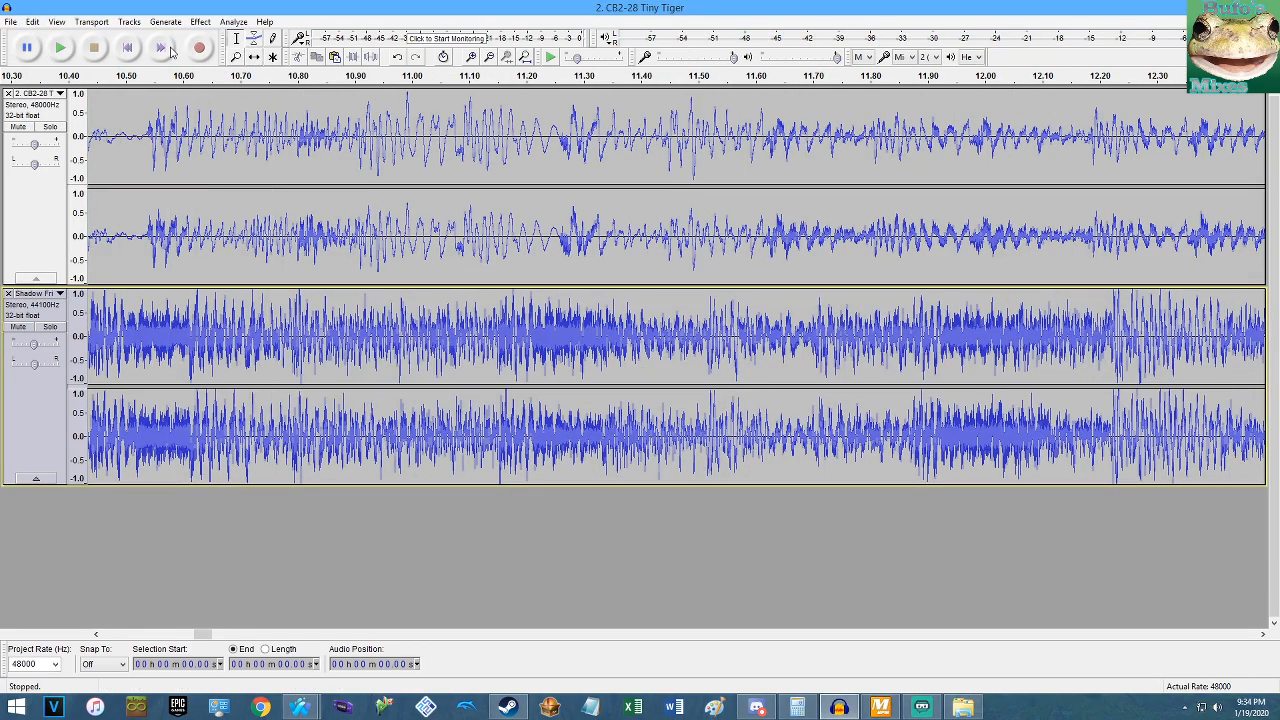
click(127, 48)
key(ctrl+z)
Lower the gain of the Shadow Friends track slightly and turn off its solo.
click(31, 24)
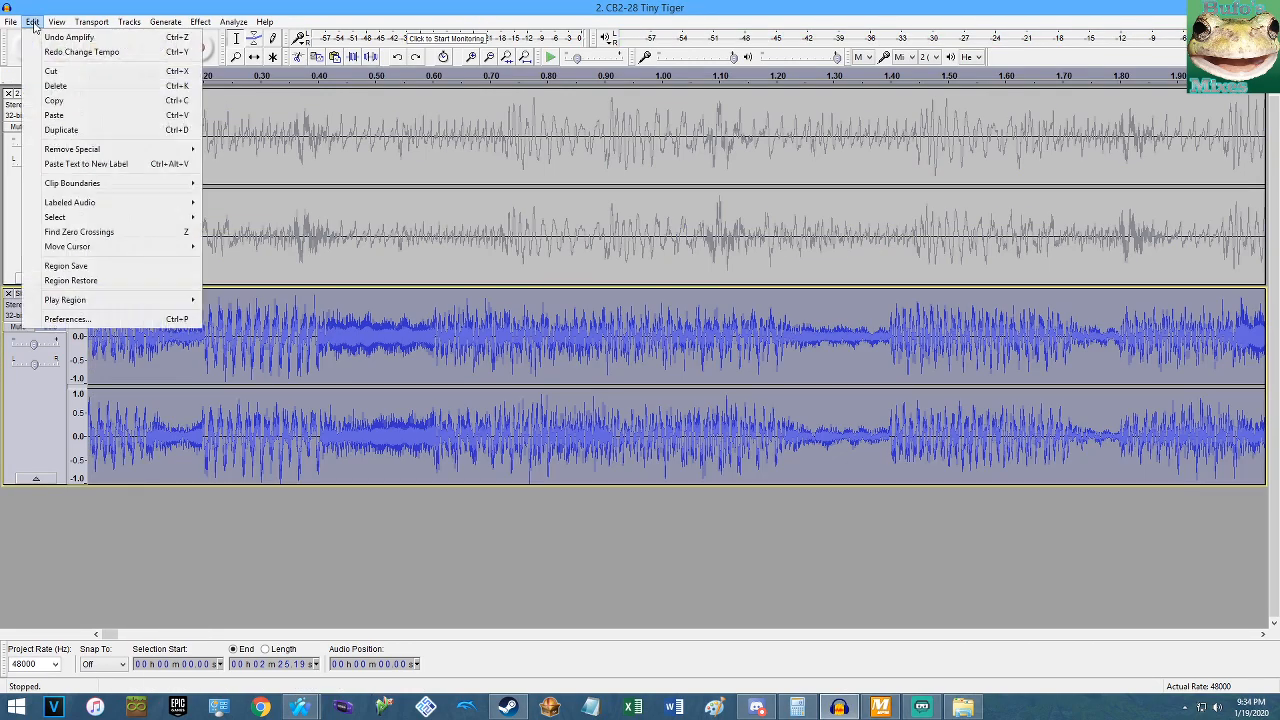
click(17, 400)
mouse_move(34, 345)
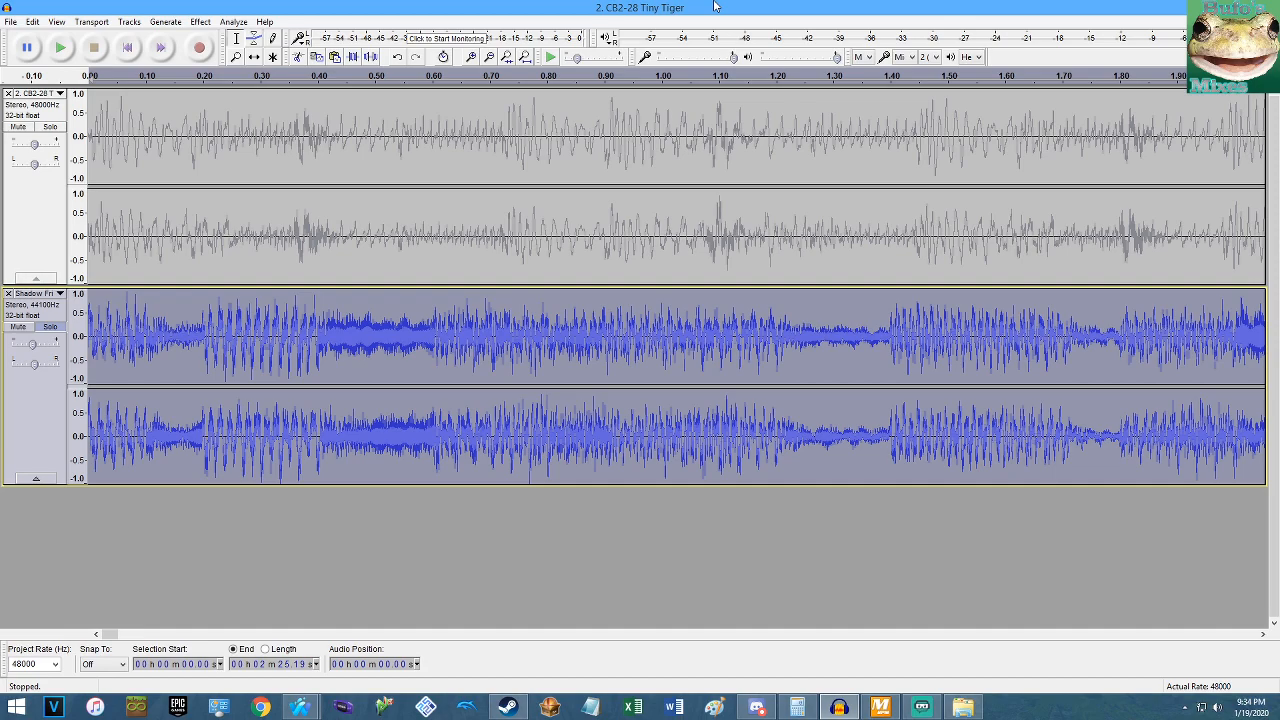
click(51, 327)
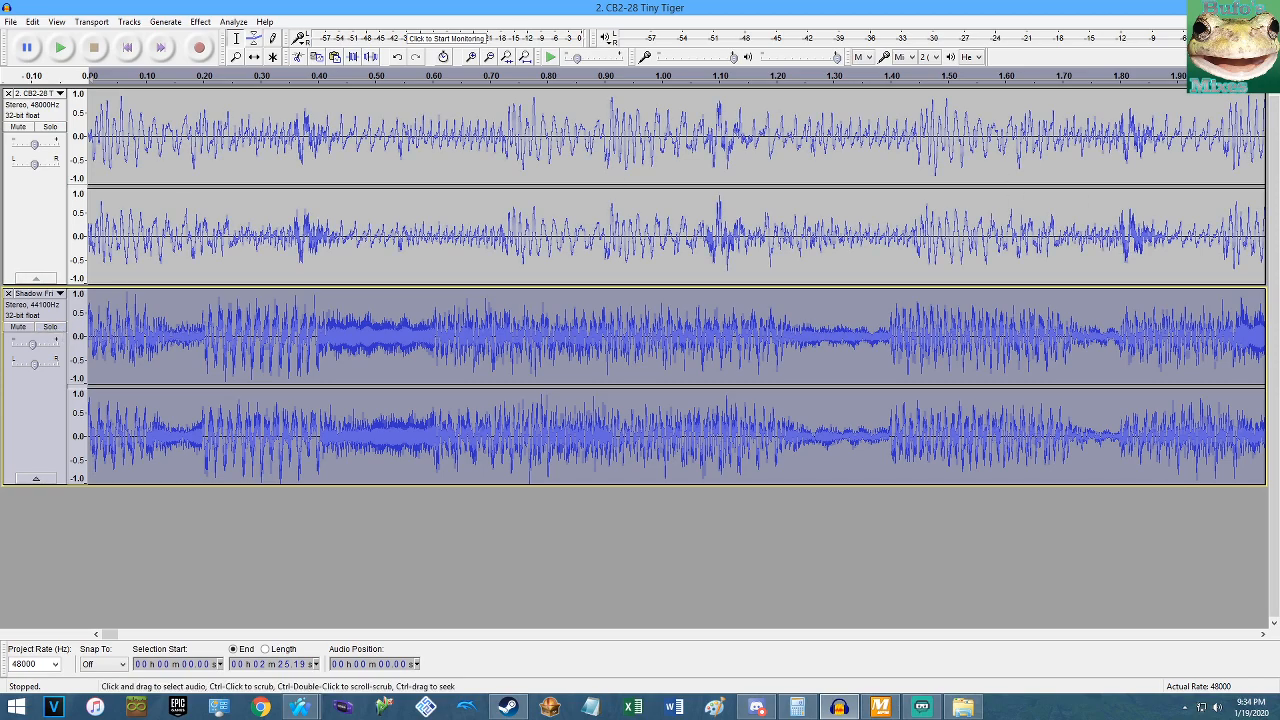
key(alt+Tab)
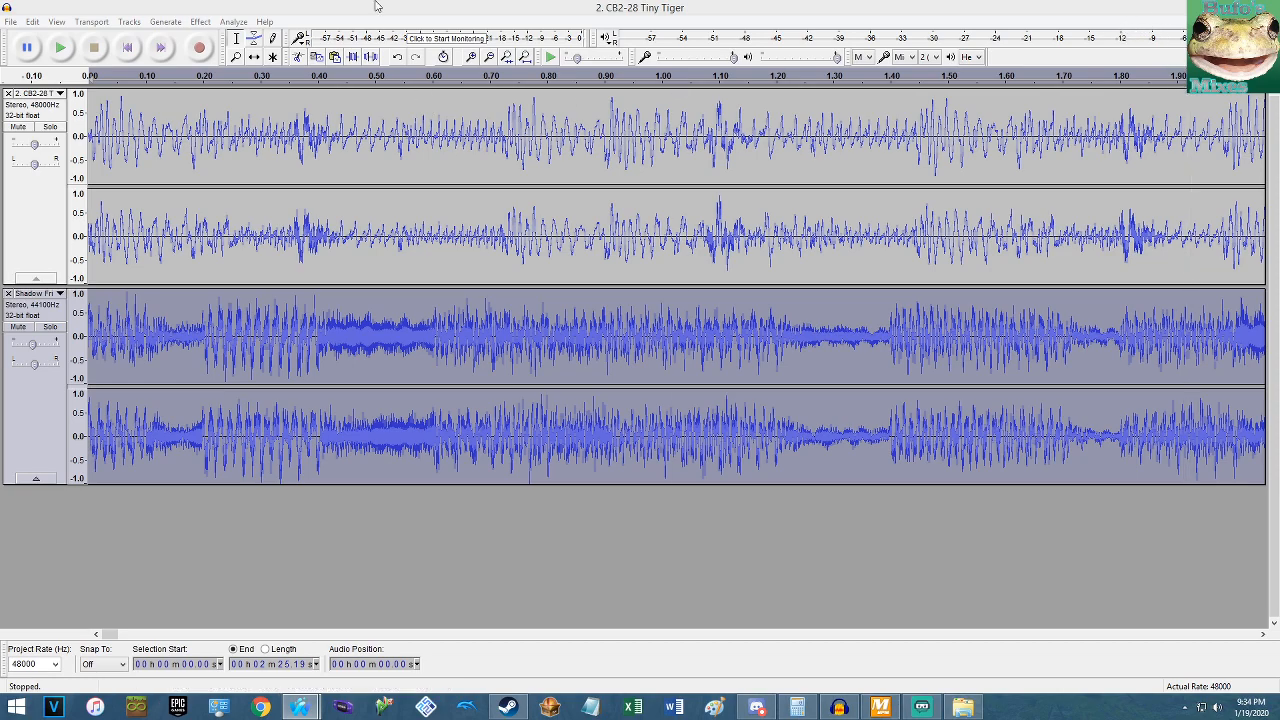
Play the opening of both tracks, stop playback, and return the cursor to the project start.
click(66, 49)
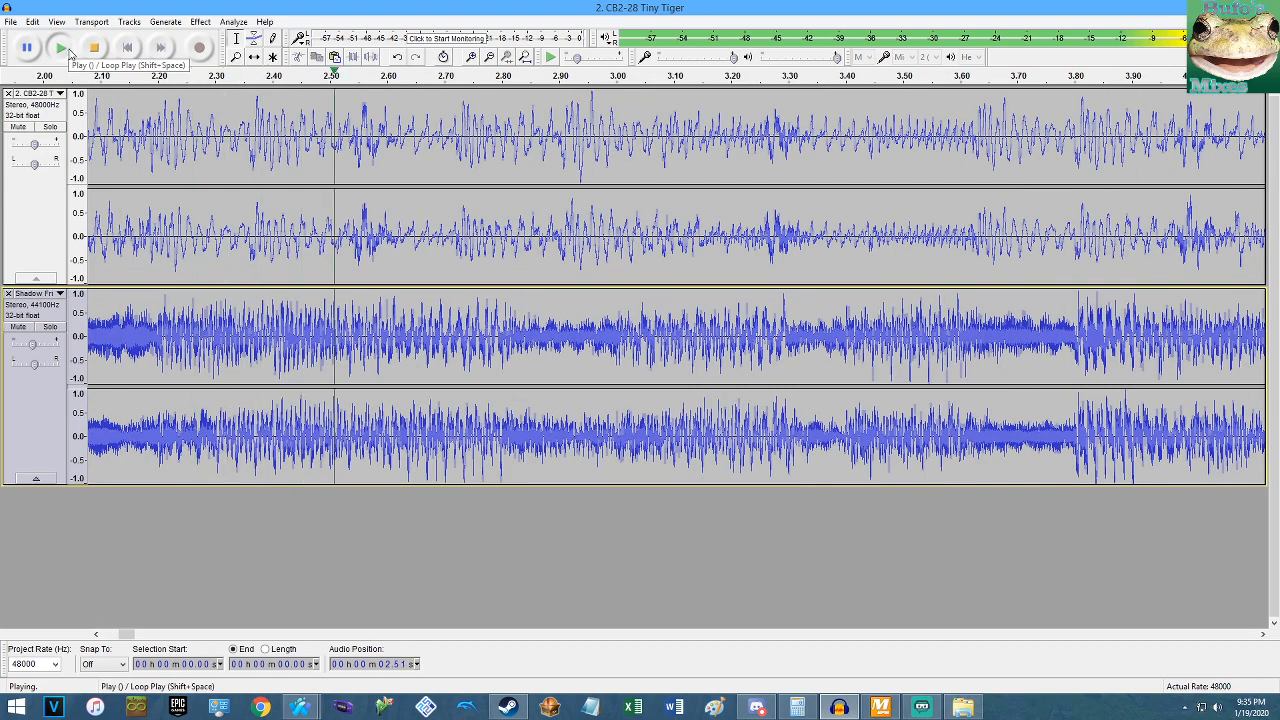
click(93, 48)
key(End)
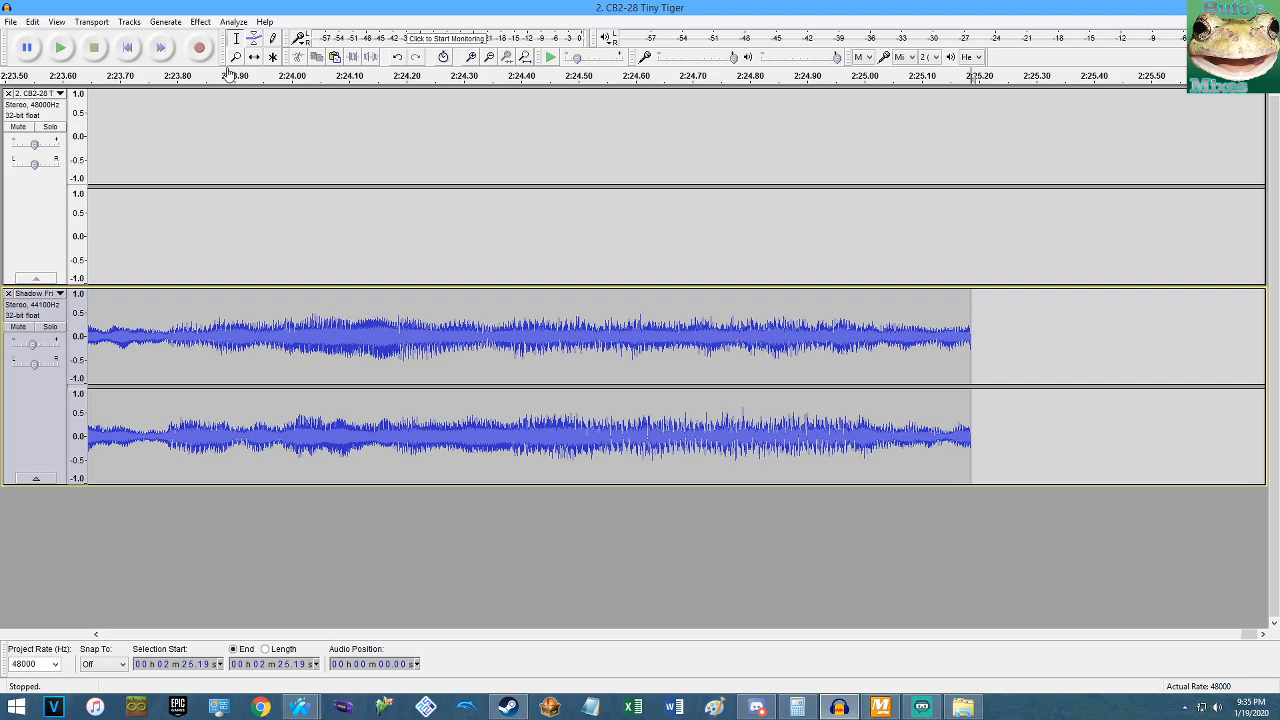
key(Home)
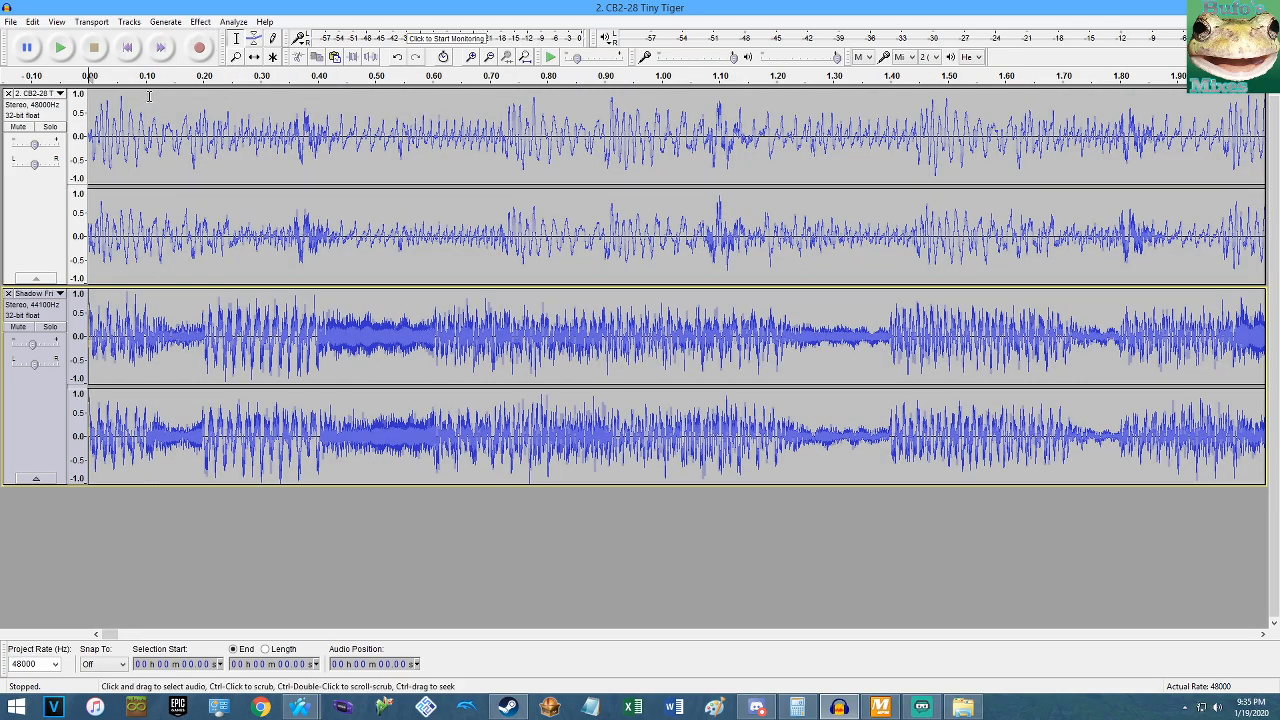
click(32, 21)
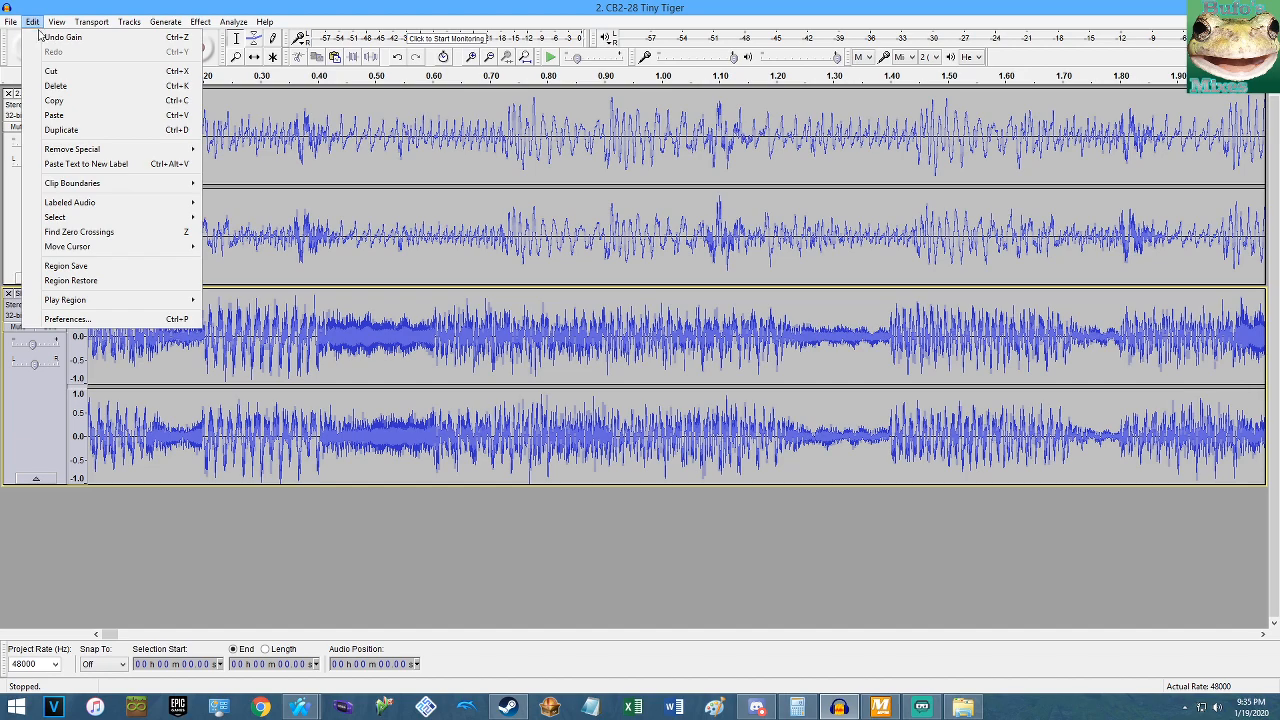
mouse_move(198, 24)
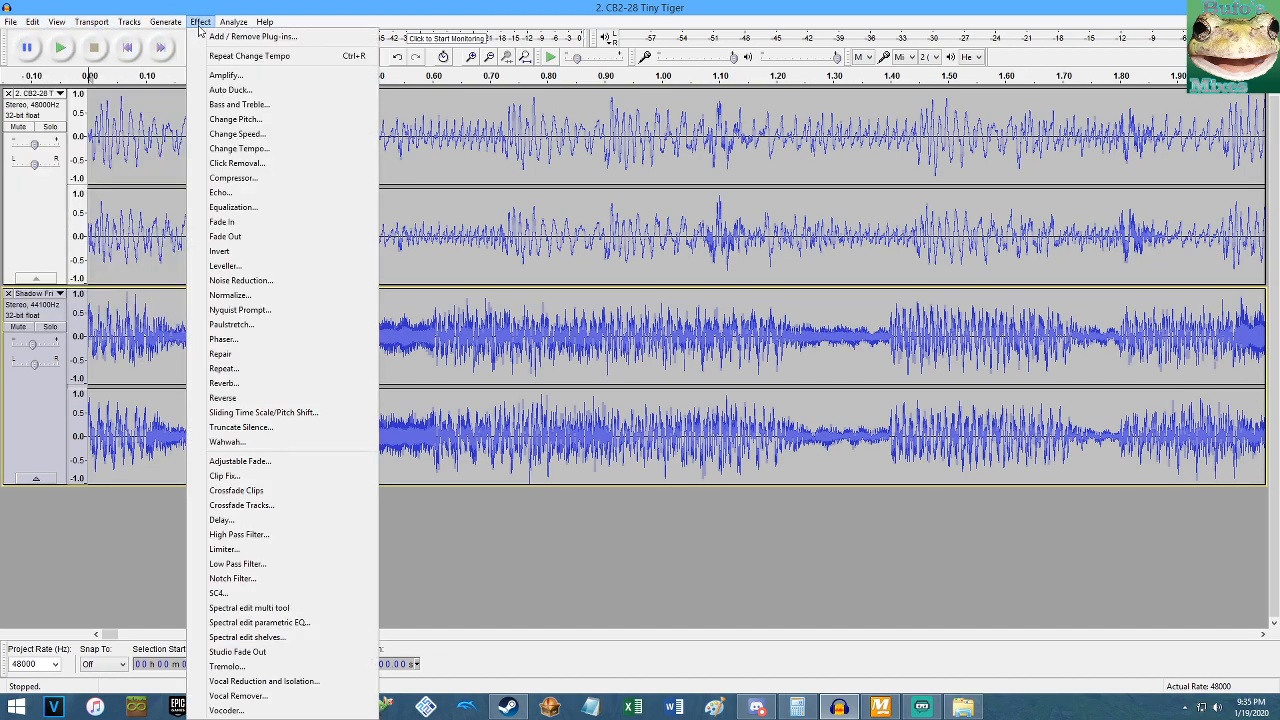
mouse_move(34, 24)
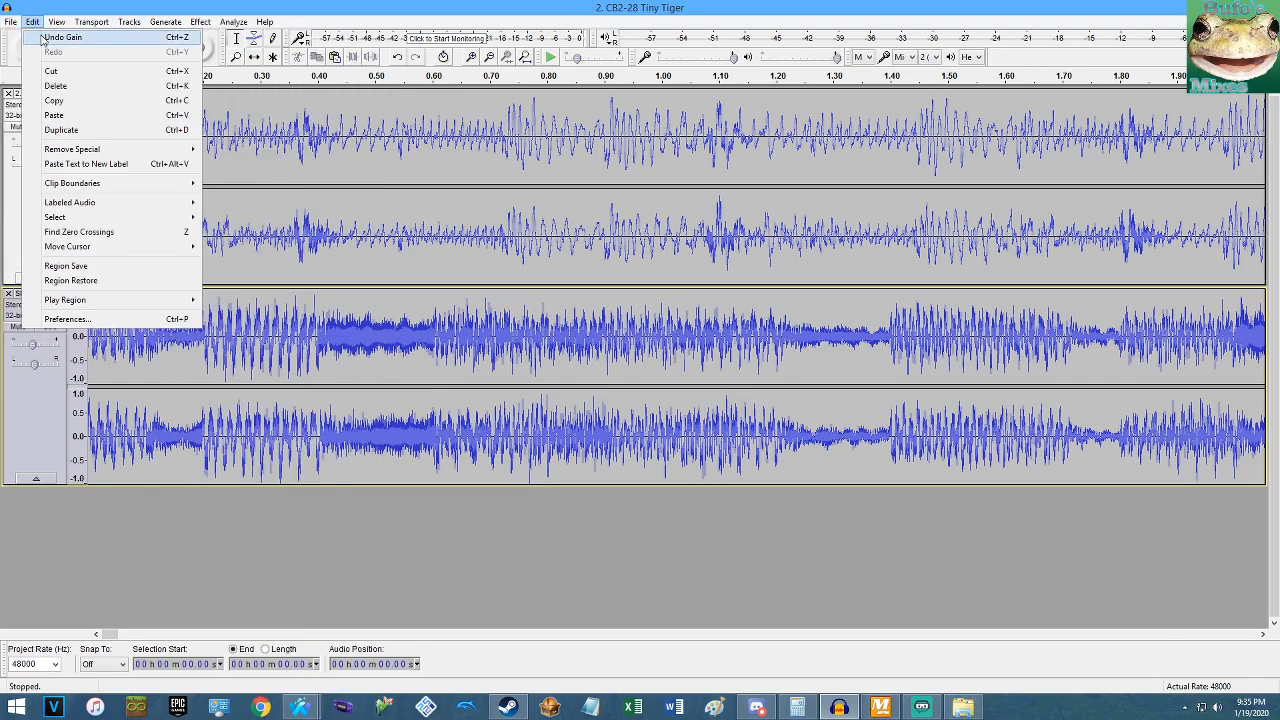
click(42, 38)
click(33, 22)
click(42, 37)
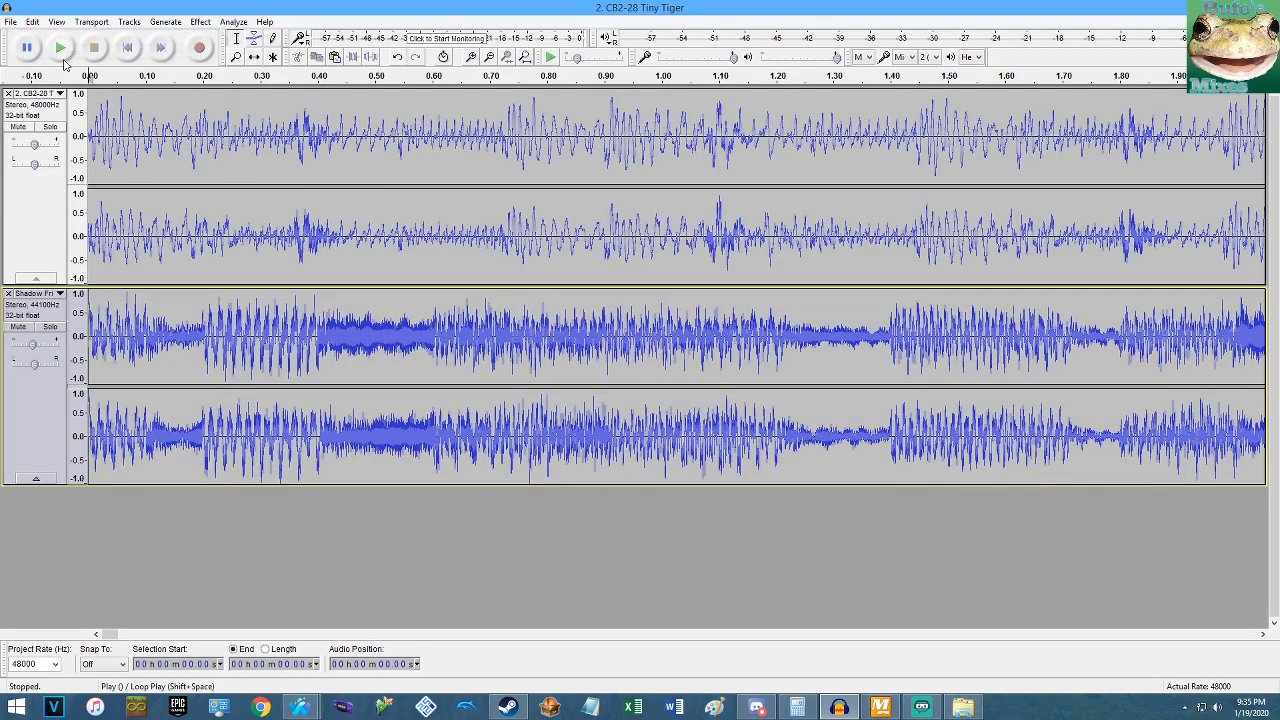
click(33, 22)
Set the Shadow Friends gain to -5.0 dB and select the entire track.
click(231, 330)
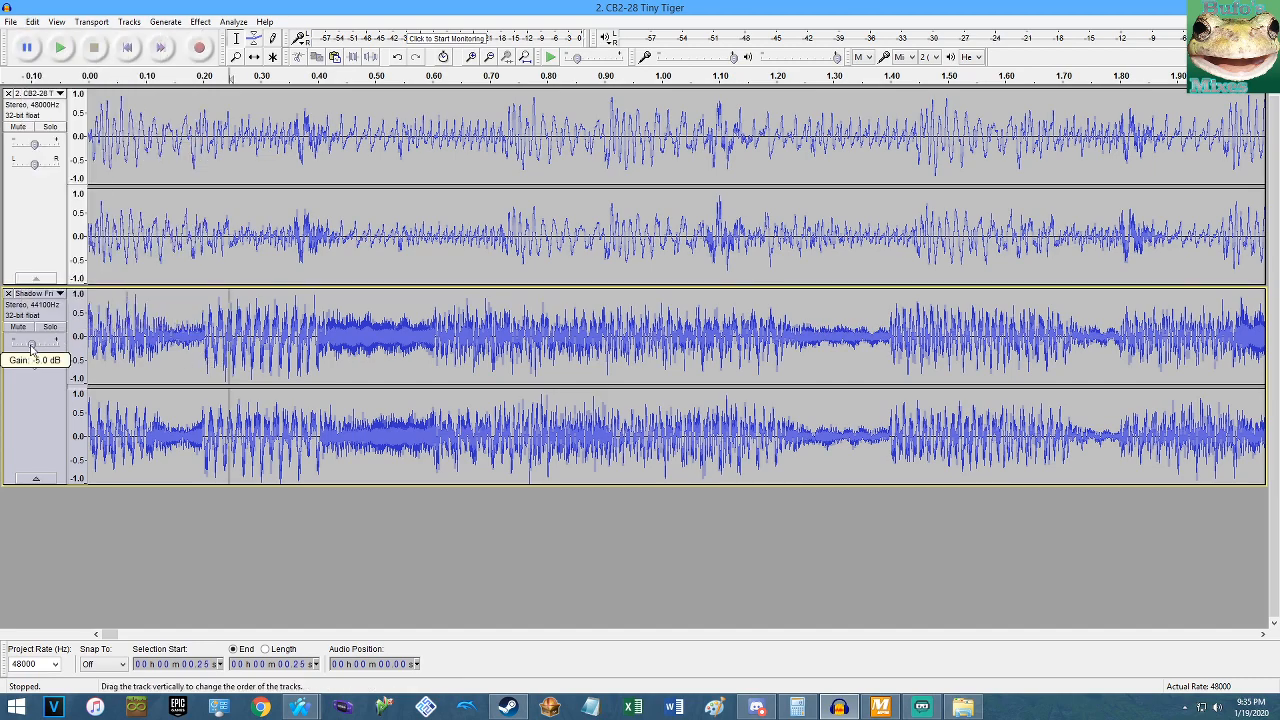
click(161, 340)
key(End)
key(shift+Home)
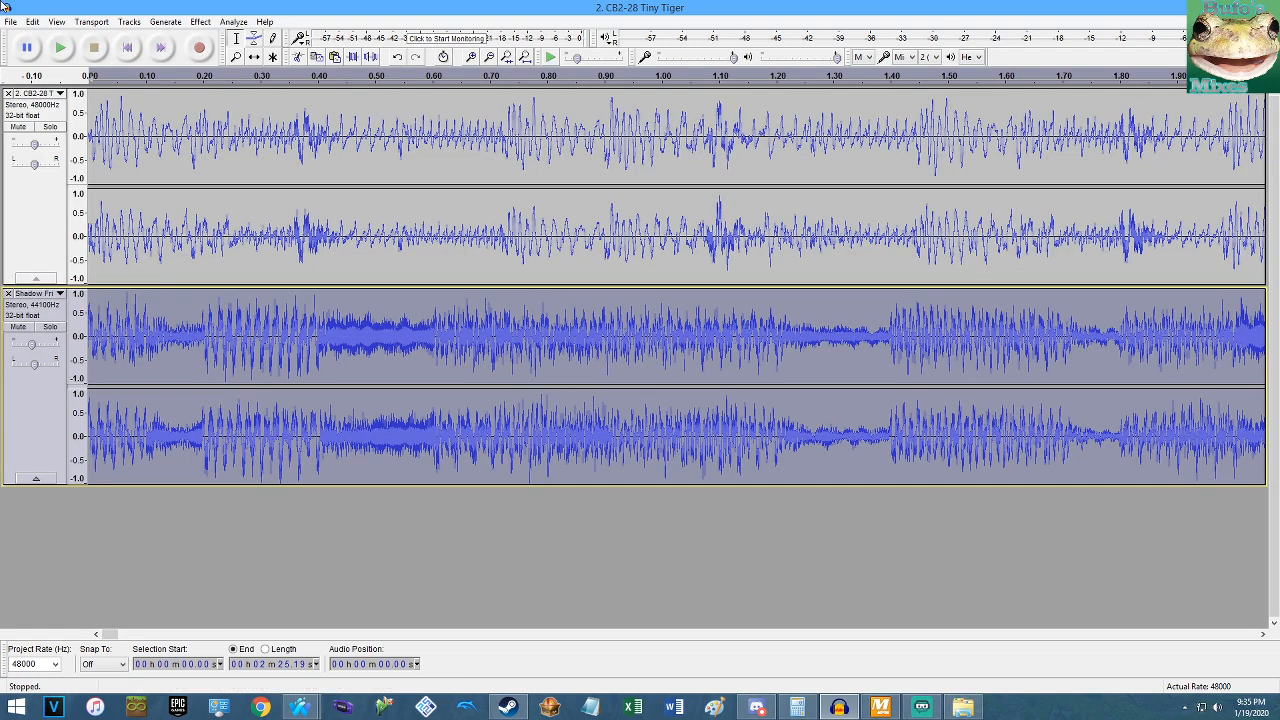
Take the percentage from Calculator again and change the selected Shadow Friends track's tempo by 11.111 percent.
click(200, 22)
click(270, 149)
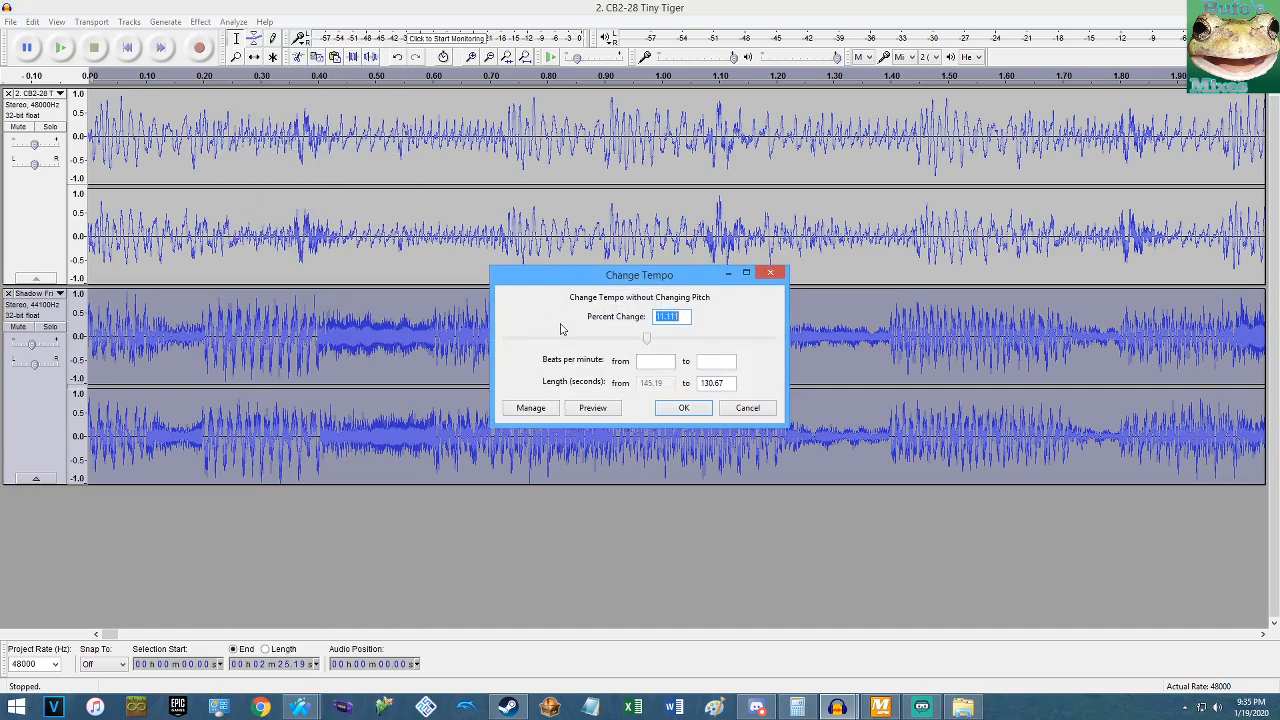
click(685, 407)
click(728, 353)
click(797, 707)
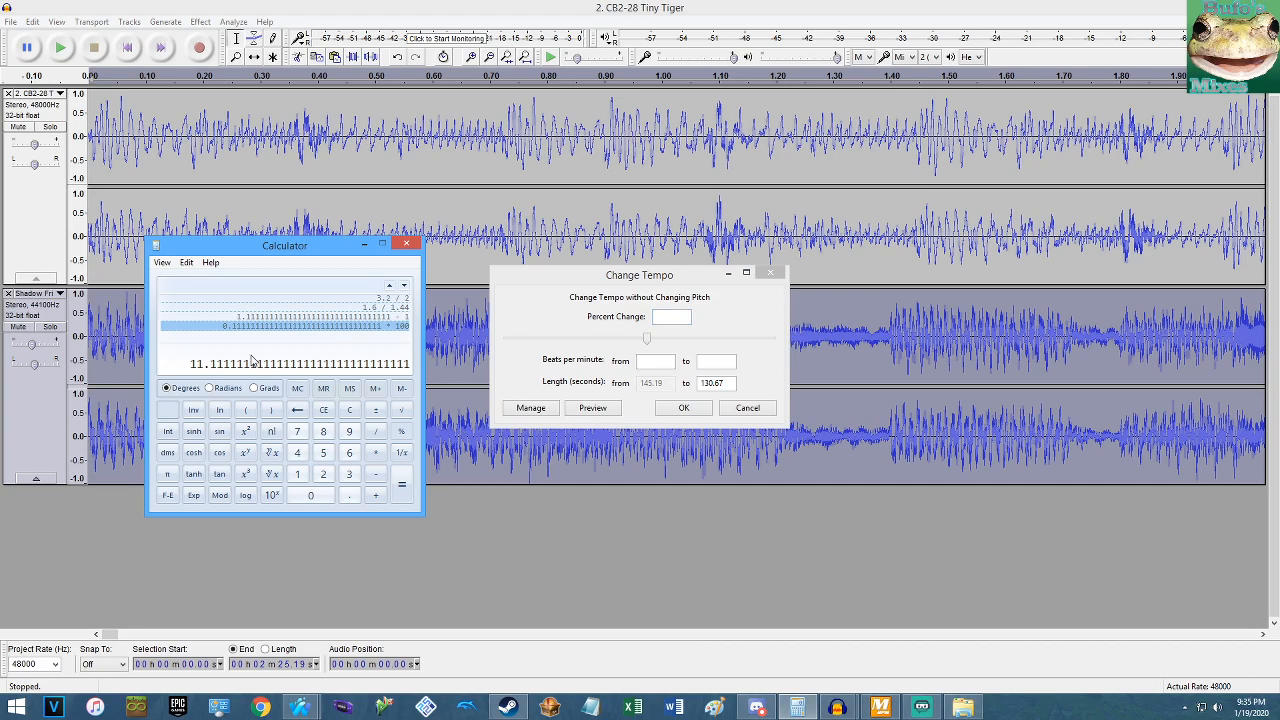
click(659, 317)
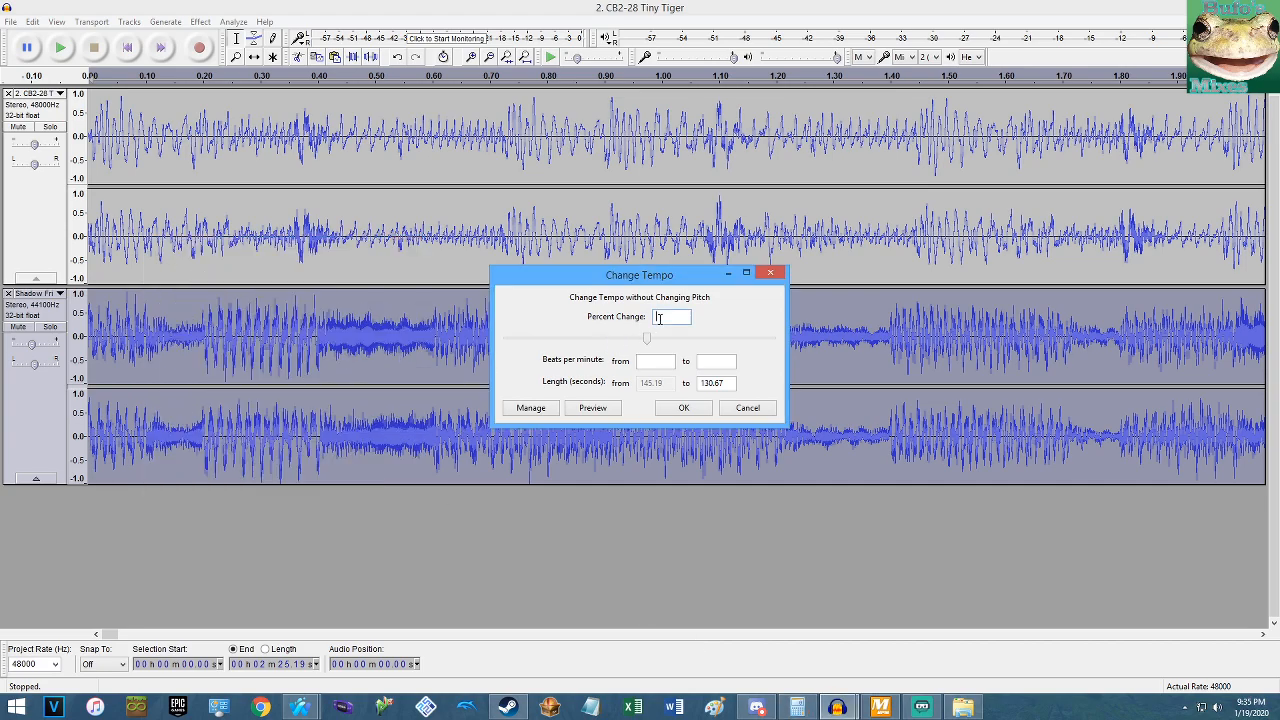
click(686, 409)
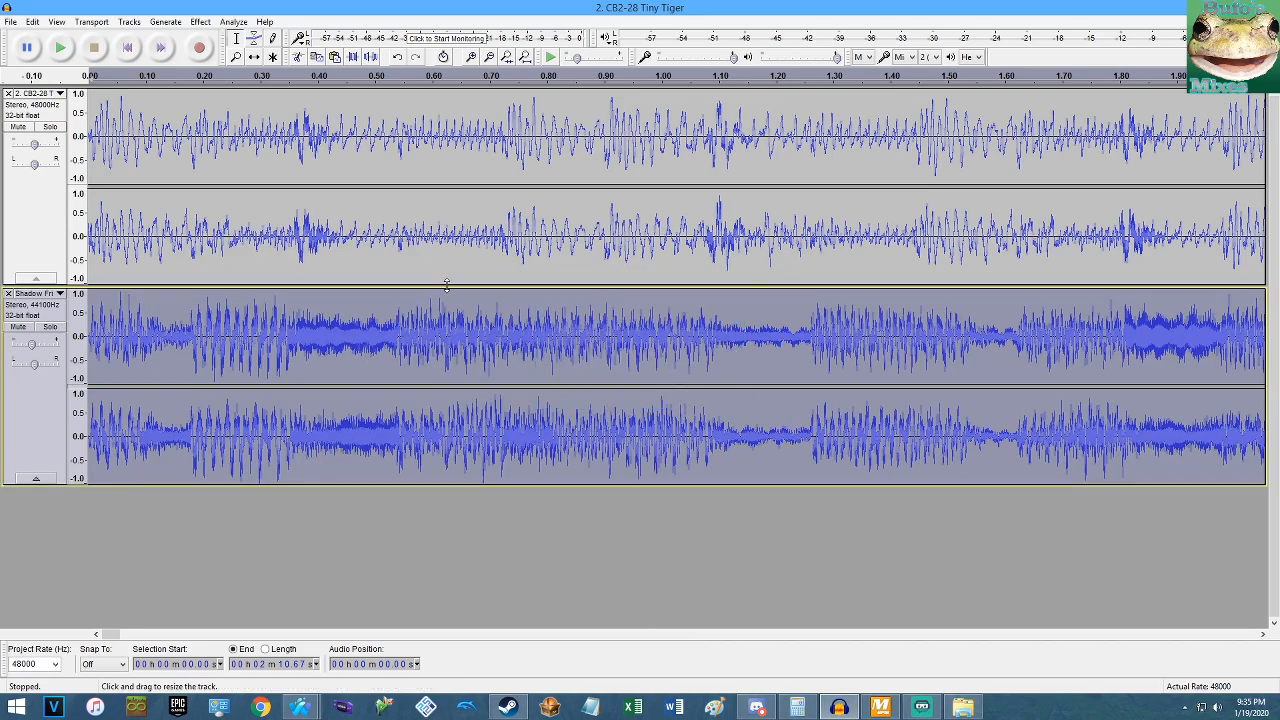
Play both tracks from the project start, lower the Shadow Friends gain slightly while listening, and stop playback.
key(Home)
key(space)
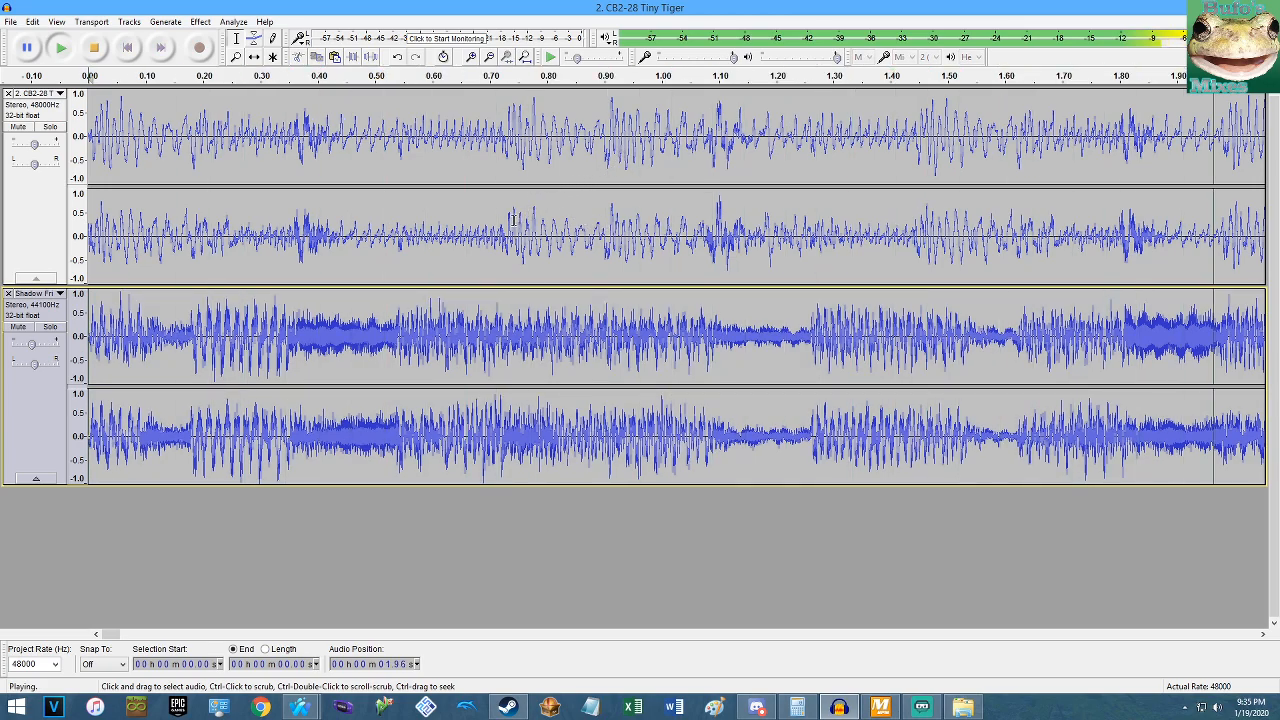
drag(32, 348, 30, 348)
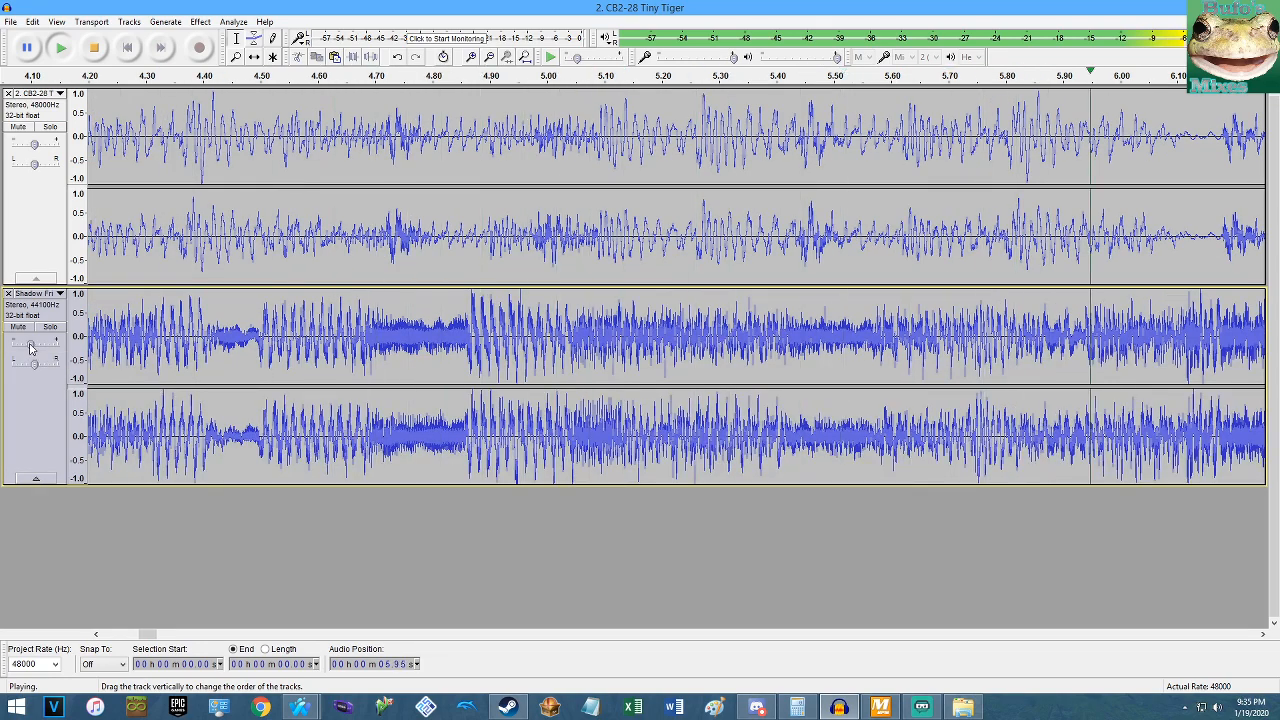
key(space)
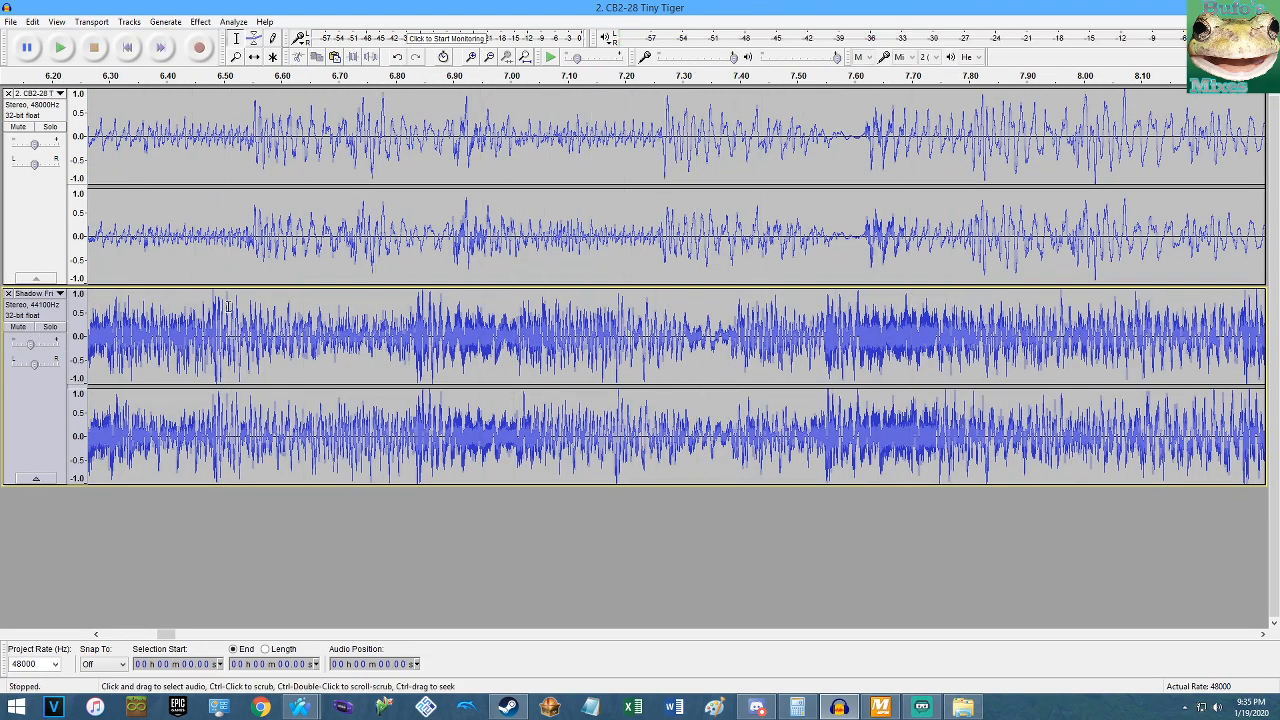
Undo the Shadow Friends tempo change and set that track's gain to -7.0 dB.
click(32, 347)
key(ctrl+z)
key(ctrl+z)
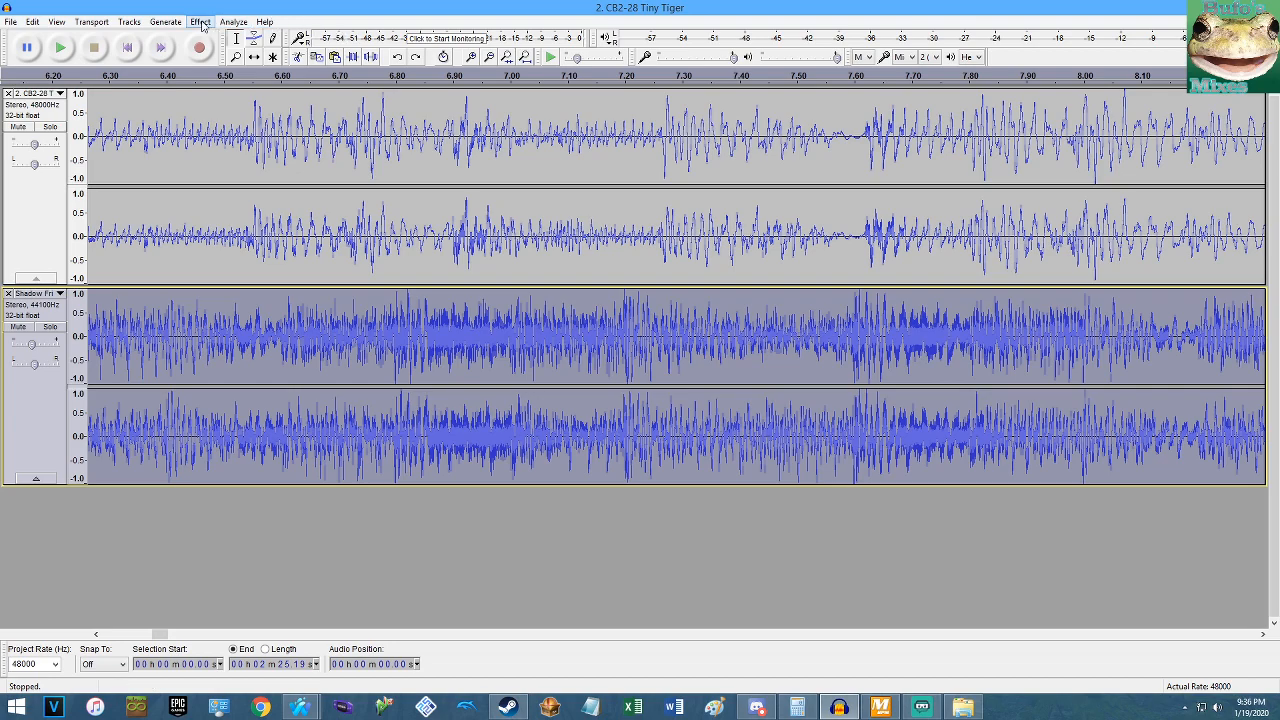
mouse_move(32, 345)
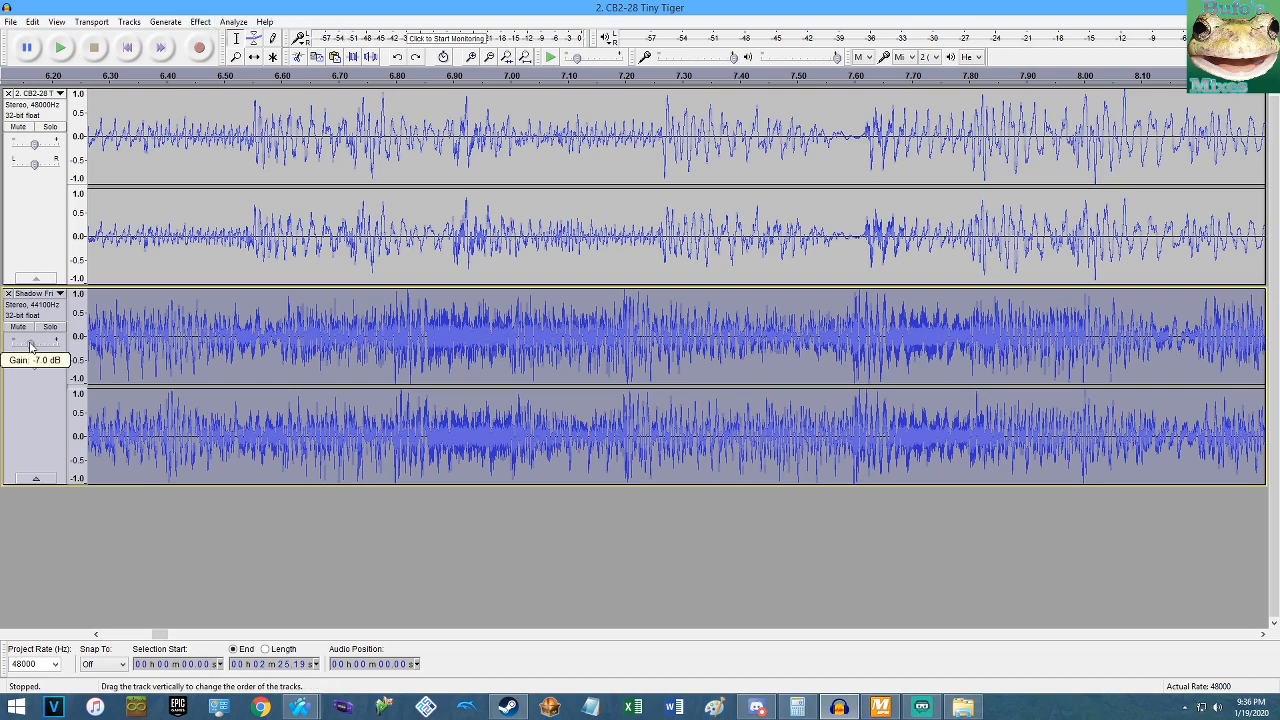
Try changing the Shadow Friends tempo by 11.111 percent again, undo it, and retry the Change Tempo effect.
click(200, 21)
click(250, 138)
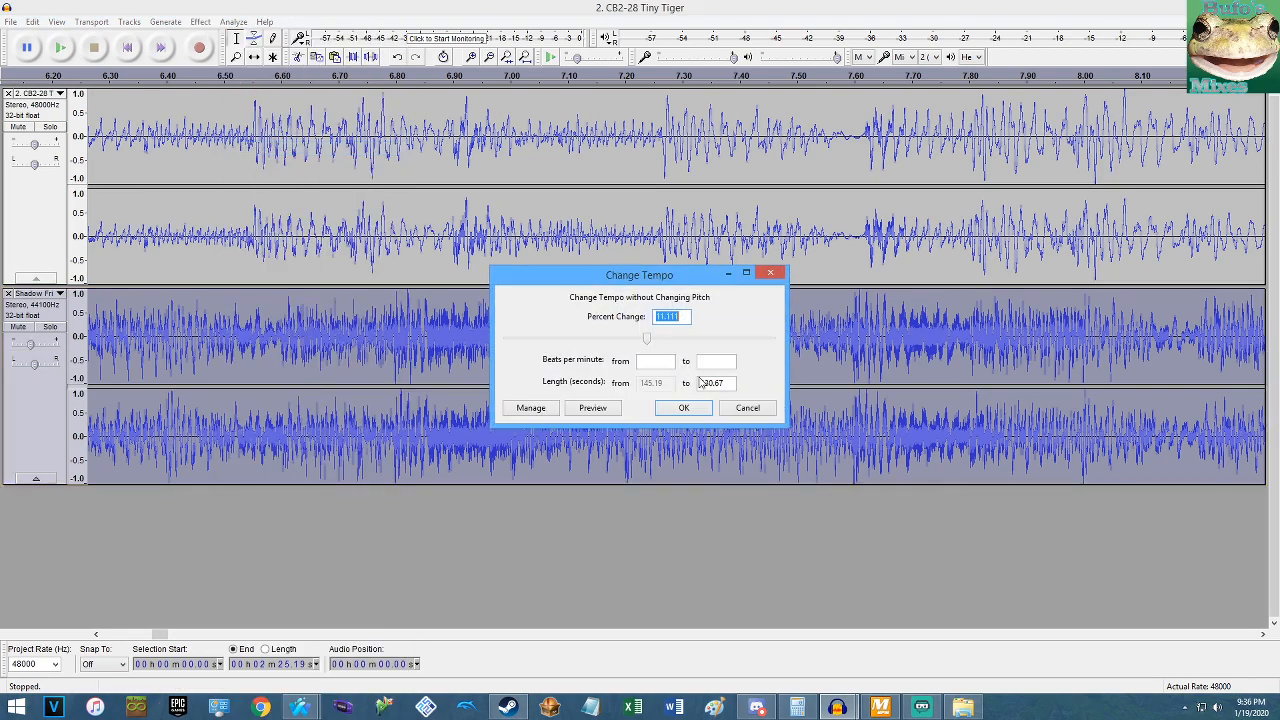
click(684, 407)
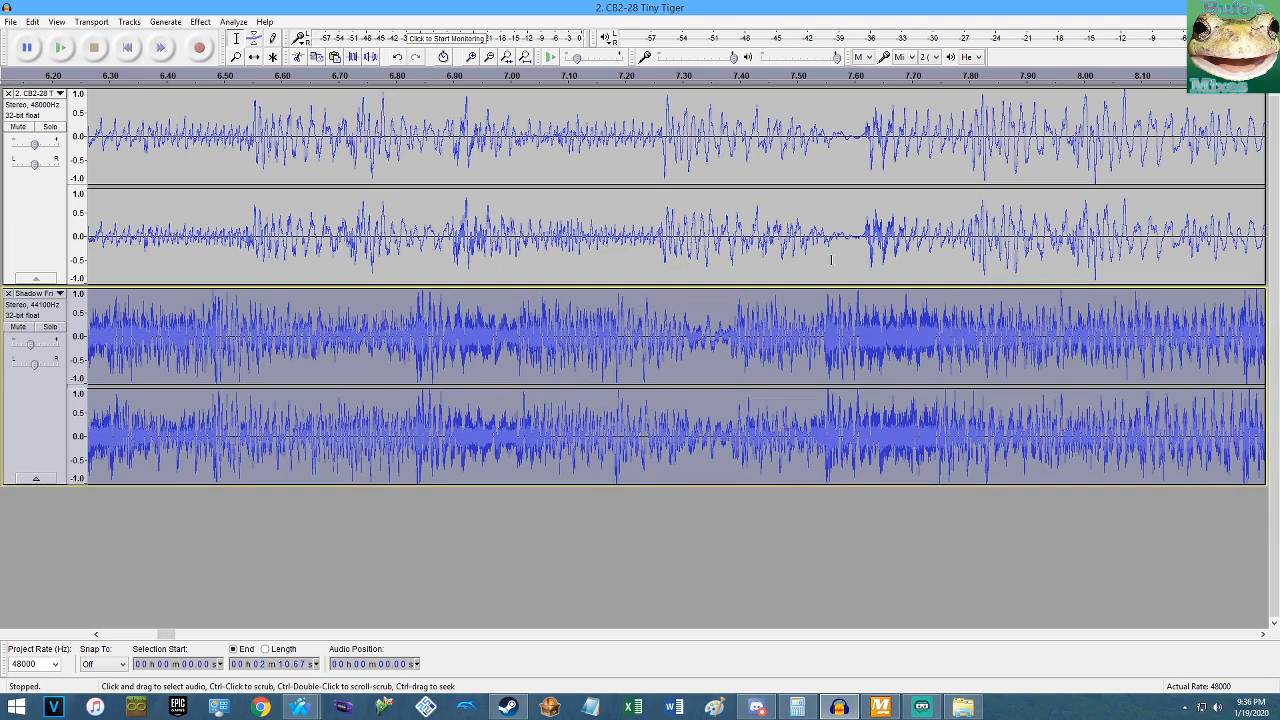
click(200, 21)
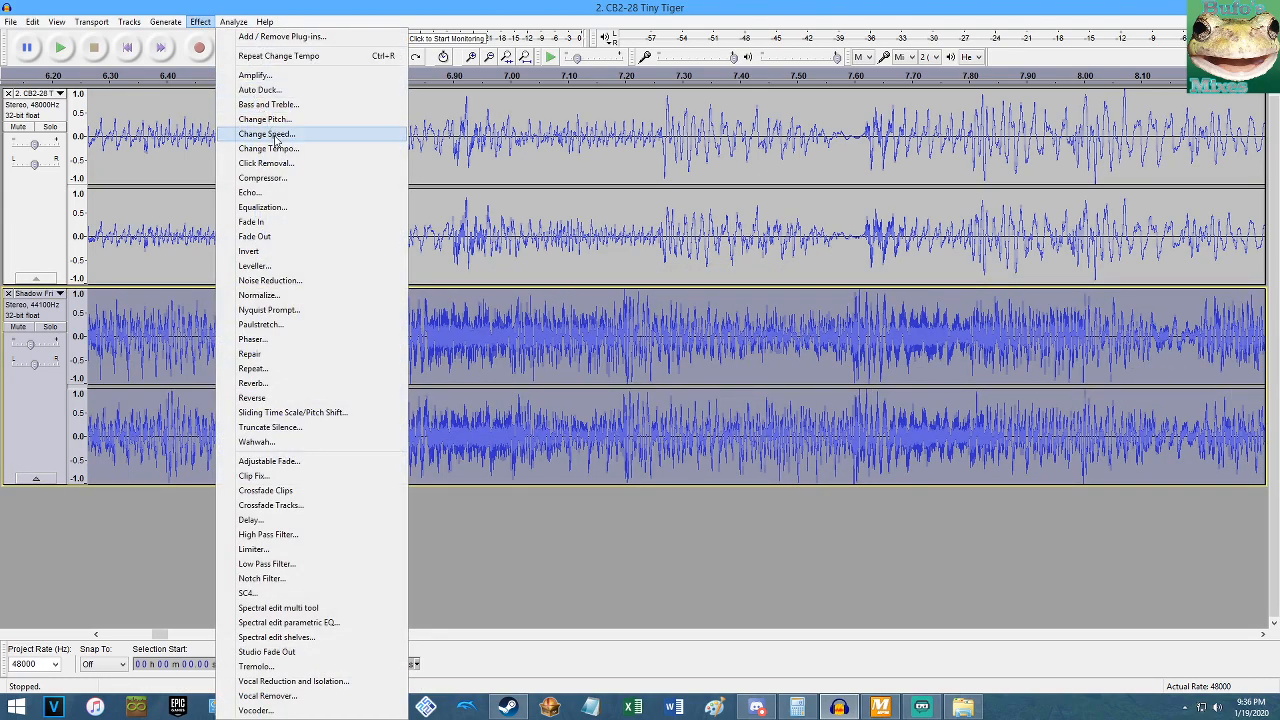
click(270, 148)
key(Return)
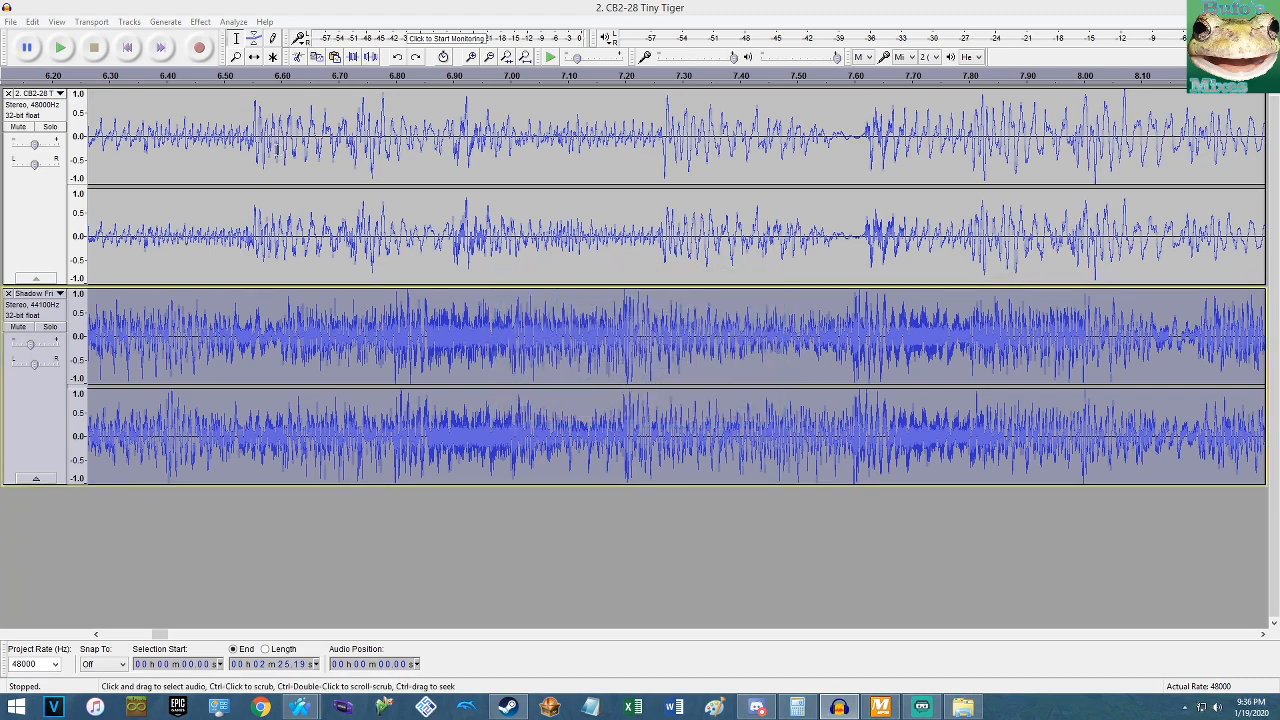
Try a 10.9 percent tempo change on the Shadow Friends track and undo it.
click(200, 21)
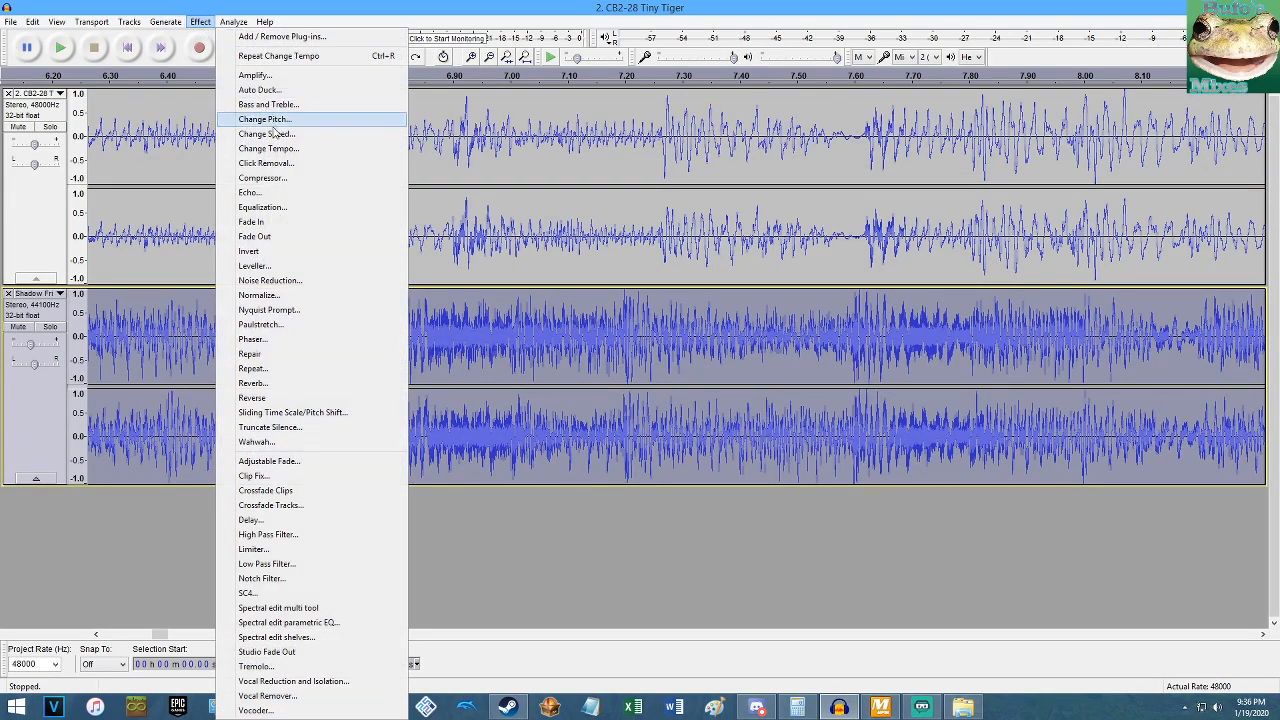
click(268, 148)
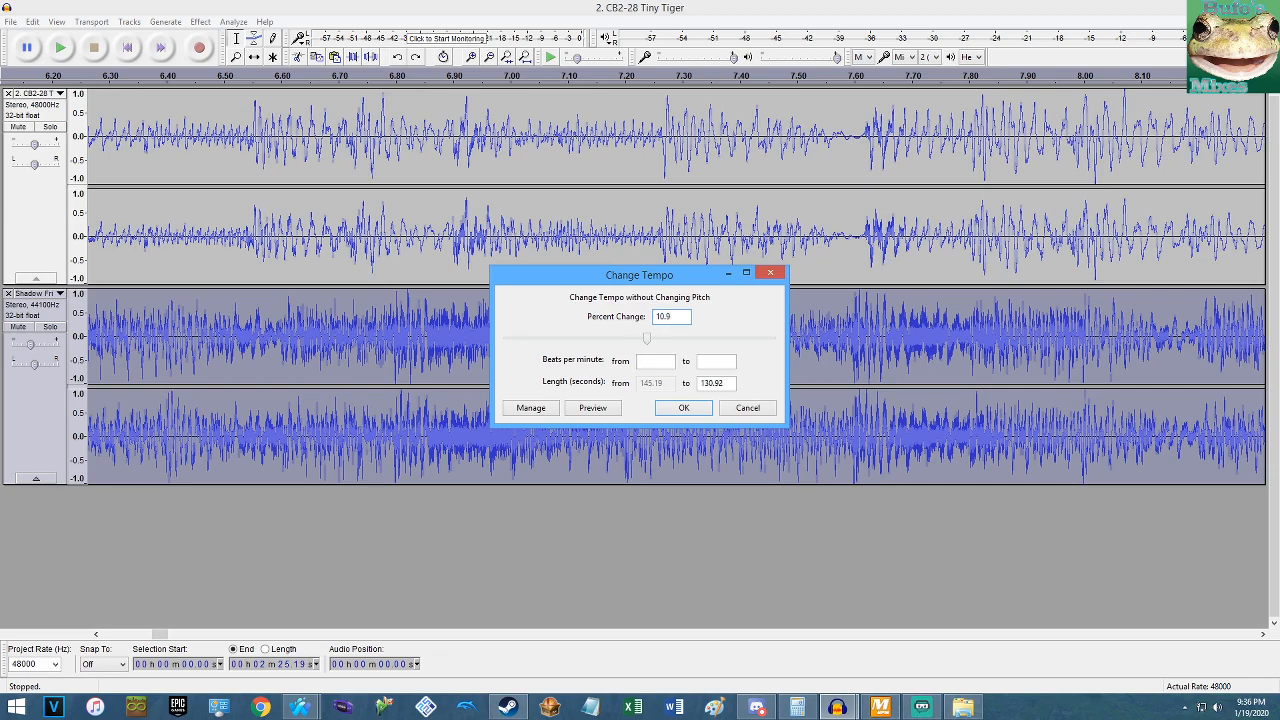
key(Return)
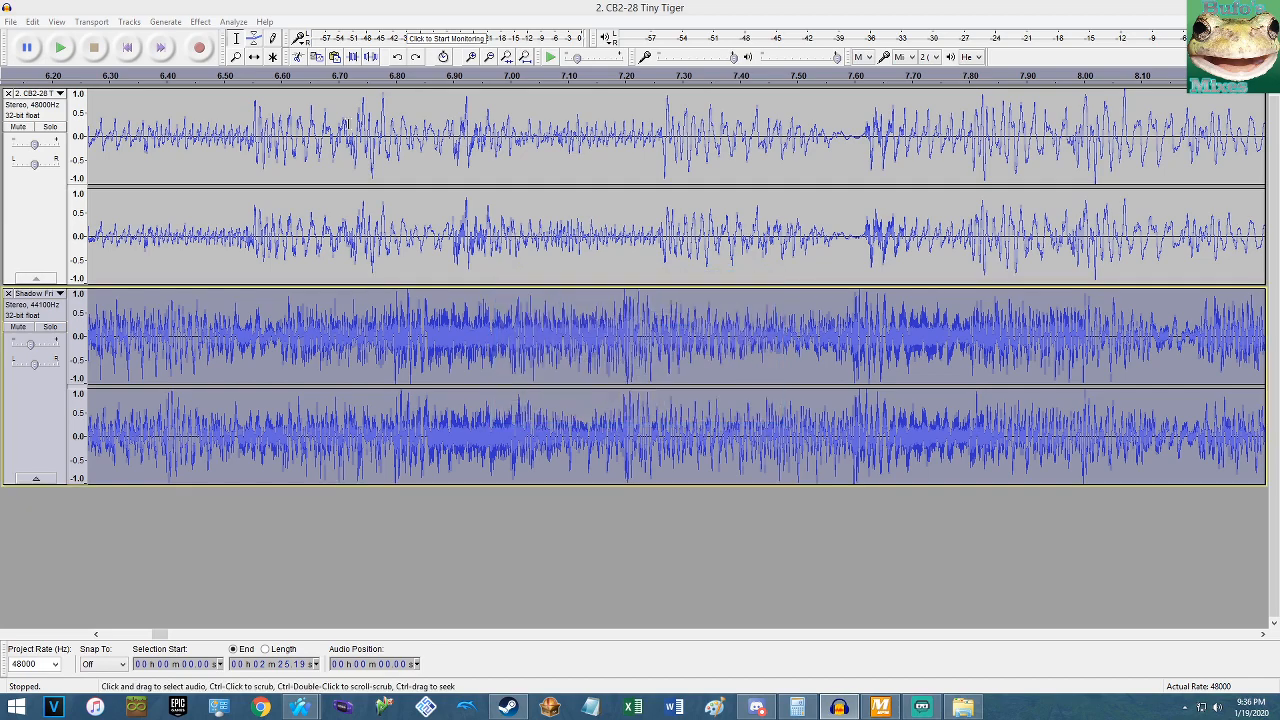
key(ctrl+z)
Try a 10.8 percent tempo change on the Shadow Friends track and undo it.
click(200, 21)
click(268, 148)
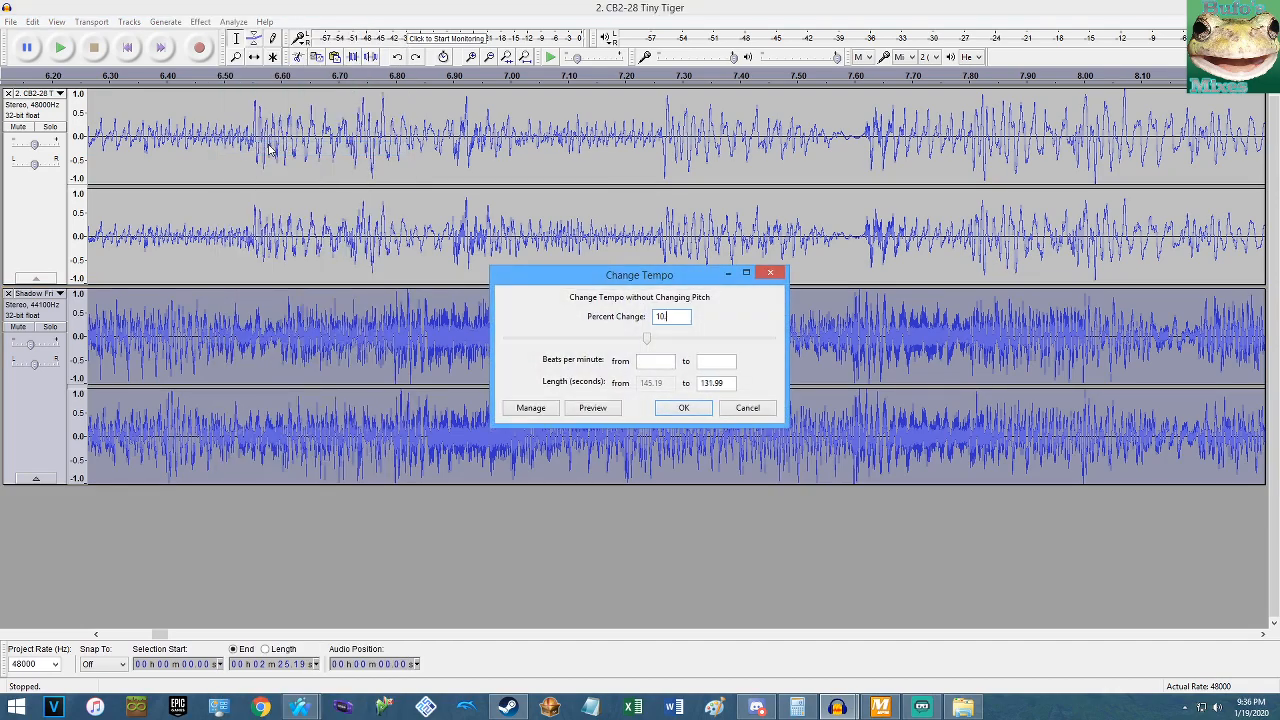
key(Return)
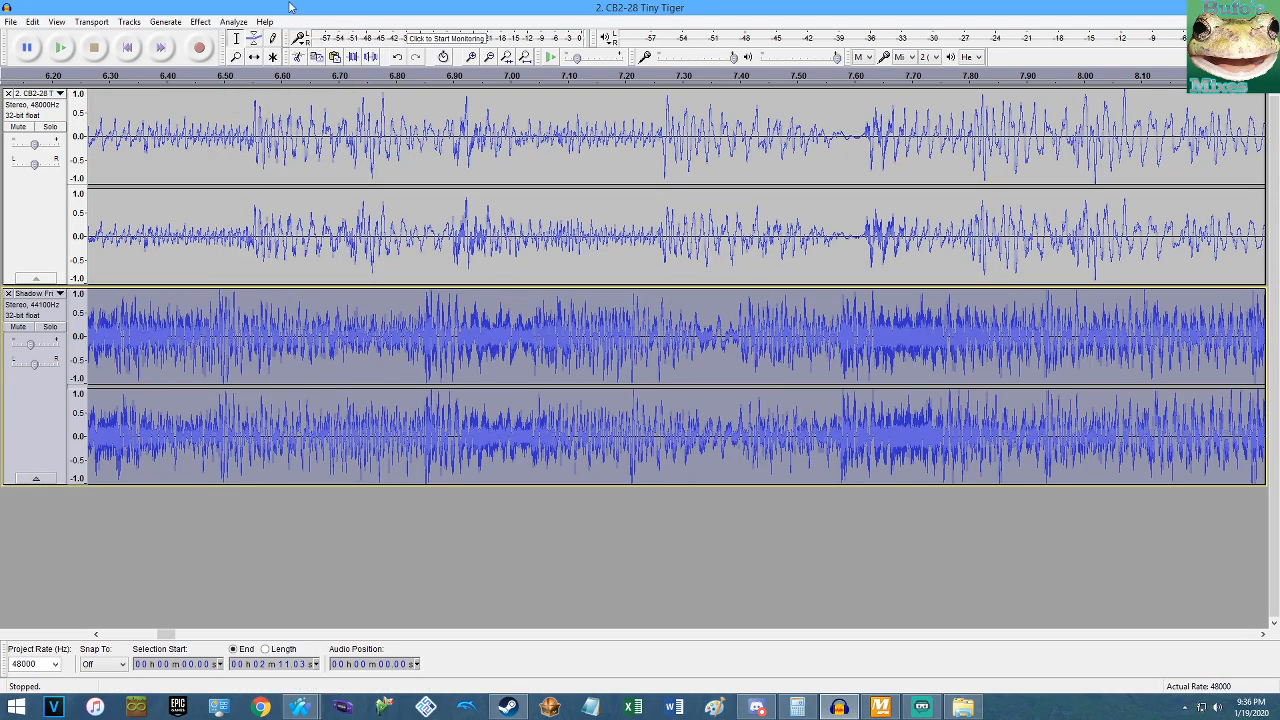
key(ctrl+z)
Try a 10.6 percent tempo change on the Shadow Friends track and undo it.
click(203, 22)
click(255, 146)
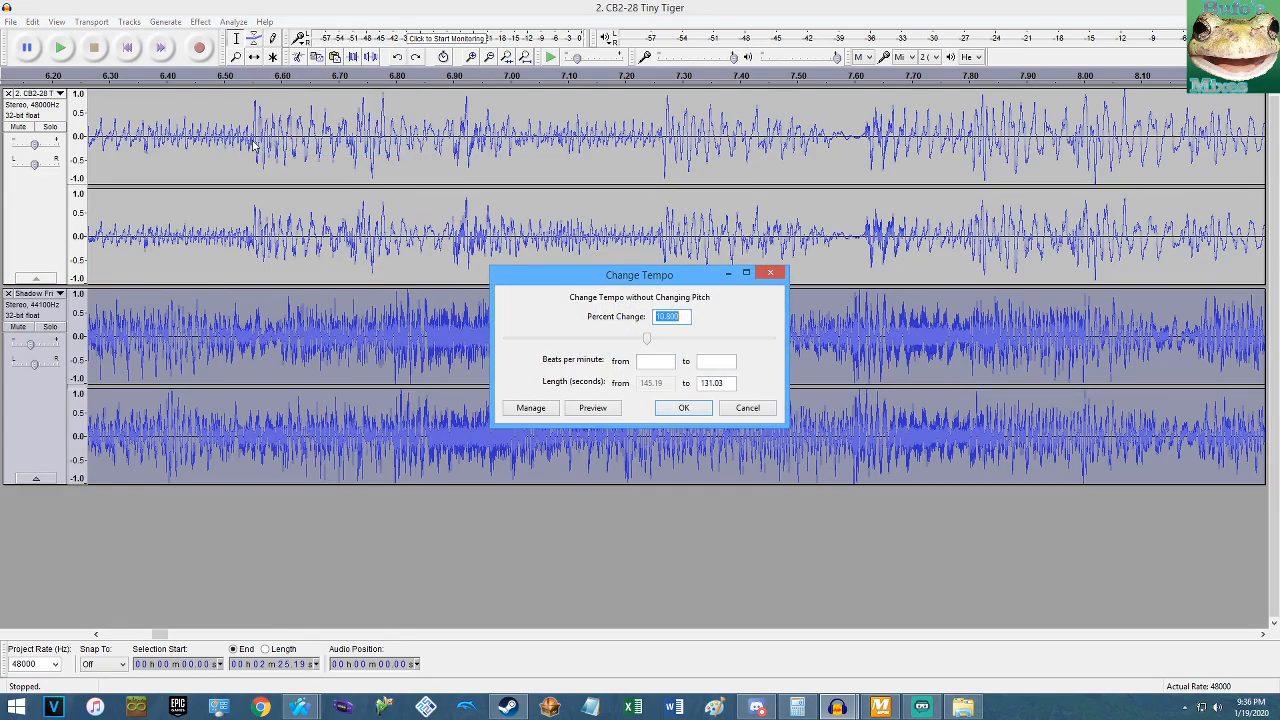
text(10.6)
key(Return)
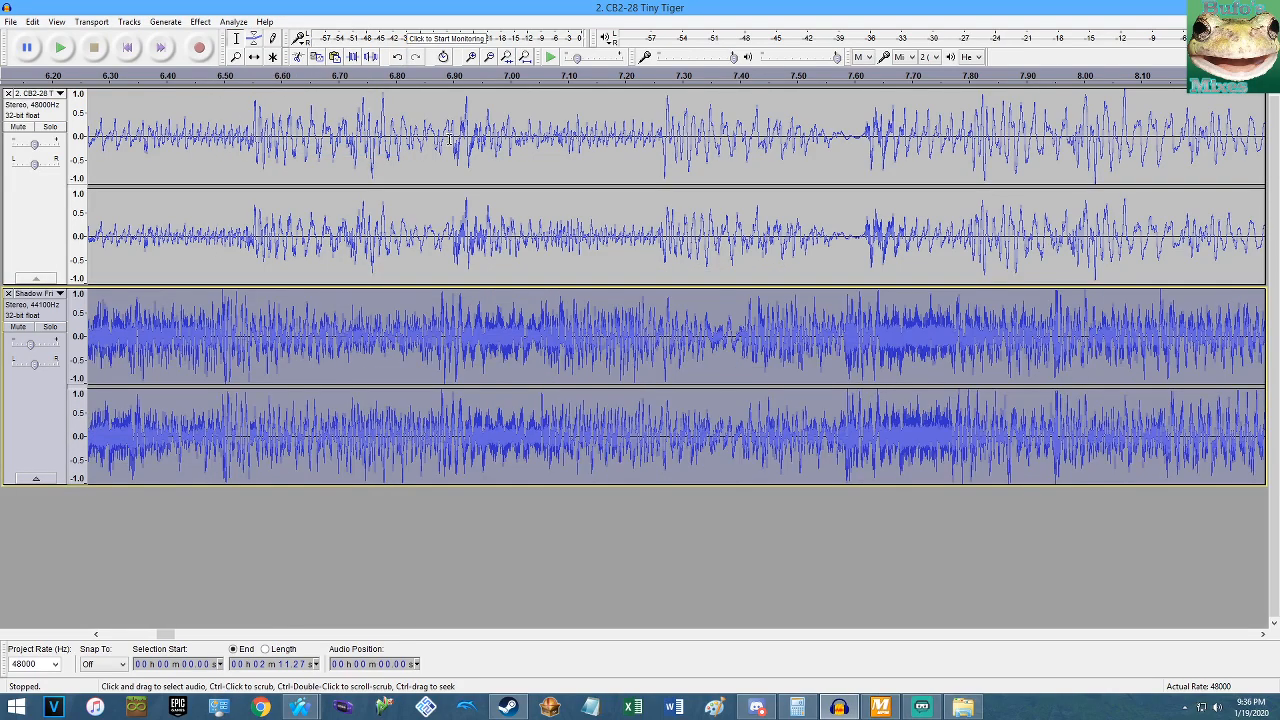
key(ctrl+z)
Try another tempo change on the Shadow Friends track, undo it, and retry with 10.33 percent.
click(200, 22)
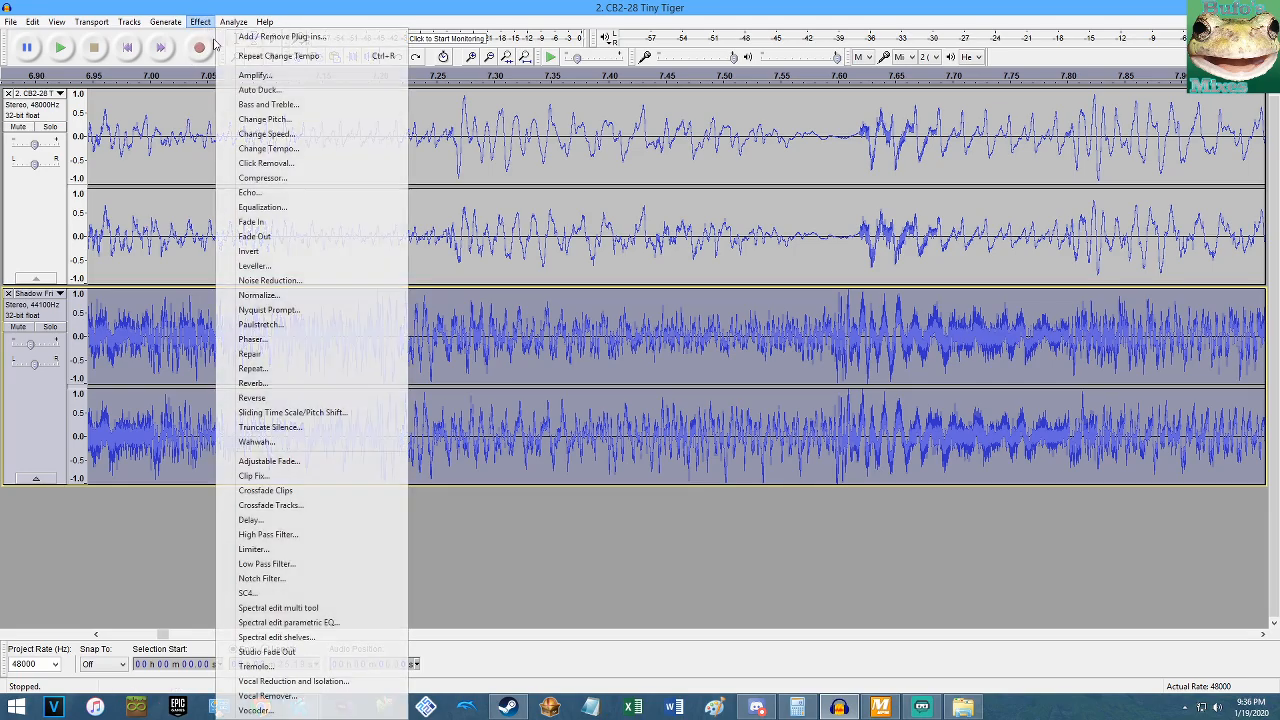
click(277, 148)
key(Return)
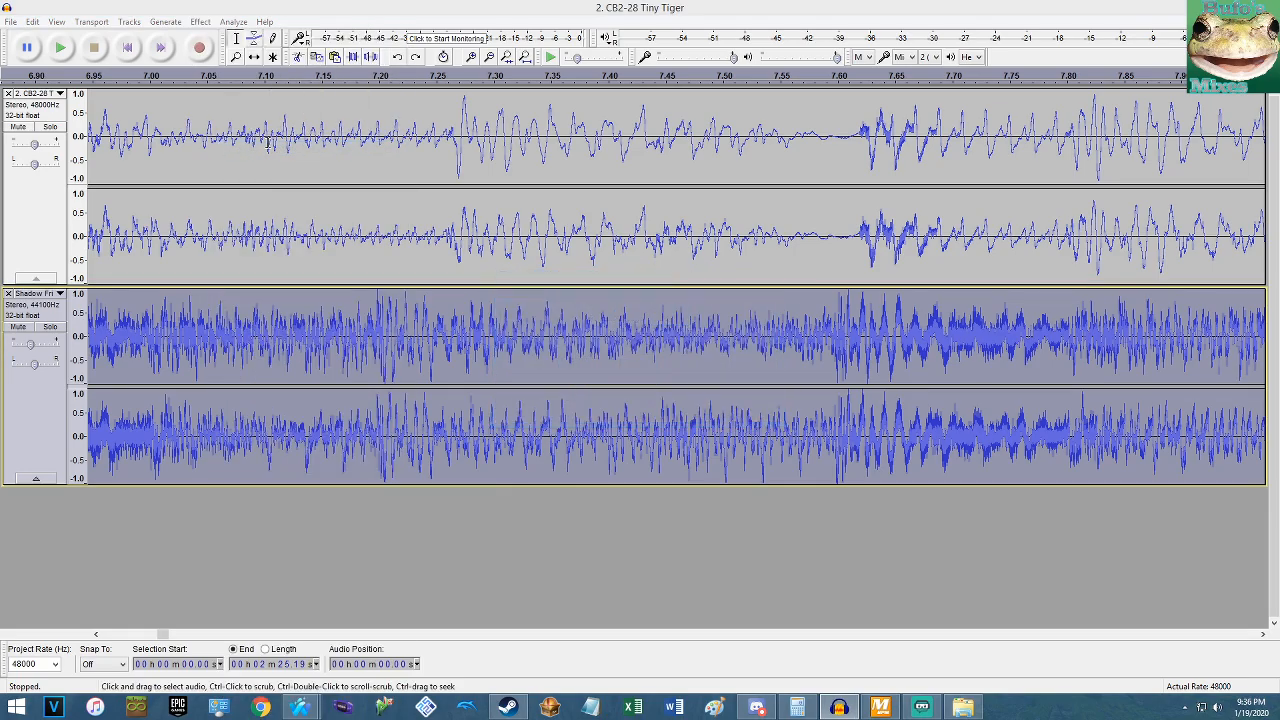
key(ctrl+z)
click(200, 22)
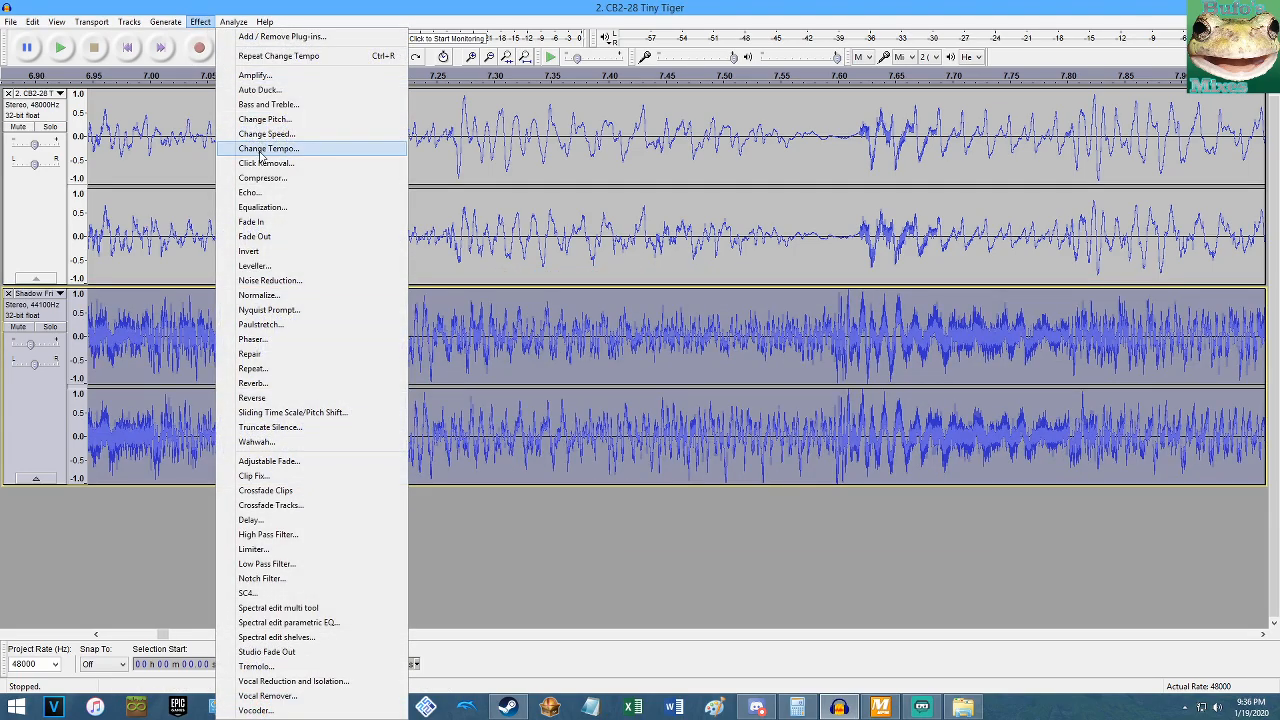
click(253, 146)
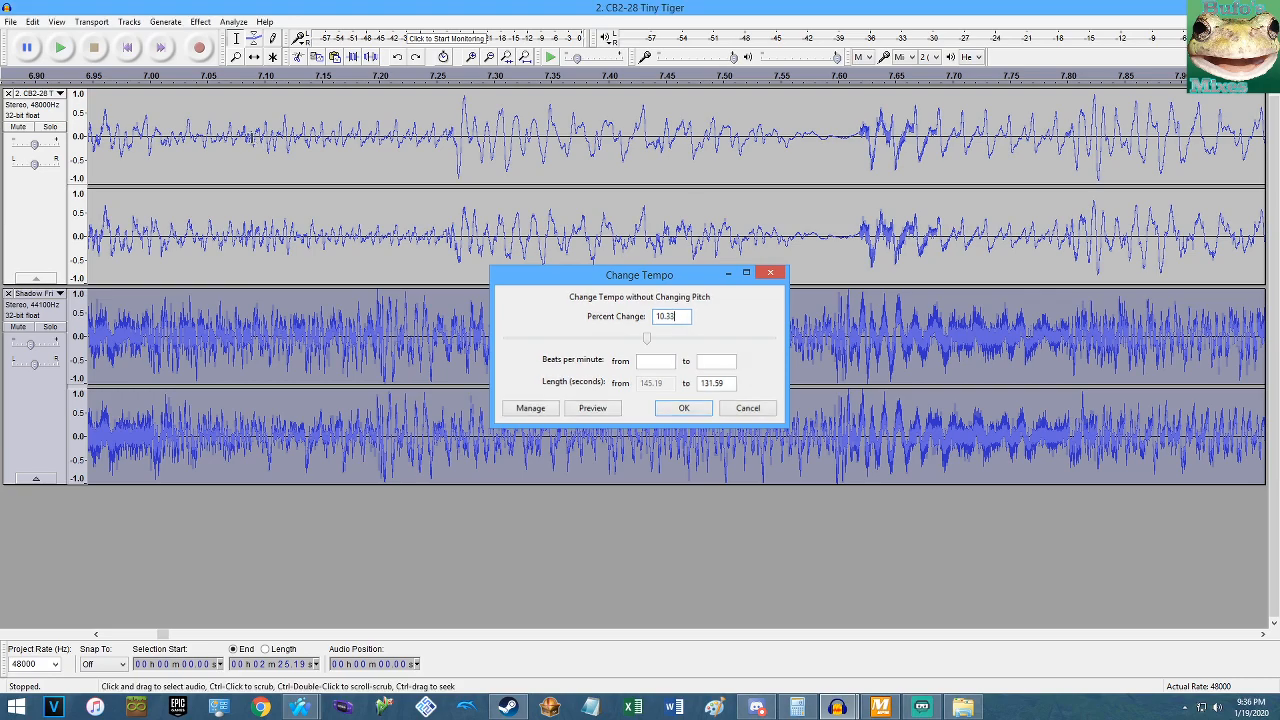
key(Return)
click(200, 22)
click(256, 134)
click(769, 250)
Retry the Shadow Friends tempo change twice, ending with 10.1 percent, and compare the beats of both tracks near 7.62 seconds.
click(200, 22)
click(262, 146)
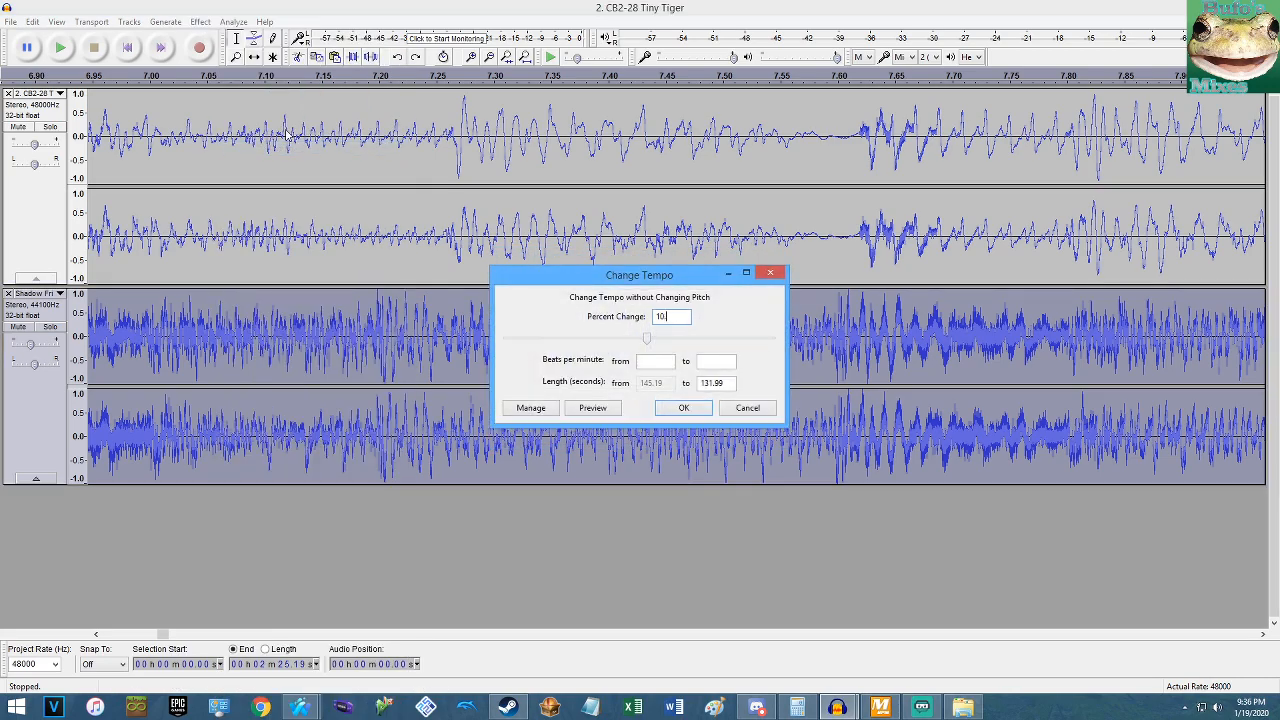
key(Return)
click(200, 22)
click(265, 147)
key(Return)
scroll(854, 250, up, 2)
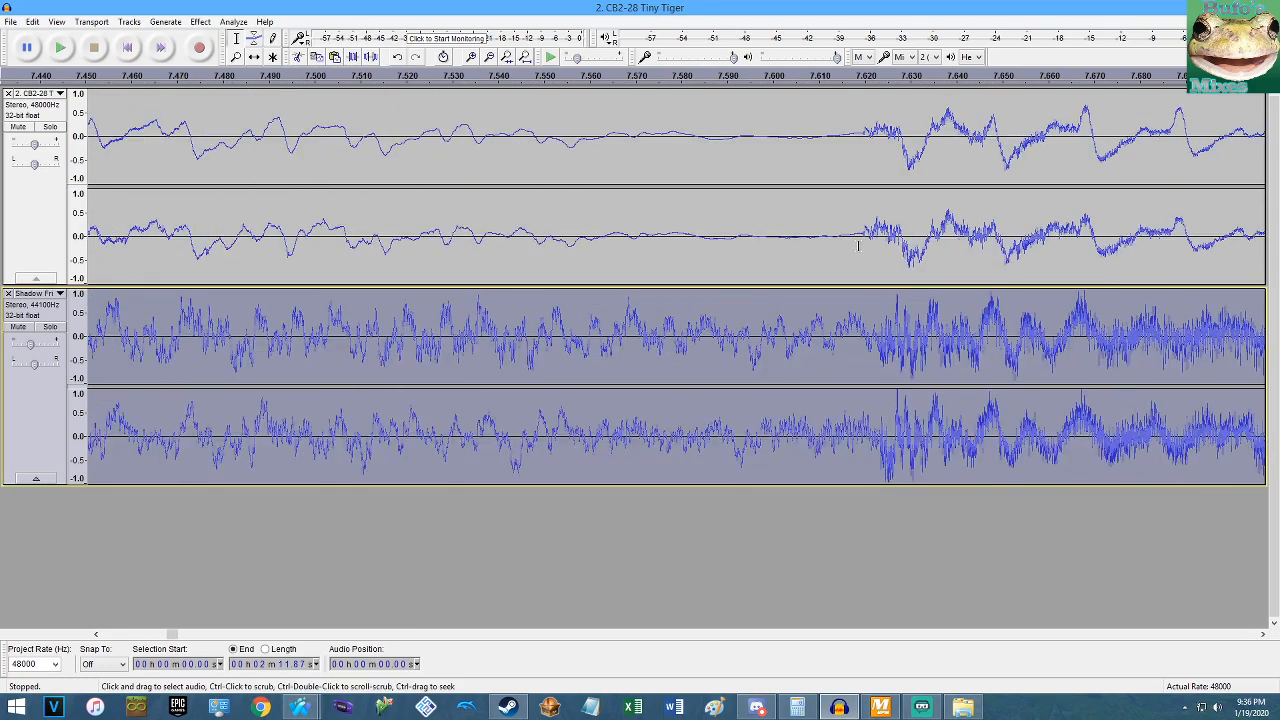
Try a 10.15 percent tempo change on the Shadow Friends track and undo it.
click(200, 22)
click(268, 148)
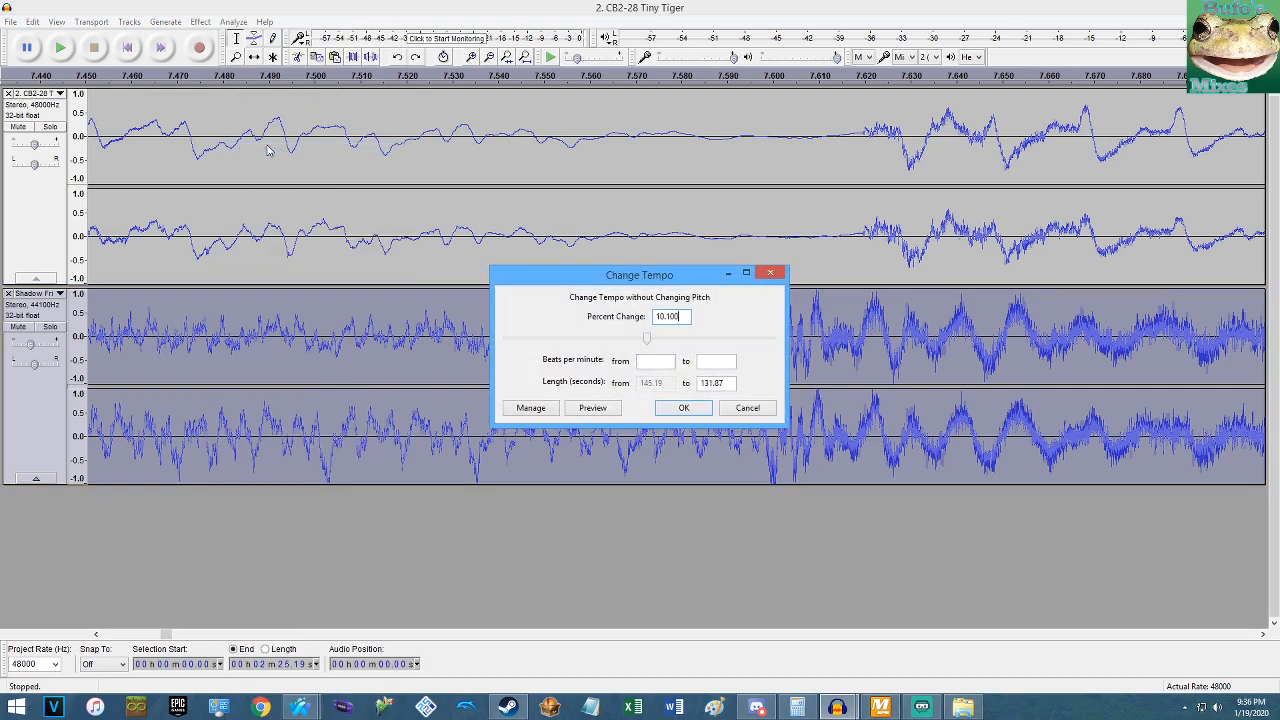
key(Return)
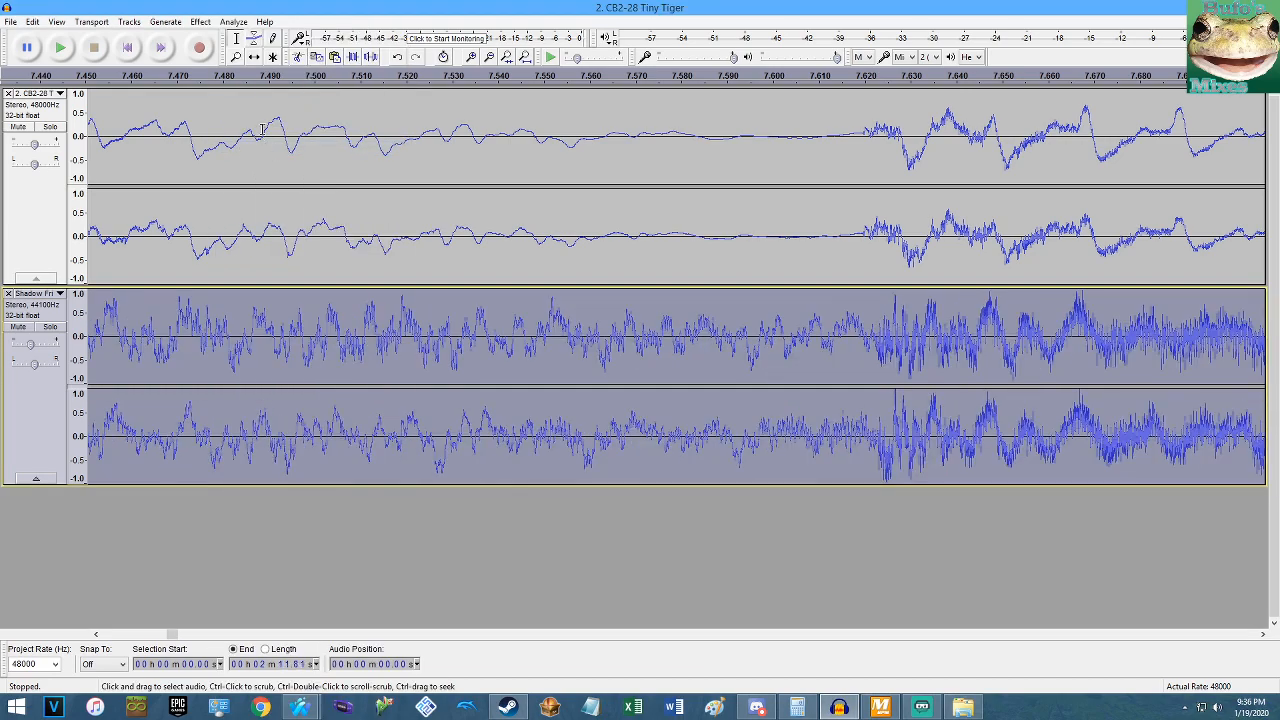
key(ctrl+z)
Try a 10.2 percent tempo change on the Shadow Friends track and undo it.
click(200, 22)
click(250, 140)
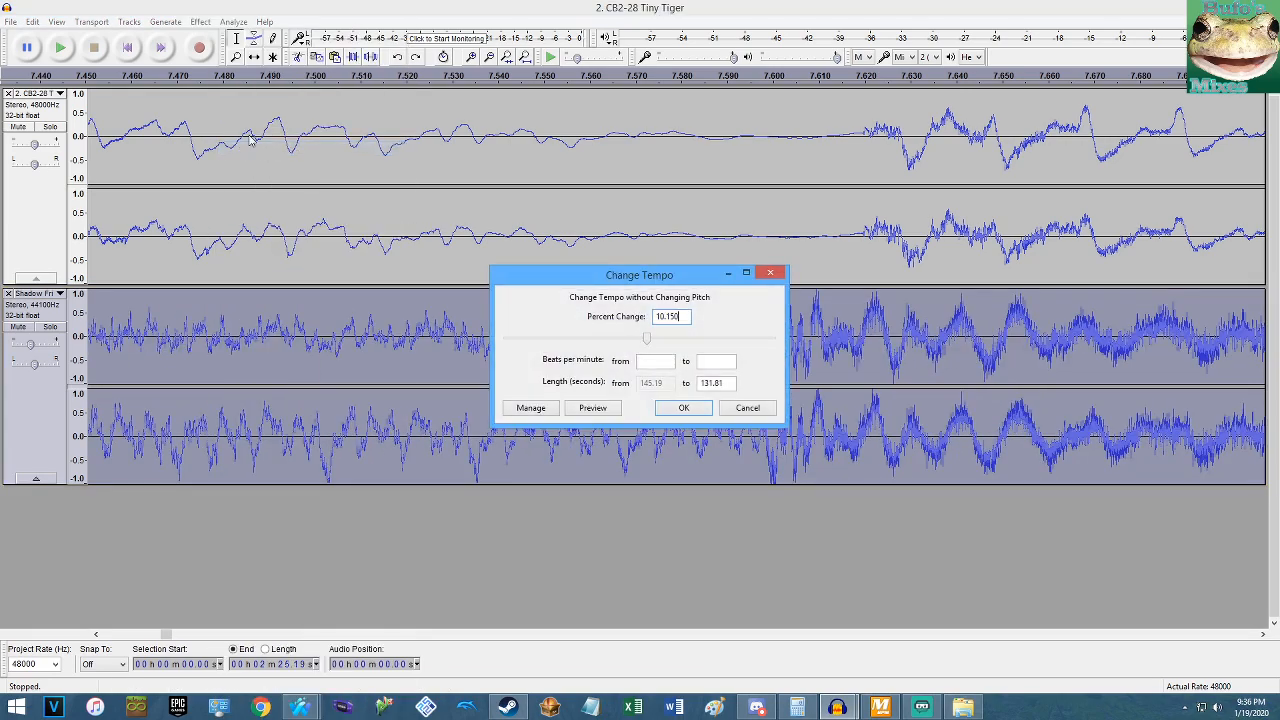
key(Return)
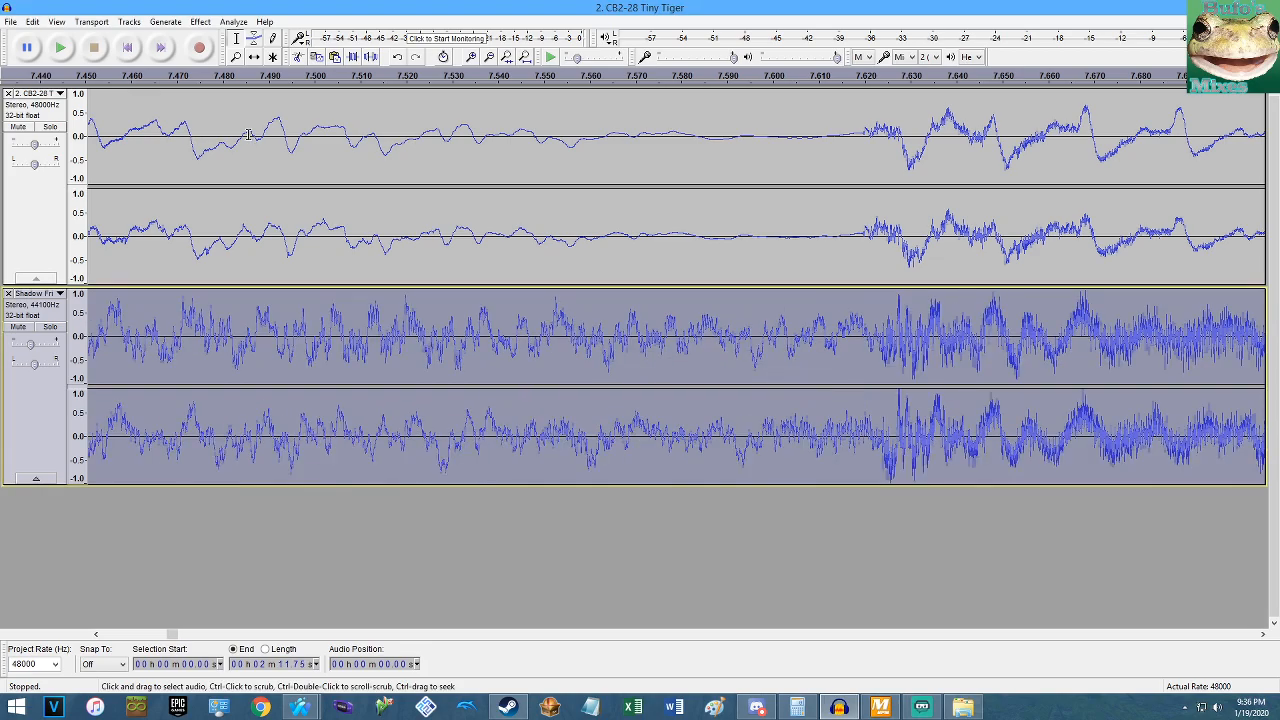
key(ctrl+z)
Try a further Shadow Friends tempo change, undo it, apply another one, and place the cursor at about 7.48 seconds in Tiny Tiger.
click(201, 24)
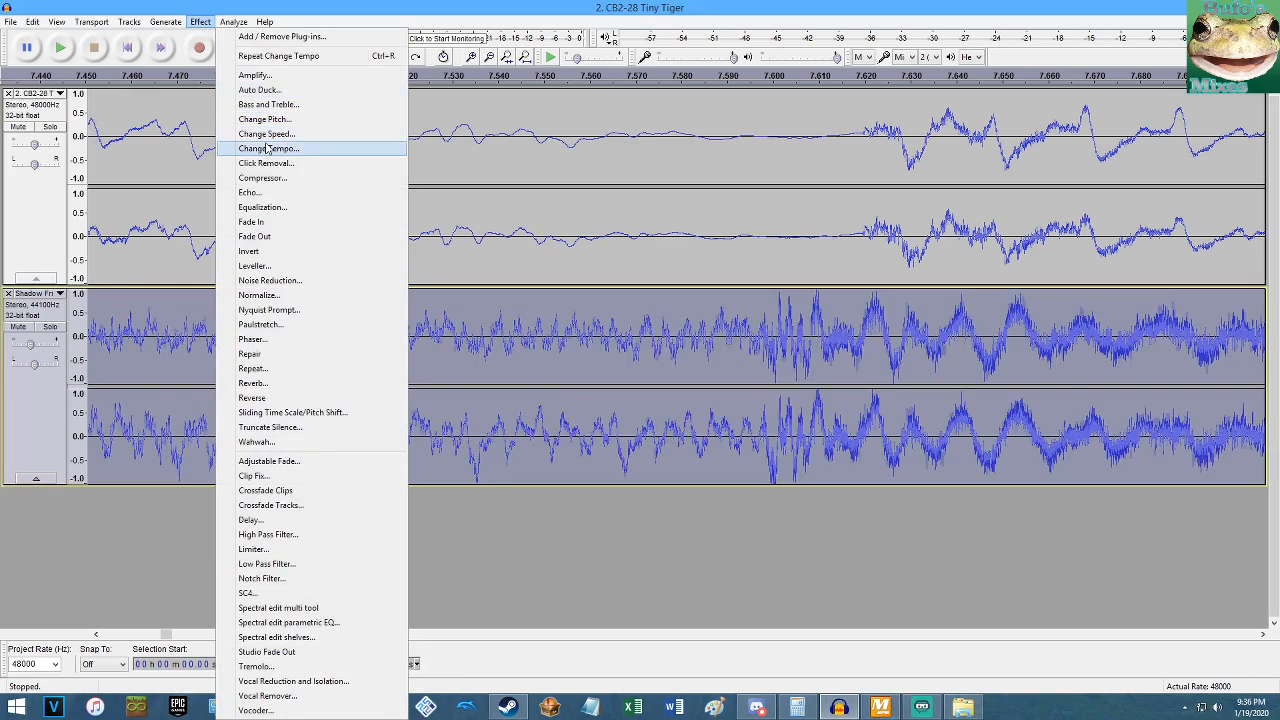
click(252, 148)
key(Return)
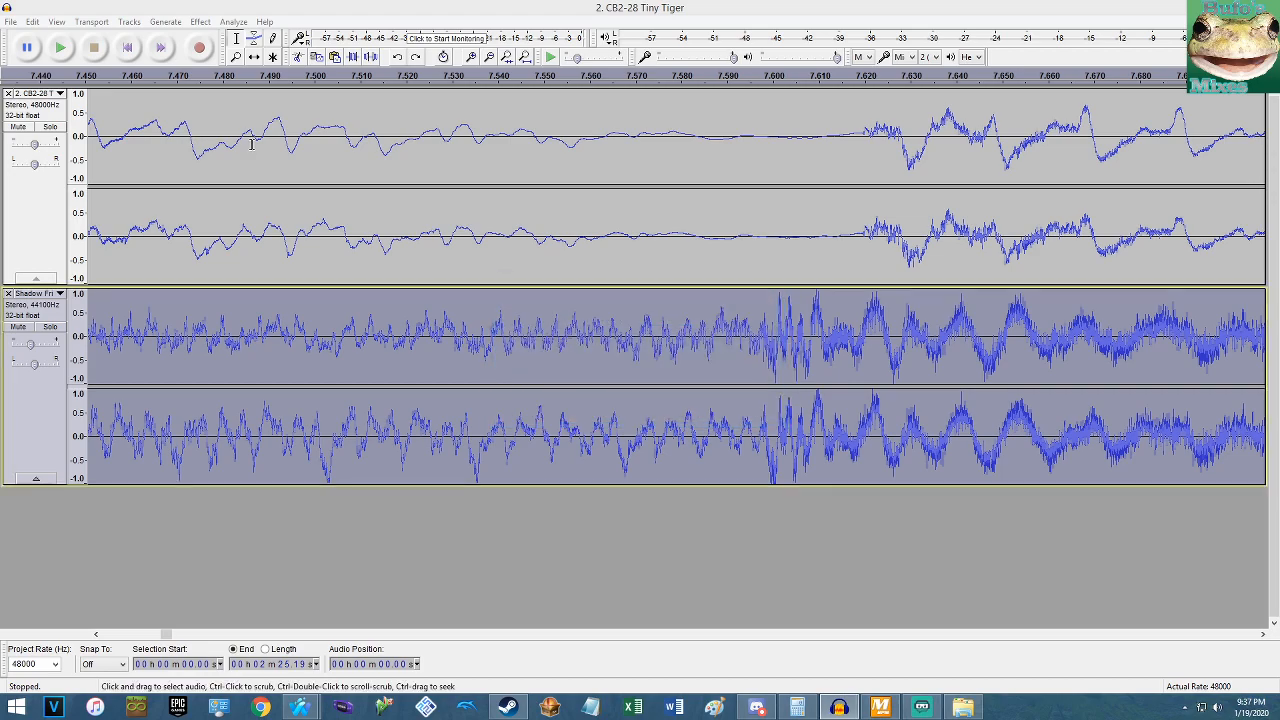
key(ctrl+z)
click(199, 22)
click(284, 148)
key(Return)
click(231, 250)
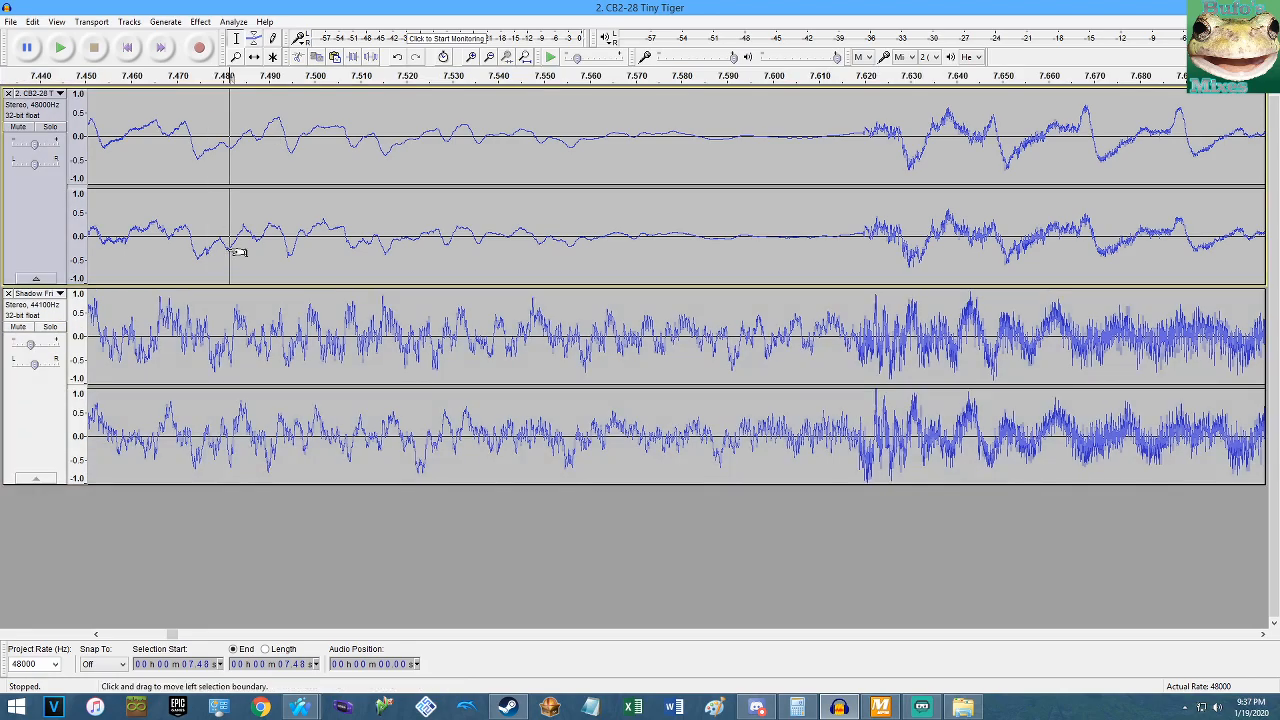
Play both tracks from the project start to check their sync, and stop playback after about 24 seconds.
key(Home)
key(space)
scroll(228, 235, down, 5)
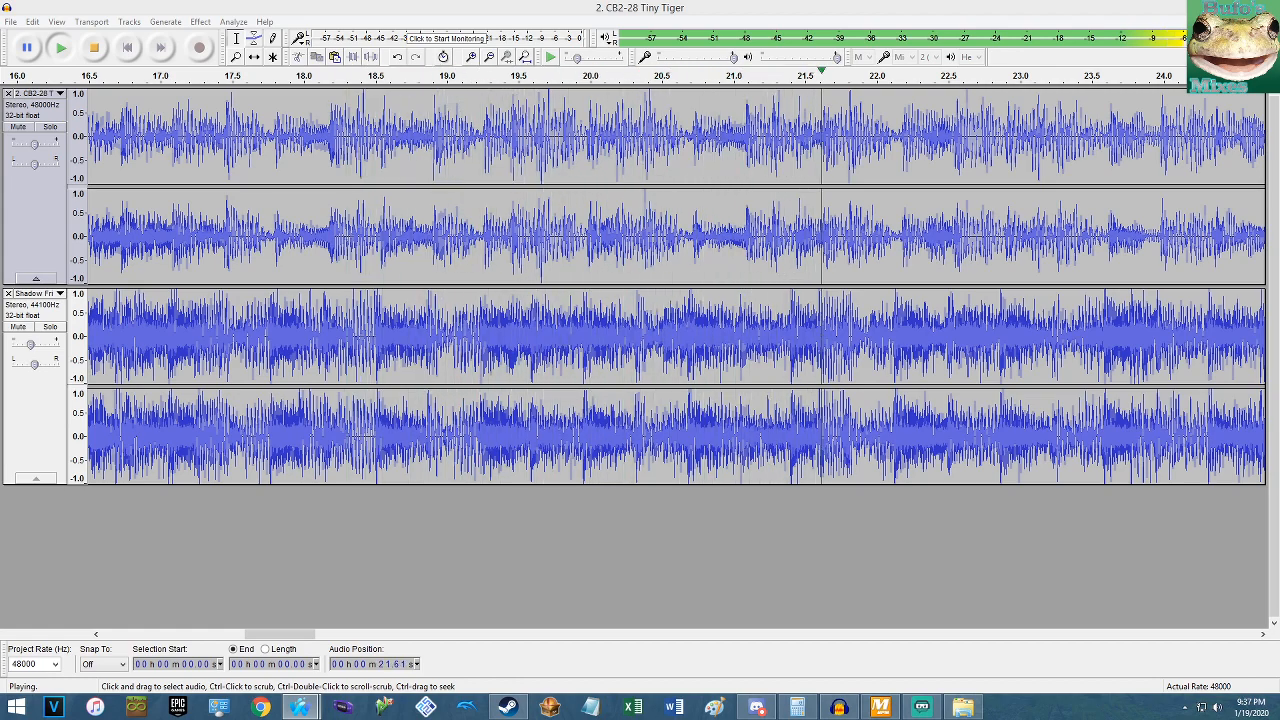
click(817, 6)
scroll(633, 176, up, 2)
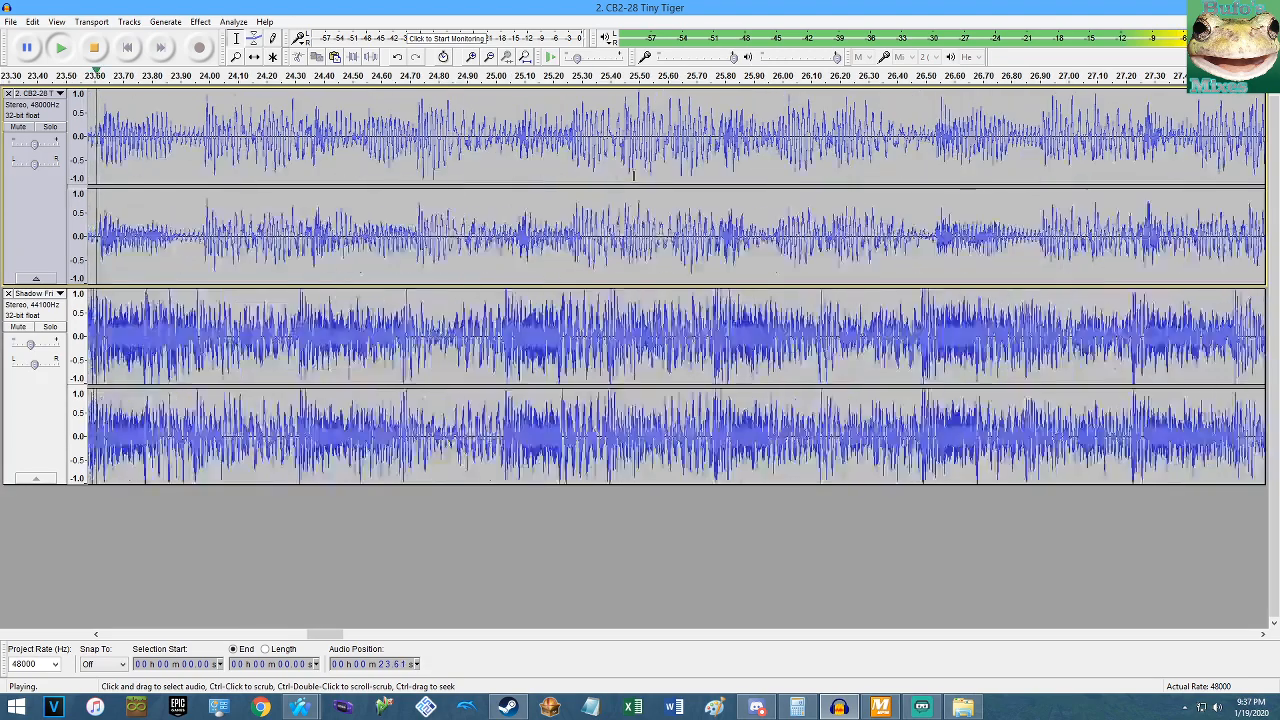
key(space)
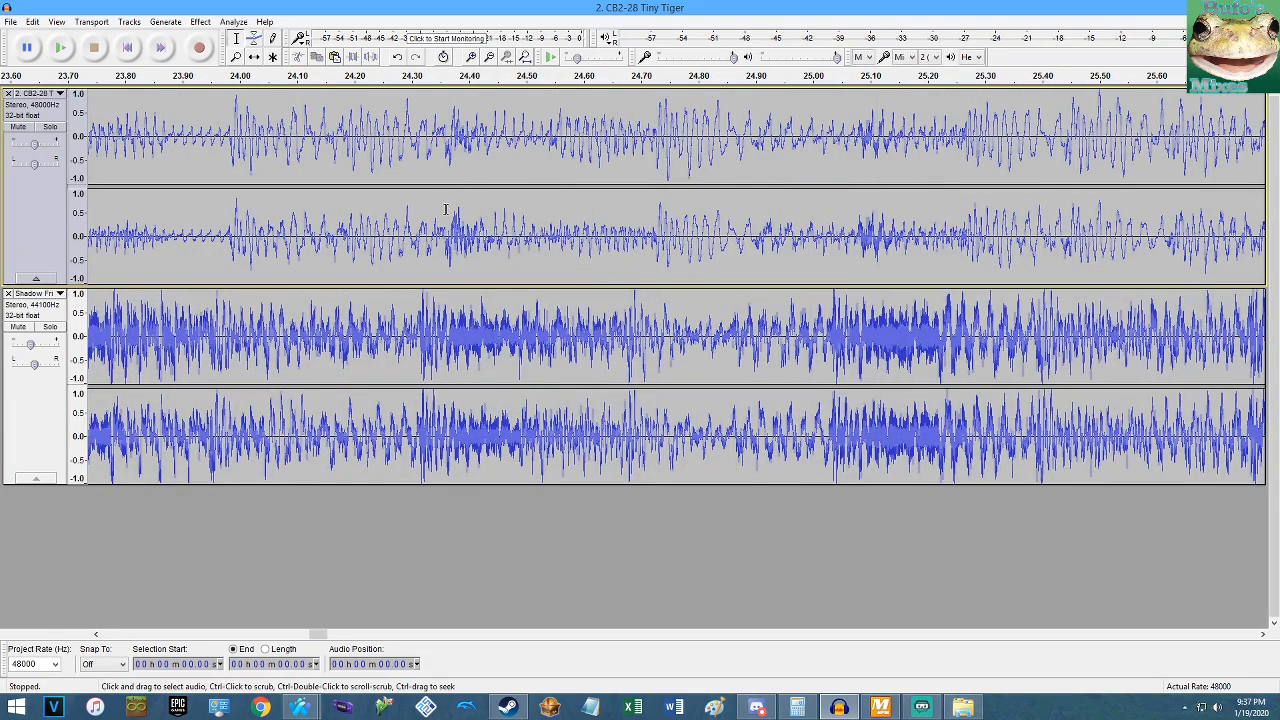
Undo the last tempo change and try 10.2 percent on the Shadow Friends track, checking the beats near 24.4 seconds.
scroll(444, 210, up, 2)
key(ctrl+z)
click(200, 21)
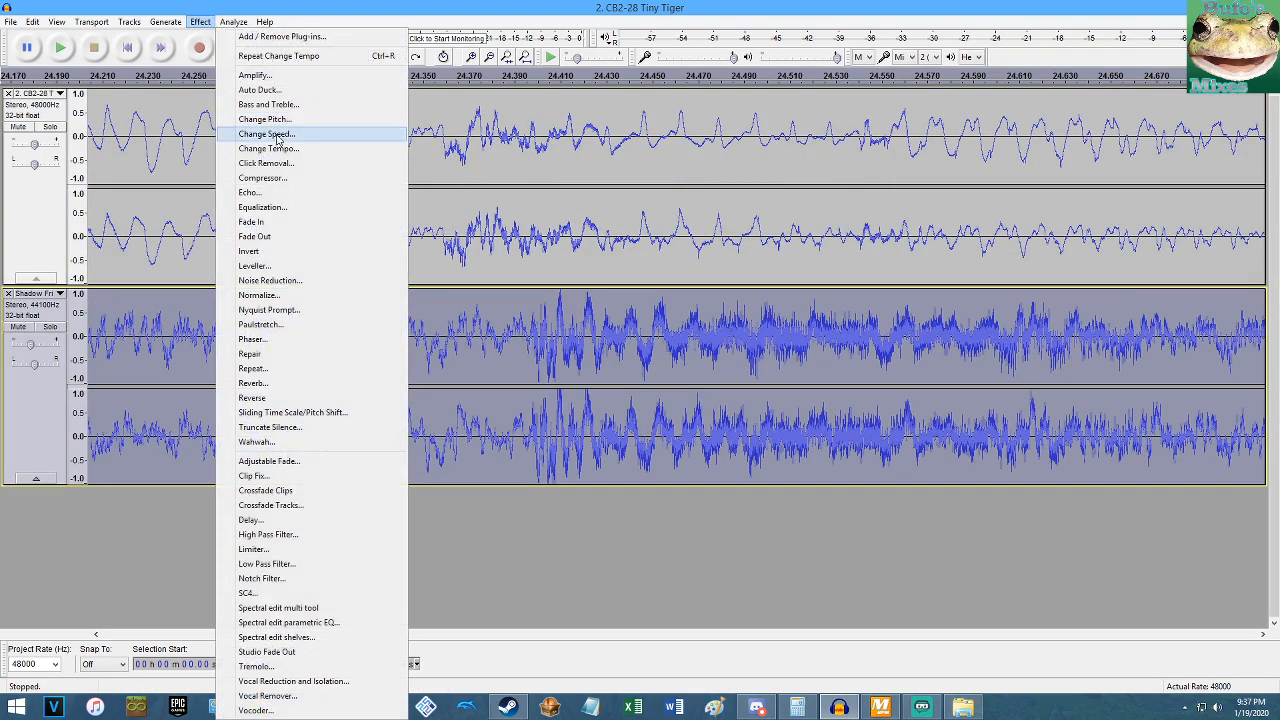
click(278, 150)
key(Return)
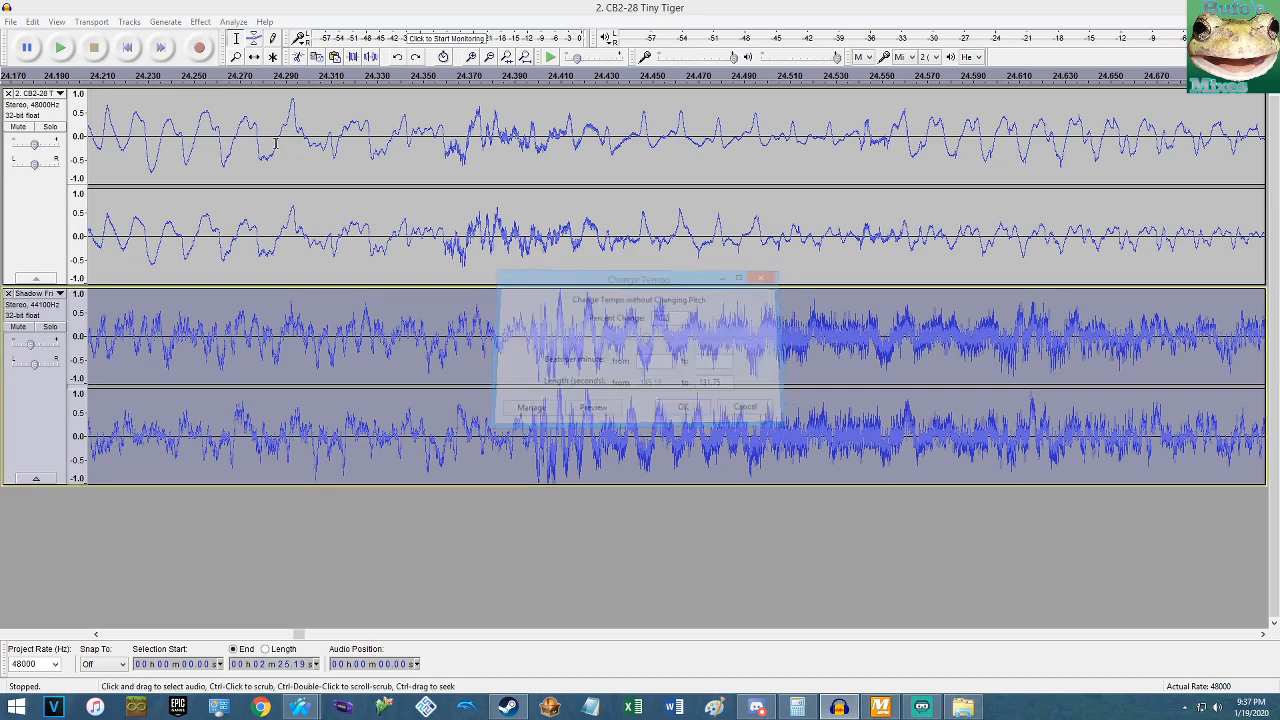
Try 10.1 percent and a slightly higher tempo change on the Shadow Friends track, and undo them.
click(200, 21)
click(262, 150)
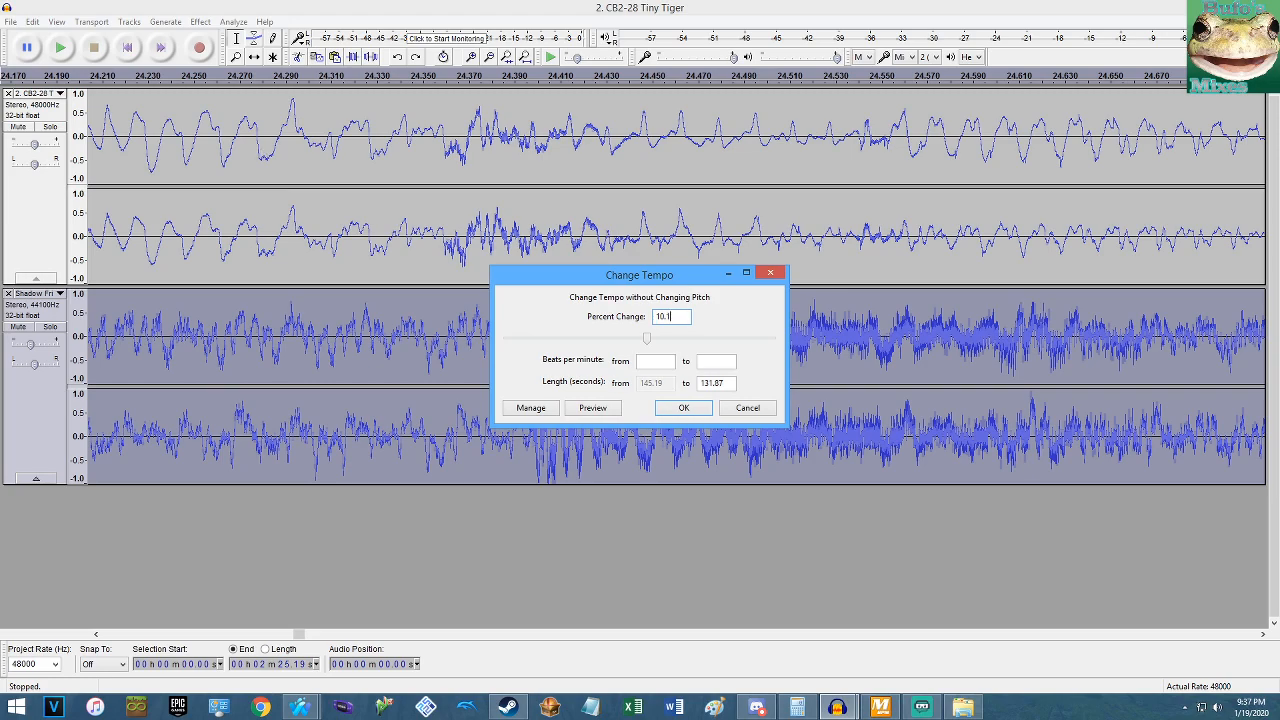
key(Return)
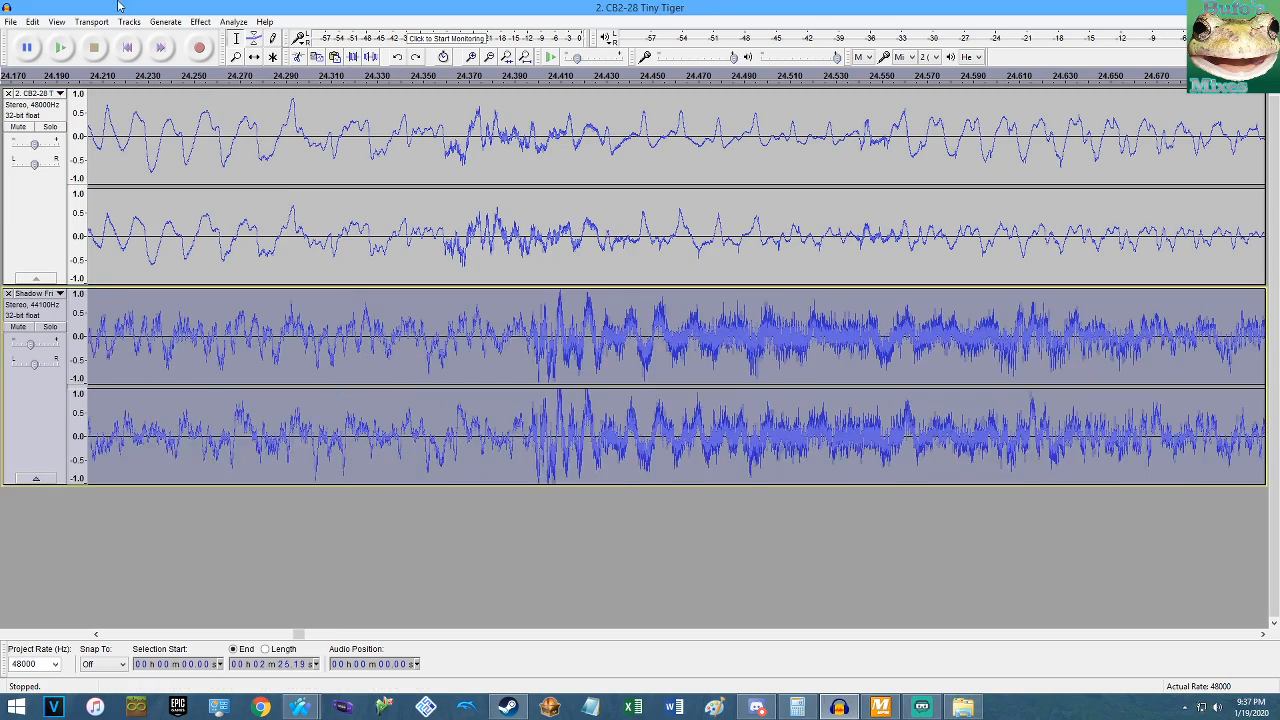
click(207, 22)
click(280, 152)
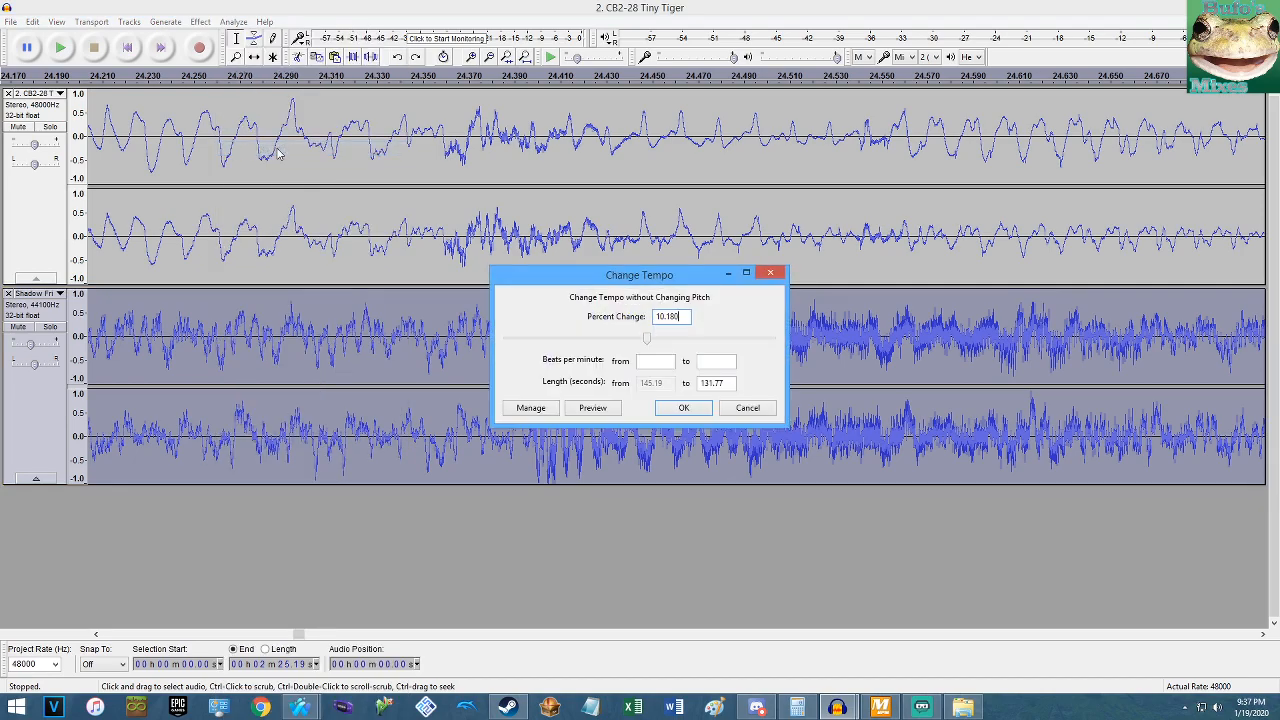
key(Return)
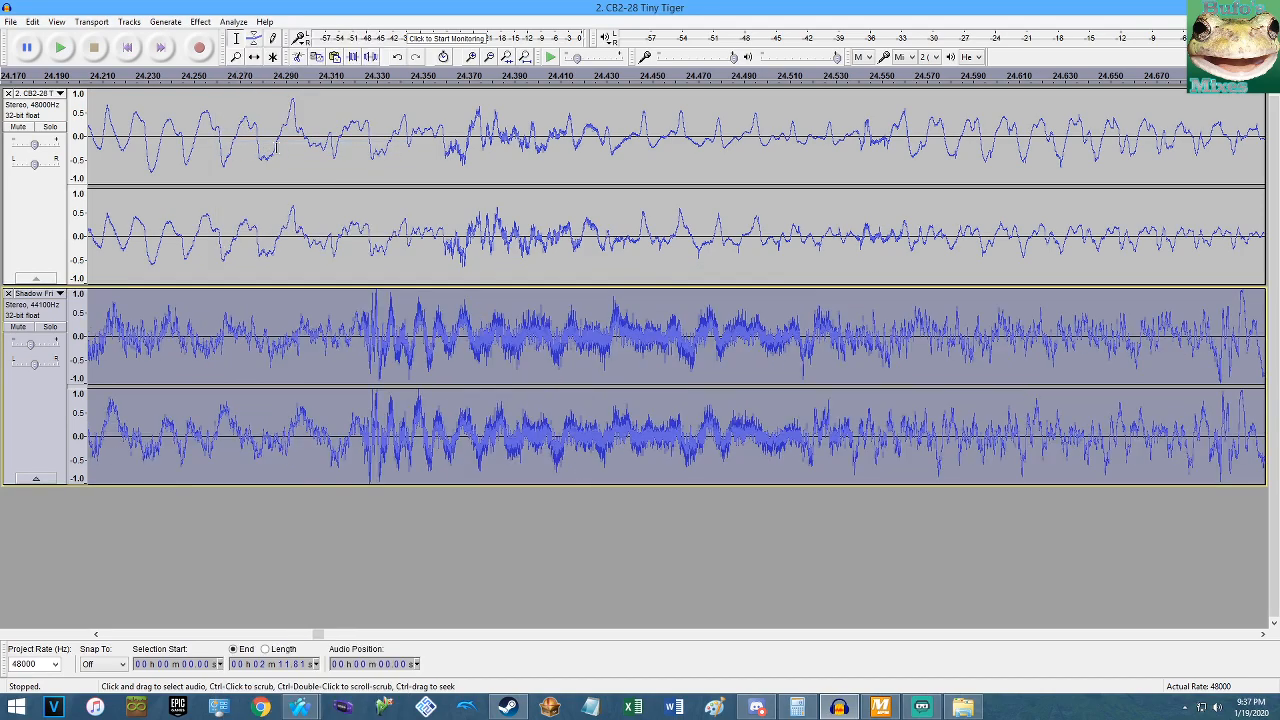
key(ctrl+z)
Try lowering the Shadow Friends tempo change to about 10 percent, for a length of 2:11.99, and undo it.
click(200, 22)
click(280, 150)
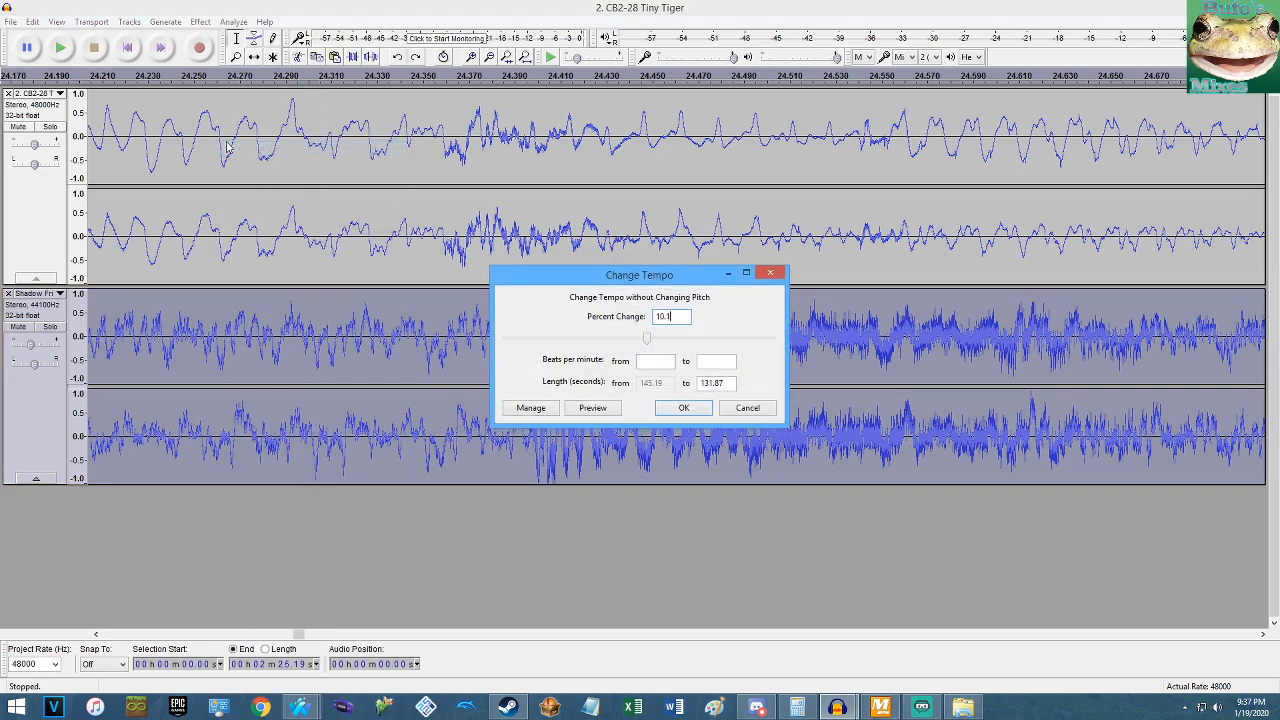
key(Return)
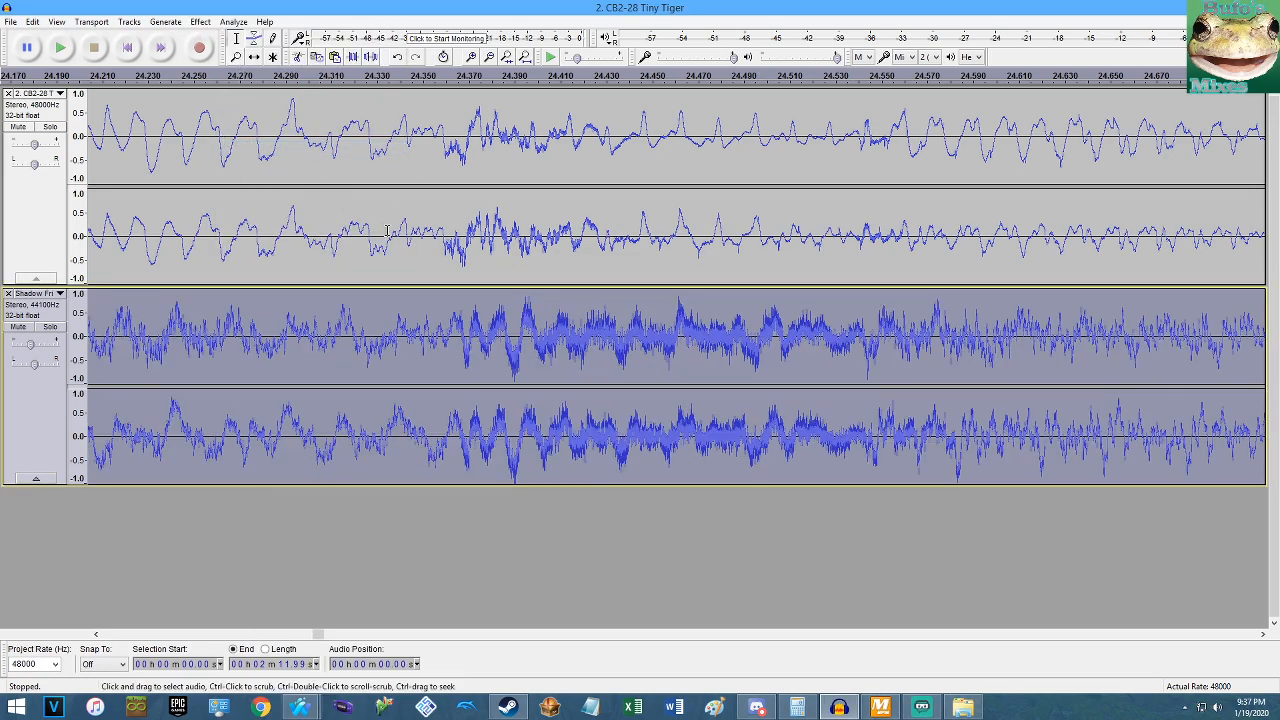
key(ctrl+z)
click(200, 22)
click(256, 150)
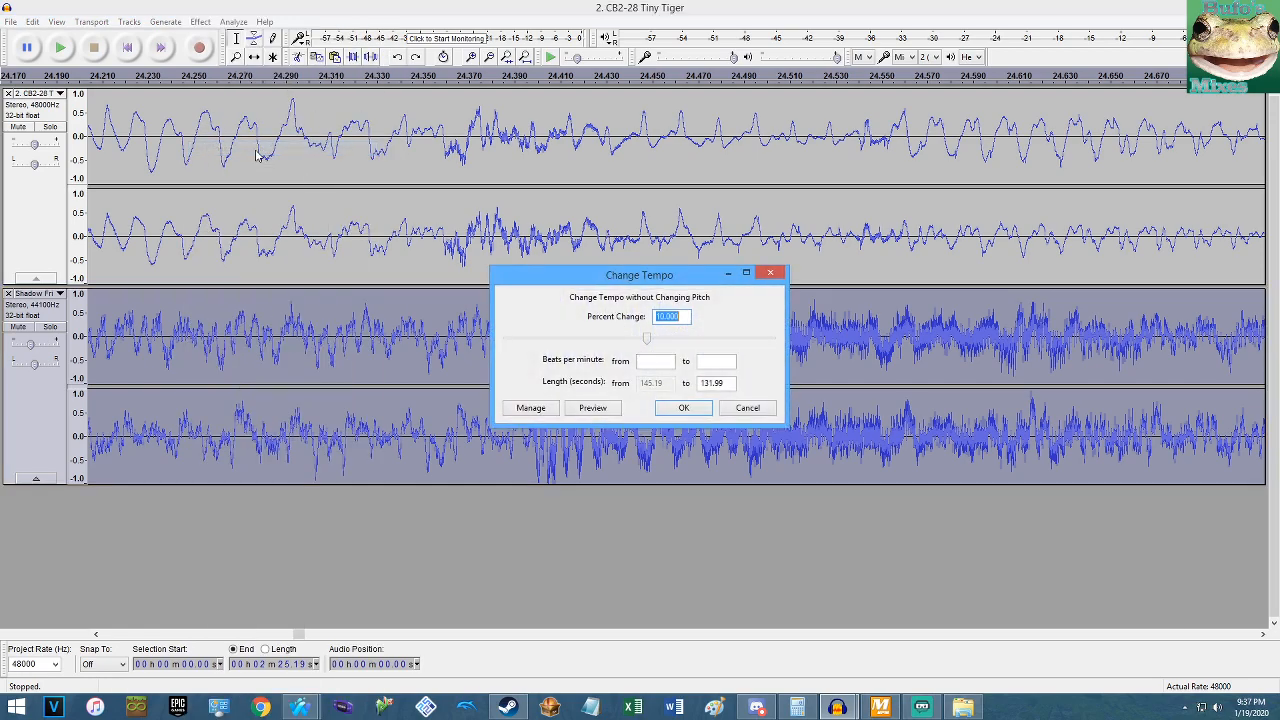
key(Return)
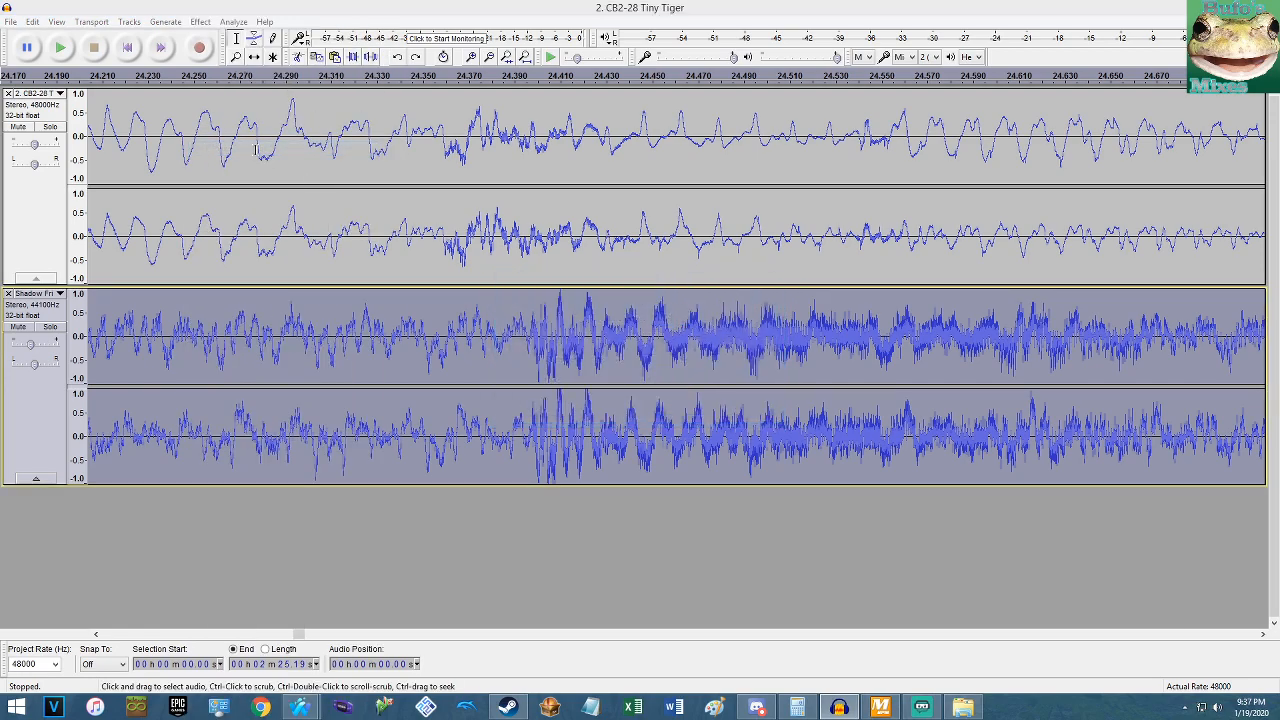
key(ctrl+z)
Apply a tempo change to the Shadow Friends track that brings its length to 2:11.96.
click(197, 23)
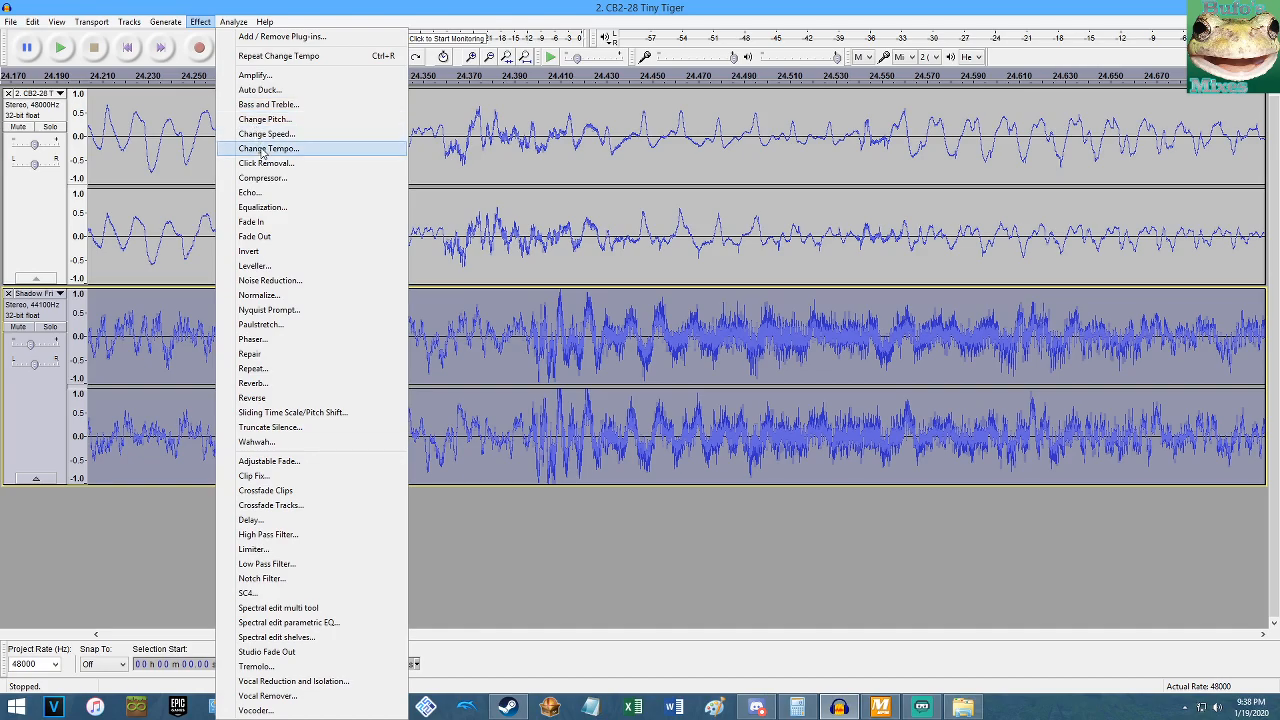
click(258, 148)
key(Return)
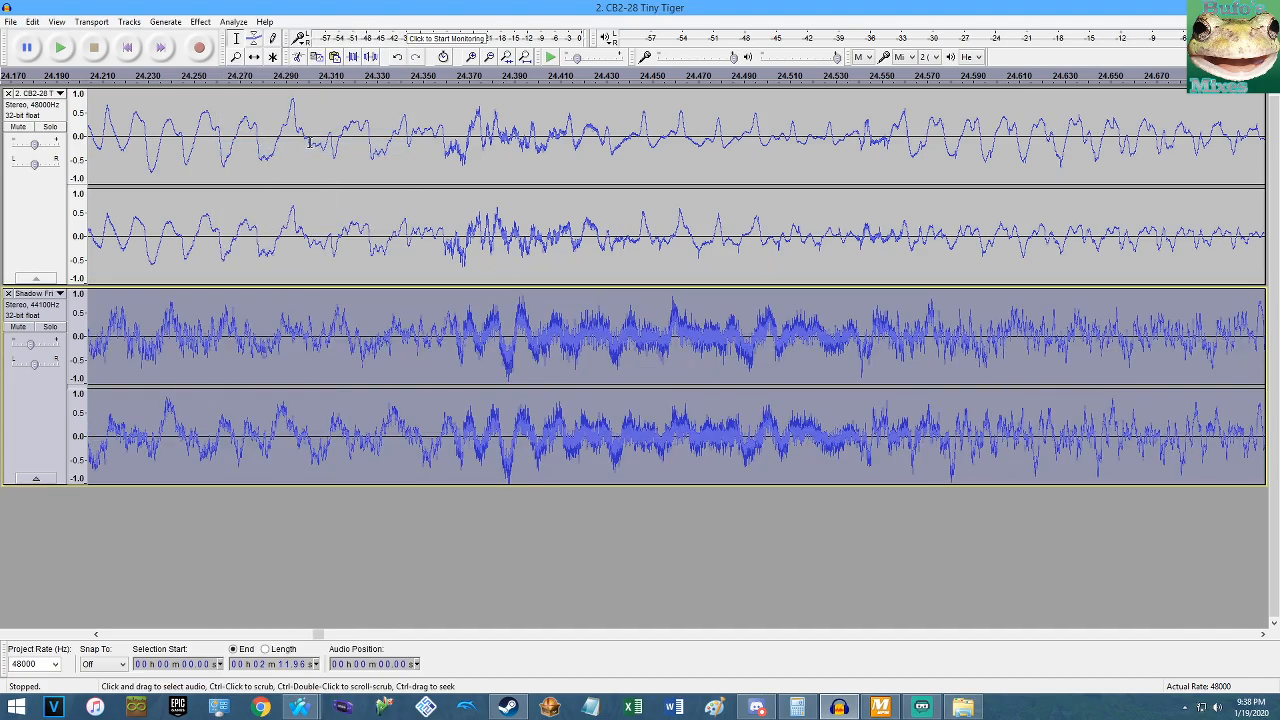
Play both tracks from about 24.32 seconds in Tiny Tiger and fine-tune the Shadow Friends gain around -7 dB.
click(343, 249)
key(space)
scroll(345, 249, down, 4)
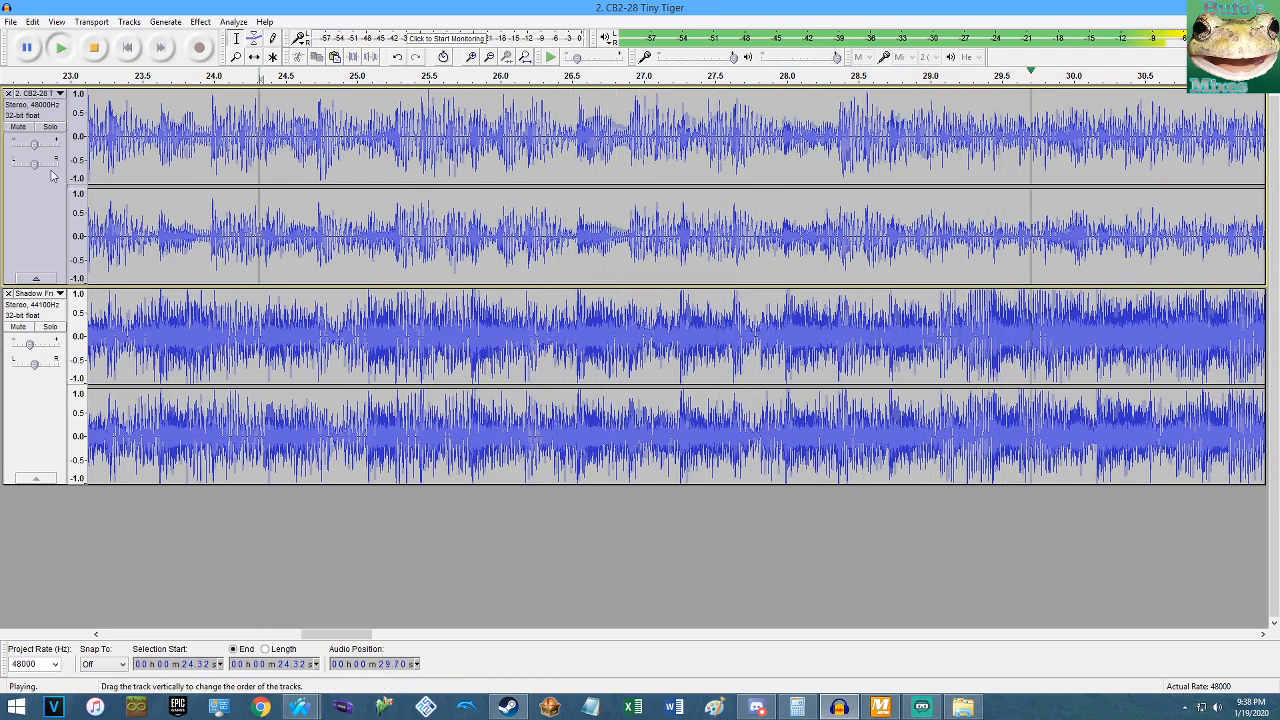
drag(30, 345, 33, 346)
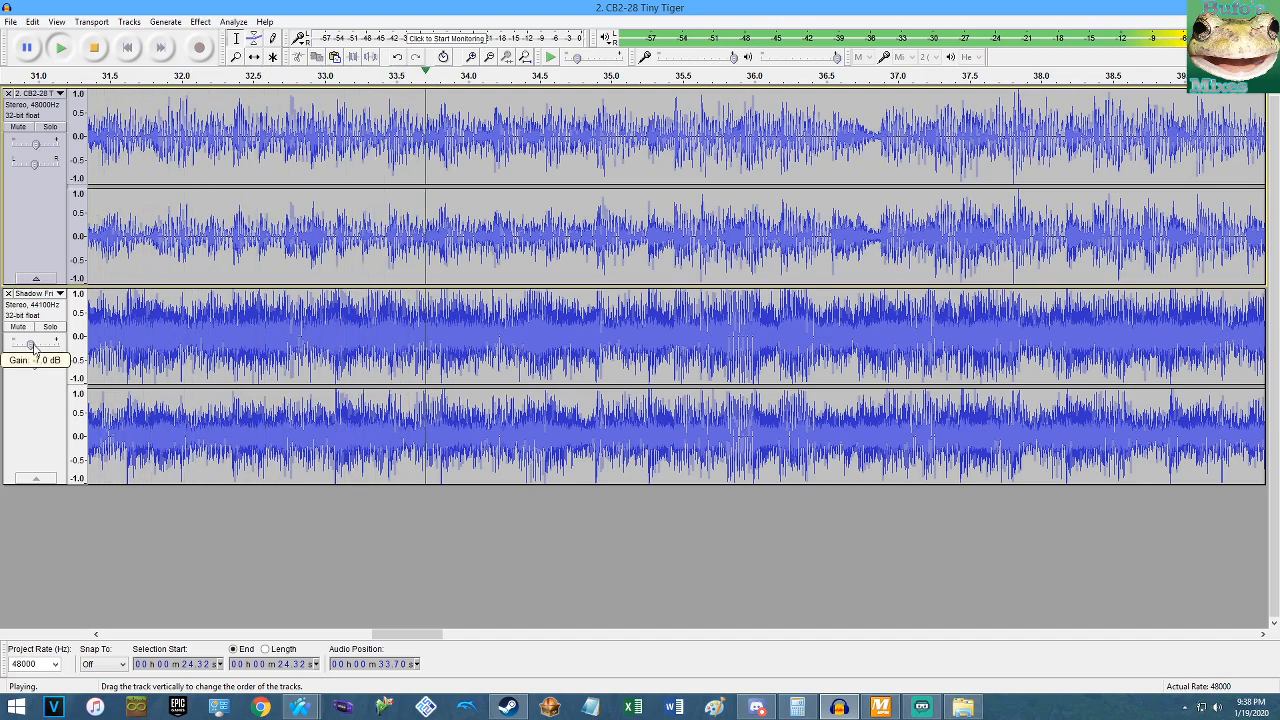
scroll(665, 235, up, 2)
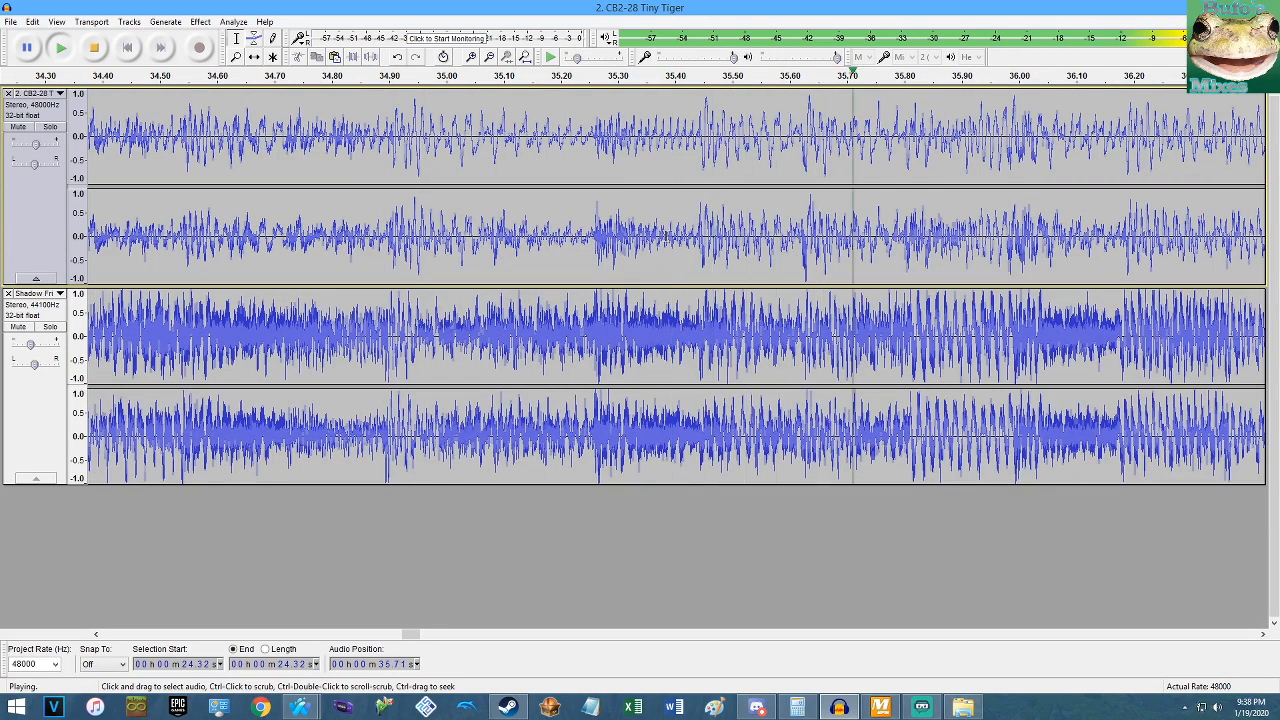
drag(31, 345, 32, 346)
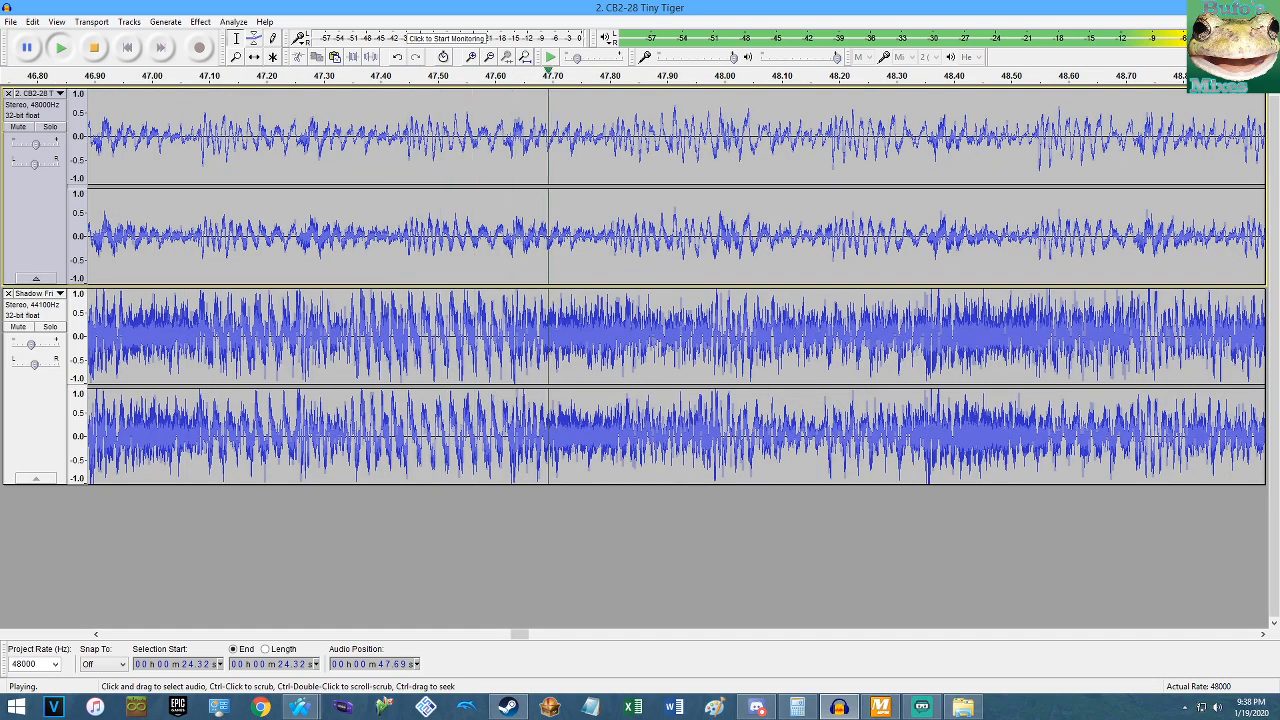
mouse_move(31, 346)
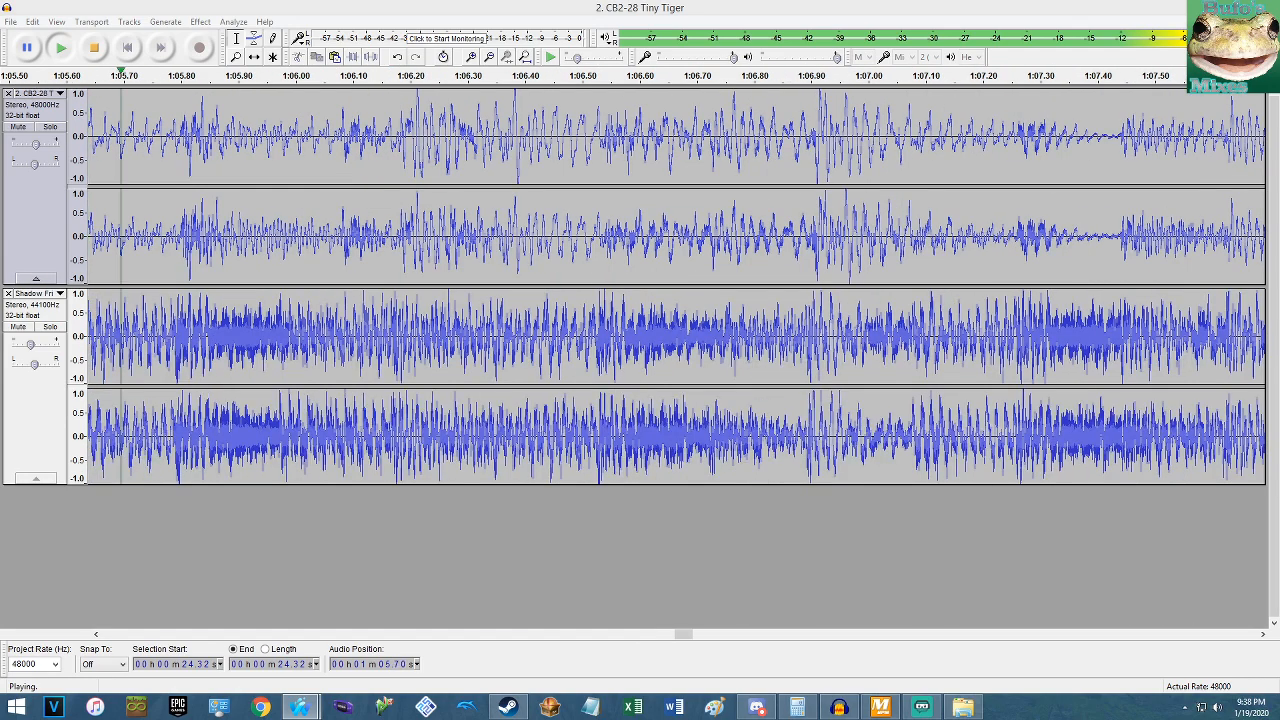
Listen on to about 1:27.7 with the whole project in view, stop playback, and compare both tracks' beats near 1:27.26.
ctrl+scroll(520, 183, down, 5)
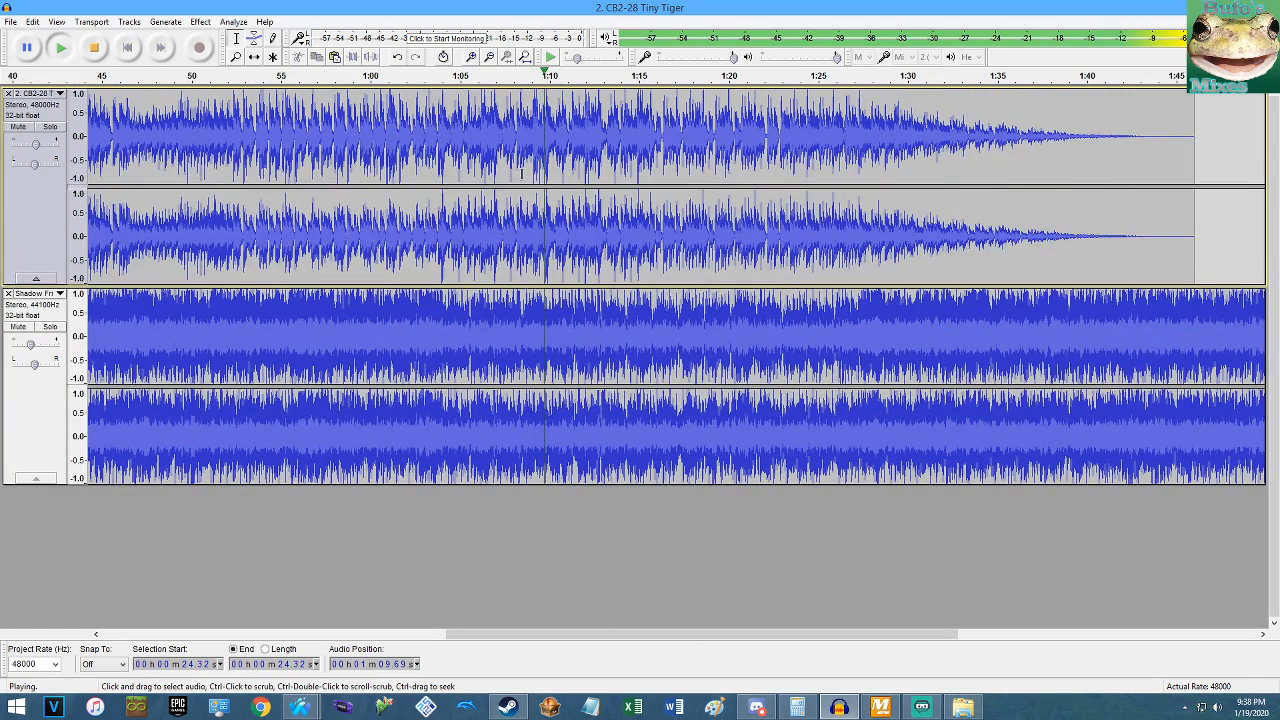
click(526, 58)
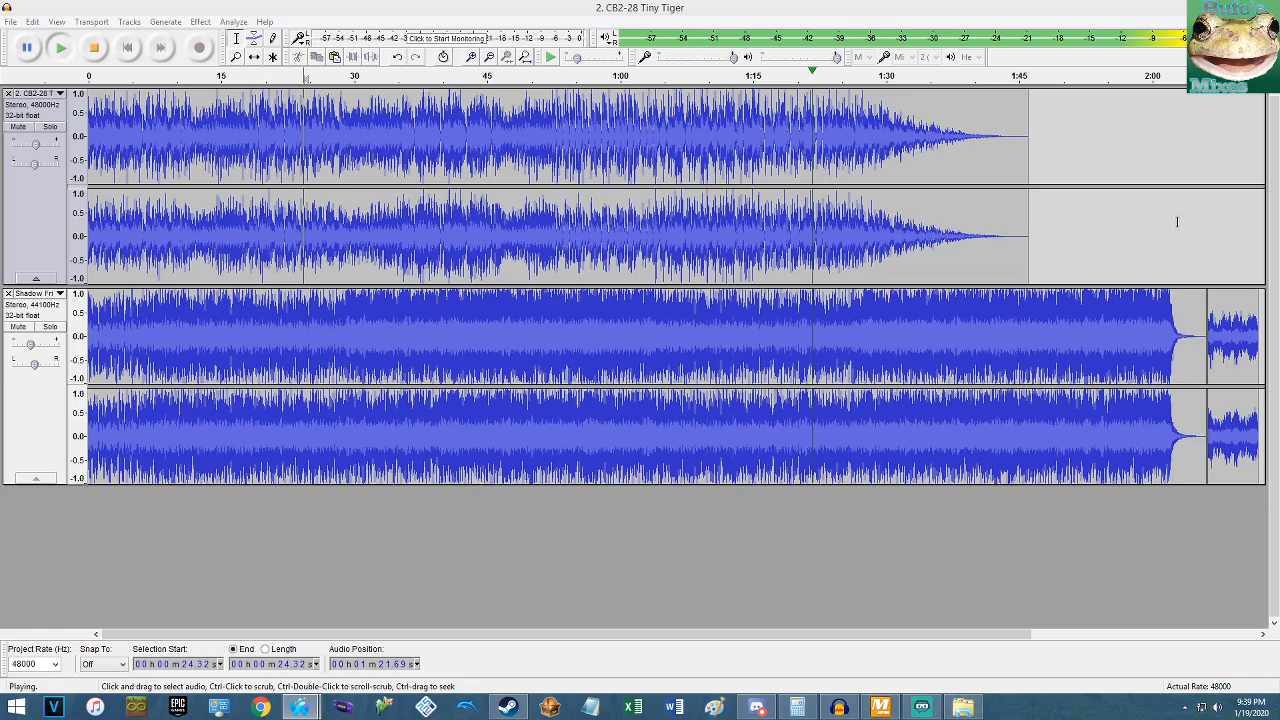
scroll(921, 218, up, 4)
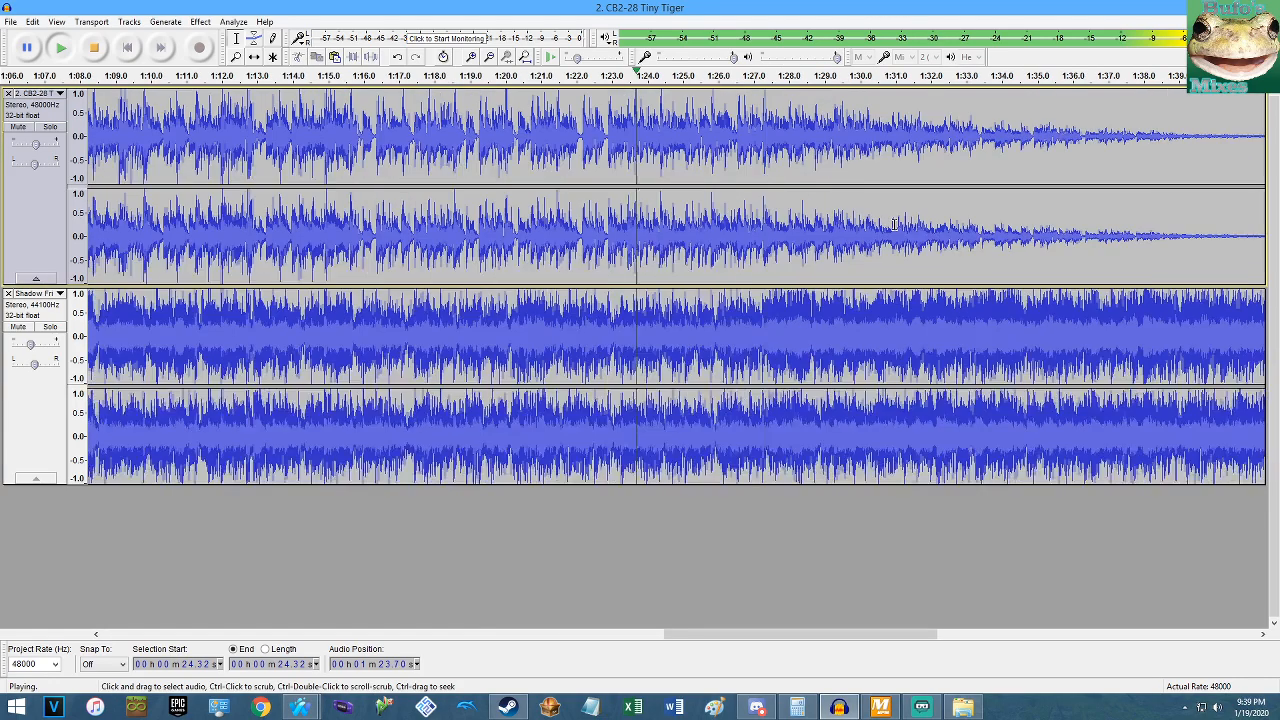
scroll(860, 230, up, 1)
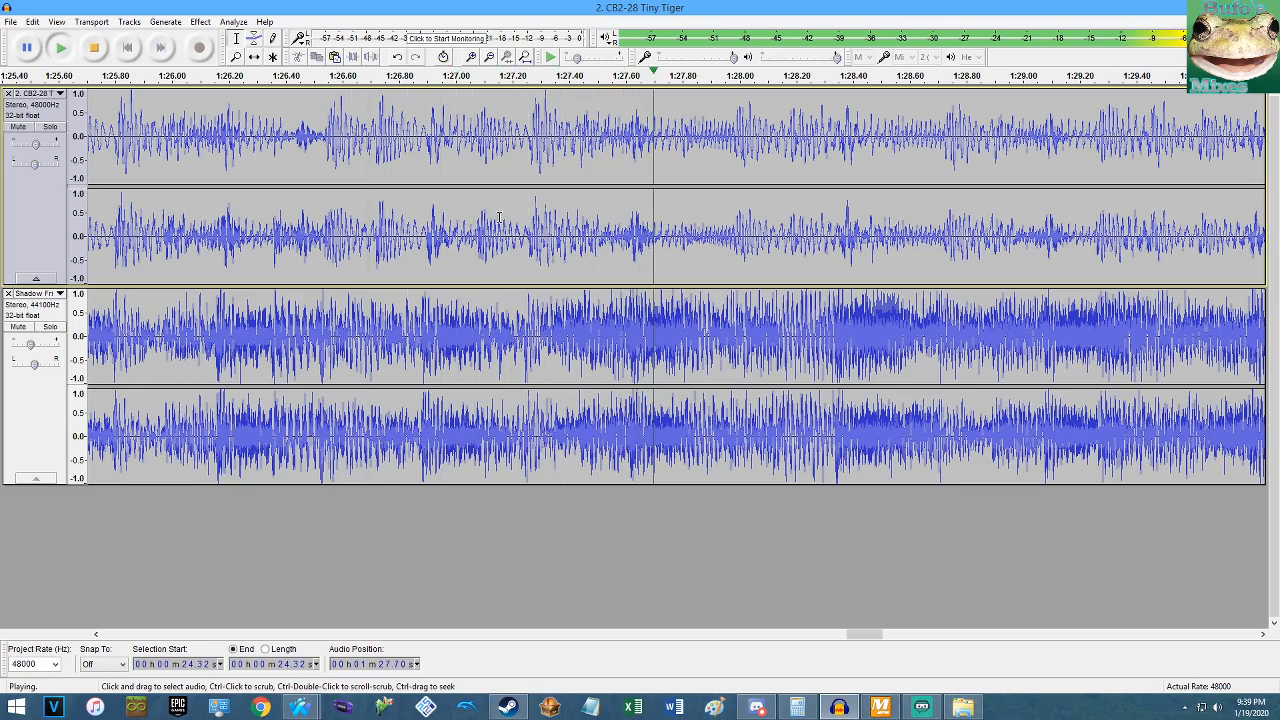
key(space)
scroll(533, 262, up, 4)
scroll(533, 262, up, 1)
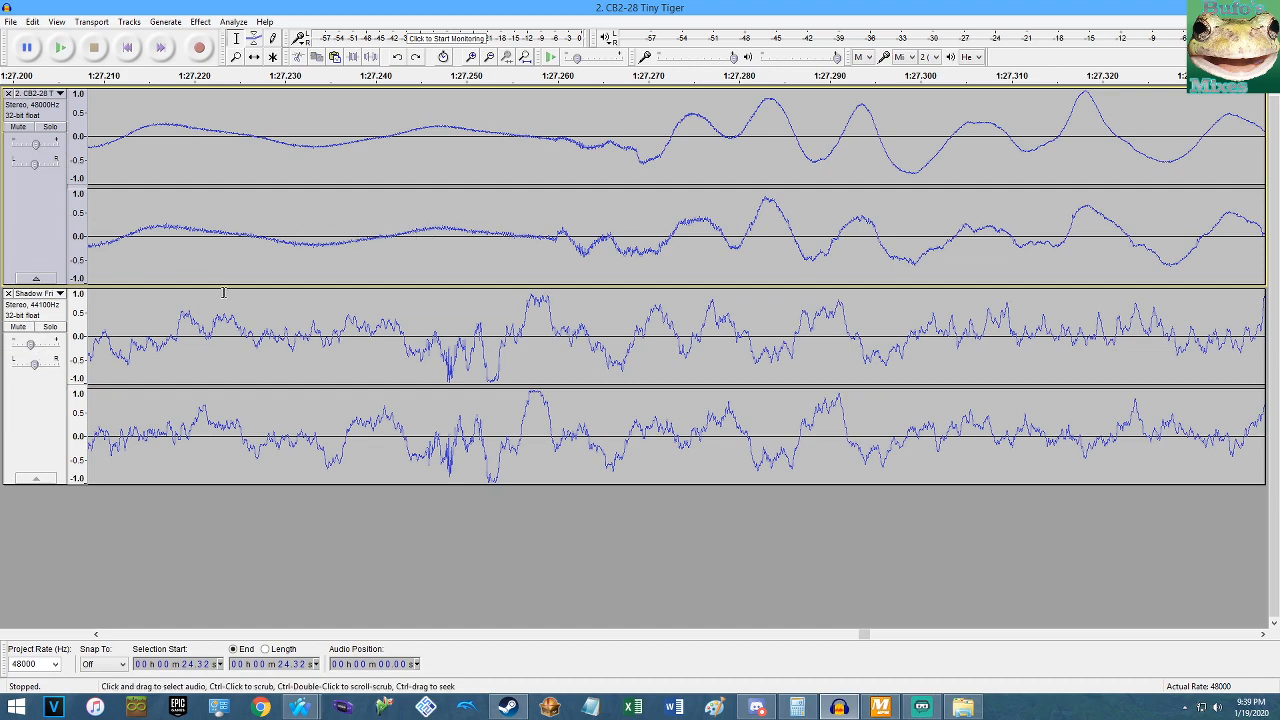
Undo the Shadow Friends tempo change and reapply it at a length of 2:11.96.
key(ctrl+z)
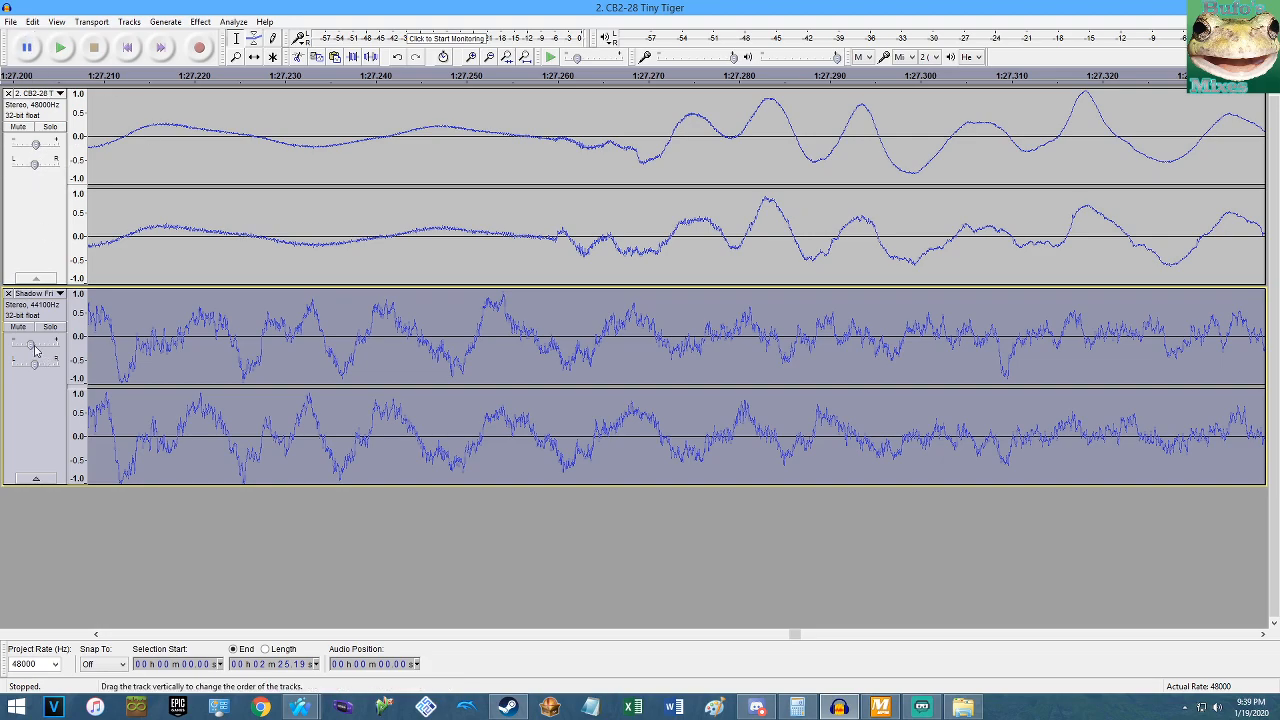
click(200, 21)
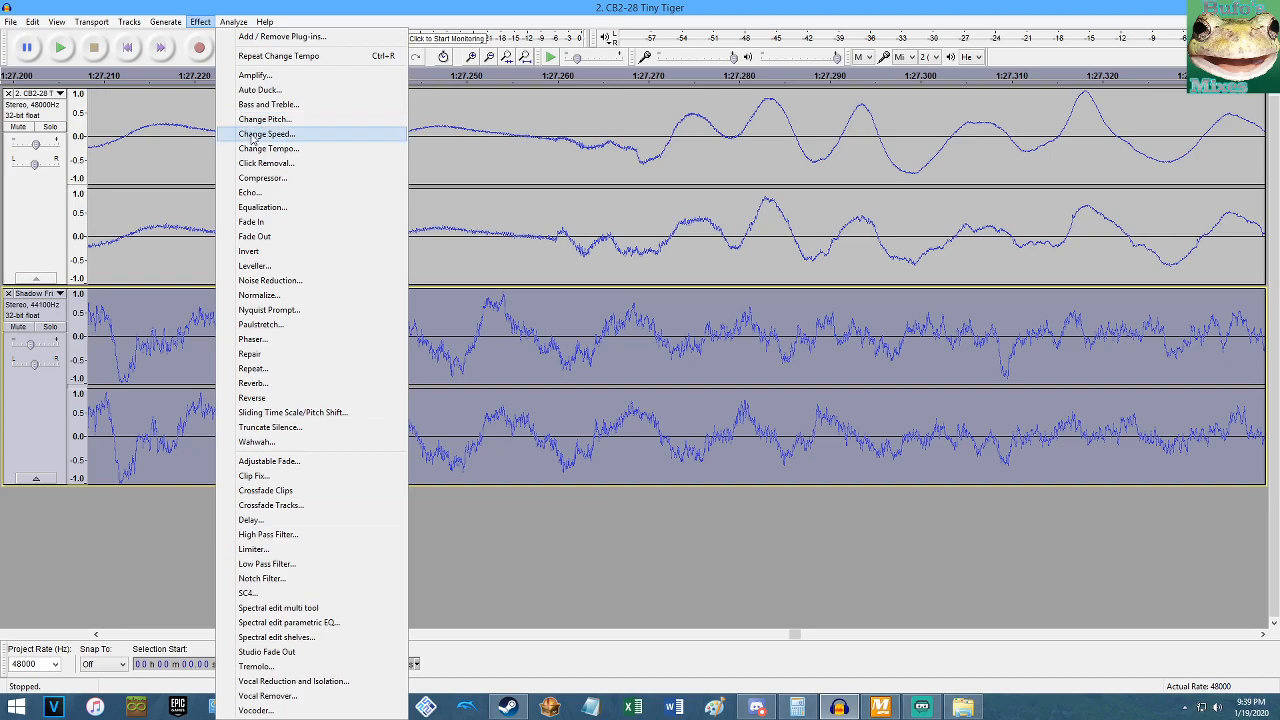
click(262, 148)
click(682, 406)
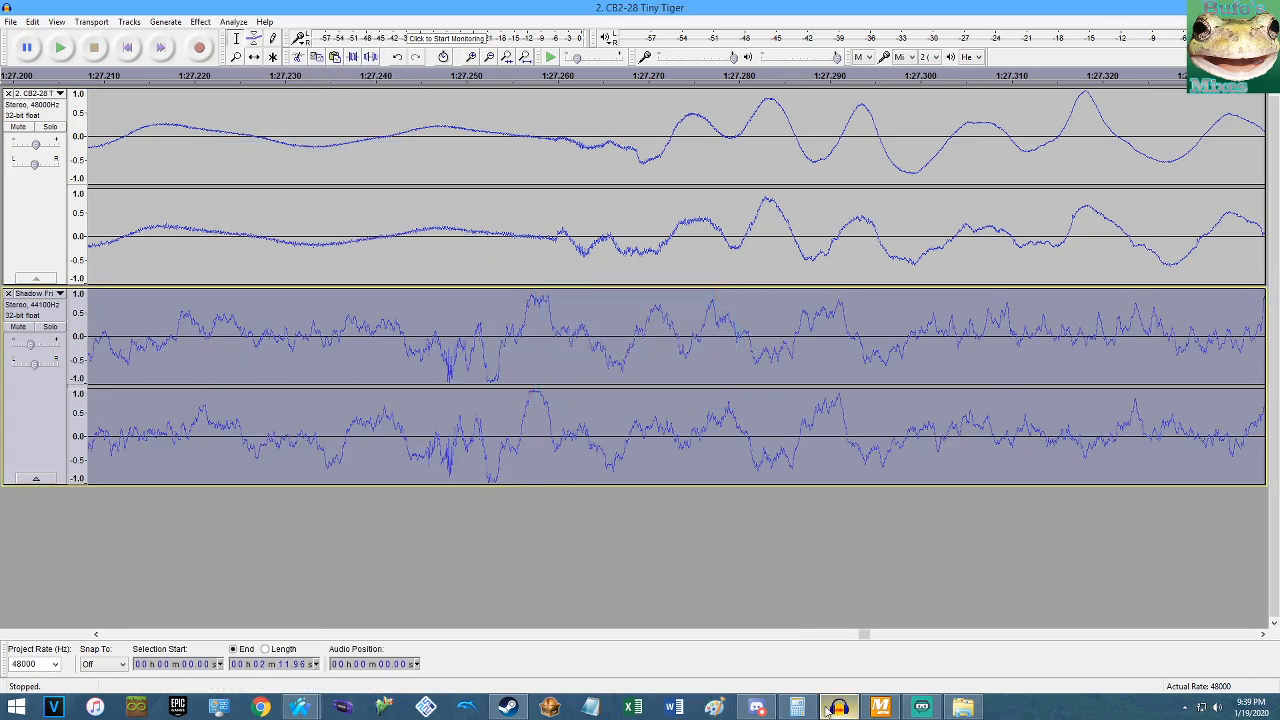
click(922, 706)
Apply a tempo change to the original Shadow Friends track that brings its length to 2:11.98, and check the beats near 1:27.26.
click(200, 21)
click(266, 148)
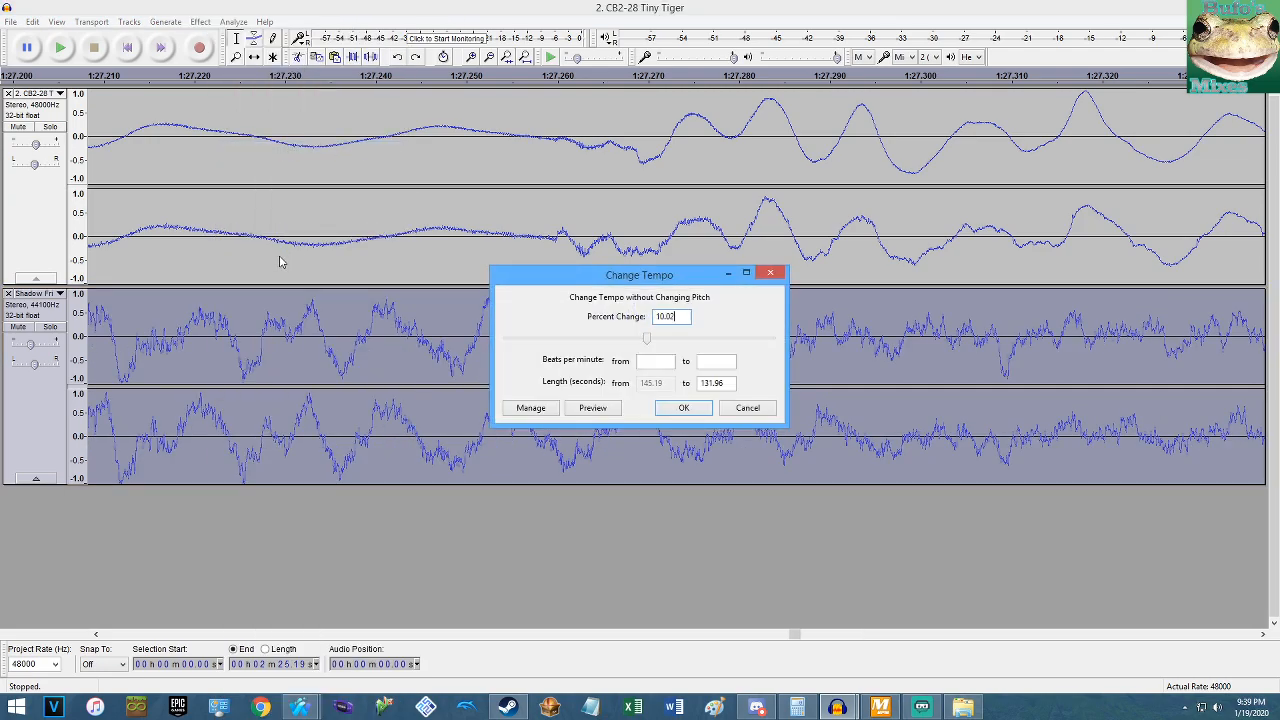
key(Return)
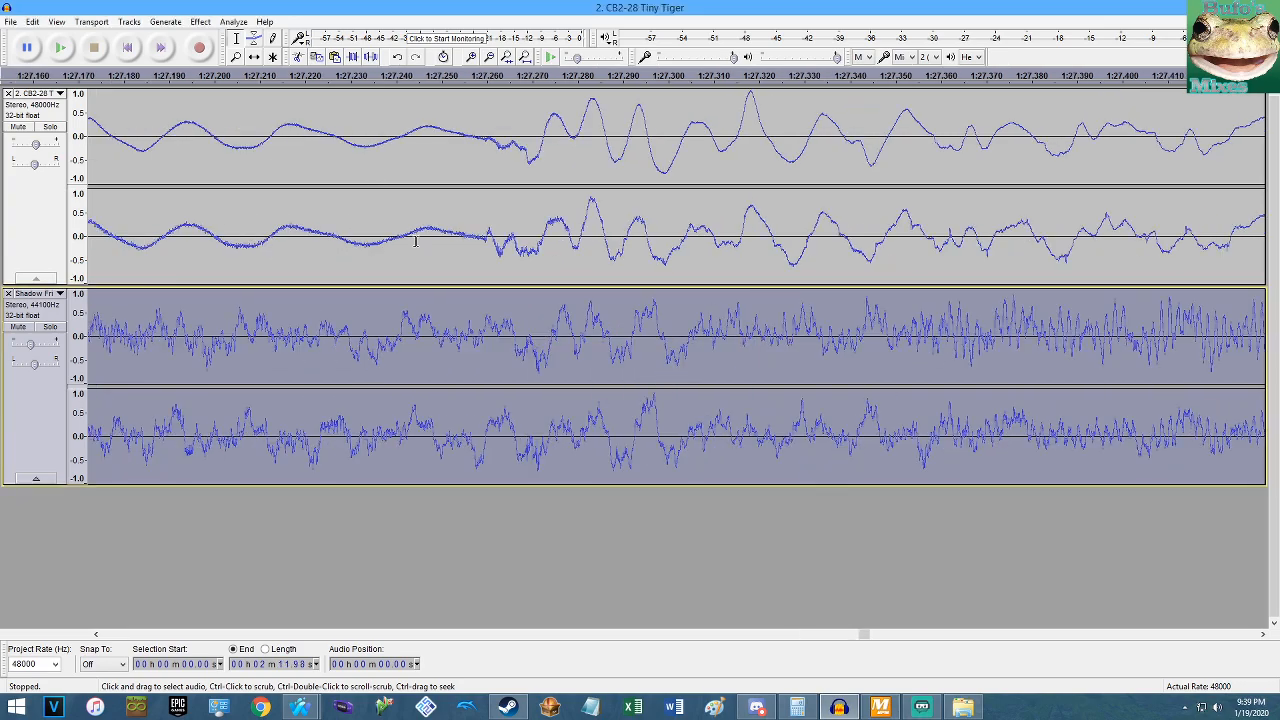
ctrl+scroll(416, 240, down, 1)
ctrl+scroll(463, 248, up, 2)
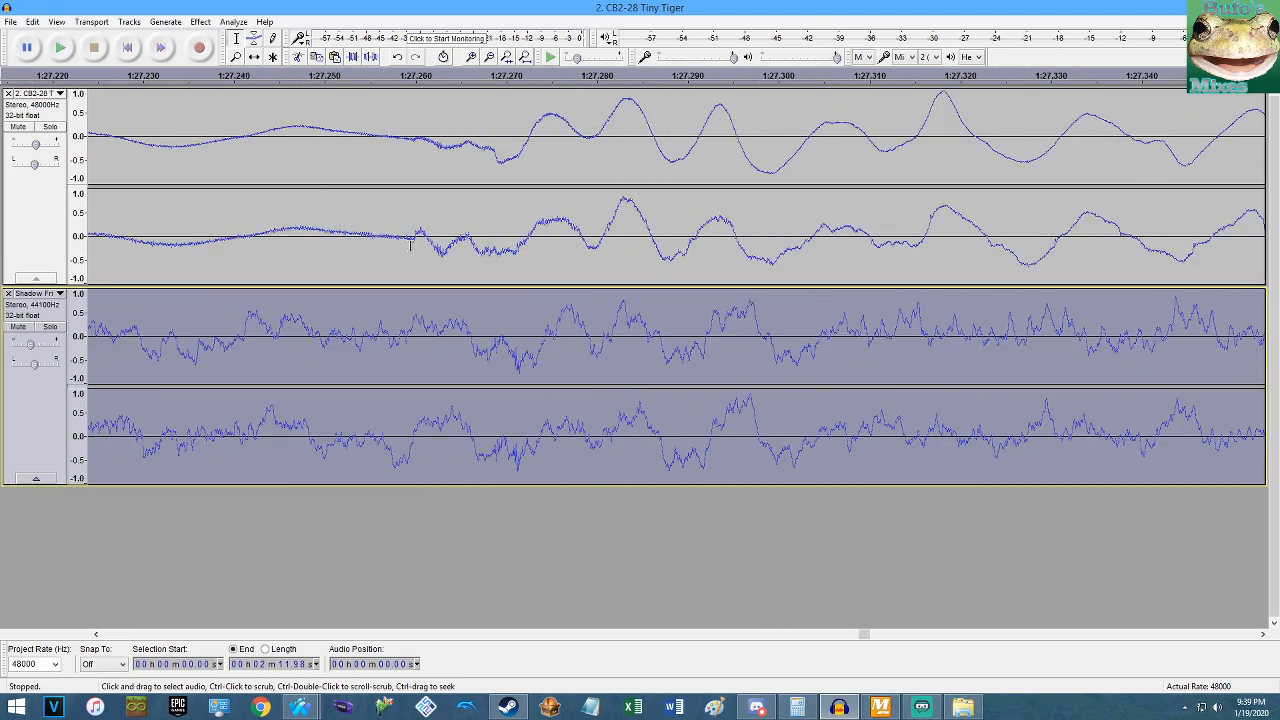
Split Tiny Tiger and Shadow Friends at about 1:27.26, and play briefly from the cut.
ctrl+scroll(410, 245, up, 7)
click(360, 238)
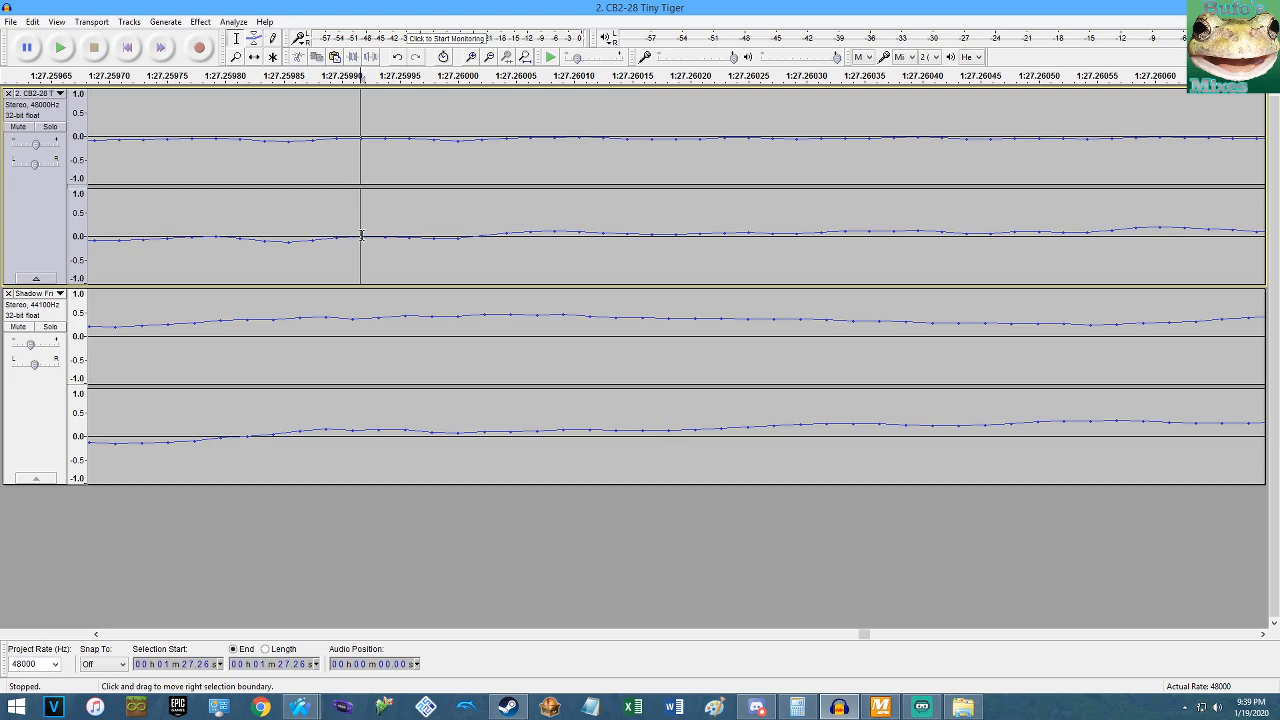
key(ctrl+i)
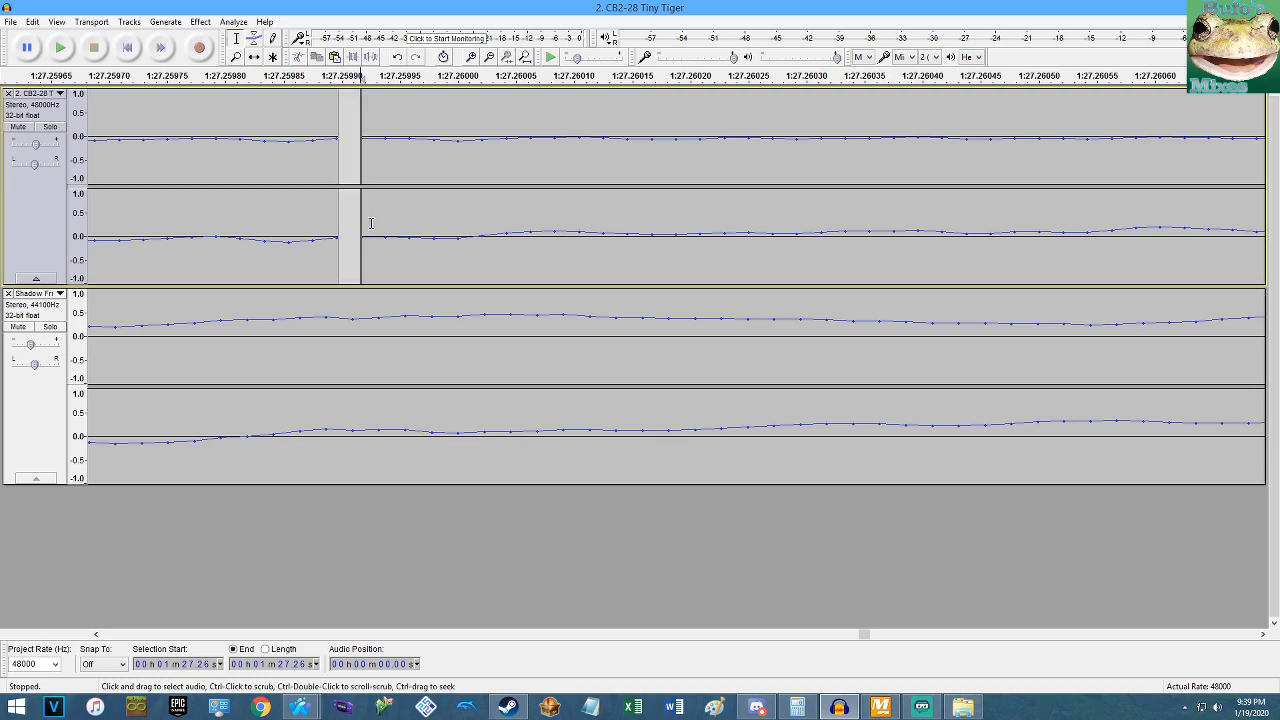
click(362, 297)
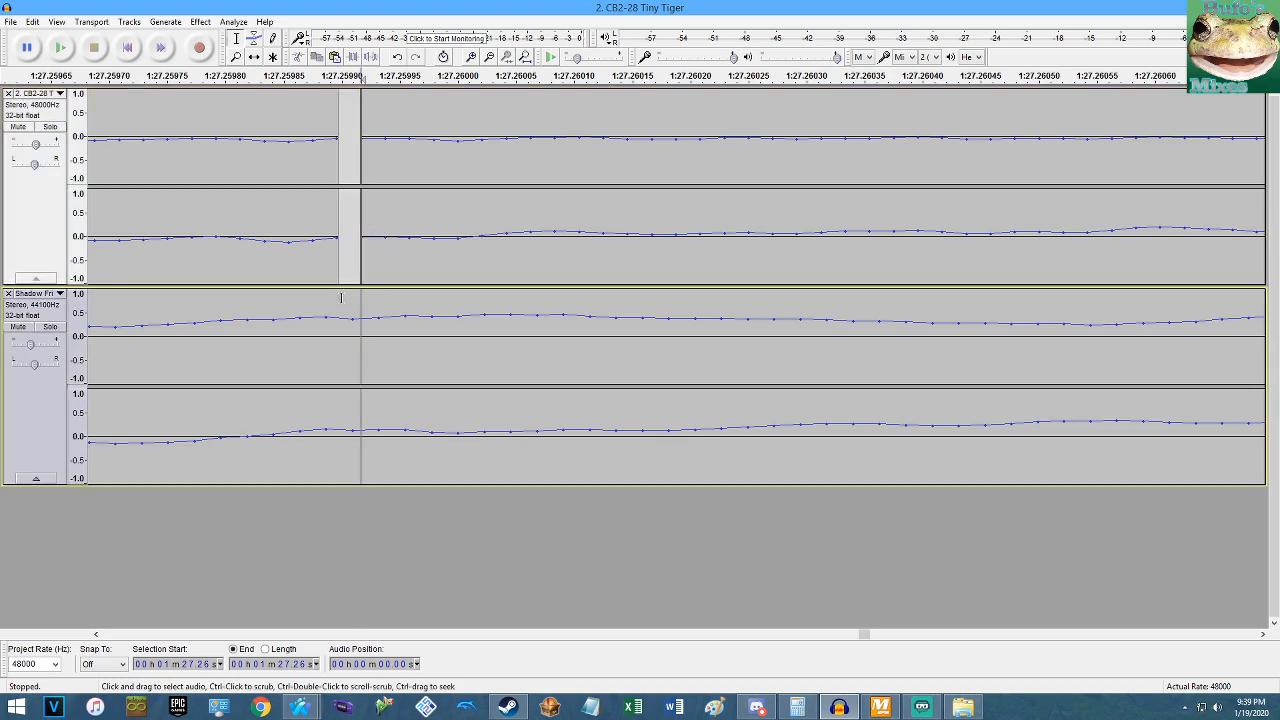
key(ctrl+i)
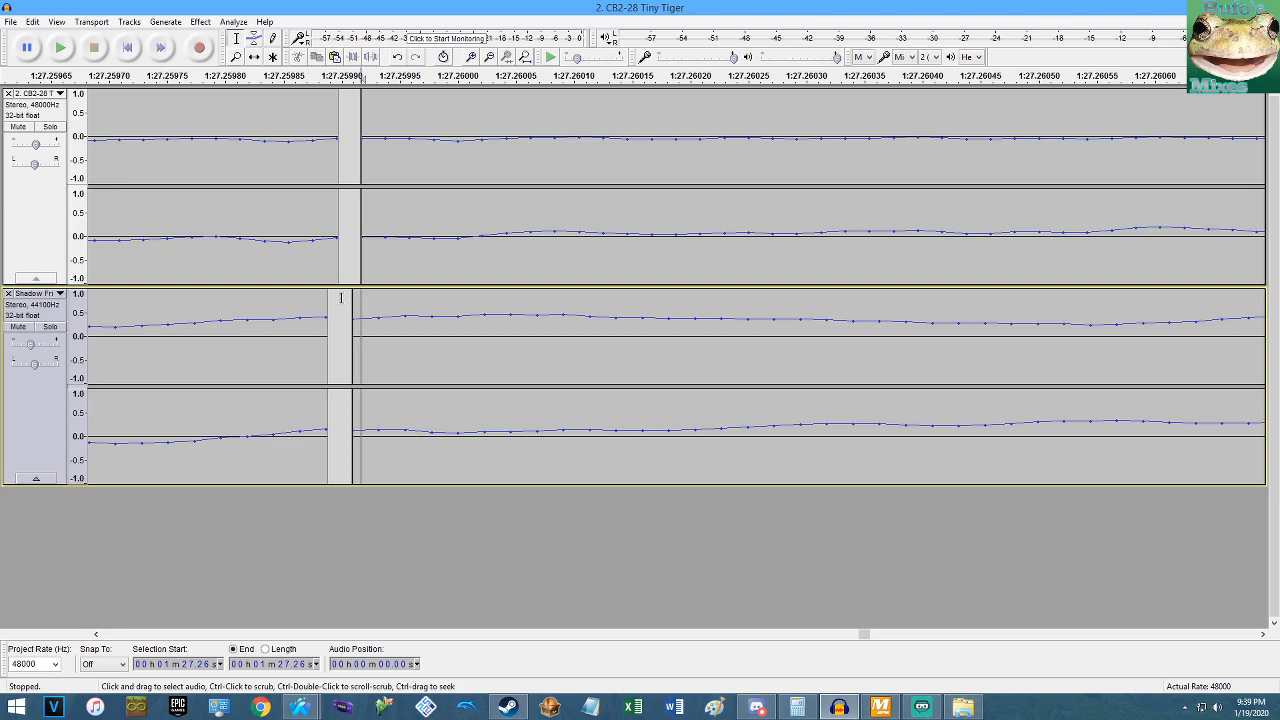
key(space)
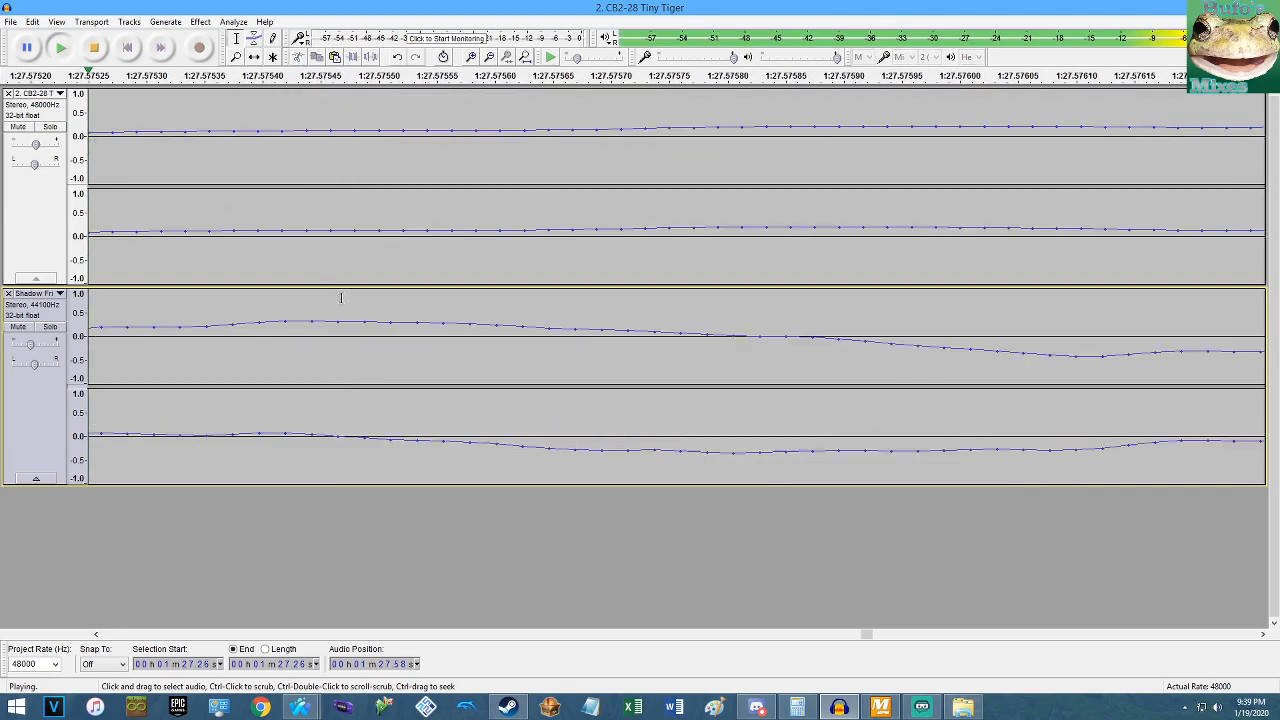
key(space)
Delete the clips directly after the 1:27.26 split from Shadow Friends and Tiny Tiger.
click(525, 58)
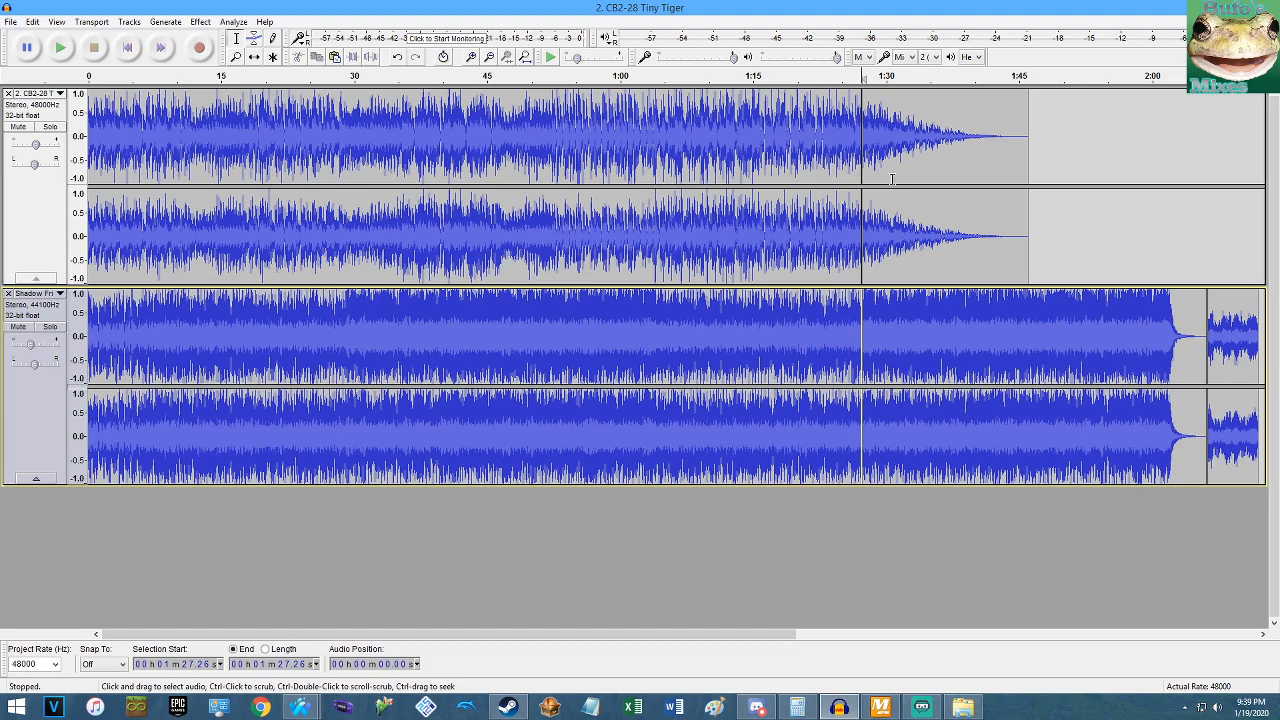
double_click(894, 307)
key(Delete)
double_click(922, 141)
key(Delete)
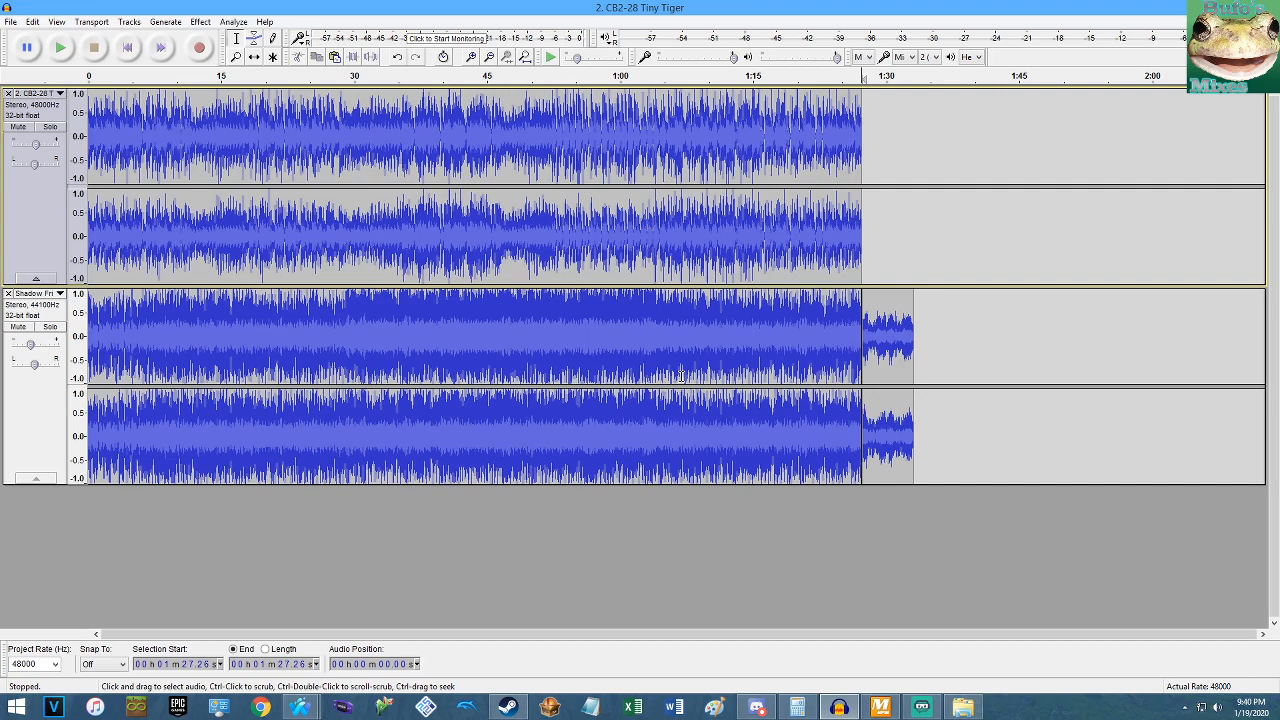
Copy the Tiny Tiger and Shadow Friends clips up to 1:27.26 and paste them twice at the start of both tracks.
double_click(658, 243)
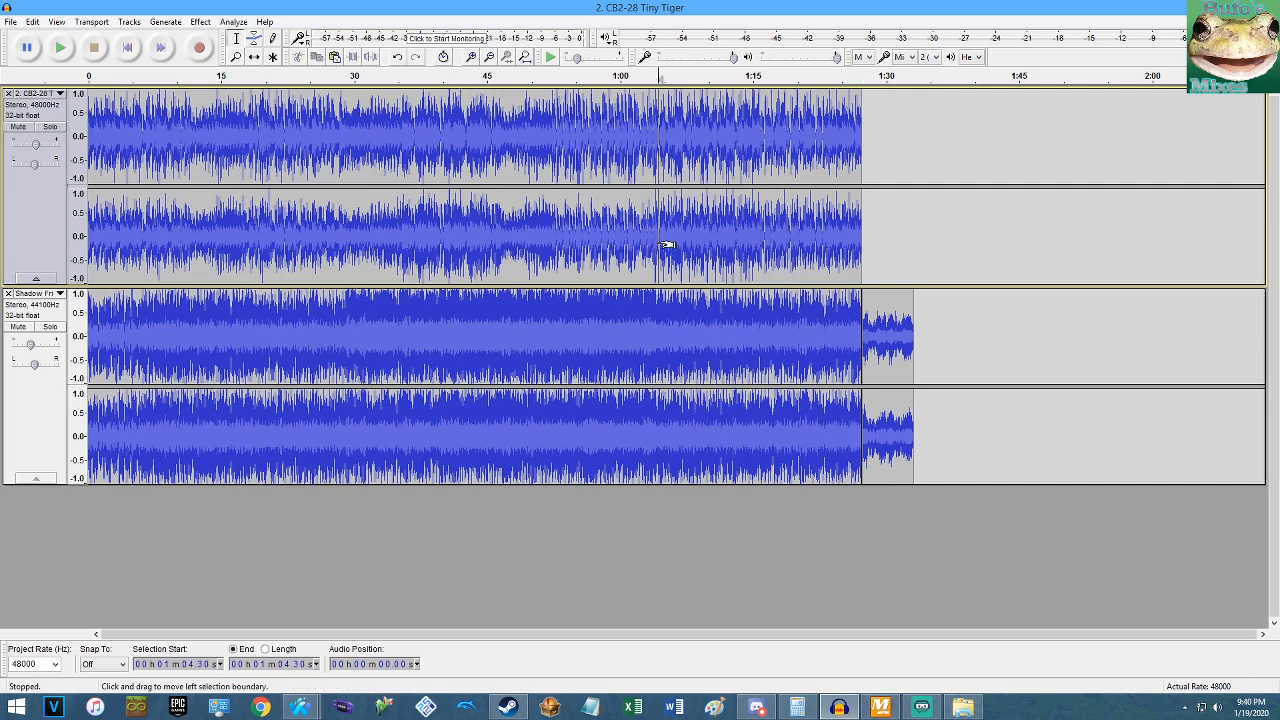
key(shift+Down)
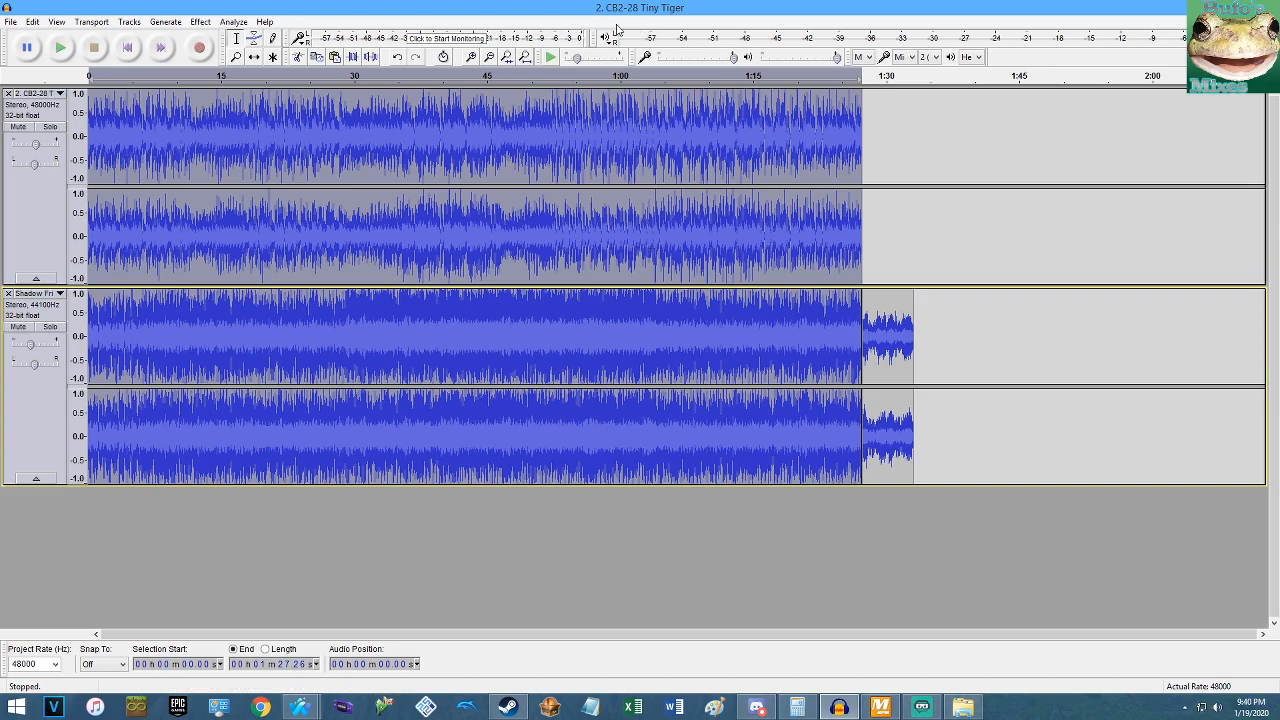
click(507, 57)
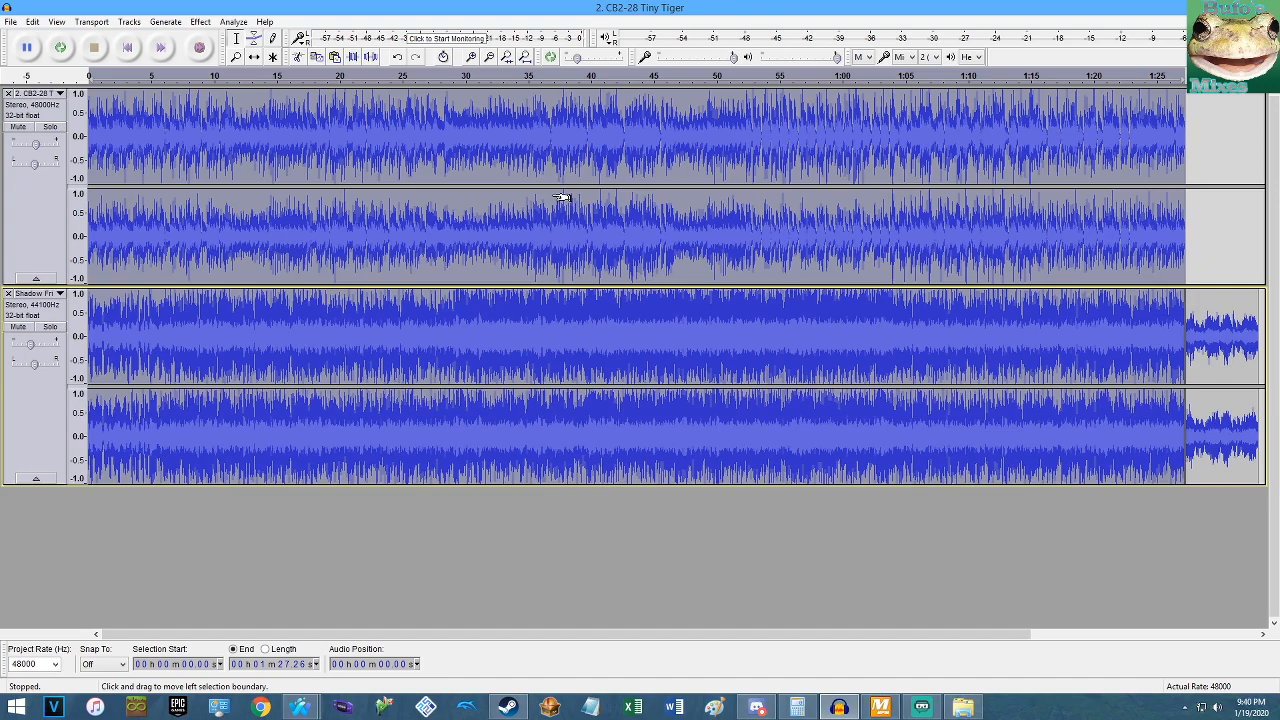
key(ctrl+c)
key(Left)
key(ctrl+v)
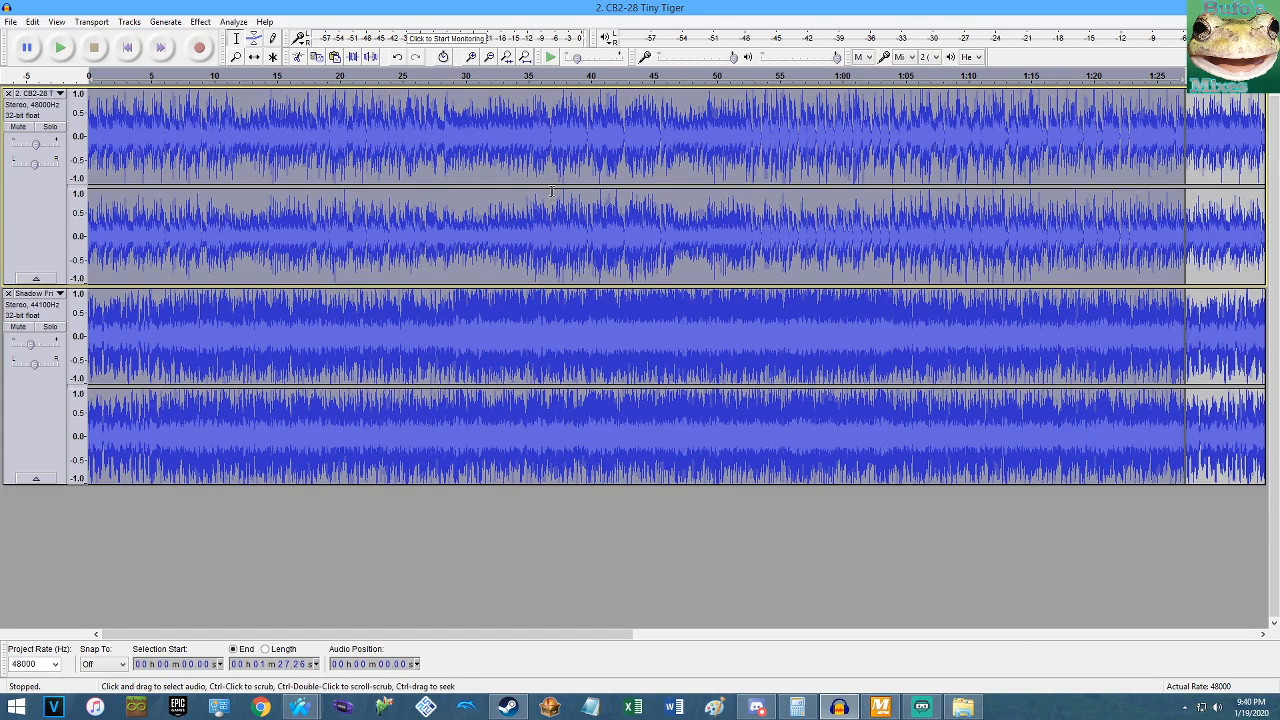
key(Left)
key(ctrl+v)
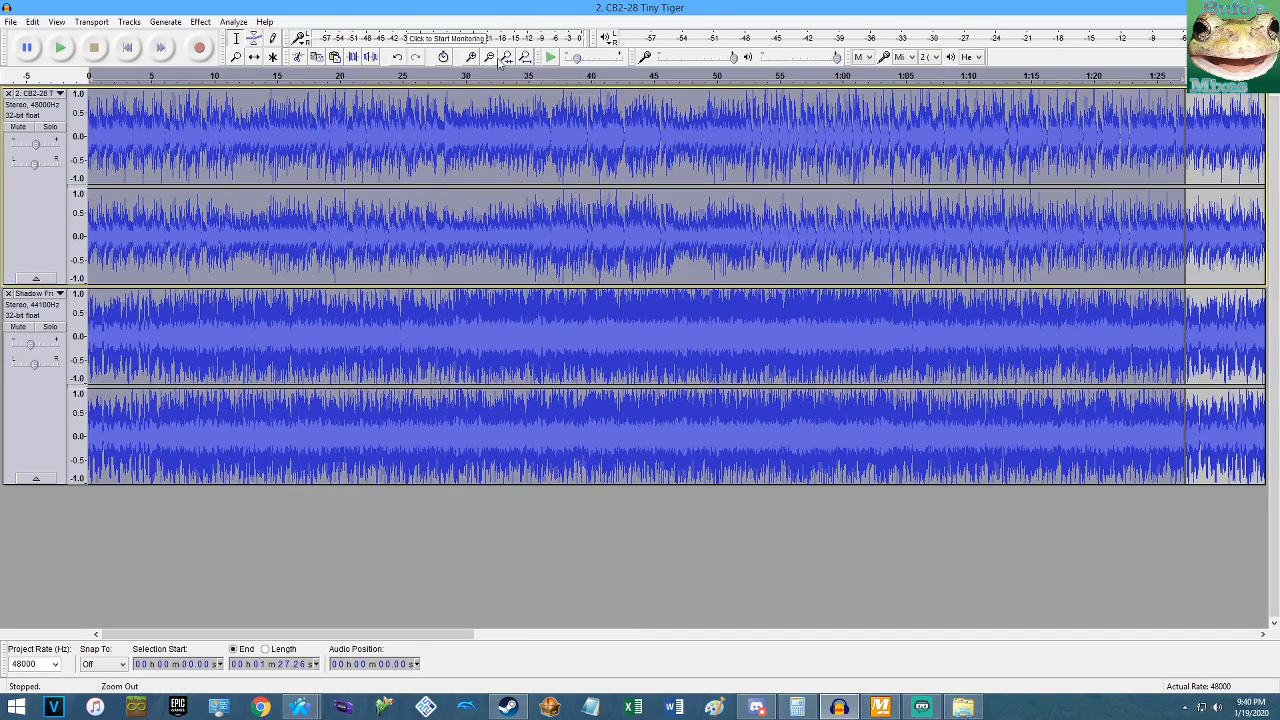
Delete the leftover quiet clip at the end of Shadow Friends, after 4:21.78.
click(498, 62)
double_click(1250, 320)
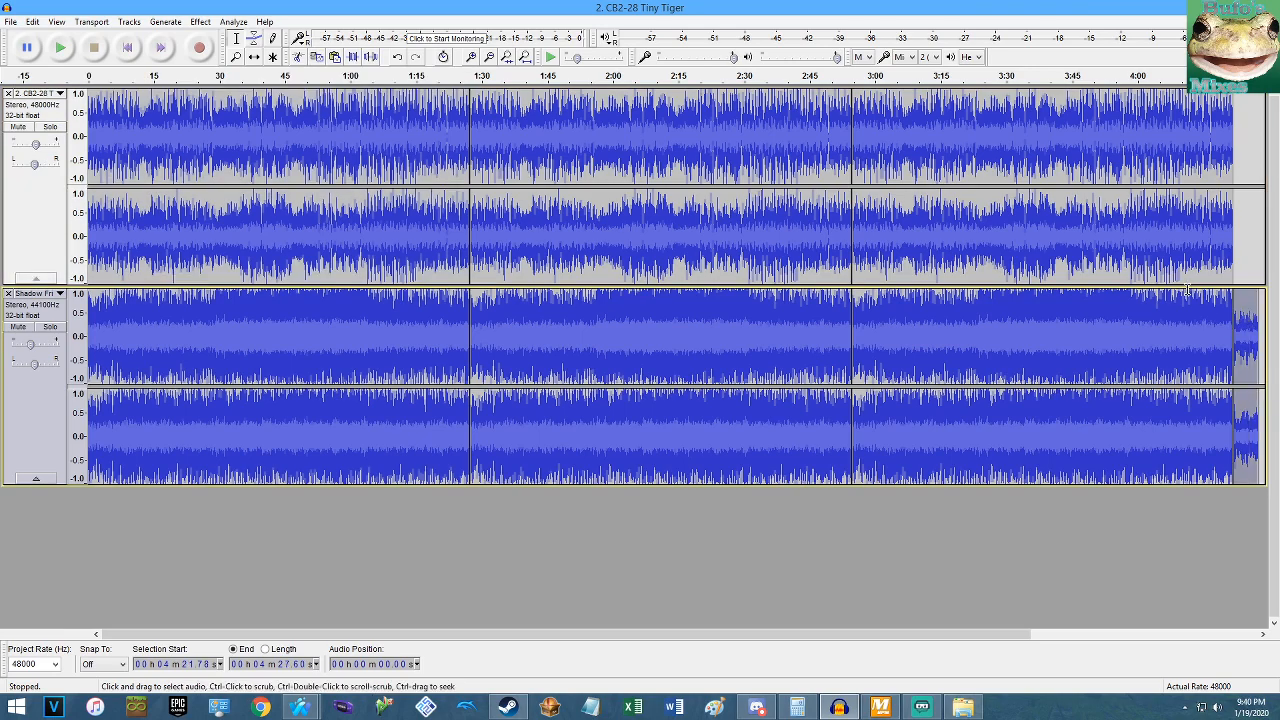
key(Delete)
Play both tracks from about 2:49.40 across the second loop seam, and delete everything after 3:00.14.
click(818, 226)
key(space)
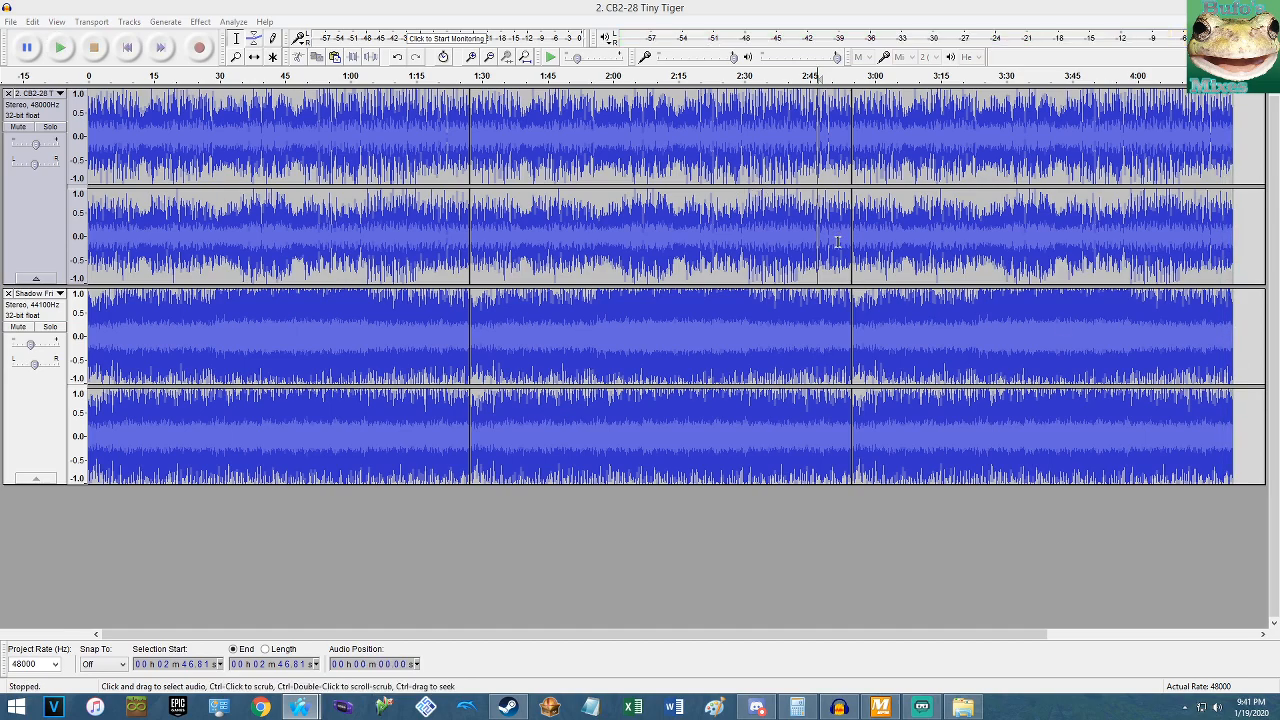
click(828, 247)
key(space)
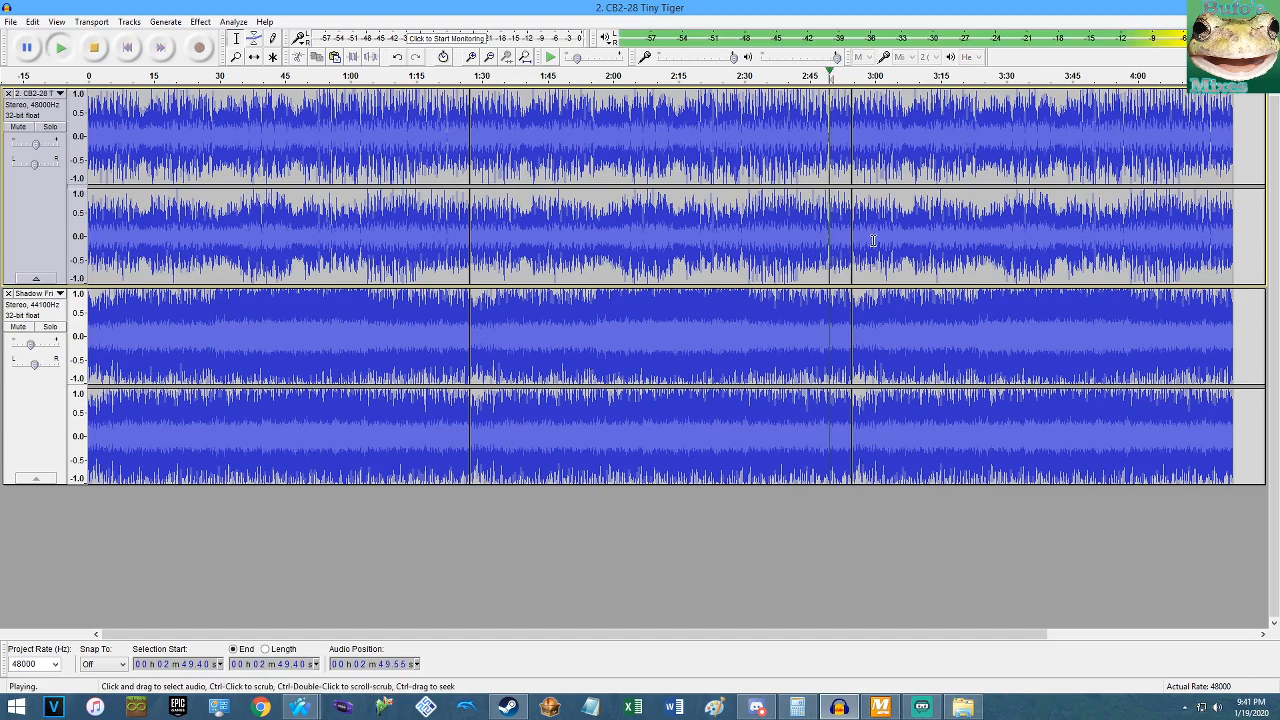
key(ctrl+1)
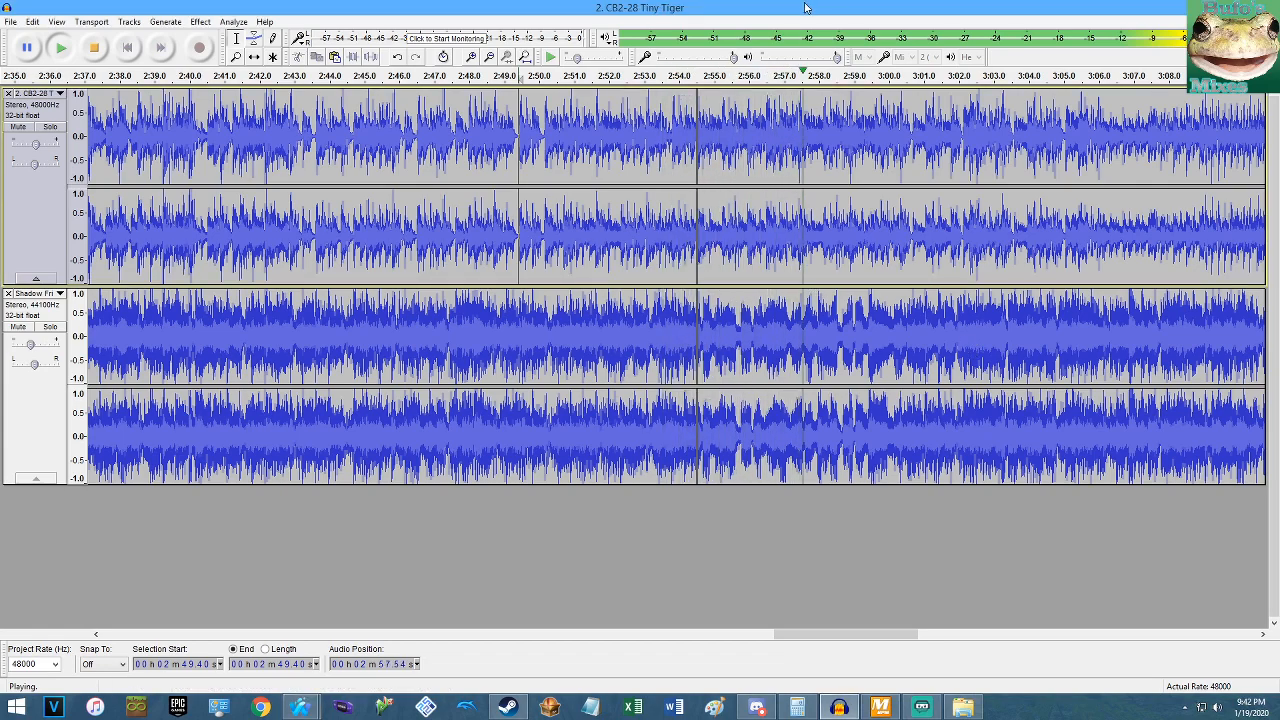
ctrl+scroll(926, 200, up, 1)
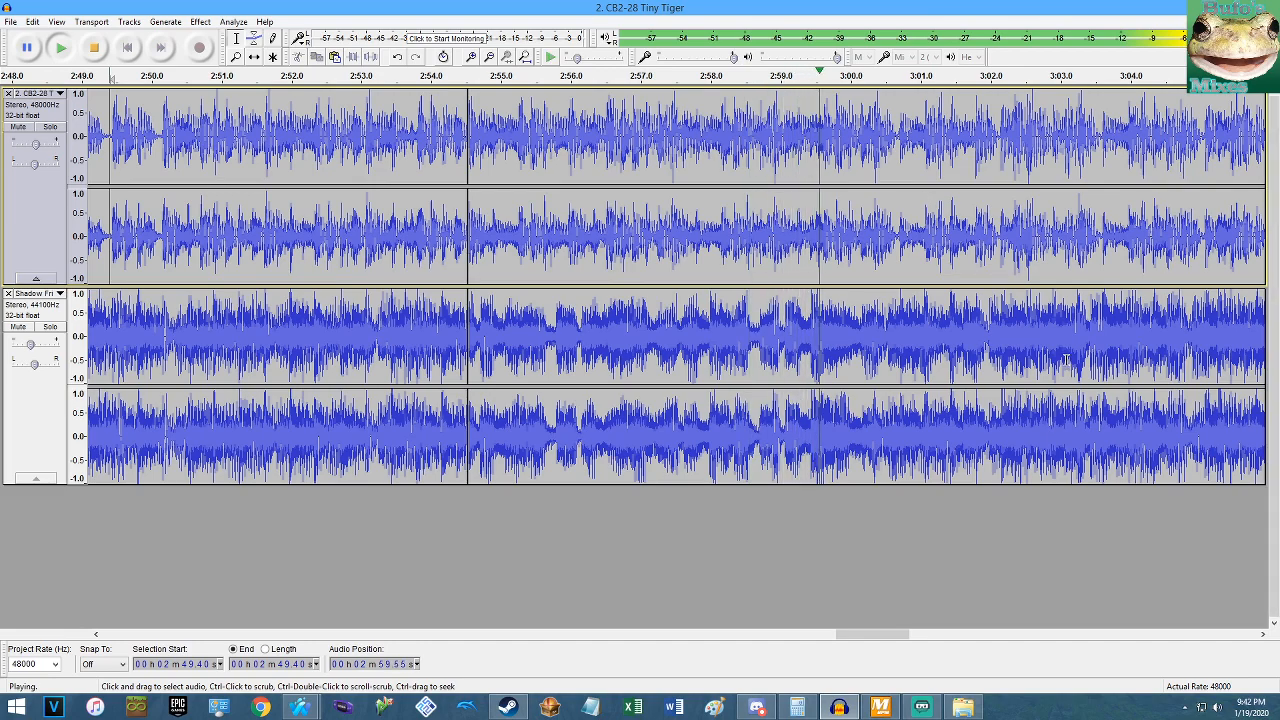
key(space)
scroll(871, 325, up, 3)
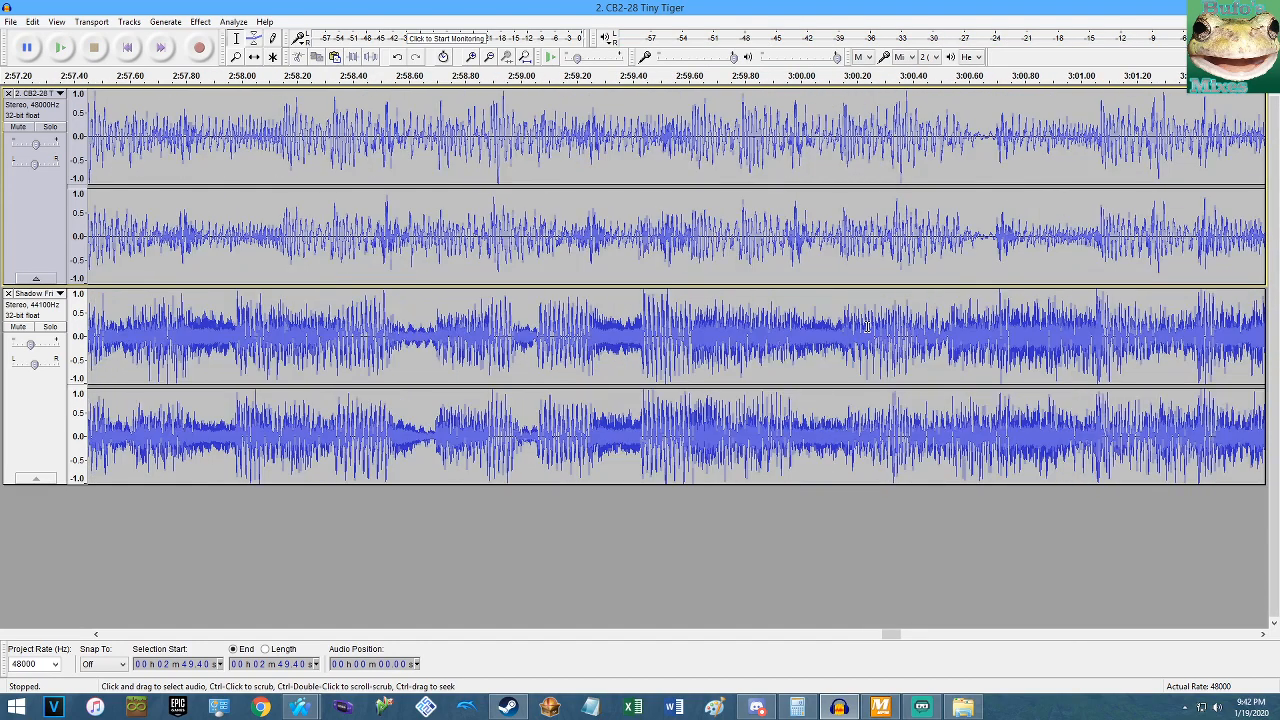
click(814, 250)
key(shift+End)
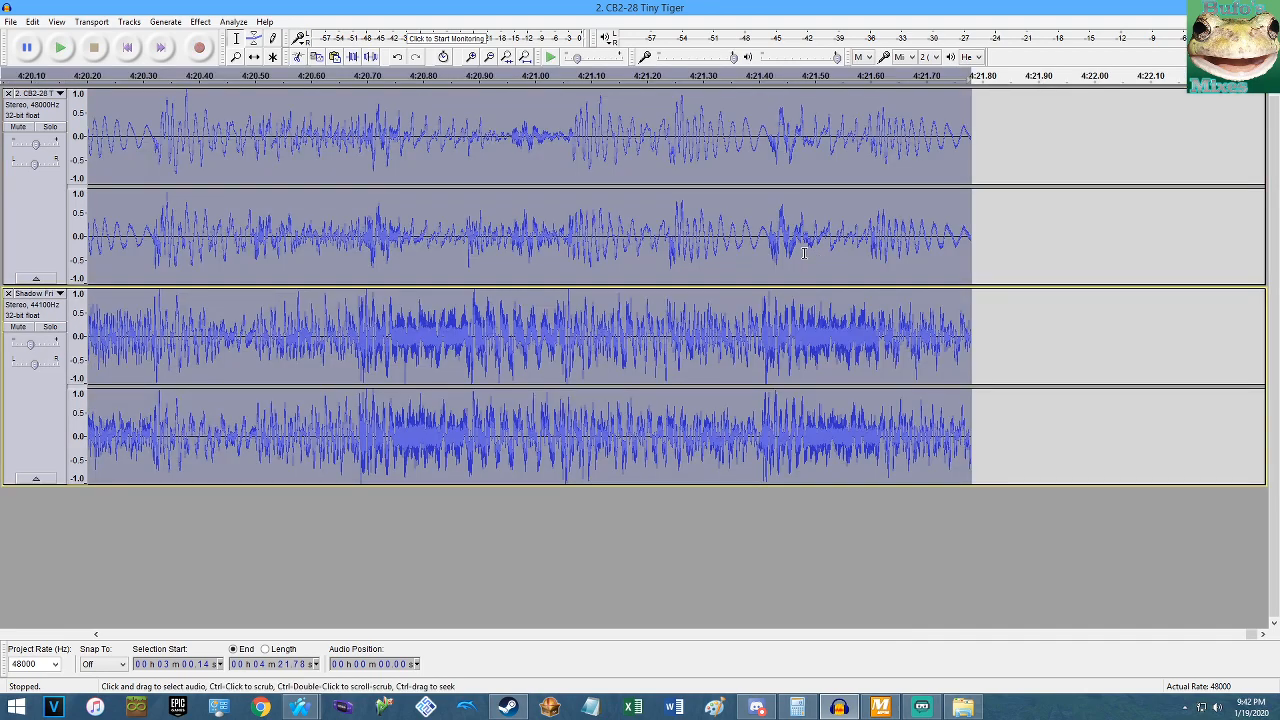
key(Delete)
click(530, 57)
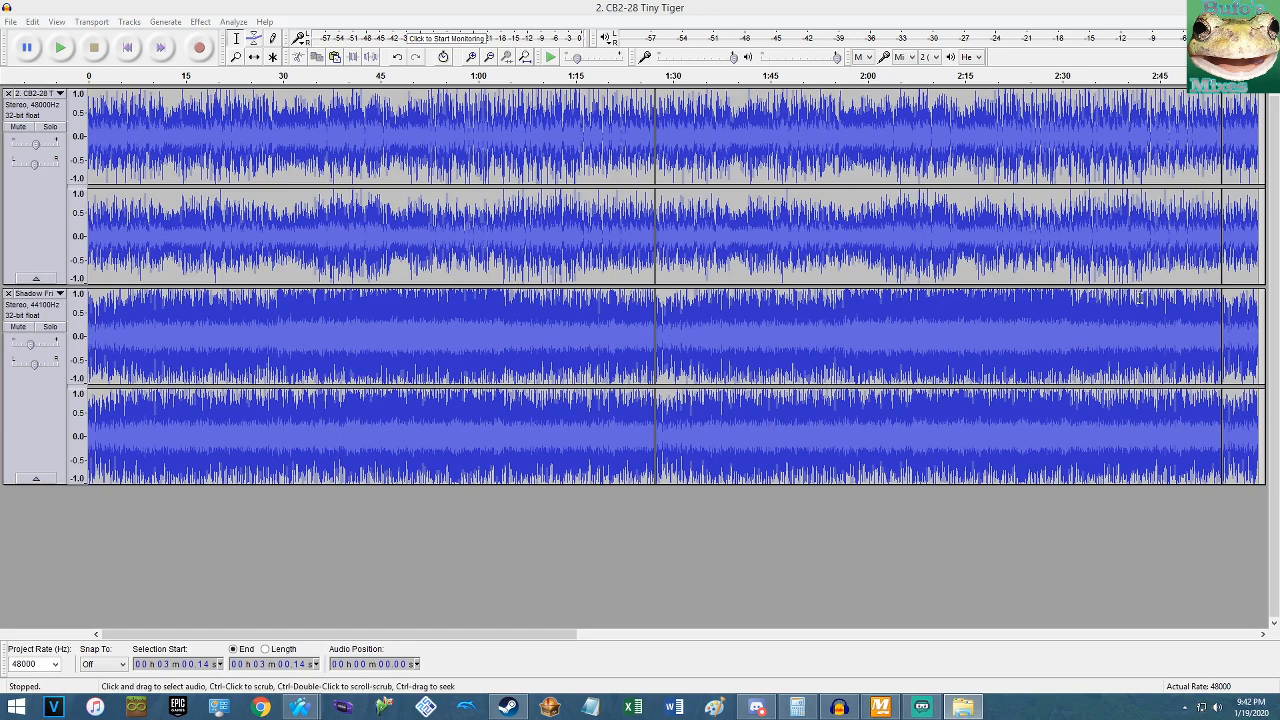
Save the project as Tiny Tiger's Shadow Friends.aup in the Audacity-Projects folder.
click(10, 22)
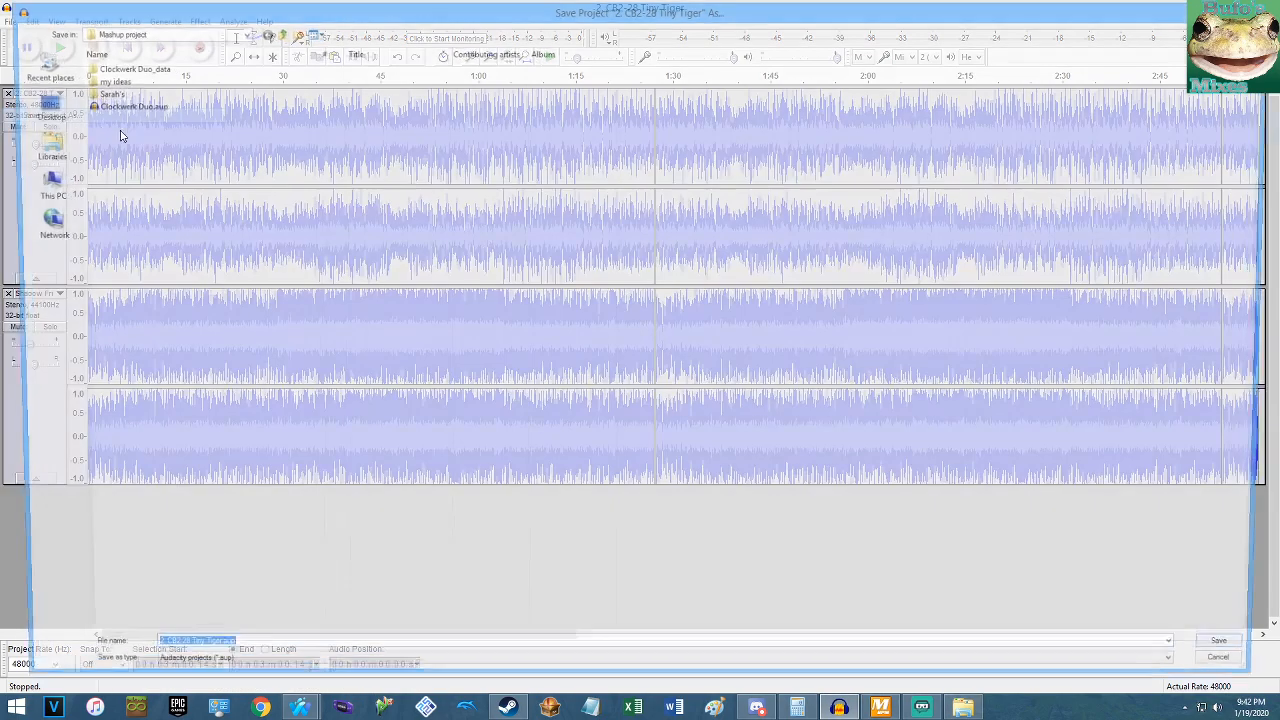
click(100, 120)
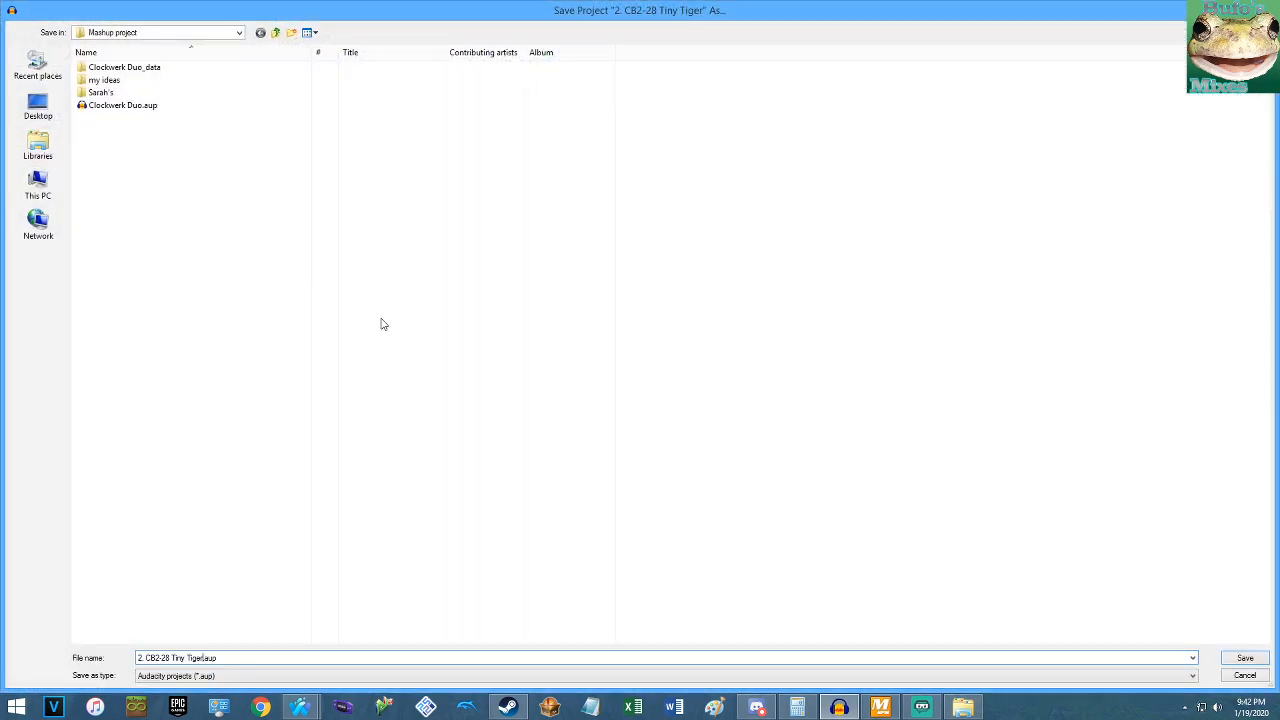
key(ctrl+v)
click(38, 145)
double_click(140, 77)
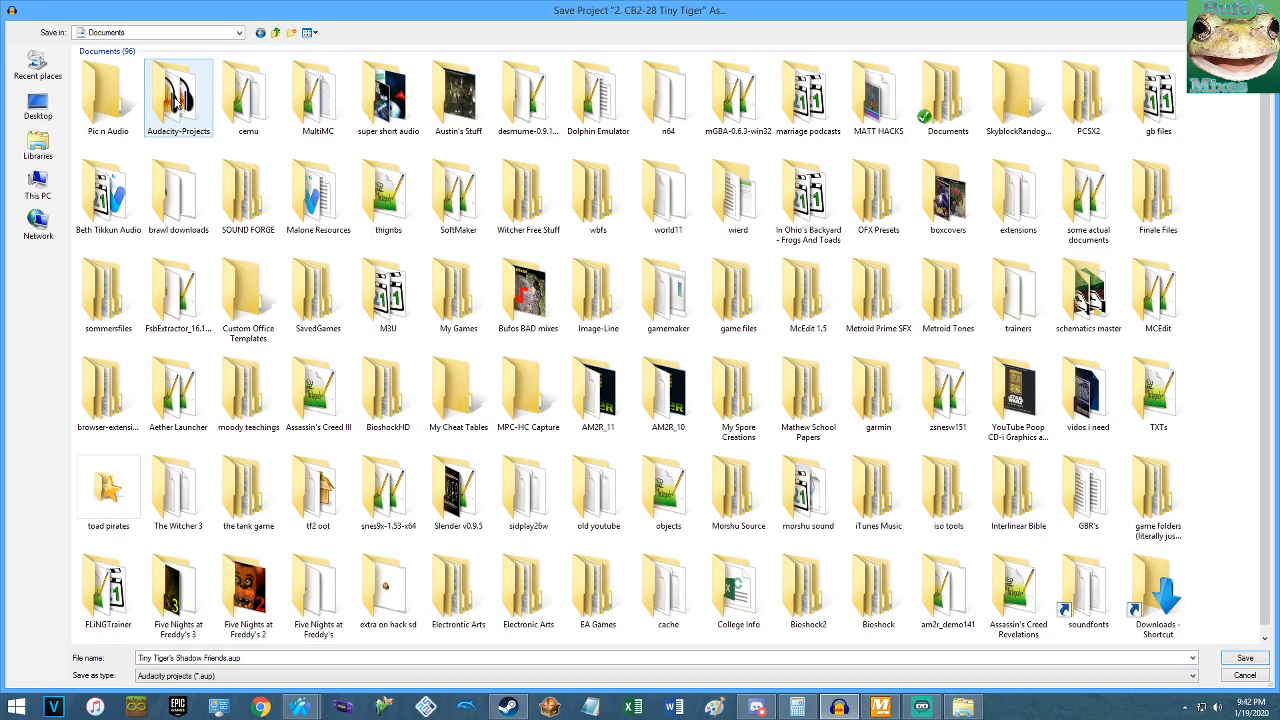
double_click(176, 100)
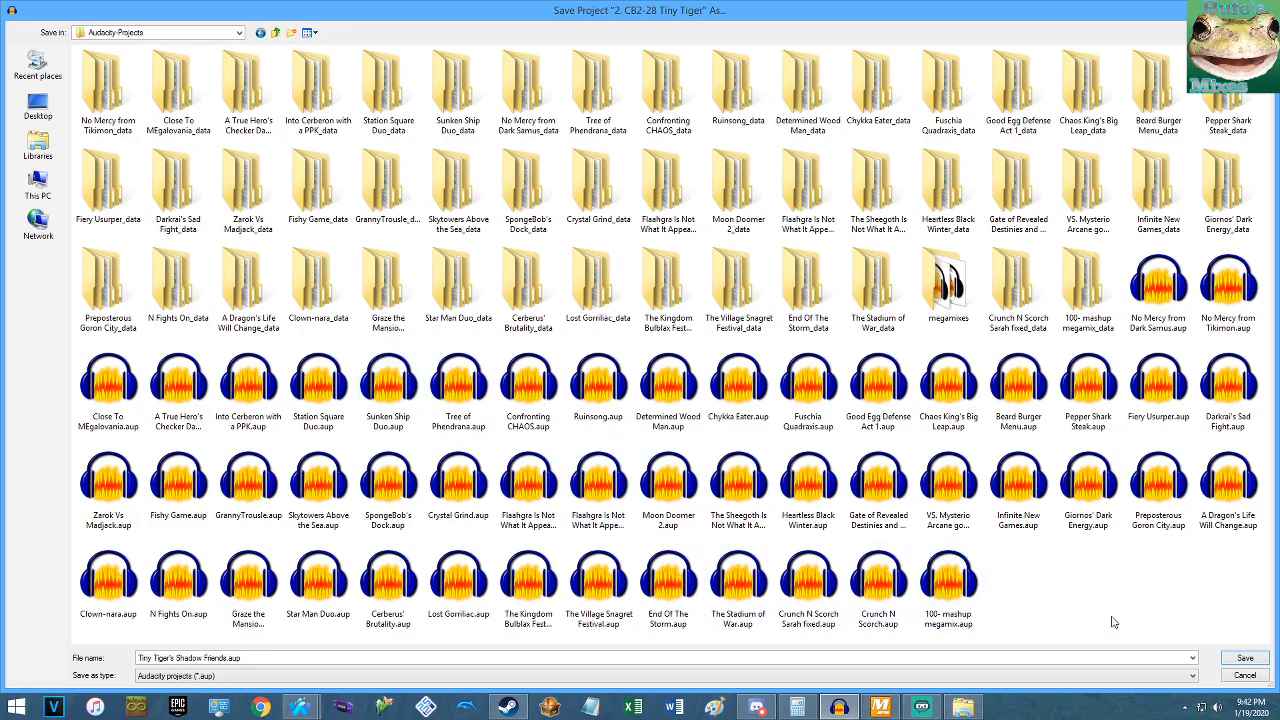
click(1245, 660)
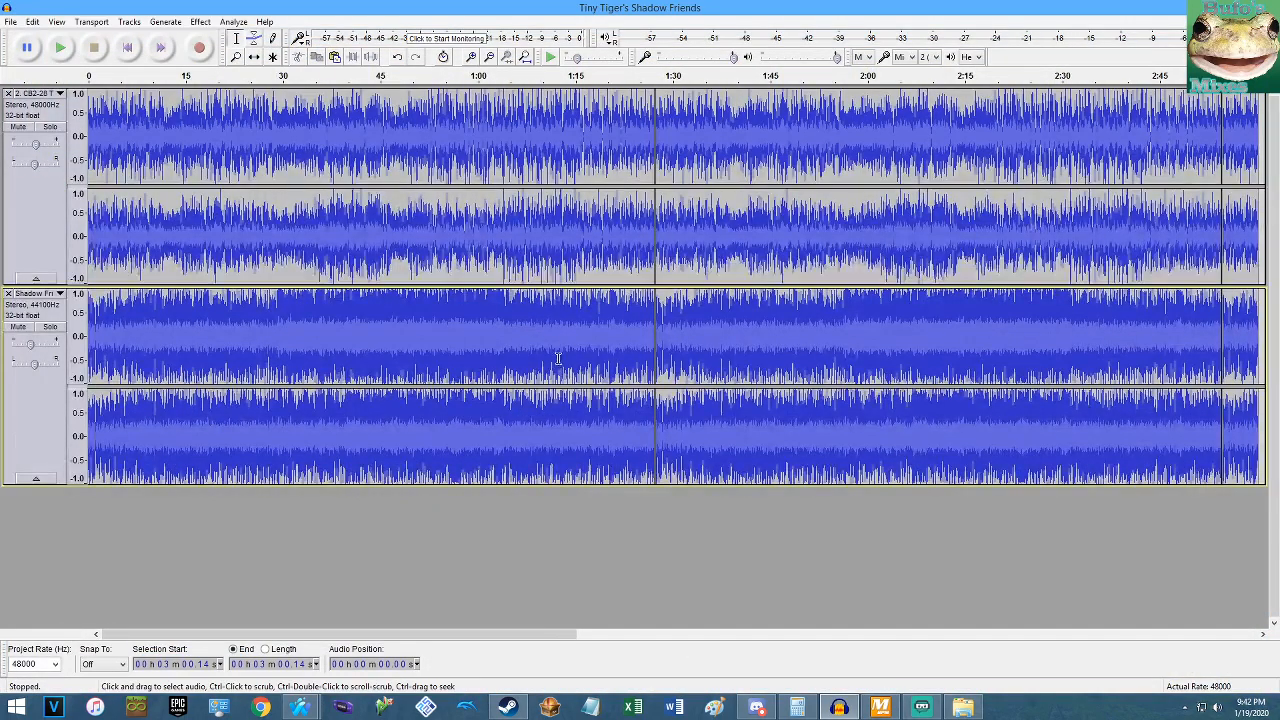
Set up an audio export as WAV (Microsoft) signed 16-bit PCM in the Pic n Audio folder.
click(10, 21)
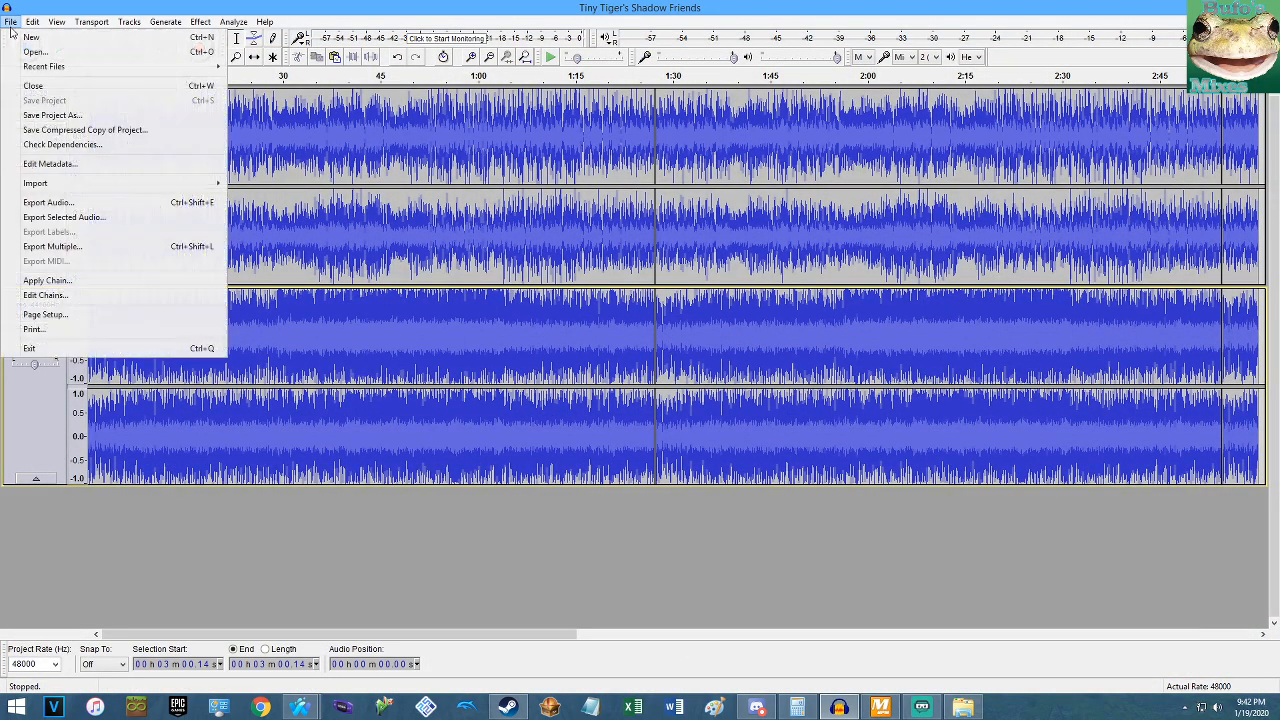
click(68, 200)
click(222, 578)
click(180, 594)
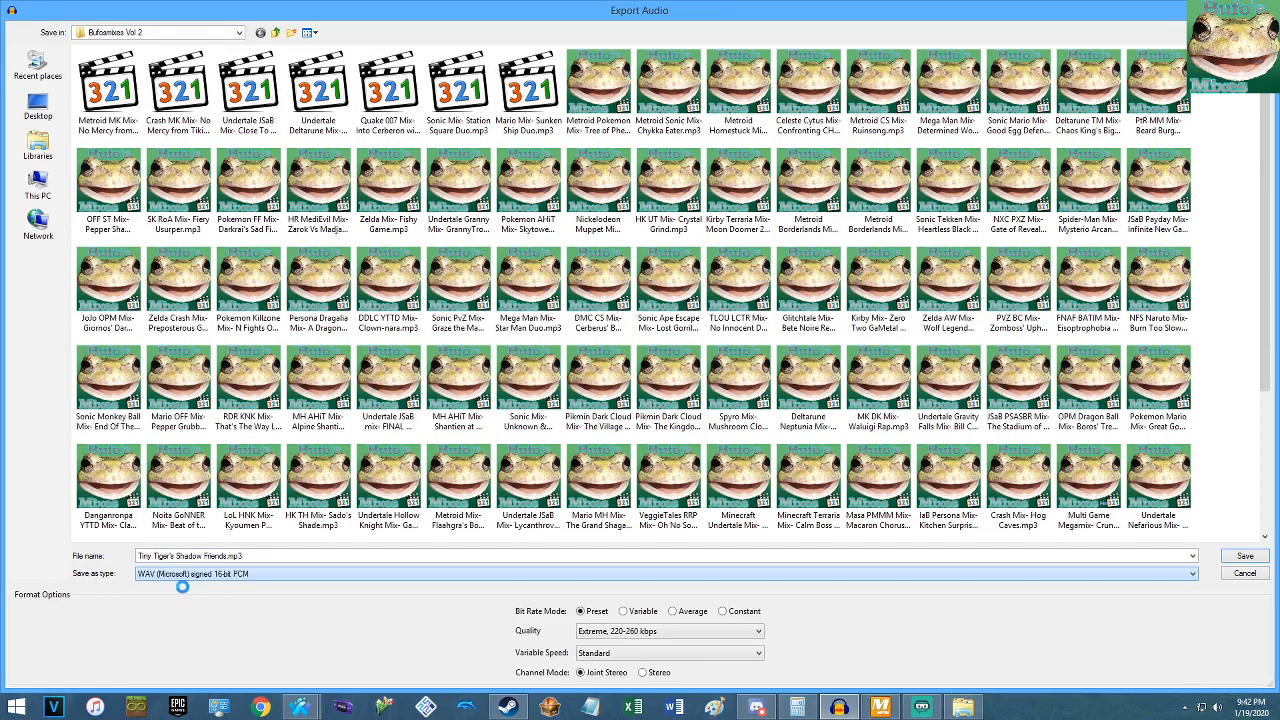
click(38, 145)
double_click(114, 77)
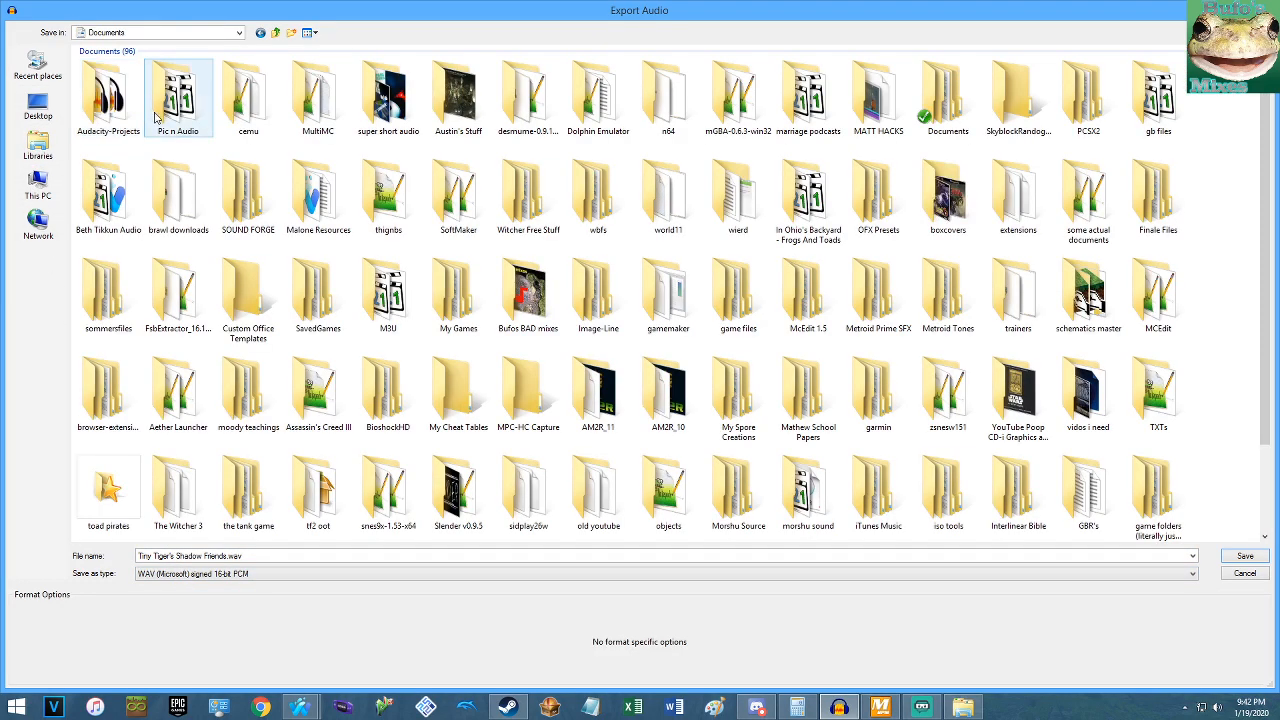
double_click(180, 77)
Remove the spaces from the file name and export the mashup as TinyTiger'sShadowFriends.wav.
click(207, 556)
key(ctrl+c)
click(207, 556)
key(BackSpace)
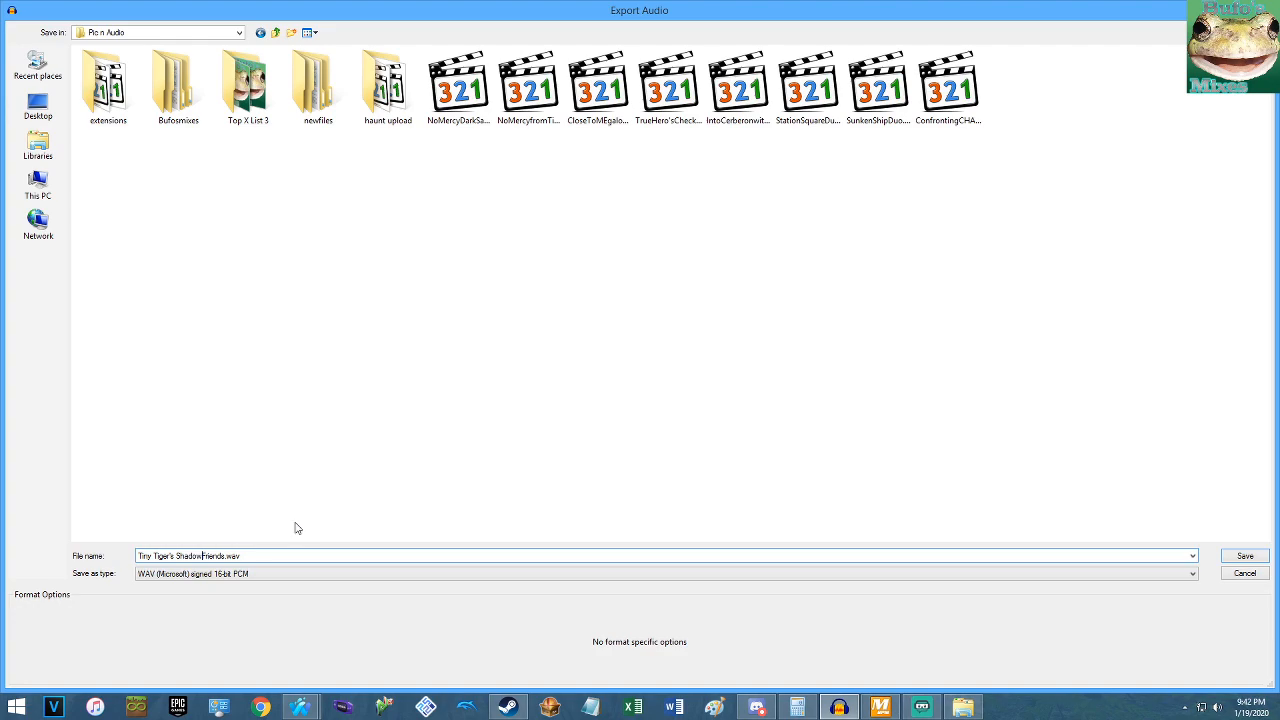
key(Delete)
key(BackSpace)
click(1247, 557)
click(430, 527)
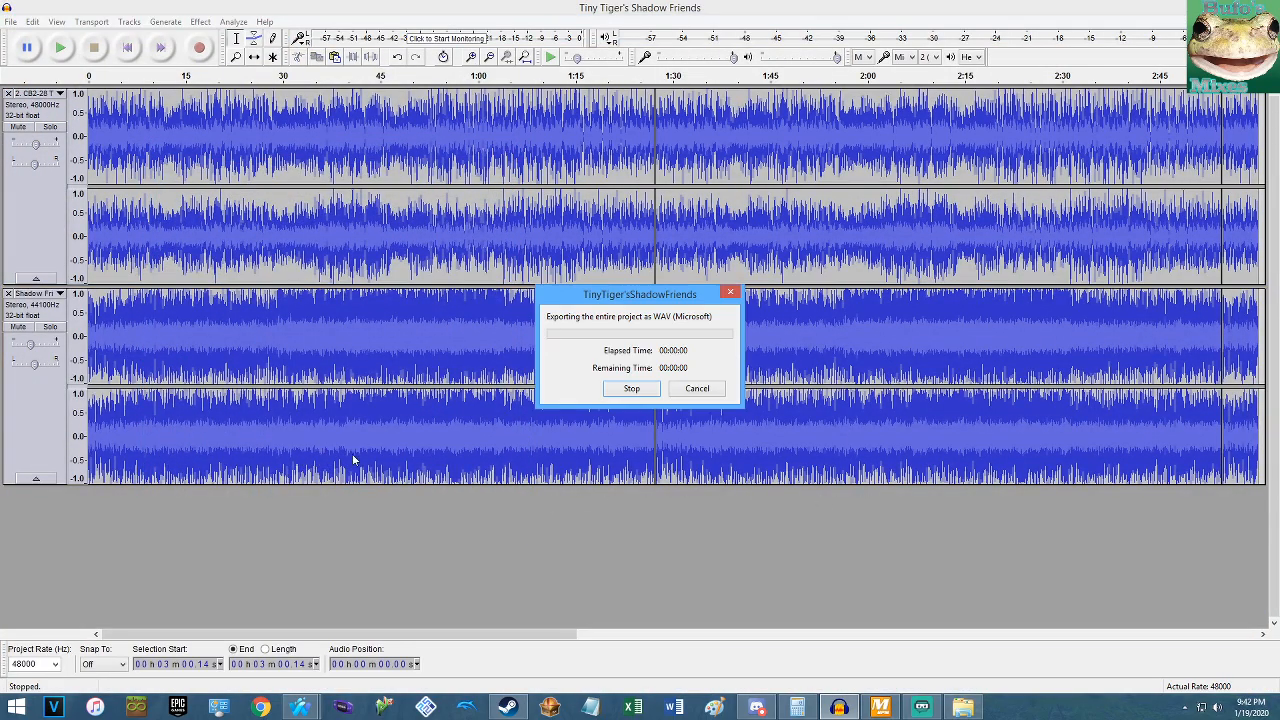
Set up a second audio export as an MP3 file in the Bufosmixes Vol 2 music folder.
click(10, 21)
click(50, 203)
click(155, 578)
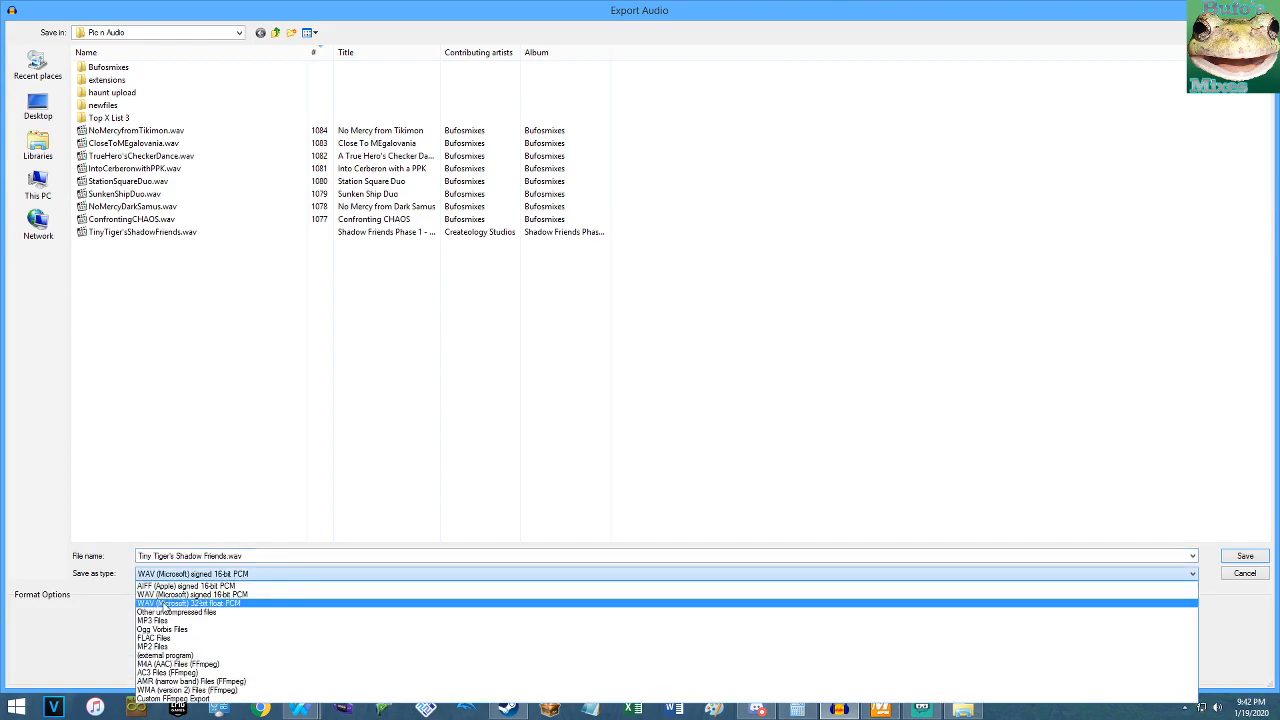
click(165, 622)
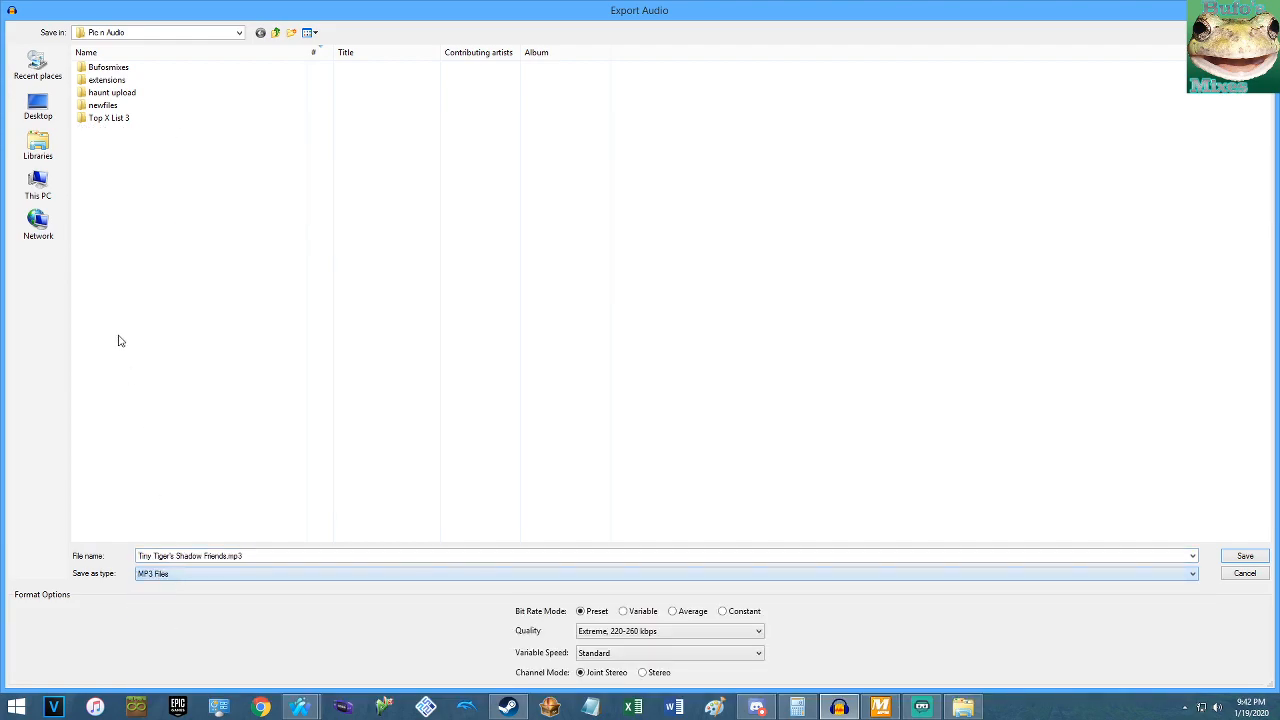
click(40, 160)
double_click(265, 57)
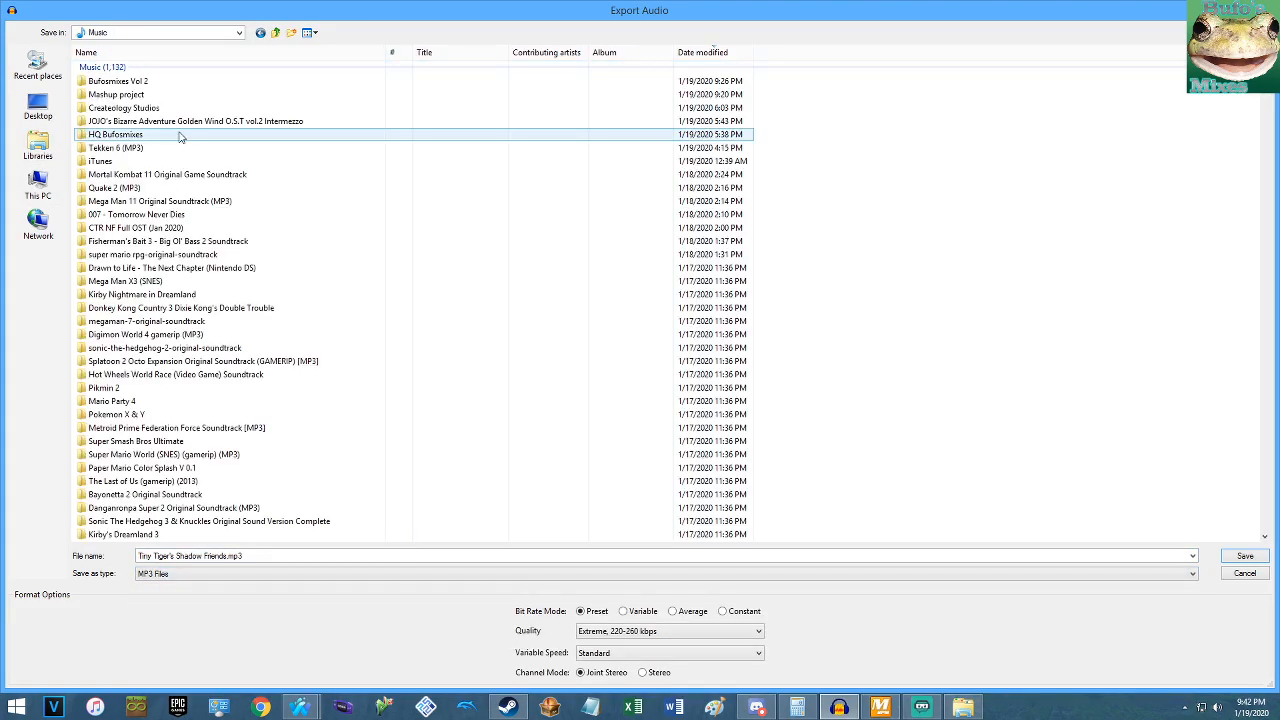
click(136, 87)
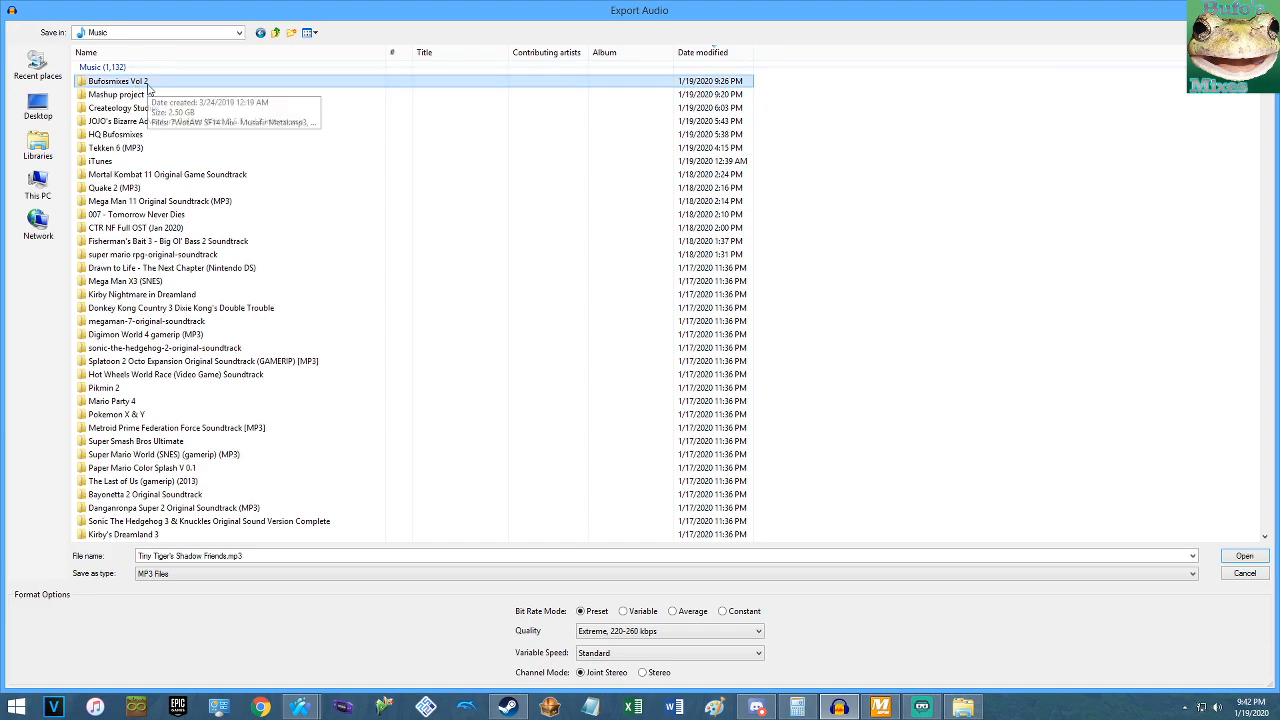
double_click(136, 87)
Prefix the file name with "Crash OC Mix- " and export the mashup as an MP3.
key(Home)
text(Crash OfC Mix-)
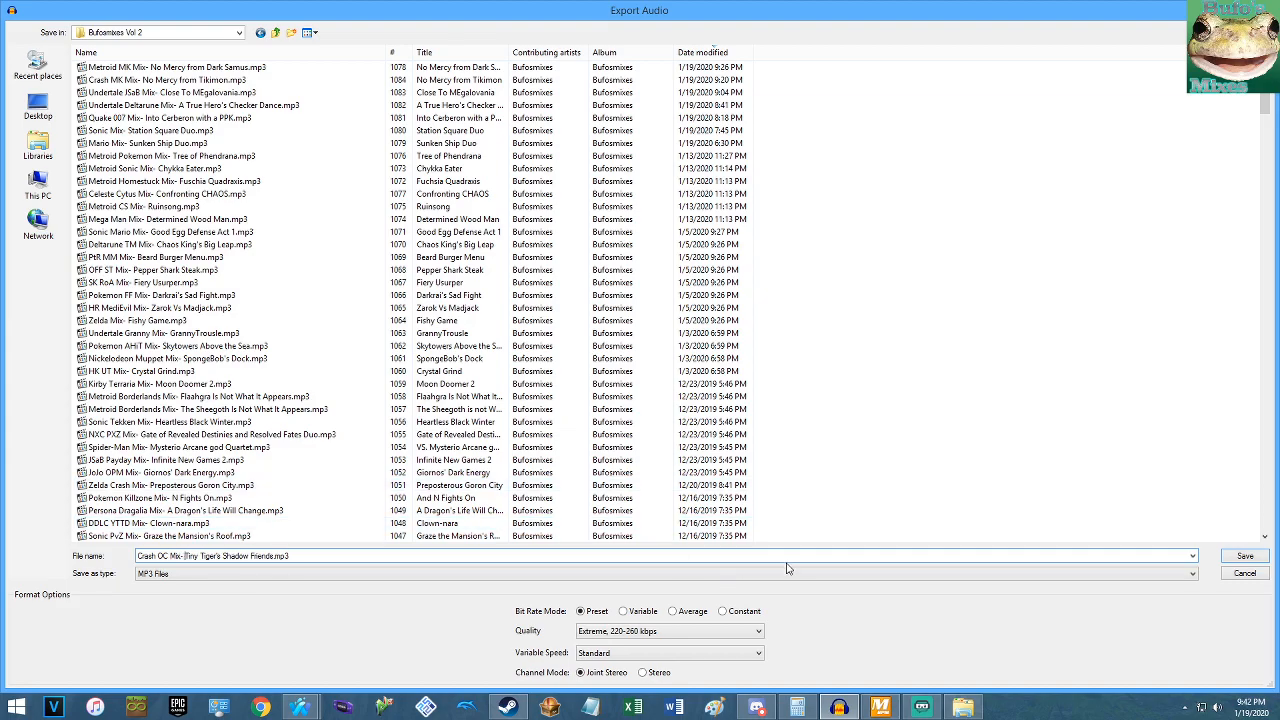
click(1250, 558)
click(425, 527)
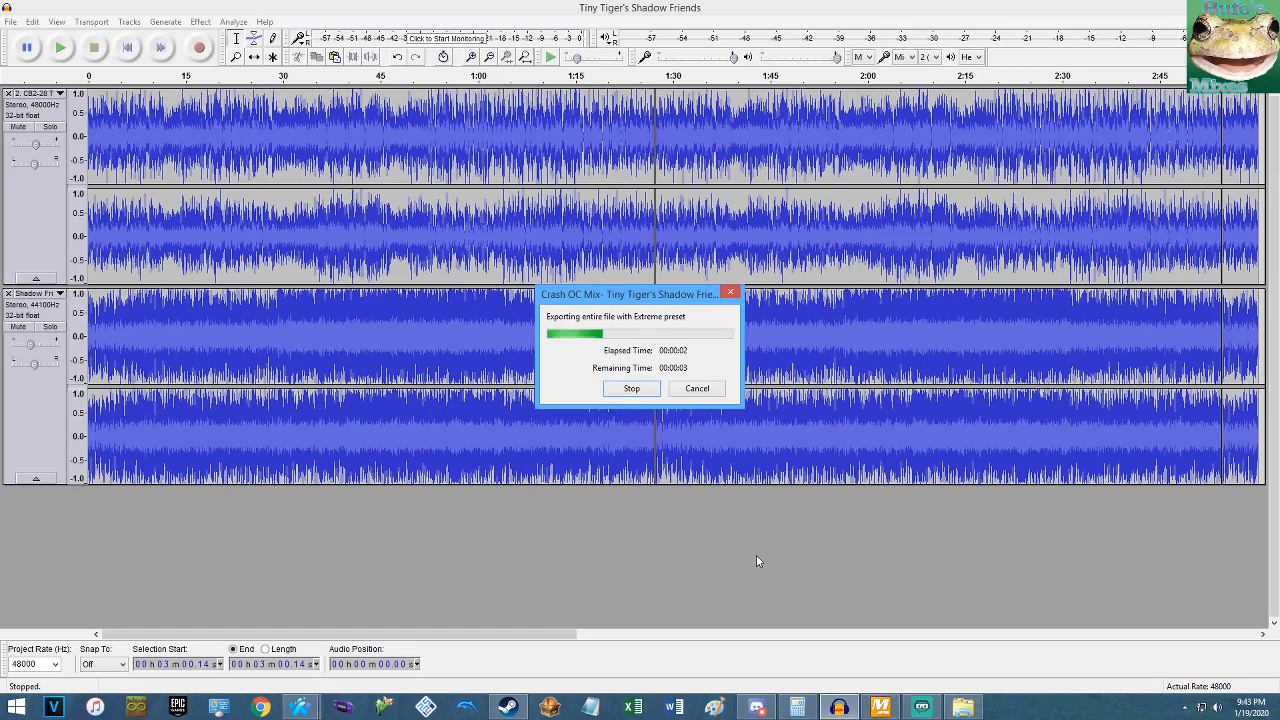
Listen to King K. Harkinian.mp3 in Media Player Classic, and close the player.
click(300, 707)
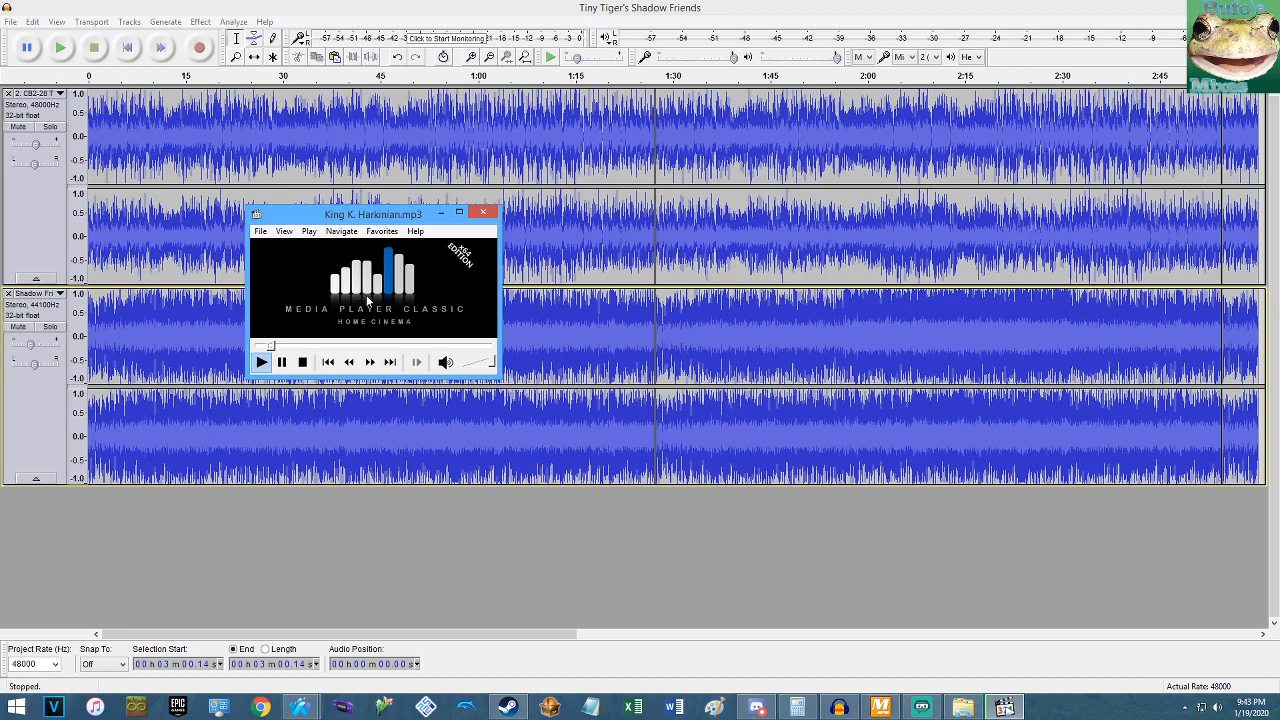
click(300, 707)
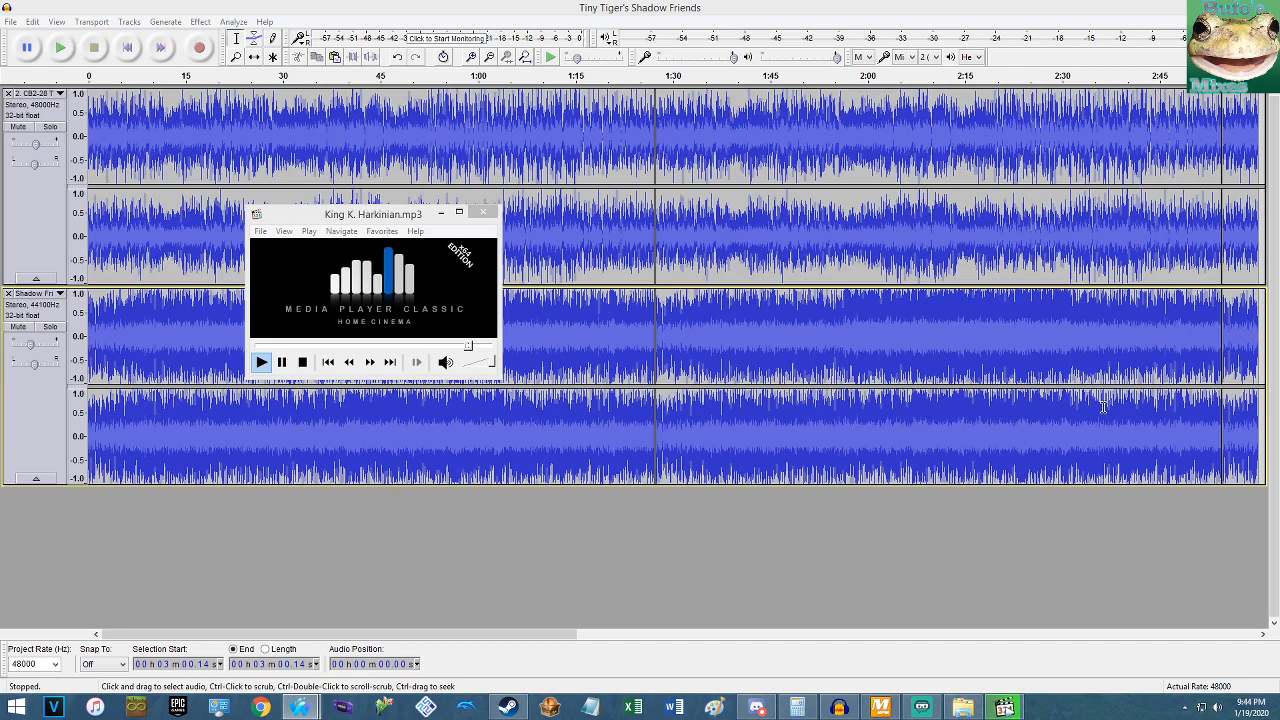
click(483, 212)
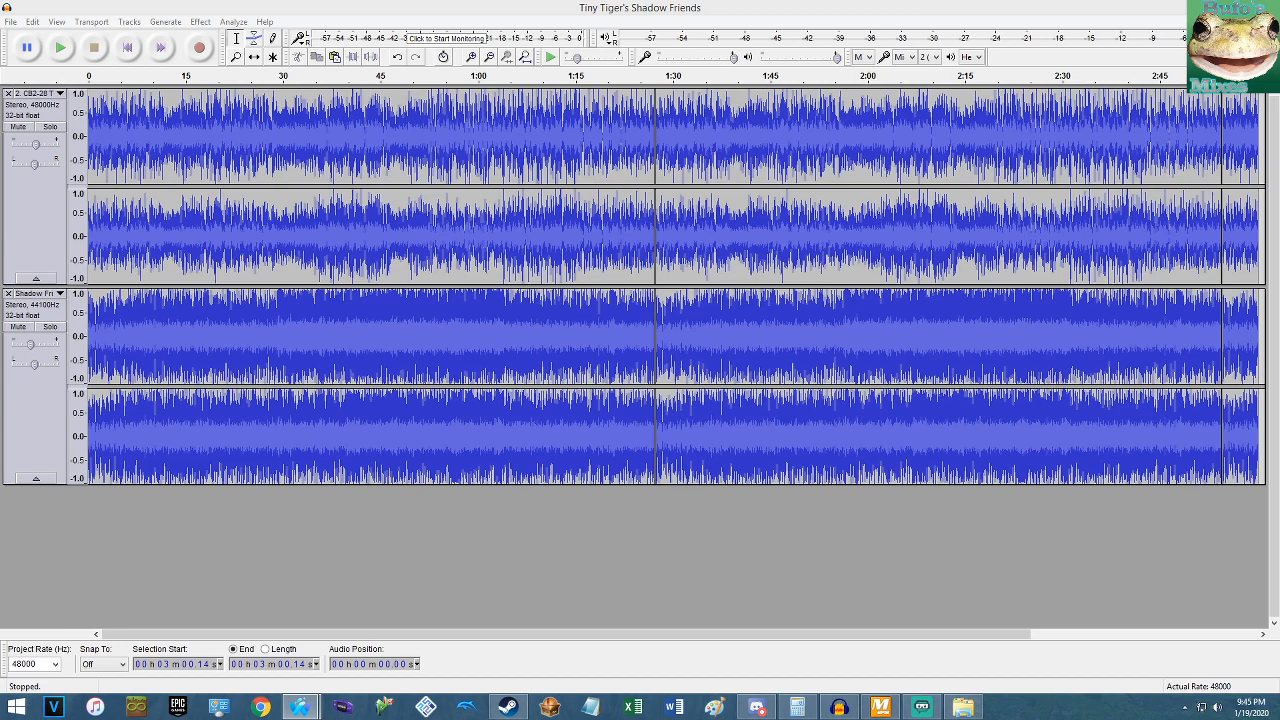
Watch the King K. Harkinian video on YouTube in the browser, and return to Audacity.
drag(1279, 110, 714, 2)
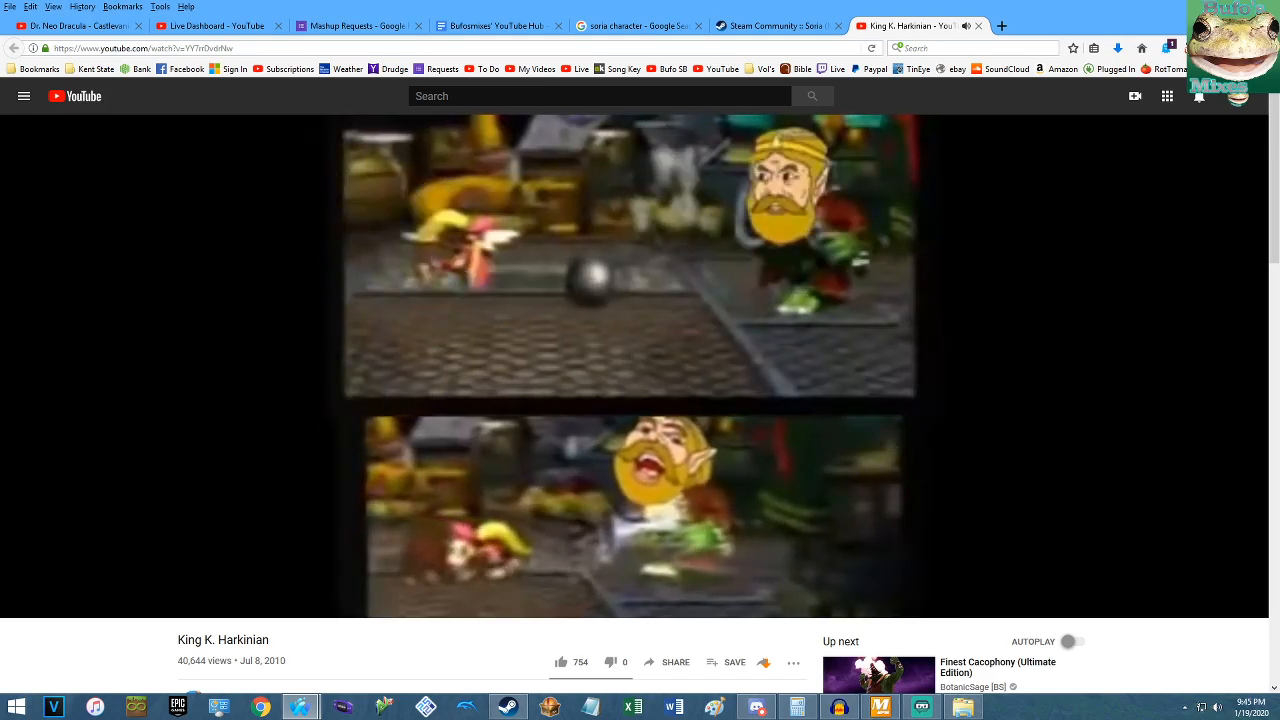
mouse_move(640, 288)
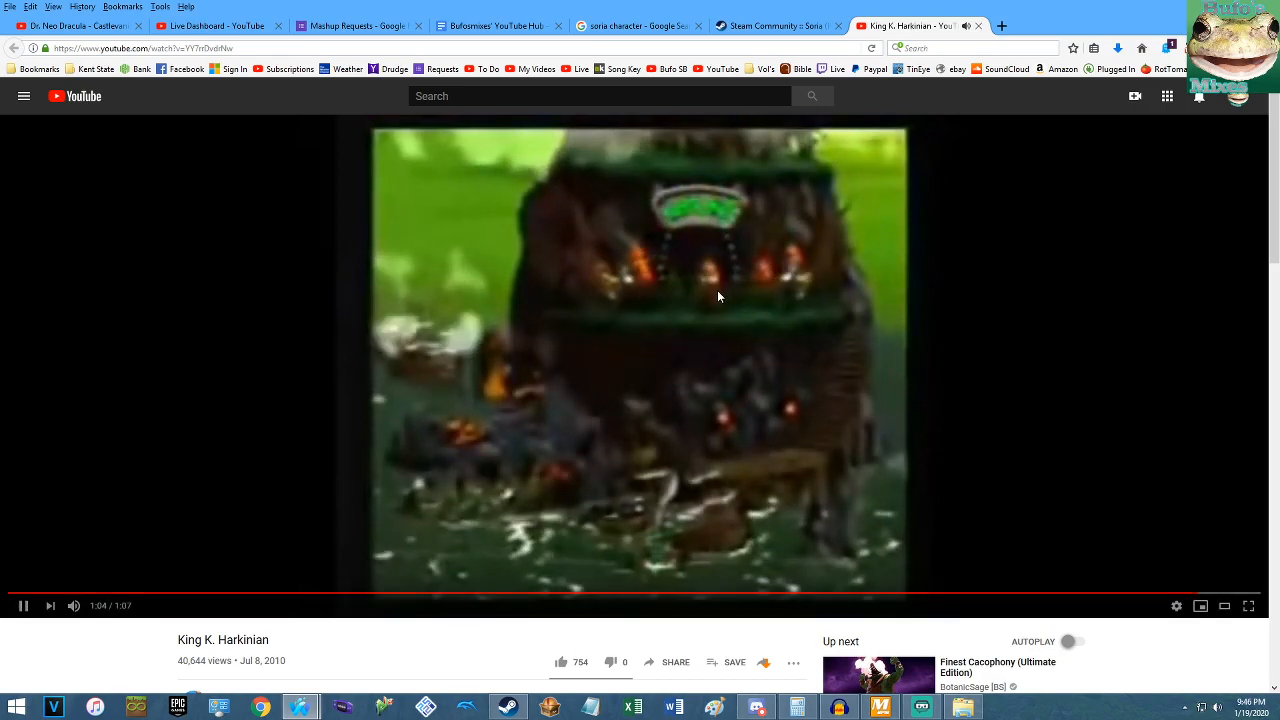
scroll(343, 471, down, 4)
click(252, 568)
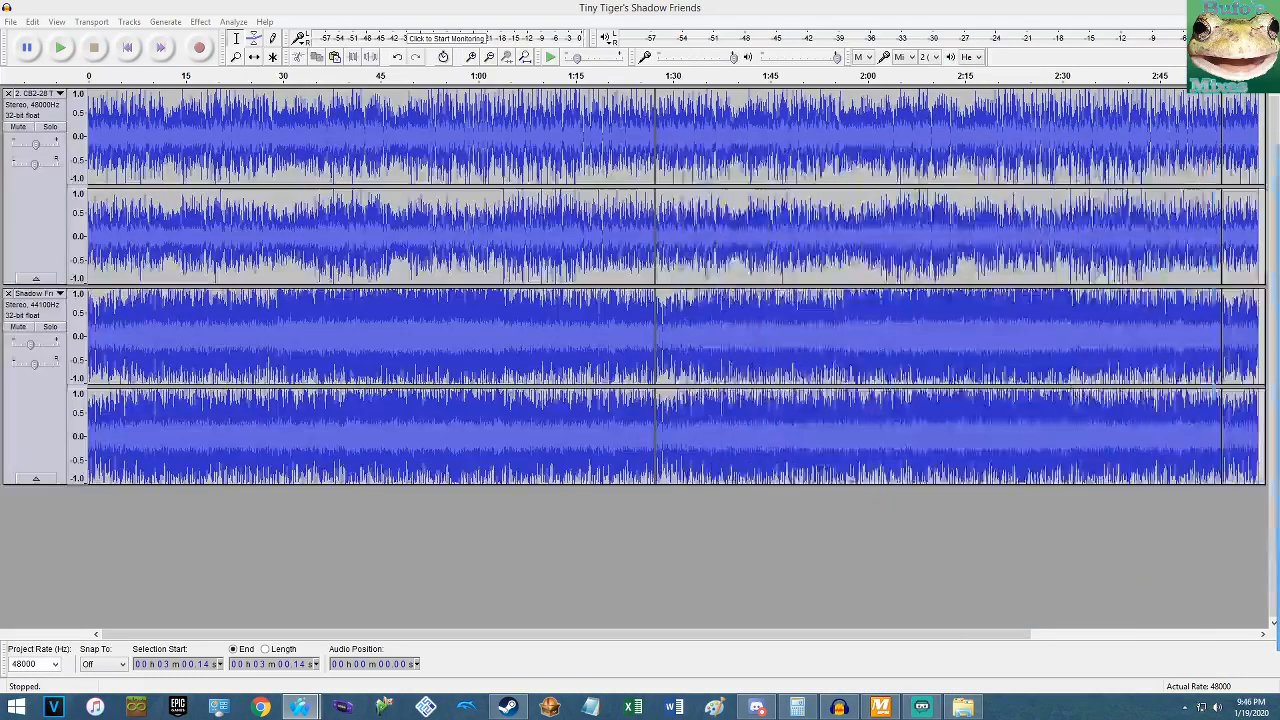
Fade out the final segment of both tracks, from 2 min 54.52 s to the end of the mashup.
click(1217, 6)
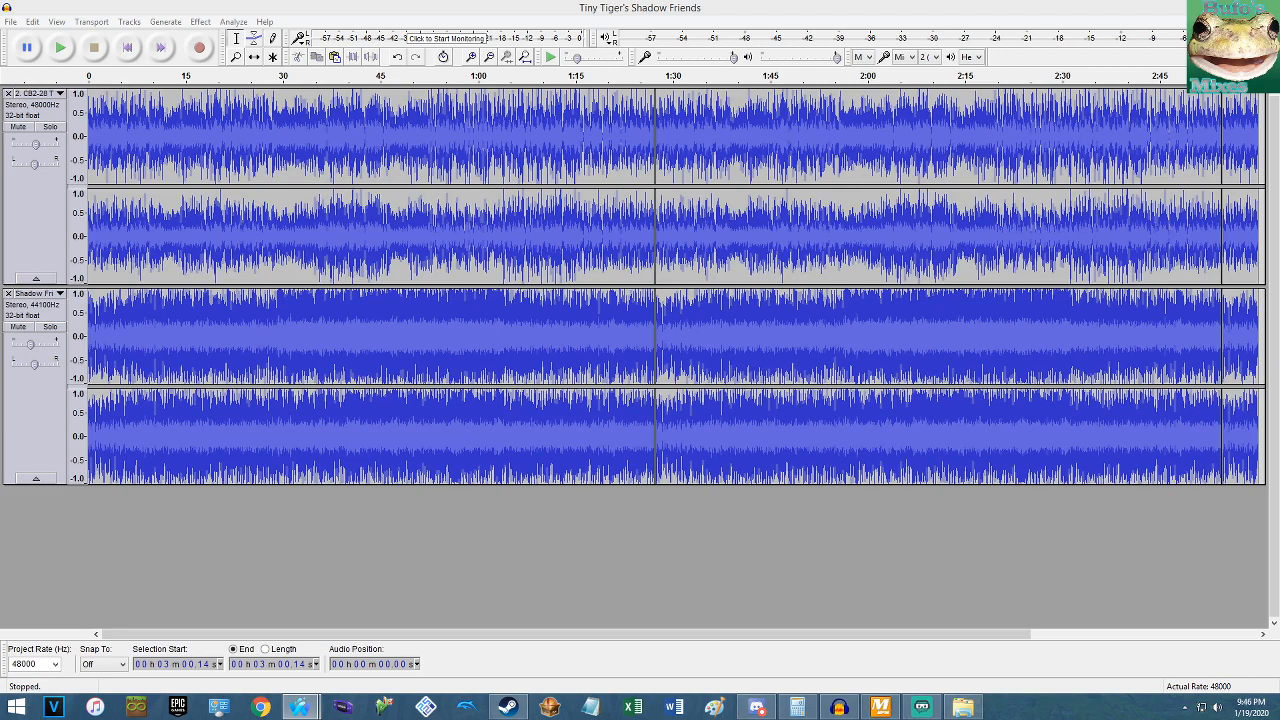
click(664, 7)
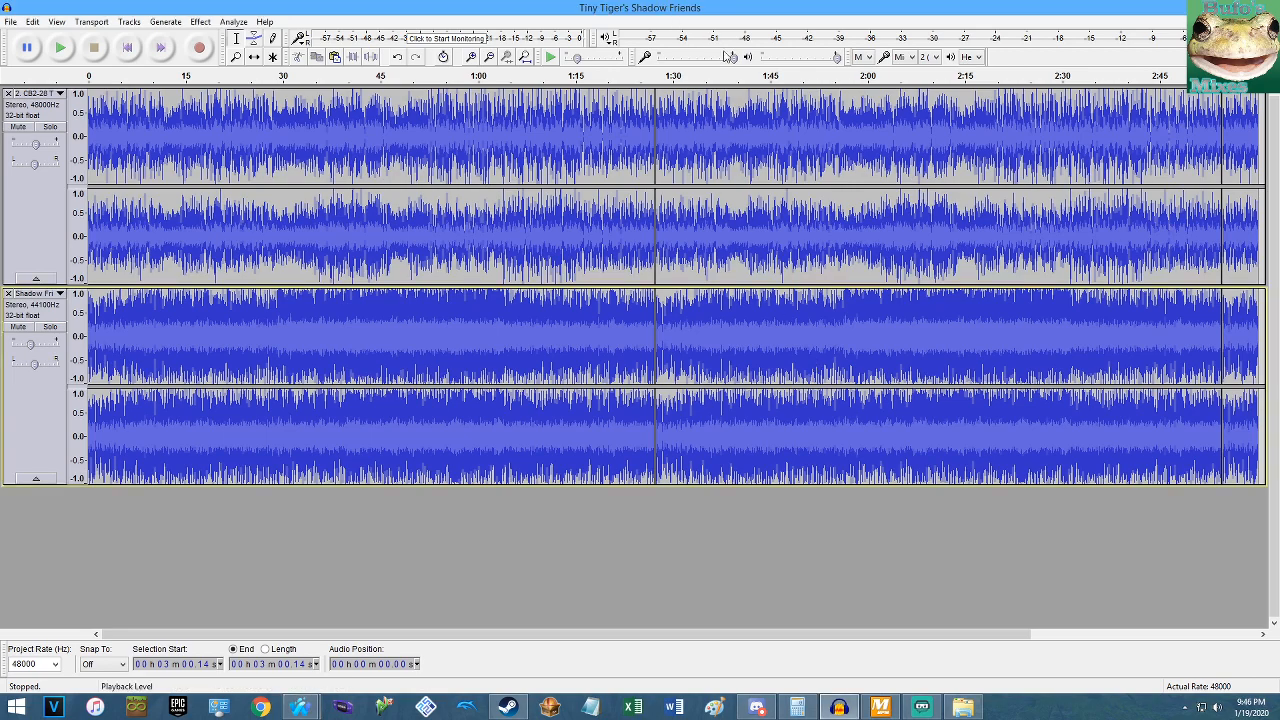
drag(1247, 225, 1222, 225)
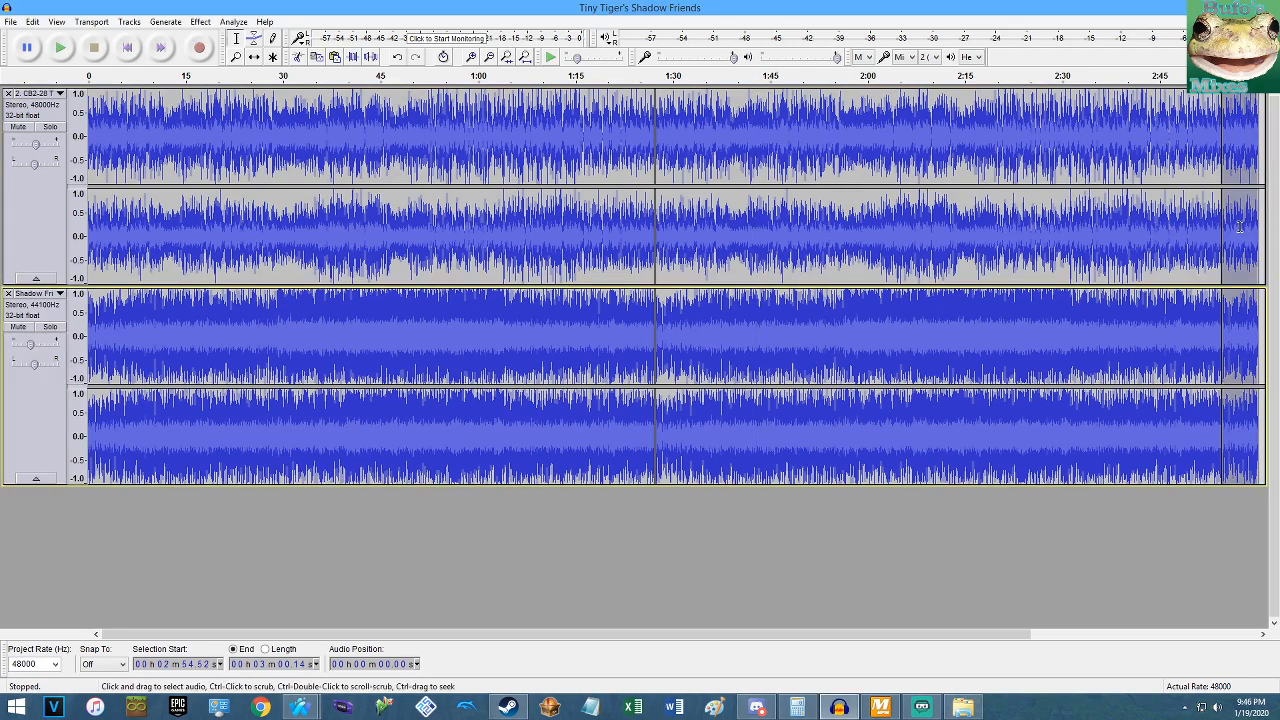
click(200, 21)
click(225, 236)
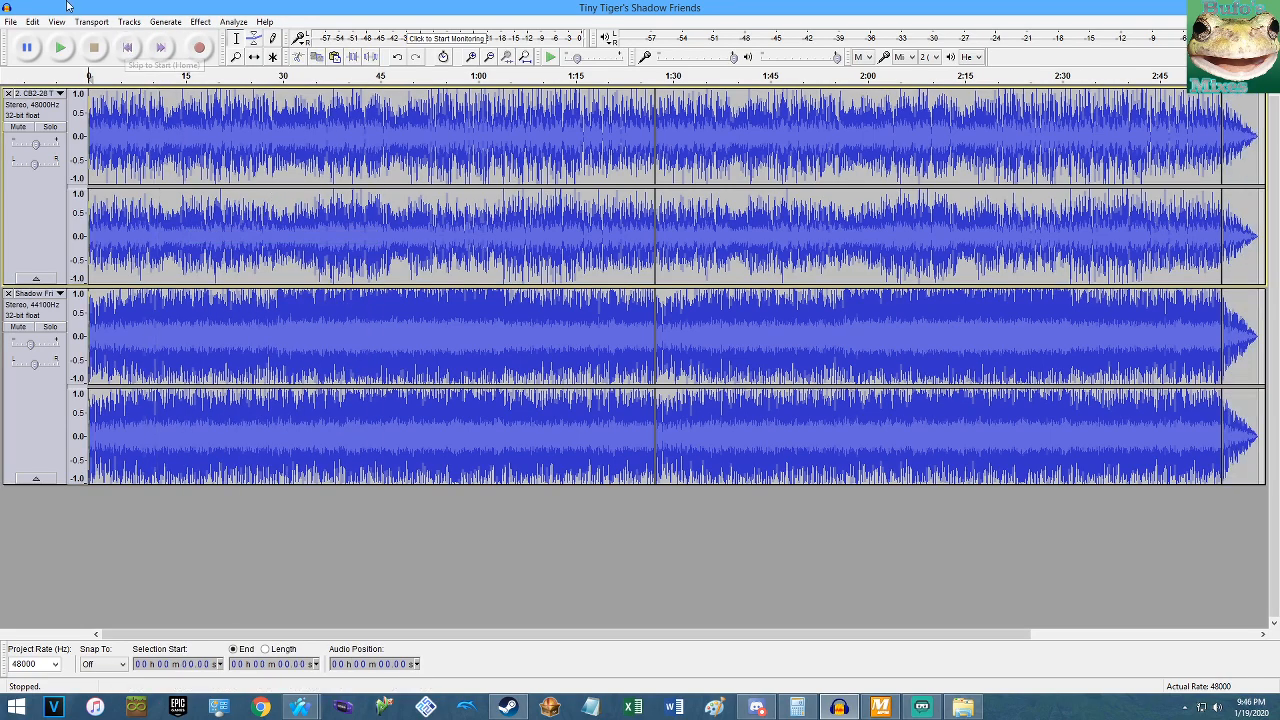
Load the saved Bufosmixes tag template into the project's metadata.
click(10, 21)
click(48, 163)
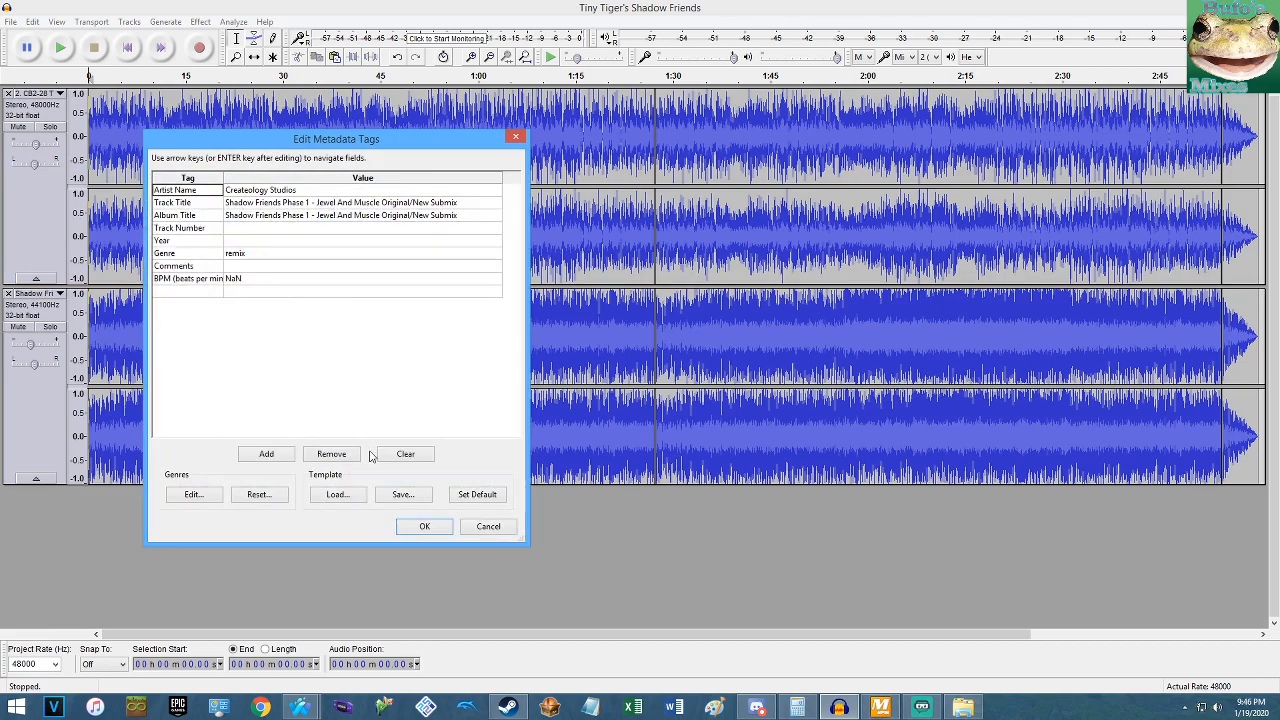
click(334, 491)
double_click(108, 106)
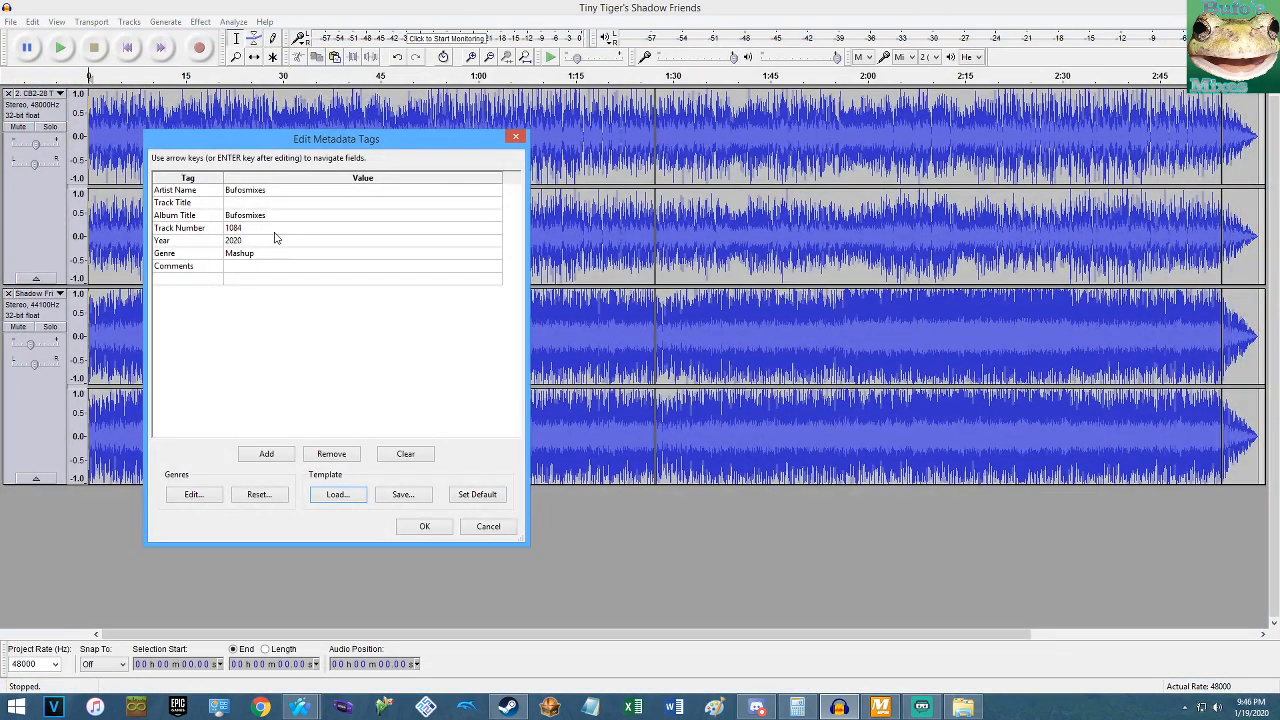
Set the track number tag to 1085 and save the tags over the existing metadata template.
click(290, 232)
click(396, 488)
double_click(106, 108)
click(683, 357)
Set the track title tag to "Tiny Tiger's Shadow Friends" and accept the metadata.
click(305, 203)
key(ctrl+v)
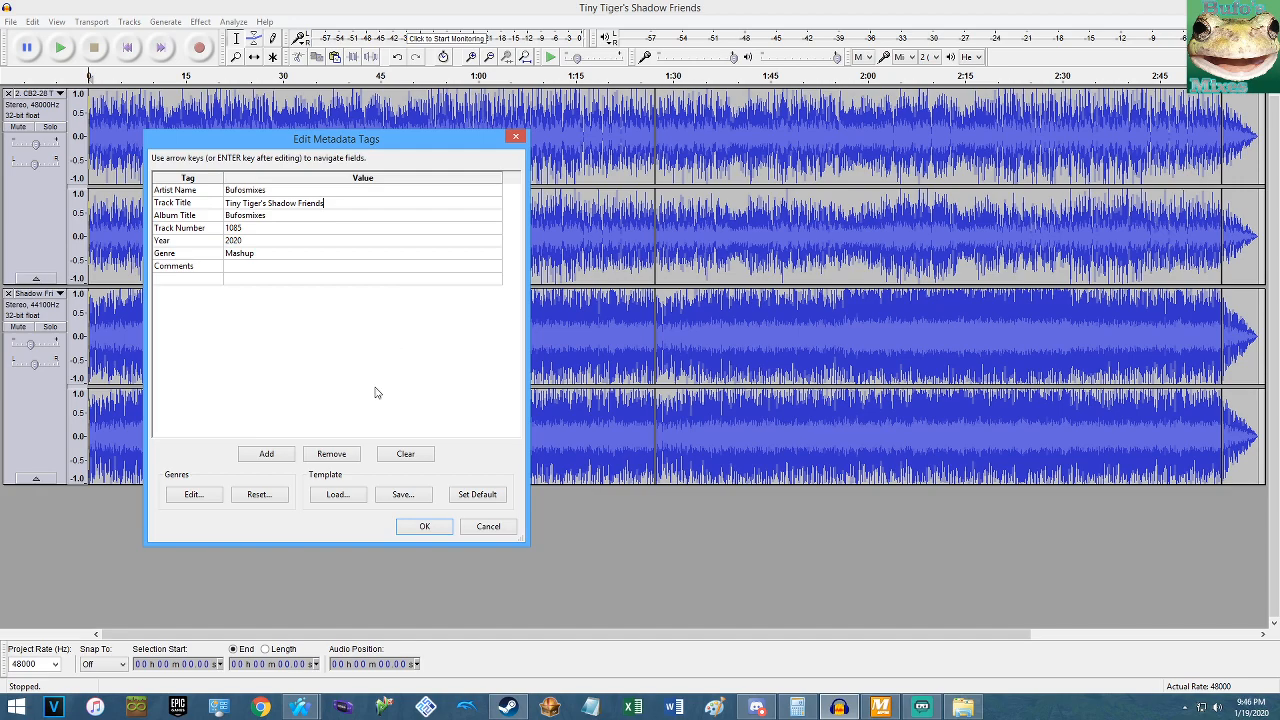
click(416, 526)
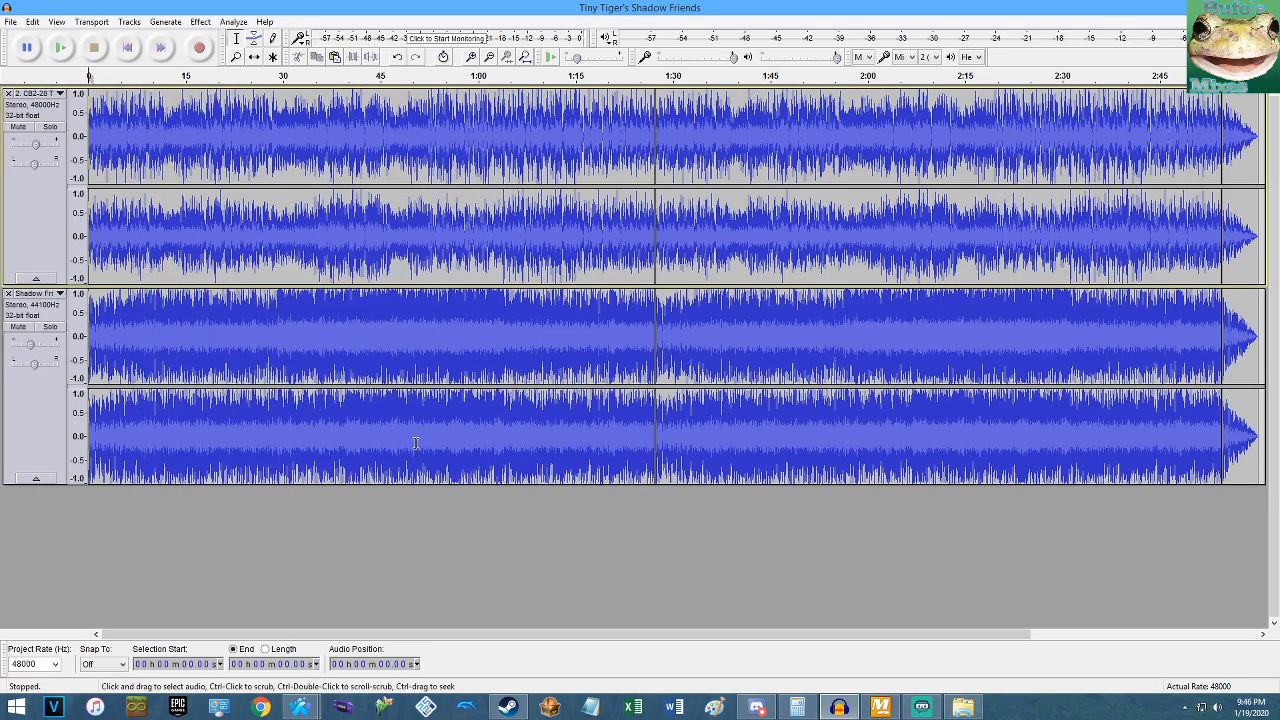
Export the faded mashup as an MP3, replacing "Crash OC Mix- Tiny Tiger's Shadow Friends.mp3" in the Bufosmixes Vol 2 folder.
click(10, 22)
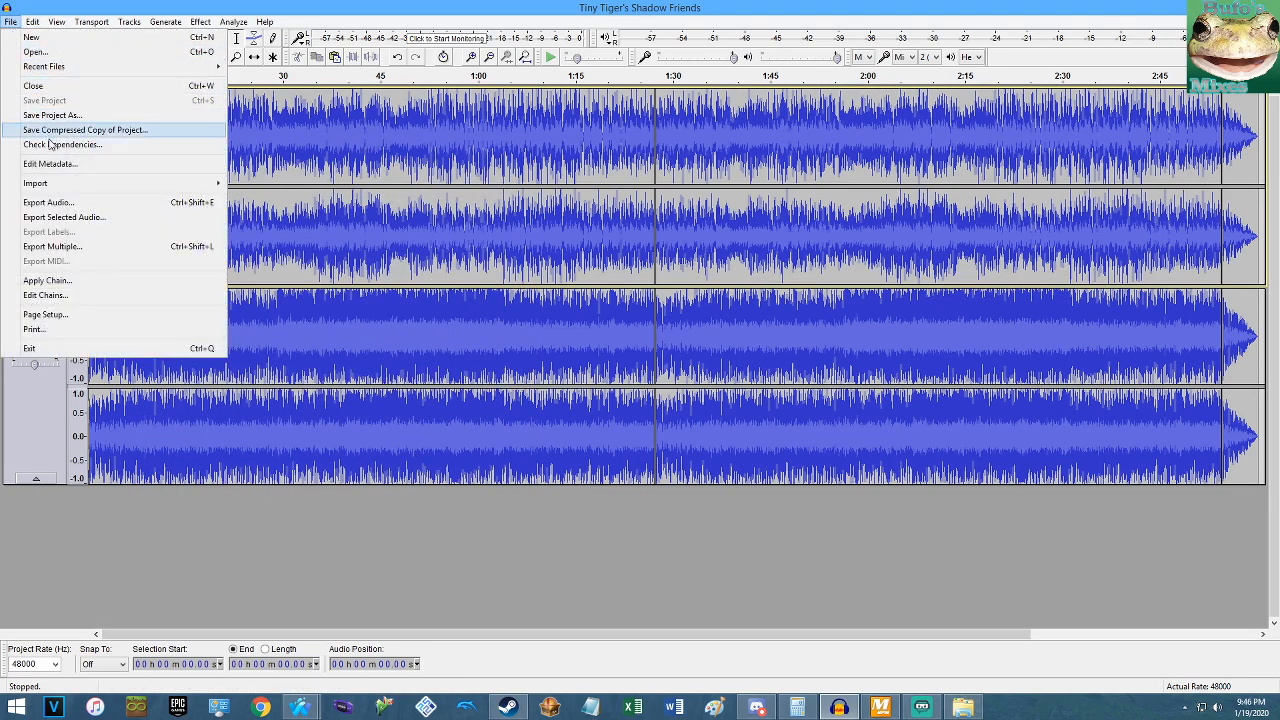
click(41, 203)
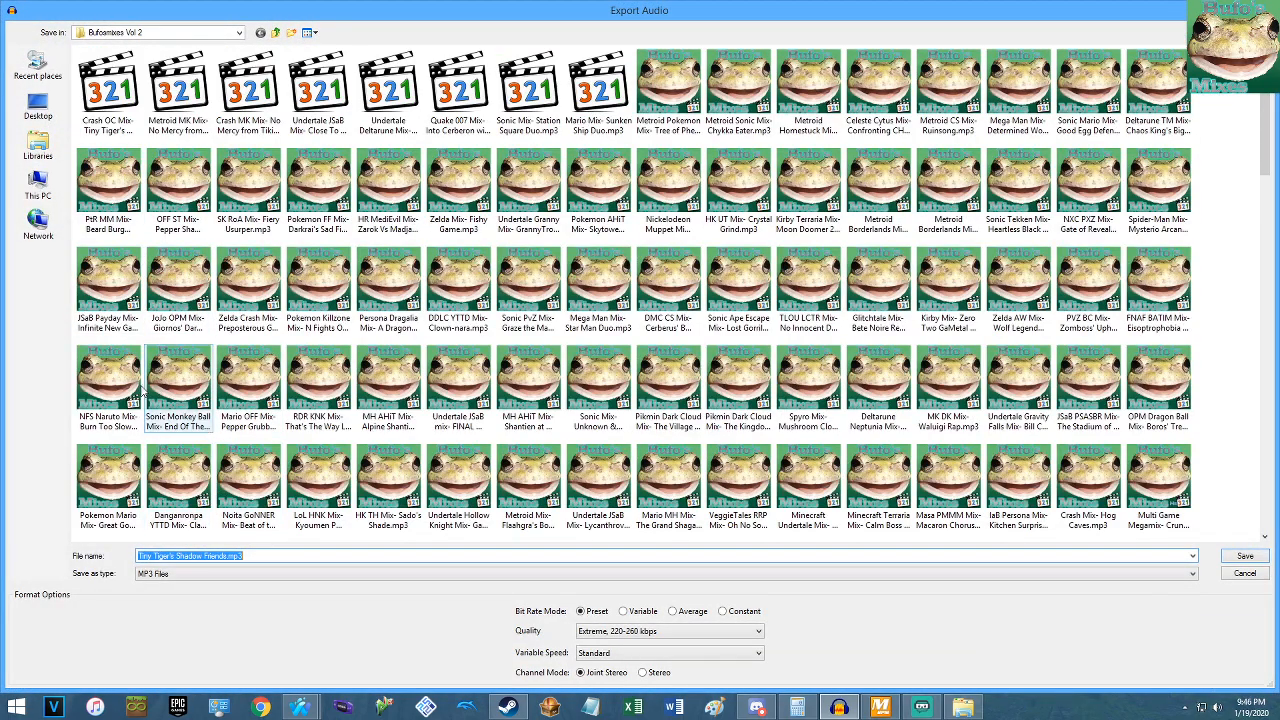
double_click(110, 95)
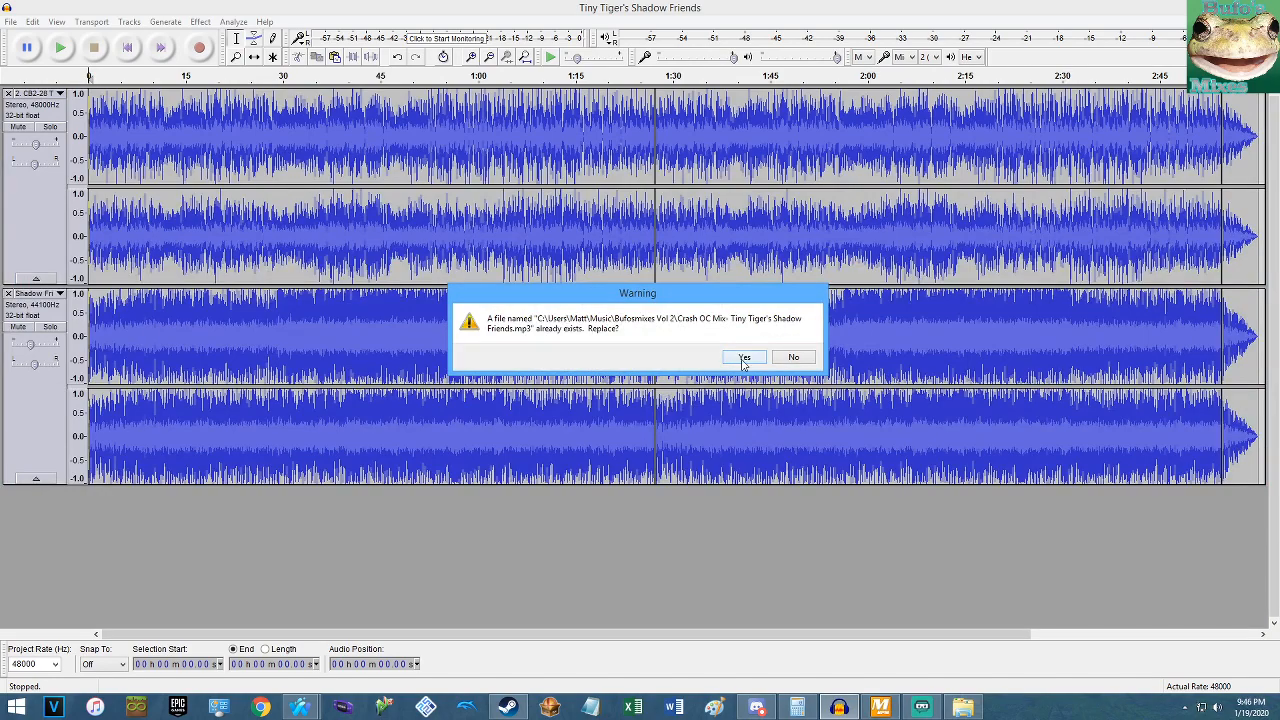
click(744, 358)
click(425, 521)
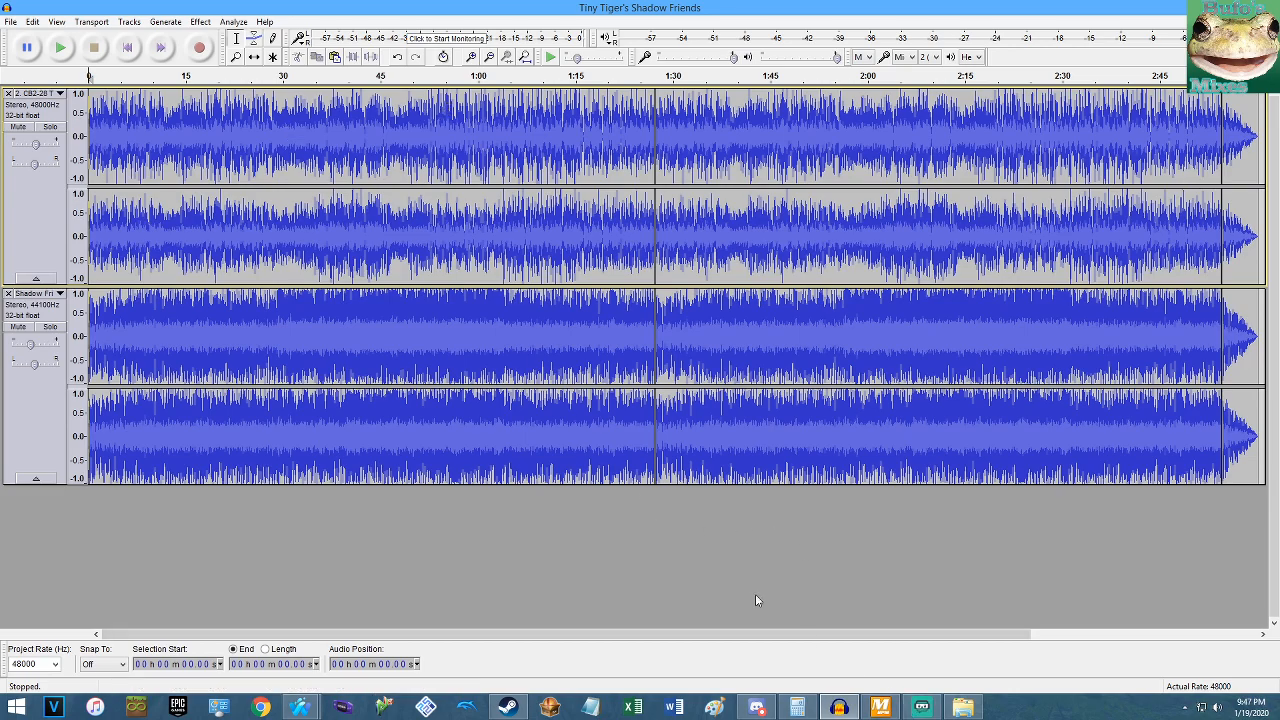
Set up an audio export as WAV (Microsoft) signed 16-bit PCM in the Pic n Audio folder.
click(11, 22)
click(60, 204)
click(199, 573)
click(163, 586)
click(37, 142)
double_click(126, 74)
double_click(175, 128)
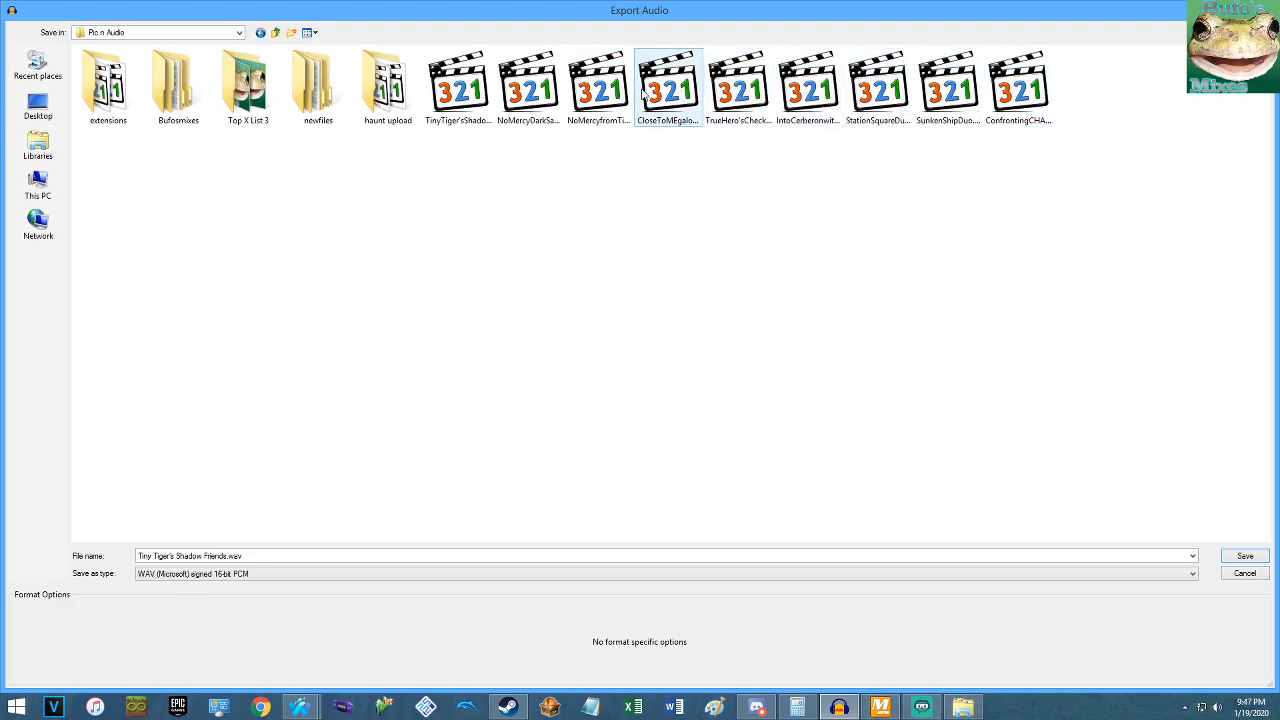
Export the WAV over the existing TinyTiger'sShadowFriends file and close the project window.
double_click(458, 88)
click(737, 361)
click(413, 498)
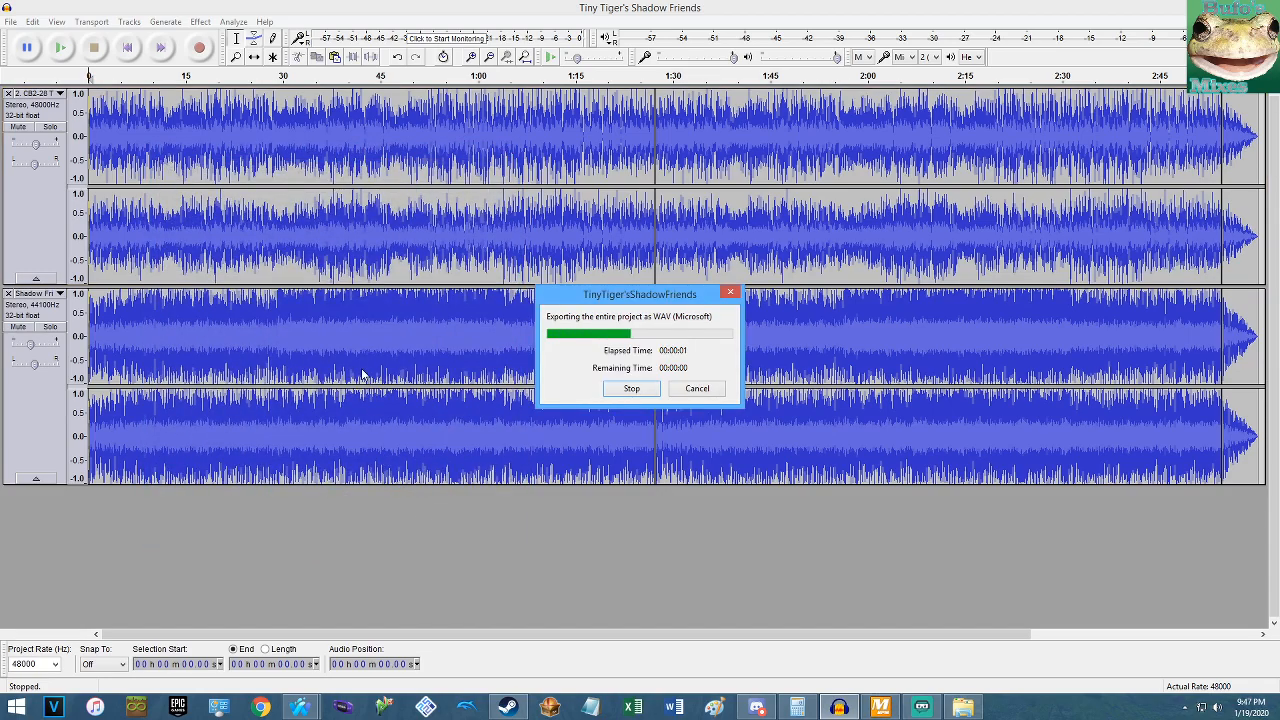
click(1263, 7)
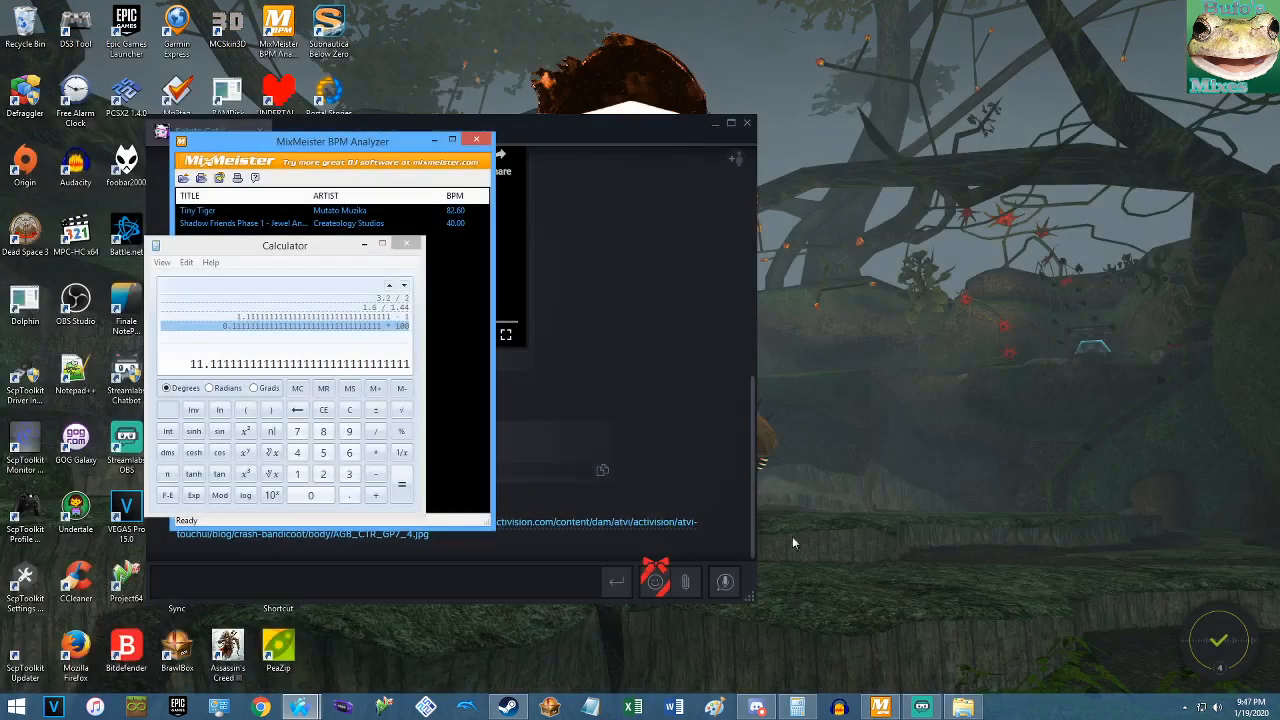
Reopen Audacity with an empty project, and clear both songs from the MixMeister BPM Analyzer list.
click(838, 707)
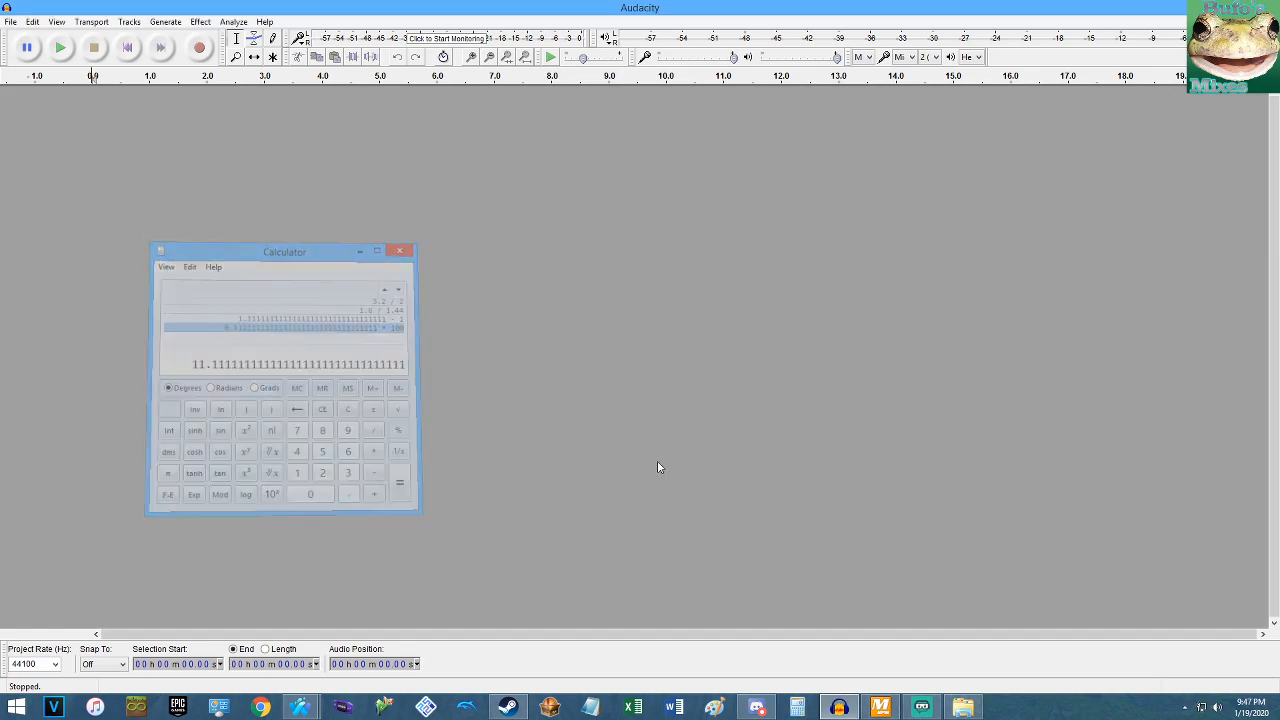
click(880, 707)
key(ctrl+a)
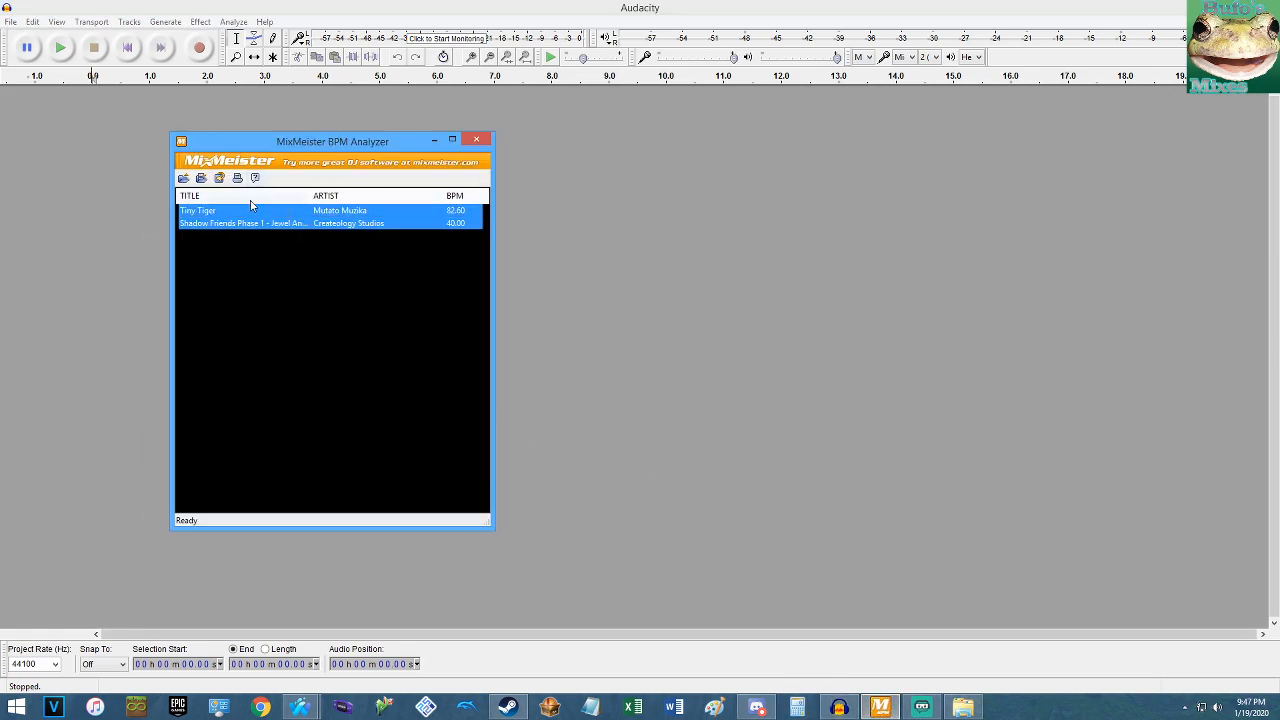
key(Delete)
click(300, 707)
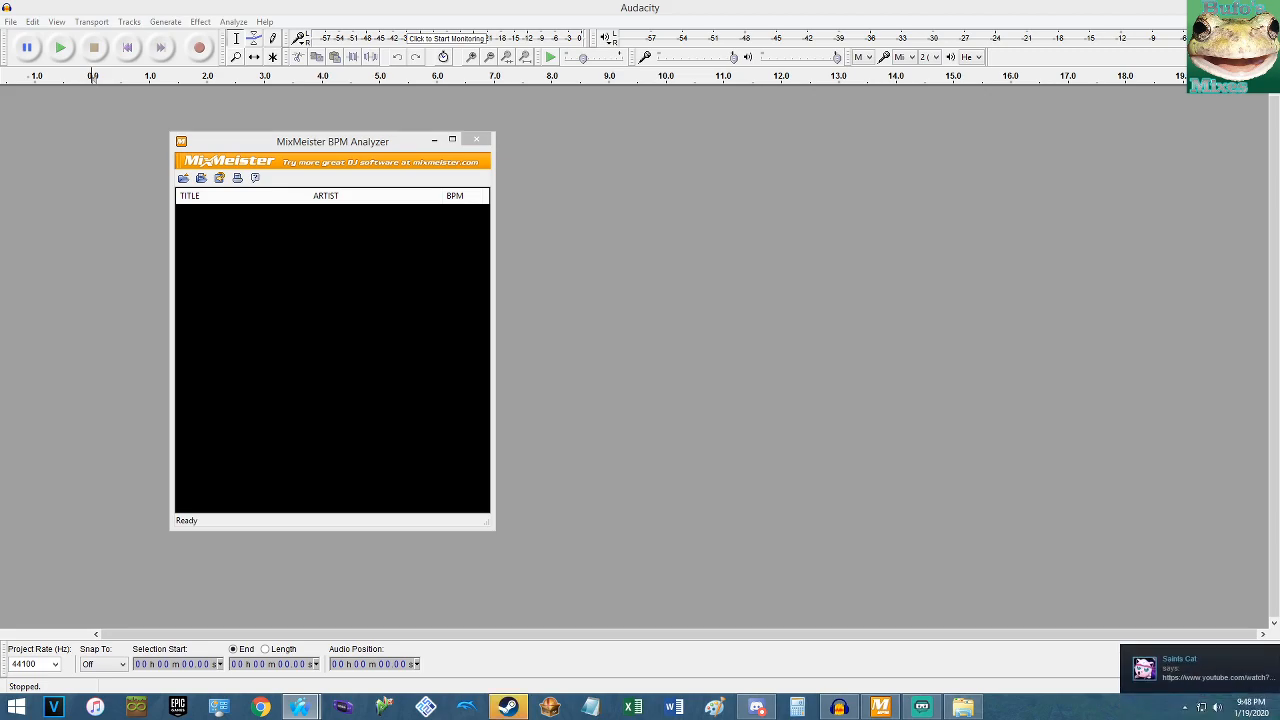
Watch part of the "[YTPMV] Sing Like The King" video in the Steam chat, and return to Audacity.
click(1194, 671)
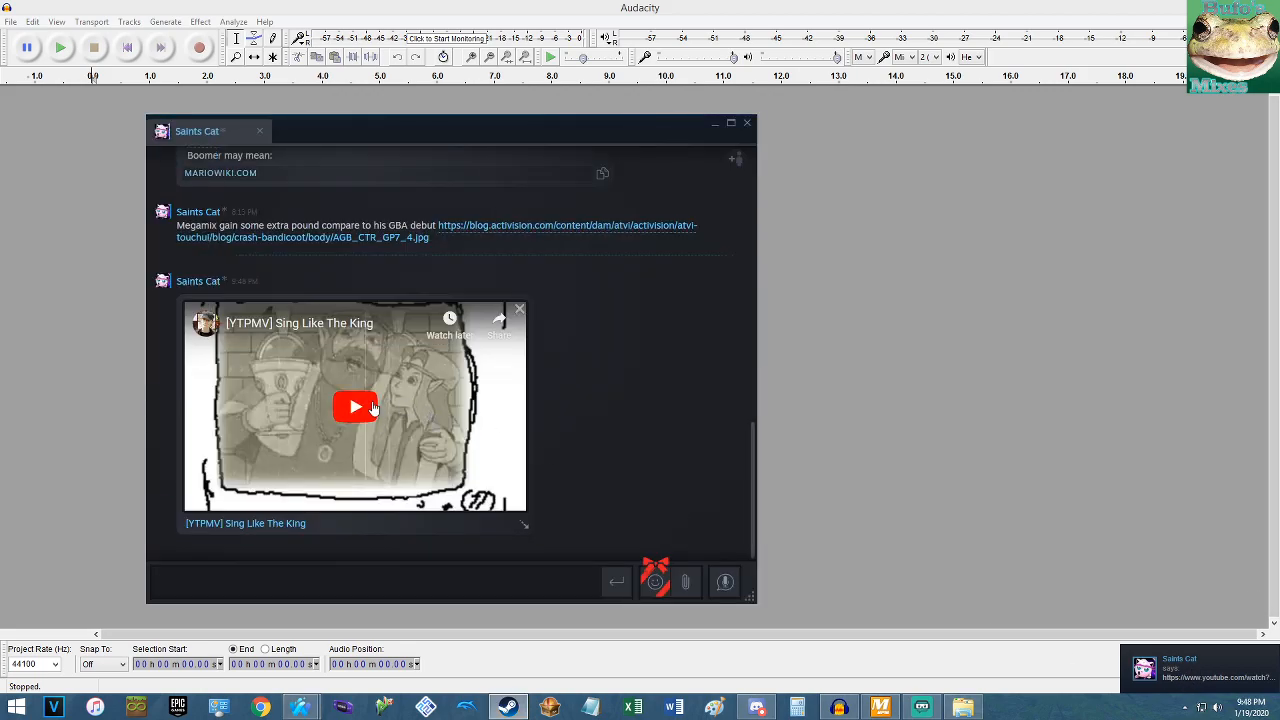
click(356, 406)
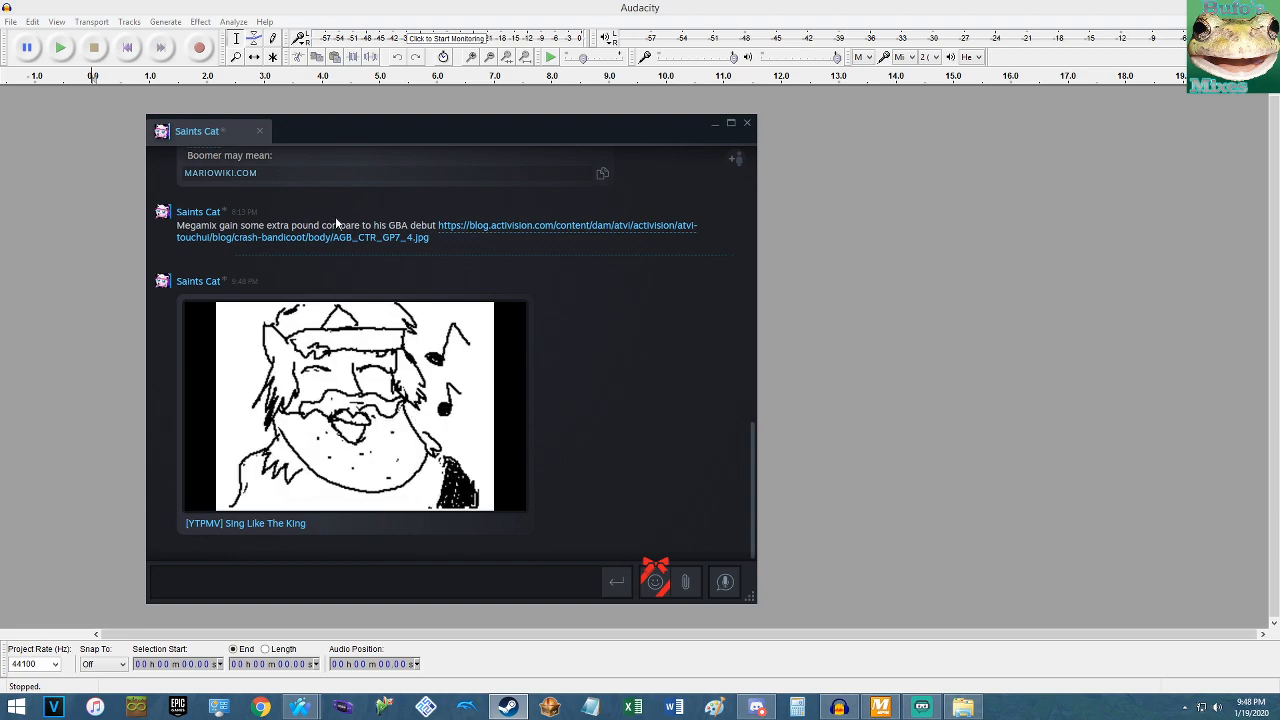
click(307, 442)
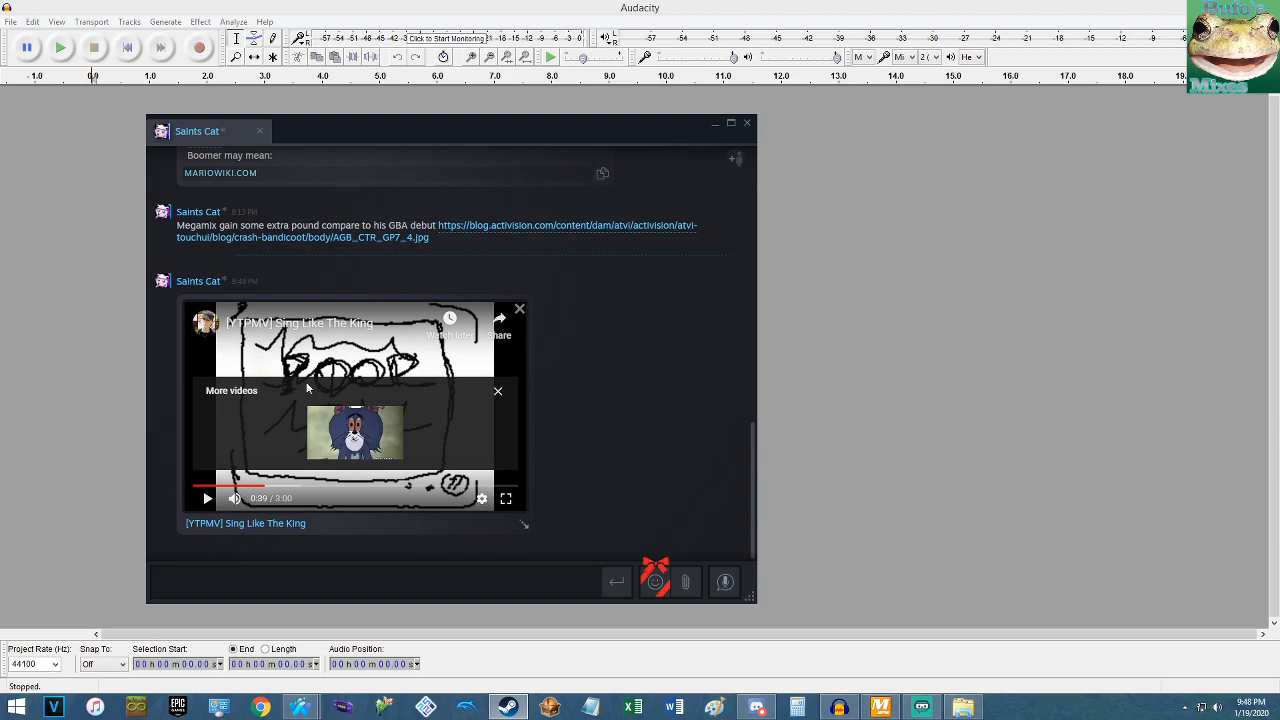
click(355, 398)
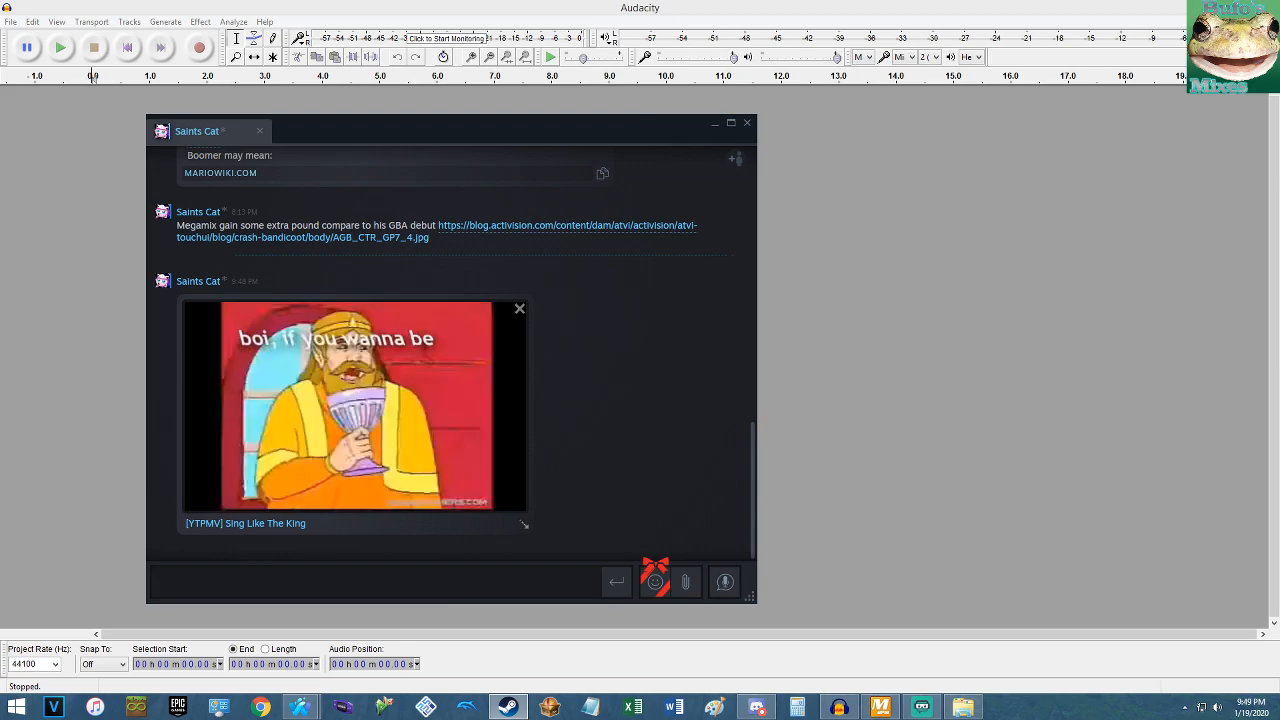
mouse_move(325, 463)
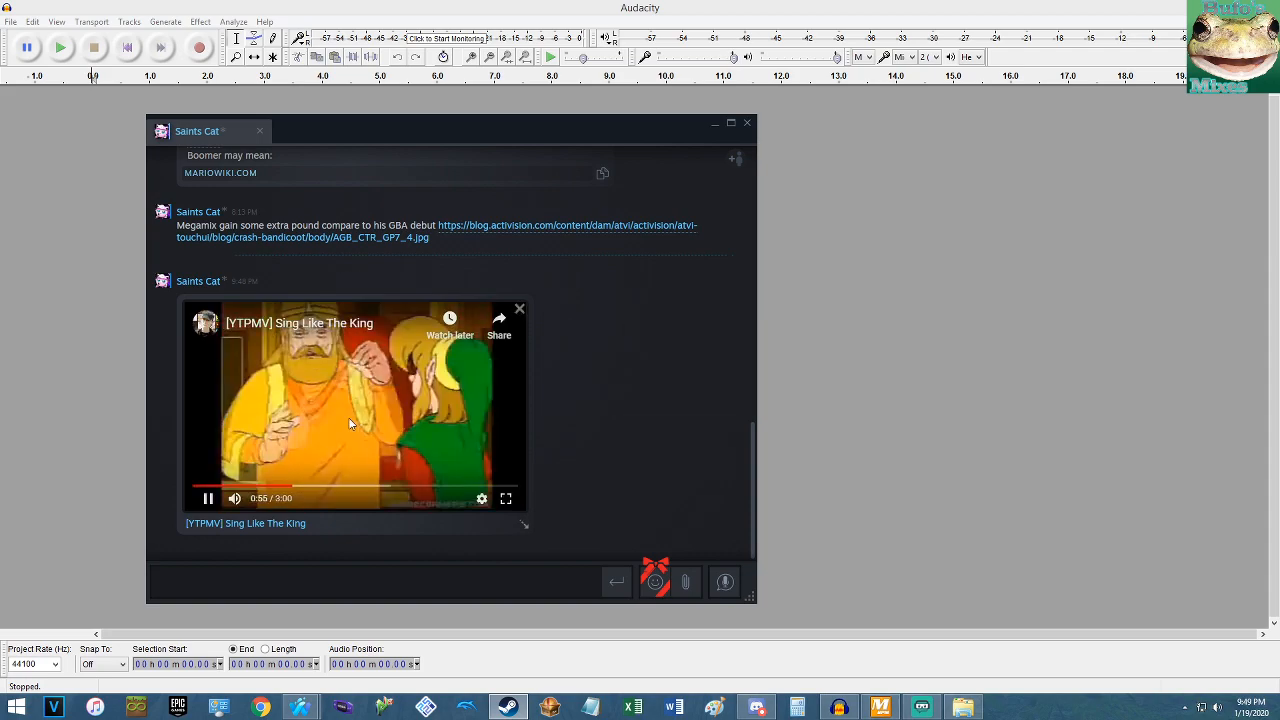
click(449, 6)
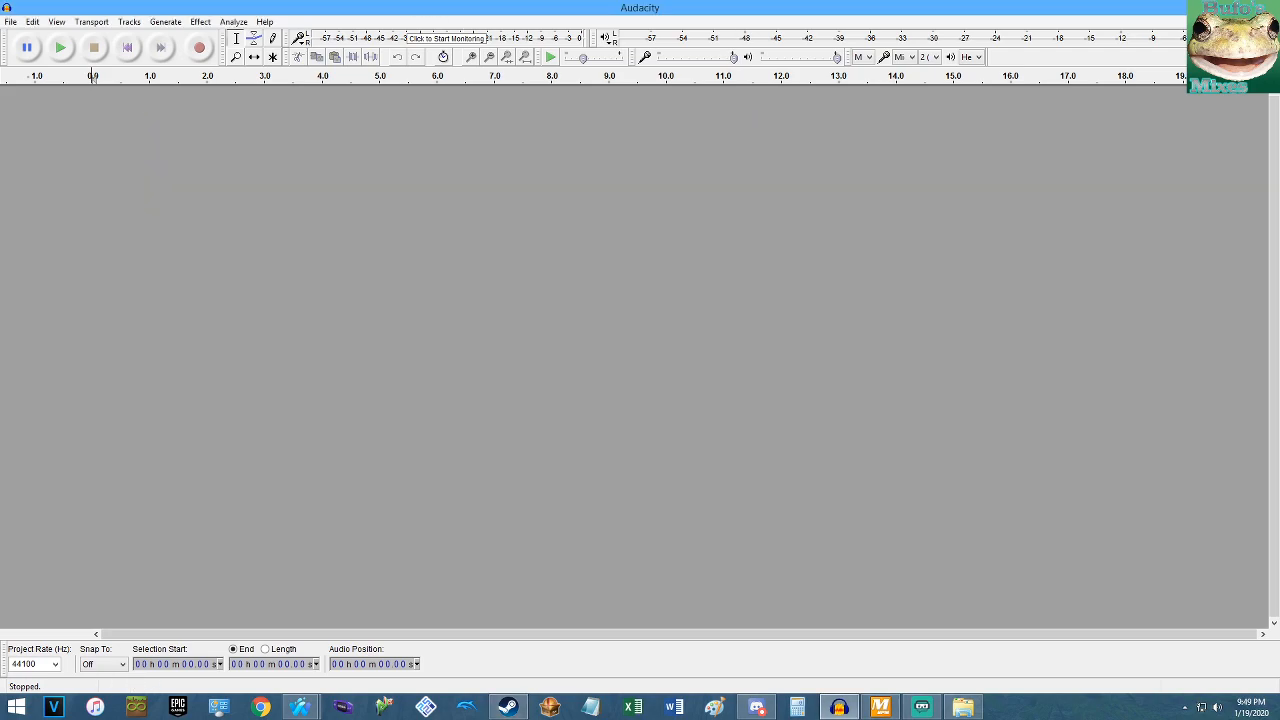